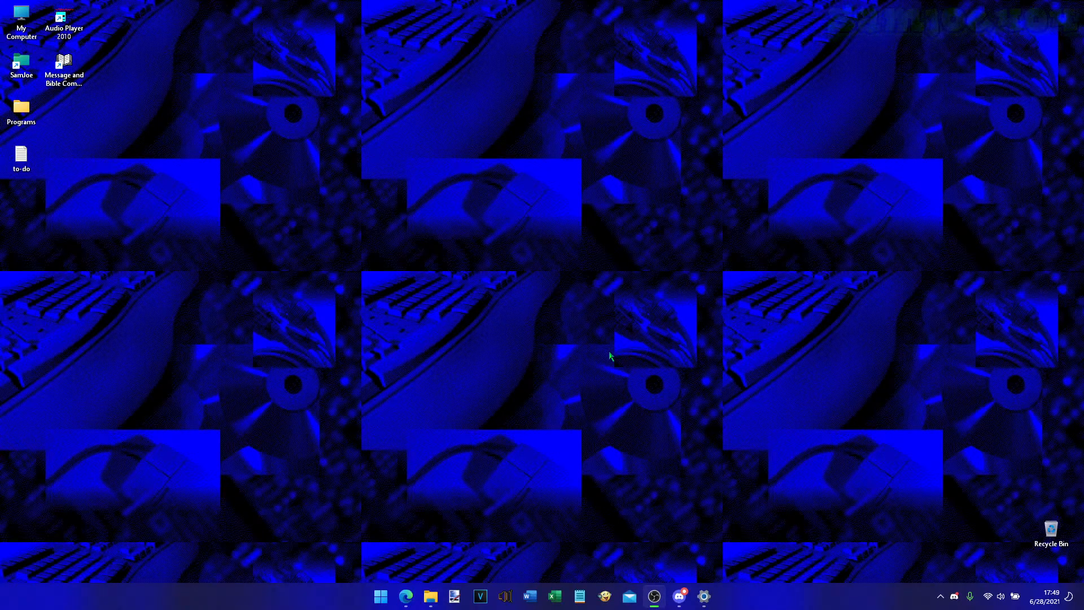
- Open the desktop background settings under Personalization, switch the background type to Slideshow, and return it to Picture
click(707, 597)
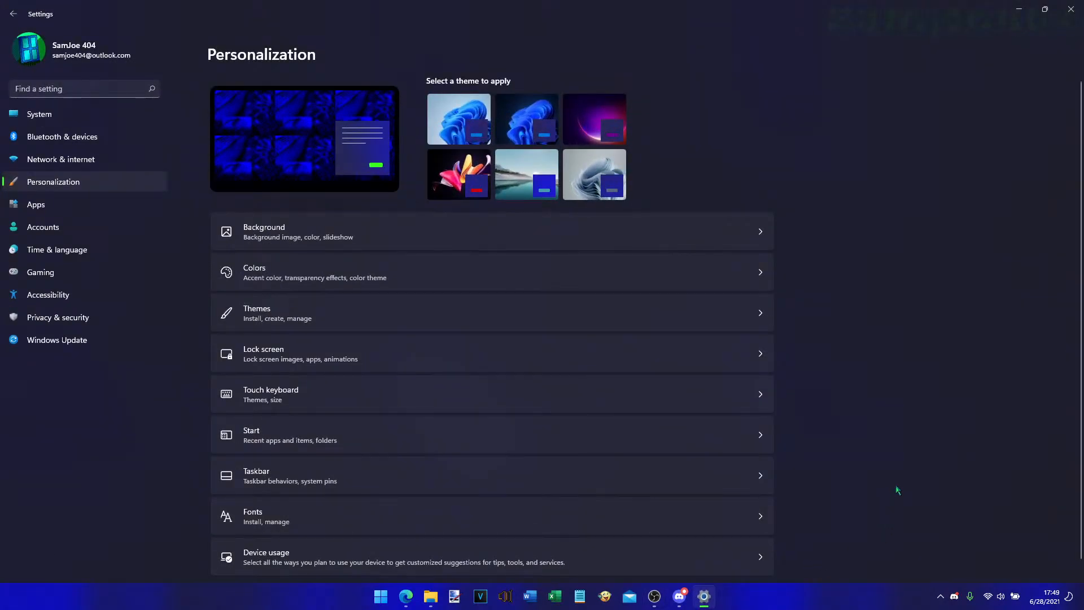
click(758, 230)
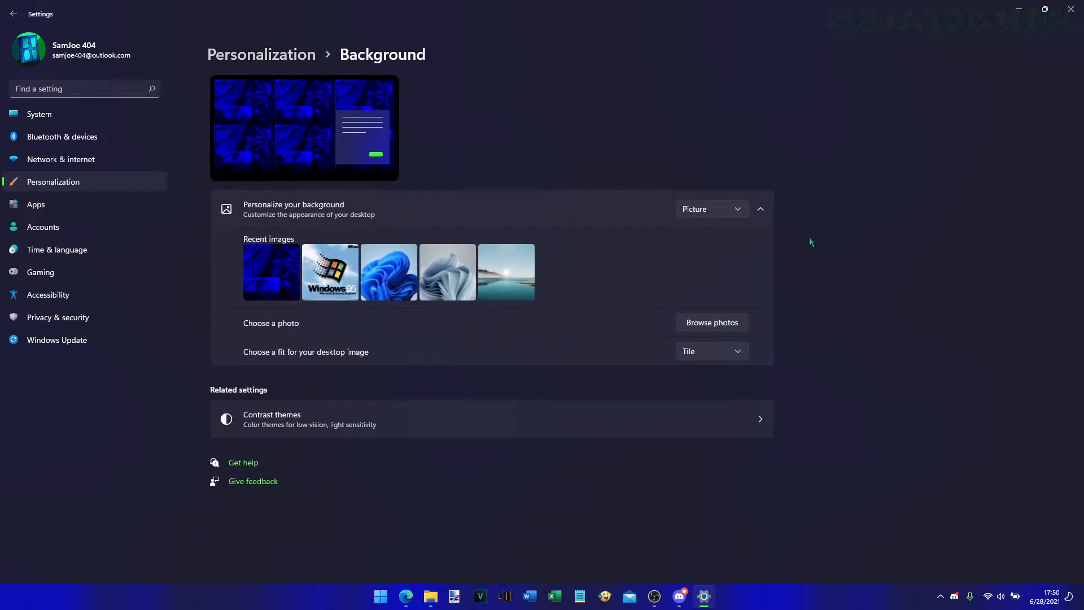
click(731, 209)
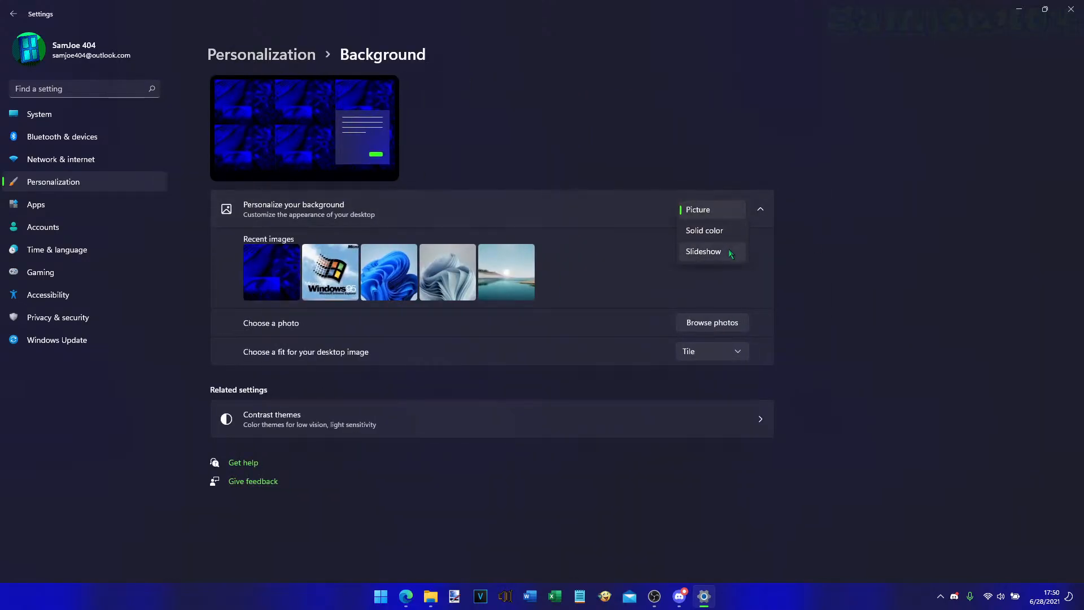
click(730, 251)
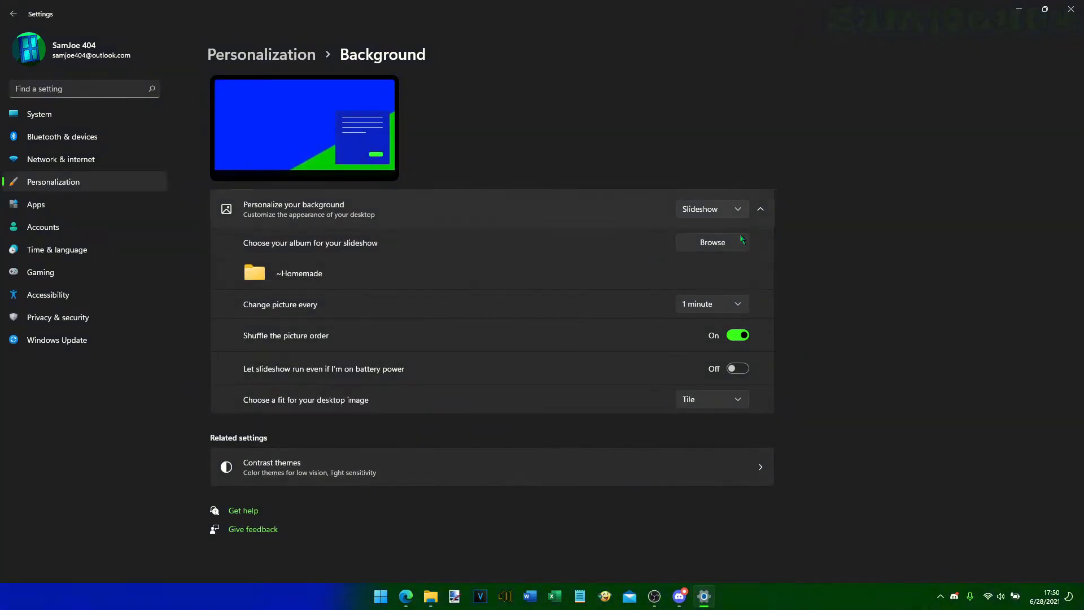
click(736, 210)
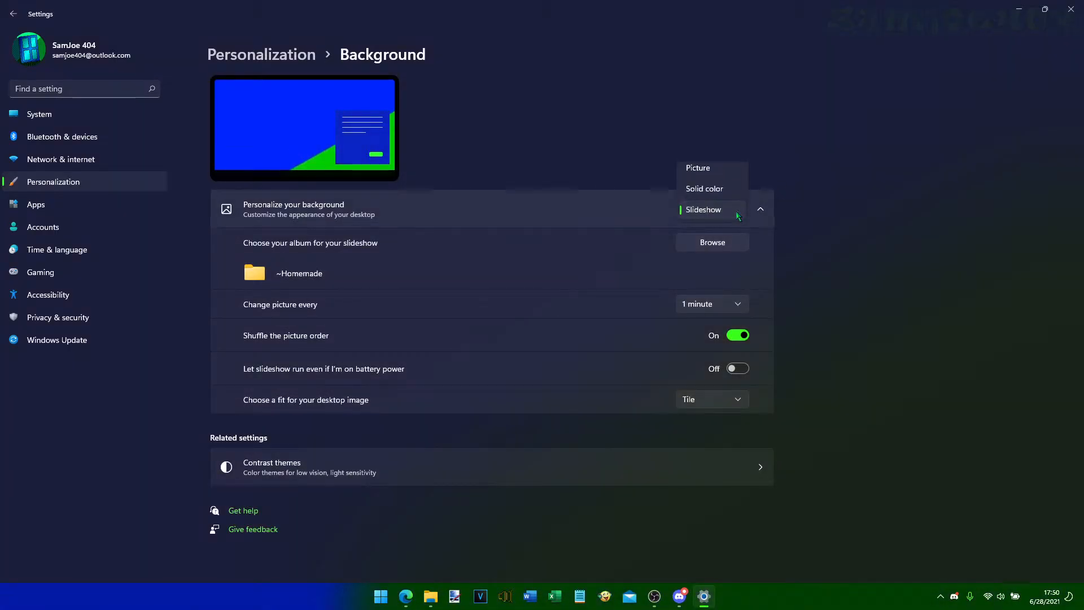
click(717, 168)
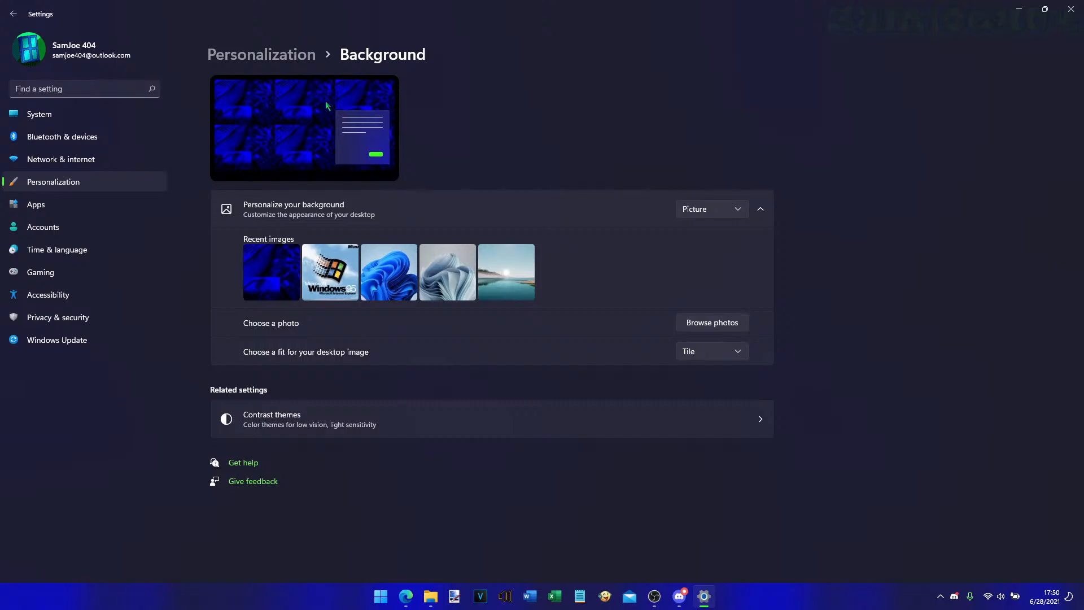
- Set the overall color mode to Light in the Personalization color settings and close all Settings windows
click(294, 55)
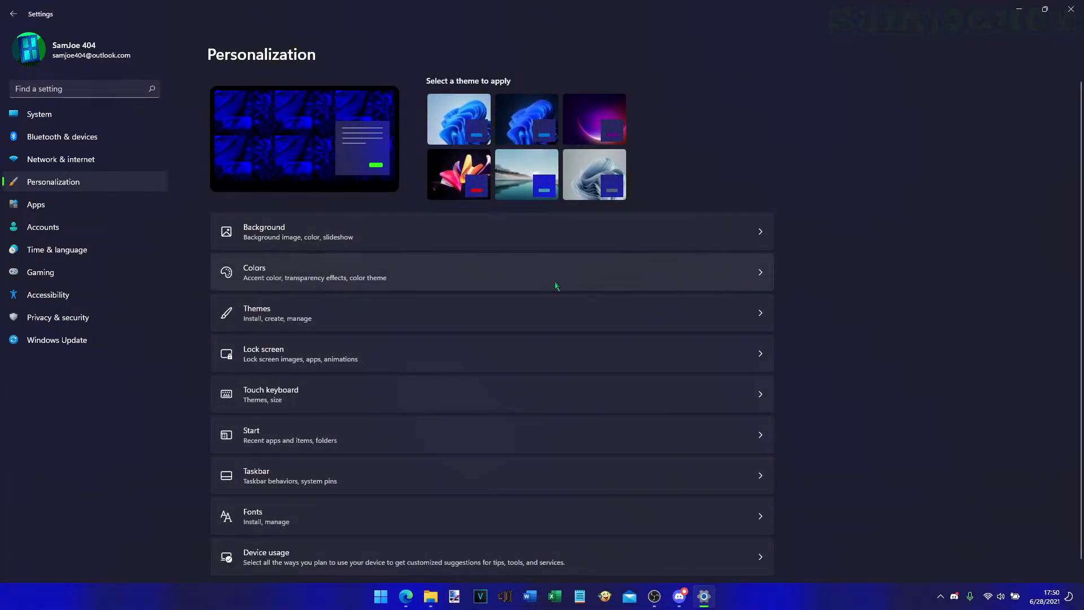
click(542, 271)
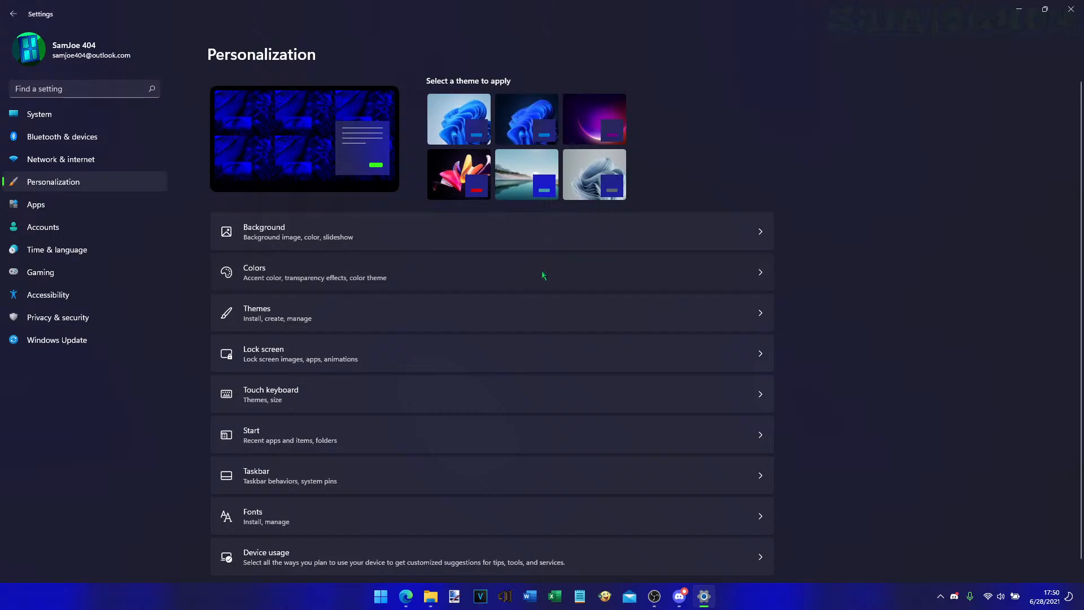
click(723, 210)
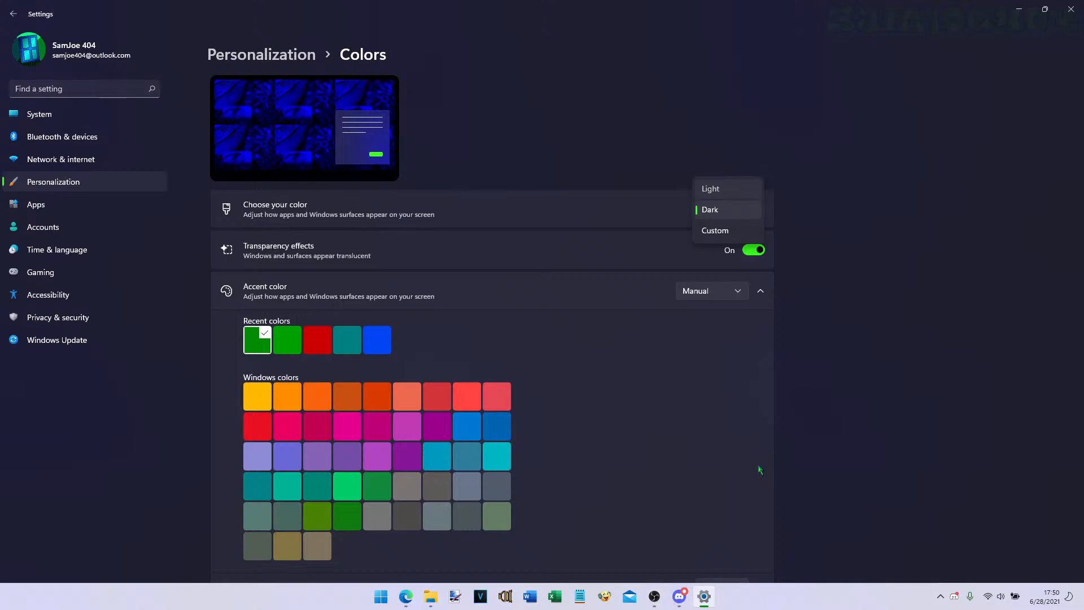
right_click(709, 601)
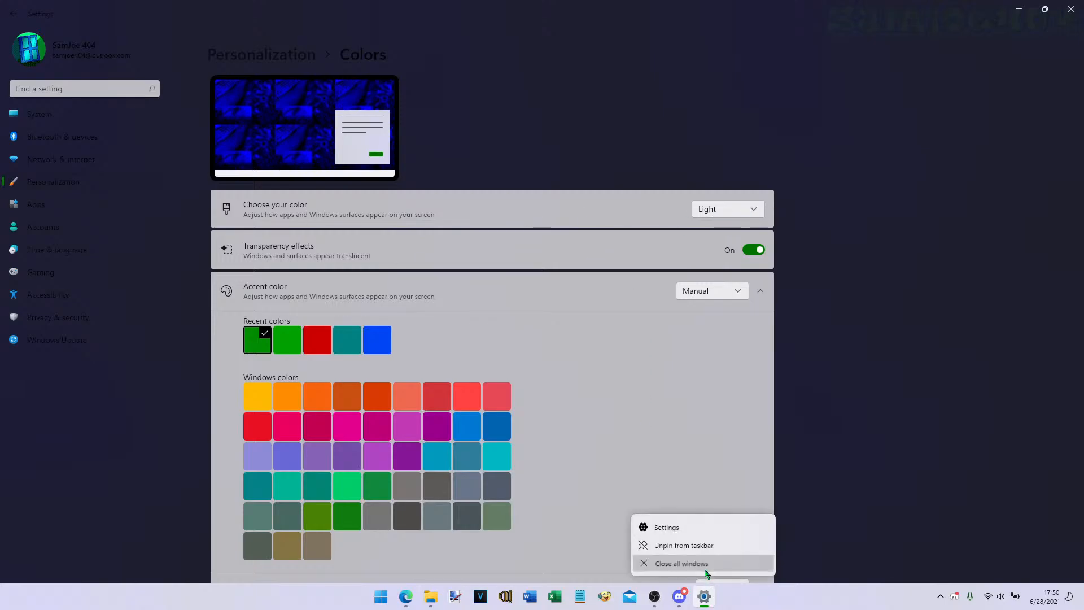
click(705, 569)
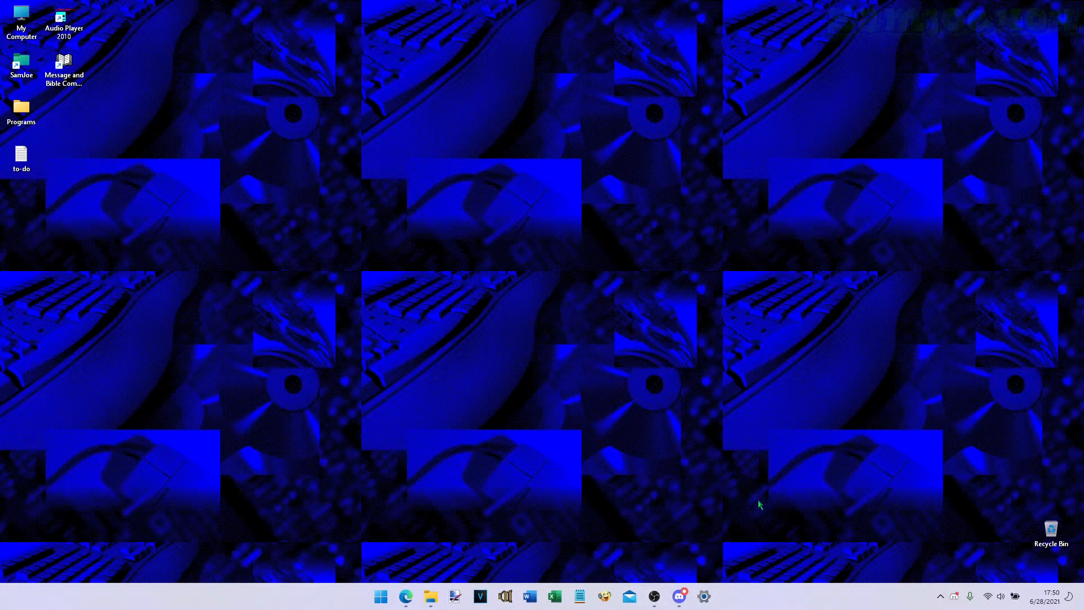
- Reopen the Personalization color settings and set the color mode to Custom with Dark as the default Windows mode
key(super+i)
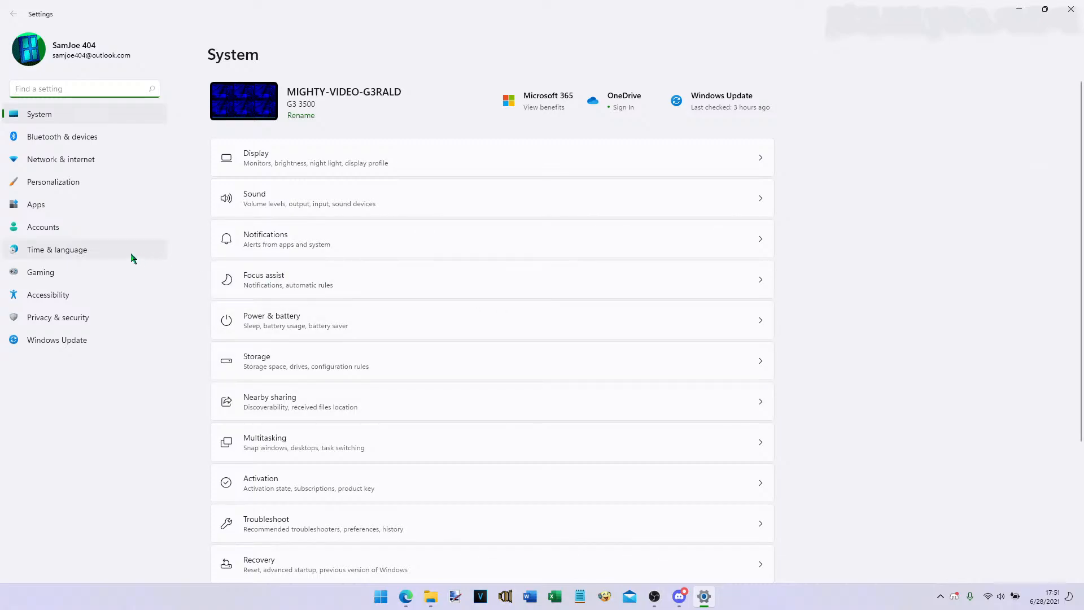
click(51, 188)
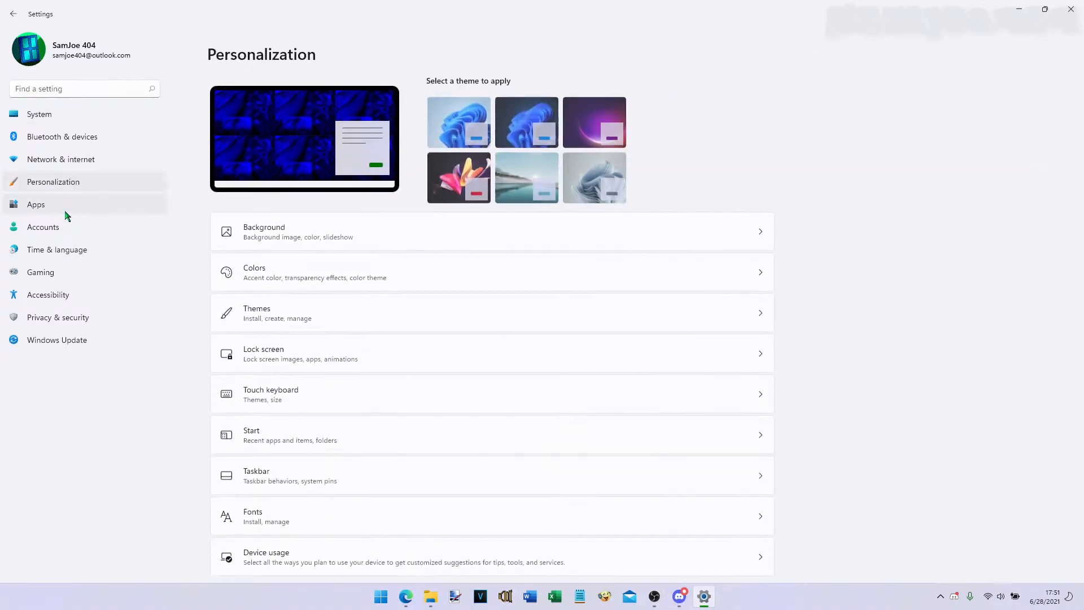
click(397, 277)
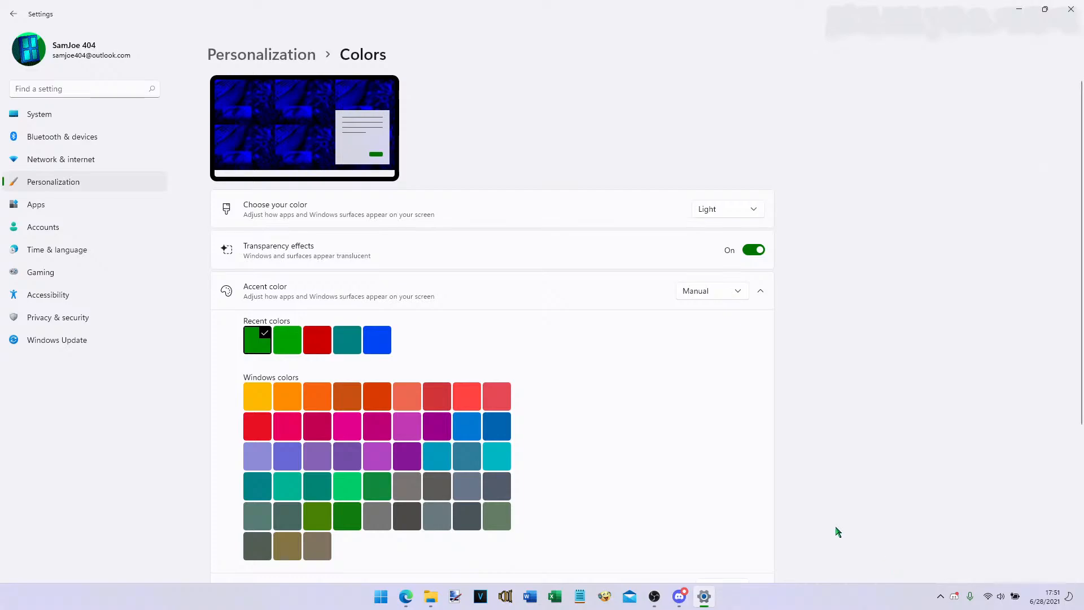
click(740, 208)
click(740, 253)
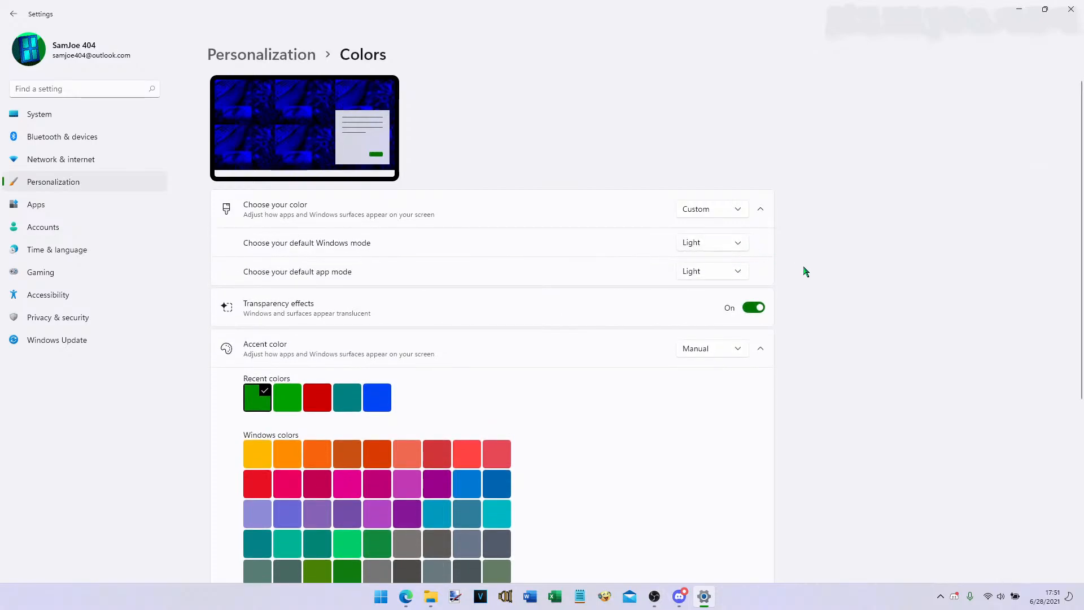
click(719, 248)
click(719, 265)
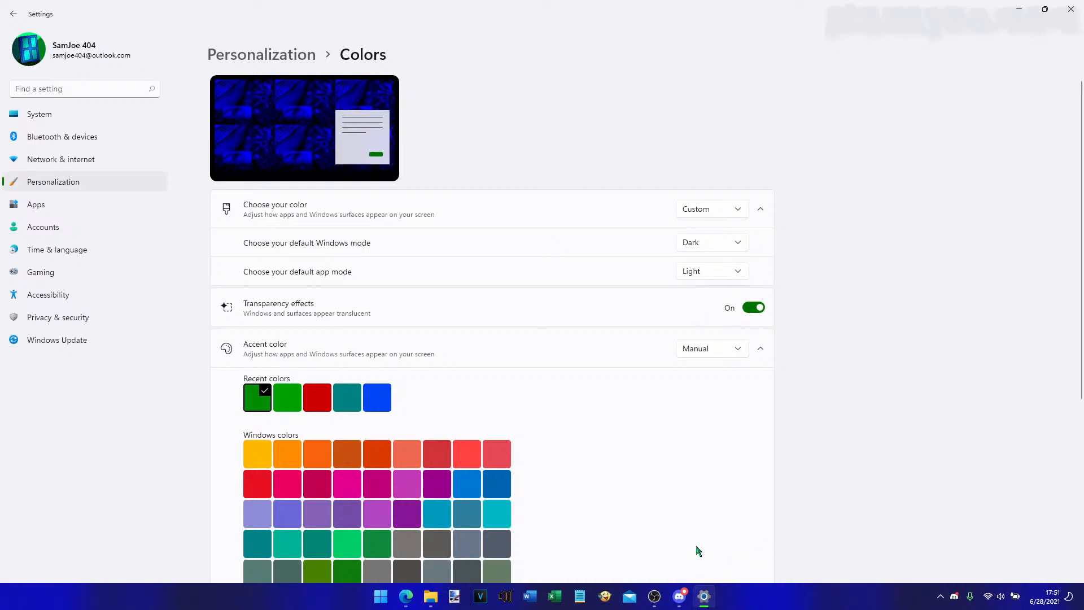
- Bring up the S3E3 S and S3E3 V folder windows over the desktop, clearing Settings out of the way
mouse_move(428, 593)
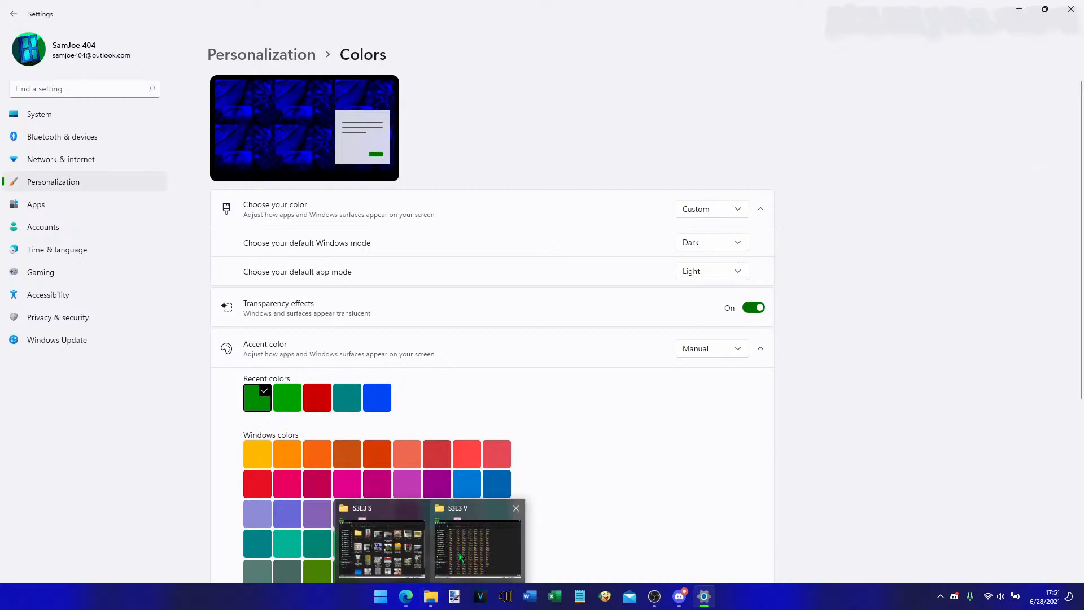
click(411, 547)
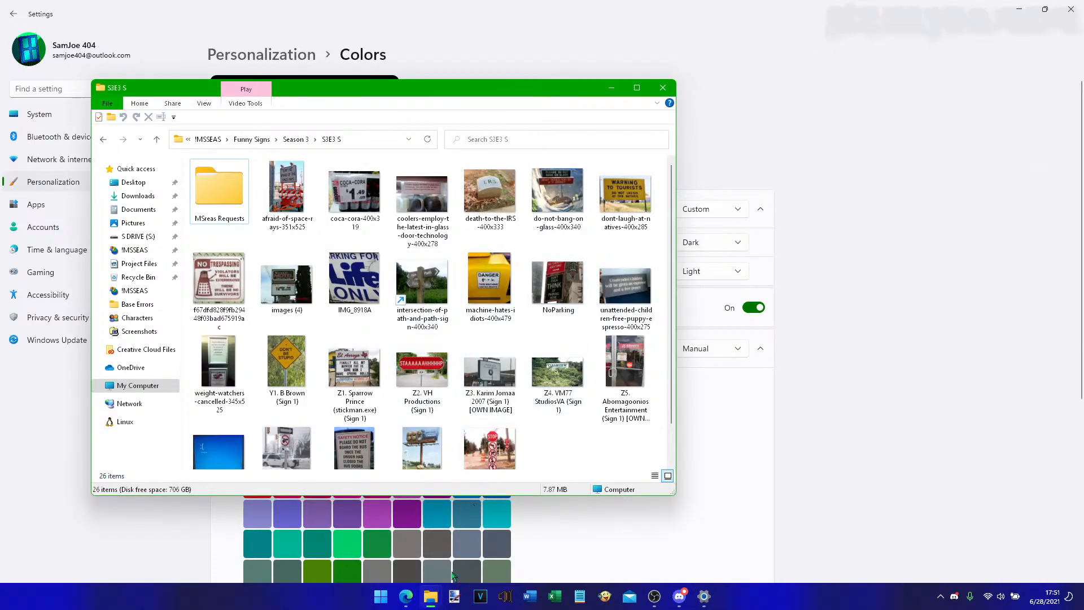
click(1020, 17)
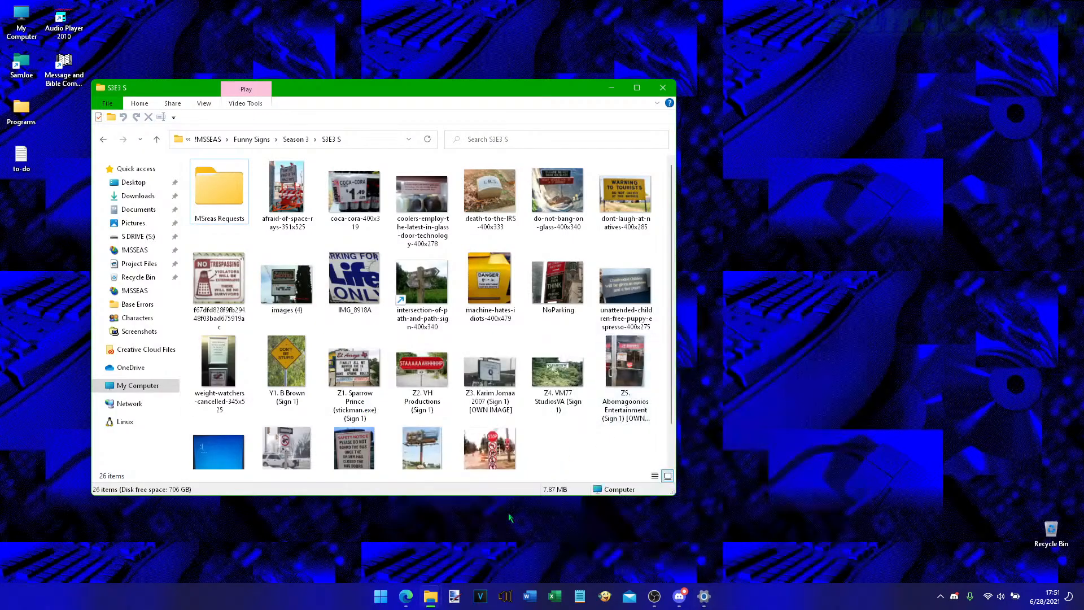
mouse_move(431, 595)
click(461, 559)
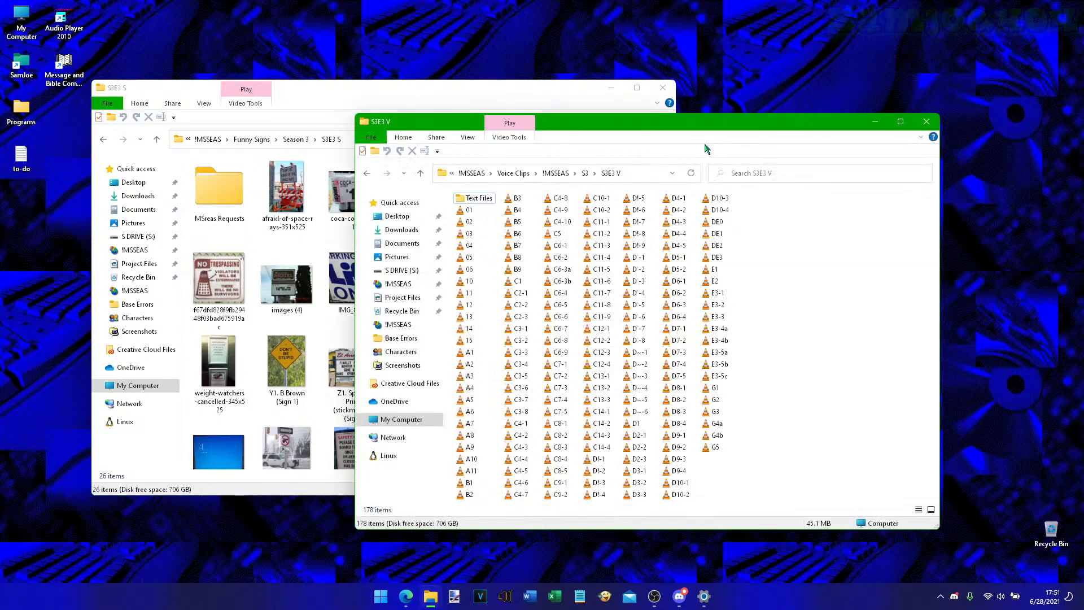
drag(721, 131, 742, 134)
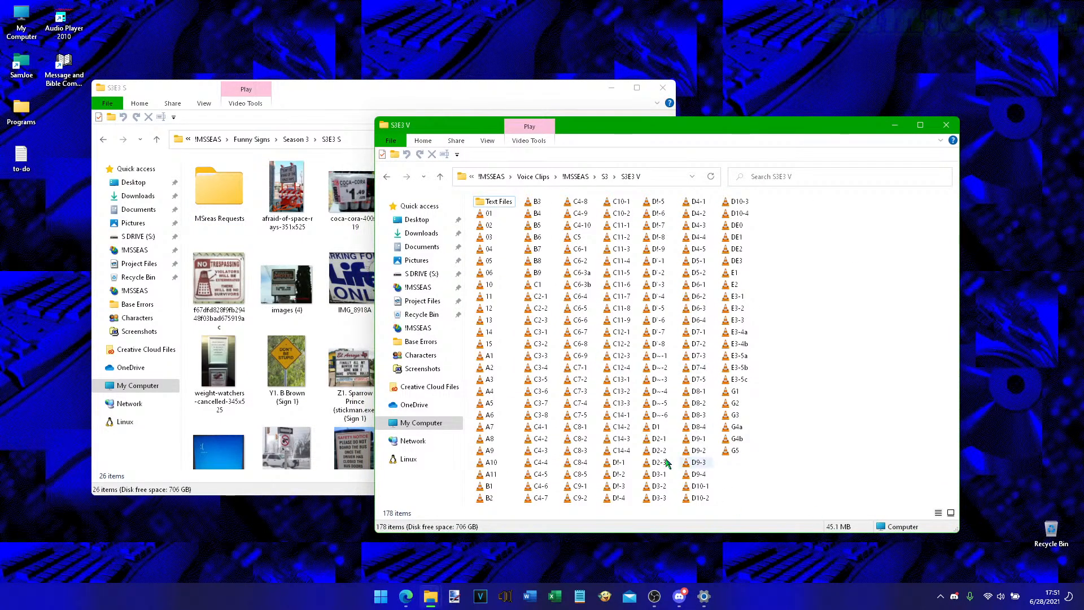
- Alternate focus between the two folder windows to compare their active and inactive title bars
click(402, 82)
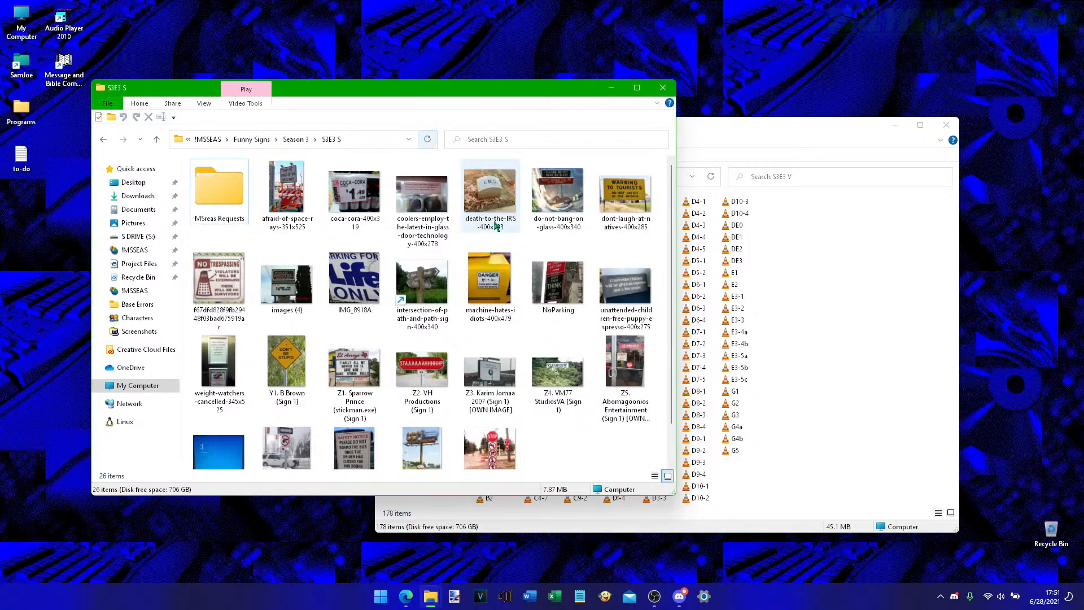
click(840, 464)
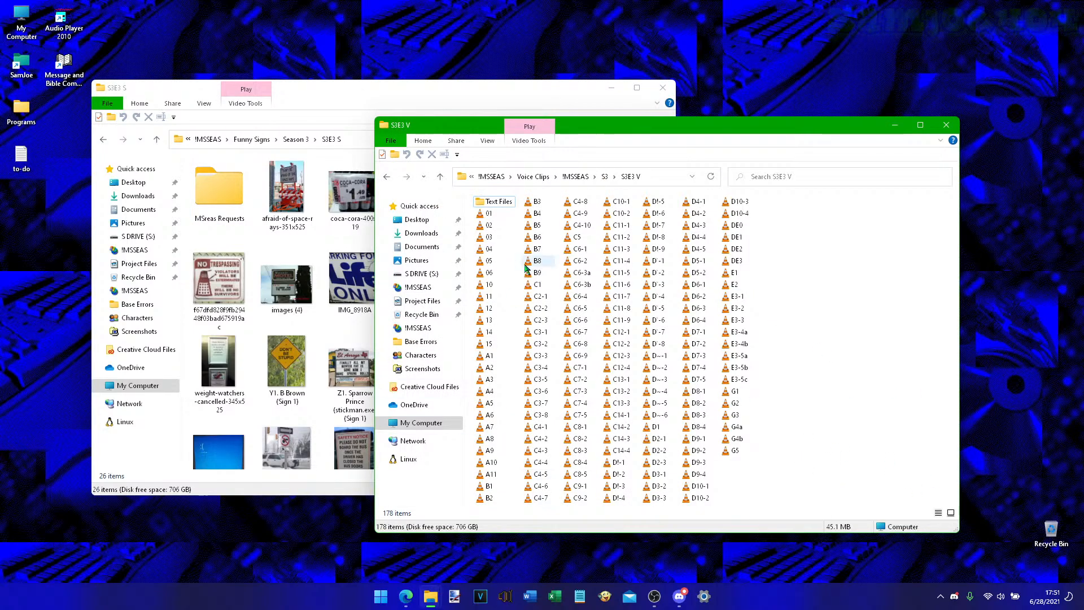
click(461, 92)
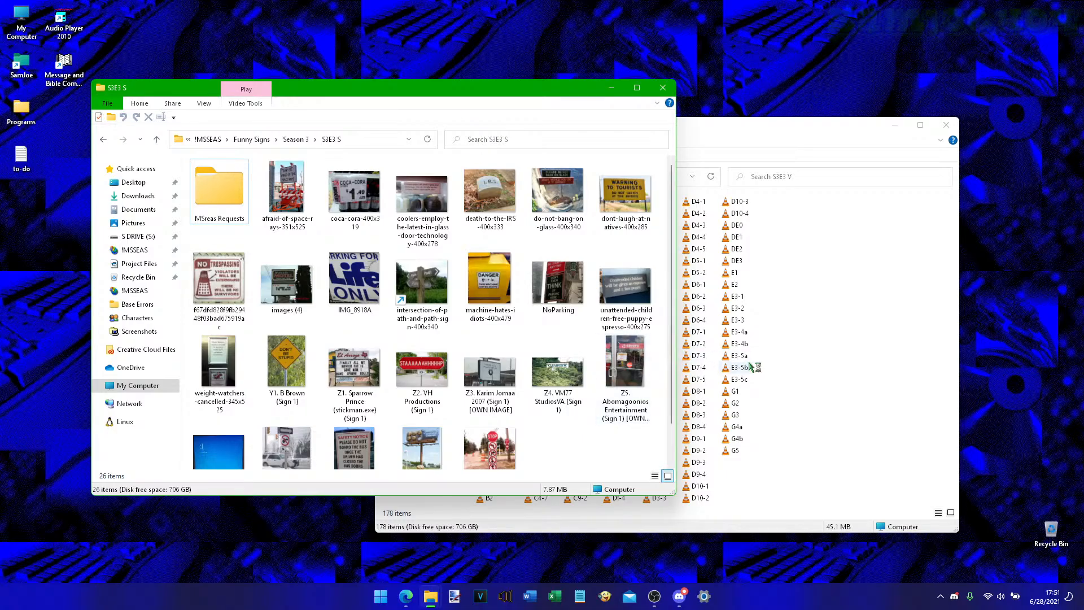
click(846, 443)
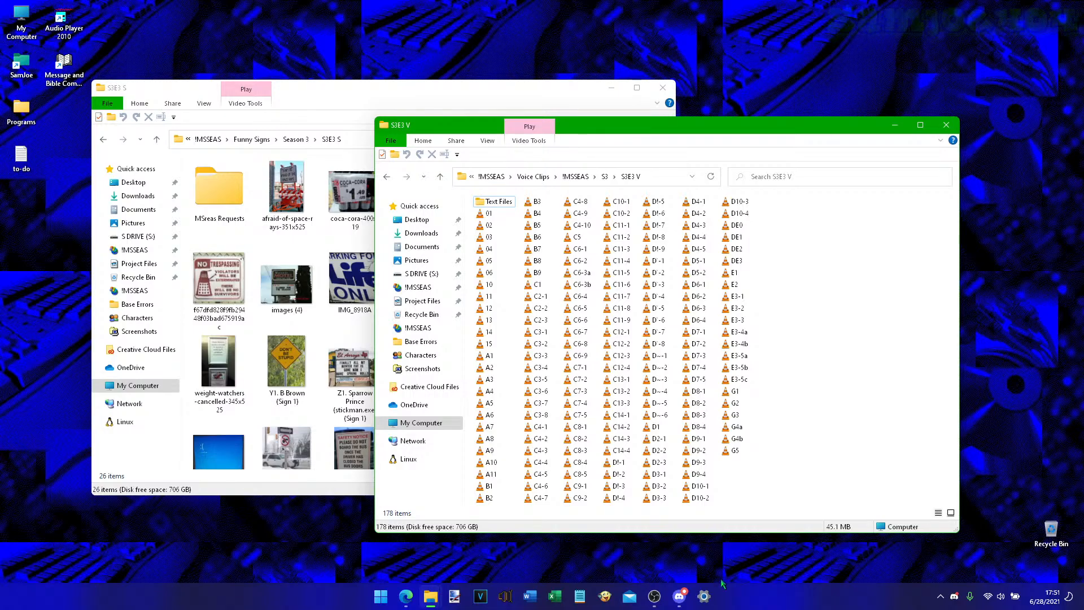
- Reopen the Personalization color settings and set the overall color mode to Dark
click(713, 597)
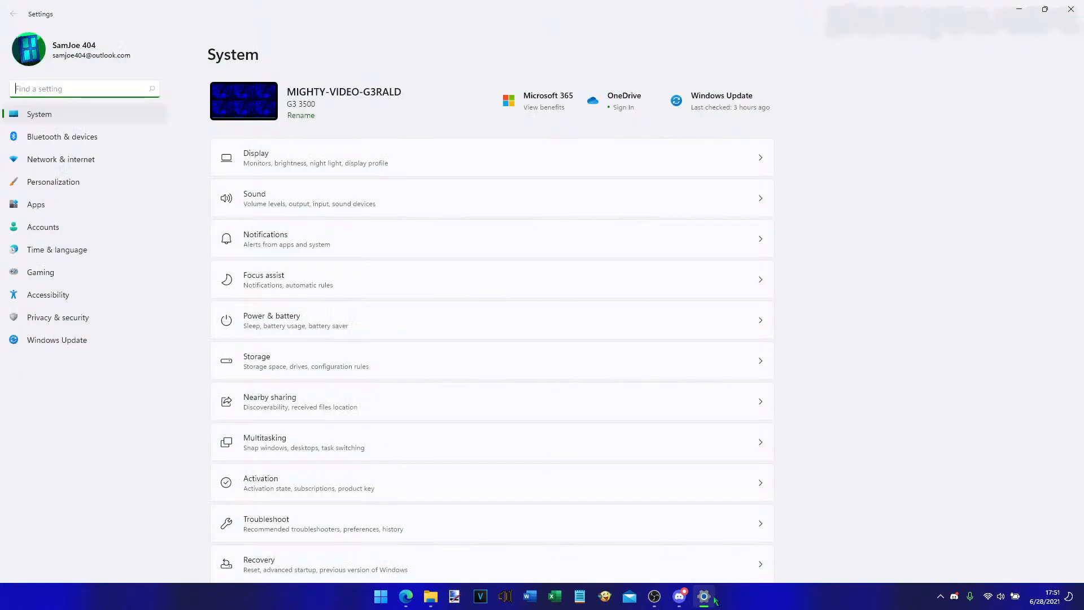
click(100, 183)
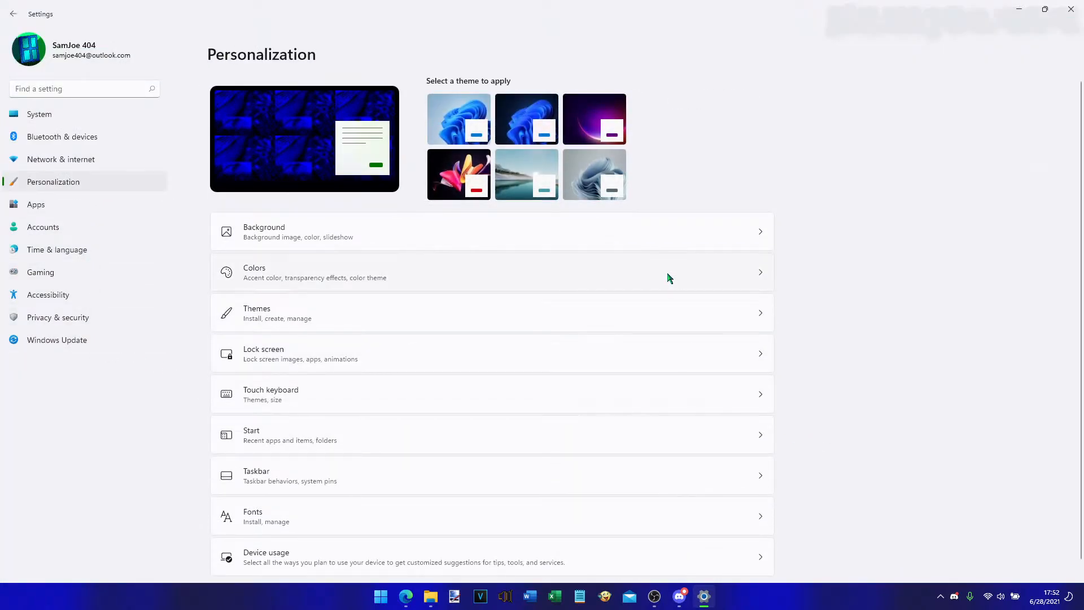
click(667, 277)
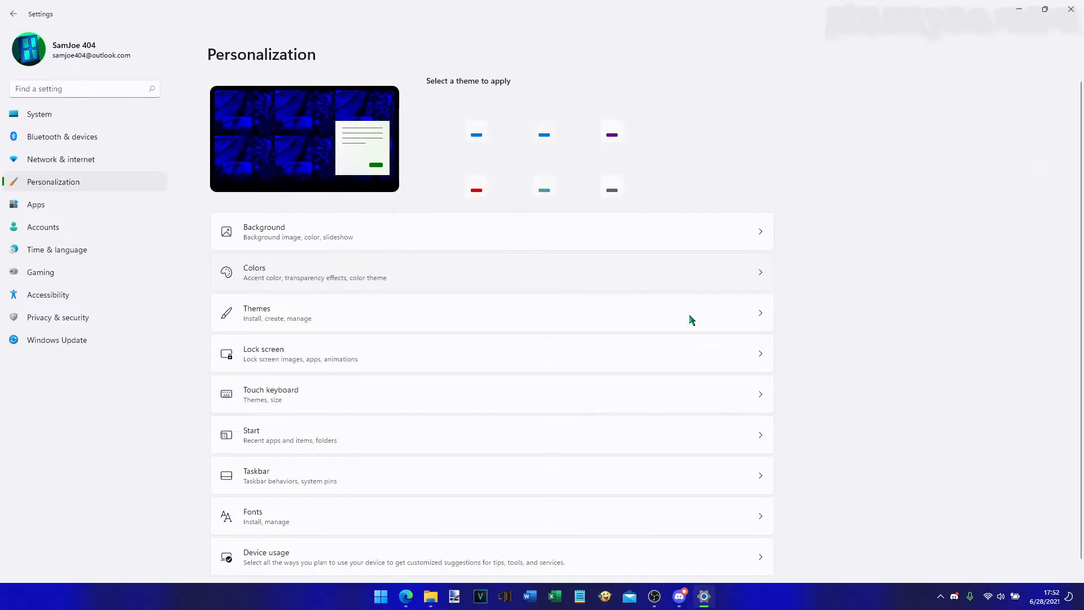
click(720, 213)
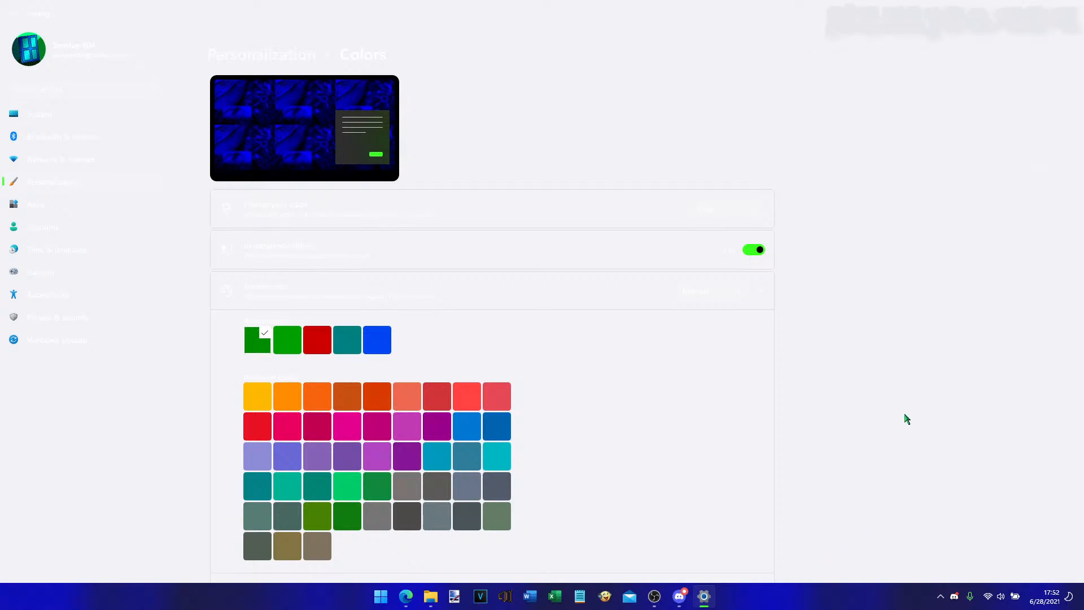
- Lower the screen brightness, fine-tuning it up and down in small increments
key(XF86MonBrightnessDown)
key(XF86MonBrightnessDown)
key(XF86MonBrightnessDown)
key(XF86MonBrightnessDown)
key(XF86MonBrightnessDown)
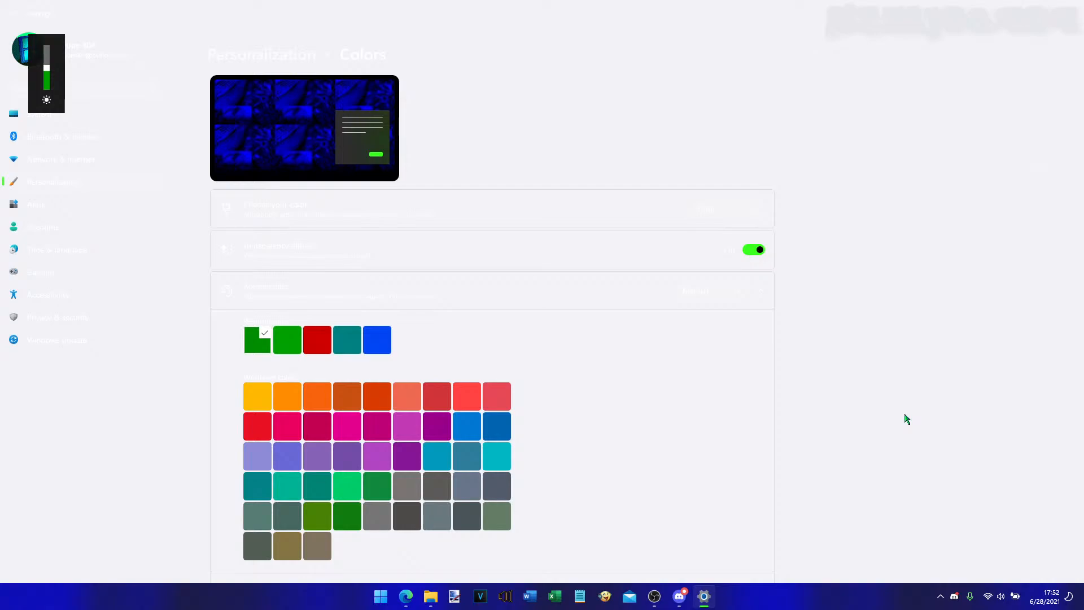
key(XF86MonBrightnessUp)
key(XF86MonBrightnessUp)
key(XF86MonBrightnessDown)
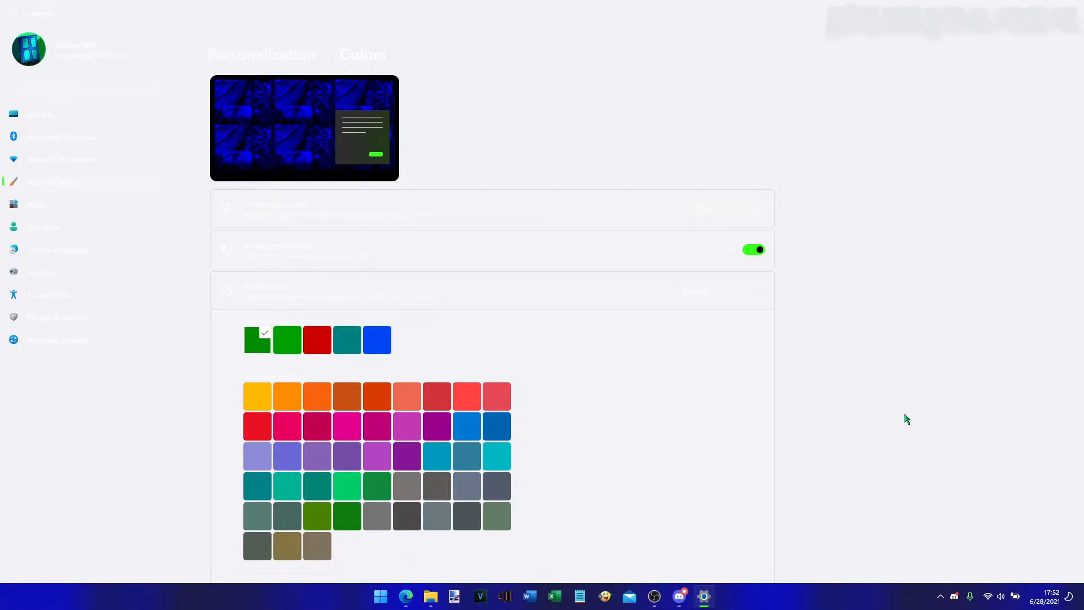
key(XF86MonBrightnessDown)
key(XF86MonBrightnessDown)
key(XF86MonBrightnessUp)
key(XF86MonBrightnessDown)
key(XF86MonBrightnessUp)
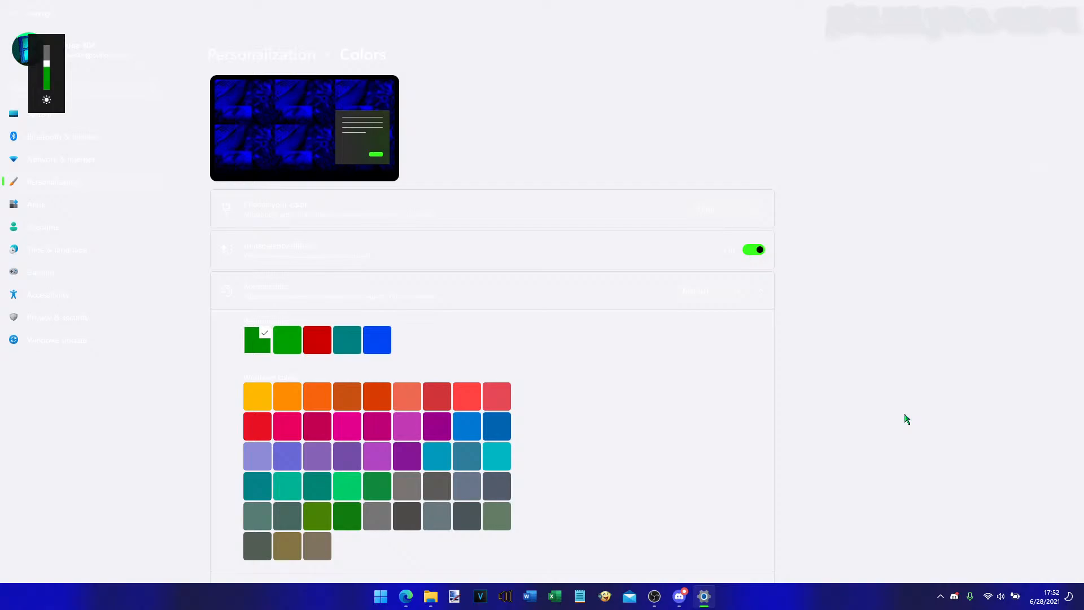
key(XF86MonBrightnessDown)
key(XF86MonBrightnessDown)
key(XF86MonBrightnessUp)
key(XF86MonBrightnessUp)
key(XF86MonBrightnessDown)
key(XF86MonBrightnessDown)
key(XF86MonBrightnessDown)
key(XF86MonBrightnessUp)
key(XF86MonBrightnessUp)
click(883, 441)
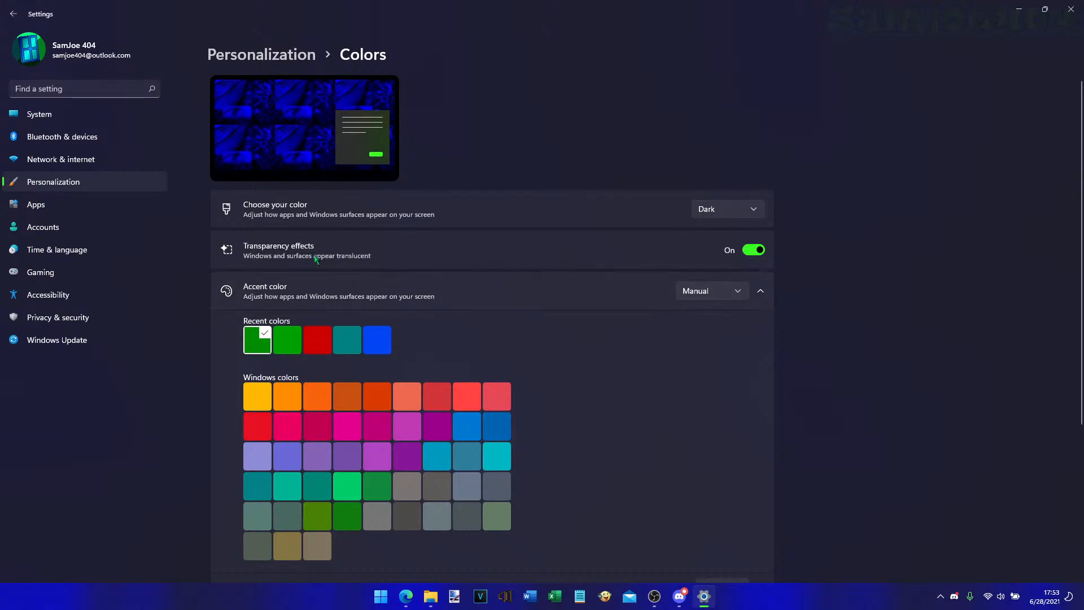
- Turn off transparency effects for windows and surfaces
click(752, 249)
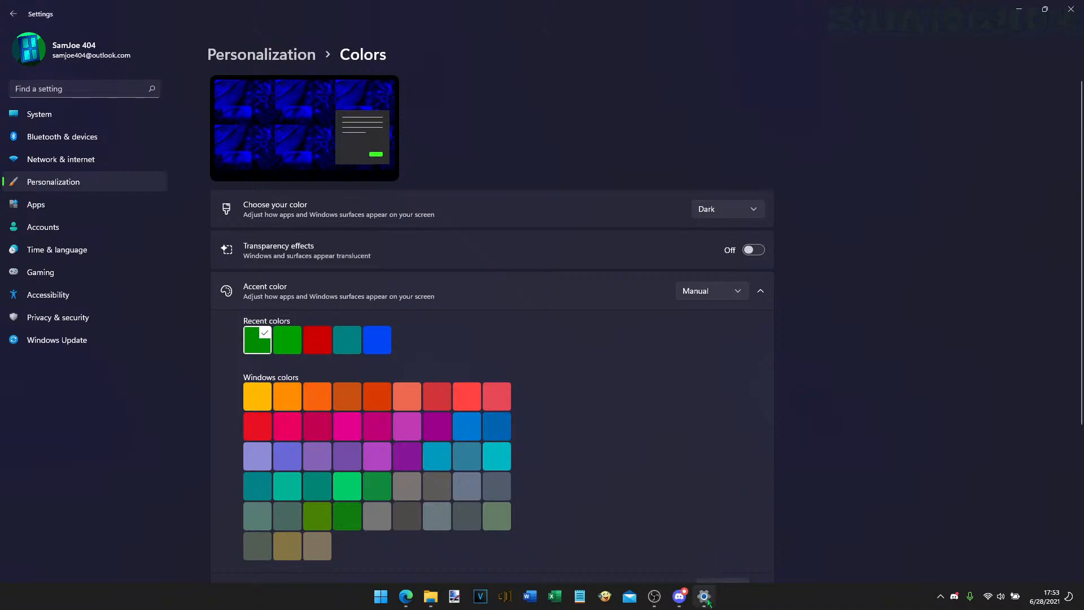
mouse_move(708, 600)
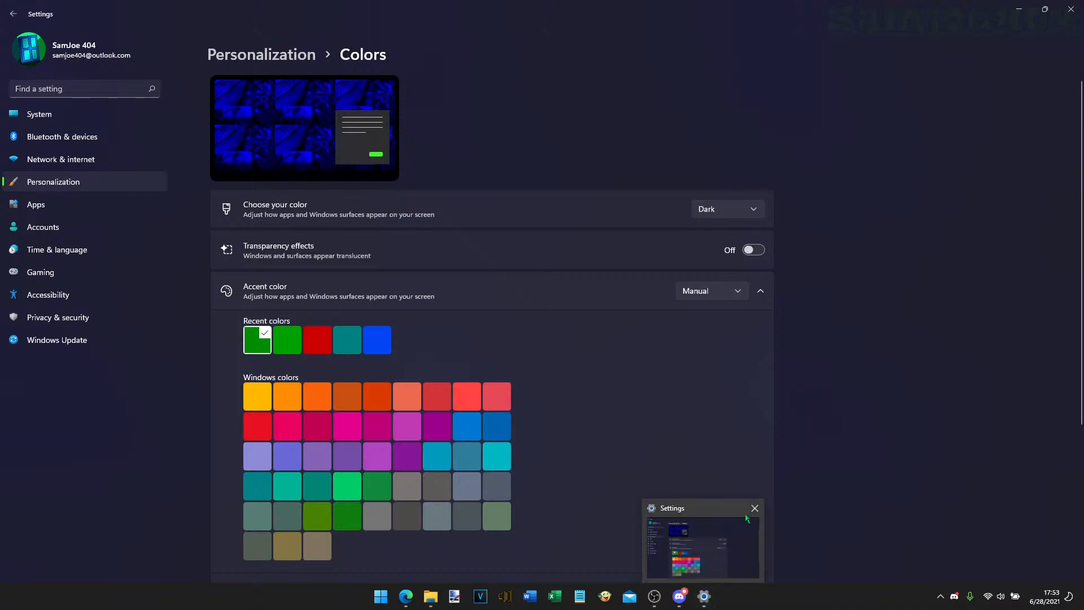
- Restart Settings, turn transparency effects back on in the Personalization color settings, and close the window
click(753, 503)
click(704, 596)
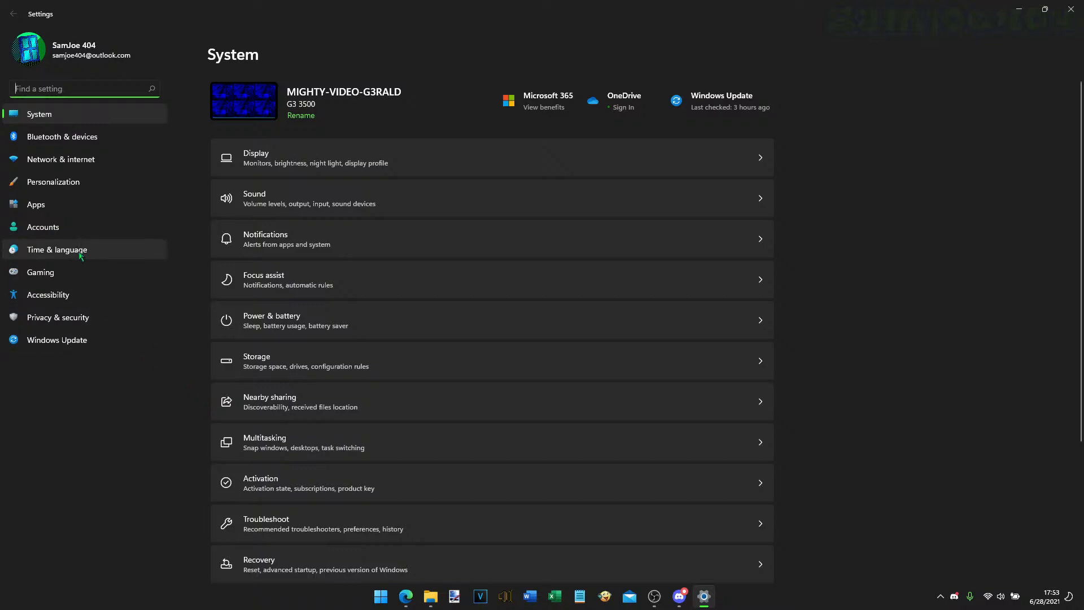
click(76, 189)
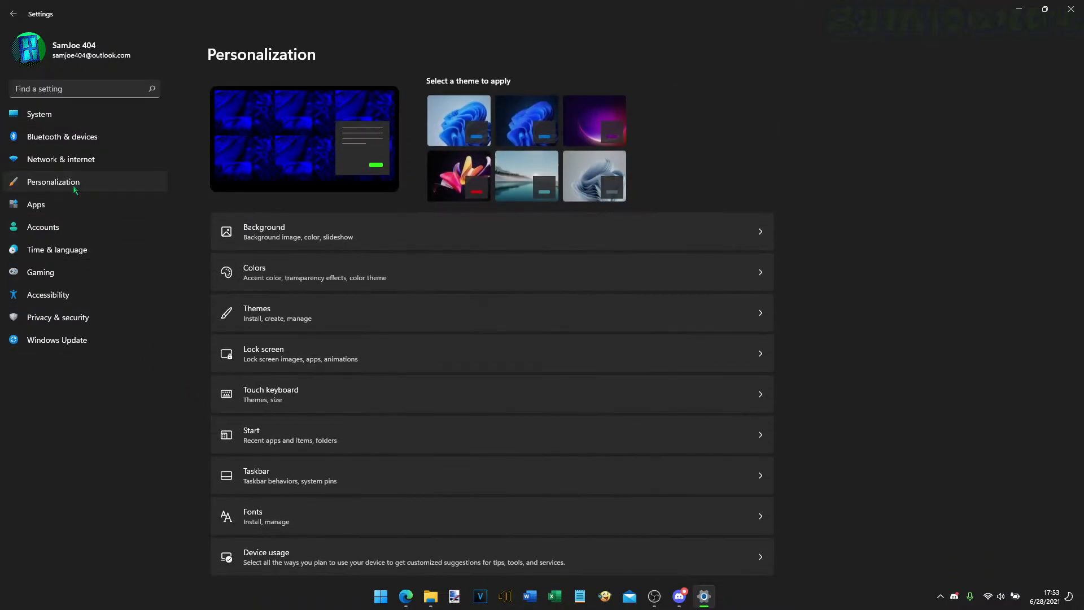
click(280, 275)
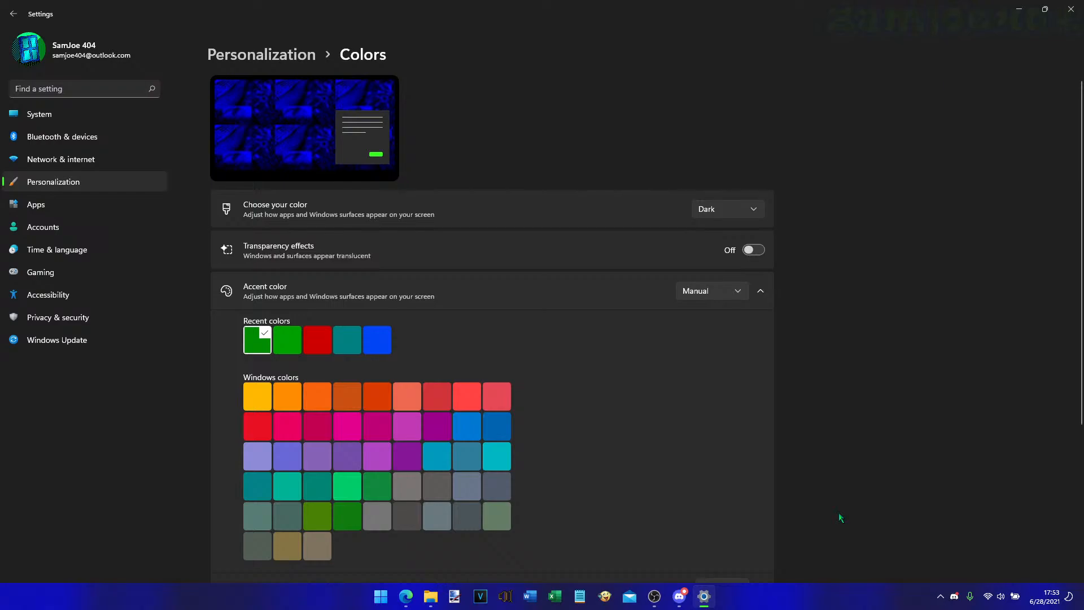
click(886, 602)
mouse_move(710, 603)
click(754, 509)
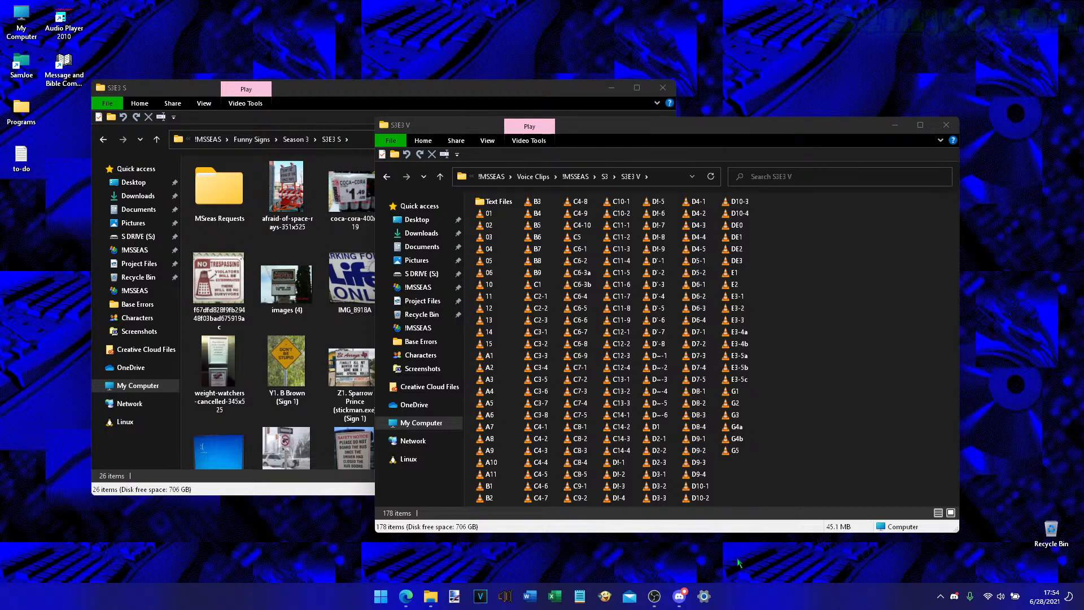
- Reopen the Personalization color settings, choose the teal accent color from the recent colors, and close Settings
key(super+i)
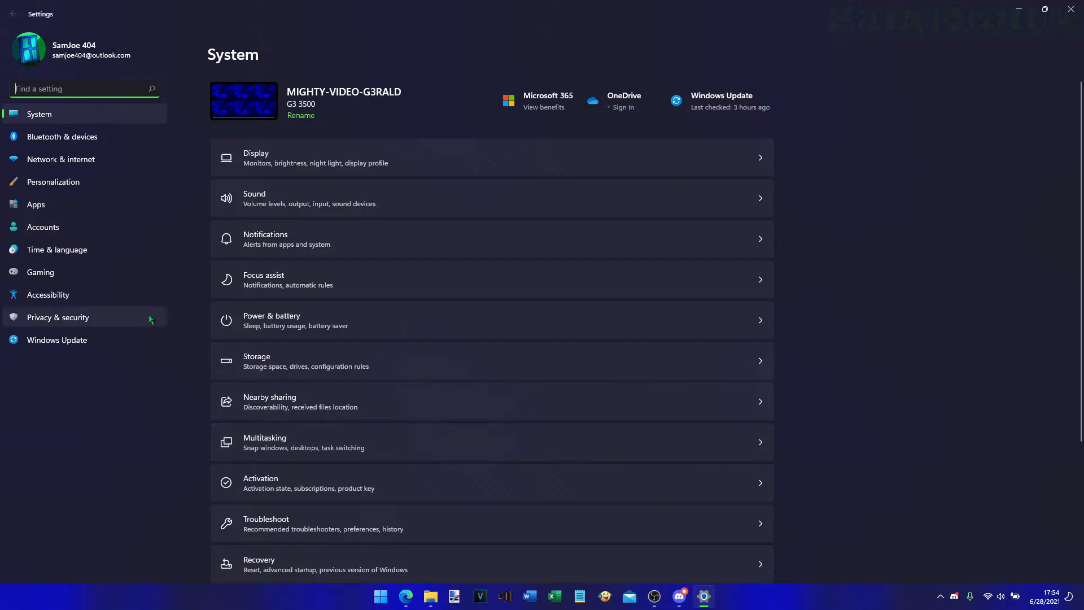
click(110, 189)
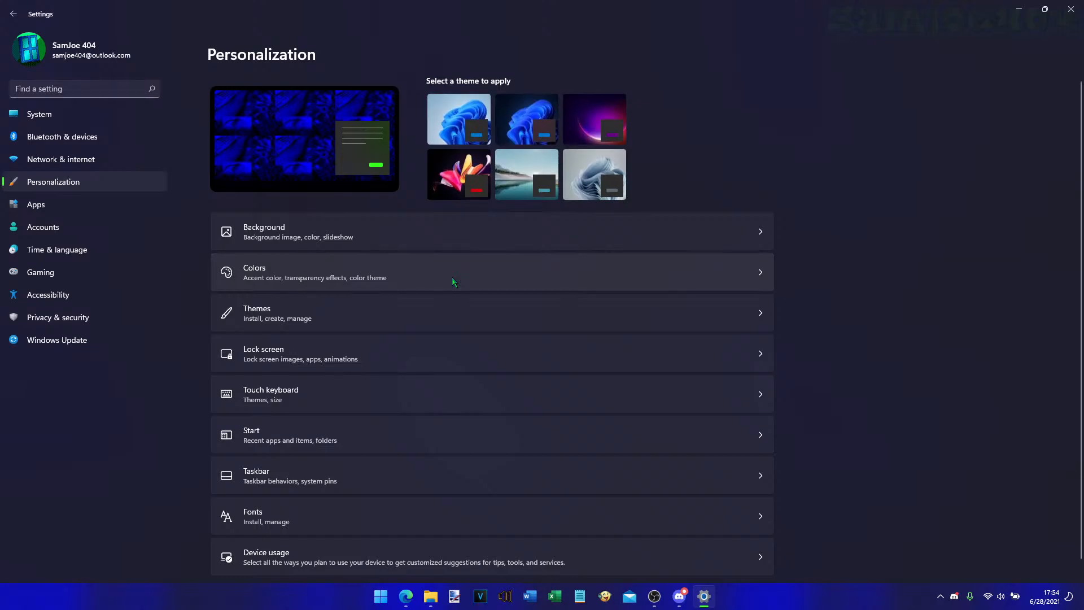
click(334, 278)
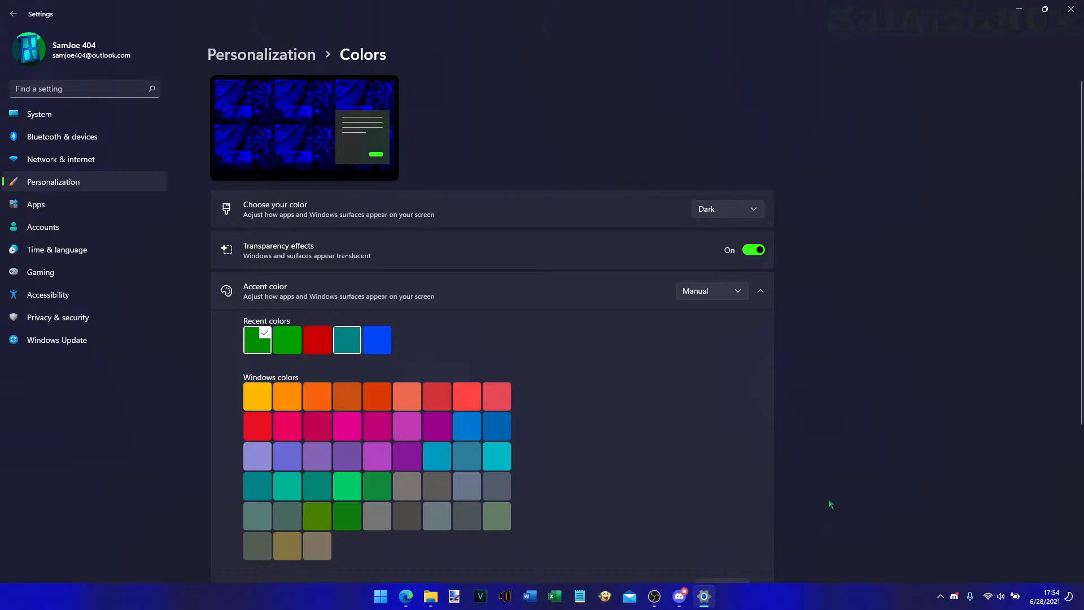
mouse_move(704, 594)
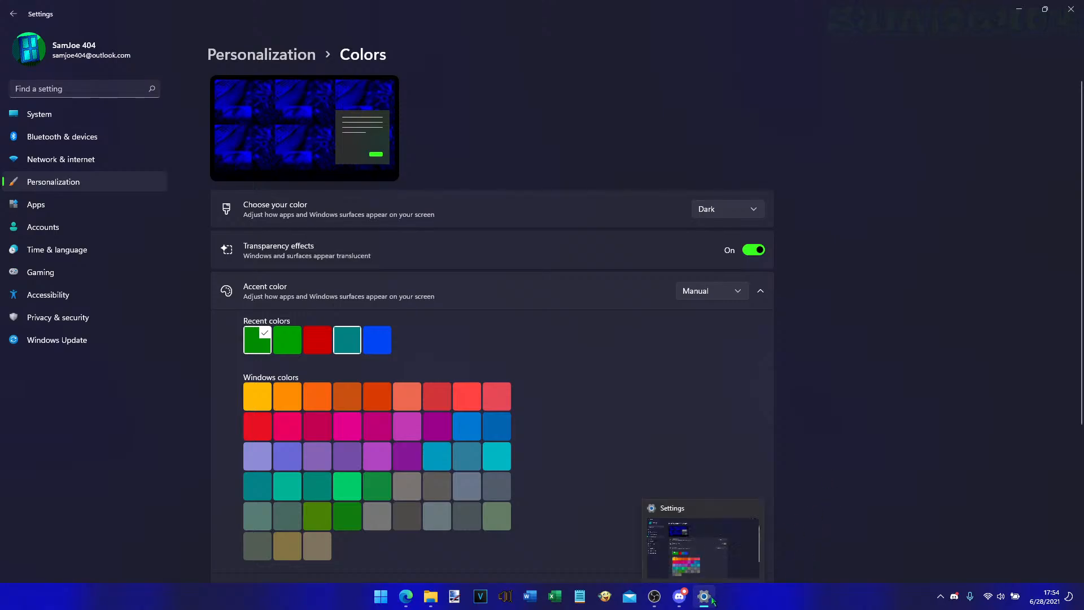
click(761, 511)
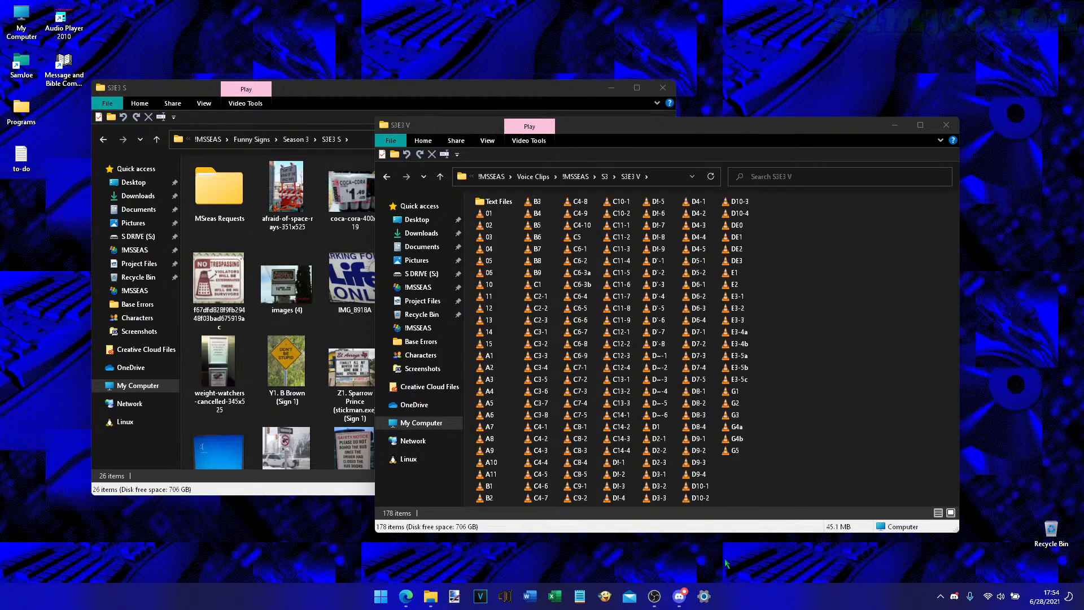
- Switch the accent color mode to Automatic in the Personalization color settings and view the folder windows with it
key(super+i)
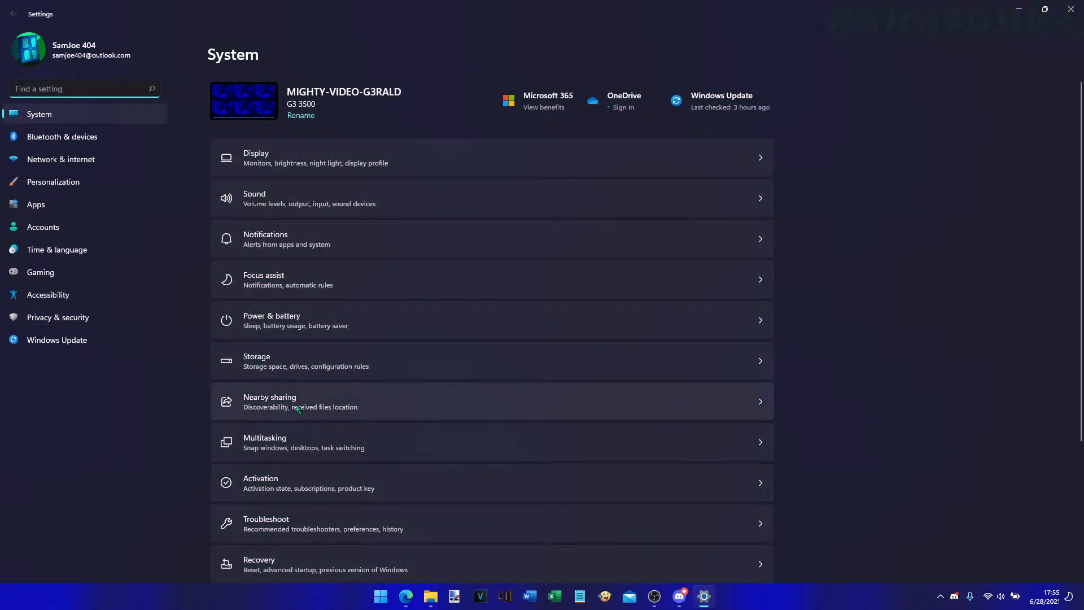
click(114, 190)
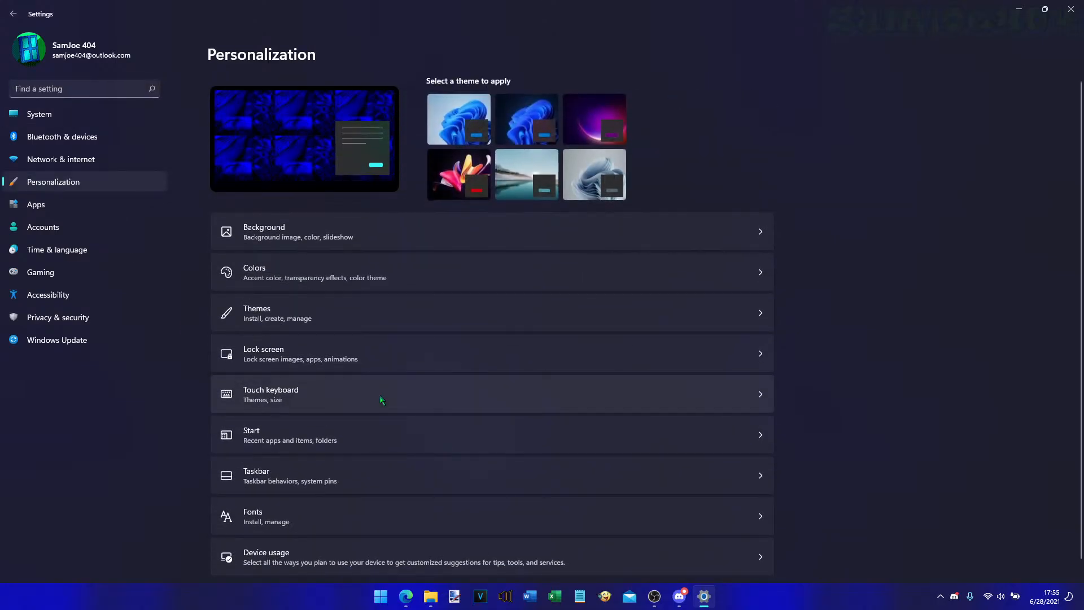
click(378, 277)
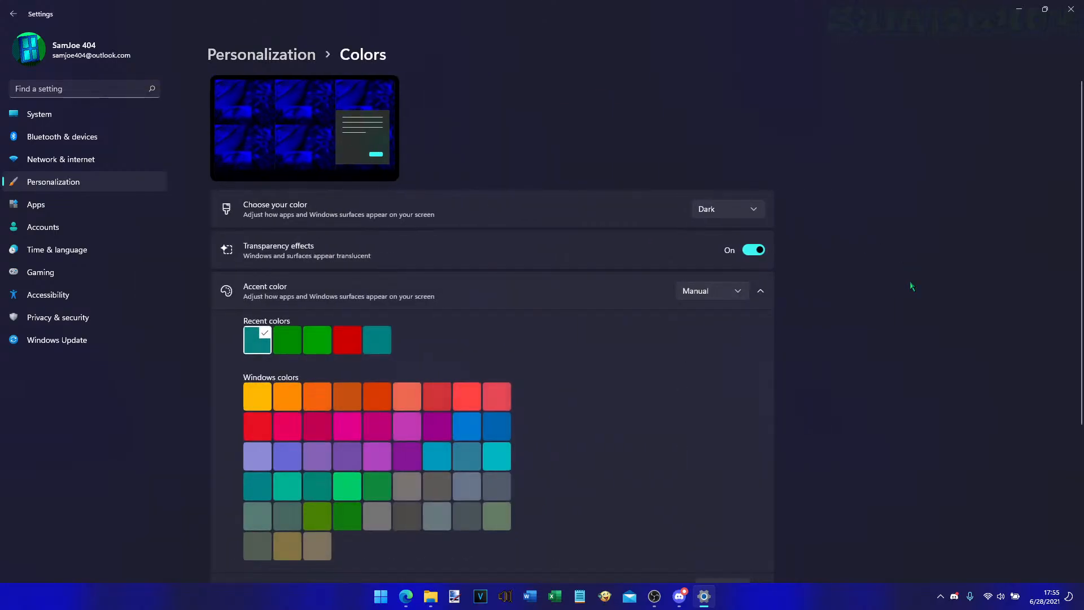
scroll(907, 295, down, 2)
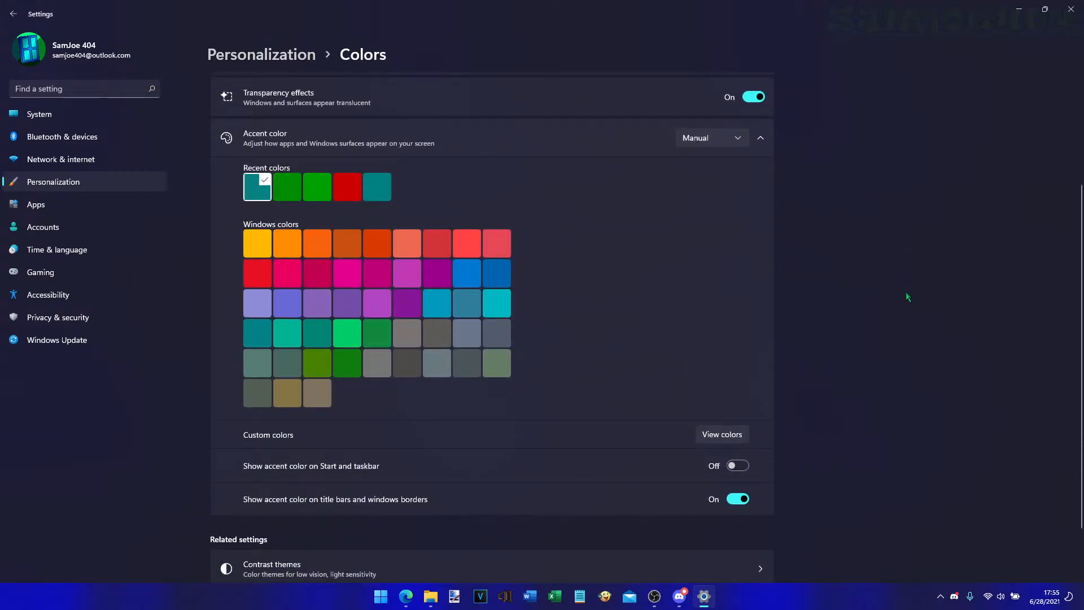
click(733, 142)
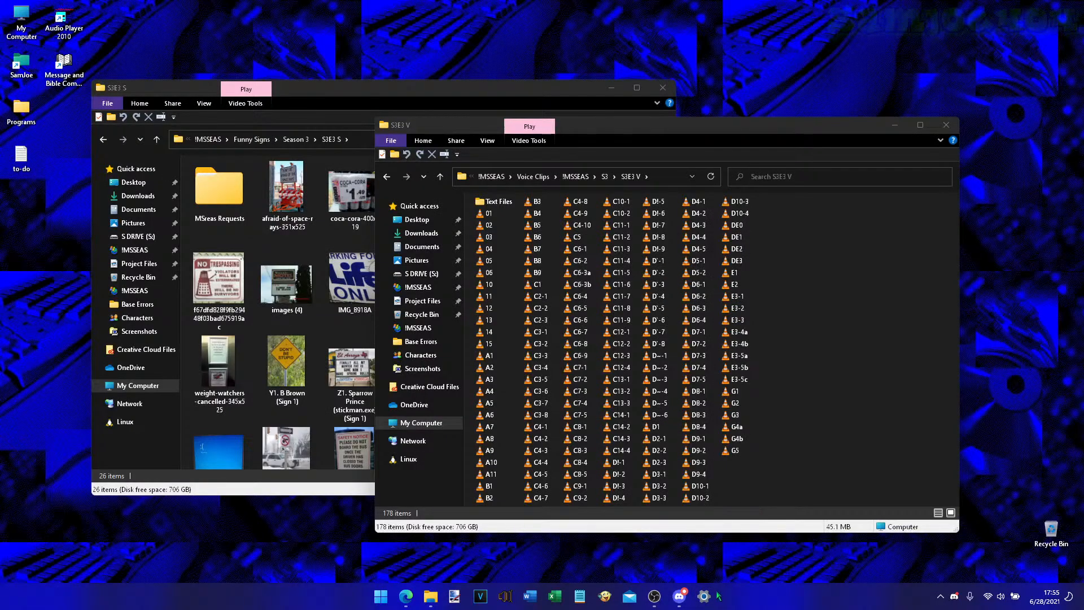
click(703, 596)
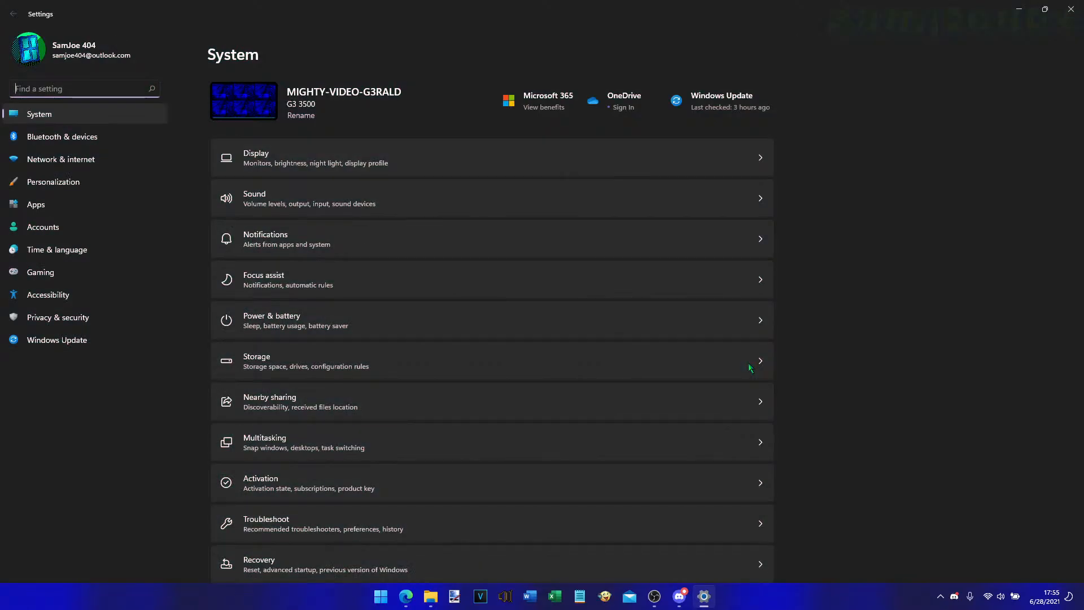
click(1019, 9)
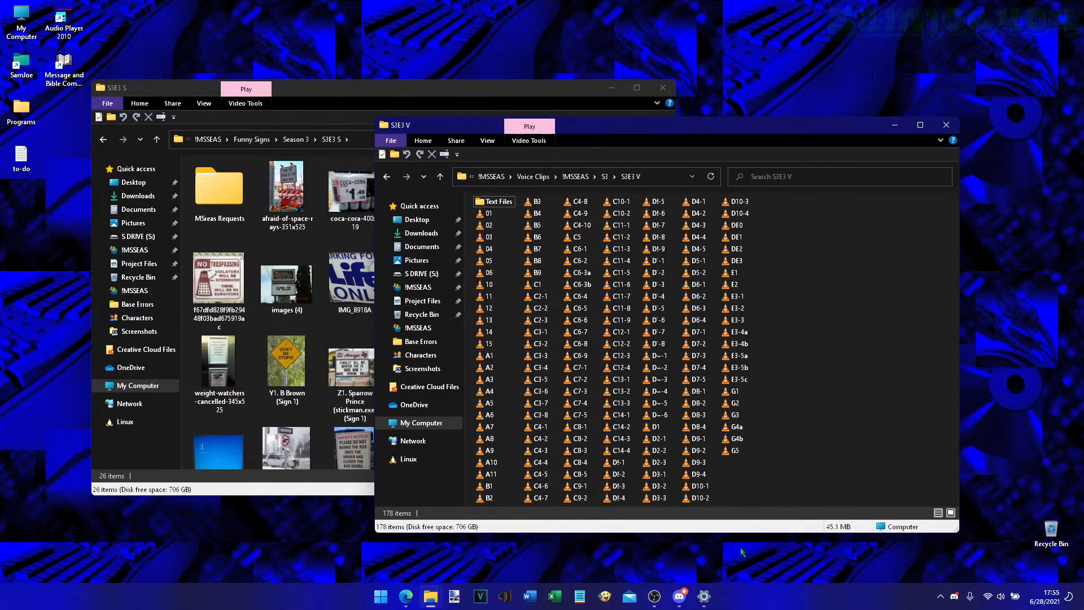
- Set the accent color mode back to Manual in the Personalization color settings, choose the recent teal color, and close Settings
click(703, 595)
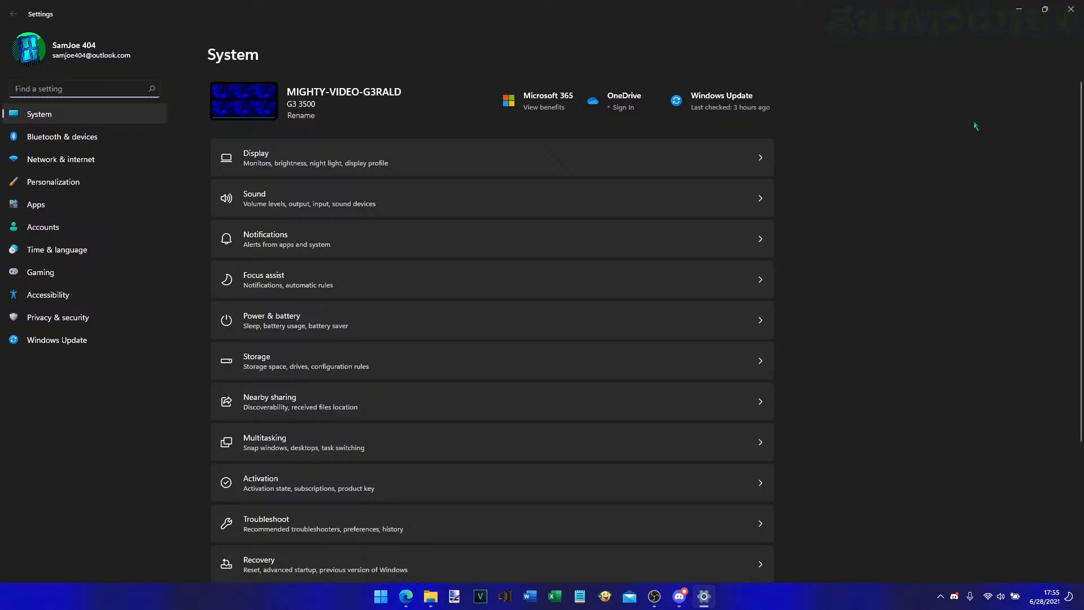
click(66, 192)
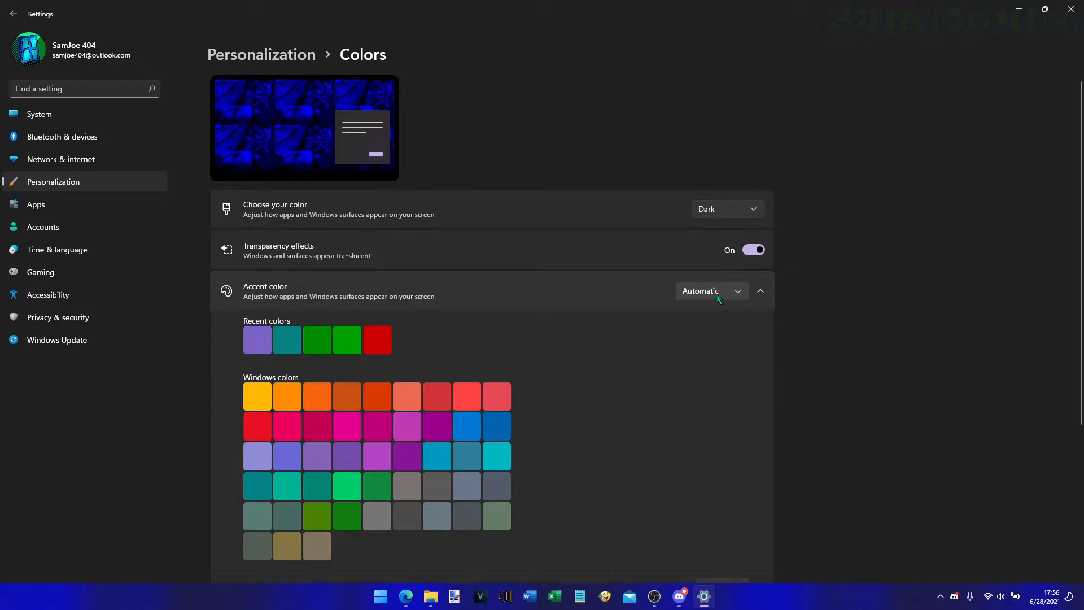
click(719, 298)
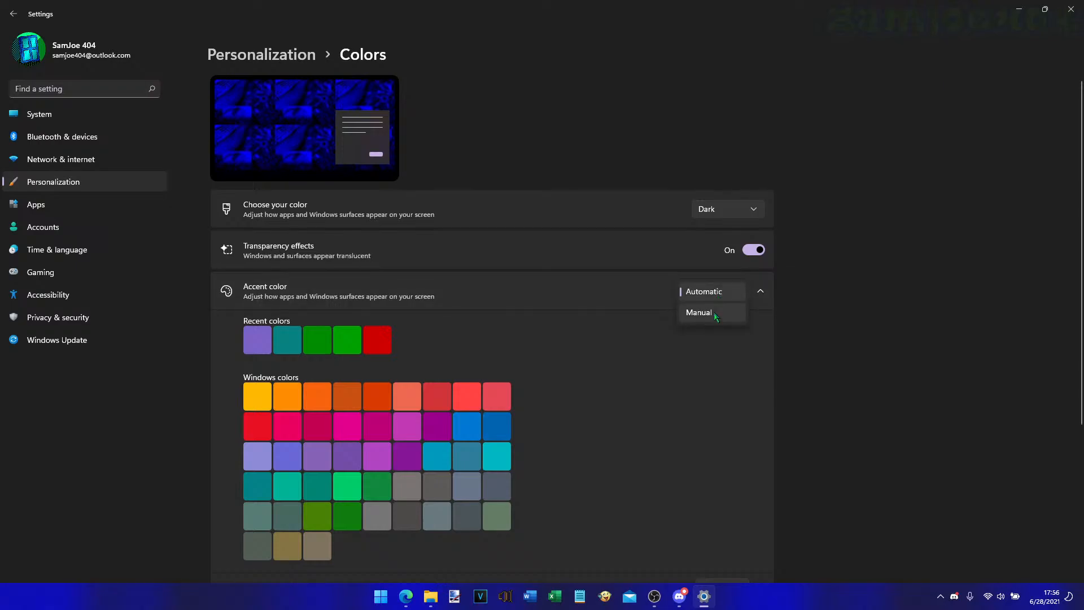
click(715, 312)
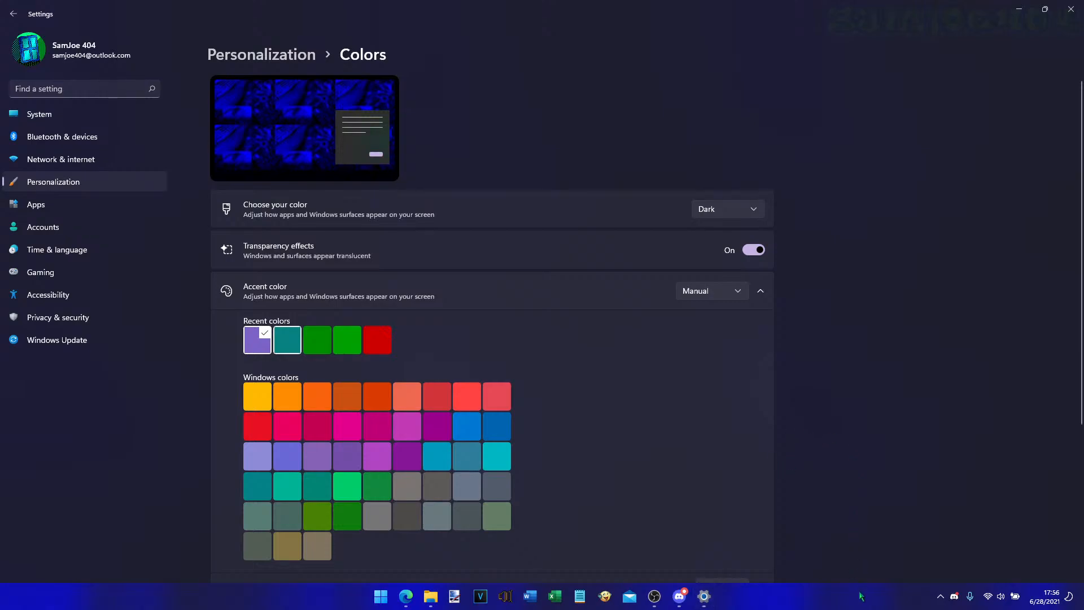
mouse_move(714, 596)
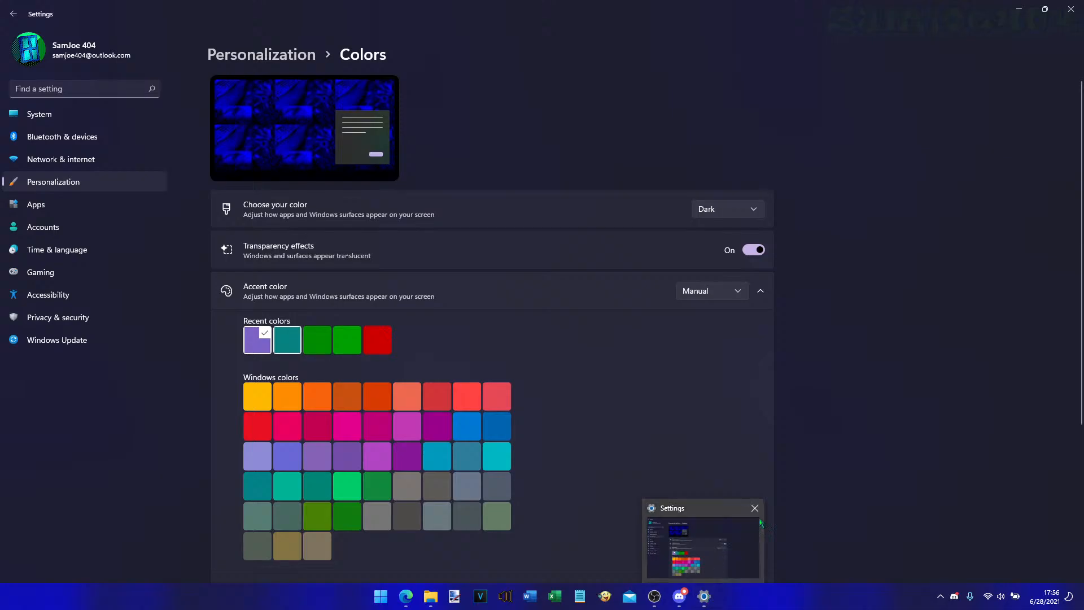
click(762, 513)
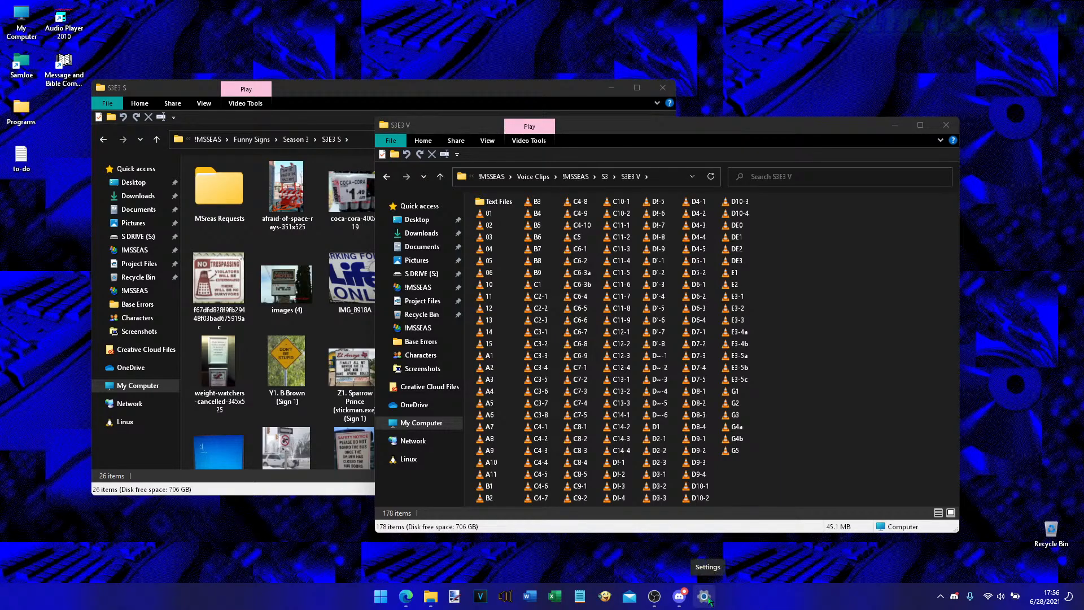
- Reopen the Personalization color settings and apply a custom accent color with the hex code #008080
right_click(706, 597)
click(752, 603)
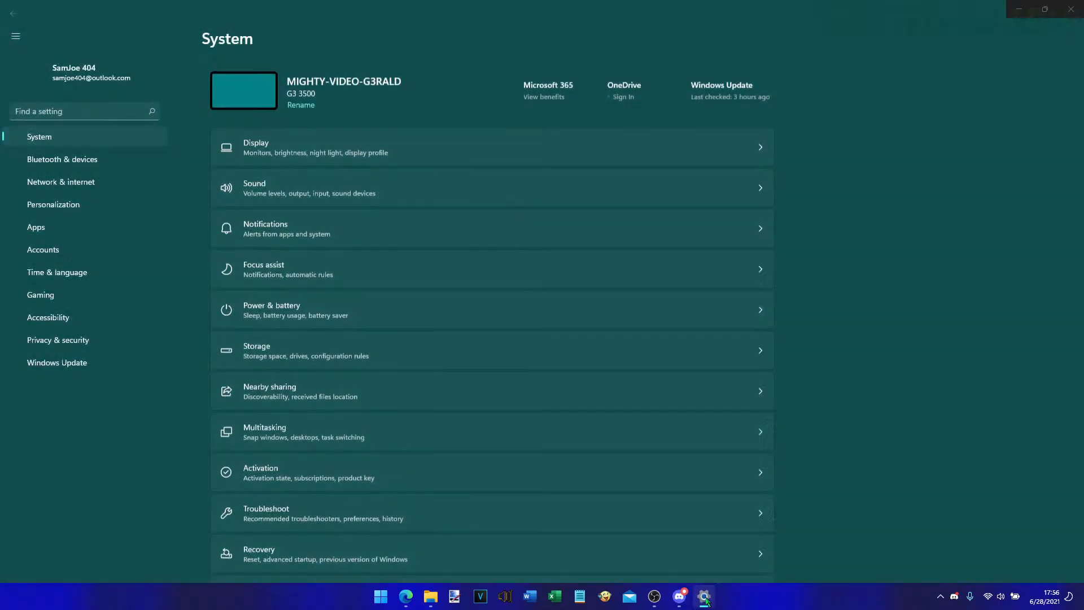
right_click(703, 596)
click(858, 488)
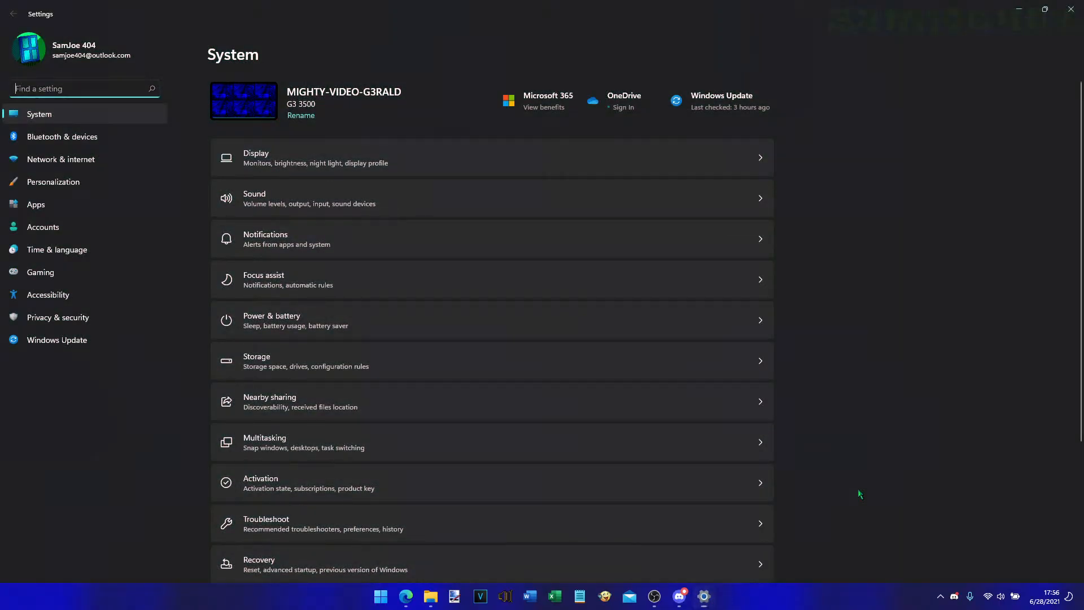
click(91, 188)
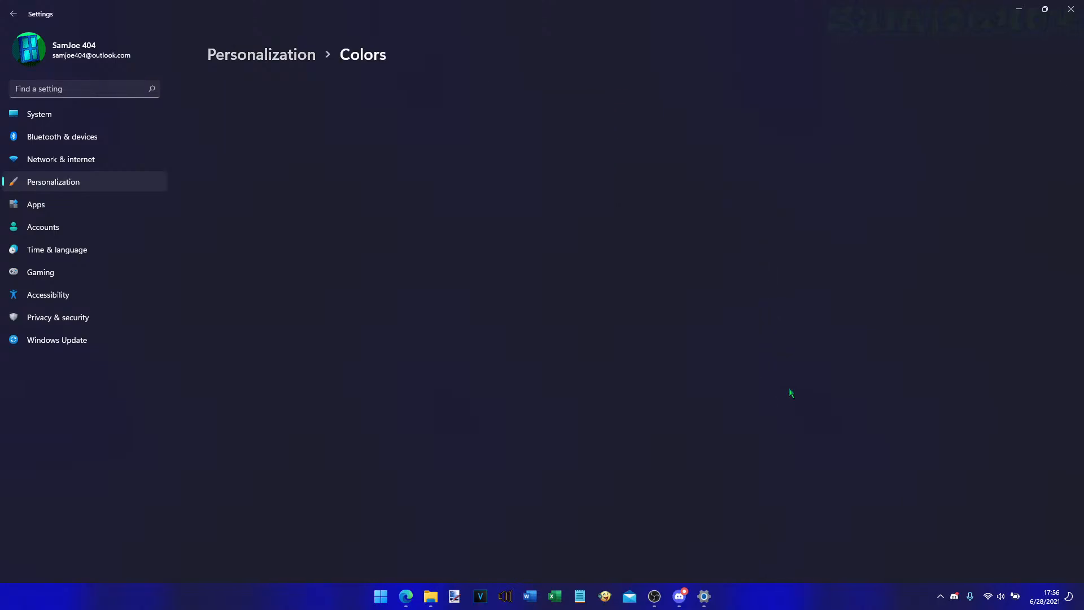
scroll(787, 393, down, 4)
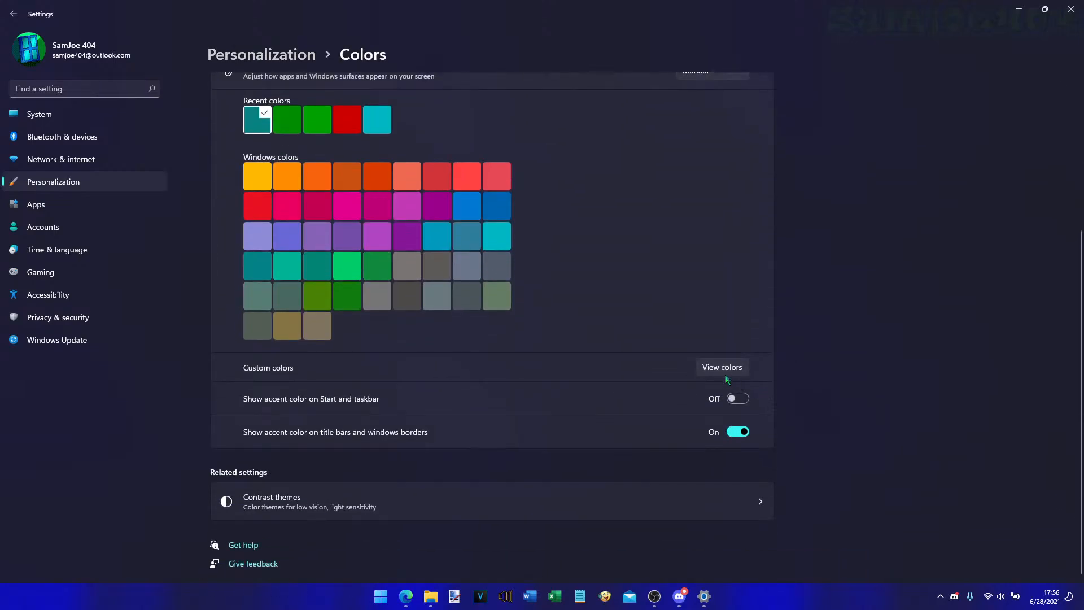
click(721, 368)
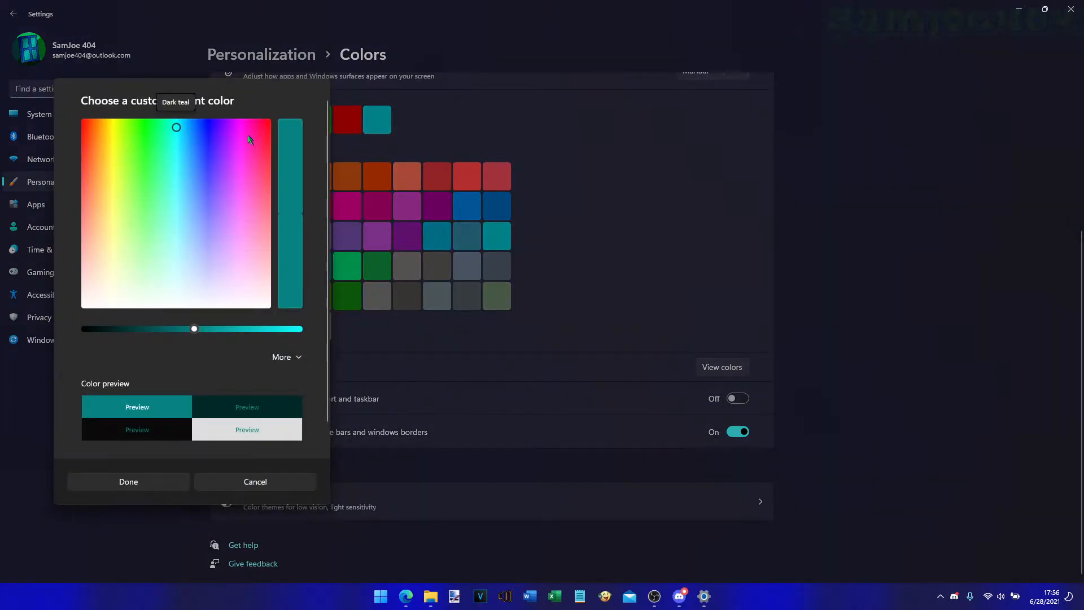
click(277, 357)
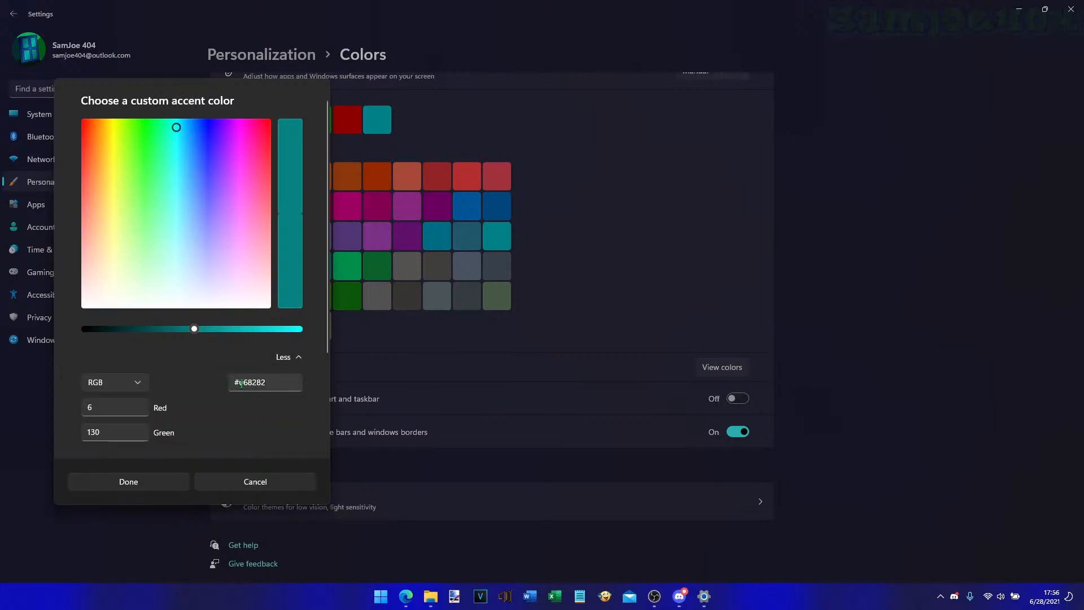
drag(245, 382, 266, 384)
text(0808080)
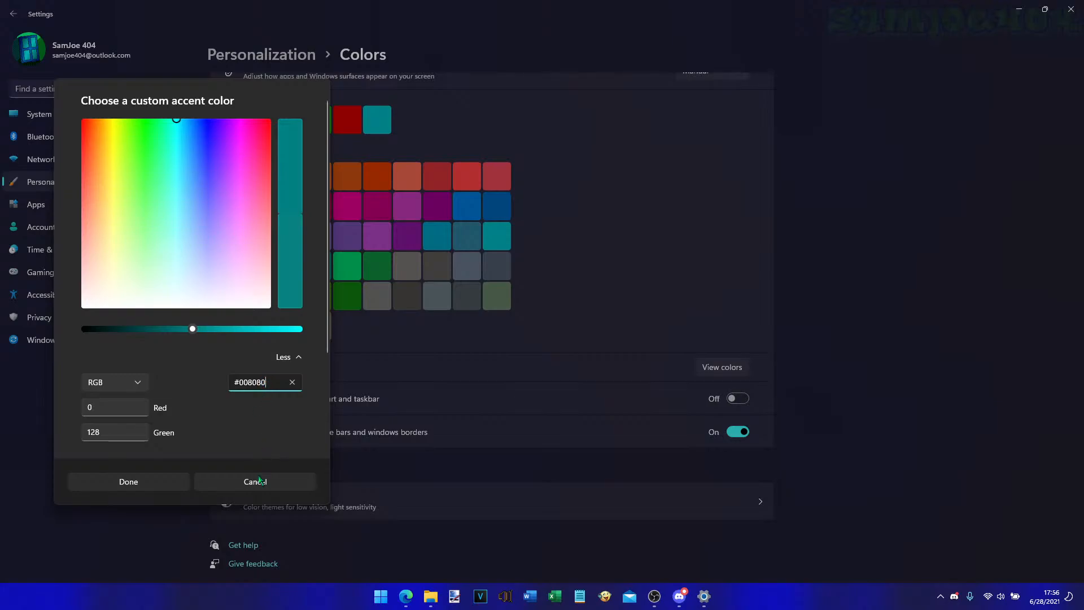
click(155, 483)
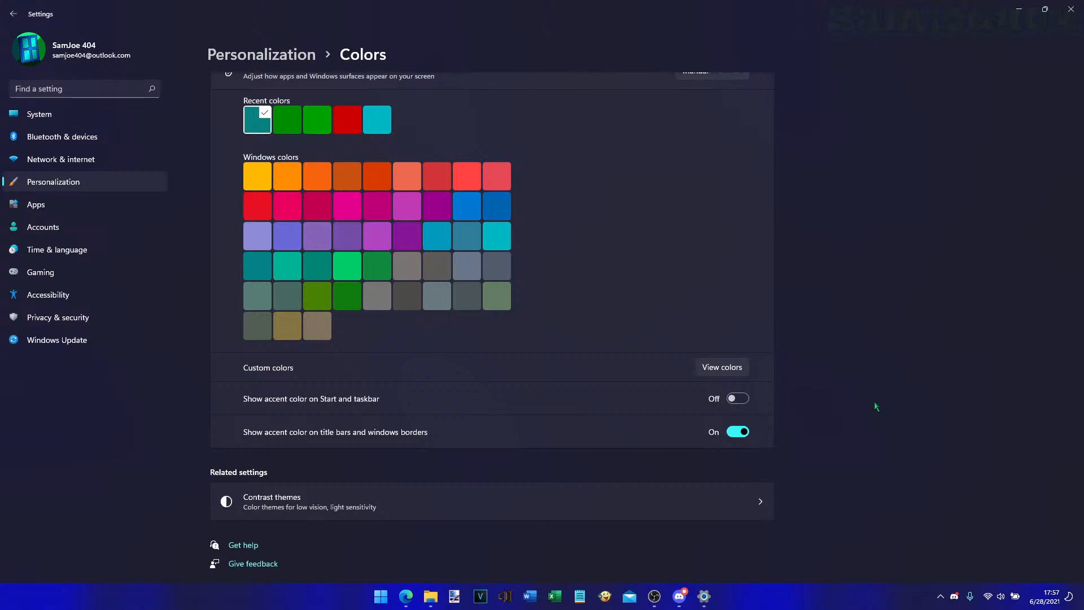
- Turn off the accent color on title bars and window borders, and minimize Settings
scroll(824, 389, up, 4)
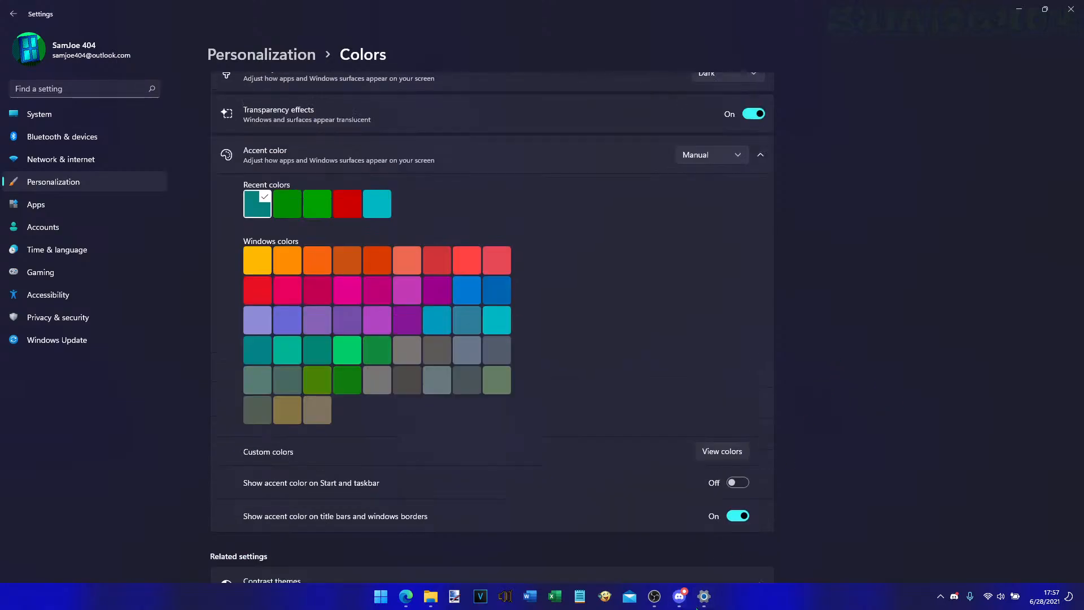
scroll(834, 469, down, 3)
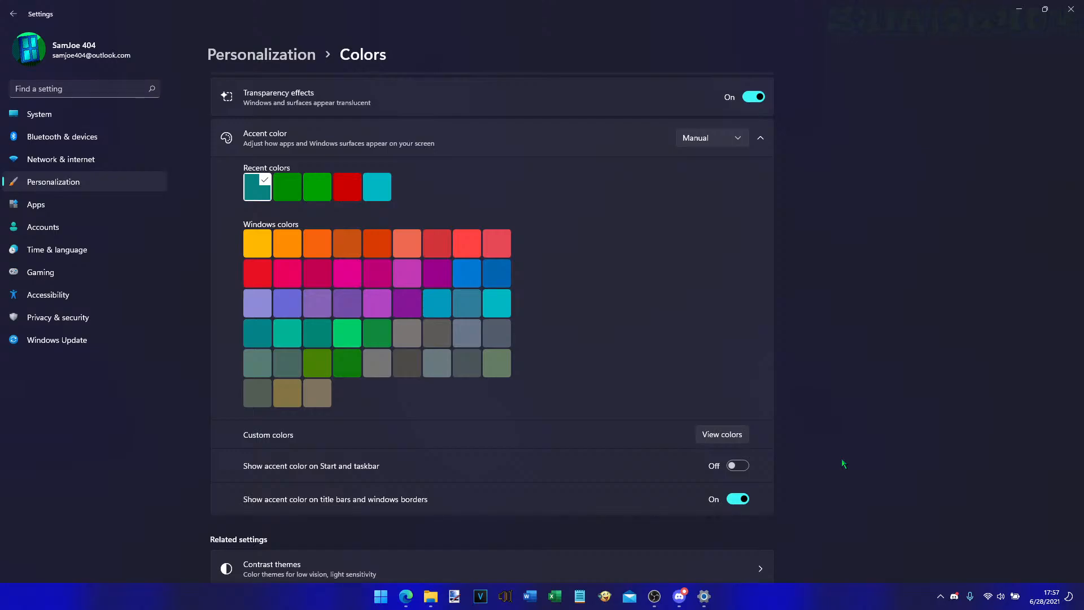
scroll(841, 459, up, 3)
scroll(842, 460, down, 4)
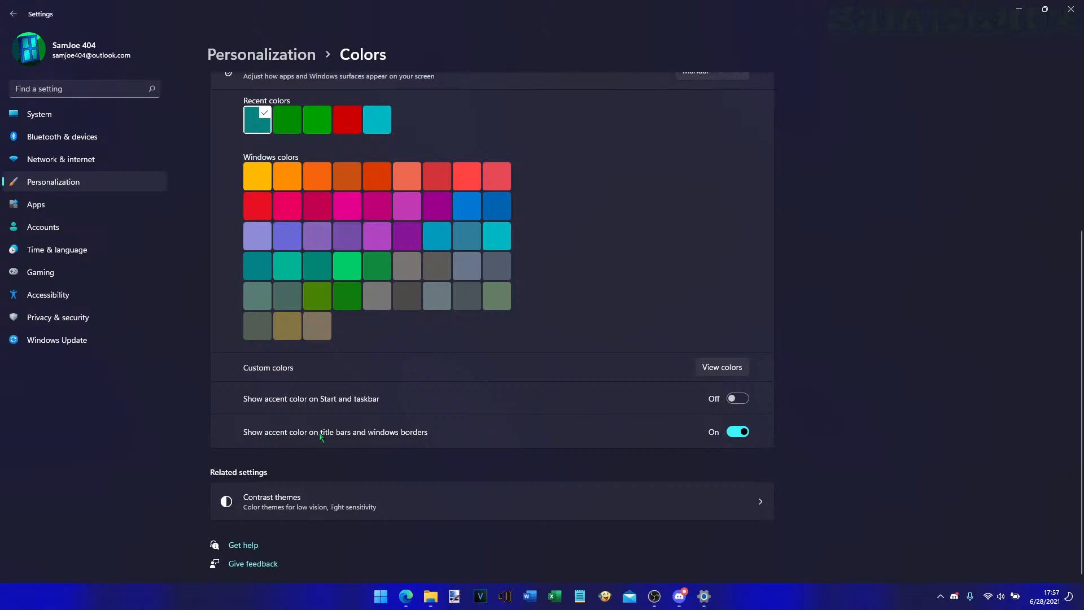
click(739, 433)
click(1019, 9)
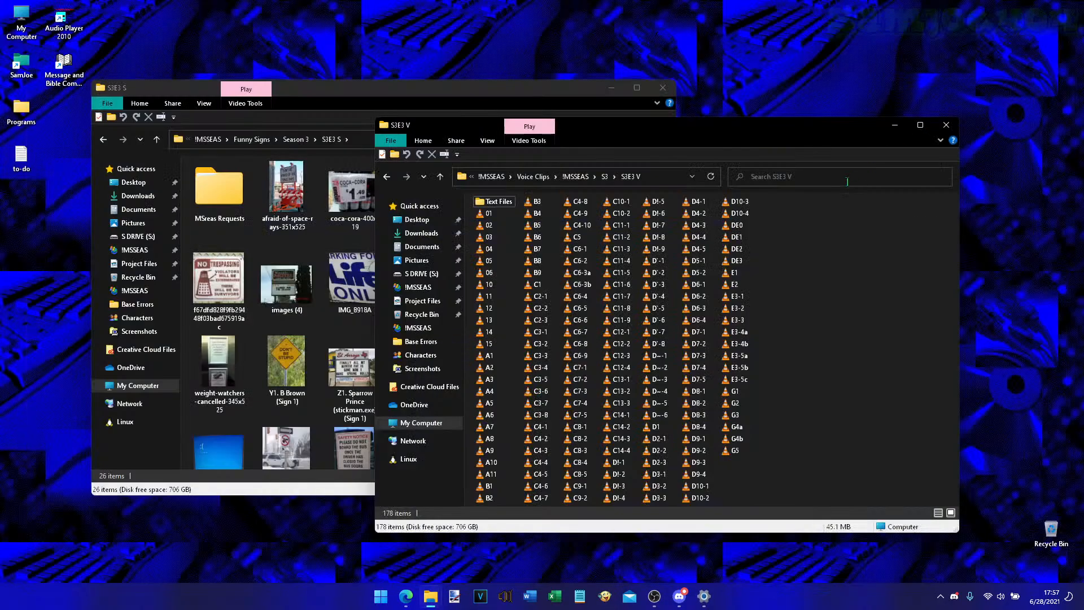
- Switch focus between the two folder windows to compare their title bars without the accent color
click(536, 109)
click(905, 283)
click(572, 90)
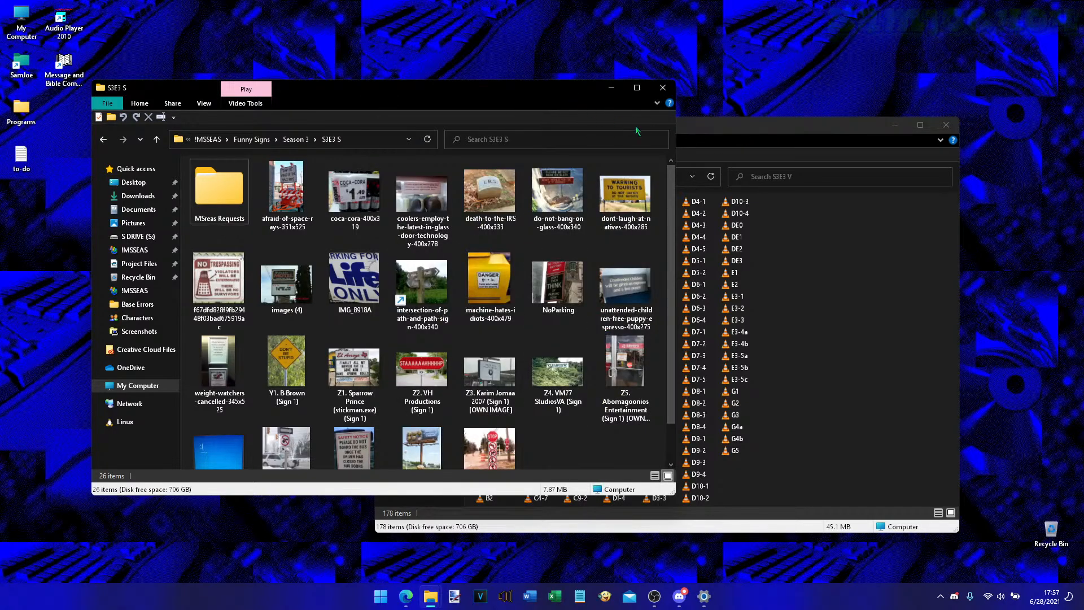
- Restore Settings and turn on the accent color for both title bars and window borders and Start and taskbar
click(790, 129)
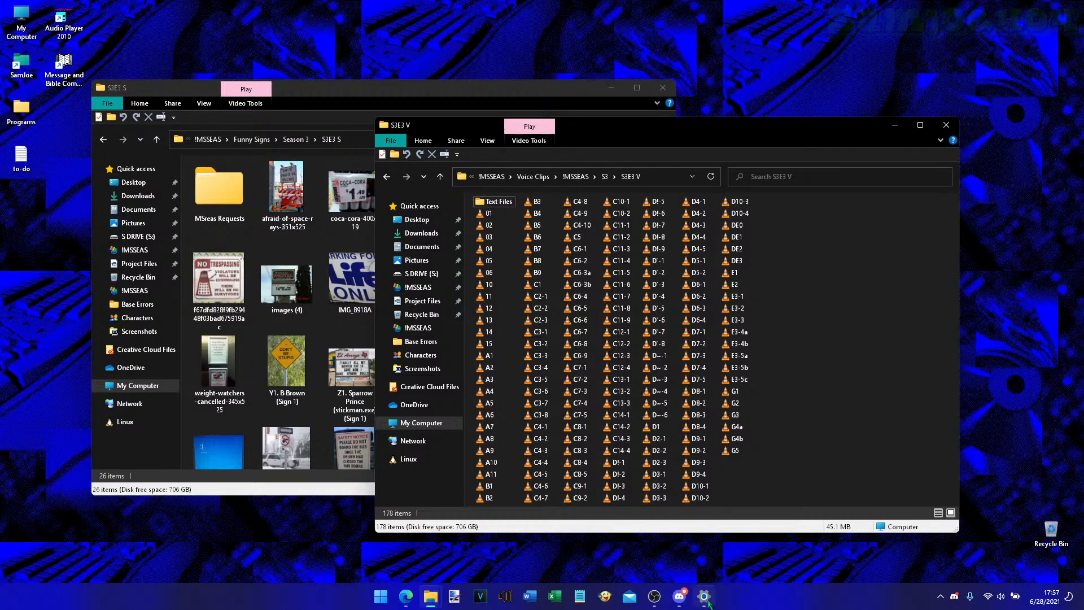
click(706, 600)
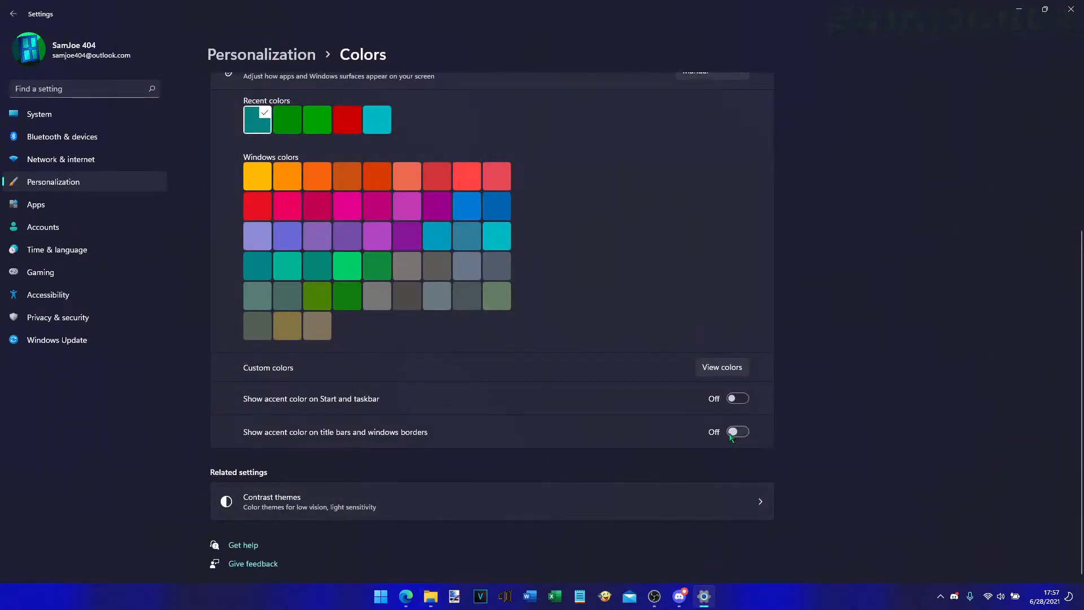
click(744, 432)
click(739, 399)
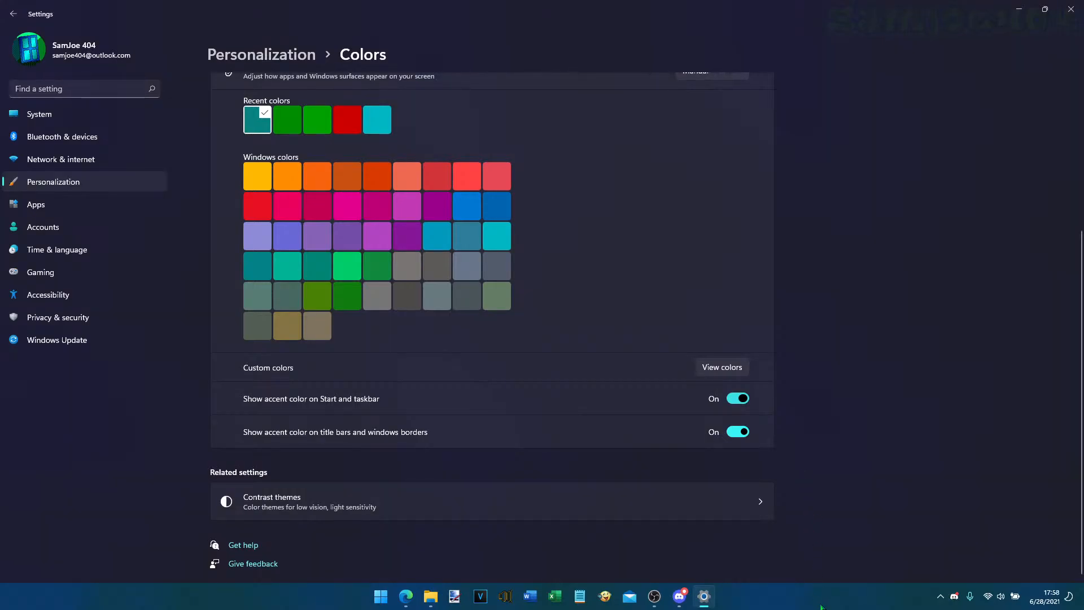
- Close Settings and view the Start menu and taskbar in the accent color
click(1070, 9)
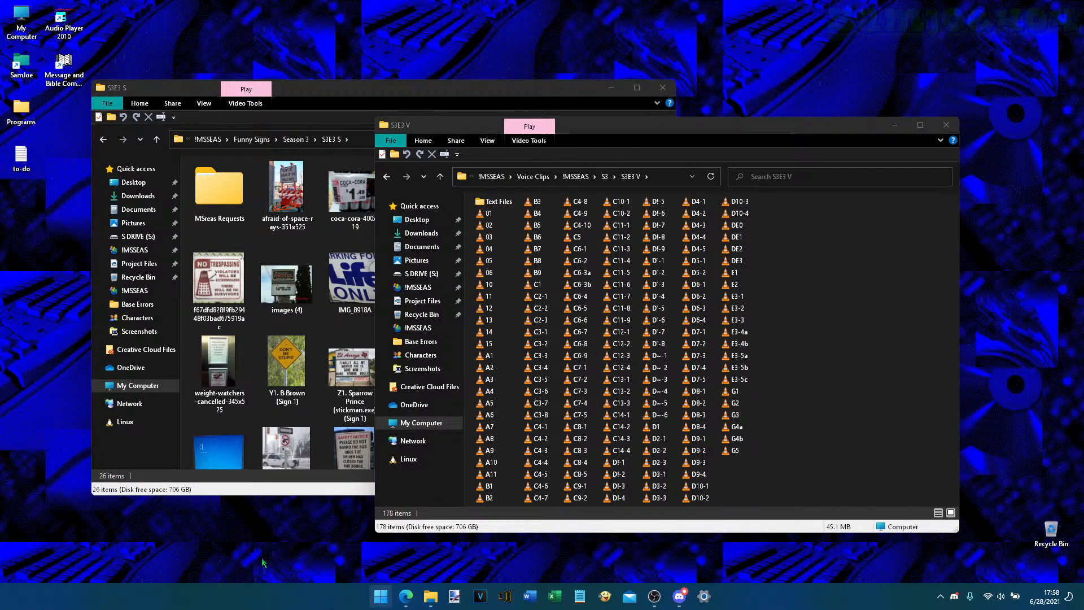
click(382, 602)
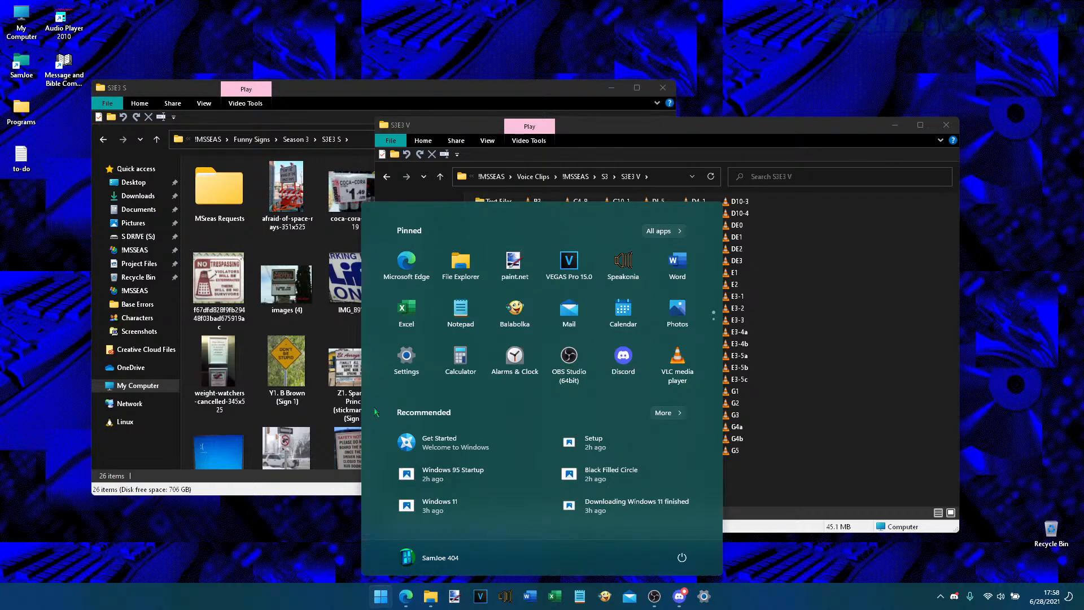
click(790, 570)
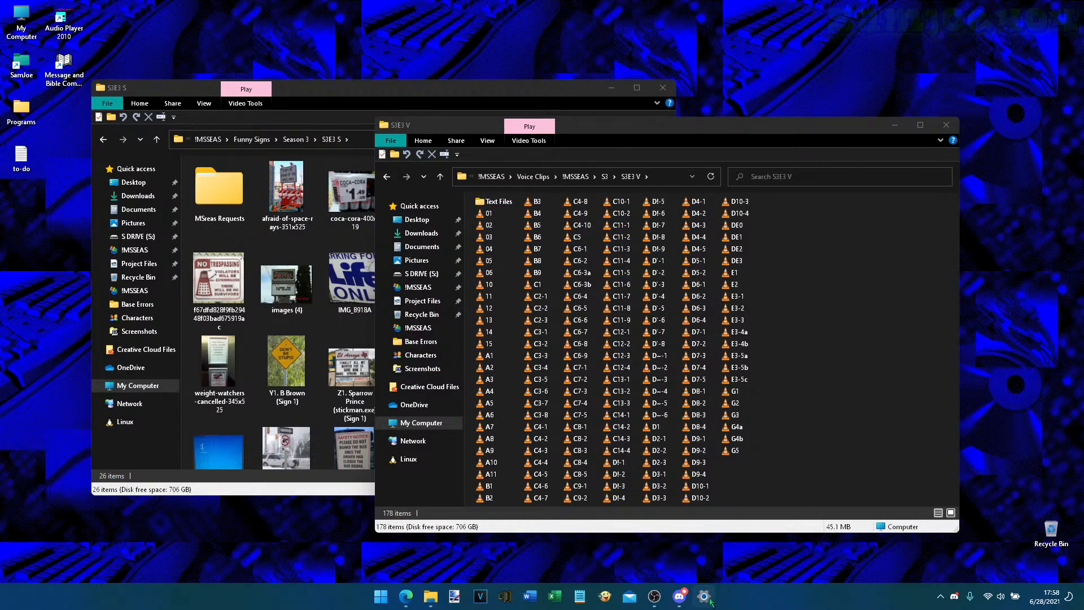
- Reopen the Personalization color settings, turn off the accent color on Start and taskbar, and close Settings
mouse_move(682, 603)
click(704, 607)
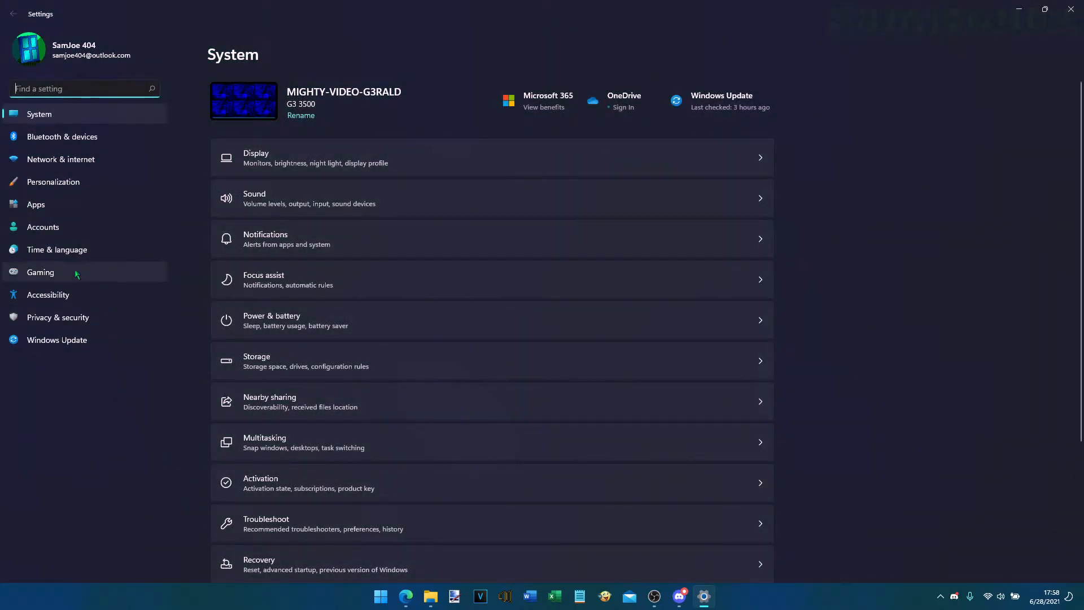
click(80, 184)
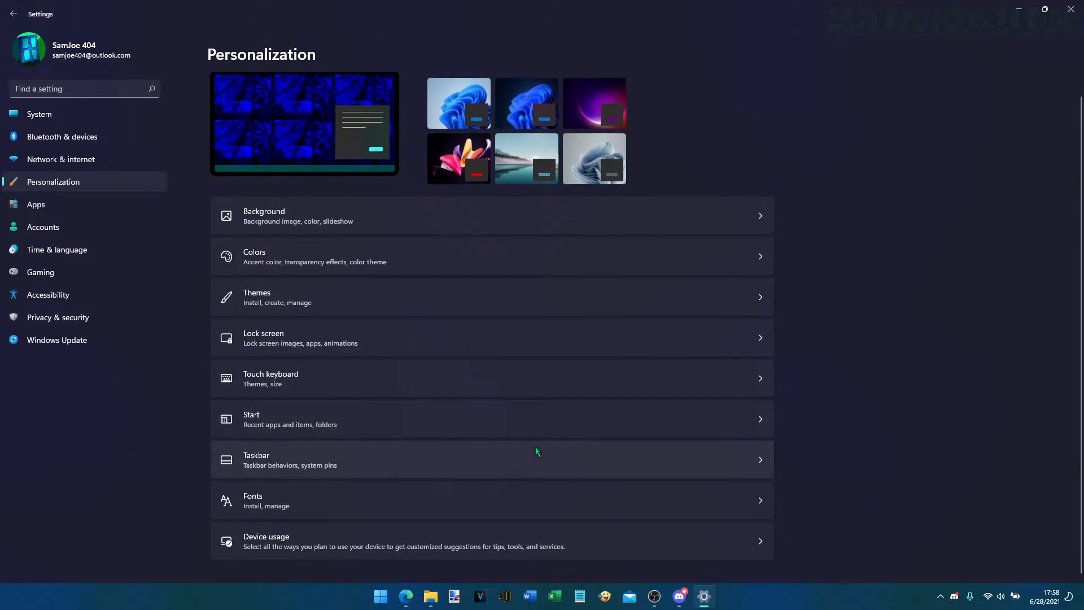
click(521, 253)
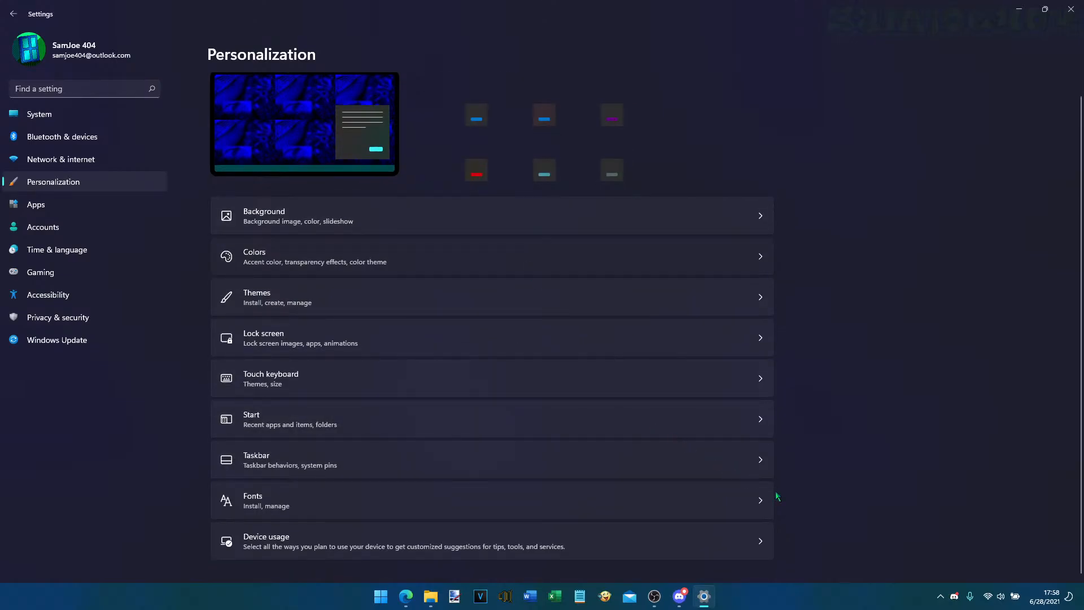
scroll(796, 490, down, 3)
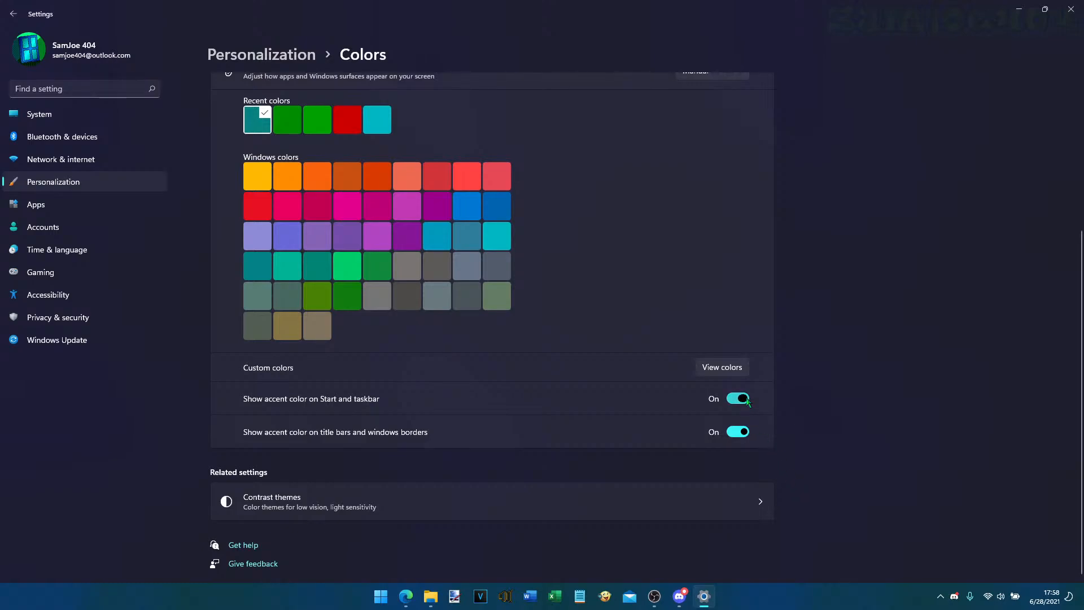
click(744, 399)
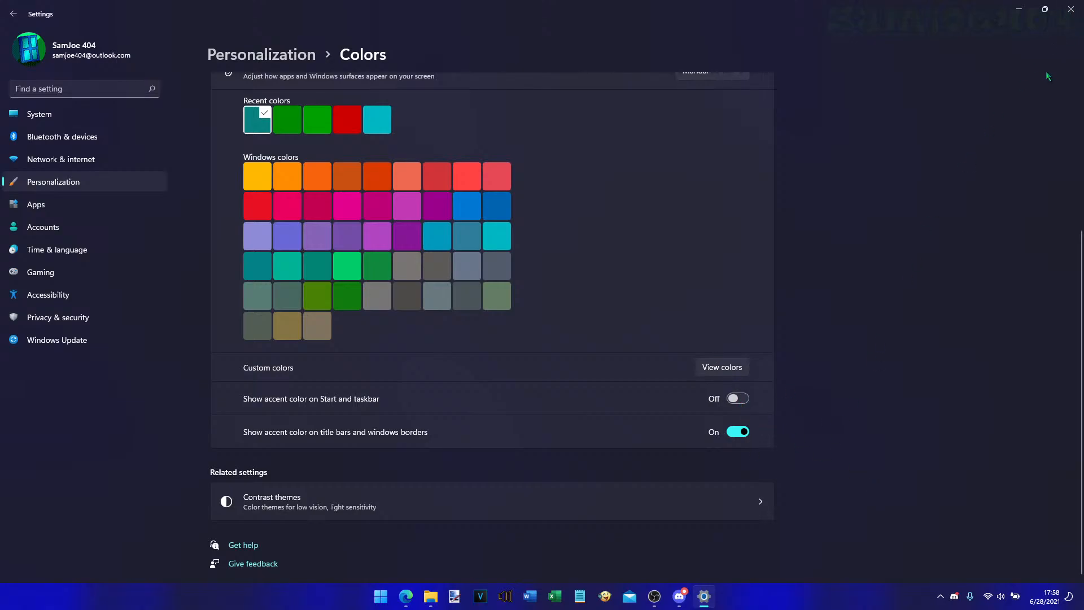
click(1071, 9)
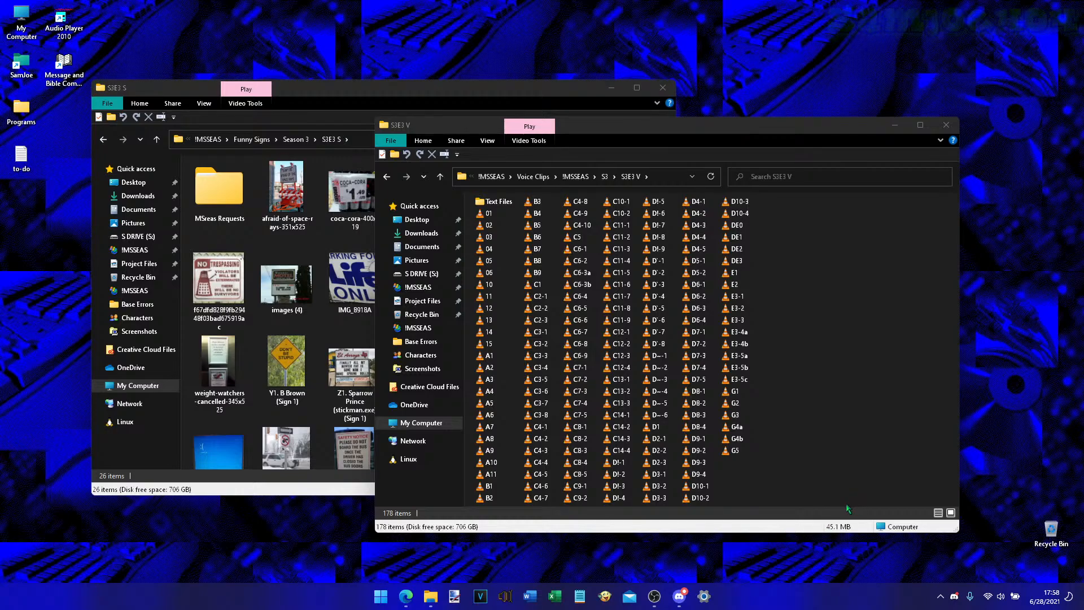
- Reopen the Personalization color settings and look over the accent color options
click(704, 596)
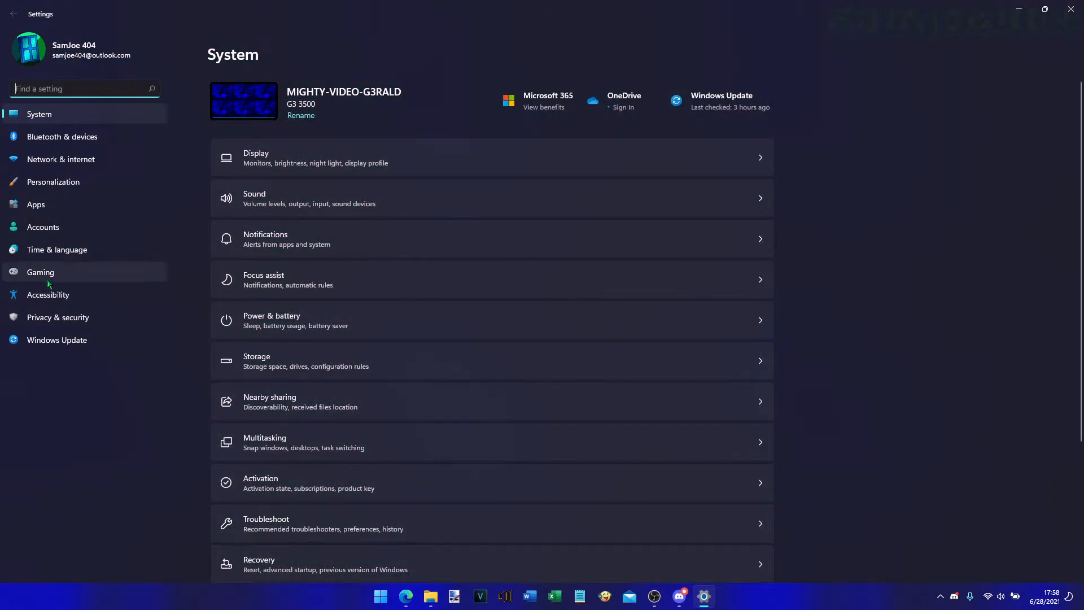
click(75, 188)
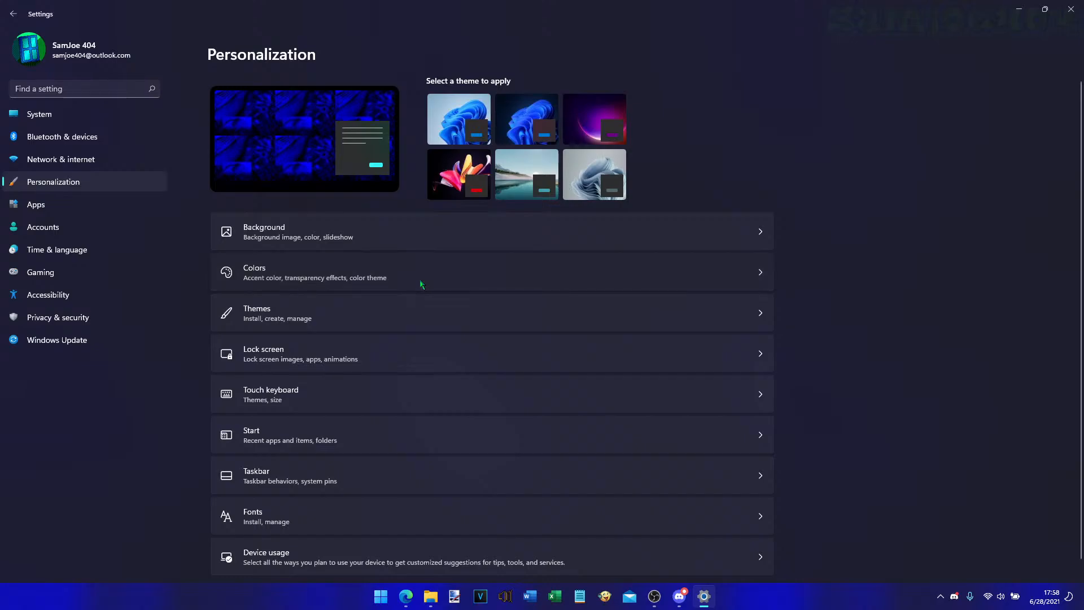
click(419, 291)
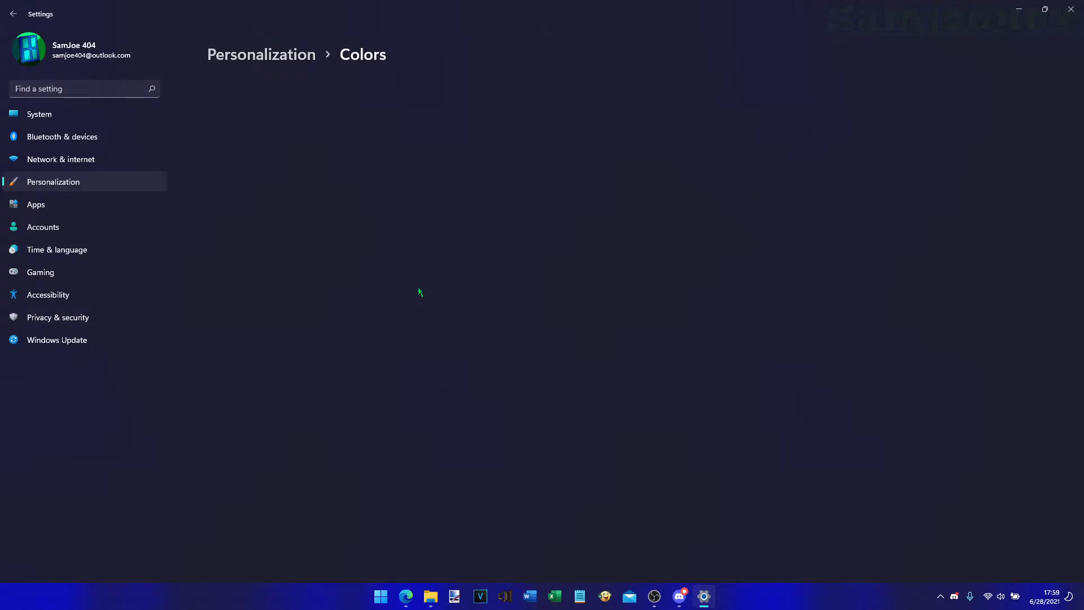
scroll(485, 392, down, 1)
scroll(485, 391, down, 3)
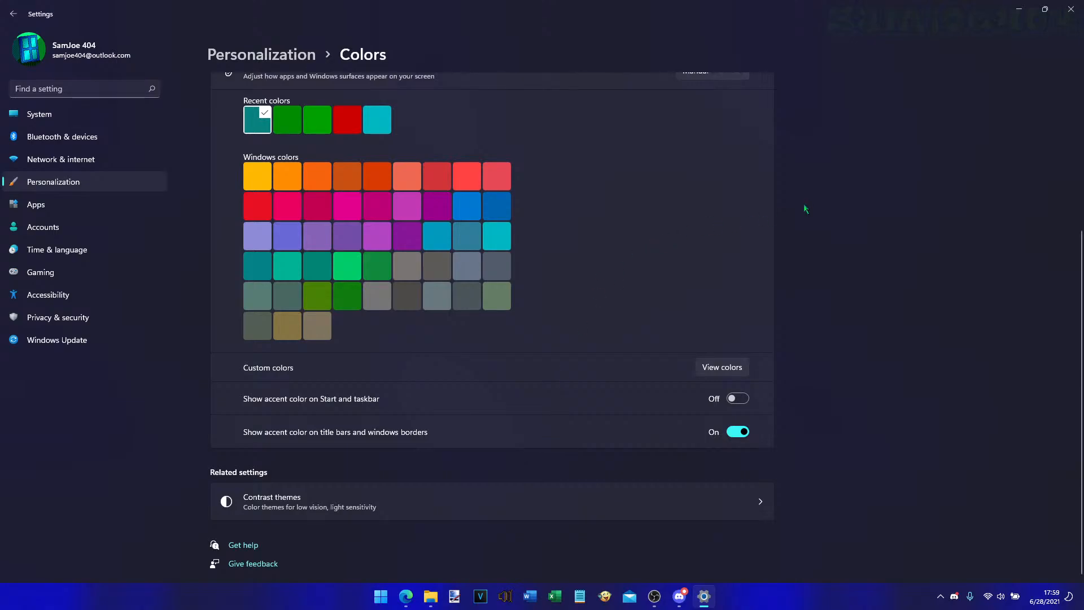
- Open the current theme's sound settings and preview Windows XP scheme sounds such as Asterisk, Calendar Reminder, Critical Battery Alarm and Critical Stop
click(258, 56)
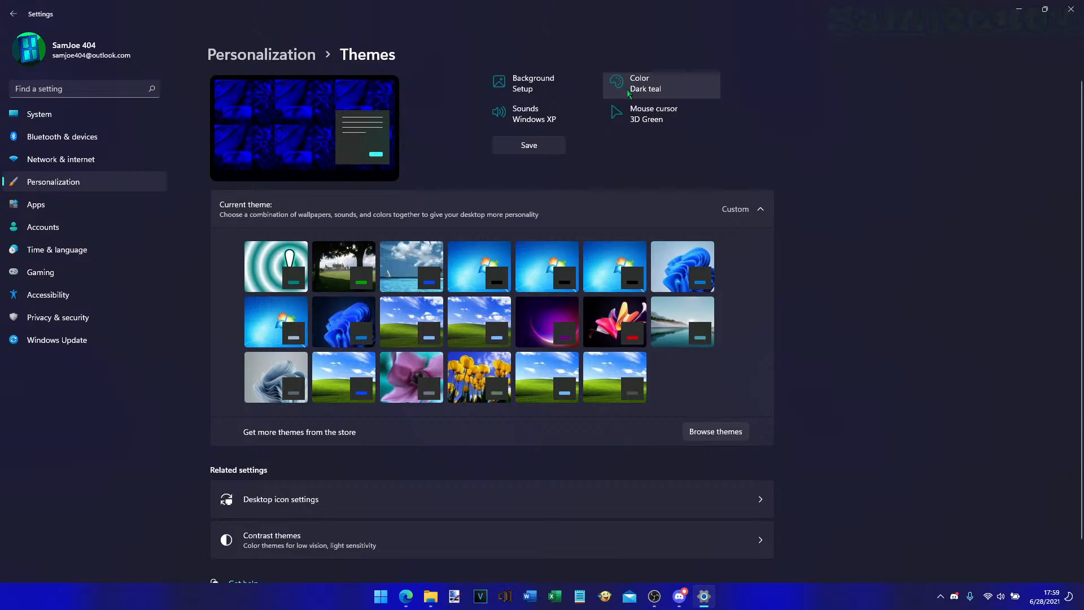
click(553, 124)
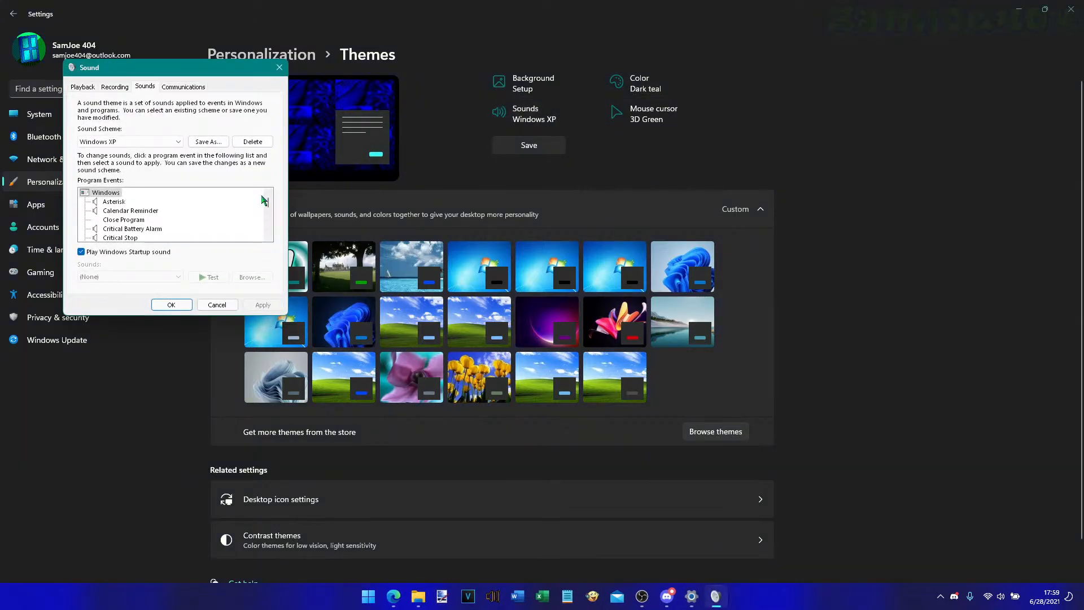
click(114, 201)
click(209, 277)
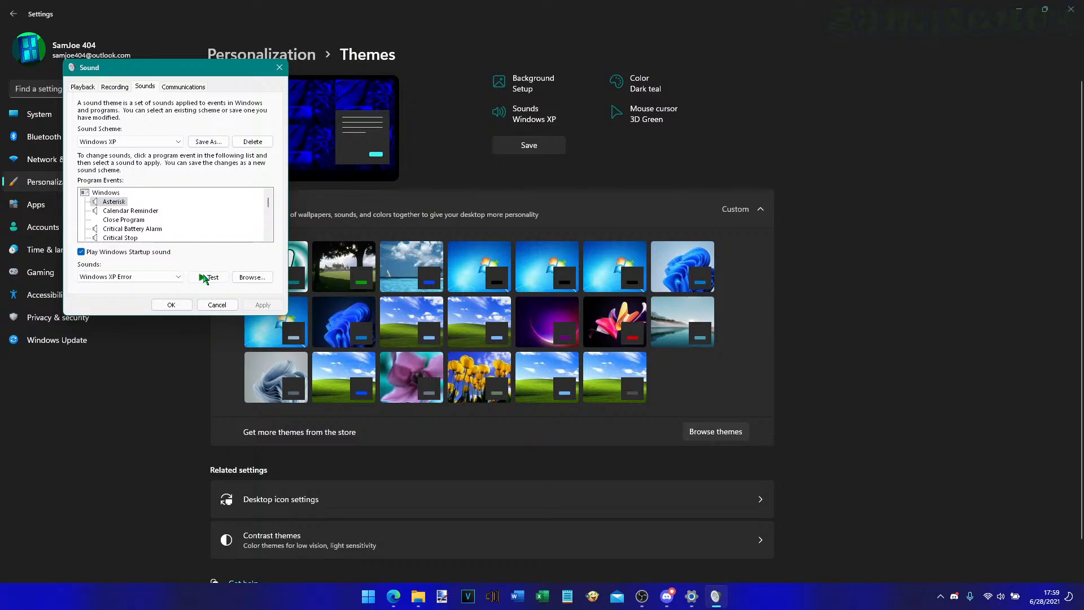
click(130, 210)
click(208, 277)
click(141, 229)
click(206, 277)
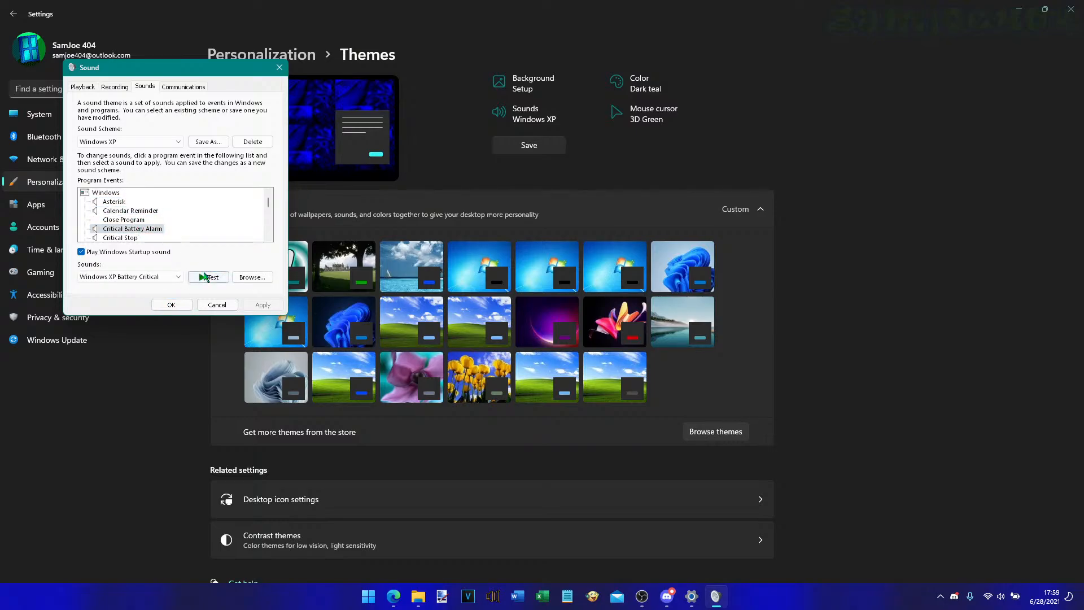
click(127, 238)
click(206, 277)
scroll(153, 226, down, 3)
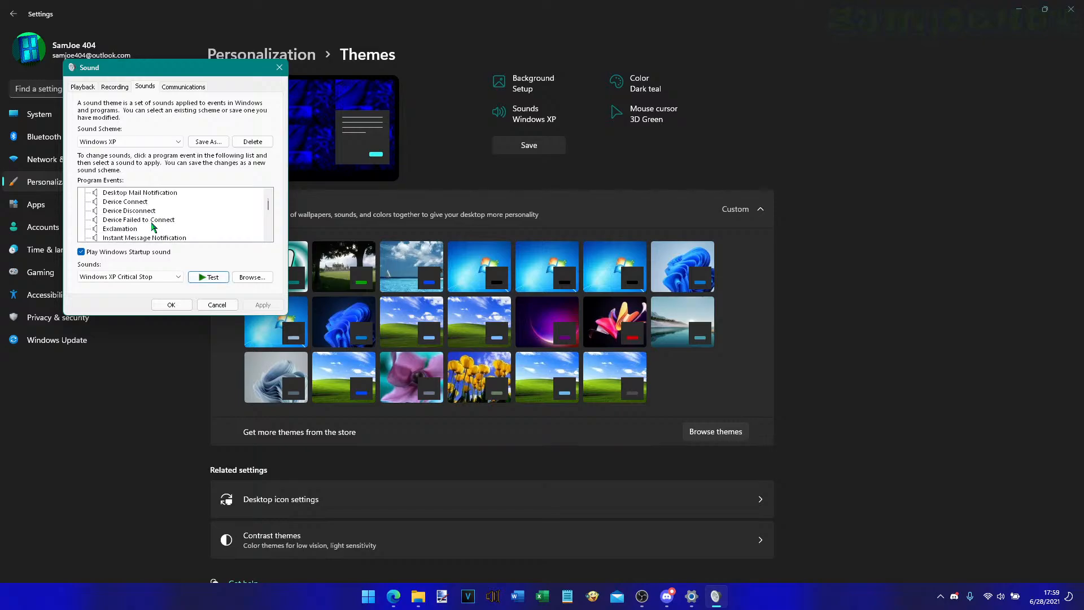
click(151, 221)
- Switch the sound scheme to Windows Default and preview its Asterisk, Calendar Reminder, Critical Battery Alarm and Critical Stop sounds
click(153, 144)
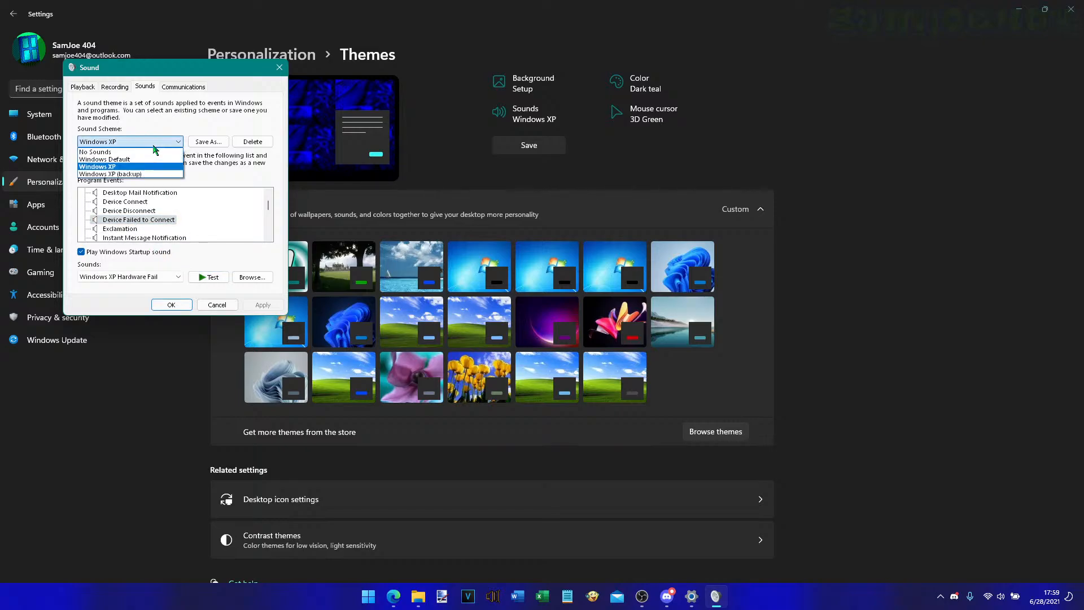
click(130, 159)
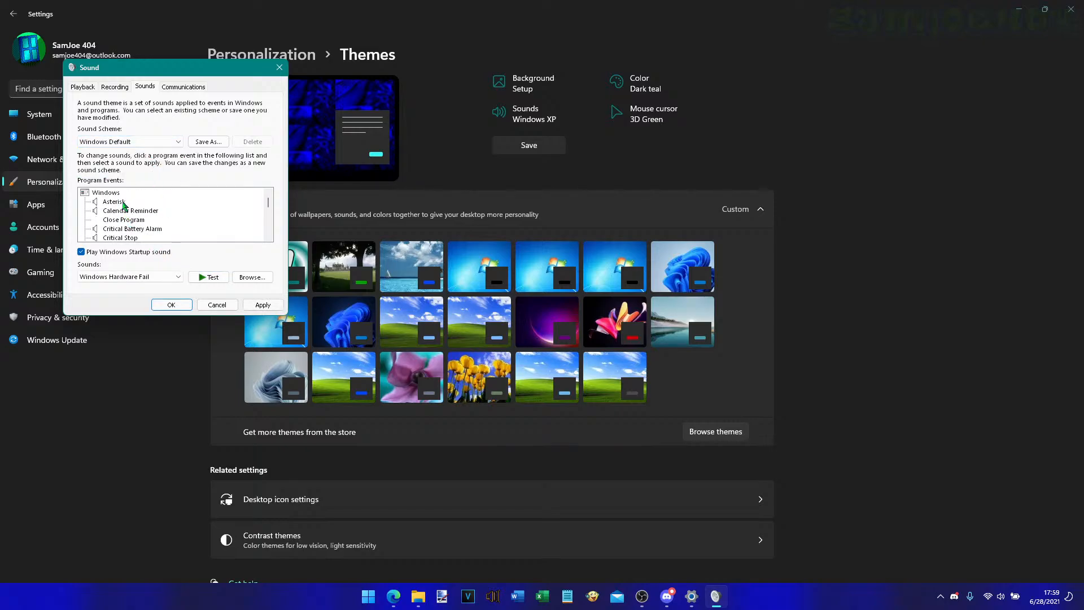
click(116, 201)
click(213, 278)
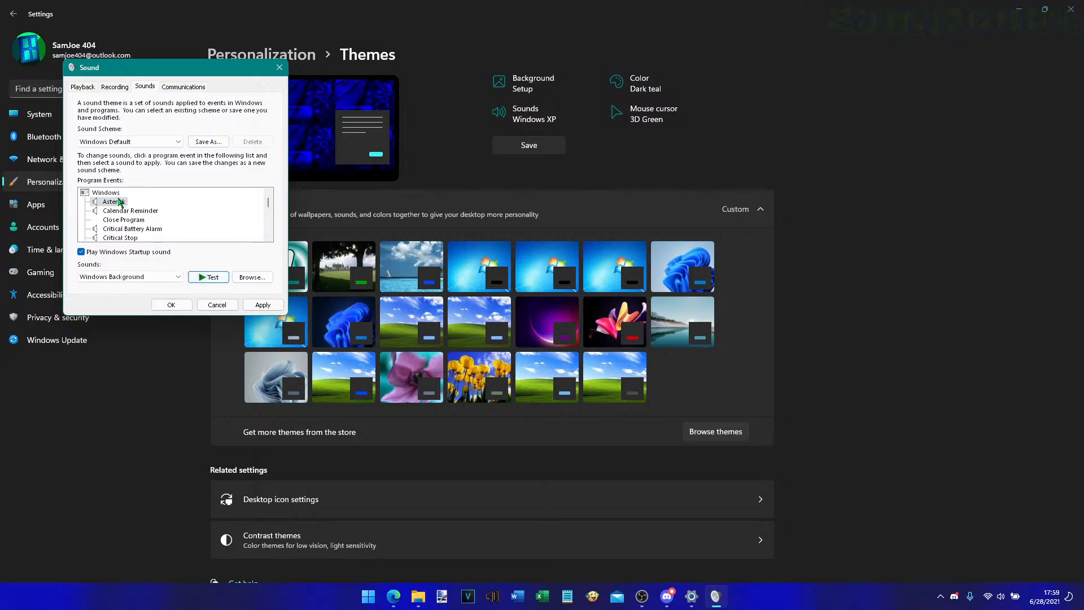
click(130, 211)
click(209, 277)
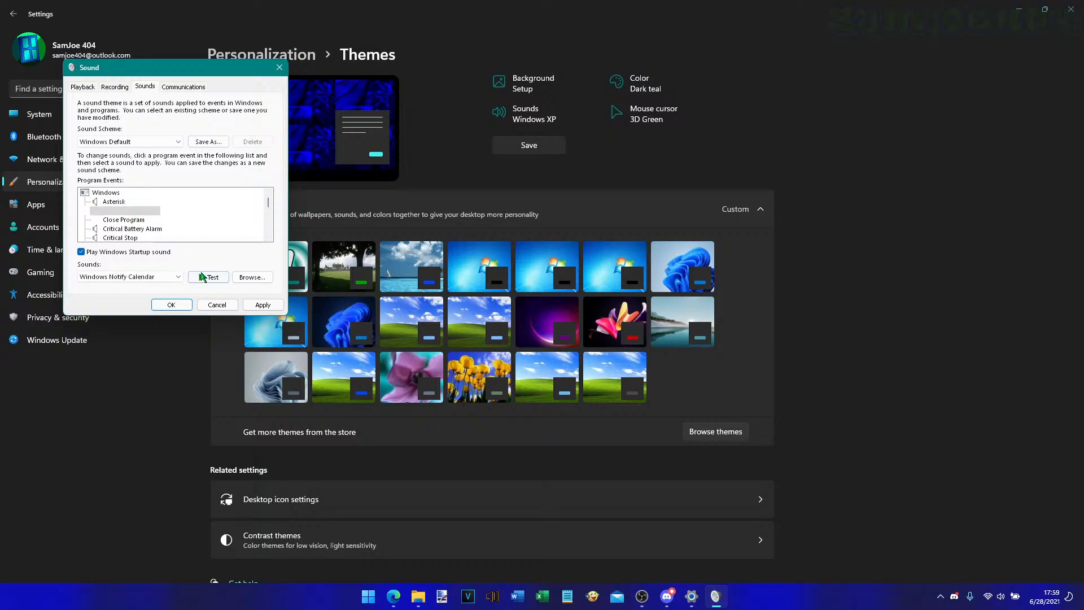
click(136, 220)
click(134, 229)
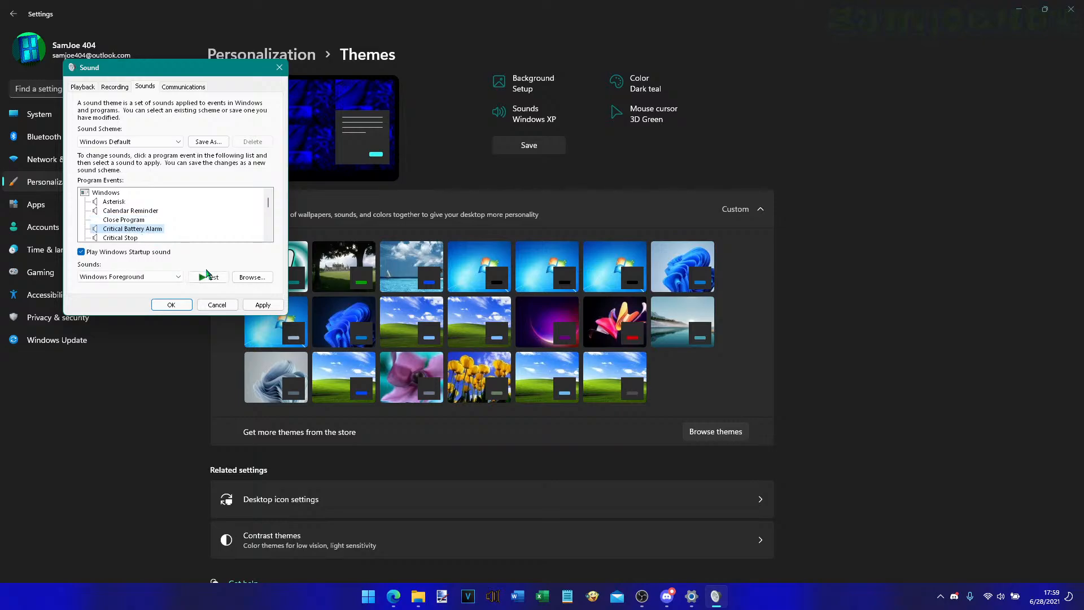
click(210, 277)
click(127, 238)
click(209, 277)
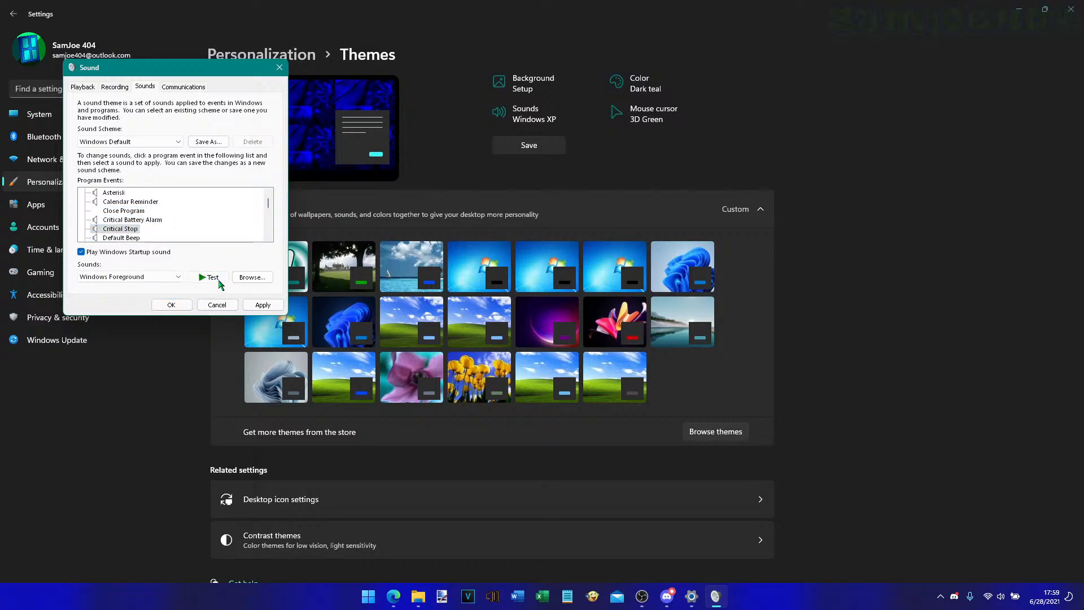
- Preview the Windows Default sounds for Default Beep, Desktop Mail Notification, Device Connect, Device Disconnect and Device Failed to Connect
click(135, 238)
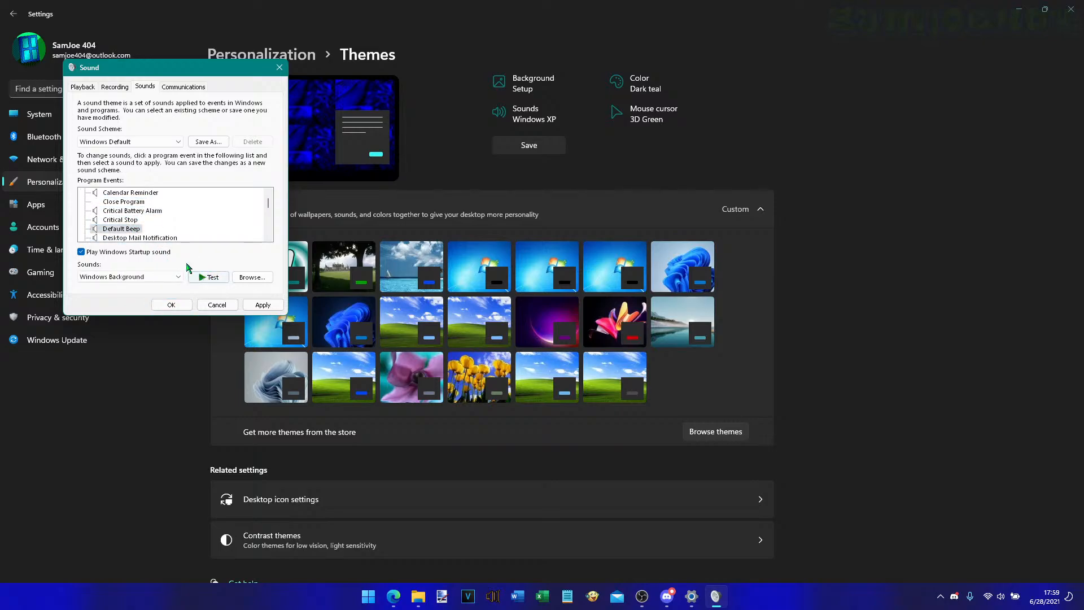
click(146, 237)
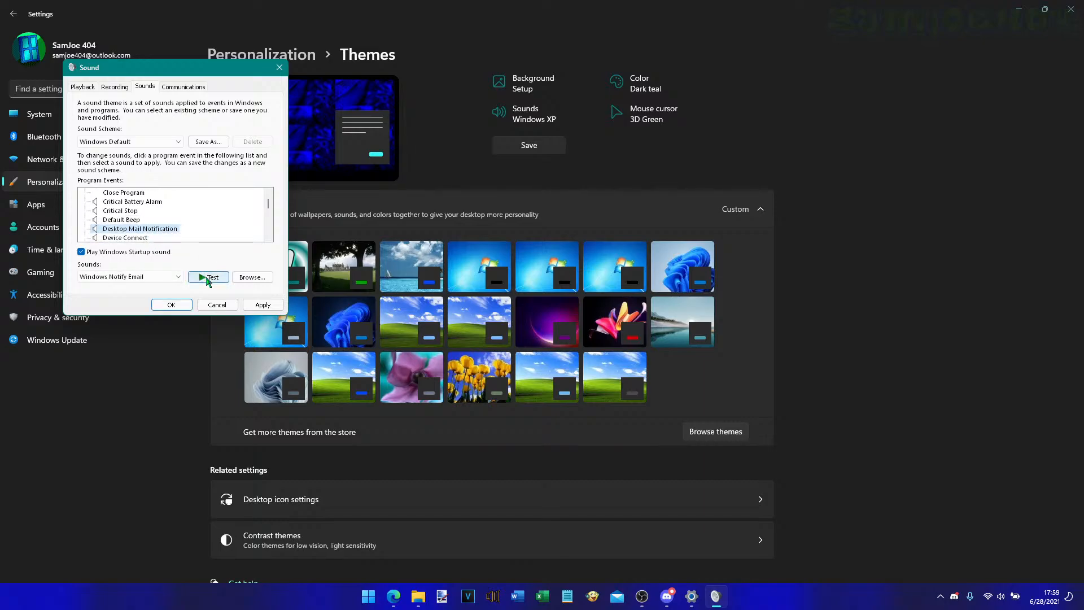
click(207, 277)
click(127, 237)
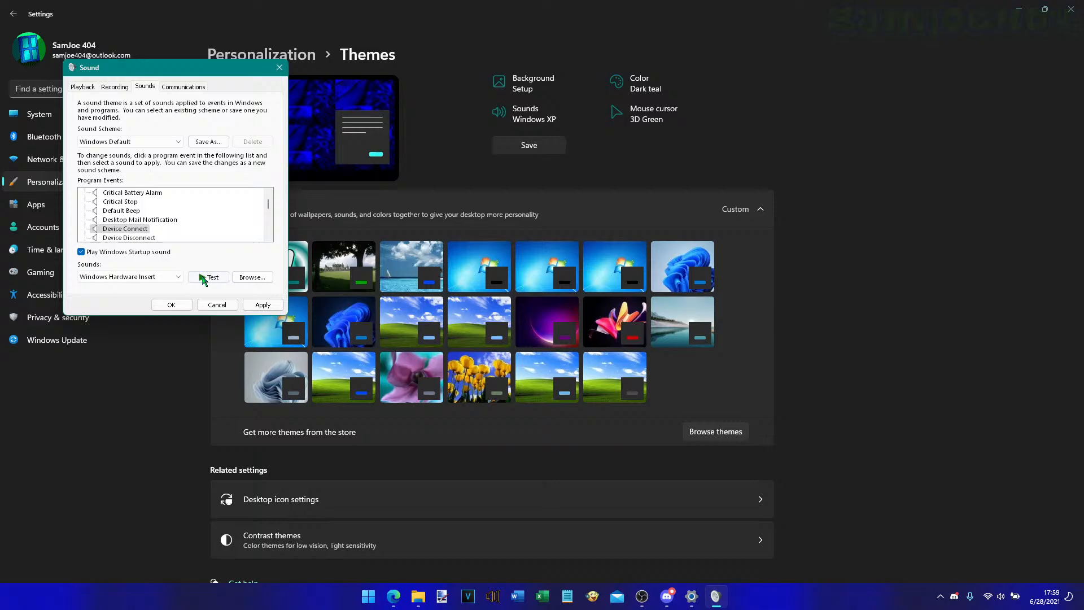
click(145, 237)
click(148, 238)
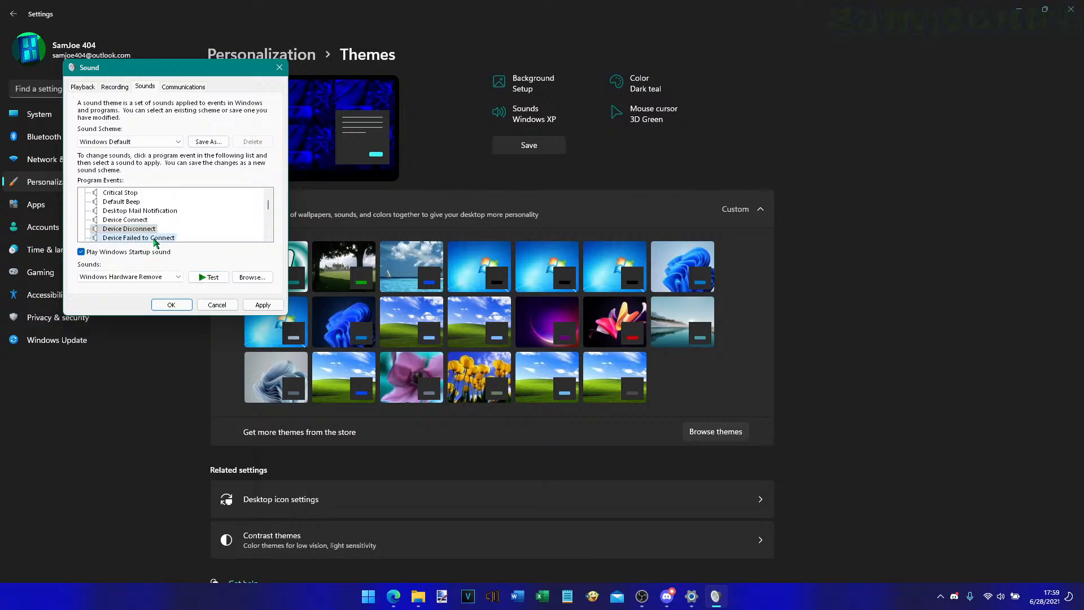
- Preview the Windows Default sounds for Exclamation, Instant Message Notification and Low Battery Alarm, and check the Maximize and Menu Command events
click(121, 239)
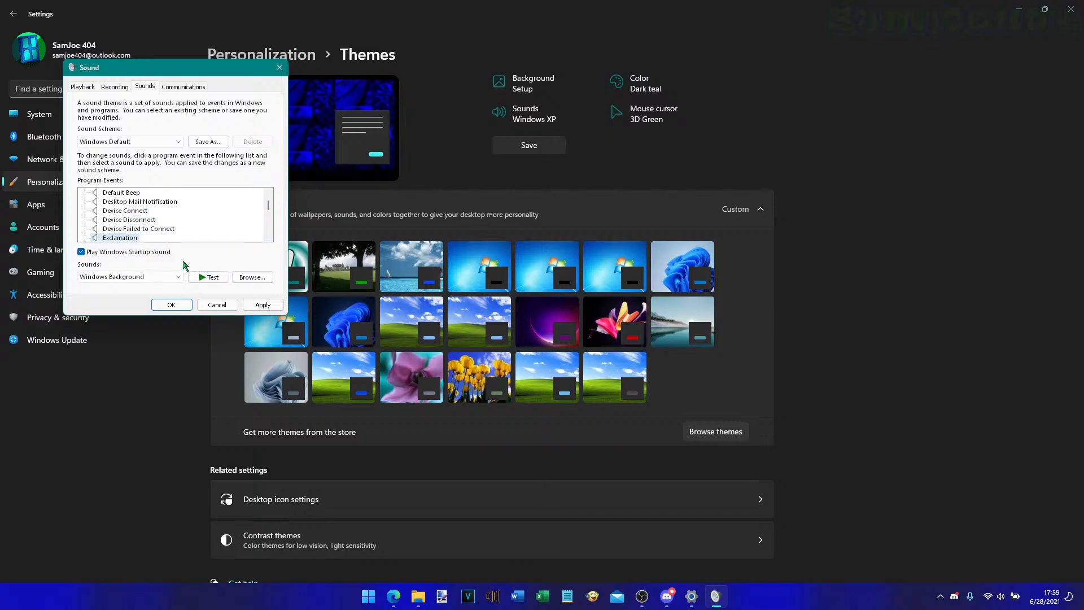
click(167, 239)
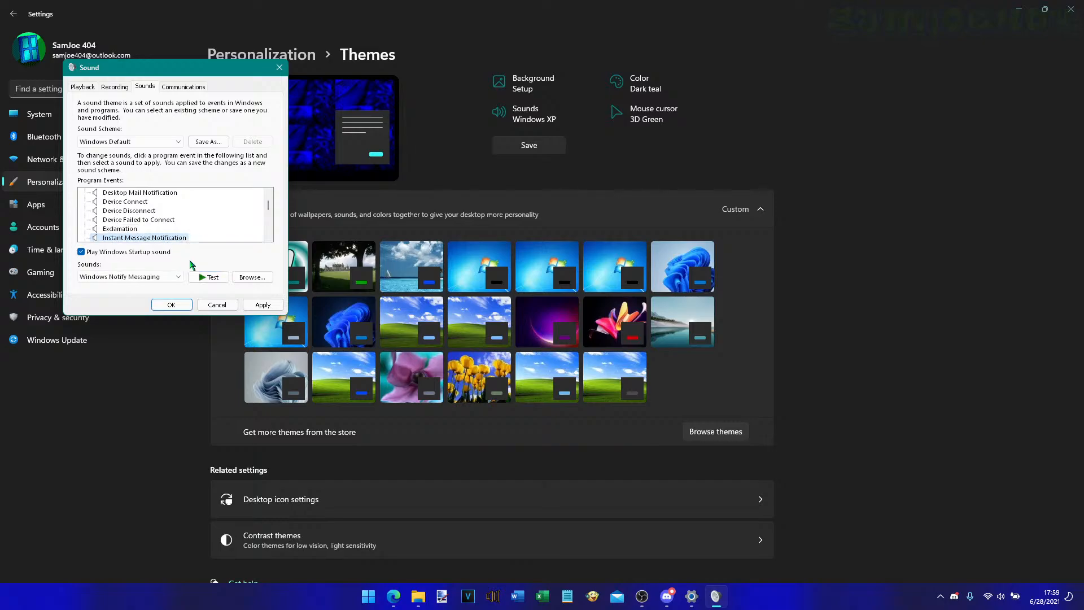
click(141, 239)
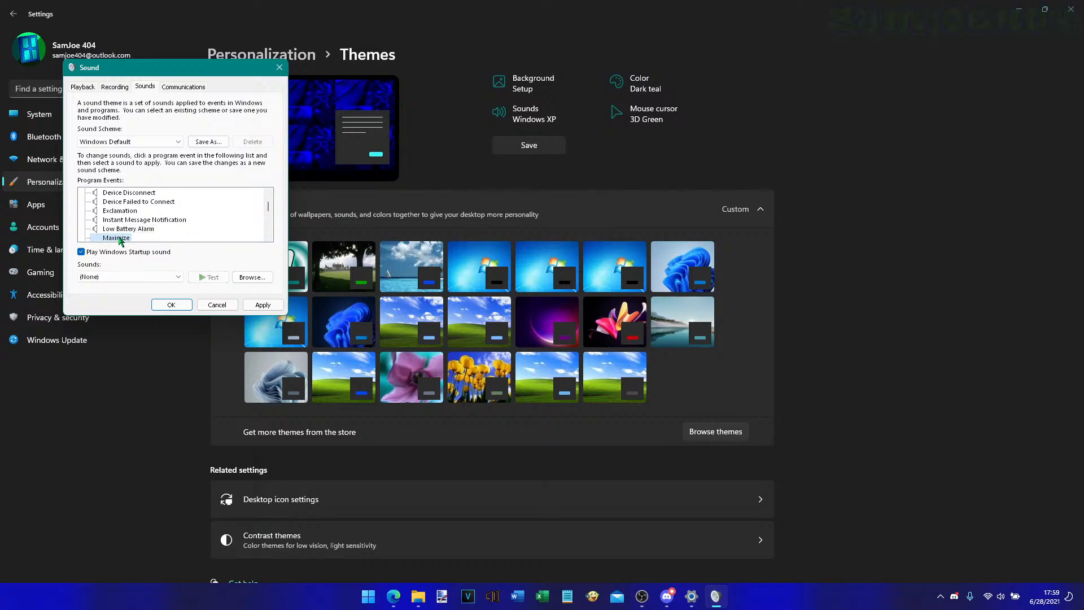
click(120, 239)
click(122, 238)
- Preview the Windows Default sounds for Message Nudge, New Fax Notification, New Mail Notification and New Text Message Notification
scroll(128, 231, down, 1)
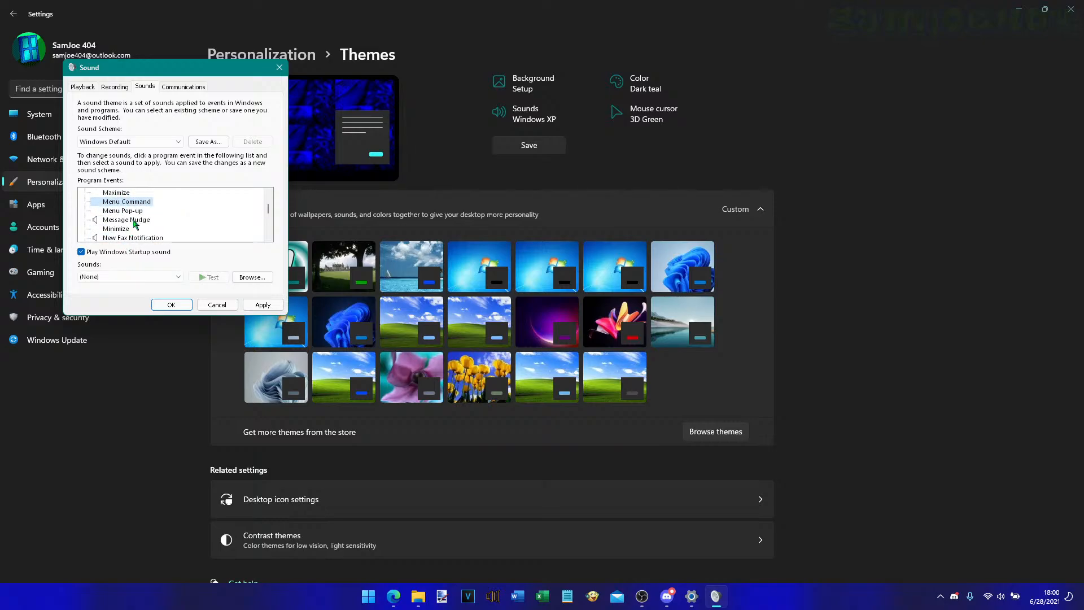
click(134, 220)
click(206, 277)
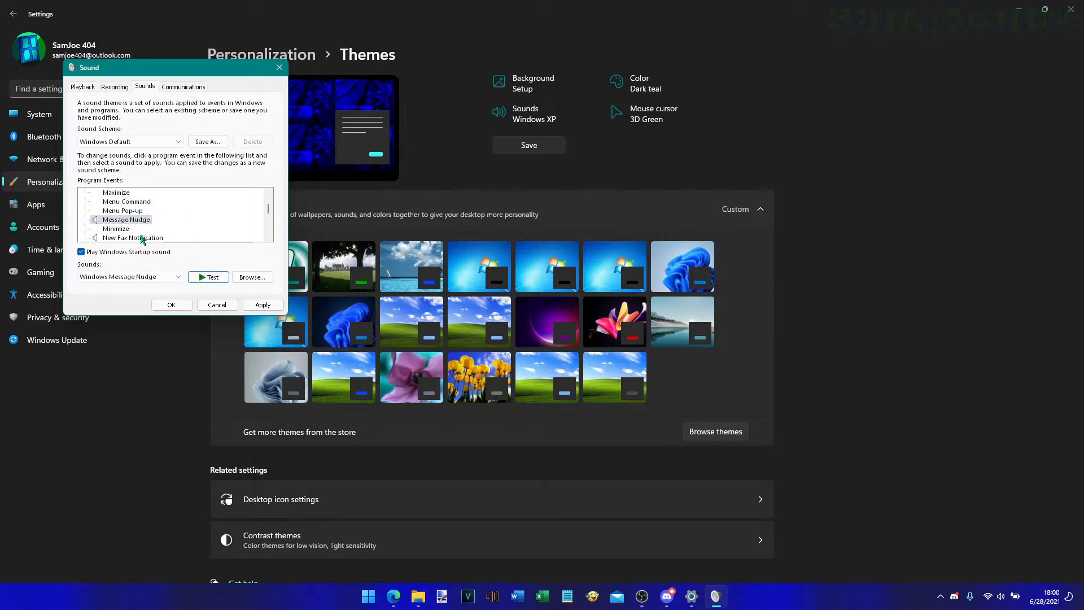
click(142, 238)
click(206, 277)
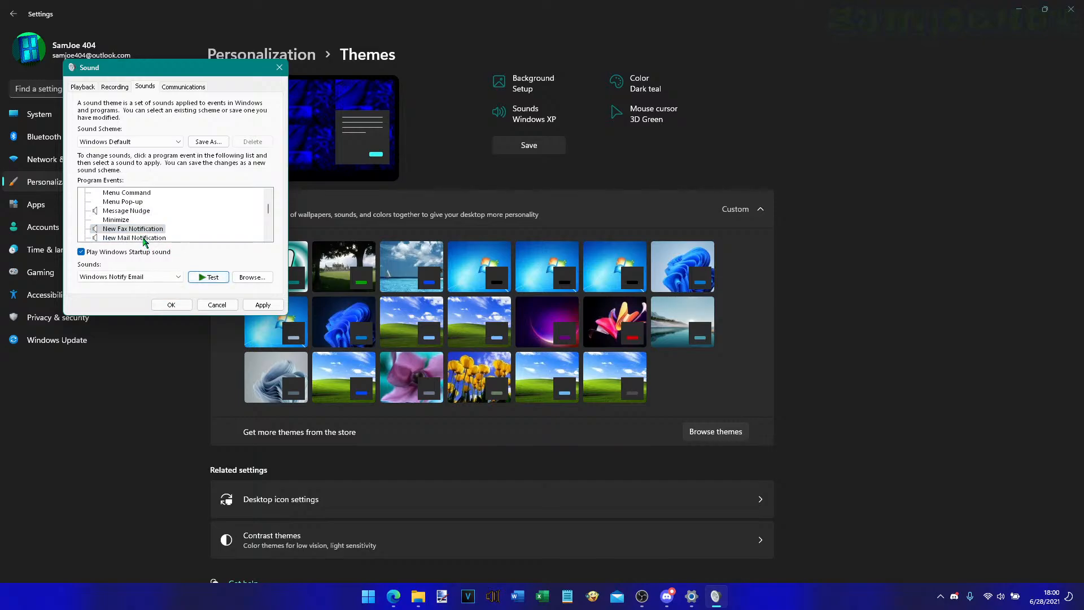
click(144, 240)
click(206, 276)
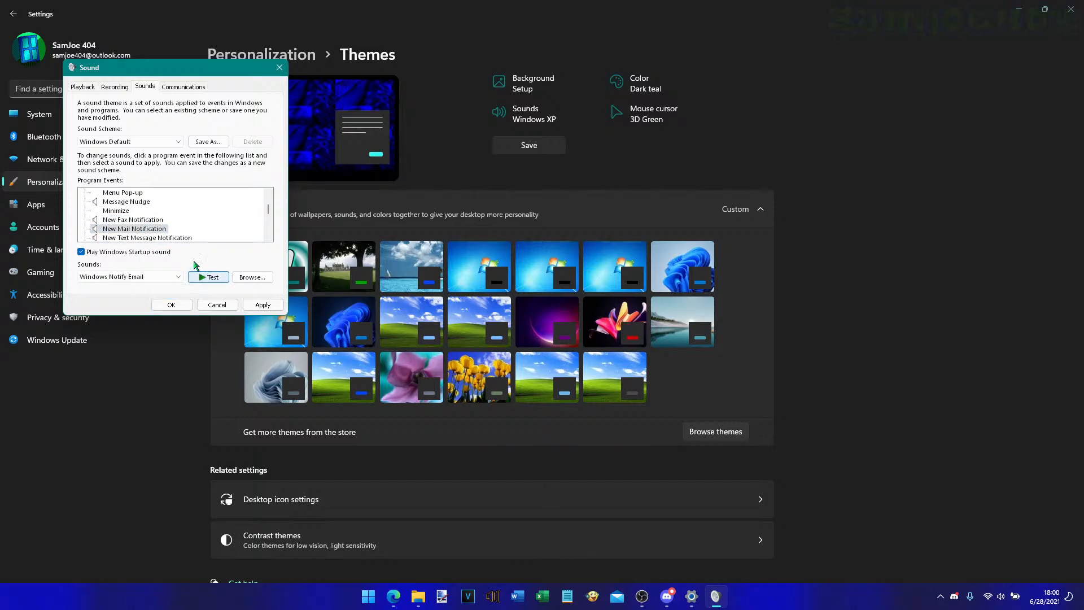
click(175, 240)
click(206, 277)
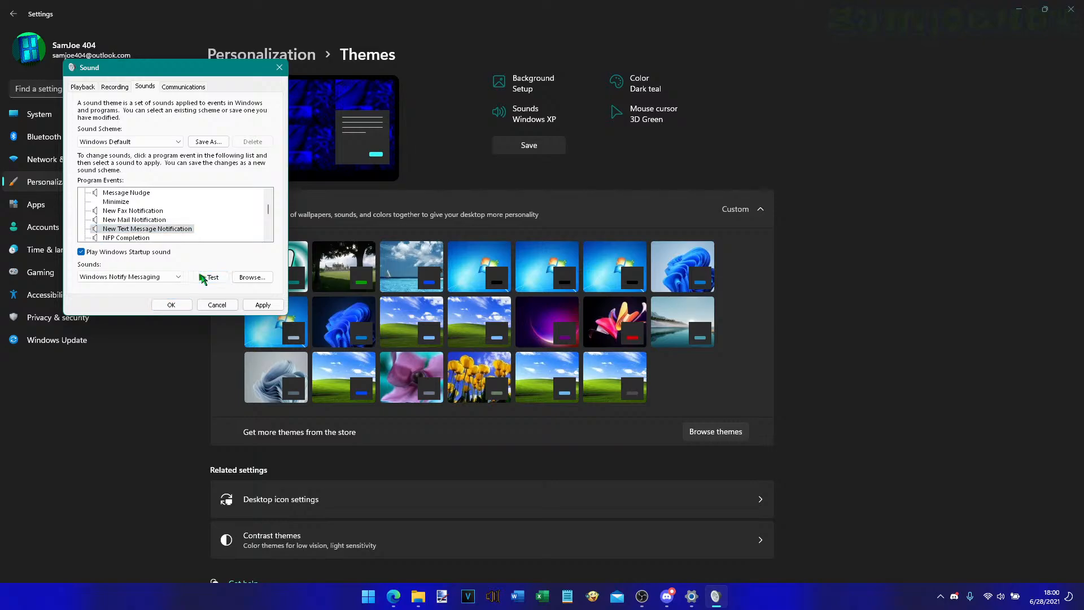
- Preview the NFP Completion, NFP Connection and Notification sounds, and check the Open Program event
click(136, 240)
click(206, 276)
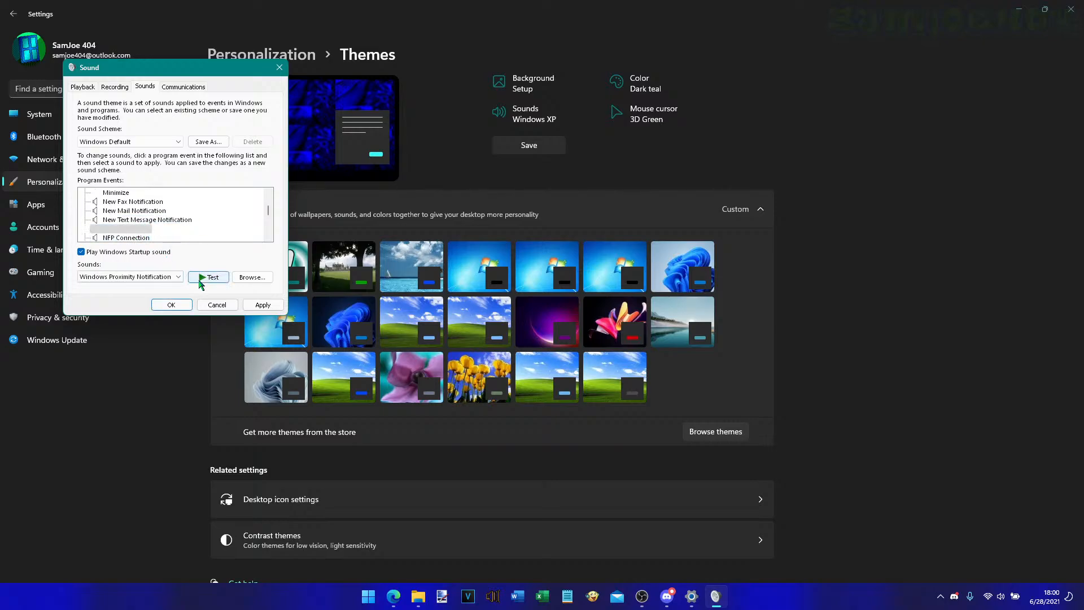
click(141, 239)
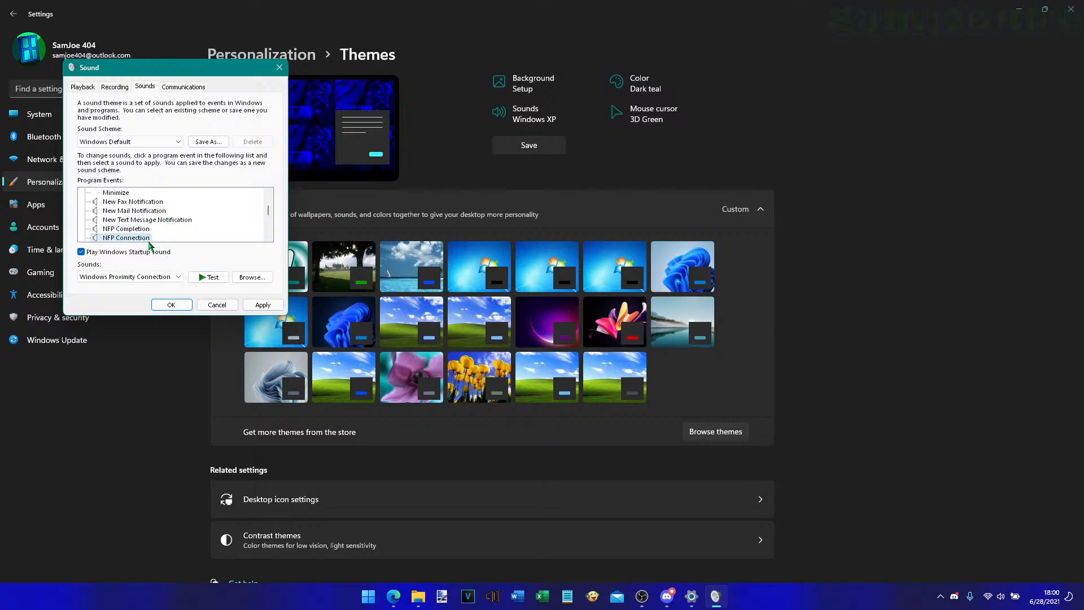
click(207, 277)
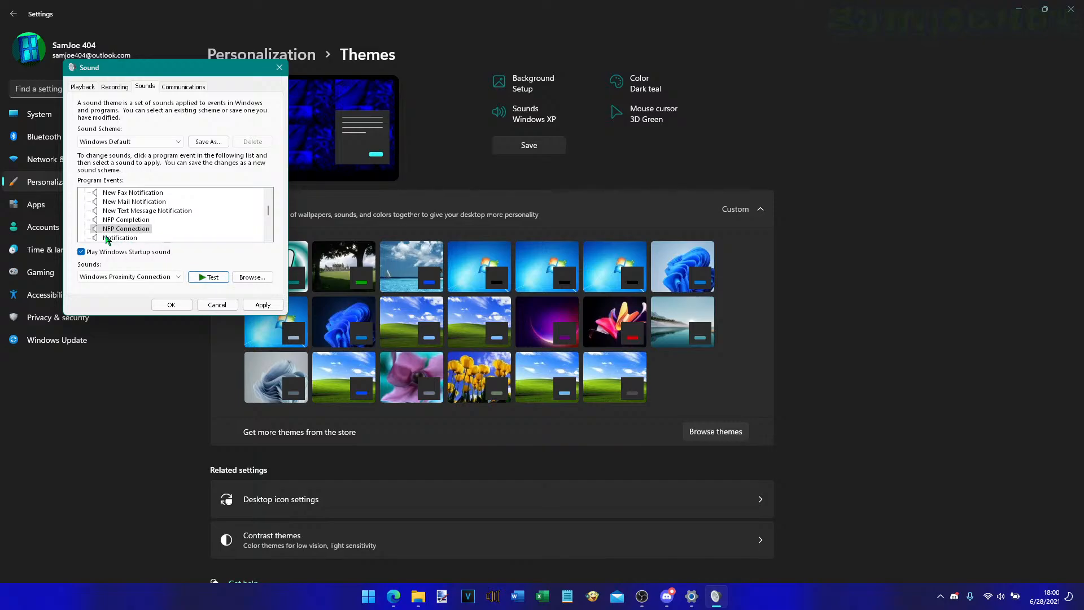
click(107, 239)
click(210, 277)
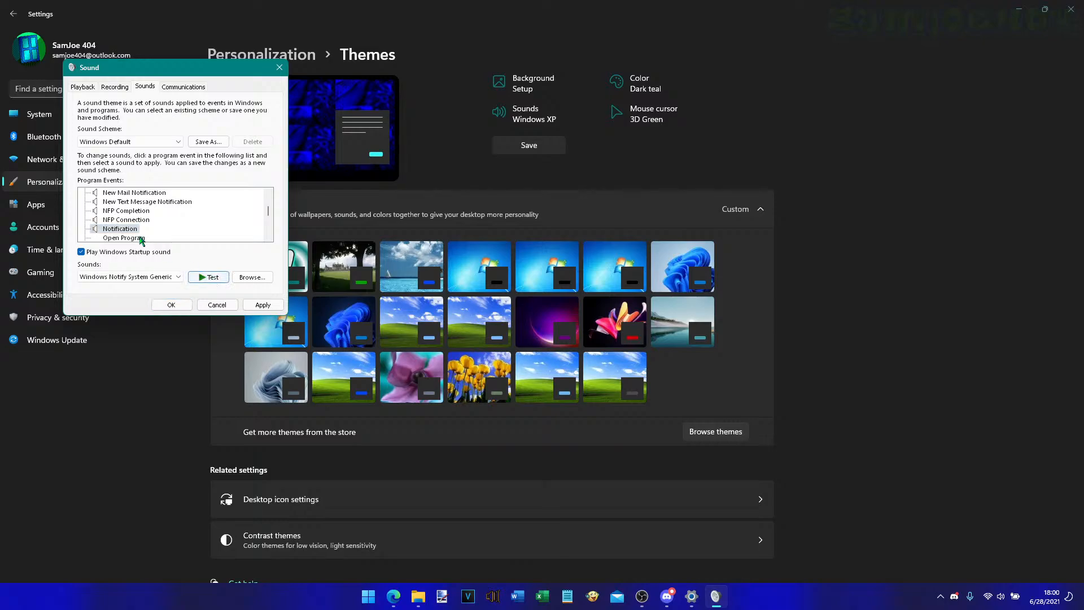
click(133, 240)
- Preview the Windows Default sounds for System Notification and Windows User Account Control
scroll(132, 230, down, 2)
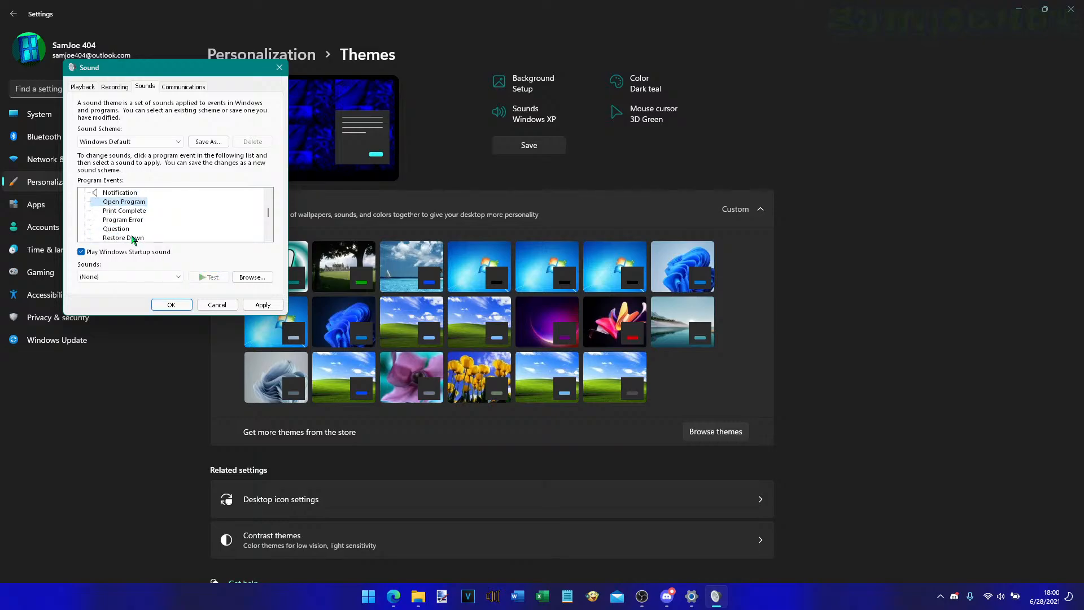
scroll(131, 228, down, 2)
scroll(132, 228, up, 1)
click(131, 219)
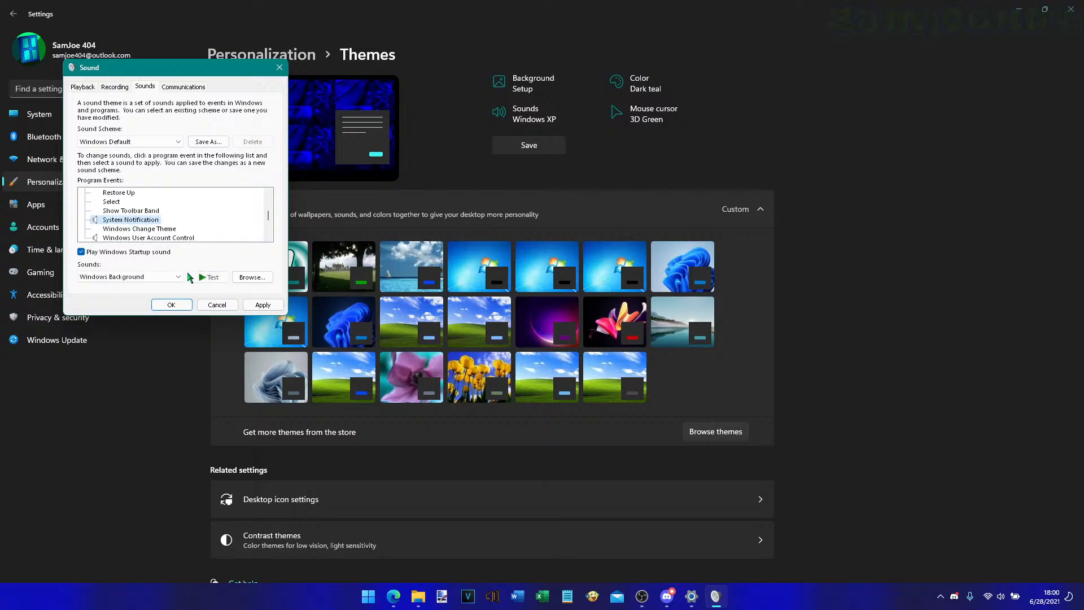
click(209, 278)
click(149, 237)
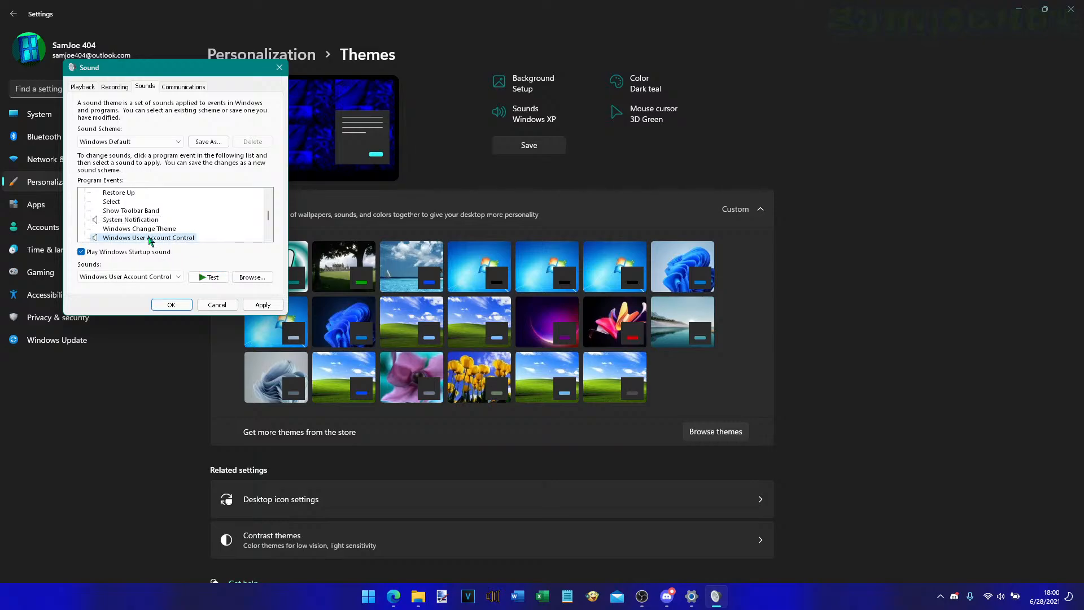
click(209, 277)
- Look through the Microsoft Visual Studio and File Explorer events, and preview the Disambiguation Numbers sound under Windows Speech Recognition
scroll(133, 224, down, 3)
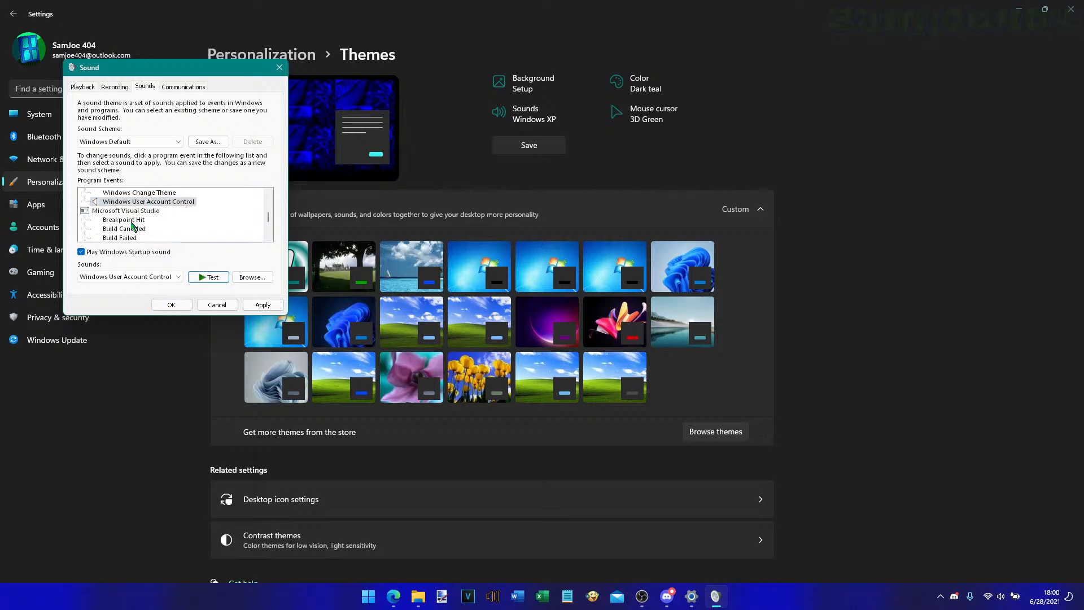
scroll(131, 222, up, 3)
scroll(131, 225, down, 3)
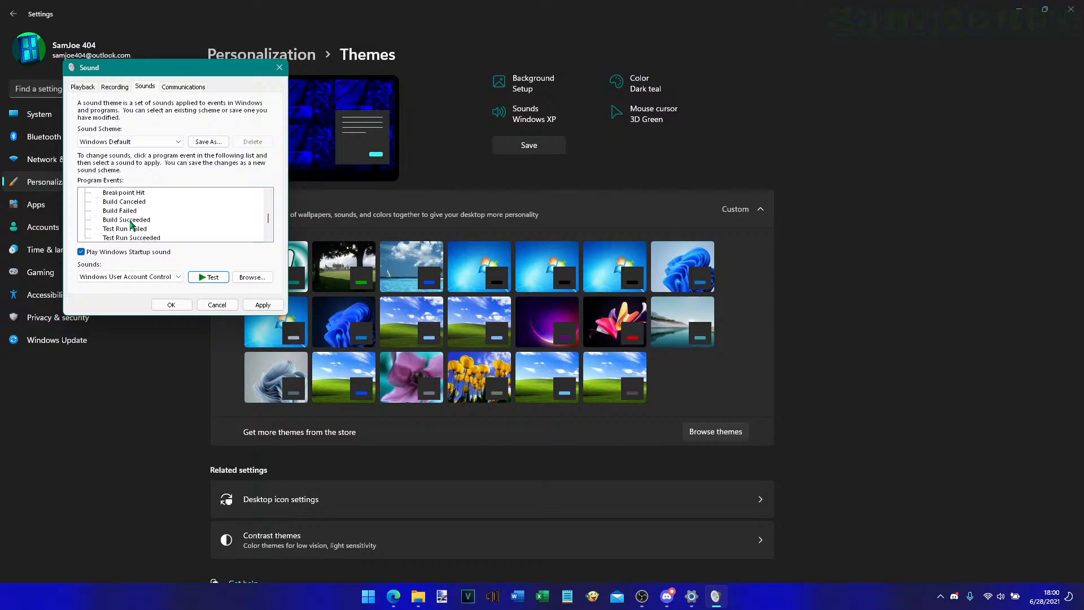
scroll(131, 226, down, 5)
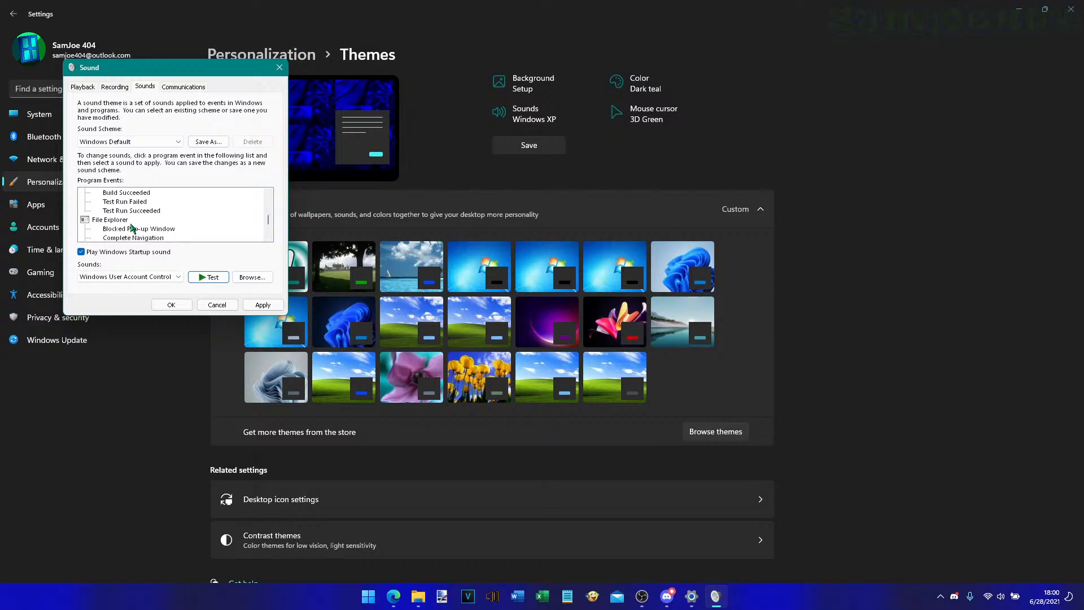
click(131, 220)
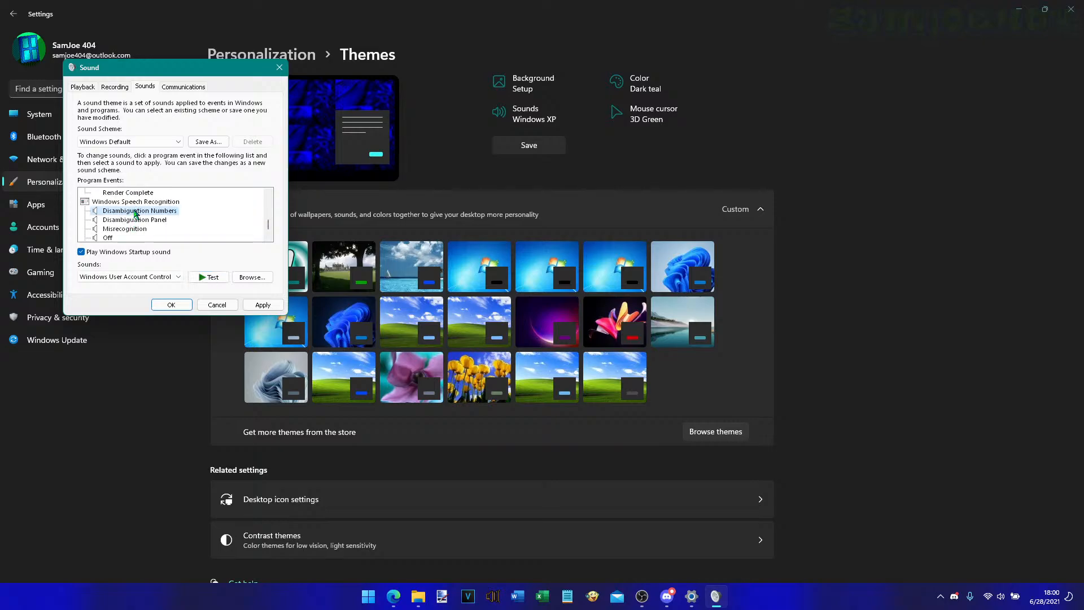
scroll(134, 224, up, 3)
scroll(136, 226, down, 1)
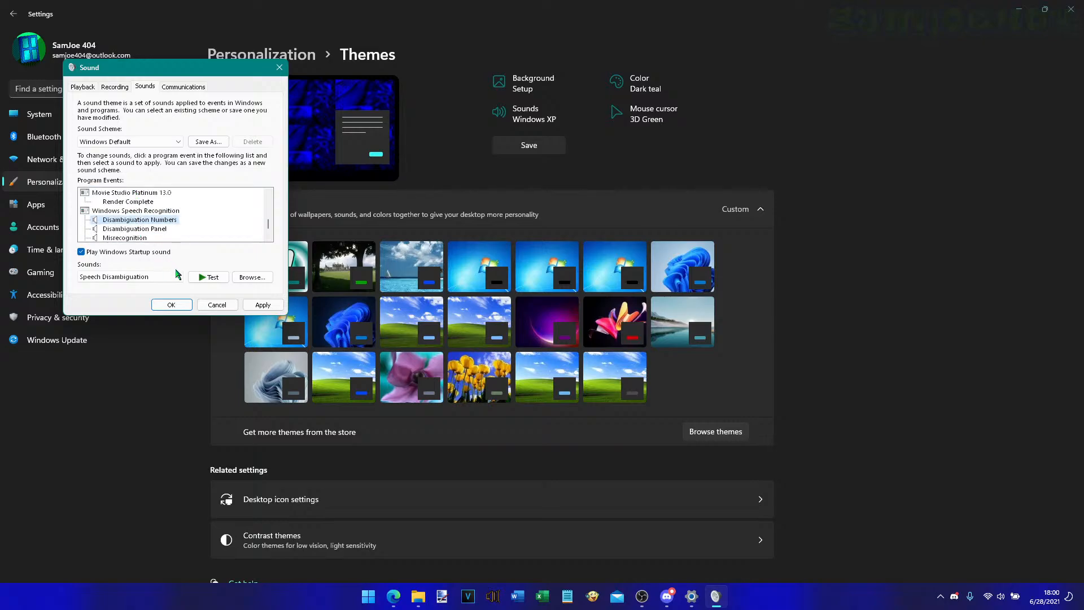
click(201, 276)
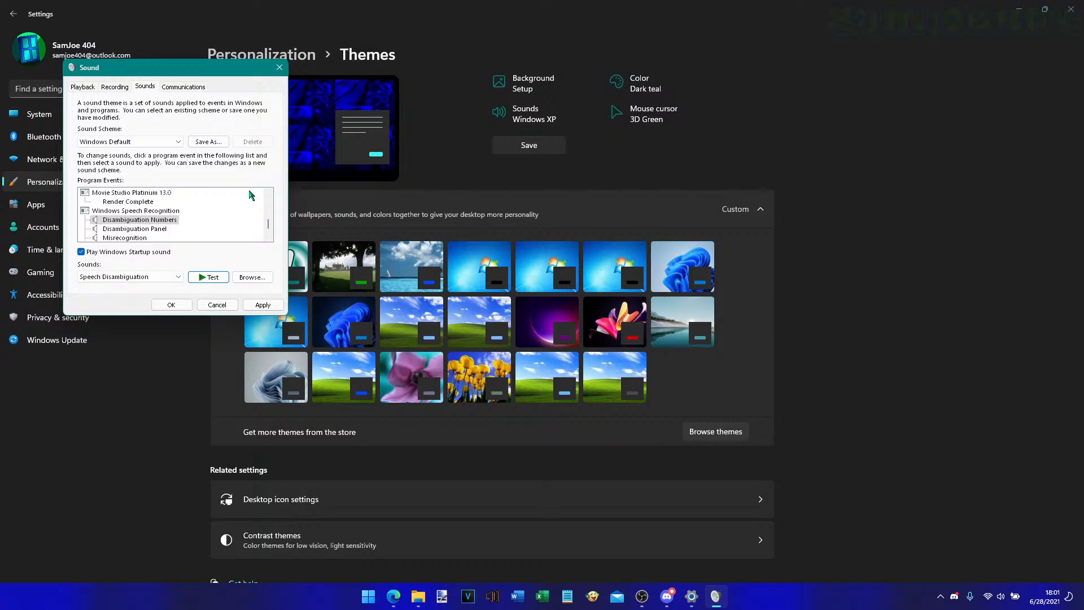
- Preview the Windows Speech Recognition sounds for Disambiguation Panel, Misrecognition, Off, On and Sleep
click(162, 229)
click(213, 277)
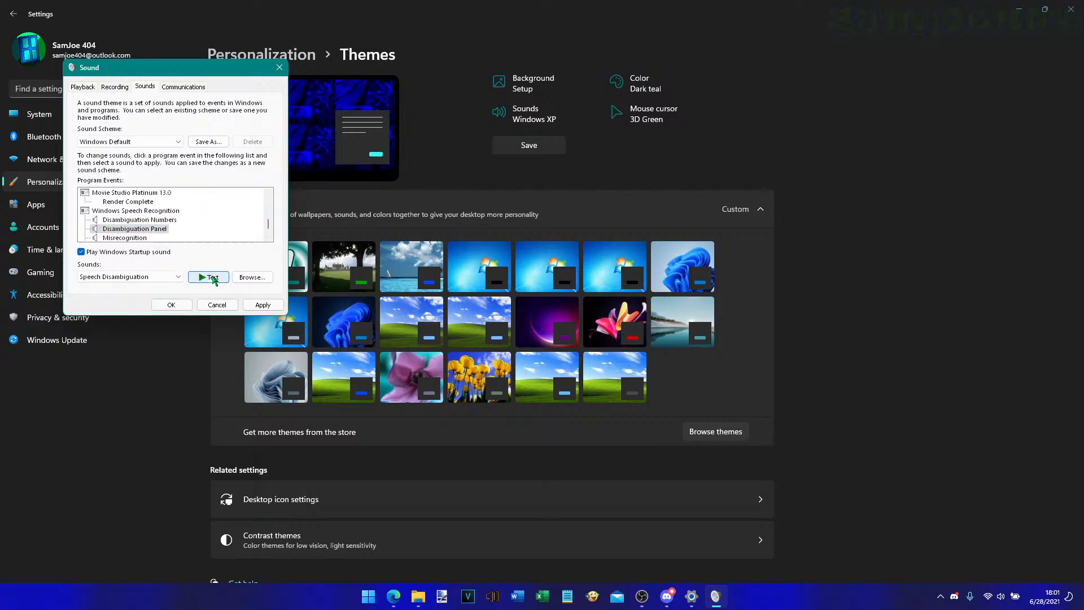
click(142, 237)
click(210, 277)
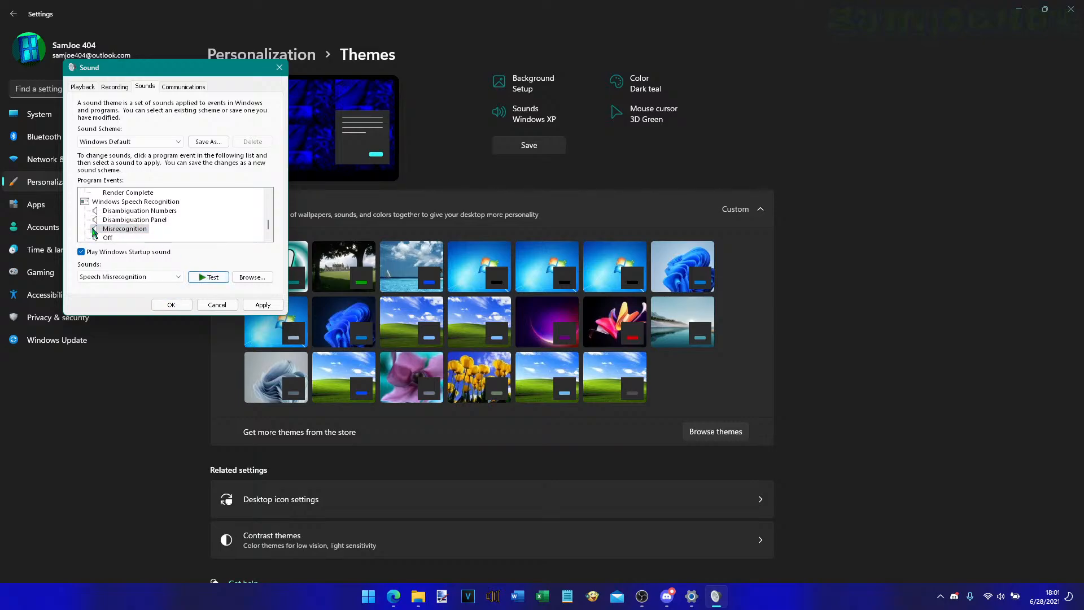
click(103, 238)
click(199, 278)
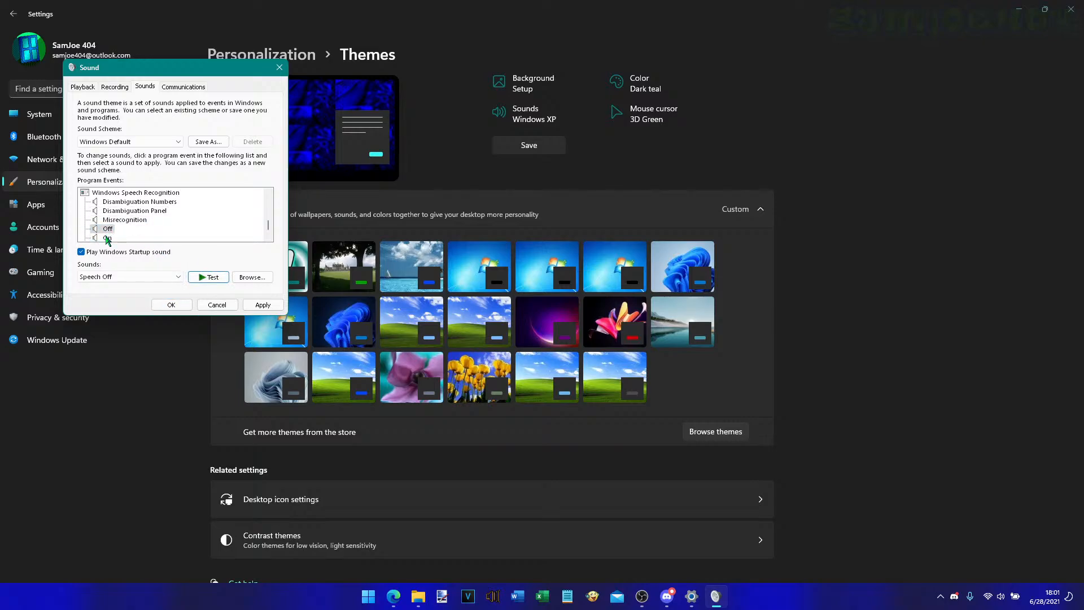
click(107, 238)
click(212, 279)
click(111, 237)
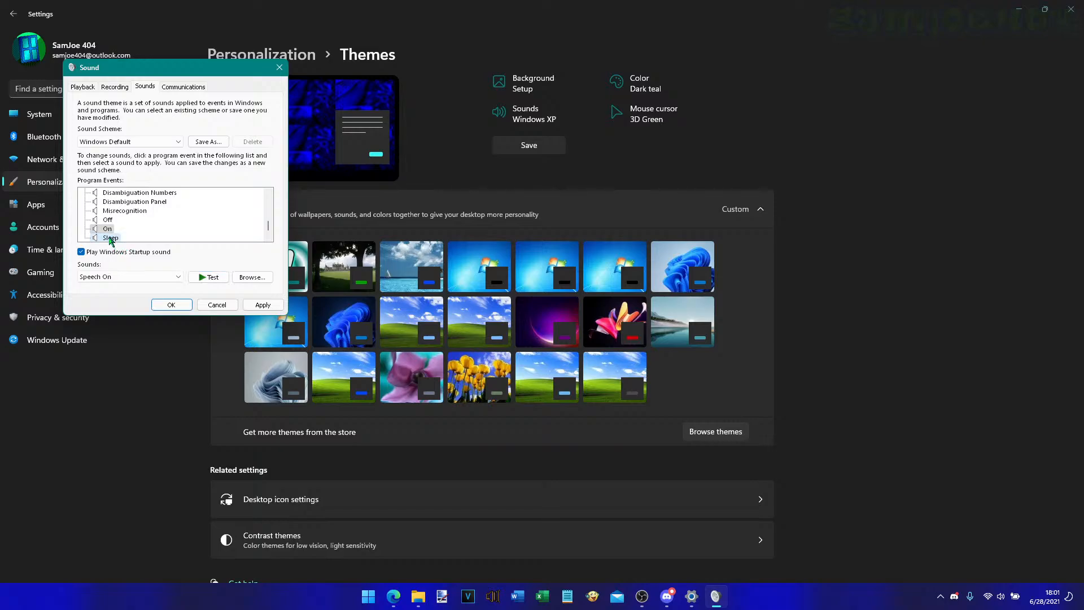
click(213, 277)
- Select the Windows XP sound scheme, preview its Render Complete sound for VEGAS Pro 15.0, and dismiss the sound settings without saving
scroll(123, 227, down, 1)
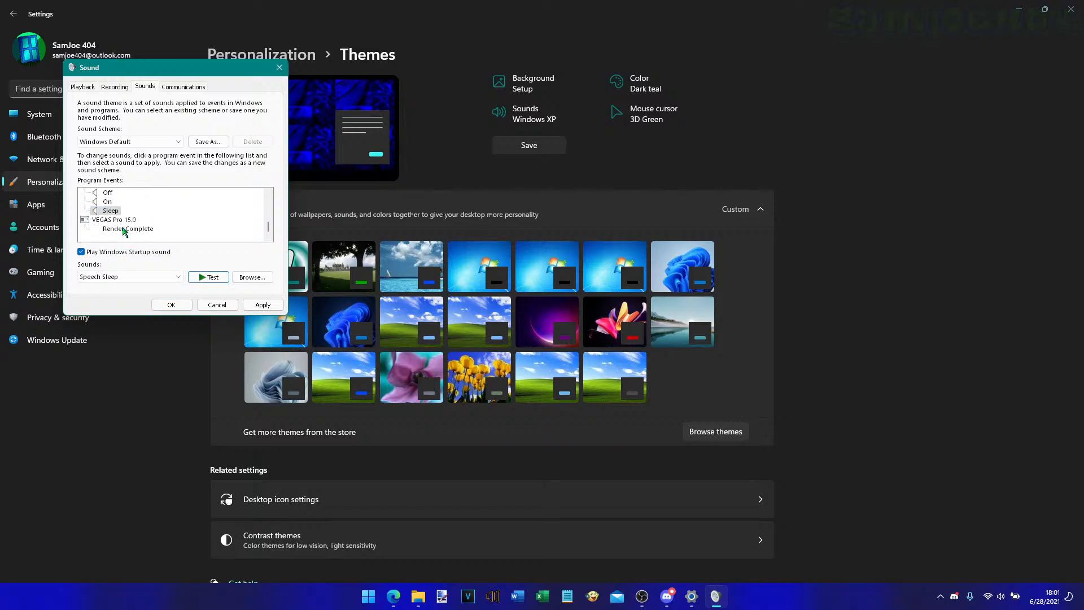
scroll(123, 227, up, 2)
scroll(124, 228, down, 2)
scroll(123, 227, up, 15)
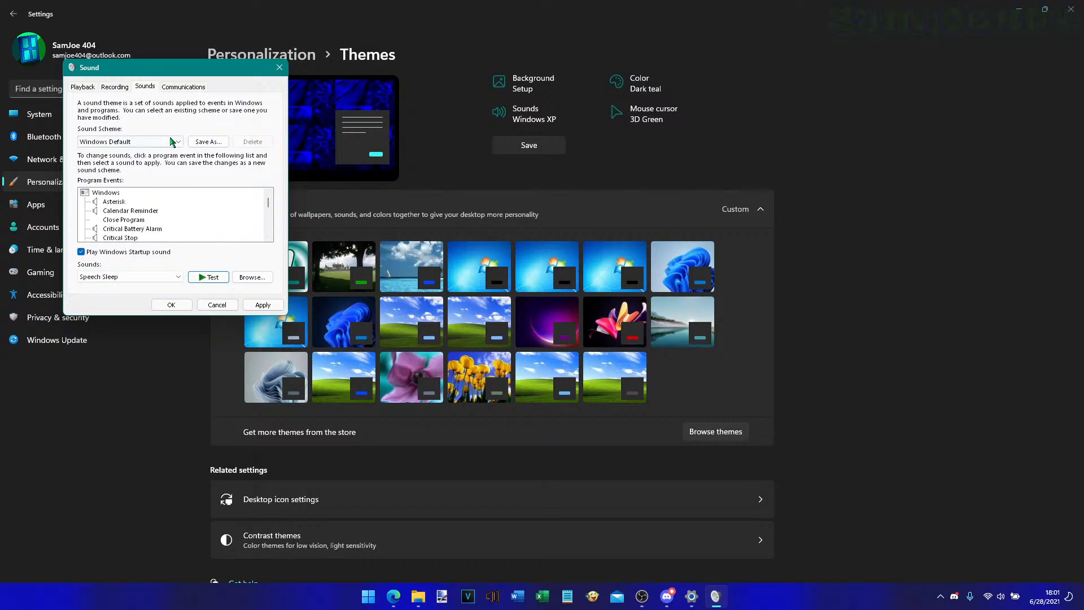
click(164, 142)
click(162, 166)
scroll(203, 212, down, 15)
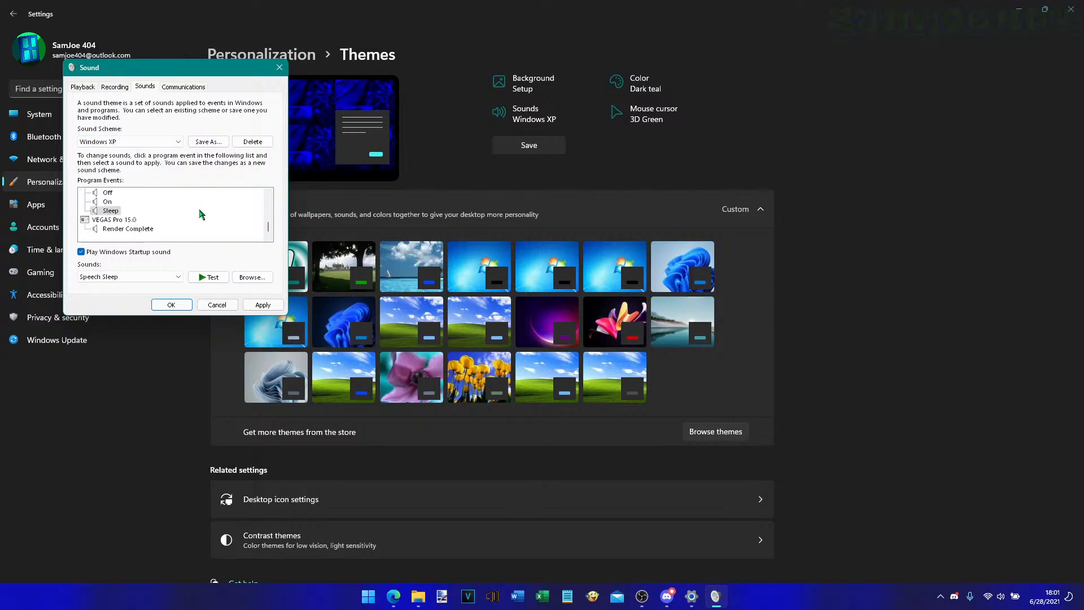
click(135, 229)
click(206, 277)
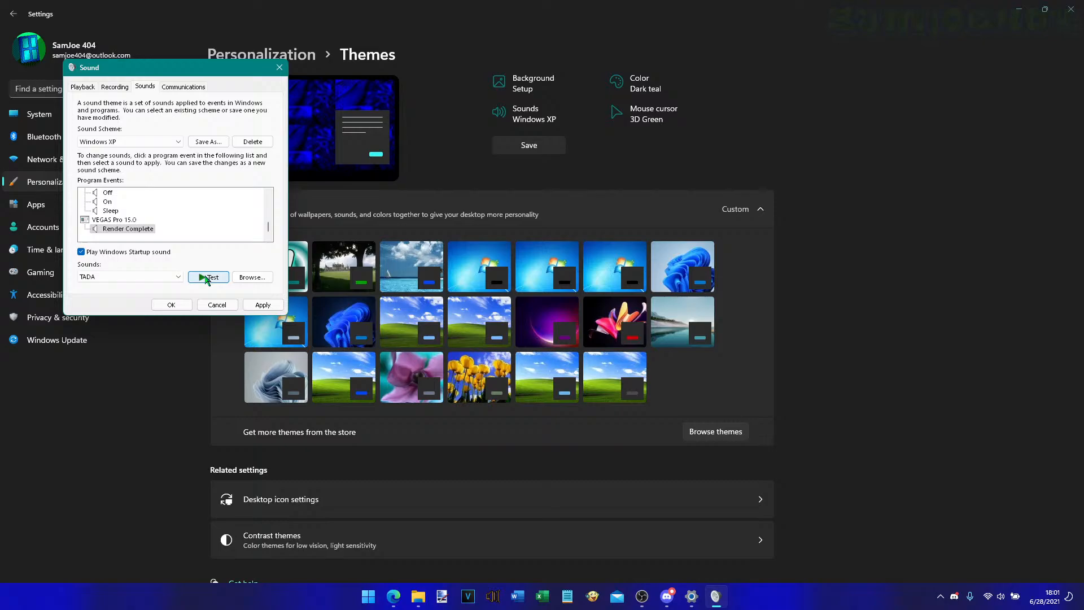
click(223, 304)
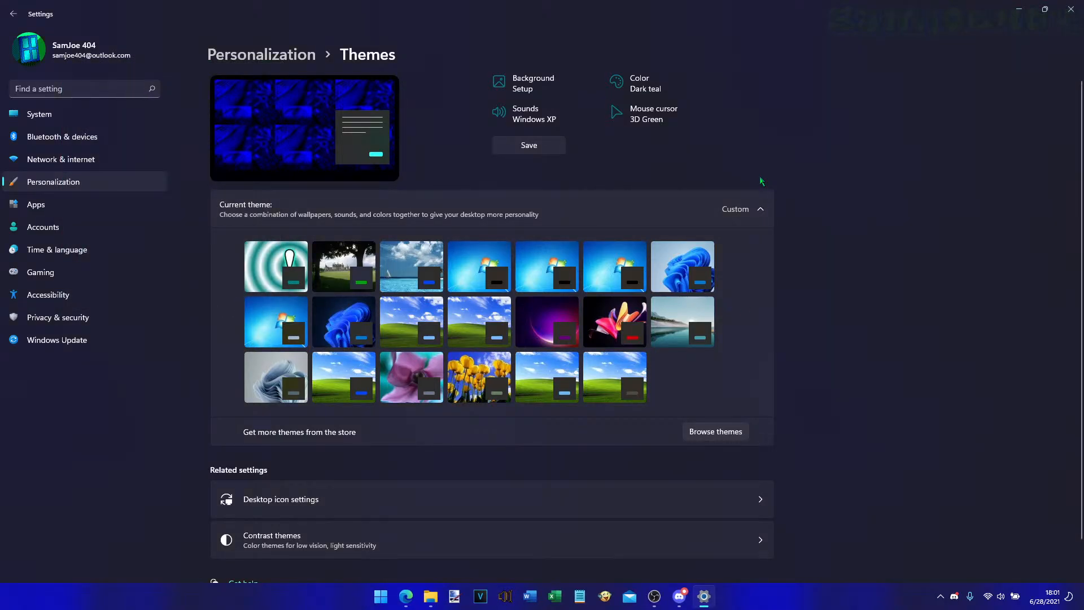
- Open the theme's mouse cursor settings, select the 3D Green scheme and preview its Working In Background and Busy pointers
click(651, 119)
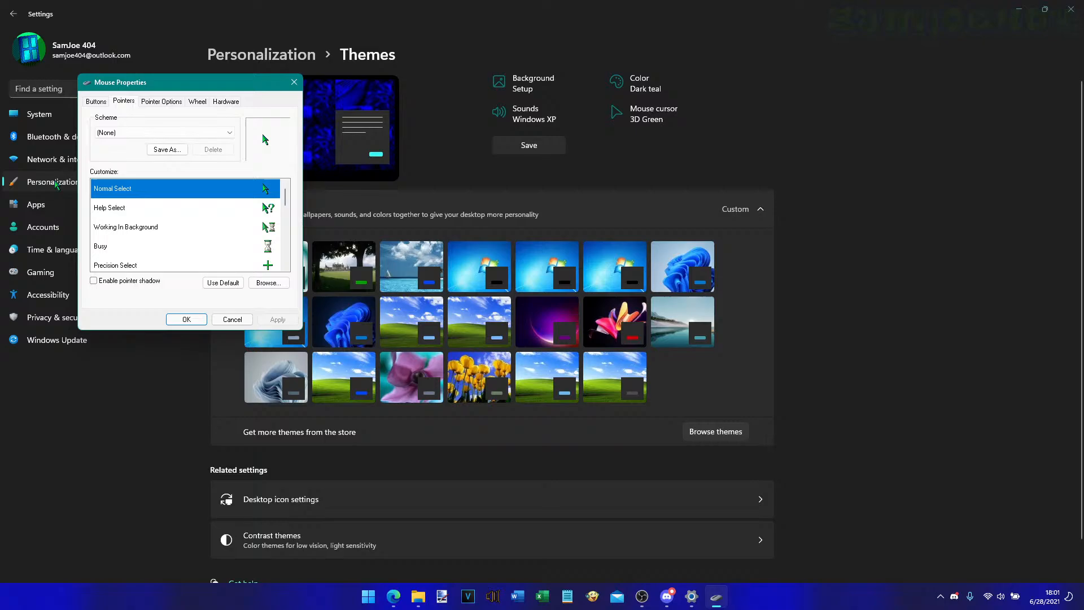
click(127, 132)
click(145, 149)
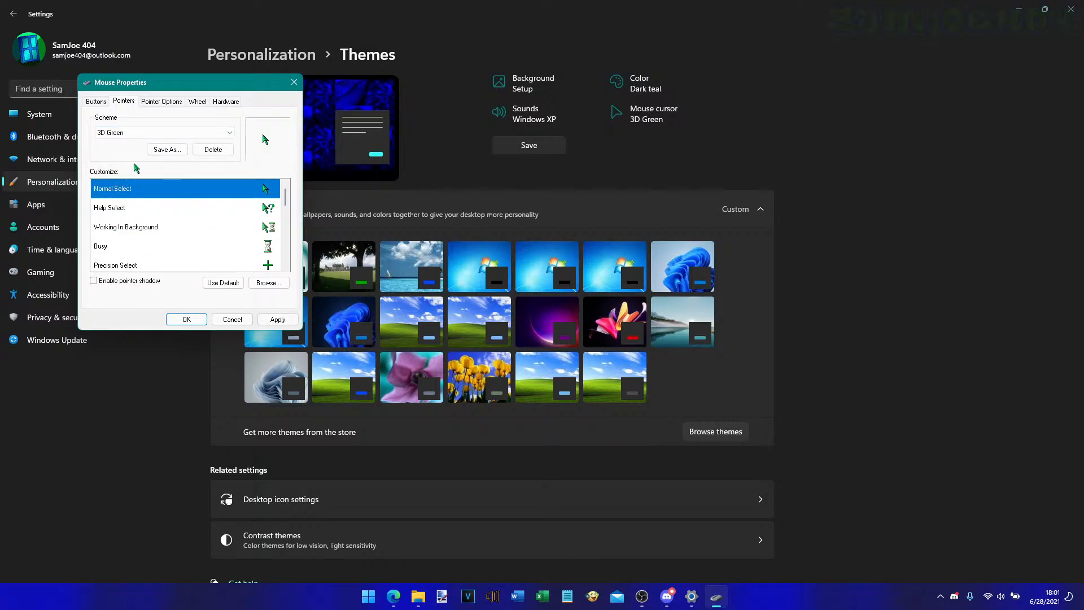
click(261, 232)
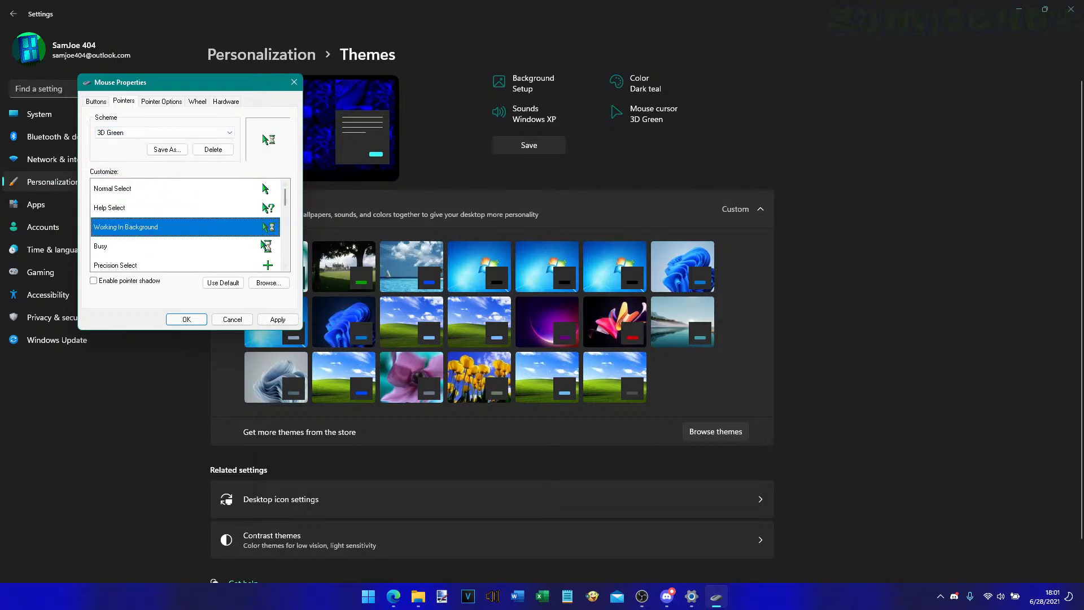
click(264, 246)
- Switch the mouse pointer scheme to Windows 98
click(217, 132)
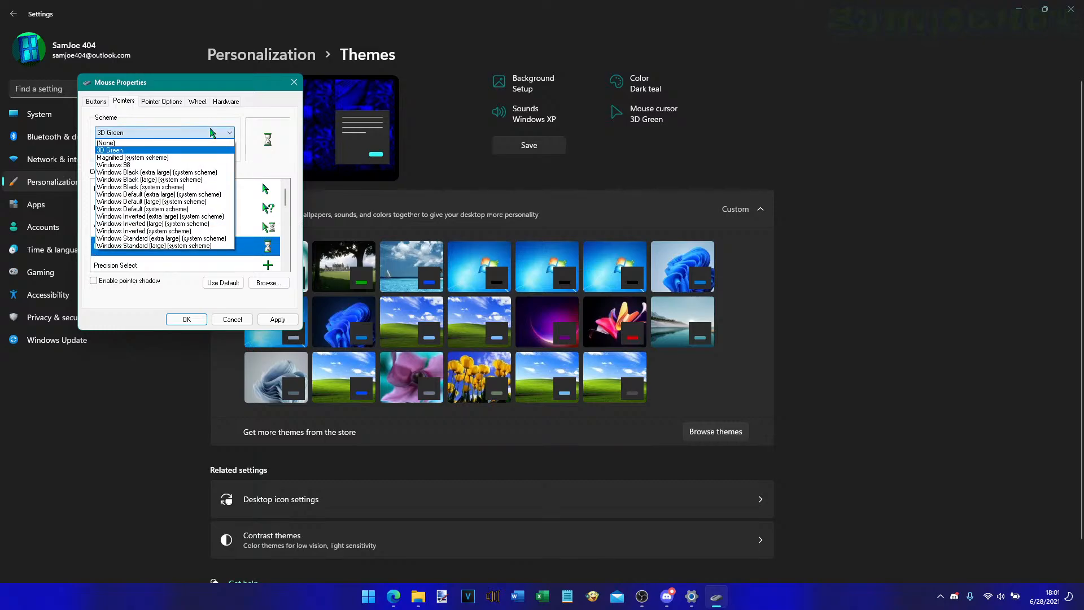
click(214, 165)
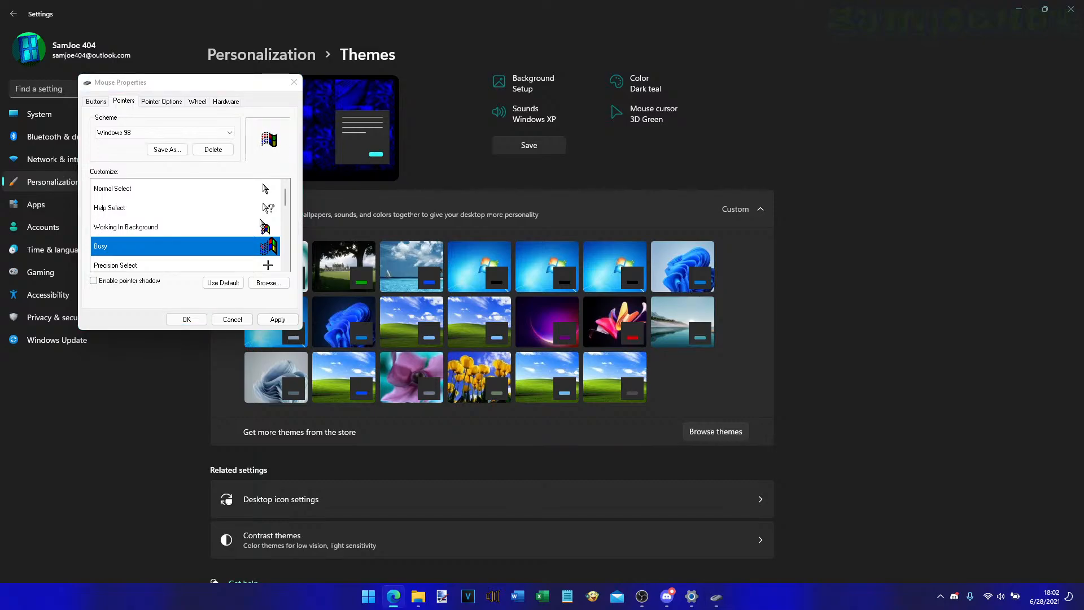
- Preview the Windows 98 Working In Background and Normal Select pointers, reselect the 3D Green scheme, and close the mouse settings without saving
click(201, 228)
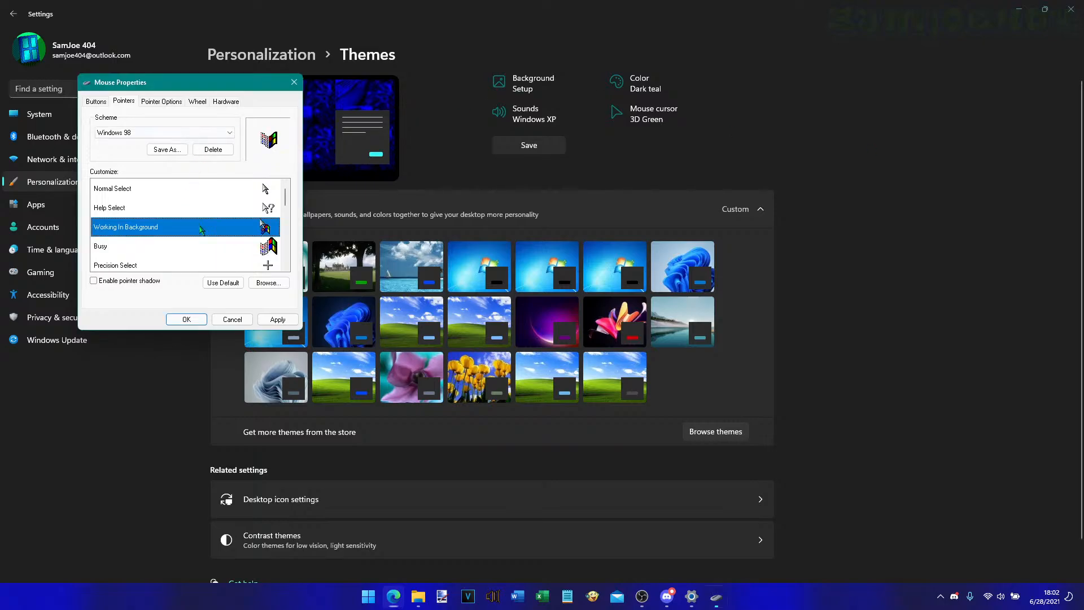
click(217, 190)
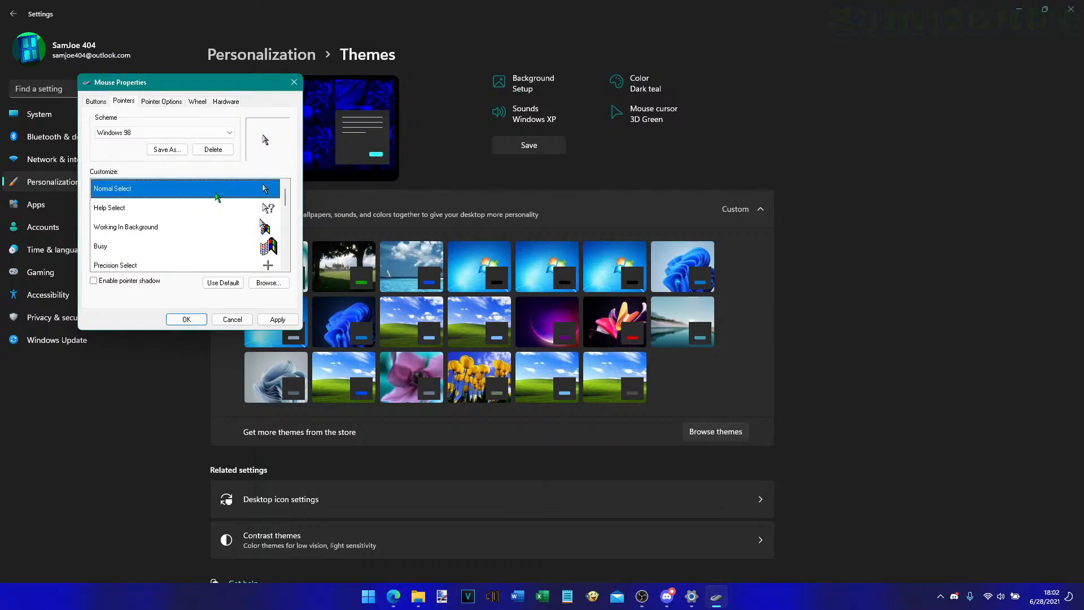
click(209, 131)
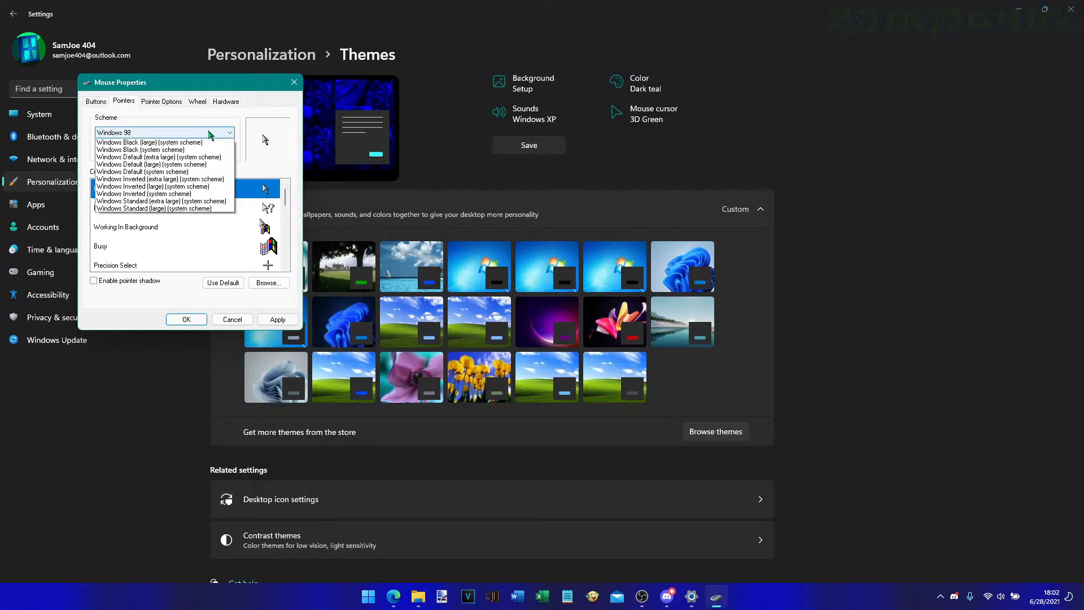
click(217, 150)
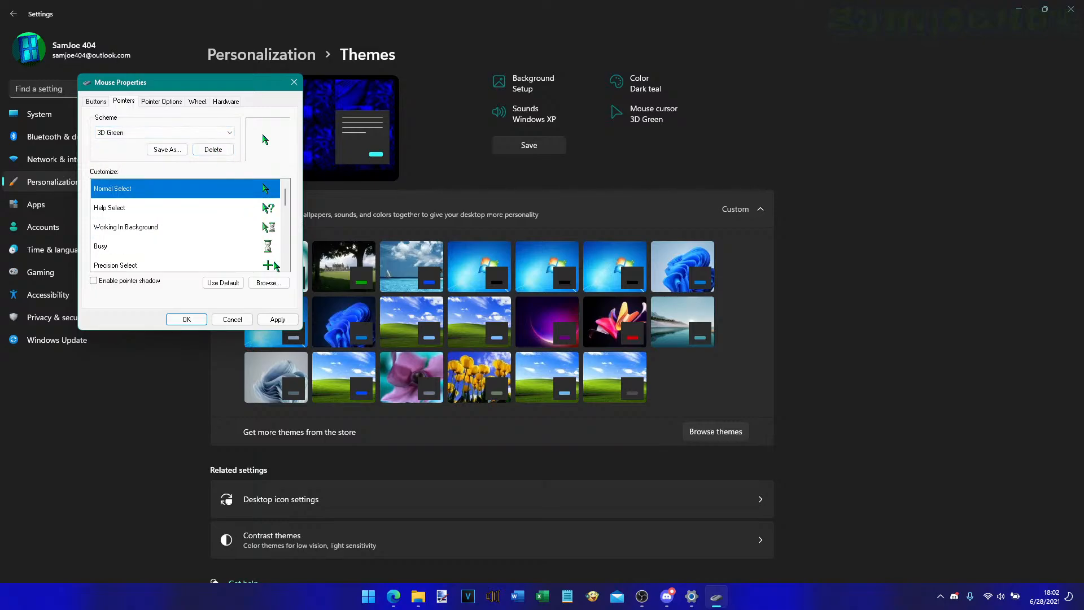
click(232, 319)
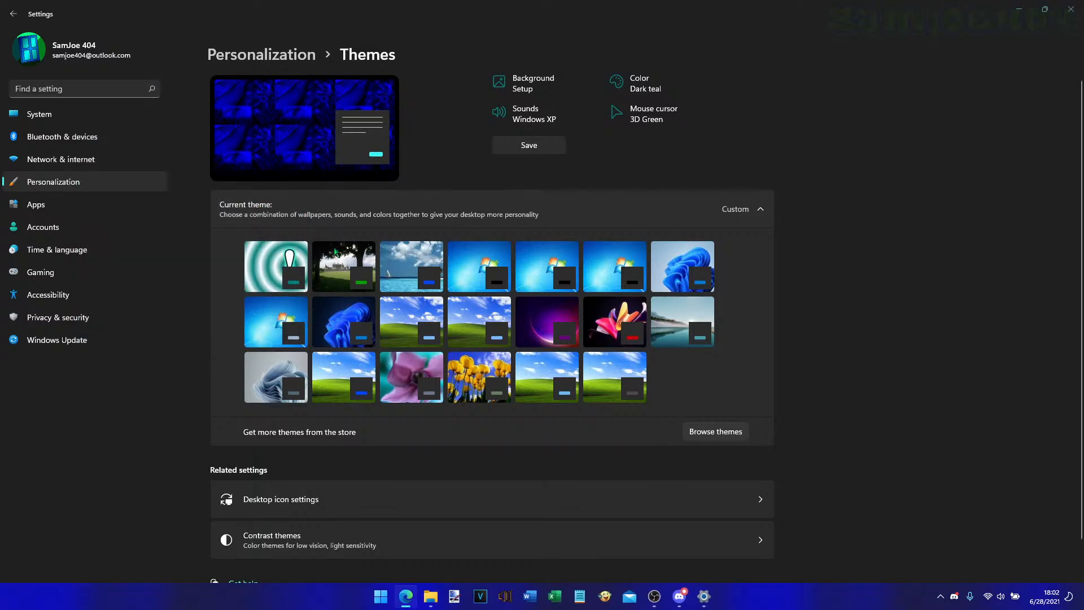
- Save the current custom theme under the name Windows 95 Setup
click(750, 210)
click(529, 145)
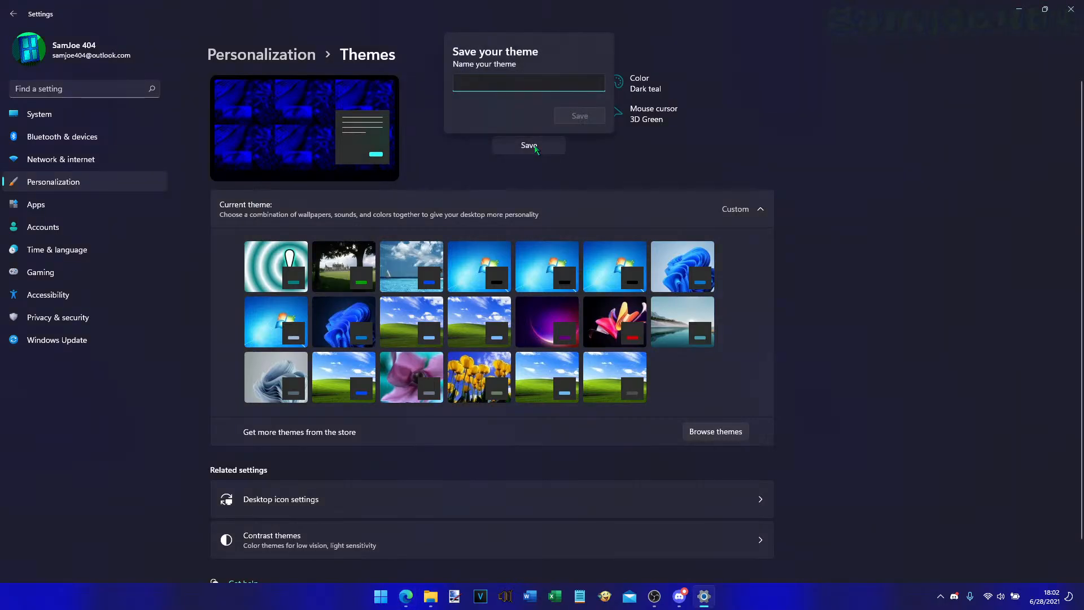
text(W)
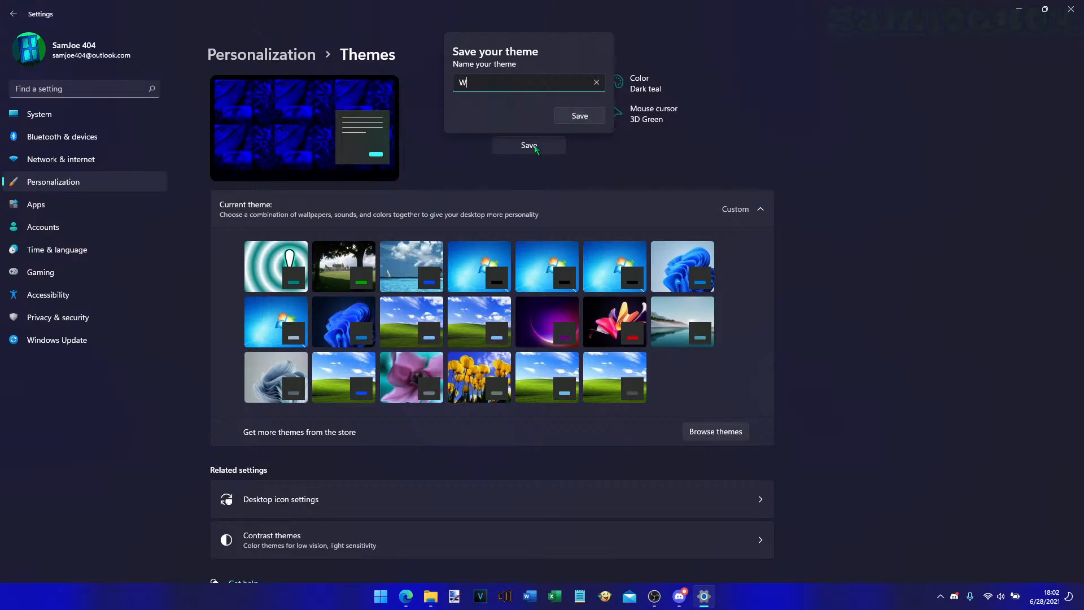
text(indows 95 Setup)
click(586, 119)
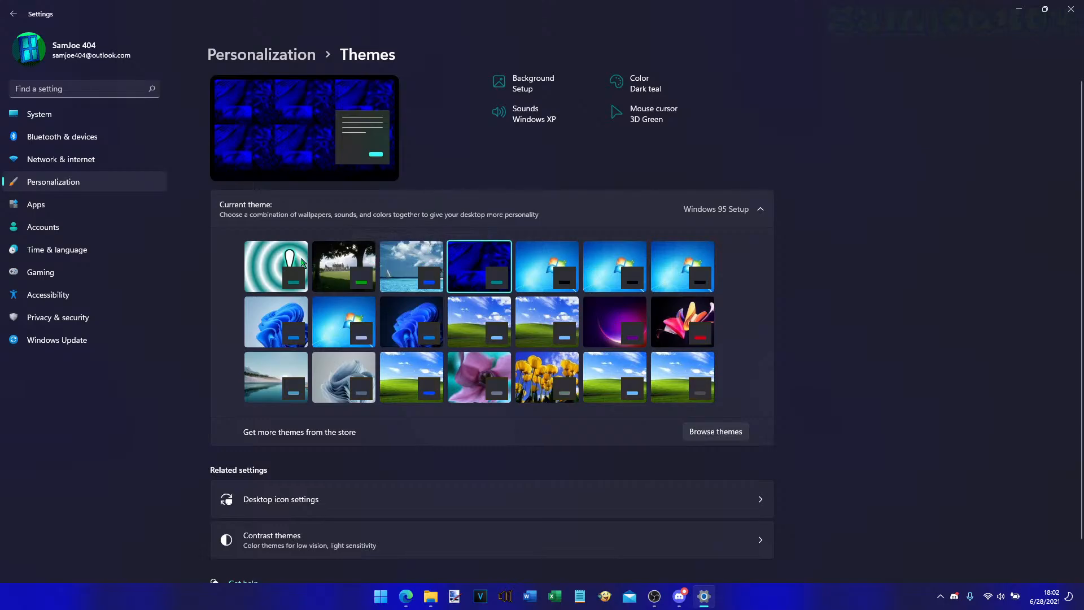
- Apply the Glowing Exclamation Point theme from the saved themes
click(272, 266)
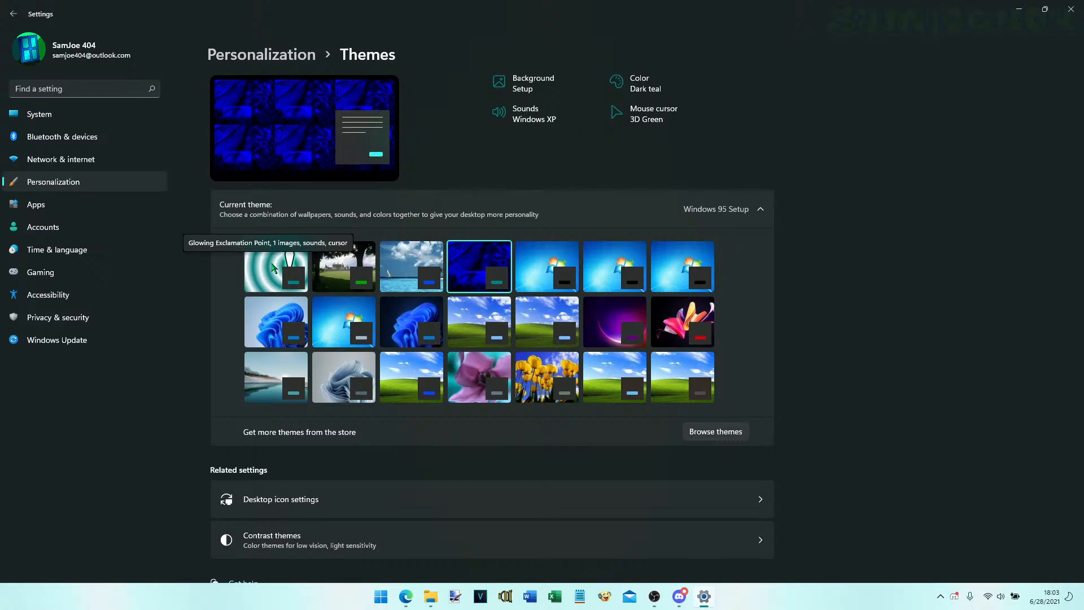
click(273, 267)
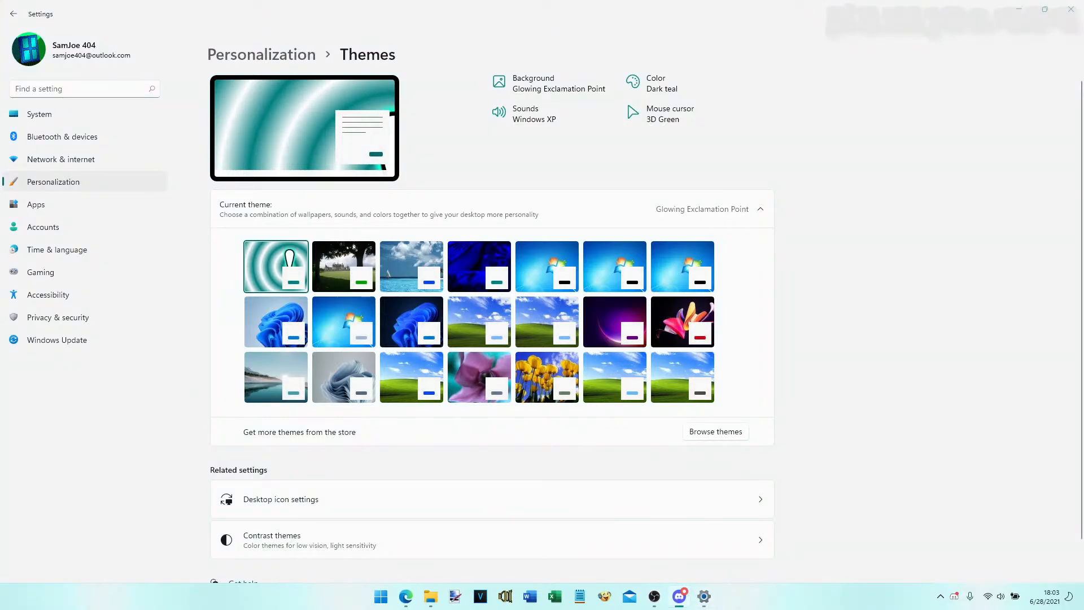
click(907, 449)
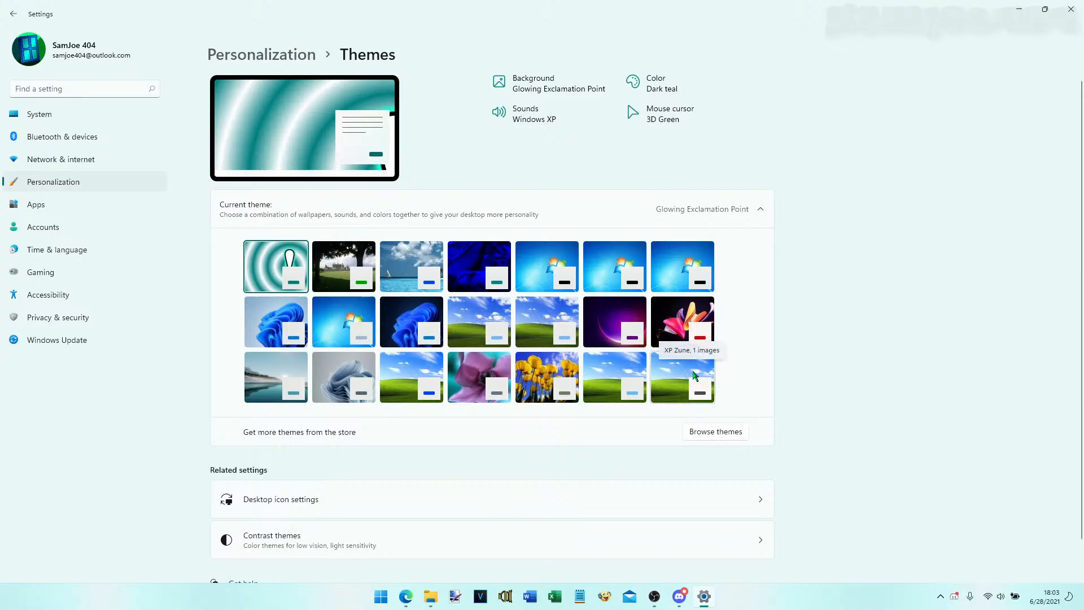
- Apply the Bliss theme with the blue accent and bring the S3E3 S folder window to the front
click(429, 379)
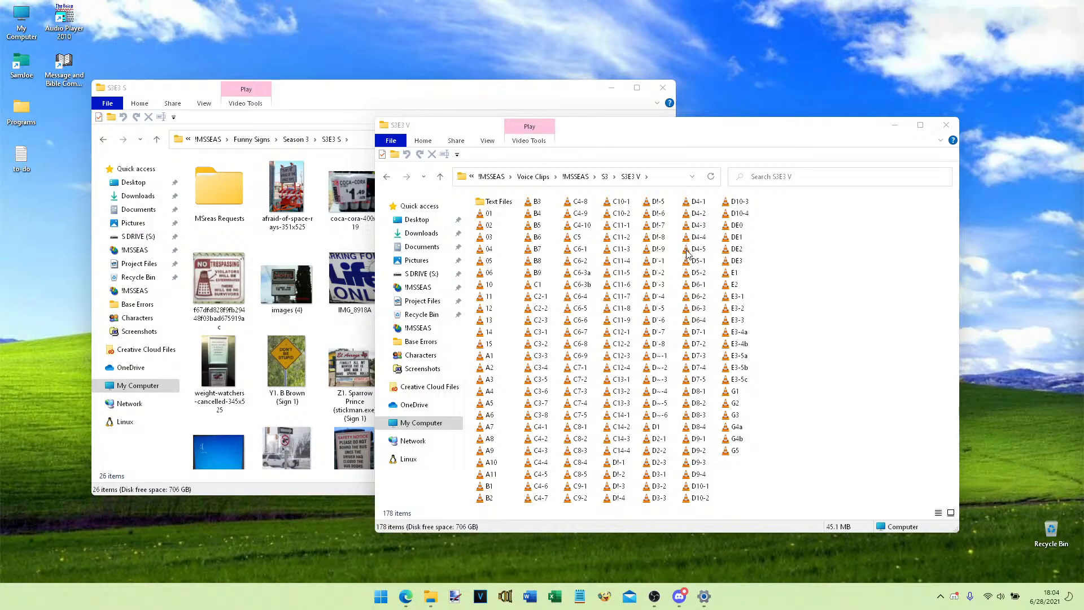
click(534, 100)
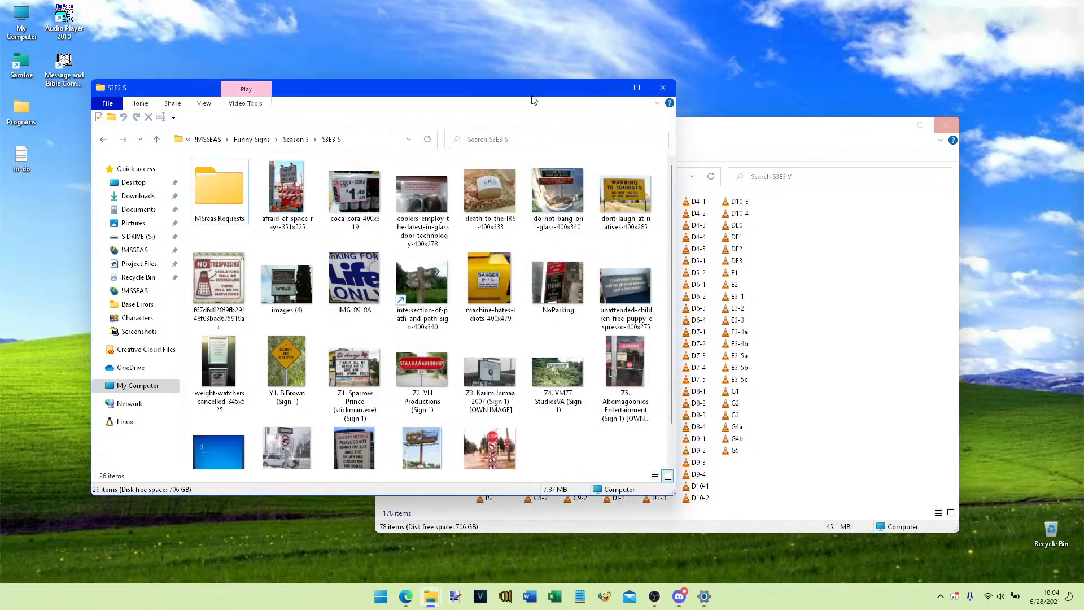
mouse_move(533, 100)
mouse_down()
mouse_move(546, 116)
mouse_move(545, 100)
mouse_move(523, 104)
mouse_move(529, 96)
mouse_up()
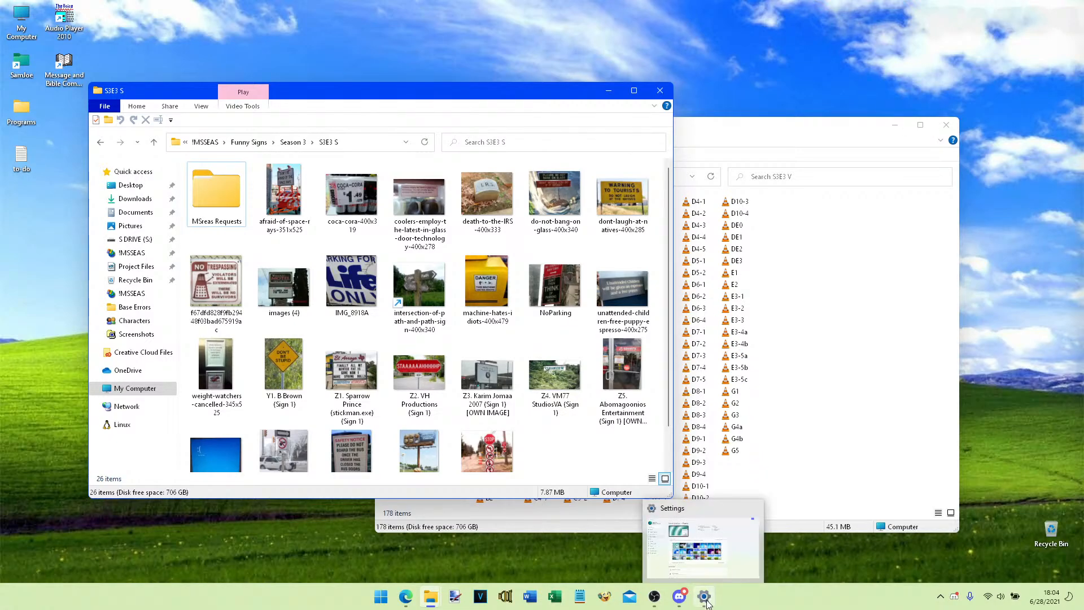
- Close and relaunch Settings, and return to the Themes page under Personalization
mouse_move(704, 592)
mouse_move(760, 511)
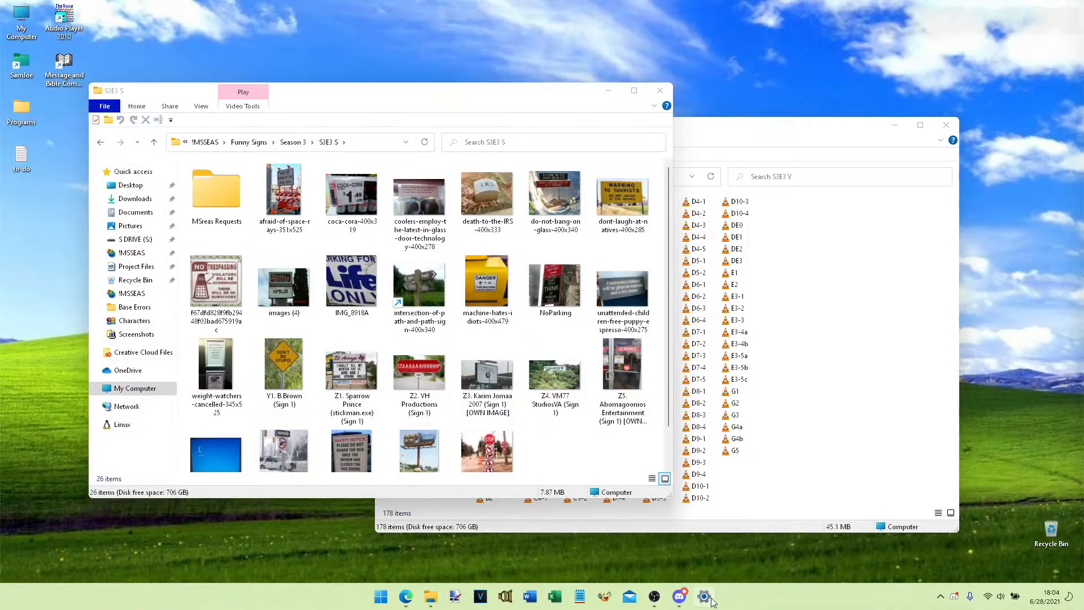
click(704, 597)
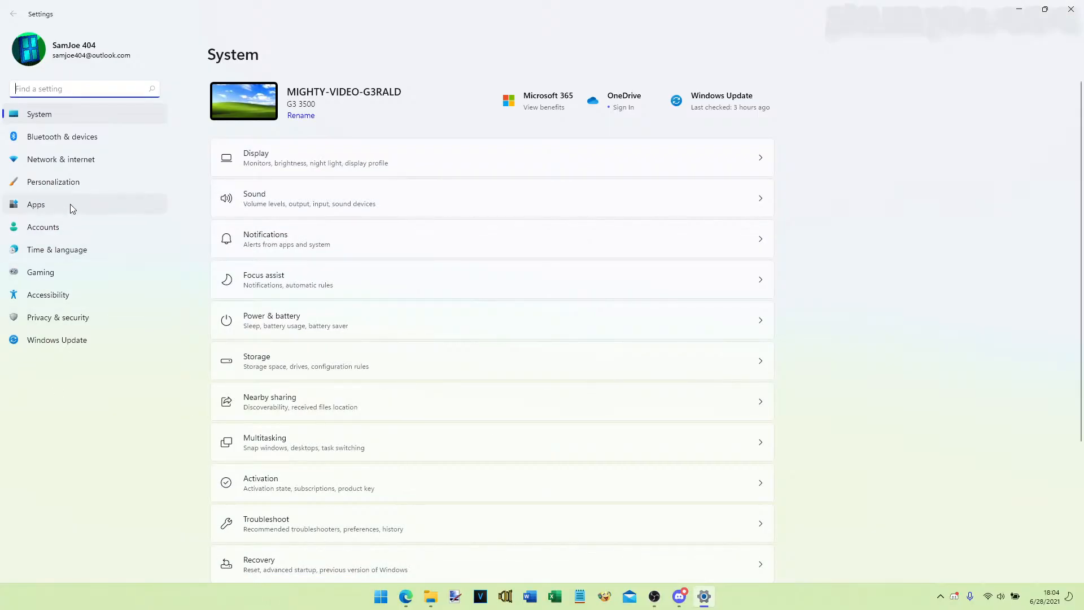
click(77, 189)
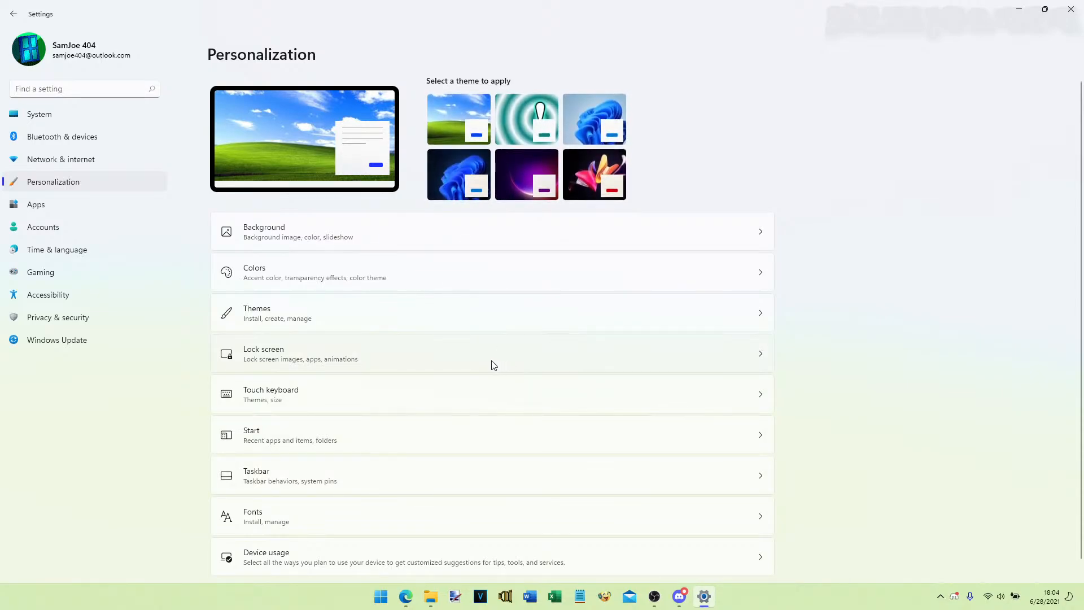
click(712, 321)
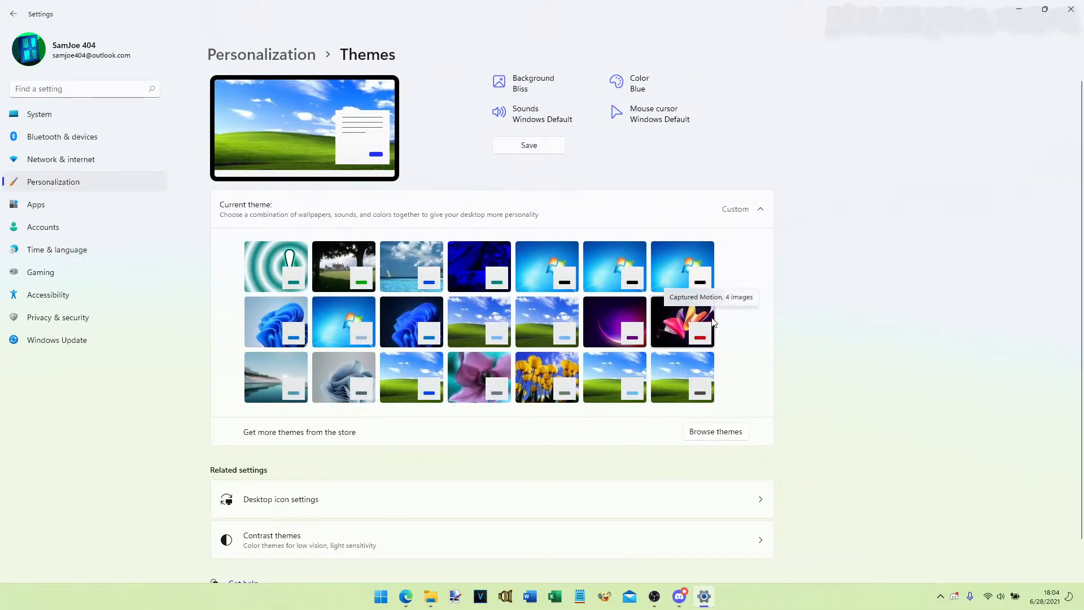
- Apply the saved Windows 95 Setup theme and close Settings
click(487, 266)
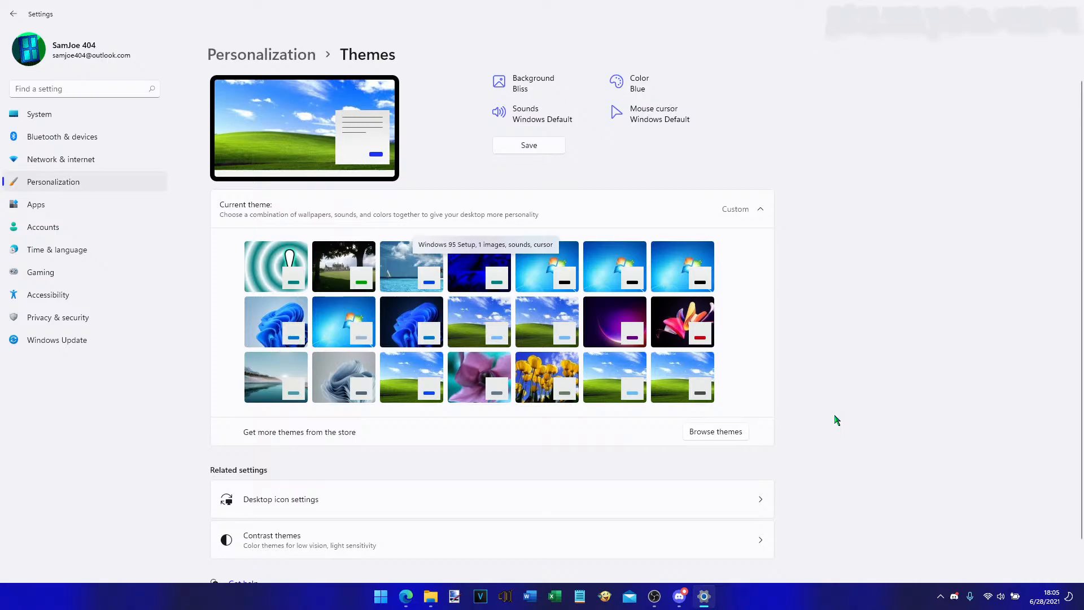
mouse_move(713, 603)
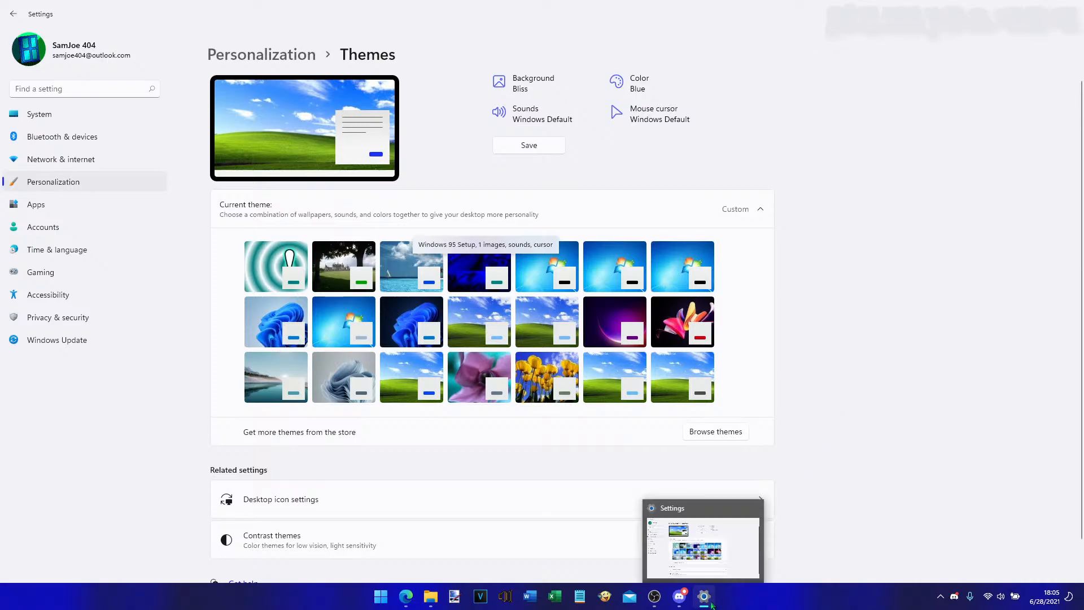
click(754, 507)
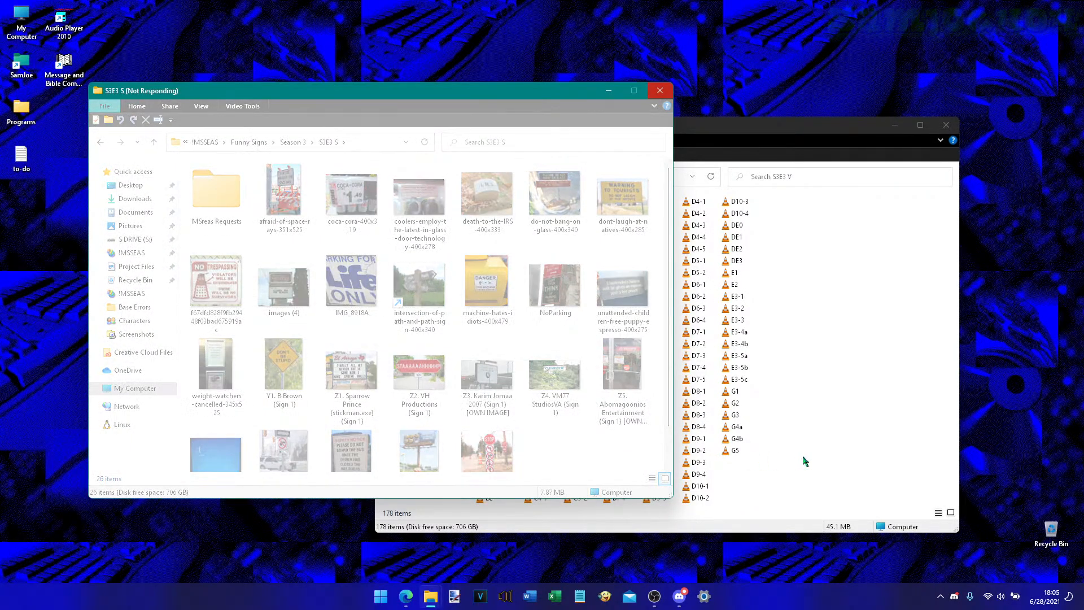
- Switch between the S3E3 V and S3E3 S folder windows to examine how the Windows 95 Setup theme looks in them
click(805, 461)
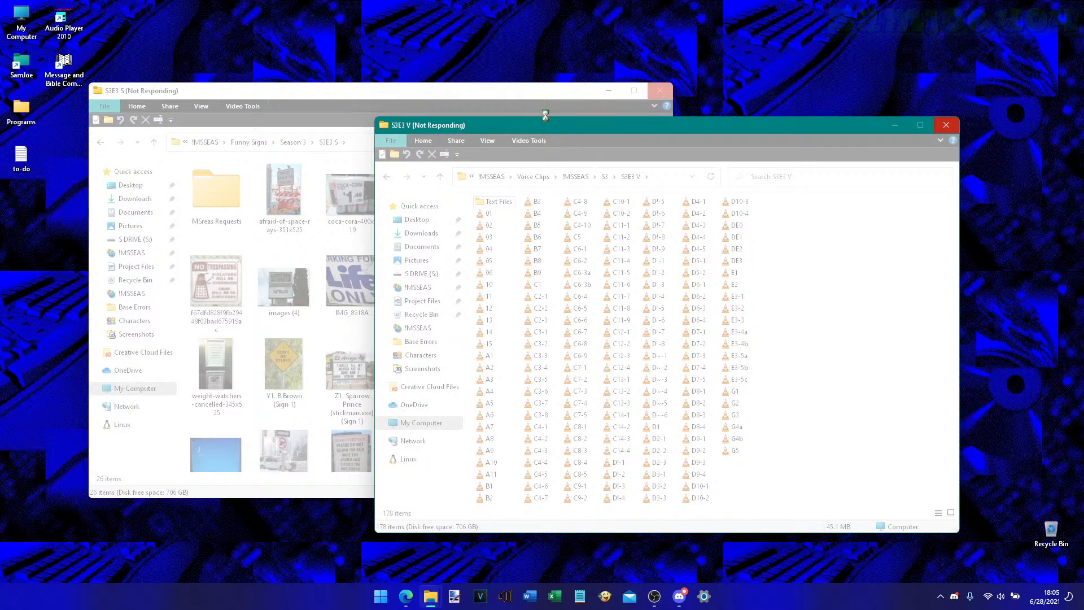
click(543, 93)
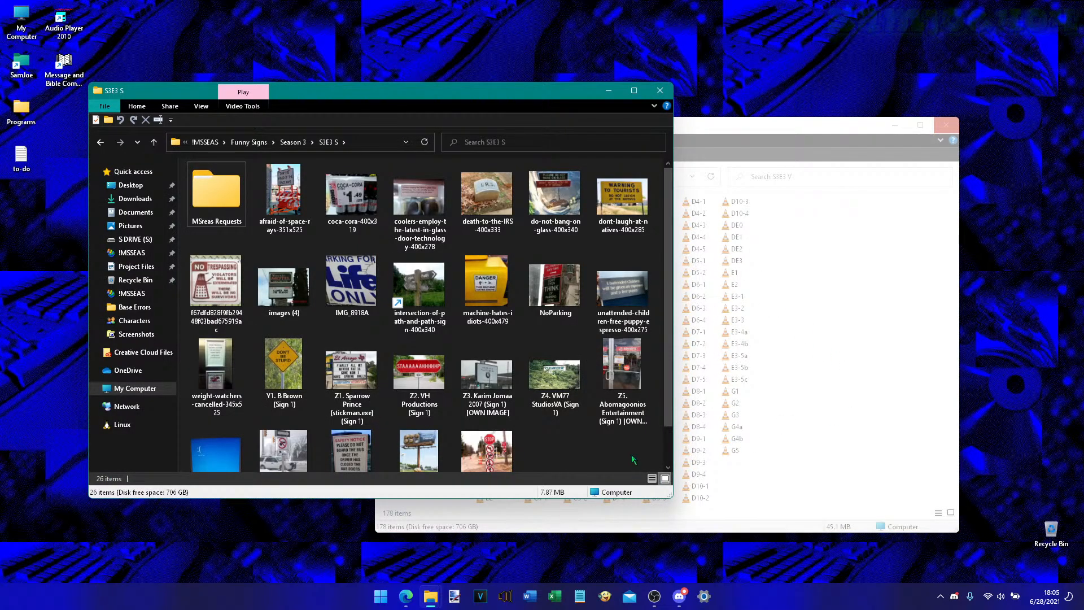
click(768, 439)
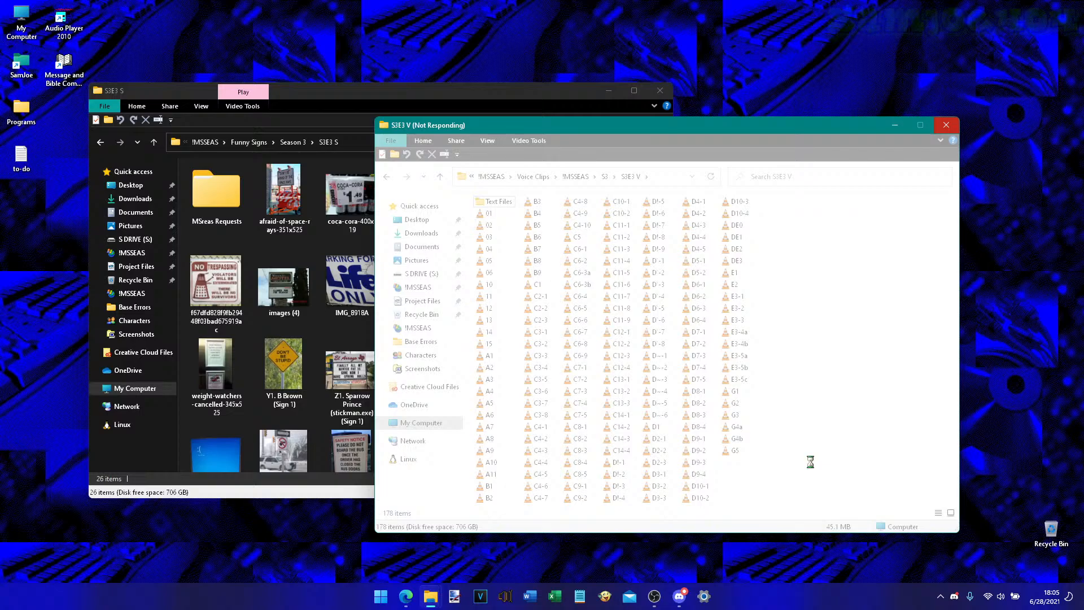
click(576, 107)
click(738, 168)
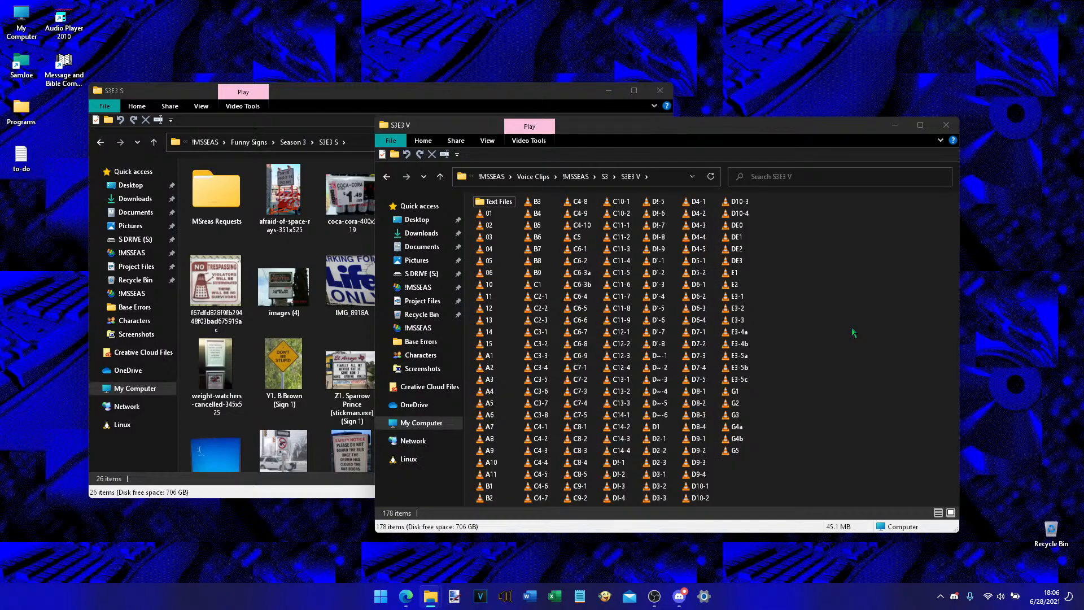
- Reopen the Themes page under Personalization in Settings and apply the Bliss theme with the blue accent
click(714, 594)
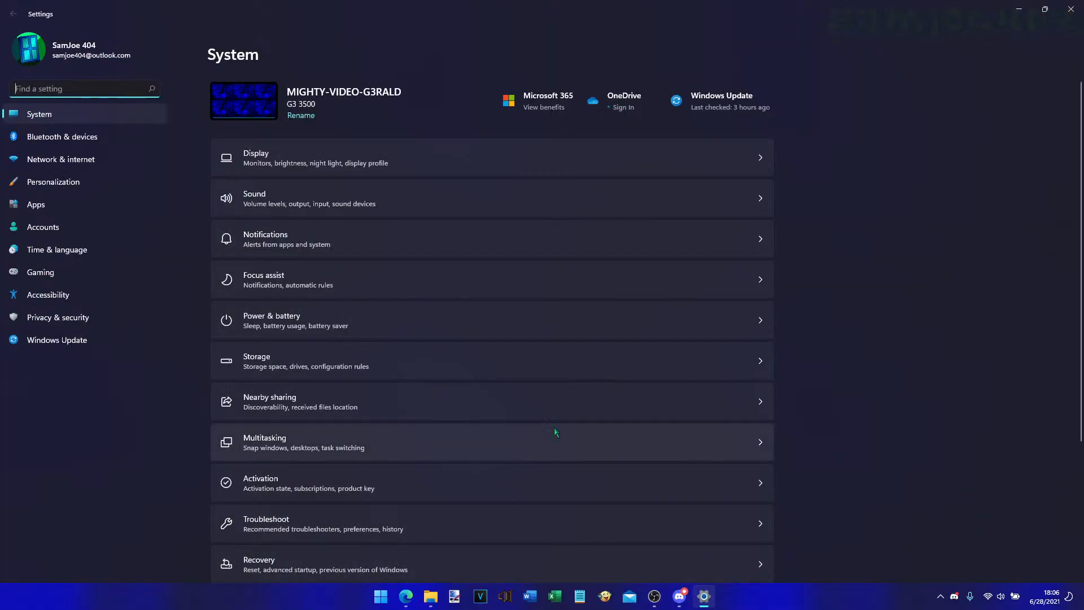
click(69, 190)
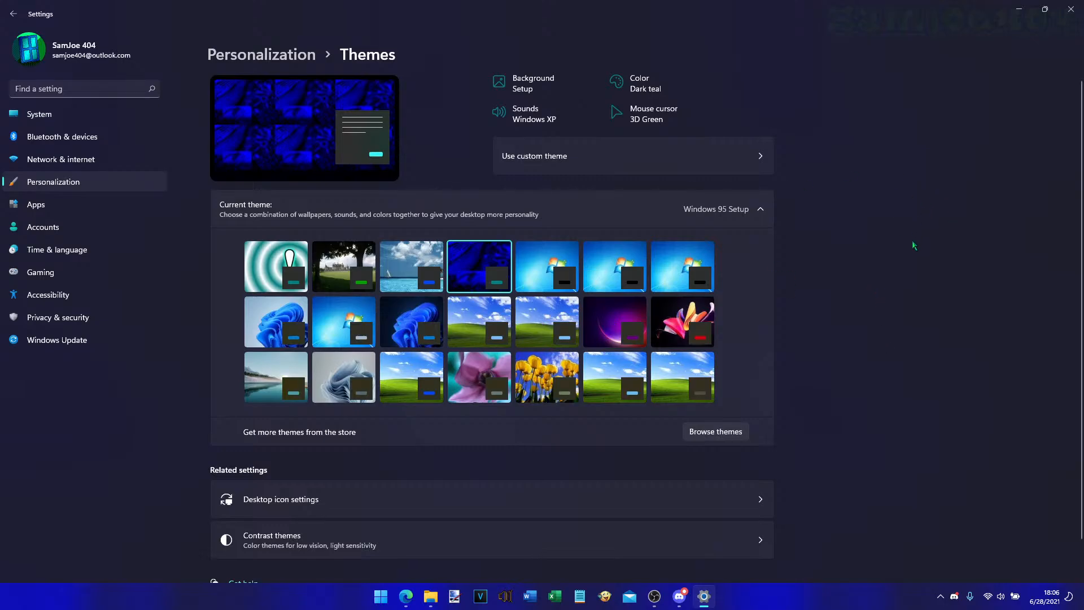
scroll(912, 266, down, 1)
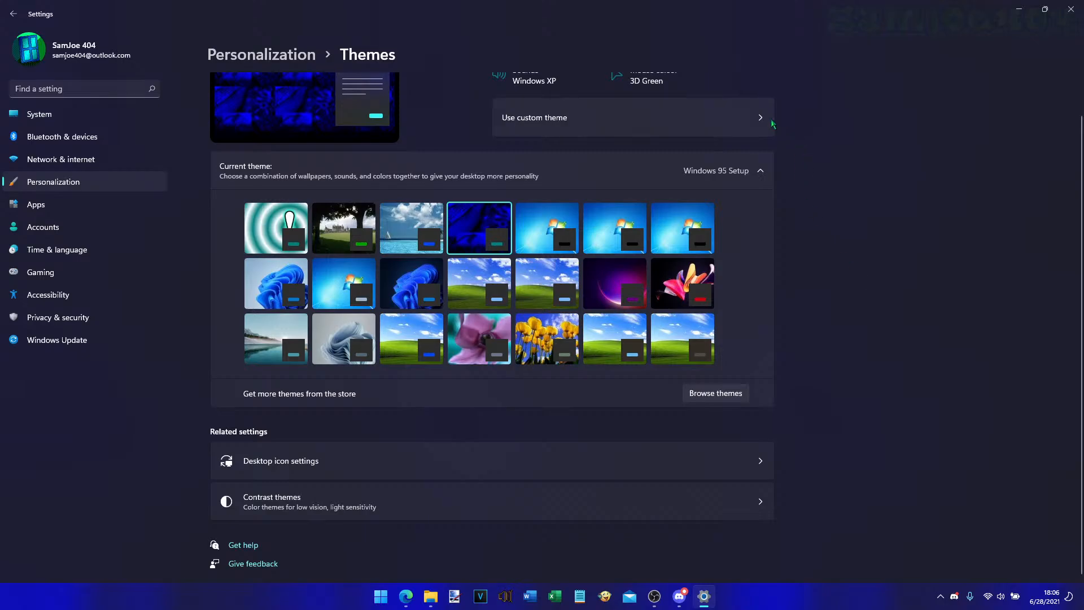
scroll(760, 113, up, 1)
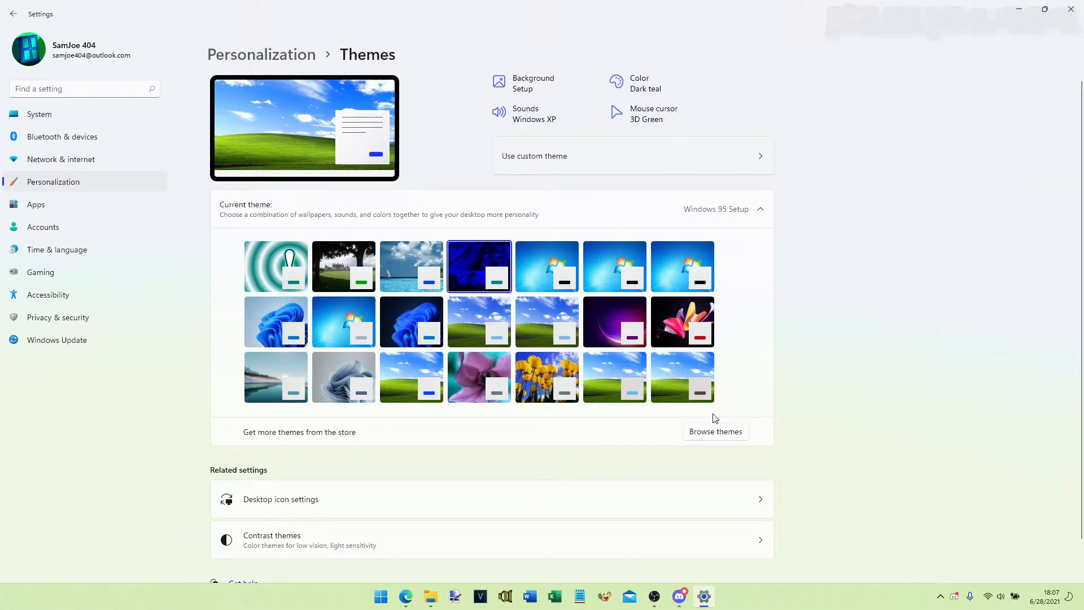
- Bring up the S3E3 S folder window to examine its colors under the blue Bliss theme, and return to Settings
click(430, 596)
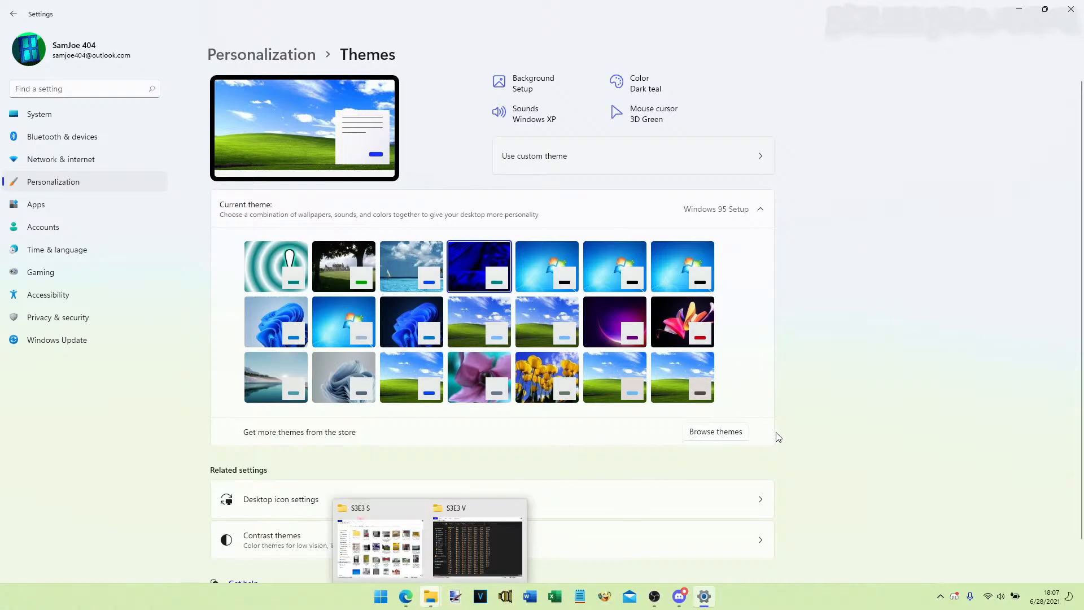
click(859, 360)
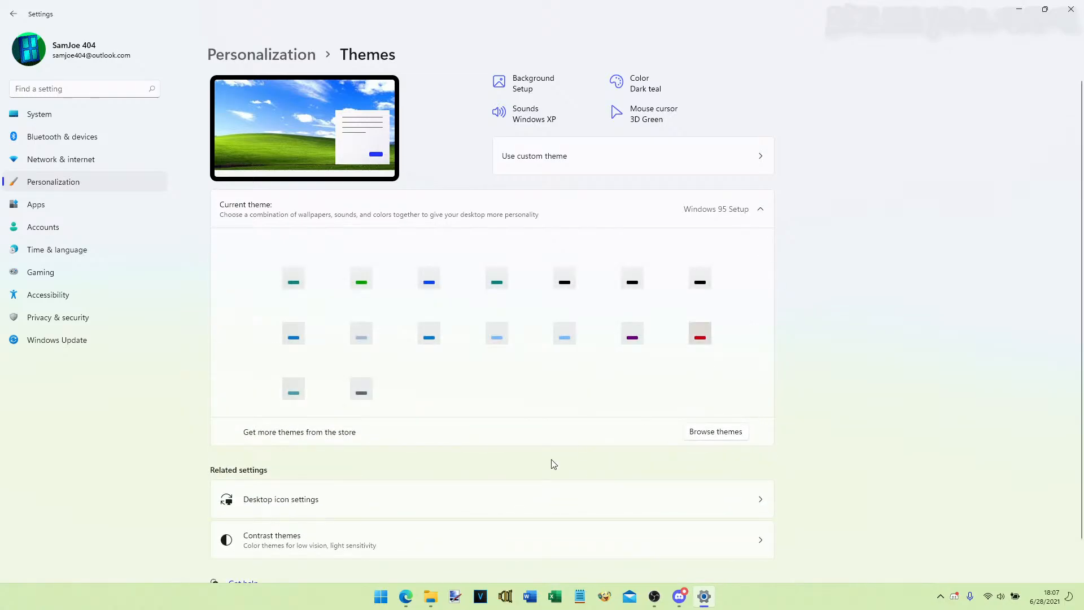
click(430, 596)
click(400, 559)
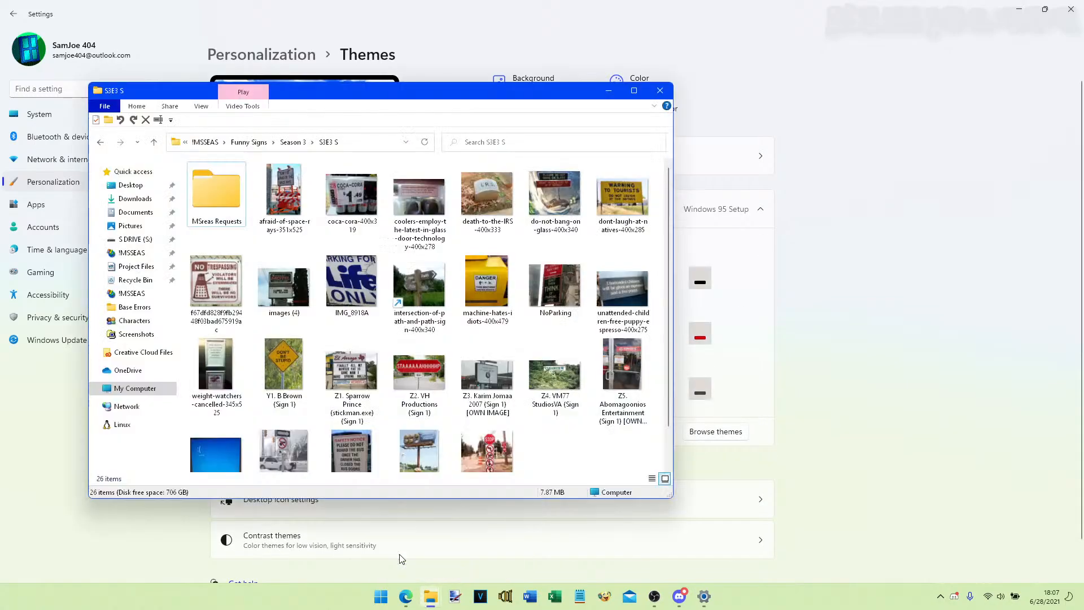
click(847, 279)
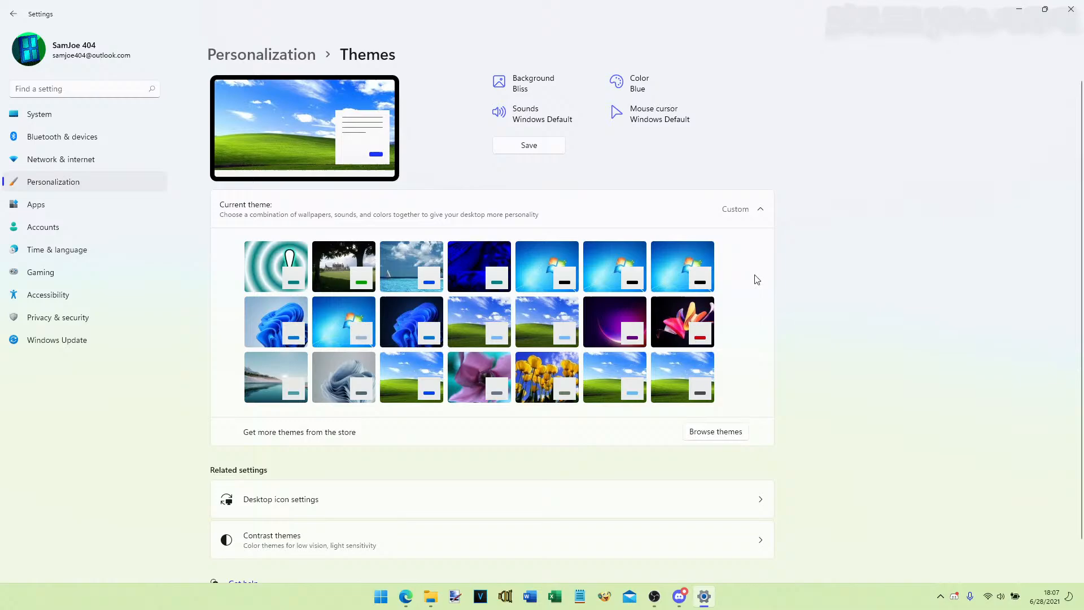
- Reapply the Windows 95 Setup theme and go back to the main Personalization page
click(470, 267)
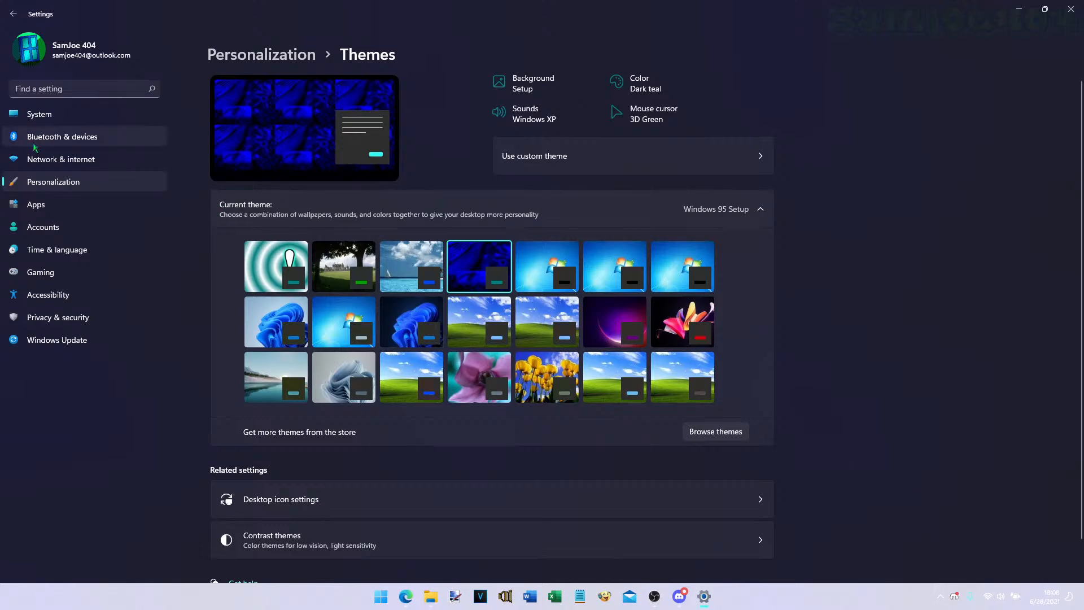
click(276, 61)
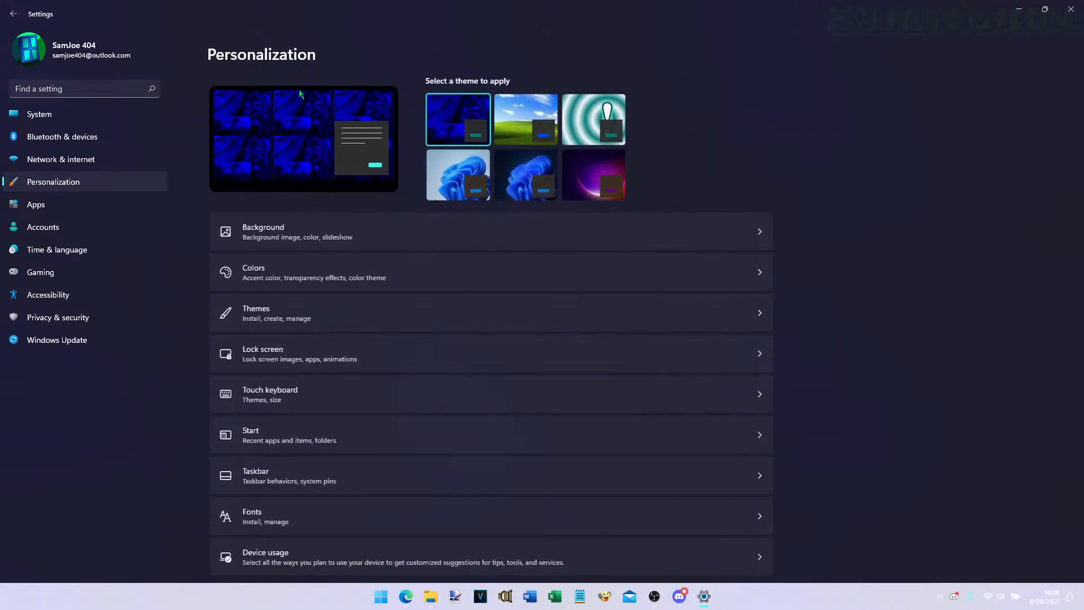
- Open the Colors settings and set the color mode to Custom with Light as the default Windows mode
click(421, 281)
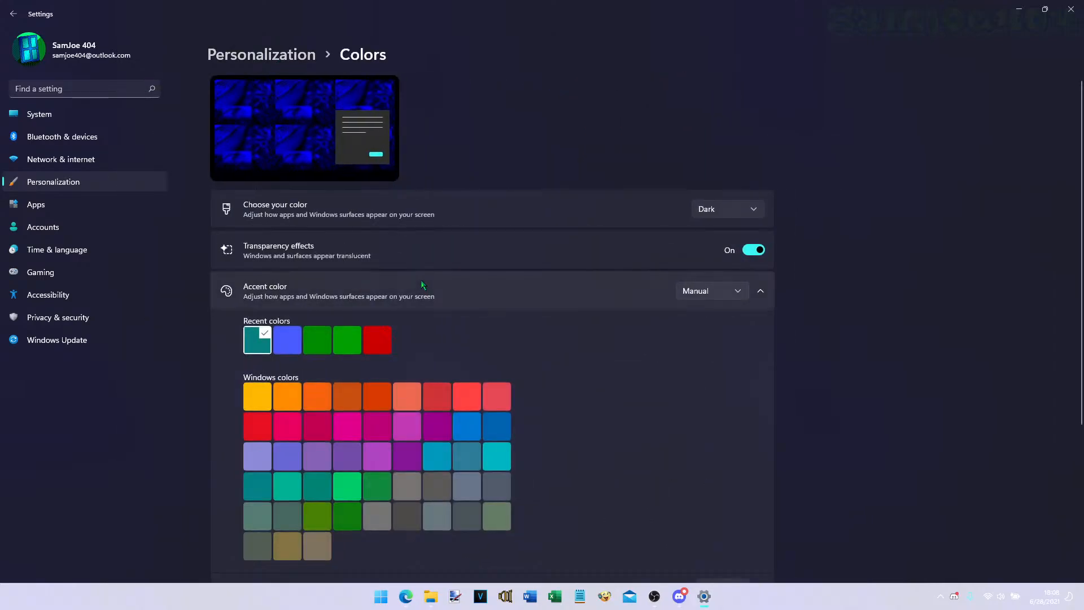
click(722, 208)
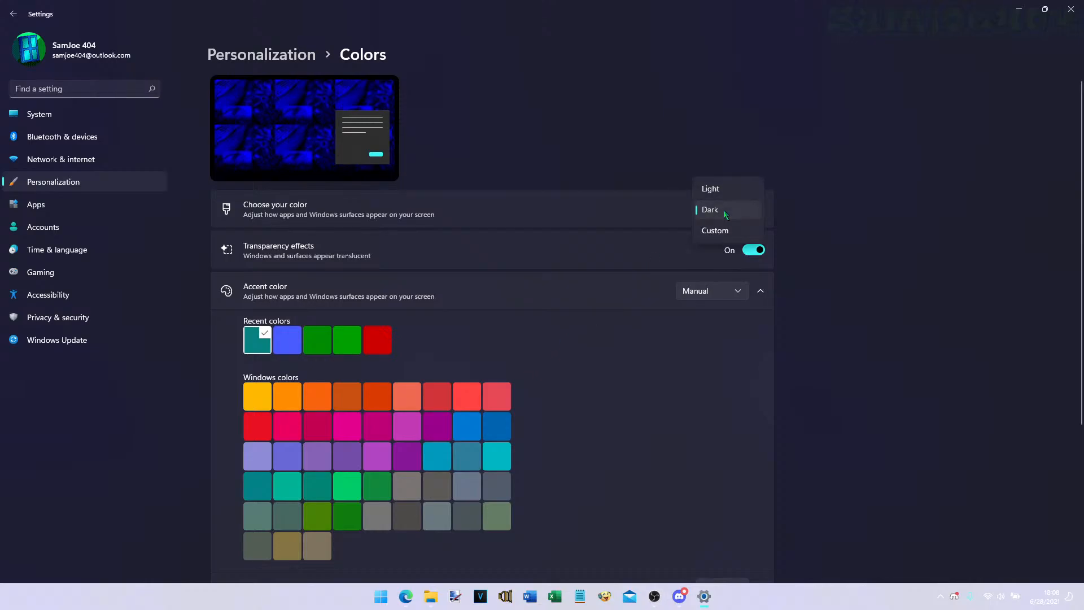
click(723, 208)
click(723, 209)
click(723, 223)
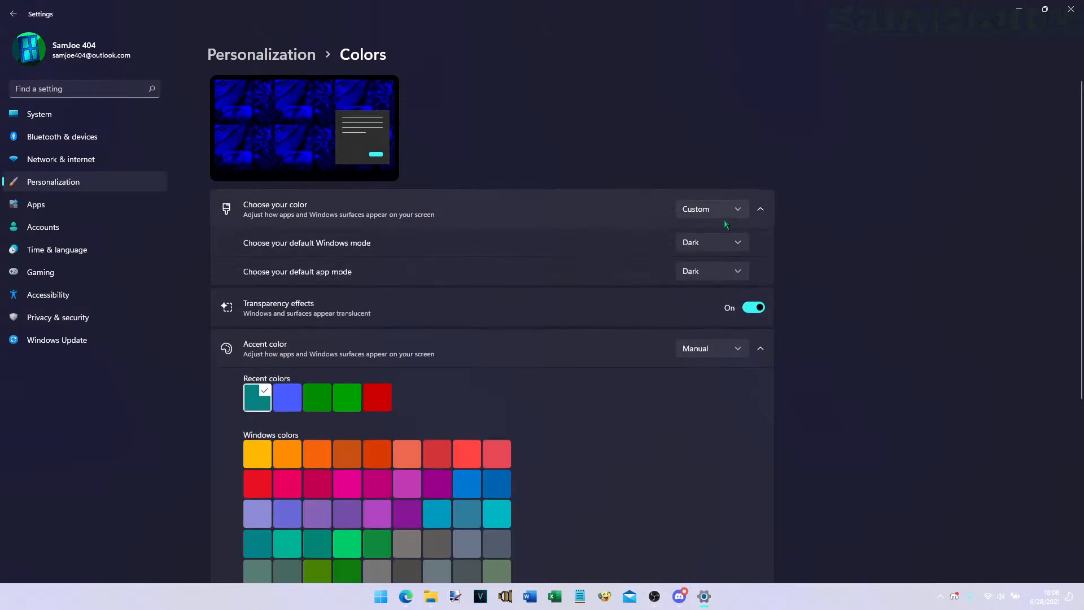
click(724, 212)
click(791, 242)
click(713, 238)
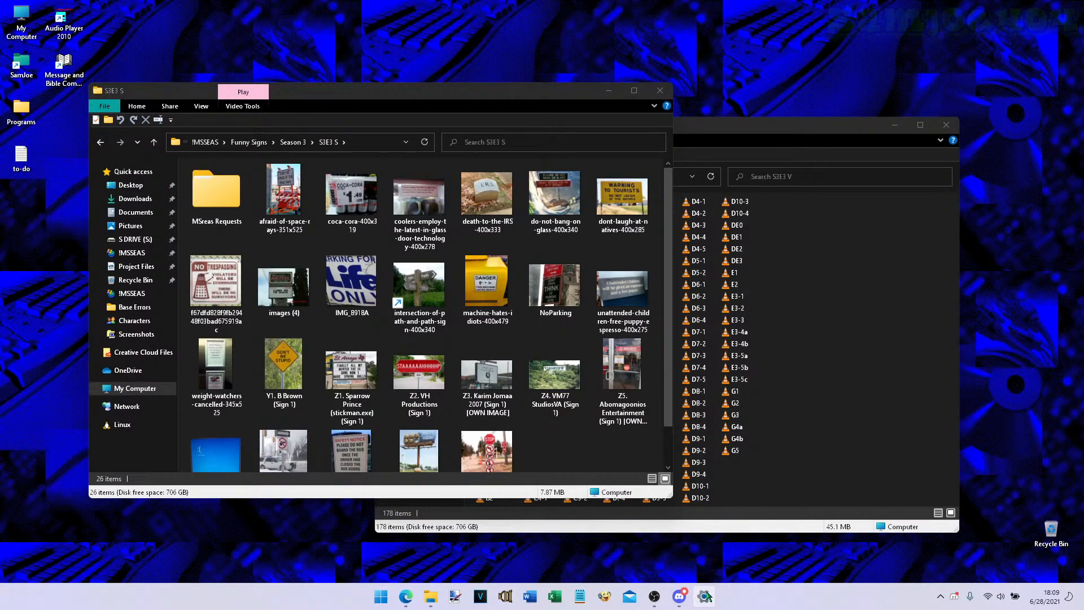
- Reopen Settings, go to the Colors page under Personalization and set the color mode to Dark
click(382, 597)
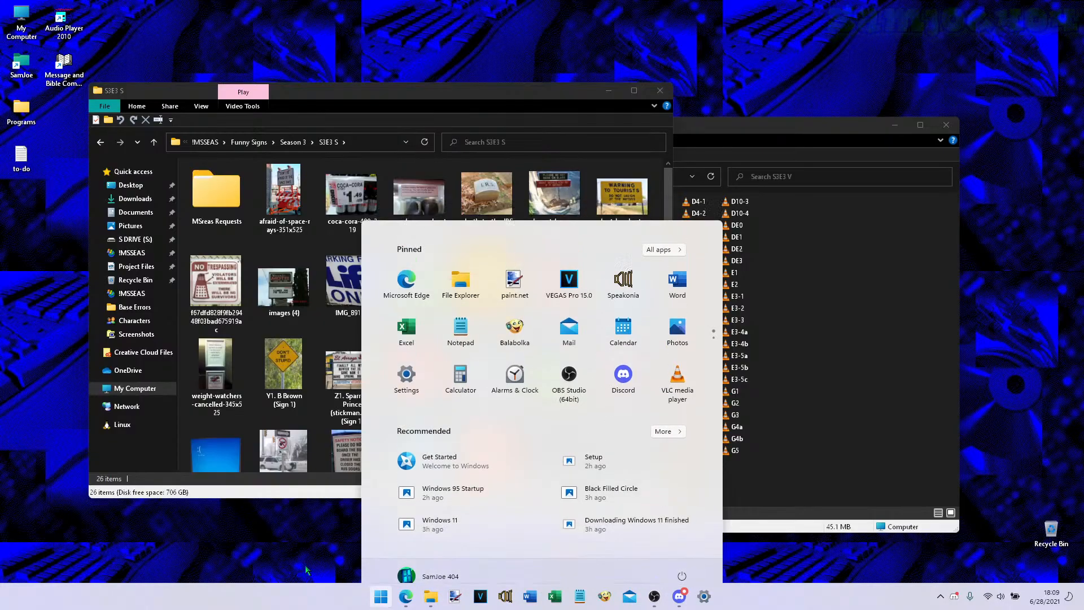
key(super+i)
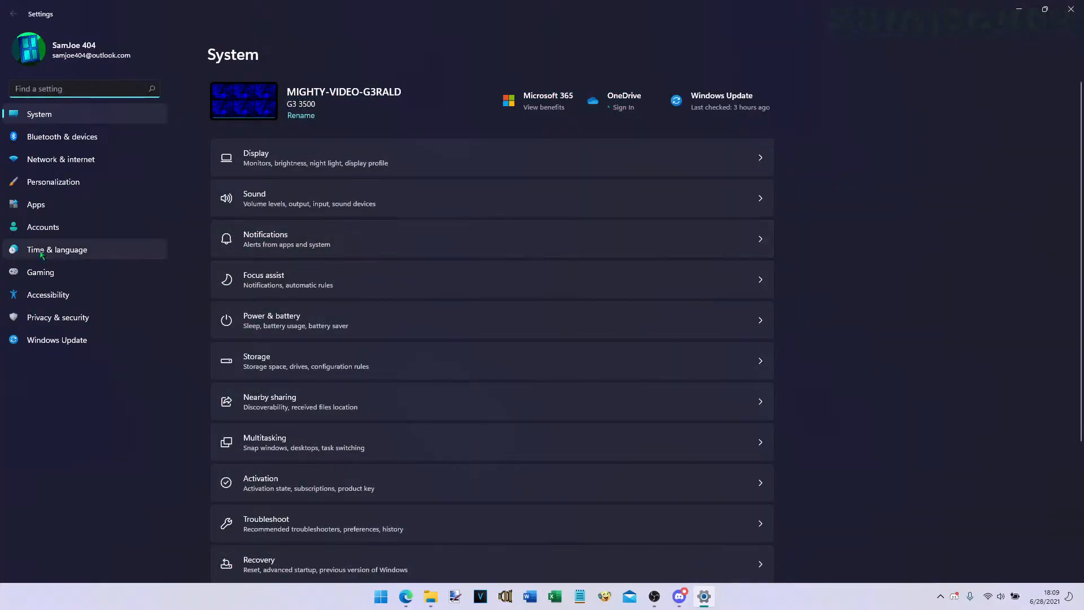
click(44, 189)
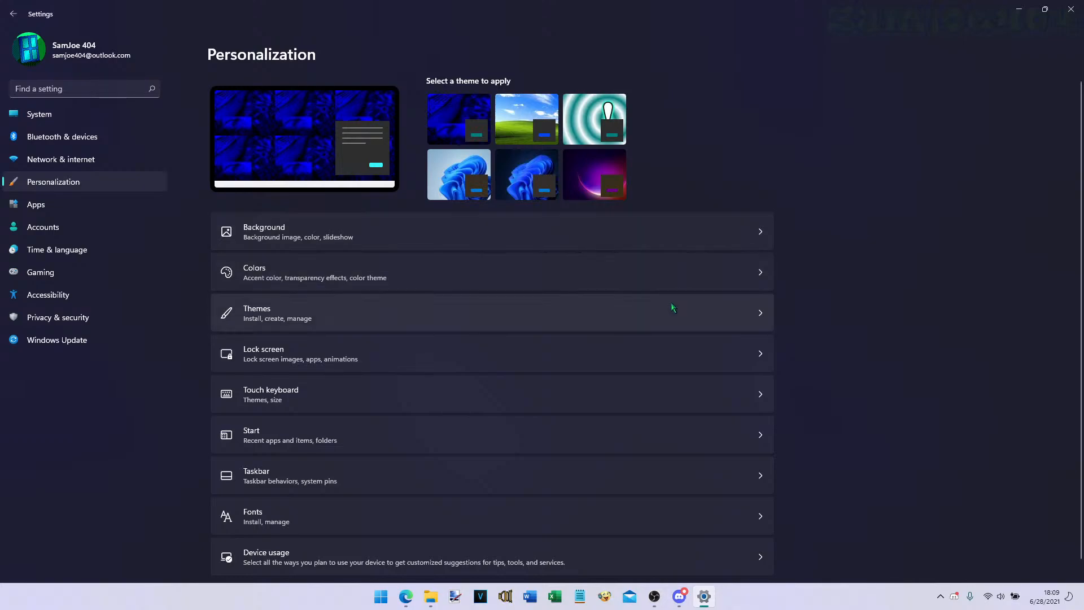
click(670, 276)
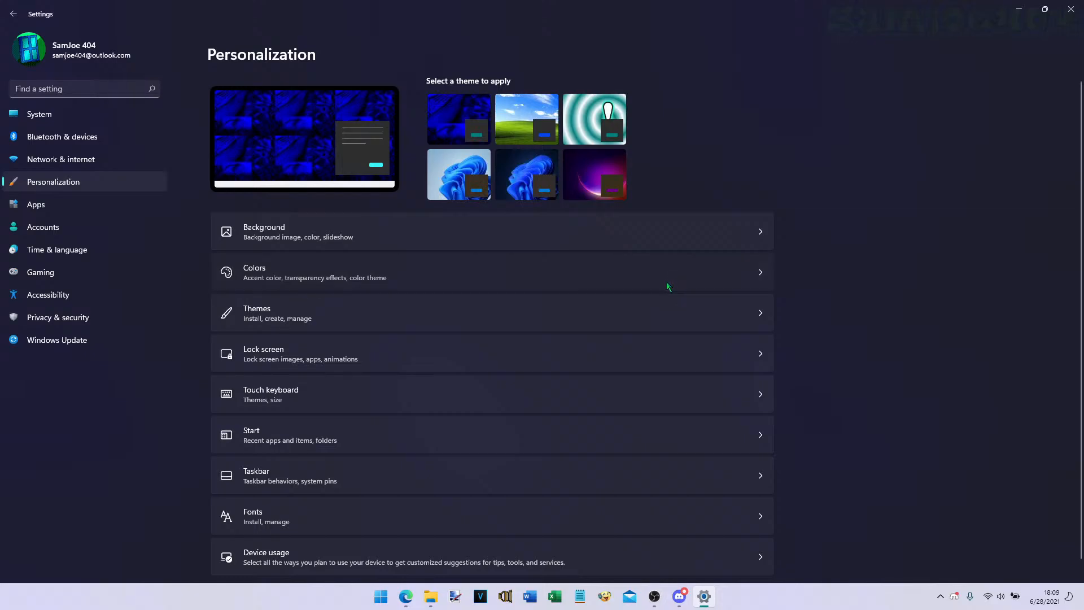
click(703, 209)
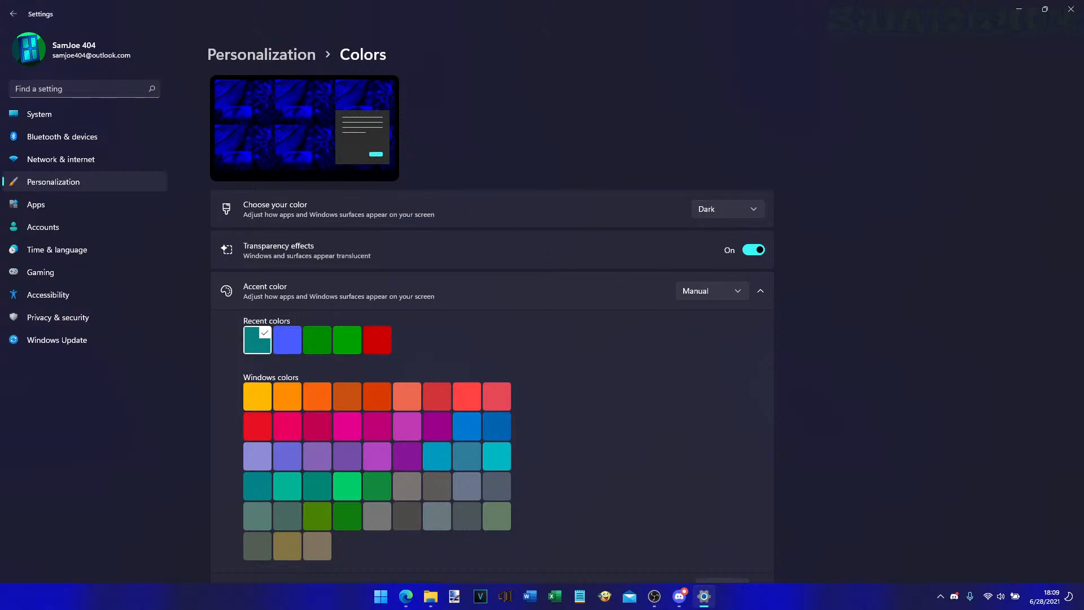
- Return to the main Personalization page and open the Lock screen settings to examine their options
key(alt+Tab)
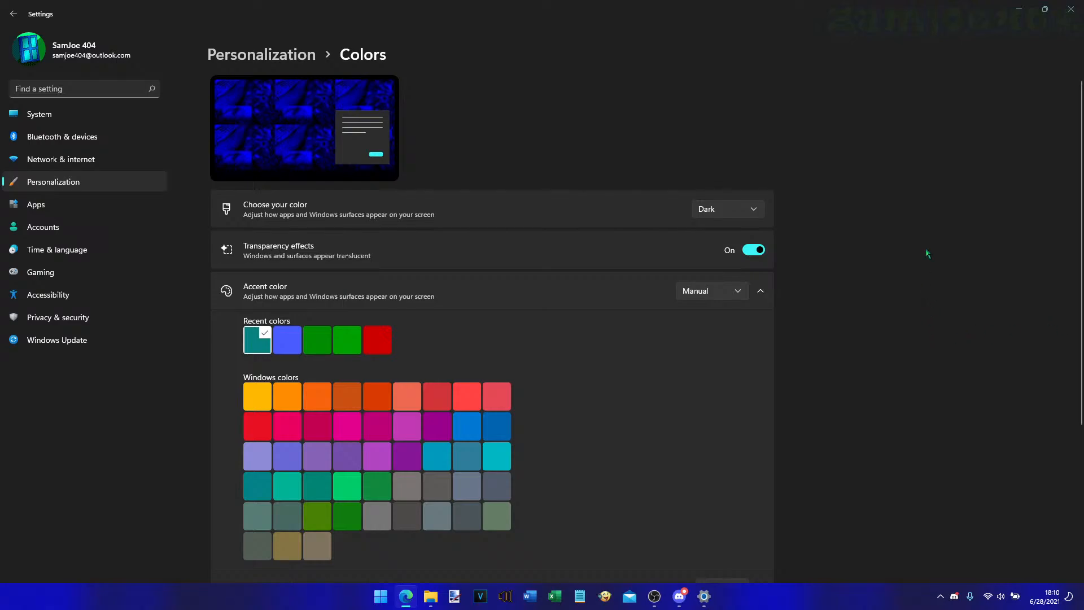
click(934, 222)
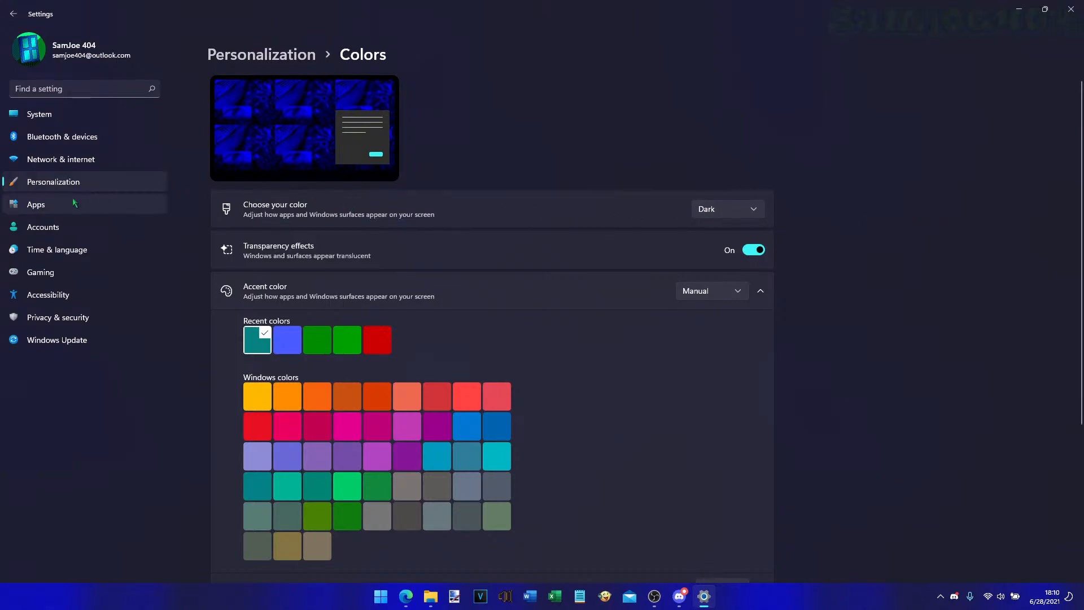
click(285, 62)
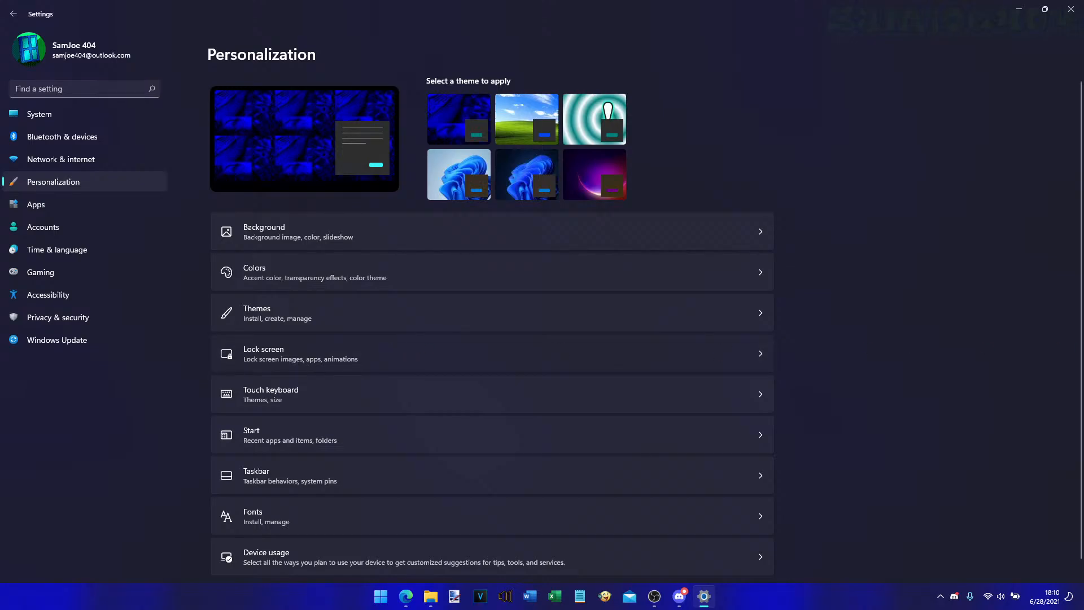
click(392, 342)
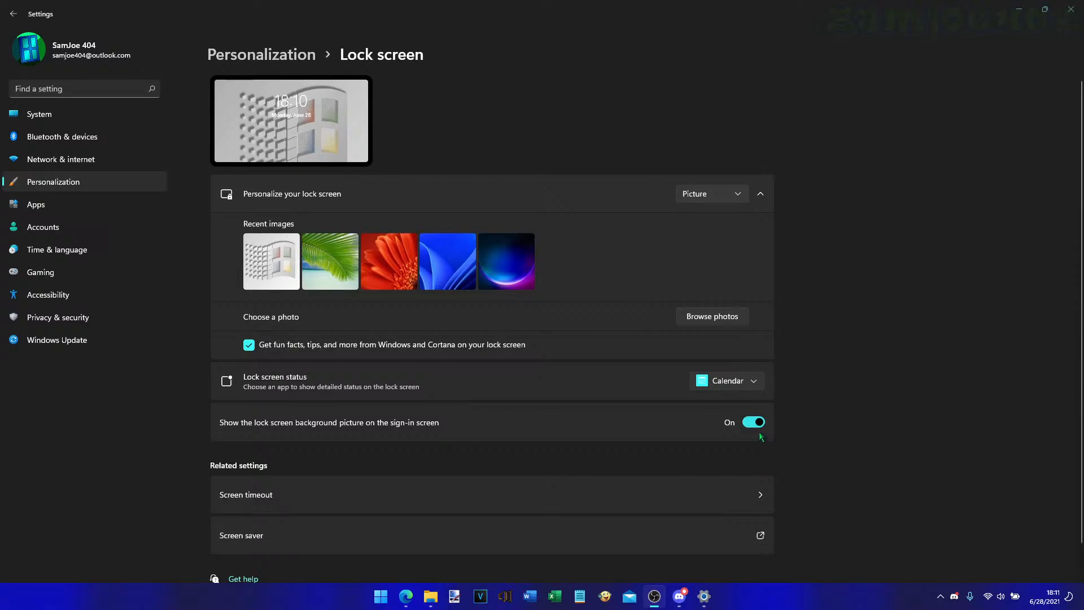
scroll(760, 433, down, 1)
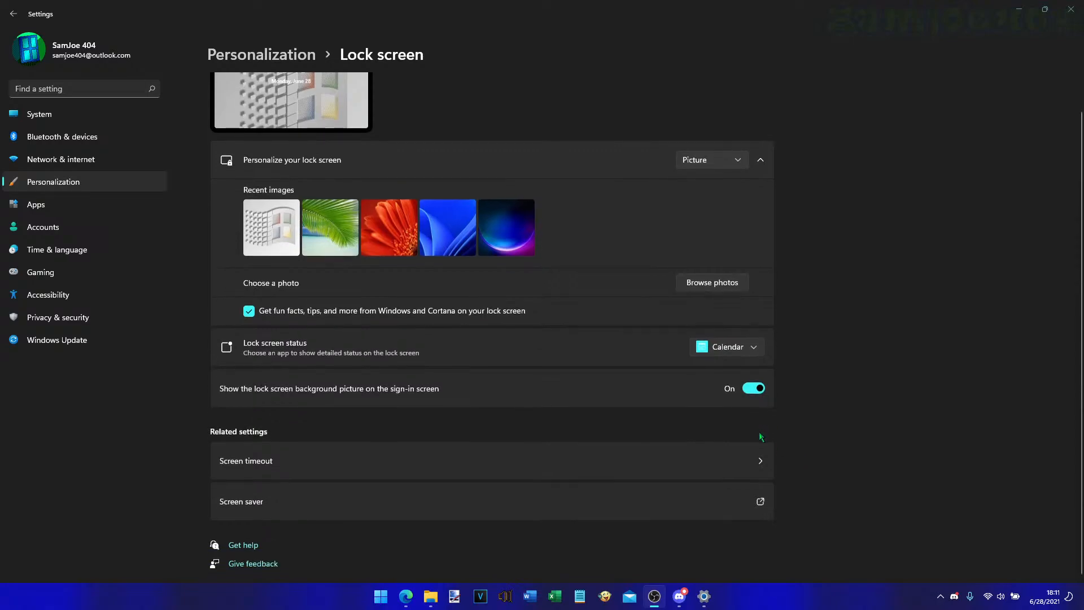
- Open the Screen timeout settings and, for plugged-in use, set device sleep to Never and screen turn-off to 45 minutes
click(763, 462)
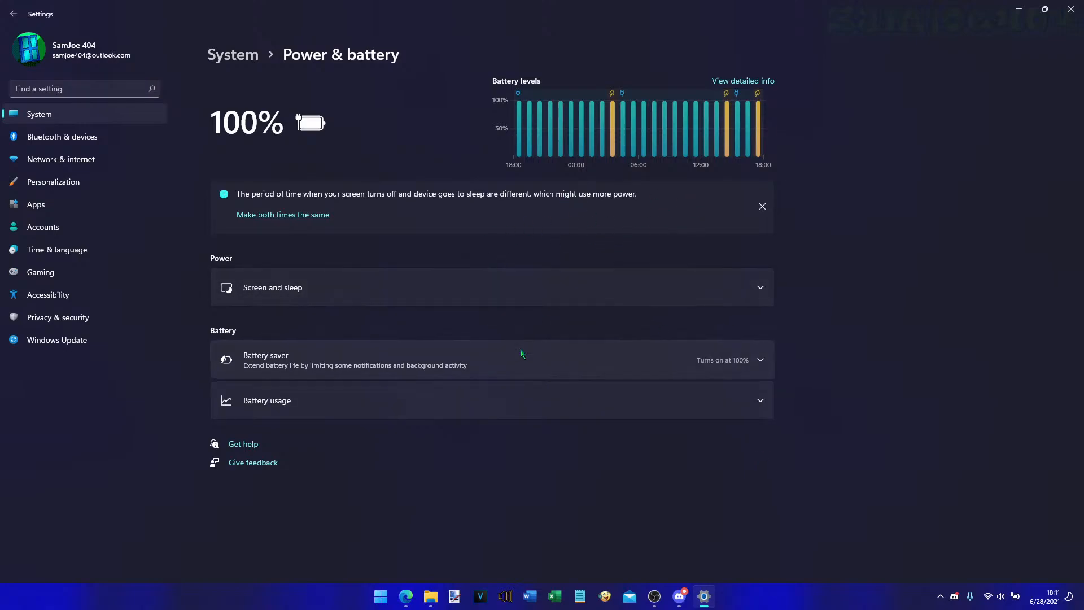
click(759, 288)
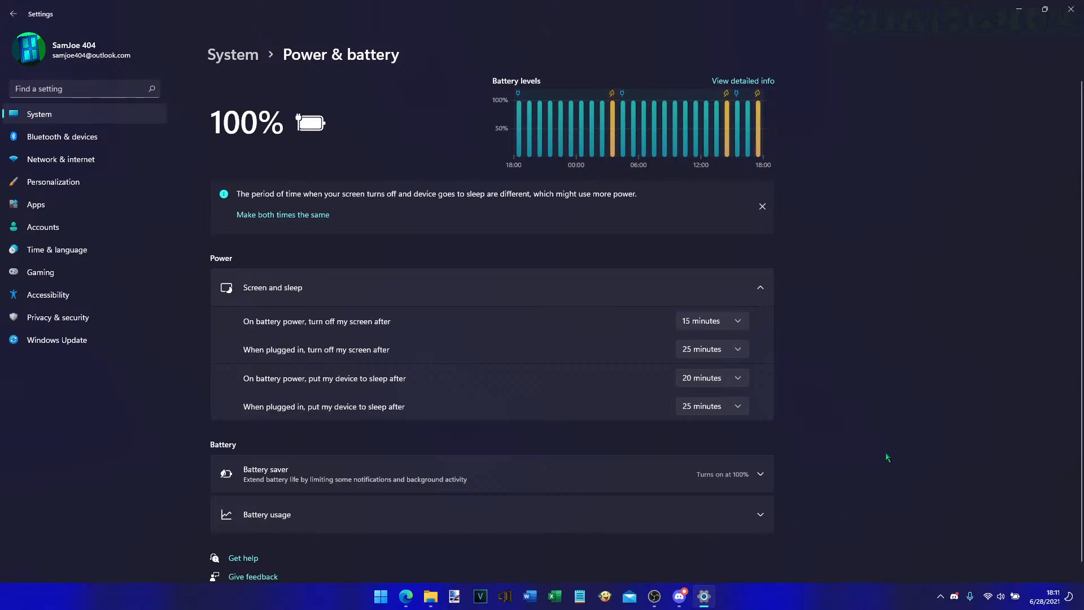
click(706, 409)
scroll(706, 418, down, 1)
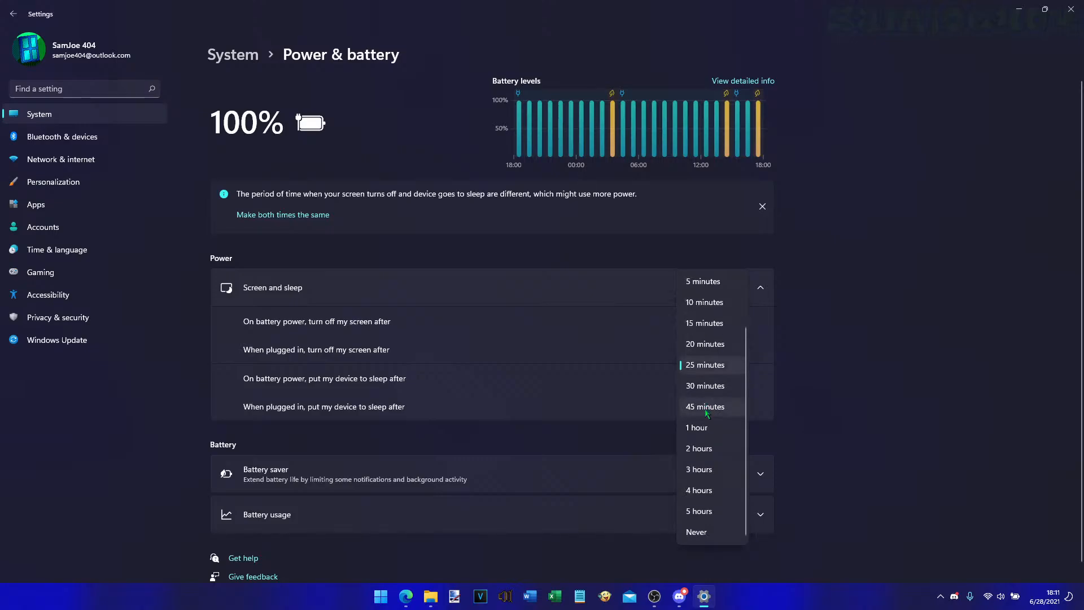
click(711, 530)
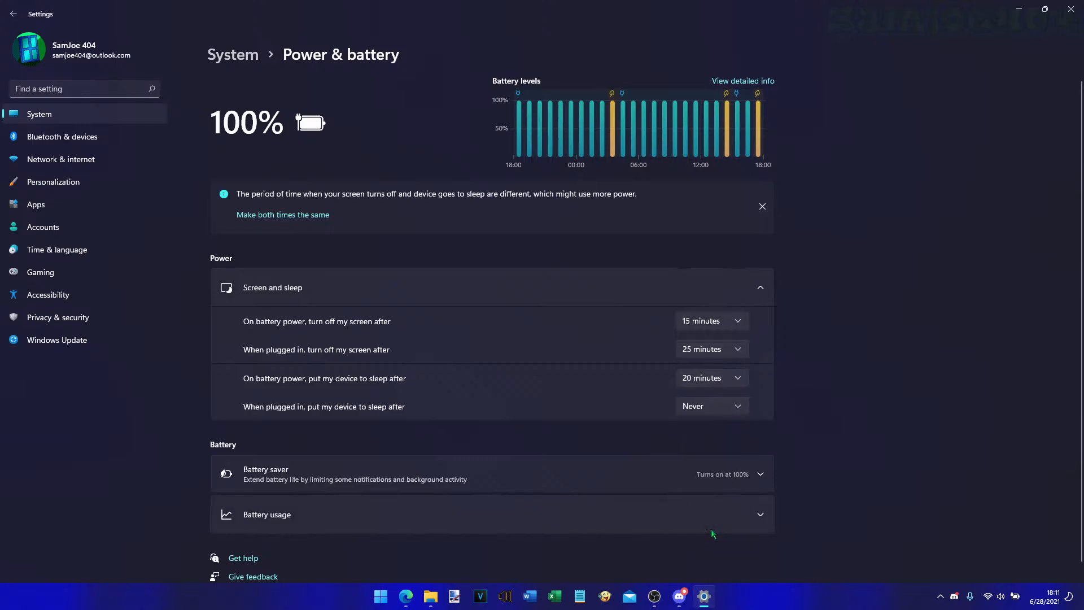
click(718, 354)
click(712, 390)
- Examine the Battery saver options, including the levels offered for turning it on automatically, without changing any
click(756, 472)
scroll(822, 443, down, 2)
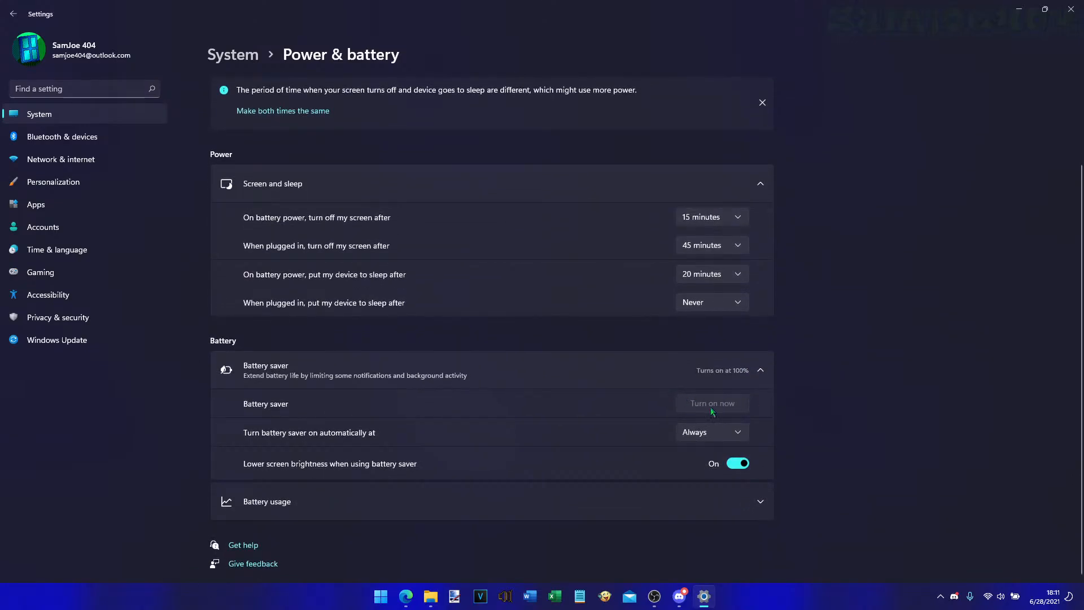
click(741, 433)
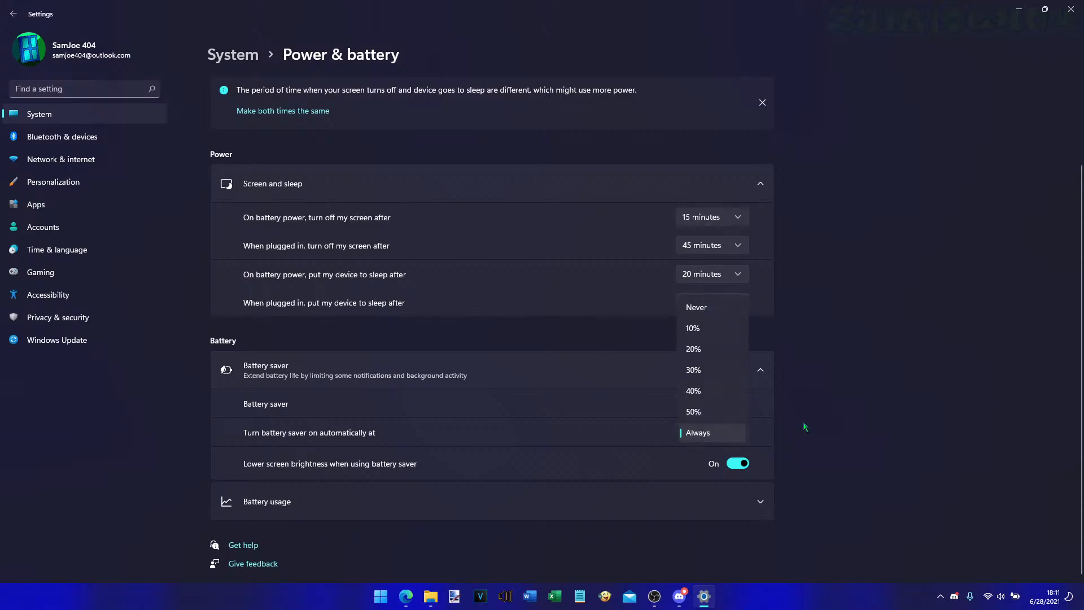
click(911, 393)
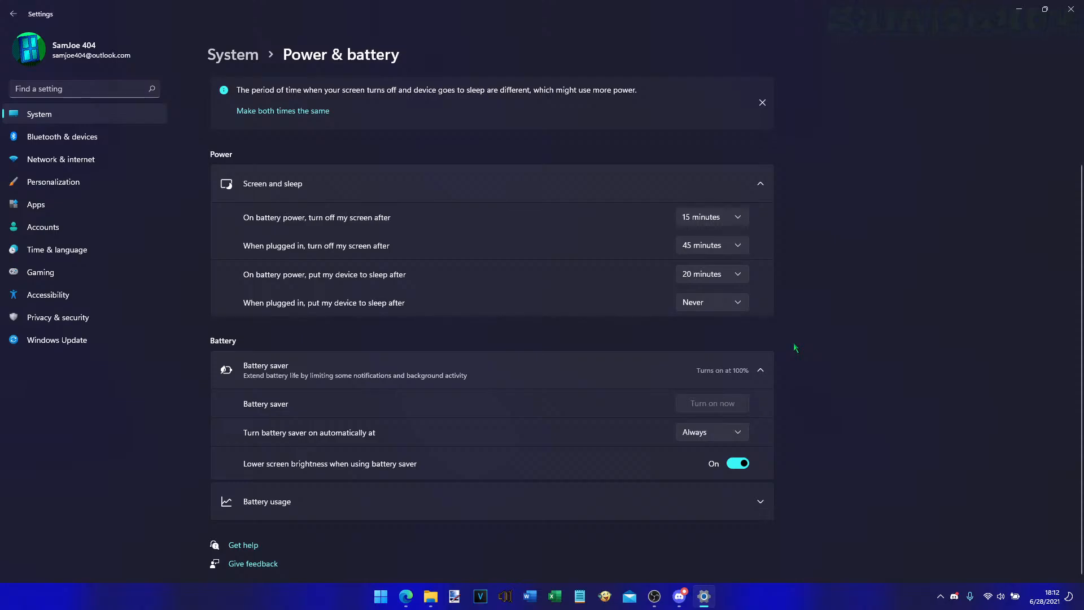
click(760, 370)
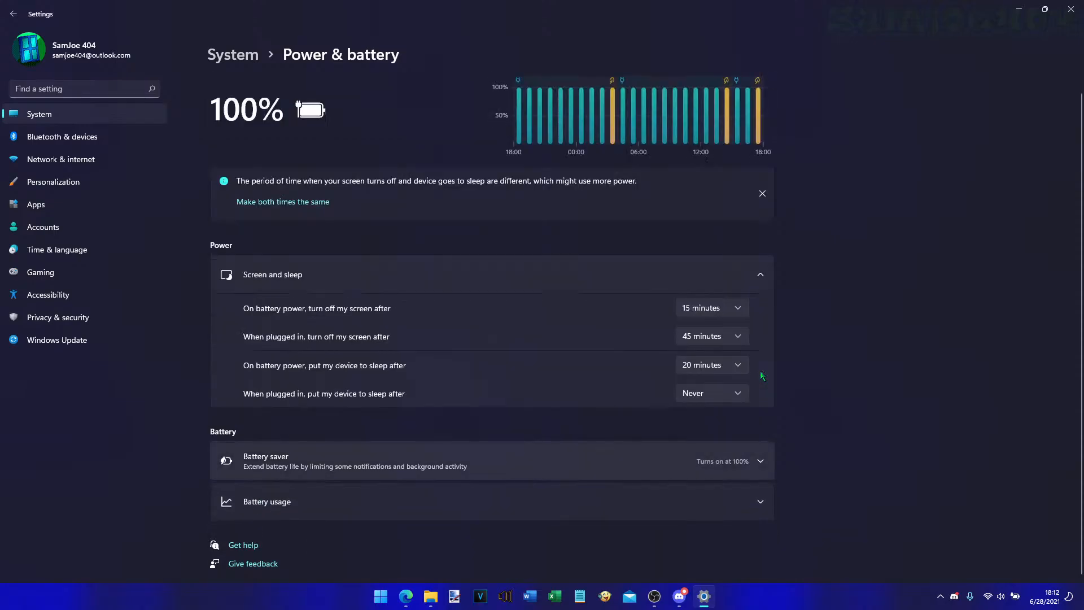
- Expand Battery usage and examine the battery level chart and per-app usage for the last 24 hours
click(760, 502)
scroll(805, 419, down, 3)
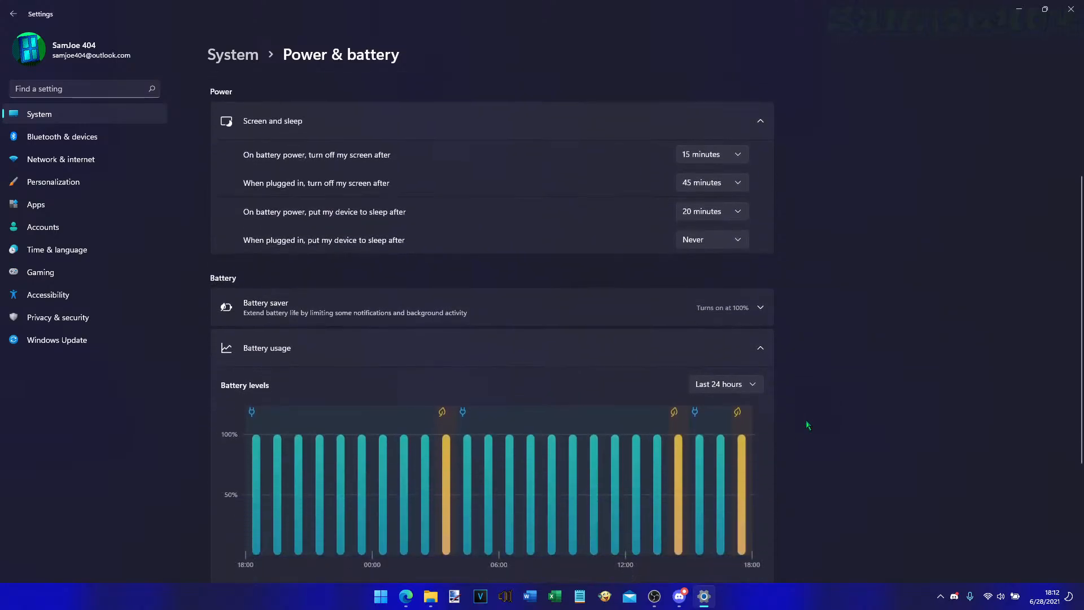
scroll(806, 425, down, 2)
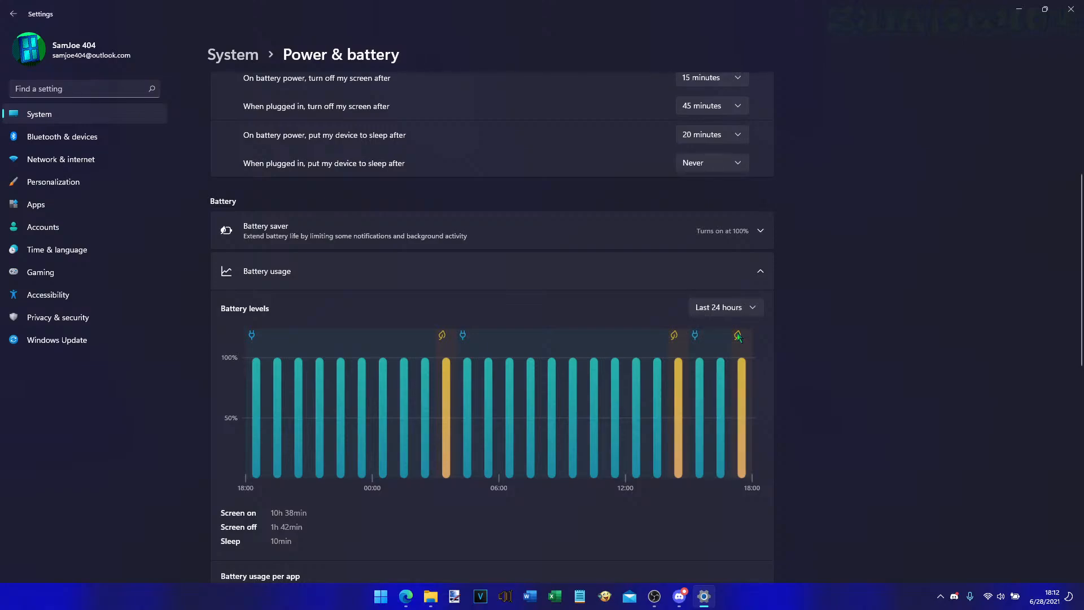
mouse_move(738, 337)
scroll(829, 378, down, 5)
scroll(828, 378, up, 5)
- Switch the Battery usage chart to Last 7 days, examine it and collapse the section
click(747, 307)
click(748, 329)
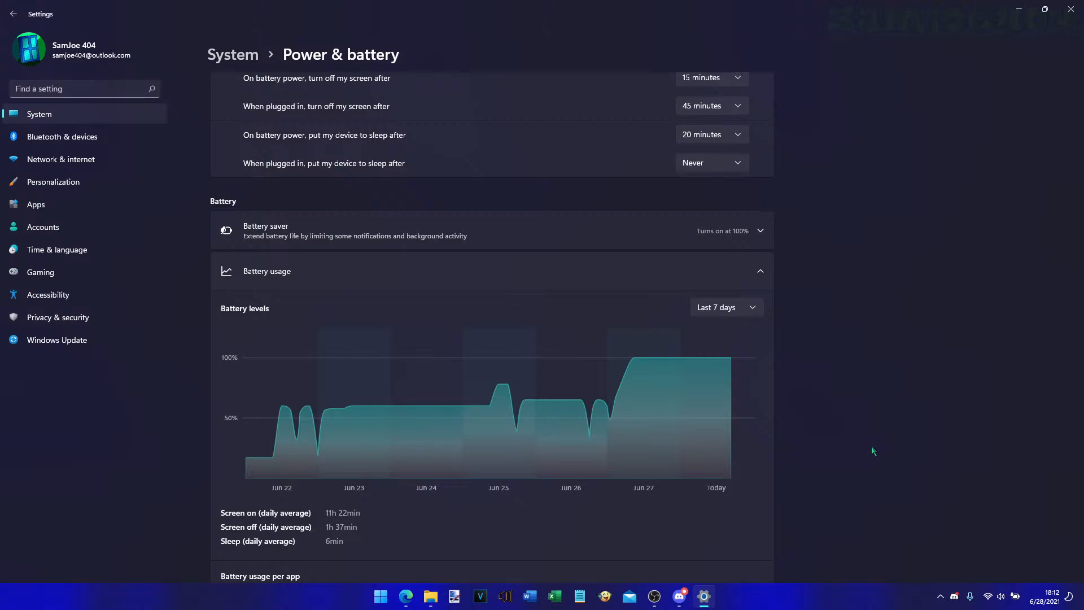
scroll(873, 451, up, 4)
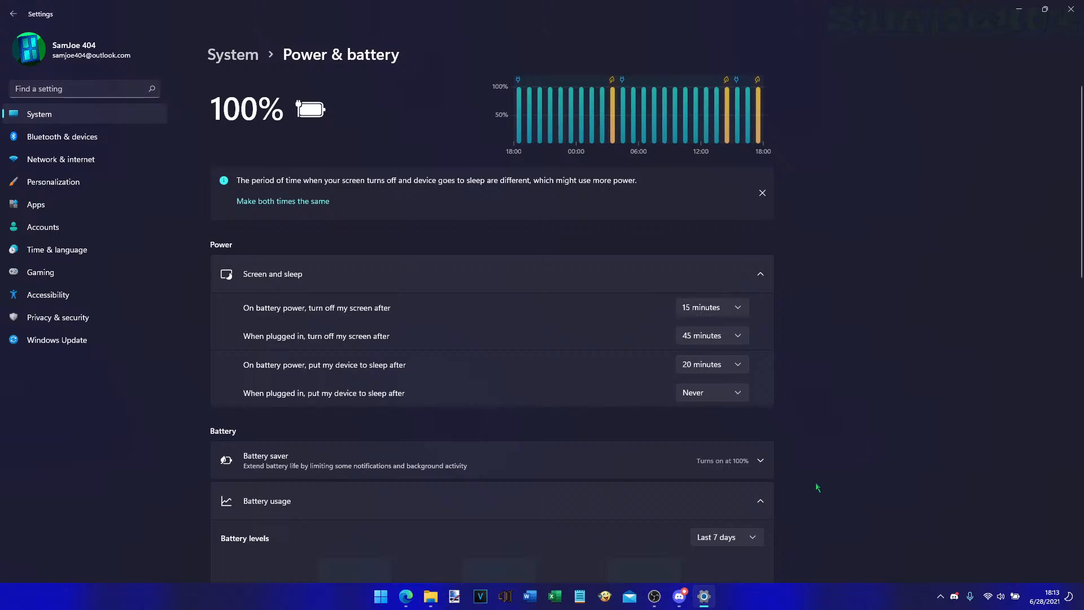
scroll(815, 483, down, 10)
scroll(815, 482, up, 10)
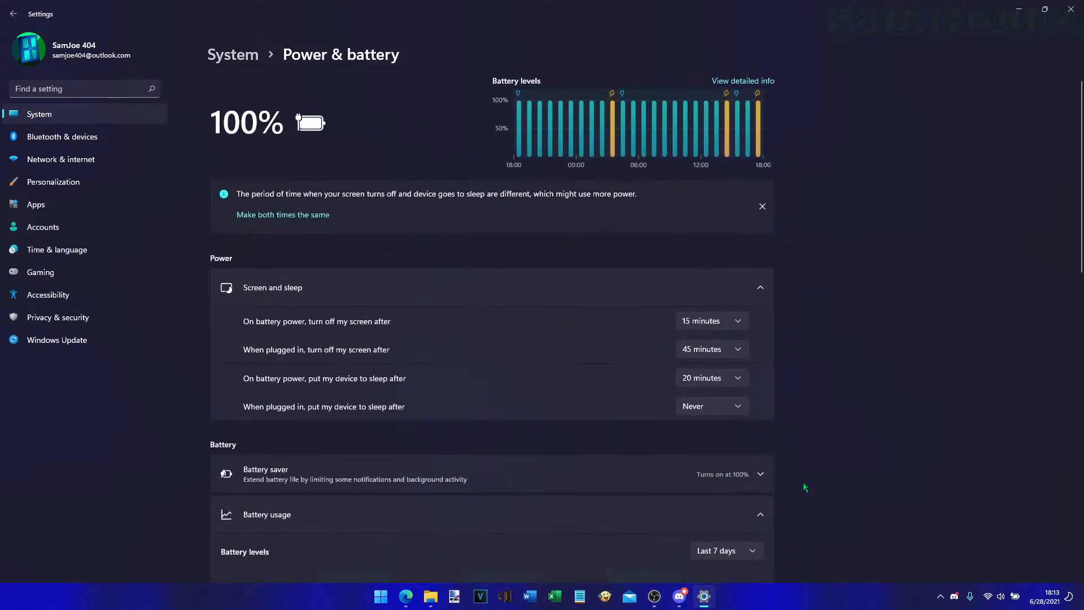
click(759, 514)
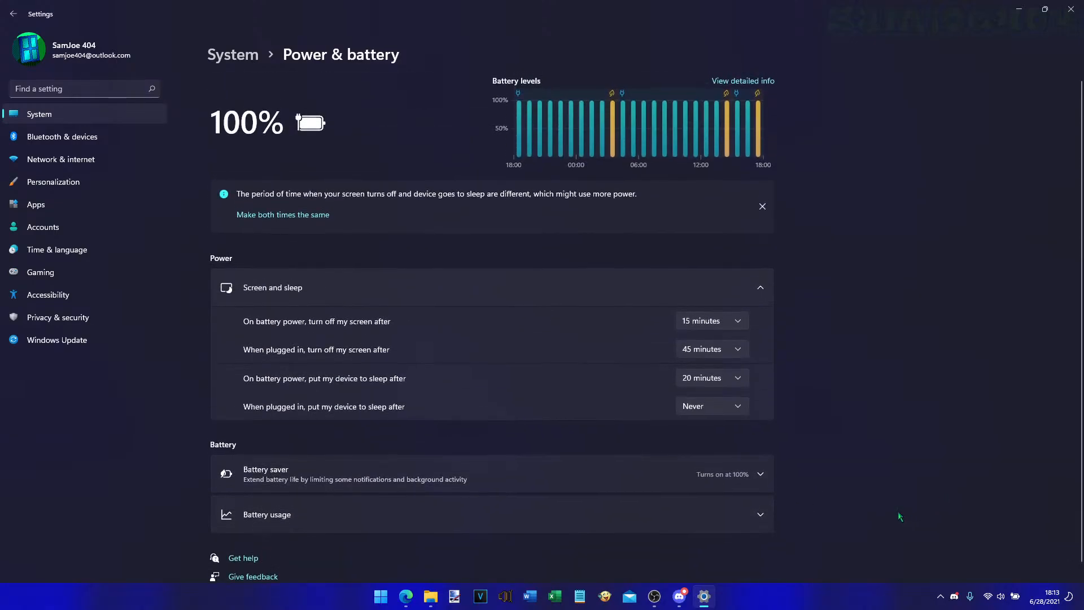
- Return to Personalization and open the Touch keyboard settings to examine the available keyboard themes
click(237, 59)
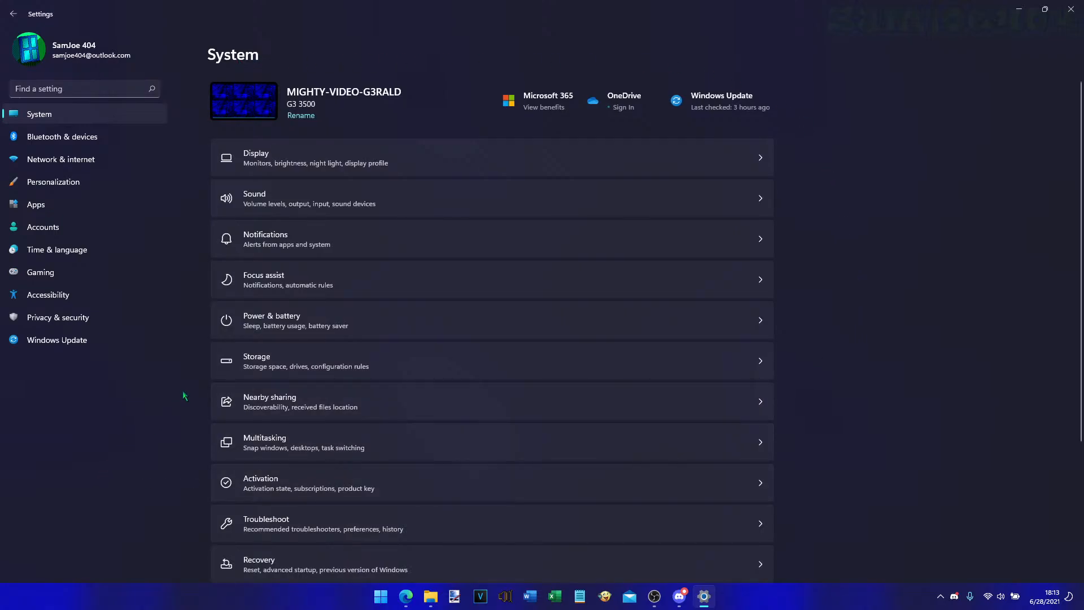
click(92, 191)
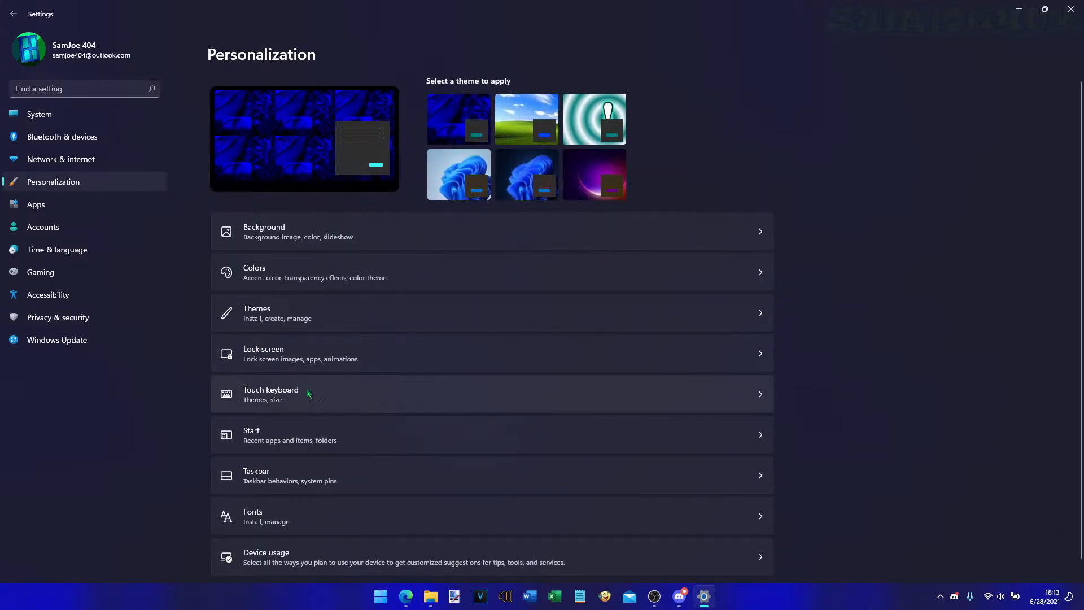
click(757, 400)
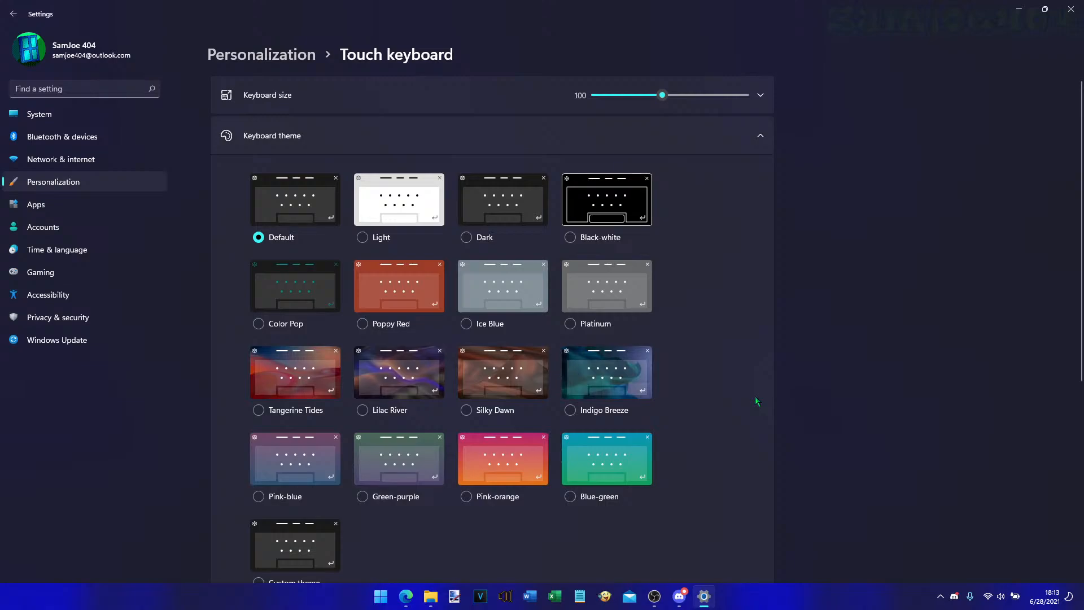
scroll(697, 468, down, 4)
scroll(696, 464, up, 4)
scroll(407, 488, down, 3)
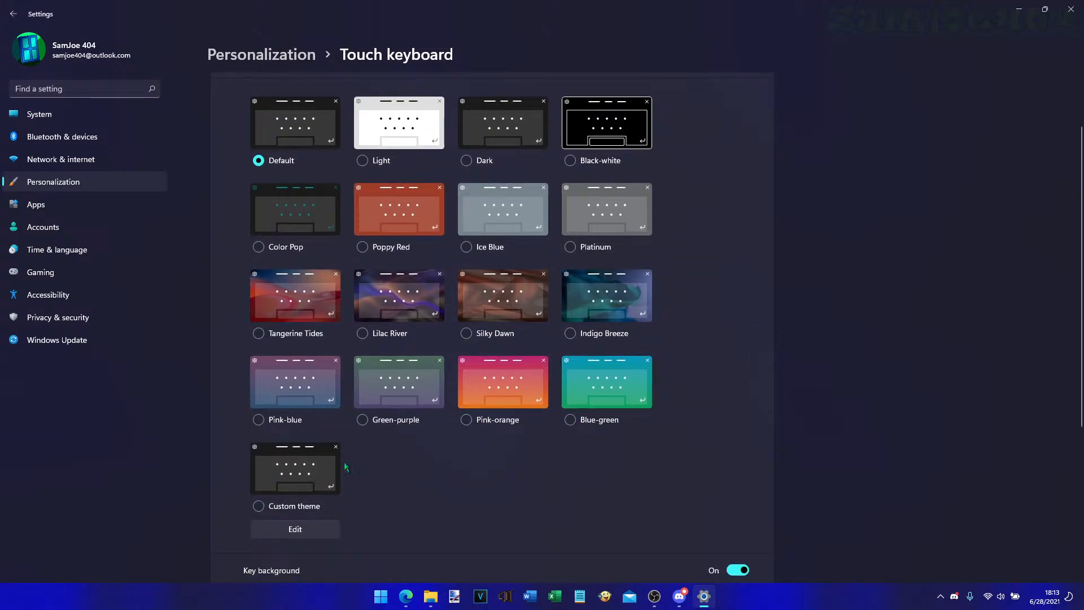
- Apply the Blue-green keyboard theme and toggle the key background off and back on
click(570, 419)
scroll(745, 458, down, 2)
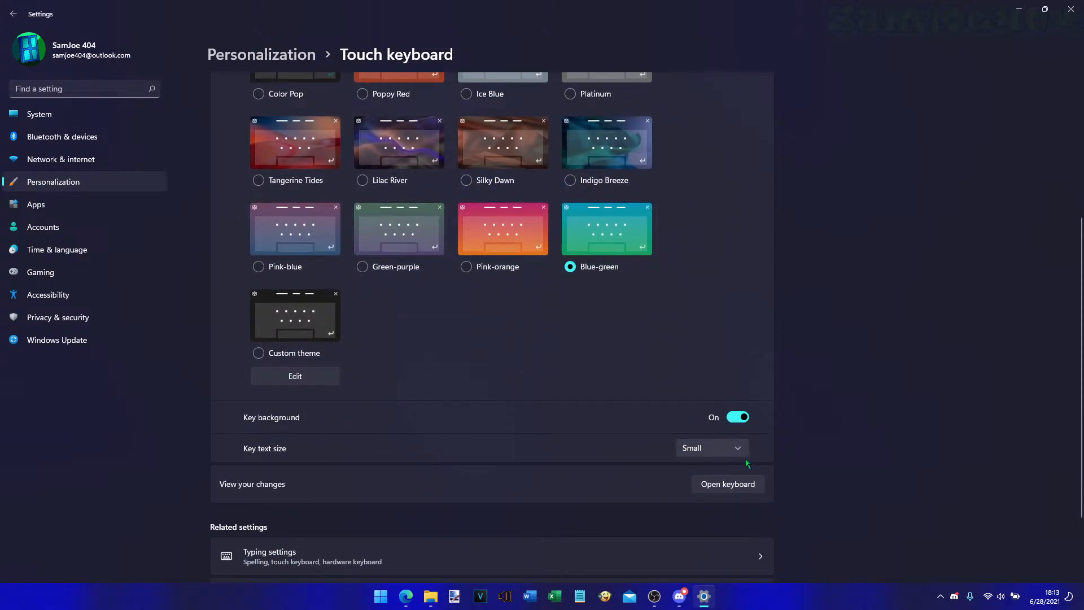
click(744, 421)
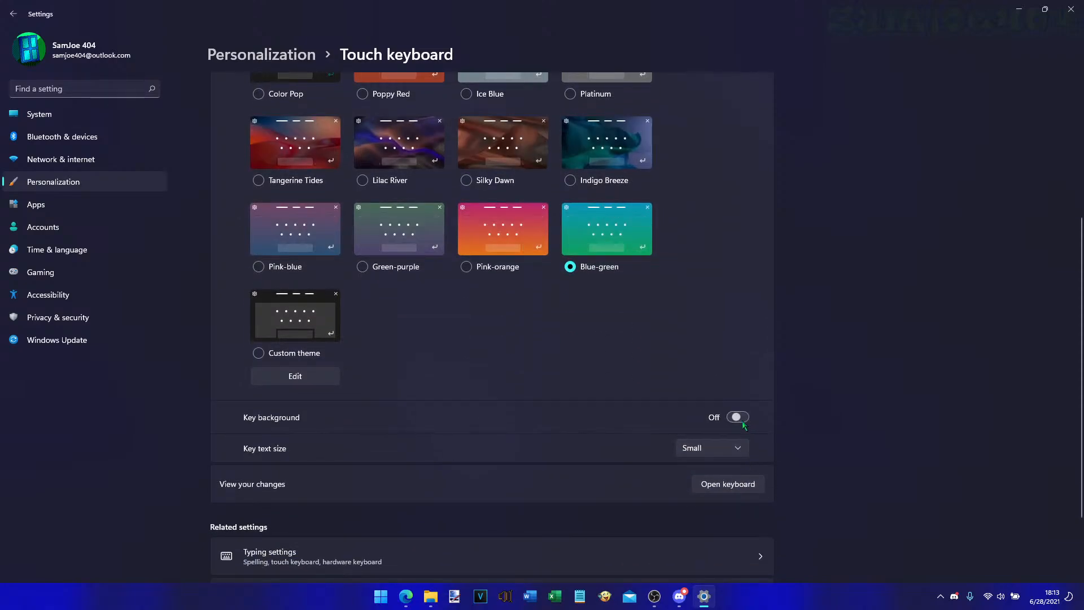
click(743, 420)
click(744, 420)
click(740, 419)
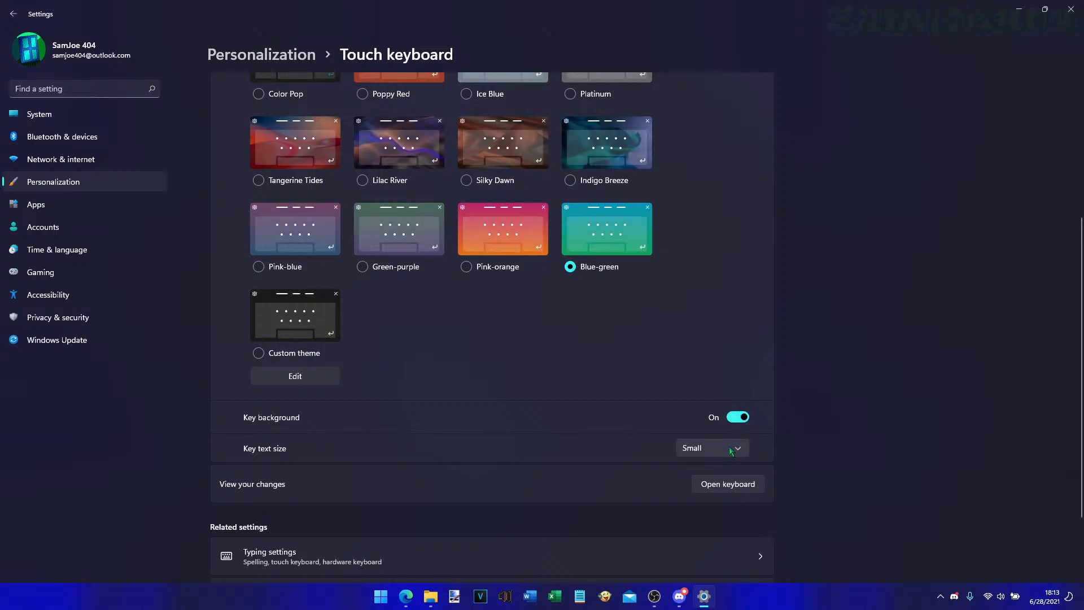
- View the key text size options, open the touch keyboard to preview the theme, and close it
click(734, 449)
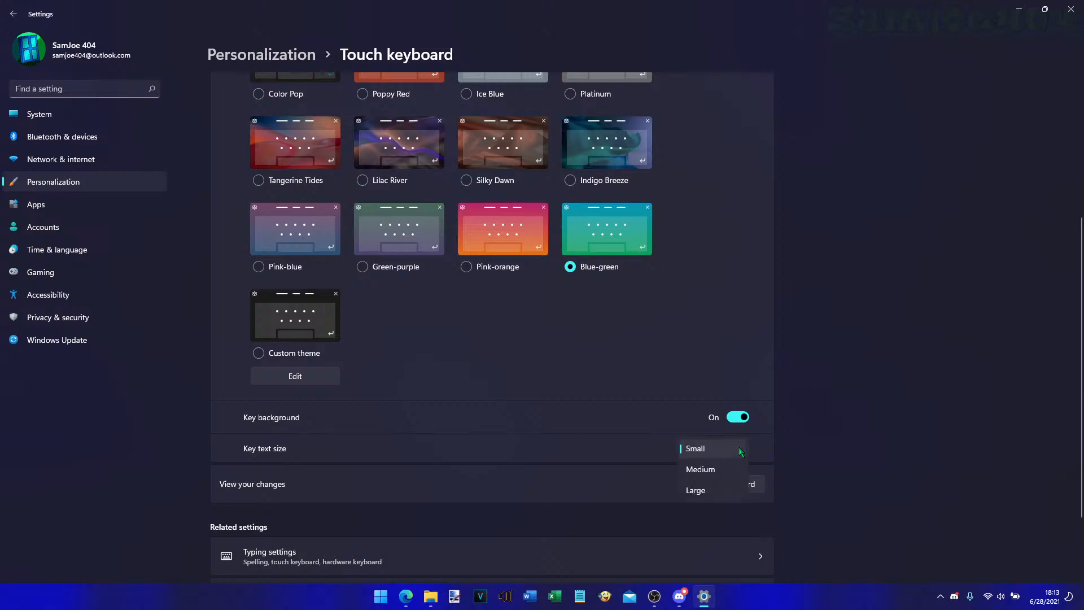
click(797, 395)
scroll(784, 419, down, 2)
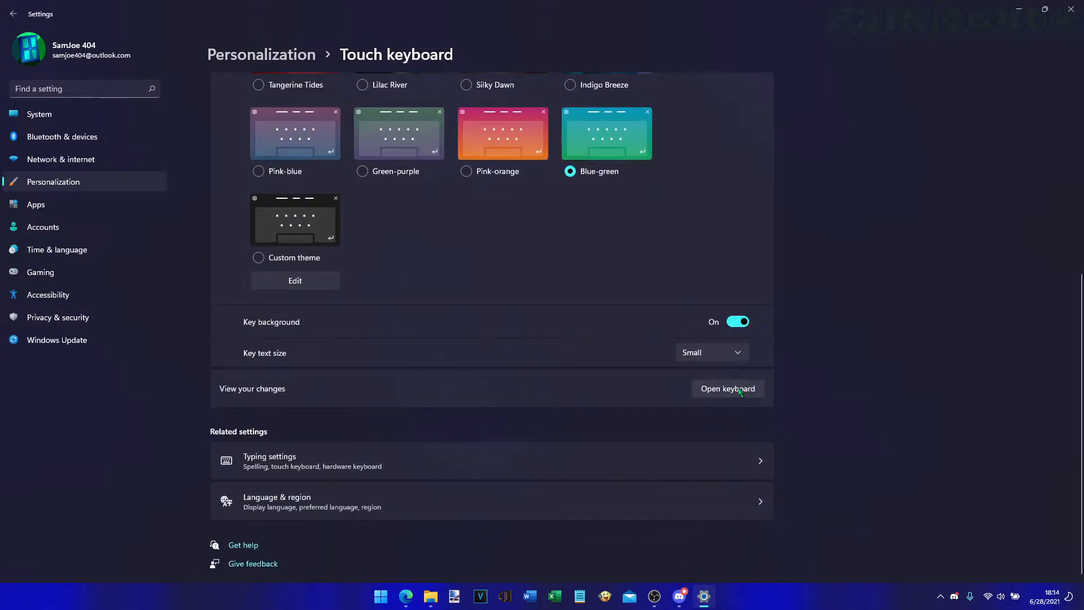
click(738, 389)
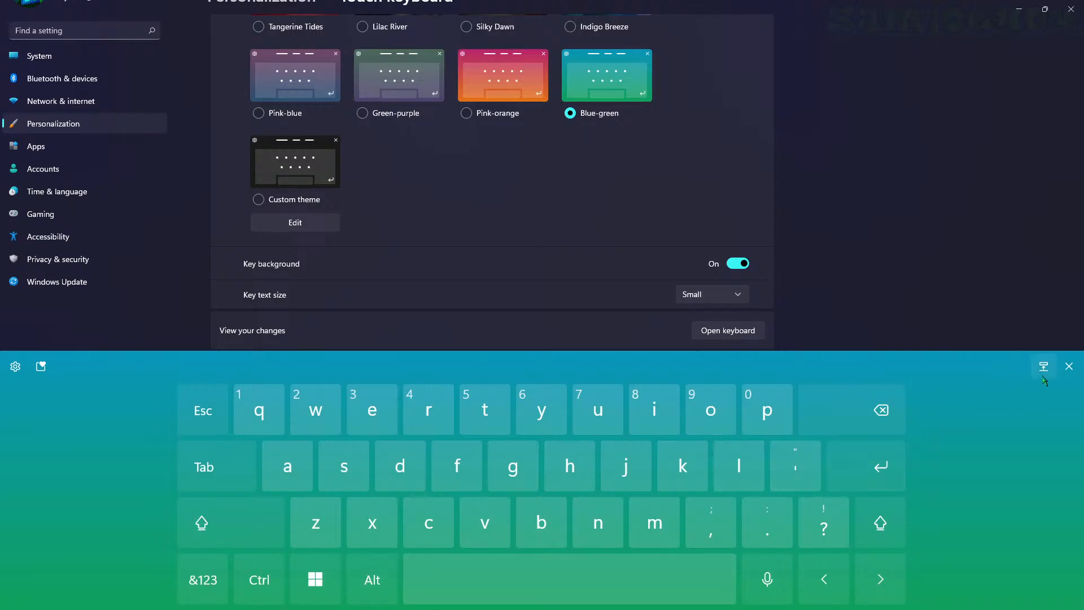
click(1068, 366)
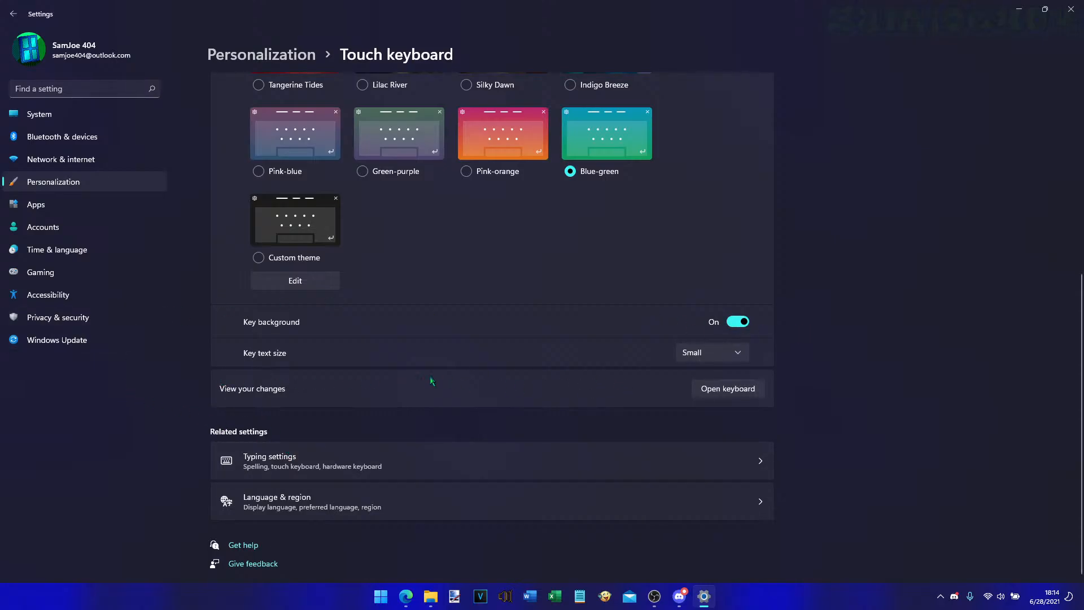
- Return to Personalization, open the Start settings and examine the pinned and recommended items in the Start menu
scroll(320, 438, up, 6)
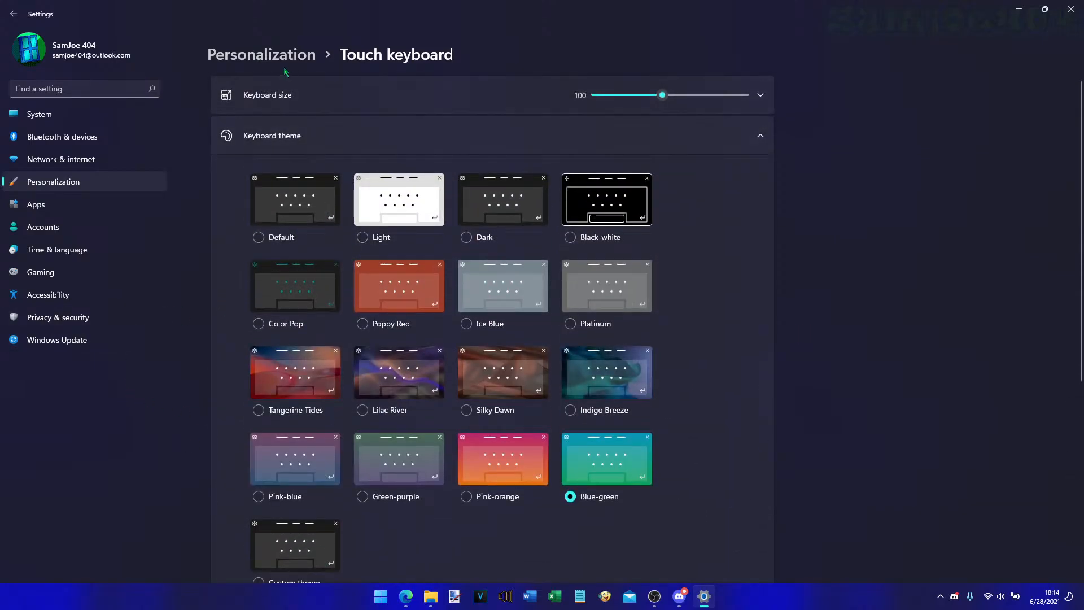
click(271, 55)
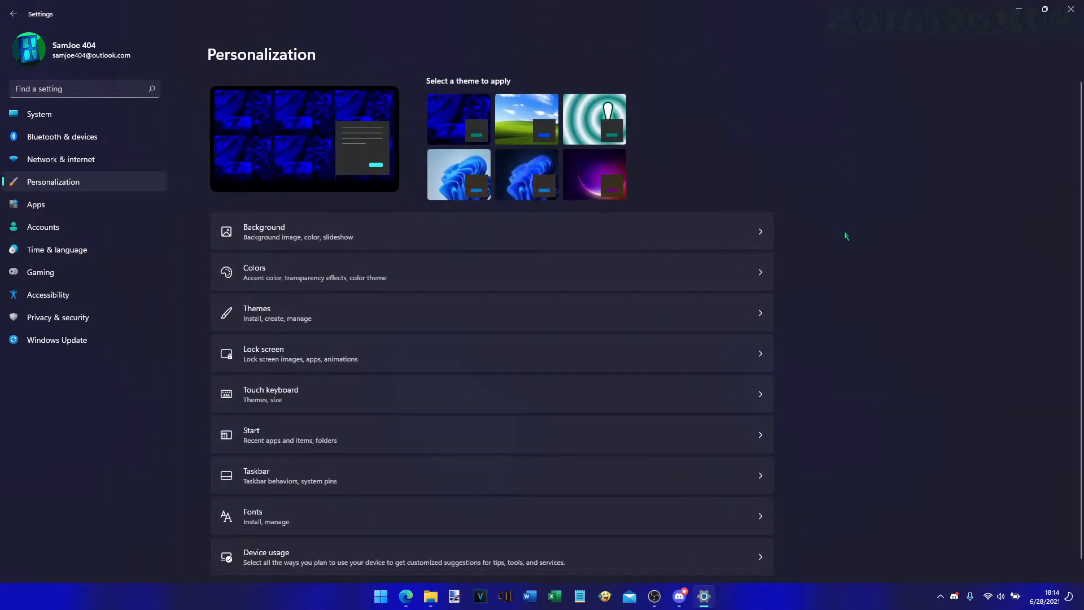
scroll(859, 315, down, 1)
click(758, 424)
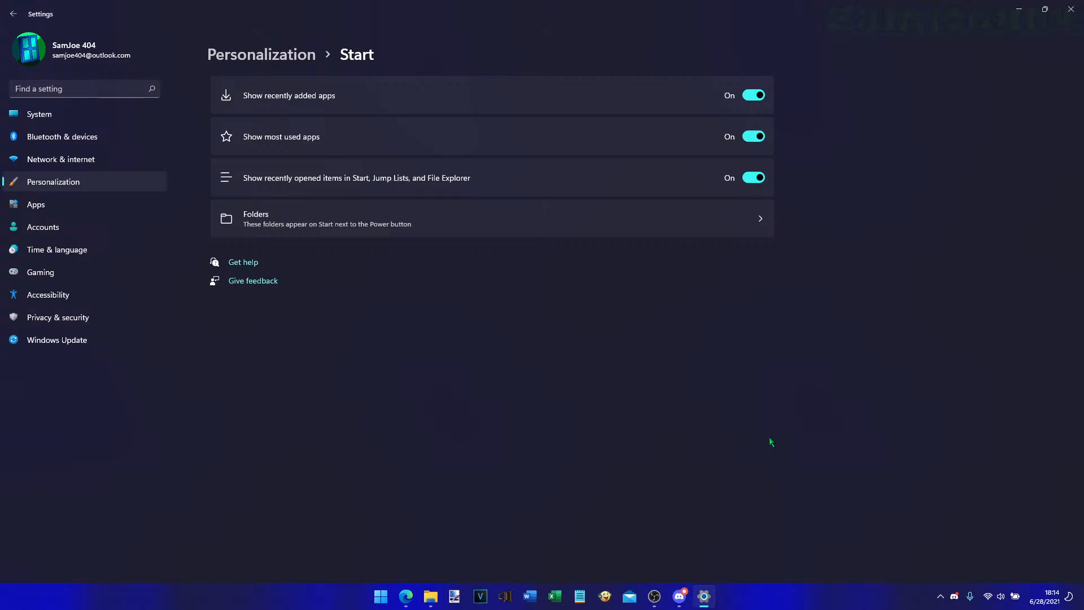
click(380, 599)
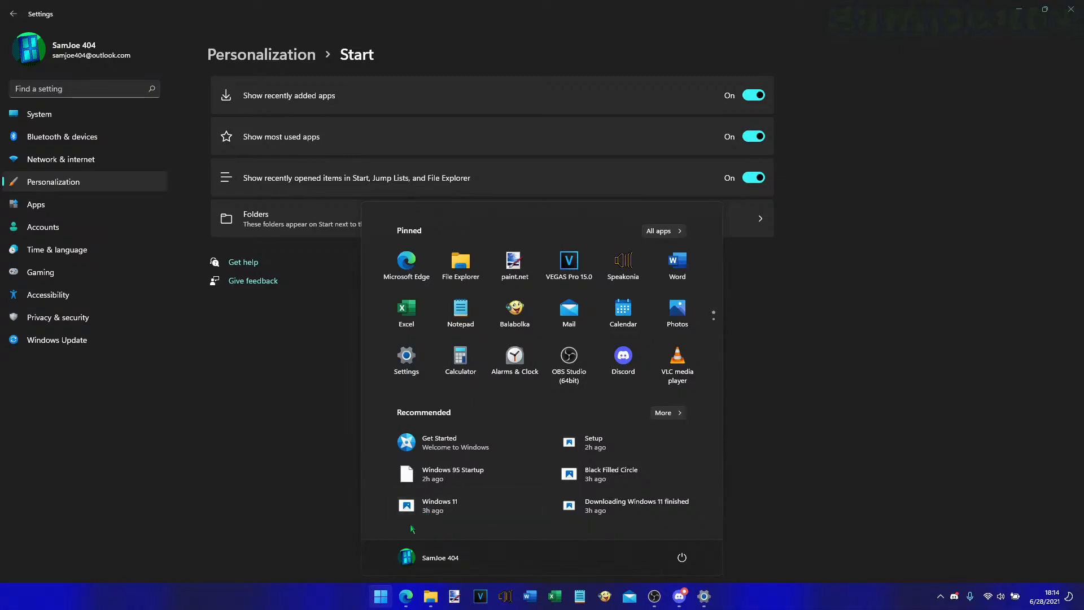
click(283, 527)
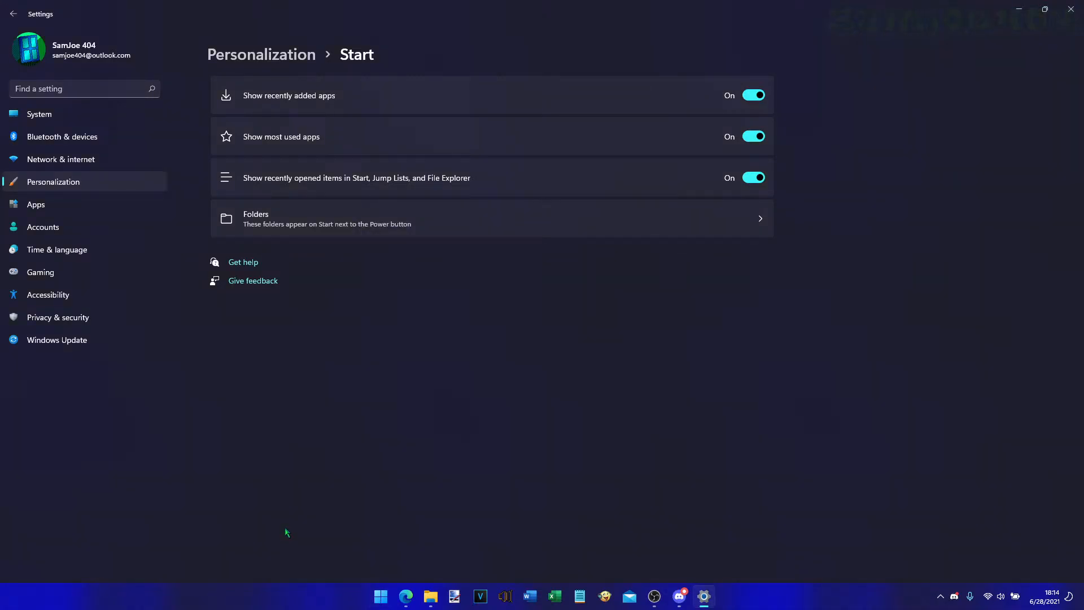
click(380, 595)
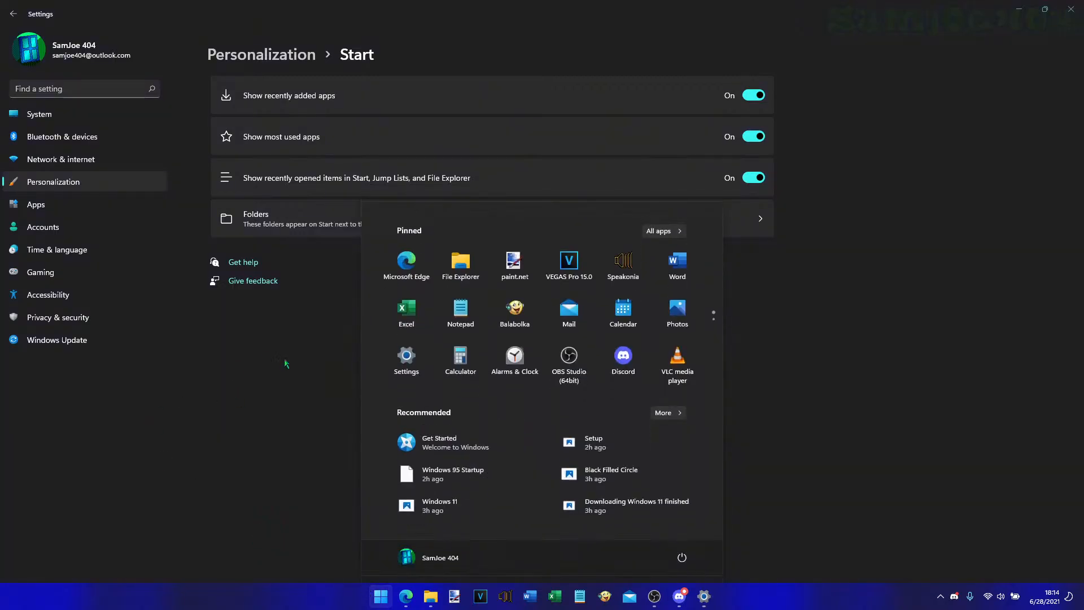
click(301, 379)
- Minimize Settings to view the Start menu over the desktop, close the menu and restore Settings
click(1019, 8)
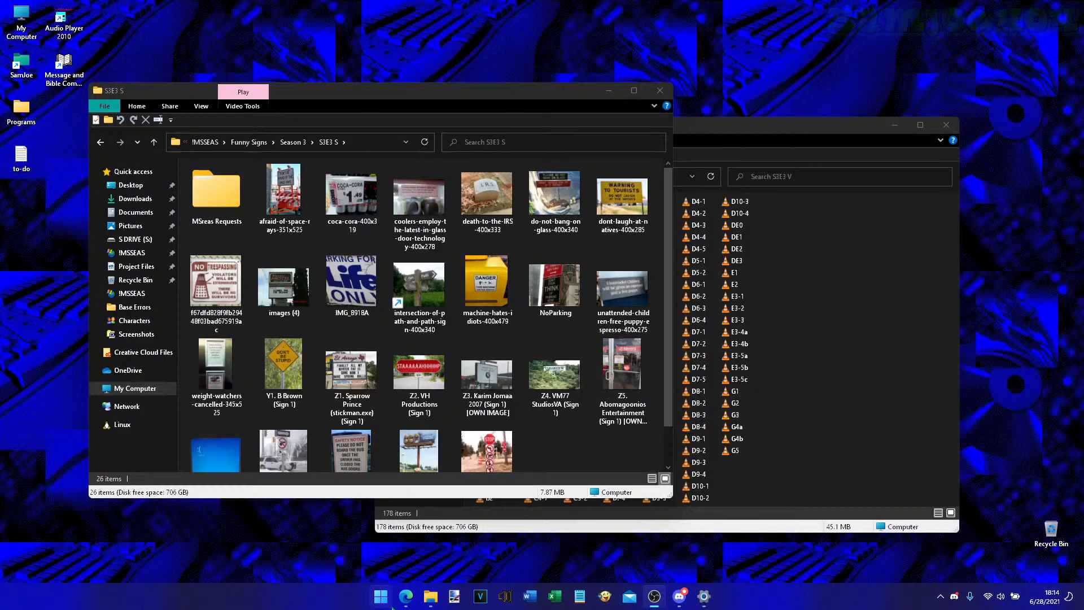
click(384, 603)
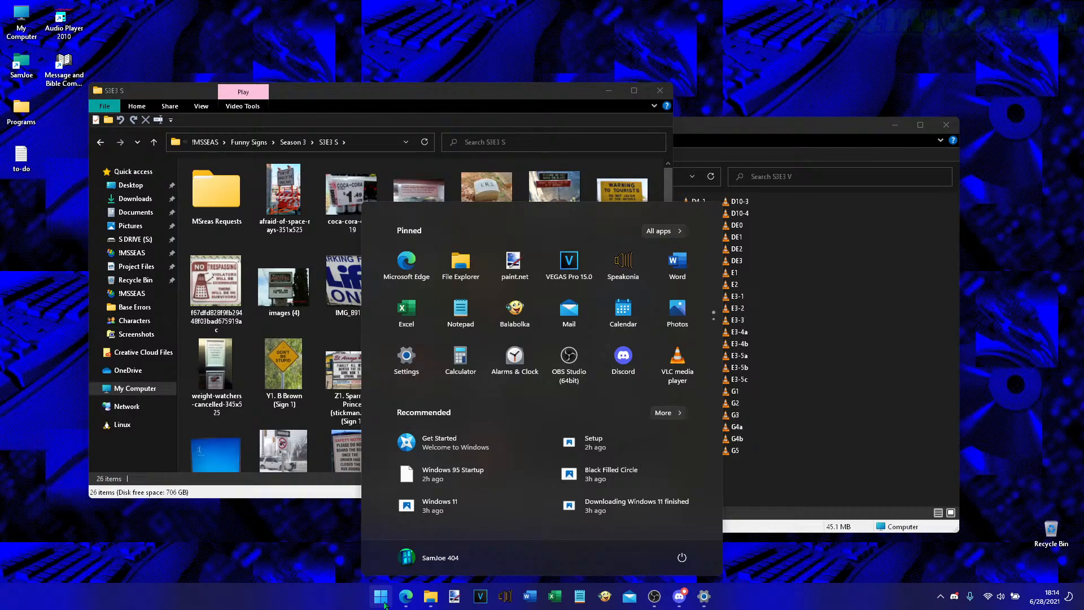
click(384, 603)
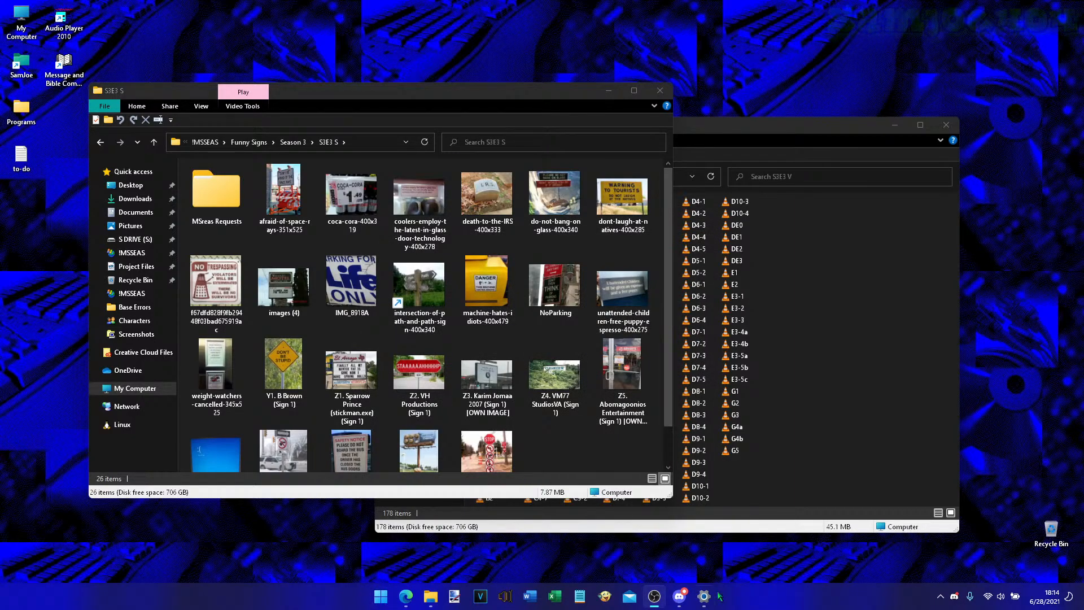
click(703, 596)
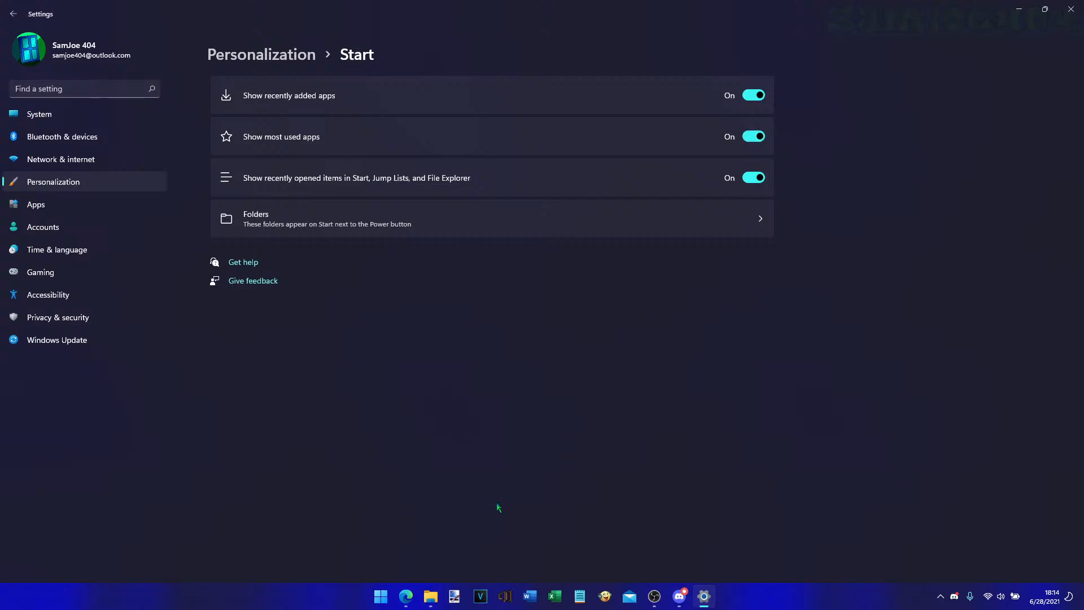
- Turn off showing recently opened items in Start, check the Start menu, and turn the option back on
click(377, 596)
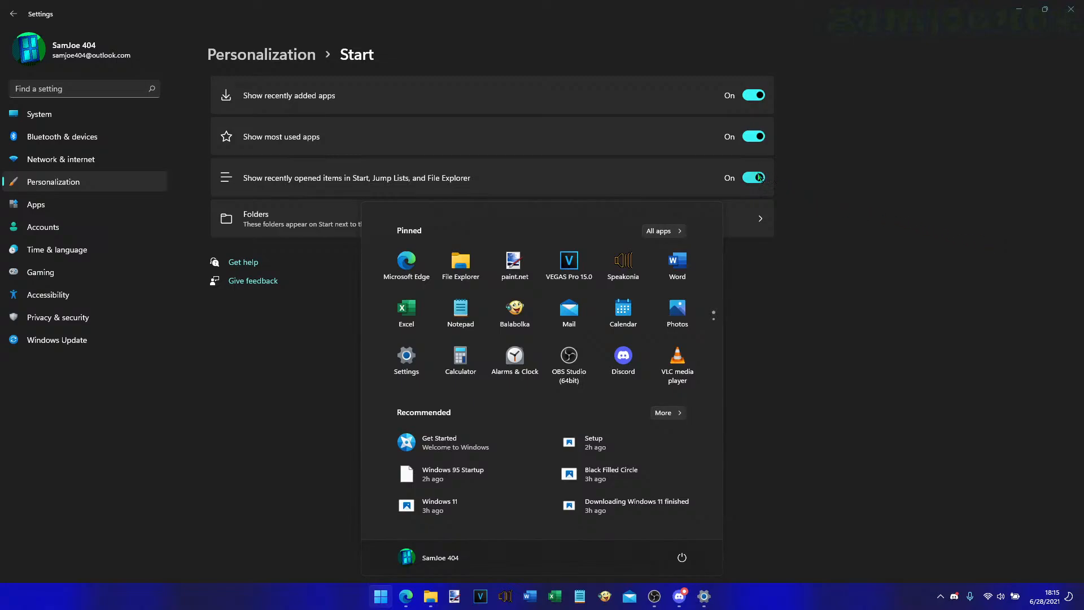
click(837, 181)
click(751, 177)
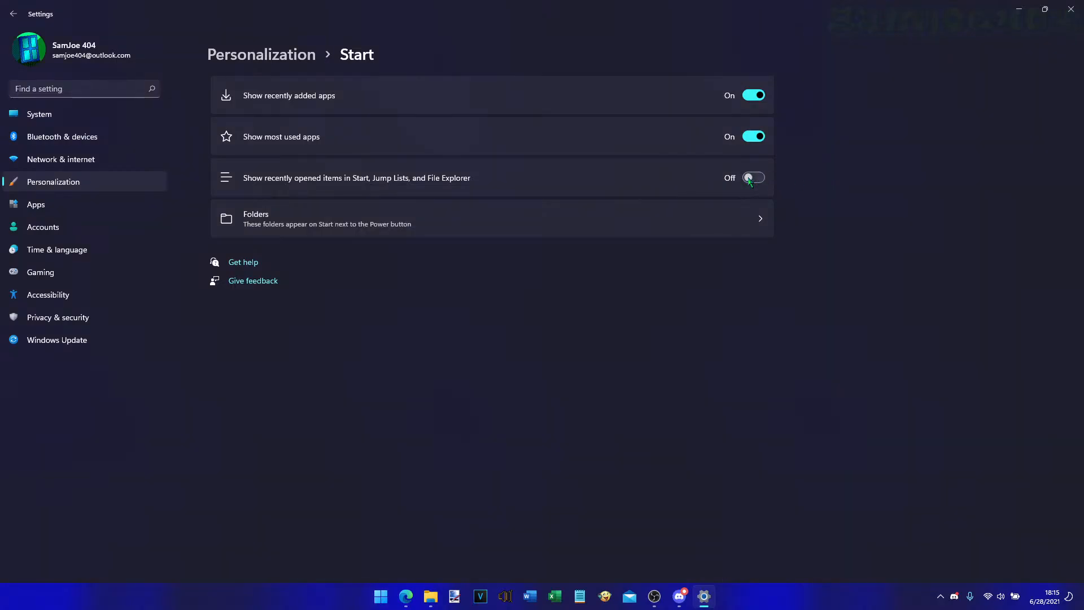
click(379, 603)
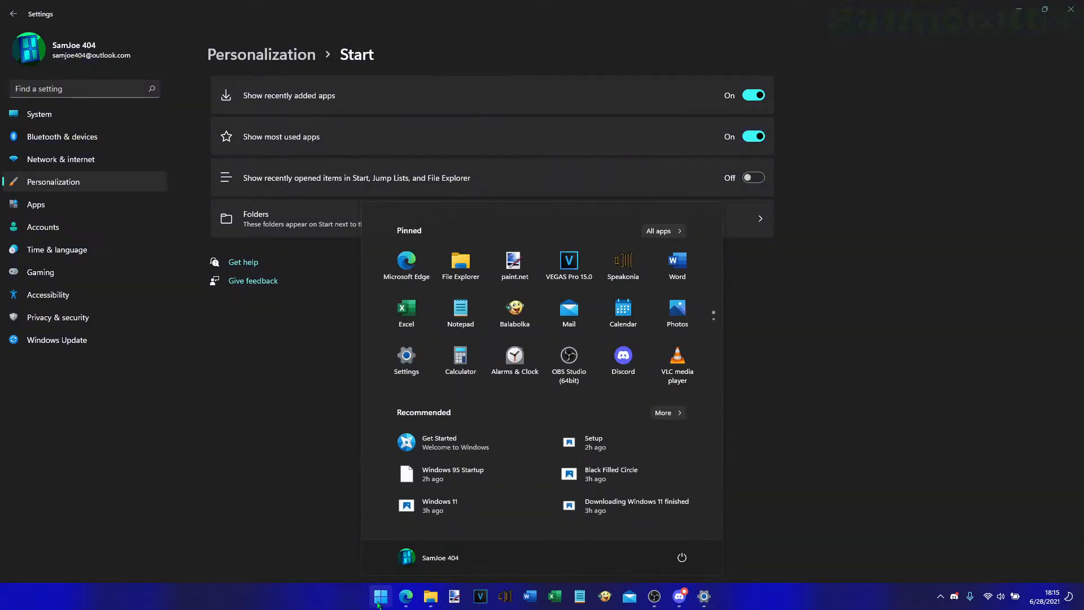
click(379, 603)
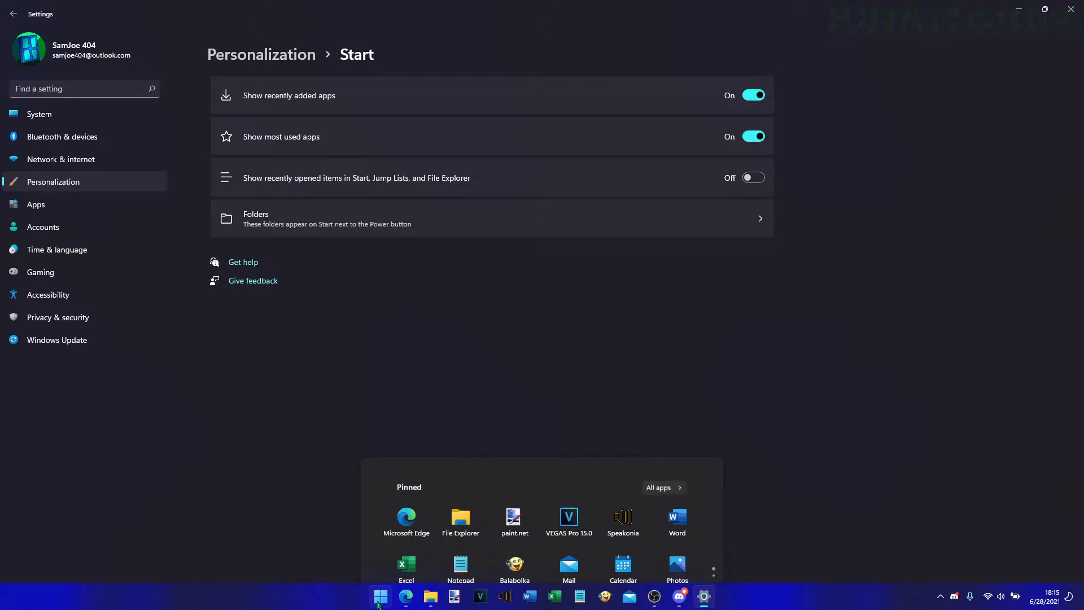
click(753, 178)
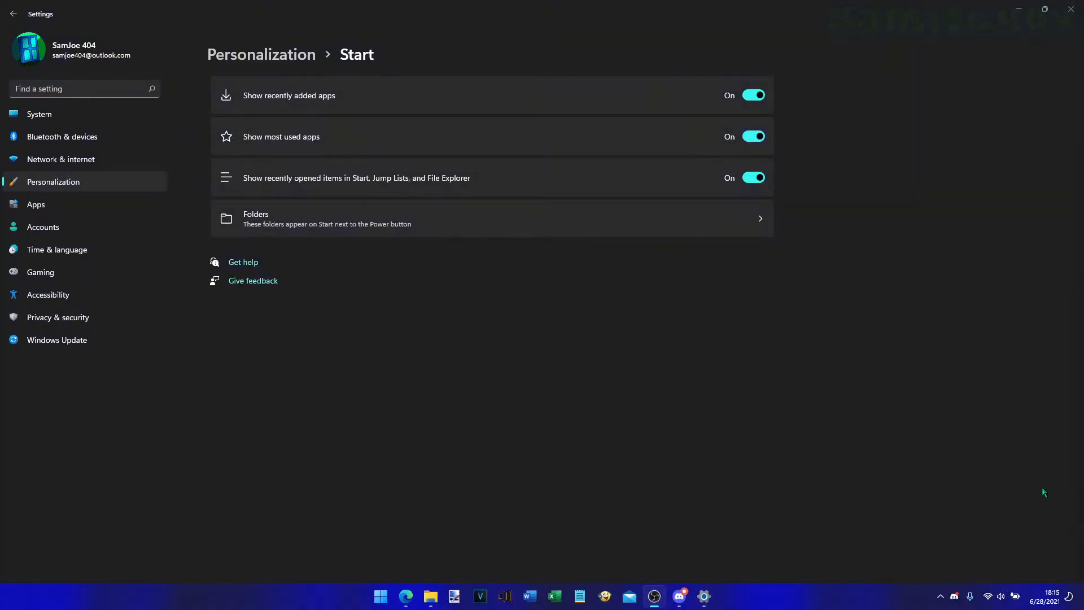
- Turn on Settings, File Explorer, Documents and Downloads in the Start folders and check their shortcuts beside the Power button
click(672, 224)
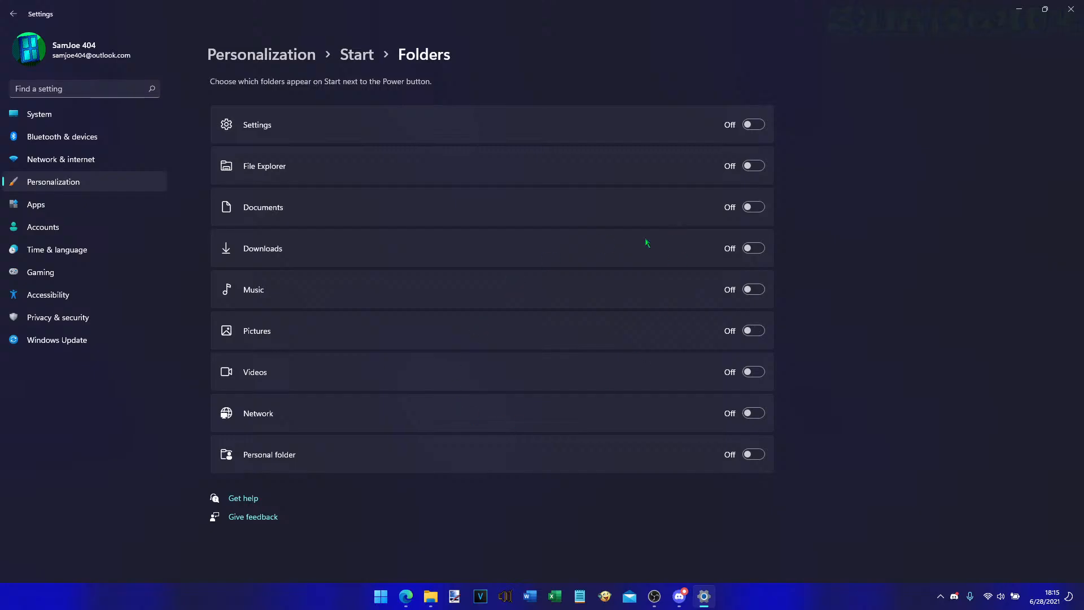
click(377, 604)
click(377, 604)
click(752, 124)
click(754, 165)
click(754, 249)
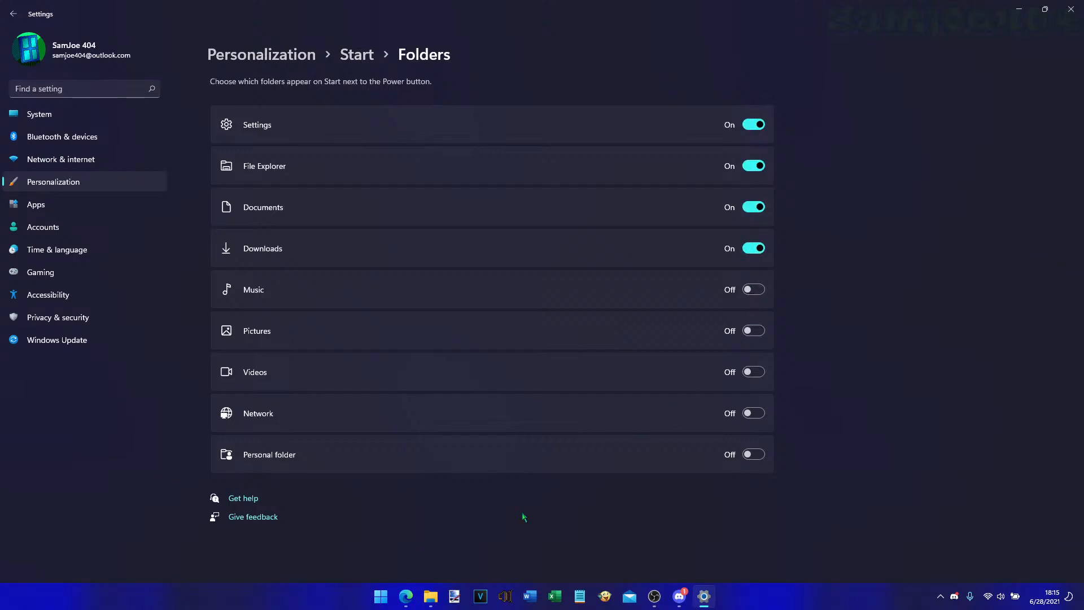
click(381, 597)
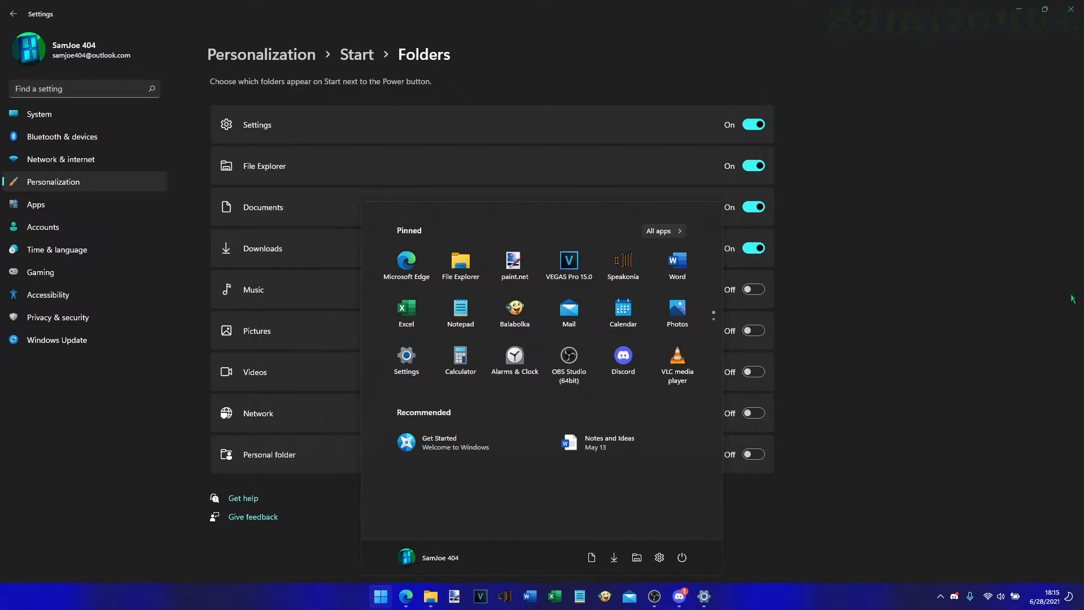
click(982, 335)
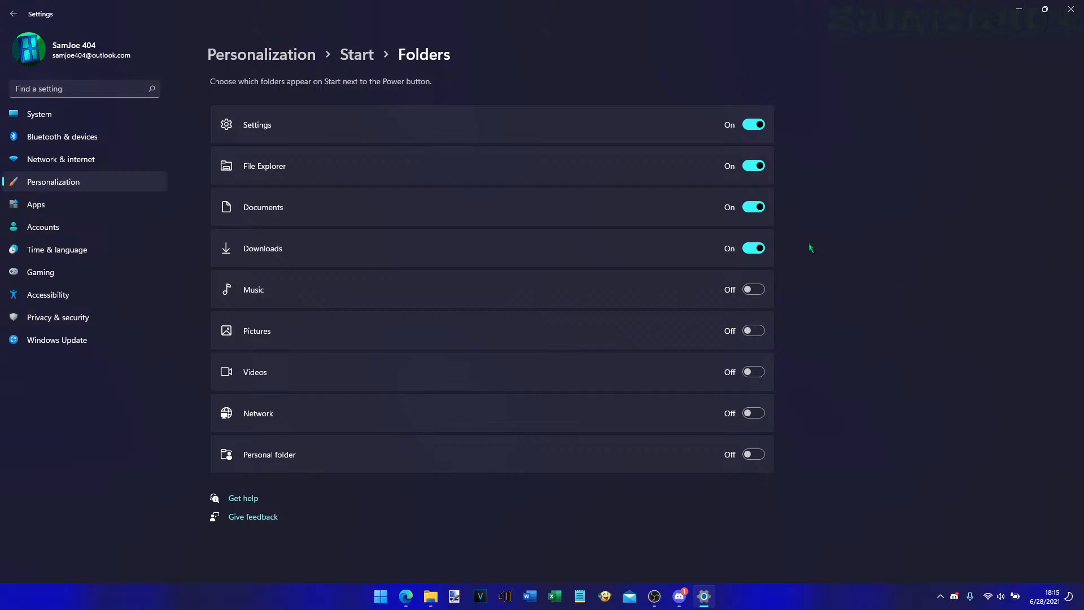
- Add the Pictures and Videos folders to Start and check their shortcuts in the Start menu
click(753, 332)
click(754, 371)
key(super)
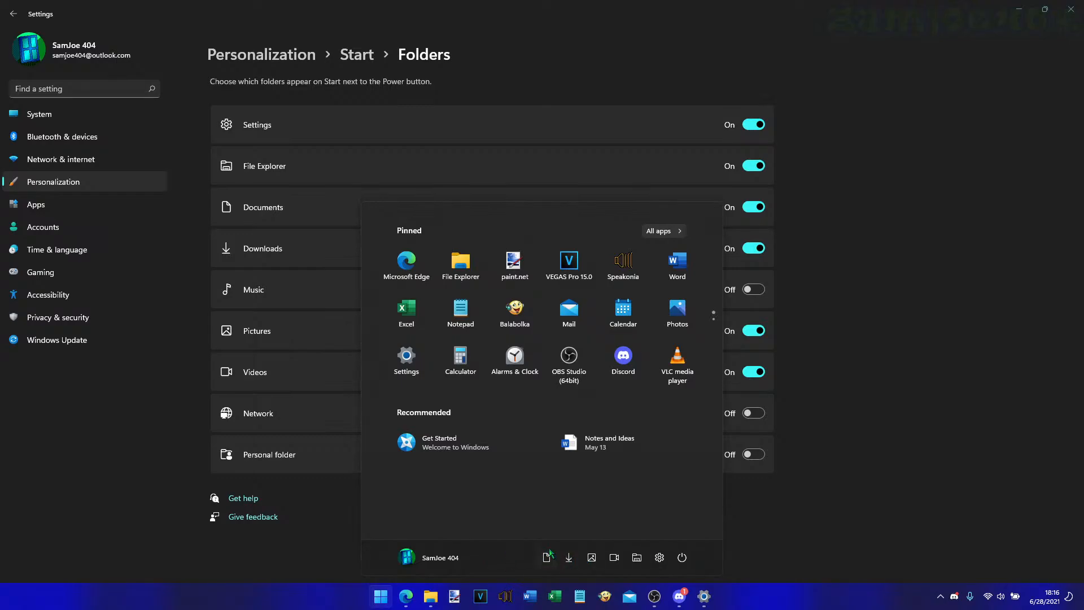
click(792, 552)
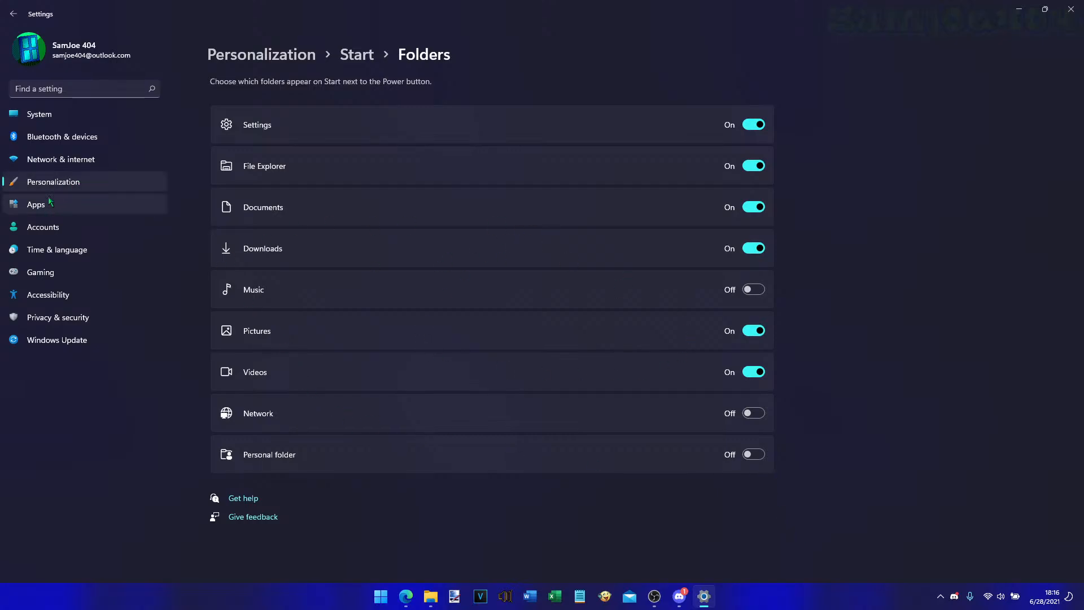
- Open the Taskbar settings from Personalization, turn on Search, Task view and Widgets, and turn Widgets back off
click(357, 55)
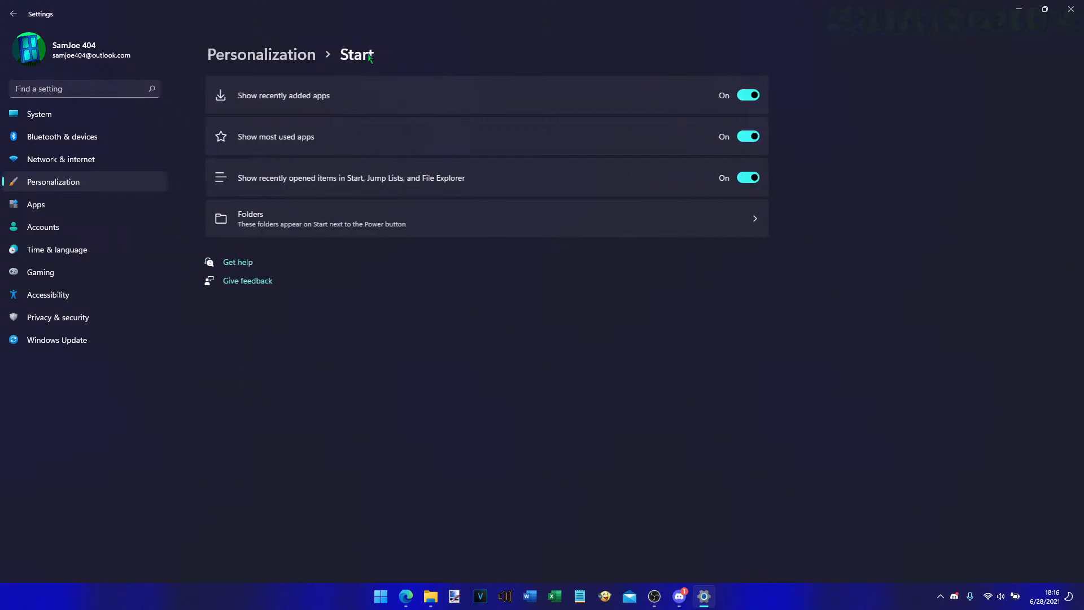
key(alt+Left)
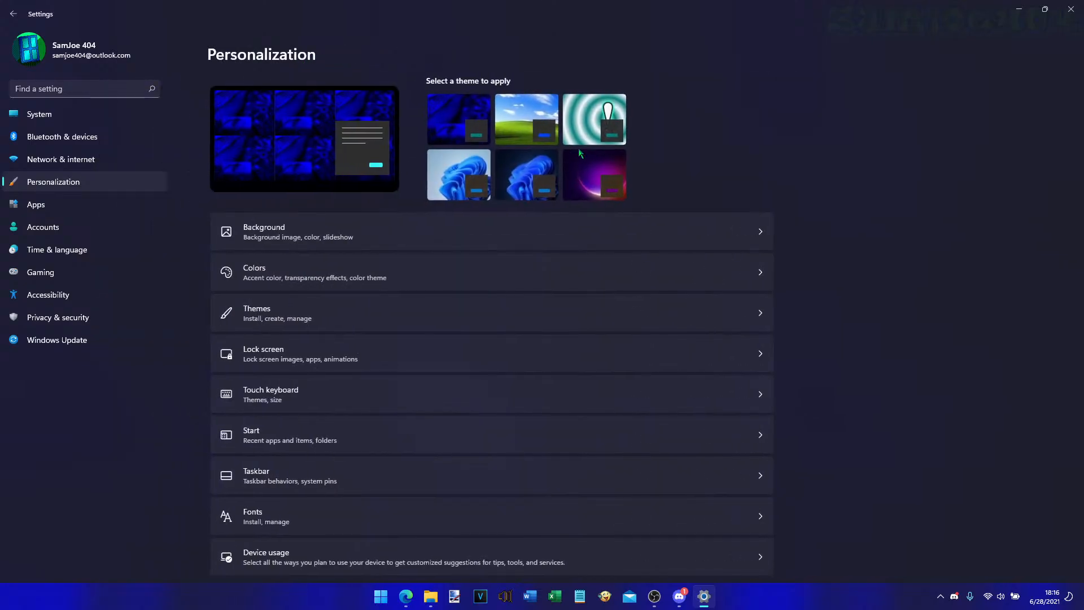
scroll(879, 316, down, 2)
click(660, 460)
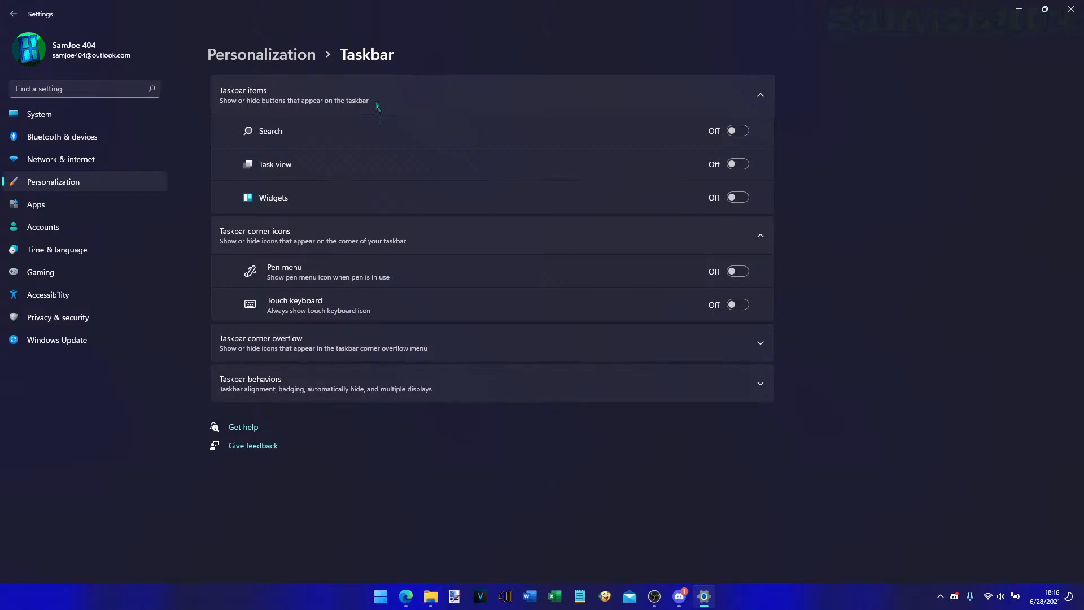
click(739, 132)
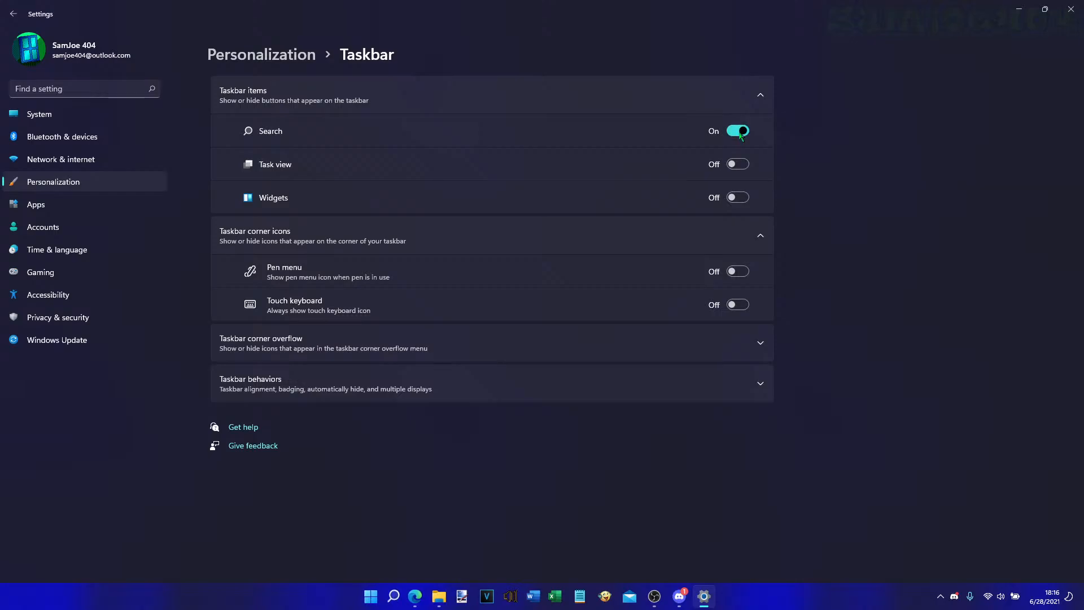
click(742, 165)
click(741, 201)
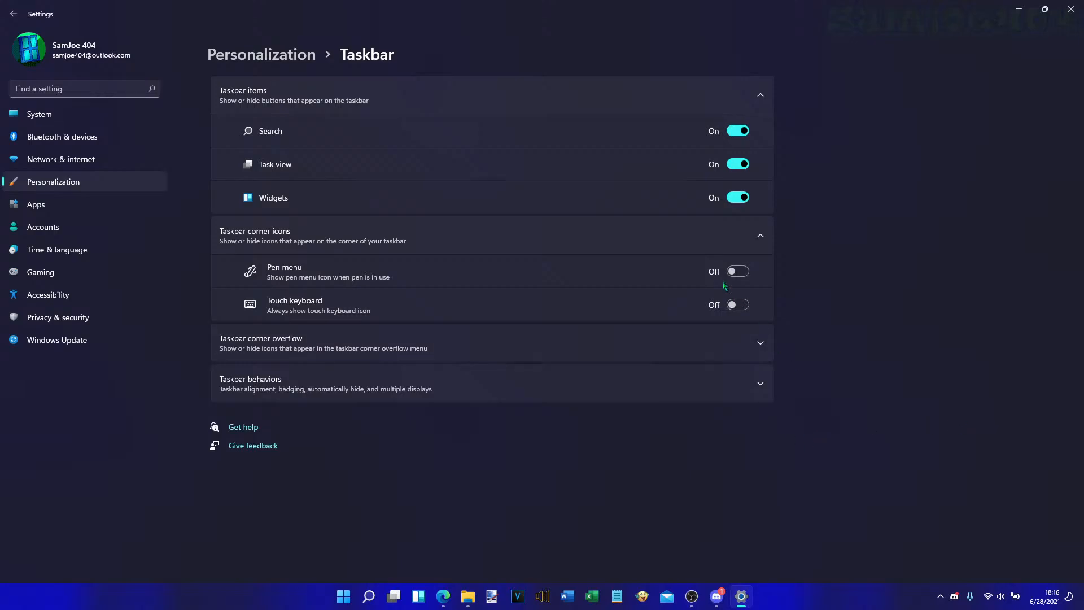
click(734, 198)
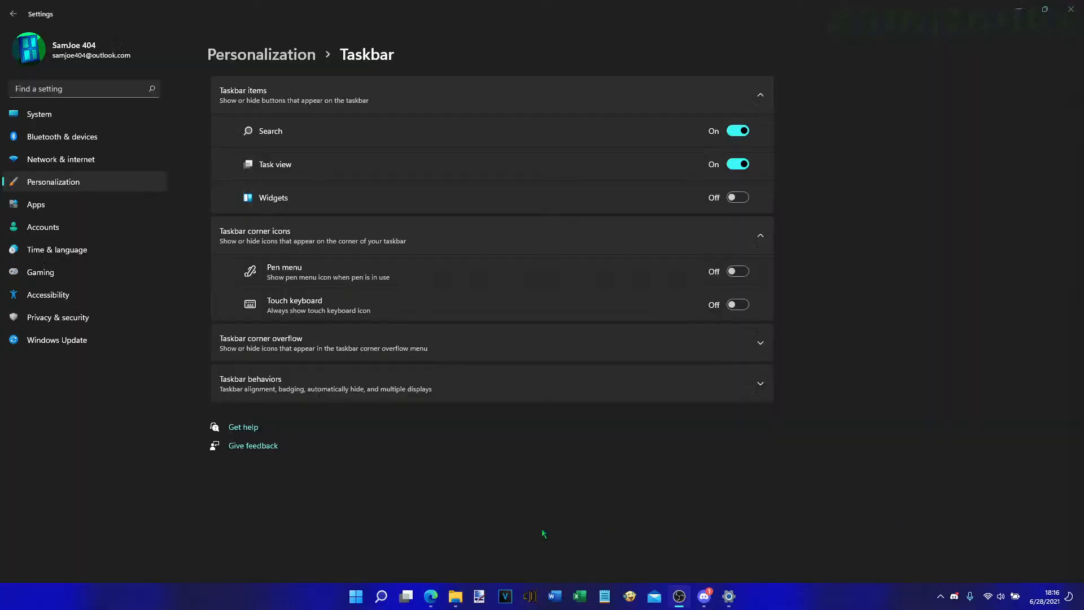
- Open the taskbar's search panel and Task view in turn to examine them, closing each
click(381, 596)
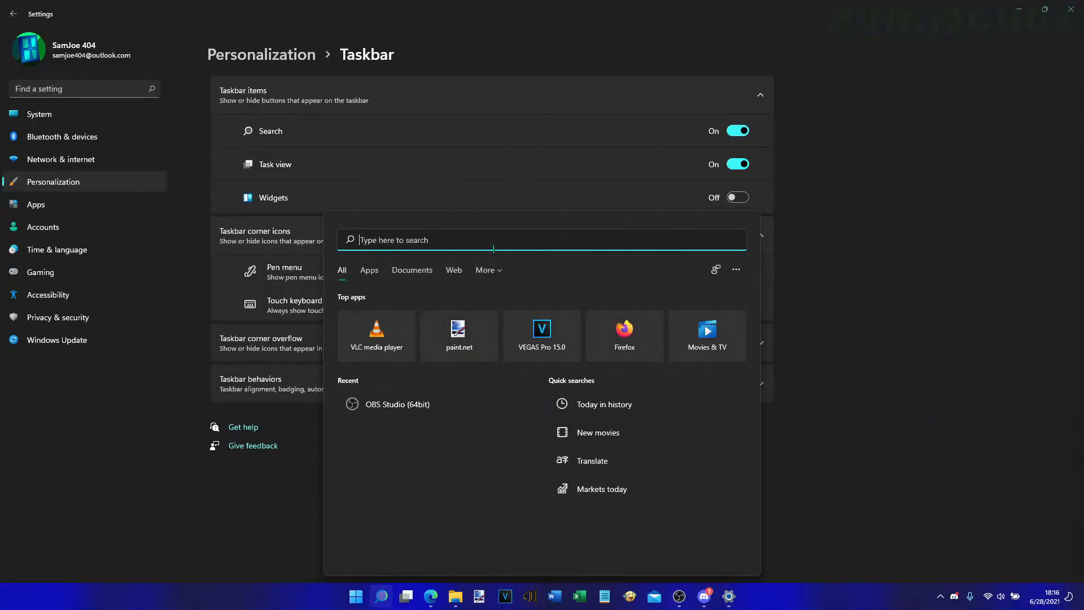
click(956, 286)
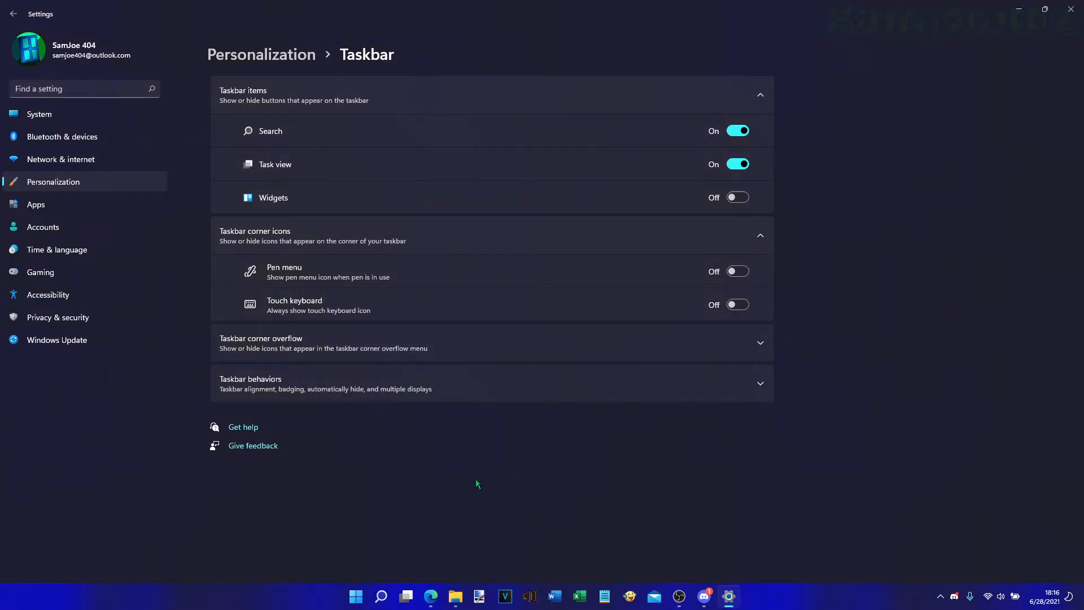
click(405, 596)
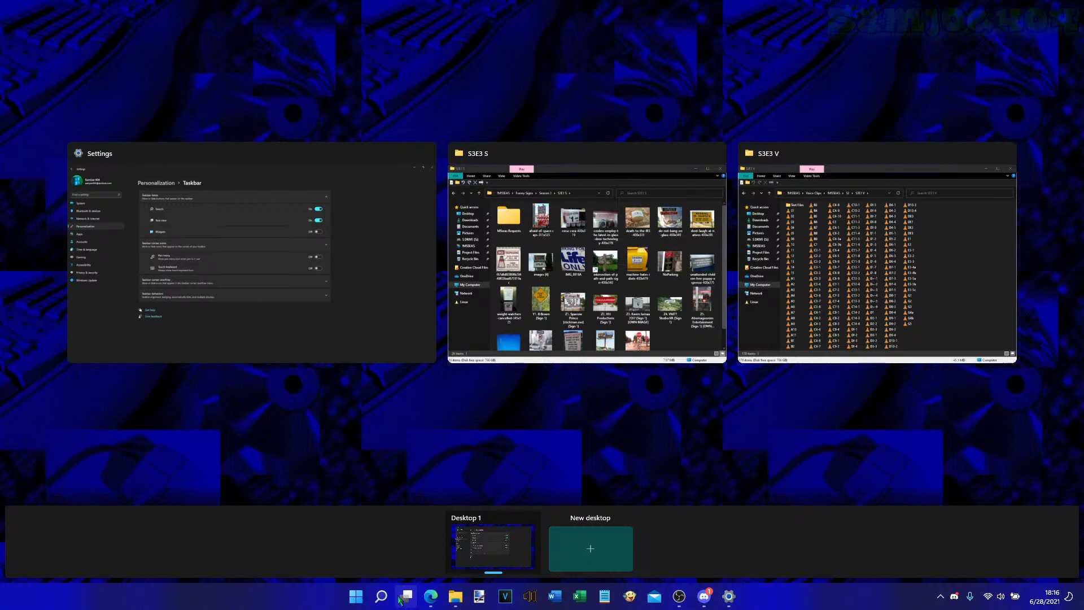
click(404, 596)
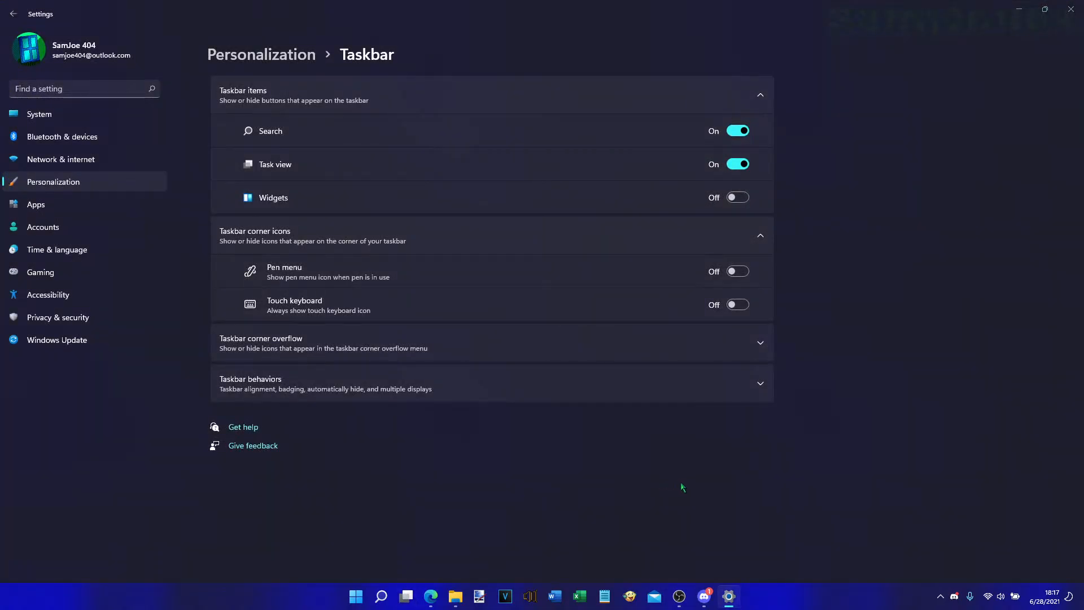
- Open and close Task view with the keyboard, and turn off the Task view and Search taskbar items
key(super+Tab)
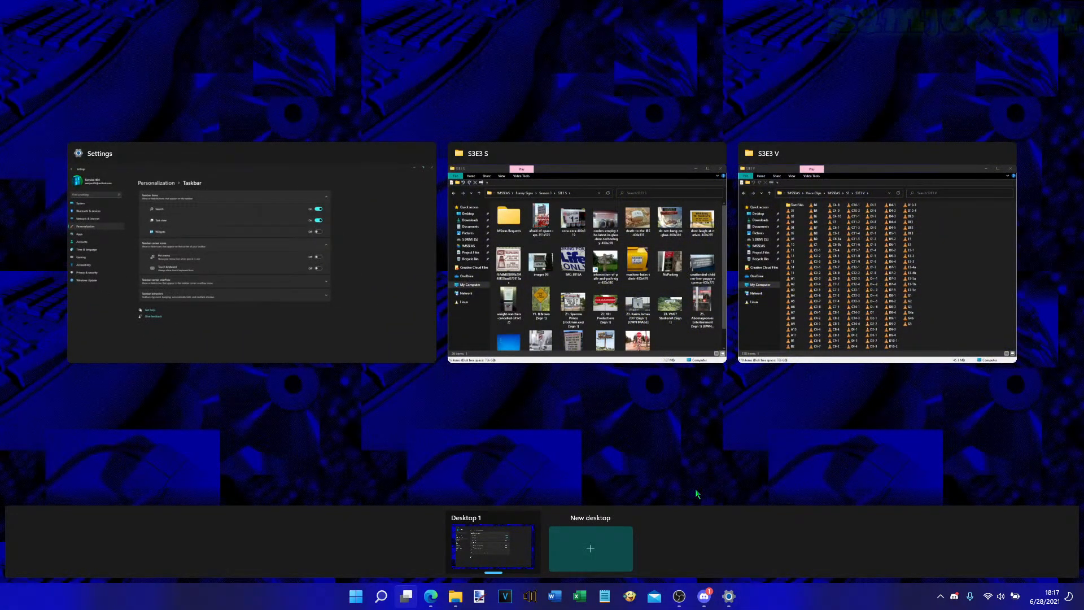
key(super+Tab)
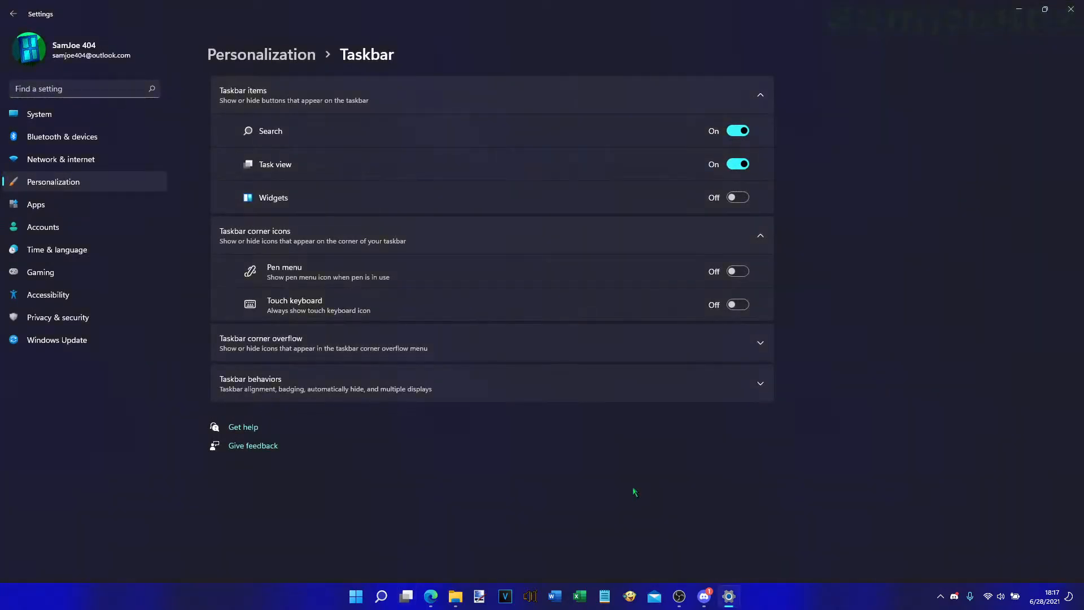
click(737, 164)
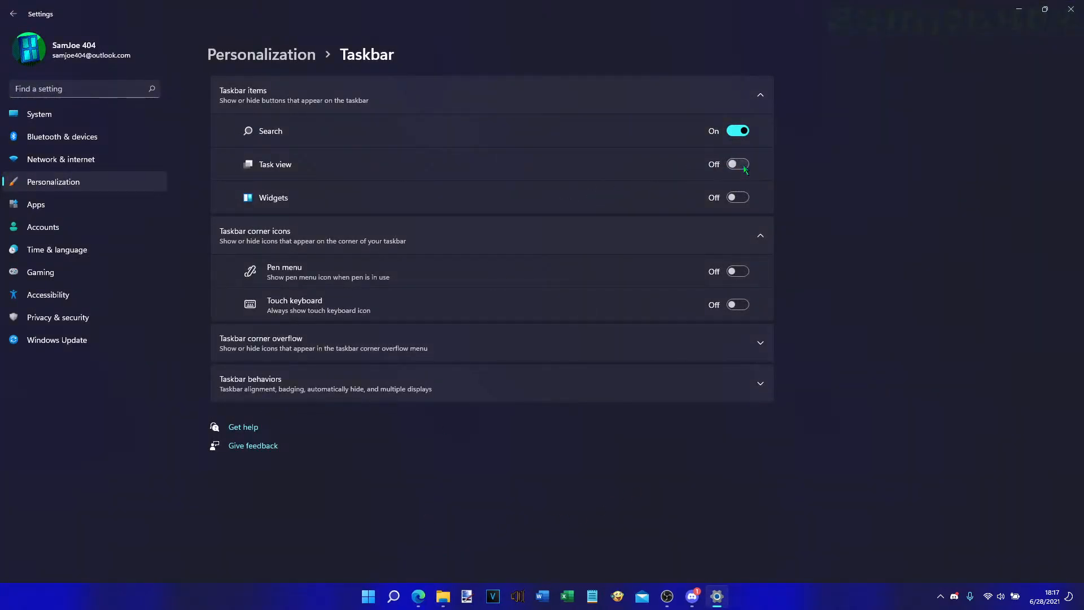
click(738, 132)
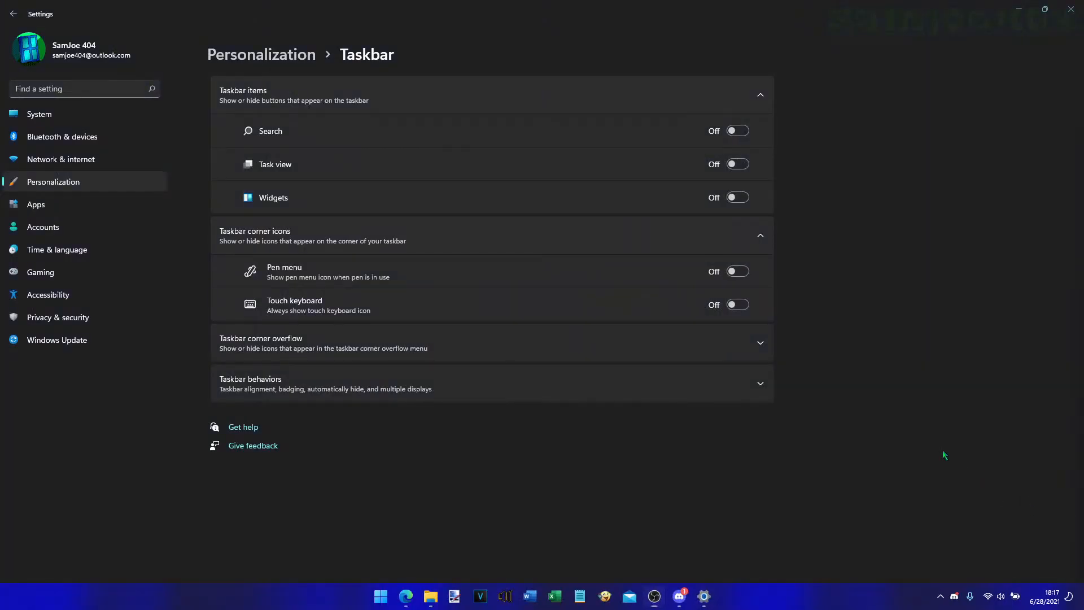
- Search from the Start menu for the folder S:\!MSSEAS and for "something", closing the results after each search
key(super)
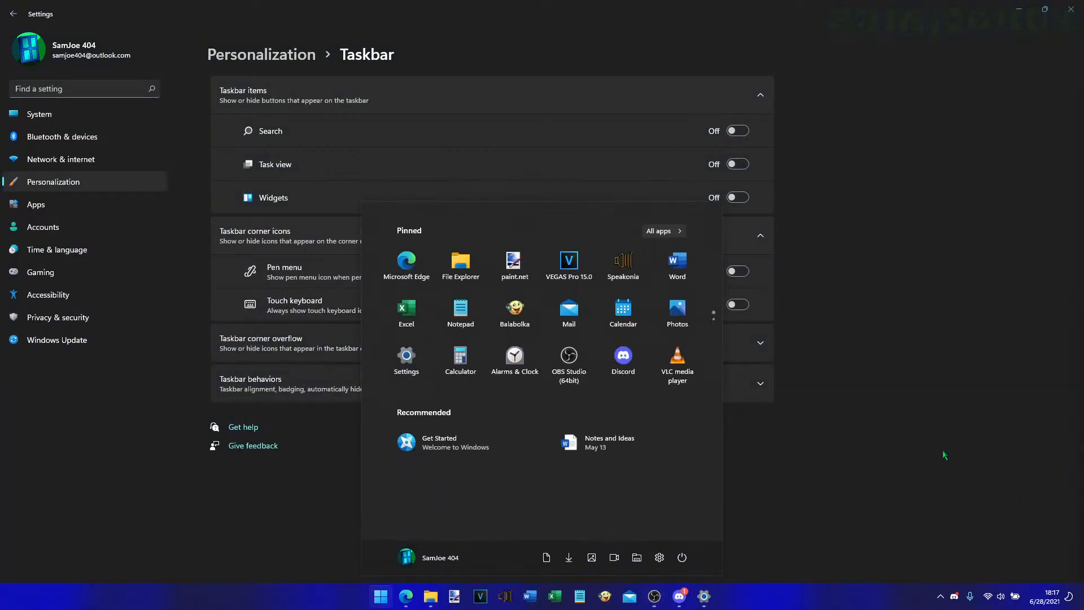
text(S")
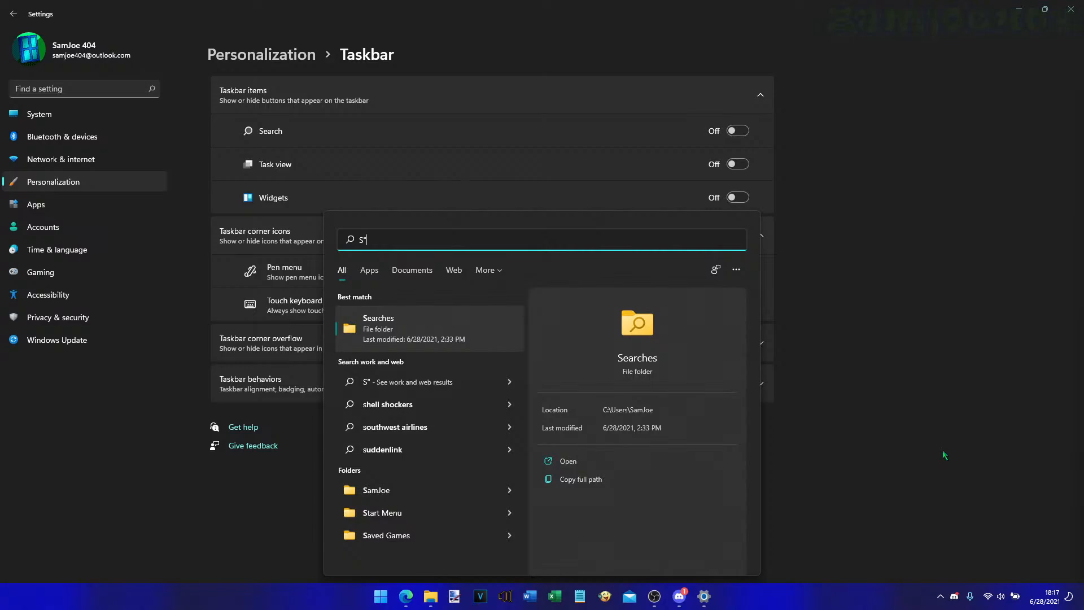
key(BackSpace)
text(:\)
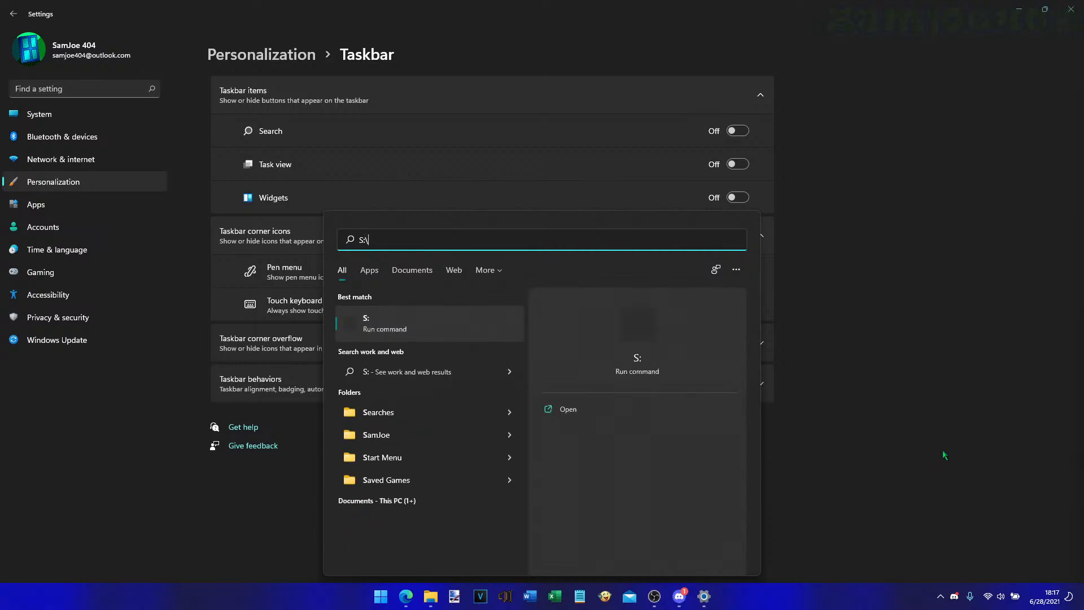
text(!MSSEAS)
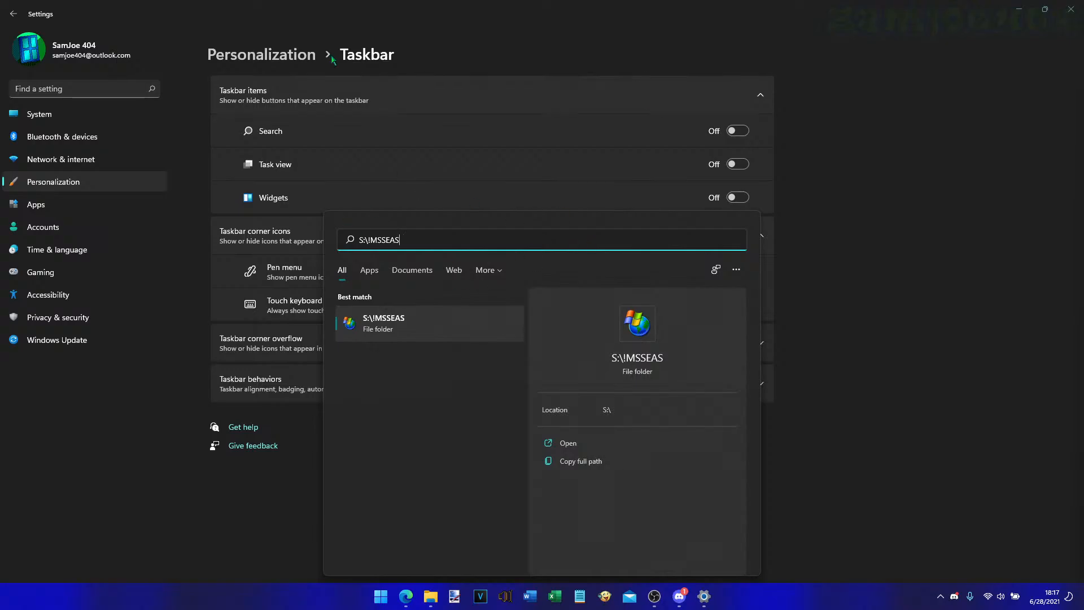
key(Escape)
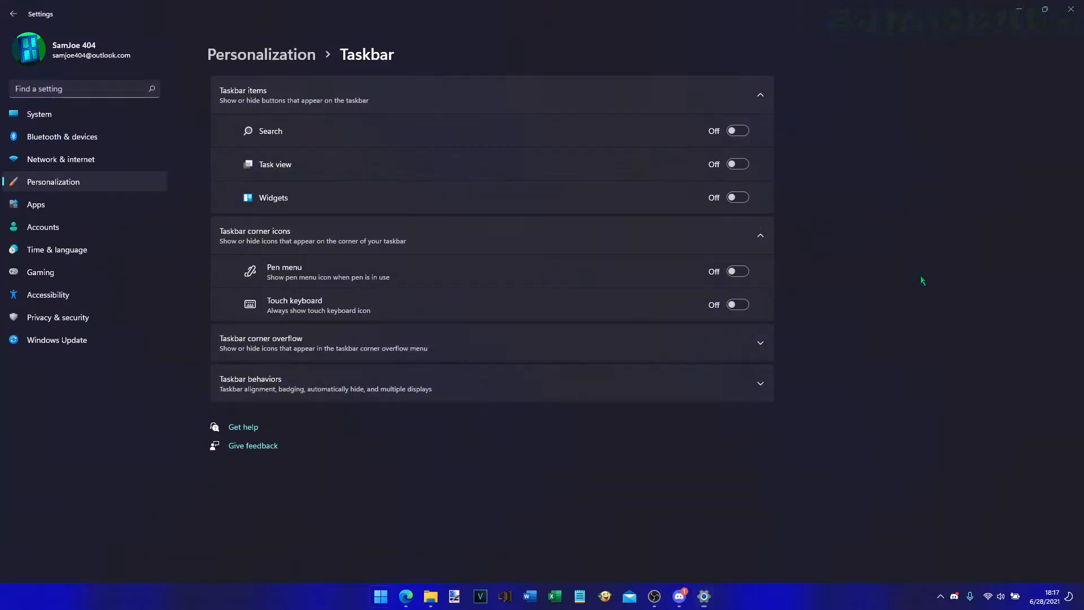
key(super)
text(something)
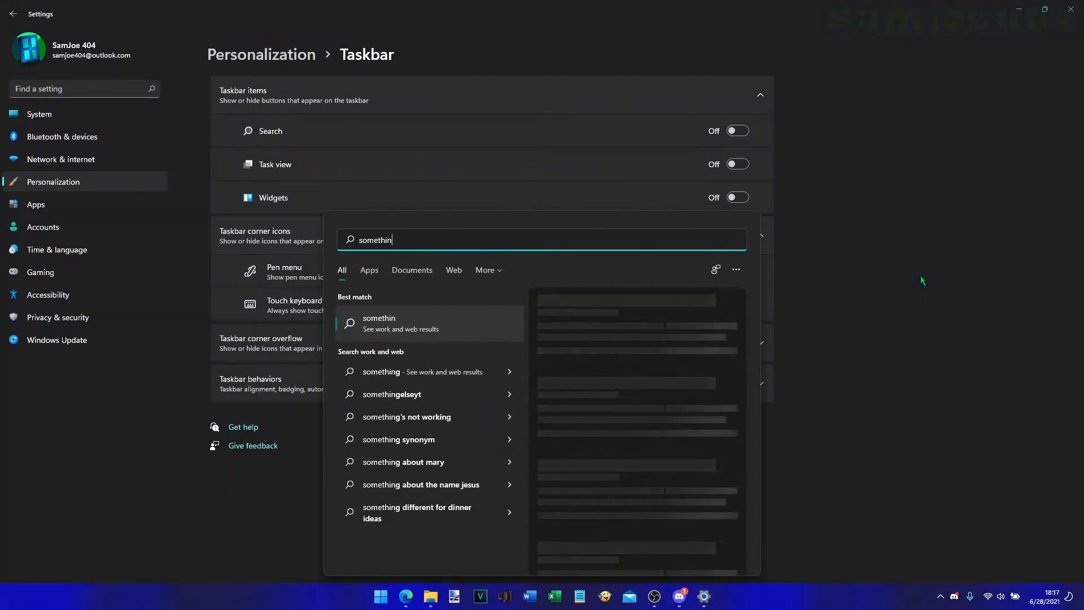
key(Escape)
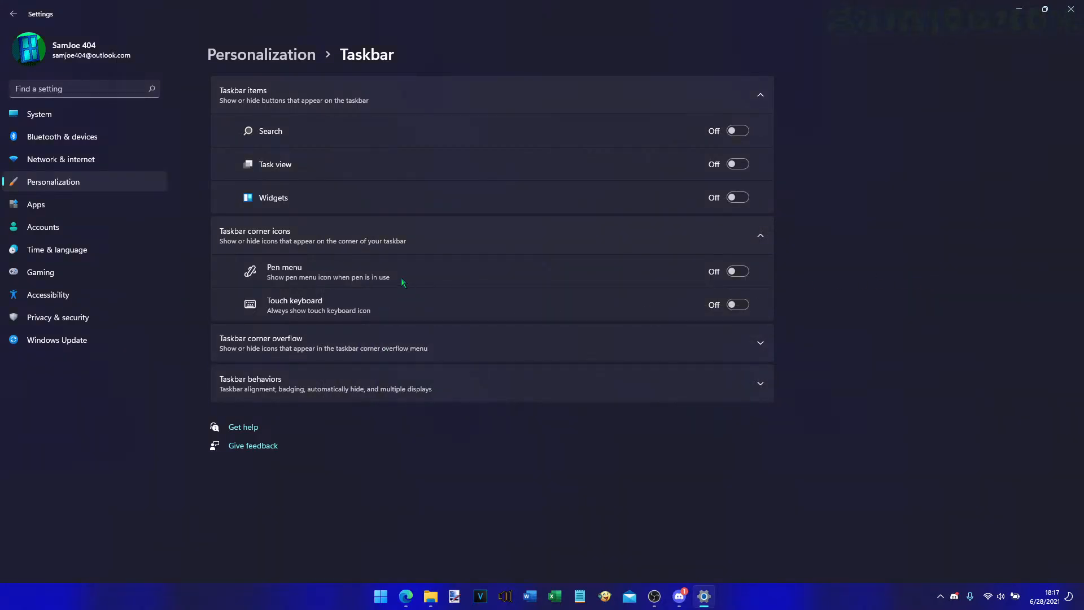
- Turn on the Pen menu and Touch keyboard taskbar corner icons, and turn both back off
click(748, 272)
click(741, 307)
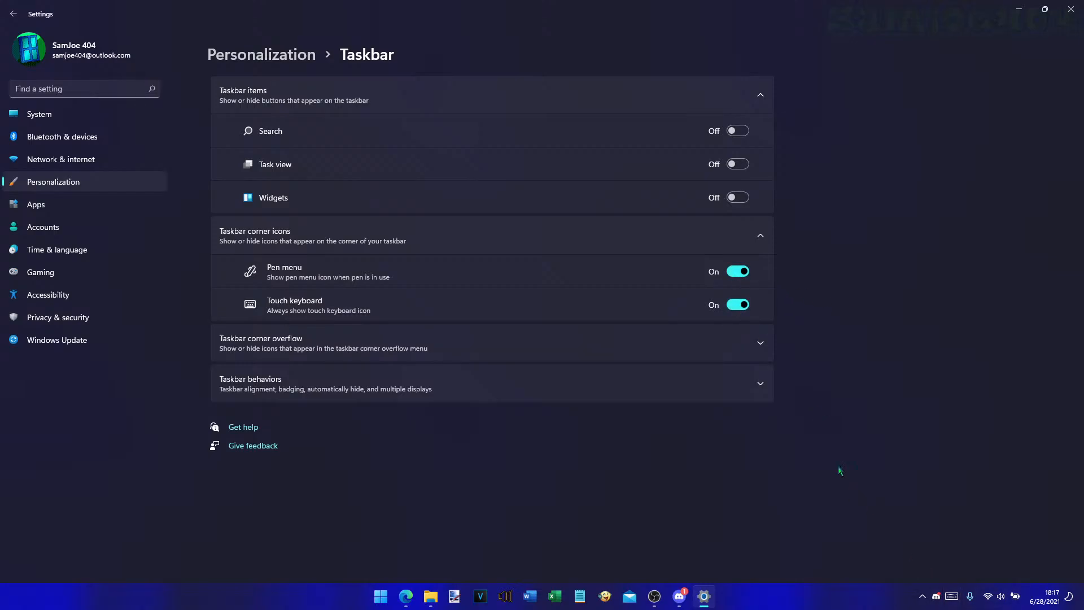
click(741, 306)
click(741, 272)
- Collapse the Taskbar items and corner icons sections, look into Taskbar corner overflow, and expand Taskbar behaviors
click(761, 95)
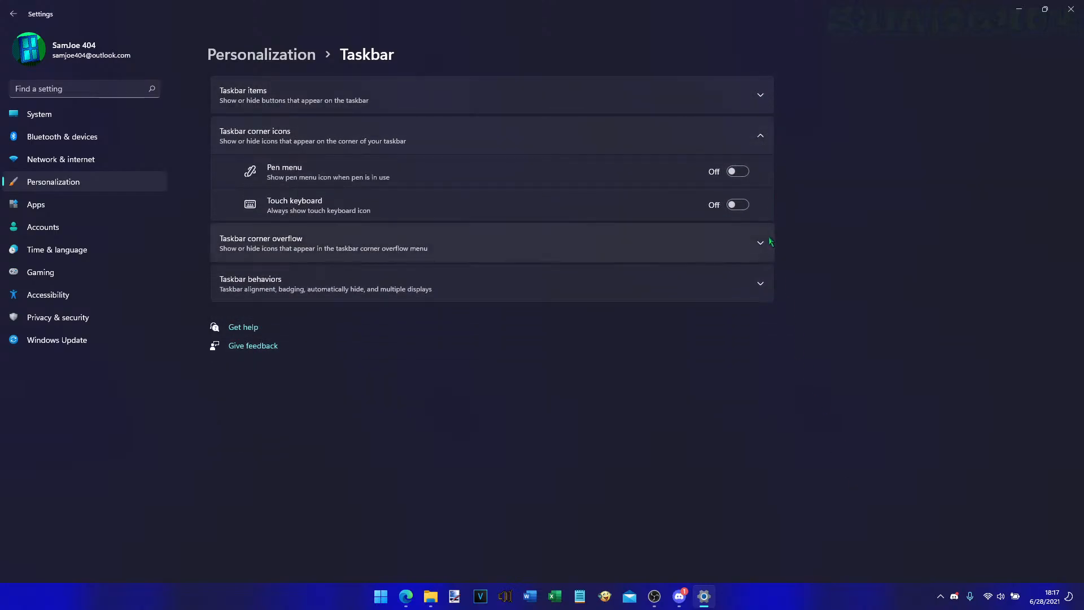
click(769, 242)
click(766, 244)
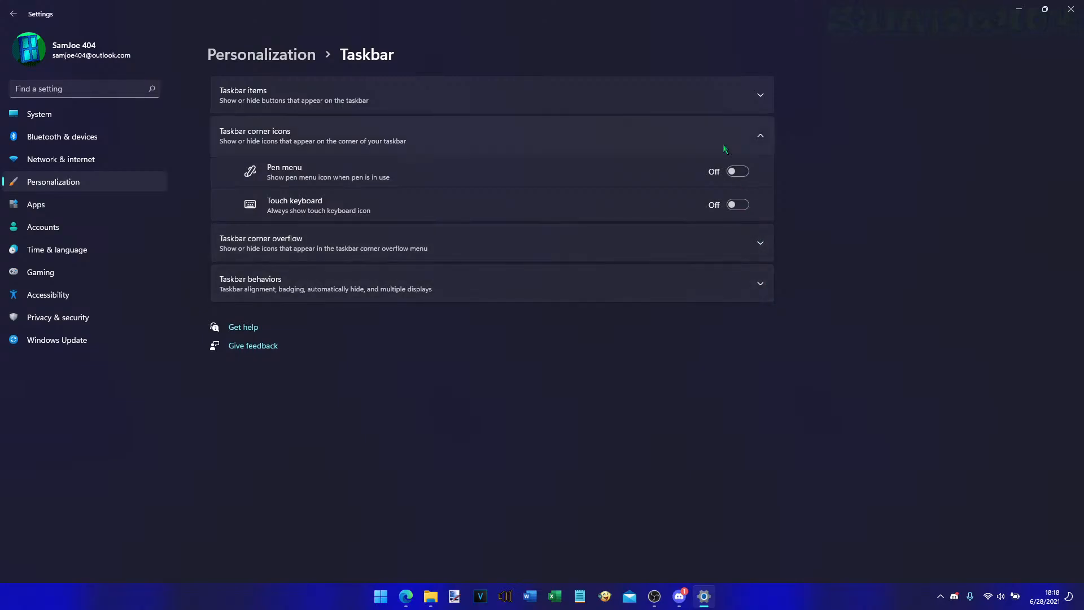
click(741, 133)
click(743, 217)
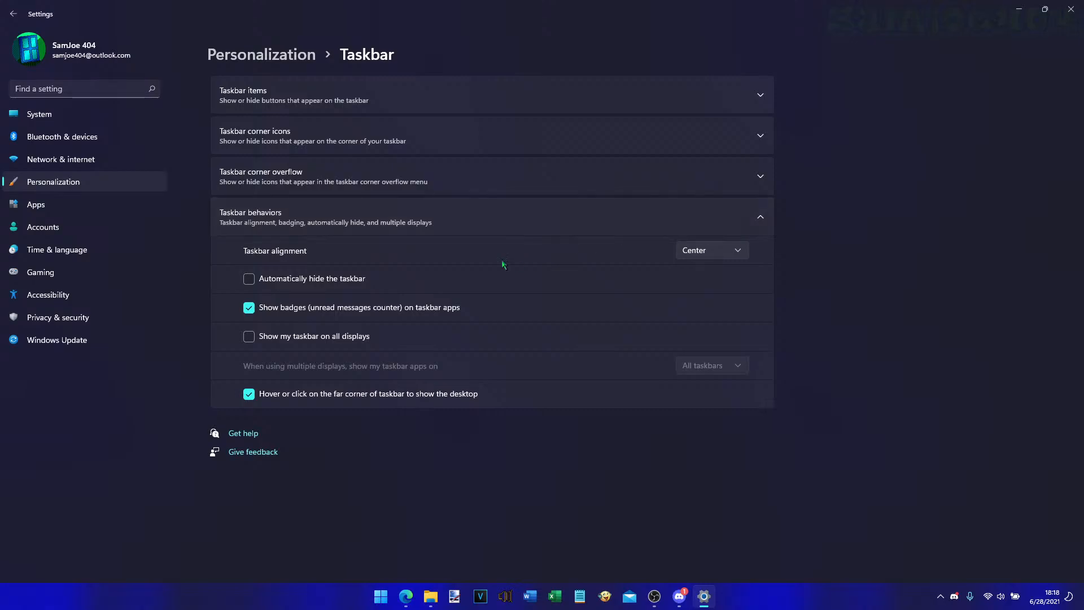
- Turn on automatic hiding of the taskbar, reveal the hidden taskbar, and turn hiding back off
click(341, 279)
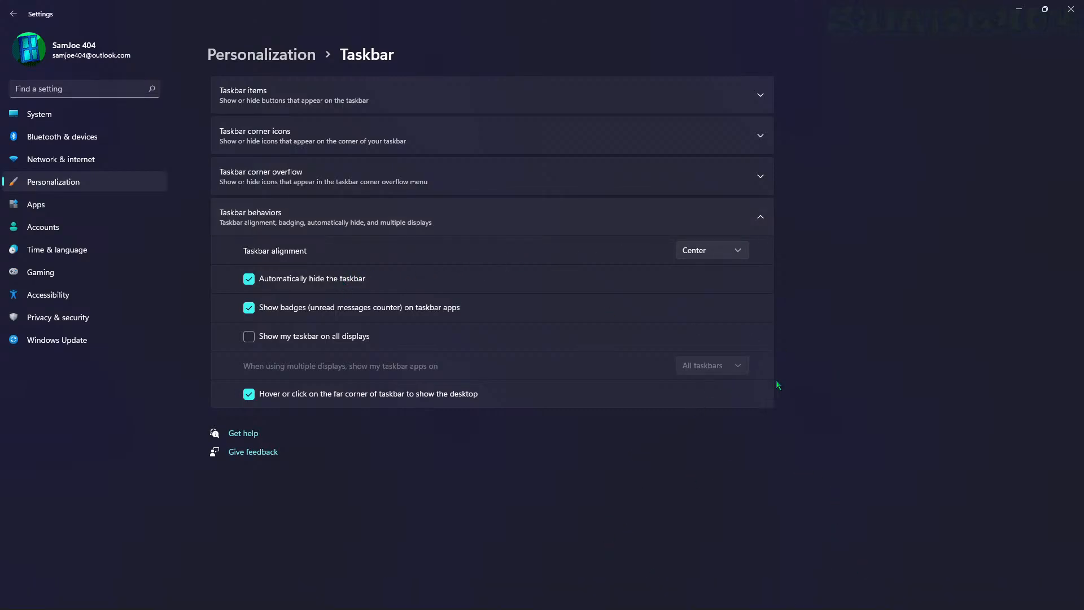
mouse_move(703, 605)
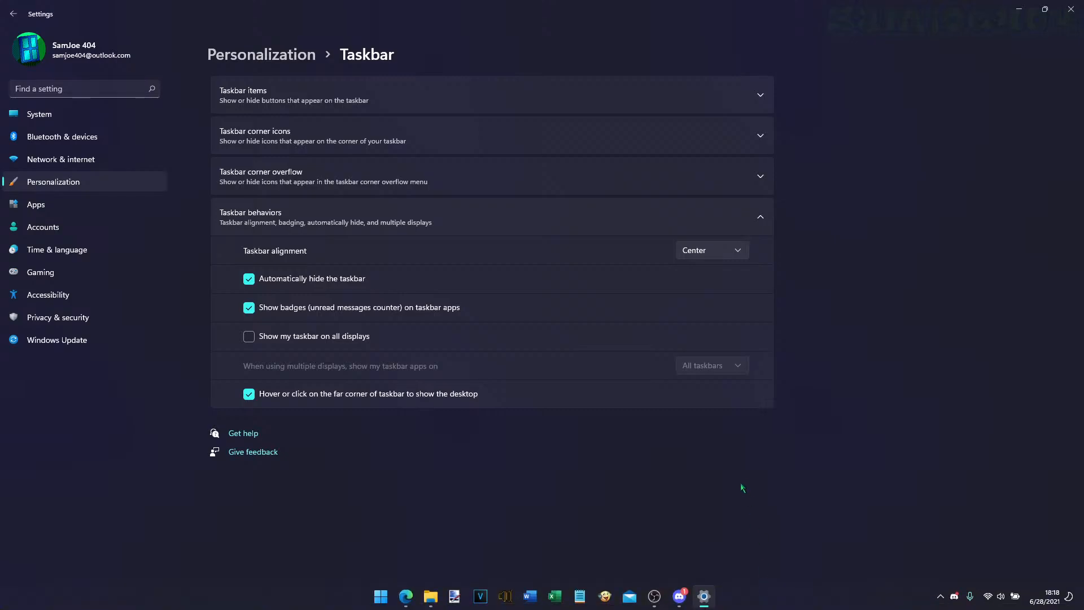
click(284, 282)
- Align the taskbar to the left, open and close the Start menu there, and restore the Center alignment
click(722, 250)
click(720, 236)
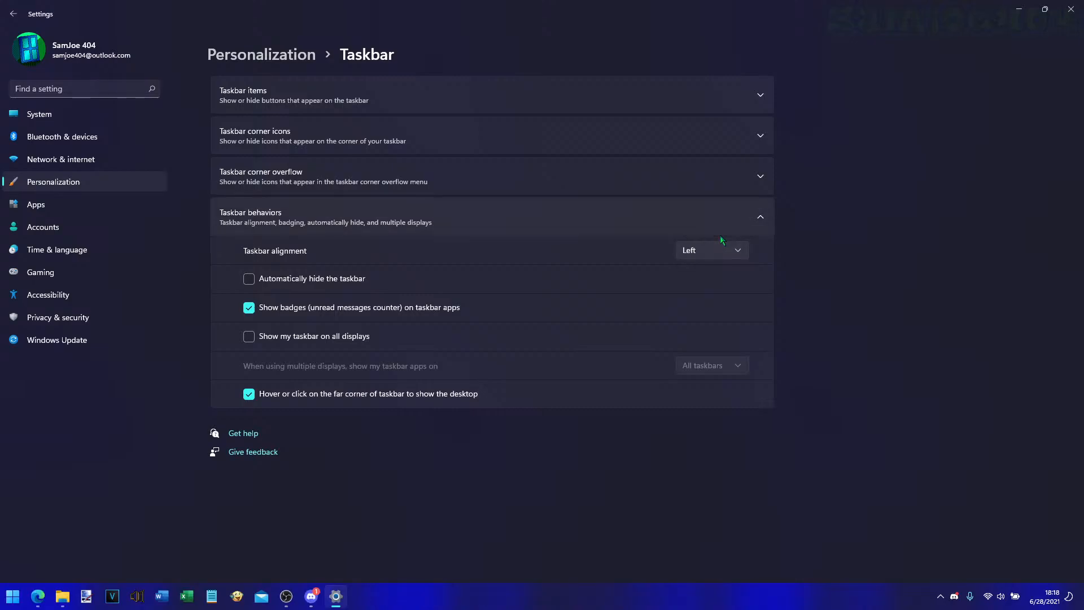
click(6, 594)
click(6, 594)
click(739, 253)
click(727, 270)
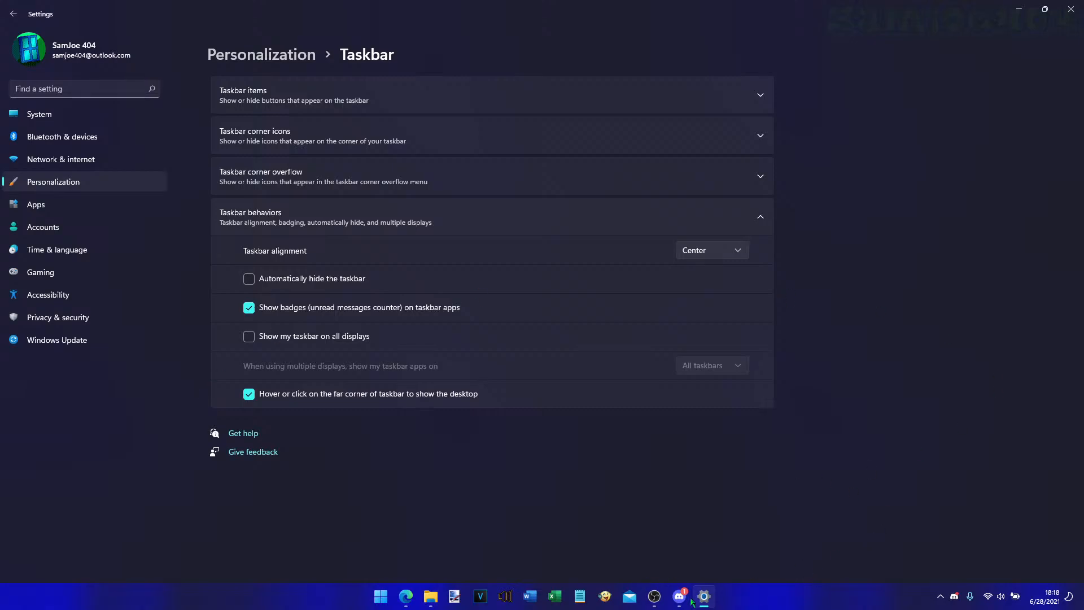
- Toggle the unread message badges on taskbar apps off and on to compare the Discord icon
click(291, 313)
click(341, 311)
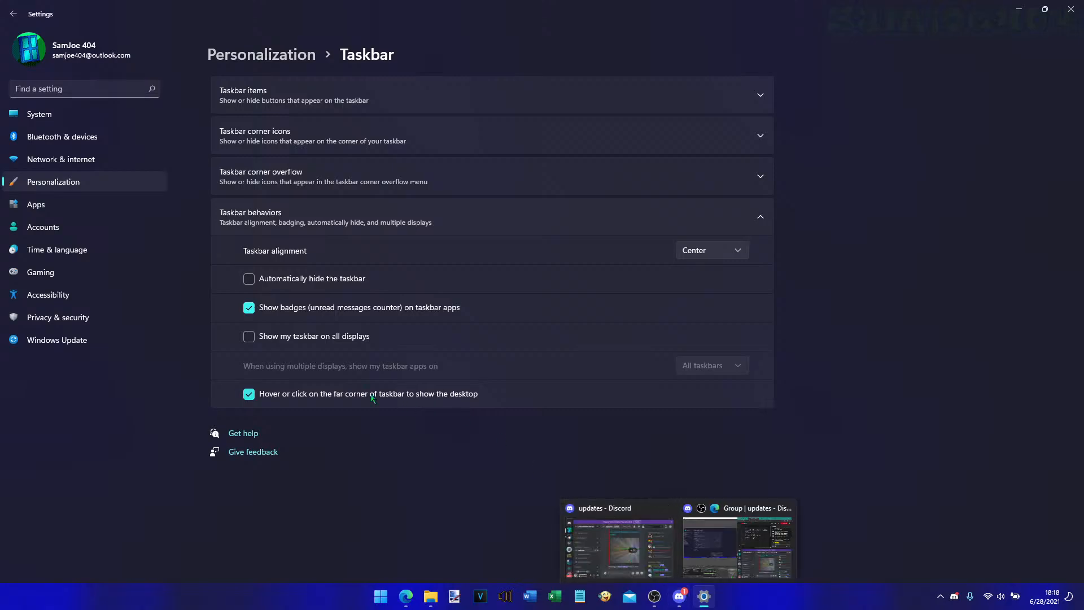
click(326, 308)
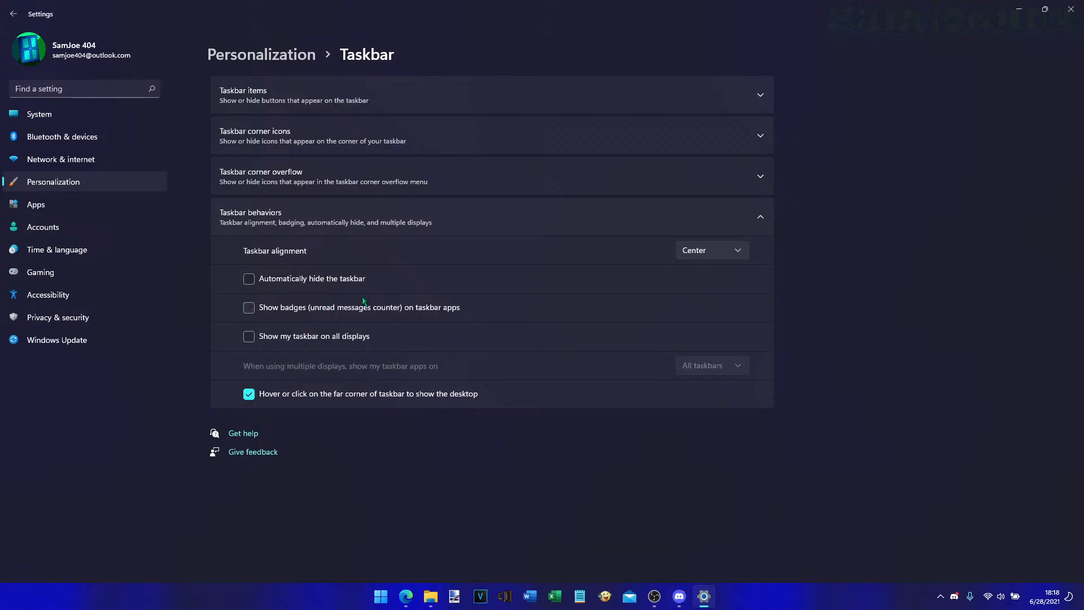
click(311, 310)
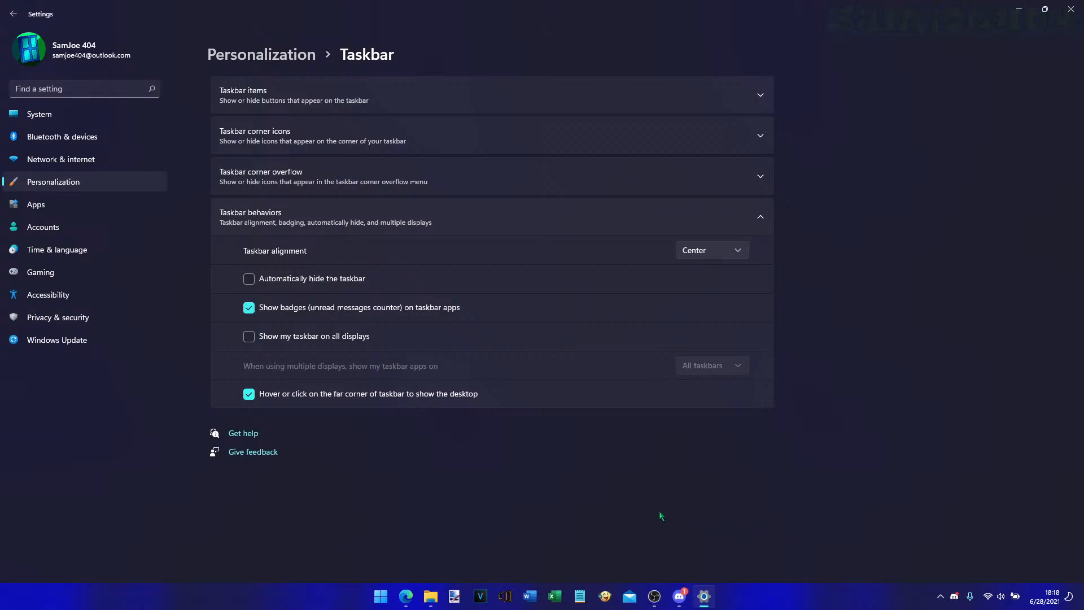
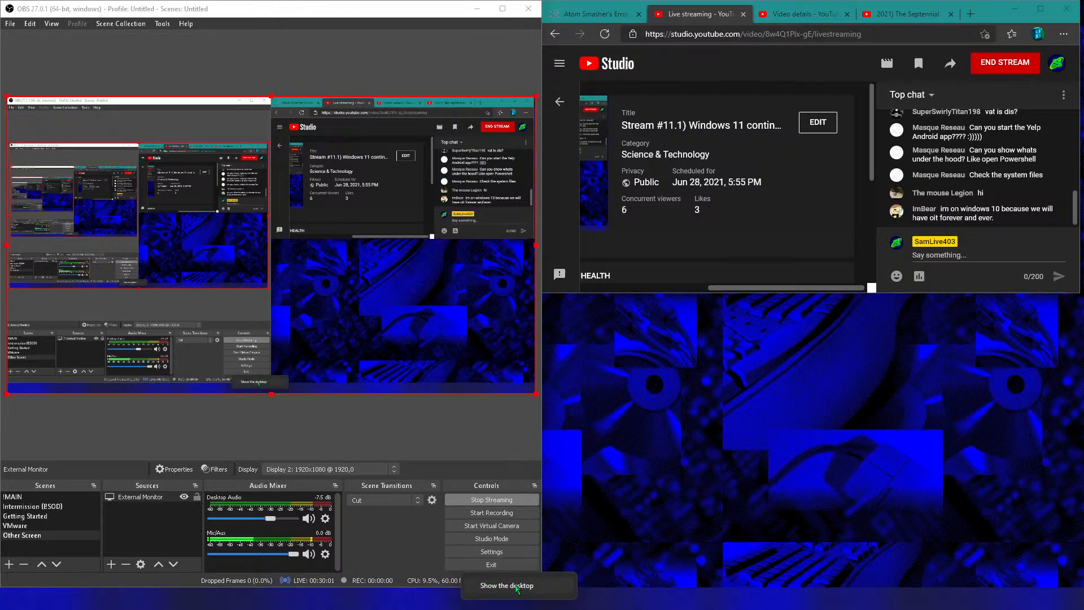
- Show the desktop on the second display, bring the OBS window back, and switch to the !MAIN scene
click(517, 589)
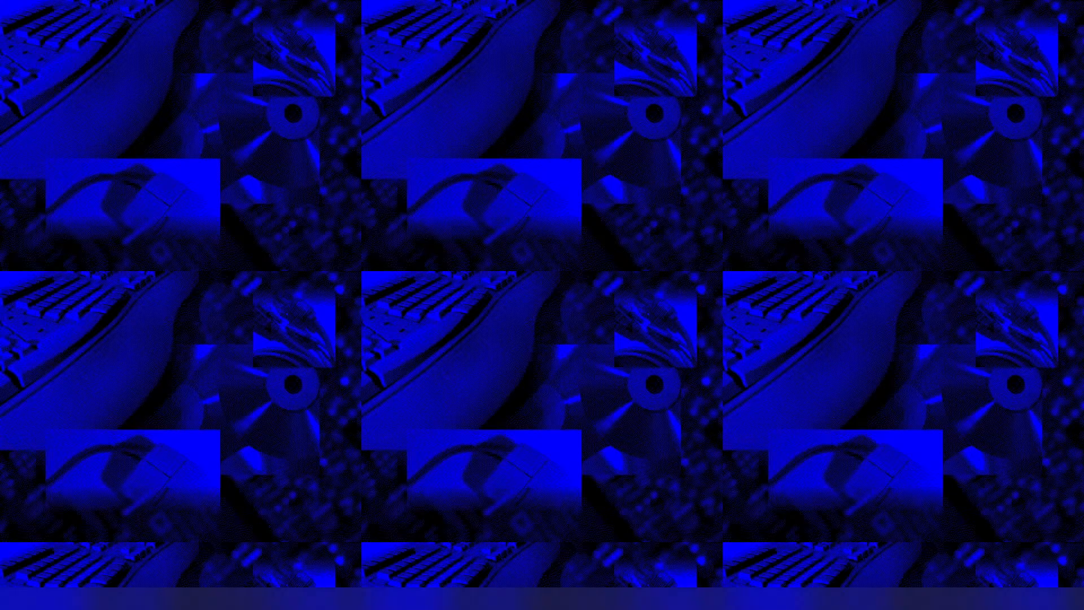
key(super+Right)
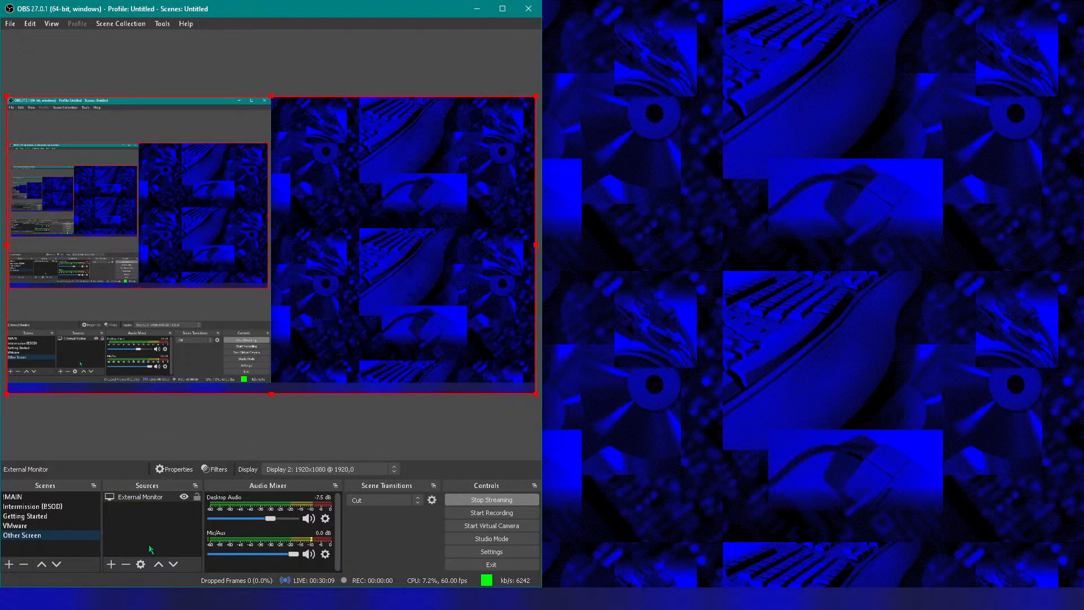
click(20, 497)
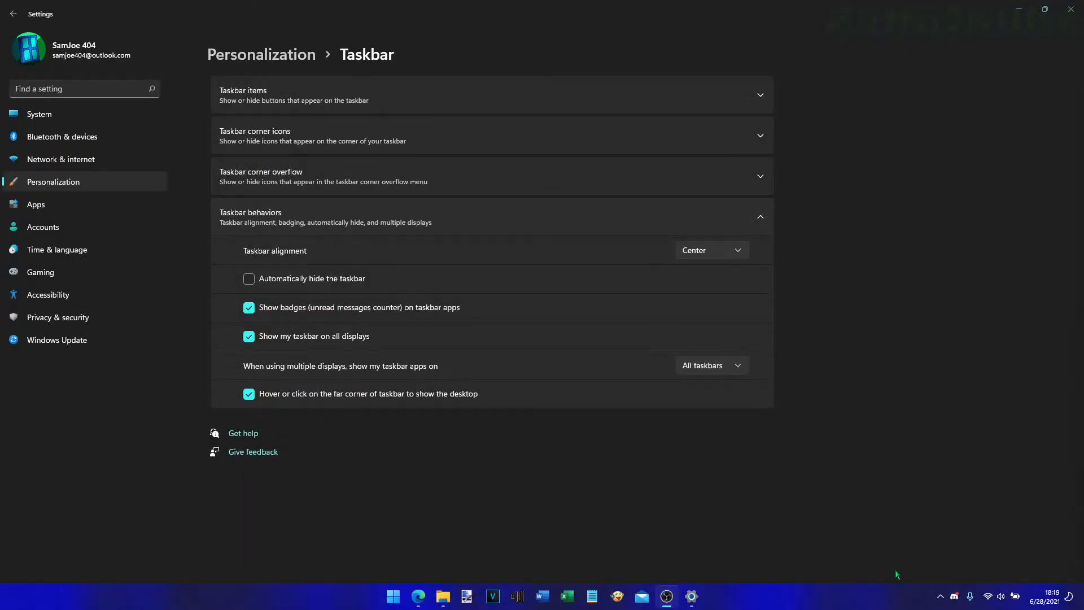
- Toggle the taskbar on all displays off and on, and show its apps on the main taskbar and taskbar where window is open
click(253, 341)
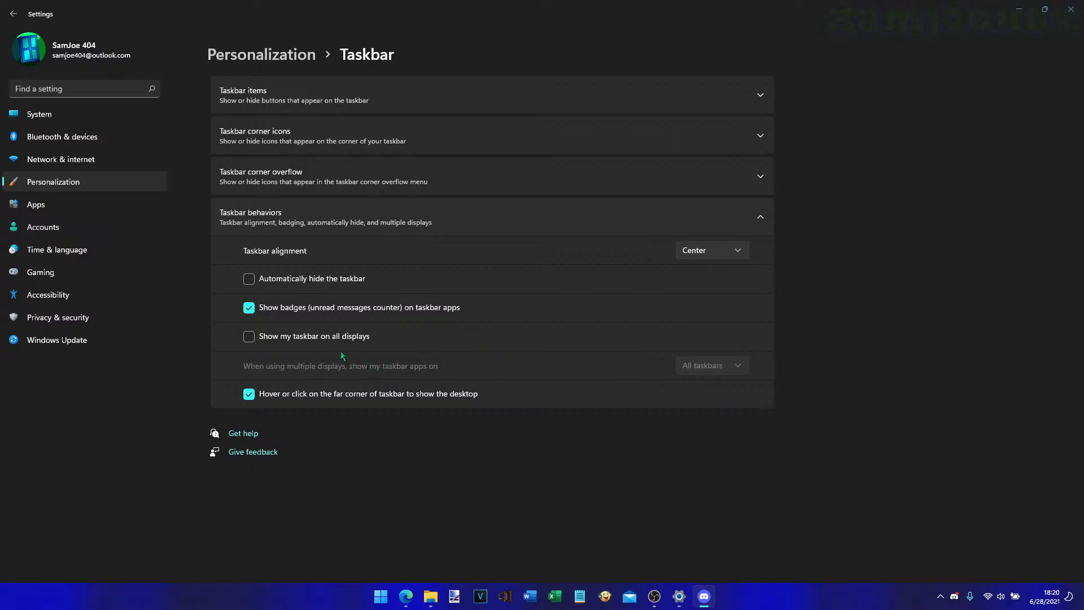
click(312, 348)
click(710, 365)
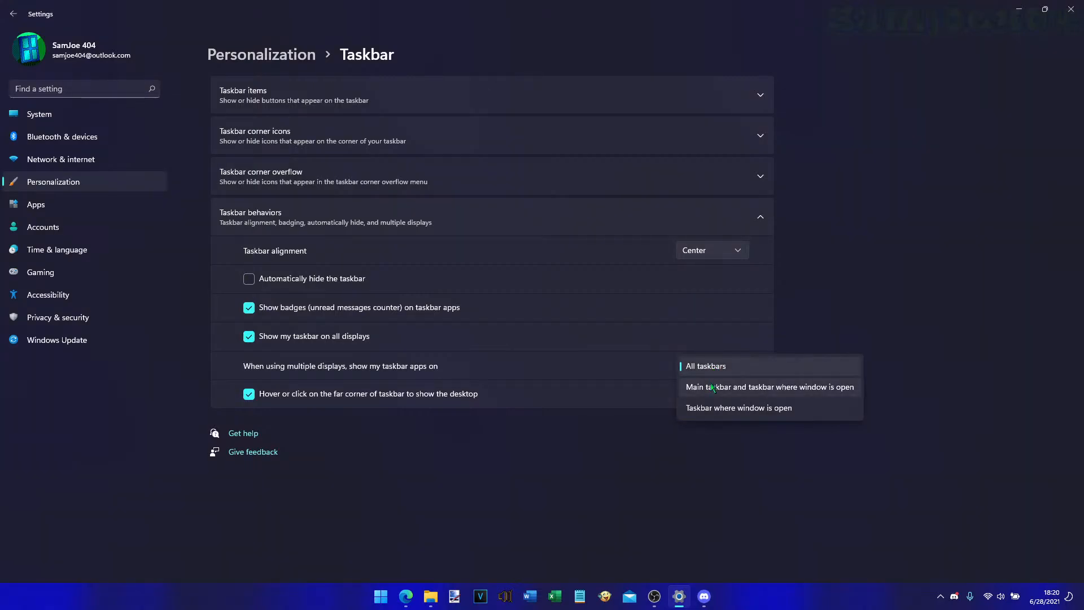
click(712, 387)
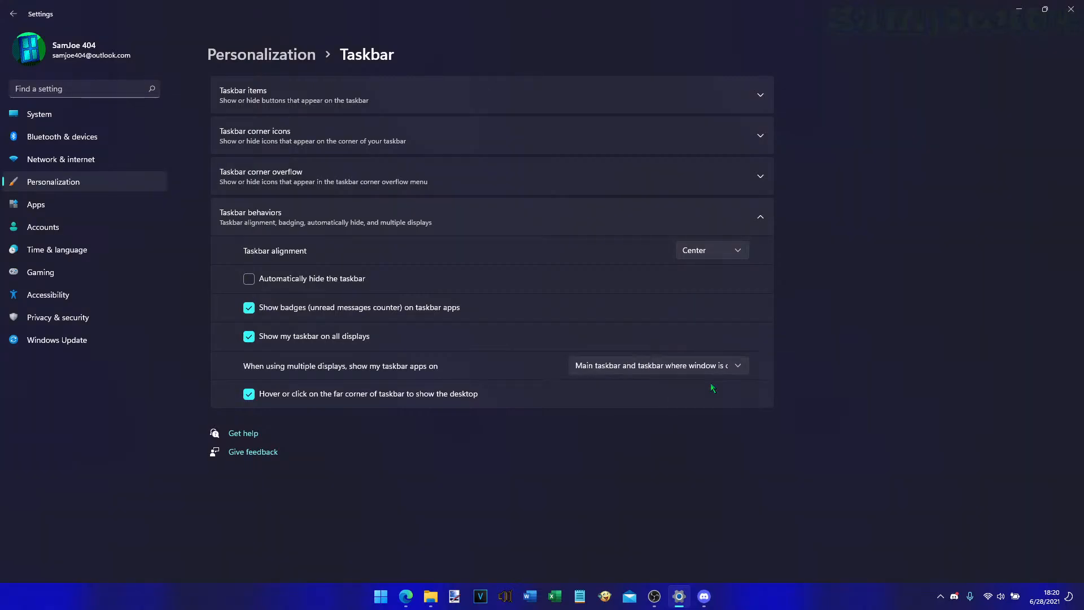
- Try Taskbar where window is open for multiple displays, restore All taskbars, and turn off the taskbar on all displays
click(712, 371)
click(710, 385)
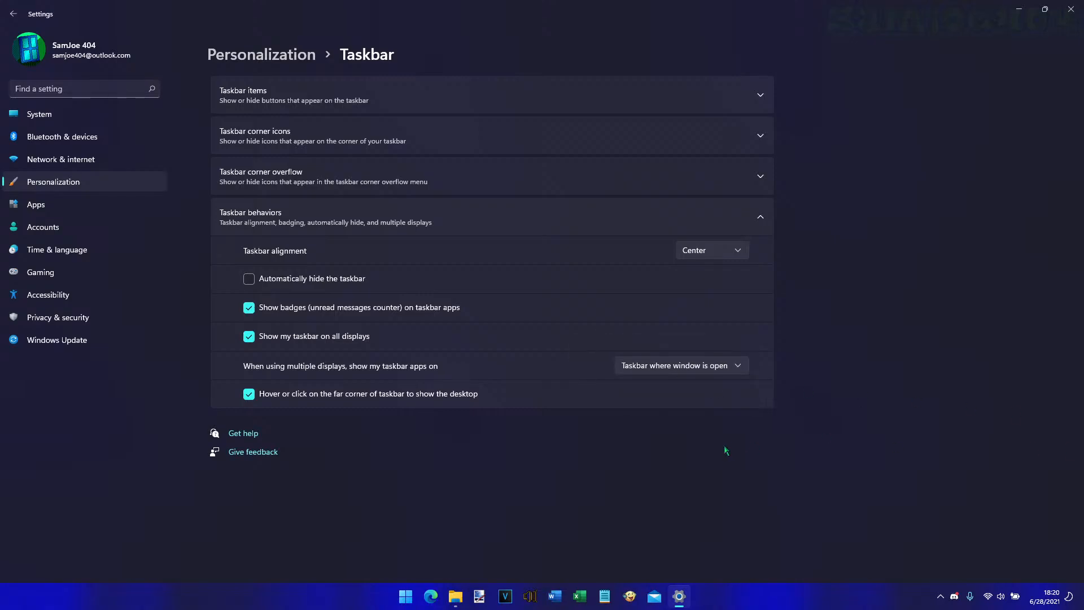
click(699, 374)
click(684, 330)
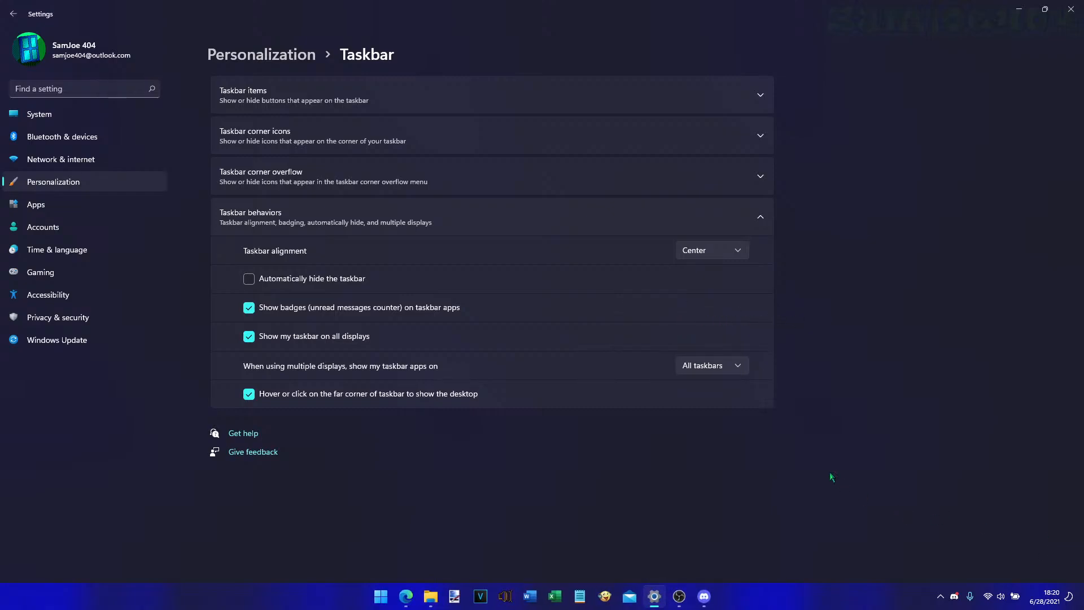
click(284, 341)
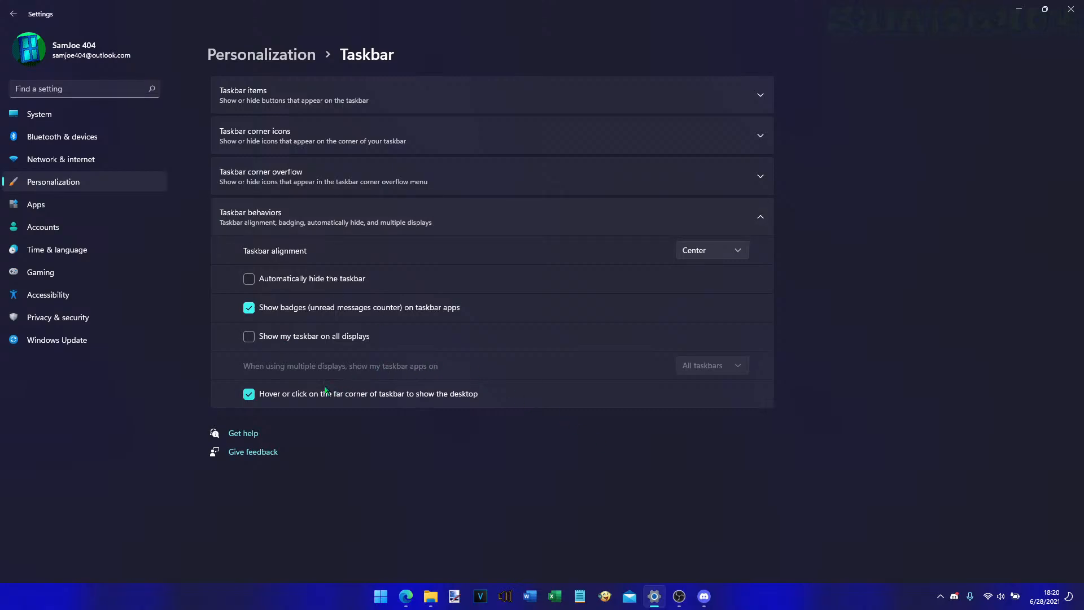
- Toggle the far-corner show desktop option off and on, and test it by showing the desktop and restoring the windows
click(252, 395)
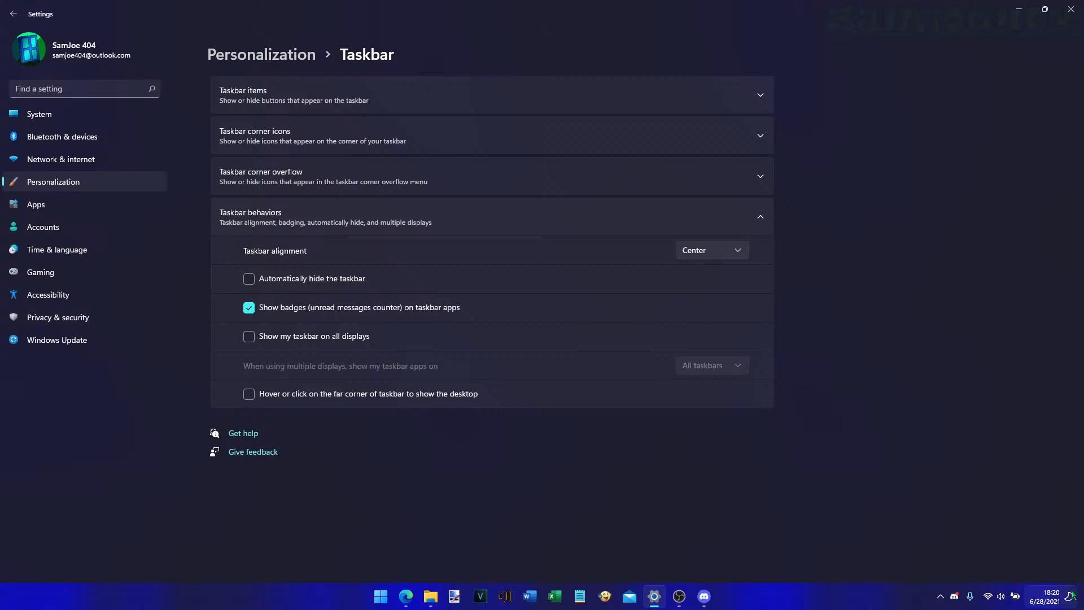
click(249, 394)
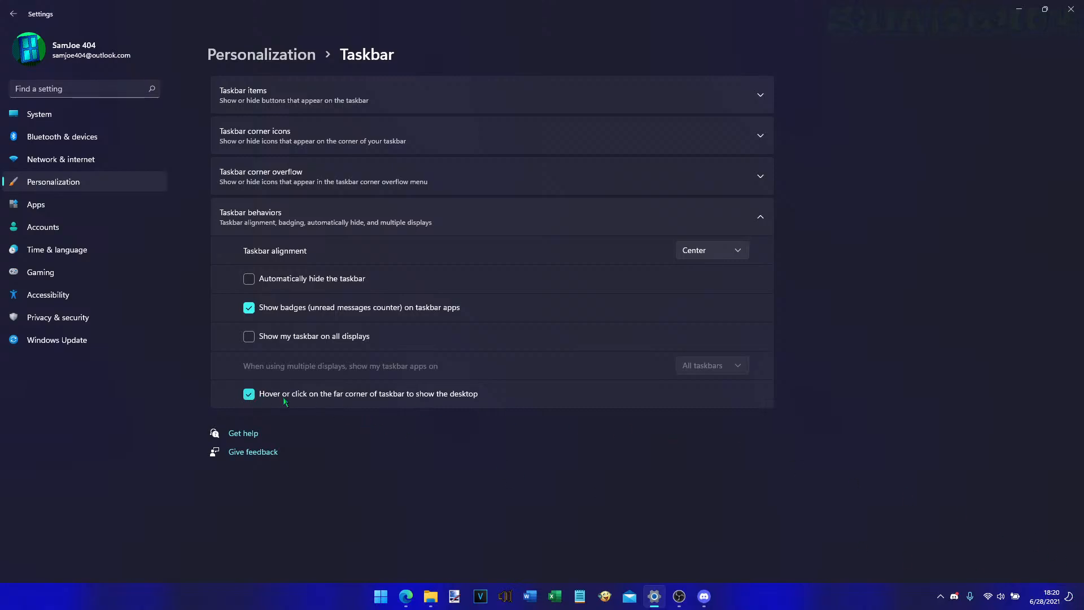
click(1080, 602)
click(1080, 601)
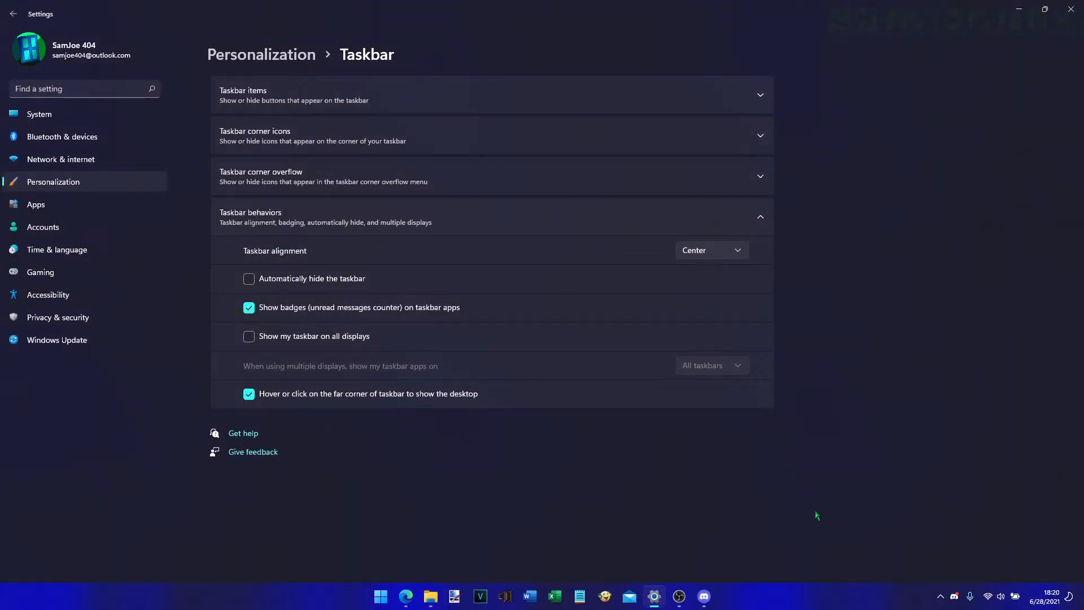
- Examine the installed fonts in the Personalization Fonts settings and return to the Personalization overview
click(290, 61)
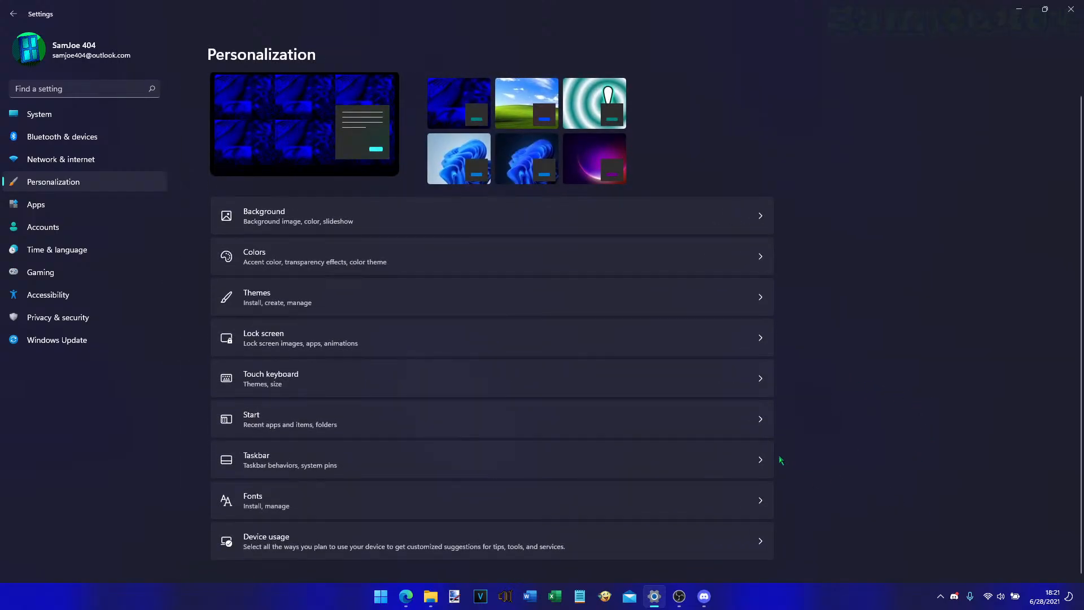
click(761, 501)
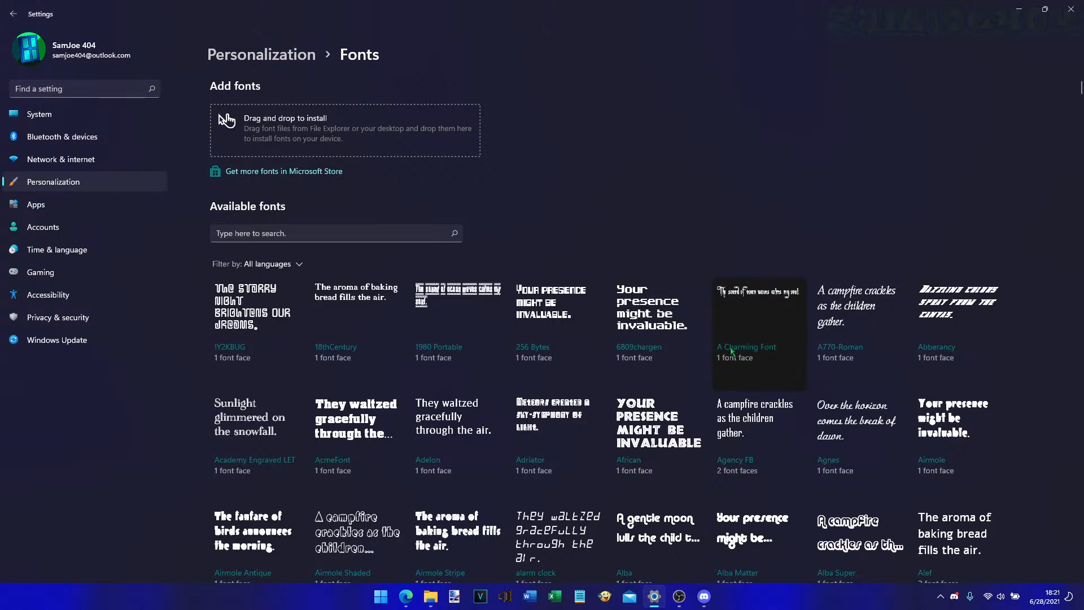
scroll(734, 350, down, 10)
scroll(791, 354, up, 10)
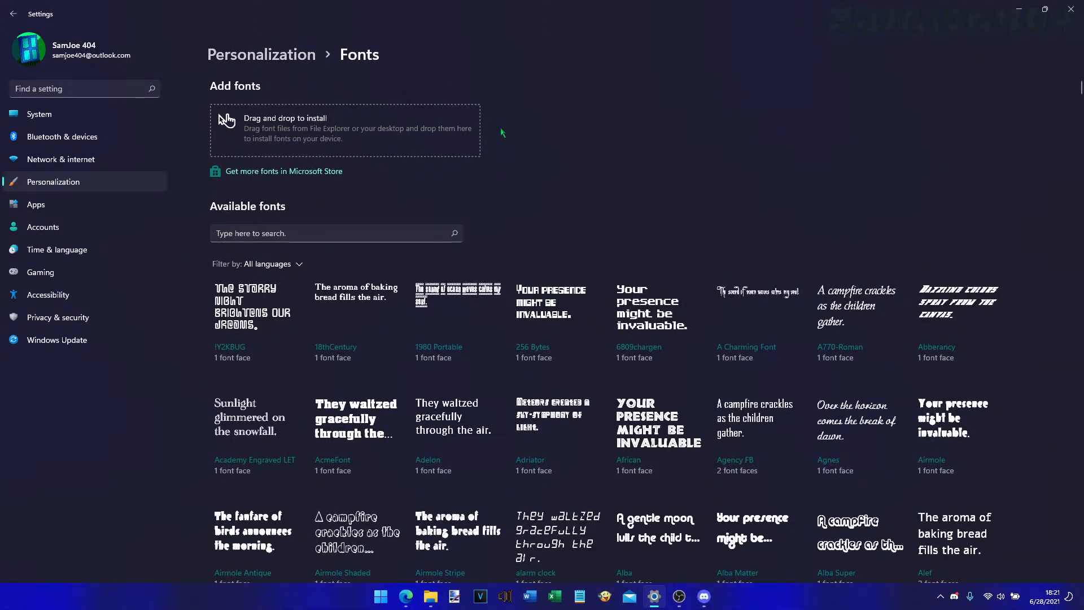
click(287, 58)
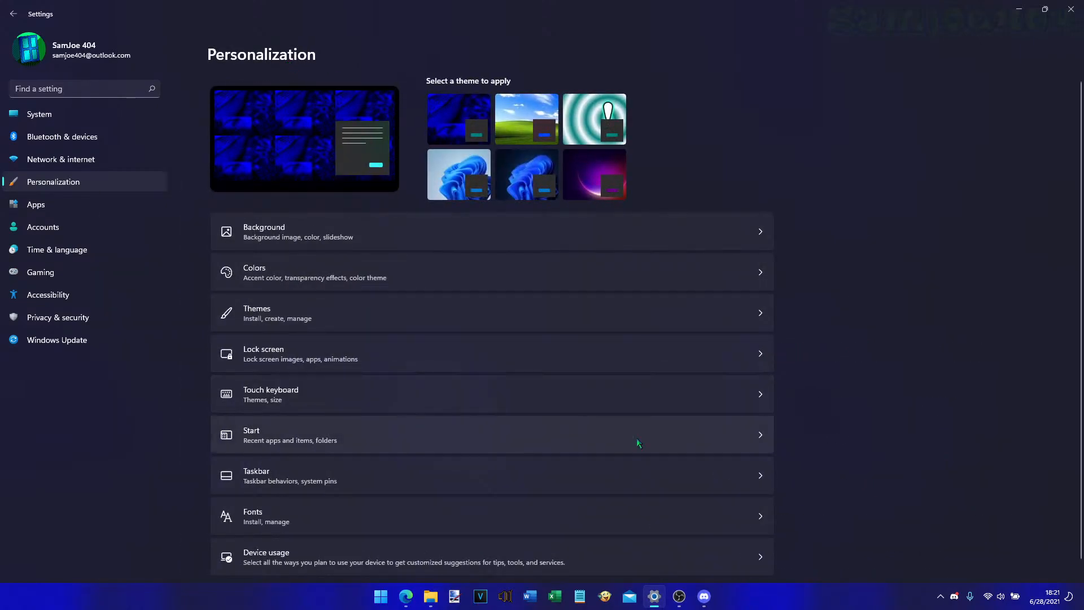
- Examine the Device usage settings and return to the Personalization overview
scroll(655, 454, down, 1)
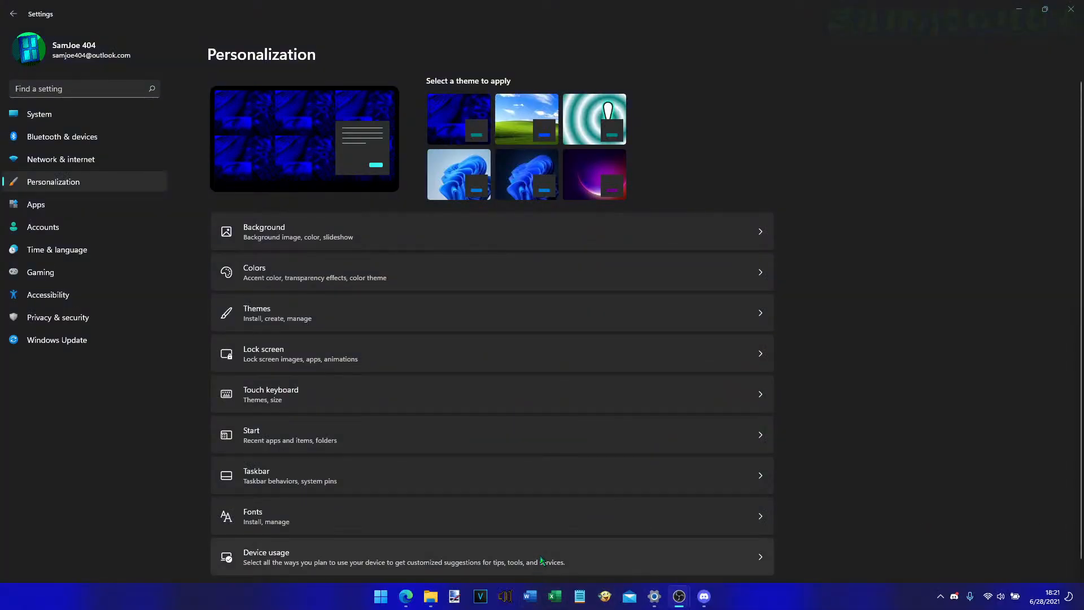
click(541, 559)
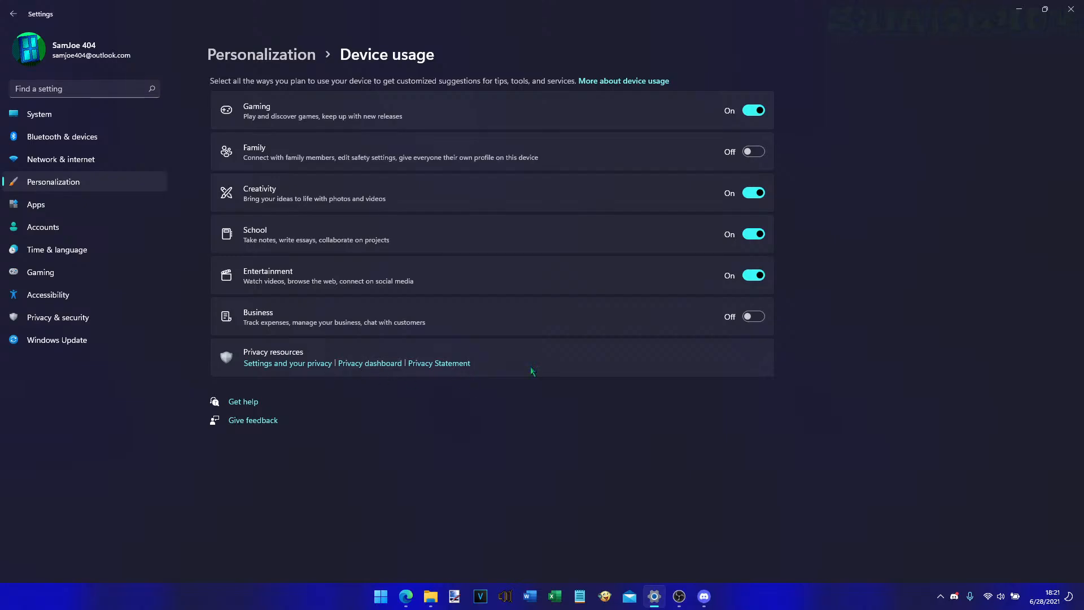
click(285, 61)
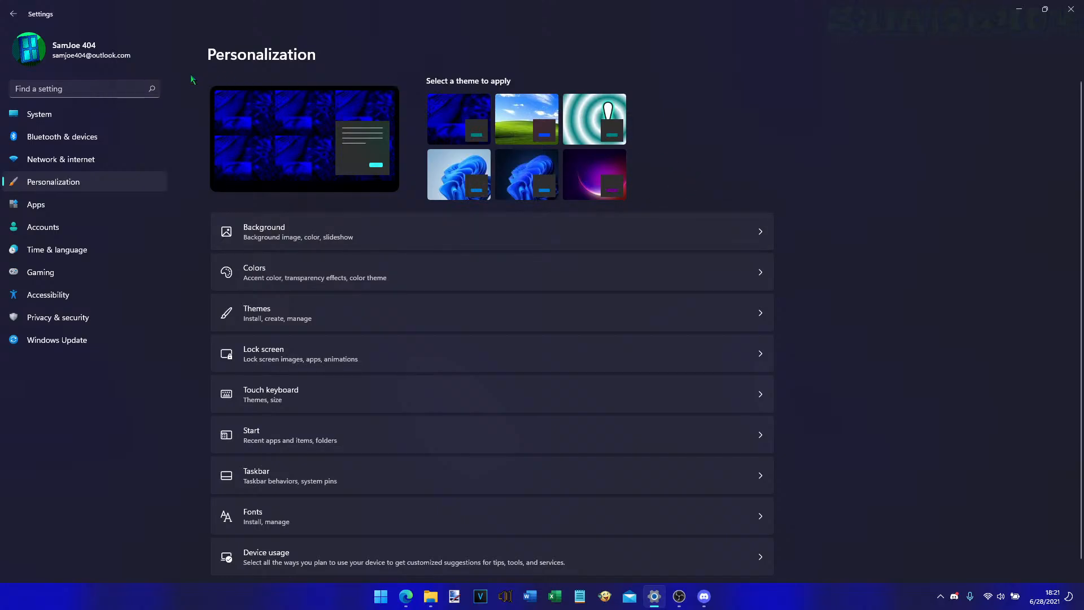
- Go to the System Sound settings, collapse and re-expand the output device list, and open the Speakers properties
click(100, 111)
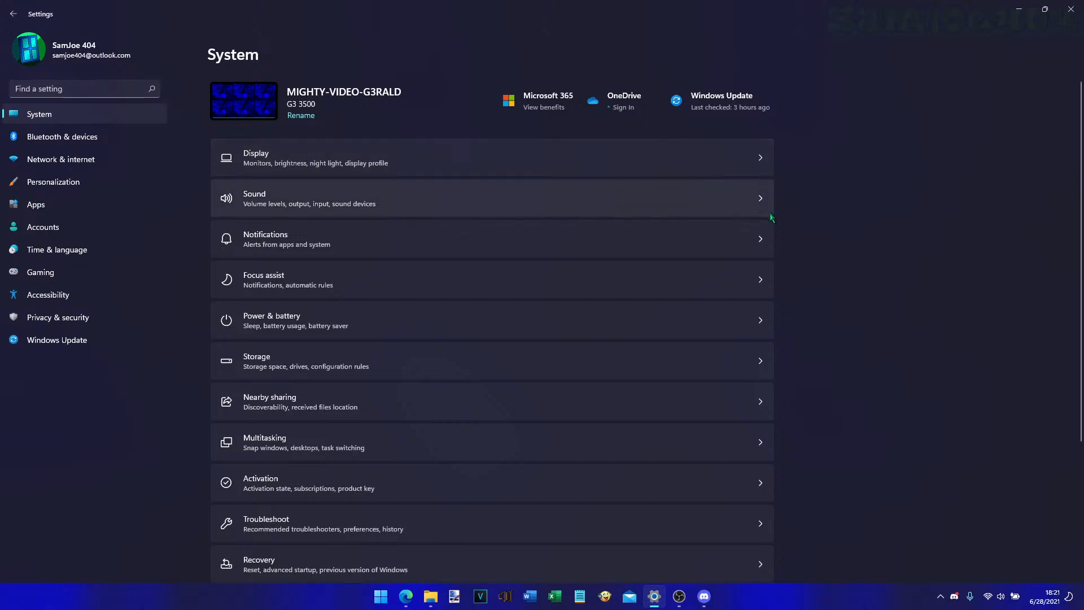
click(760, 202)
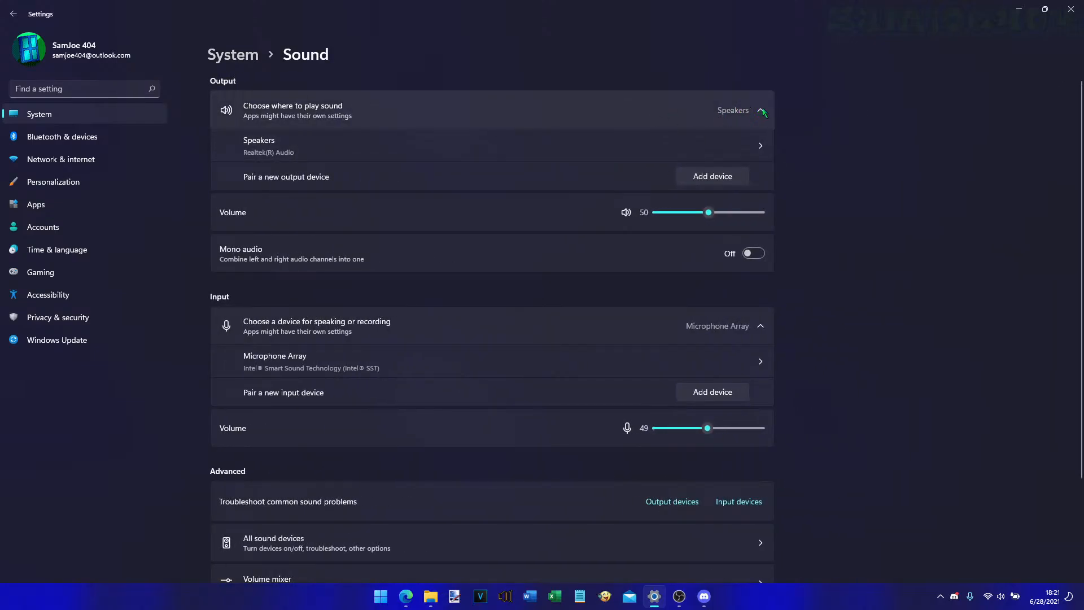
click(760, 111)
click(761, 111)
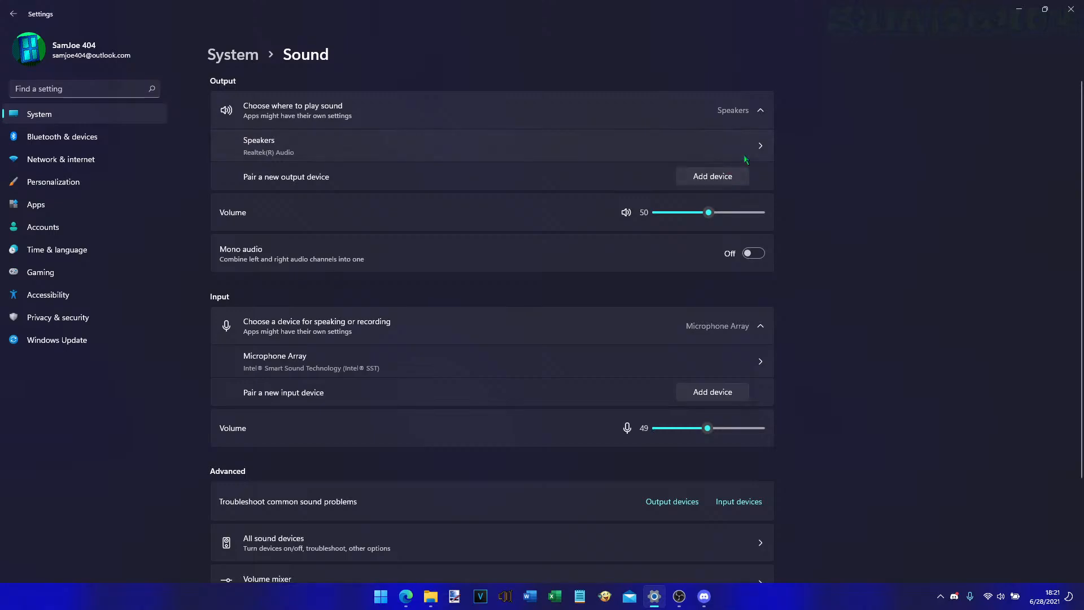
click(761, 148)
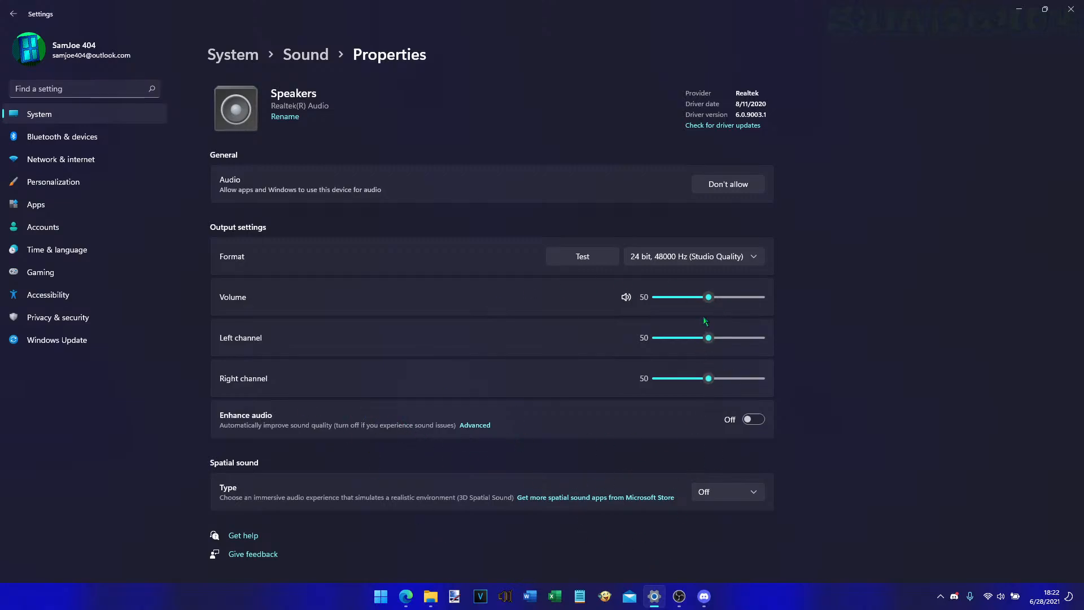
- Try the Speakers' volume control, and set the left channel to 2 and the right channel to 100
drag(709, 296, 701, 297)
drag(701, 298, 708, 302)
drag(709, 341, 660, 341)
drag(707, 378, 996, 356)
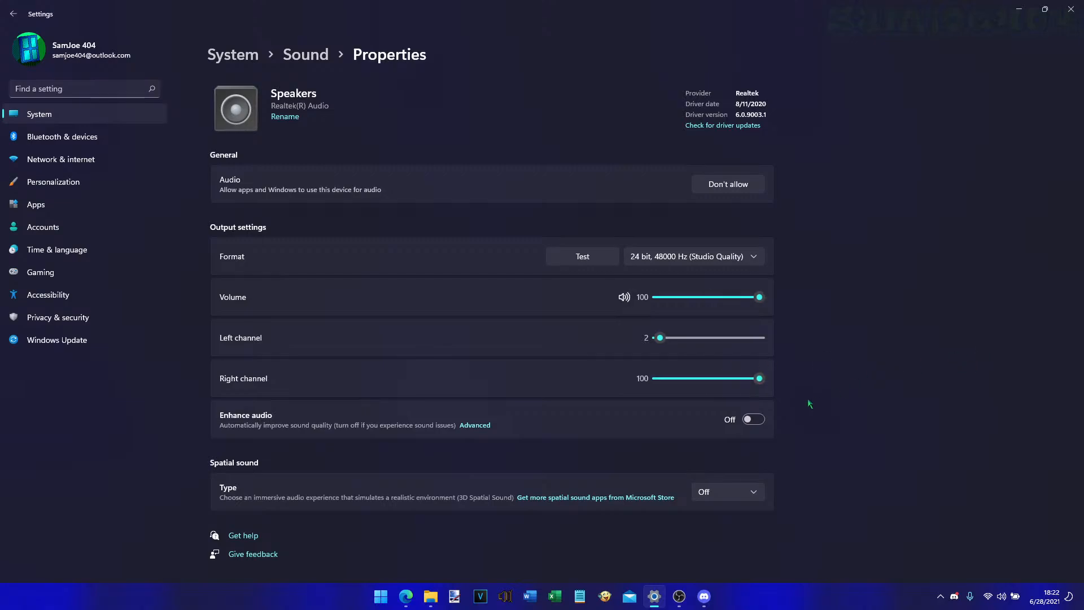
- Rebalance the Speakers by setting the left channel, right channel and overall volume to 49
click(703, 379)
click(711, 379)
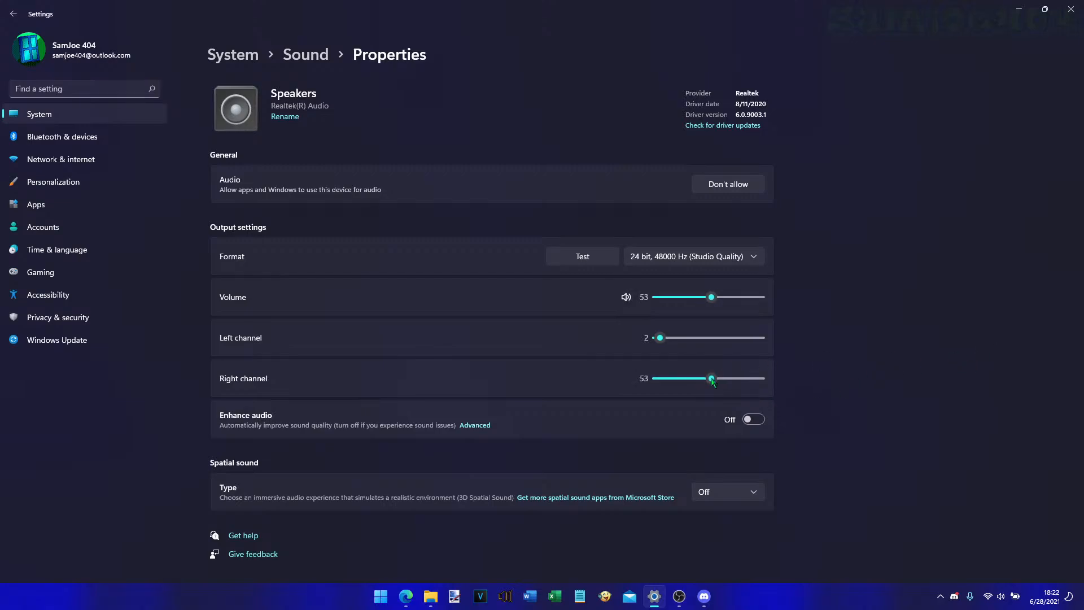
drag(711, 379, 708, 379)
click(708, 337)
drag(709, 338, 708, 338)
mouse_move(716, 298)
mouse_down()
mouse_move(706, 298)
mouse_move(727, 305)
mouse_move(707, 299)
mouse_up()
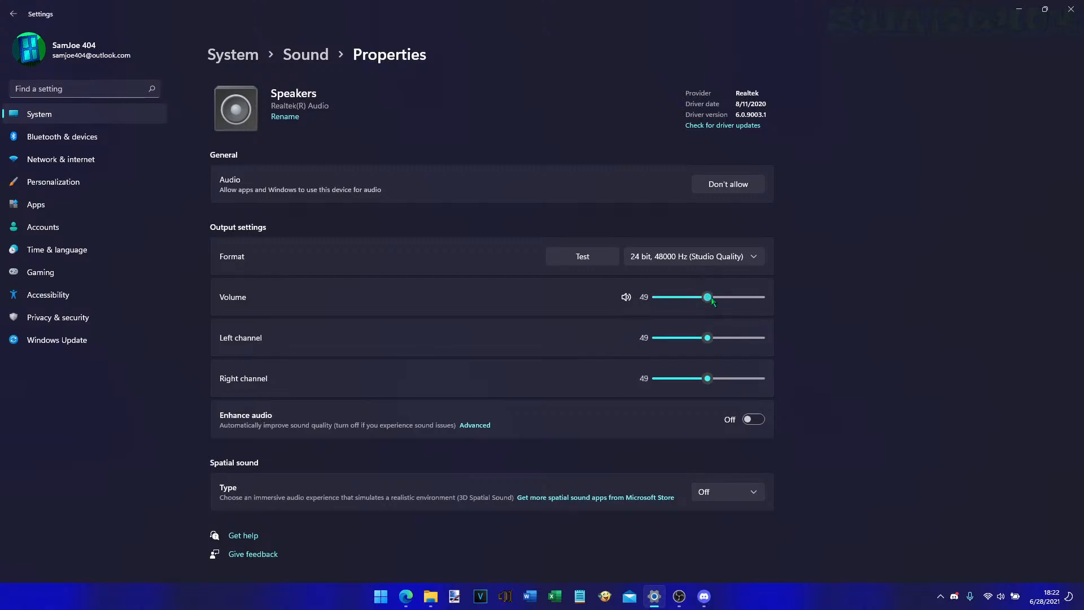
- Turn on Enhance audio for the Speakers with volume 47, review the output format options, and test the speakers
click(756, 420)
drag(709, 297, 705, 300)
click(745, 256)
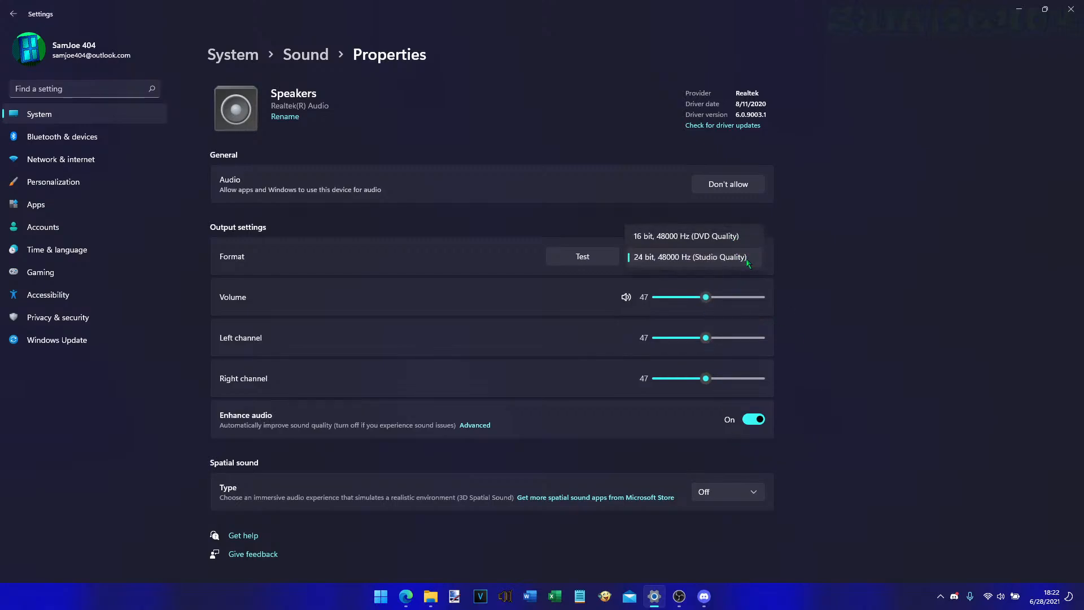
click(857, 273)
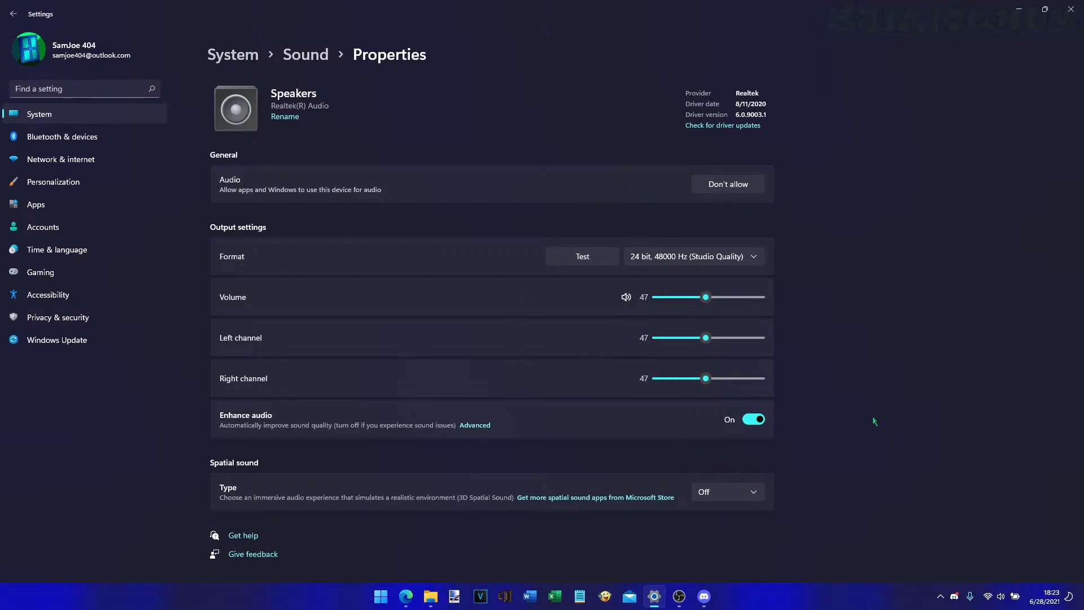
click(586, 261)
- Set the Speakers' spatial sound to Windows Sonic for Headphones and the volume to 49
click(742, 492)
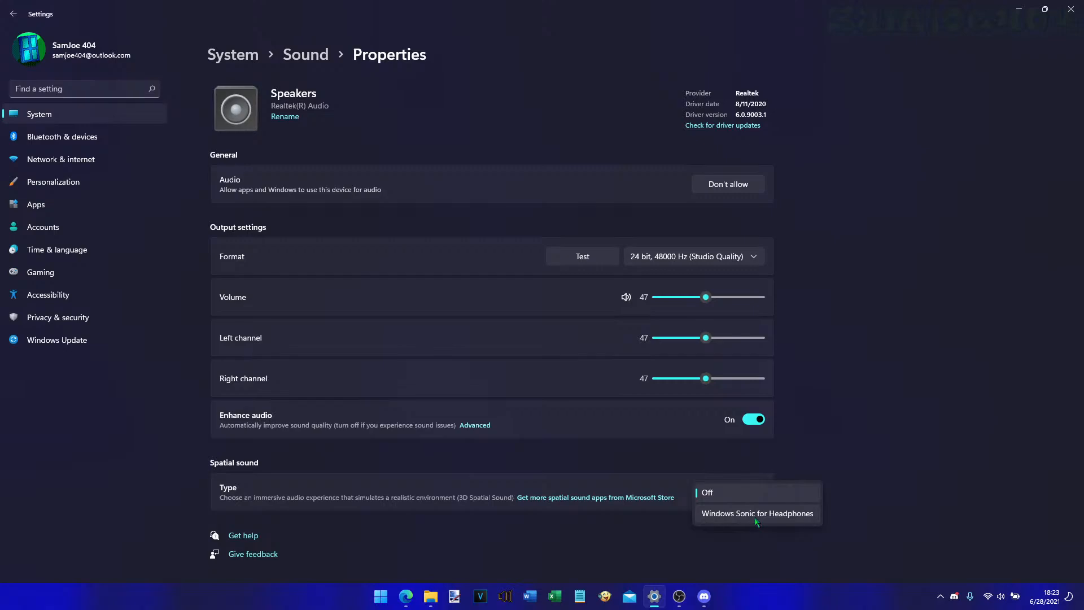
click(754, 515)
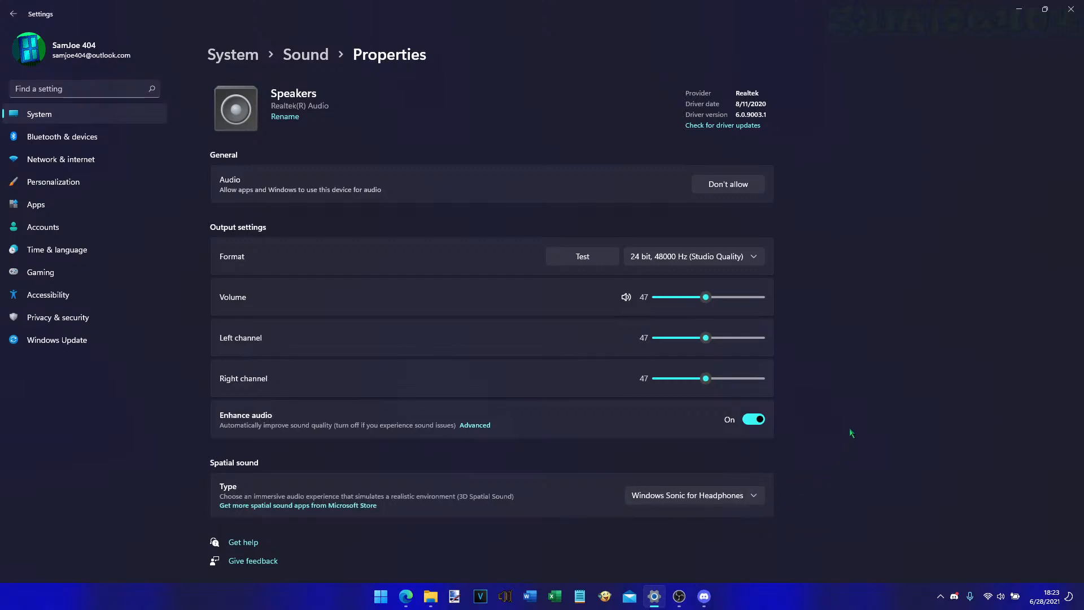
click(715, 297)
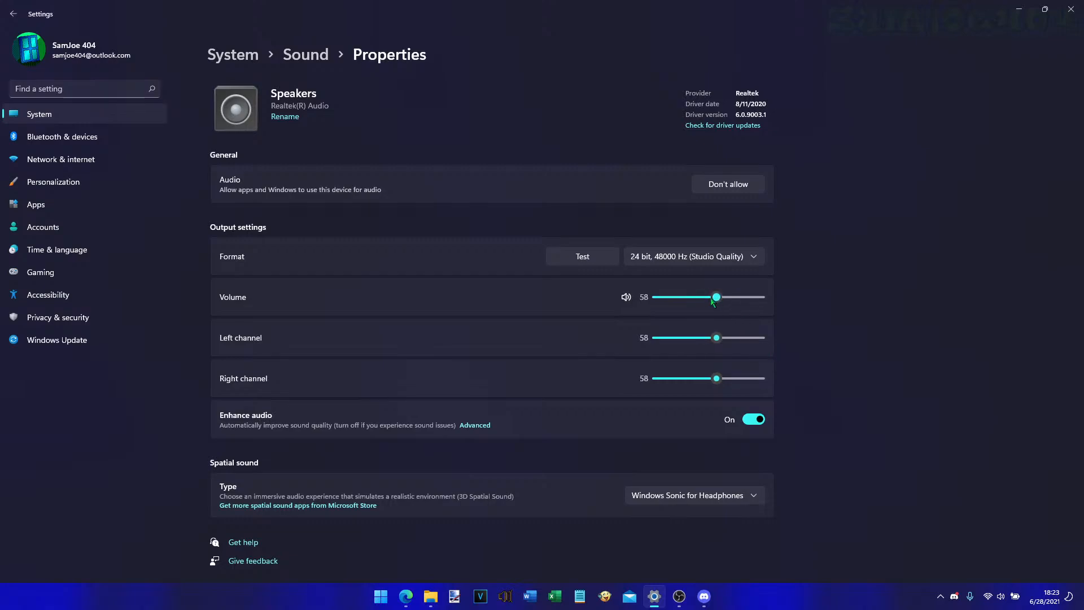
click(707, 298)
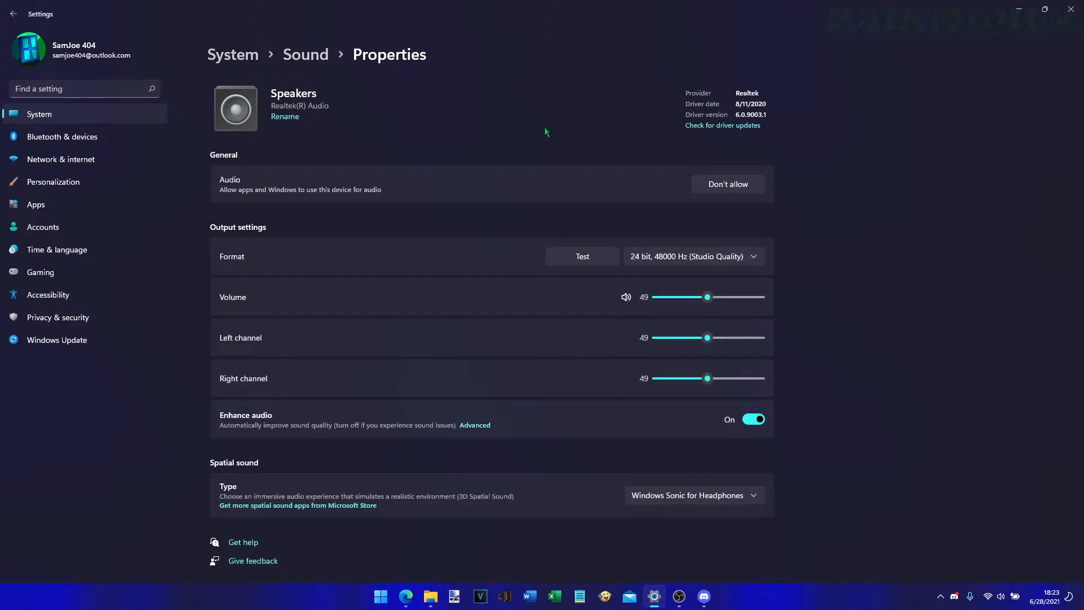
- Return to the Sound settings, open the Microphone Array properties, and set the input volume to 50
click(316, 56)
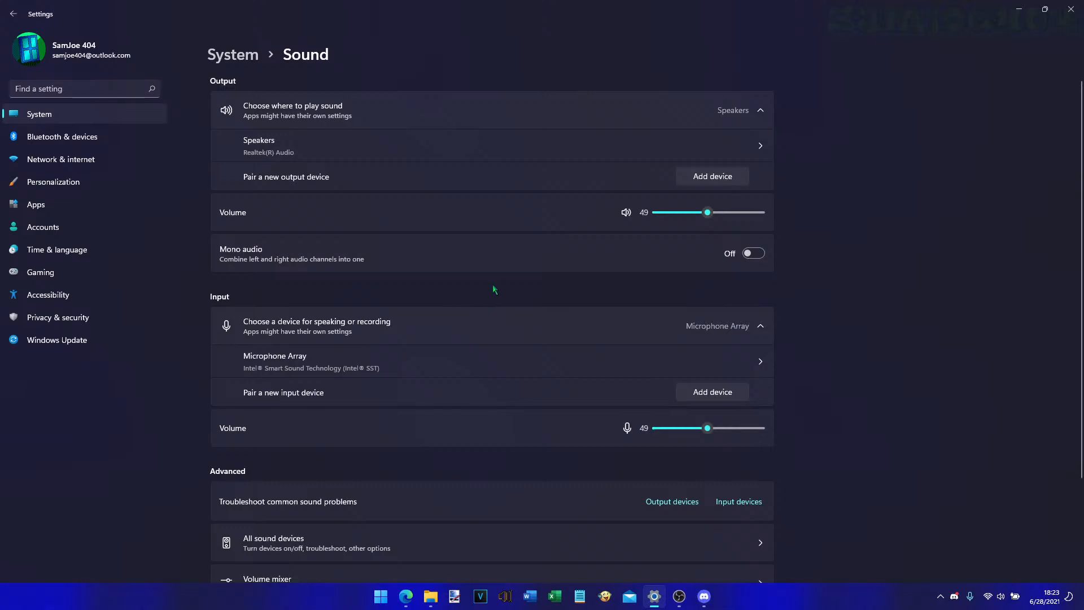
click(759, 365)
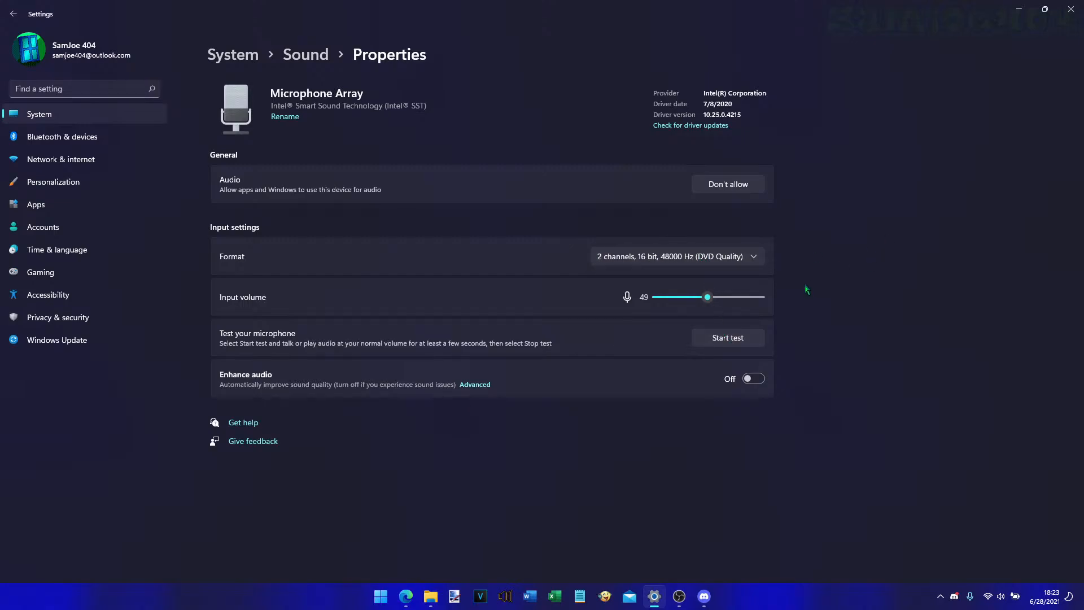
click(733, 299)
drag(716, 297, 708, 298)
- Run a microphone test, toggle Enhance audio on and off, and return to the Sound settings
click(728, 339)
click(729, 345)
click(756, 380)
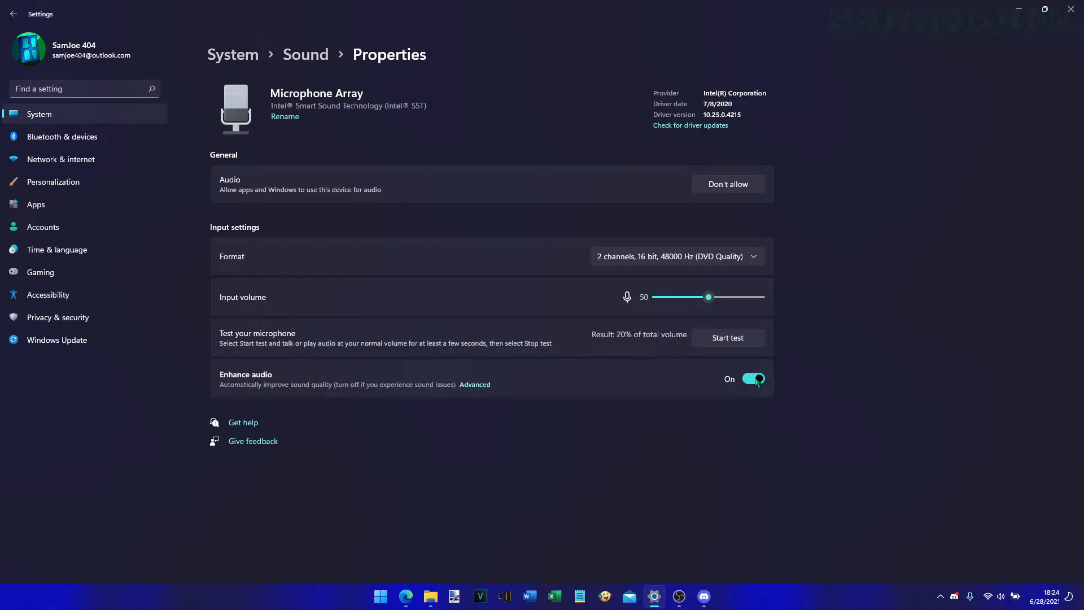
click(755, 380)
click(325, 59)
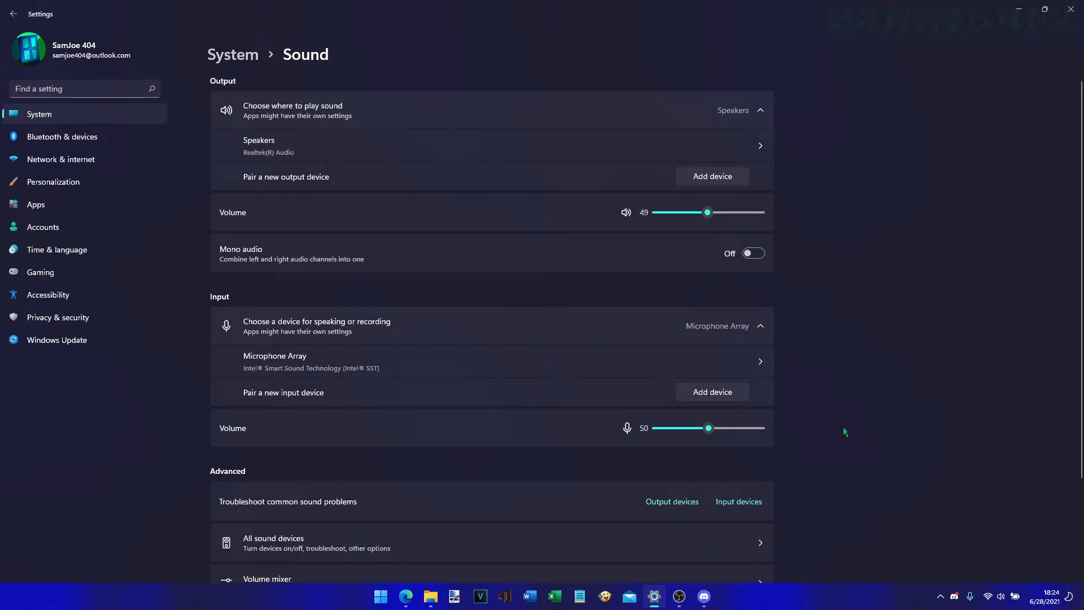
- View the All sound devices list, briefly open the Speakers properties from it, and return to the Sound settings
scroll(843, 430, down, 3)
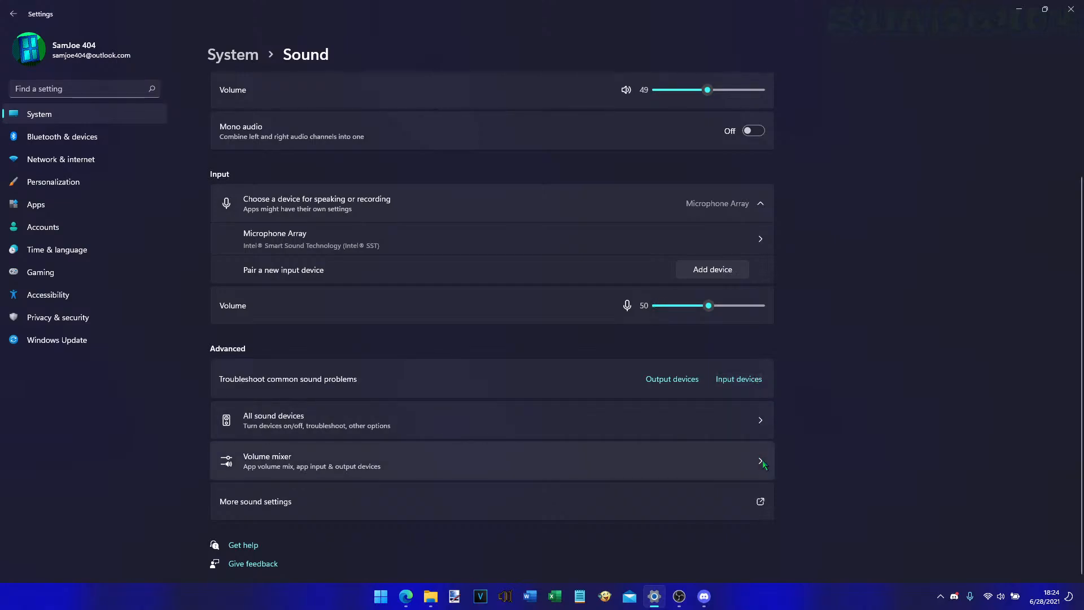
click(763, 429)
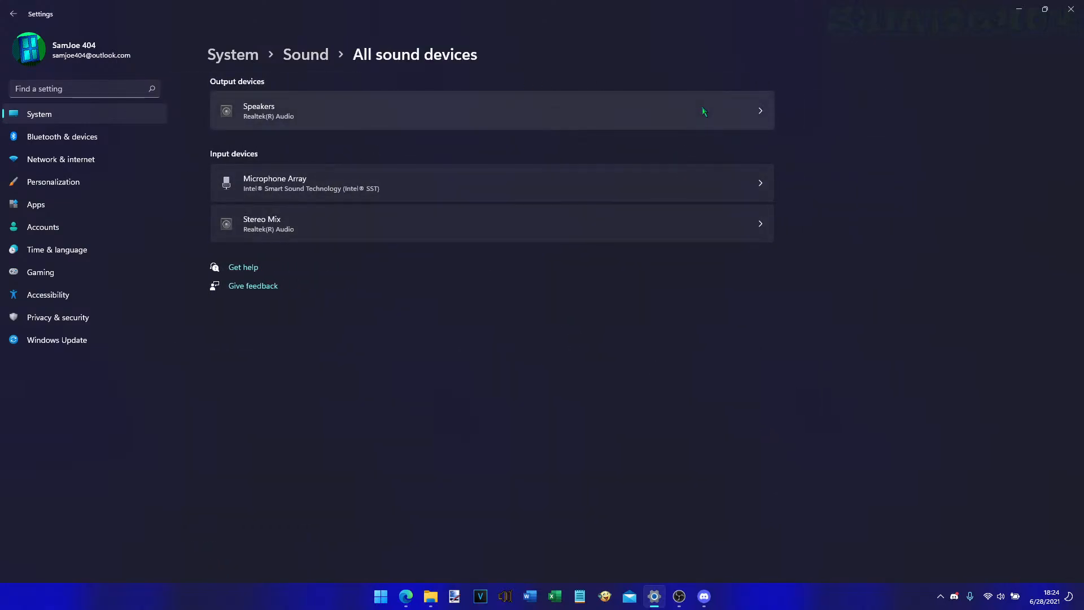
click(726, 109)
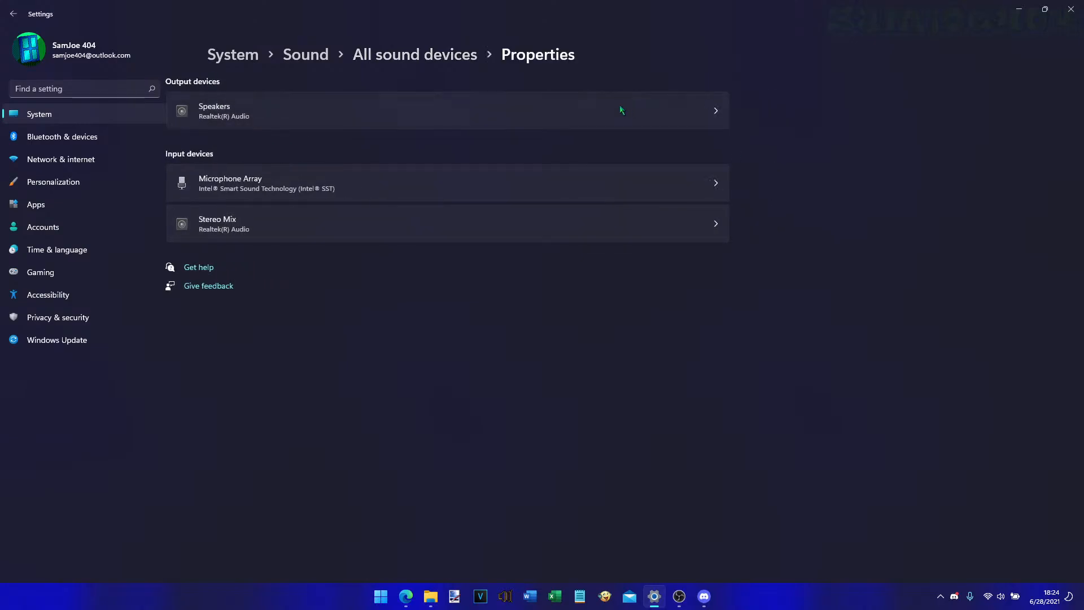
click(395, 60)
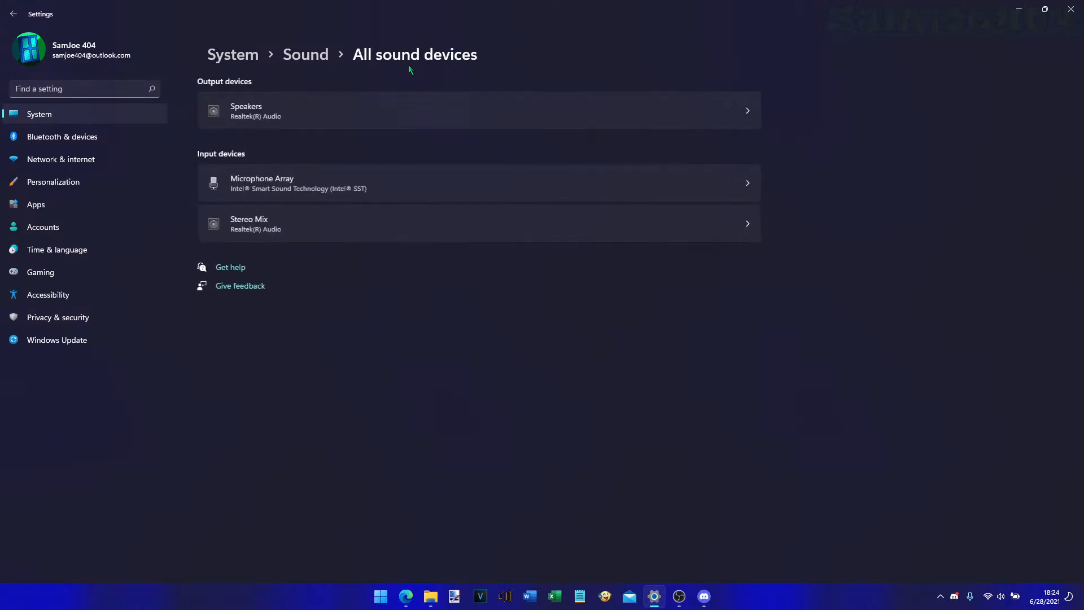
click(319, 60)
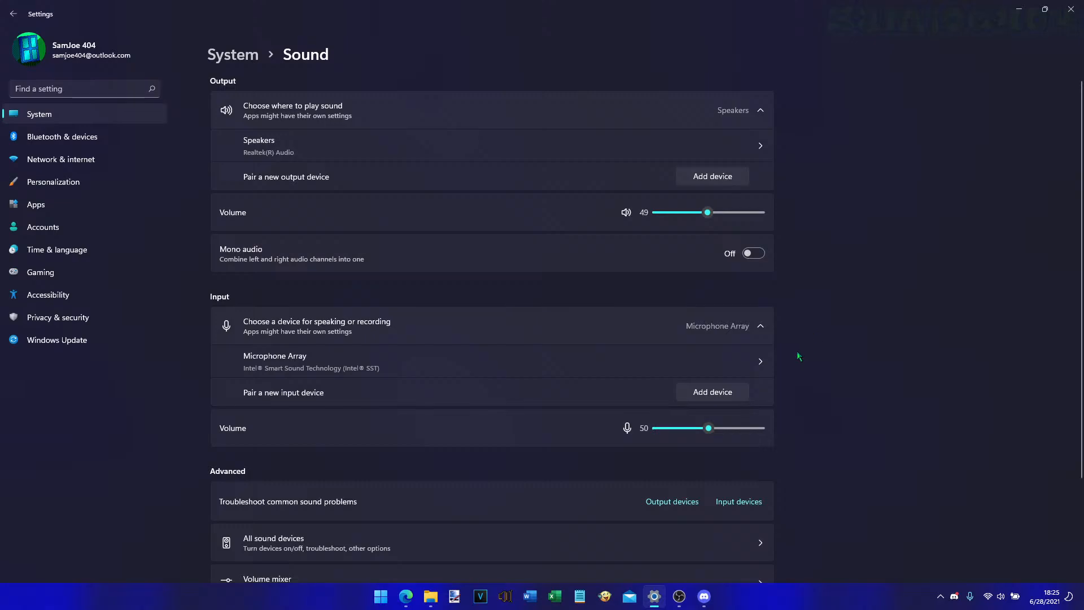
- View the system and per-app levels in the Volume mixer and return to the Sound settings
scroll(797, 352, down, 3)
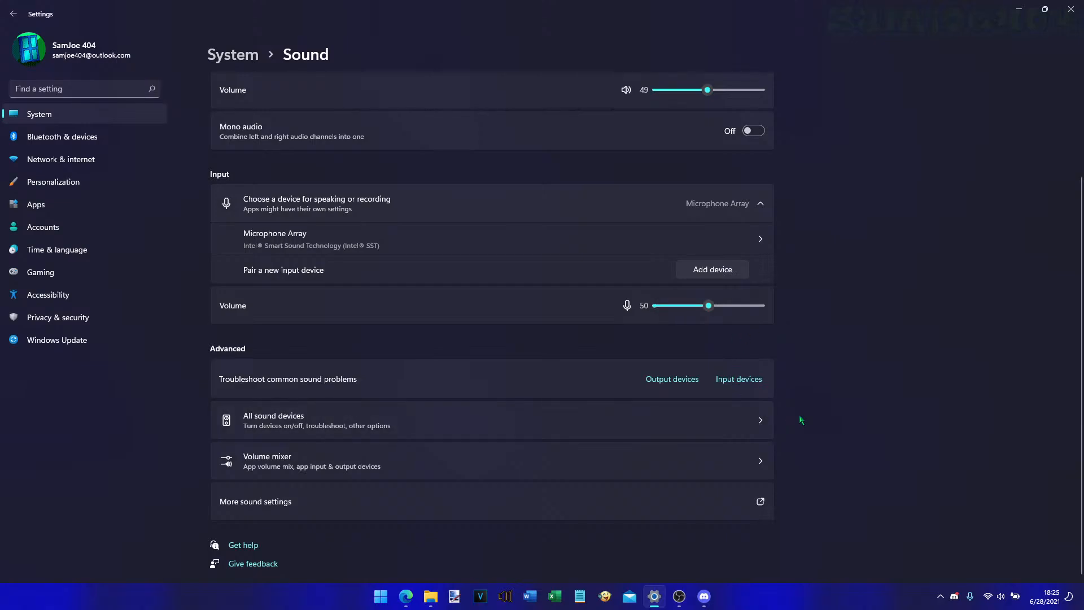
click(758, 470)
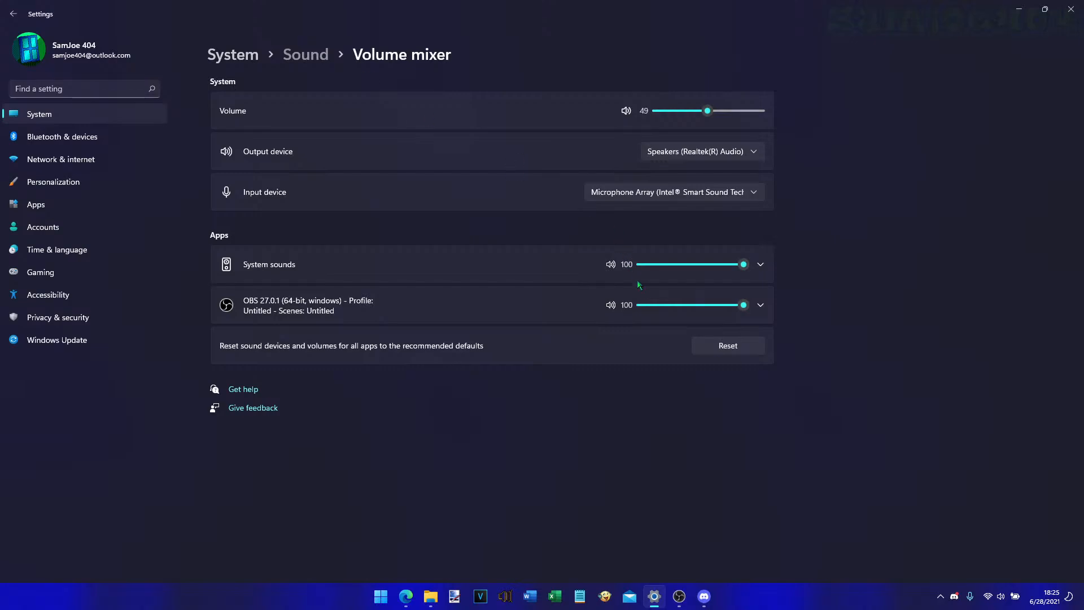
key(alt+Left)
- Open More sound settings and look through the Recording, Sounds and Communications options in the Sound dialog
scroll(608, 434, down, 3)
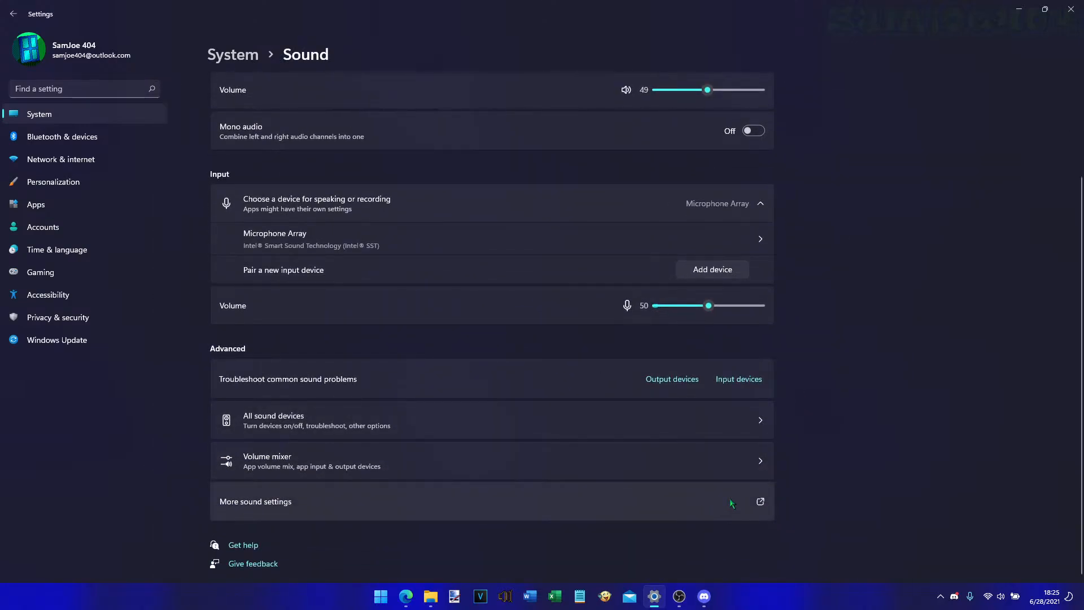
click(700, 502)
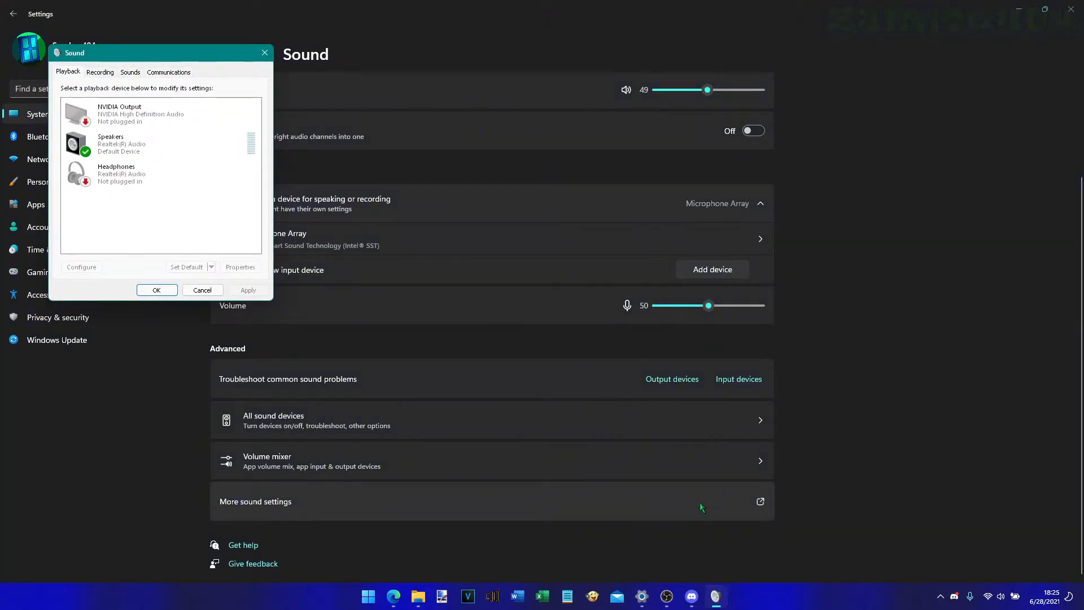
click(101, 75)
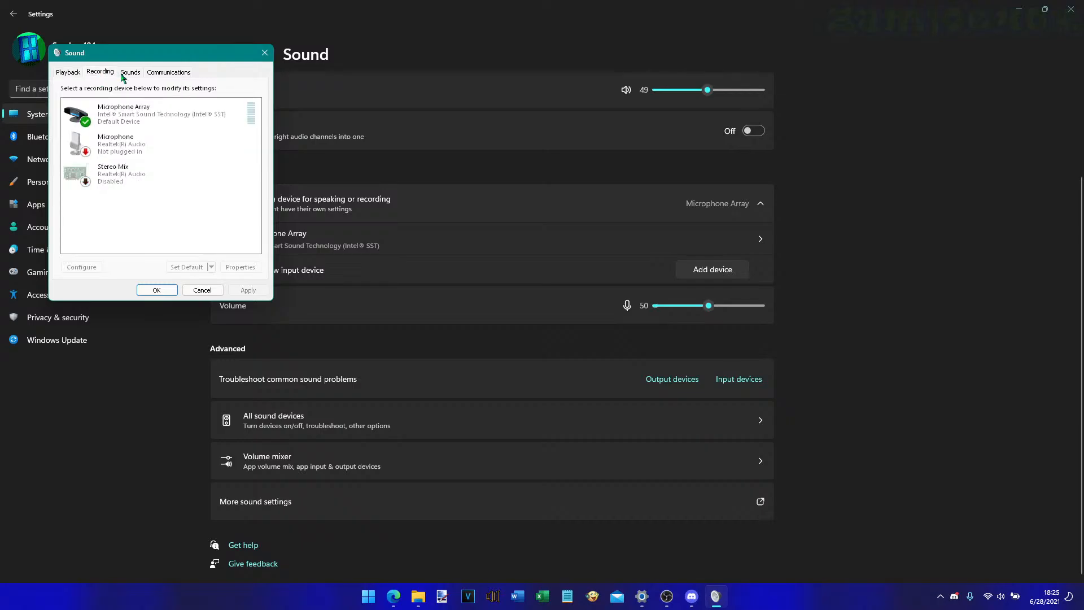
click(129, 72)
click(175, 74)
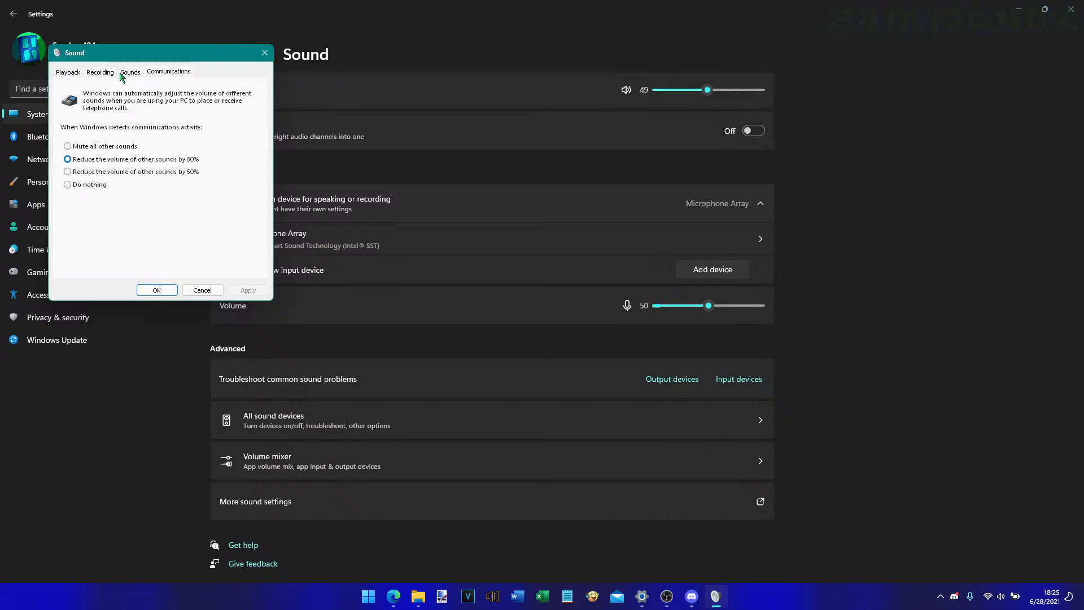
- Look over the Sounds options in the Sound dialog again, close the dialog, and return to the System page
click(76, 74)
click(124, 73)
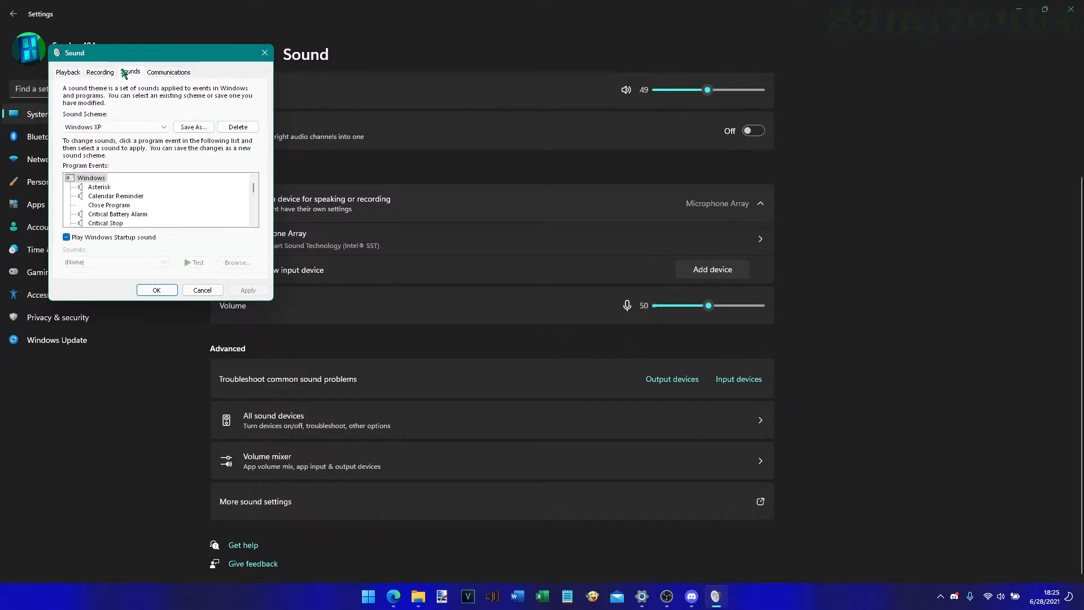
click(263, 53)
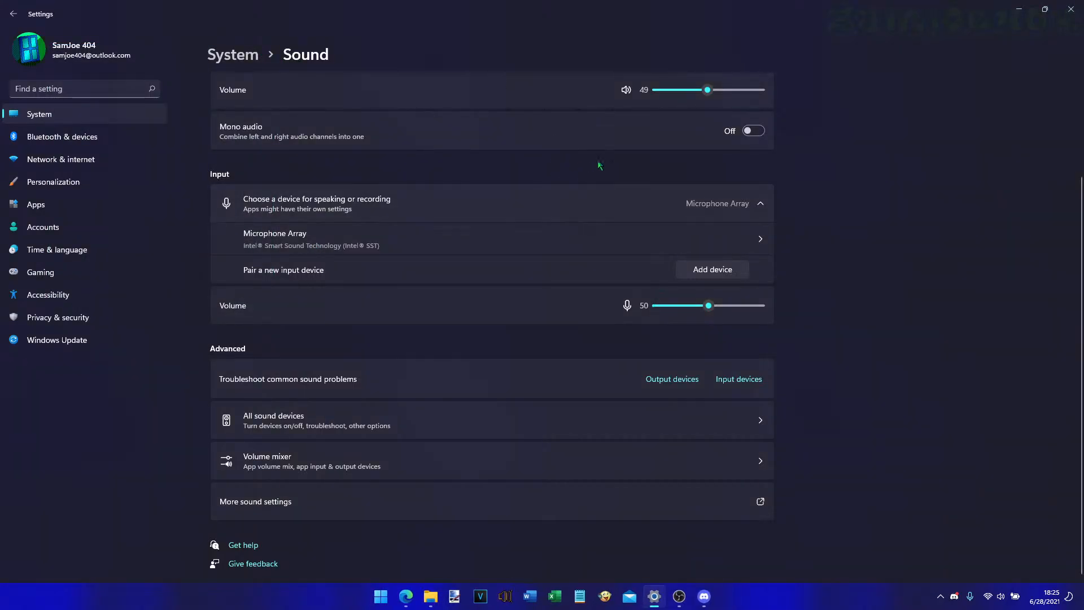
click(243, 57)
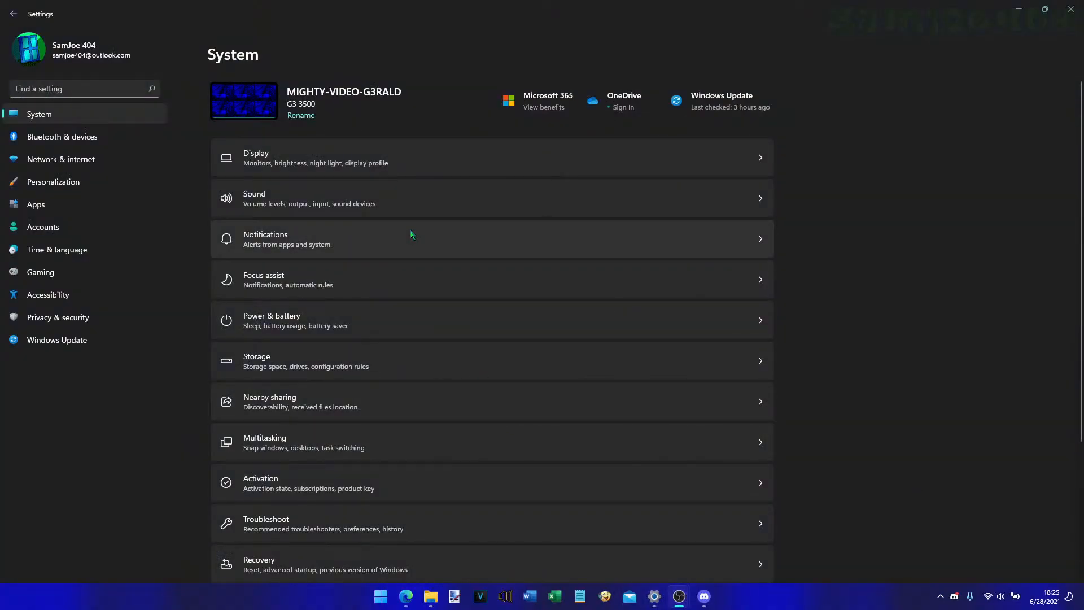
- View the main Notifications options and the Focus assist settings, and return to the System page
click(410, 232)
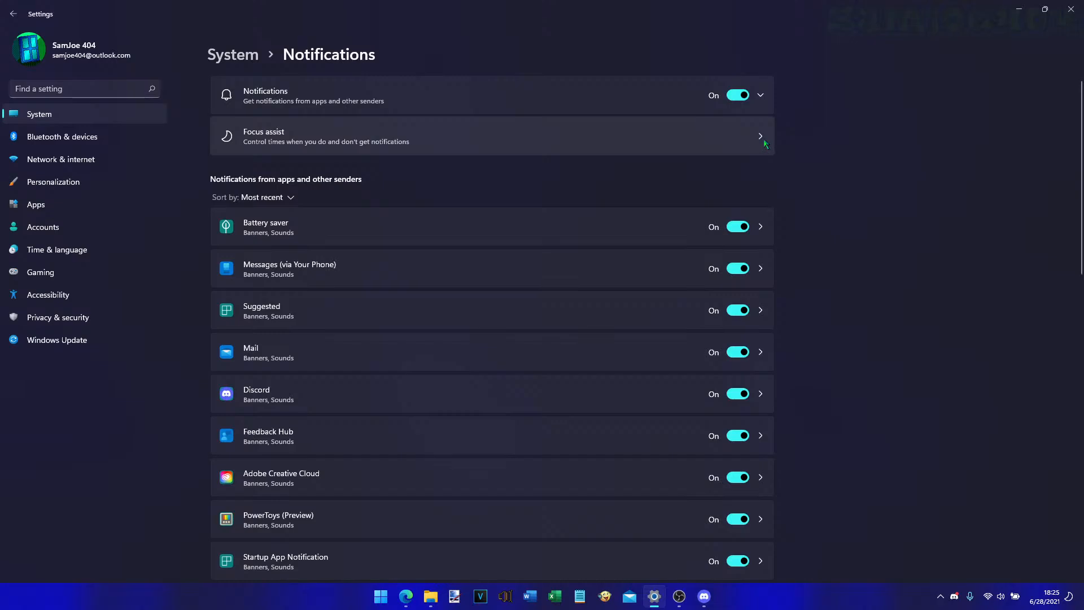
click(761, 95)
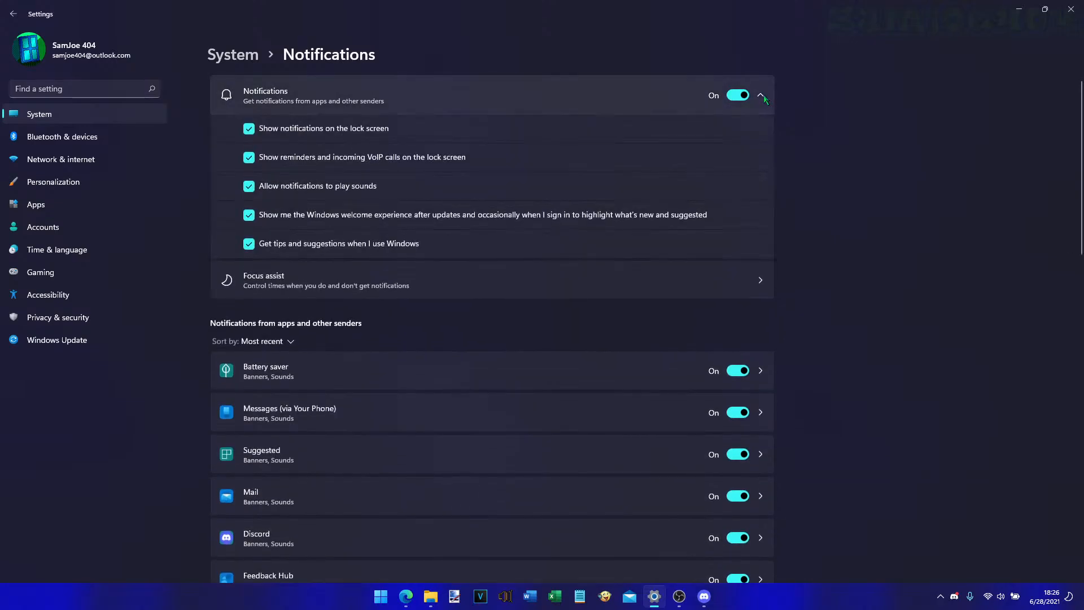
click(764, 94)
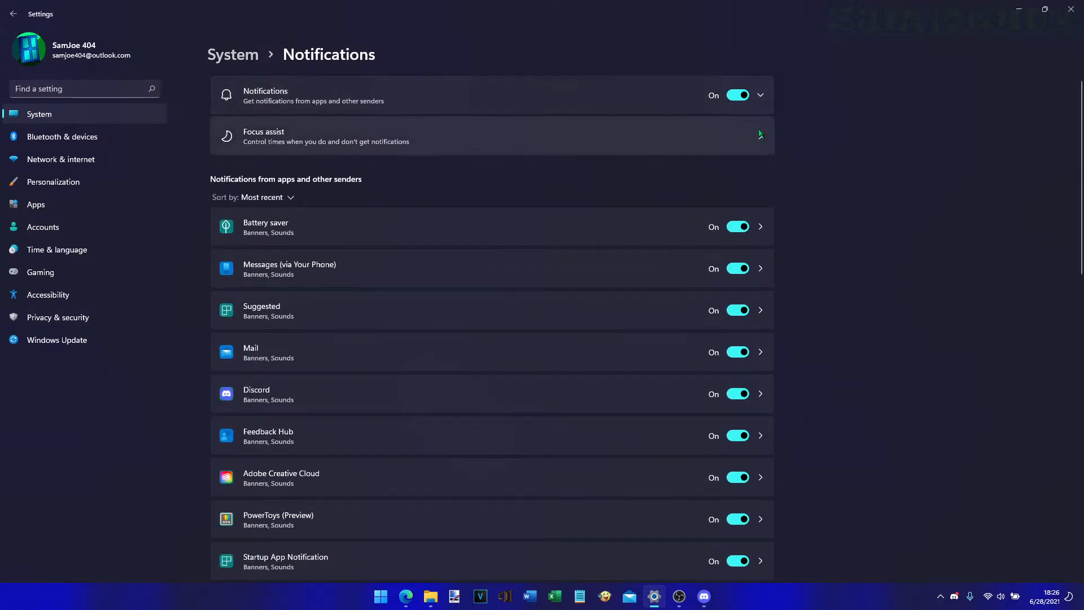
click(762, 137)
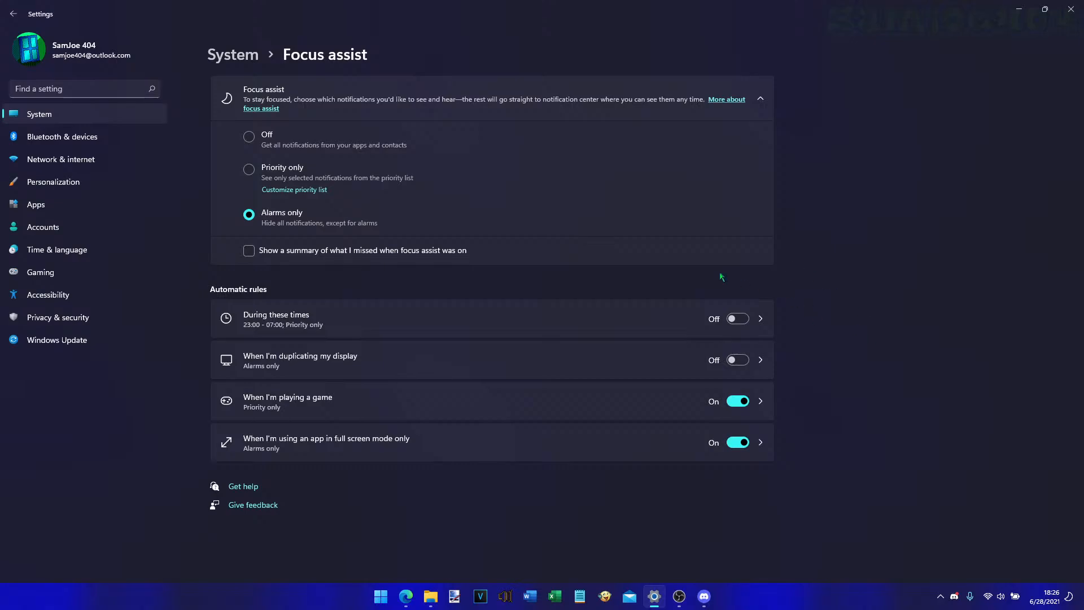
click(244, 56)
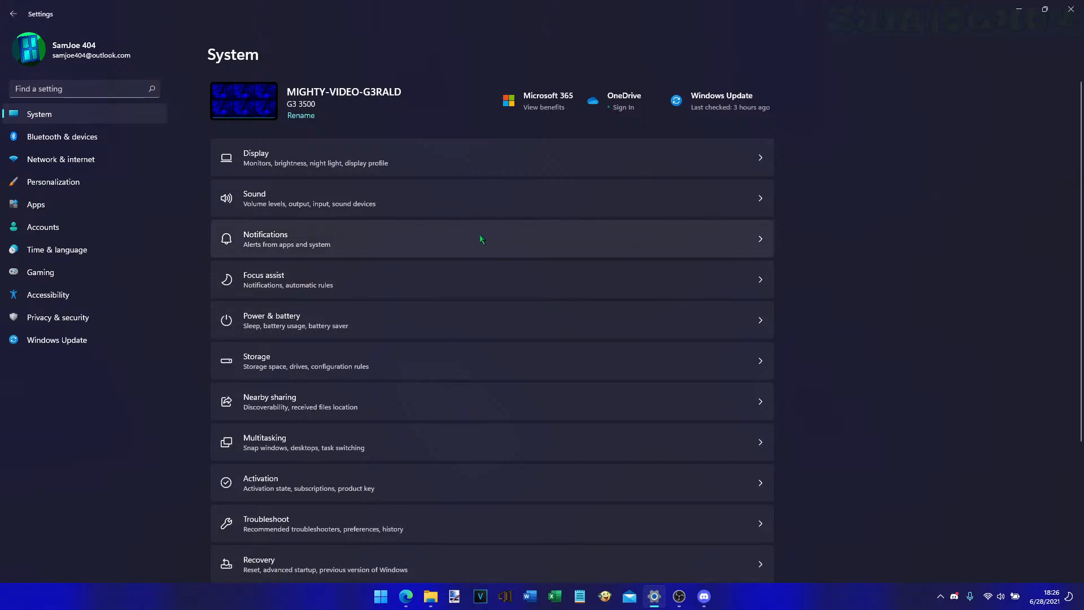
- Open the Power & battery settings and view the detailed battery usage for the last 24 hours
click(517, 311)
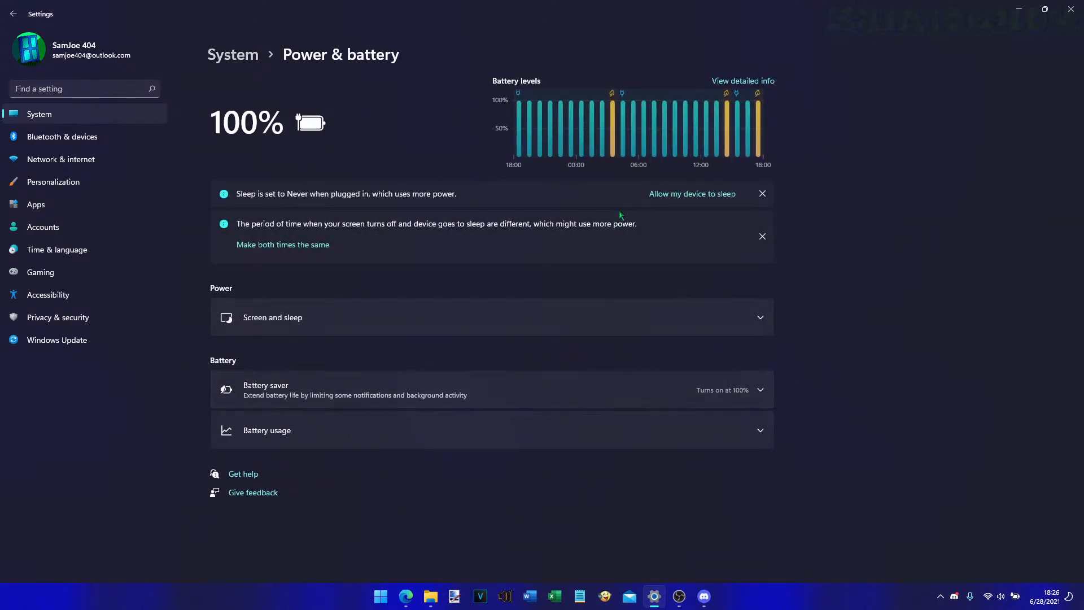
click(750, 84)
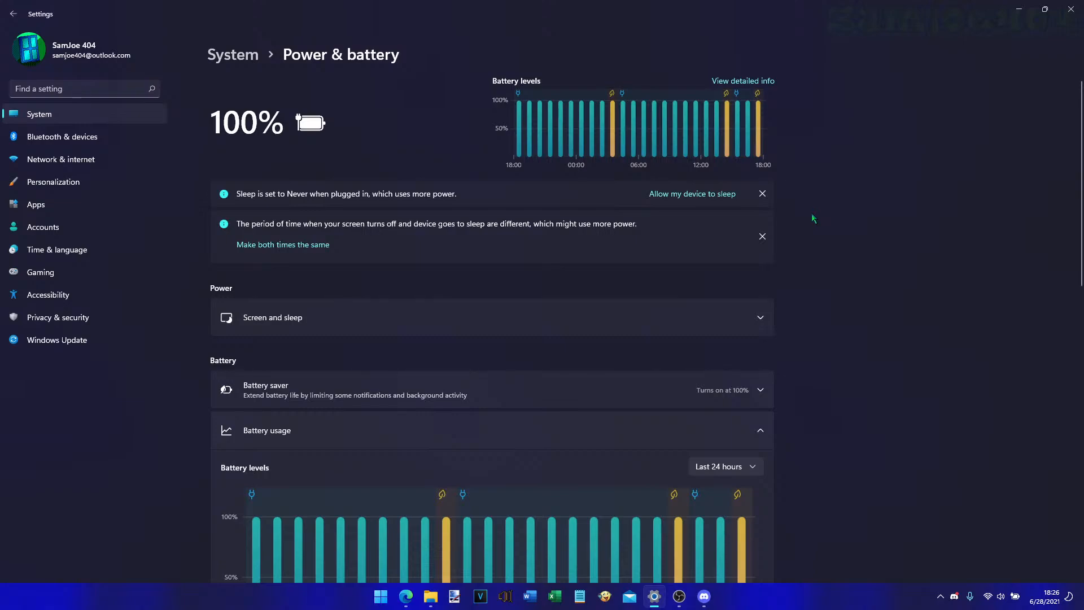
scroll(774, 428, down, 3)
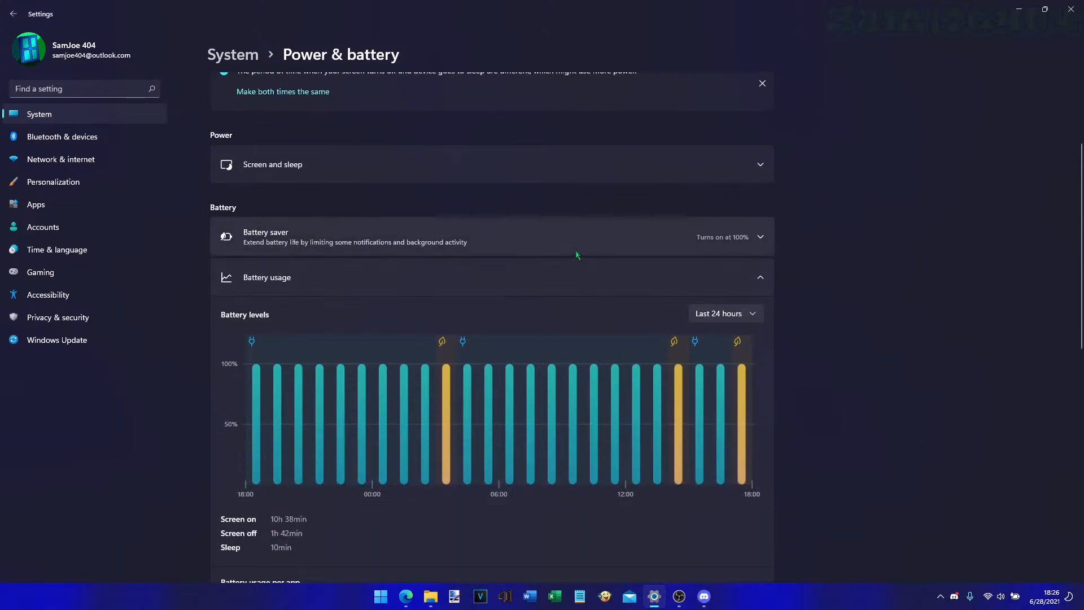
- Look through the Battery saver and Screen and sleep options, collapse the expanded sections, and return to the System page
click(574, 246)
scroll(576, 248, up, 2)
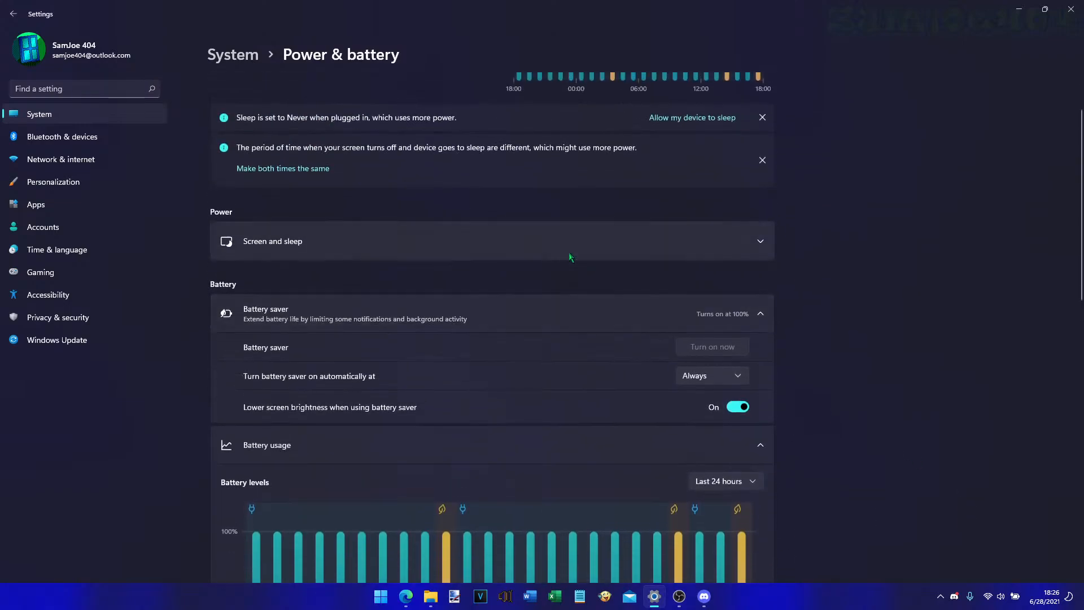
click(570, 254)
click(570, 246)
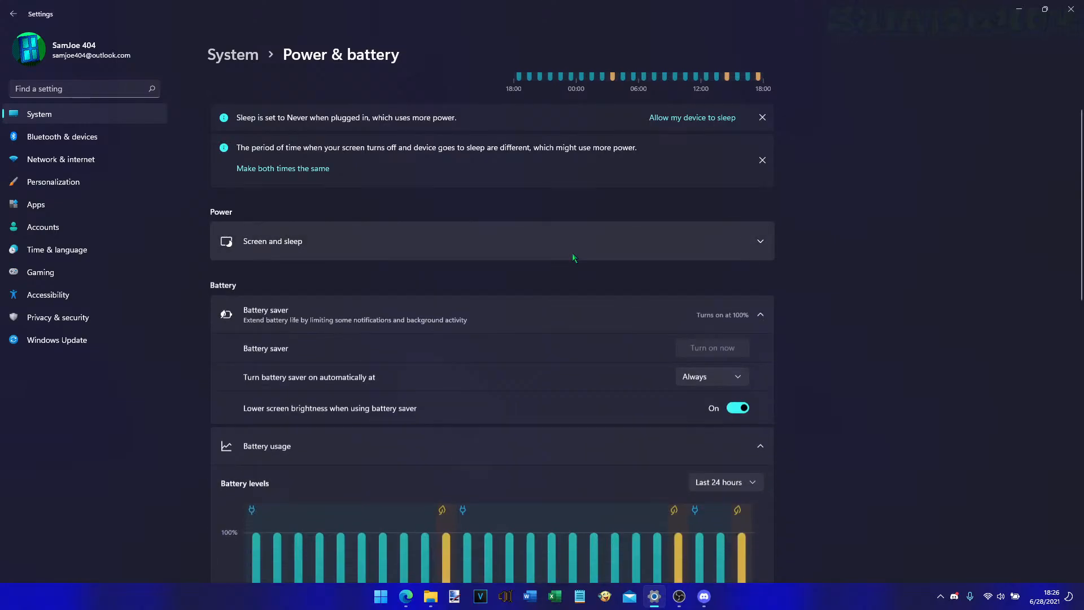
click(569, 315)
click(575, 347)
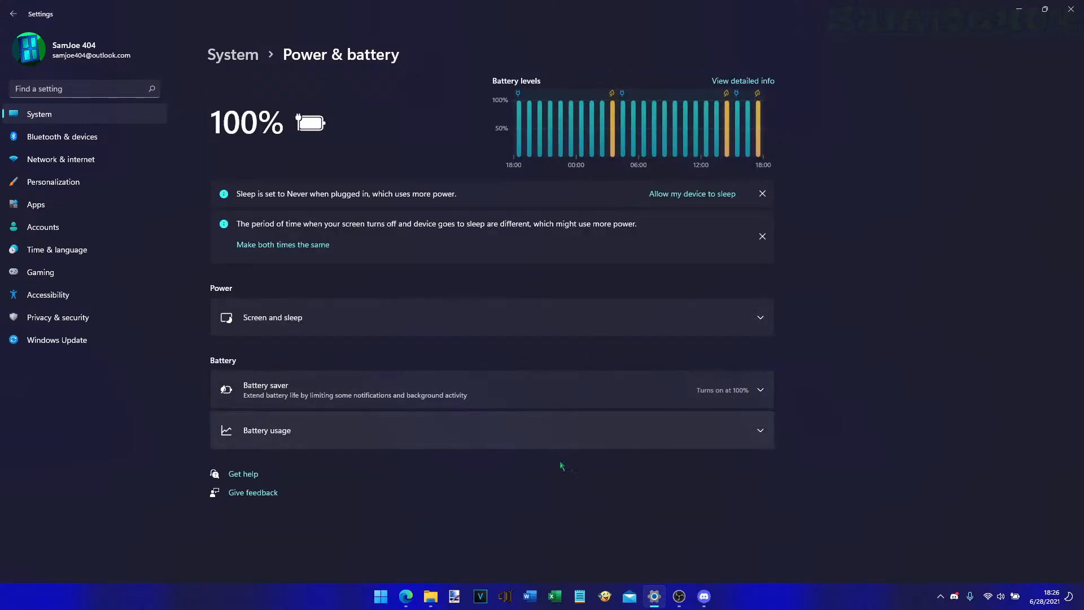
click(232, 57)
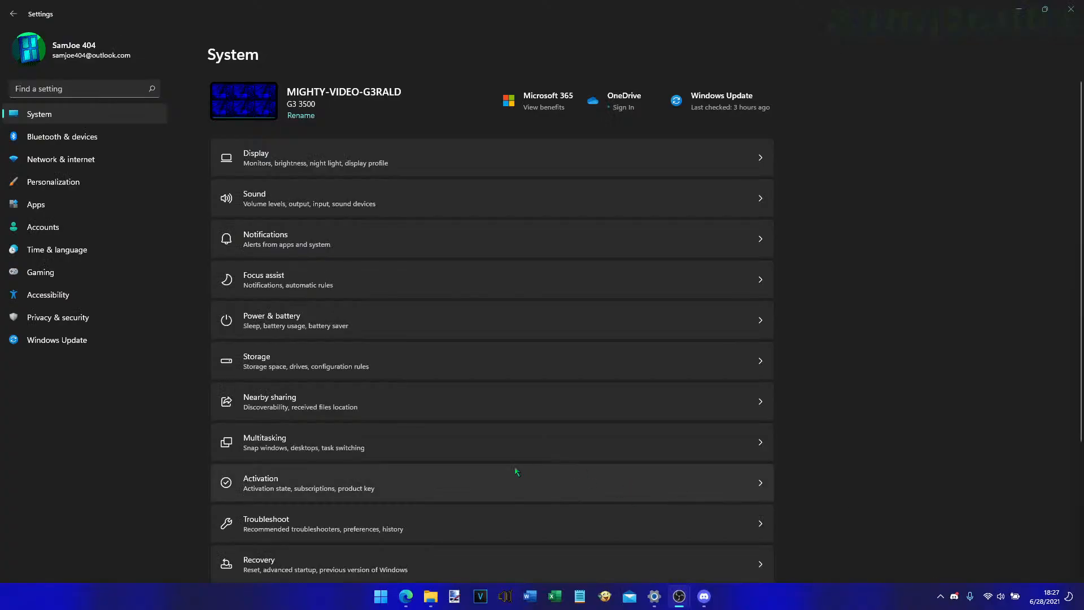
- Open the Storage settings and view the Storage Sense page and the list of advanced storage settings
click(324, 370)
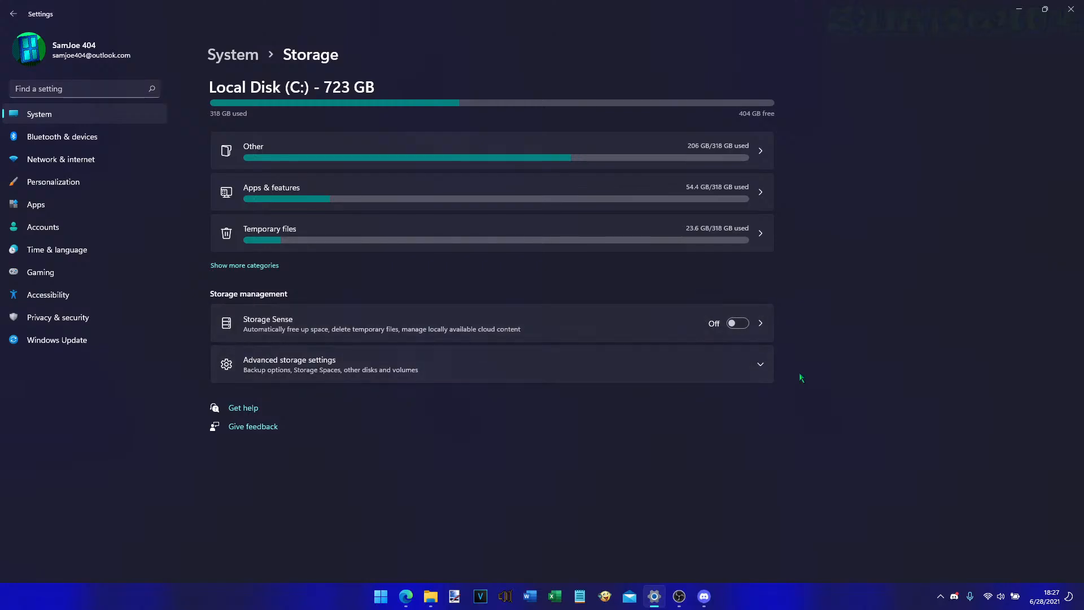
click(763, 320)
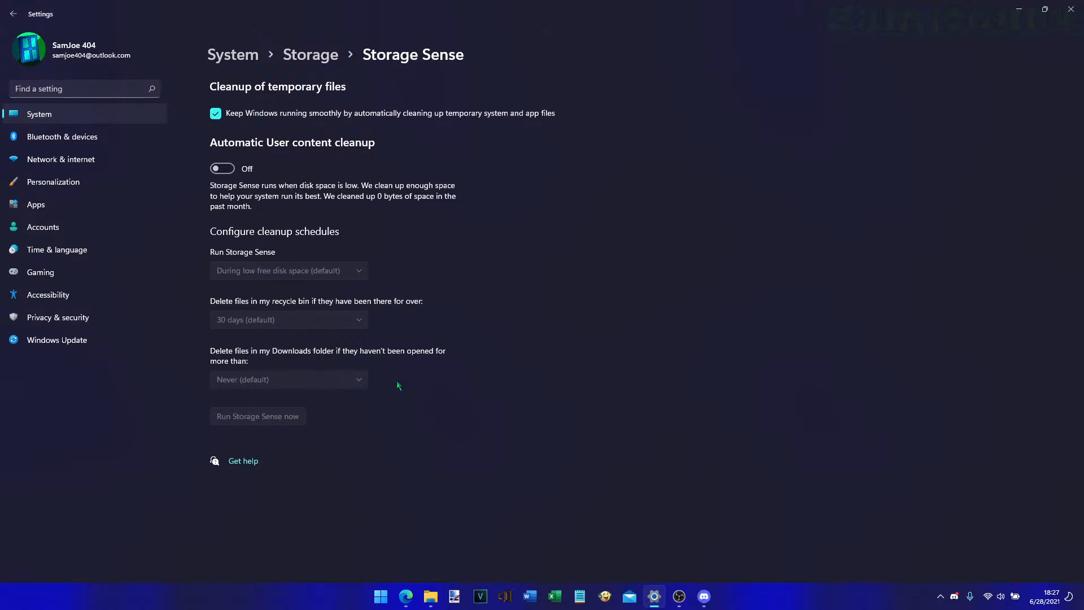
click(310, 56)
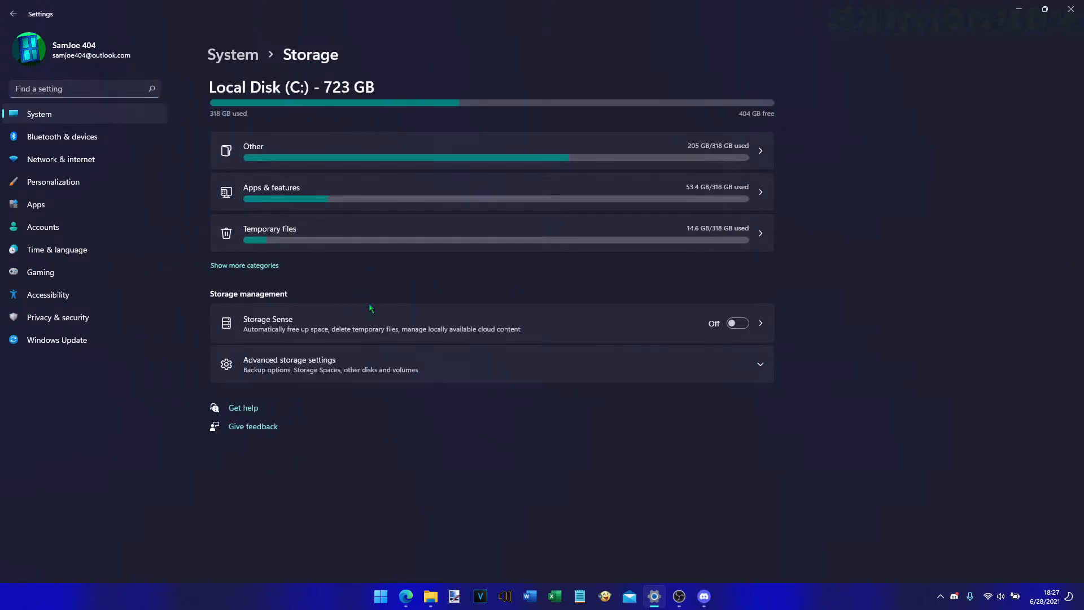
click(764, 367)
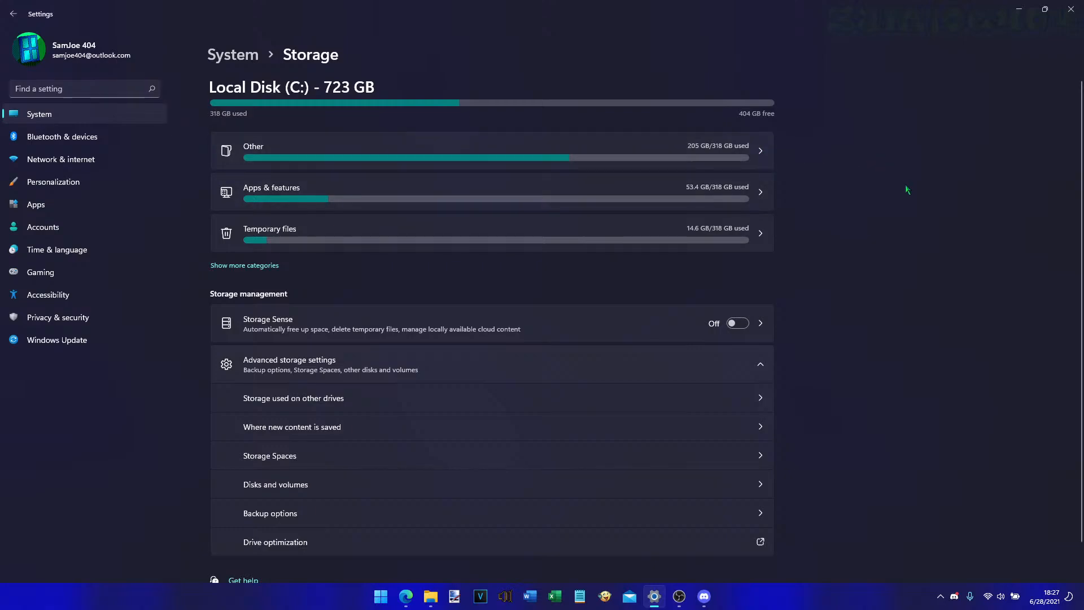
- View the Other and Apps & features storage categories of the local disk, returning to Storage after each
click(758, 154)
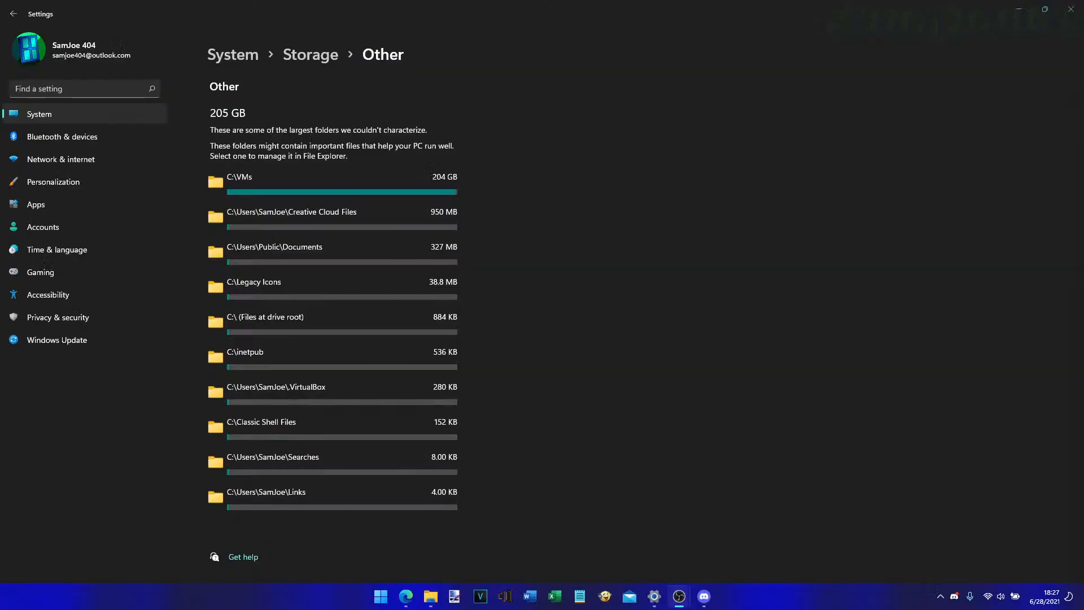
click(311, 55)
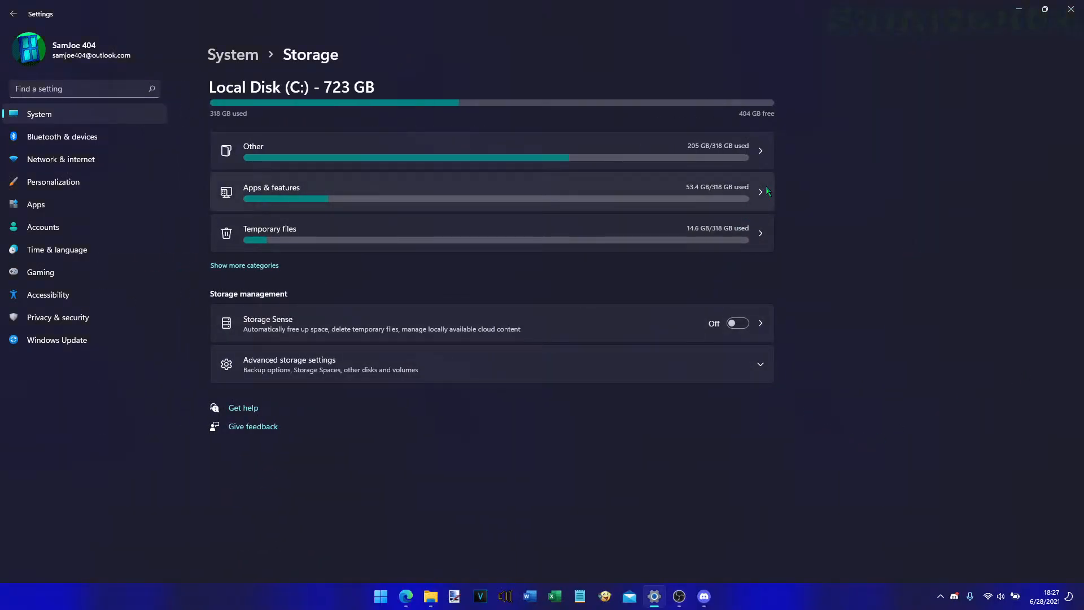
click(766, 192)
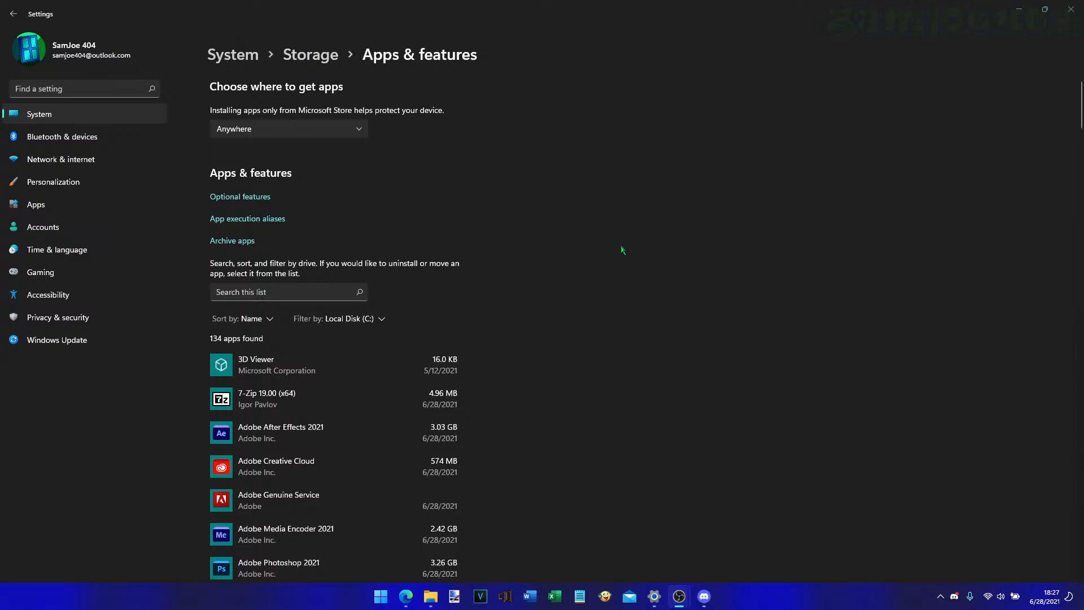
click(317, 57)
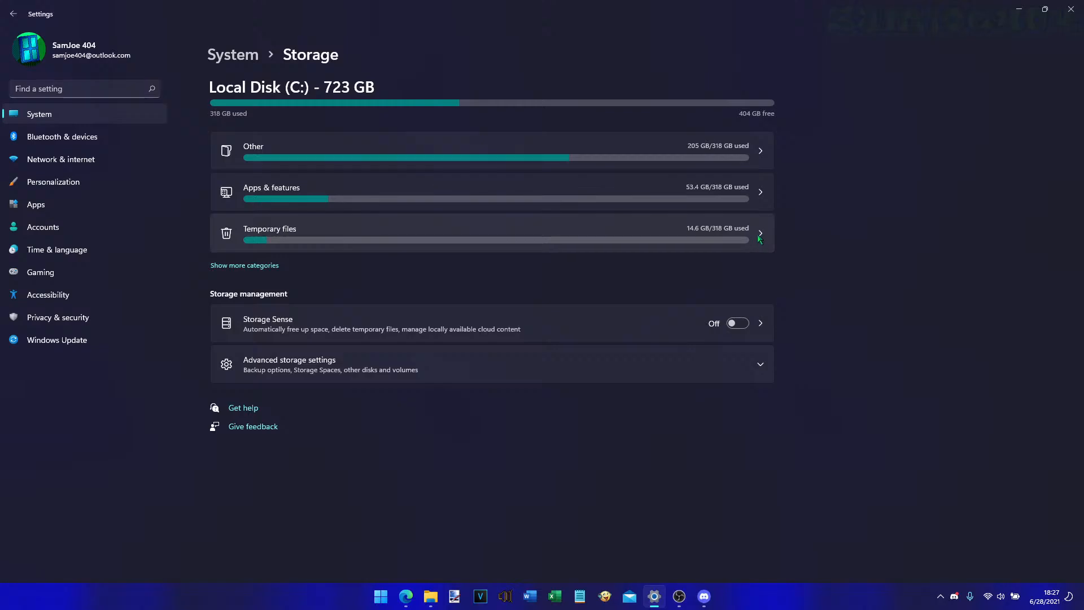
- Look through the removable items under Temporary files and return to the Storage settings
click(762, 233)
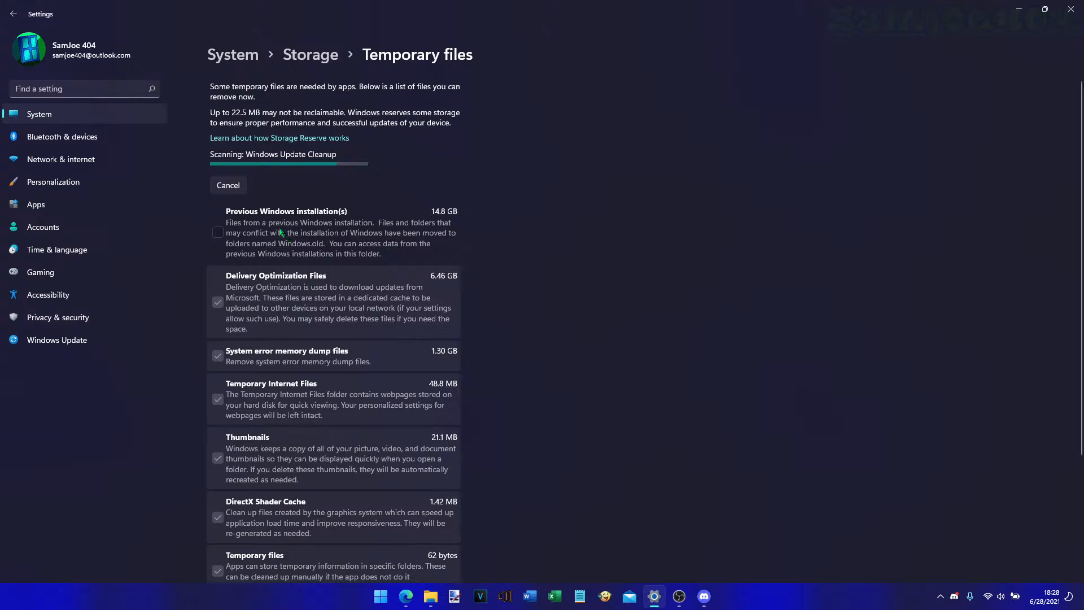
scroll(497, 273, down, 6)
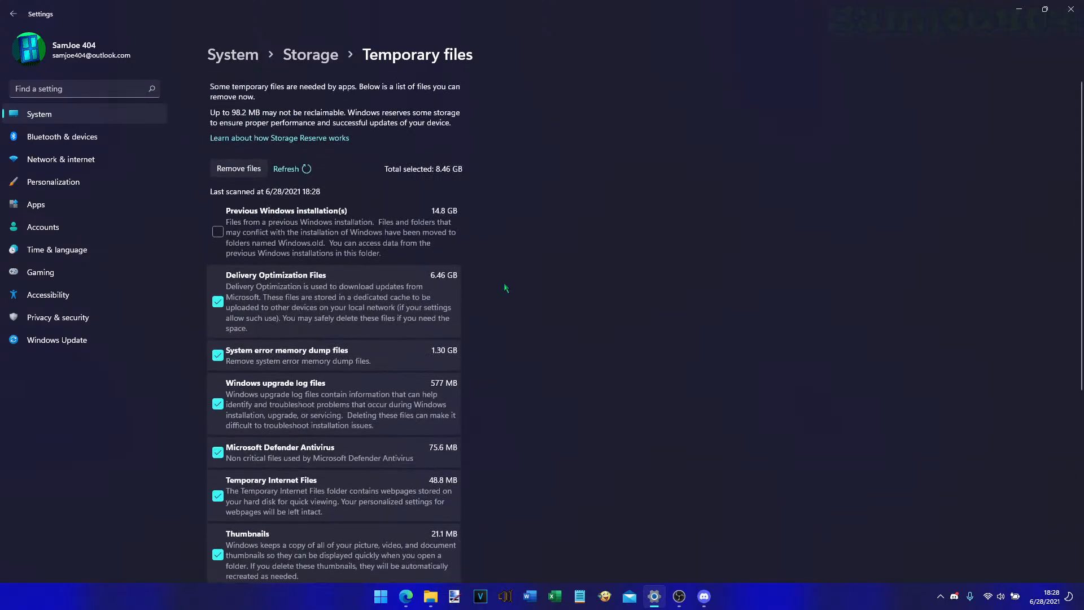
scroll(503, 282, down, 10)
click(326, 62)
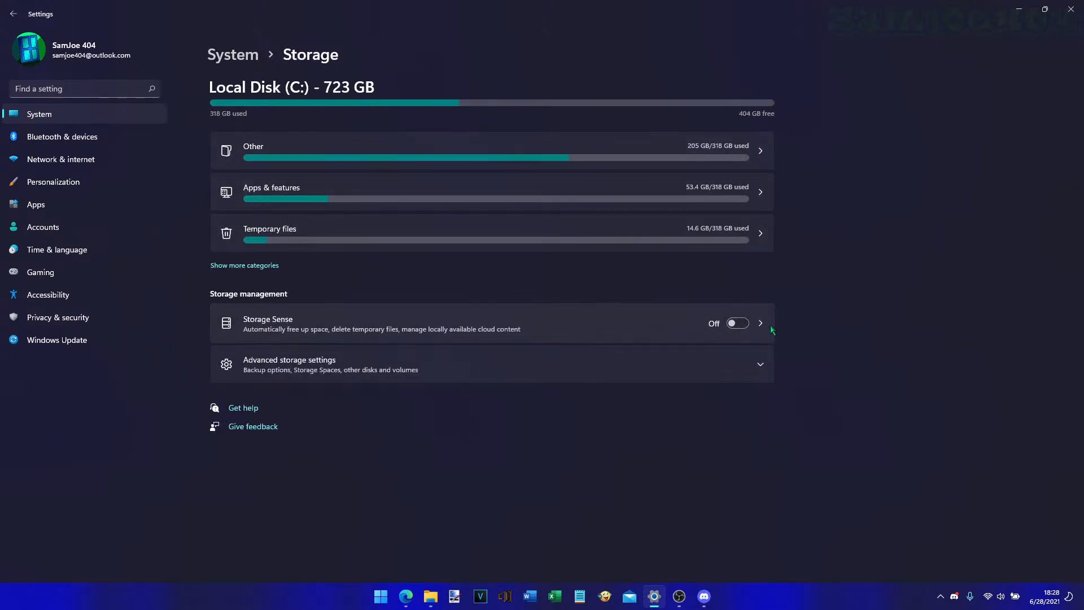
- View the storage used on other drives, including the usage breakdown of S DRIVE (S:), and return to the Storage settings
click(758, 366)
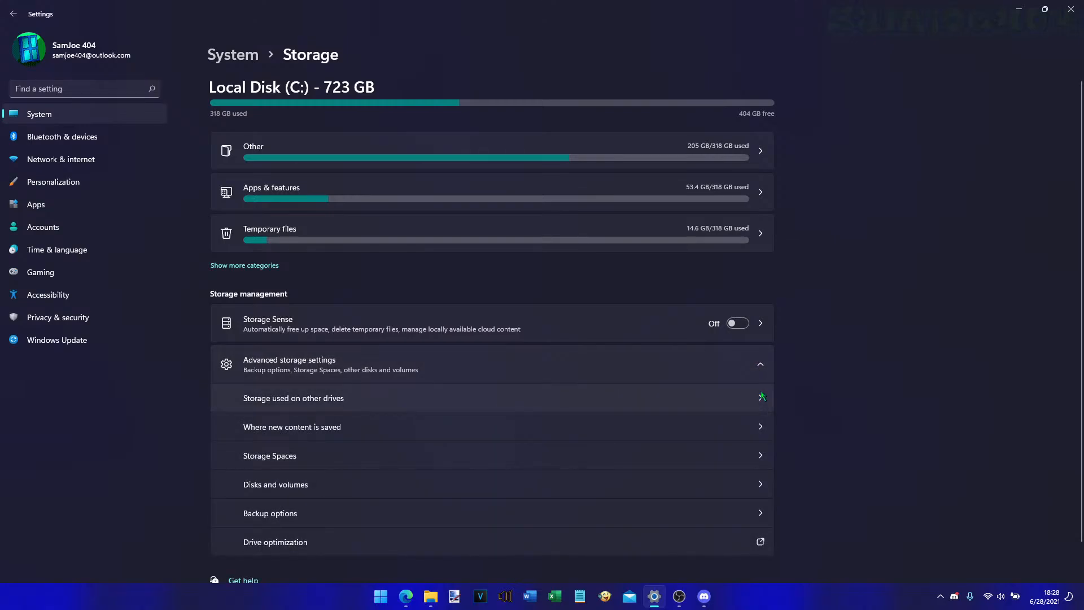
click(761, 396)
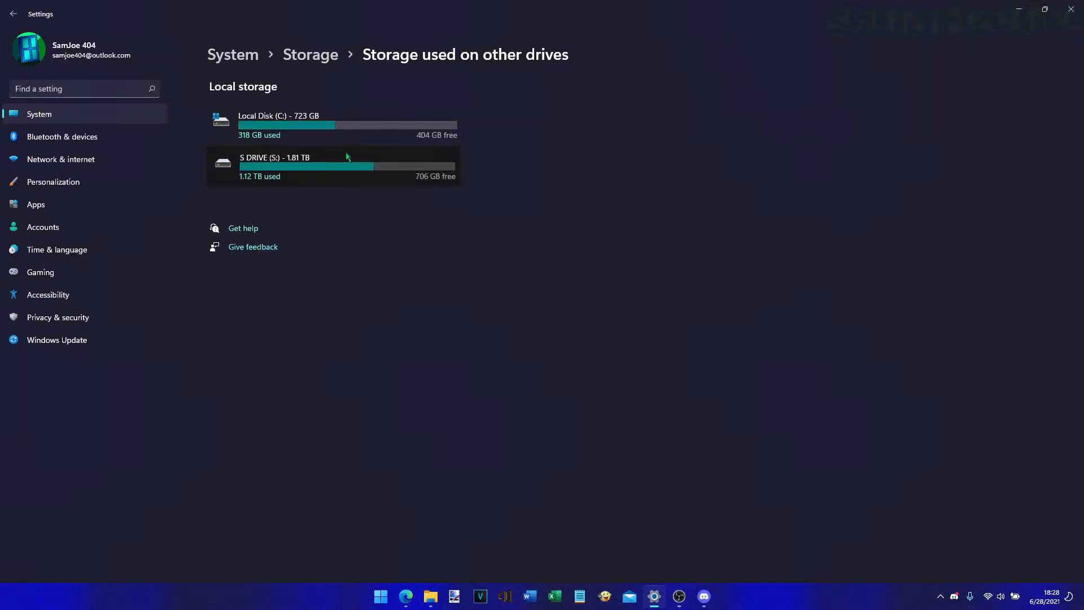
click(347, 164)
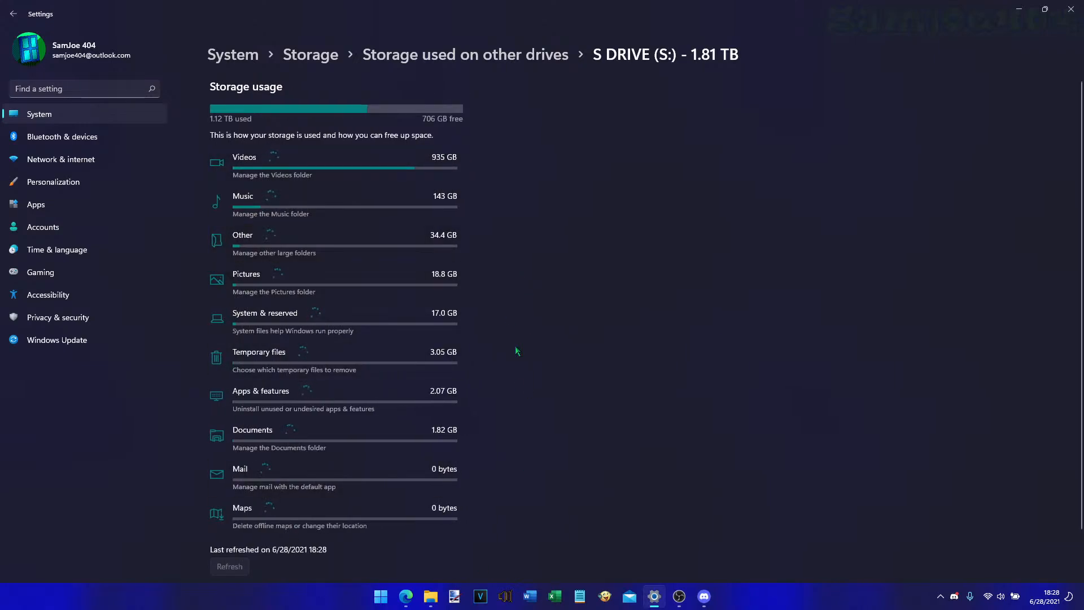
scroll(811, 227, down, 2)
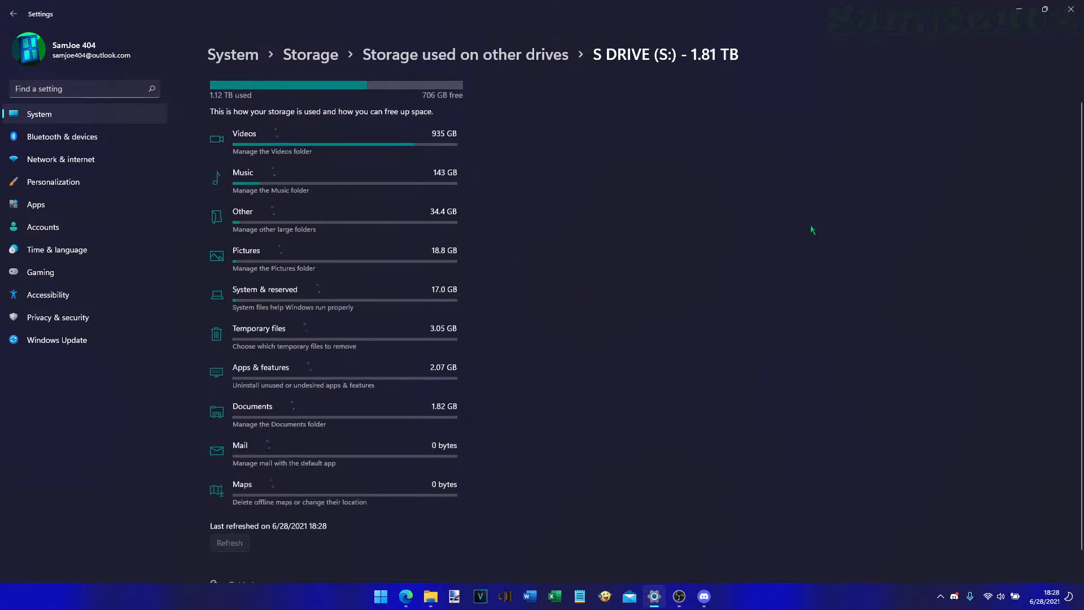
scroll(811, 229, up, 2)
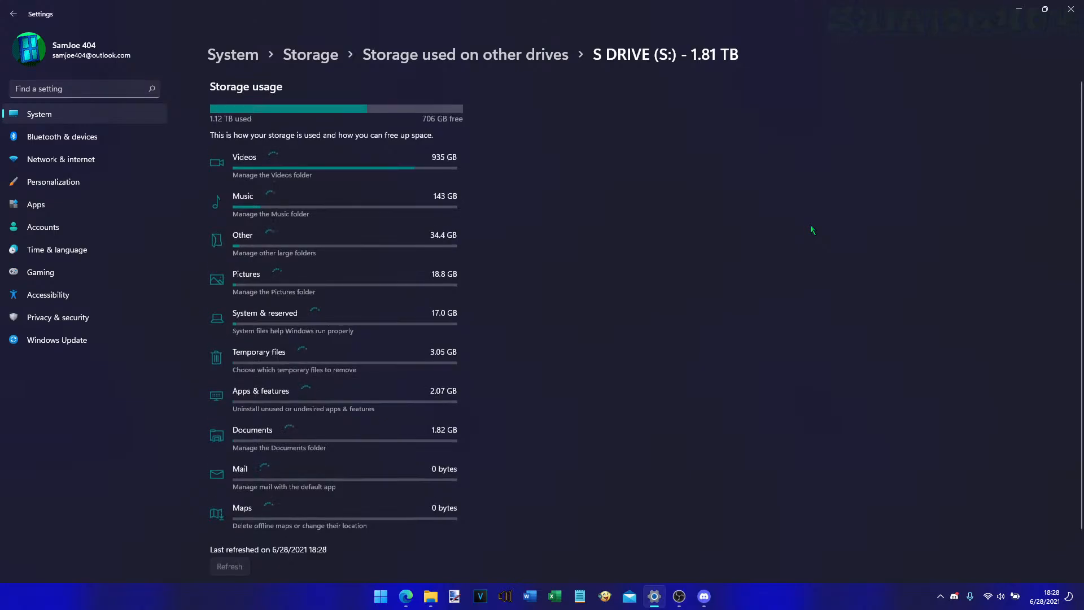
click(422, 56)
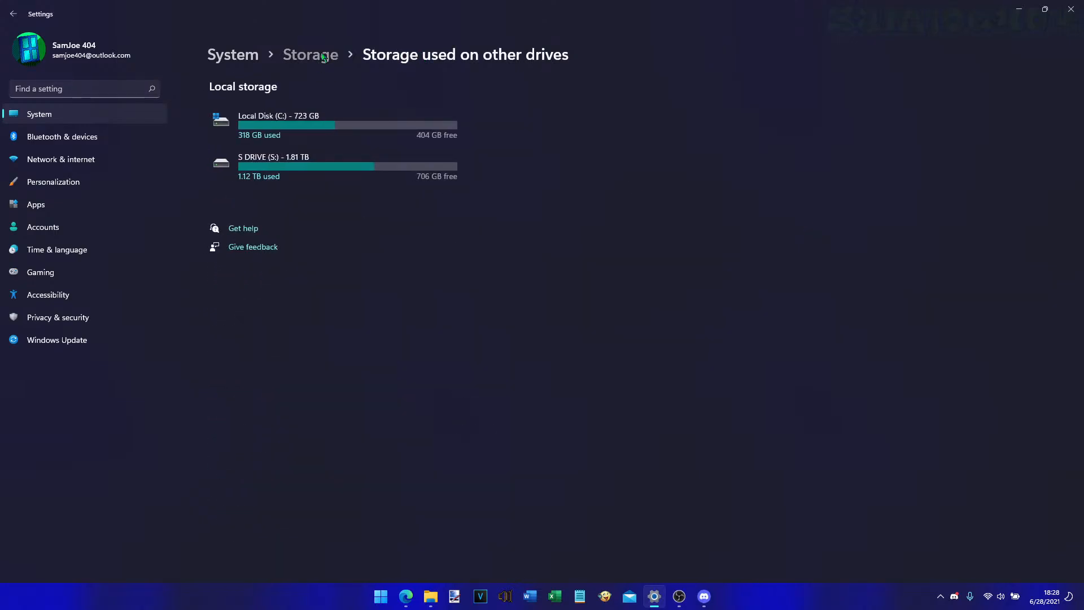
click(324, 57)
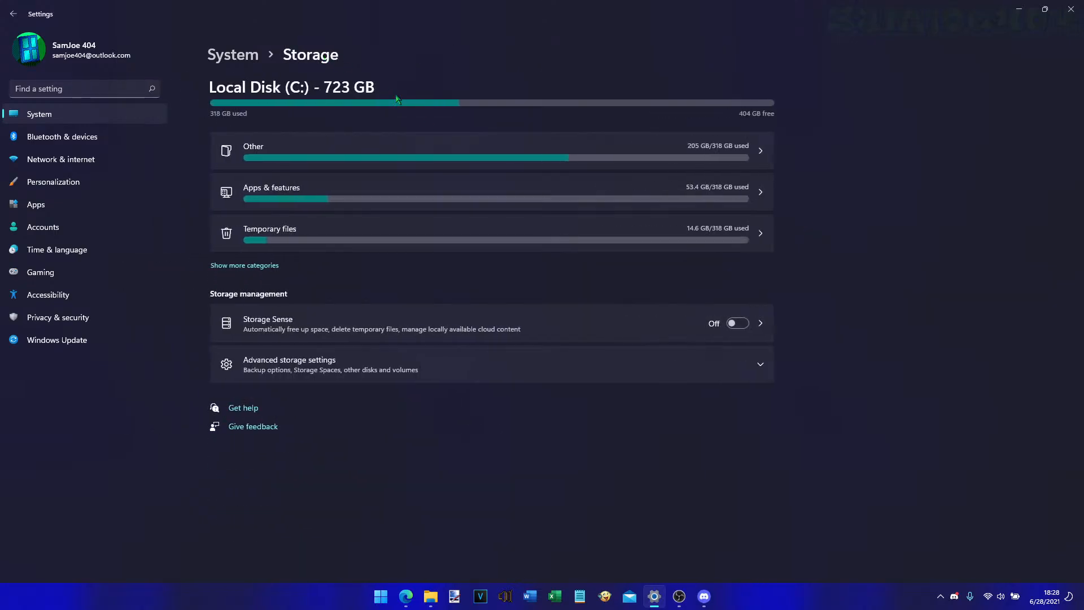
- View the default save locations under Where new content is saved in the advanced storage settings and return to Storage
click(720, 362)
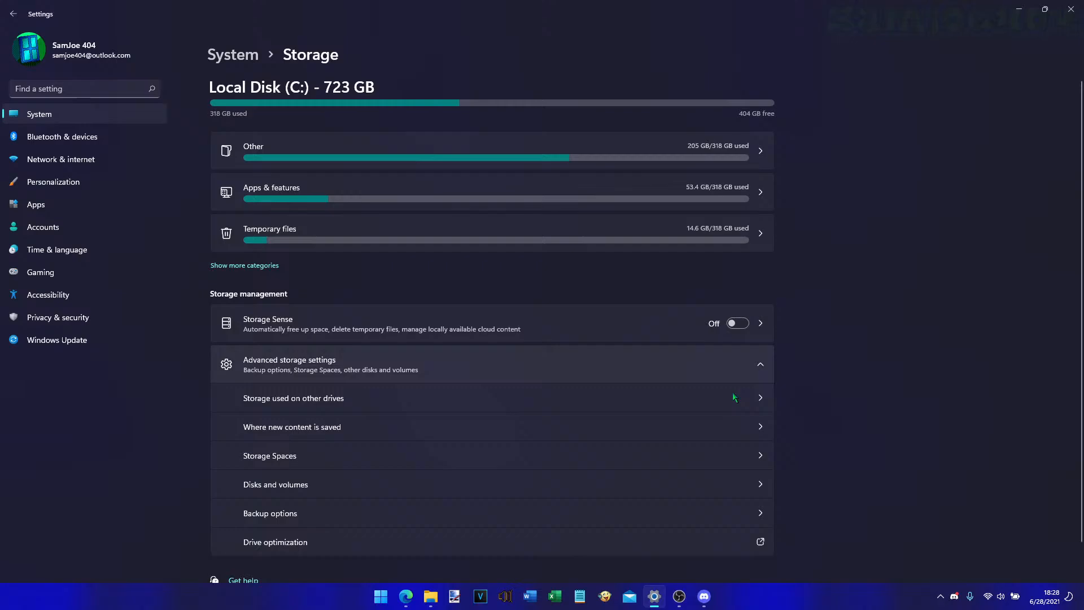
click(756, 430)
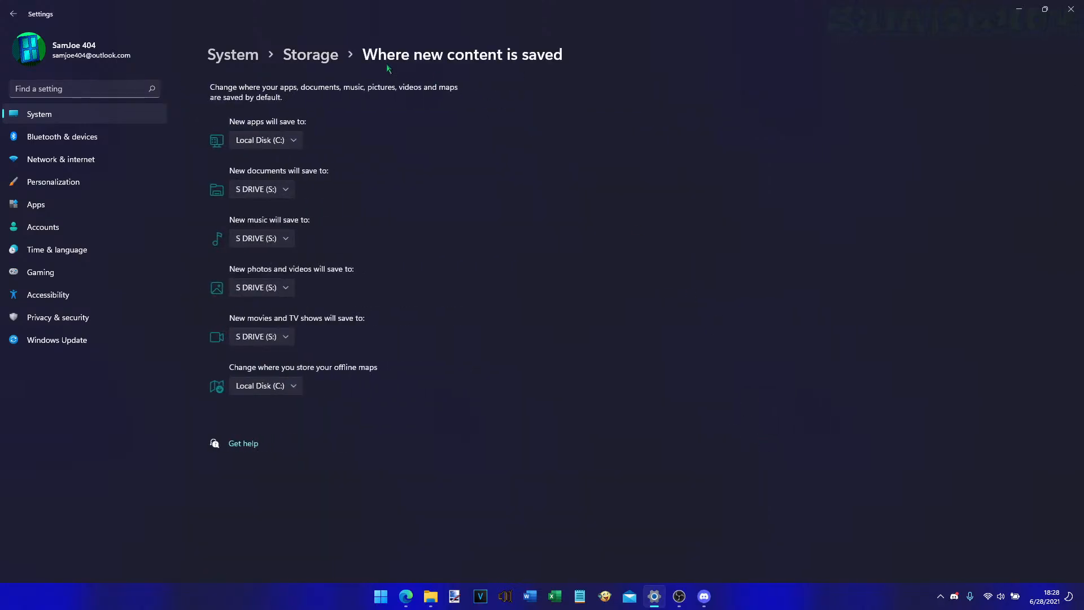
click(334, 57)
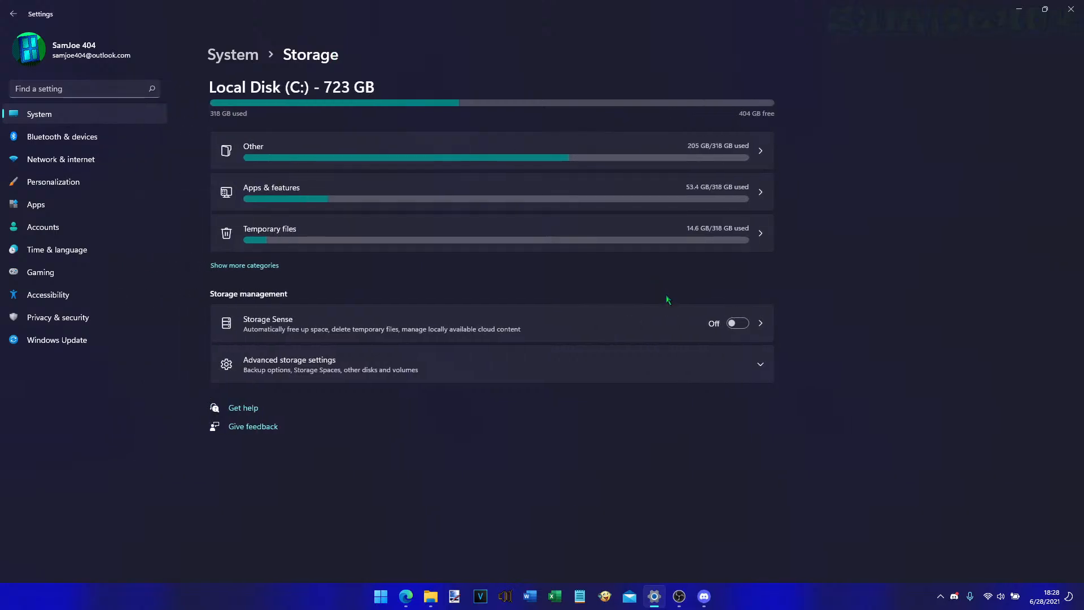
click(710, 360)
click(726, 424)
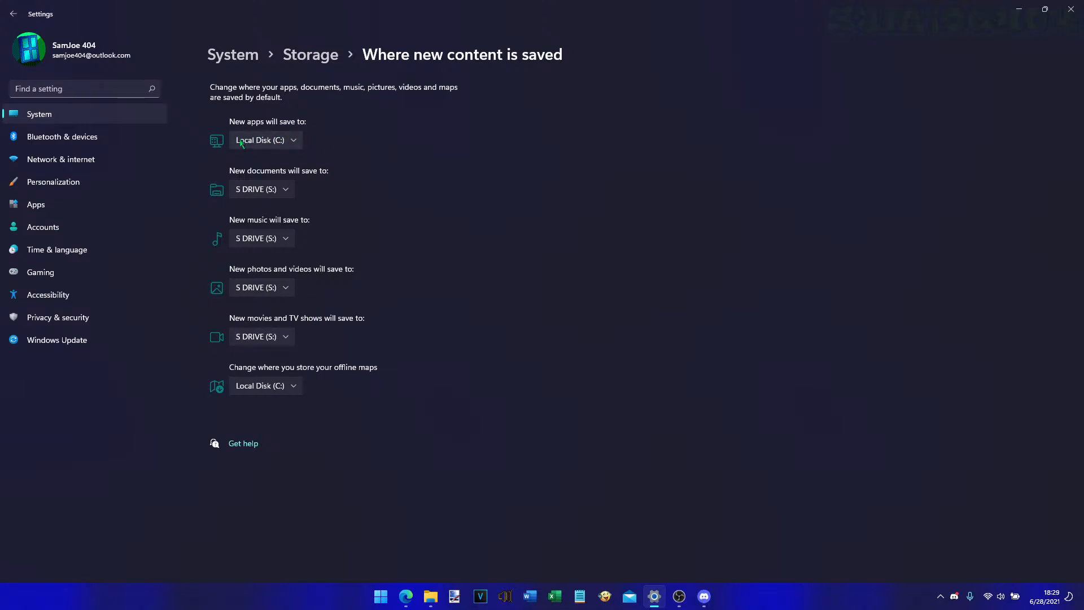
click(318, 63)
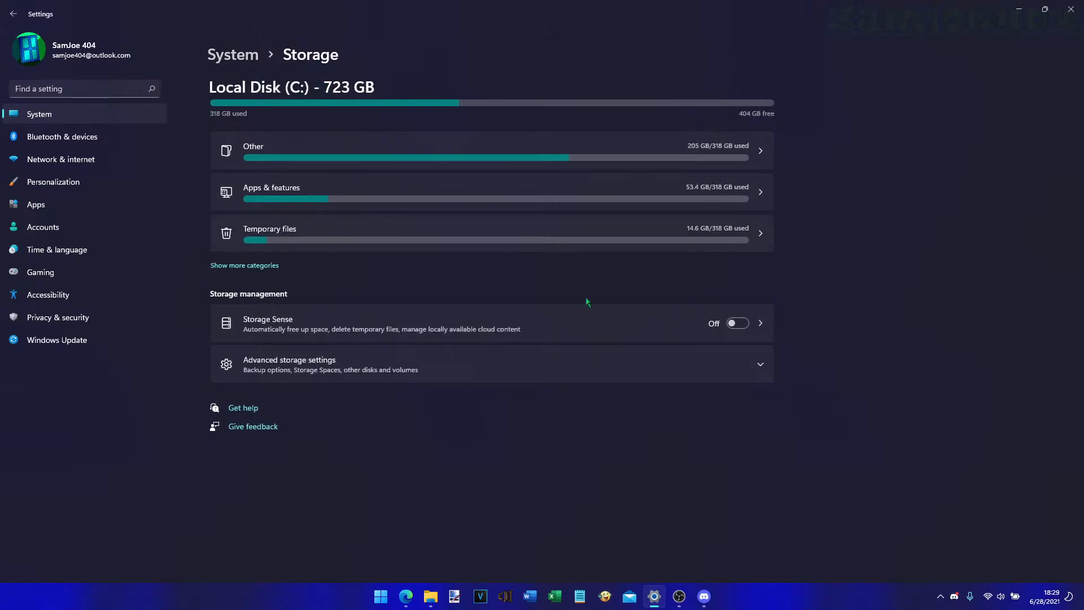
- View the Storage Spaces page from the advanced storage settings and return to Storage
click(728, 368)
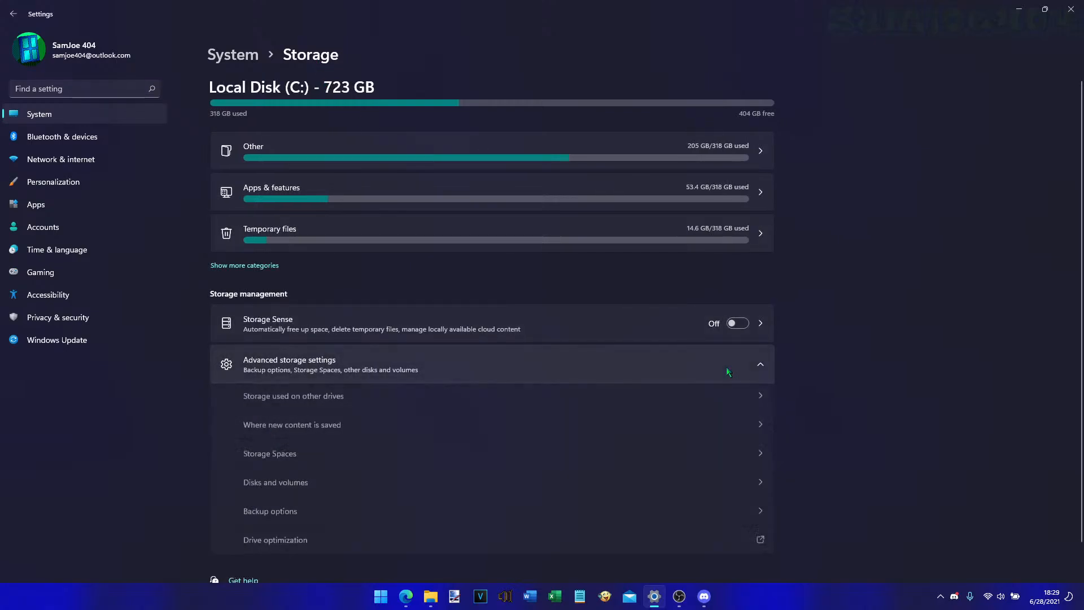
click(733, 457)
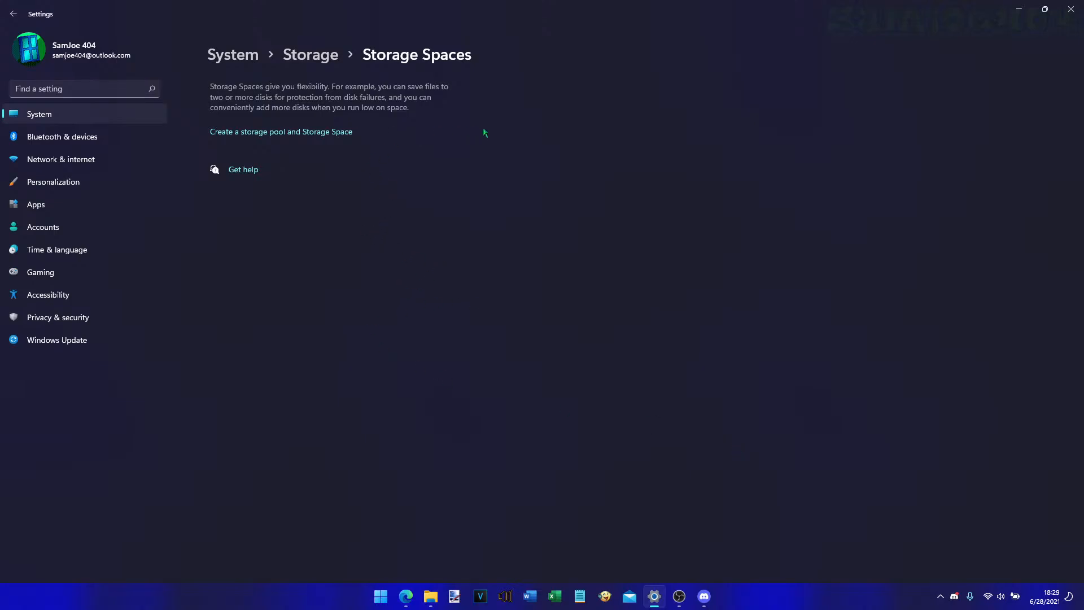
click(317, 54)
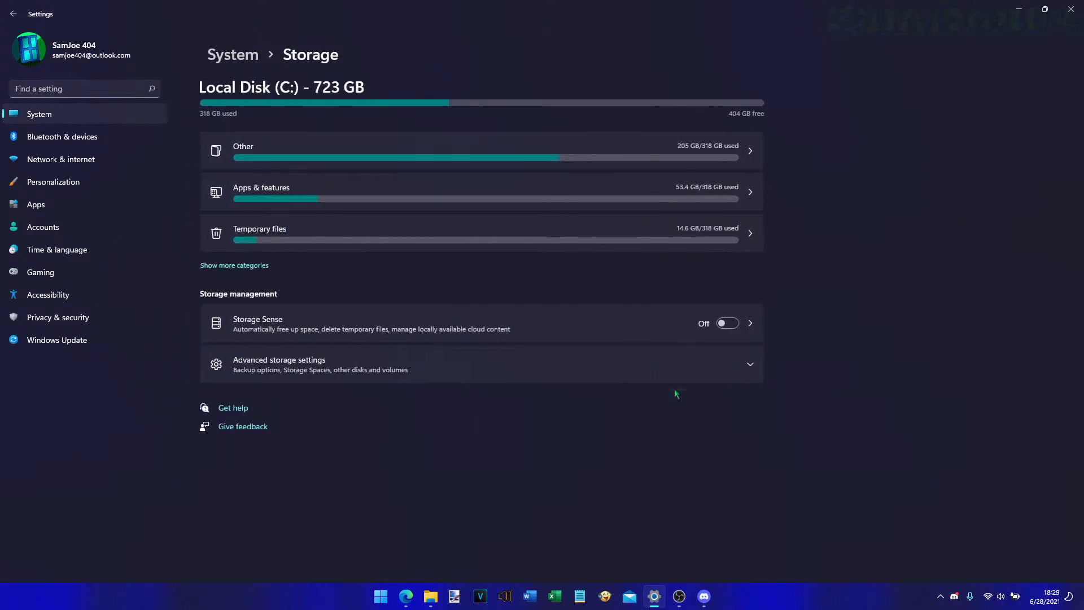
- View the partitions under Disks and volumes, then explore the S DRIVE (S:) volume in File Explorer and close that window
click(691, 364)
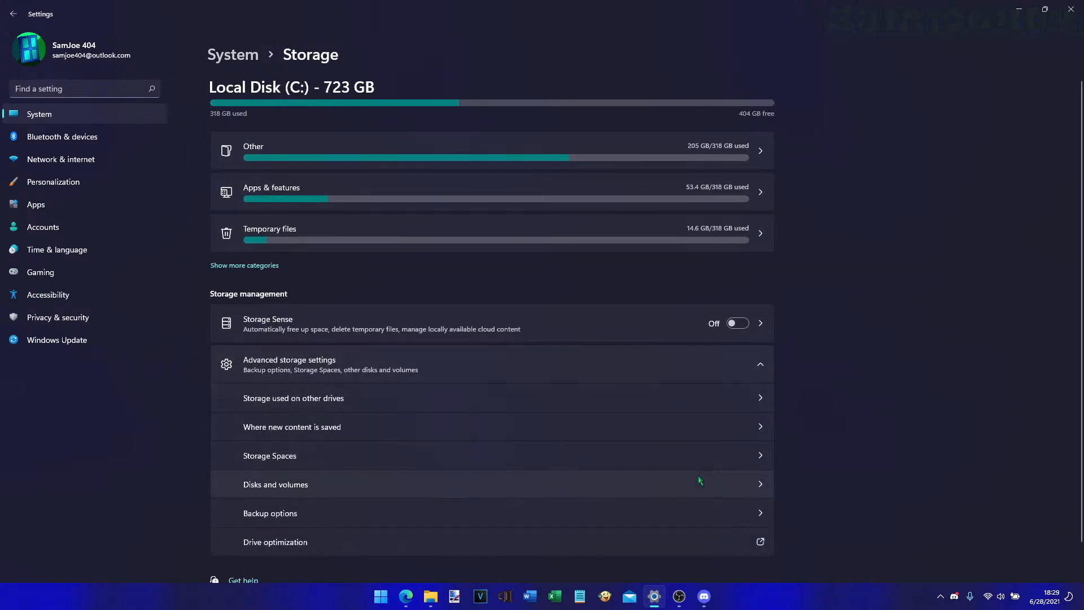
click(700, 480)
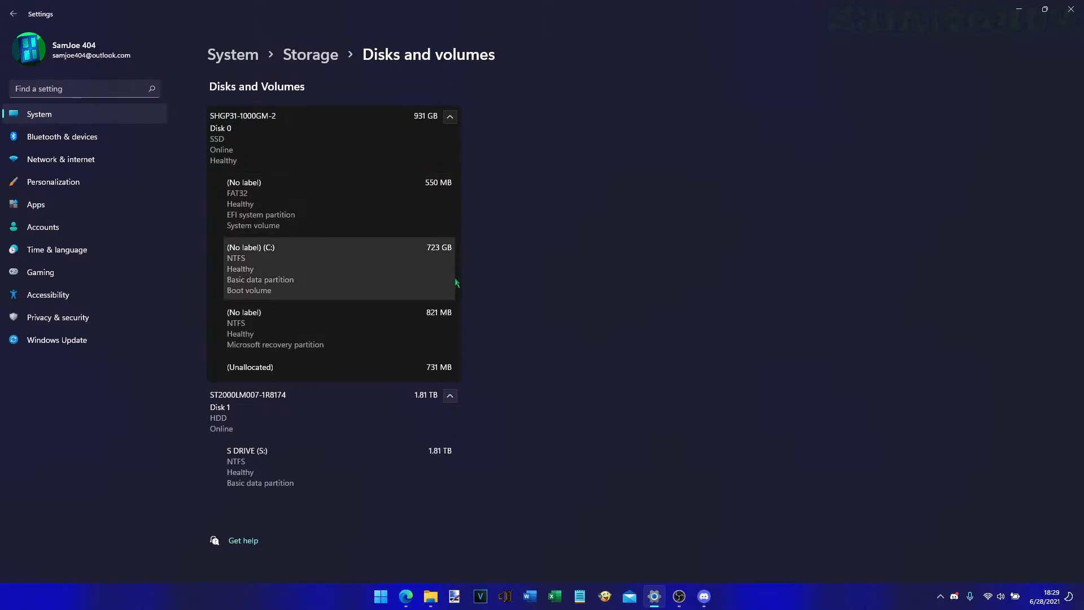
click(446, 116)
click(446, 116)
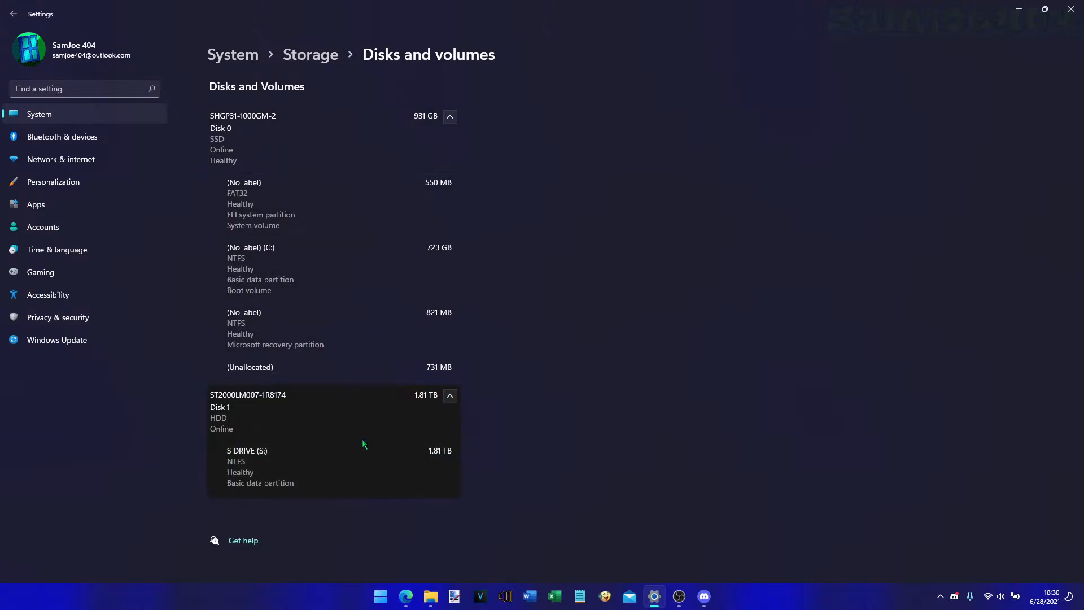
click(361, 455)
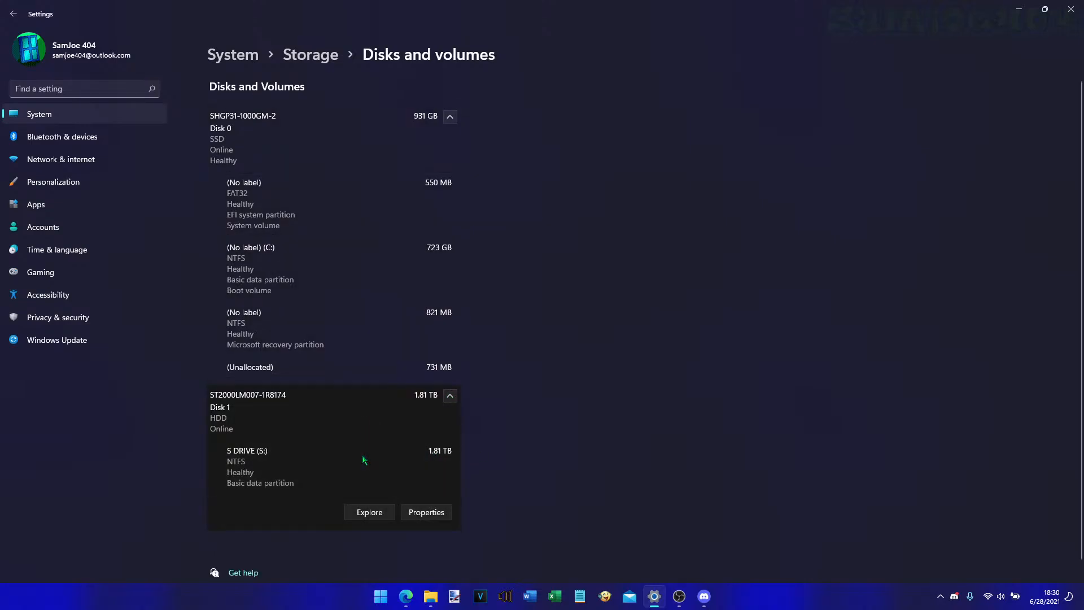
click(376, 514)
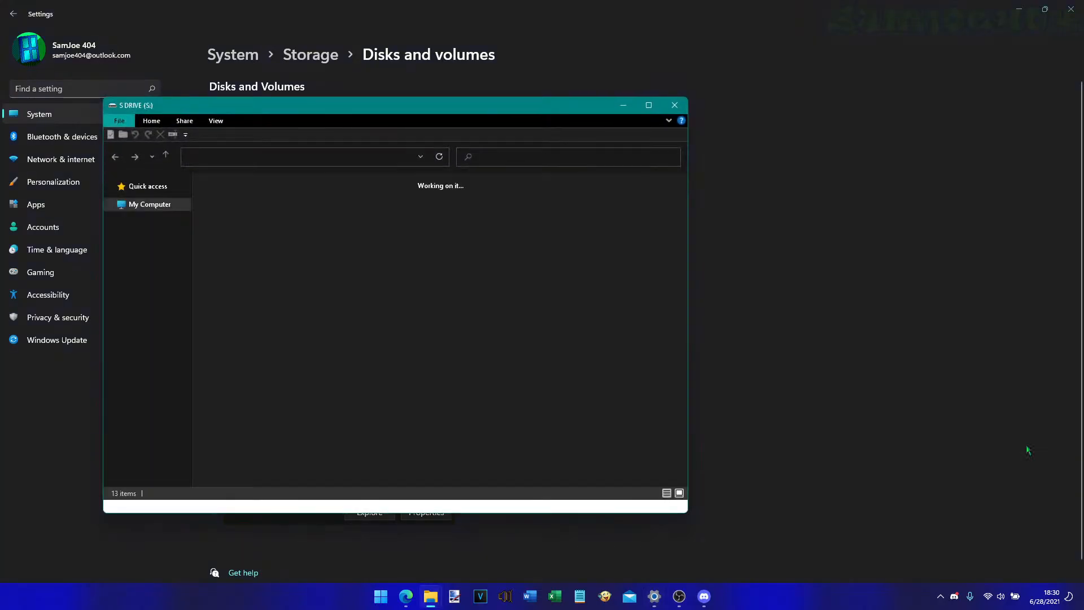
click(673, 106)
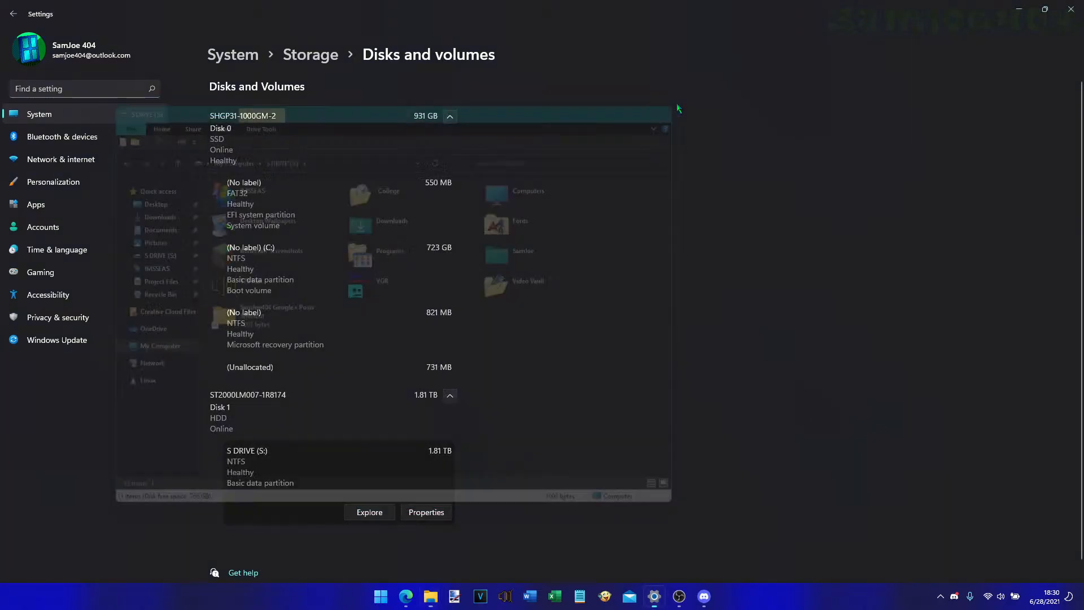
- Open the properties of S DRIVE (S:) and look through the available drive letters, cancelling without changing the letter
click(433, 515)
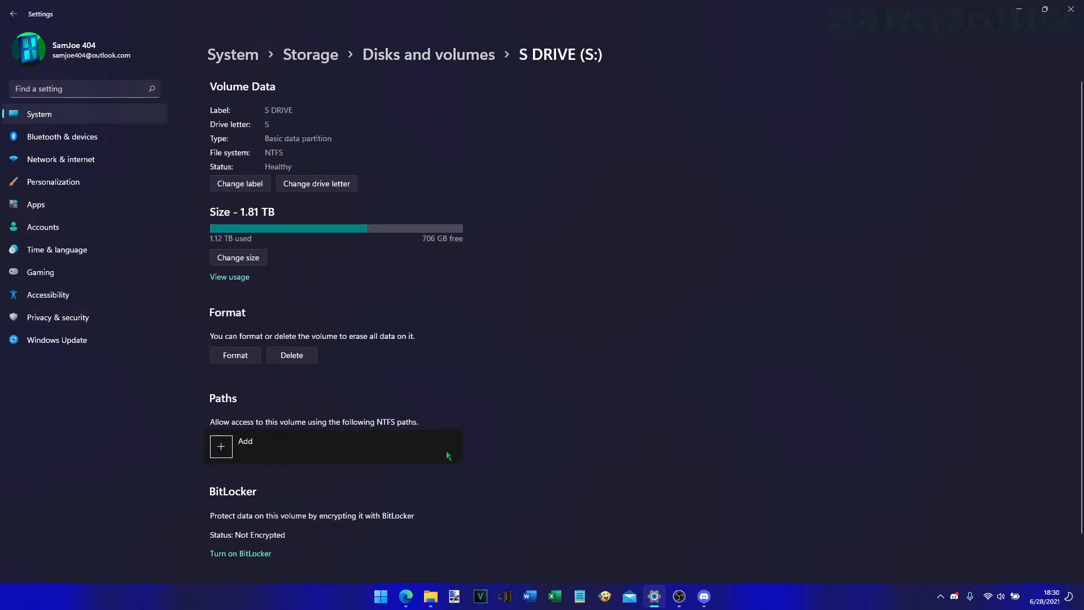
click(320, 186)
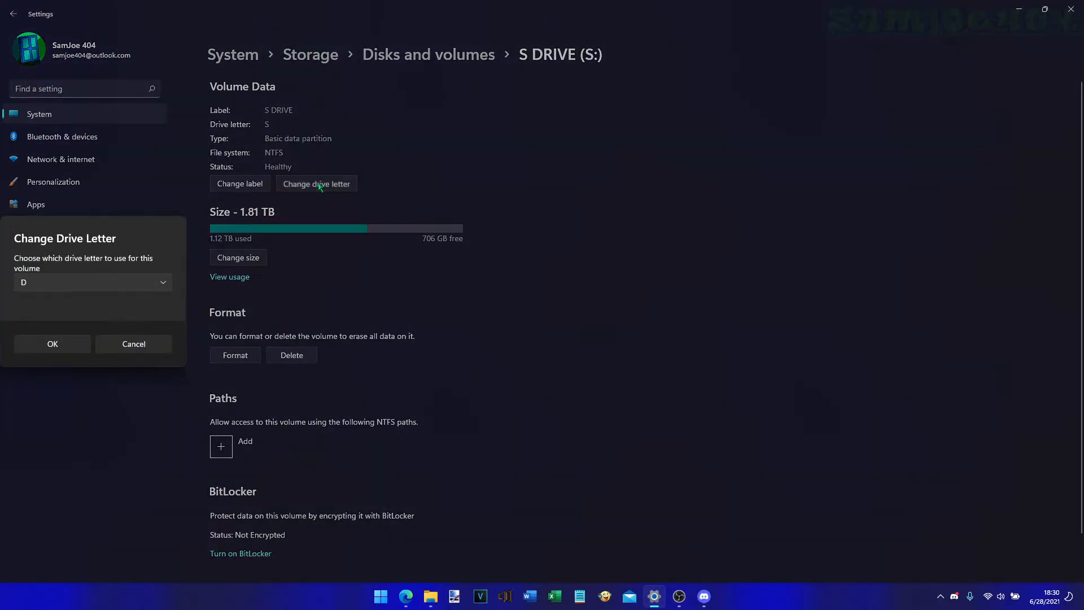
click(155, 284)
scroll(117, 281, up, 5)
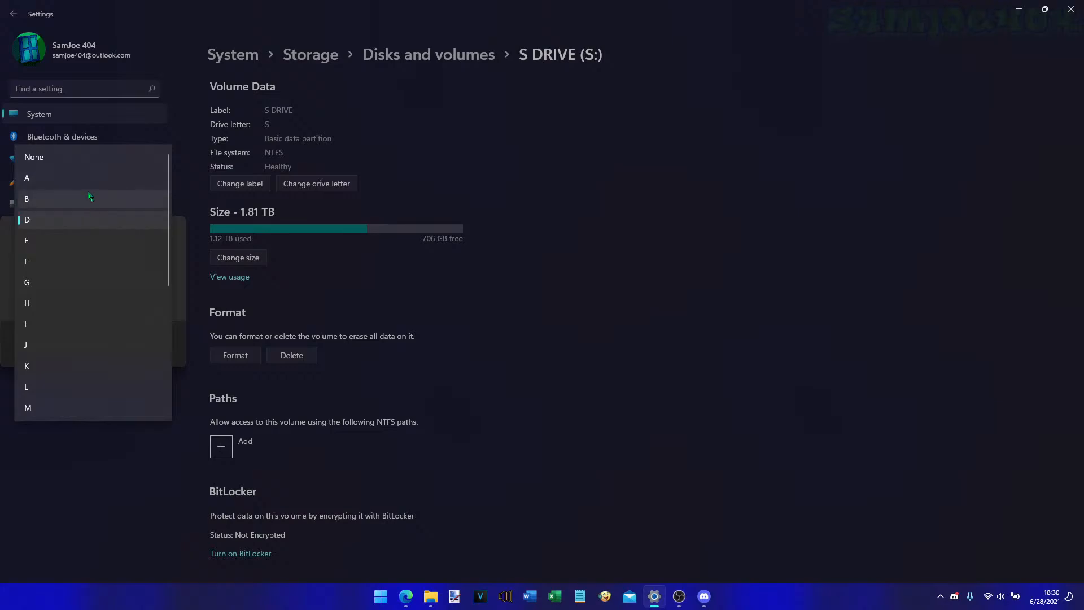
scroll(88, 288, down, 5)
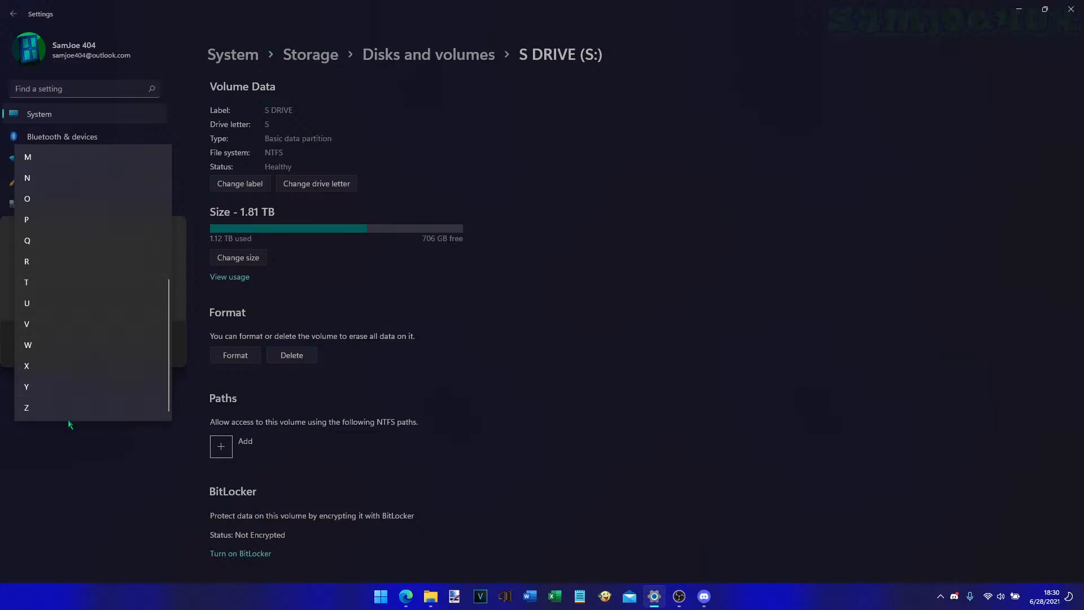
scroll(73, 405, up, 5)
click(528, 273)
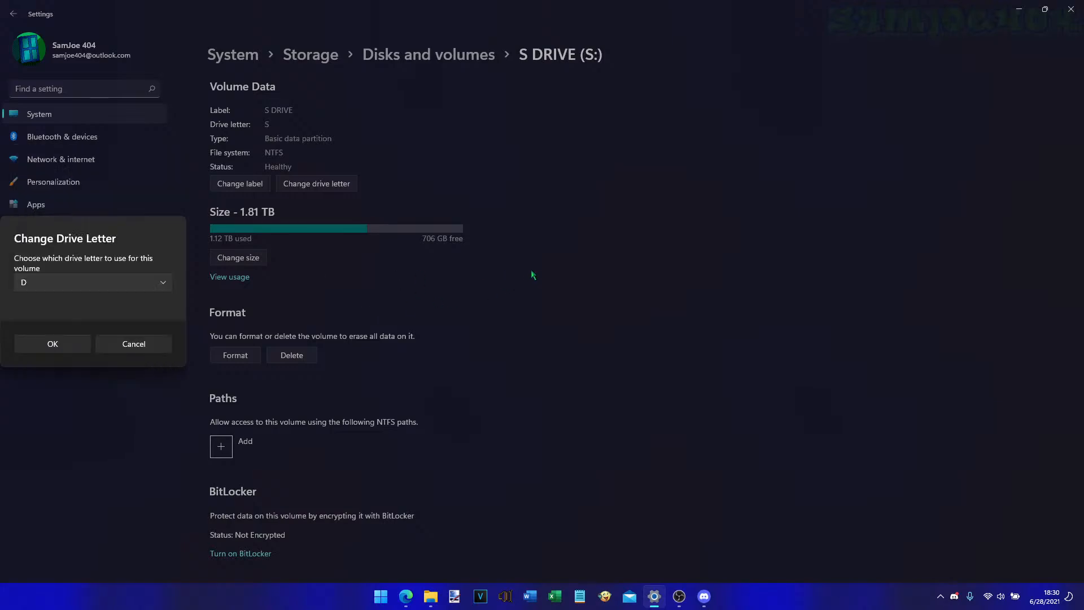
click(154, 342)
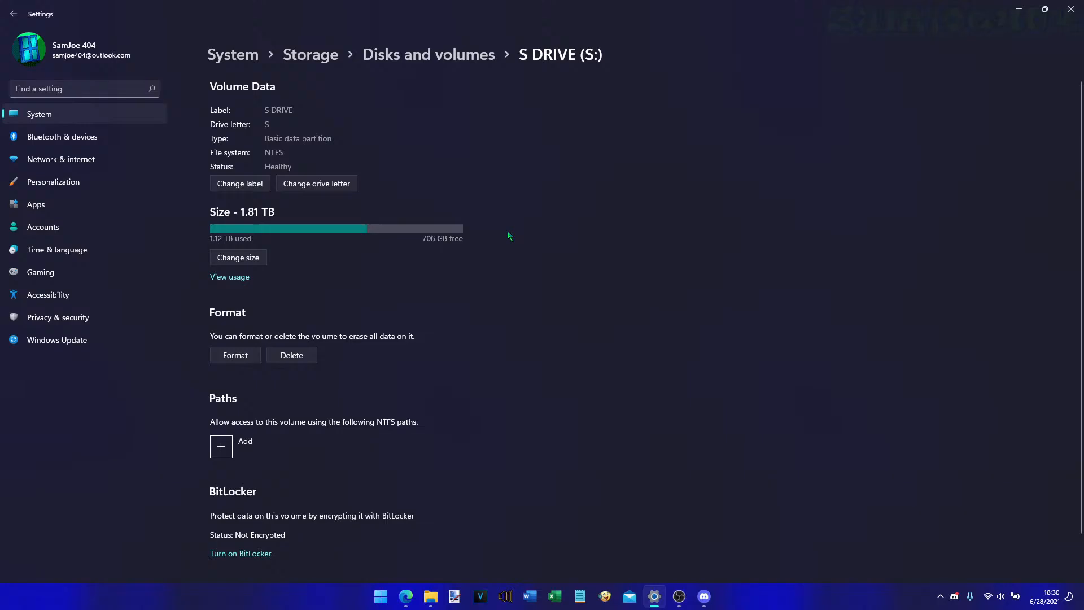
- View the Change Size dialog of S DRIVE (S:) without resizing, then check the storage usage and return to Storage
click(252, 259)
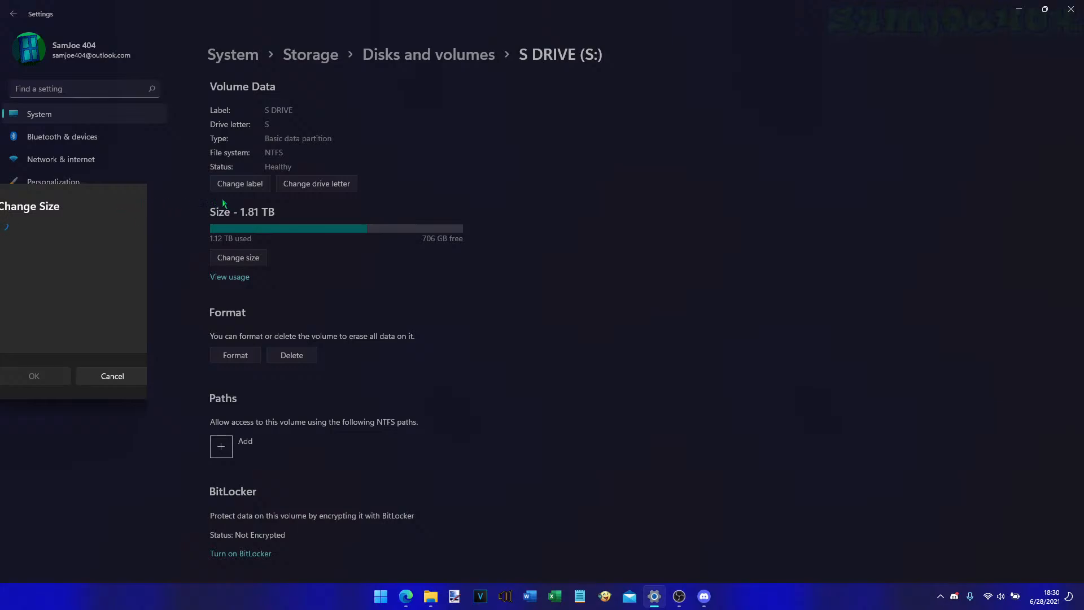
click(132, 373)
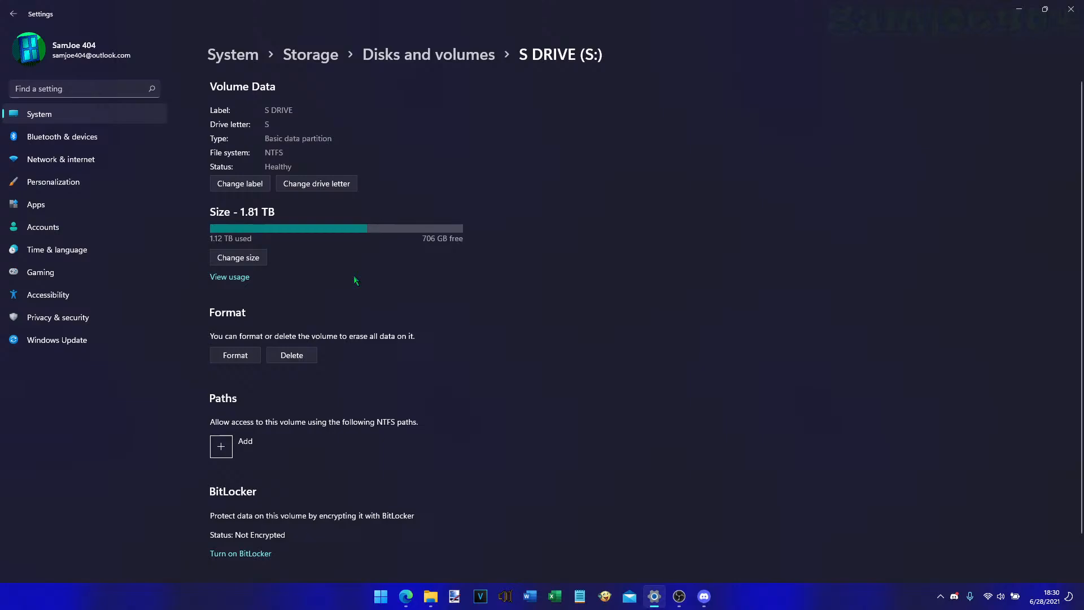
click(236, 278)
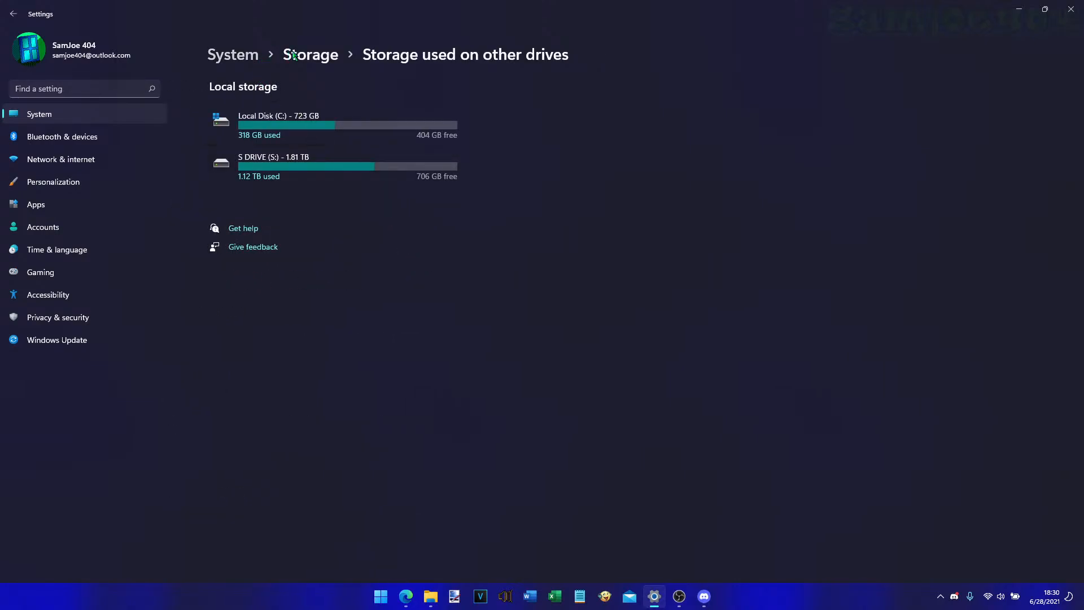
click(310, 55)
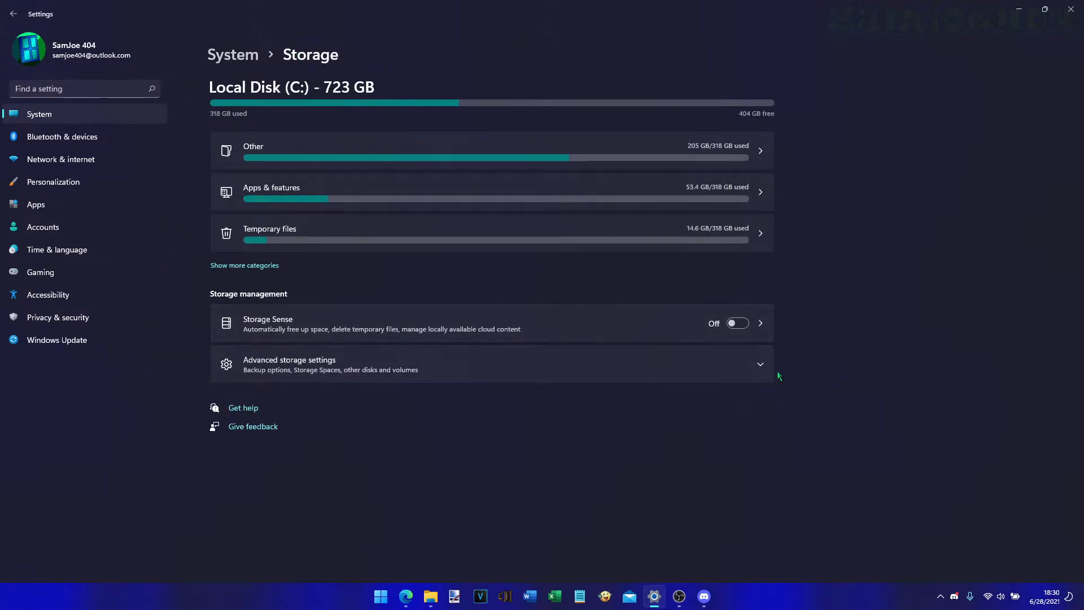
- View the Backup options page from the advanced storage settings and return to Storage
click(764, 362)
scroll(764, 361, down, 1)
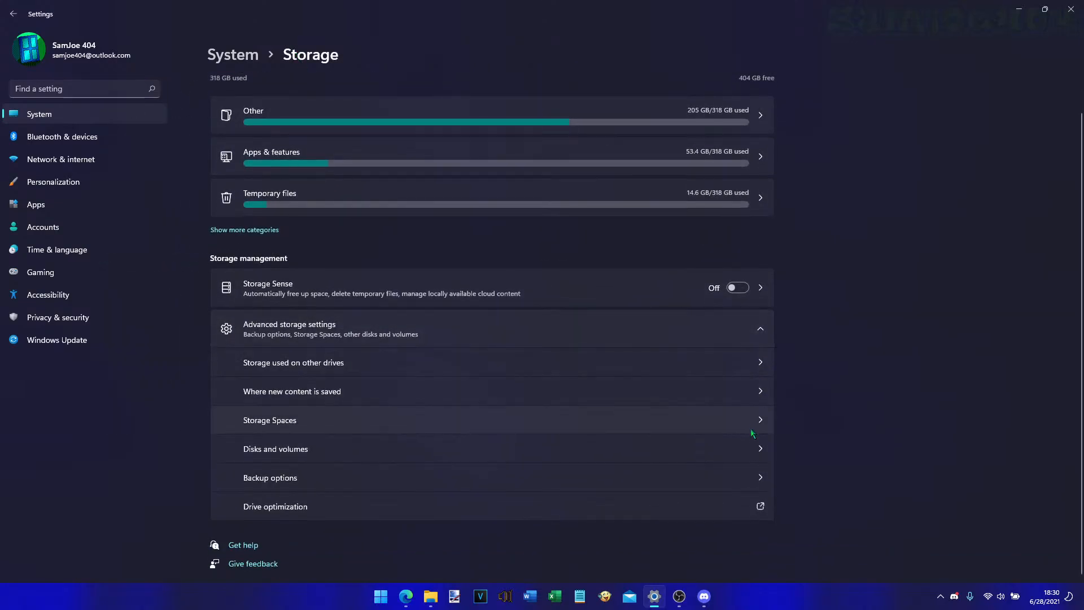
click(760, 481)
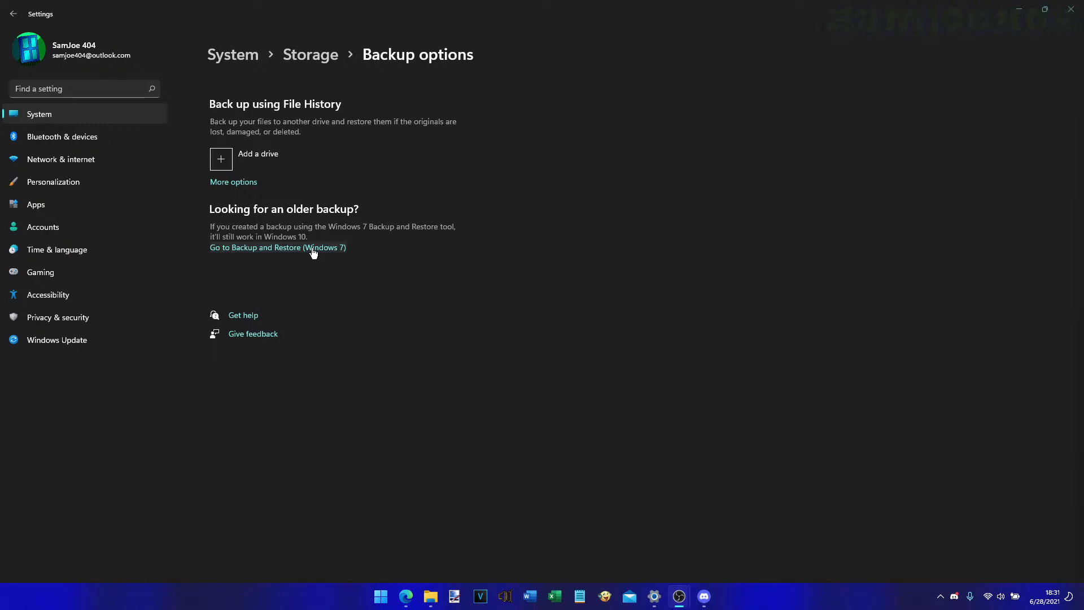
click(327, 57)
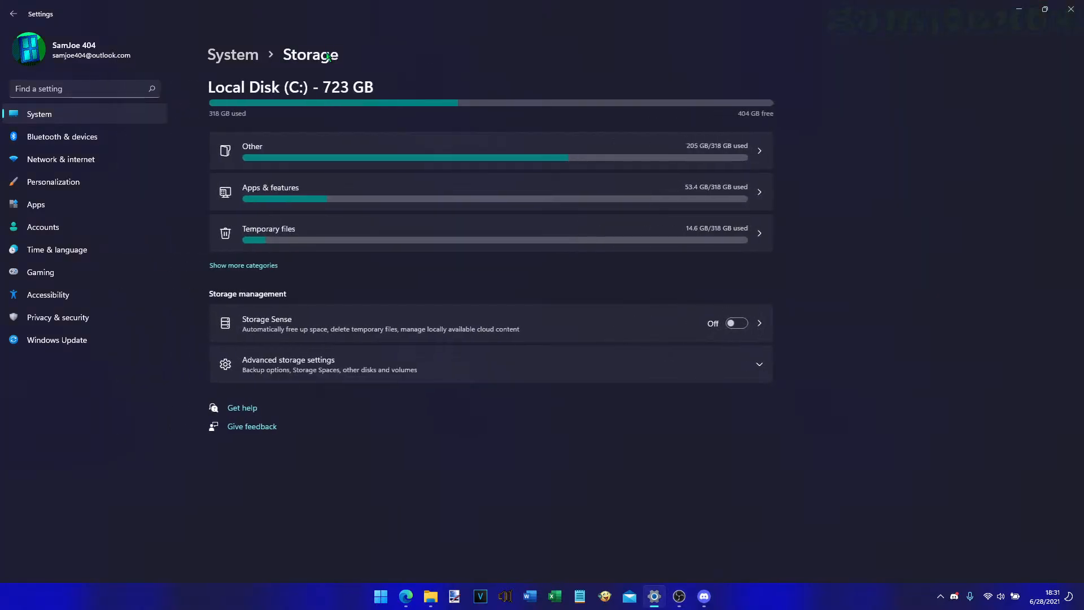
- Open Drive optimization, inspect the C: and S DRIVE (S:) entries in Optimize Drives, and close the window
click(604, 354)
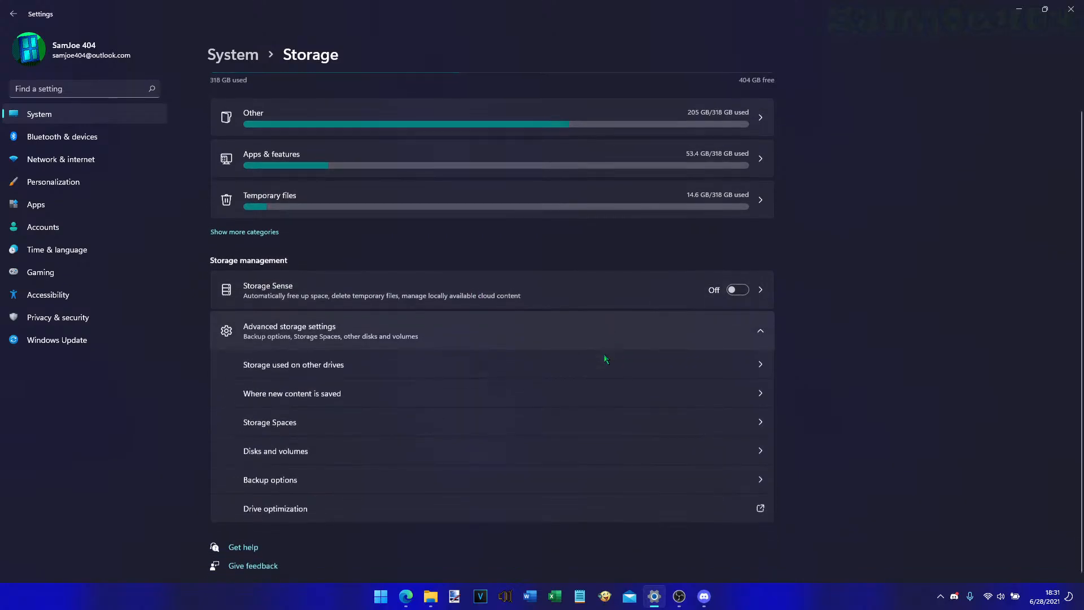
click(728, 511)
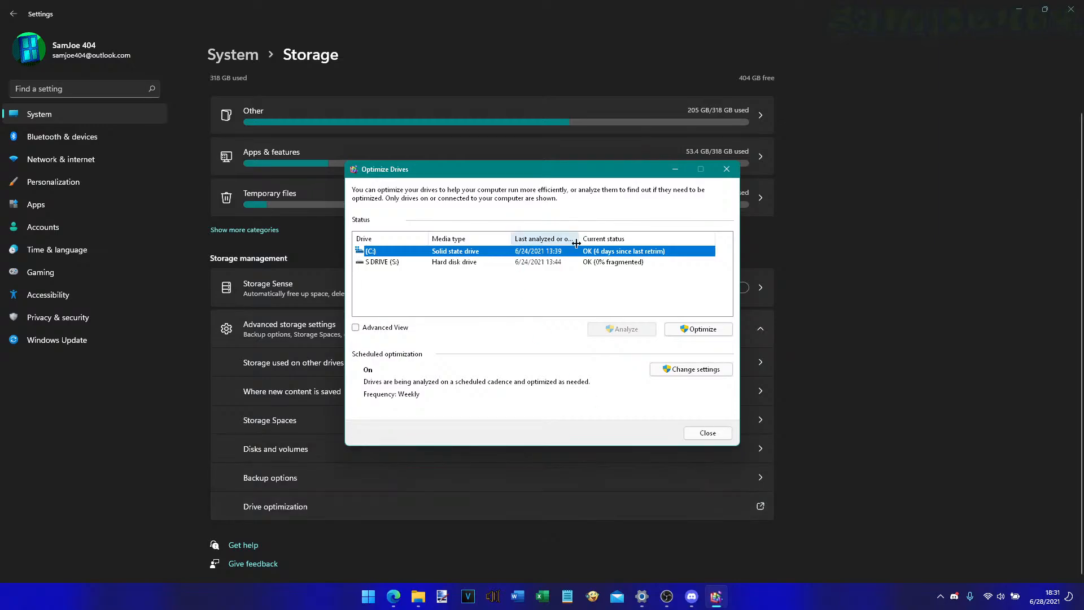
click(504, 263)
click(507, 253)
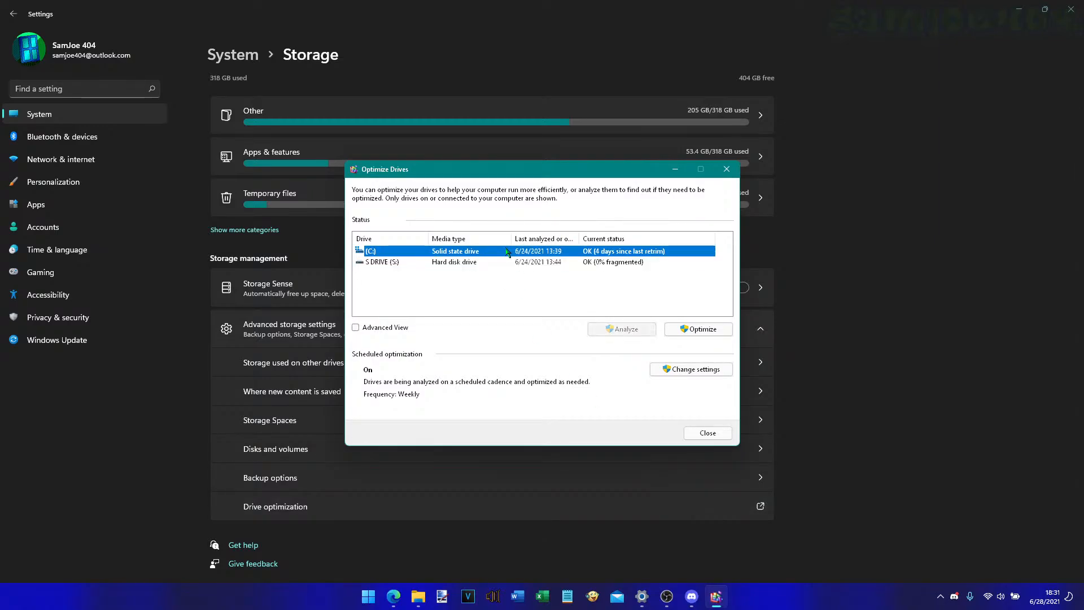
click(489, 263)
click(475, 254)
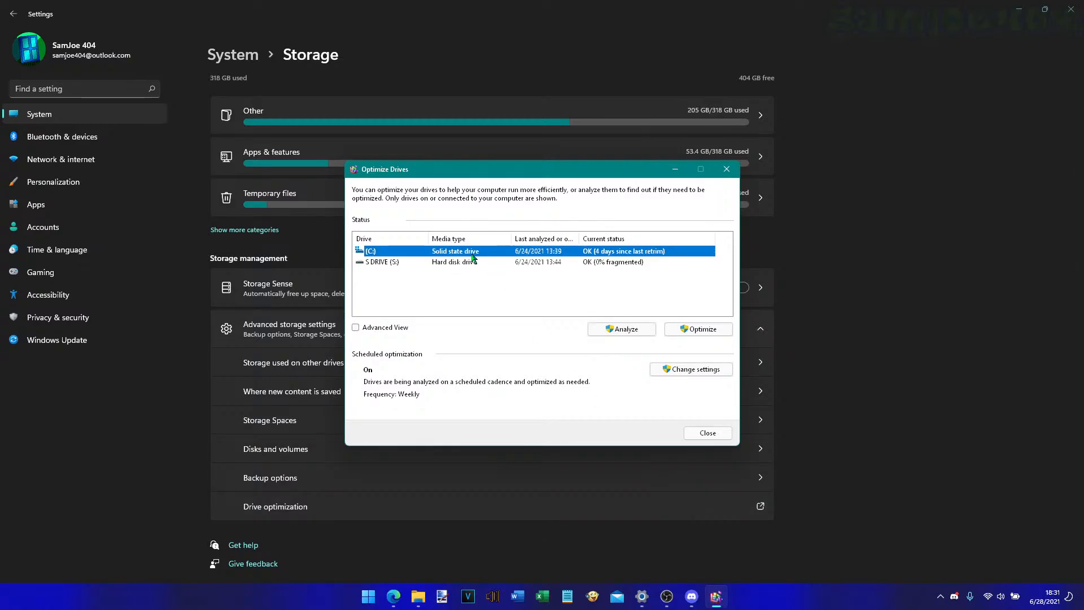
click(433, 262)
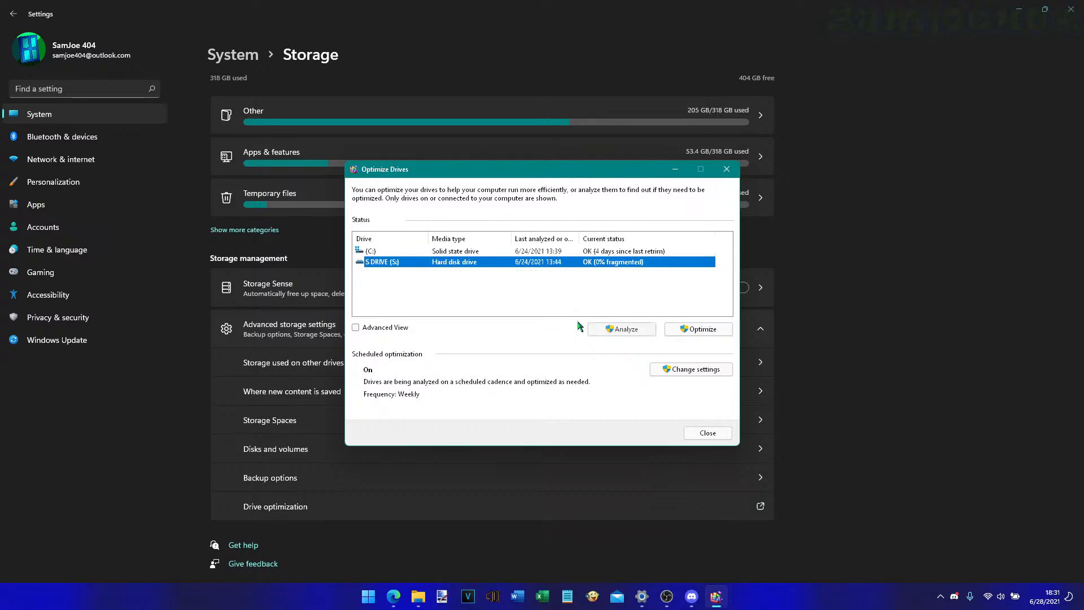
click(735, 174)
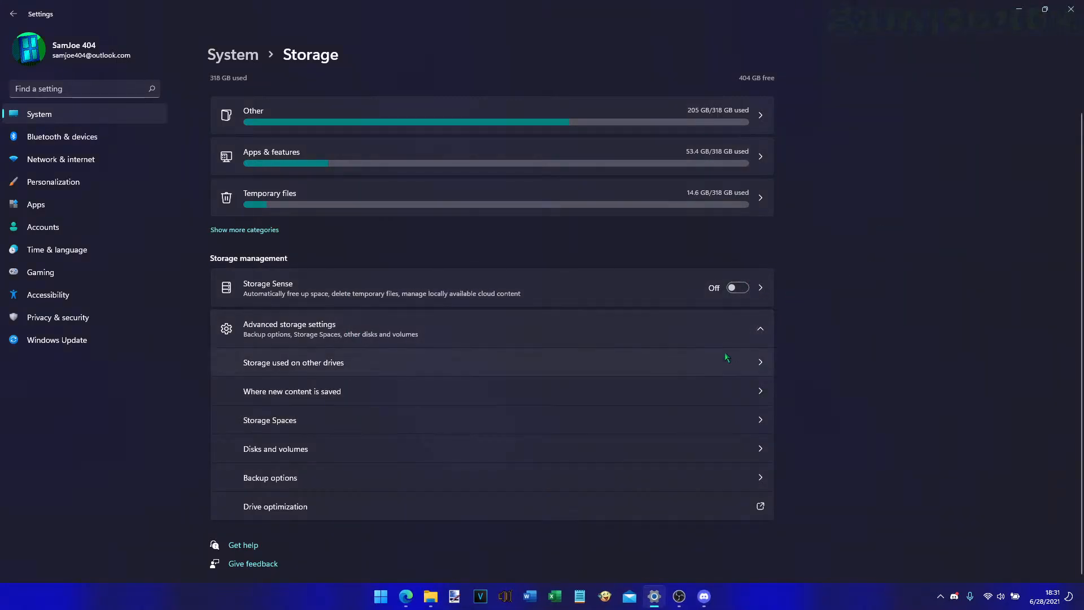
- Return to the System overview and open the Nearby sharing settings
scroll(724, 351, up, 1)
click(239, 53)
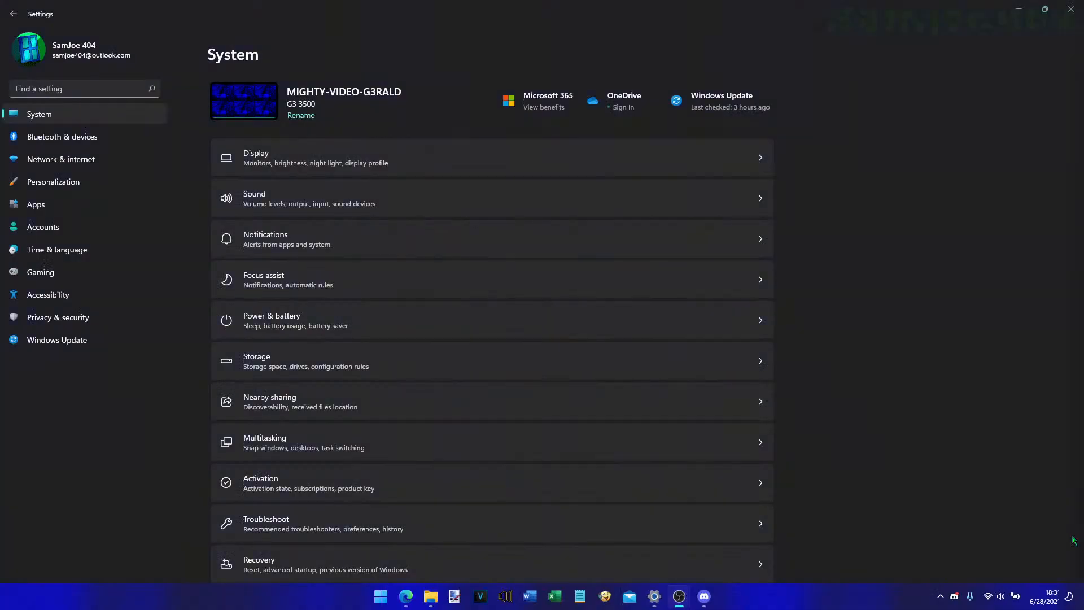
click(392, 406)
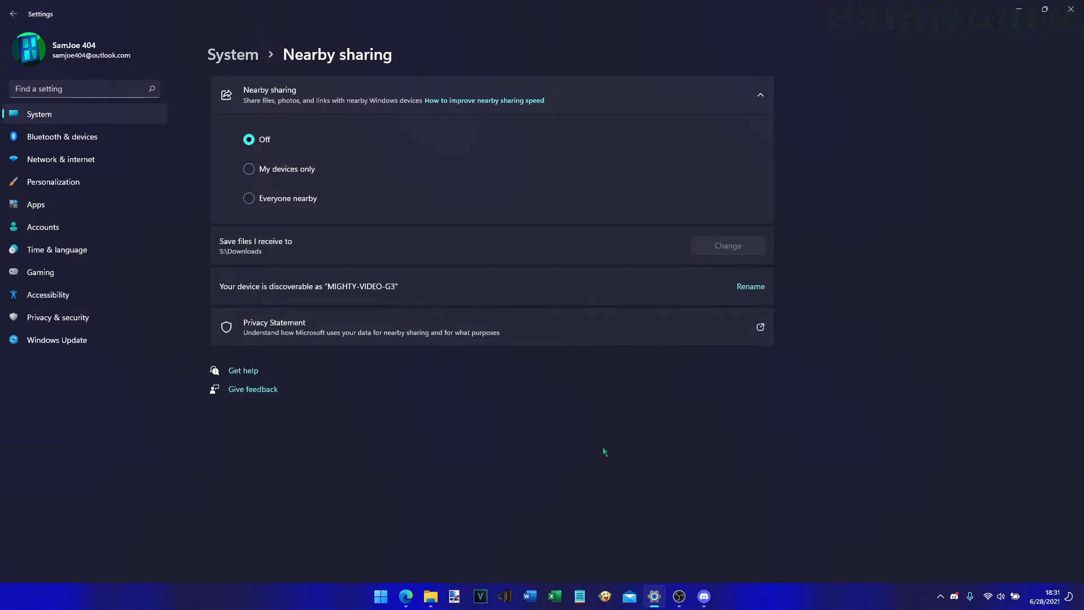
- Open the Multitasking settings from the System overview and expand the Snap windows and Desktops options
click(254, 56)
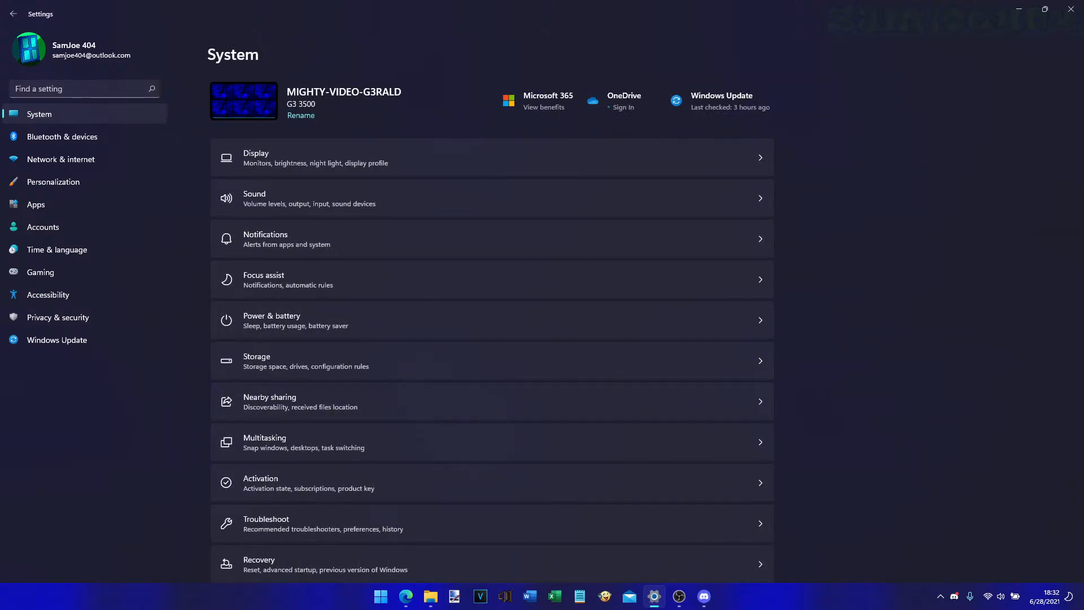
click(702, 444)
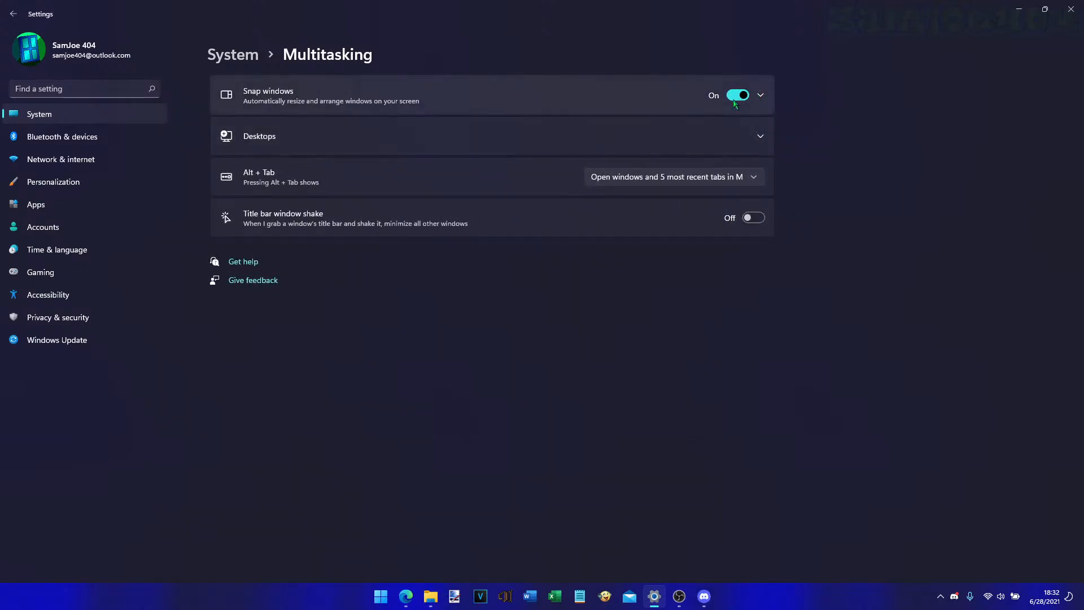
click(759, 95)
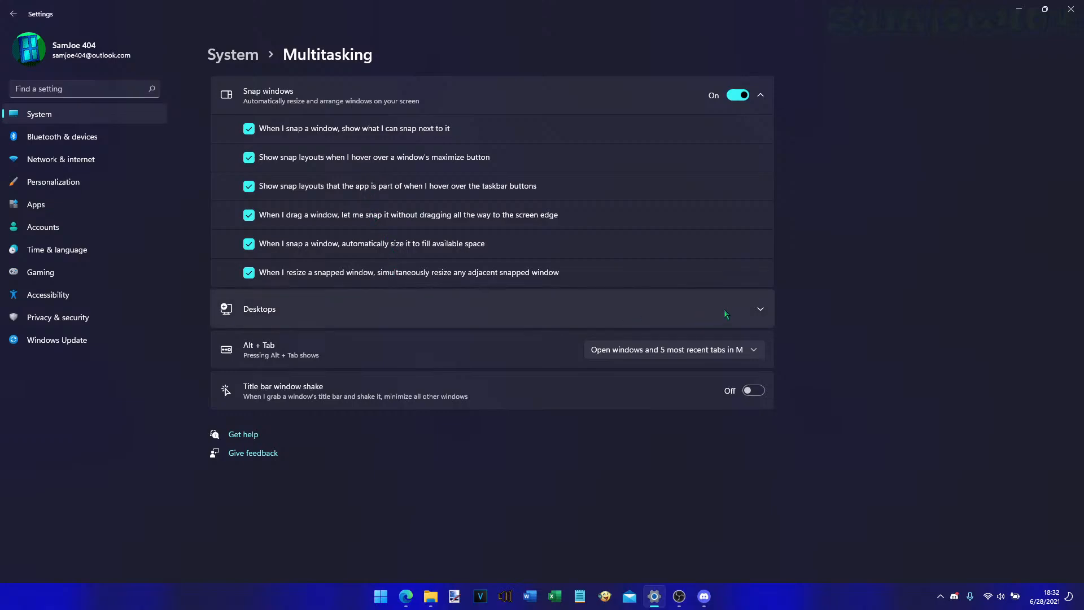
click(741, 309)
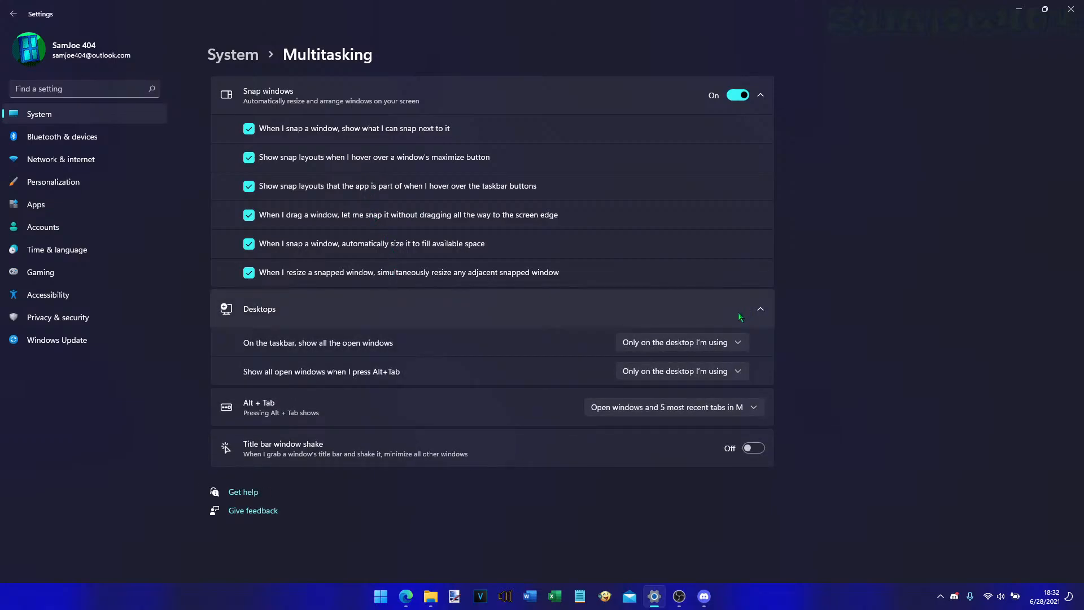
- View the choices for showing open windows on the taskbar and for Alt + Tab, leaving both settings as they are
click(737, 343)
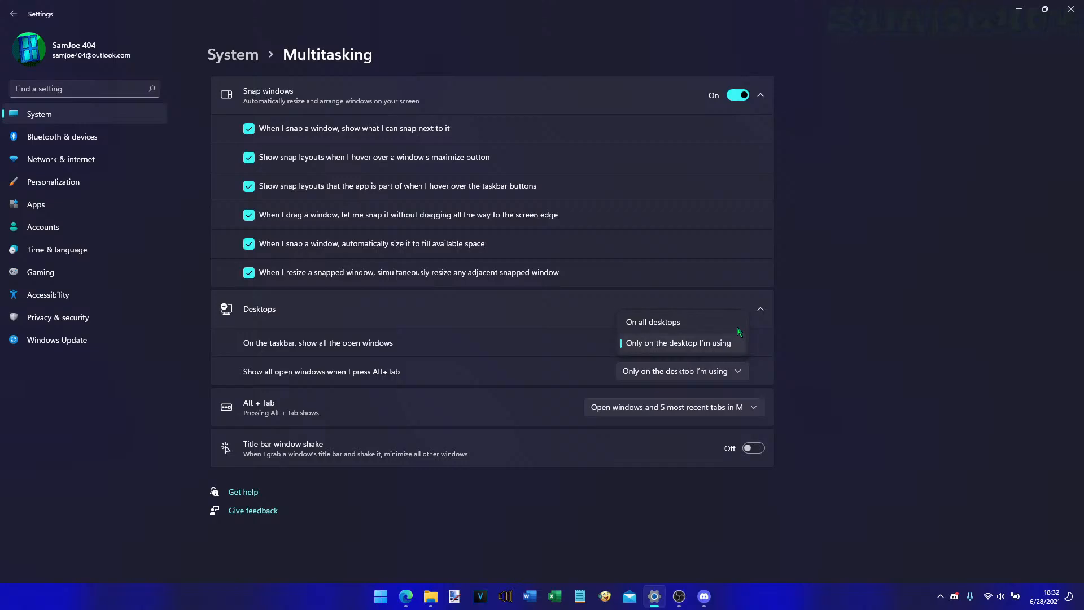
click(811, 332)
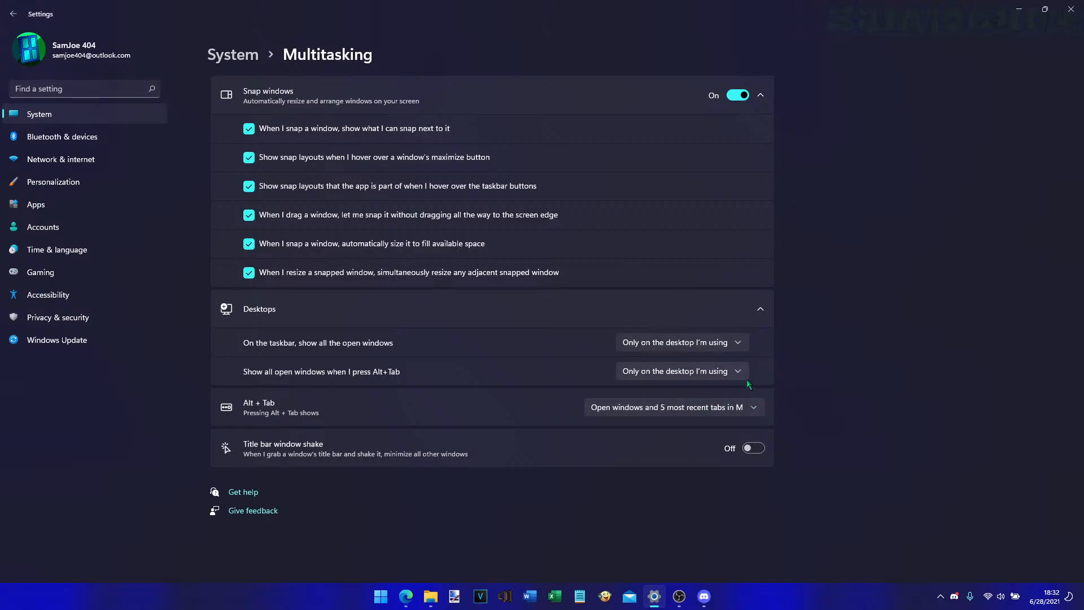
click(759, 408)
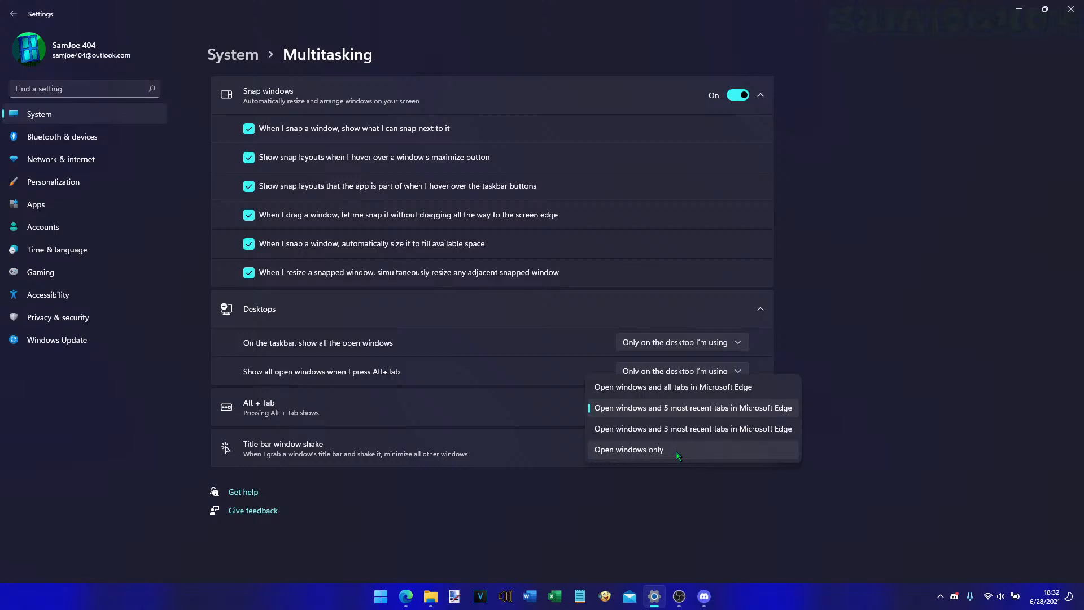
click(878, 423)
- Cycle through the open windows in the task switcher and return to Settings
key(alt+Tab)
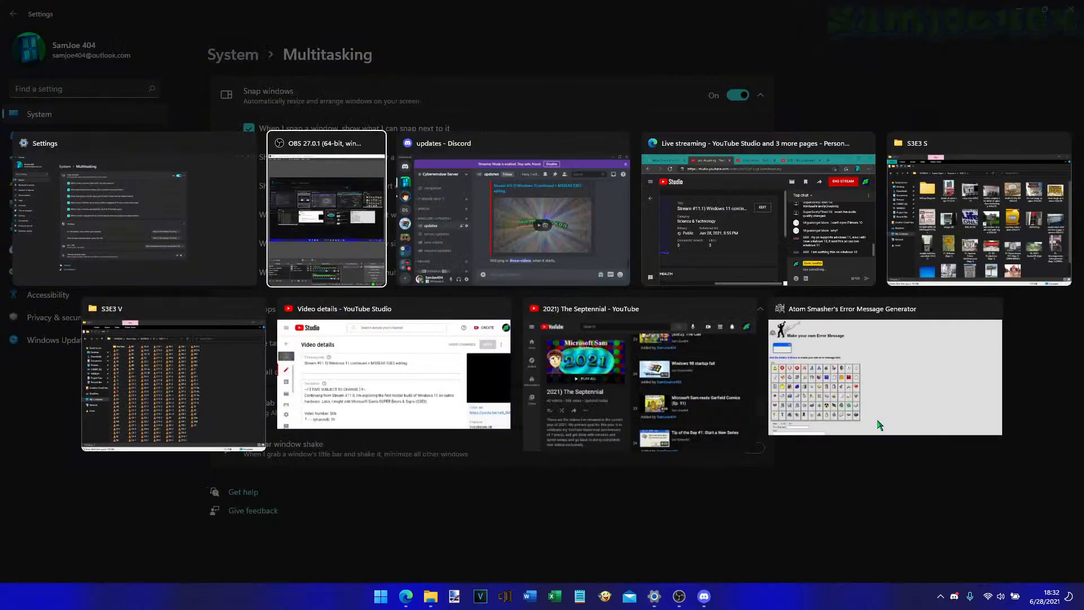
key(Tab)
key(Tab)
key(Tab)
key(Tab)
key(Tab)
key(Tab)
key(Tab)
key(Tab)
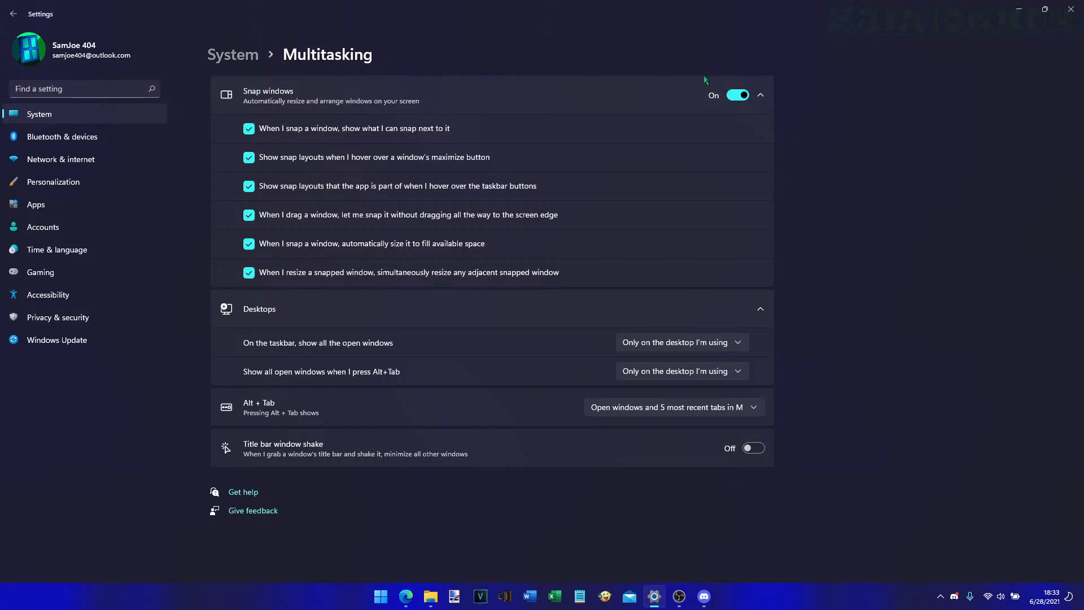
- Open the Activation settings from the System overview, view the activation state and Windows edition upgrade details, and collapse both sections
click(250, 58)
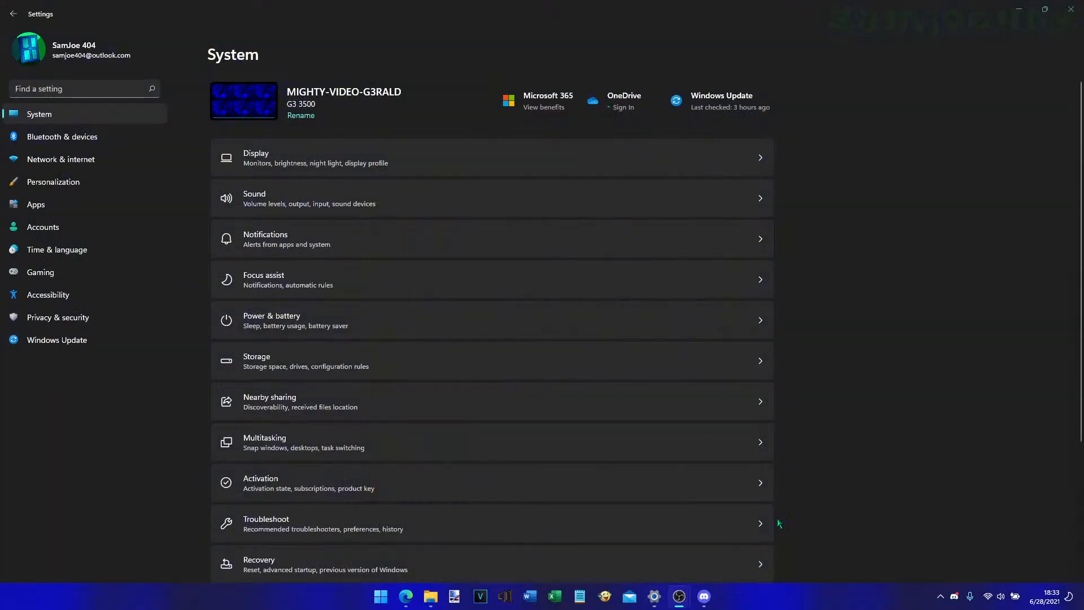
click(373, 480)
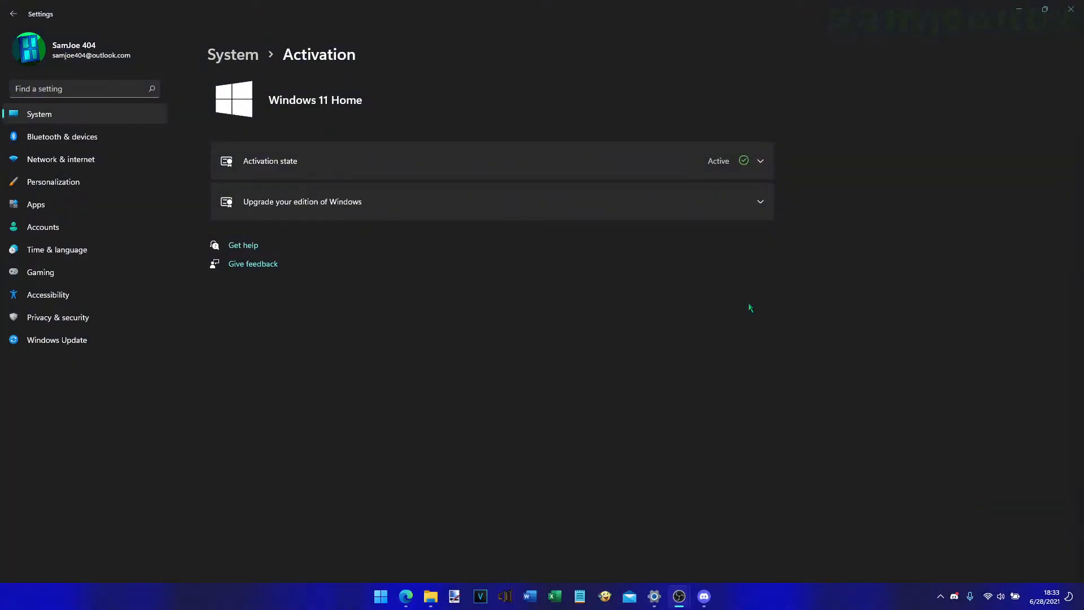
click(762, 161)
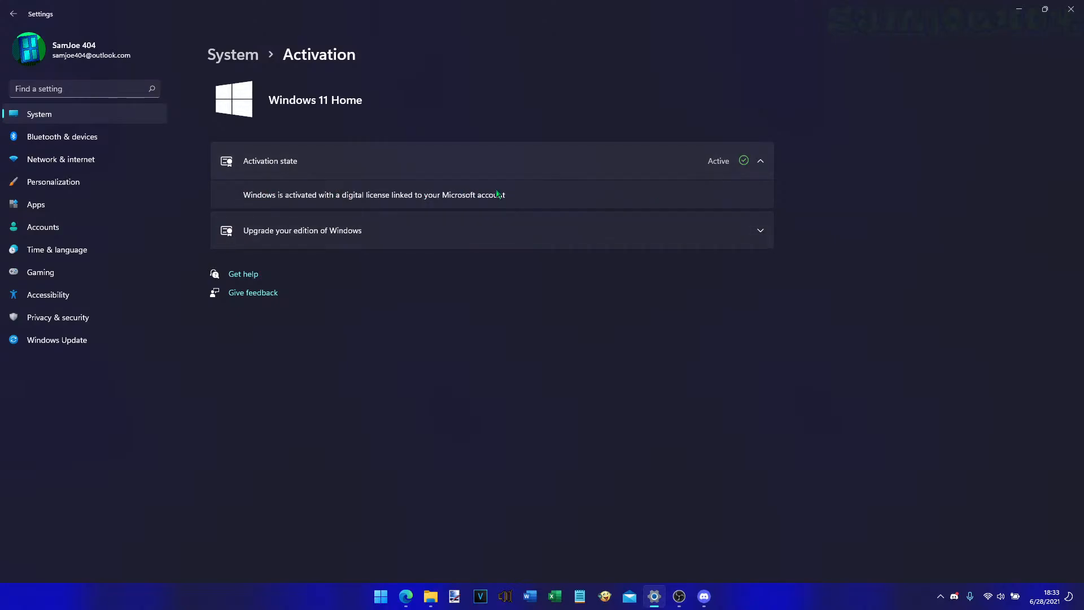
click(597, 231)
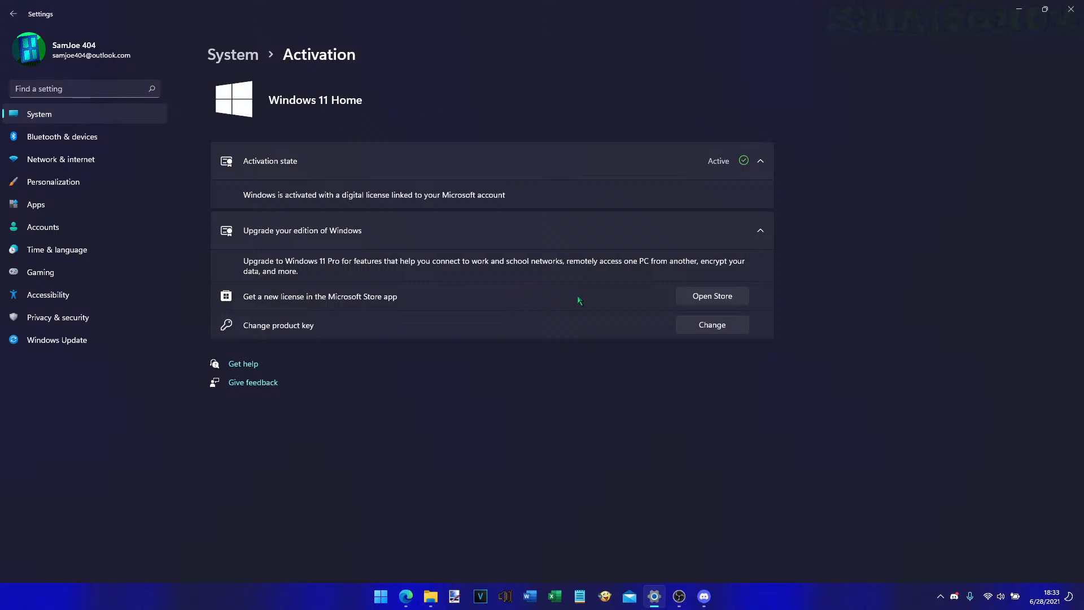
click(760, 231)
click(759, 163)
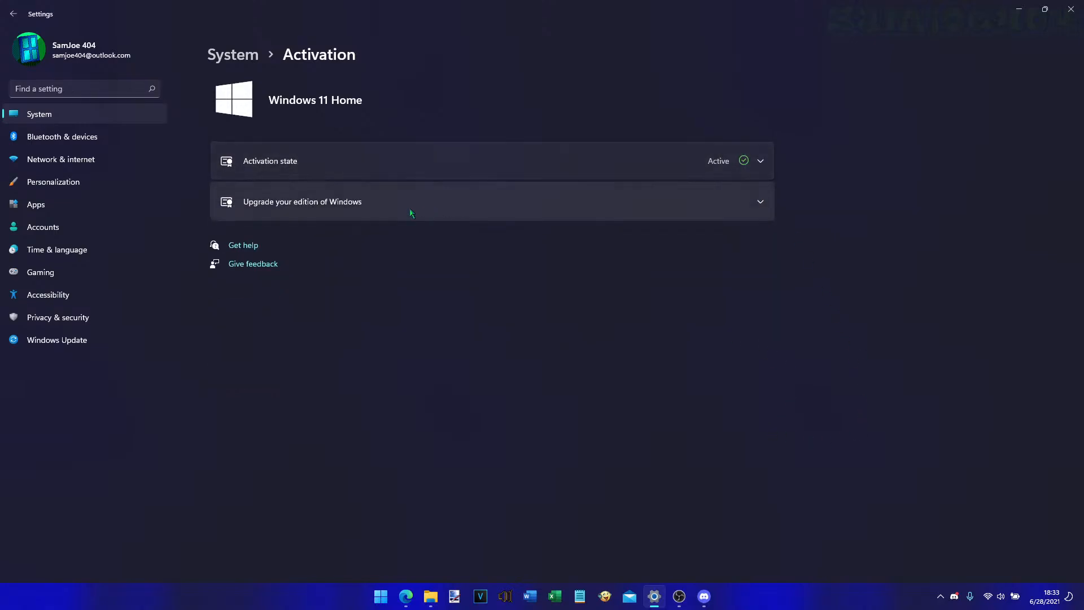
- Open the System Troubleshoot settings and view the choices for recommended troubleshooter preferences without changing the selection
key(alt+Left)
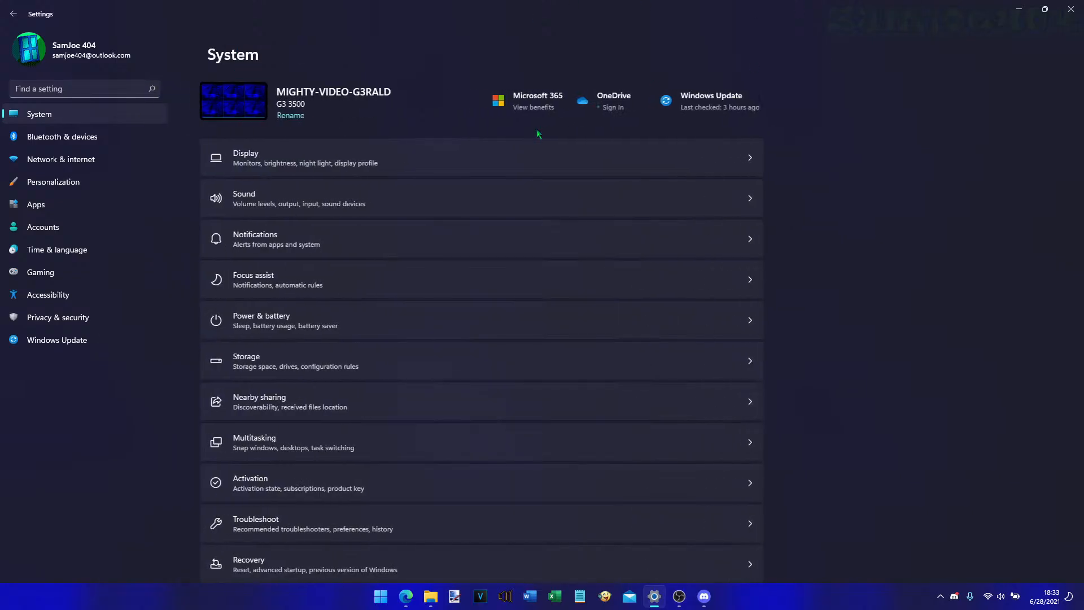
scroll(903, 434, down, 3)
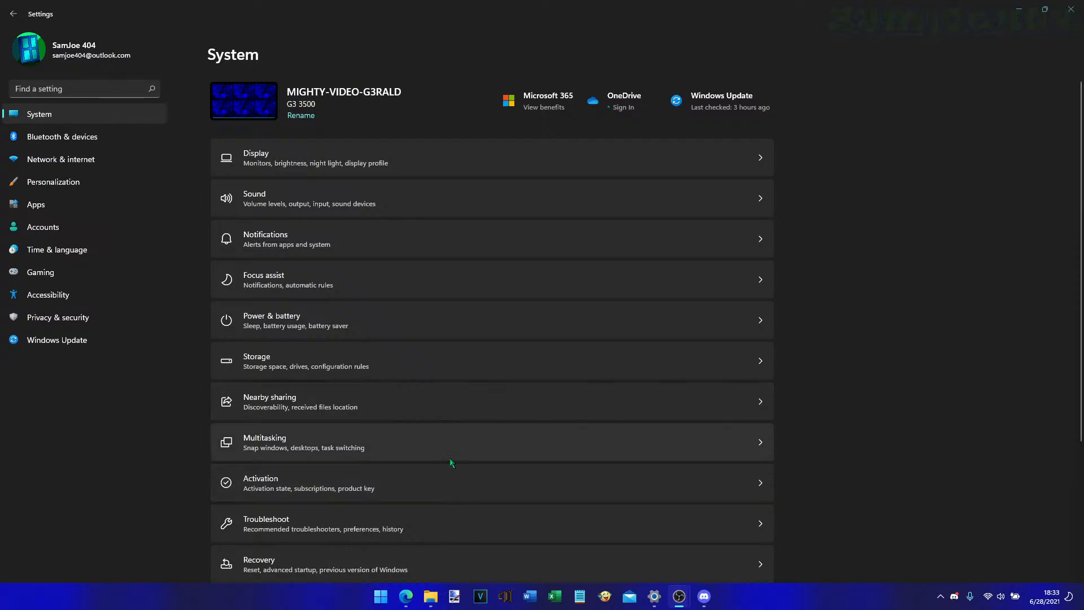
click(436, 512)
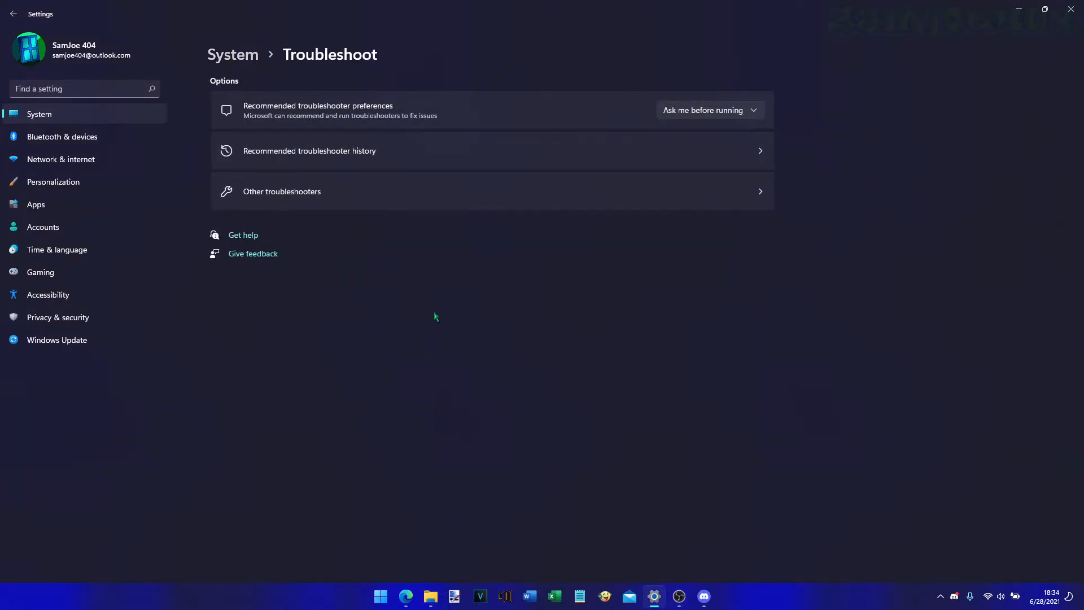
click(724, 112)
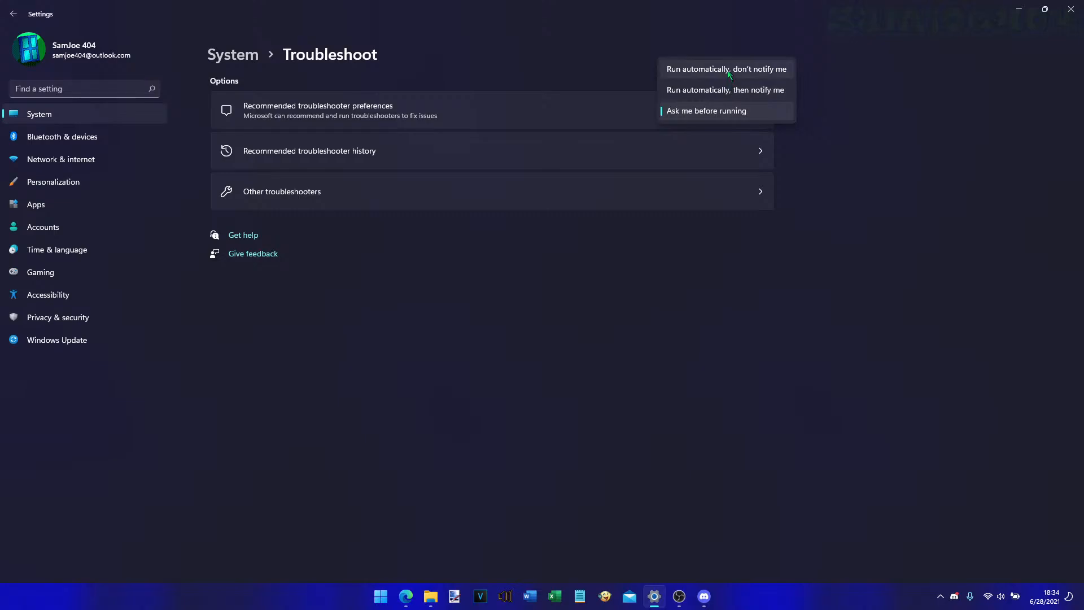
click(886, 278)
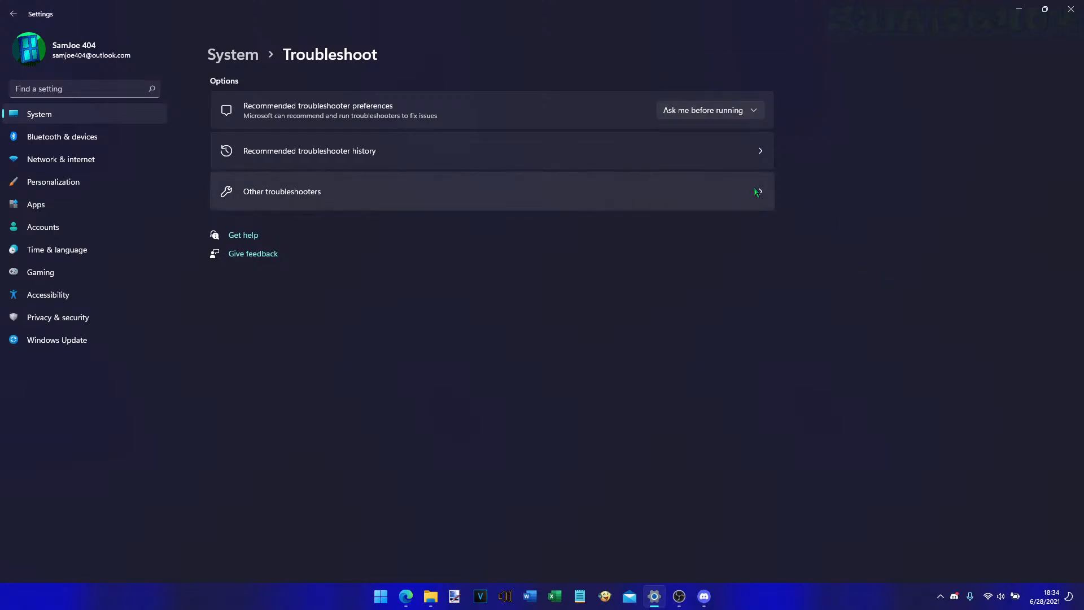
- View the details of the Windows Feature Update Compatibility Assessment Troubleshooter in the recommended troubleshooter history, and return to Troubleshoot
click(759, 155)
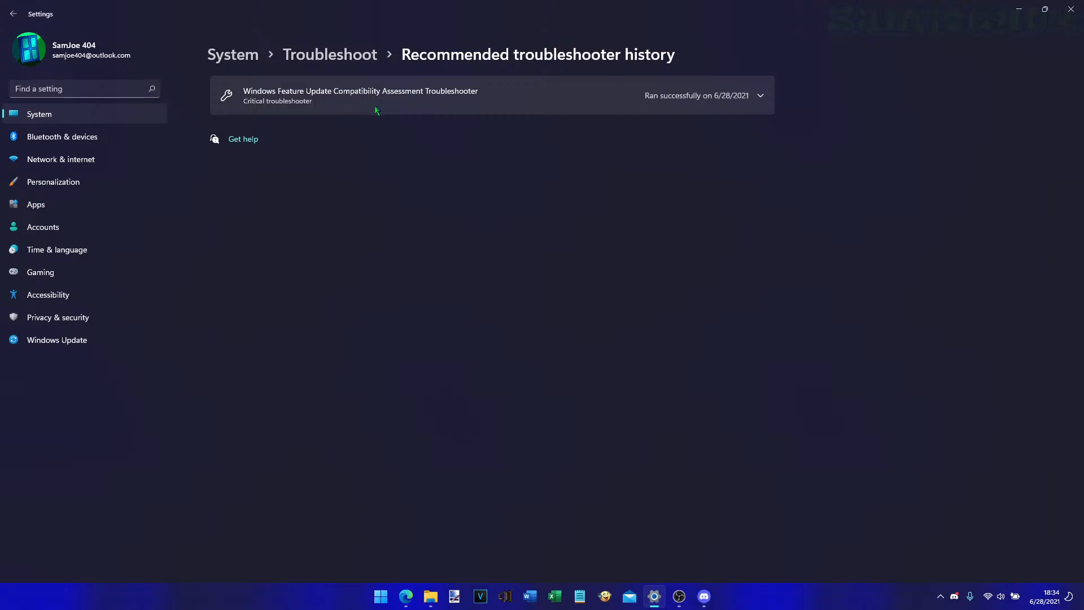
click(760, 97)
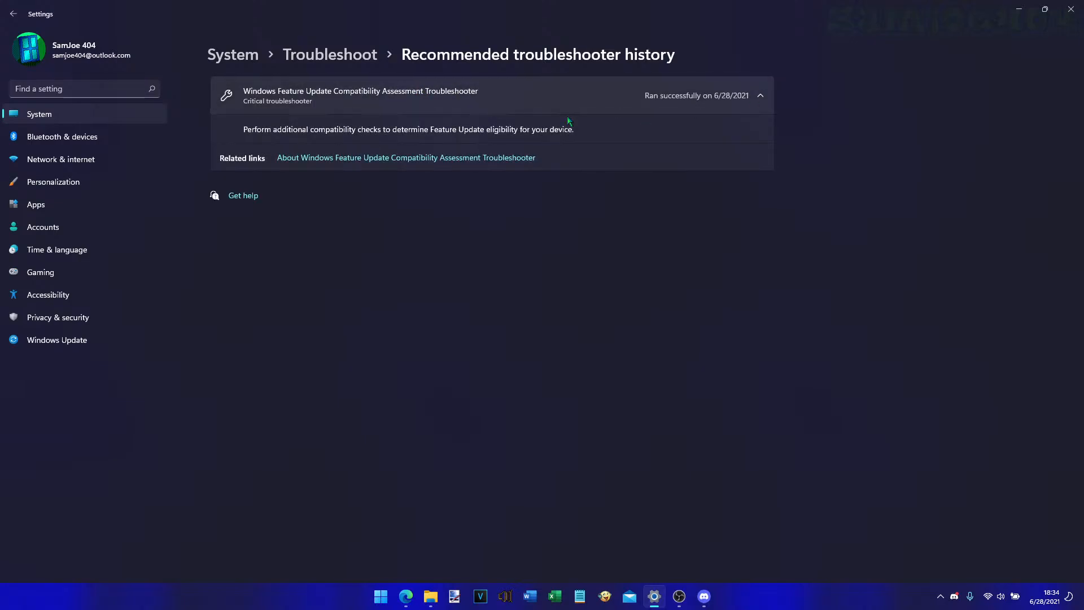
click(340, 65)
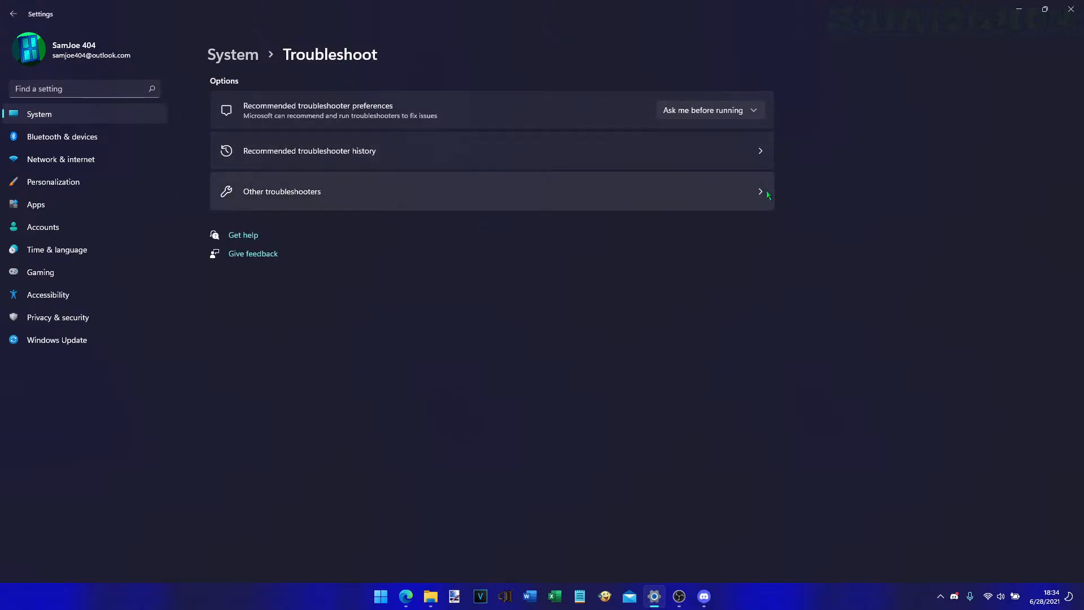
- Look through the full list of other troubleshooters and return to the System settings
click(761, 193)
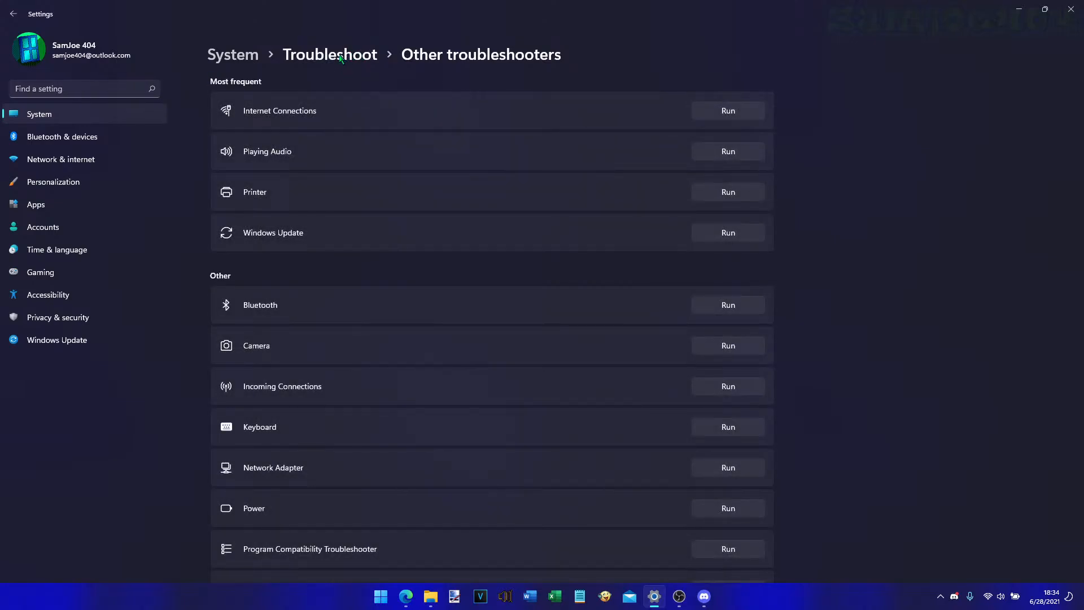
scroll(379, 304, down, 5)
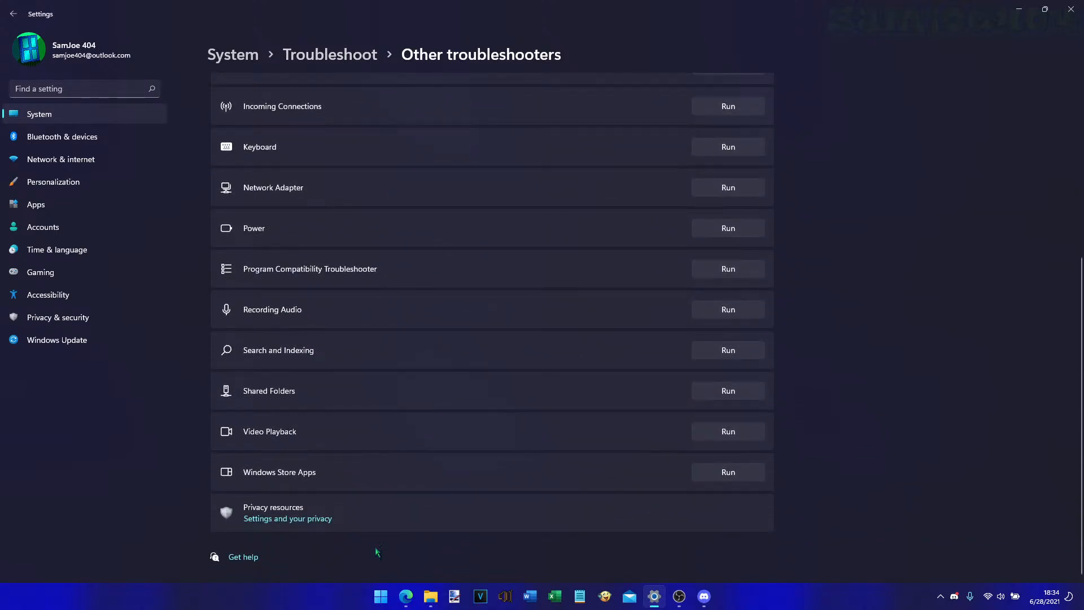
scroll(408, 477, up, 3)
scroll(409, 473, up, 2)
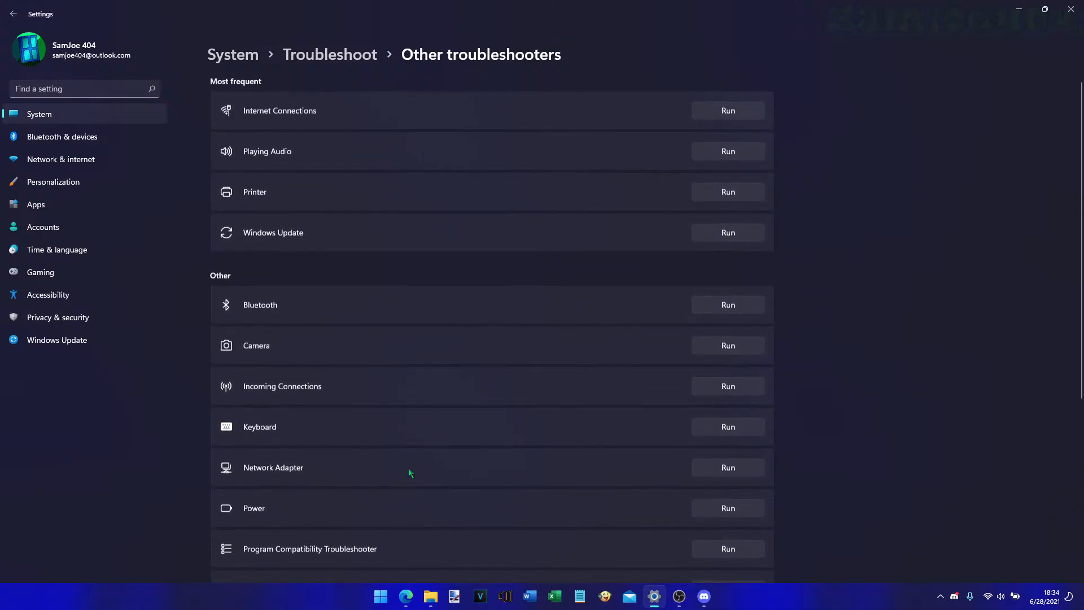
scroll(412, 472, down, 6)
scroll(450, 520, up, 5)
click(349, 56)
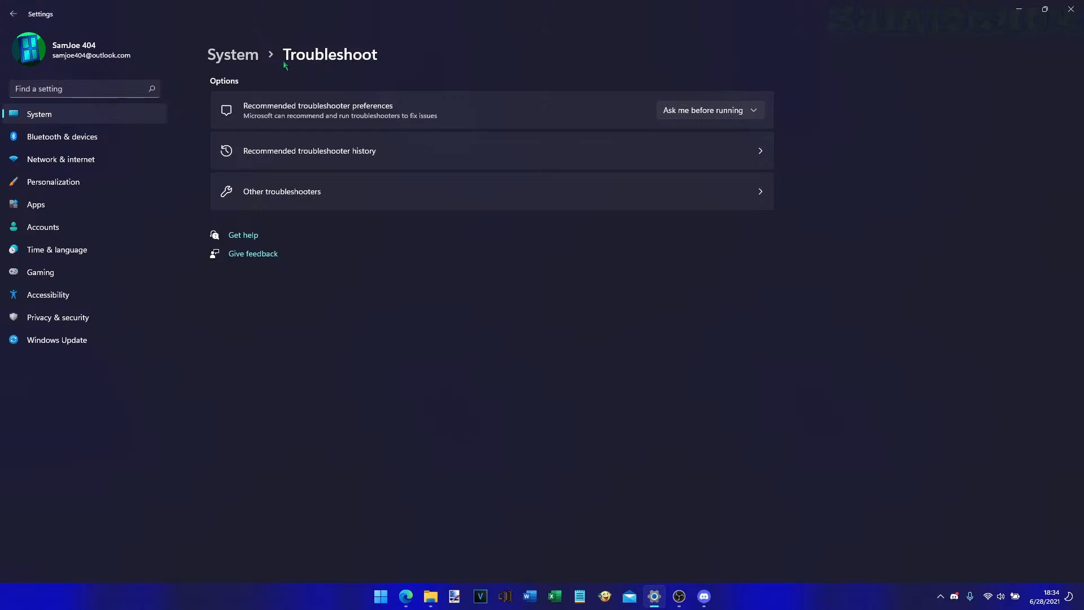
click(232, 57)
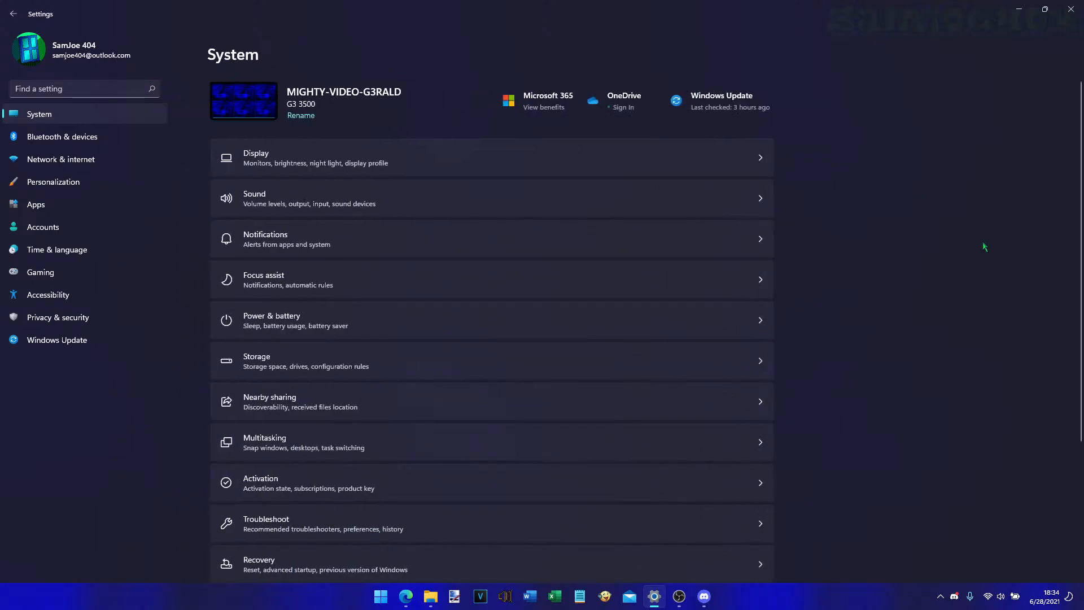
- Review the Recovery options, follow the option to fix problems without resetting the PC, and return to System
scroll(932, 333, down, 3)
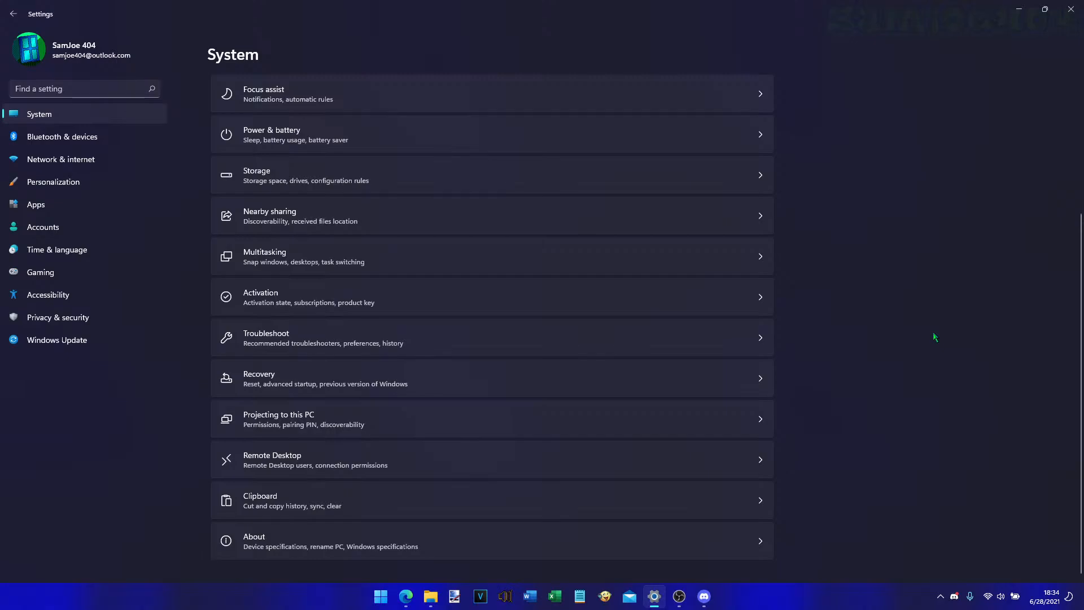
click(656, 377)
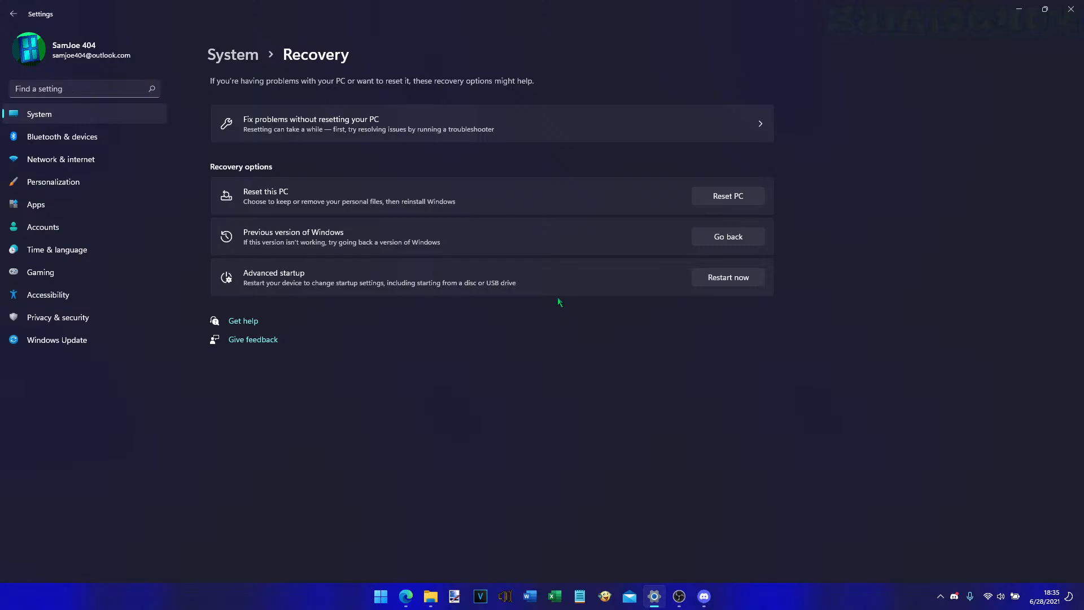
click(758, 123)
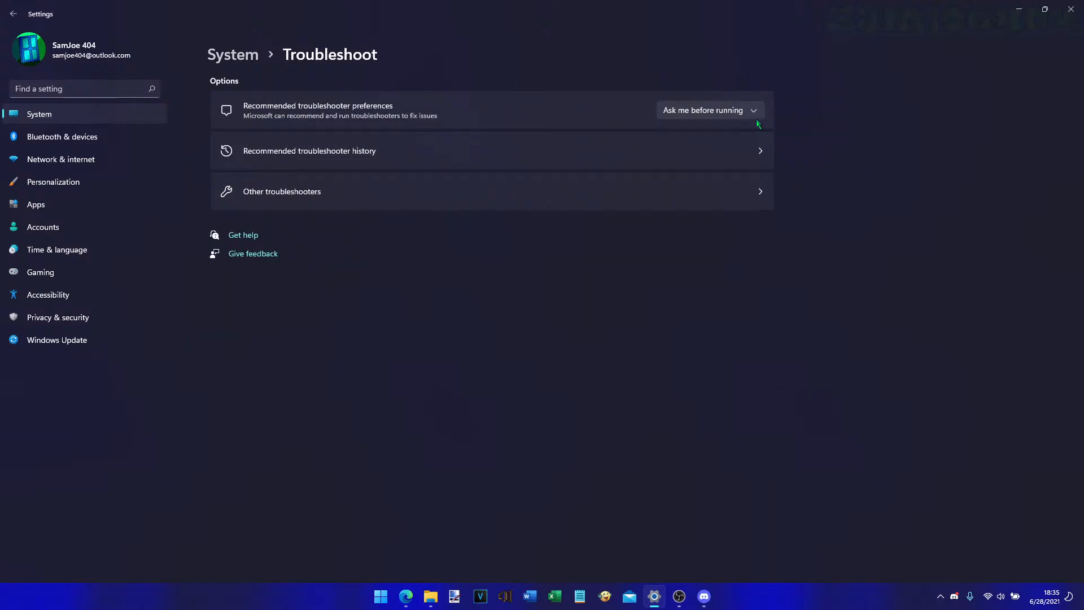
click(226, 56)
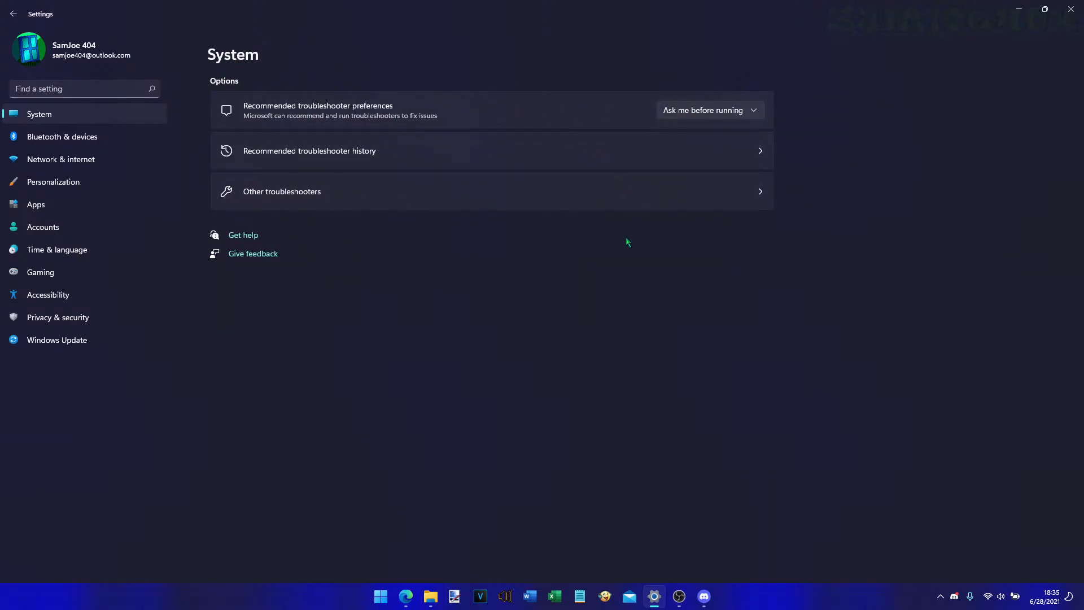
- View the Projecting to this PC settings and return to the System settings
scroll(367, 393, down, 3)
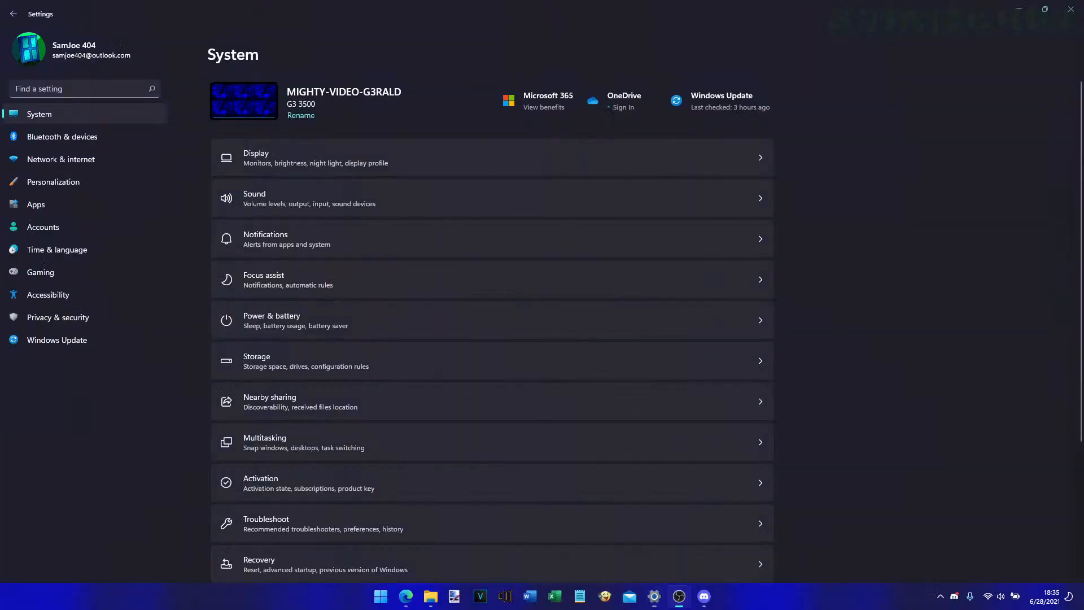
scroll(444, 493, down, 2)
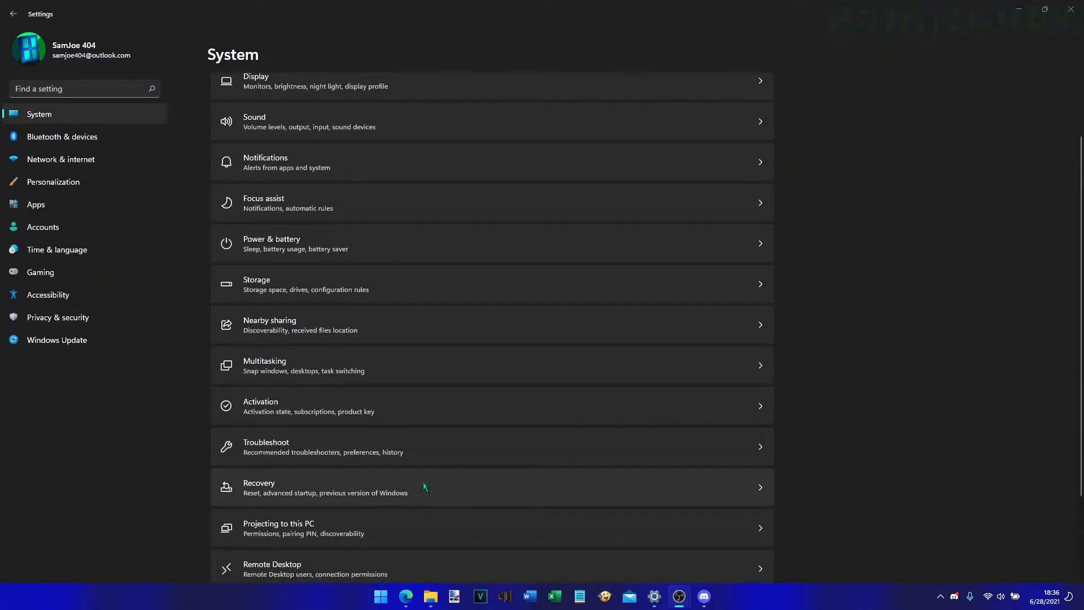
click(435, 532)
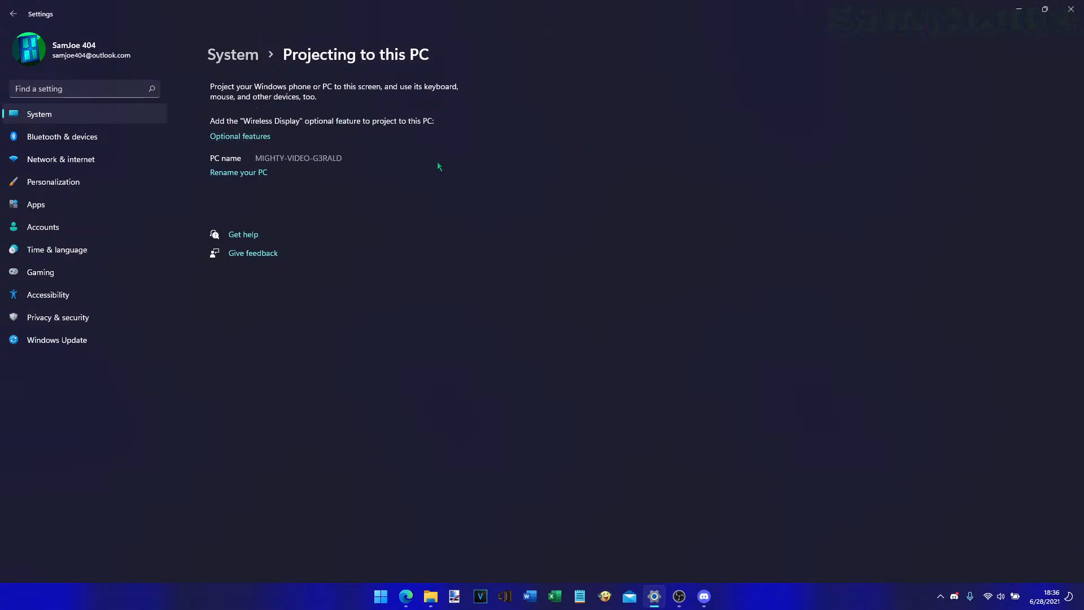
click(233, 54)
- Expand and collapse the Remote Desktop details without enabling the feature, and return to the System settings
scroll(776, 455, down, 3)
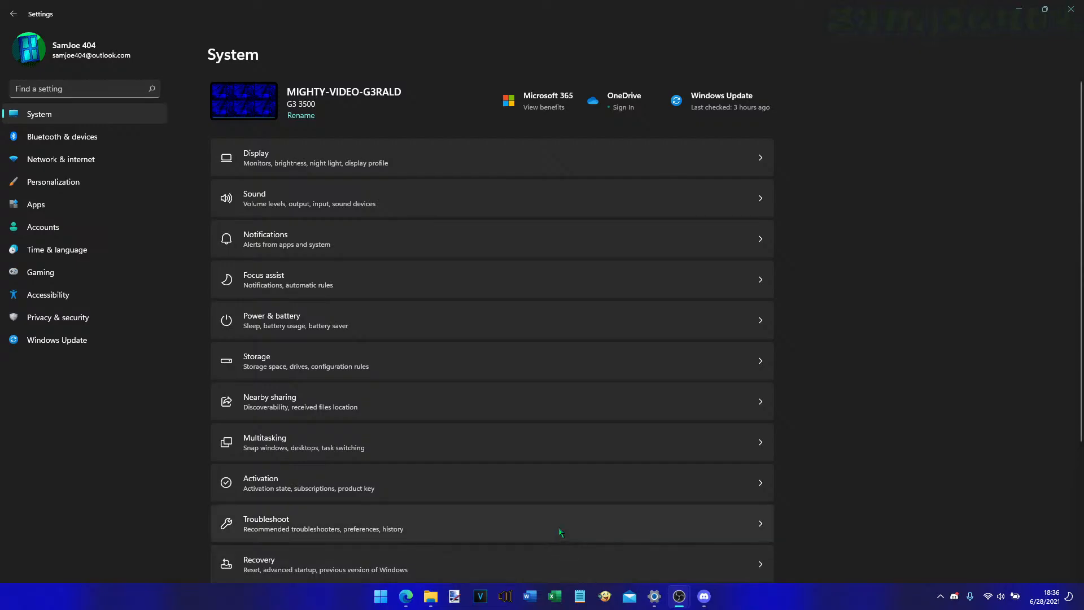
scroll(558, 527, down, 3)
click(436, 456)
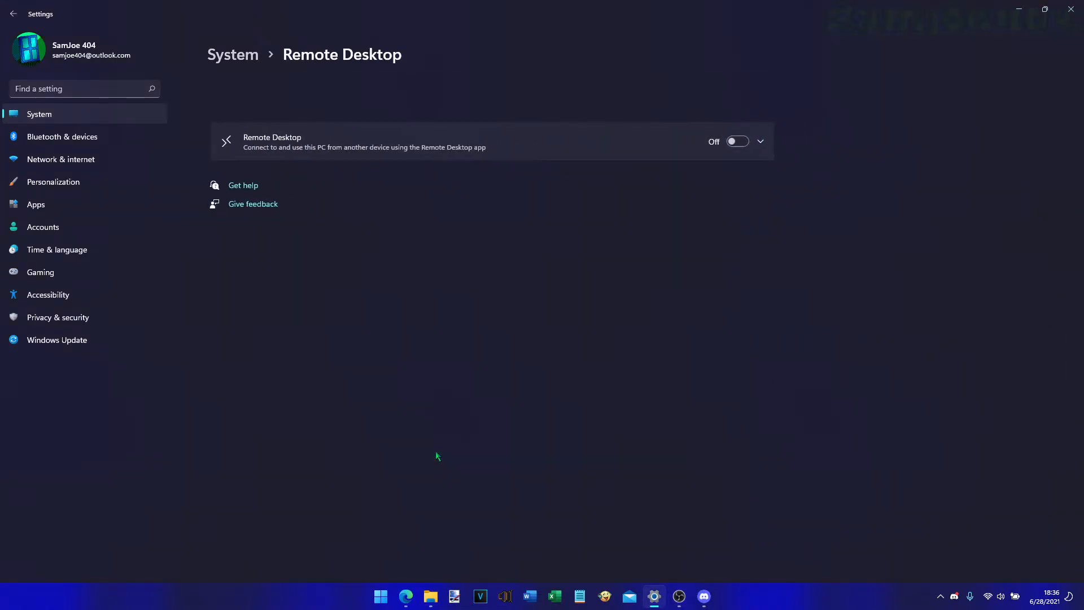
click(760, 141)
click(760, 143)
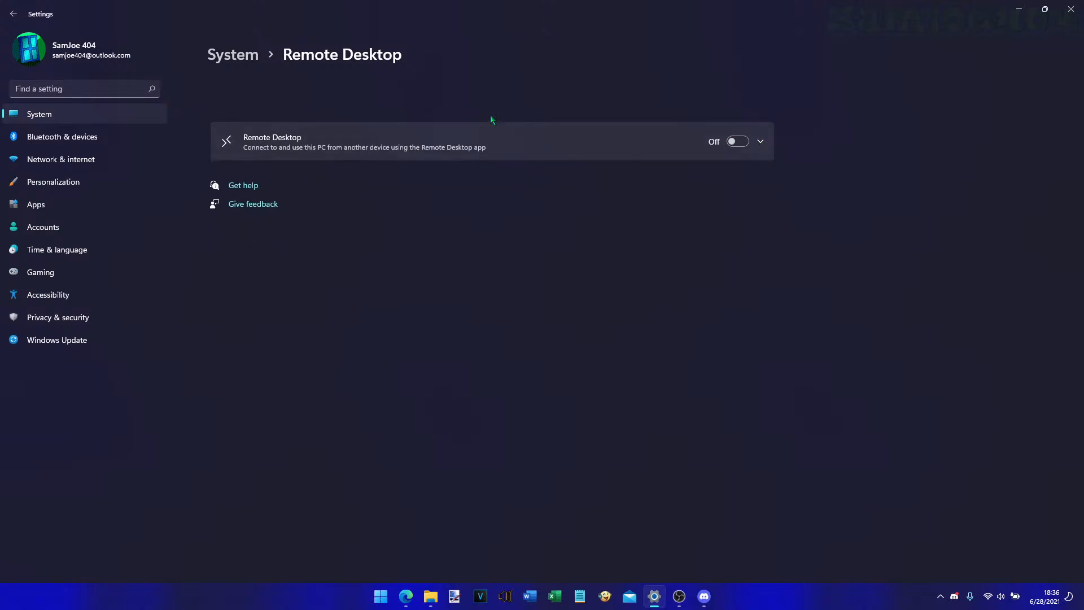
click(245, 60)
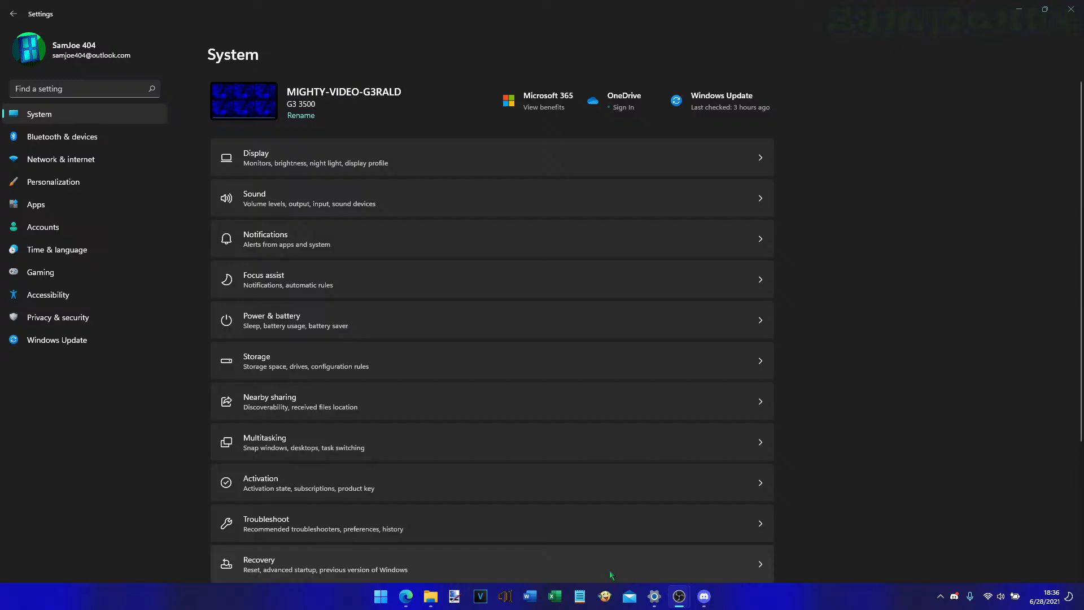
- Review the Clipboard settings and the About page with the Windows specifications in the System settings
scroll(608, 570, down, 4)
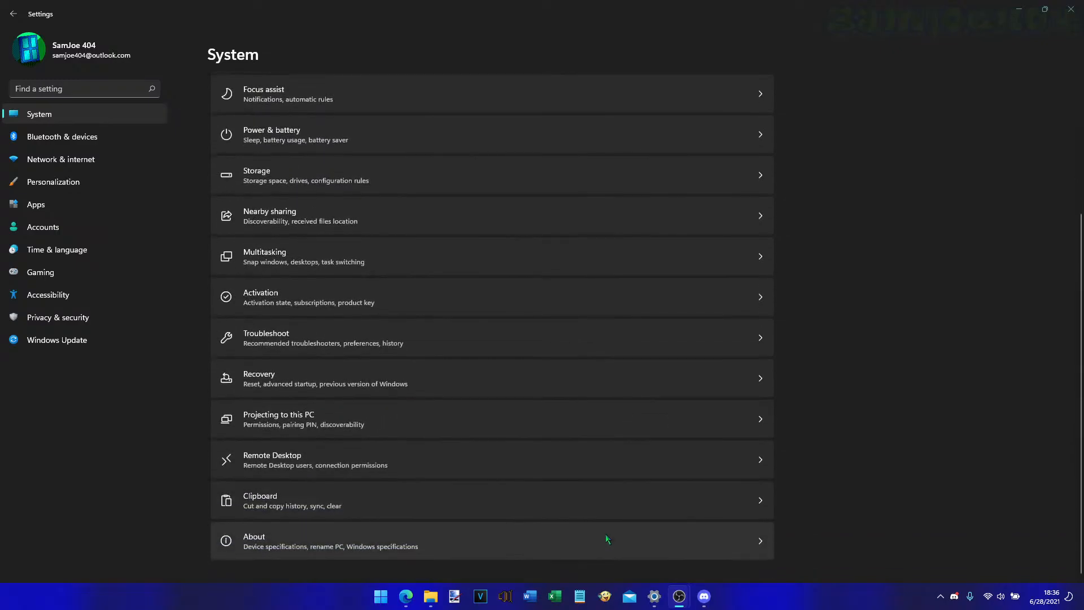
click(608, 503)
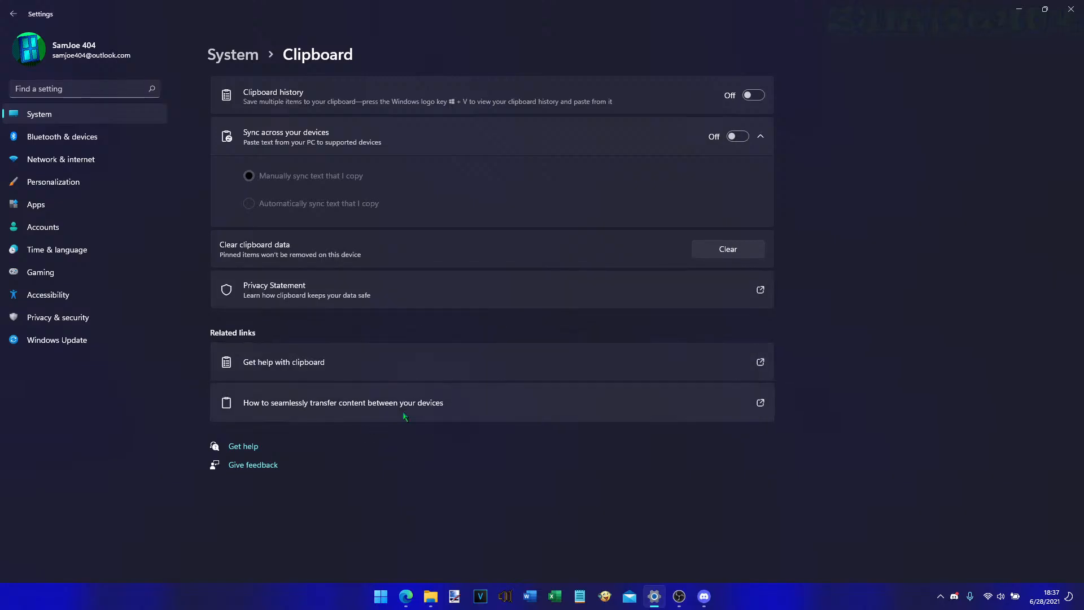
click(236, 56)
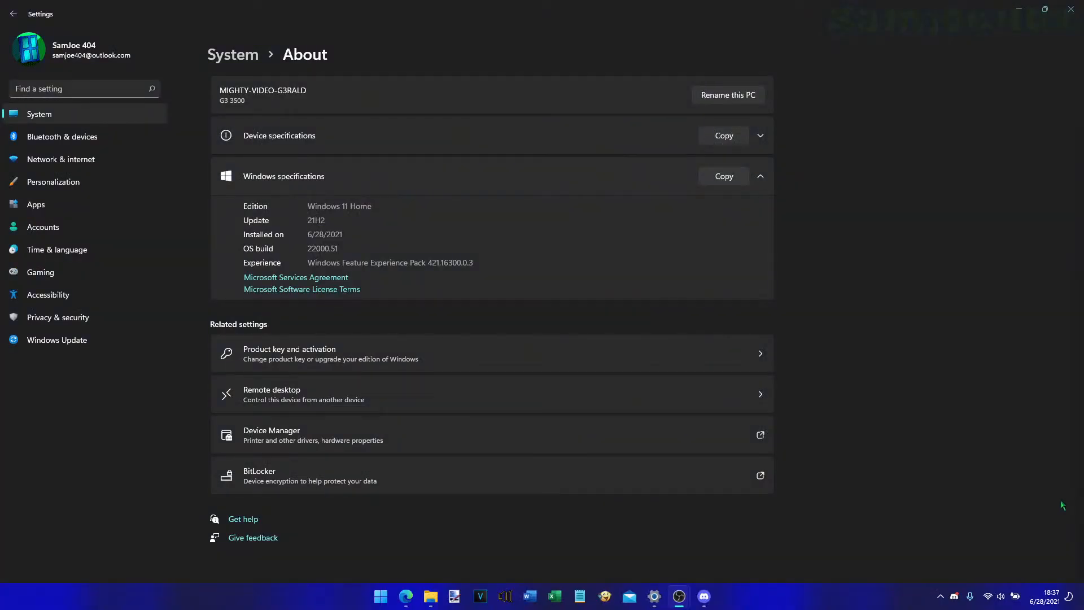
click(961, 474)
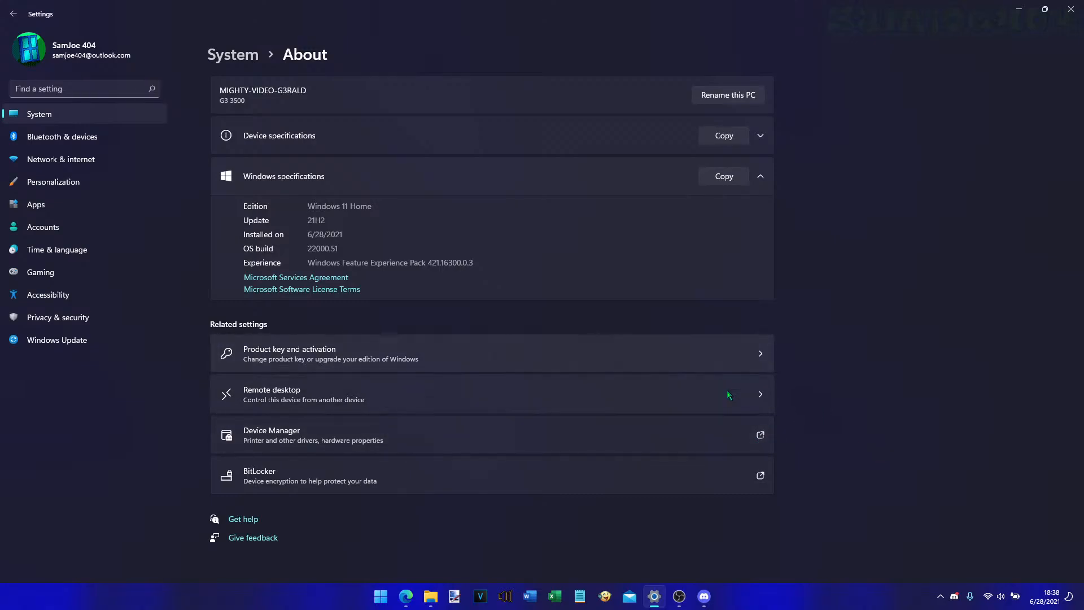
click(249, 64)
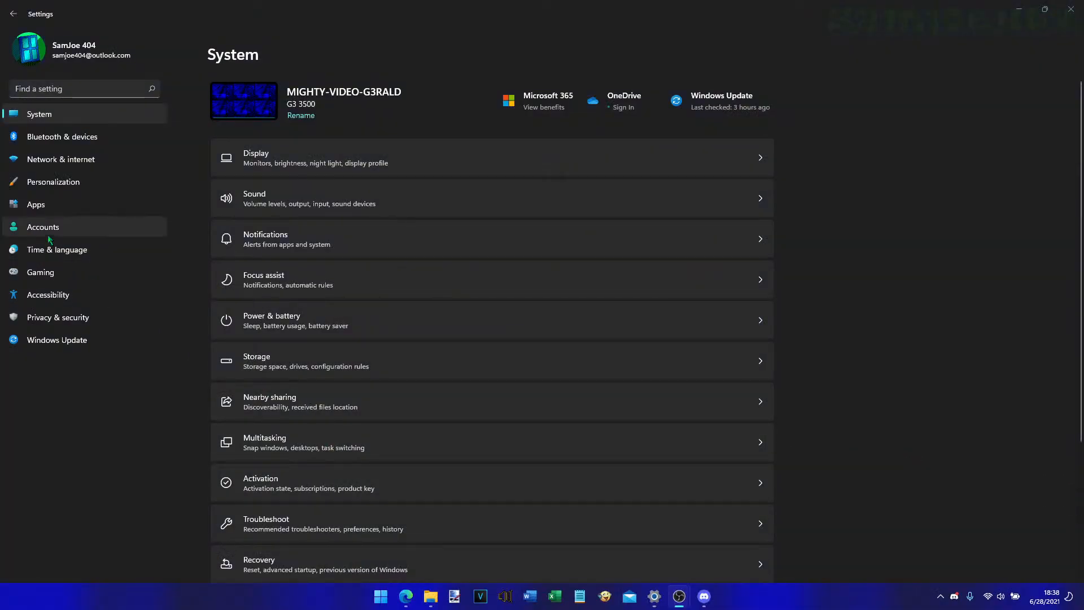
- Open Apps & features and view the Share across devices options and More settings, collapsing each section again
click(53, 211)
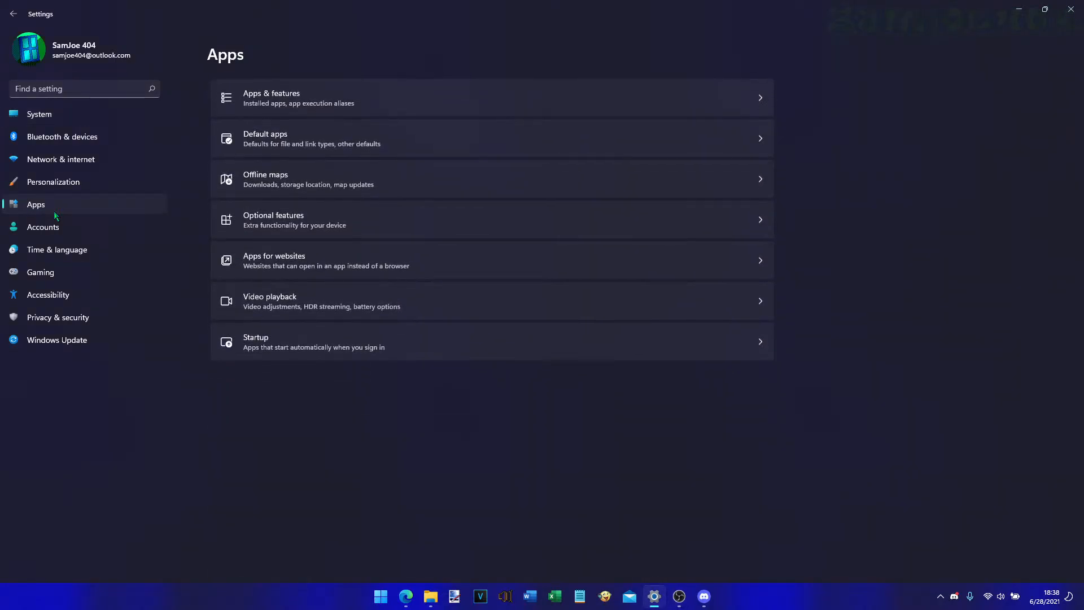
click(445, 100)
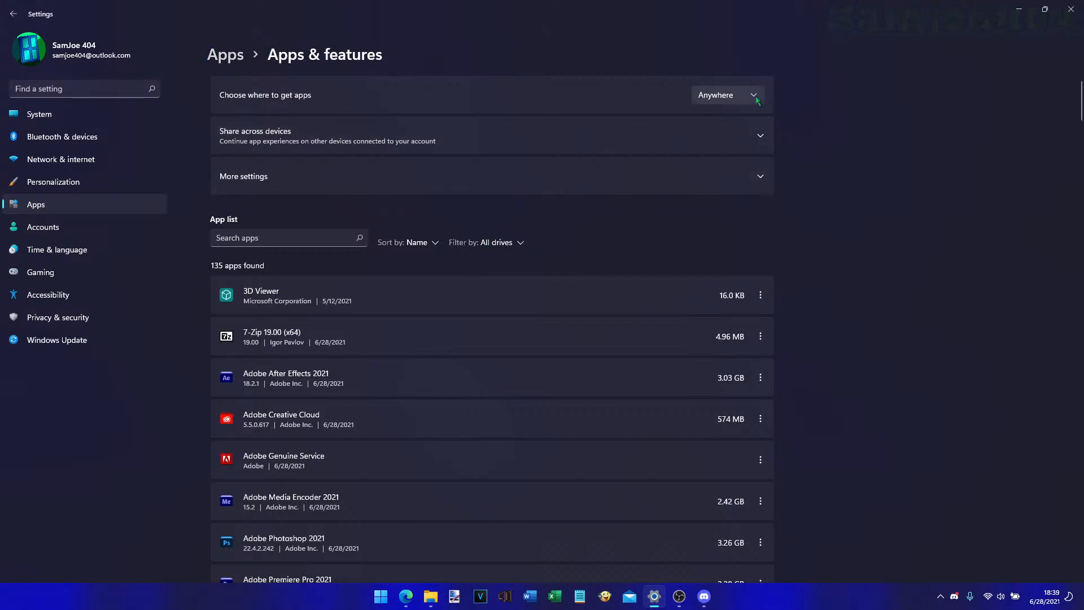
click(757, 139)
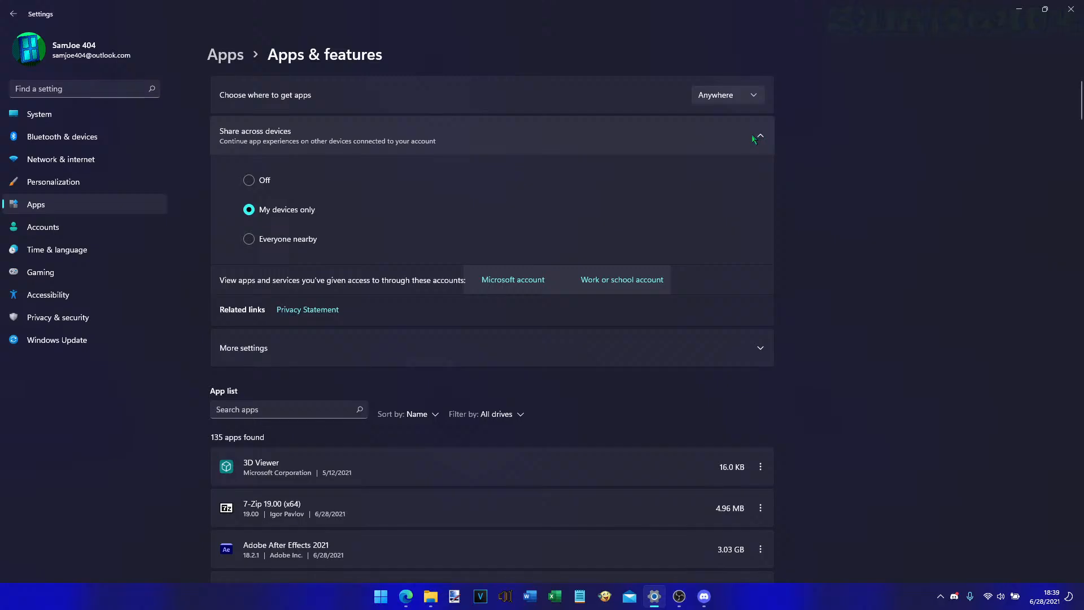
click(754, 138)
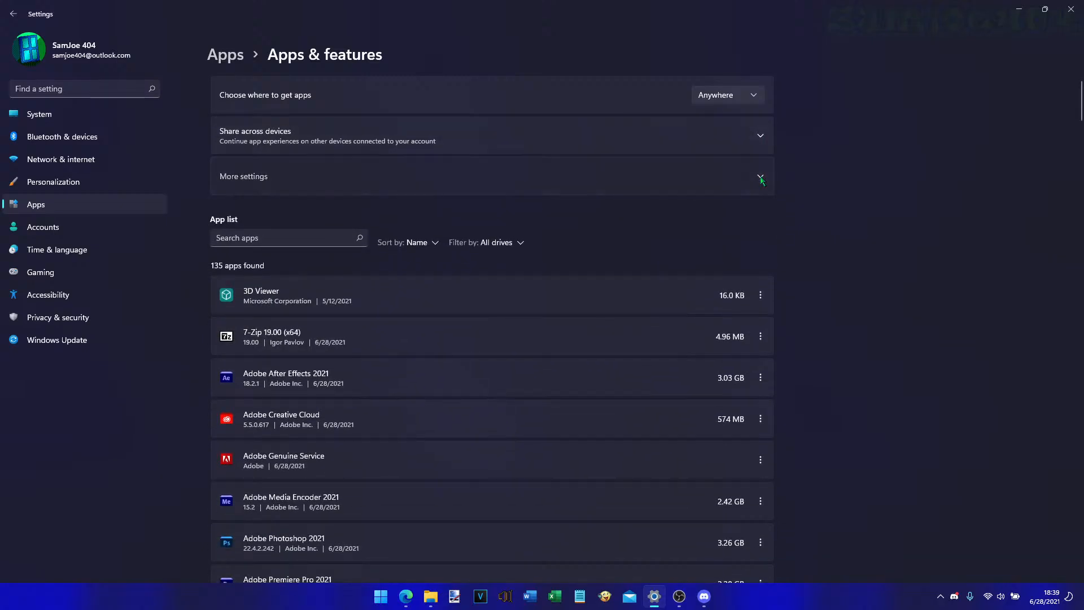
click(760, 177)
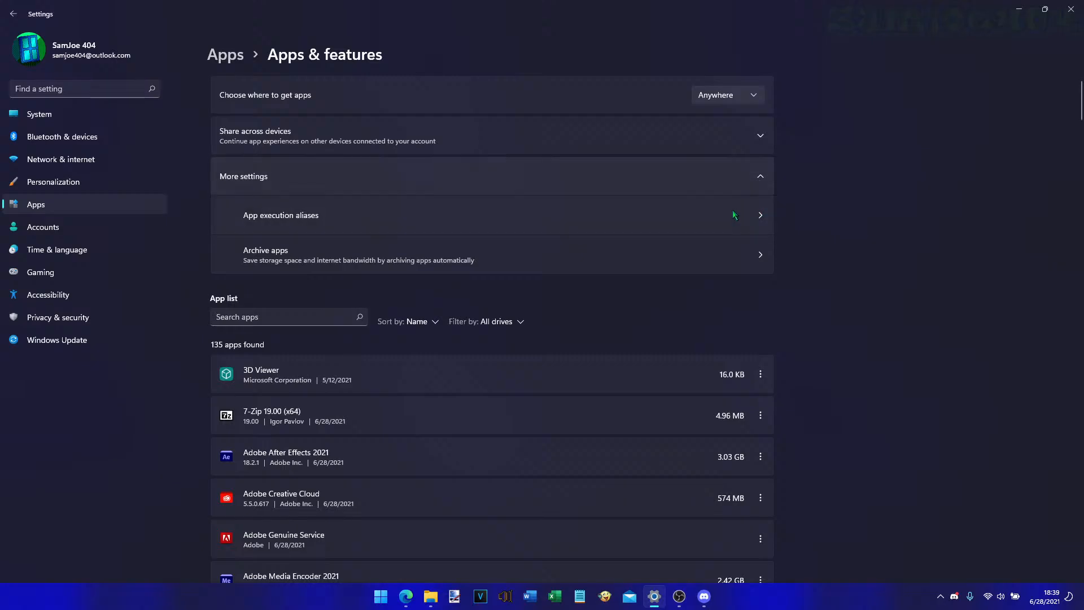
click(732, 177)
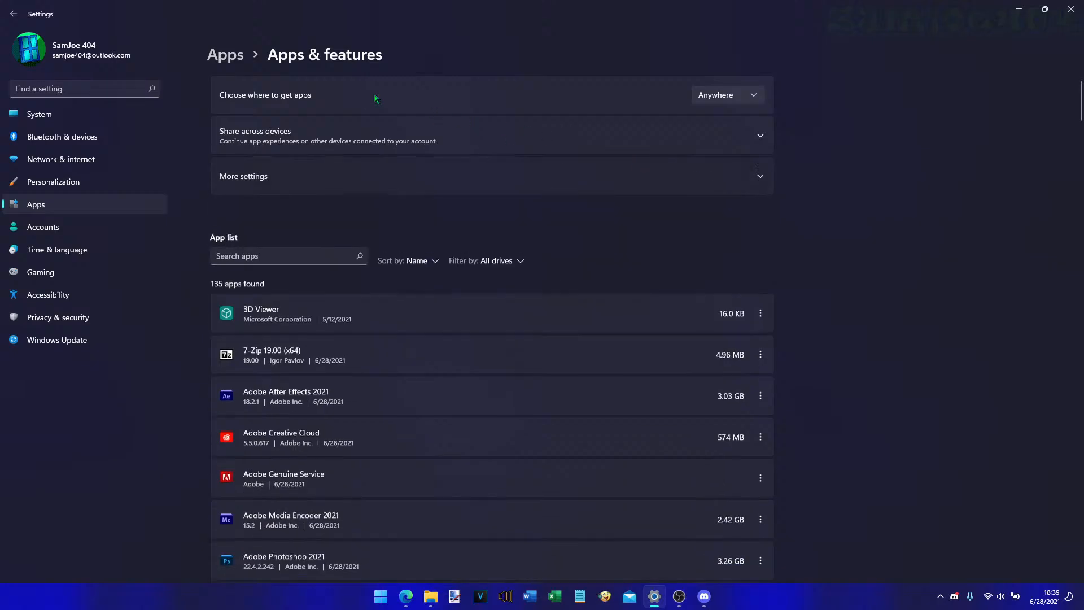
- View the Default apps and Offline maps settings, returning to the Apps settings after each
click(226, 55)
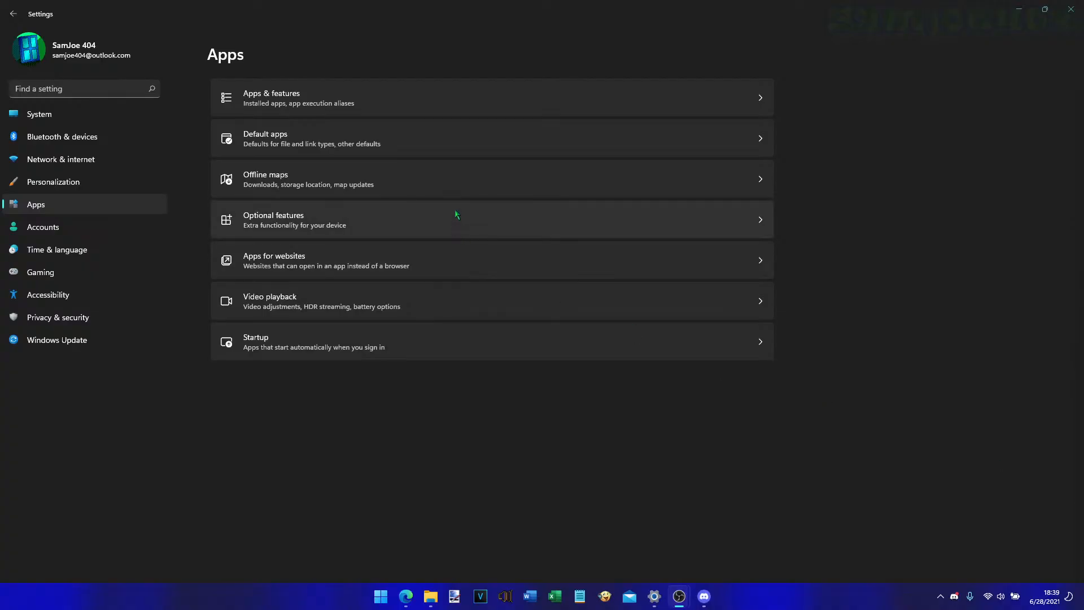
click(458, 141)
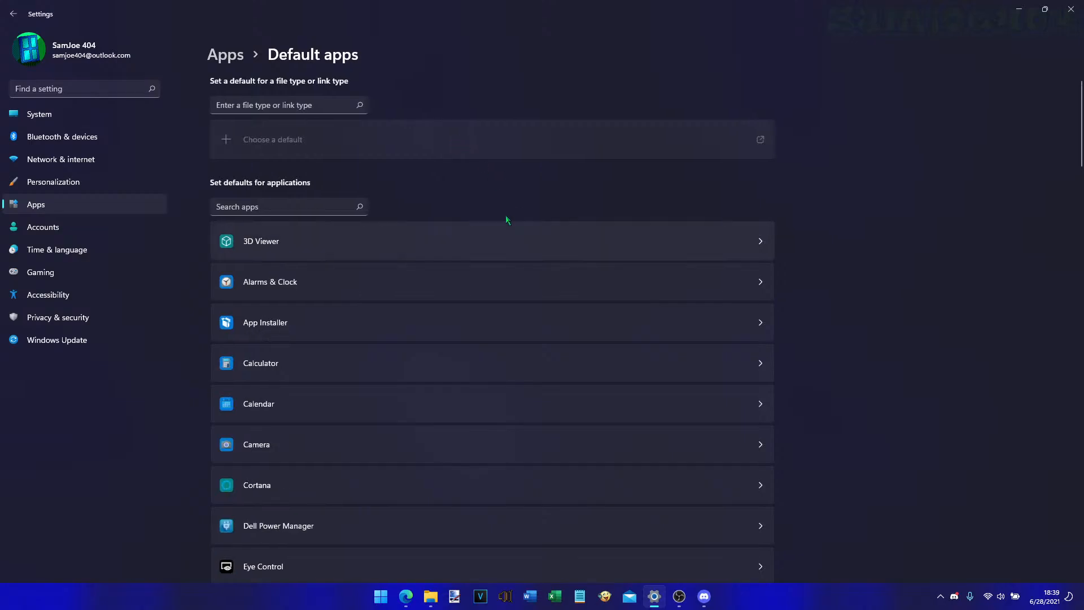
click(221, 60)
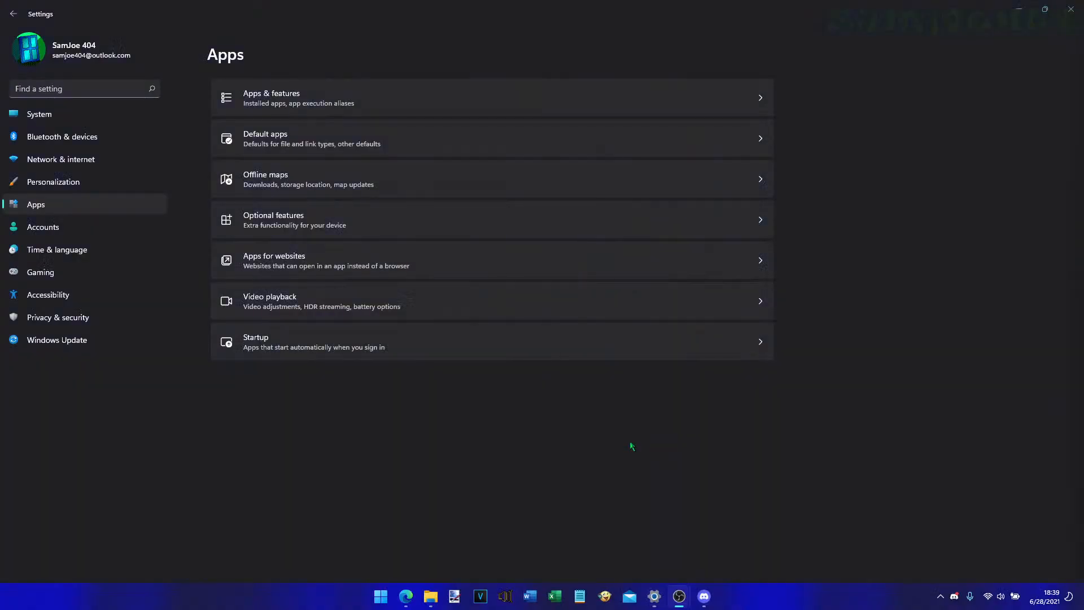
click(429, 195)
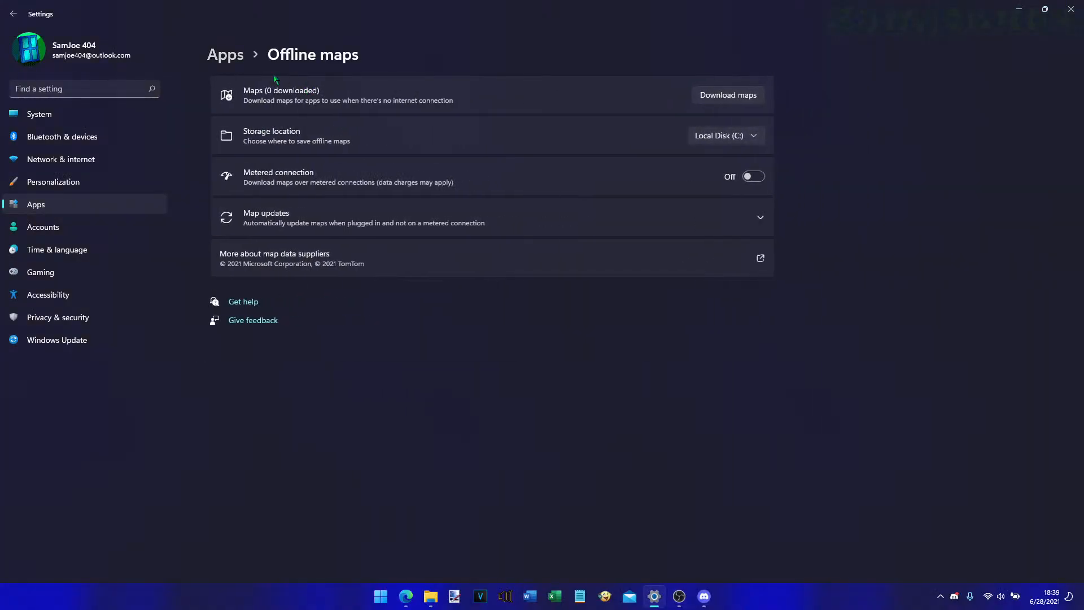
click(218, 56)
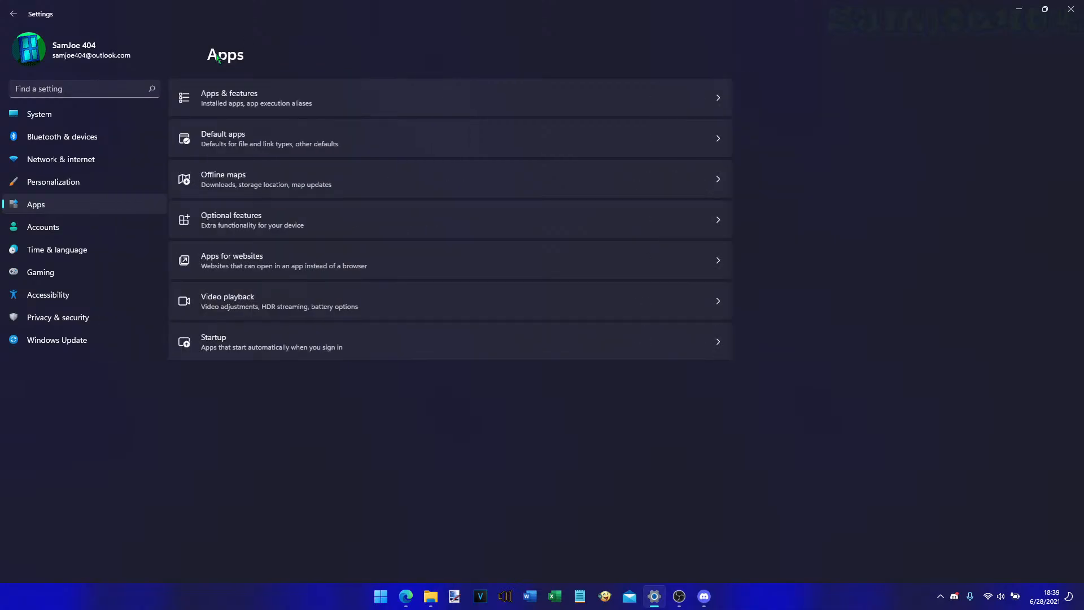
- Open Optional features and browse the list of features available to add, closing it without selecting any
click(362, 215)
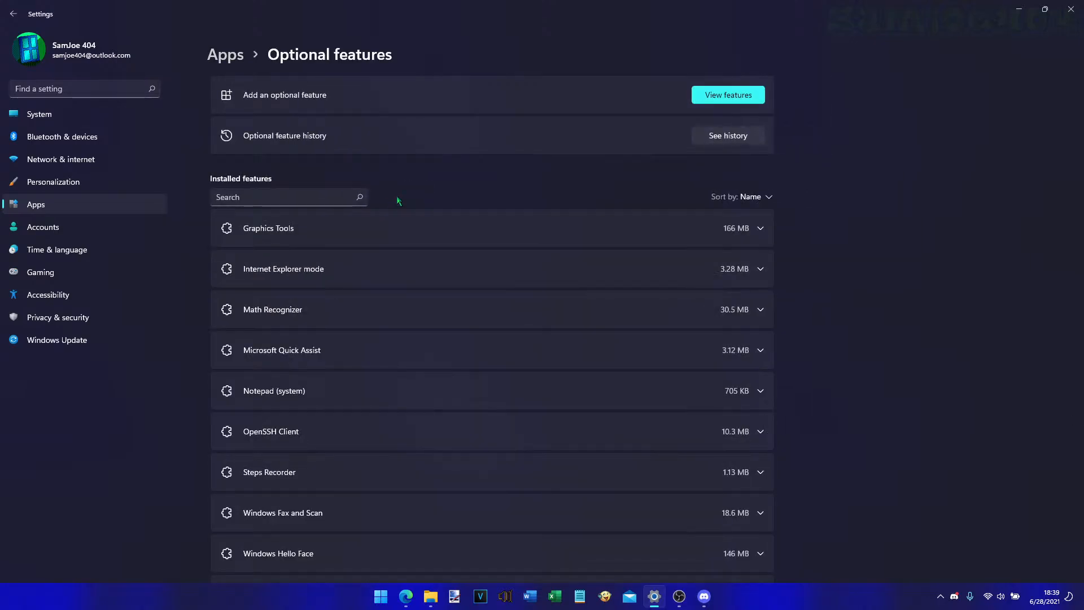
click(751, 103)
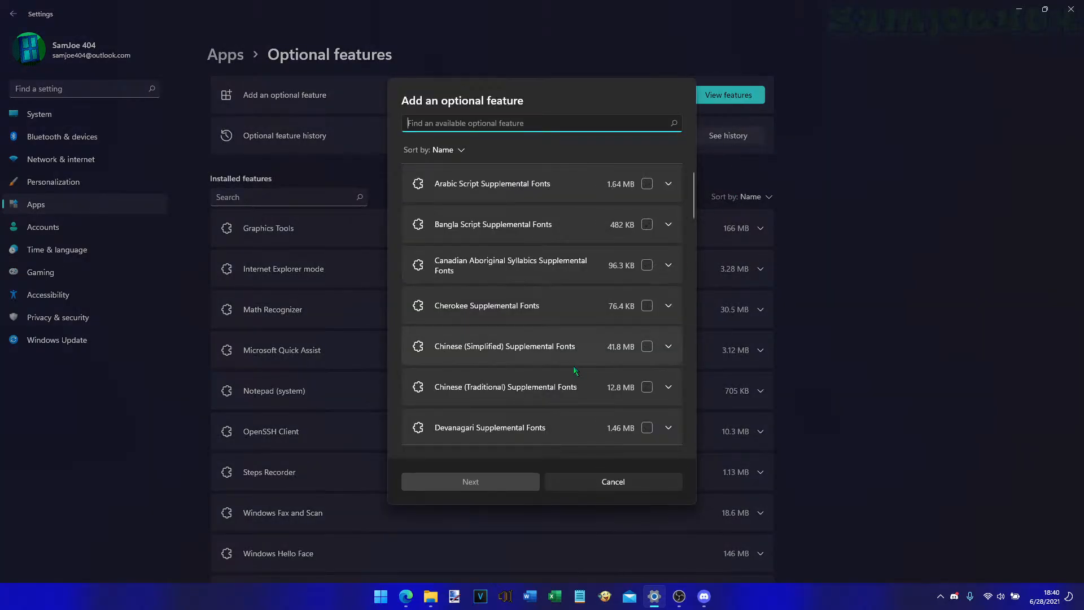
scroll(573, 364, down, 10)
scroll(610, 373, down, 4)
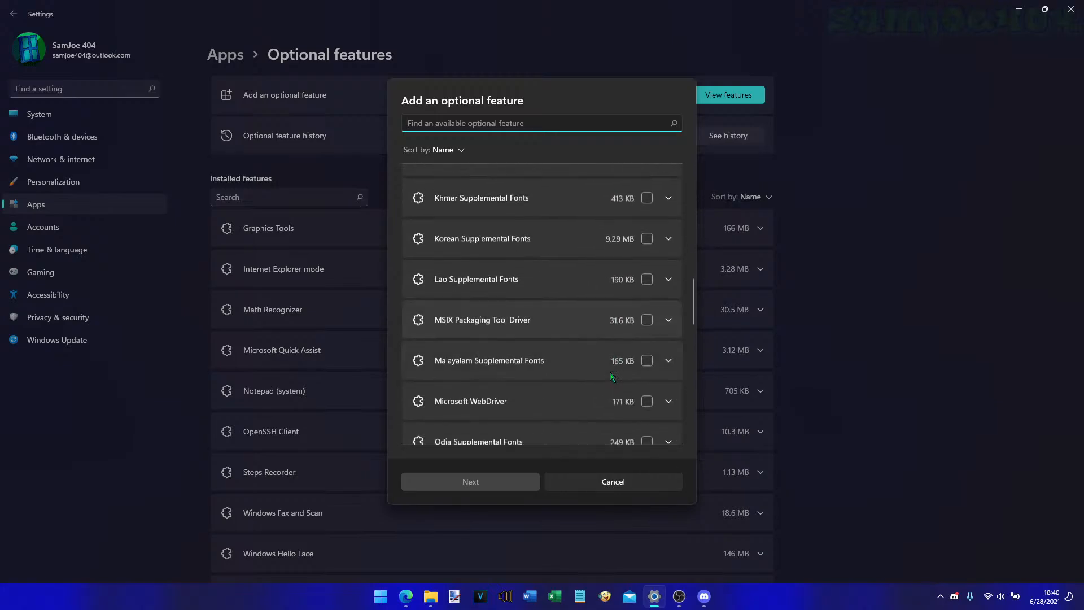
scroll(544, 255, down, 6)
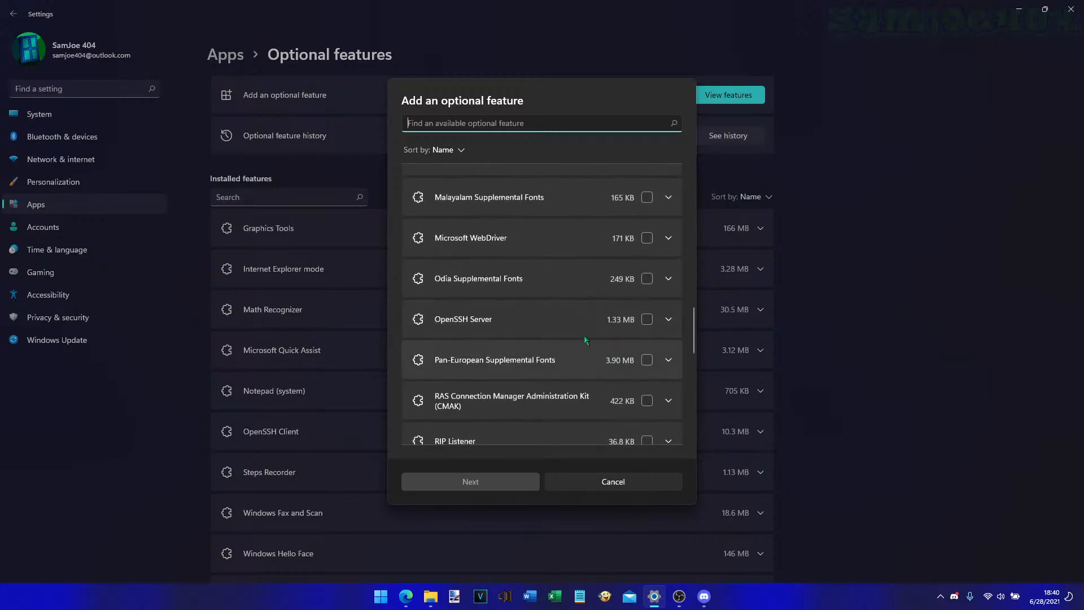
scroll(546, 260, down, 3)
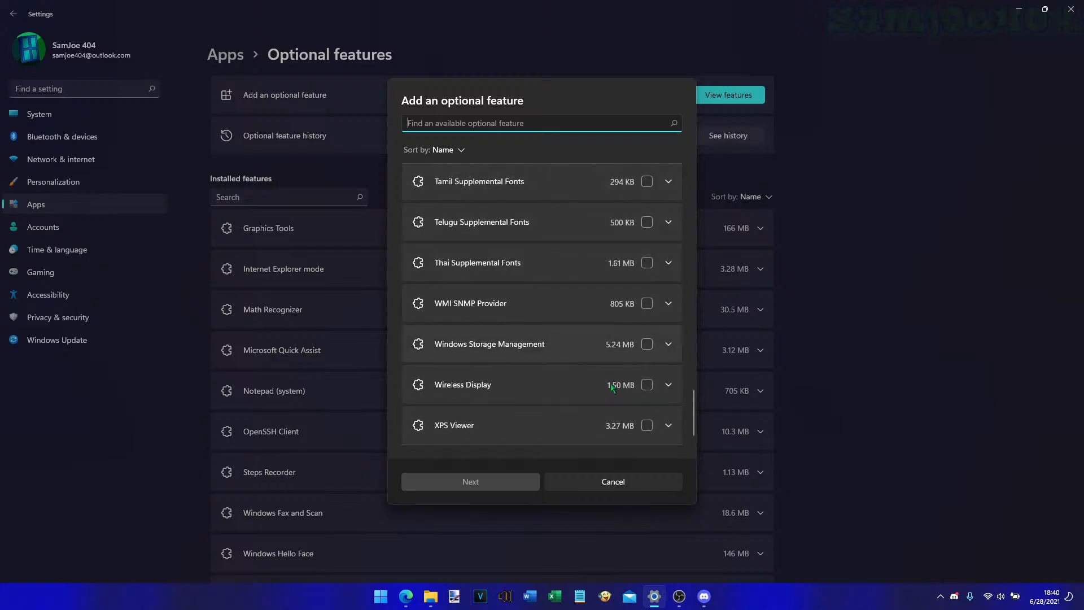
click(669, 426)
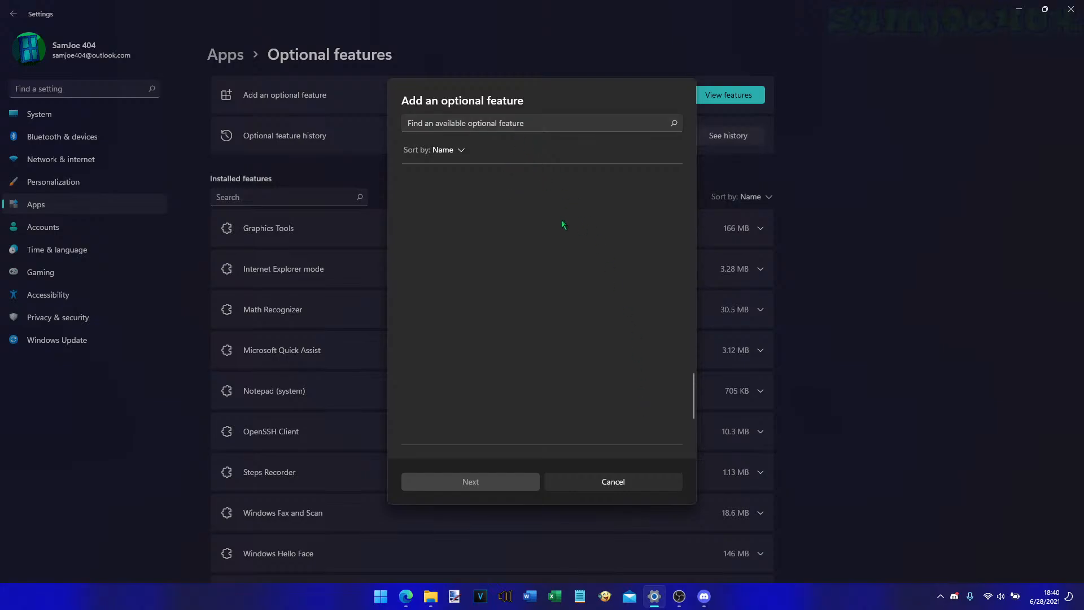
scroll(561, 221, up, 15)
scroll(563, 224, down, 11)
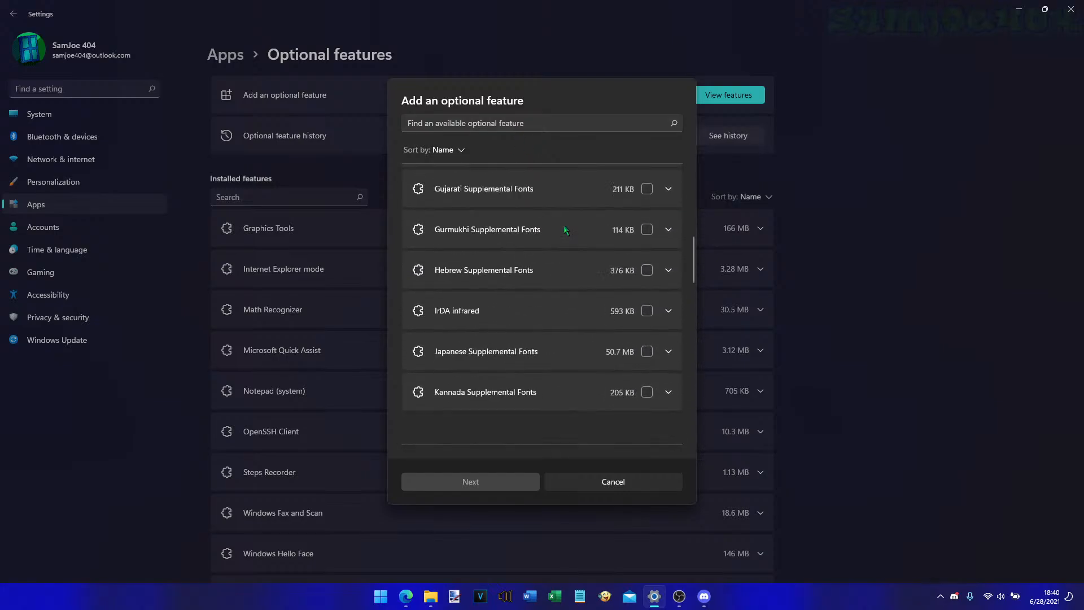
scroll(567, 230, up, 5)
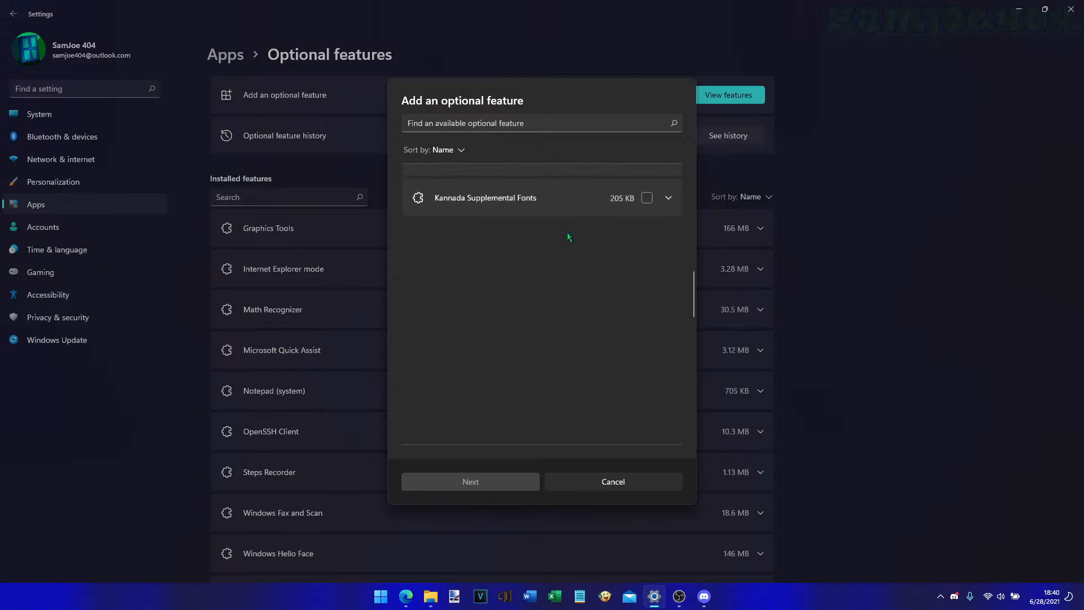
scroll(566, 231, up, 10)
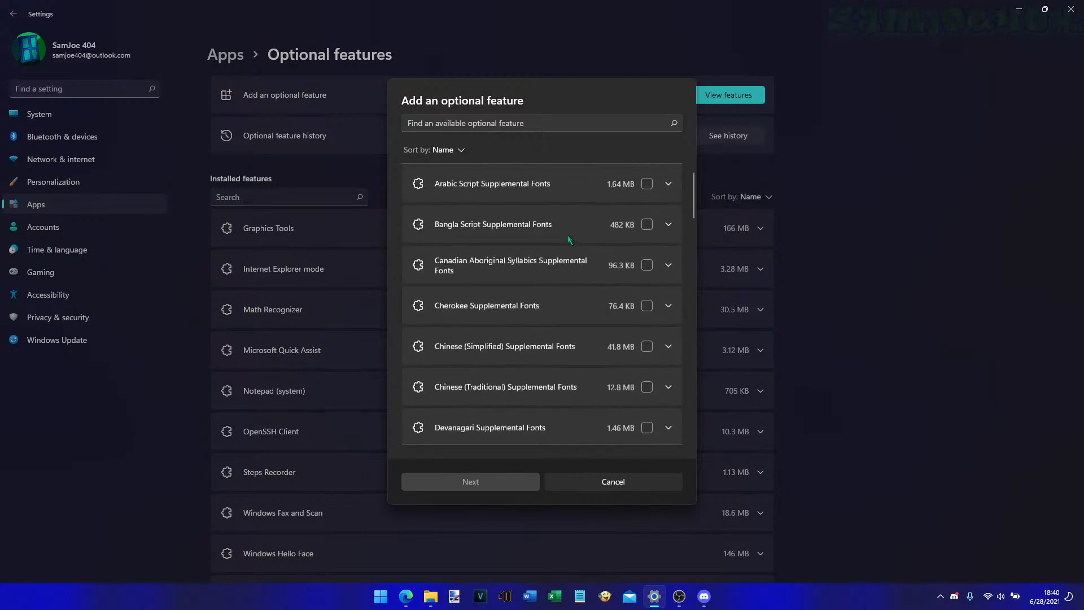
click(641, 481)
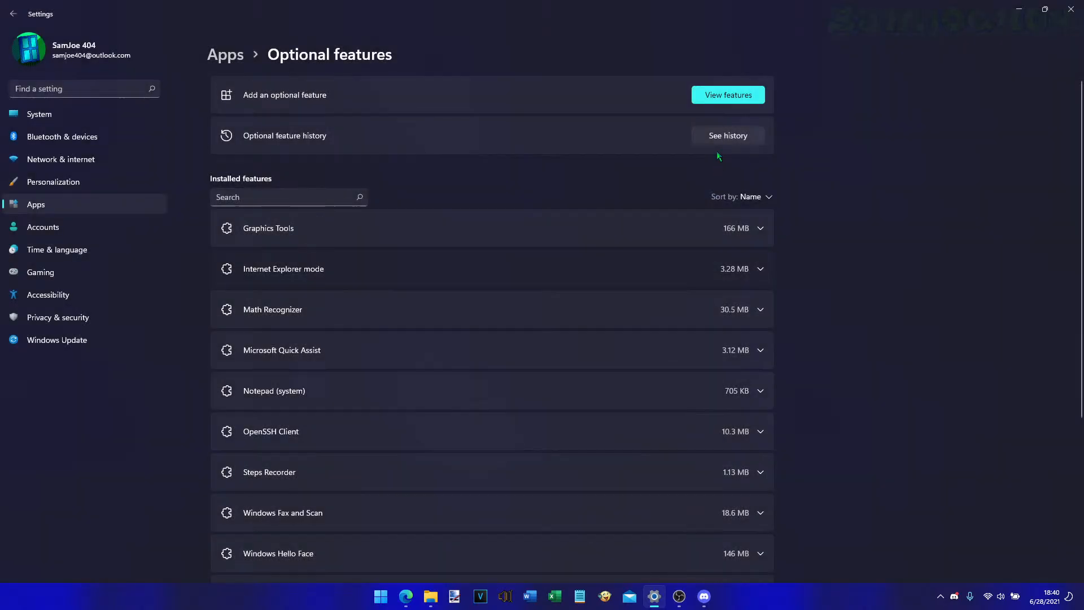
- Search the available optional features for "Internet Explorer 11" and close the list without adding anything
click(746, 98)
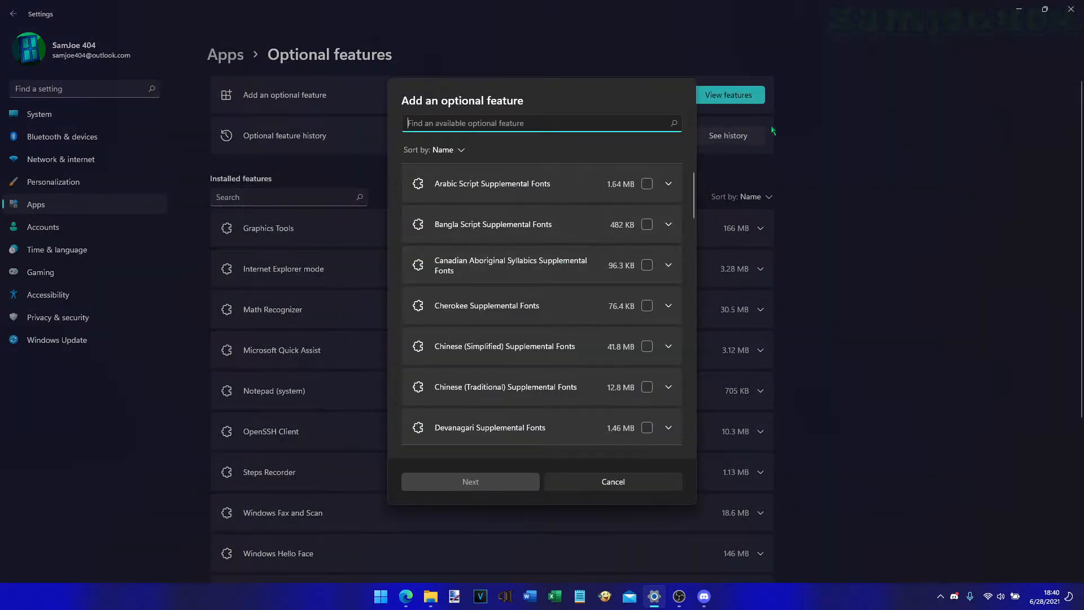
text(Internet)
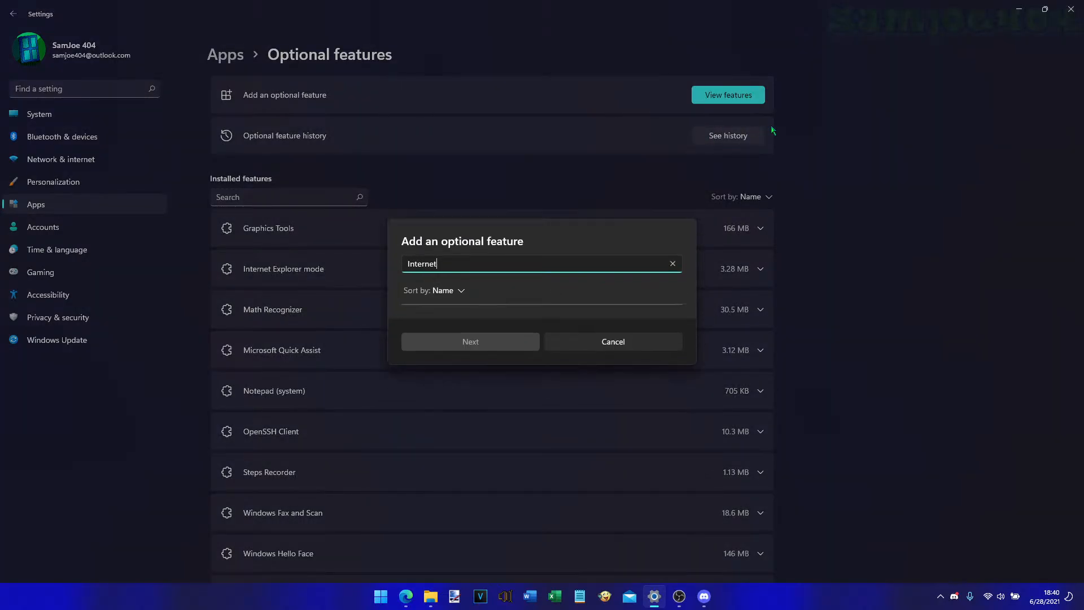
text( Explorer 11)
click(628, 344)
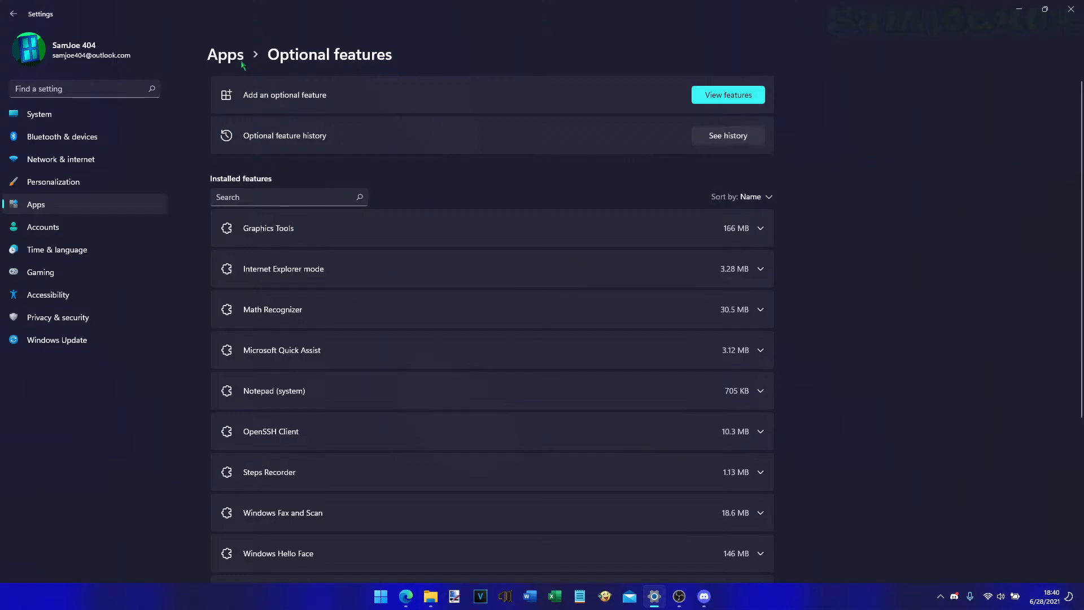
- View the optional feature history, close it, and look through the installed features down to the related settings
click(748, 137)
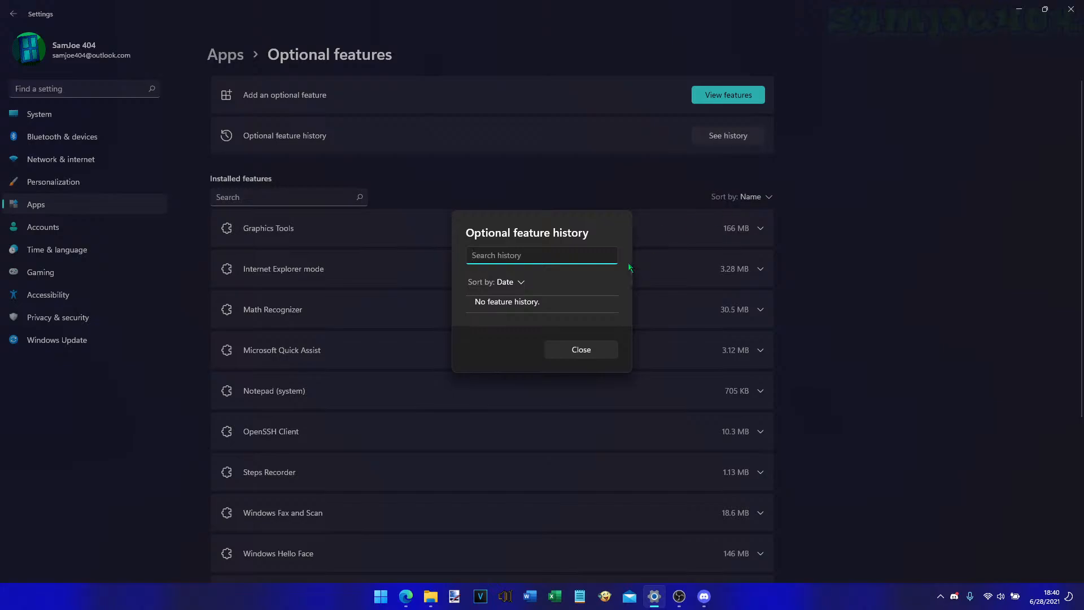
click(605, 353)
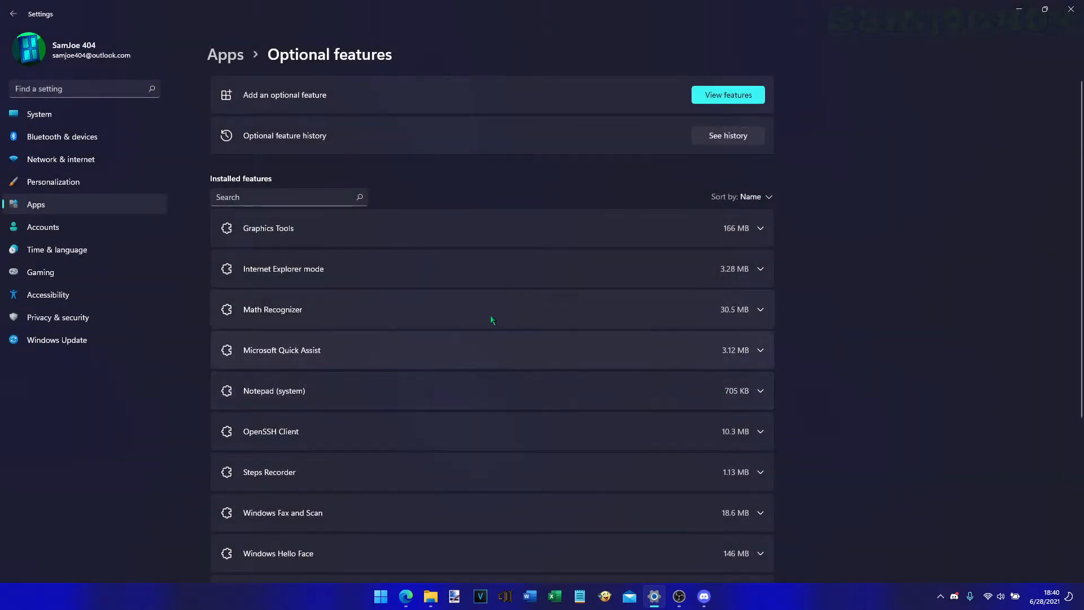
scroll(398, 508, down, 3)
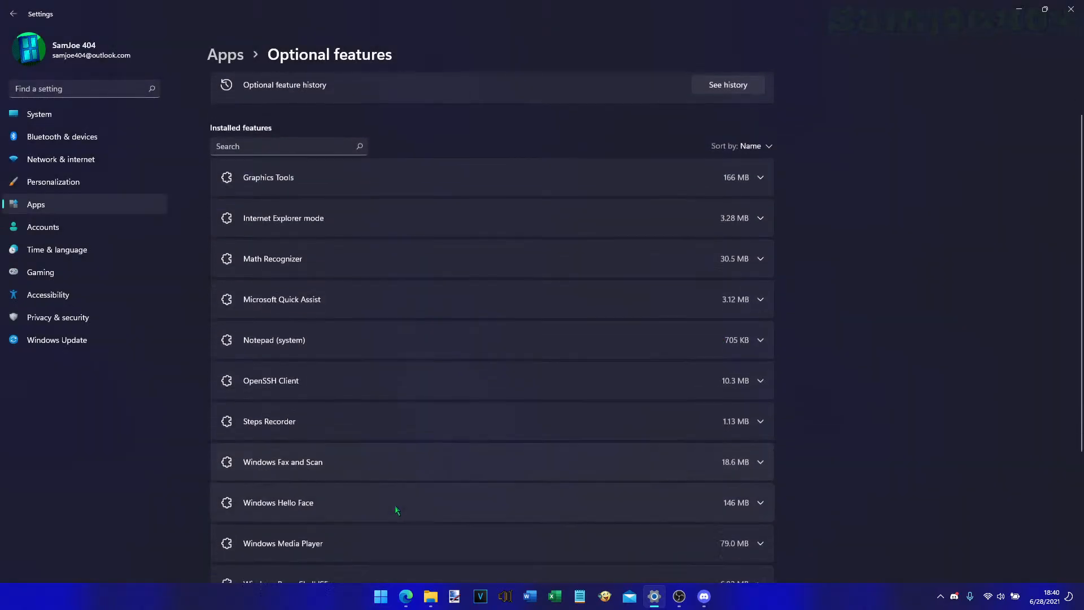
scroll(588, 491, down, 2)
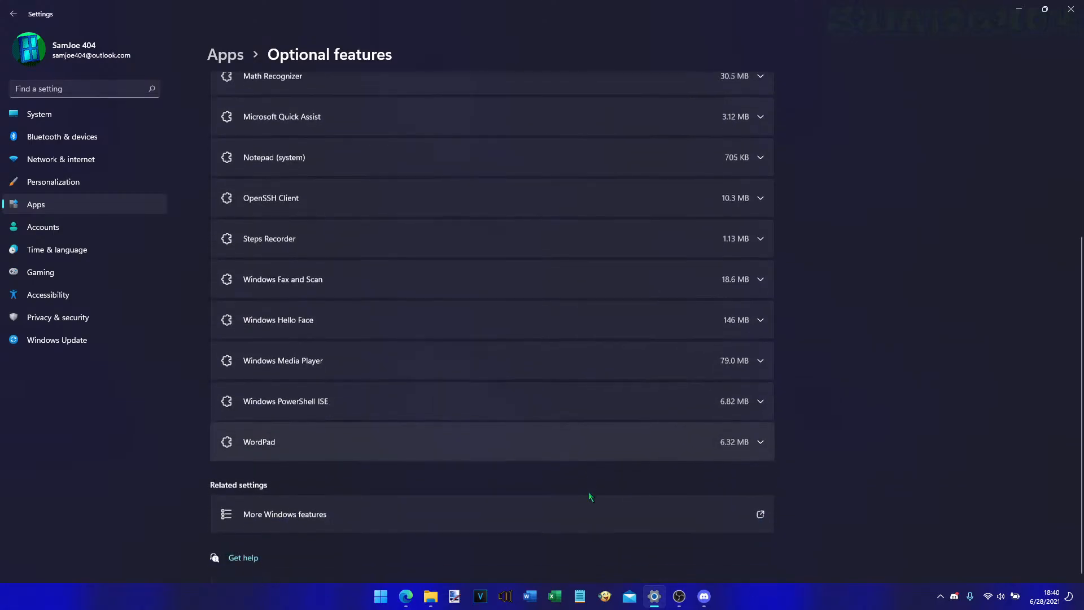
- Open More Windows features, review the feature list, expand and collapse Internet Information Services, and cancel without changes
click(720, 517)
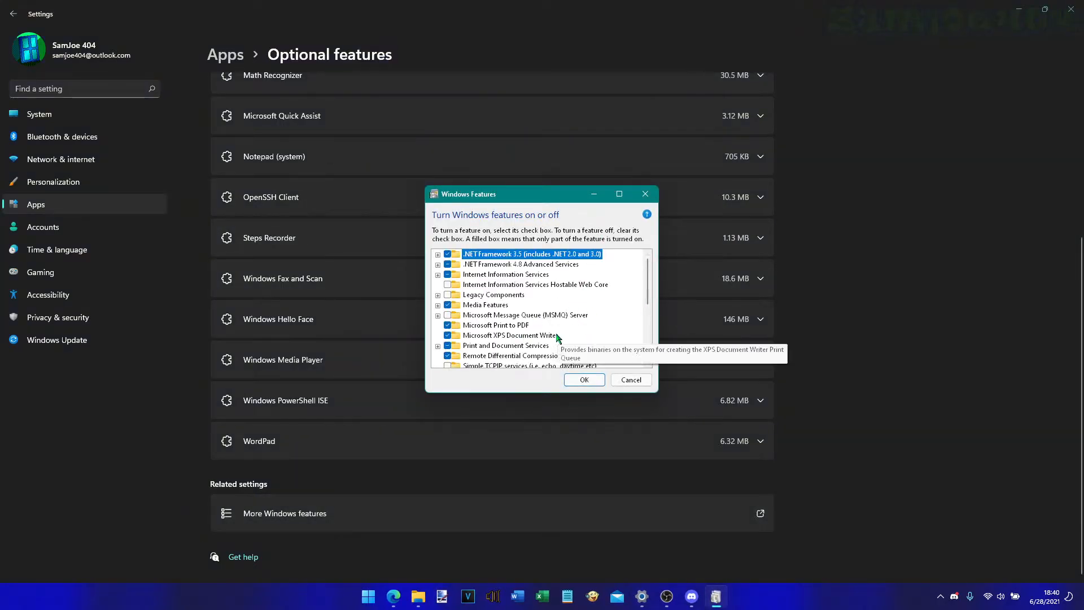
scroll(556, 341, down, 1)
scroll(556, 341, down, 4)
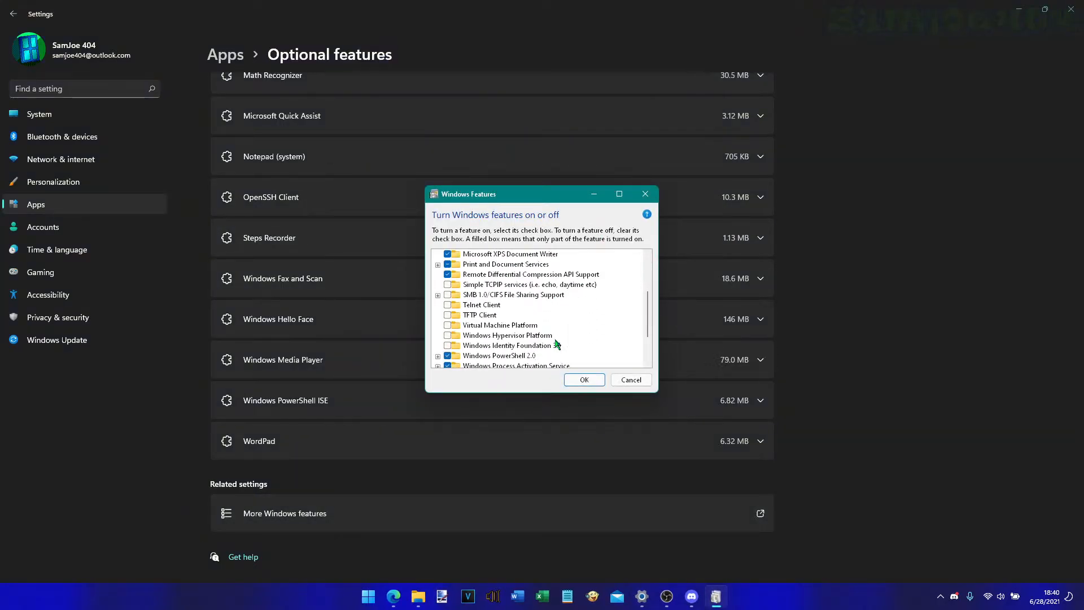
scroll(556, 343, up, 5)
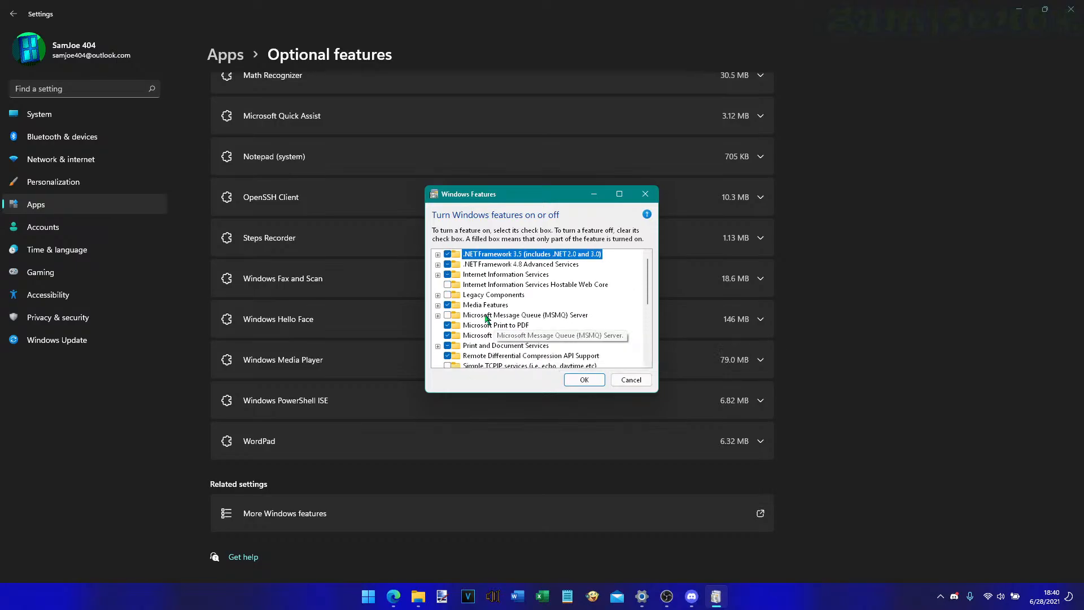
click(438, 274)
click(438, 275)
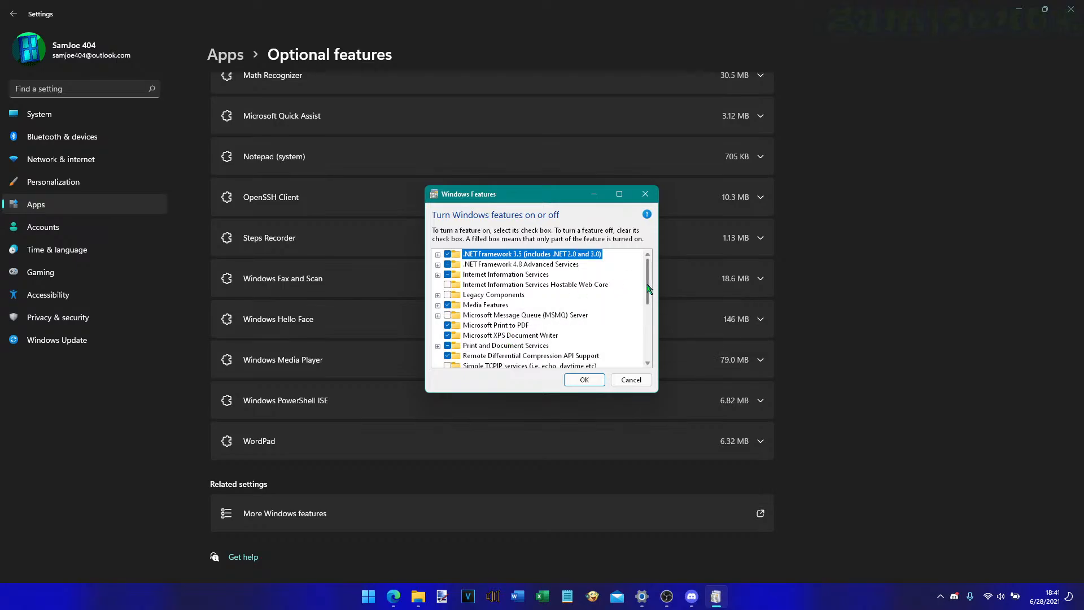
drag(648, 284, 645, 262)
click(632, 380)
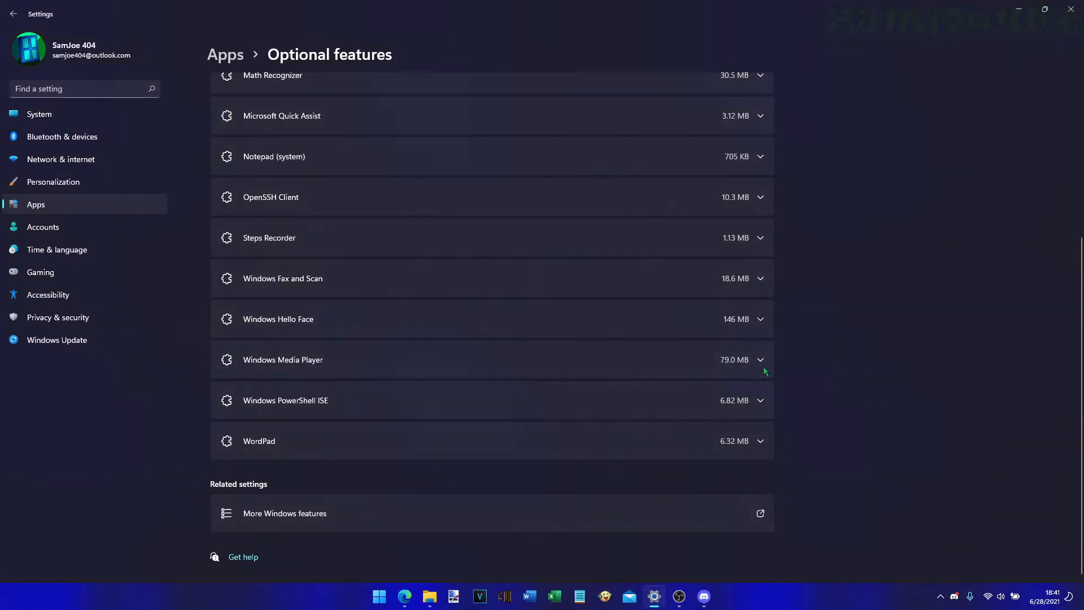
- Expand and collapse the WordPad details in the installed features, and return to the Apps settings
scroll(685, 450, up, 3)
scroll(697, 443, down, 3)
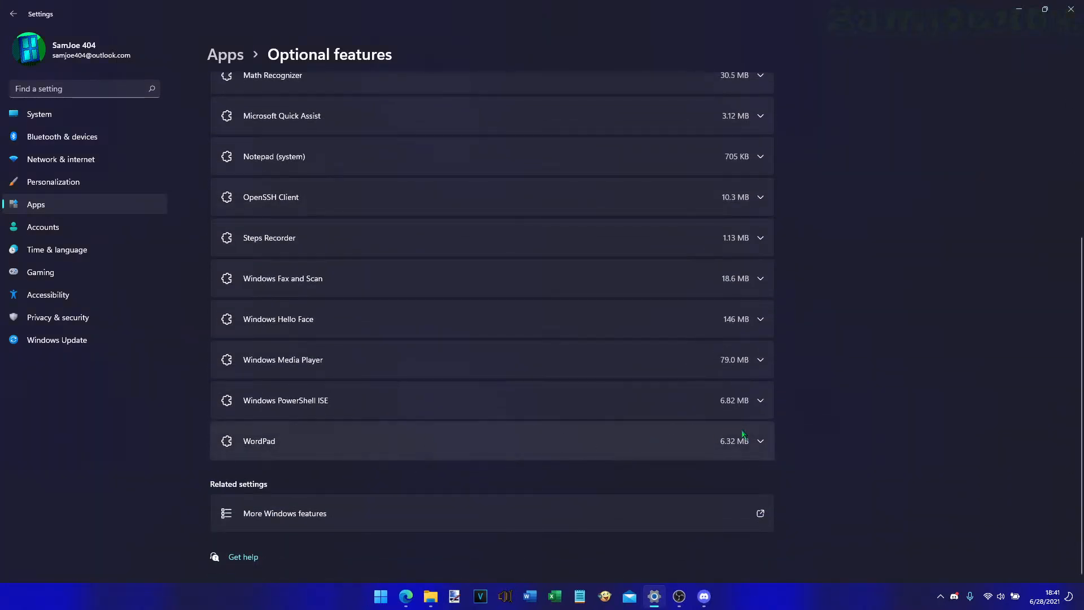
click(759, 440)
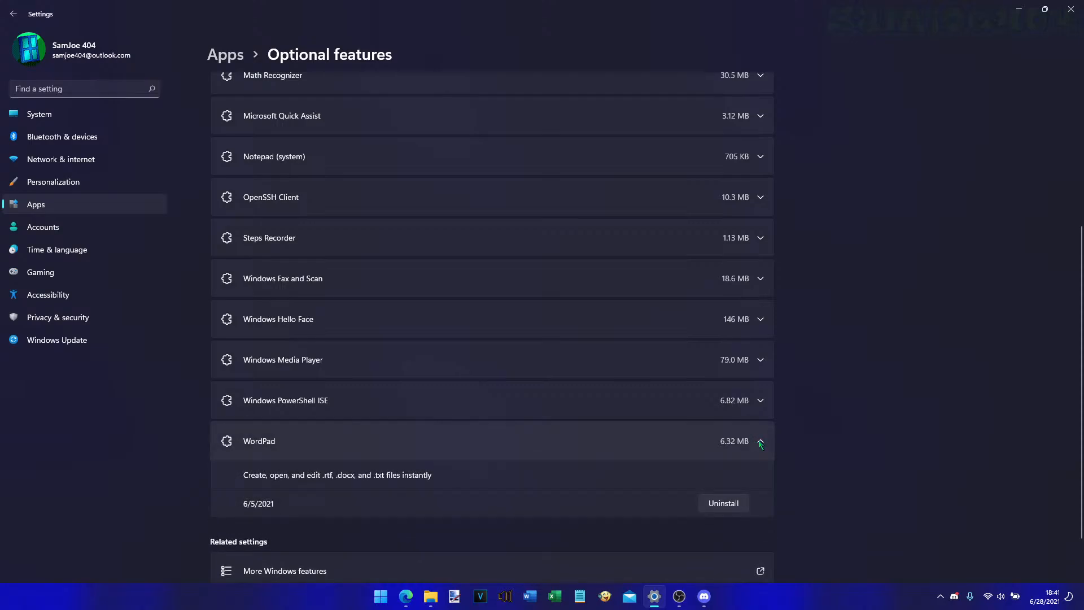
click(760, 441)
scroll(815, 442, up, 5)
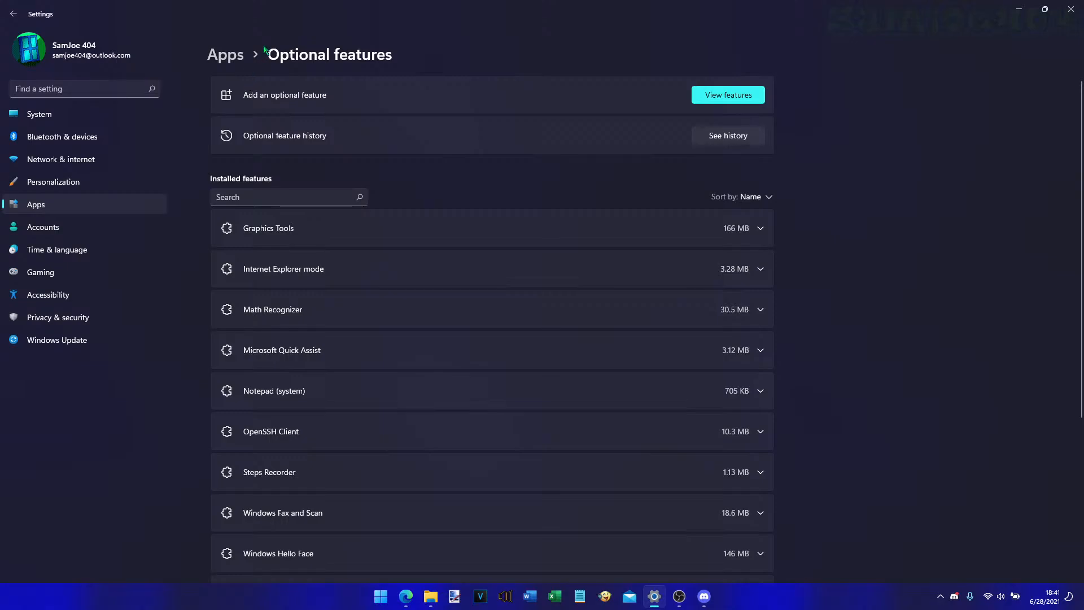
click(227, 55)
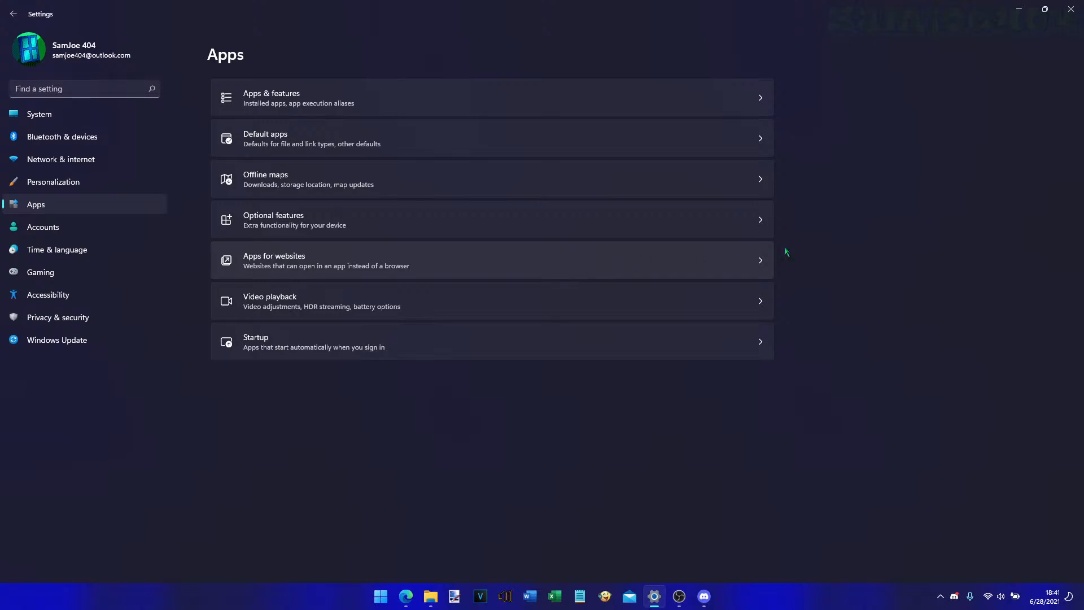
- View the Apps for websites and Video playback settings, returning to the Apps settings after each
click(647, 273)
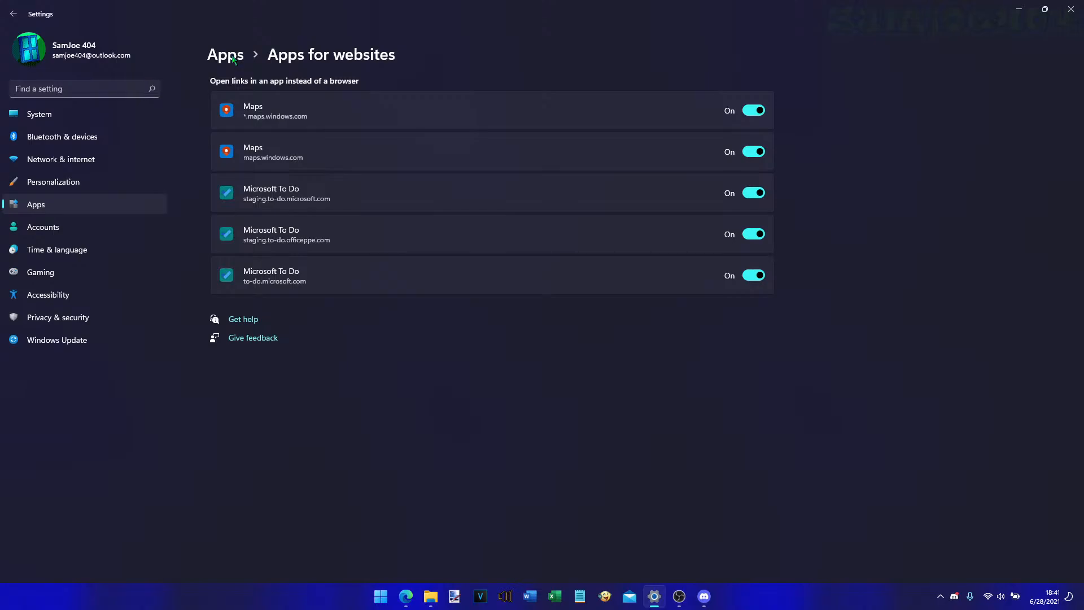
click(228, 55)
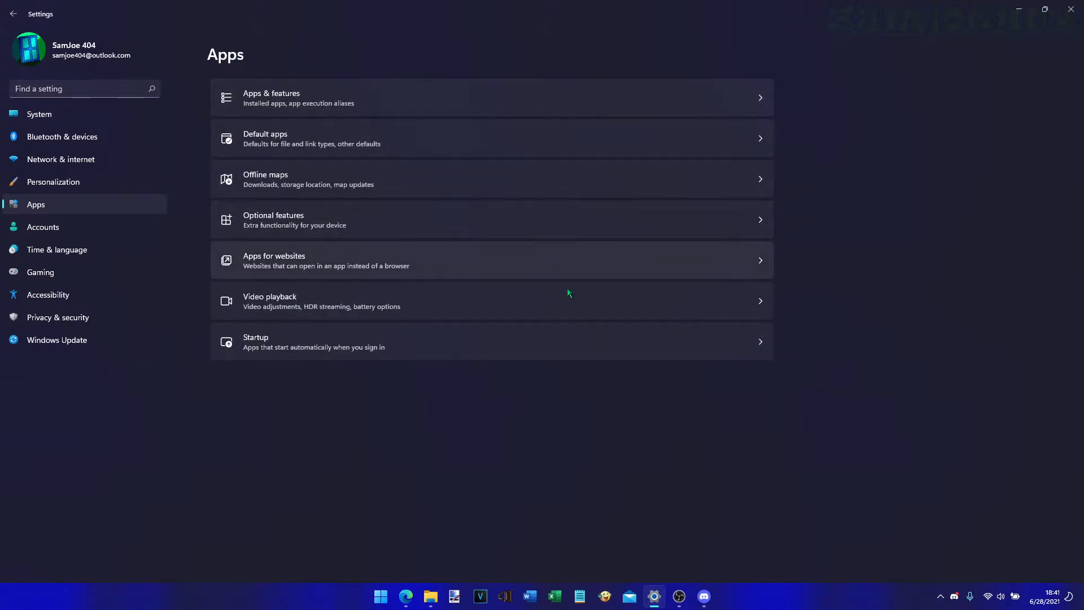
click(754, 309)
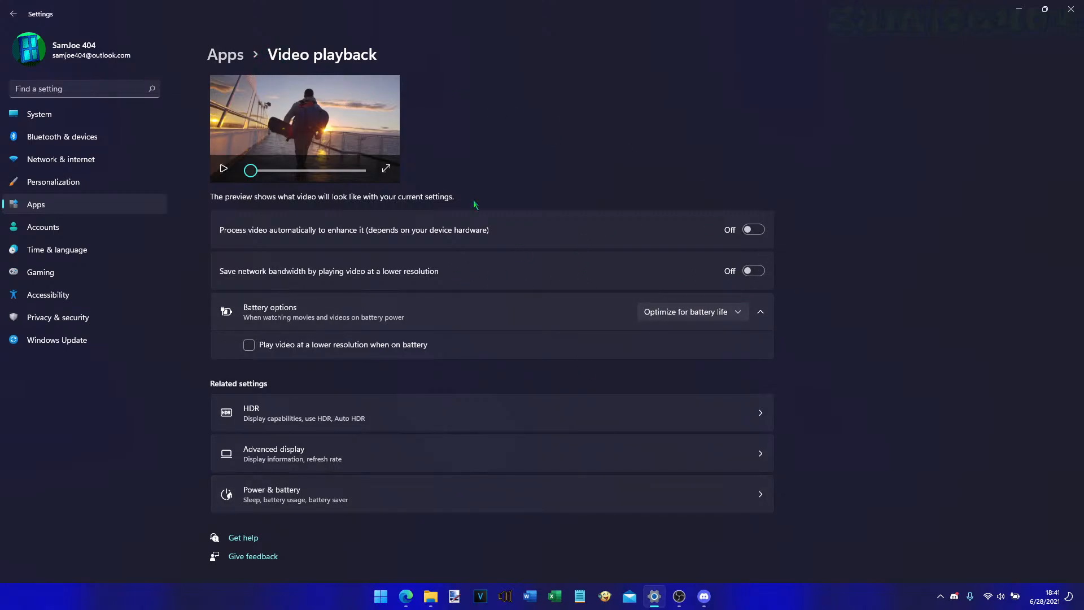
click(228, 59)
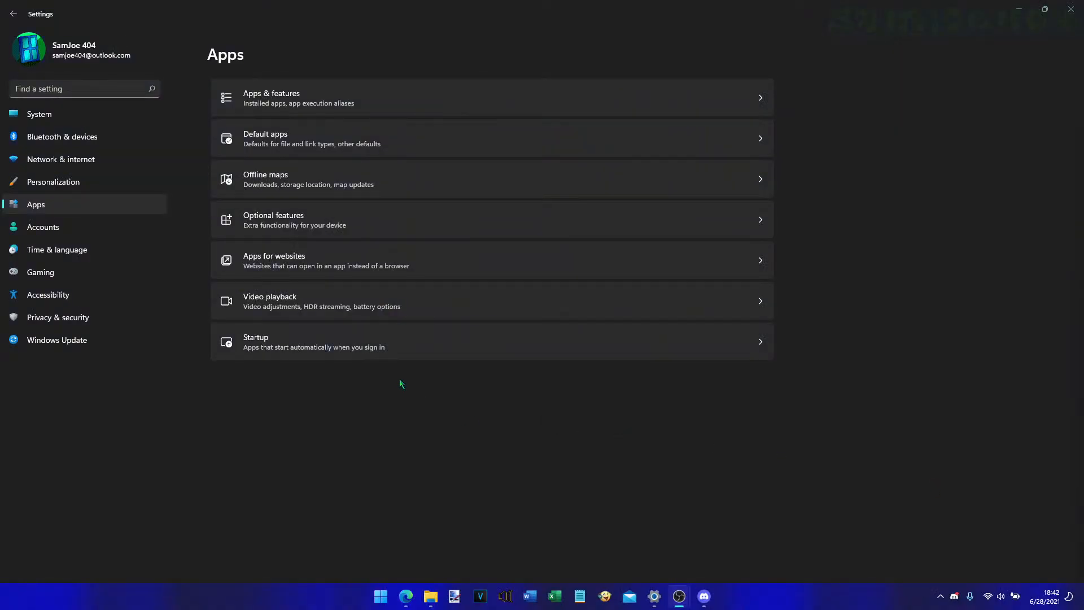
- View the Startup apps list, return to the Apps settings, and view the Accounts page
click(398, 349)
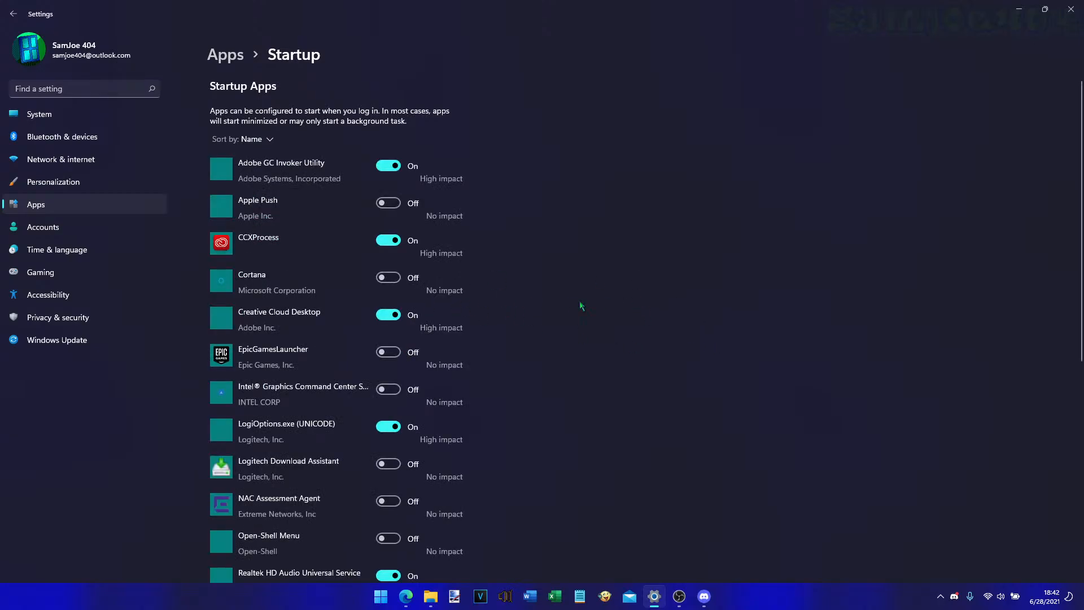
click(235, 61)
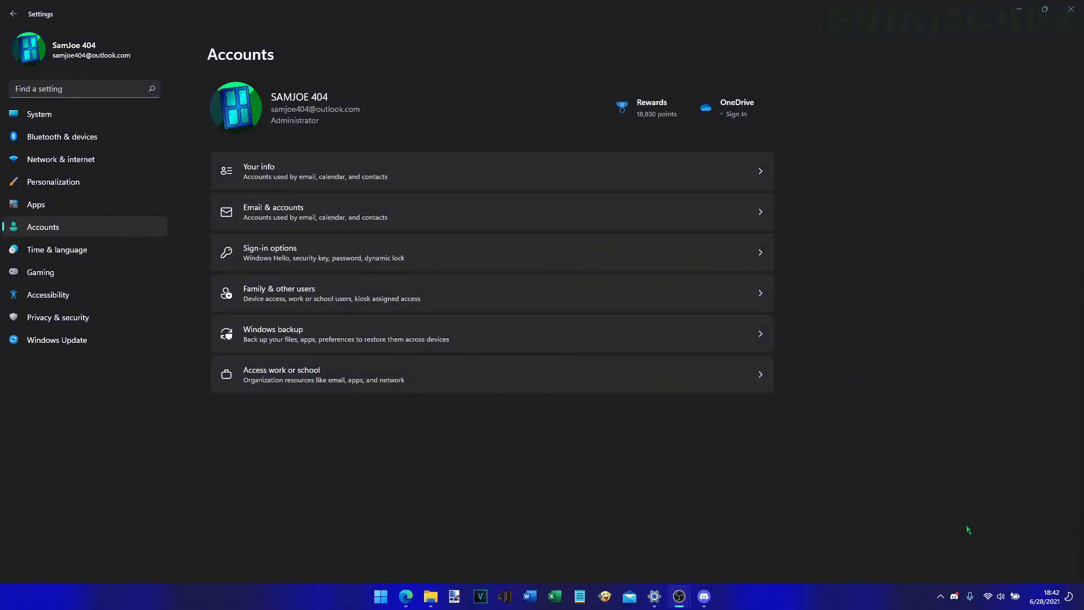
click(1001, 531)
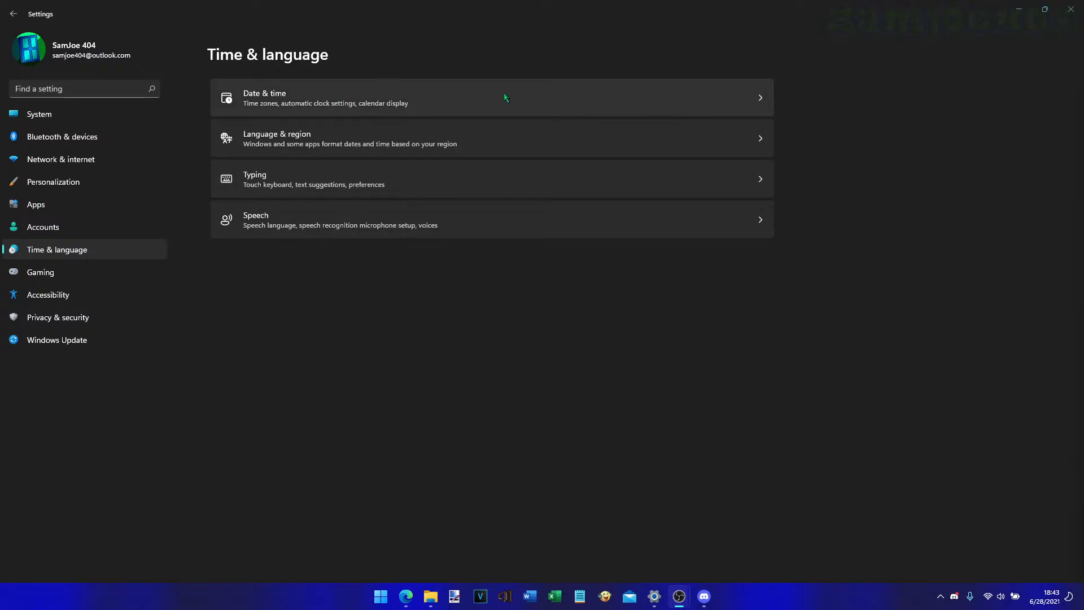
- Synchronize the clock in the Date & time settings, view the additional taskbar calendar choices, and return to Time & language
click(504, 95)
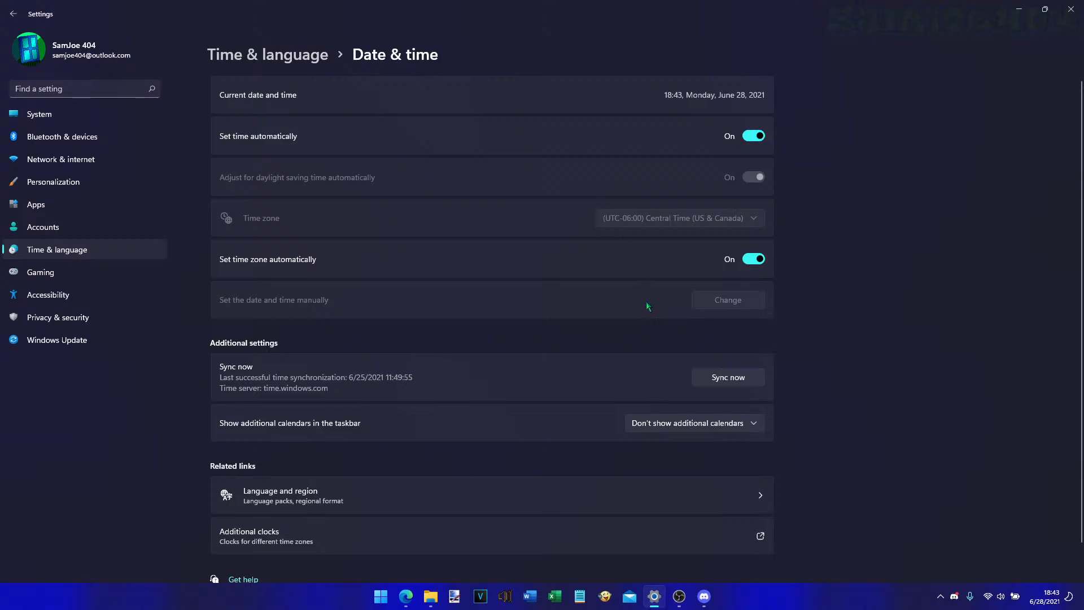
scroll(737, 306, down, 1)
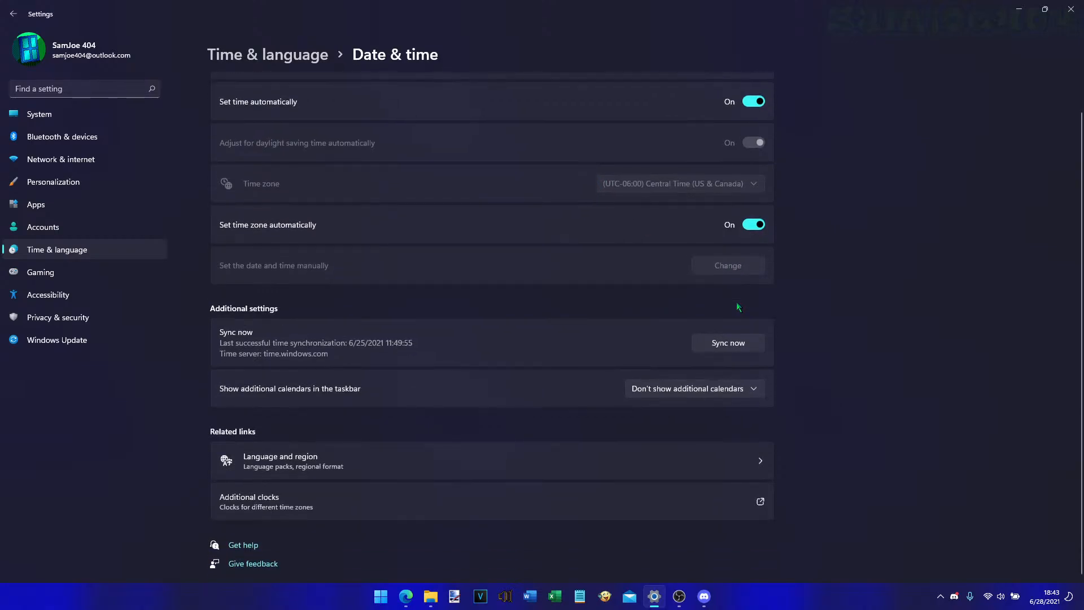
click(746, 343)
click(756, 390)
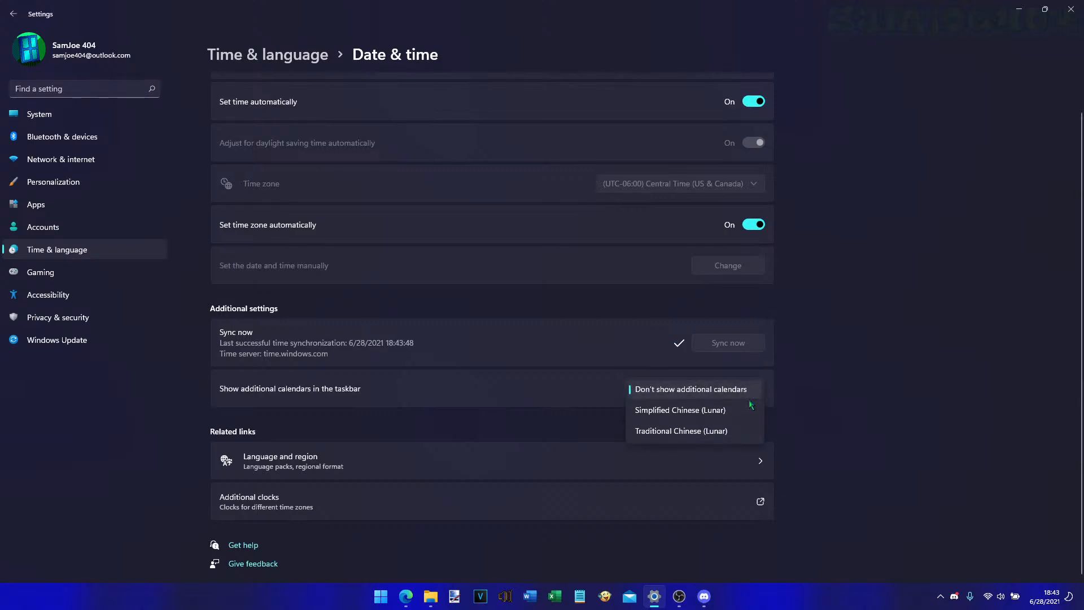
click(843, 382)
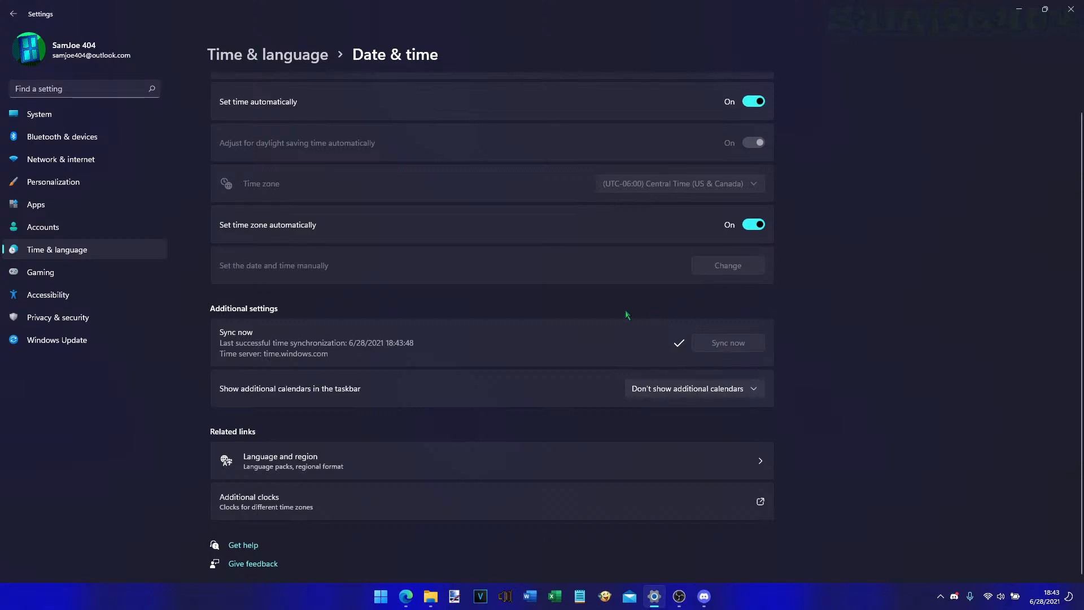
click(291, 57)
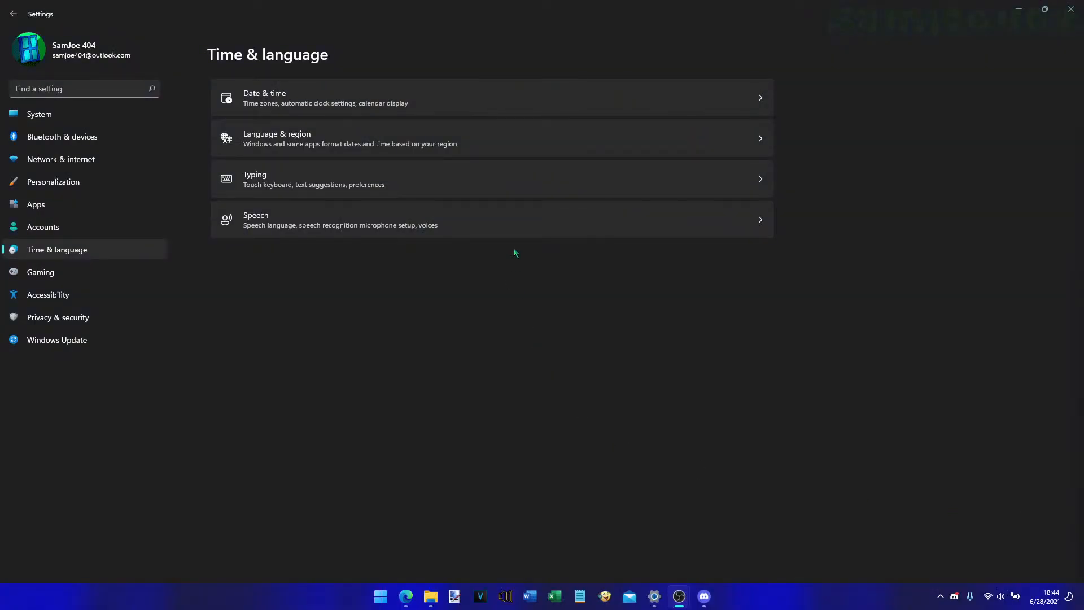
- Open the Language & region settings, view the regional format choices, and expand the current regional format details
click(553, 145)
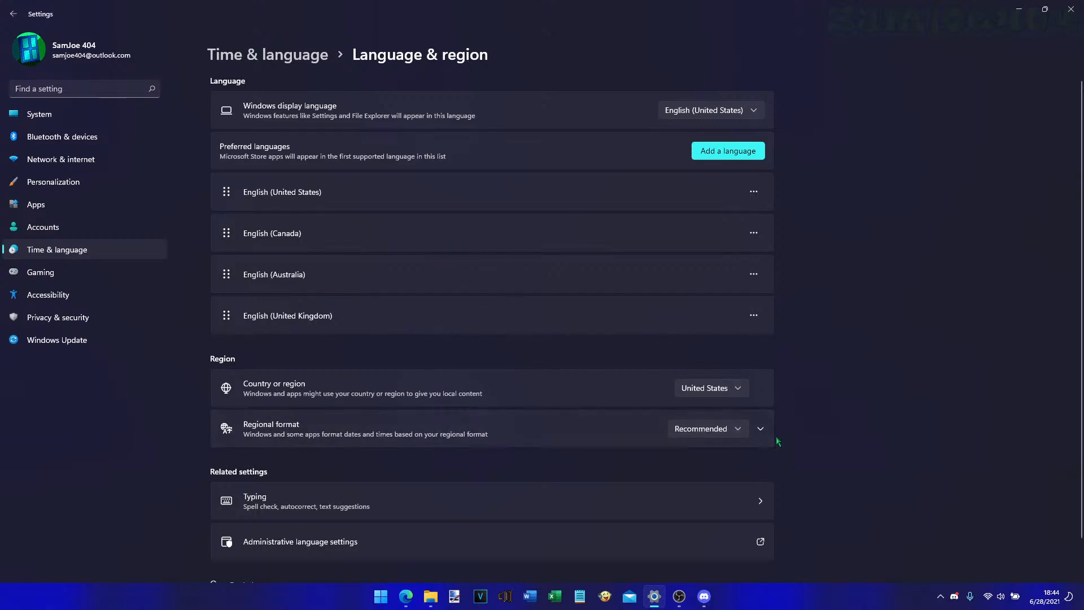
click(738, 430)
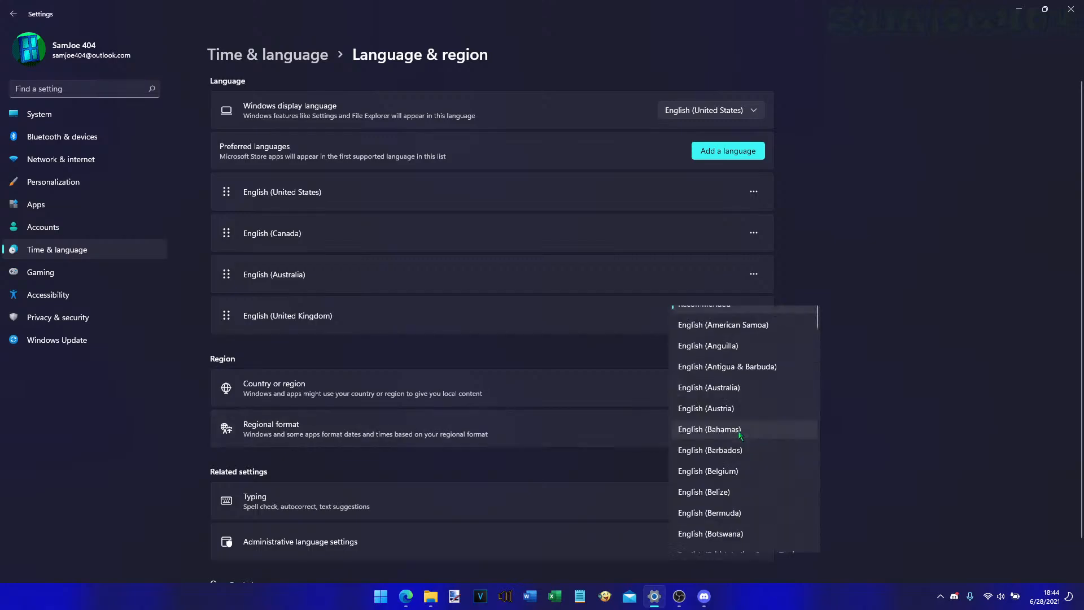
click(895, 368)
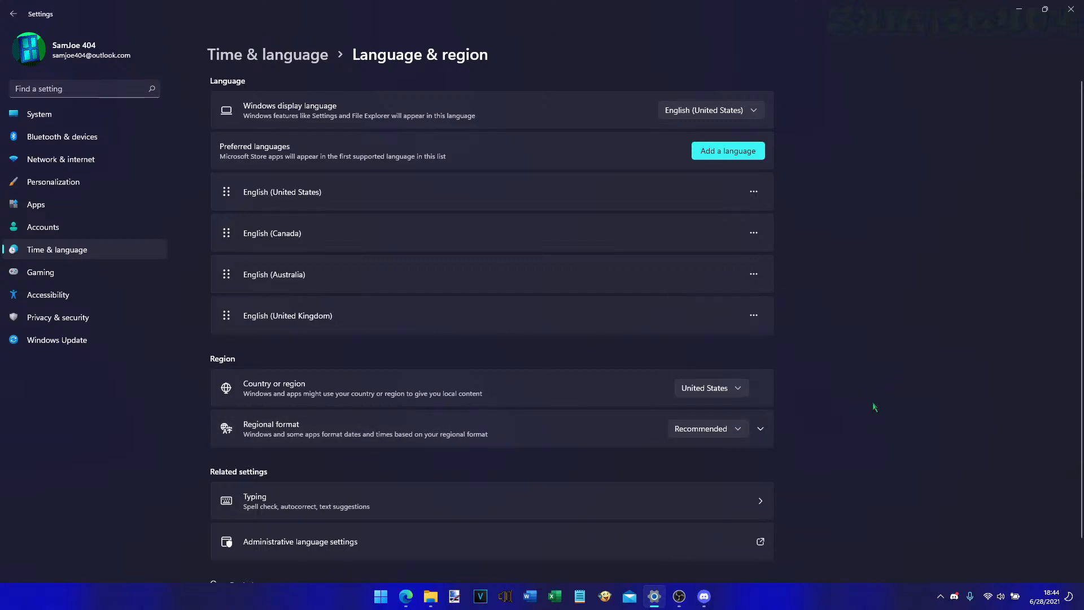
click(761, 430)
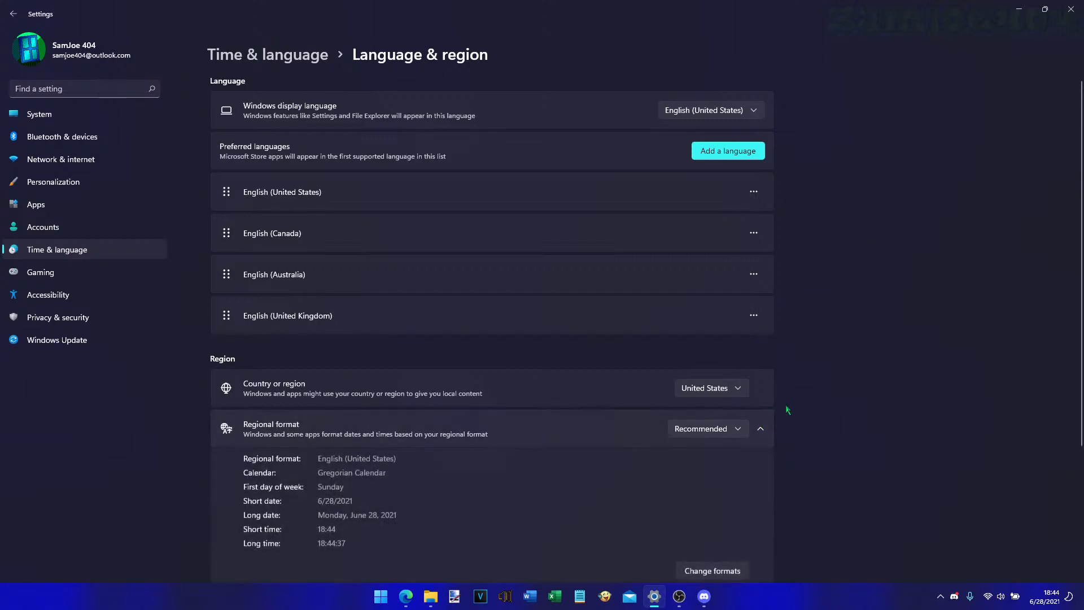
scroll(801, 395, down, 1)
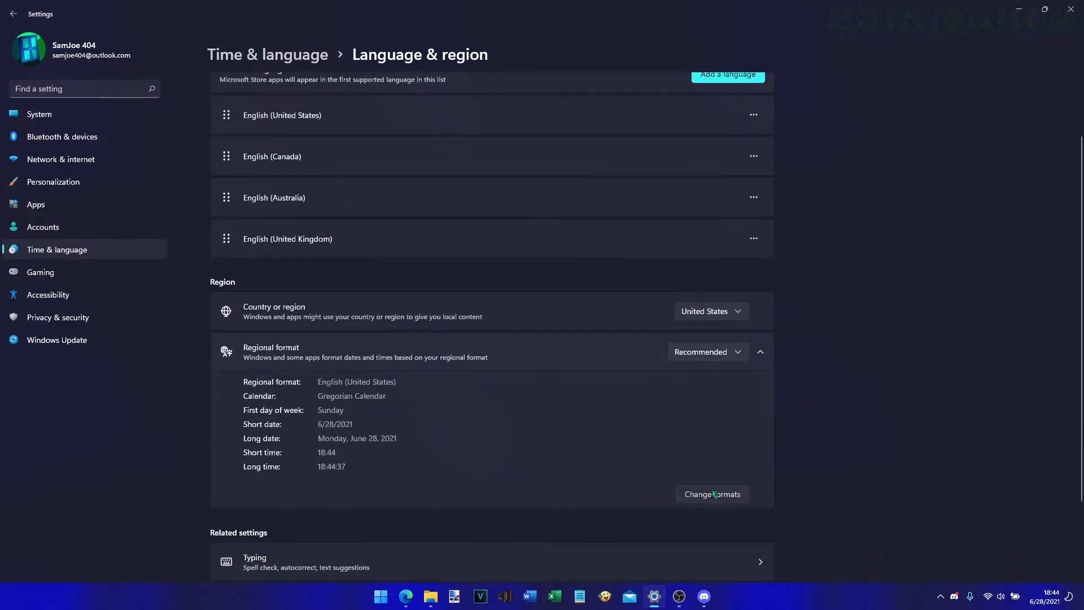
- Open the page for changing regional formats and view the short time, long time and short date choices
click(714, 494)
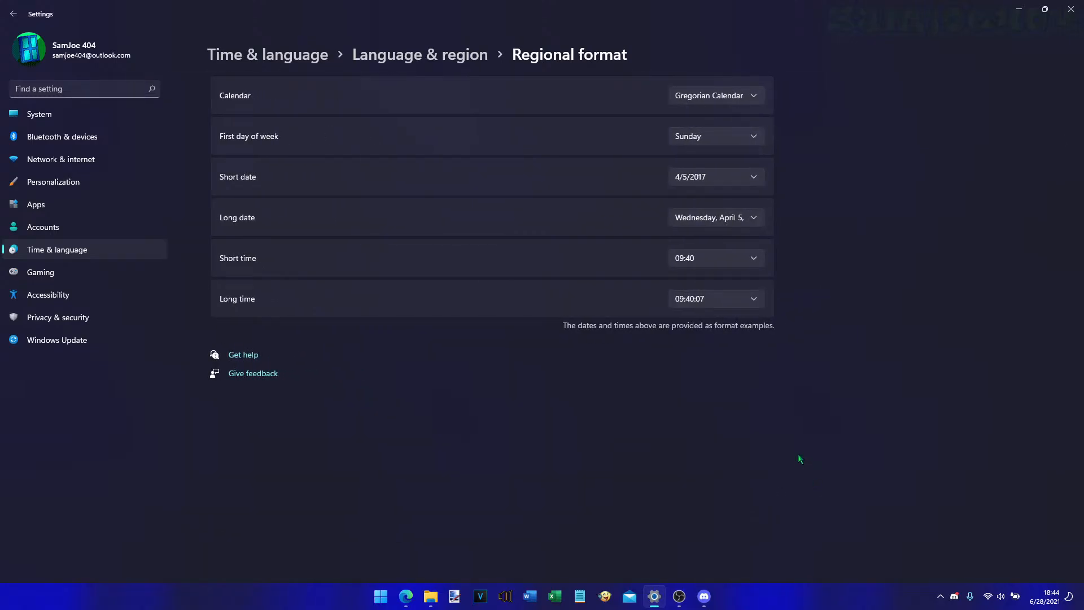
click(714, 258)
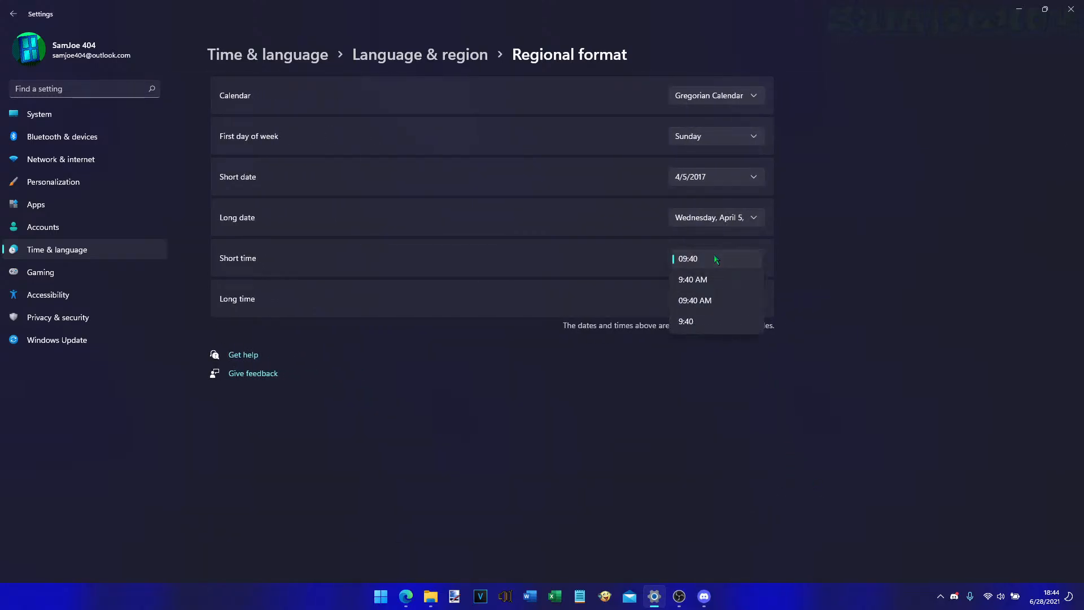
click(834, 261)
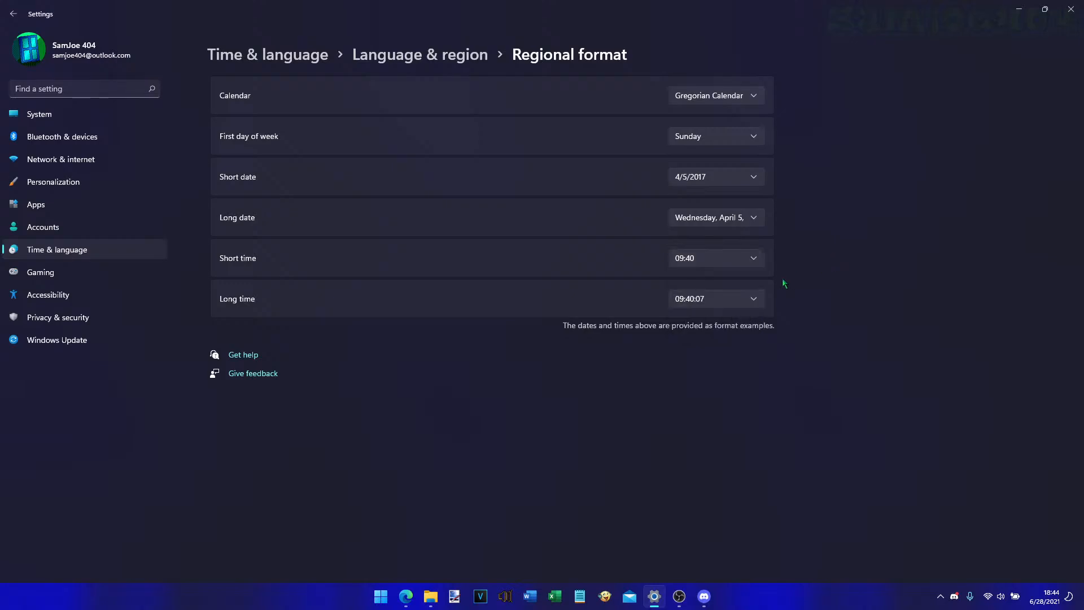
click(729, 301)
click(854, 298)
click(709, 178)
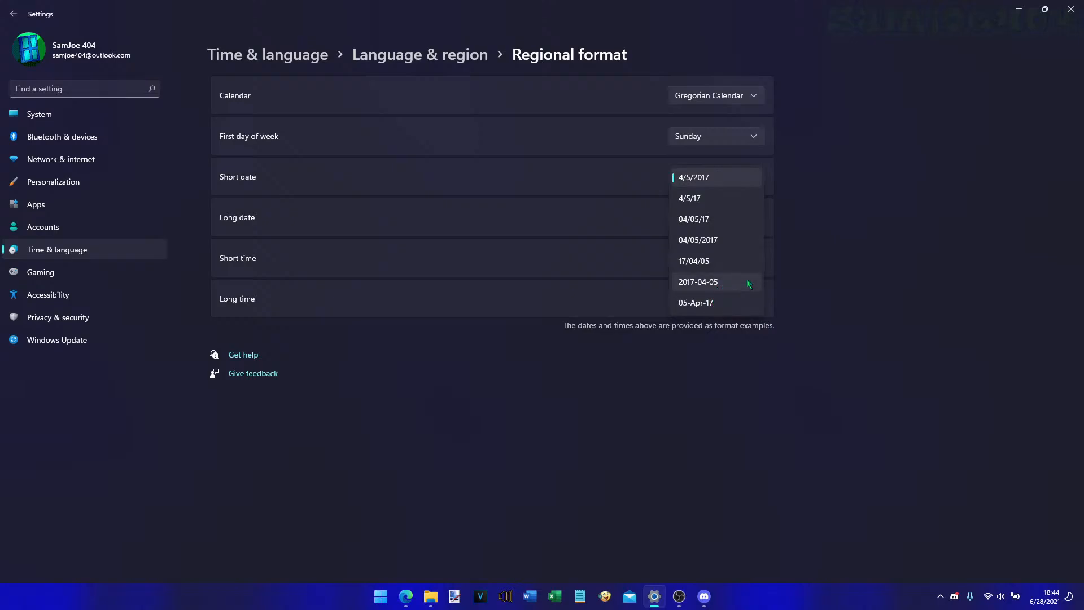
click(886, 268)
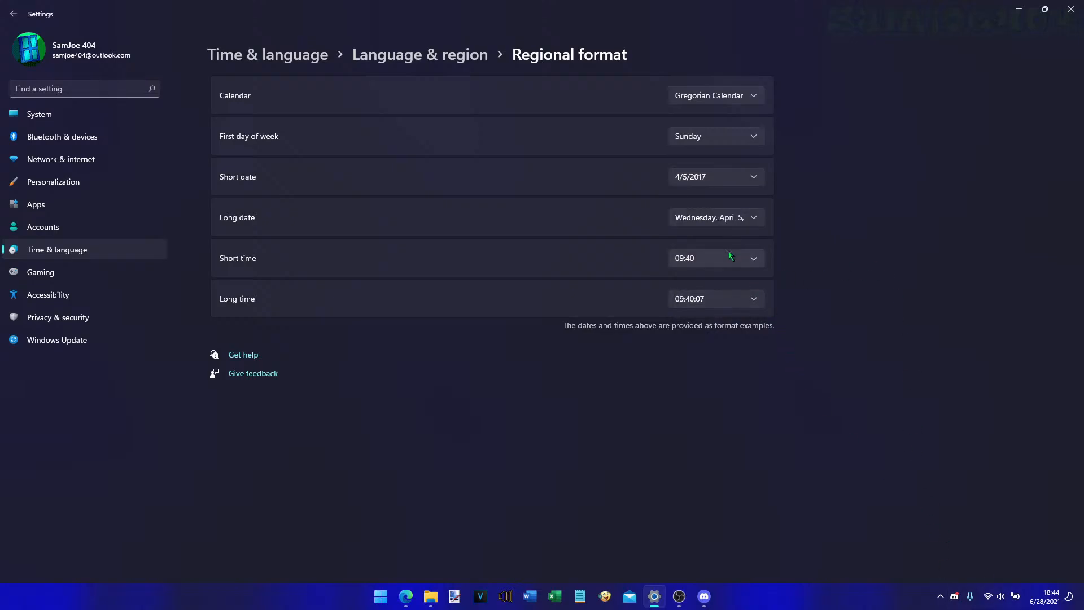
- Set the short date format to 2017-04-05 and switch it back to 4/5/2017
click(713, 180)
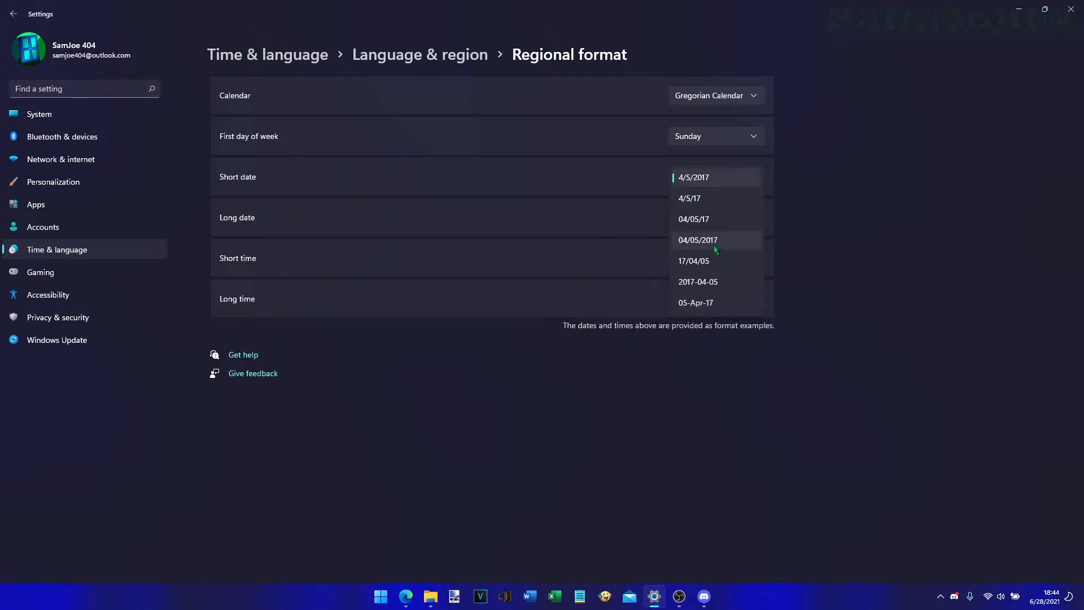
click(711, 284)
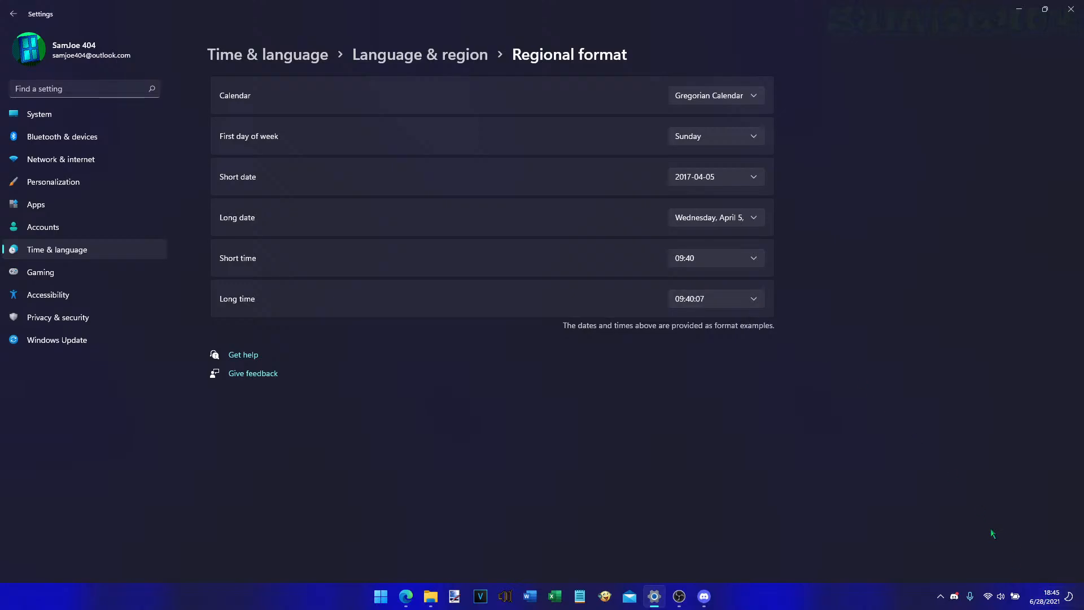
click(714, 180)
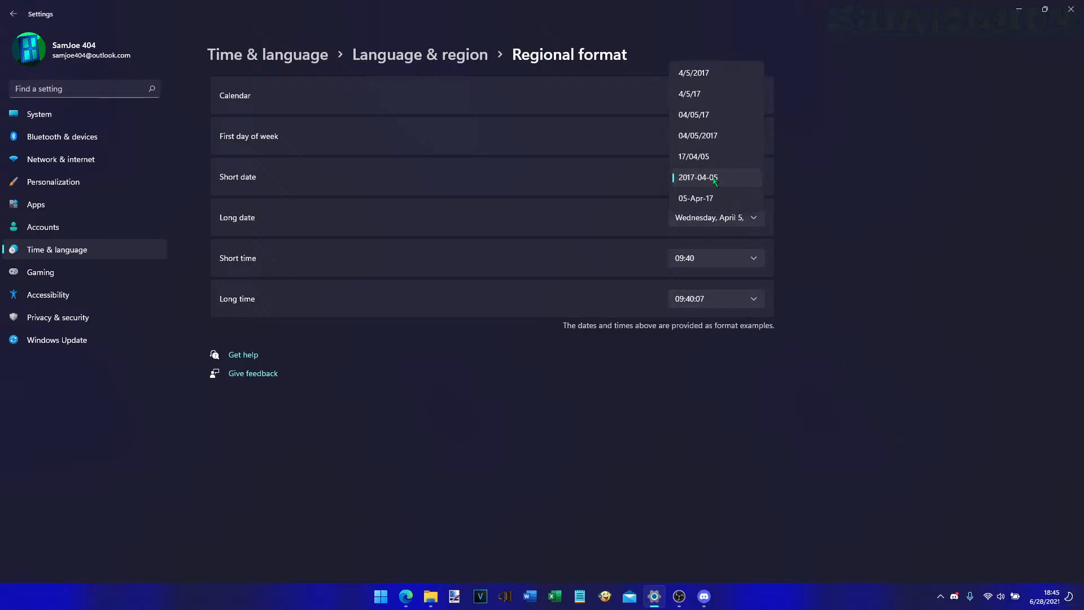
click(721, 76)
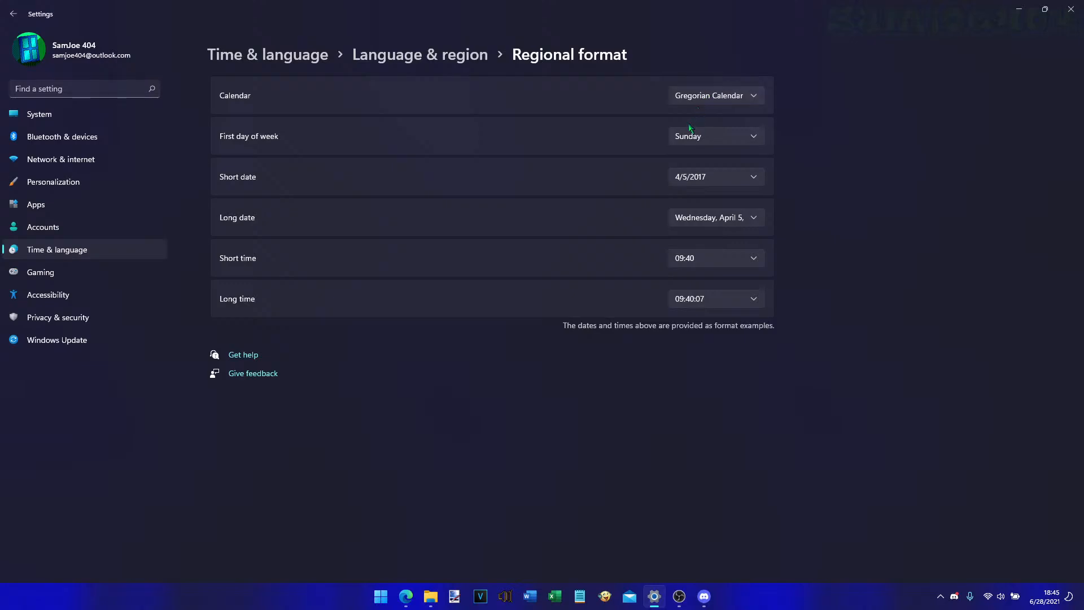
- View the calendar choices, look through the rest of the Language & region settings, and return to Time & language
click(690, 97)
click(690, 98)
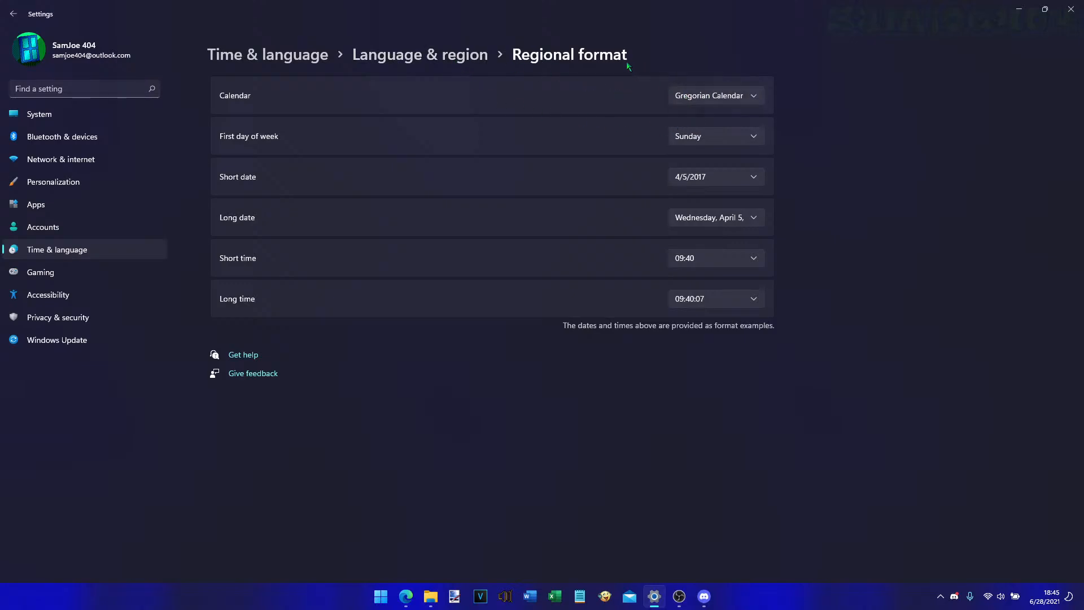
click(421, 54)
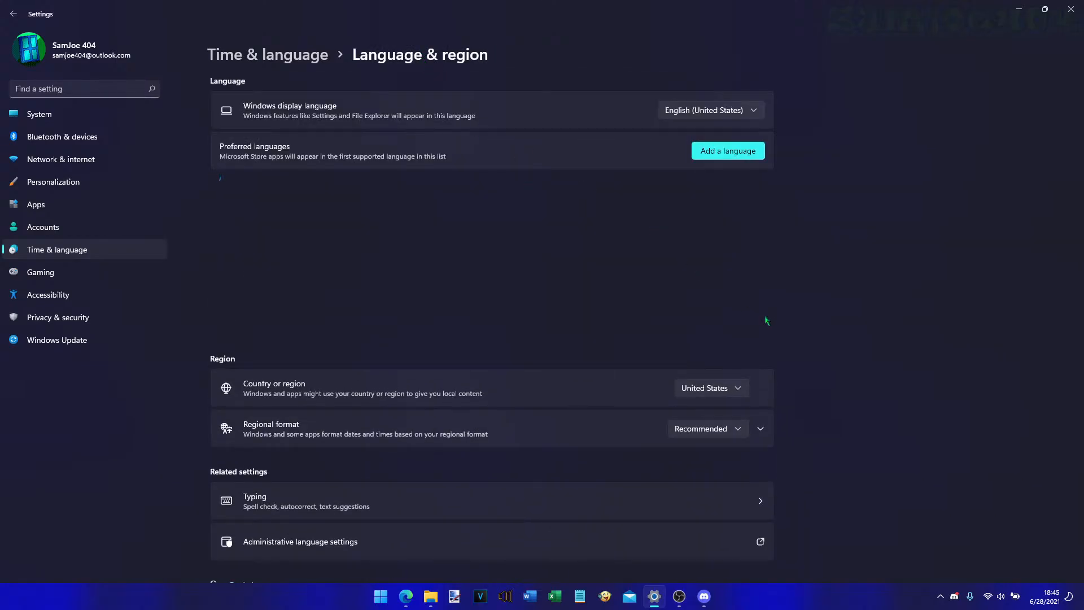
scroll(863, 388, down, 3)
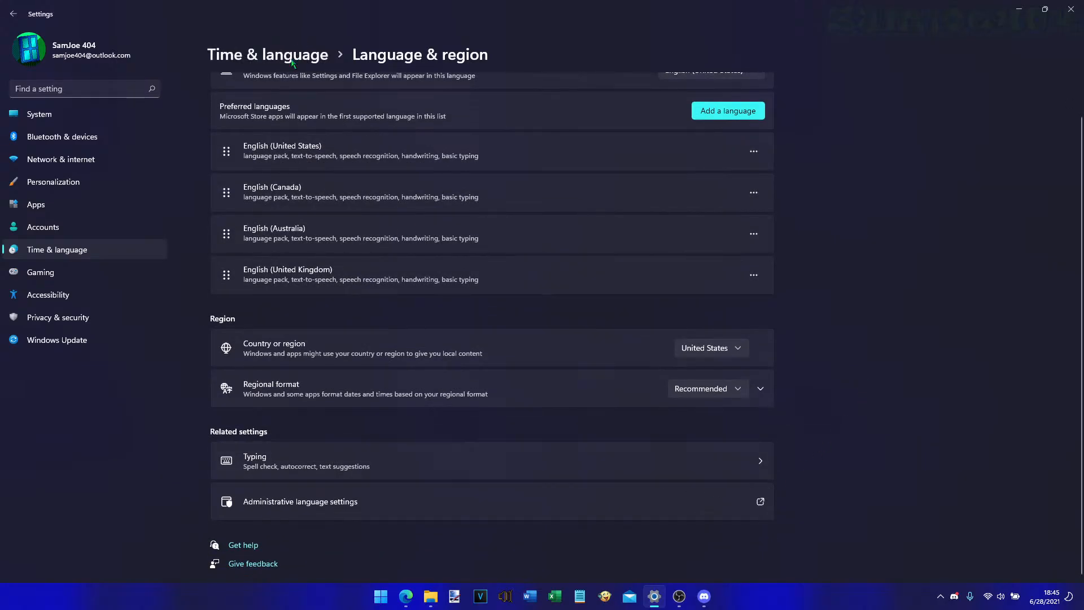
click(267, 55)
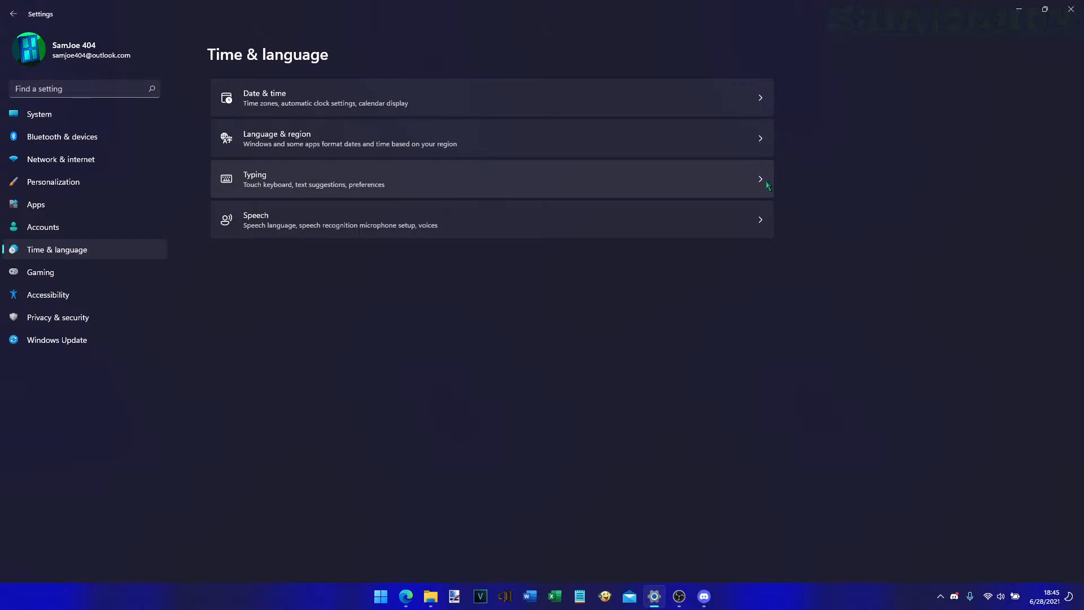
- View the Typing settings and typing insights, and open the Advanced keyboard settings
click(766, 180)
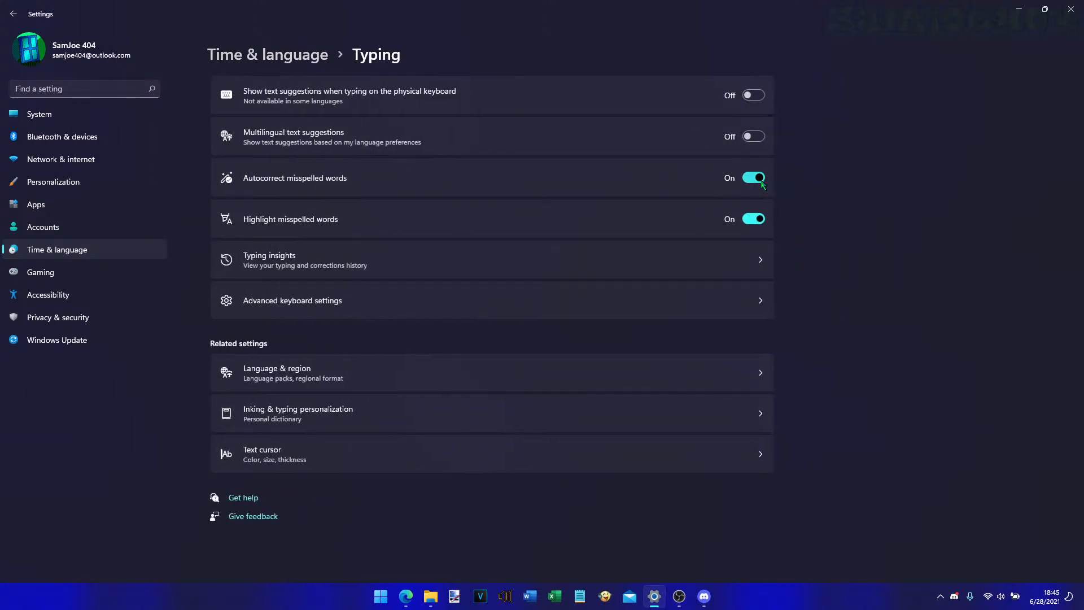
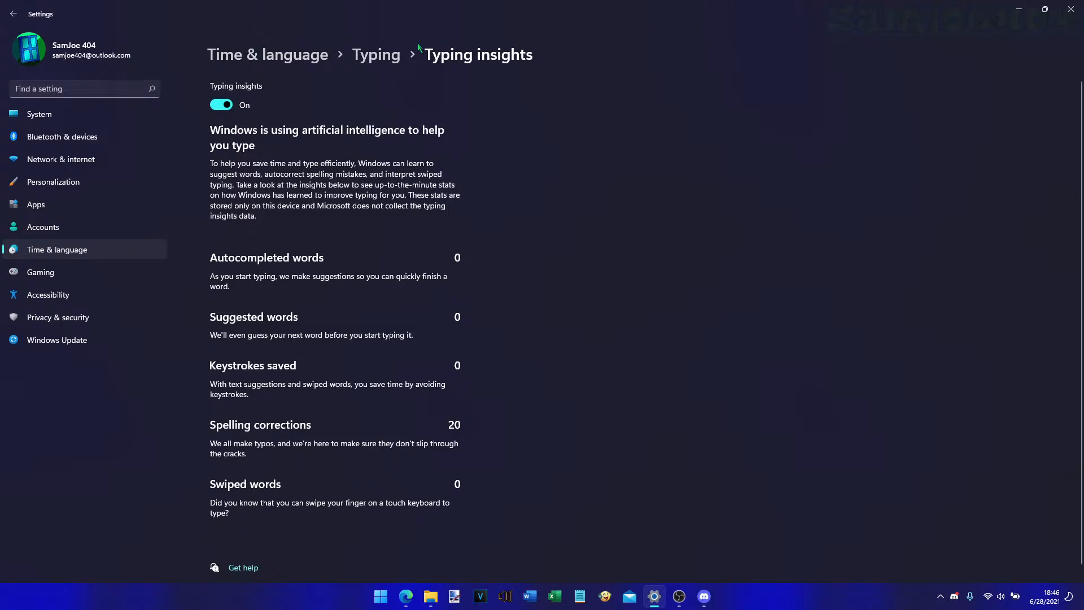
scroll(581, 217, down, 1)
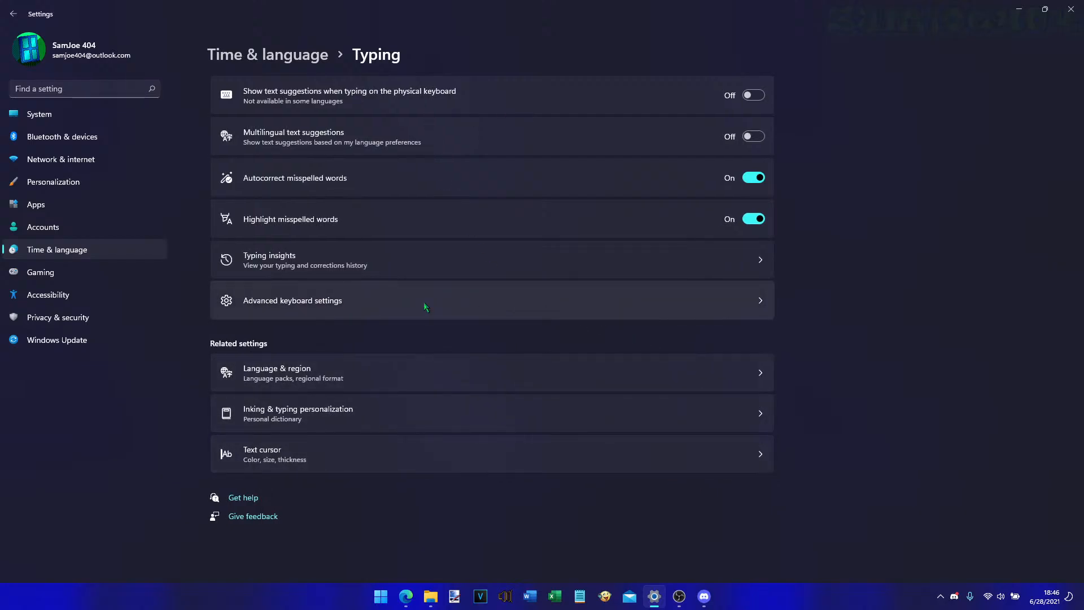
click(640, 302)
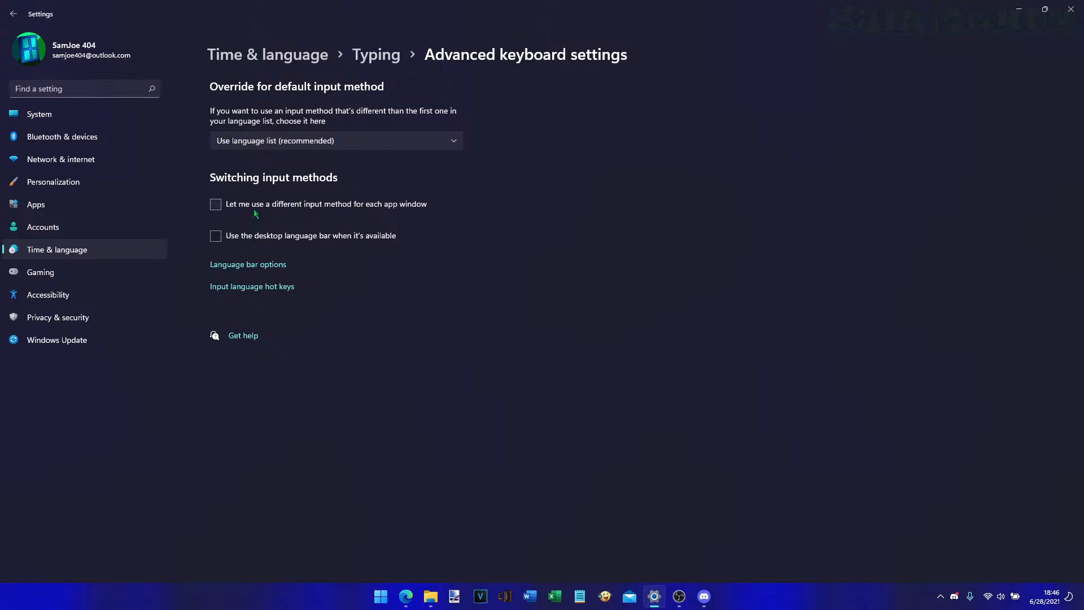
- Switch the per-app input method and desktop language bar options on and off again, and return to Time & language
click(274, 207)
click(273, 206)
click(275, 236)
click(275, 236)
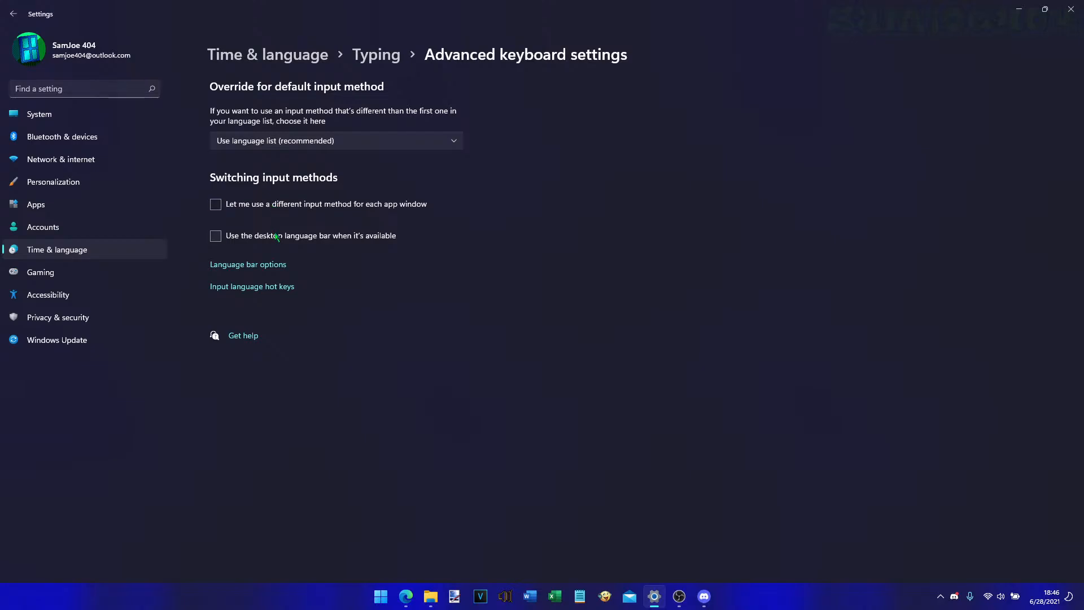
click(377, 60)
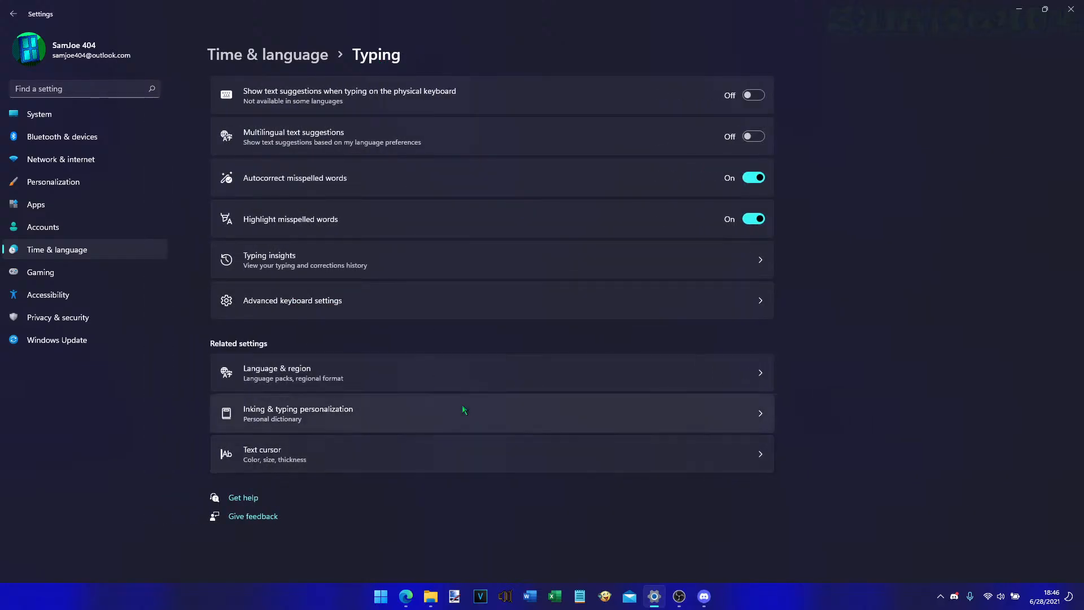
click(288, 57)
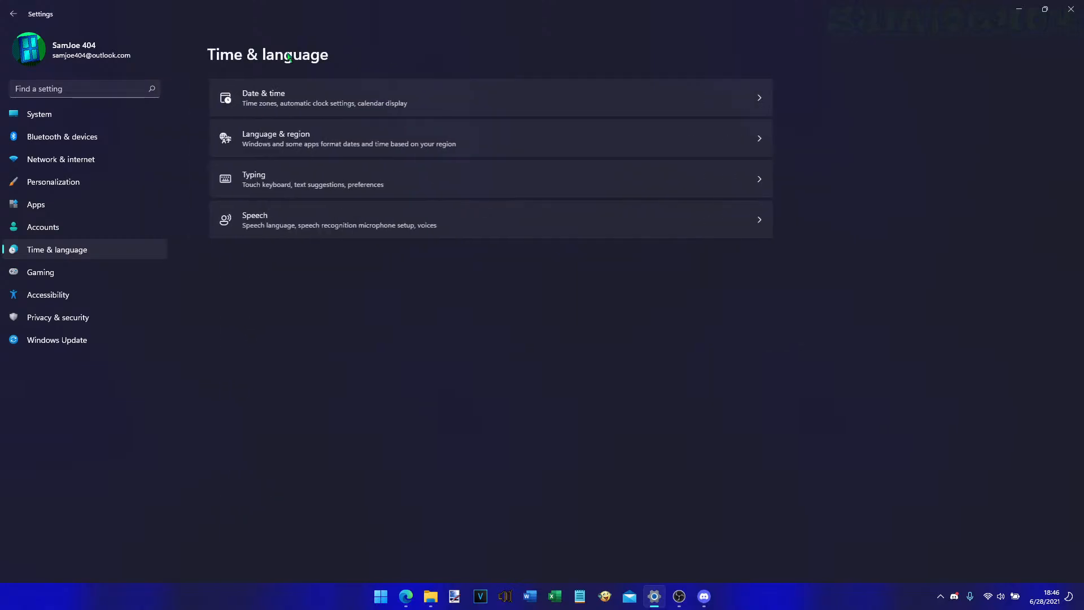
- Open the Speech settings and listen to samples of the Microsoft David and Microsoft George voices
click(599, 222)
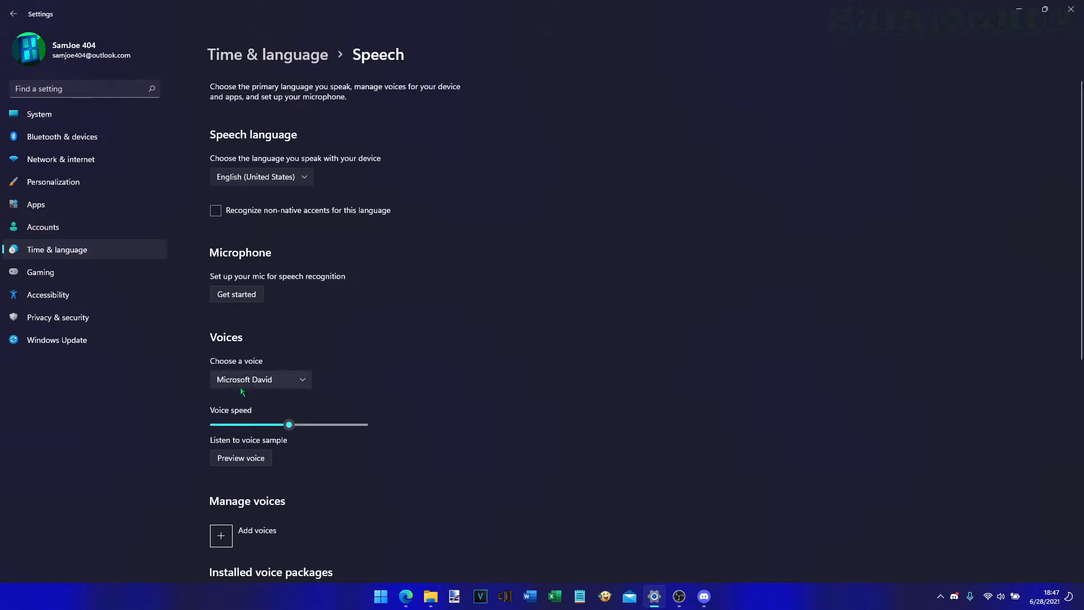
click(262, 459)
click(285, 381)
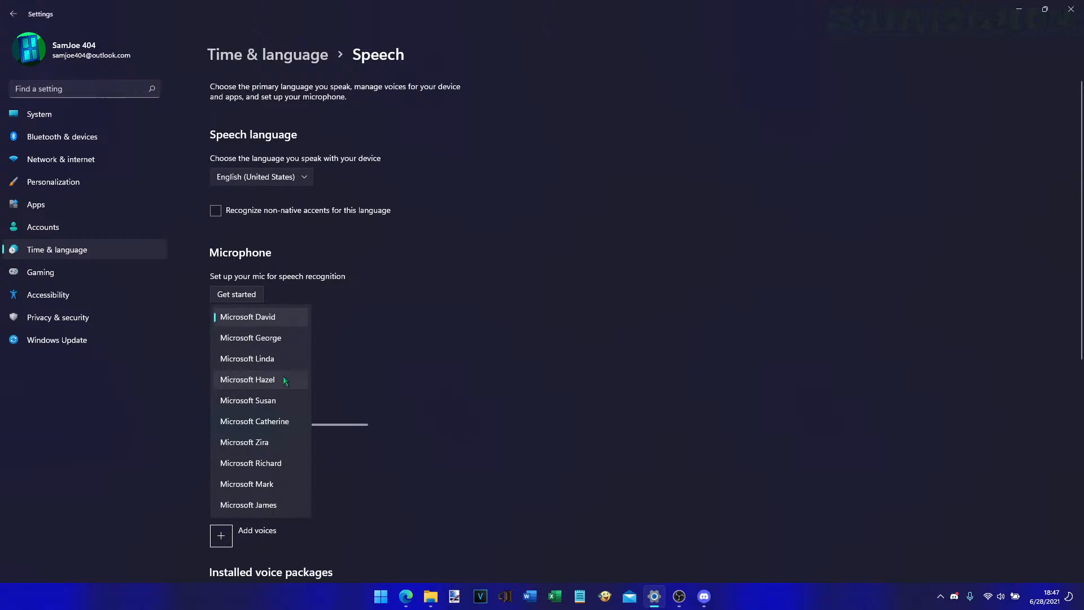
click(289, 337)
click(261, 460)
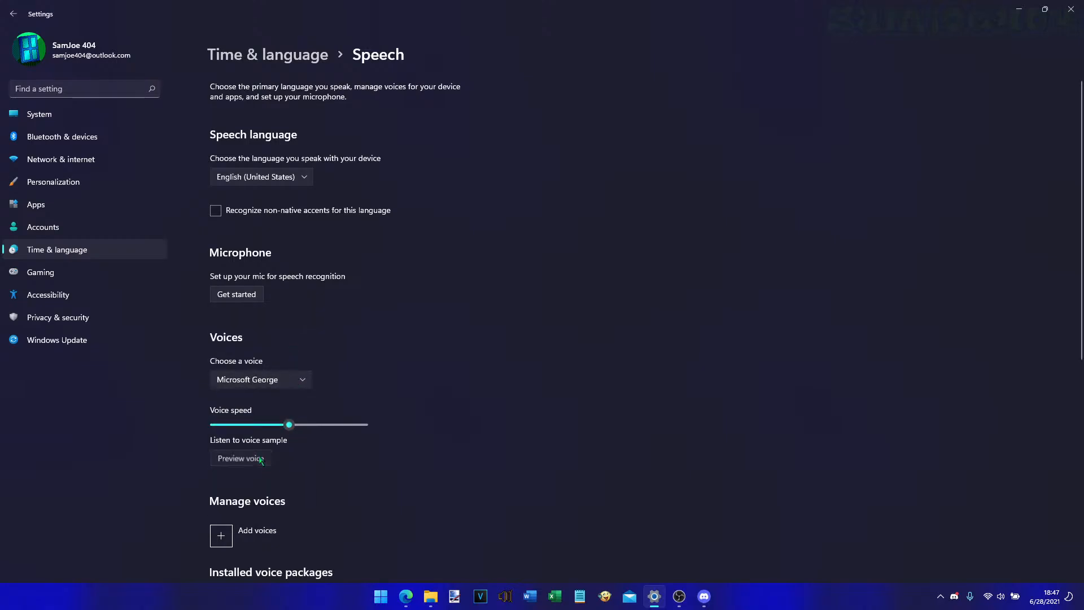
- Select the Microsoft Linda voice and then Microsoft Hazel, listening to a sample of each
click(301, 379)
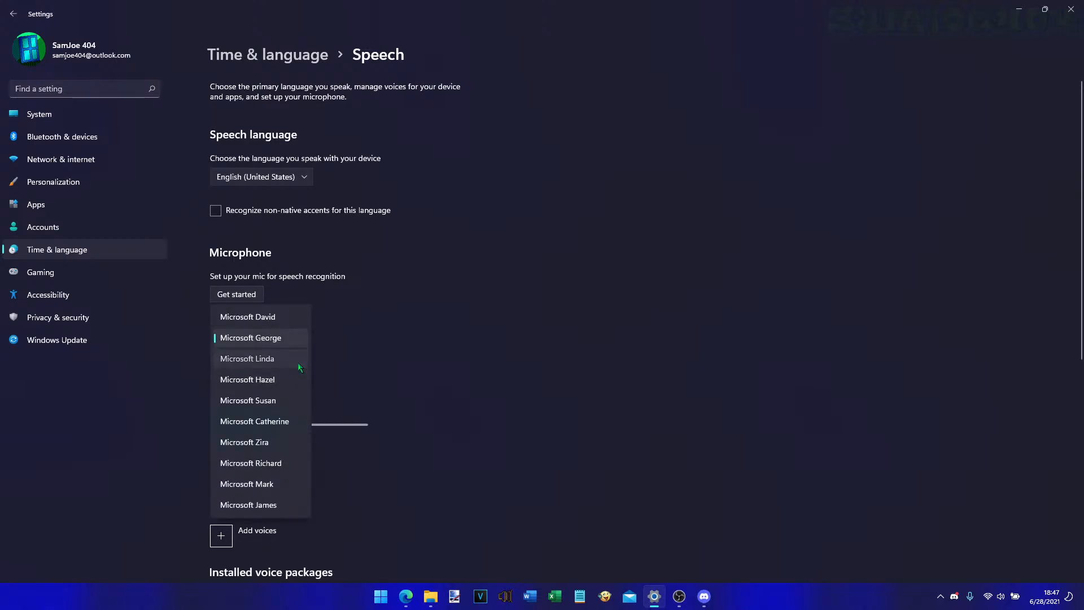
click(297, 360)
click(266, 463)
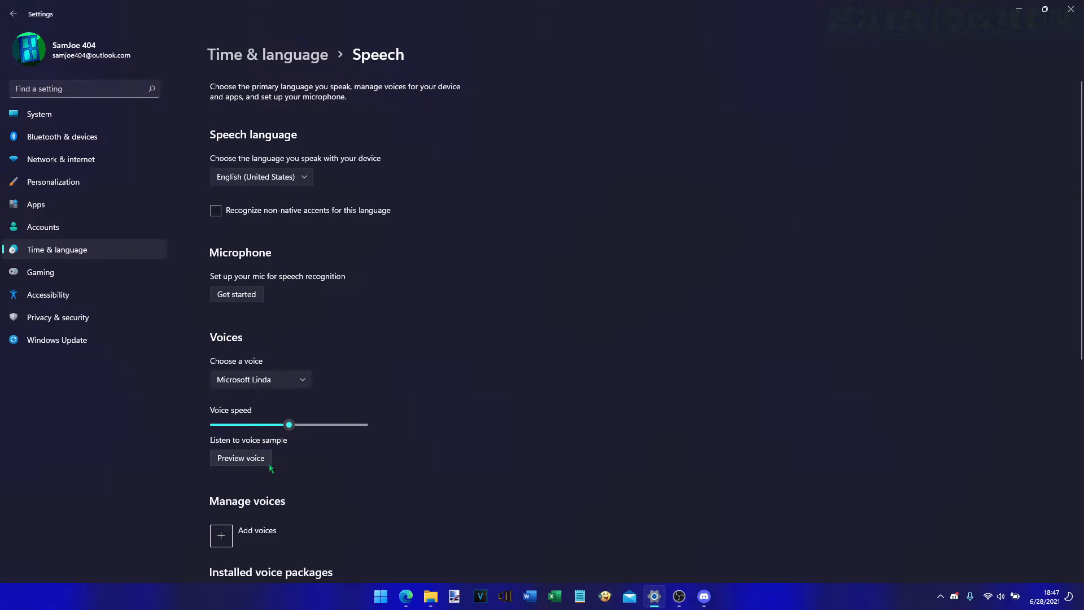
click(299, 380)
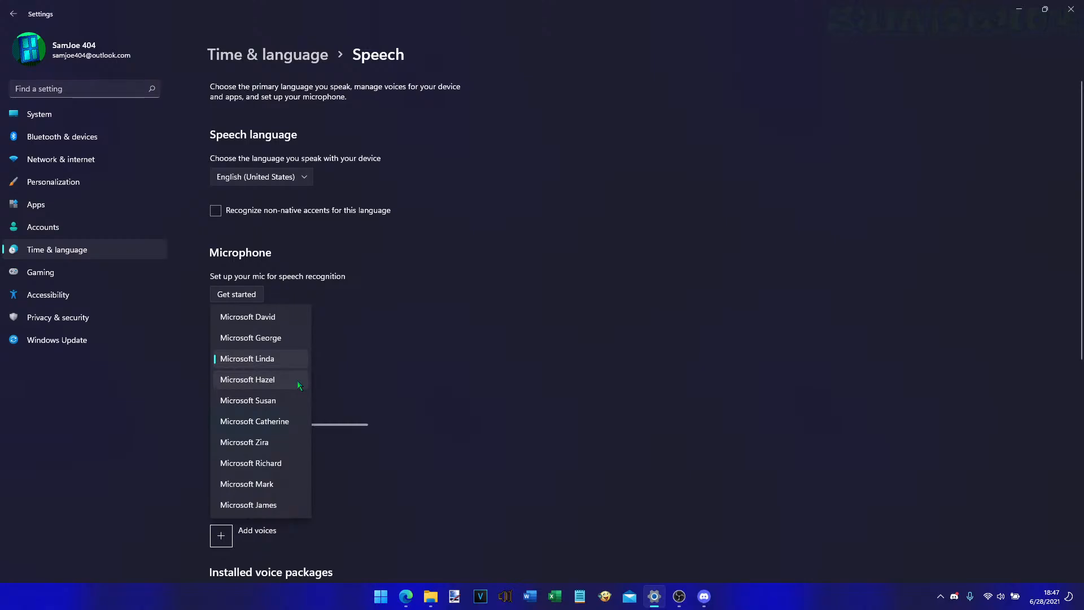
click(298, 381)
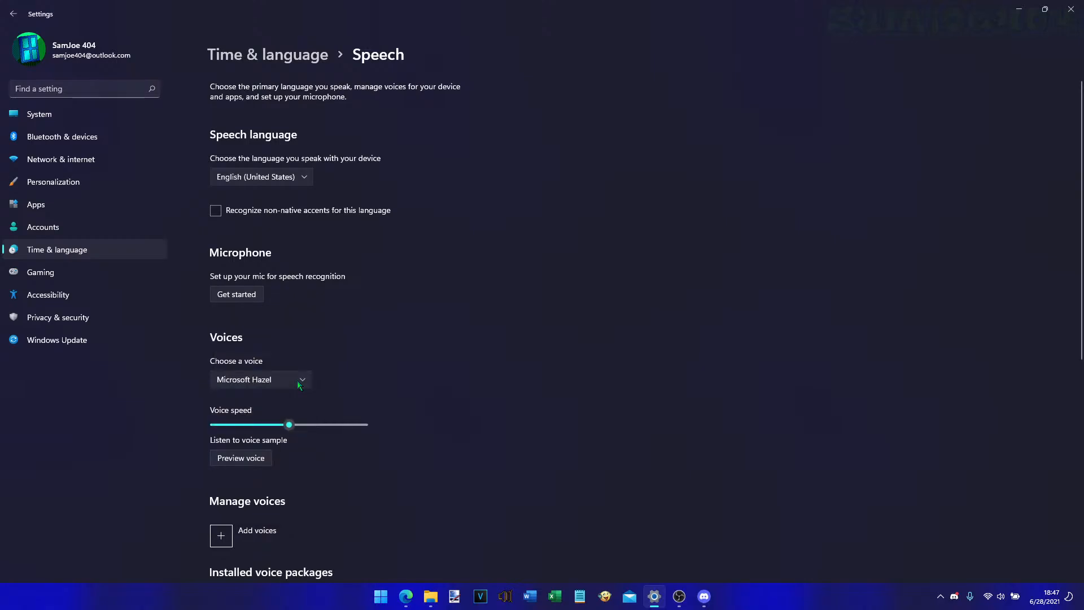
click(265, 464)
- Select the Microsoft Susan voice and then Microsoft Catherine, playing the voice sample for each
click(304, 381)
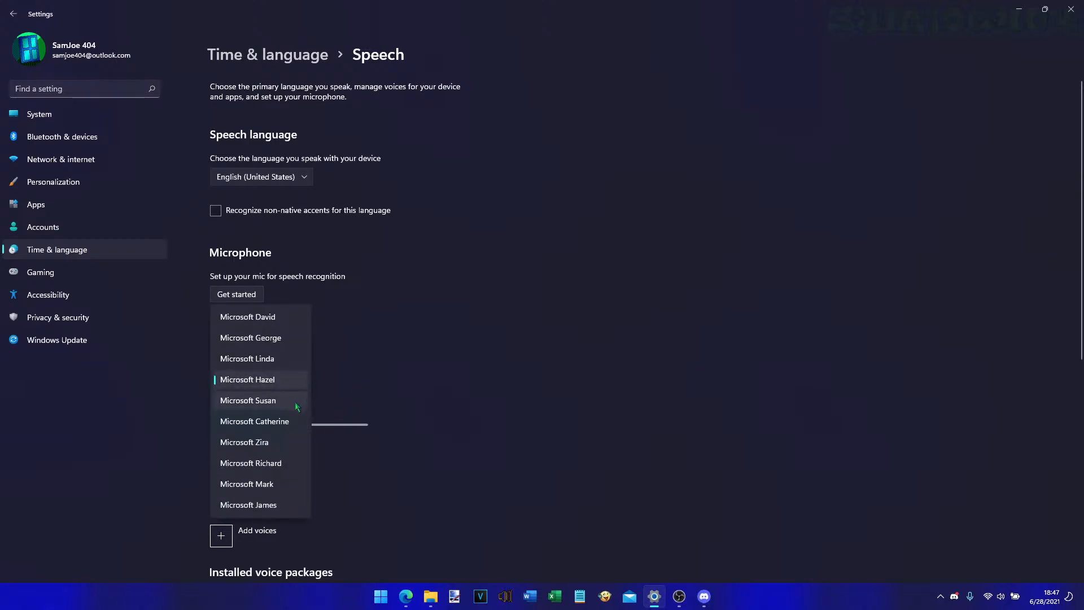
click(294, 402)
click(258, 462)
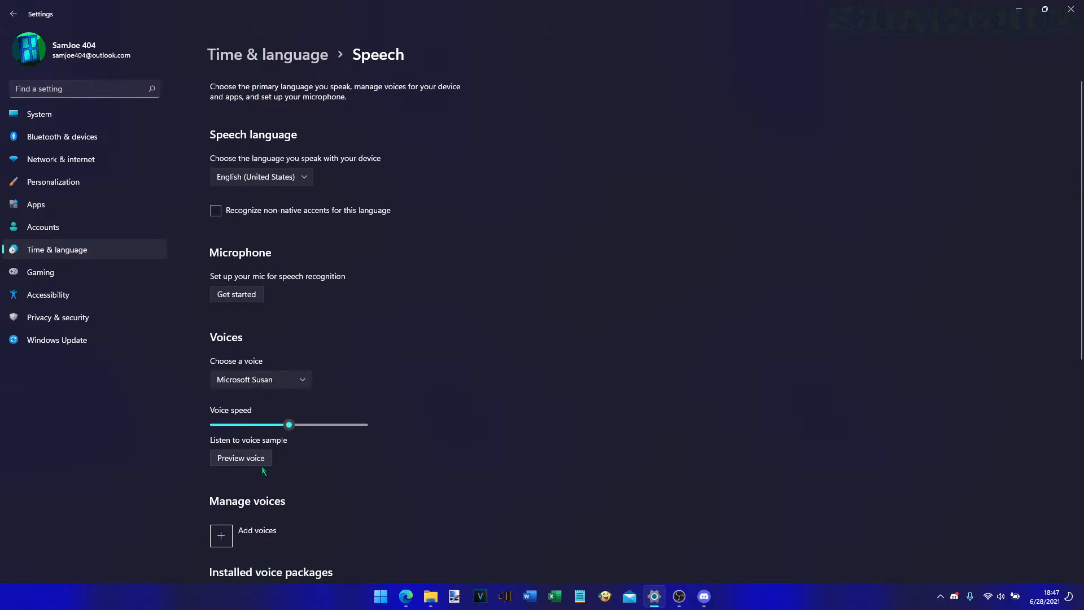
click(276, 381)
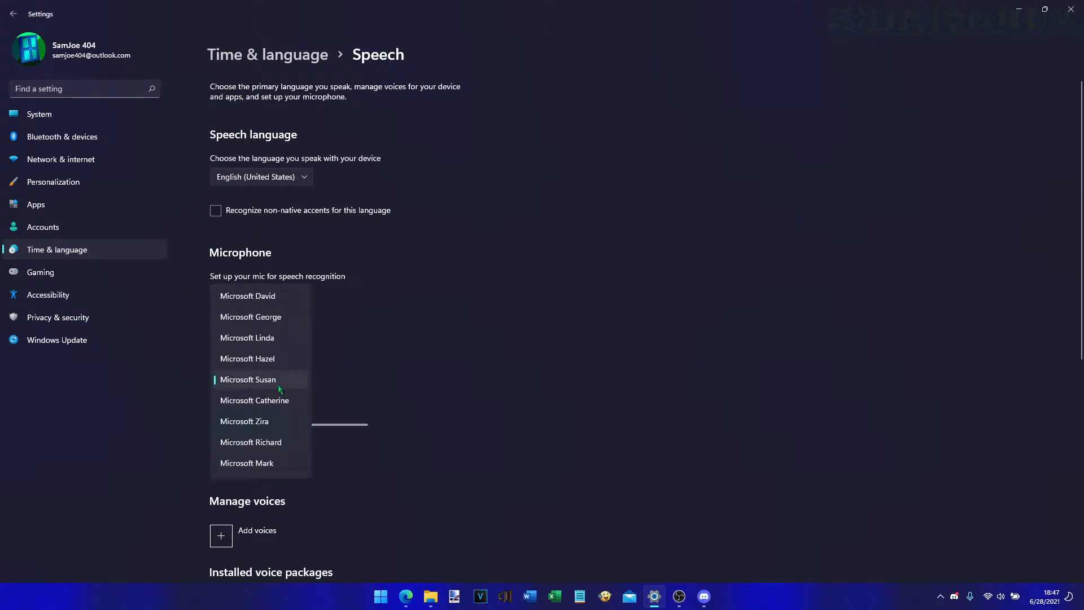
click(282, 400)
click(254, 457)
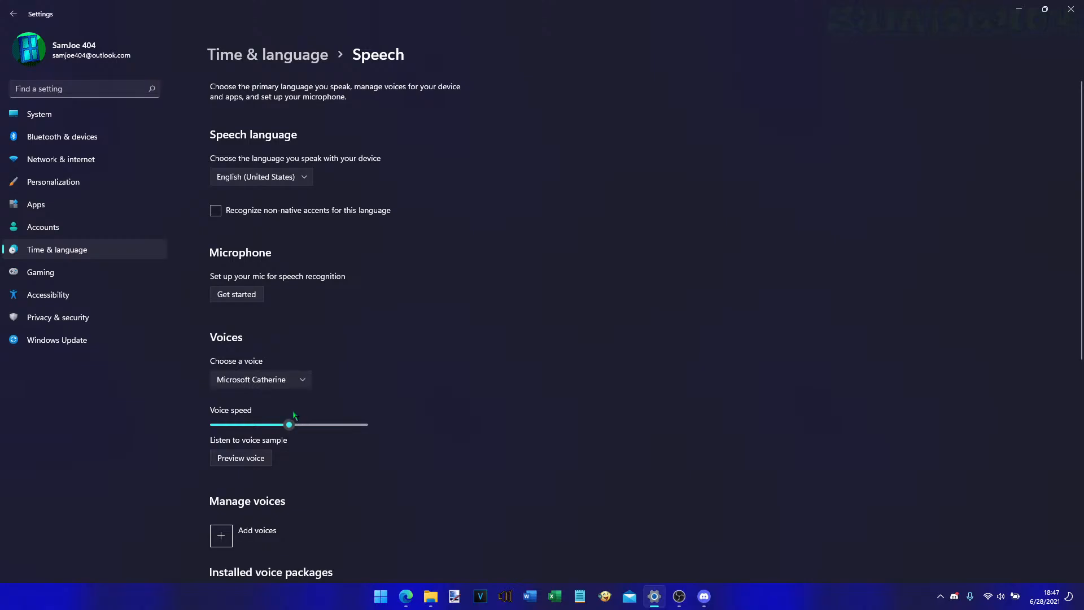
- Select the Microsoft Zira voice and then Microsoft Richard, previewing each one
click(292, 381)
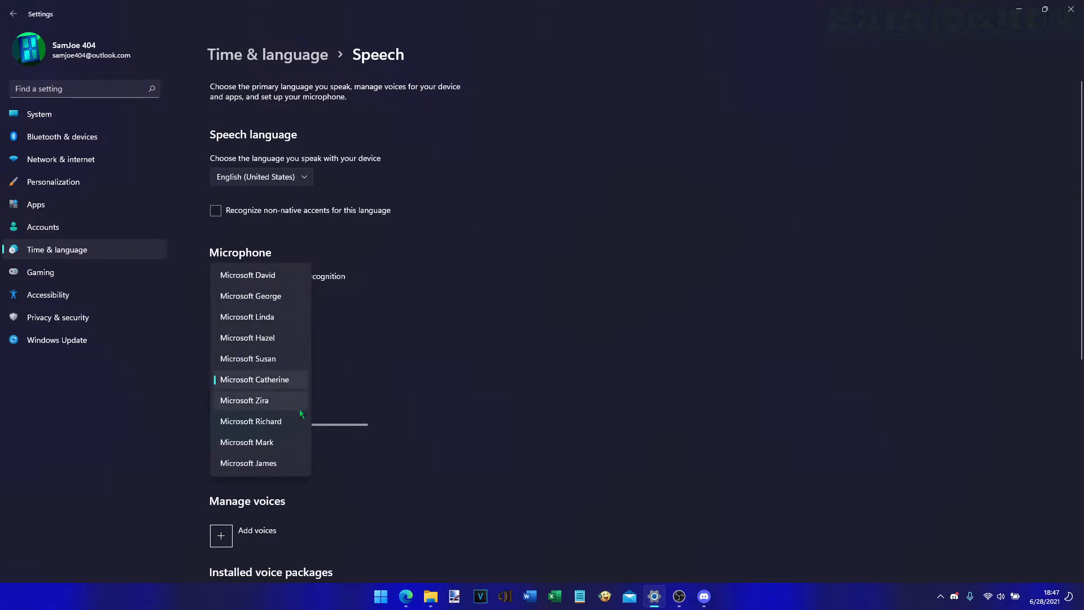
click(295, 404)
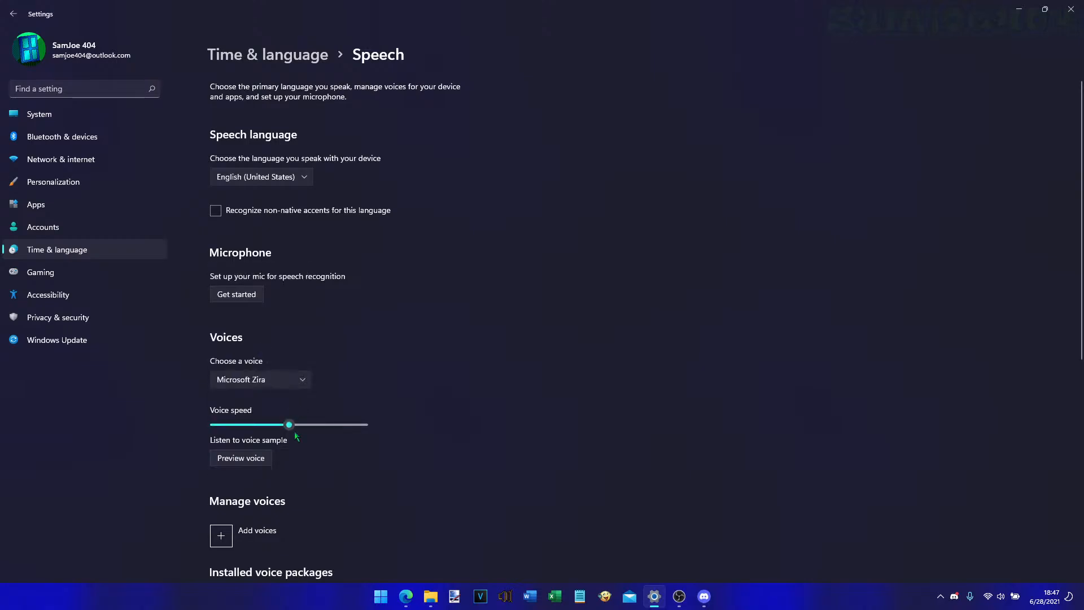
click(258, 461)
click(283, 384)
click(274, 400)
click(269, 459)
- Select the Microsoft Mark voice and then Microsoft James, and preview how each sounds
click(293, 380)
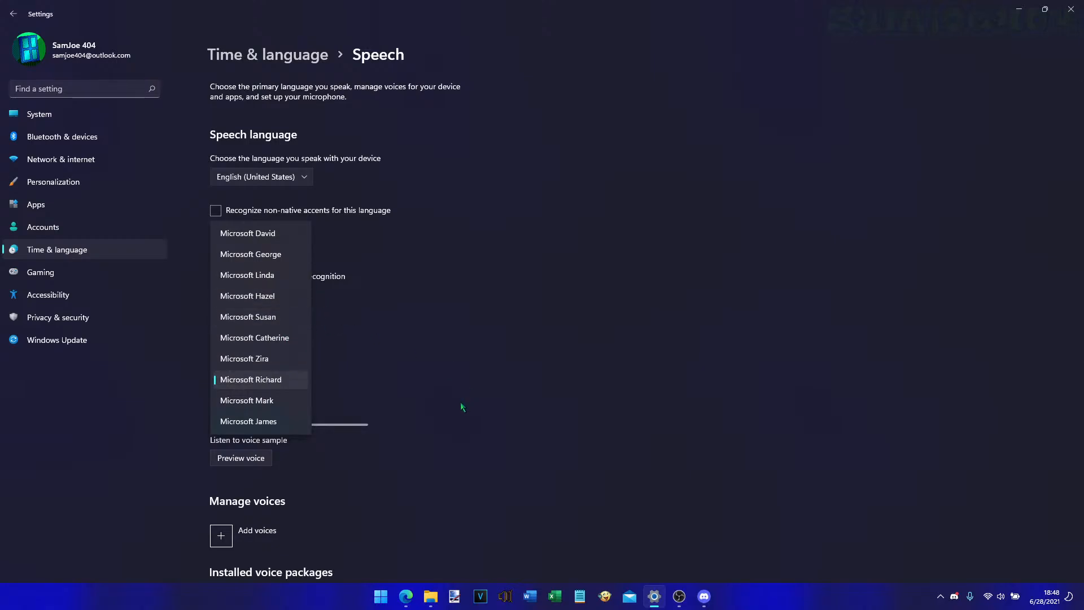
click(271, 406)
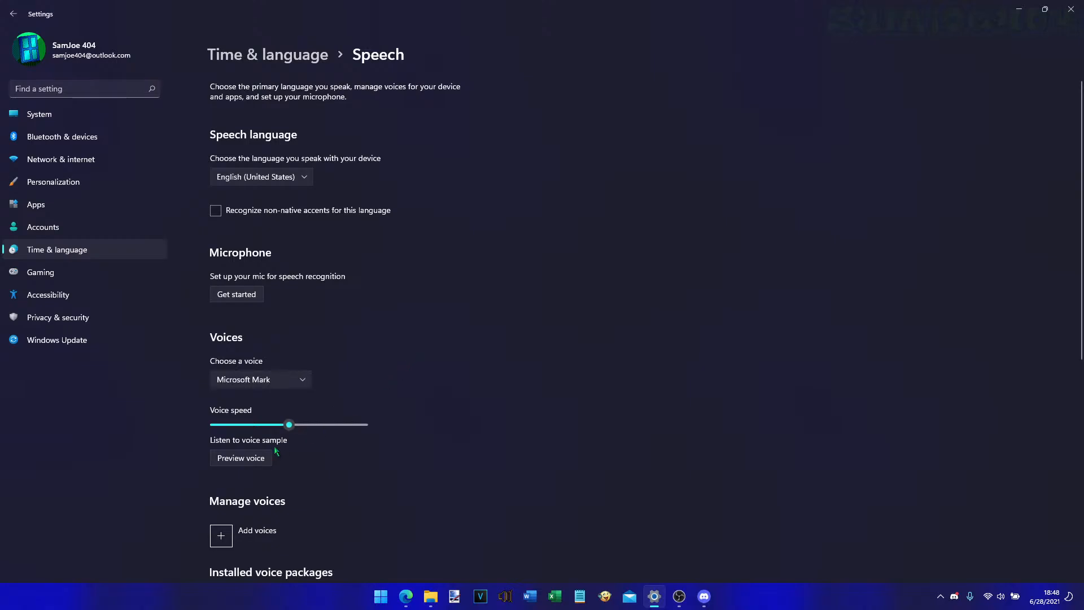
click(262, 462)
click(279, 385)
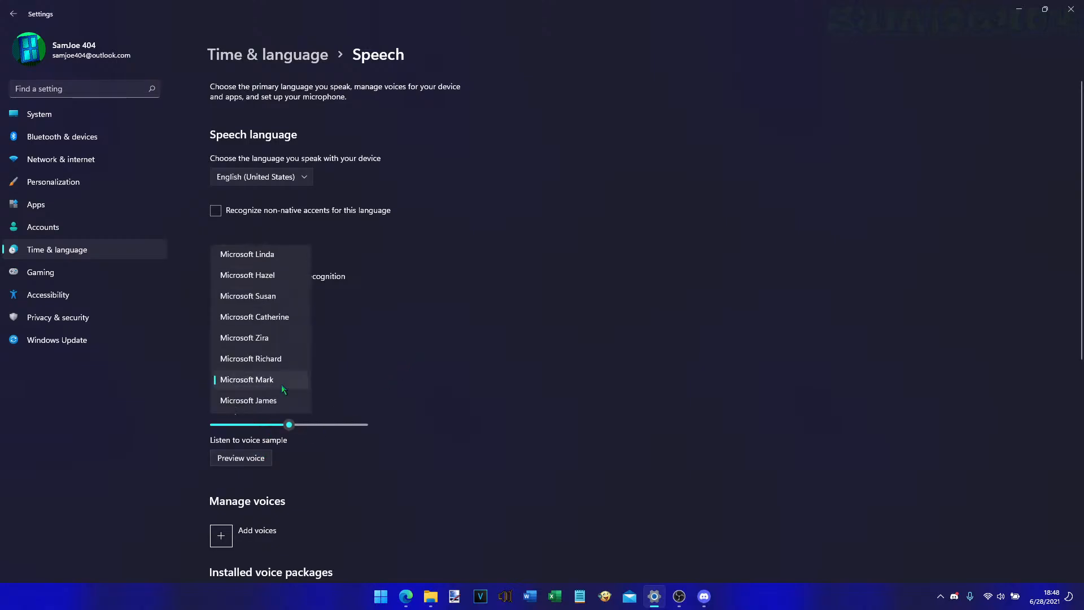
click(279, 401)
click(269, 461)
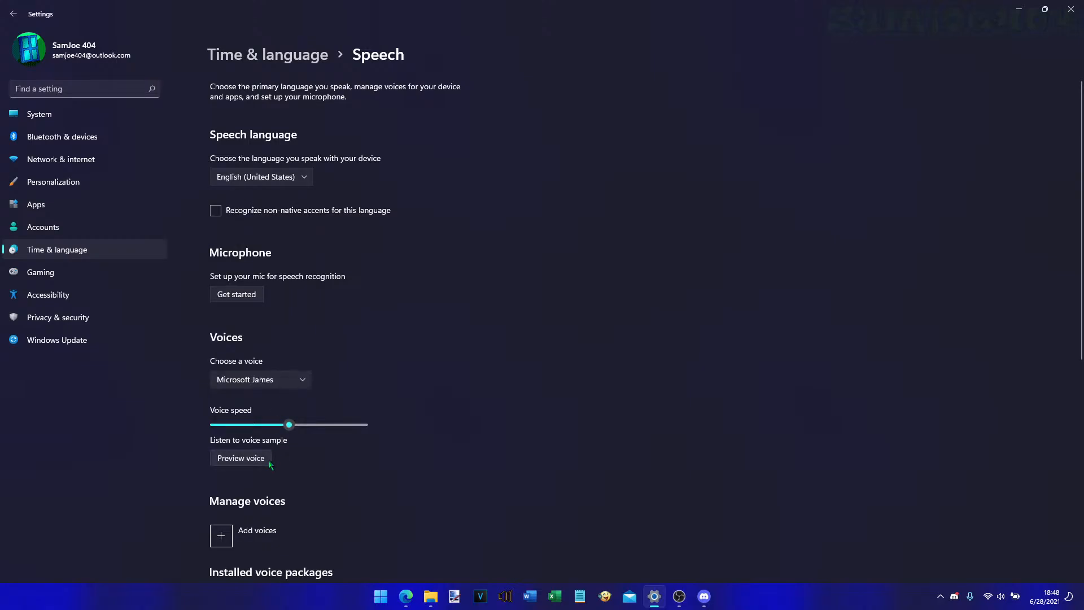
- Set the voice back to Microsoft David and look through the installed voice packages
click(276, 385)
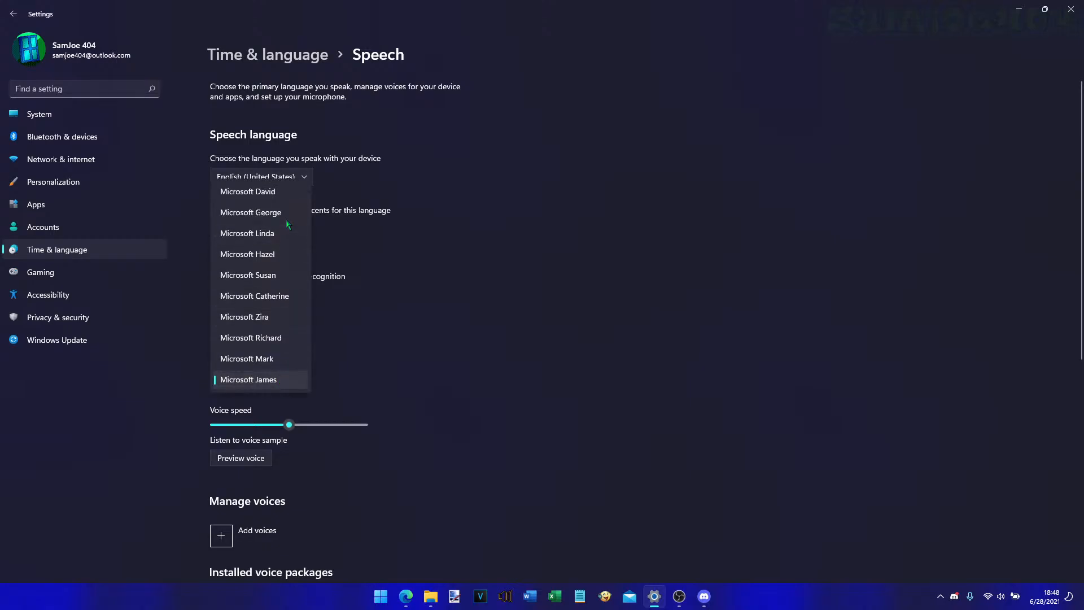
click(284, 195)
scroll(274, 452, down, 2)
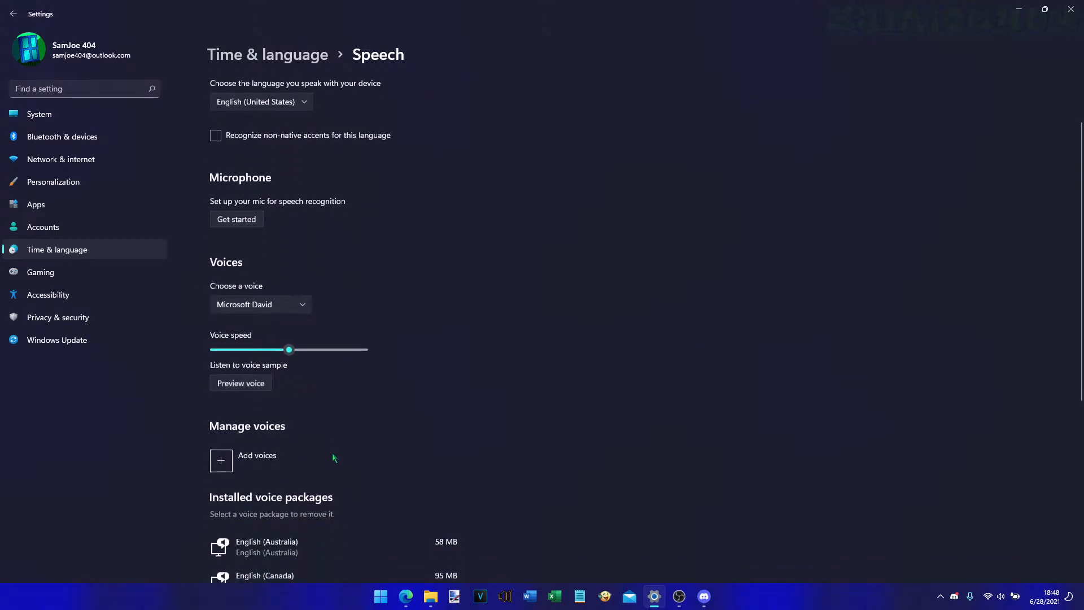
scroll(310, 381, down, 1)
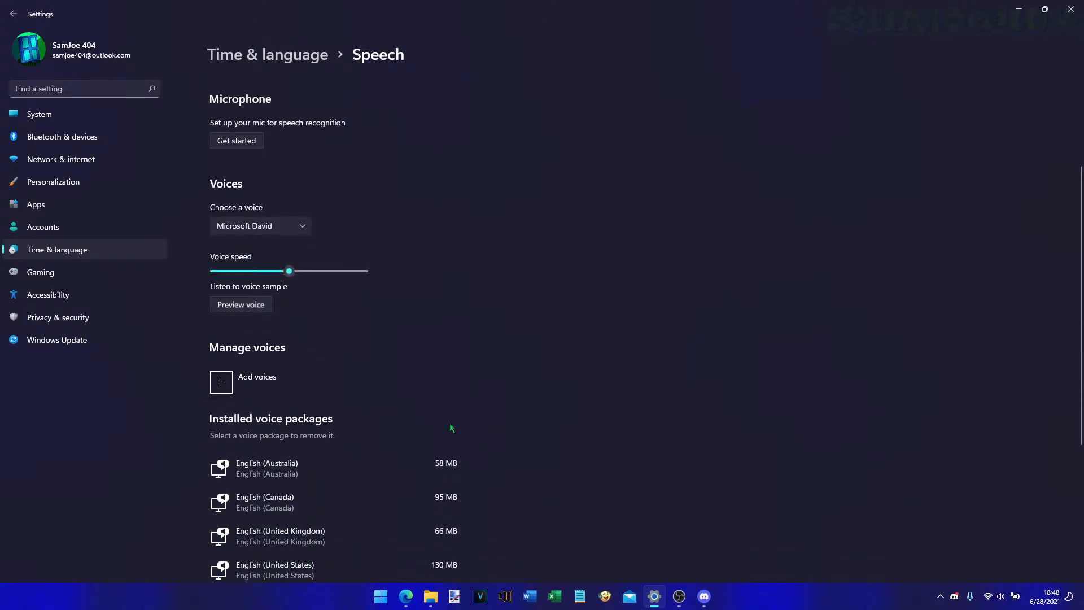
scroll(478, 433, down, 1)
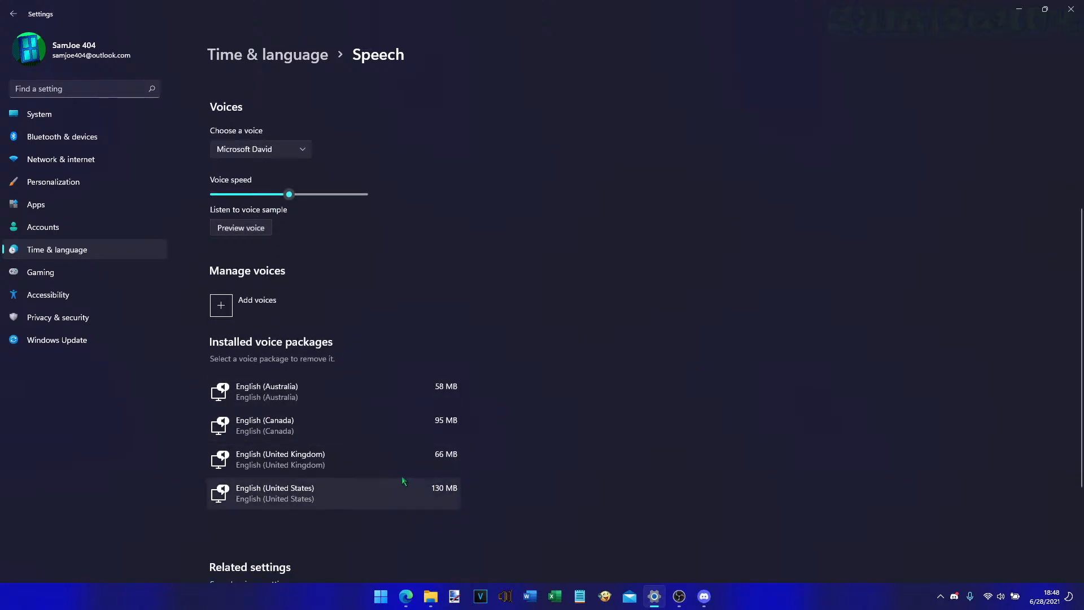
scroll(402, 475, down, 2)
scroll(433, 453, up, 6)
scroll(432, 453, down, 2)
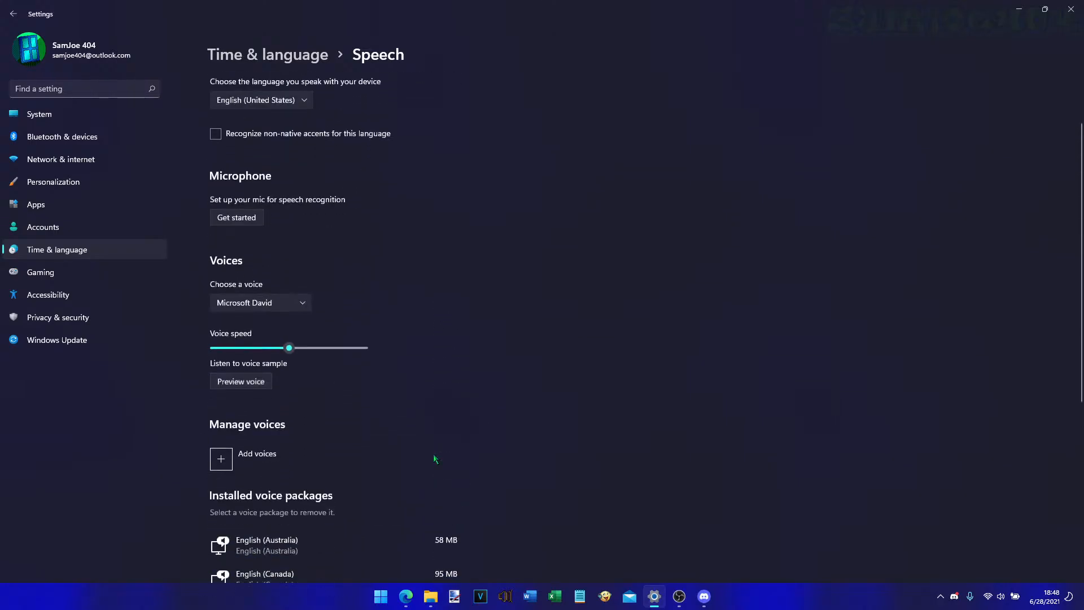
- Browse the voice packages available to add, close the list without adding any, and return to Time & language
click(229, 459)
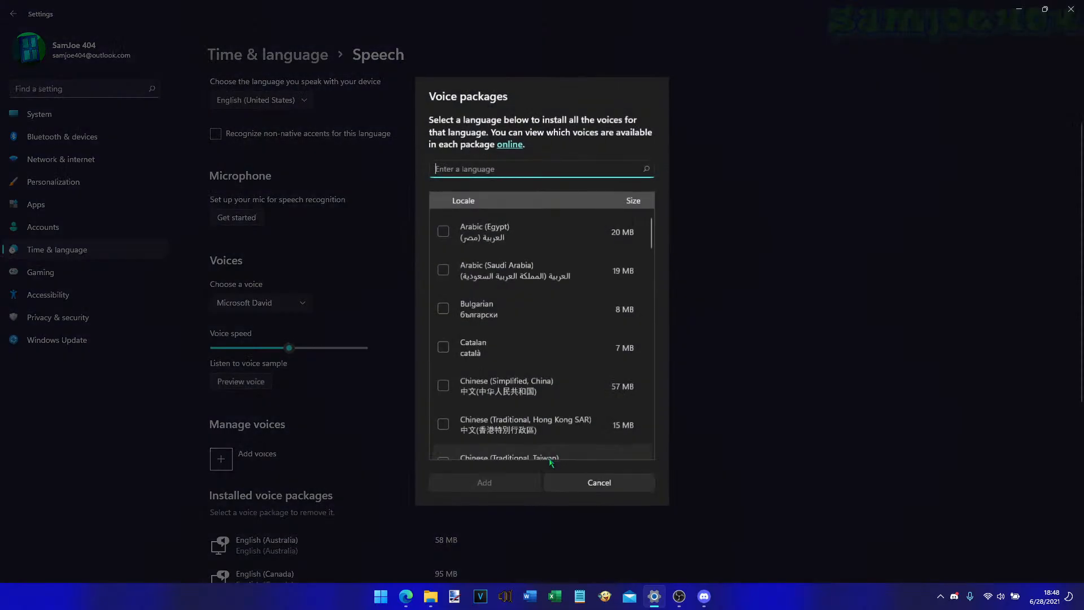
scroll(622, 387, down, 7)
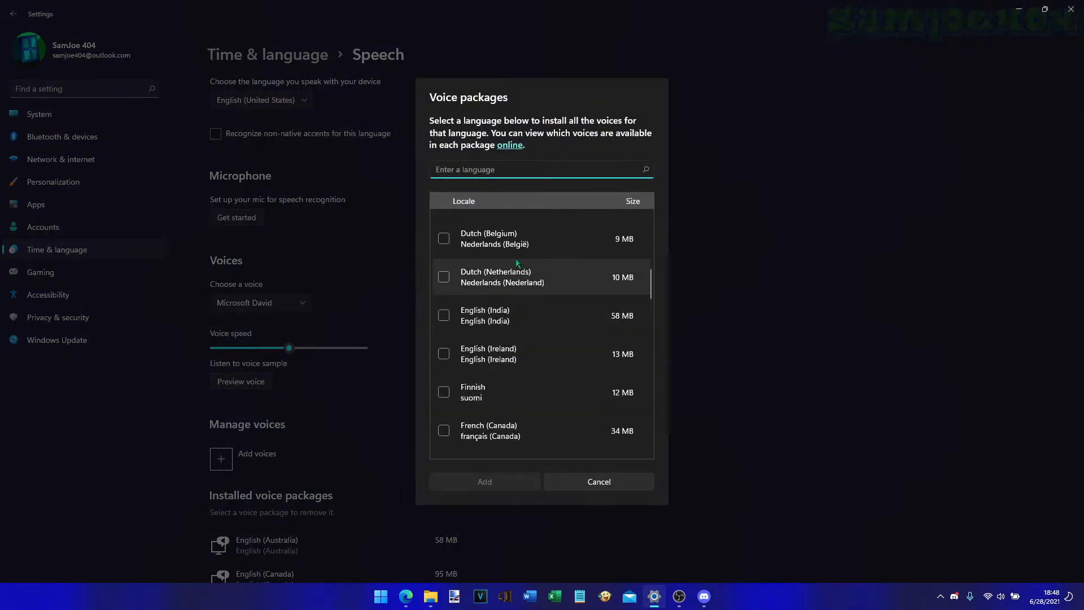
scroll(519, 247, up, 1)
scroll(519, 248, down, 15)
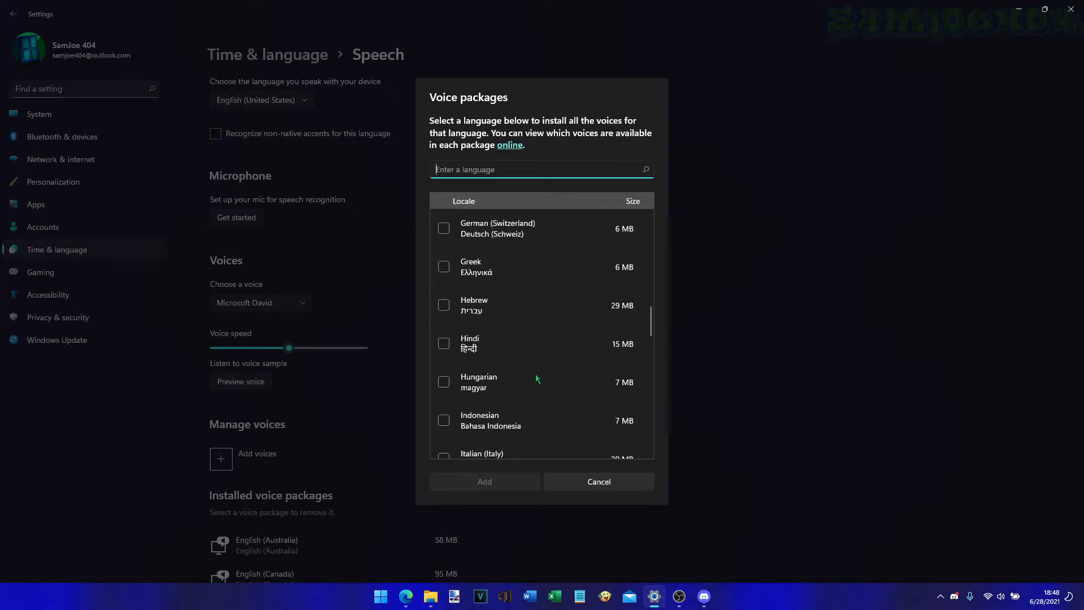
scroll(536, 396, down, 3)
scroll(556, 361, up, 20)
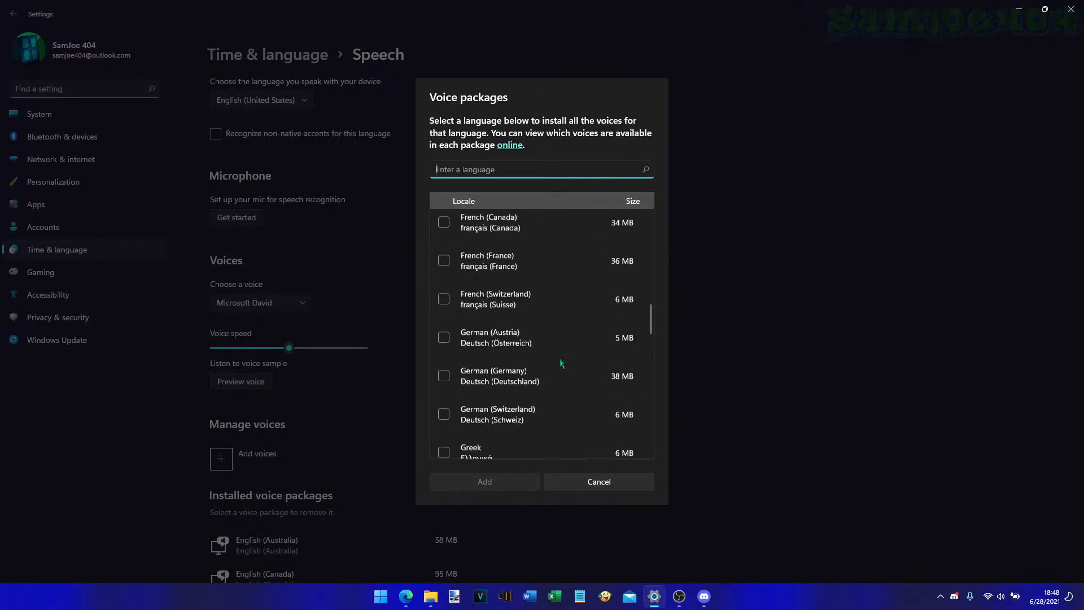
click(627, 484)
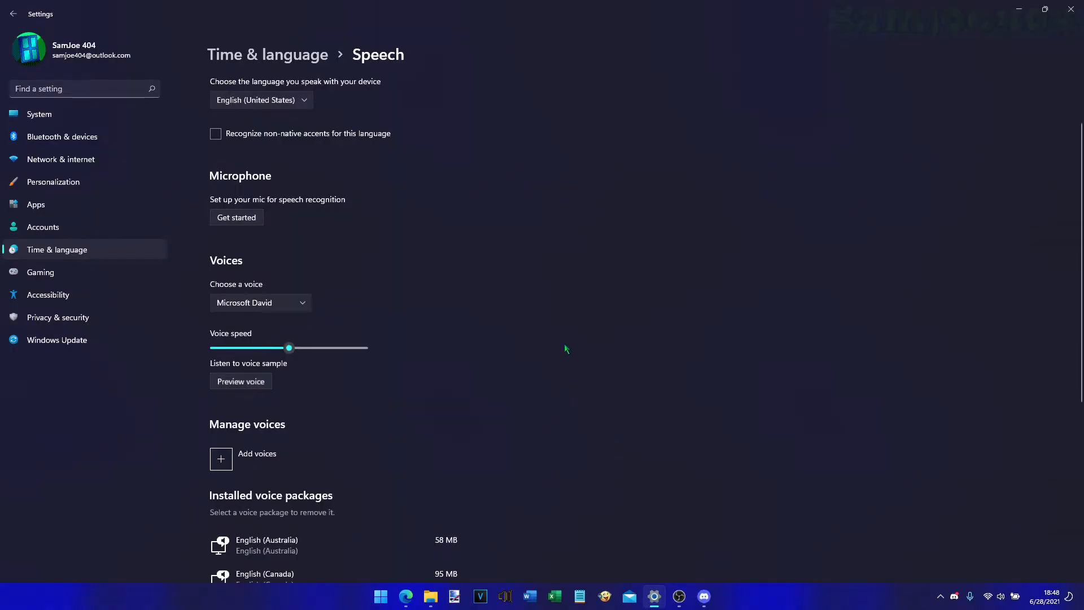
click(268, 54)
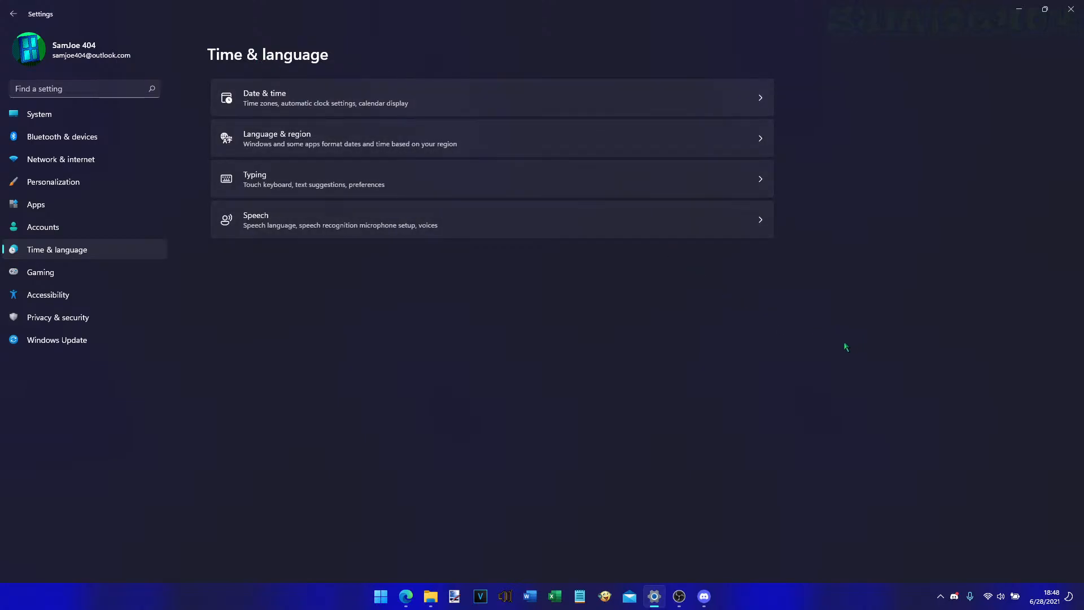
- Open the Gaming settings, view the Xbox Game Bar page, and return to Gaming
click(94, 282)
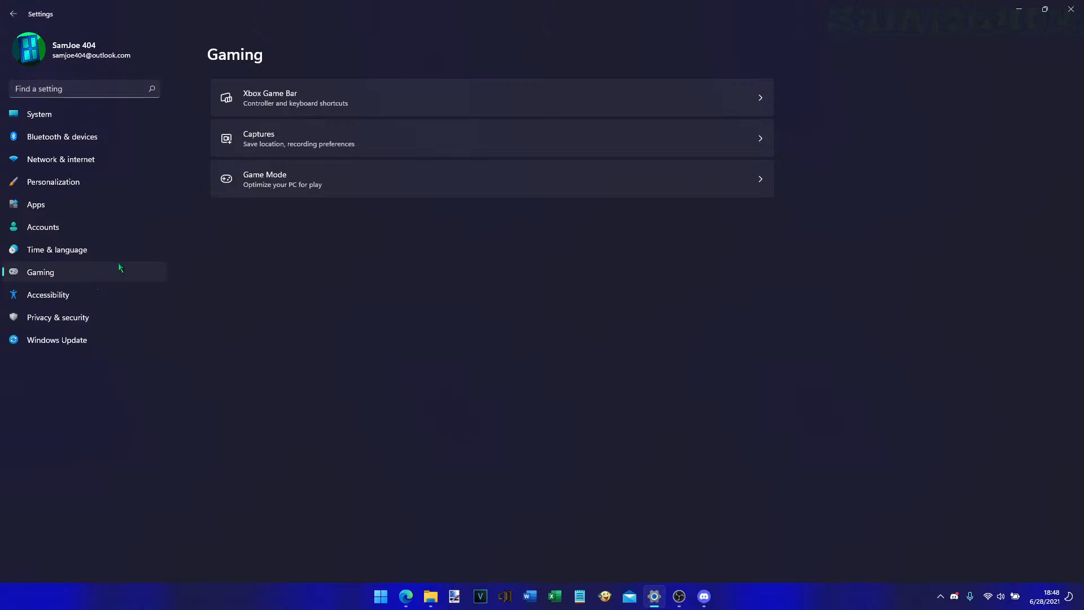
click(619, 103)
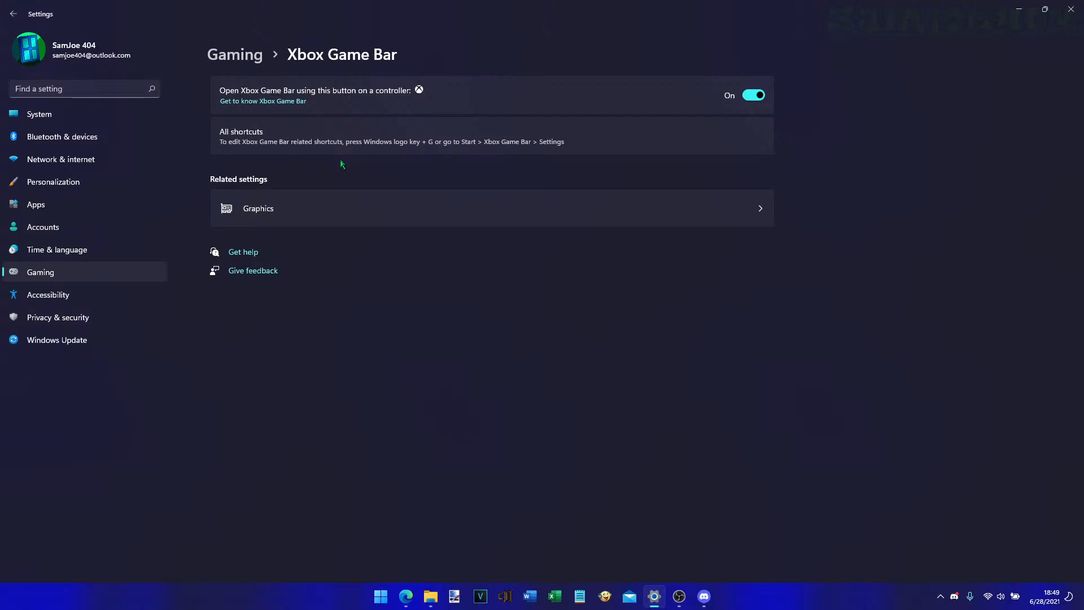
click(257, 59)
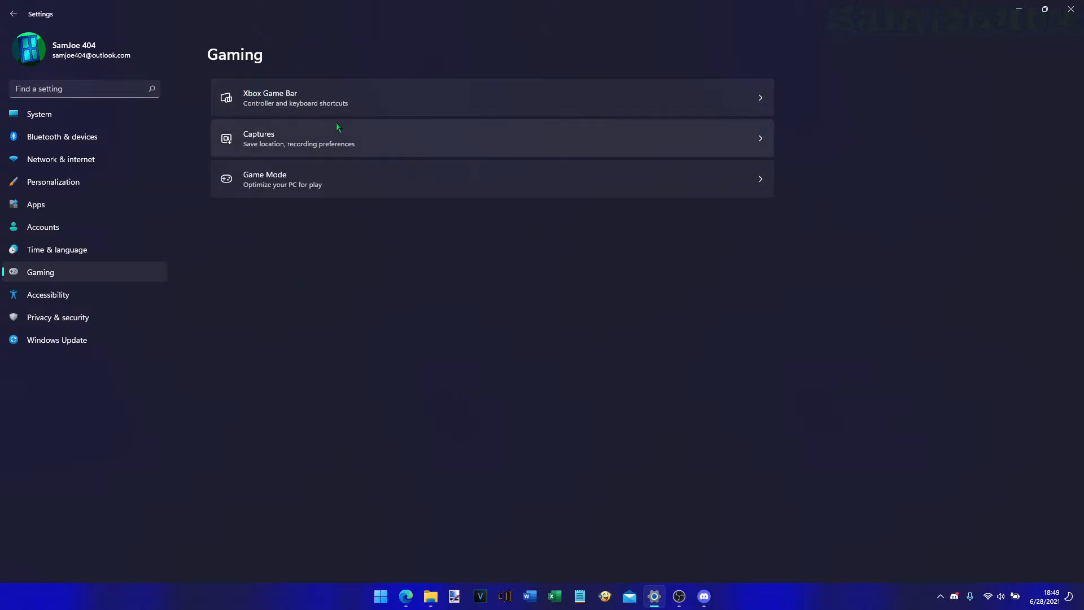
- Open the Captures settings, turn on Record what happened, and set Record the last to 1 minute
click(410, 137)
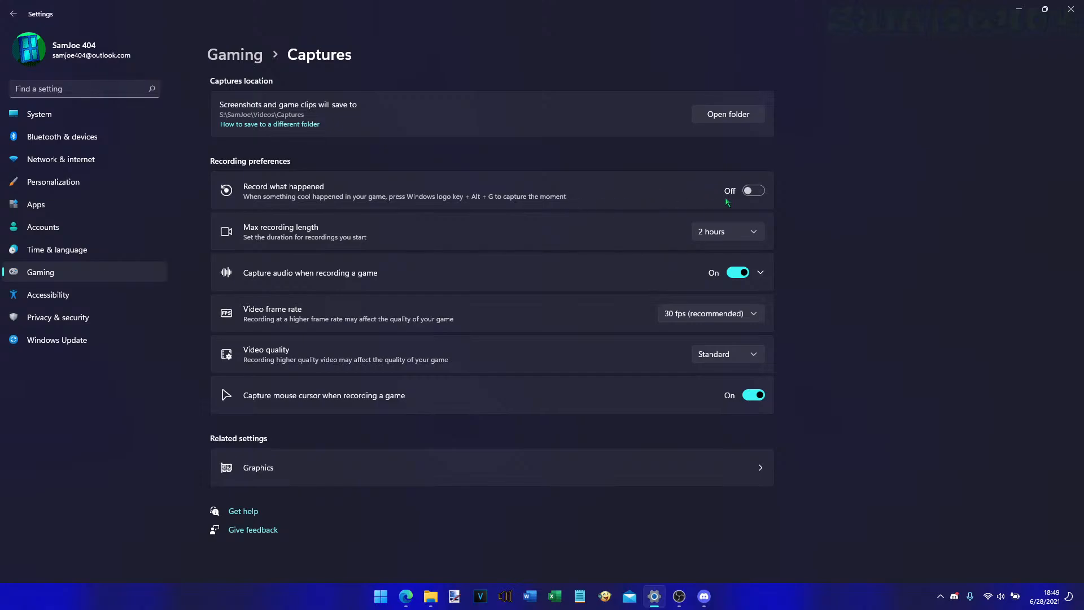
click(758, 192)
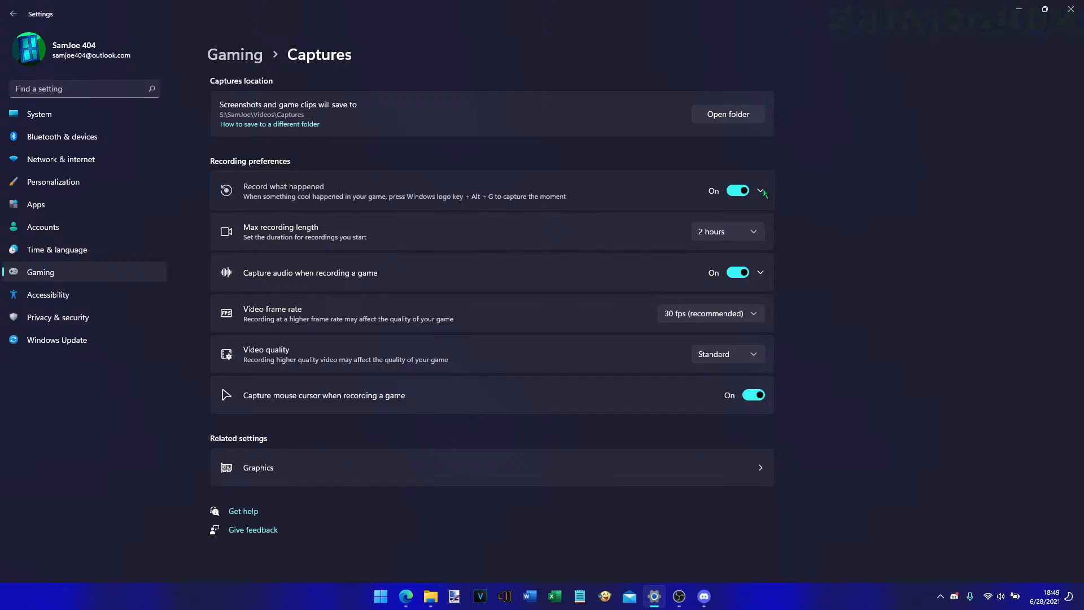
click(761, 191)
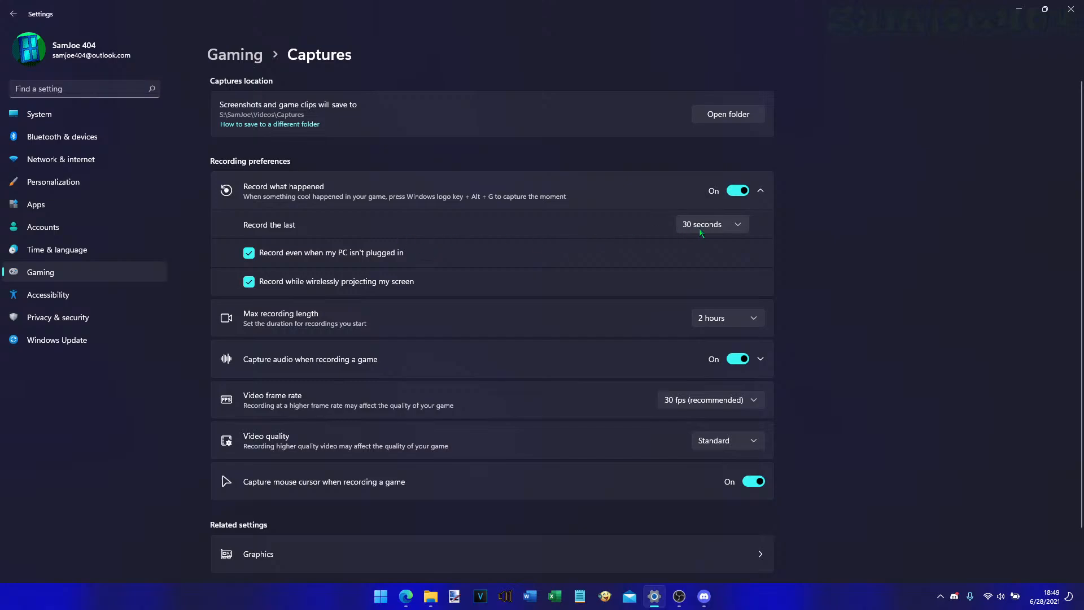
click(714, 229)
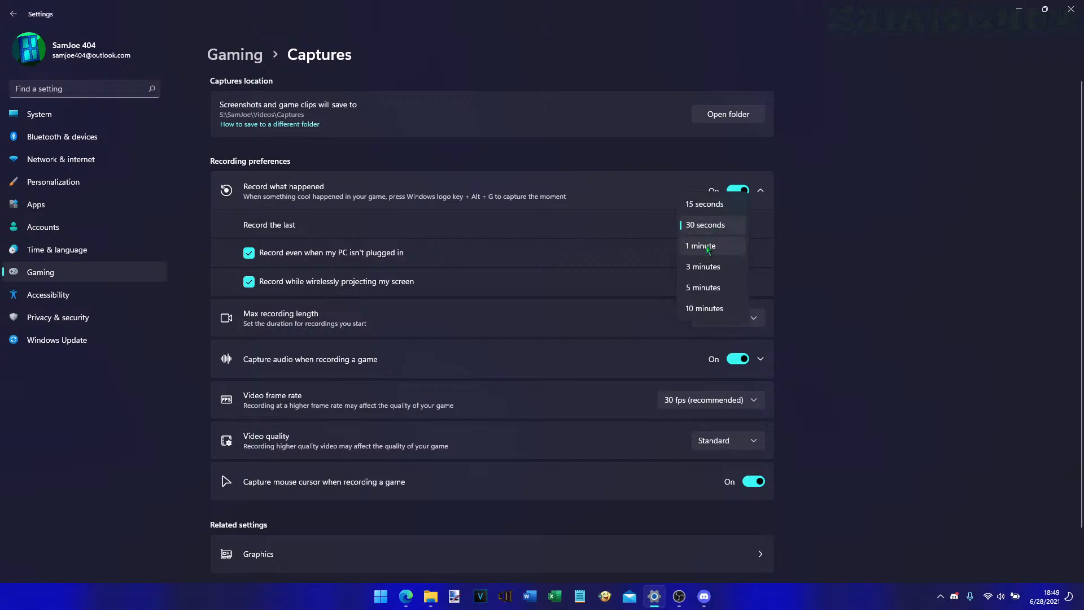
click(710, 245)
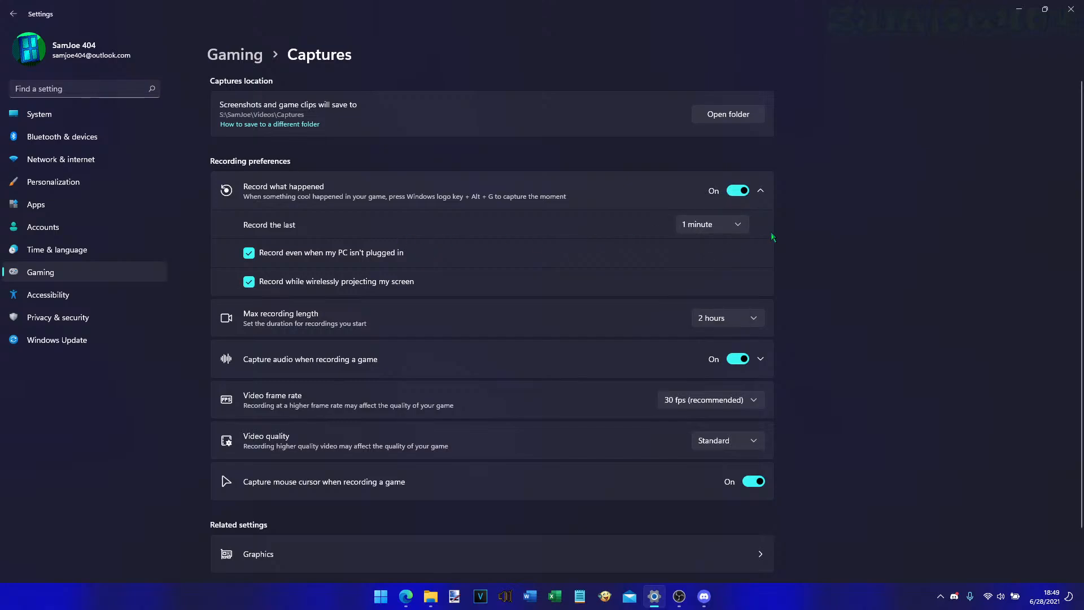
click(762, 188)
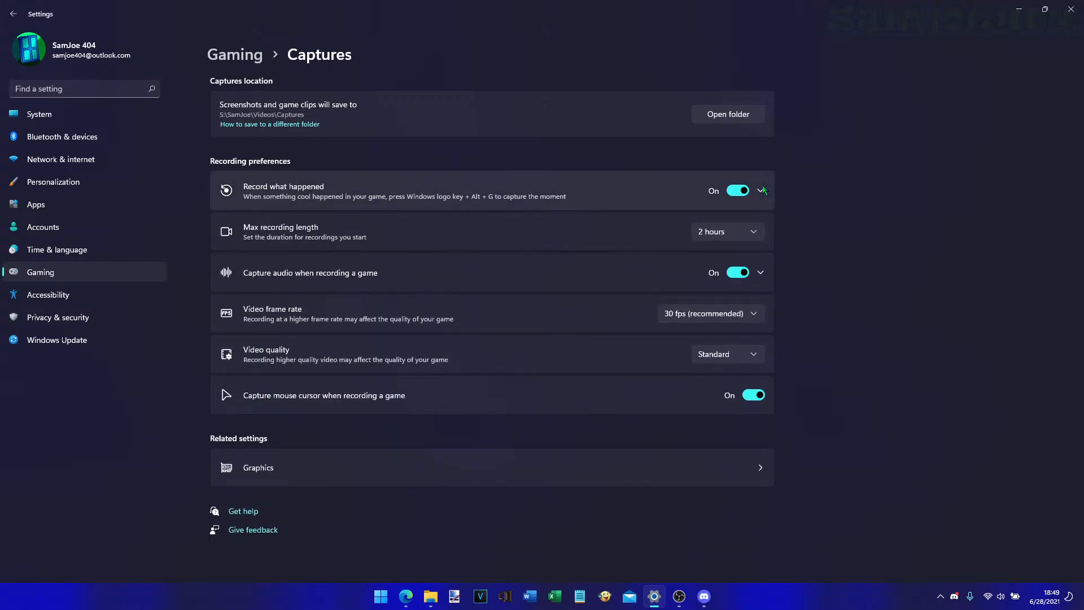
- Check the maximum recording length choices and set the game capture audio recording quality to 192kbps
click(741, 231)
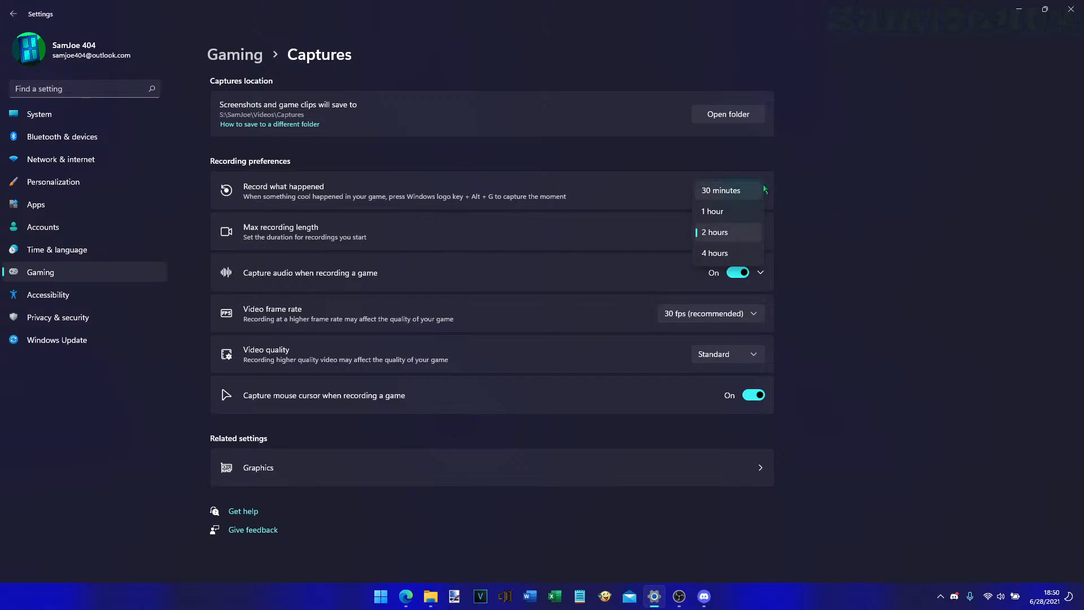
click(931, 246)
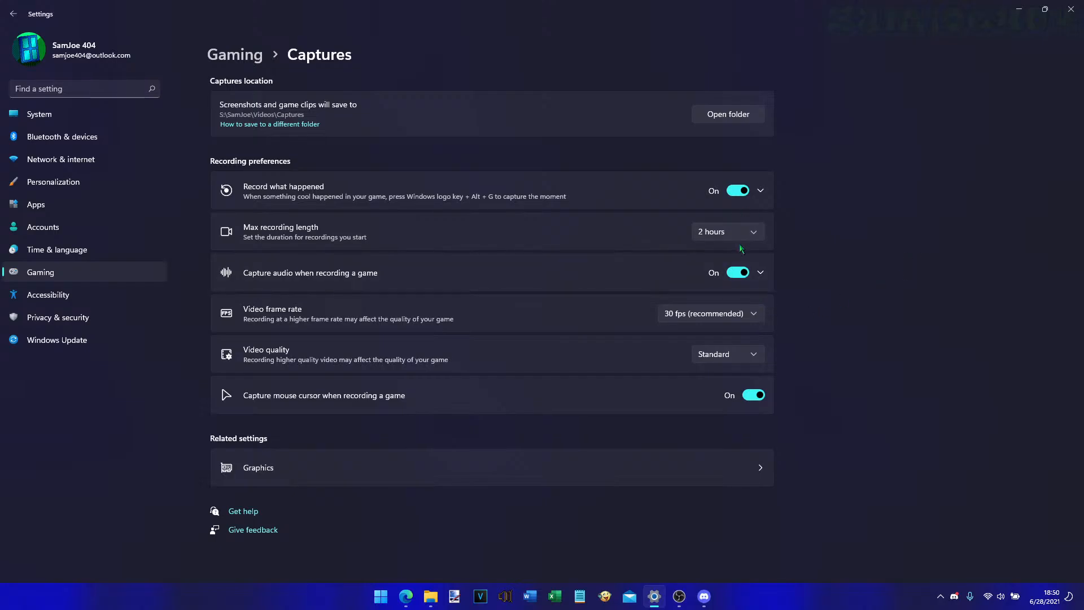
click(761, 272)
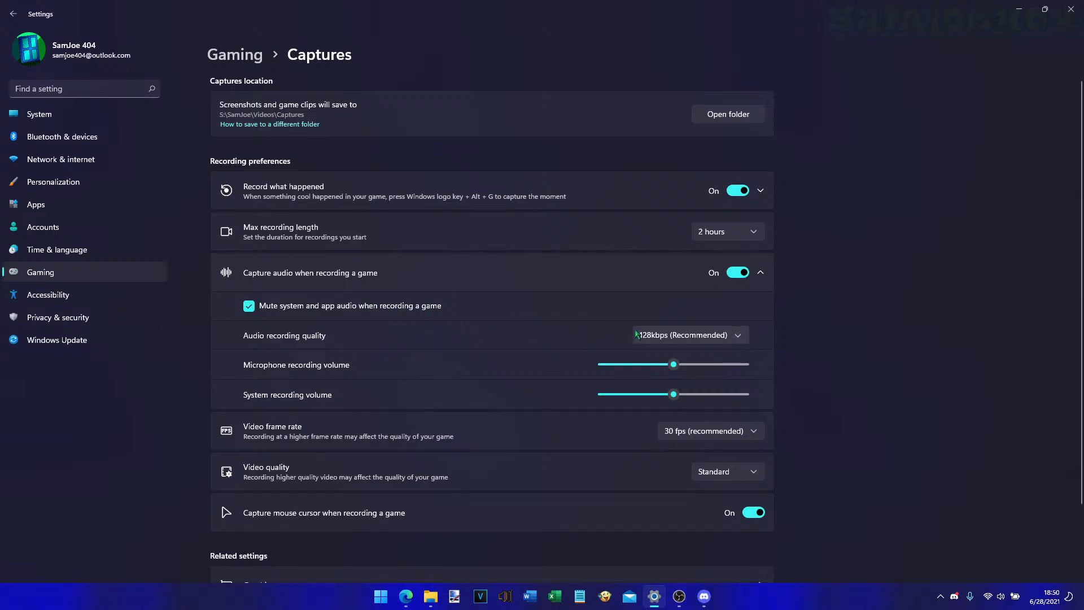
click(636, 335)
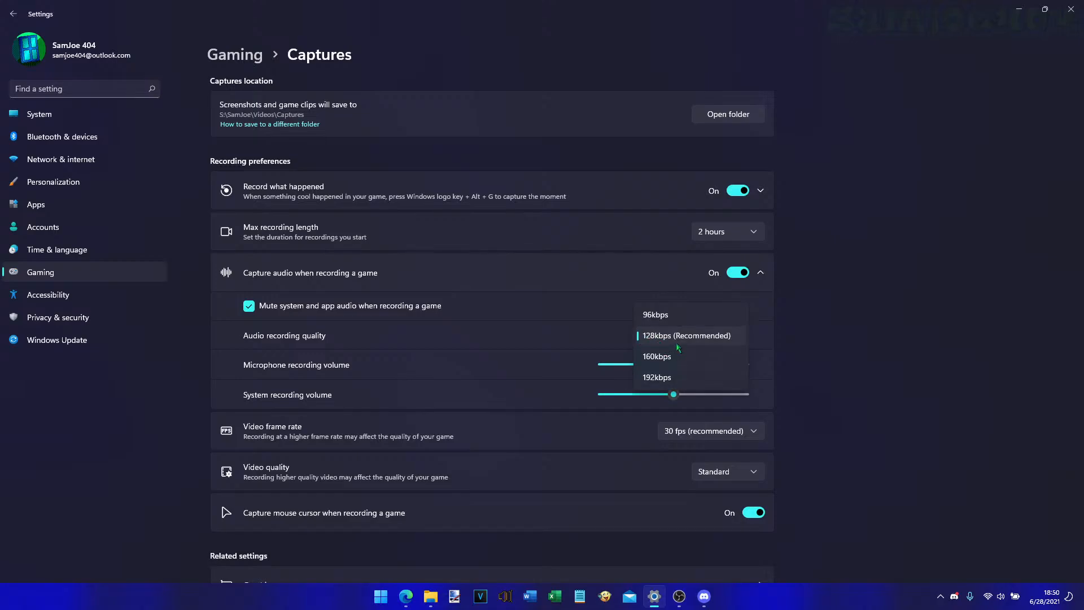
click(680, 376)
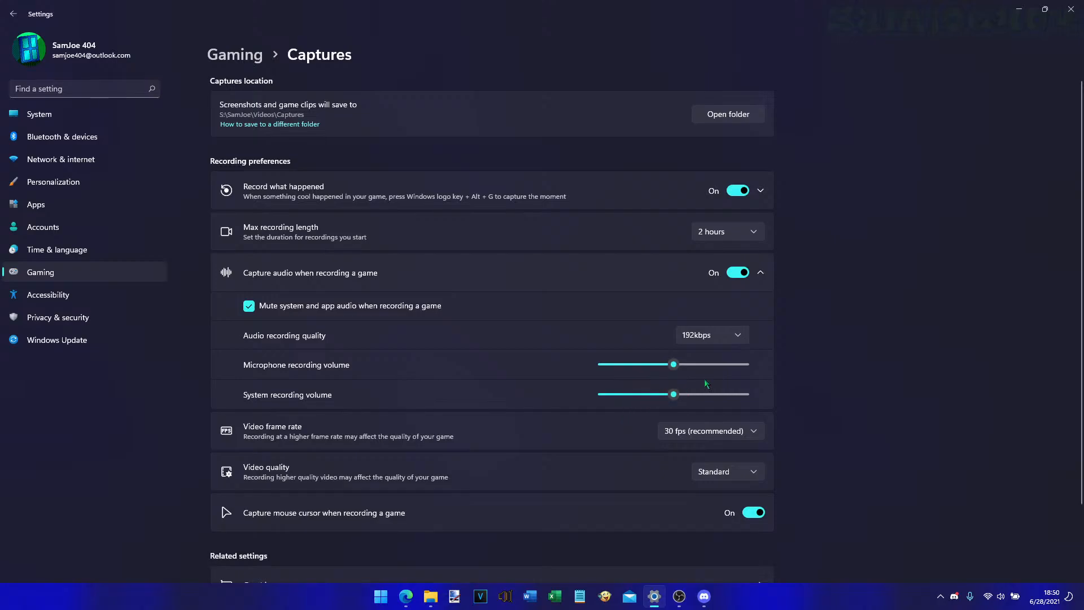
click(766, 285)
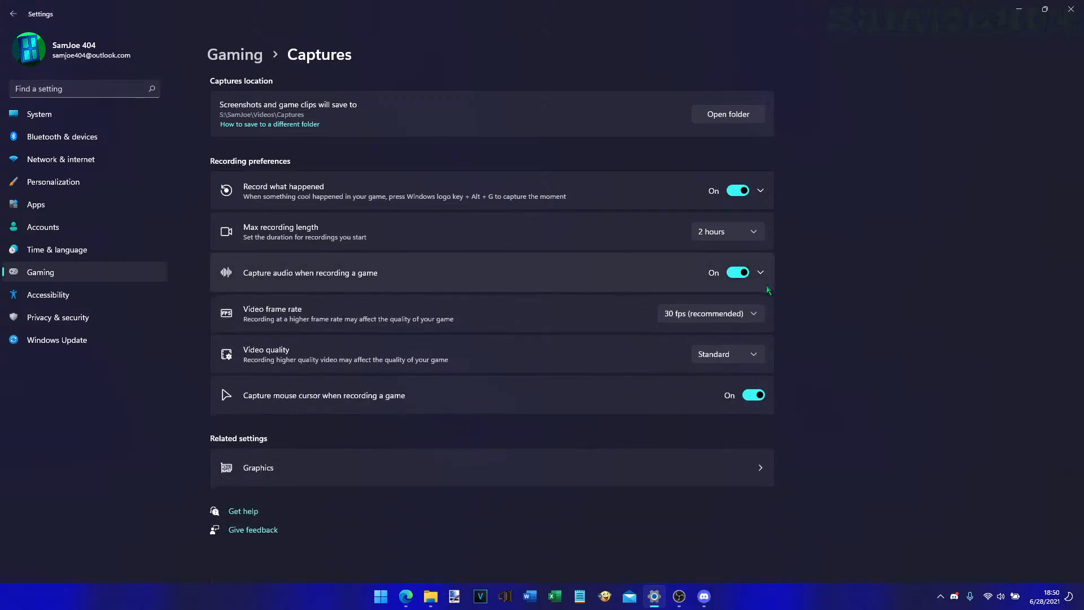
- Set the capture video frame rate to 60 fps and check the video quality choices
click(757, 315)
click(754, 334)
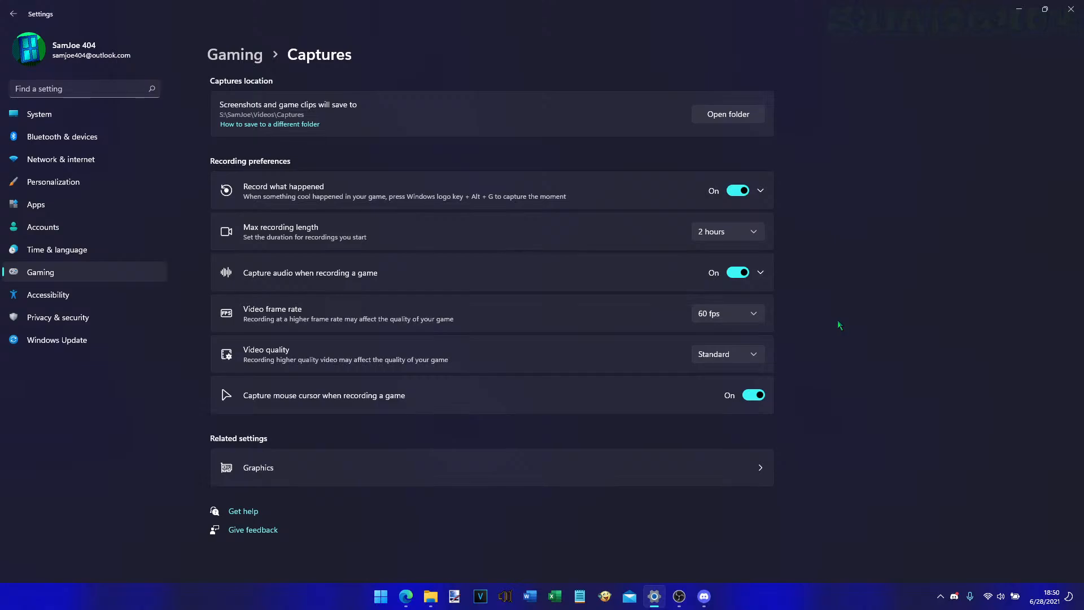
click(762, 356)
click(861, 346)
- Return to Gaming, view the Game Mode page, and go back to Gaming
click(235, 55)
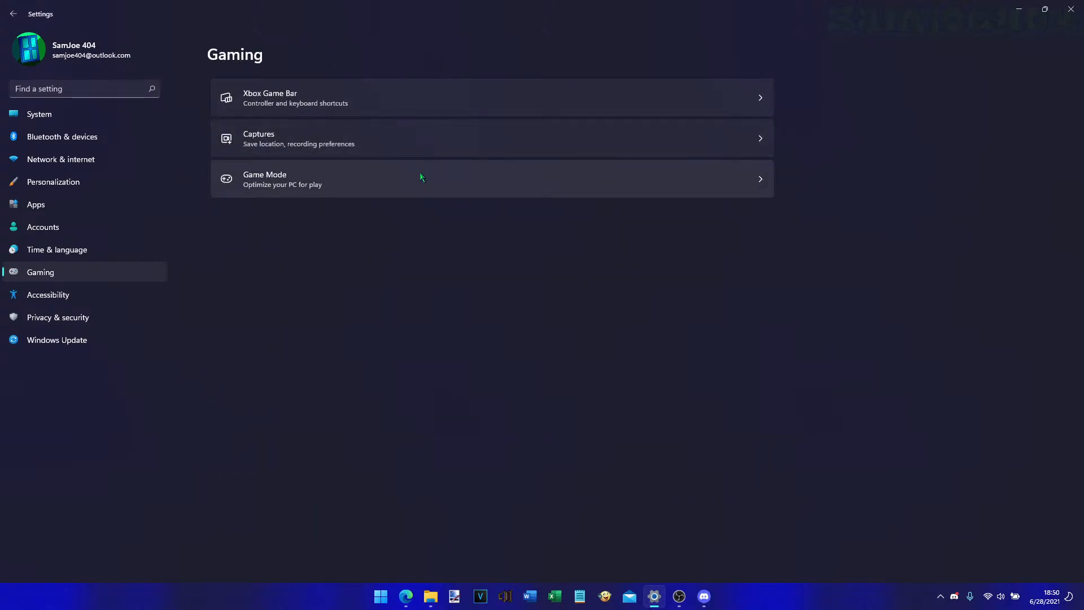
click(419, 171)
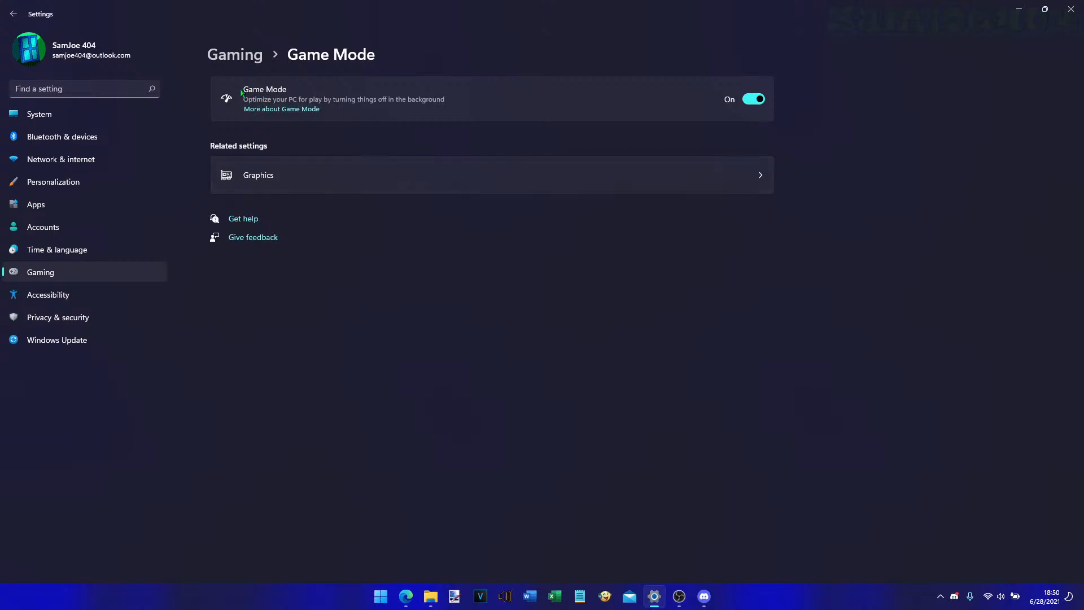
click(247, 56)
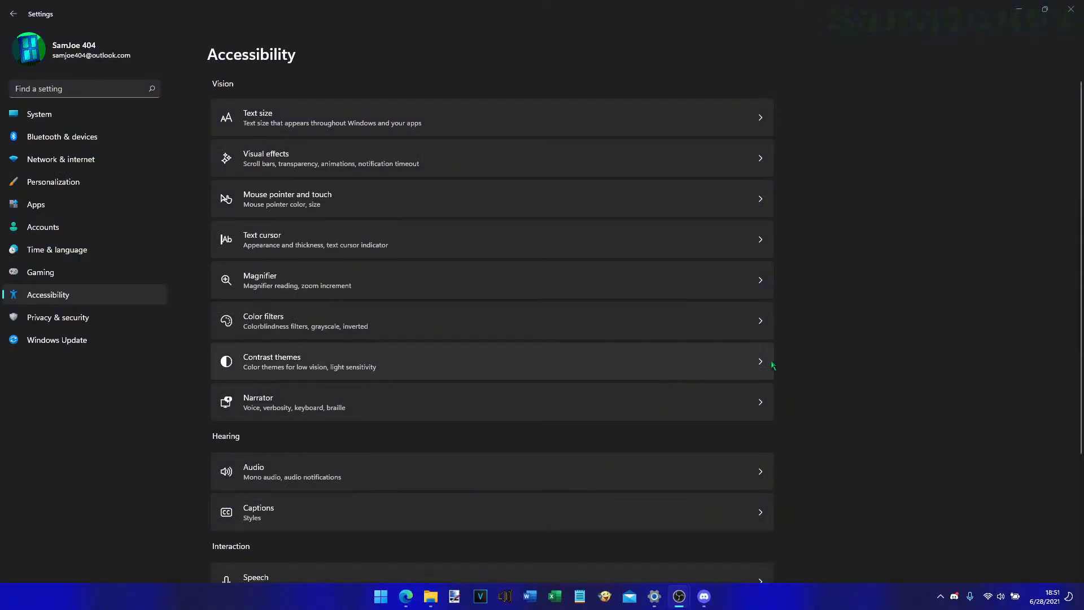
- Look through the vision, hearing and interaction options on the Accessibility page
scroll(772, 364, down, 3)
scroll(771, 362, down, 1)
scroll(771, 364, up, 1)
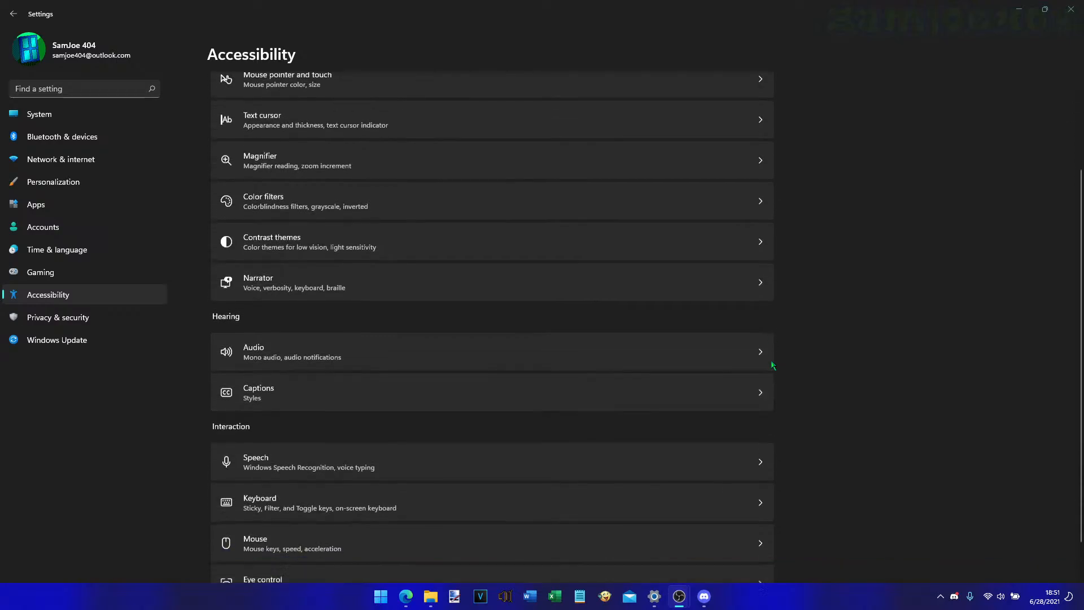
scroll(771, 364, down, 1)
scroll(771, 364, up, 3)
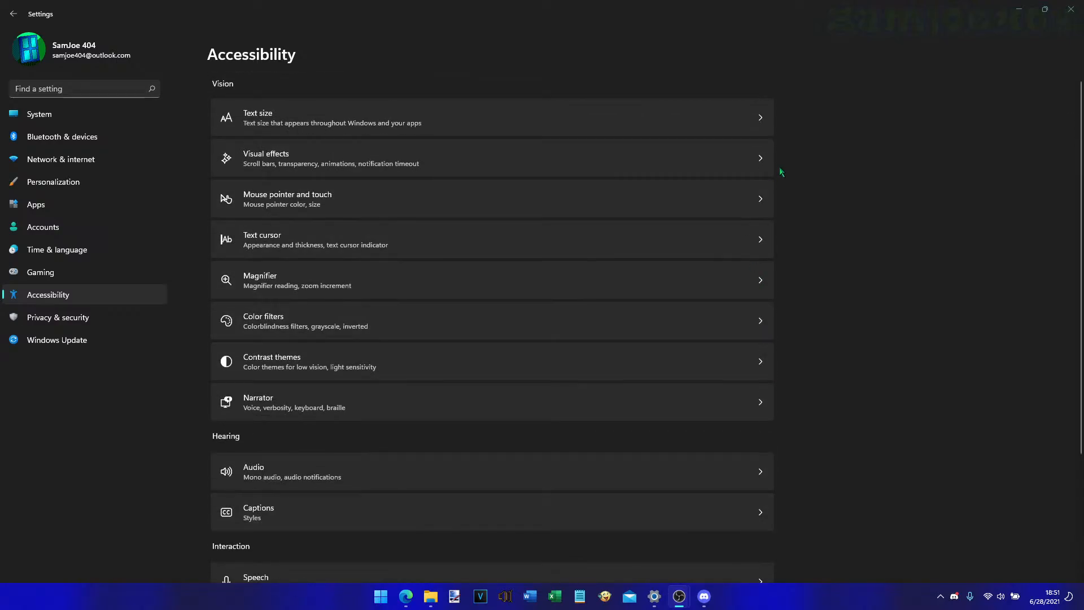
- Open the Text size settings, raise the text size to the maximum, and apply it
click(734, 108)
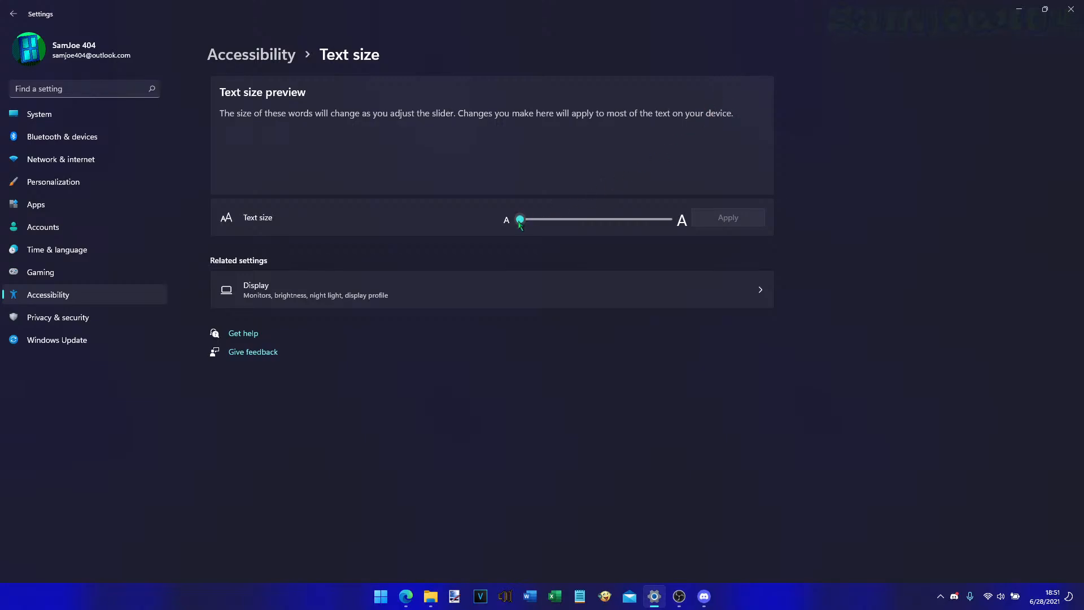
drag(520, 220, 680, 221)
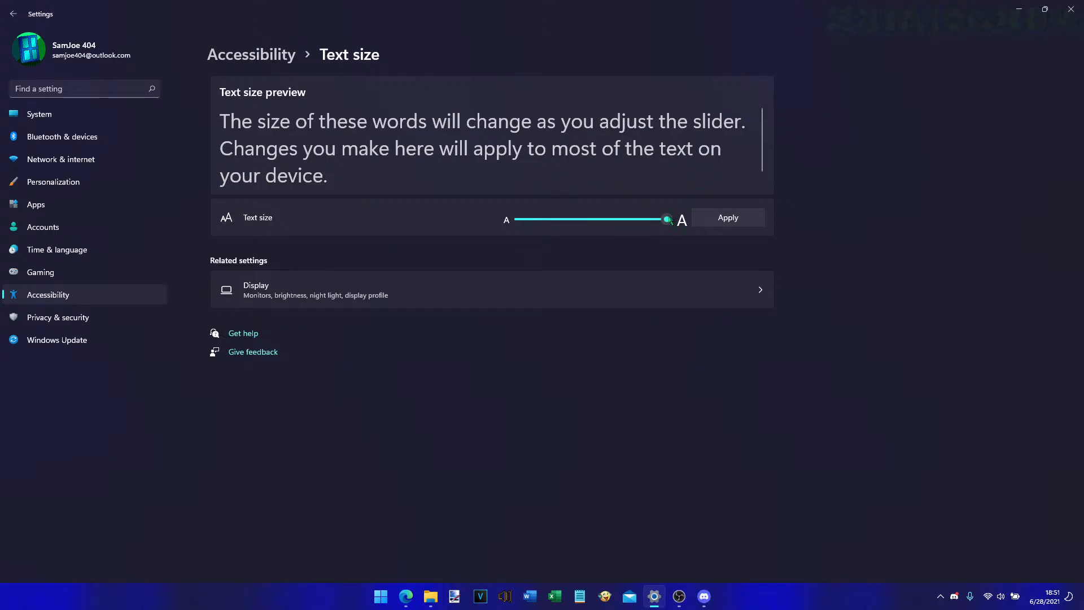
mouse_move(666, 219)
mouse_down()
mouse_move(498, 226)
mouse_move(672, 219)
mouse_up()
click(728, 219)
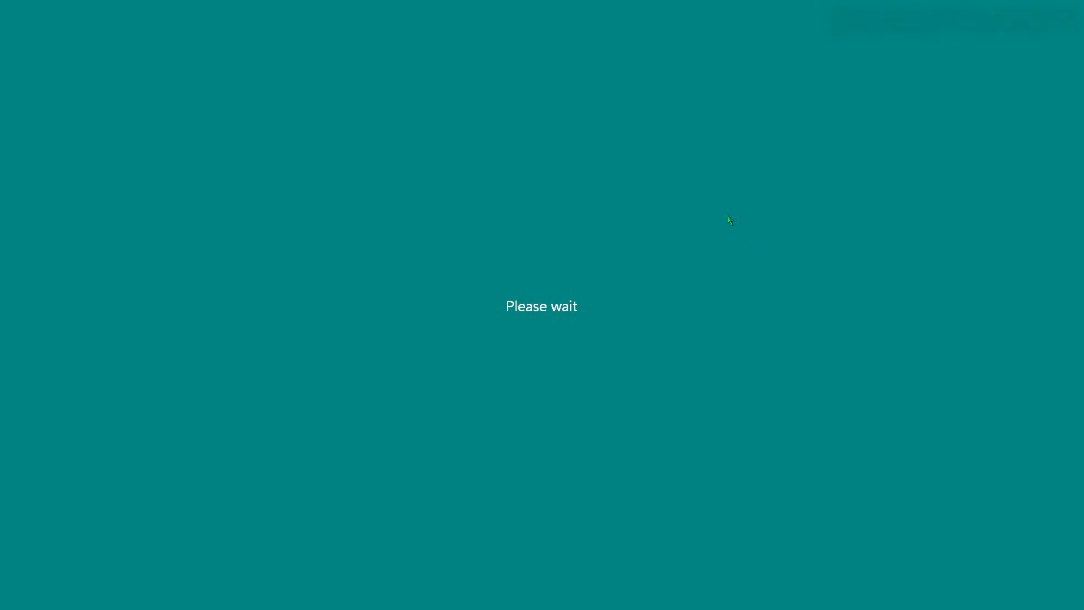
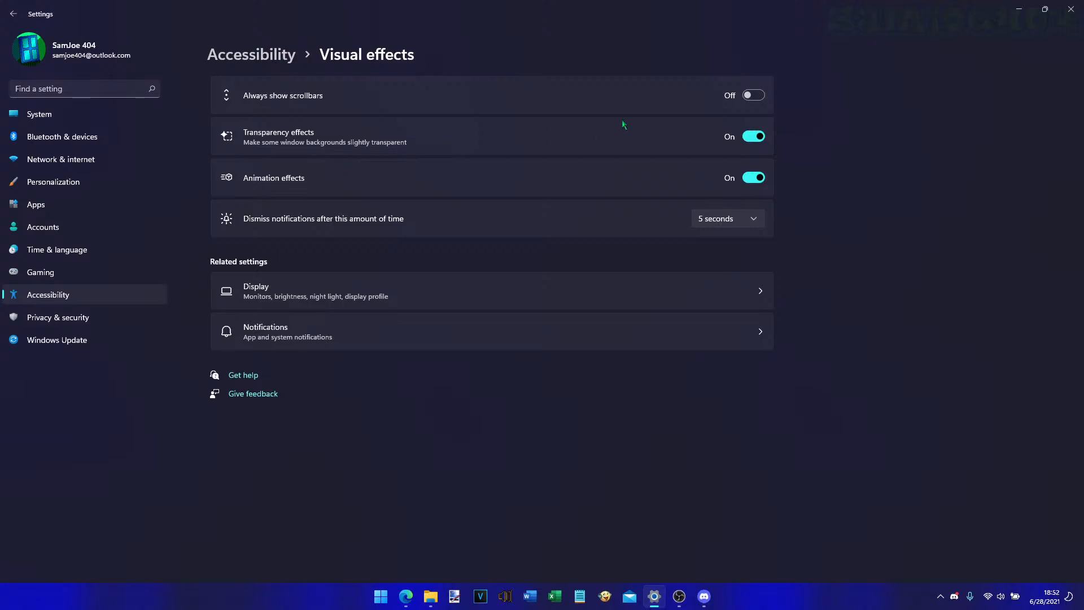
- Switch Always show scrollbars on and back off, and turn off Animation effects
click(755, 100)
click(756, 99)
click(753, 179)
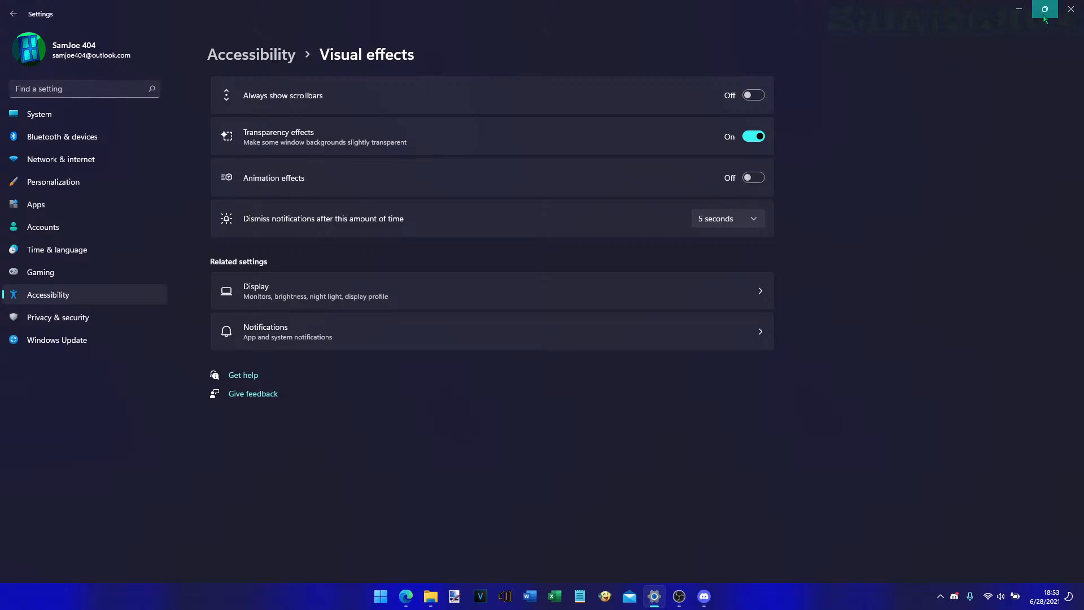
- Observe window behaviour without animations by minimising Settings and maximising and restoring the S3E3 V folder window, and bring Settings back maximised
click(1044, 17)
drag(793, 113, 744, 96)
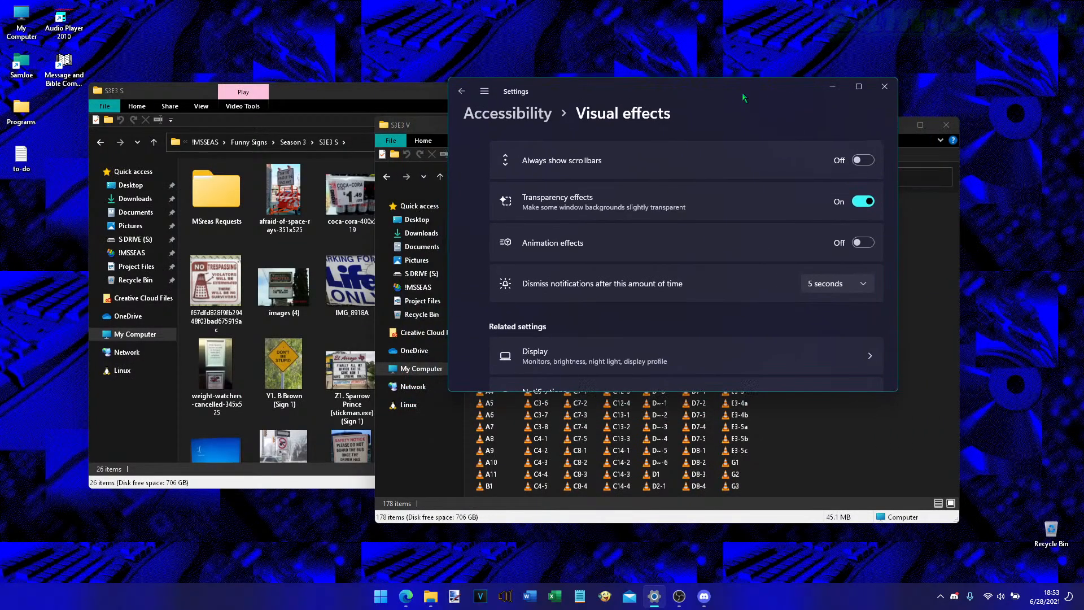
click(830, 93)
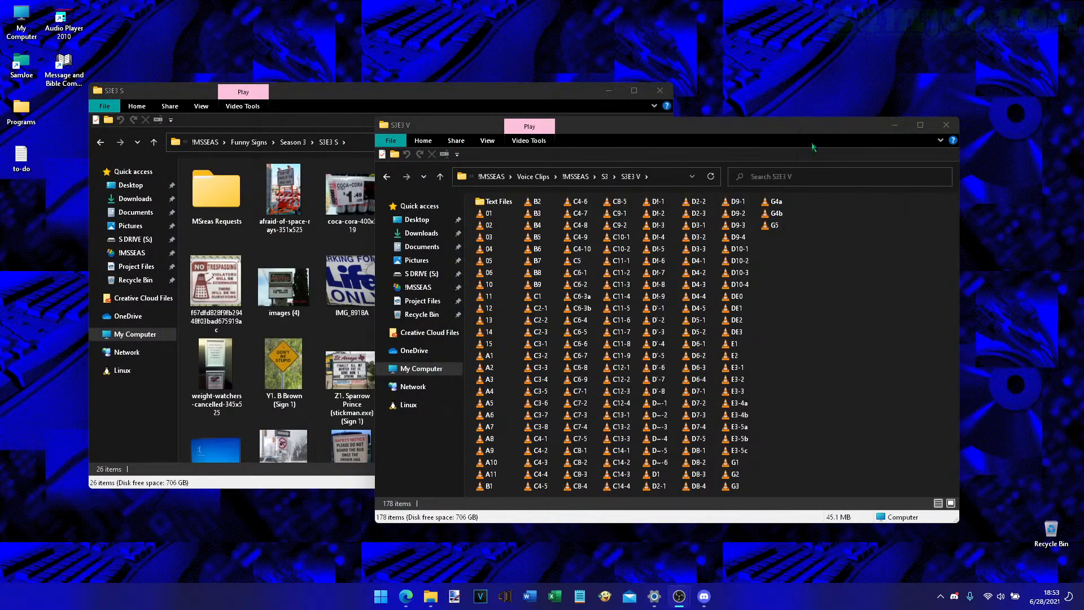
click(919, 125)
click(1043, 7)
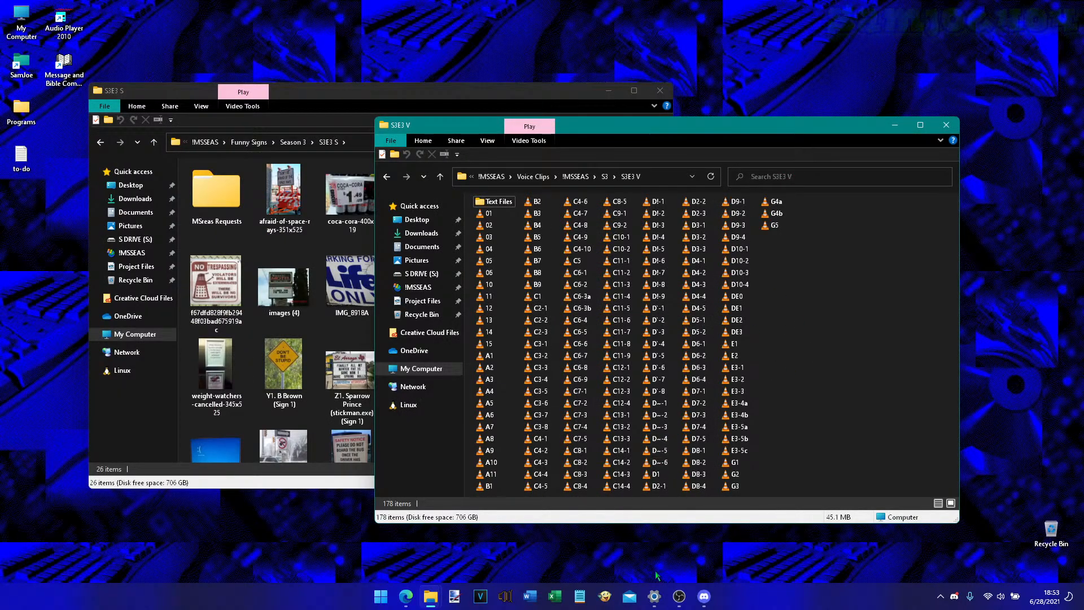
click(655, 596)
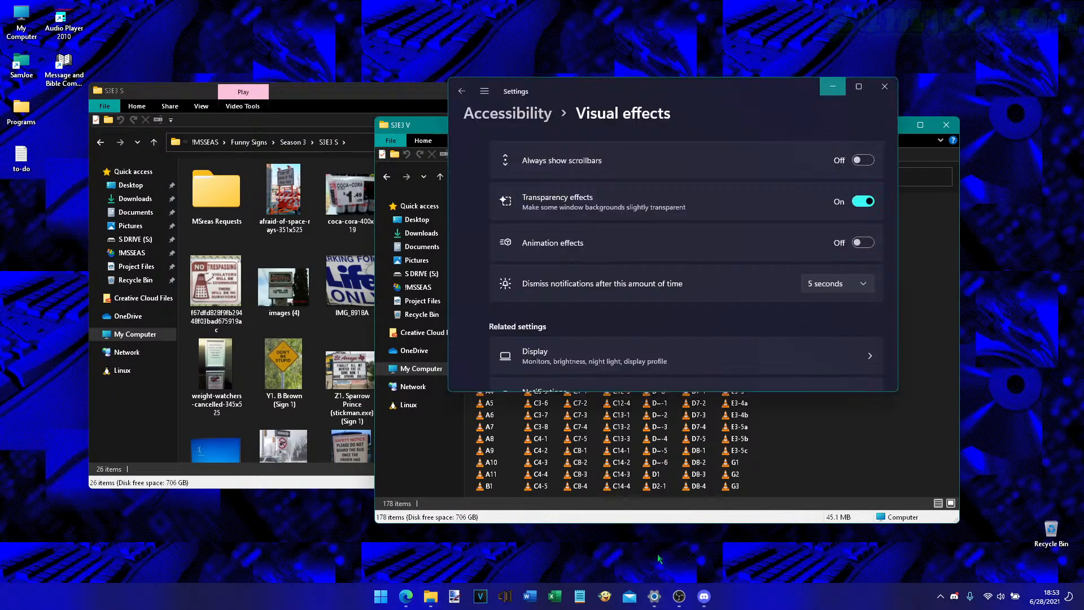
click(858, 87)
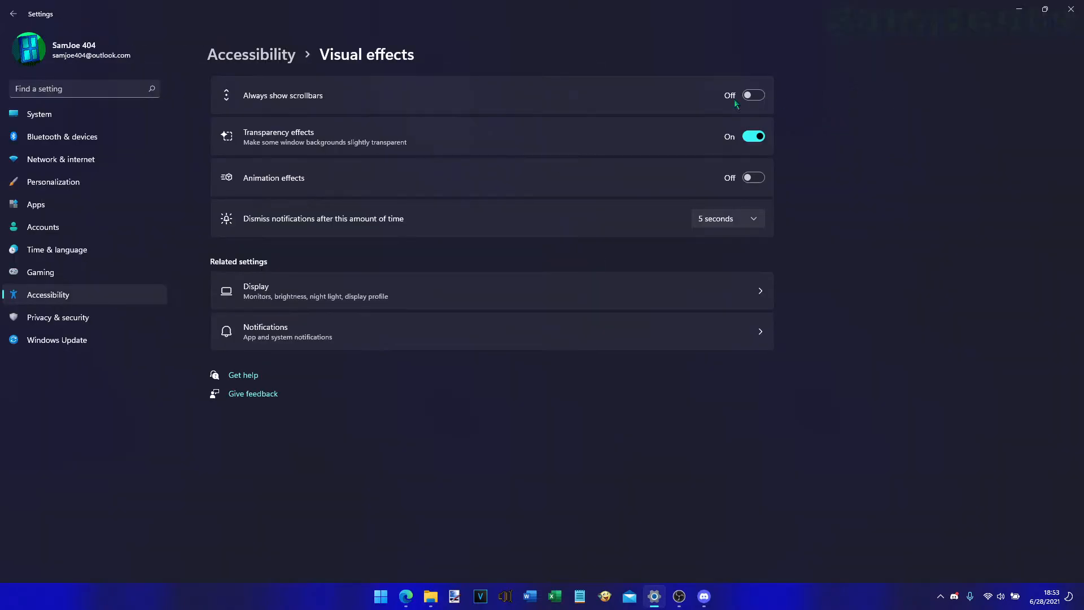
- Turn Animation effects back on and test them by minimising, maximising and restoring the Settings and S3E3 V folder windows
click(754, 180)
click(1045, 9)
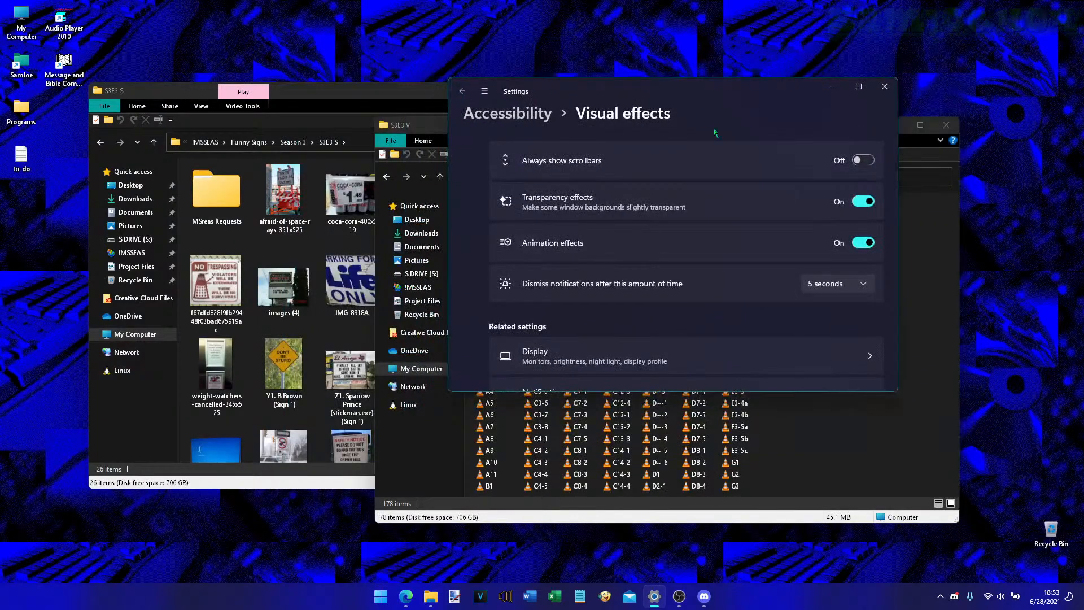
click(832, 85)
click(920, 125)
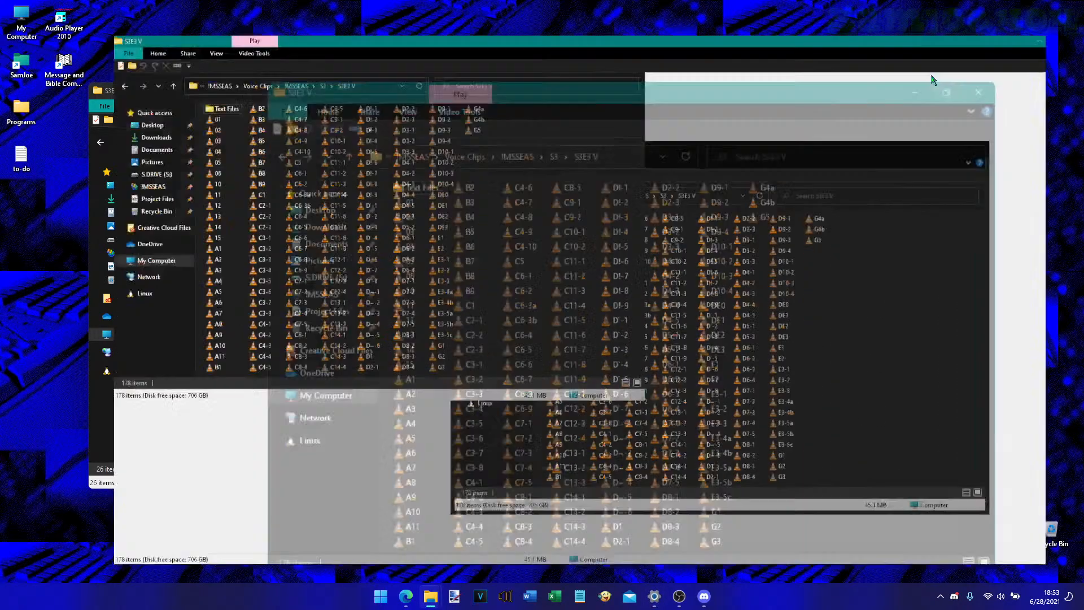
click(1016, 9)
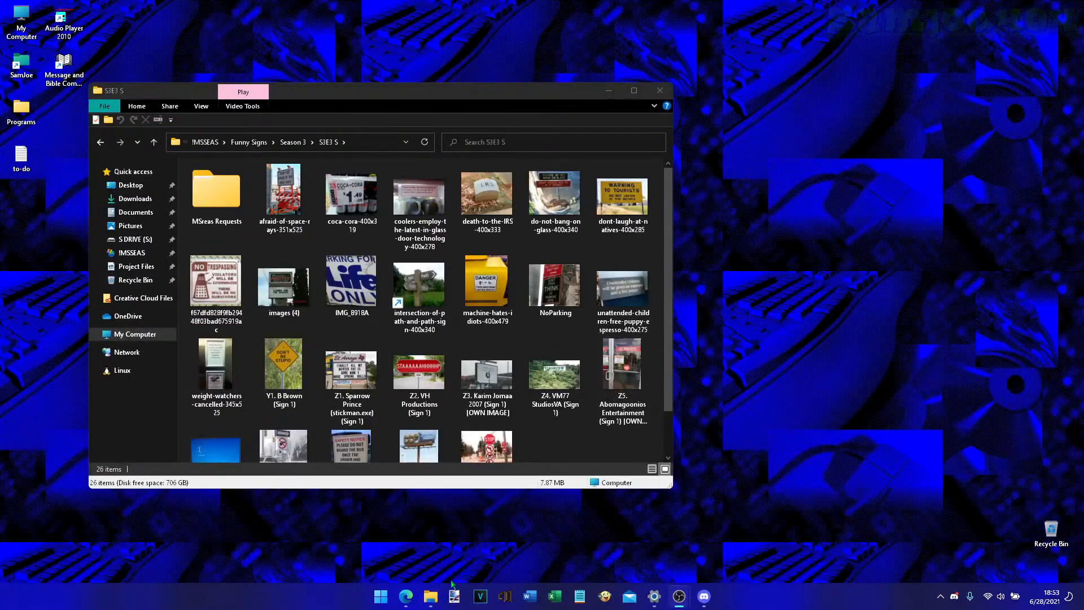
mouse_move(430, 595)
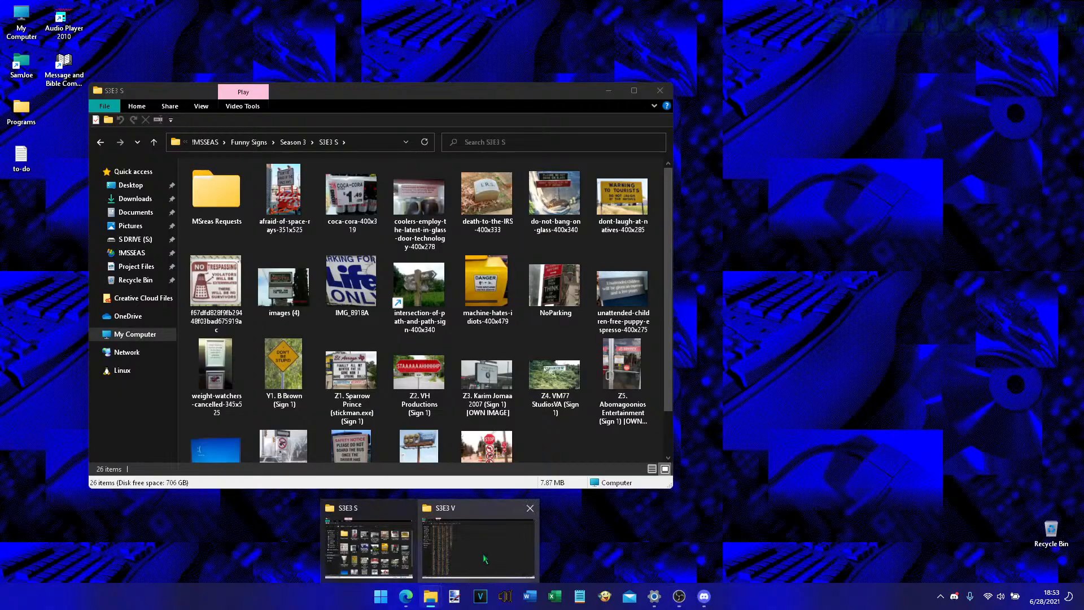
click(483, 559)
click(1051, 8)
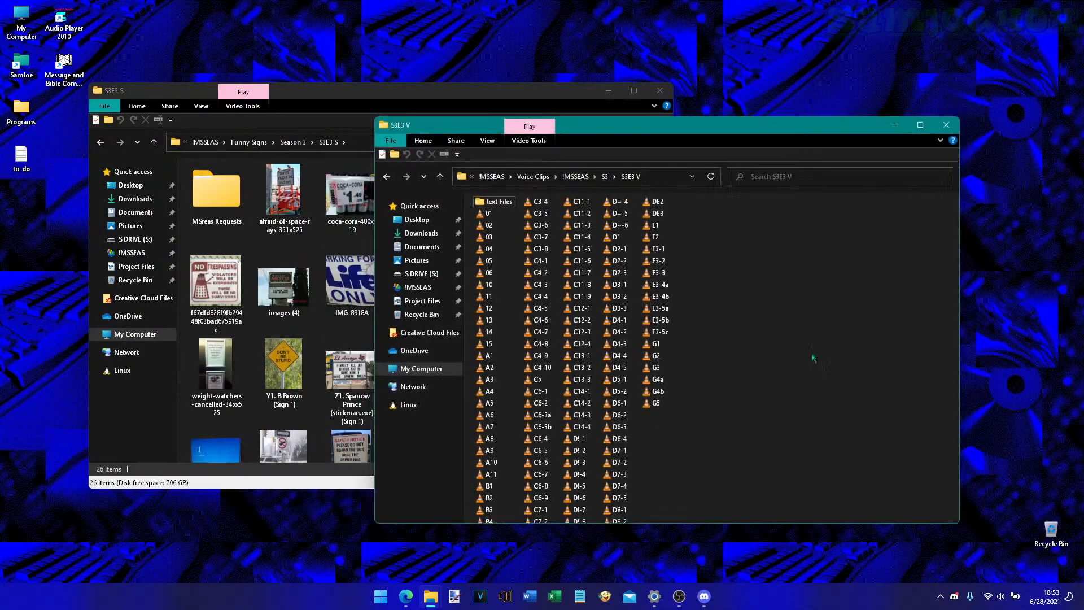
mouse_move(653, 596)
click(649, 542)
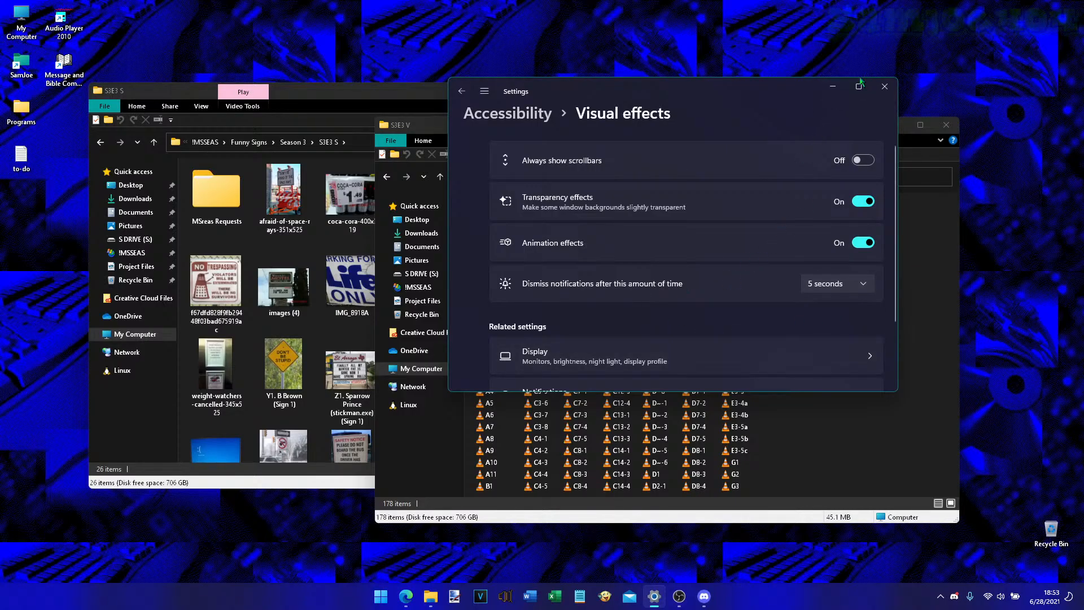
click(858, 85)
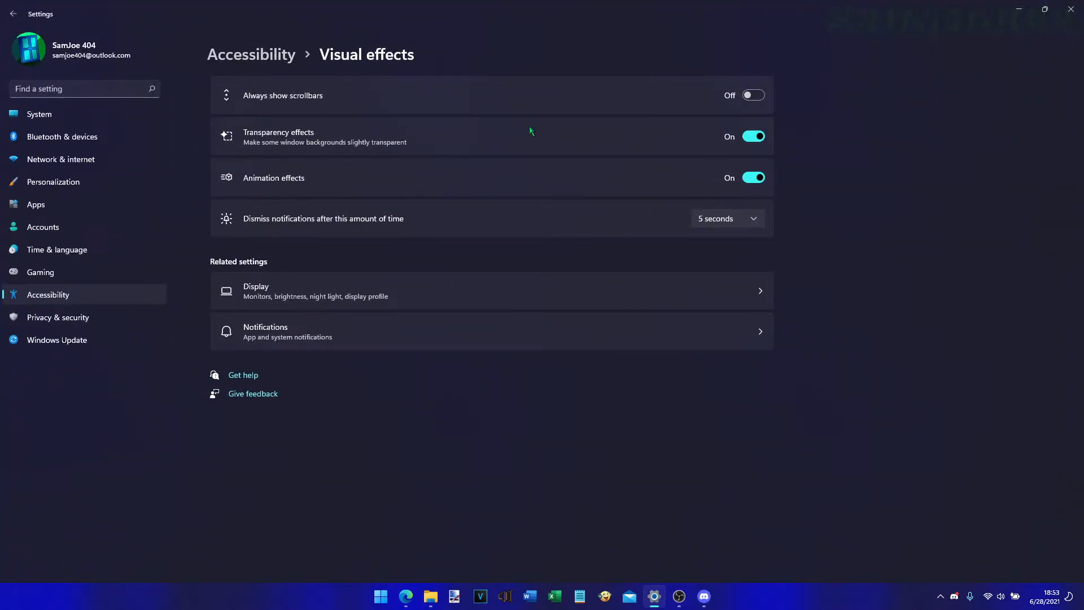
- Review the available dismissal times for notifications without changing them, and open the Mouse pointer and touch settings
click(725, 218)
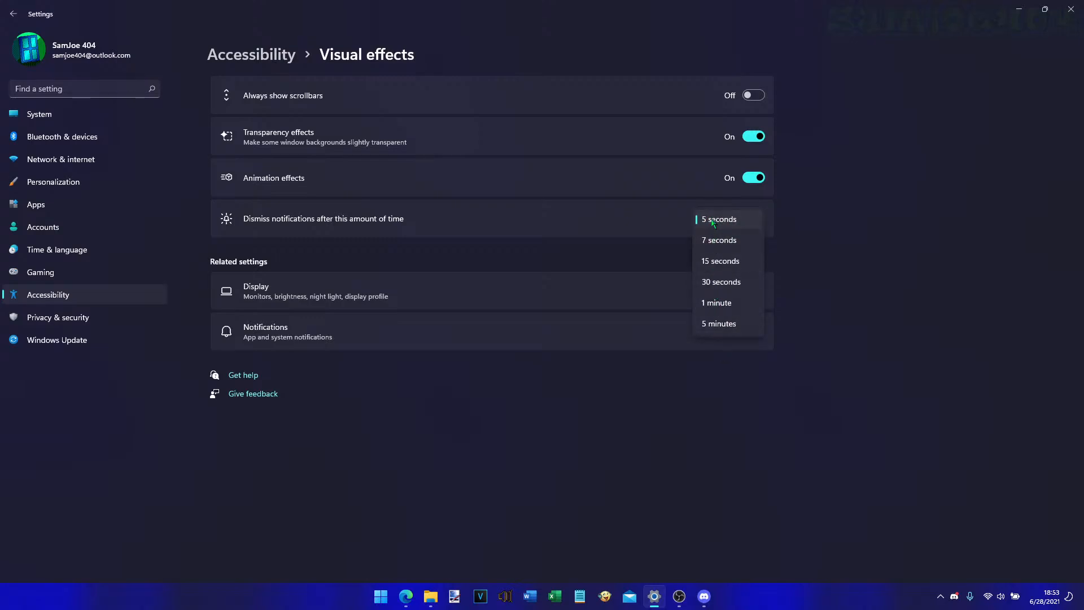
click(888, 280)
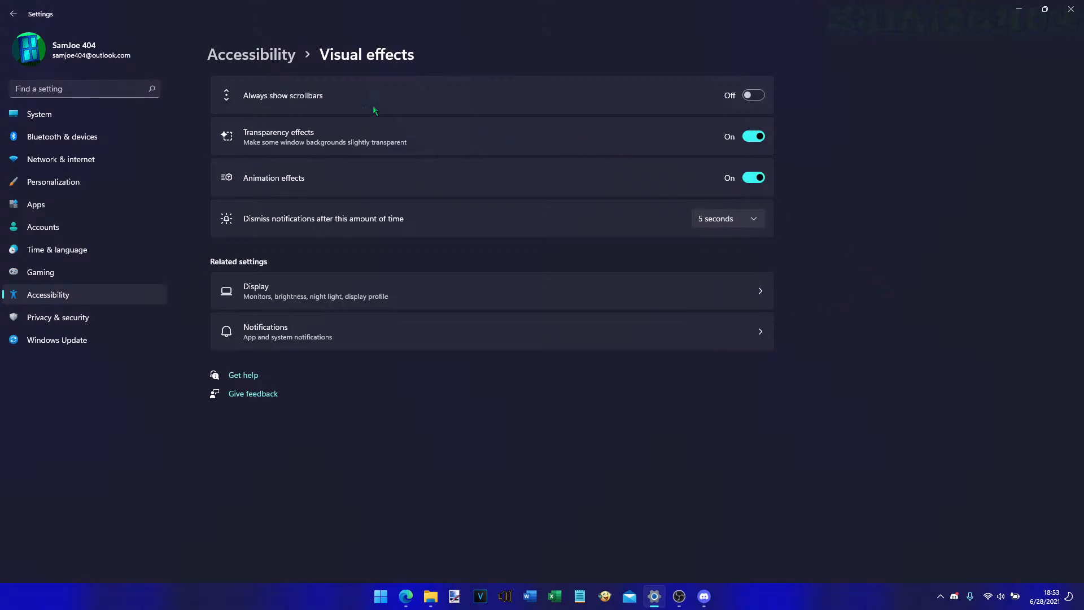
click(275, 58)
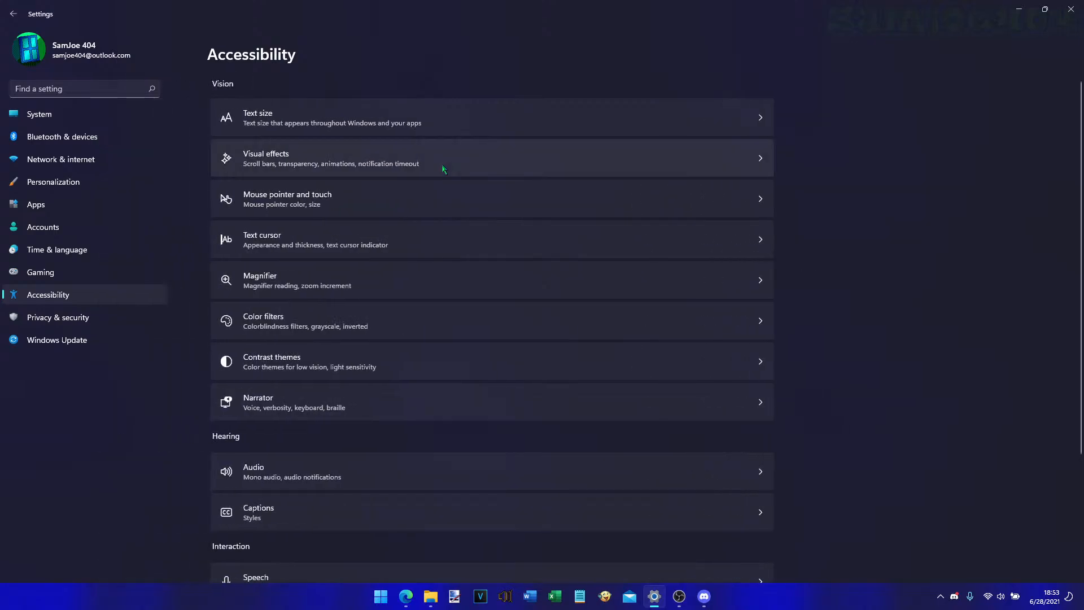
click(460, 196)
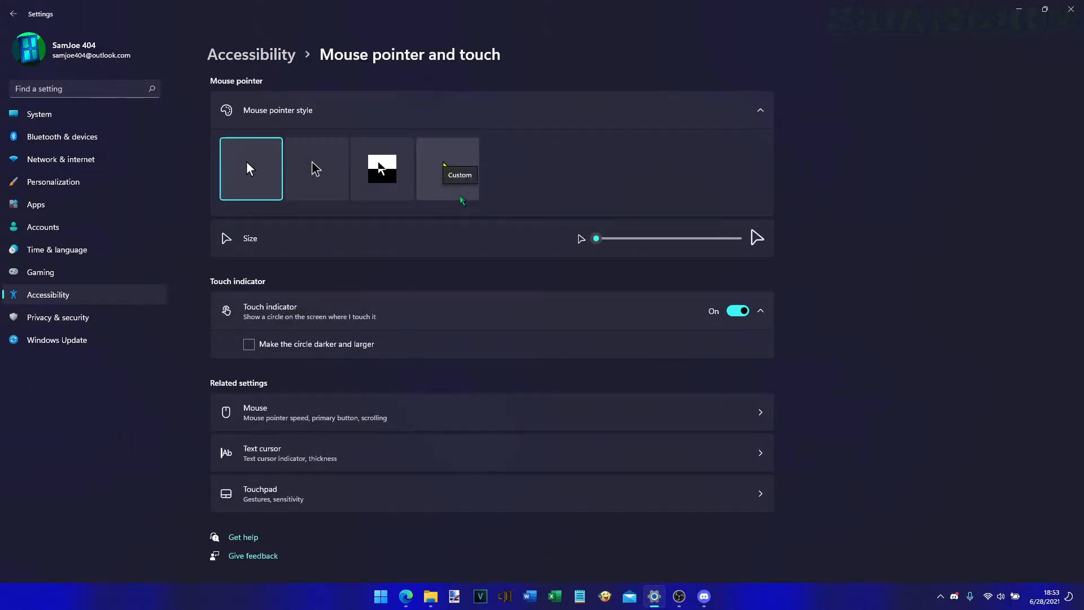
- Try the black and the inverted mouse pointer styles
click(315, 167)
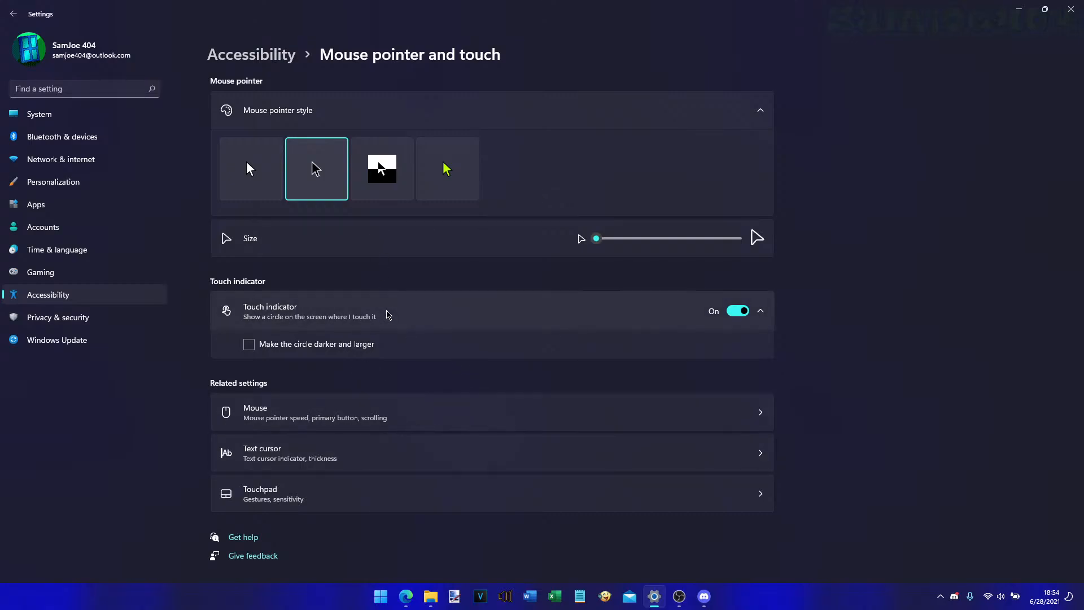
click(366, 182)
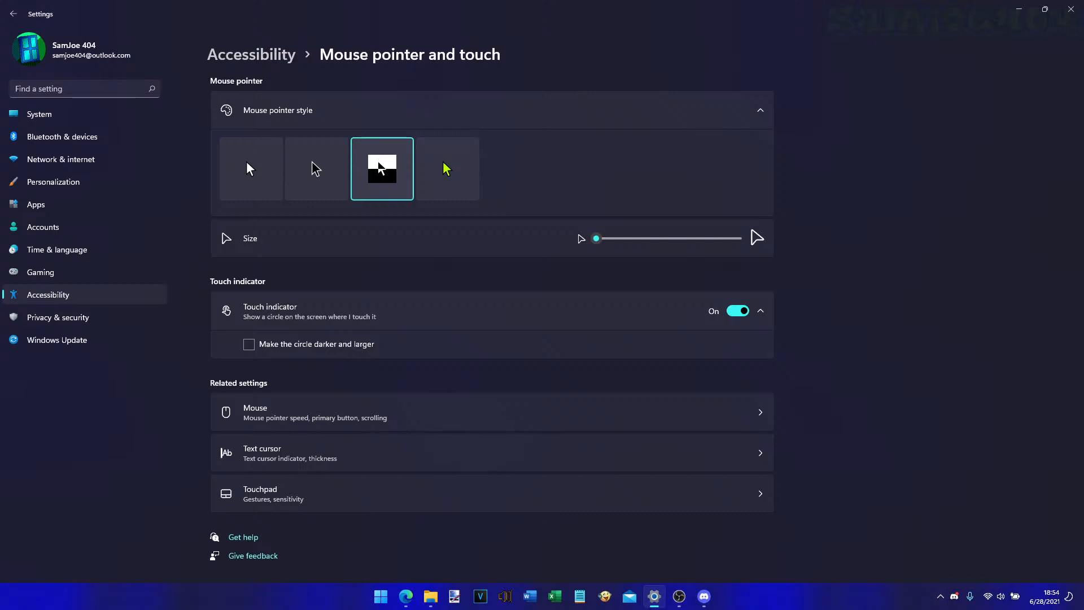
key(alt+Tab)
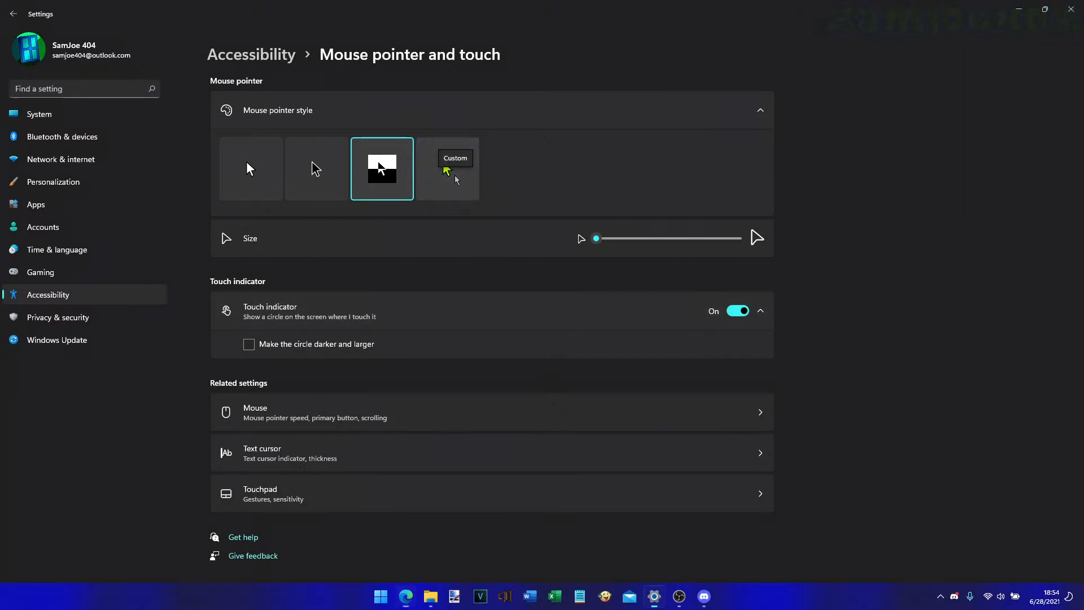
- Try the Custom mouse pointer style with the recommended green-turquoise and light blue colours
click(457, 180)
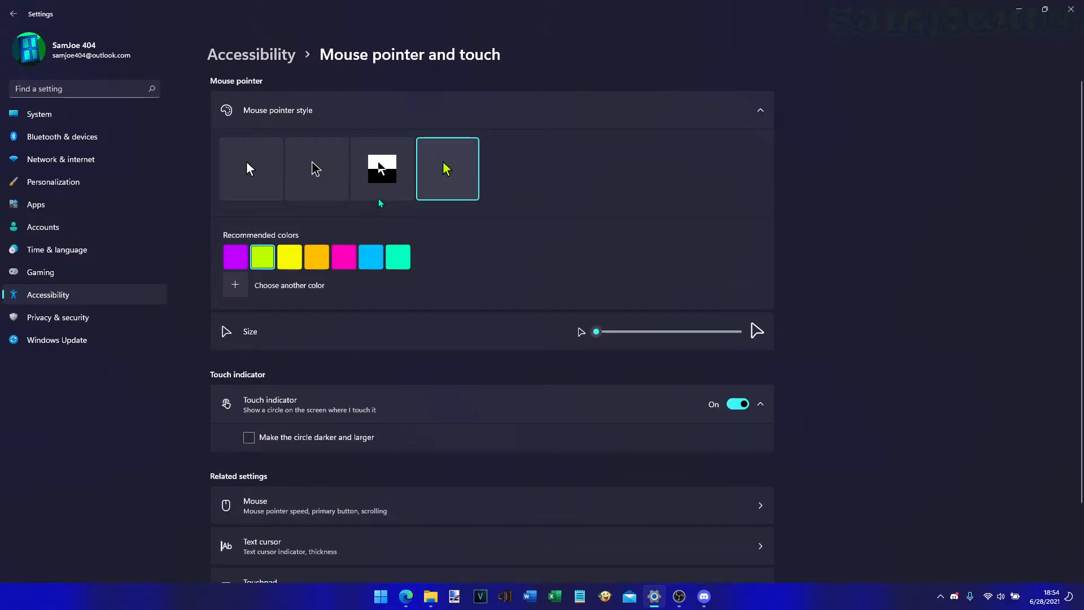
click(398, 253)
click(368, 249)
- Choose another colour for the custom mouse pointer by entering the hex value #008080 and accept it
click(236, 285)
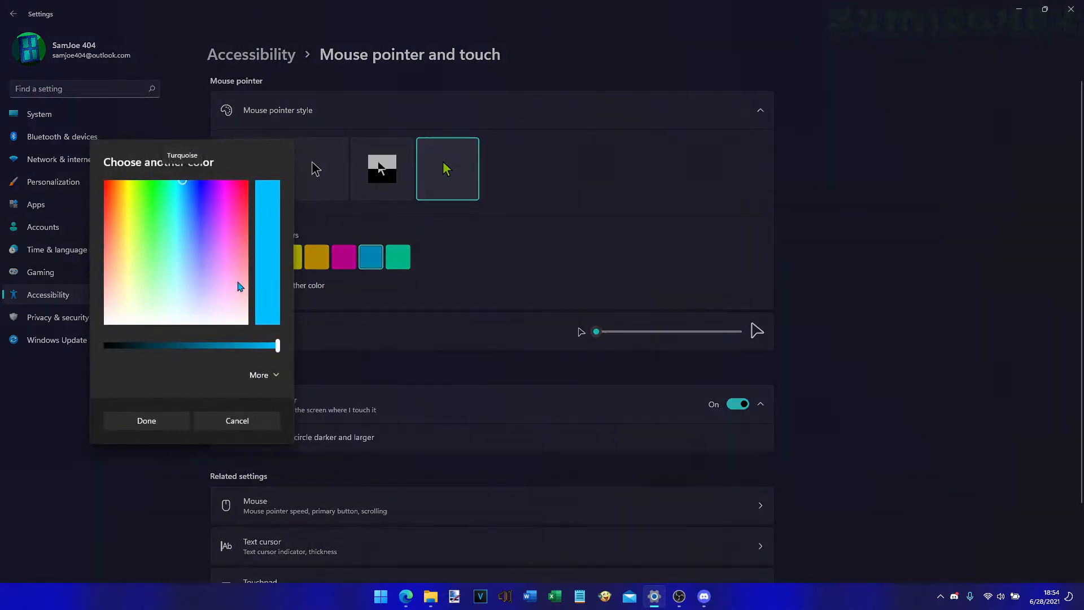
click(259, 375)
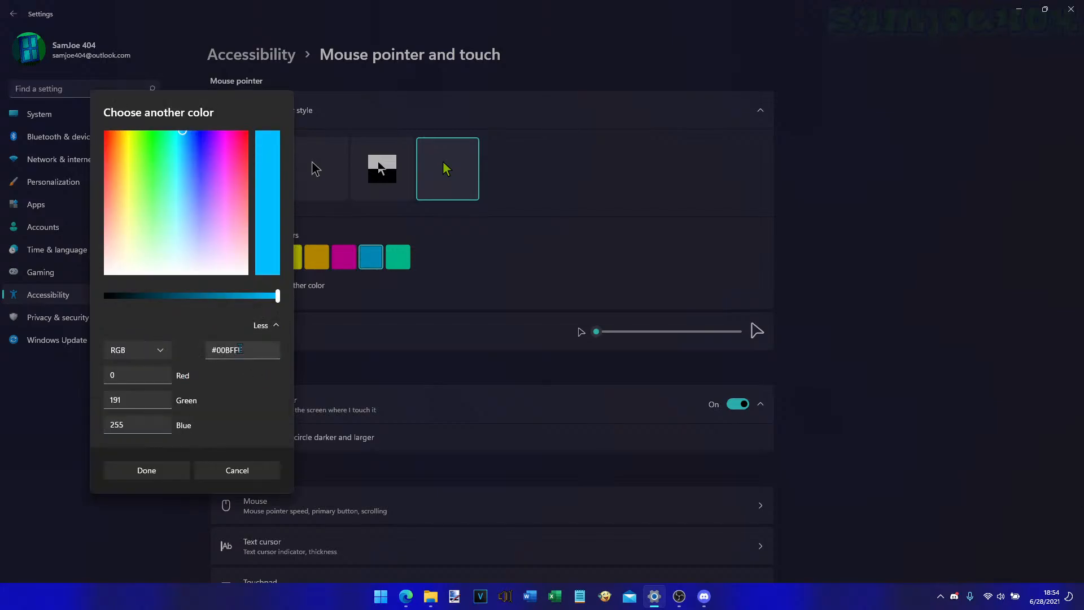
click(240, 349)
key(BackSpace)
key(BackSpace)
key(BackSpace)
key(BackSpace)
text(808)
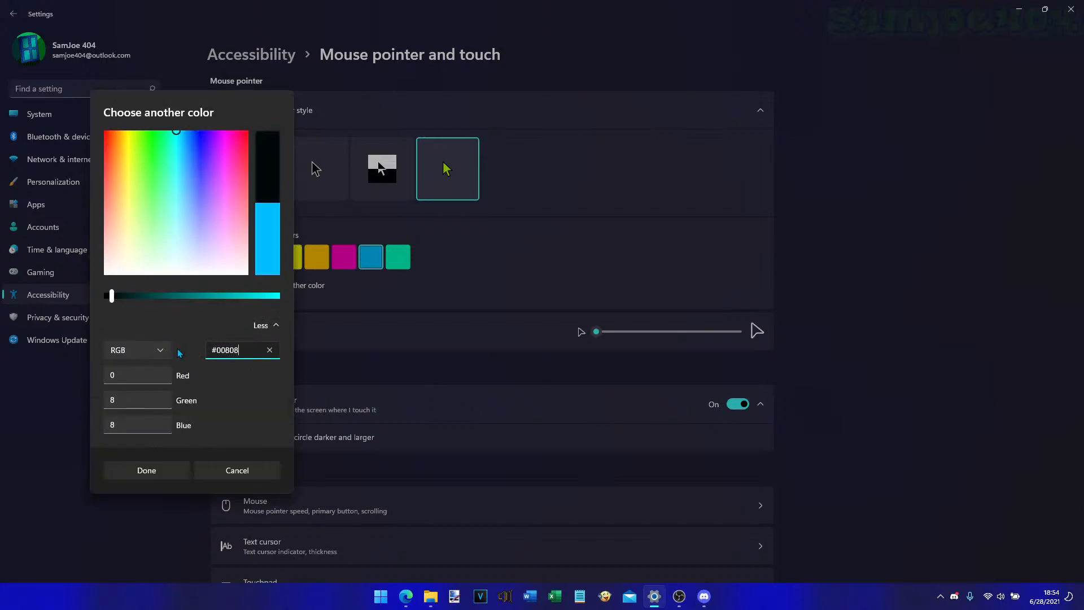
text(0)
click(175, 468)
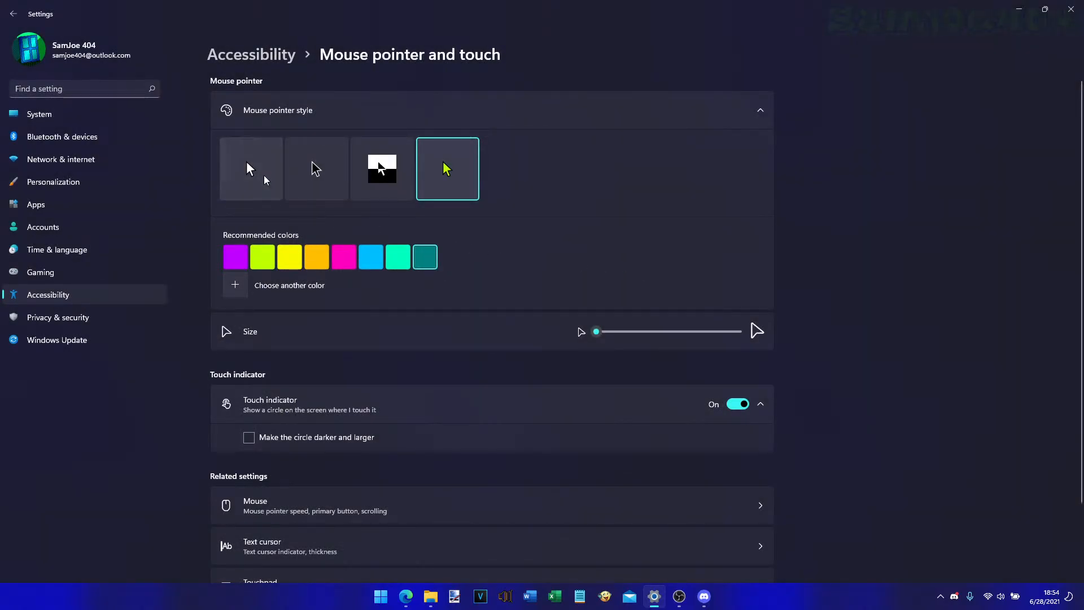
- Select the white mouse pointer style, try the maximum pointer size, and set the size back to the minimum
click(265, 178)
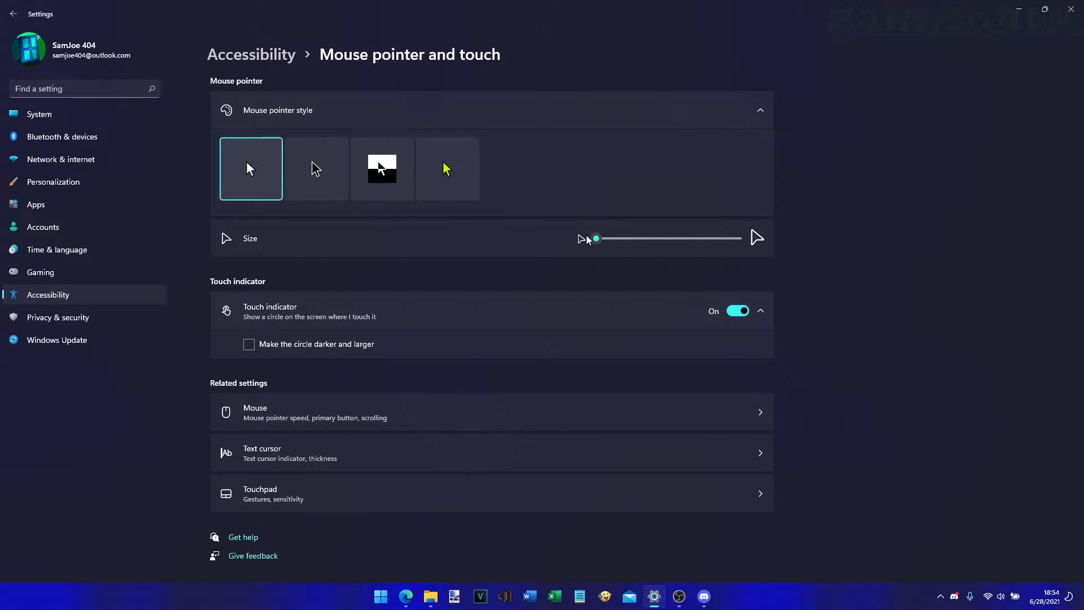
drag(595, 243, 738, 246)
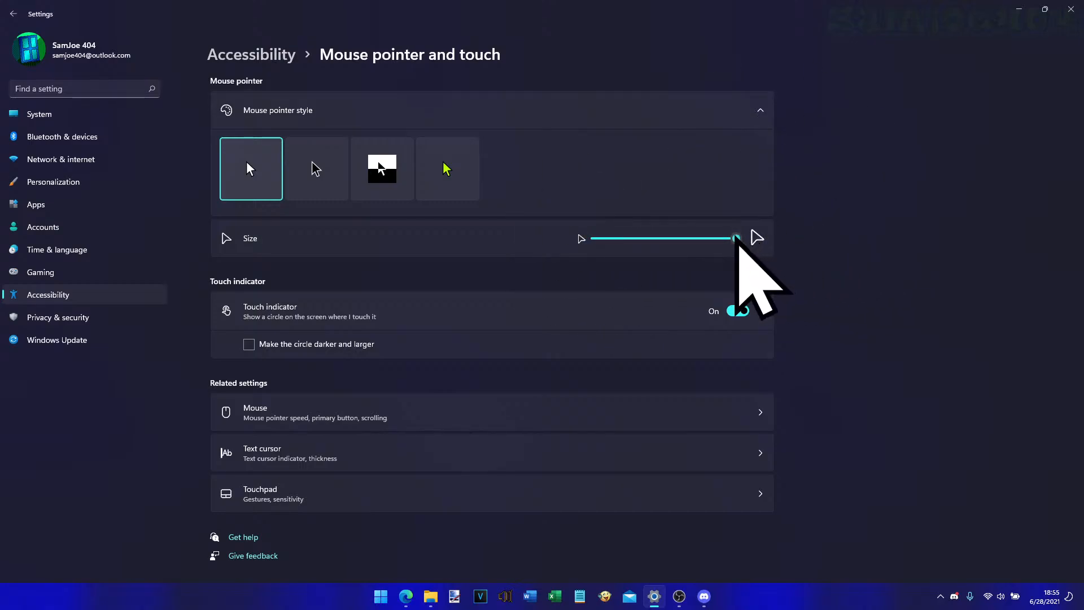
drag(736, 239, 510, 243)
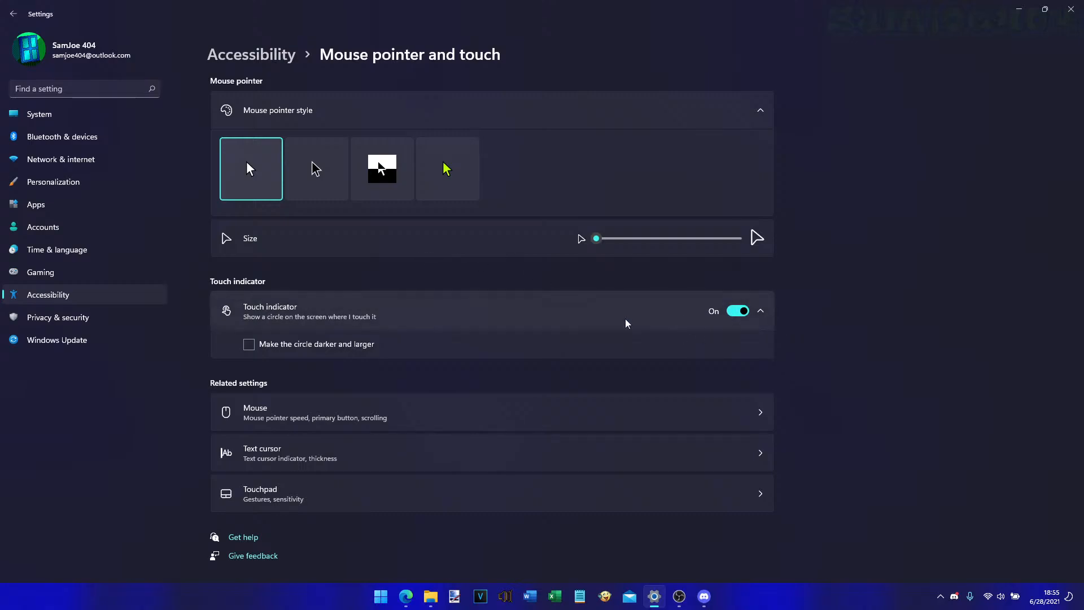
- Switch the touch indicator's Make the circle darker and larger option on and back off
click(303, 345)
click(303, 346)
click(486, 282)
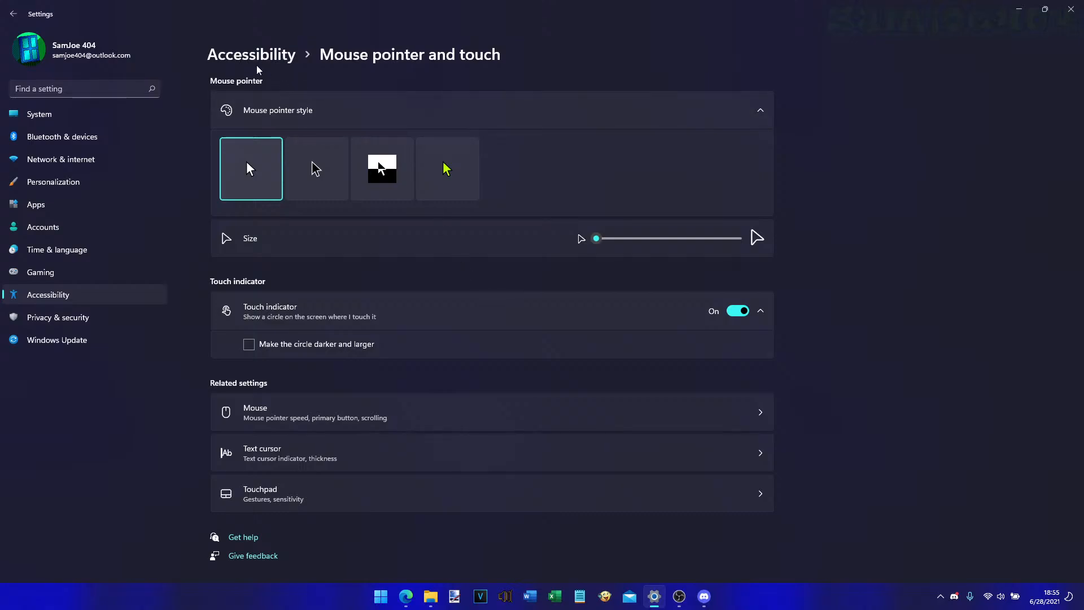
- Look at the Personalization page, revisit Mouse pointer and touch, and return to the Accessibility overview
click(287, 58)
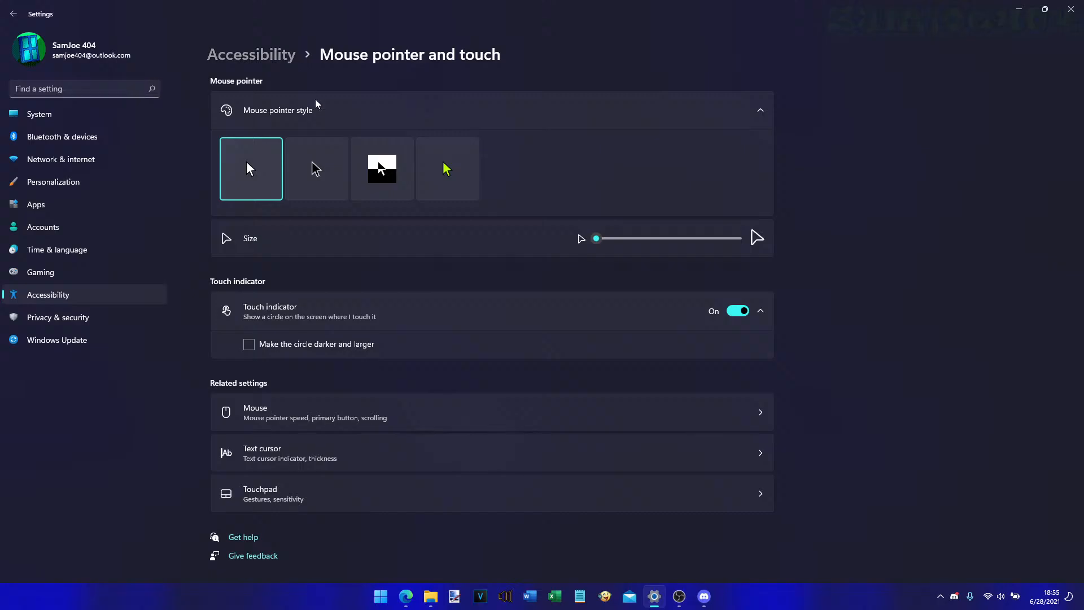
click(78, 187)
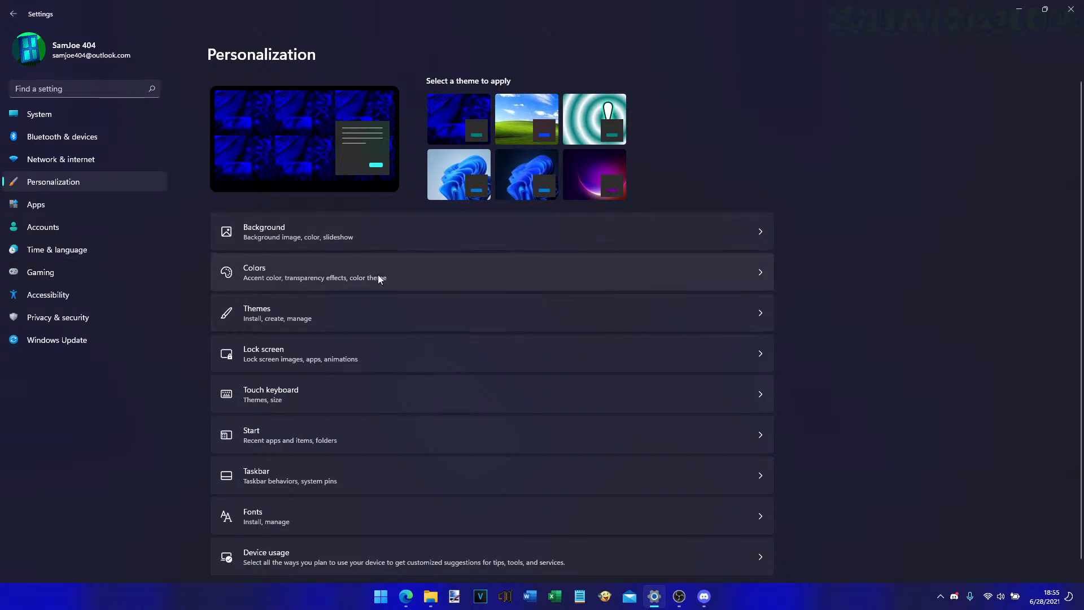
click(54, 294)
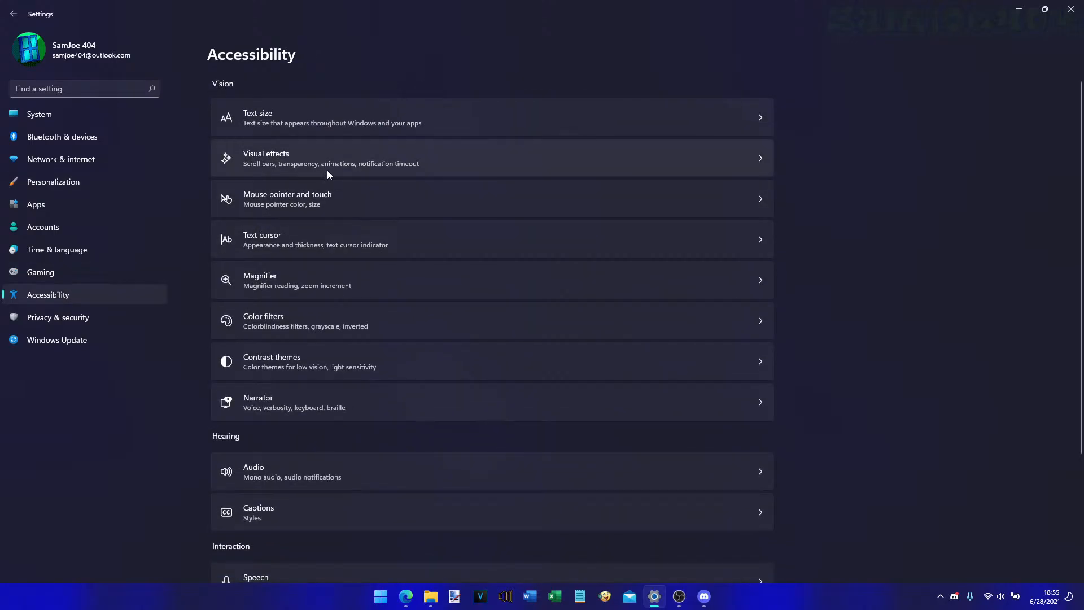
click(340, 191)
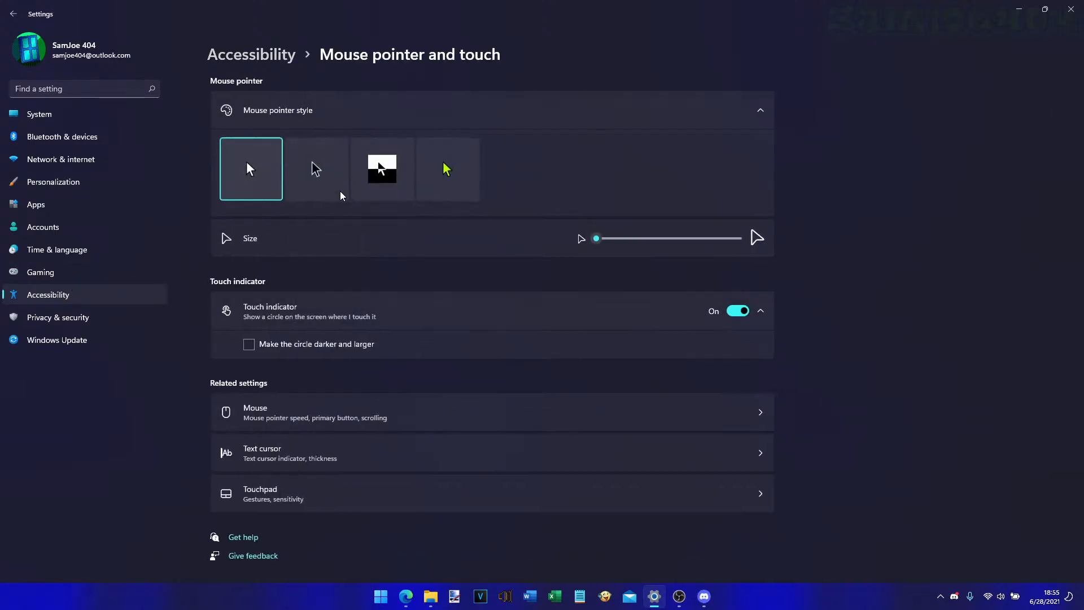
click(248, 57)
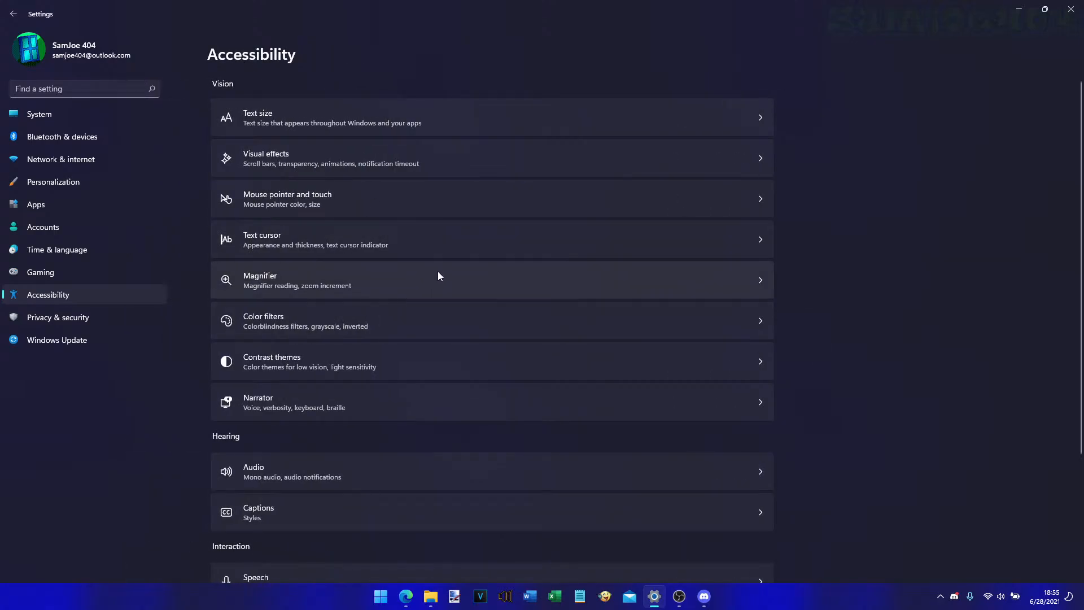
- Open the Text cursor settings, try different indicator sizes, and set the indicator colour to the recommended green-turquoise
click(452, 232)
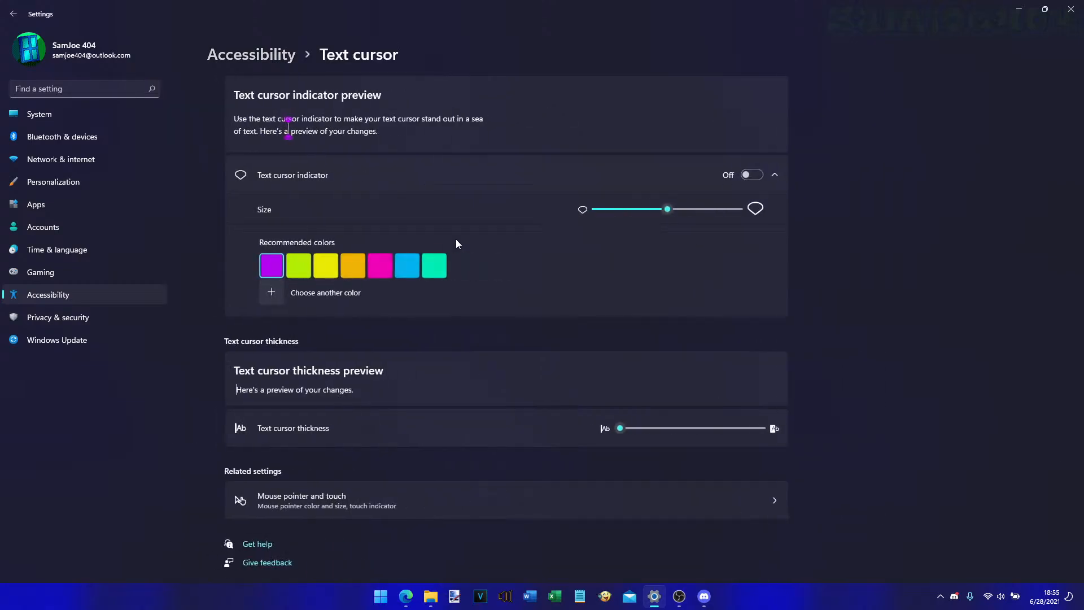
click(716, 208)
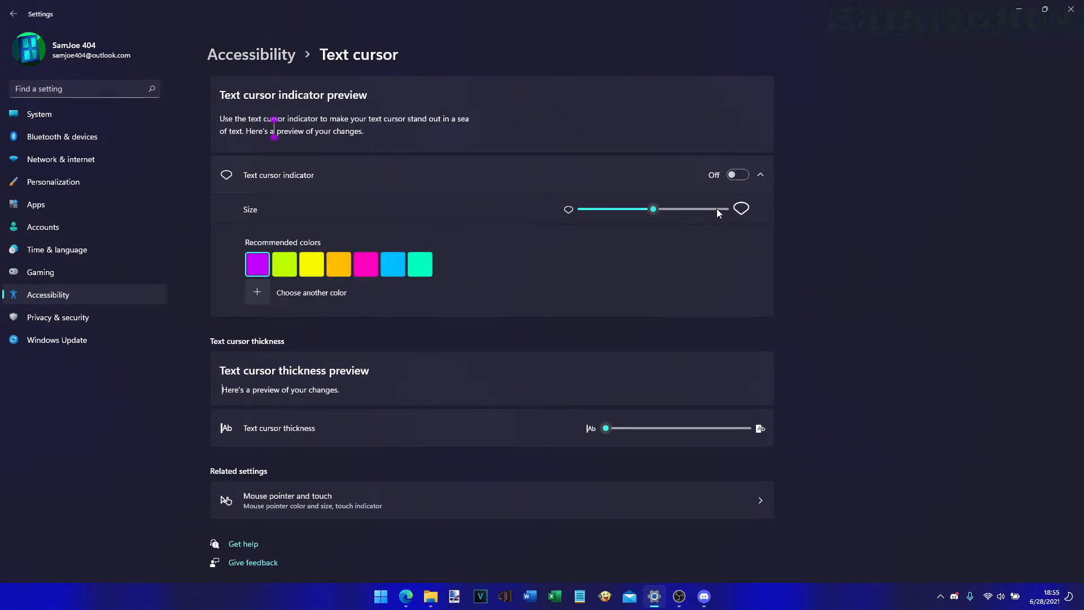
click(587, 210)
click(646, 208)
click(425, 268)
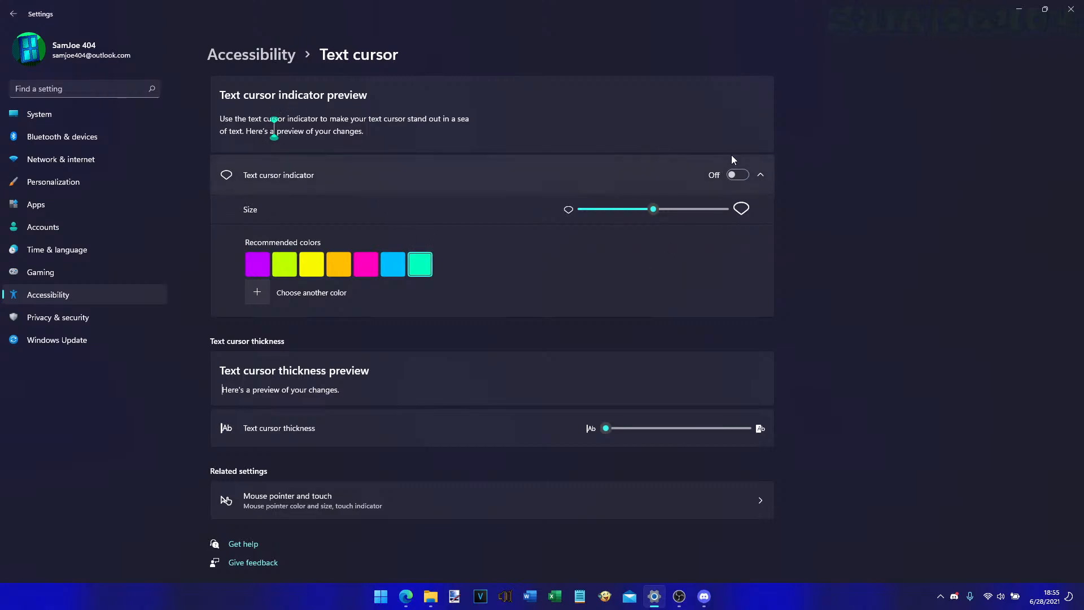
- Switch the Text cursor indicator on and back off, and try the maximum text cursor thickness before restoring the minimum
click(736, 174)
click(739, 177)
click(734, 177)
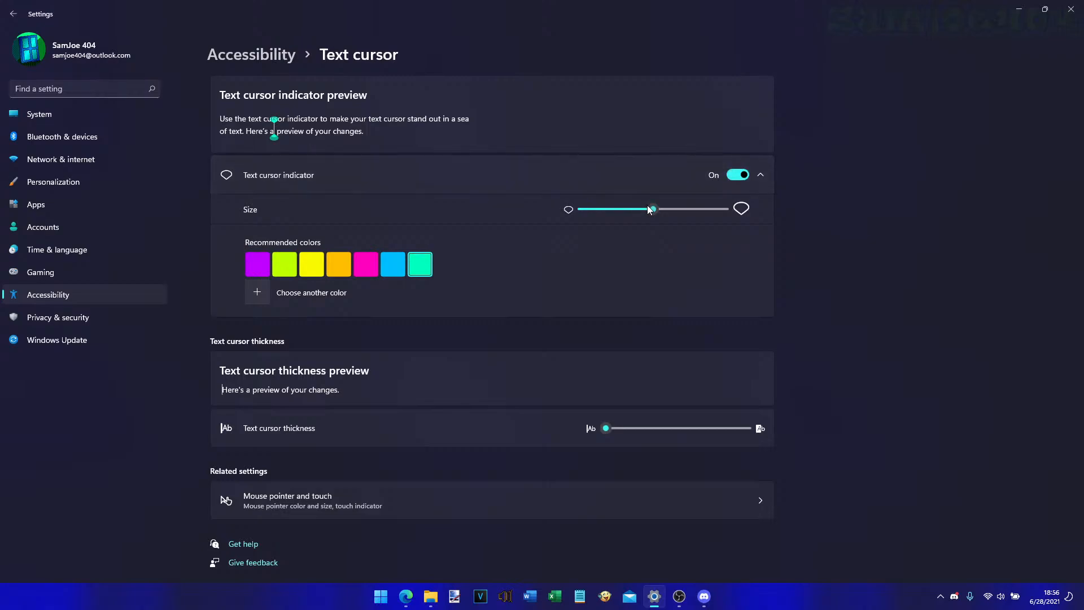
click(733, 176)
drag(629, 429, 824, 426)
drag(747, 431, 346, 428)
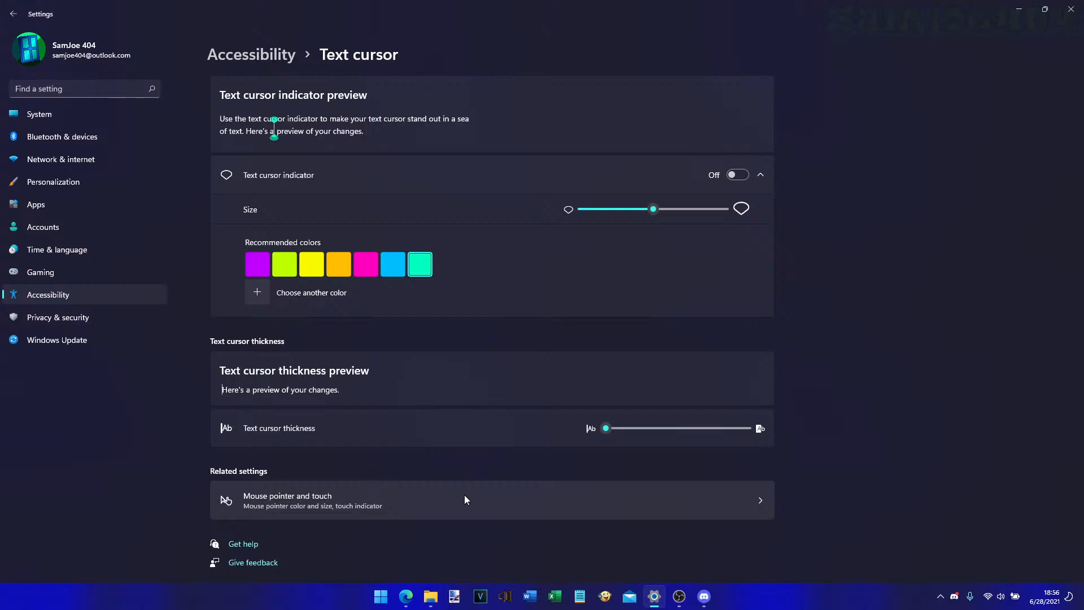
- Open the Magnifier settings, turn Magnifier on to look at its toolbar window, and close that window
click(269, 60)
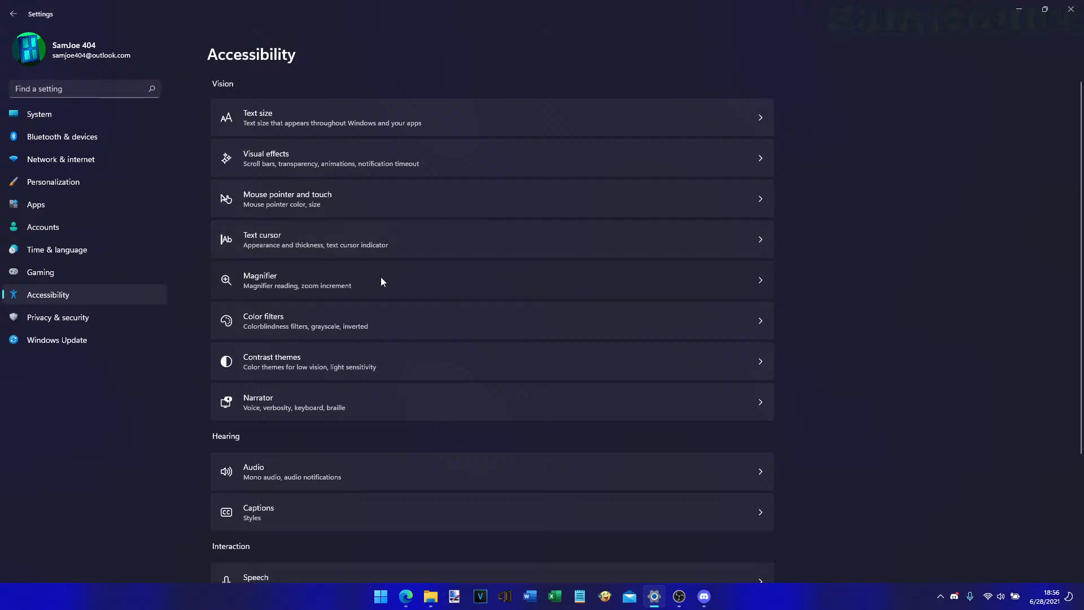
click(381, 278)
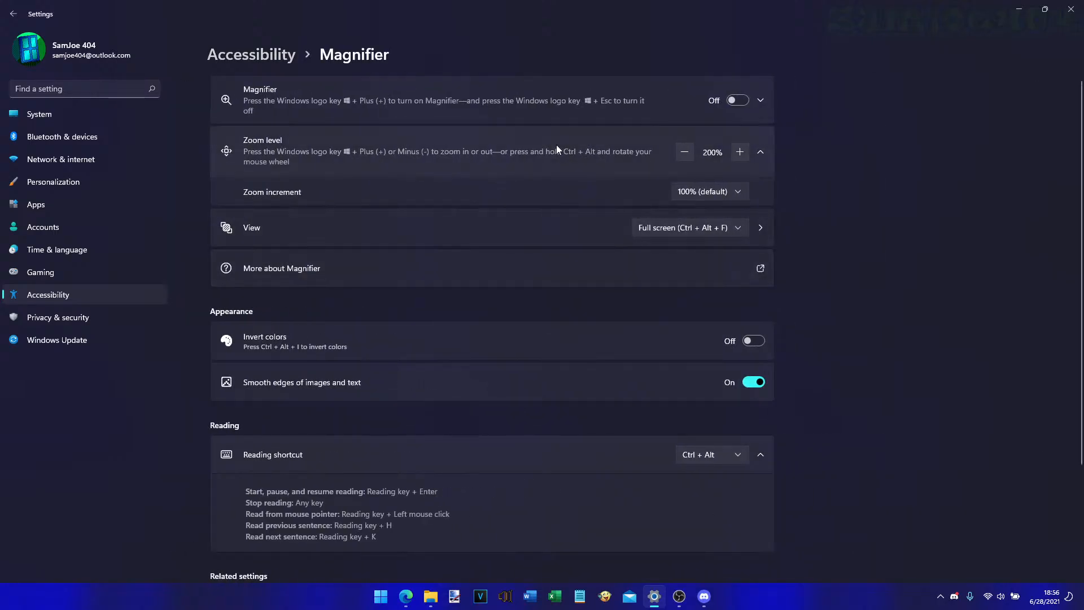
click(735, 102)
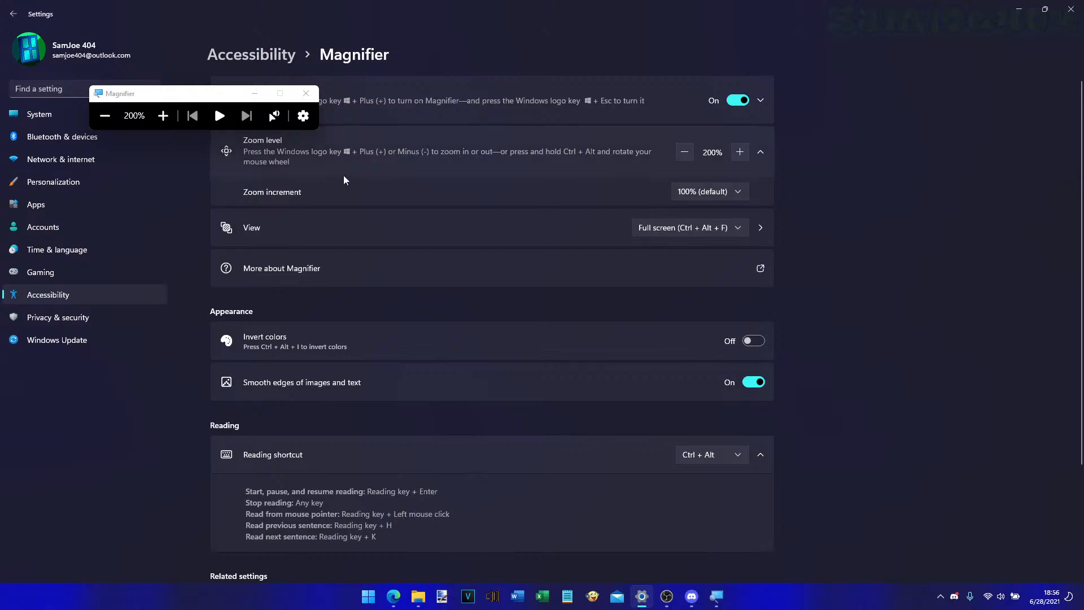
click(233, 96)
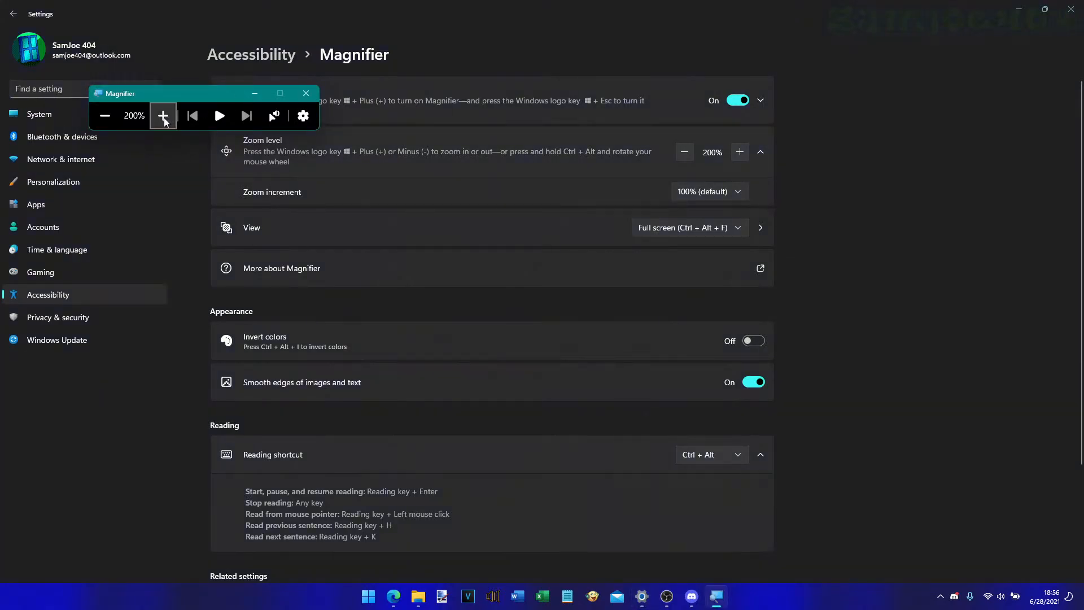
click(307, 95)
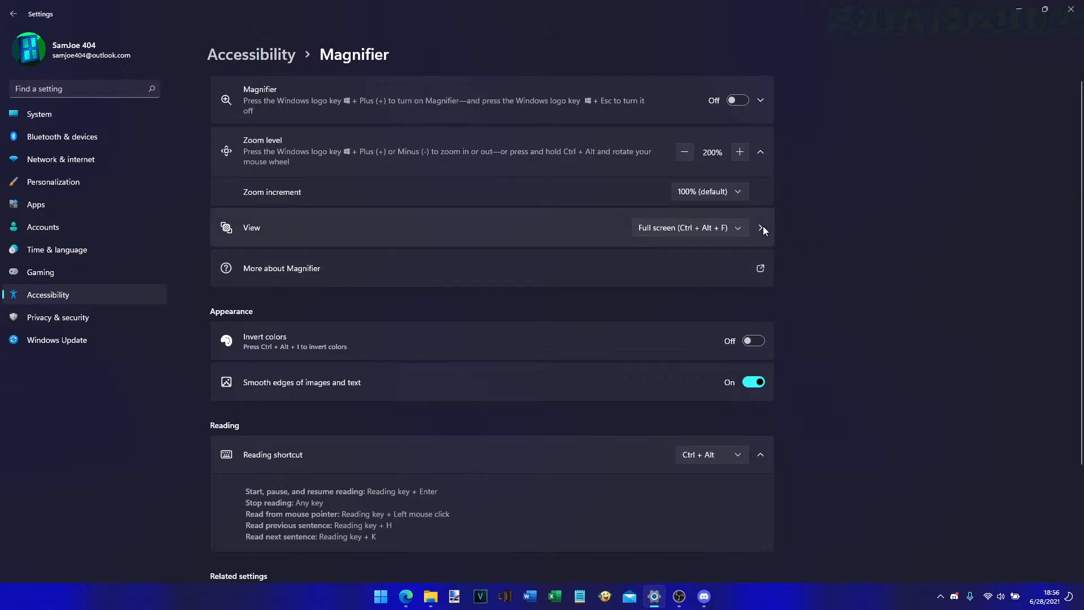
- Review the Magnifier view modes and the detailed View page, return to Magnifier, and try the Invert colors option
click(743, 229)
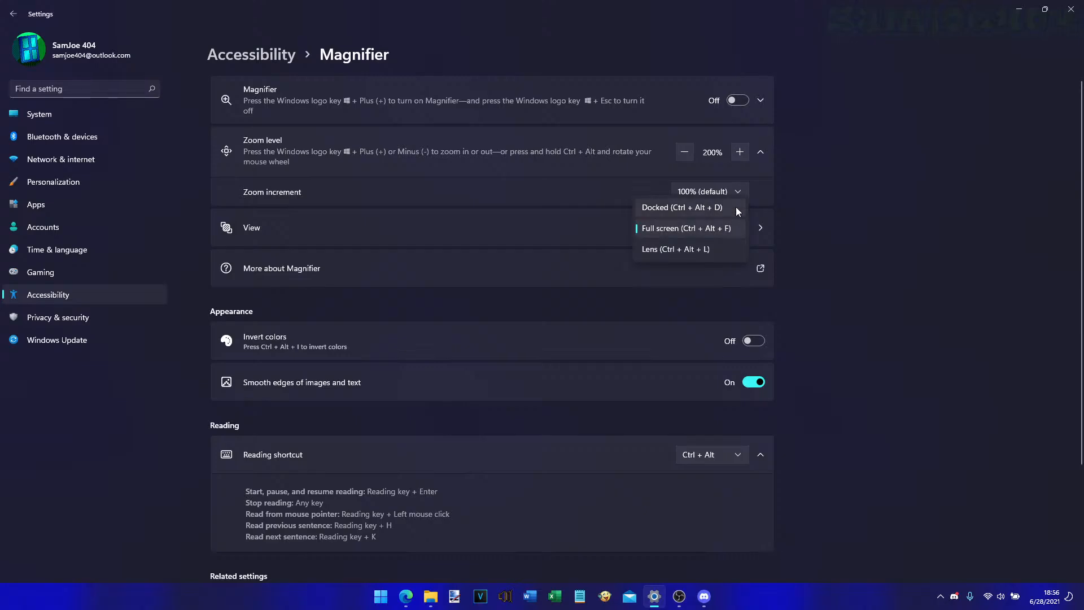
click(840, 213)
click(761, 229)
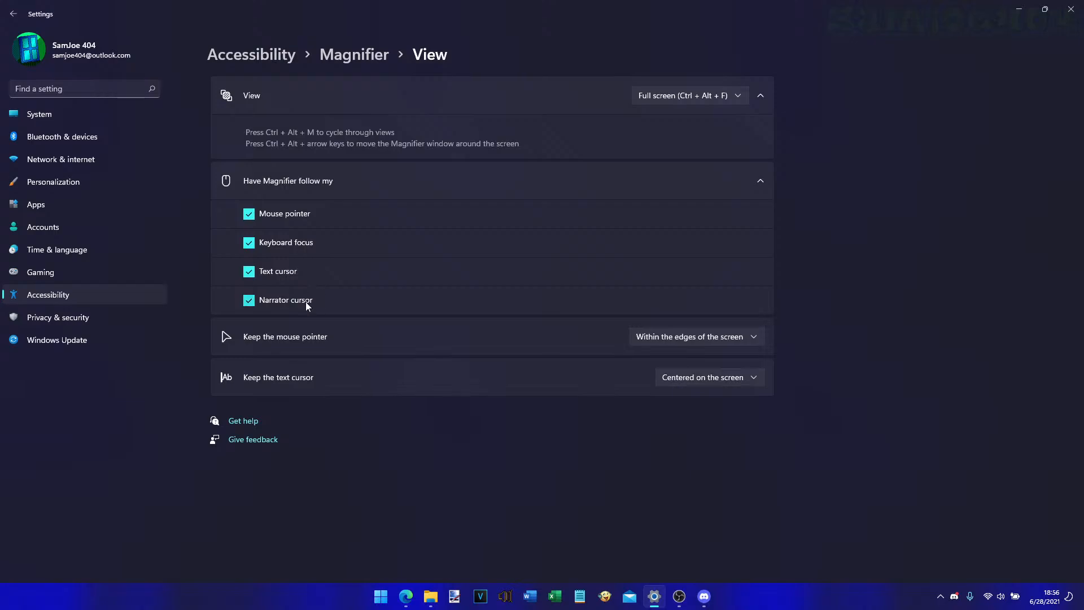
click(363, 54)
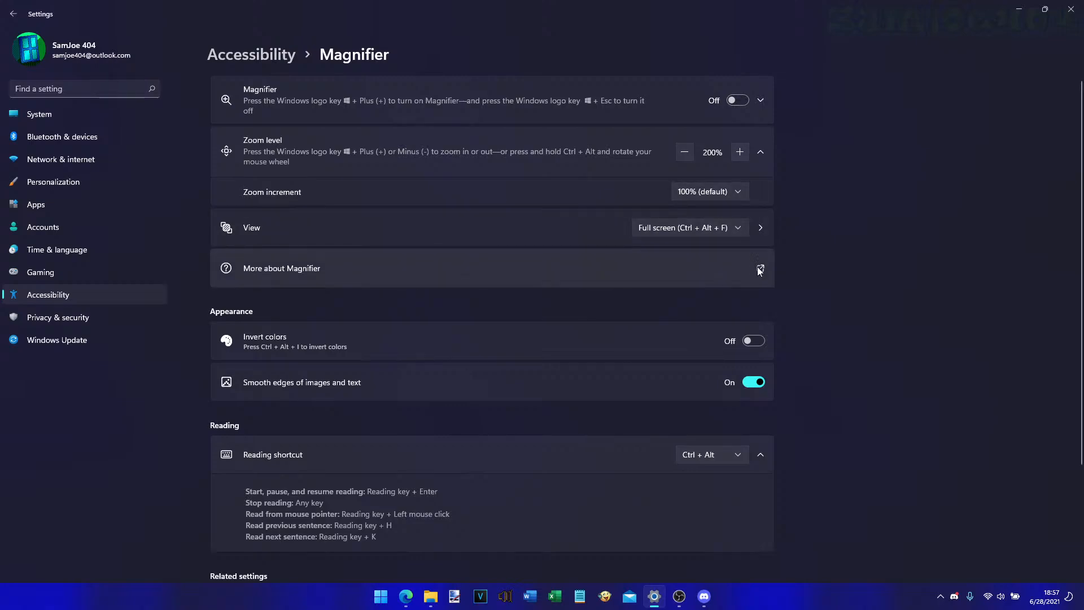
click(762, 341)
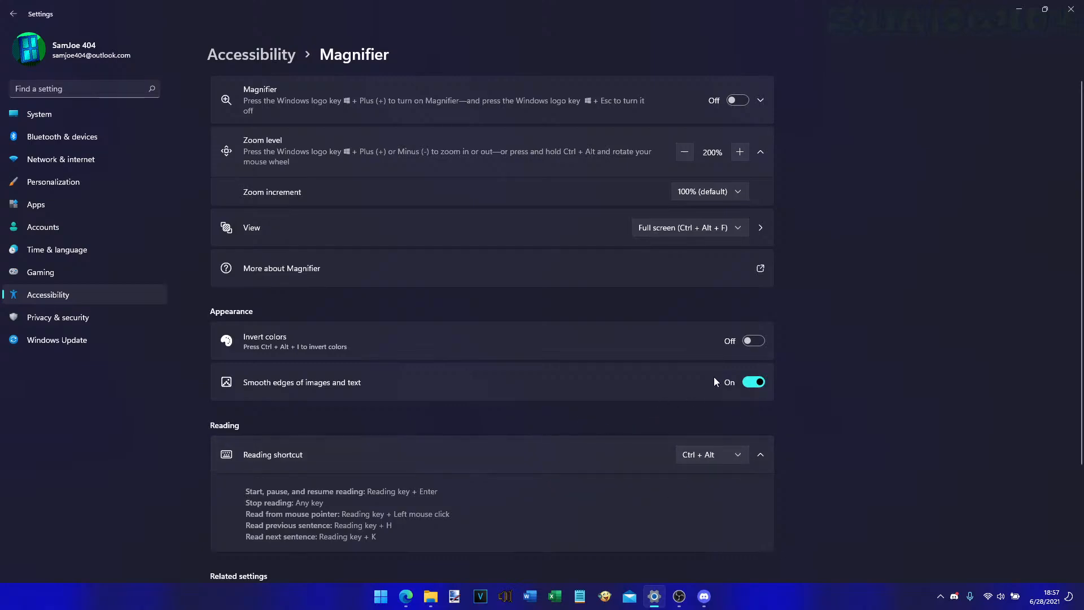
- Review the Magnifier option for smoothing edges of images and text, and the available Reading shortcut key choices
click(753, 383)
scroll(821, 436, down, 1)
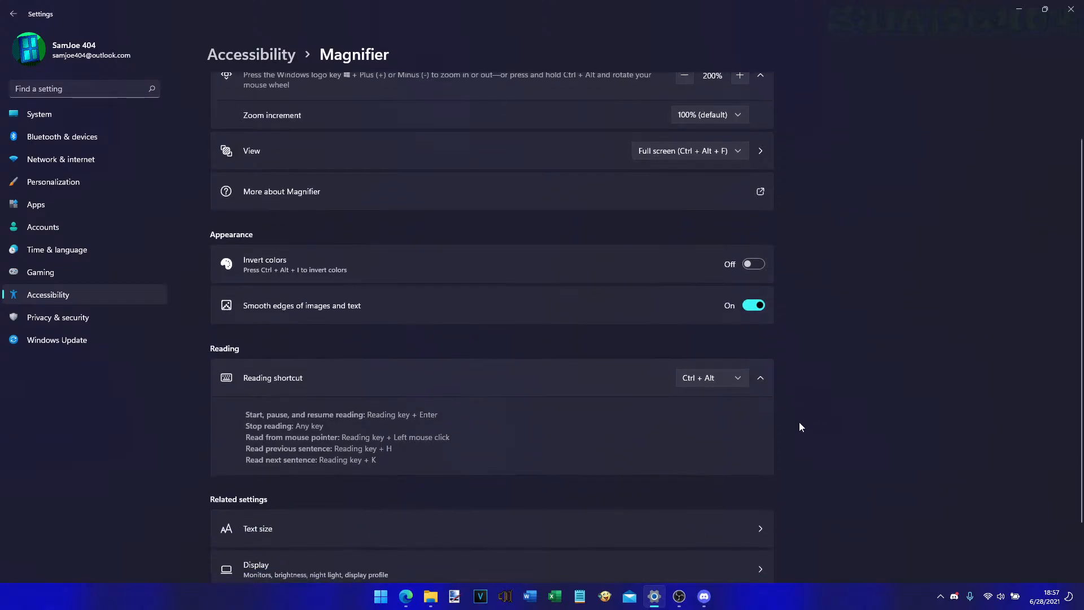
click(744, 375)
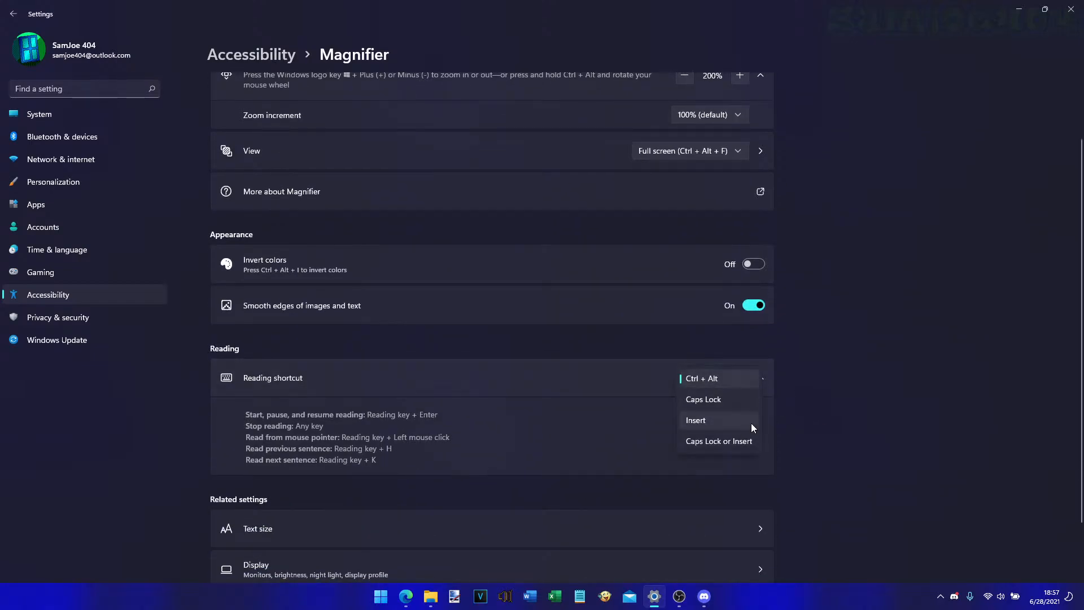
click(854, 367)
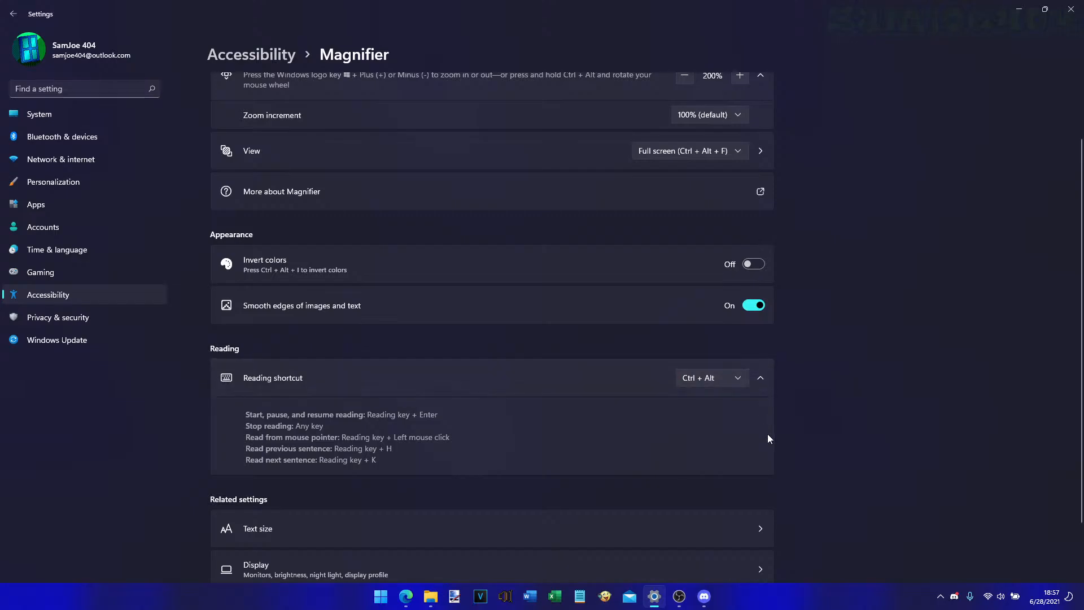
scroll(769, 437, down, 1)
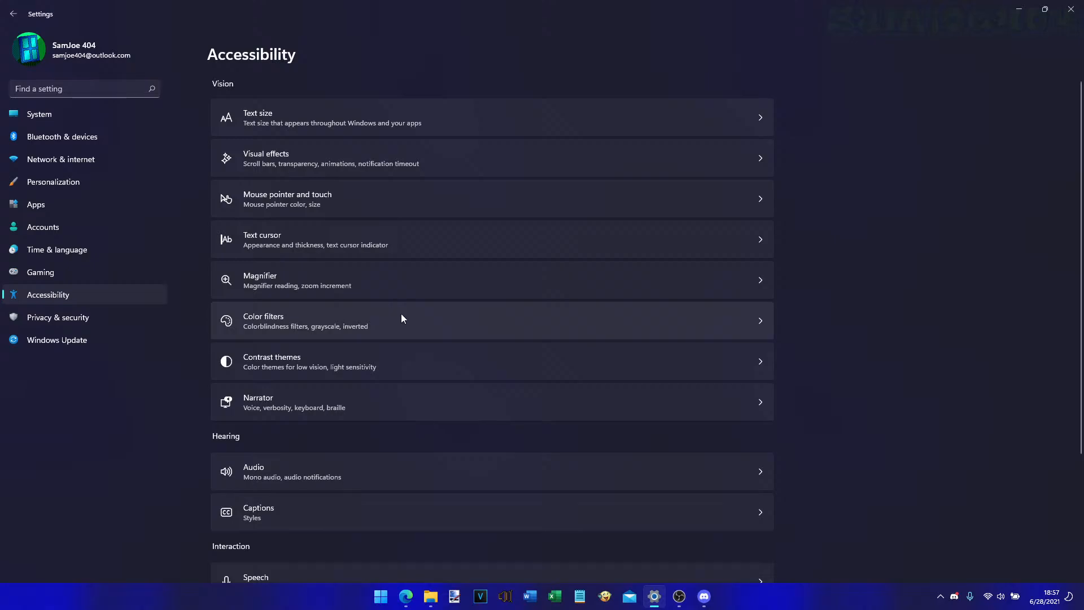
- Open the Color filters settings, try the red-green, blue-yellow, grayscale inverted and Inverted filters, and switch the filters back off
click(403, 318)
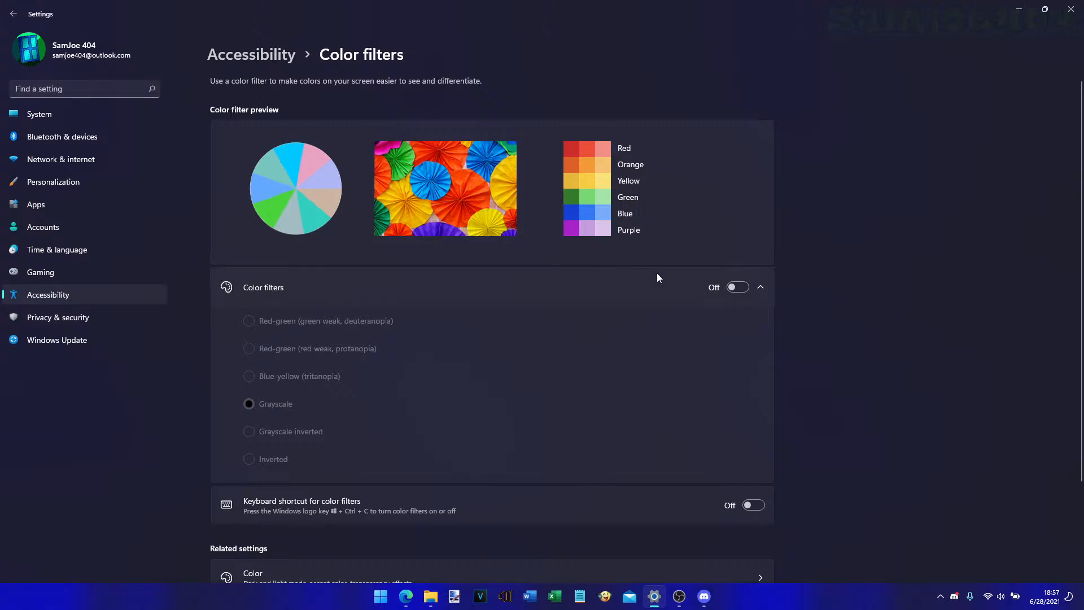
click(741, 287)
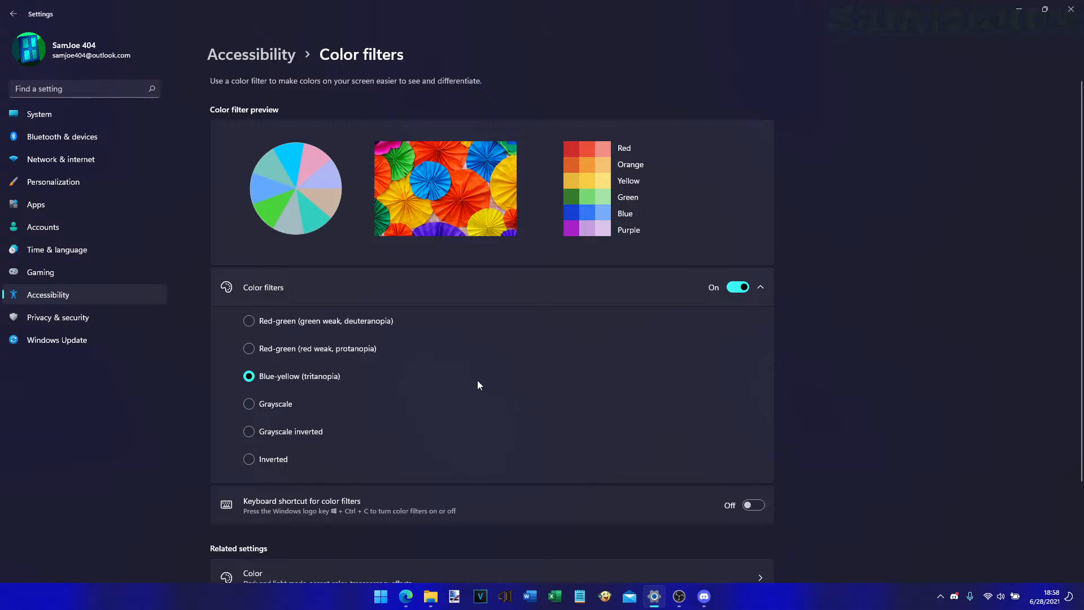
click(311, 349)
click(309, 322)
click(279, 433)
click(279, 458)
click(742, 288)
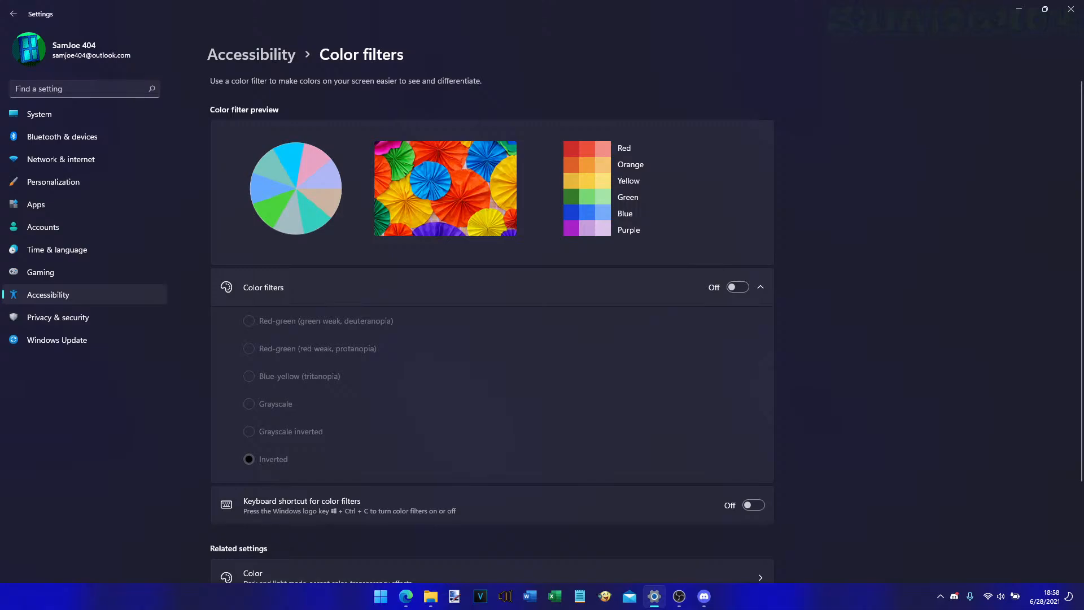
- Review the rest of the Color filters page, toggle the keyboard shortcut for color filters, and return to Accessibility
key(alt+Tab)
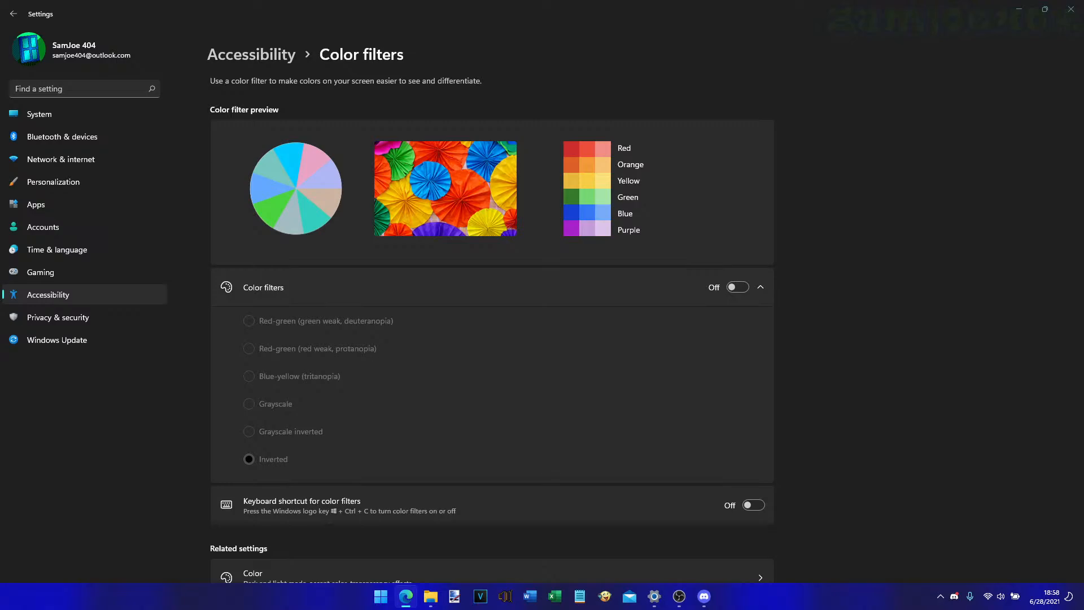
click(841, 417)
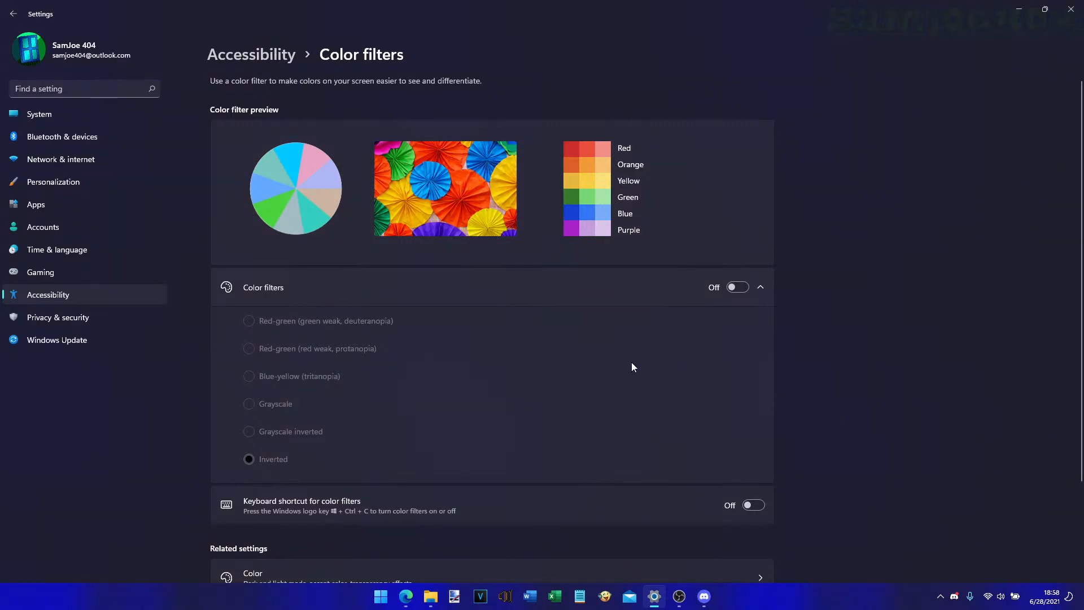
scroll(632, 367, down, 3)
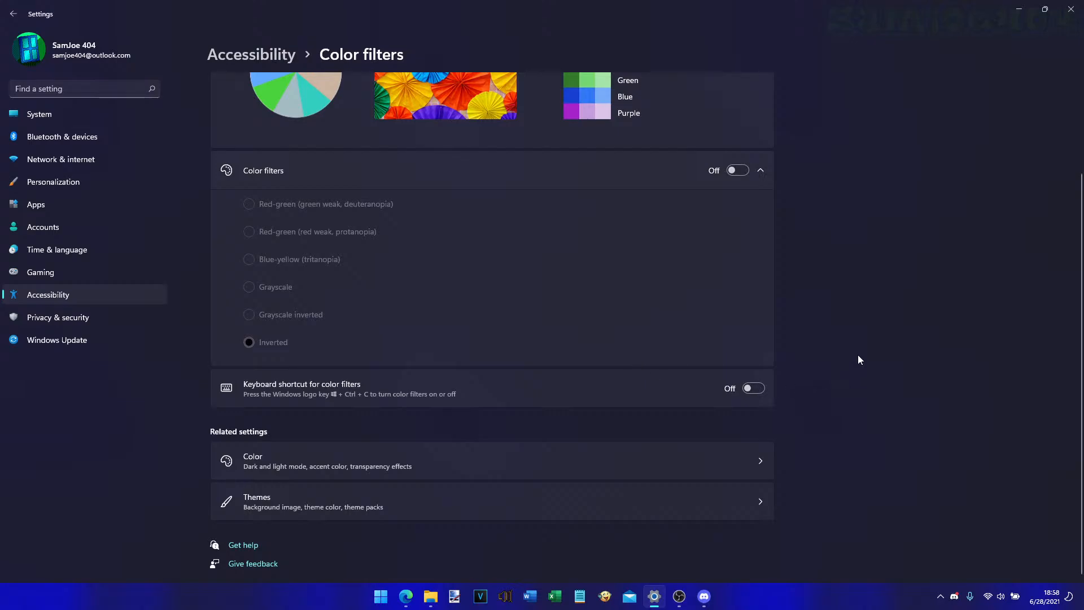
scroll(651, 244, up, 3)
scroll(866, 291, down, 3)
scroll(867, 293, up, 3)
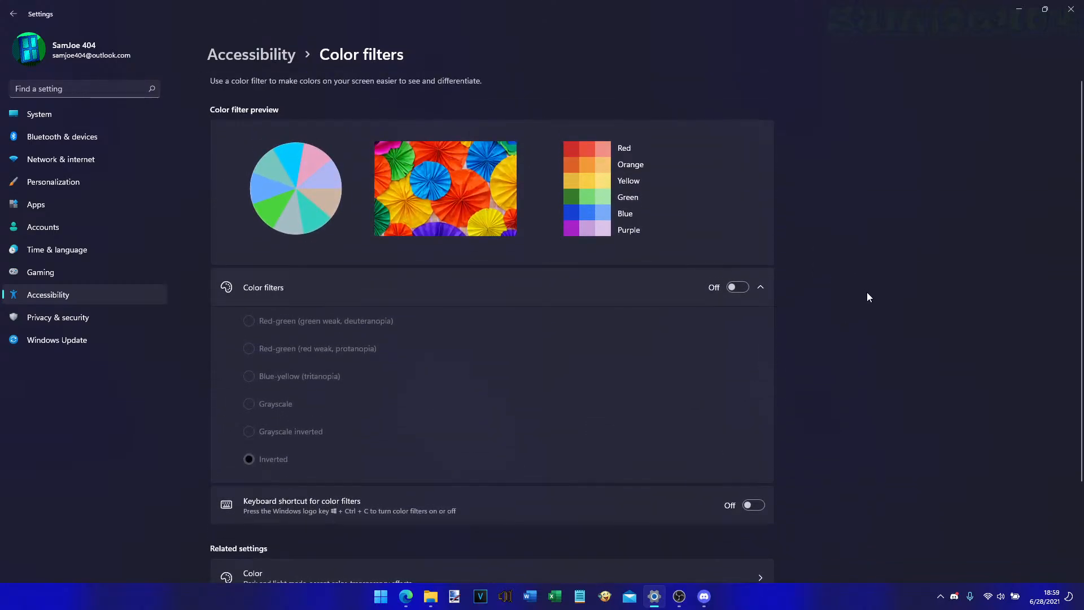
scroll(866, 293, down, 3)
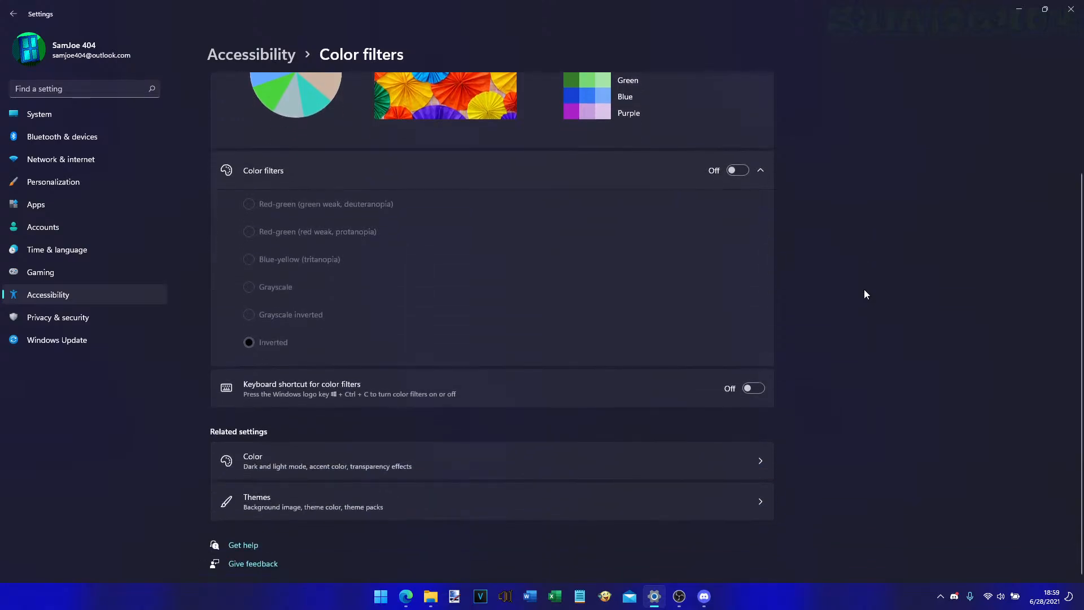
click(756, 390)
click(236, 53)
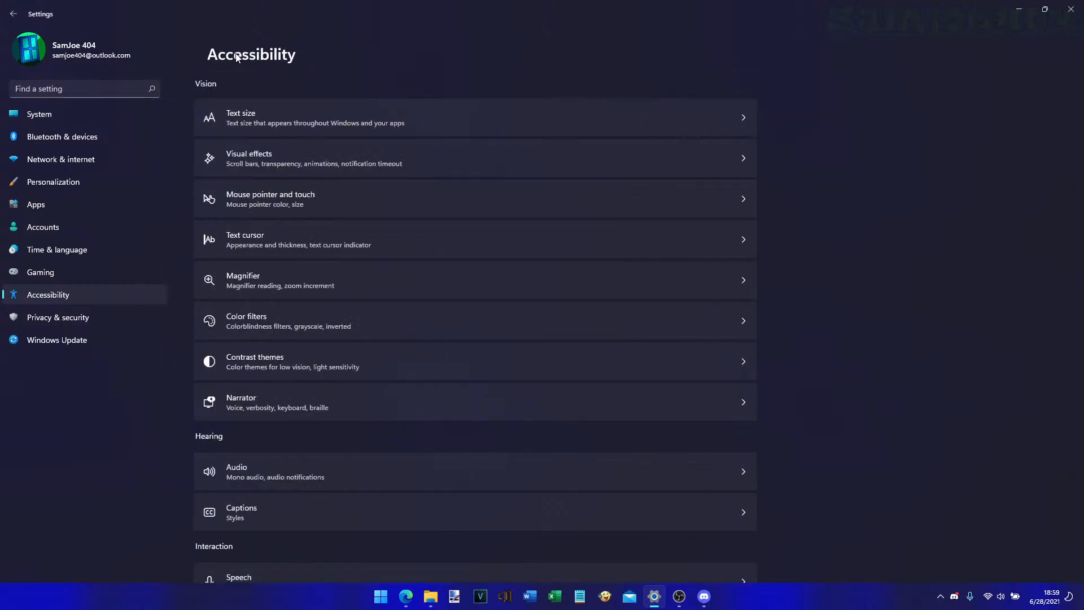
- Open the Contrast themes settings and apply the Aquatic theme
click(575, 360)
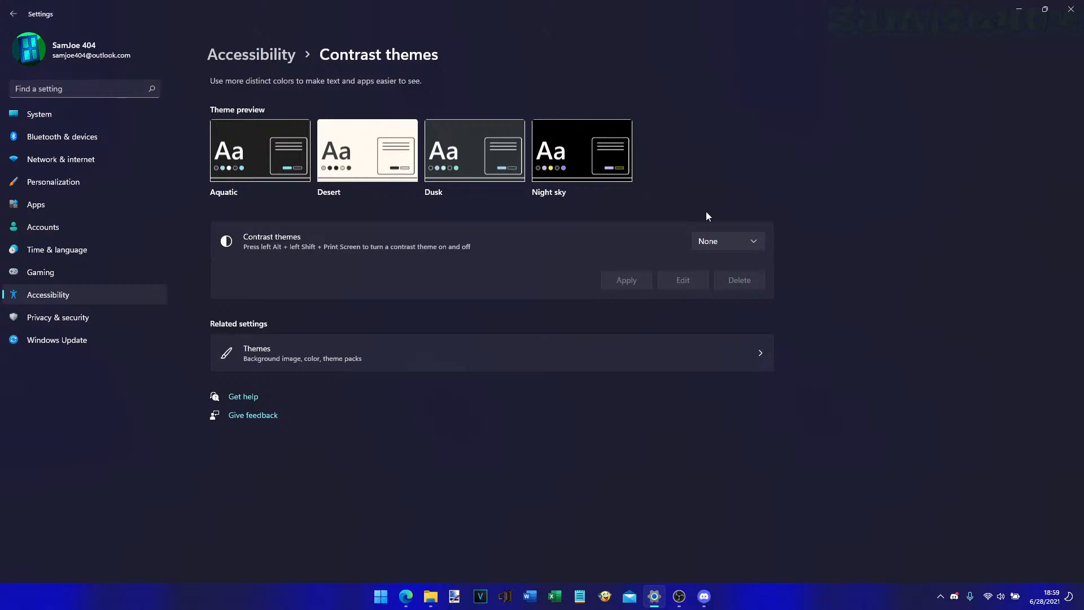
click(729, 243)
click(726, 264)
click(625, 280)
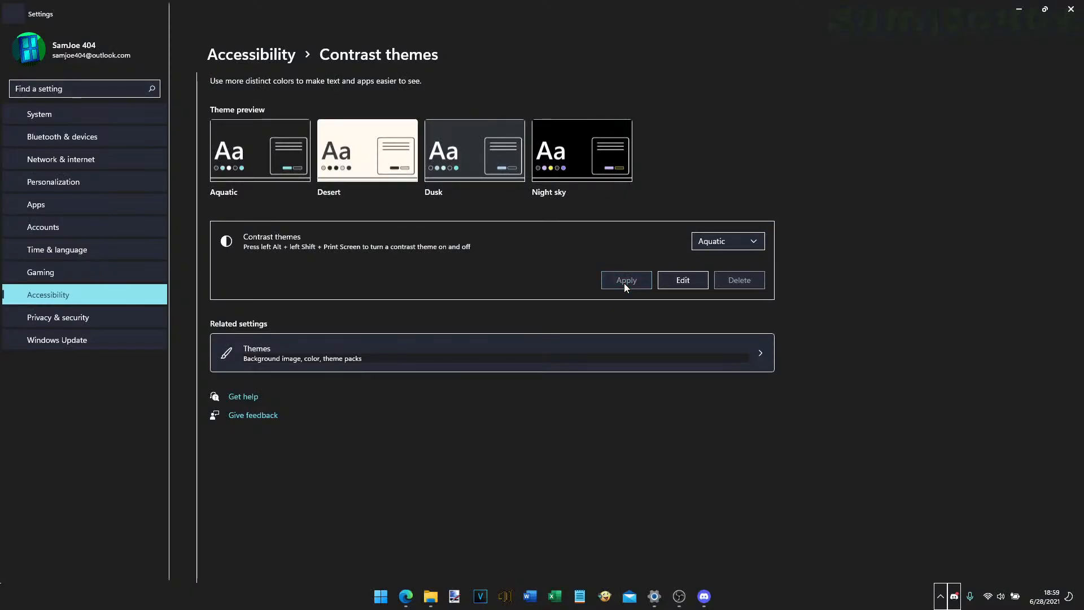
mouse_move(704, 596)
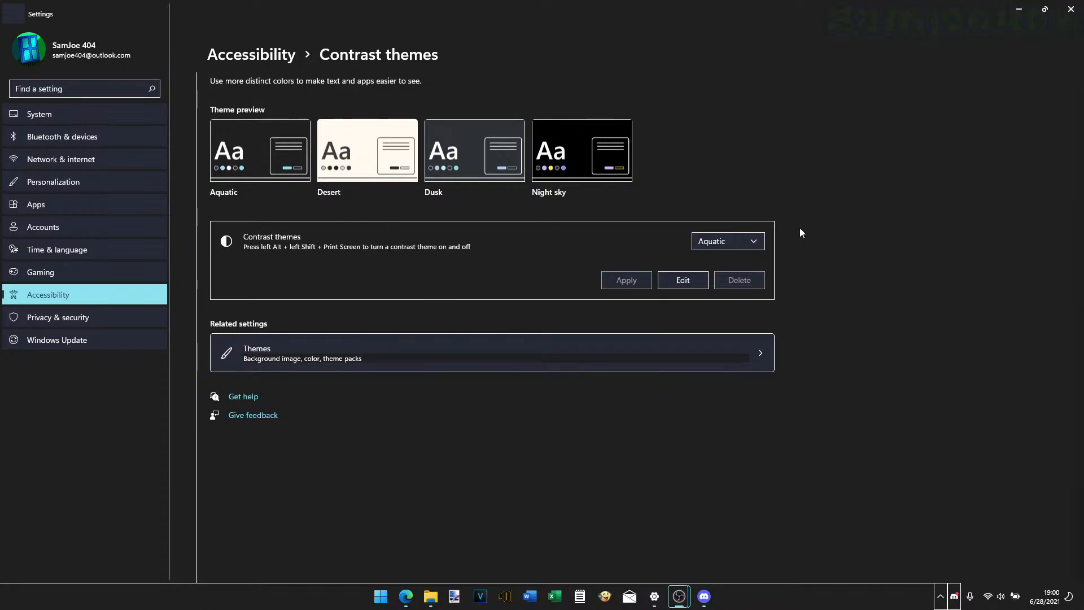
- Apply the Desert contrast theme
click(754, 244)
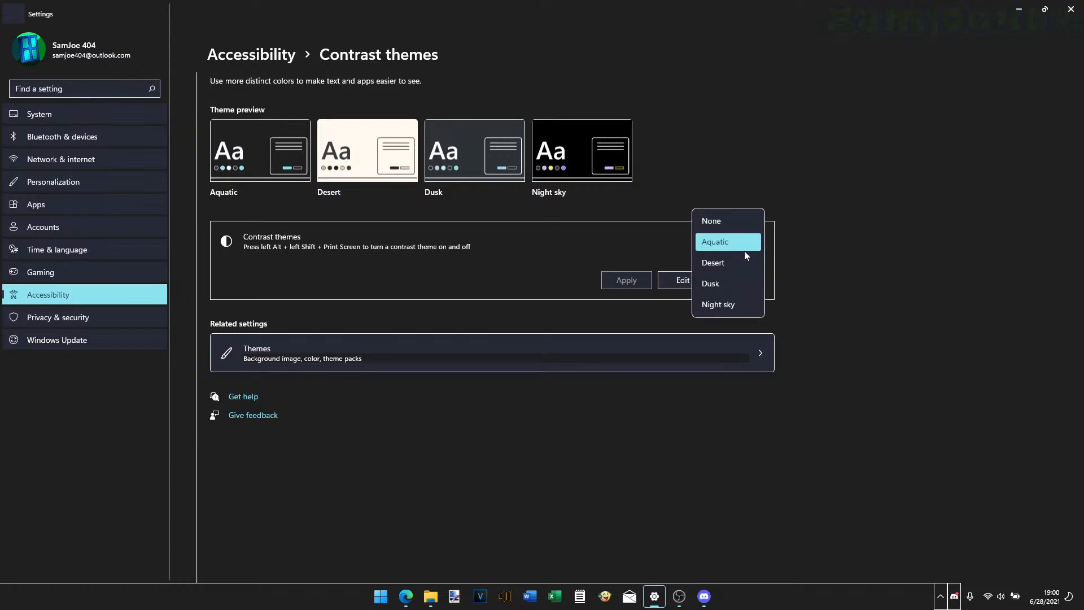
click(743, 262)
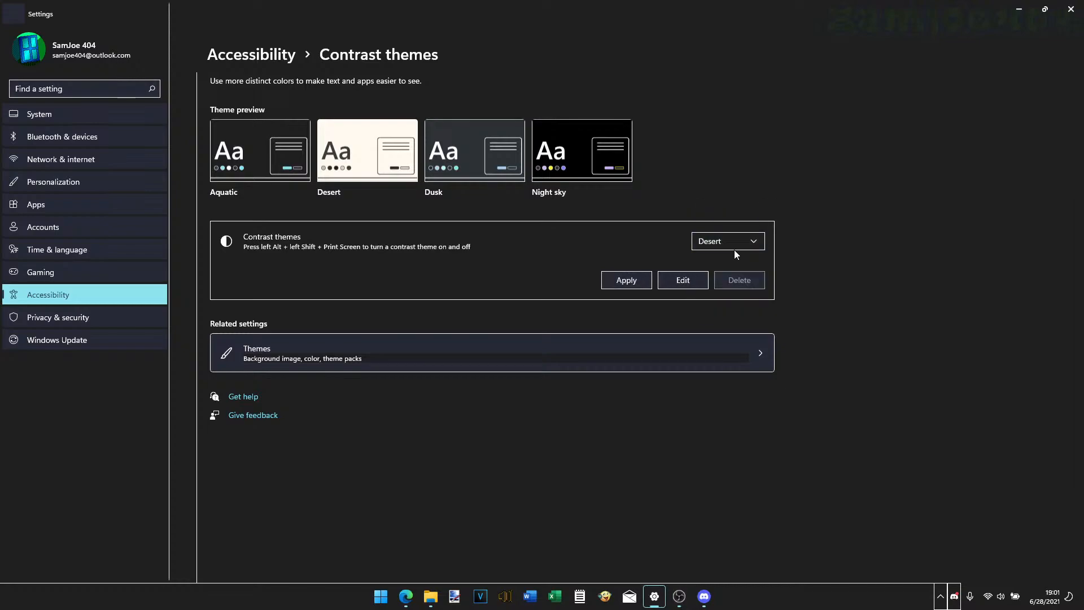
click(619, 279)
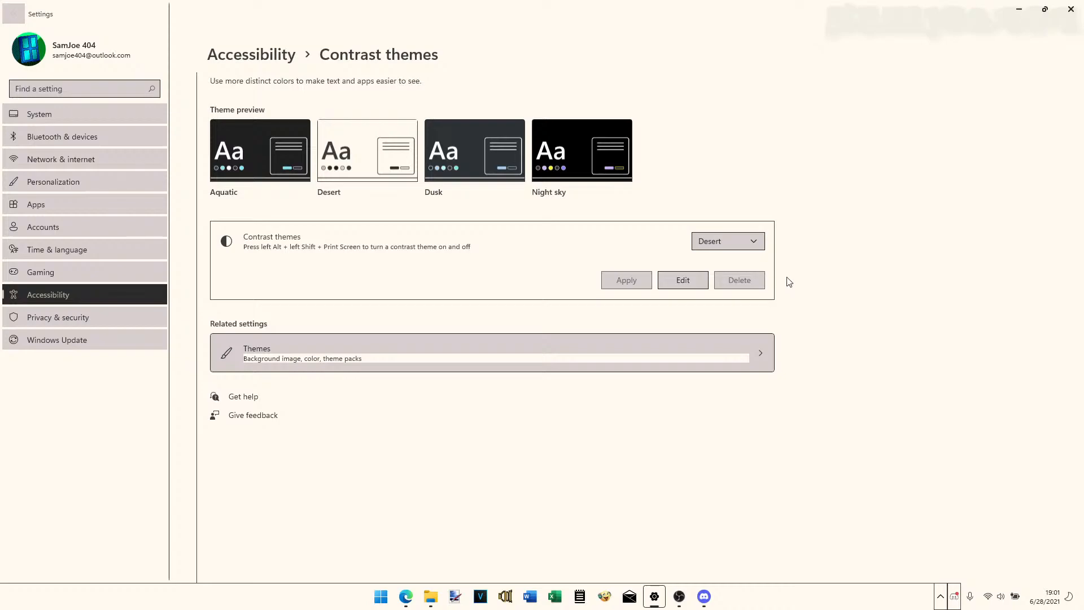
- Apply the Dusk contrast theme
click(734, 241)
click(738, 259)
click(641, 282)
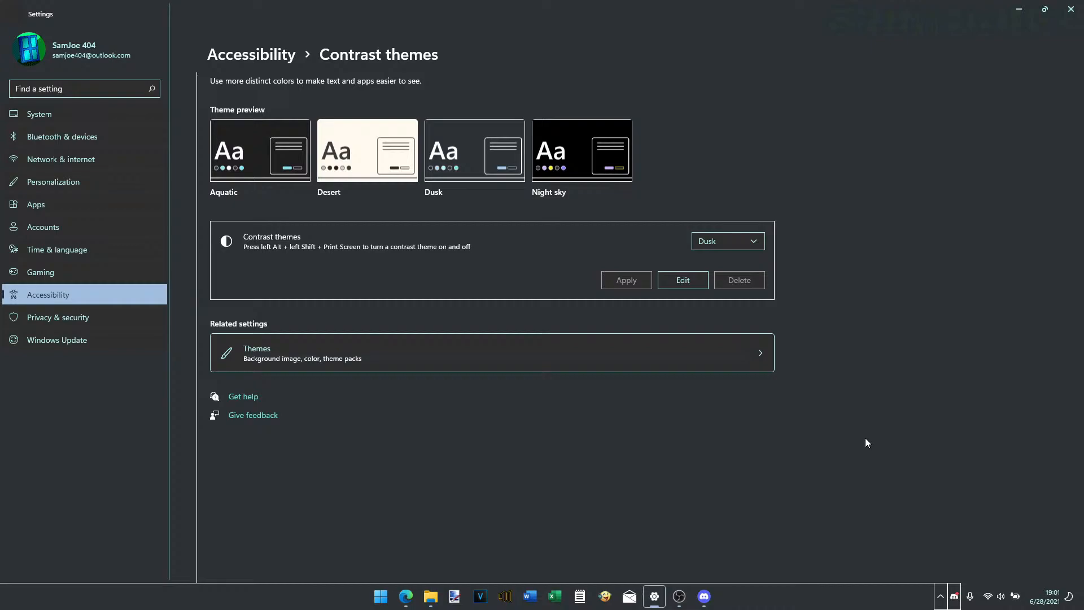
key(alt+Tab)
- Apply the Night sky contrast theme
click(754, 242)
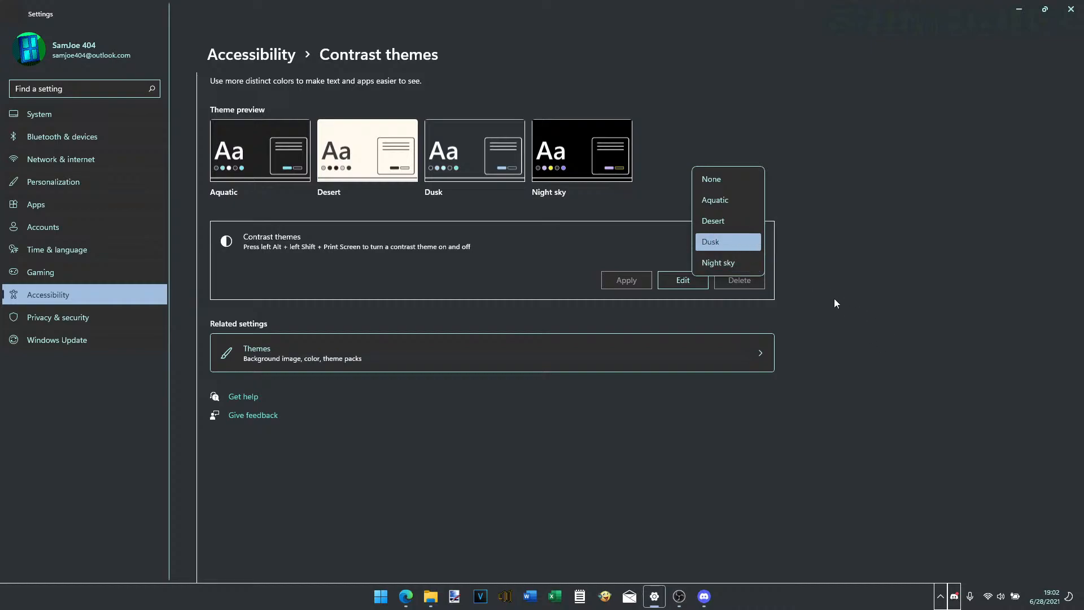
click(726, 260)
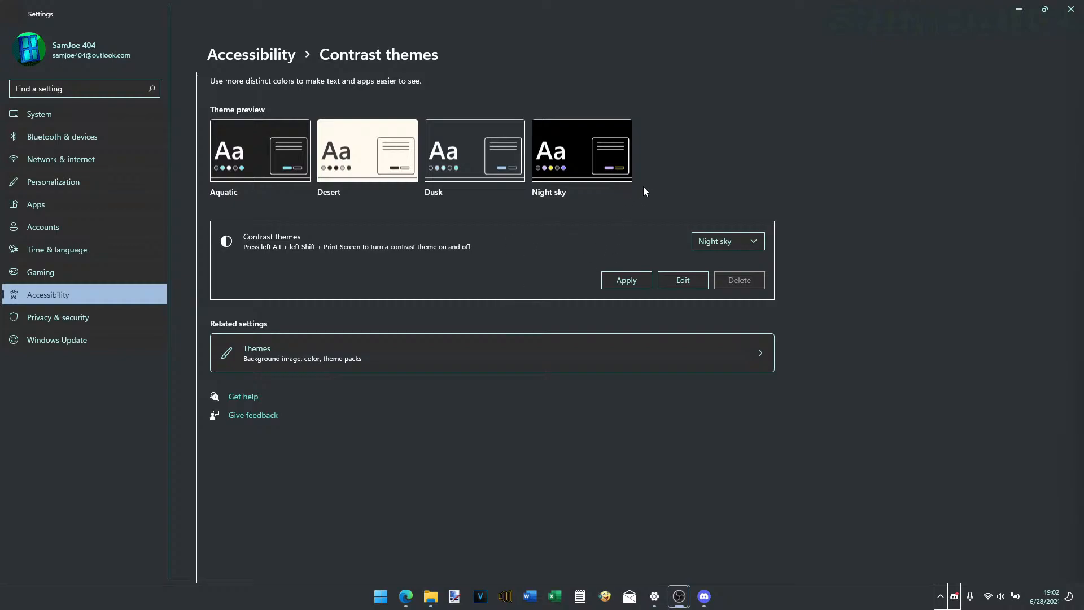
click(634, 284)
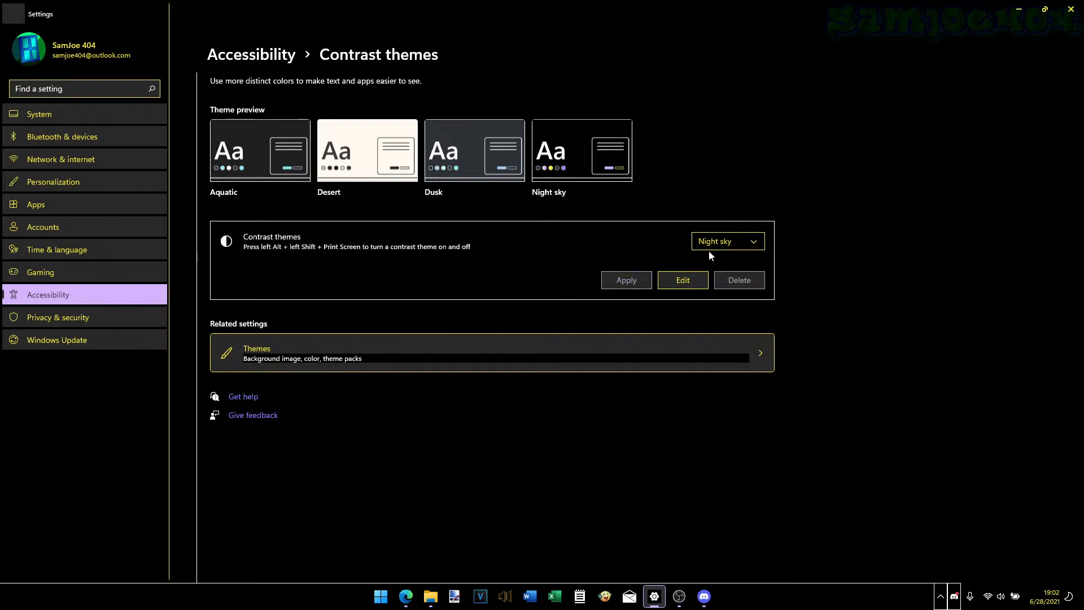
- Set the contrast theme to None, apply it, and return to the main Accessibility page
click(757, 244)
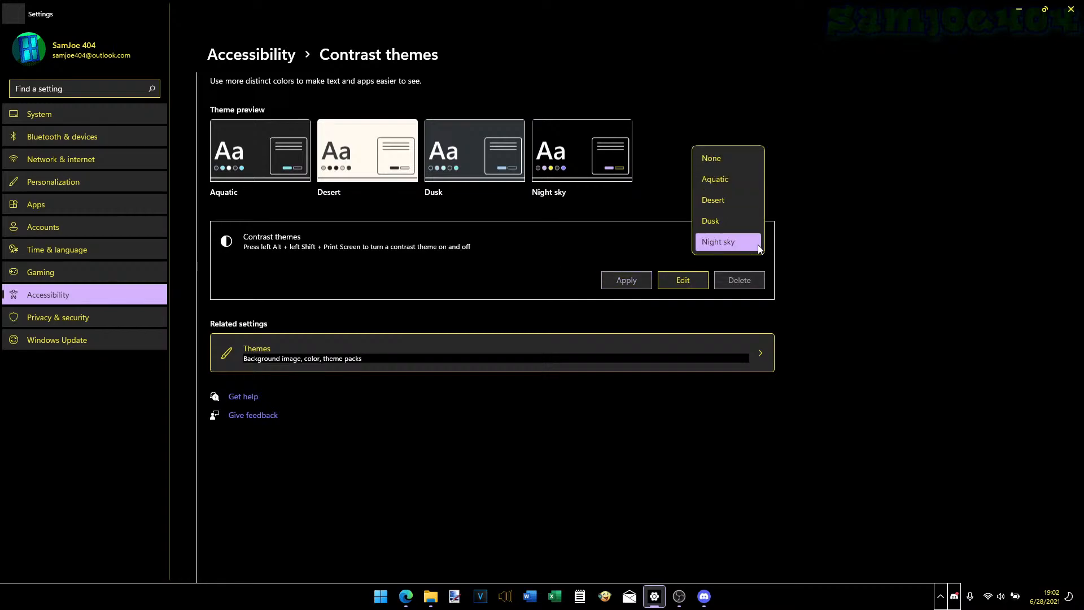
click(728, 157)
click(639, 278)
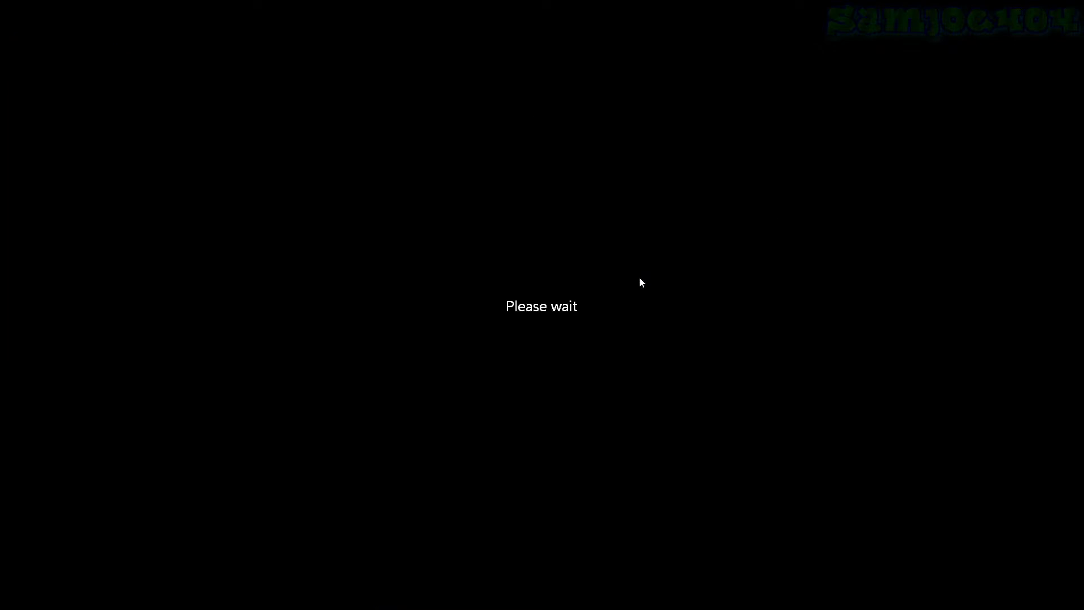
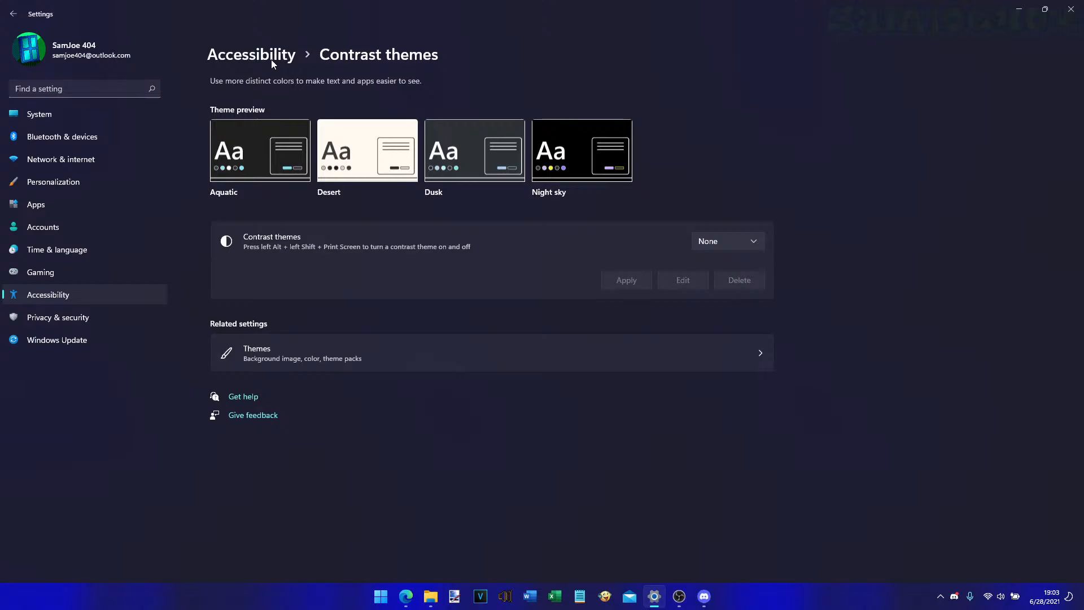
click(271, 60)
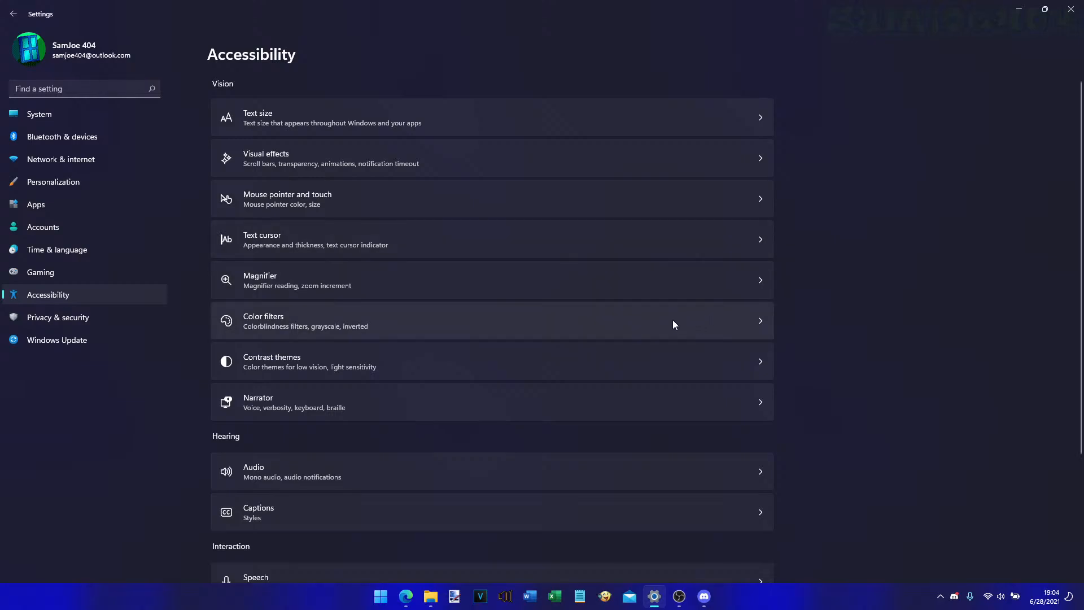
- Open the Narrator settings with the sign-in options expanded, then switch Narrator on and exit it from Narrator Home
click(742, 402)
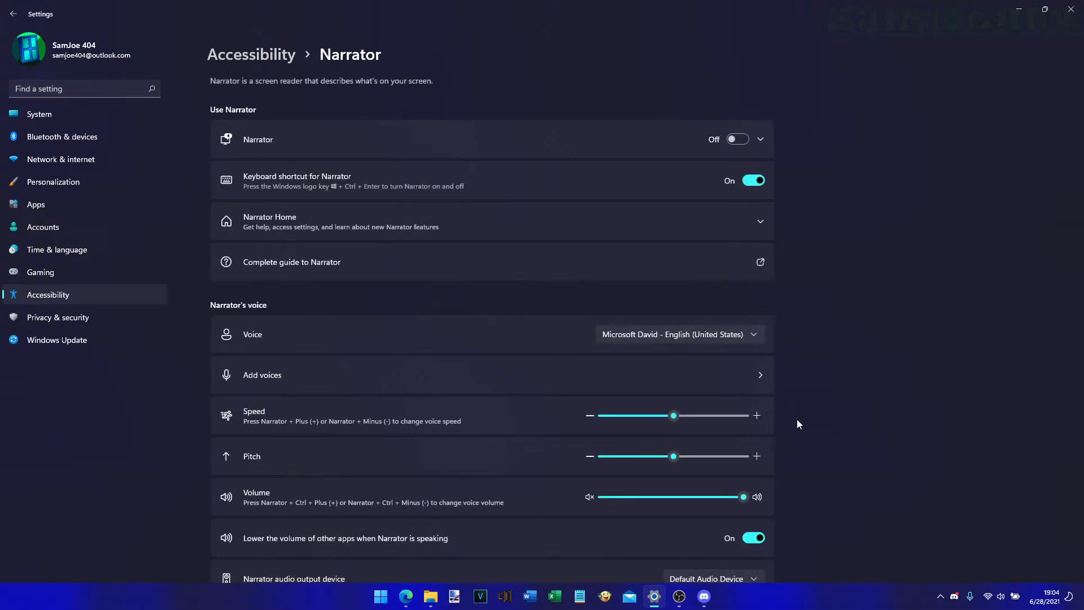
click(765, 137)
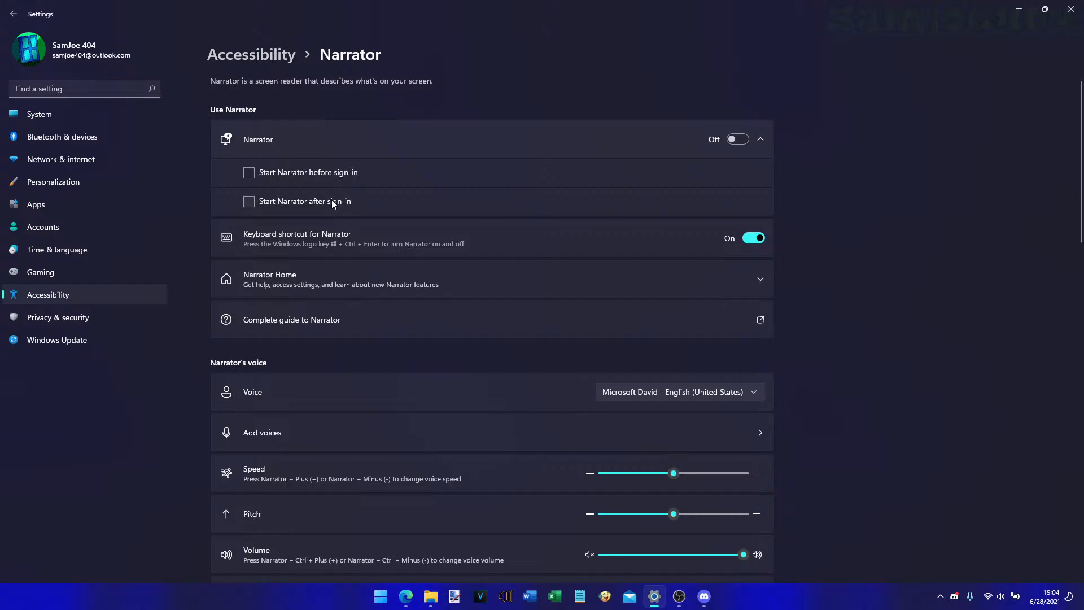
click(735, 141)
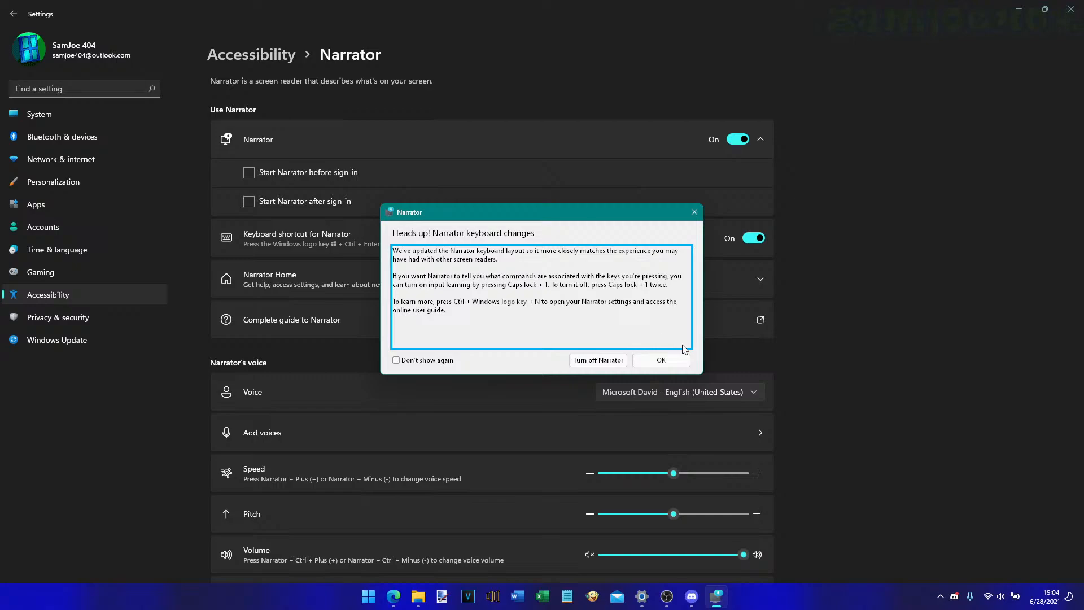
click(677, 360)
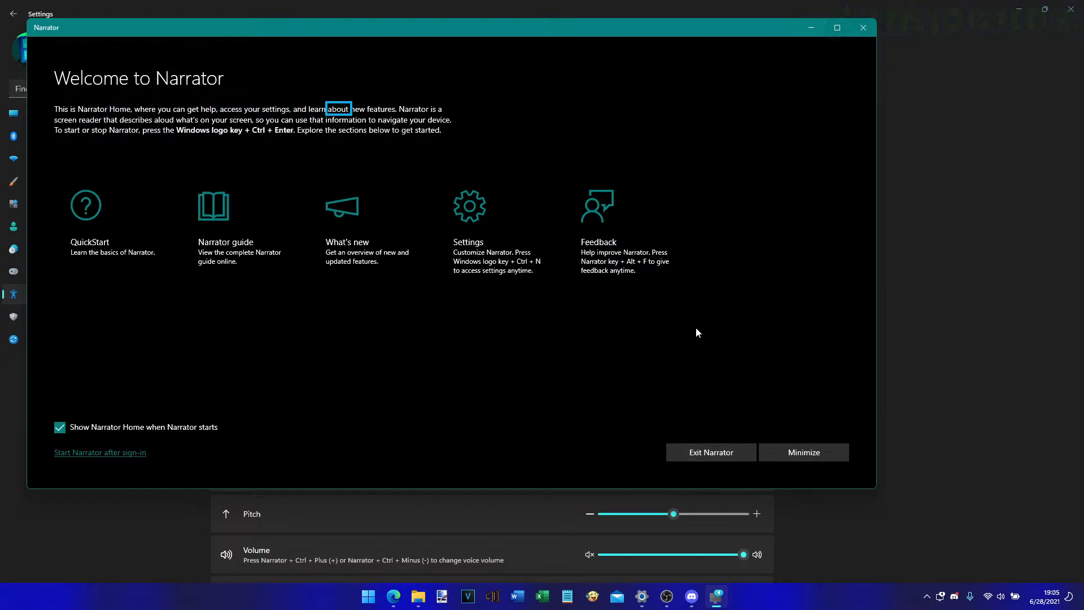
click(721, 450)
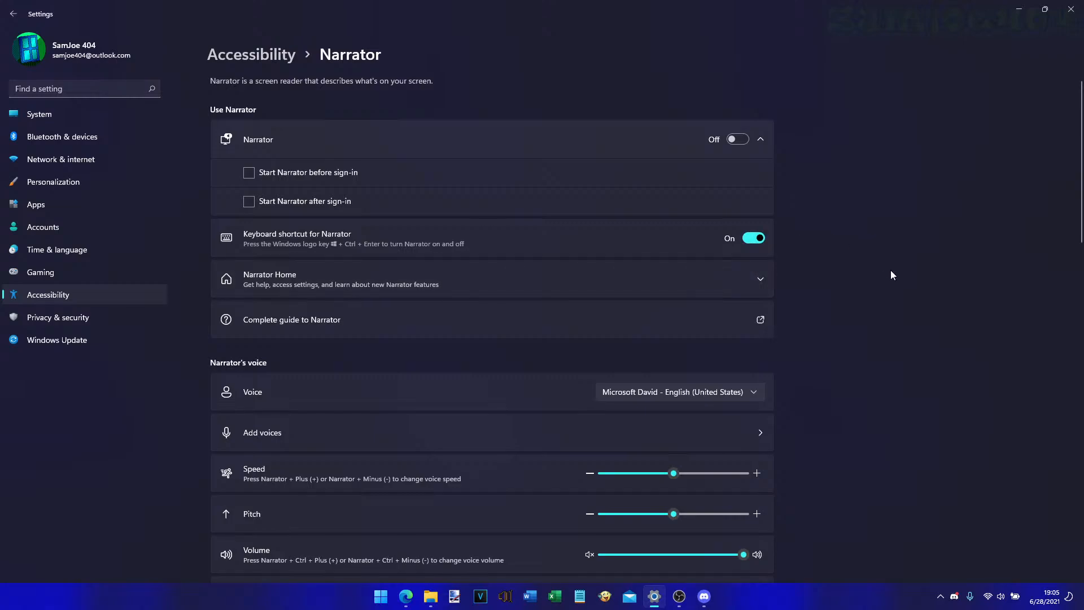
- Start and stop Narrator with its keyboard shortcut, and expand the Narrator Home options
key(super+ctrl+Return)
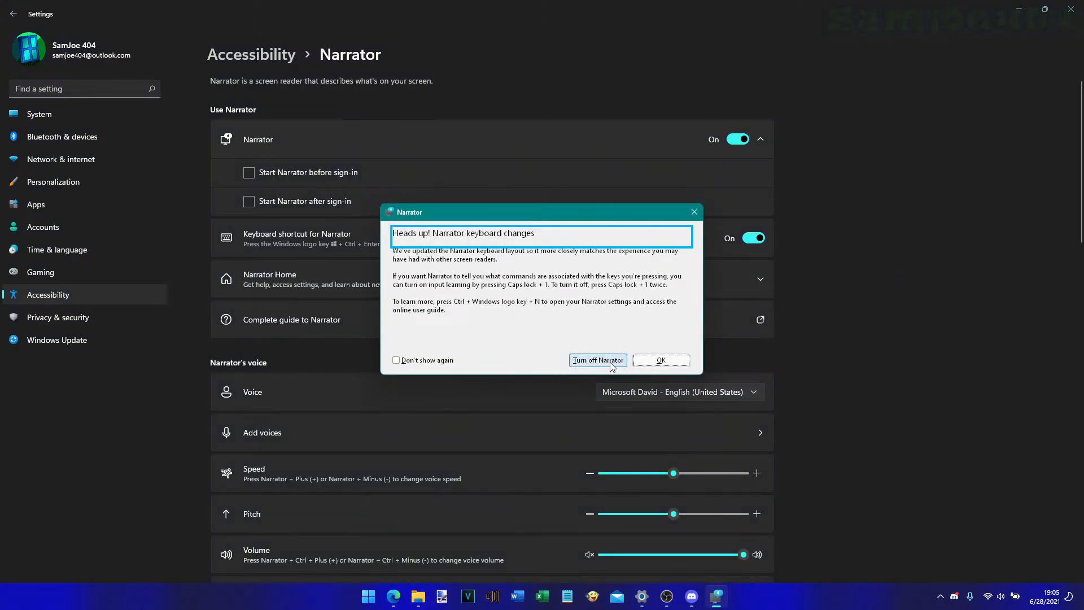
click(655, 360)
key(super+ctrl+Return)
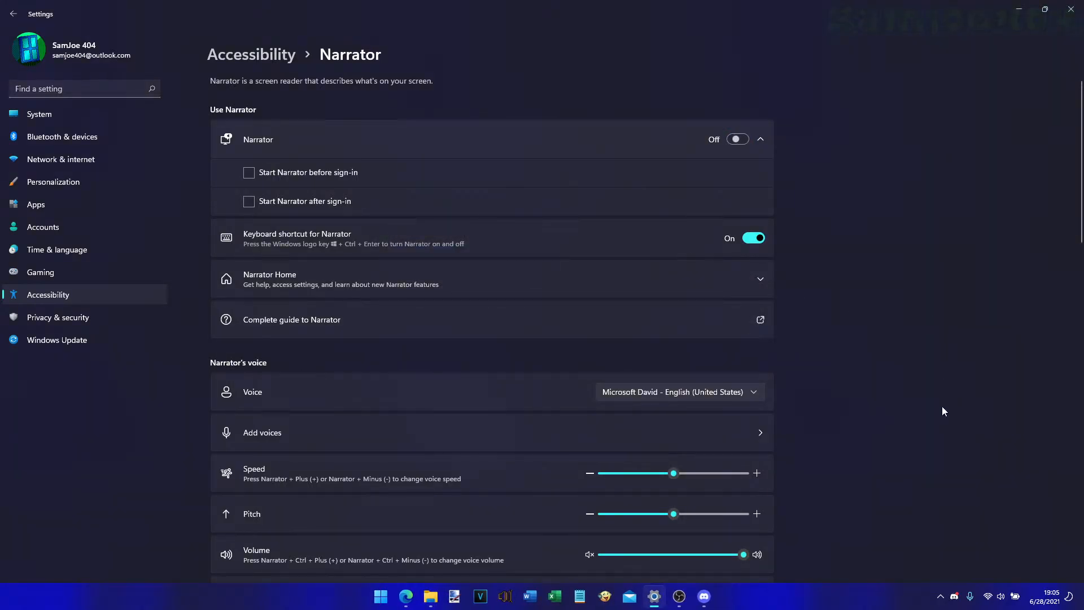
click(760, 280)
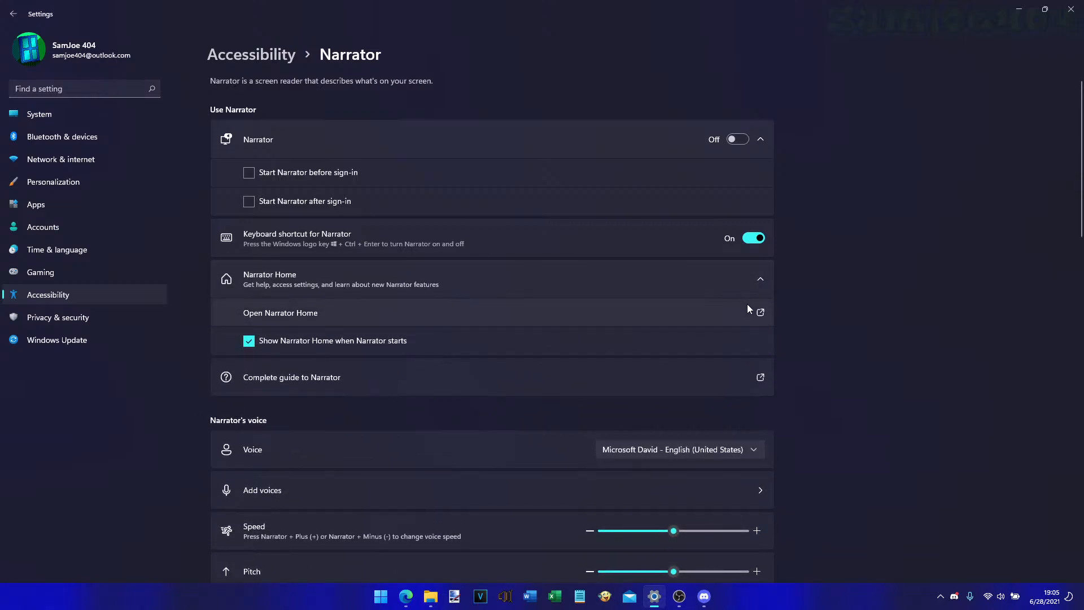
- Collapse the Narrator Home options, view the Windows 11 section of the complete guide to Narrator, and return to the Narrator settings
click(761, 277)
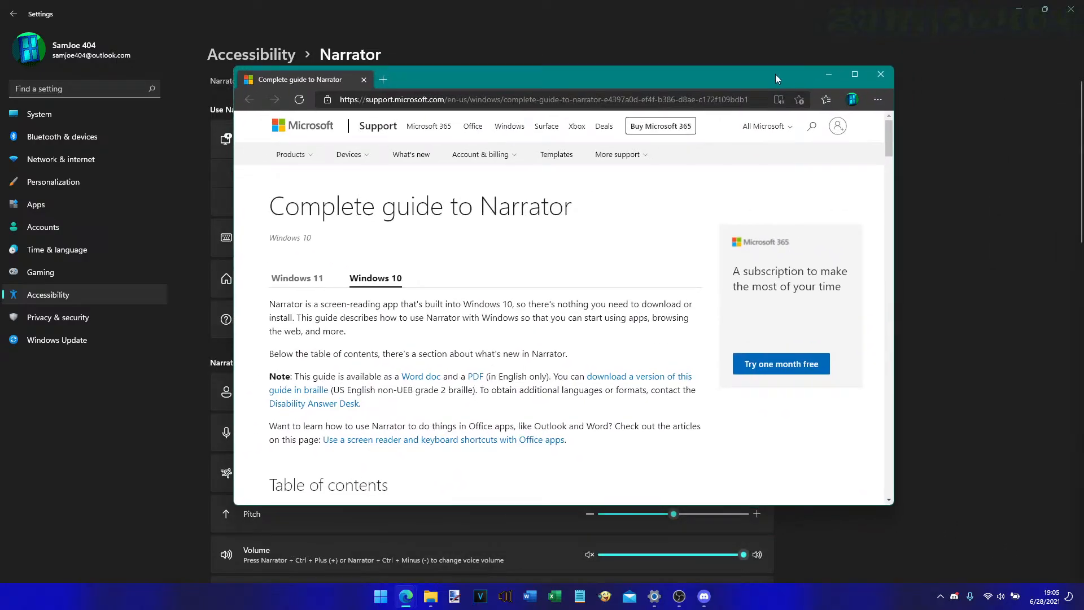
double_click(774, 73)
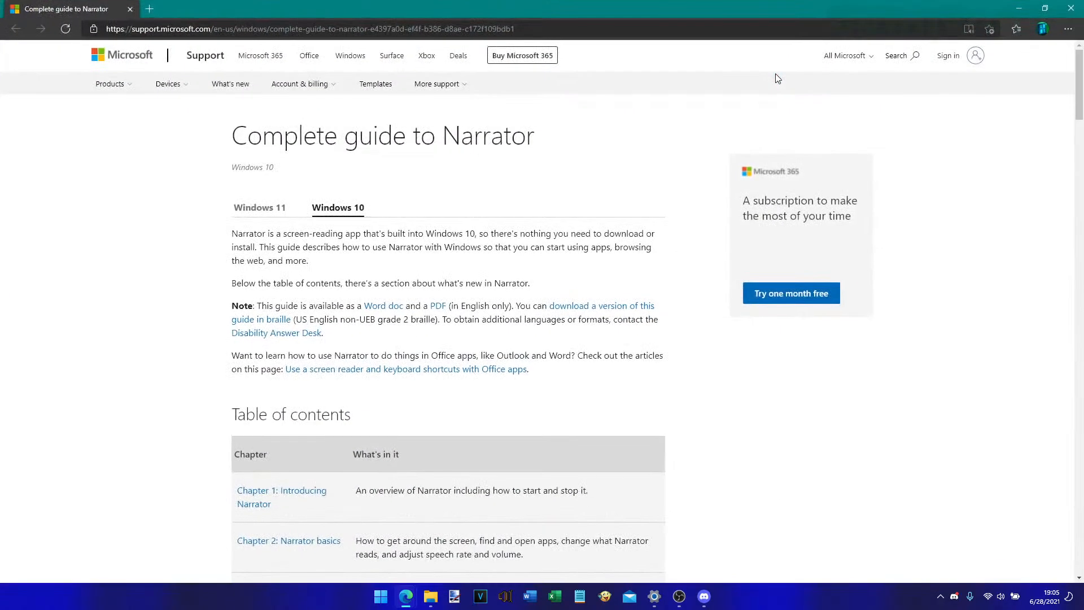
scroll(516, 416, down, 5)
scroll(516, 416, up, 5)
click(262, 214)
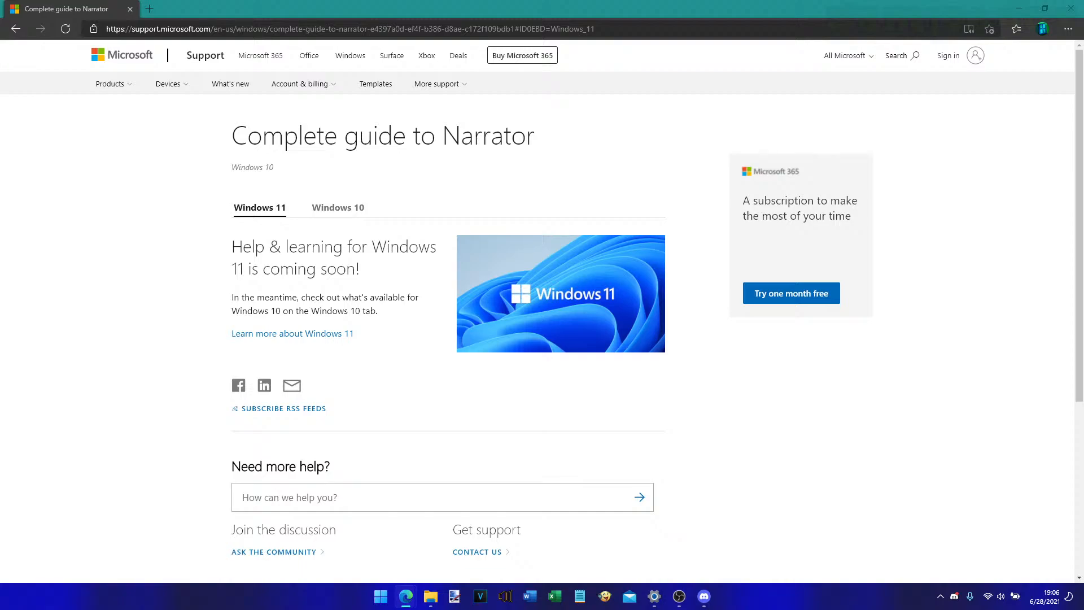
click(1070, 8)
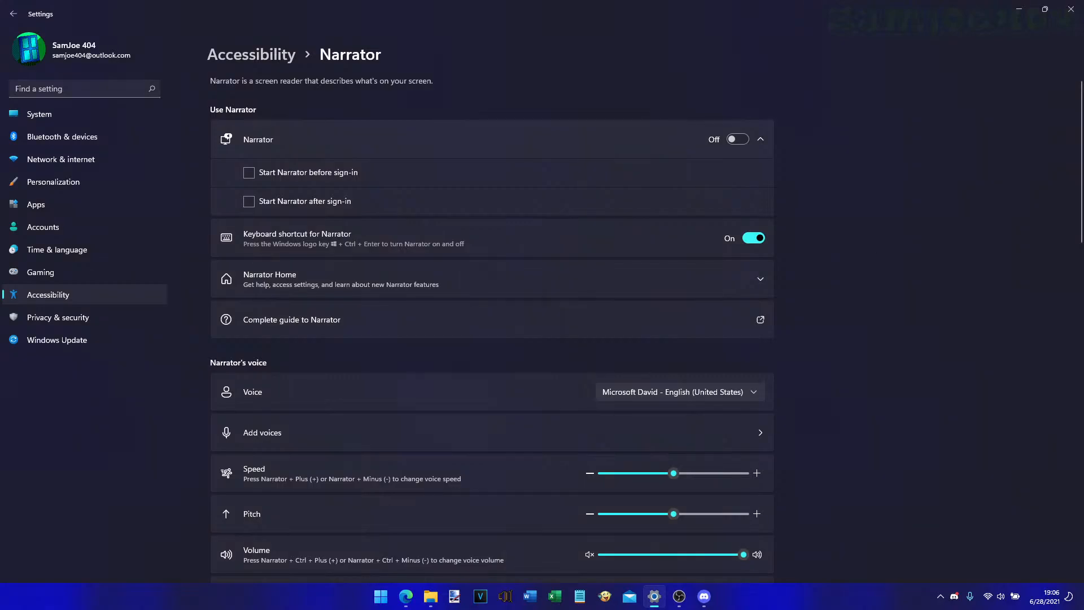
key(alt+Tab)
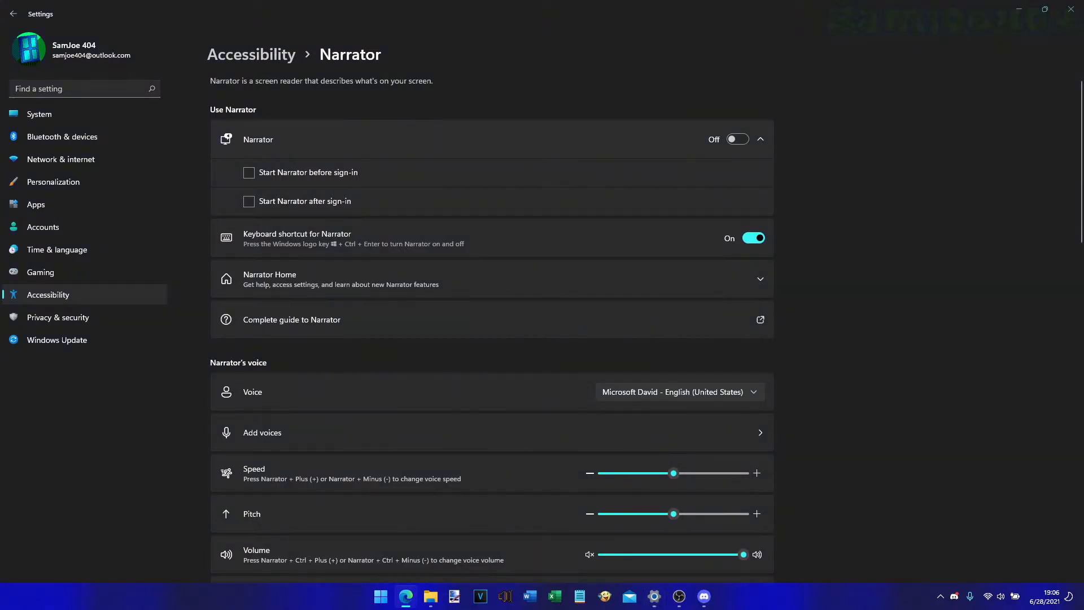
click(974, 271)
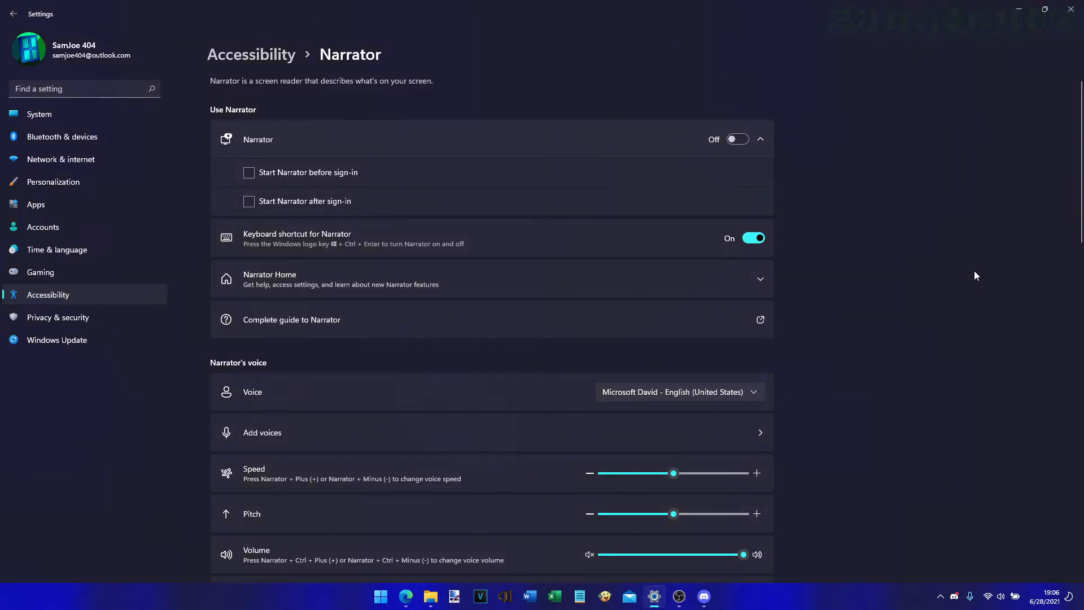
- Set Narrator's voice to Microsoft Sam
scroll(974, 271, down, 3)
click(746, 240)
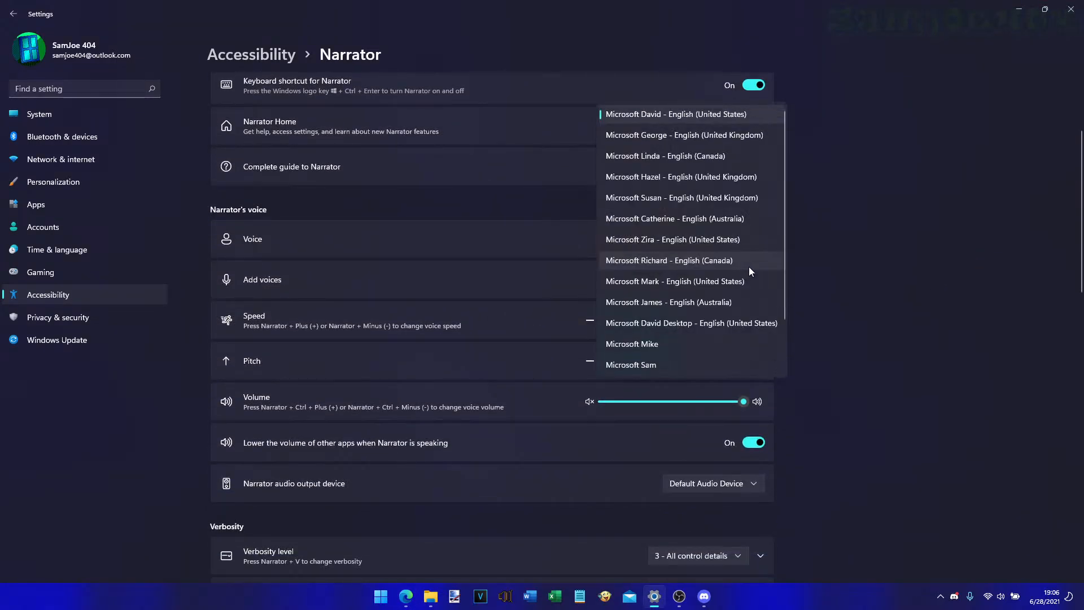
scroll(749, 266, down, 1)
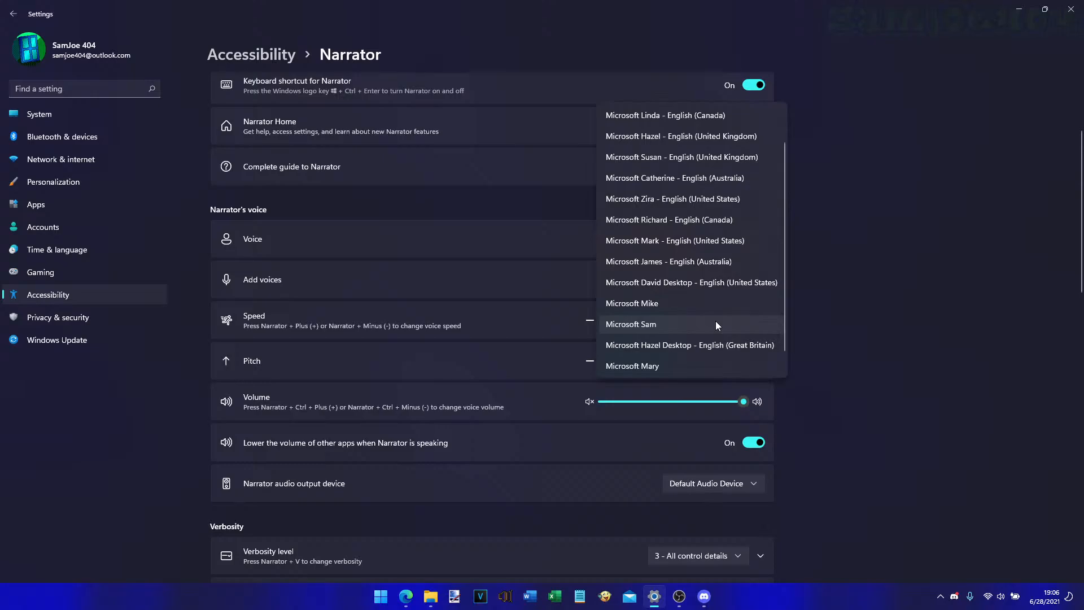
scroll(716, 320, down, 1)
scroll(716, 321, up, 3)
scroll(716, 321, down, 3)
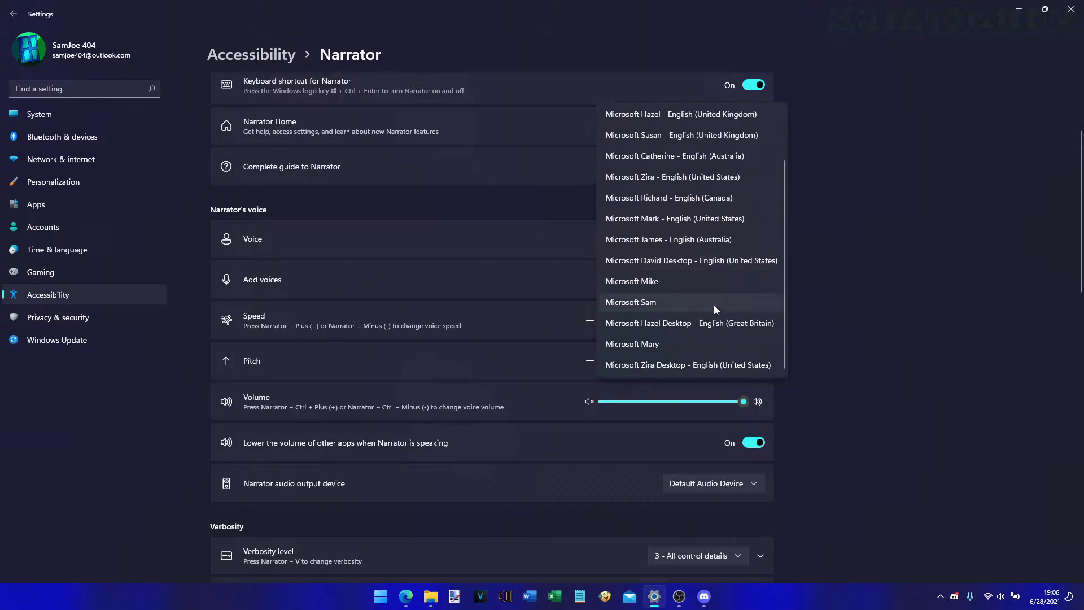
click(630, 301)
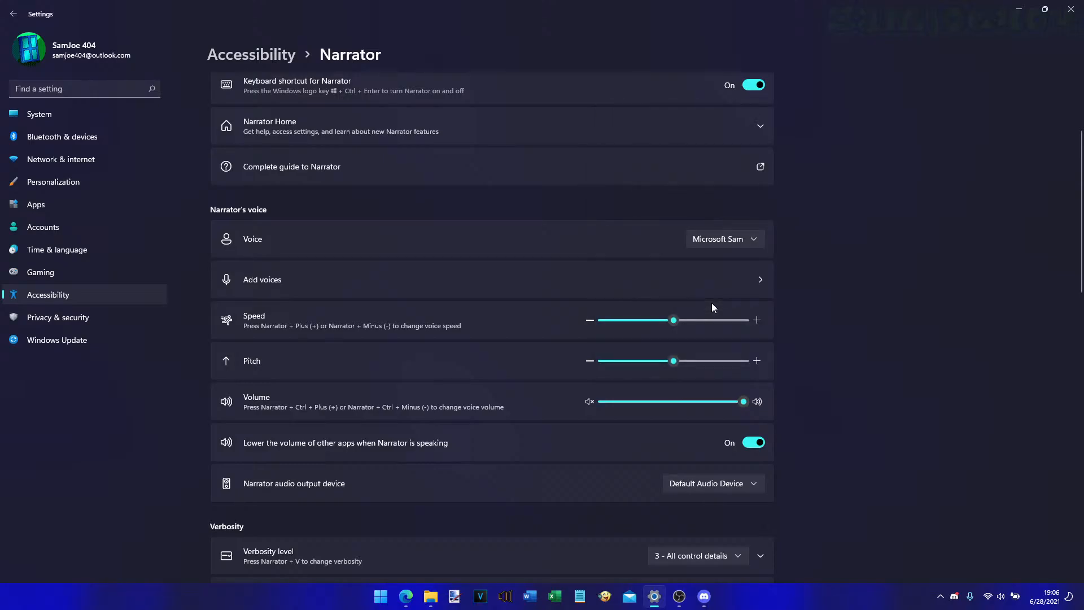
- View the Speech page for adding voices, then return to Narrator's voice speed, pitch and volume settings
click(756, 283)
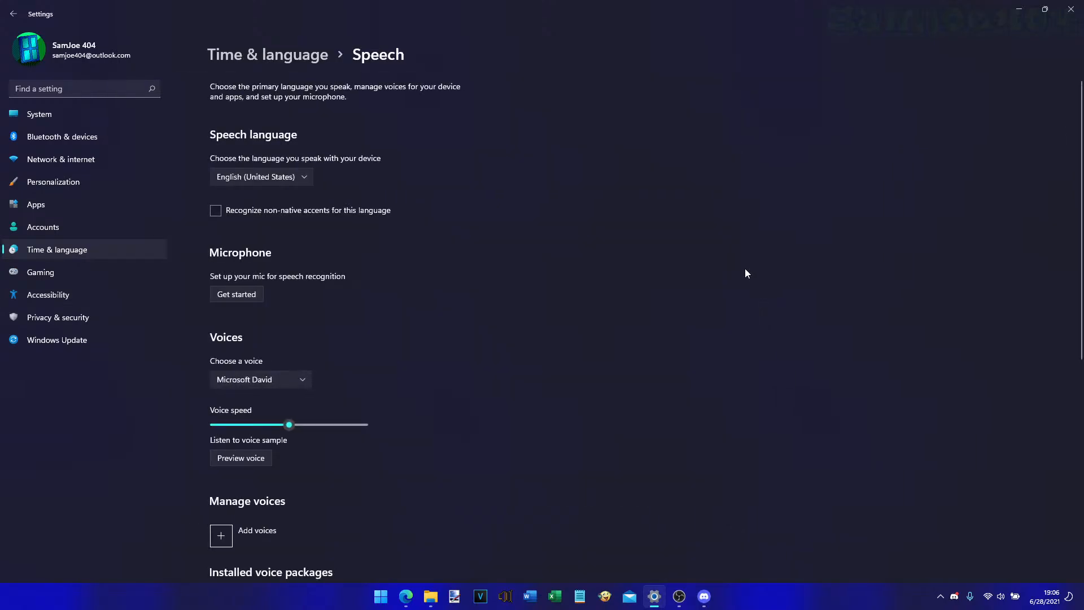
click(14, 15)
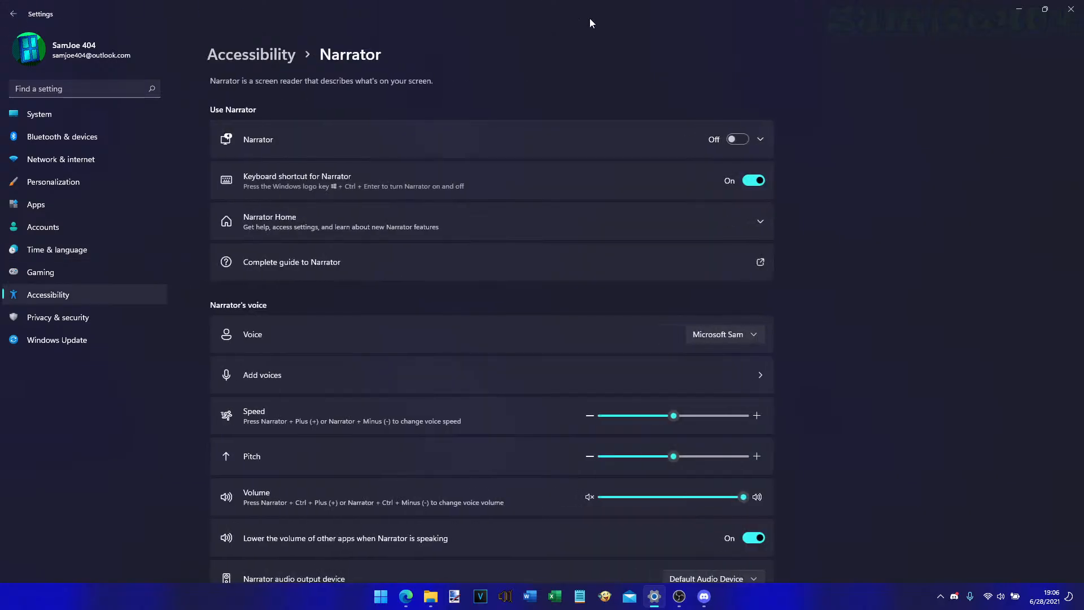
scroll(849, 410, down, 2)
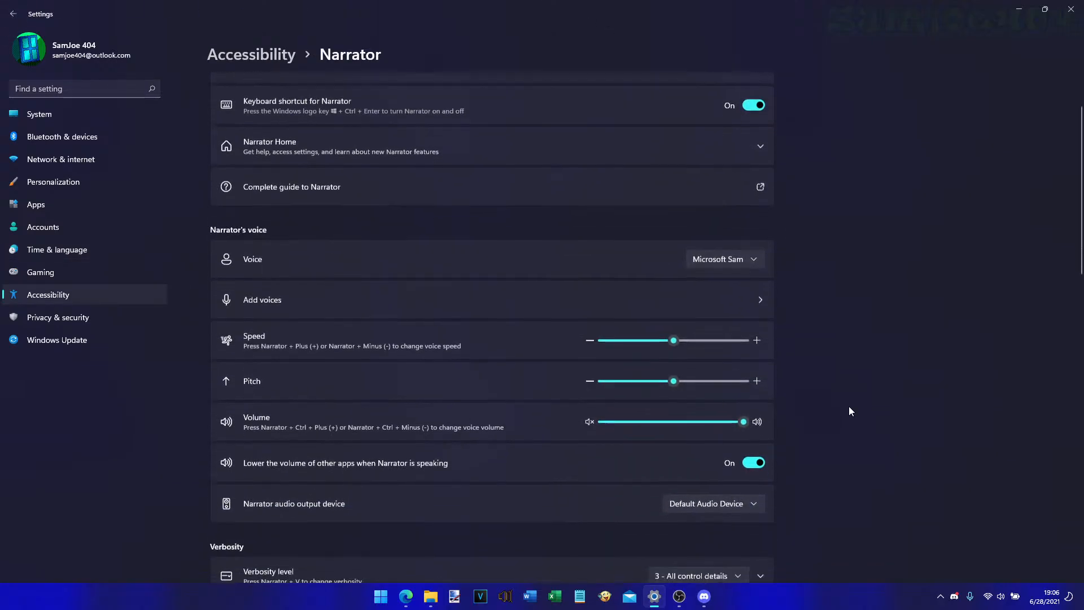
drag(683, 339, 673, 381)
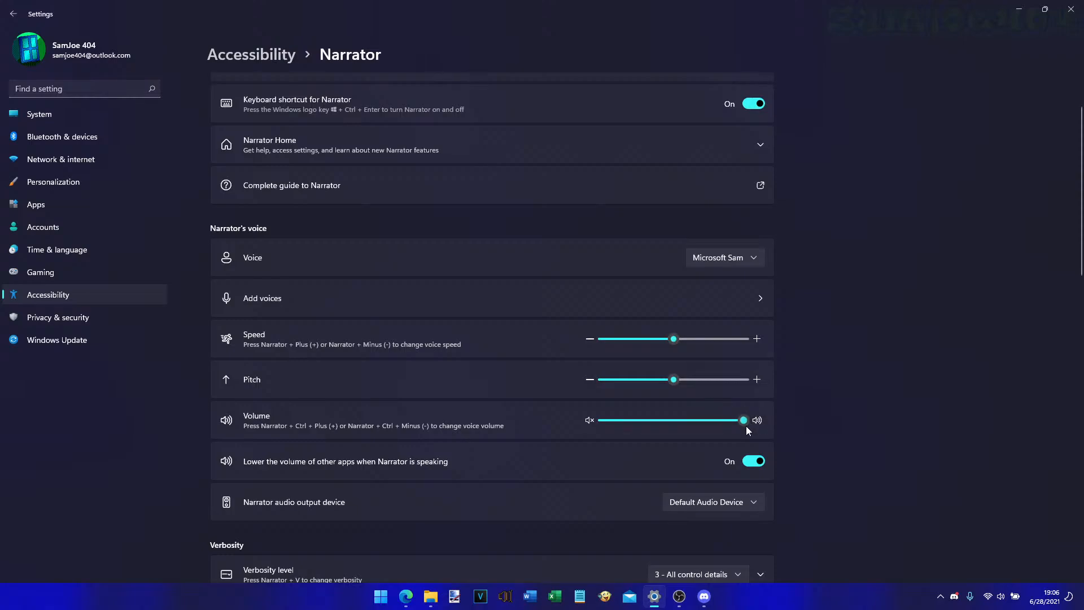
- Start Narrator with its keyboard shortcut to hear the Microsoft Sam voice, then turn it off
scroll(834, 419, up, 1)
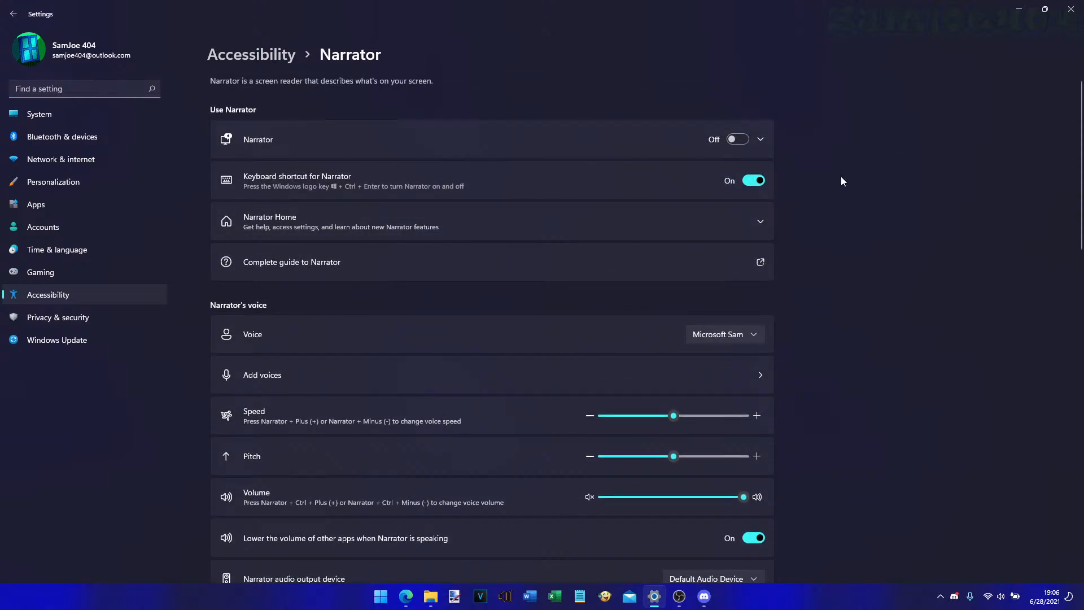
key(ctrl+super+Return)
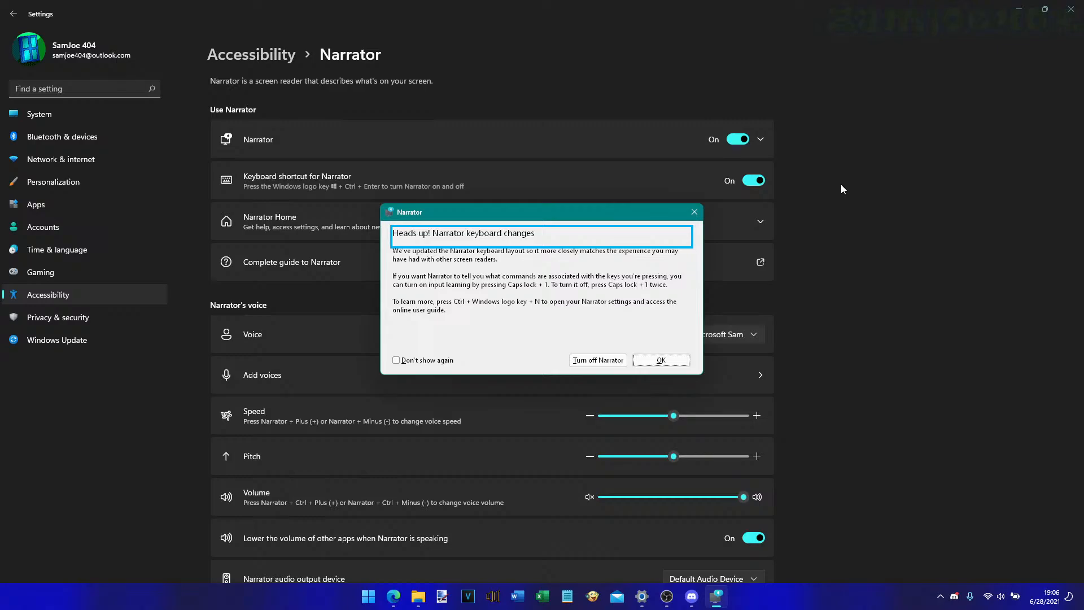
click(596, 360)
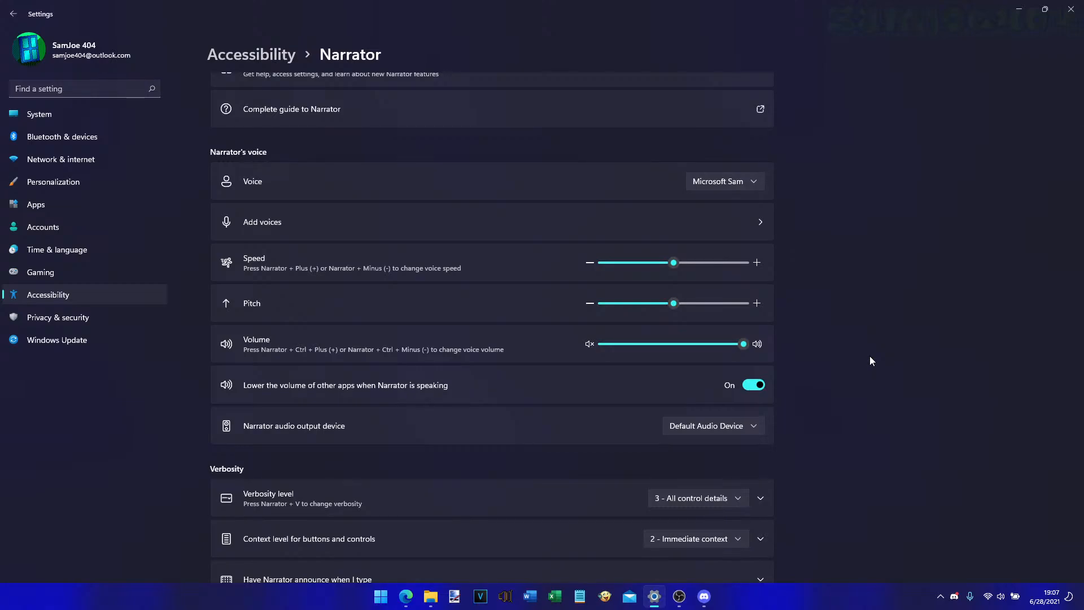
- Lower Narrator's voice volume to about a third of its range
scroll(870, 361, down, 1)
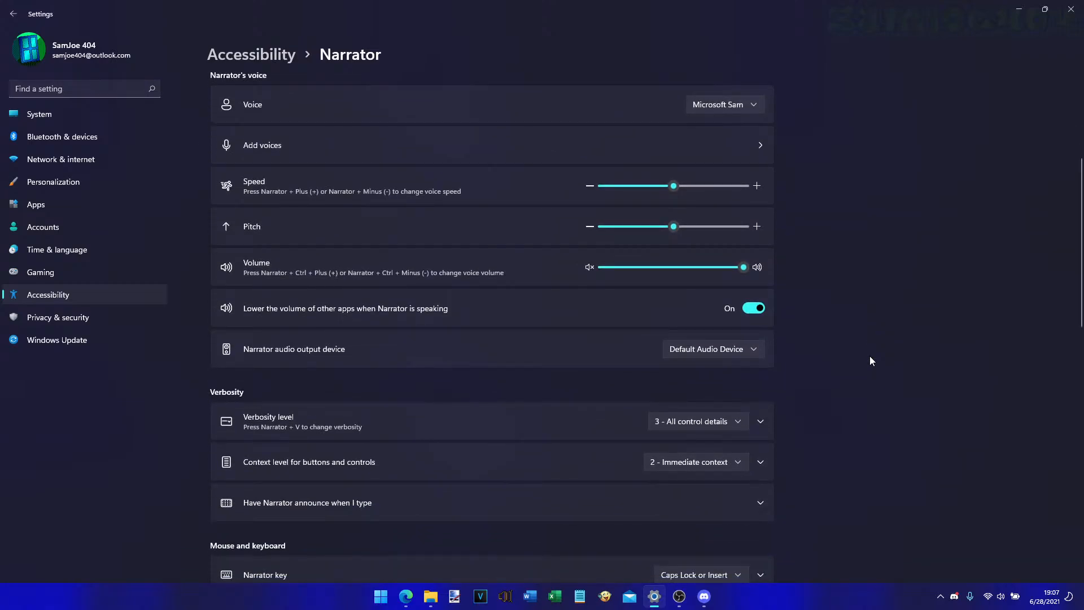
drag(743, 268, 676, 278)
scroll(871, 265, up, 5)
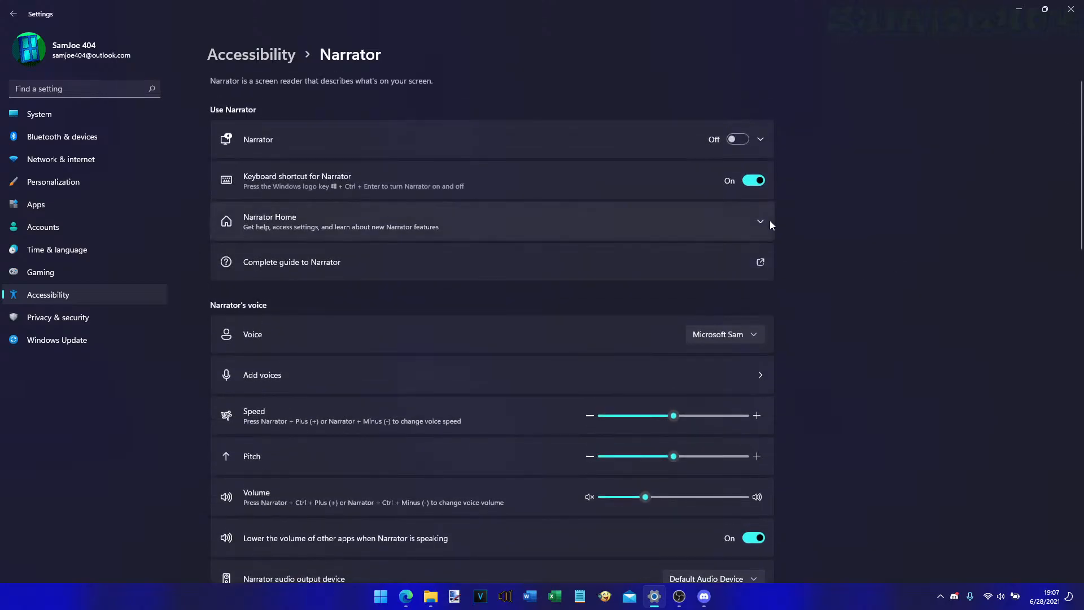
- Switch Narrator on to hear the reduced volume, then turn it off from its keyboard changes notice
scroll(889, 336, down, 4)
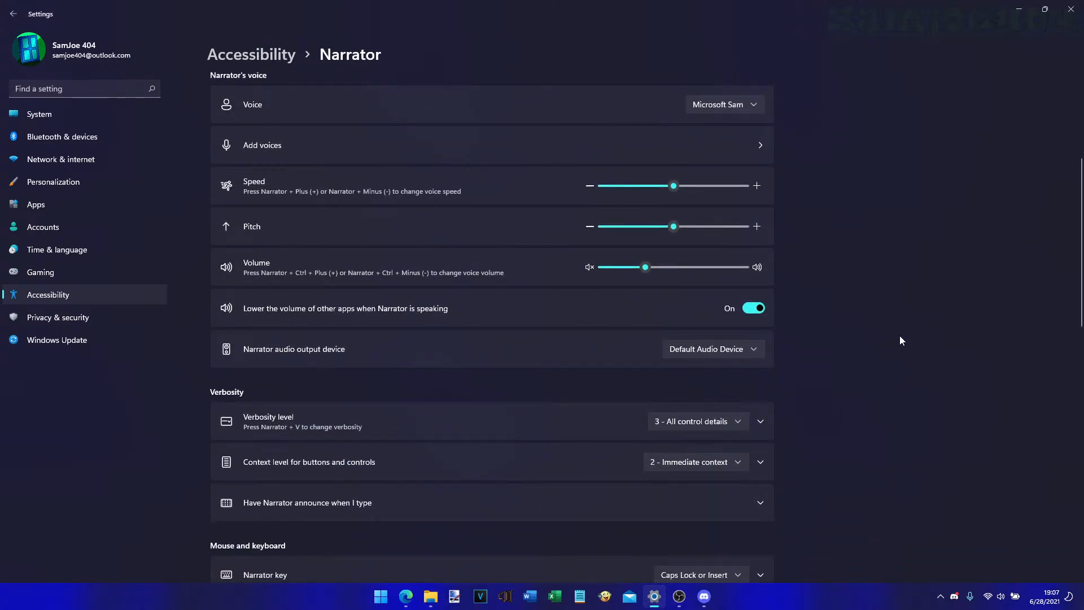
scroll(897, 348, down, 1)
scroll(898, 347, up, 5)
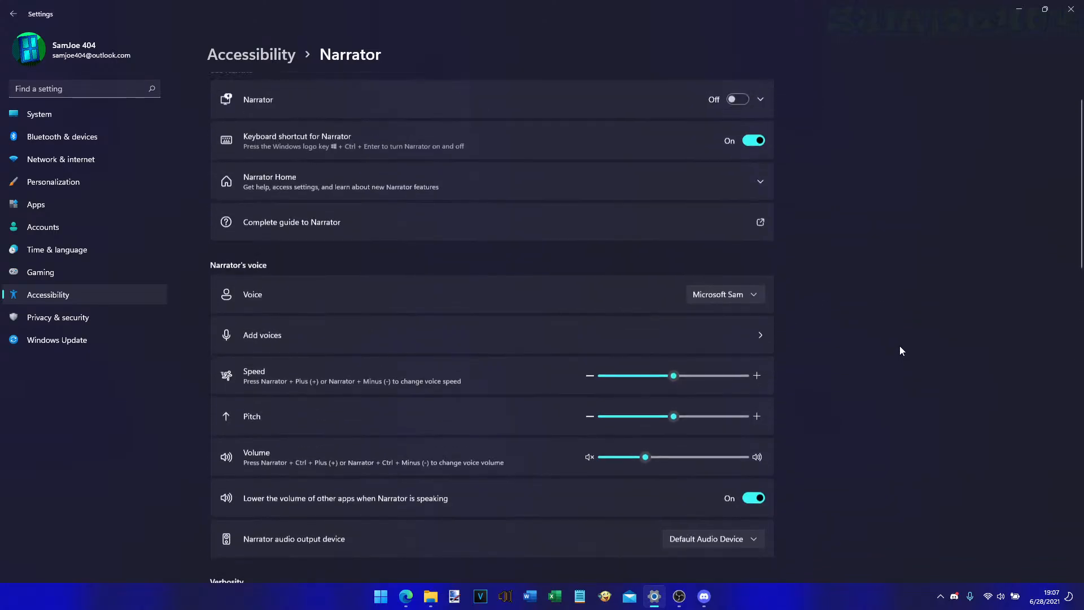
click(737, 140)
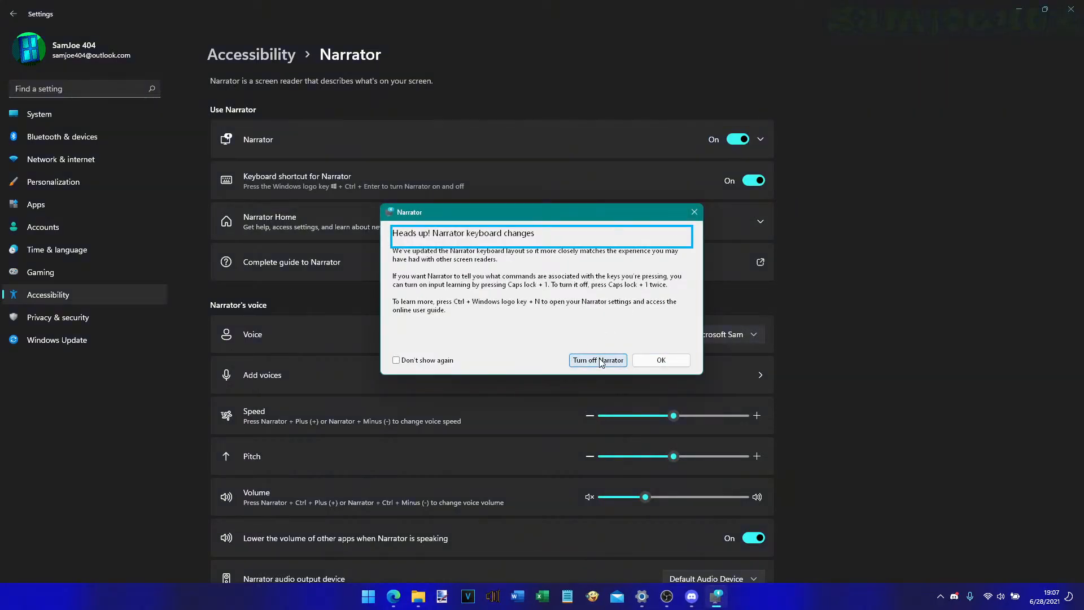
click(598, 360)
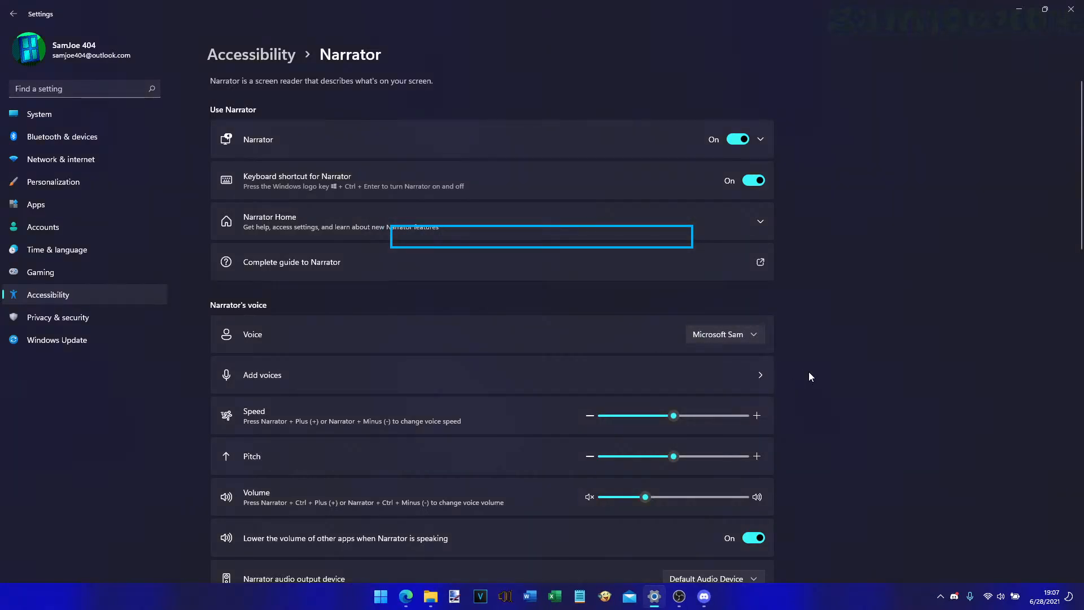
- Review the choices for Narrator's audio output device and verbosity level, keeping Default Audio Device and 3 - All control details
scroll(809, 374, down, 3)
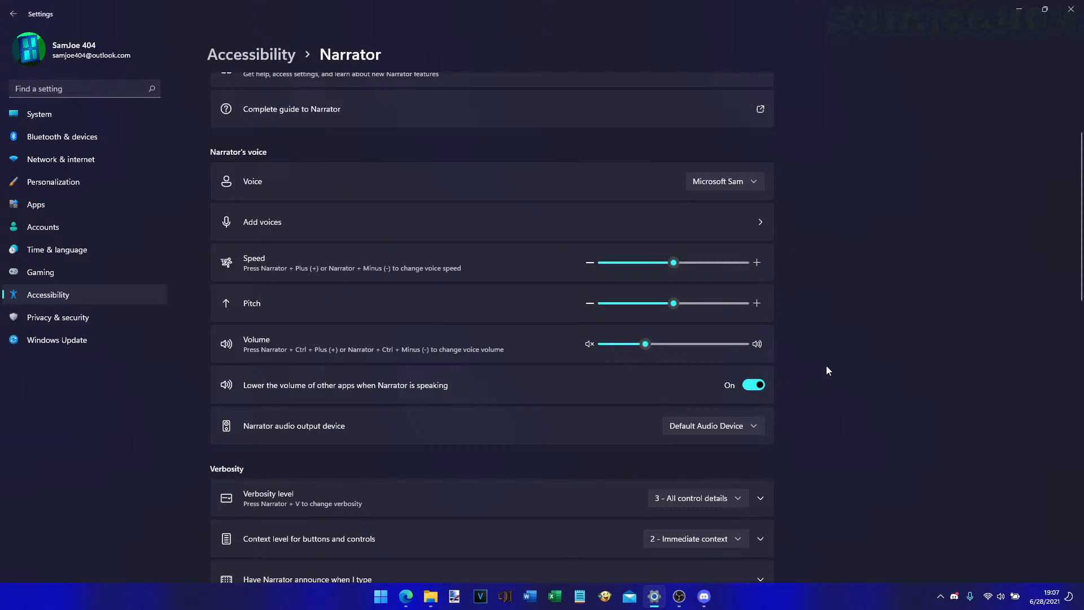
scroll(822, 378, down, 2)
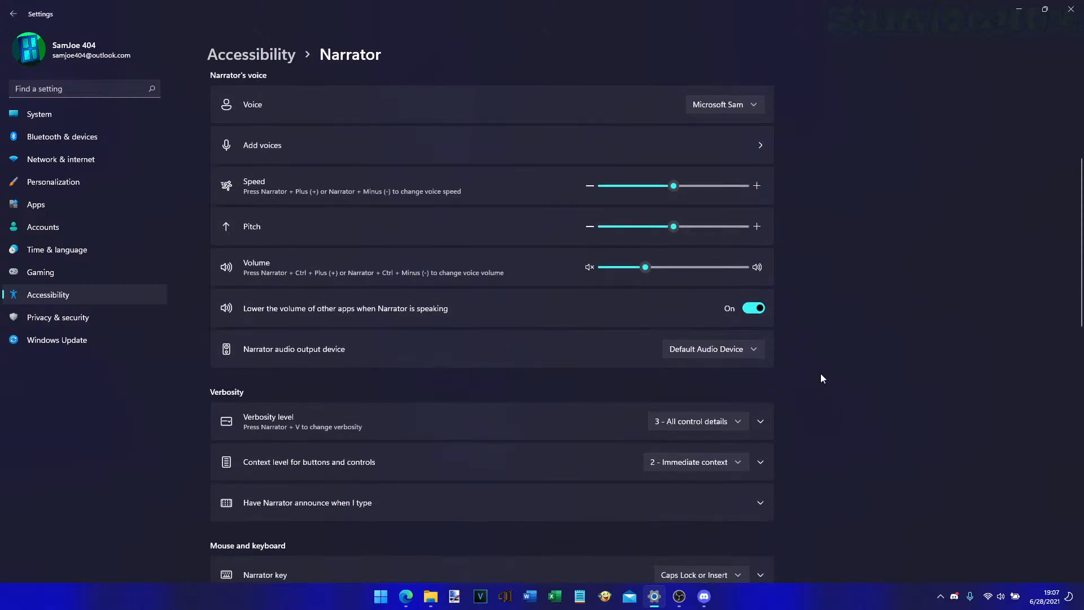
scroll(821, 378, down, 2)
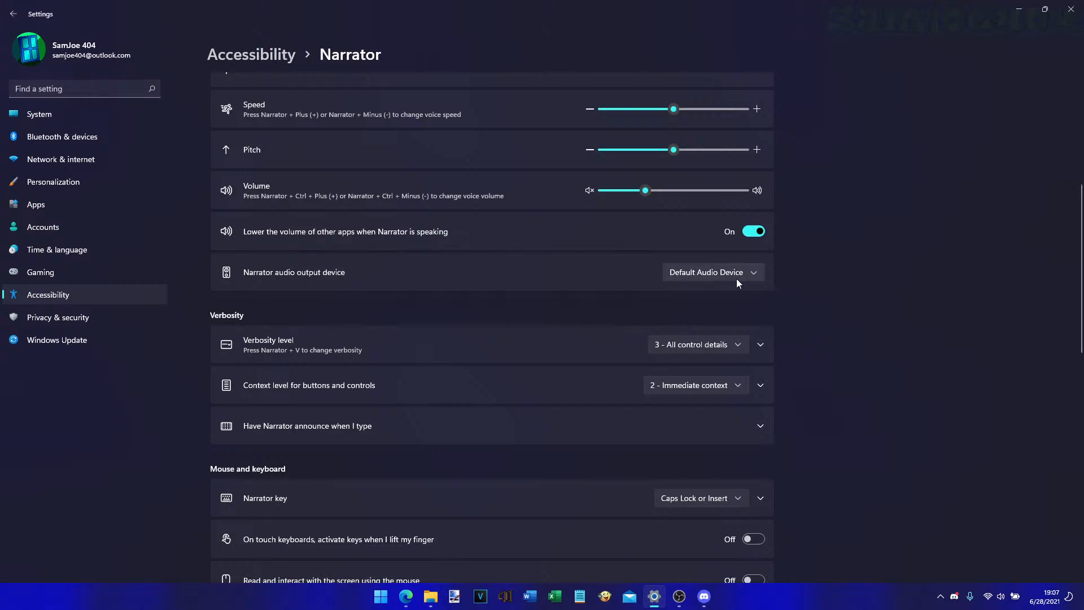
click(755, 273)
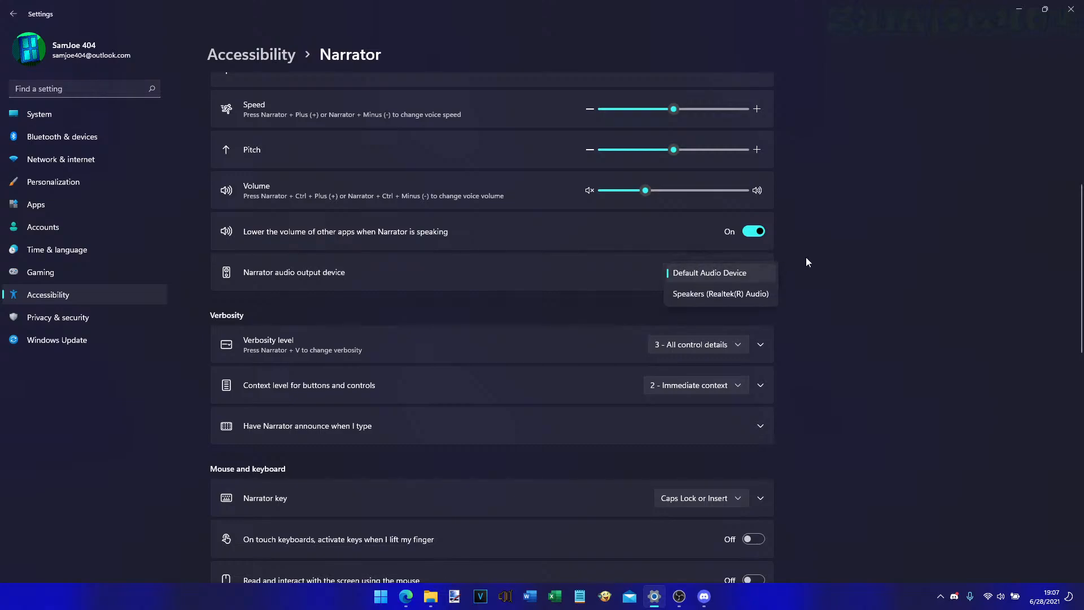
click(852, 250)
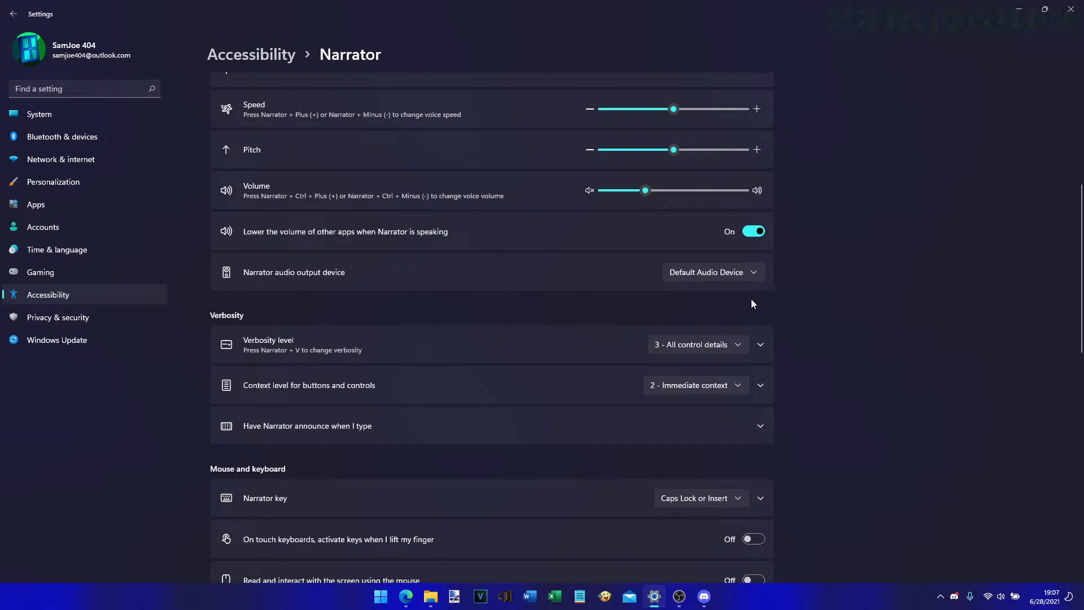
click(743, 344)
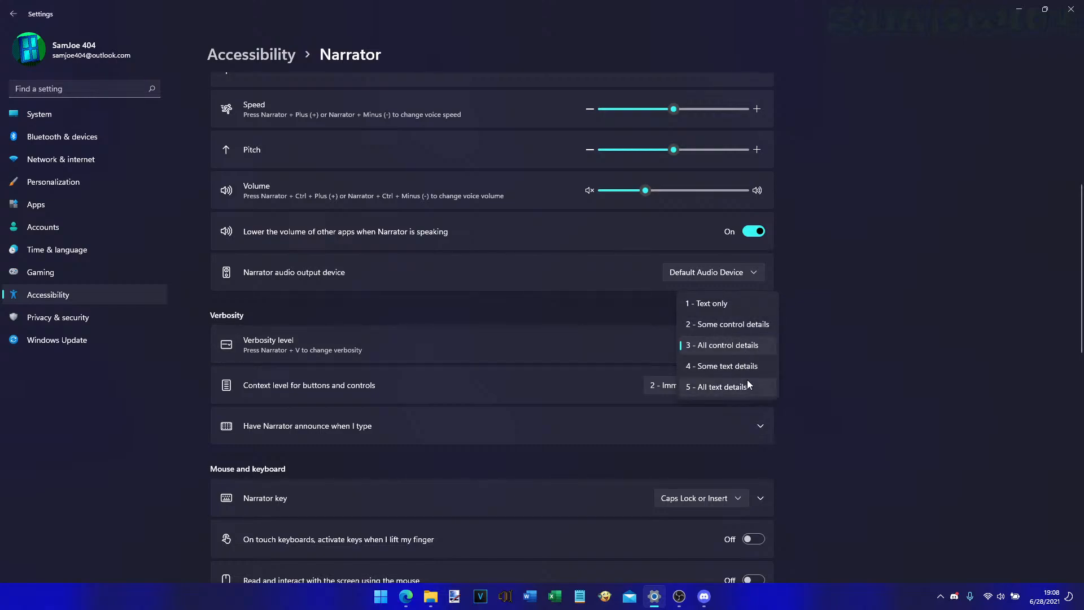
click(744, 347)
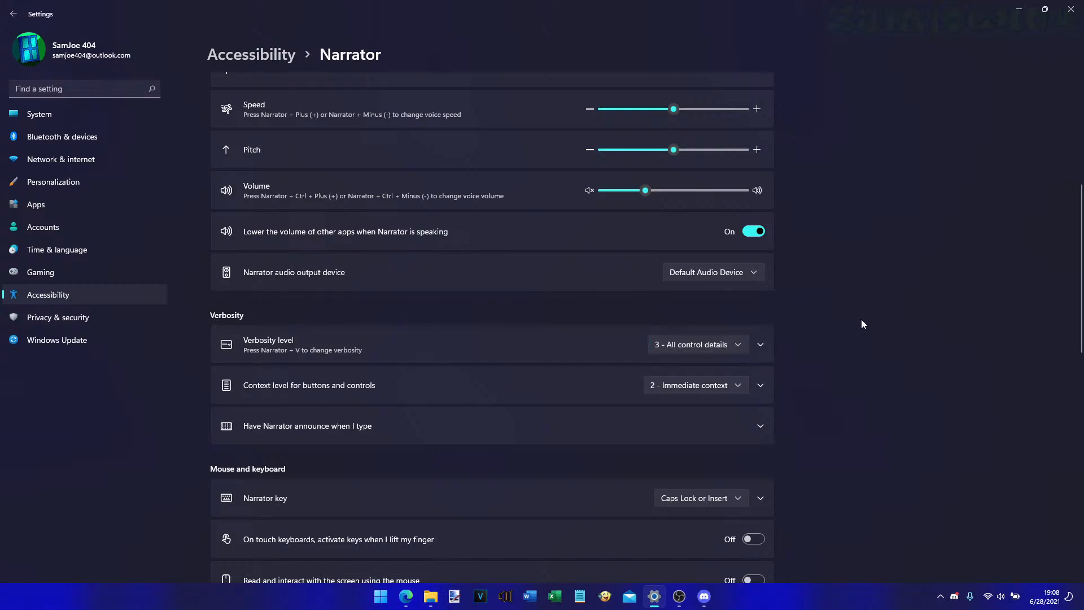
- In the verbosity options, toggle phonetic reading on and off, and set capitalized text to be read with Increase pitch
click(760, 344)
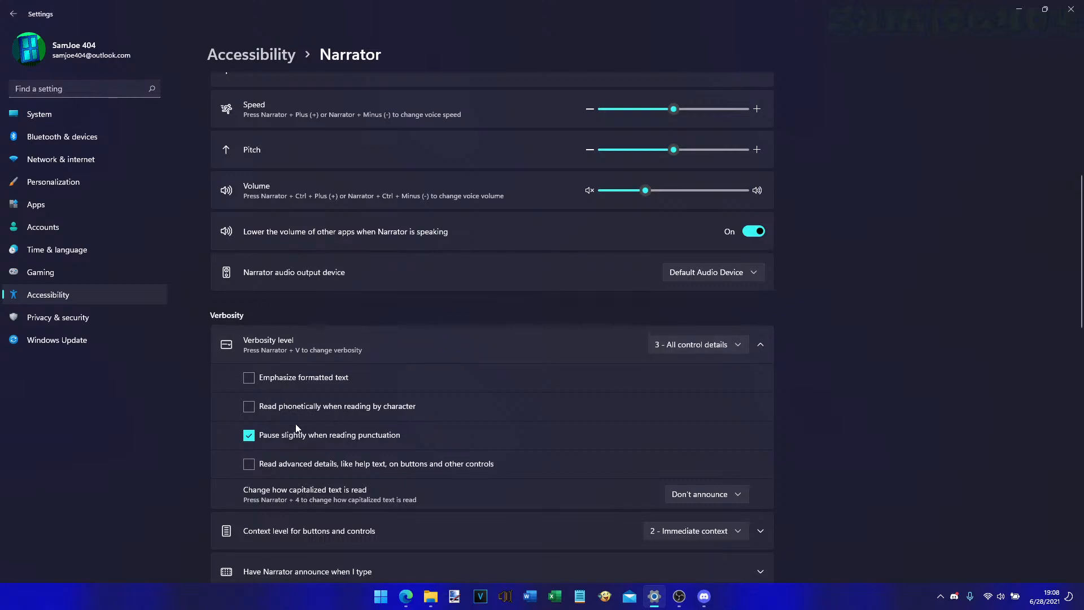
click(374, 407)
click(370, 404)
click(730, 492)
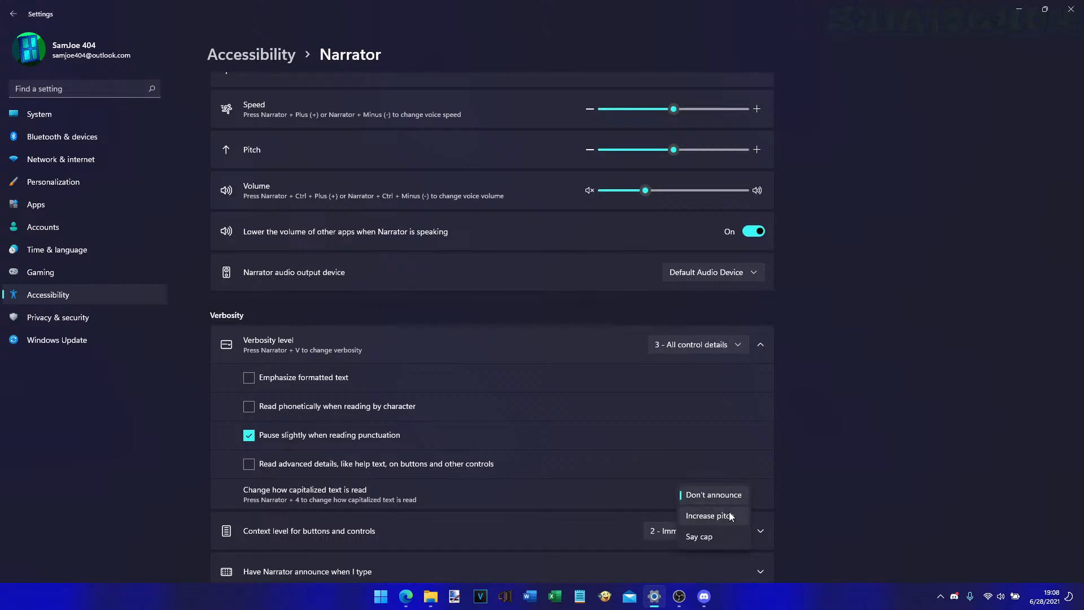
click(731, 516)
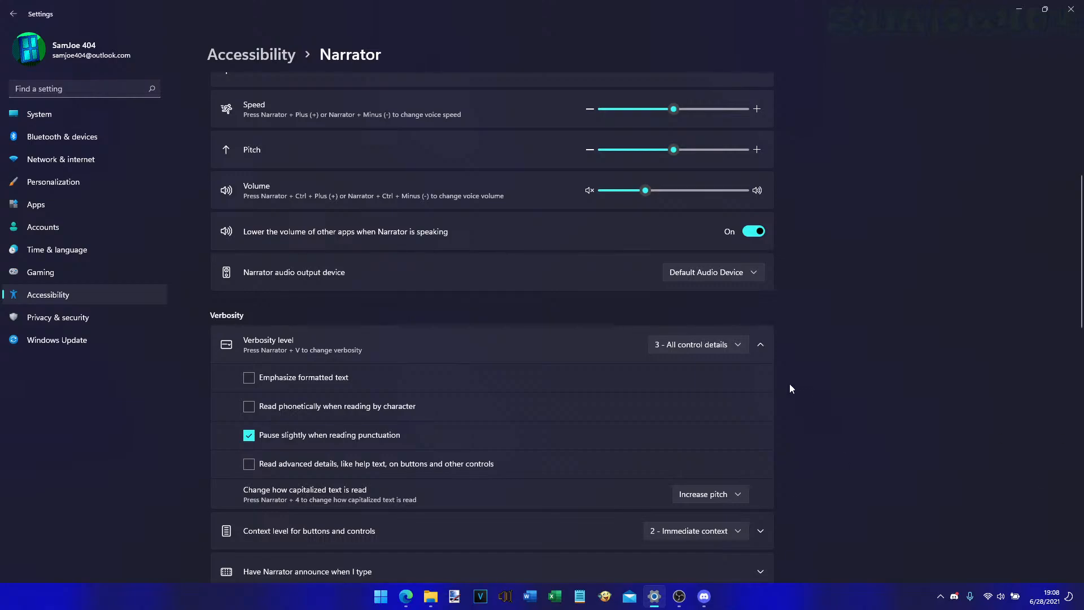
click(760, 345)
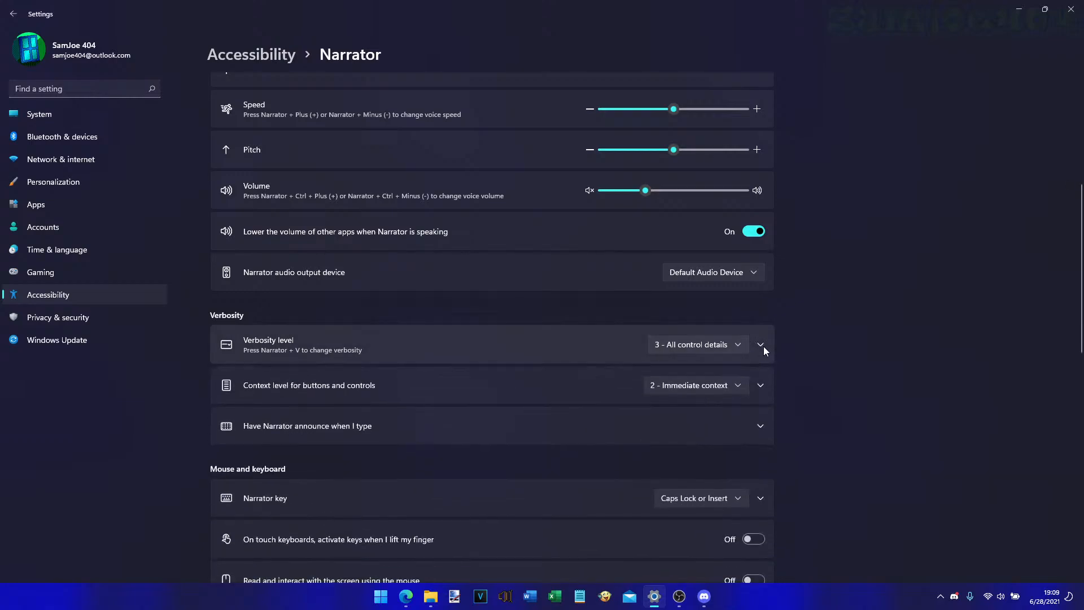
- Open Notepad and bring its window fully into view beside the settings, then return to the Narrator page
click(579, 596)
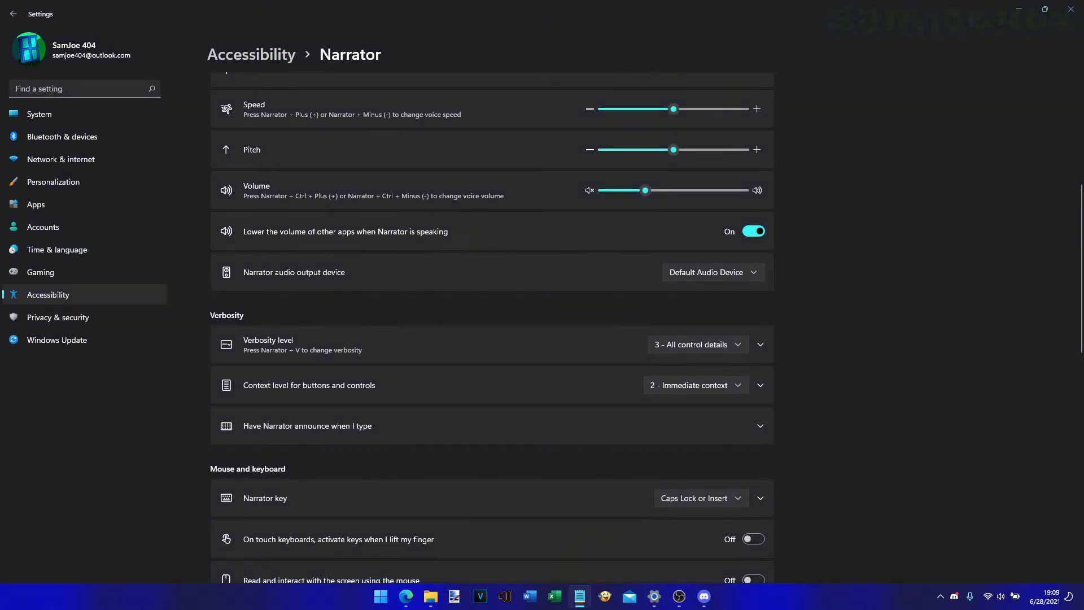
drag(1083, 225, 900, 199)
click(887, 158)
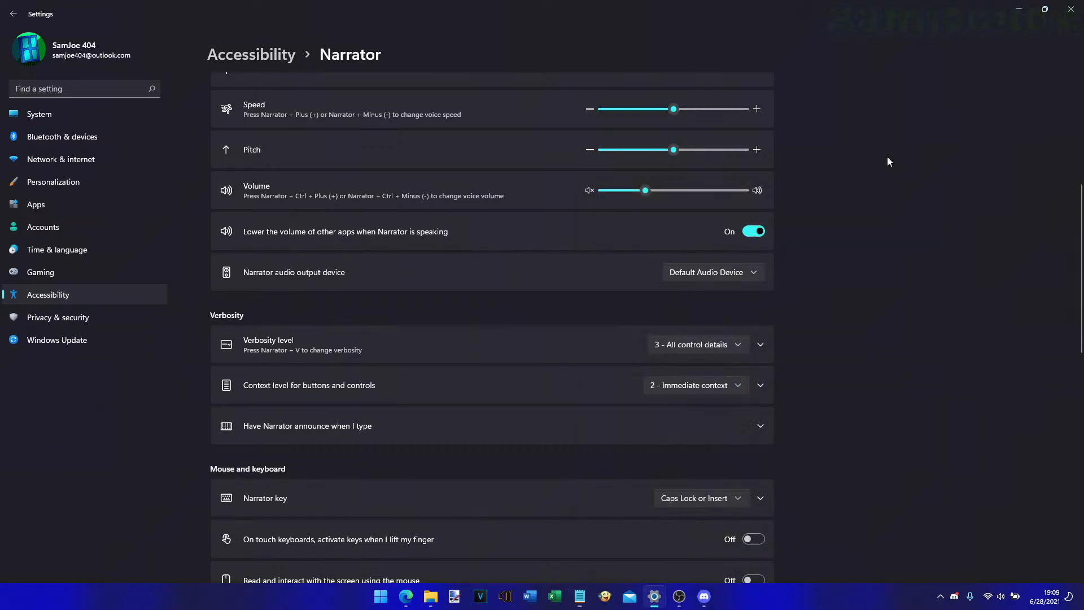
- Switch Narrator on, accept its keyboard changes notice and minimize the Narrator welcome window
scroll(887, 157, up, 5)
scroll(807, 172, down, 6)
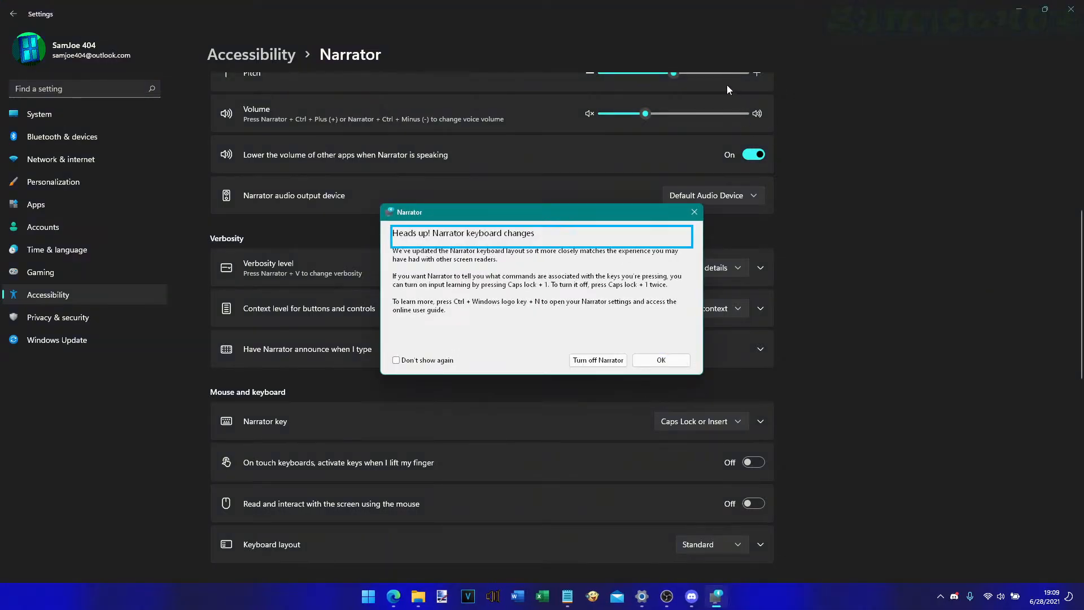
click(661, 360)
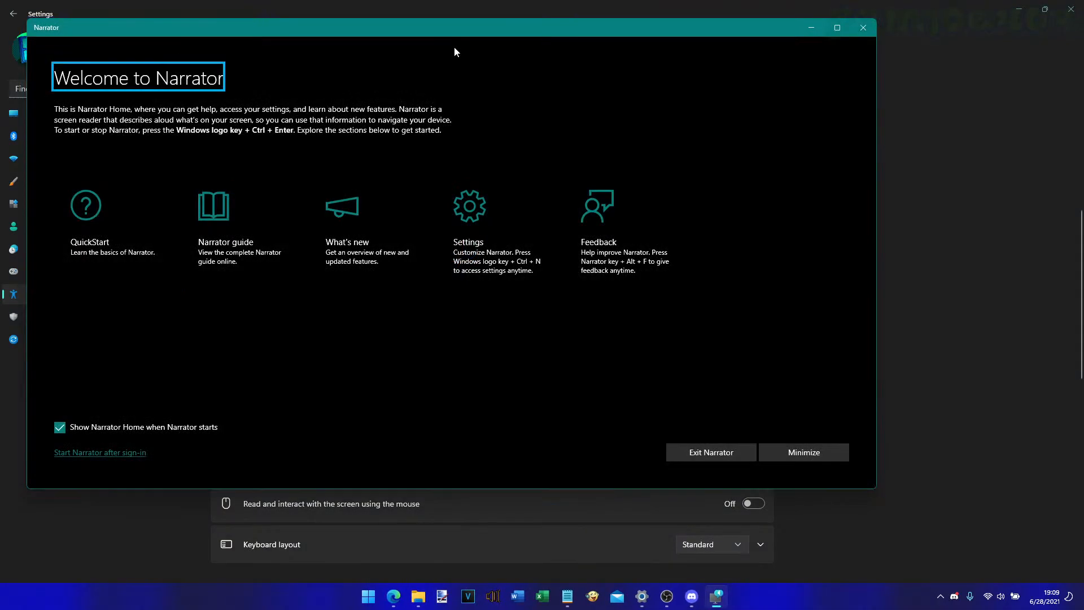
click(810, 28)
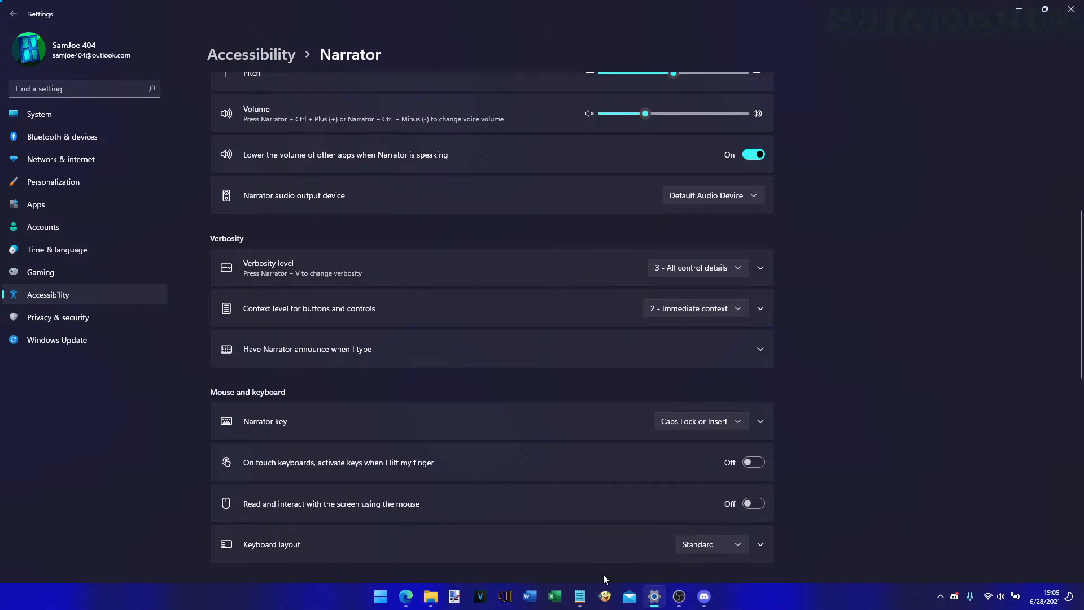
- In Notepad, write "Something. Soi soi soi soi." and move back and forth through the characters to hear Narrator read them
click(580, 596)
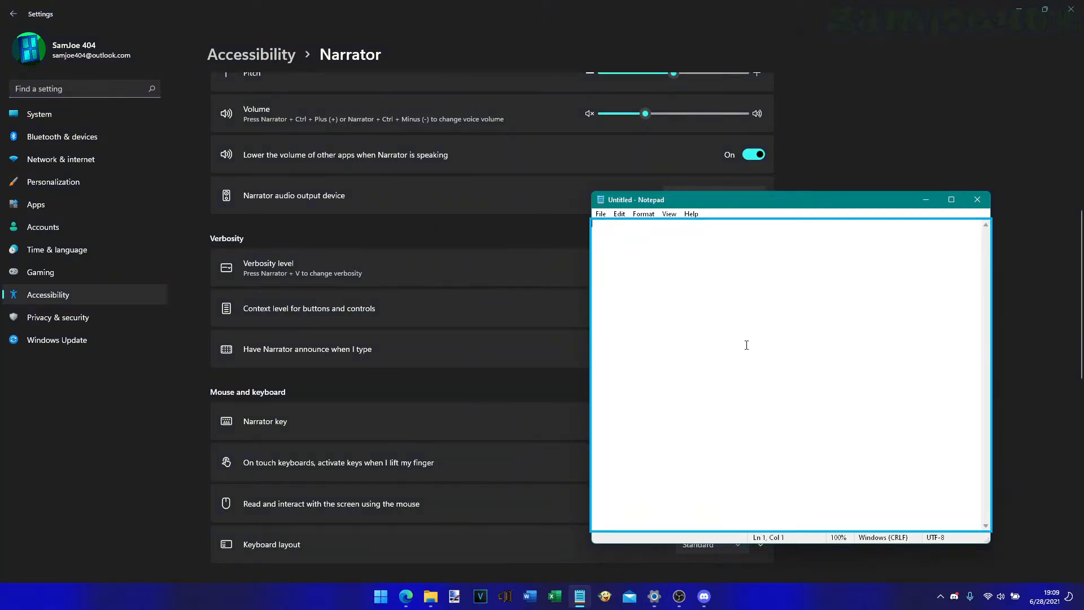
text(Something)
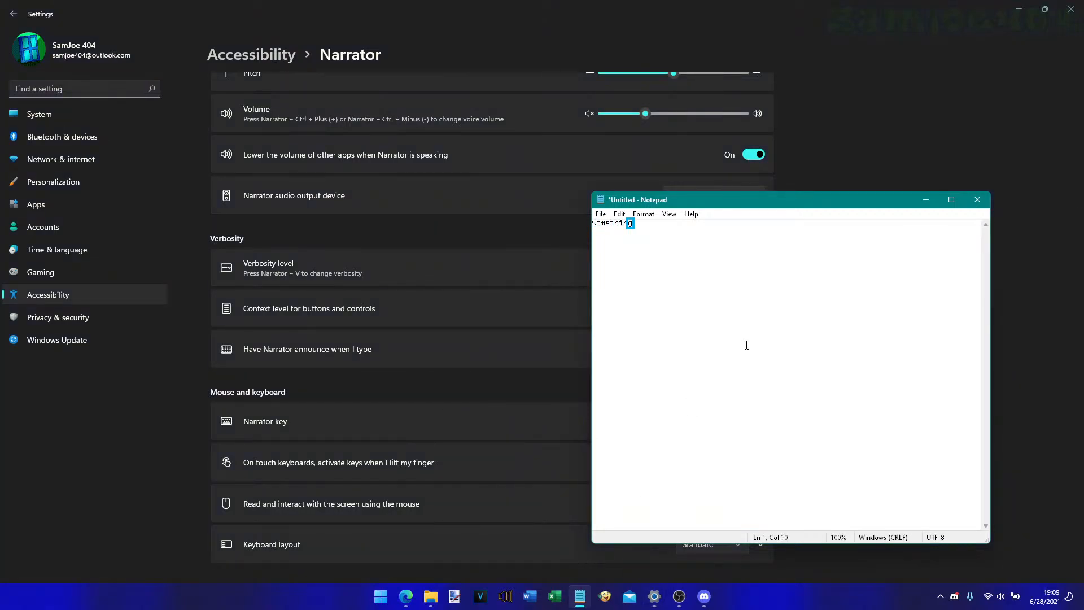
text(. Soisoisoisoi)
key(Left)
key(Left)
key(Left)
key(Left)
key(Left)
key(Left)
key(Left)
key(Left)
key(Left)
key(Left)
key(Left)
key(Left)
key(Left)
key(Left)
key(Left)
key(Right)
key(Right)
key(Right)
key(Right)
key(Right)
key(End)
text(.)
- Add a second line reading "What in the WORLD are YOU doing?" to test how Narrator speaks capitalized text
key(Return)
text(T)
text(hat in)
text( the WORLD )
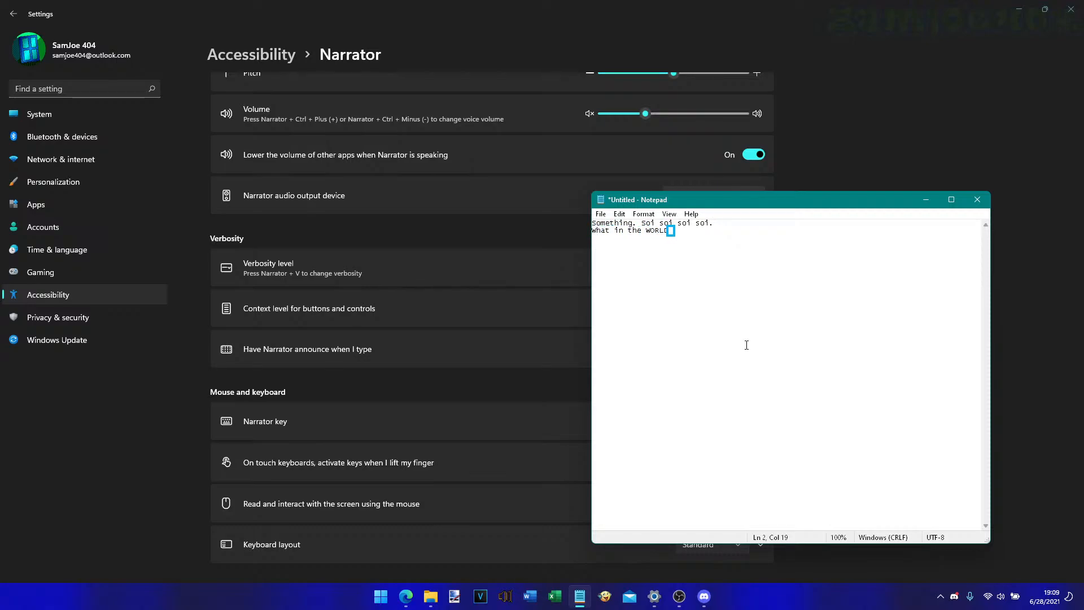
text(are YOU doing?)
- Place the cursor in the second line and select all the text to hear Narrator read it, then deselect it
click(594, 230)
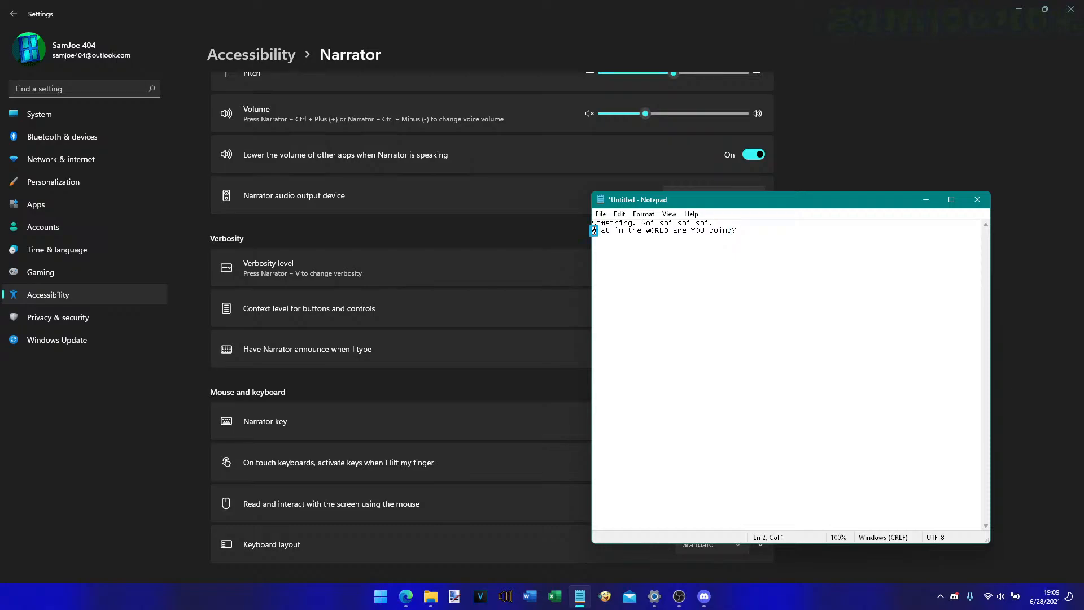
click(610, 231)
key(ctrl+a)
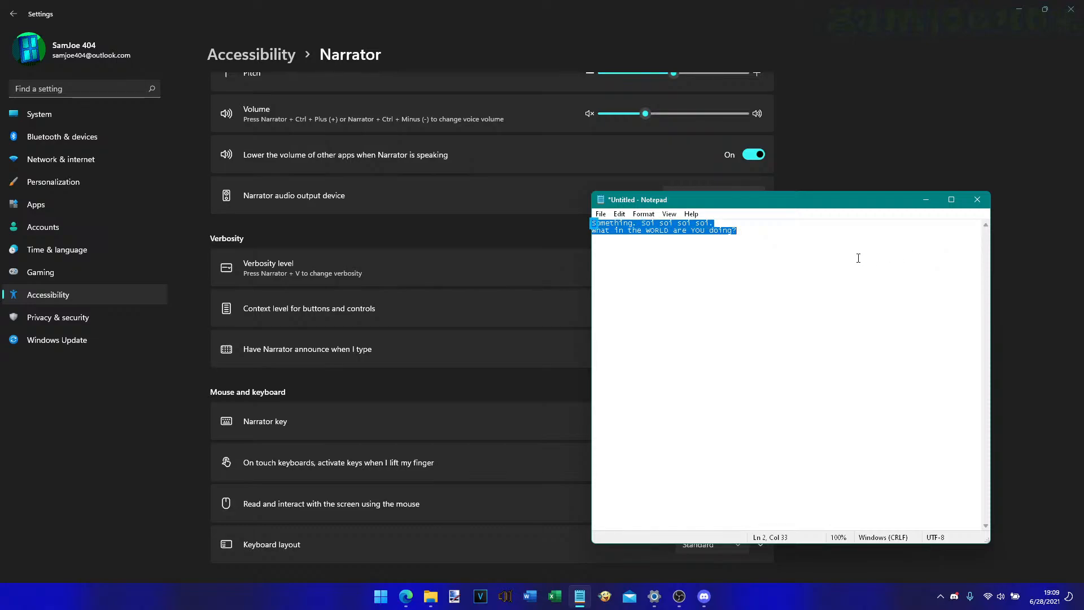
click(858, 258)
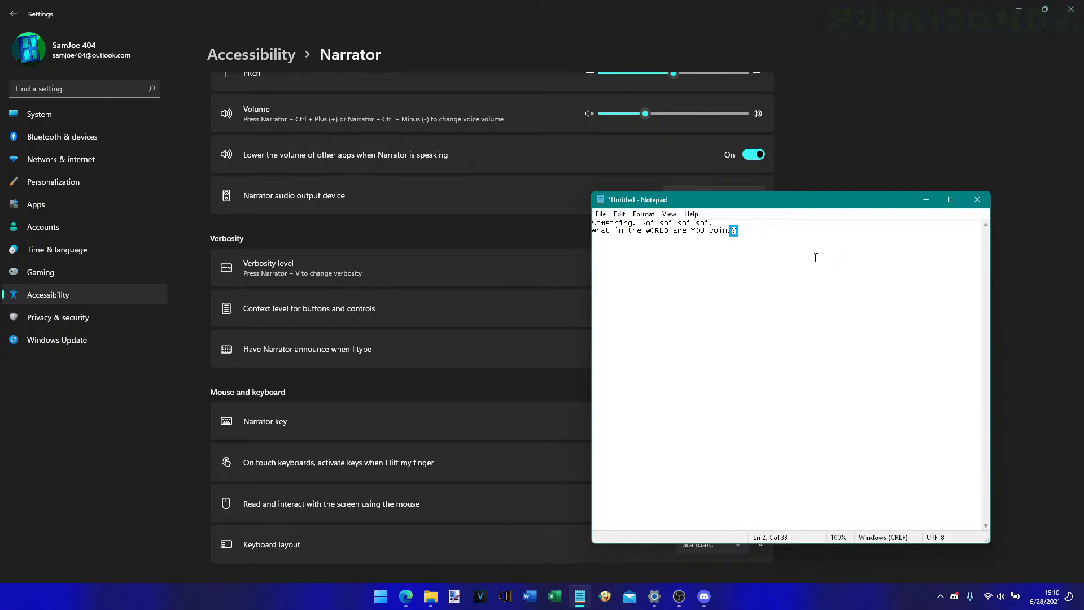
- Close Notepad without saving the test text and exit Narrator
click(977, 200)
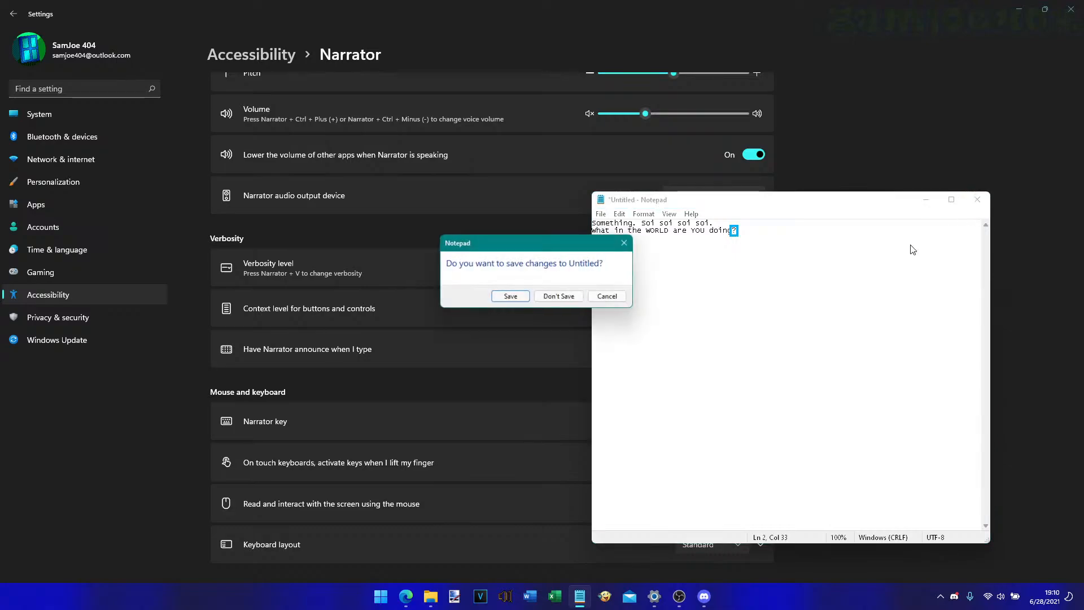
click(559, 296)
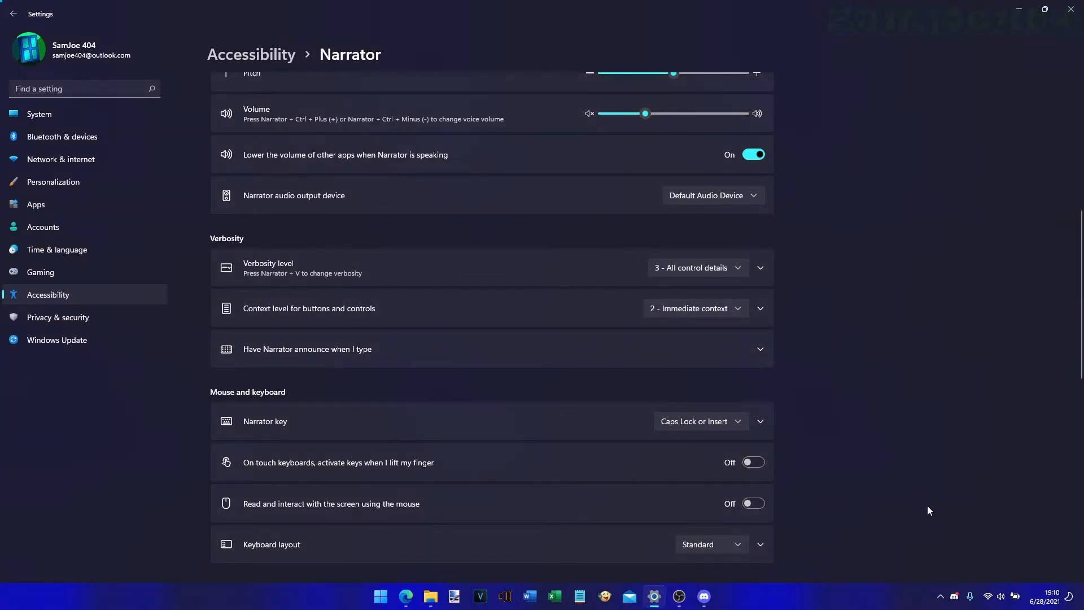
click(940, 597)
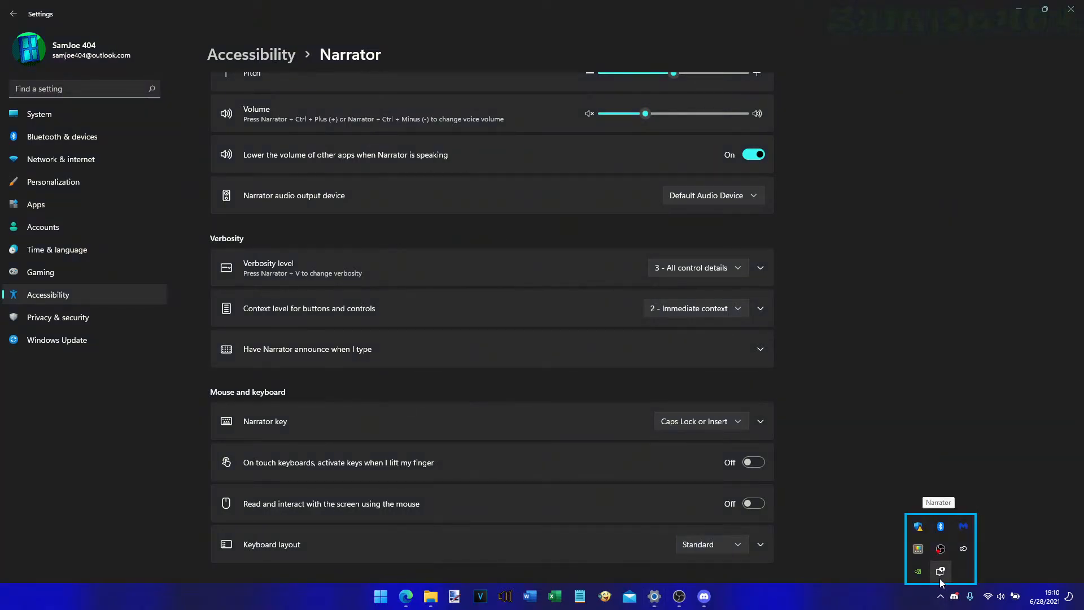
right_click(940, 571)
click(949, 564)
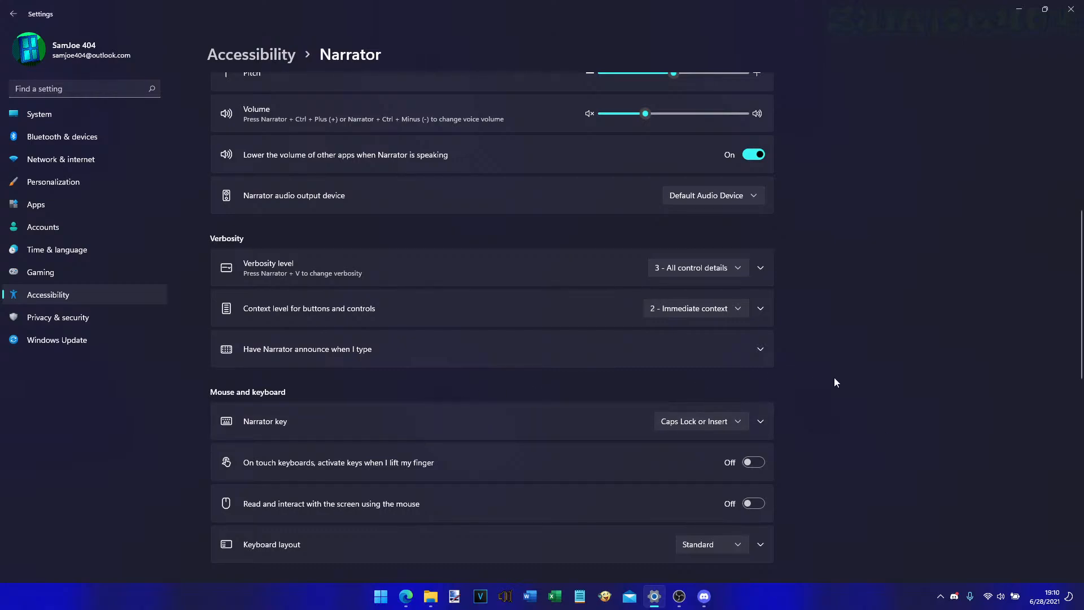
- Review the context level choices for buttons and controls, including the hint, sound and detail-order options, keeping 2 - Immediate context
click(736, 311)
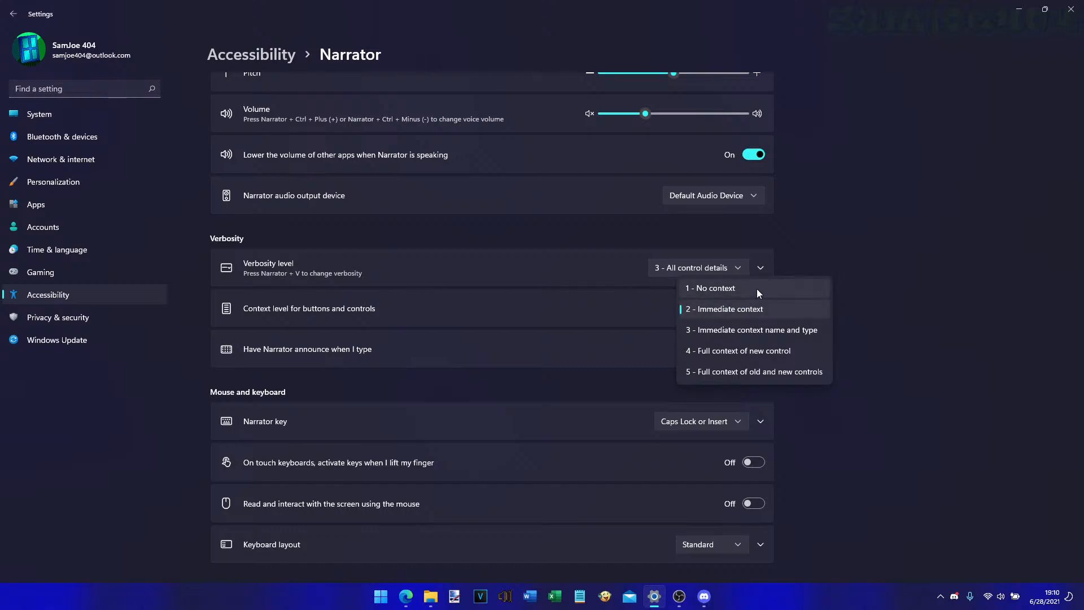
click(844, 234)
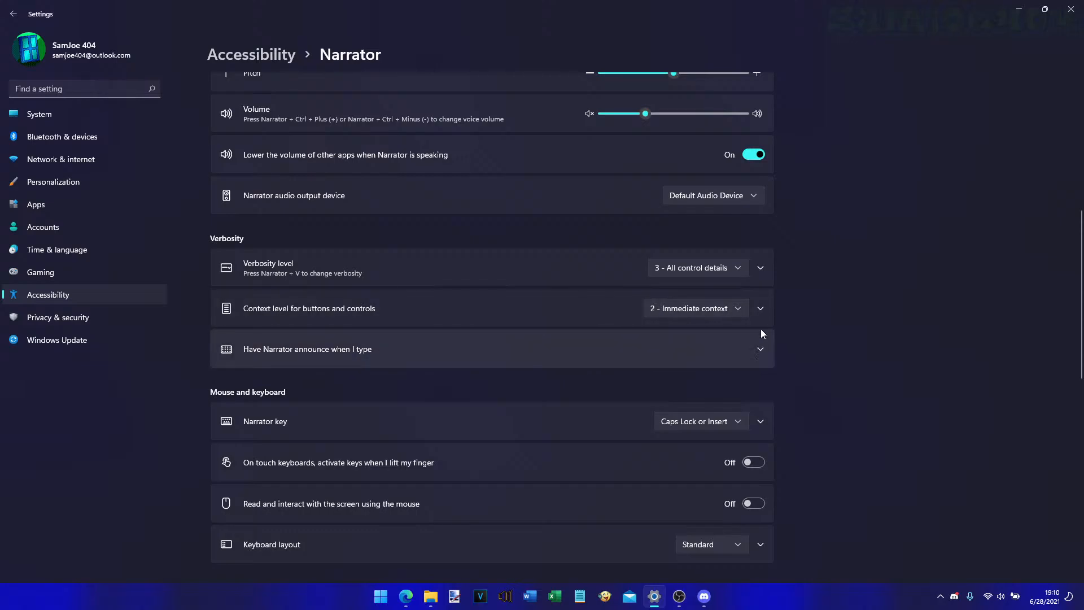
click(762, 311)
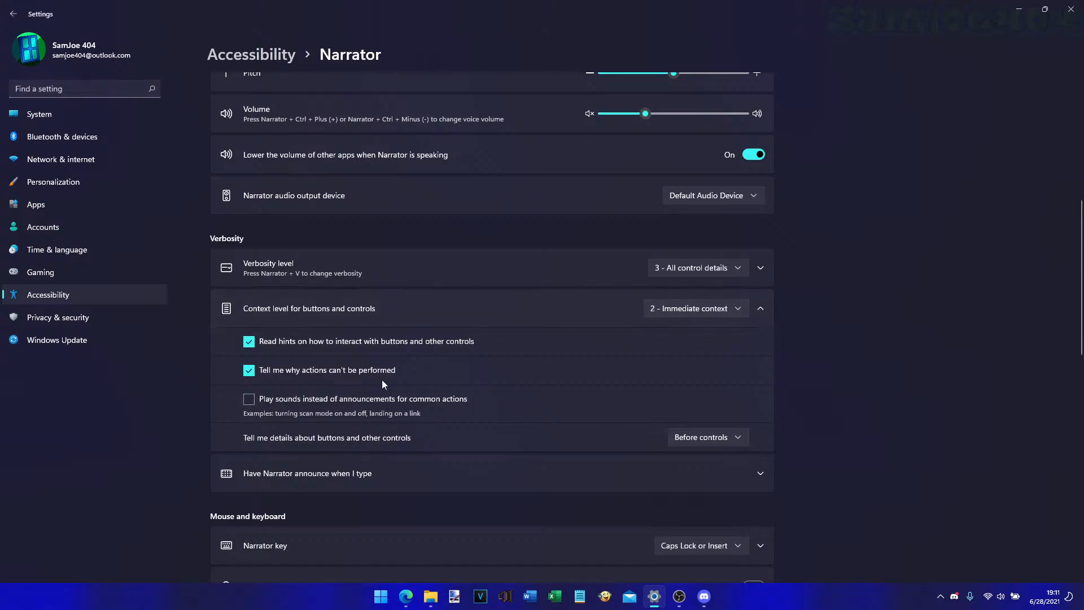
click(371, 399)
click(712, 438)
click(814, 460)
click(762, 308)
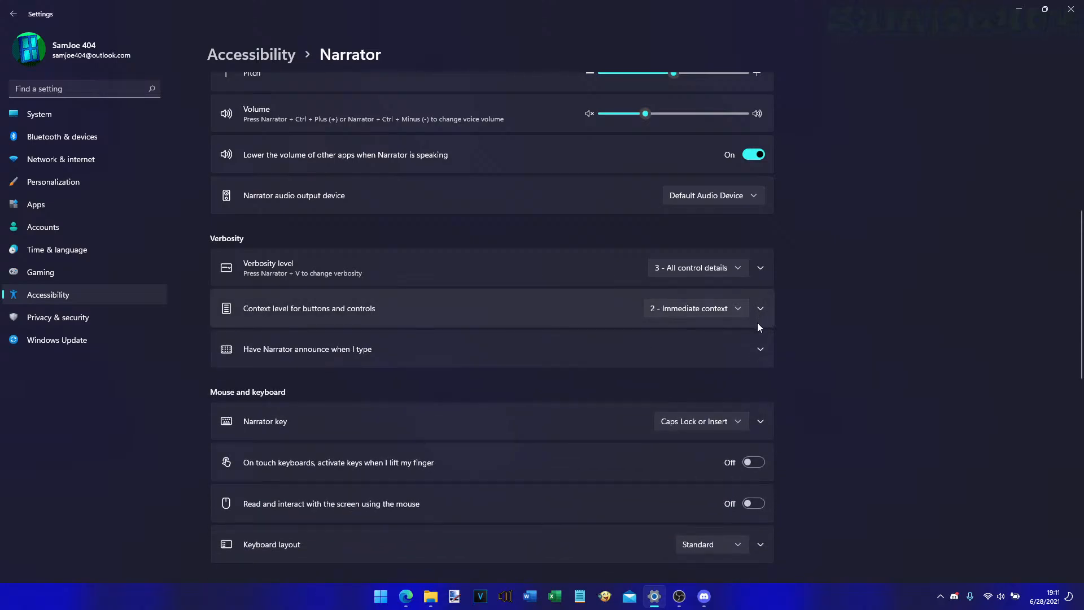
- Review which keys and text Narrator can announce while typing, including navigation and modifier keys
click(761, 353)
click(757, 358)
click(757, 358)
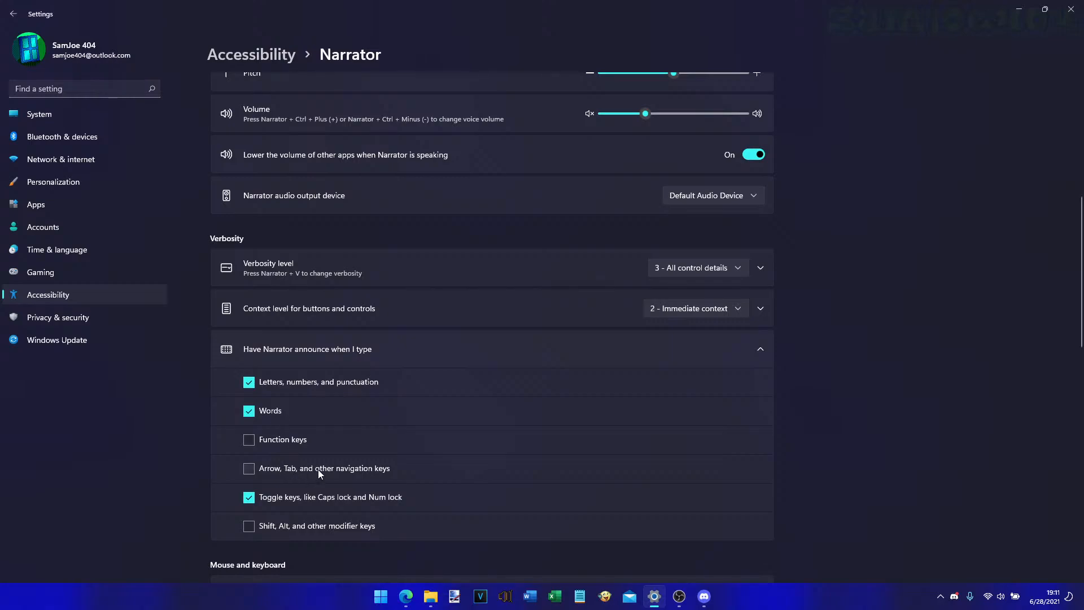
click(387, 468)
click(324, 526)
click(747, 348)
- Review the Narrator key choices and the option to lock that key, keeping Caps Lock or Insert
scroll(745, 356, down, 2)
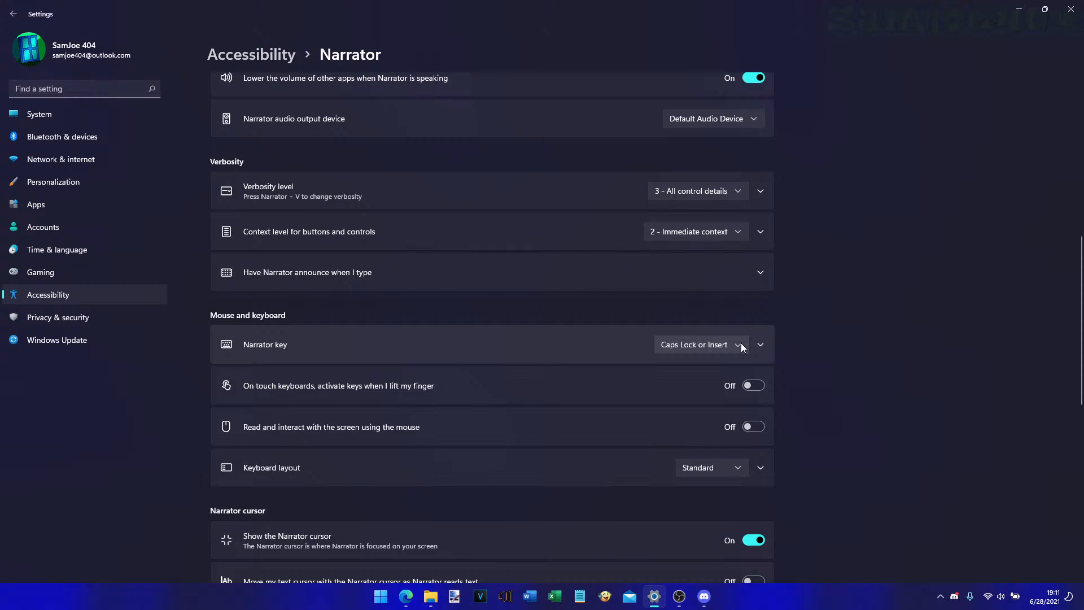
click(740, 345)
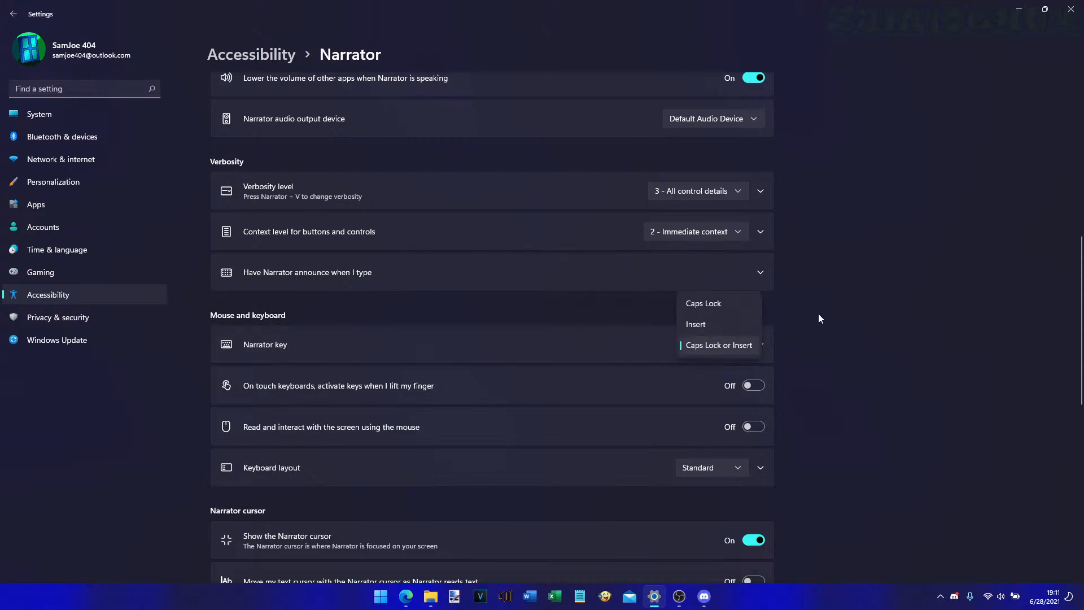
click(819, 314)
click(762, 342)
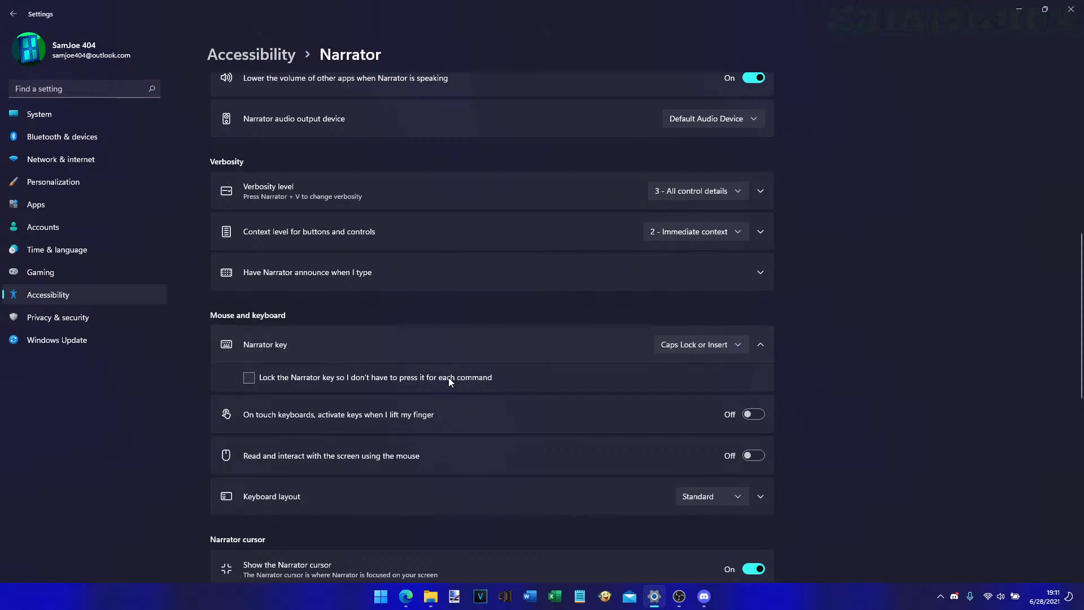
click(761, 345)
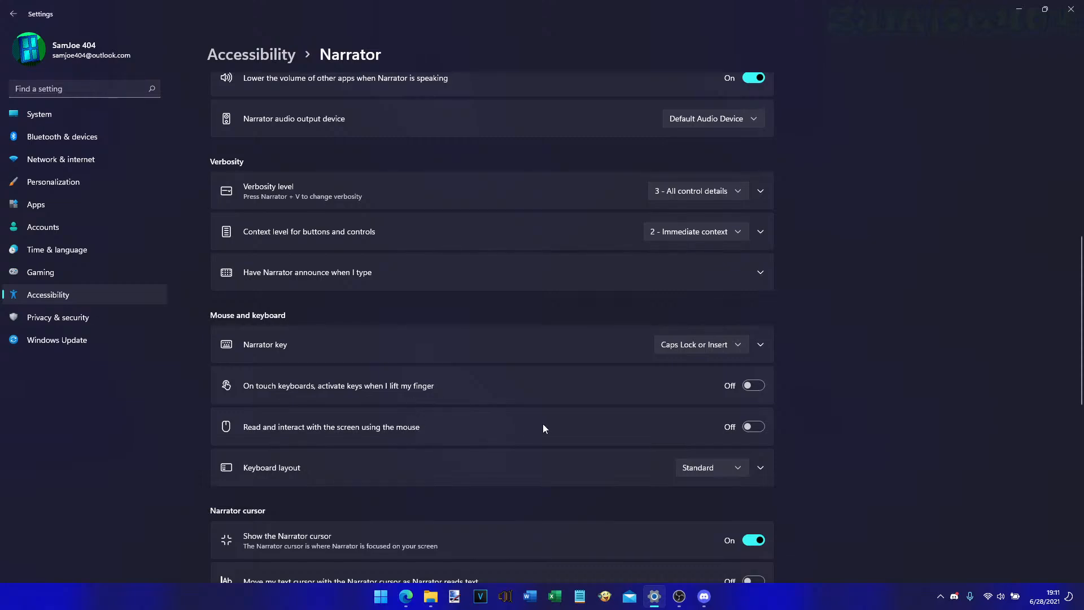
- Review the Narrator keyboard layout choices and the related custom layout links, keeping Standard
scroll(357, 377, down, 2)
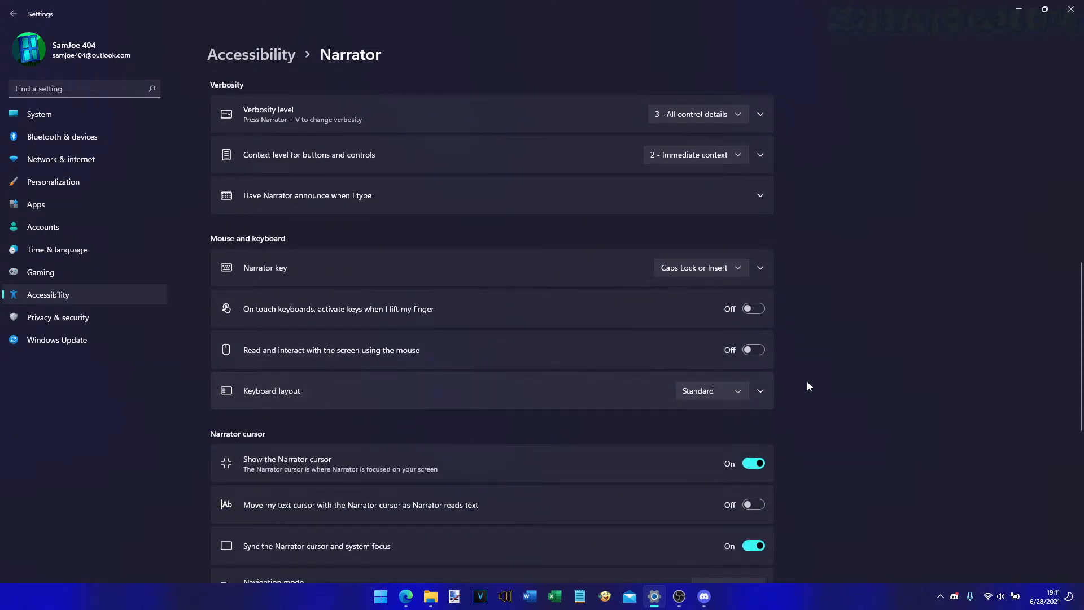
click(745, 395)
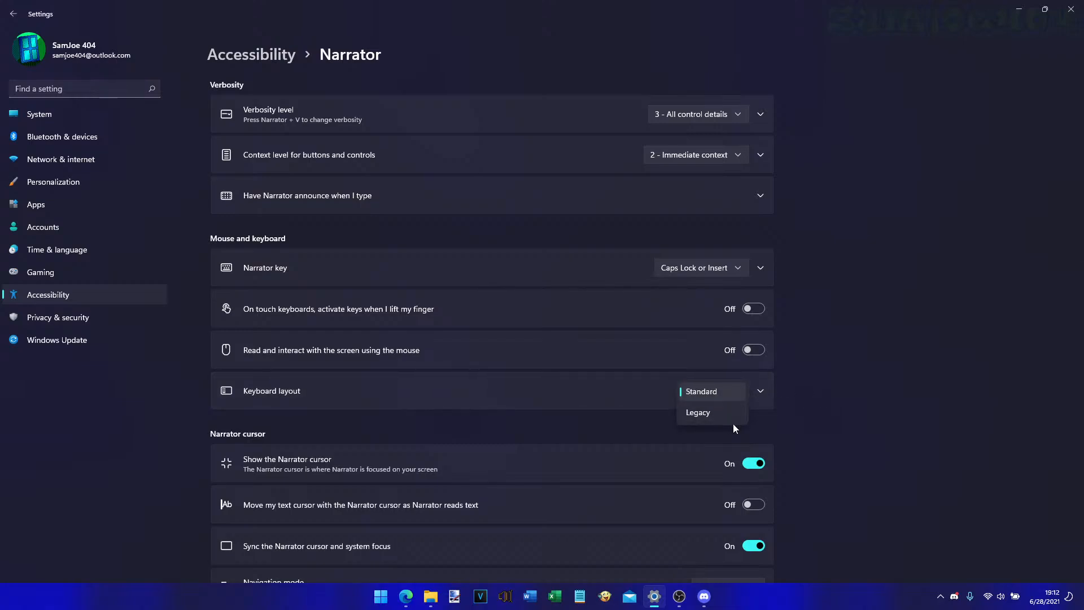
click(801, 390)
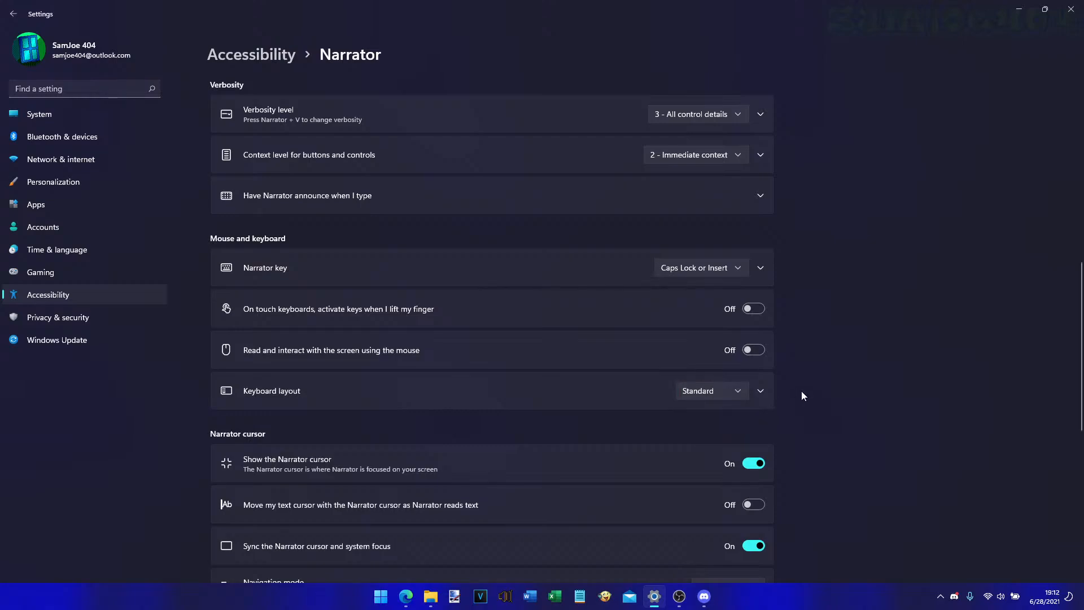
click(762, 391)
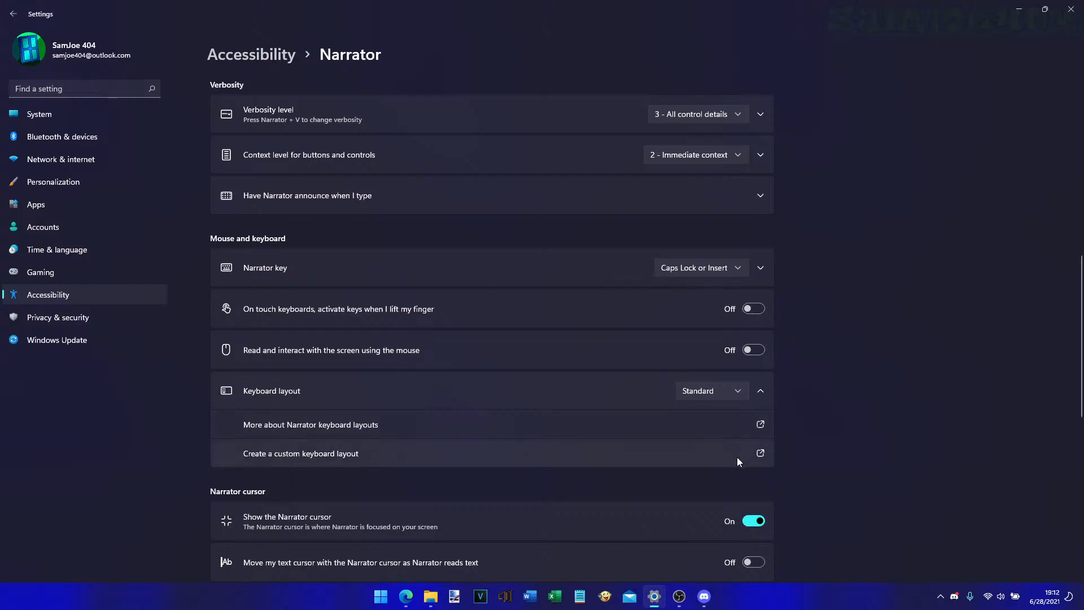
click(760, 390)
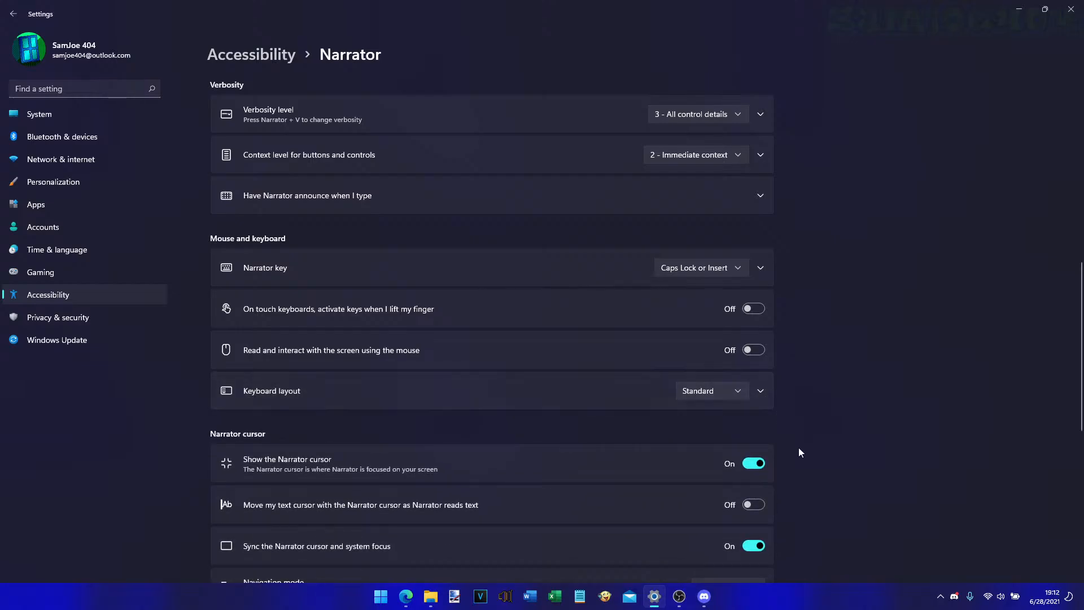
- Switch the Narrator cursor's navigation mode to Advanced, then set it back to Normal
scroll(798, 447, down, 4)
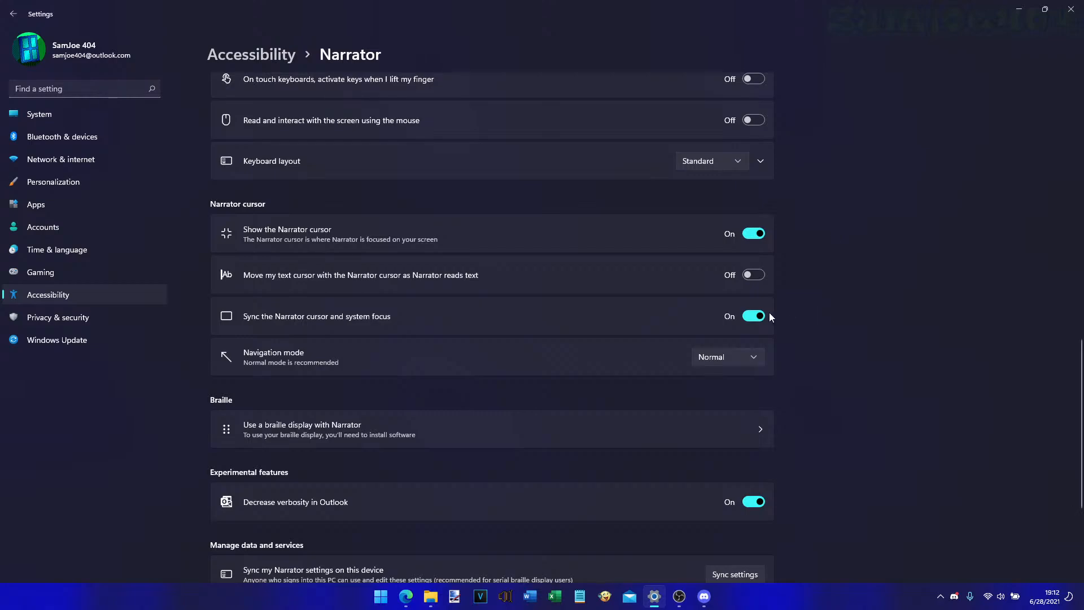
click(736, 358)
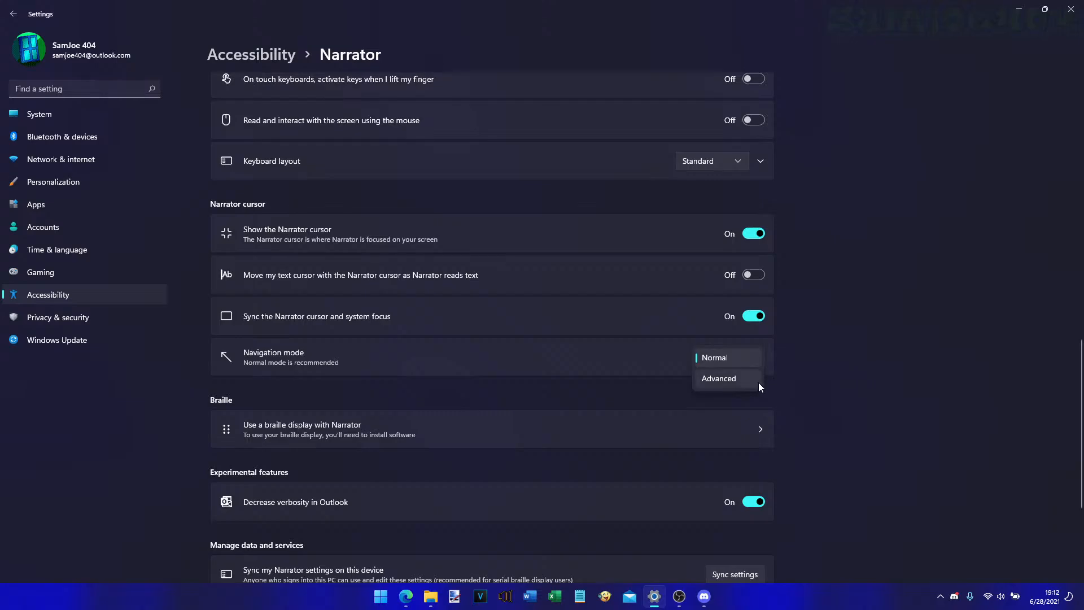
click(755, 381)
click(760, 364)
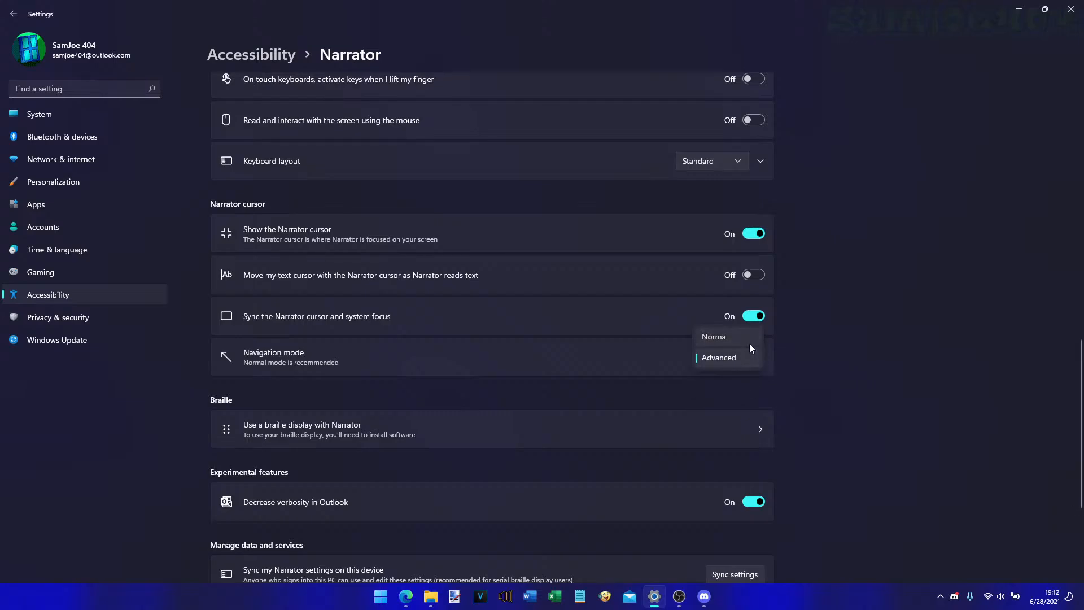
click(750, 342)
- Open the page for using a braille display with Narrator and expand the details about the required software
scroll(870, 364, down, 2)
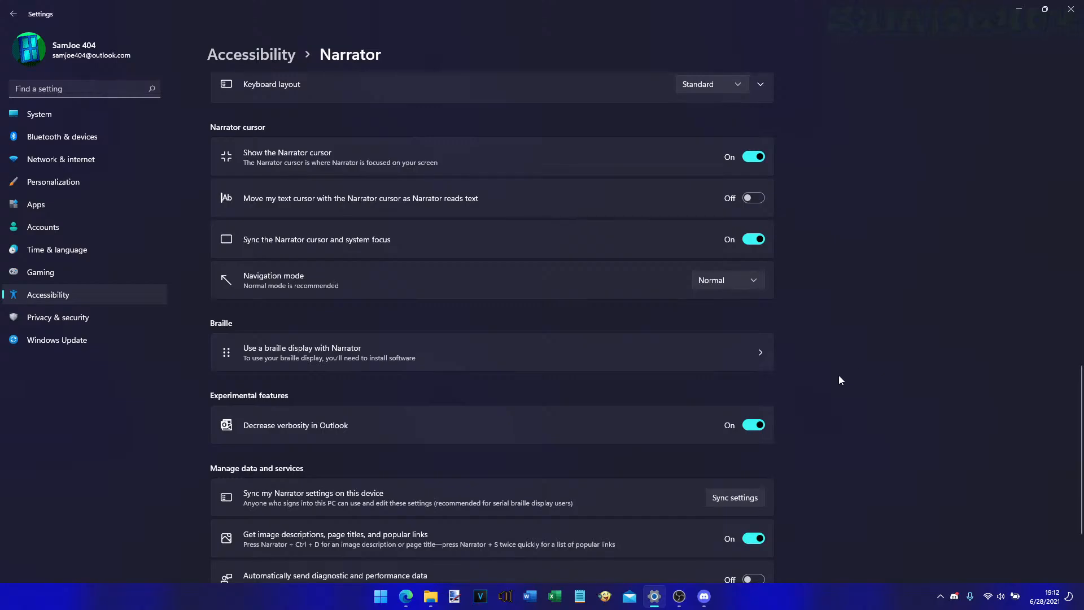
click(763, 353)
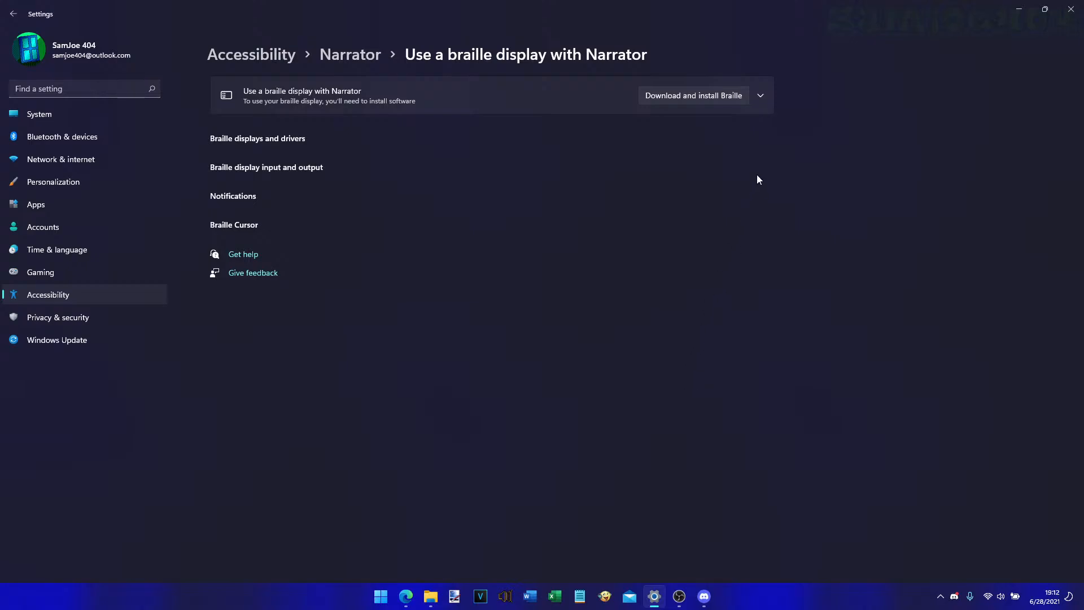
click(762, 96)
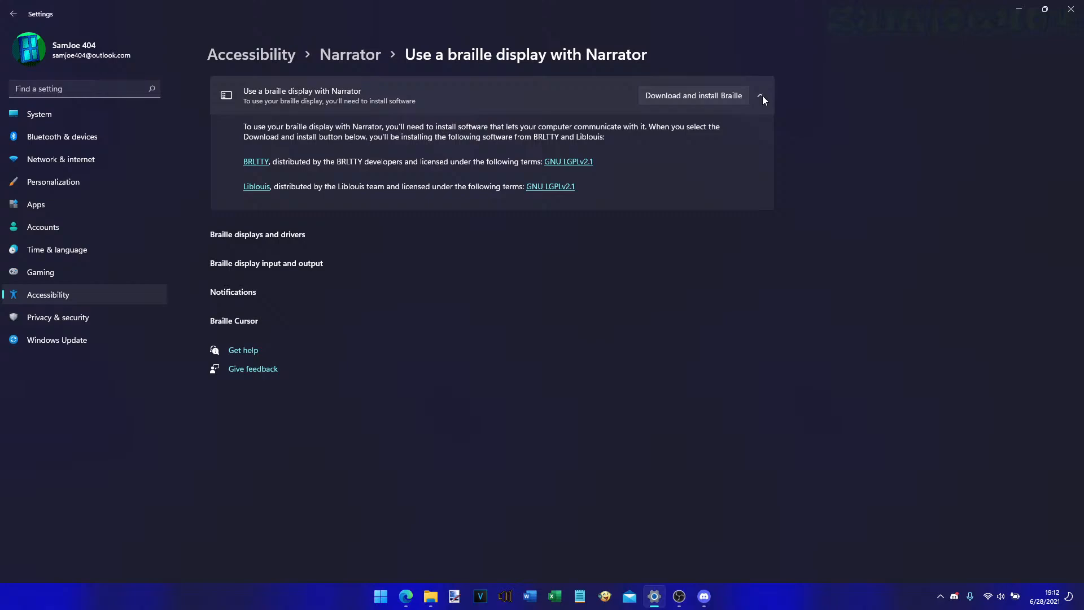
- Collapse the braille software details and return to the main Narrator page
click(760, 97)
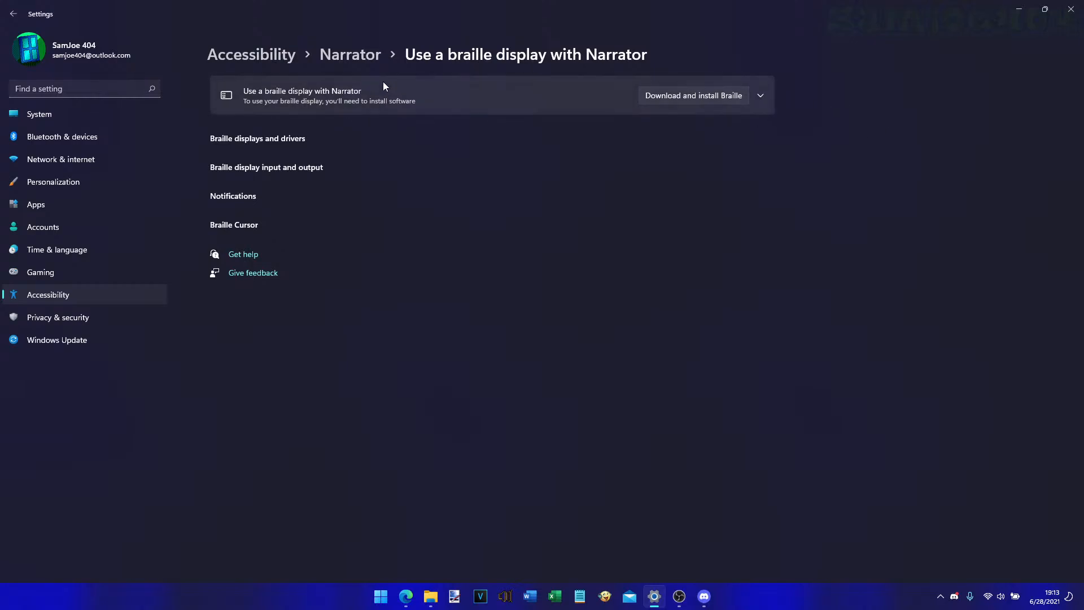
click(763, 91)
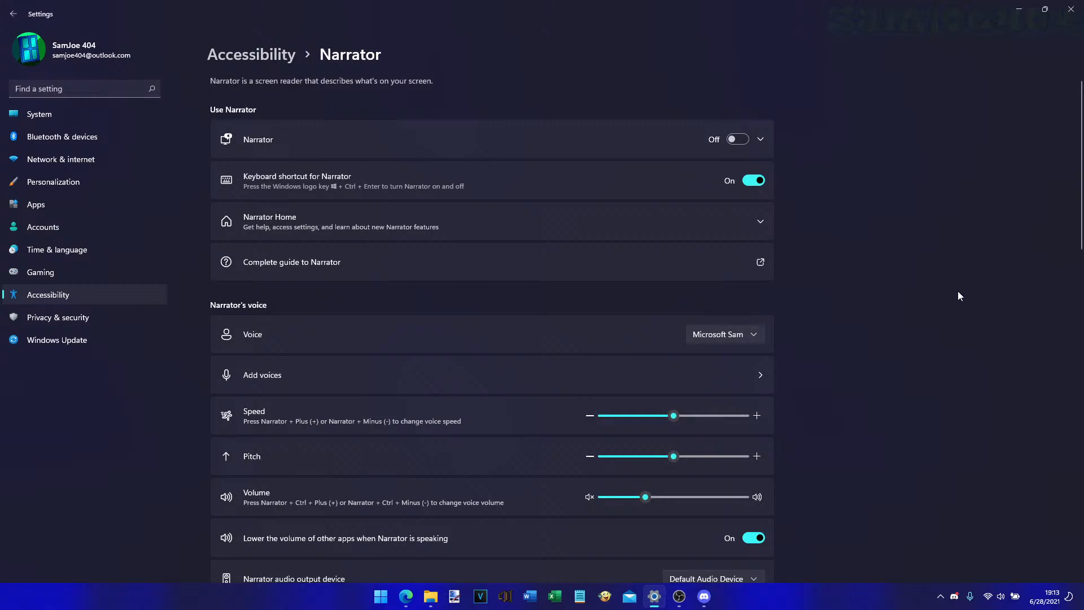
key(alt+Tab)
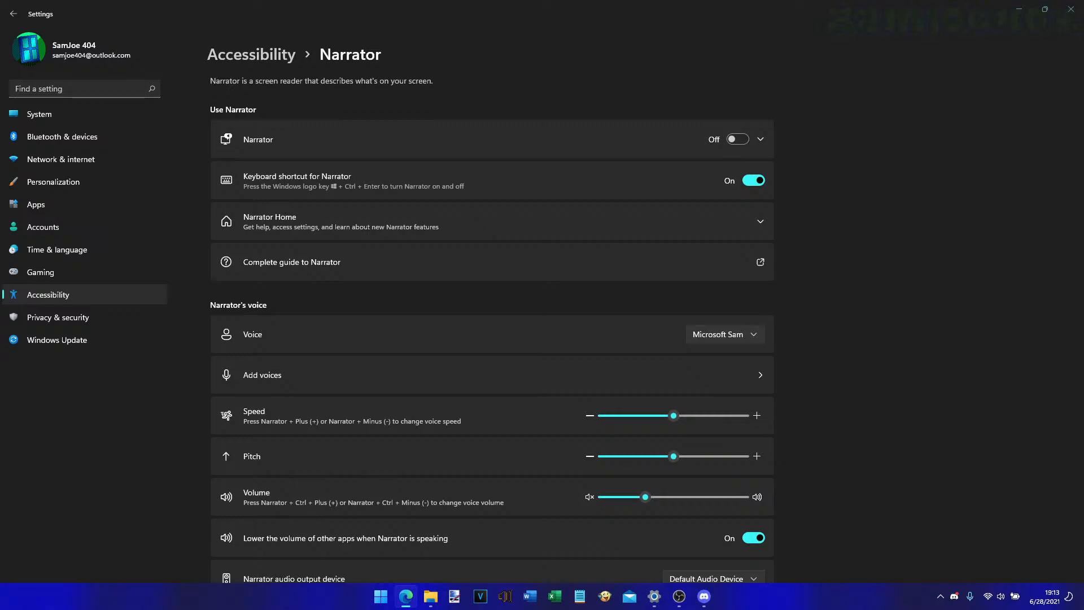
click(973, 376)
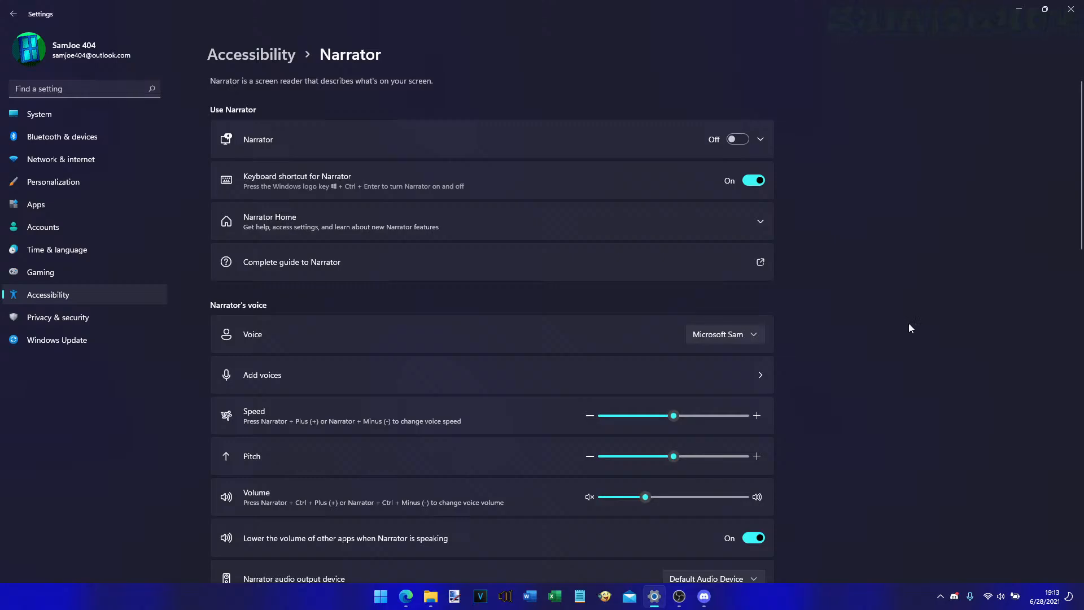
- Review the remaining Narrator settings through experimental features and the data and services options
scroll(908, 328, down, 3)
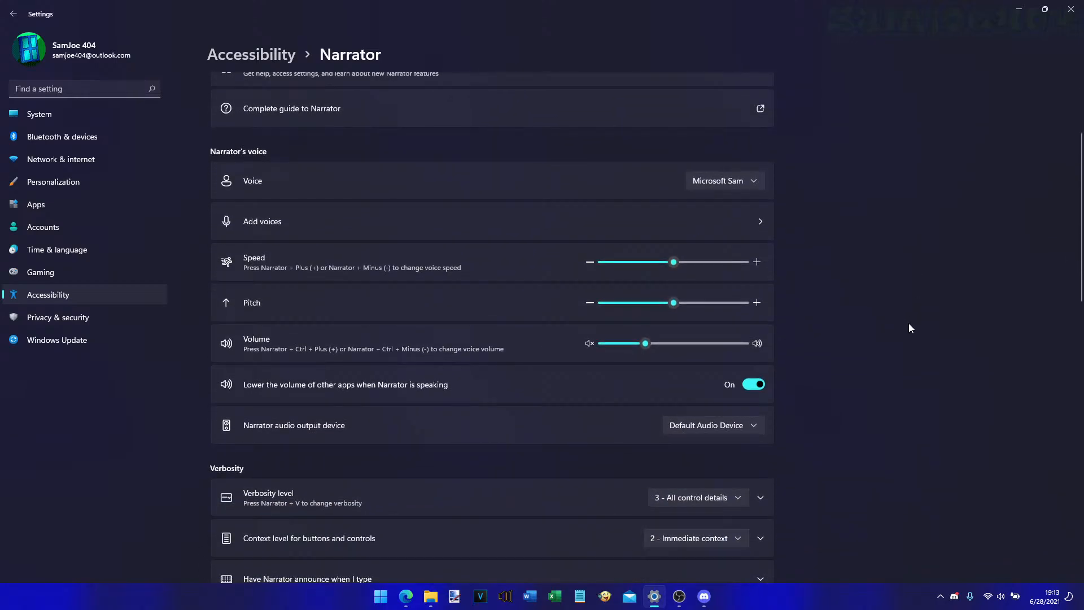
scroll(909, 328, down, 4)
scroll(909, 327, down, 2)
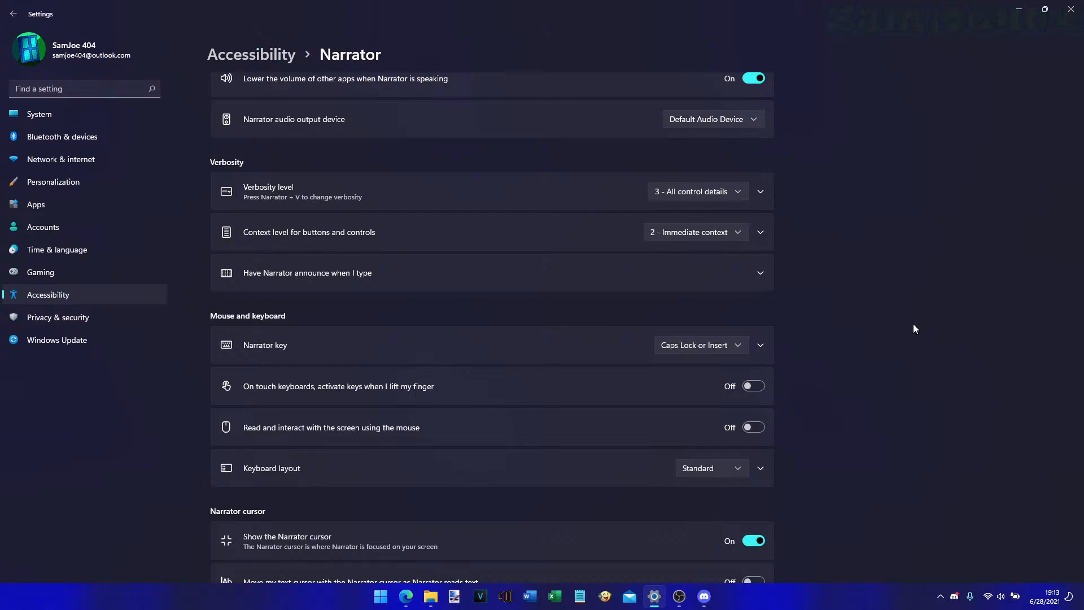
scroll(913, 328, down, 3)
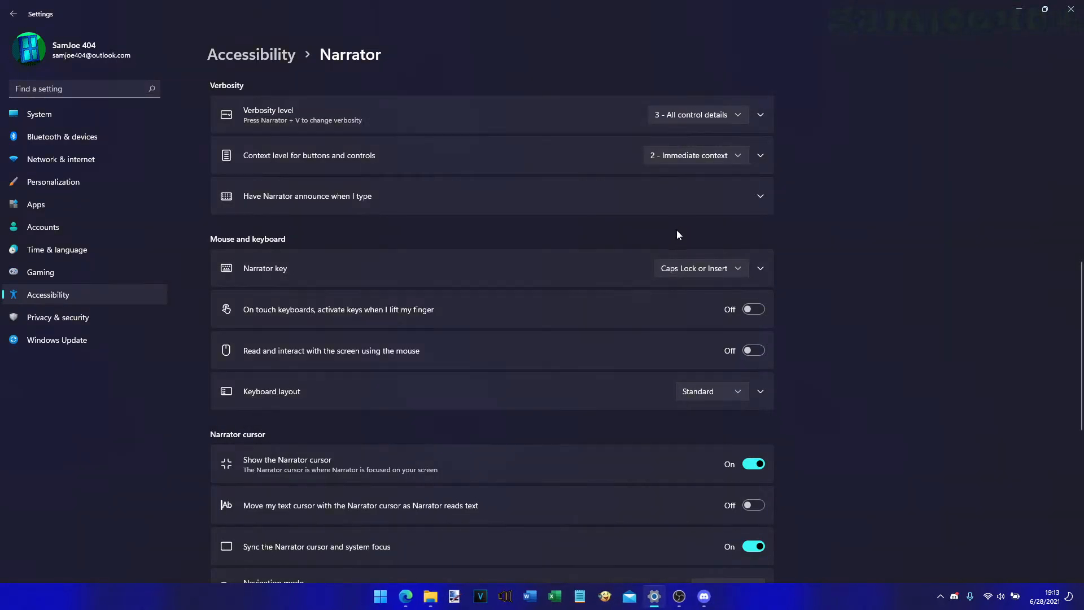
scroll(849, 395, down, 3)
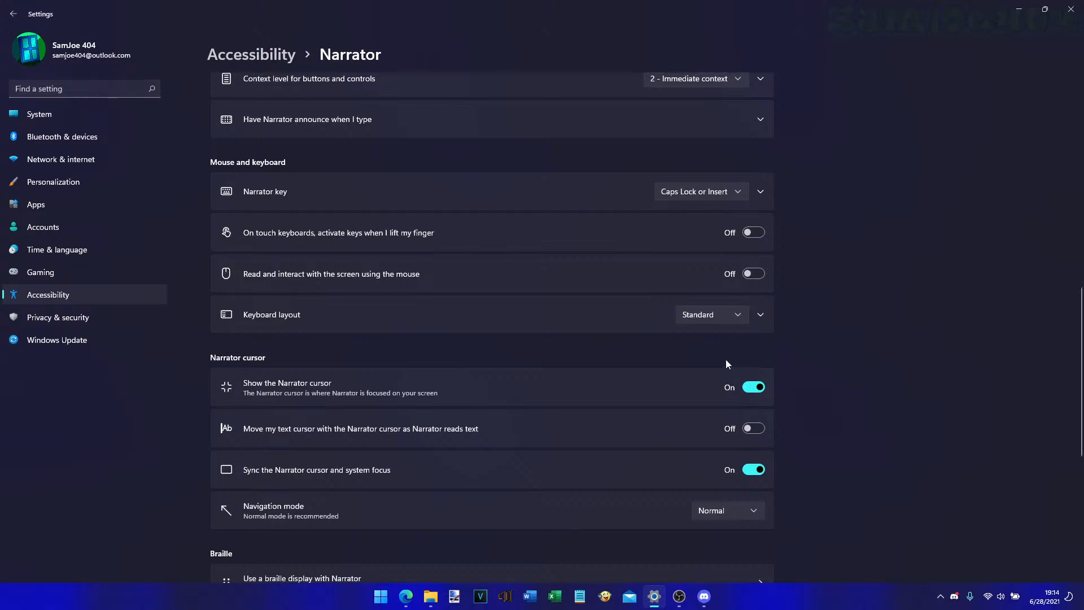
scroll(725, 360, down, 3)
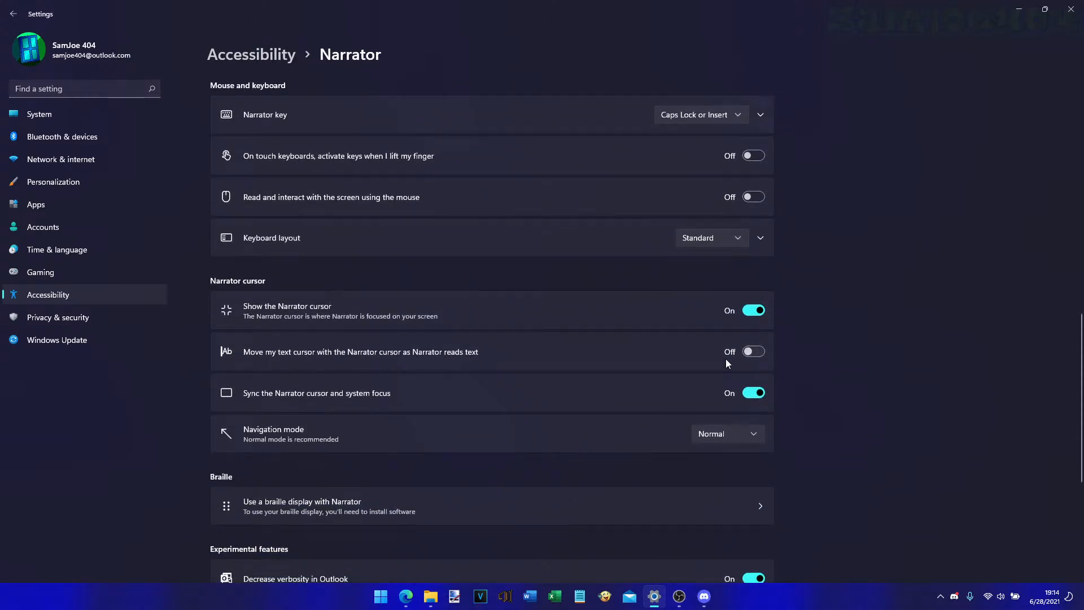
scroll(725, 446, down, 3)
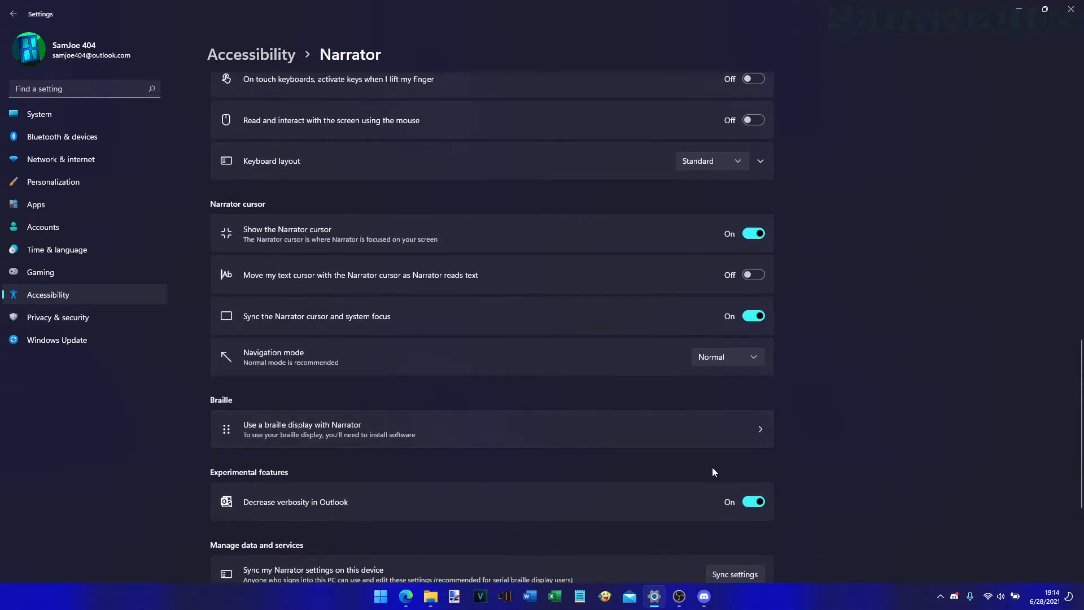
scroll(717, 479, down, 3)
scroll(597, 492, down, 3)
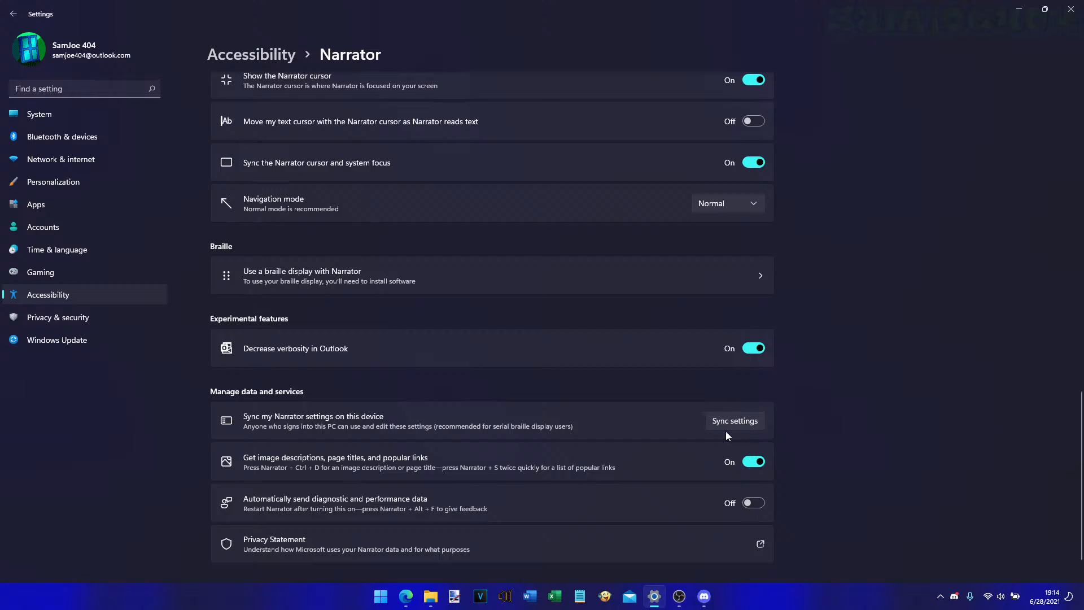
scroll(719, 422, down, 1)
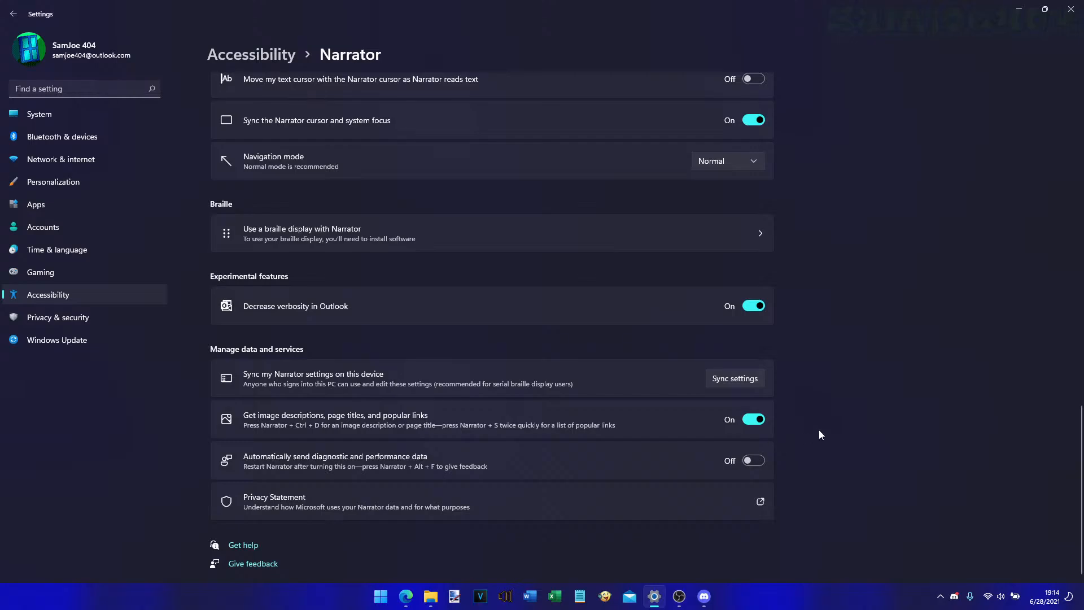
scroll(868, 466, up, 15)
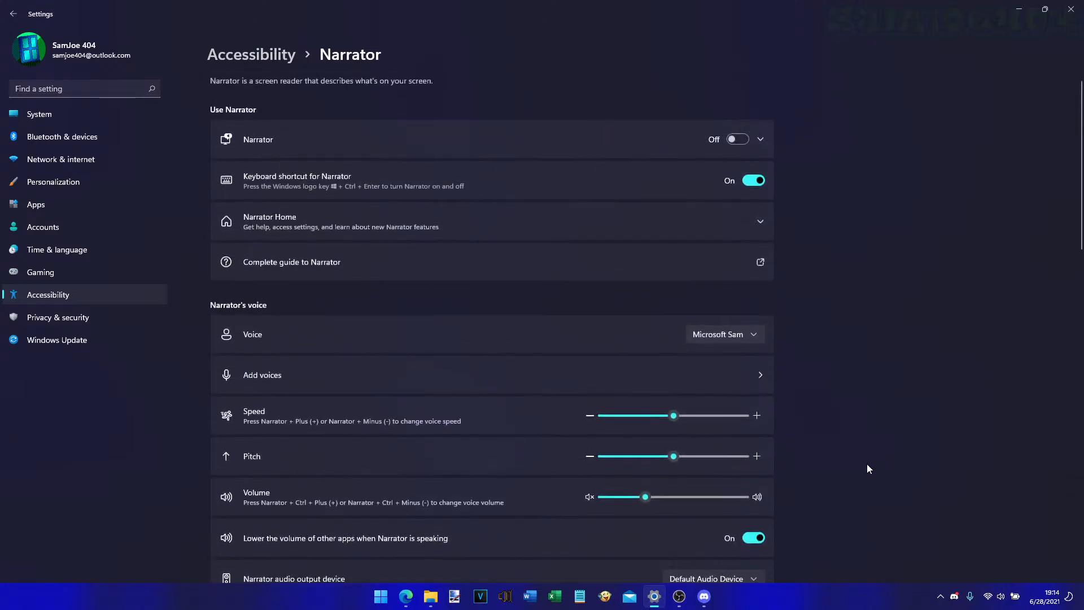
- Open the Audio page under Accessibility's hearing options and review the mono audio and screen flash settings
click(255, 57)
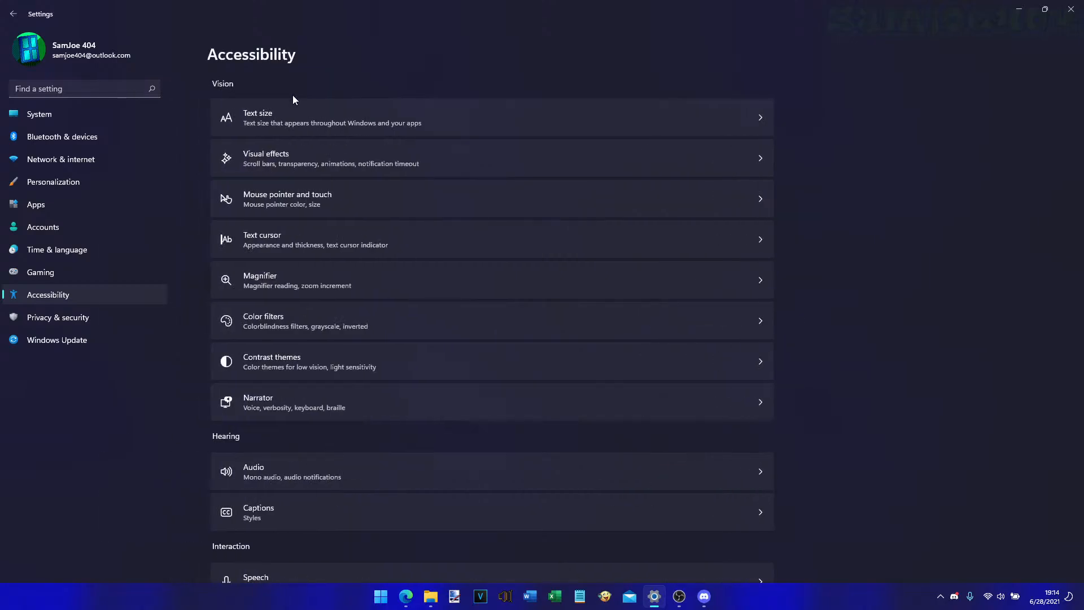
scroll(368, 356, down, 3)
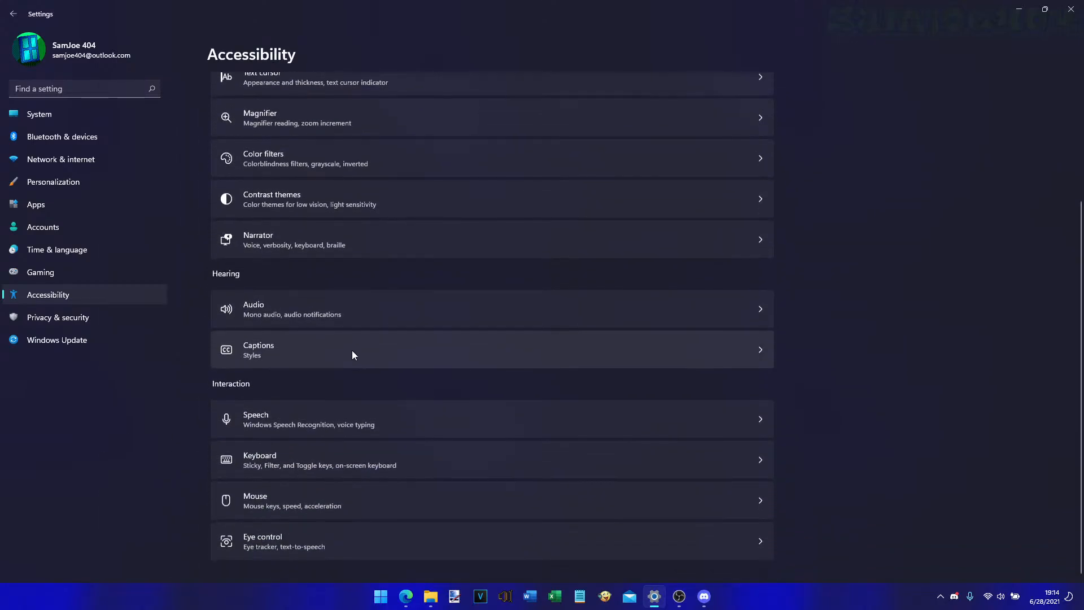
click(359, 317)
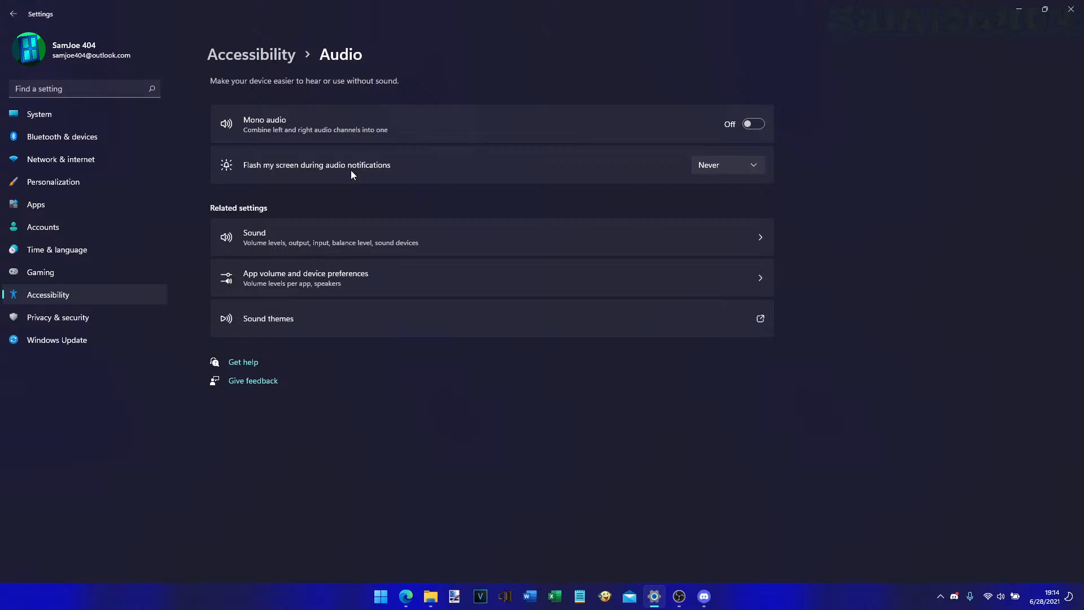
- On the Captions page, preview the Small caps, Large text and Yellow on blue caption styles and set White on black again
click(278, 60)
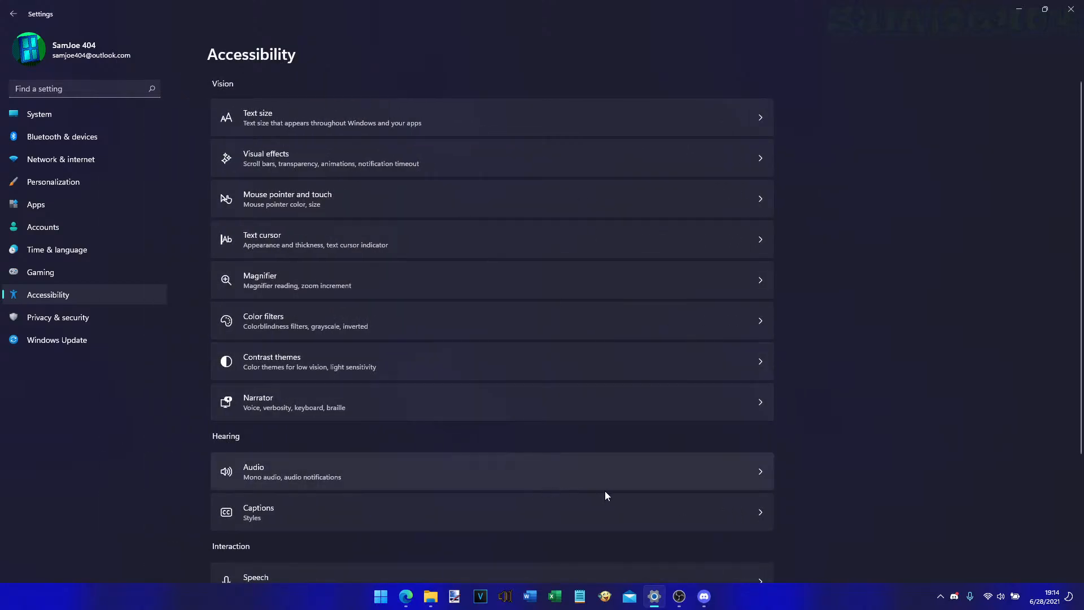
click(656, 506)
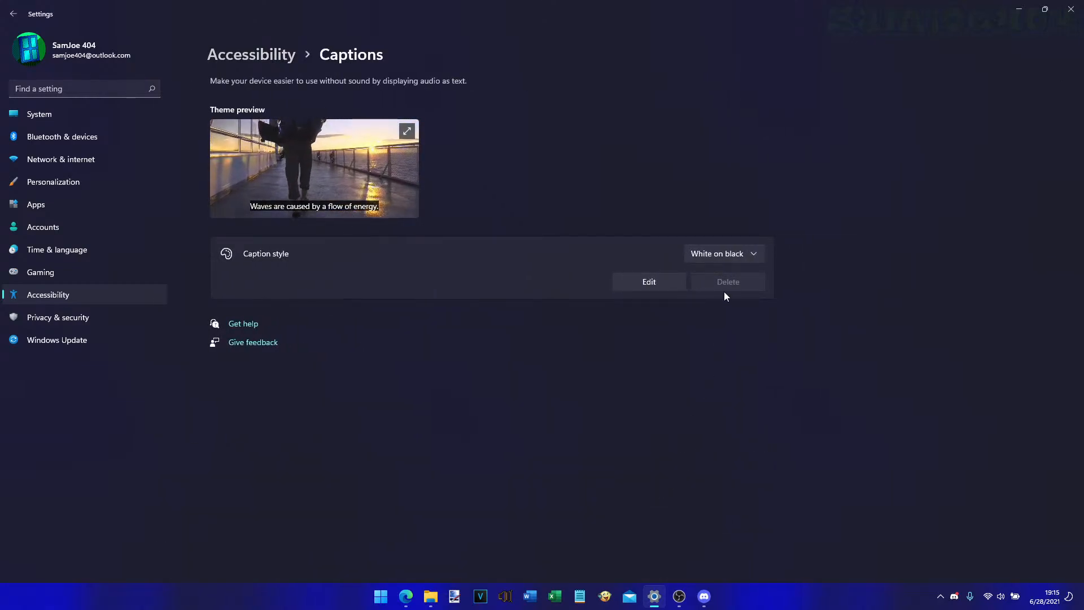
click(737, 255)
click(739, 275)
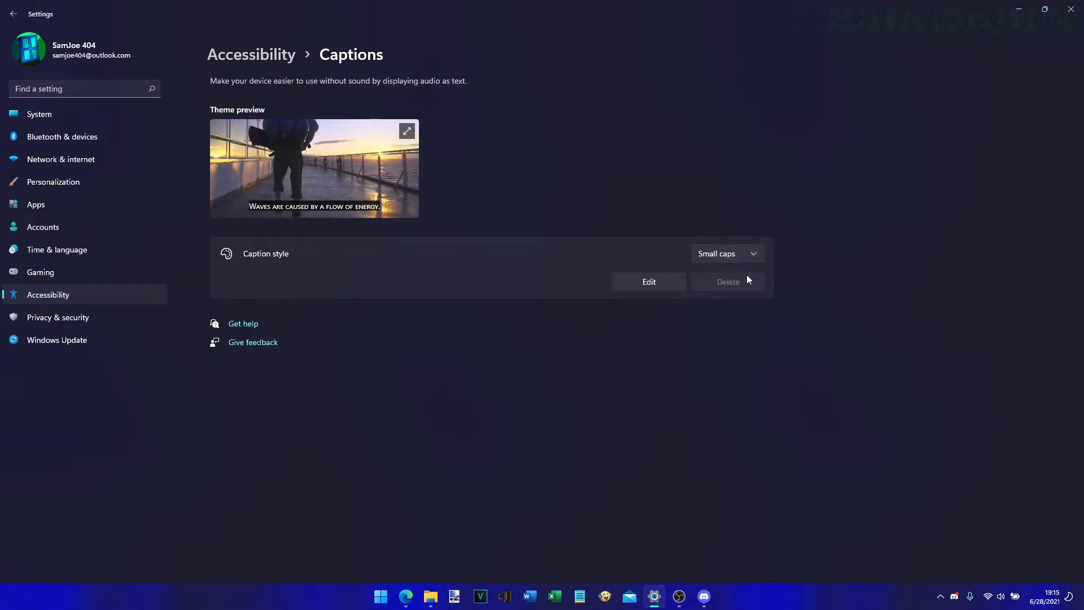
click(734, 259)
click(735, 273)
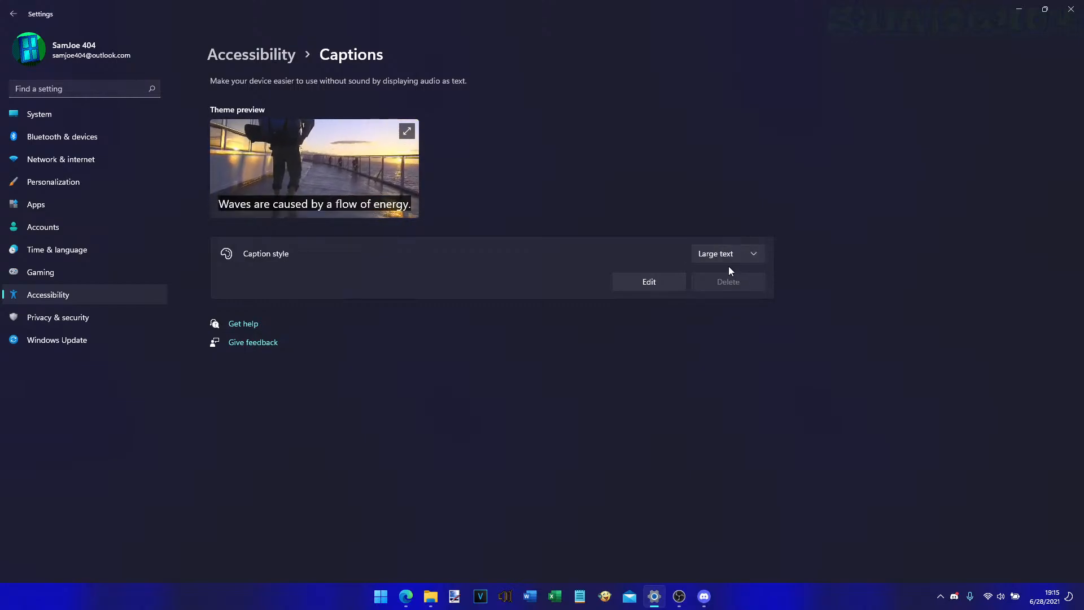
click(730, 254)
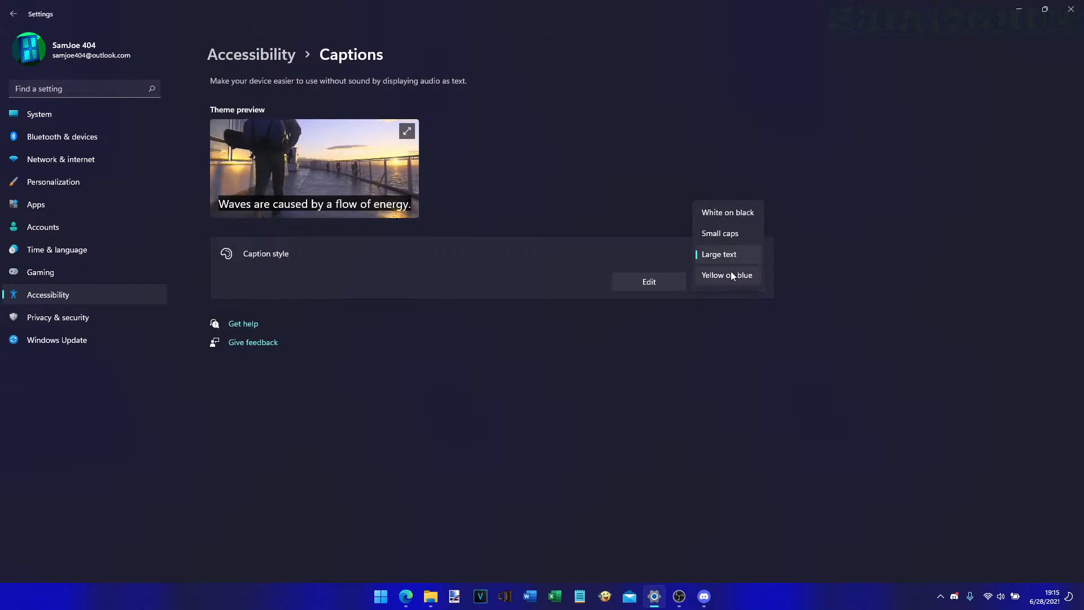
click(731, 274)
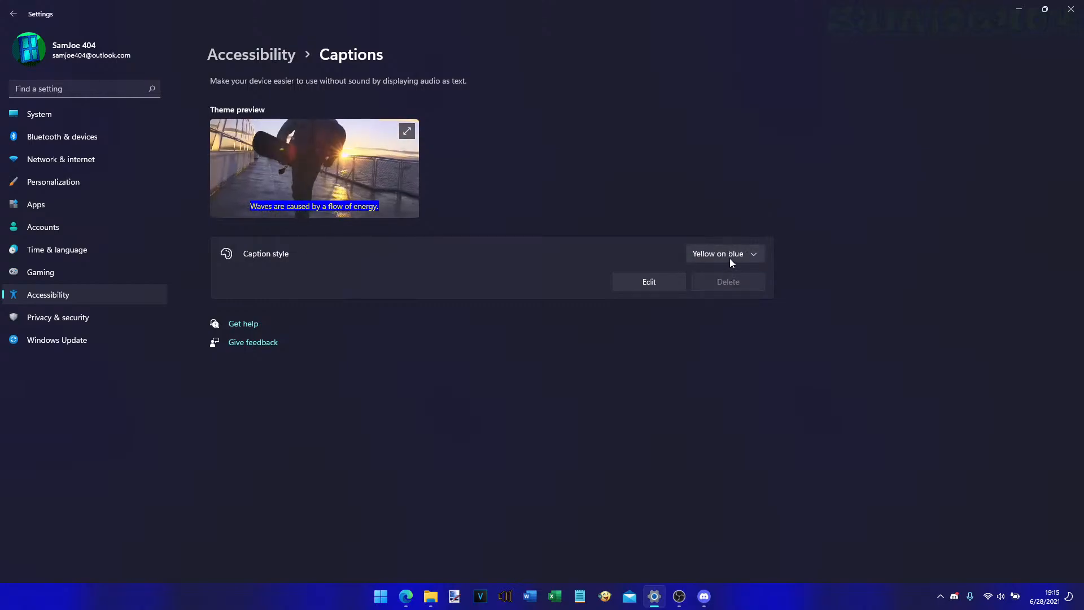
click(729, 255)
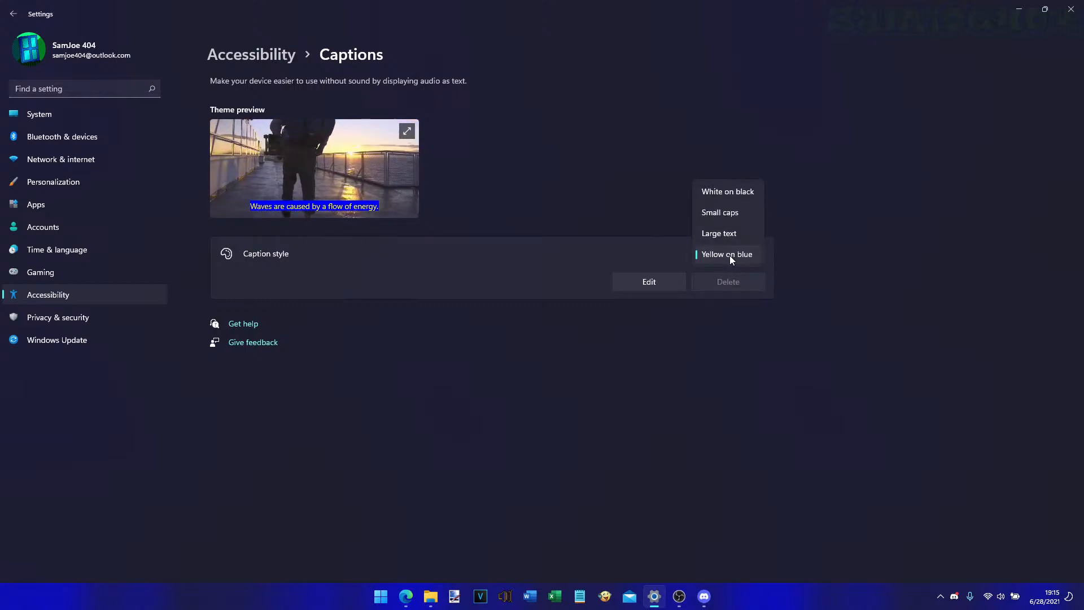
click(734, 197)
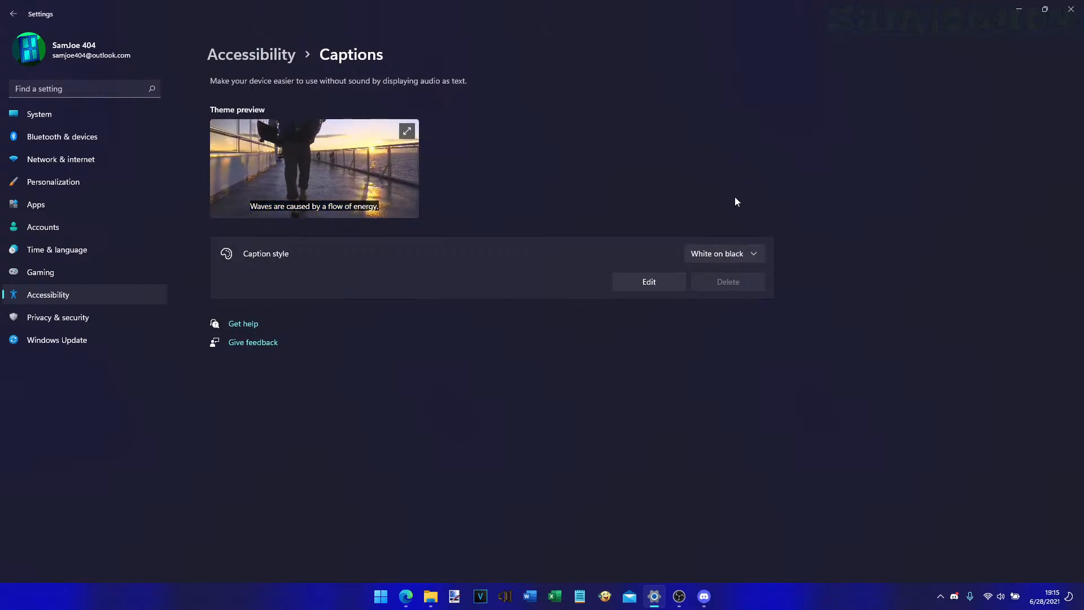
- Open the Speech accessibility page and review the voice typing and Windows Speech Recognition options
click(239, 56)
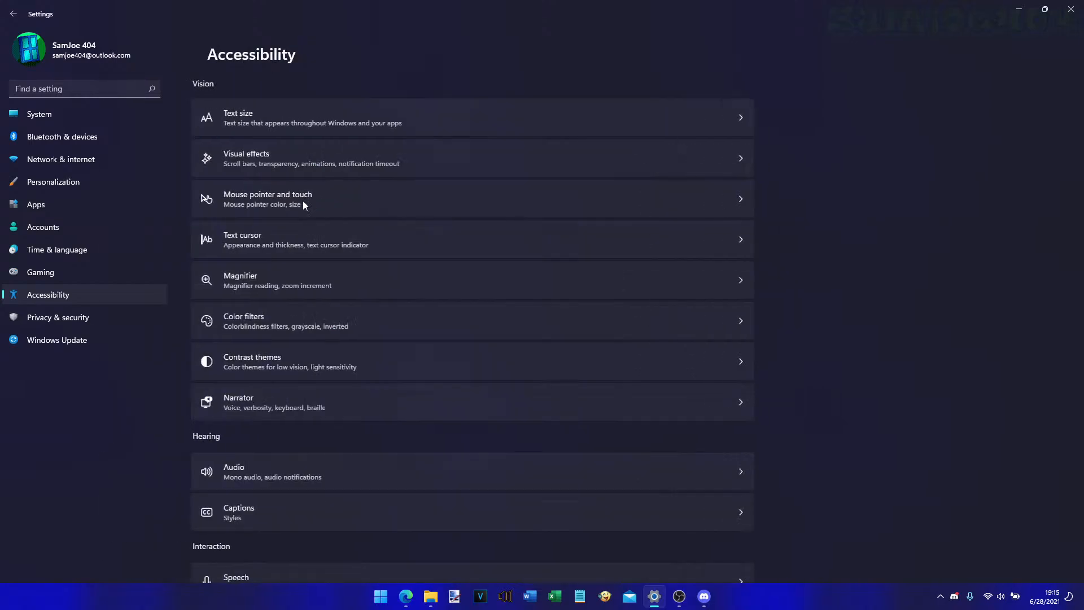
scroll(418, 385, down, 3)
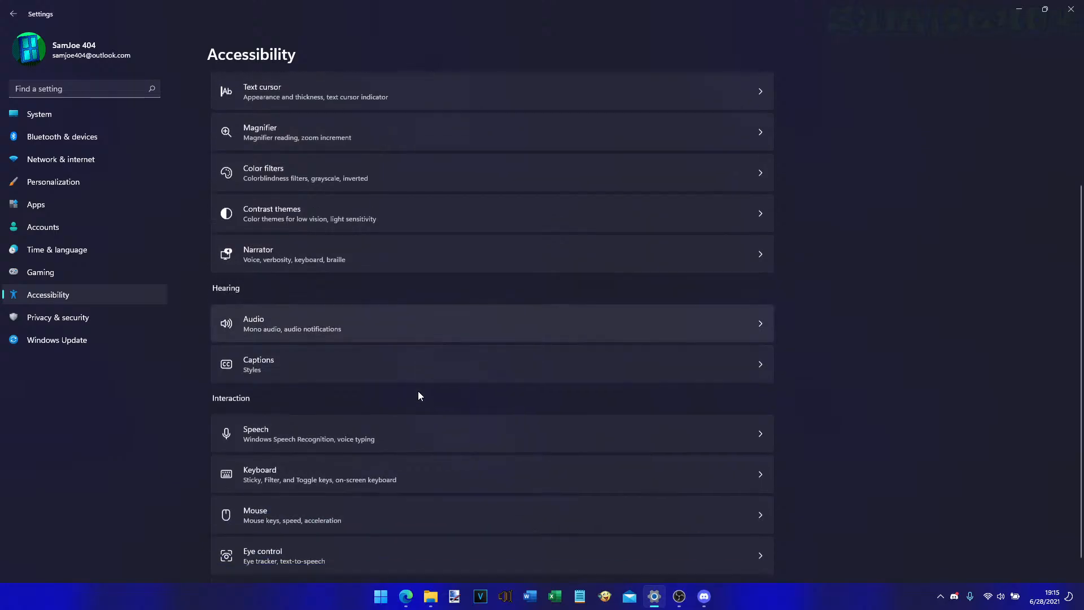
click(433, 422)
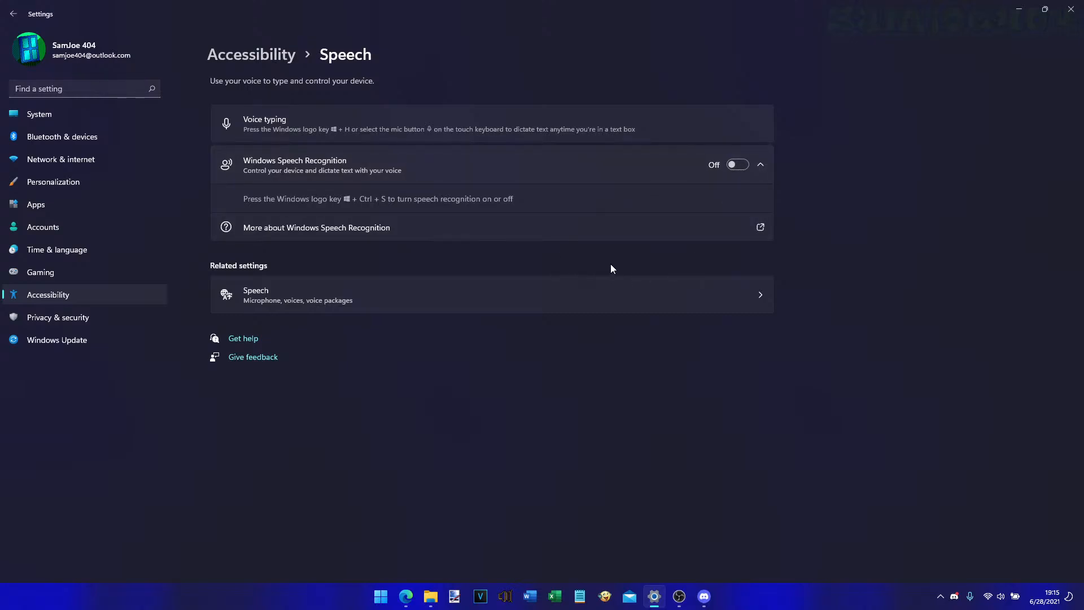
- Open the Sticky keys settings within the Keyboard accessibility page
click(270, 55)
scroll(608, 282, down, 3)
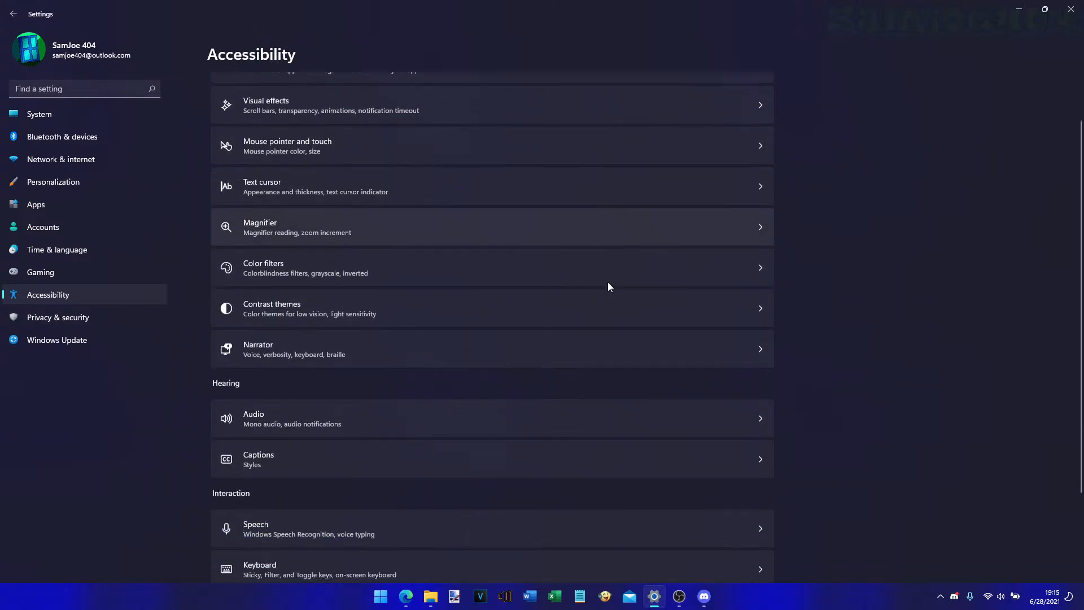
click(625, 458)
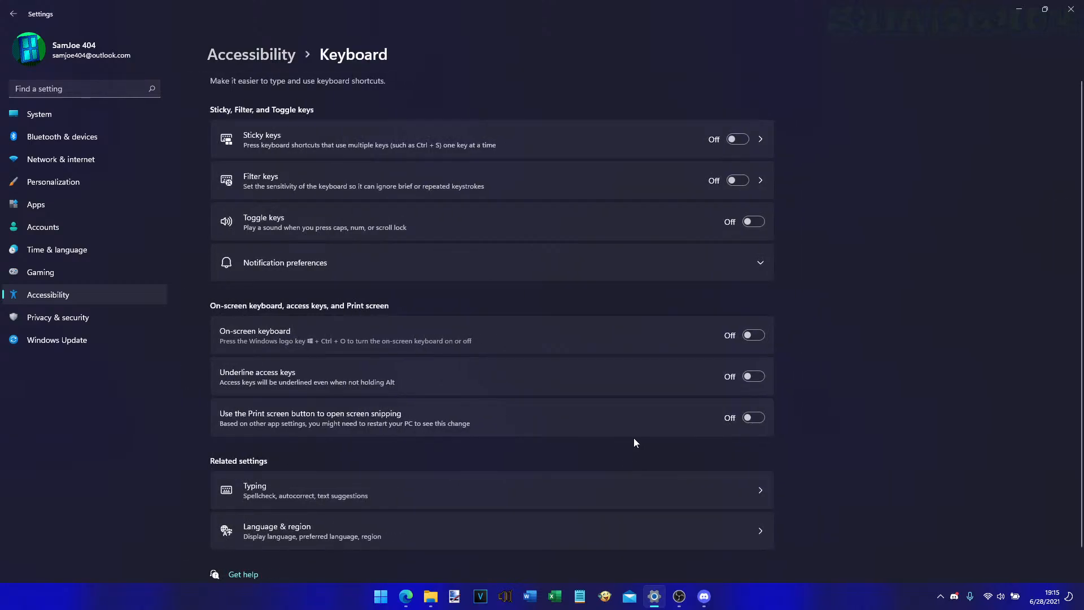
click(766, 137)
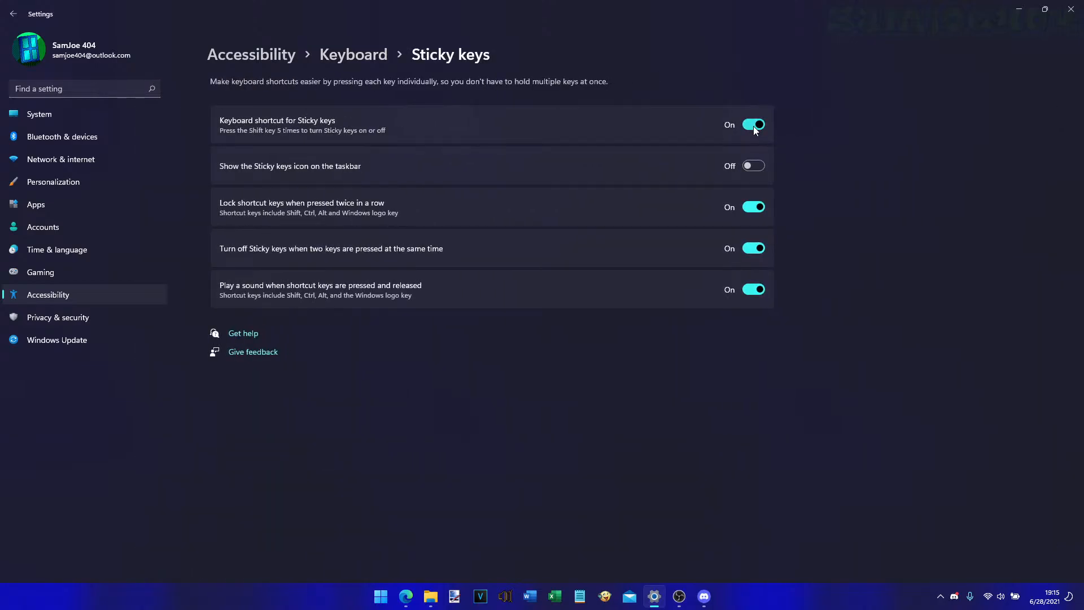
- Trigger the Sticky keys keyboard shortcut and decline turning the feature on
key(shift)
key(shift)
key(shift)
key(shift)
key(shift)
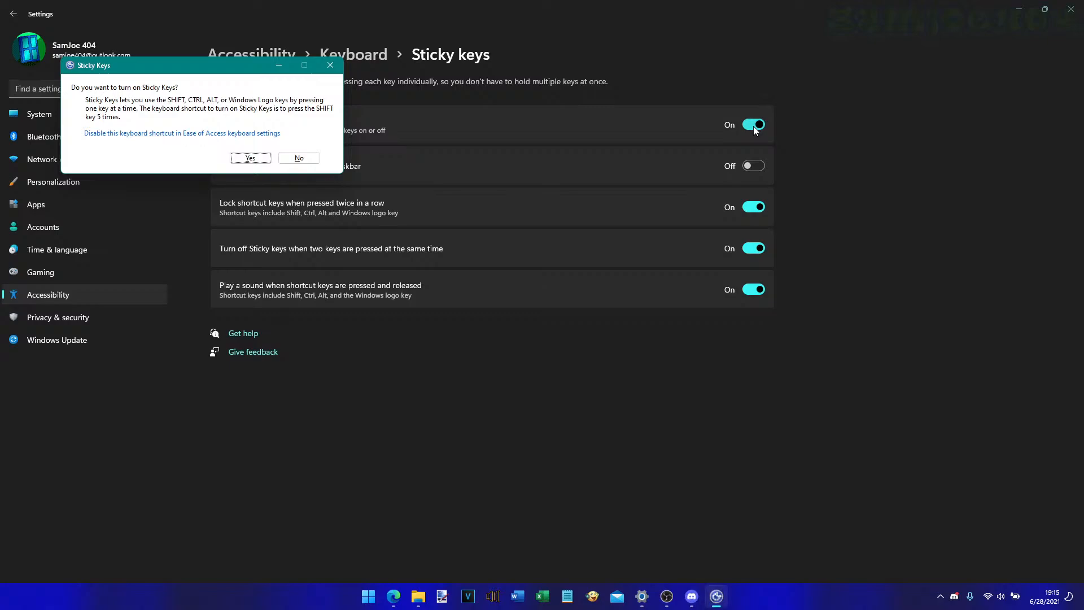
click(282, 157)
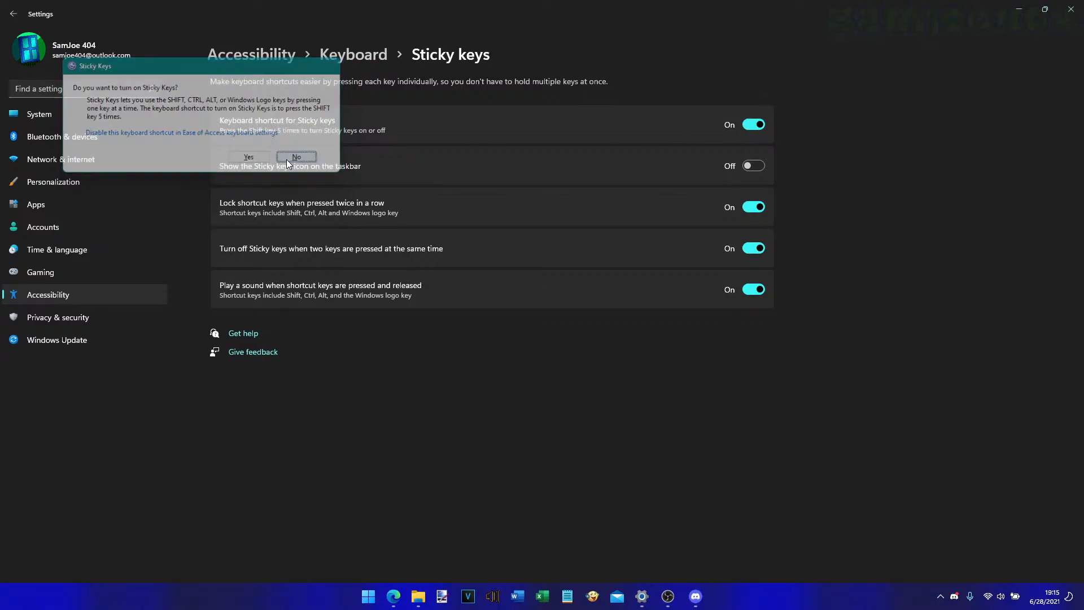
- Turn off the keyboard shortcut for Sticky keys and open the Filter keys settings
click(746, 126)
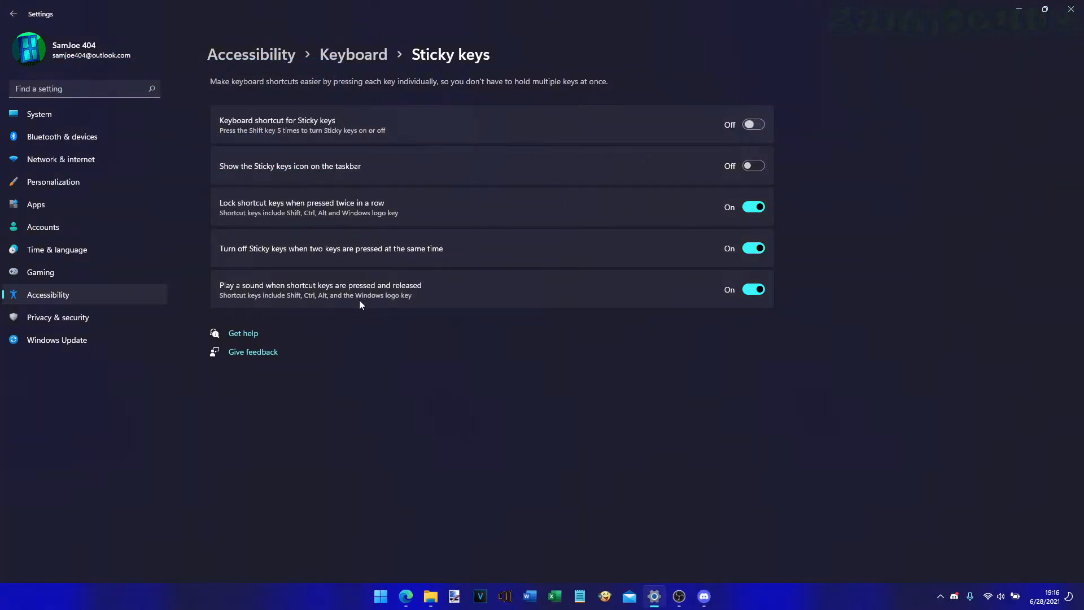
click(371, 57)
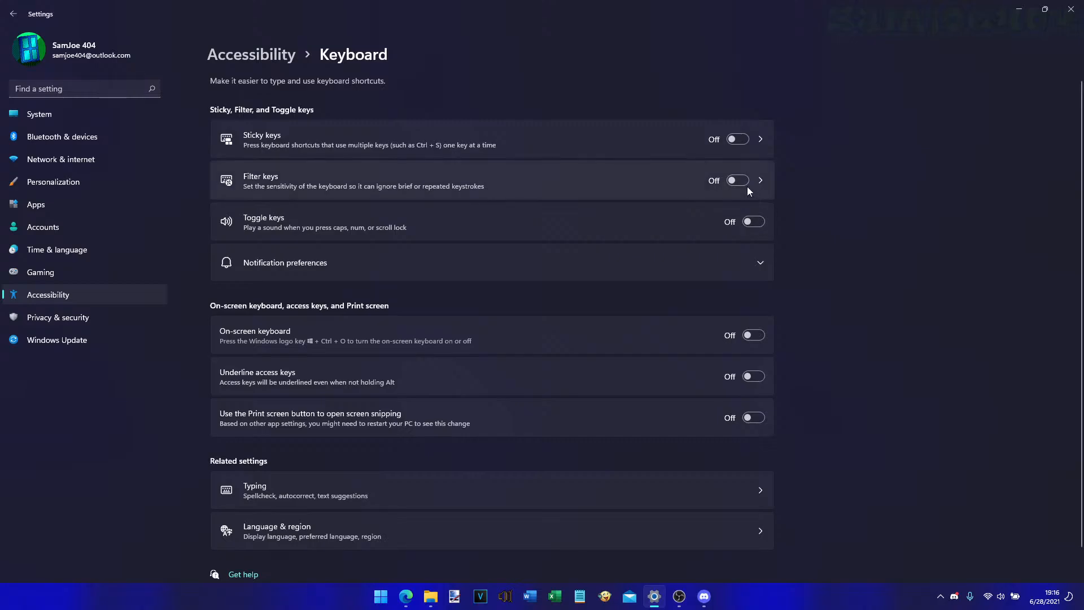
click(757, 179)
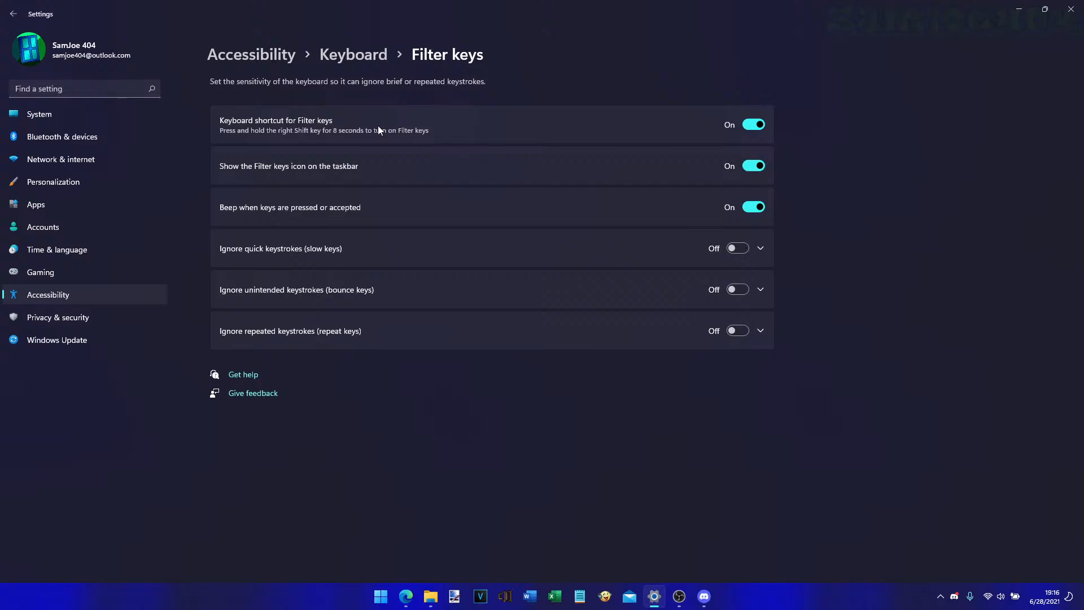
- Return to the Keyboard accessibility page and turn off Toggle keys
click(376, 58)
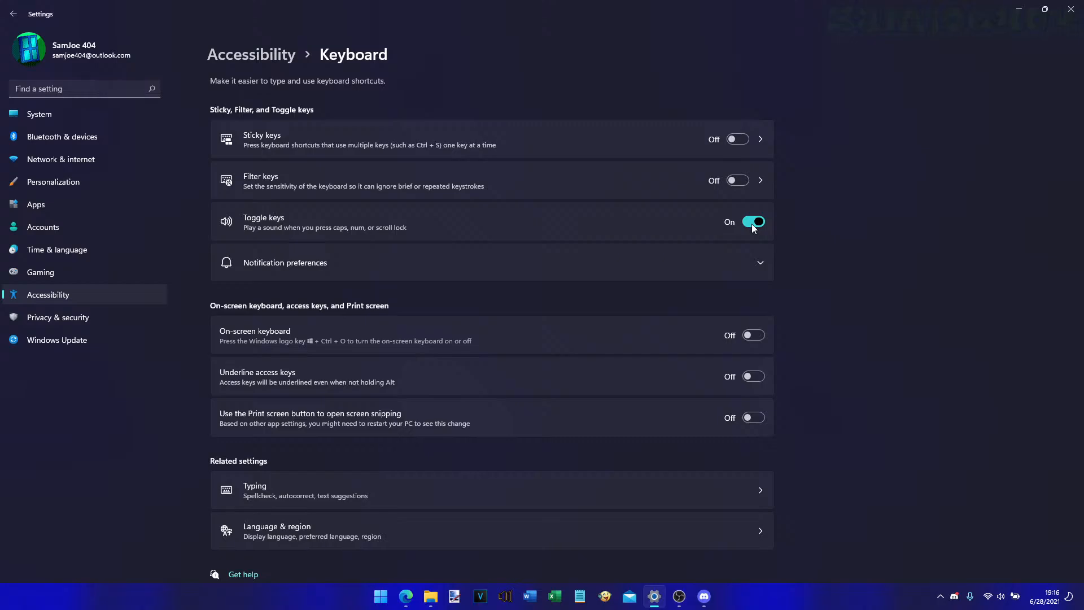
click(753, 223)
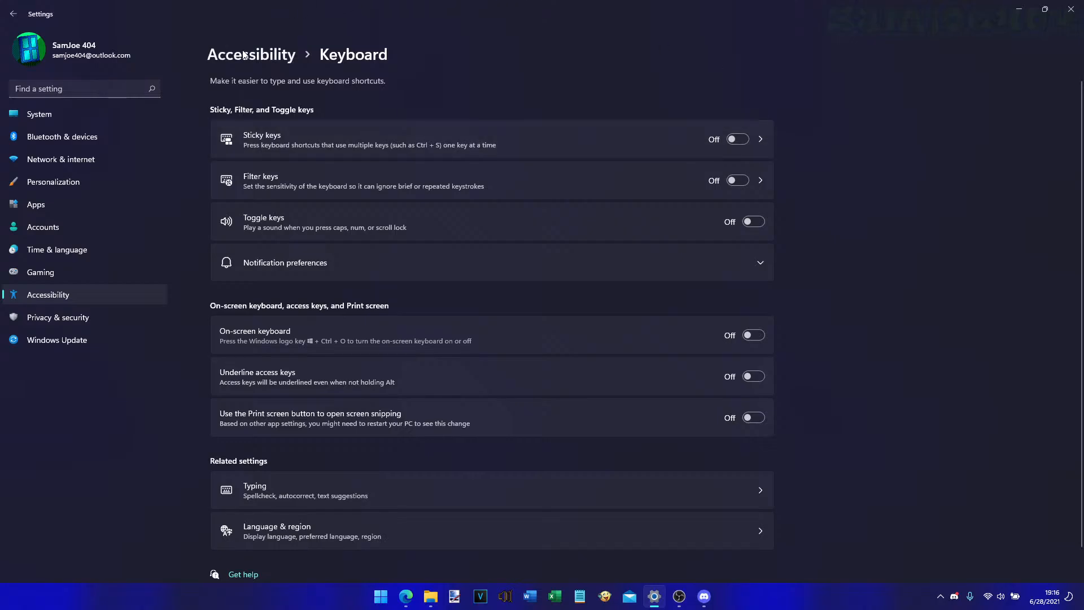
- Check the Sticky keys page once more and look at the notification preferences on the Keyboard accessibility page
click(757, 139)
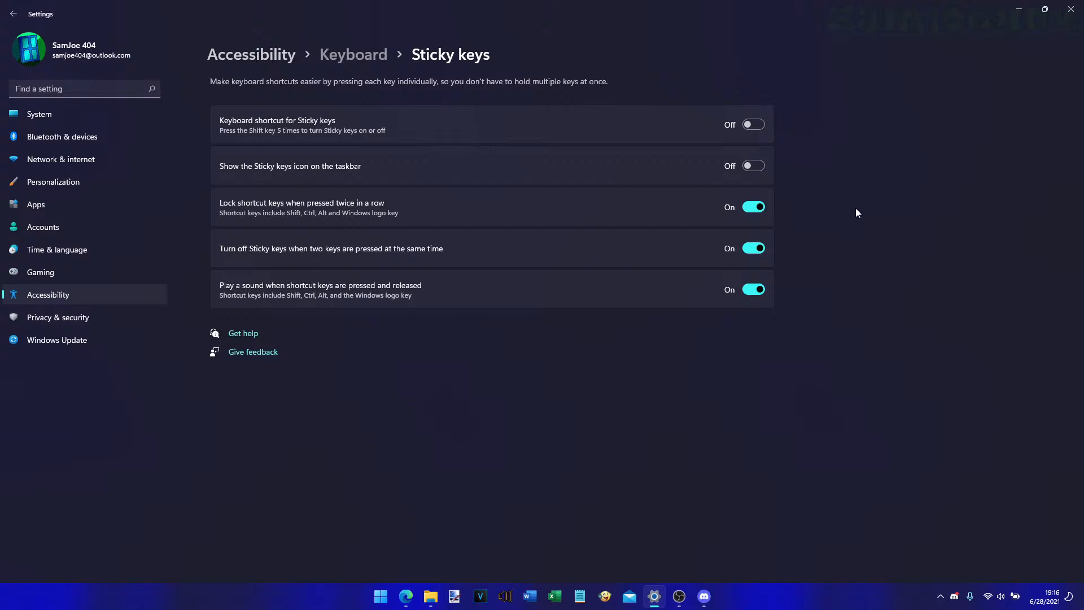
key(alt+Left)
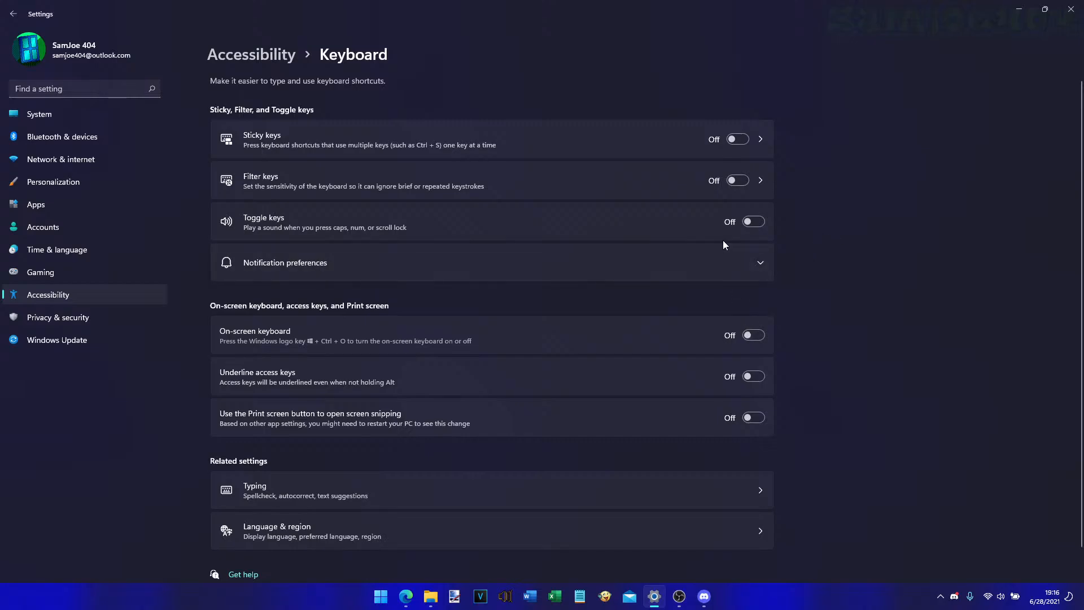
click(750, 266)
scroll(797, 419, down, 1)
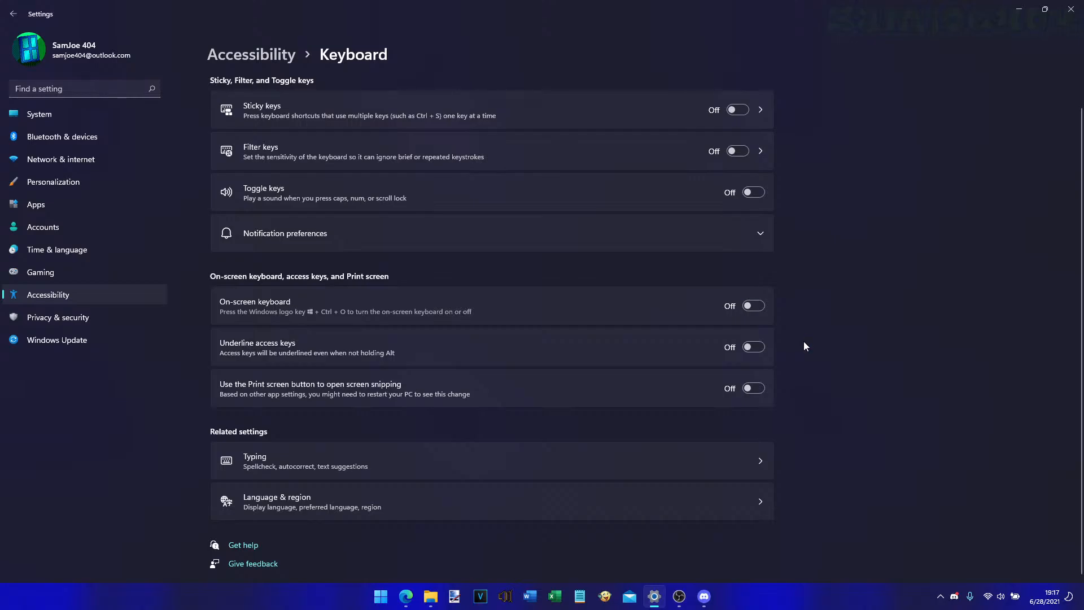
- Bring up the on-screen keyboard, move it lower over the Keyboard page, and close it
key(super+ctrl+o)
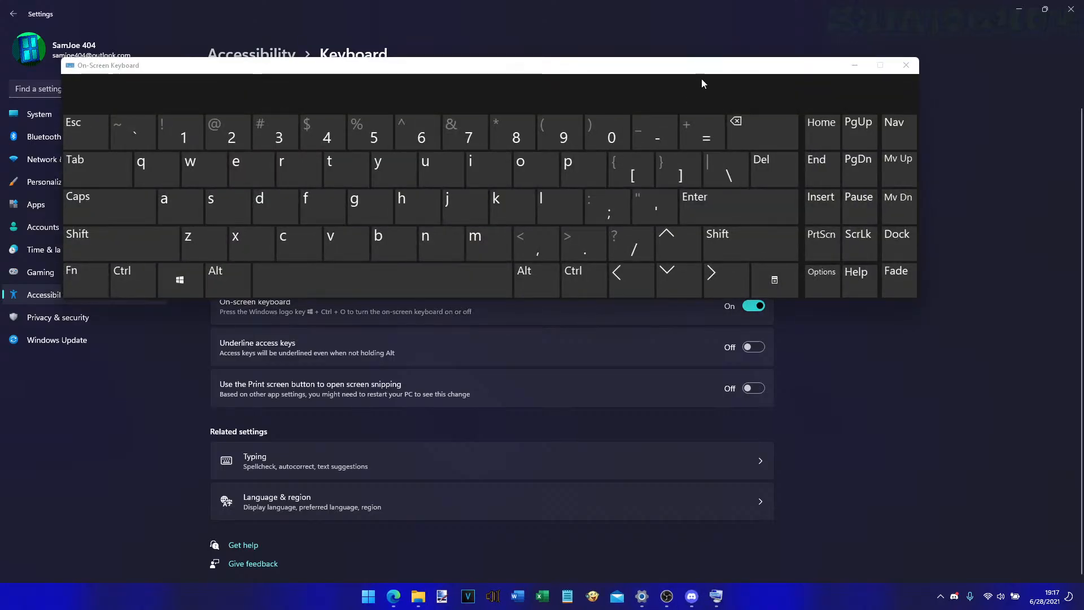
drag(700, 75, 714, 172)
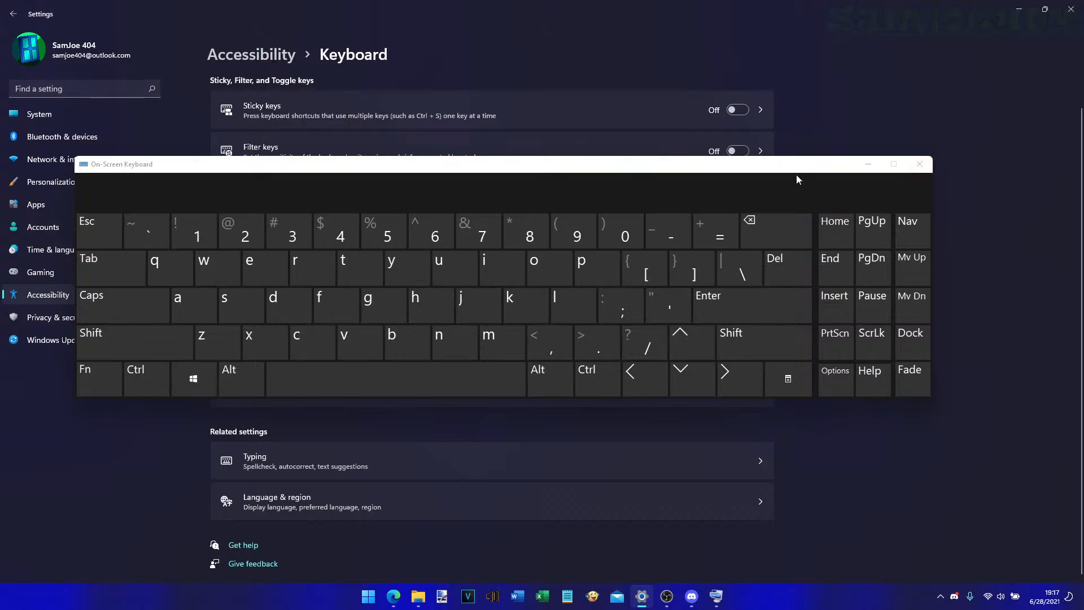
click(822, 170)
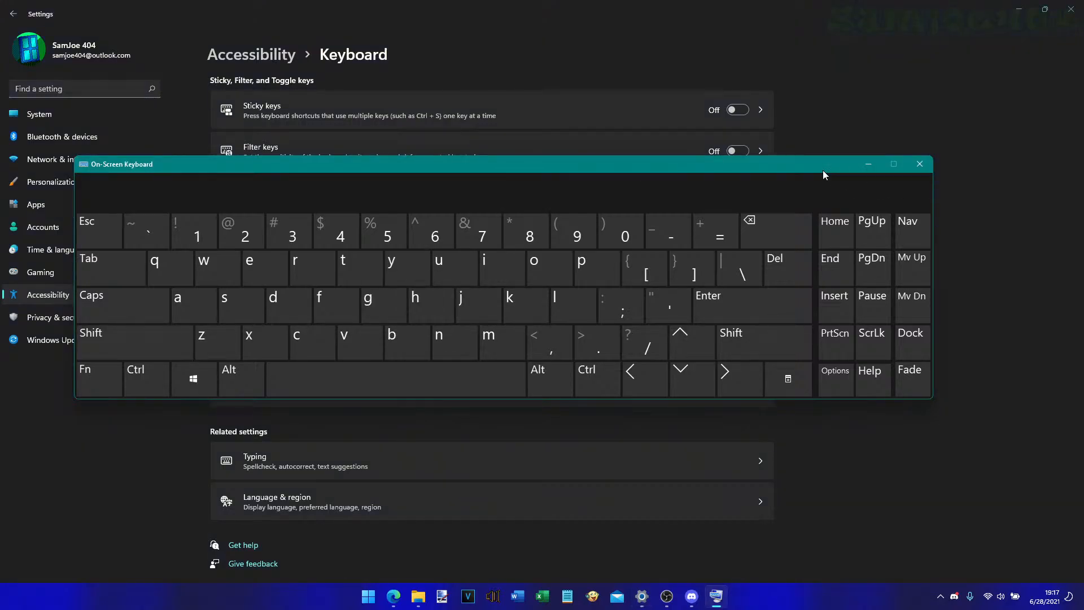
click(919, 166)
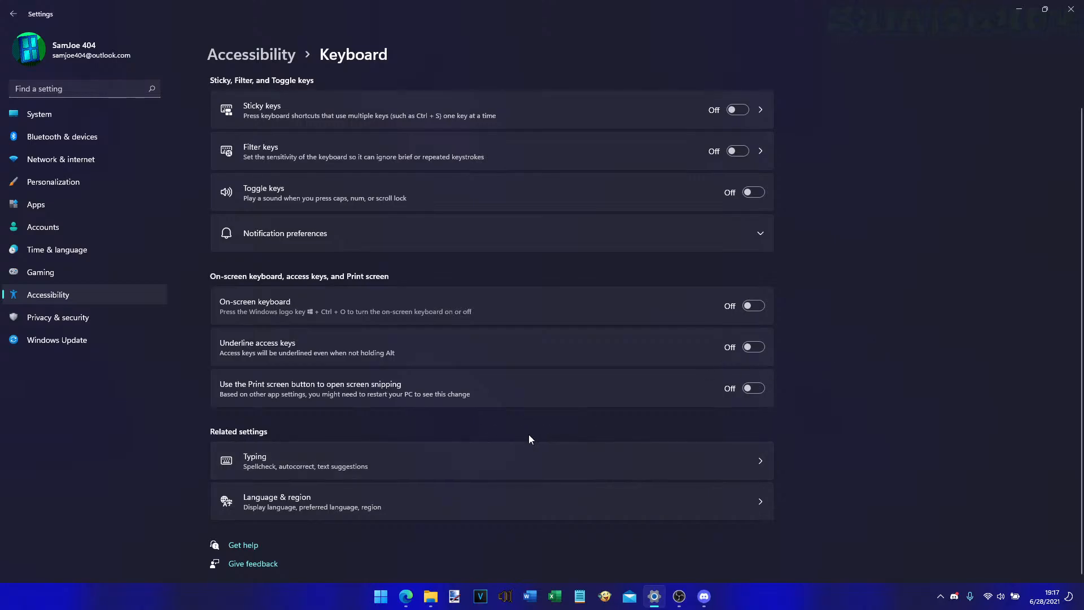
- Toggle the Underline access keys option and open the Mouse page of the Accessibility settings
click(759, 350)
click(269, 53)
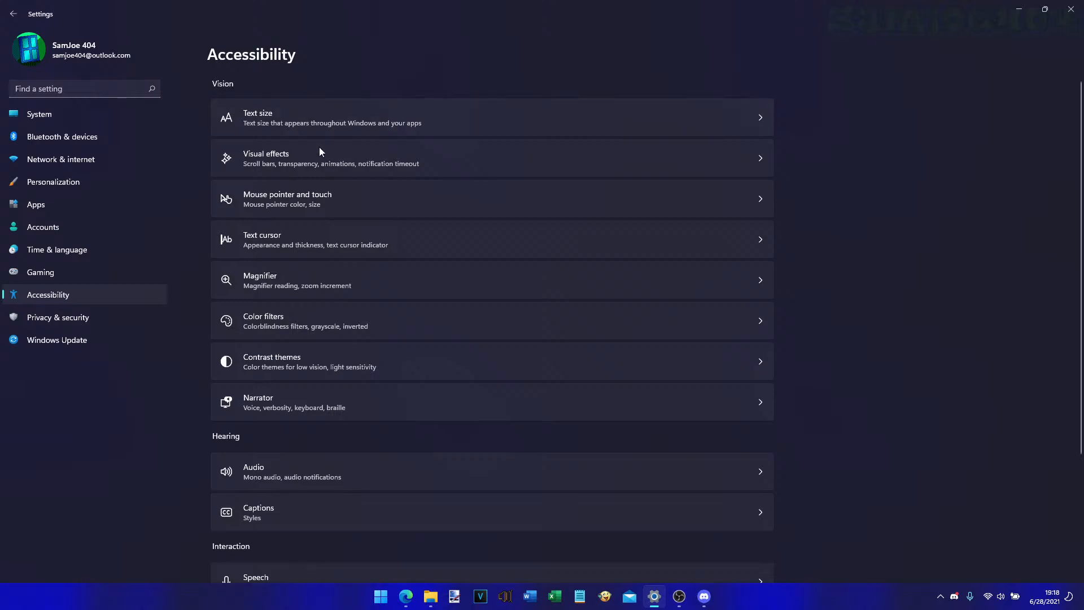
scroll(489, 306, down, 3)
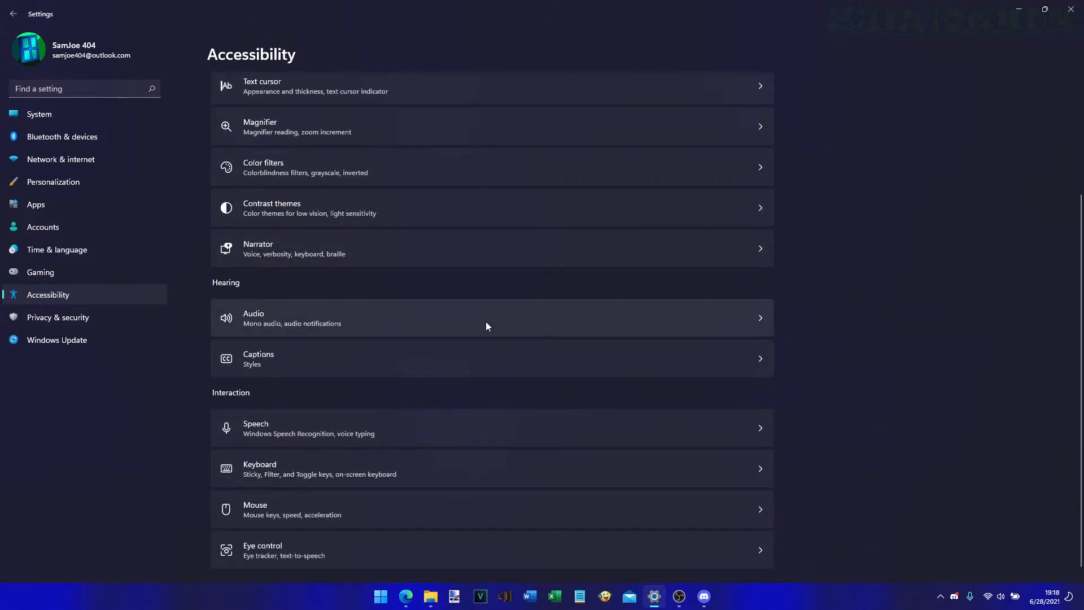
scroll(486, 356, down, 1)
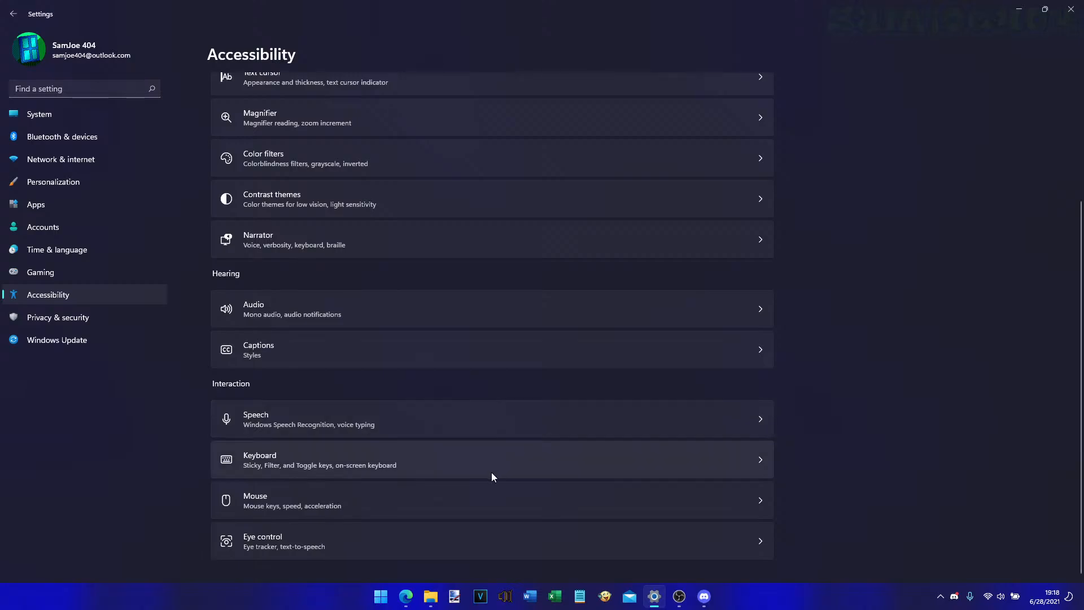
click(492, 503)
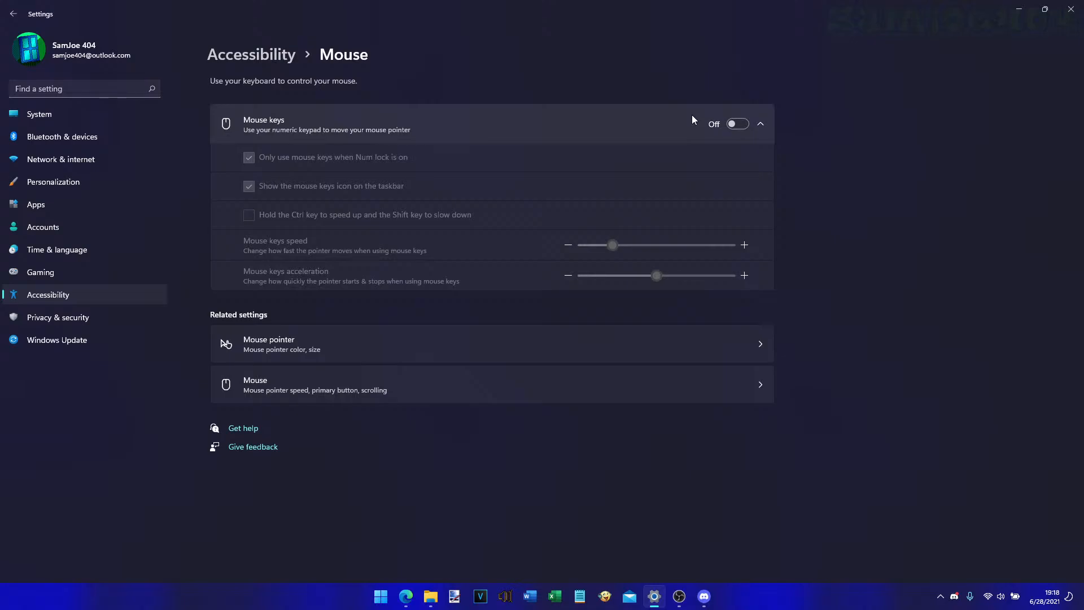
- Switch Mouse keys on and off several times, leaving the feature turned on
click(735, 125)
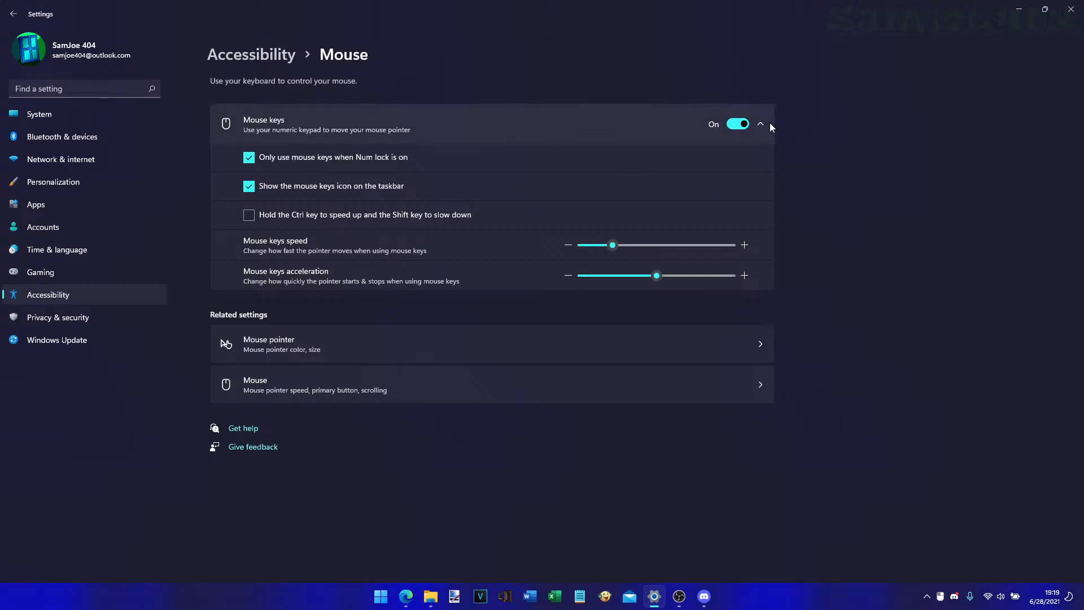
click(738, 125)
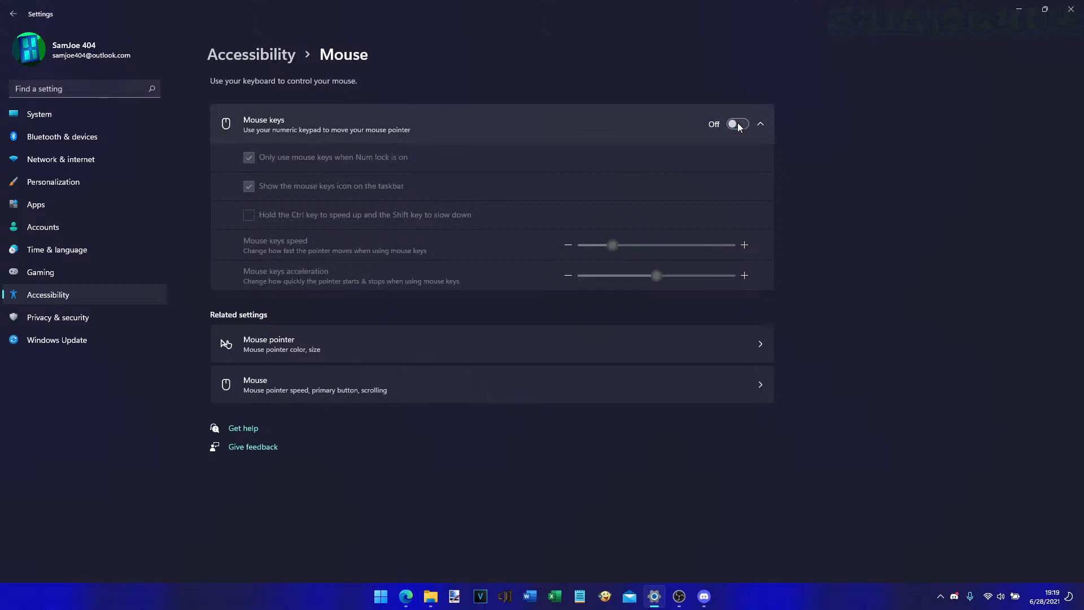
click(737, 125)
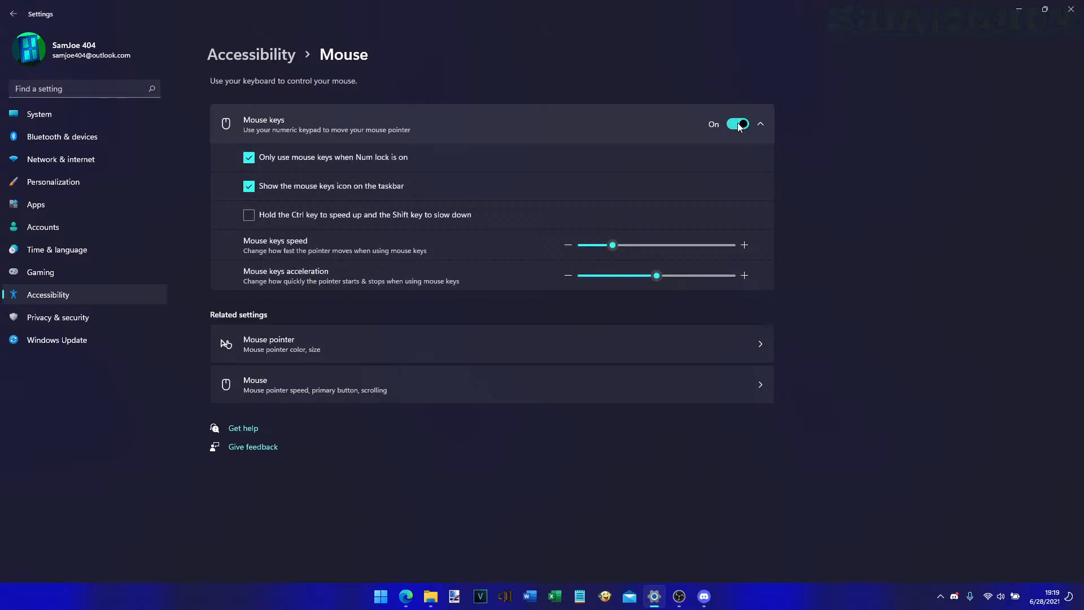
click(738, 125)
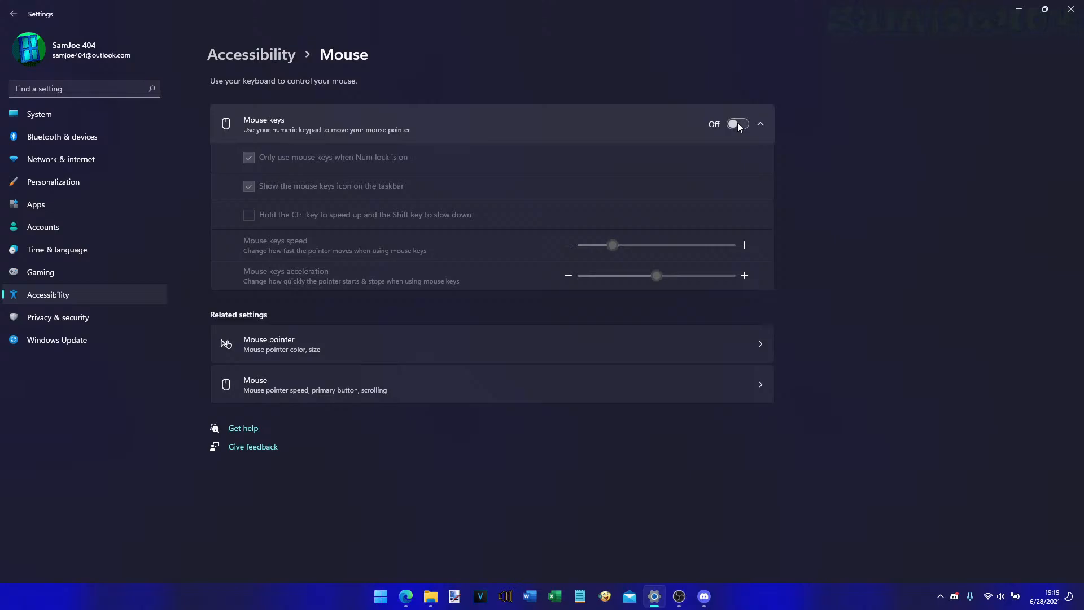
click(738, 125)
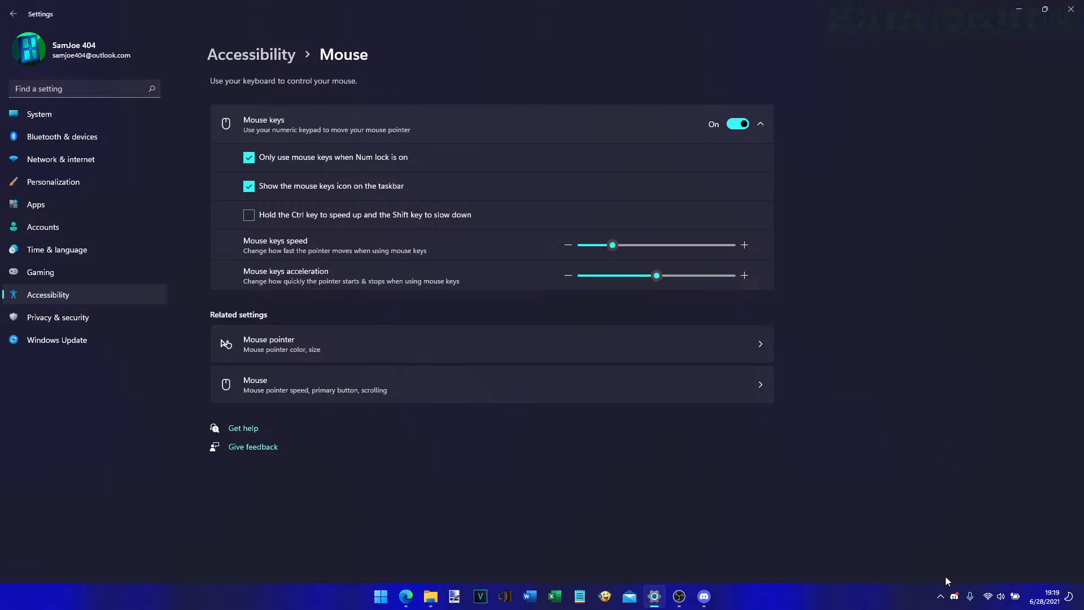
- Move the Mouse keys icon out of the hidden tray icons onto the taskbar and turn Mouse keys off
click(939, 598)
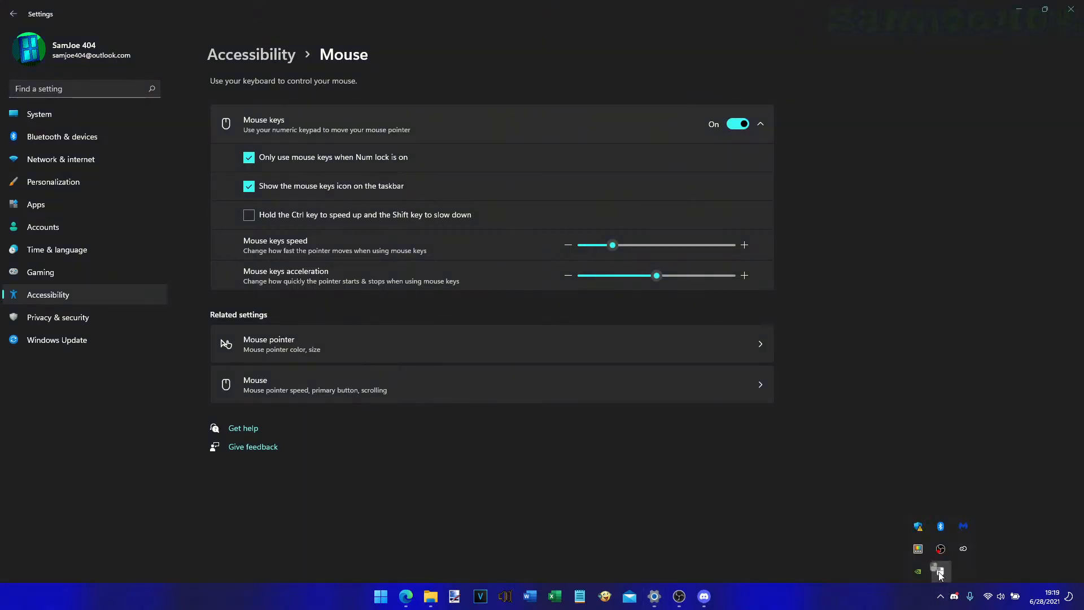
drag(940, 571, 963, 602)
click(800, 522)
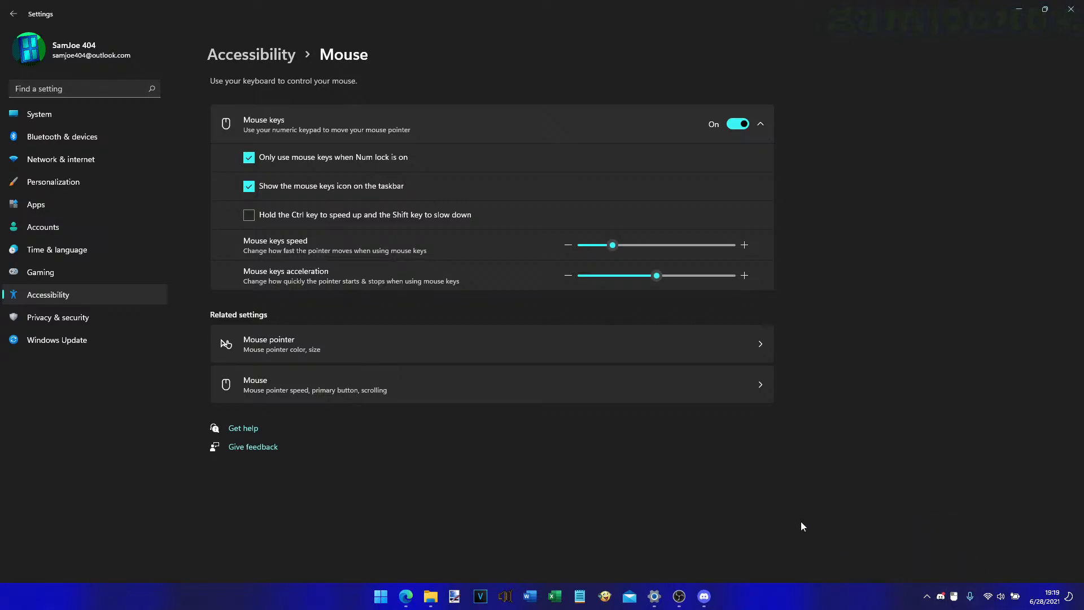
click(739, 124)
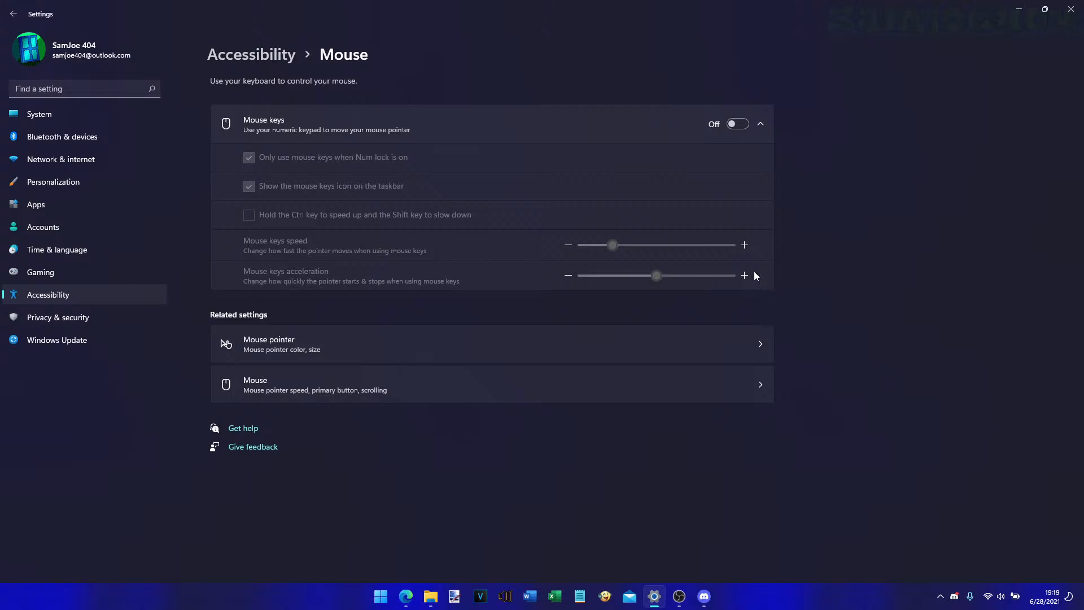
- Turn on Mouse keys, test the Ctrl modifier with it, and turn the feature back off
click(738, 124)
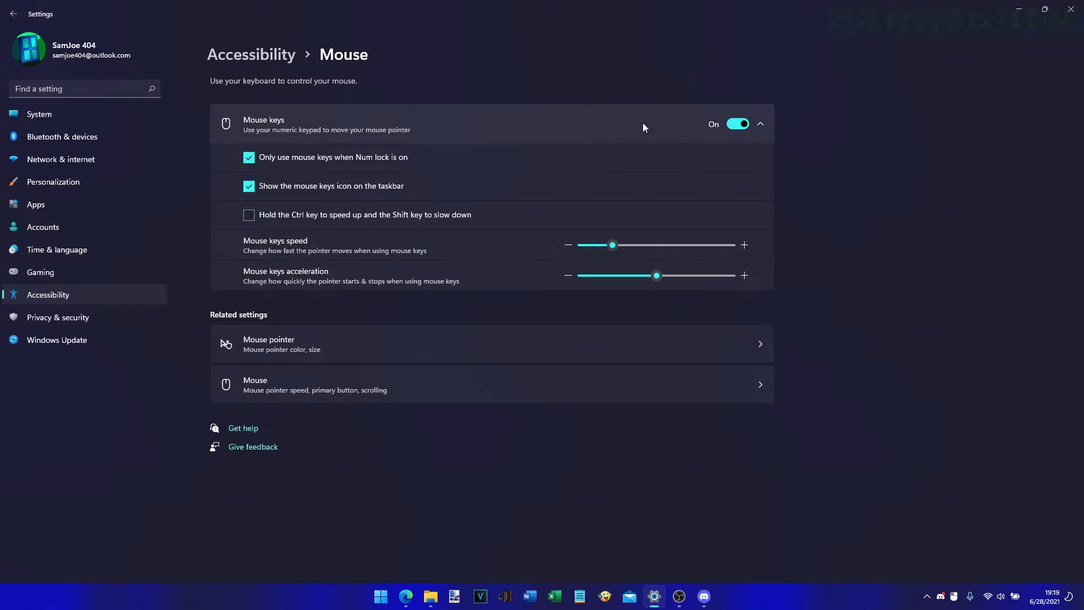
key(ctrl)
key(ctrl)
key(ctrl)
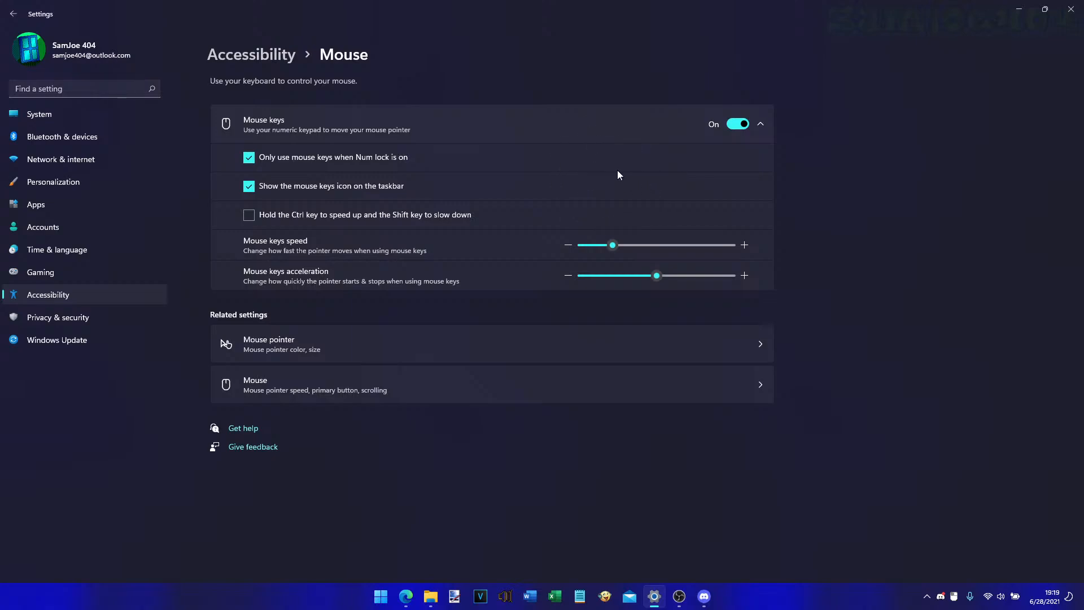
key(ctrl)
key(ctrl)
key(ctrl)
click(732, 126)
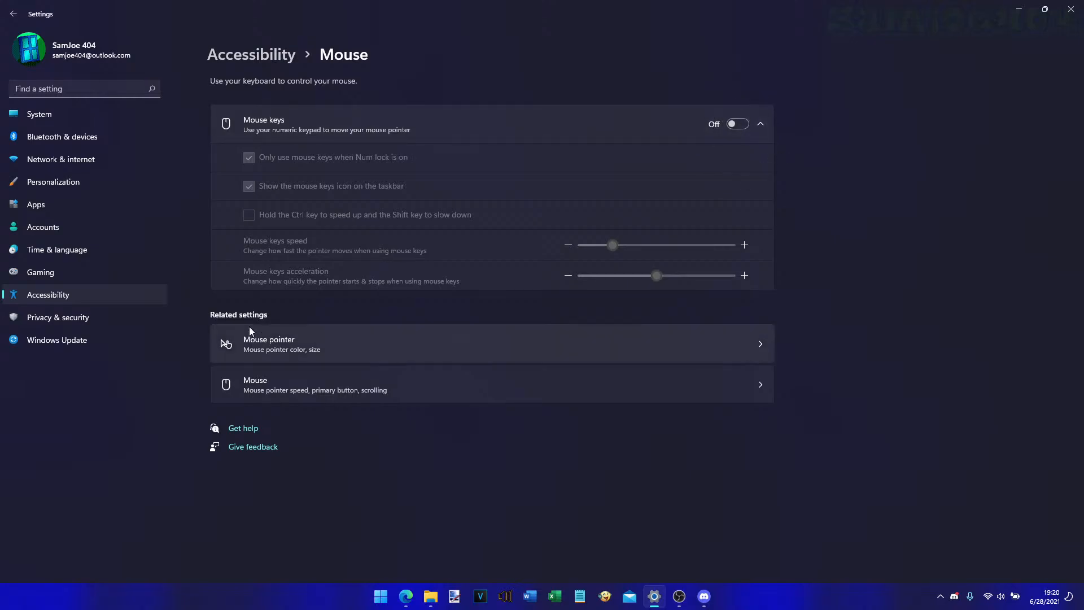
- With Mouse keys switched on, set its speed to 100 and its acceleration slightly above the middle, and switch it off
click(734, 124)
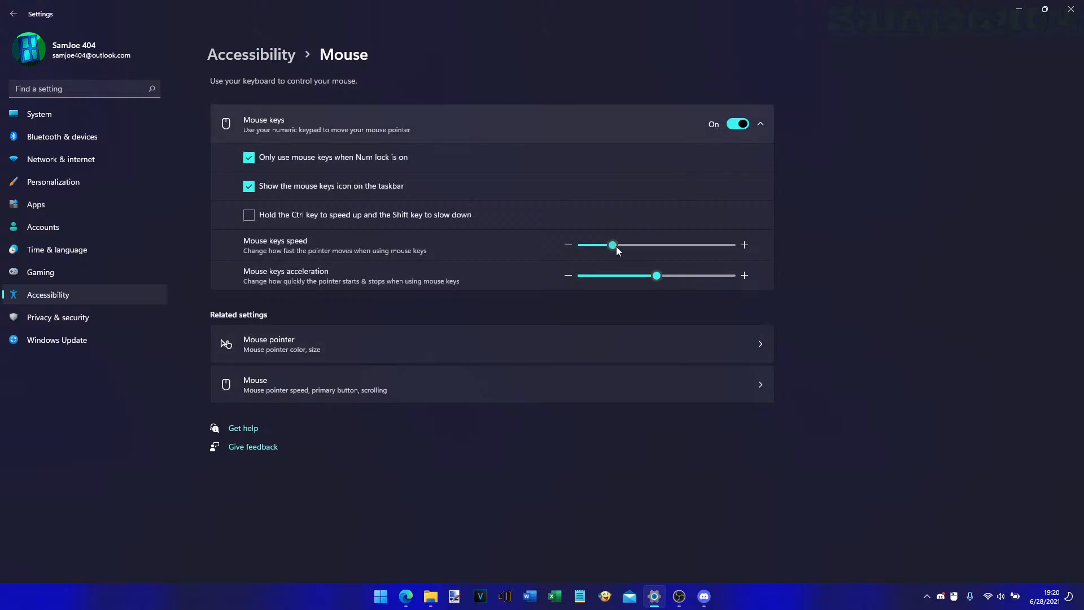
drag(614, 245, 827, 233)
drag(649, 276, 876, 269)
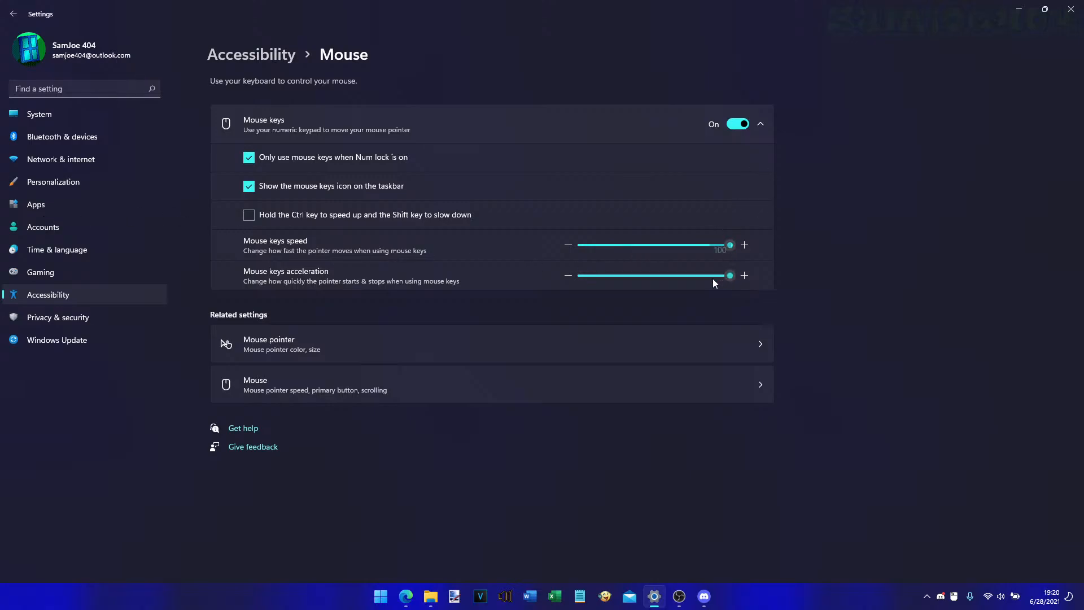
drag(712, 278, 672, 279)
click(738, 125)
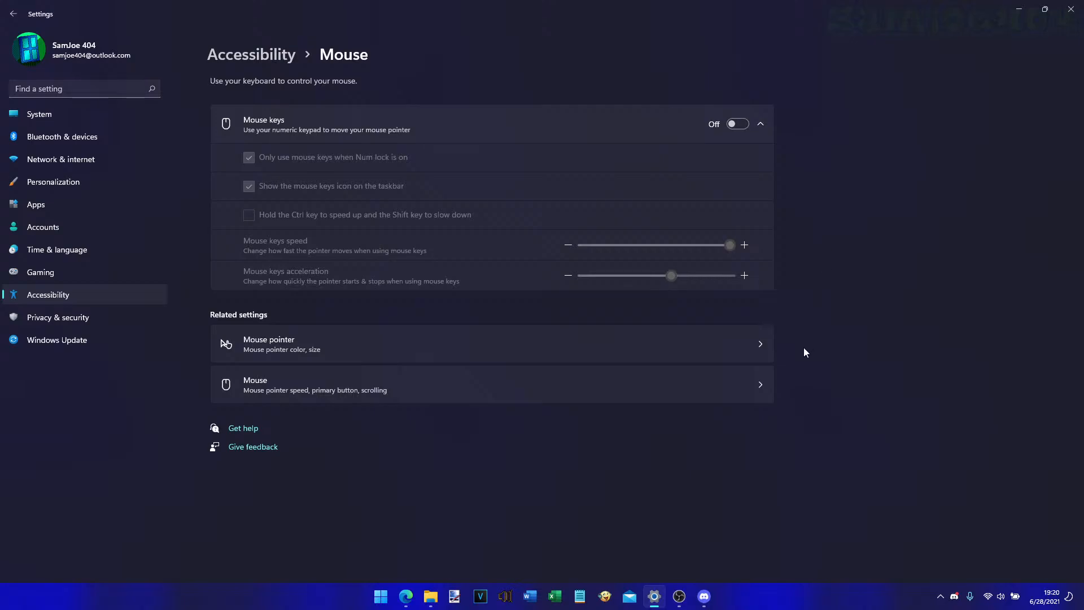
- Open the Eye control accessibility page, try to turn on eye control, and leave the page
click(265, 64)
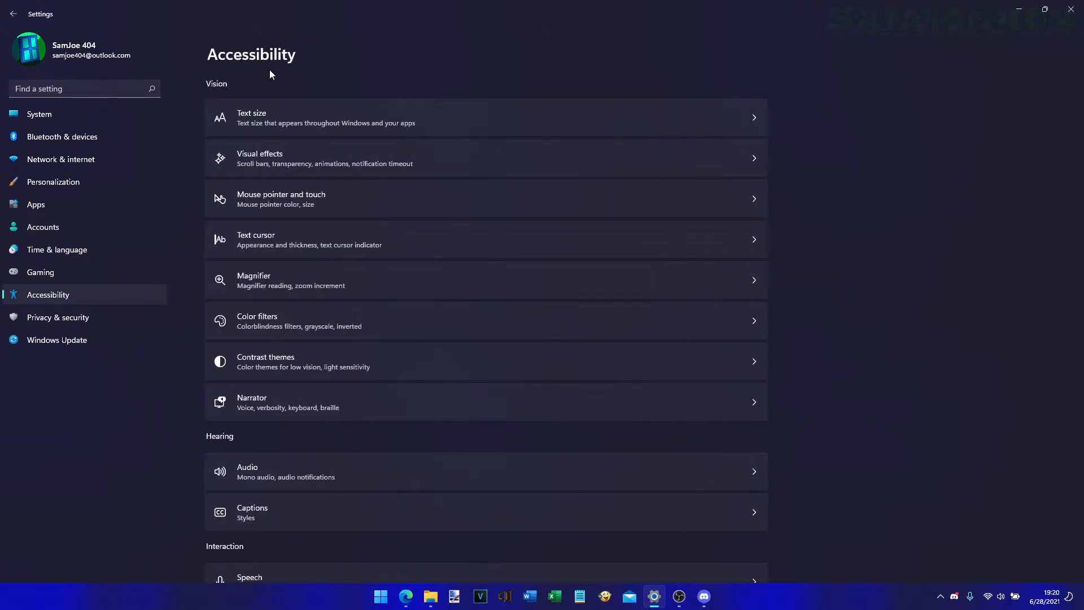
scroll(677, 367, down, 3)
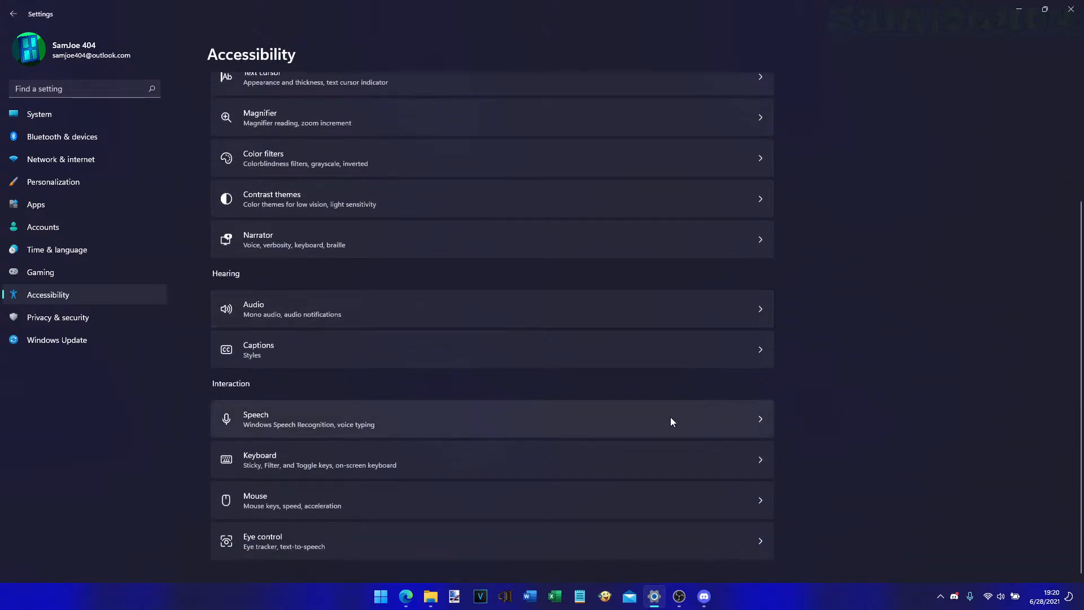
click(730, 540)
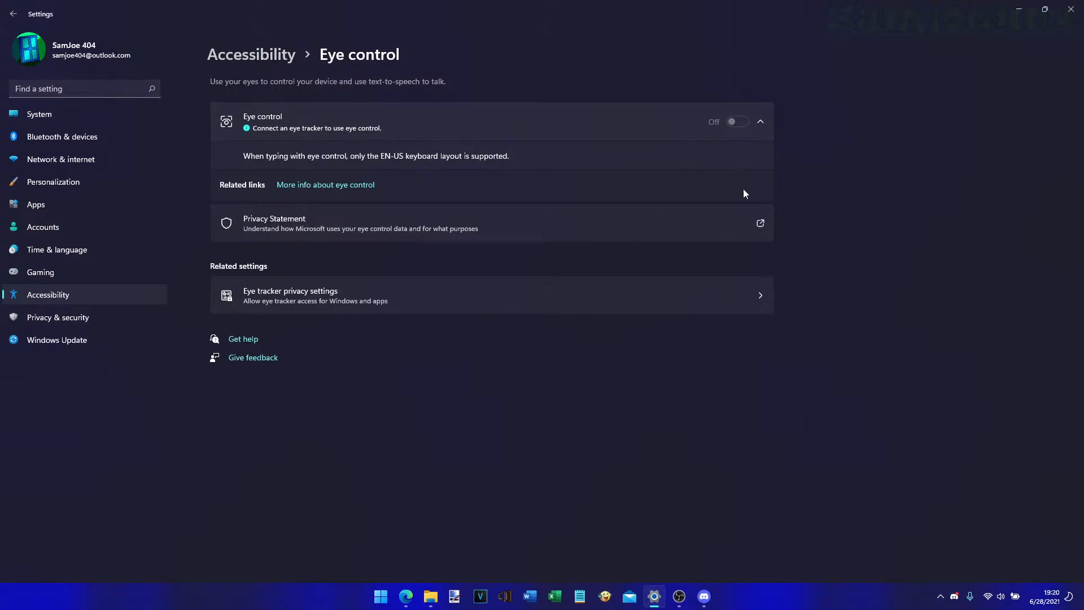
click(740, 122)
click(740, 122)
click(251, 54)
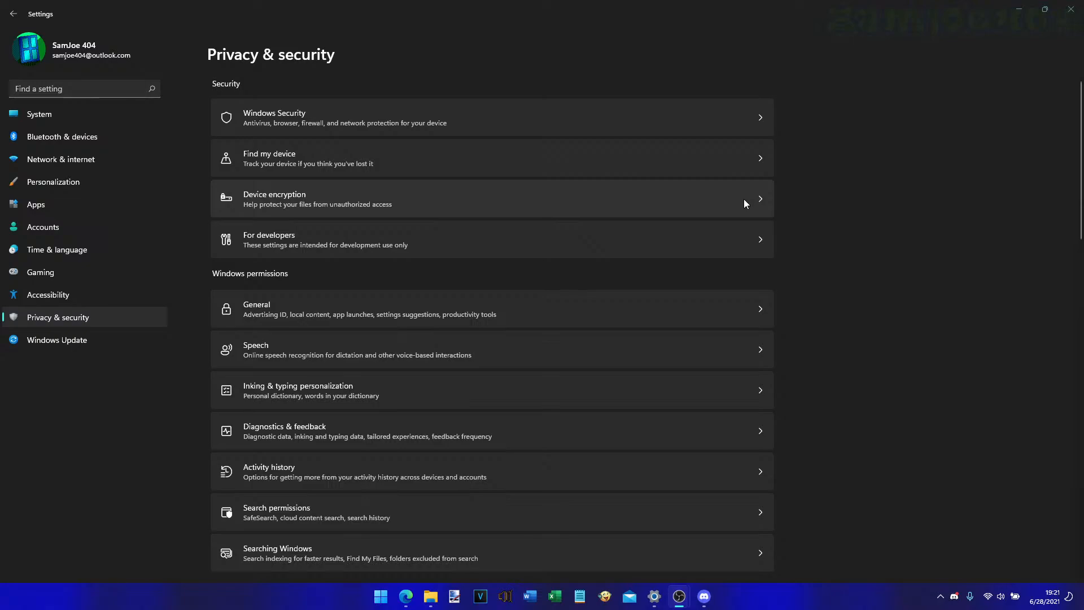
- Open the For developers page of Privacy & security and turn on Developer Mode, accepting the security confirmation
click(753, 242)
click(754, 238)
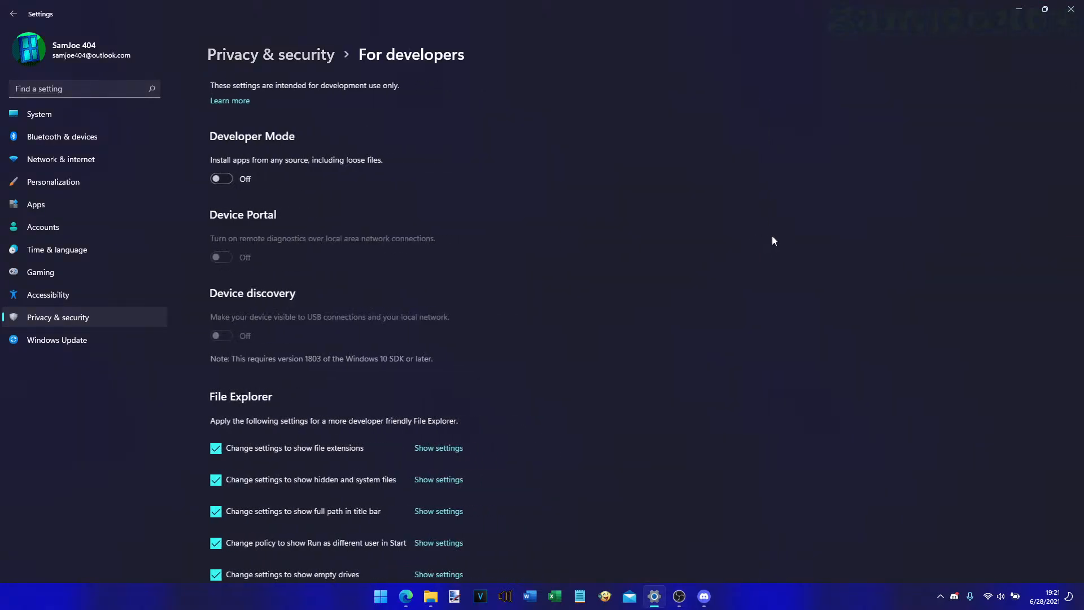
click(230, 180)
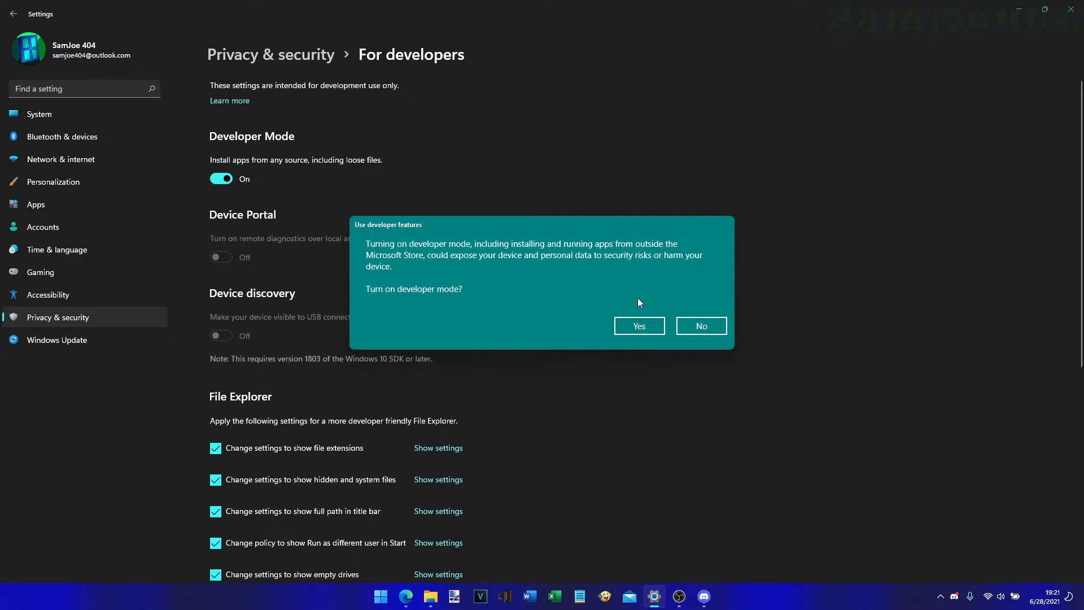
click(642, 324)
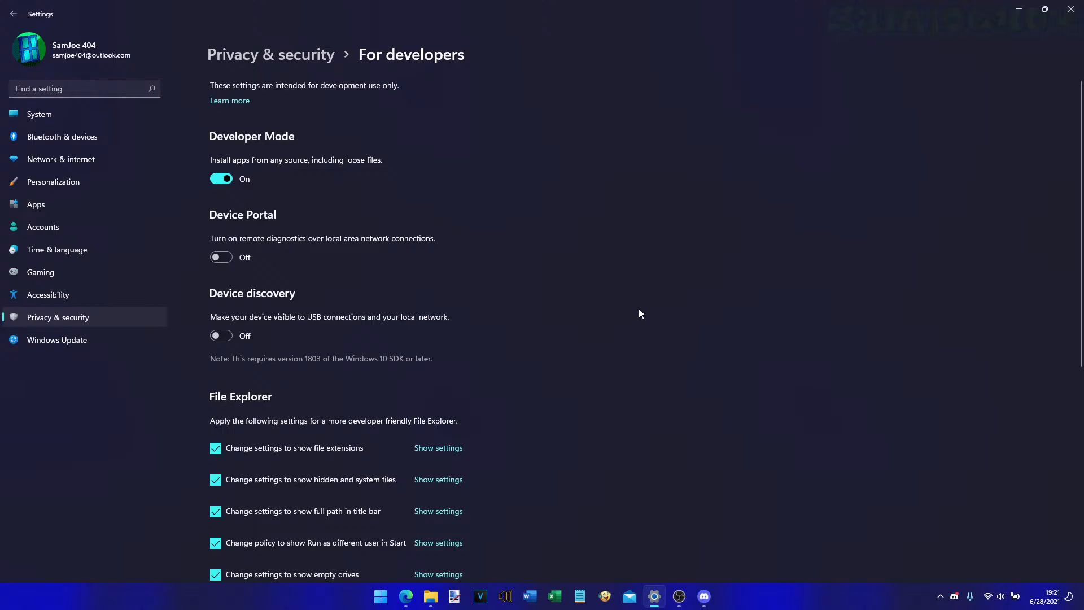
scroll(663, 304, down, 5)
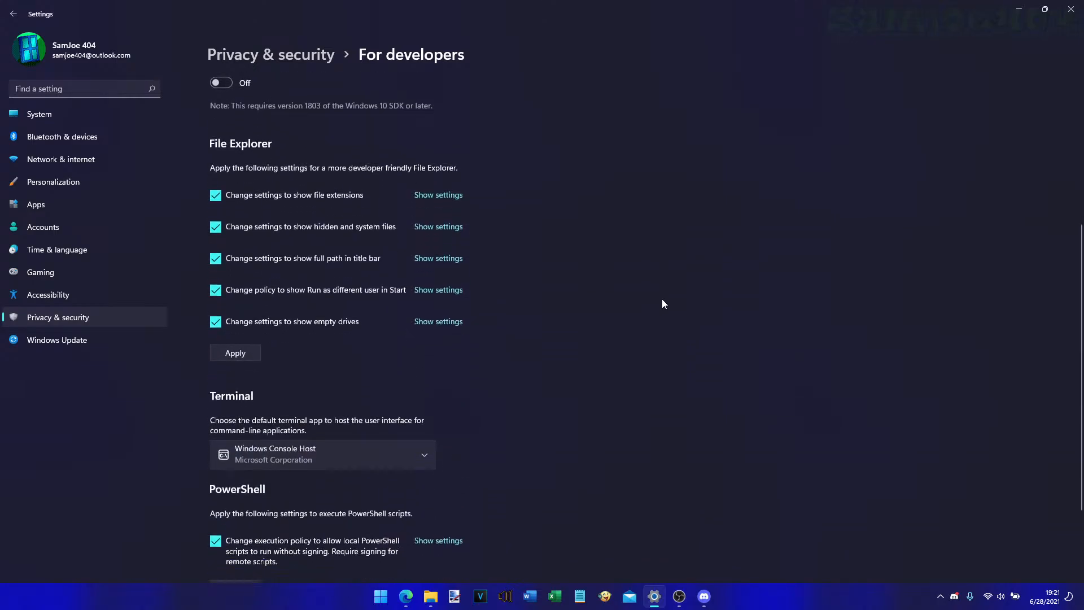
- Review the File Explorer, Terminal and PowerShell options for developers, and turn Developer Mode off
scroll(663, 303, up, 3)
scroll(662, 303, up, 3)
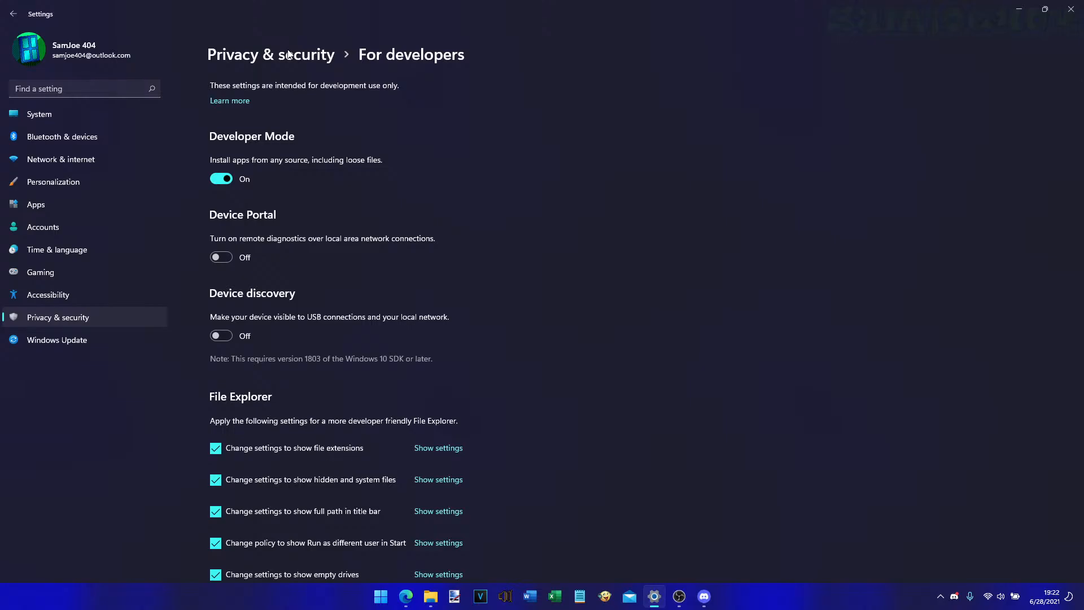
scroll(671, 282, down, 5)
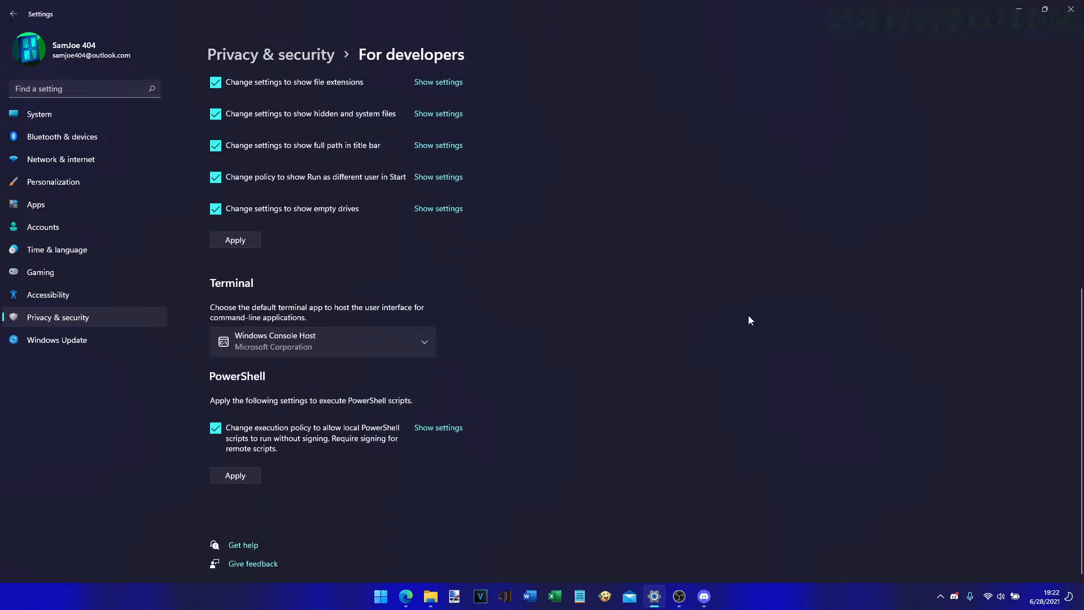
scroll(748, 320, up, 5)
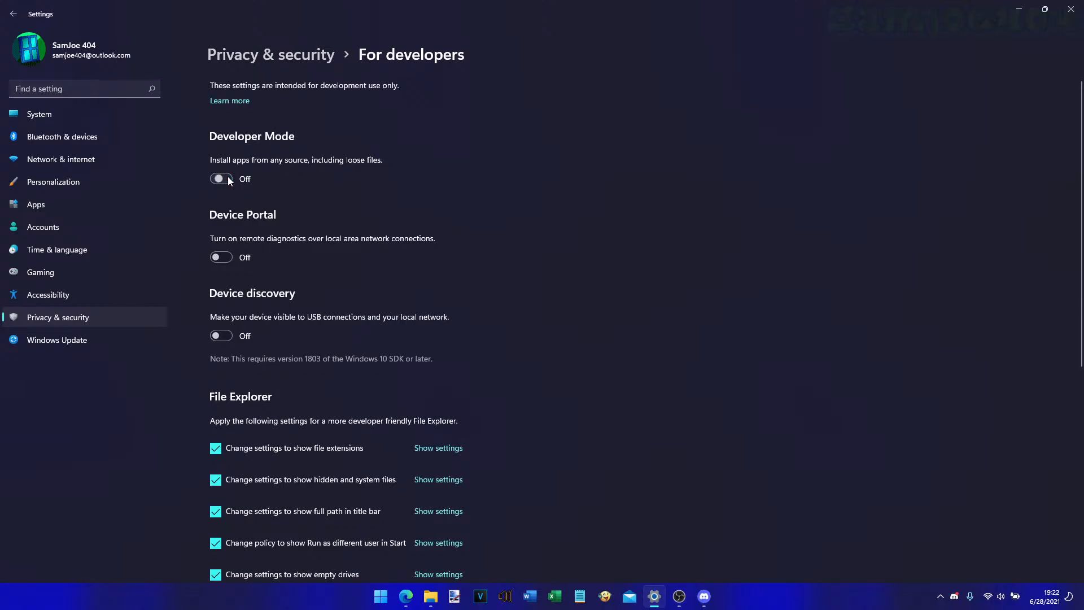
- View the Windows Security page with its protection areas and return to the Privacy & security overview
click(318, 54)
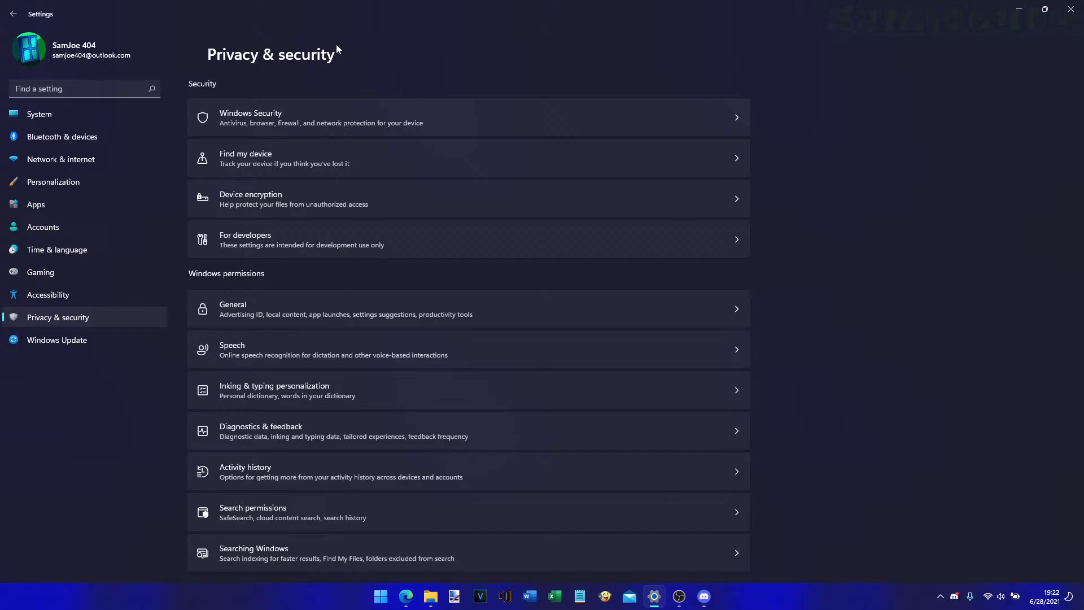
click(740, 111)
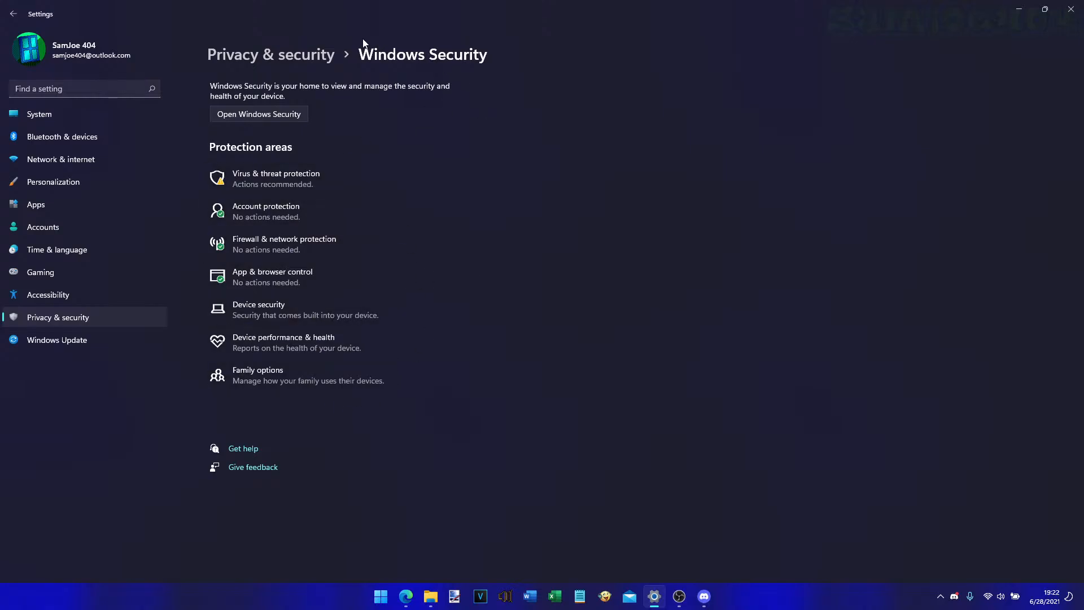
click(307, 57)
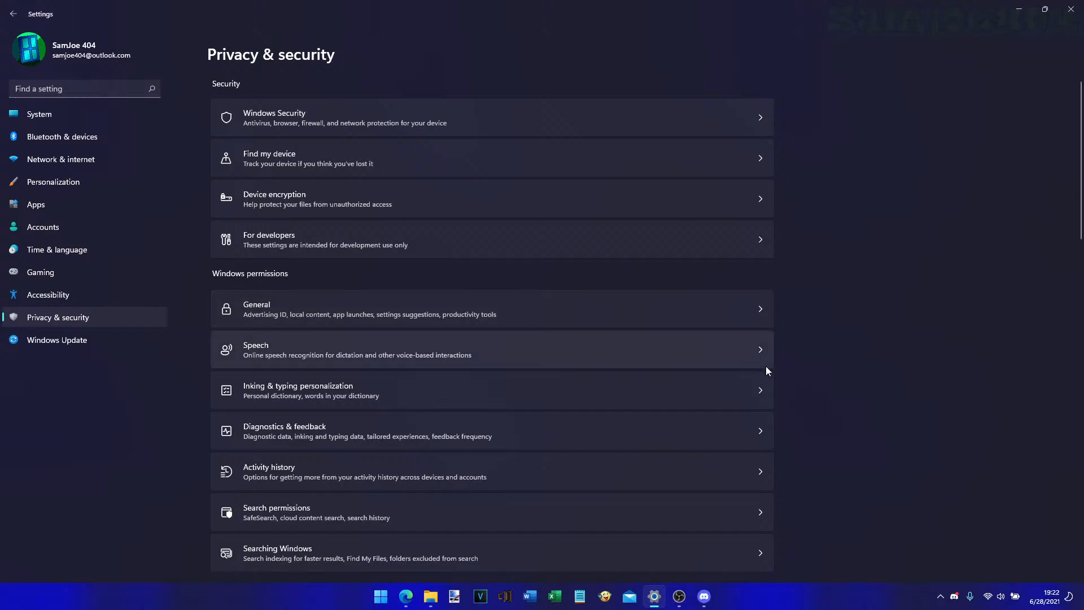
- Look through the Windows permissions and App permissions categories on the Privacy & security page, down to Screenshots and apps
scroll(765, 370, down, 2)
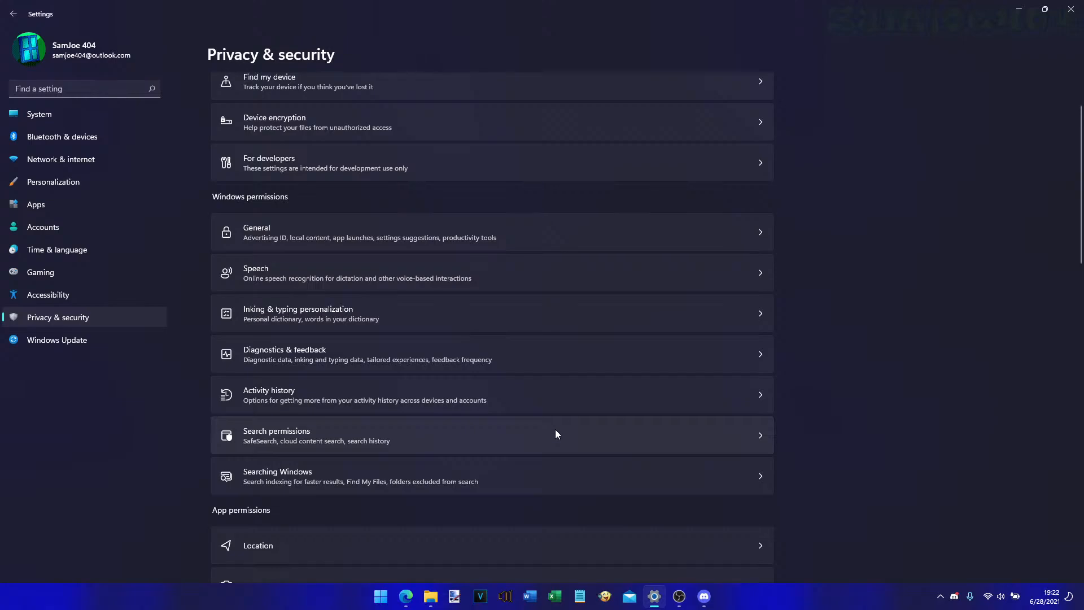
scroll(620, 473, down, 5)
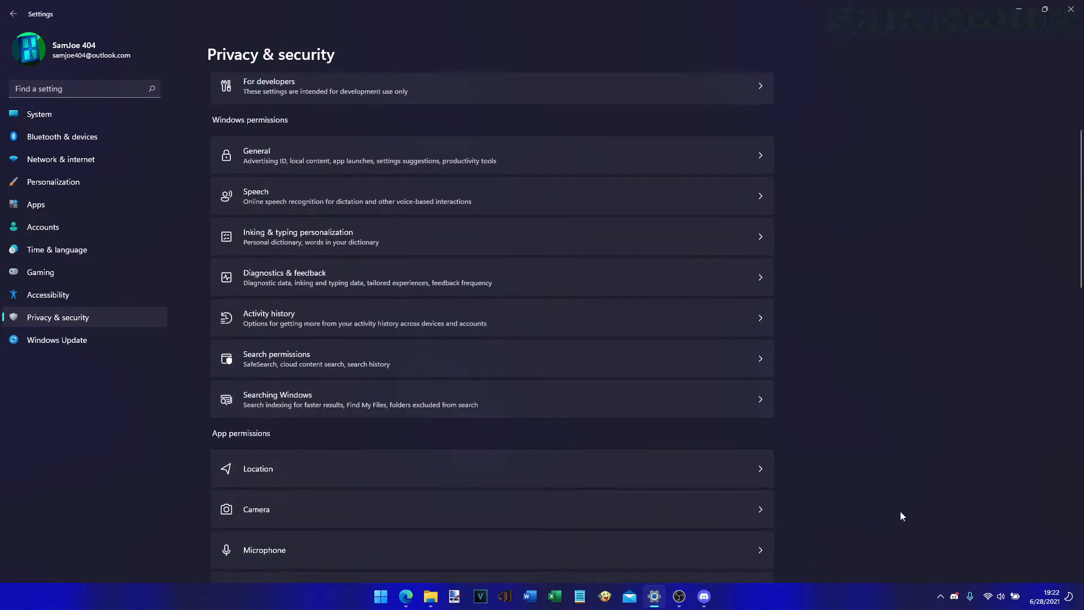
scroll(902, 514, down, 1)
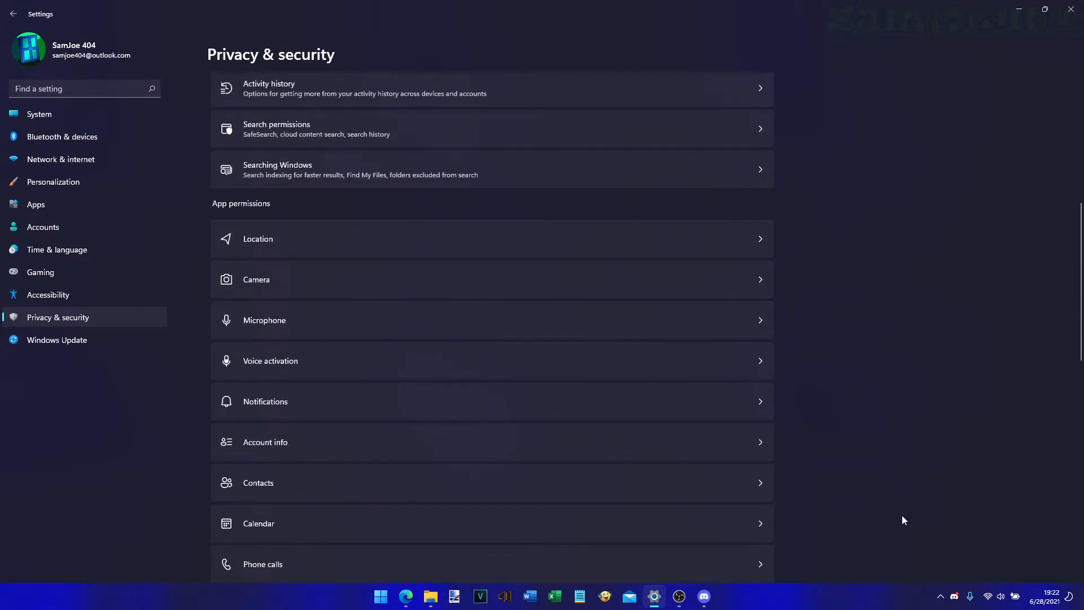
scroll(902, 514, down, 2)
scroll(545, 434, down, 4)
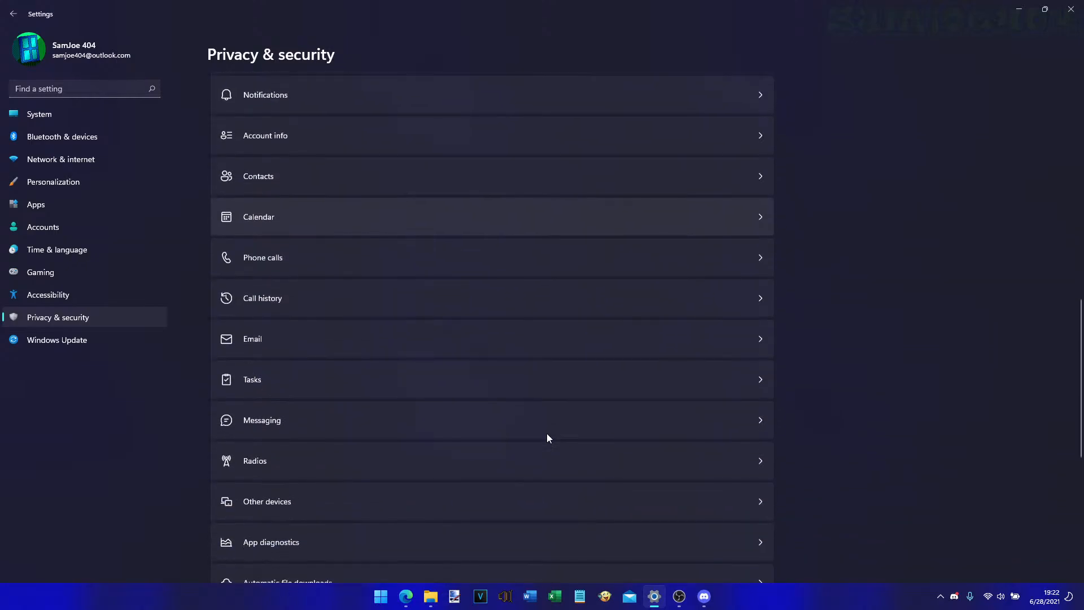
scroll(580, 479, down, 4)
scroll(580, 481, down, 2)
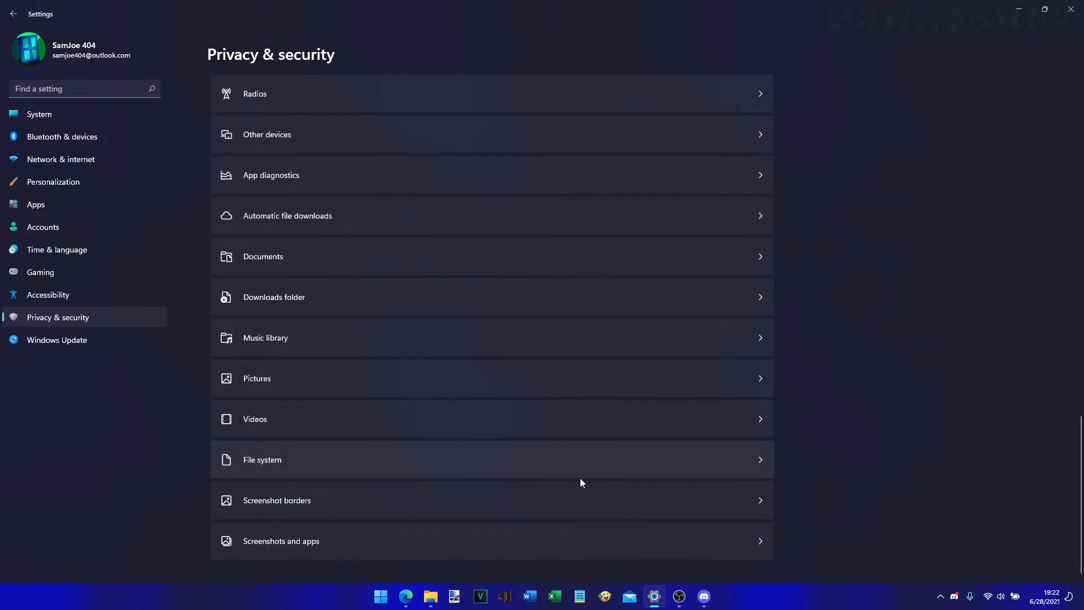
scroll(580, 481, up, 20)
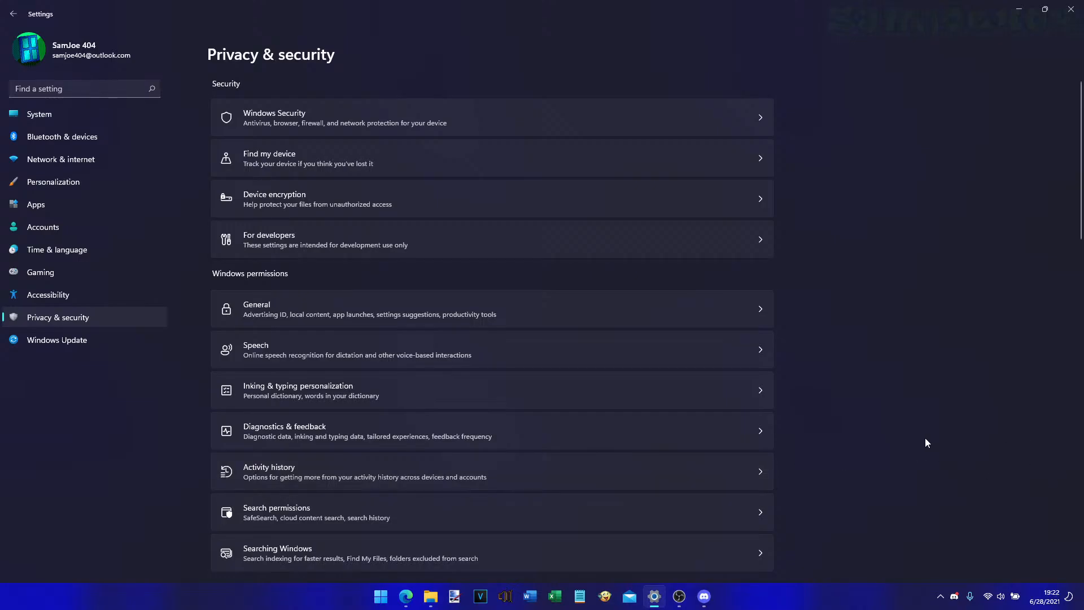
- Check for updates in Windows Update and open the Windows Insider Program page
click(90, 338)
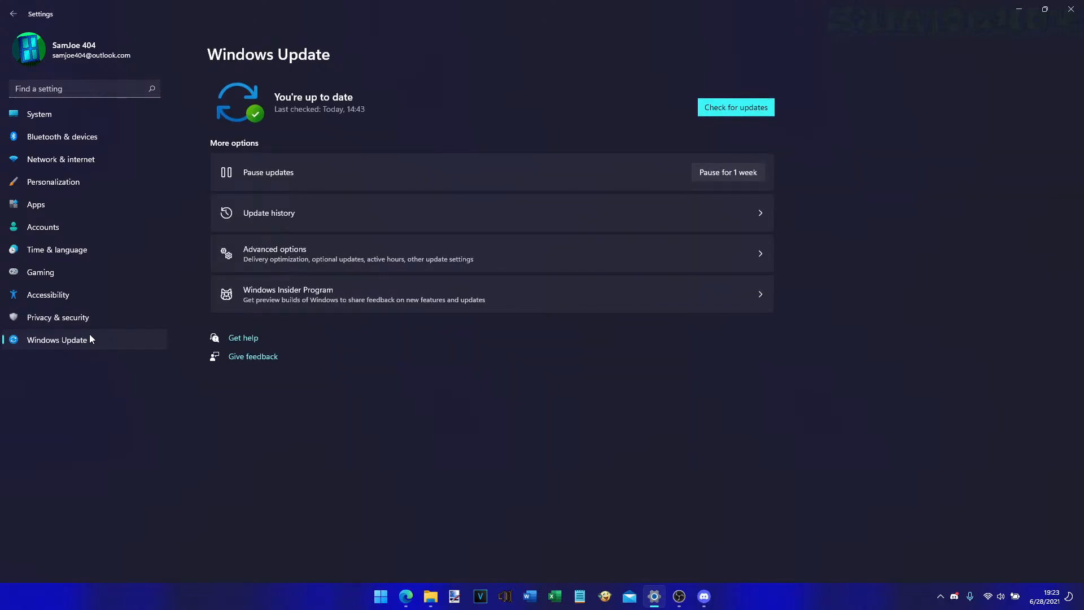
click(762, 110)
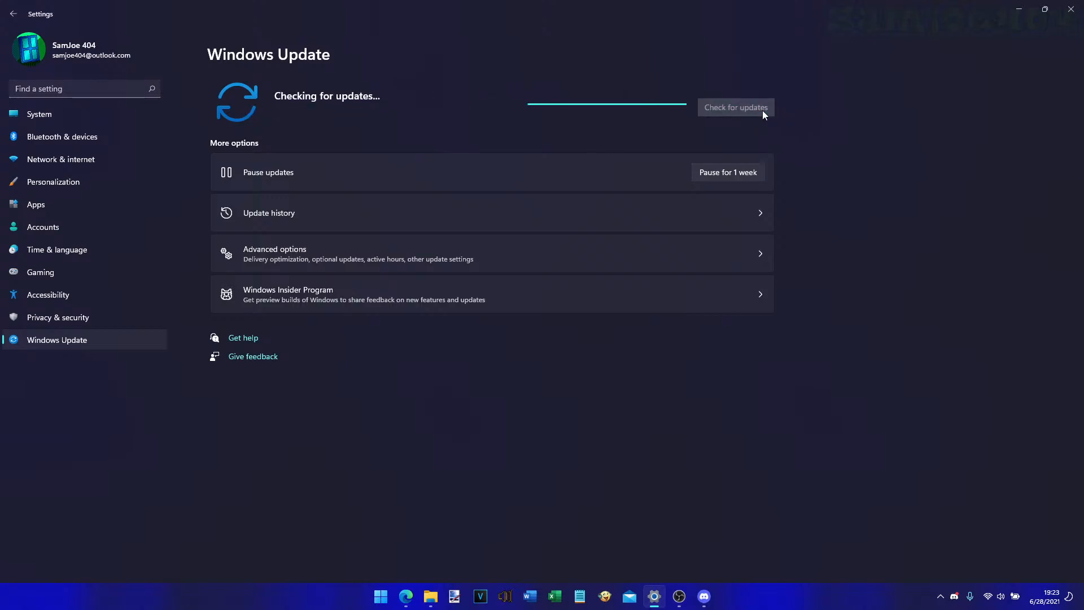
click(760, 296)
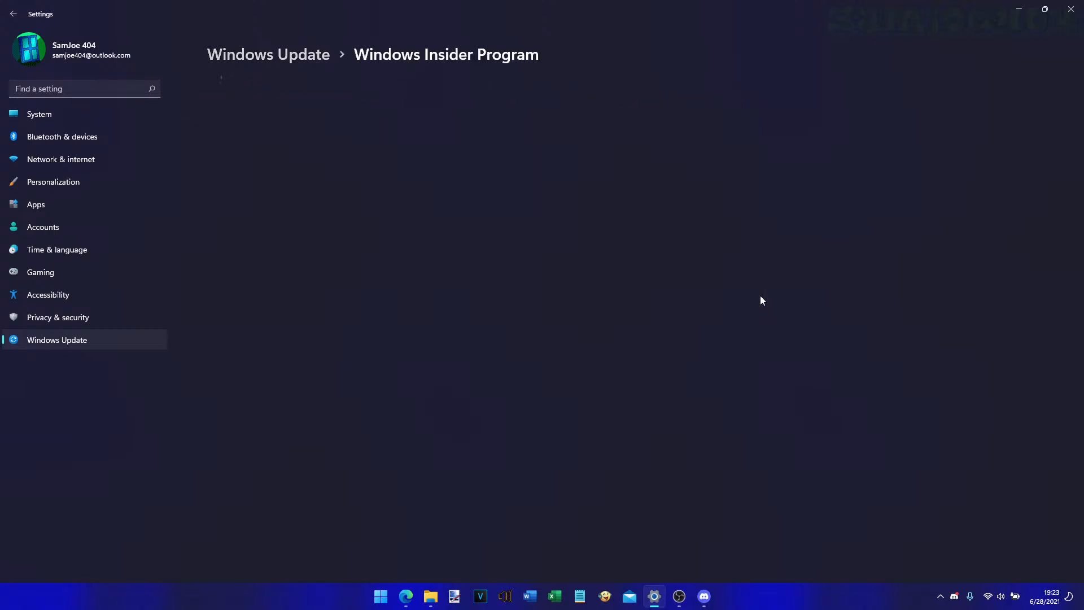
- Review the Windows update history and the list of installed updates that can be uninstalled, and return to the Windows Update overview
click(288, 57)
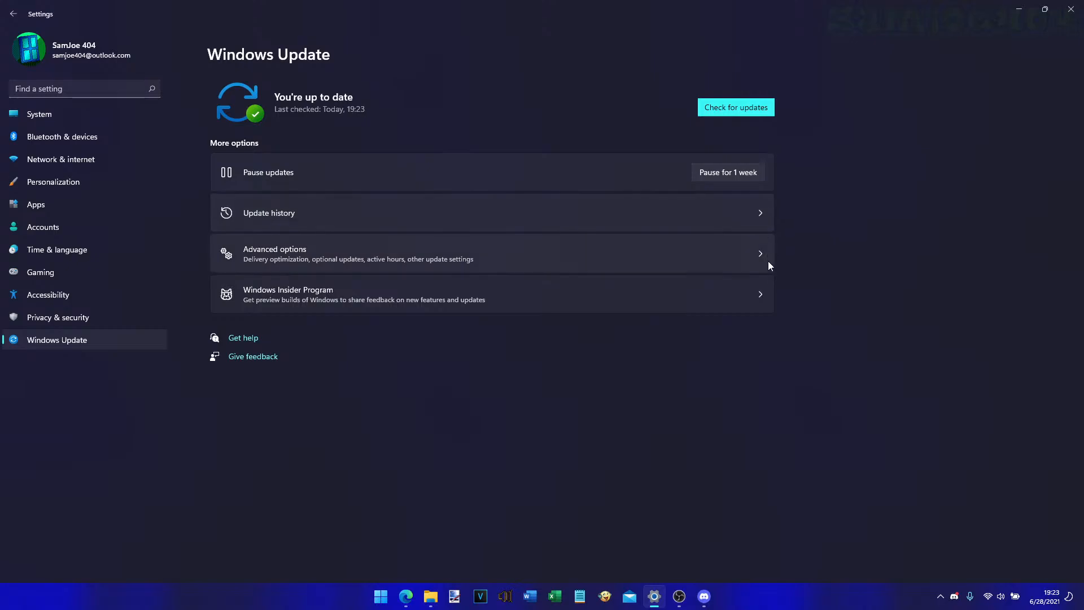
click(759, 216)
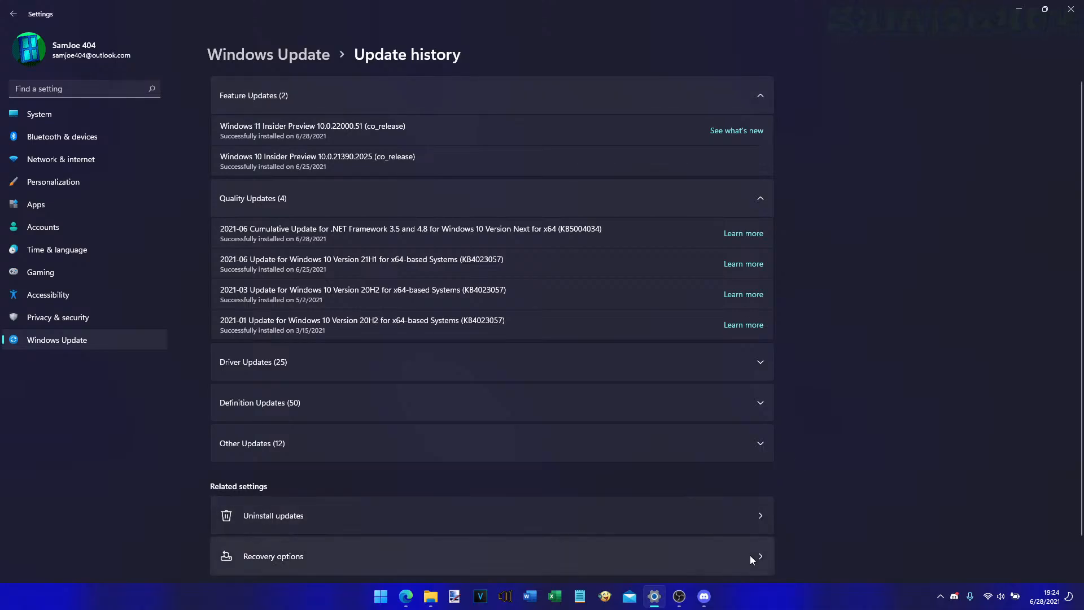
click(634, 509)
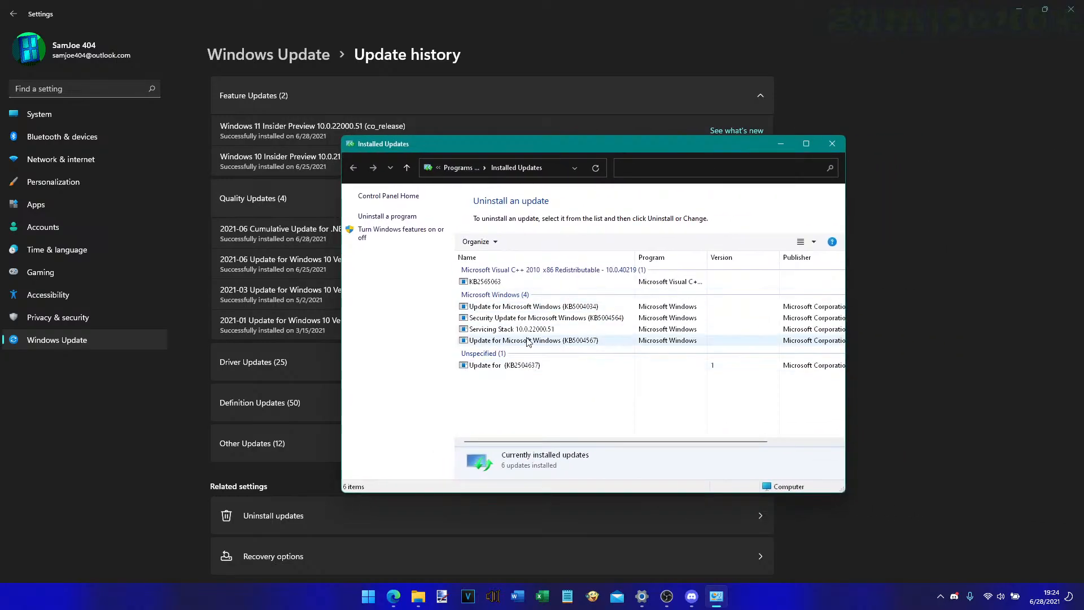
click(832, 144)
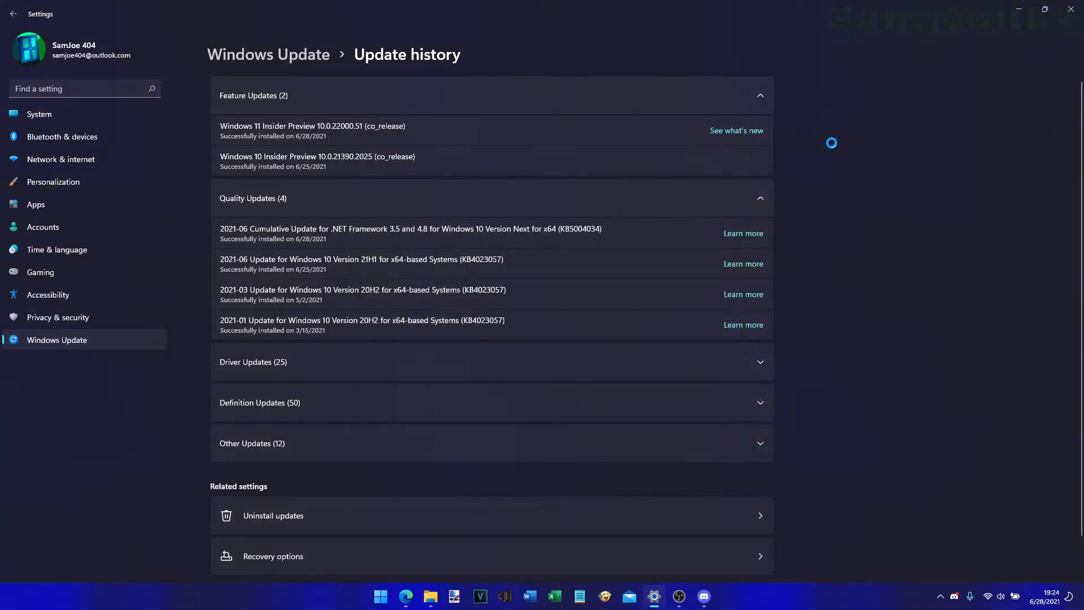
click(288, 63)
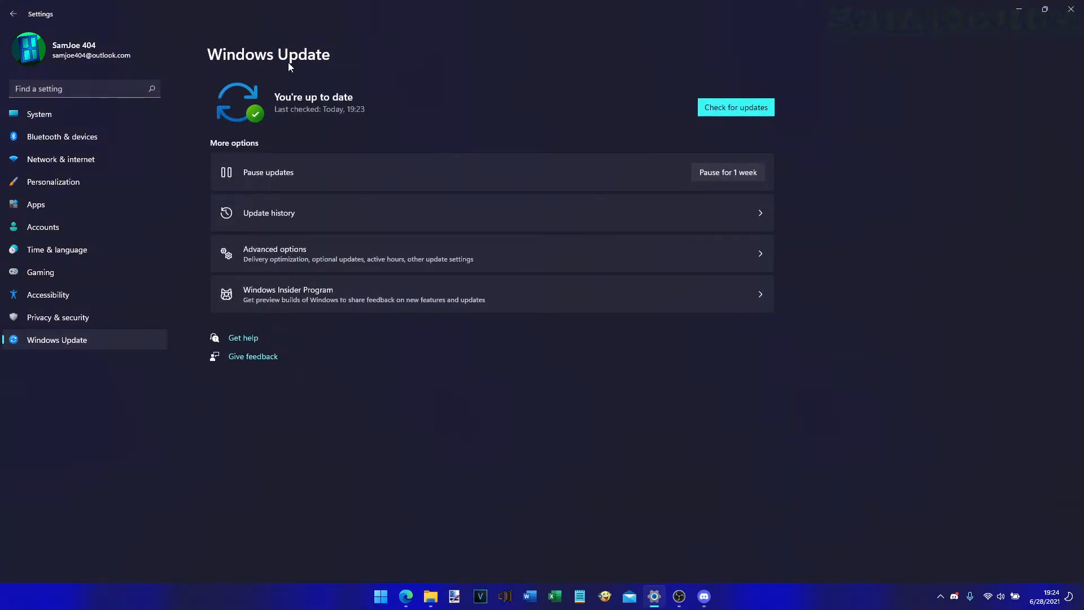
- In the advanced update options, turn on the notification for when a restart is required to finish updating
click(714, 257)
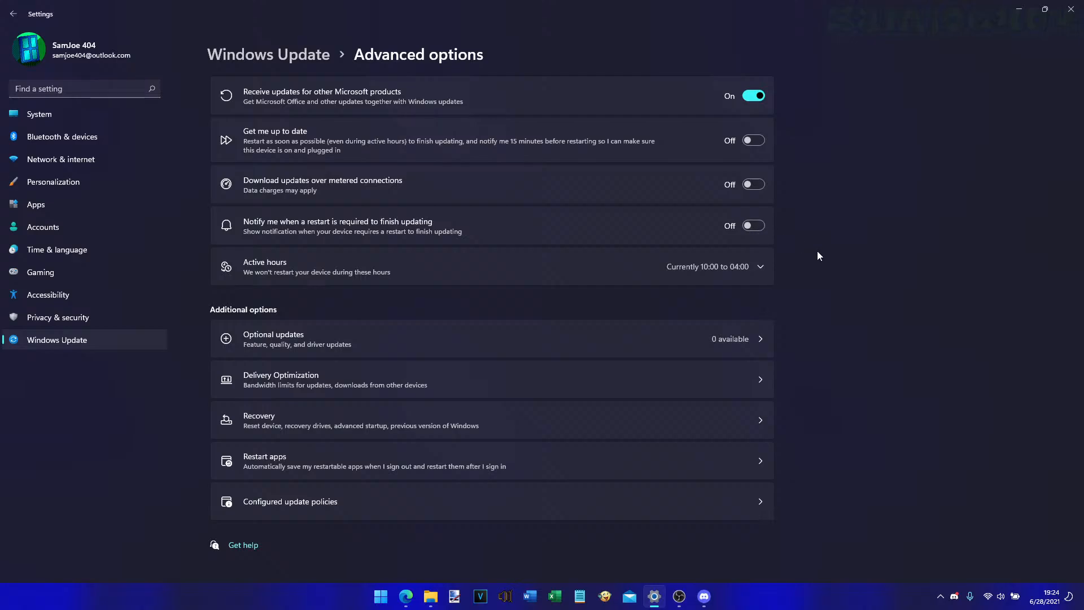
click(754, 226)
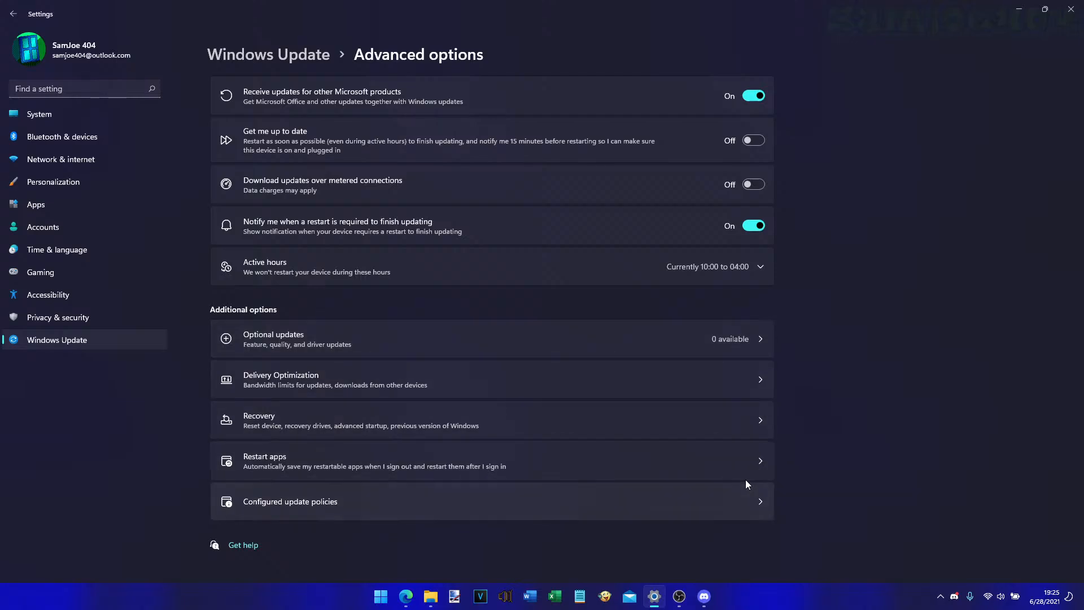
click(312, 64)
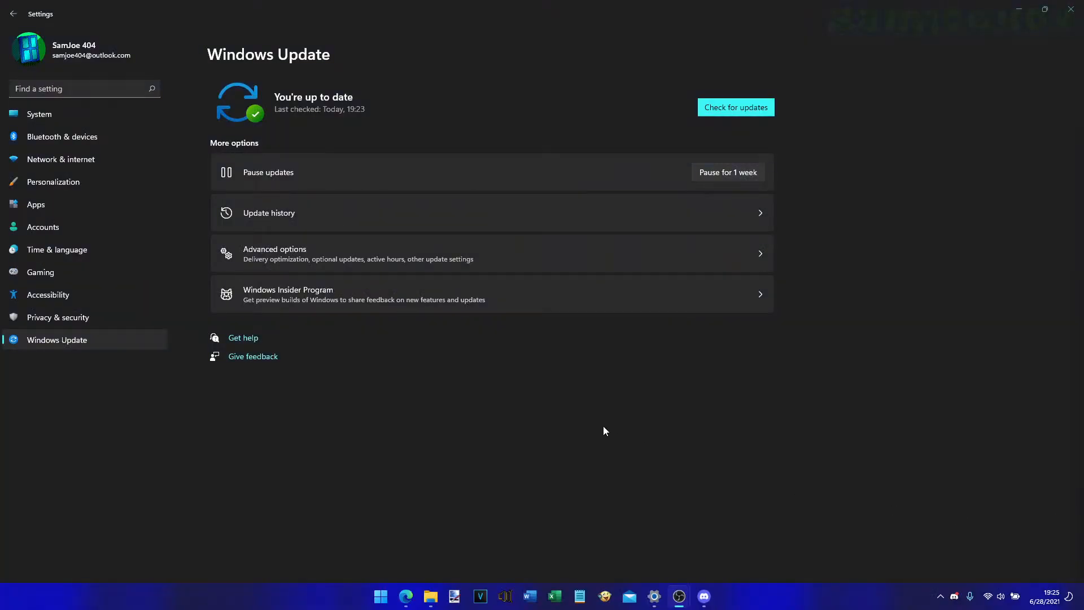
- Look through the Windows Insider Program channel choices and the option to stop getting preview builds, and close Settings
click(615, 309)
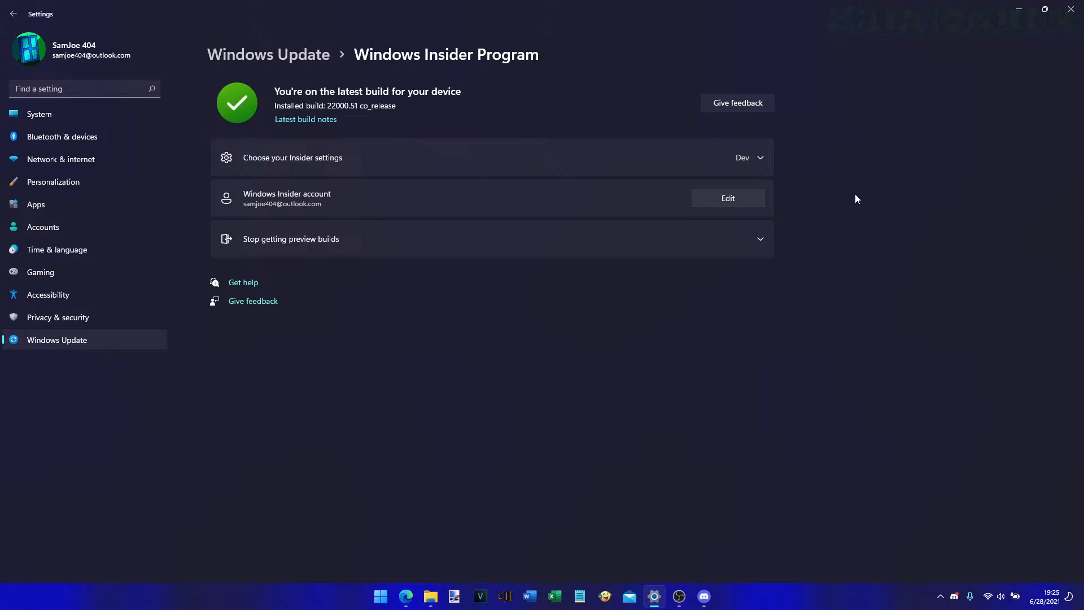
click(760, 159)
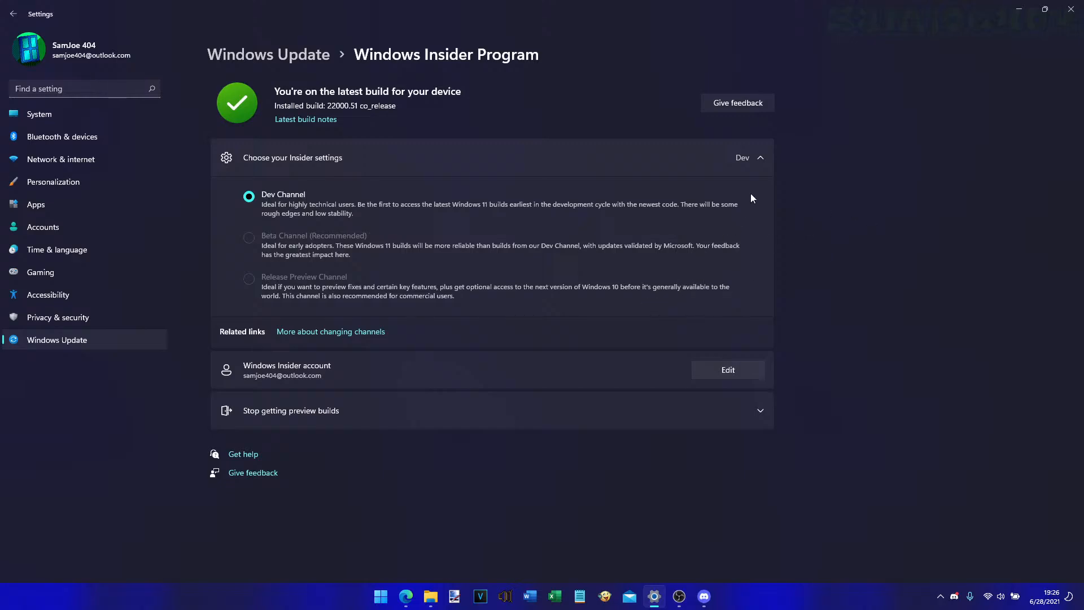
click(761, 158)
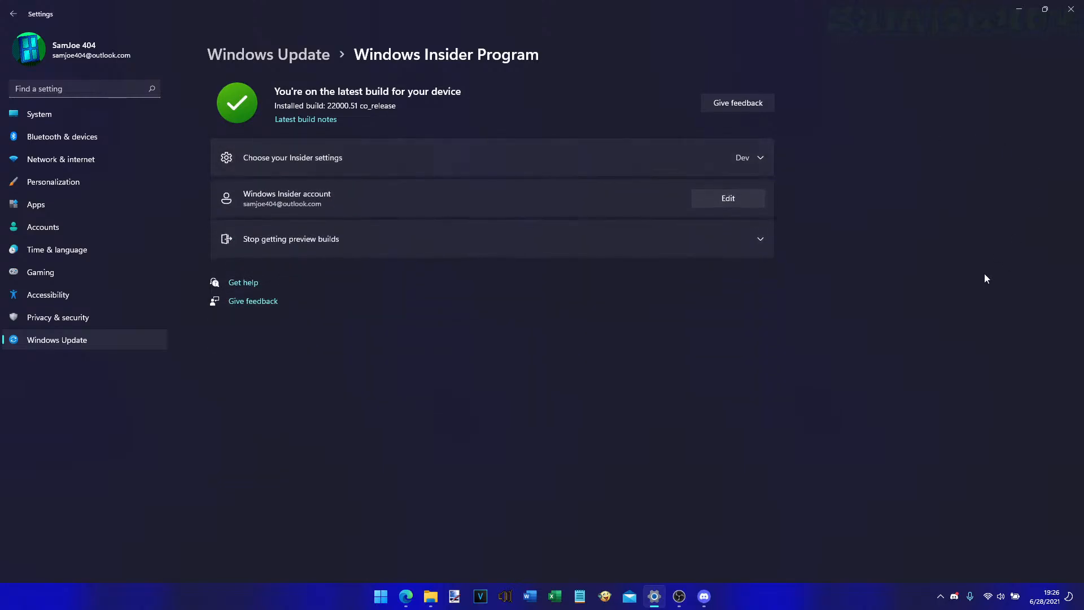
click(759, 239)
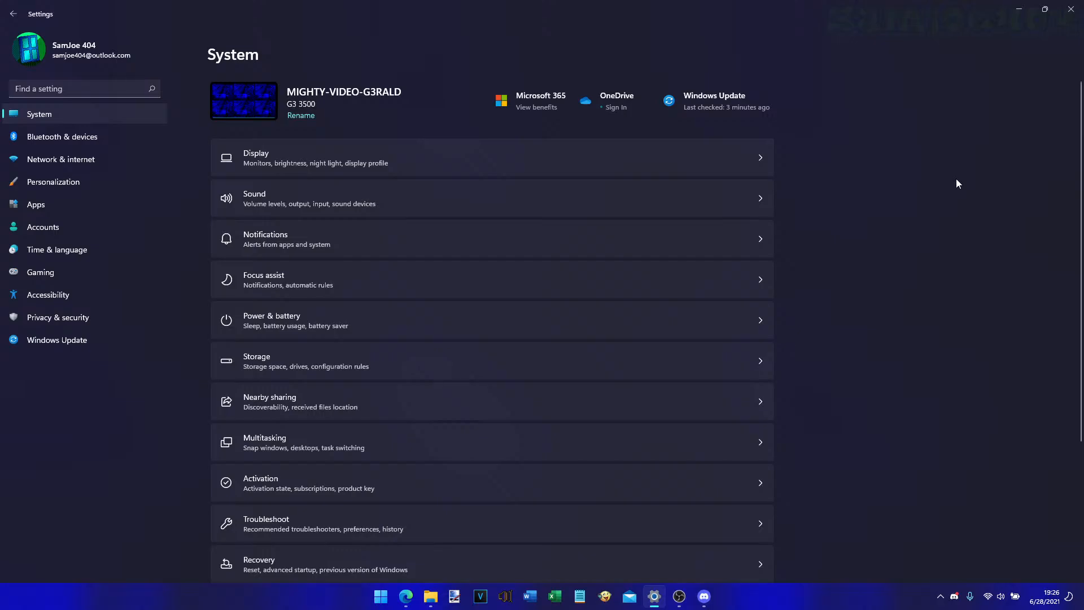
click(1070, 9)
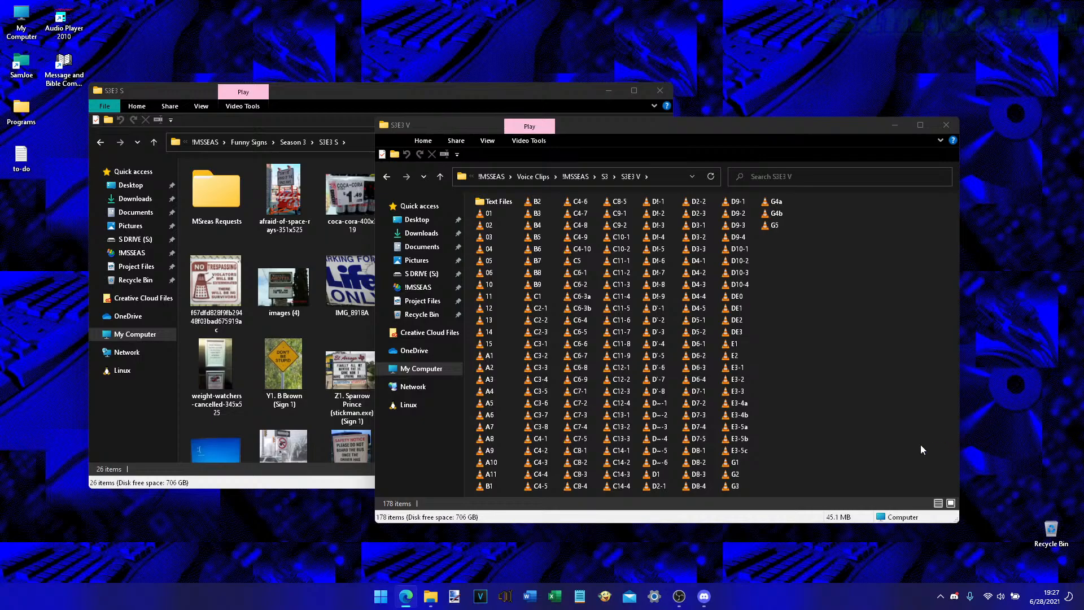
click(862, 468)
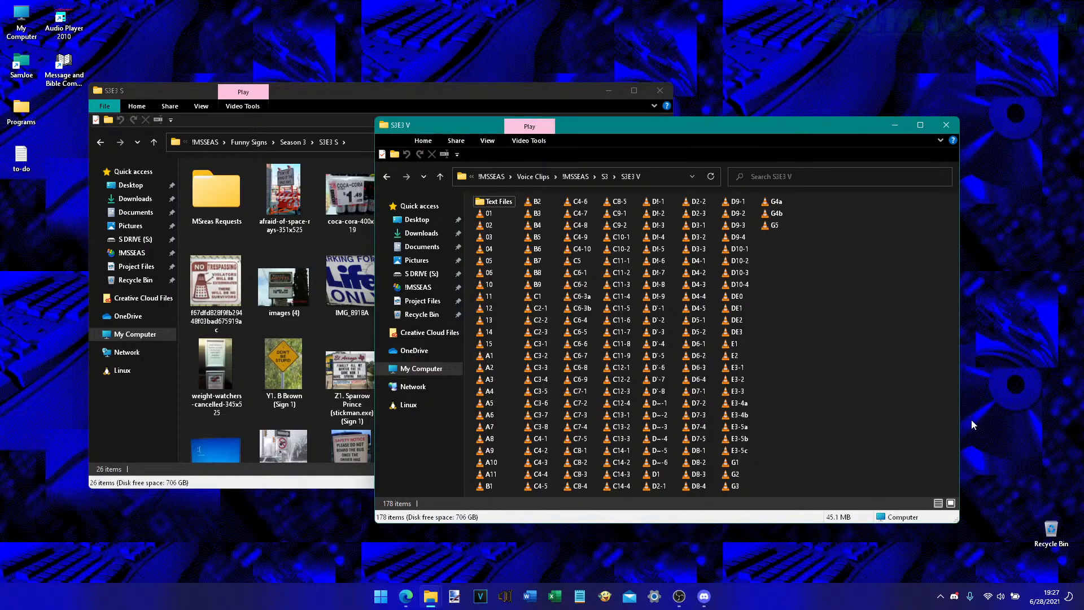
click(384, 99)
click(865, 295)
- Look through the pinned apps in the Start menu, and search for and launch Winaero Tweaker
click(386, 603)
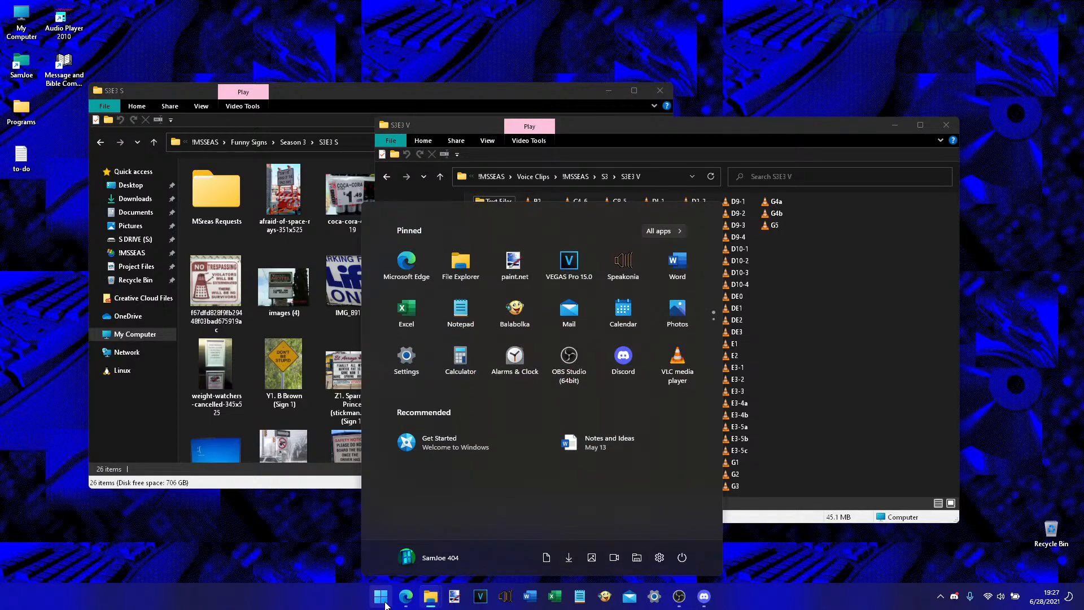
scroll(453, 305, down, 1)
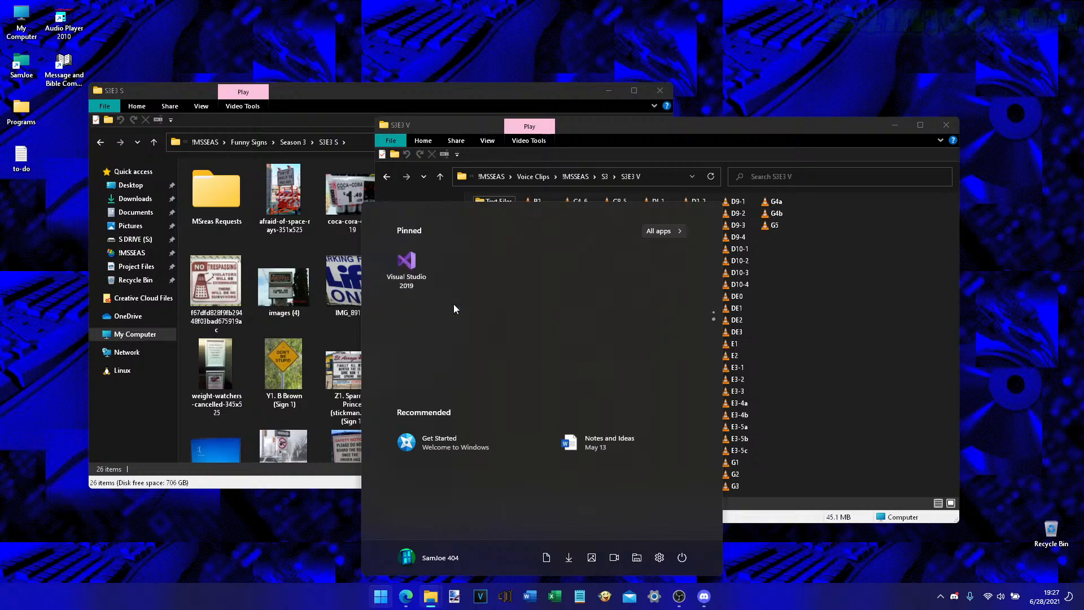
scroll(454, 309, up, 1)
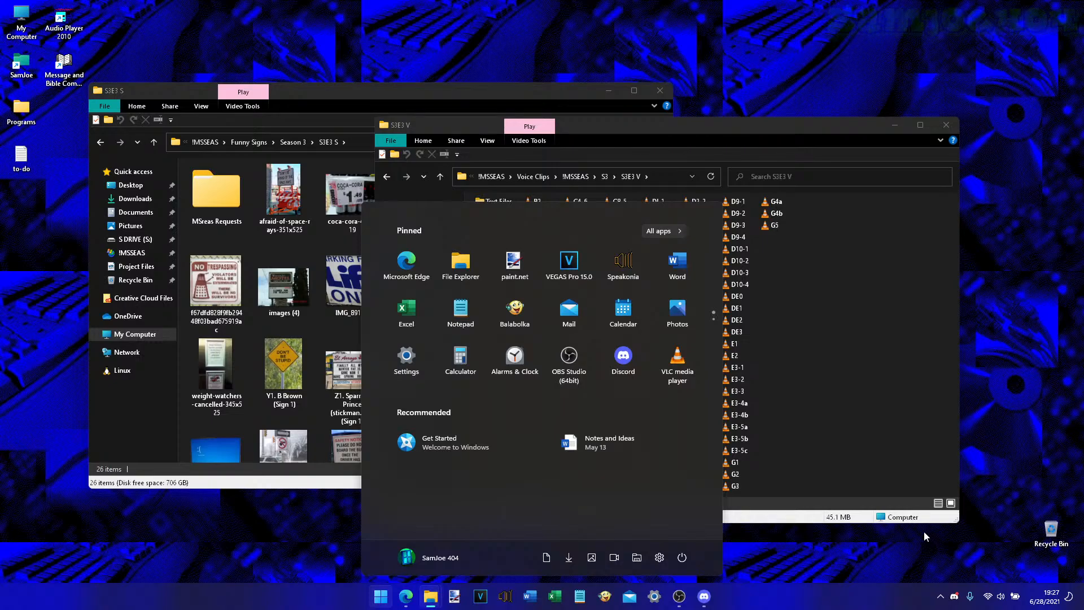
text(winaero tweaker)
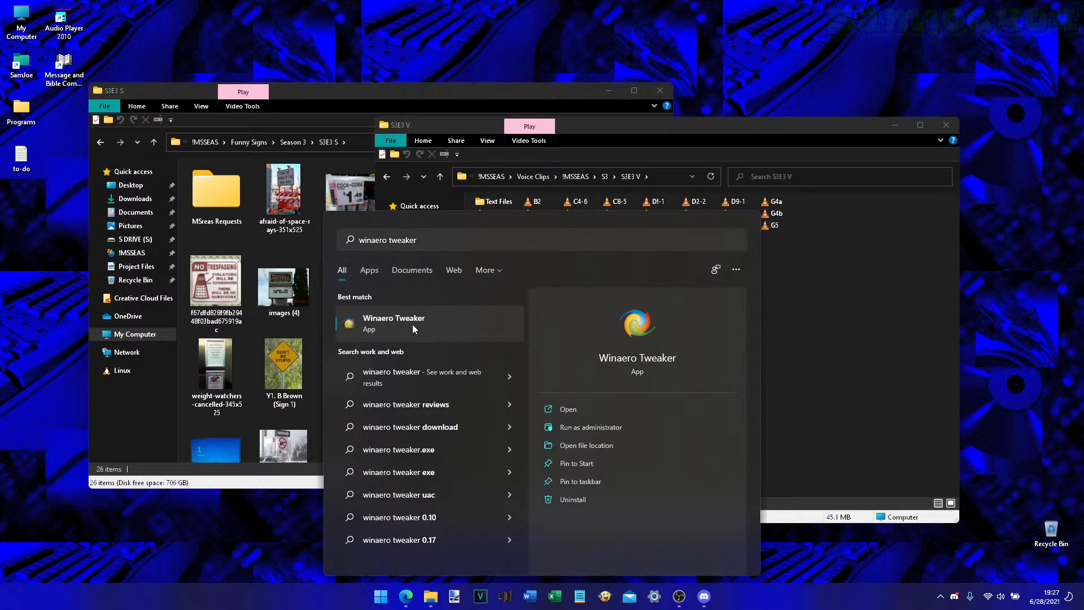
click(412, 324)
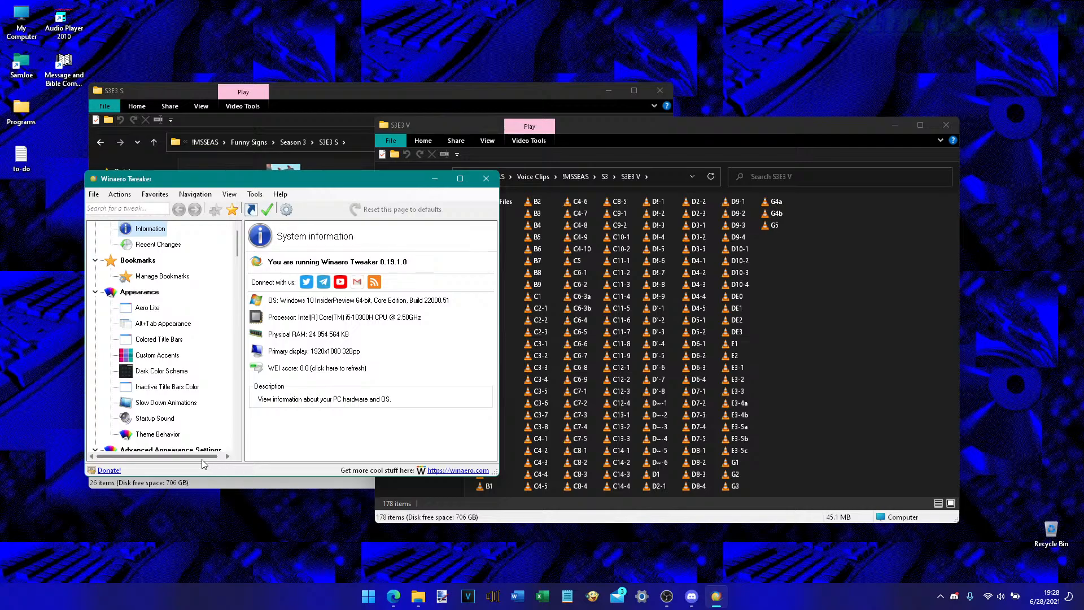
- Enable the Aero Lite theme with default title bars in Winaero Tweaker and check how it looks on the Start menu
click(147, 309)
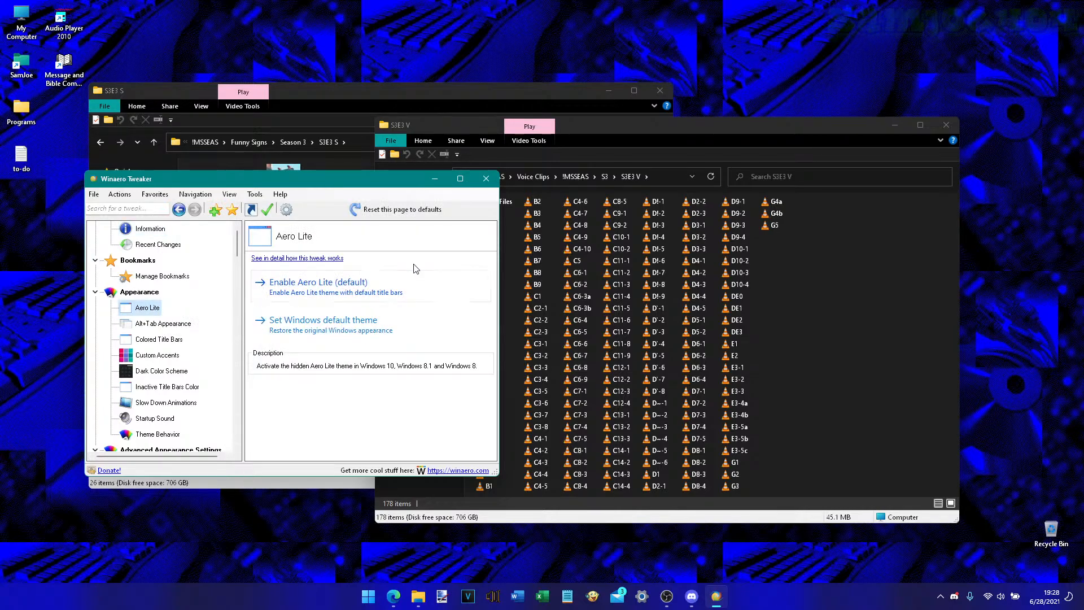
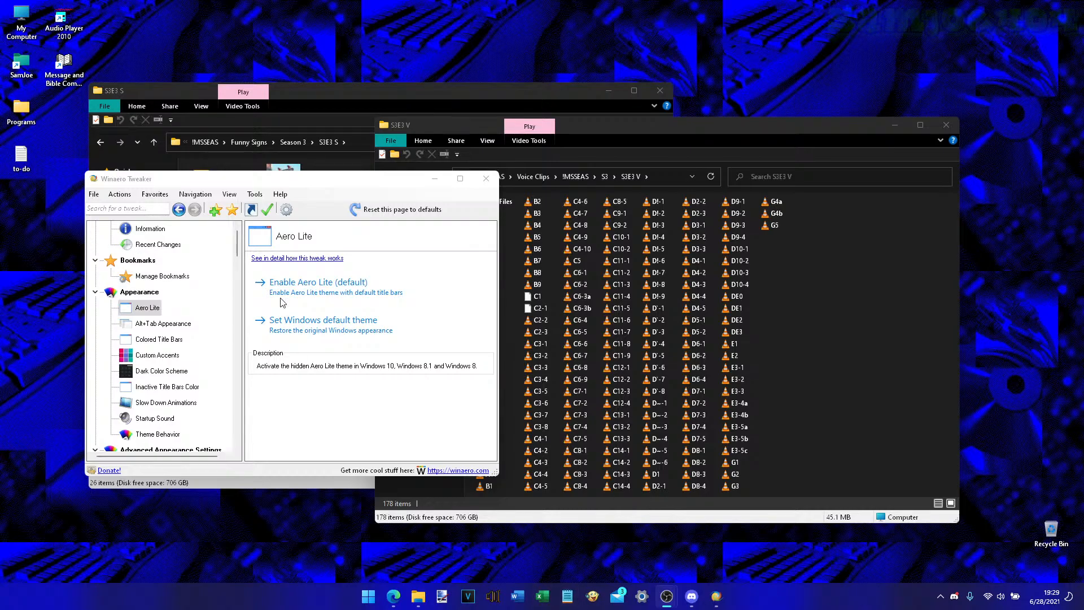
click(389, 288)
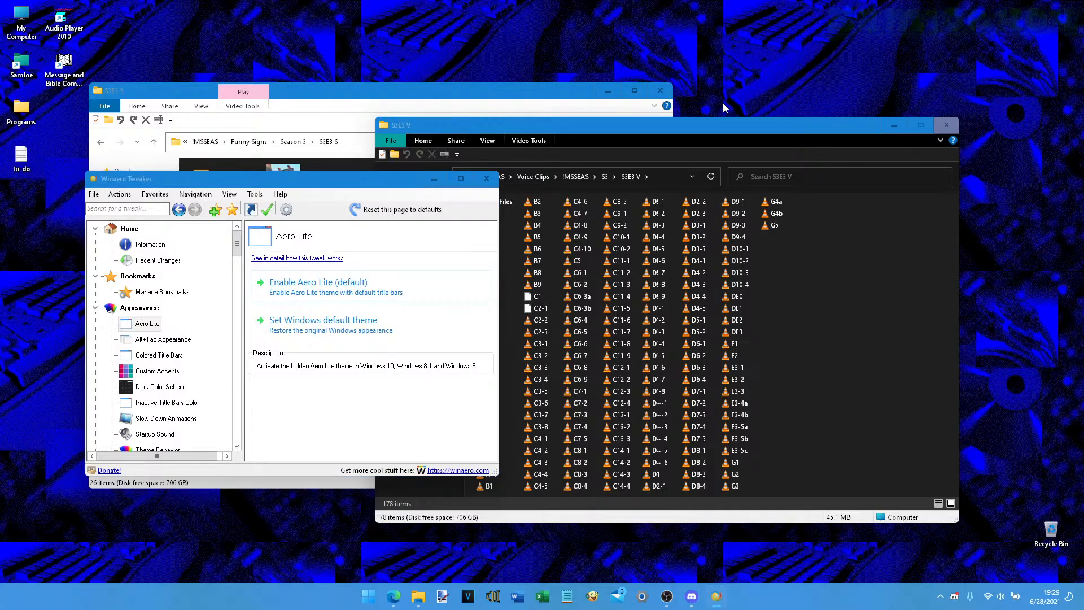
key(super)
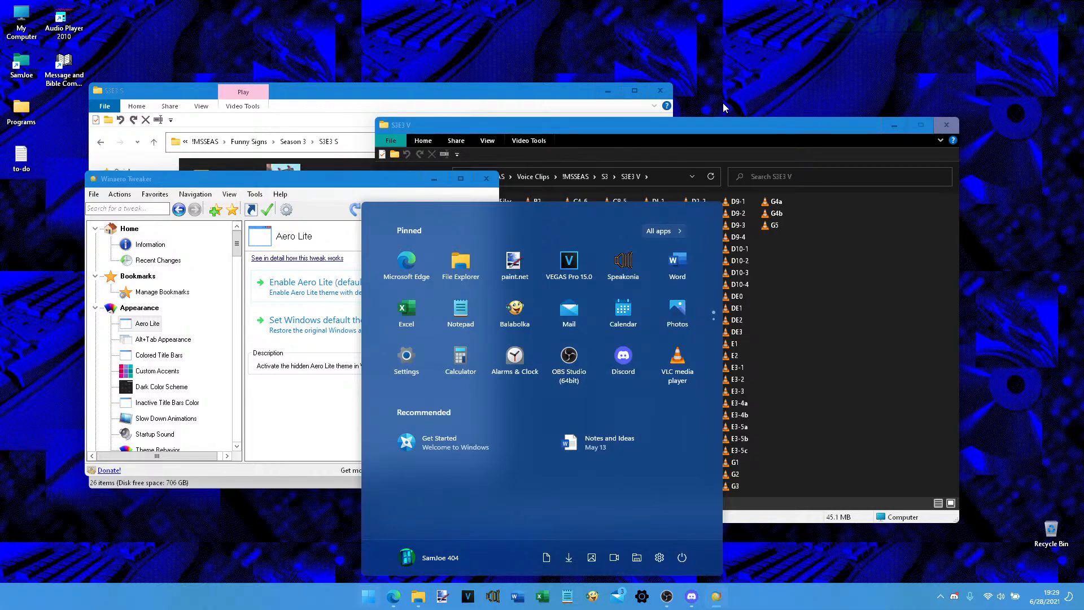
key(super)
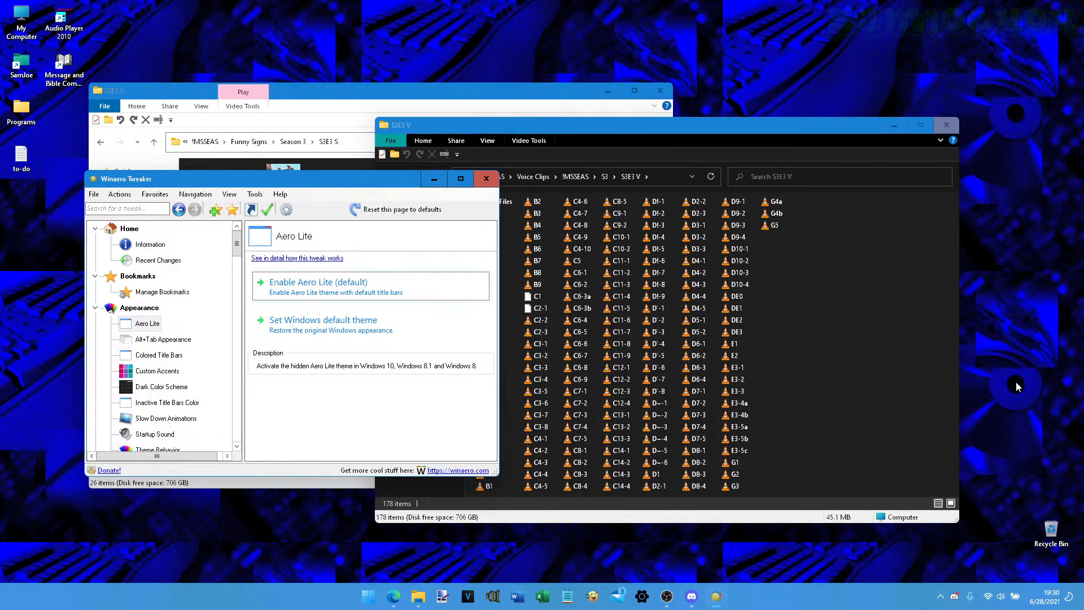
- Inspect the Aero Lite look of the taskbar and of the Winaero Tweaker window, both maximized and restored
click(1011, 591)
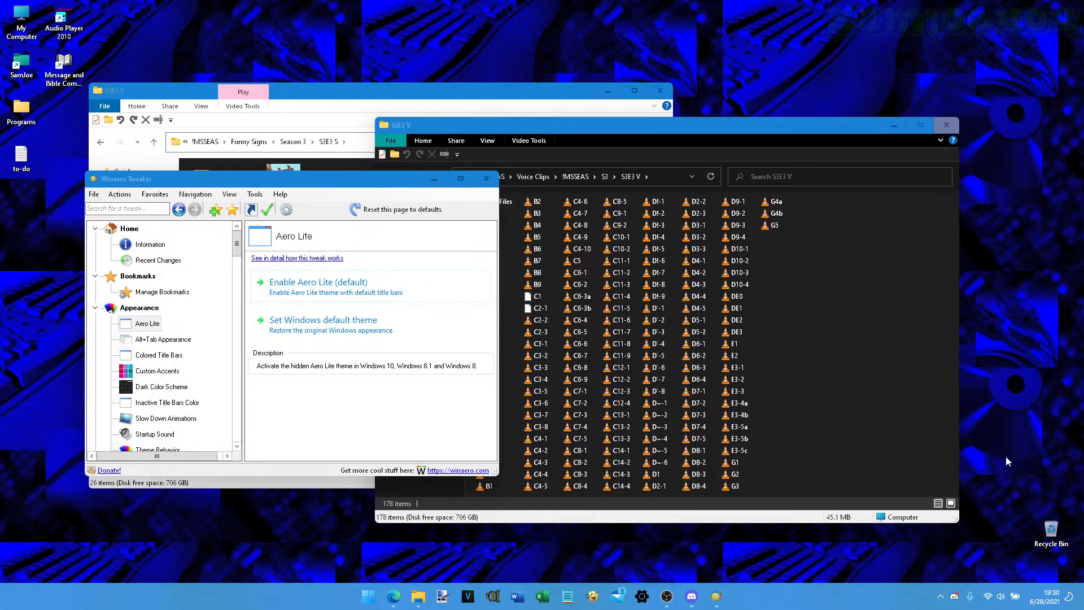
click(46, 364)
click(370, 400)
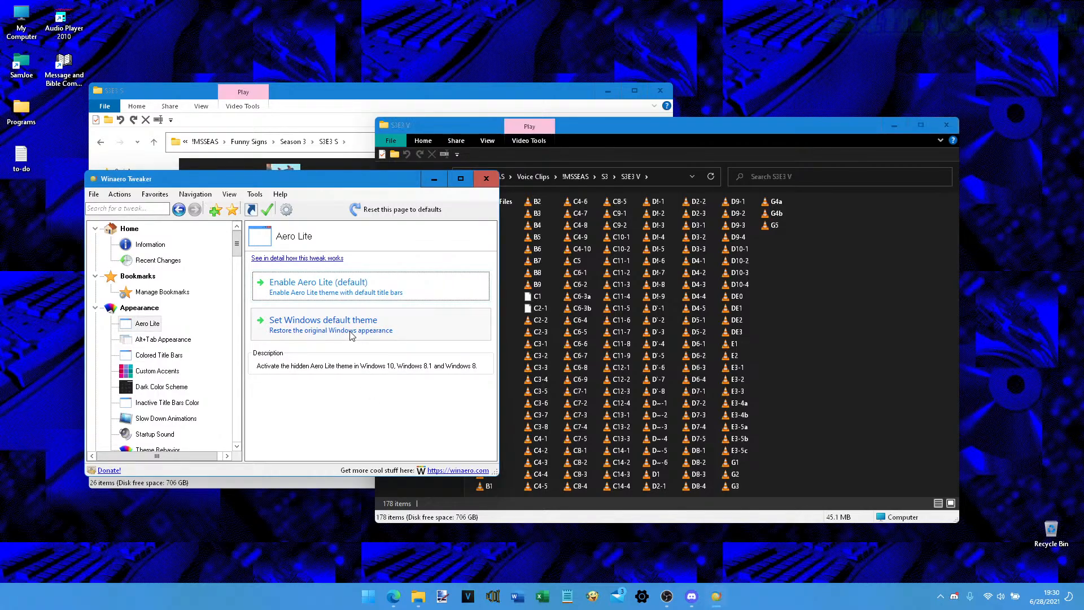
click(470, 180)
click(1043, 7)
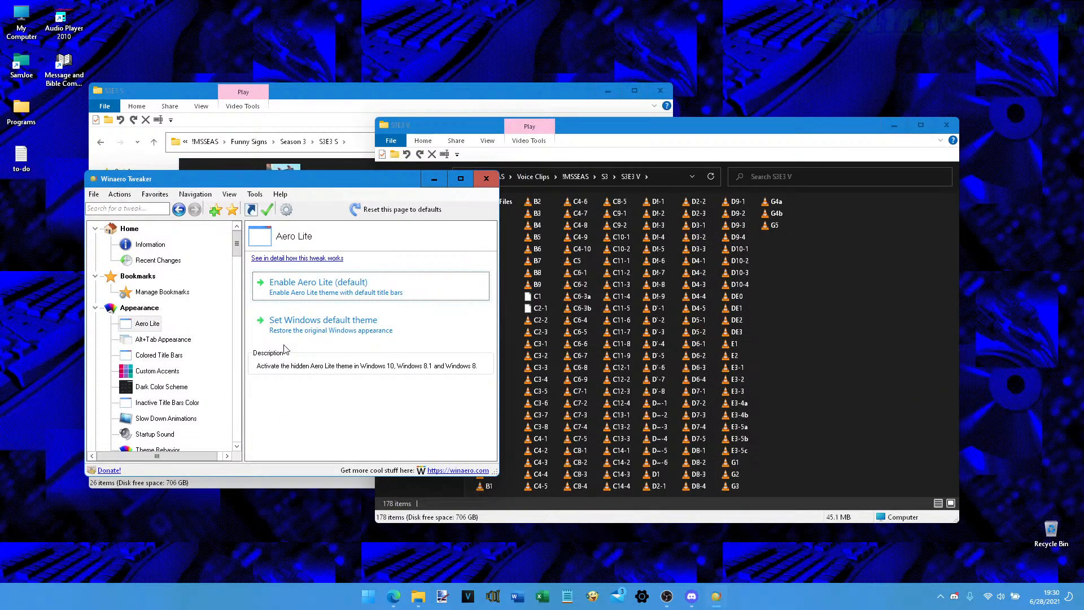
- Restore the original Windows default theme in Winaero Tweaker and shift its window slightly
click(308, 321)
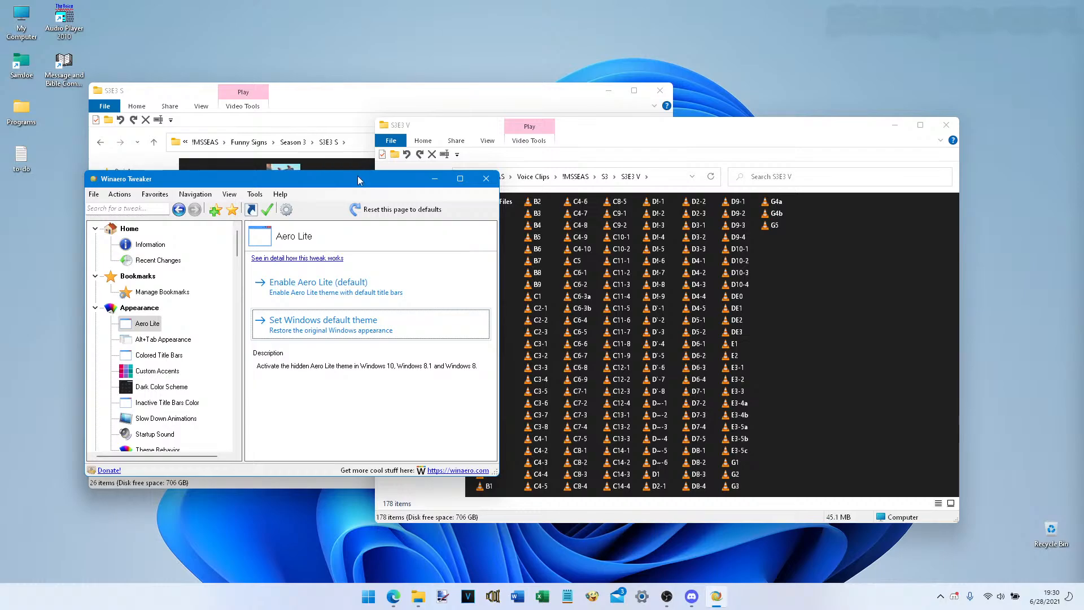
drag(359, 176, 388, 151)
- Refresh the S3E3 V folder window and reload it by going up to S3 and reopening S3E3 V
click(872, 320)
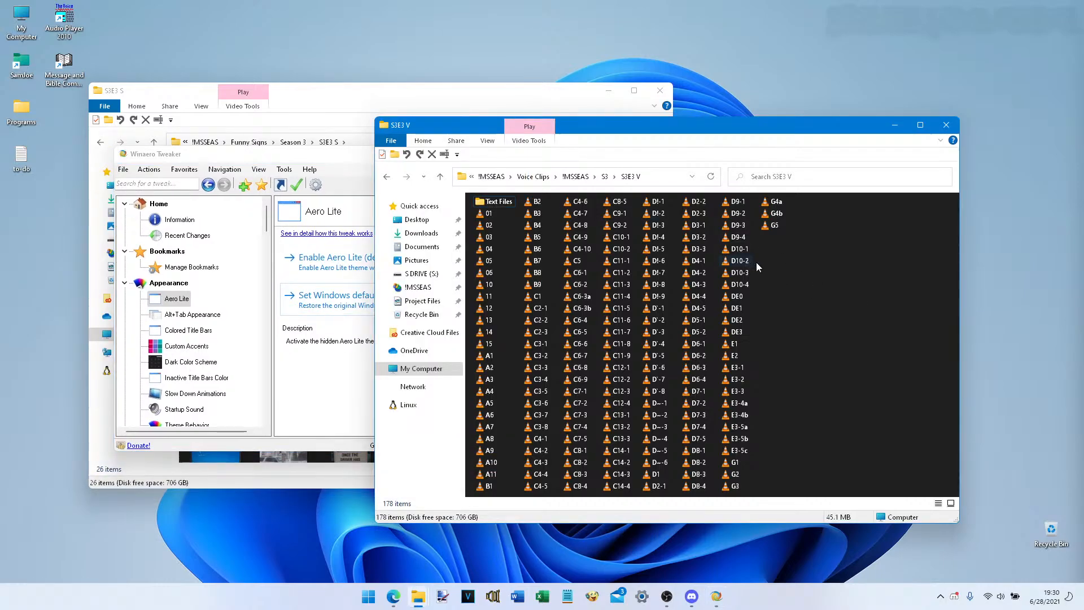
right_click(845, 281)
click(873, 325)
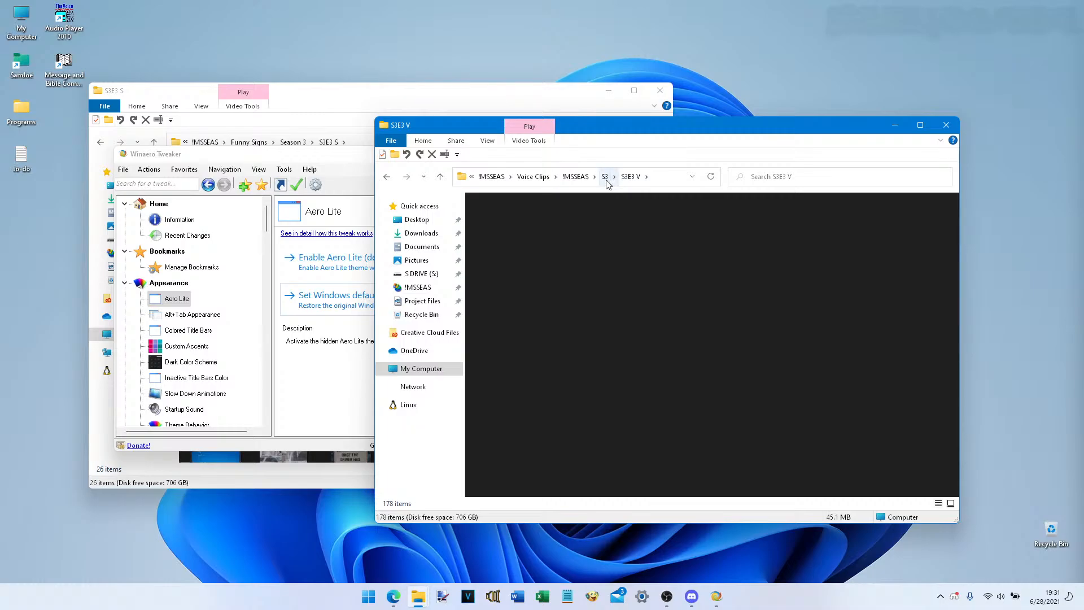
click(604, 176)
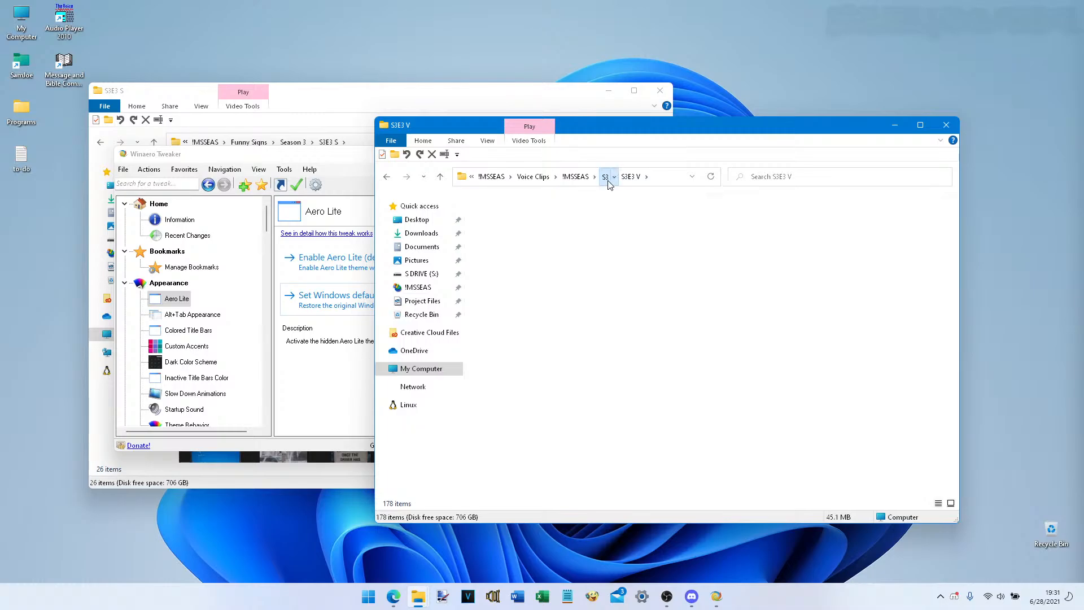
double_click(623, 230)
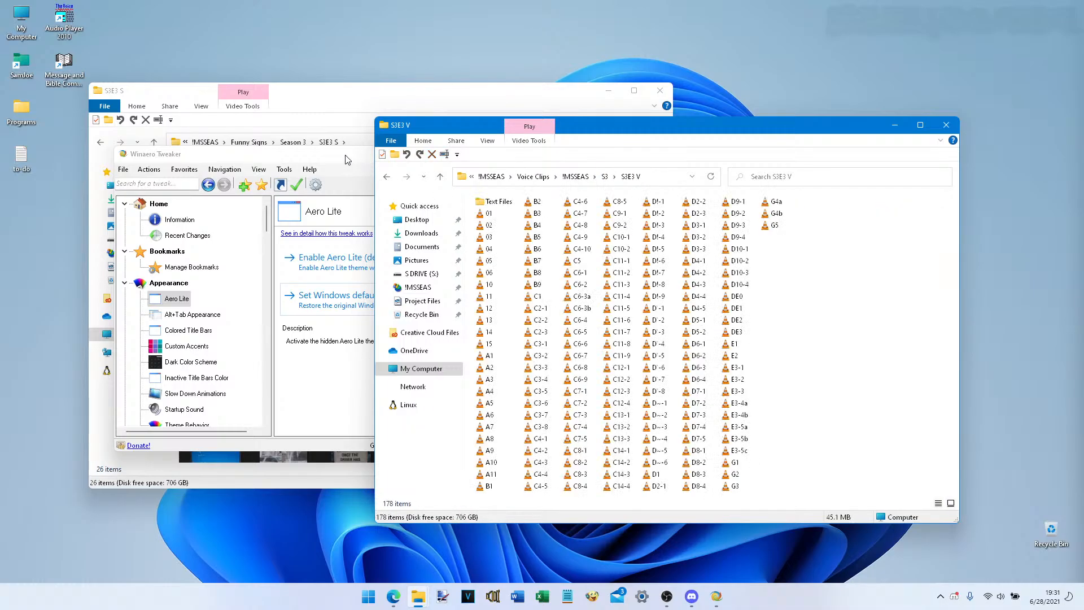
- Move the Winaero Tweaker window aside and reload the S3E3 S folder by going through Season 3, refreshing its contents
drag(325, 153, 756, 195)
click(397, 88)
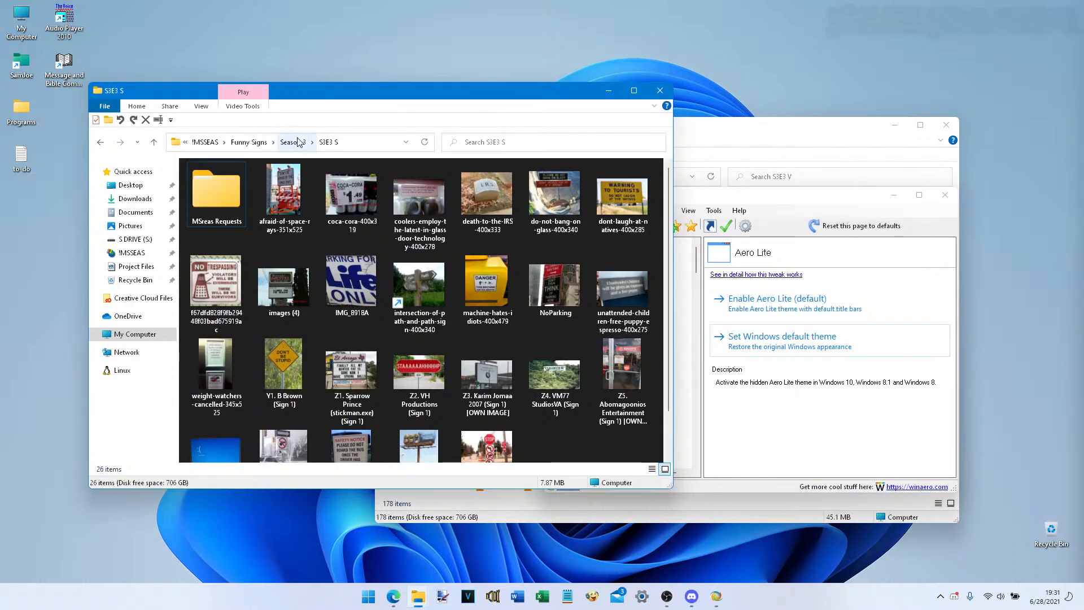
click(293, 141)
double_click(339, 179)
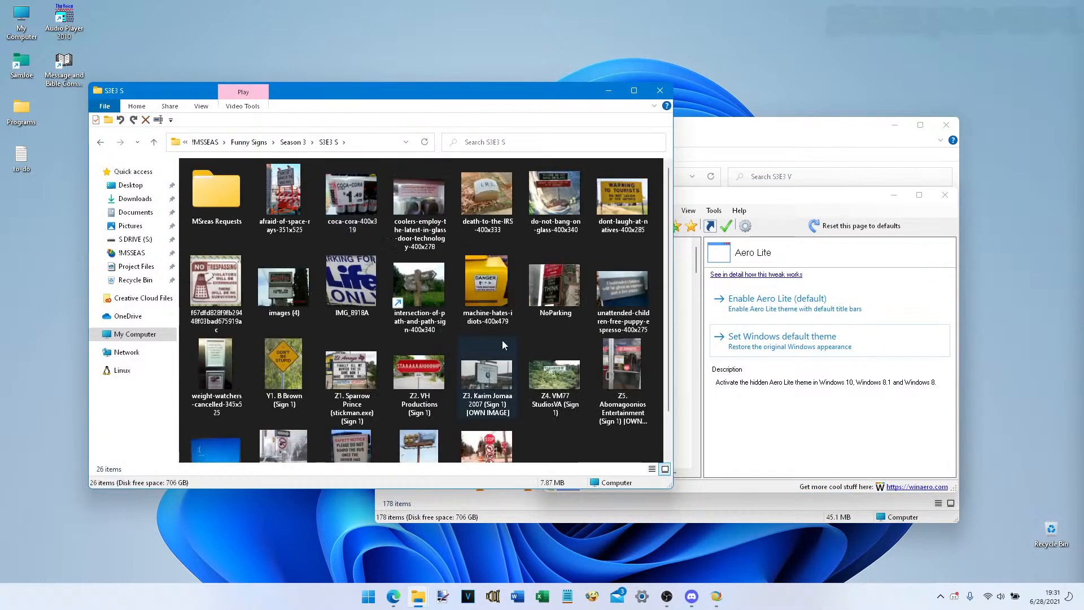
right_click(591, 442)
click(620, 315)
- Copy the S3E3 S folder's path, close its window, reopen the folder by that path from My Computer, and minimize it
click(381, 146)
key(ctrl+c)
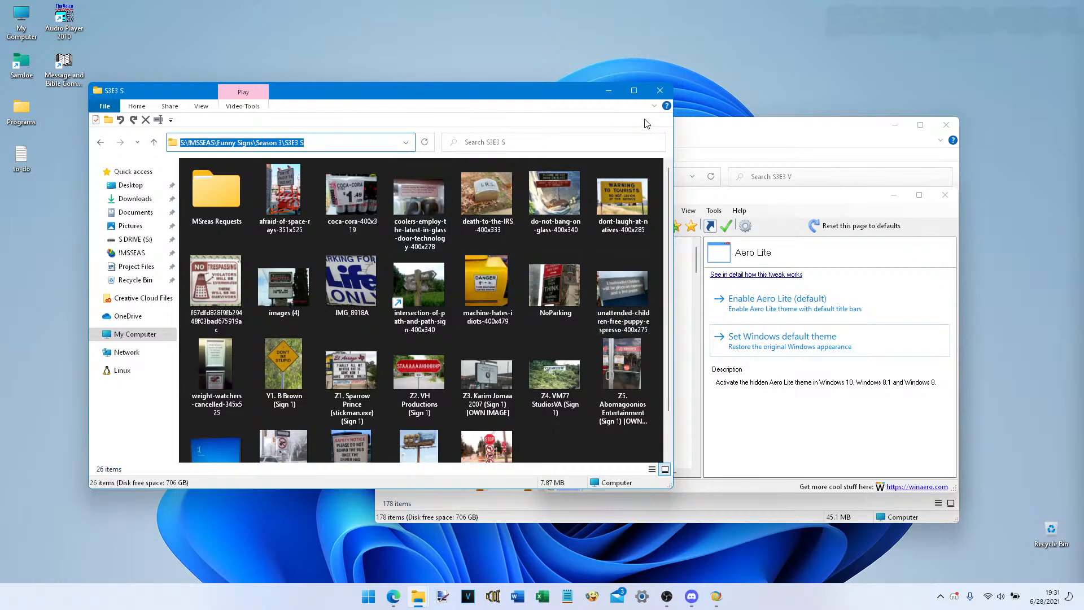
click(659, 90)
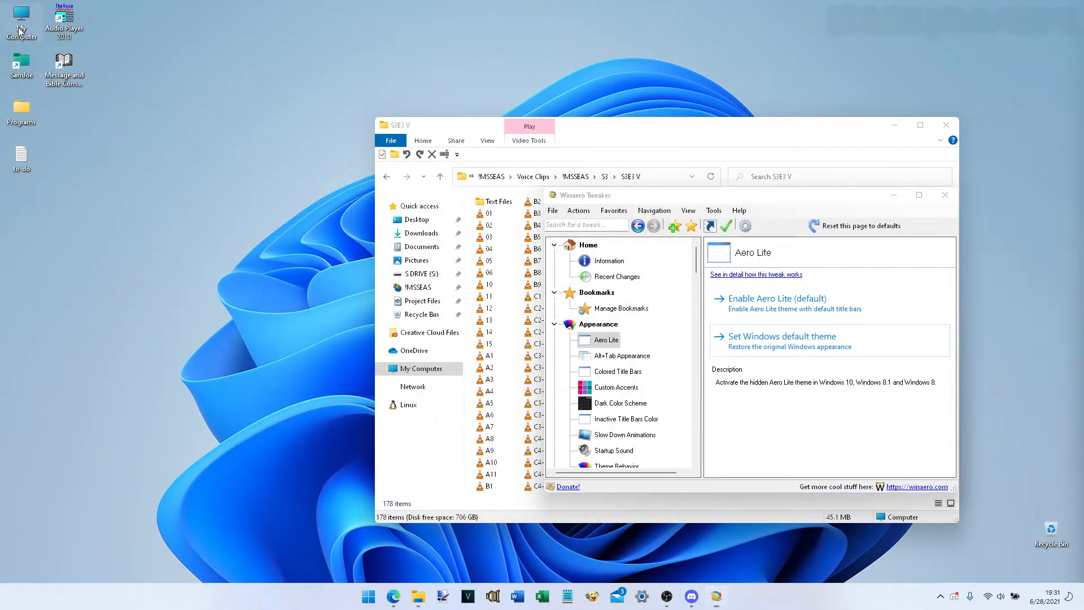
double_click(20, 31)
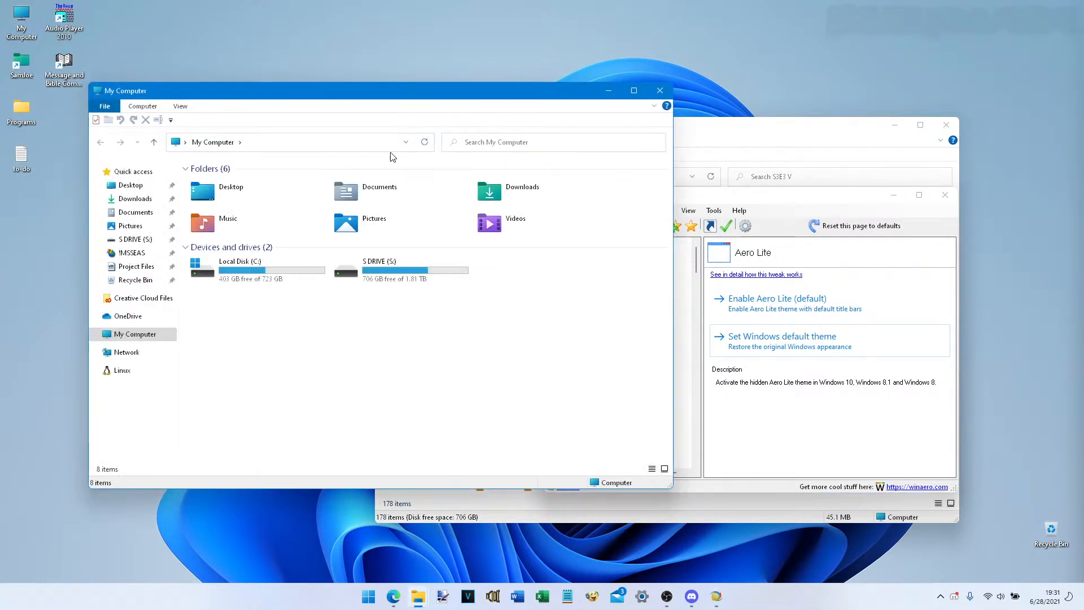
click(358, 141)
key(ctrl+v)
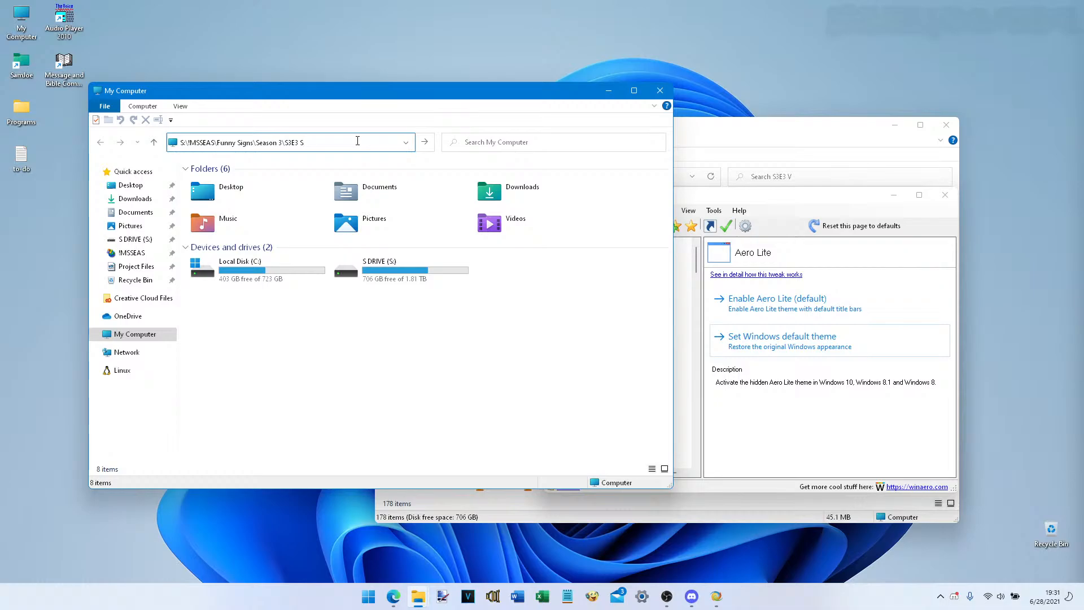
key(Return)
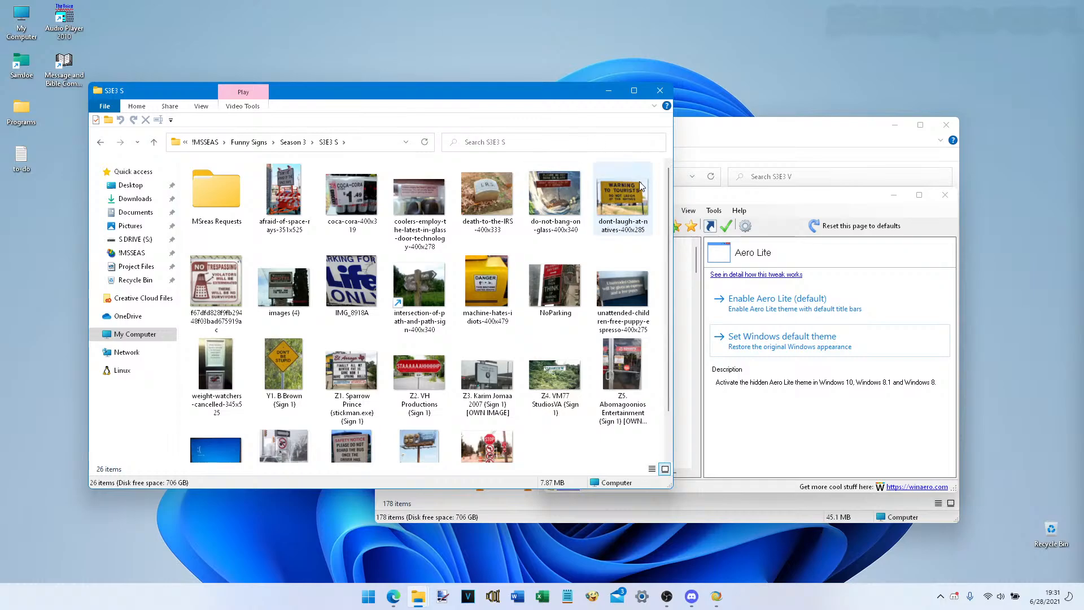
click(613, 94)
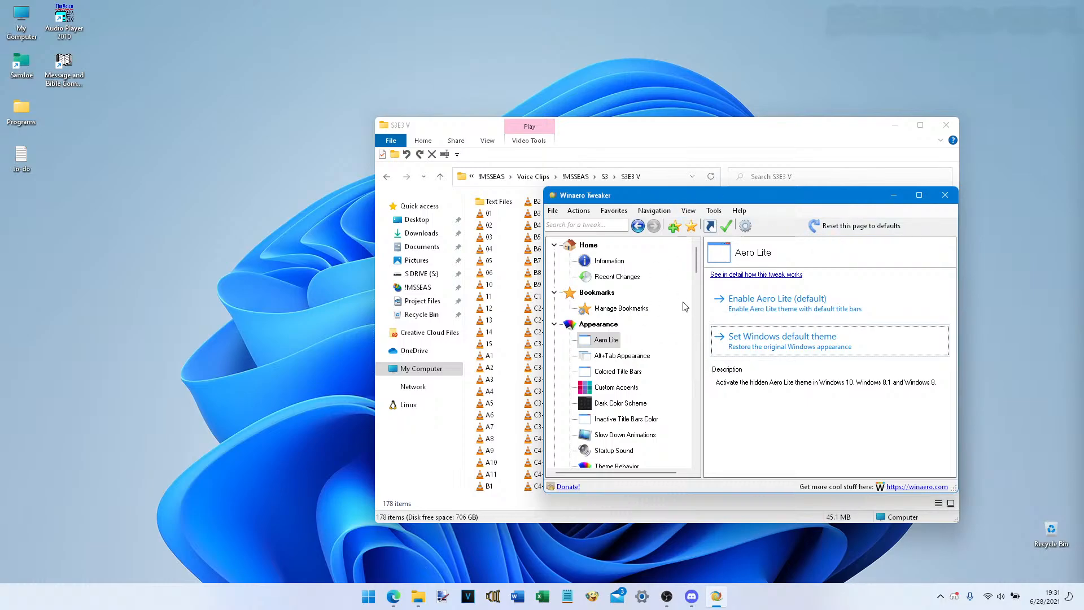
- Look over the Alt+Tab Appearance tweak, then play the current startup sound from the Startup Sound tweak
click(632, 357)
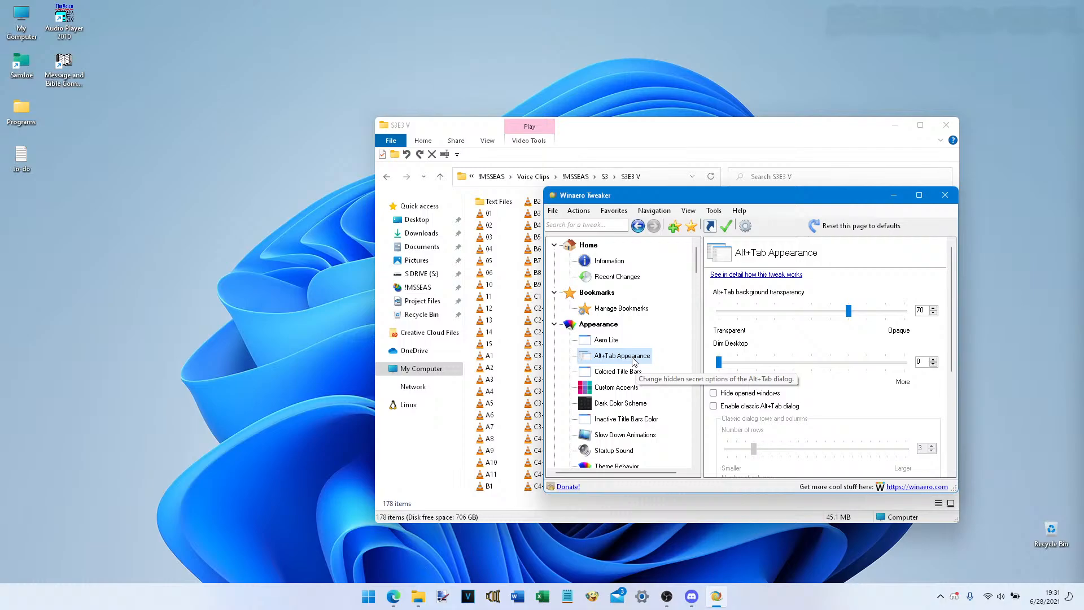
scroll(633, 361, down, 2)
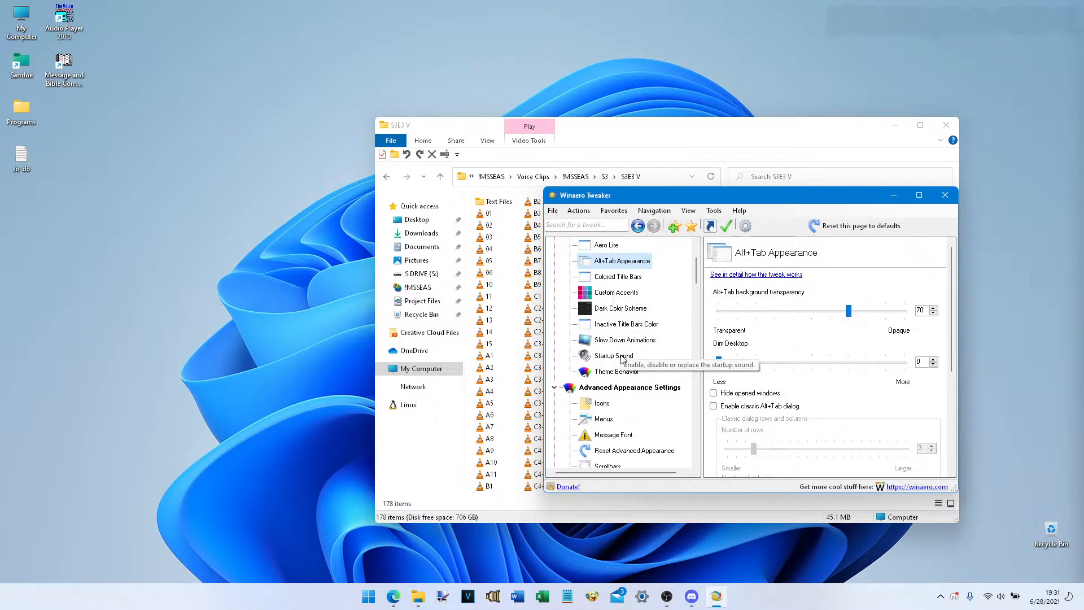
click(623, 359)
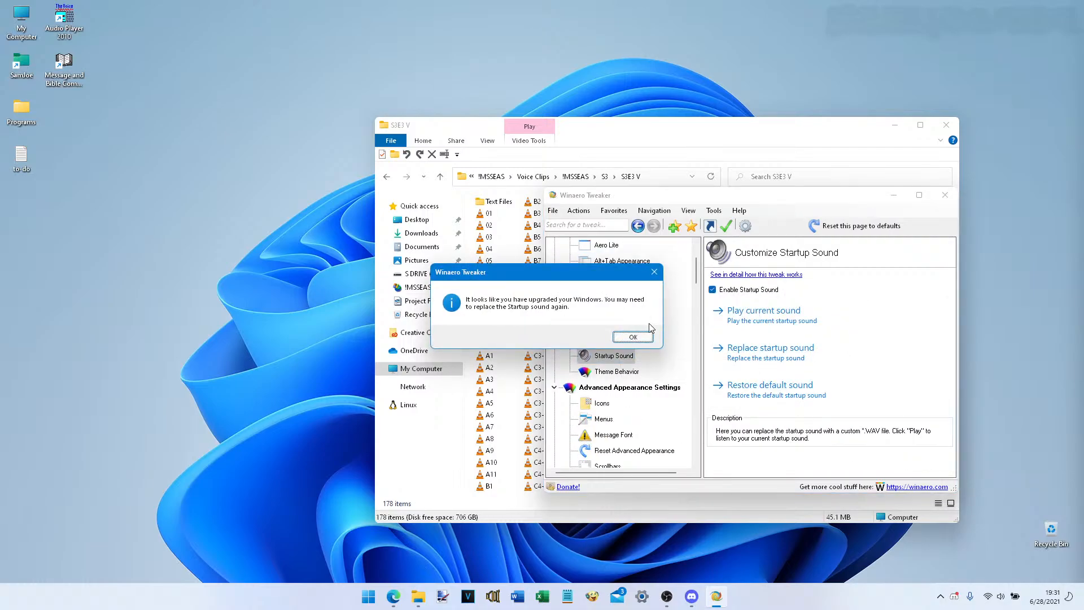
click(635, 337)
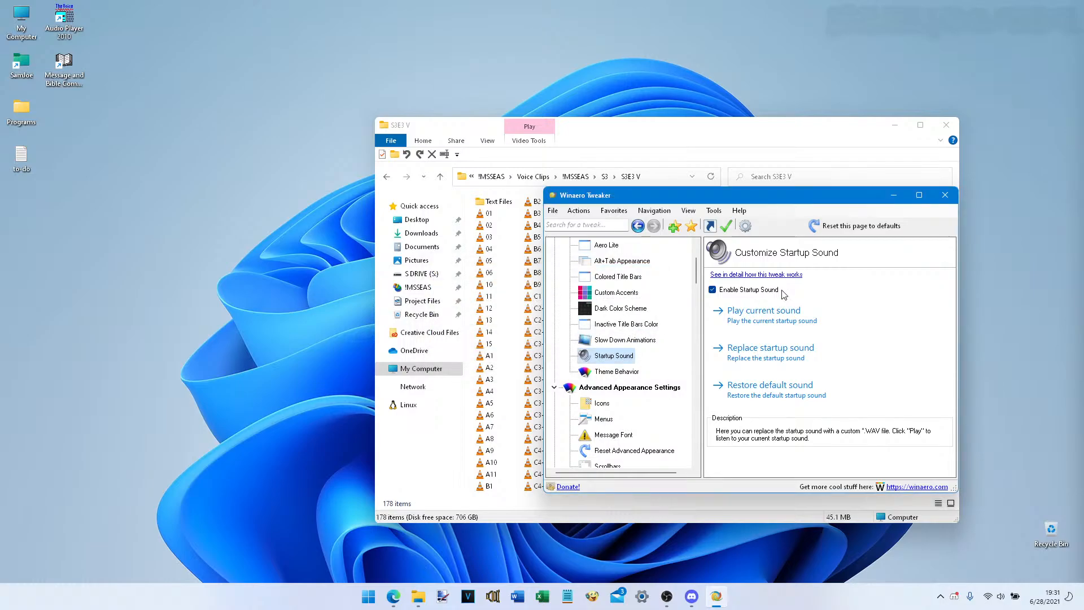
click(777, 318)
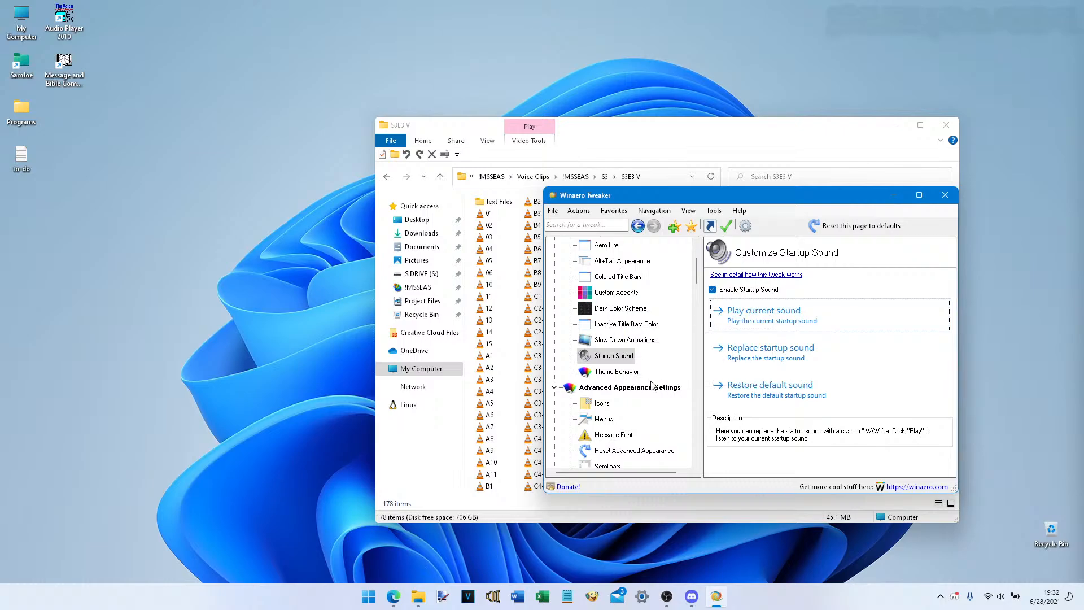
- Look over the Theme Behavior, Icons and System Font tweak pages in Winaero Tweaker
click(630, 375)
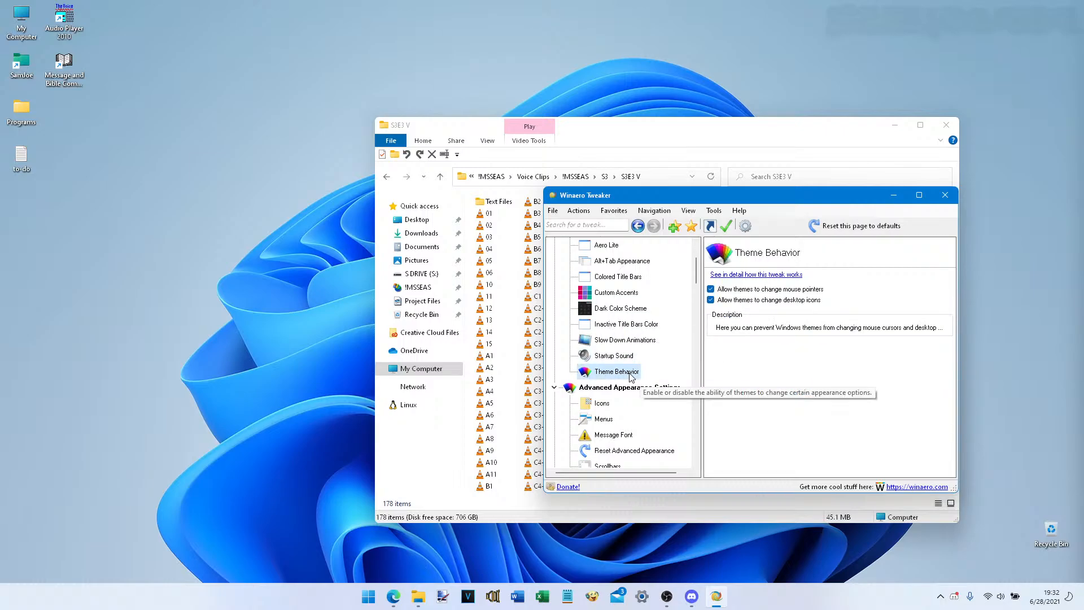
scroll(630, 376, down, 1)
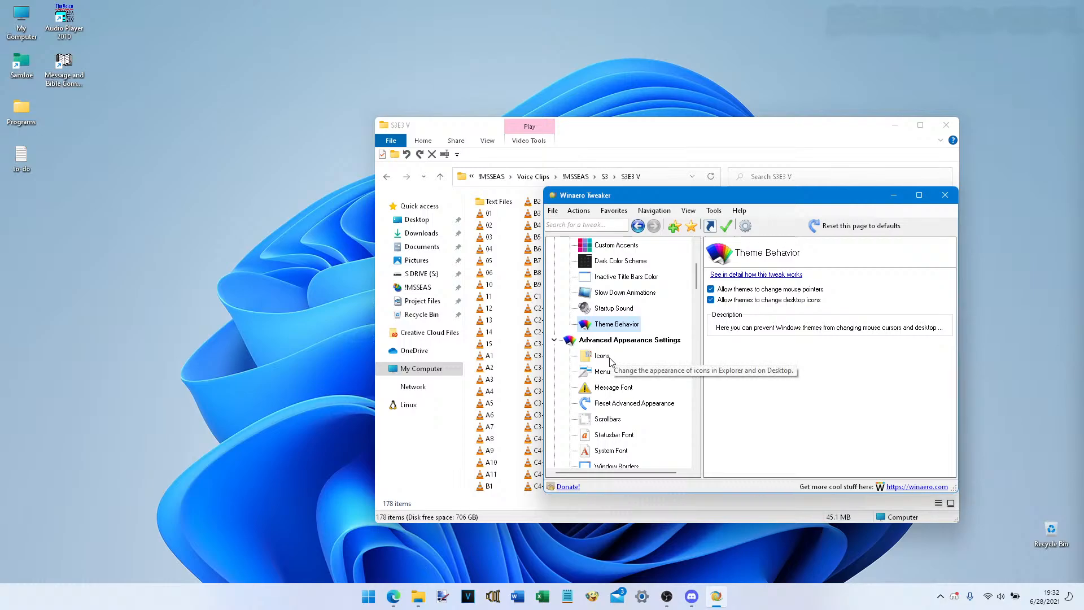
scroll(610, 361, down, 1)
click(606, 311)
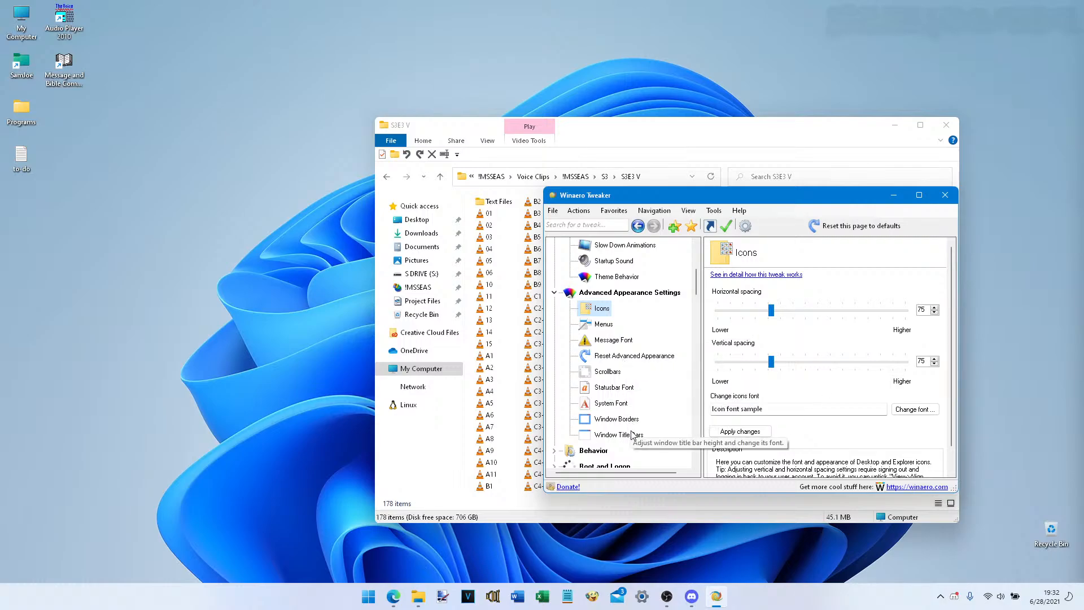
click(620, 403)
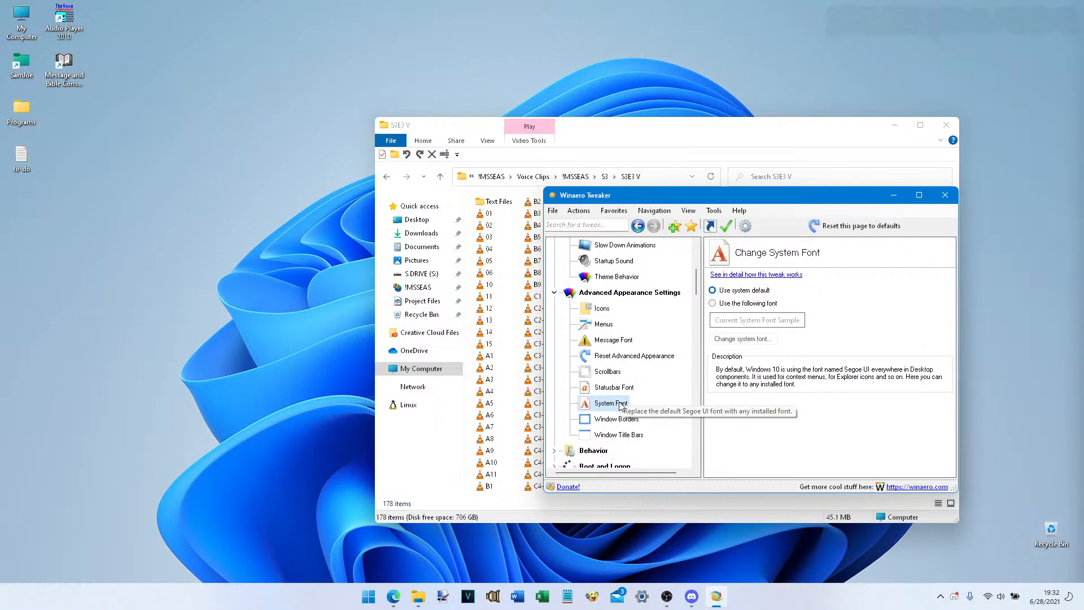
- Enable the tweak that makes the taskbar clock show seconds
scroll(621, 403, down, 2)
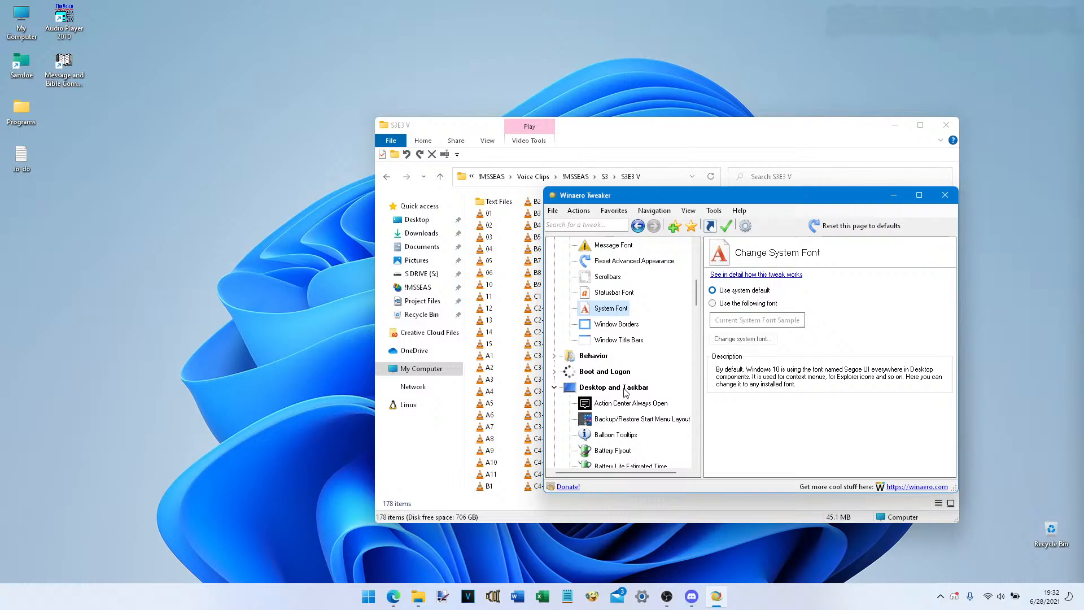
scroll(655, 310, down, 5)
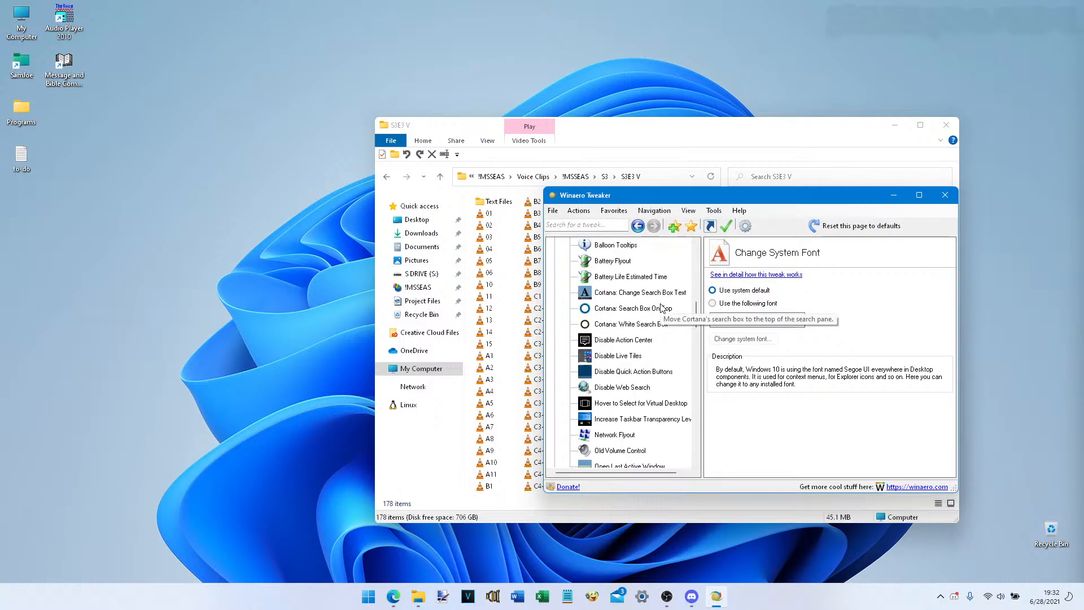
scroll(694, 359, down, 2)
click(628, 340)
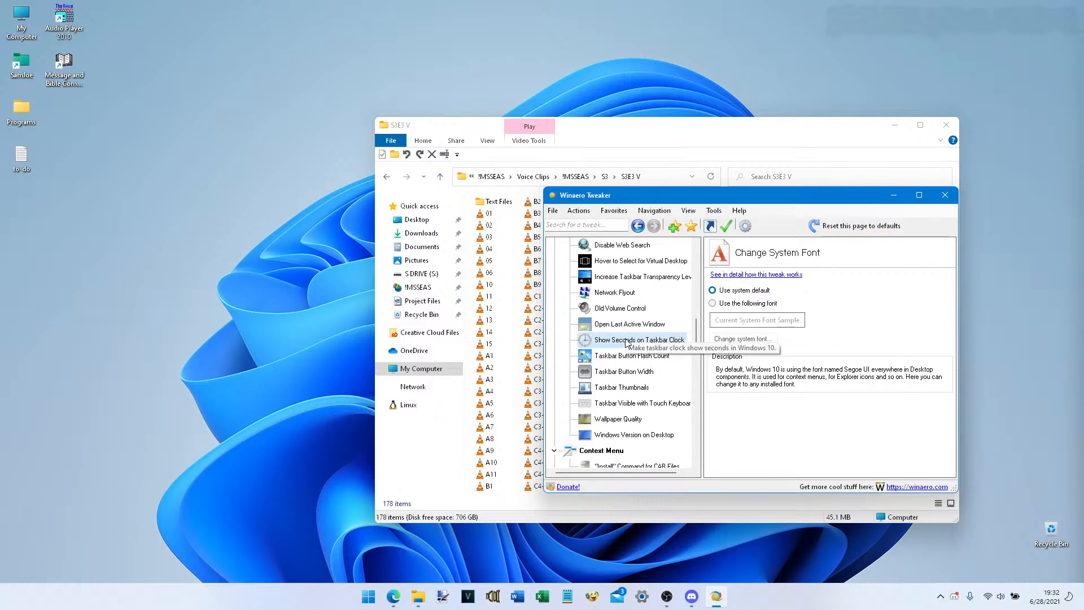
click(759, 289)
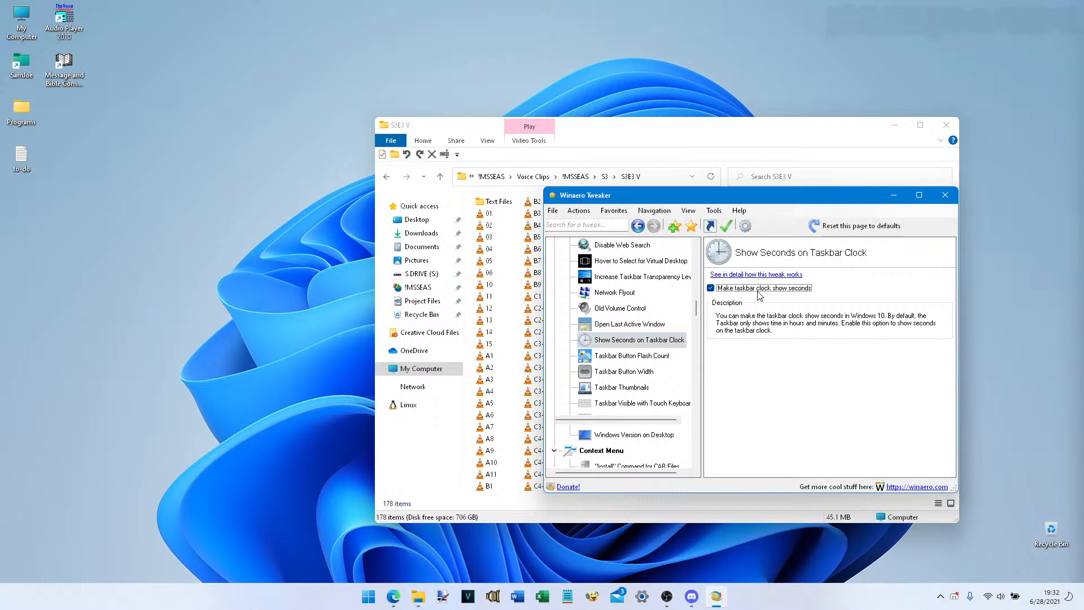
click(653, 467)
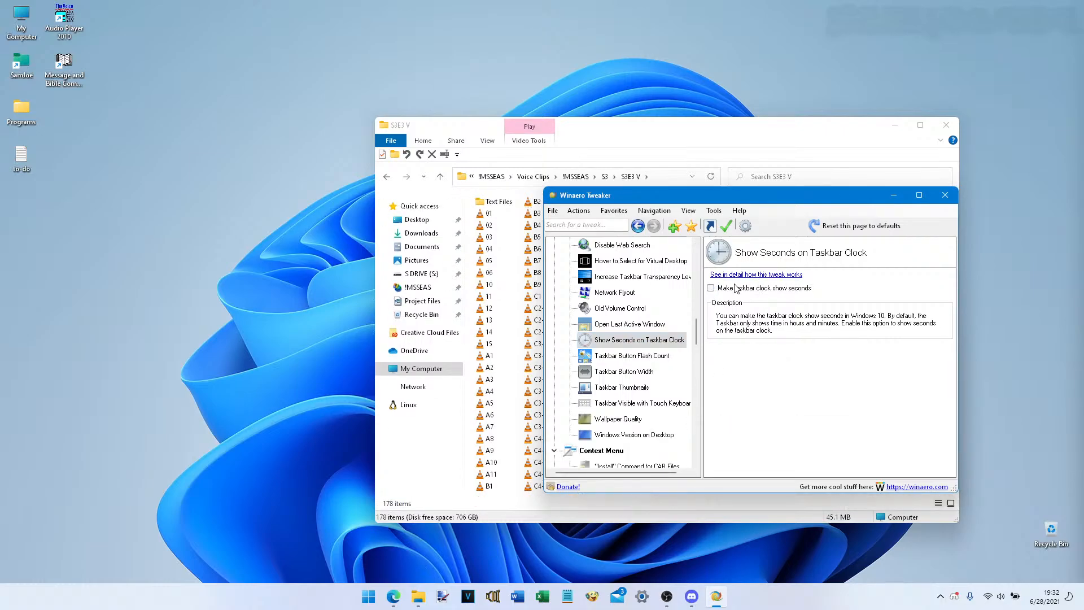
click(735, 289)
- Restart Windows Explorer from Task Manager, then close Task Manager
key(ctrl+shift+Escape)
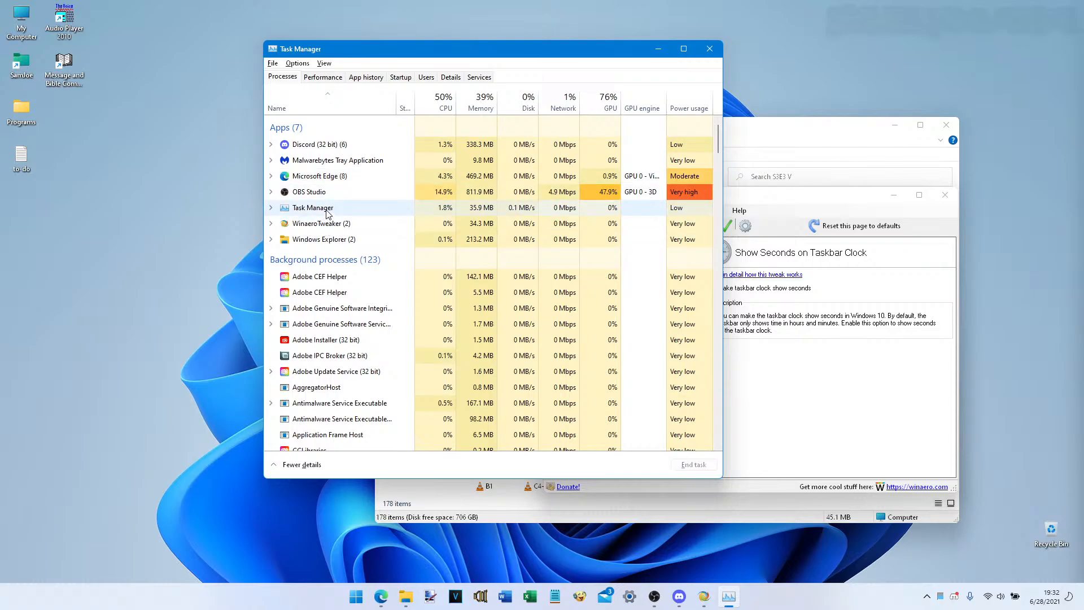
click(328, 240)
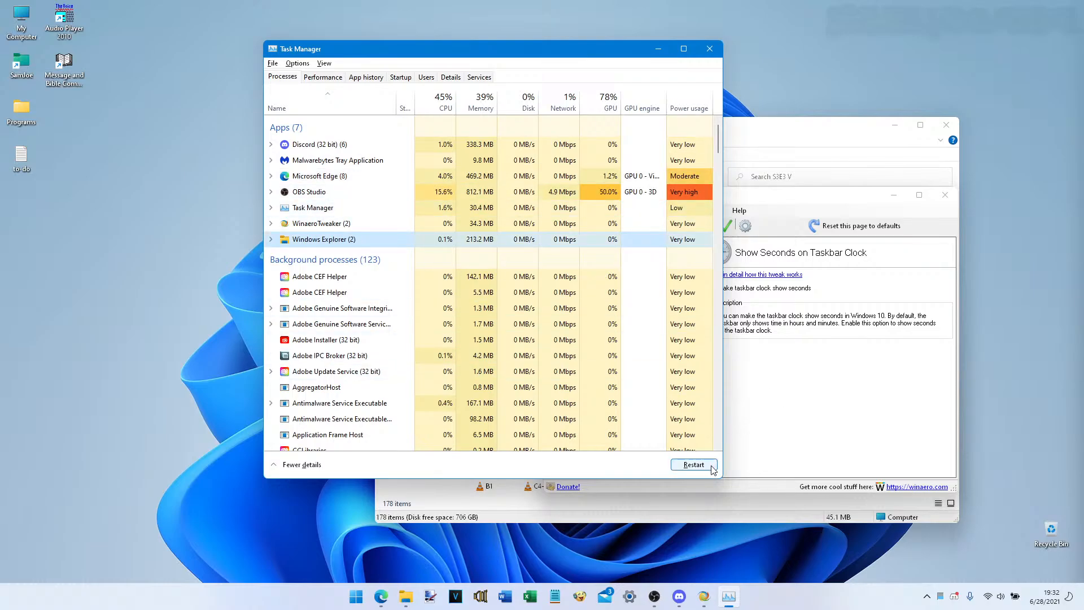
click(694, 466)
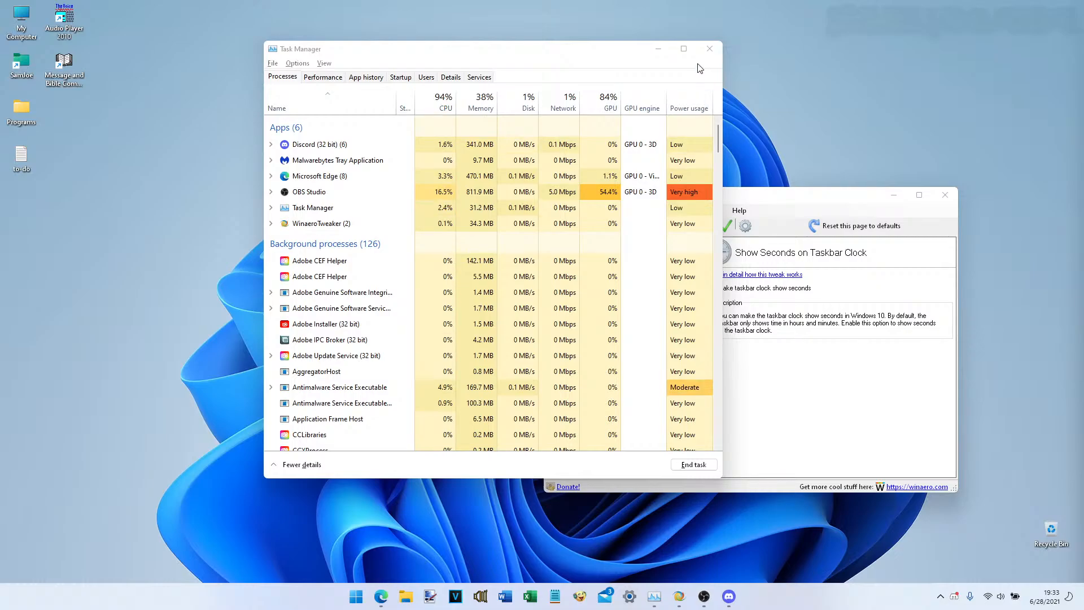
click(710, 53)
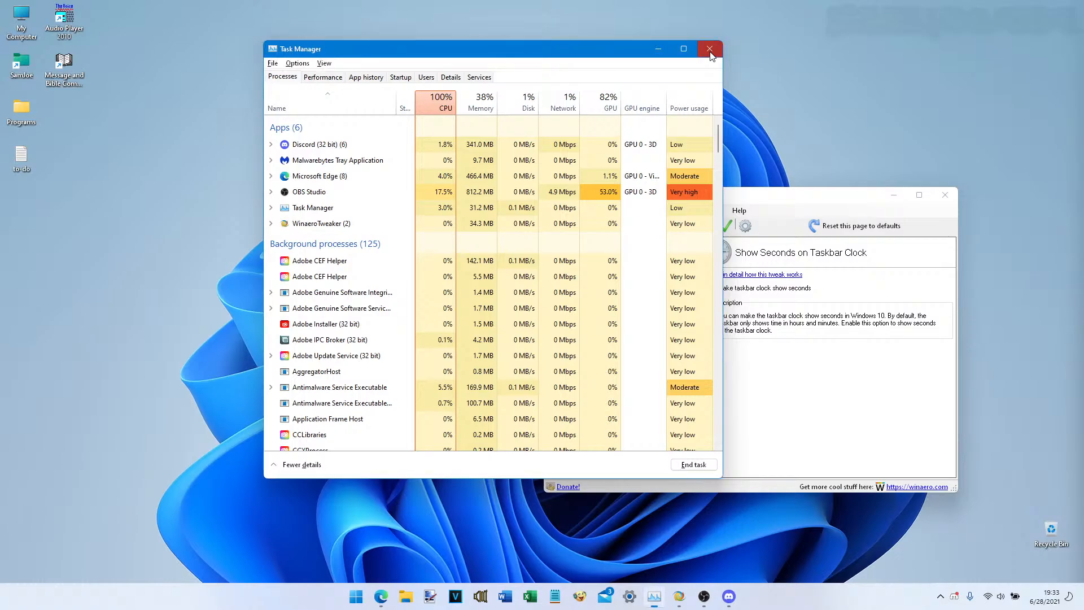
click(710, 53)
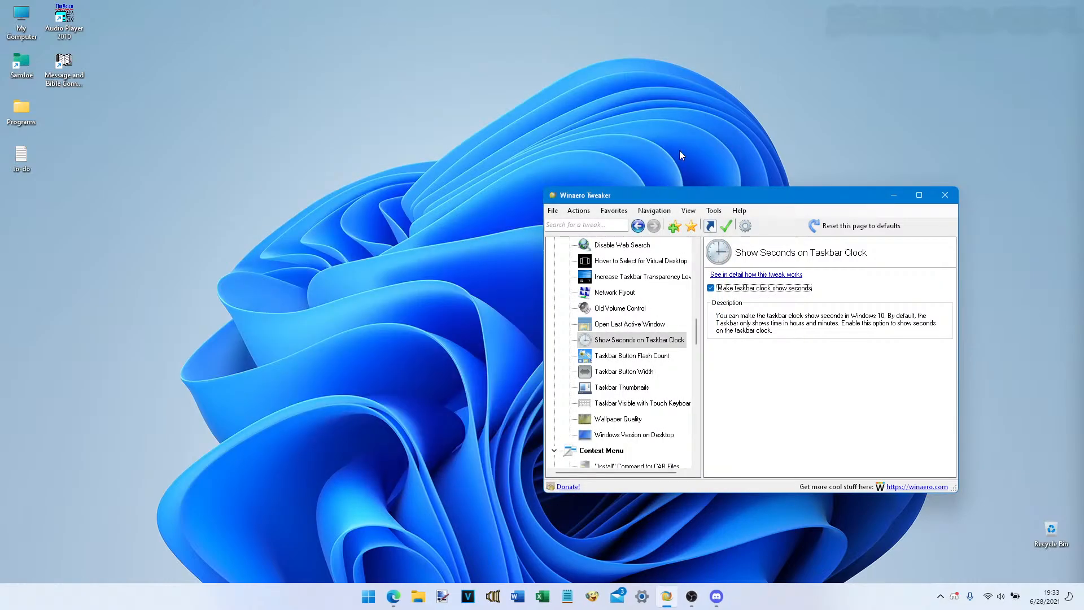
- View the Wallpaper Quality tweak and browse the Context Menu tweaks in Winaero Tweaker
drag(700, 193, 700, 190)
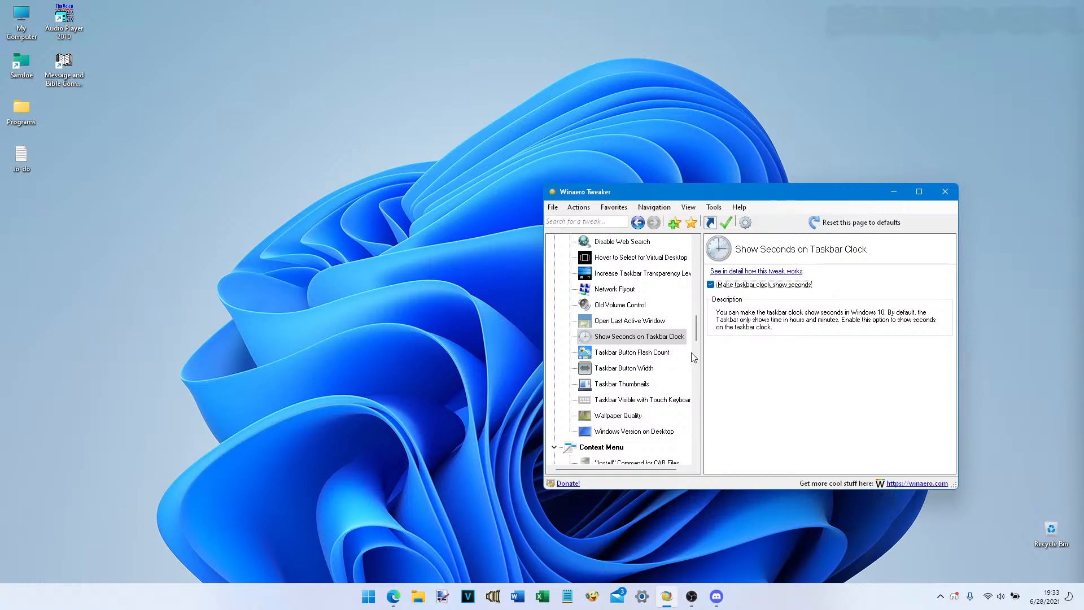
scroll(692, 356, down, 1)
scroll(699, 358, down, 3)
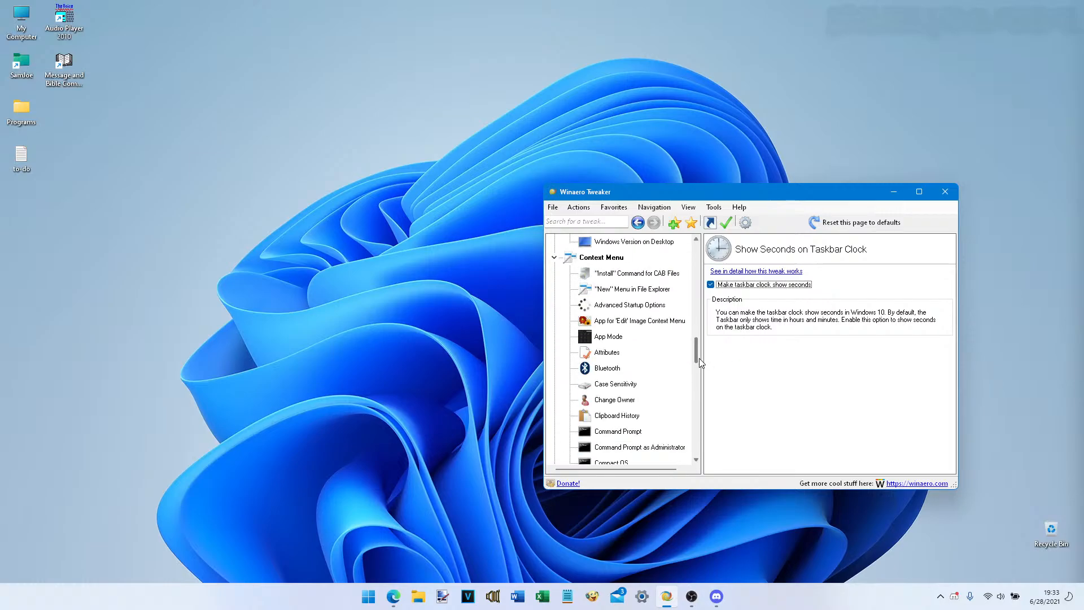
scroll(699, 359, up, 2)
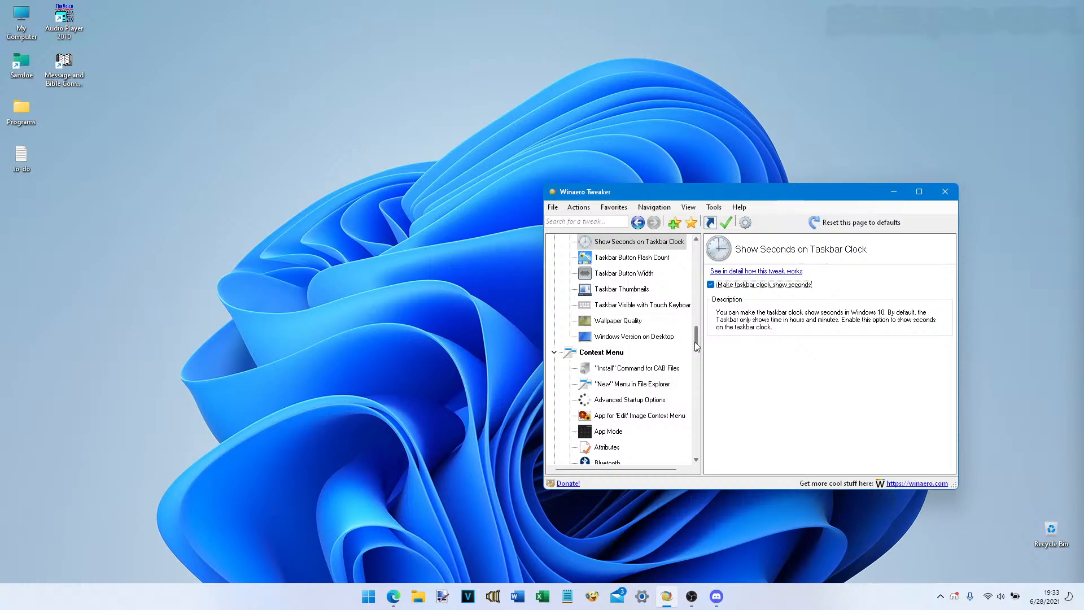
click(669, 322)
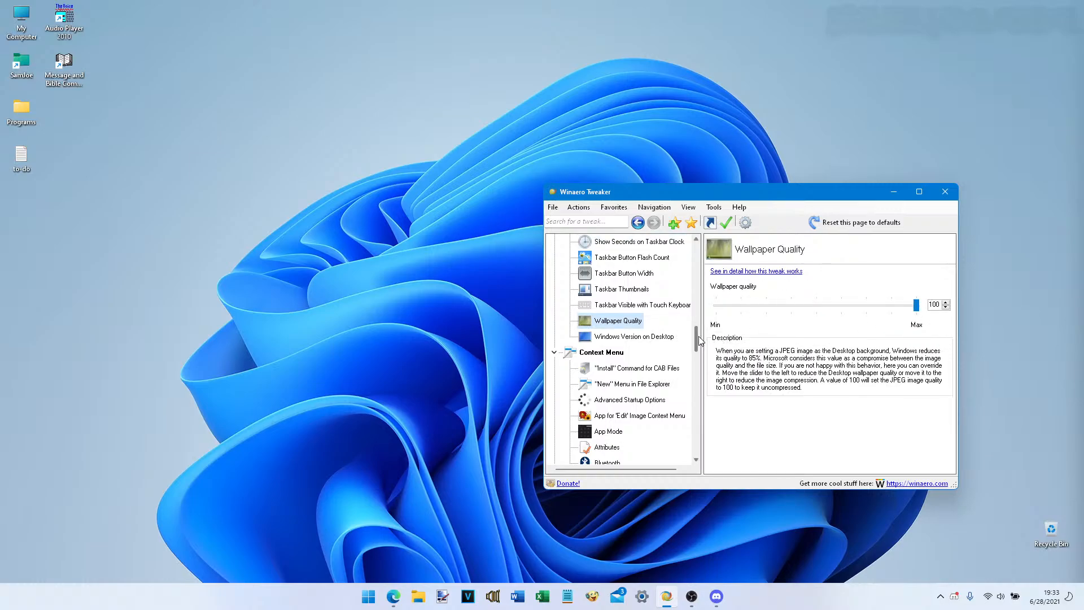
drag(698, 336, 714, 403)
- Examine the desktop's context menu, including its View and Sort by options
click(475, 348)
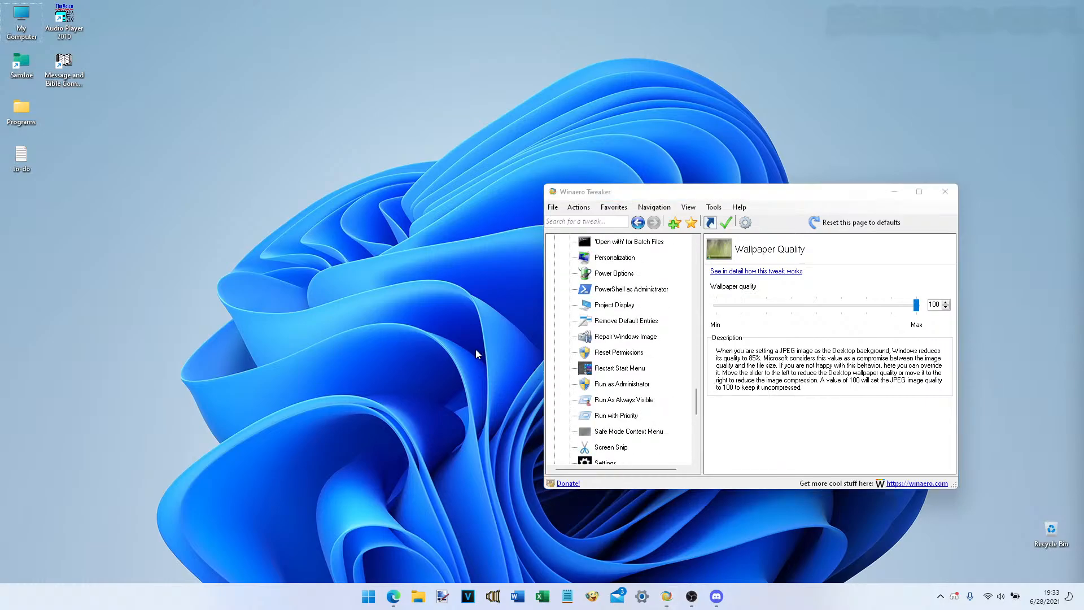
right_click(475, 349)
click(475, 318)
right_click(479, 250)
right_click(469, 215)
click(245, 151)
right_click(245, 151)
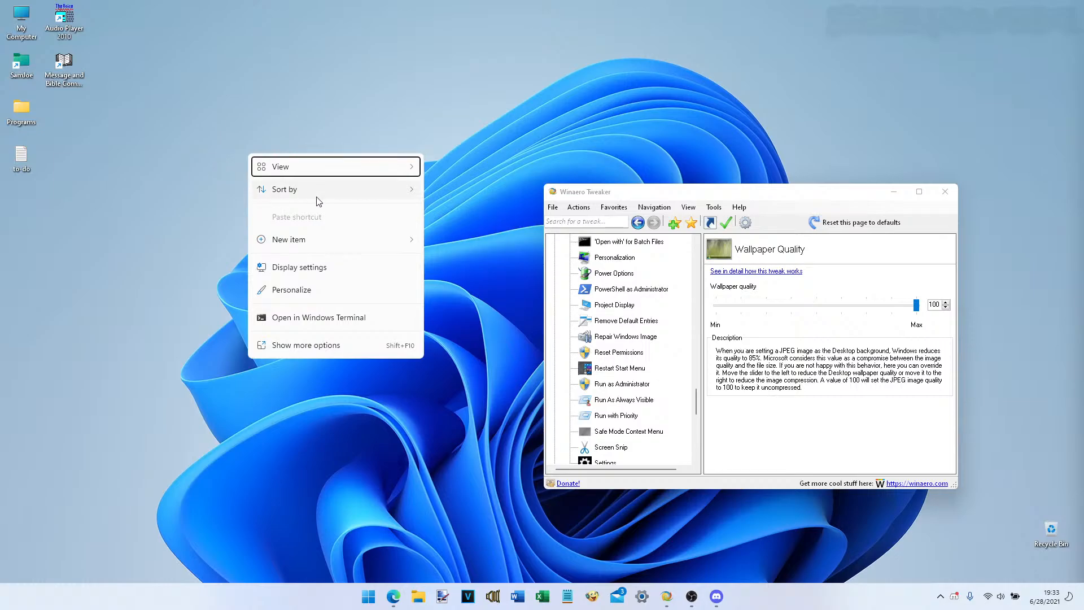
mouse_move(346, 194)
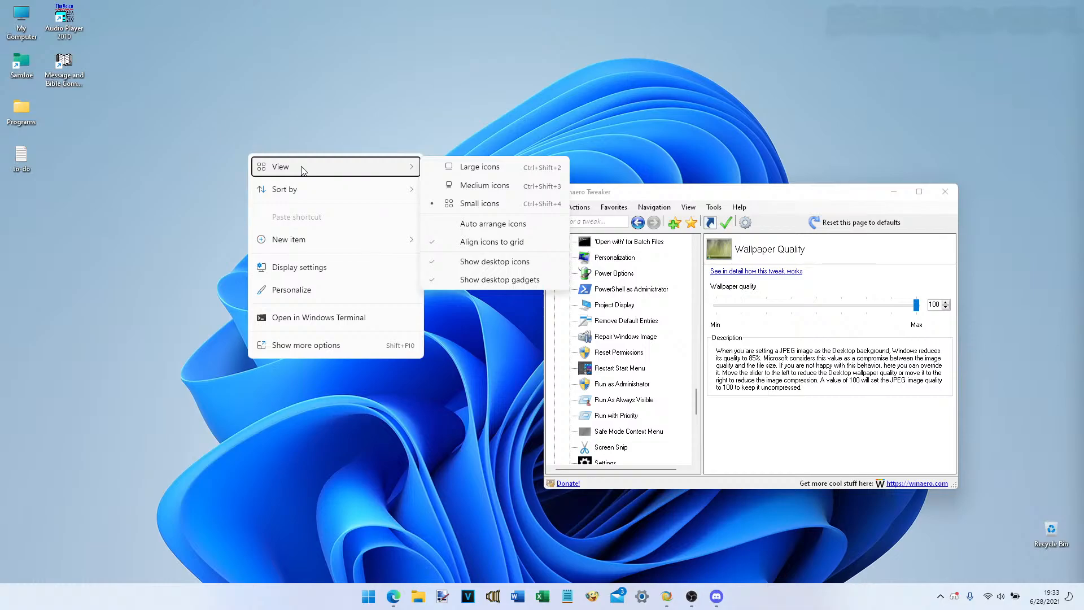
mouse_move(322, 188)
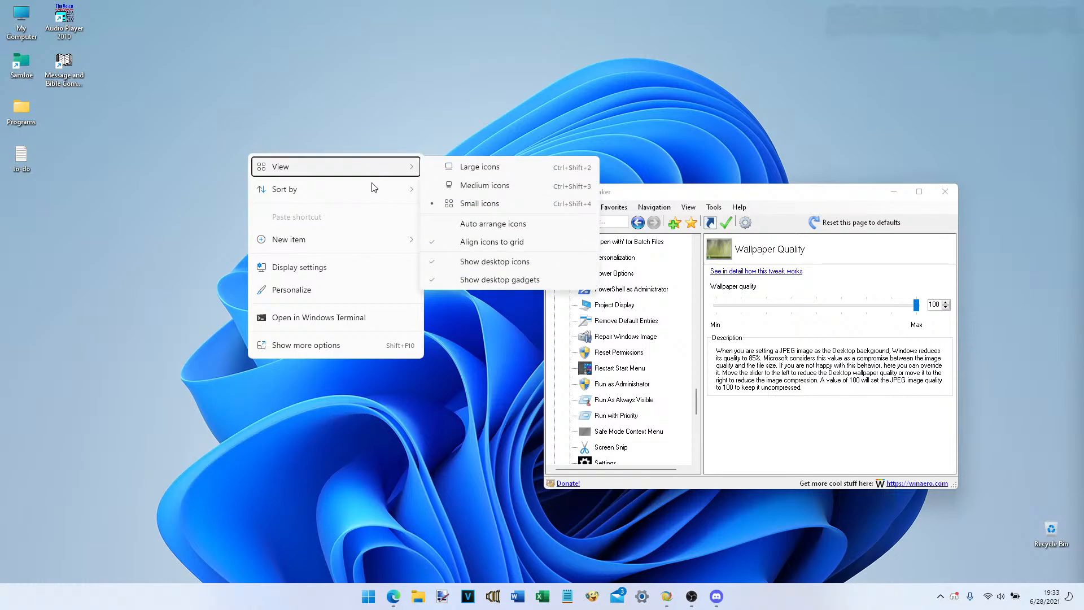
mouse_move(373, 188)
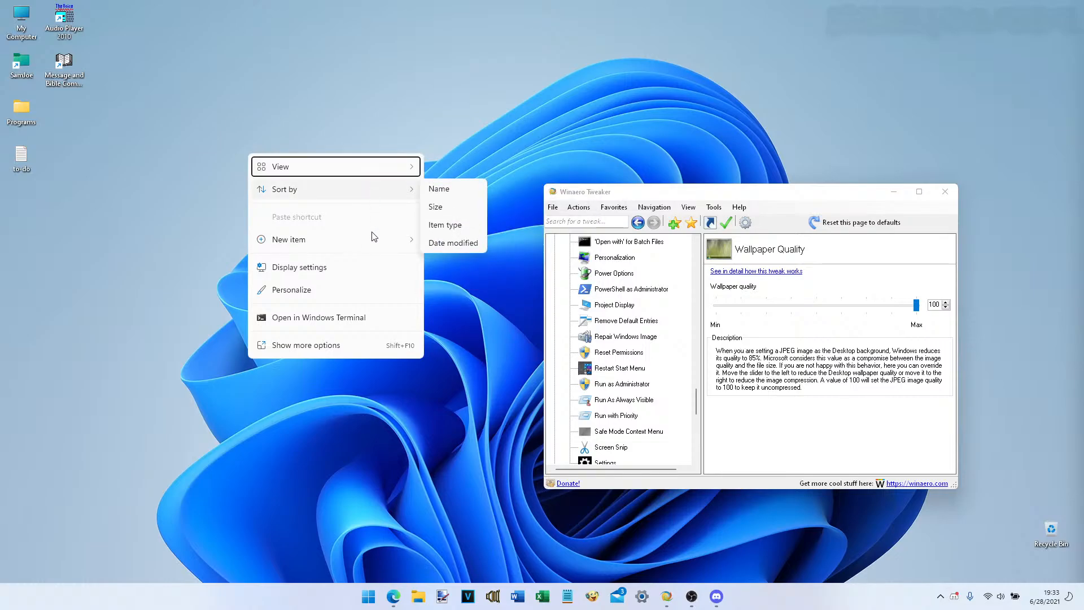
mouse_move(376, 242)
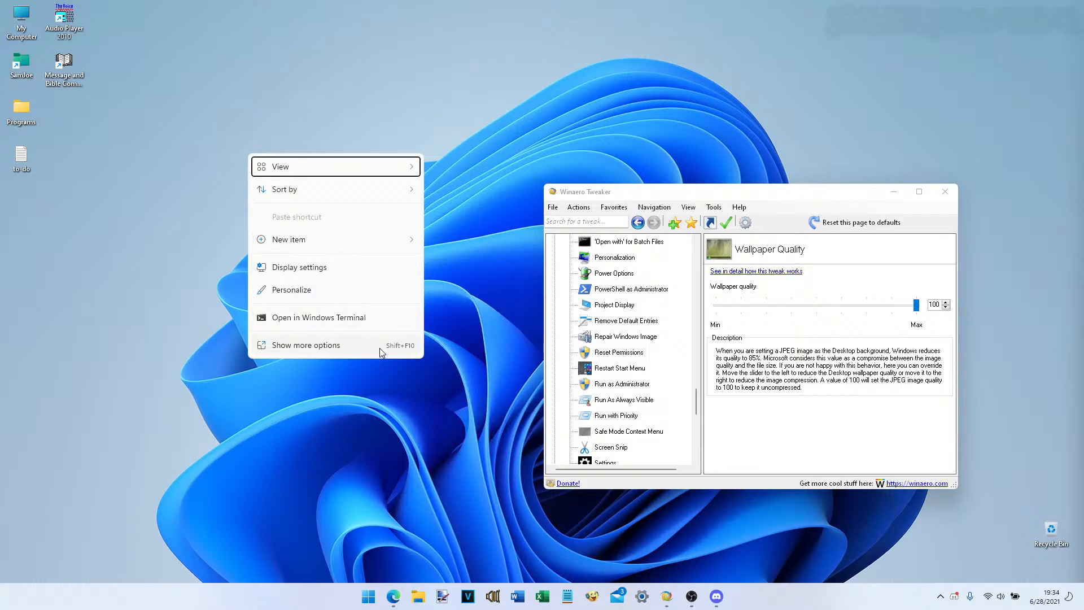
- Compare the desktop's compact context menu with the full classic one that shows more options
click(418, 379)
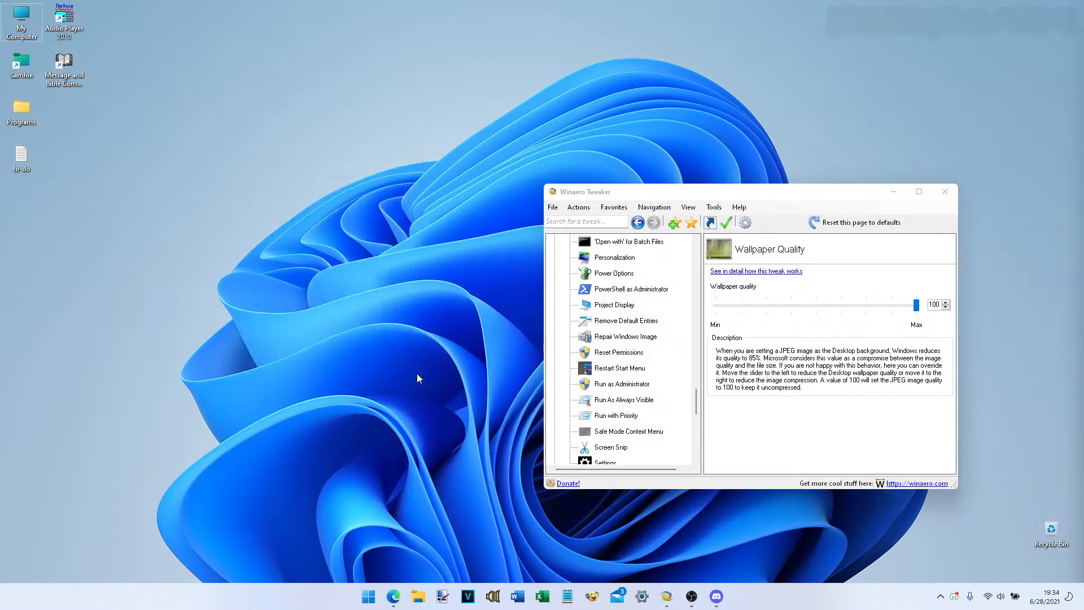
right_click(446, 304)
click(511, 452)
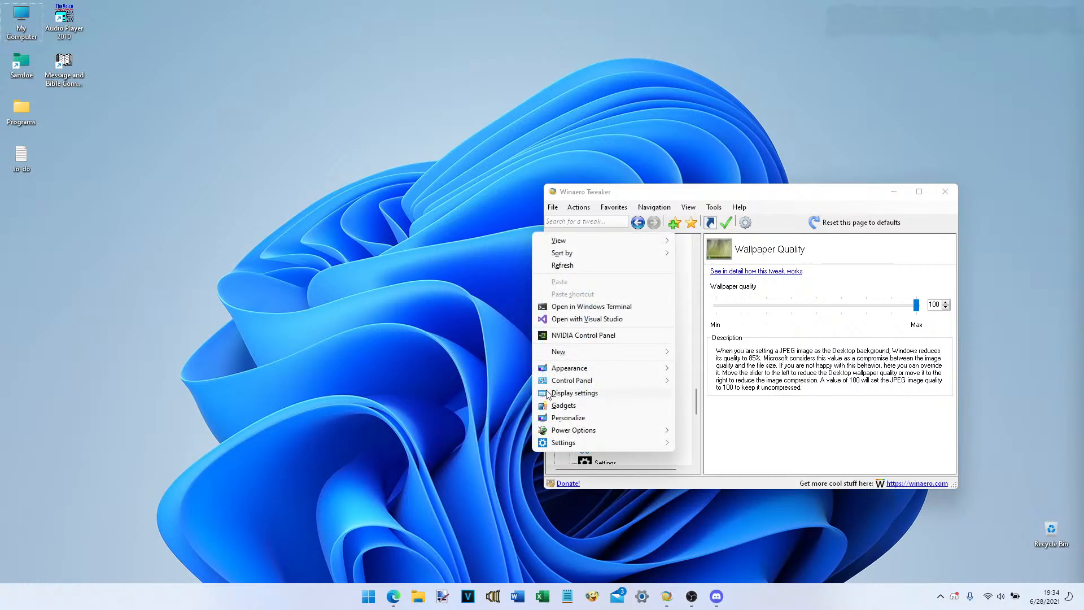
click(294, 206)
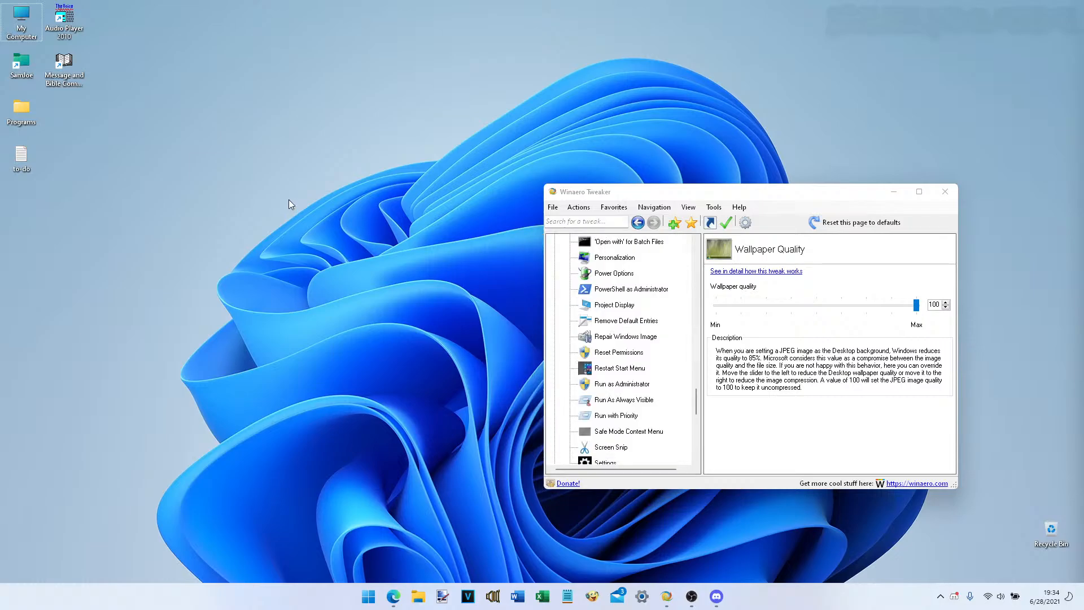
right_click(289, 199)
click(353, 387)
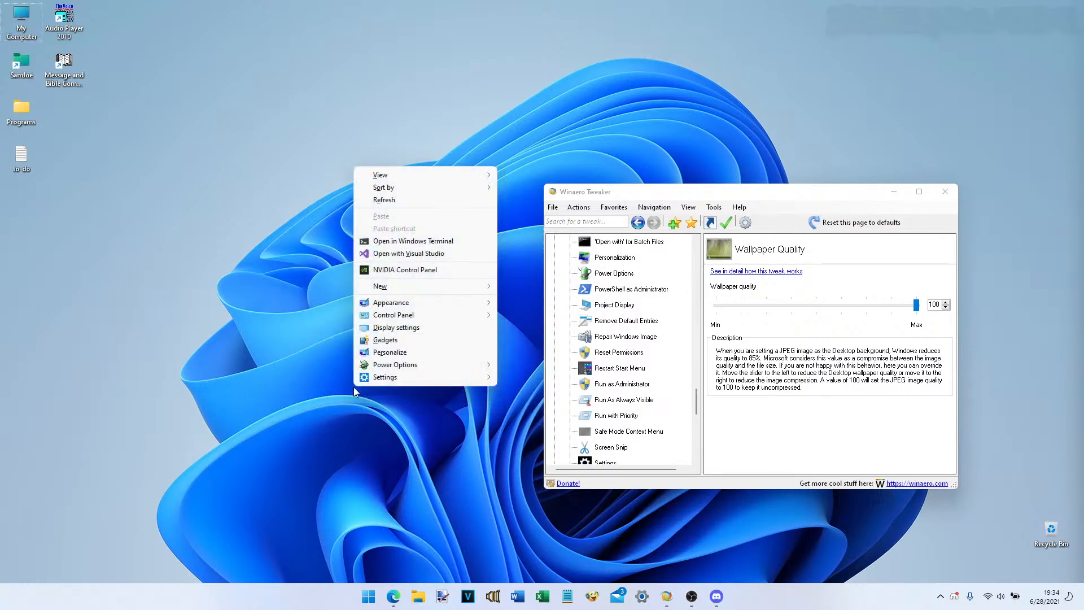
click(320, 364)
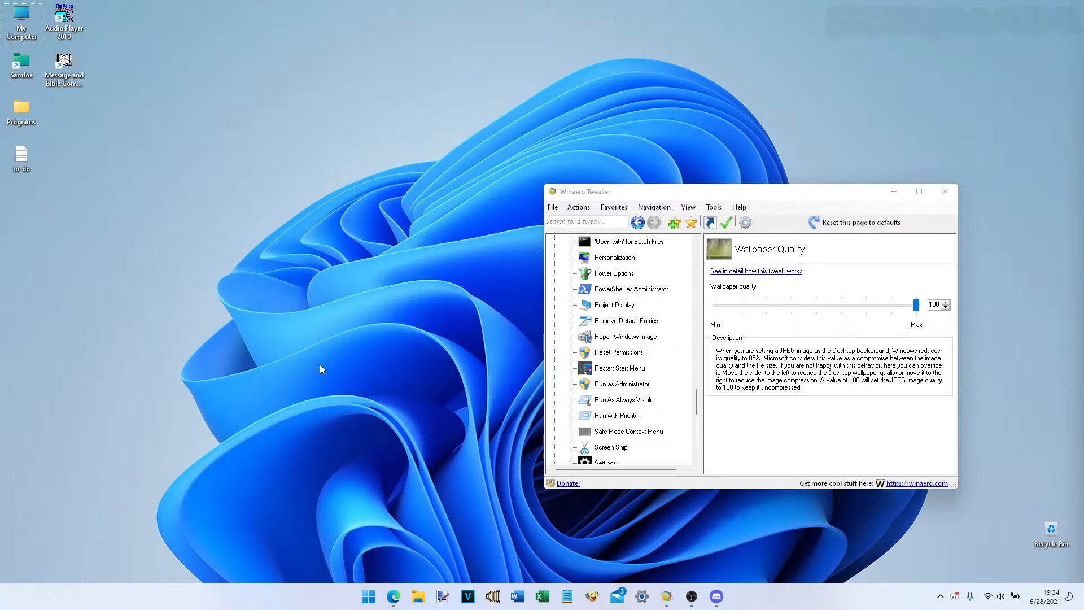
key(shift+F10)
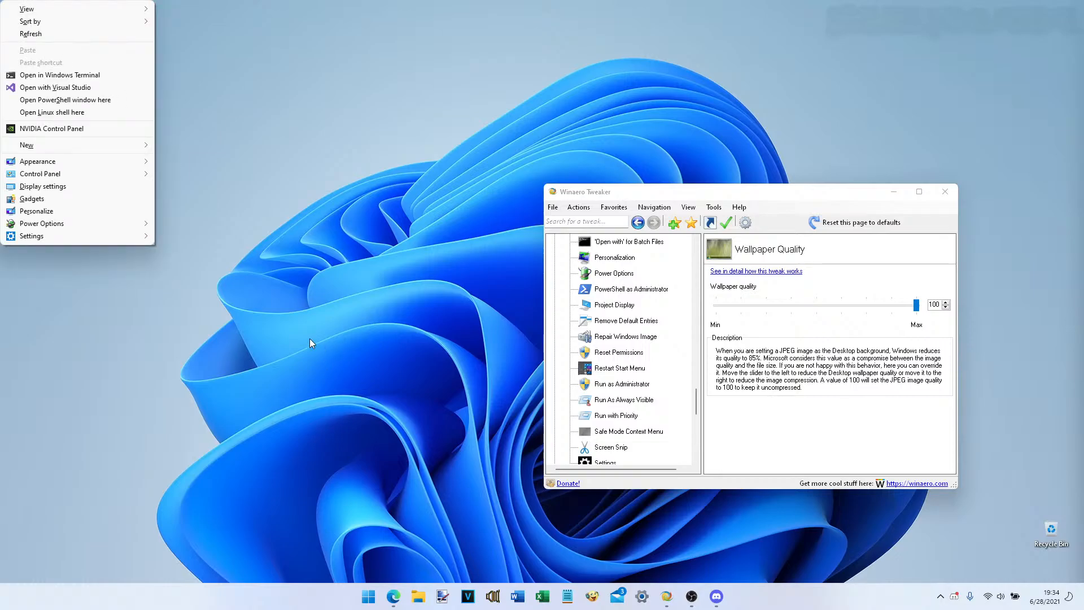
click(313, 191)
right_click(313, 191)
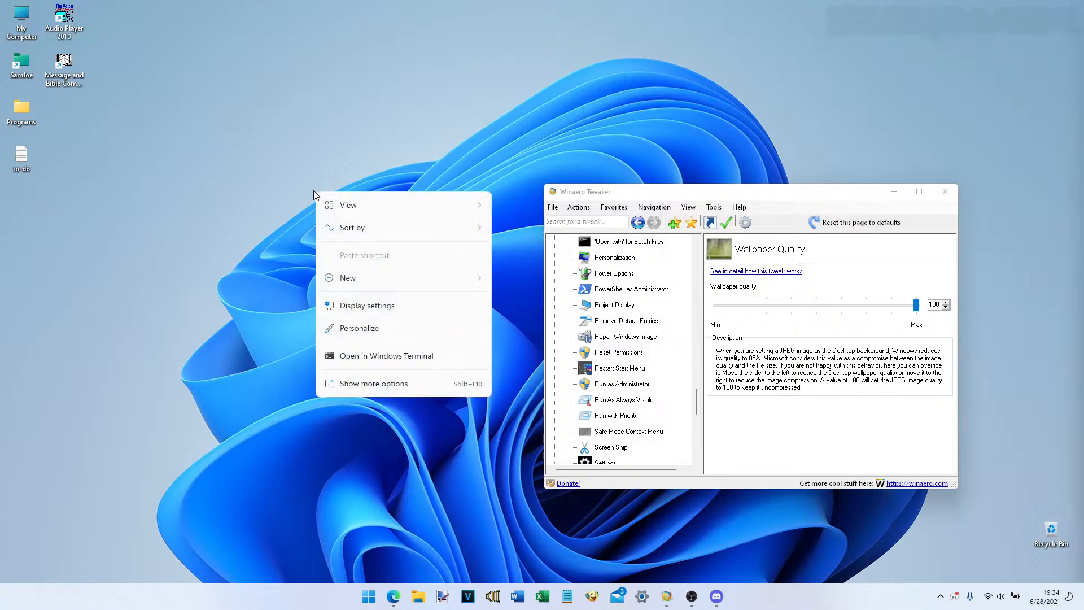
click(367, 383)
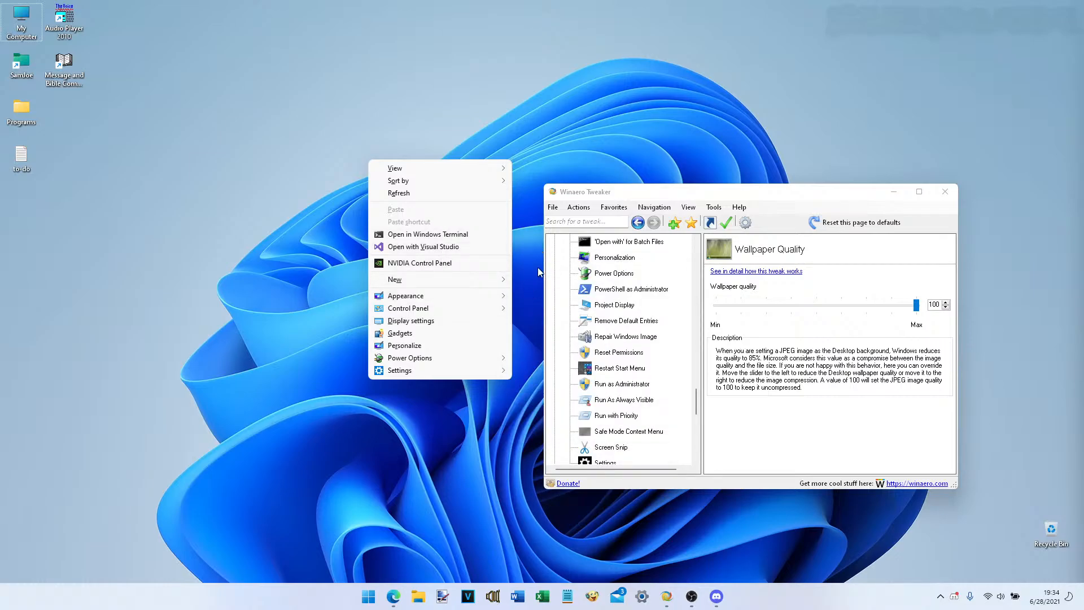
click(485, 333)
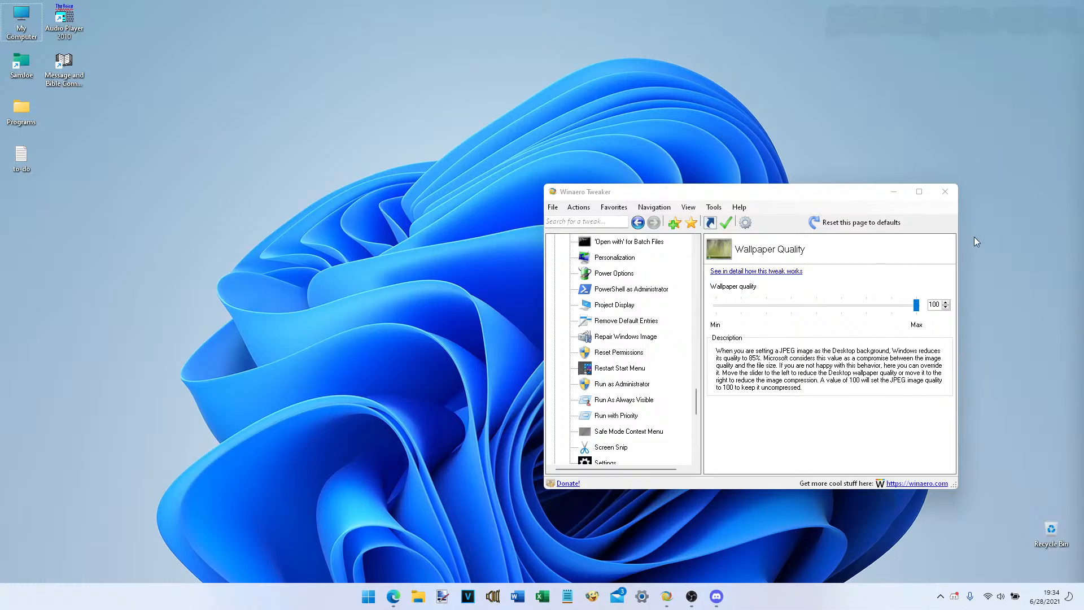
- Close Winaero Tweaker and search the installed apps list in Apps & features for "Gadgets"
click(955, 195)
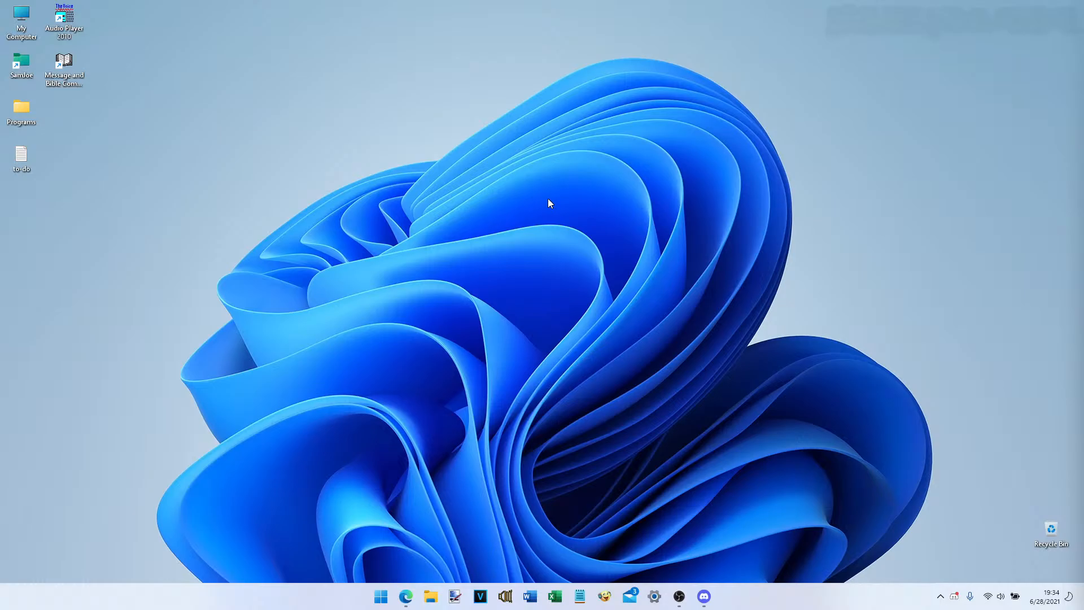
key(super)
text(programs)
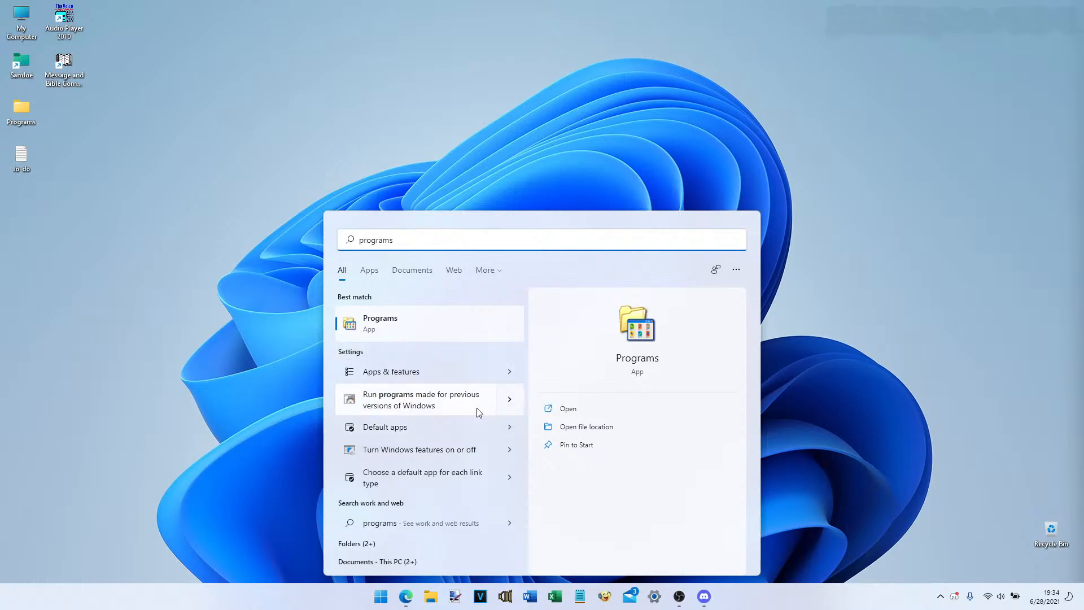
click(479, 377)
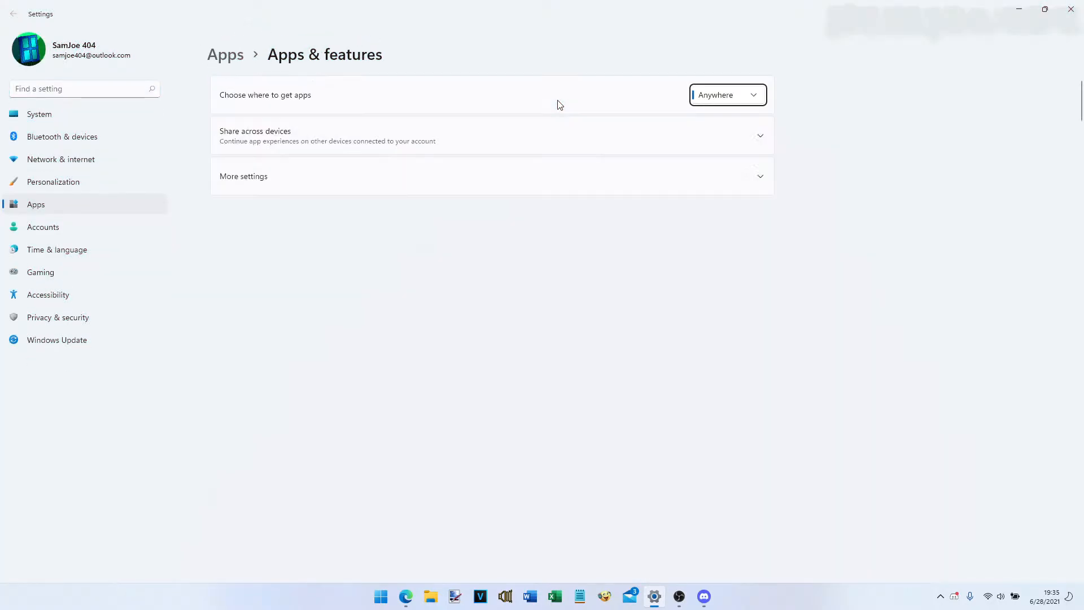
click(301, 237)
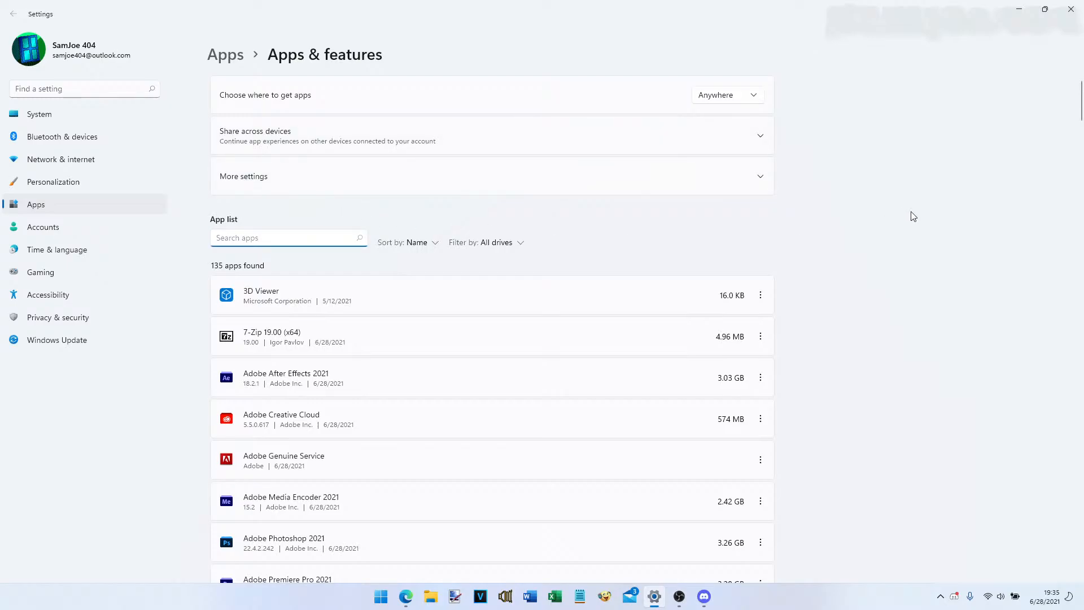
text(Gadgets)
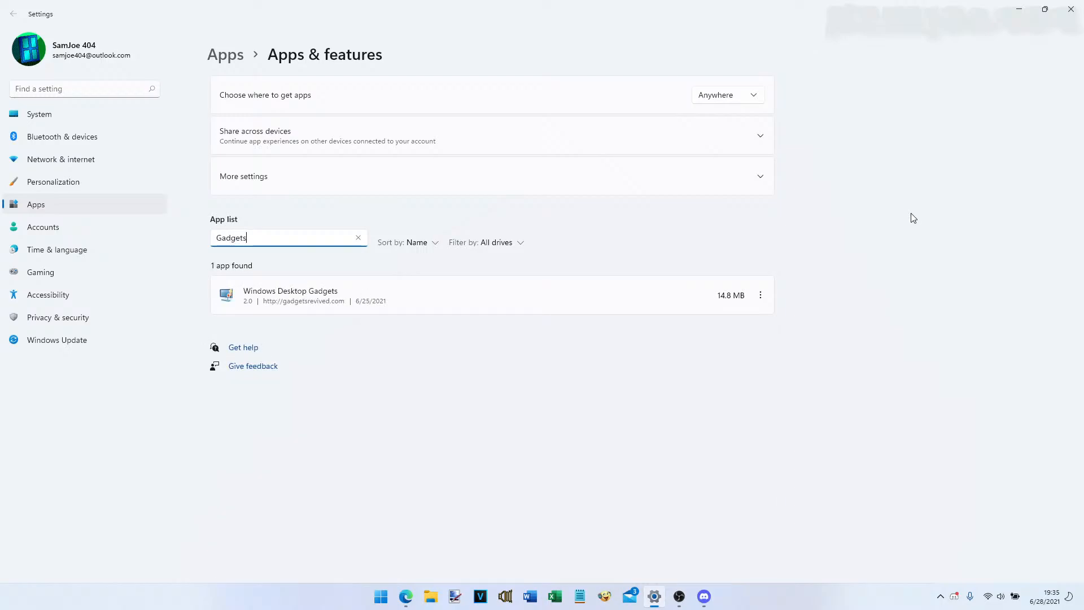
- Uninstall Windows Desktop Gadgets without restarting the computer, and close Settings
click(760, 295)
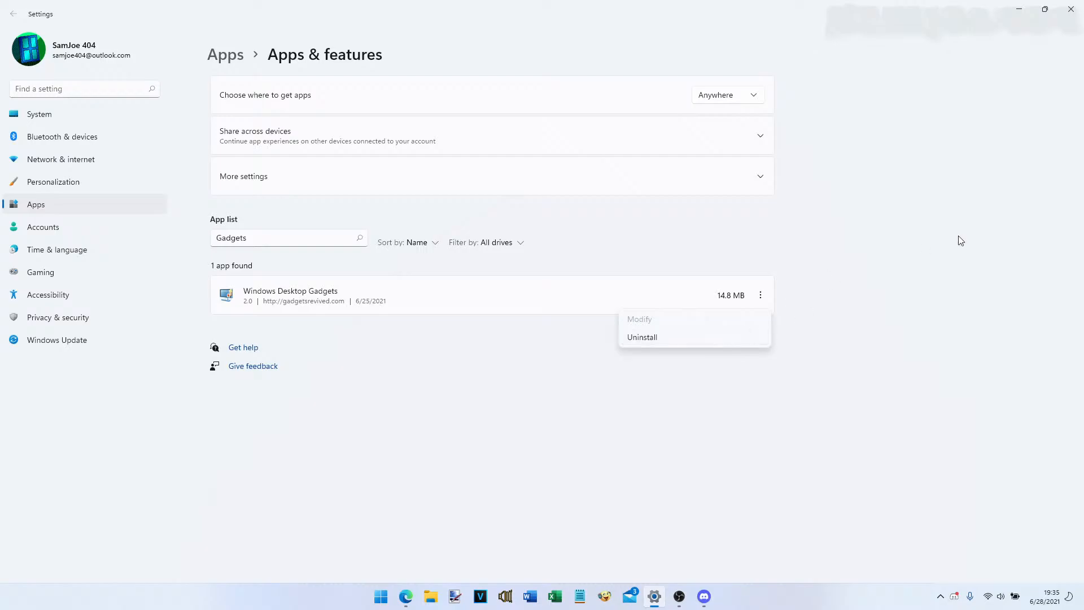
click(741, 337)
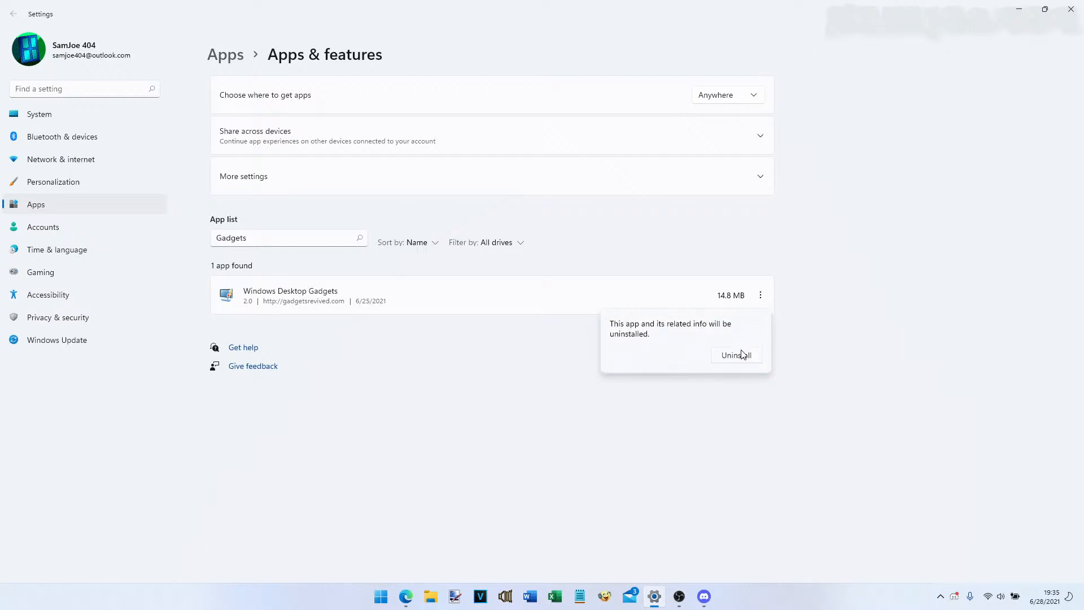
click(743, 356)
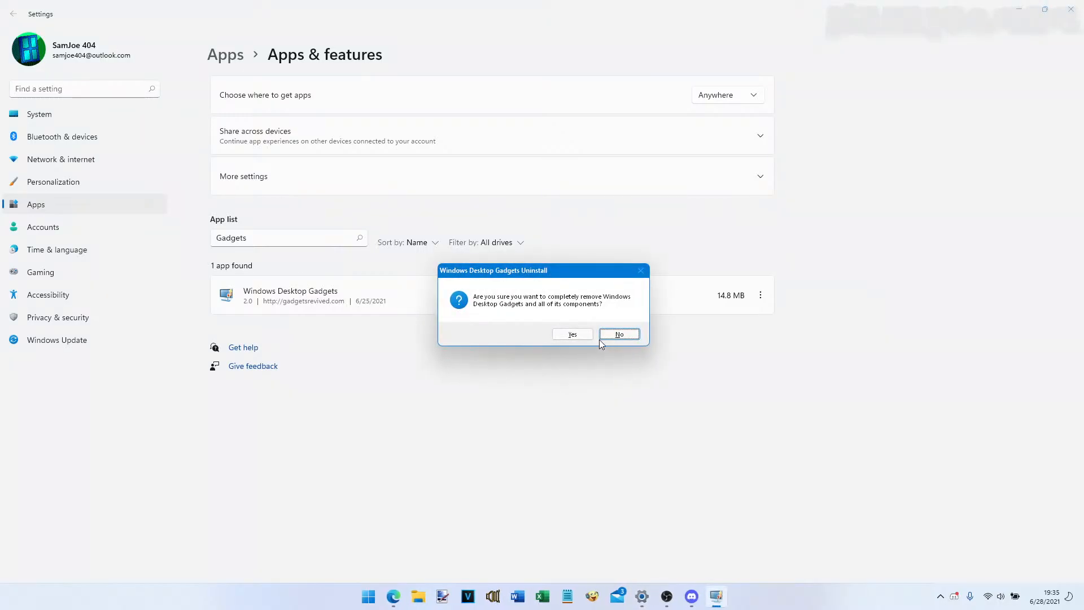
click(587, 337)
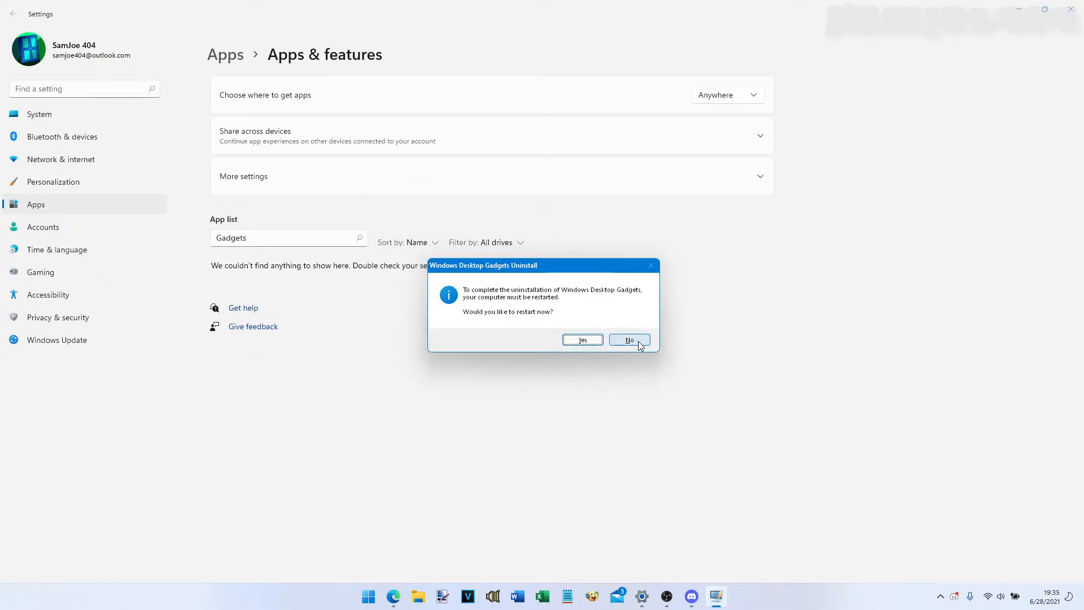
click(628, 340)
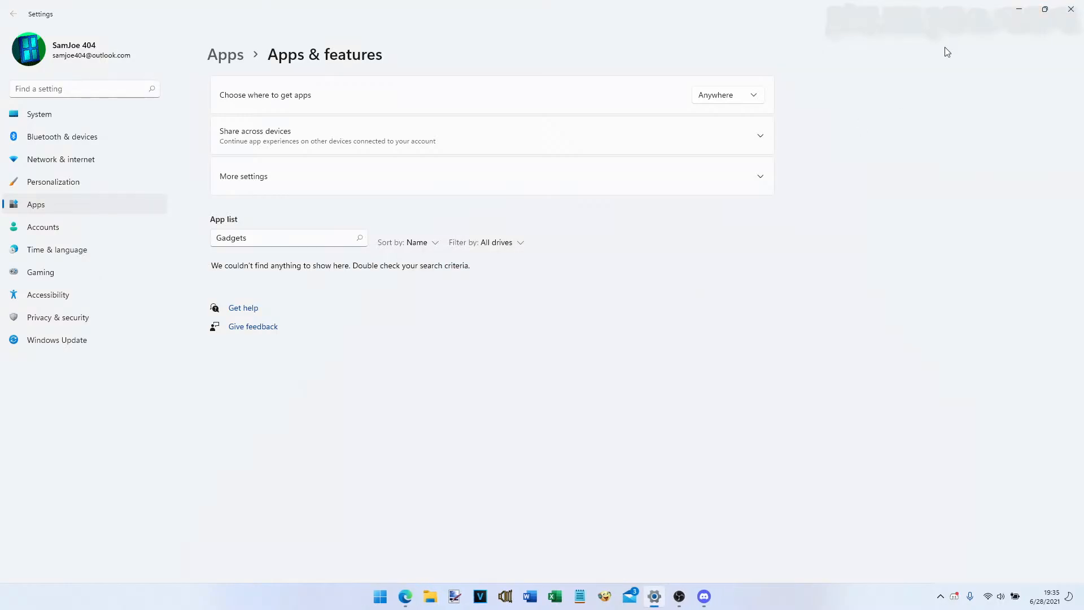
click(1071, 9)
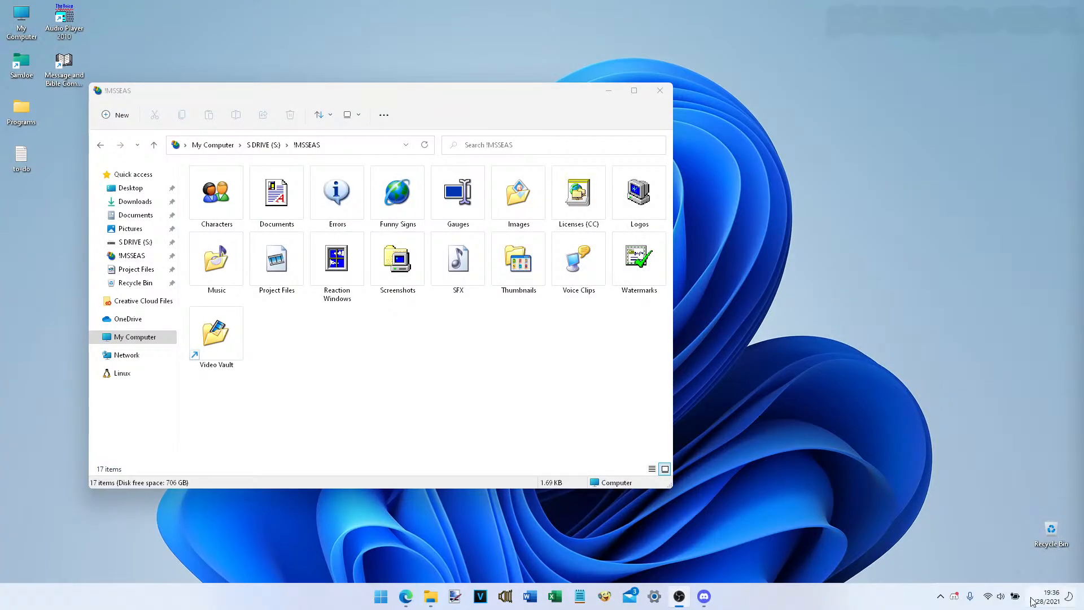
- Examine the !MSSEAS folder window and File Explorer's additional commands, and close the window
click(430, 384)
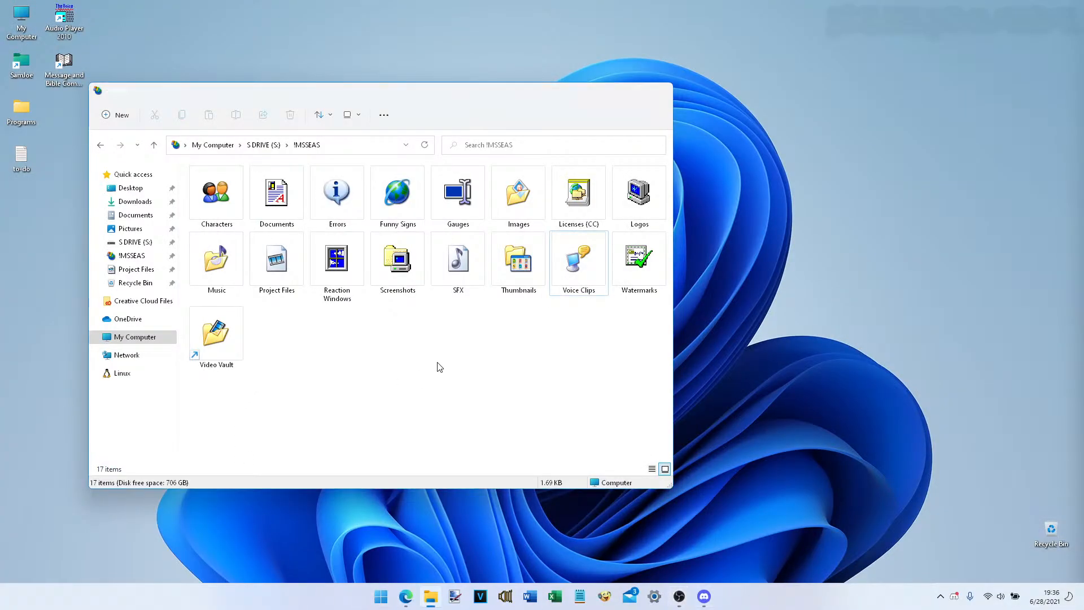
drag(536, 100, 653, 120)
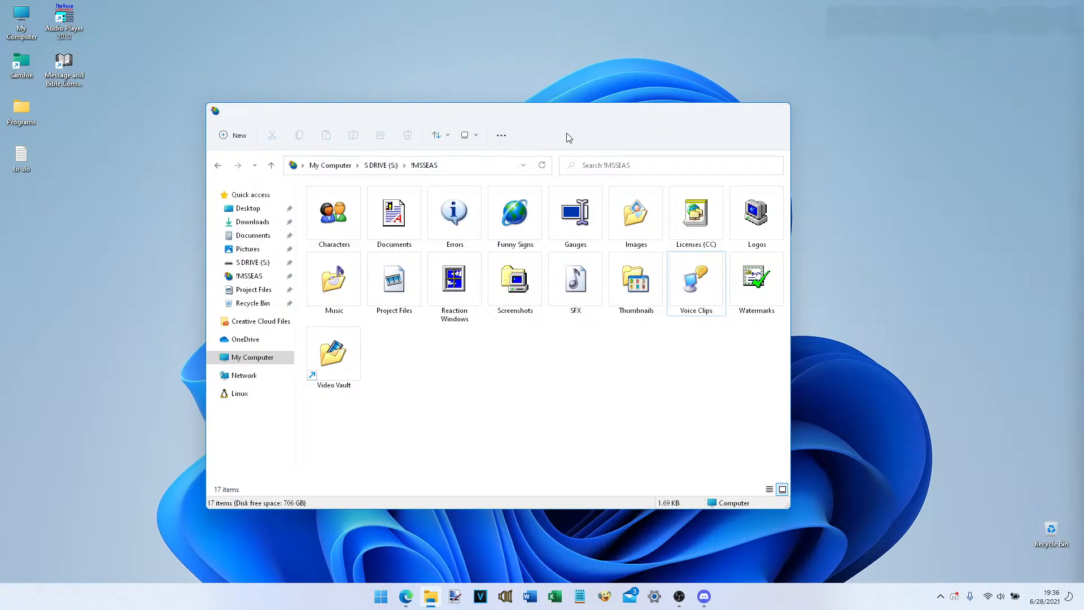
click(501, 135)
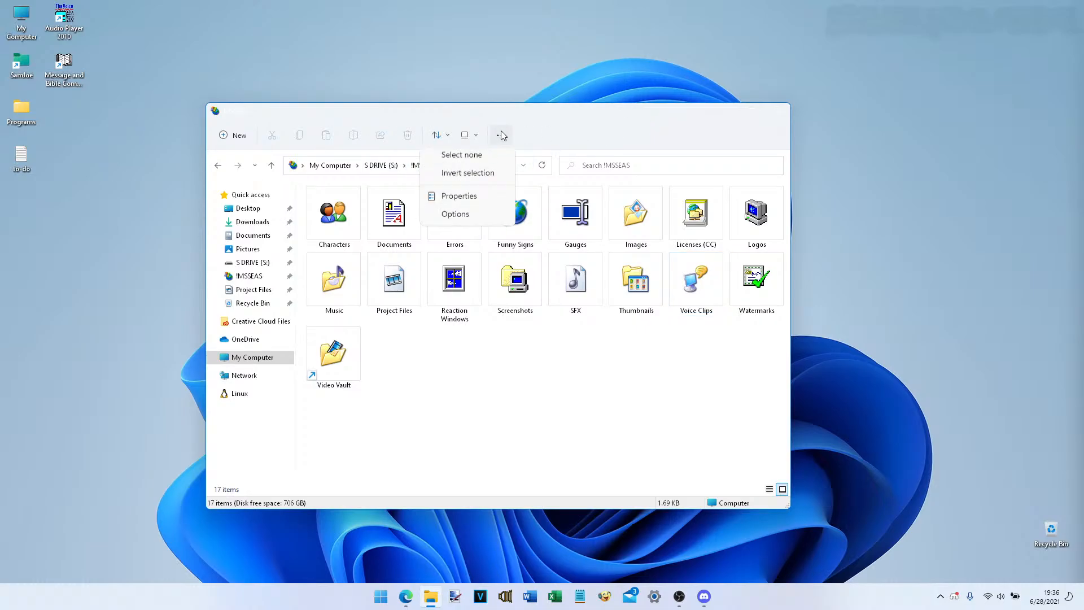
click(558, 134)
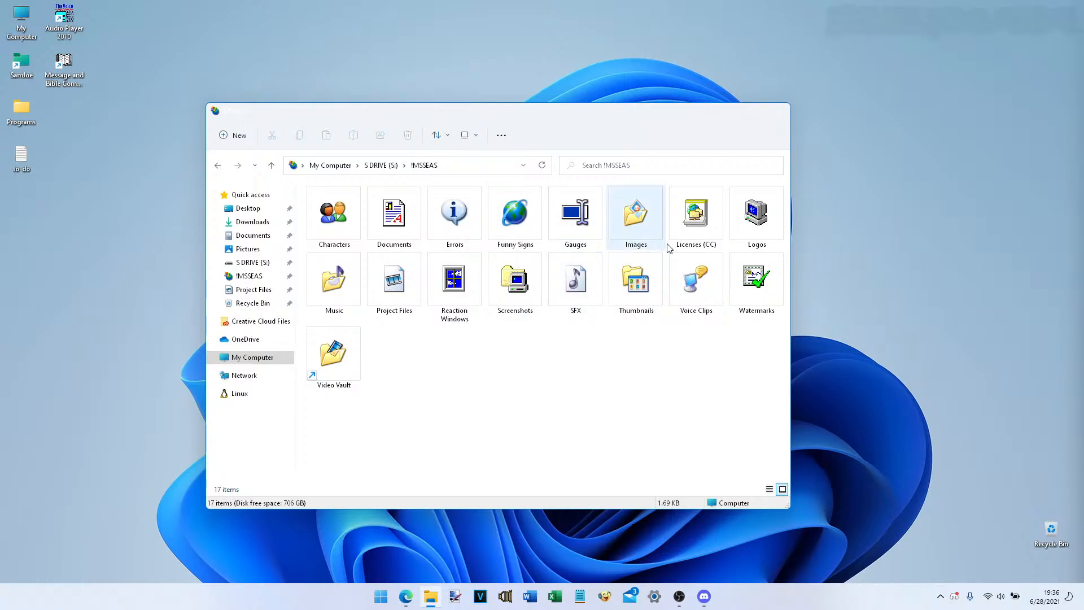
click(752, 114)
click(1031, 16)
click(787, 108)
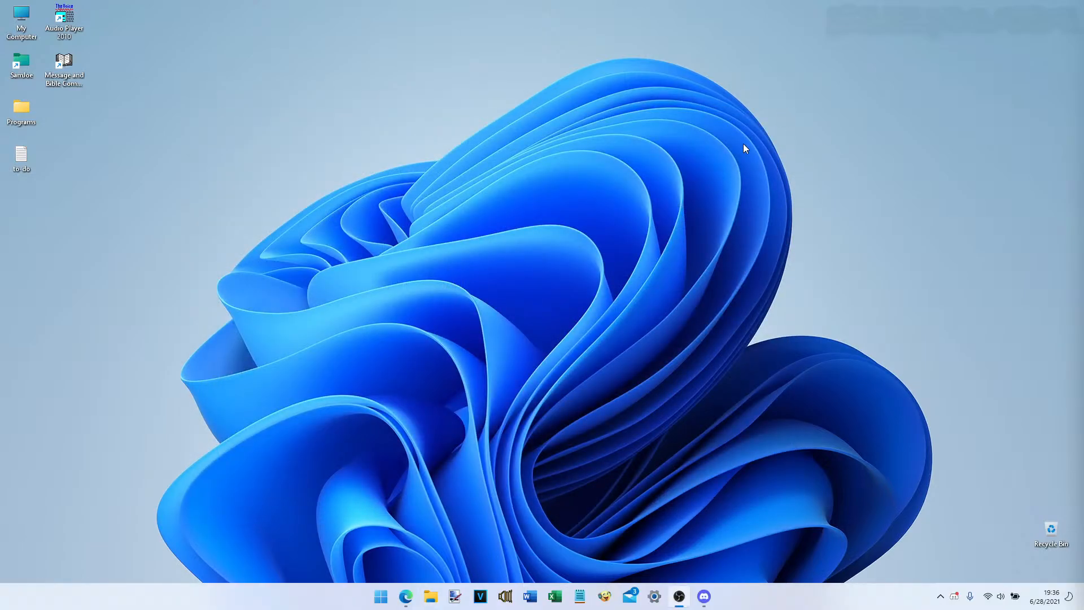
- Apply the Windows 95 Setup theme in the Personalization settings and close Settings
click(653, 596)
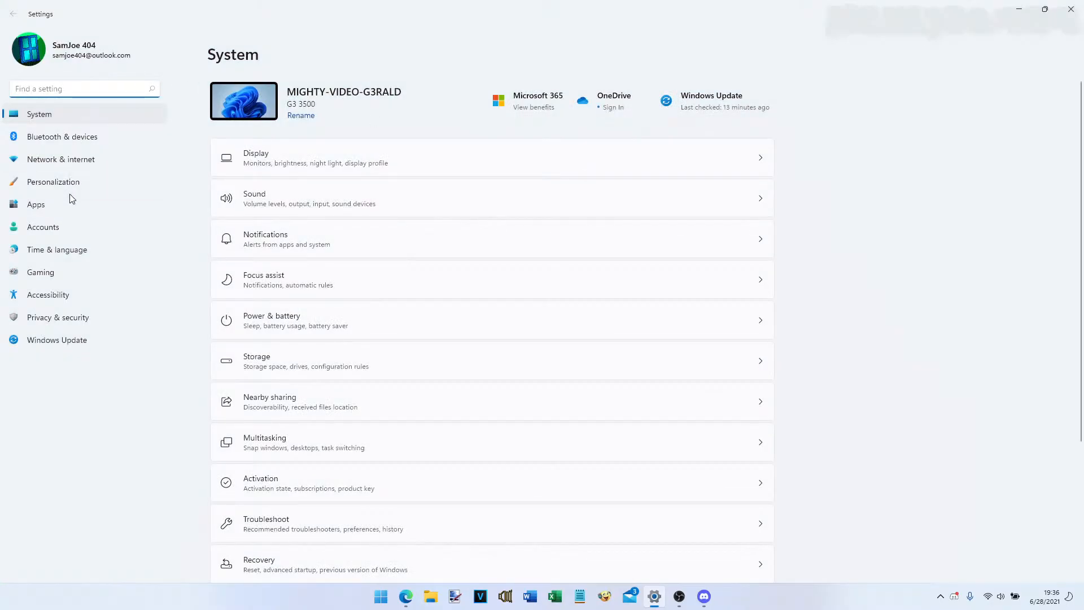
click(74, 189)
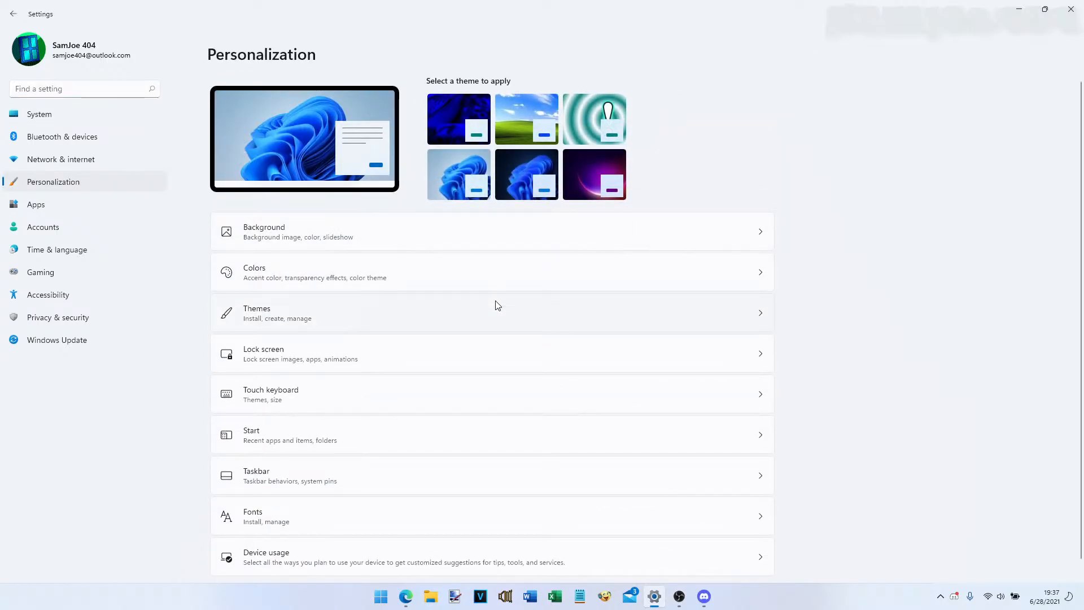
click(497, 309)
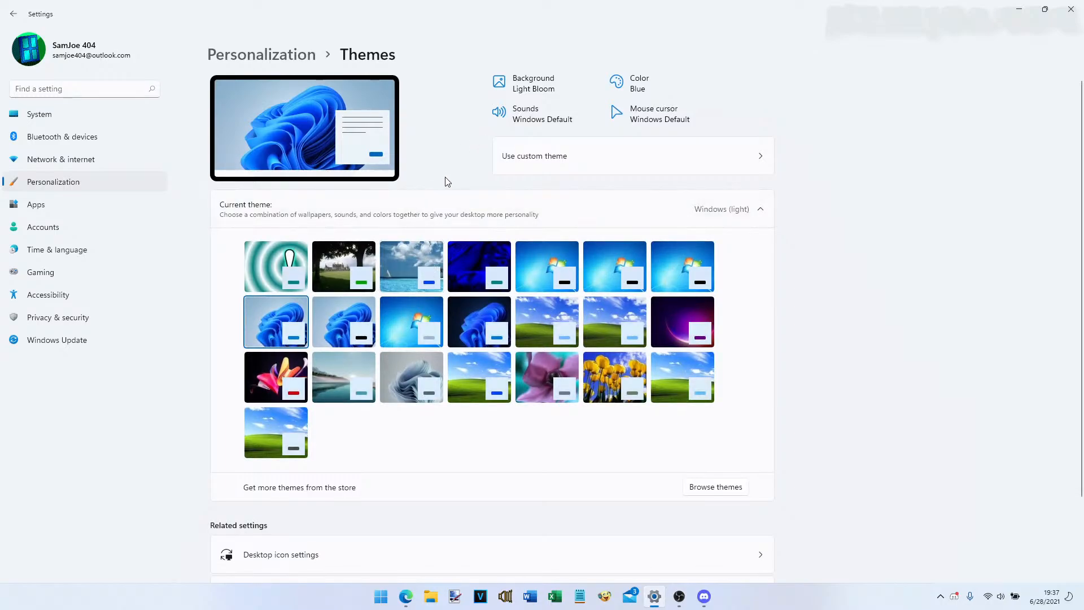
click(478, 255)
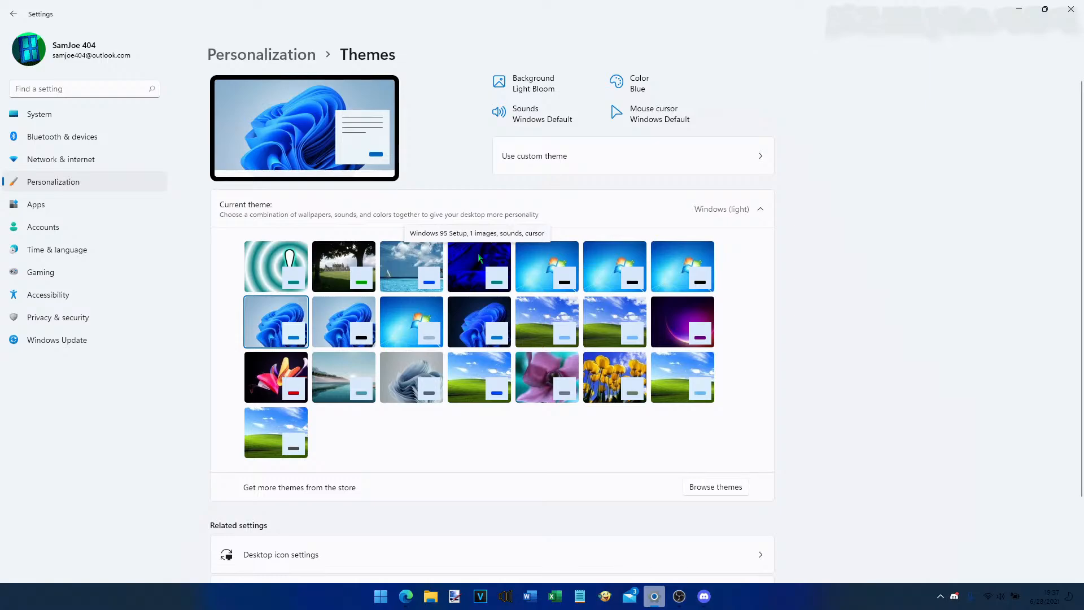
click(477, 252)
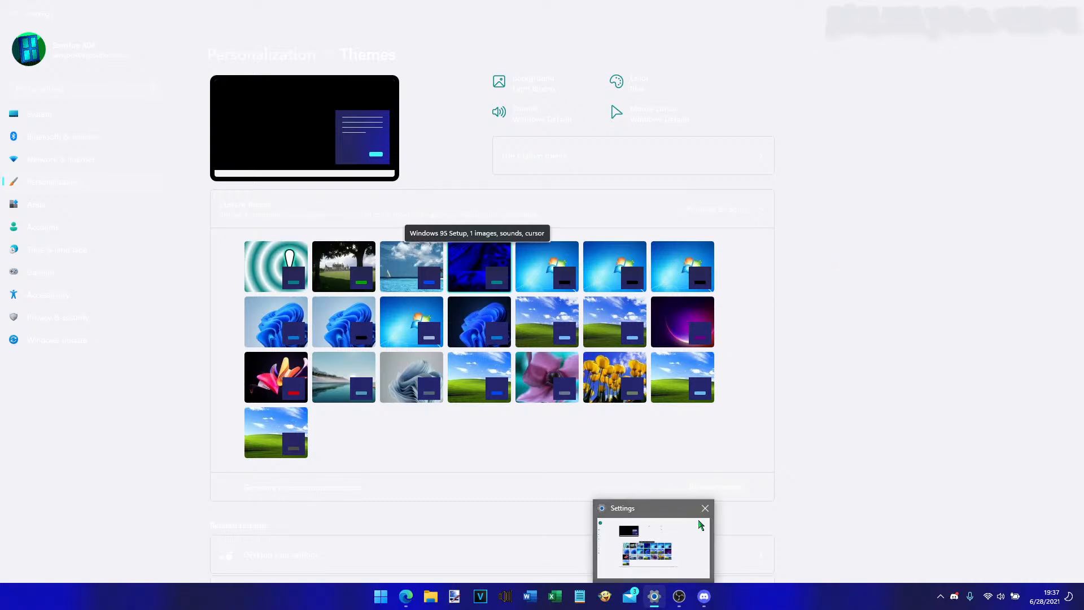
click(703, 509)
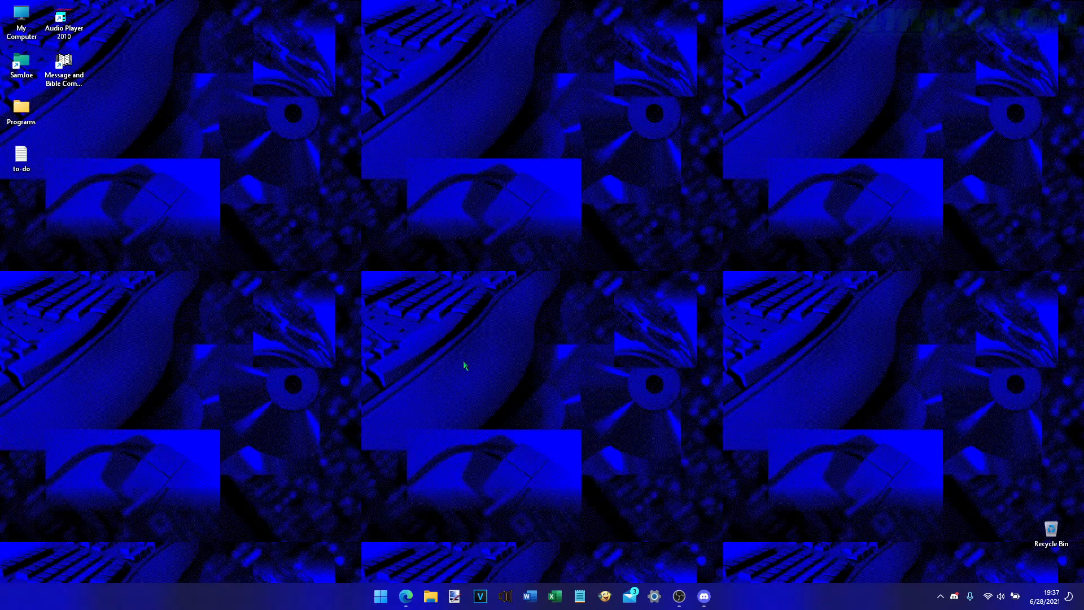
- Open the !MSSEAS folder in File Explorer and examine its window under the new theme, both maximized and restored
right_click(430, 595)
click(425, 482)
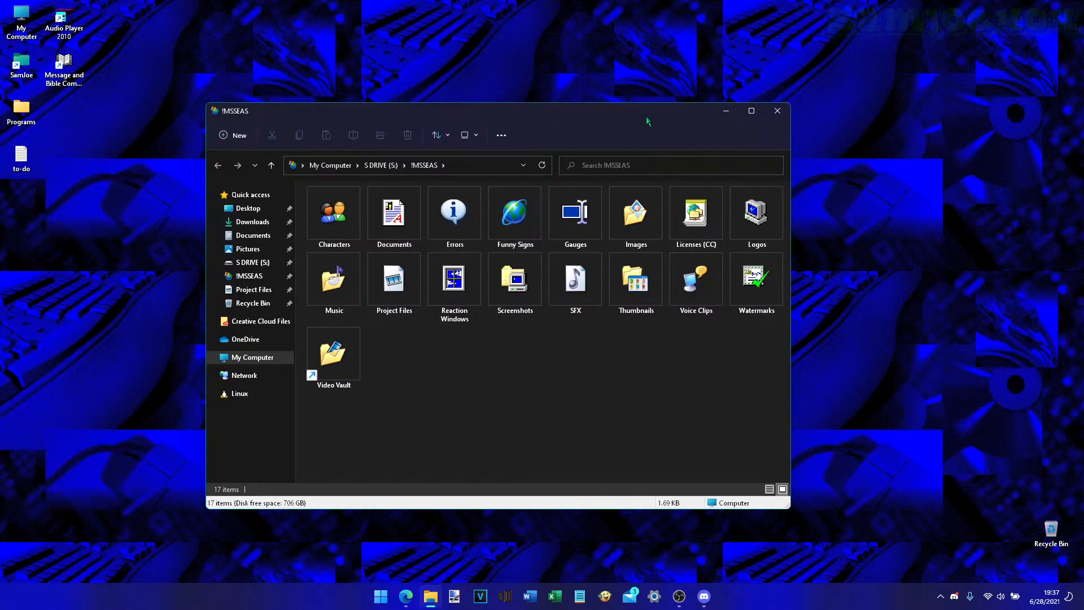
drag(646, 110, 709, 76)
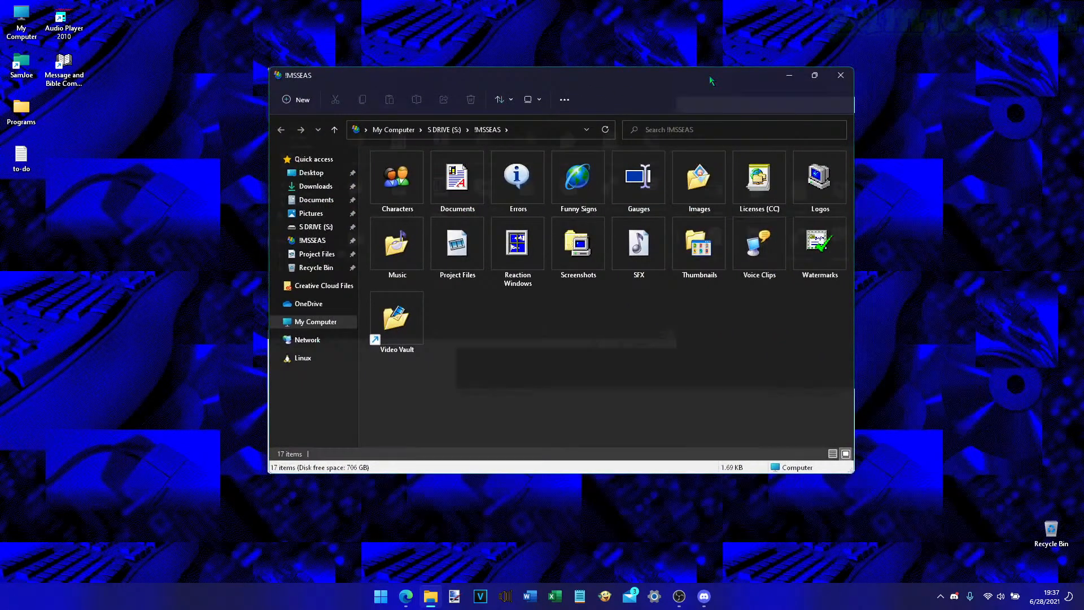
double_click(708, 76)
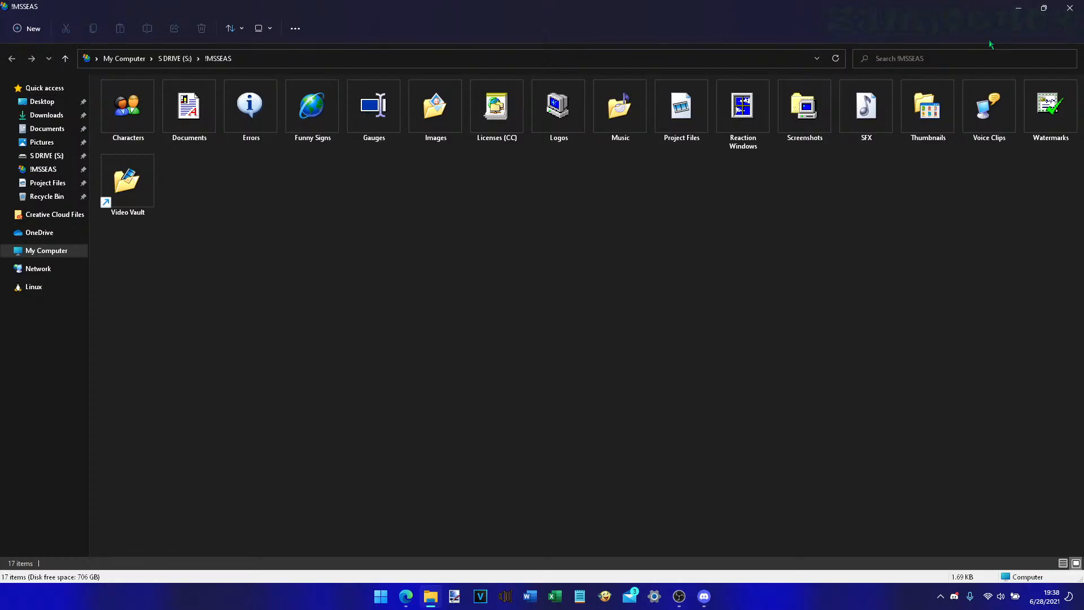
click(1043, 9)
drag(716, 74, 737, 123)
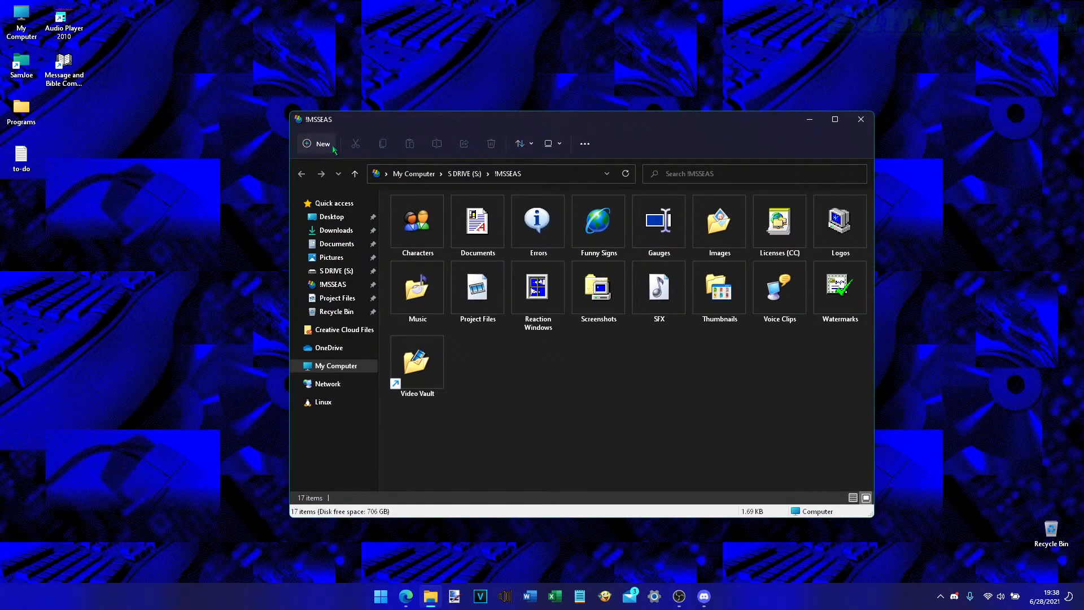
- Open the !MSSEAS folder's Properties and place the dialog beside the File Explorer window
click(581, 144)
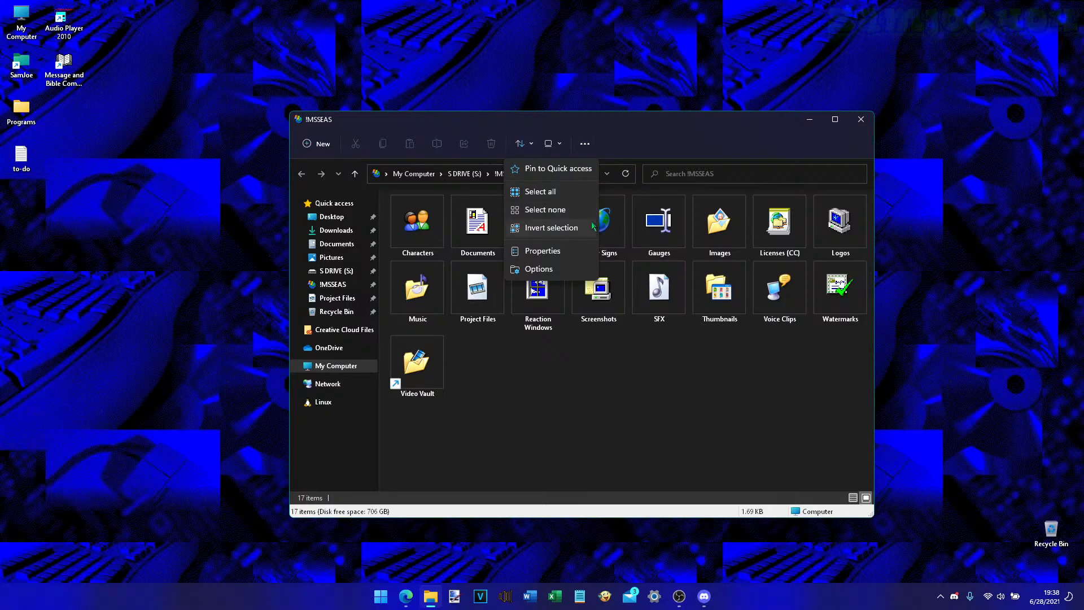
click(582, 253)
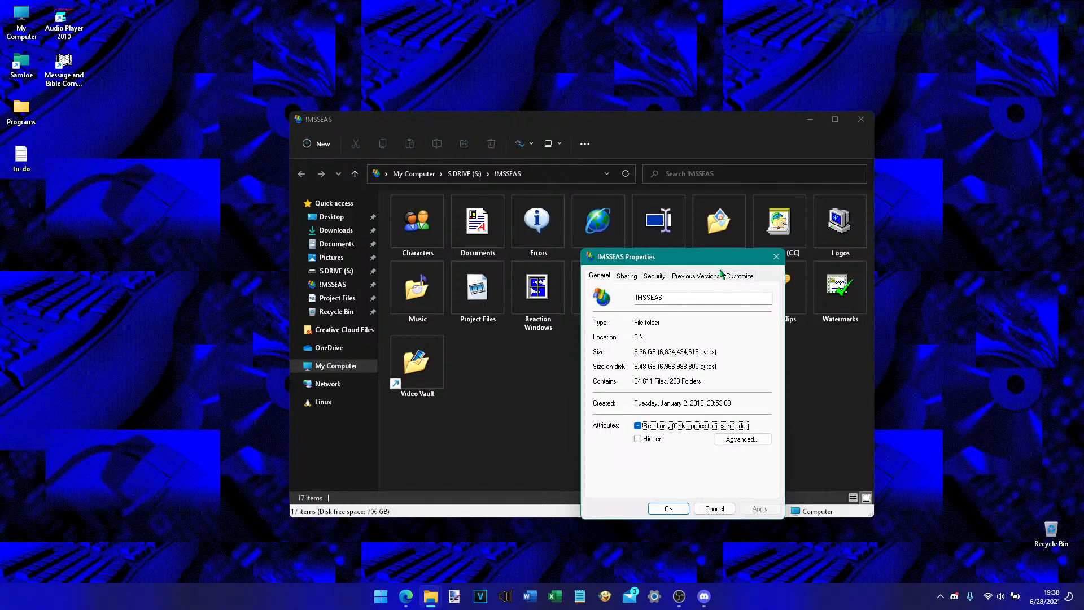
drag(720, 259, 205, 173)
click(691, 389)
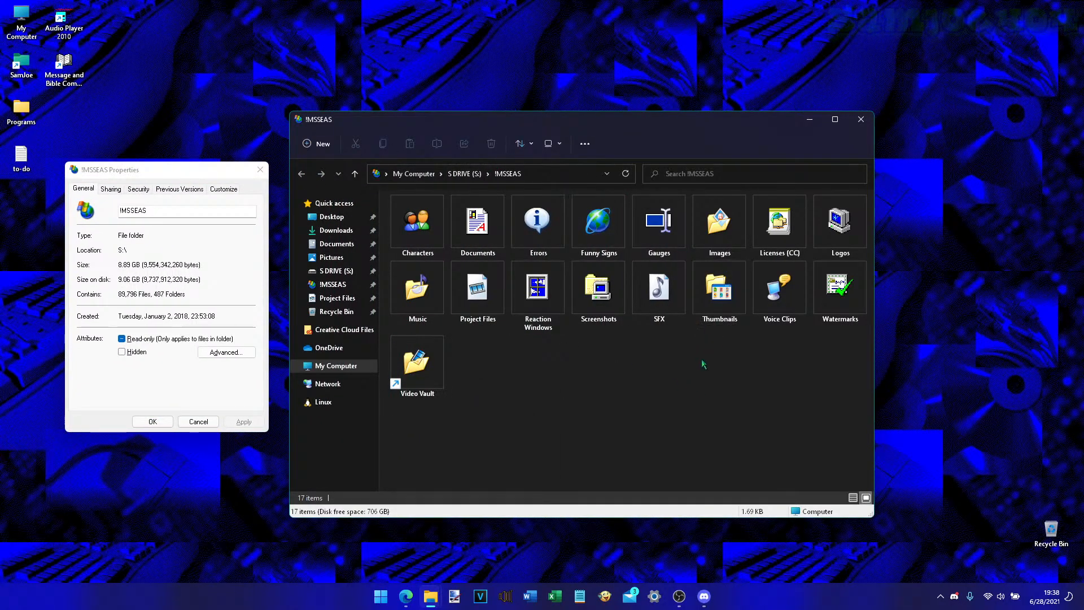
- Switch the !MSSEAS folder's view to Tiles
right_click(662, 380)
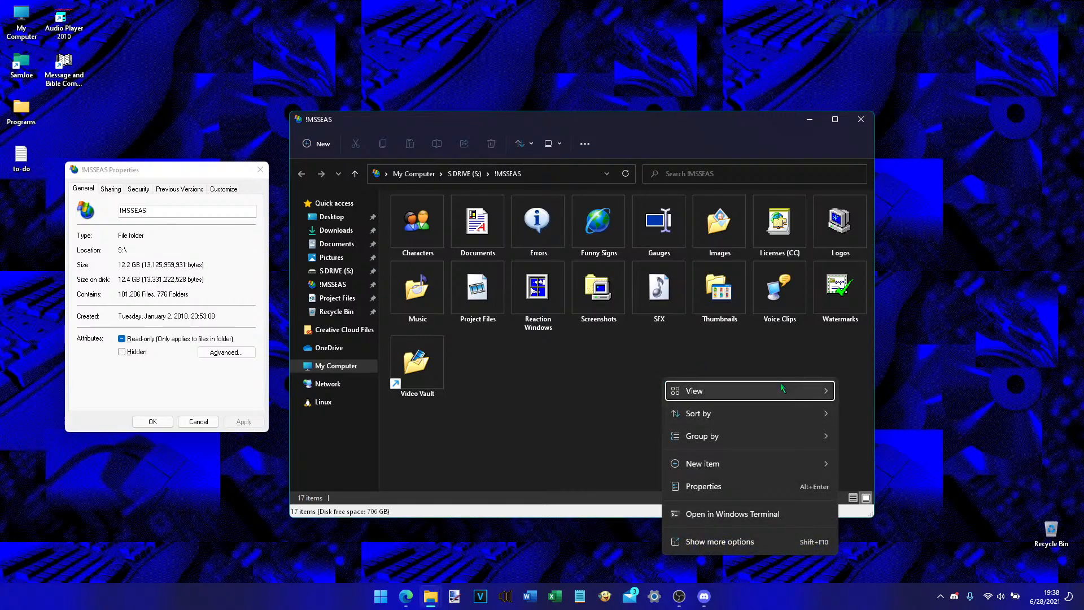
mouse_move(783, 391)
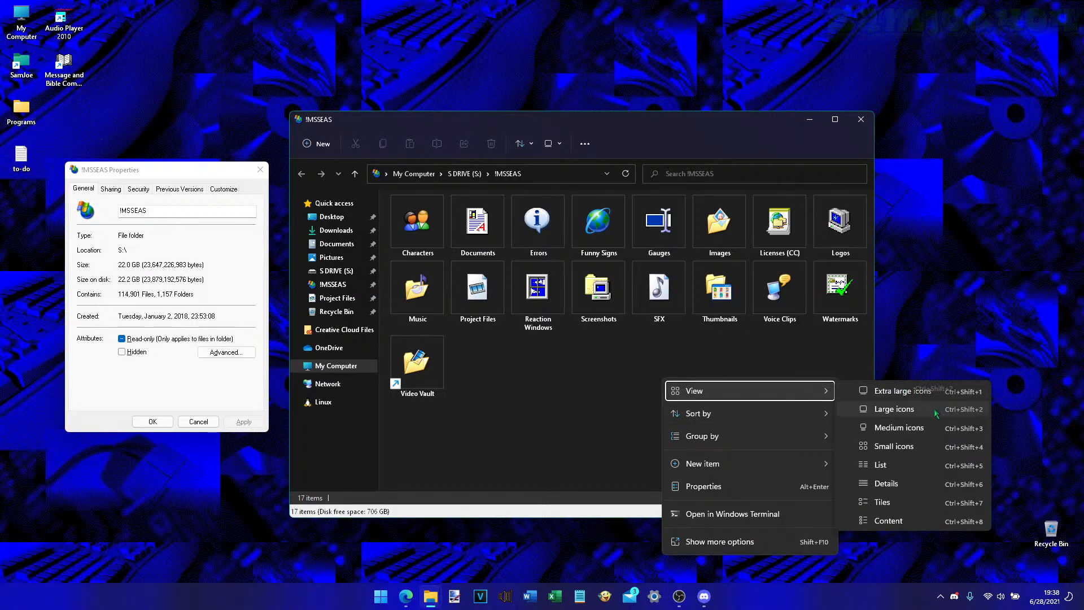
click(937, 502)
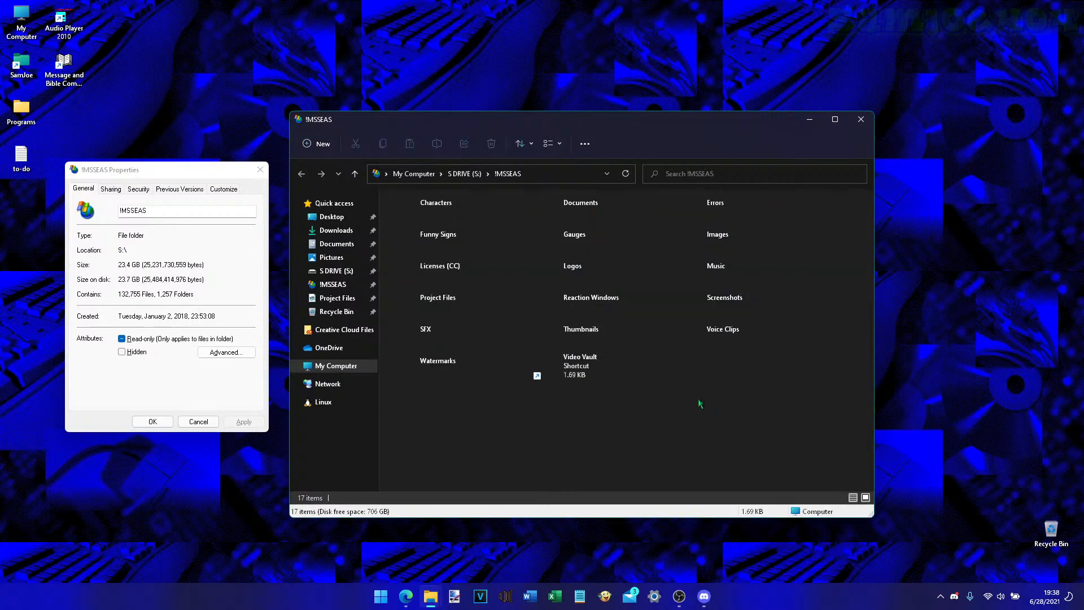
right_click(694, 403)
click(653, 437)
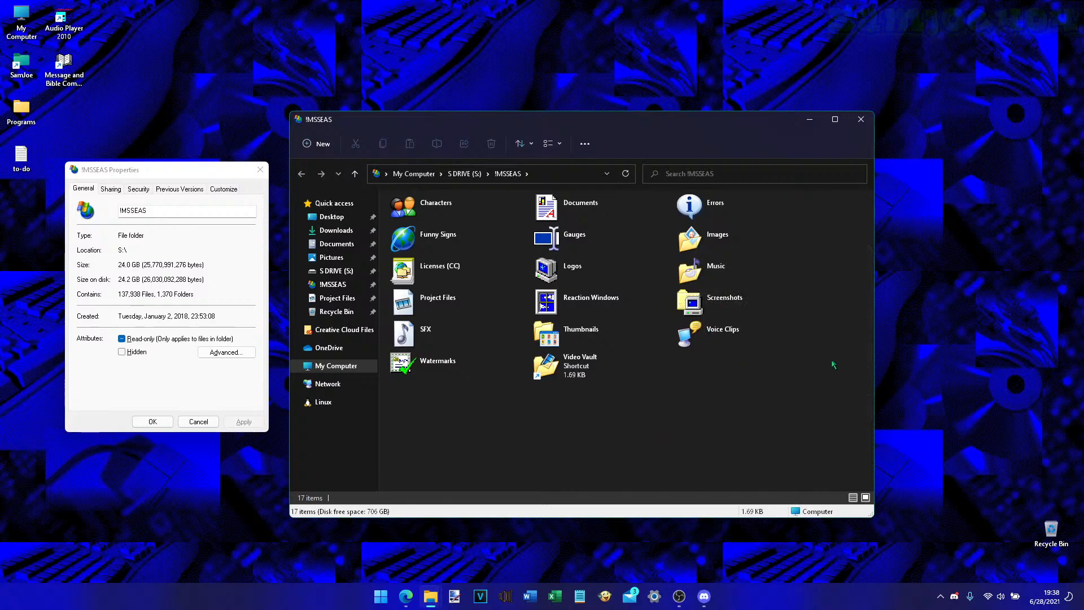
right_click(723, 384)
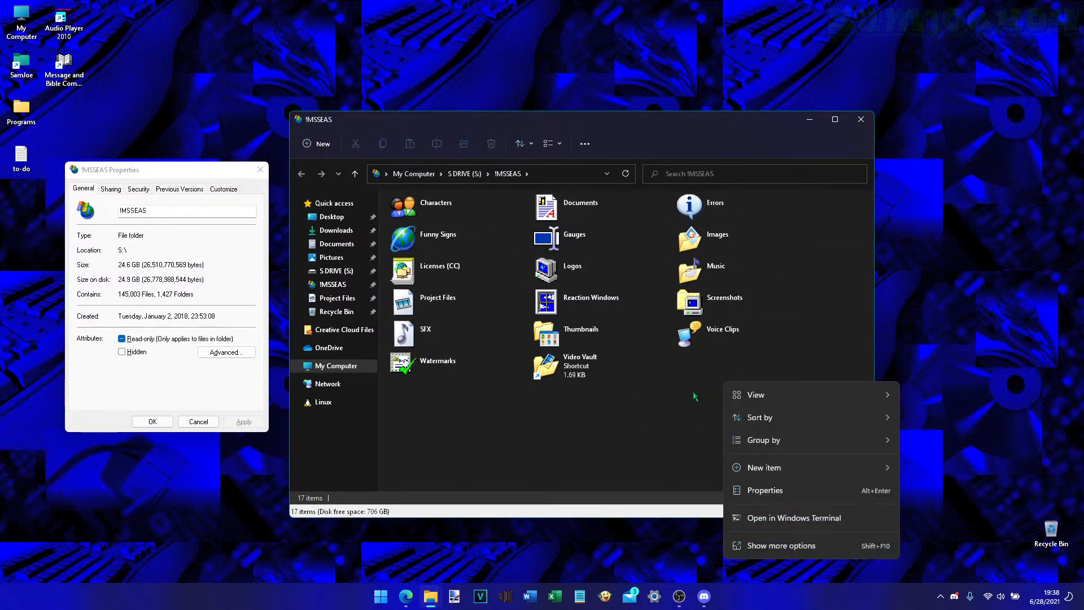
mouse_move(756, 421)
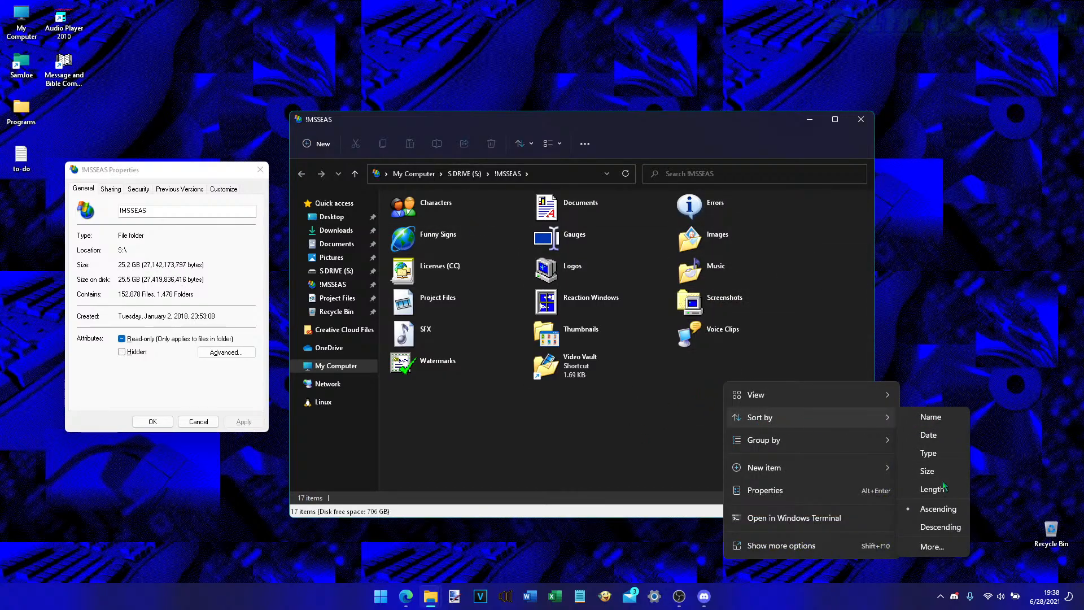
click(930, 546)
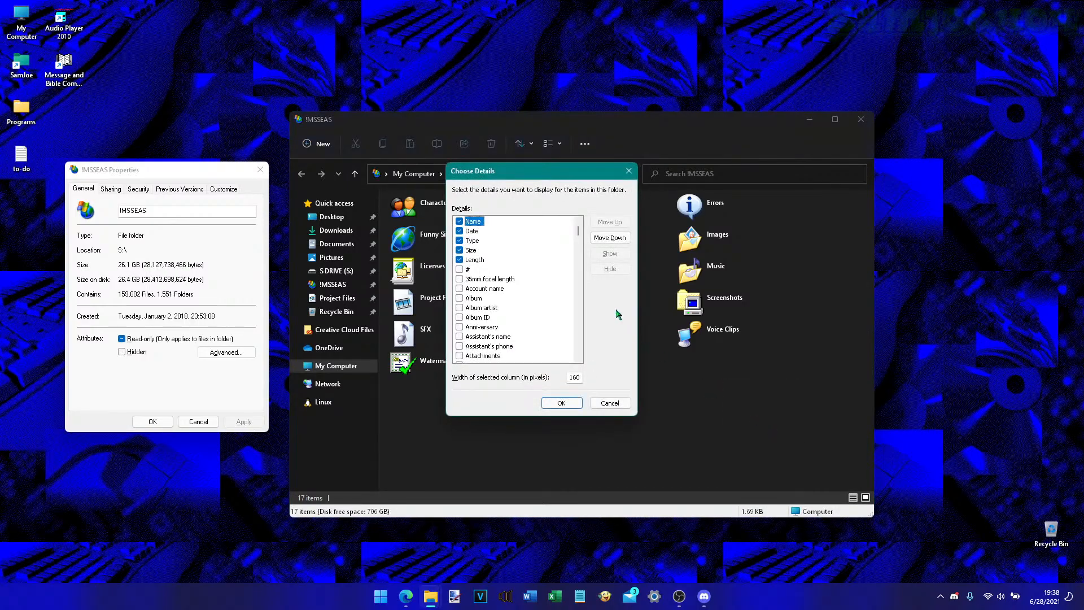
click(609, 402)
- Choose Date created in the additional sorting details for the !MSSEAS folder and accept the dialog
right_click(727, 405)
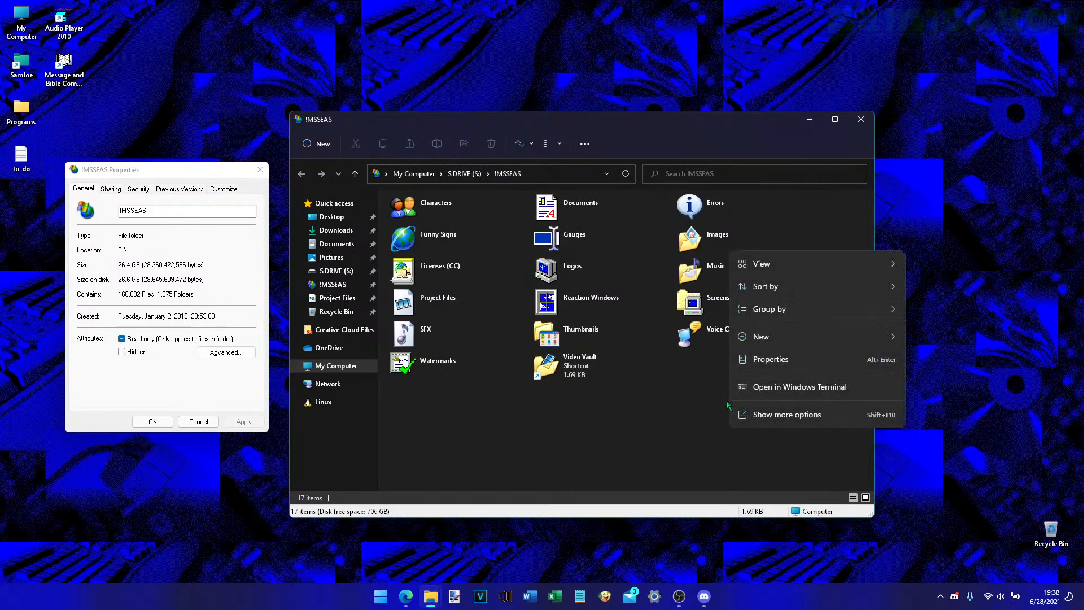
mouse_move(772, 283)
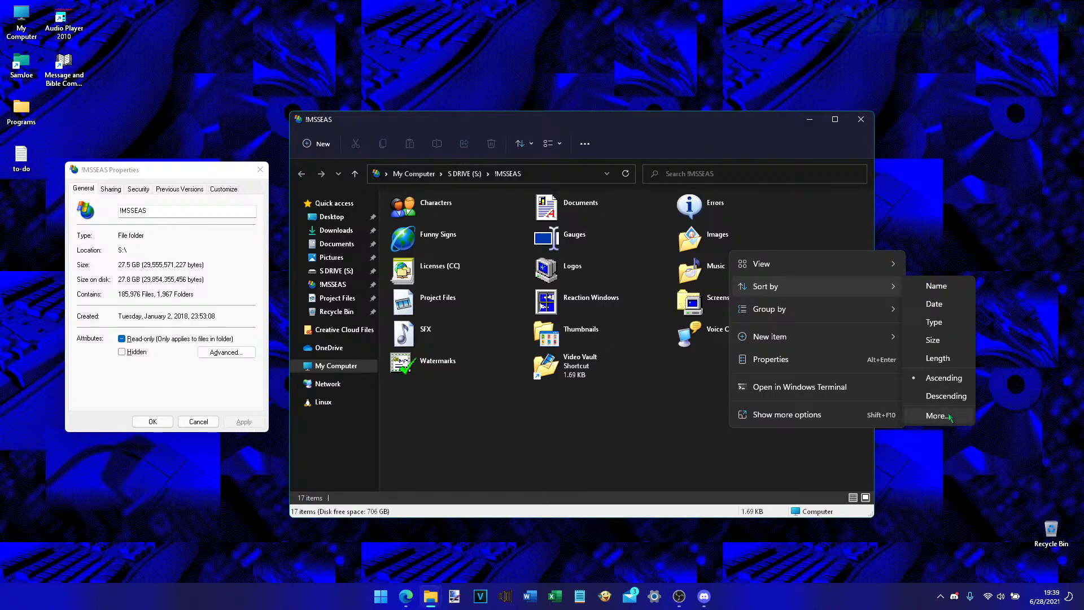
click(948, 416)
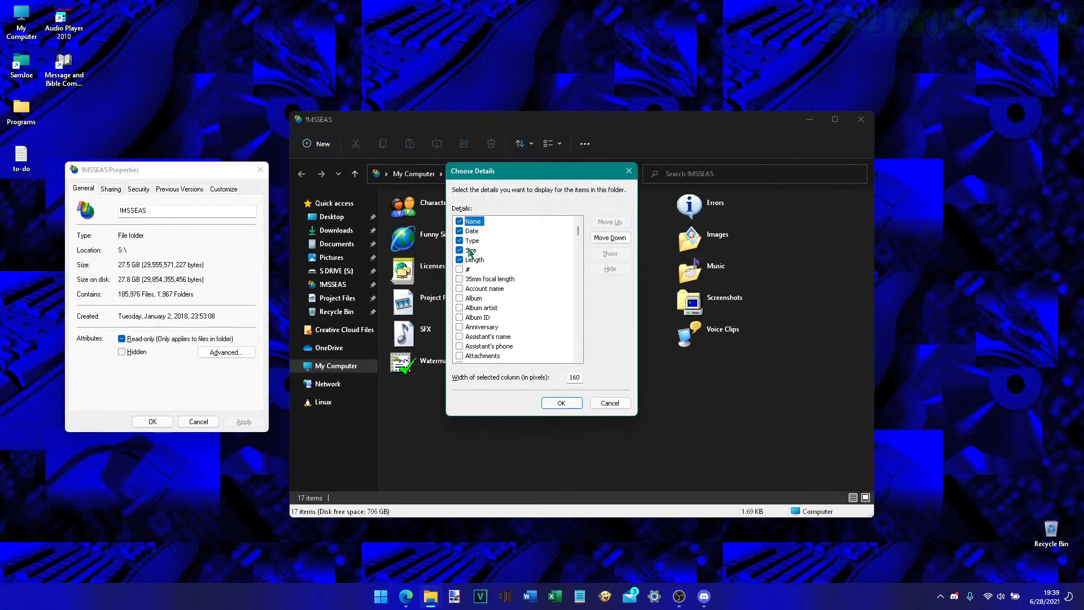
scroll(497, 248, down, 20)
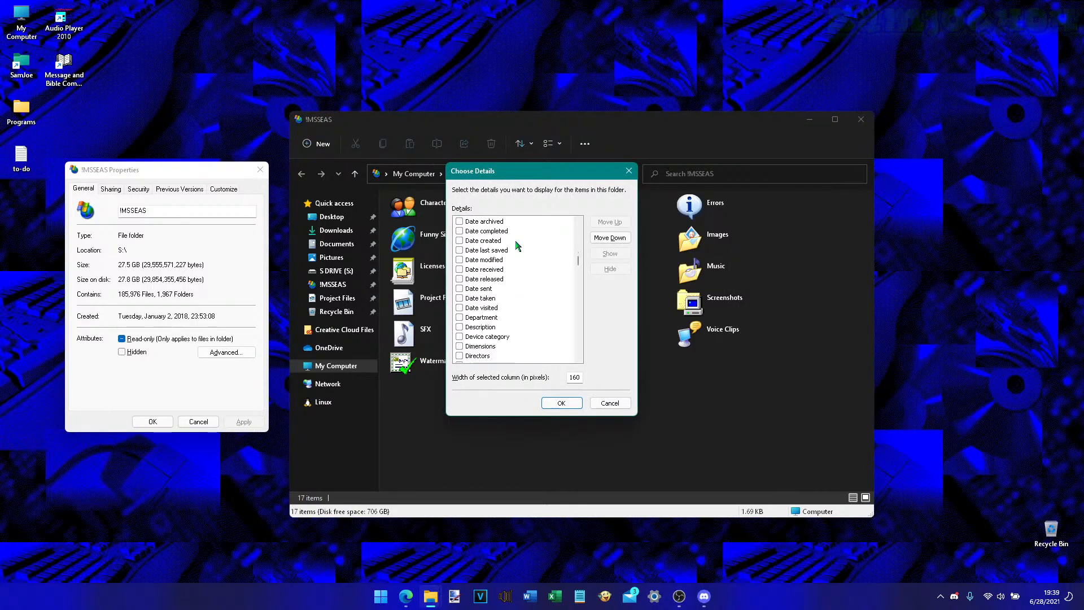
click(491, 240)
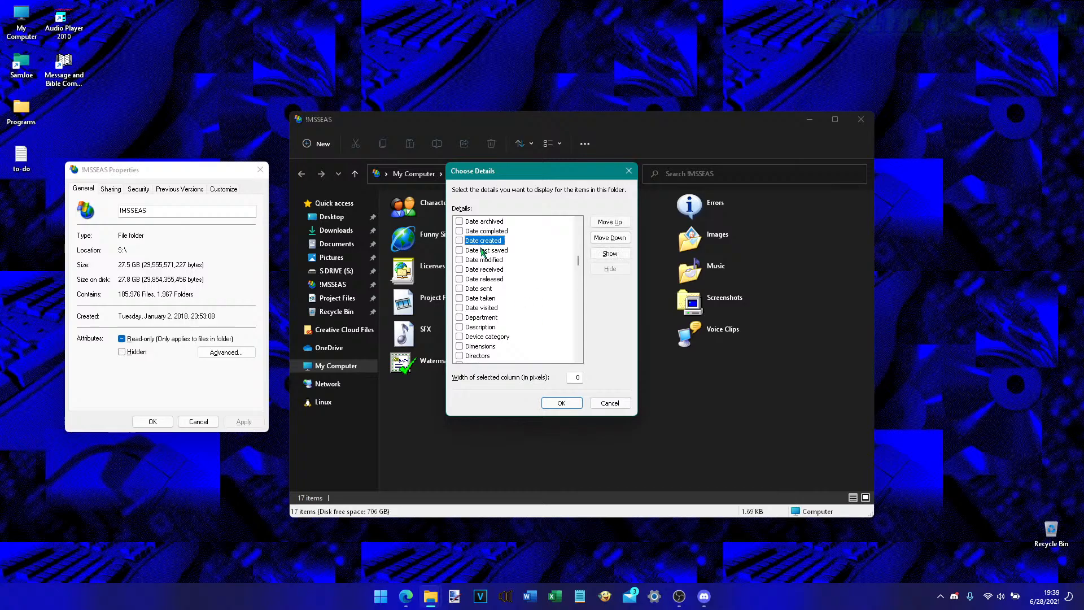
click(574, 402)
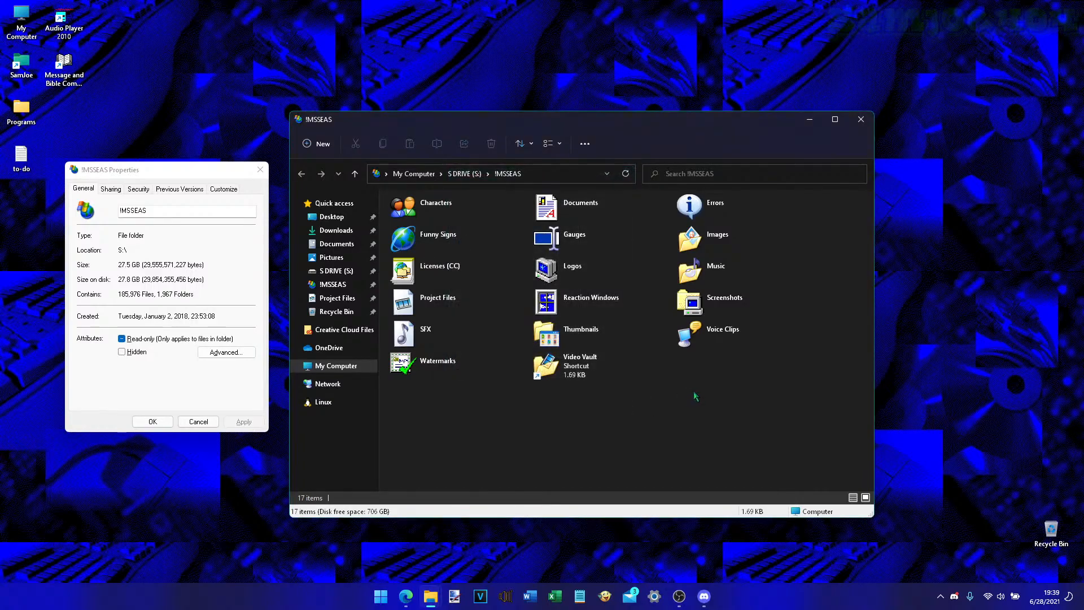
- Group the items in the !MSSEAS folder by Date
right_click(697, 397)
mouse_move(796, 278)
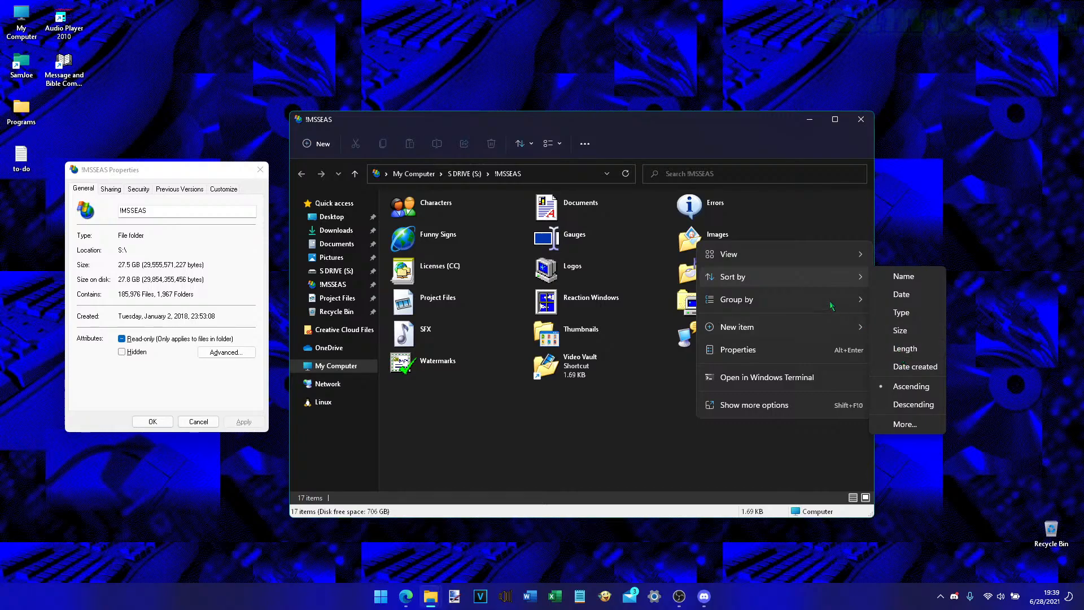
mouse_move(825, 299)
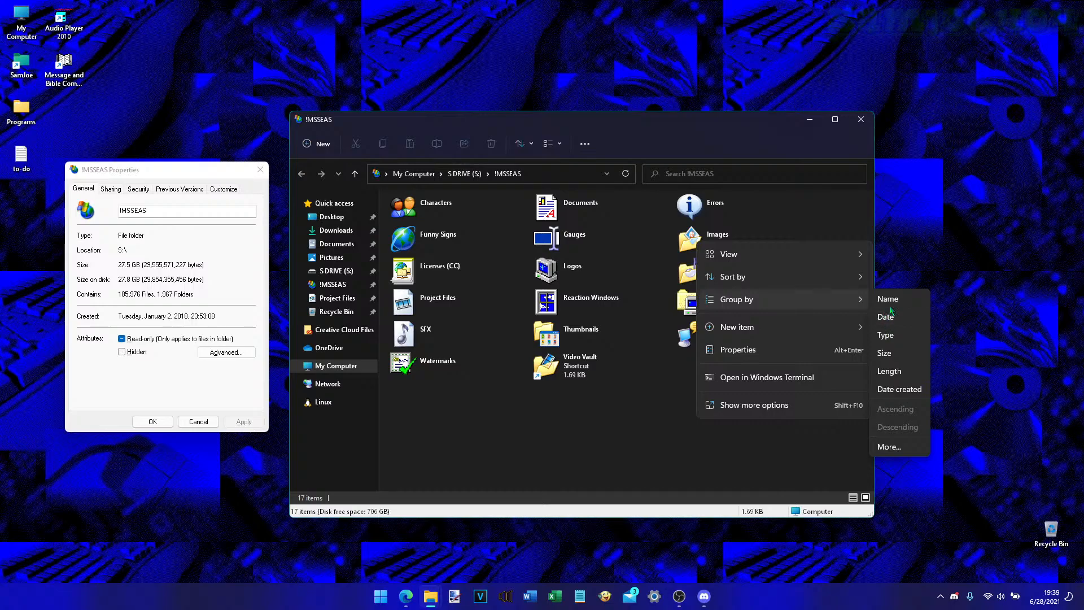
click(890, 317)
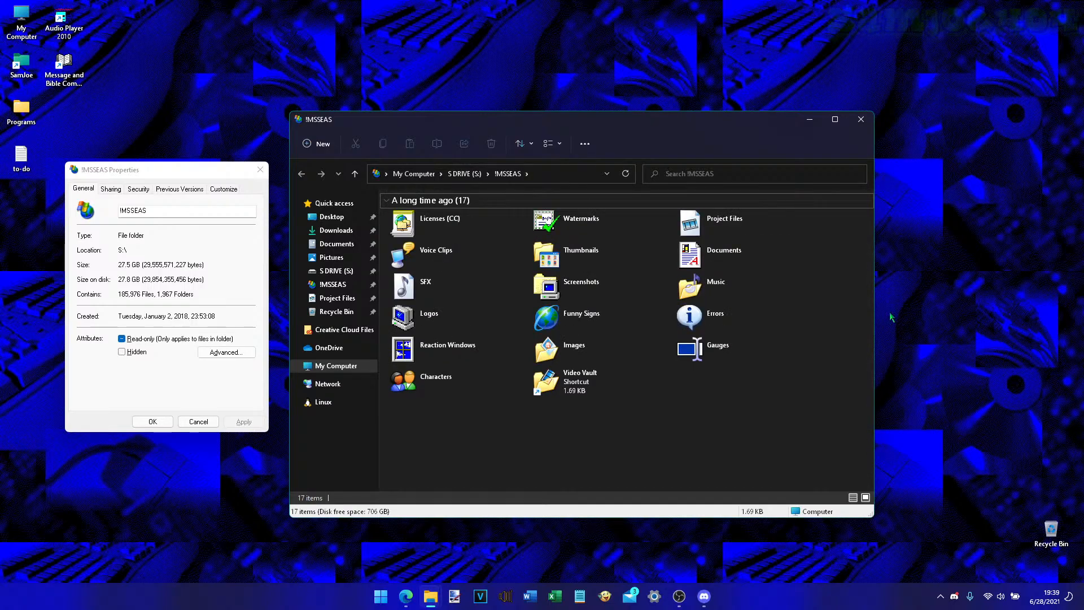
- Remove the grouping from the !MSSEAS folder and sort its items by Name
right_click(756, 451)
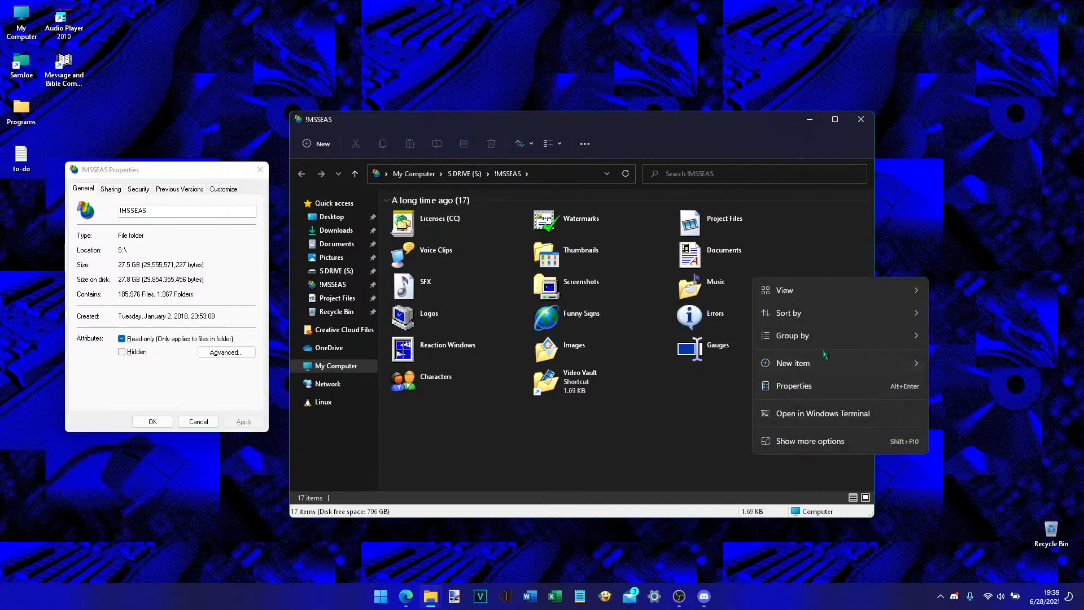
mouse_move(837, 338)
click(952, 446)
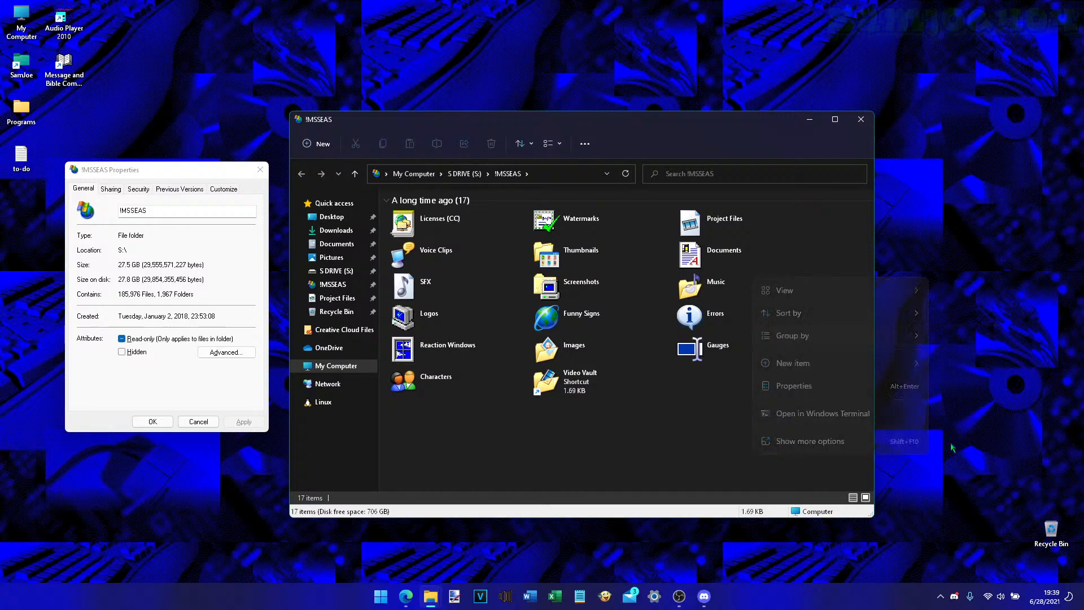
right_click(684, 390)
mouse_move(761, 425)
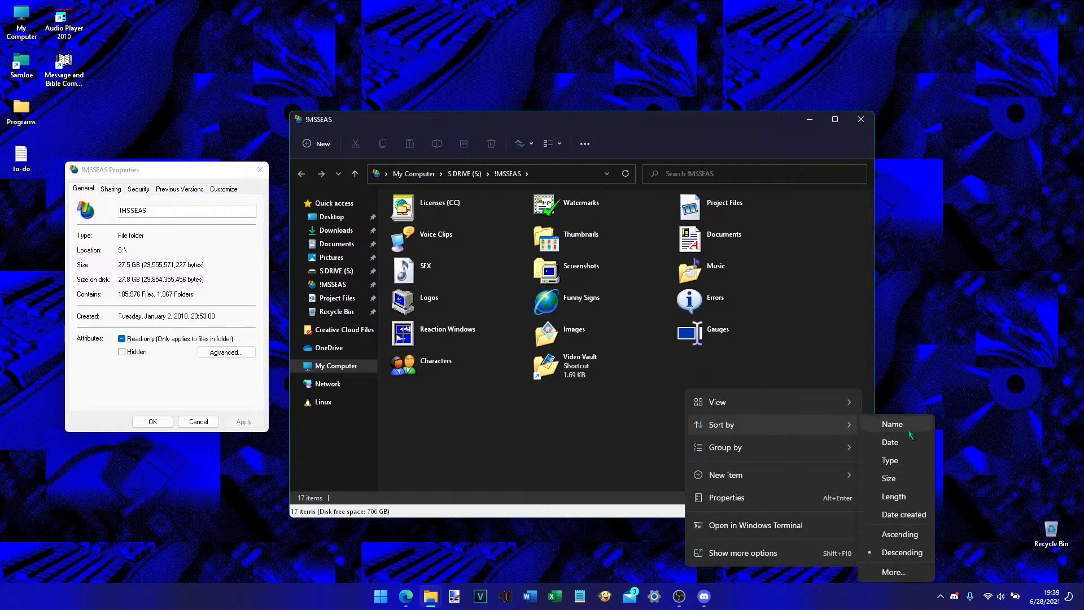
click(908, 429)
- Examine the !MSSEAS folder's context menu, bring its Properties dialog to the front and close it
right_click(698, 372)
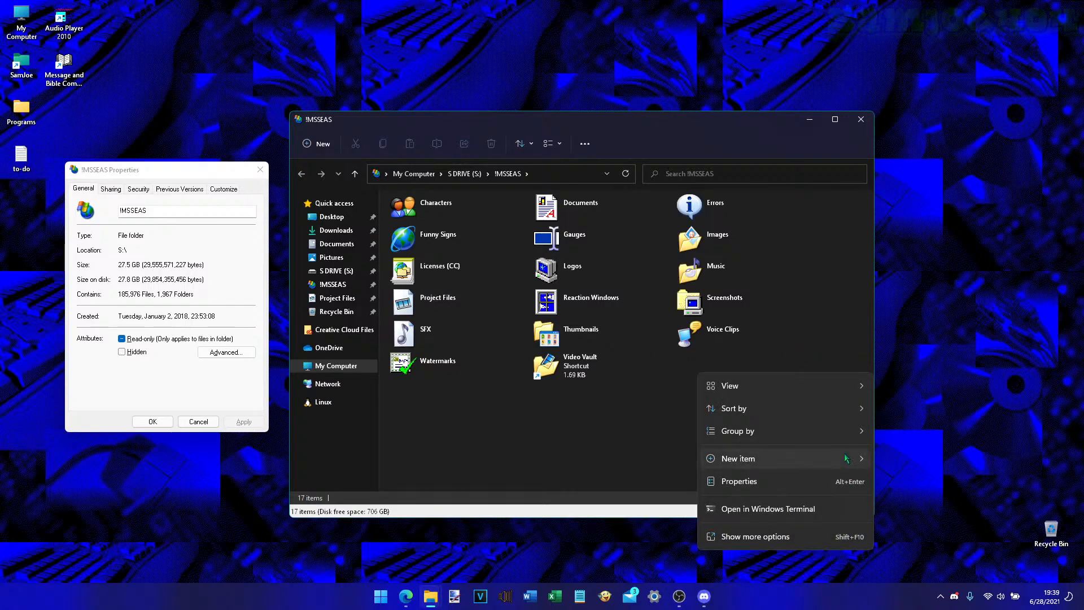
mouse_move(846, 461)
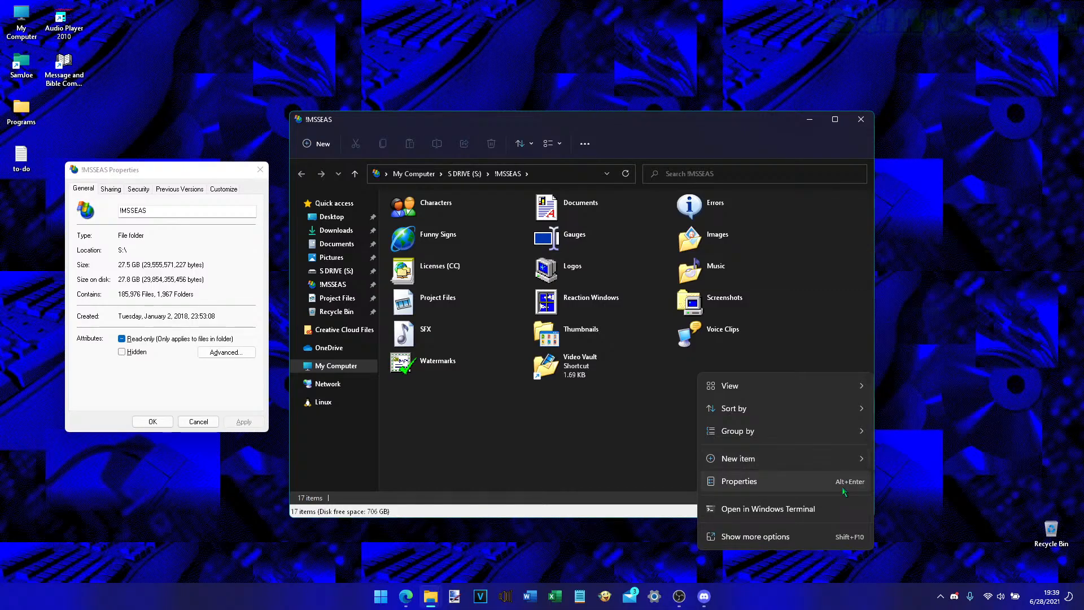
click(790, 485)
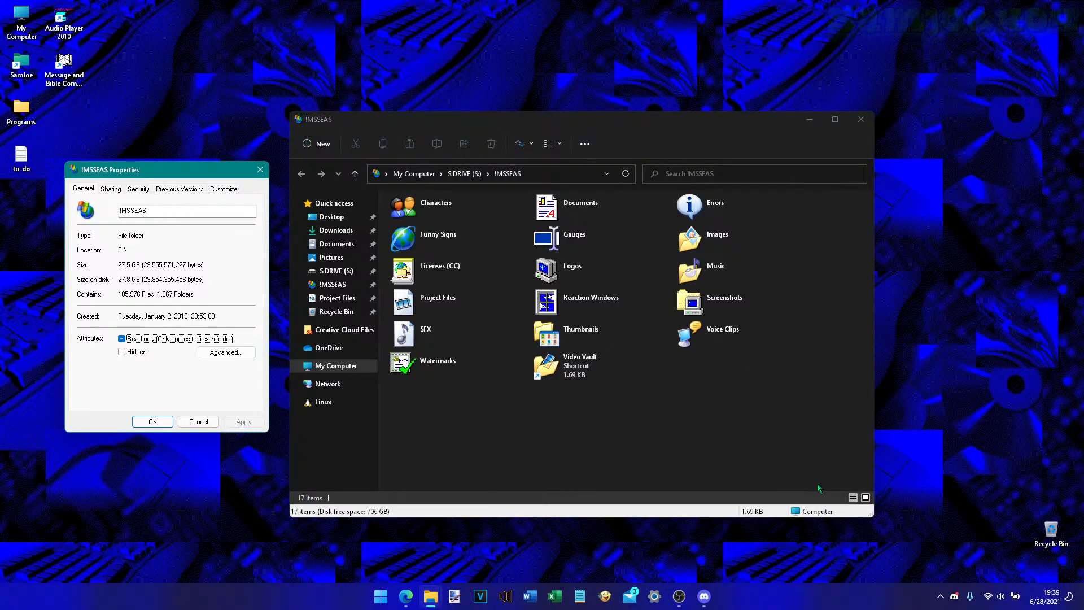
click(162, 249)
click(261, 172)
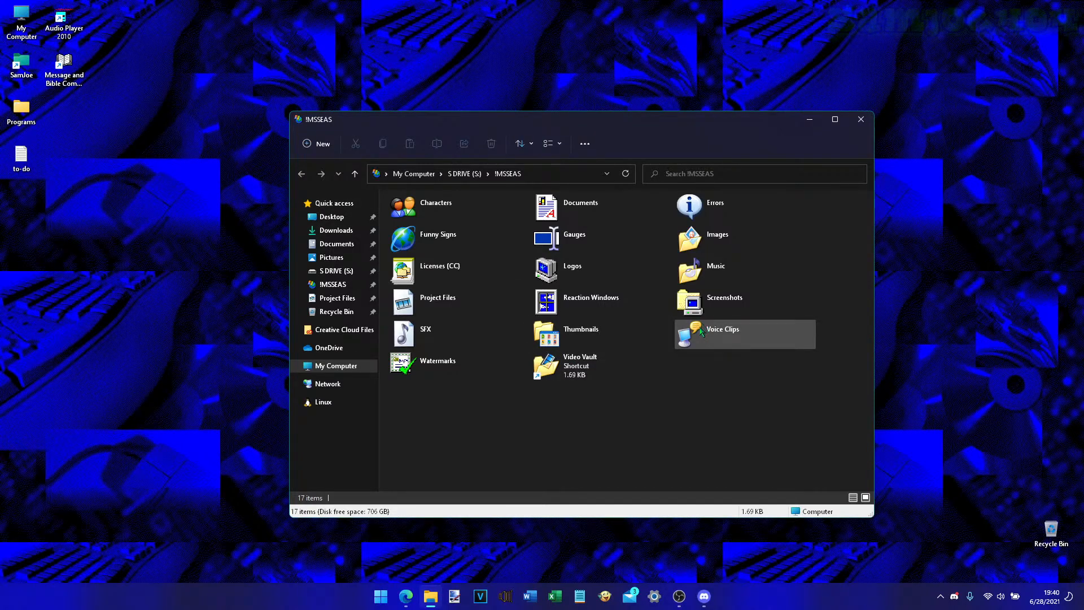
- Examine the full classic context menu of the !MSSEAS folder background and dismiss it
right_click(737, 374)
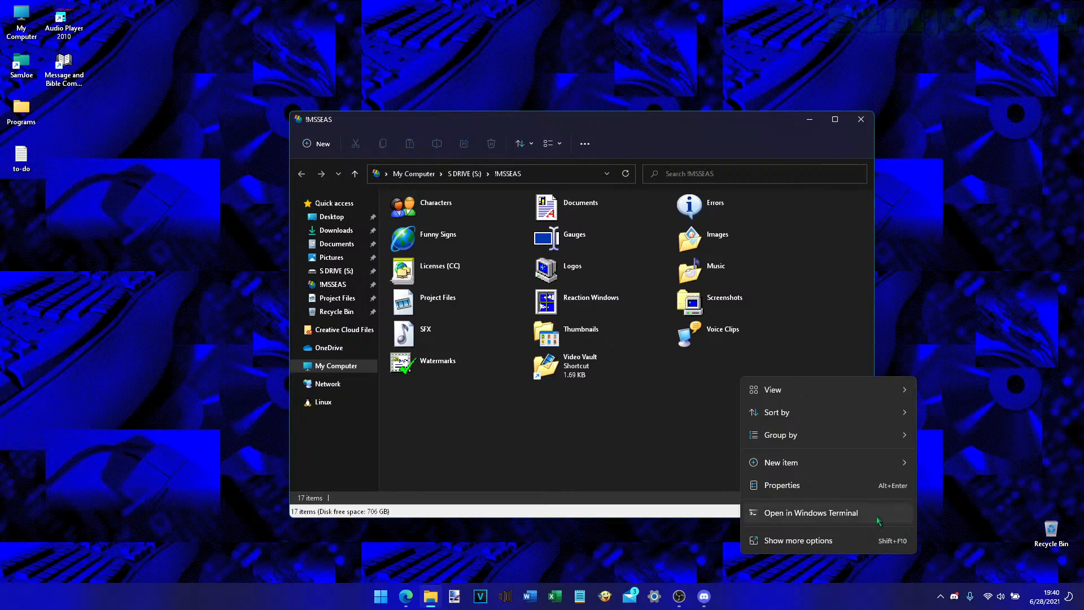
click(899, 540)
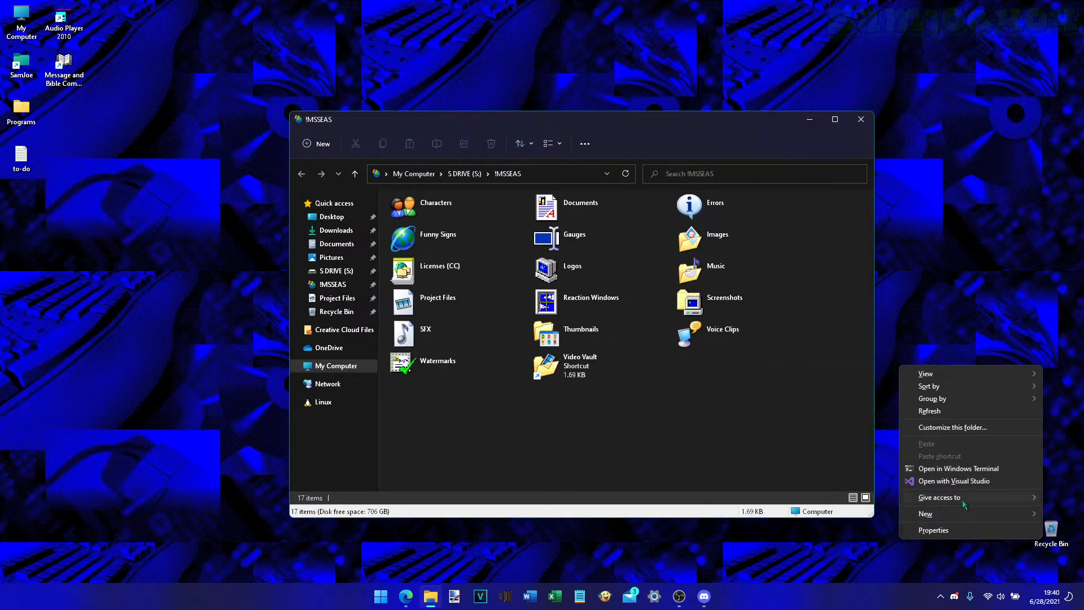
mouse_move(964, 504)
click(678, 438)
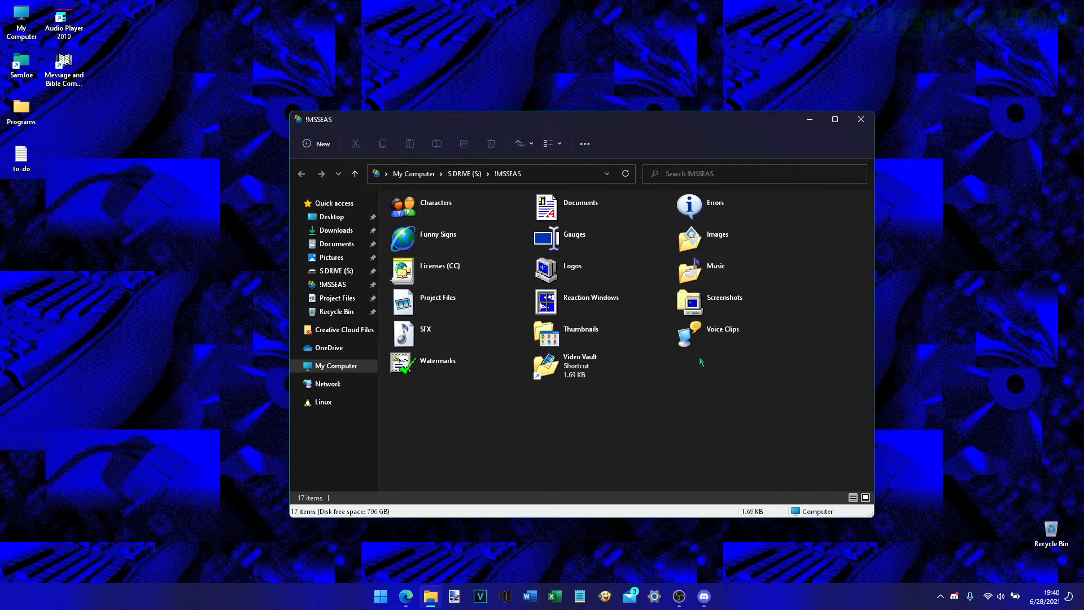
- Open the Characters folder, examine its available view modes and return to the !MSSEAS folder
click(463, 218)
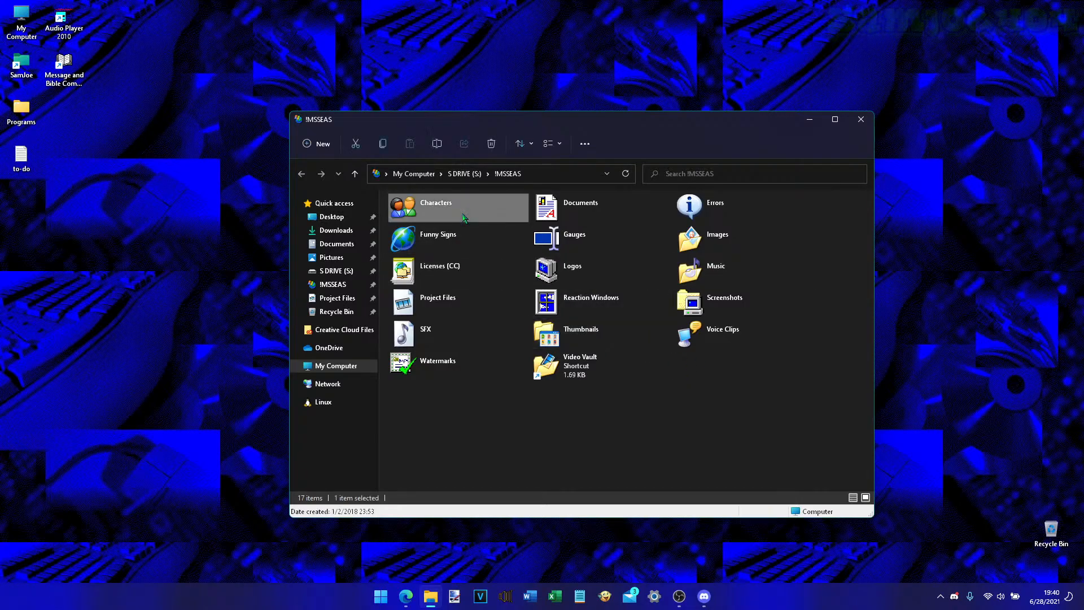
double_click(464, 218)
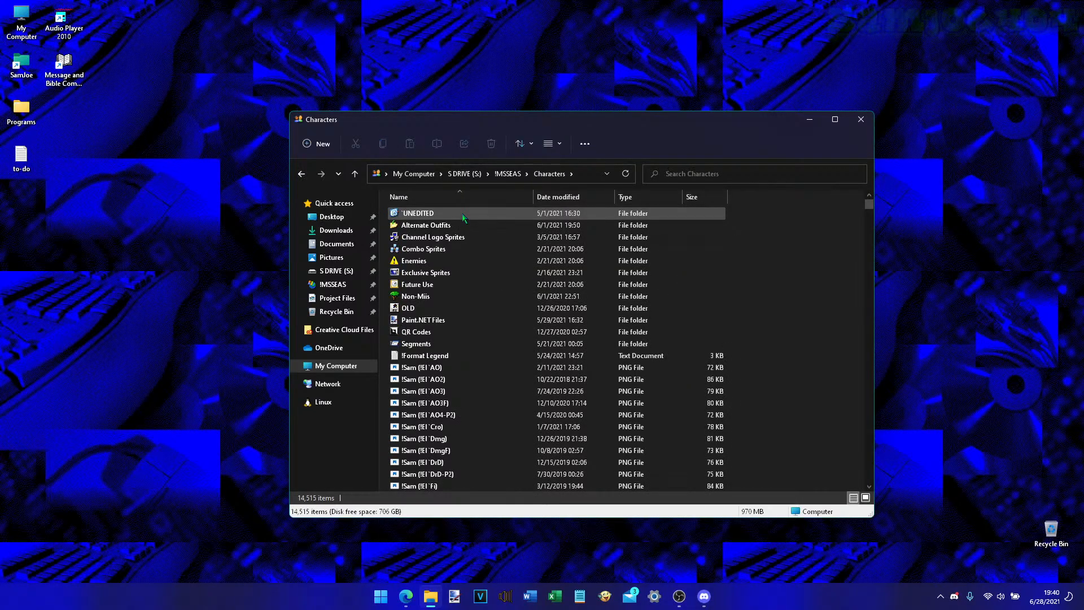
right_click(833, 284)
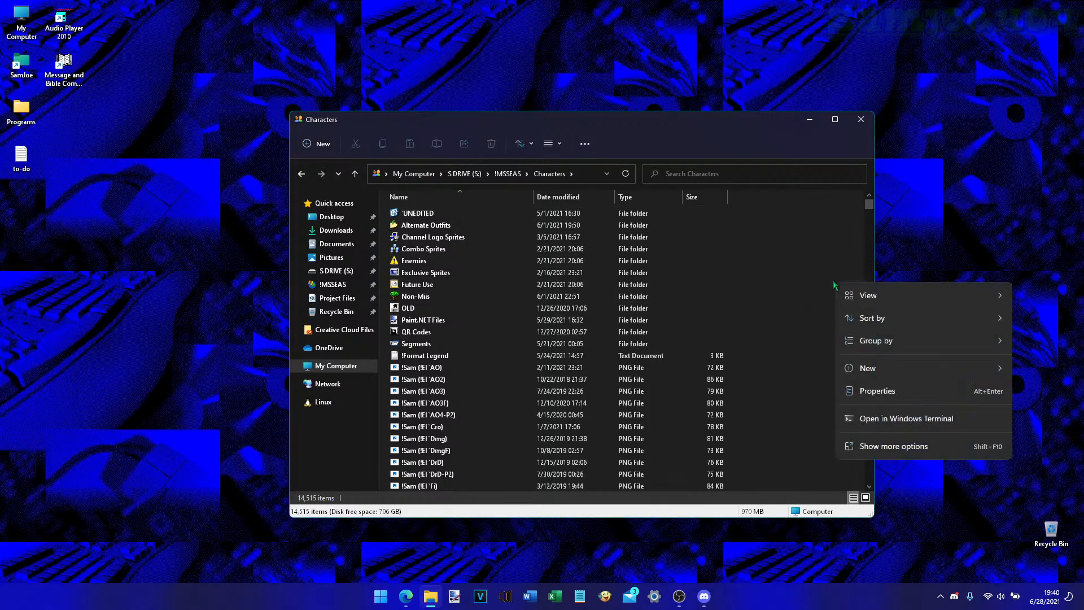
mouse_move(860, 295)
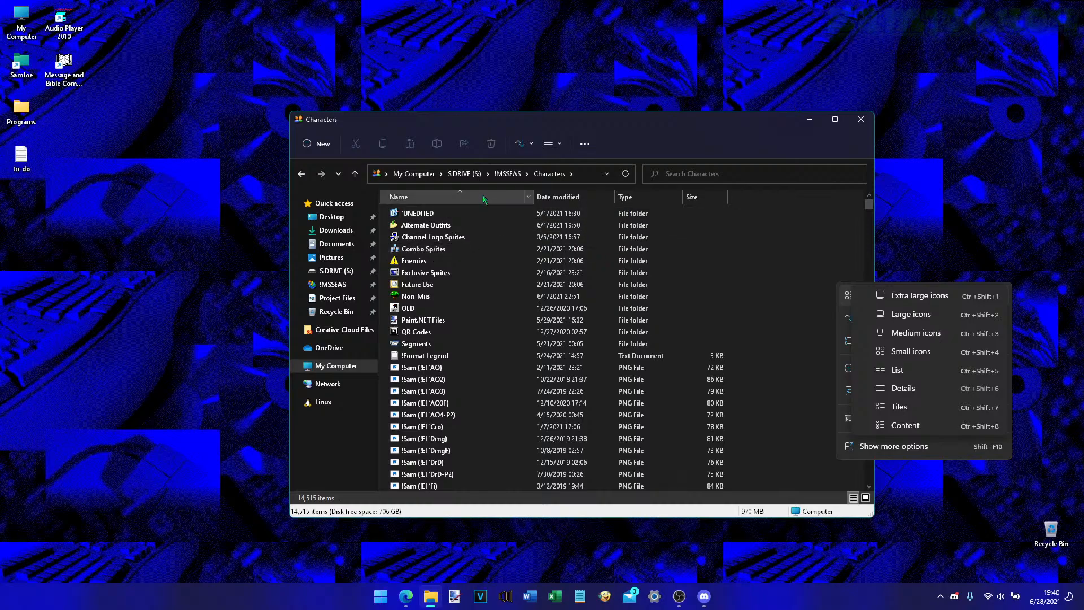
click(517, 176)
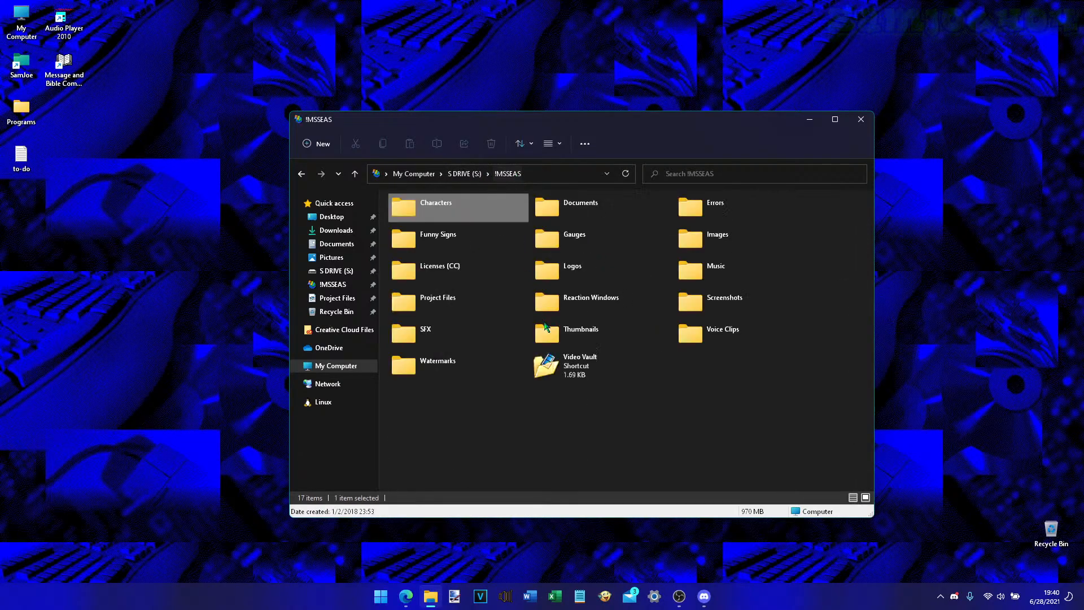
- Bring up the !MSSEAS folder's Properties from its full classic context menu and show the Customize settings
right_click(611, 436)
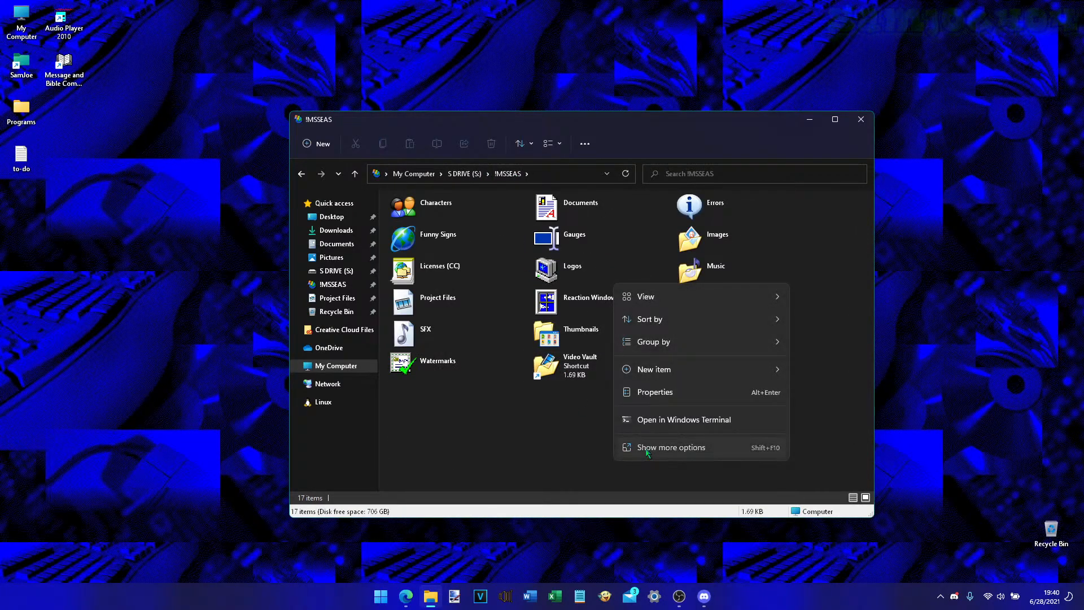
click(645, 447)
right_click(617, 456)
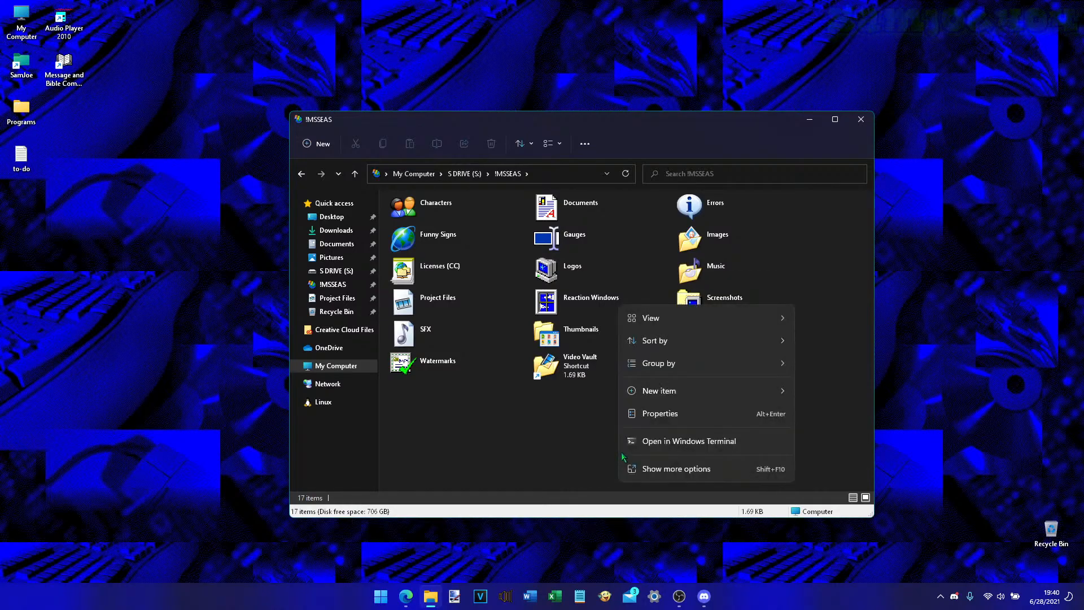
right_click(583, 446)
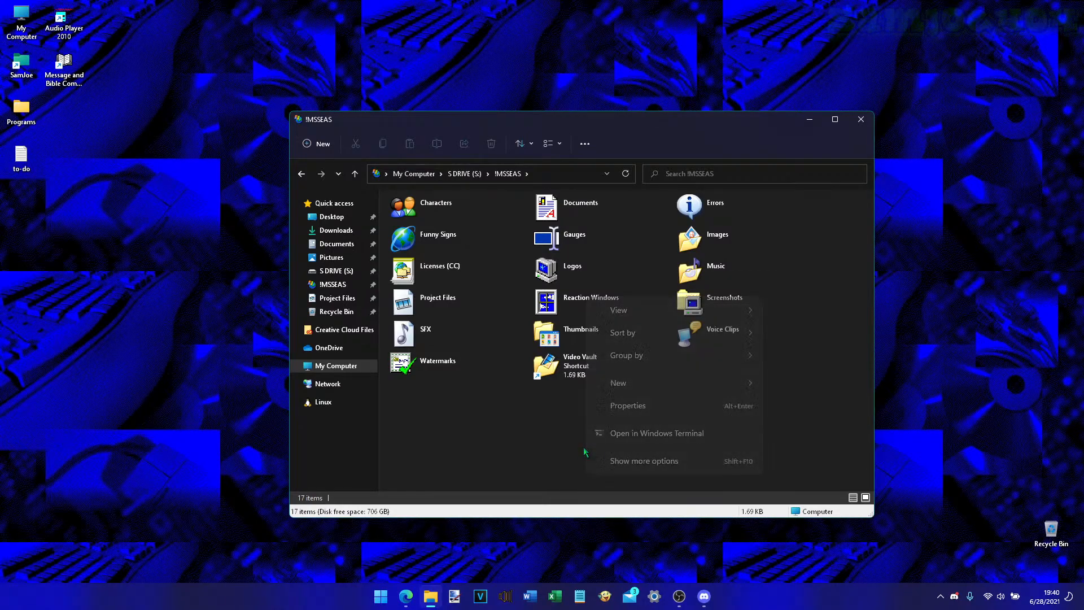
click(621, 463)
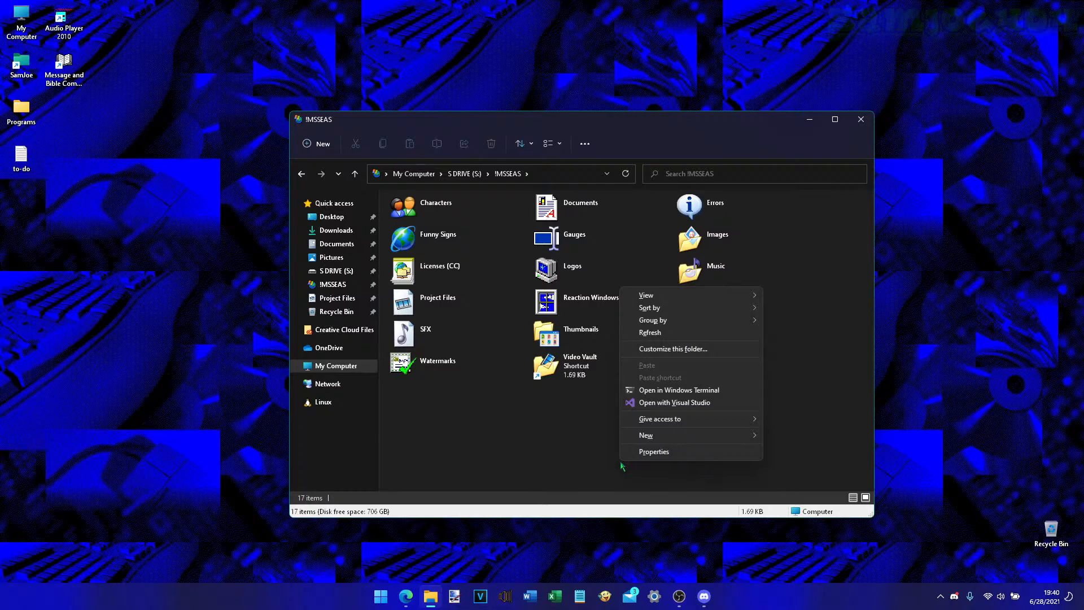
click(633, 455)
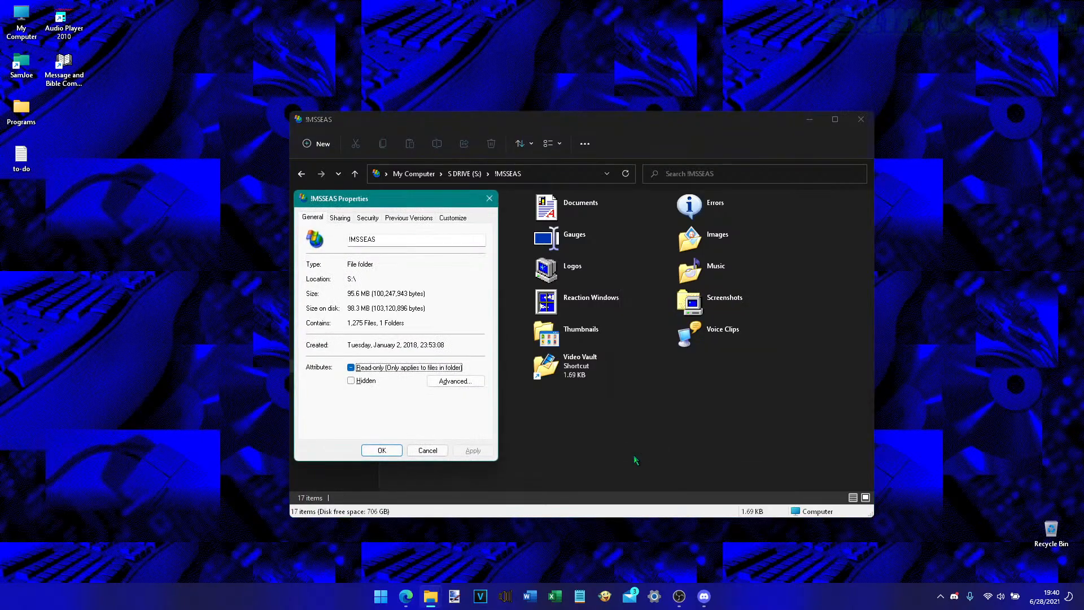
click(453, 218)
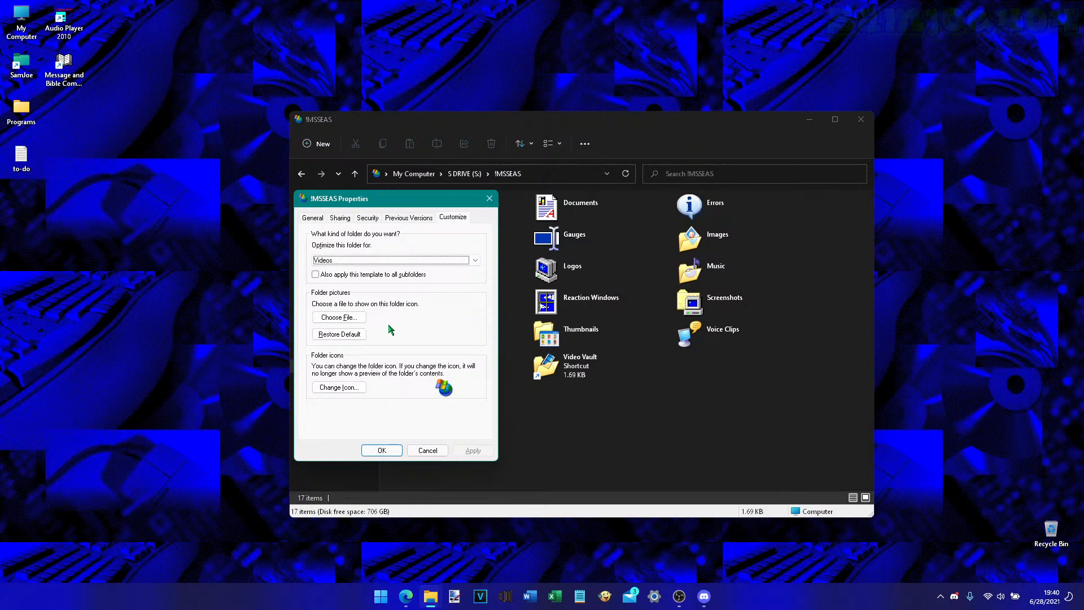
- Keep the folder optimized for Videos, also apply this template to all subfolders, and confirm the properties
click(351, 274)
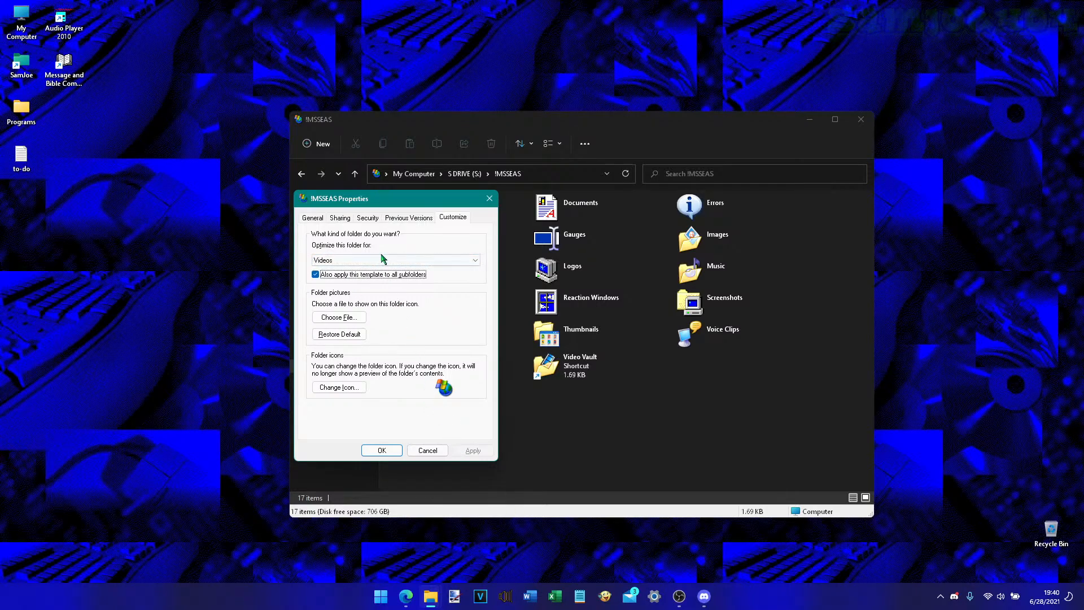
click(366, 260)
click(363, 300)
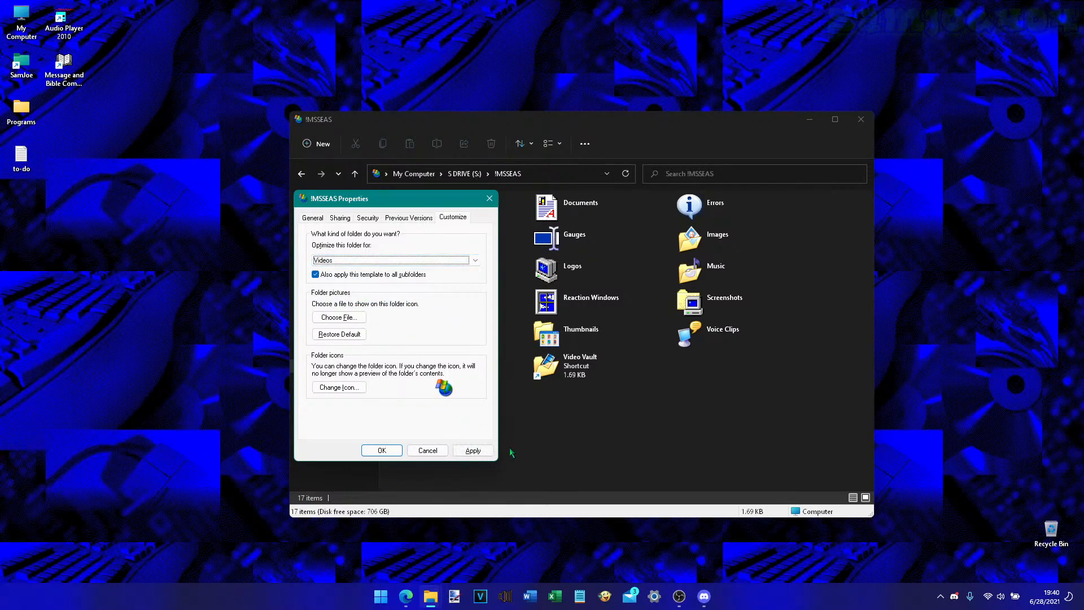
click(473, 450)
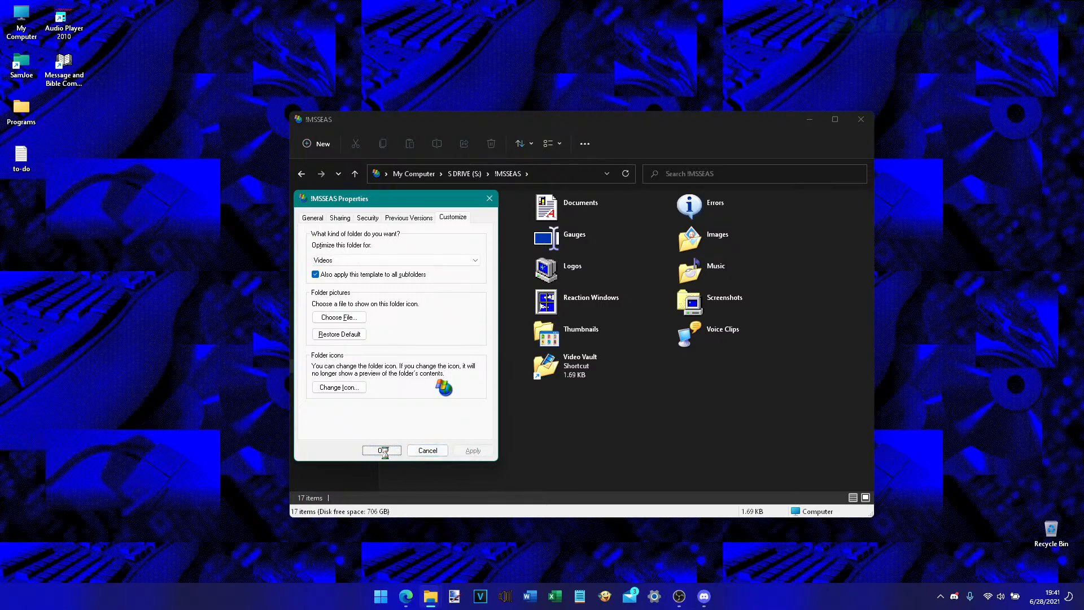
click(381, 449)
- Check the view used by the Characters folder and go up to S DRIVE (S:)
click(434, 217)
double_click(433, 216)
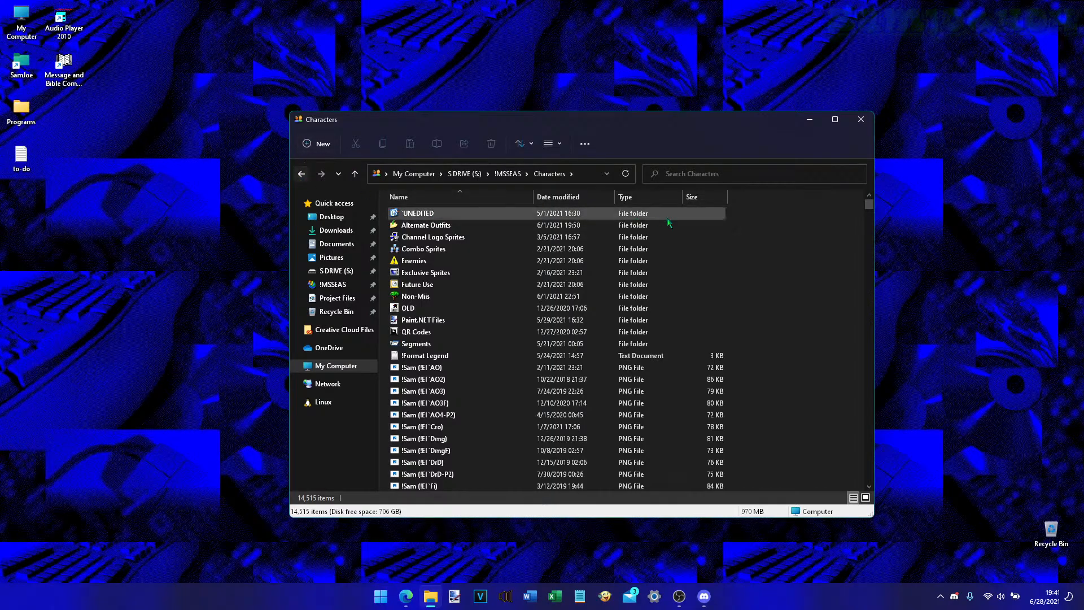
click(499, 174)
click(464, 173)
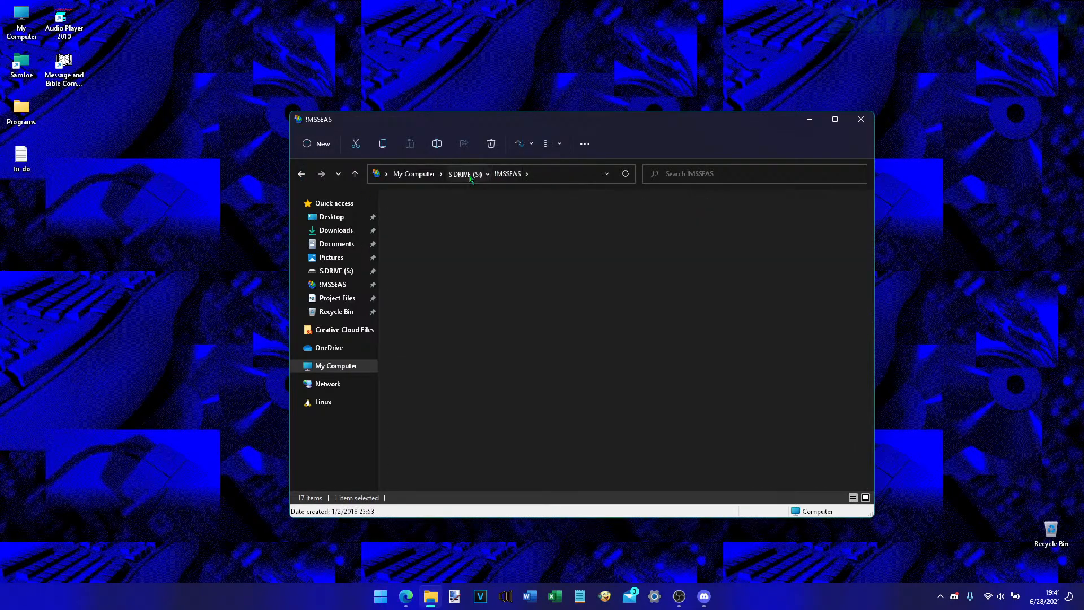
- In the !MSSEAS folder's Customize properties, optimize the folder and its subfolders for General items and apply the change
right_click(450, 218)
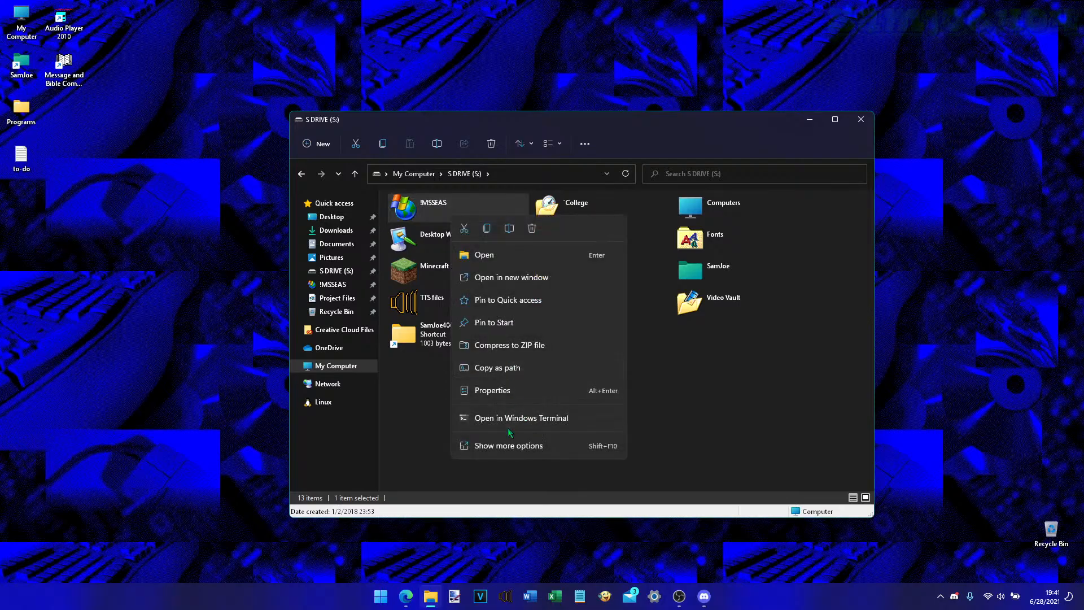
click(511, 445)
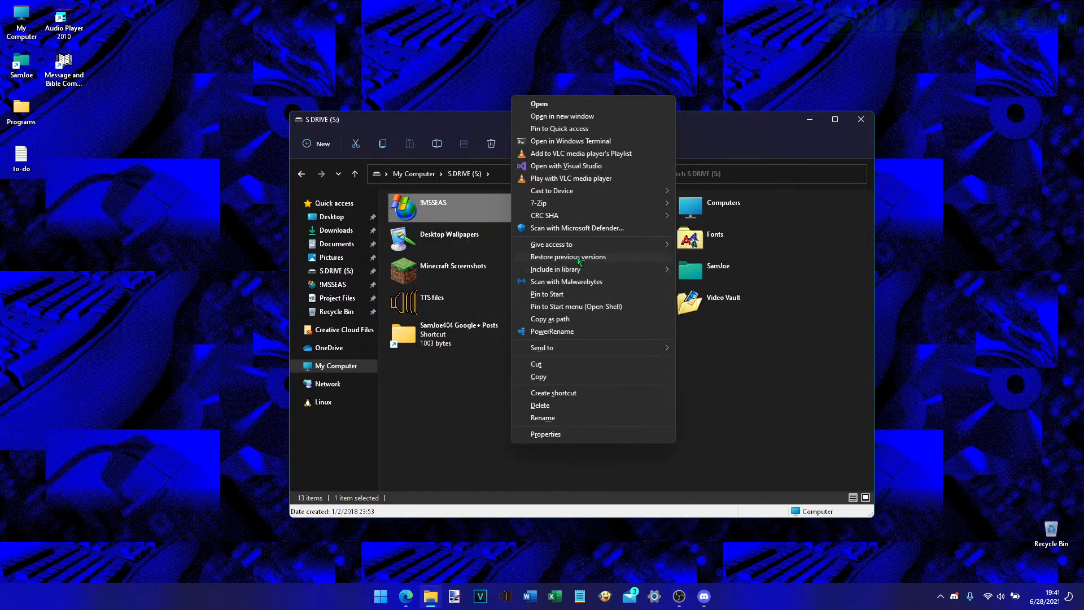
click(559, 435)
click(611, 242)
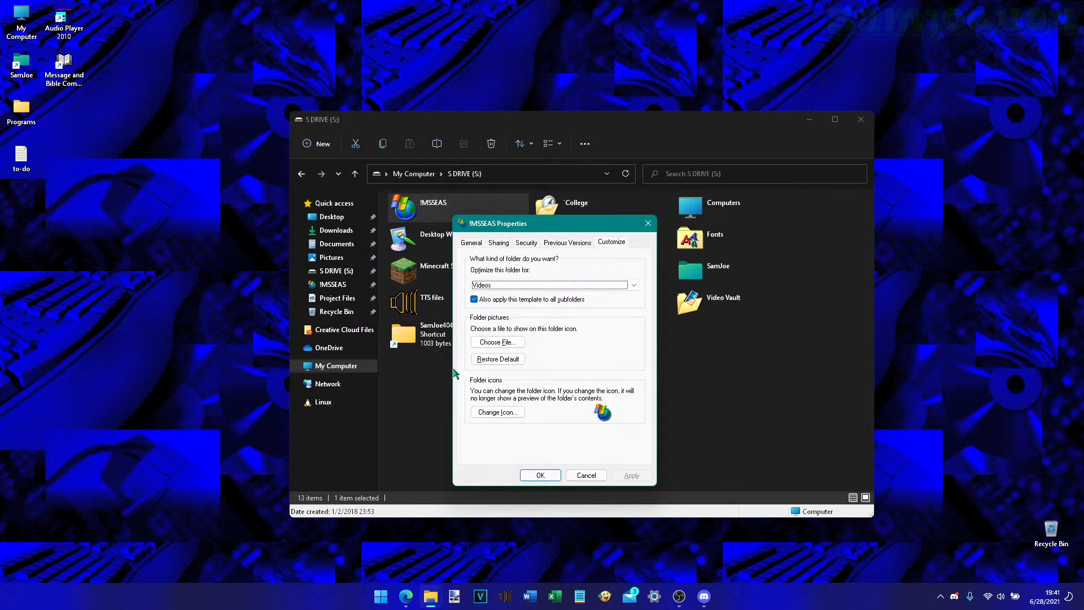
click(516, 298)
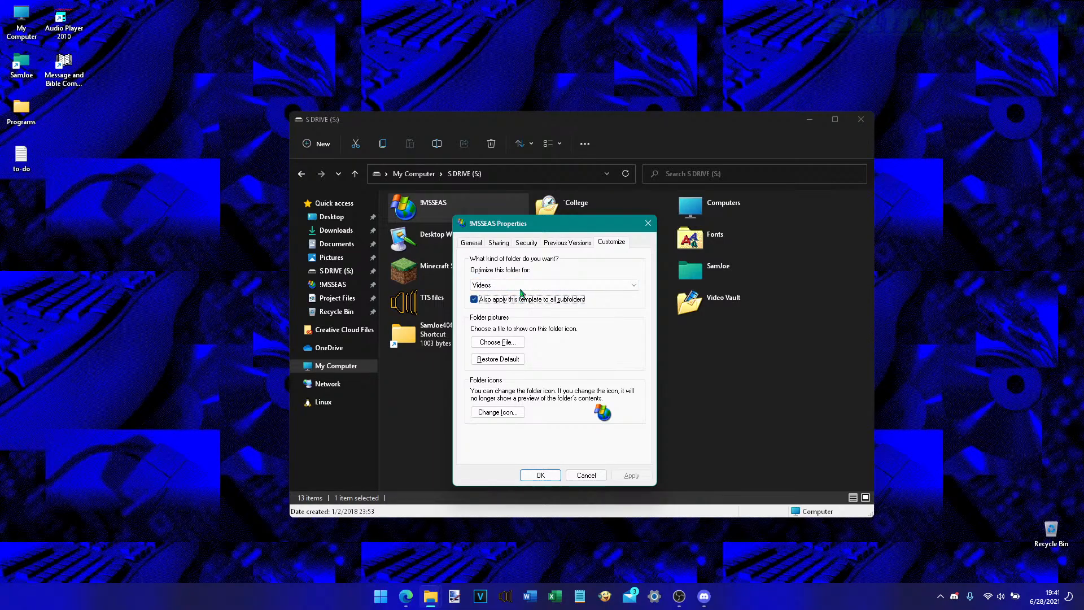
click(528, 284)
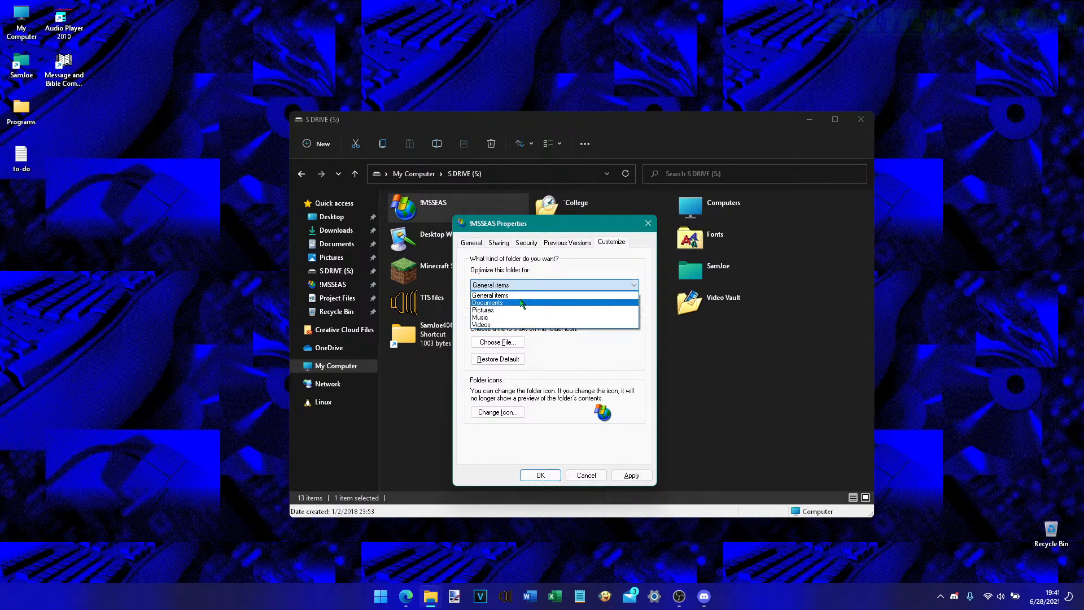
click(502, 295)
click(629, 475)
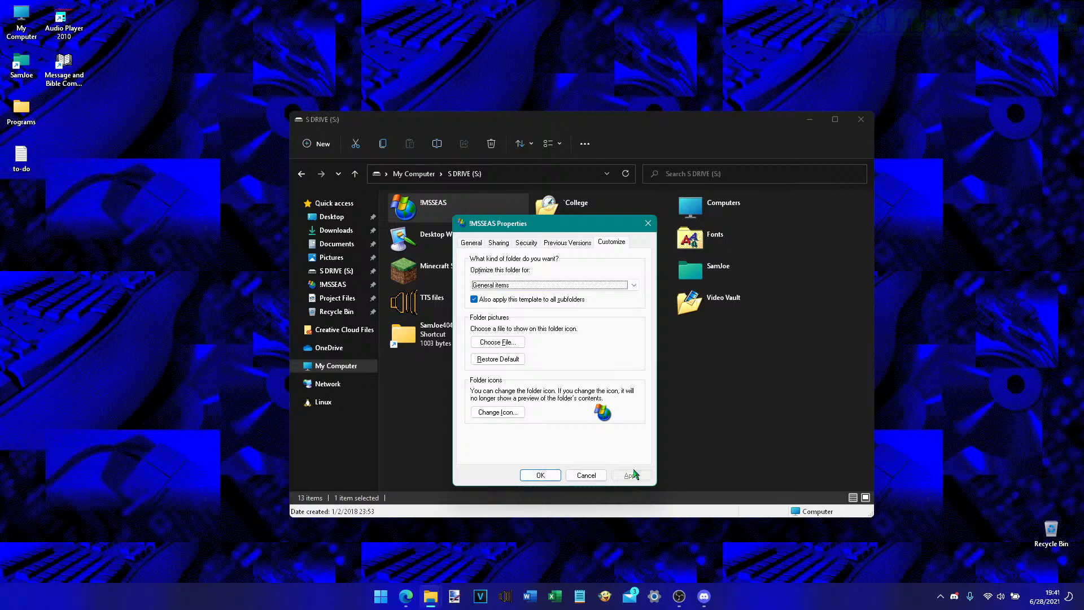
- Set the !MSSEAS folder's optimization back to Videos, apply it and close the Properties dialog
click(576, 287)
click(549, 332)
click(625, 476)
click(557, 474)
- Open the Characters folder inside !MSSEAS and switch its view to Large icons
double_click(440, 219)
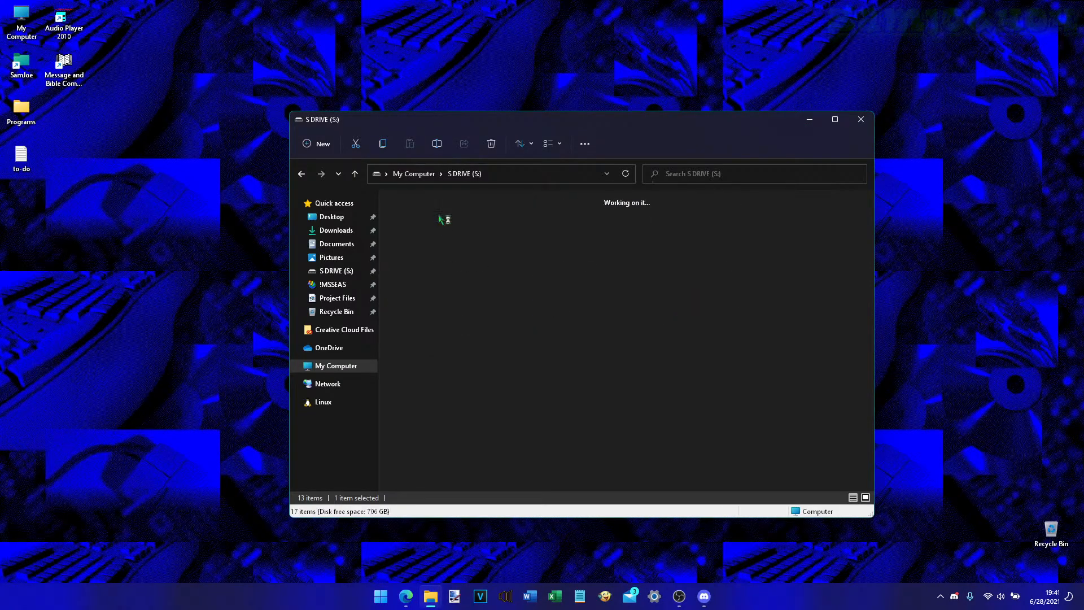
double_click(440, 219)
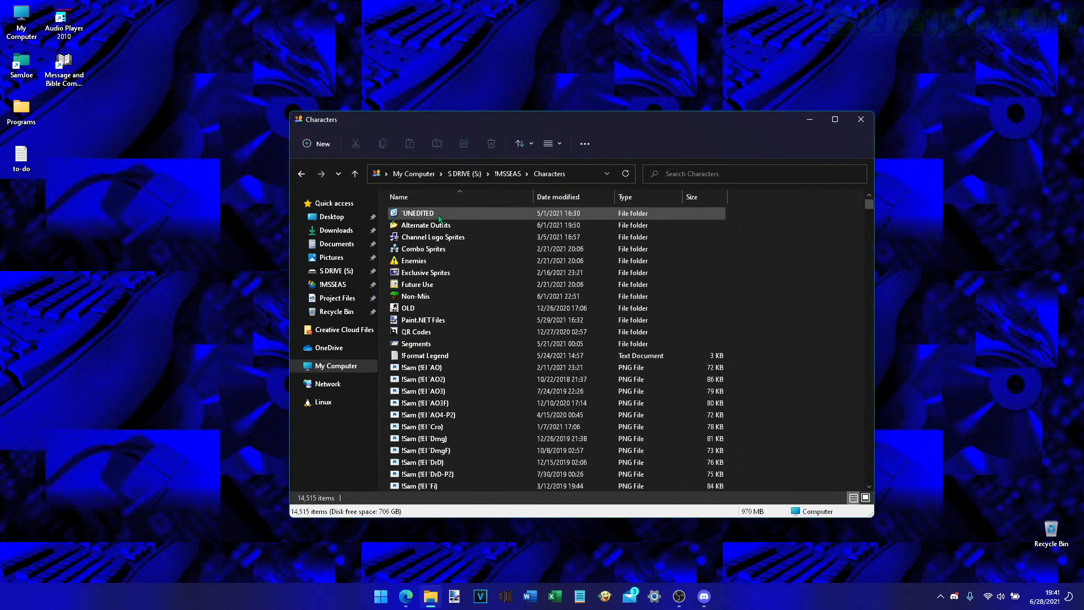
right_click(842, 302)
mouse_move(881, 315)
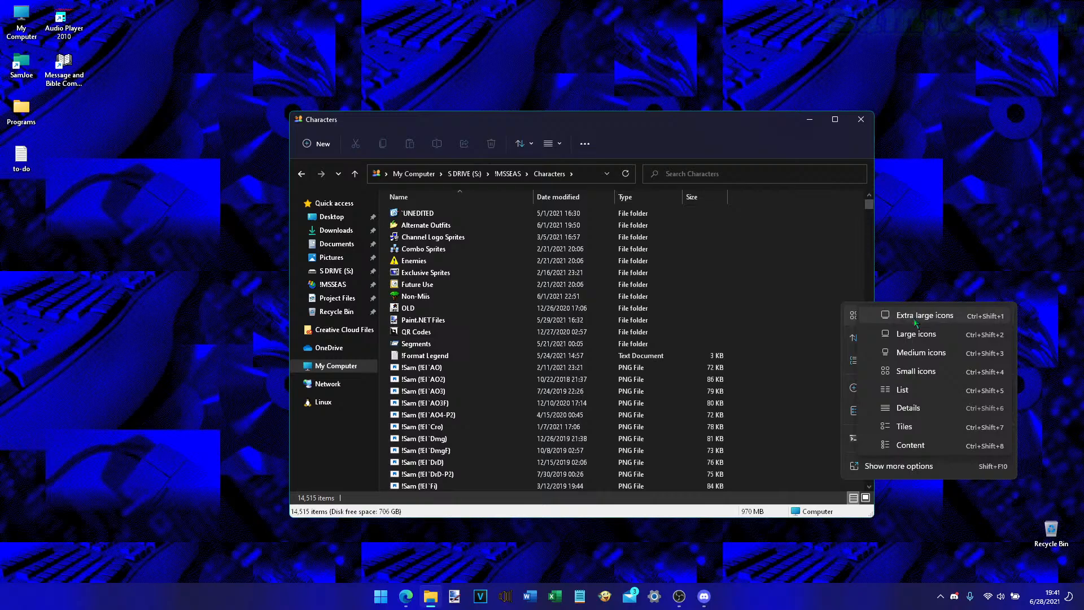
click(946, 327)
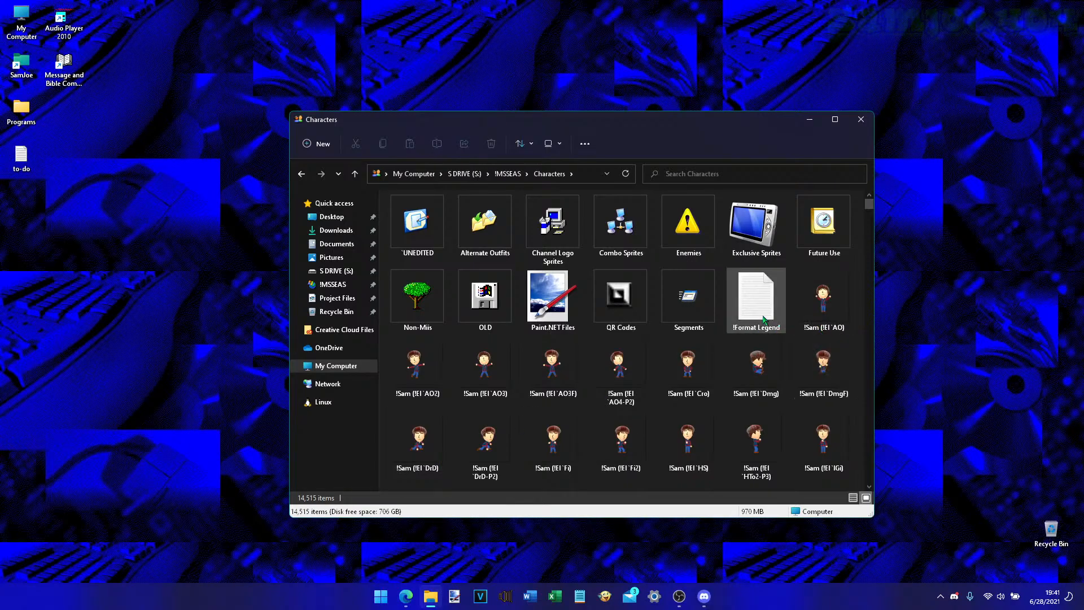
- Try a range selection of the subfolders and !Format Legend, select every item in the Characters folder and reposition the window
click(756, 299)
shift+click(436, 233)
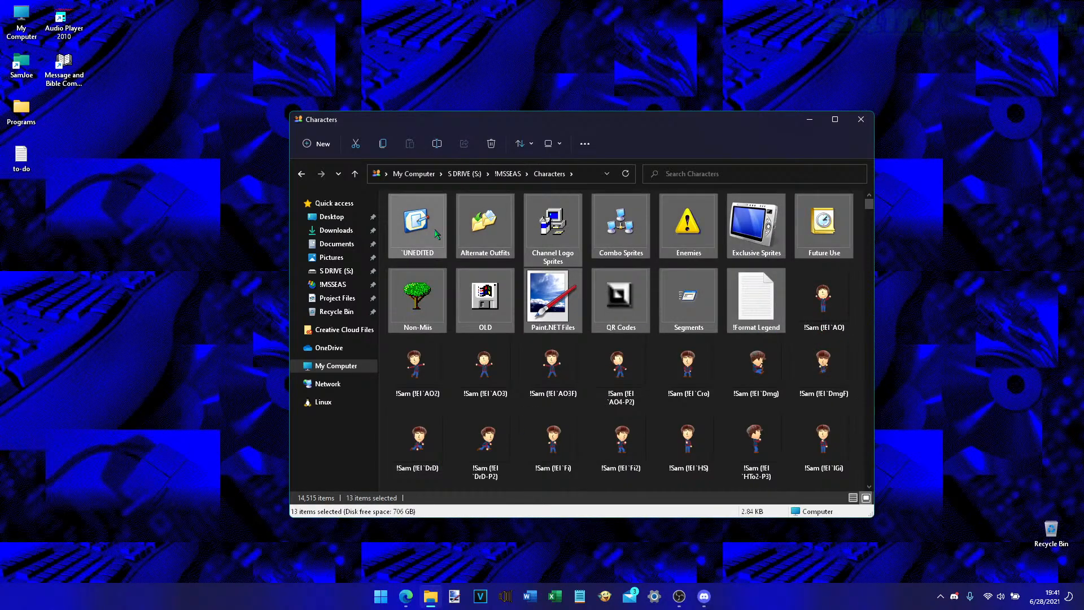
click(810, 300)
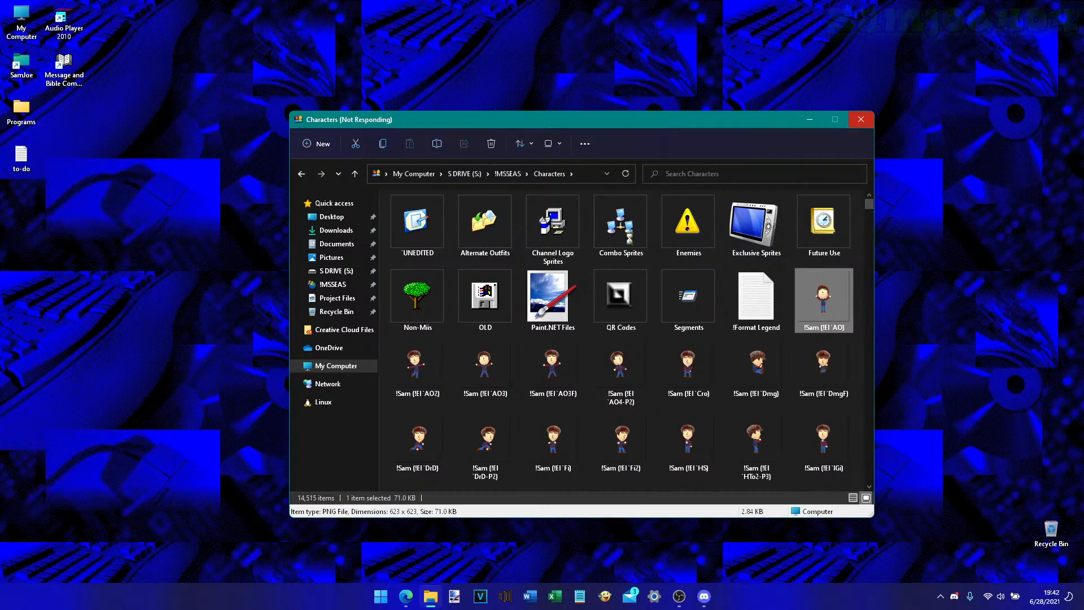
key(ctrl+a)
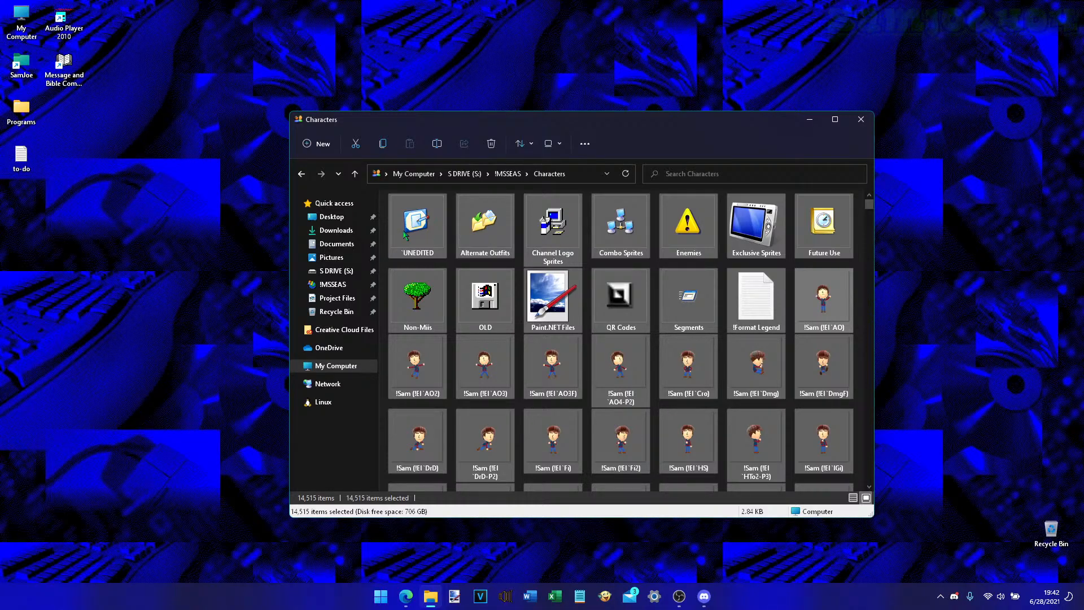
key(ctrl)
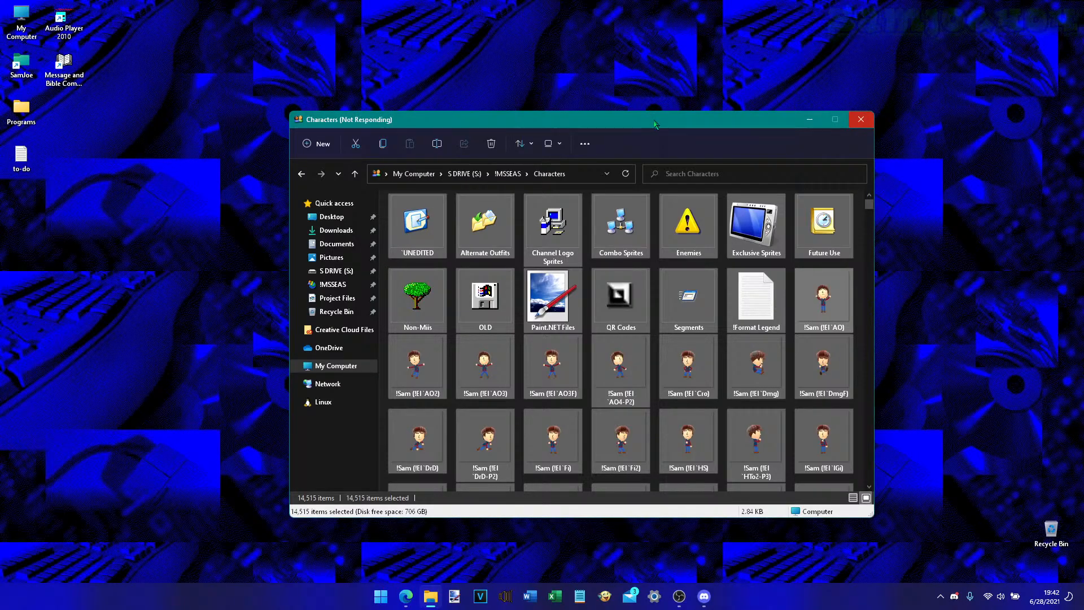
drag(655, 122, 607, 91)
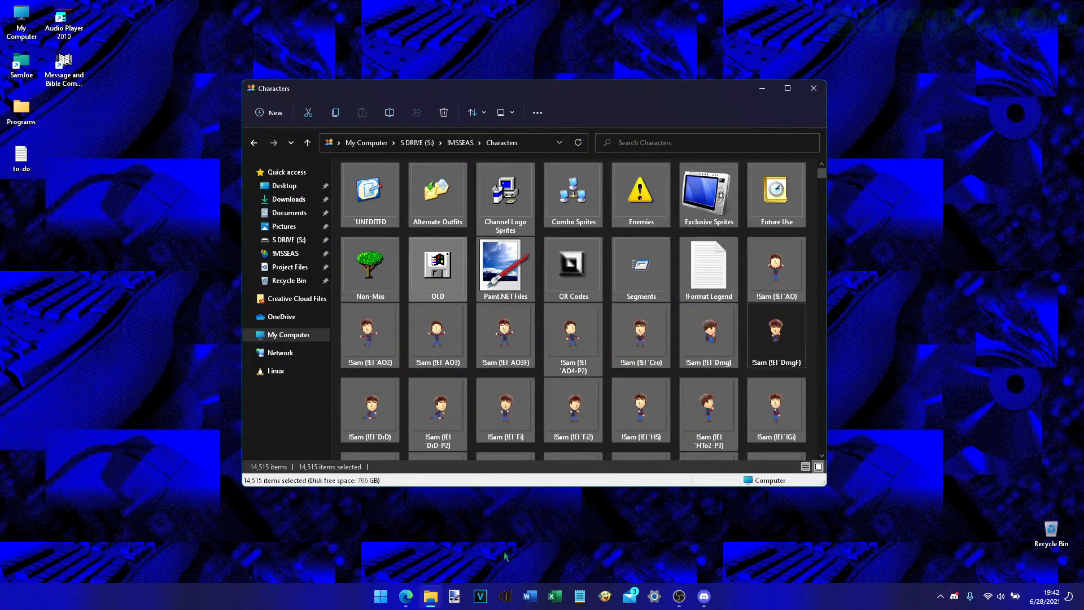
- Try to close the unresponsive Characters window
click(433, 597)
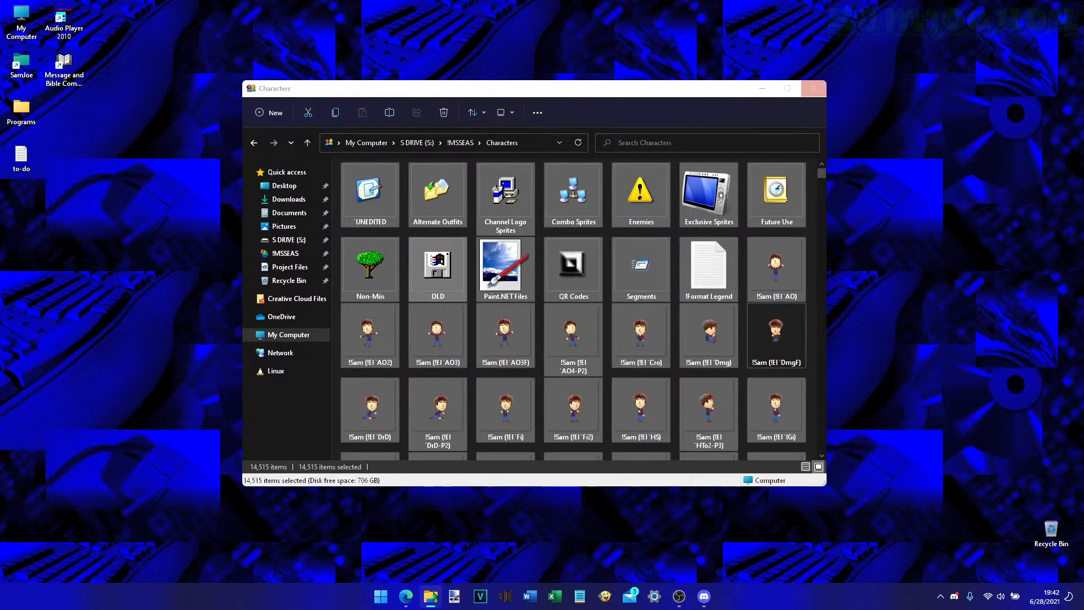
right_click(434, 596)
click(434, 567)
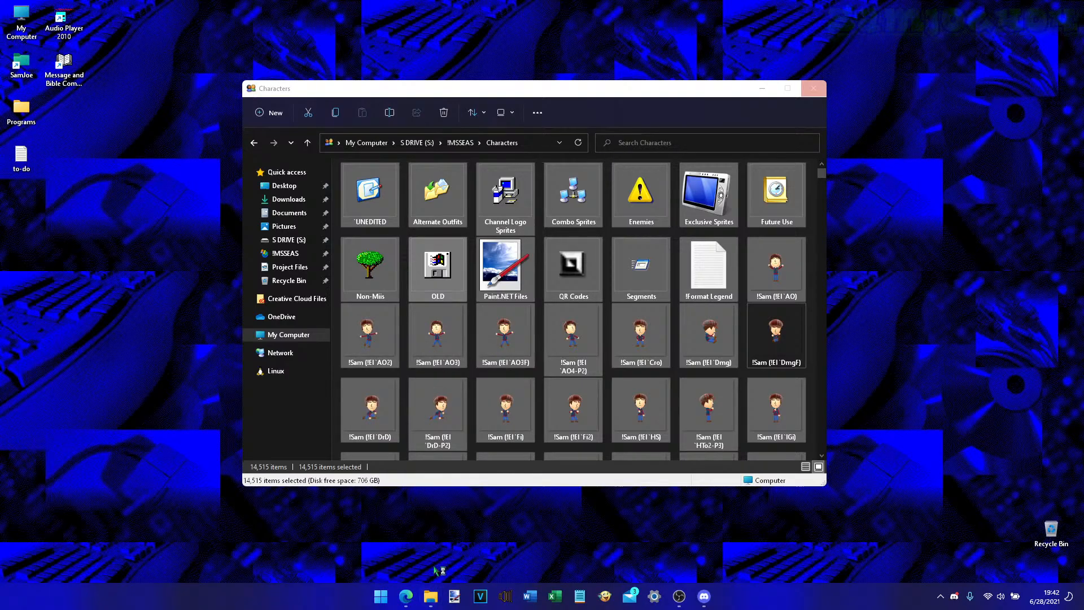
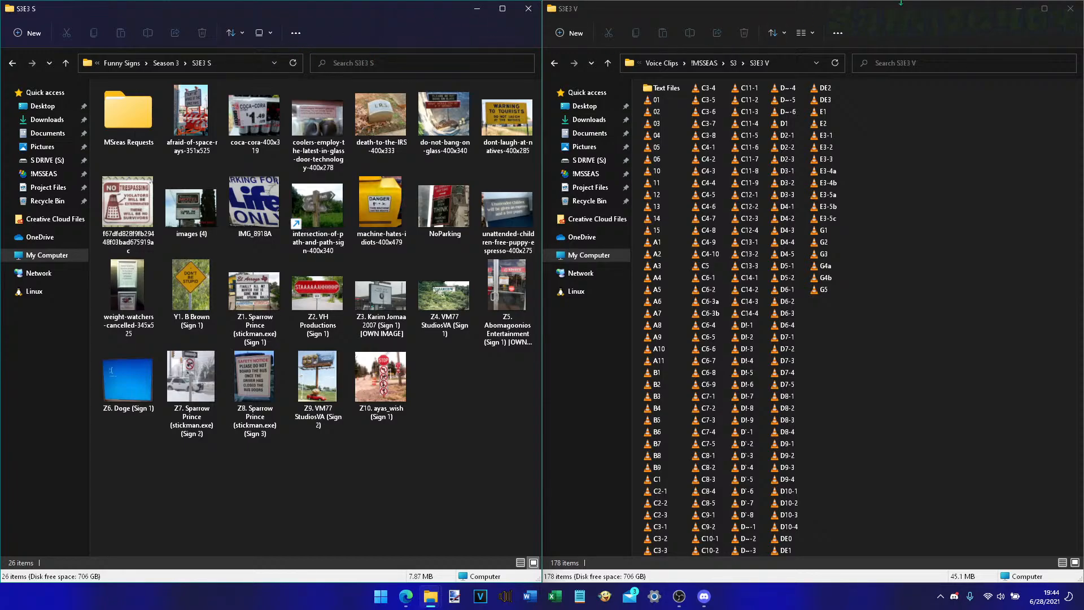
- Turn Compact view off and back on in the S3E3 V folder to compare the item spacing
click(925, 144)
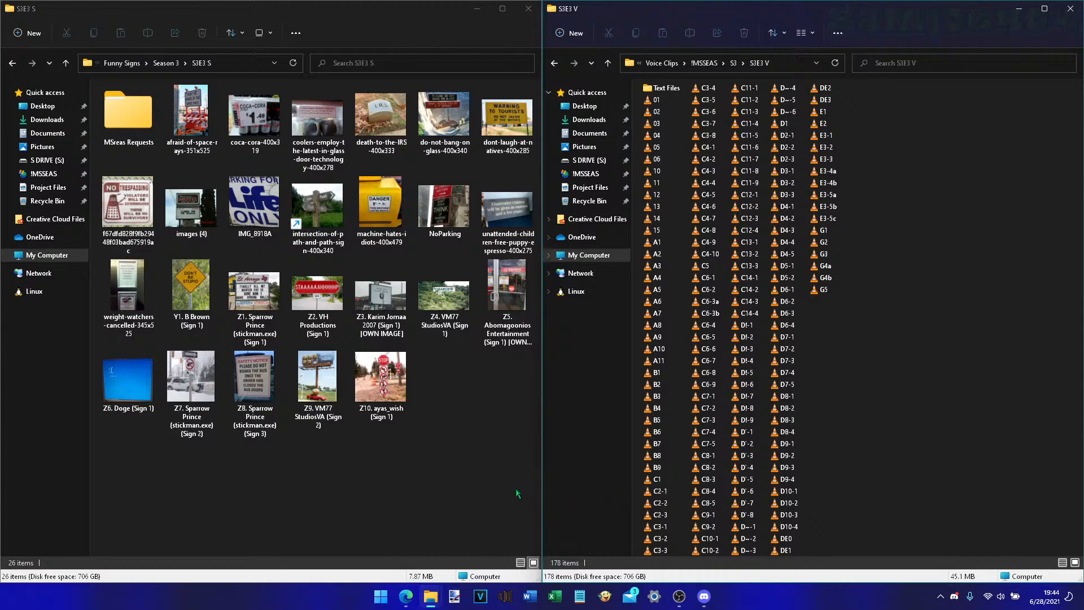
click(813, 33)
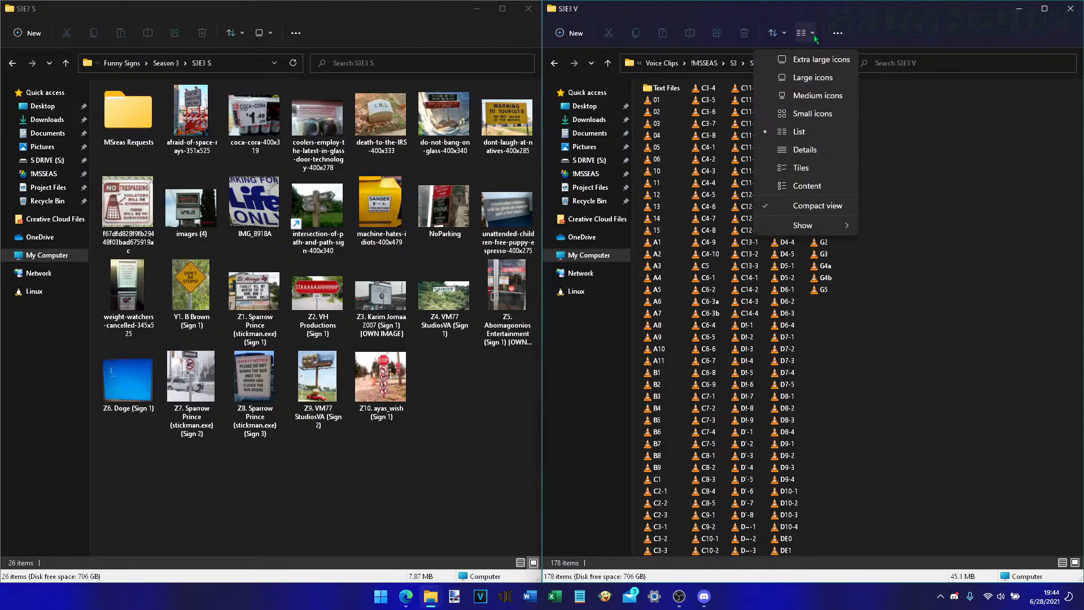
click(844, 203)
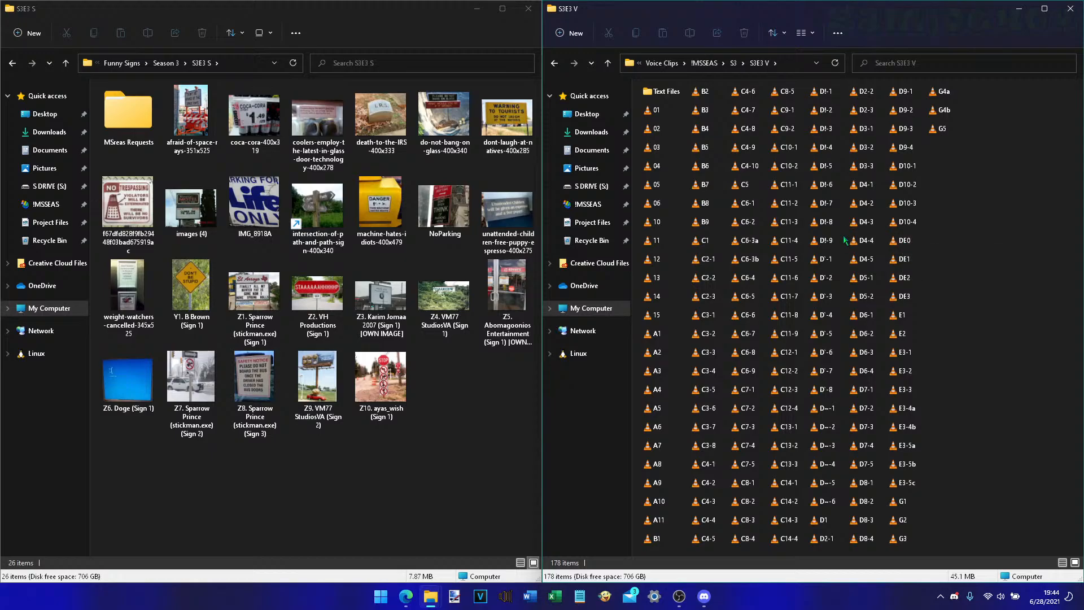
click(811, 35)
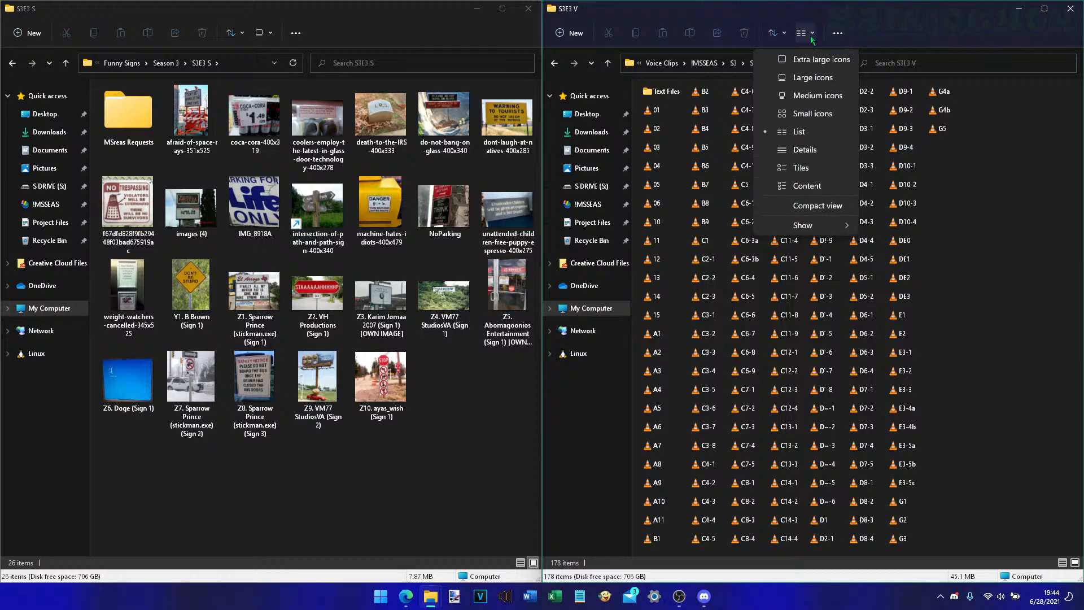
click(832, 207)
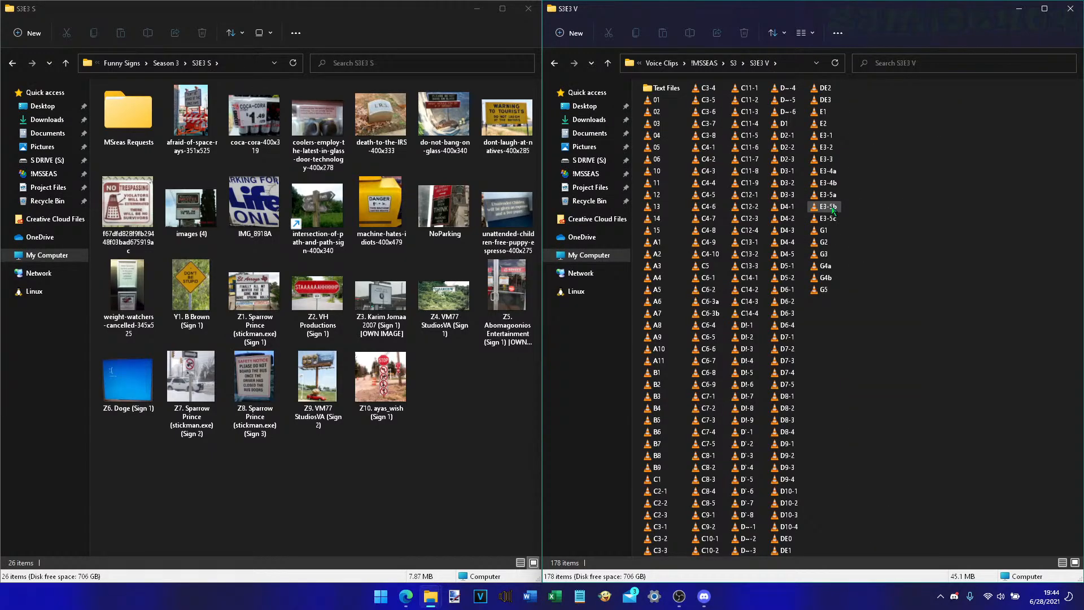
- Look through the view, sort and new-item options available for the S3E3 V folder
click(809, 36)
mouse_move(839, 227)
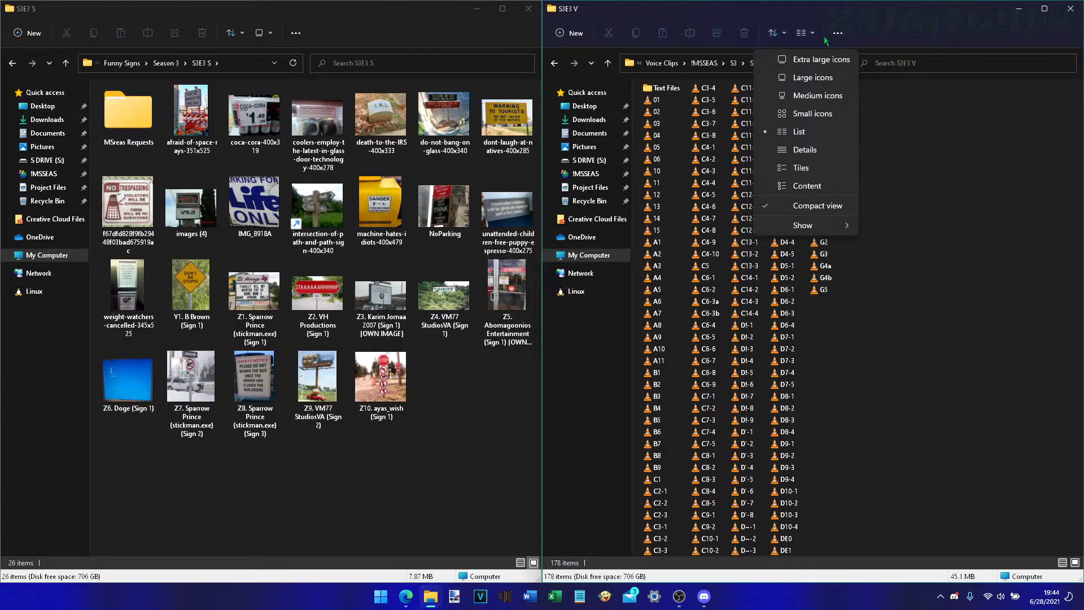
click(804, 33)
click(776, 32)
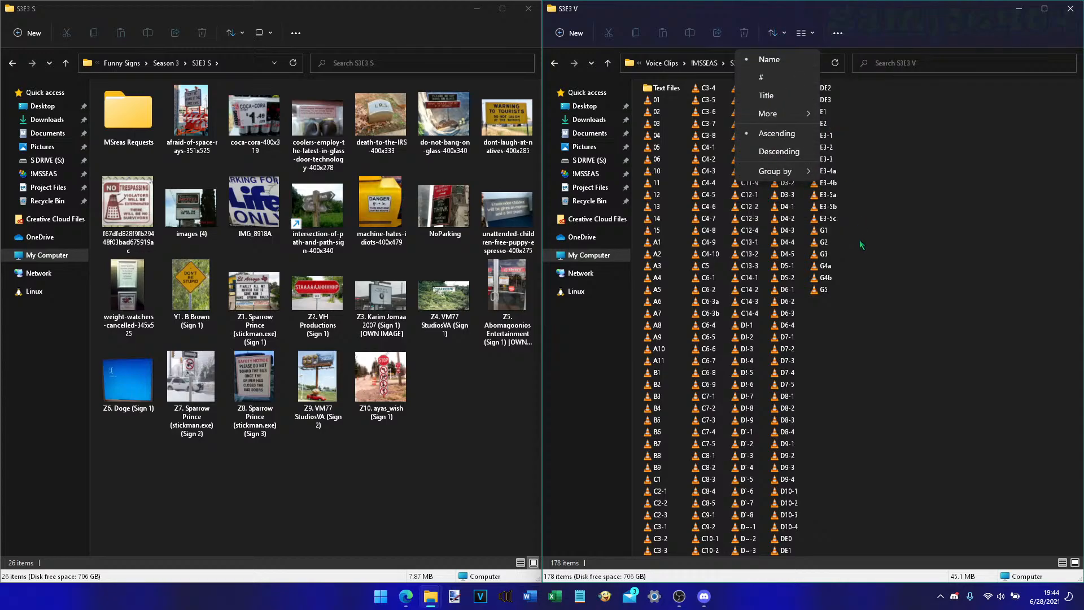
click(952, 284)
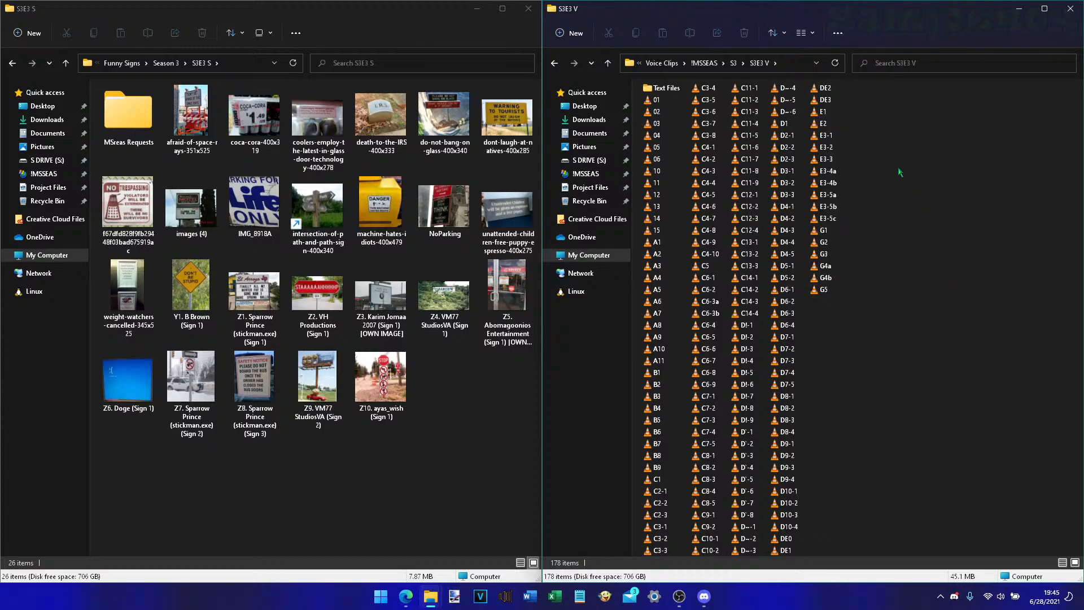
click(575, 33)
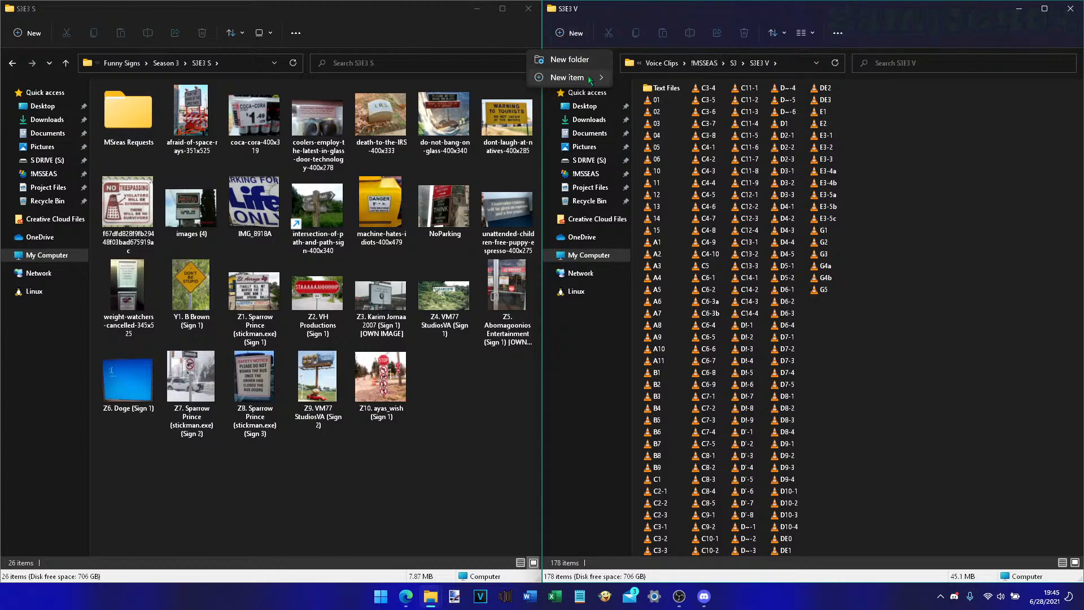
click(1002, 283)
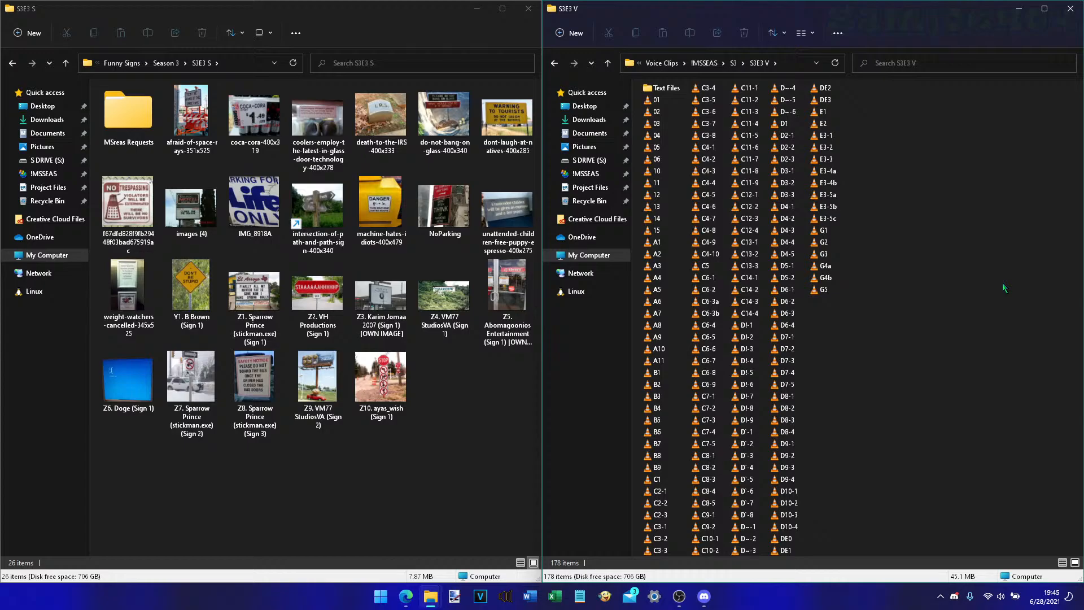
- Open Folder Options from the S3E3 V folder and read through the advanced View settings down to the Navigation pane entries
click(844, 36)
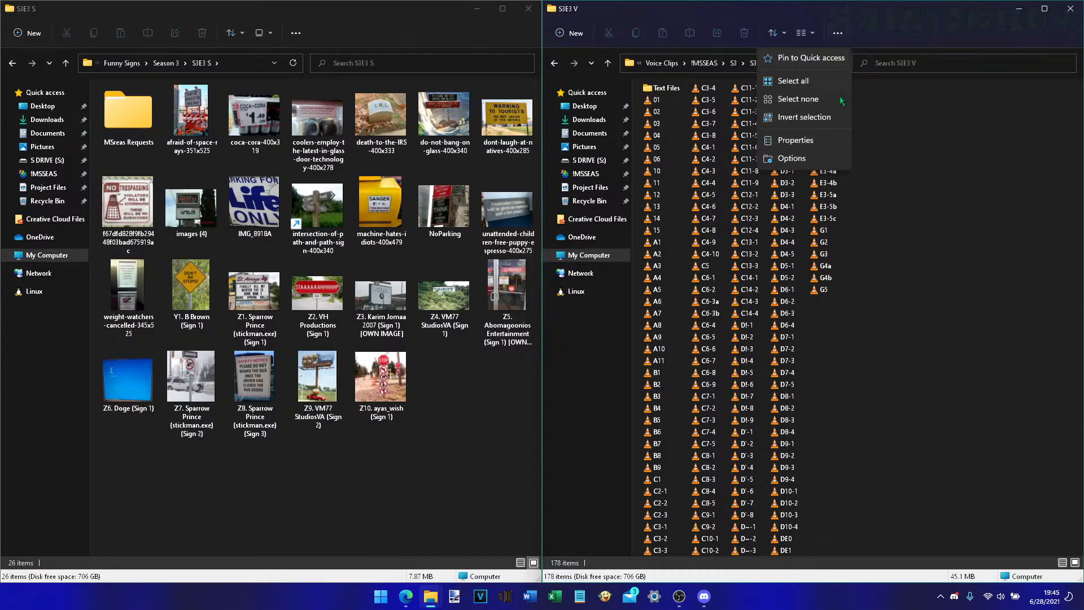
click(792, 158)
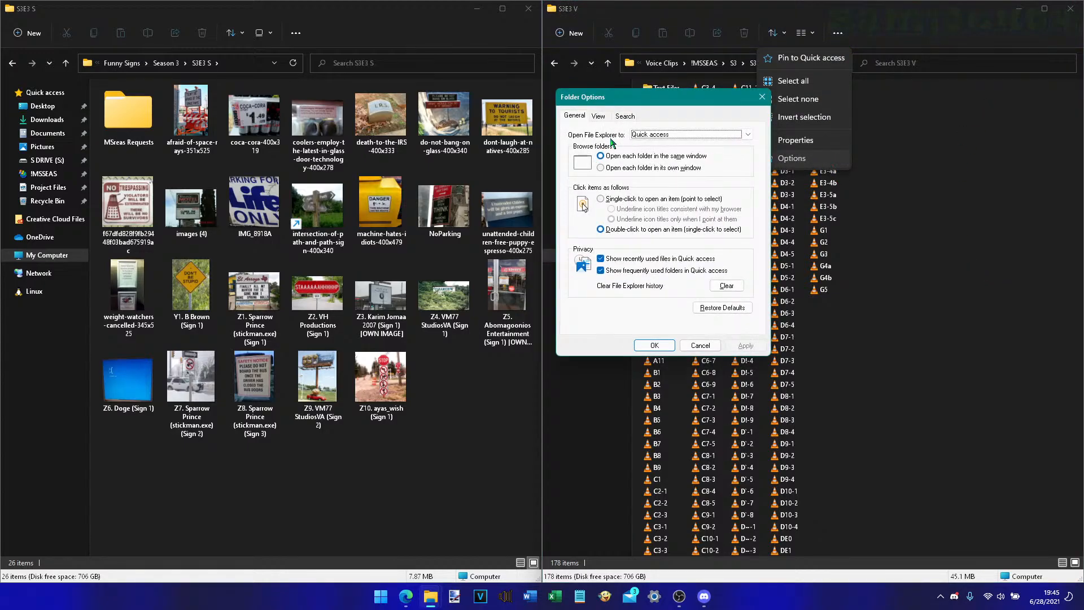
click(602, 118)
click(580, 118)
click(602, 117)
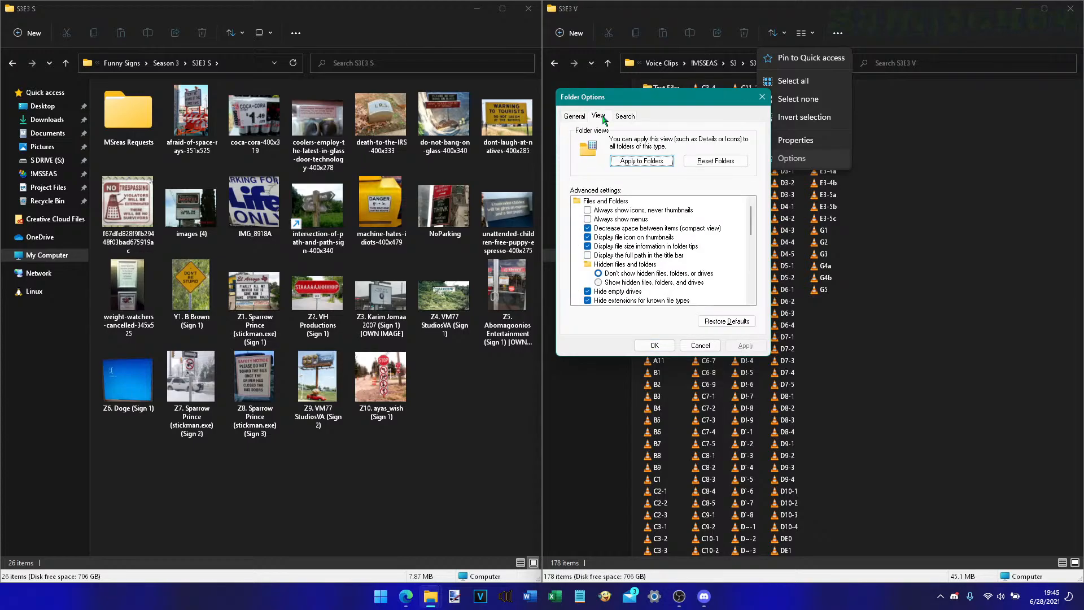
scroll(630, 231, down, 1)
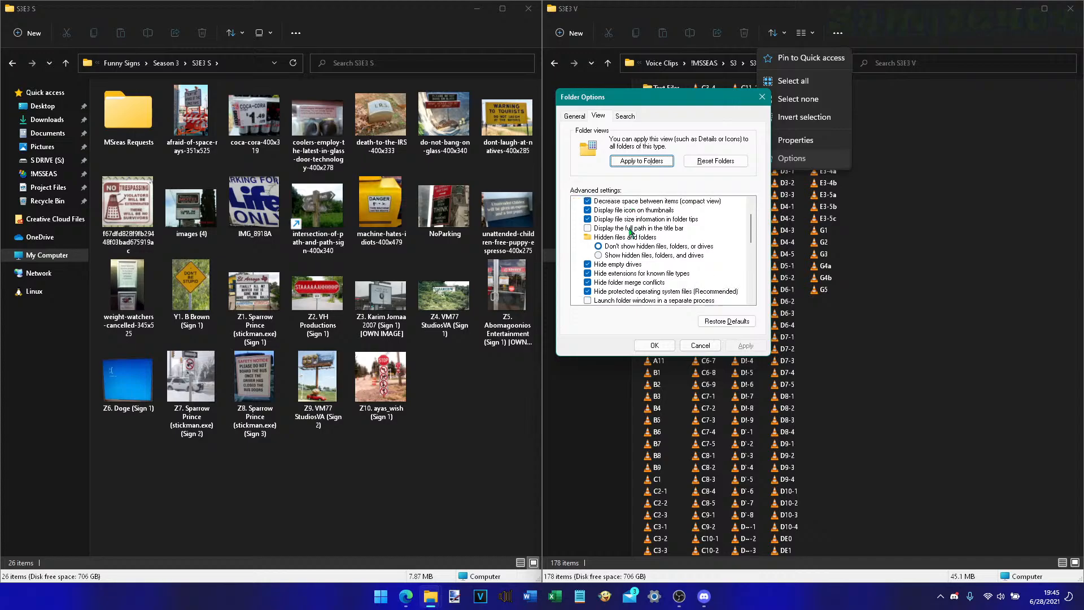
scroll(631, 232, down, 7)
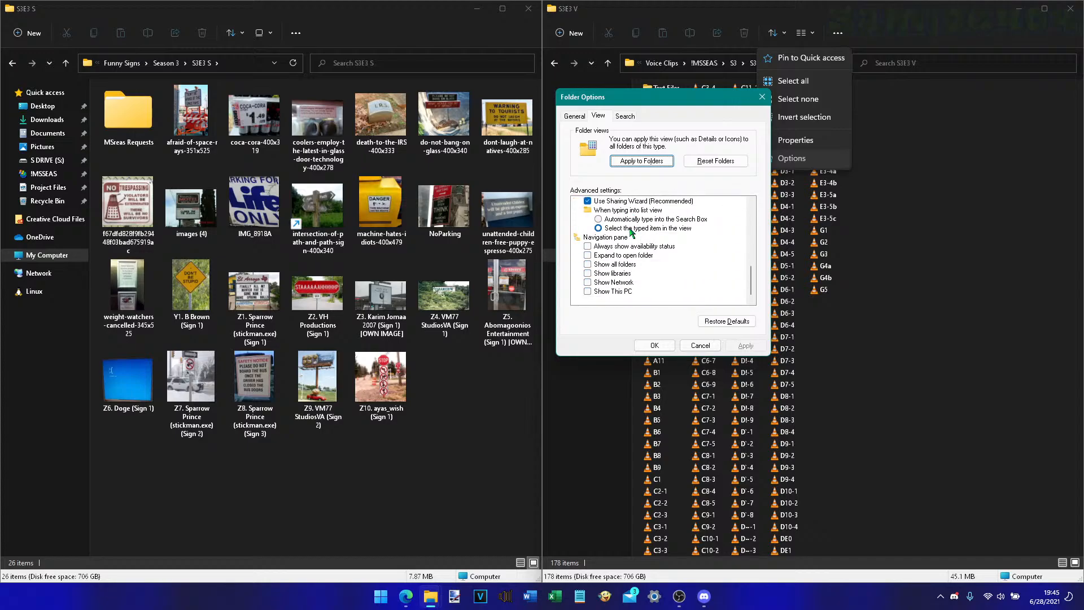
scroll(631, 232, up, 1)
scroll(630, 231, down, 1)
scroll(630, 231, up, 1)
scroll(630, 231, down, 1)
- Move Folder Options over the S3E3 S window, check its Search and General settings, and close it
drag(680, 104, 371, 124)
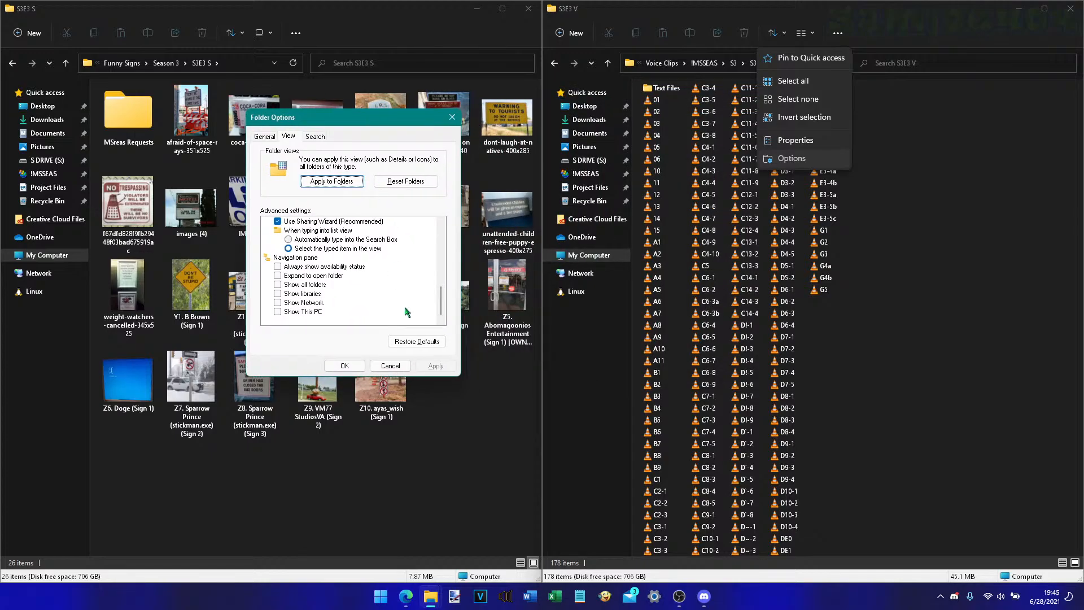
scroll(378, 273, up, 6)
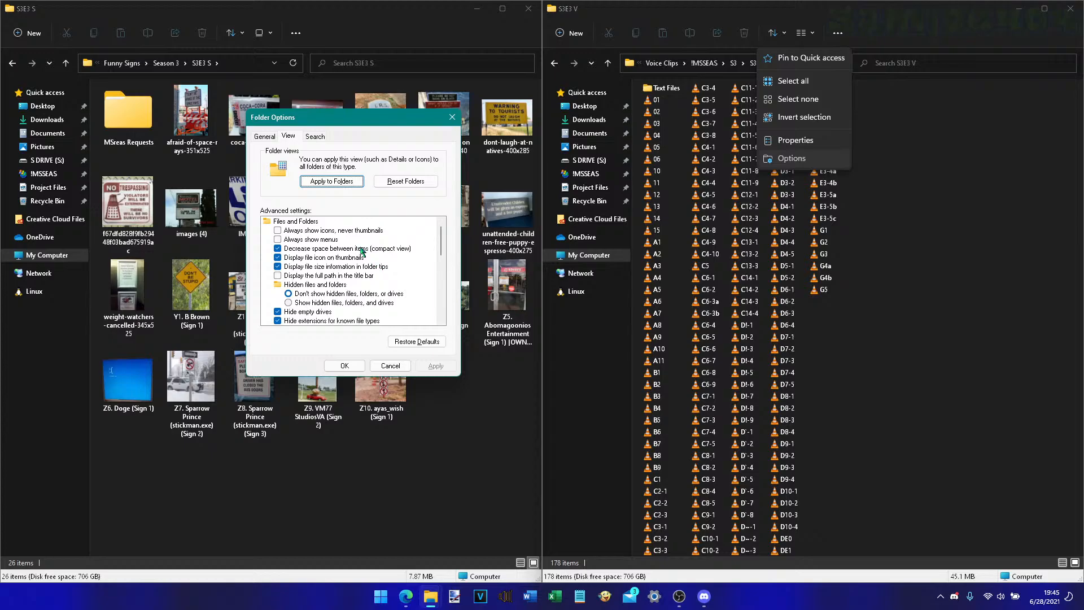
click(313, 137)
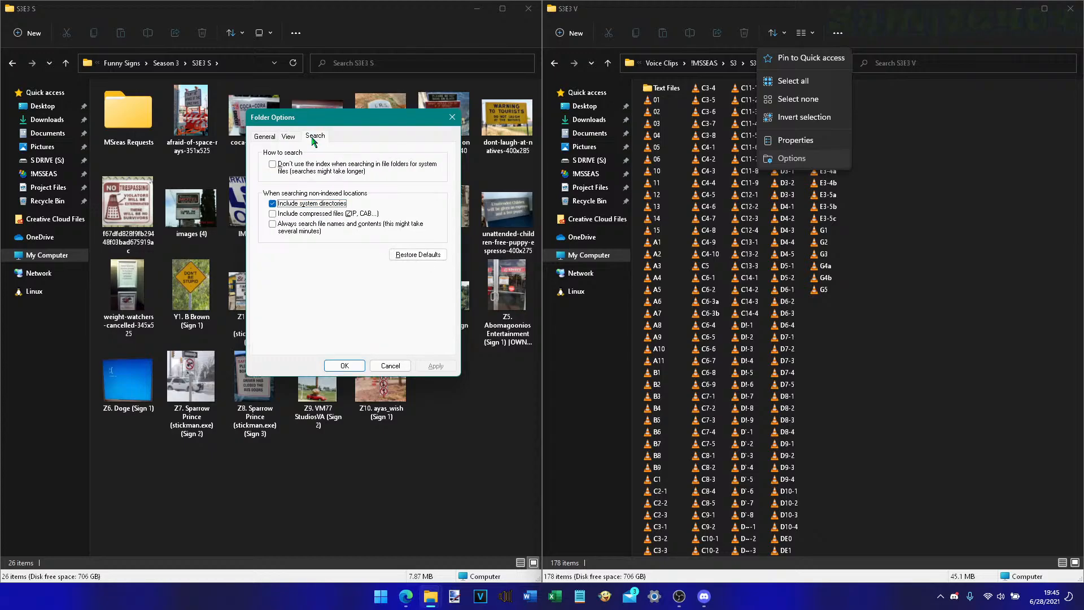
click(266, 137)
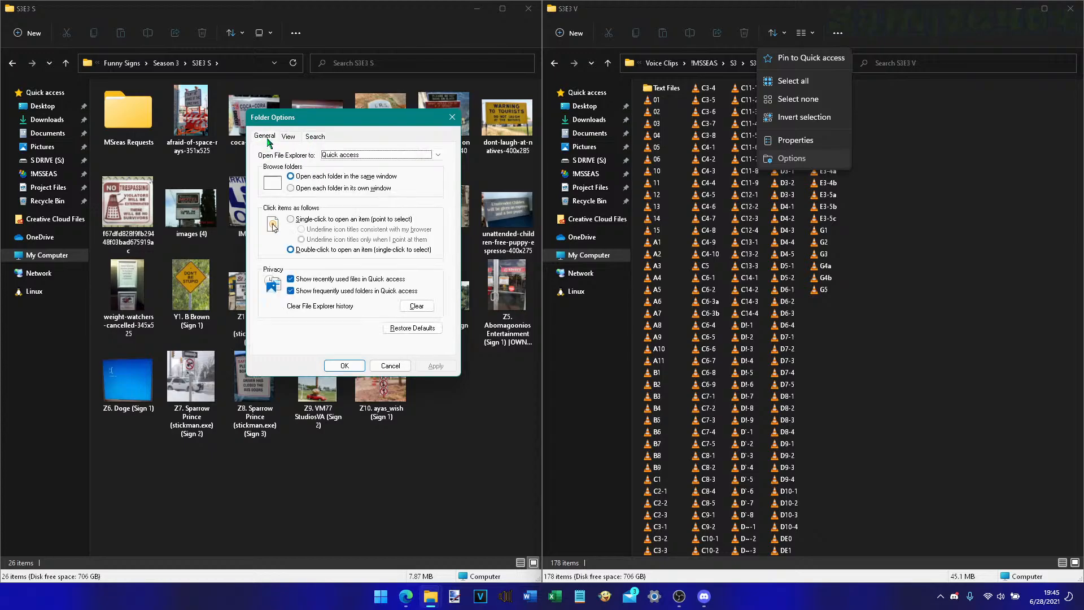
click(450, 123)
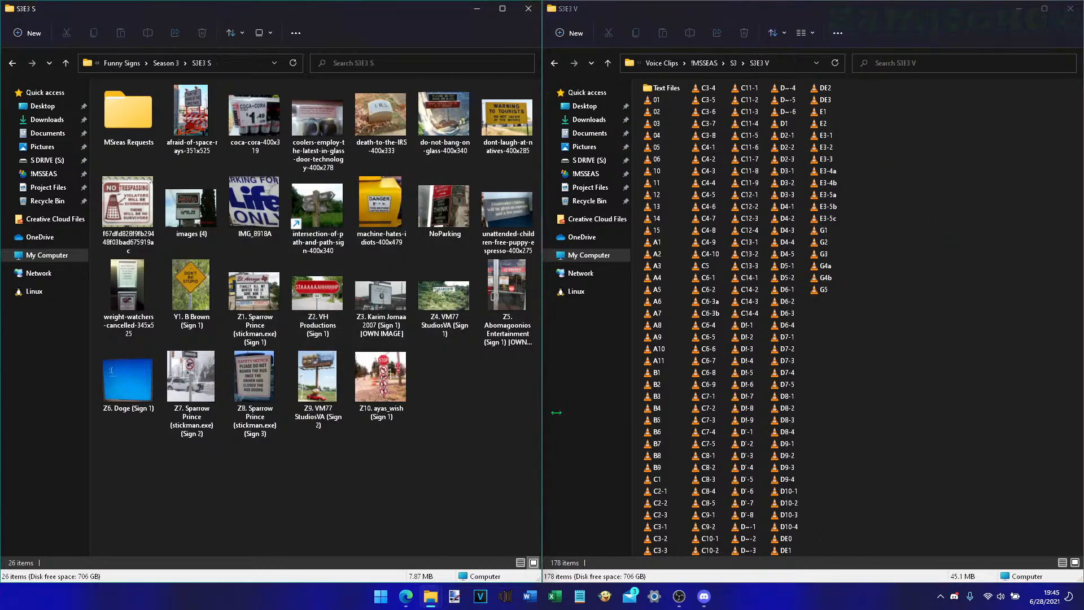
click(450, 418)
click(961, 386)
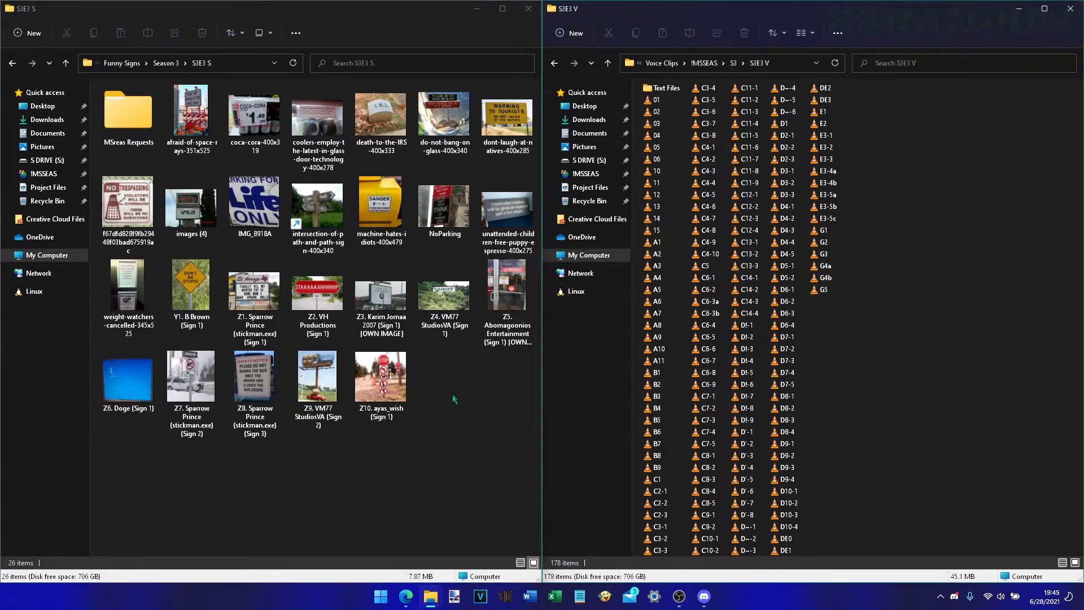
click(453, 399)
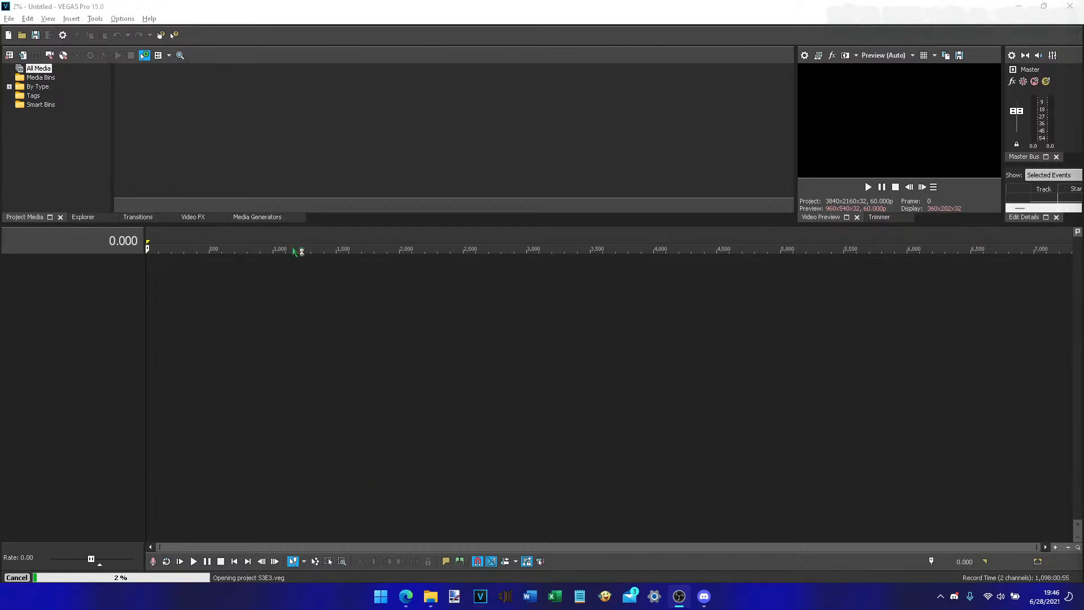
- In VEGAS Pro, zoom in on the S3E3.veg timeline and preview the Season 3 title clip at about frame 4,935
click(872, 38)
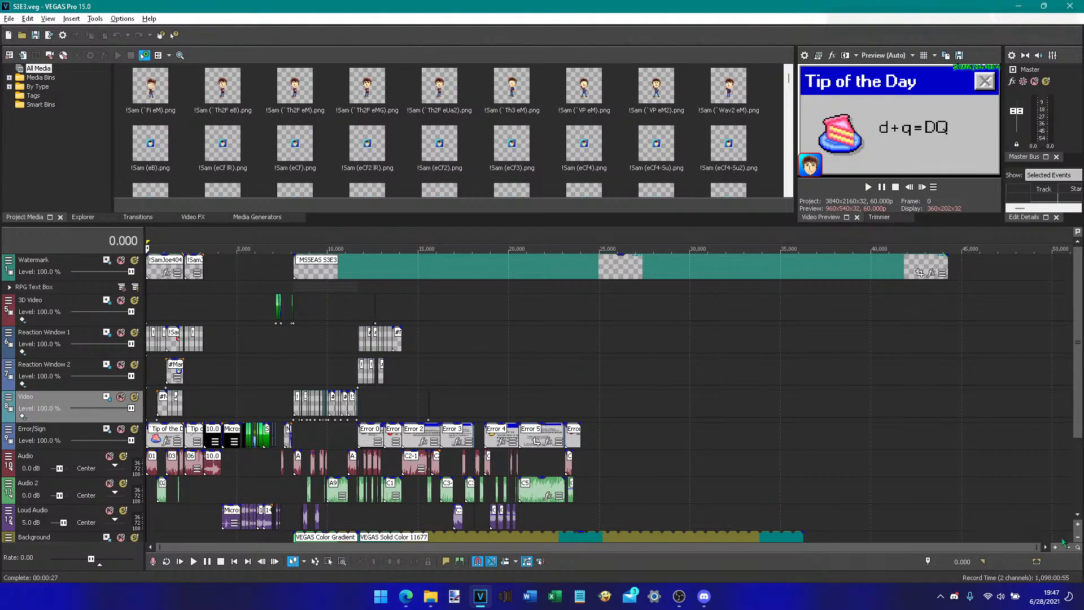
click(1055, 546)
click(1055, 547)
click(1055, 547)
click(1053, 546)
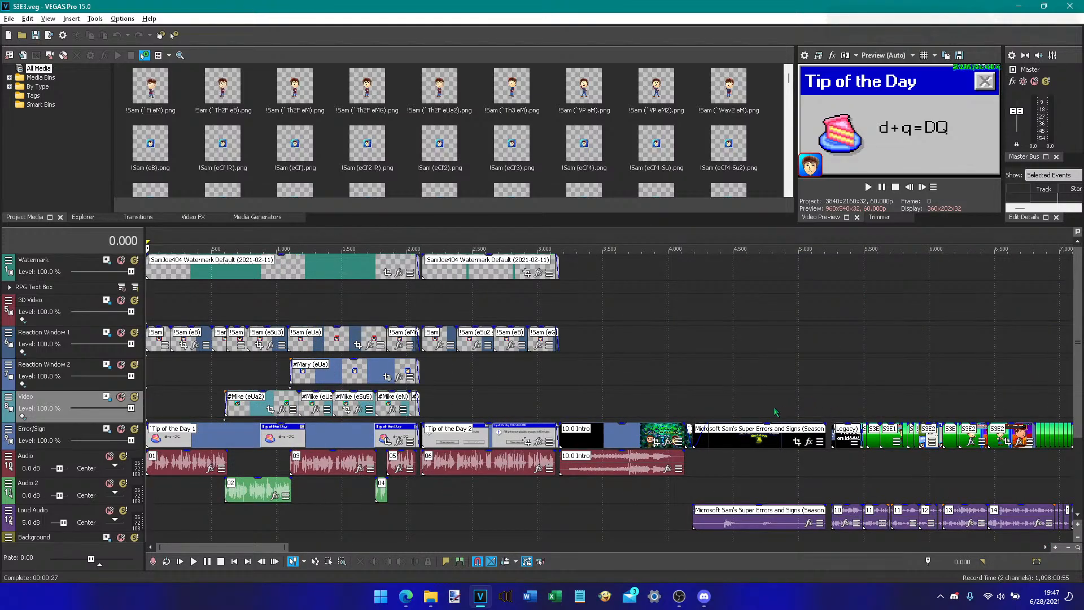
click(790, 417)
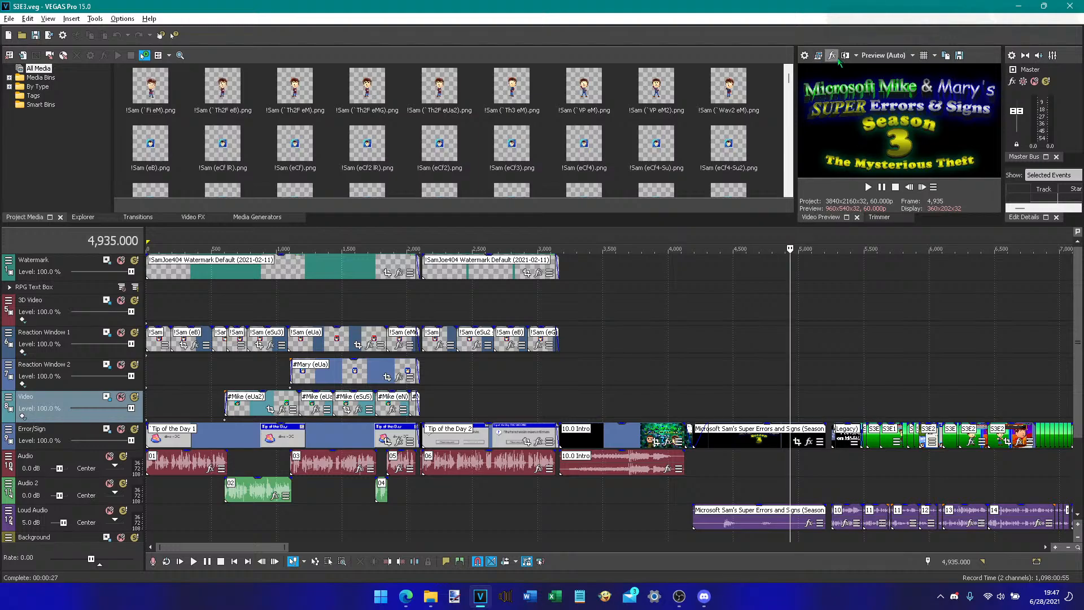
right_click(891, 58)
click(853, 98)
- Preview Mary's dialogue scene from about frame 9,243 and advance it to frame 9,293
click(1046, 549)
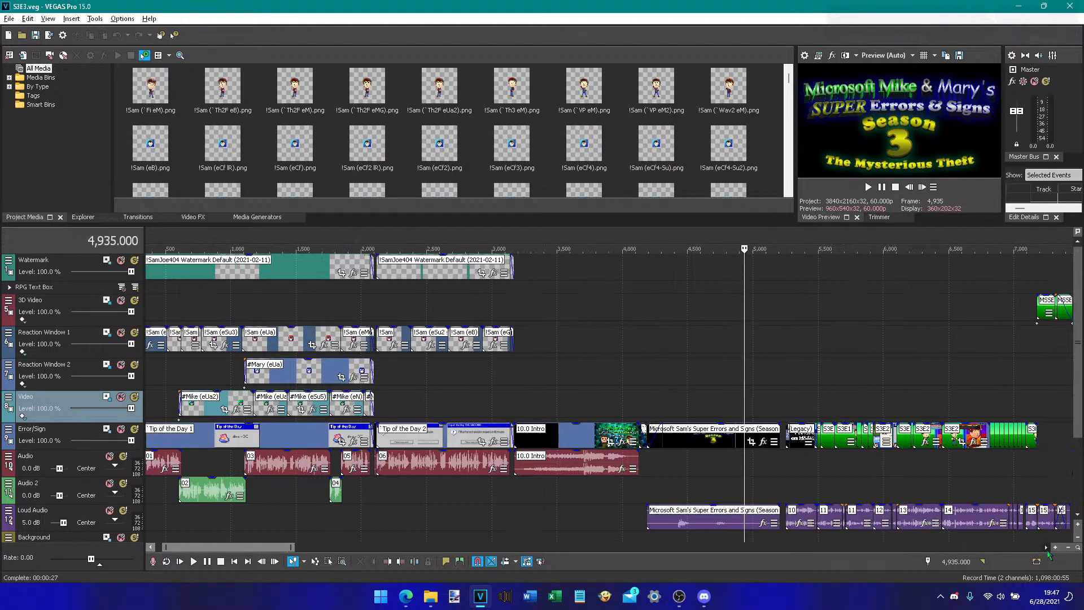
click(1047, 552)
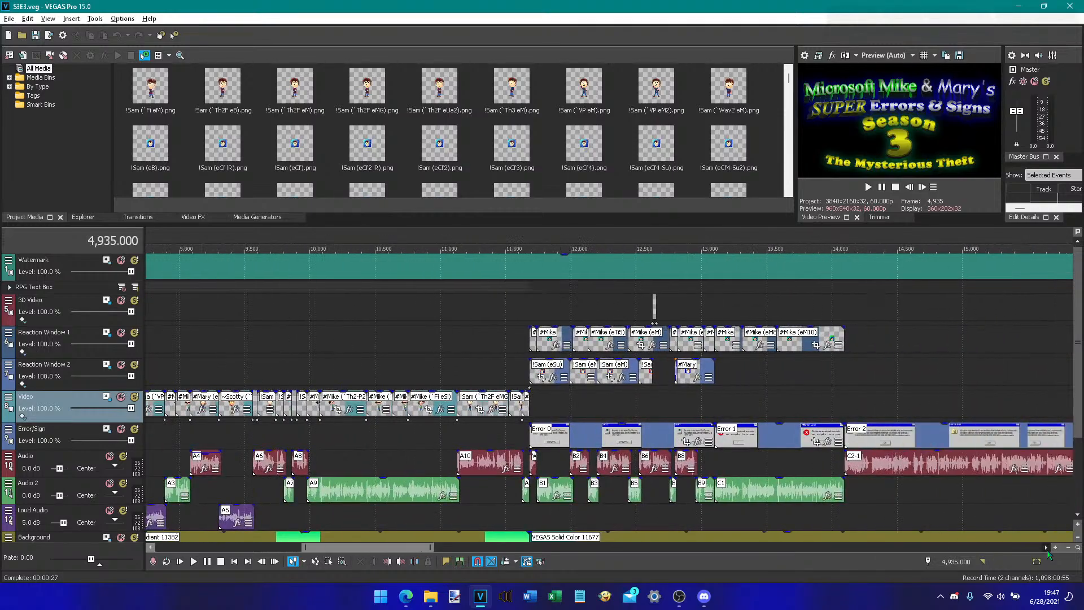
click(1046, 553)
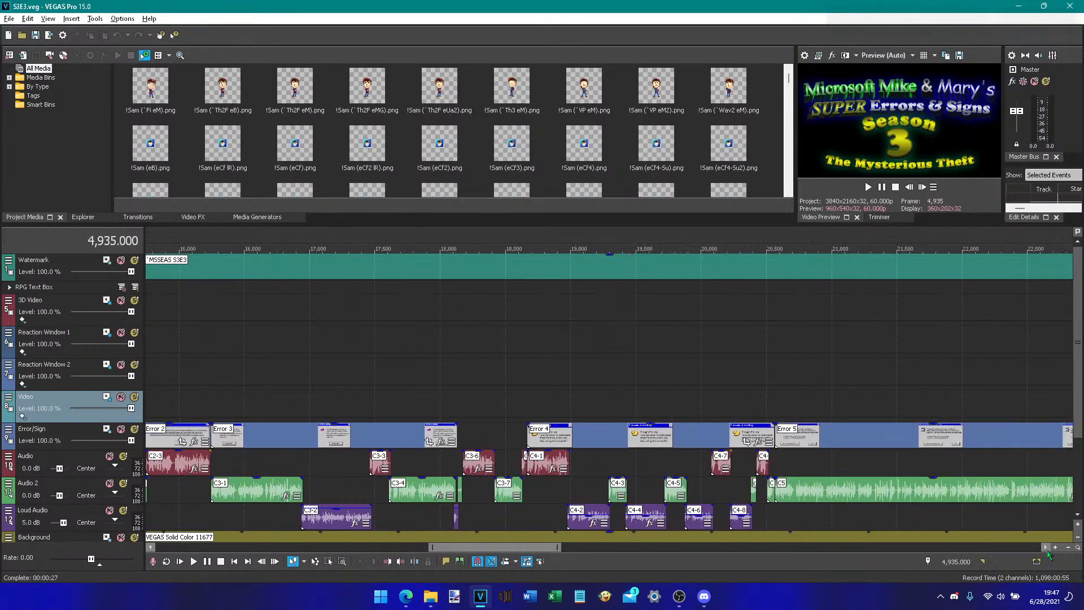
drag(548, 548, 310, 547)
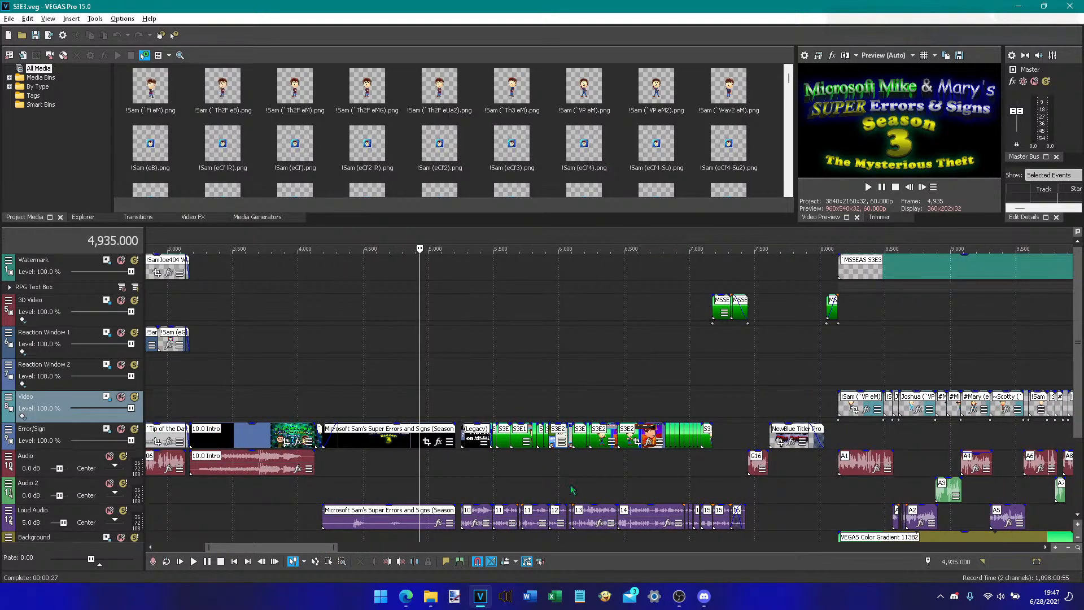
drag(307, 547, 372, 520)
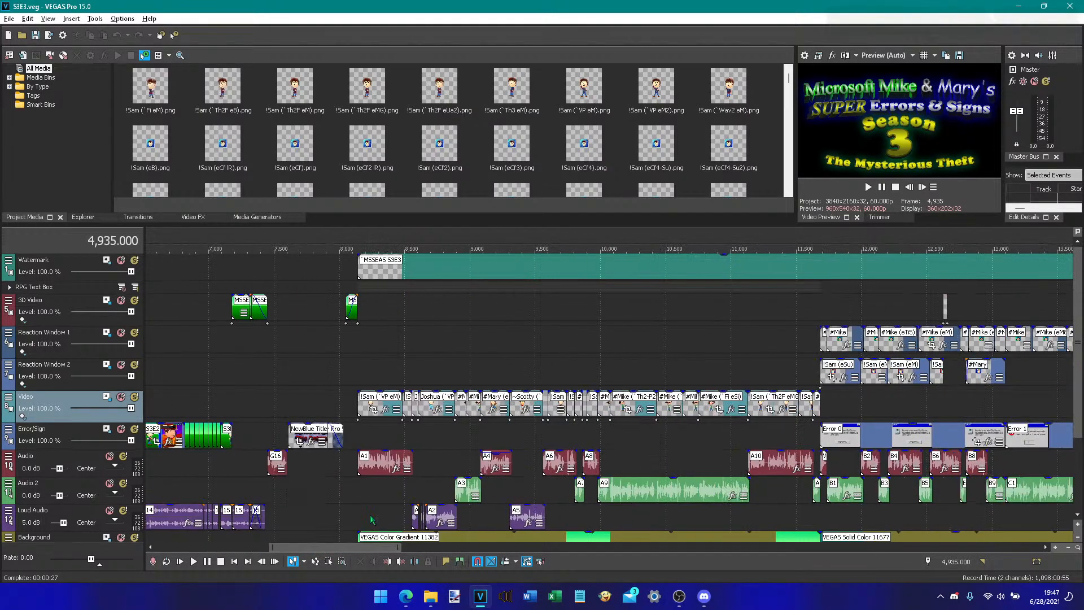
click(503, 374)
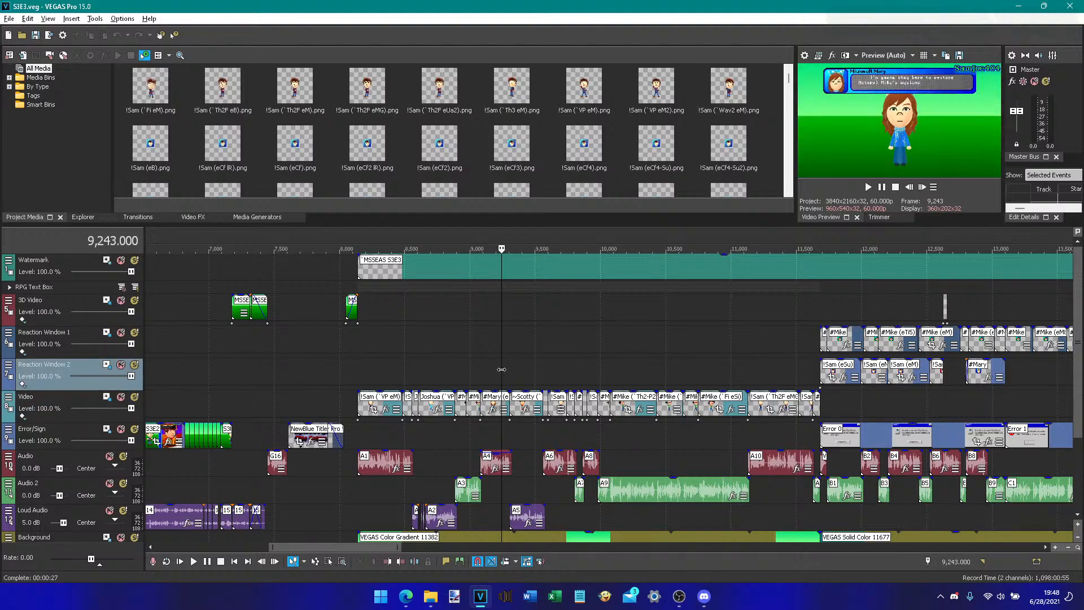
drag(500, 376, 504, 376)
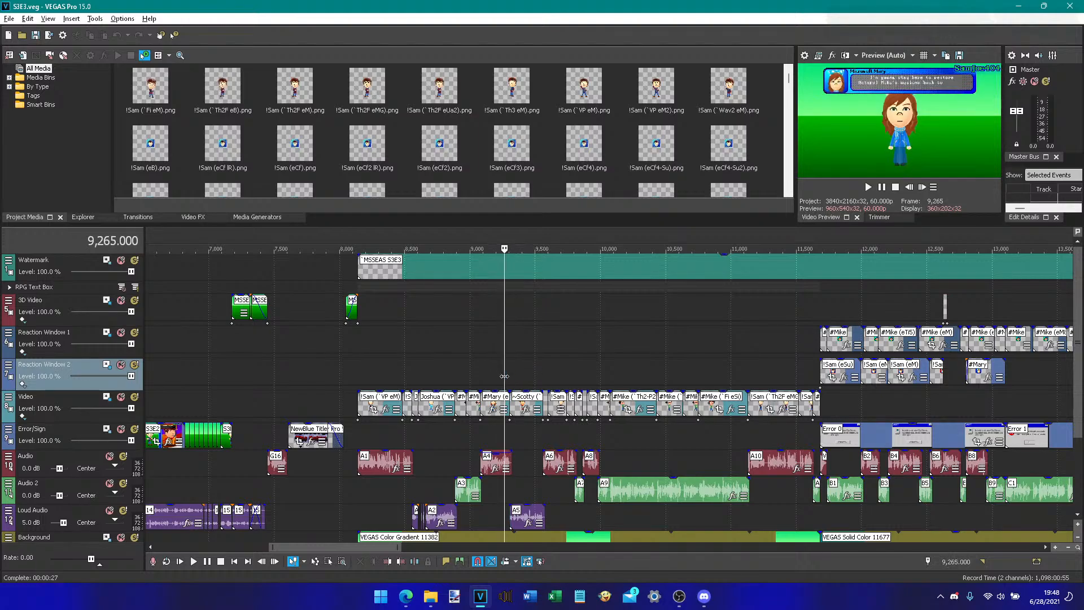
click(923, 189)
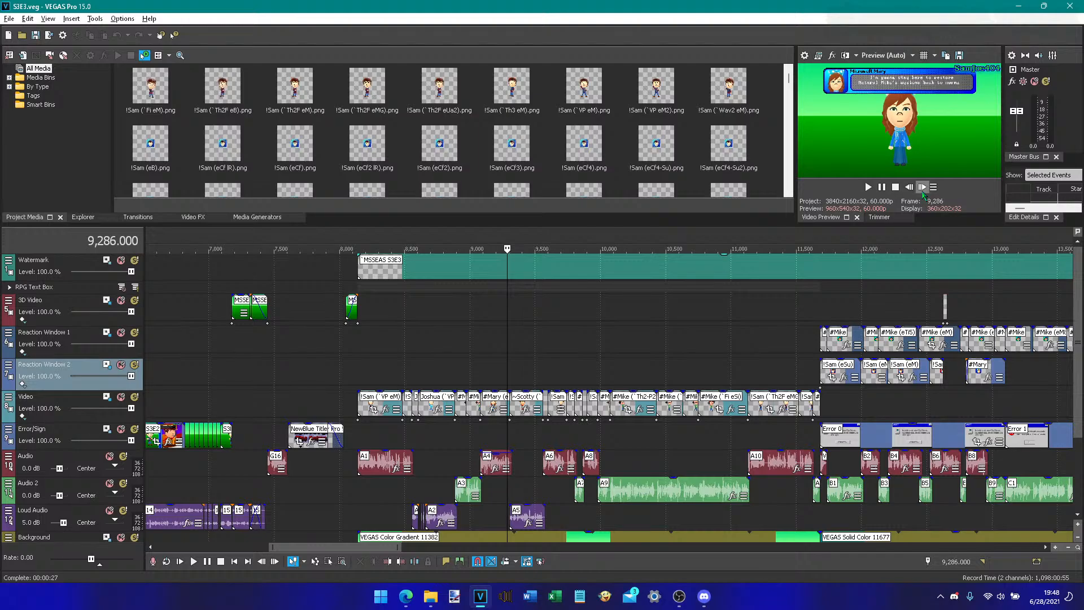
click(922, 189)
click(922, 189)
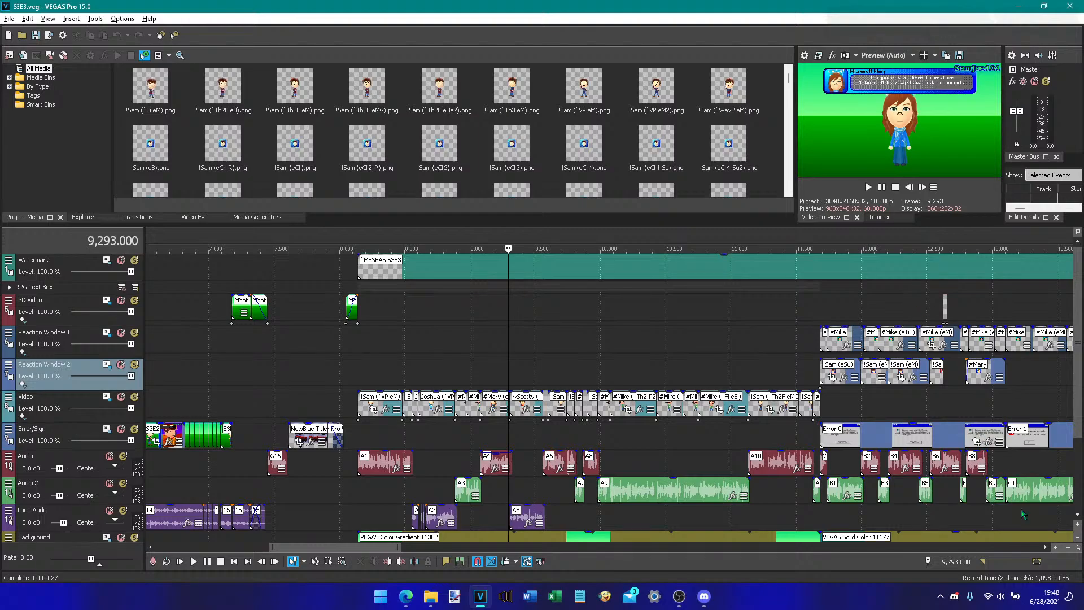
- Place the playhead at frame 14,096, where the Error 2 clip starts
click(1045, 547)
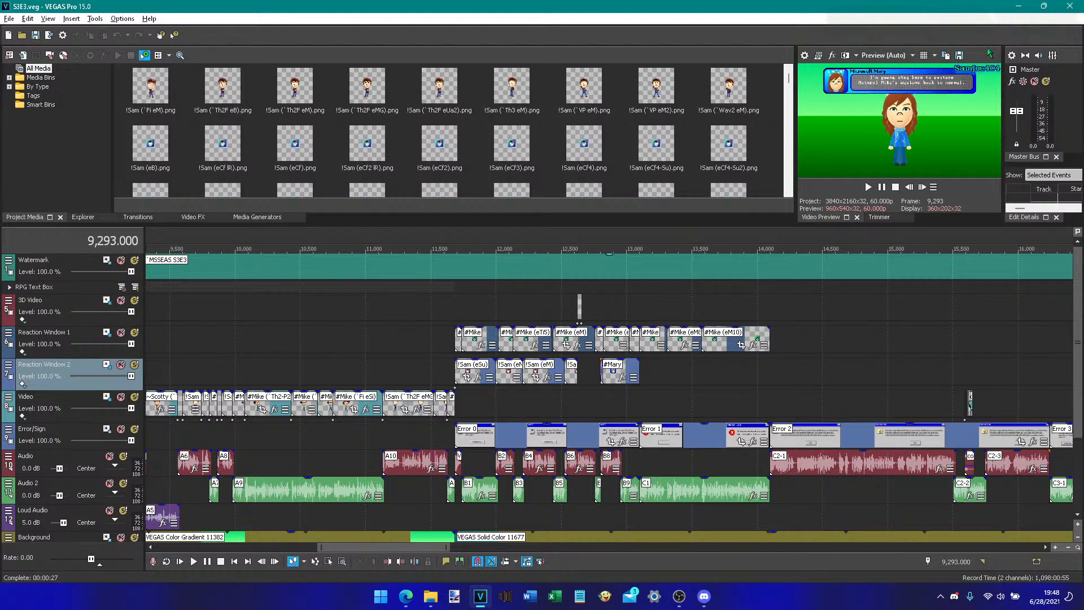
click(768, 369)
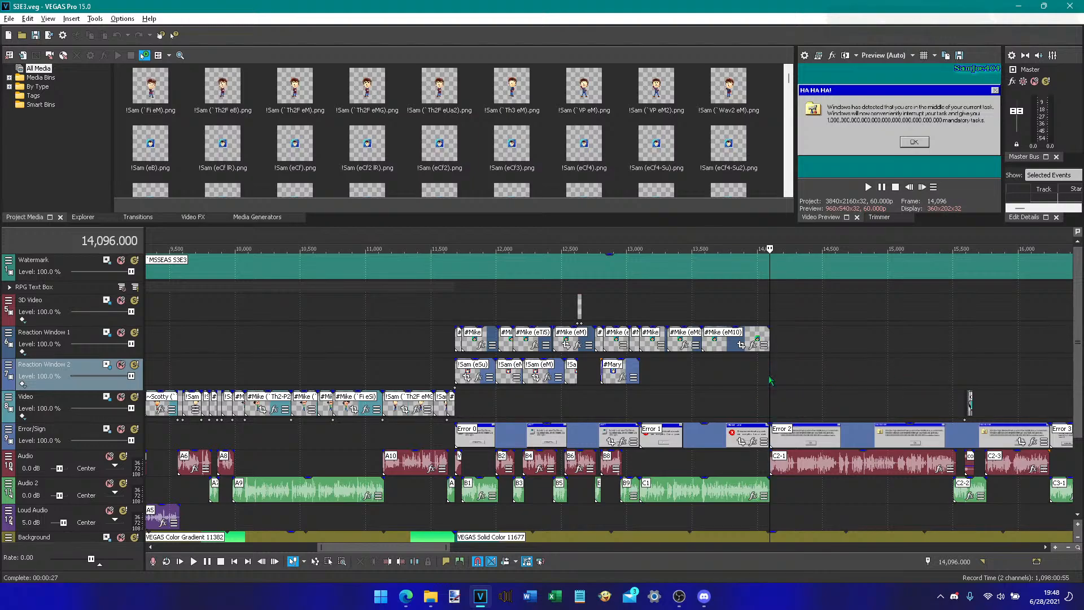
click(749, 377)
mouse_move(750, 373)
mouse_down()
mouse_move(609, 373)
mouse_move(769, 373)
mouse_up()
- Add #Mary.png from the Mary bin in Reaction Windows to the Reaction Window 1 track at the playhead and play it back
click(9, 78)
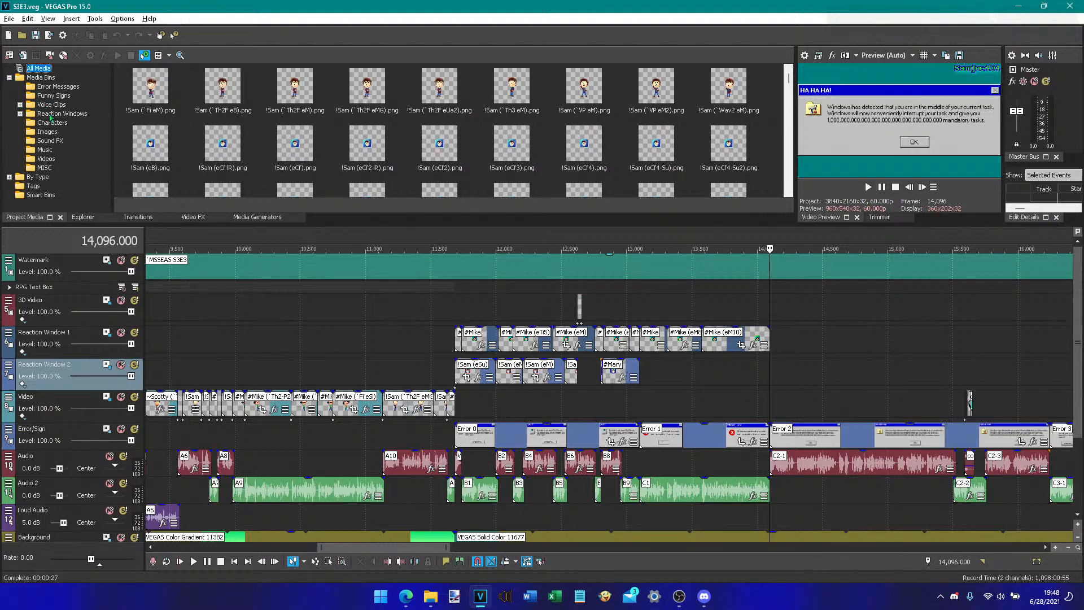
click(20, 114)
click(57, 113)
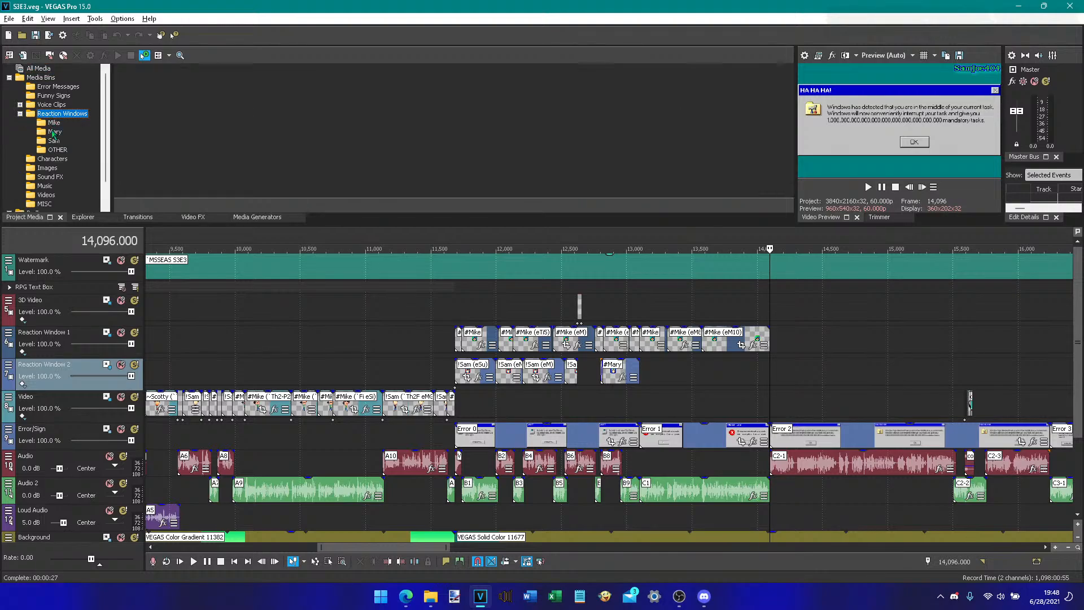
click(54, 132)
scroll(344, 146, down, 3)
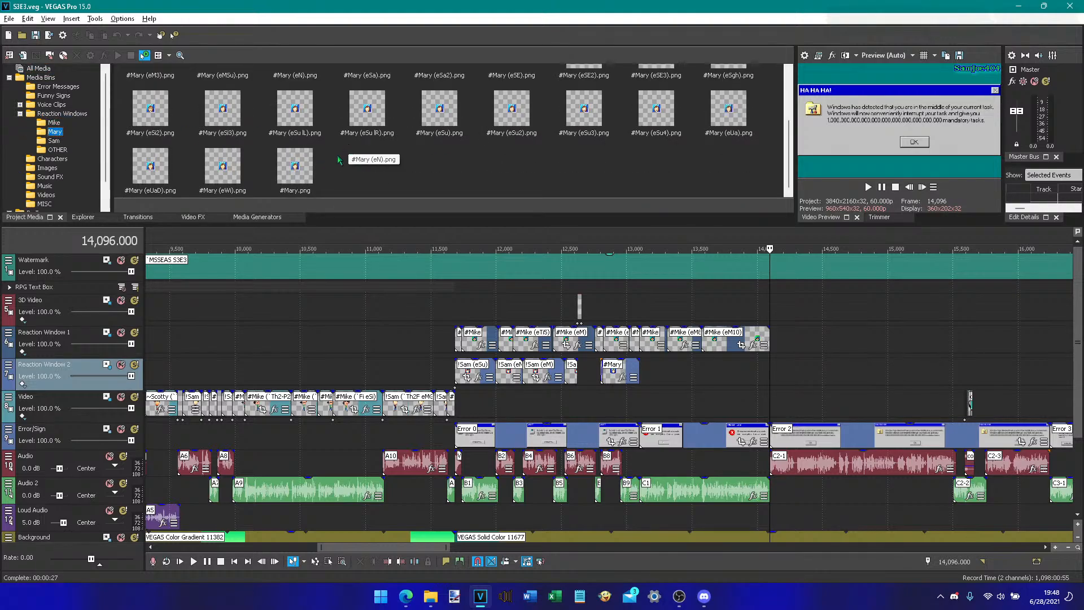
drag(312, 168, 779, 340)
click(867, 187)
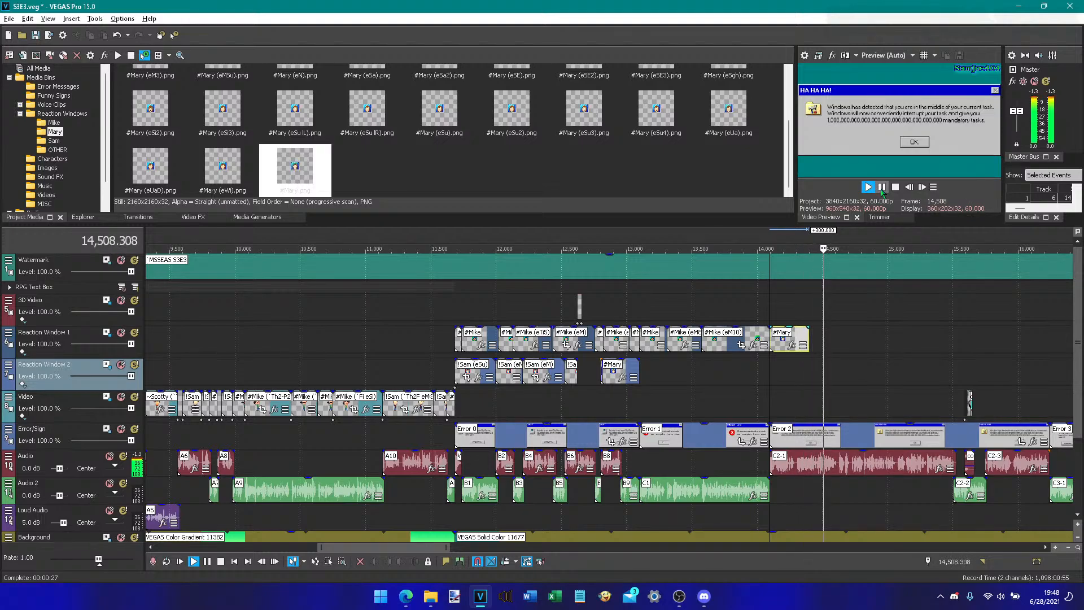
- Stop the playback at frame 14,623 and extend the end of the #Mary clip on Reaction Window 1 to the playhead
click(882, 189)
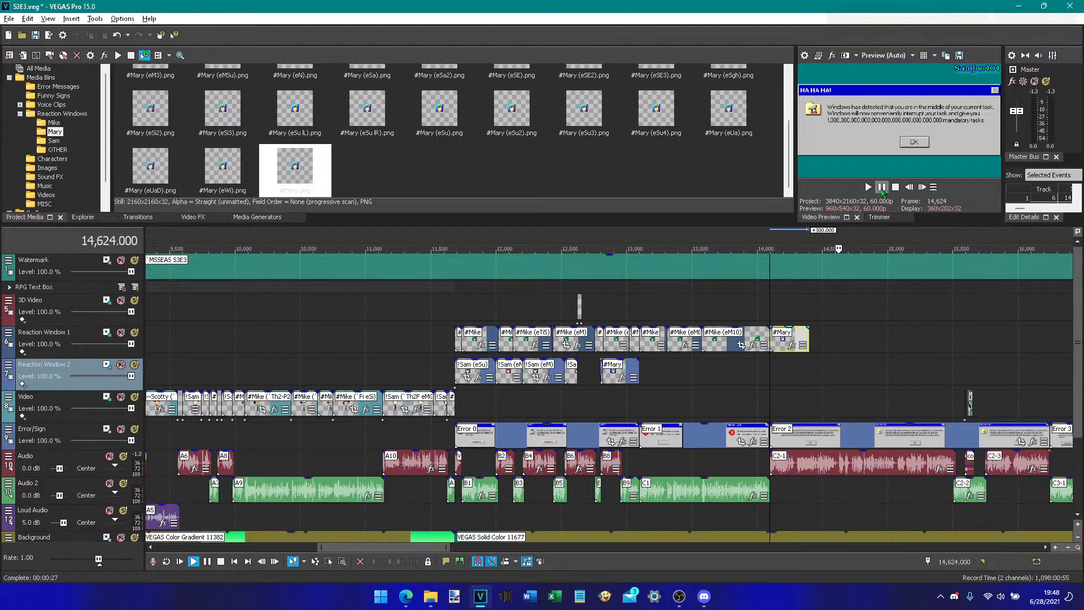
click(908, 187)
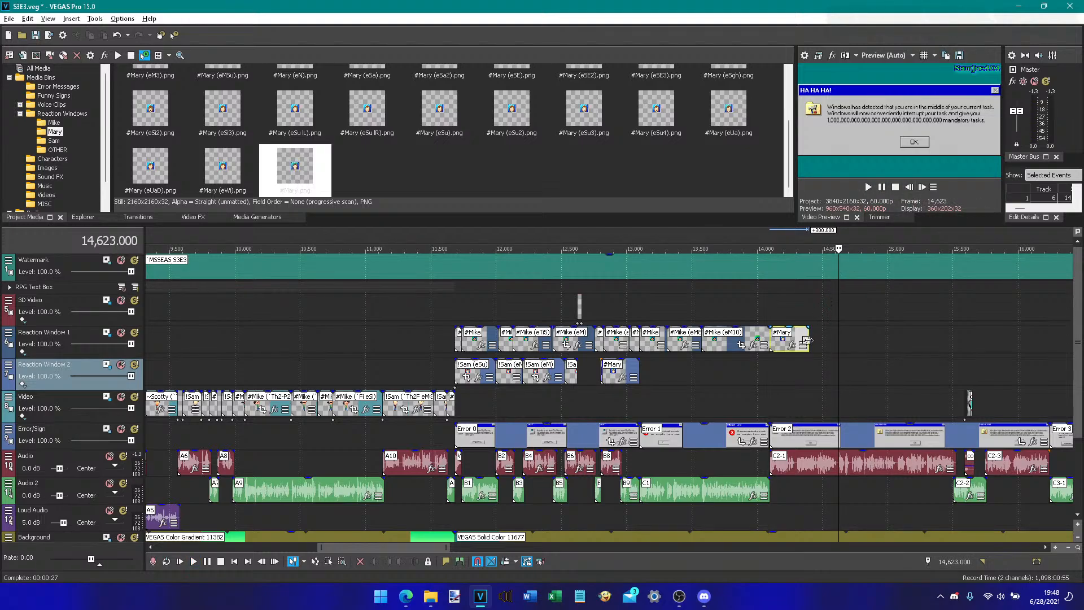
drag(807, 340, 838, 340)
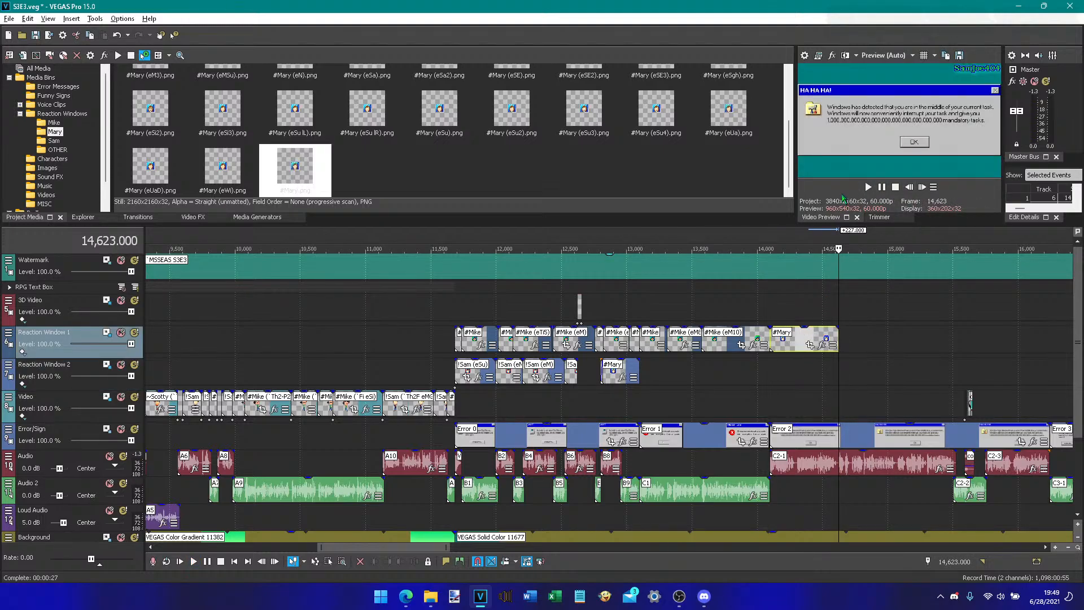
- Play on to frame 15,072 and add #Mary (eM).png to Reaction Window 1 after the #Mary clip, ending at that frame
click(868, 188)
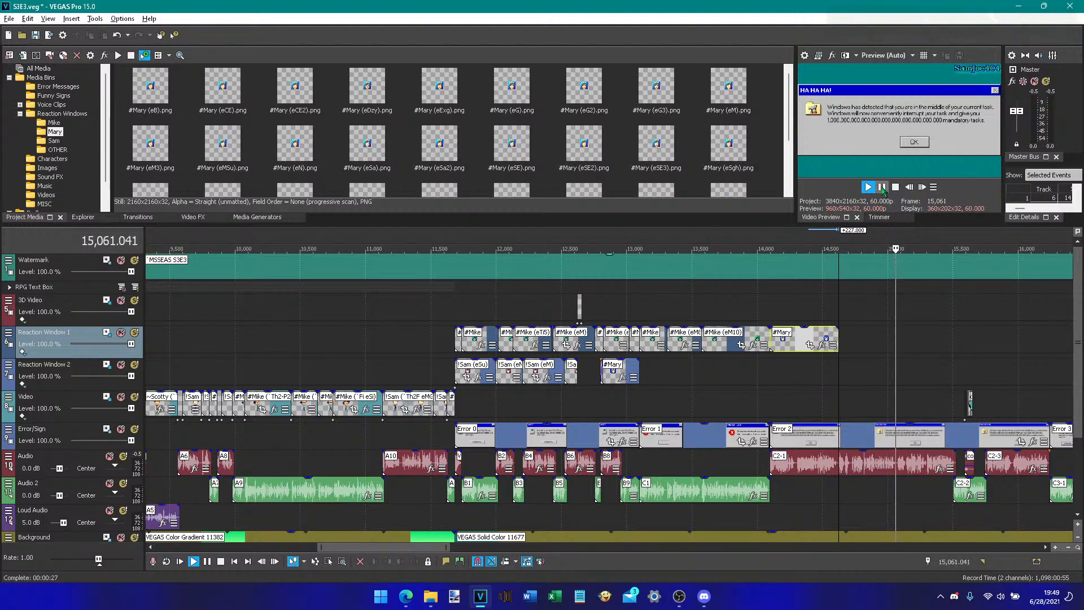
click(882, 187)
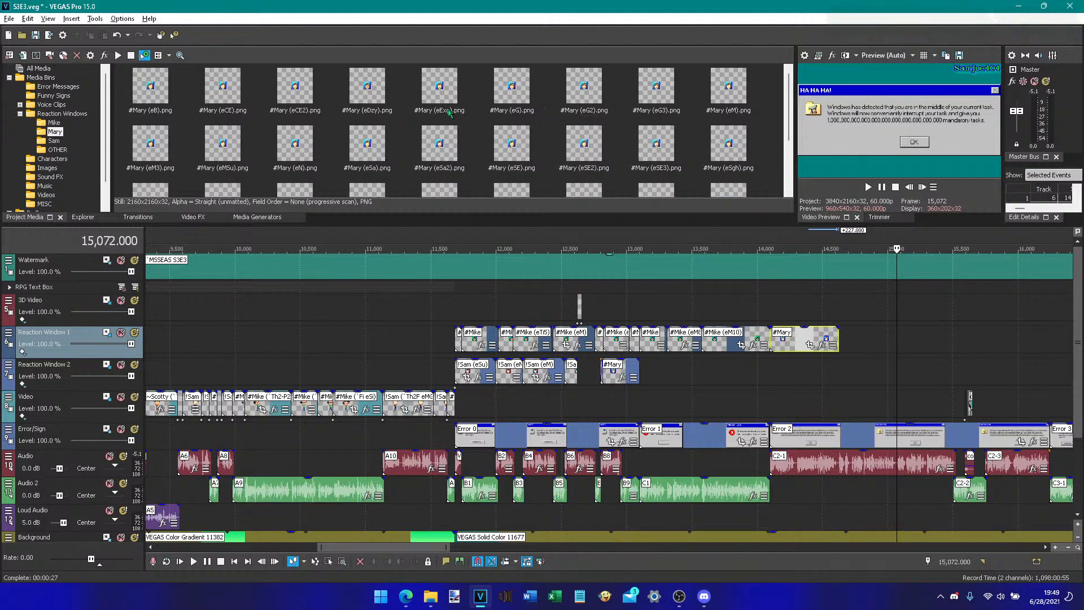
click(738, 104)
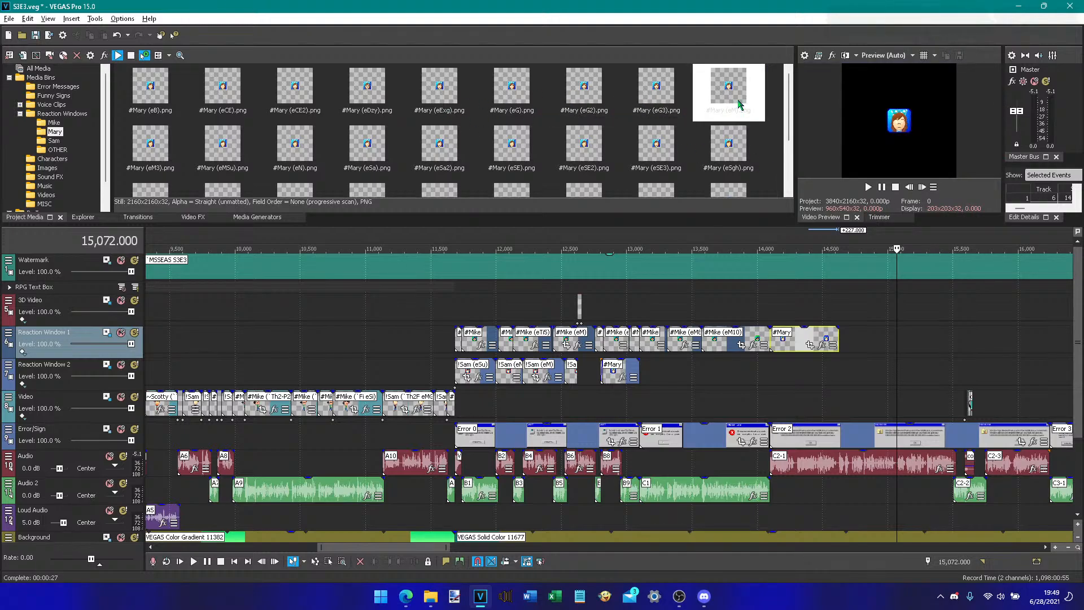
drag(738, 103, 778, 220)
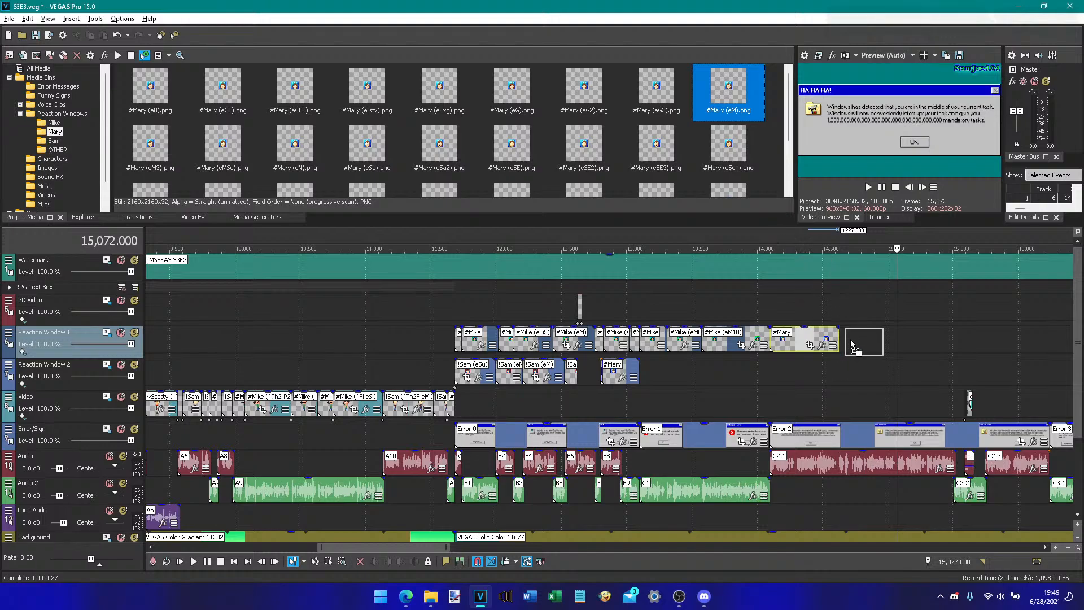
drag(852, 344, 896, 338)
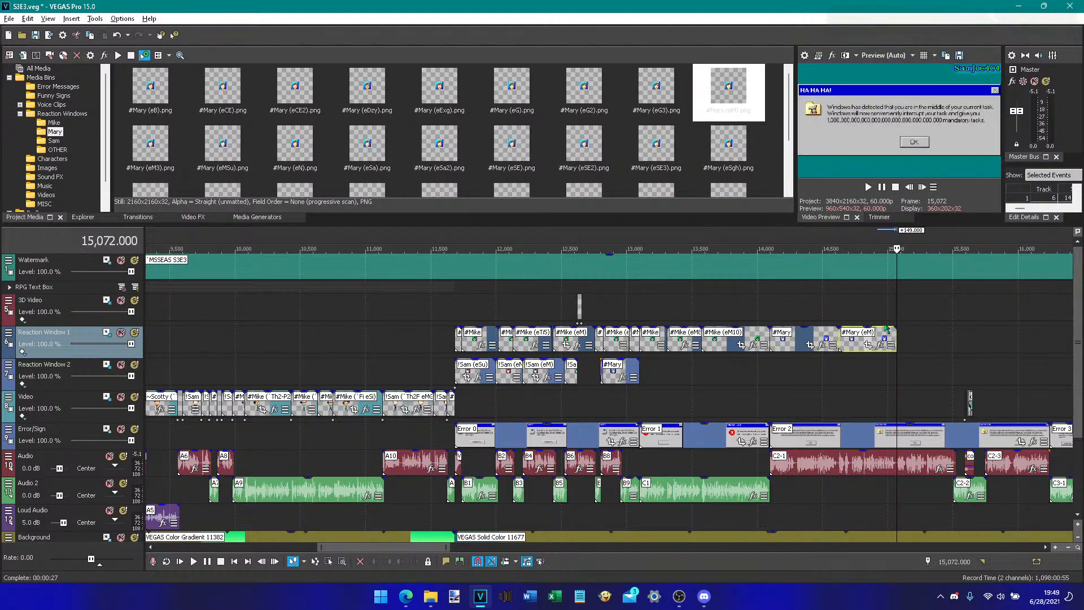
- Add #Mary (eUa).png to Reaction Window 1 after the #Mary (eM) clip and extend its end to frame 15,588
click(884, 307)
click(882, 191)
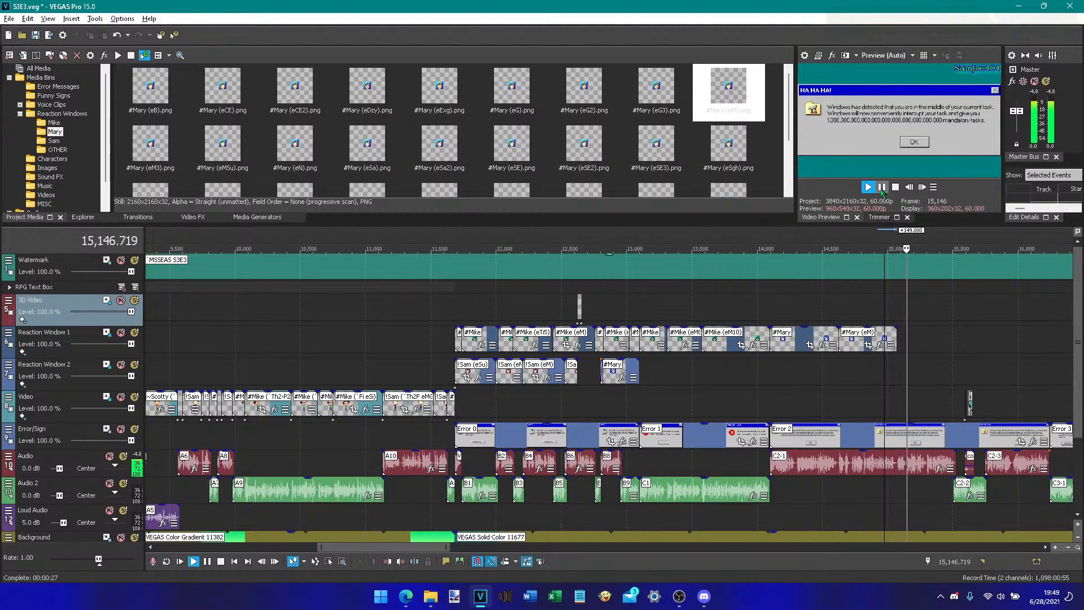
click(882, 186)
scroll(719, 199, down, 3)
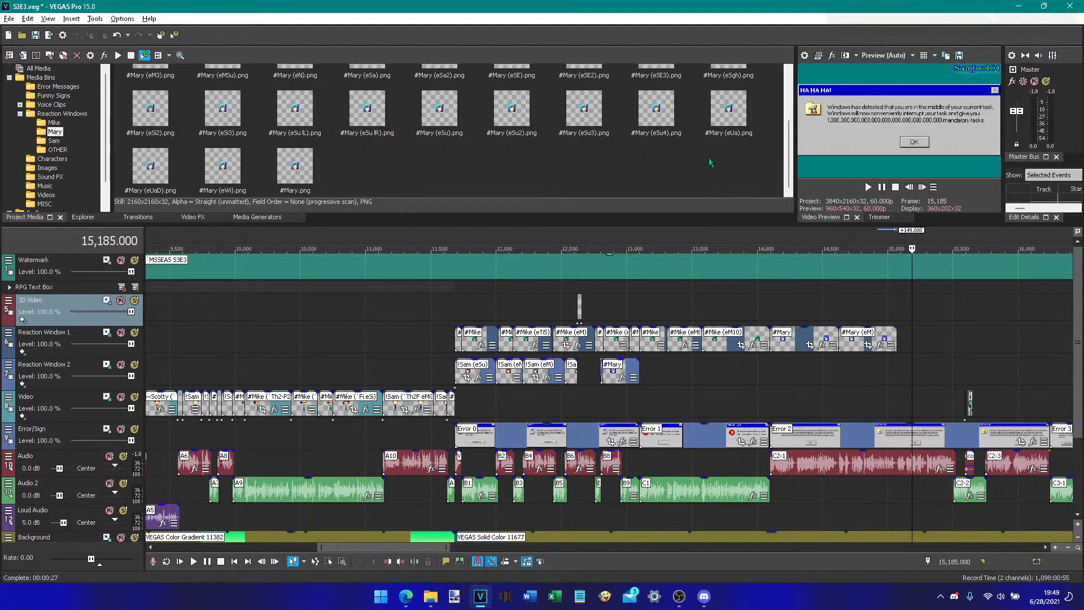
drag(714, 135, 952, 333)
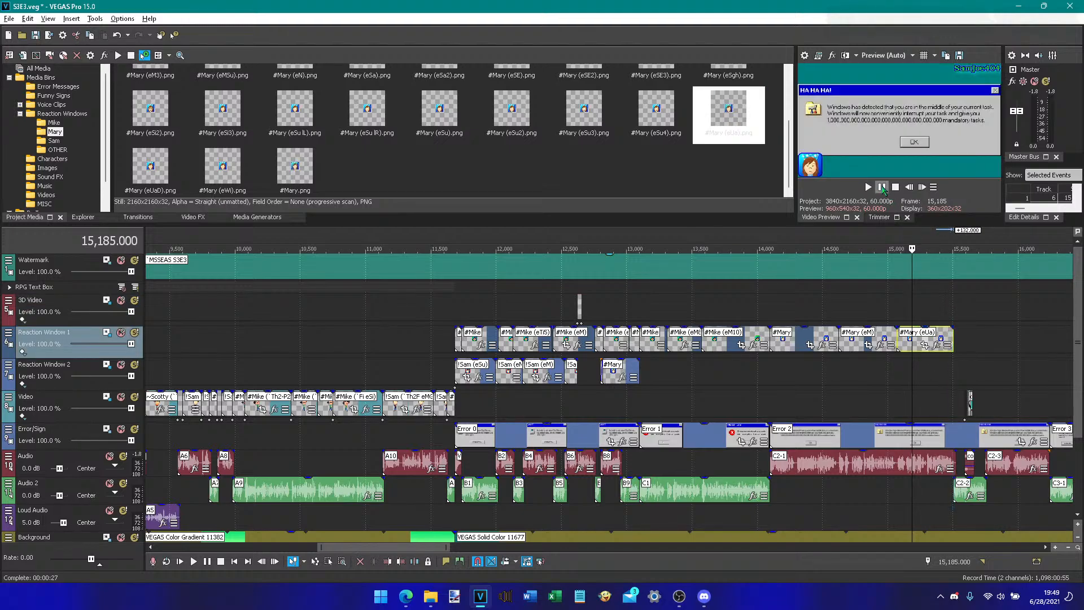
click(882, 187)
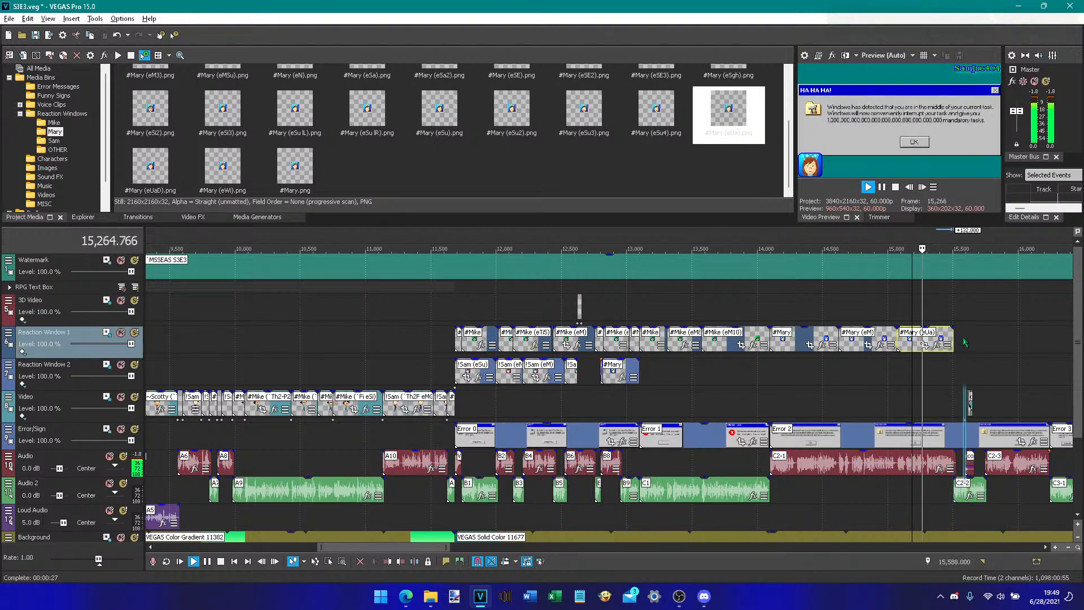
drag(954, 337, 964, 337)
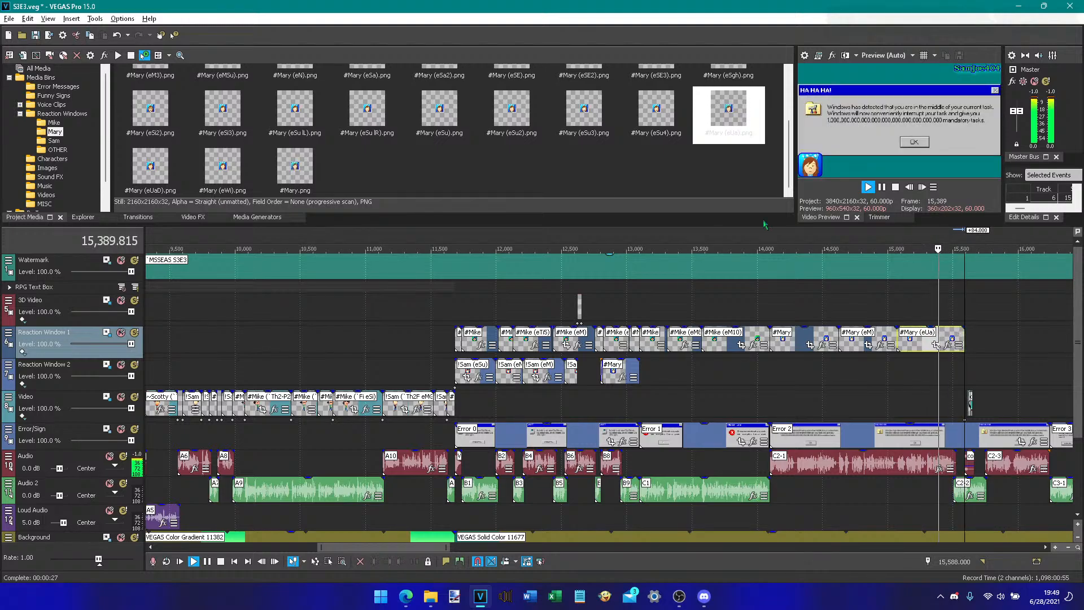
- Add #Mary (eSu).png to Reaction Window 1 at frame 15,588, play it back and trim its end to frame 15,745
drag(439, 110, 985, 339)
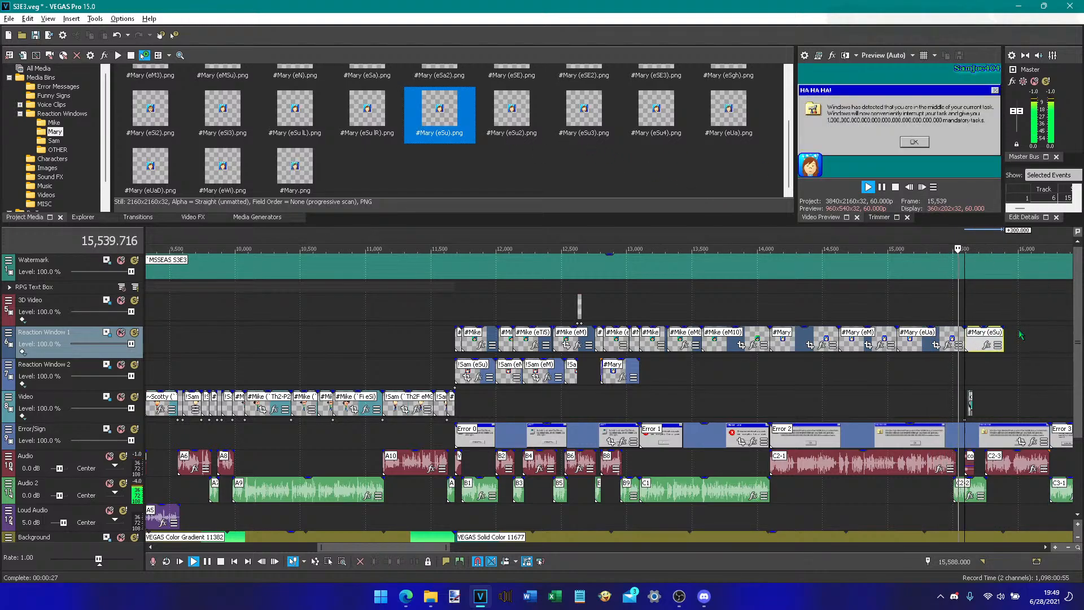
click(882, 188)
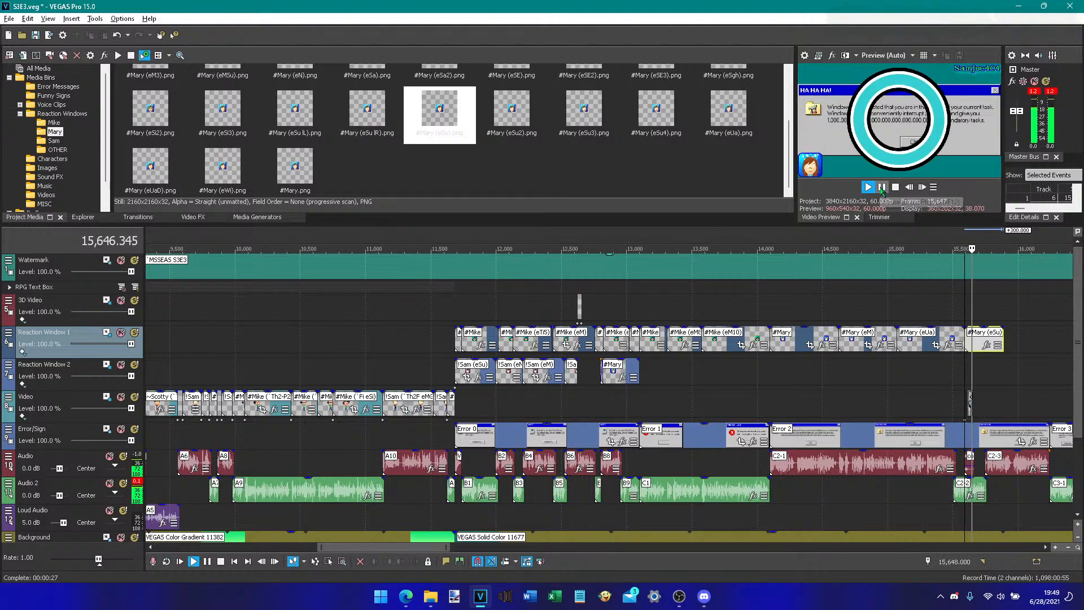
click(897, 335)
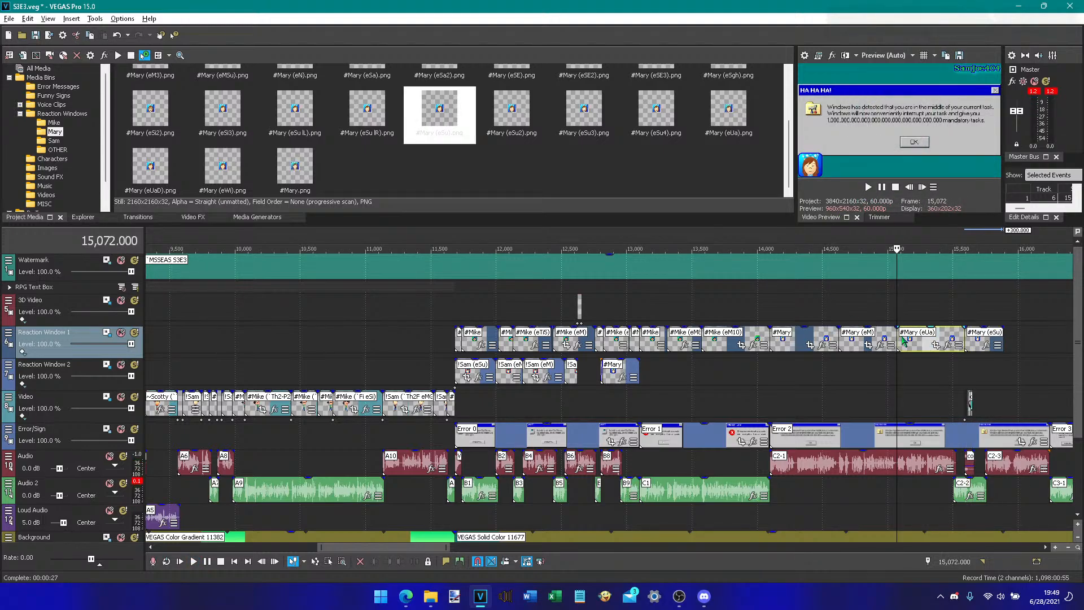
click(963, 323)
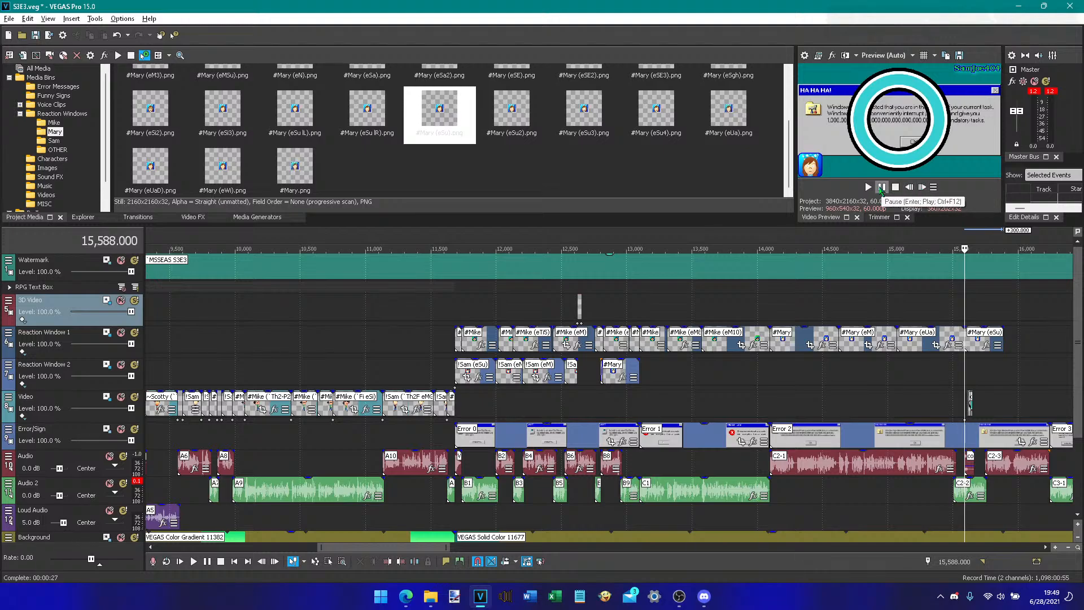
key(space)
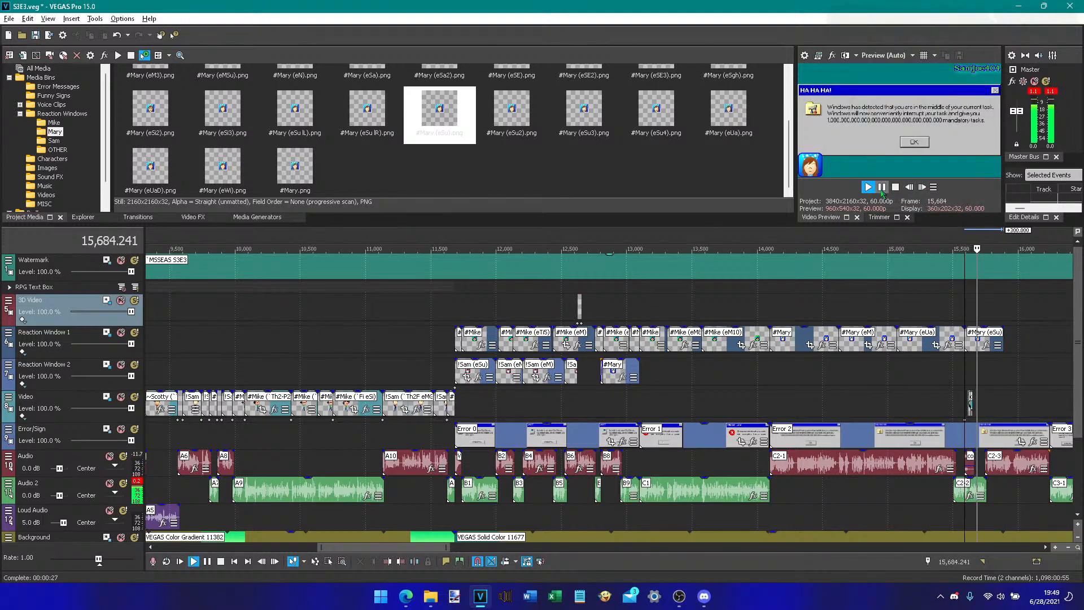
key(space)
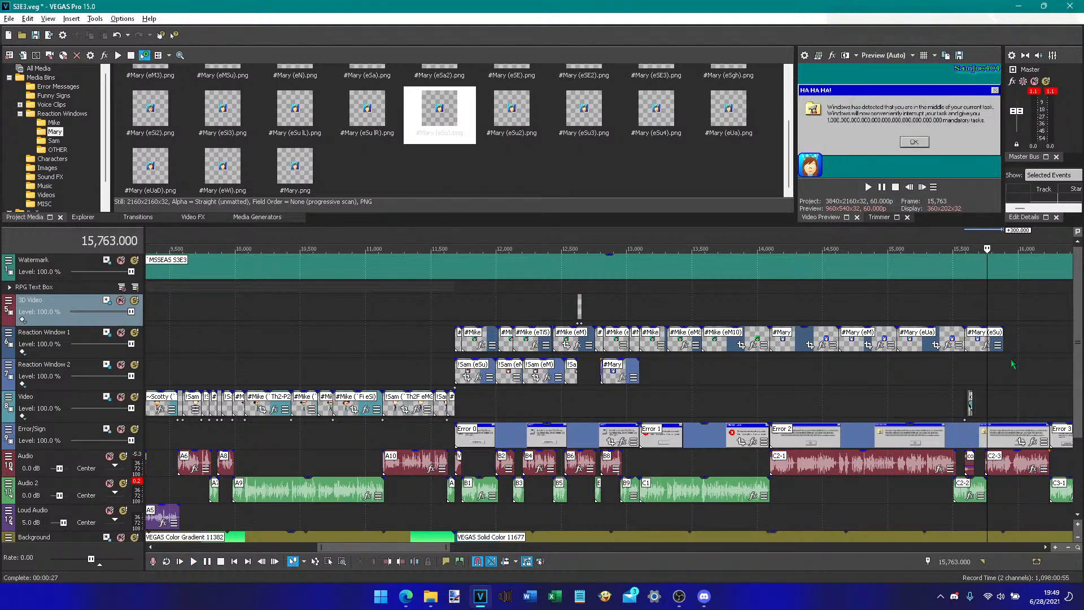
click(986, 344)
click(400, 562)
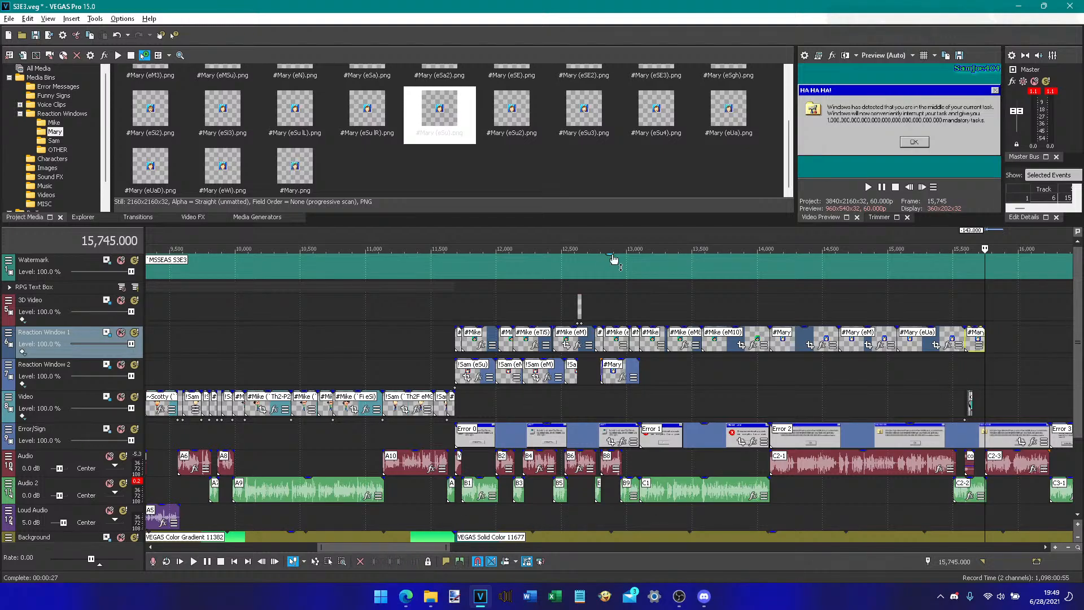
- Add #Mary (eSgh).png to Reaction Window 1 at frame 15,745 and extend it to frame 16,244, where the Error 3 clip starts
scroll(671, 188, up, 2)
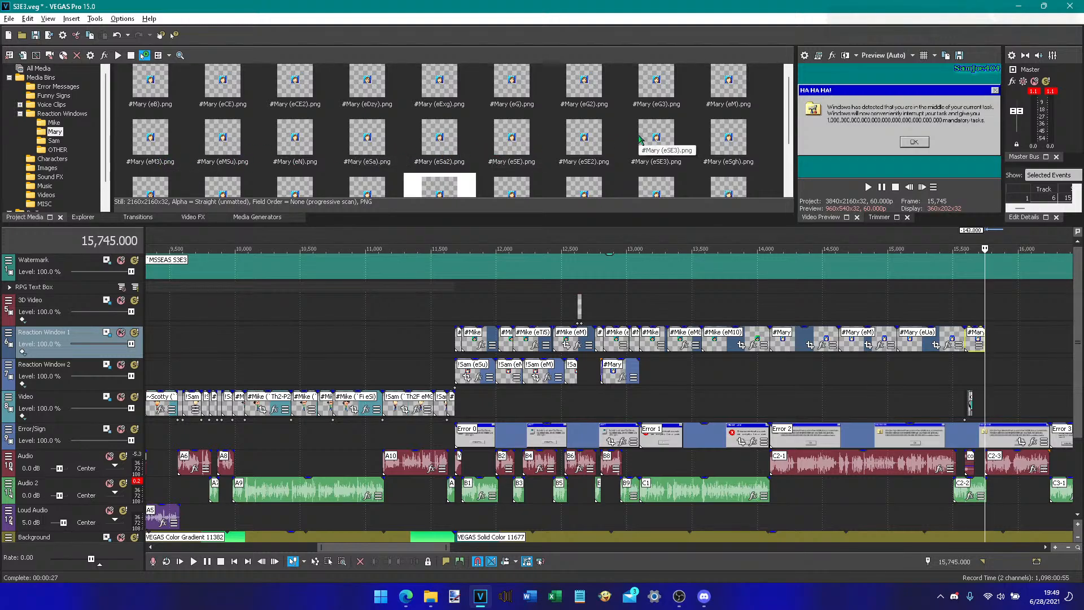
click(656, 138)
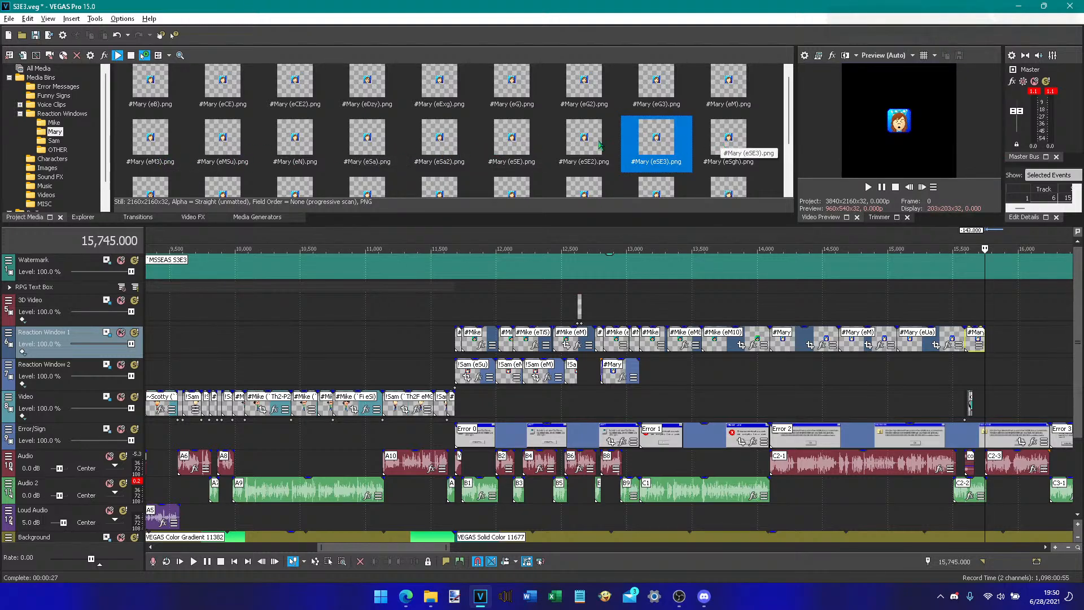
scroll(734, 90, down, 2)
click(741, 80)
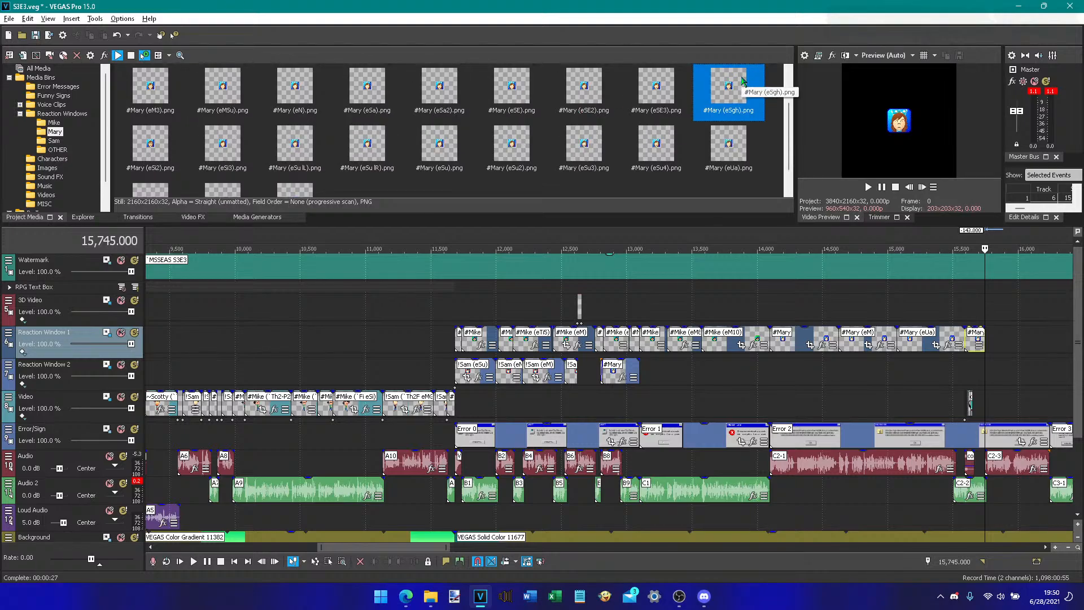
drag(730, 95, 995, 340)
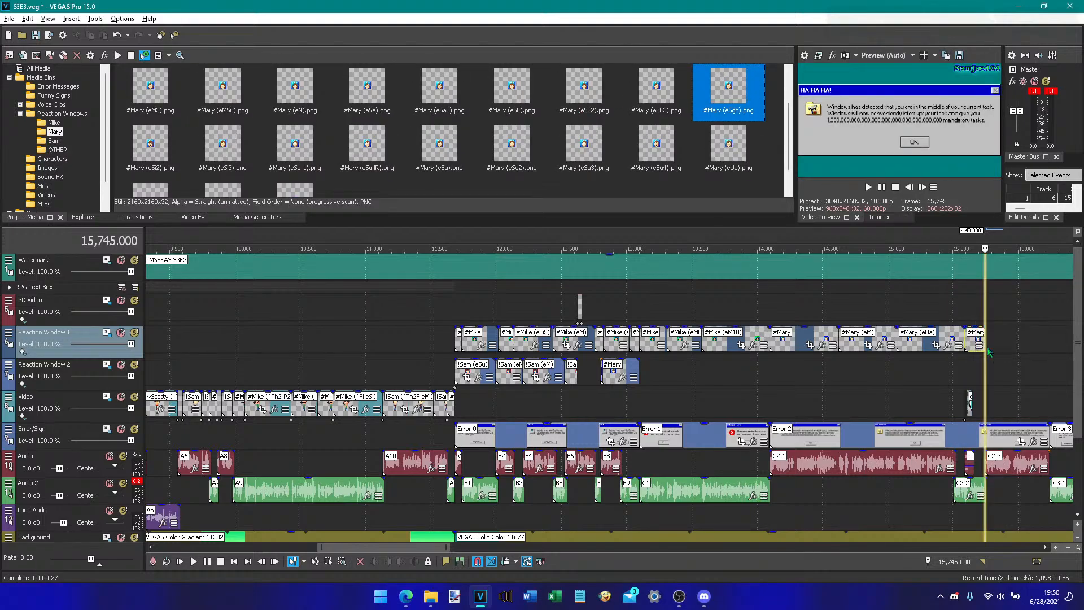
click(885, 189)
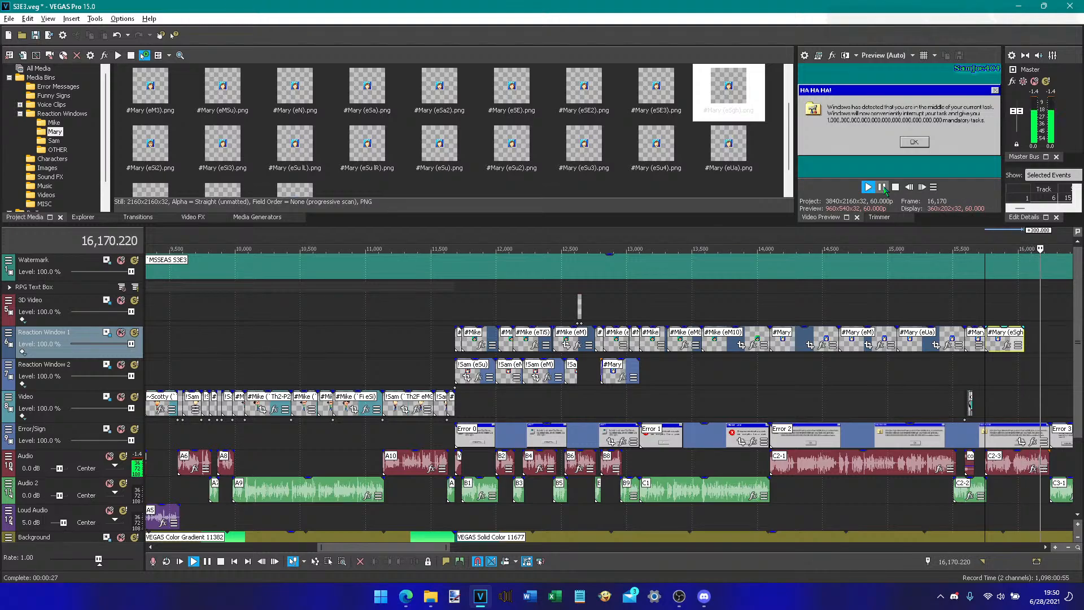
click(883, 187)
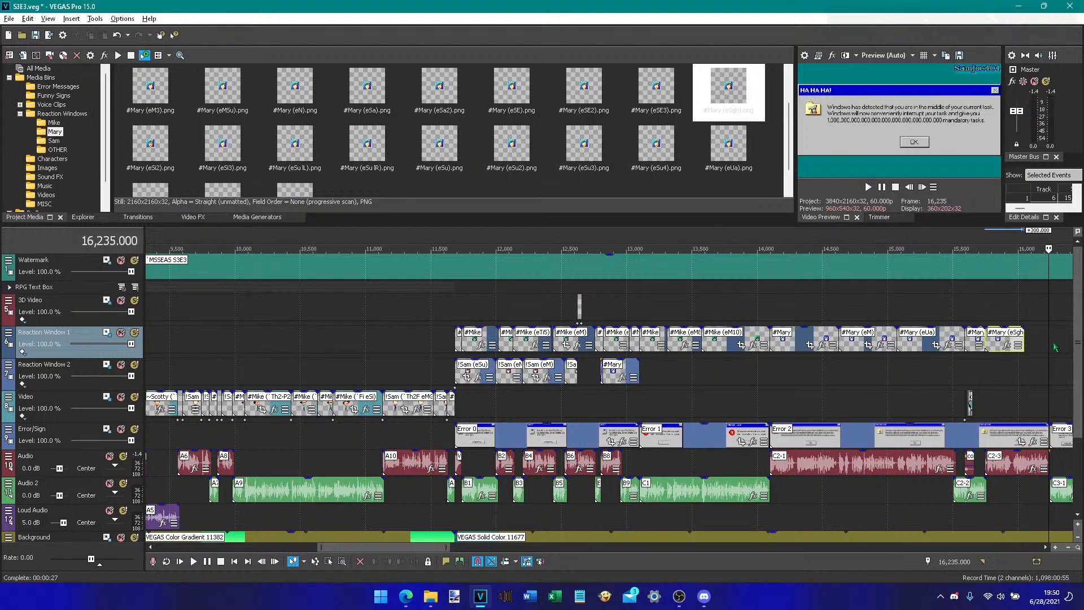
drag(1029, 336, 1049, 337)
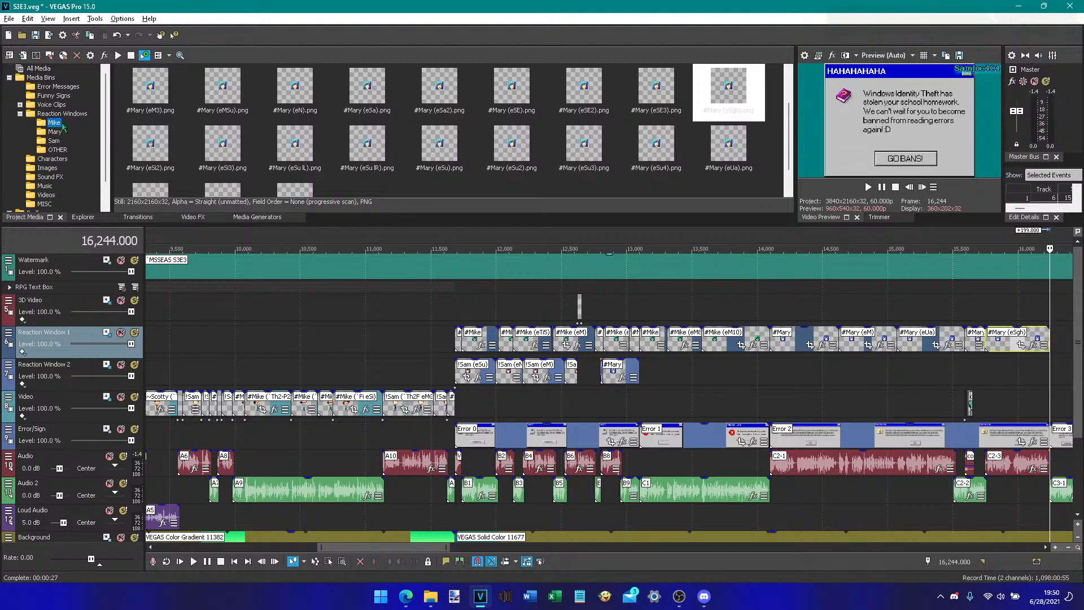
scroll(437, 155, down, 10)
drag(513, 169, 1057, 345)
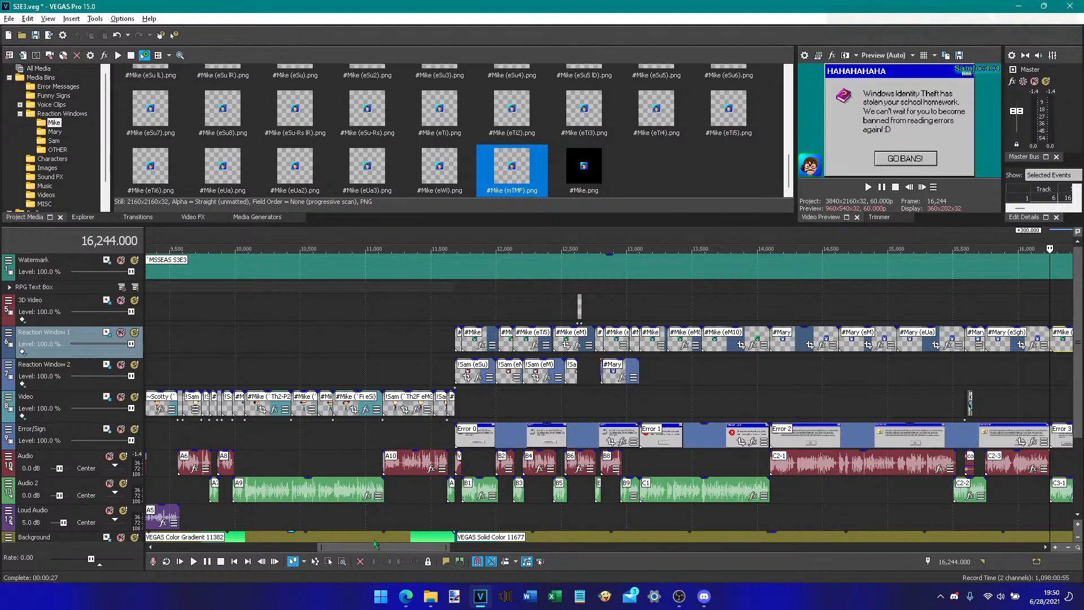
click(360, 561)
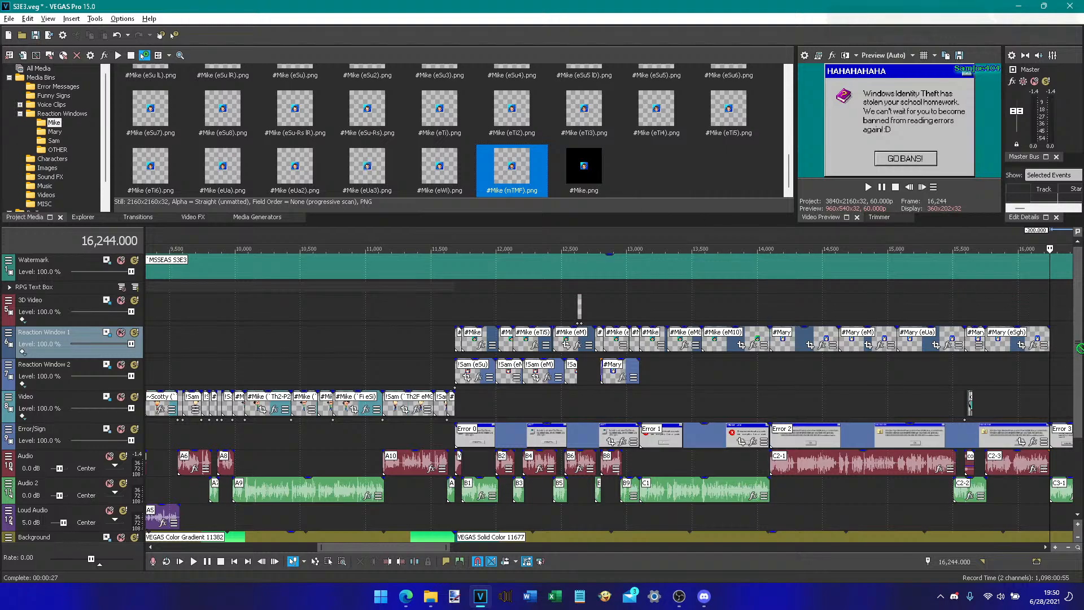
- Add #Mike.png from the Mike bin to the Reaction Window 1 track at frame 16,244
drag(588, 177, 572, 158)
click(586, 178)
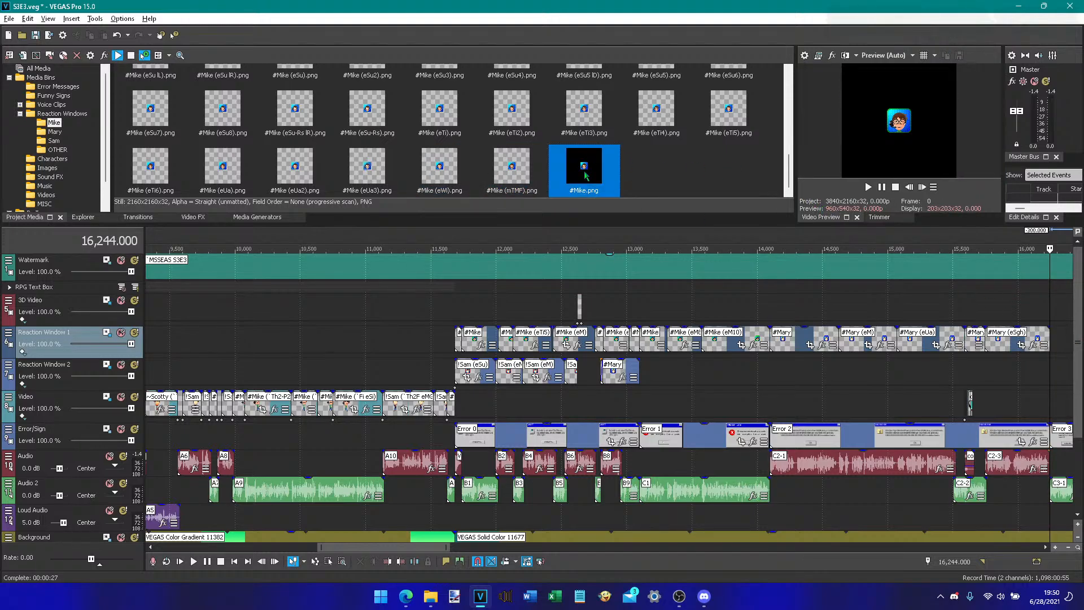
drag(599, 175, 1055, 339)
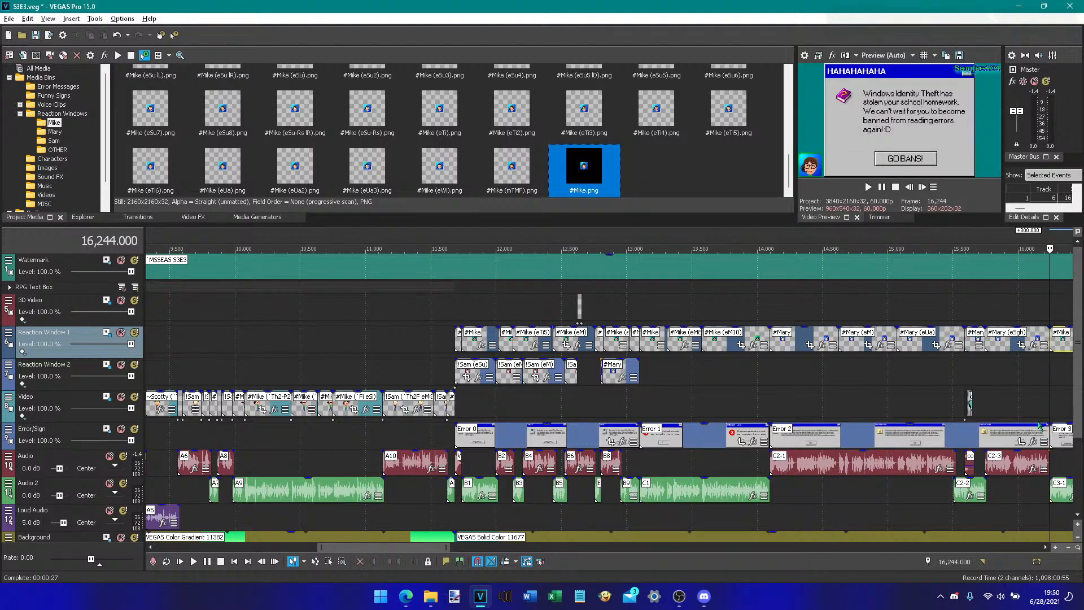
- Preview the Error 3 scene from frame 16,244 and stop the playback at frame 16,661
click(1046, 547)
click(1045, 547)
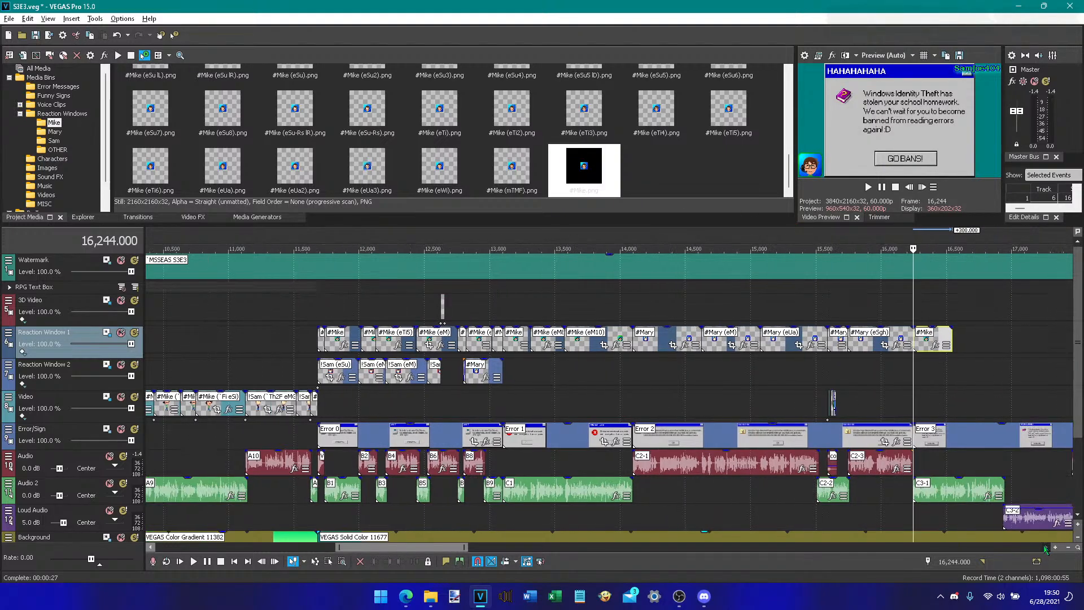
click(1045, 547)
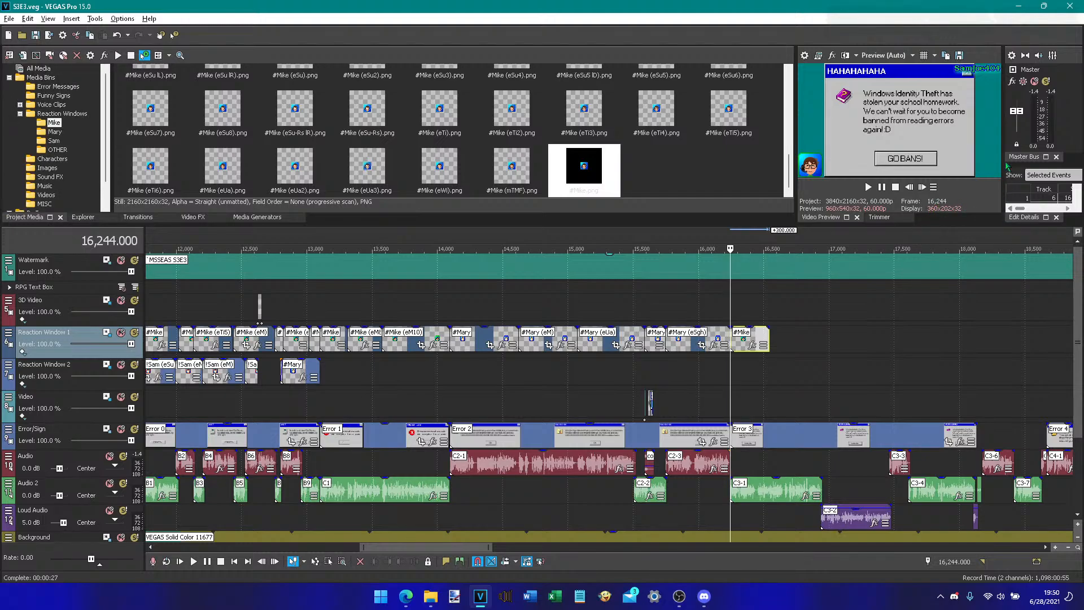
click(867, 189)
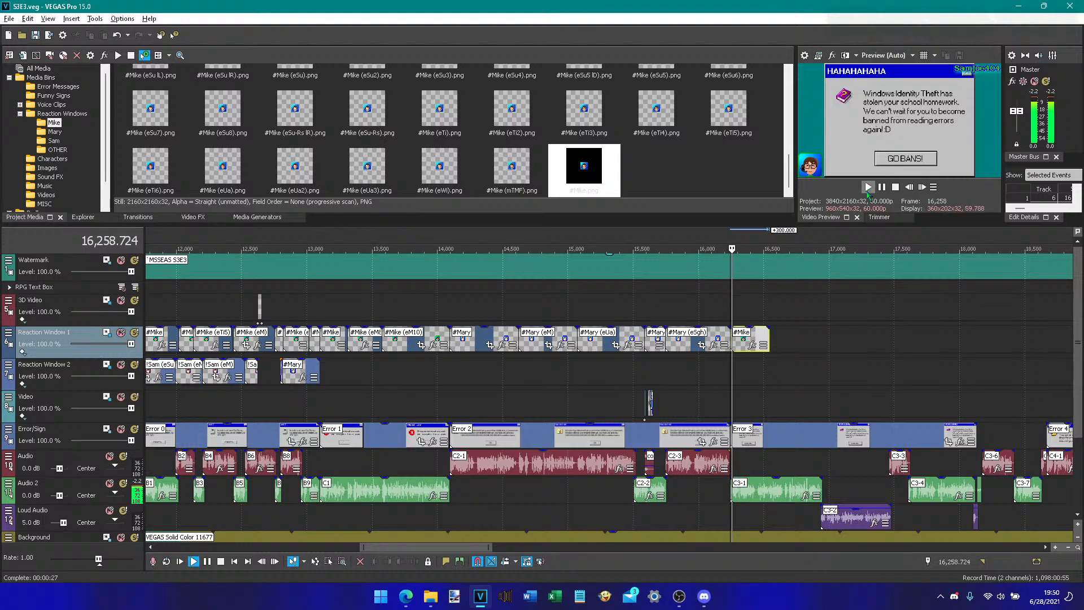
click(895, 188)
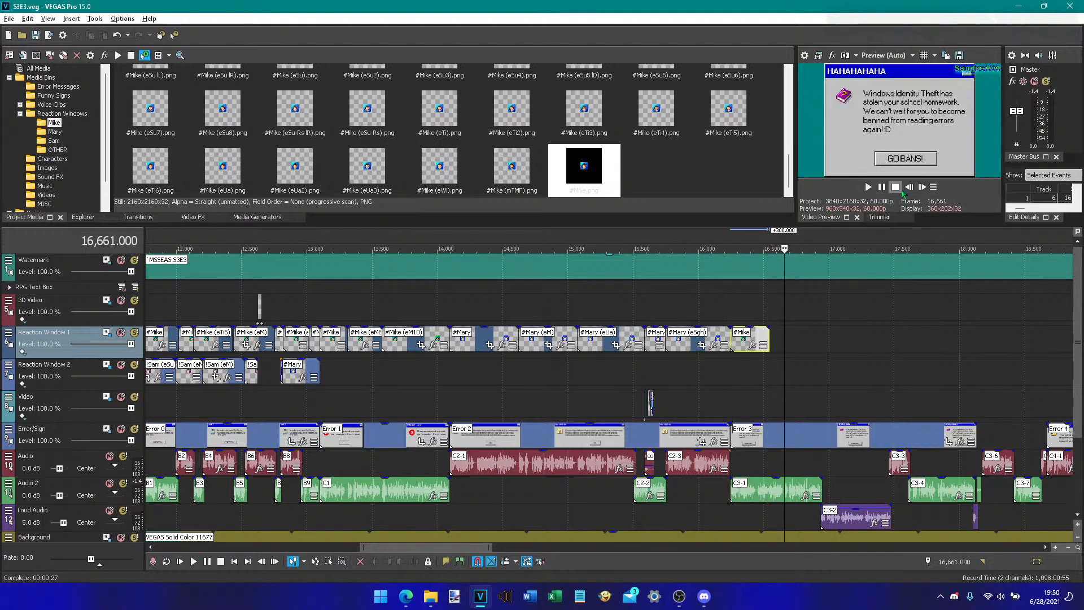
- Play on from the #Mike clip's end at frame 16,544 and extend the clip on Reaction Window 1 to frame 16,659
double_click(772, 342)
click(771, 338)
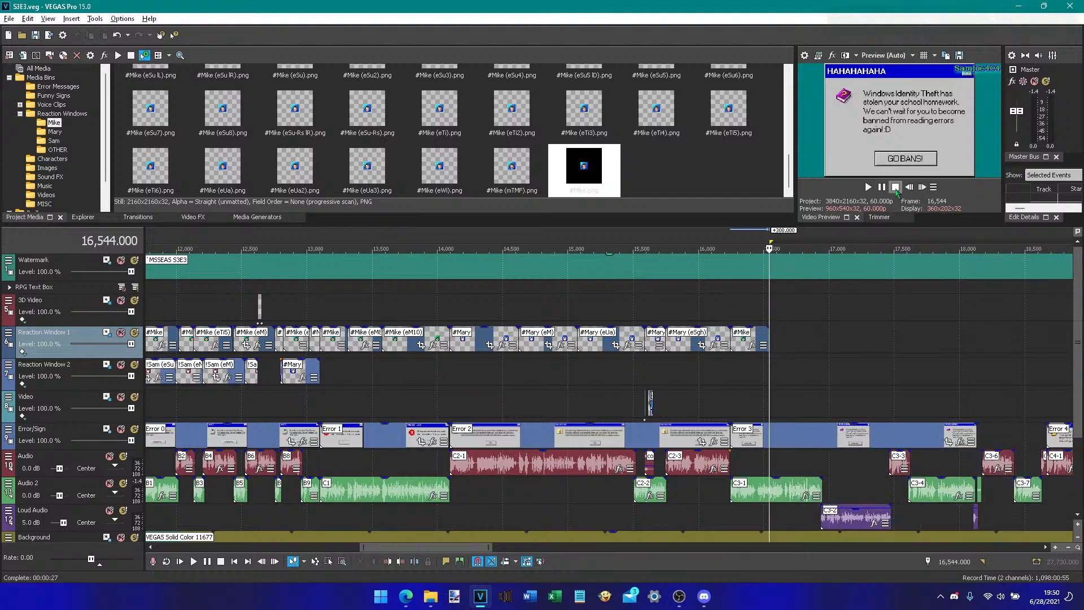
click(868, 186)
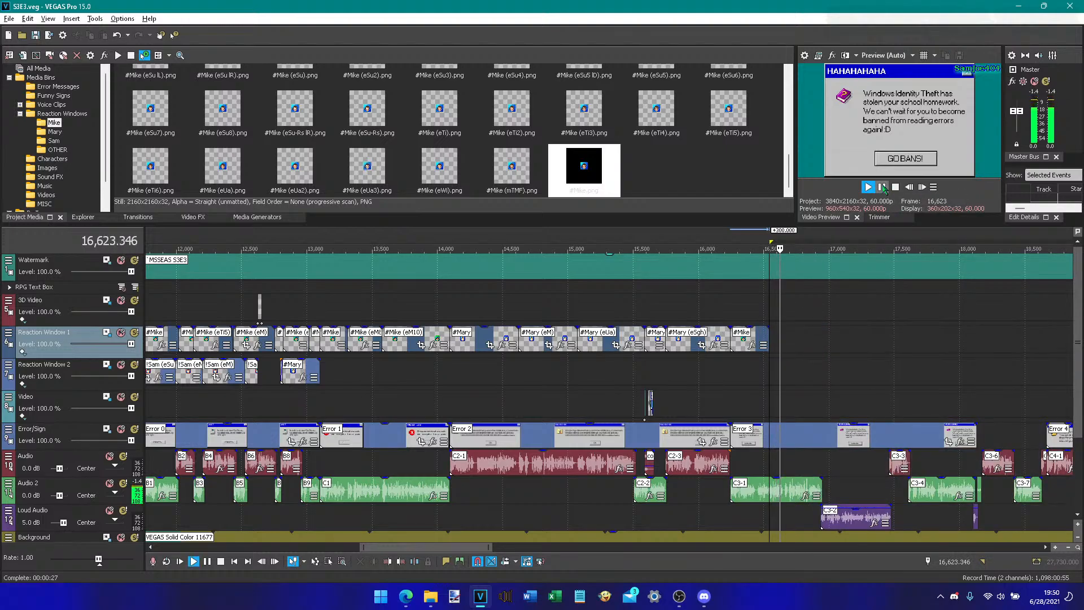
click(895, 188)
click(908, 187)
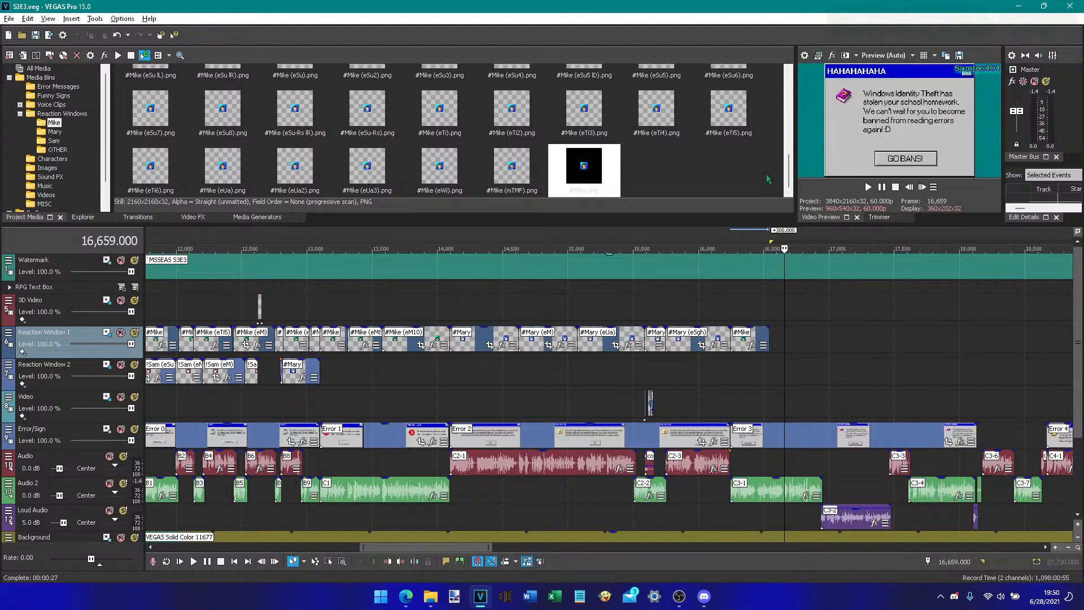
drag(769, 337, 781, 334)
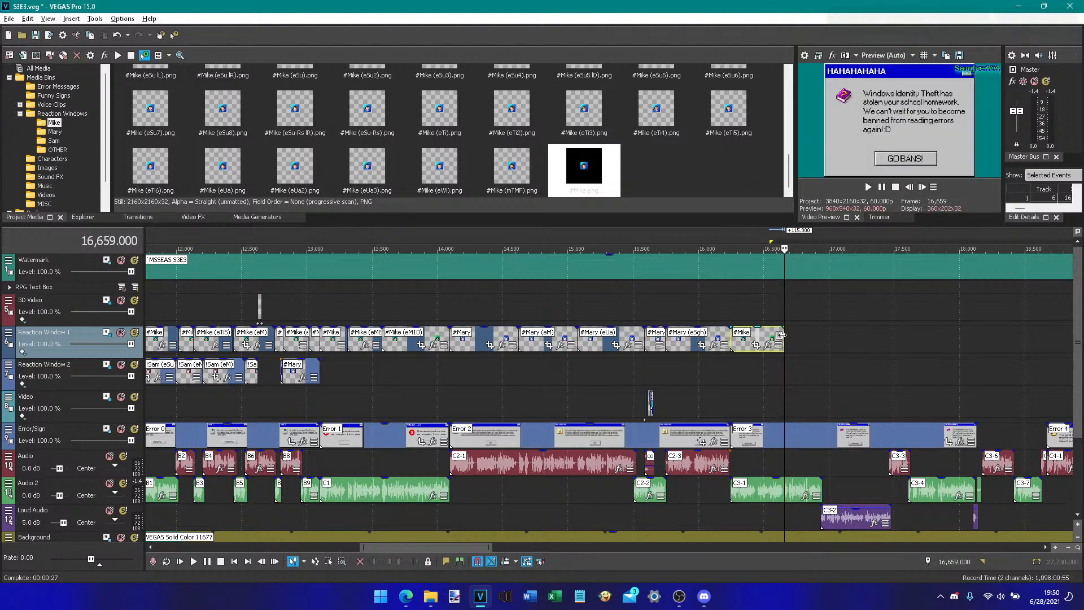
- Add #Mike (eSu).png to Reaction Window 1 at frame 16,659, play it back and trim its end to frame 16,688
scroll(617, 161, up, 5)
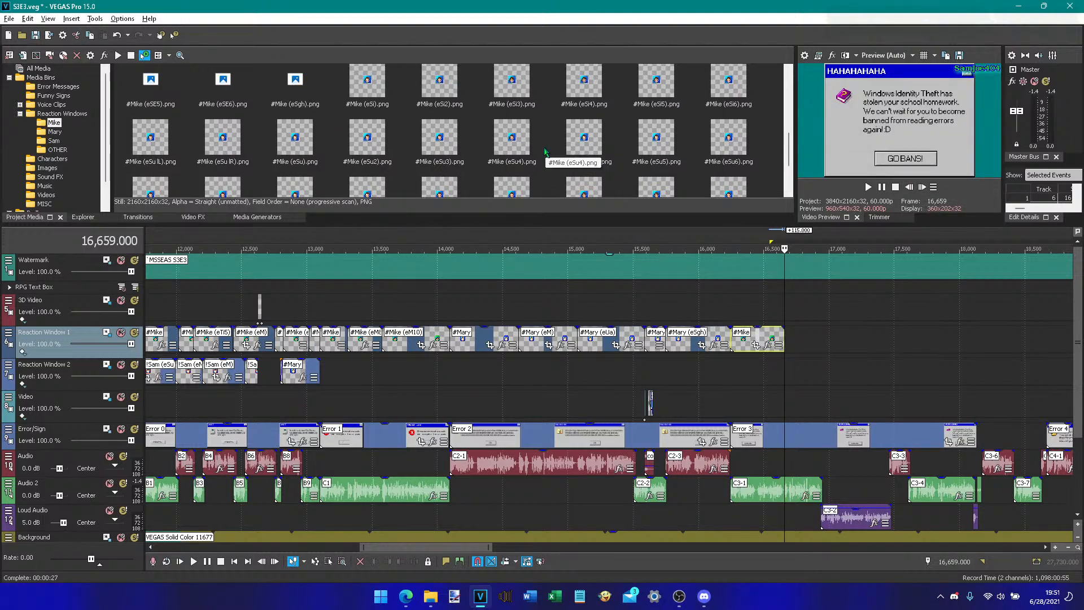
scroll(546, 152, down, 4)
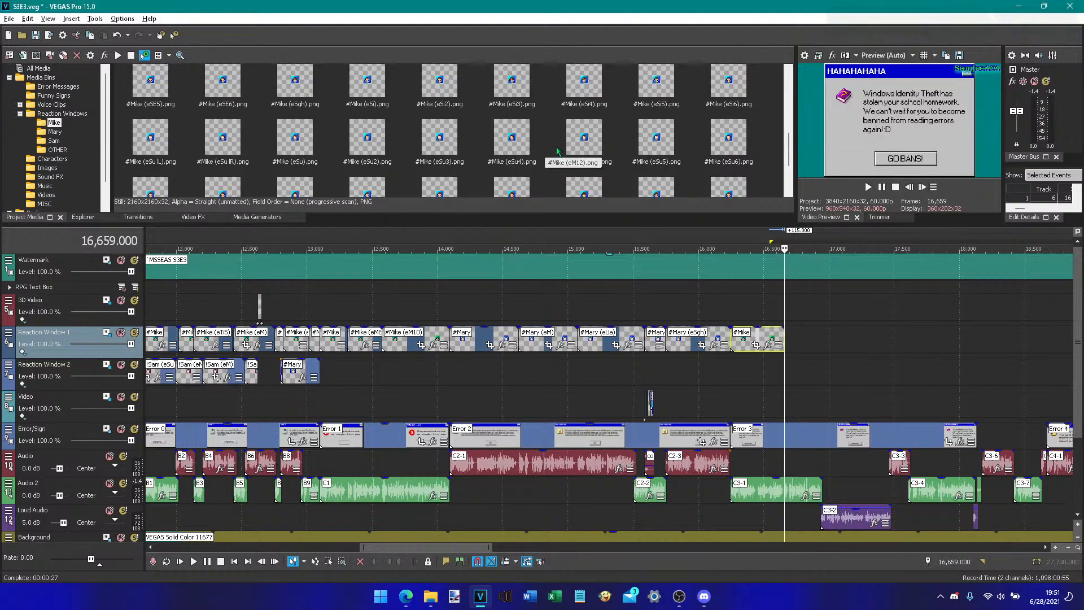
drag(295, 138, 804, 338)
click(869, 188)
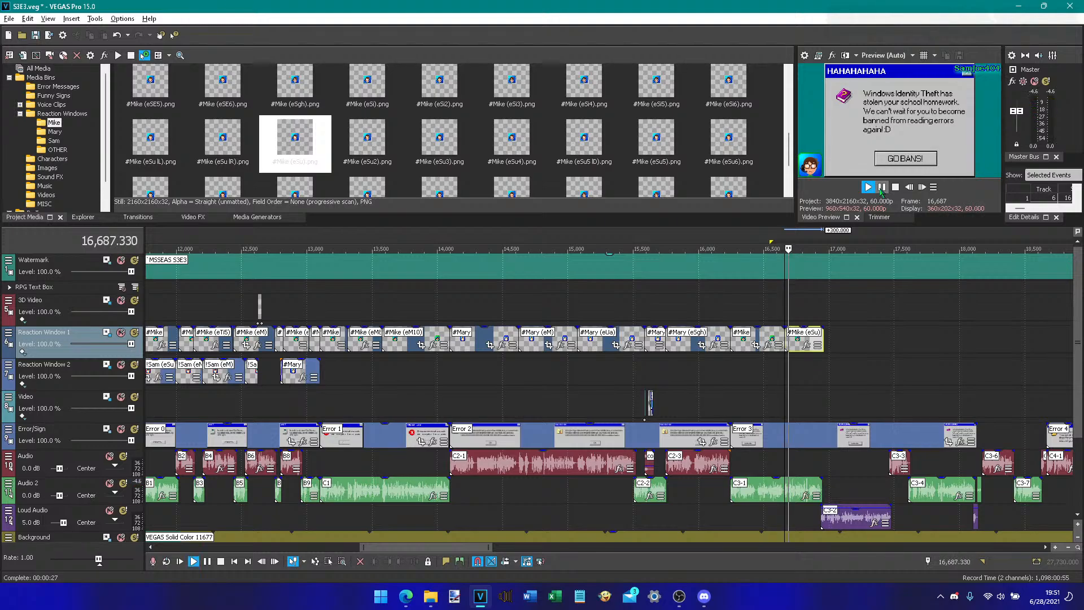
click(882, 188)
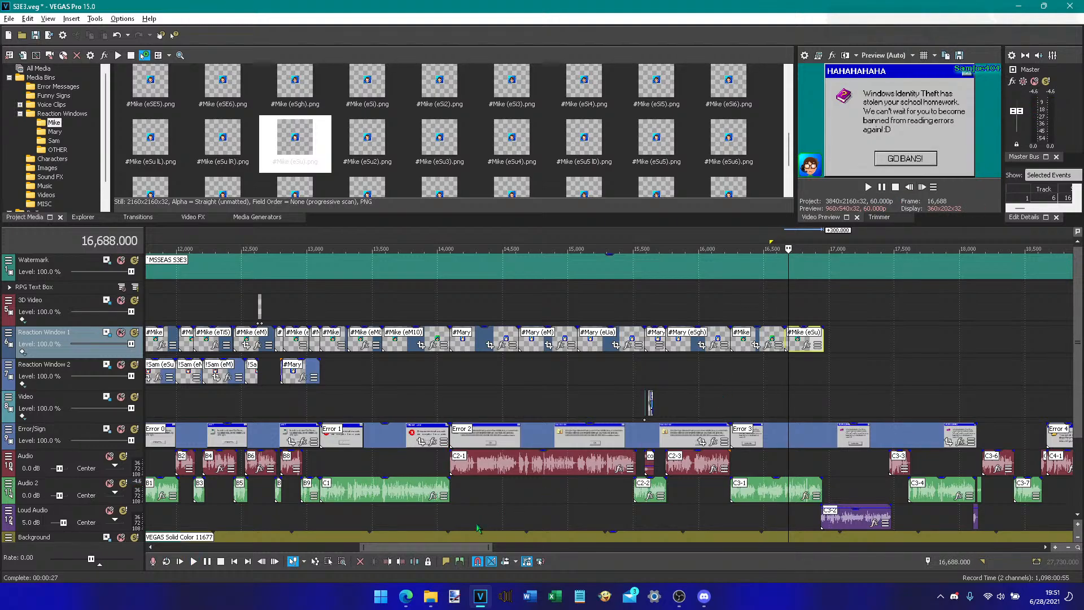
click(400, 564)
- Play the C3-1 dialogue from frame 16,688 and pause at frame 16,948
click(868, 187)
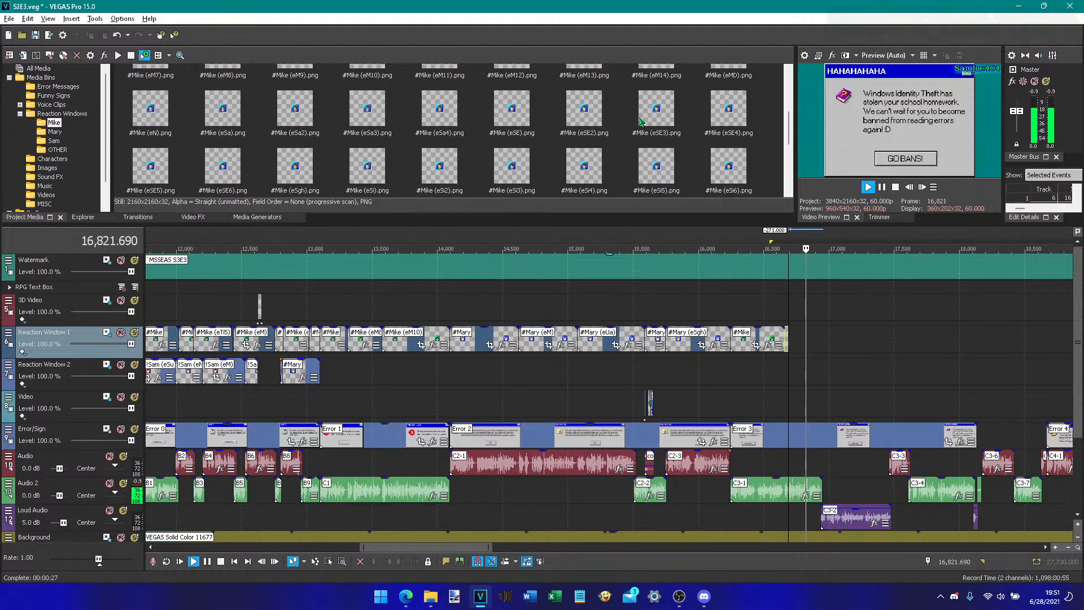
scroll(666, 122, up, 3)
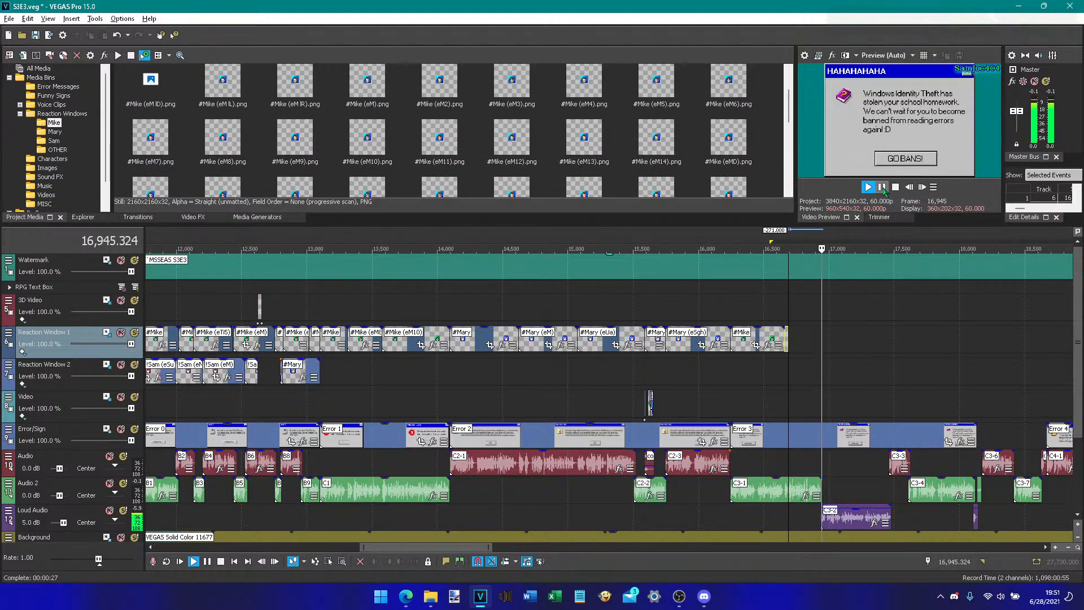
click(881, 187)
- Preview and compare the #Mike (eM) image variants in the Mike bin to choose a reaction for the C3-1 line
click(596, 97)
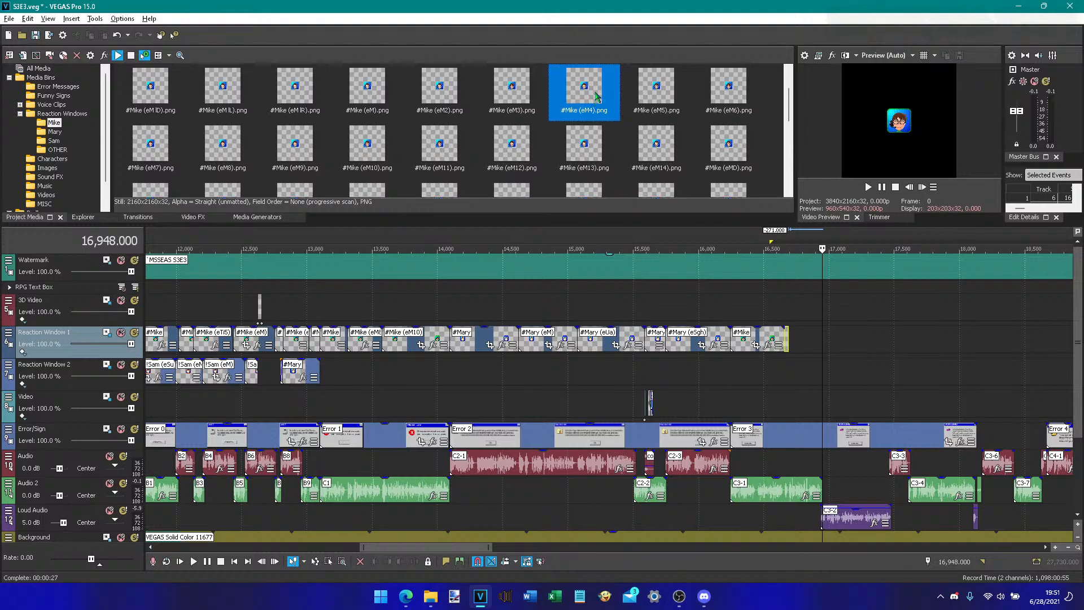
click(328, 162)
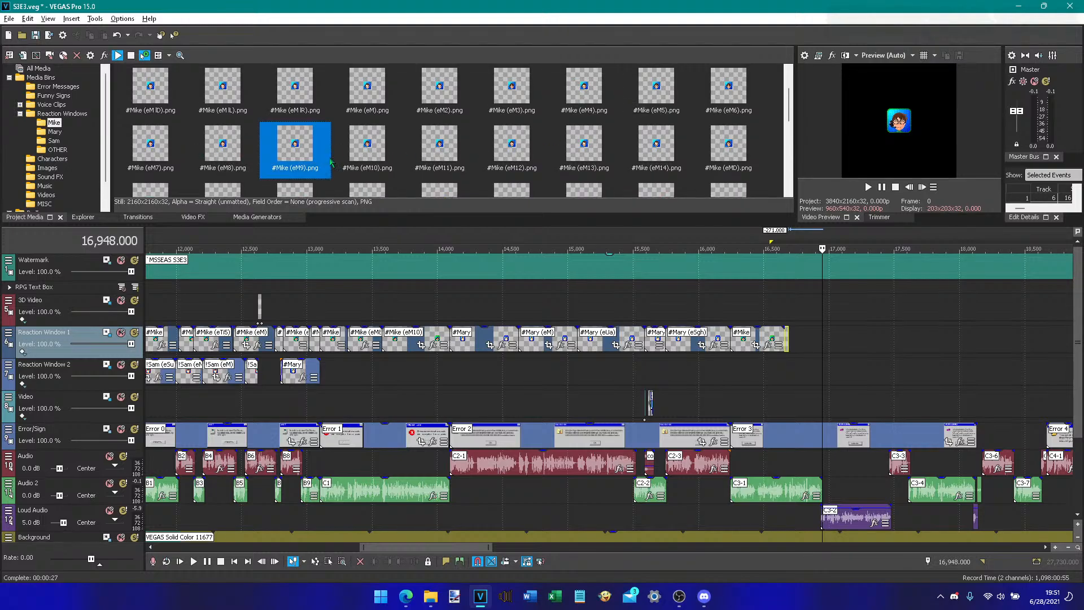
click(410, 162)
click(368, 159)
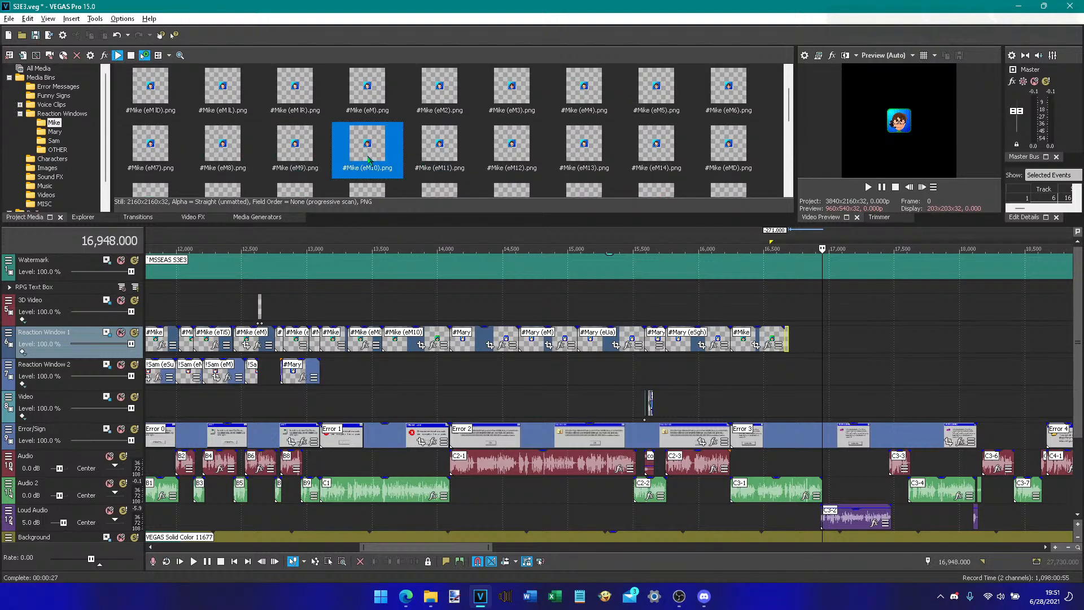
click(474, 162)
click(584, 150)
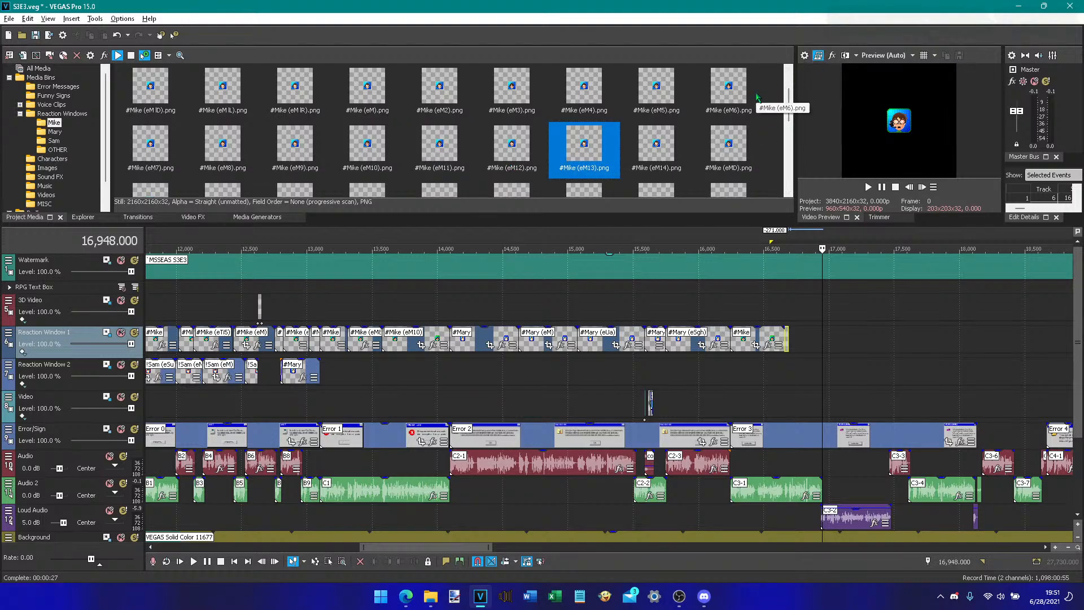
click(638, 150)
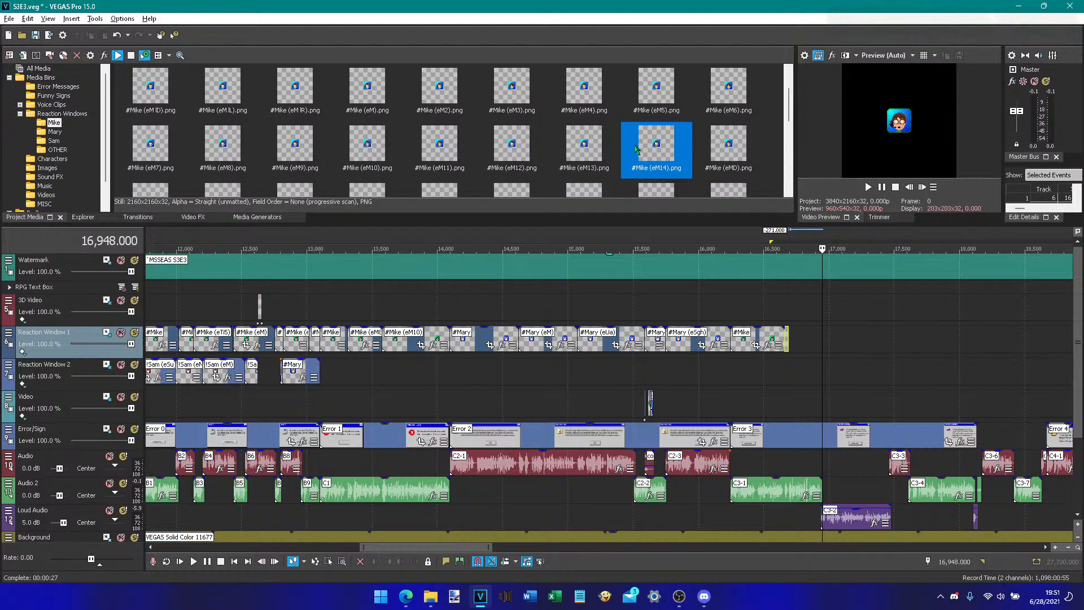
click(579, 150)
click(512, 150)
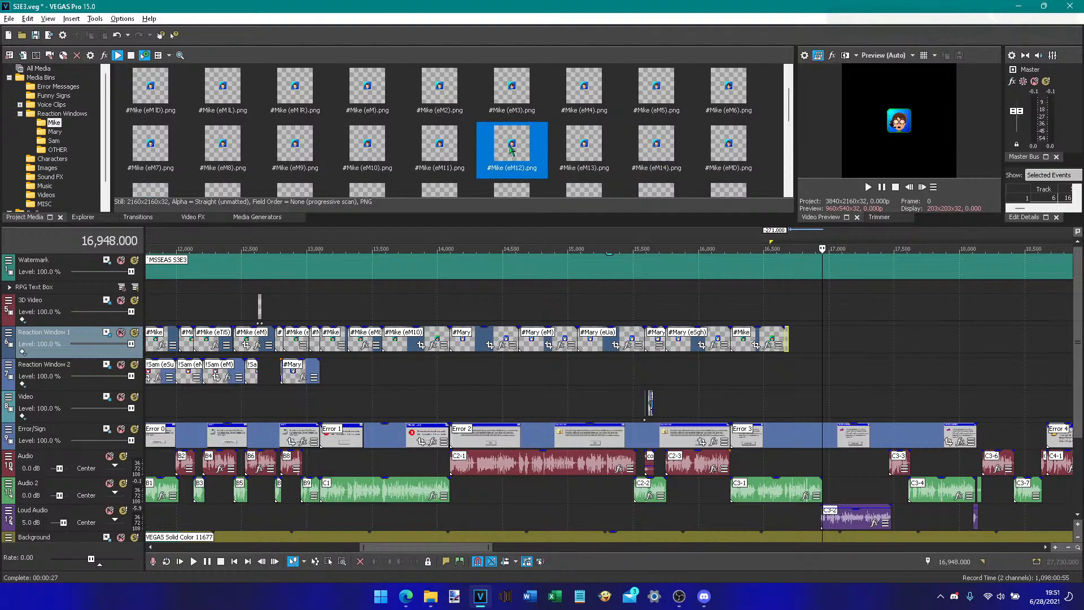
click(524, 105)
click(683, 111)
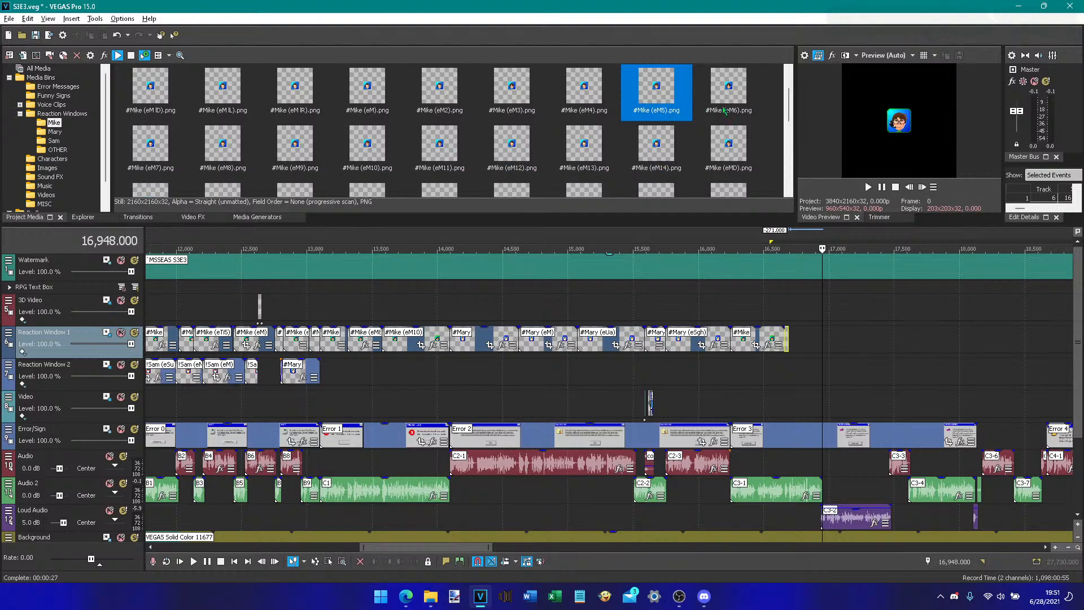
drag(169, 147, 792, 339)
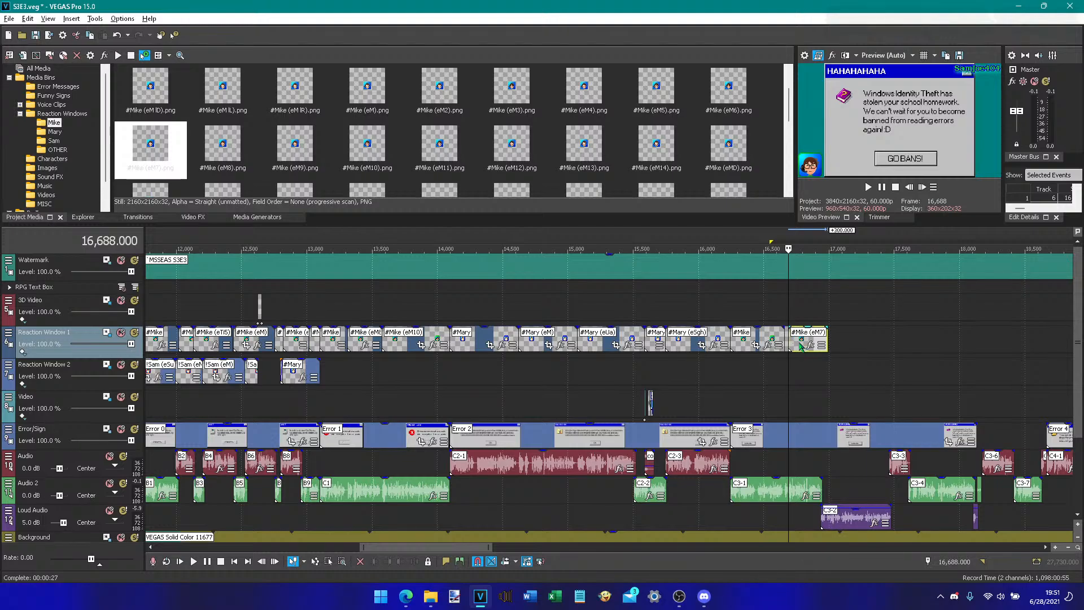
right_click(800, 345)
click(835, 329)
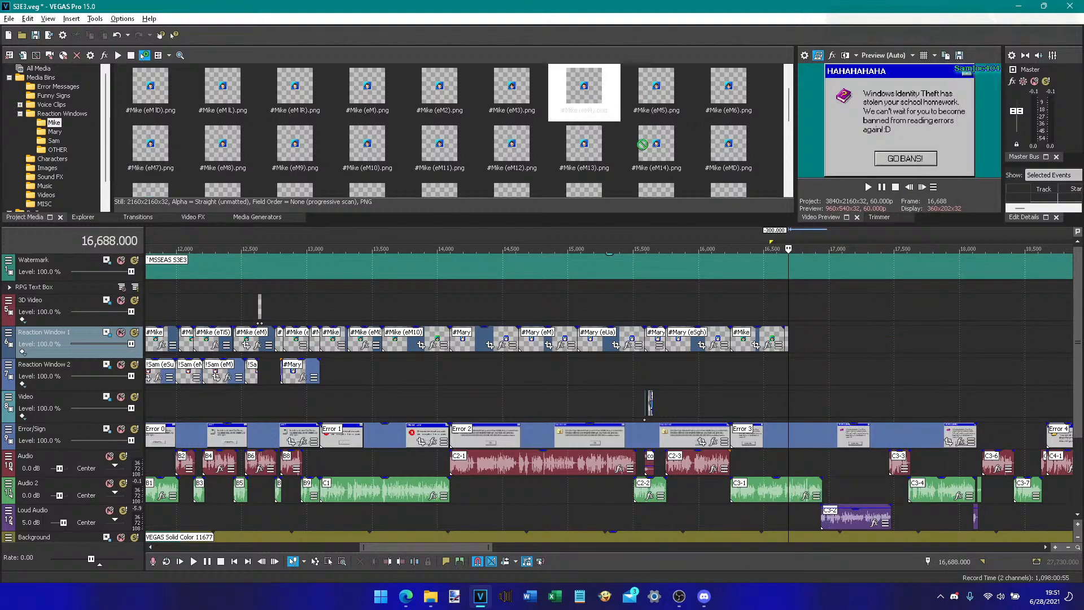
- Add #Mike (eM4).png to Reaction Window 1 at frame 16,688, play on to frame 17,452 and shorten the clip's end by 9 frames
drag(641, 143, 797, 353)
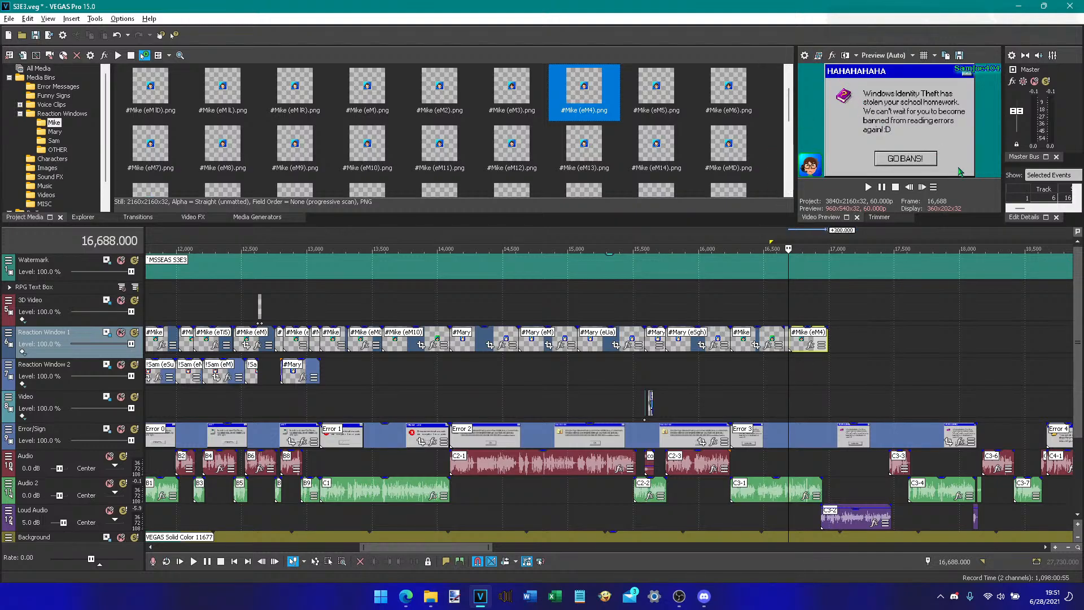
click(882, 187)
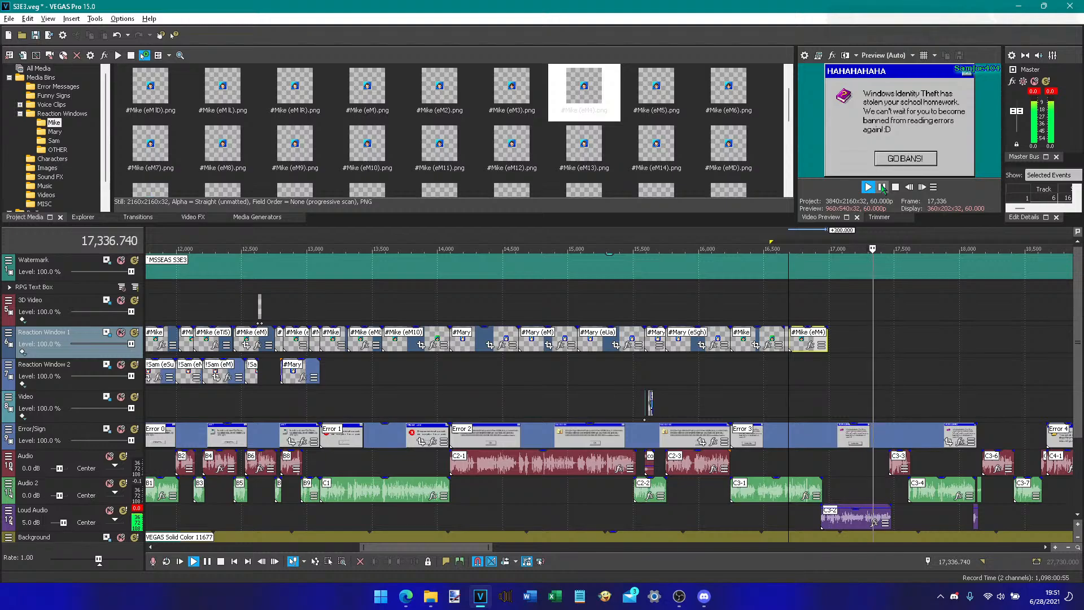
click(882, 187)
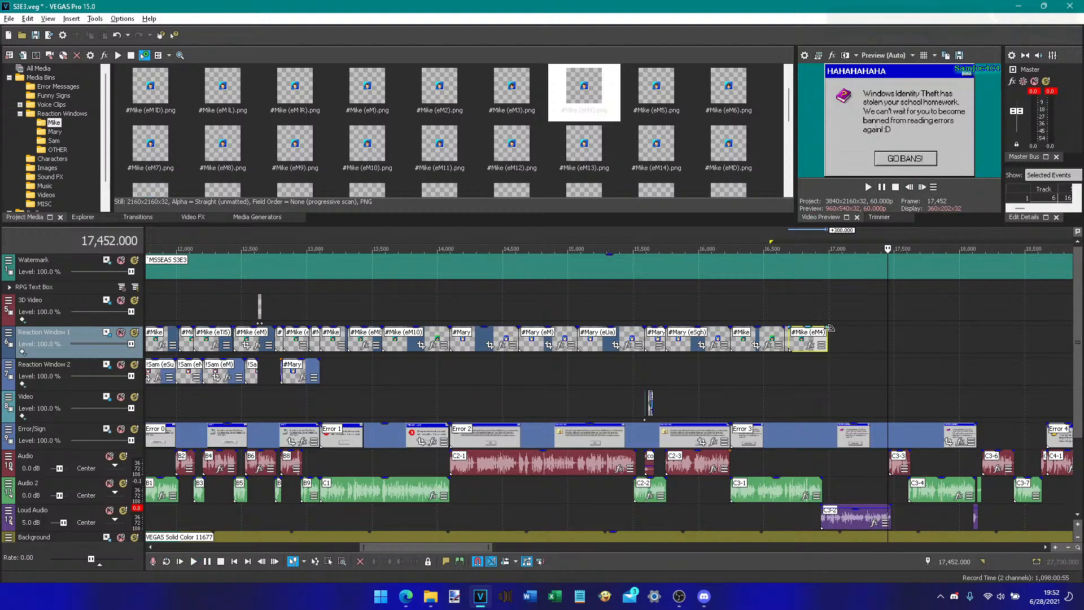
drag(825, 337, 825, 339)
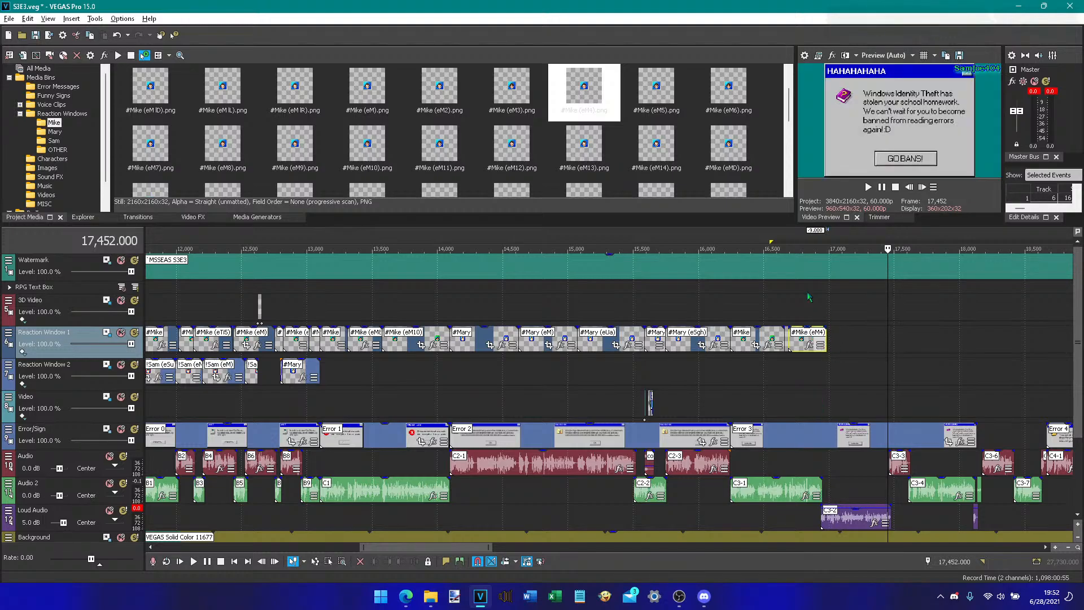
- Add #Mike (eSu).png from the Mike bin to Reaction Window 1 at frame 17,452
scroll(669, 141, down, 2)
scroll(670, 154, down, 2)
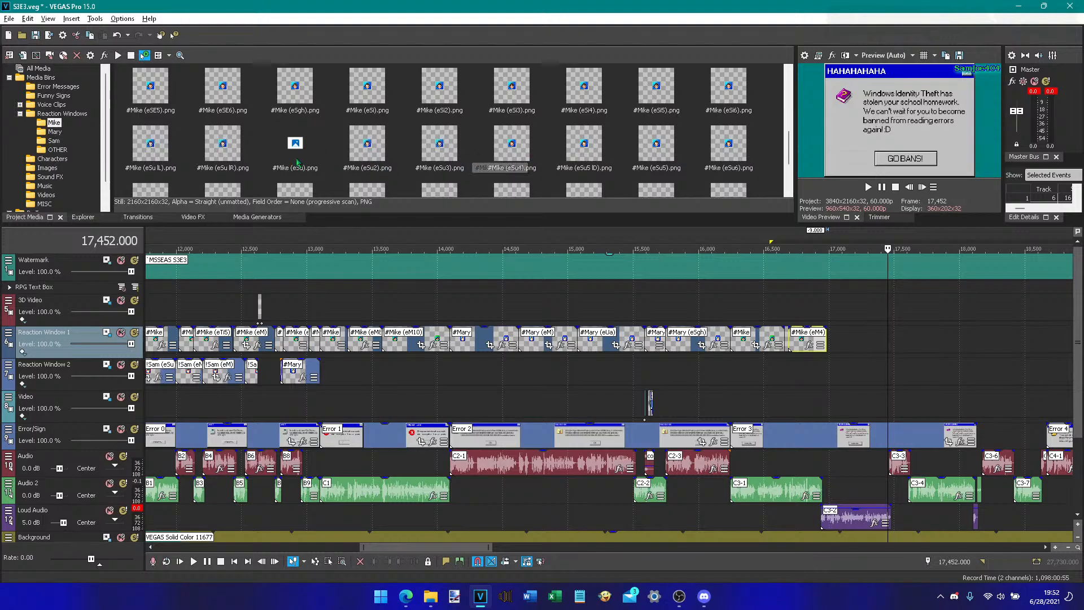
drag(294, 145, 895, 344)
- Replay the start of the C3-2 audio and trim the #Mike (eM4) clip's end to frame 16,968
click(827, 368)
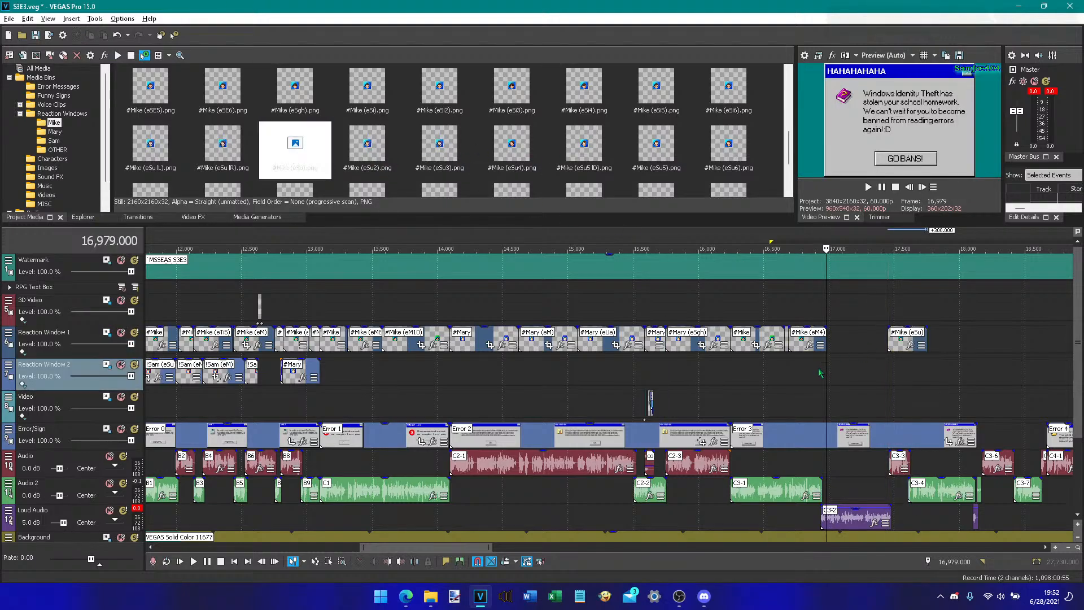
click(822, 369)
click(868, 187)
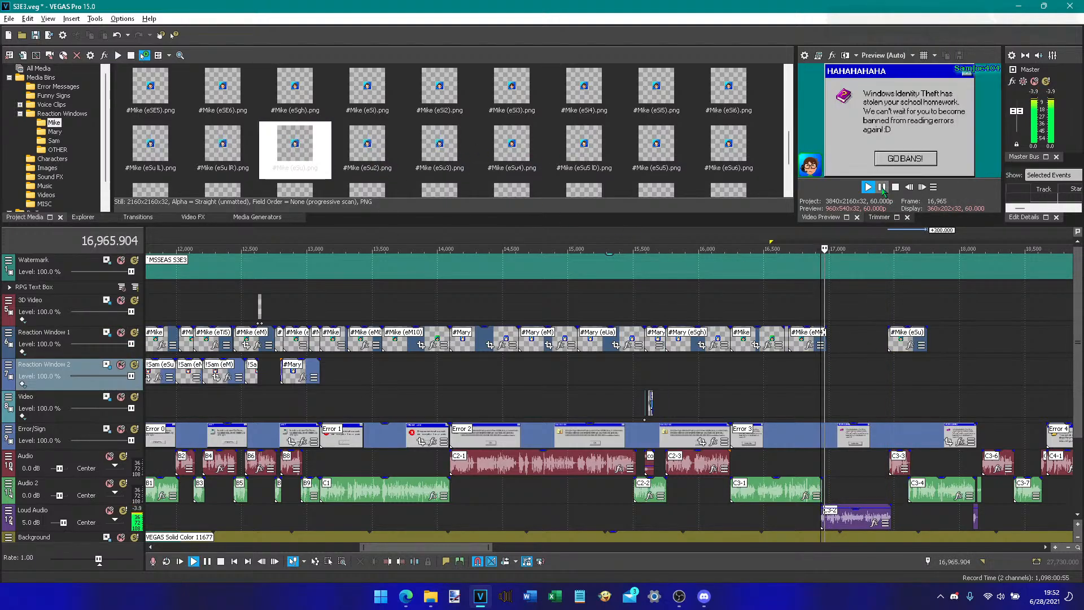
click(881, 187)
drag(825, 338, 822, 339)
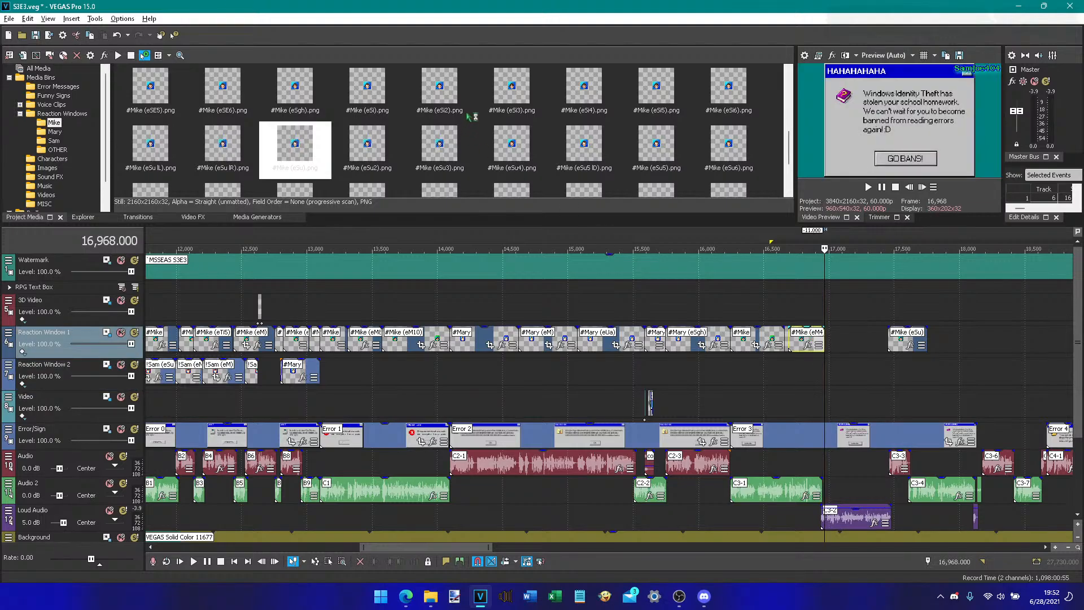
- Fill the Reaction Window 1 gap between frames 16,968 and 17,452 with #Mike (eM).png
scroll(404, 144, up, 2)
scroll(201, 88, up, 2)
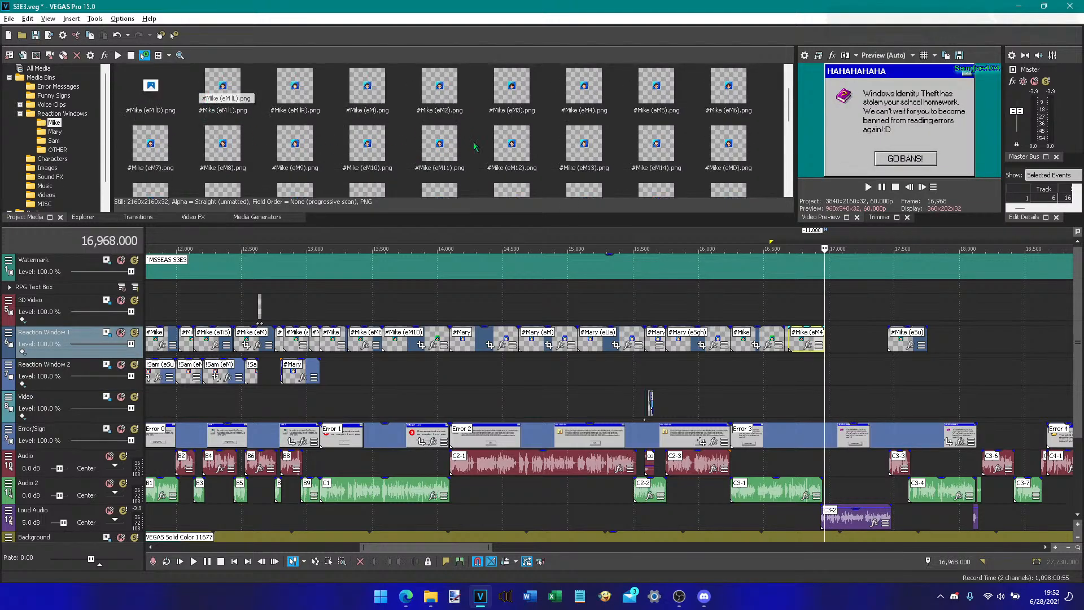
drag(355, 98, 888, 342)
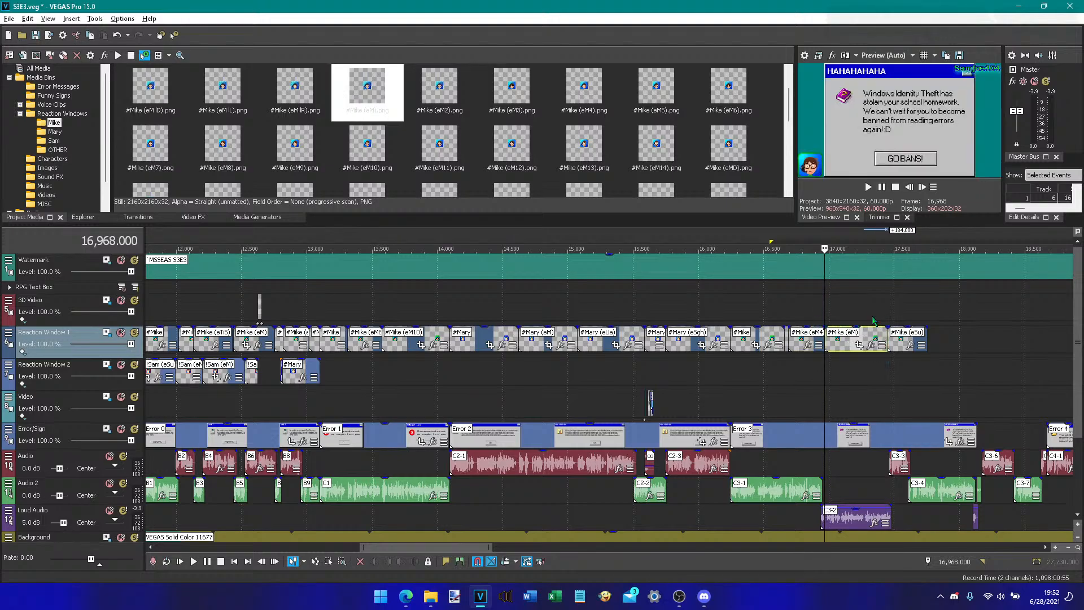
- Play across the cut from the #Mike (eM) clip to the #Mike (eSu) clip on Reaction Window 1
click(875, 315)
key(space)
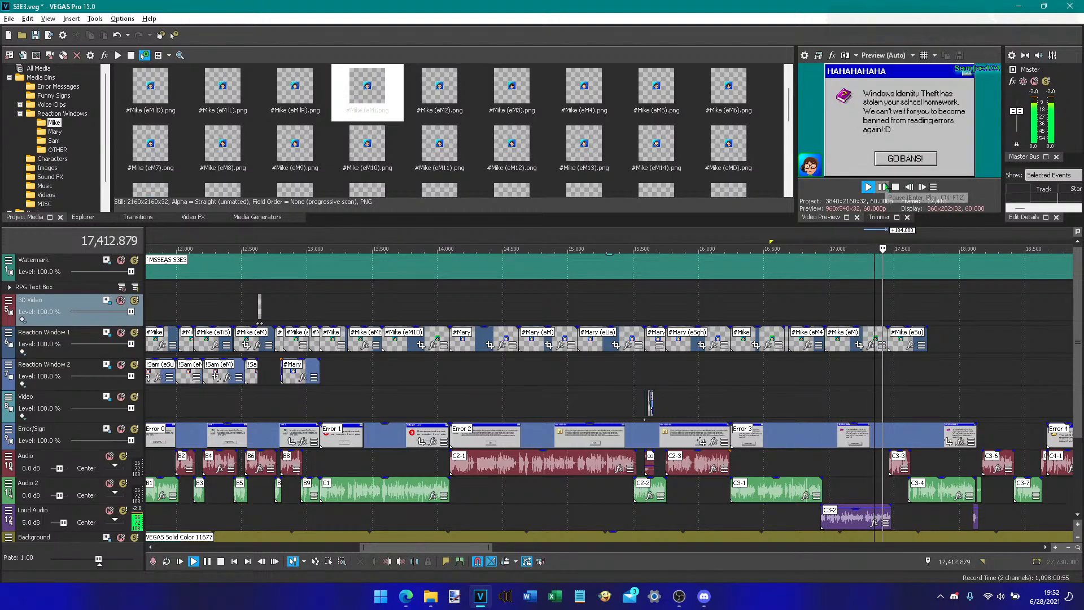
click(887, 374)
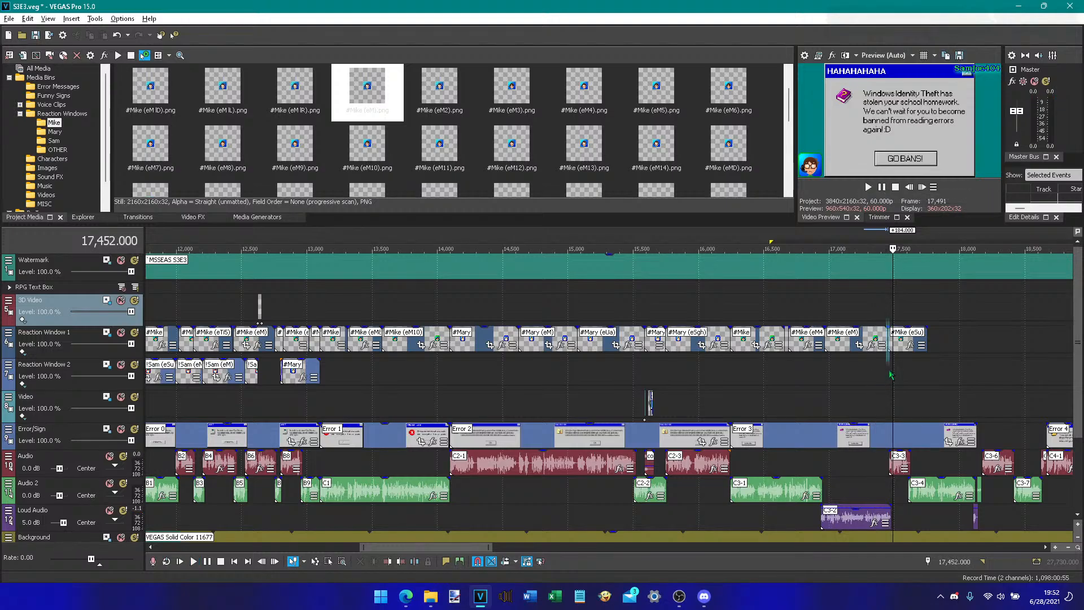
- Add #Mary (eM).png to Reaction Window 2 at frame 17,459, where the C3-3 audio starts, and play it back
click(889, 462)
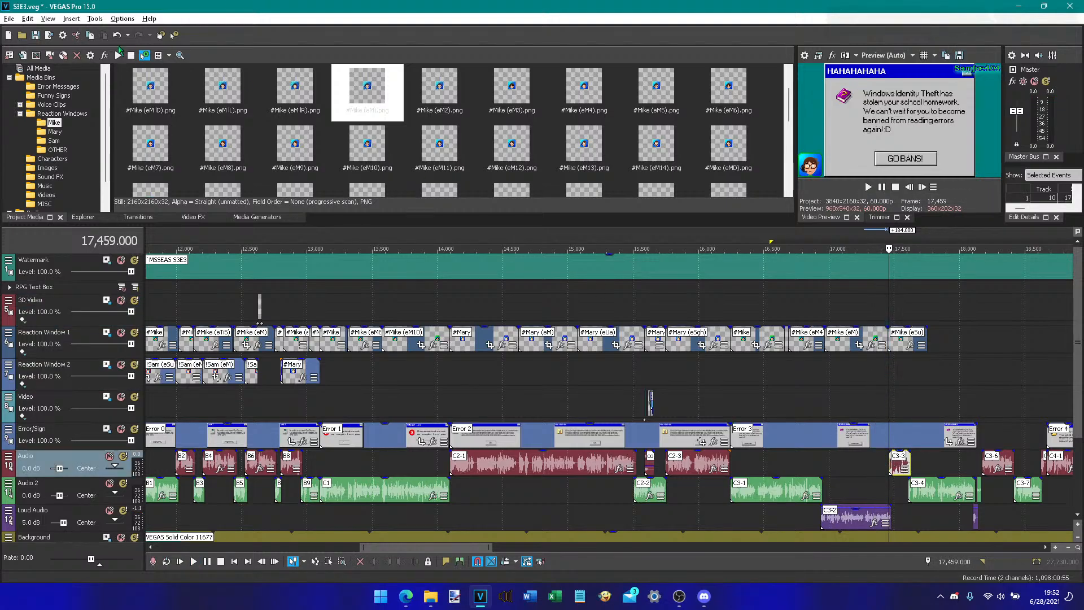
click(53, 131)
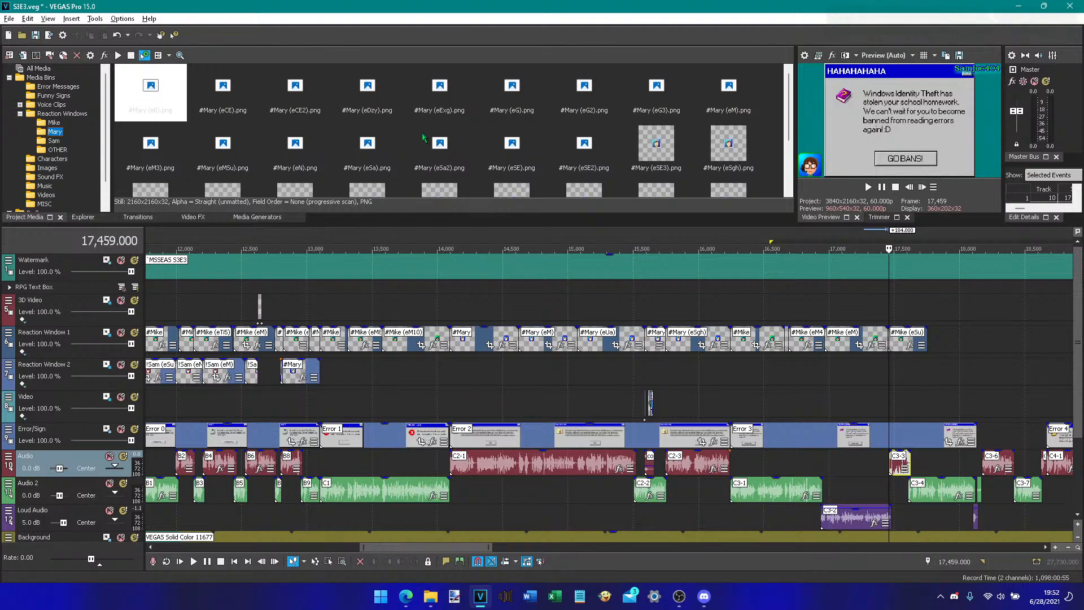
drag(728, 90, 890, 363)
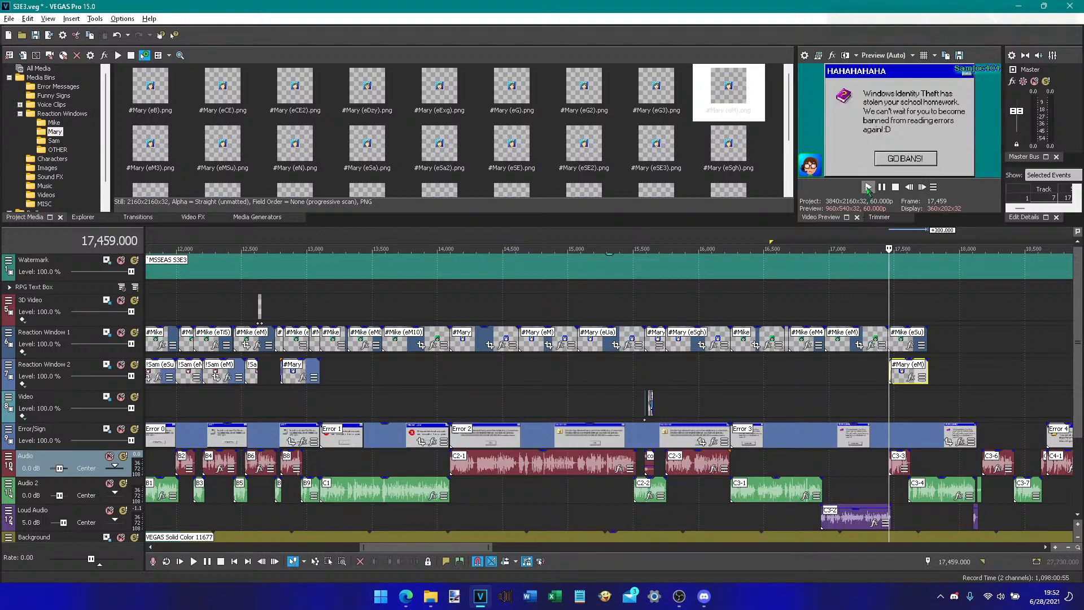
click(867, 186)
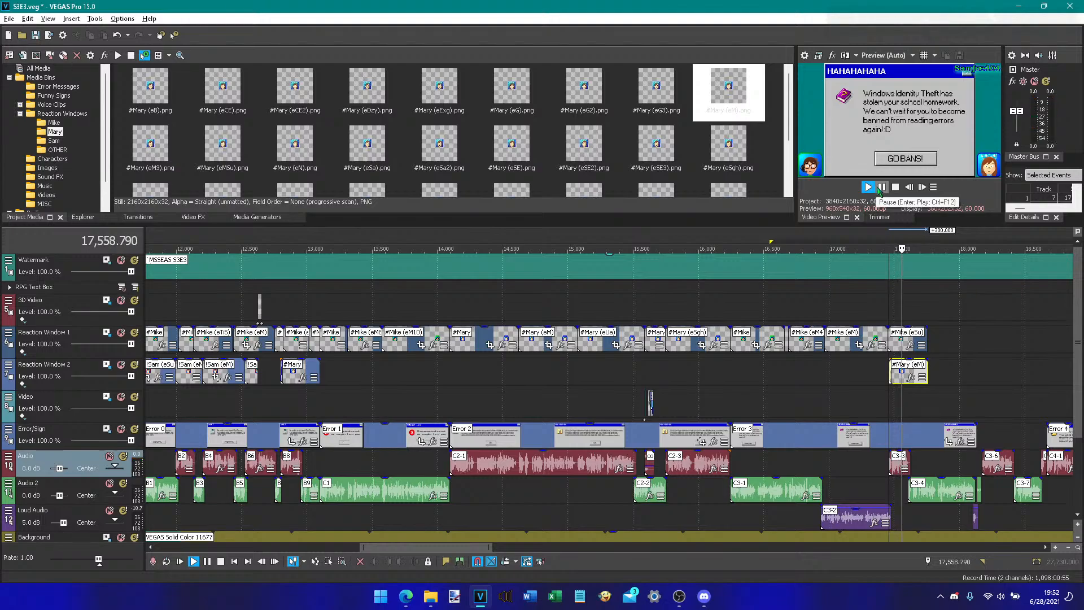
- Pause playback and trim the #Mike (eSu) clip's end to frame 17,605, where the C3-4 audio starts
click(880, 188)
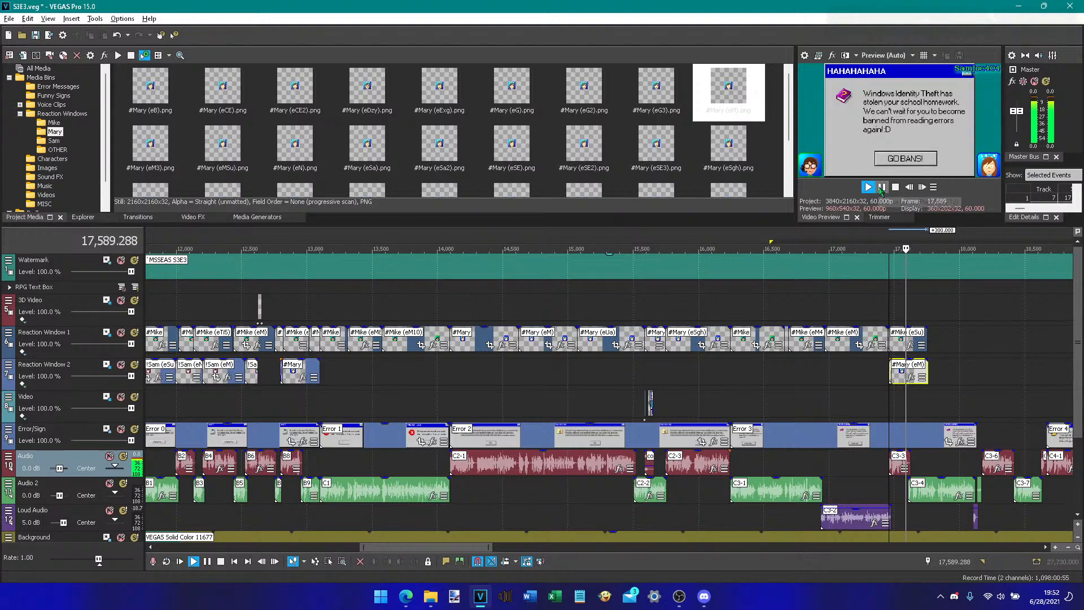
click(906, 488)
drag(925, 334, 907, 335)
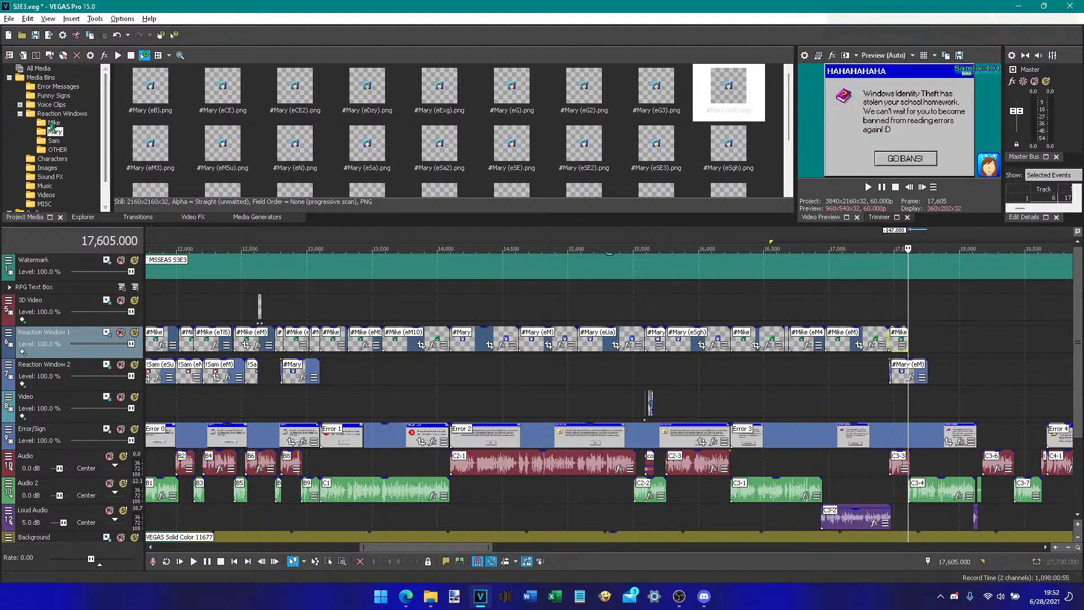
- Add #Mike (eM3).png from the Mike bin to the 3D Video track at frame 17,605
click(52, 123)
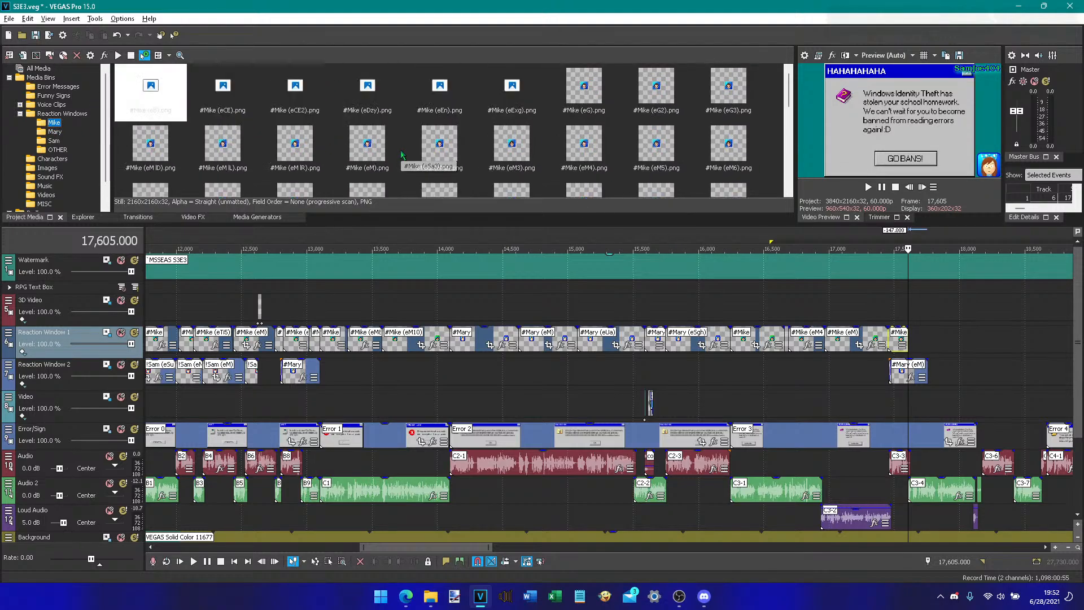
scroll(402, 155, down, 3)
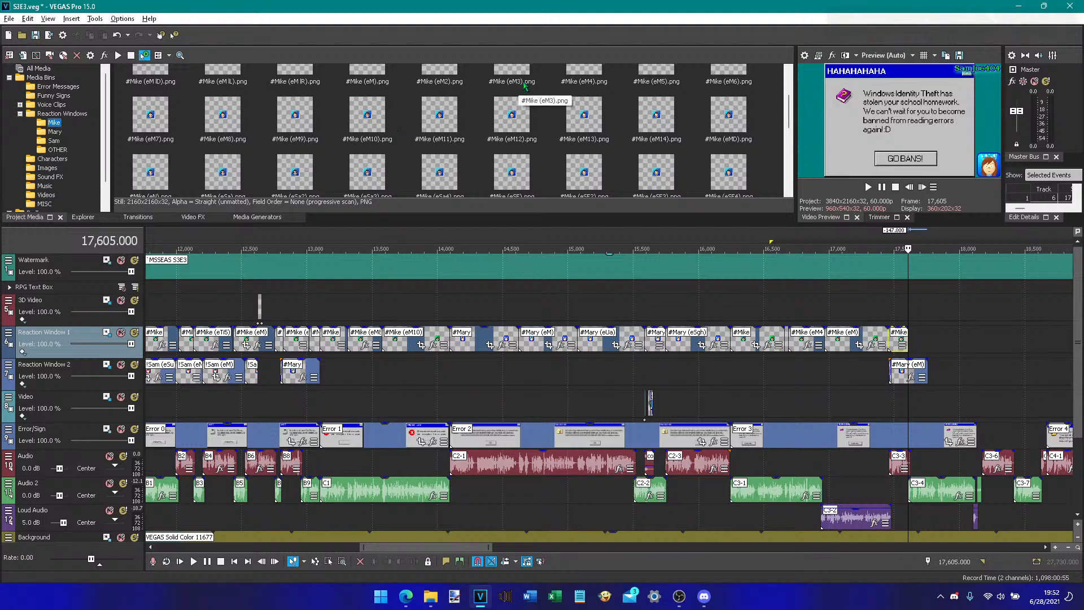
drag(525, 86, 915, 319)
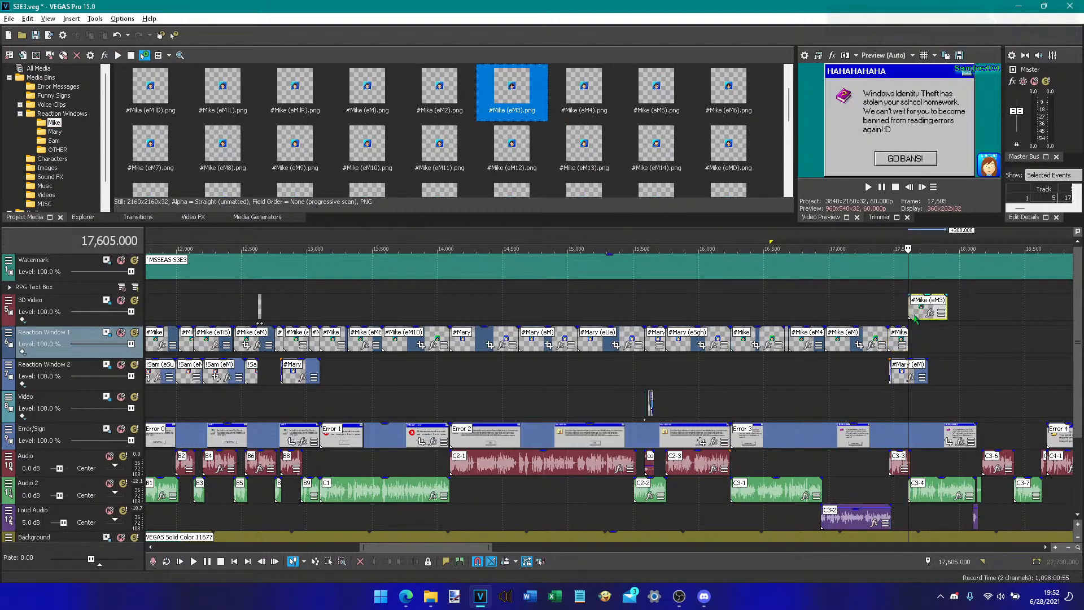
- Apply the Reaction Window 1 (Anger Explosion) track motion preset to 3D Video at frame 17,605, with its Y position set to 0
click(106, 300)
click(851, 116)
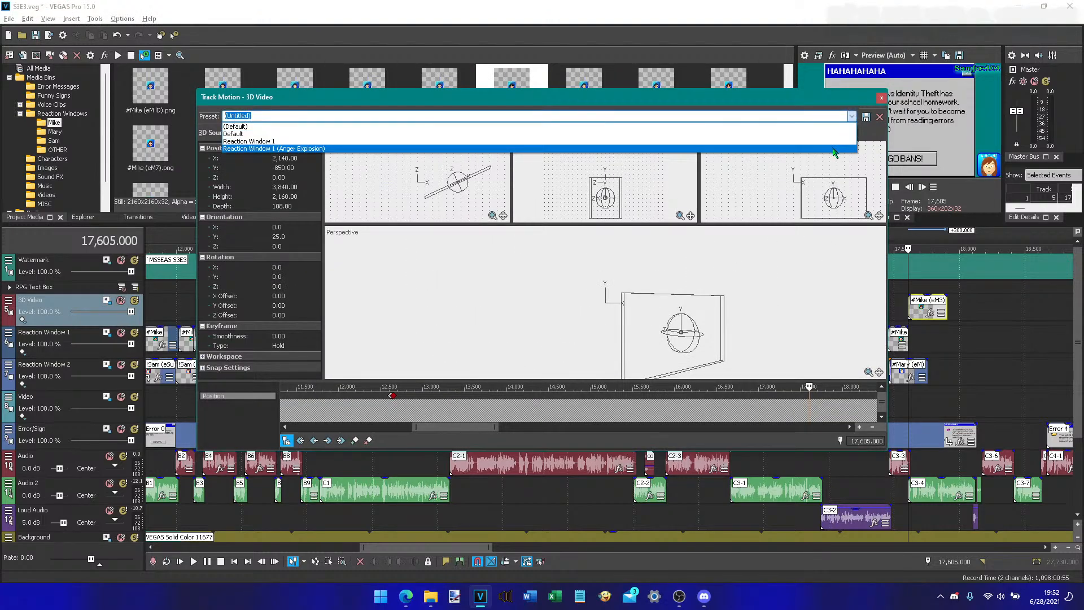
click(834, 149)
drag(816, 102, 715, 108)
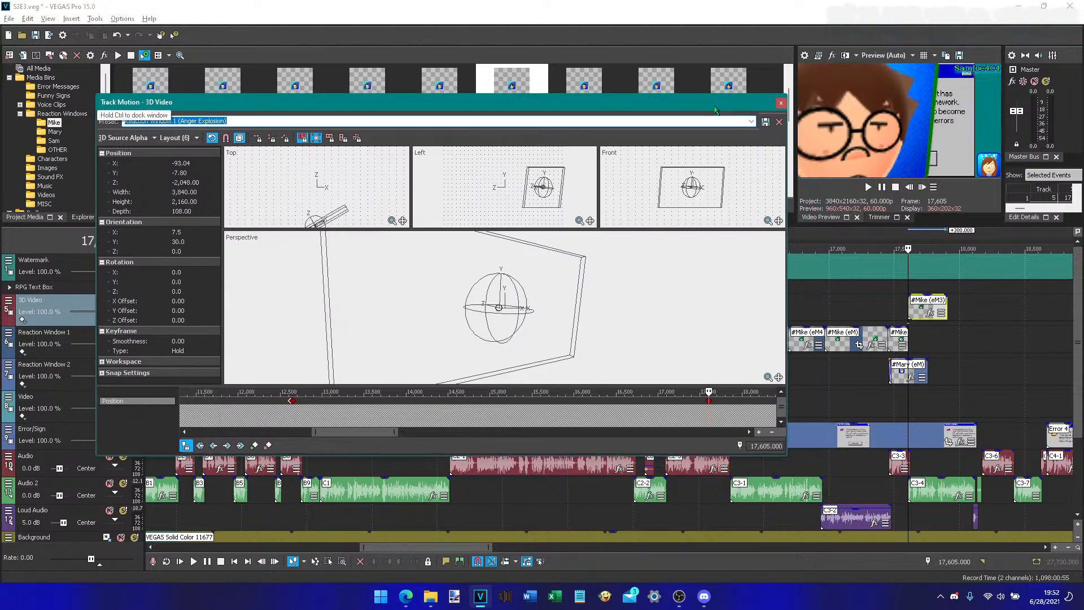
click(194, 173)
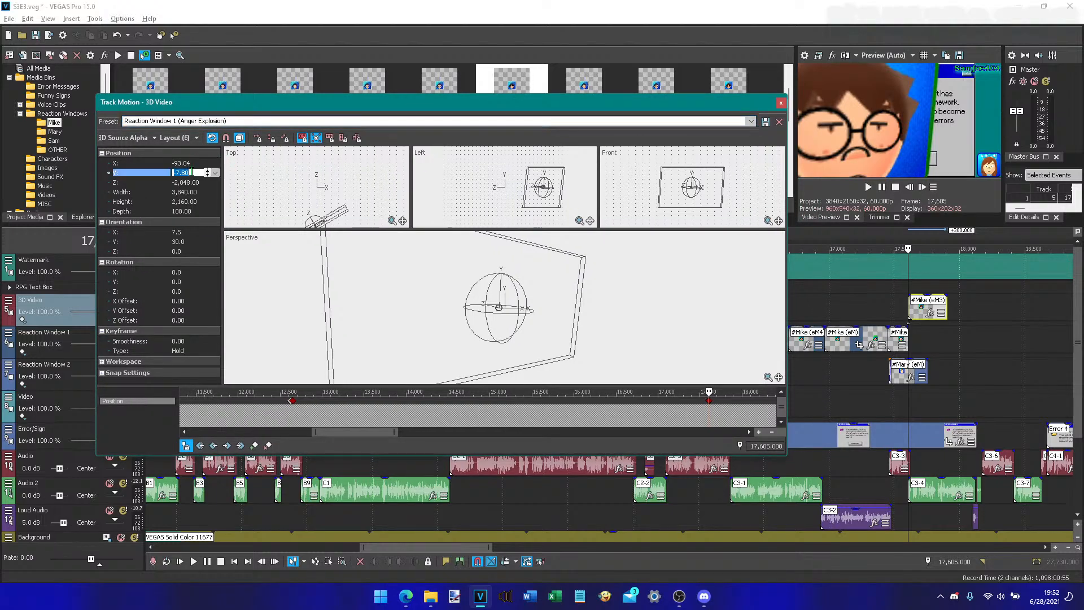
text(0)
key(Return)
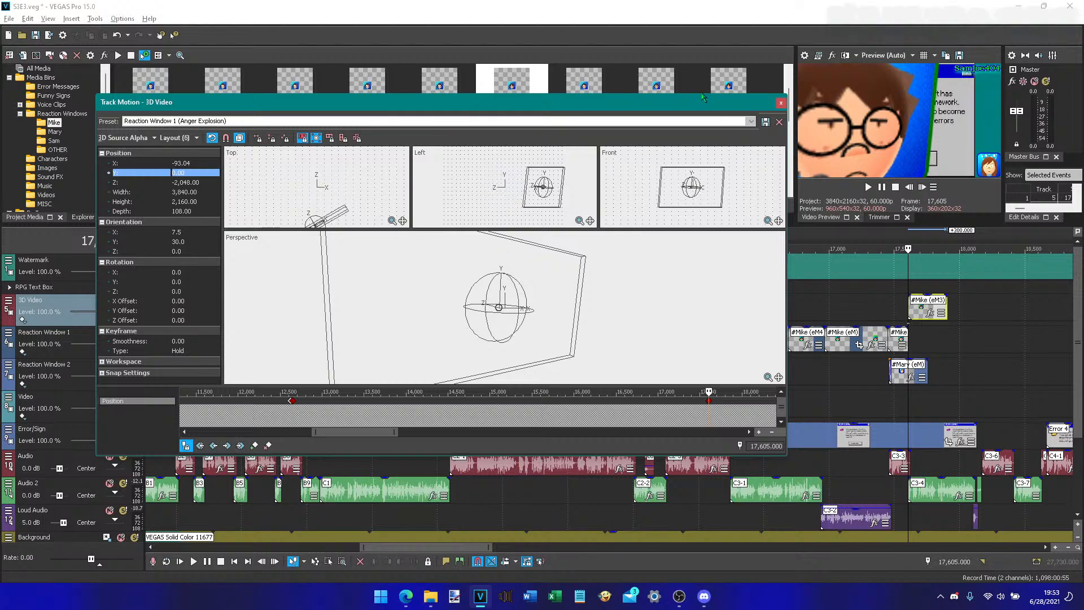
click(781, 103)
- Trim the #Mike (eM3) clip's end on 3D Video to frame 17,643 and play back from before the clip
click(881, 187)
click(882, 187)
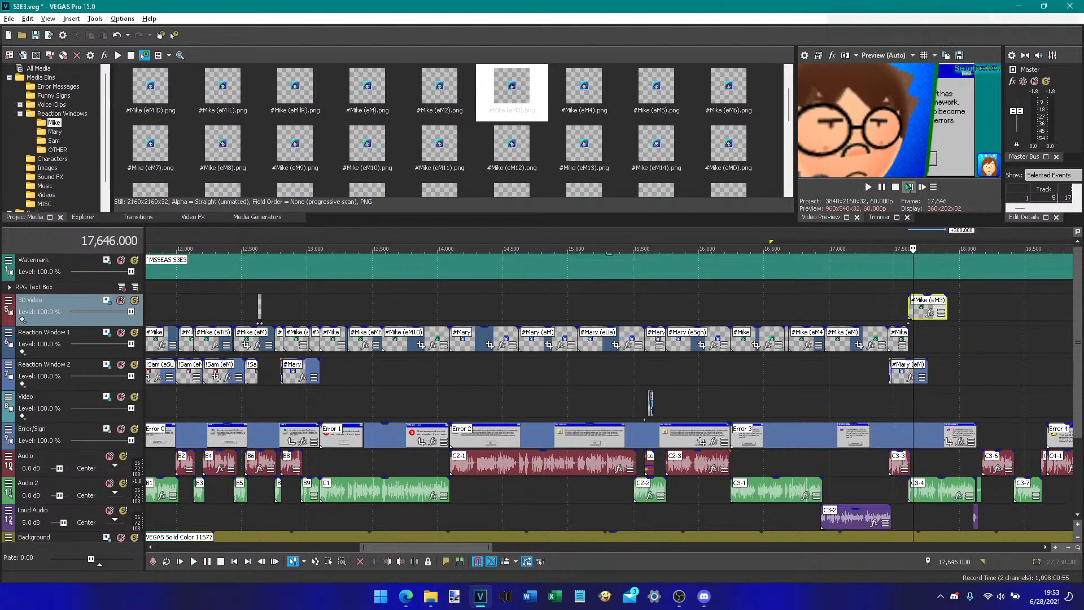
click(908, 187)
click(403, 561)
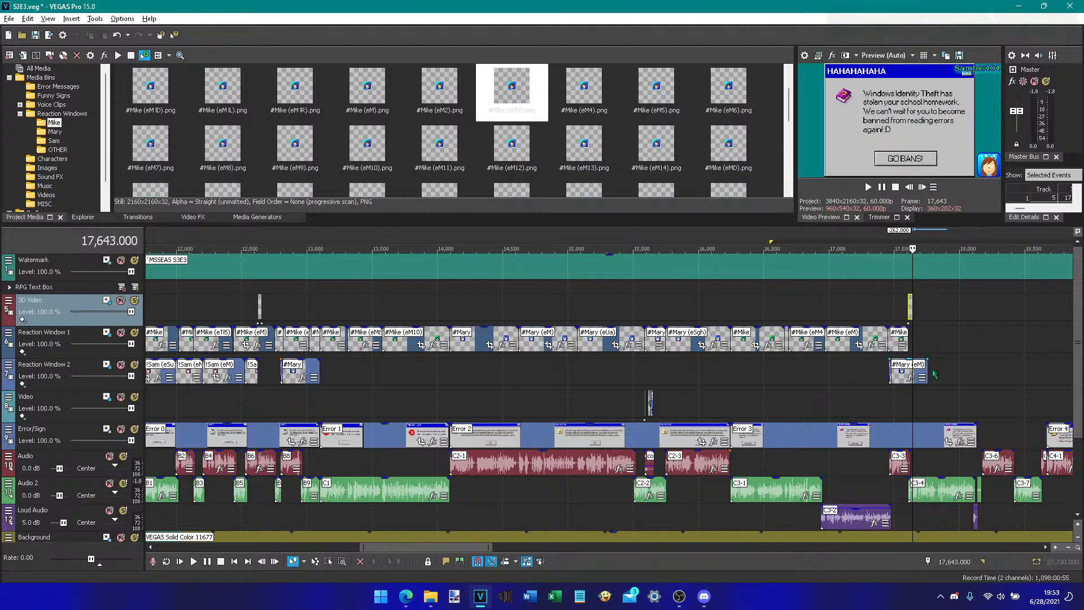
click(895, 308)
key(space)
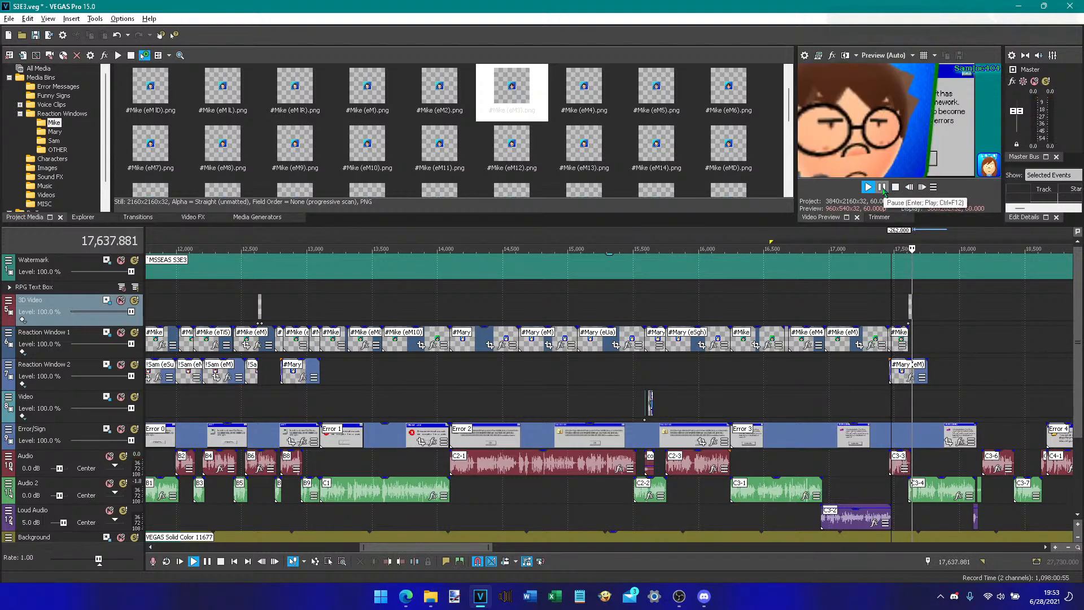
key(space)
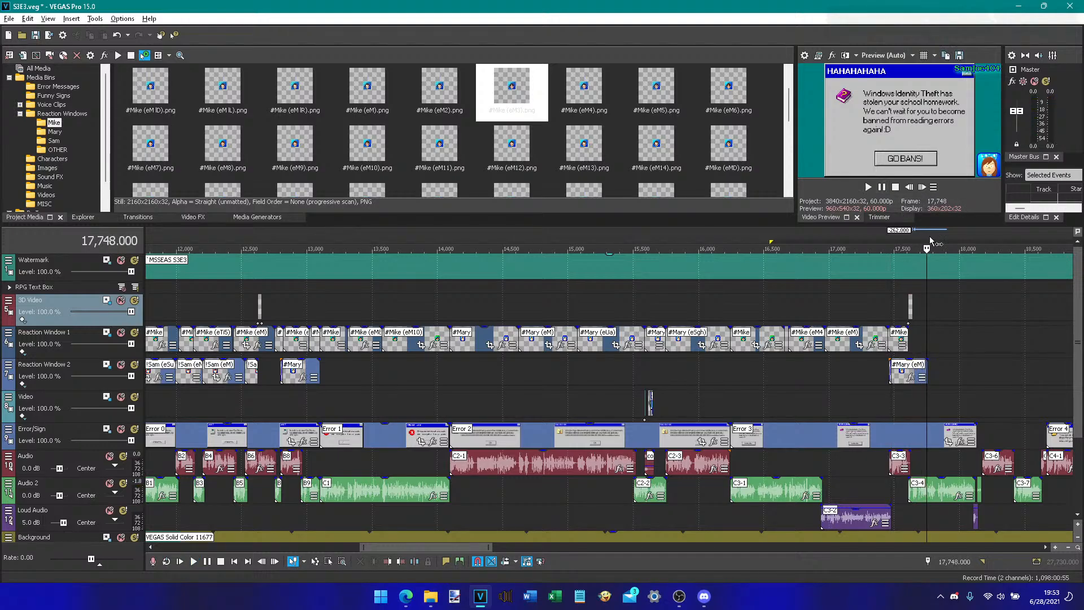
right_click(916, 331)
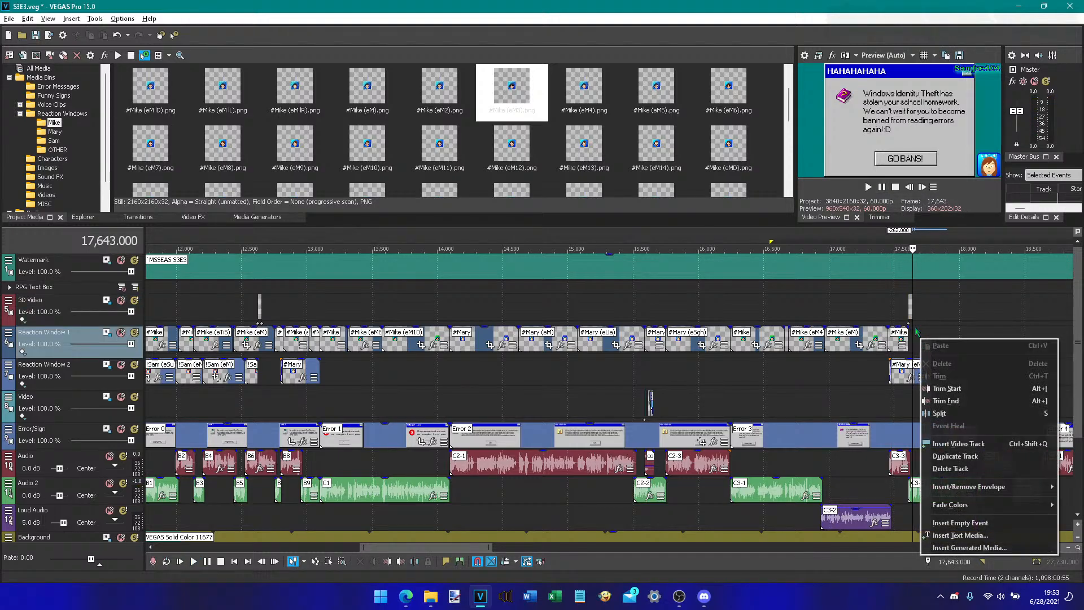
click(712, 126)
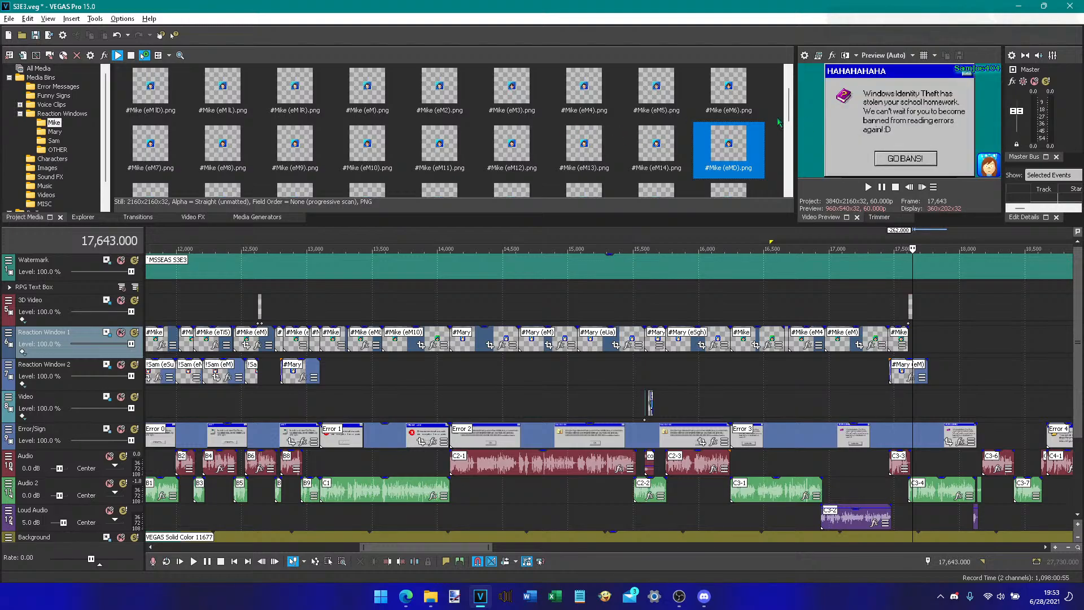
scroll(777, 122, up, 1)
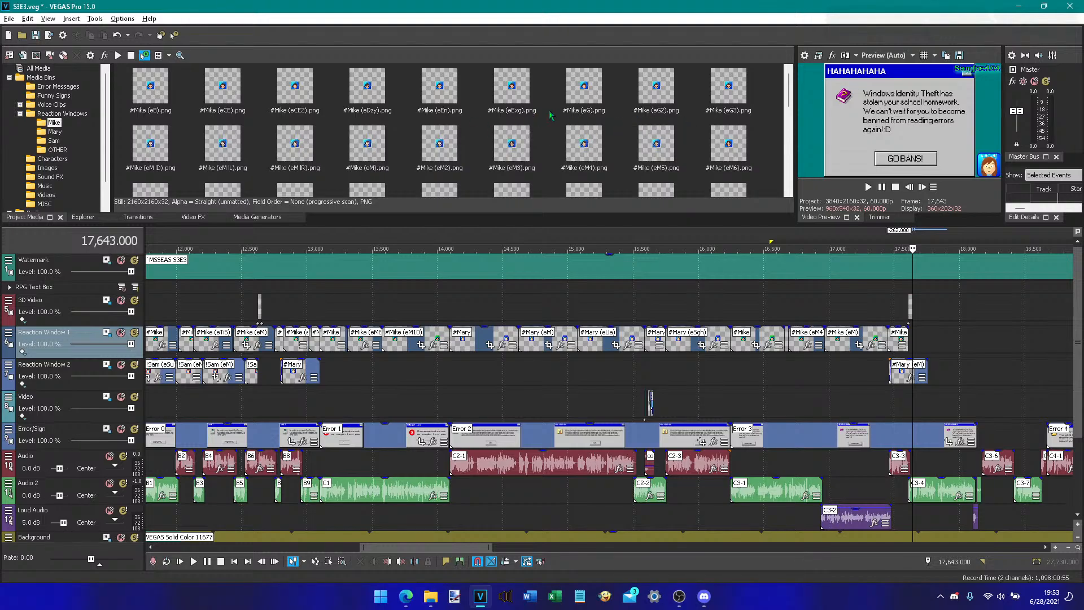
click(587, 100)
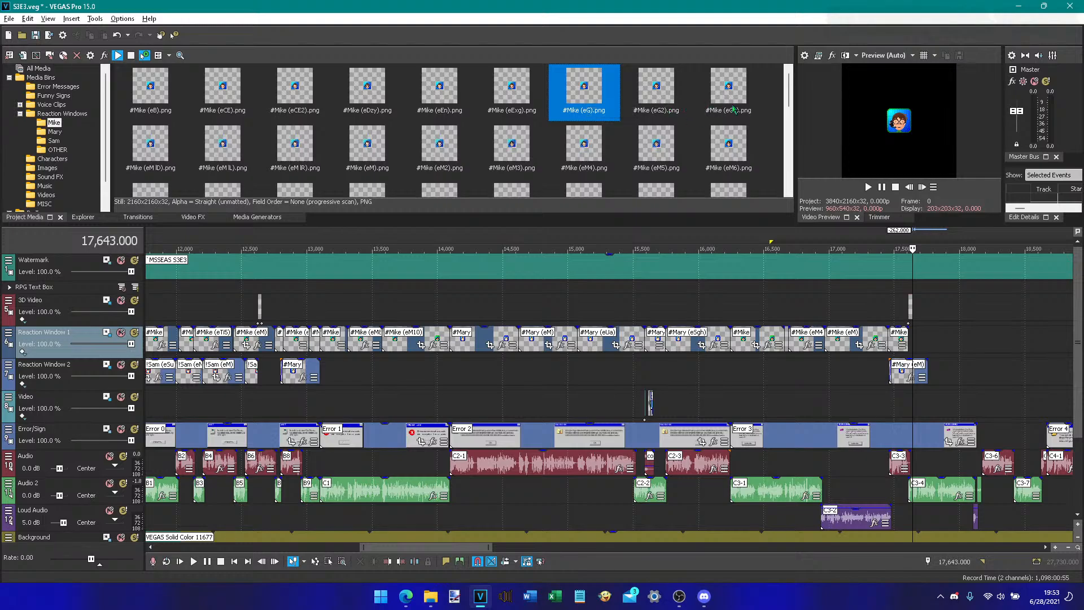
drag(617, 99, 916, 329)
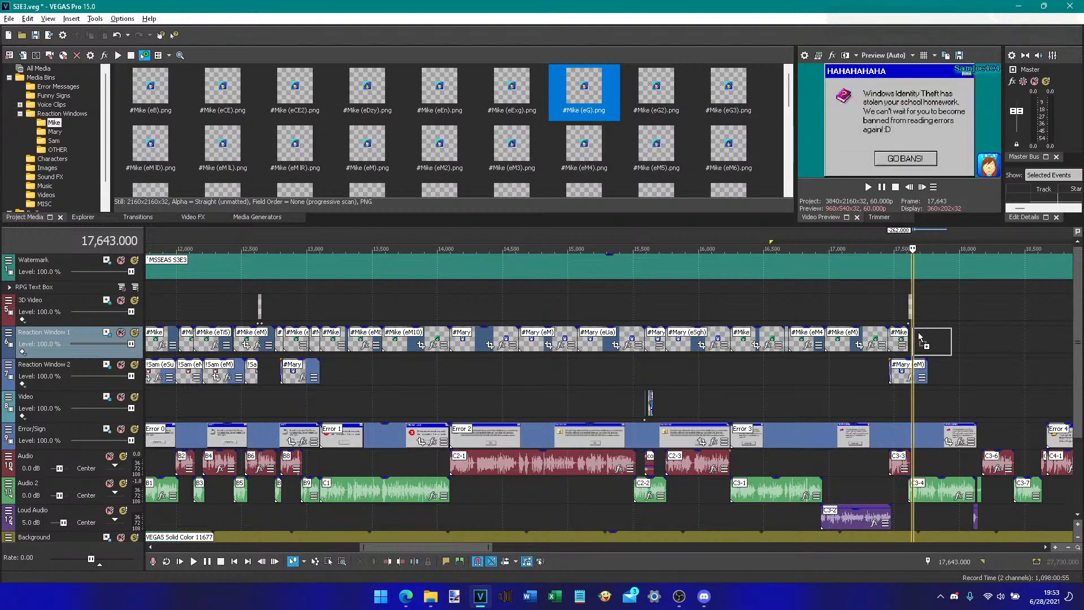
drag(904, 323, 689, 176)
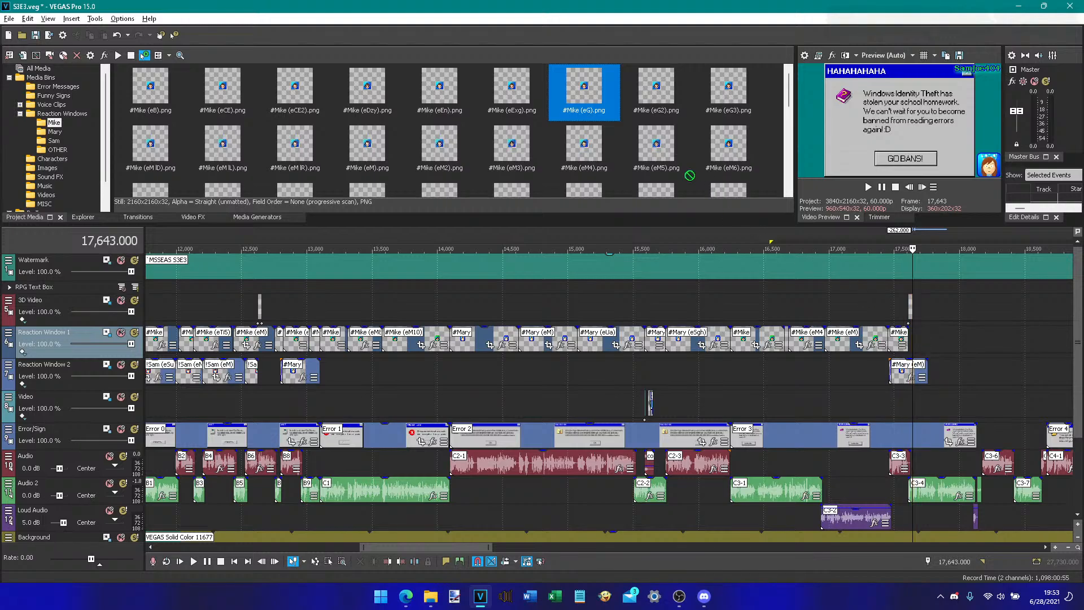
- Add #Mike (eM2).png to Reaction Window 1 at frame 17,643 and, after playing it, trim its end to frame 17,831
click(451, 155)
drag(452, 155, 920, 352)
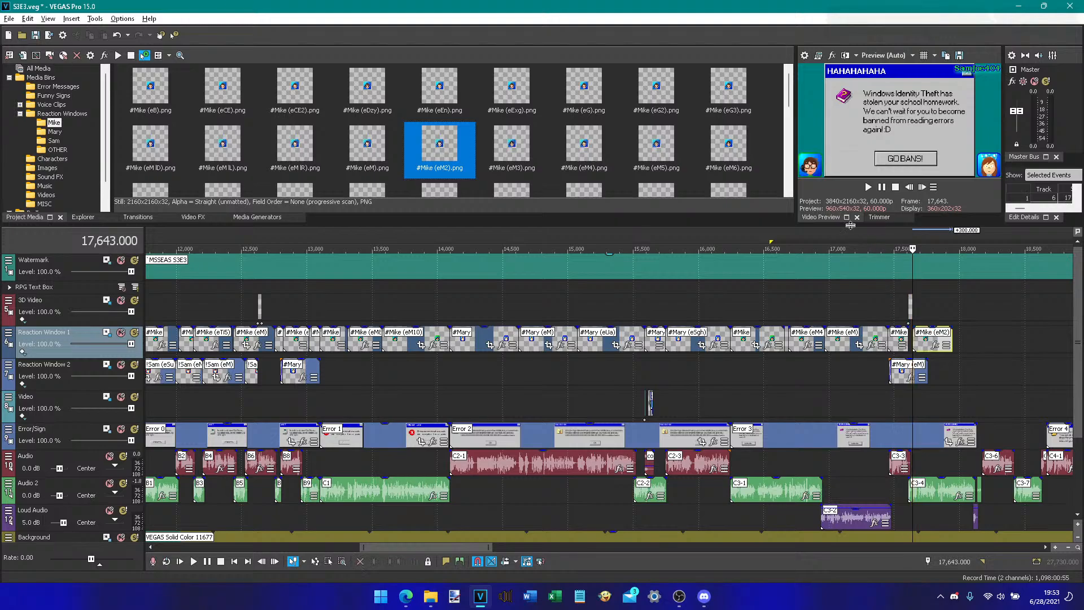
click(872, 189)
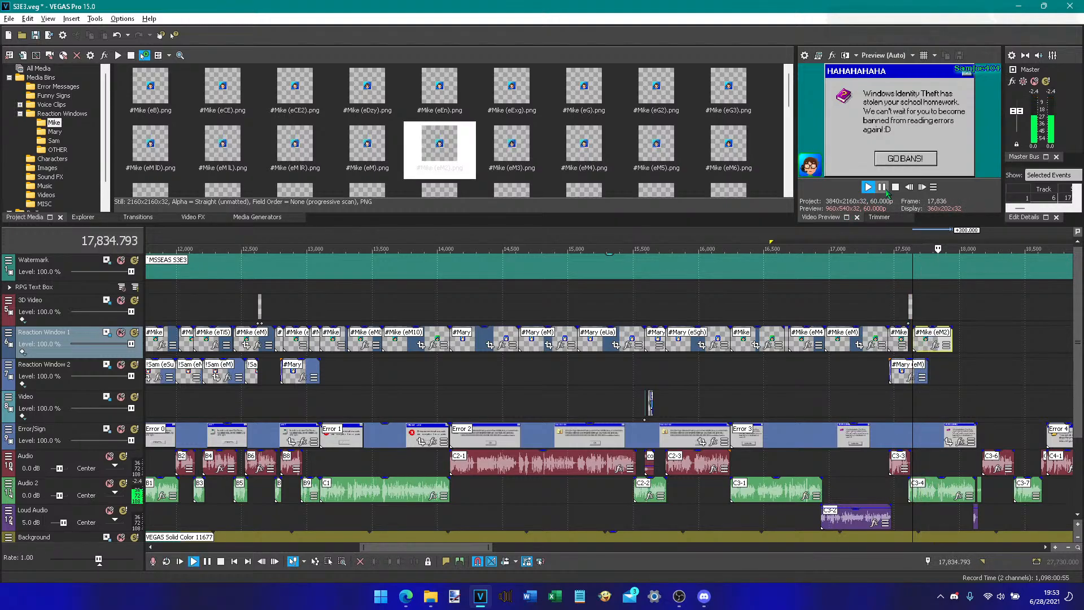
click(885, 189)
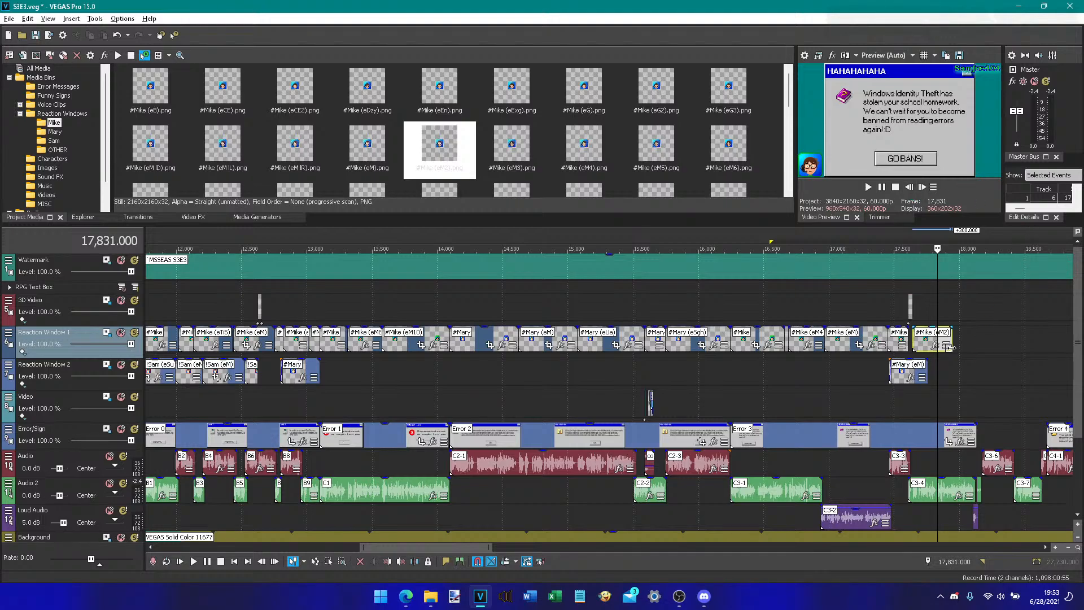
drag(940, 343, 935, 344)
- Add #Mike (eSi).png to Reaction Window 1 at frame 17,831 and play it back through the C3-4 audio
scroll(543, 136, down, 2)
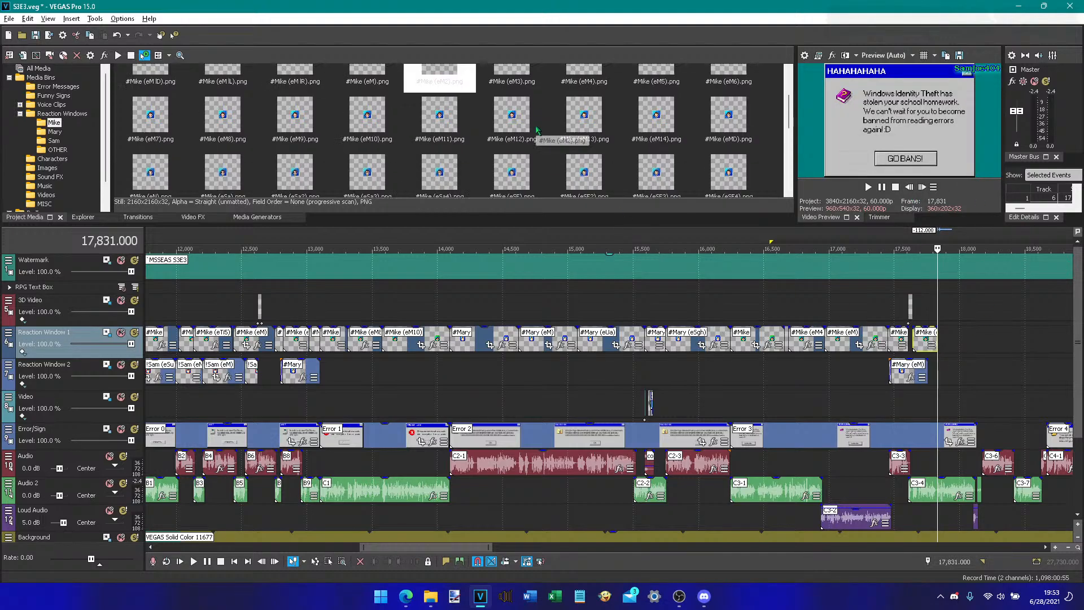
drag(367, 145, 932, 344)
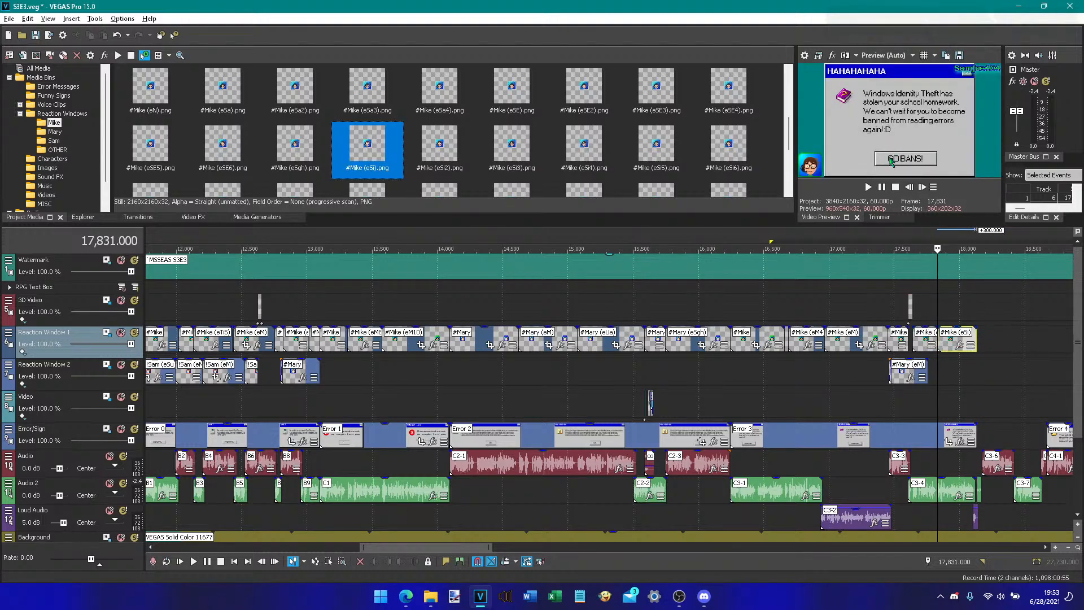
click(869, 186)
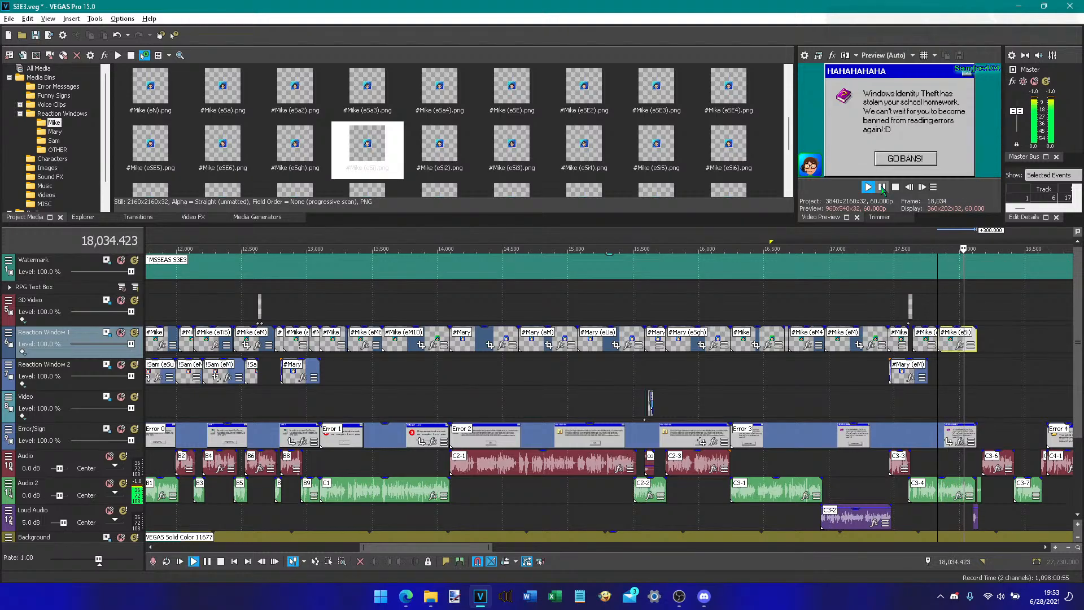
click(883, 188)
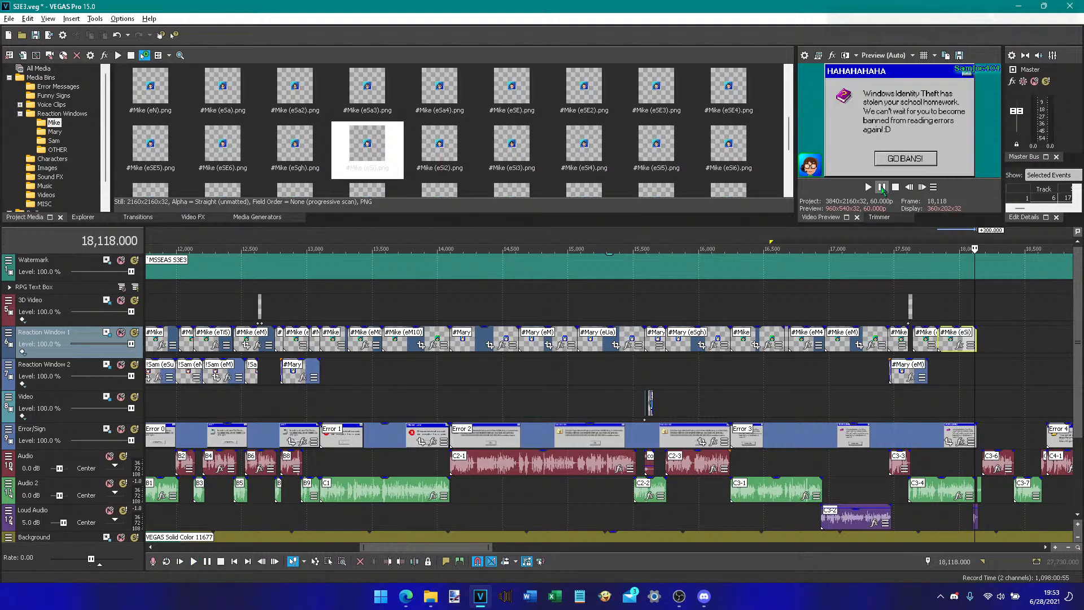
- Extend the #Mike (eSi) clip's end on Reaction Window 1 to frame 18,139, just past the C3-4 audio
click(882, 189)
click(882, 189)
click(976, 342)
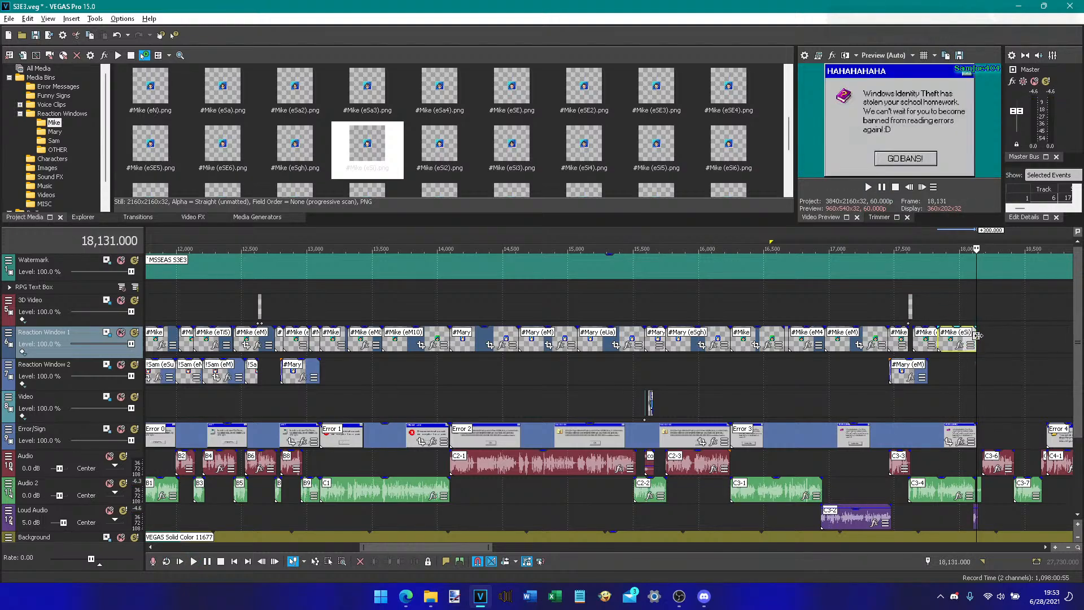
click(882, 188)
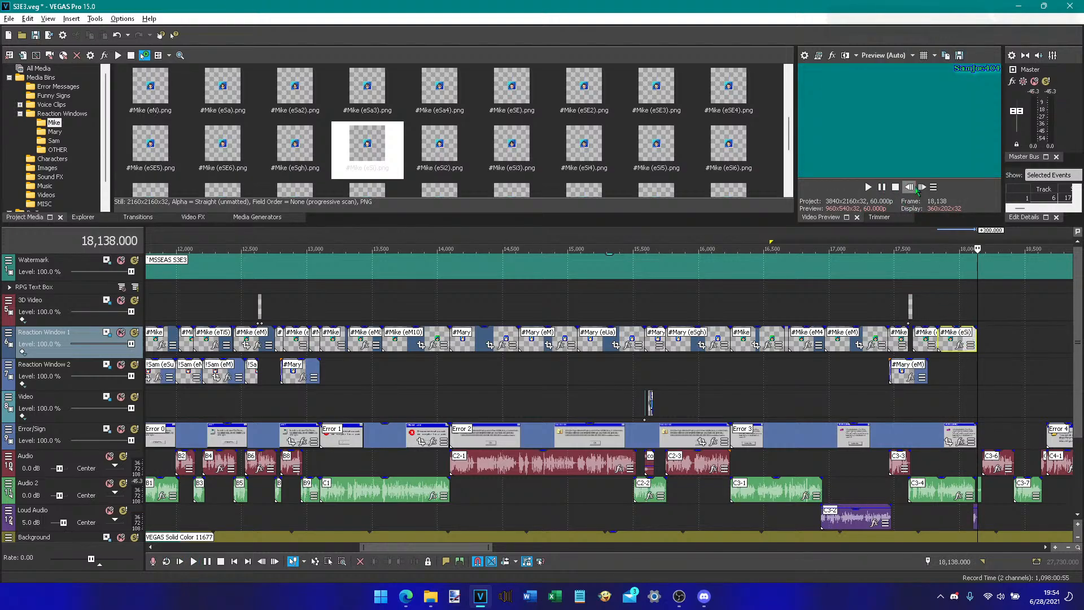
drag(977, 339, 978, 338)
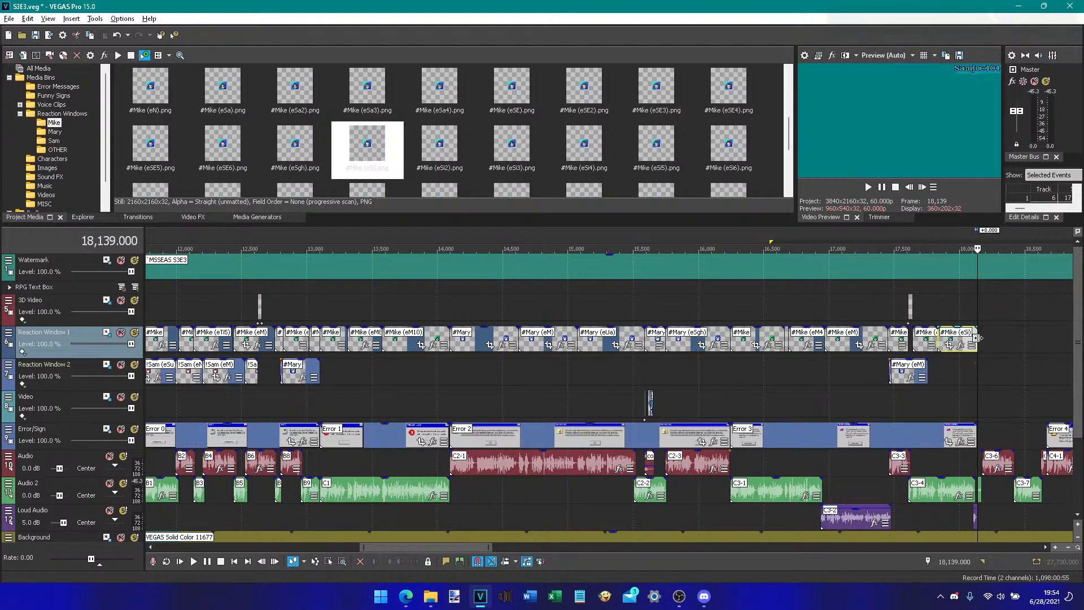
- Try out #Mike (eSu IR).png on Reaction Window 1 at frame 18,139 with playback, and delete that clip
scroll(718, 164, down, 1)
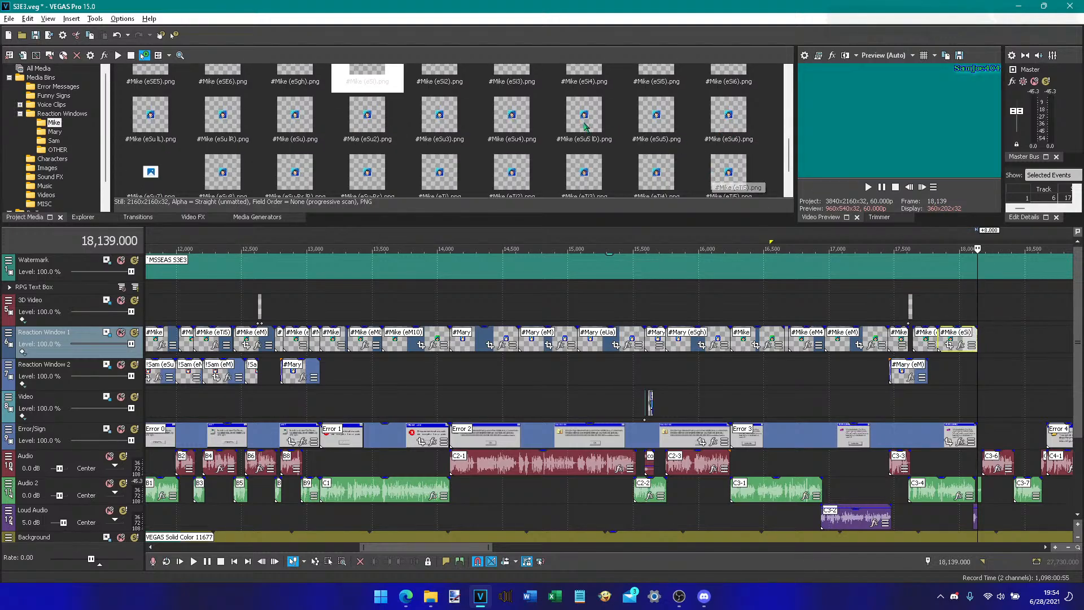
drag(251, 121, 986, 339)
click(971, 312)
key(space)
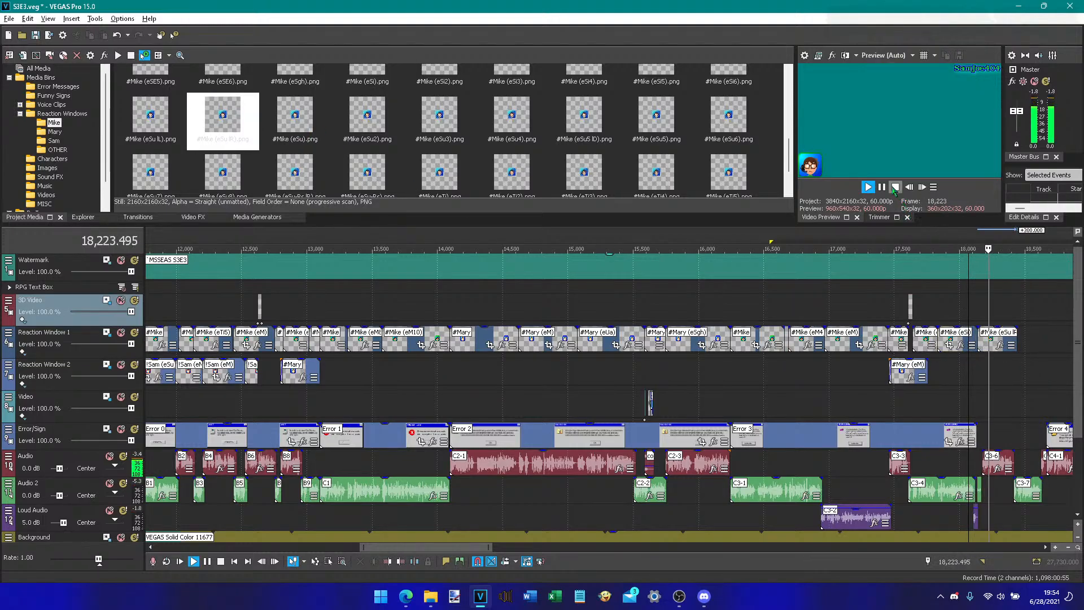
key(space)
click(976, 333)
key(Delete)
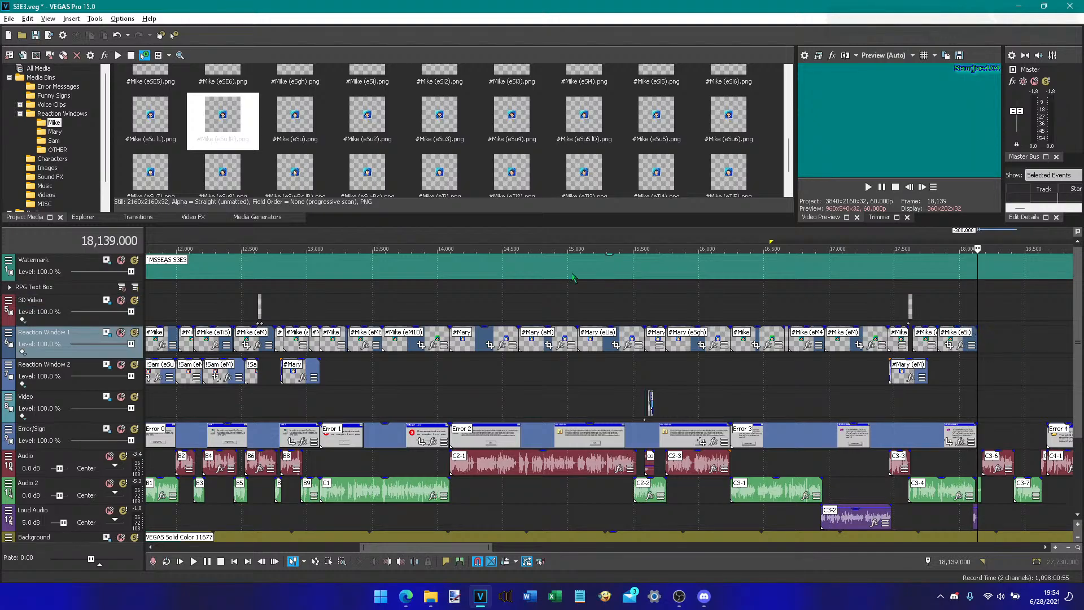
- Compare the neighbouring Mike surprise images and add #Mike (eSu).png to Reaction Window 1 at frame 18,139
click(315, 129)
click(358, 128)
click(249, 130)
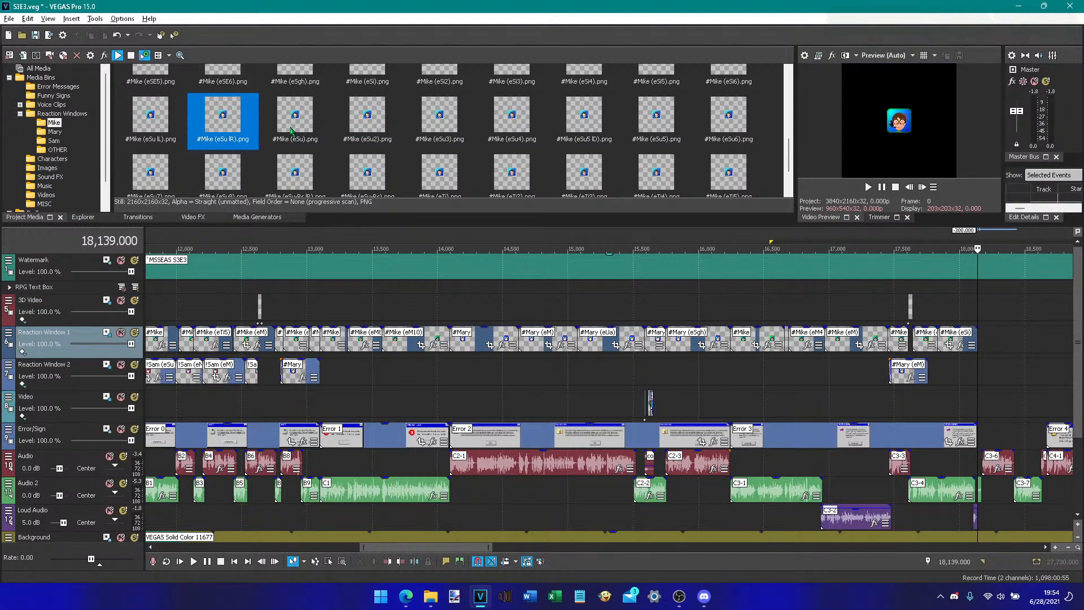
click(300, 123)
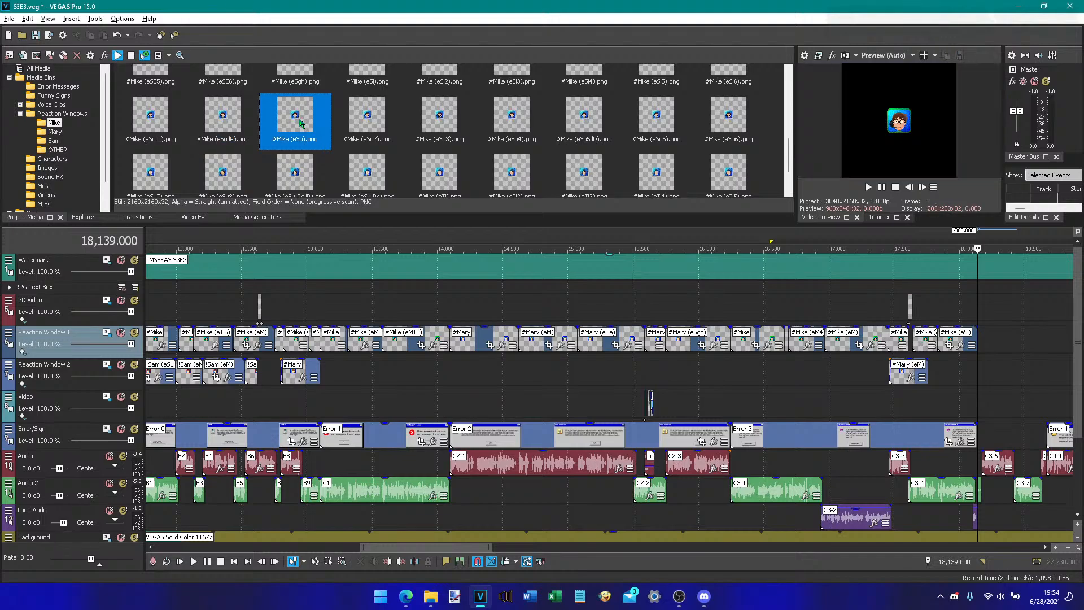
drag(224, 120, 310, 125)
click(278, 105)
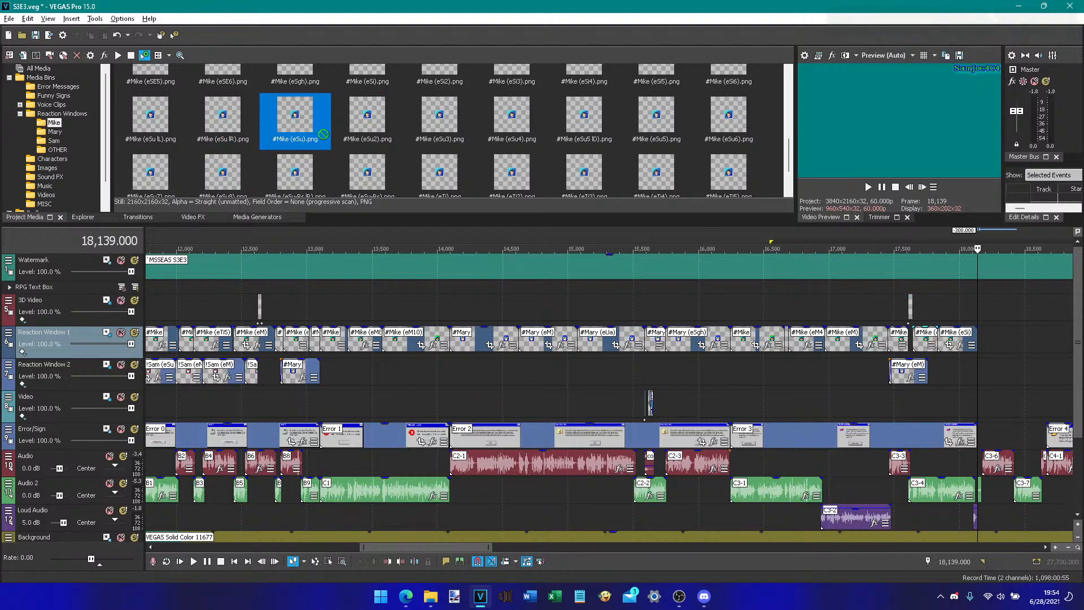
drag(983, 284, 984, 339)
click(910, 187)
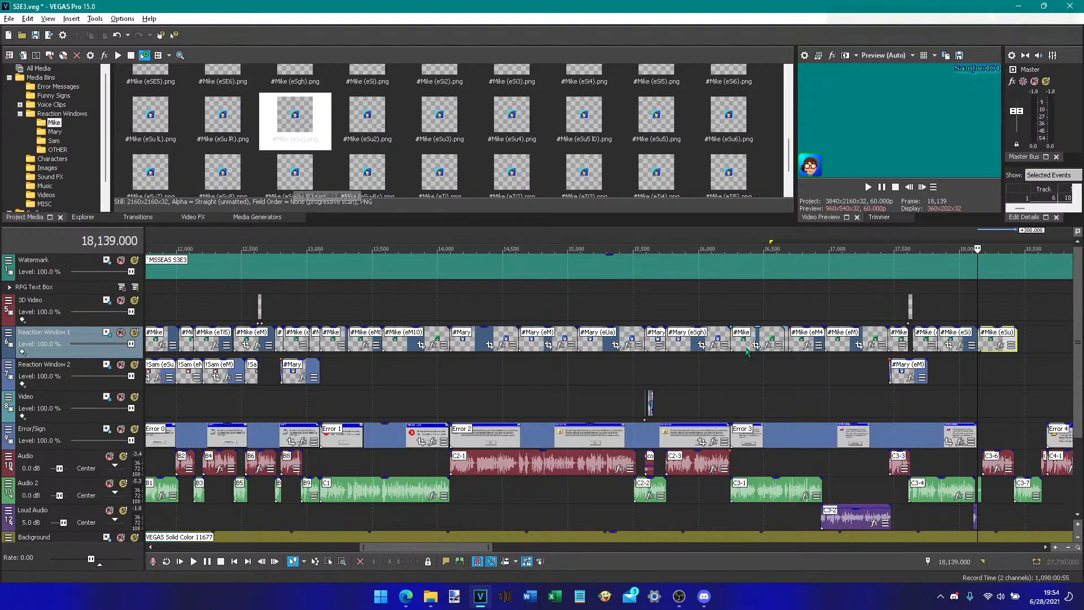
- Play back from frame 17,706 and trim the #Mike (eSu) clip's end to frame 18,414, where the C3-7 audio starts
click(921, 315)
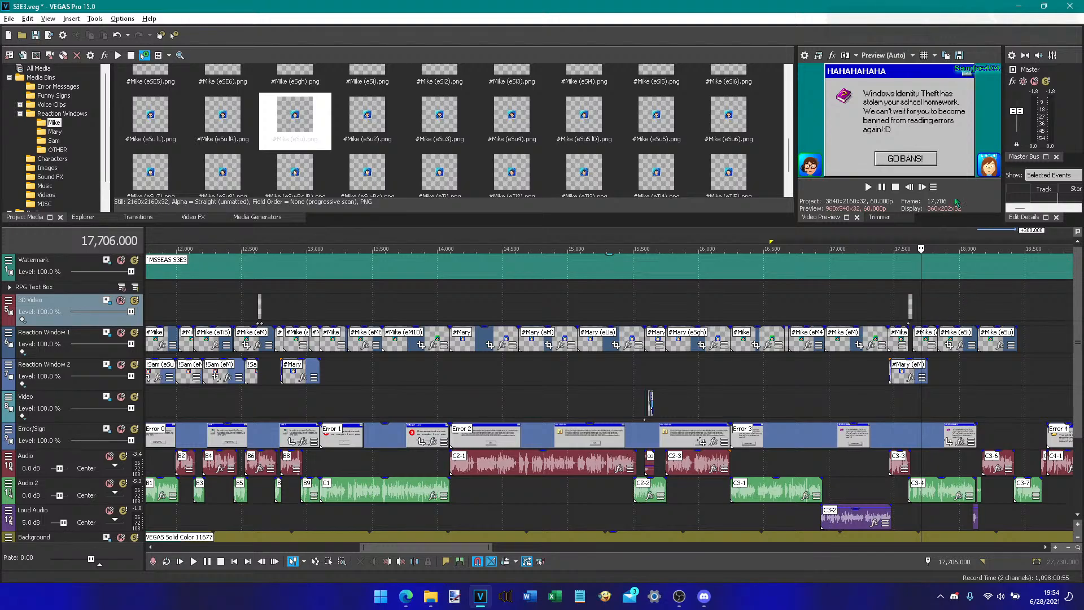
click(868, 187)
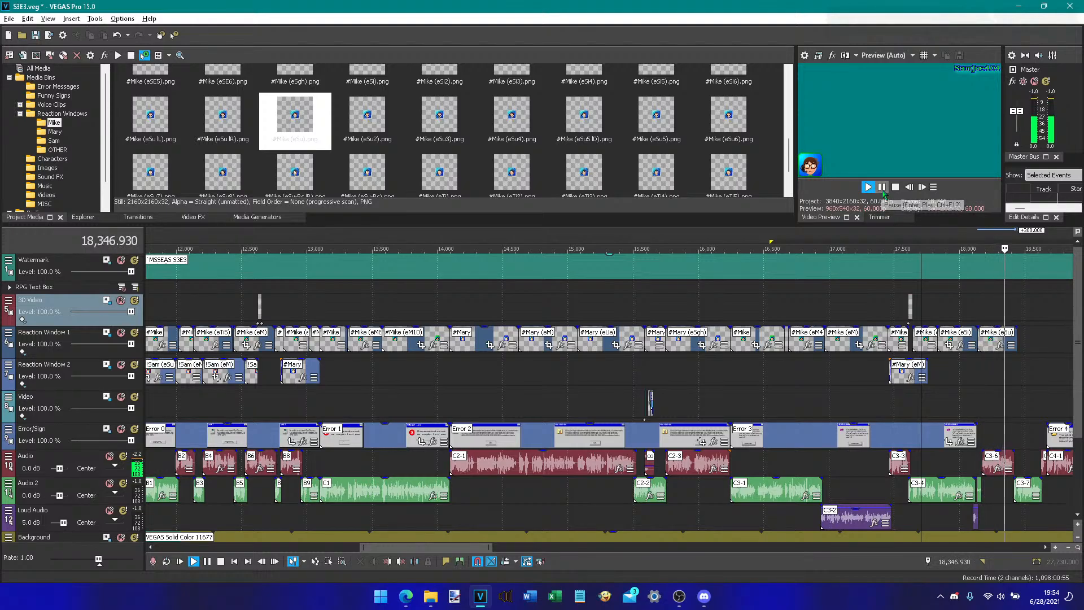
click(882, 189)
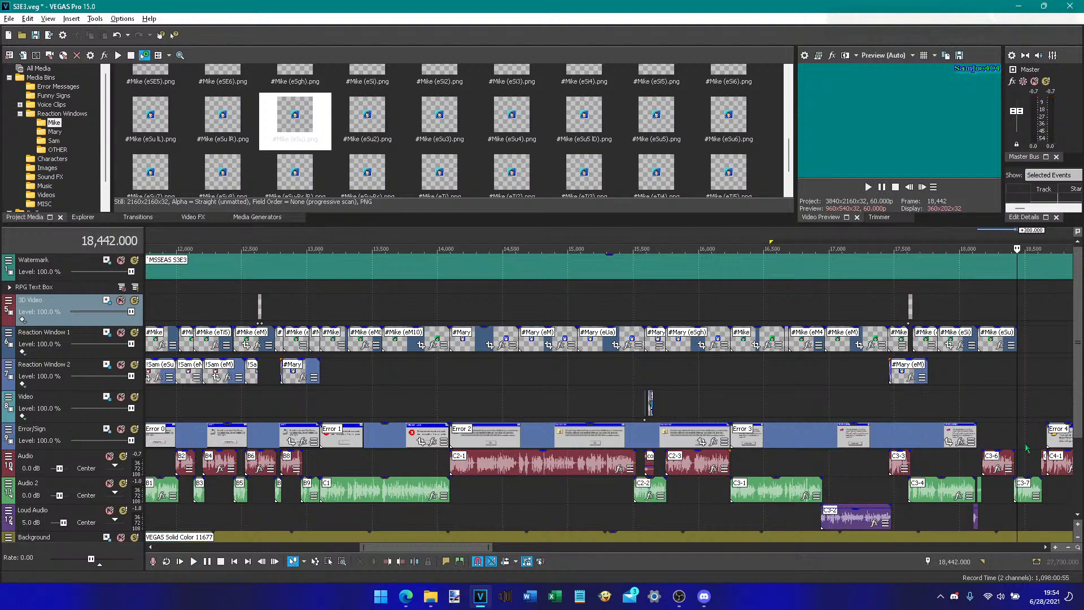
click(1015, 493)
click(1016, 343)
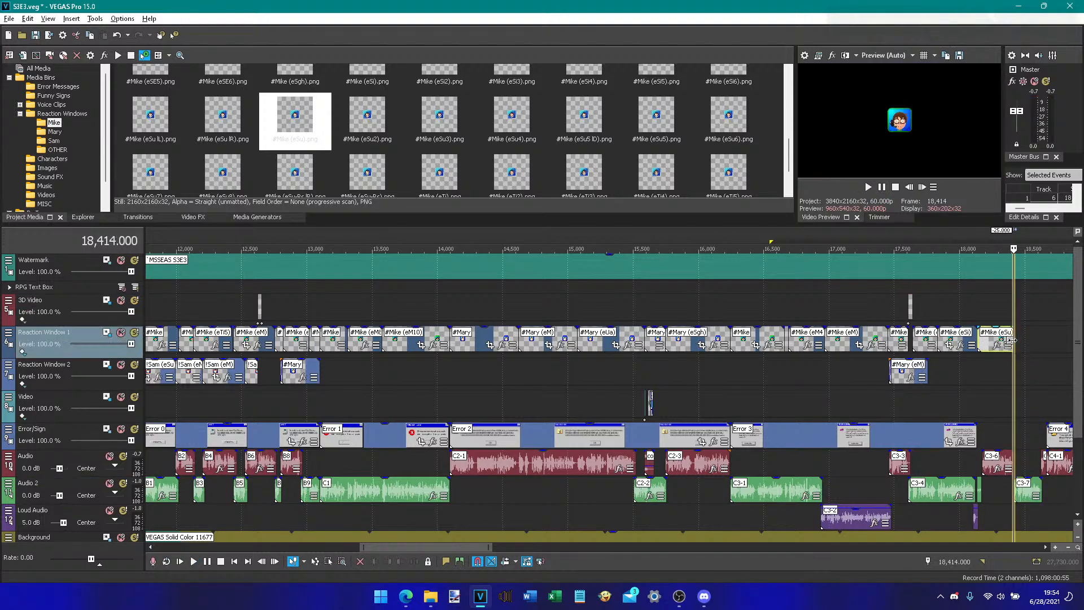
- Add #Mike (eUa).png to Reaction Window 1 at frame 18,414 and trim its end to the start of the Error 4 clip
scroll(307, 169, down, 1)
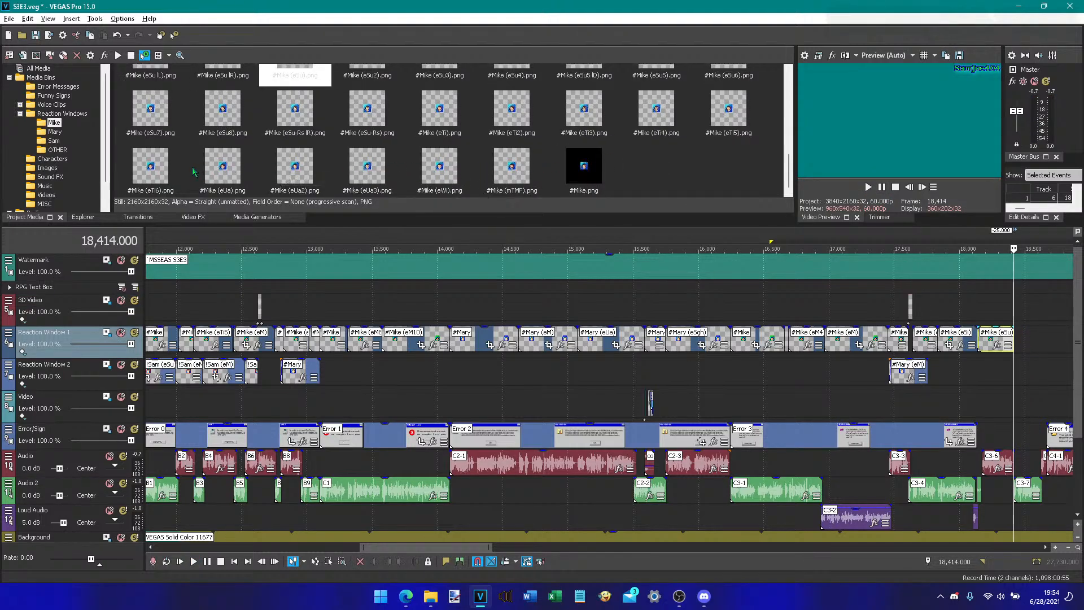
drag(223, 168, 983, 204)
mouse_move(1045, 333)
mouse_down()
mouse_move(1025, 342)
mouse_move(1045, 342)
mouse_up()
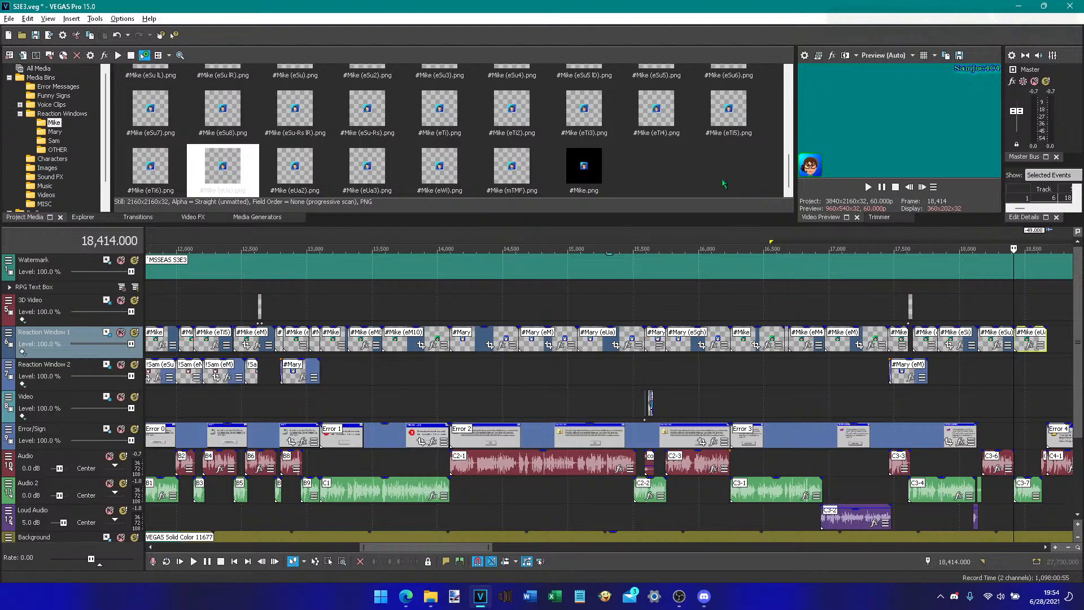
- Save the project and, after playing from frame 17,643, extend the #Mary (eM) clip's end on Reaction Window 2 to frame 18,139
click(917, 372)
key(ctrl+s)
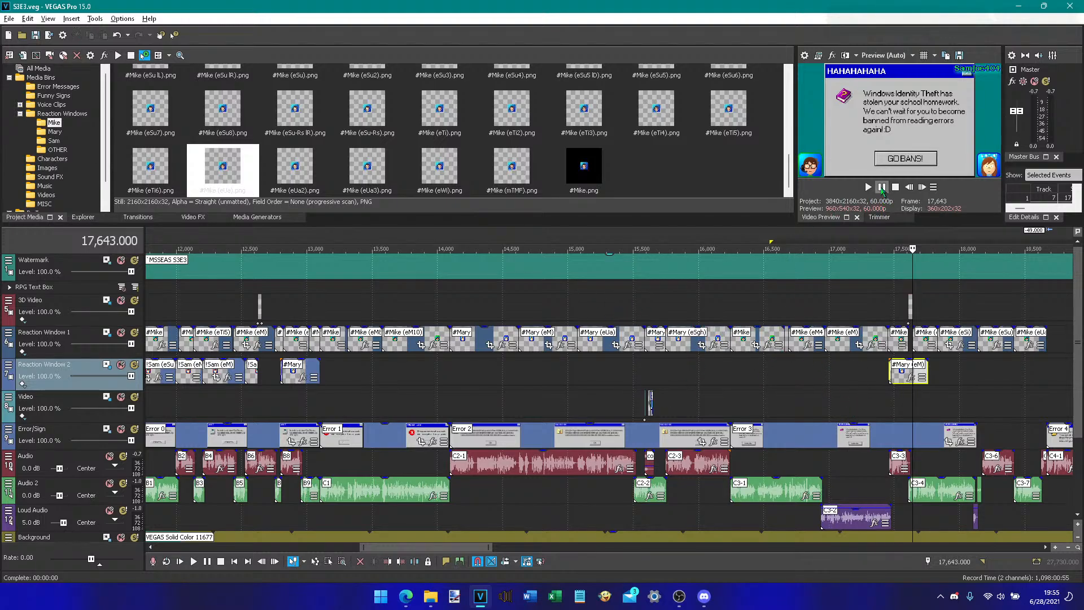
click(881, 188)
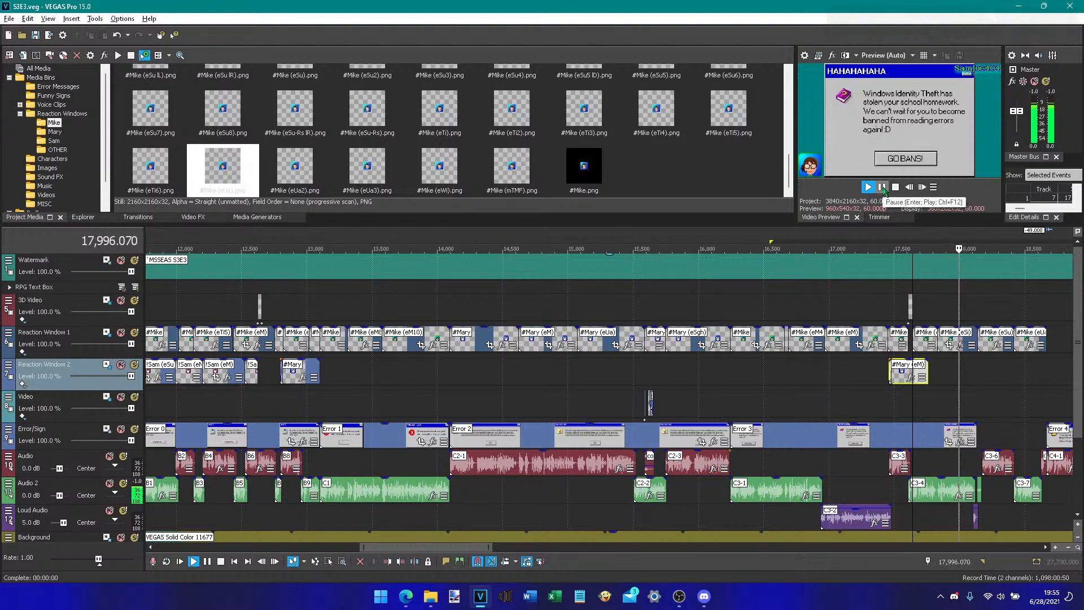
key(Return)
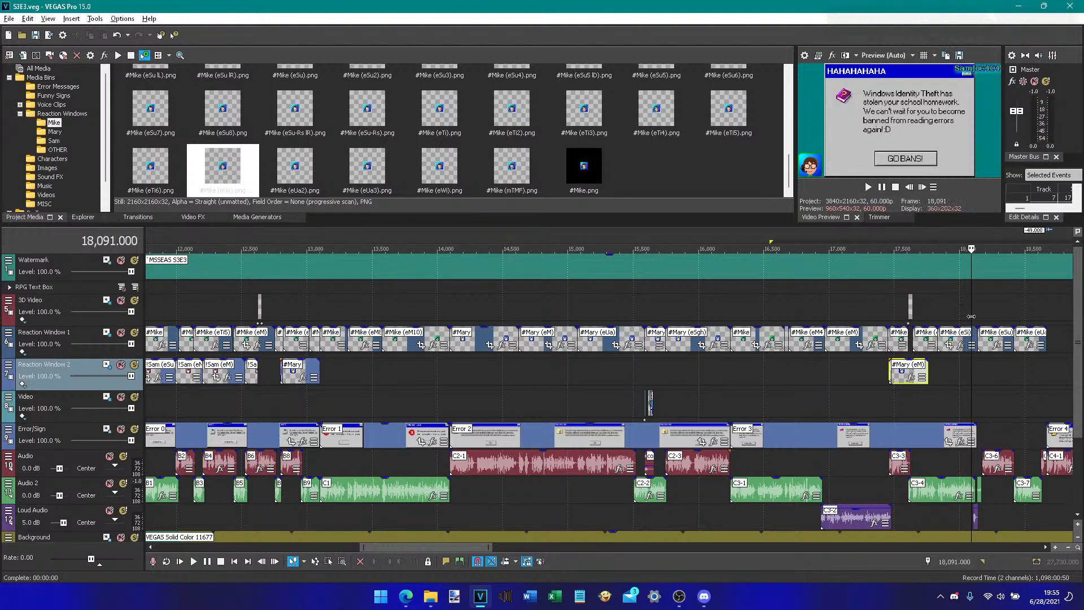
click(976, 336)
drag(925, 374, 977, 375)
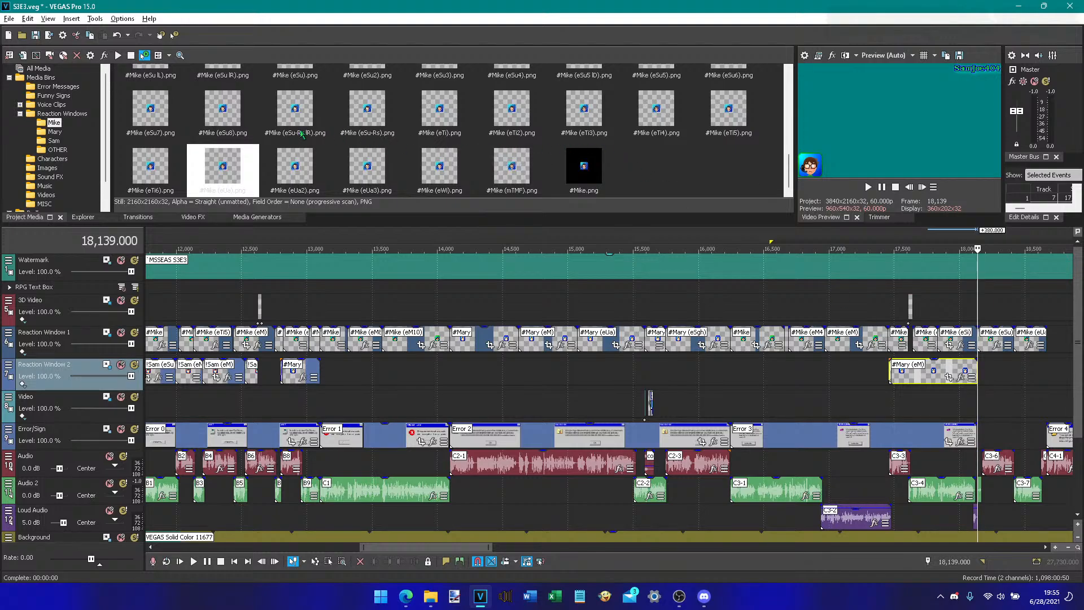
- Add #Mary (eSu).png from the Mary bin to Reaction Window 2 at frame 18,139, stretched to the short audio clip before C4-1
scroll(195, 131, up, 3)
click(295, 138)
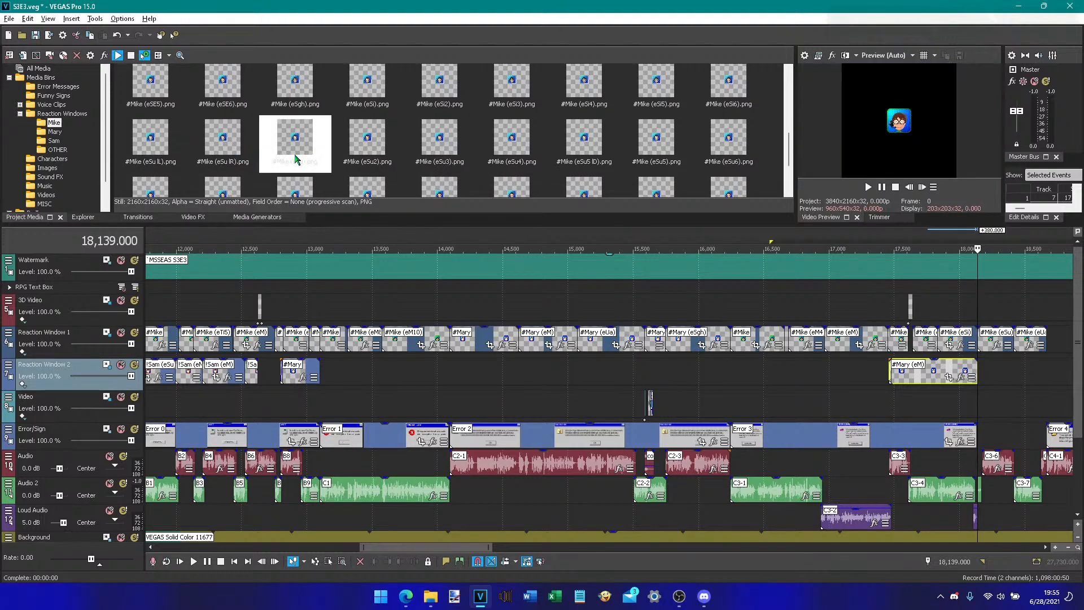
click(55, 132)
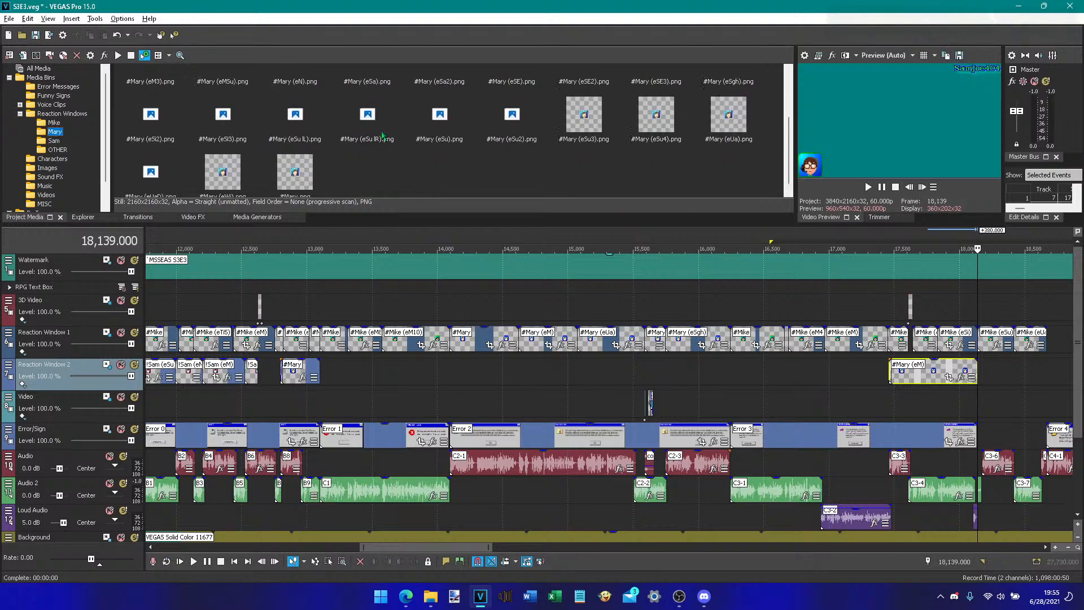
drag(439, 116, 1046, 368)
- Add #Mary (eUa).png directly after #Mary (eSu) on Reaction Window 2 and trim its end to frame 18,665
click(1041, 465)
click(1047, 368)
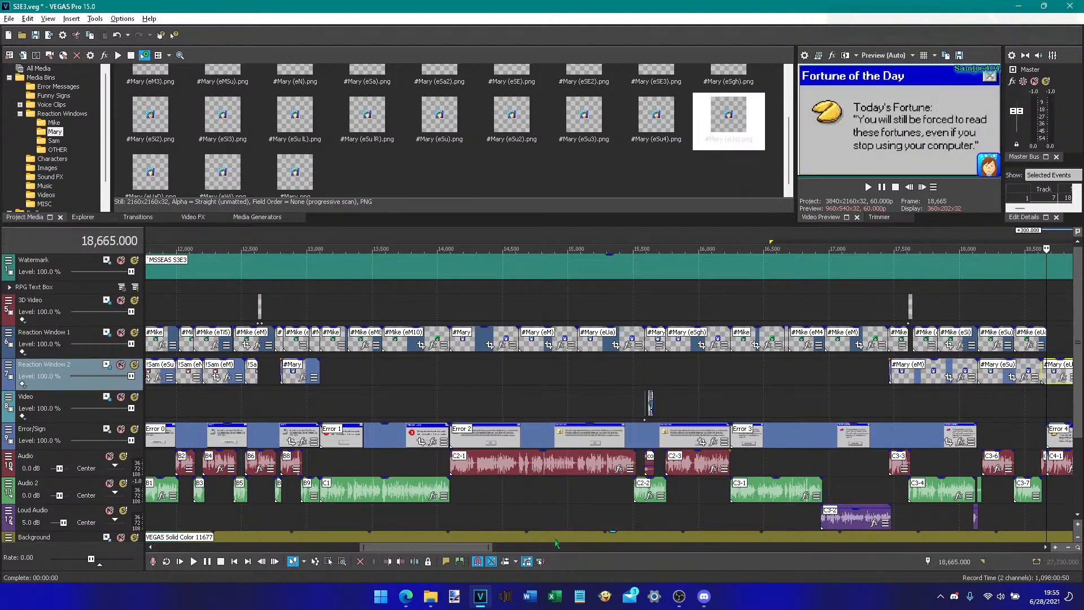
click(398, 559)
- Place #Mary.png at frame 18,665, move it from Reaction Window 2 to Reaction Window 1 after playback, and save the project
drag(287, 185, 1053, 369)
click(593, 547)
click(569, 409)
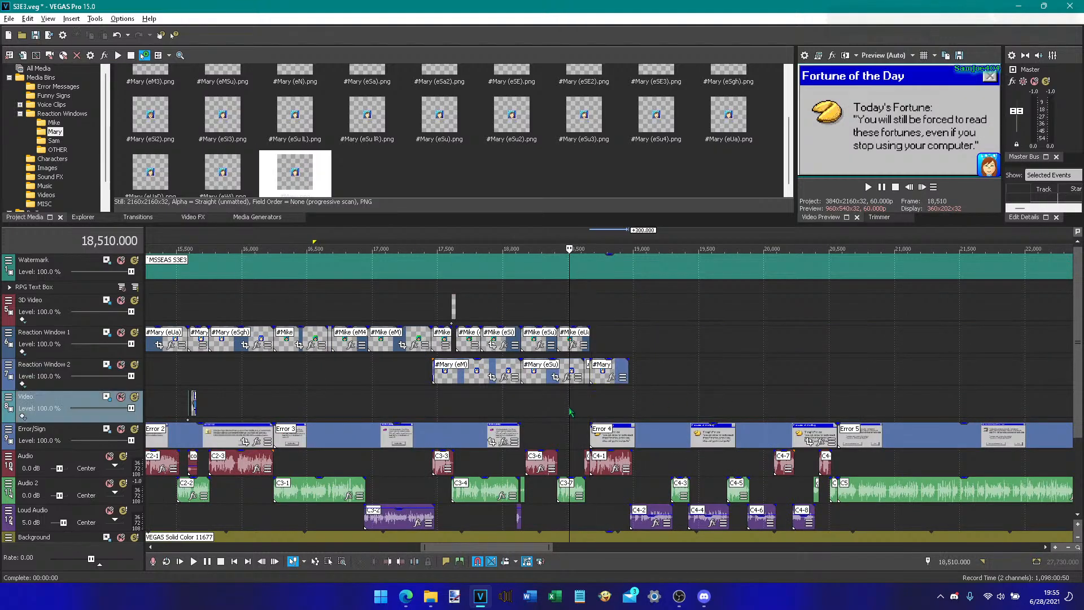
key(space)
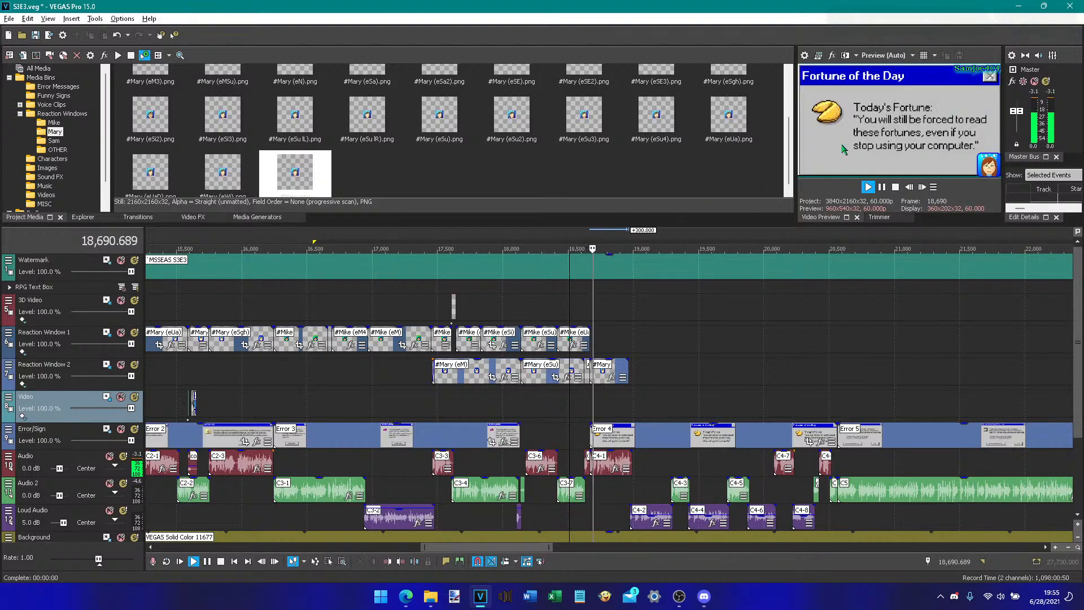
key(space)
drag(595, 368, 592, 345)
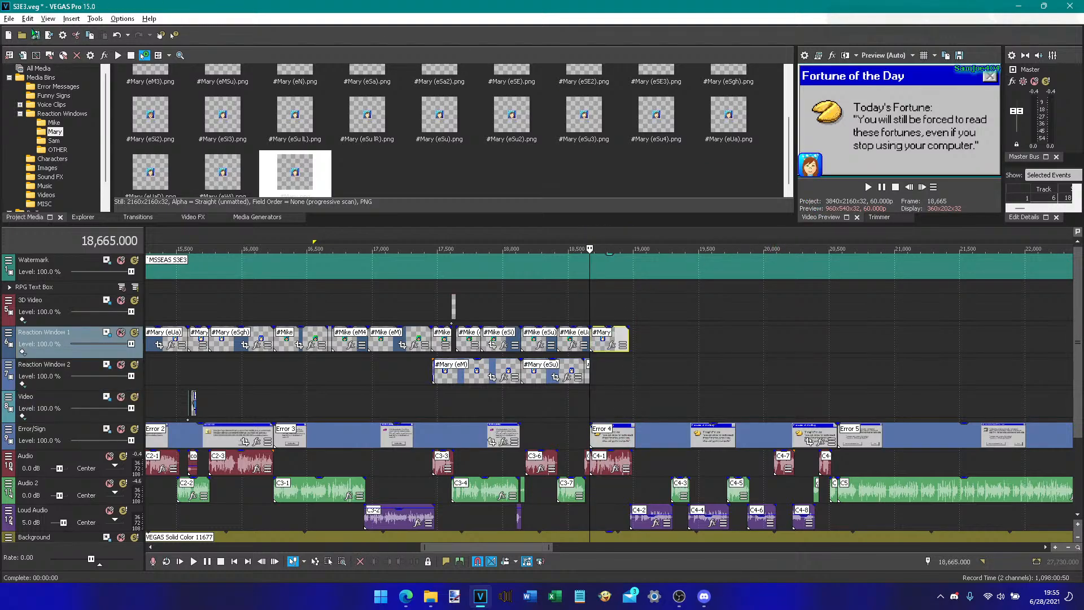
click(35, 35)
- Play through the C4-1 audio, extend the #Mary clip's end to frame 18,995, and add #Mary (eSu).png directly after it on Reaction Window 1
click(868, 187)
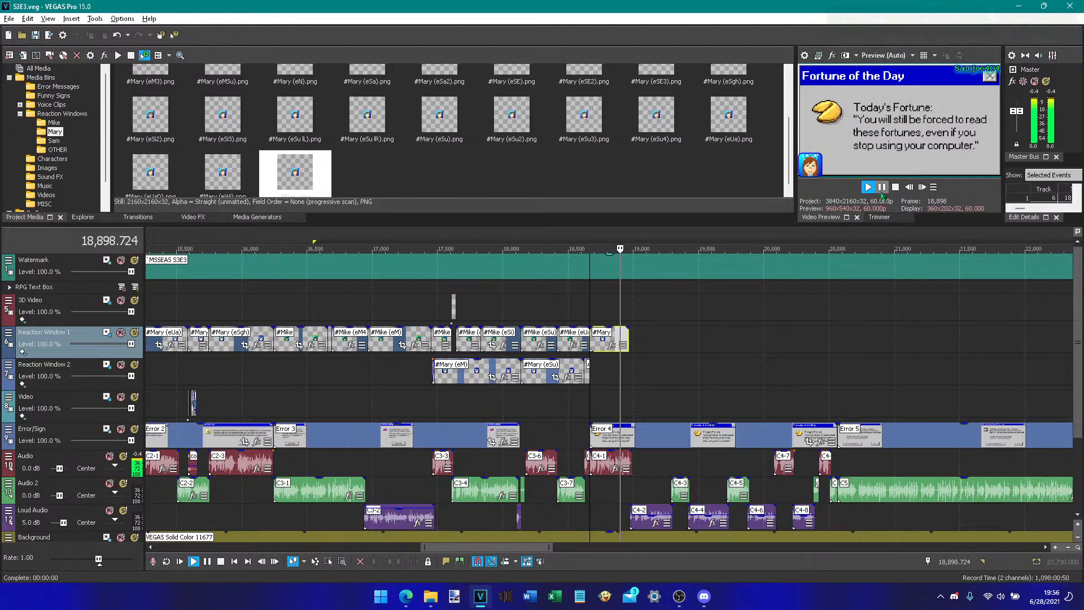
click(882, 192)
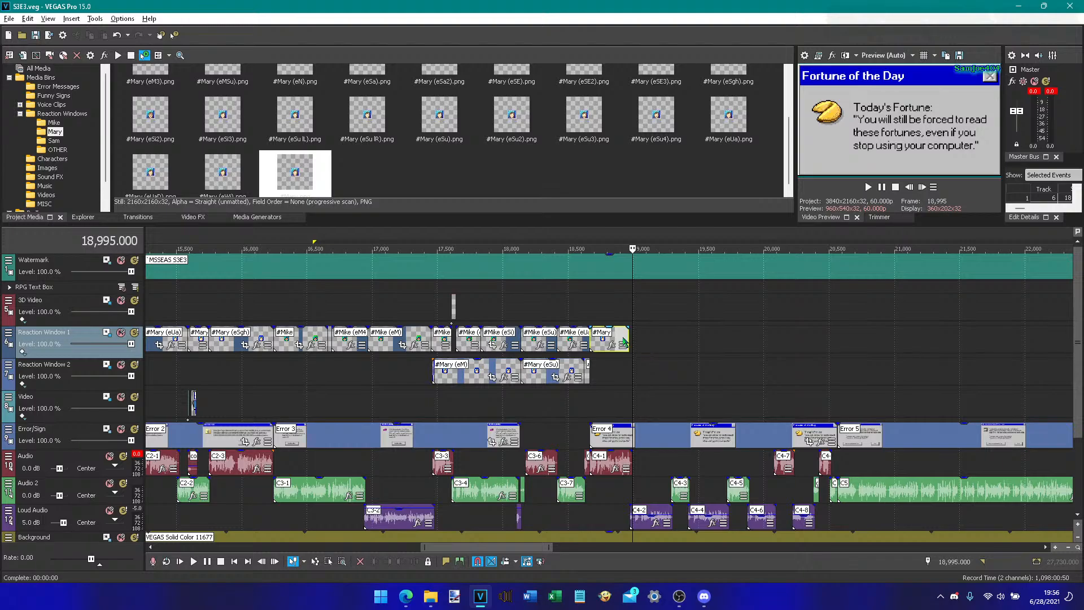
drag(627, 337, 632, 337)
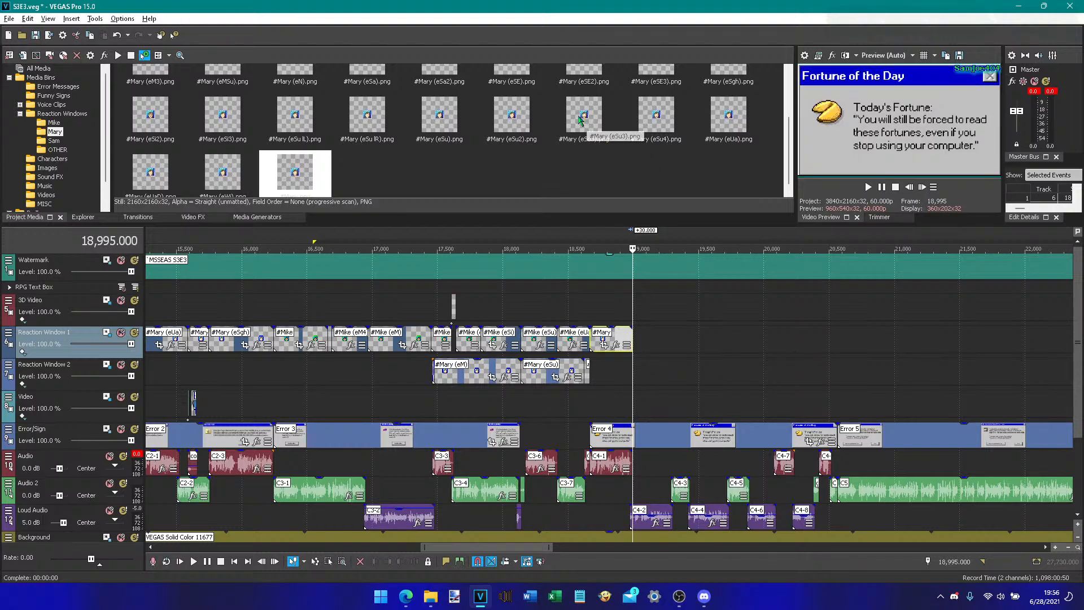
drag(439, 116, 641, 348)
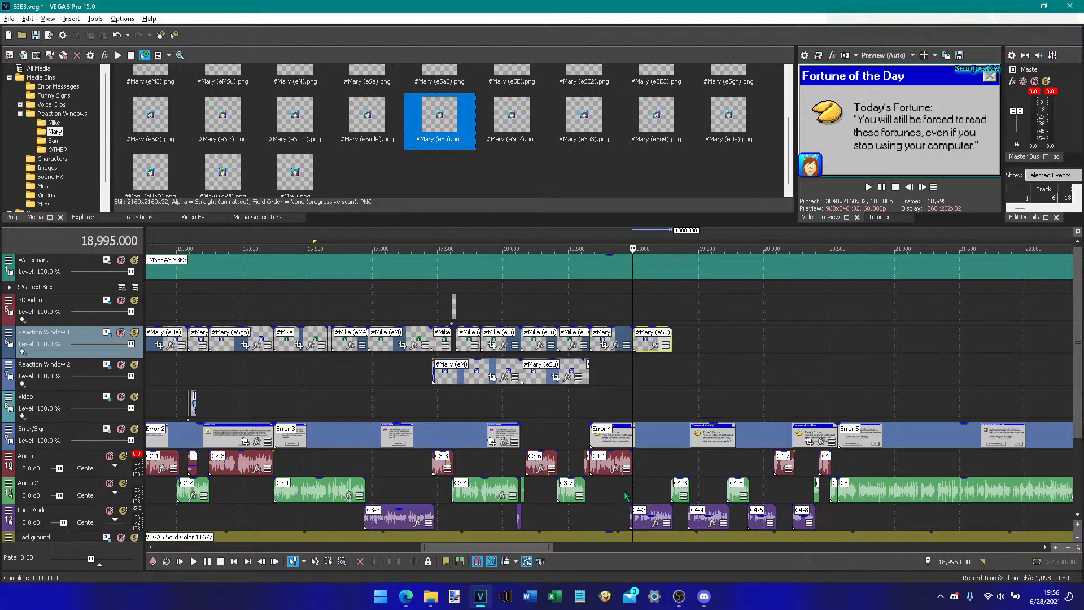
- Add !Sam (eSu).png from the Sam bin to Reaction Window 2 at frame 18,975, where the C4-2 audio starts
click(630, 522)
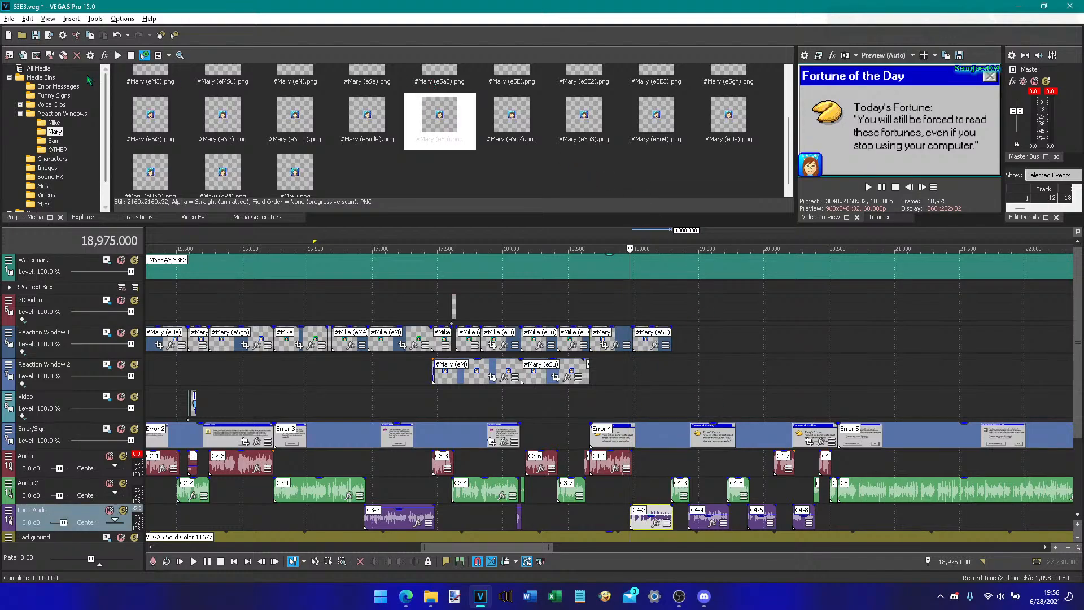
click(53, 141)
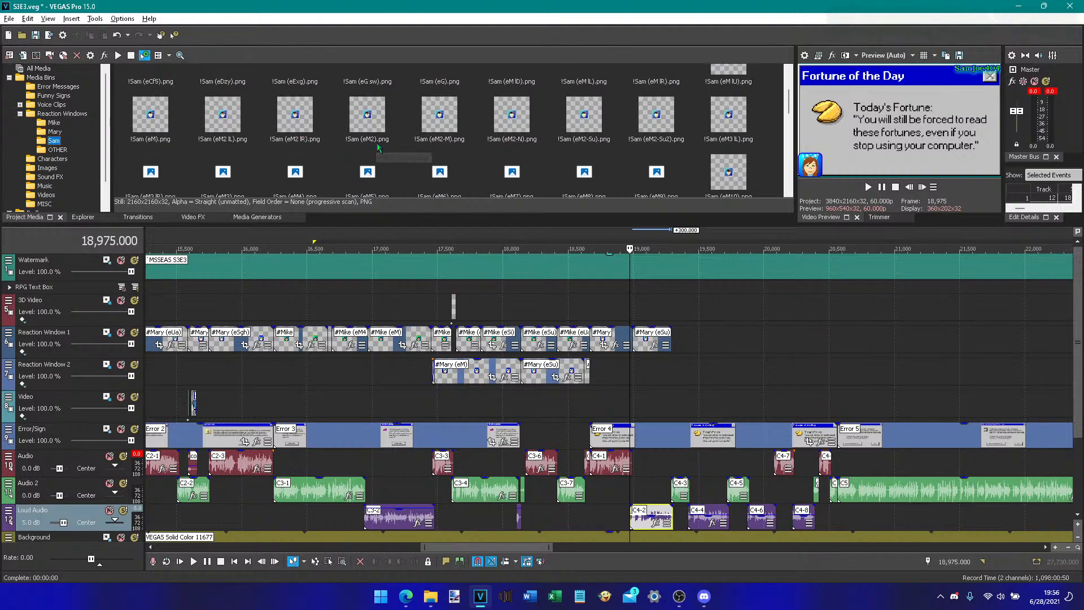
scroll(378, 148, down, 3)
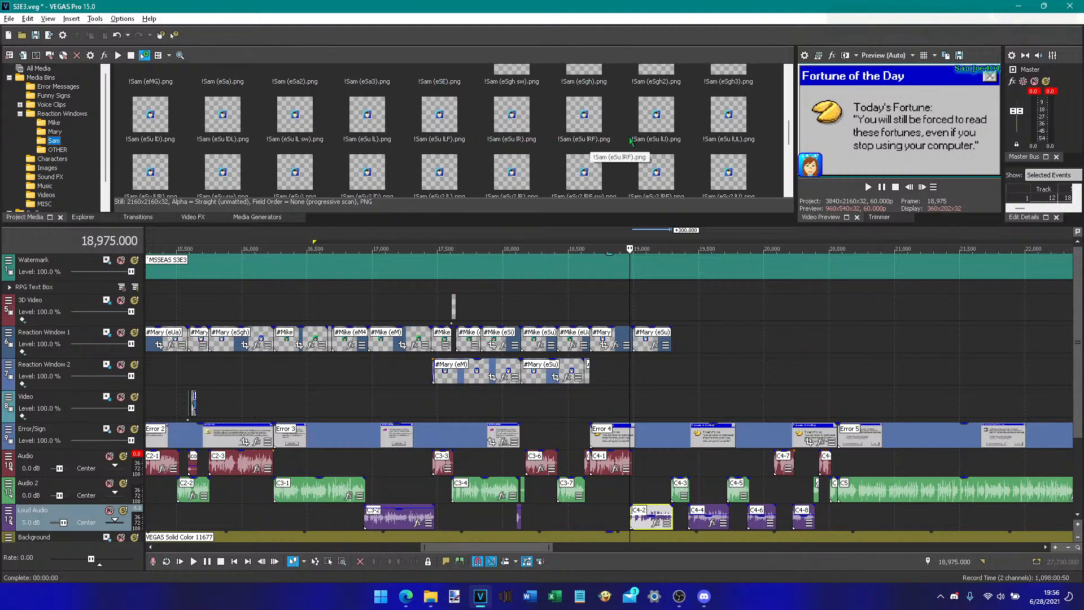
drag(294, 172, 636, 382)
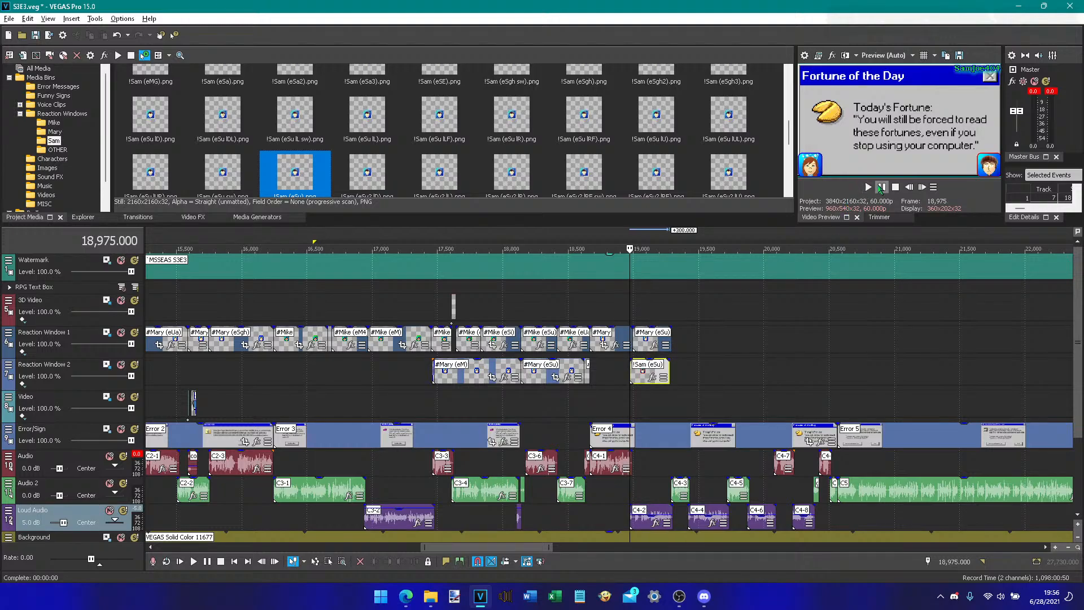
- Play the start of the C4-2 audio and trim the !Sam (eSu) clip's end to frame 19,011
click(868, 187)
click(881, 188)
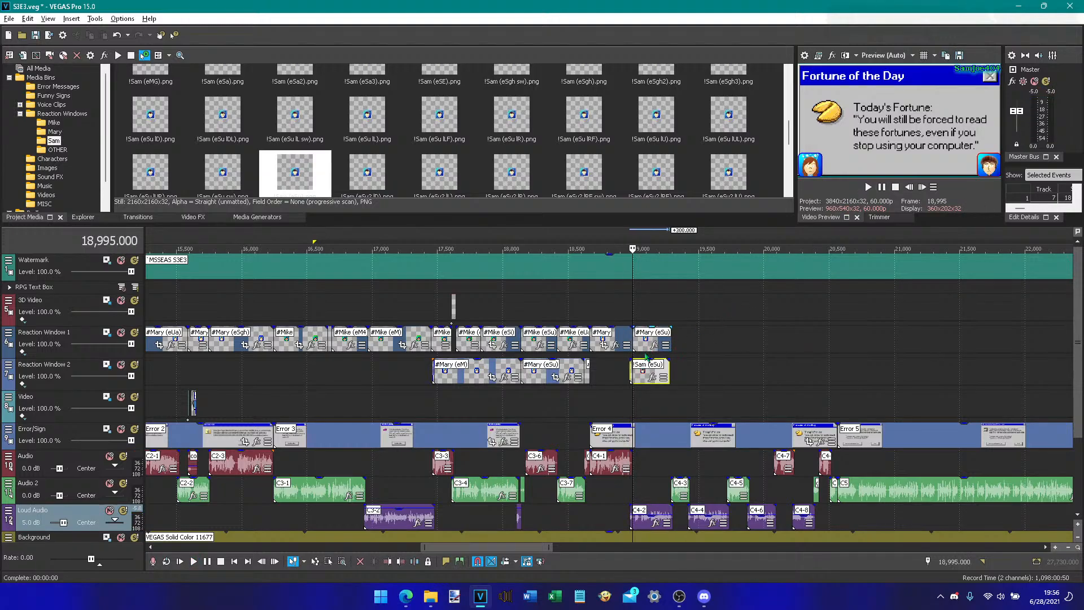
click(909, 188)
click(908, 187)
drag(630, 360, 632, 360)
click(631, 368)
click(882, 188)
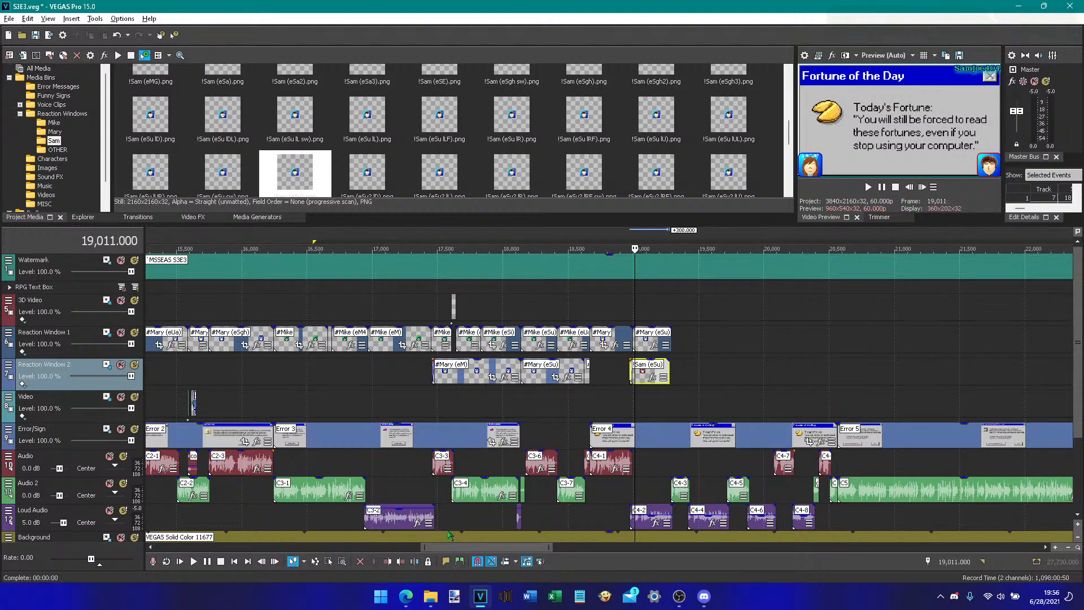
key(Delete)
- Add !Sam (eM8).png to Reaction Window 2 at frame 19,011 and play it back through the C4-2 audio
scroll(473, 175, up, 5)
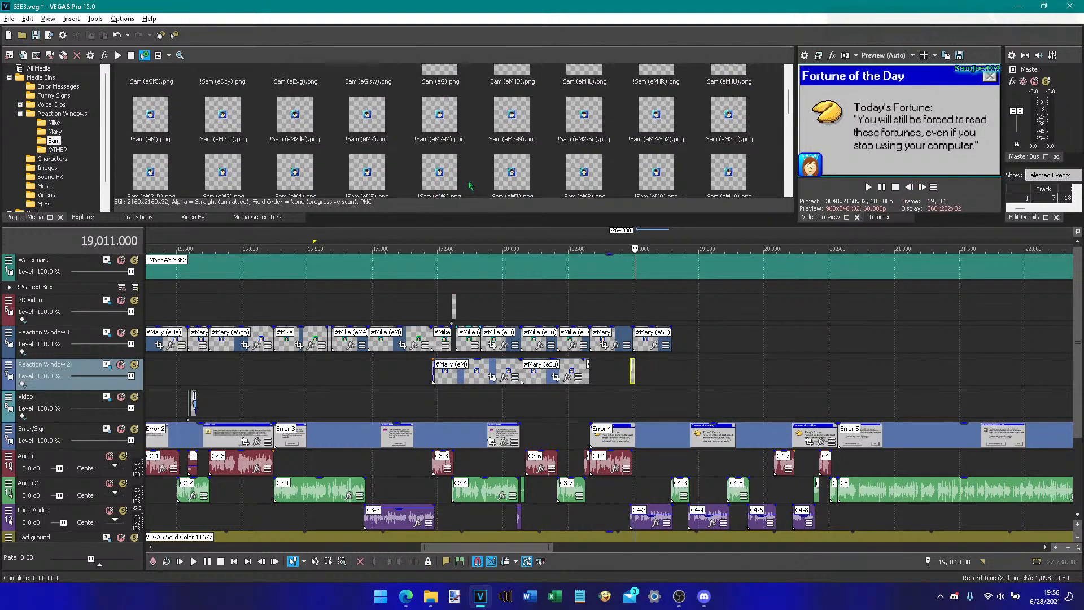
drag(169, 121, 179, 125)
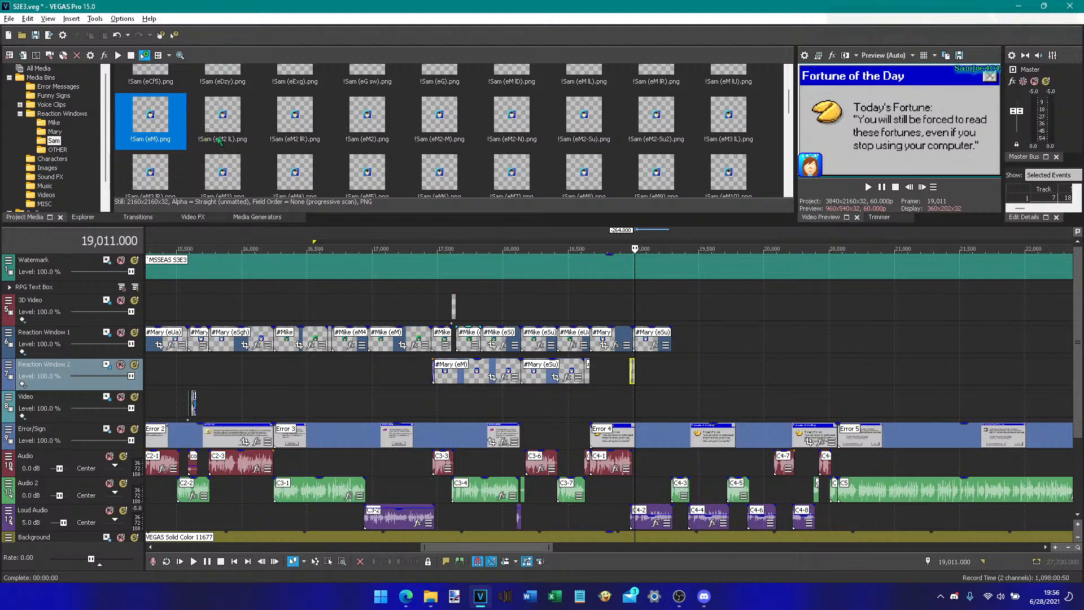
scroll(261, 141, down, 3)
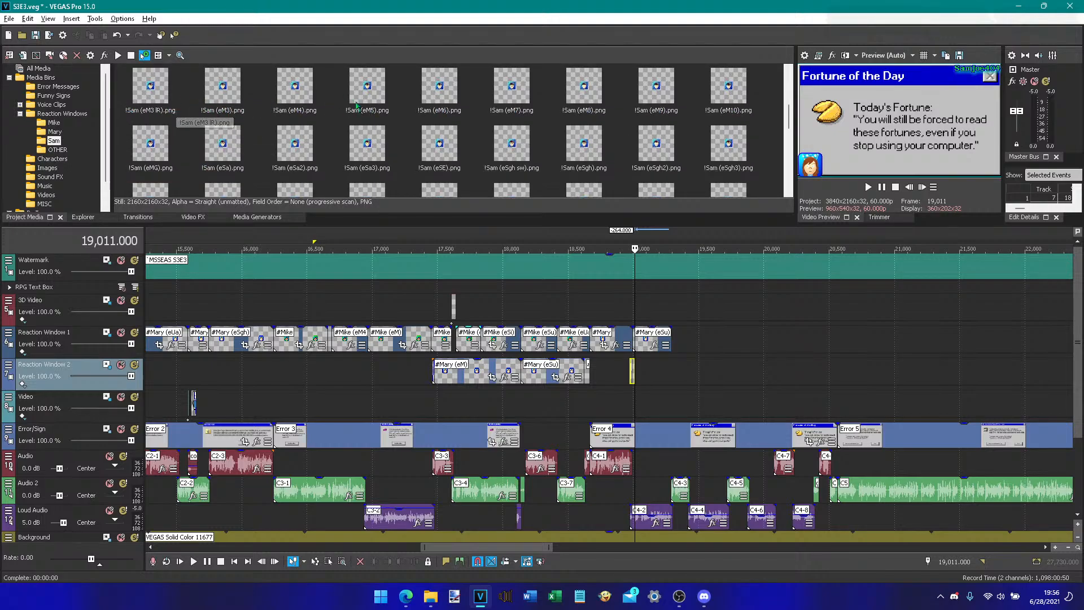
click(582, 96)
drag(584, 95, 636, 371)
click(868, 187)
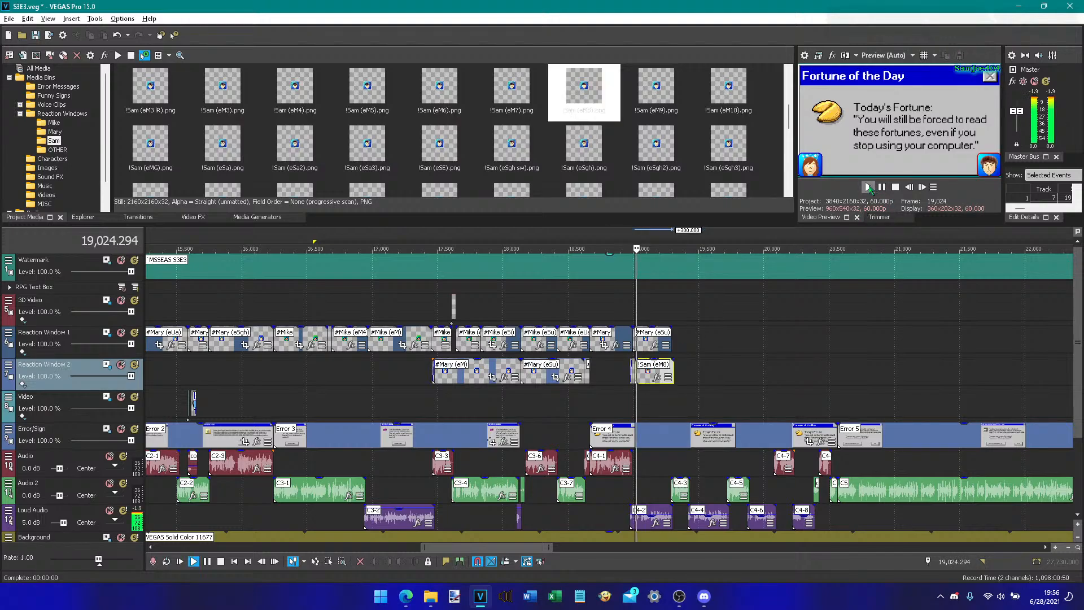
click(894, 187)
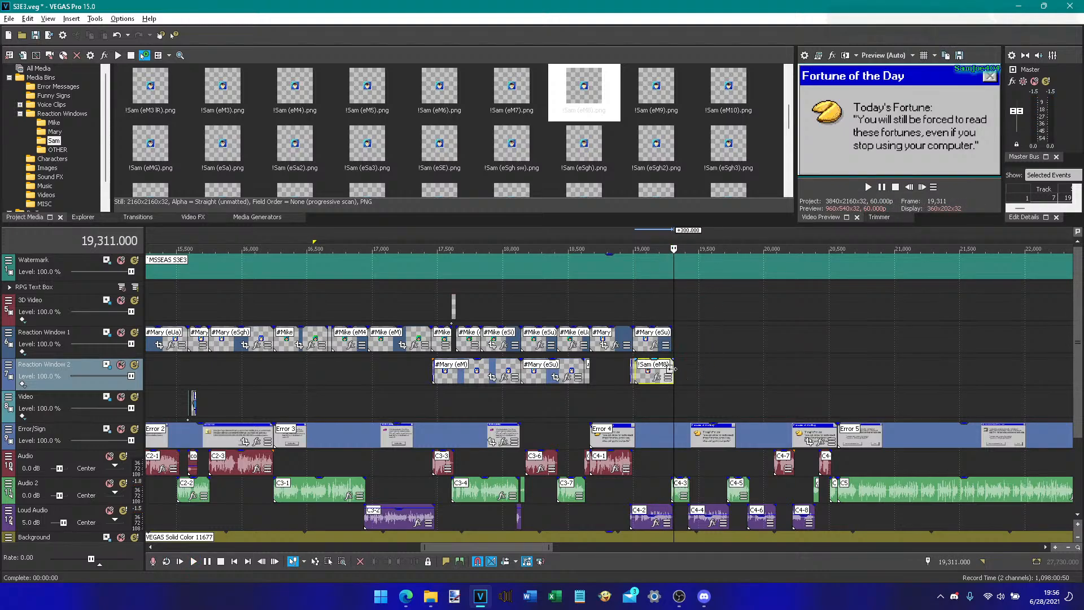
- Replace the !Sam (eM8) clip on Reaction Window 2 with !Sam (eM3).png at frame 19,011
right_click(642, 373)
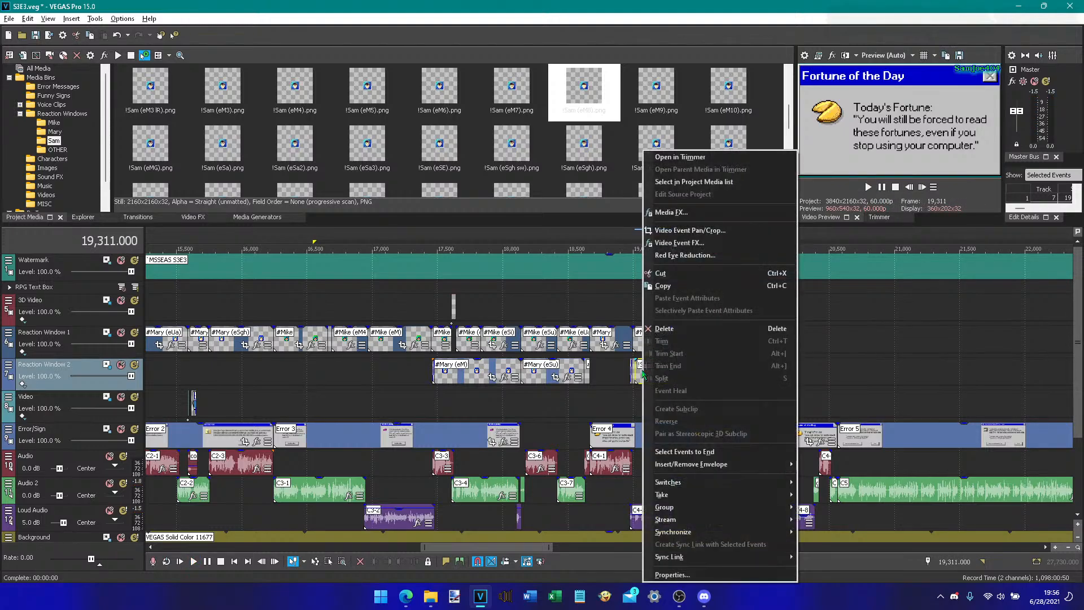
click(670, 330)
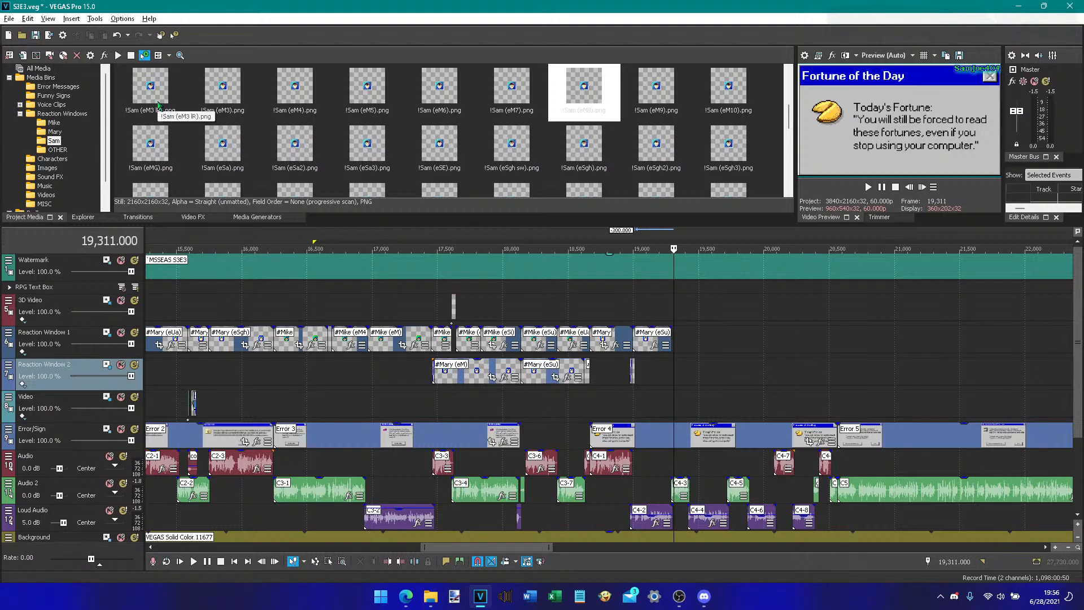
click(184, 103)
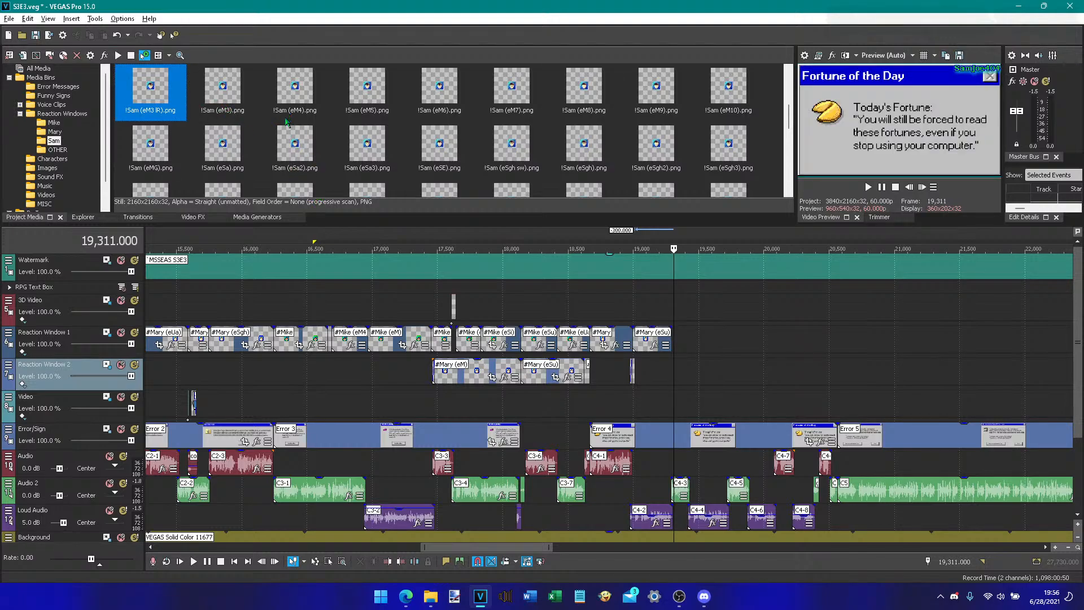
click(224, 91)
drag(269, 110, 643, 379)
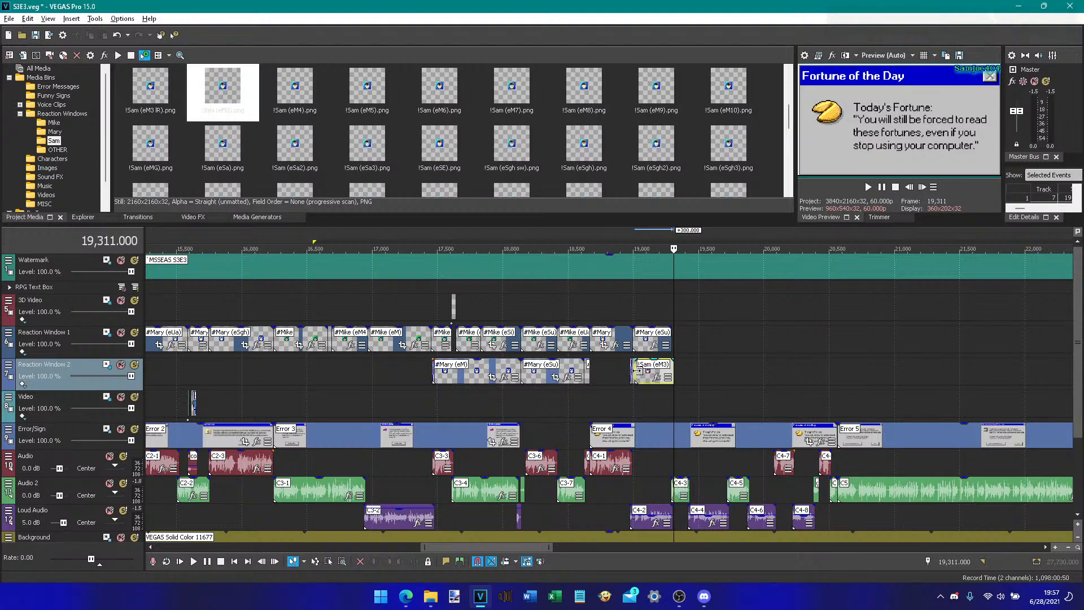
- Save the project and play it from frame 19,289 through the C4-3 audio
click(654, 370)
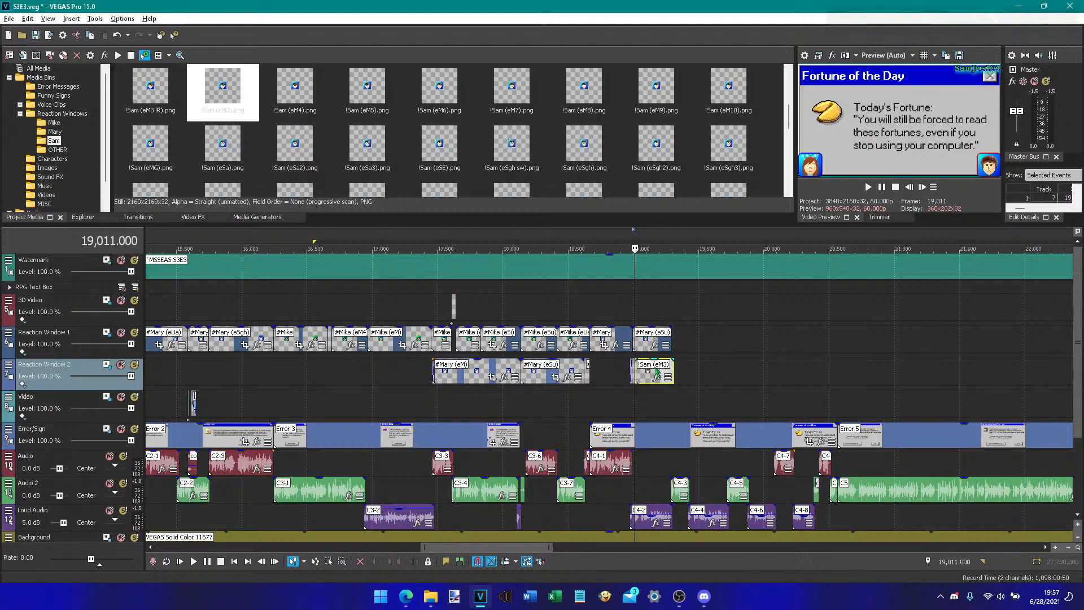
click(672, 390)
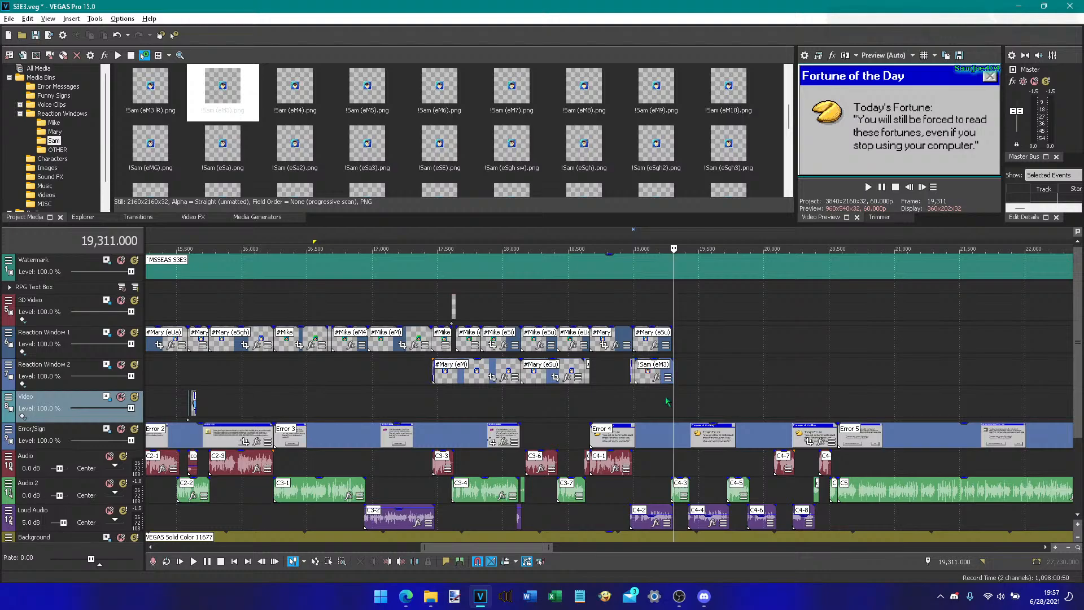
click(666, 402)
click(669, 401)
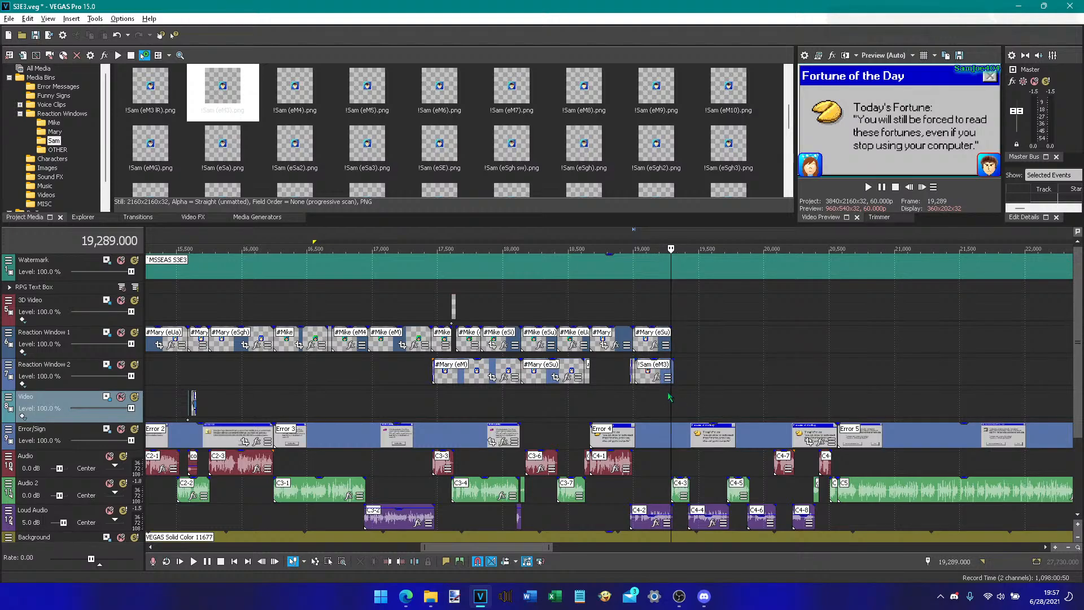
click(36, 35)
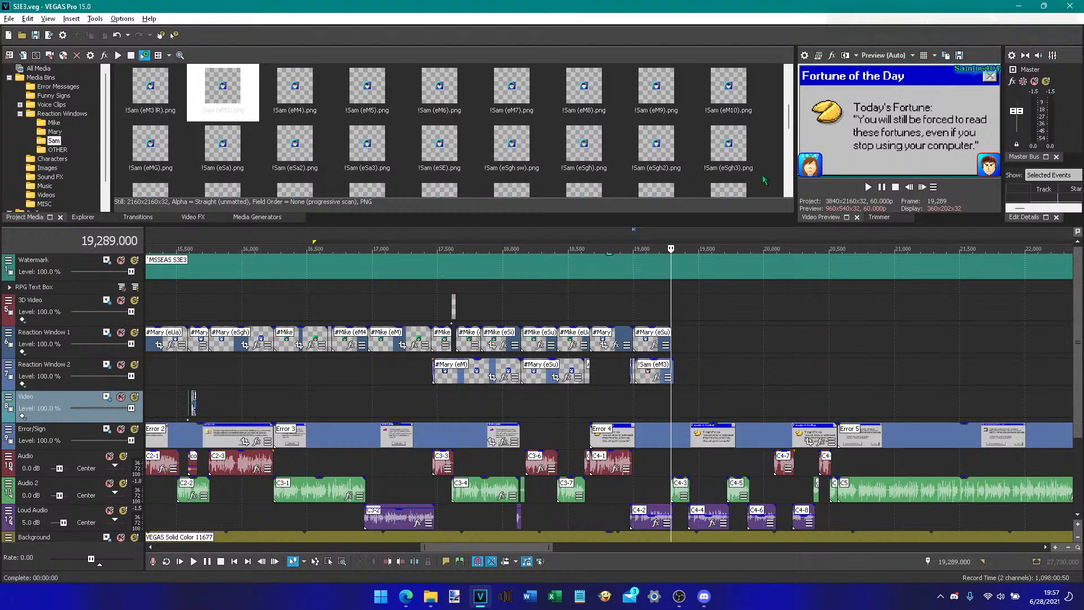
click(867, 189)
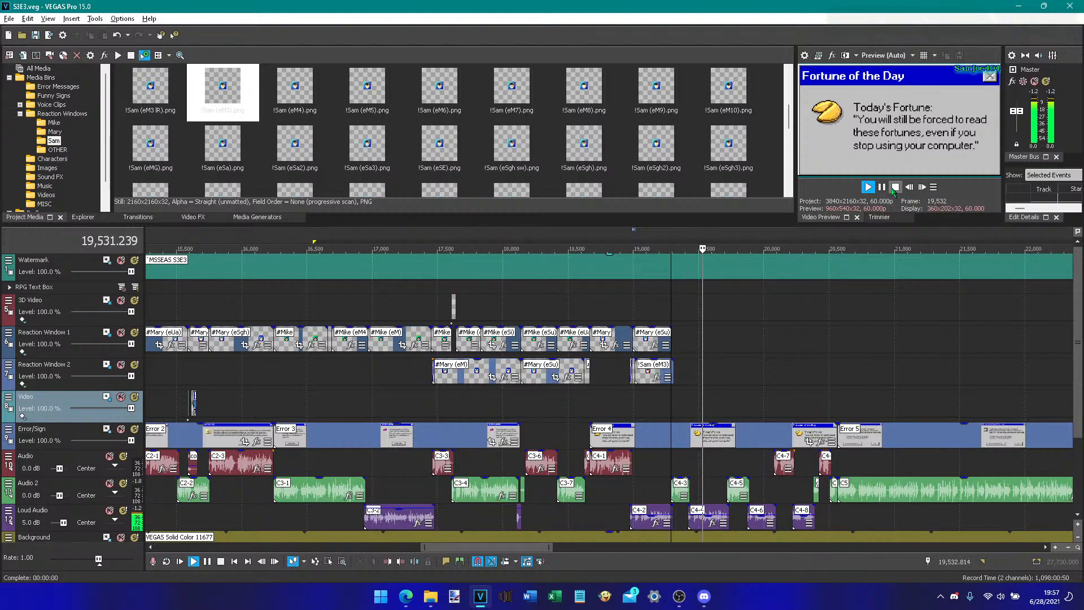
click(895, 187)
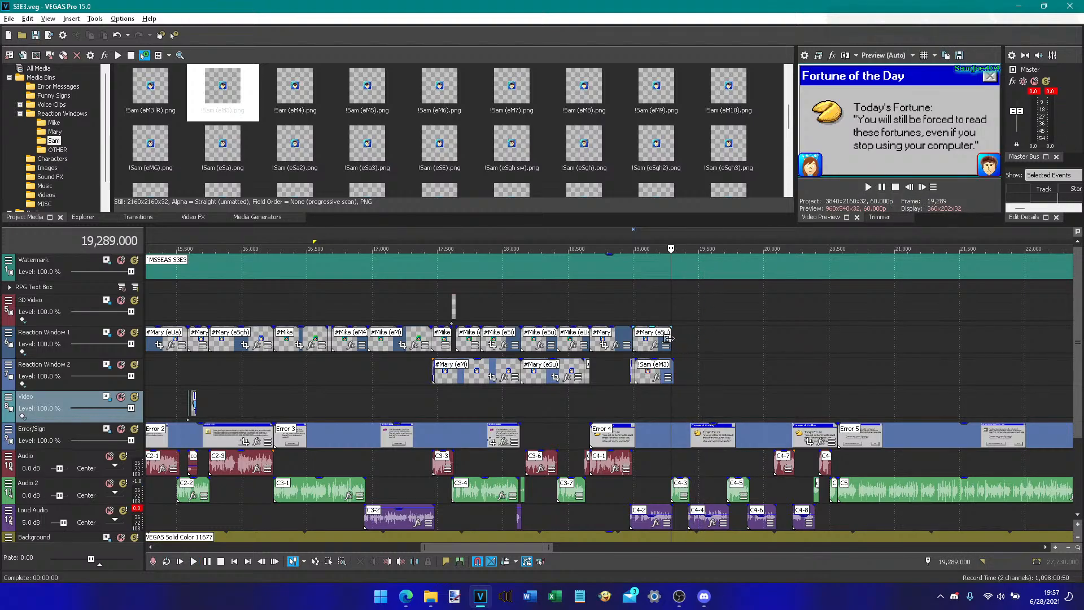
- Try trimming the #Mary (eSu) clip's end to frame 19,289 and following it with #Mary (eN).png on Reaction Window 1
drag(669, 338, 668, 339)
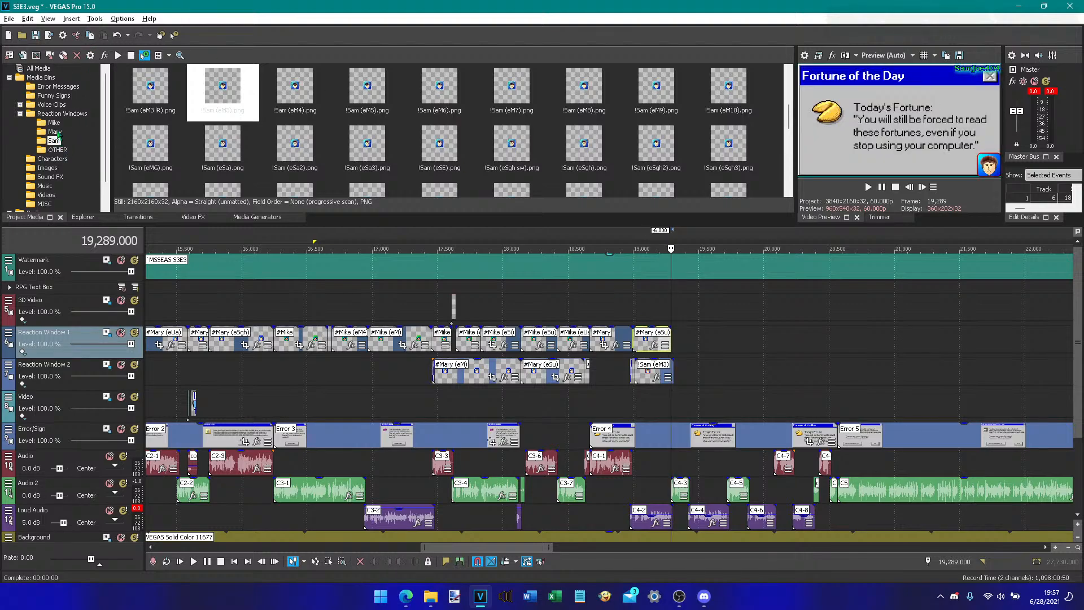
click(57, 133)
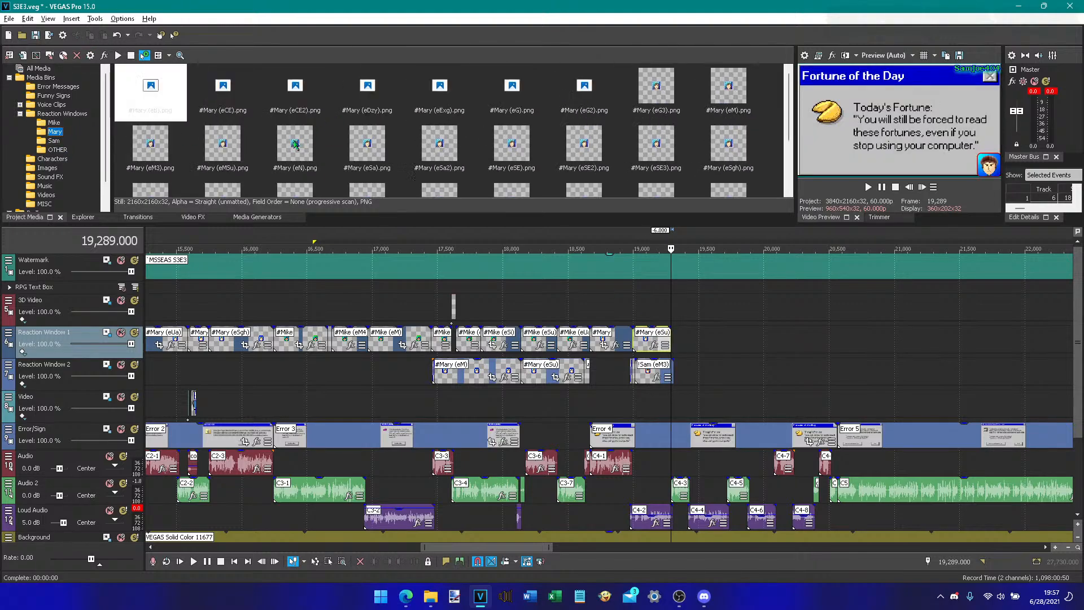
drag(295, 144, 668, 321)
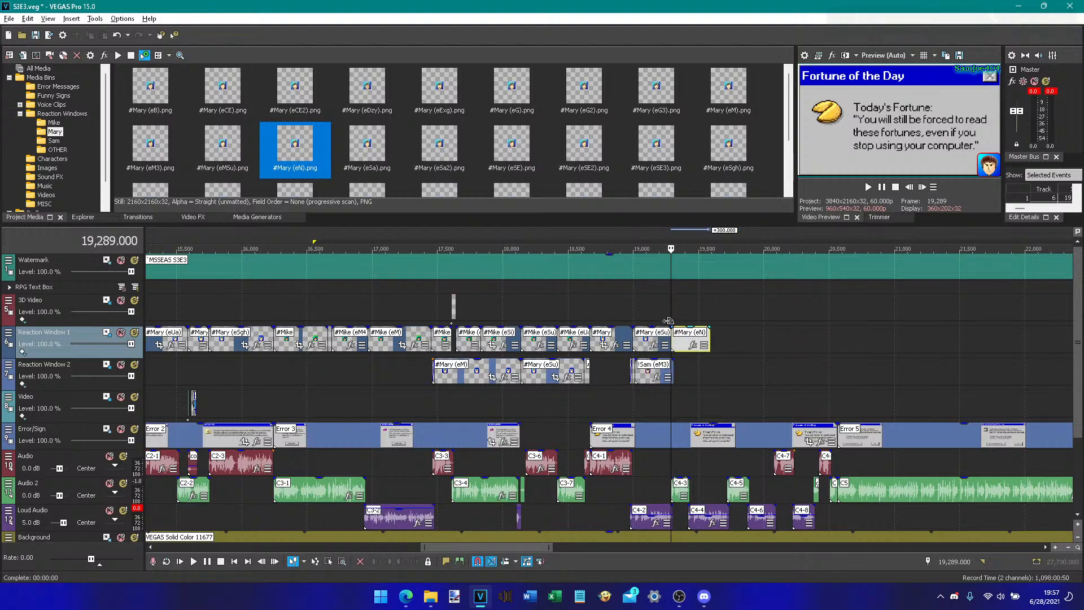
right_click(683, 344)
click(728, 328)
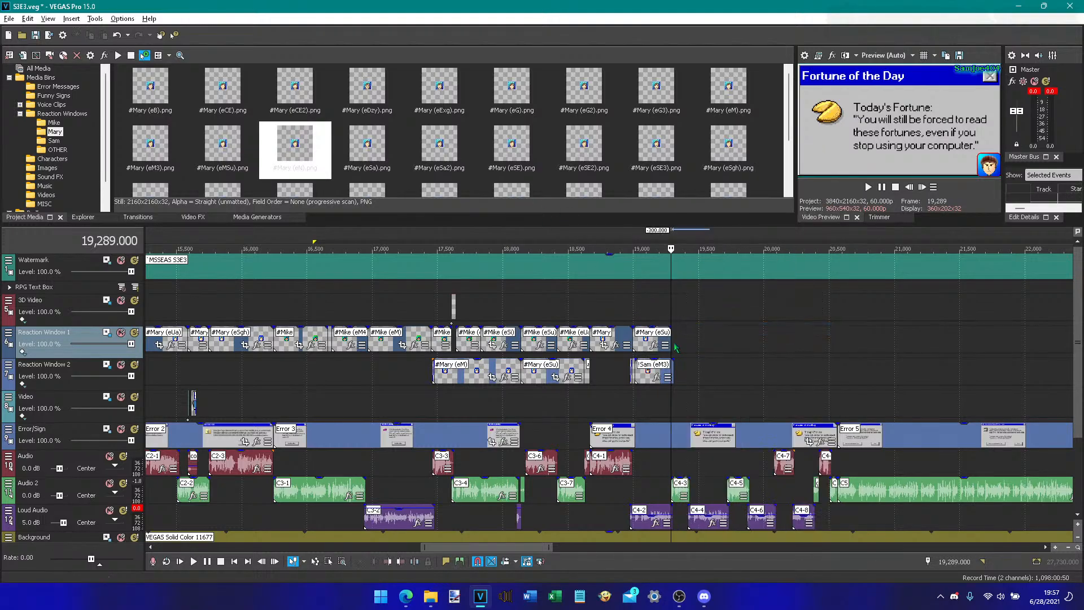
- Extend the #Mary (eSu) clip by 216 frames and add #Mike (eN).png from the Mike bin to the Video track at frame 19,289
click(53, 122)
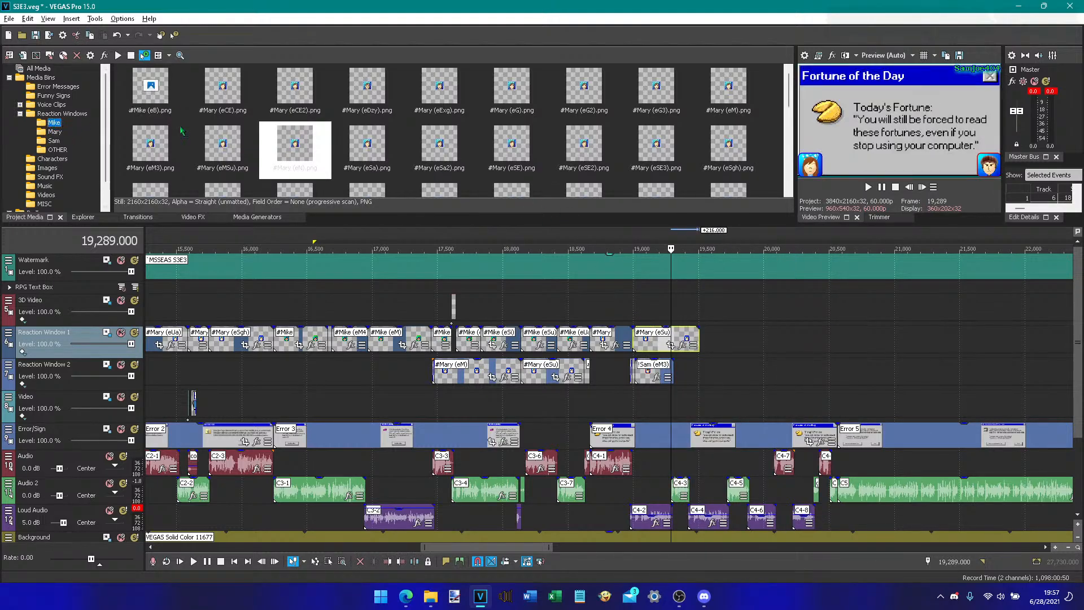
scroll(434, 145, down, 1)
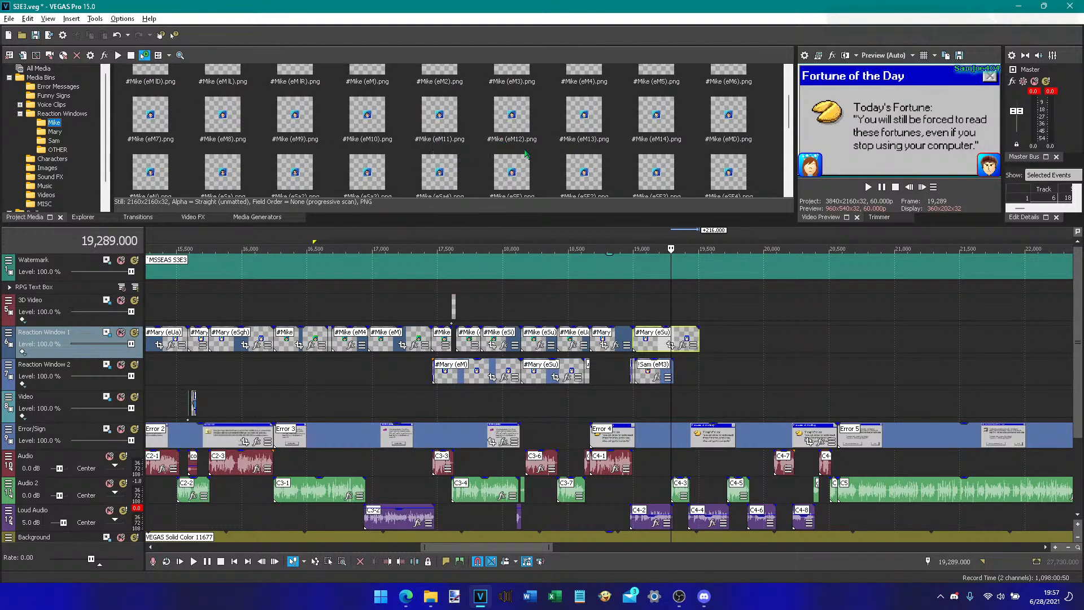
scroll(323, 149, down, 3)
drag(150, 104, 675, 405)
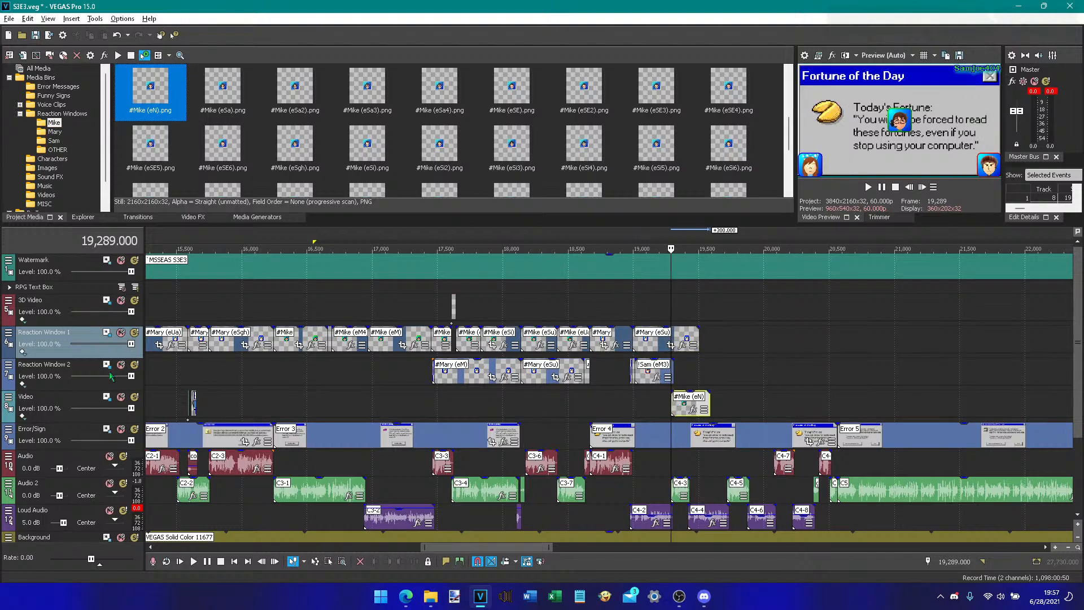
- Apply the Reaction Window 1 preset to the Video track's motion at frame 19,289 and set its X position to 0
click(106, 396)
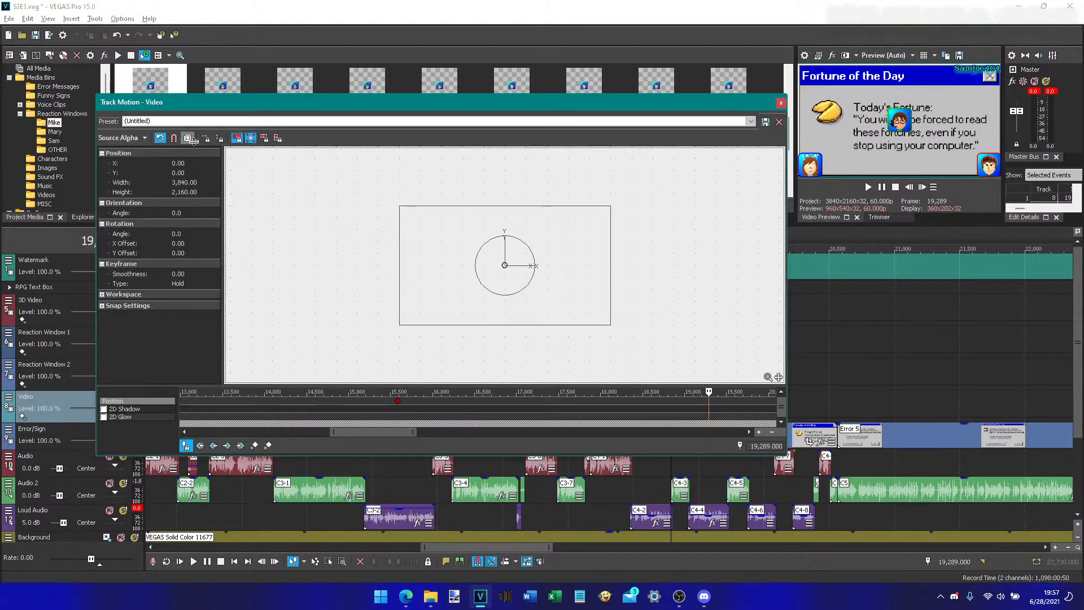
click(121, 137)
click(133, 140)
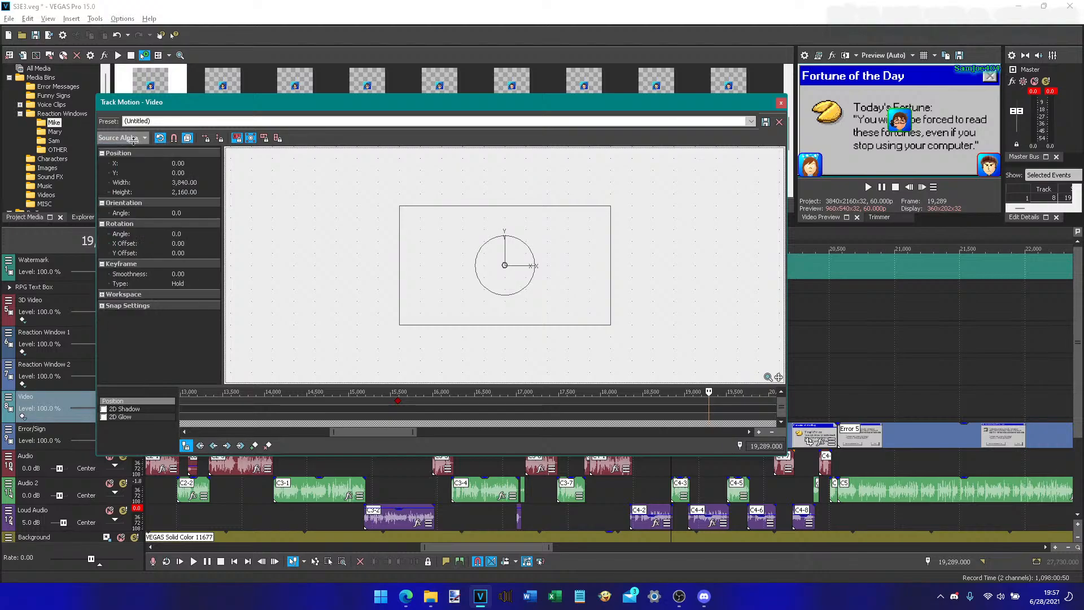
click(750, 120)
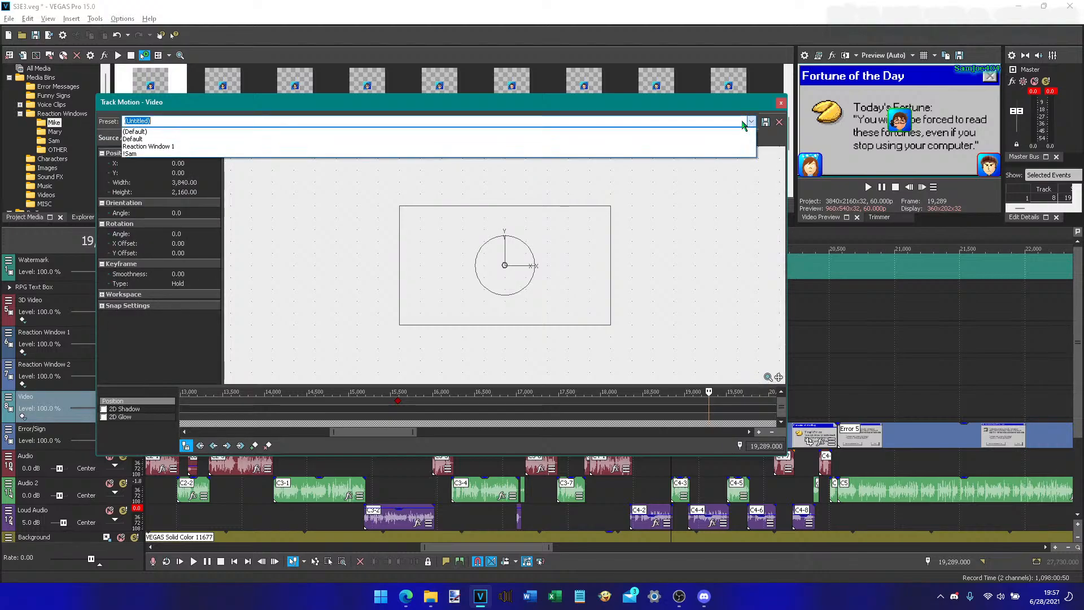
click(650, 146)
click(192, 163)
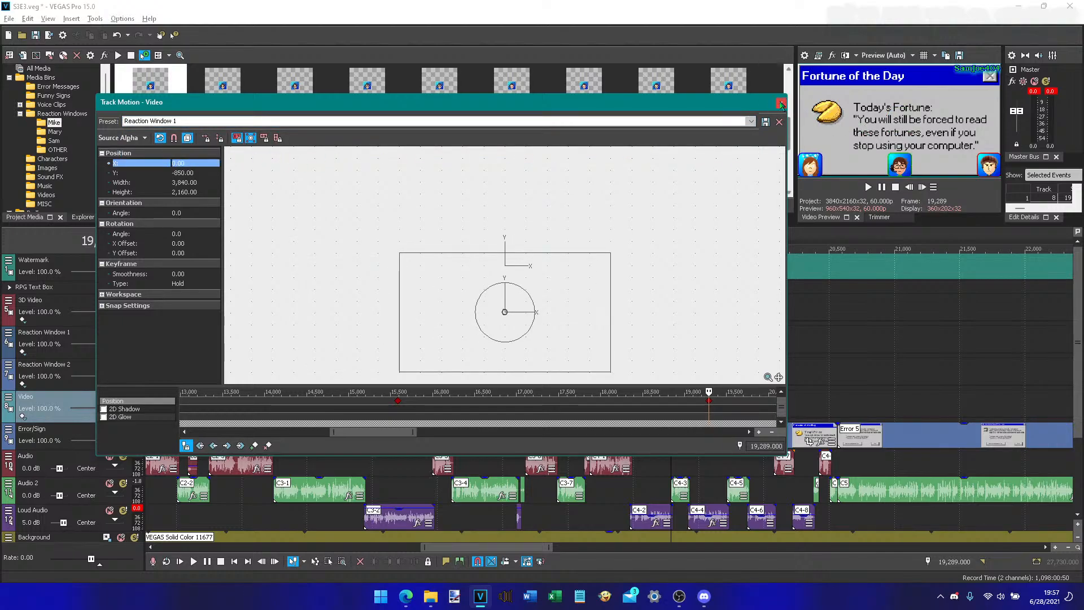
click(782, 104)
- Play the start of the C4-3 audio and extend the !Sam (eM3) clip's end to frame 19,419, where the C4-4 audio starts
click(881, 188)
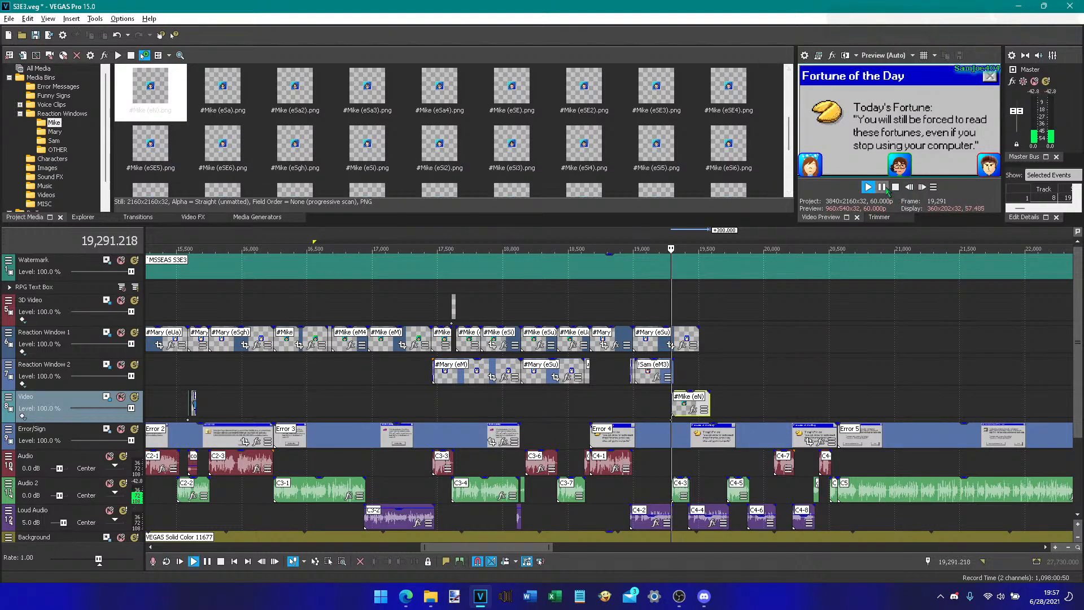
click(882, 188)
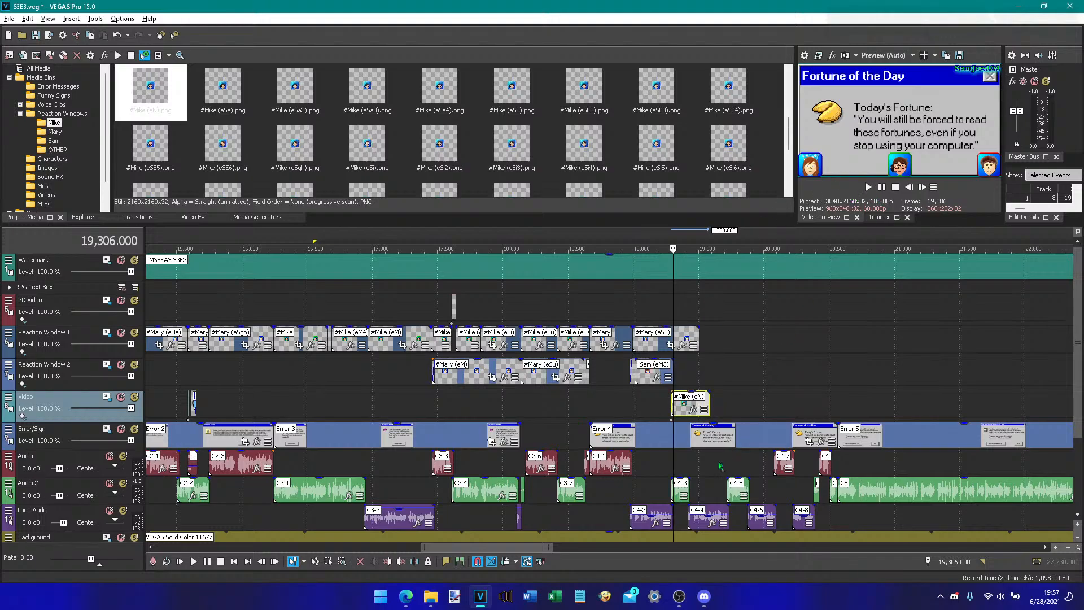
click(687, 518)
drag(672, 373, 687, 376)
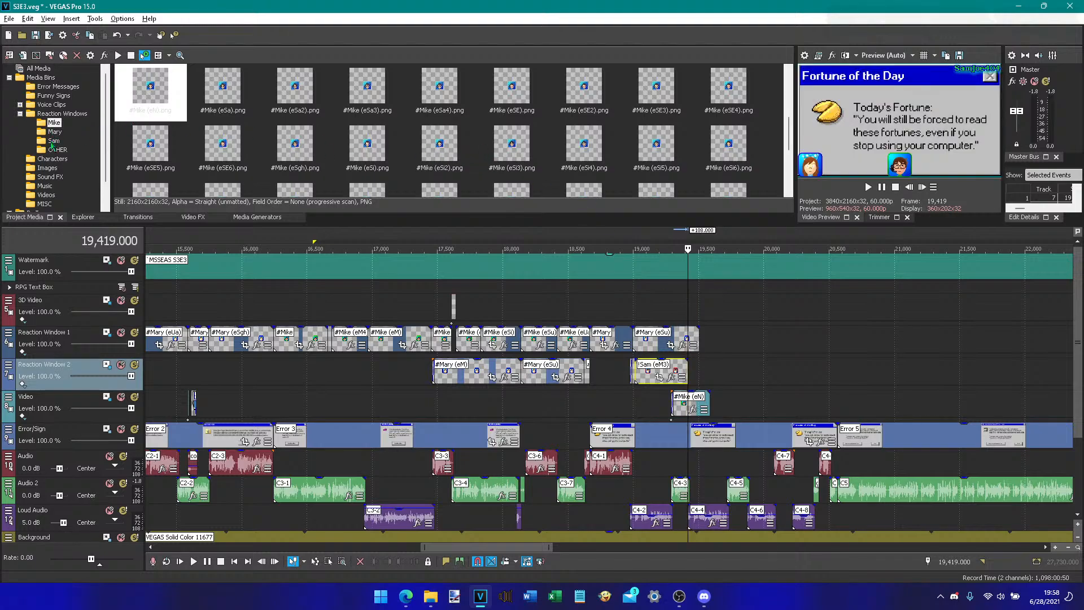
- Add !Sam (eM6).png to Reaction Window 2 at frame 19,419 and trim its end to frame 19,458 after playing it
click(53, 141)
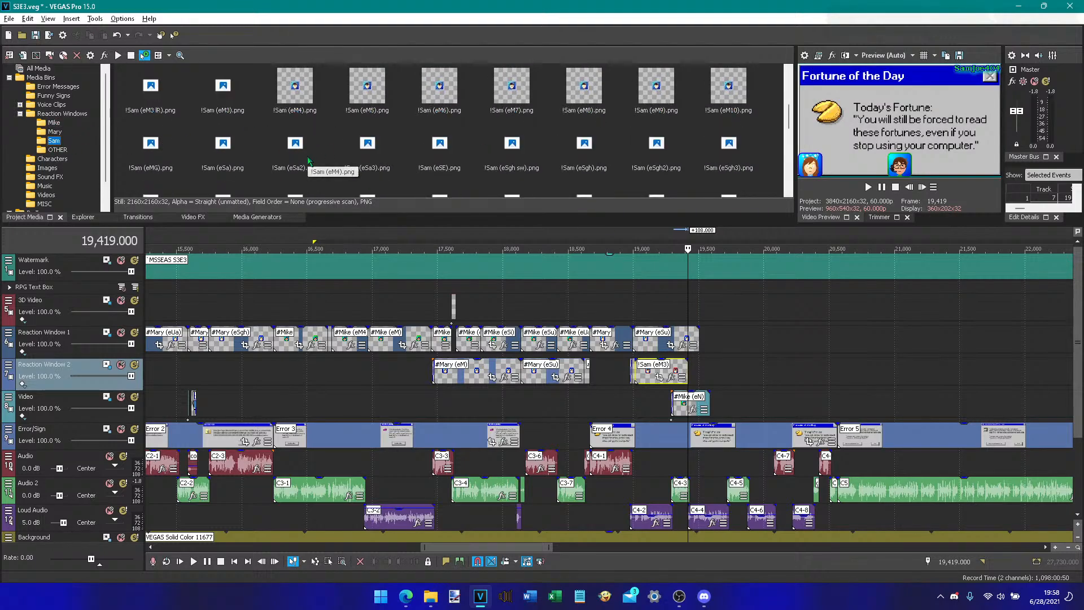
scroll(309, 161, up, 3)
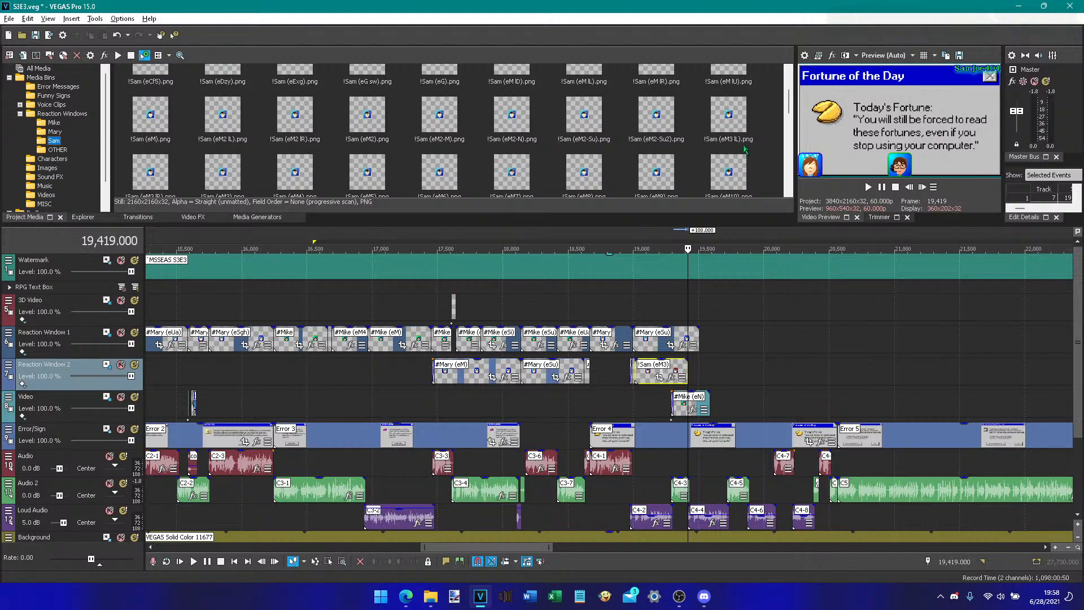
drag(440, 172, 705, 373)
click(881, 187)
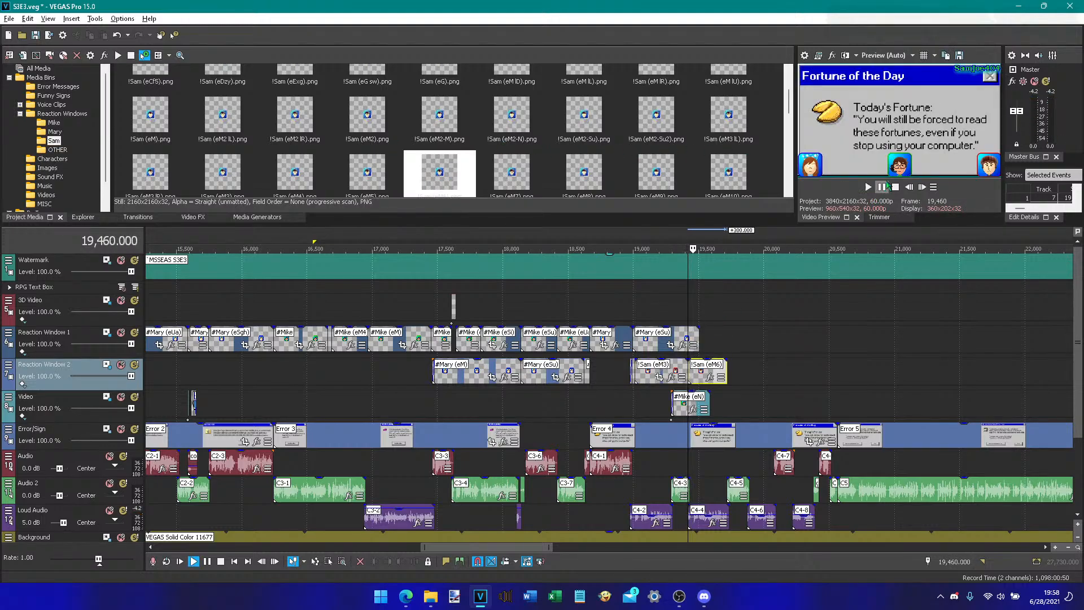
click(907, 187)
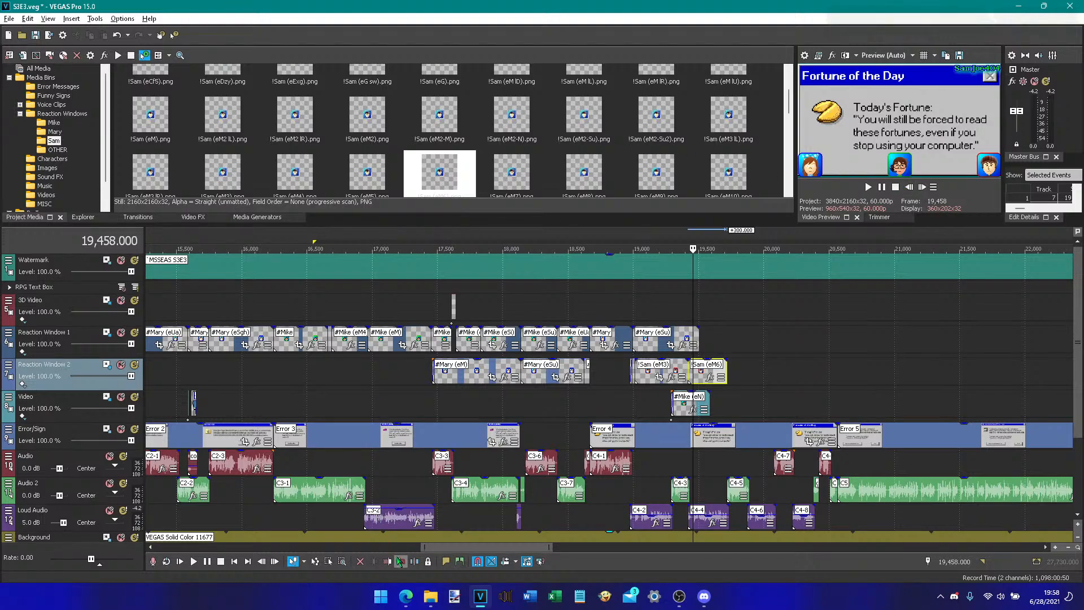
key(Delete)
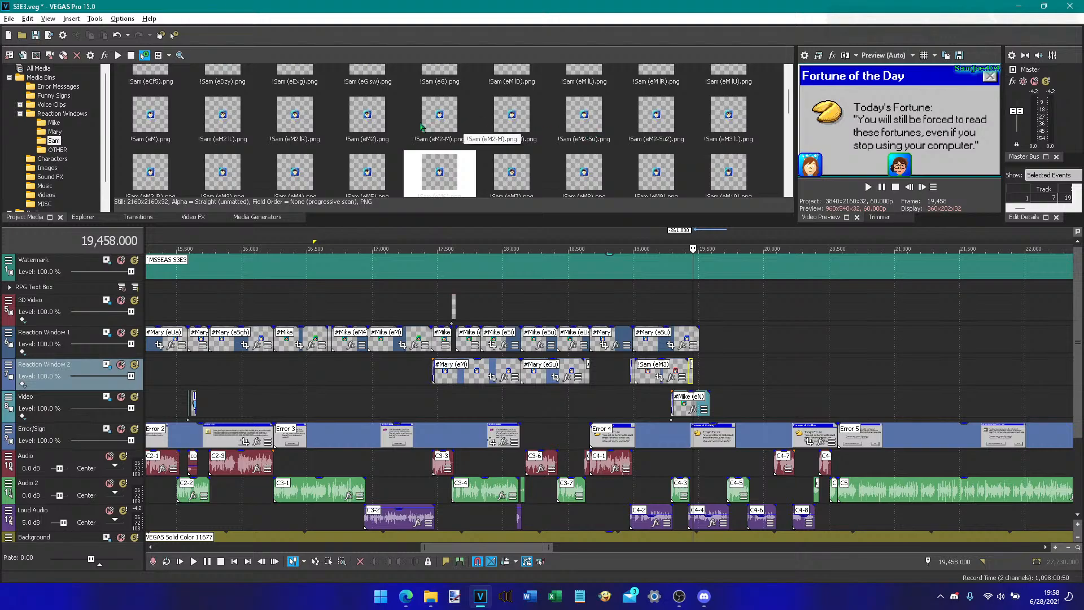
- Add !Sam (eM2).png to Reaction Window 2 at frame 19,458 and save the project
drag(355, 122, 706, 371)
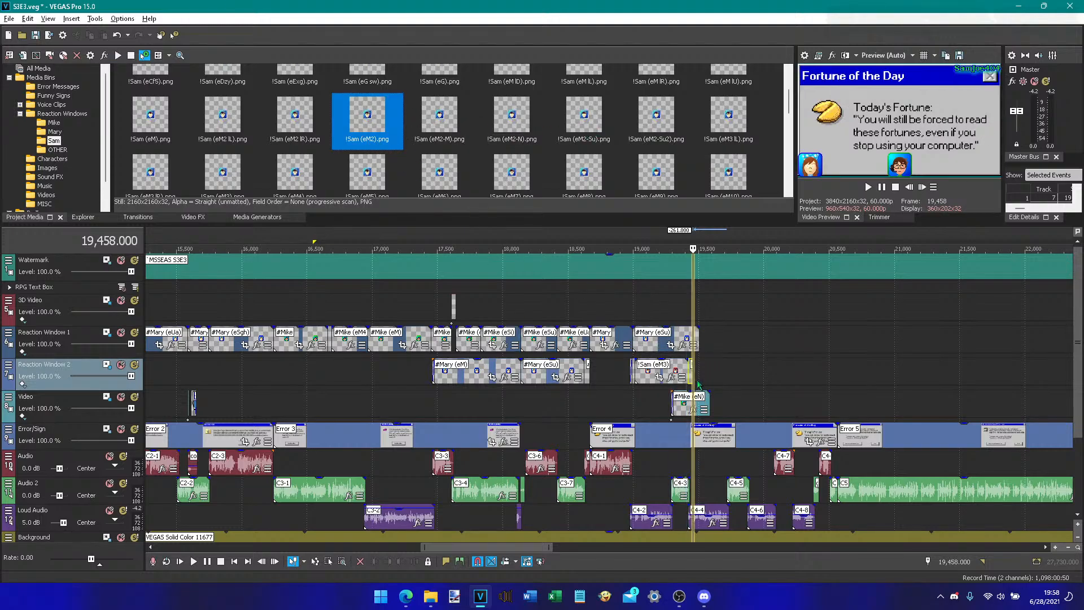
click(35, 35)
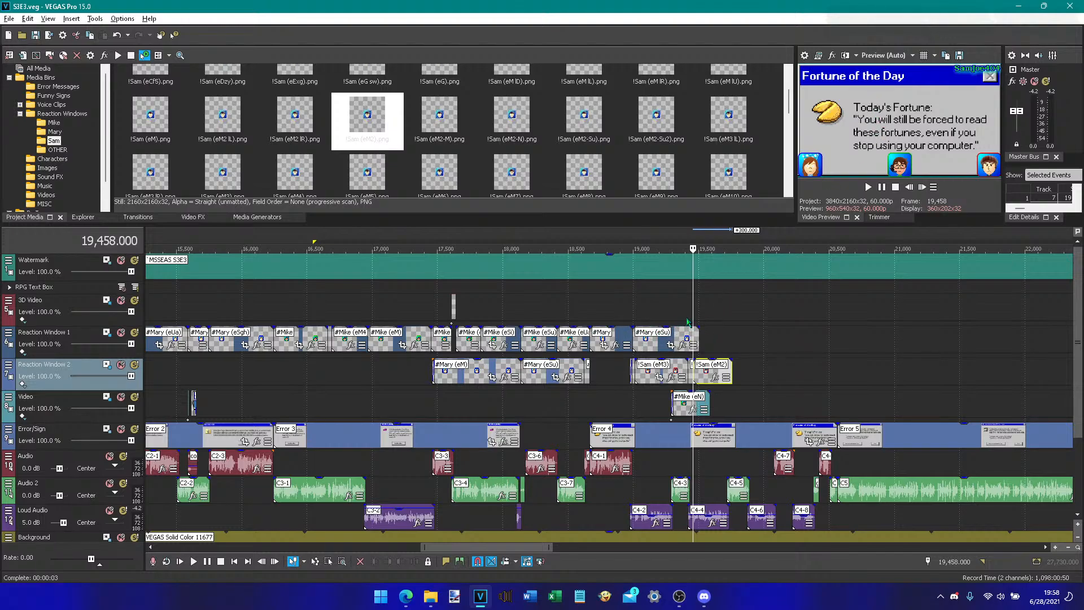
- Play the C4-4 audio from frame 19,458, check the #Mike (eN) clip's end, and return to the start of the !Sam (eM2) clip
key(space)
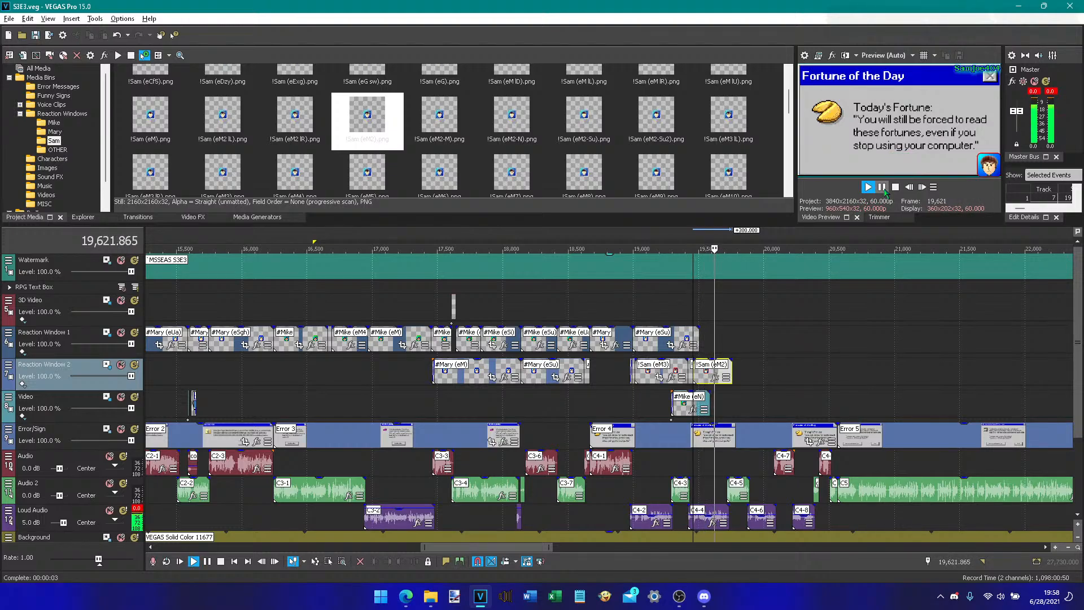
click(884, 190)
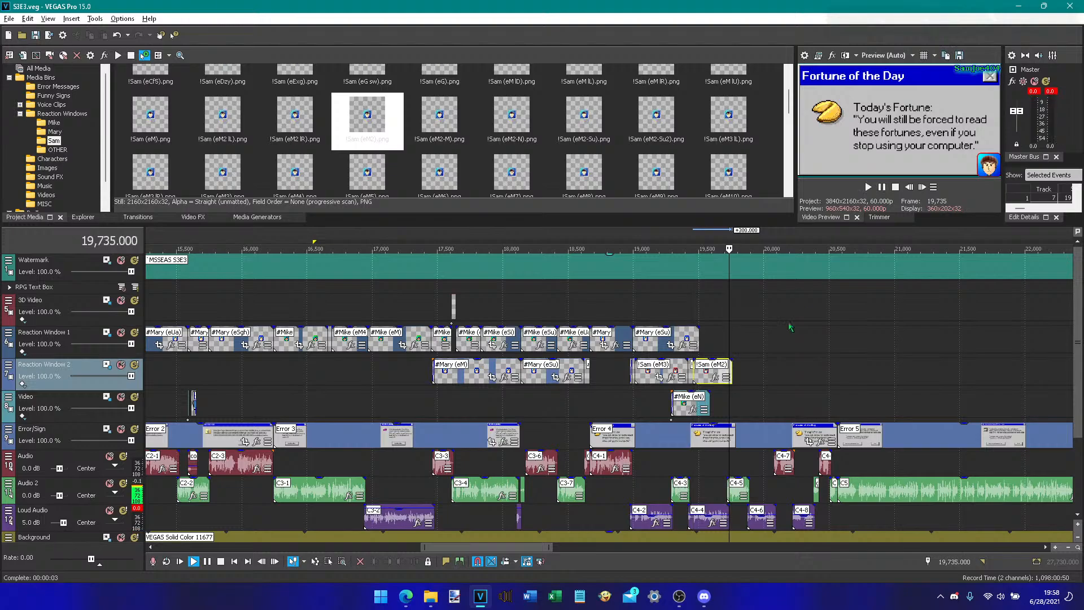
click(706, 407)
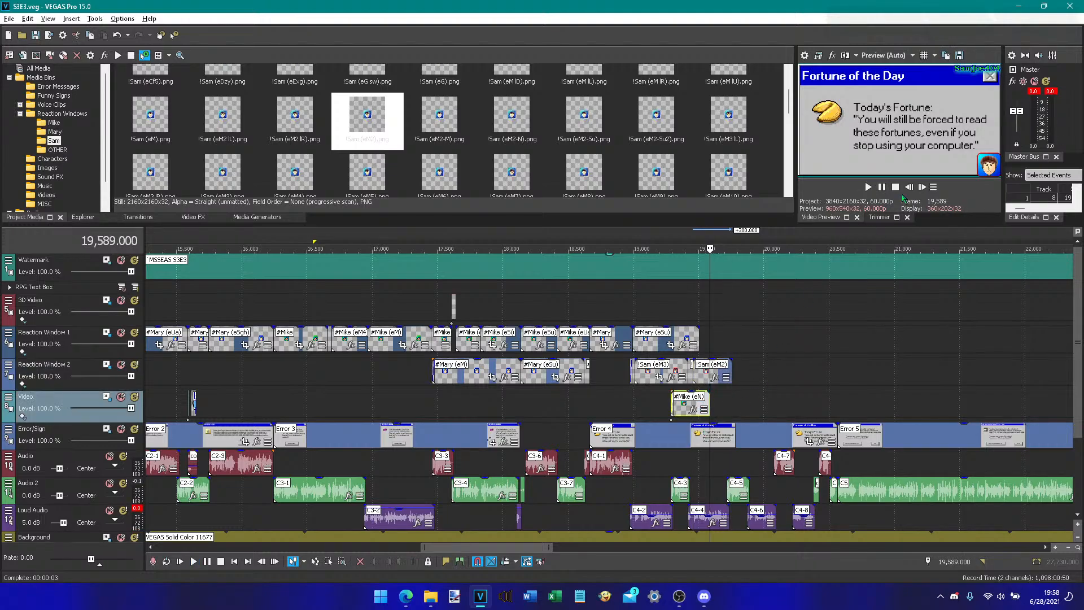
click(704, 354)
click(695, 366)
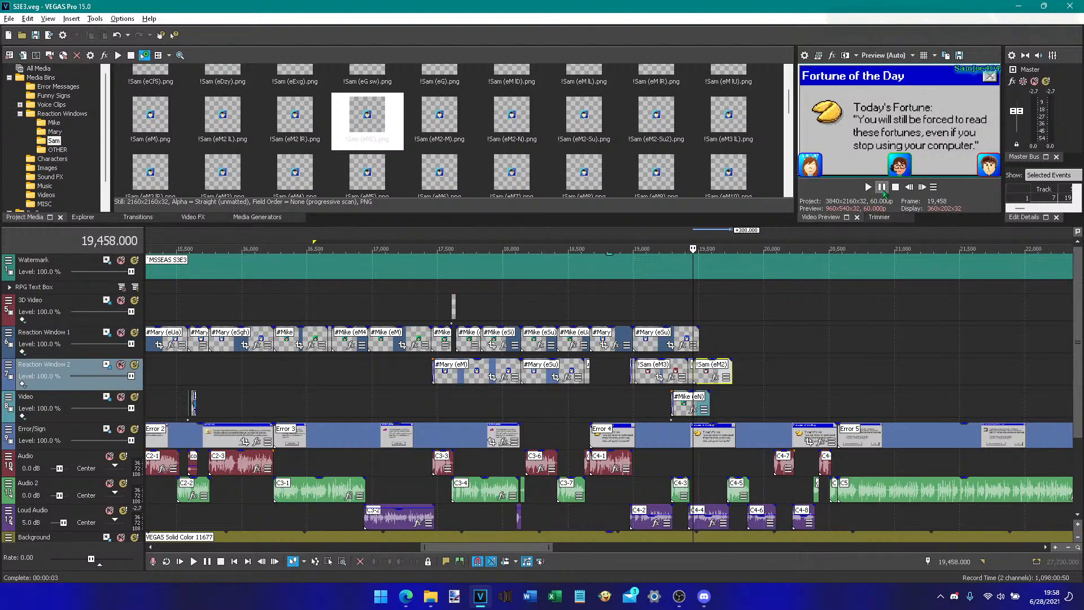
- Play the C4-4 audio from frame 19,458 and trim the #Mike (eN) clip's end on the Video track to frame 19,557
click(884, 191)
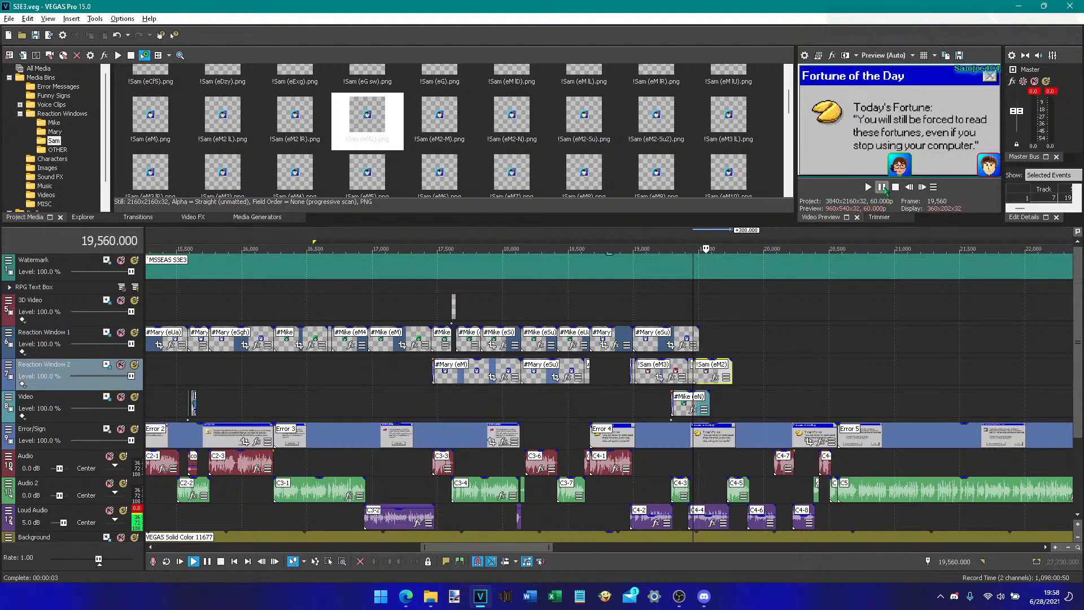
drag(710, 399, 705, 402)
click(908, 187)
click(908, 187)
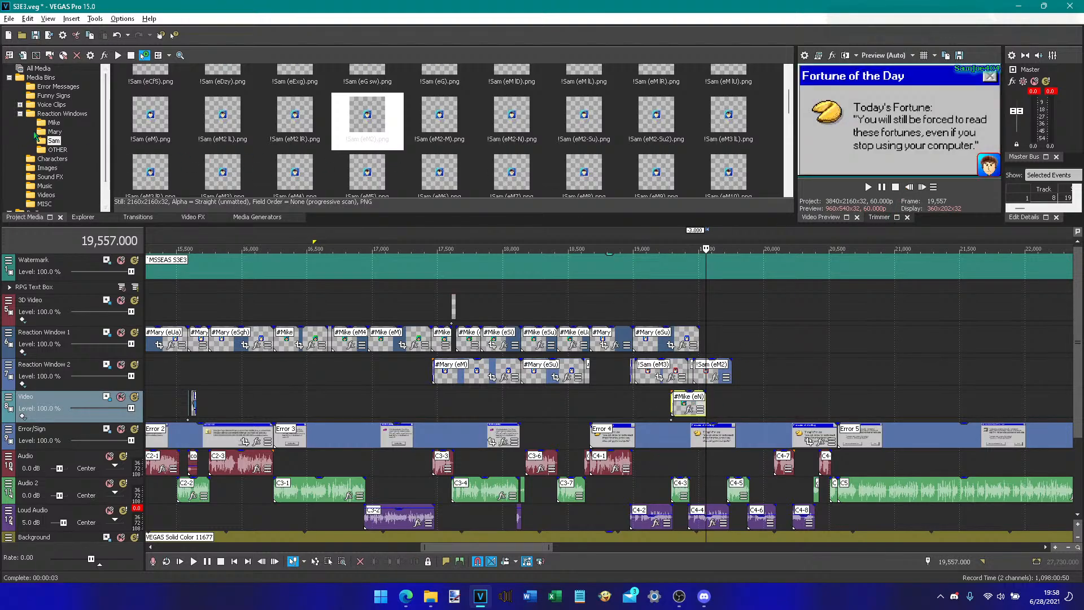
- Add #Mike (eSu5).png to the Video track at frame 19,557 and trim its end to frame 19,716, where the C4-5 audio starts
click(54, 122)
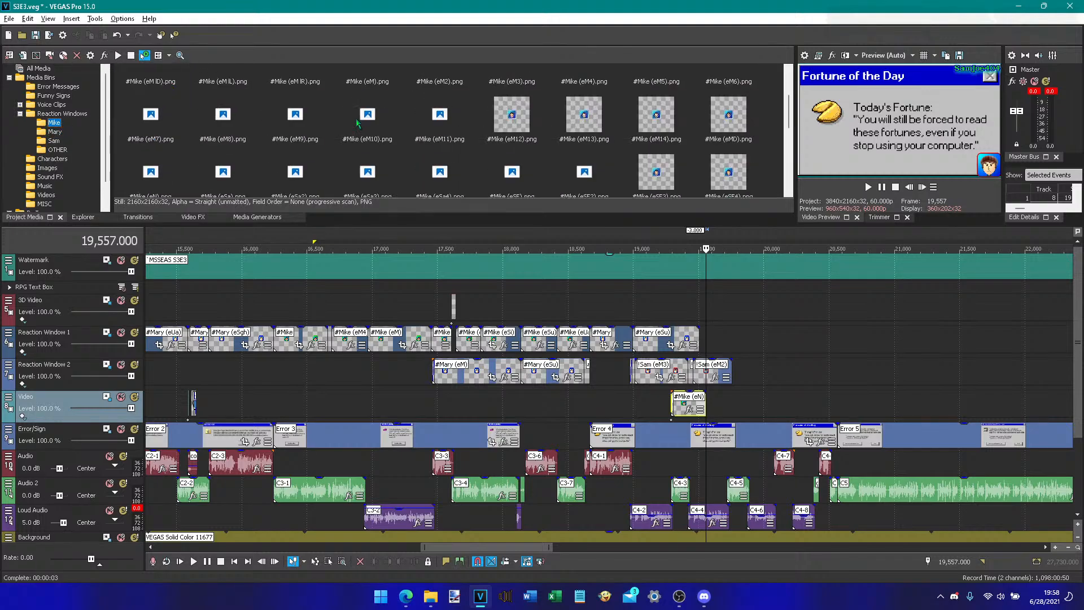
scroll(357, 123, down, 3)
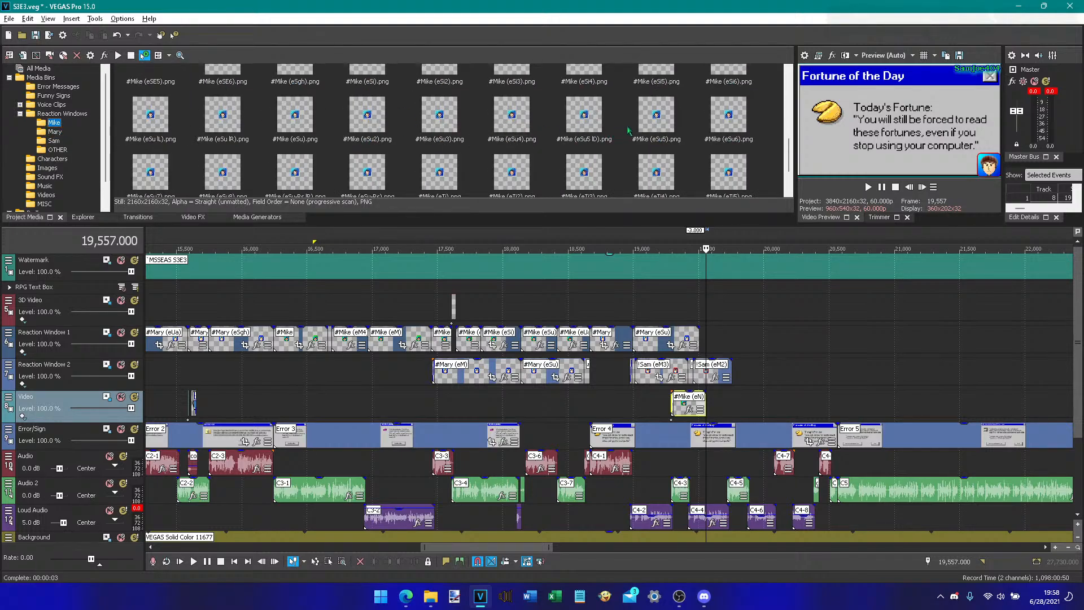
drag(656, 118, 712, 408)
click(727, 402)
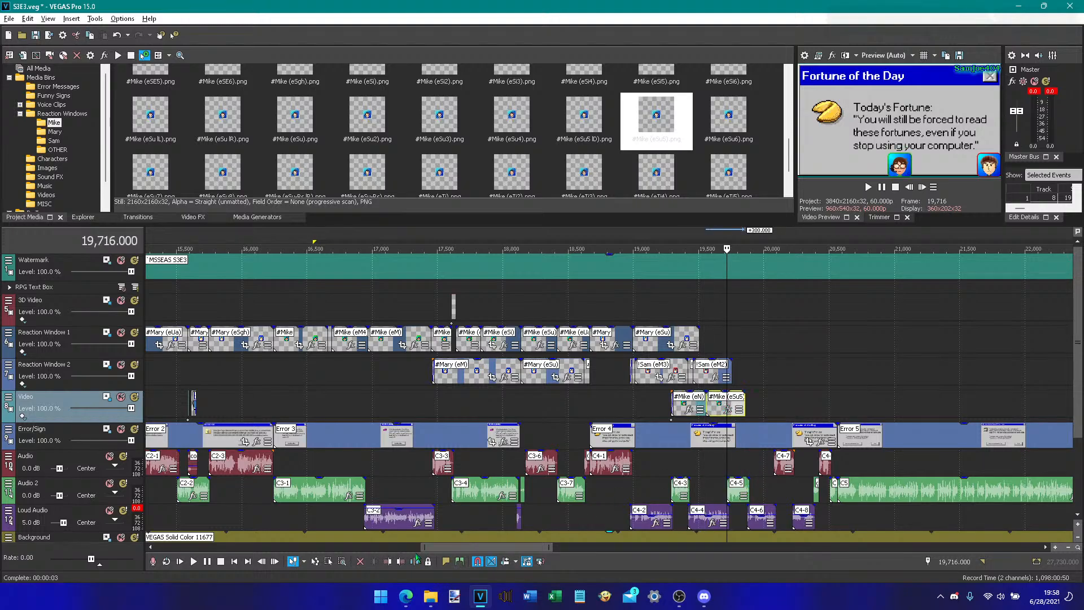
click(402, 561)
- Play the C4-5 audio, add #Mike (eUa2).png to the Video track at frame 19,716, and extend the !Sam (eM2) clip's end to frame 19,872
click(867, 187)
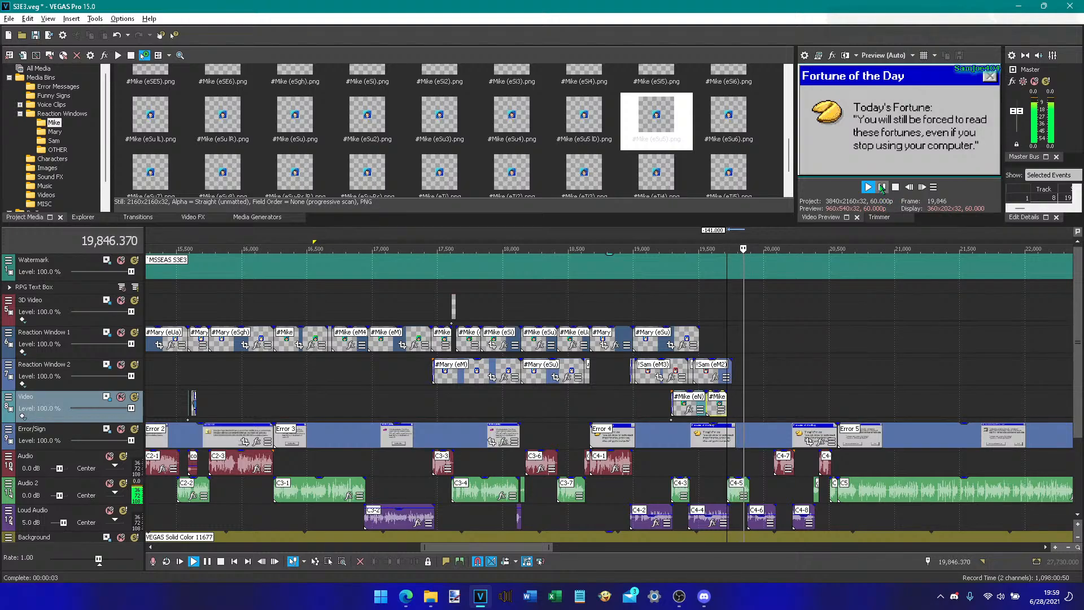
key(space)
click(746, 524)
scroll(632, 193, down, 2)
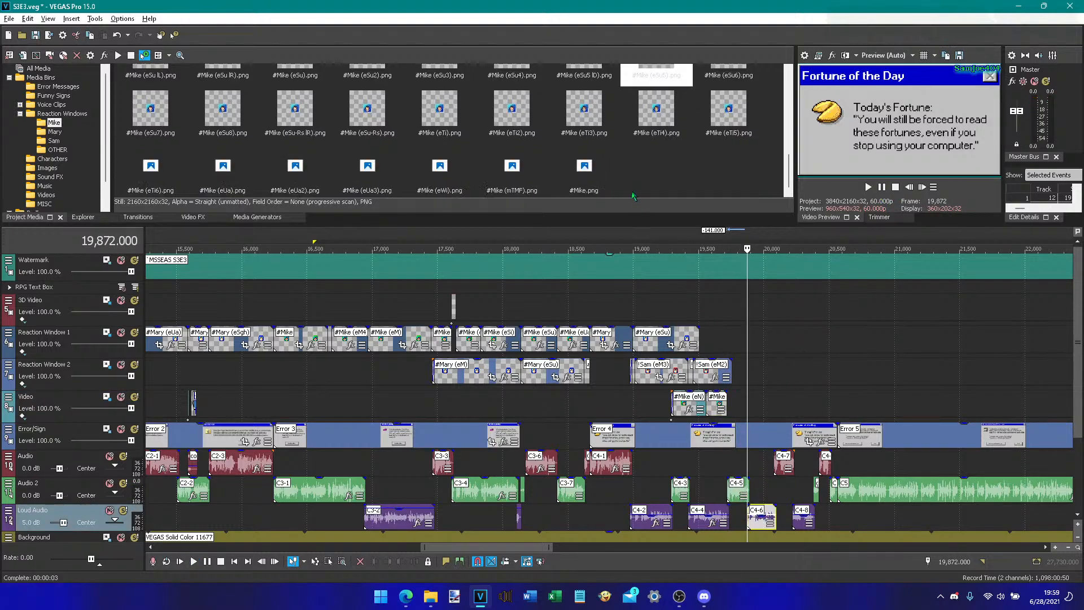
click(466, 175)
click(312, 173)
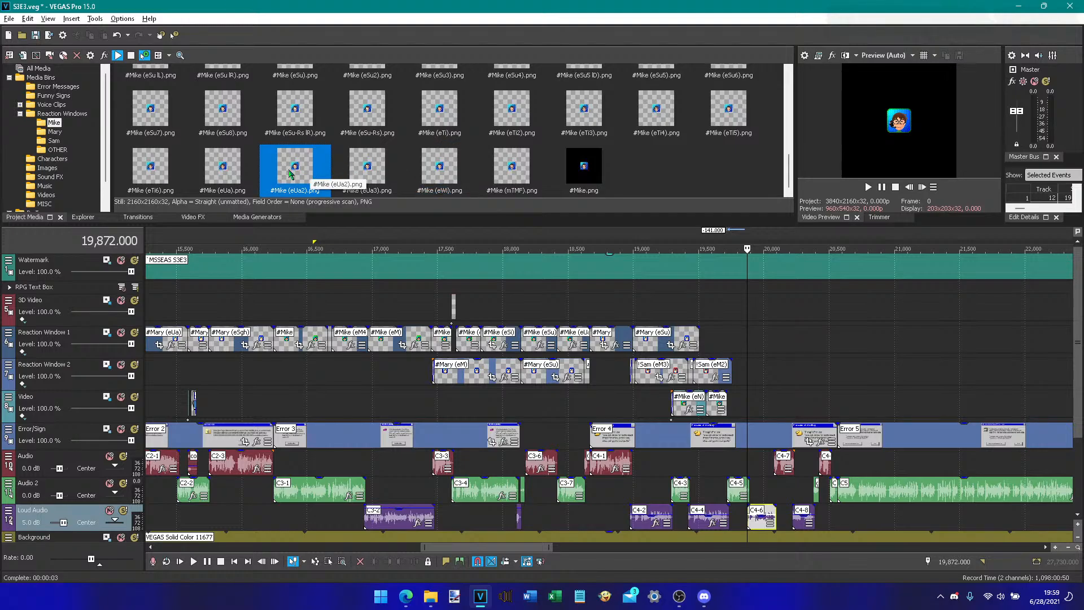
drag(291, 174, 735, 404)
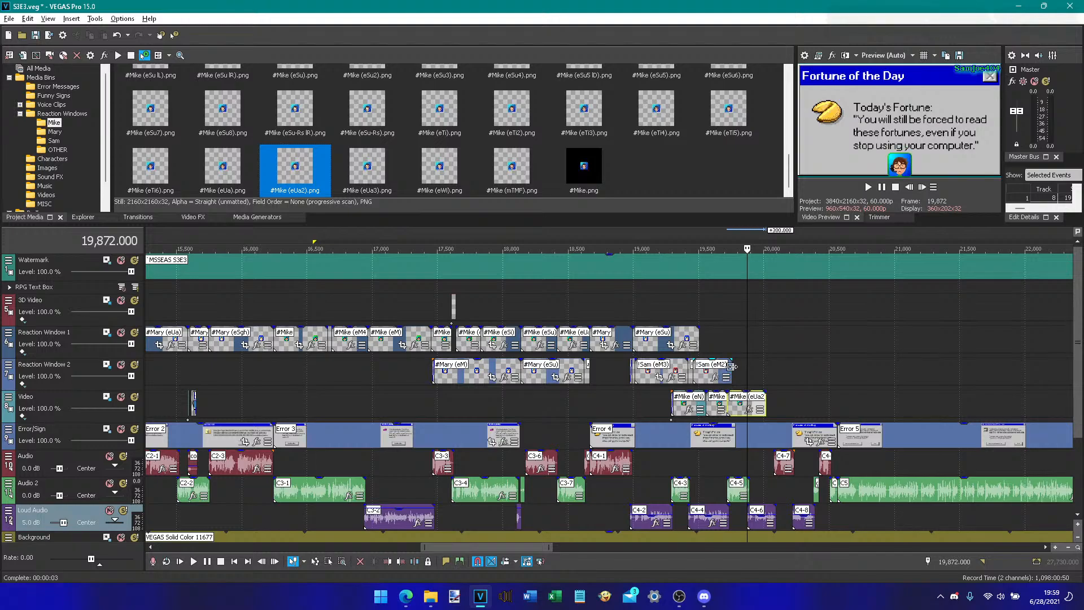
drag(732, 365, 746, 366)
- Play on through the C4-6 and C4-7 audio and extend the #Mike (eUa2) clip's end to frame 20,286
click(868, 187)
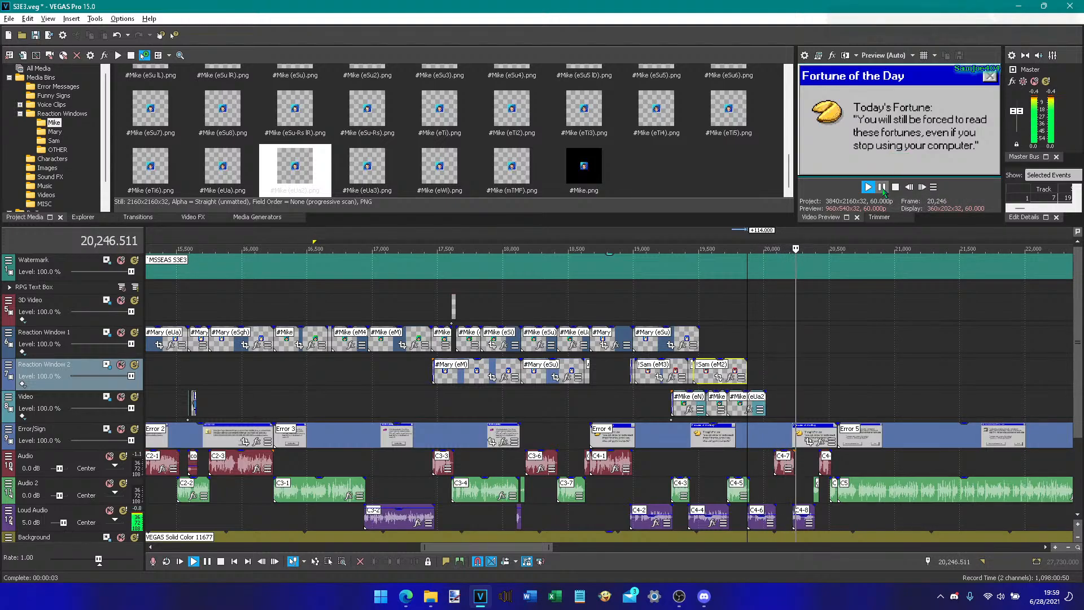
click(882, 188)
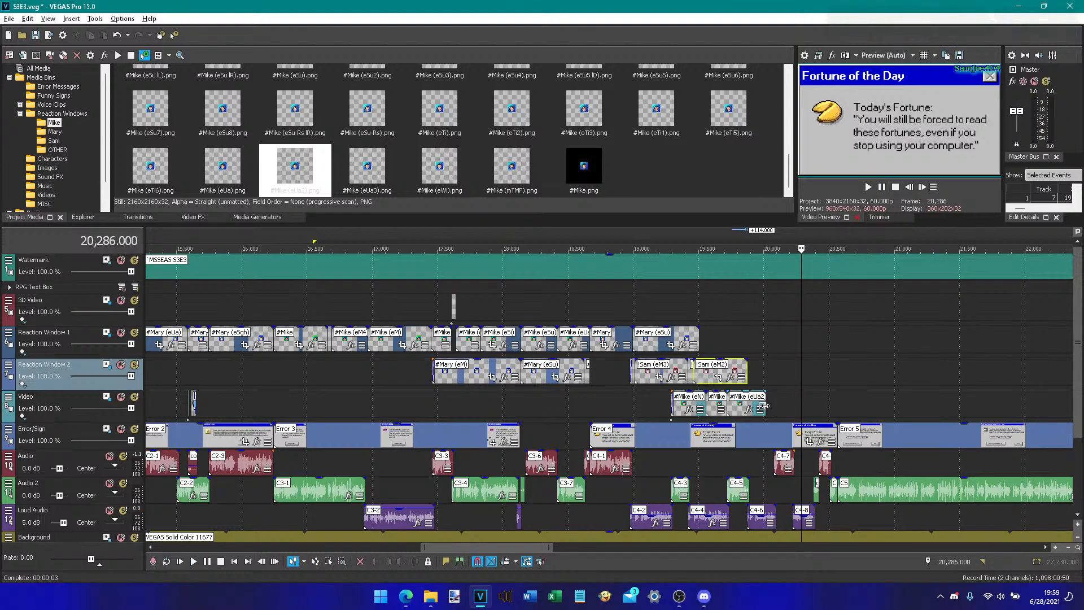
drag(763, 405, 794, 408)
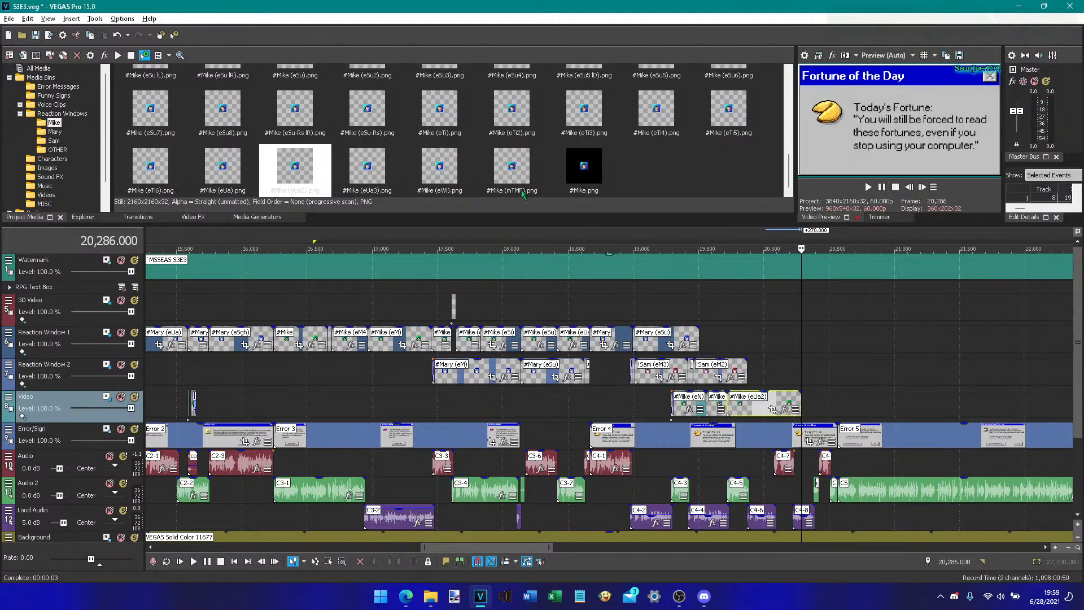
scroll(526, 177, up, 2)
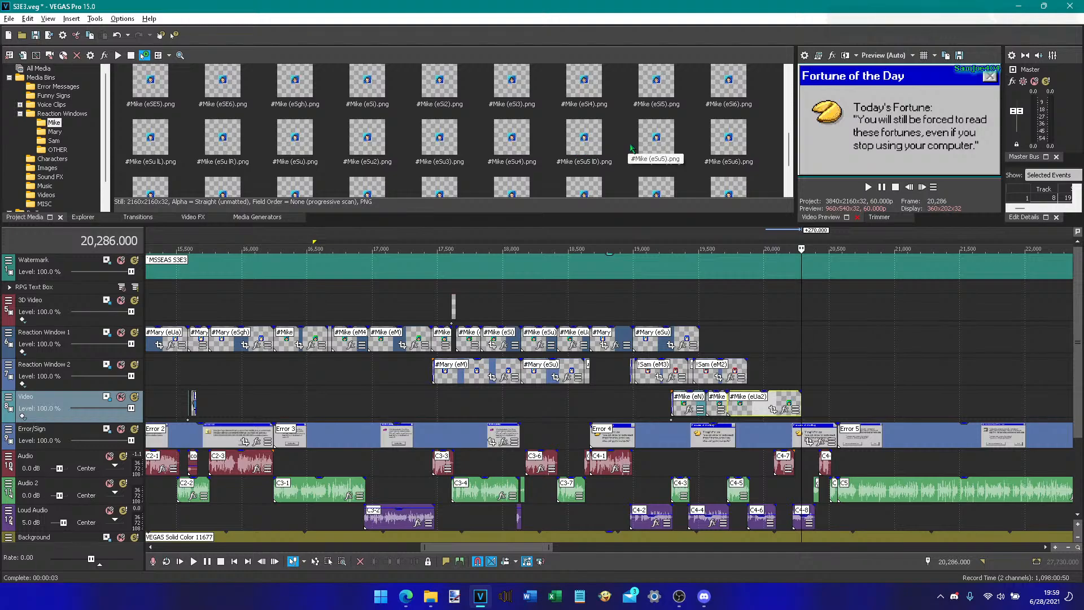
- Add #Mike (eSu5).png to the Video track after the #Mike (eUa2) event and trim its end to frame 20,505
drag(632, 148, 815, 405)
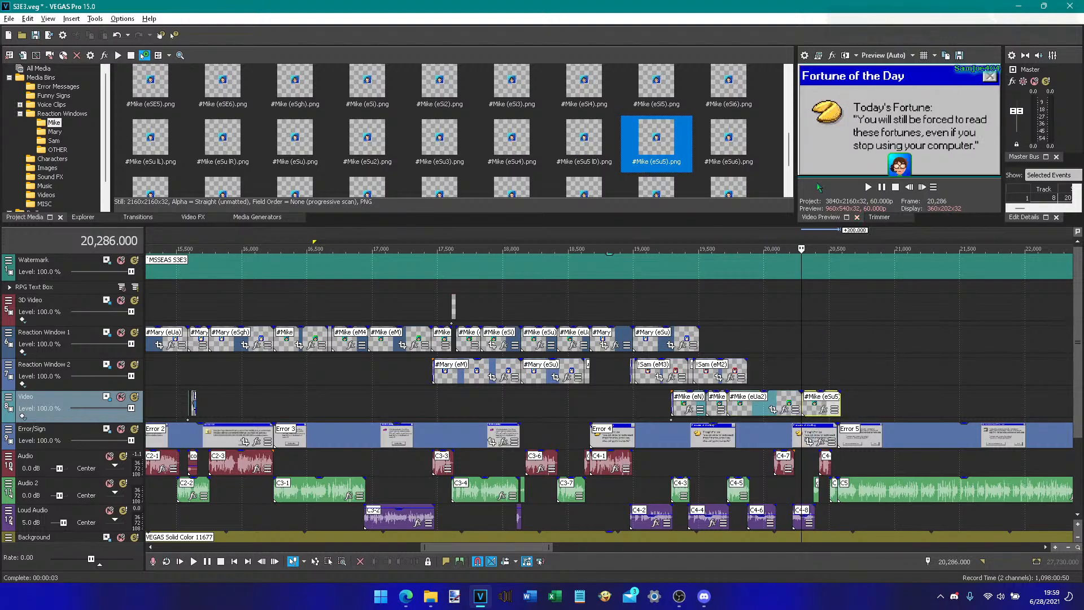
click(867, 187)
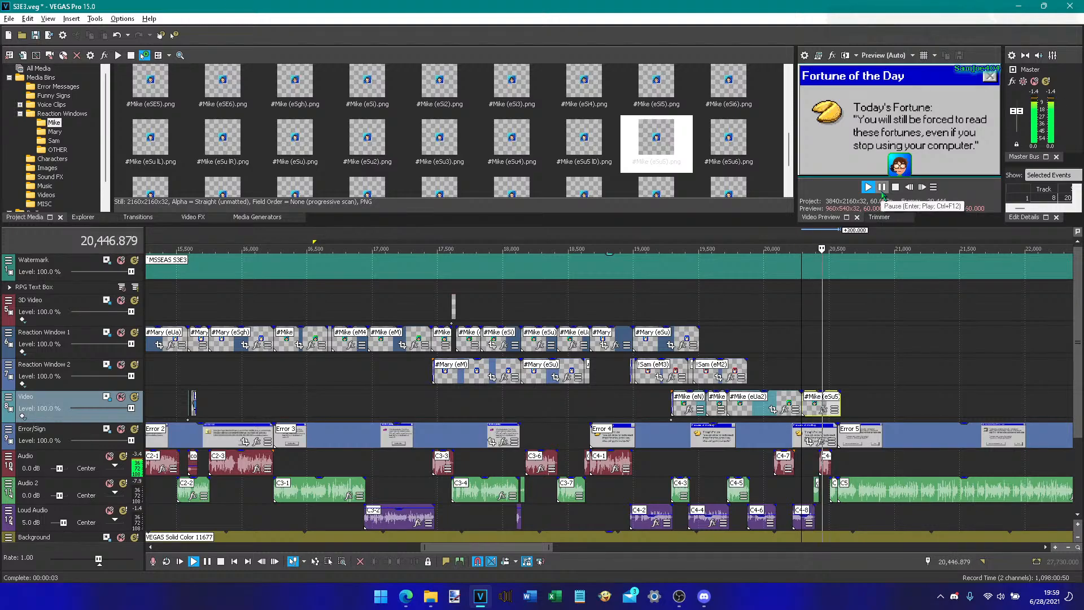
click(881, 186)
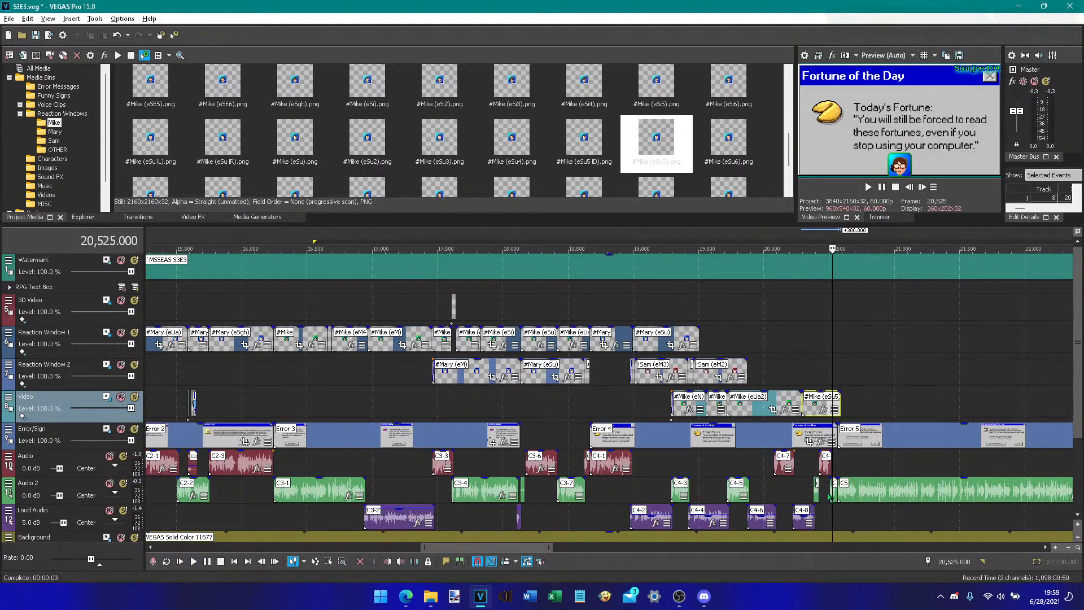
click(829, 497)
drag(839, 402, 829, 403)
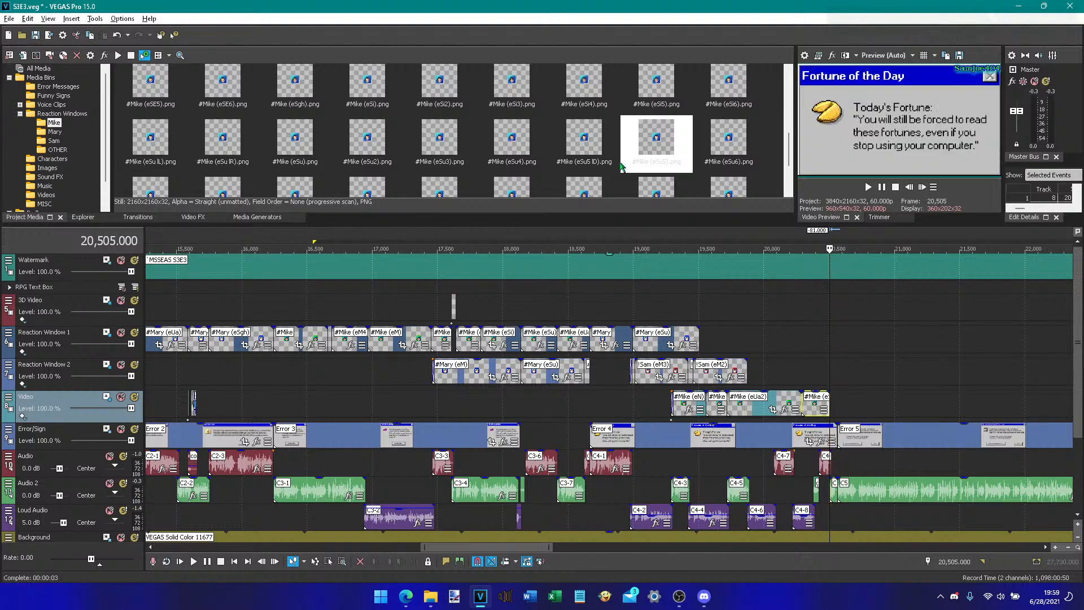
- Add #Mike (eUa3).png after the last event on the Video track and trim its end to frame 20,563
scroll(621, 167, down, 2)
drag(367, 166, 837, 408)
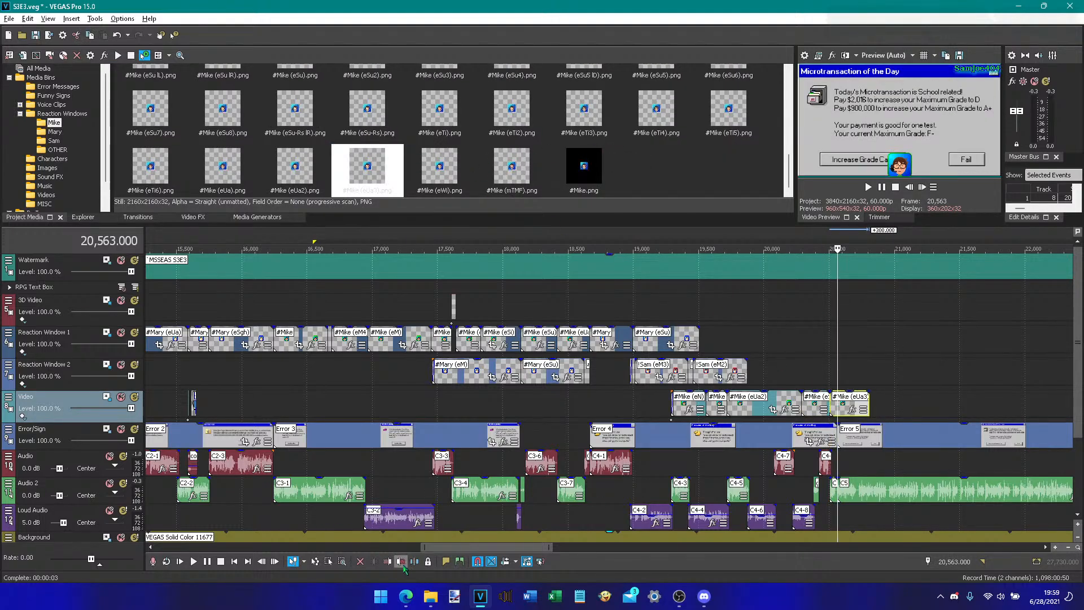
click(402, 562)
- Place #Mike.png on the Reaction Window 1 track at frame 20,563 and save the project
drag(583, 167, 844, 351)
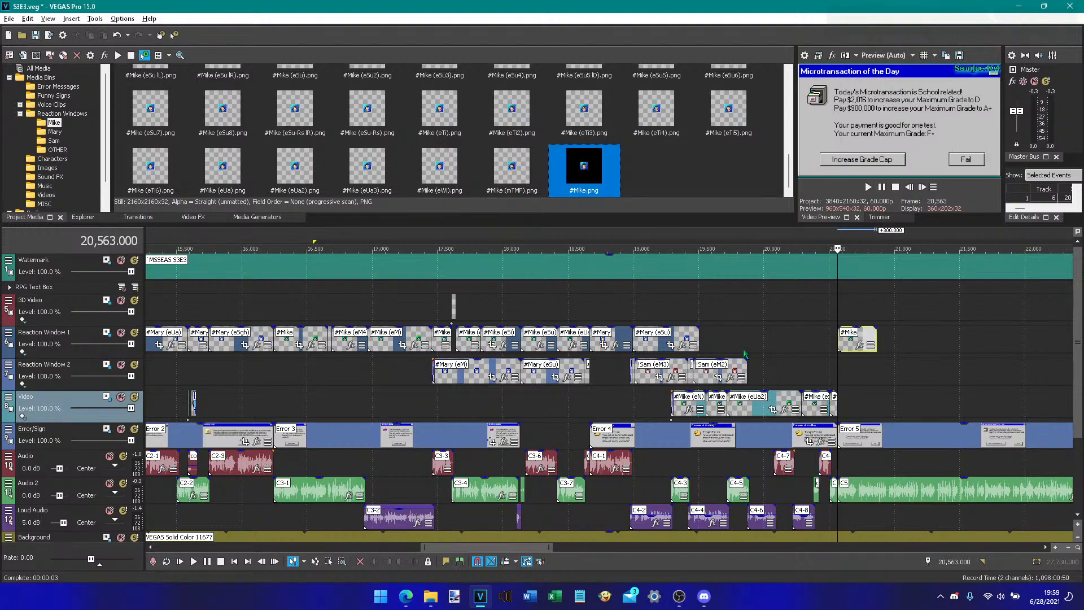
click(706, 351)
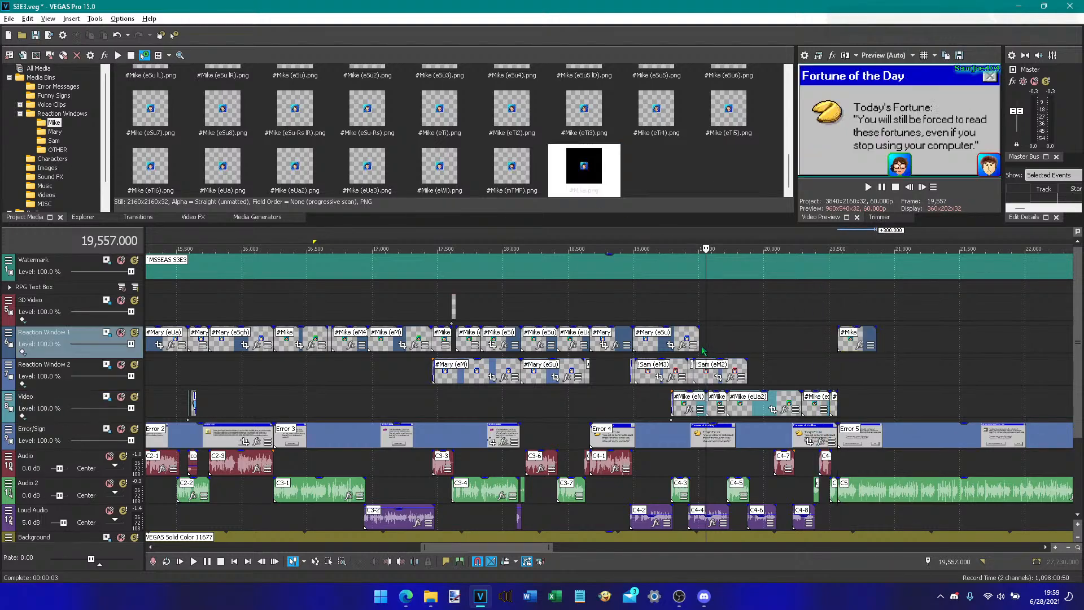
click(35, 35)
- Add !Sam (eB).png from the Sam bin after !Sam (eM2) on Reaction Window 2 and trim its end to frame 20,114
click(746, 377)
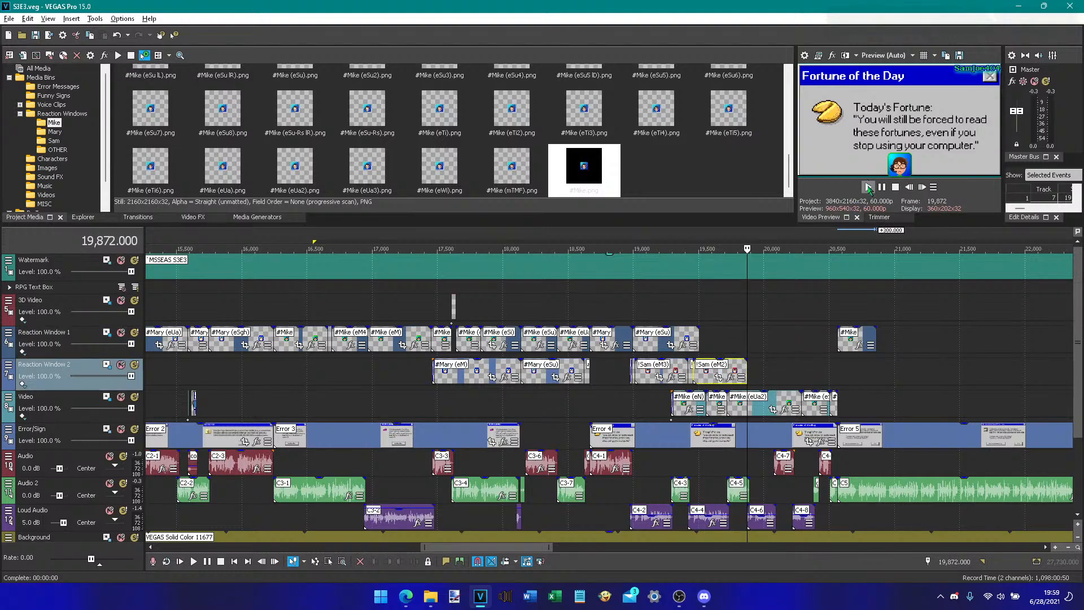
click(868, 188)
click(895, 188)
click(700, 185)
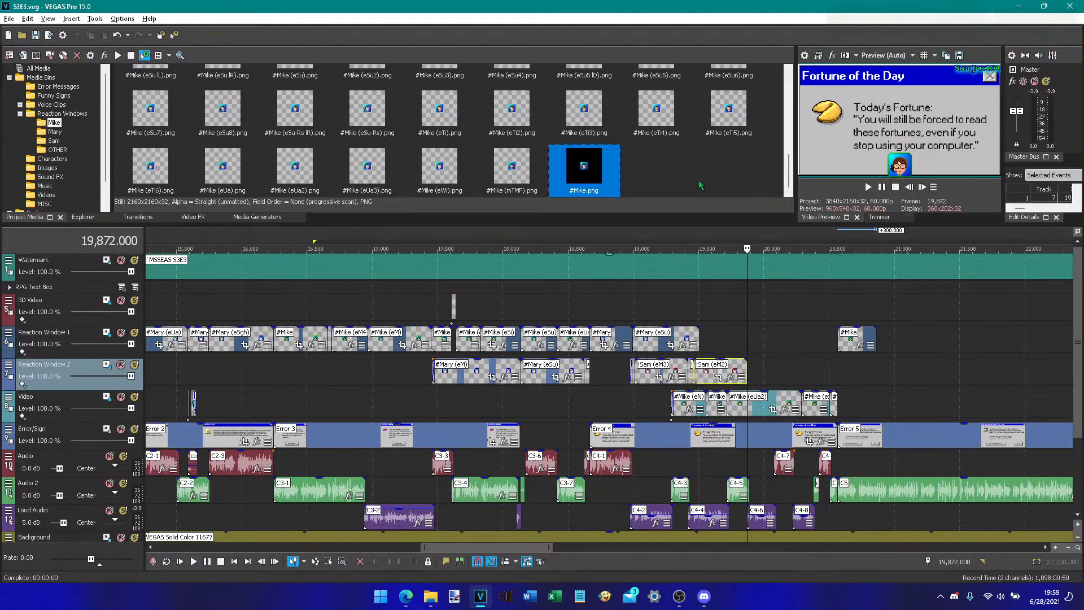
click(54, 140)
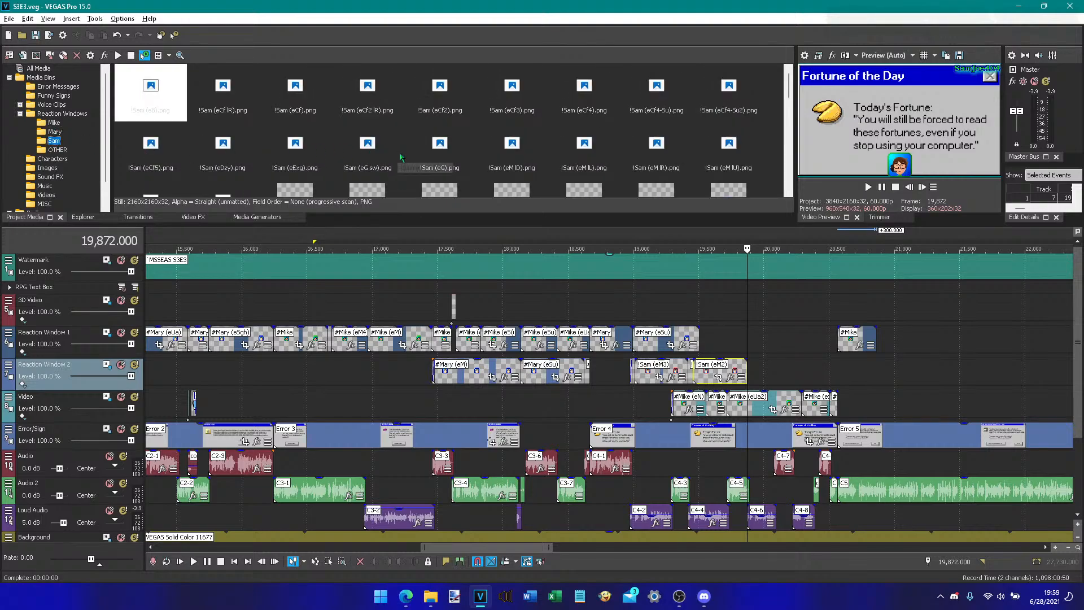
drag(416, 201, 751, 373)
click(868, 187)
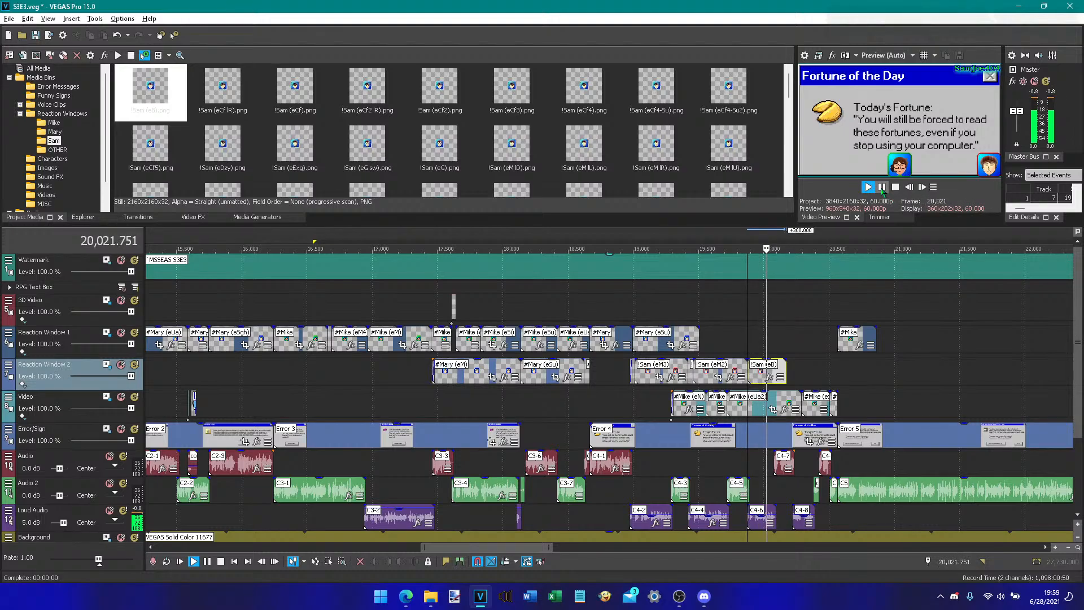
click(881, 187)
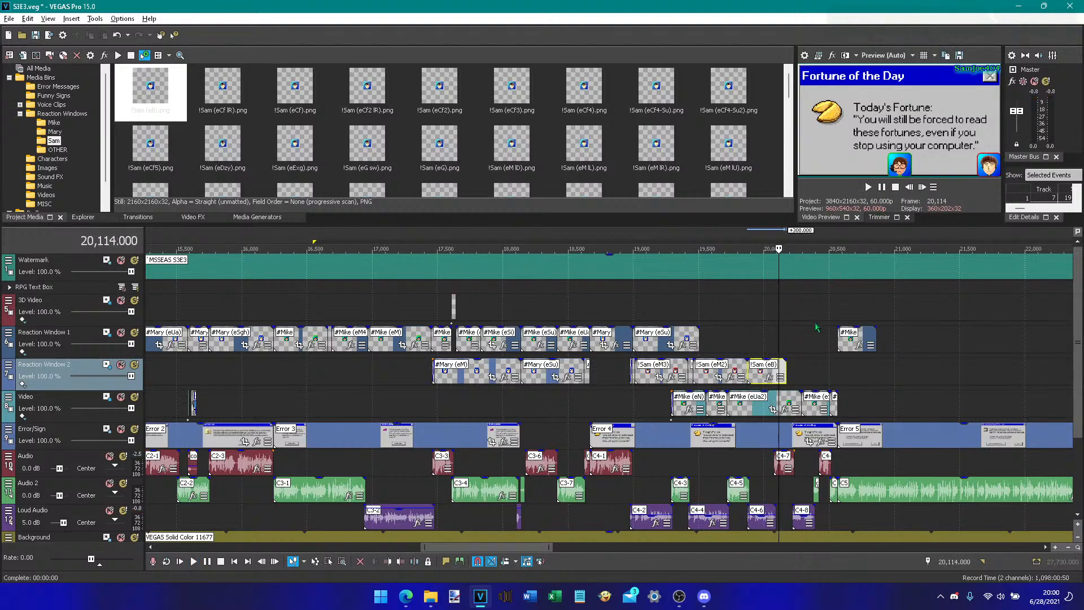
drag(786, 366, 778, 368)
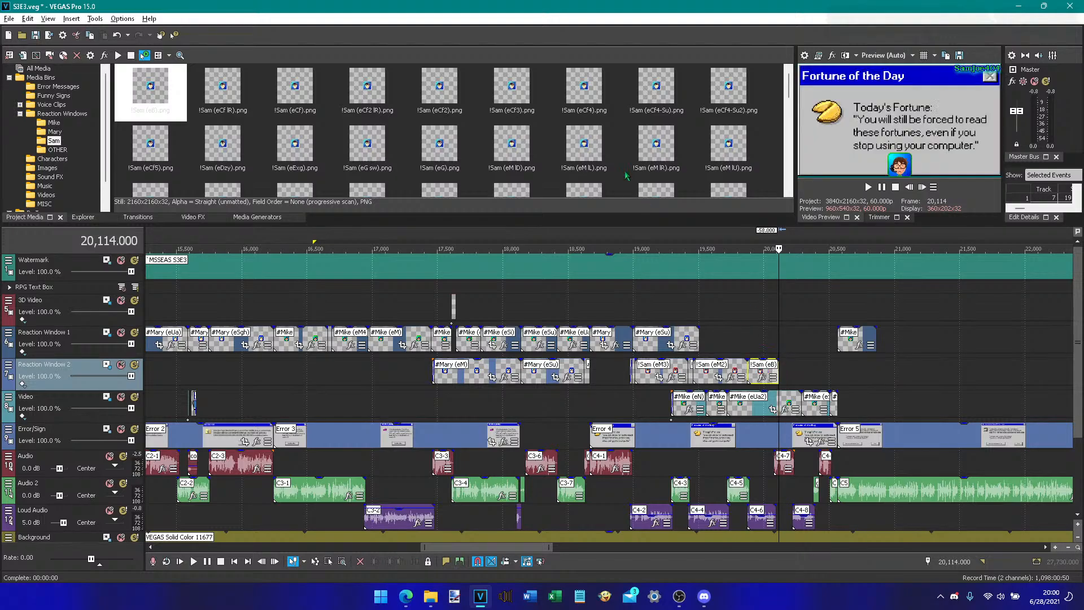
- Add !Sam.png to Reaction Window 2 at frame 20,114, play back the section, and trim the event's end to frame 20,192
scroll(626, 173, down, 10)
click(156, 180)
drag(156, 180, 787, 370)
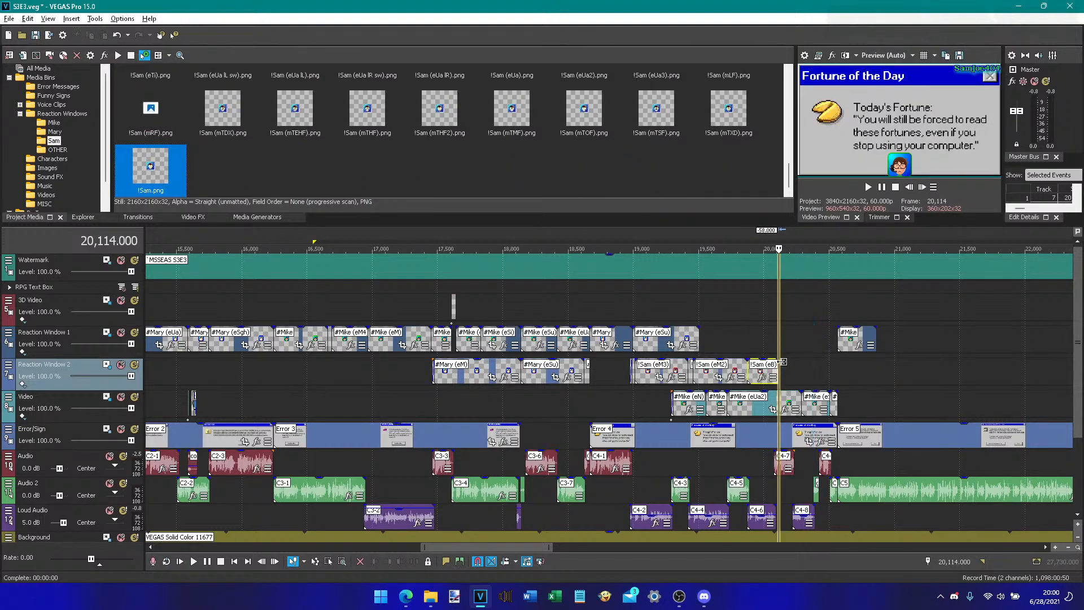
click(882, 187)
click(881, 189)
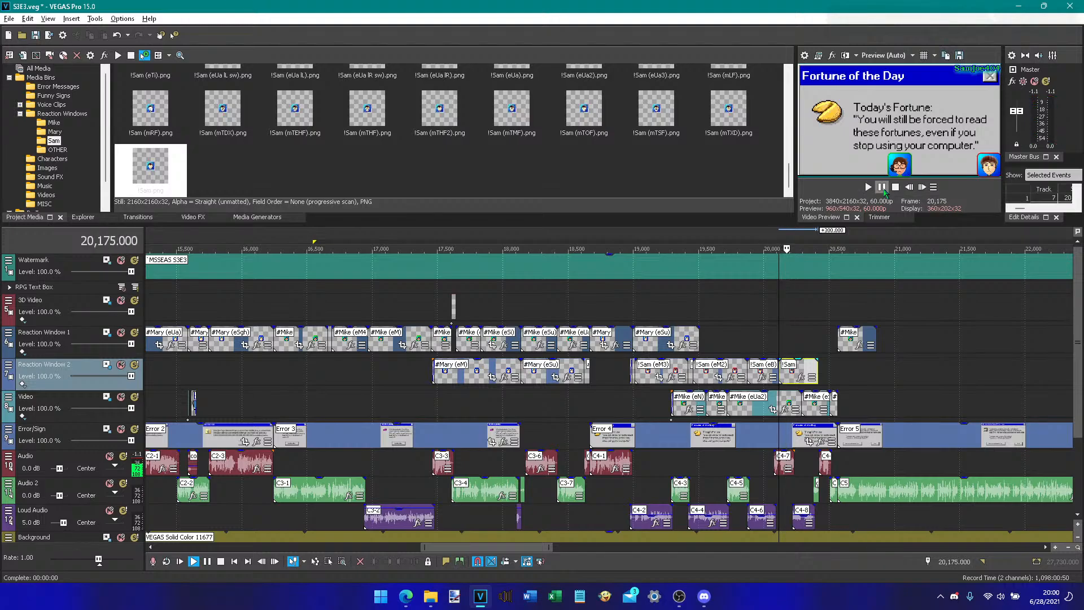
click(883, 190)
click(884, 190)
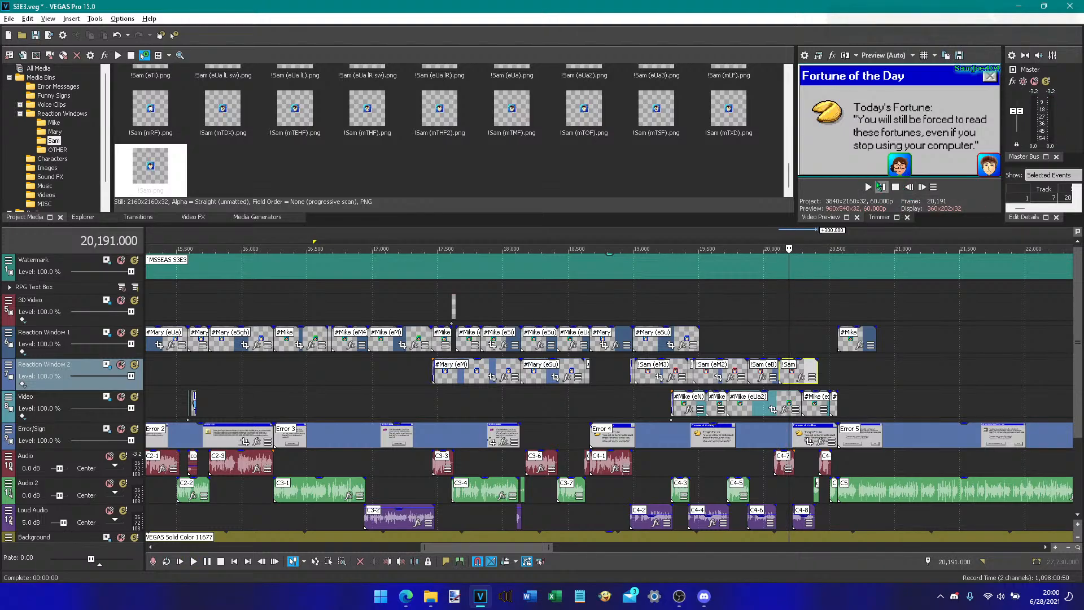
click(879, 186)
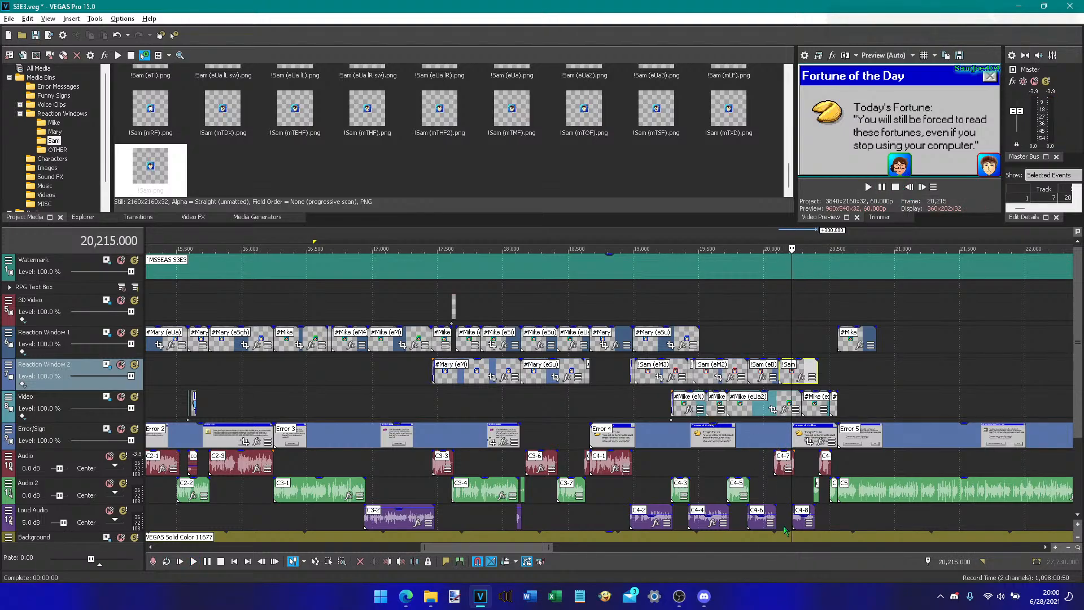
click(783, 375)
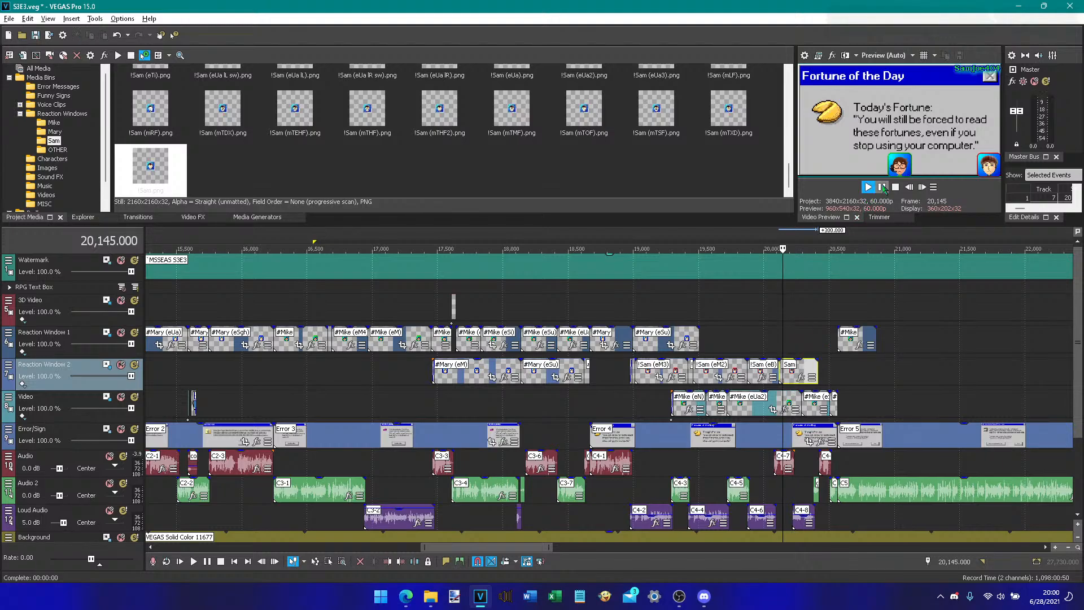
click(882, 187)
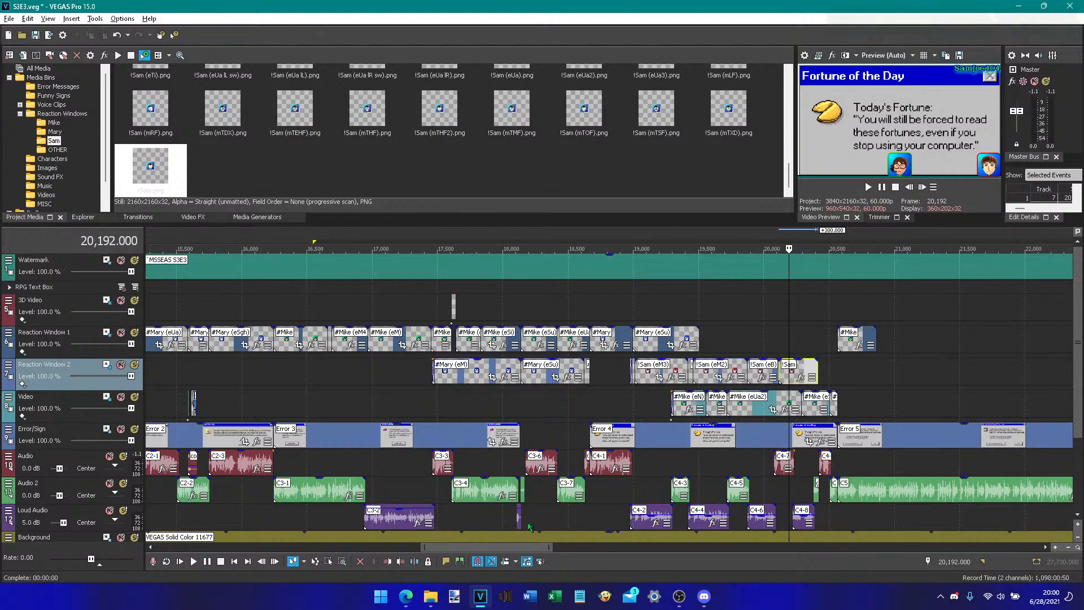
click(400, 560)
- Add !Sam (eSu).png to Reaction Window 2 at frame 20,192 and trim it to the start of audio clip C4-8 at frame 20,219
scroll(460, 174, up, 3)
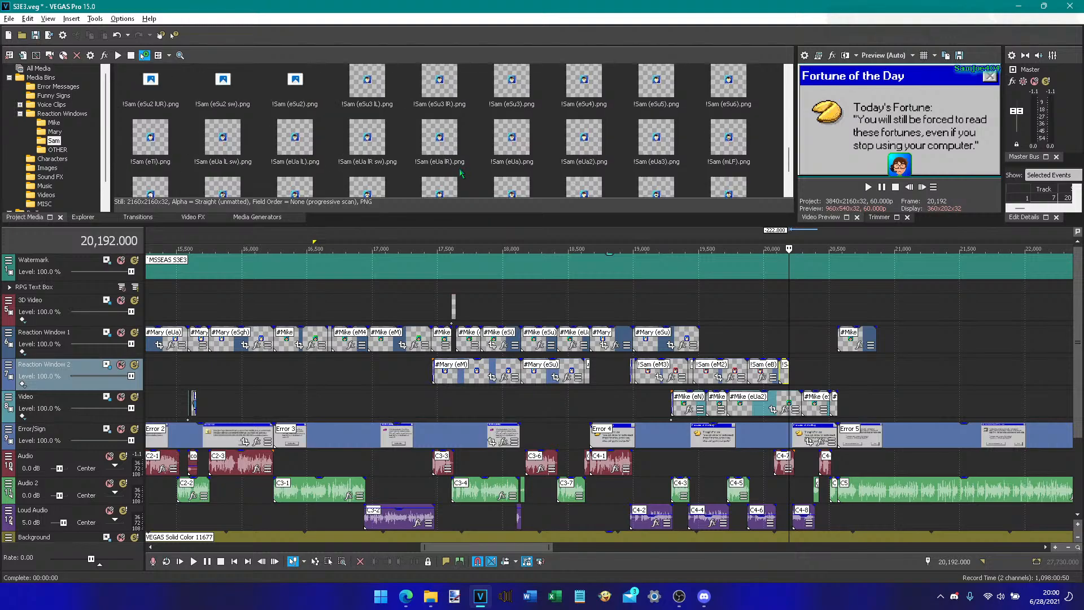
scroll(299, 107, up, 3)
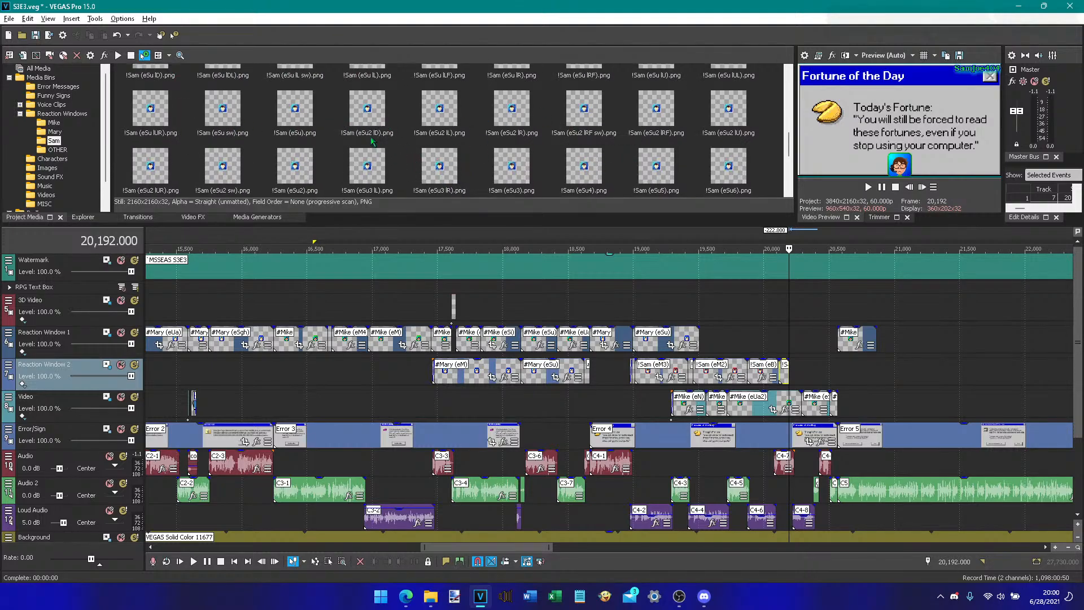
drag(295, 110, 793, 381)
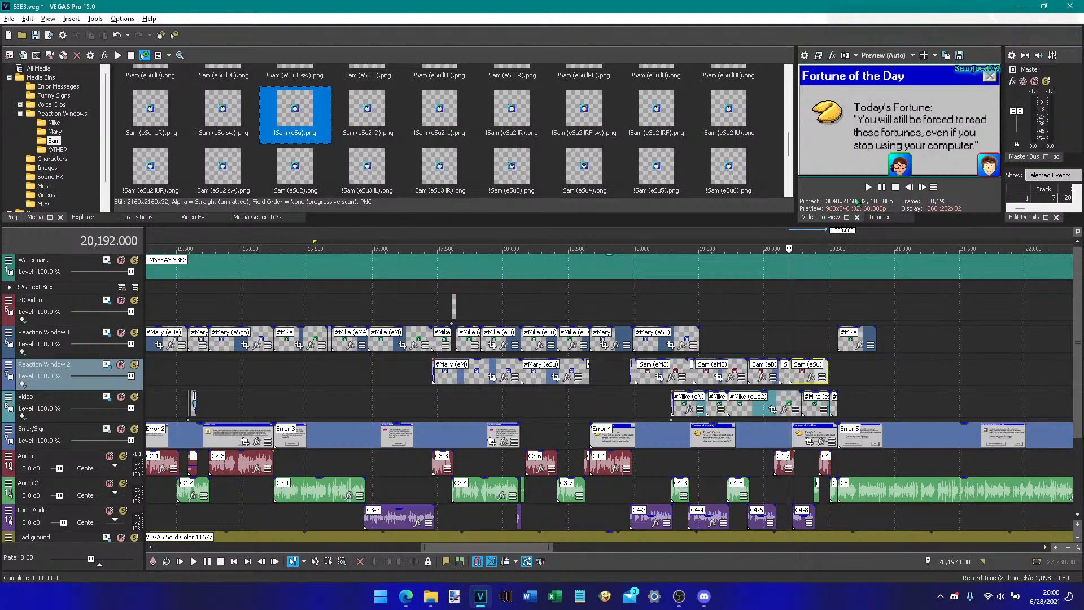
click(881, 187)
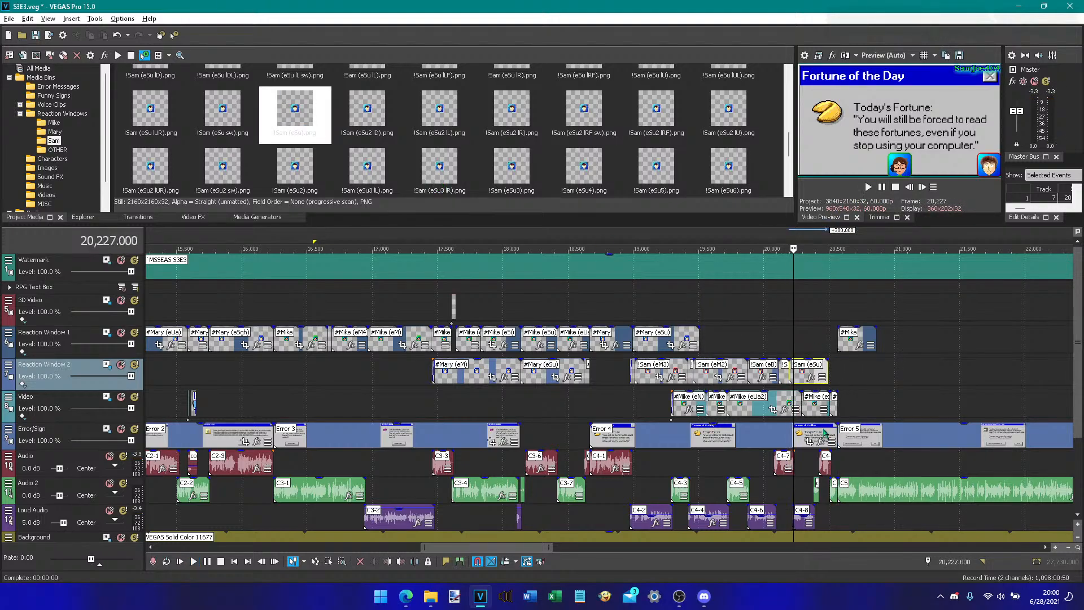
click(790, 523)
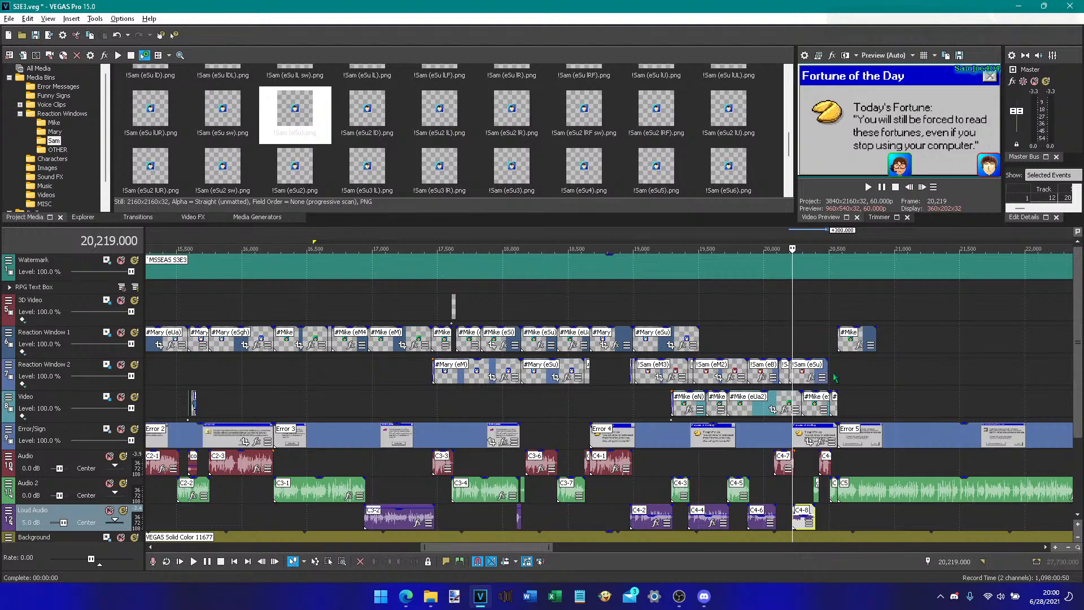
drag(825, 370, 793, 372)
- Add !Sam (eB).png to Reaction Window 2 at frame 20,219 and trim its end to frame 20,305
scroll(619, 84, up, 3)
scroll(620, 84, down, 3)
drag(151, 90, 807, 371)
click(868, 187)
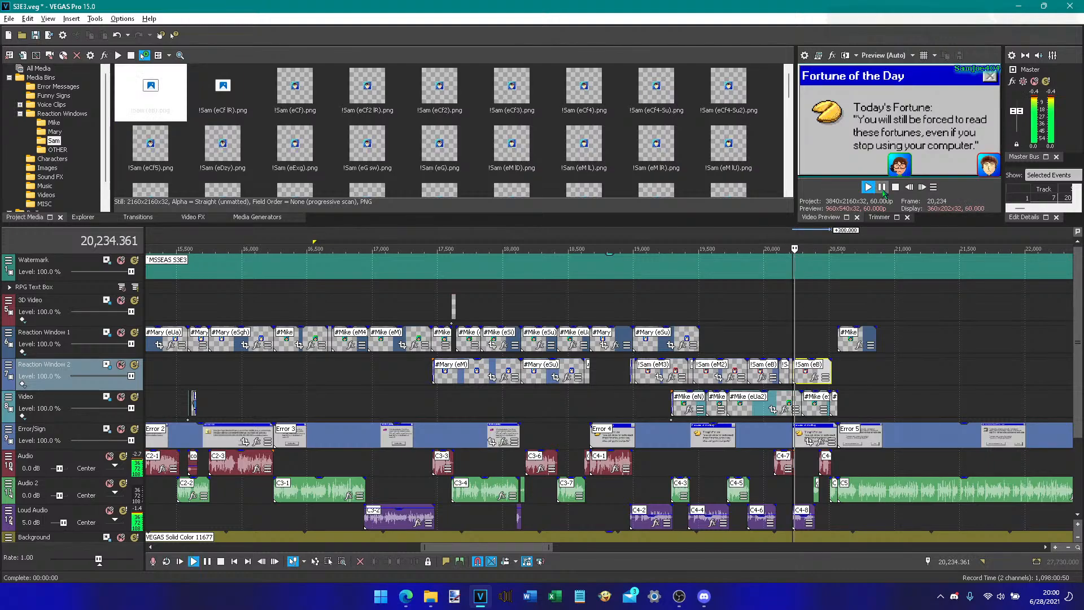
click(882, 189)
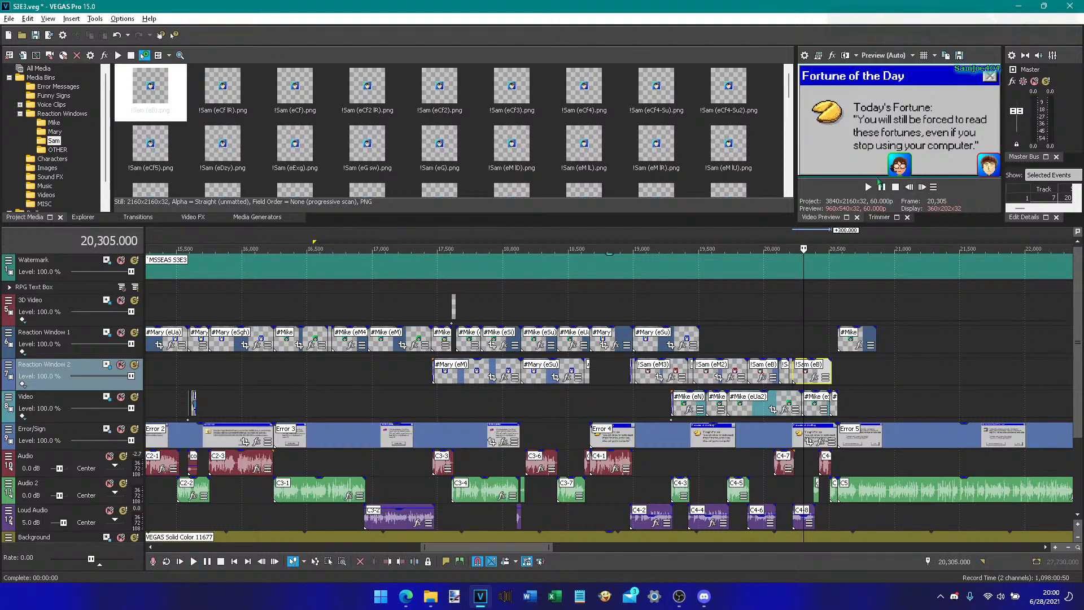
click(399, 563)
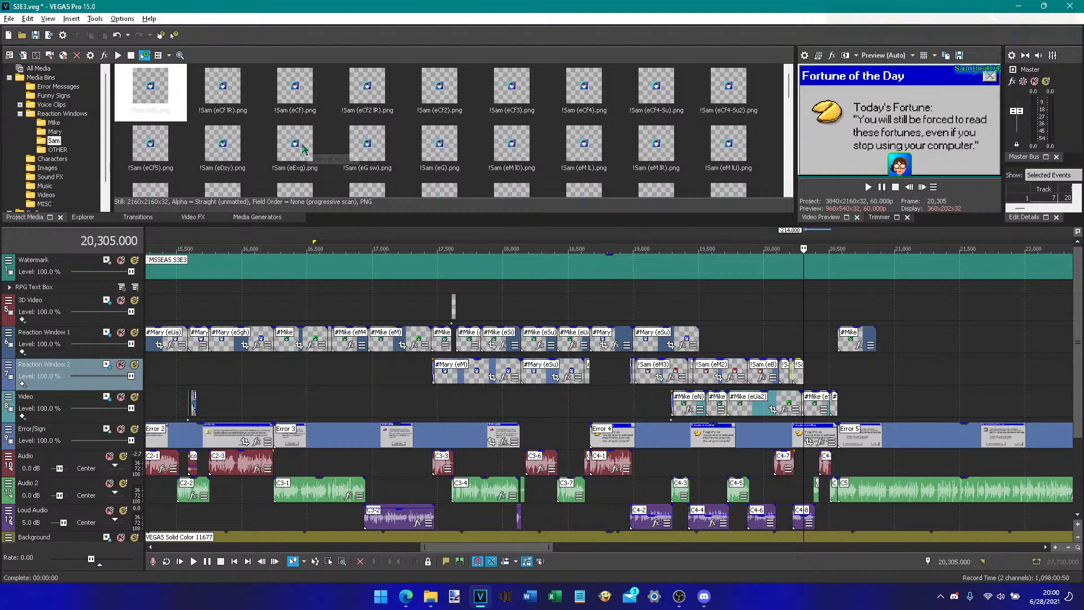
- Add !Sam (eG).png to Reaction Window 2 at frame 20,305 and trim it to the start of the Audio 2 clip at frame 20,380
drag(421, 161, 818, 373)
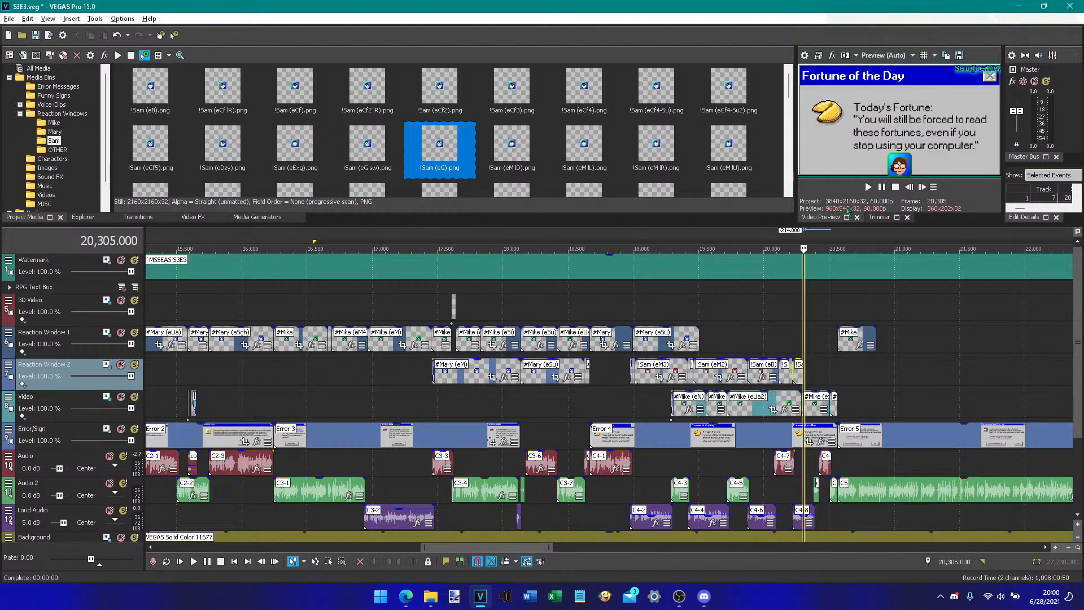
click(882, 187)
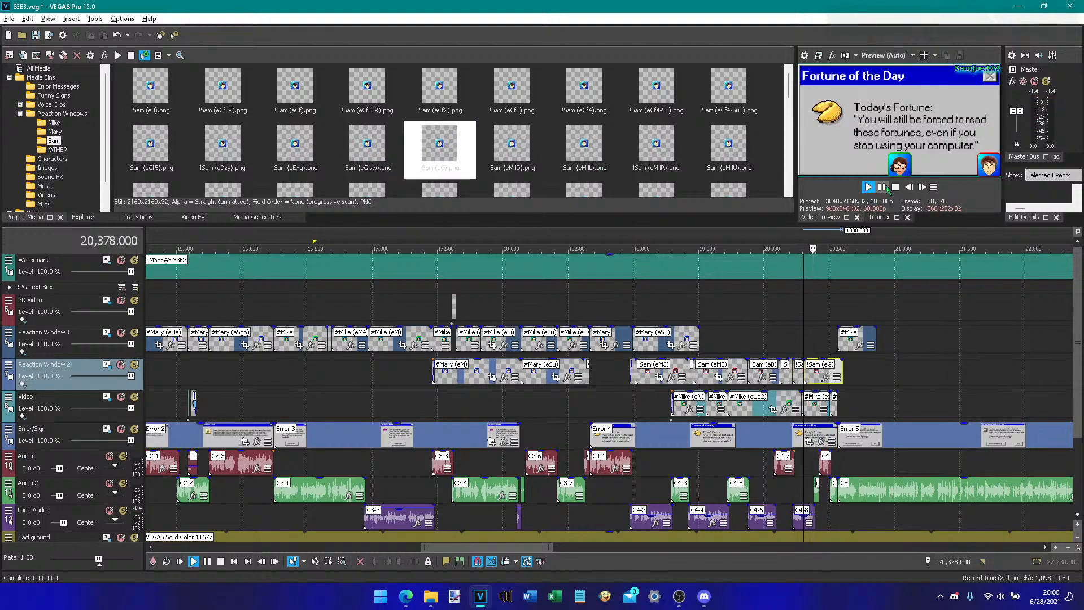
click(813, 487)
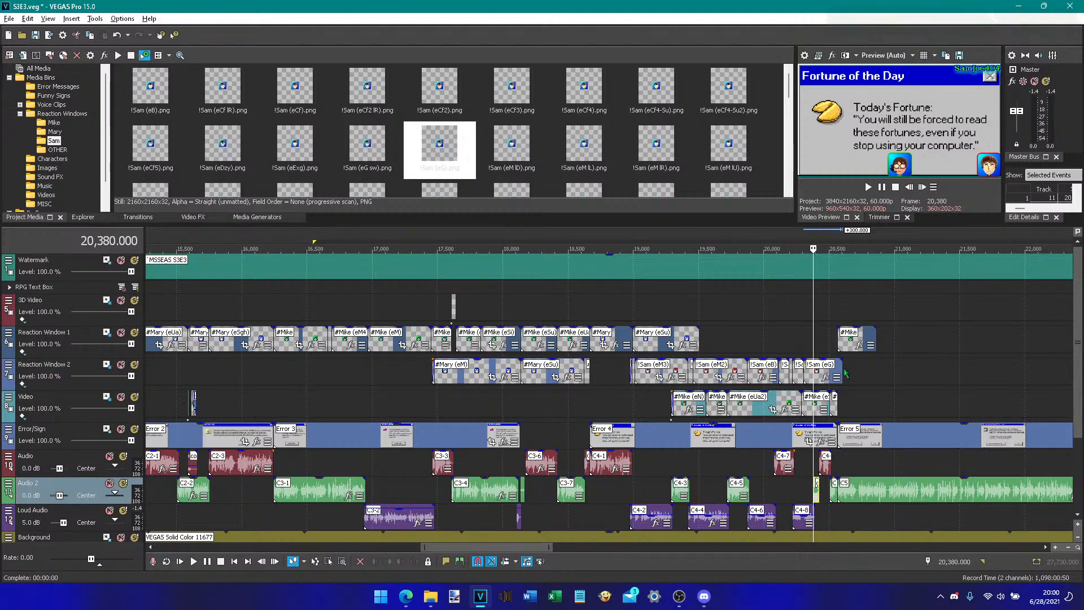
drag(842, 372, 811, 366)
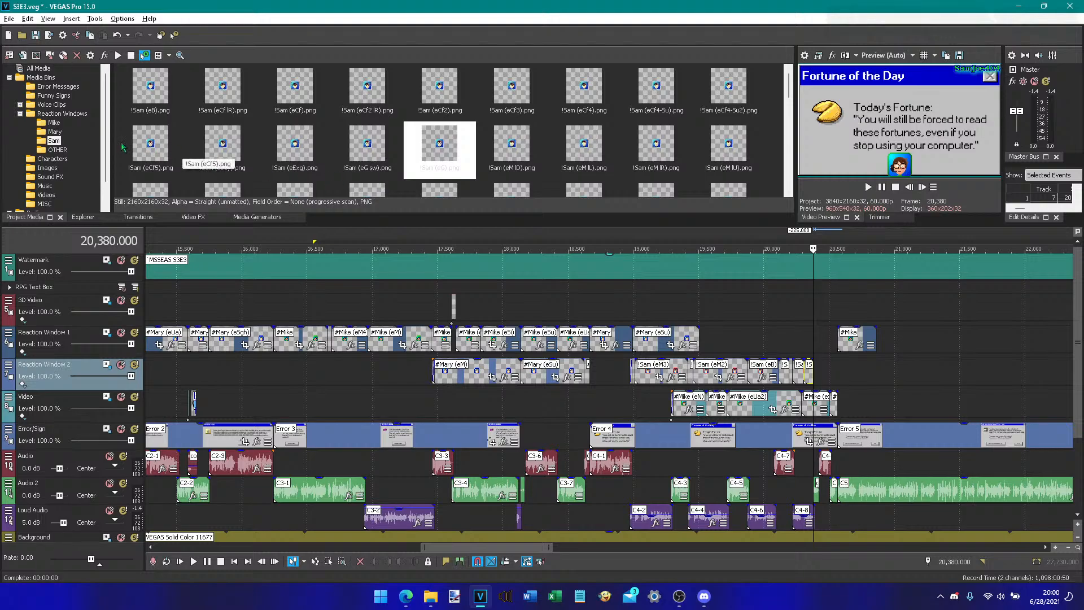
- Place !Sam (eSu IR).png from the Sam bin on the 3D Video track at frame 20,380
scroll(309, 143, down, 2)
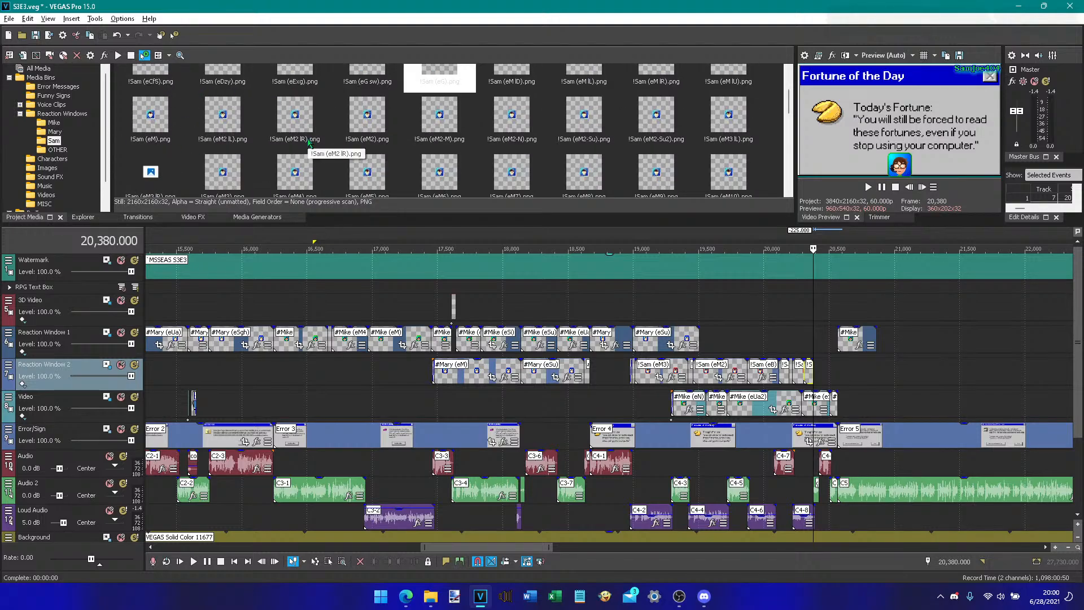
scroll(308, 143, down, 5)
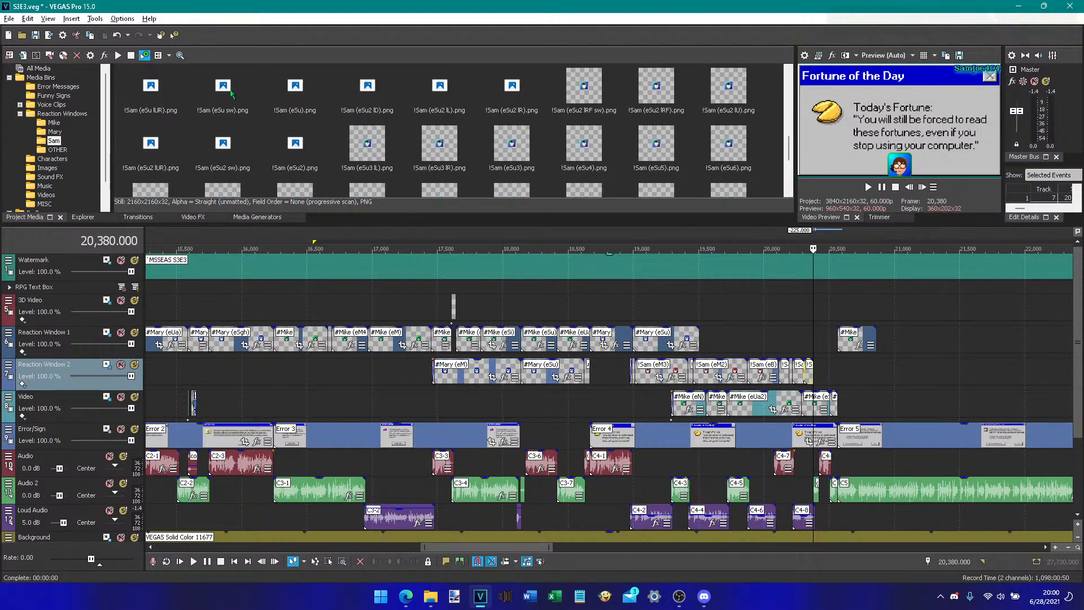
click(150, 90)
scroll(655, 140, up, 2)
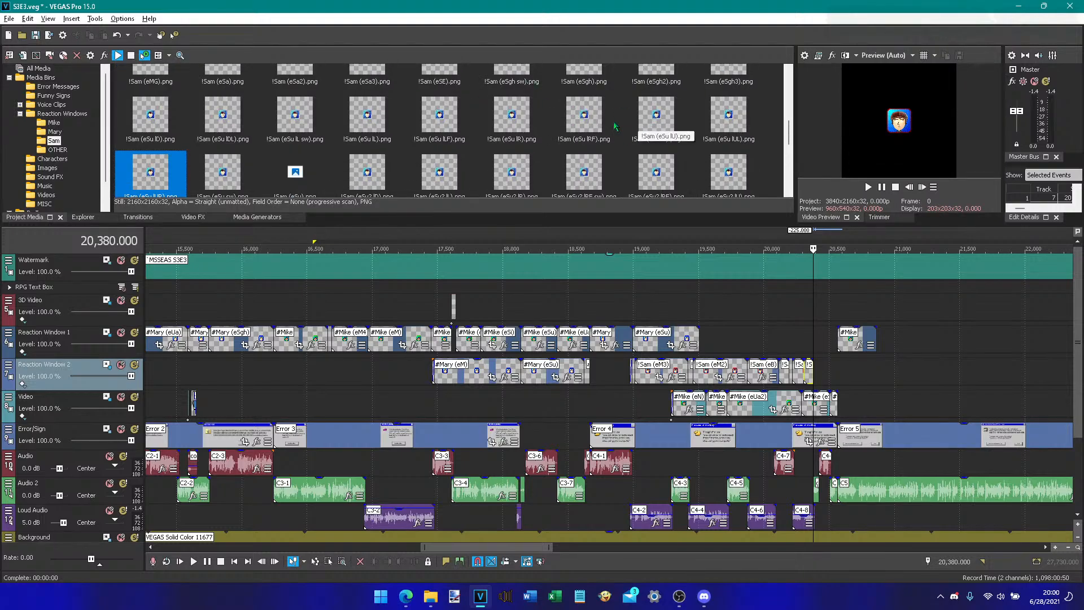
click(531, 126)
drag(546, 145, 815, 313)
drag(820, 314, 819, 315)
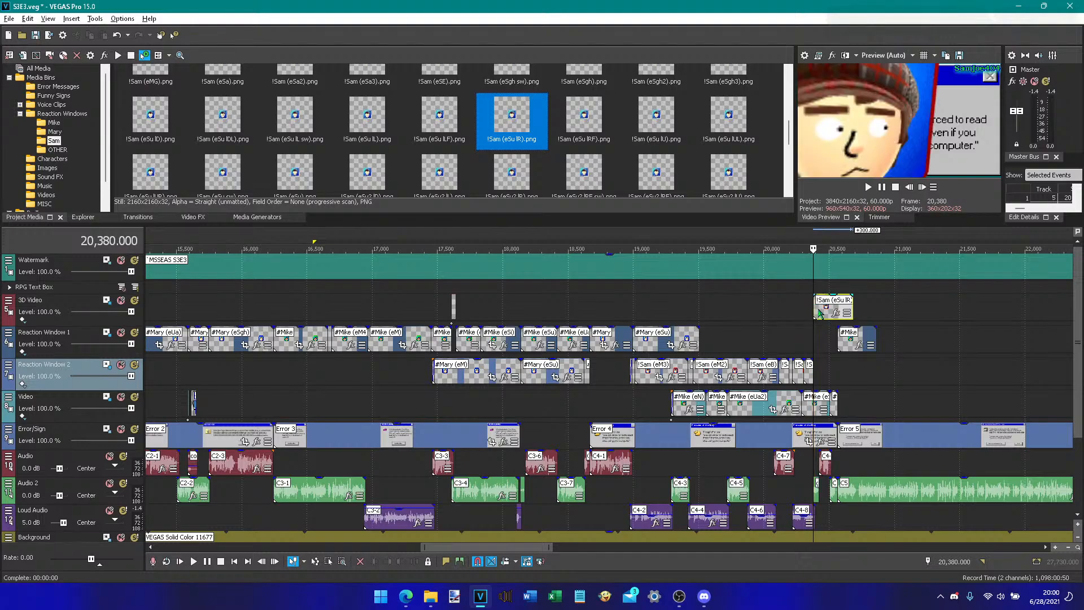
- Load the Reaction Window 1 preset in the 3D Video track motion at frame 20,380 and set its X position to 1,690
click(106, 300)
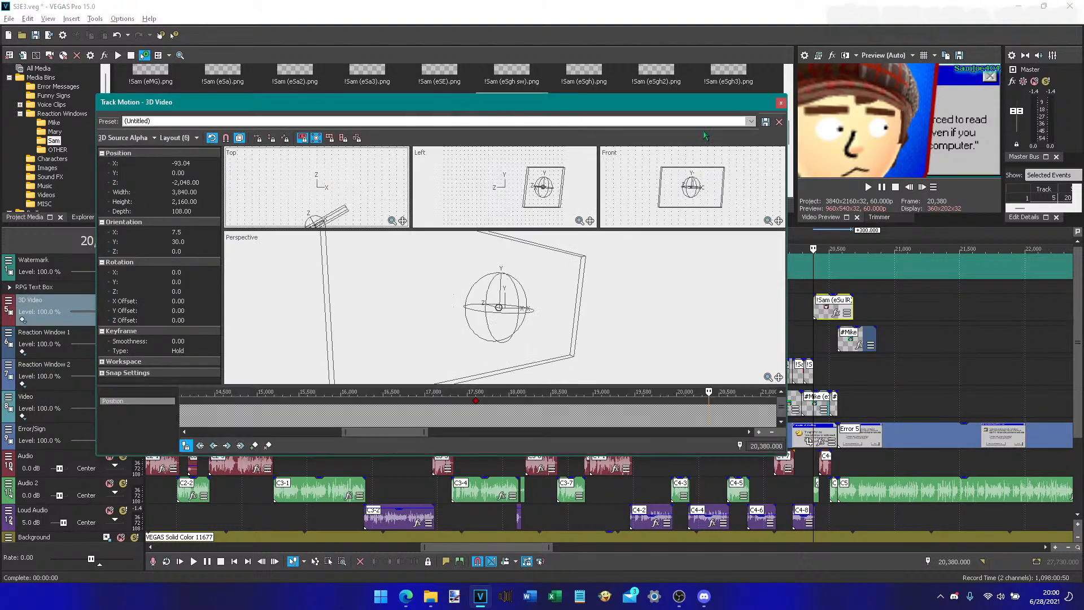
click(750, 121)
click(737, 146)
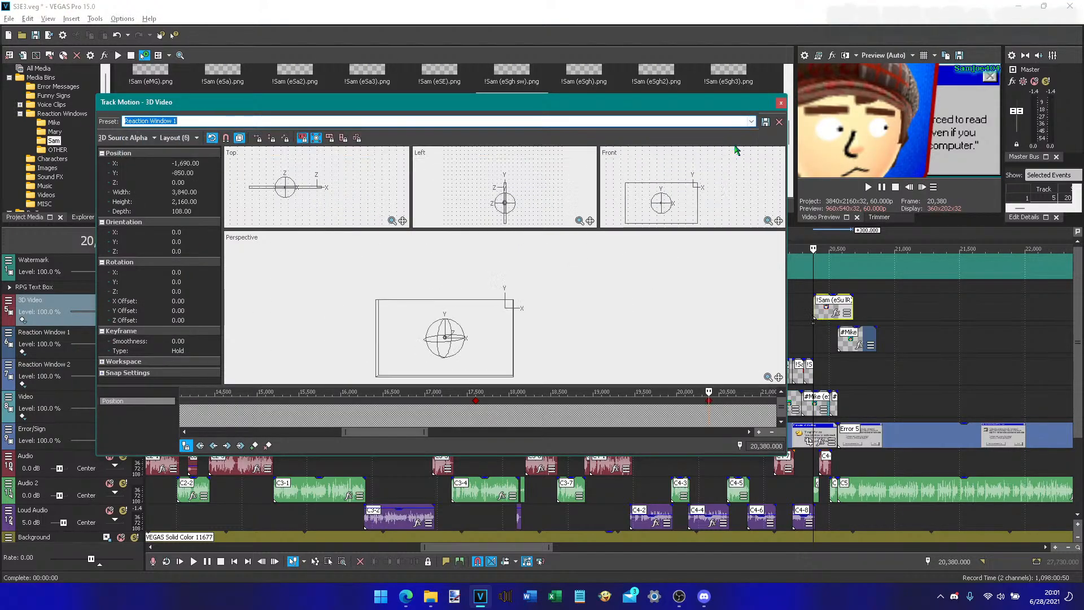
click(174, 163)
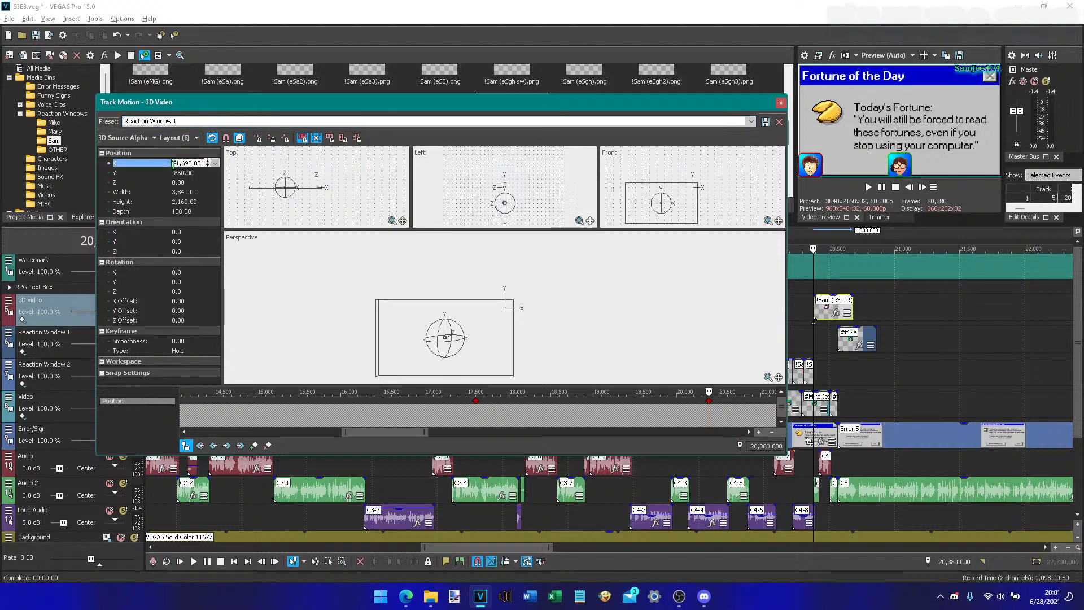
key(Return)
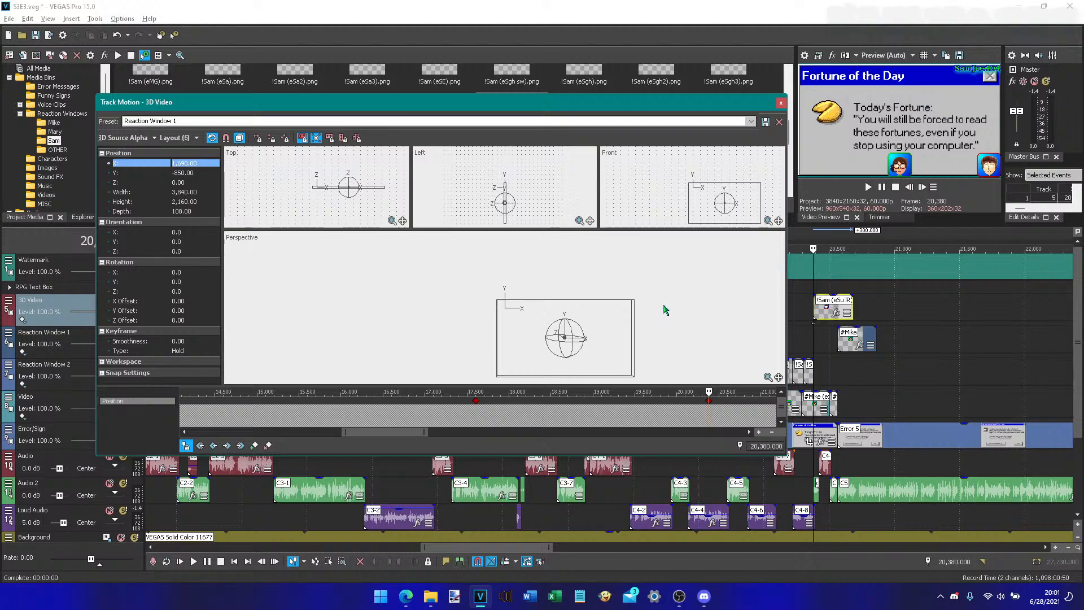
- Tilt the 3D Video track to orientation about X -9, Y 22, Z 23 and shift it to about X 1,770, Y -882
drag(570, 336, 583, 334)
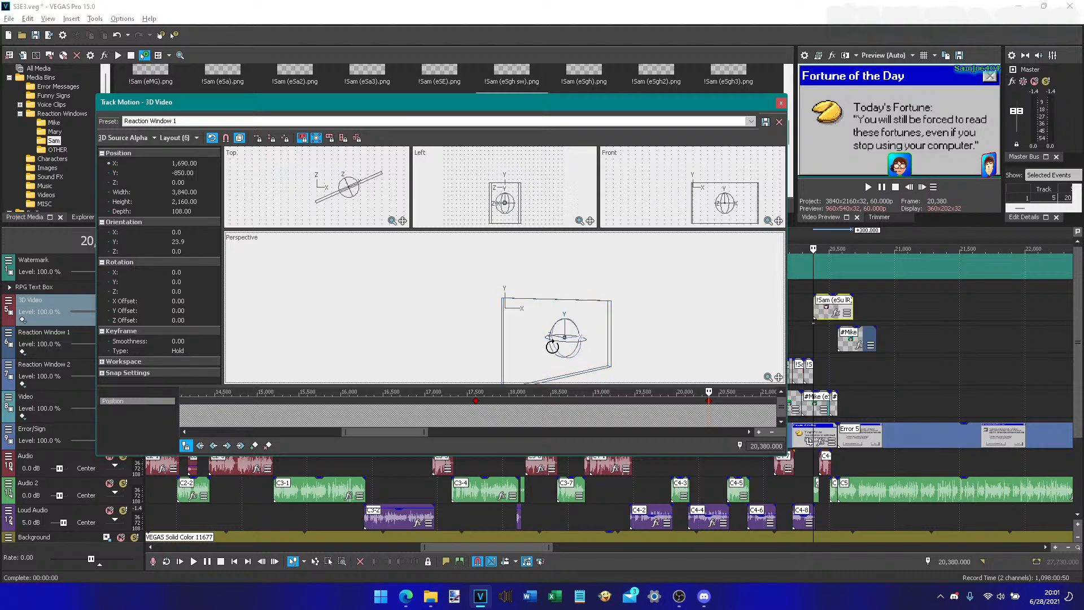
drag(551, 345, 553, 340)
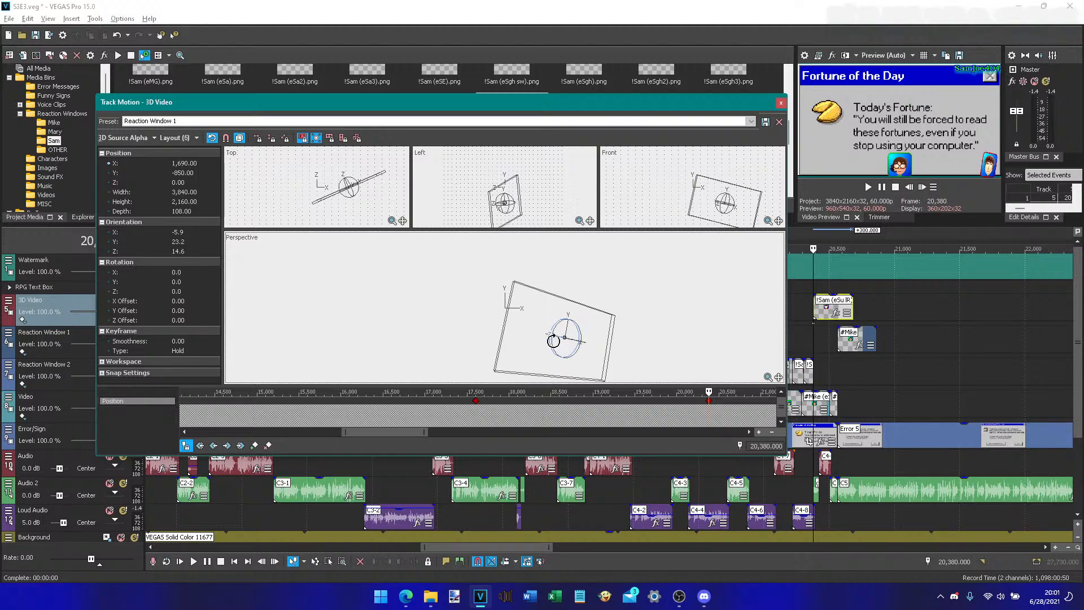
drag(553, 340, 544, 351)
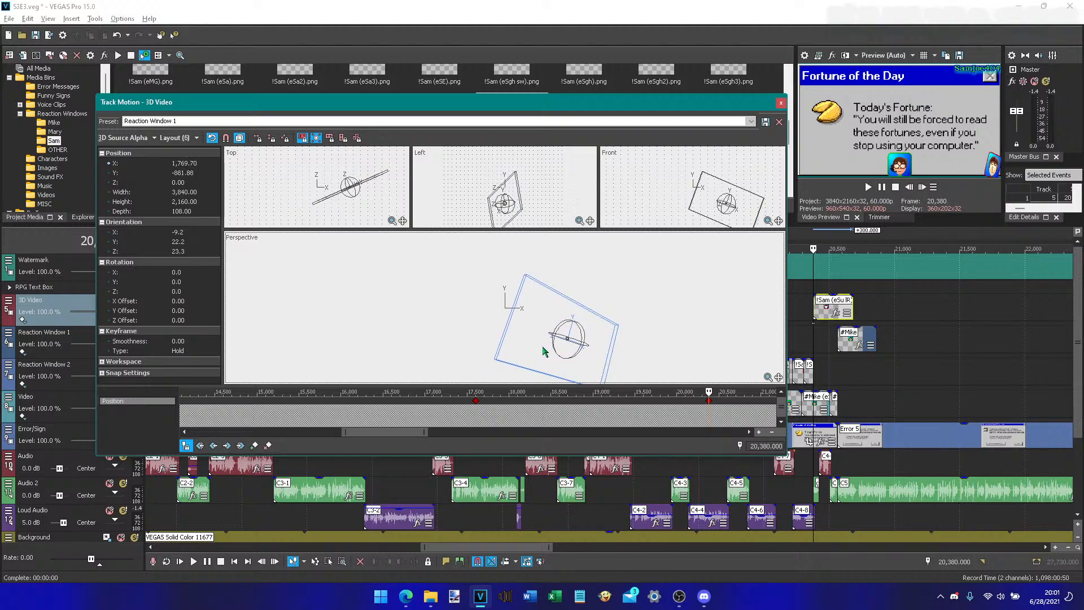
click(818, 56)
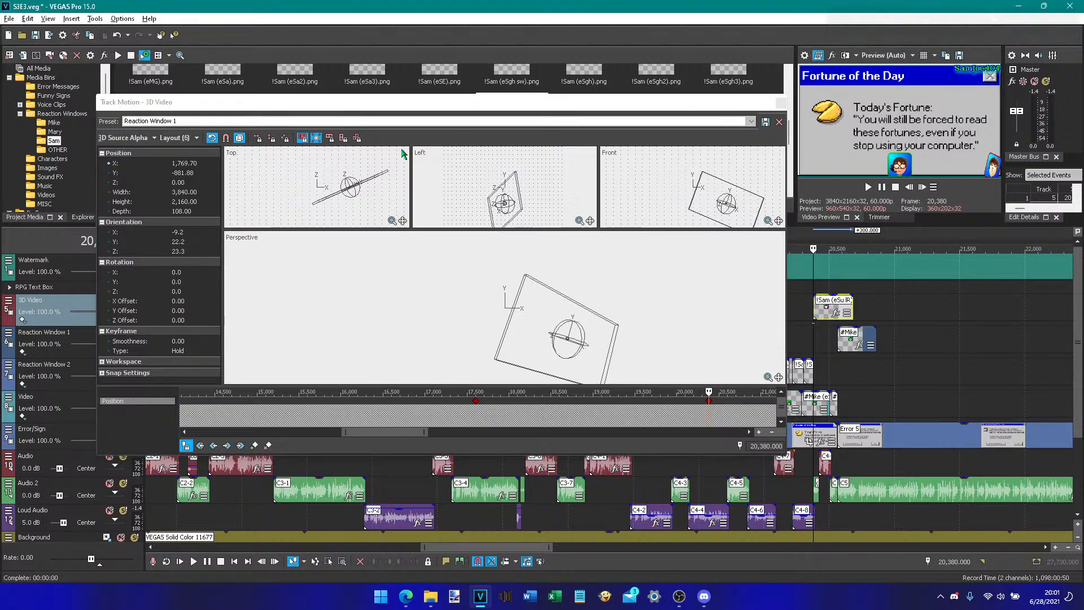
- Set the track motion's Y position to -862.90 and width to 4,040, and compare the adjacent frames in the preview
click(187, 172)
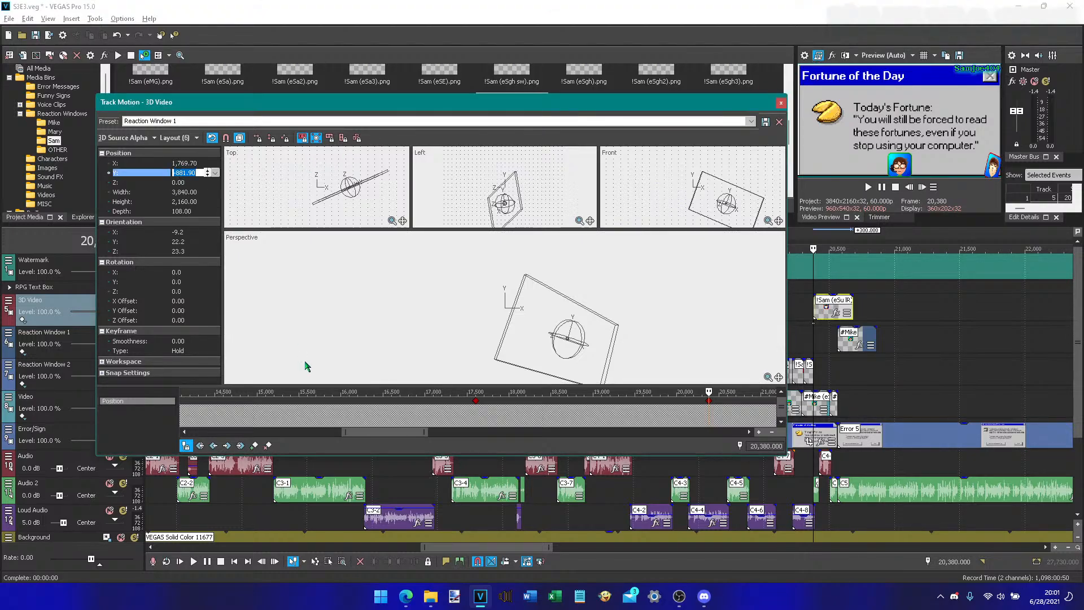
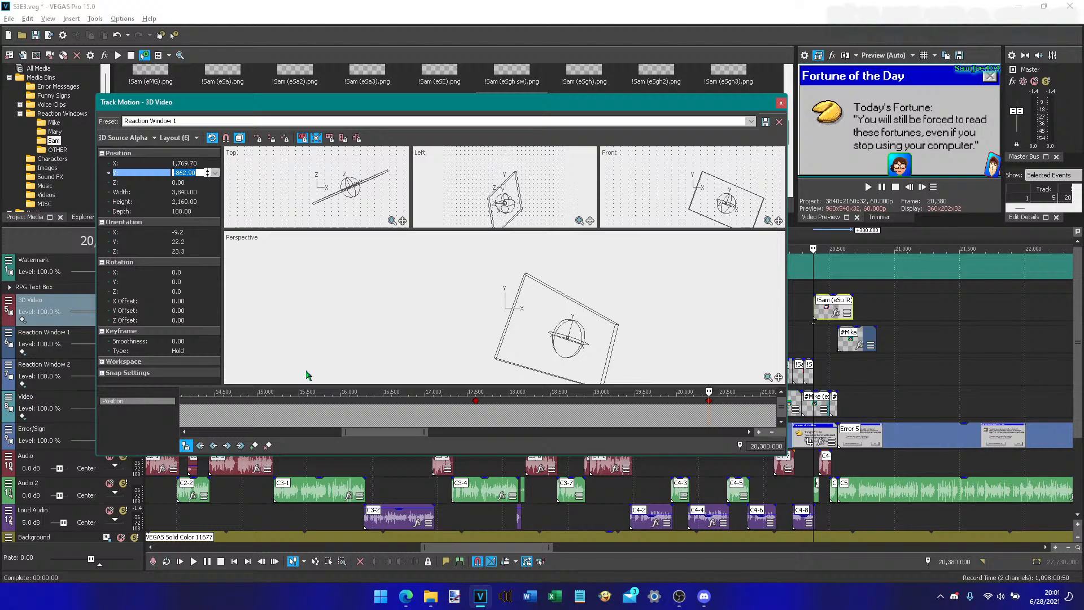
click(179, 193)
text(040)
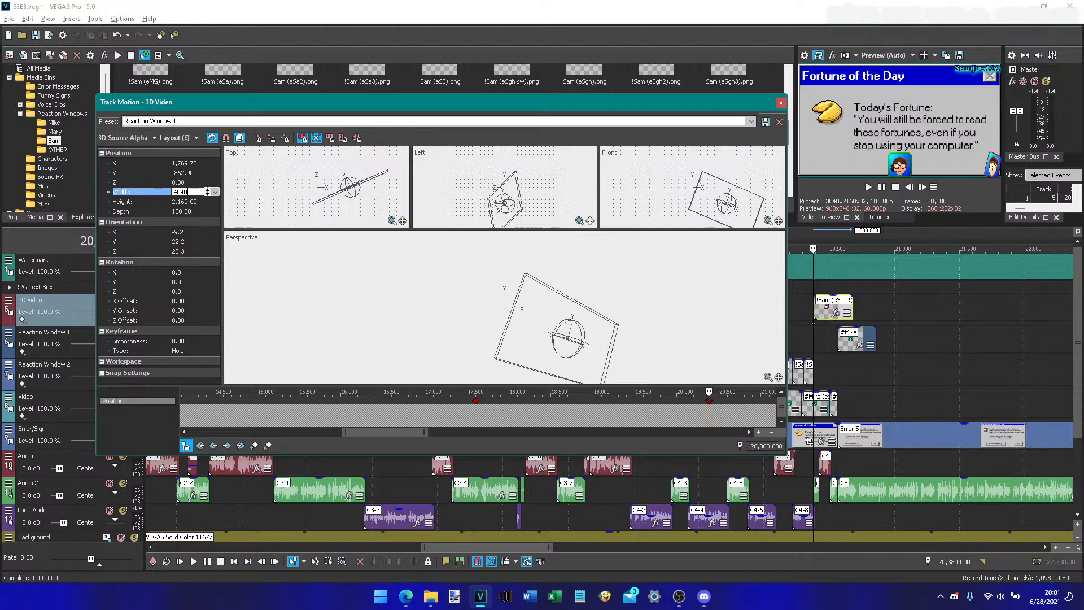
key(Return)
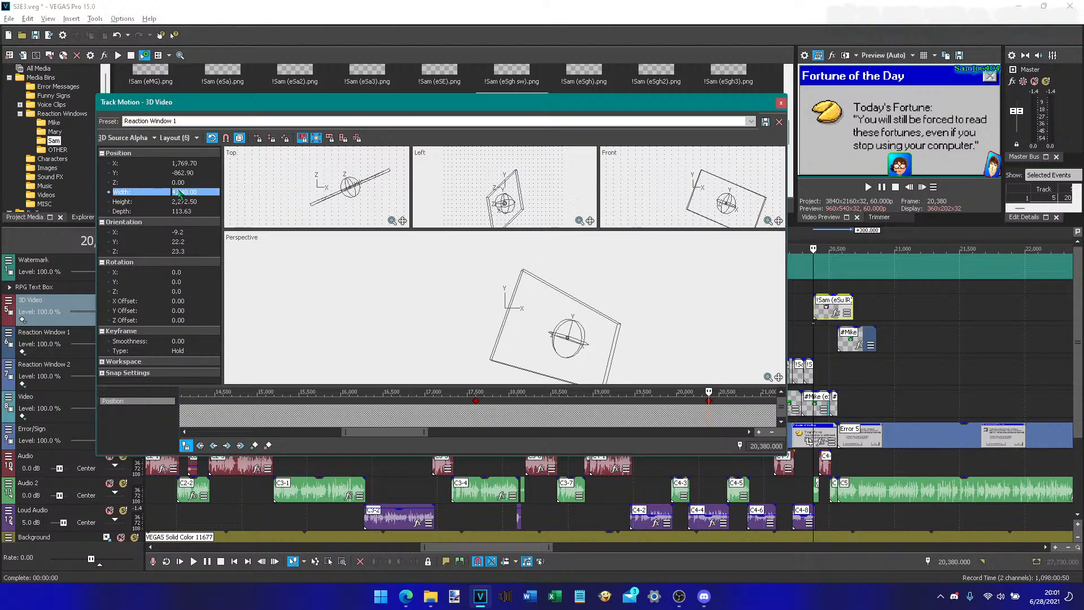
click(919, 187)
click(919, 186)
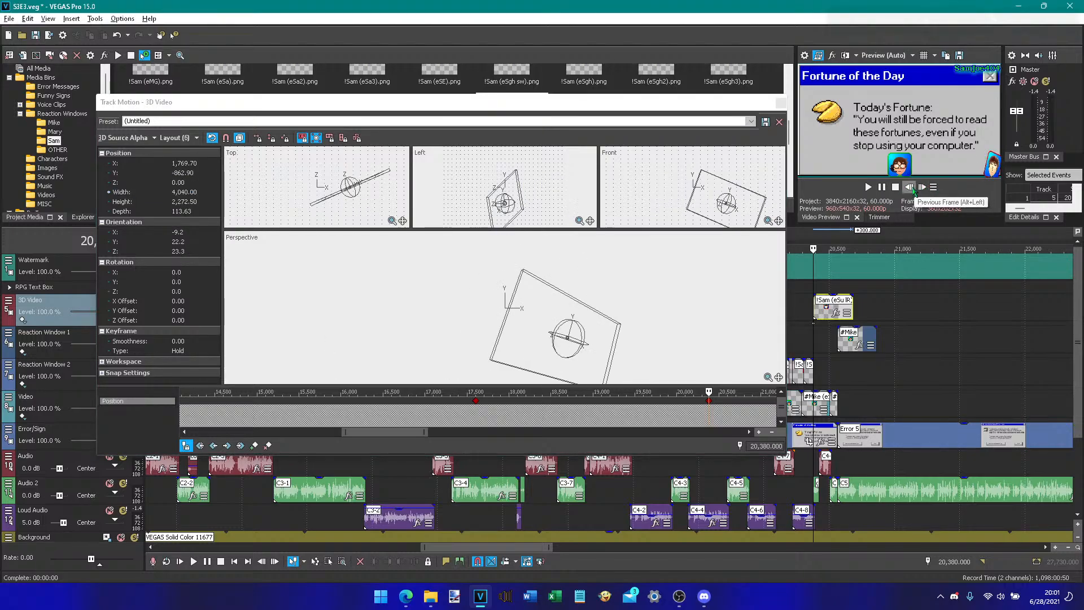
click(910, 188)
click(920, 188)
- Set the 3D Video track motion's width to 3,940 and its Y position to -852.90, comparing Sam's size with the previous frame
click(192, 192)
text(3,)
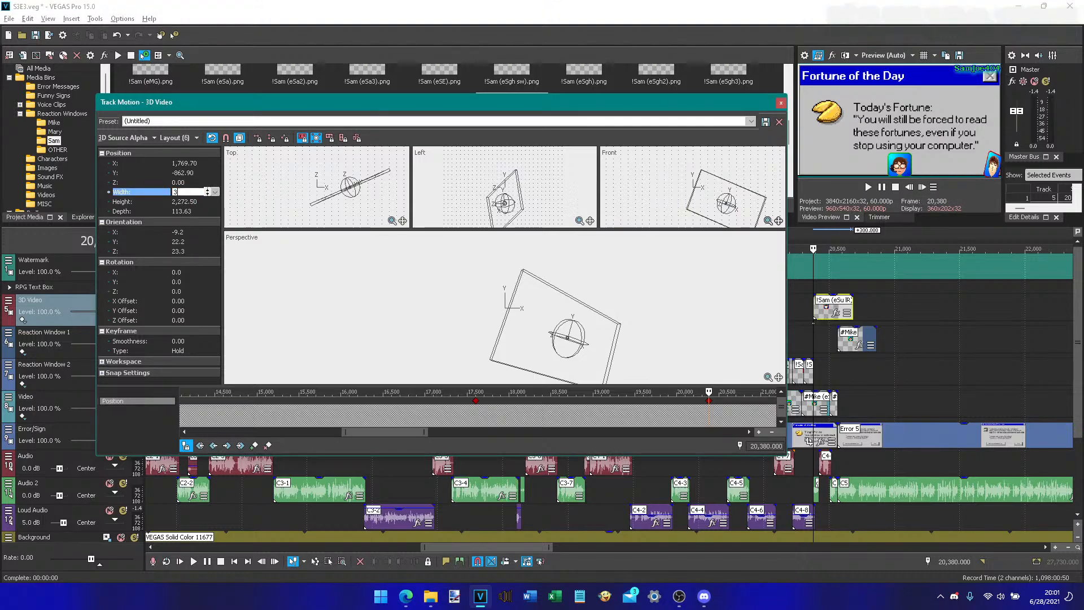
text(940)
key(Return)
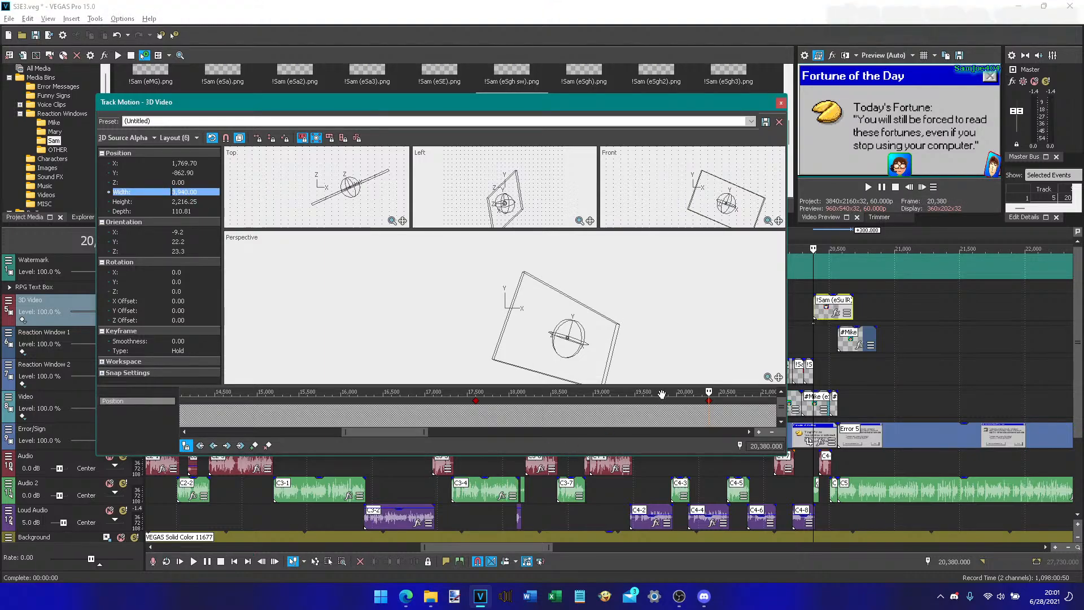
click(909, 188)
click(921, 188)
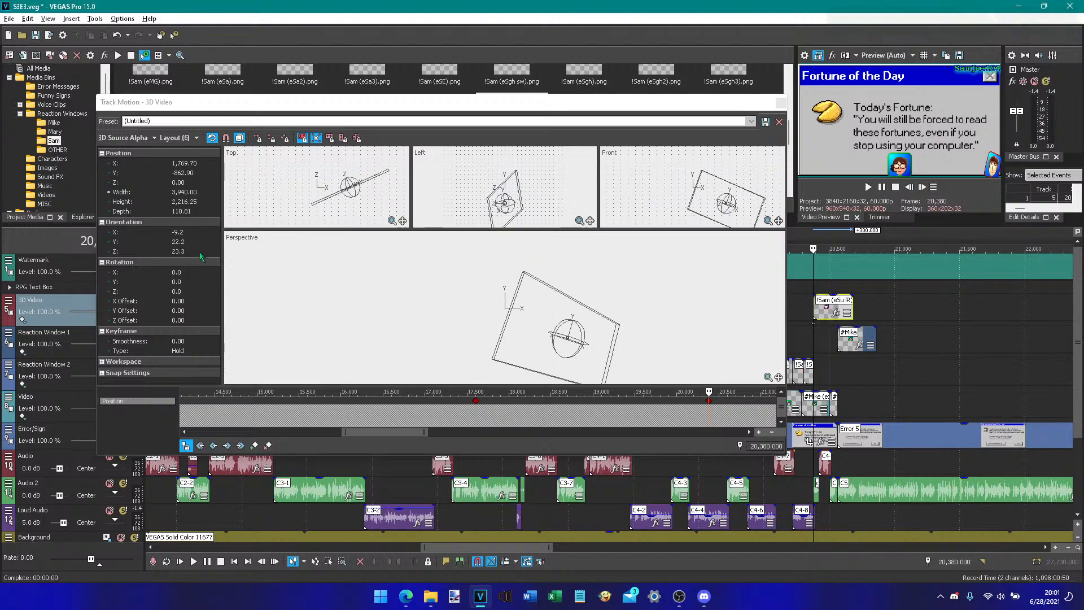
click(192, 173)
scroll(192, 173, up, 1)
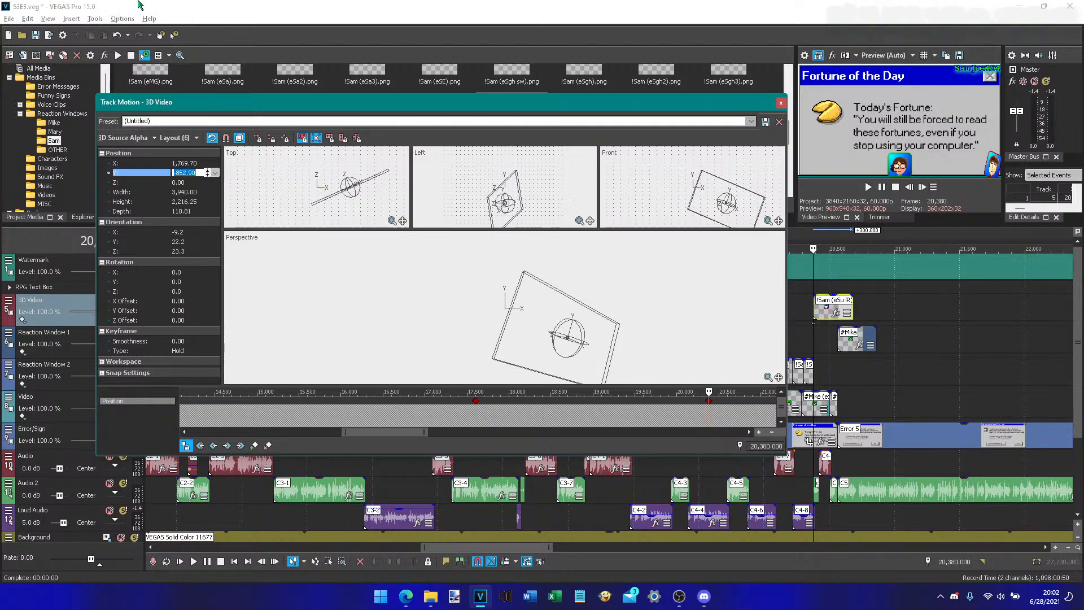
- Copy the track motion keyframe at frame 20,380 and paste it at frame 20,385
right_click(709, 401)
click(737, 422)
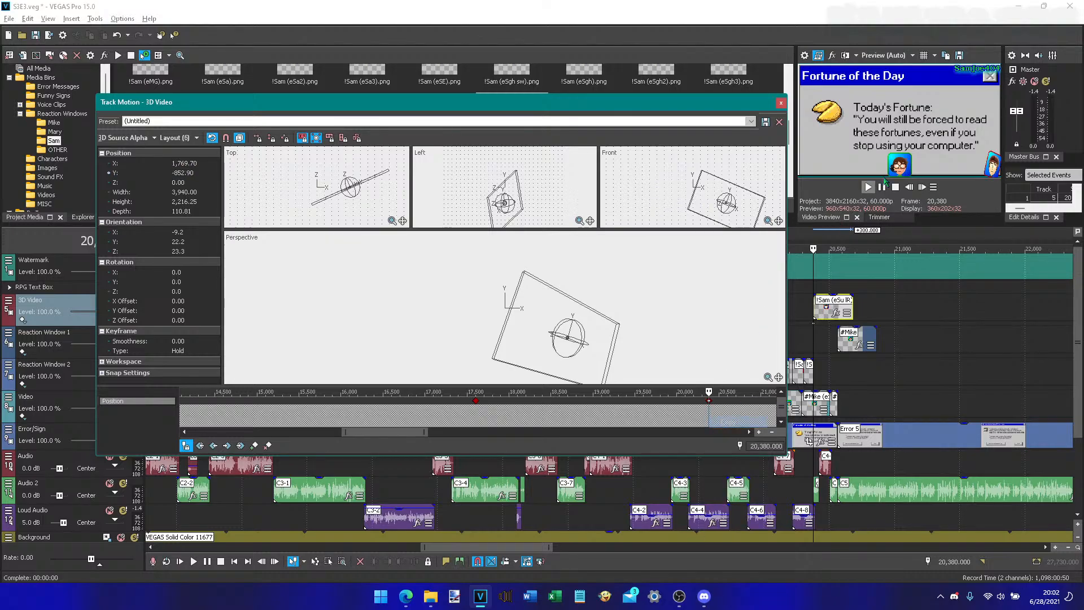
double_click(923, 187)
click(923, 188)
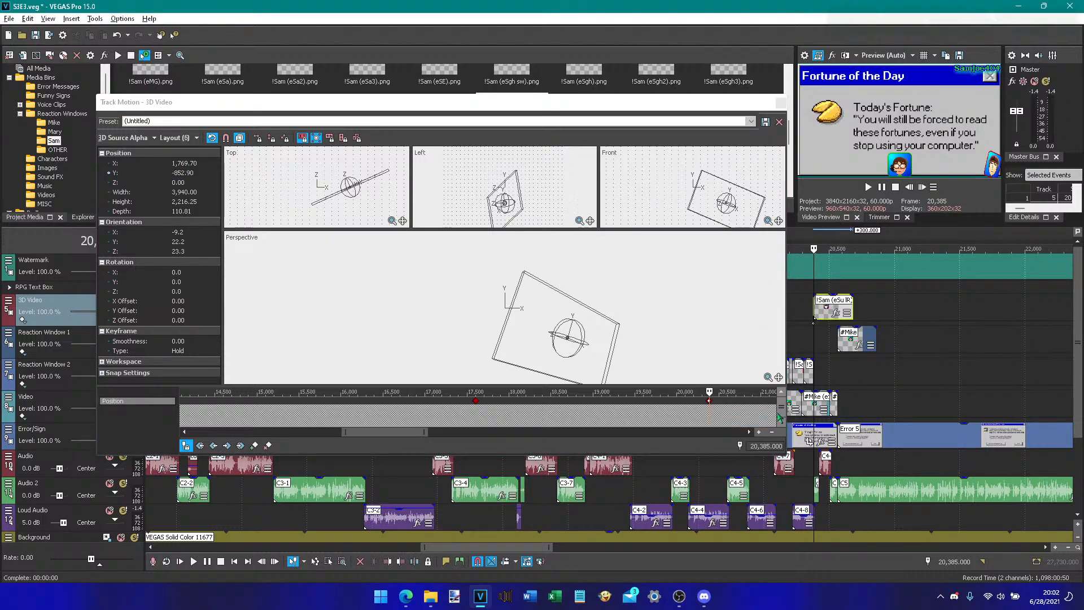
right_click(748, 404)
click(763, 435)
- Change the interpolation type of the position keyframe at frame 20,380 to Linear
click(213, 446)
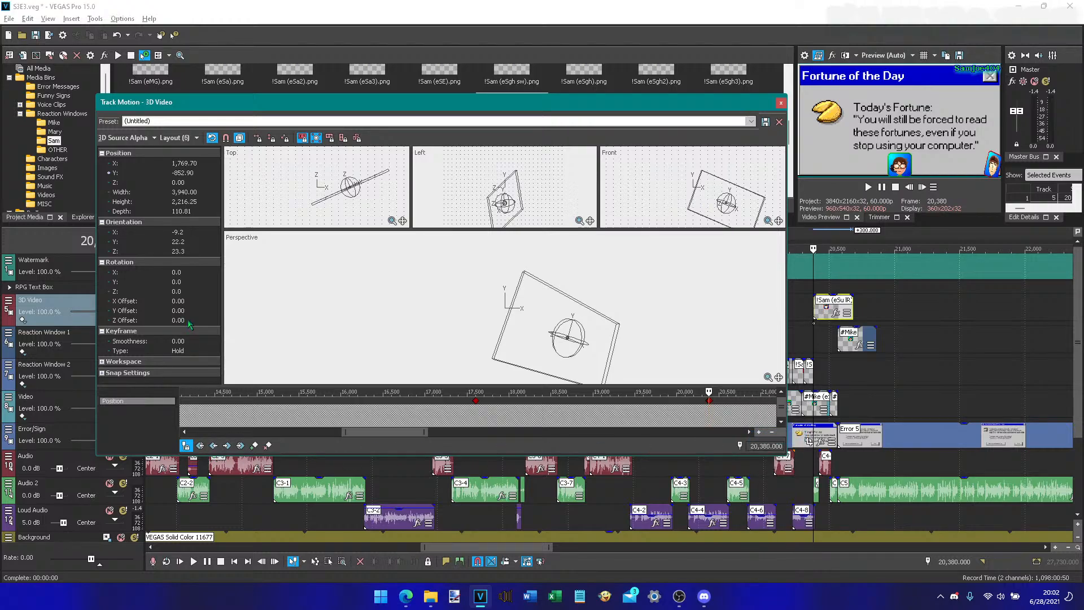
click(188, 351)
click(190, 360)
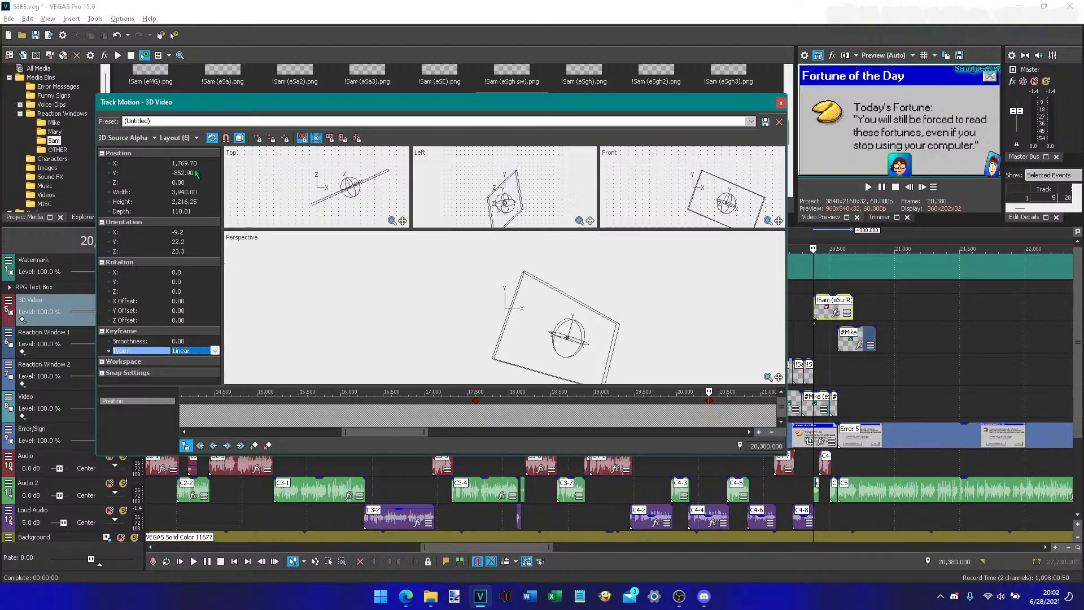
- Set the track's X position to about 2,170 at the frame 20,385 keyframe and 1,770 at frame 20,380, and close Track Motion
click(226, 445)
click(182, 163)
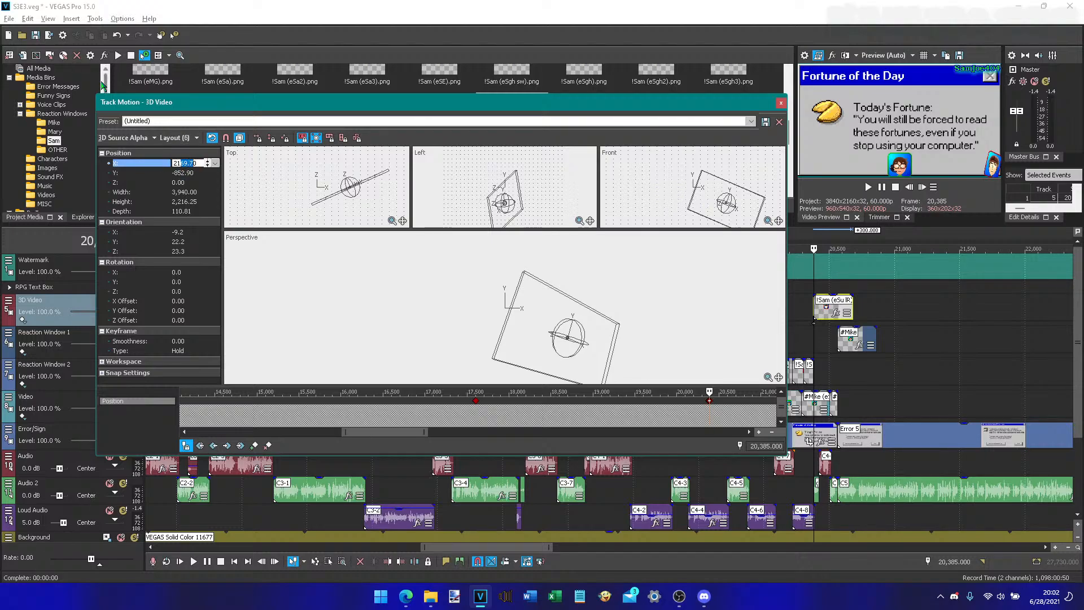
key(Return)
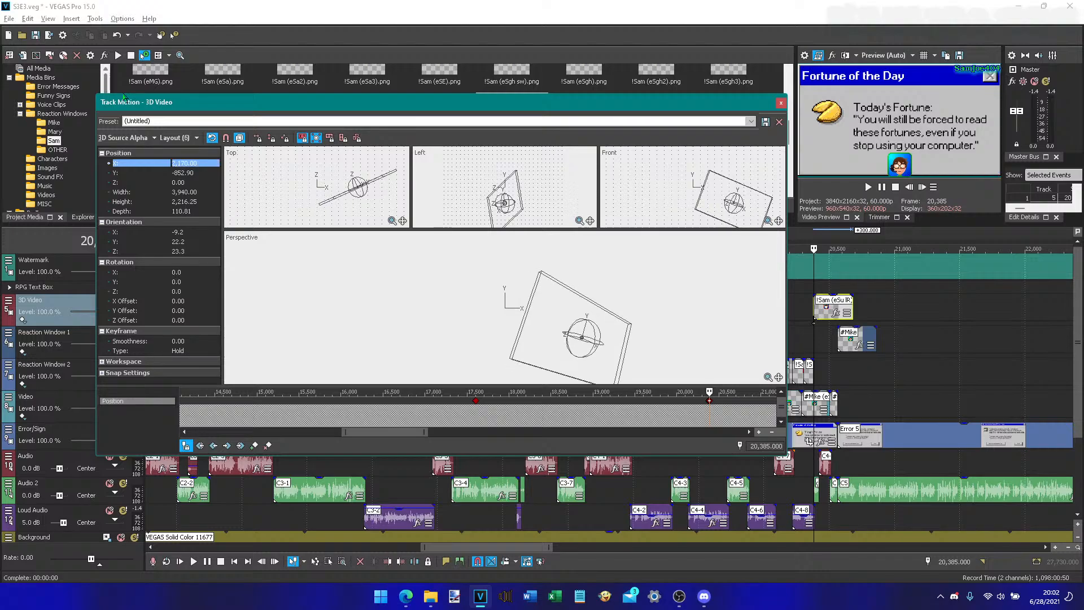
click(214, 446)
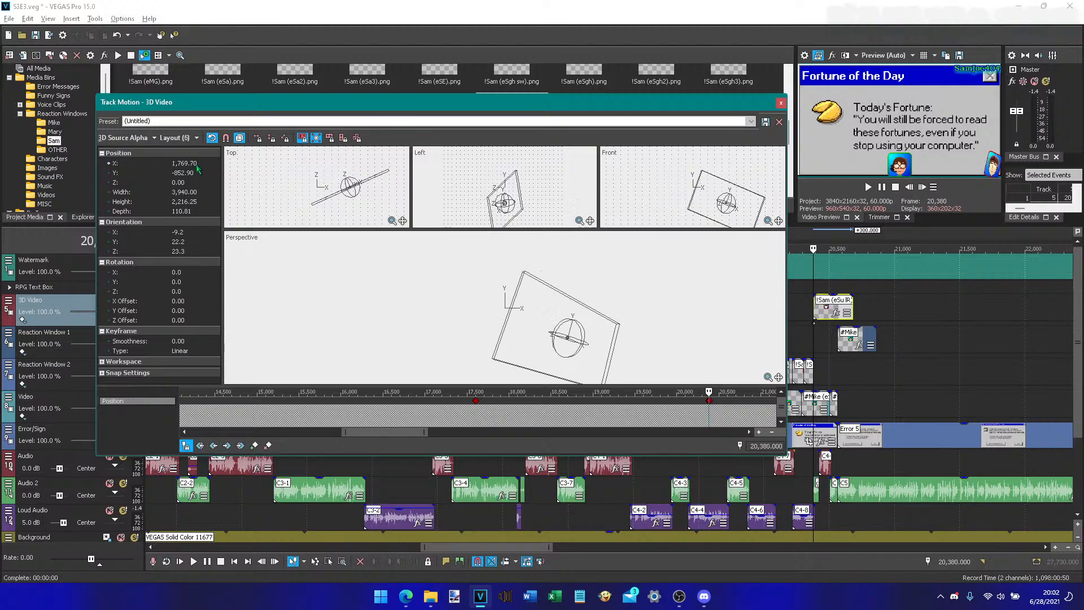
click(185, 163)
drag(183, 163, 189, 164)
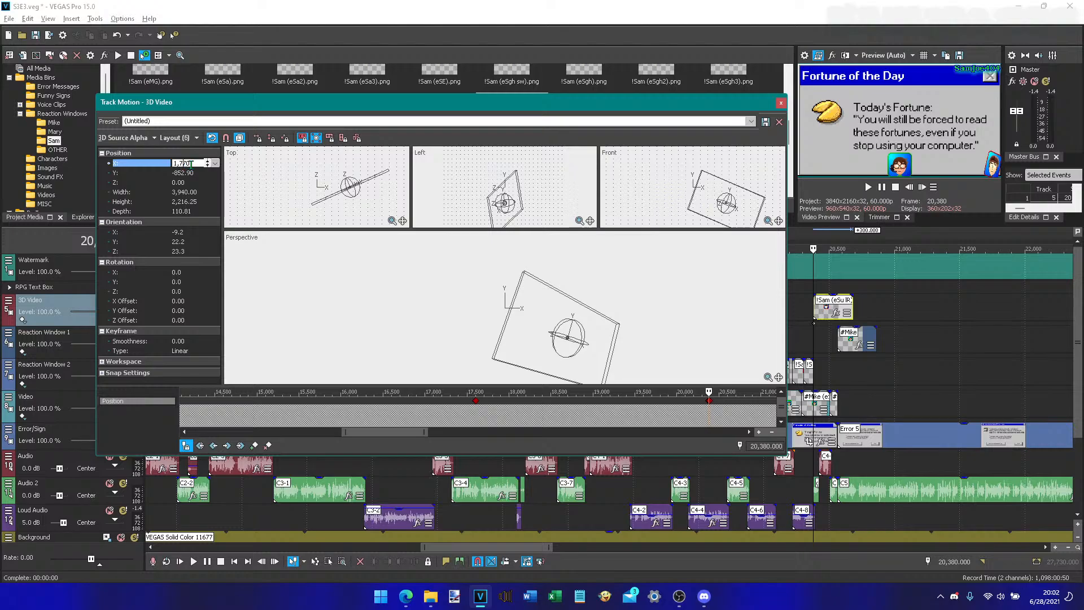
key(Return)
click(781, 102)
- Advance frame by frame to 20,386 and trim the end of !Sam (eSu IR).png on the 3D Video track there
click(922, 187)
click(921, 188)
click(922, 187)
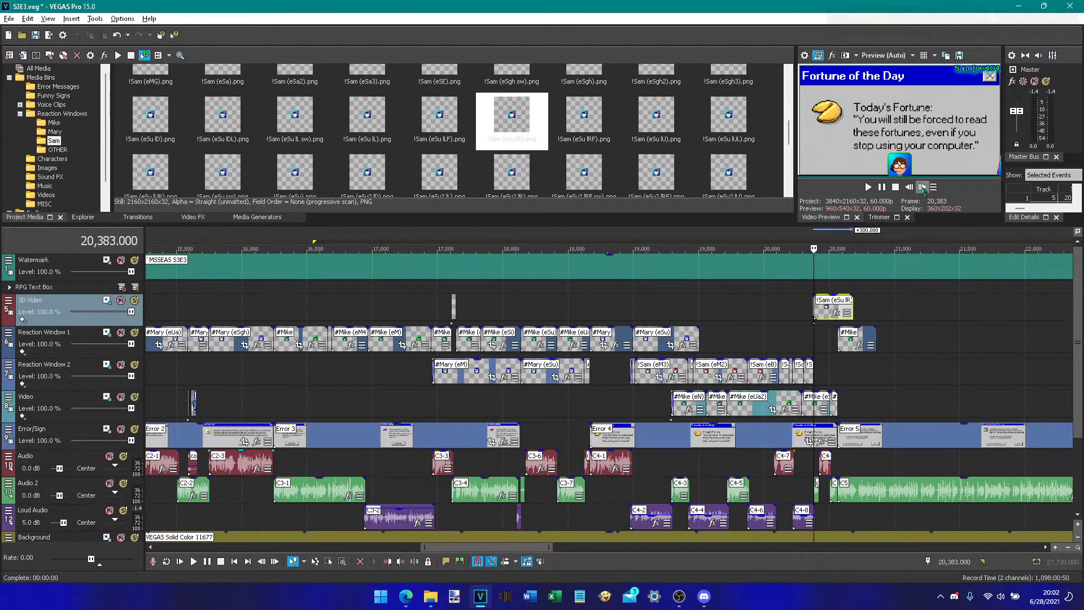
click(922, 188)
click(922, 188)
click(400, 561)
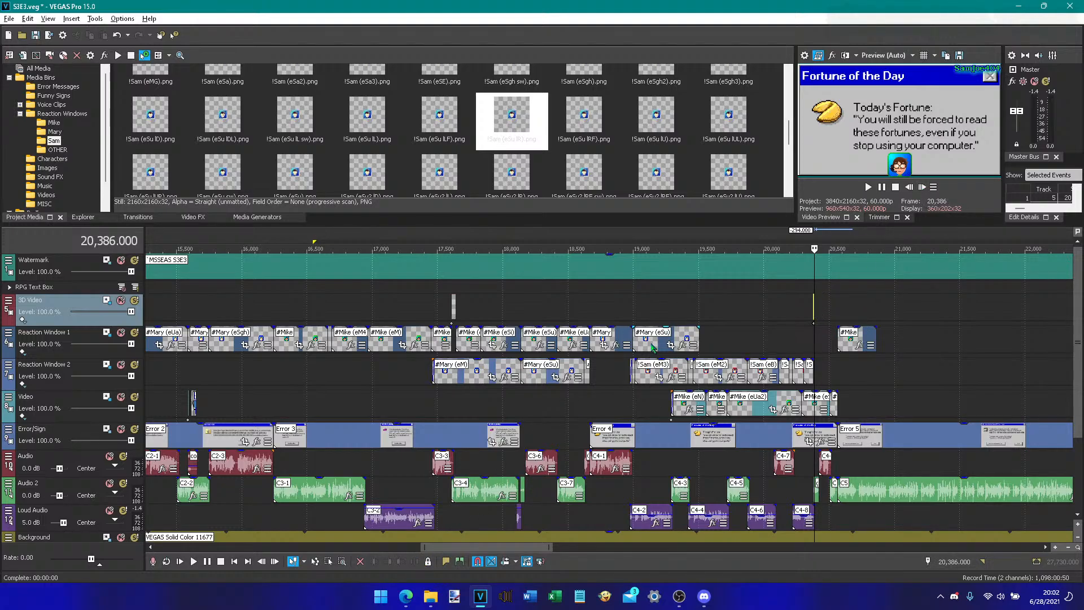
- Play back the timeline from frame 20,386 to check the section after Sam's exit, and save the project
click(1068, 208)
click(811, 336)
key(space)
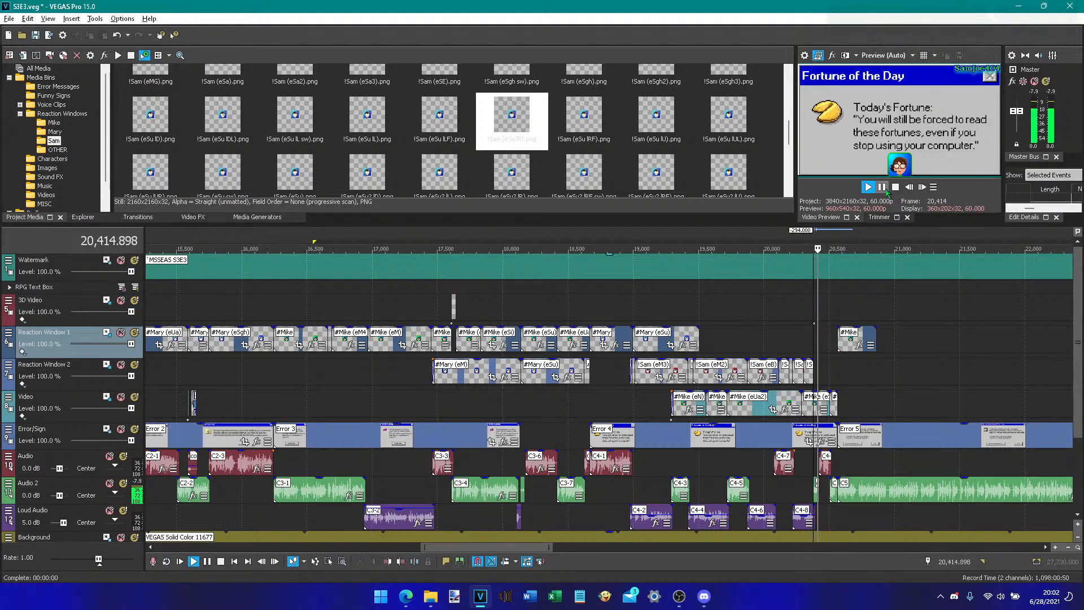
click(885, 189)
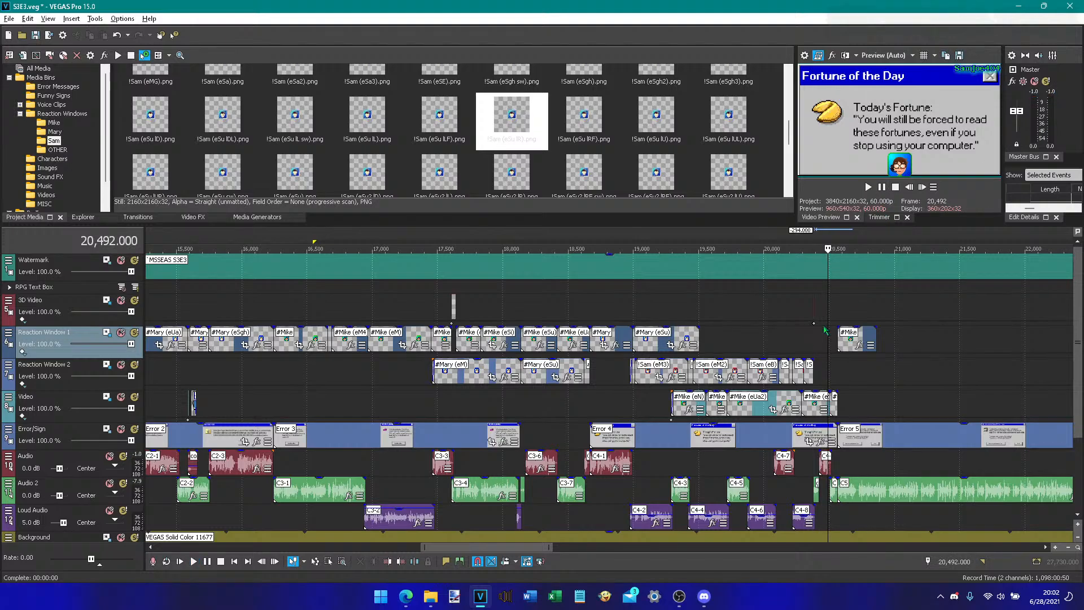
click(698, 345)
key(ctrl+s)
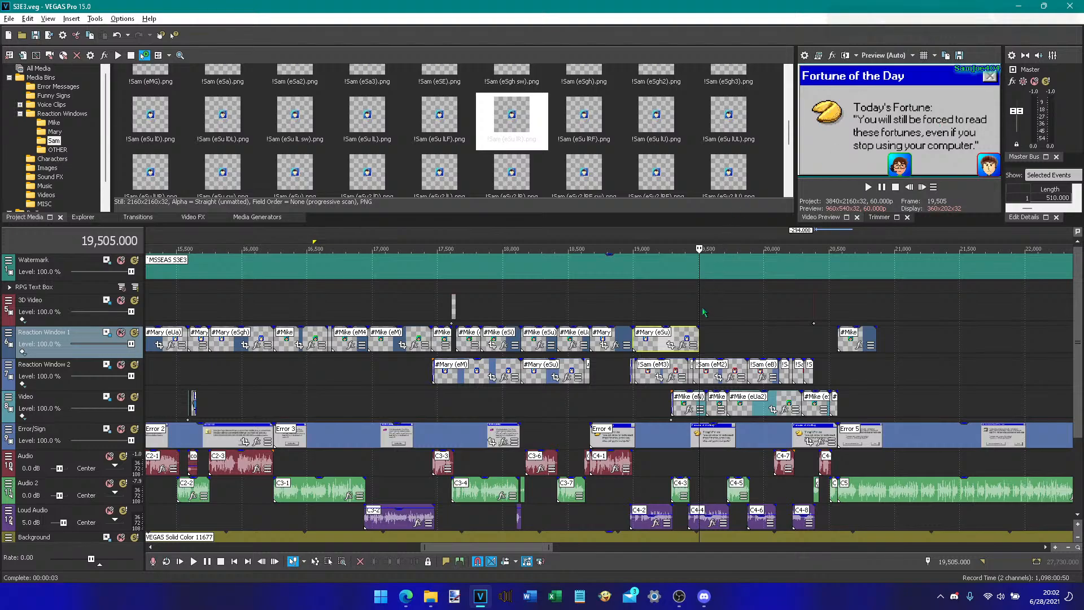
- Play back the section from frame 18,975 and trim the end of #Mary (eSu) on Reaction Window 1 to frame 19,285
click(699, 344)
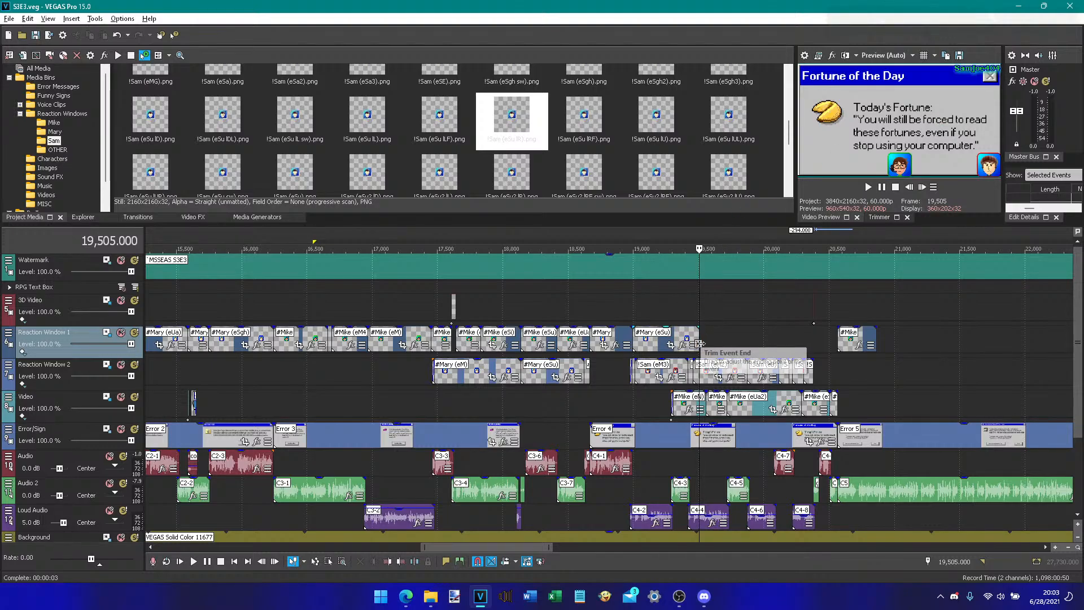
click(869, 189)
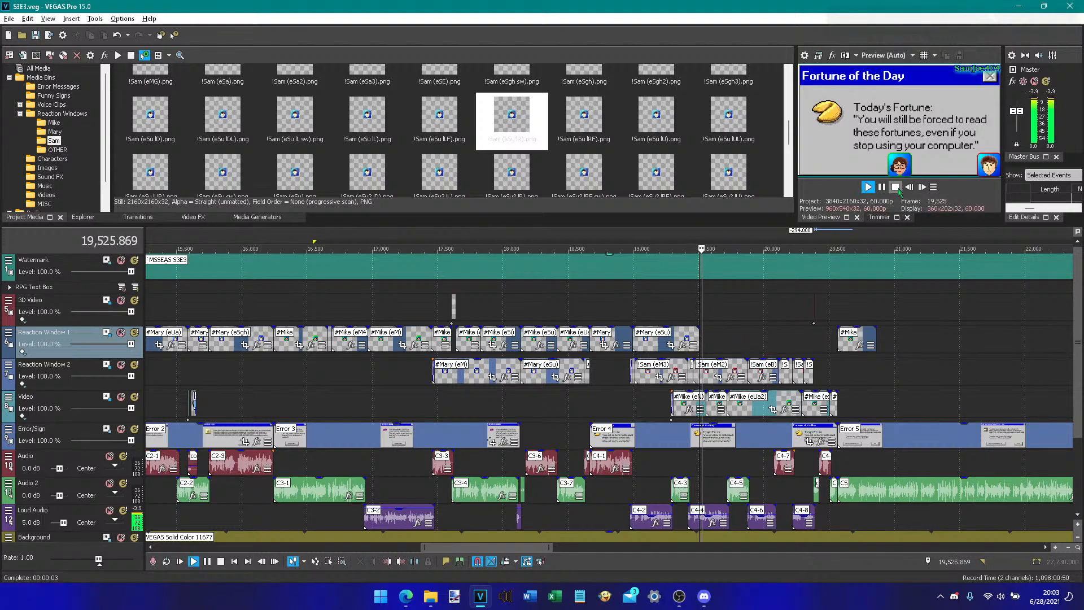
click(895, 188)
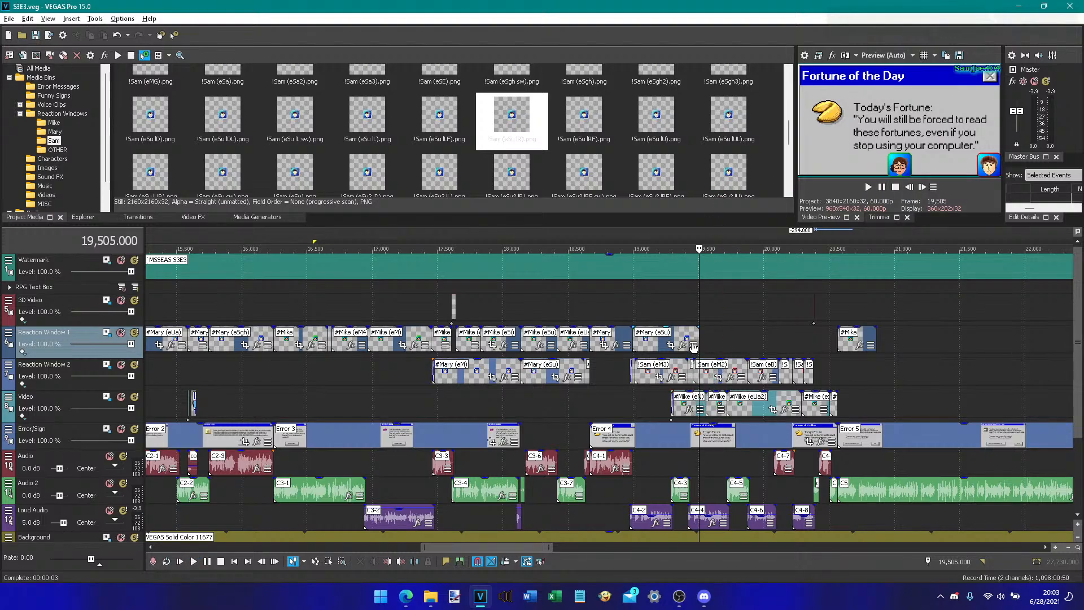
click(630, 308)
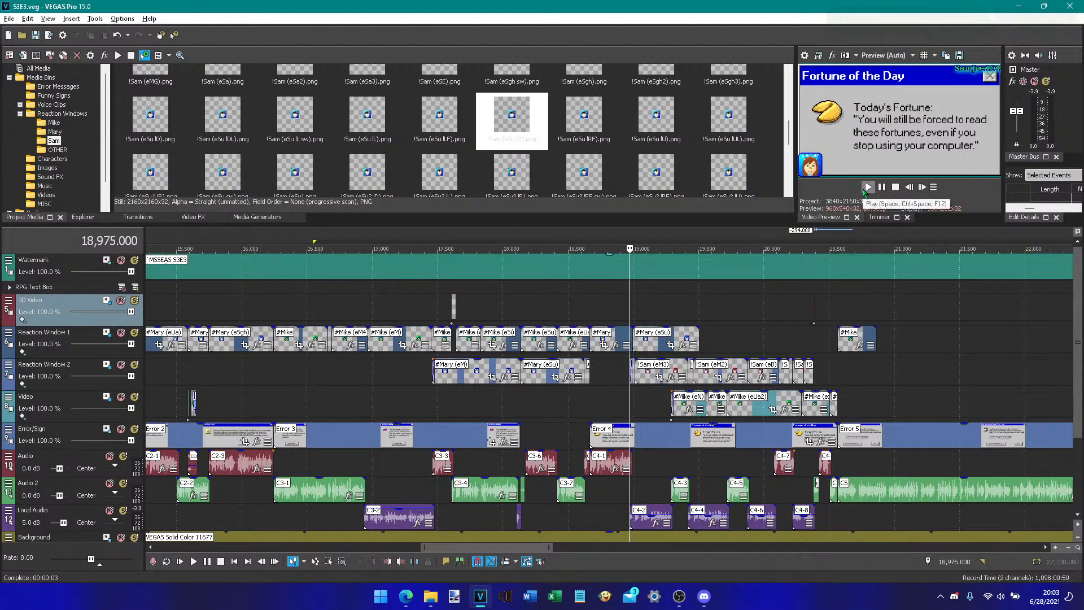
click(868, 187)
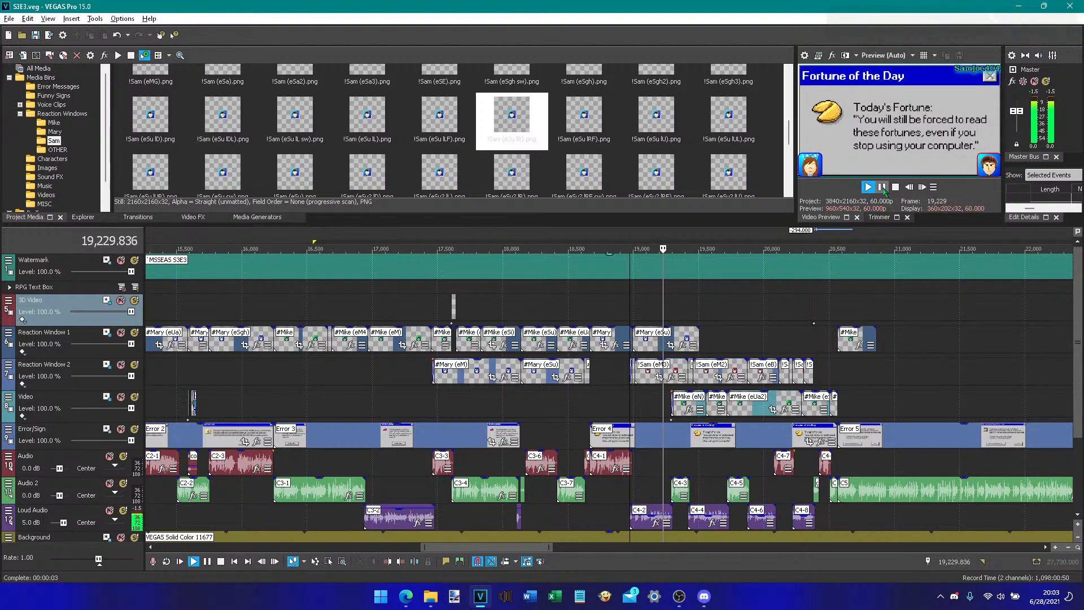
click(884, 191)
click(884, 191)
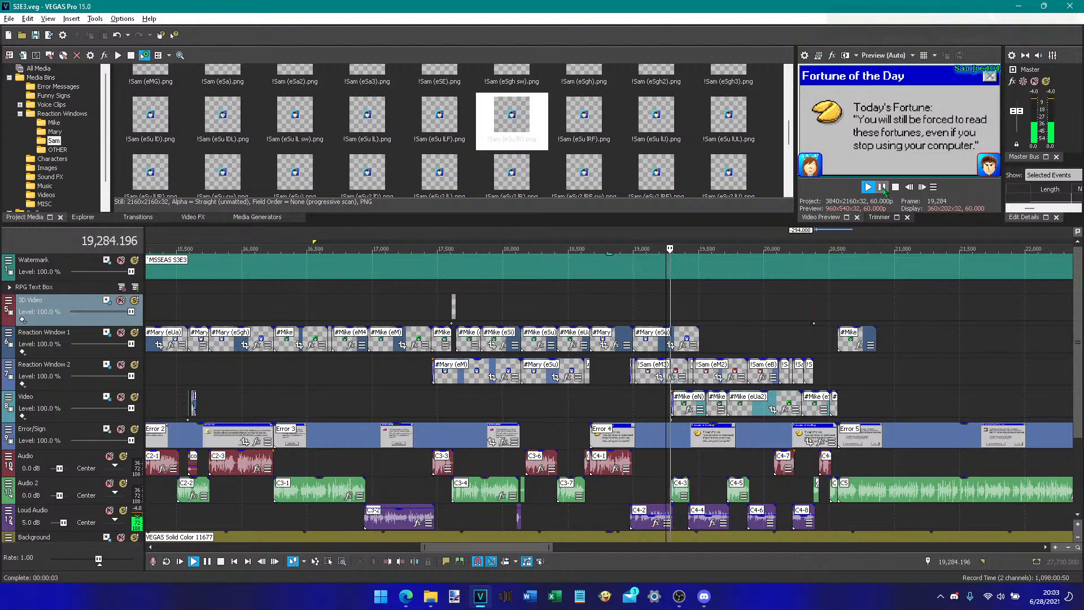
click(884, 191)
drag(698, 334, 671, 334)
- Place #Mary (eUa).png from the Mary media bin on Reaction Window 1 at frame 19,285, after #Mary (eSu)
scroll(644, 160, down, 3)
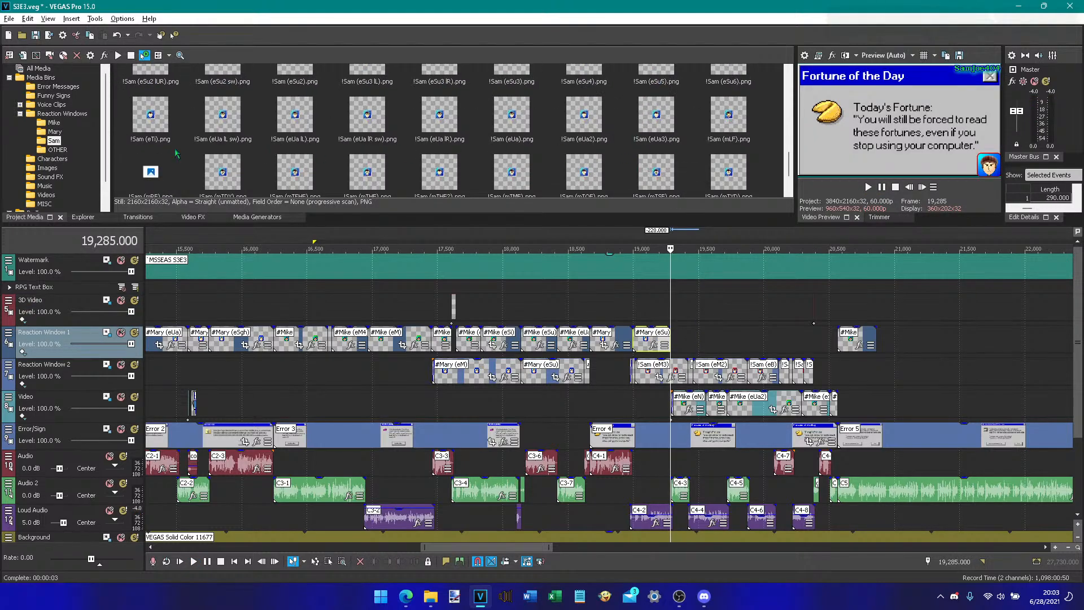
click(54, 123)
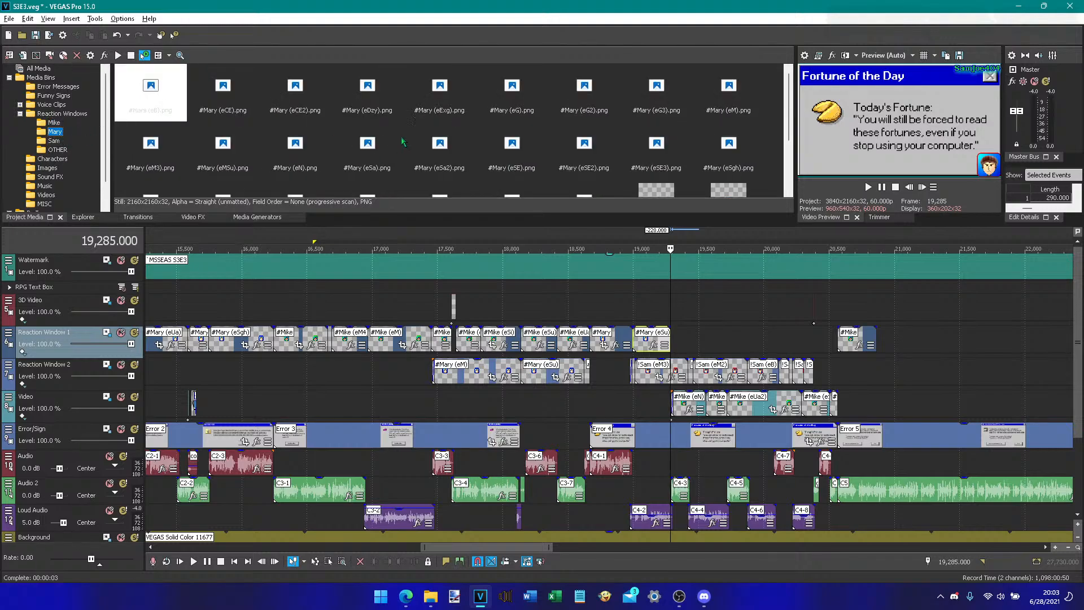
click(54, 131)
scroll(433, 151, down, 3)
click(150, 165)
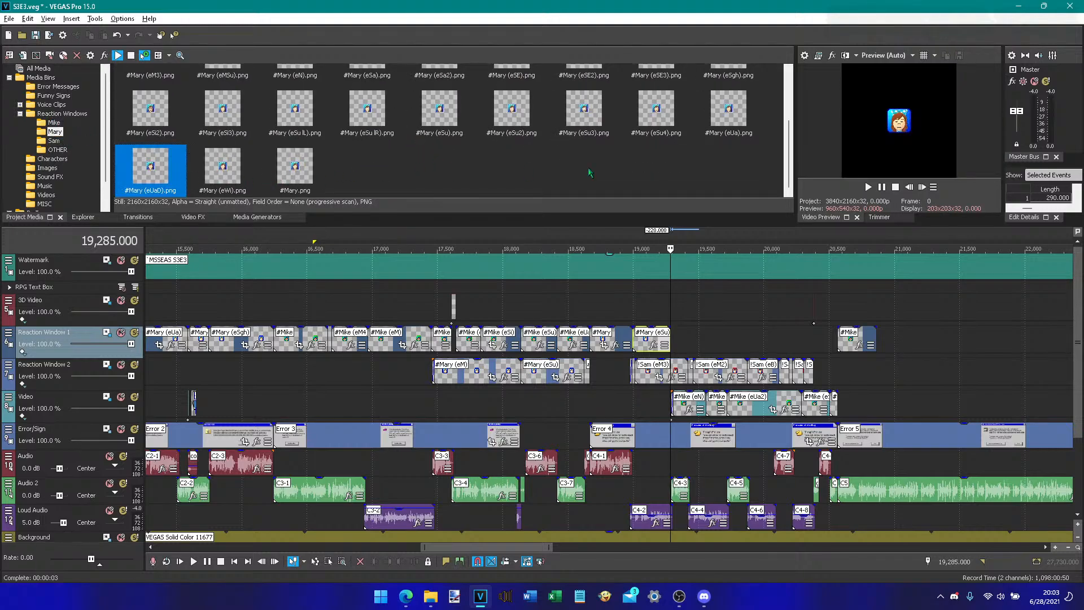
drag(762, 132, 690, 338)
- Play back from frame 19,285 and trim the end of the #Mary (eUa) event to frame 19,458
click(867, 187)
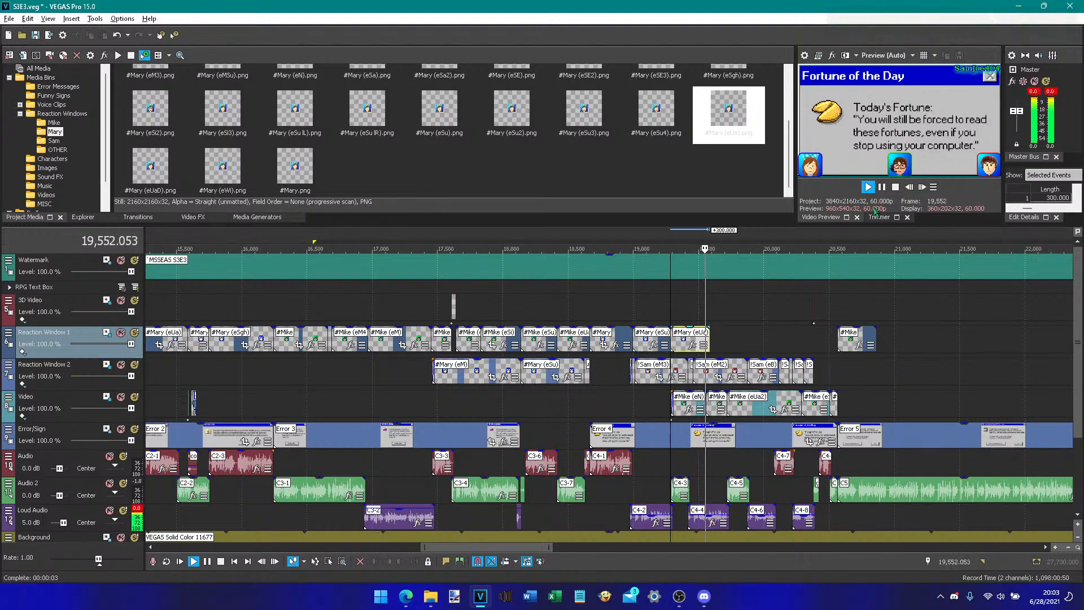
click(881, 188)
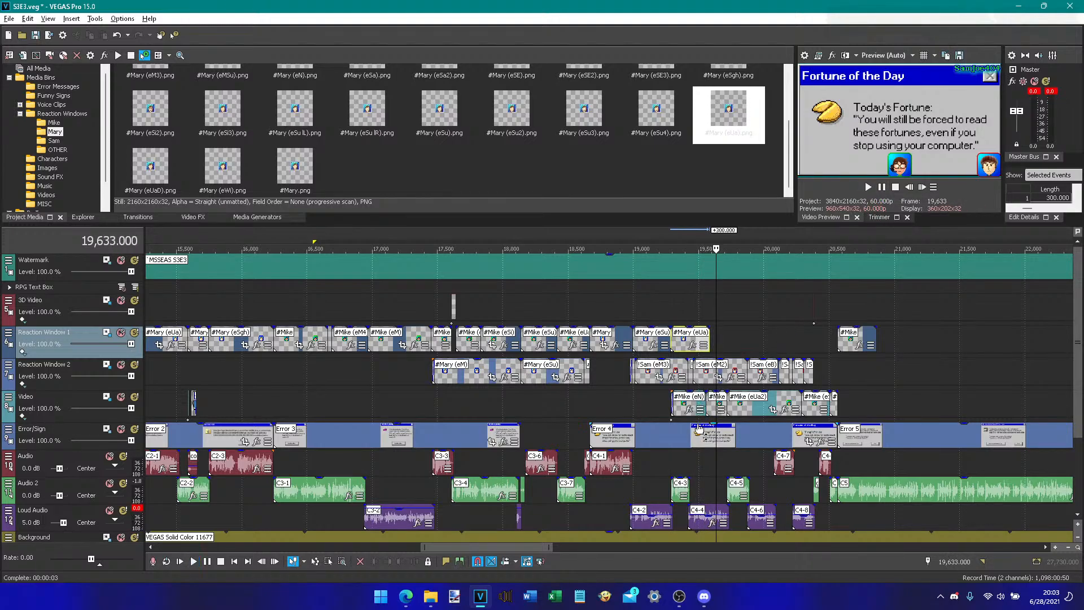
click(694, 374)
mouse_move(709, 334)
mouse_down()
mouse_move(695, 334)
mouse_move(700, 345)
mouse_up()
- Delete the #Mary (eUa) event and extend the end of #Mary (eSu) on Reaction Window 1 to about frame 19,968
click(659, 337)
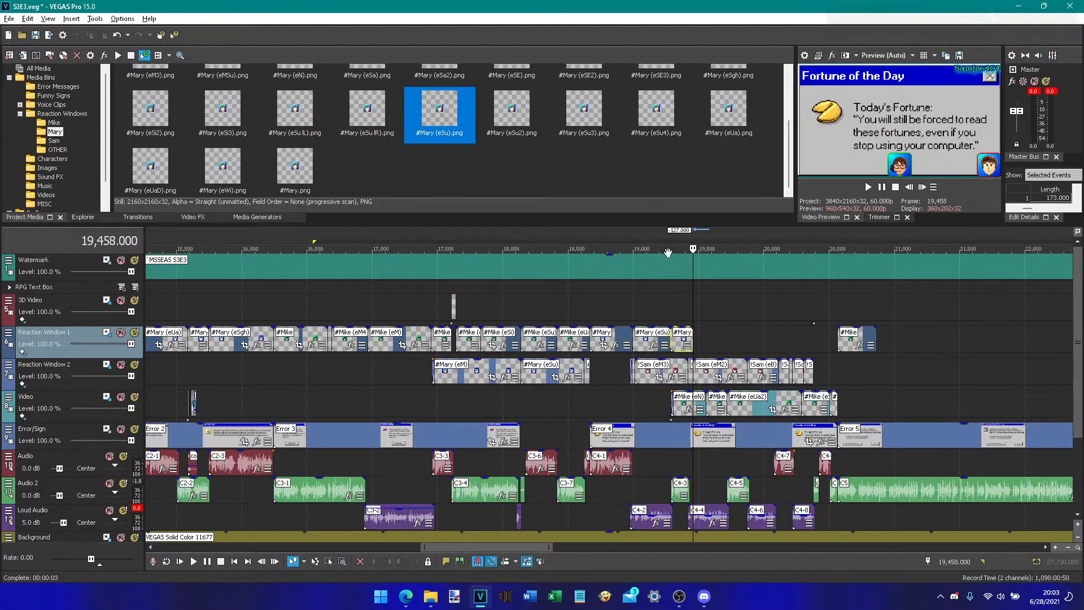
right_click(685, 336)
click(692, 328)
drag(670, 339, 759, 341)
- Play back the timeline from frame 19,458 in sections up to the start of voice clip C4-7 to check Mary's reaction
click(868, 187)
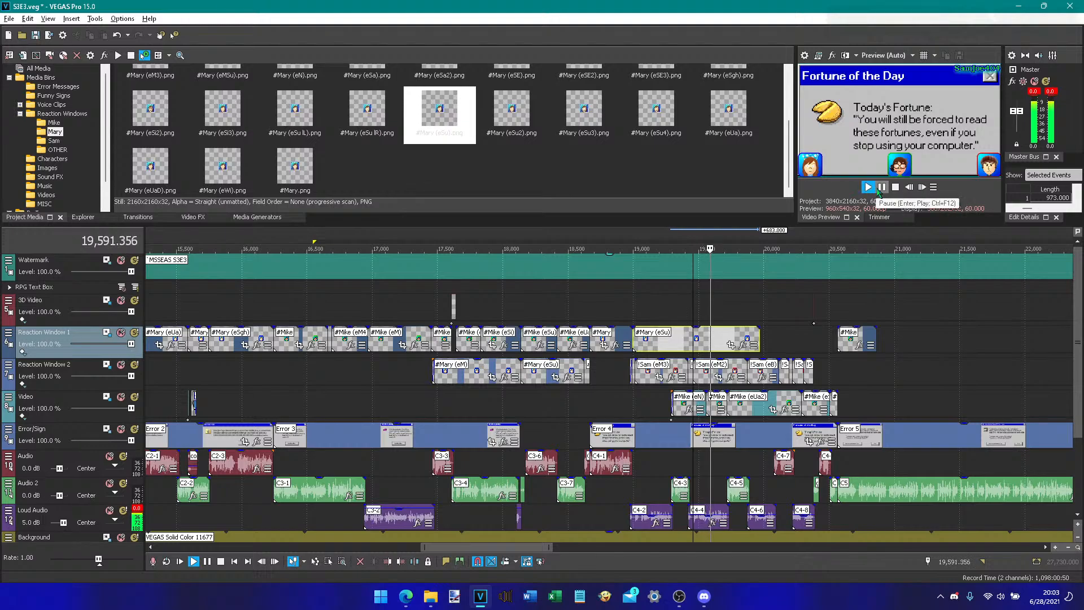
click(895, 188)
click(869, 188)
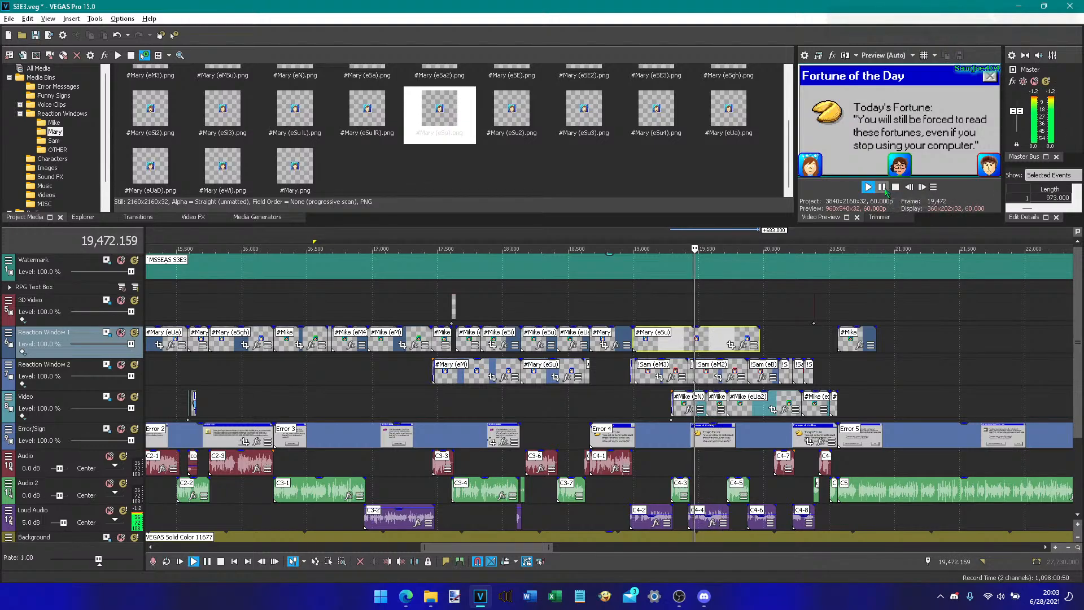
click(882, 187)
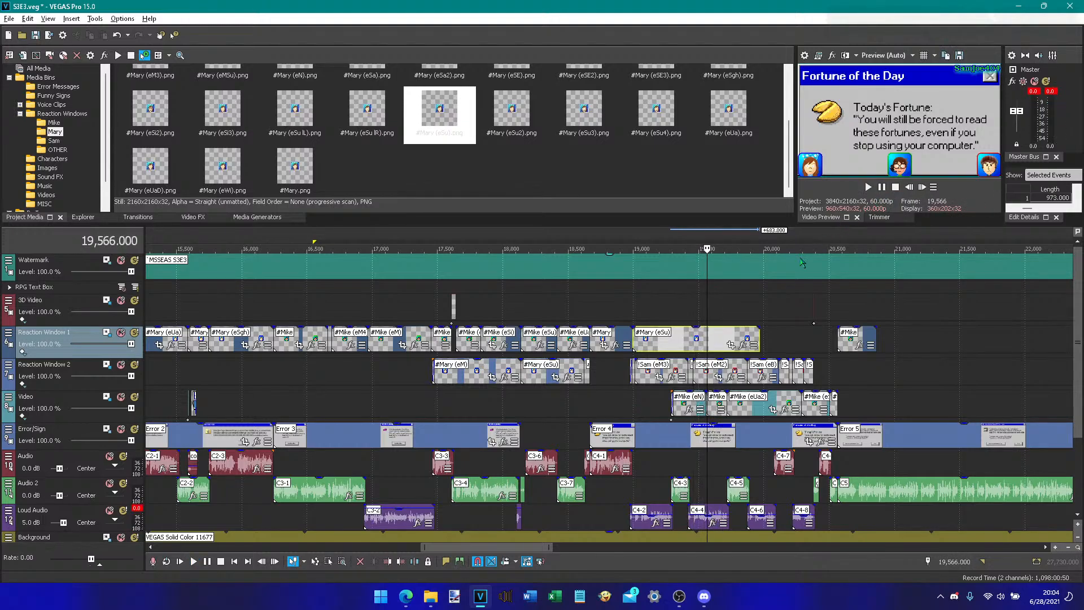
click(728, 337)
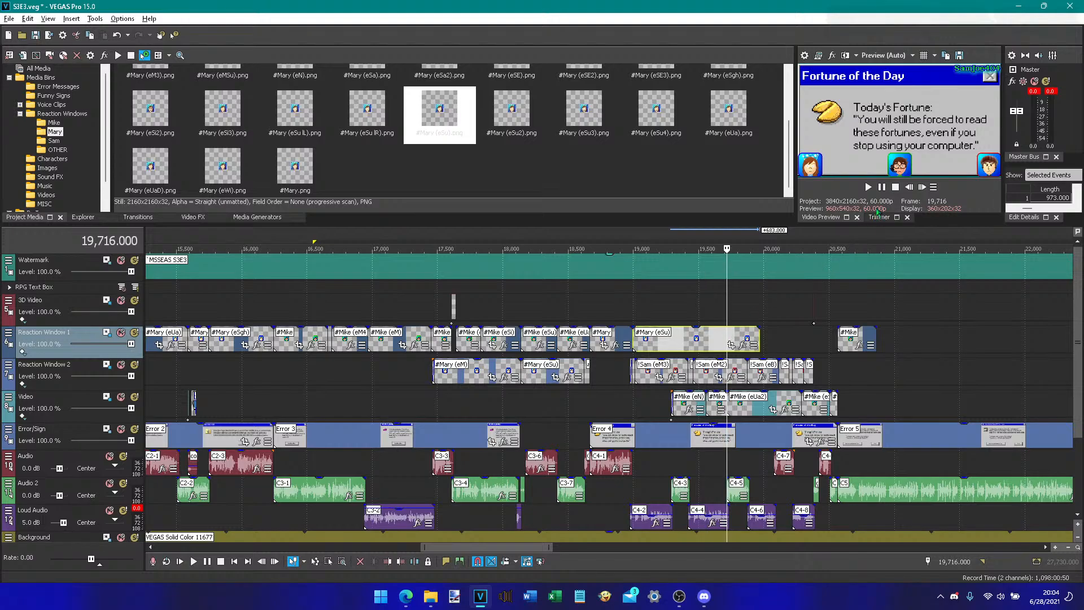
click(868, 187)
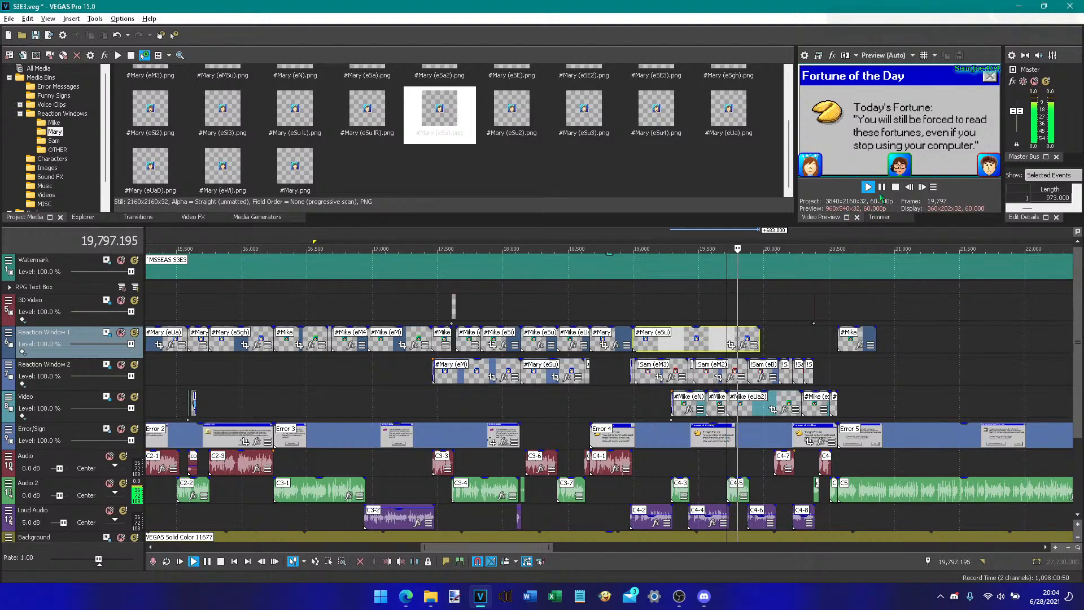
click(884, 191)
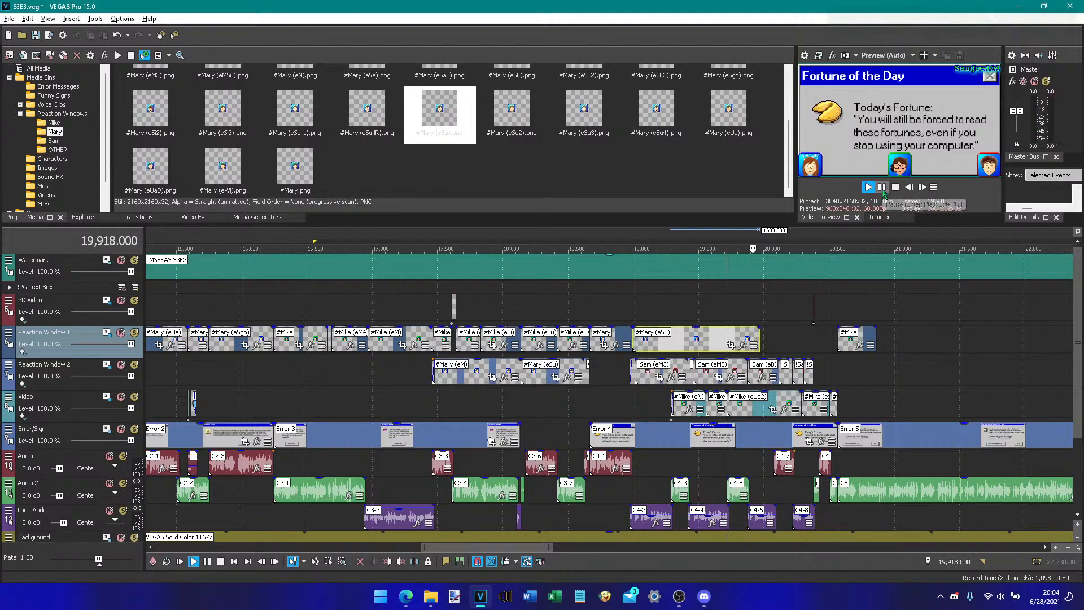
click(884, 191)
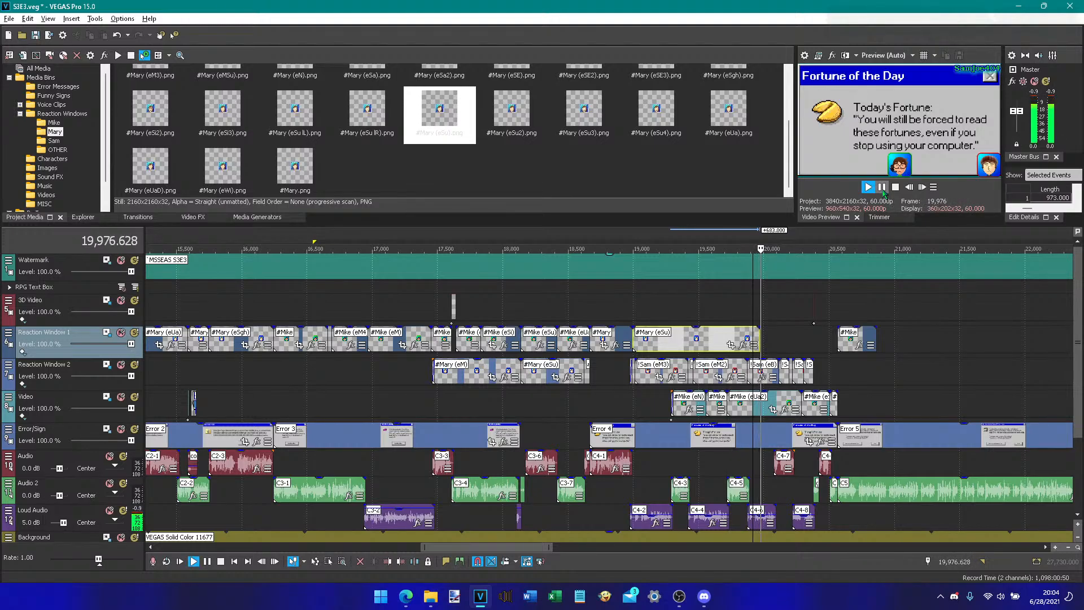
click(884, 191)
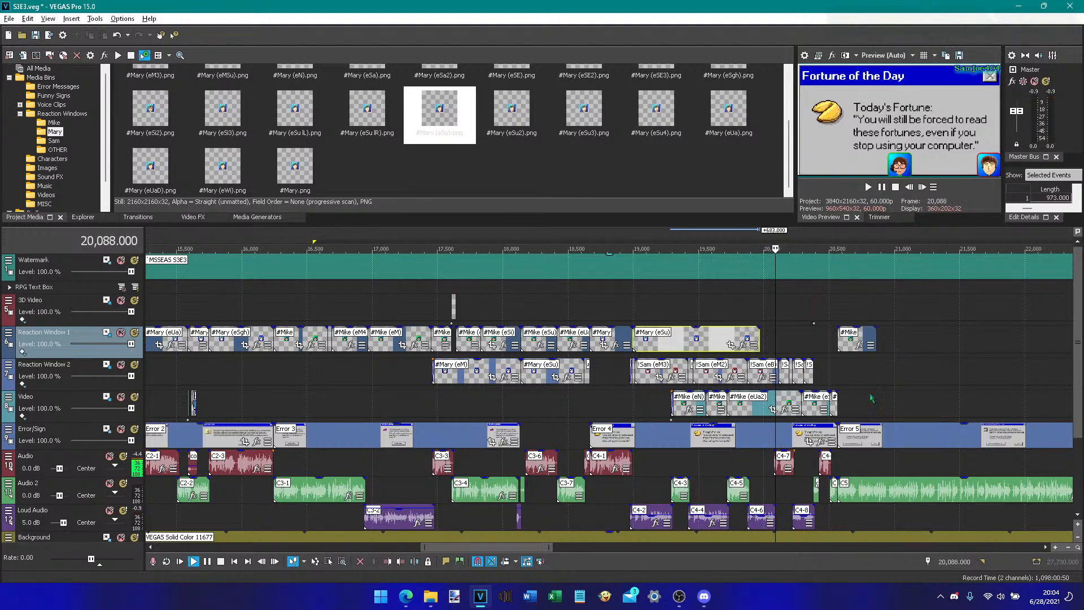
- Extend the end of #Mary (eSu) on Reaction Window 1 to the start of voice clip C4-7 at frame 20,077
click(778, 464)
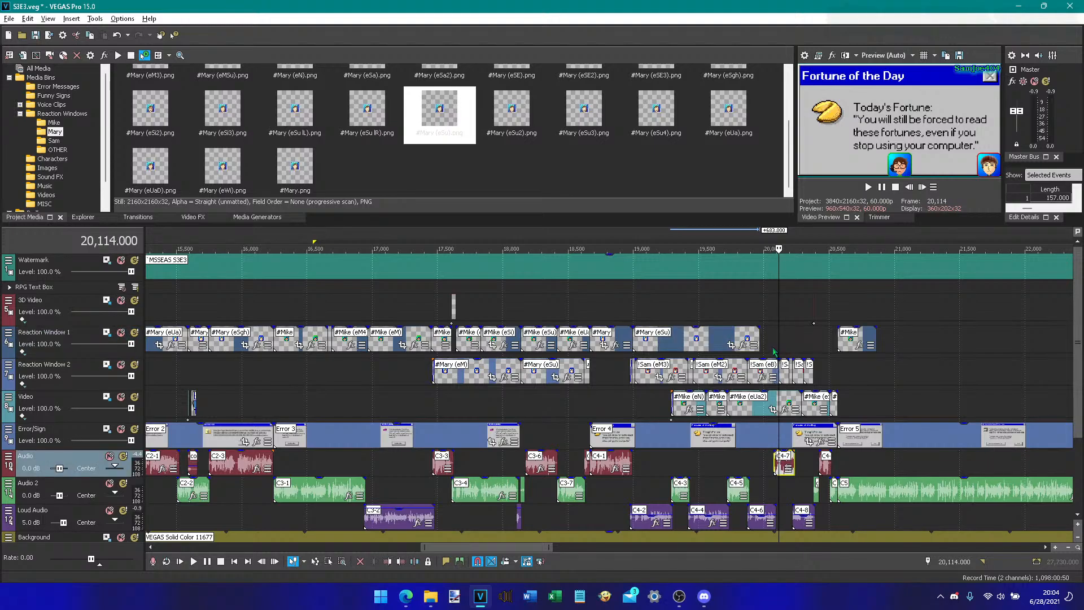
click(773, 462)
drag(759, 342, 774, 342)
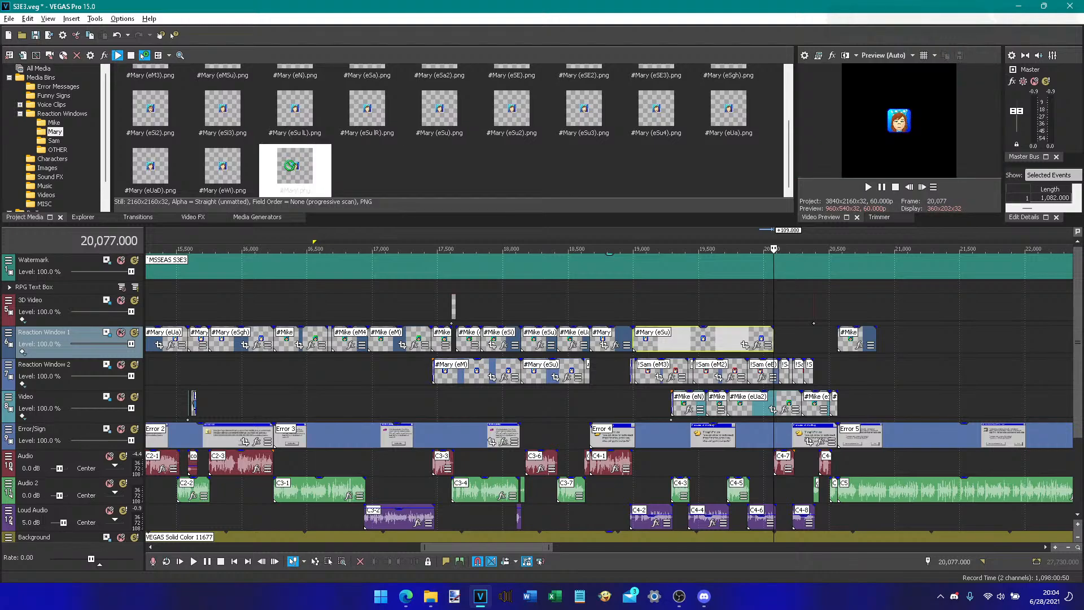
- Add #Mary.png to Reaction Window 1 at frame 20,077 and trim its end to frame 20,234, matching voice clip C4-7
double_click(294, 167)
click(867, 187)
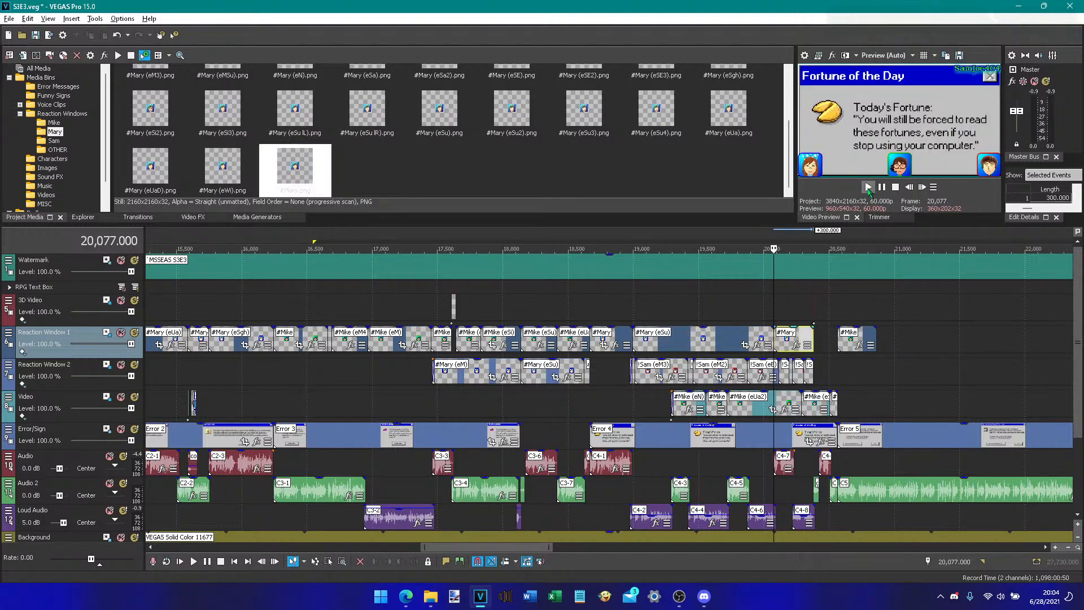
click(881, 186)
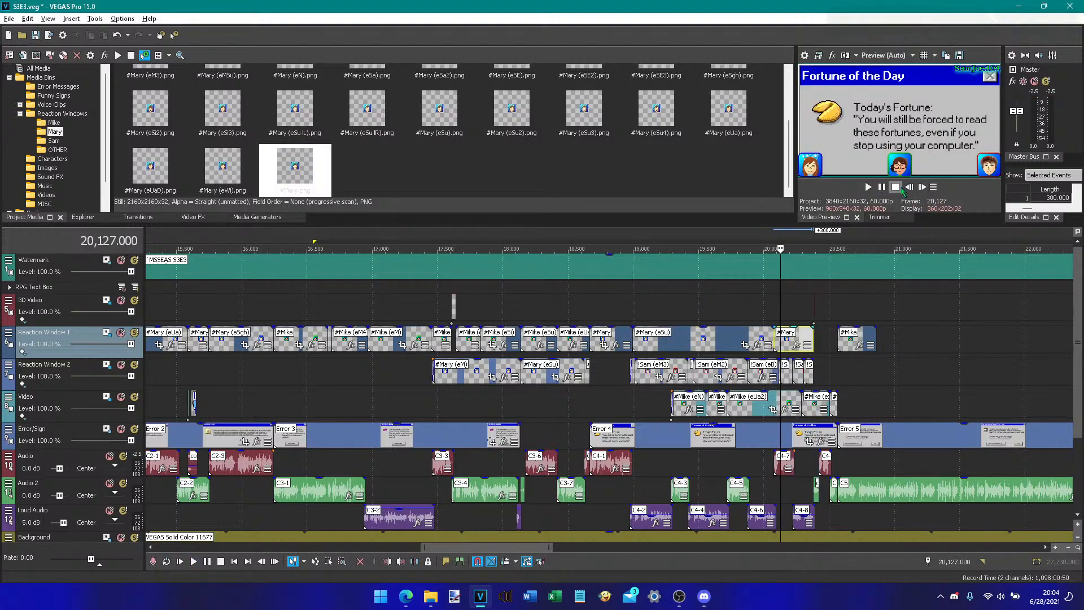
click(881, 189)
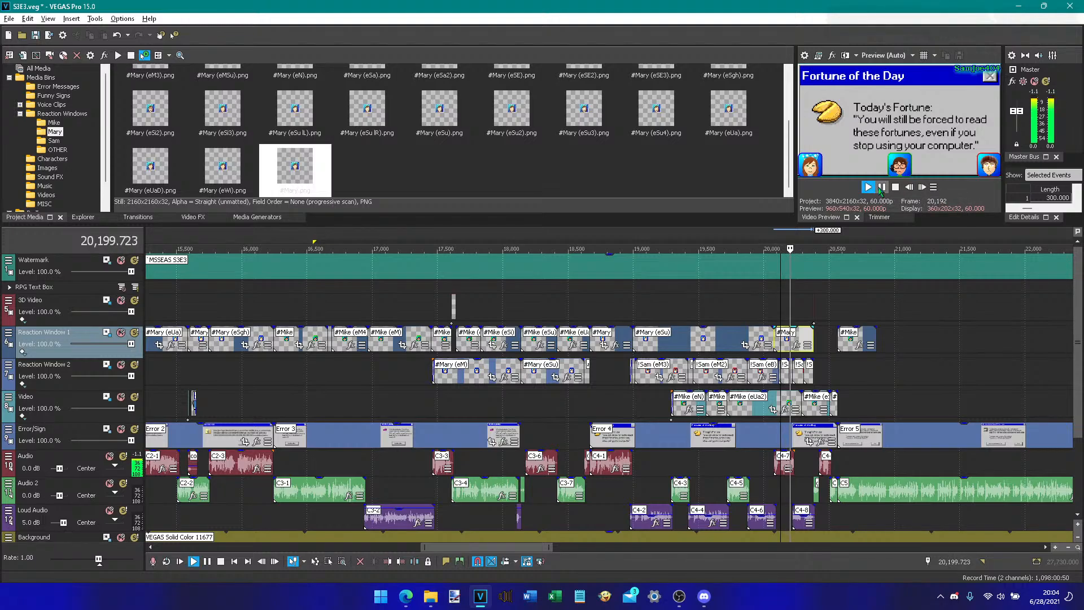
click(881, 189)
click(793, 461)
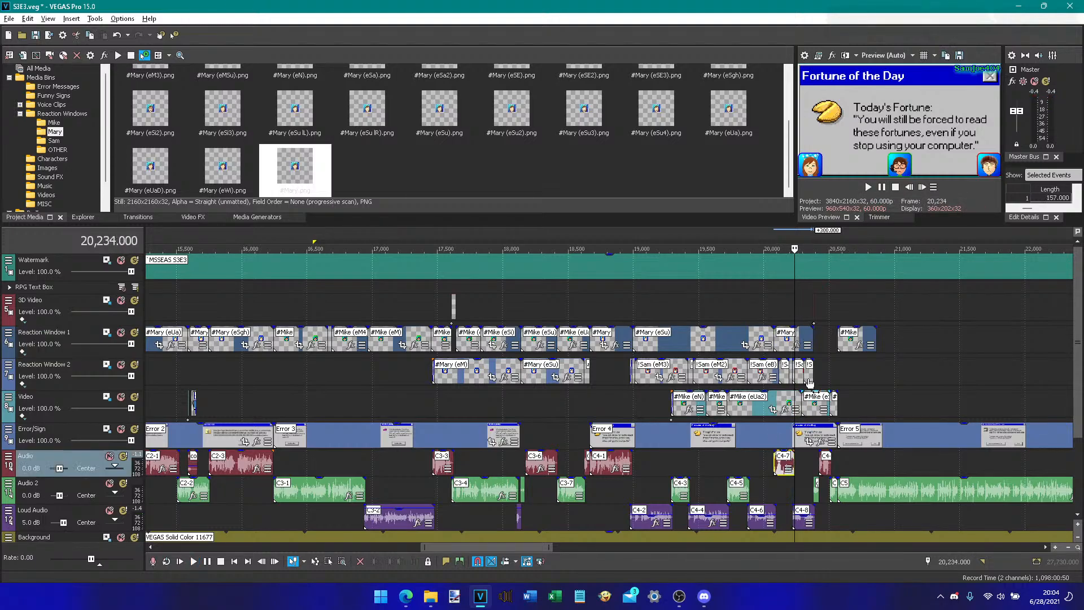
drag(811, 336, 794, 337)
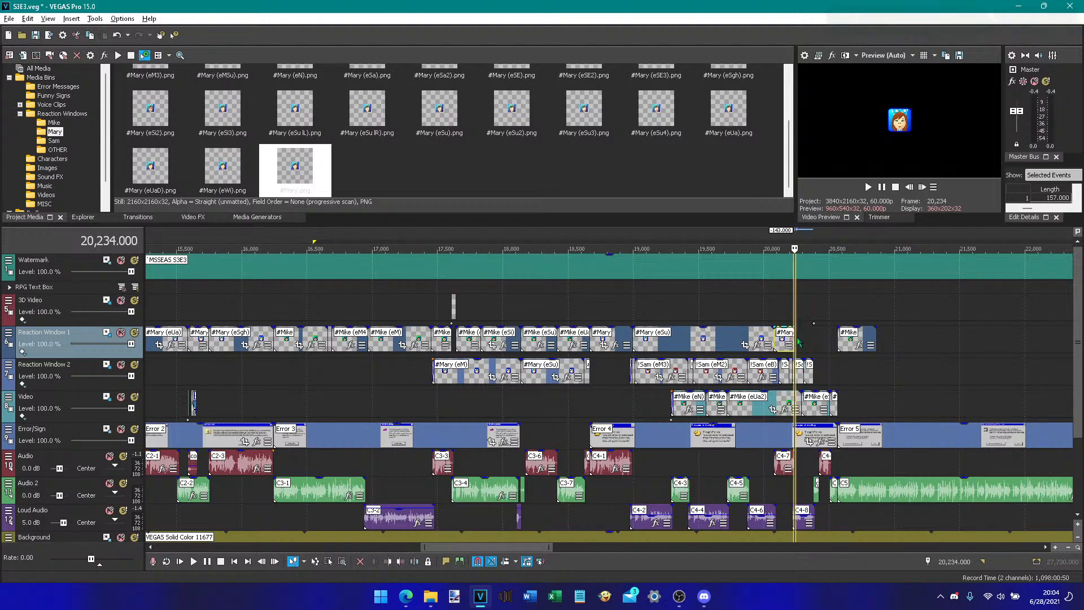
- Place #Mary (eSu).png on Reaction Window 1 at frame 20,234 and trim its end to frame 20,424, where the next red voice clip starts
drag(439, 110, 810, 337)
click(883, 187)
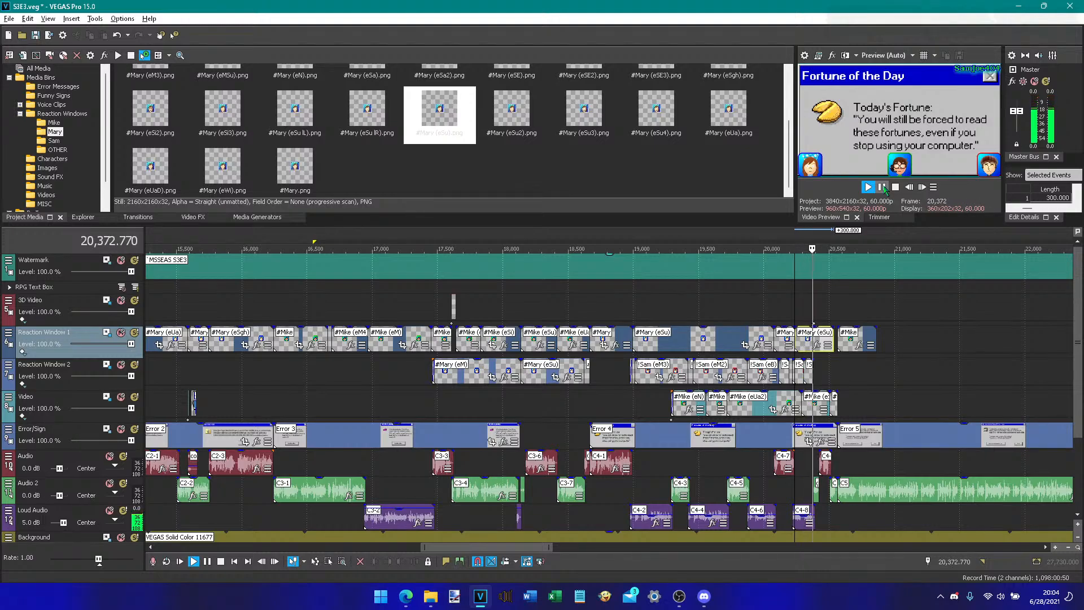
click(883, 187)
click(821, 469)
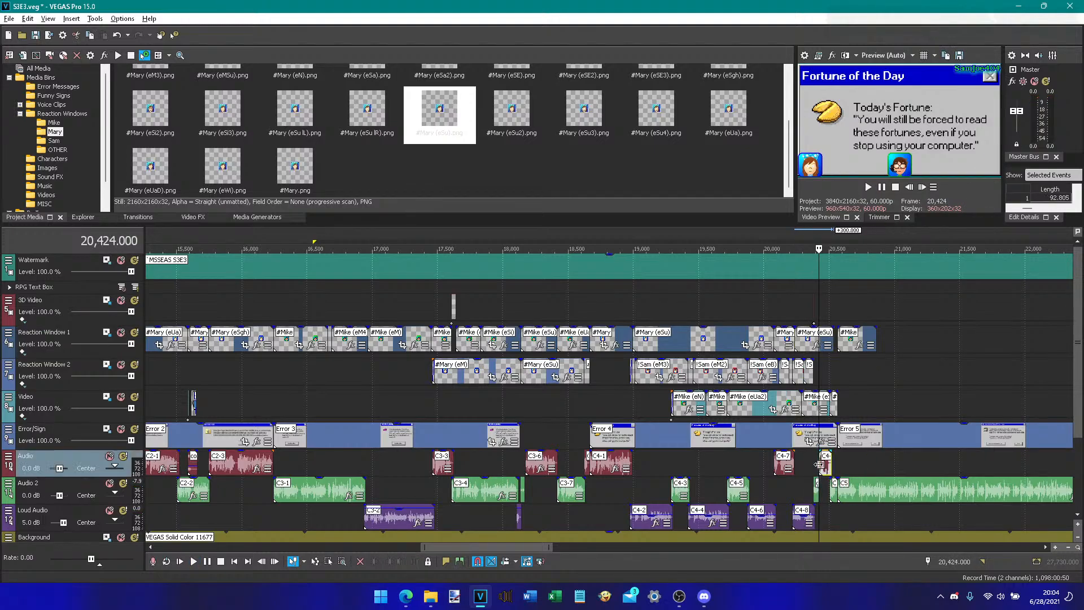
drag(832, 340, 818, 341)
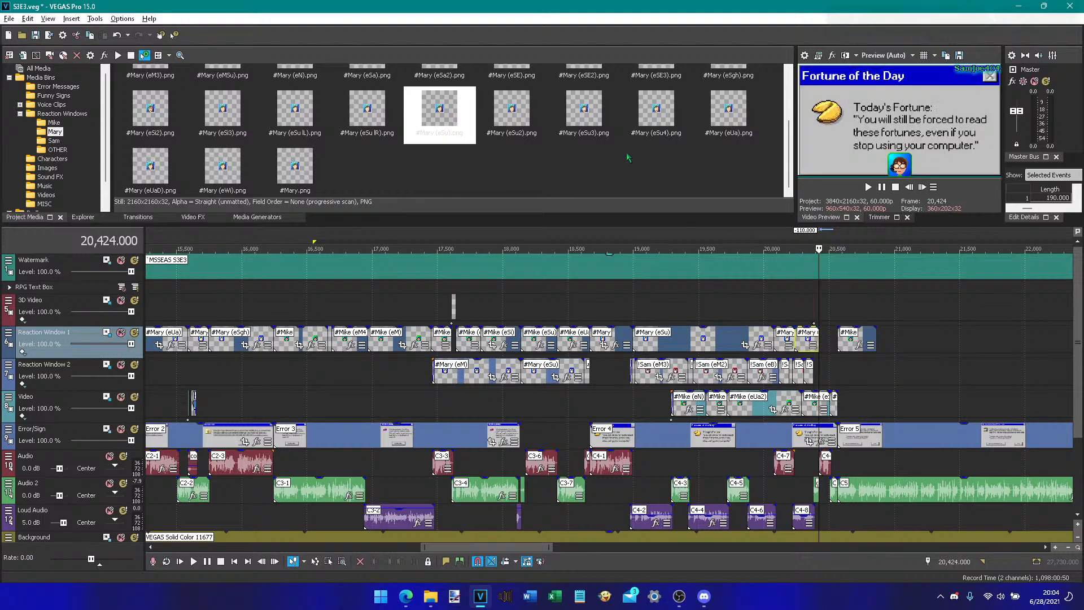
- Browse Mary's reaction images in the project media and preview #Mary (eSi3).png
scroll(627, 154, up, 1)
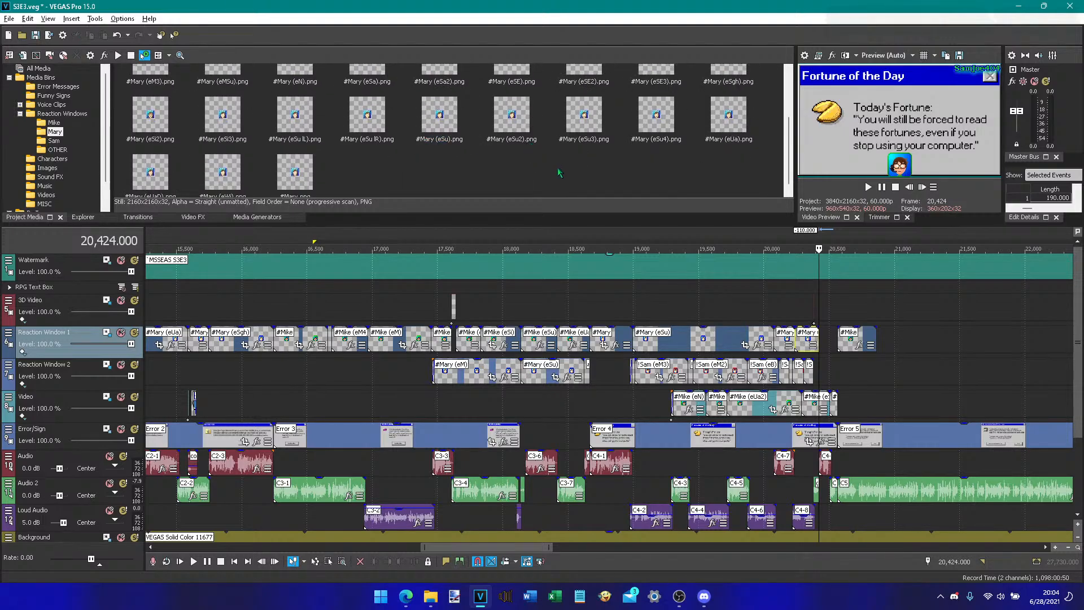
scroll(485, 162, down, 3)
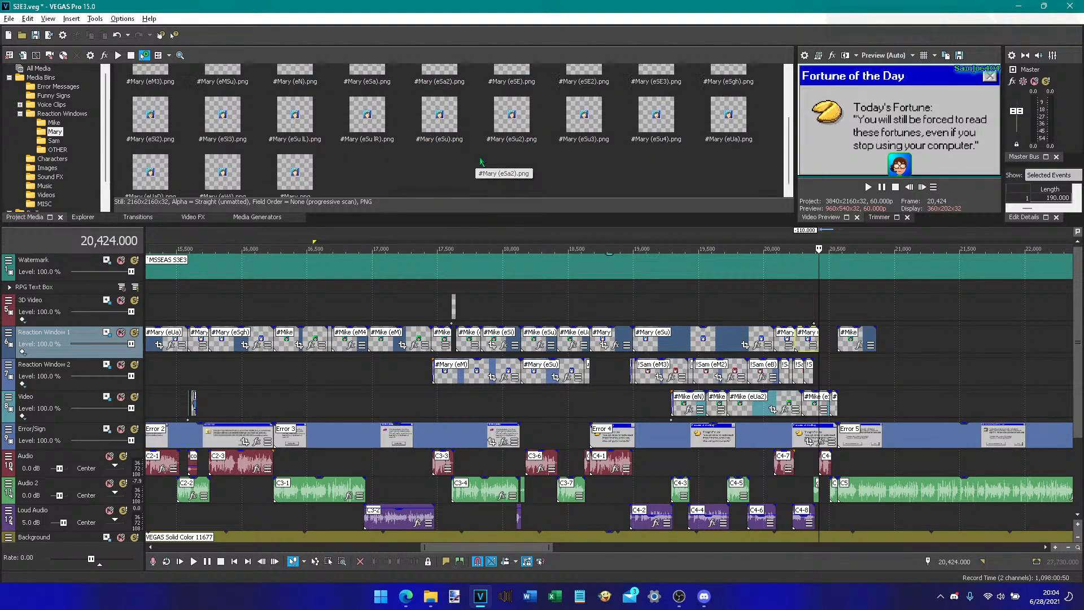
click(238, 99)
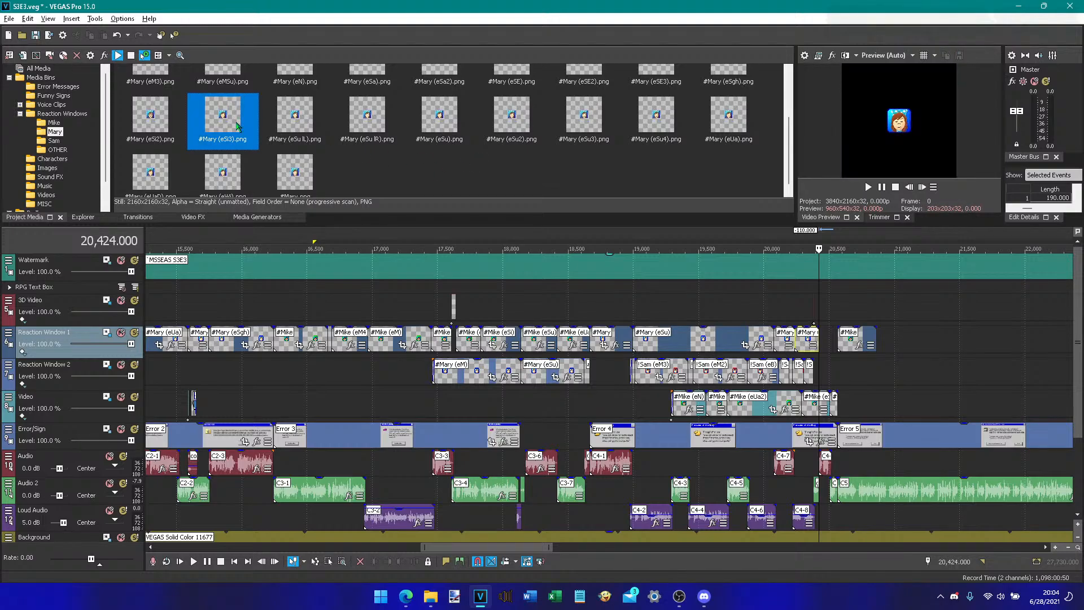
click(483, 165)
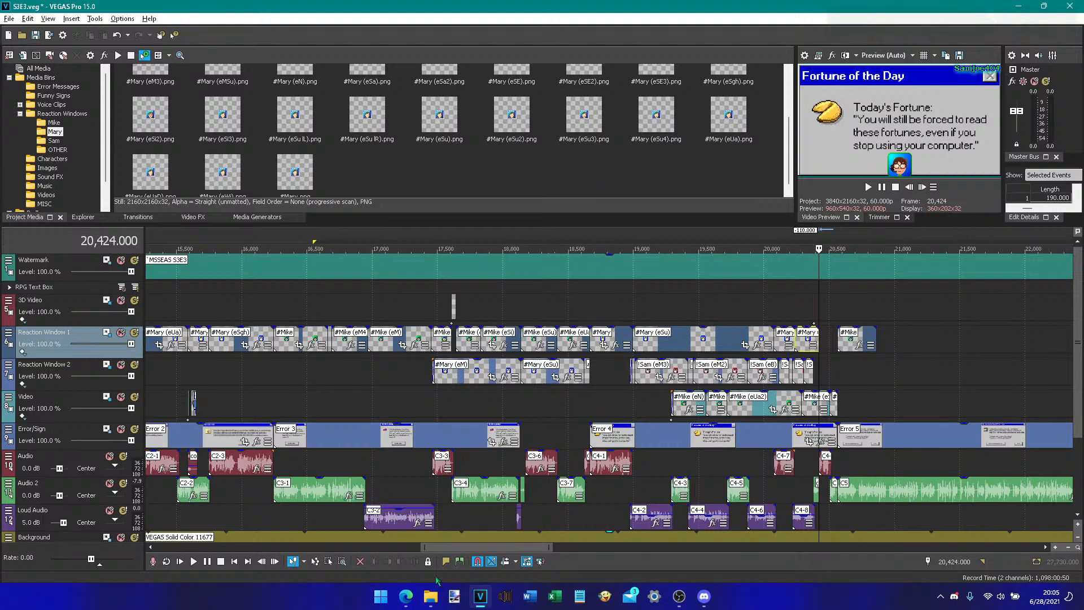
- Switch to File Explorer, open the Reaction Windows folder inside !MSSEAS and show its files as large thumbnails
click(433, 601)
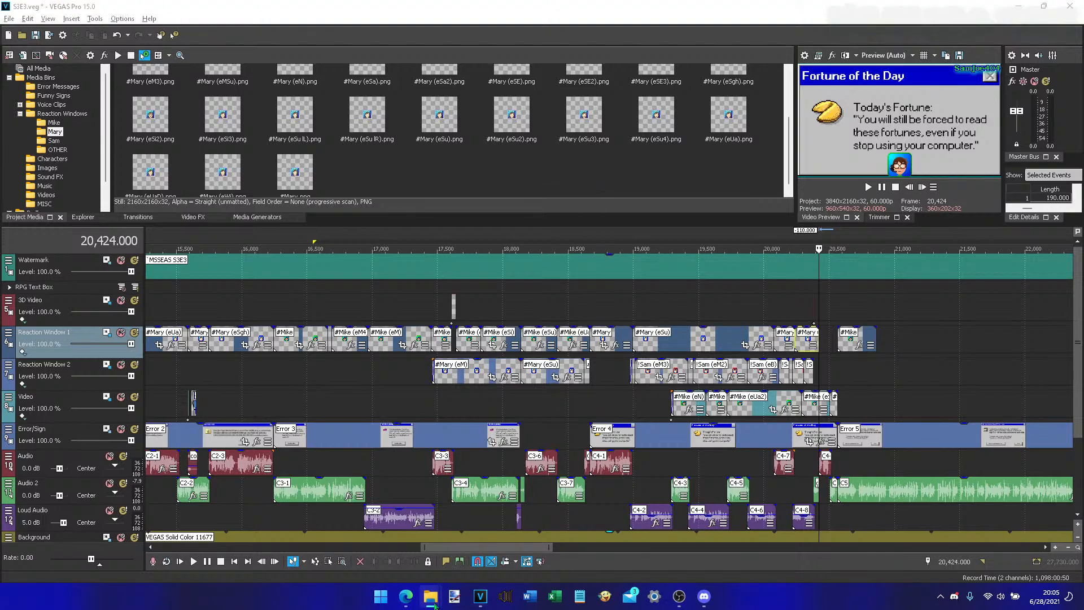
right_click(434, 603)
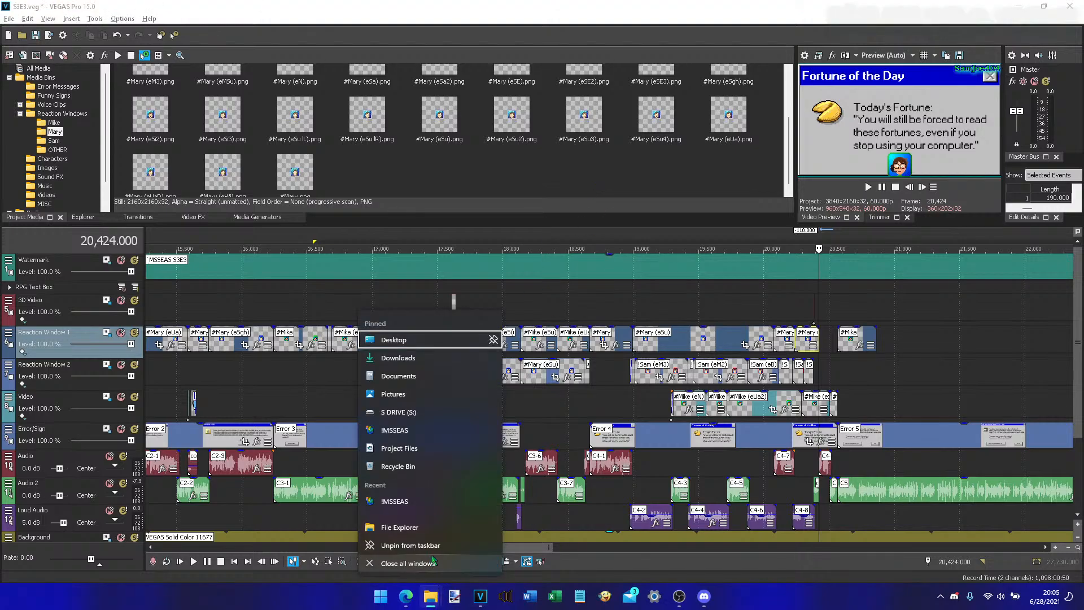
click(442, 430)
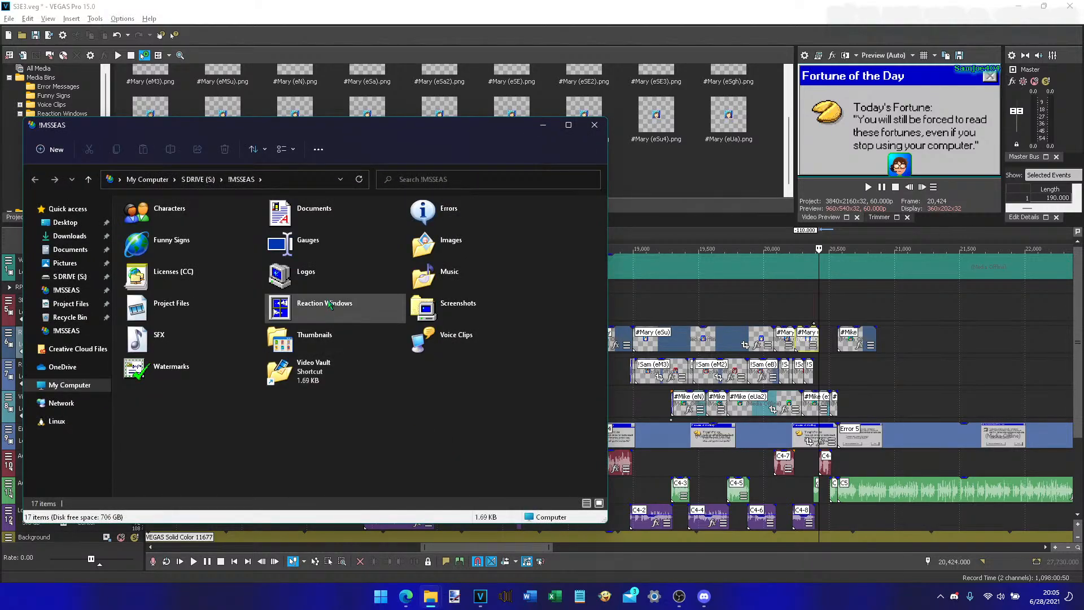
double_click(331, 306)
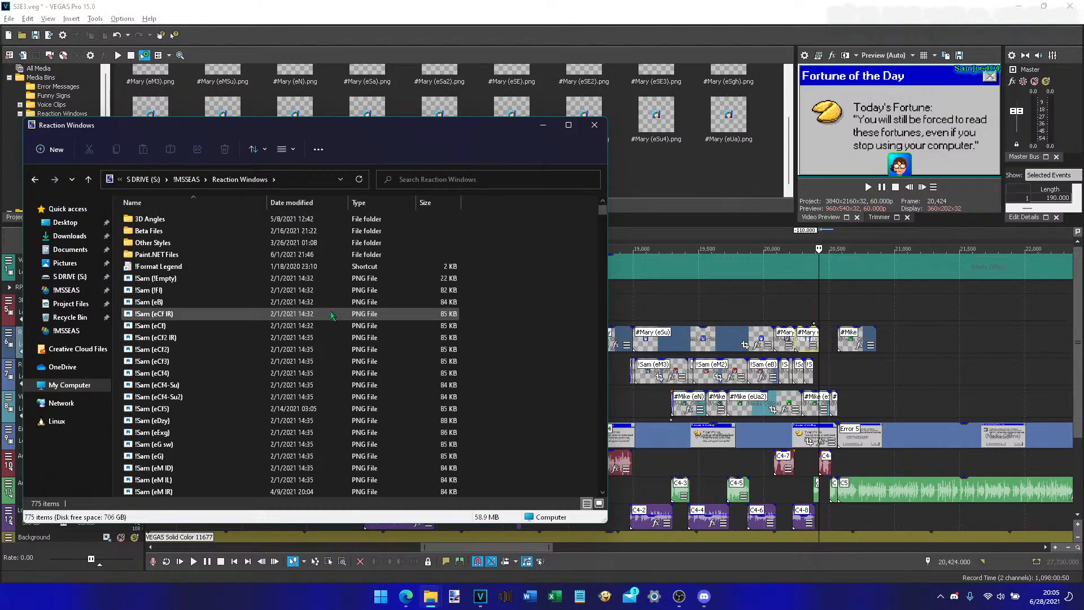
right_click(514, 224)
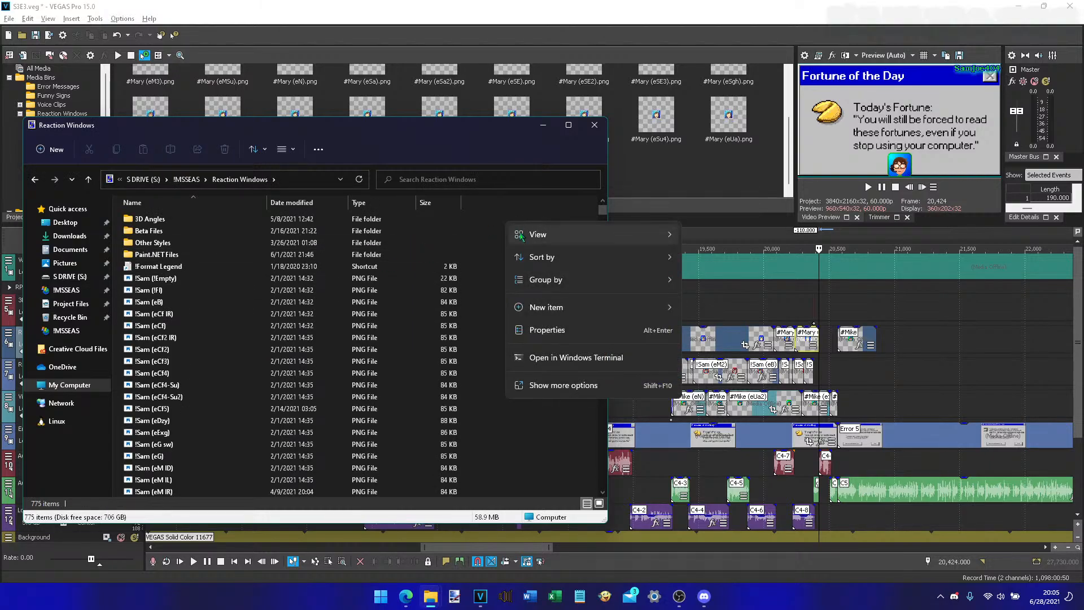
click(716, 261)
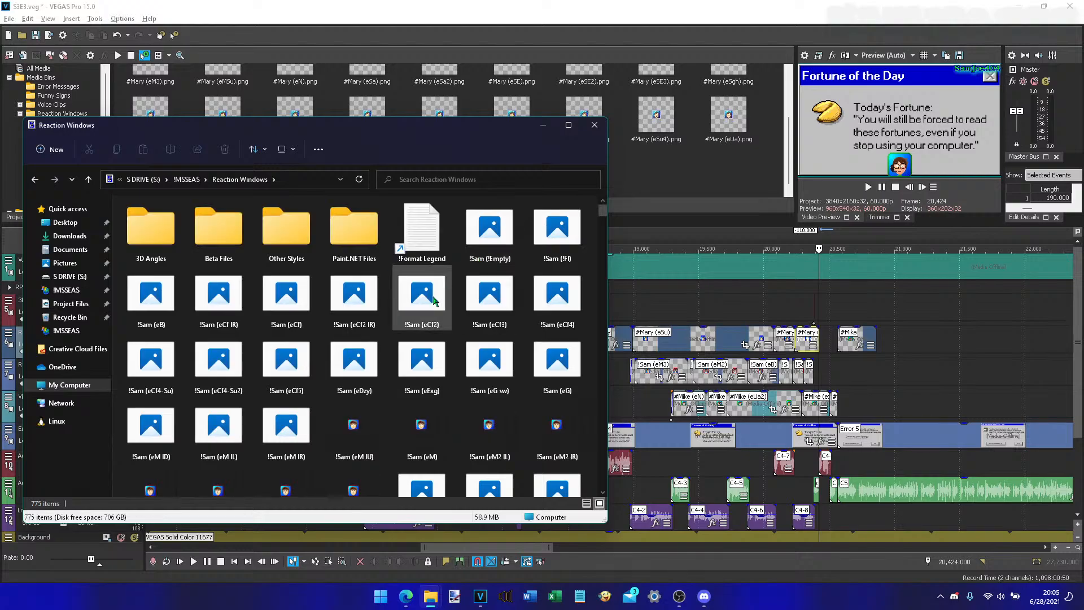
- Find and select both #Mary (eUa) and #Mary in the Reaction Windows folder and open them for editing in paint.net
click(435, 301)
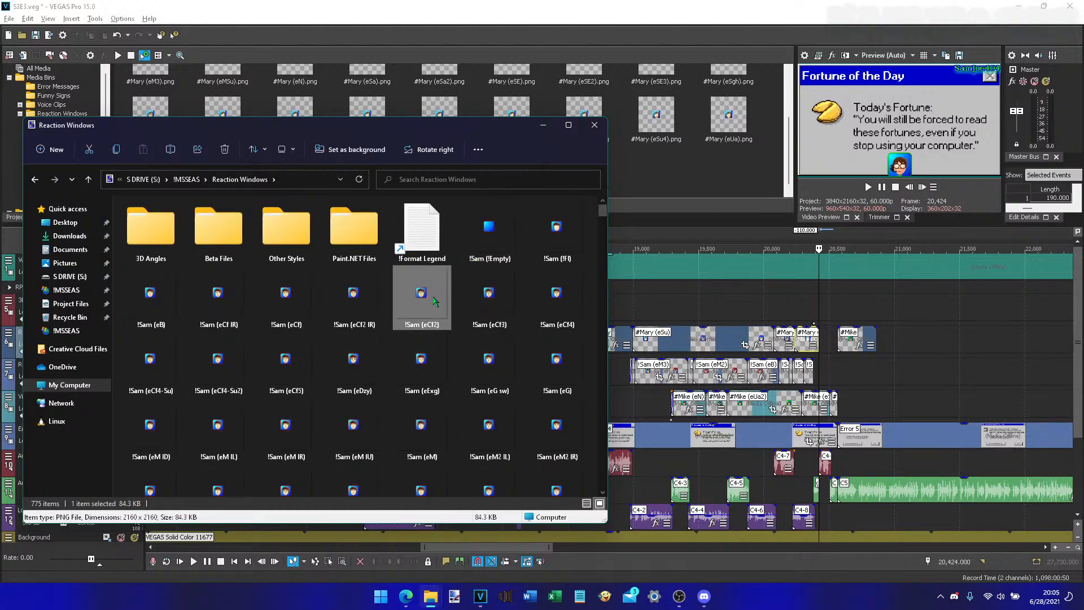
key(numbersign)
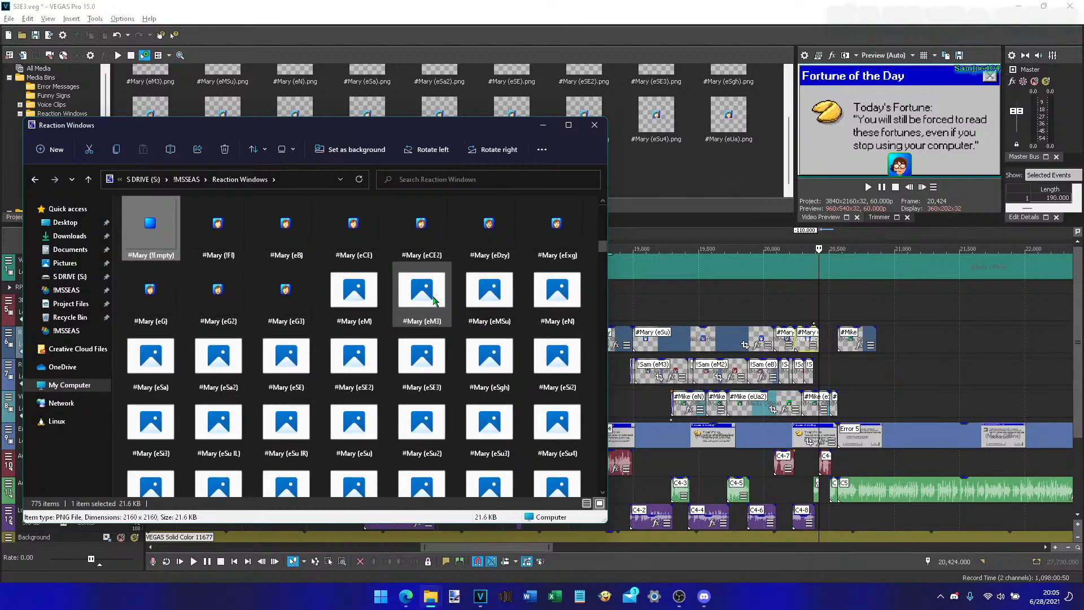
key(Right)
key(Right)
key(Down)
key(Down)
key(Down)
key(Down)
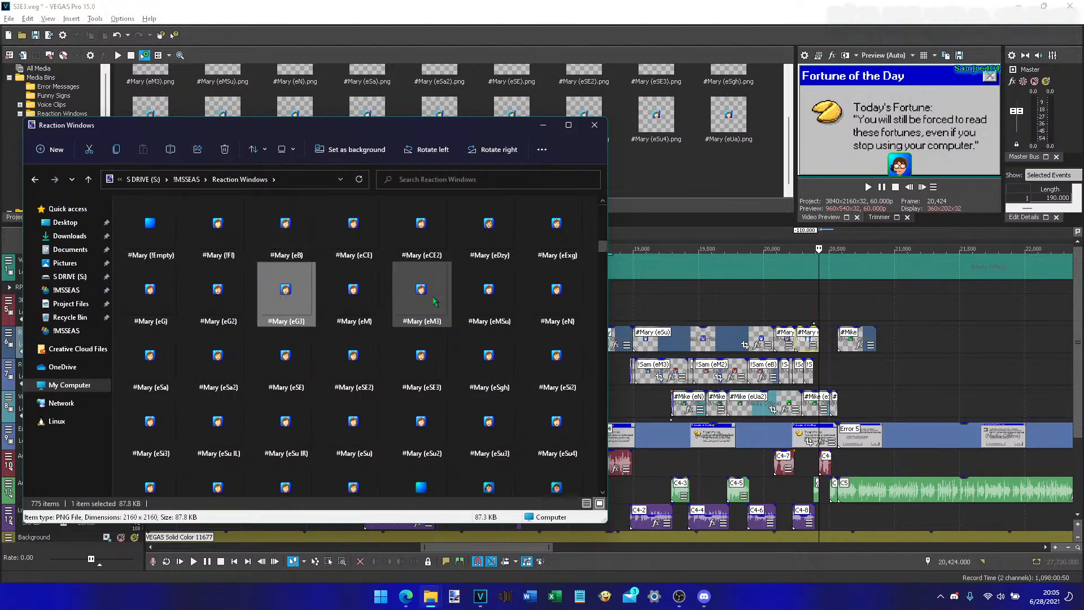
key(Down)
key(Up)
key(Right)
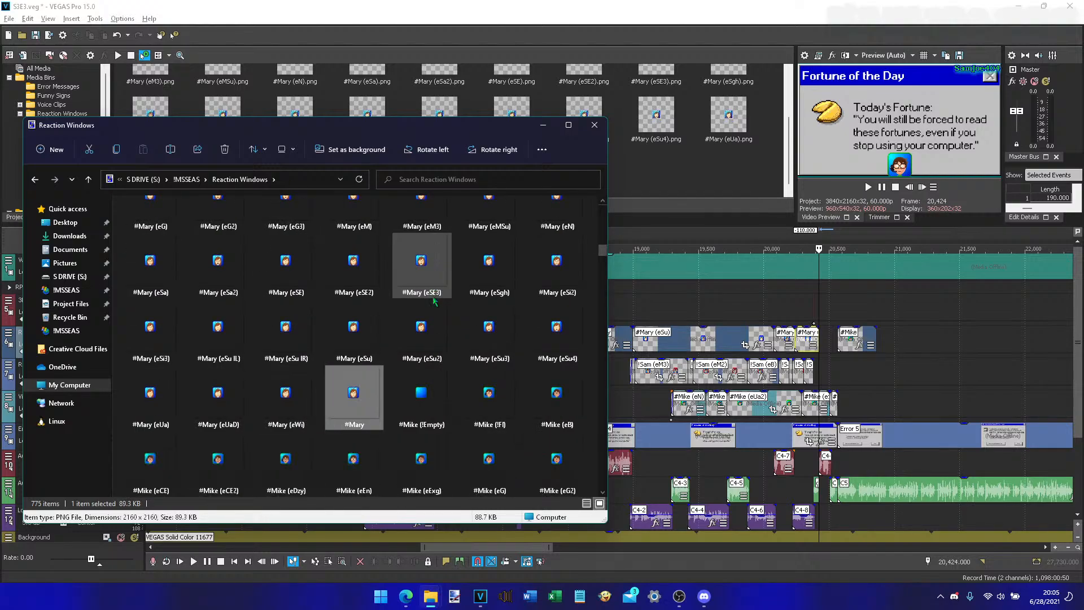
key(Left)
key(Left)
key(Left)
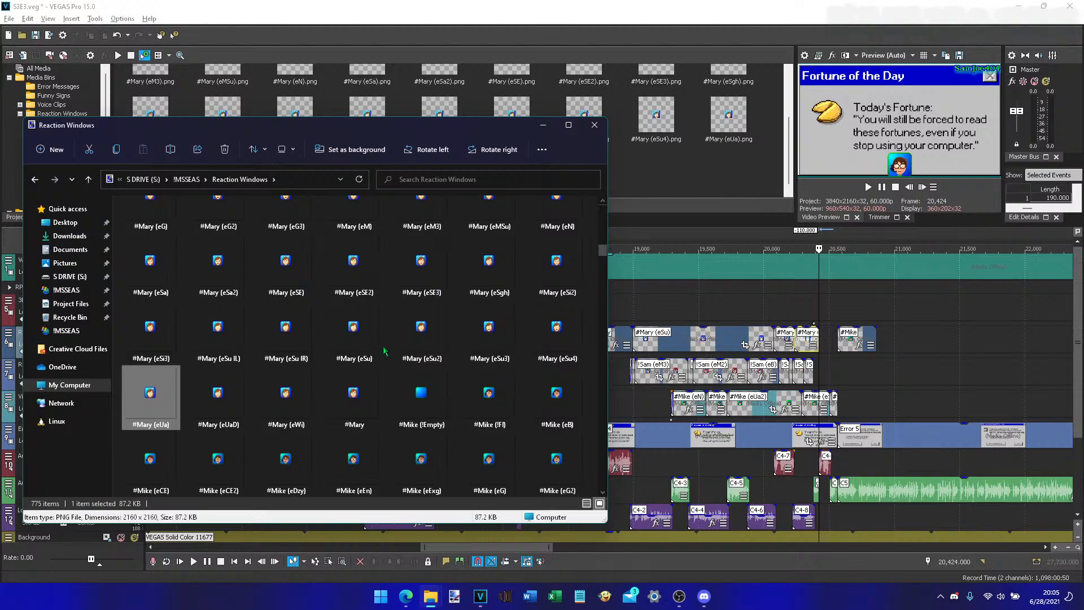
ctrl+click(356, 402)
right_click(356, 402)
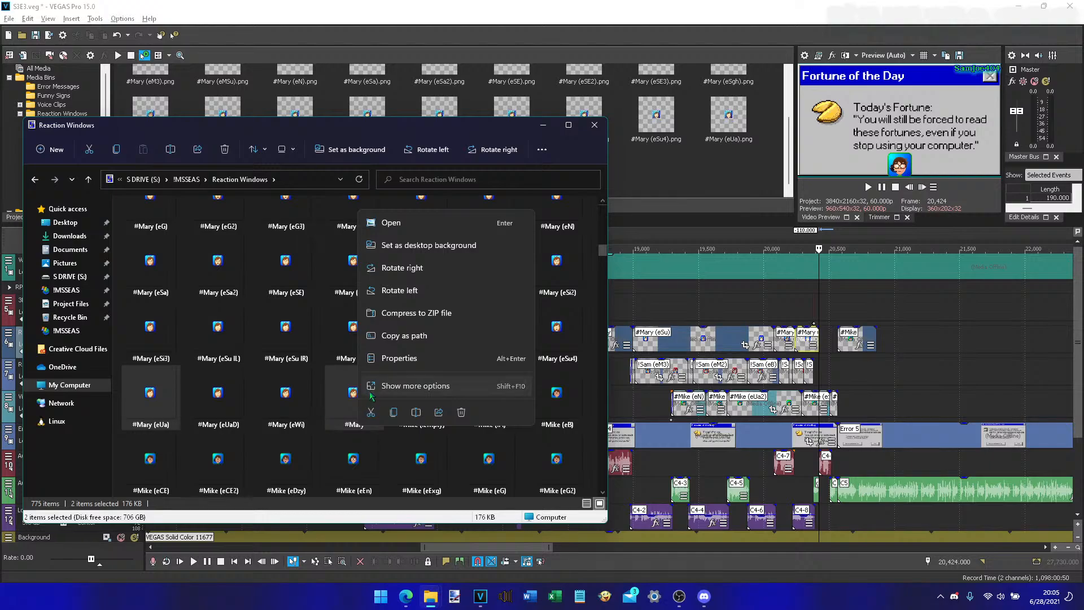
click(412, 385)
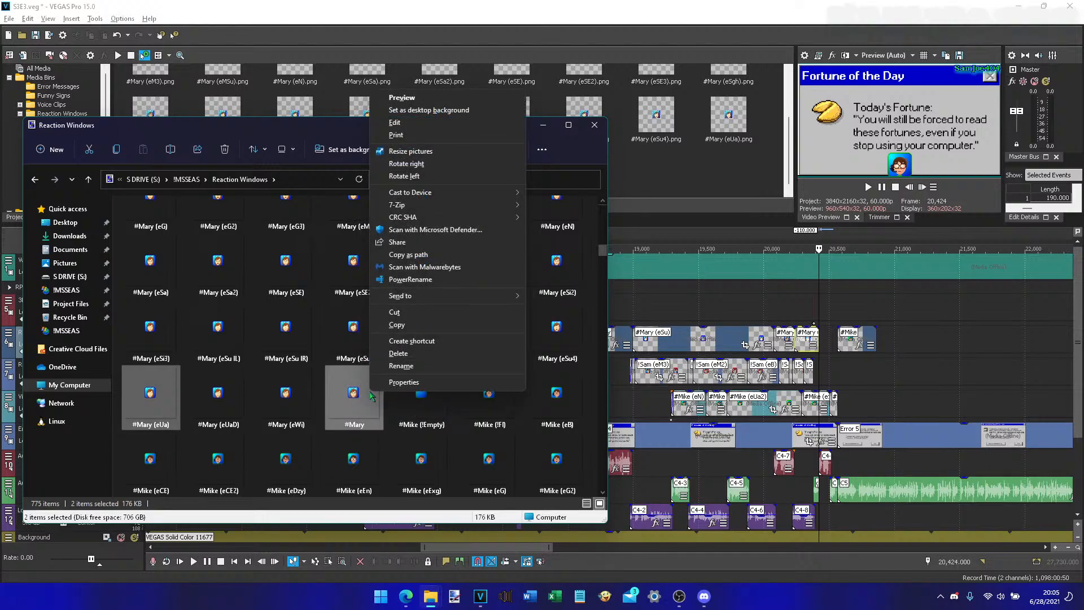
click(407, 123)
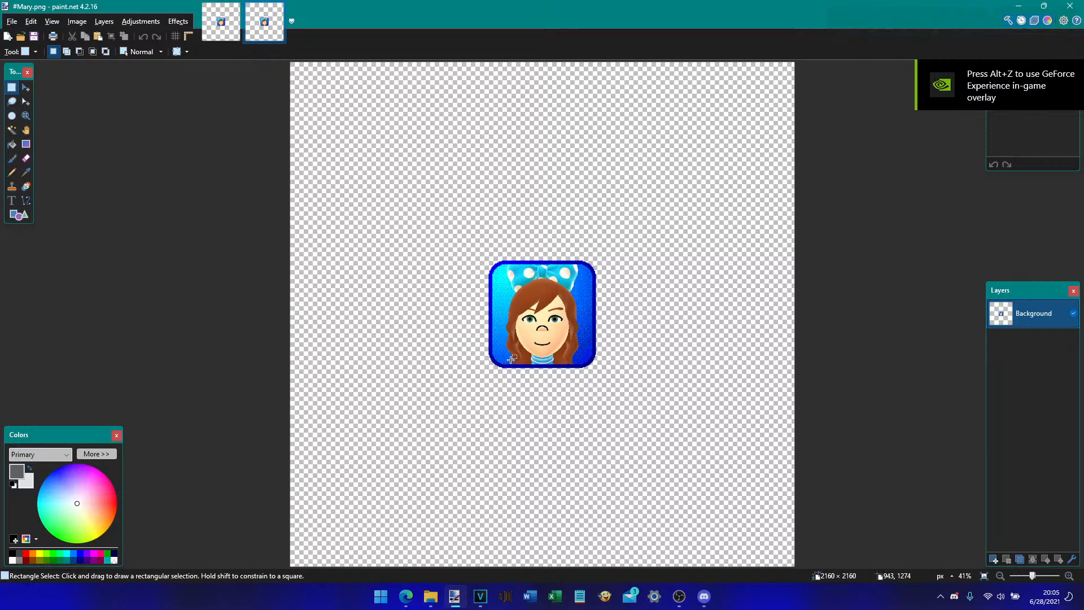
- Copy the lower half of the face with the smiling mouth from #Mary.png, paste it onto #Mary (eUa).png and deselect
drag(474, 391, 611, 330)
key(ctrl+c)
key(ctrl+Tab)
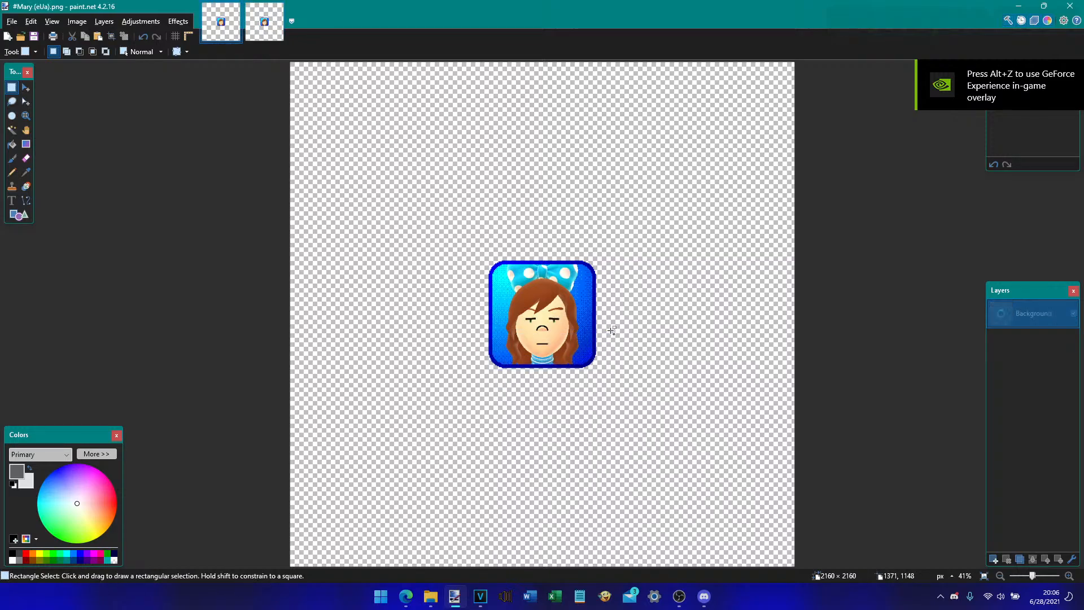
key(ctrl+v)
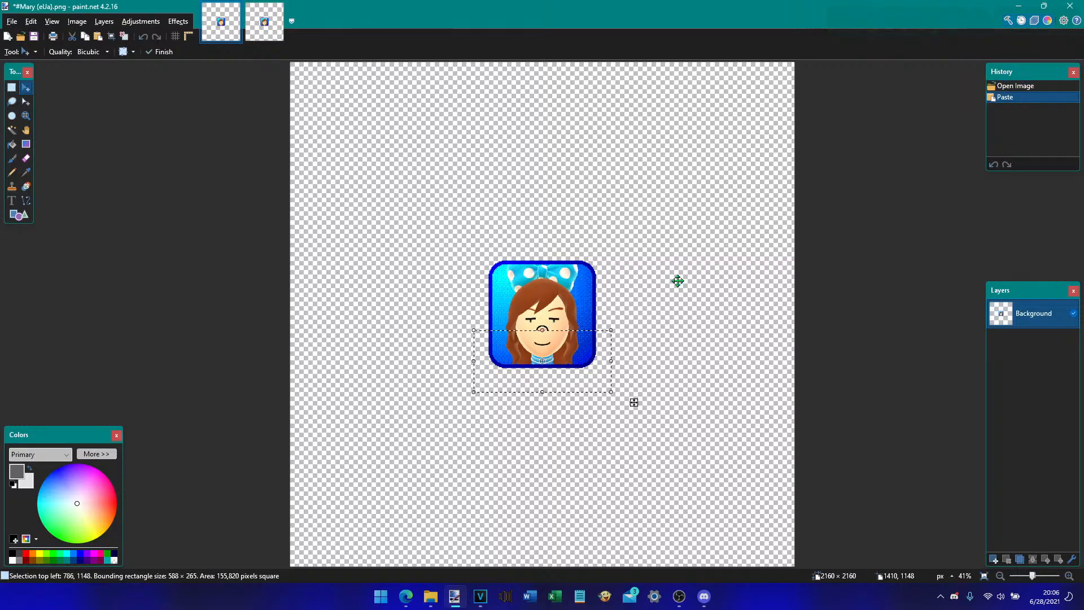
key(ctrl+d)
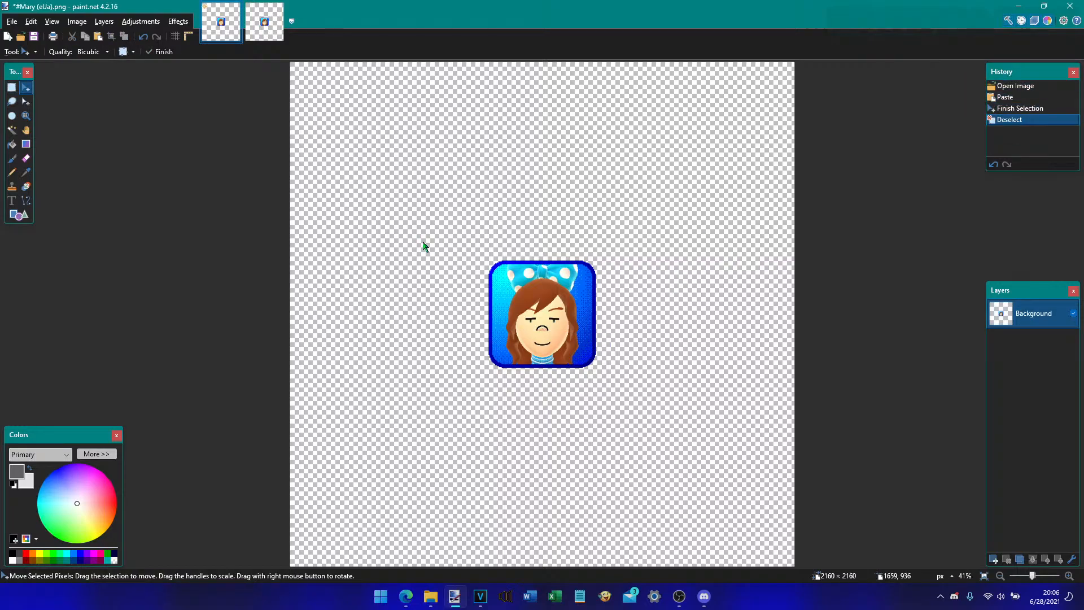
- Save the combined image as #Mary (eIDK).png in the Reaction Windows folder and close paint.net
key(ctrl+shift+s)
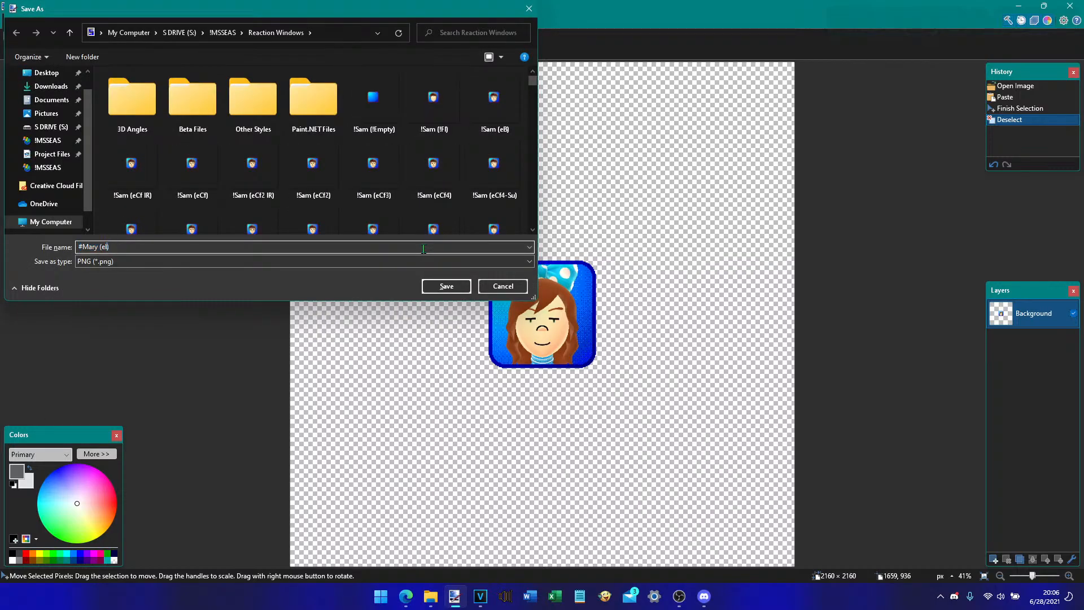
key(Return)
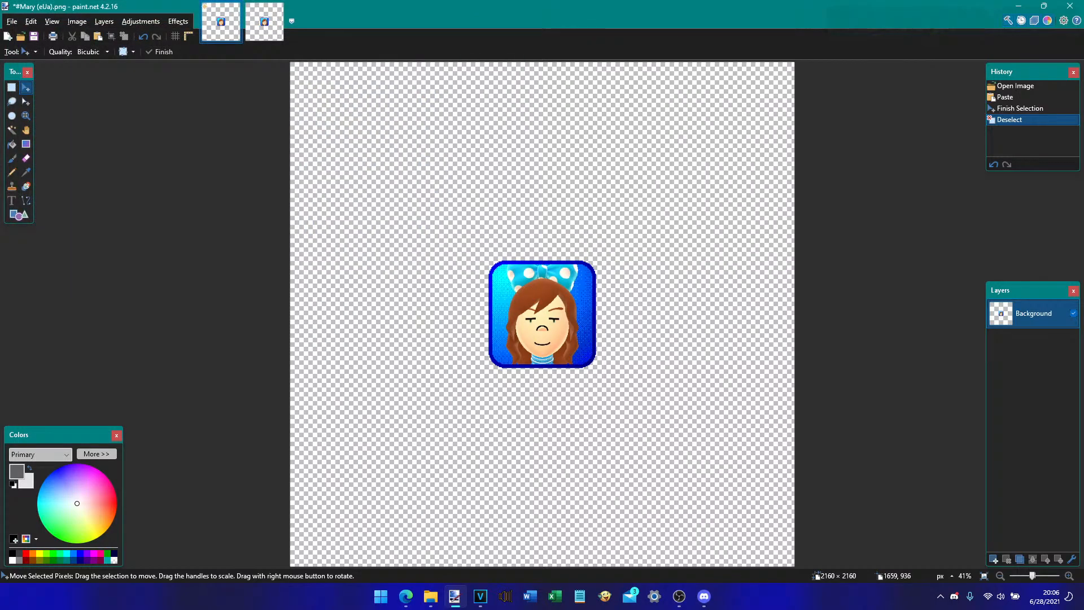
key(Return)
click(1069, 6)
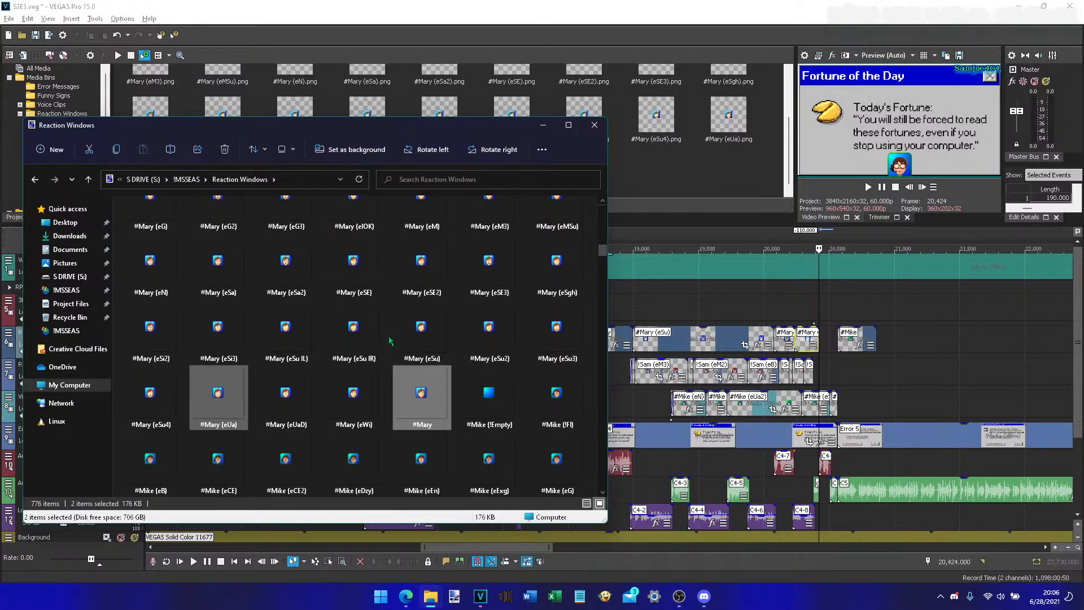
- Add #Mary (eIDK).png from the folder to Reaction Window 1 in VEGAS Pro at frame 20,424, ending where #Mike starts at frame 20,563
key(Up)
key(Up)
key(Left)
key(Up)
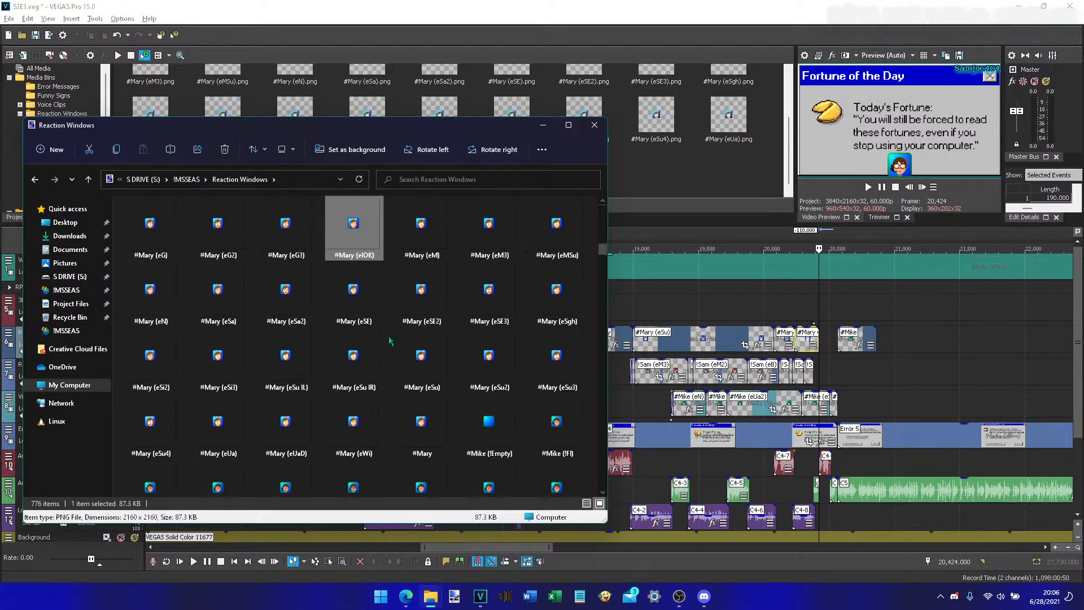
drag(341, 241, 841, 334)
click(858, 336)
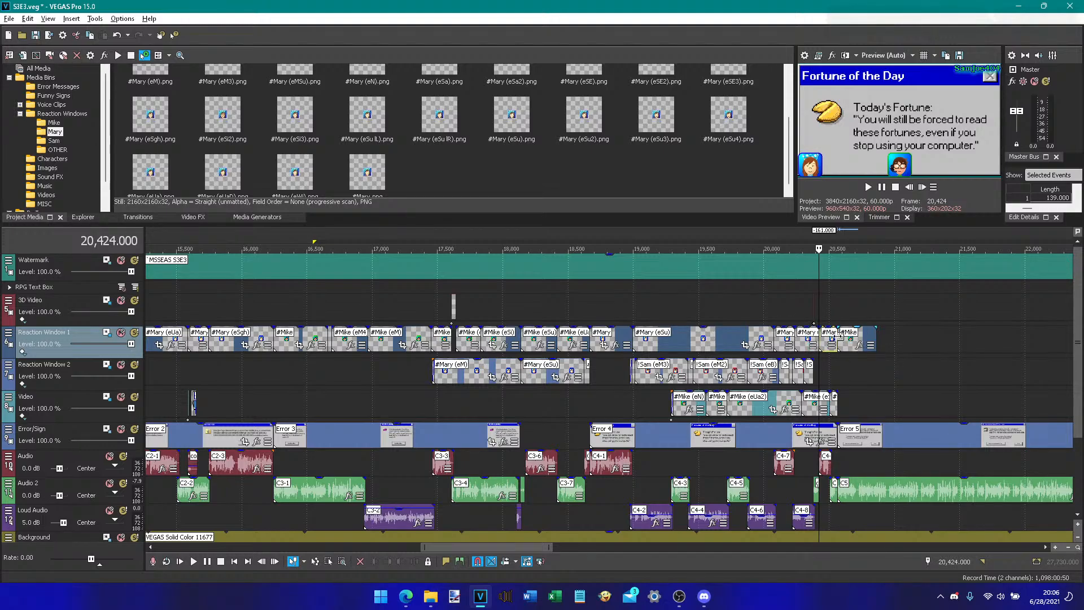
click(839, 335)
- Move the playhead back to frame 18,975 and save the project
click(747, 311)
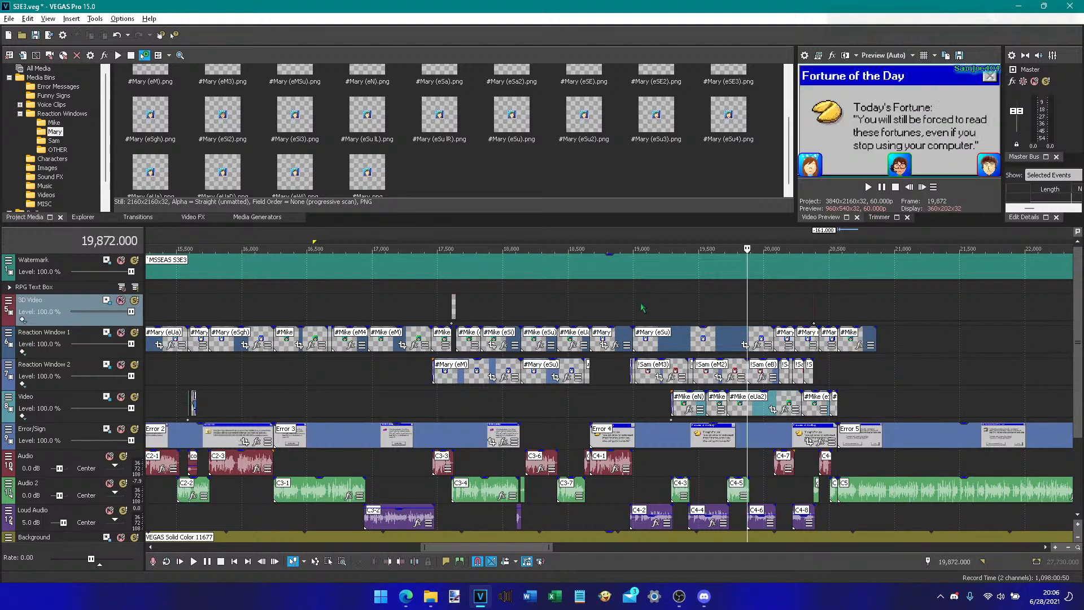
click(635, 319)
key(ctrl+s)
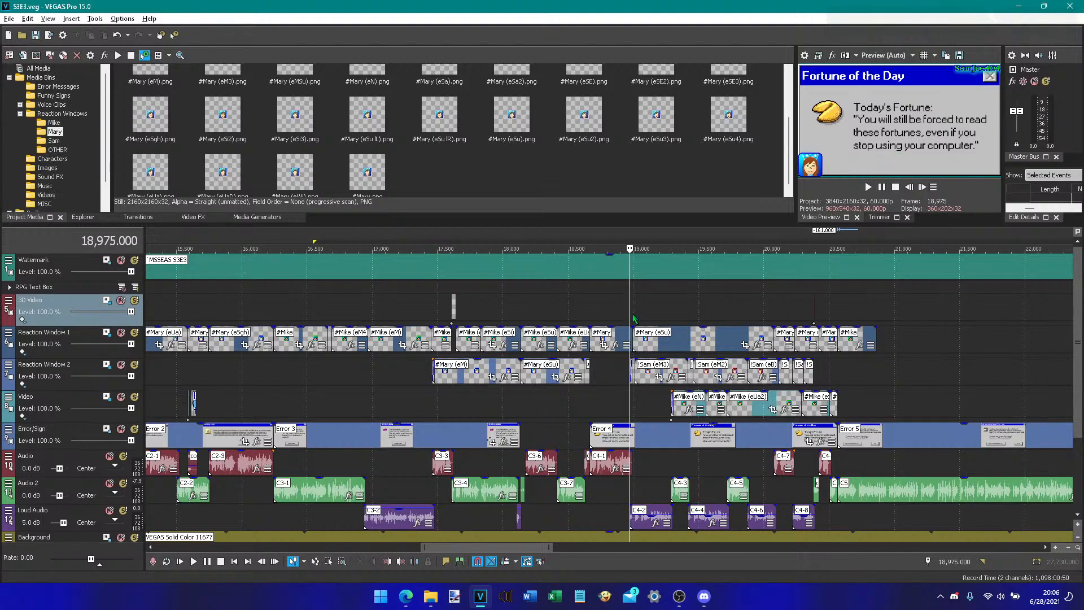
- Delete the #Mary (eIDK) image that starts at frame 20,424 on Reaction Window 1
click(818, 339)
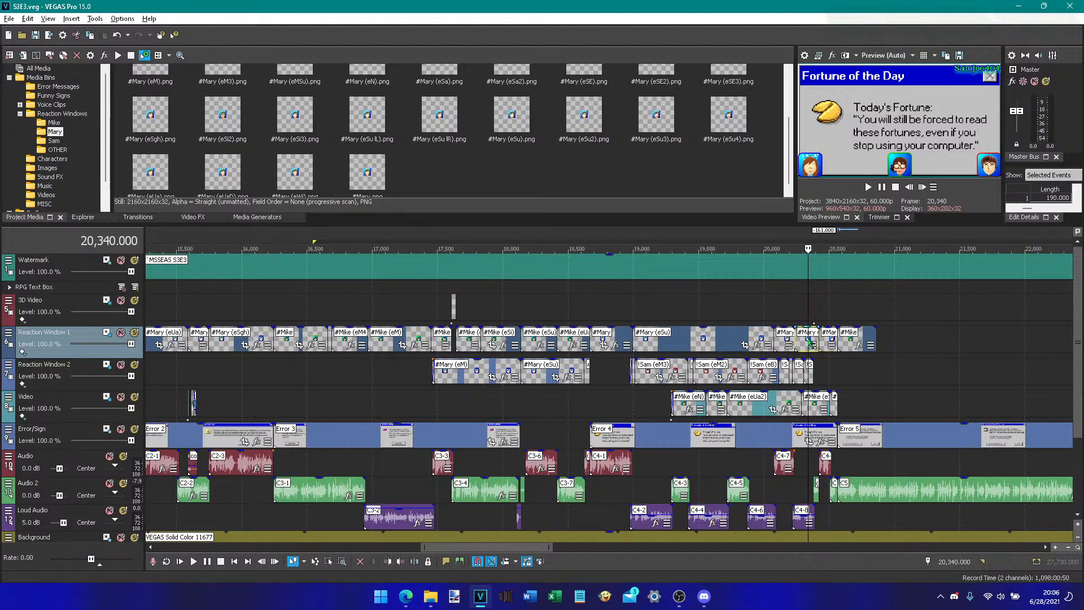
drag(813, 339, 819, 337)
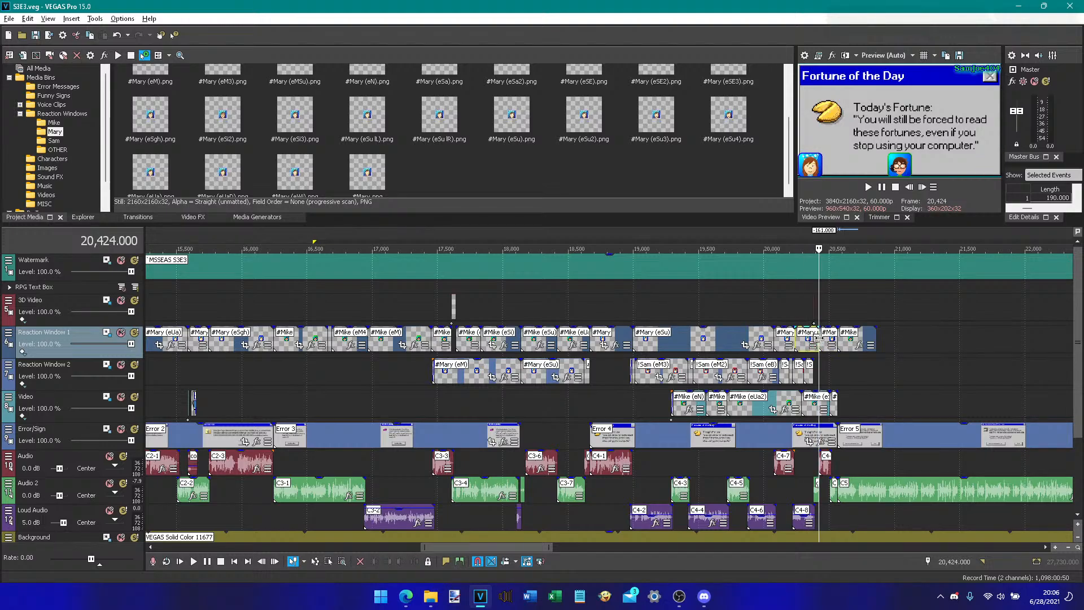
click(820, 338)
key(Delete)
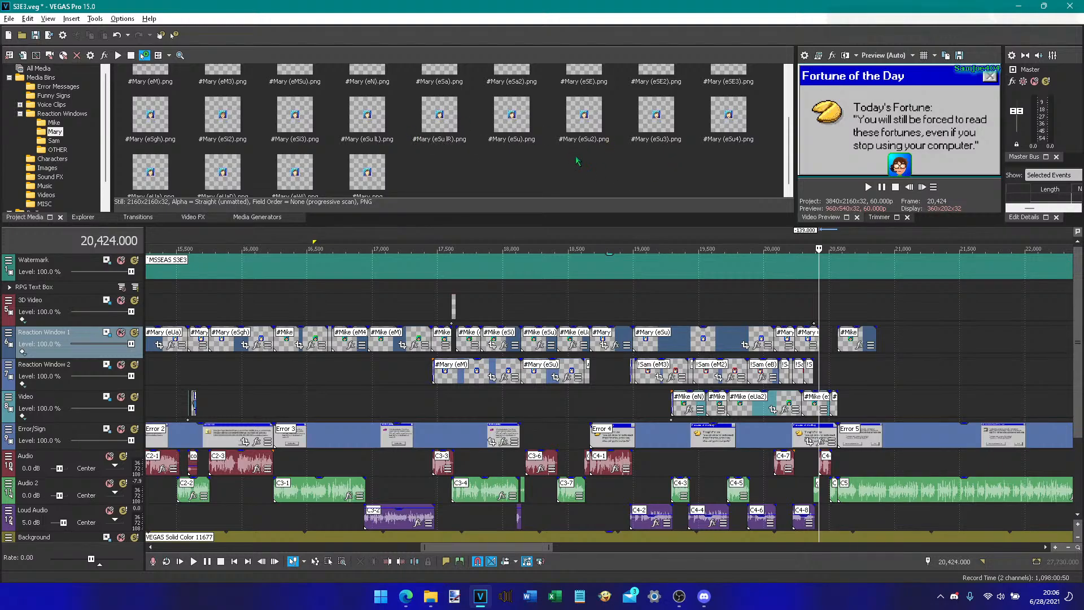
- Place #Mary (eSi3).png on Reaction Window 1 at frame 20,424, filling the gap up to #Mike, and play back across it
drag(312, 129, 827, 337)
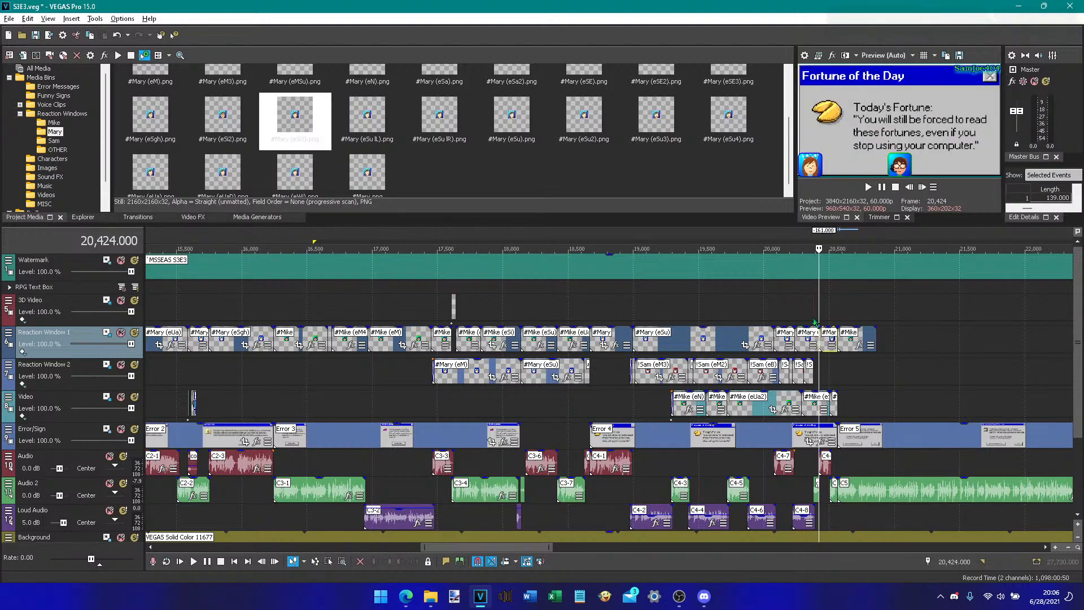
click(804, 320)
key(space)
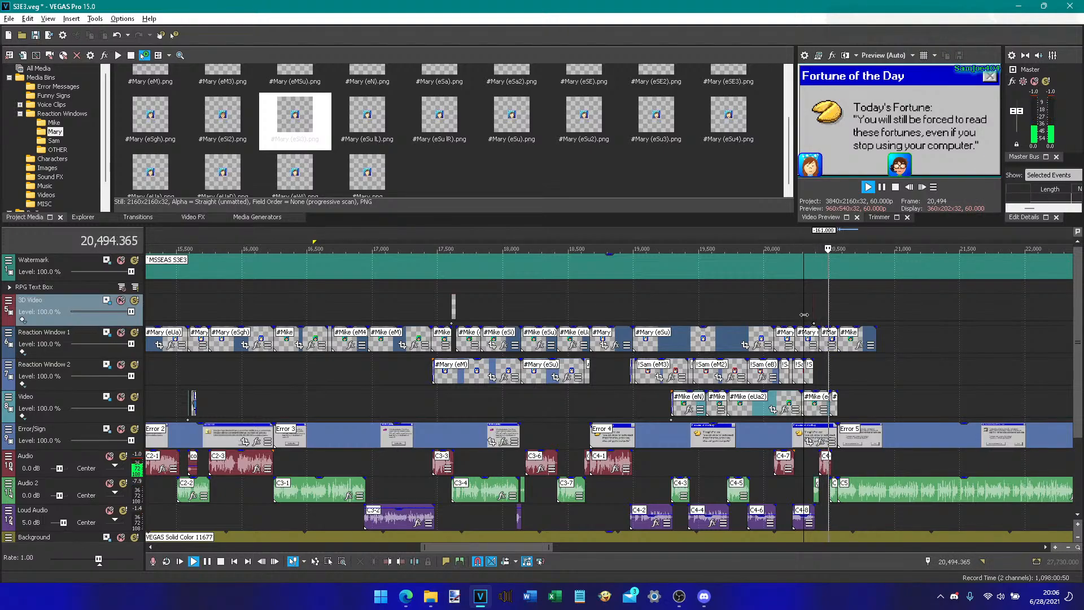
key(Return)
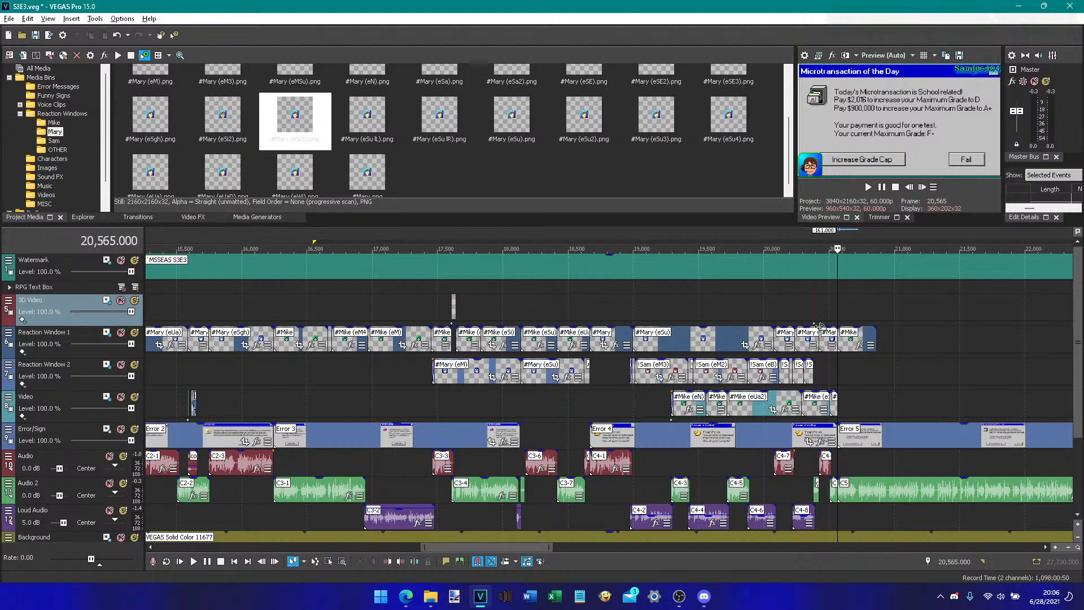
click(838, 337)
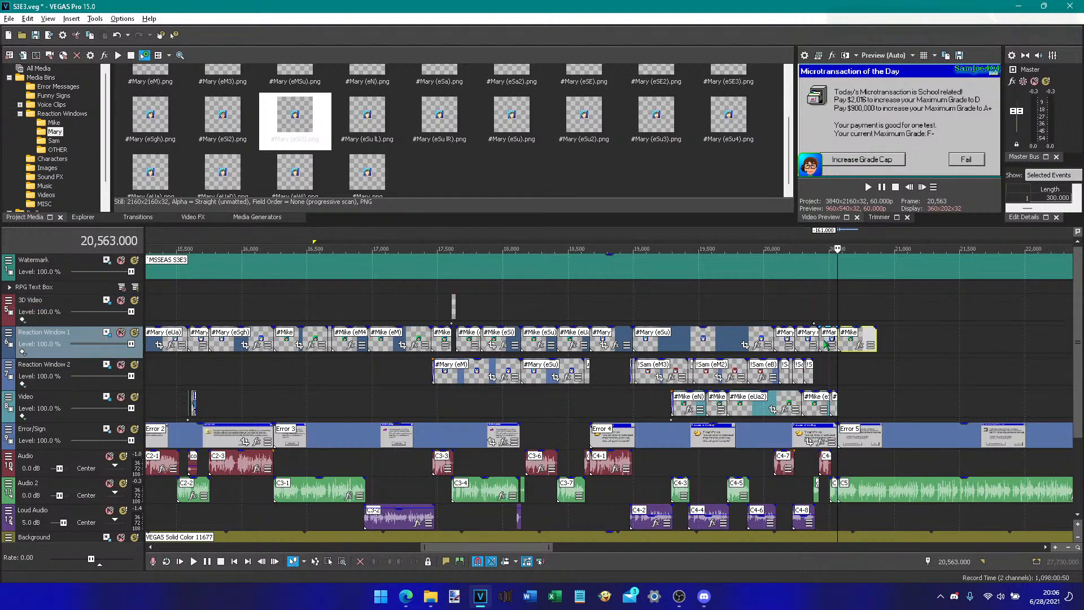
- Set the playhead at frame 20,563, where the #Mike image starts on Reaction Window 1, and save the project
click(831, 404)
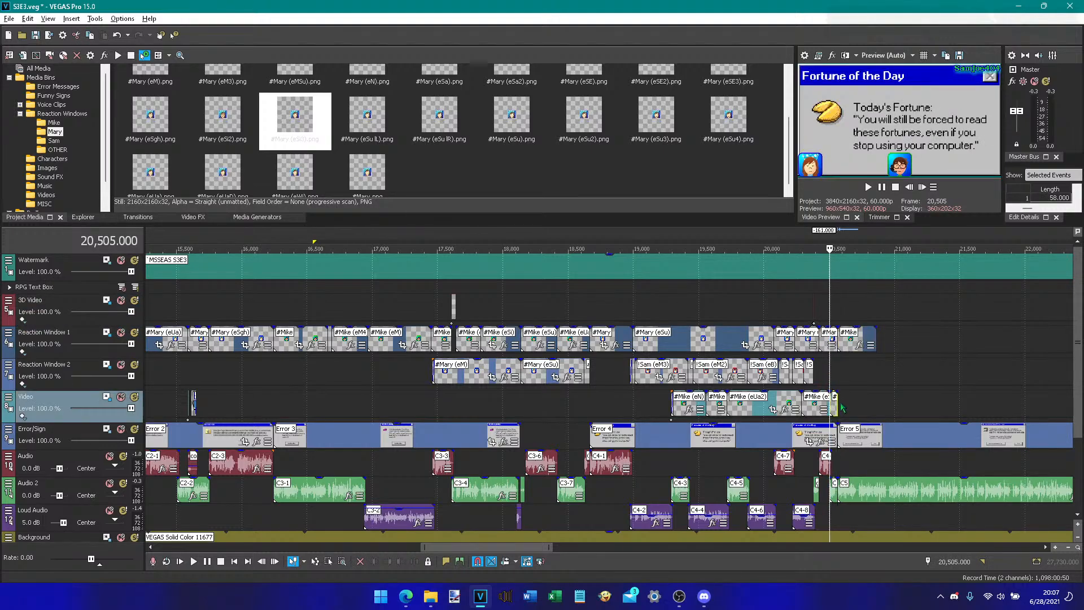
click(841, 404)
scroll(858, 304, down, 3)
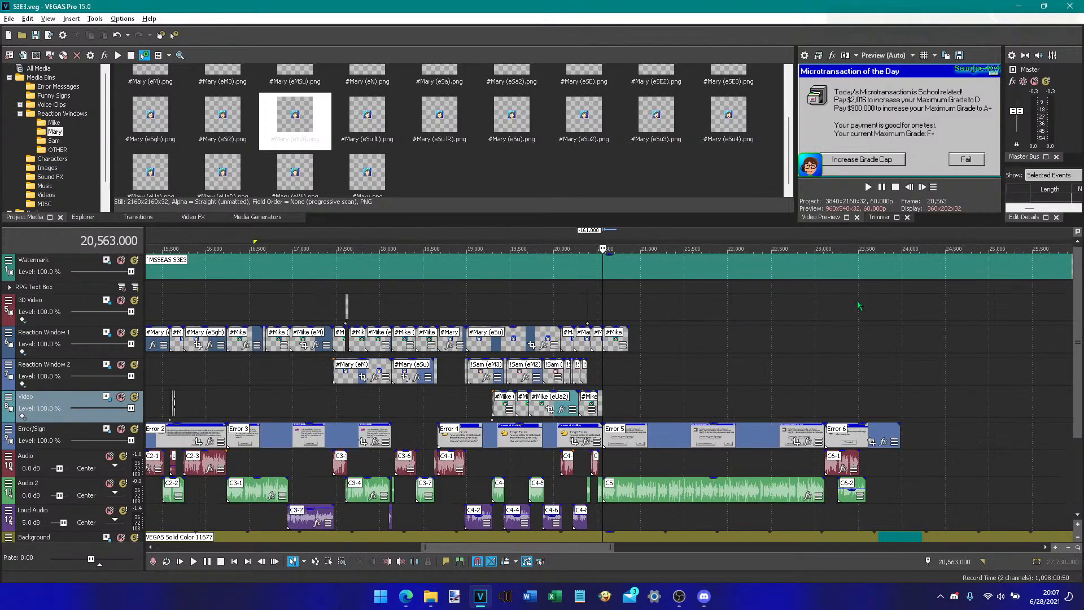
scroll(857, 299, up, 10)
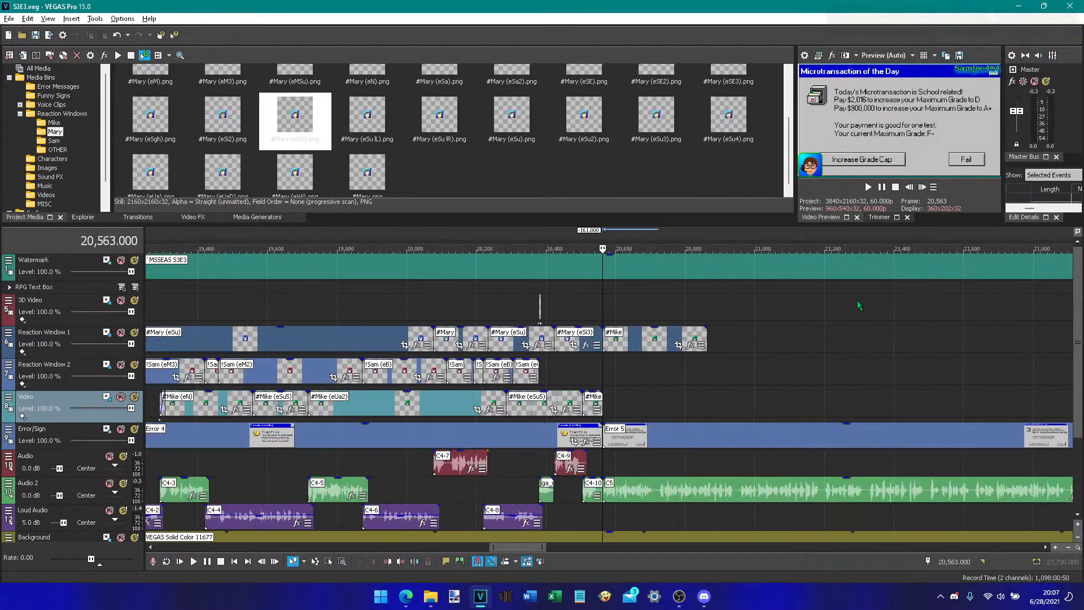
scroll(856, 300, down, 5)
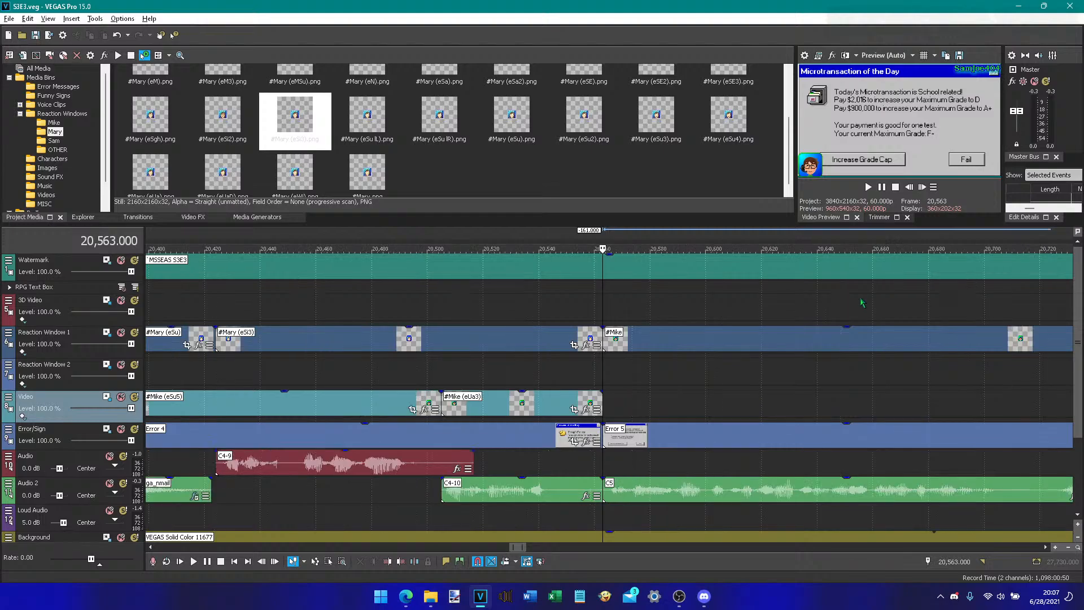
scroll(859, 296, down, 1)
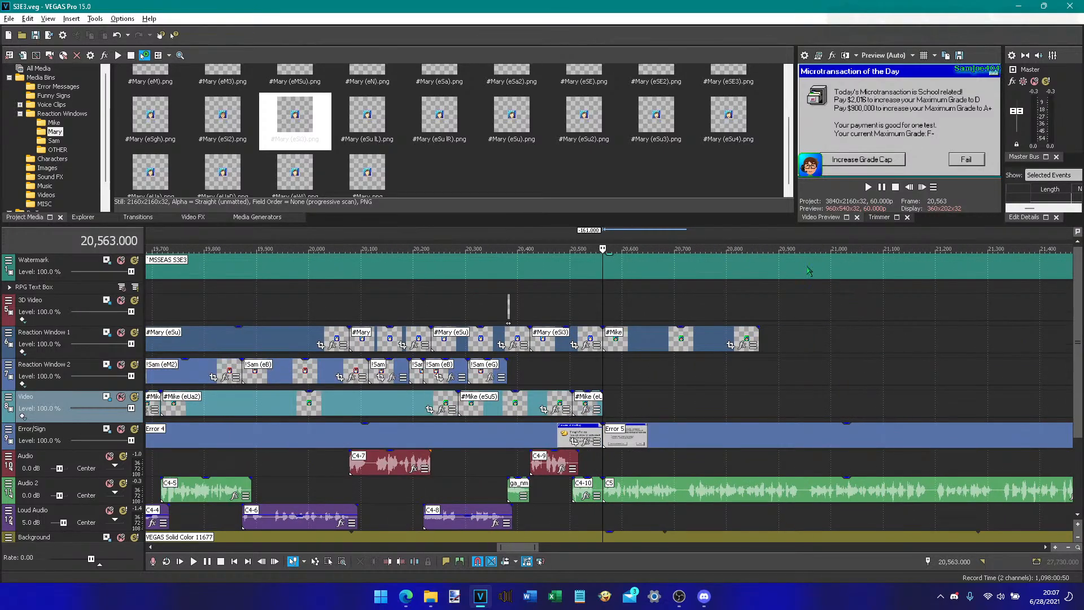
scroll(890, 250, down, 2)
- Play the C5 voice clip from frame 20,563 and extend the #Mike image on Reaction Window 1 to frame 21,501
click(867, 186)
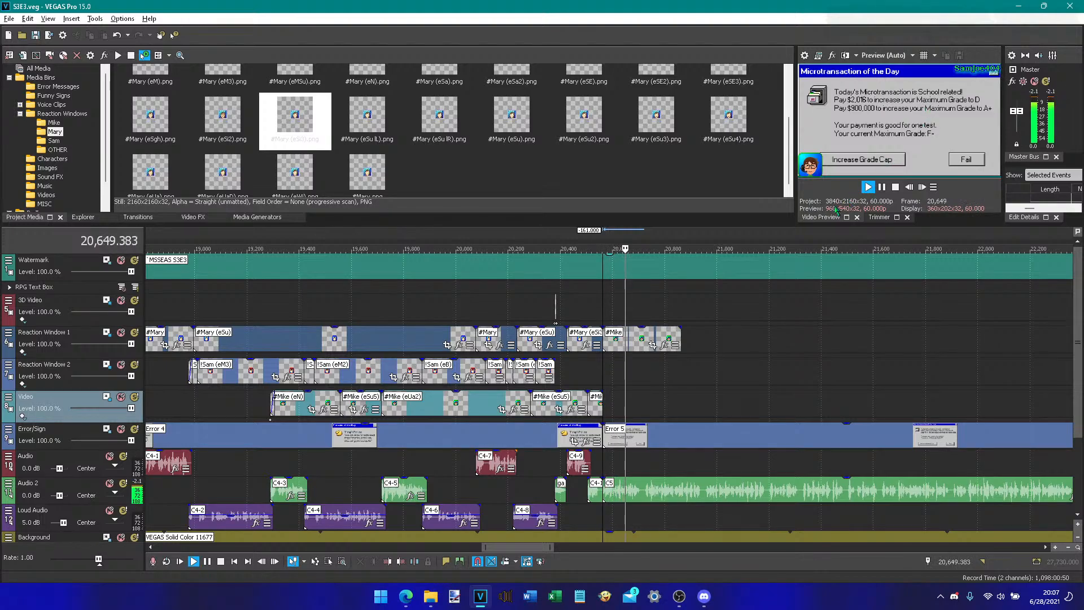
click(879, 188)
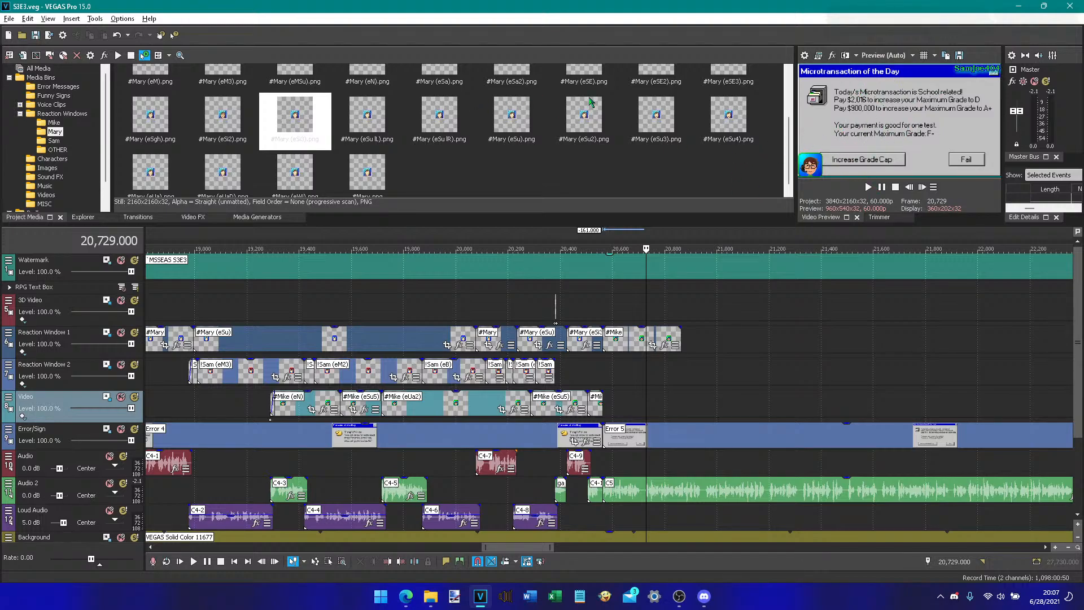
click(869, 188)
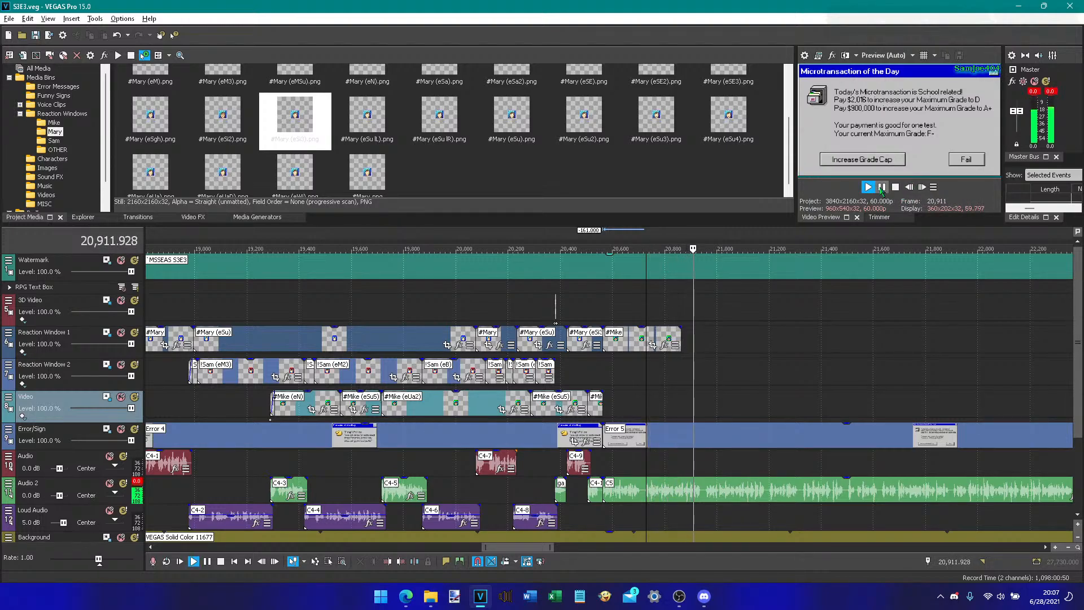
click(881, 186)
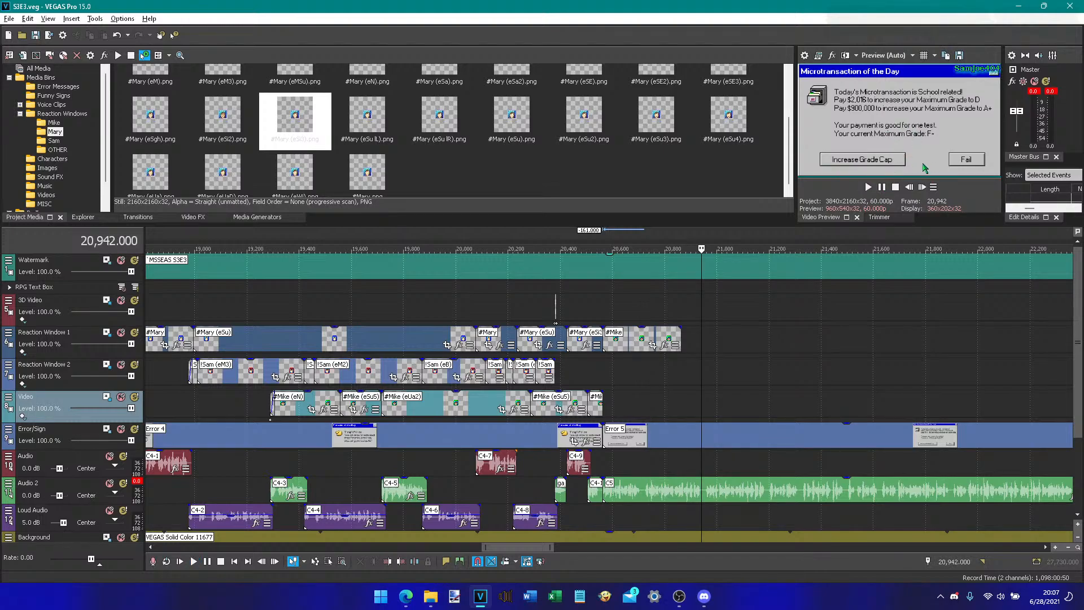
click(870, 188)
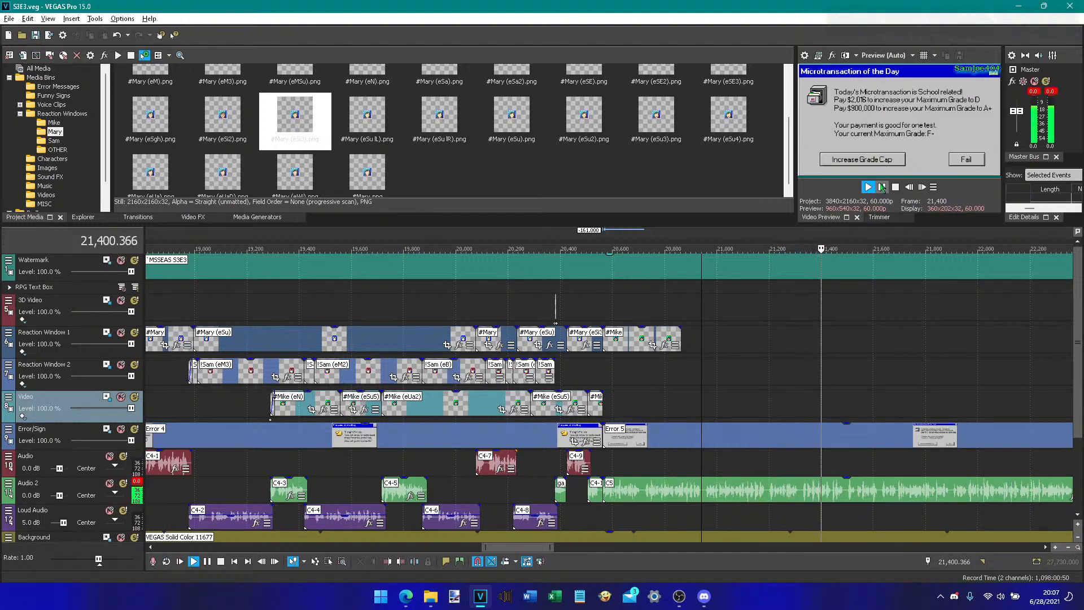
click(882, 188)
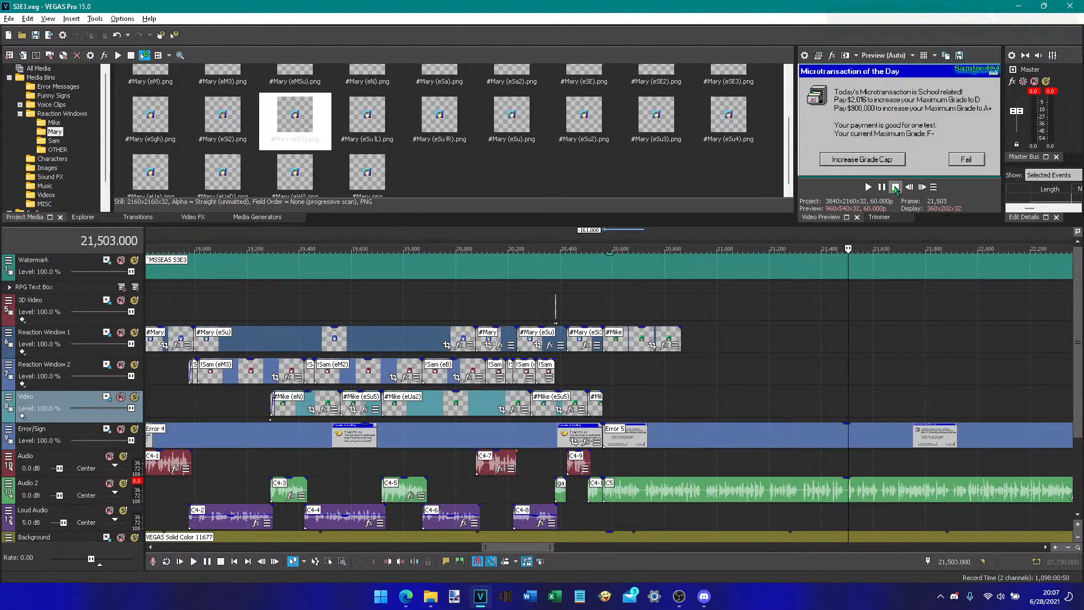
drag(681, 331, 847, 333)
- Place #Mike (eSu2).png from the Mike media bin on Reaction Window 1 at frame 21,501, directly after #Mike
click(586, 103)
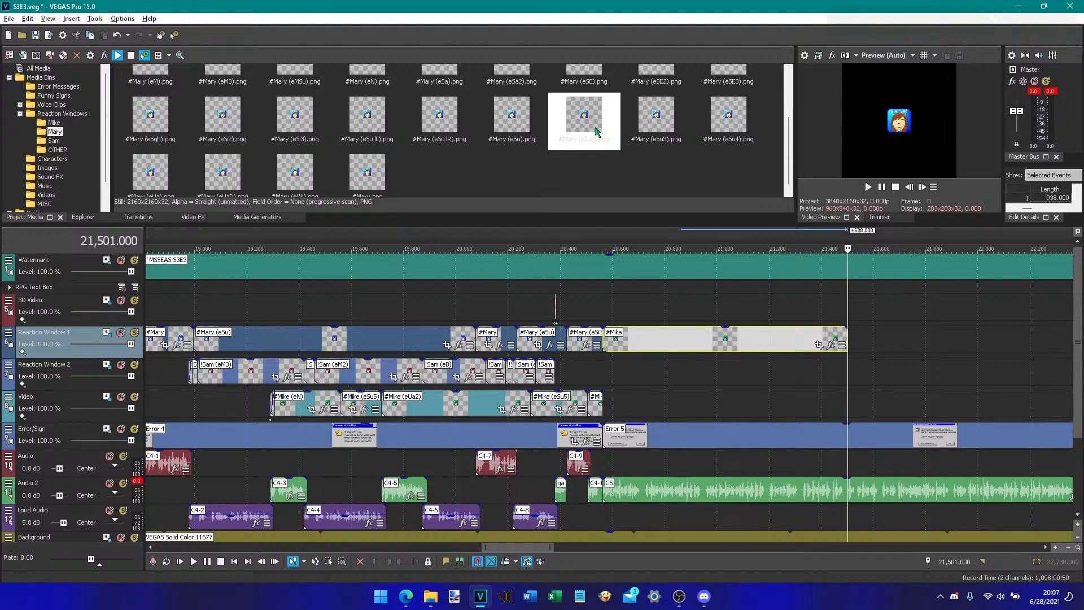
click(46, 124)
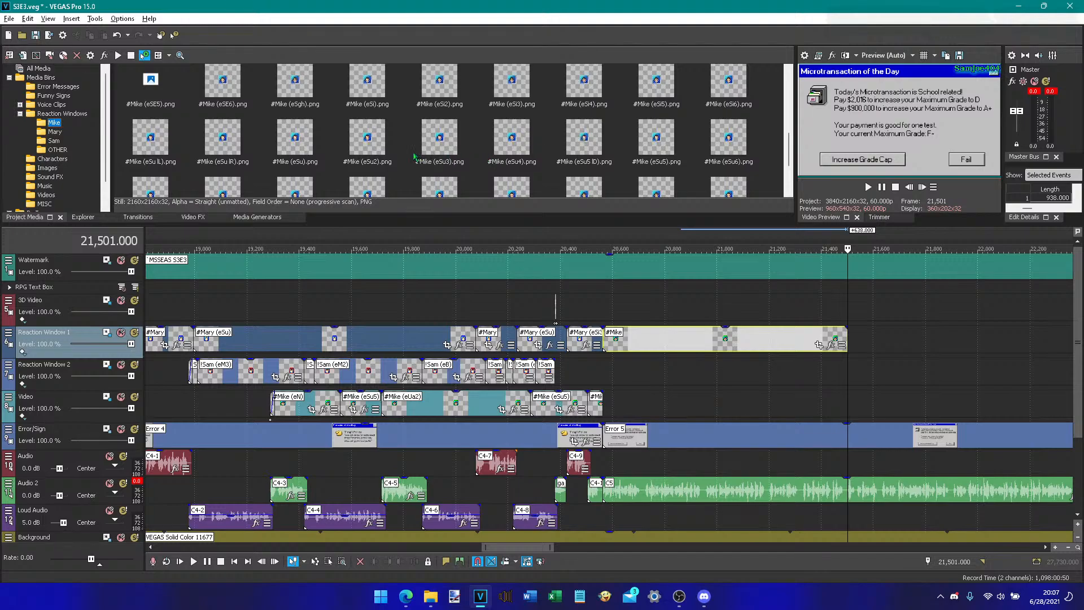
click(402, 153)
click(223, 181)
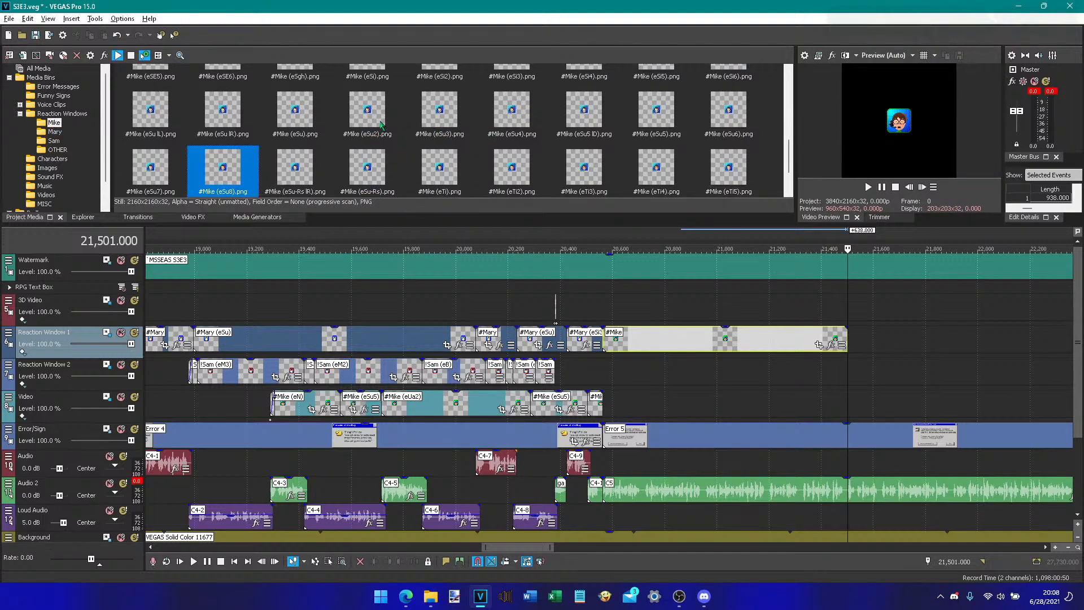
drag(381, 124, 857, 339)
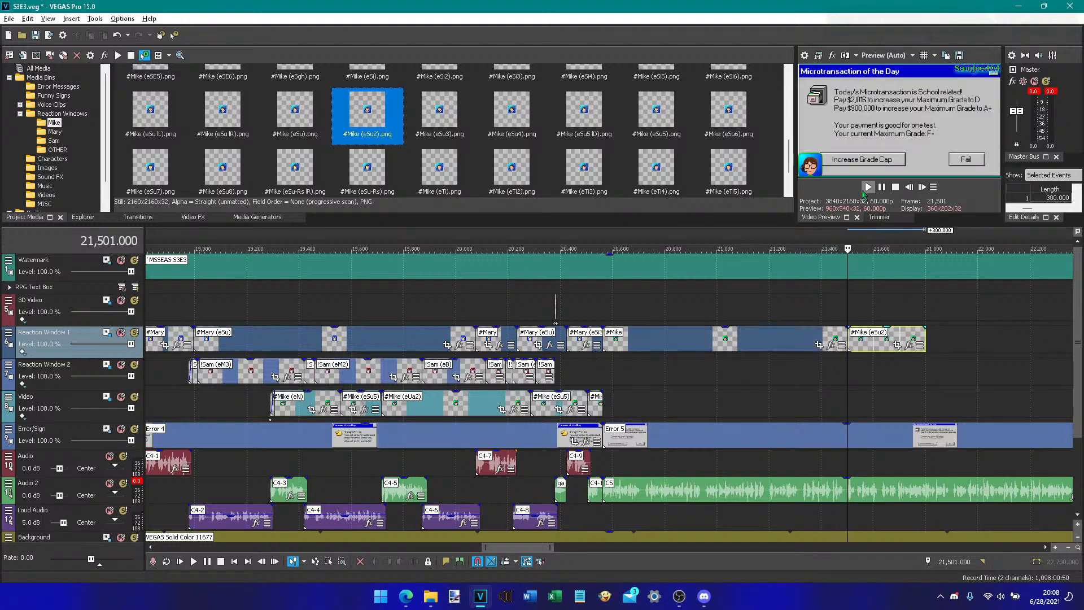
- Play back from frame 21,501 and trim the end of #Mike (eSu2) to frame 21,628
click(867, 188)
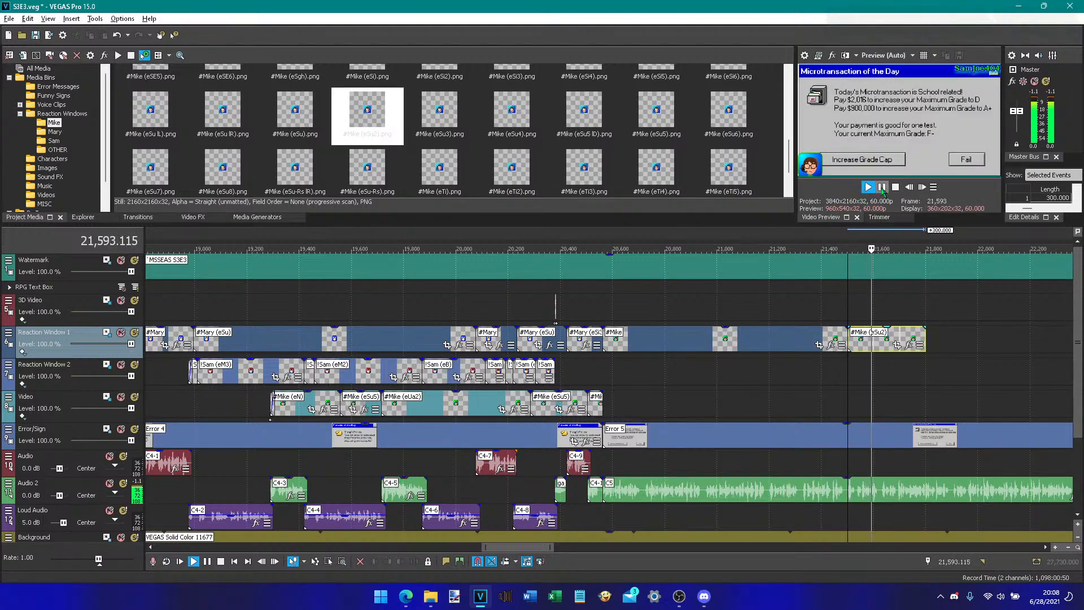
click(882, 187)
click(909, 189)
click(909, 189)
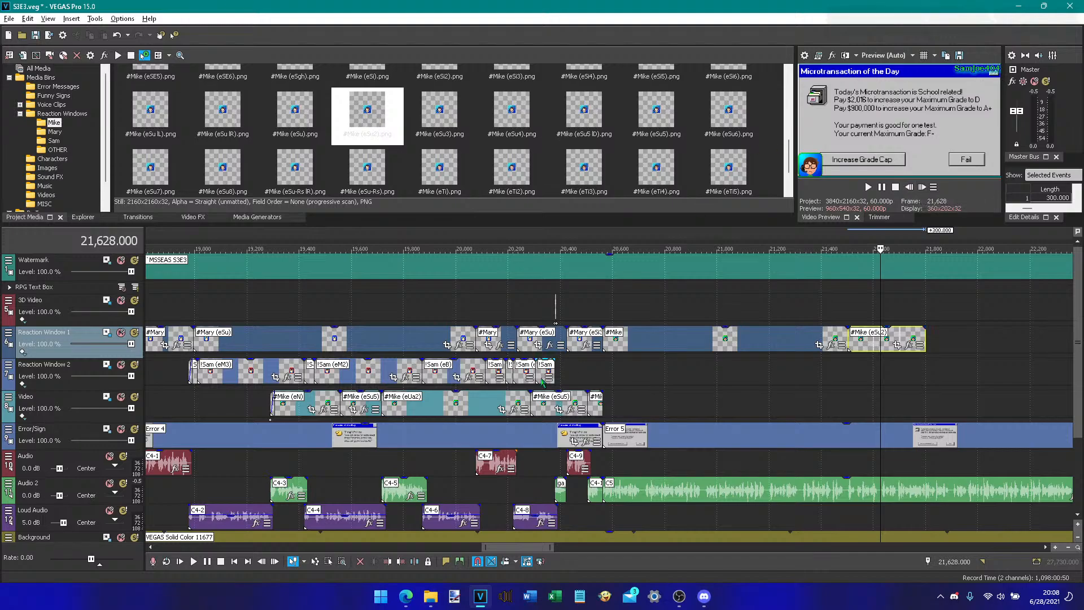
click(401, 561)
- Place #Mike (eG).png on Reaction Window 1 at frame 21,628 and, after listening to C5, trim its end to frame 21,904
scroll(493, 107, up, 5)
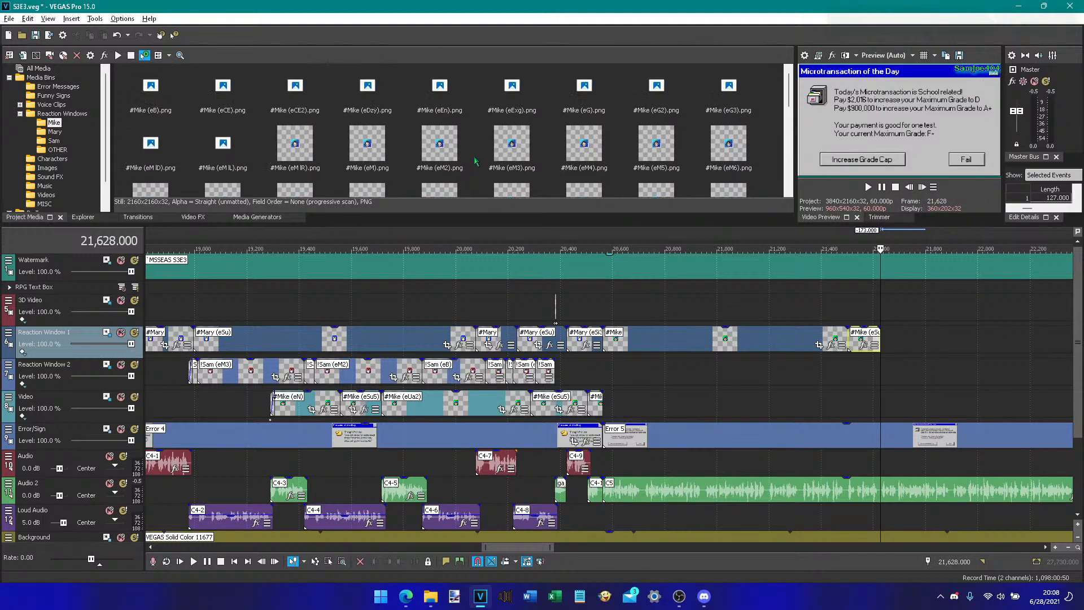
drag(584, 91, 898, 341)
click(868, 187)
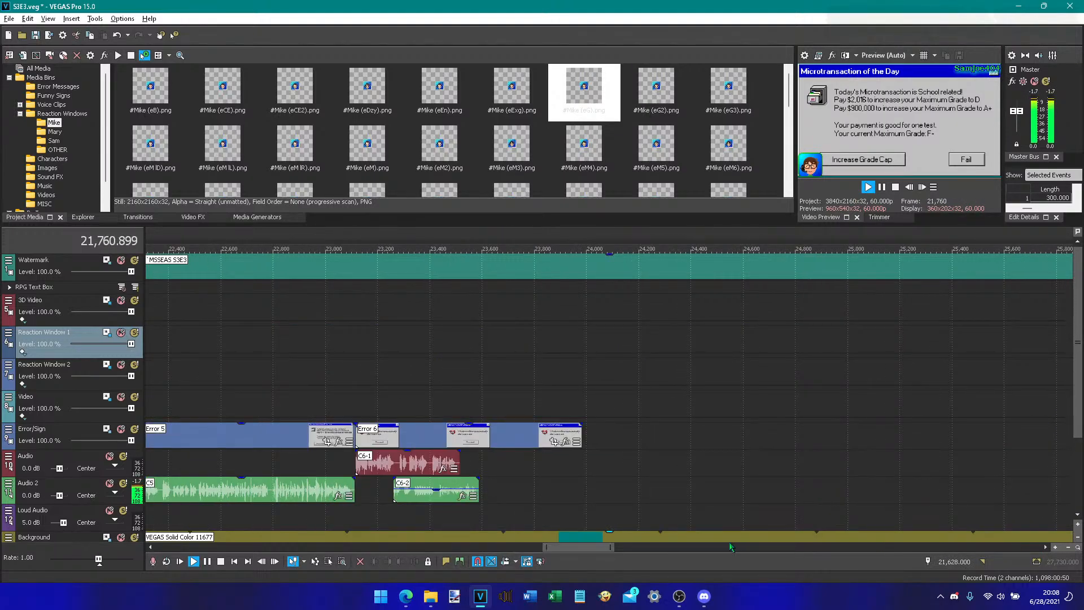
drag(599, 546, 565, 553)
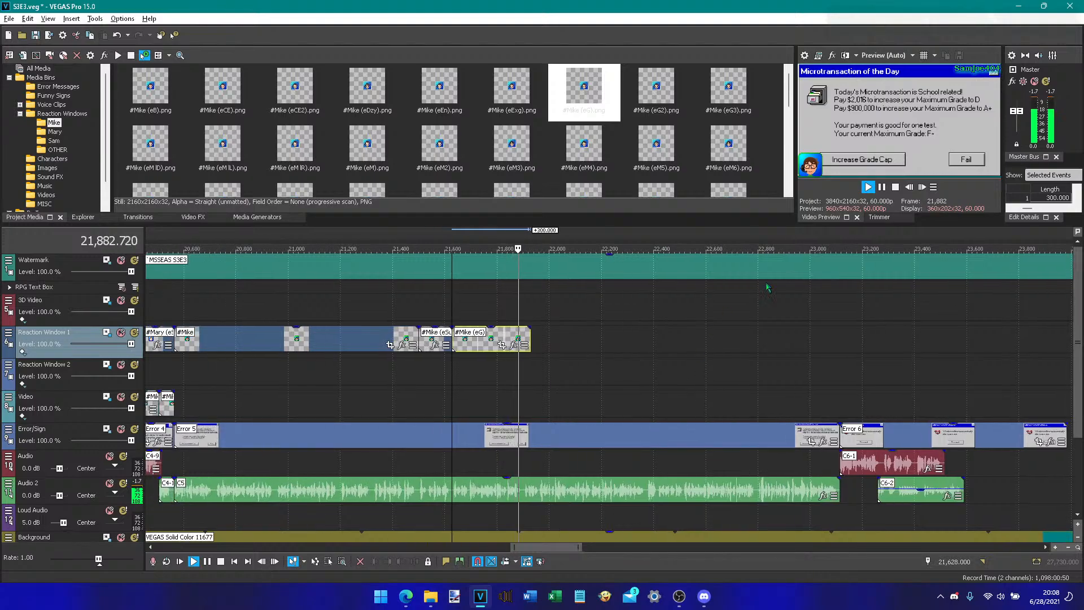
click(483, 313)
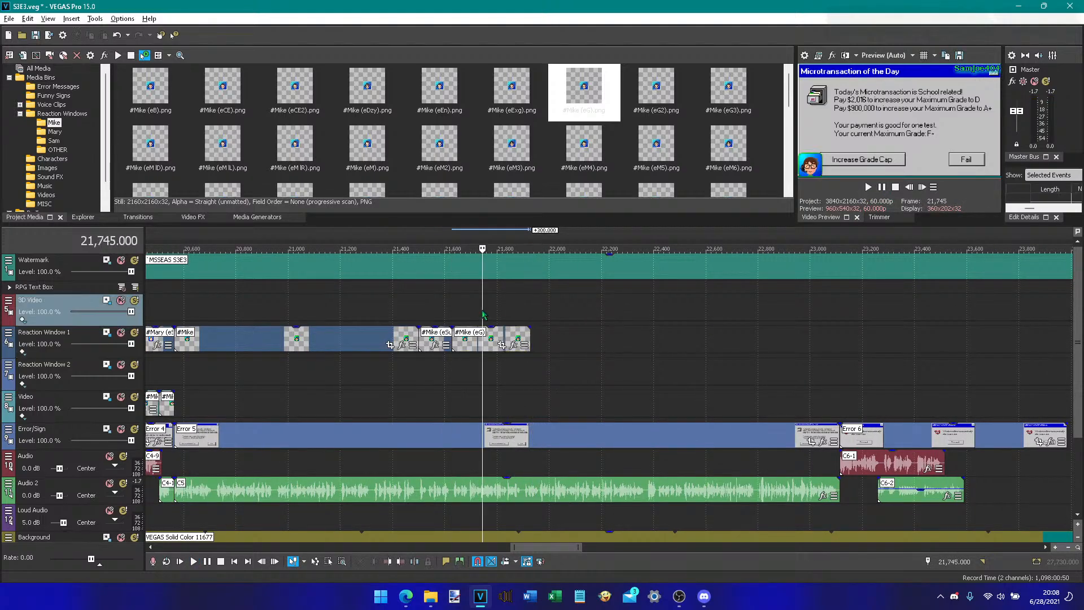
key(space)
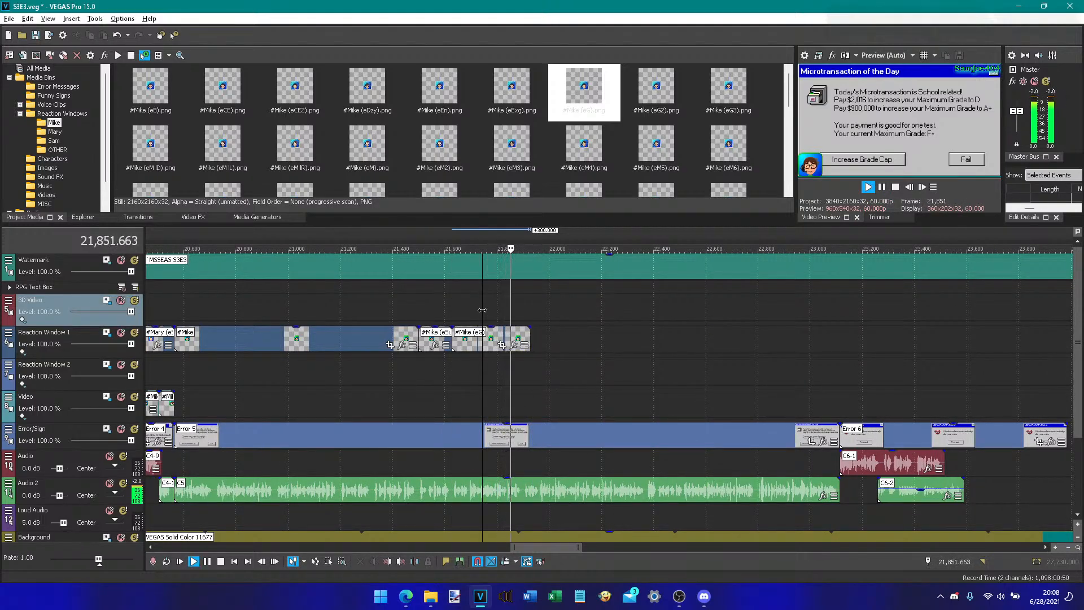
key(Return)
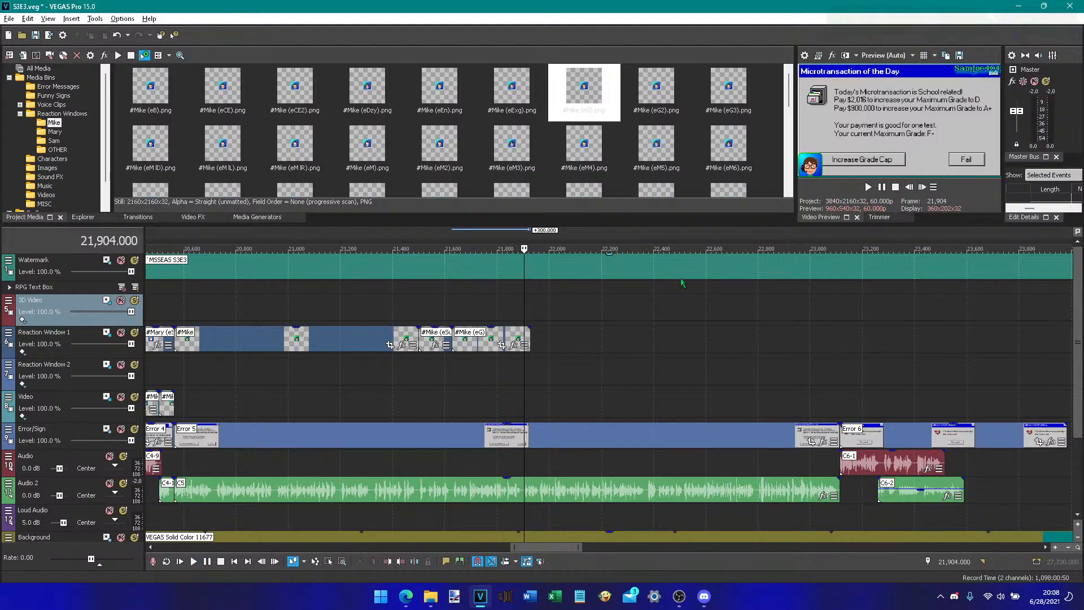
drag(529, 341, 523, 341)
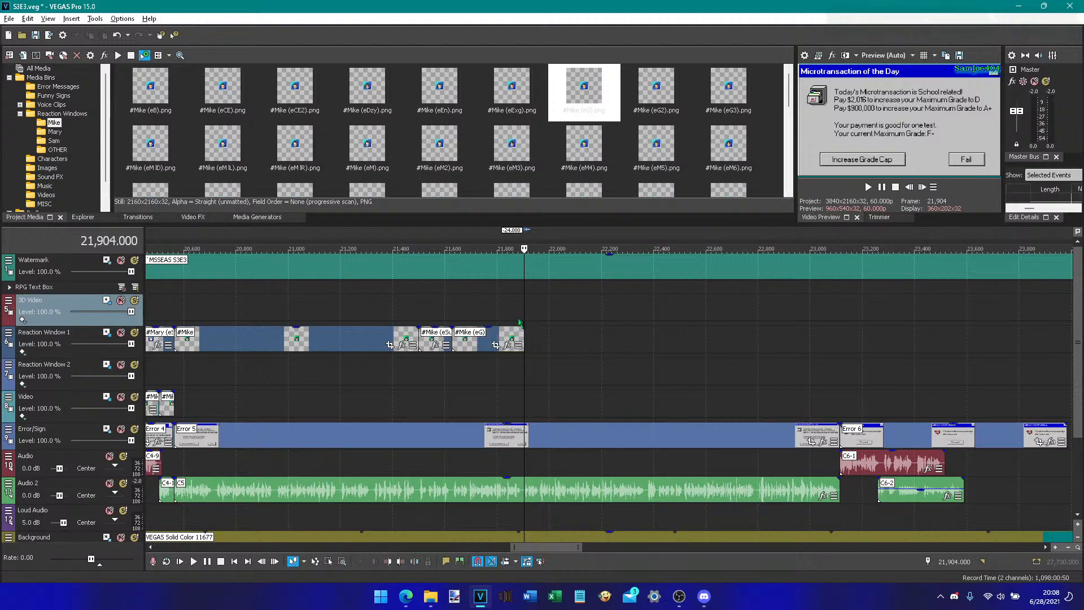
- Play C5 onward, place #Mike (eTi).png on Reaction Window 1 at frame 21,904 and extend it to frame 22,373
click(514, 317)
key(space)
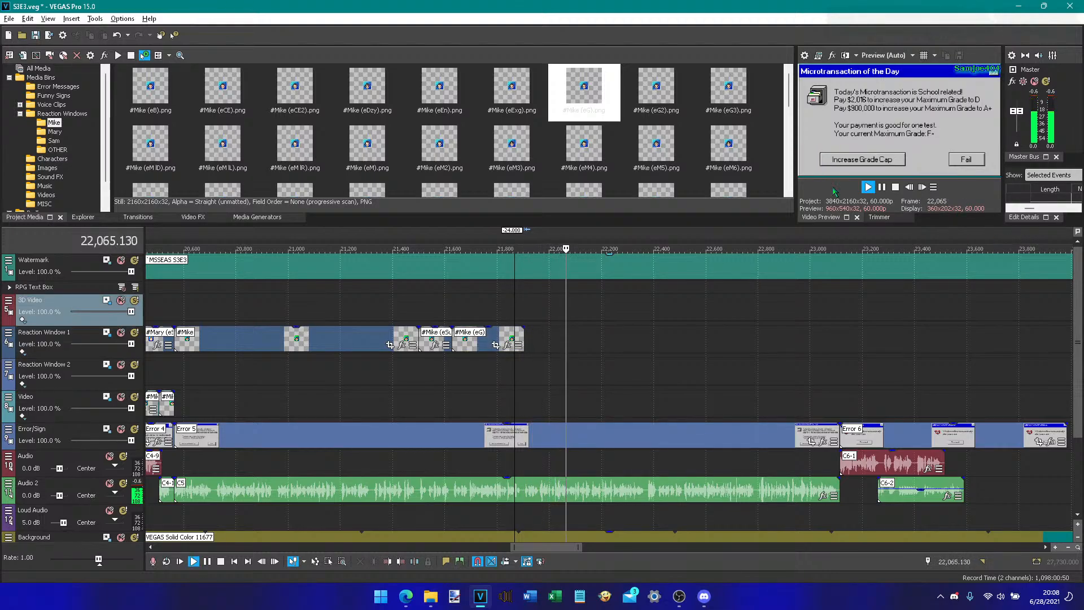
scroll(602, 134, down, 8)
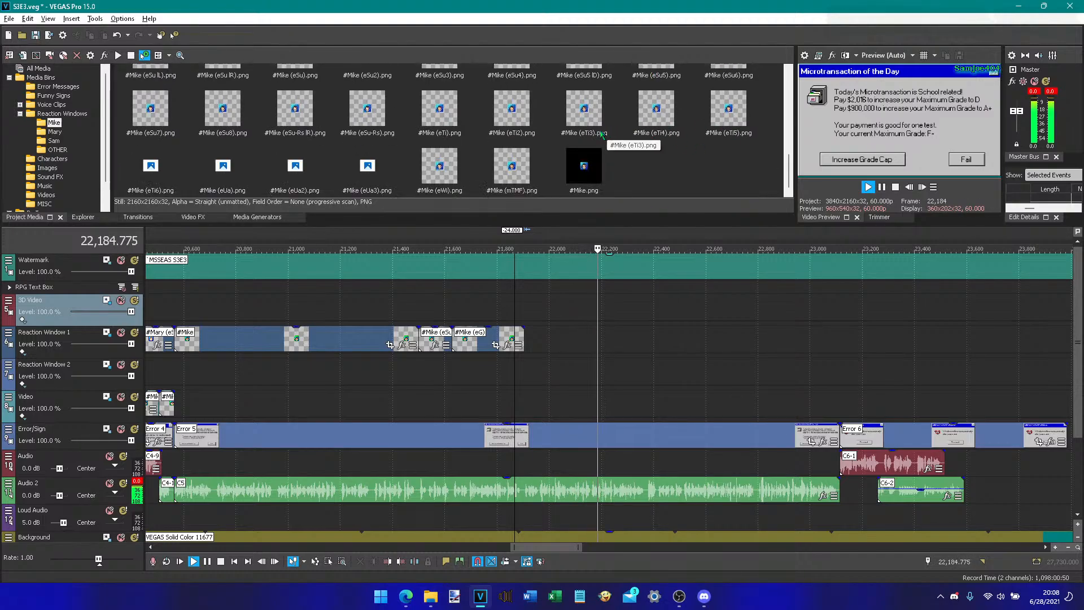
drag(439, 110, 530, 349)
click(895, 187)
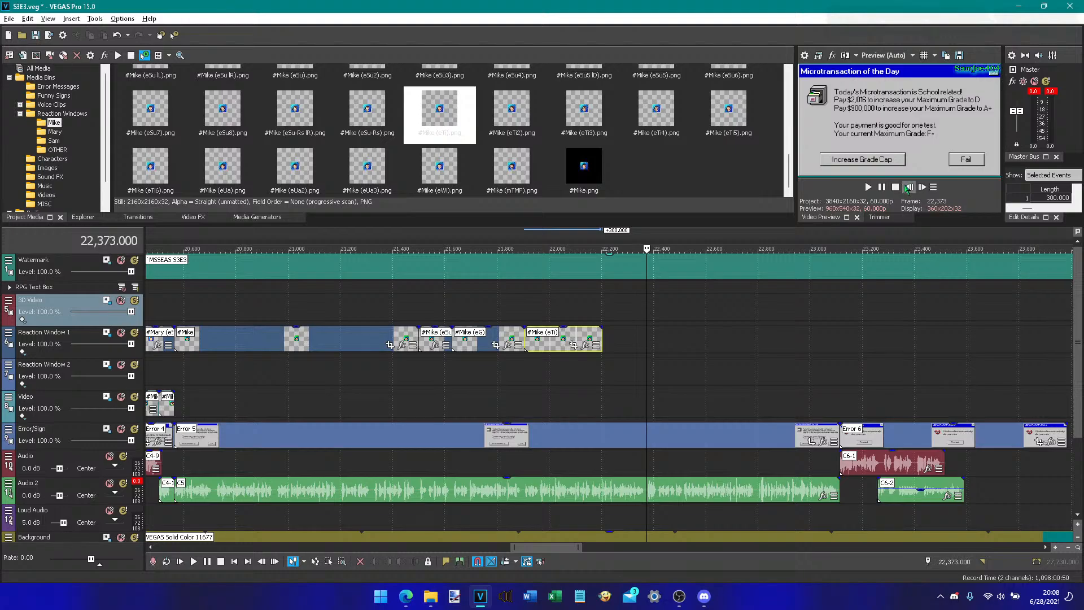
click(868, 187)
key(space)
drag(602, 337, 646, 337)
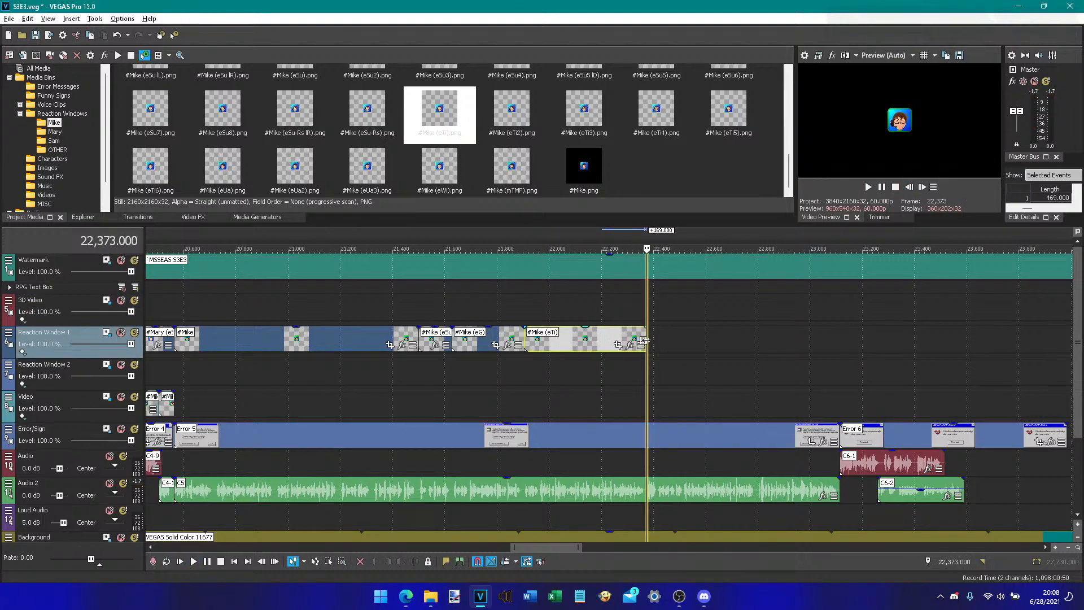
- Replace #Mike (eTi) on Reaction Window 1 with #Mike (eTi5).png, spanning frames 21,904 to 22,373
click(636, 312)
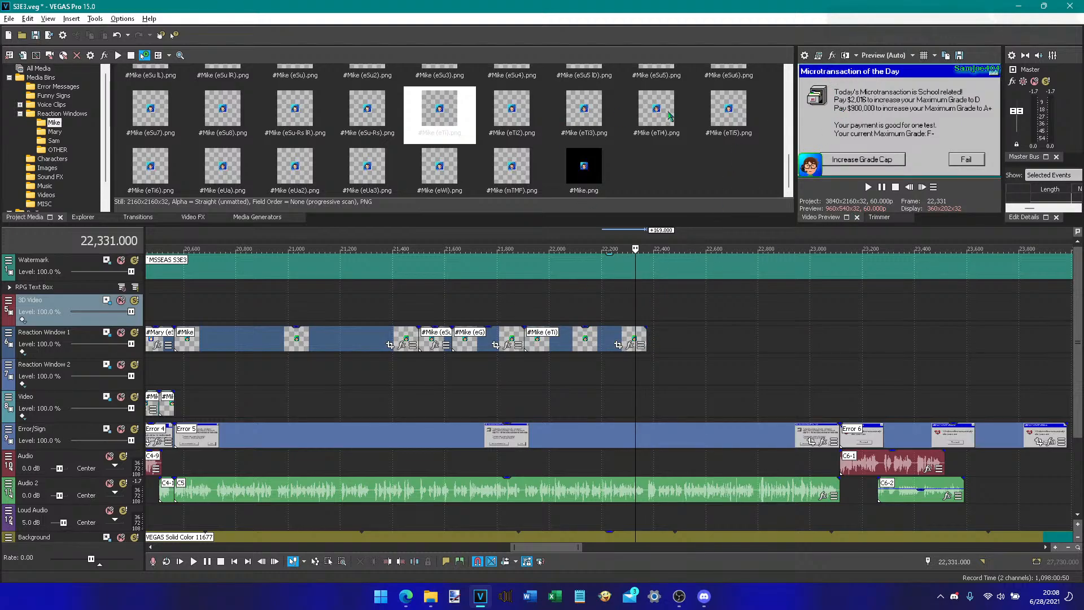
click(717, 122)
drag(726, 125, 534, 320)
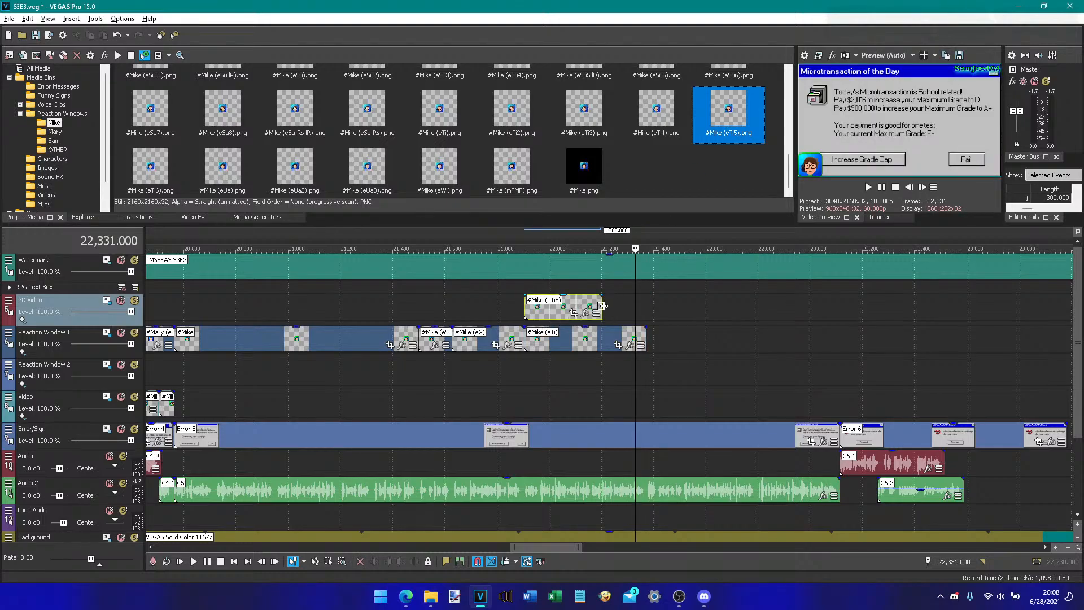
drag(602, 305, 646, 306)
right_click(593, 338)
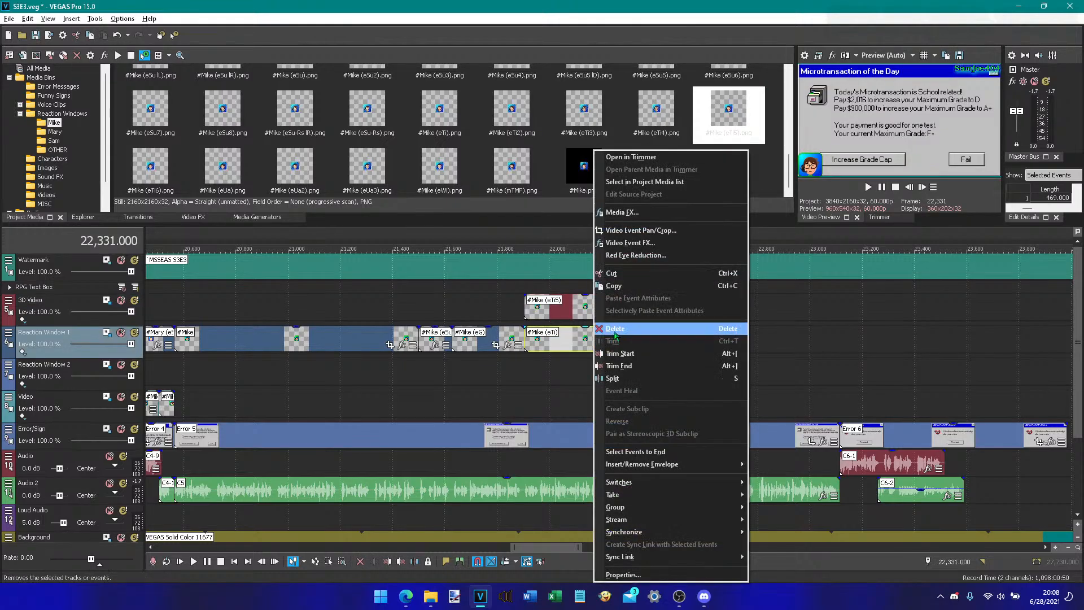
click(614, 328)
drag(580, 312, 579, 345)
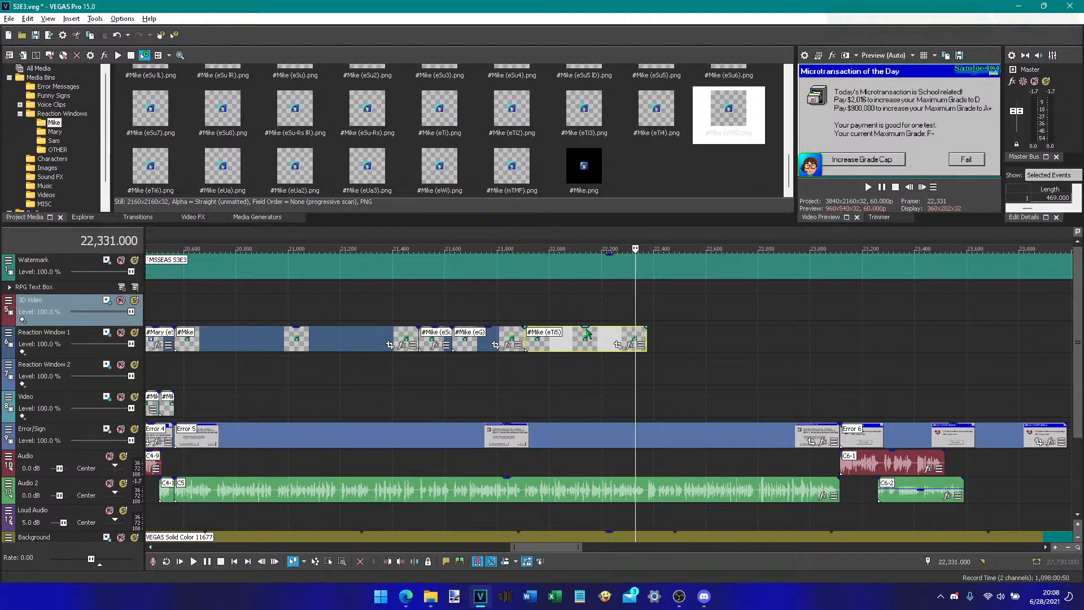
- Play C5 onward, place #Mike (eG).png on Reaction Window 1 at frame 22,373 and extend its end to frame 22,799
click(646, 333)
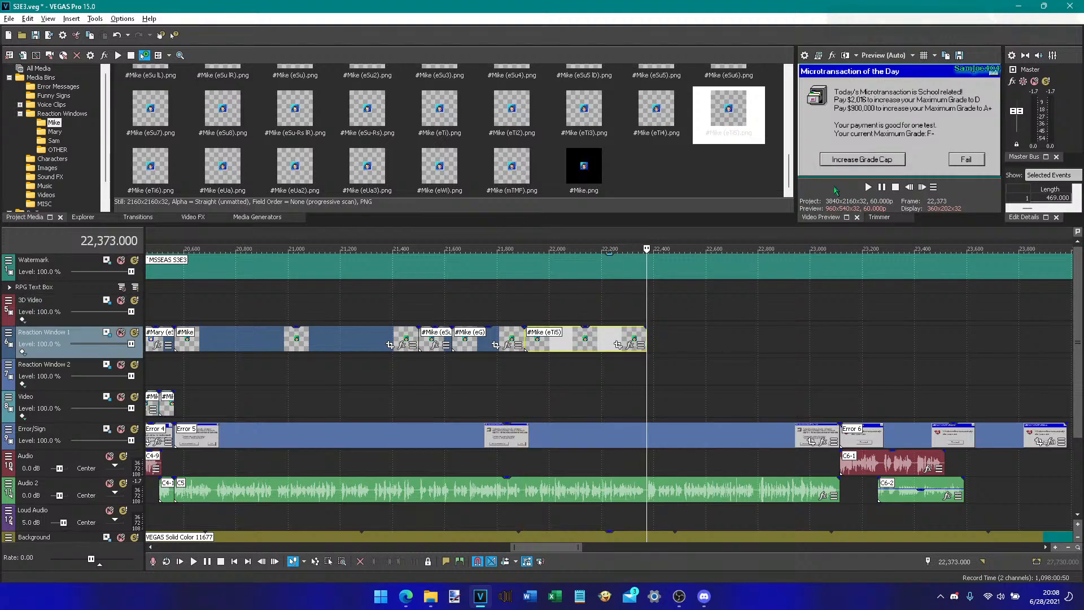
click(867, 188)
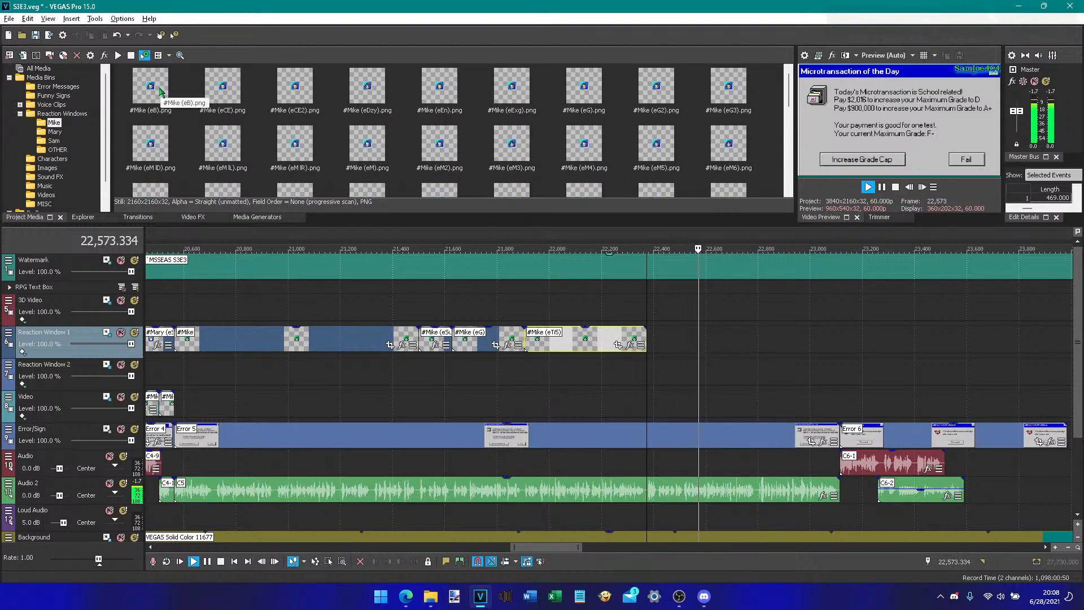
drag(584, 89, 651, 335)
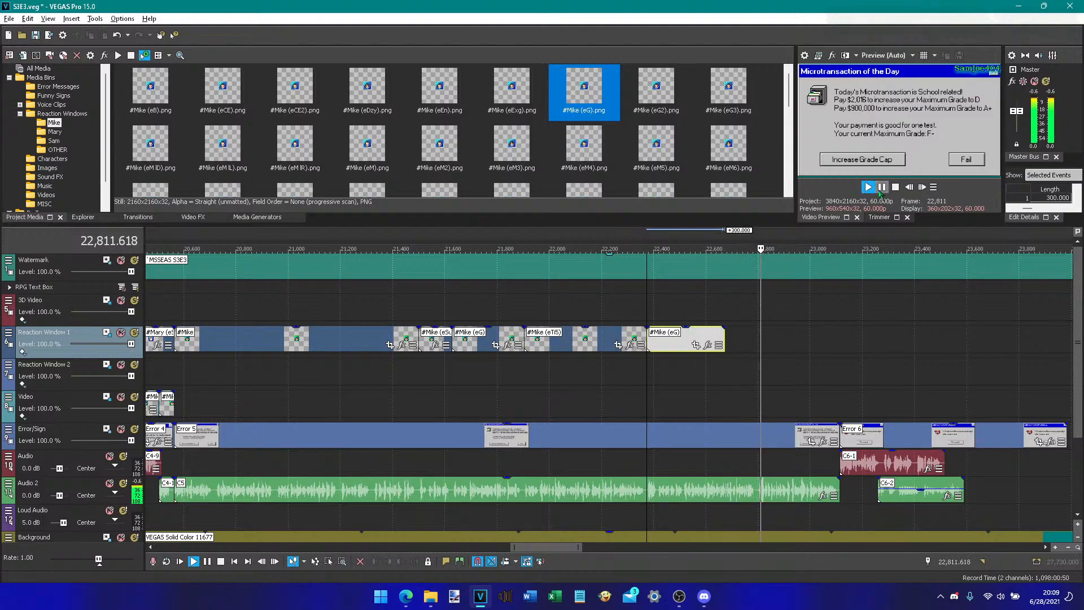
click(882, 190)
click(740, 335)
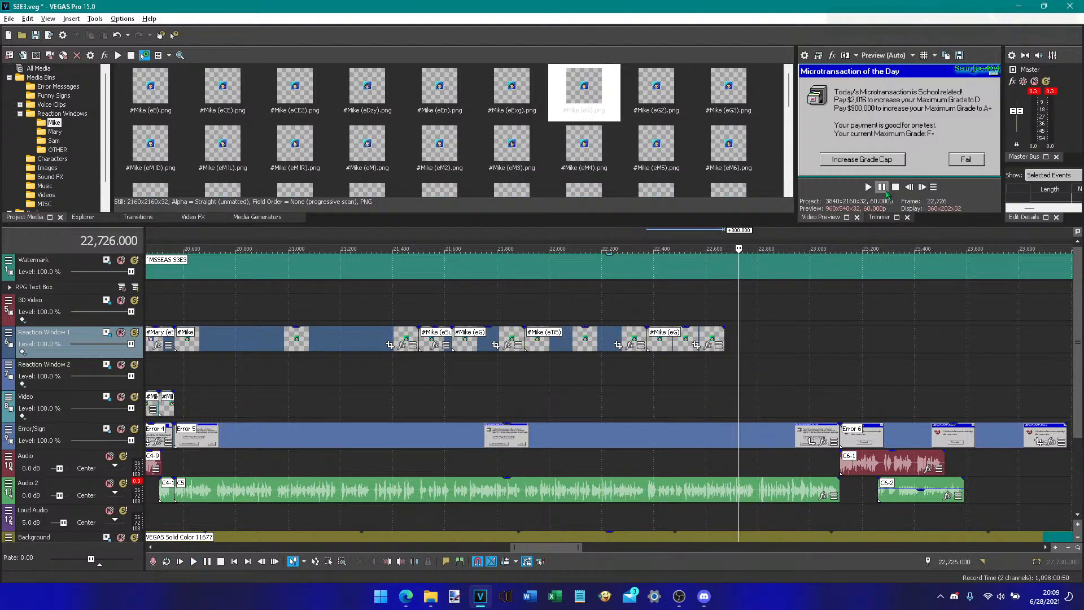
click(885, 191)
click(884, 190)
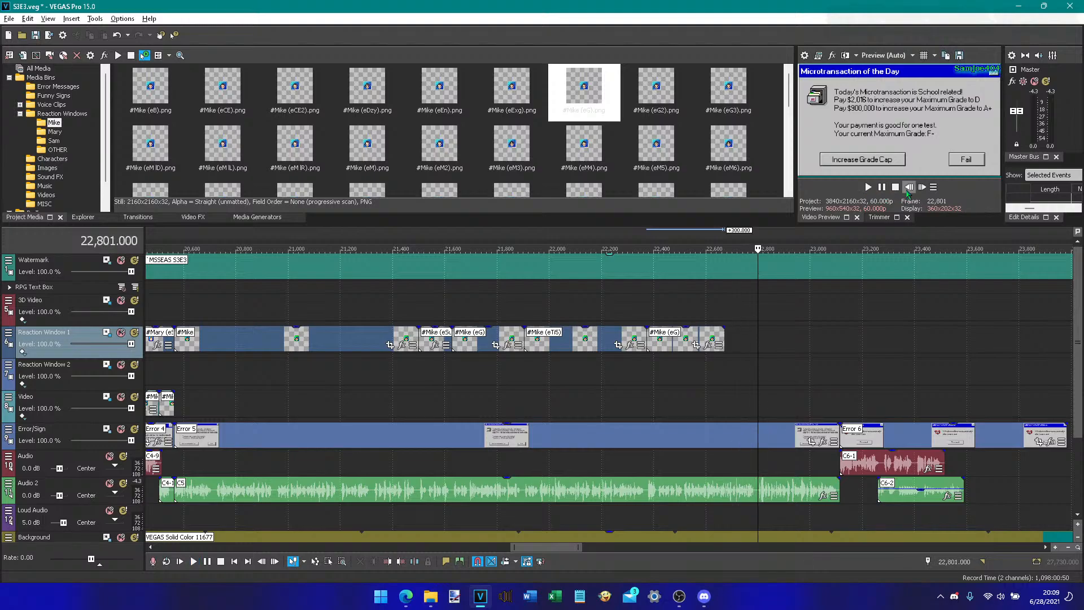
drag(728, 345, 757, 345)
- Place #Mike (eSgh).png on Reaction Window 1 at frame 22,799 and extend it to 315 frames, ending with C5
scroll(633, 146, down, 2)
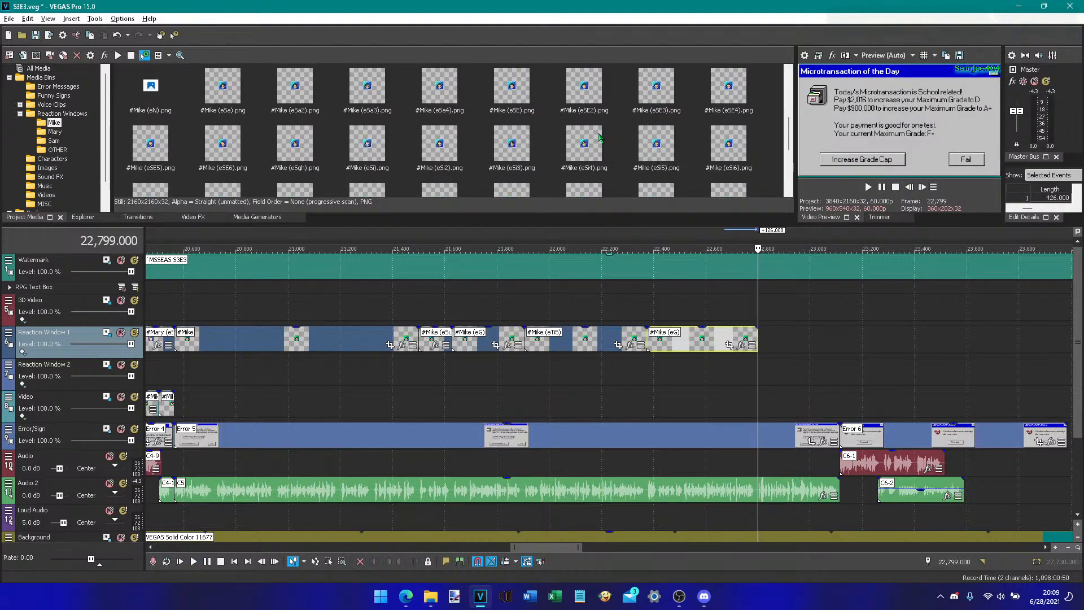
scroll(451, 158, down, 2)
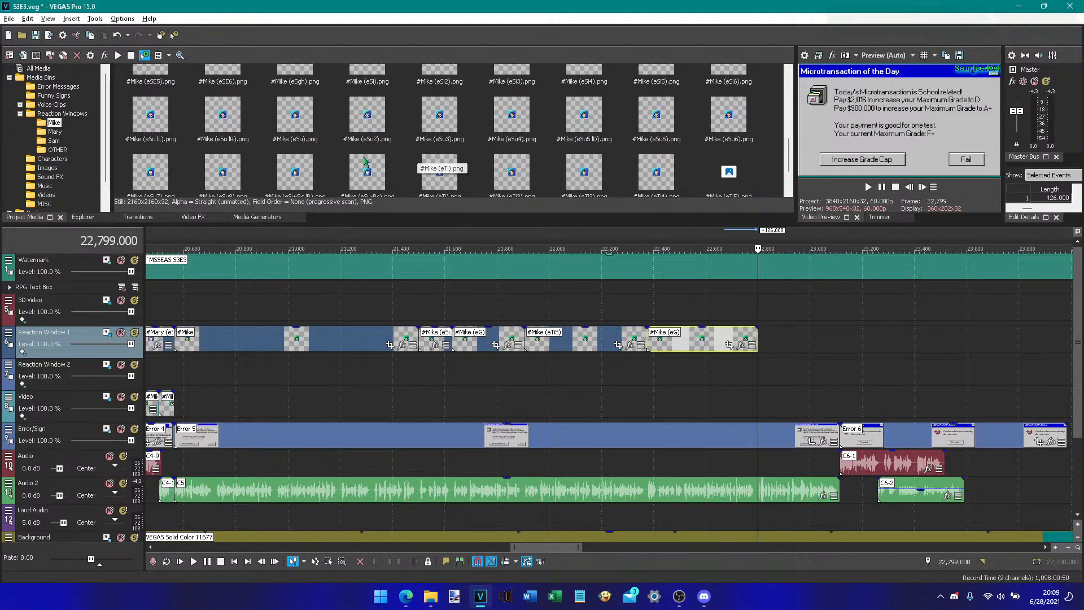
scroll(295, 140, down, 1)
scroll(295, 139, up, 1)
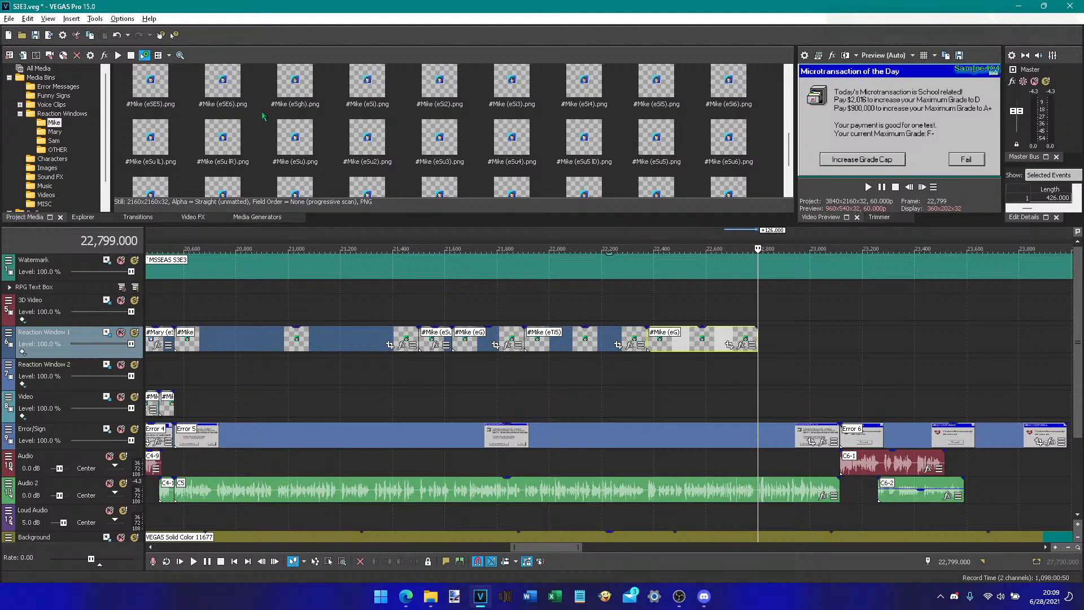
drag(291, 99, 760, 338)
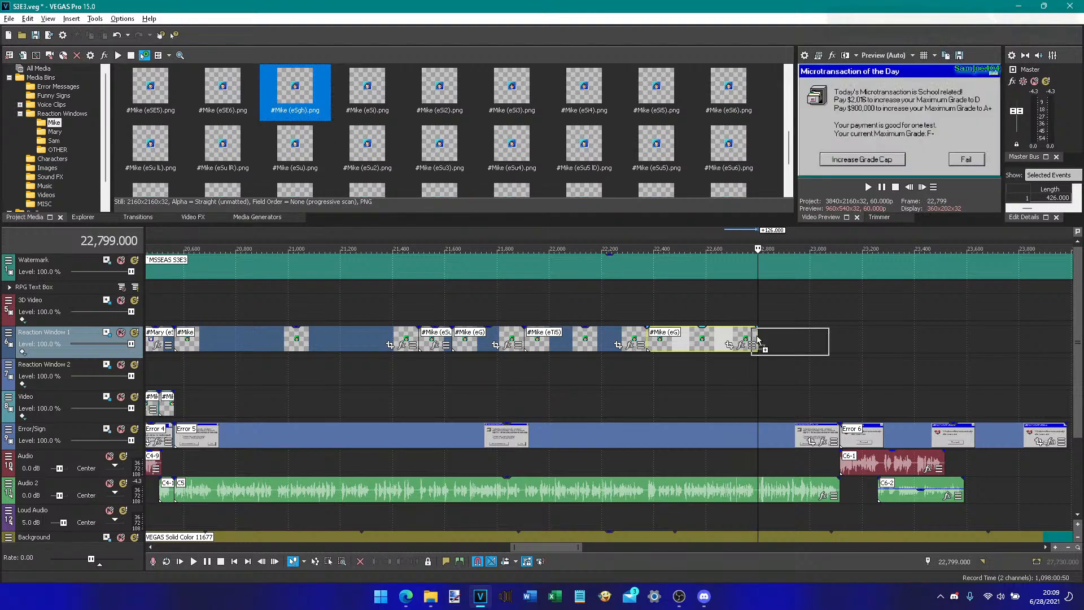
drag(834, 340, 838, 339)
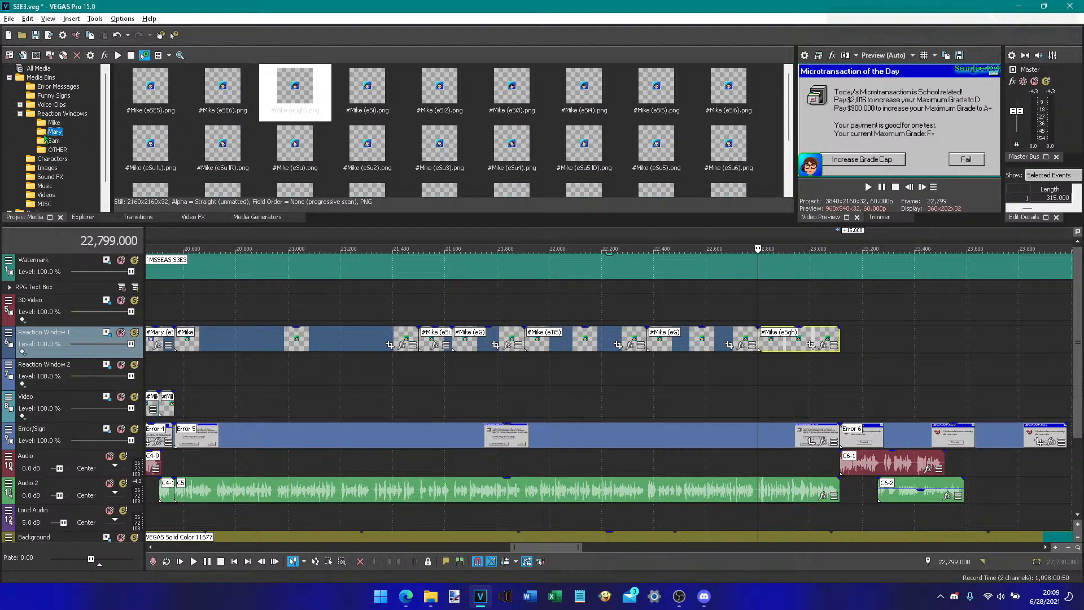
- Place #Mary.png on Reaction Window 1 directly after #Mike (eSgh) and play back the sequence from frame 22,184
drag(367, 166, 843, 339)
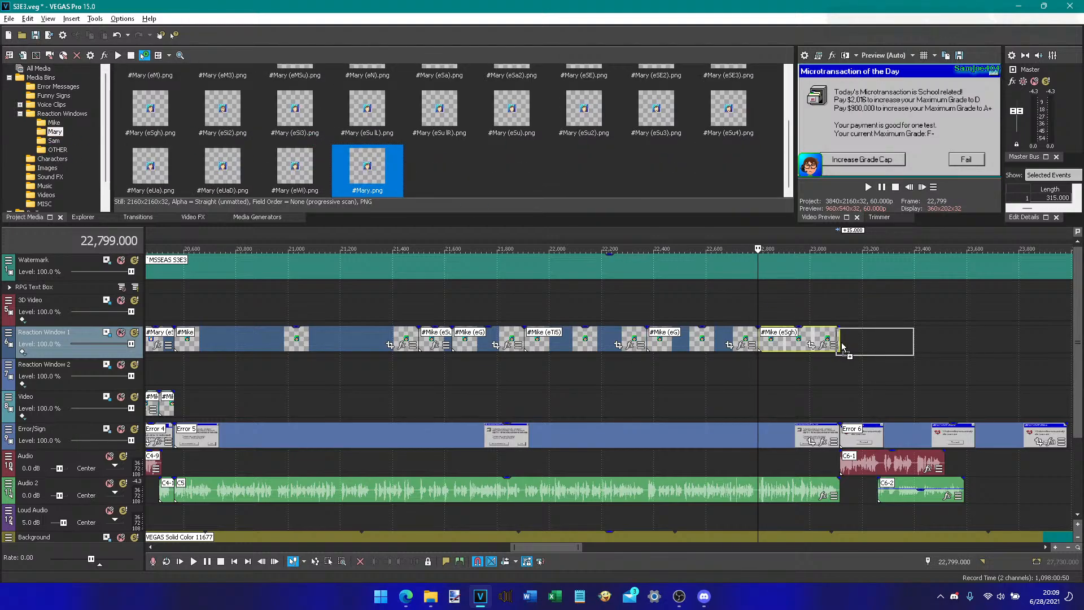
click(608, 307)
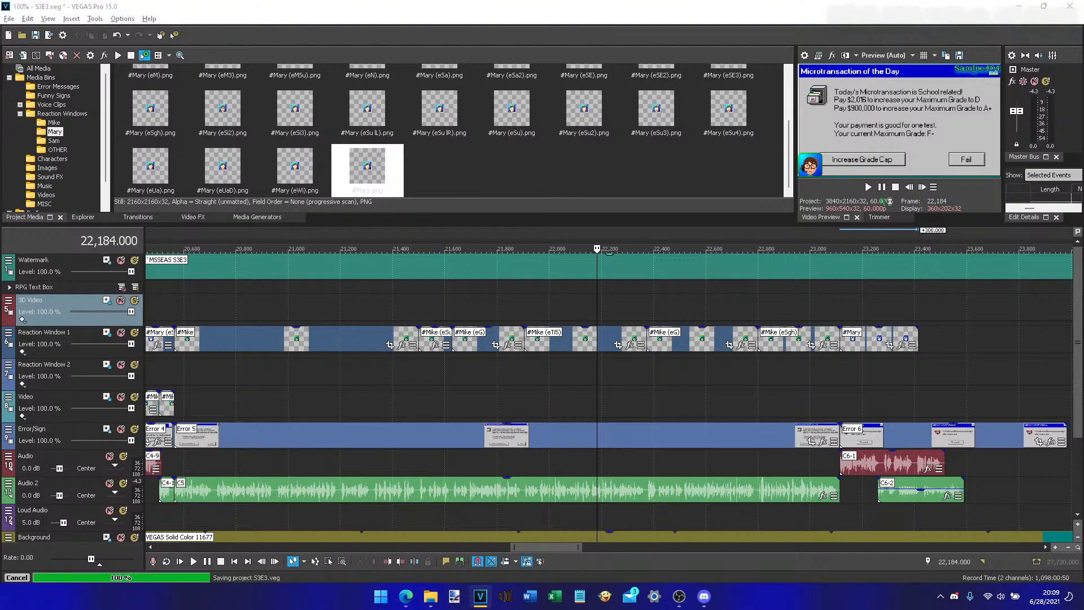
click(868, 187)
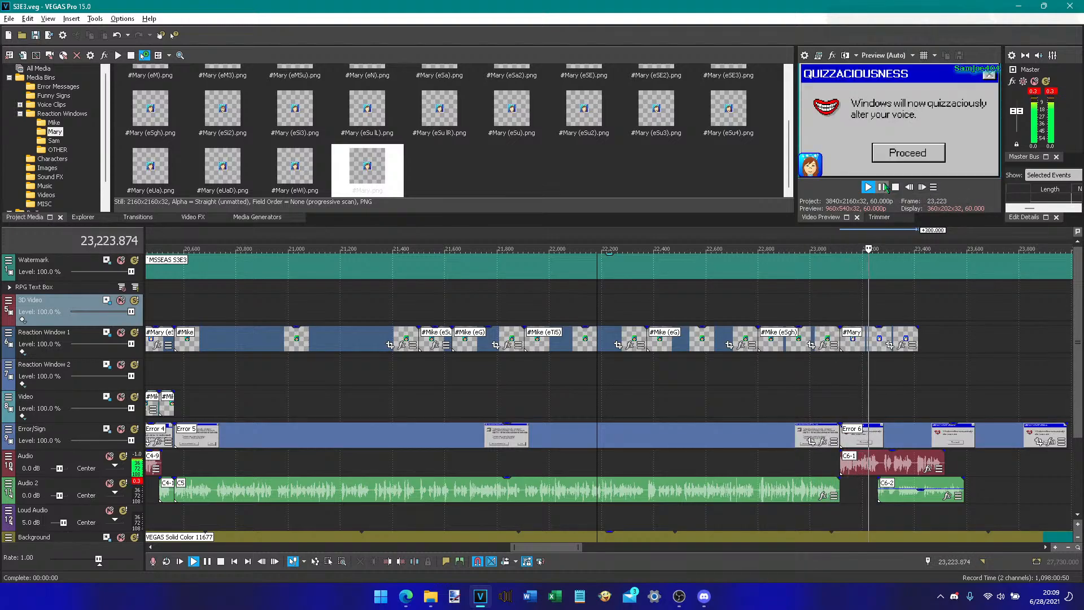
click(882, 187)
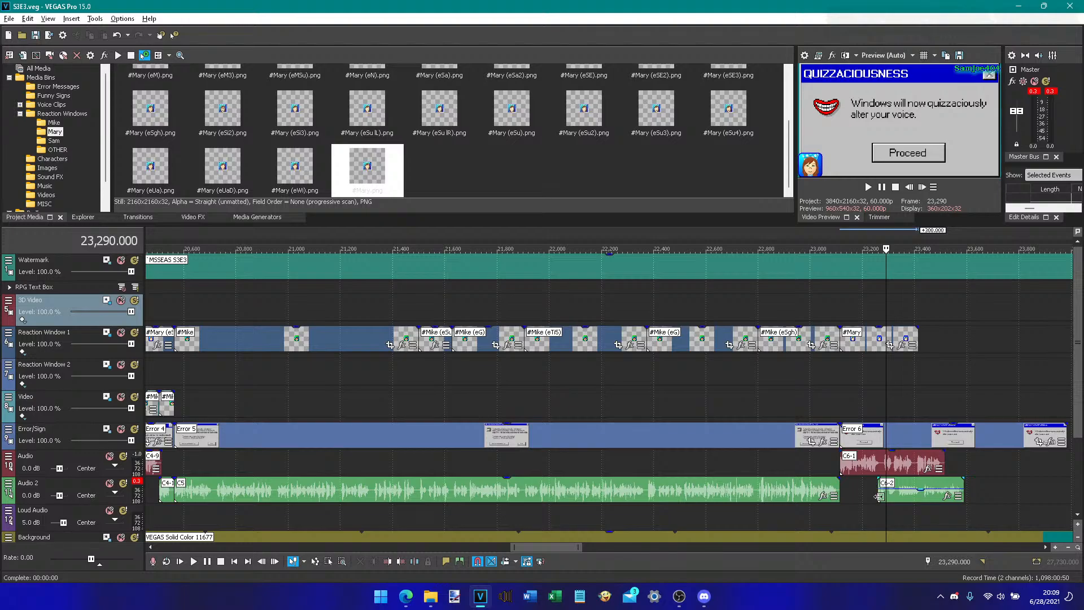
- Place #Mike (eSu).png on Reaction Window 2 at frame 23,259, aligned with the start of C6-2
click(878, 496)
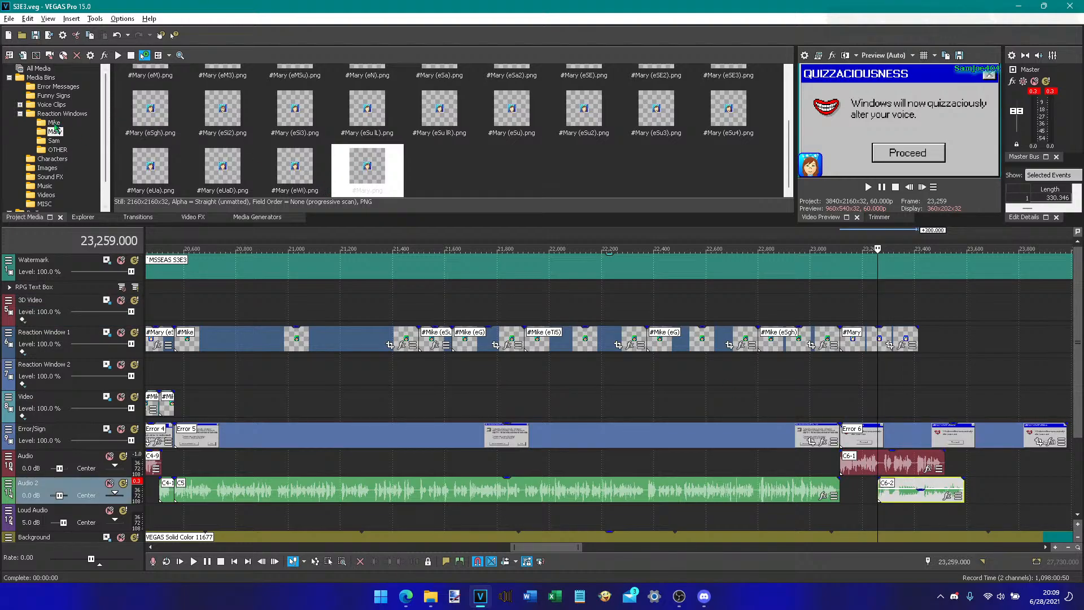
click(54, 123)
scroll(412, 138, down, 4)
scroll(412, 138, down, 5)
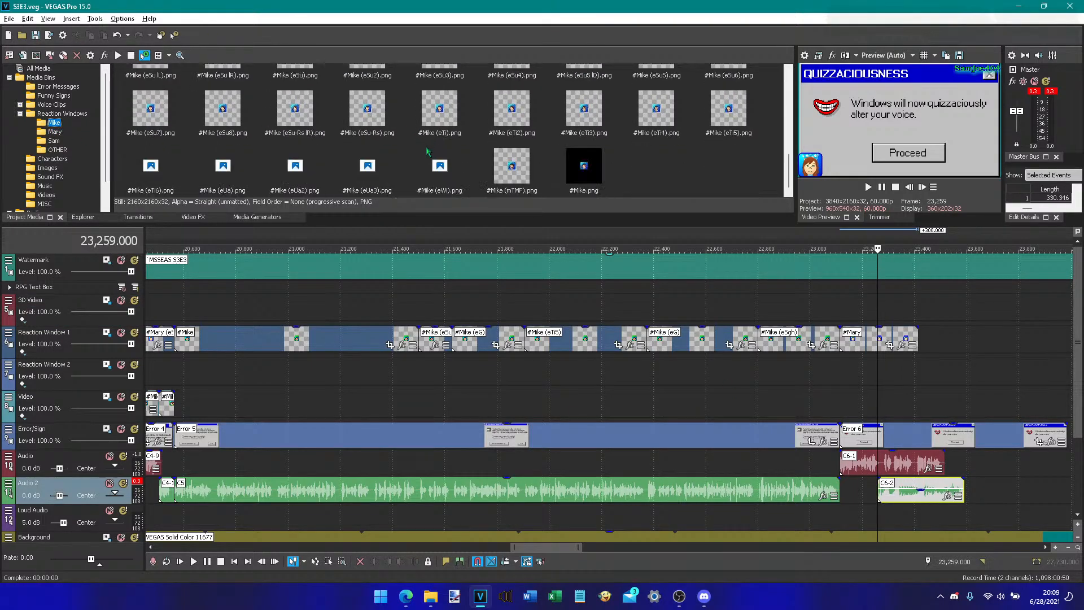
scroll(458, 148, up, 2)
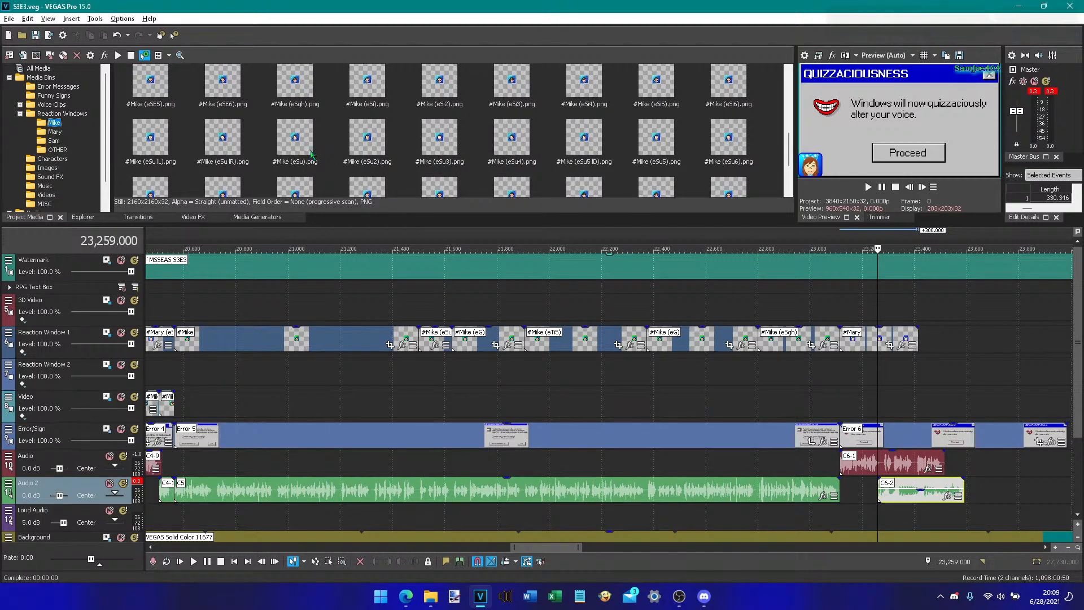
drag(311, 153, 883, 383)
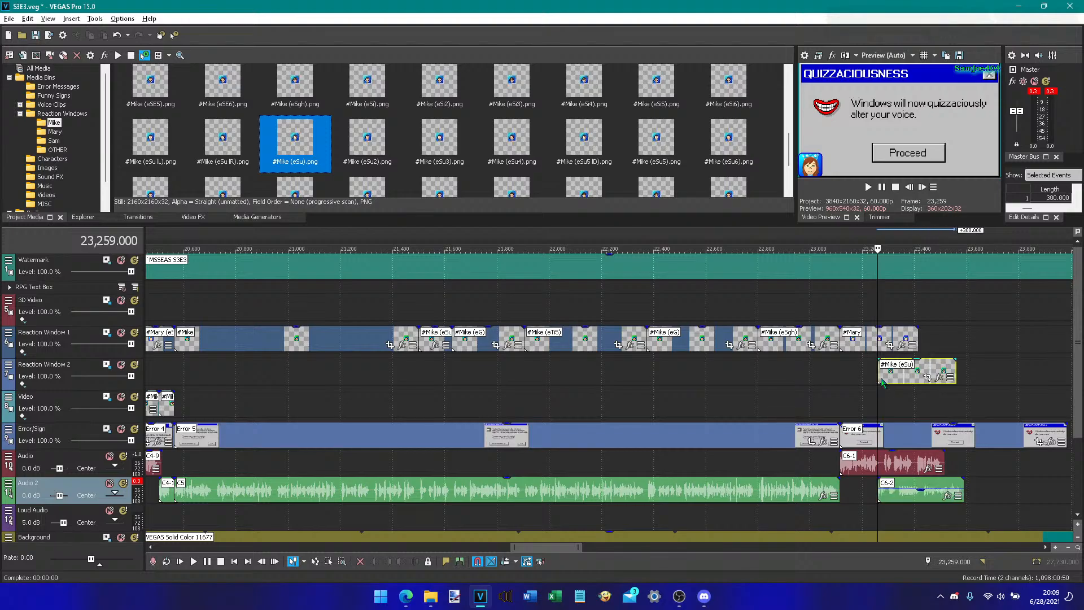
- Play back the start of C6-2 repeatedly and trim the end of #Mary on Reaction Window 1 to frame 23,280
click(889, 187)
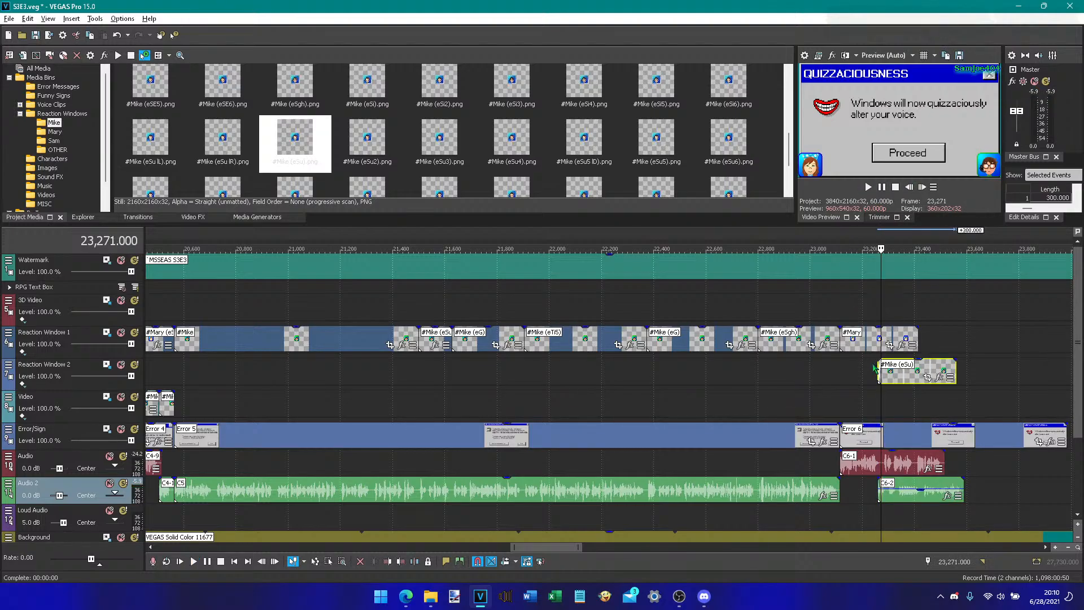
click(874, 367)
click(881, 187)
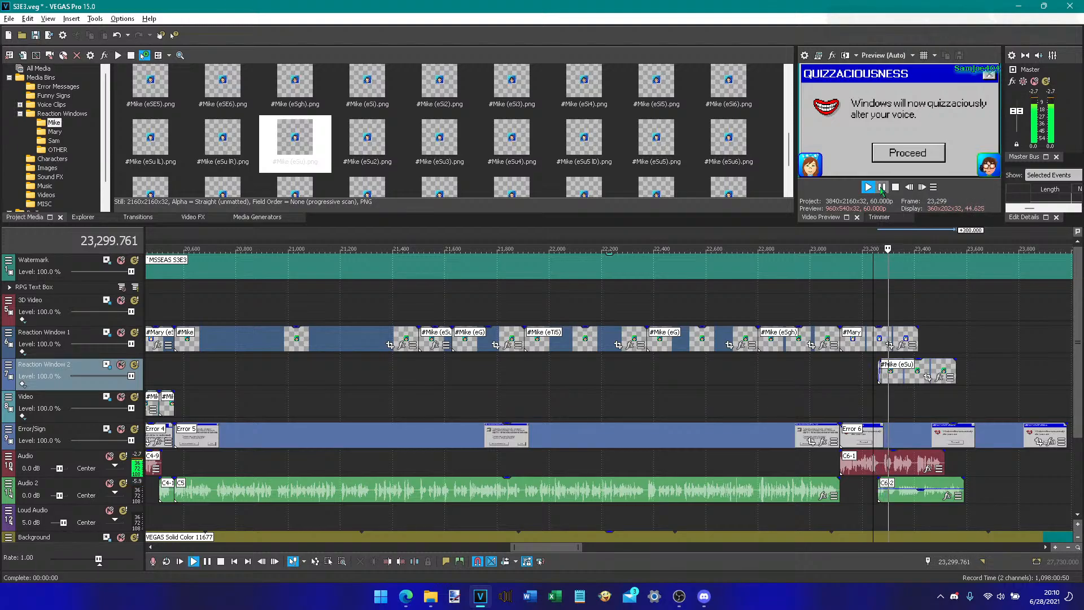
click(882, 189)
click(860, 405)
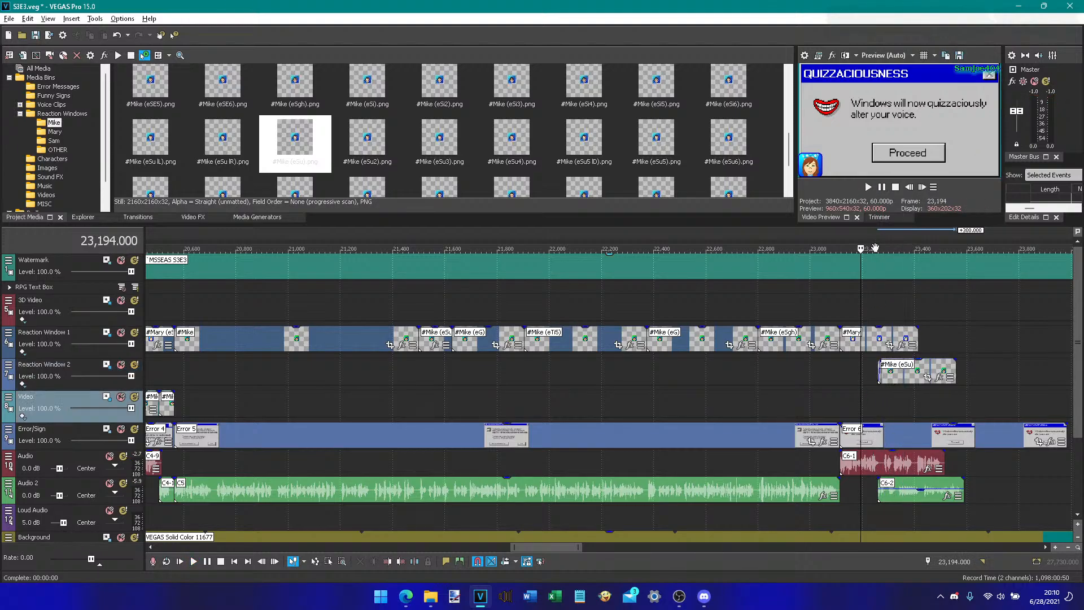
click(880, 190)
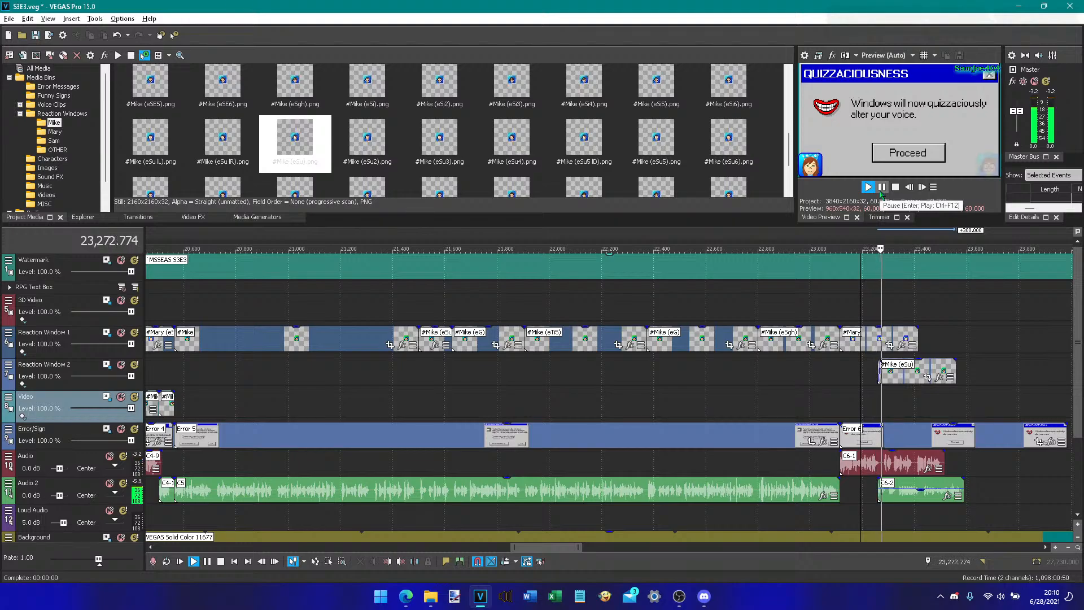
click(881, 191)
click(921, 187)
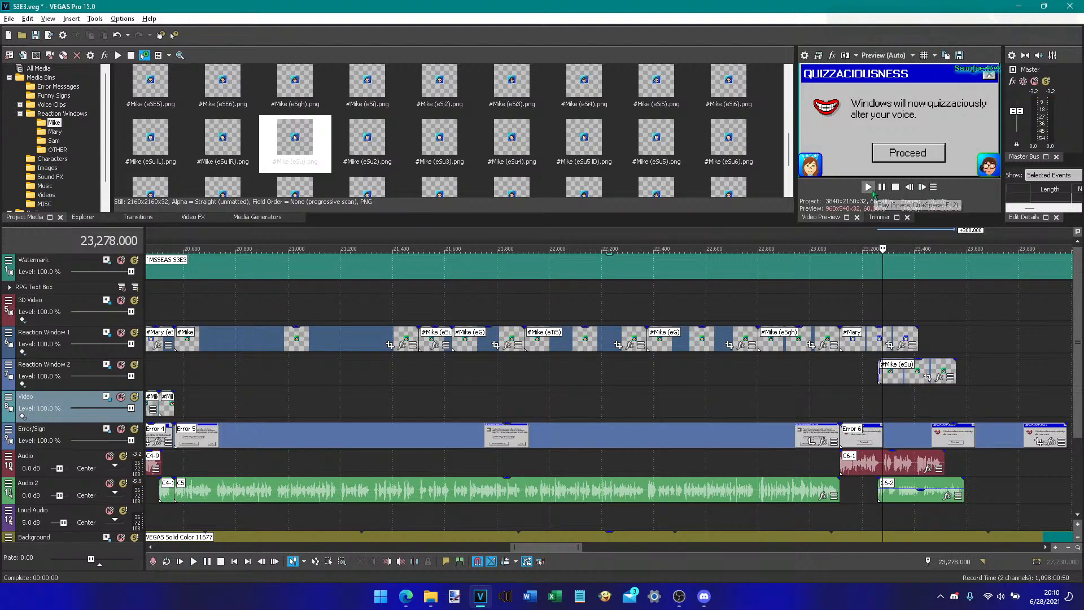
click(869, 190)
click(895, 191)
click(868, 188)
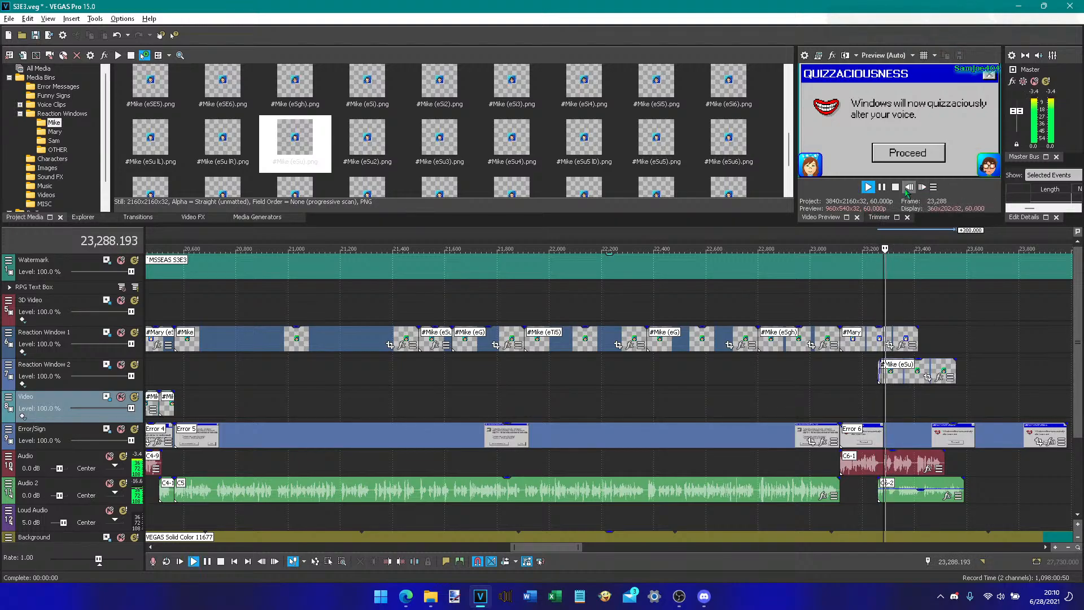
click(895, 187)
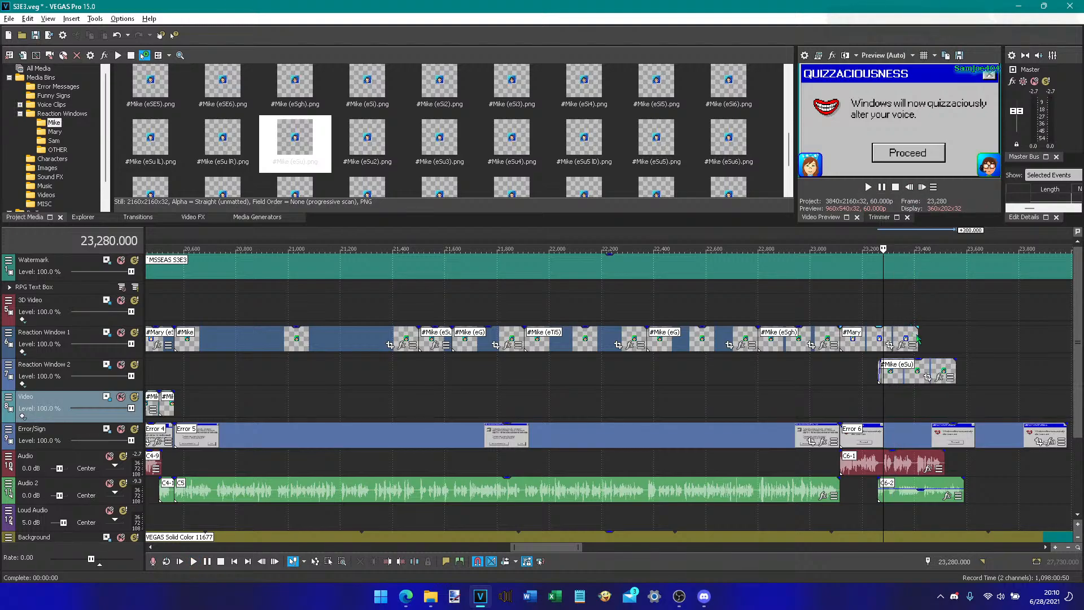
drag(917, 338, 882, 337)
scroll(372, 130, up, 5)
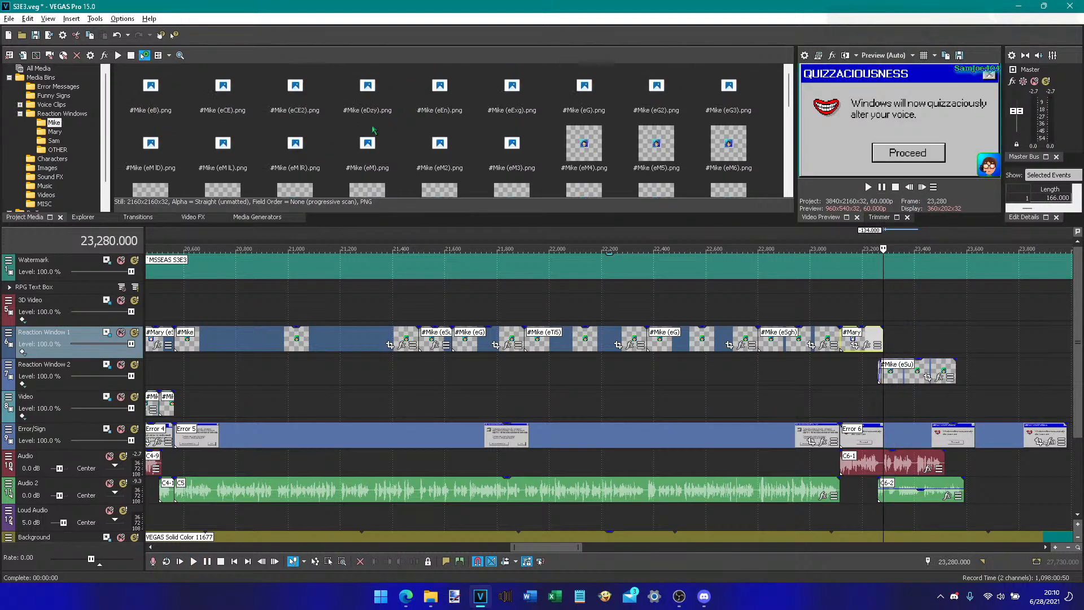
drag(584, 87, 888, 345)
click(874, 321)
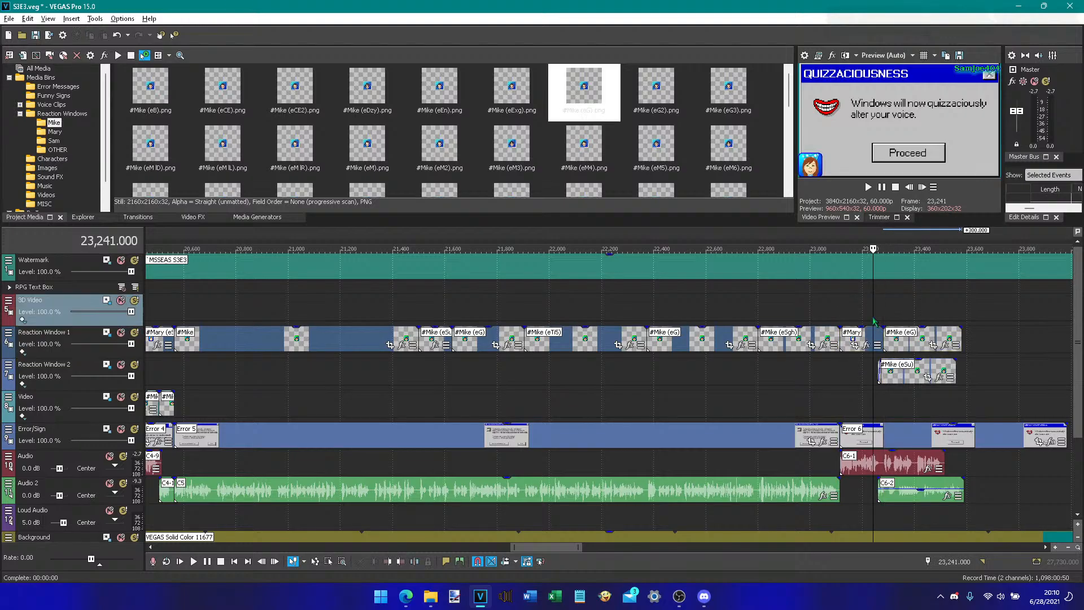
right_click(891, 345)
click(915, 329)
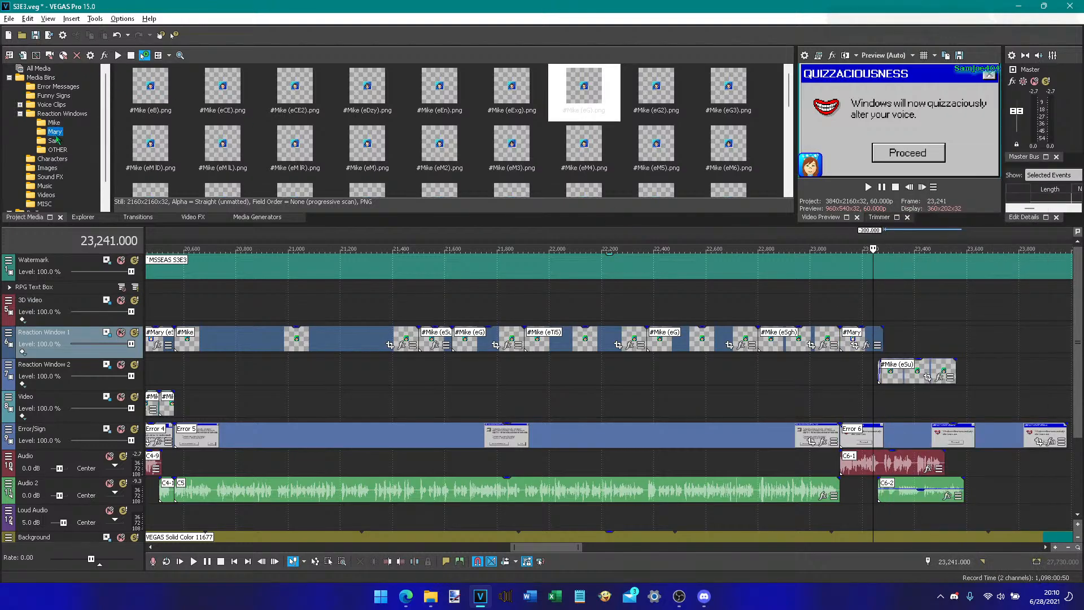
- Place #Mary (eG).png on Reaction Window 1 at frame 23,280, directly after #Mary
click(584, 92)
click(522, 107)
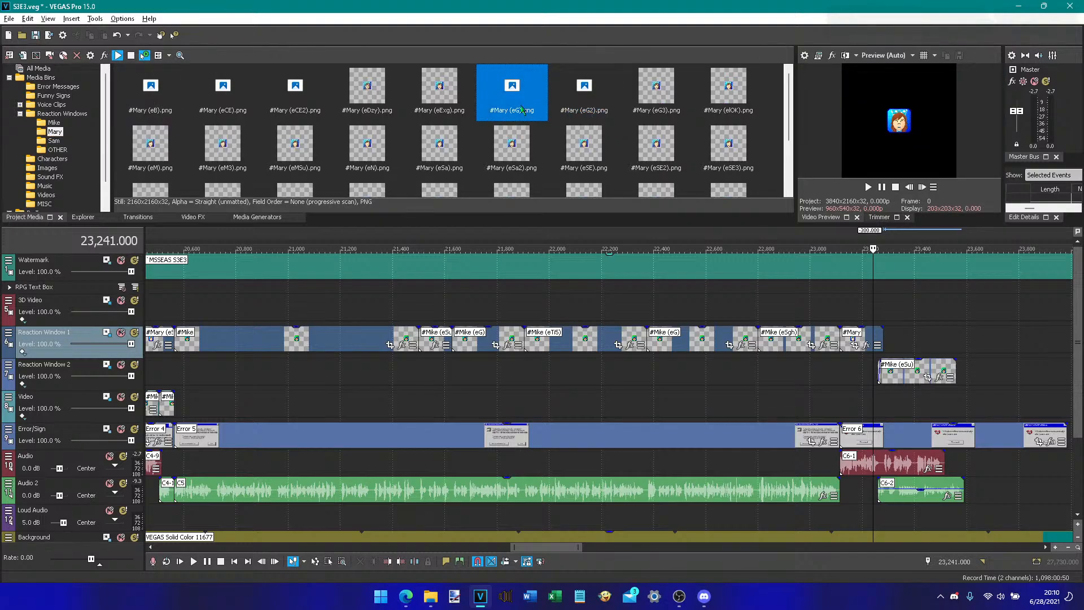
drag(522, 110, 893, 337)
- Play back C6-2, trim the end of #Mary (eG) on Reaction Window 1 to frame 23,405 and place #Mike (eB).png directly after it
click(868, 187)
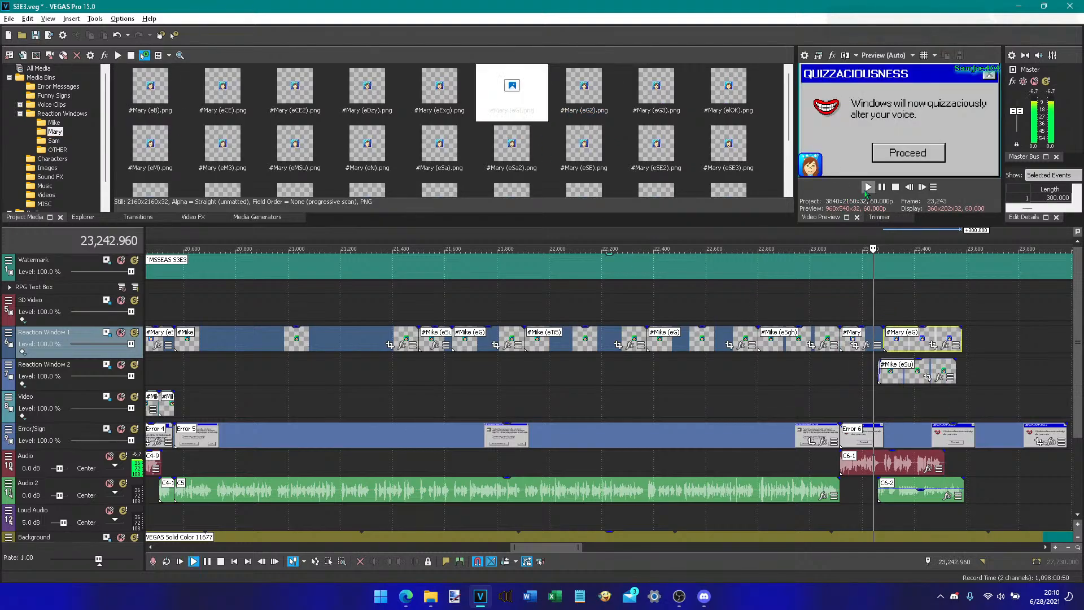
click(882, 190)
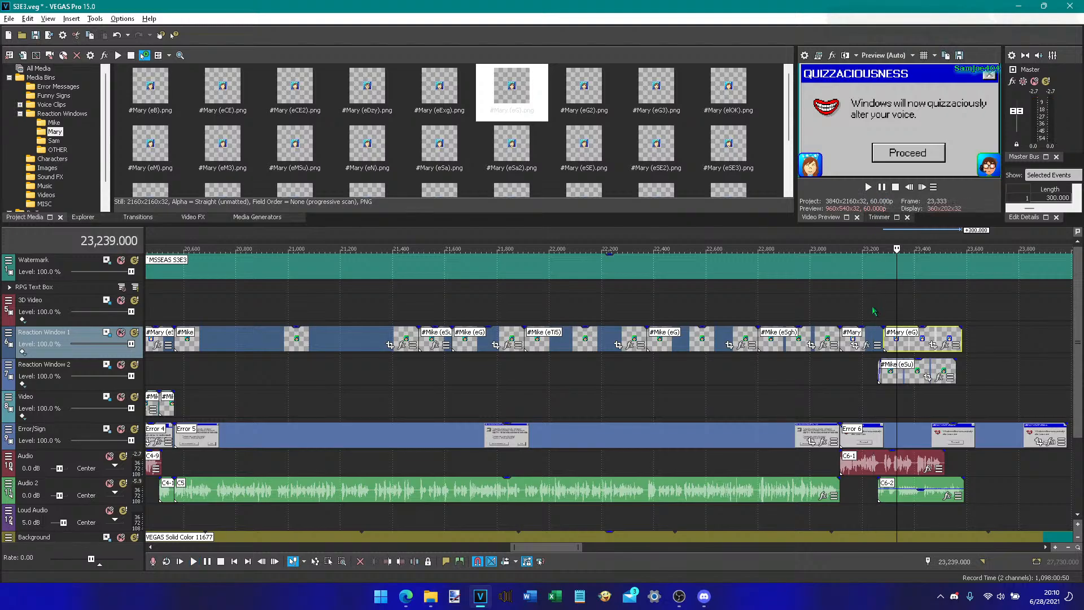
click(872, 310)
key(space)
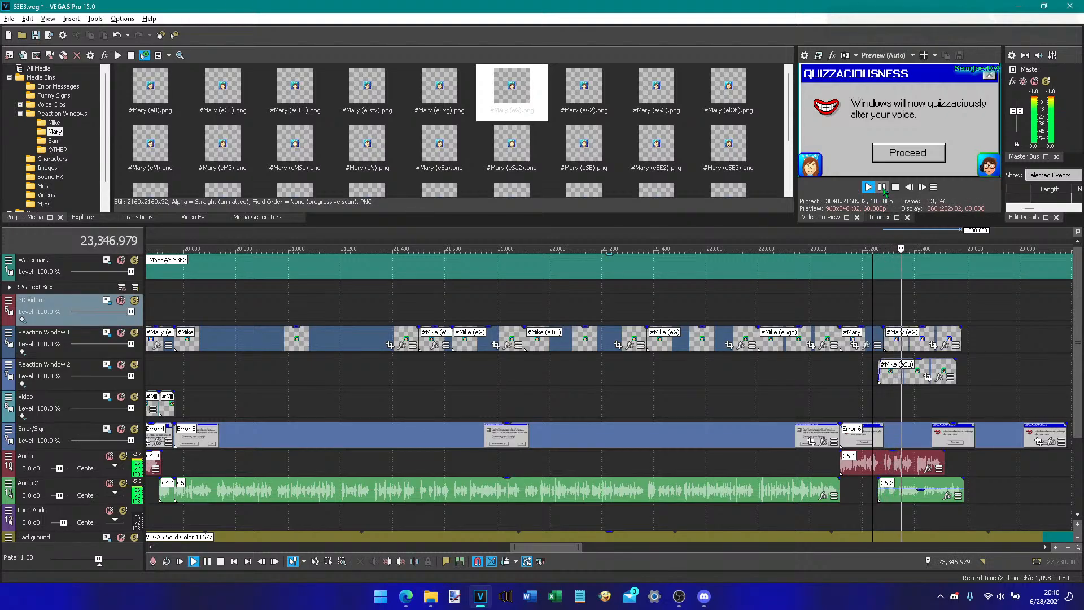
click(881, 188)
click(909, 187)
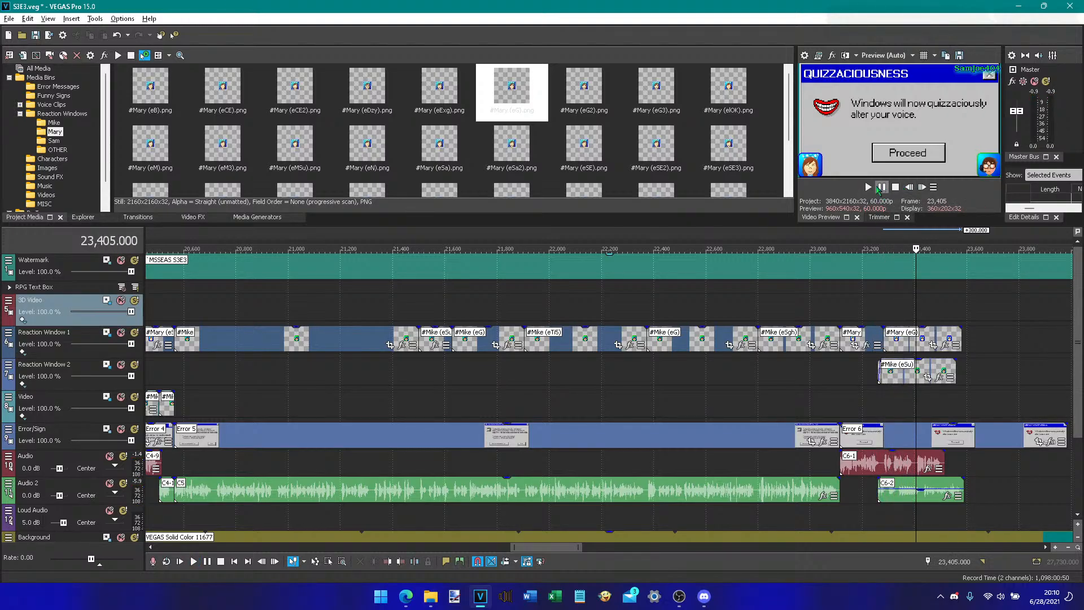
click(879, 191)
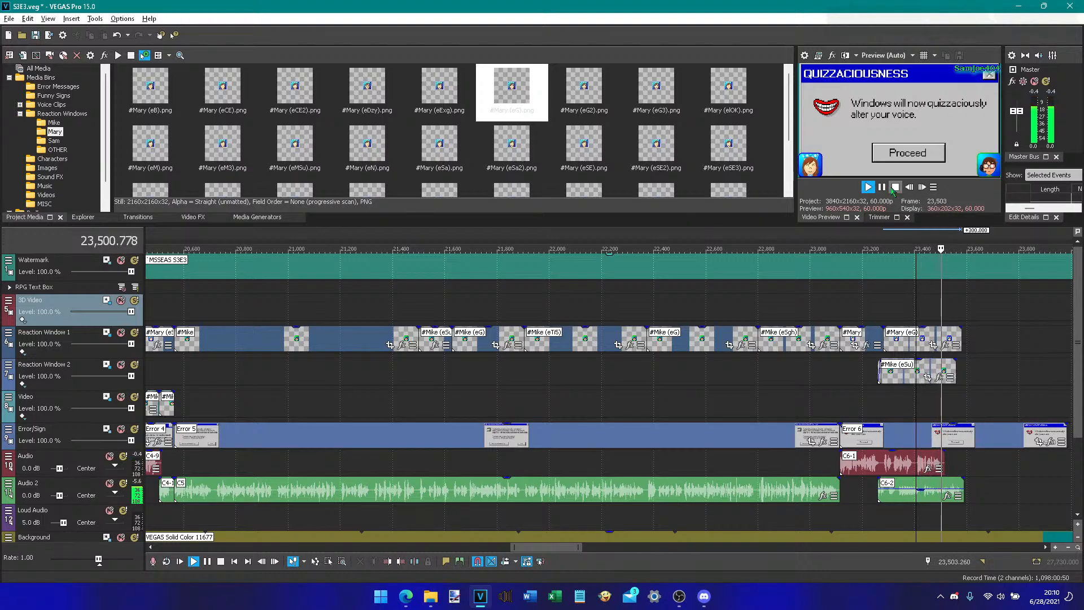
click(895, 188)
right_click(896, 343)
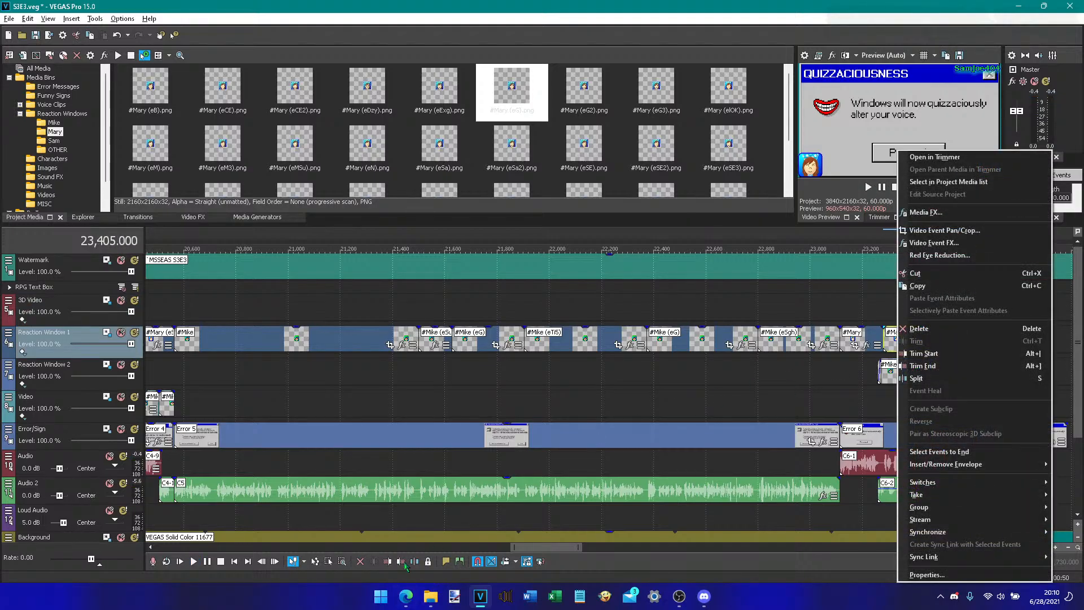
key(Escape)
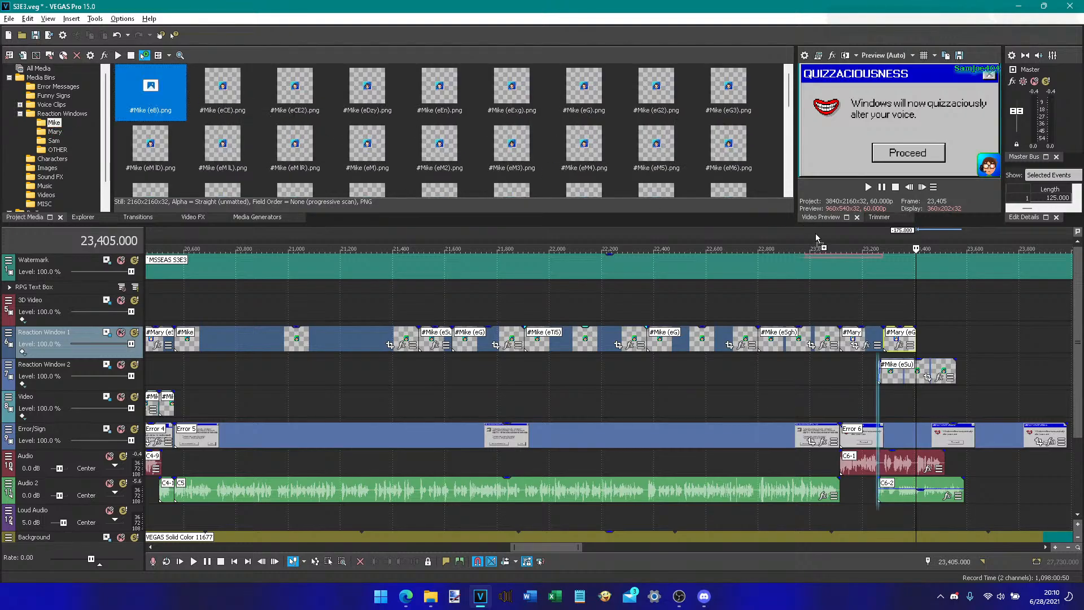
drag(918, 337, 920, 335)
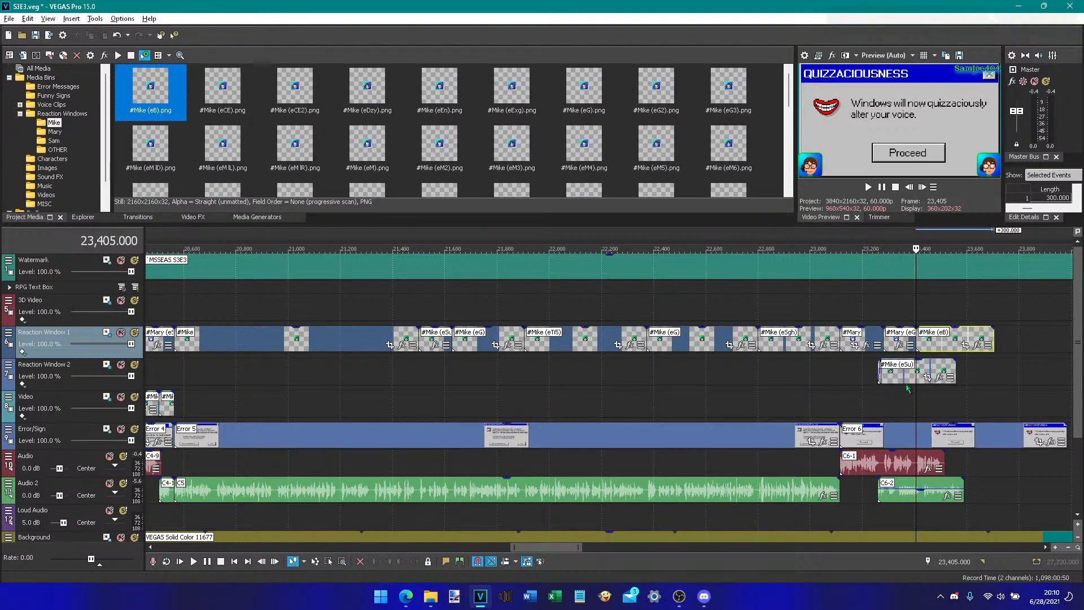
- Play back the overlap of C6-1 and C6-2 and trim the end of #Mike (eSu) on Reaction Window 2 to frame 23,432
click(903, 375)
click(867, 187)
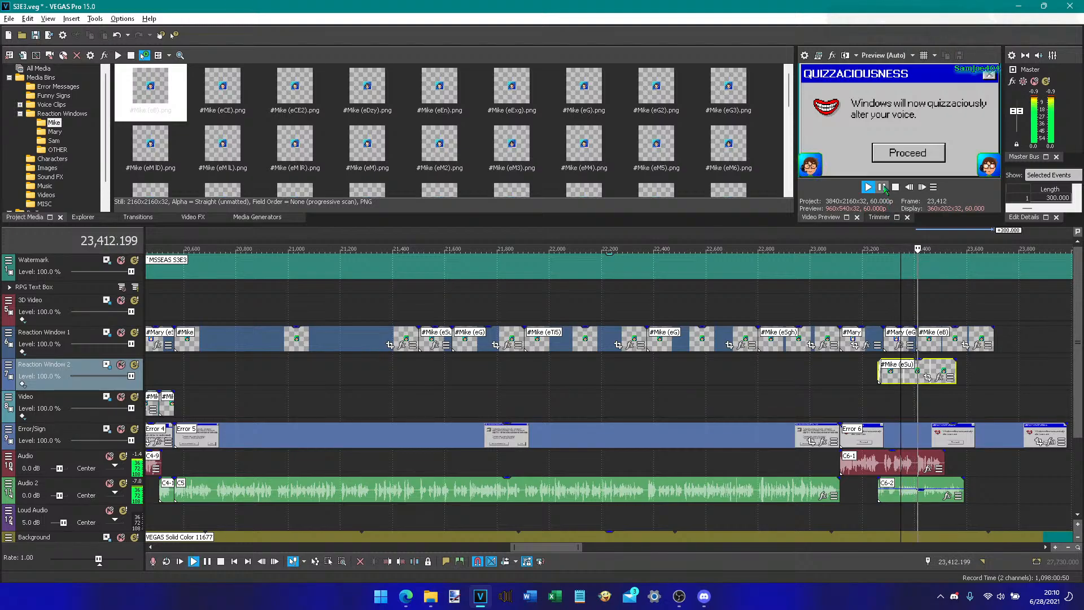
click(882, 187)
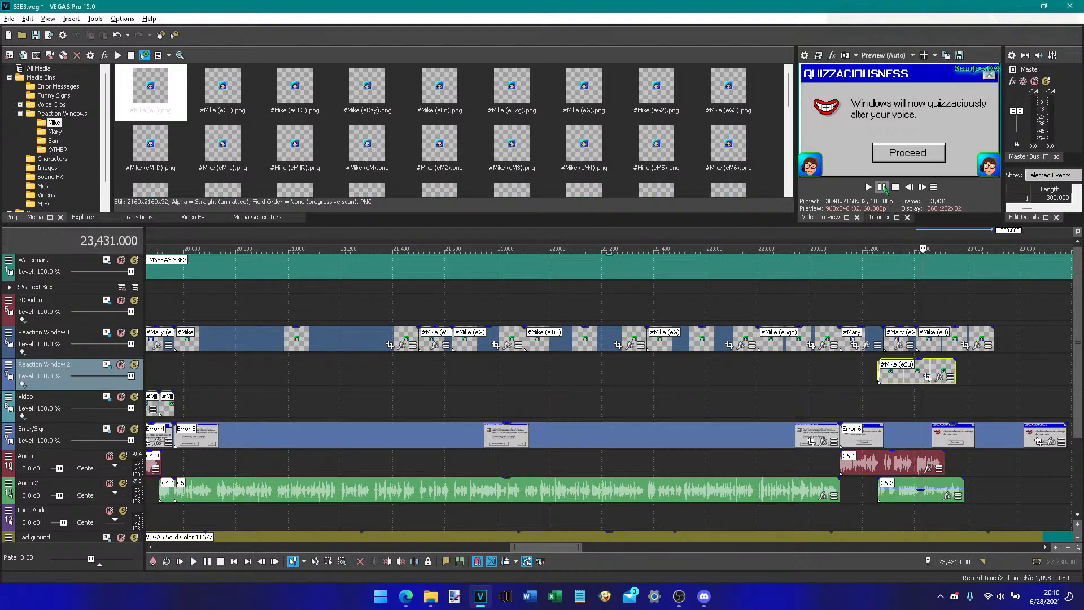
click(922, 187)
drag(954, 373, 926, 364)
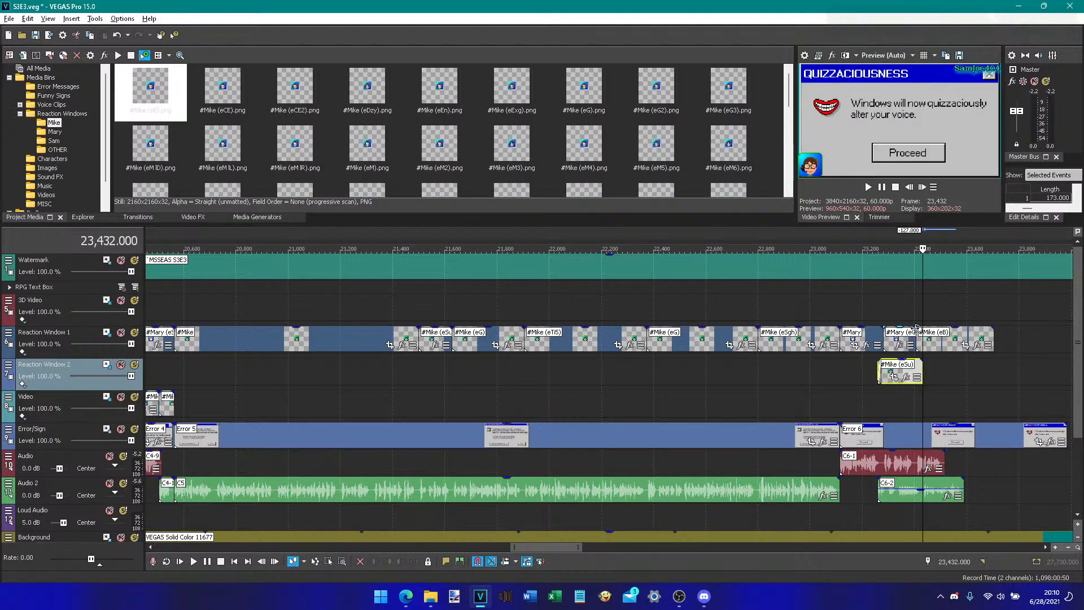
- Place #Mike (eM).png on Reaction Window 2 at frame 23,432, directly after #Mike (eSu)
scroll(664, 162, down, 10)
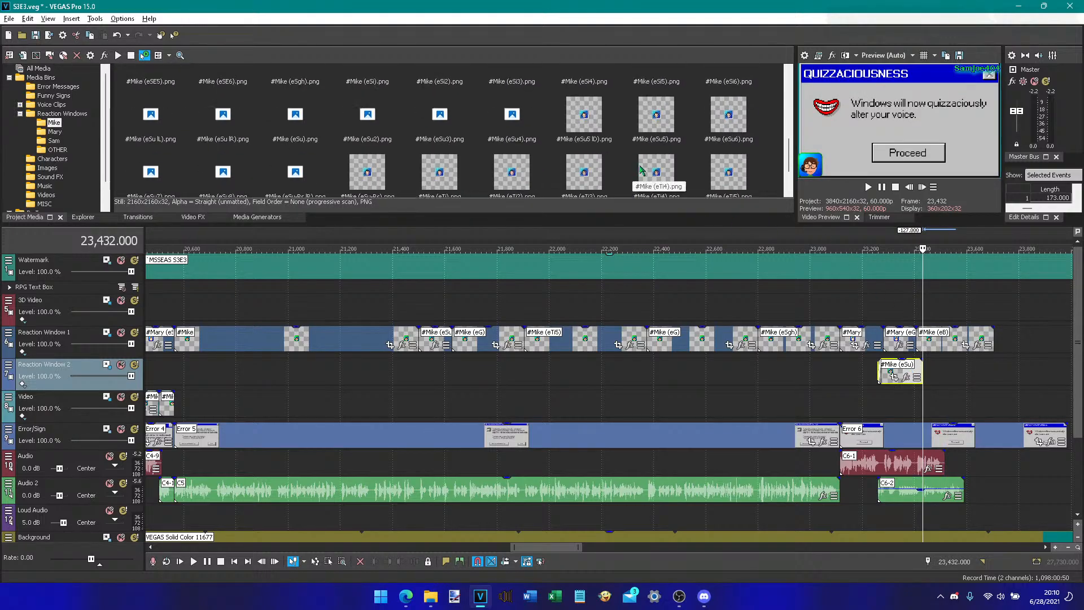
scroll(664, 163, up, 8)
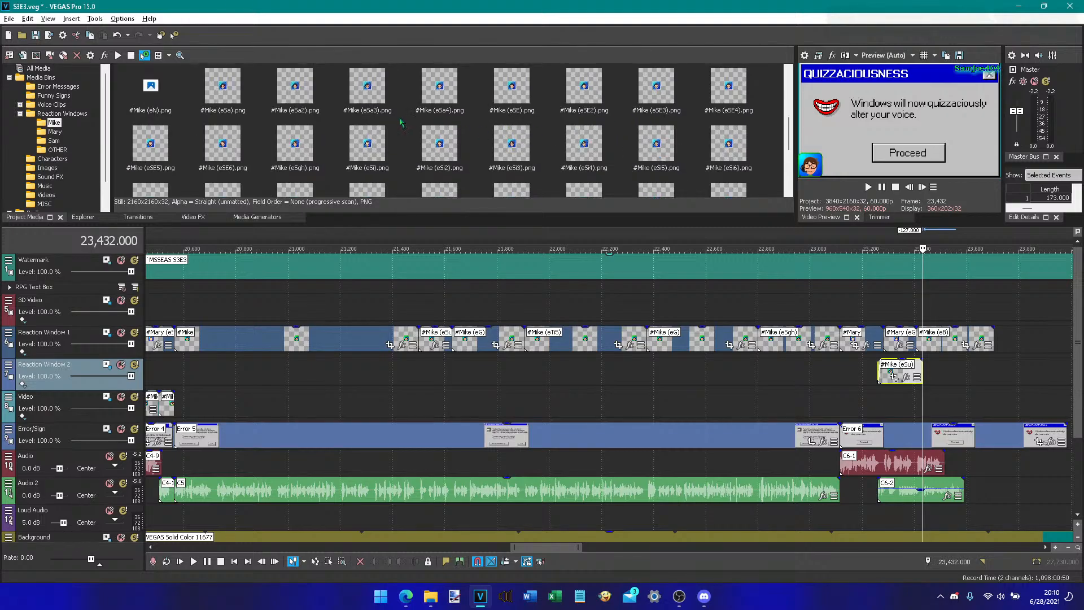
scroll(311, 121, up, 3)
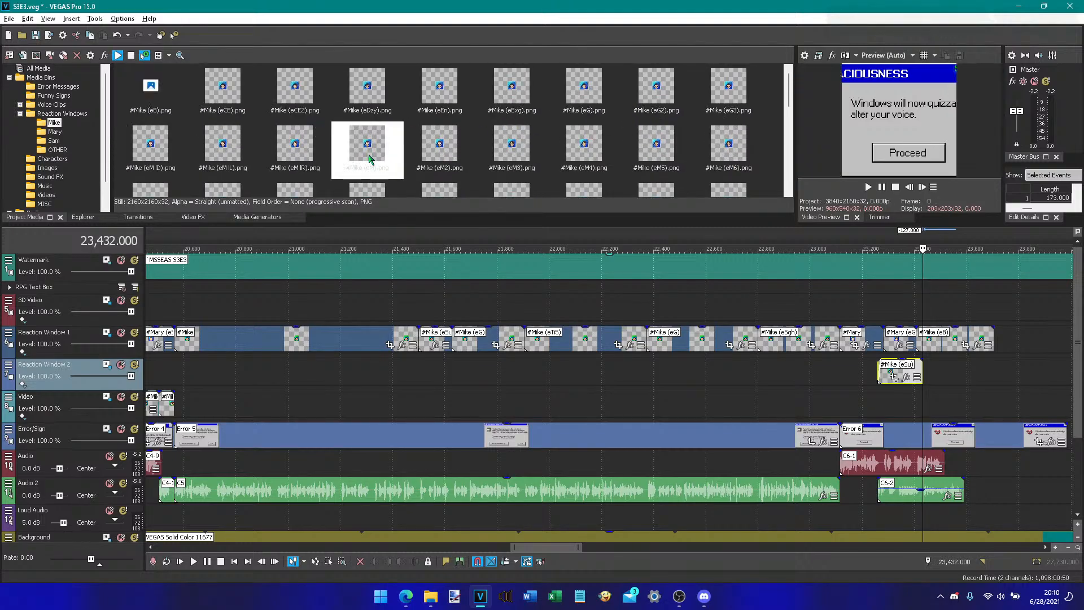
drag(367, 144, 926, 381)
drag(929, 380, 929, 380)
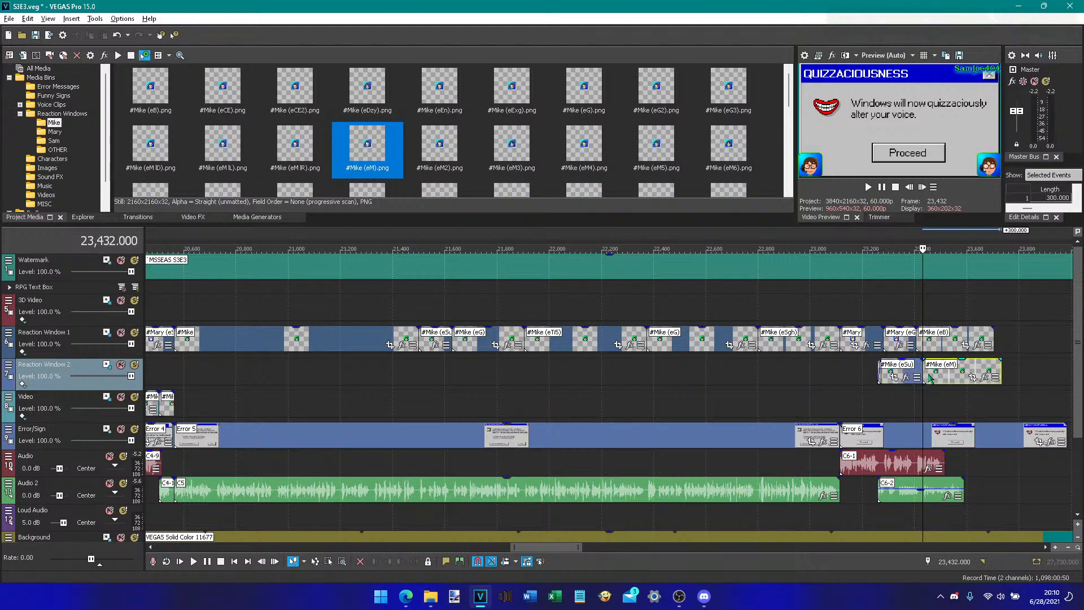
- Replace #Mike (eB) on Reaction Window 1 at frame 23,405 with #Mary (eB).png from the Mary bin and save the project
click(54, 131)
click(916, 342)
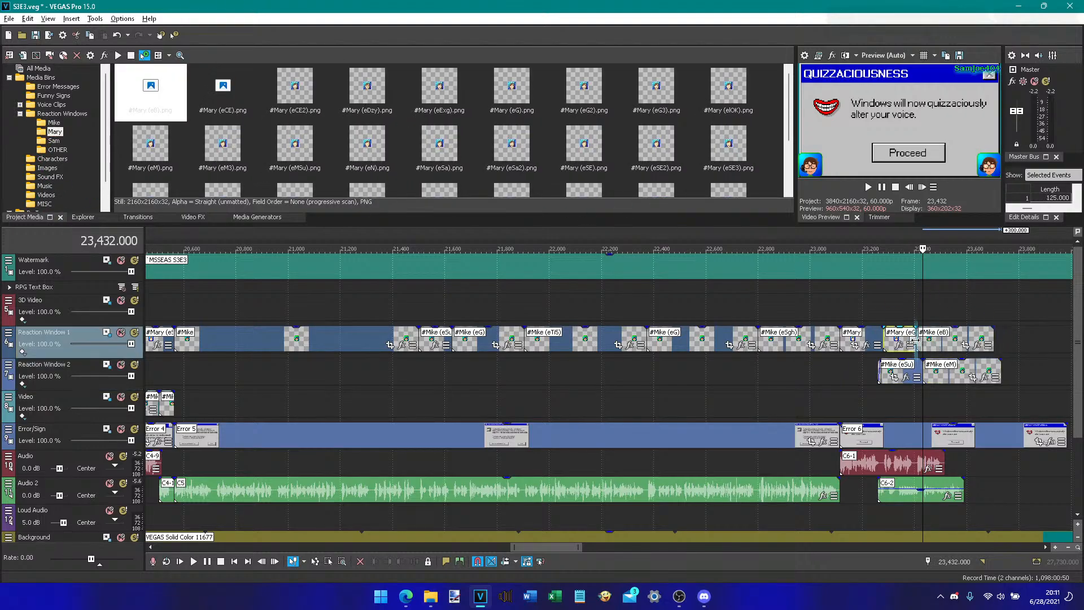
key(Delete)
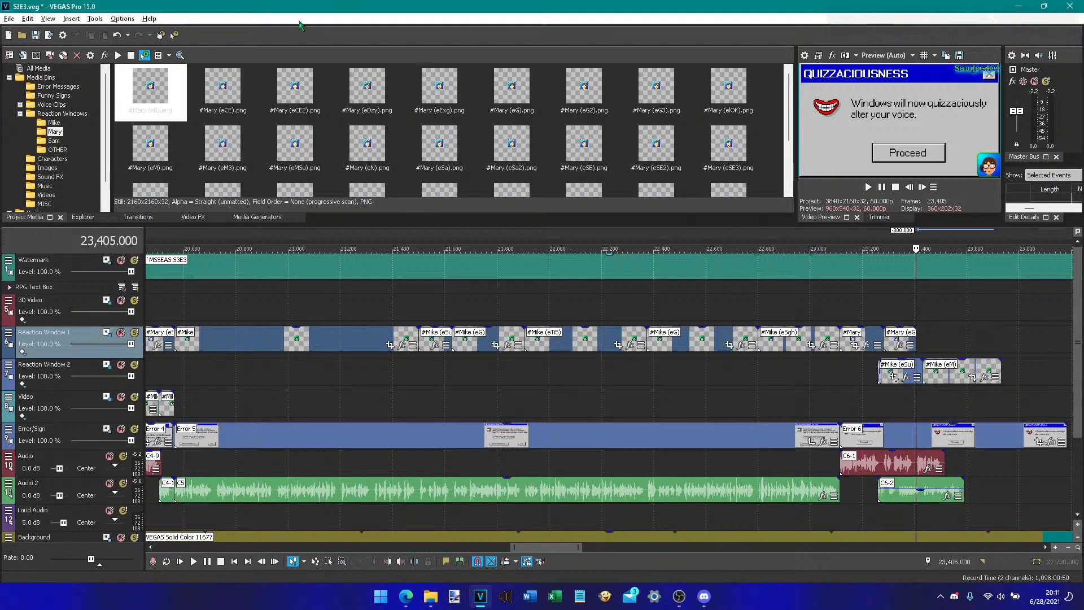
drag(151, 90, 926, 343)
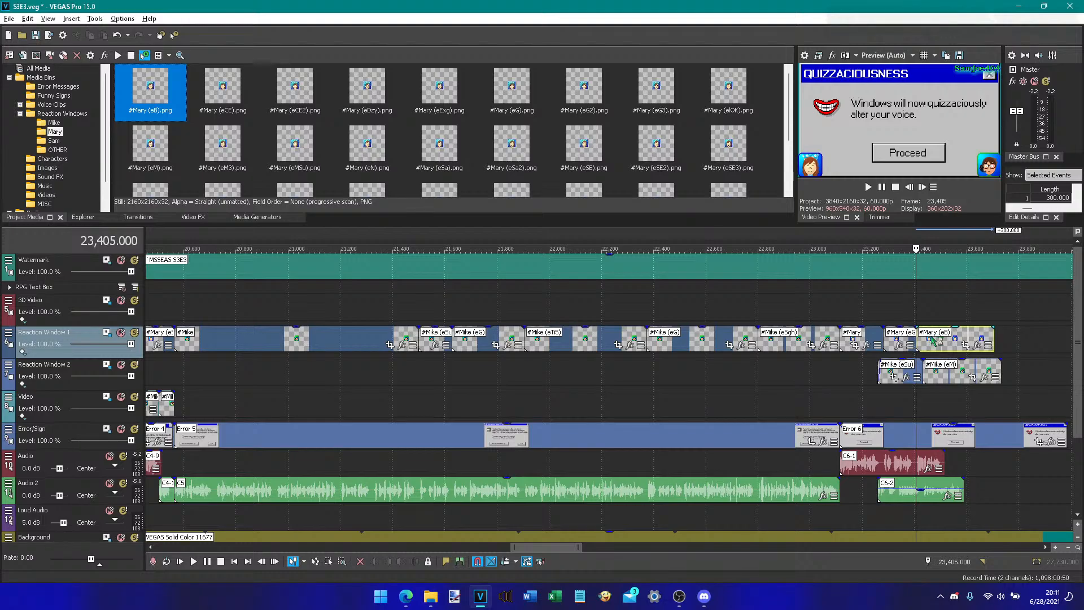
key(ctrl+s)
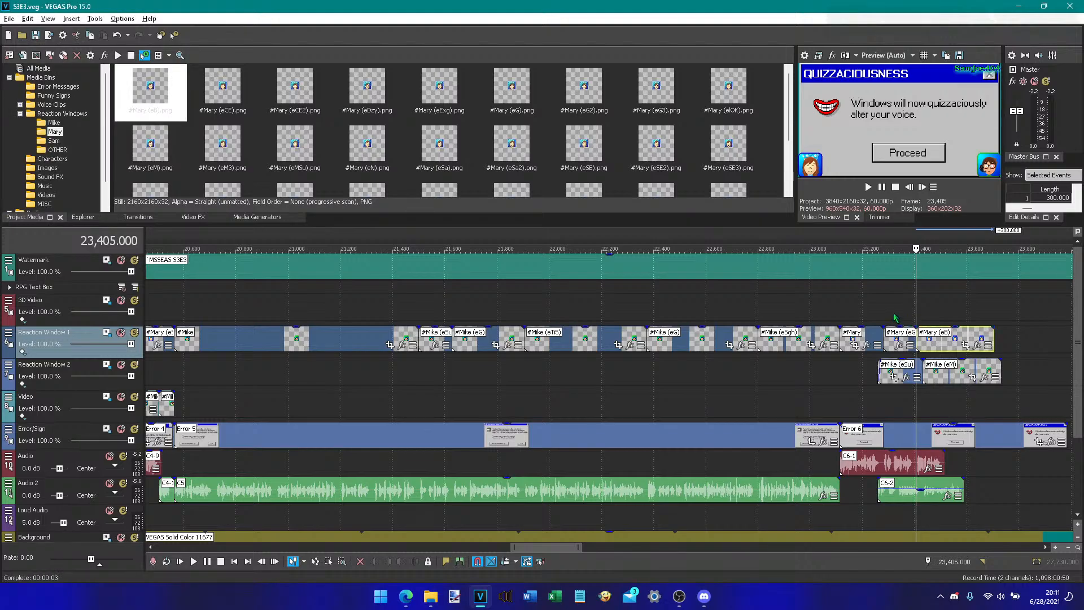
- Play back the Error 6 section from frame 23,097 and park the cursor at frame 23,508, near the end of C6-1
click(906, 316)
click(923, 317)
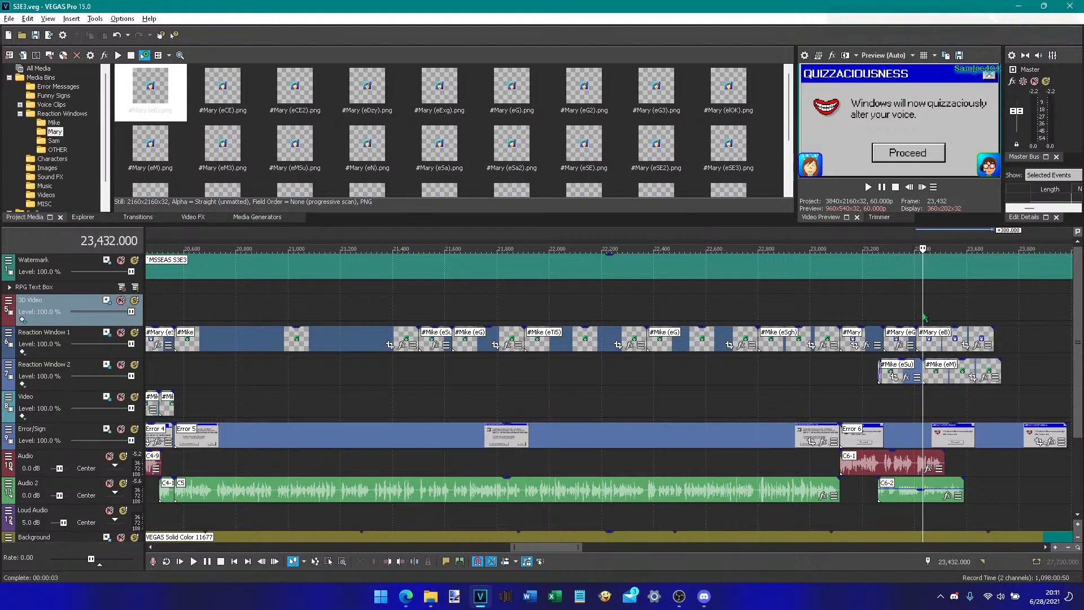
click(906, 316)
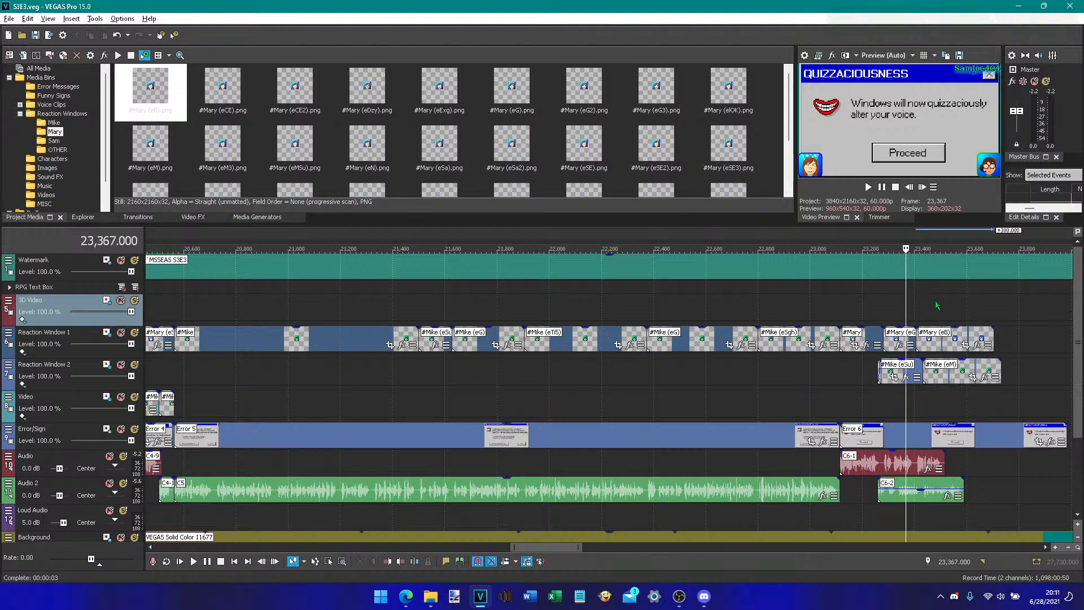
scroll(936, 305, up, 2)
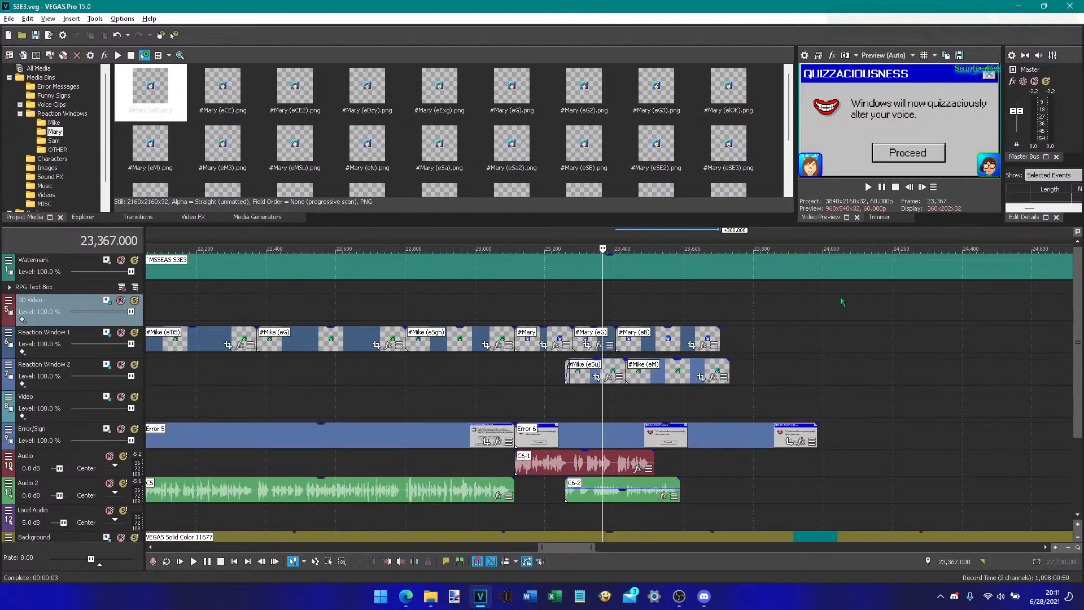
scroll(649, 443, down, 2)
click(532, 398)
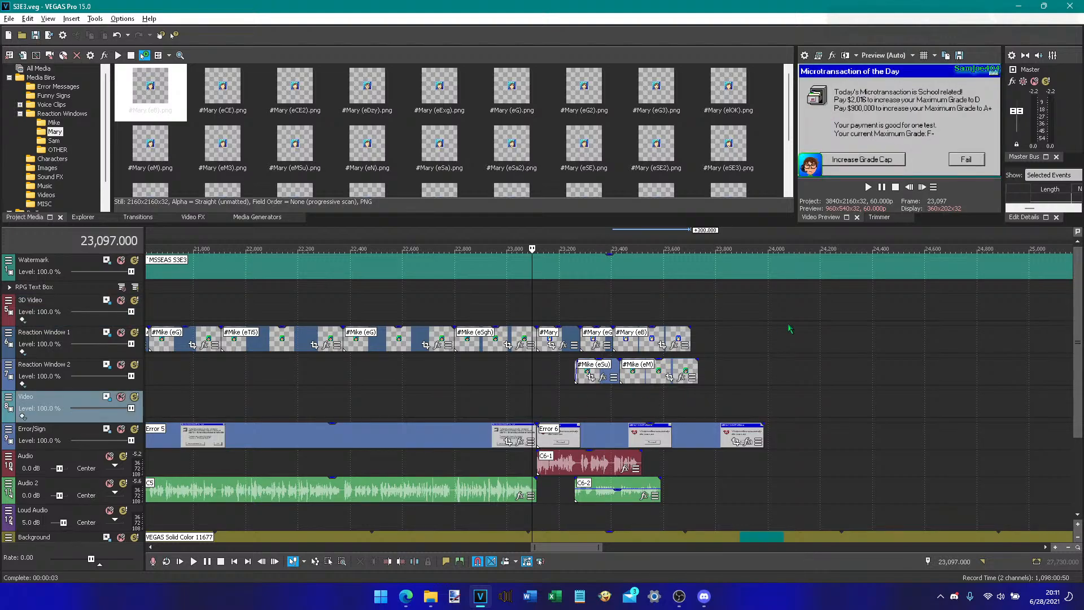
key(space)
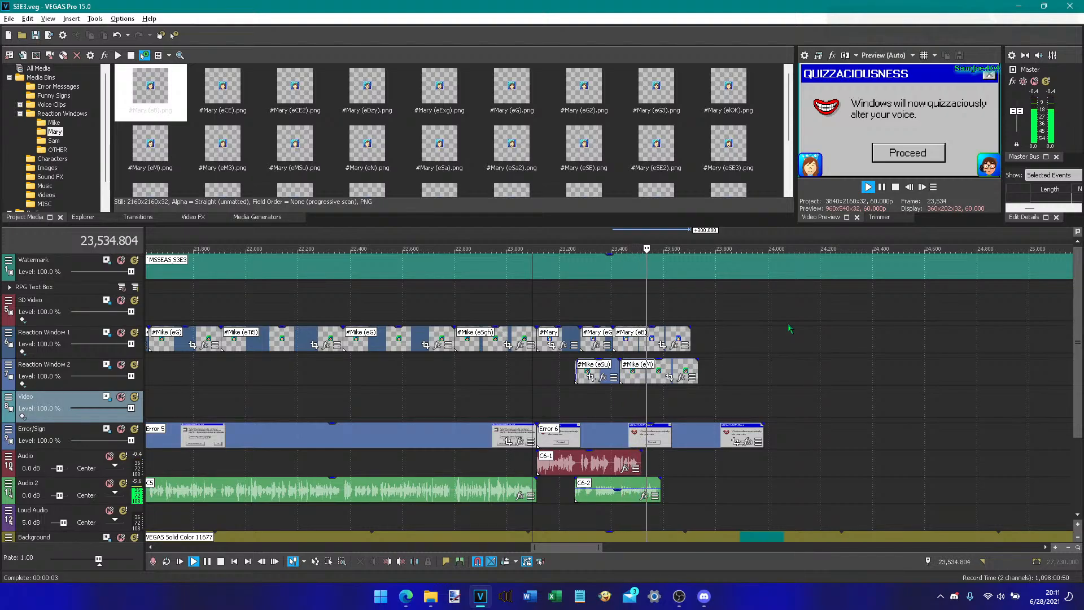
key(Return)
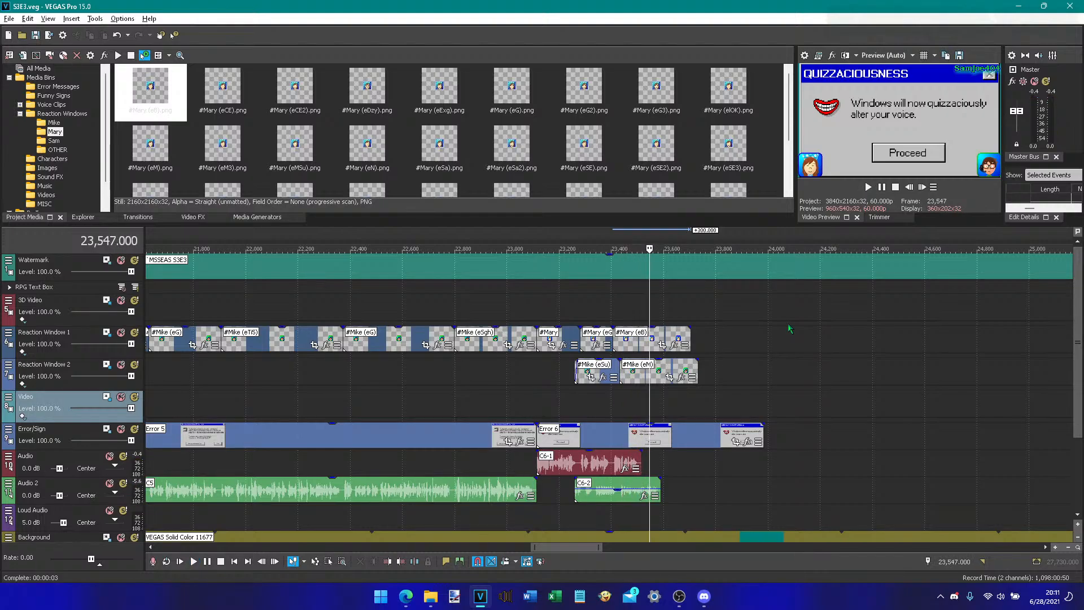
click(612, 410)
click(880, 187)
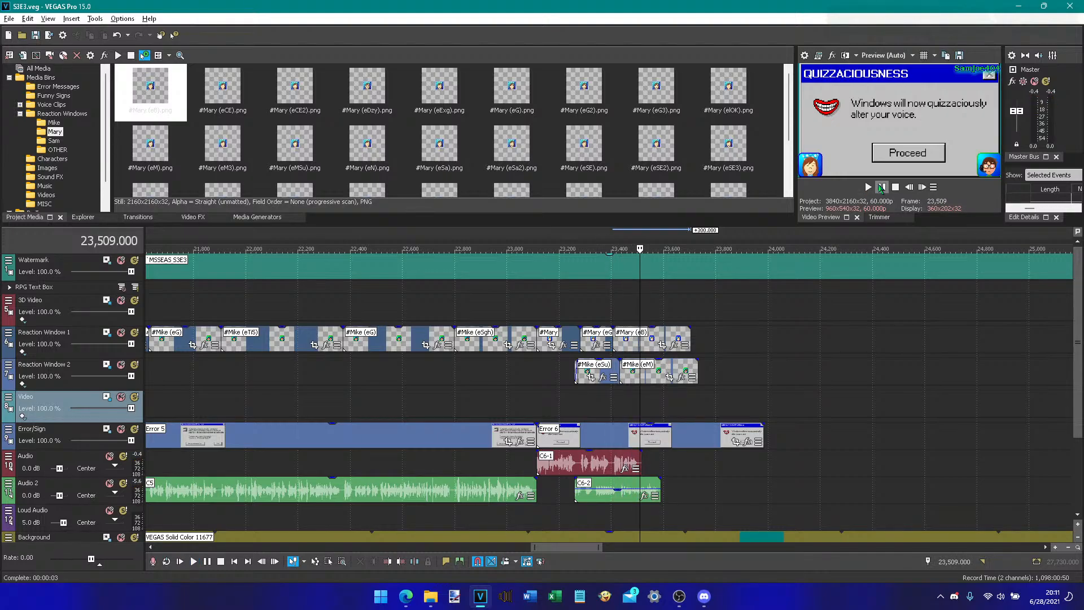
click(909, 187)
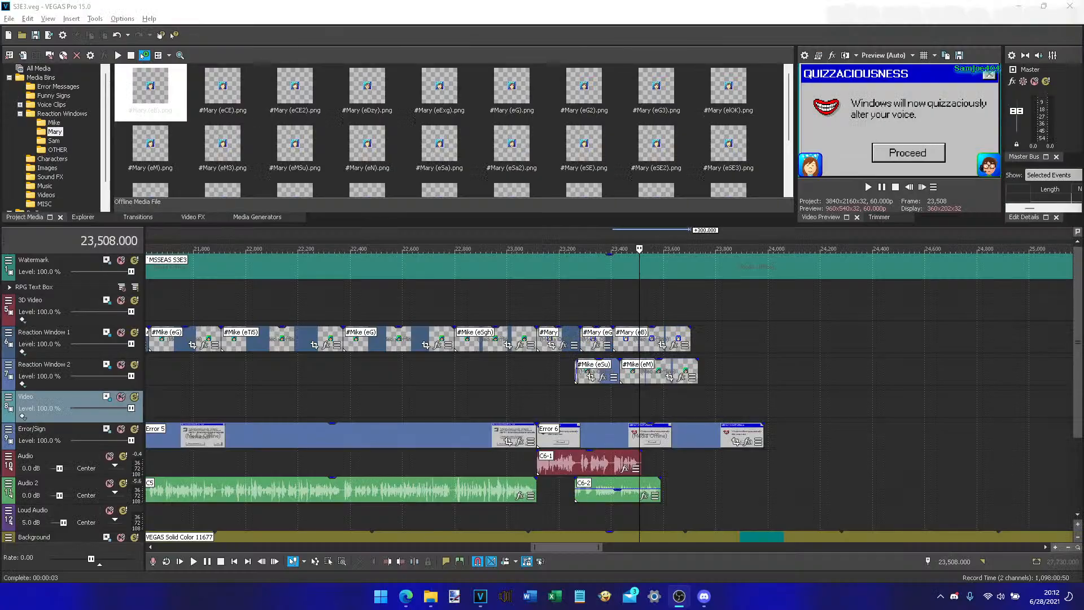
- Launch a second VEGAS Pro 15.0 window and open Microsoft Sam reads errors and signs S4E3.veg in it
right_click(480, 595)
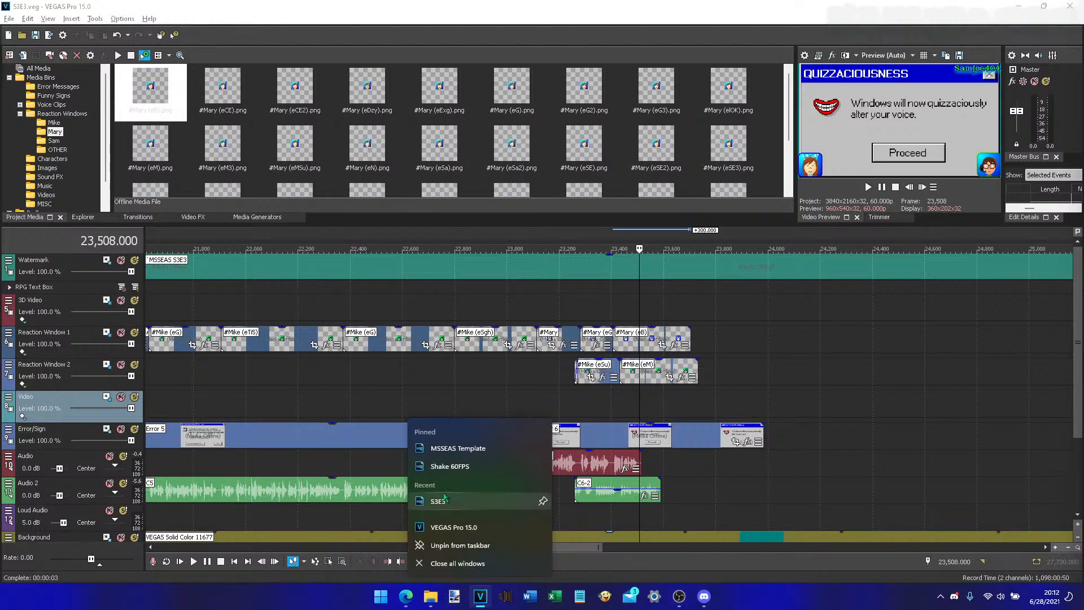
click(491, 528)
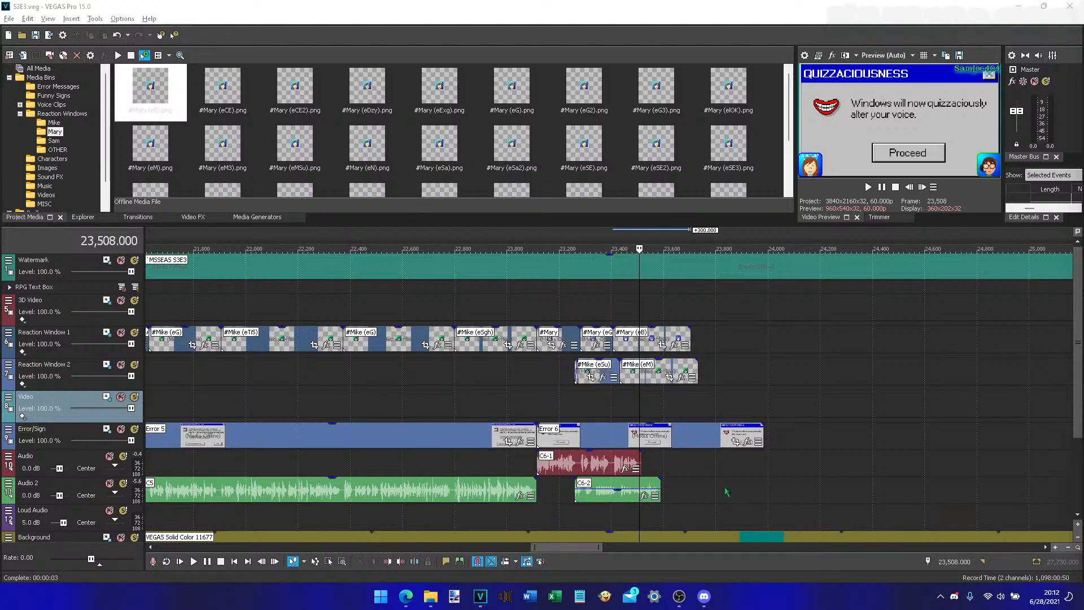
click(899, 91)
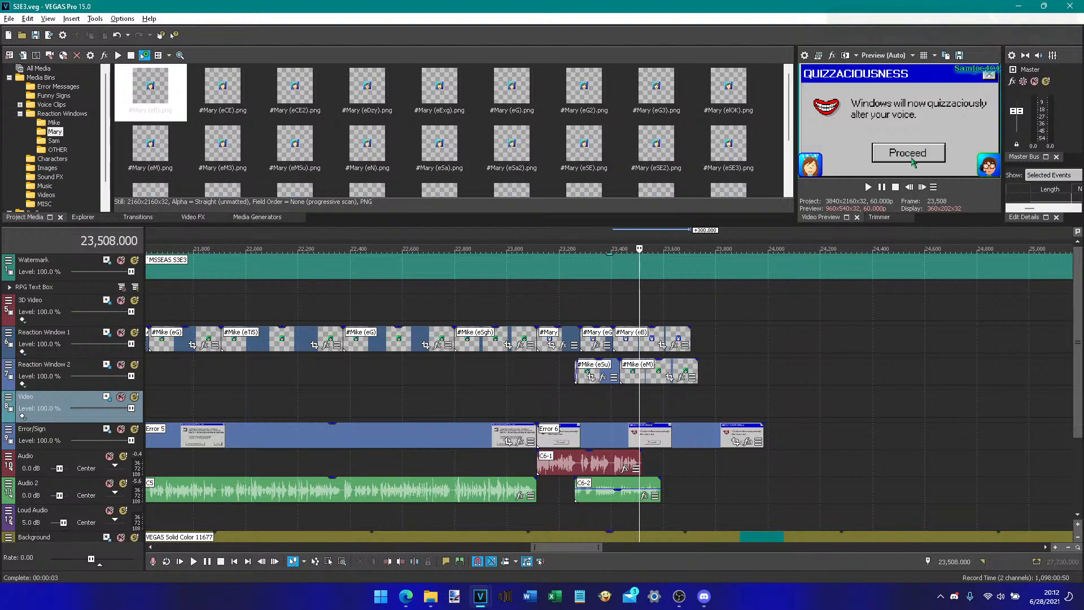
click(737, 506)
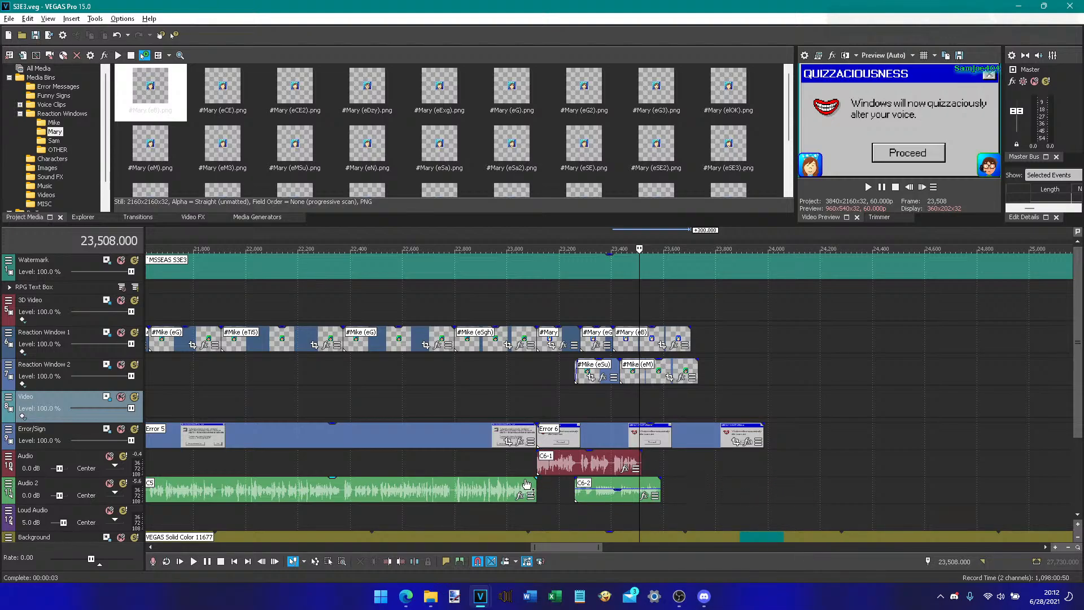
mouse_move(481, 599)
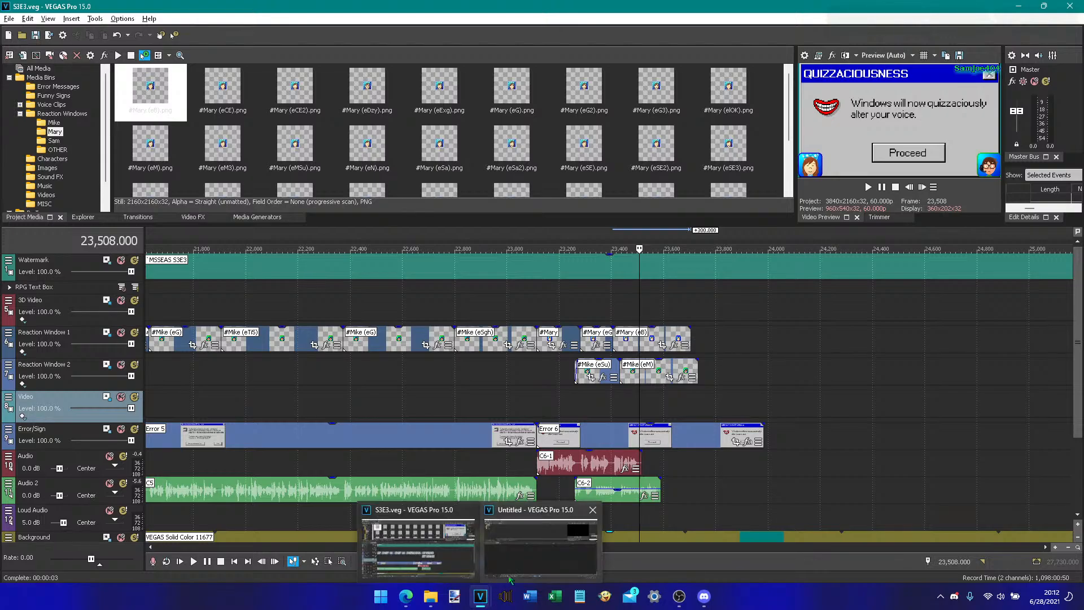
click(531, 560)
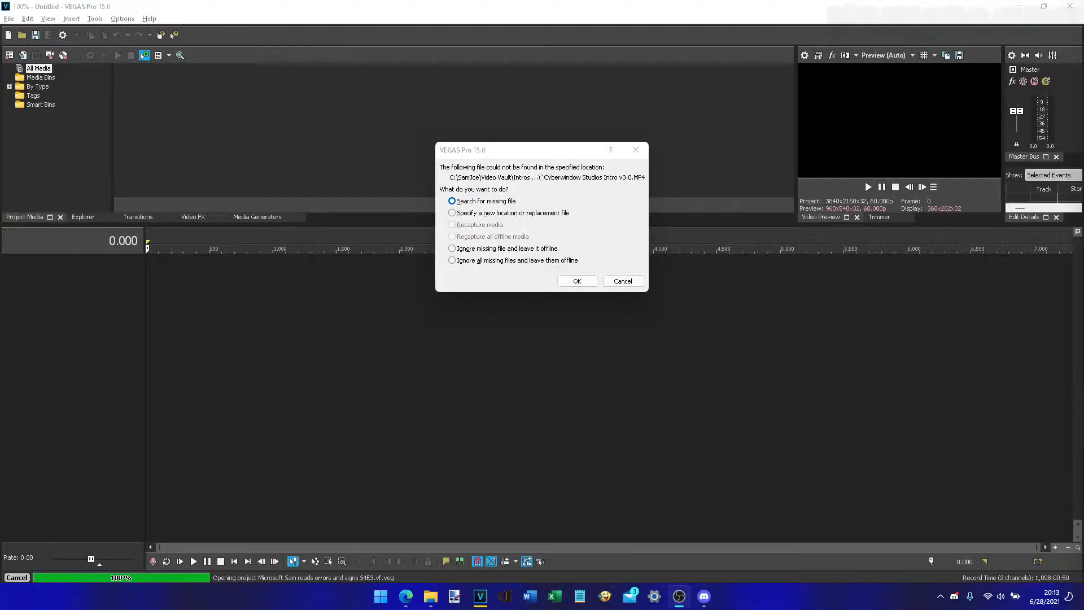
- Ignore all missing files and leave them offline to finish opening the S4E3 project
click(516, 261)
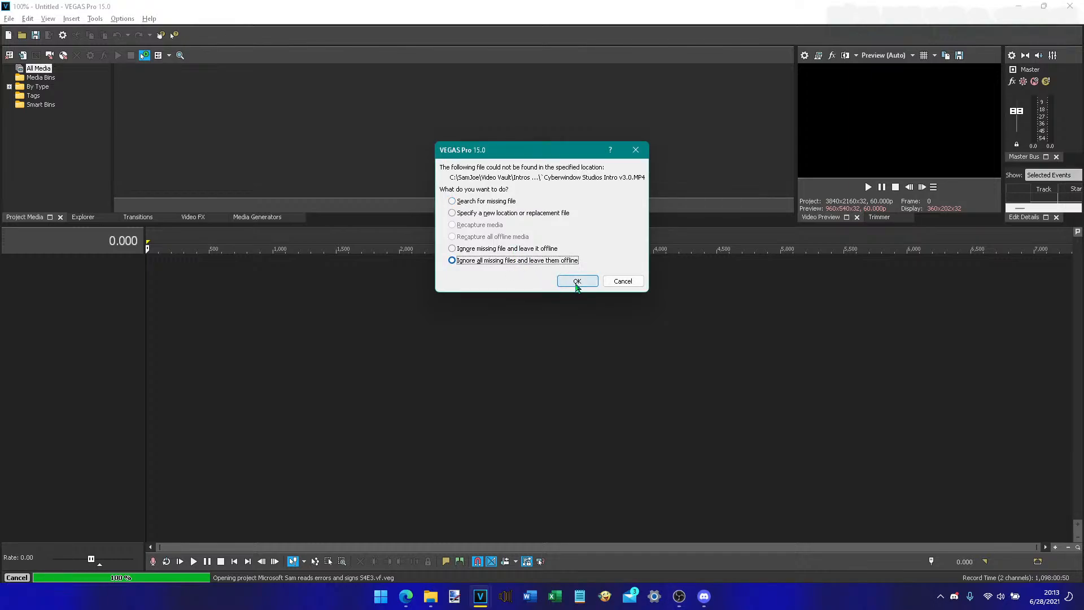
click(510, 214)
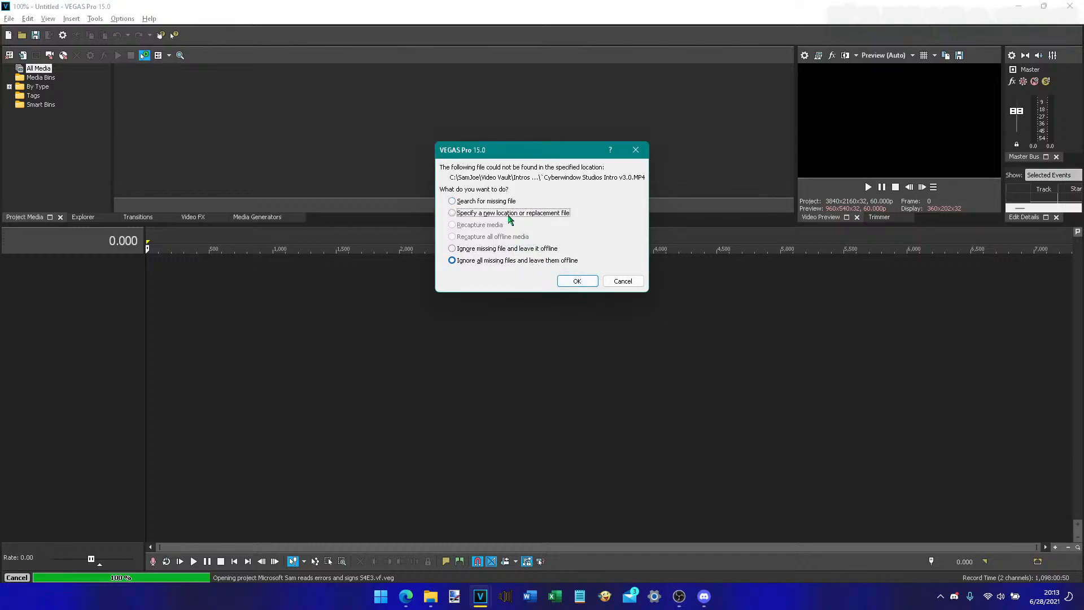
click(542, 262)
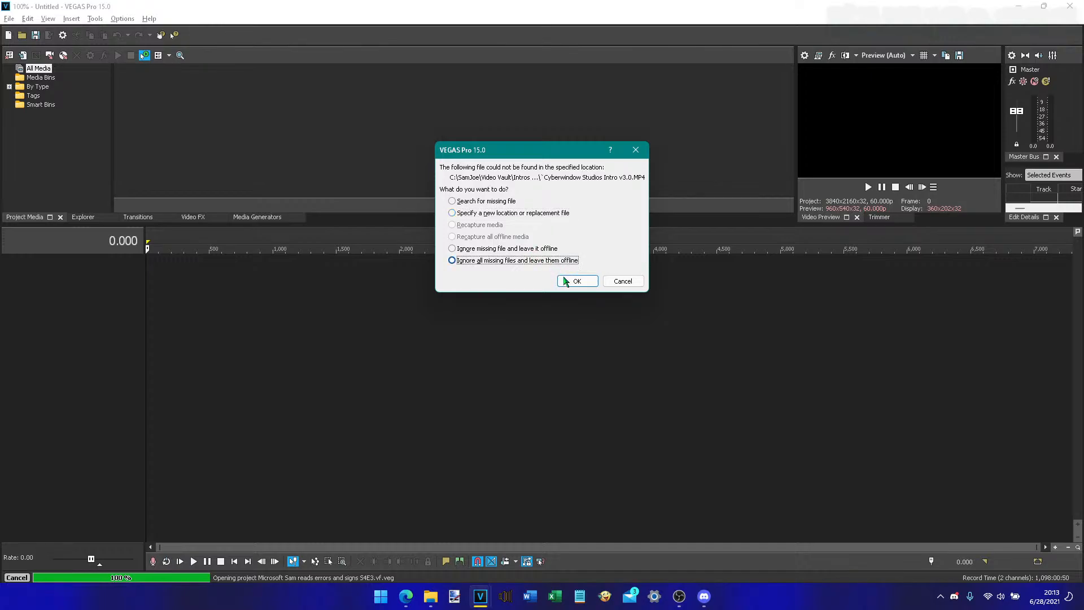
click(571, 281)
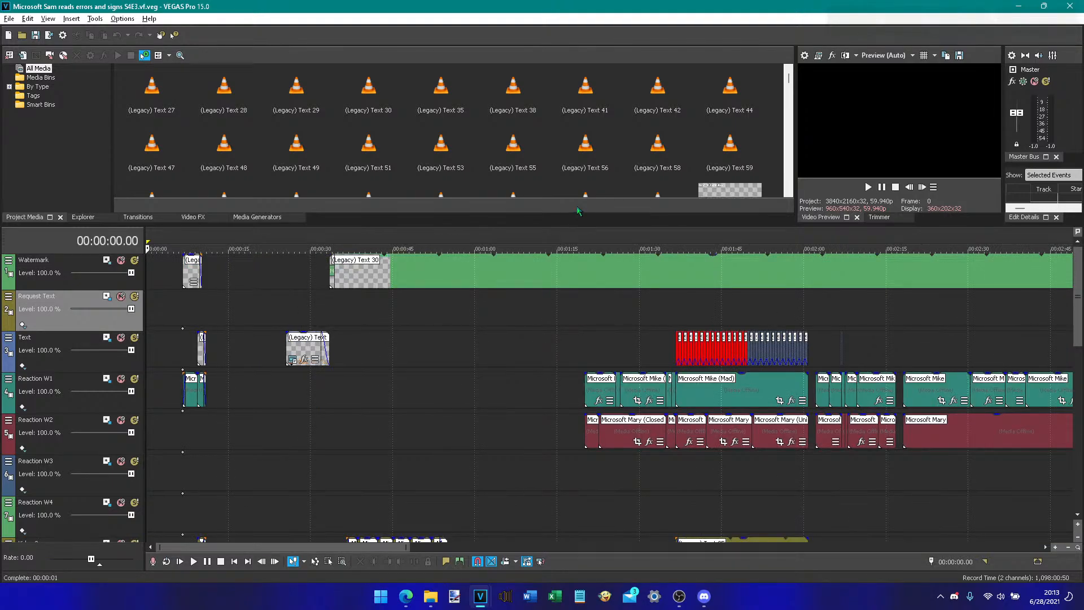
- Look over the whole S4E3 timeline and go to the media items starting with H in All Media
scroll(579, 196, down, 2)
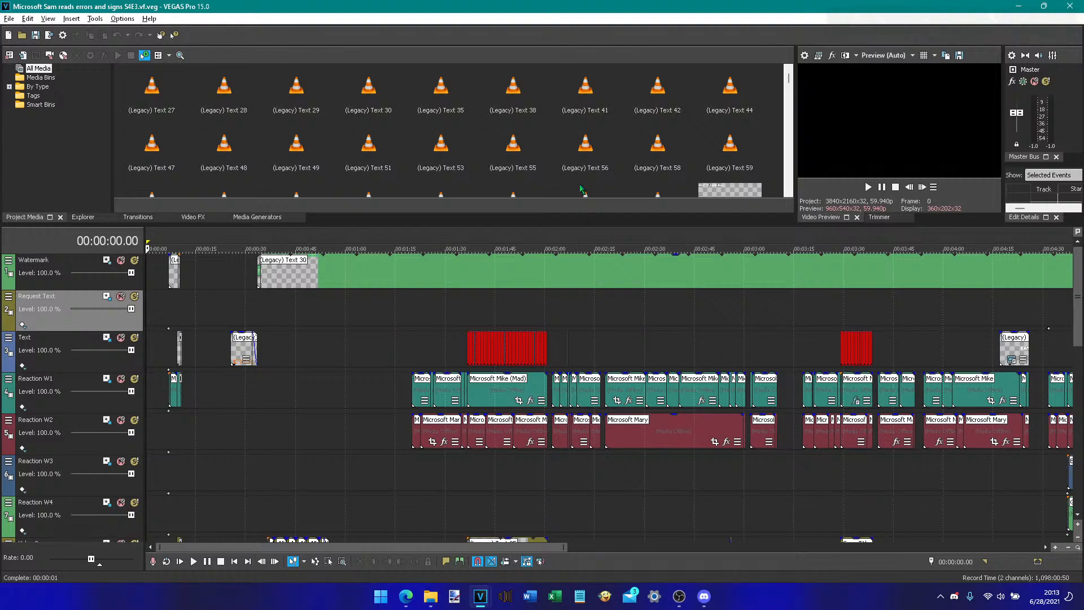
scroll(583, 189, down, 1)
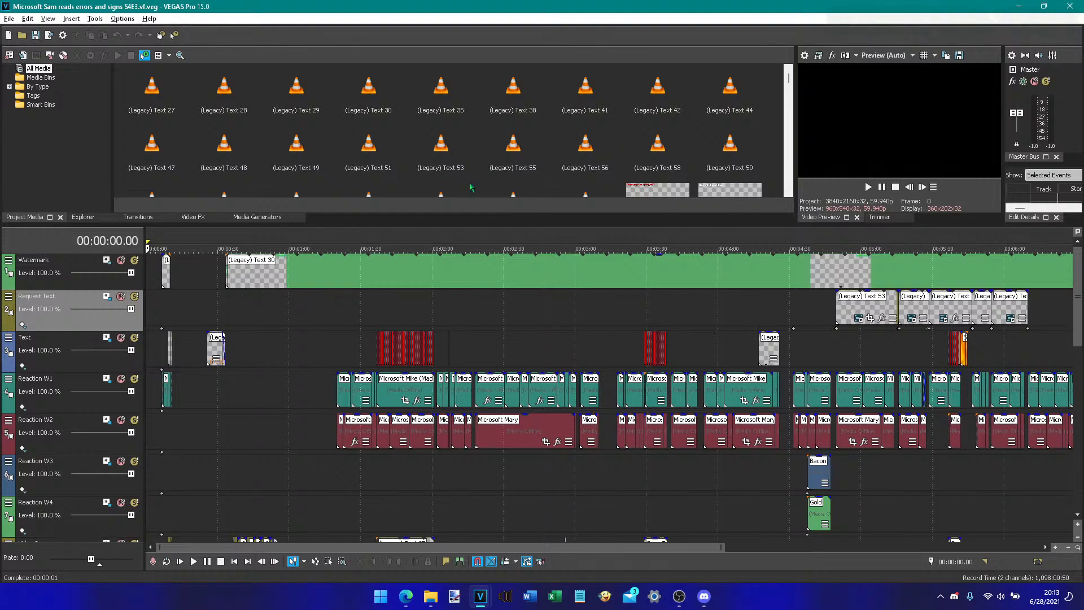
key(Down)
key(Down)
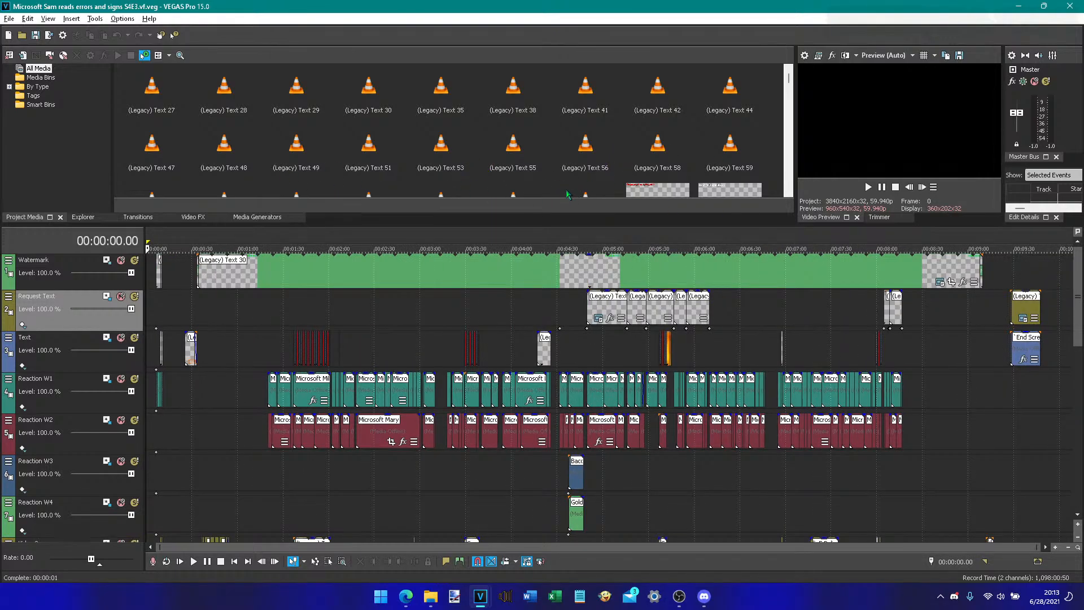
click(581, 164)
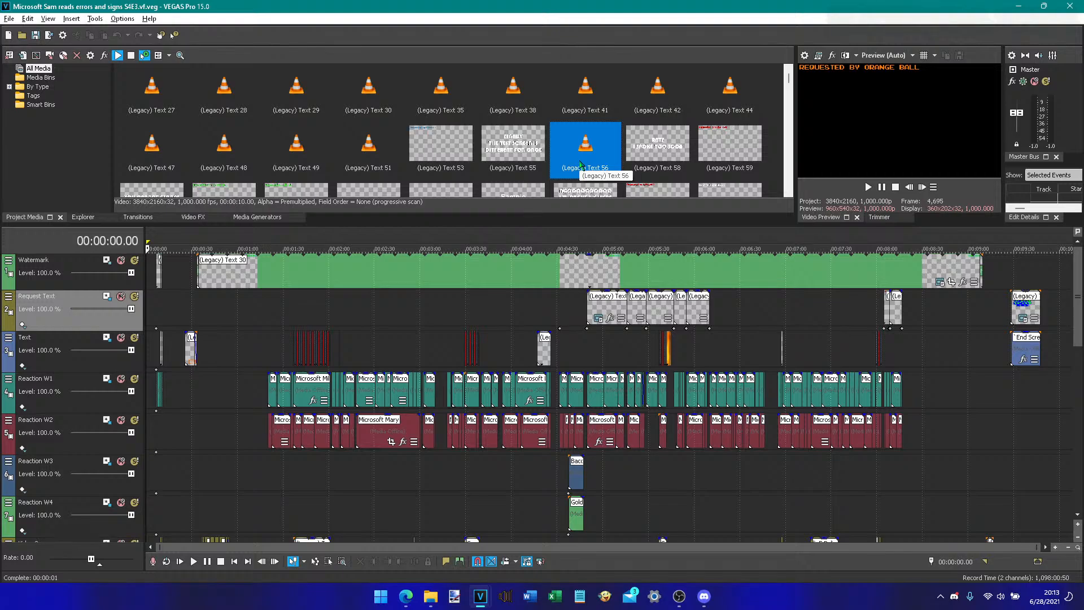
key(h)
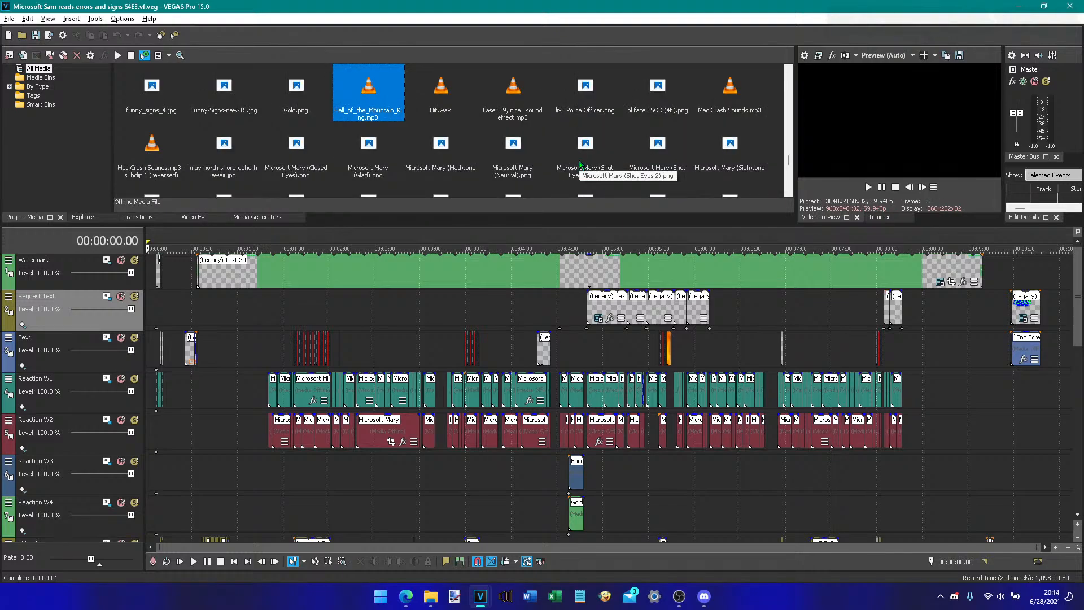
key(Left)
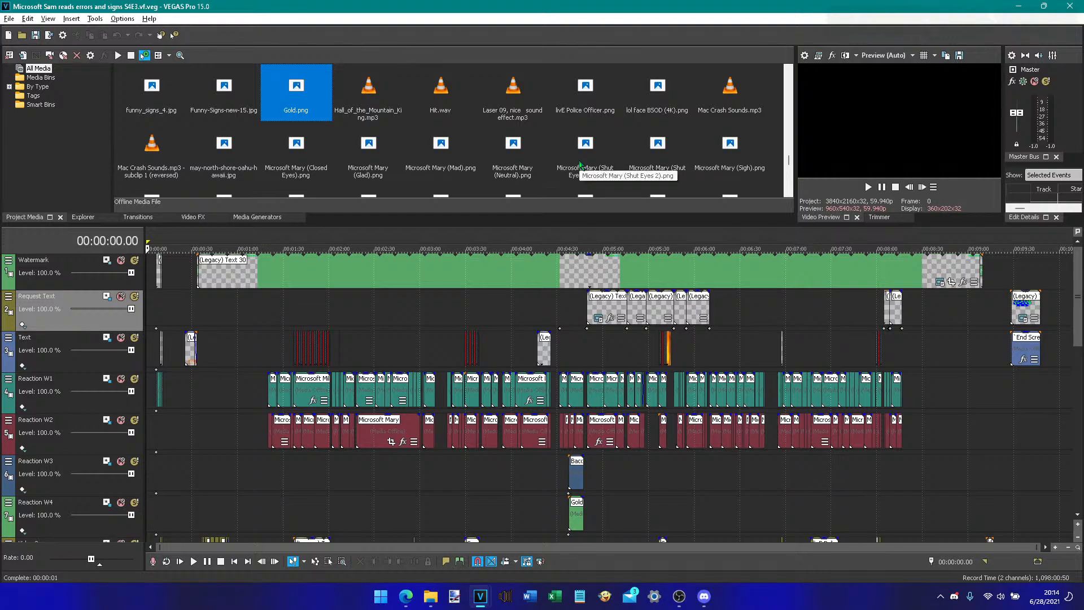
- Inspect the timeline at 00:03:32.05 and the Reaction W1 and W2 events between about 00:02:15 and 00:02:55
click(506, 342)
click(527, 315)
click(538, 310)
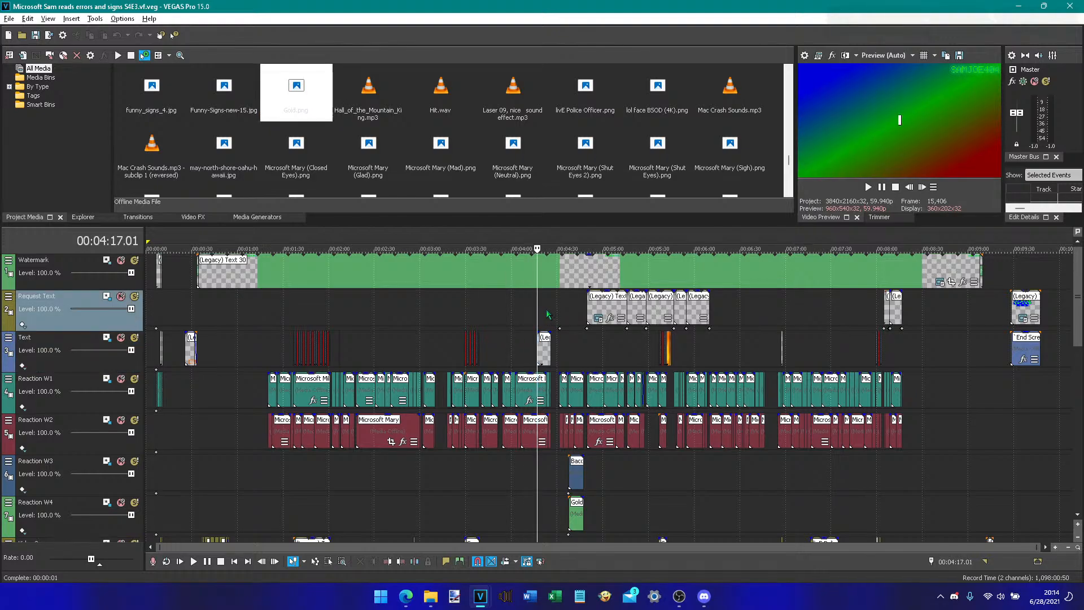
click(546, 309)
click(469, 310)
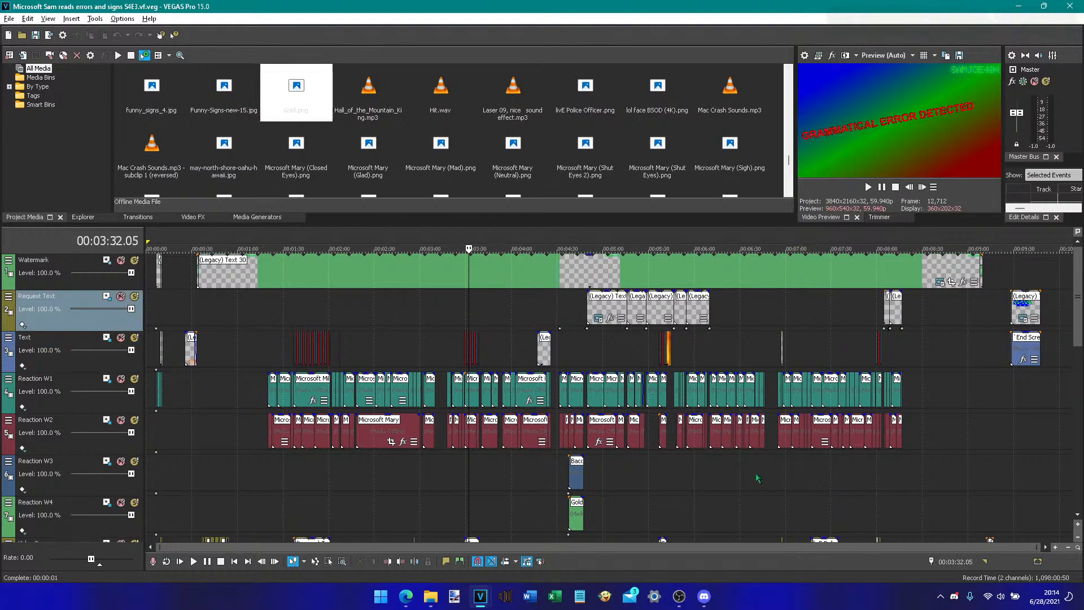
click(1057, 548)
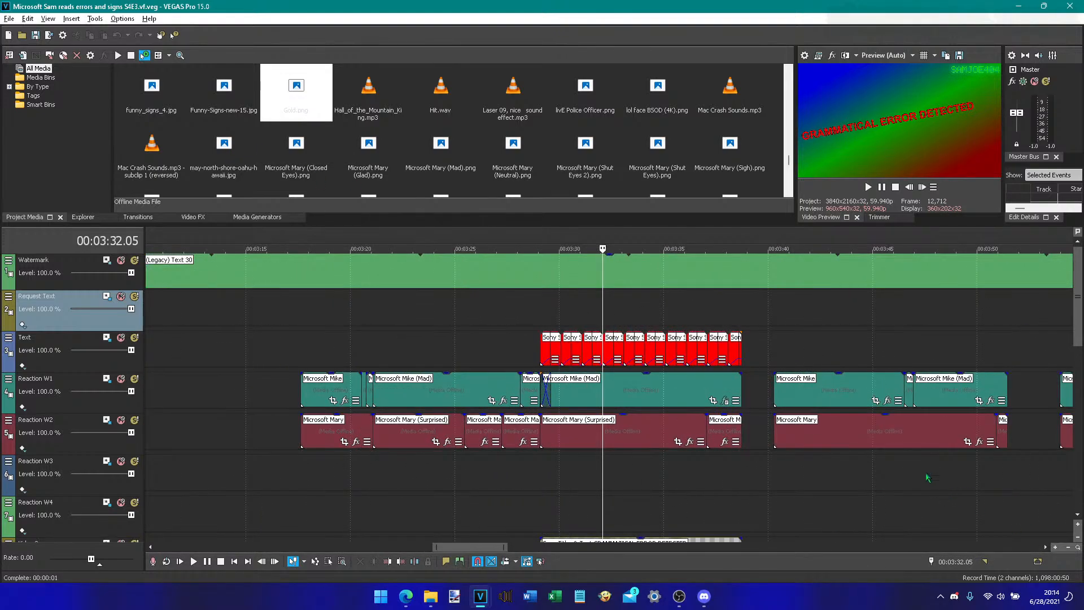
drag(472, 546, 391, 546)
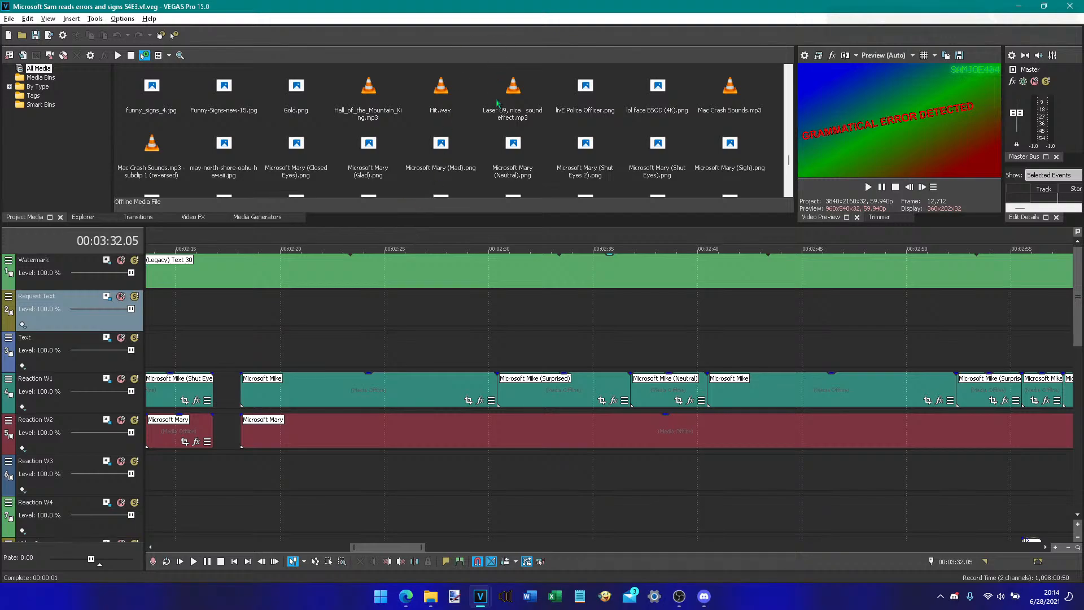
- Locate the timeline event that uses Laser 09, nice sound effect.mp3 and play back briefly from there
right_click(498, 103)
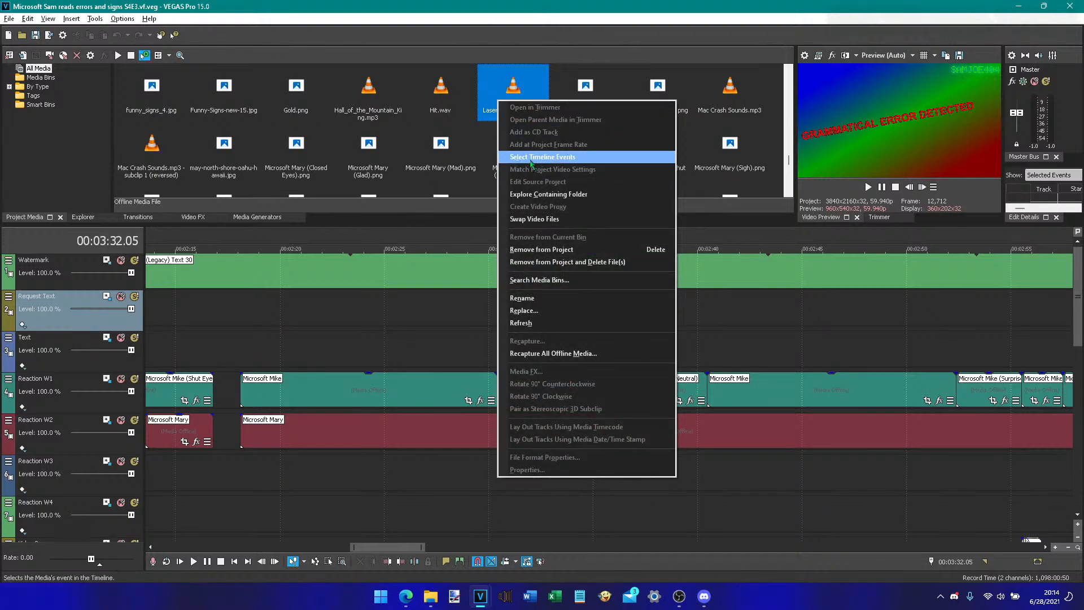
click(530, 157)
click(867, 187)
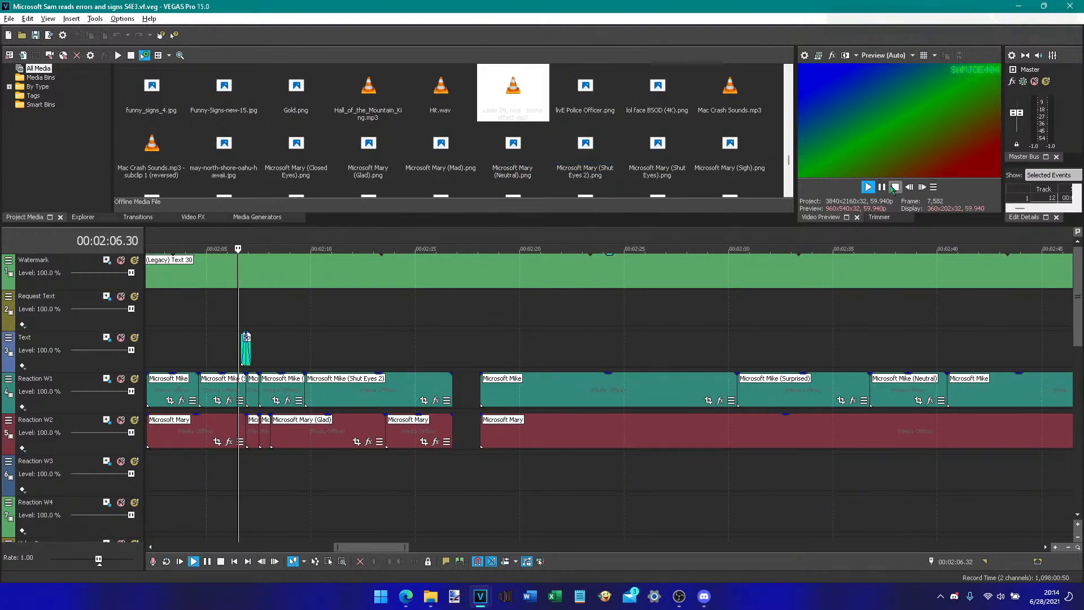
click(895, 187)
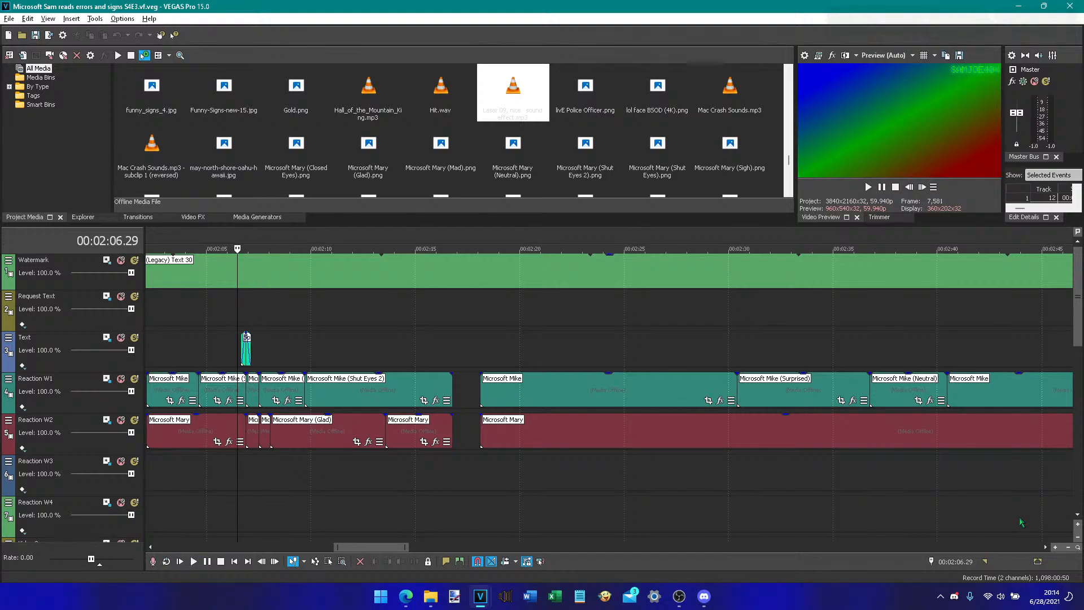
- Replace the offline Laser 09, nice sound effect.mp3 with the Laser 09, nice sound effect file from S:\!MSSEAS\SFX\Lasers
click(1054, 547)
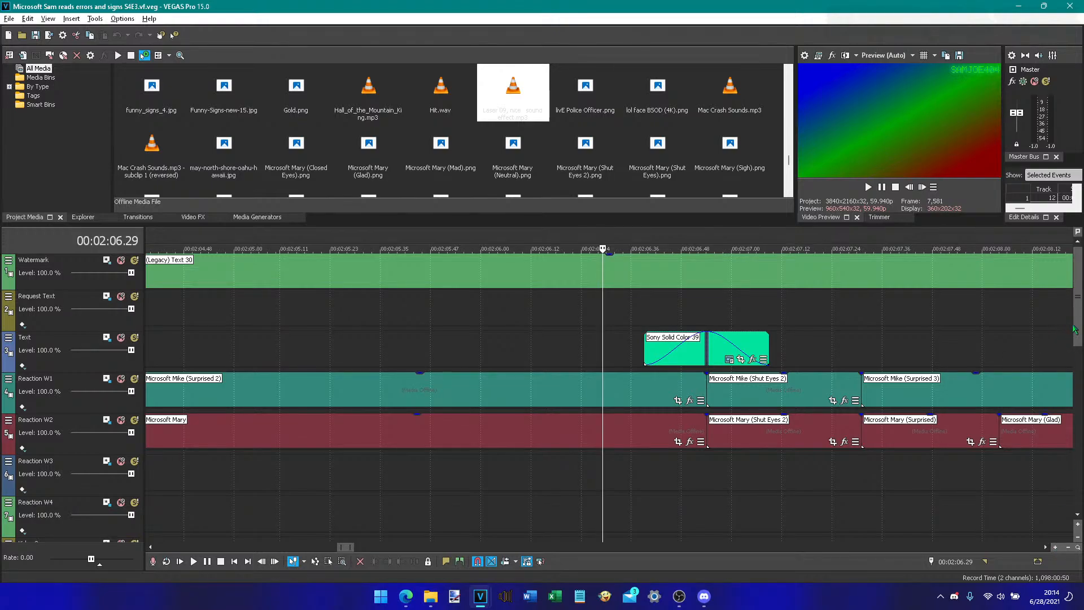
mouse_move(1076, 314)
mouse_down()
mouse_move(1075, 426)
mouse_move(1074, 313)
mouse_up()
right_click(509, 115)
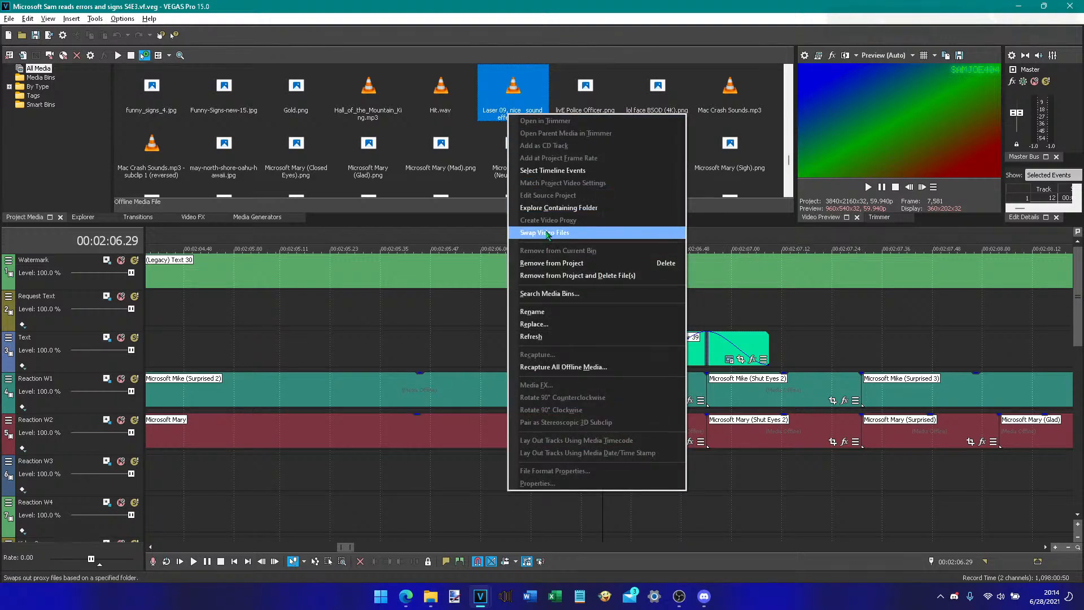
click(533, 324)
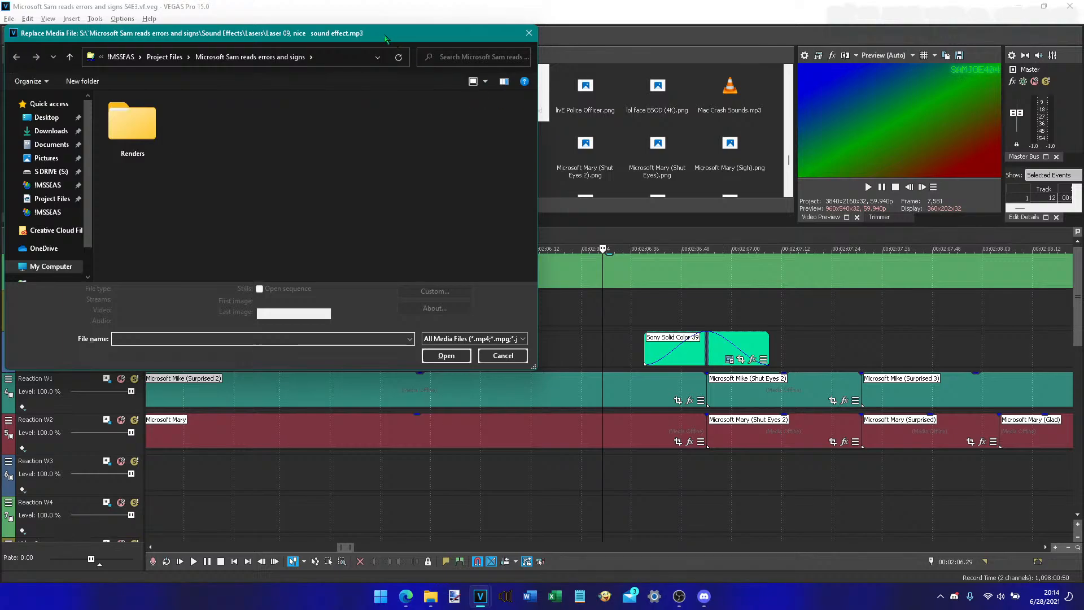
click(369, 57)
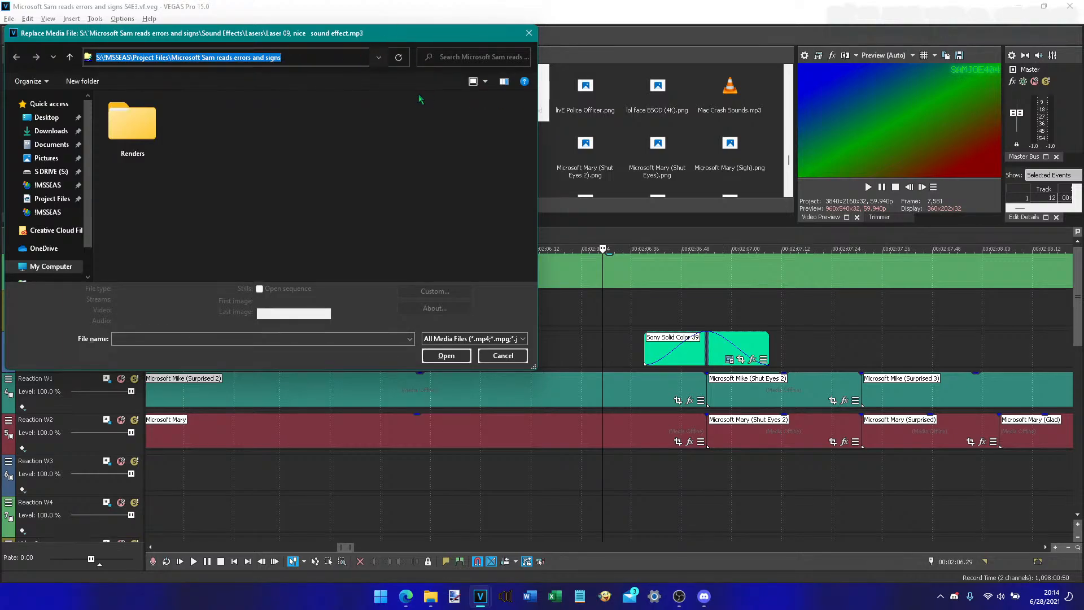
text(S:\)
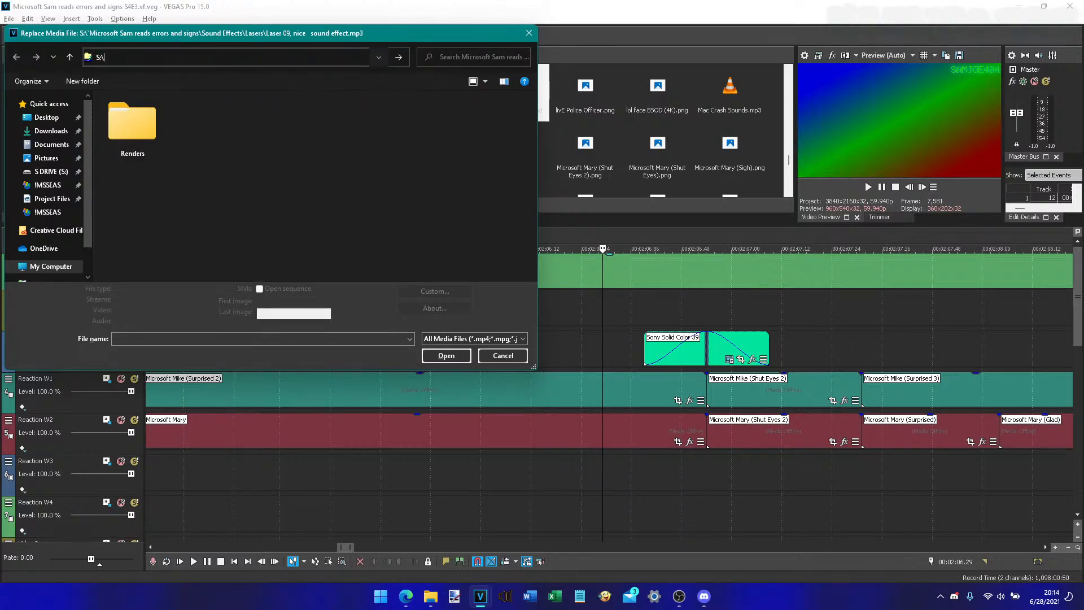
text(!MSSEAS\)
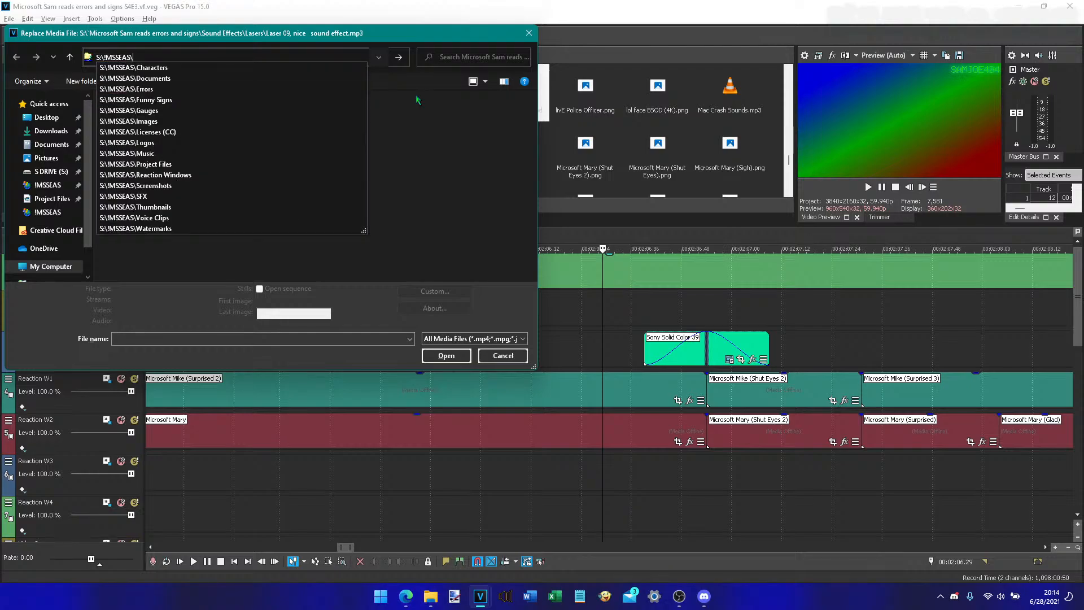
text(sfx)
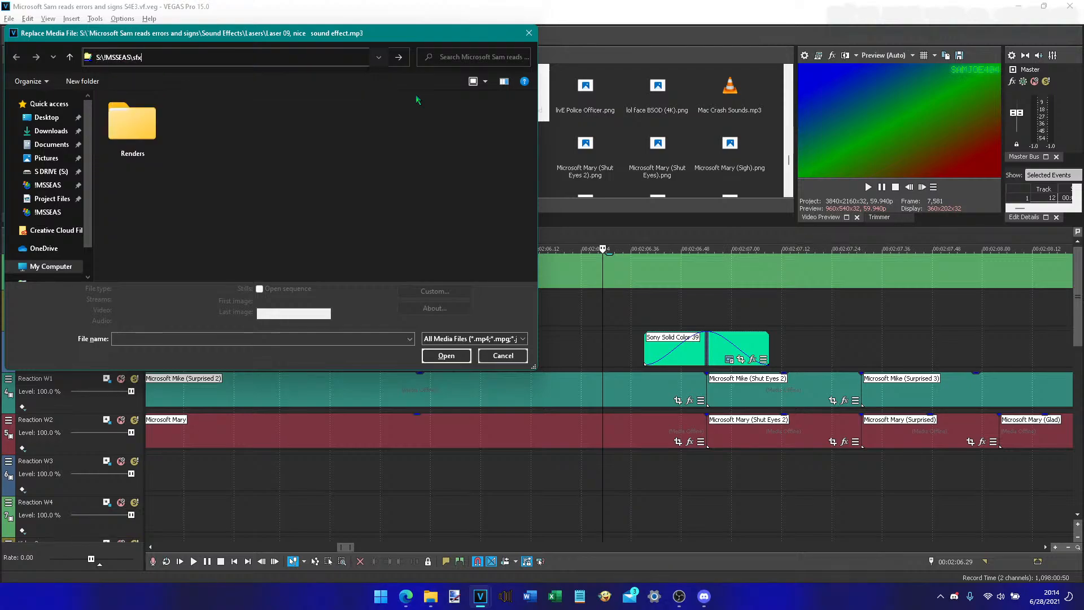
key(Down)
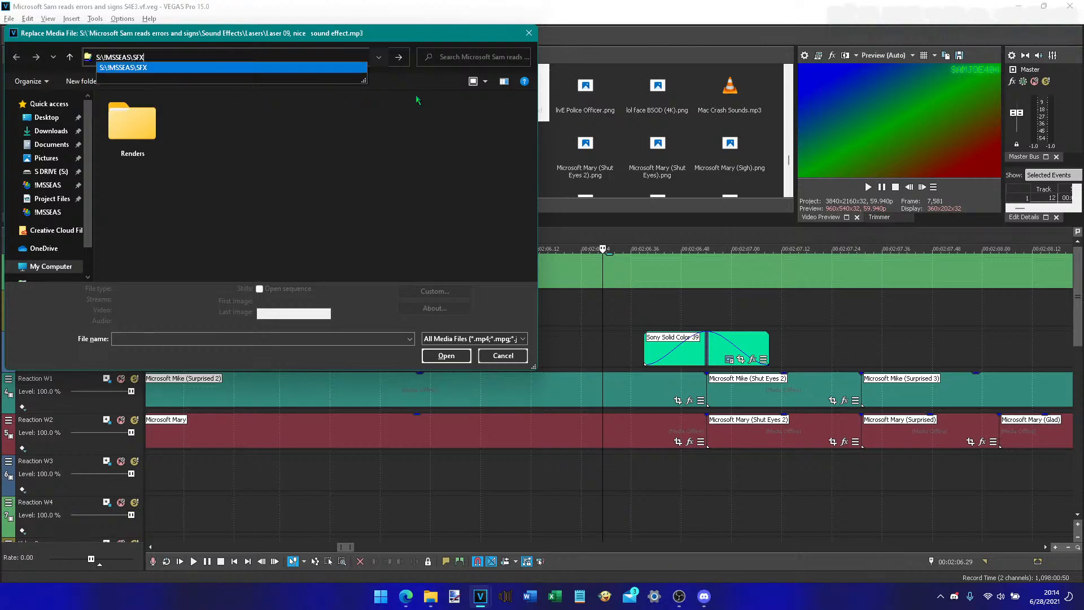
text(\)
key(Down)
key(Down)
key(Down)
key(Down)
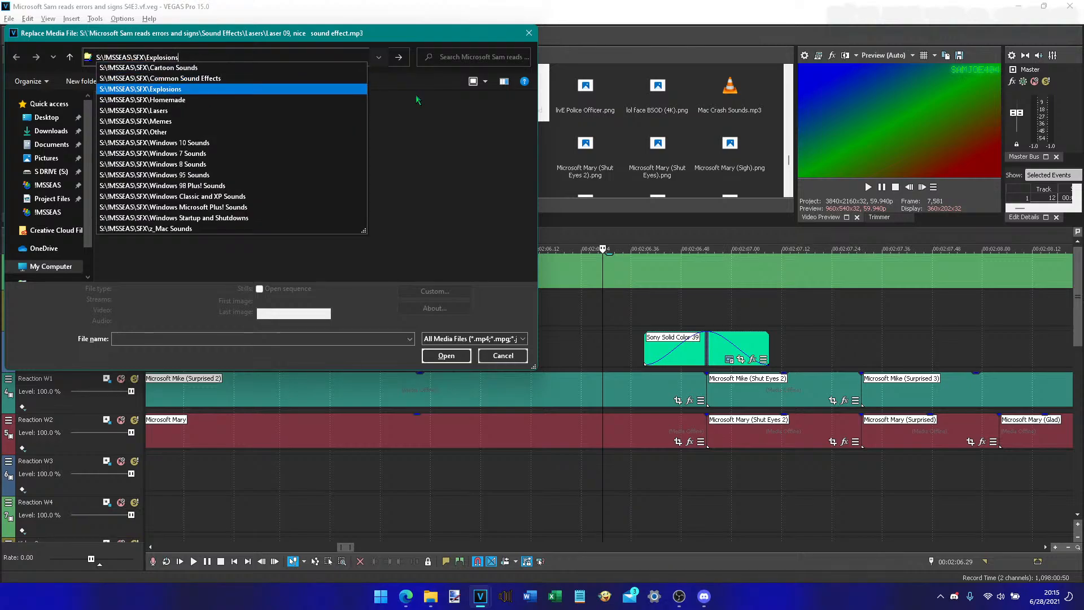
key(Up)
key(Down)
key(Down)
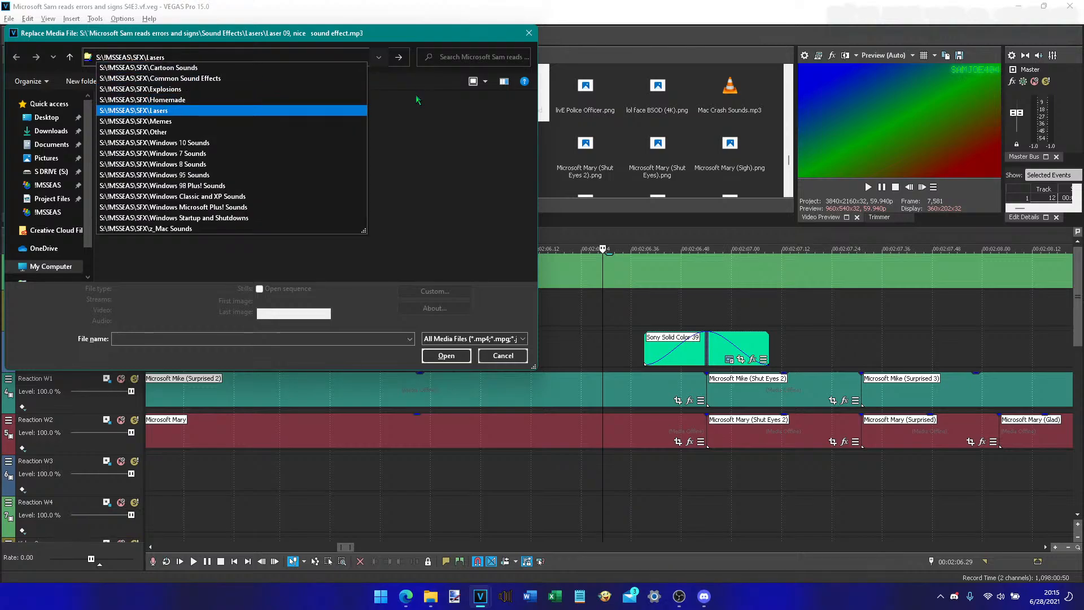
key(Return)
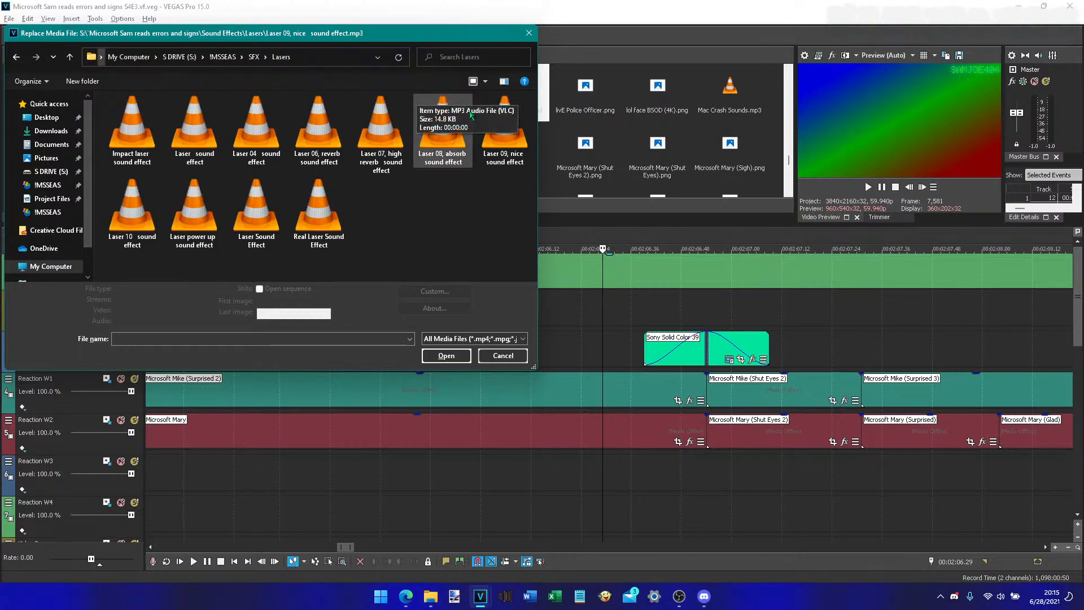
double_click(492, 114)
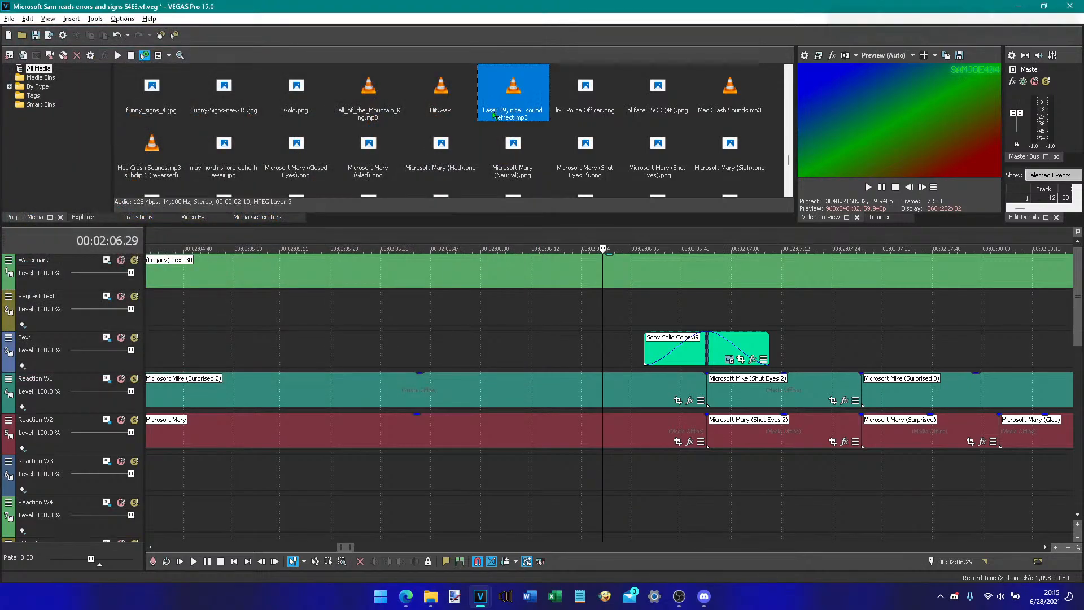
- Play back the laser sound and trim the Laser 09 event's start on Audio 3 to 00:02:06.39, where Sony Solid Color 39 begins
click(868, 188)
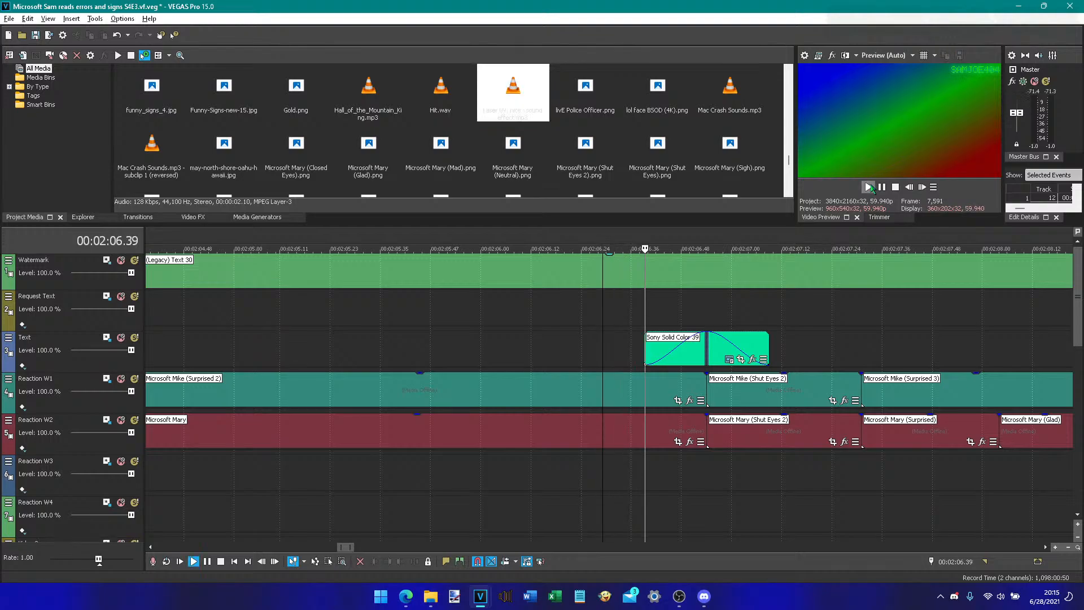
key(space)
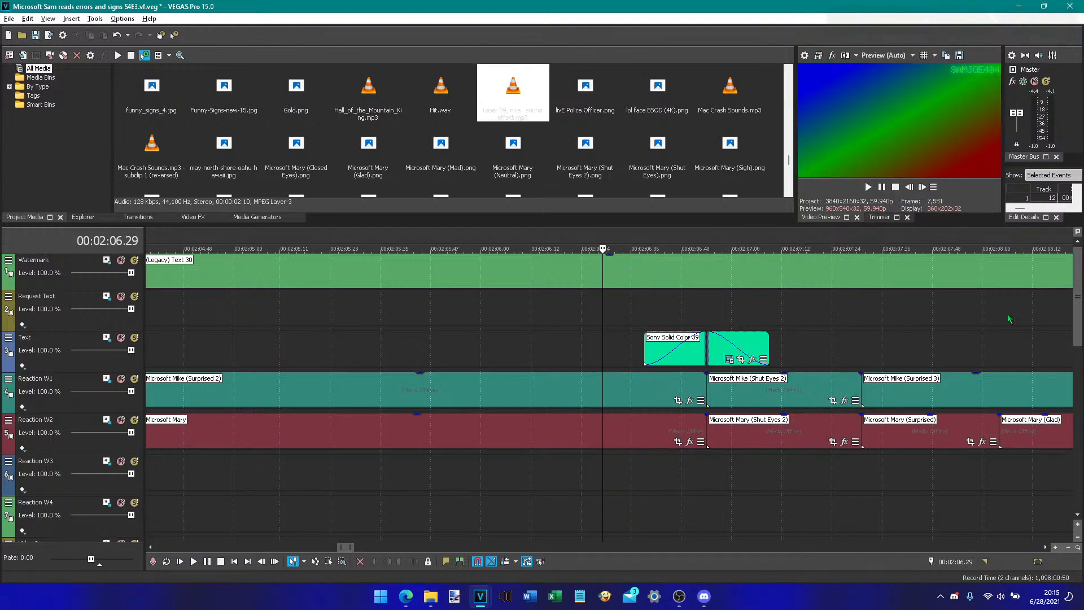
click(650, 353)
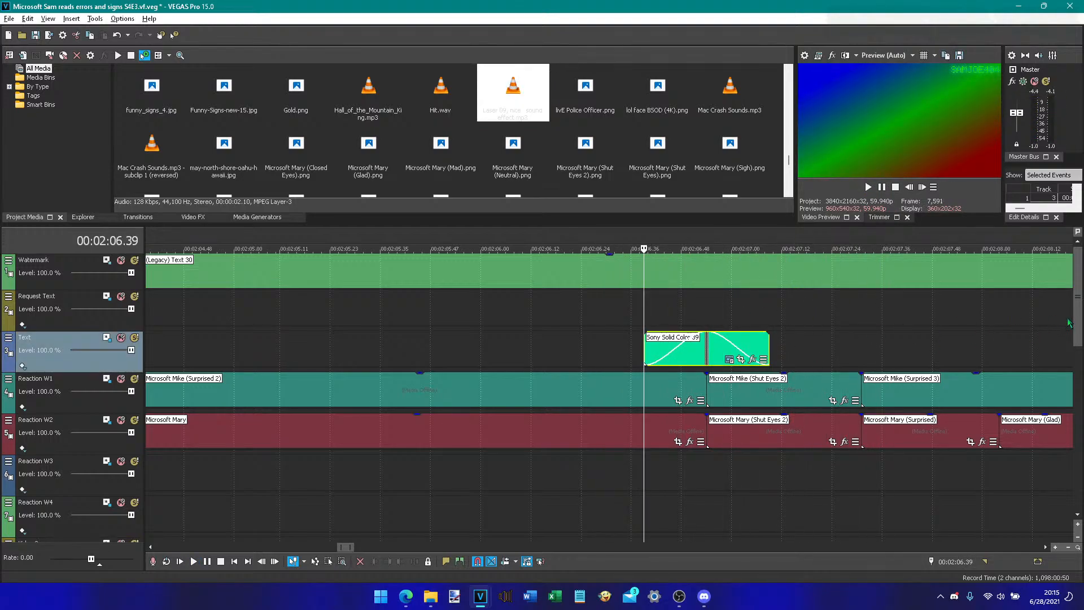
drag(1080, 320, 1082, 438)
drag(603, 401, 646, 401)
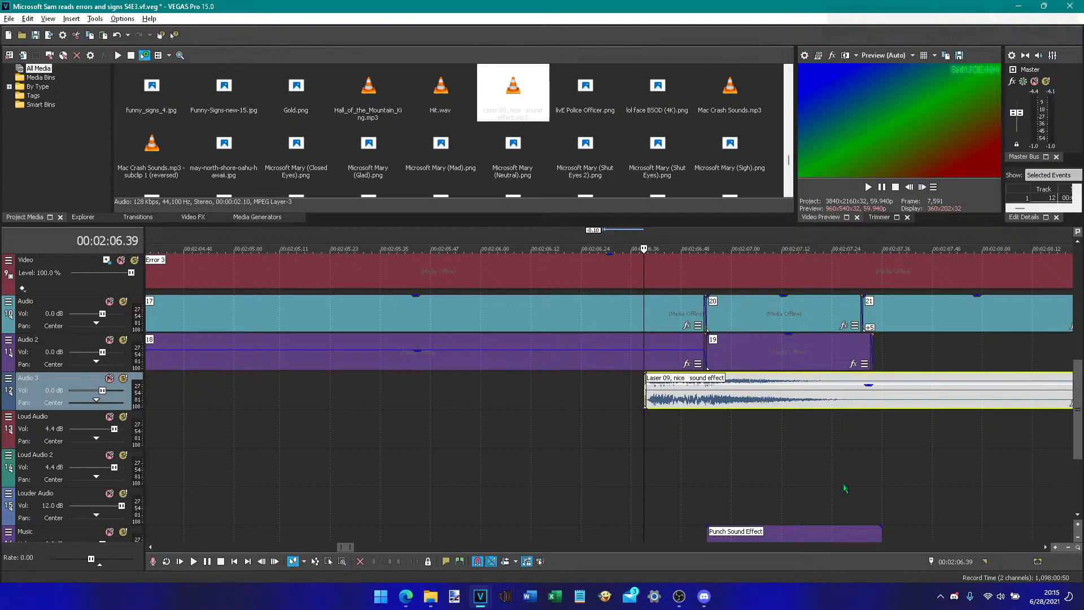
- Switch back to the S3E3.veg project window
mouse_move(481, 596)
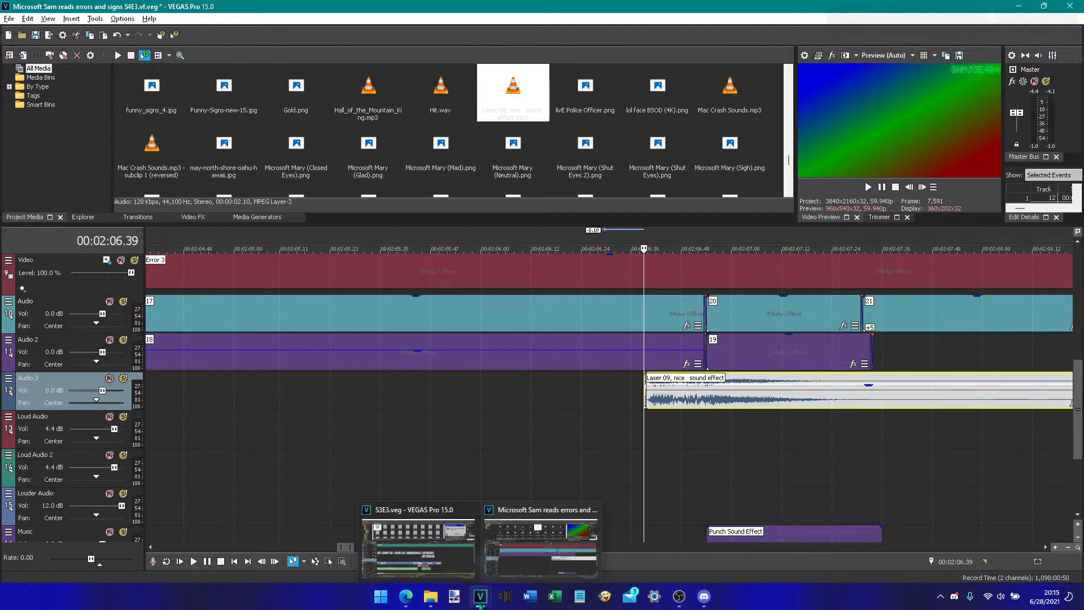
click(448, 563)
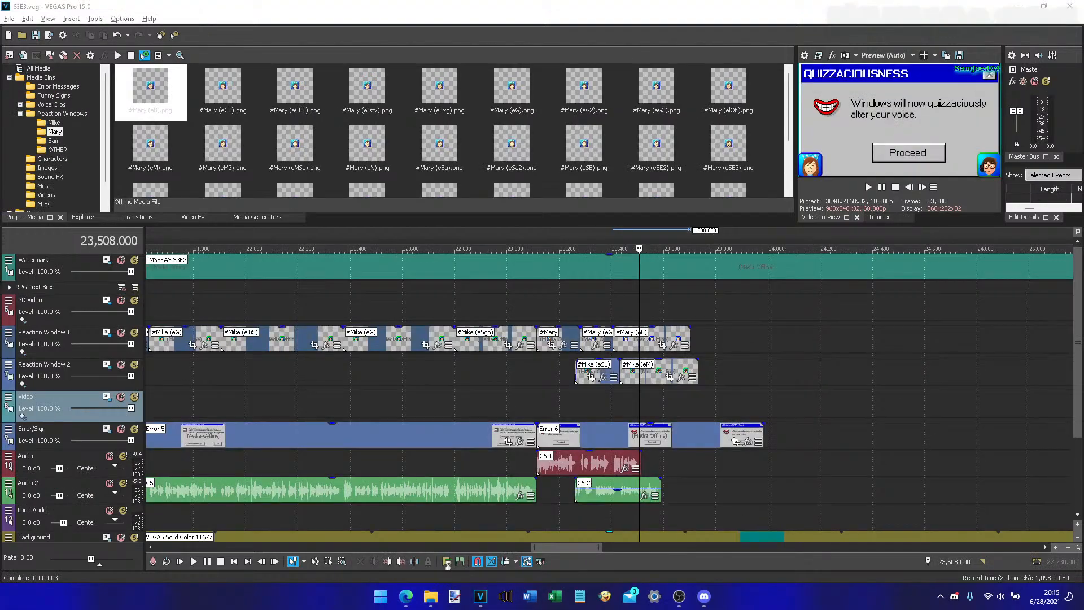
- Paste the Laser 09, nice sound effect event on the Loud Audio track at frame 23,508, play it back and save the project
right_click(648, 511)
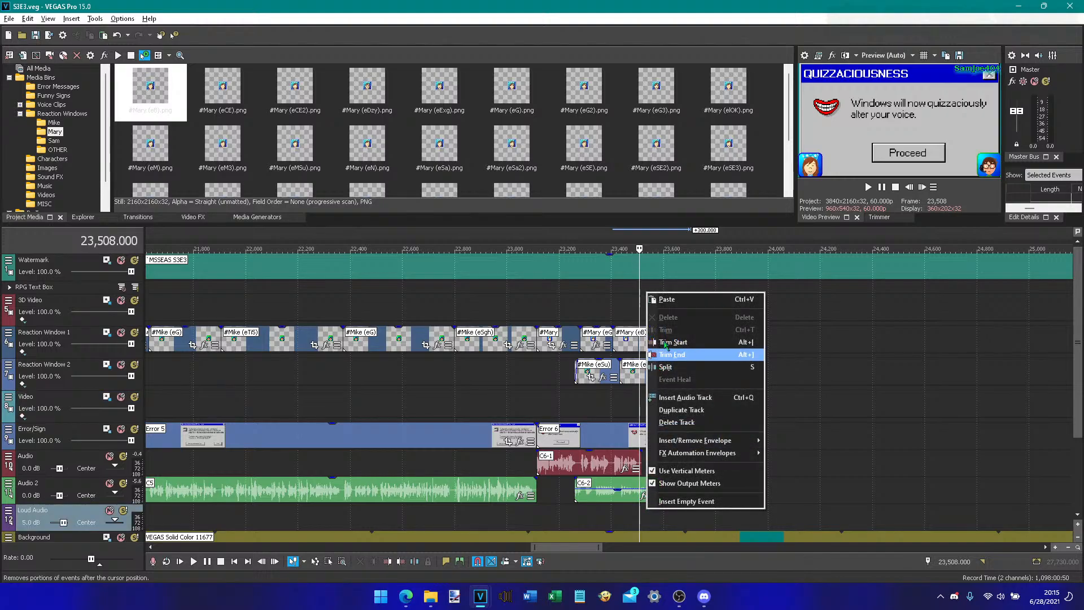
click(662, 296)
drag(655, 507, 649, 524)
click(637, 518)
key(space)
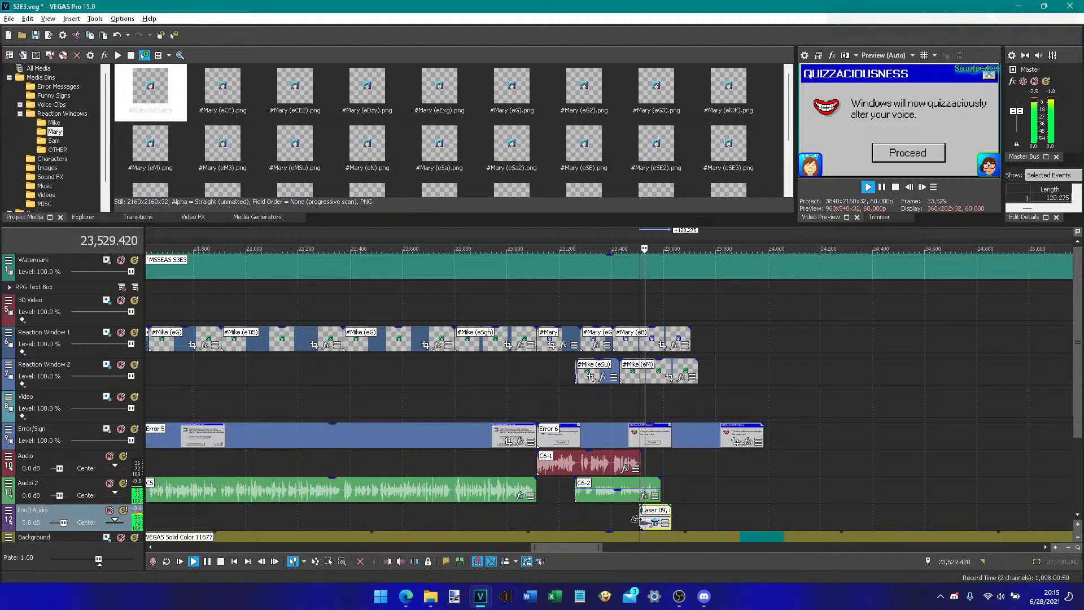
key(space)
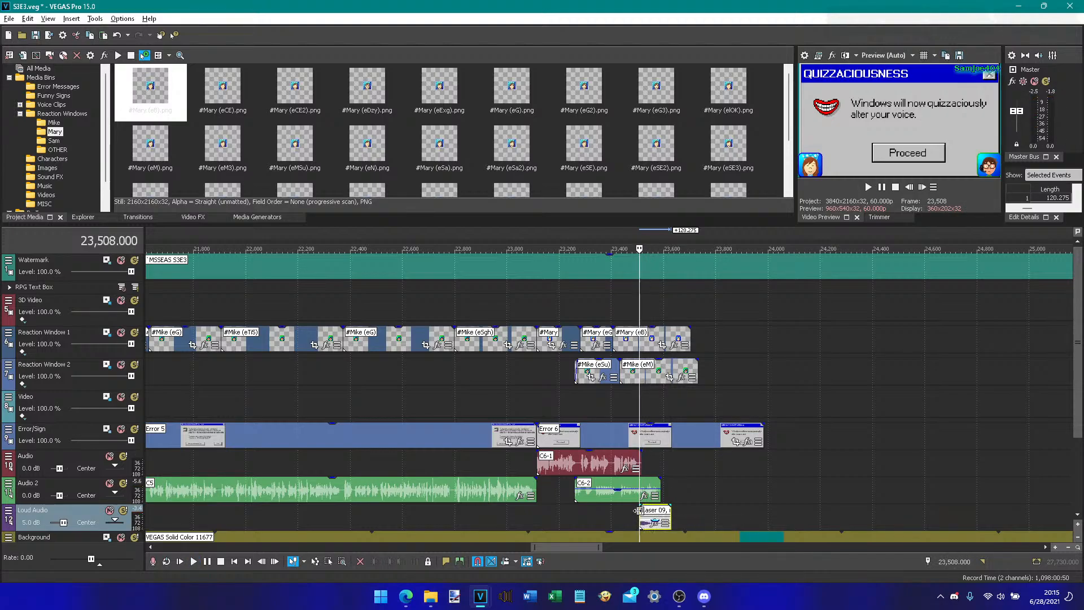
key(ctrl+s)
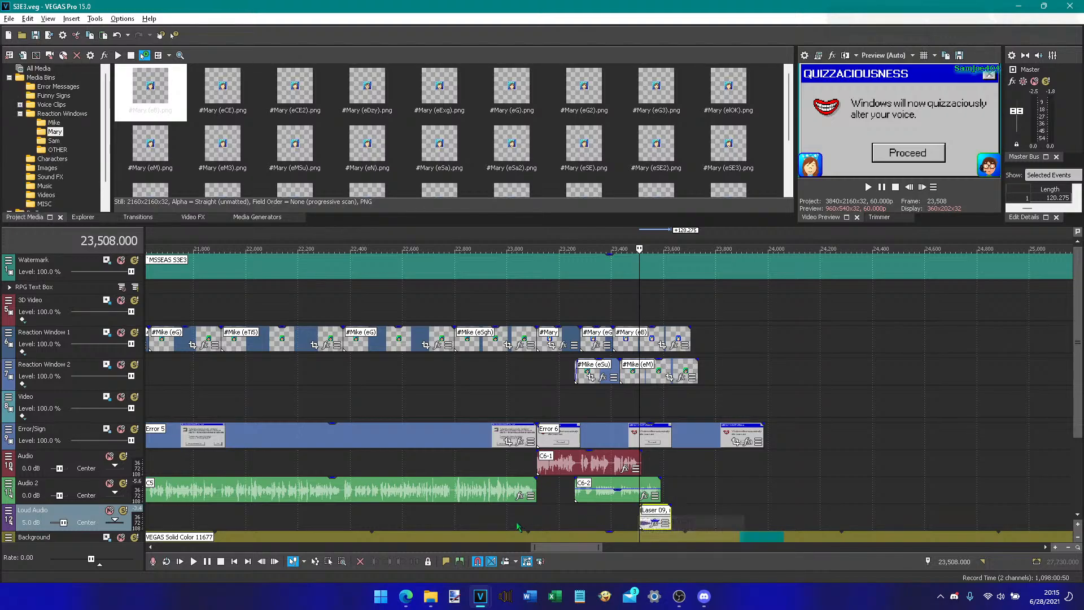
- Insert a new video track above Watermark and name it Supreme Overlay
right_click(75, 281)
click(113, 304)
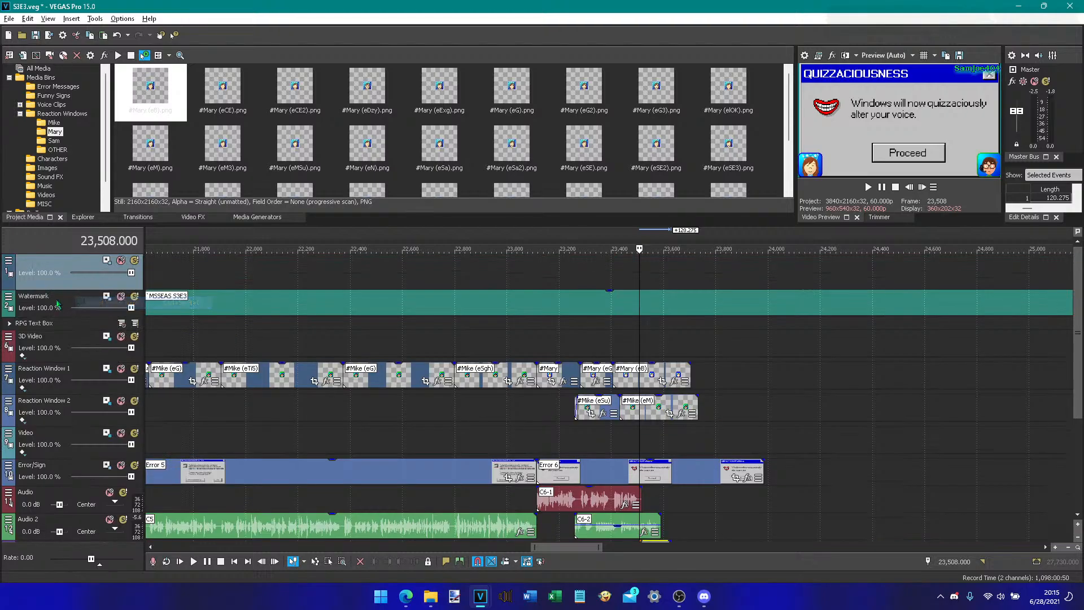
drag(42, 286, 42, 281)
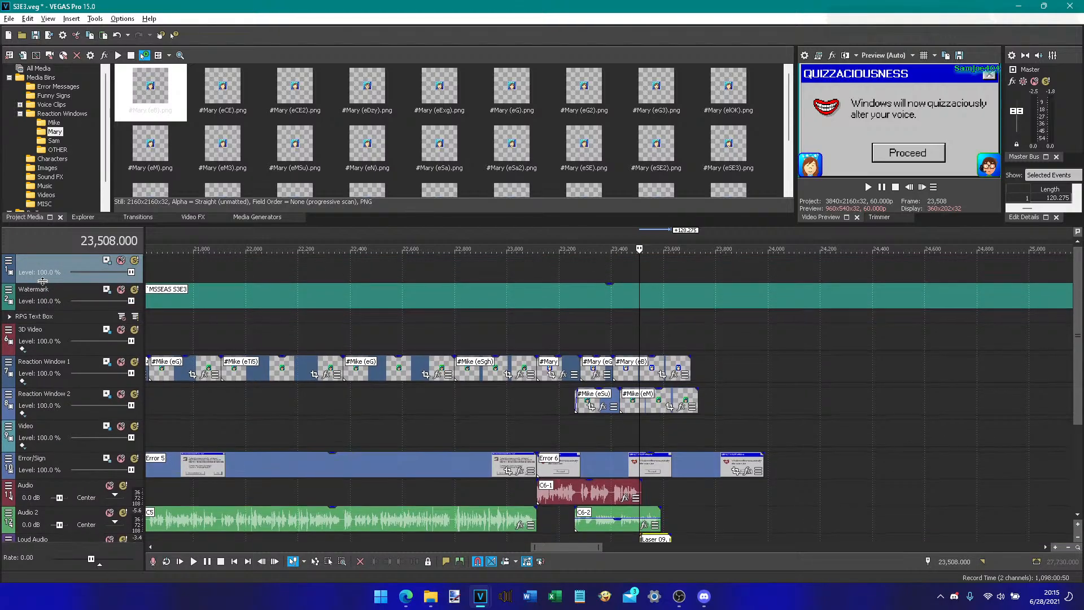
double_click(50, 263)
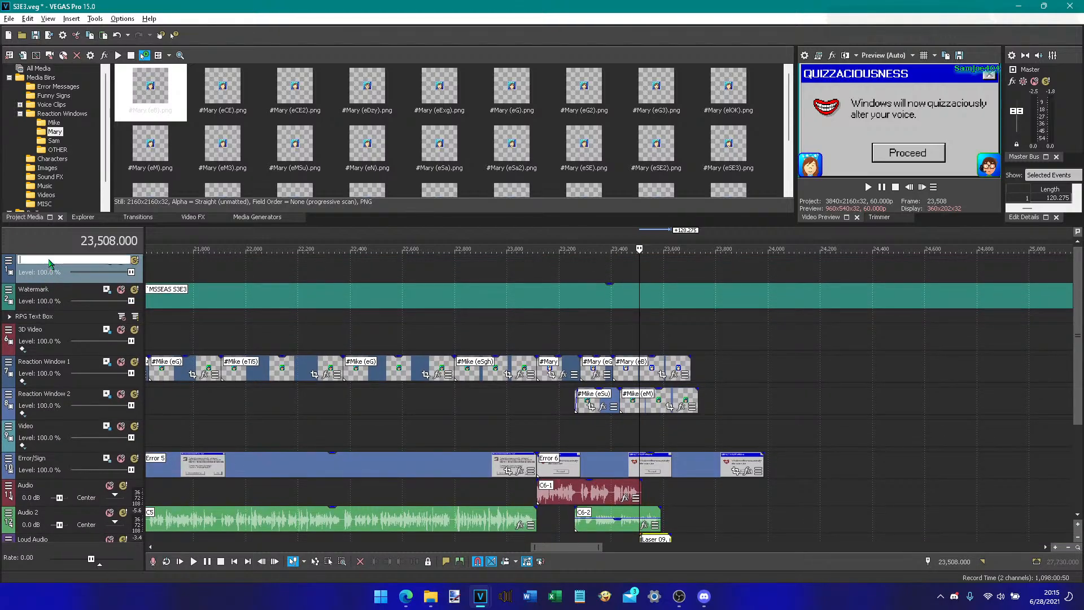
text(Superme Overlay)
key(Return)
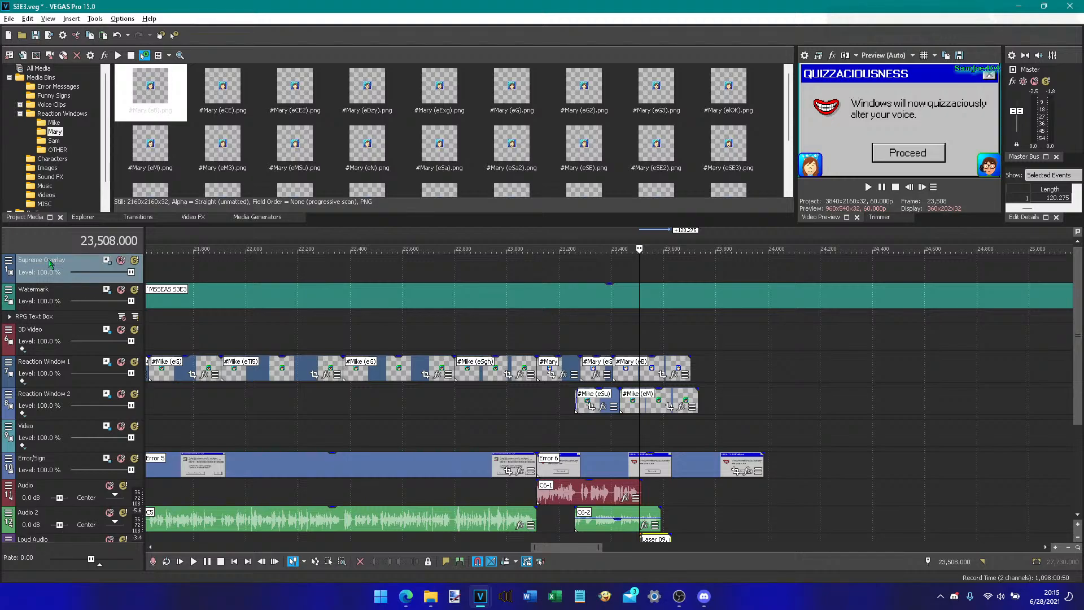
- Adjust the starting position keyframe in the Supreme Overlay track's Track Motion and save the project
click(107, 259)
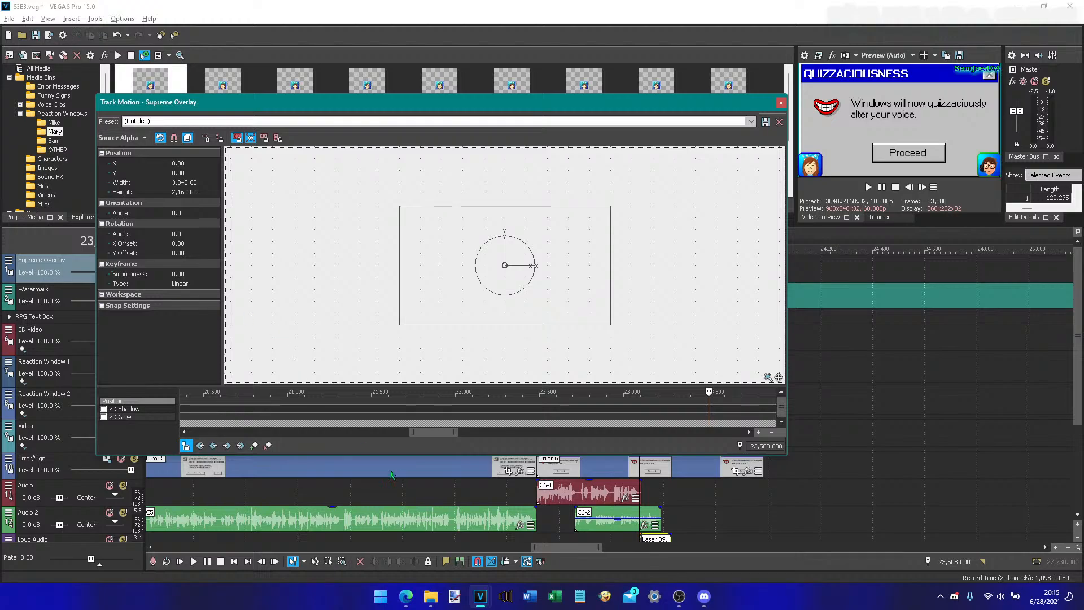
drag(428, 433, 197, 431)
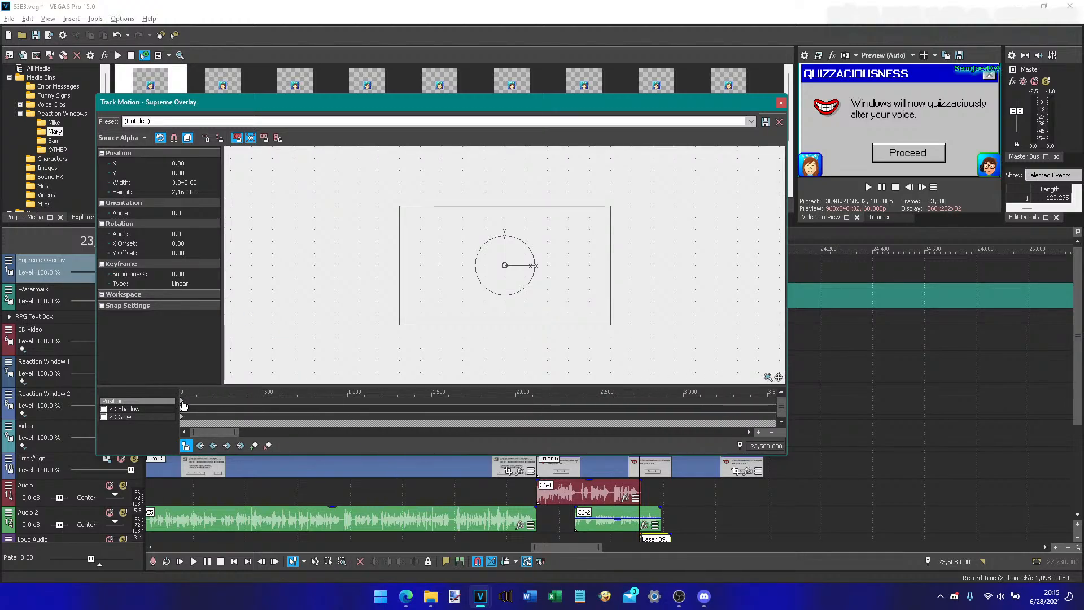
right_click(183, 402)
click(213, 530)
click(781, 103)
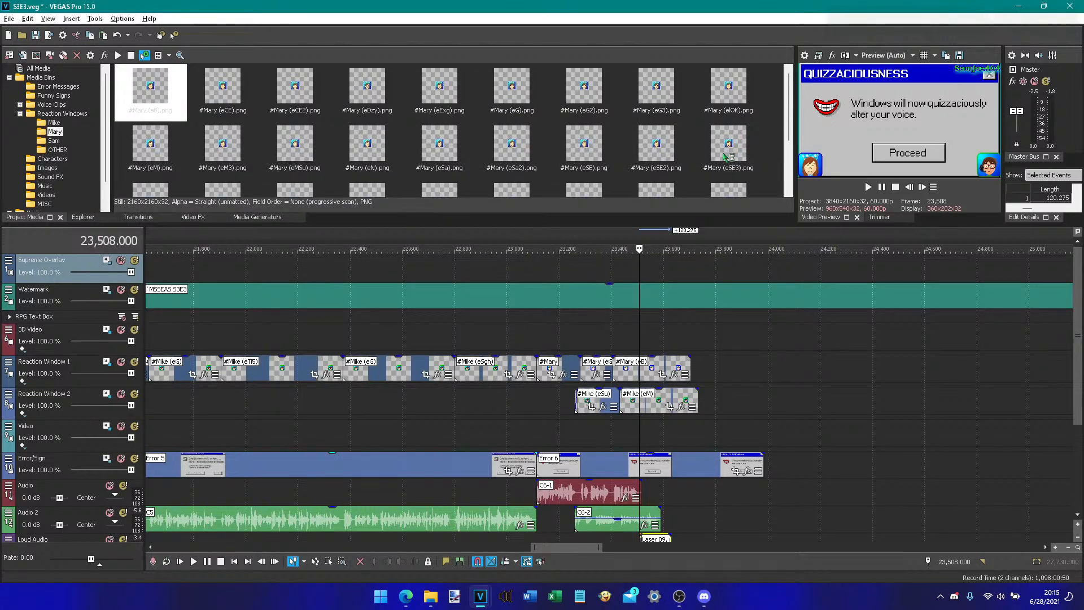
key(ctrl+s)
- Switch to the S4E3 project window and copy the Sony Solid Color 39 event from its Text track
mouse_move(492, 597)
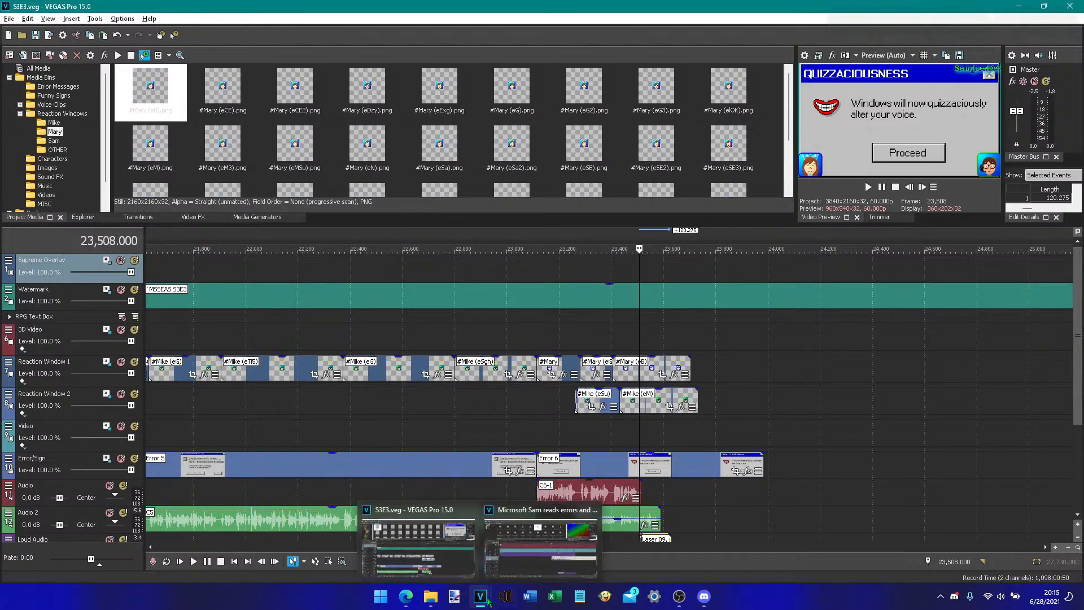
click(484, 558)
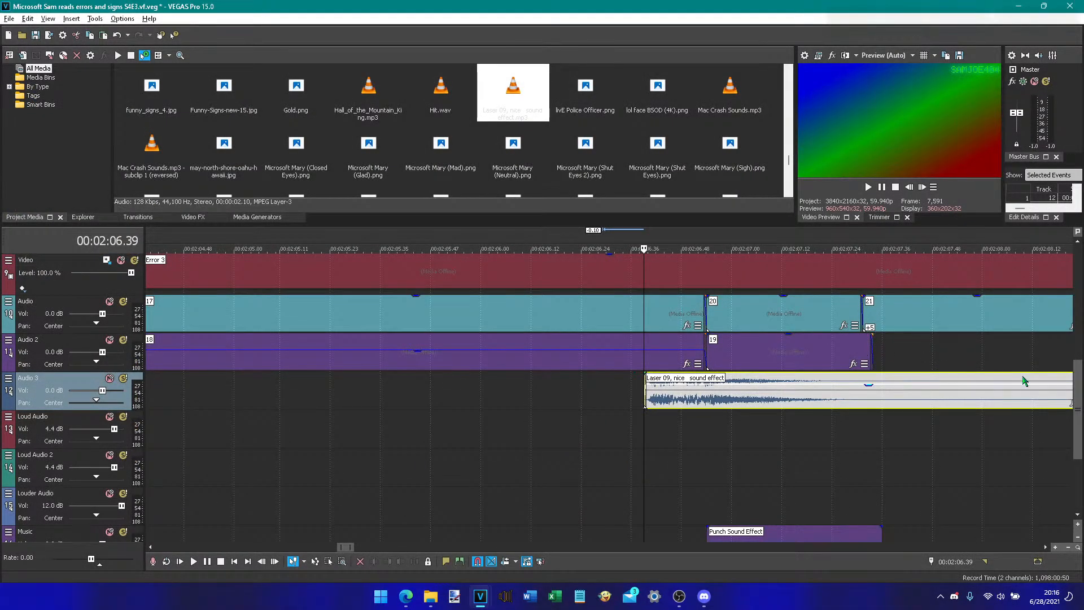
drag(1077, 408, 1077, 296)
right_click(693, 353)
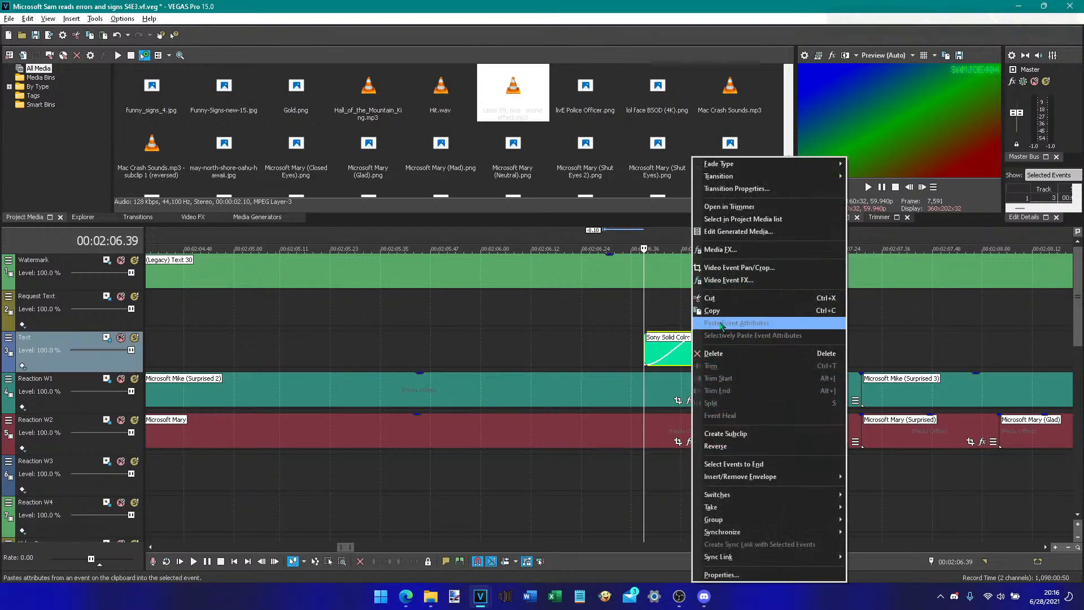
click(723, 313)
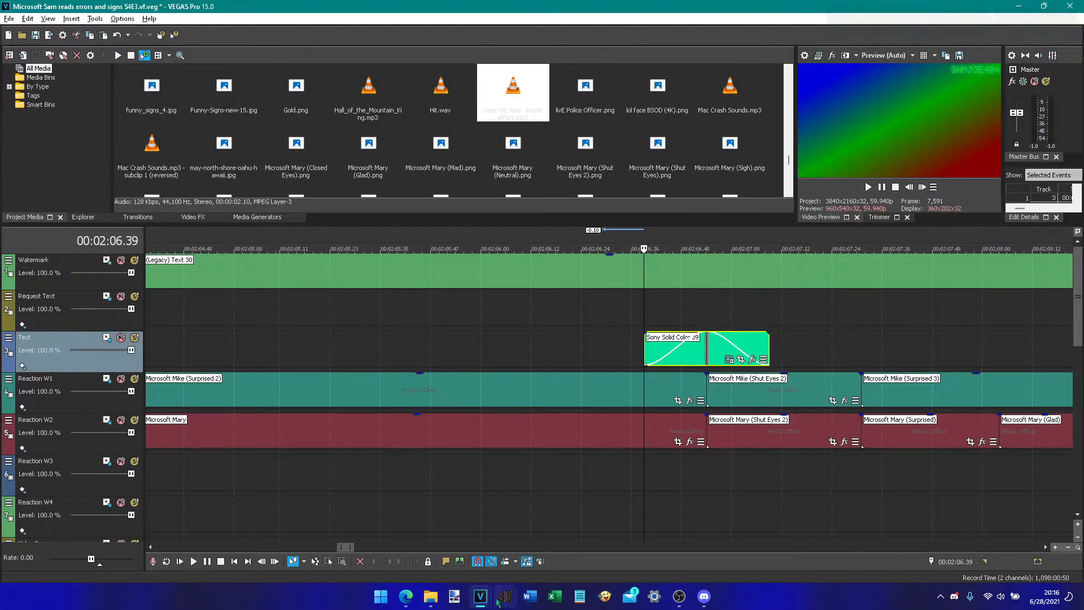
- Return to the S3E3.veg project, paste the solid color flash on Supreme Overlay at frame 23,508 and play it back
mouse_move(483, 595)
click(426, 531)
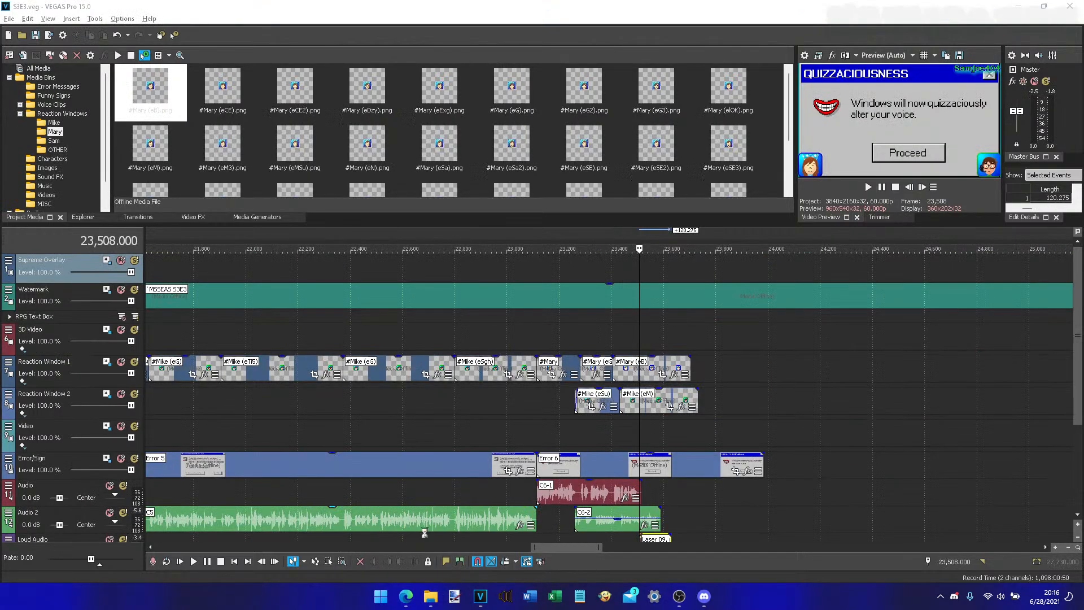
right_click(655, 275)
click(659, 278)
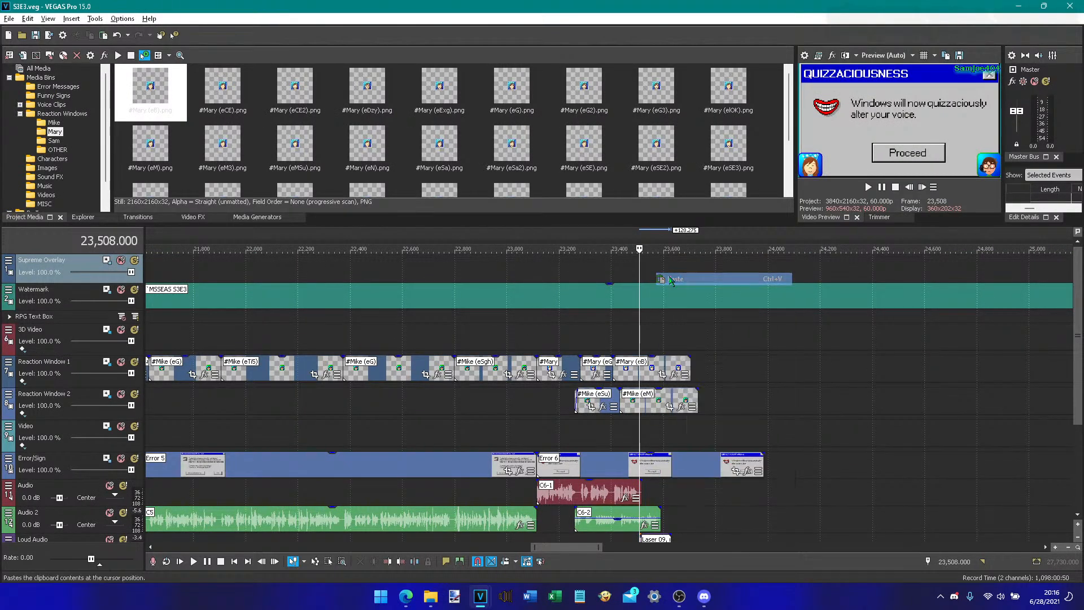
key(space)
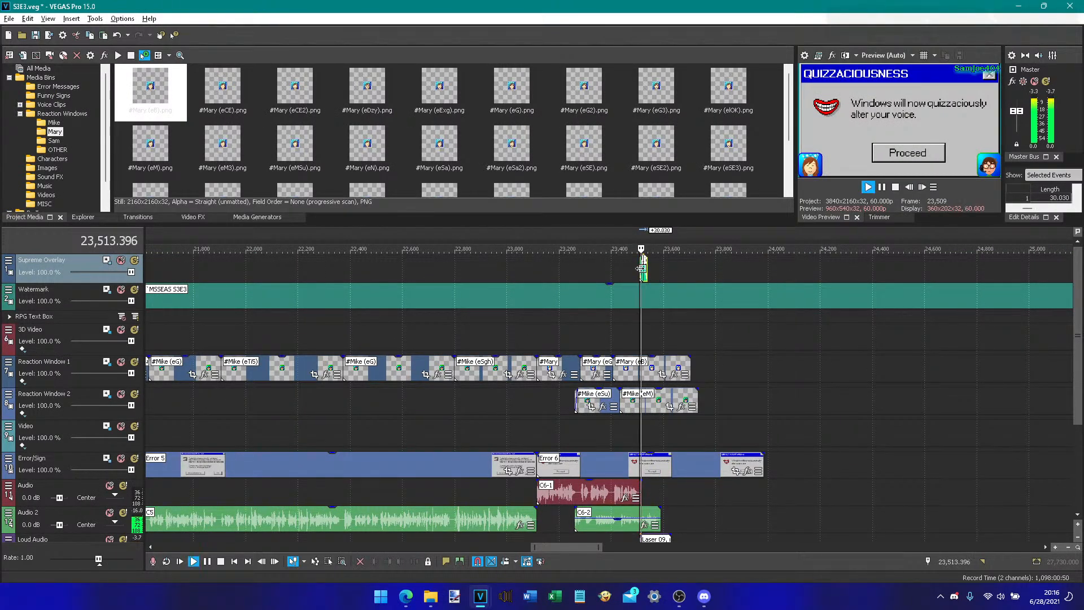
key(Return)
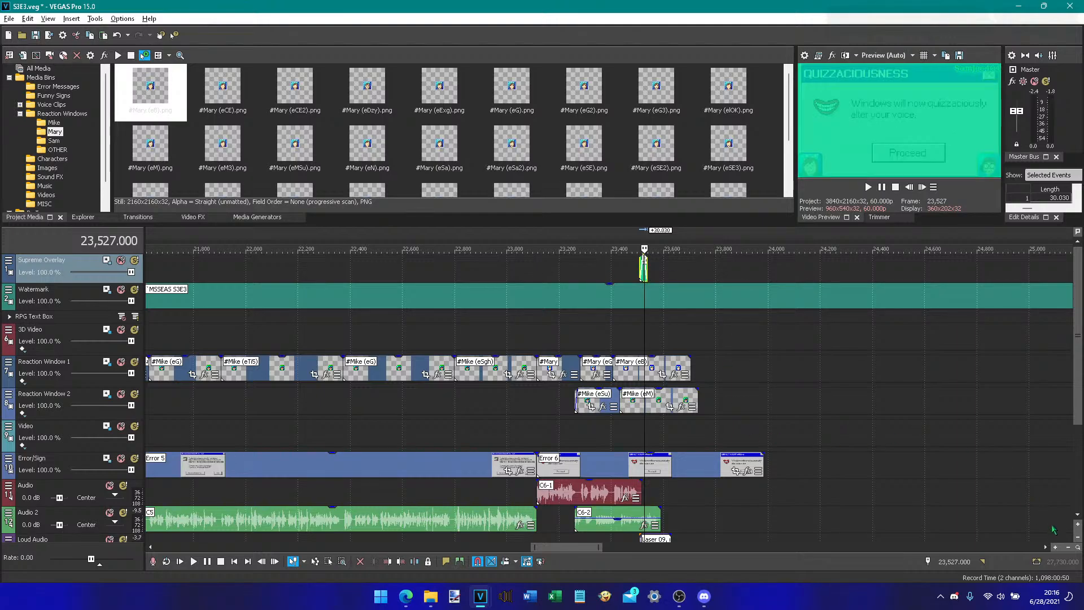
- Trim the ends of C6-2, #Mary (eB) and #Mike (eM) to the flash's middle at frame 23,523 and save the project
click(1054, 547)
click(1054, 547)
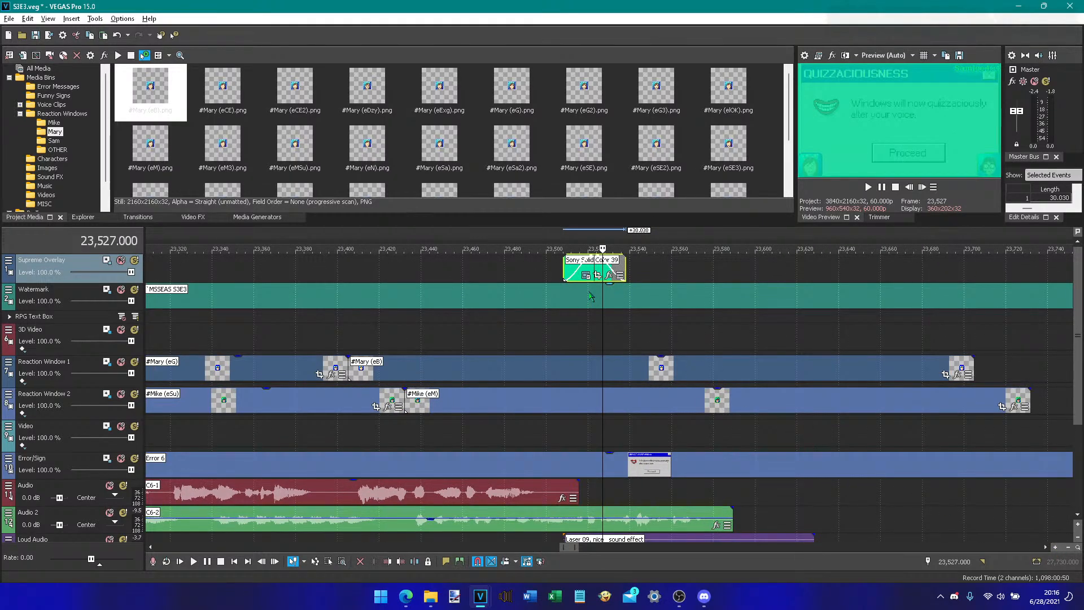
click(594, 267)
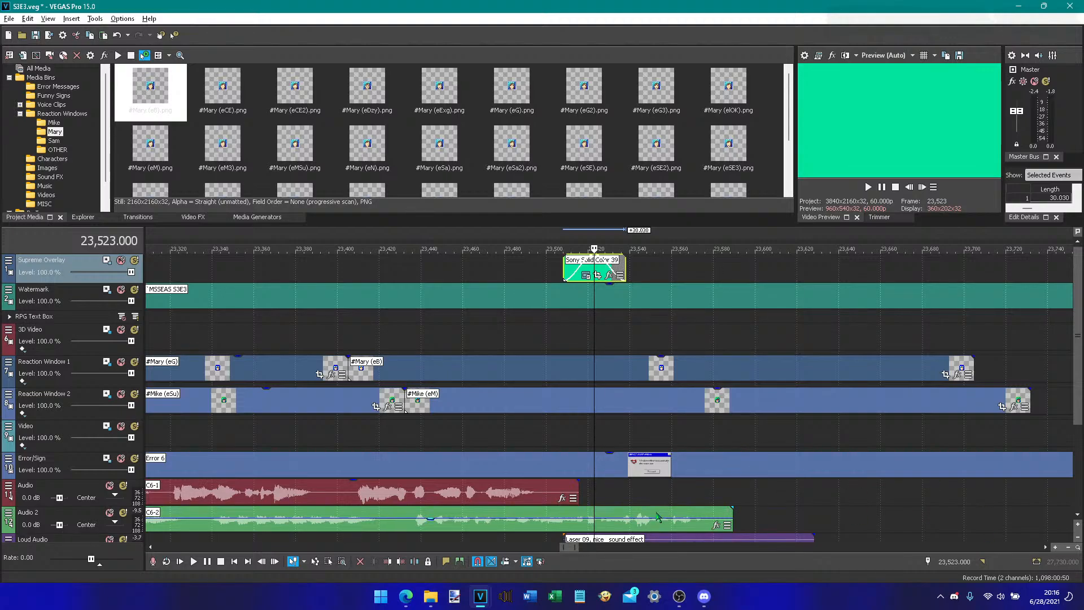
drag(733, 523, 593, 522)
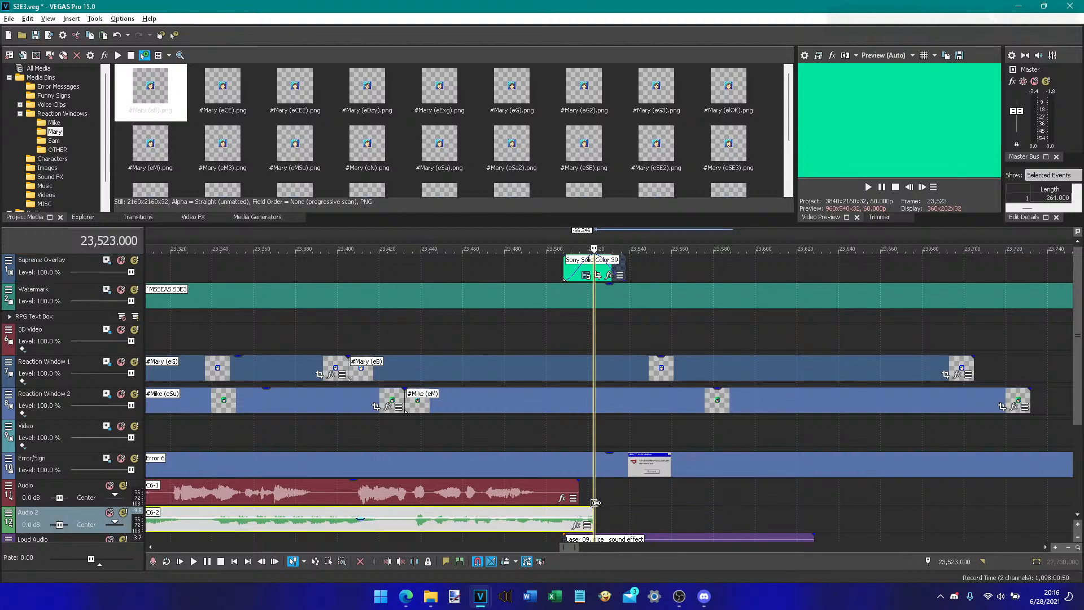
drag(966, 368, 594, 368)
right_click(605, 397)
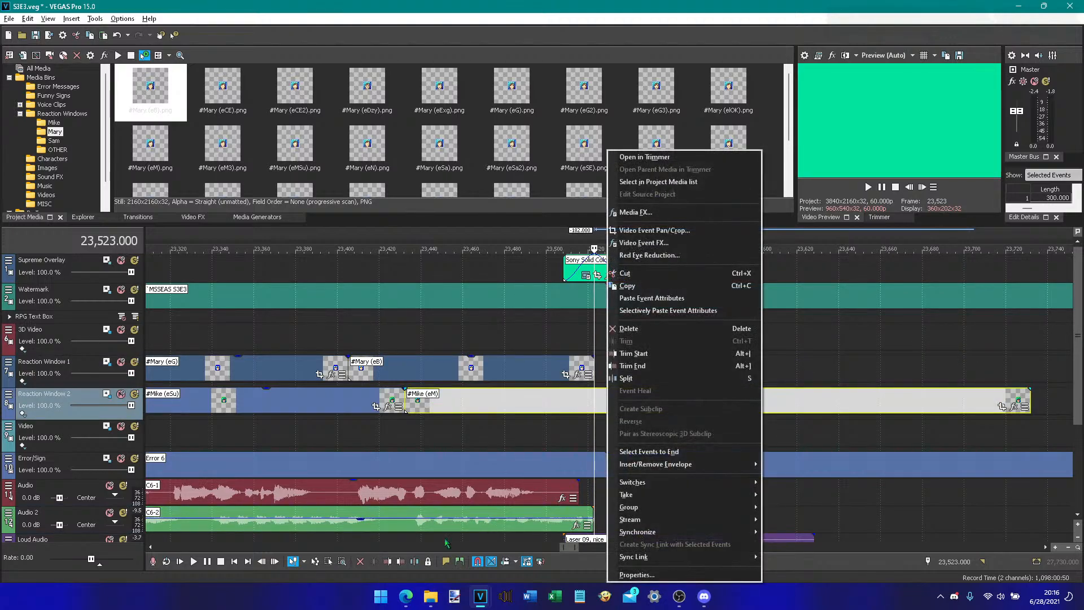
click(401, 560)
key(ctrl+s)
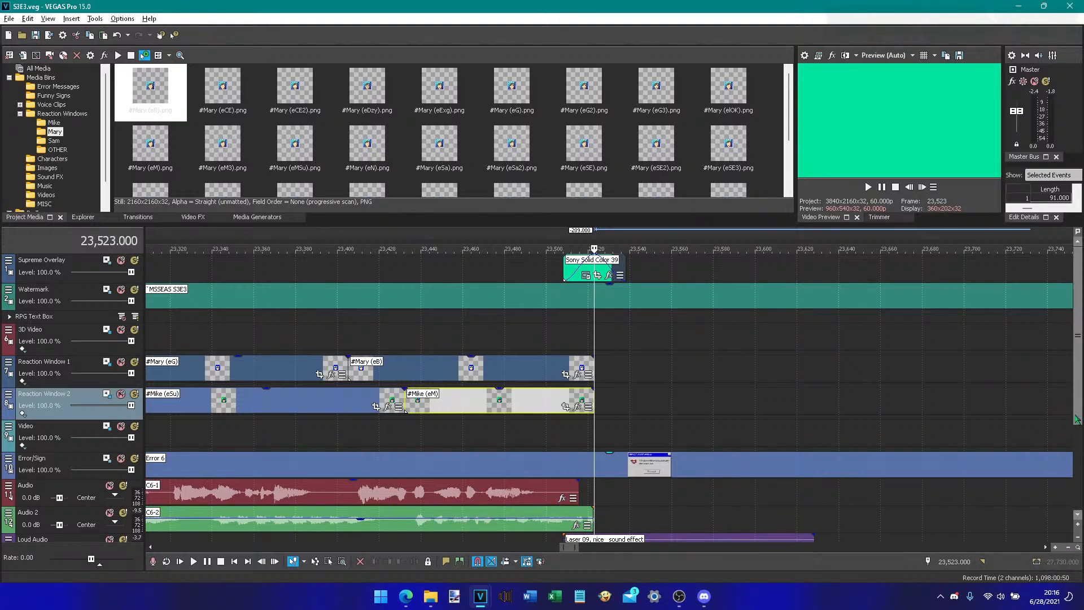
- Examine the tracks and preview around the laser flash between frames 23,508 and 23,523
scroll(1073, 463, down, 5)
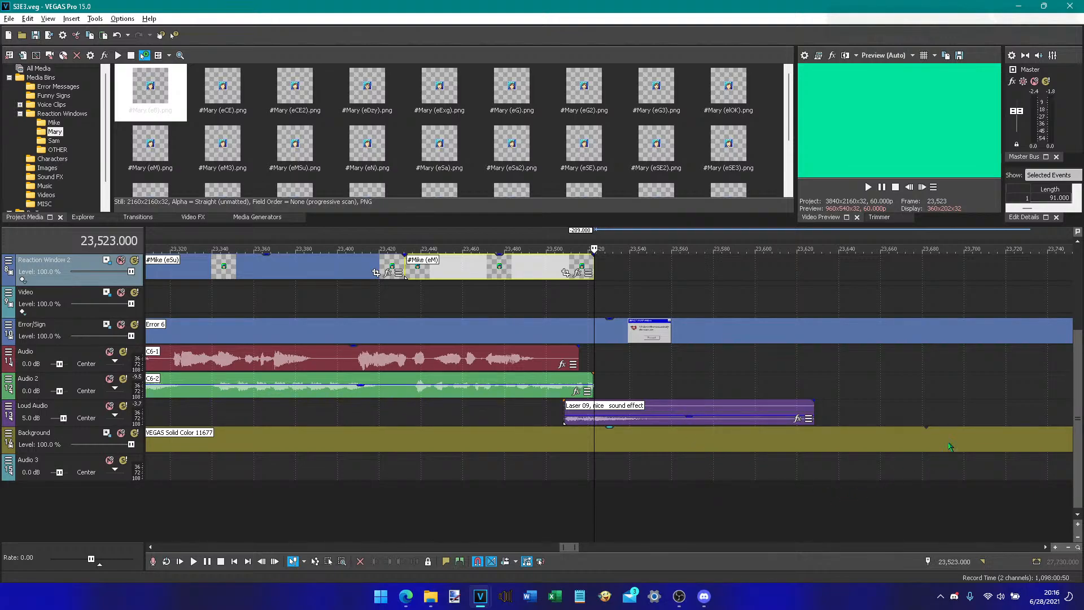
scroll(1064, 386, up, 2)
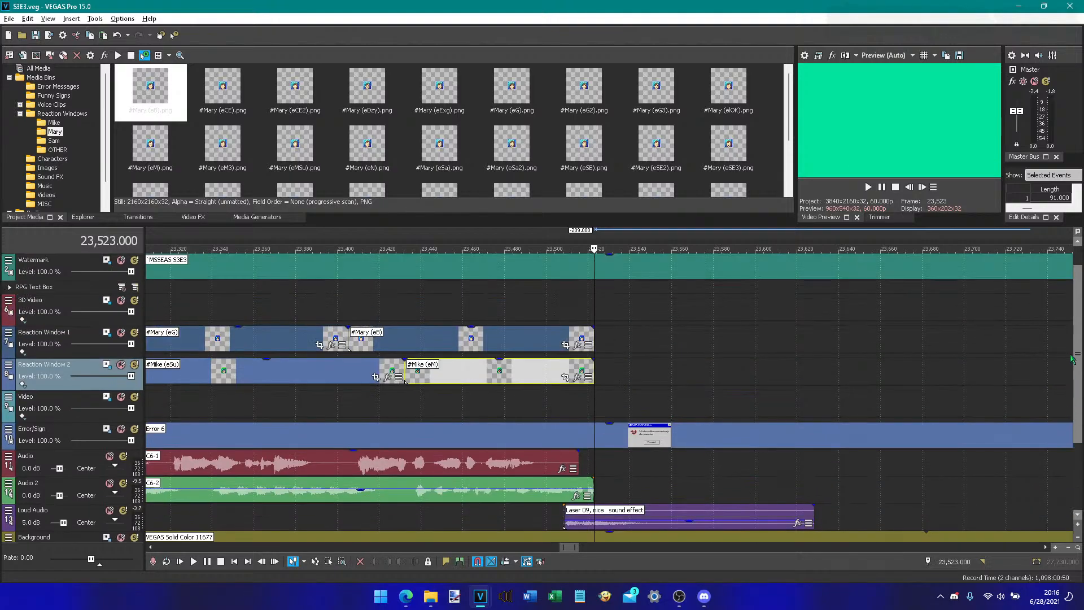
mouse_move(1063, 382)
mouse_down()
mouse_move(1065, 369)
mouse_move(1066, 382)
mouse_up()
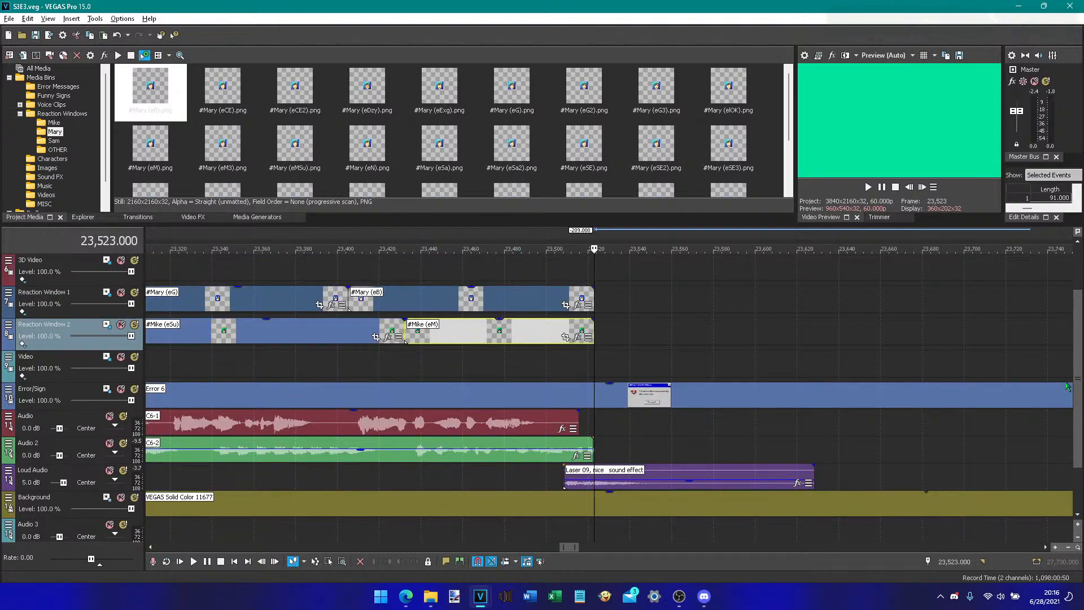
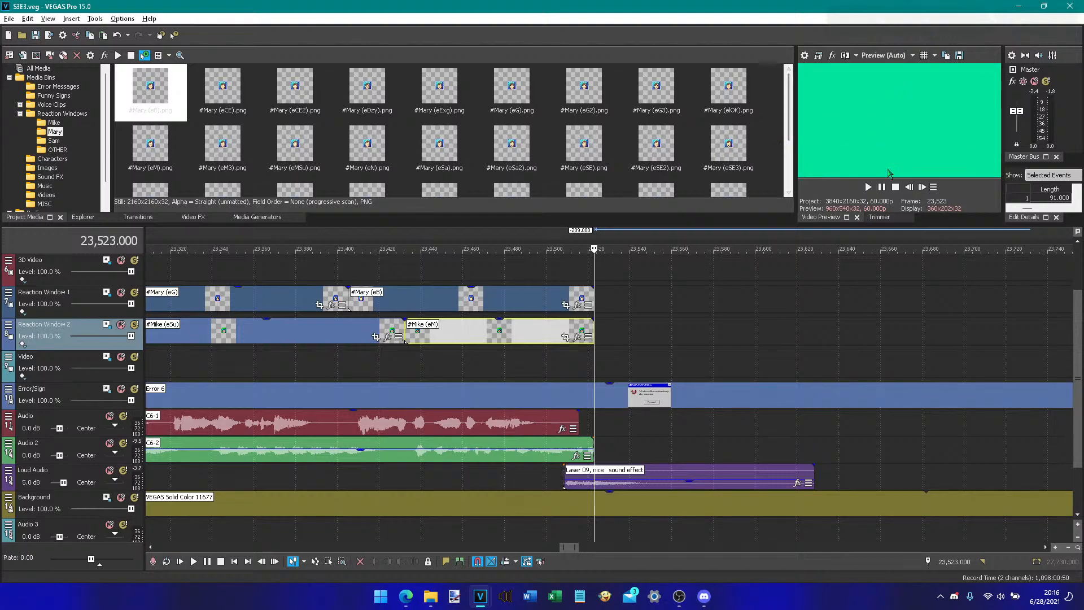
scroll(826, 347, down, 8)
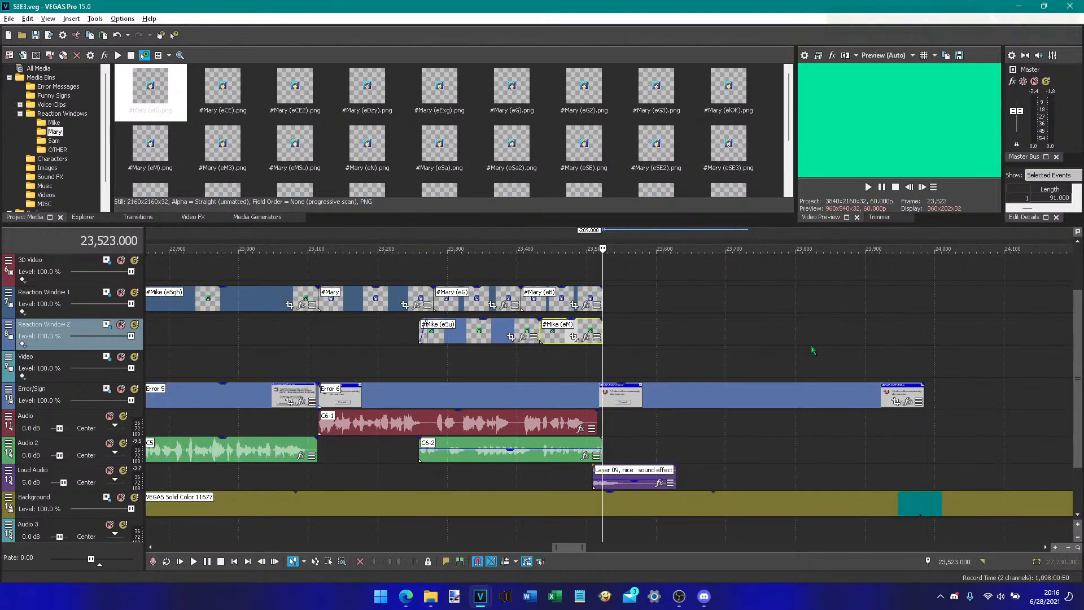
scroll(766, 342, down, 4)
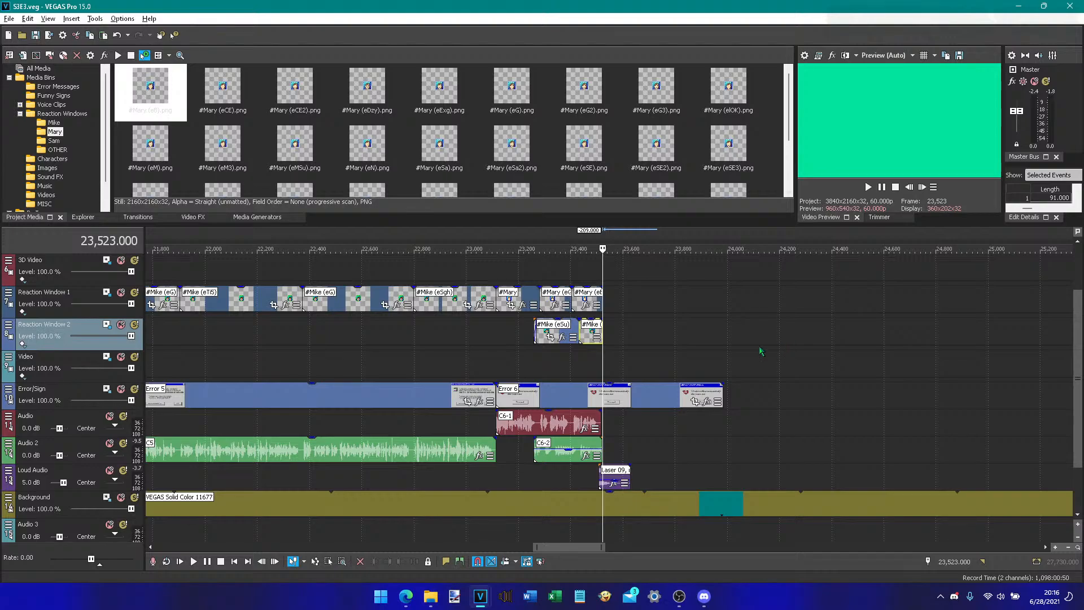
drag(601, 368, 597, 370)
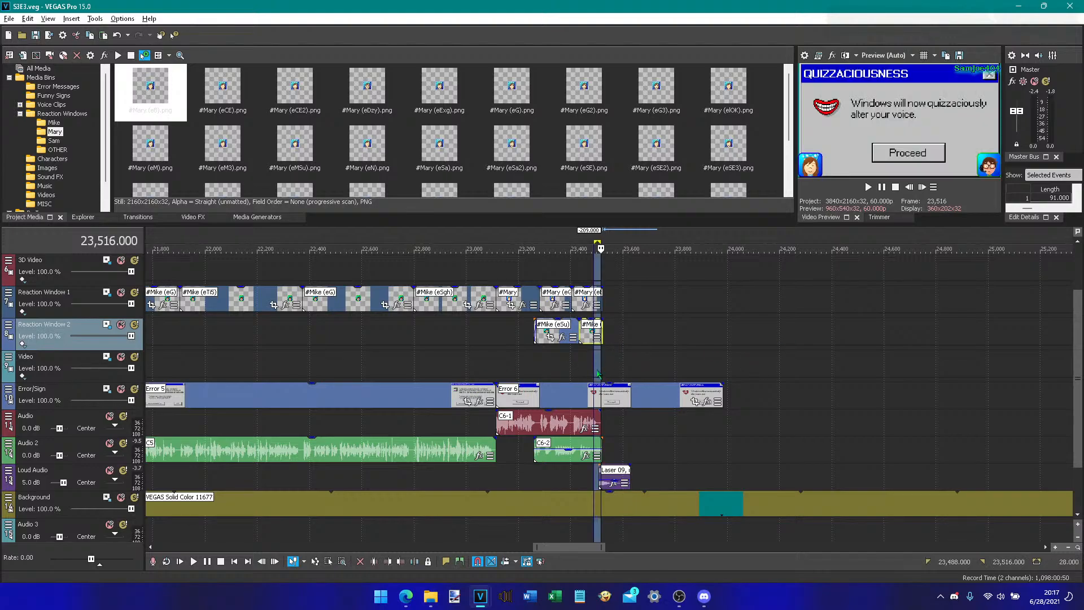
click(597, 373)
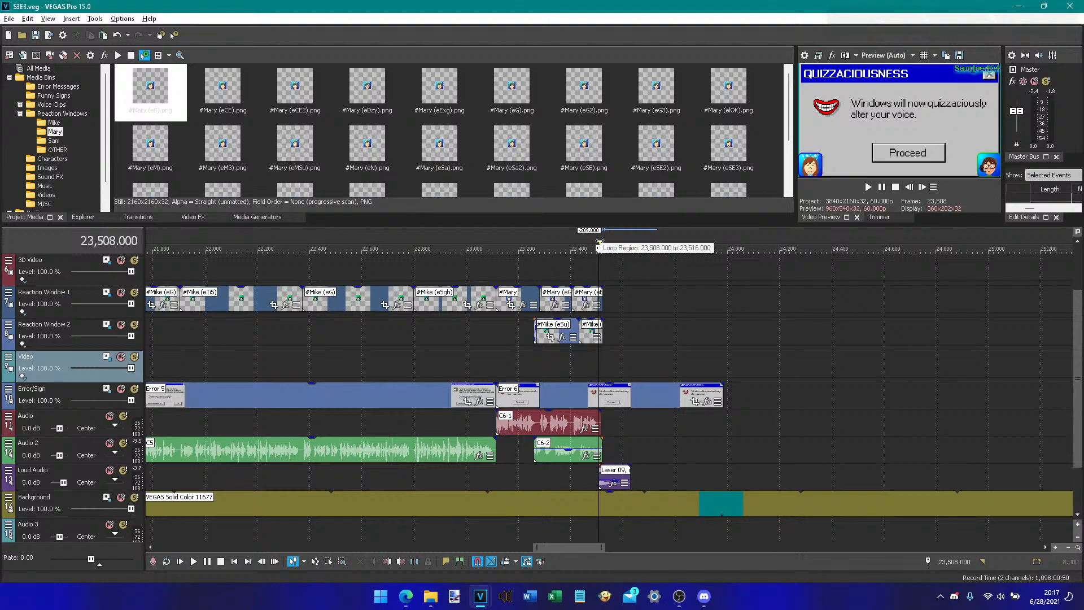
mouse_move(599, 264)
mouse_down()
mouse_move(580, 277)
mouse_move(603, 282)
mouse_up()
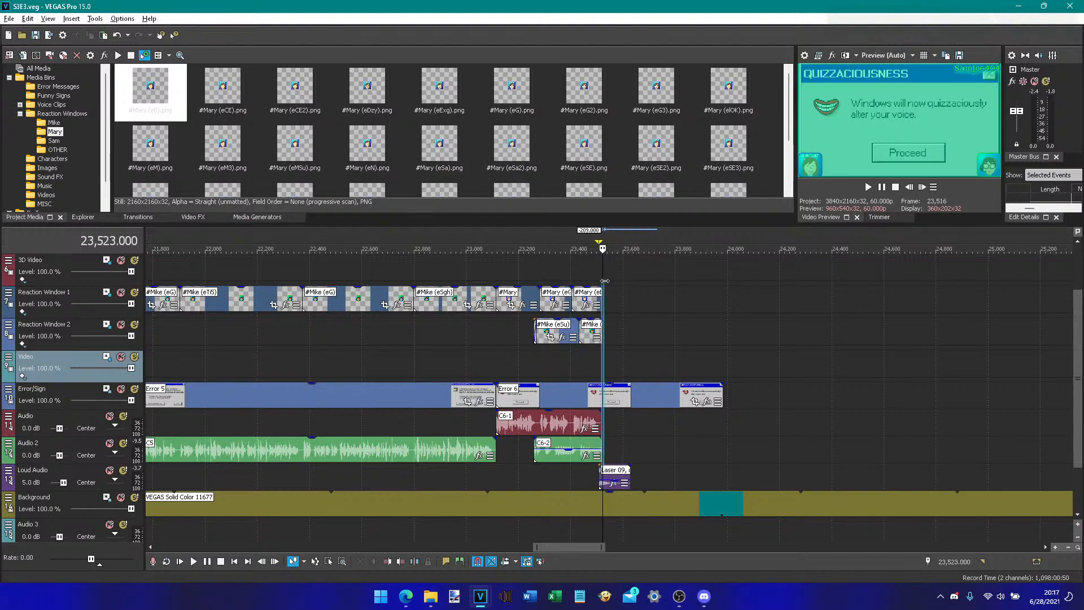
click(631, 308)
right_click(631, 308)
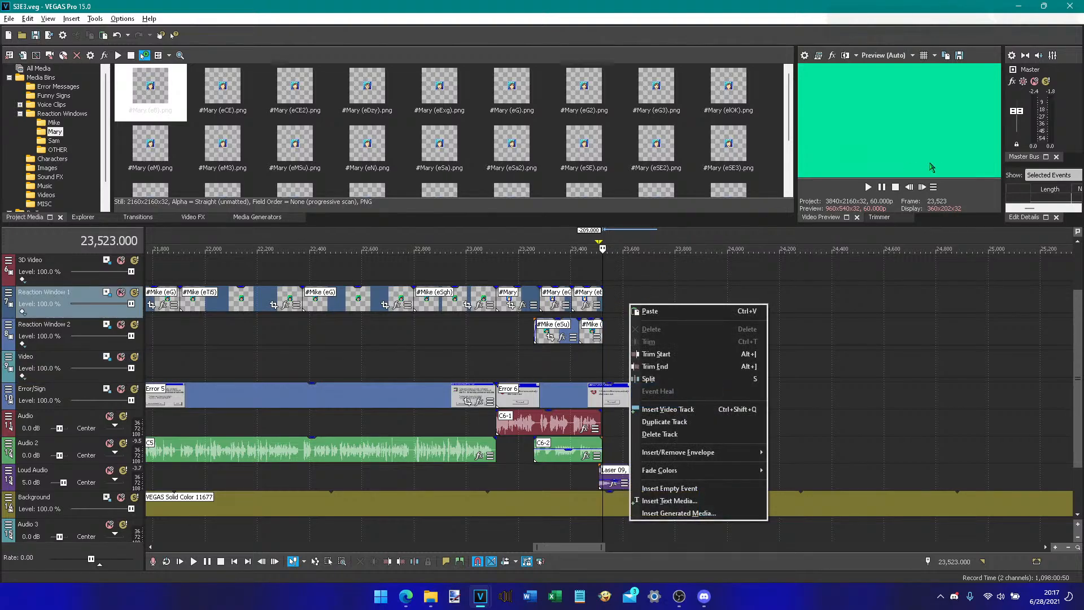
click(934, 161)
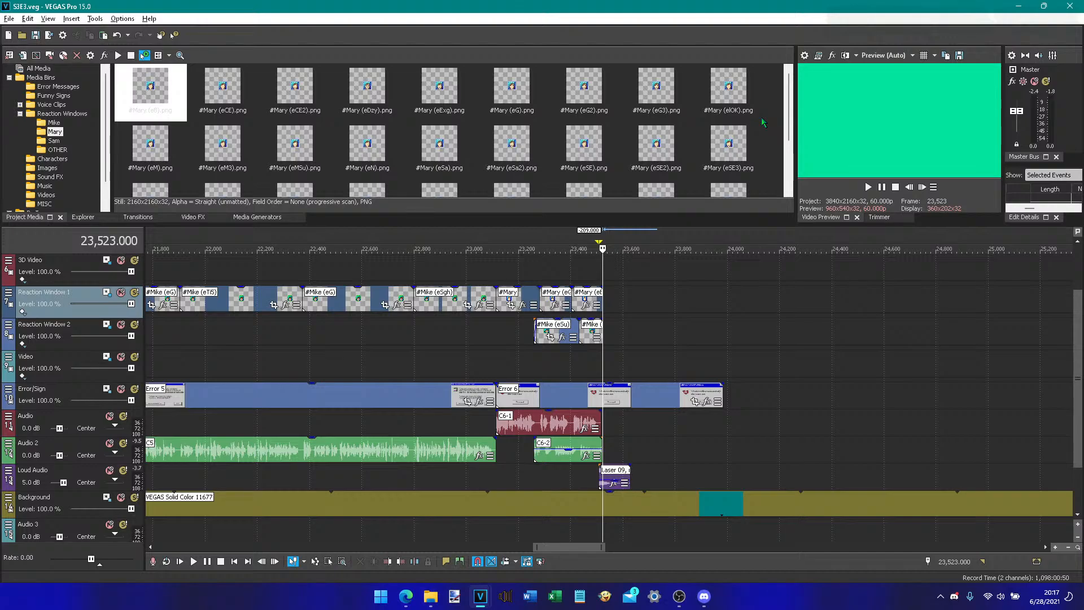
- Bring up the S3E3 V voice clips folder, examine its sorting and view options, and return to the VEGAS project
mouse_move(431, 596)
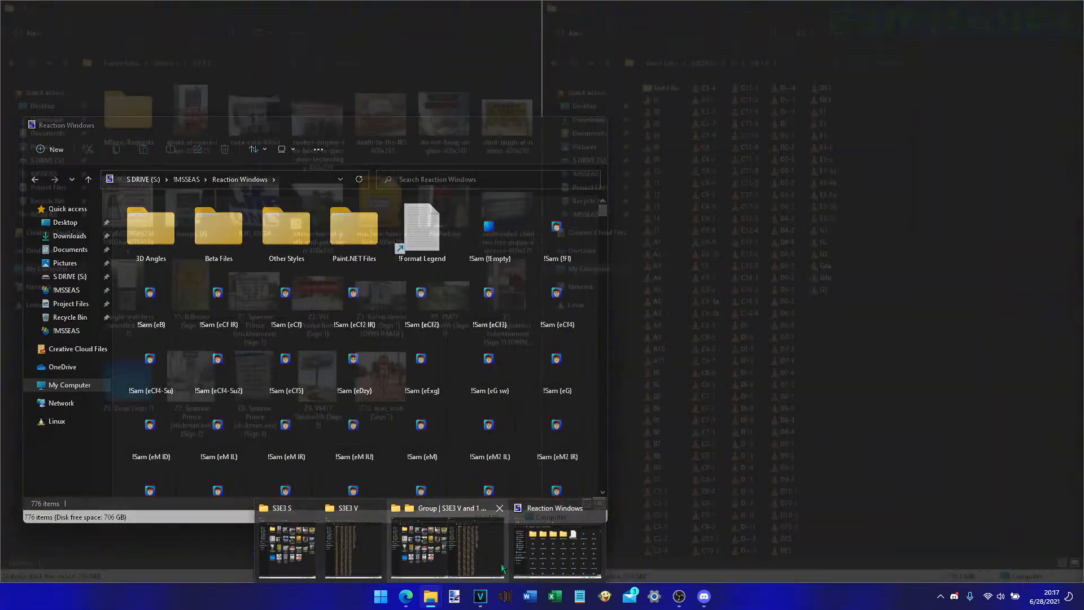
mouse_move(500, 566)
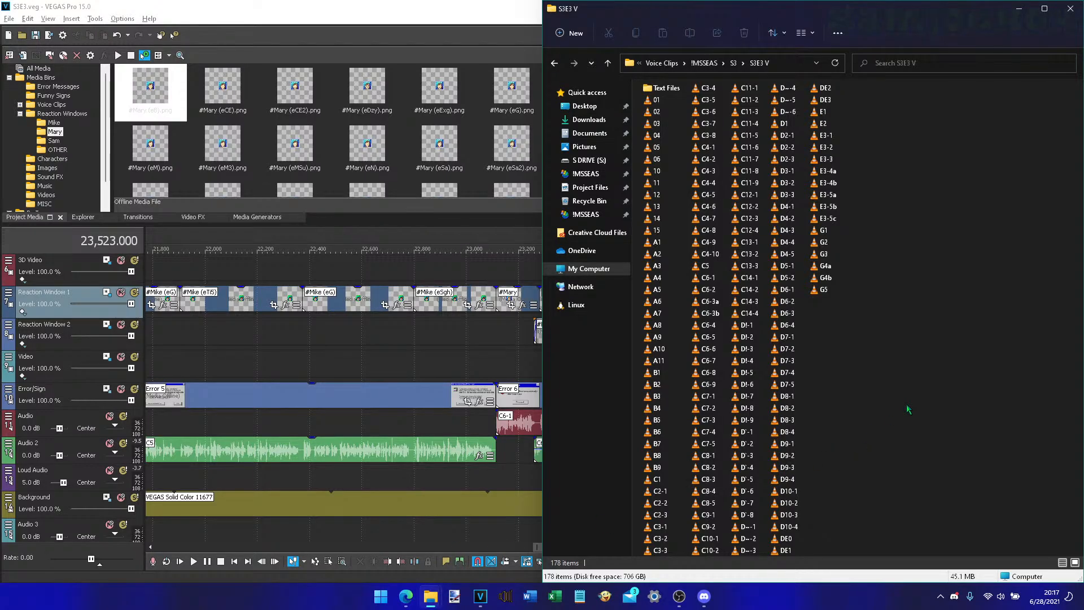
right_click(907, 408)
right_click(886, 358)
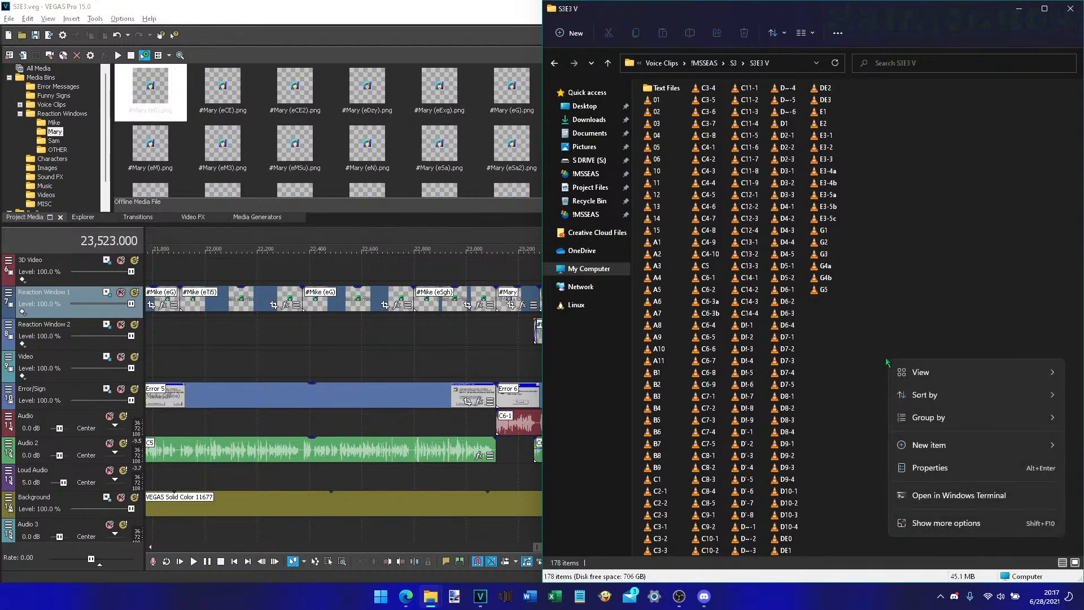
click(917, 227)
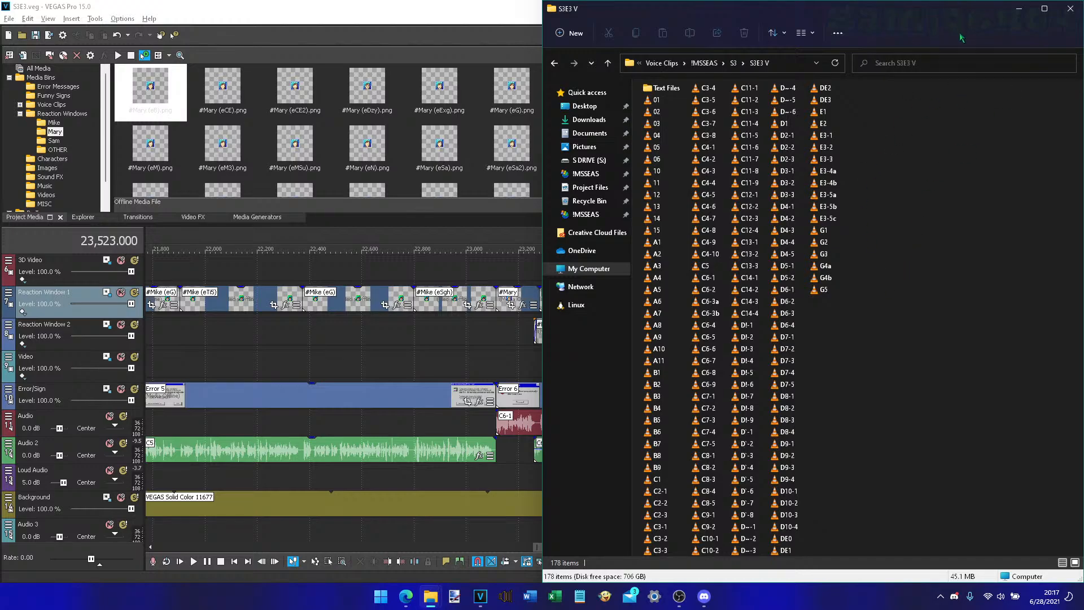
right_click(889, 219)
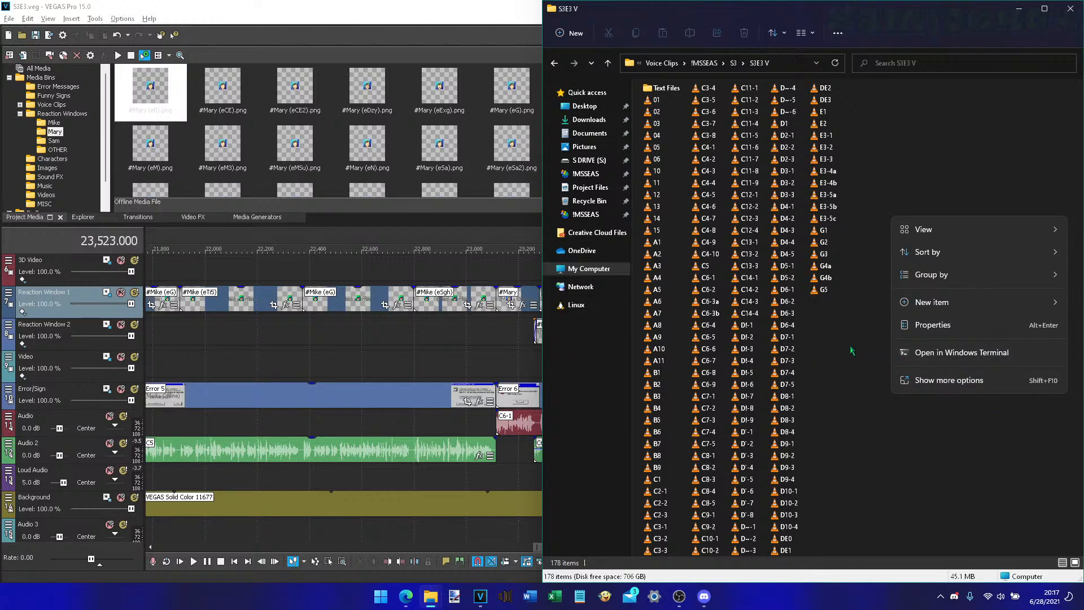
mouse_move(905, 303)
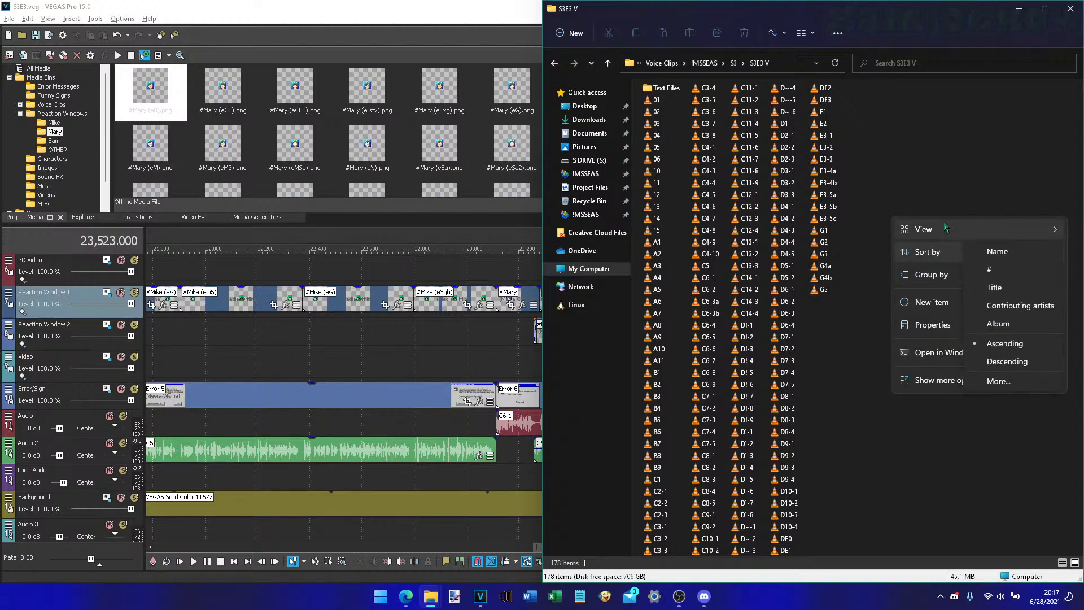
mouse_move(945, 224)
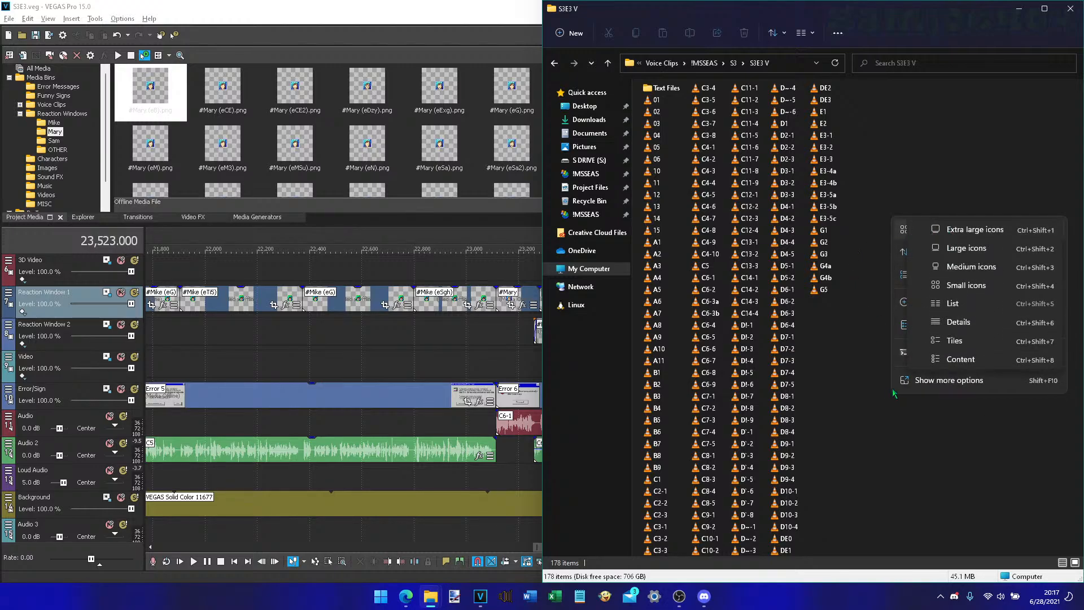
click(885, 318)
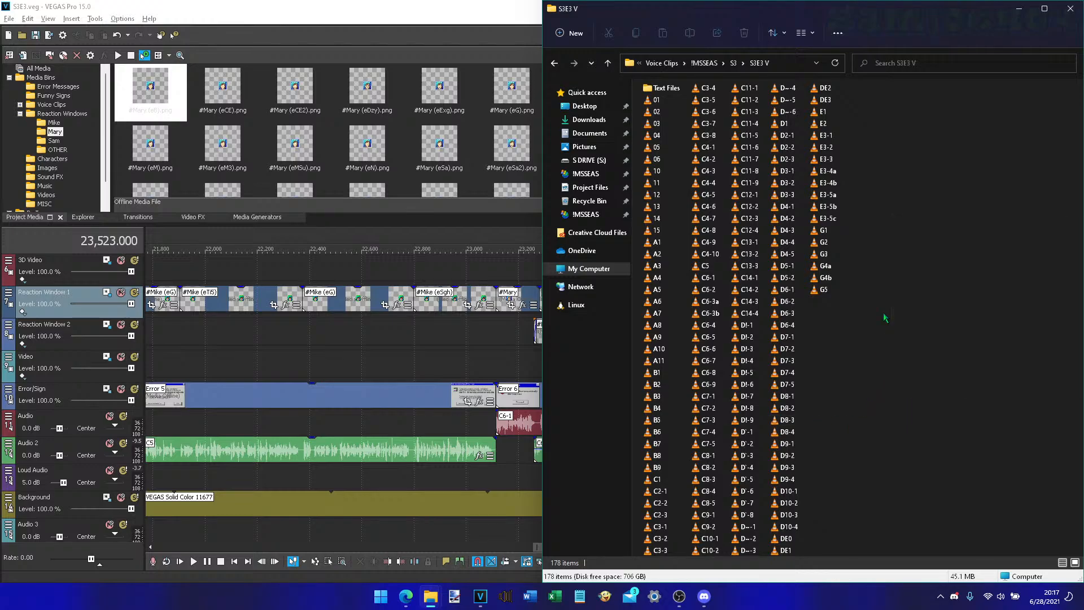
double_click(387, 7)
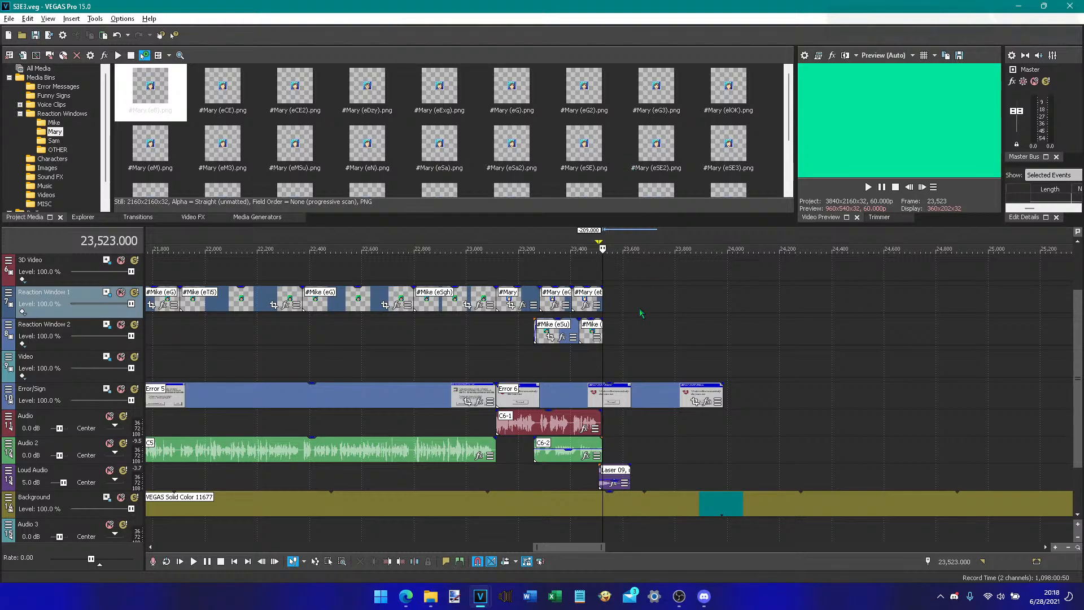
- Show the Sound FX media bin and look through the pinned apps in the Start menu
click(58, 177)
click(336, 155)
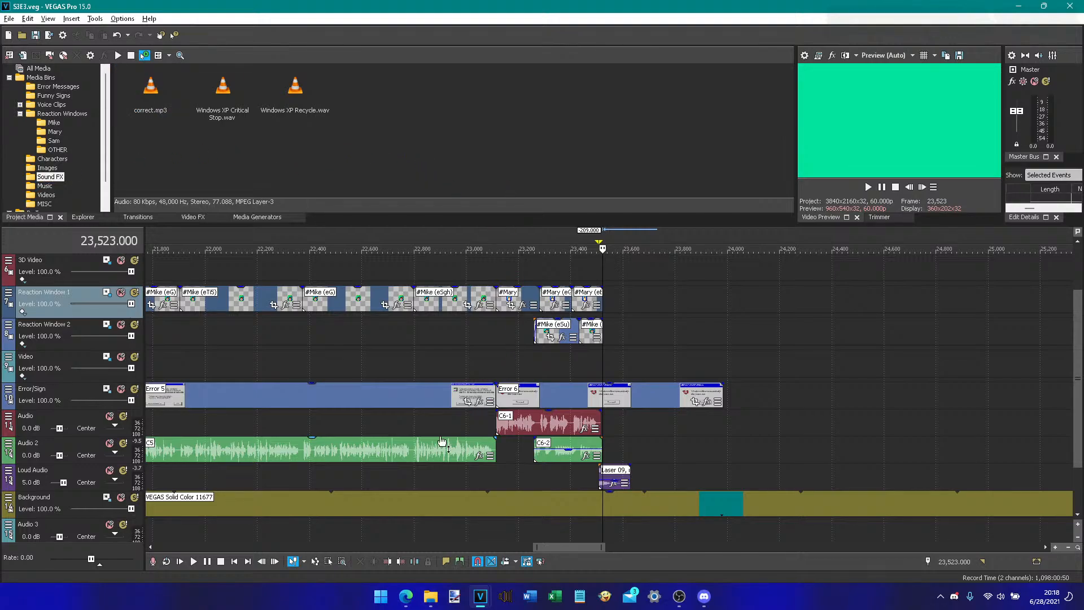
click(381, 595)
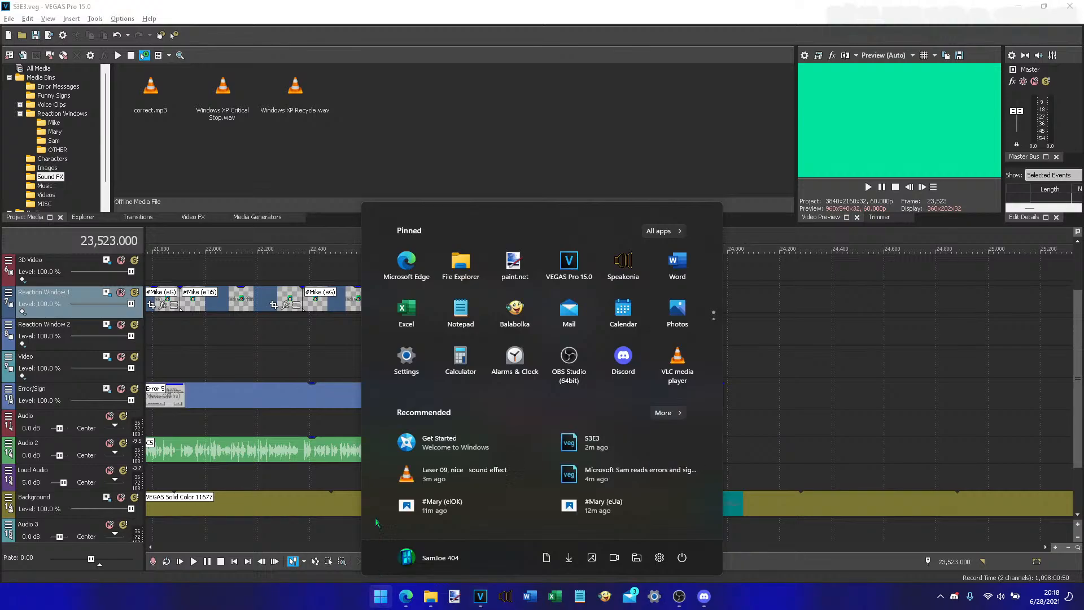
scroll(484, 347, down, 1)
scroll(484, 347, up, 1)
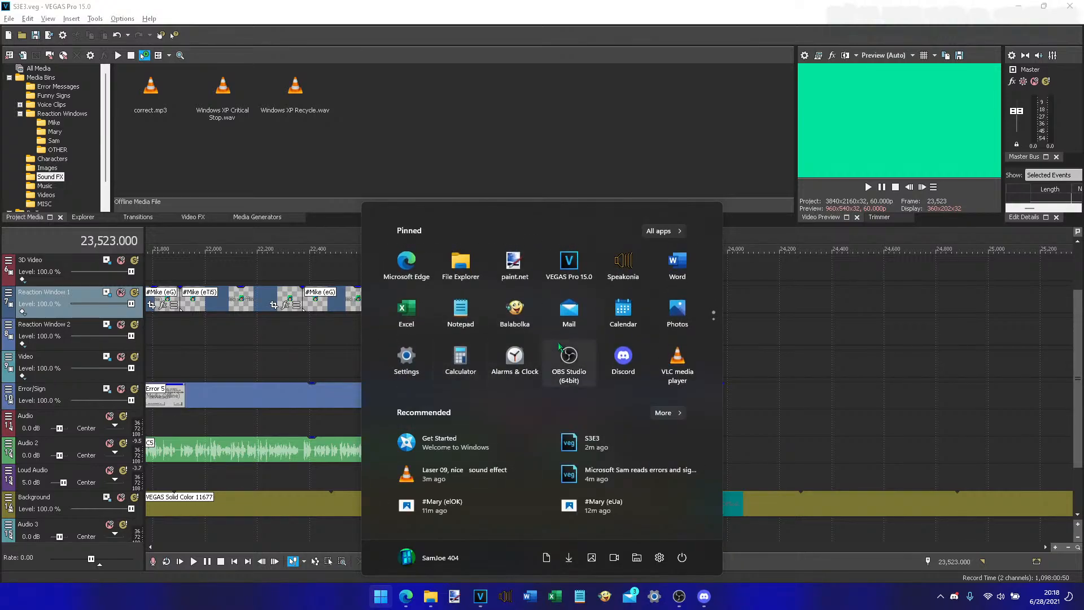
scroll(563, 327, down, 1)
scroll(586, 307, up, 1)
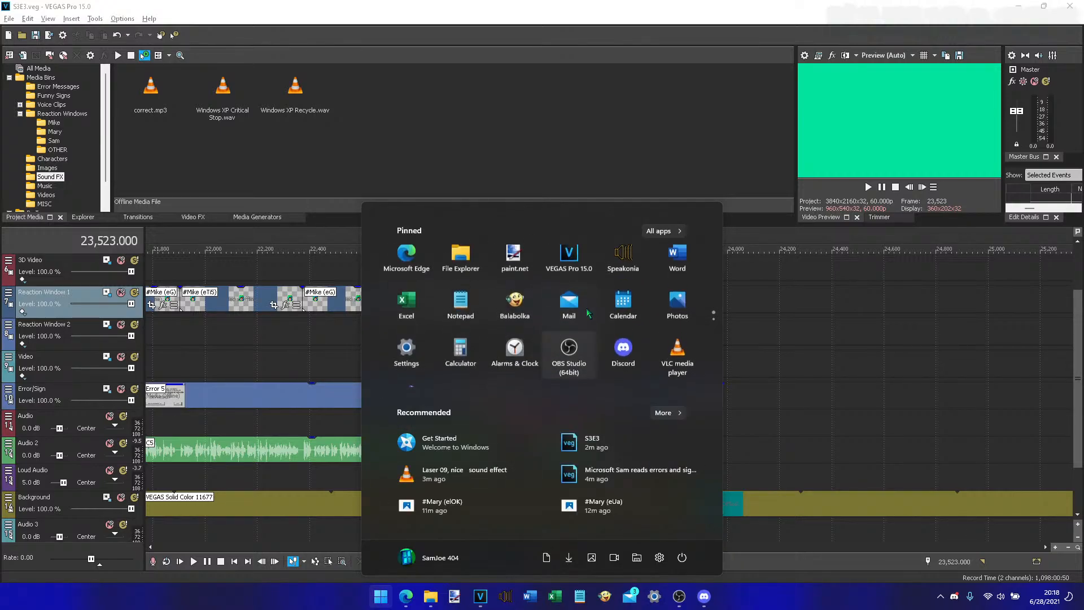
click(497, 128)
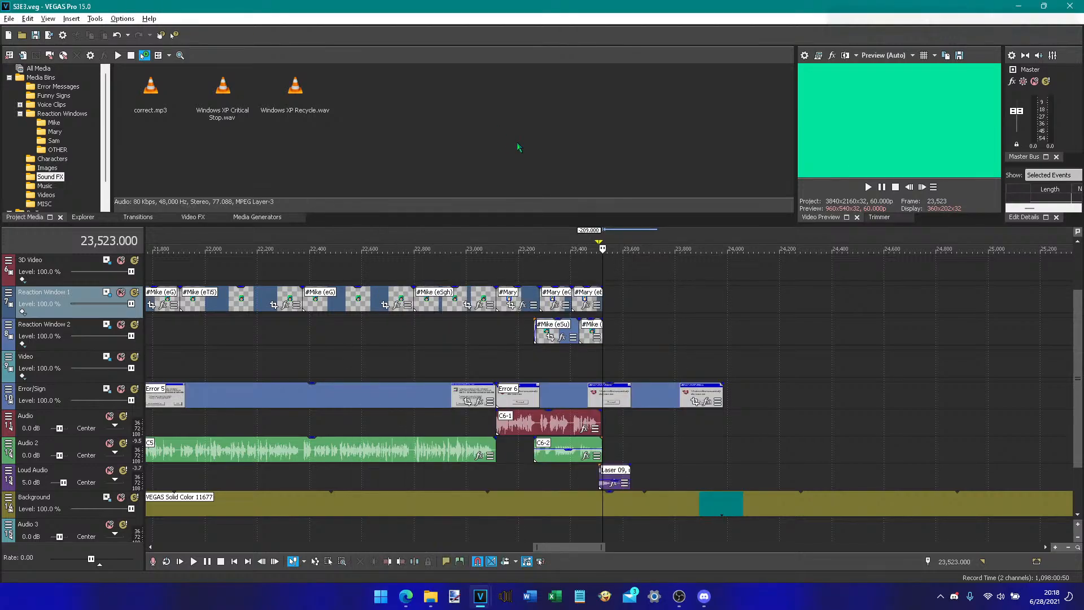
- Open the pinned !MSSEAS folder in a new File Explorer window and centre it over the project
click(377, 600)
click(376, 600)
mouse_move(435, 597)
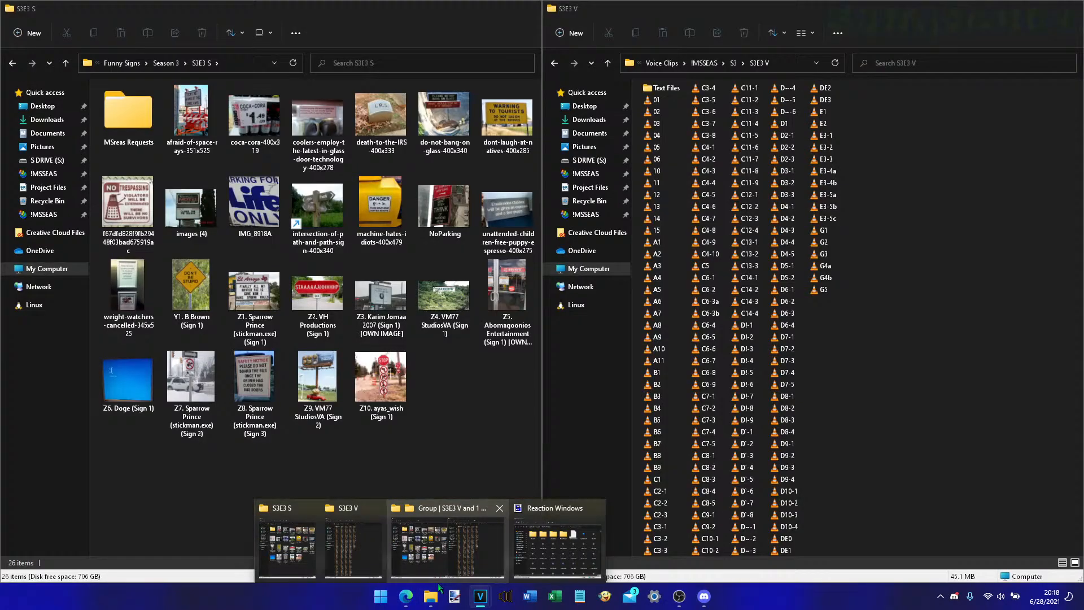
click(433, 602)
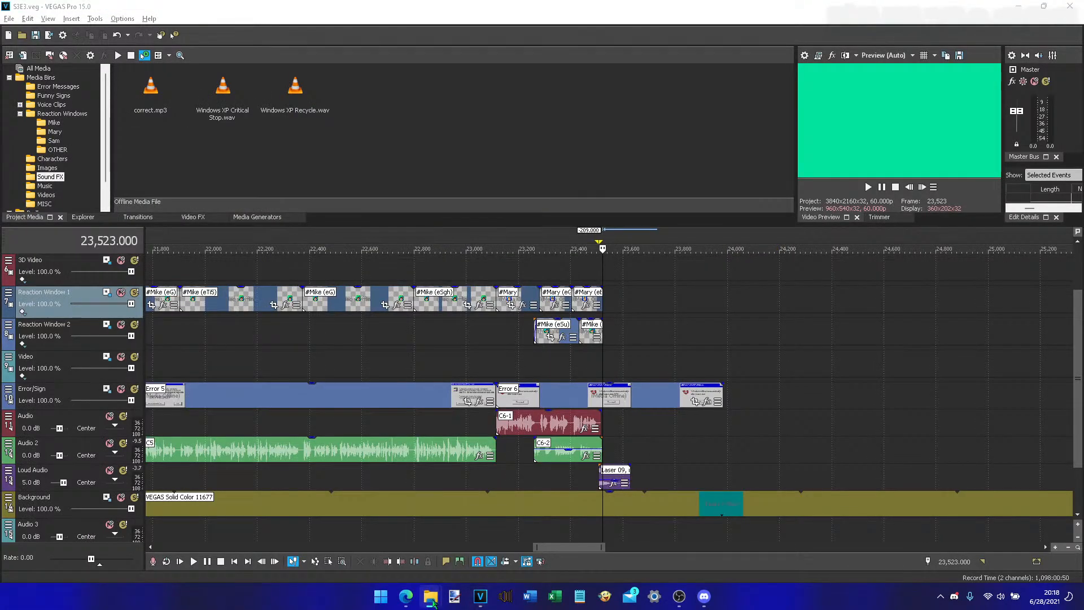
right_click(433, 602)
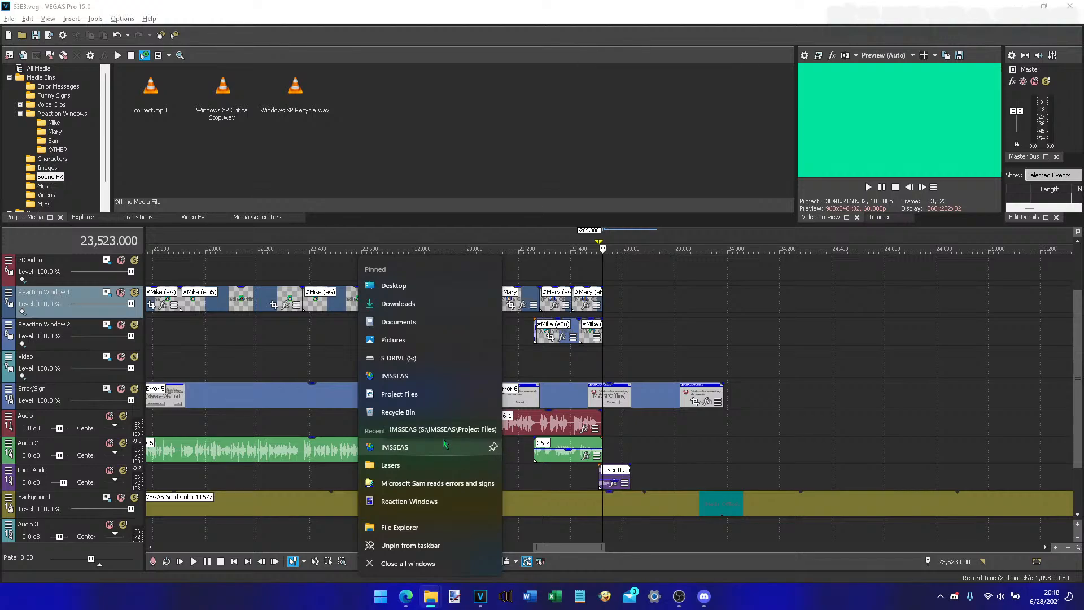
click(444, 379)
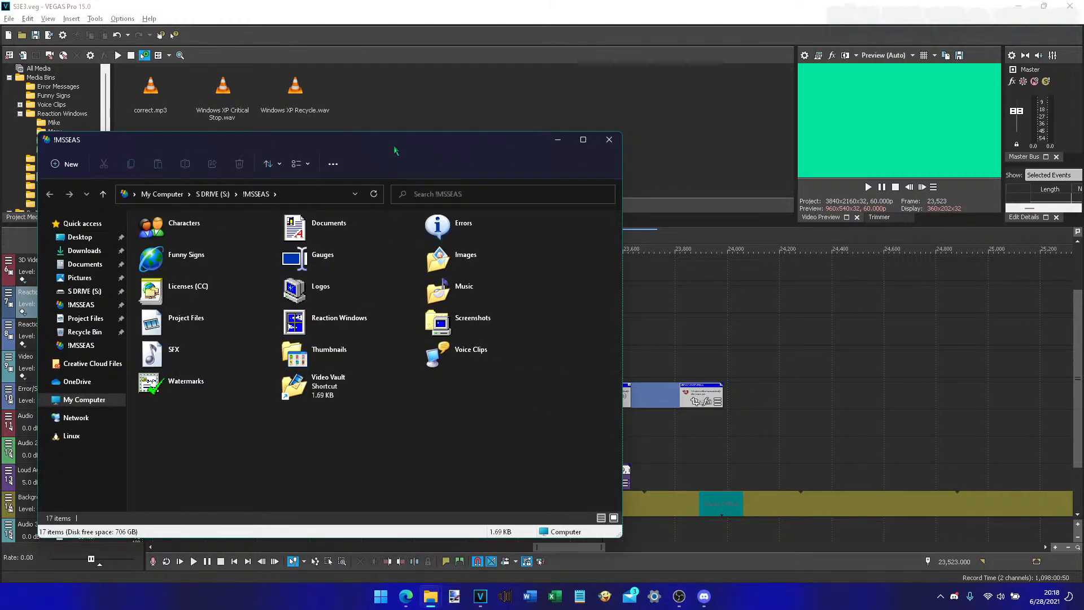
drag(395, 151, 625, 132)
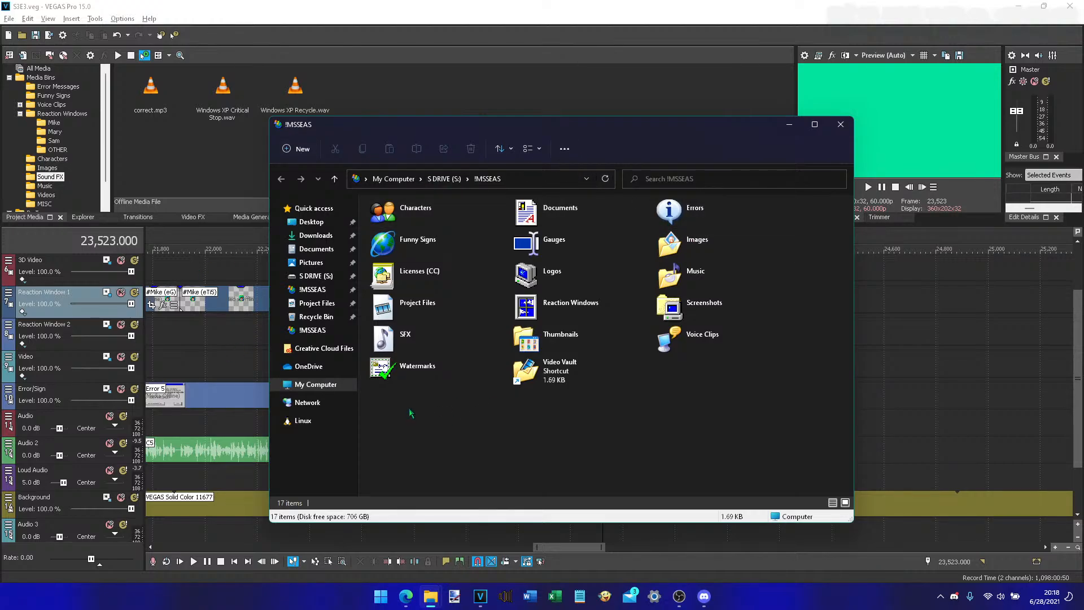
- Pin the Characters folder from !MSSEAS to the Start menu
click(429, 208)
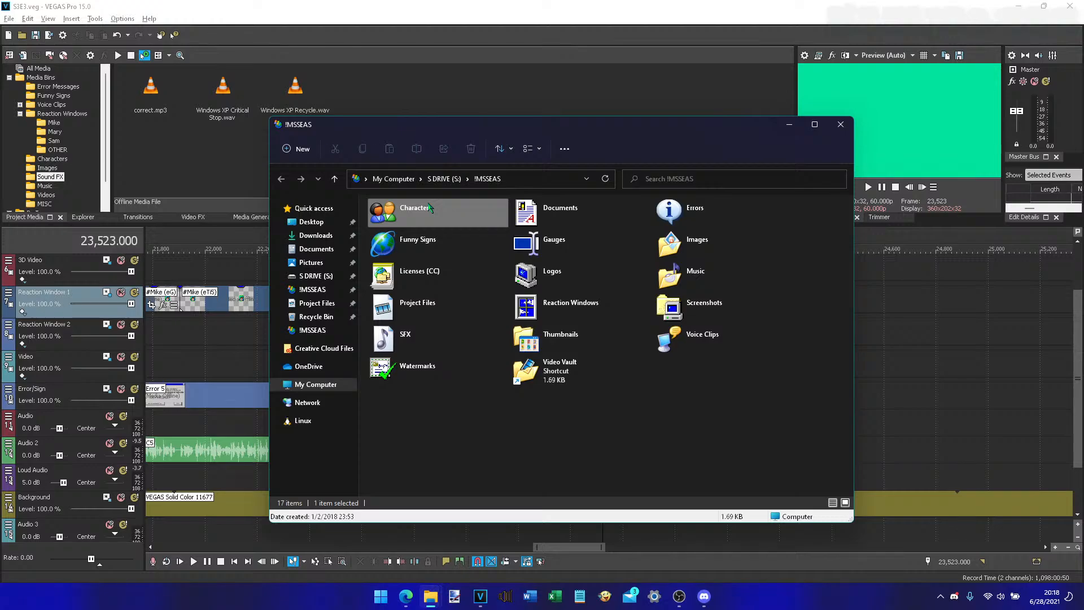
right_click(430, 207)
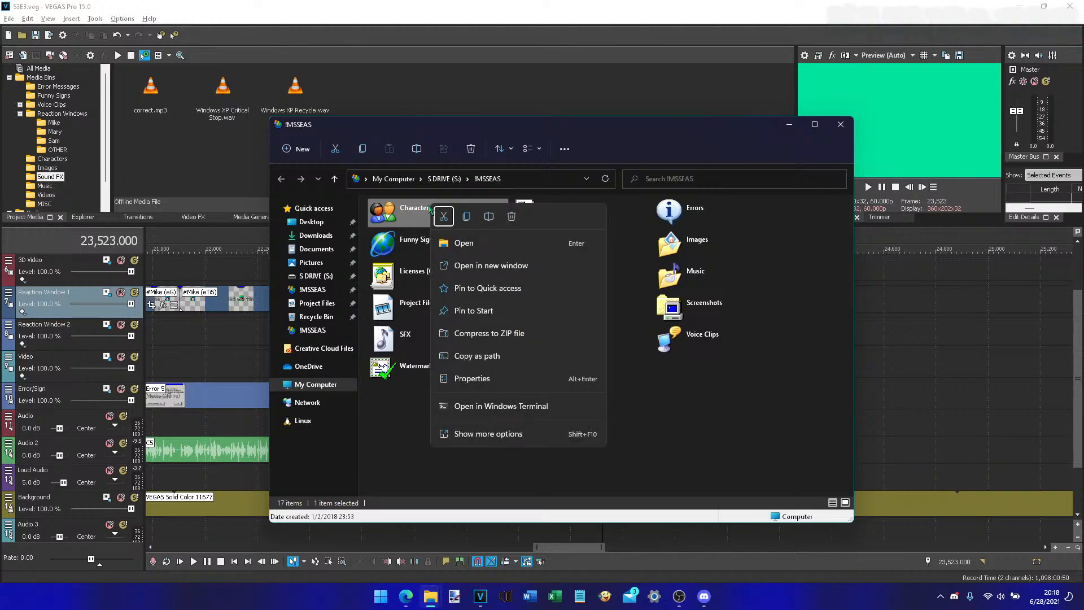
click(496, 312)
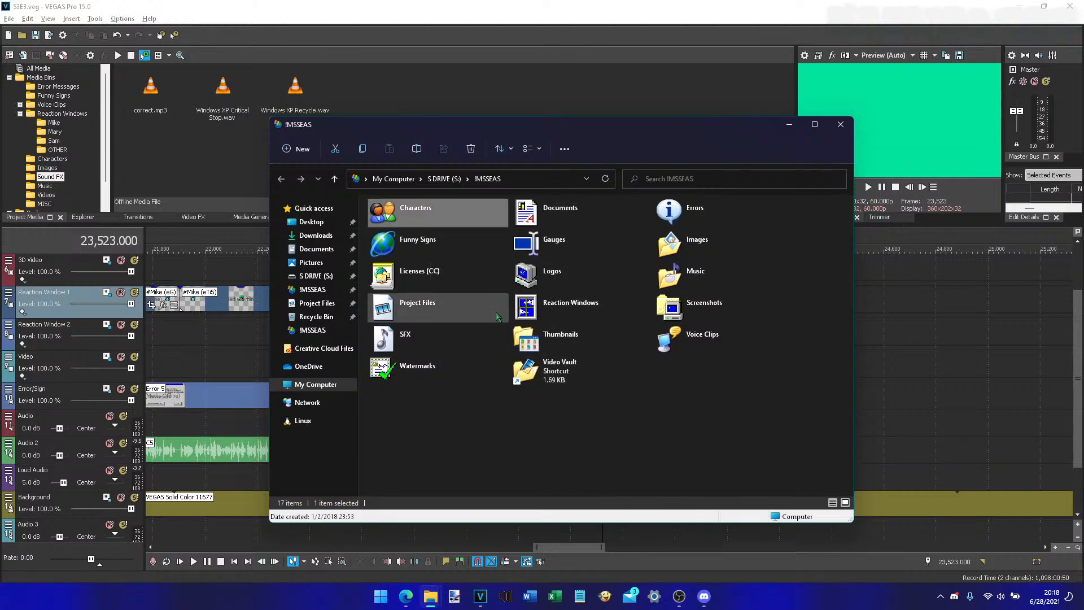
- Open the Characters folder from its Start menu pin, and close its window again
click(388, 602)
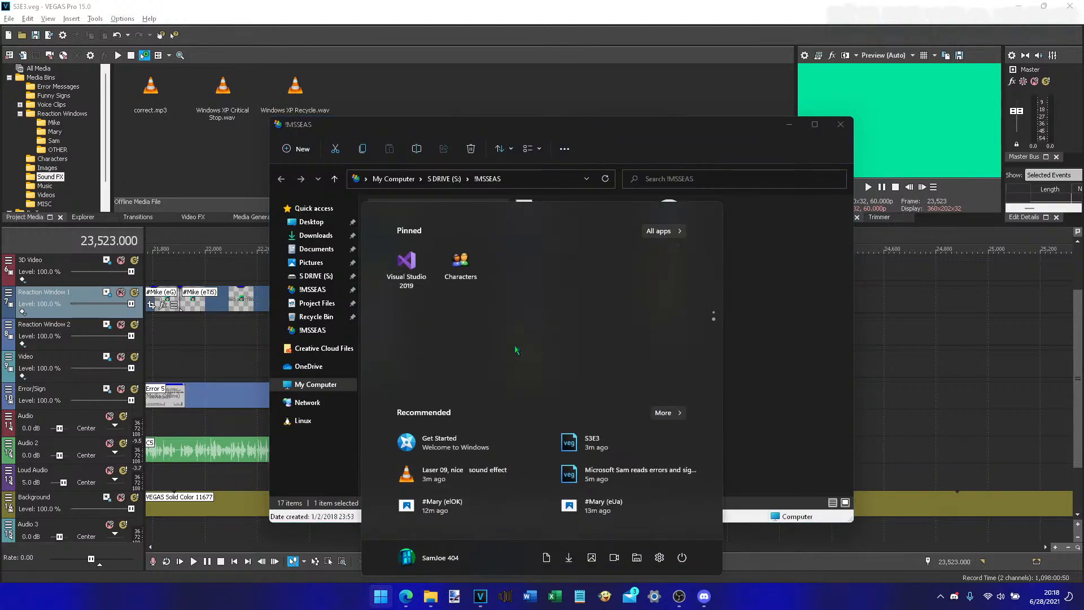
click(462, 263)
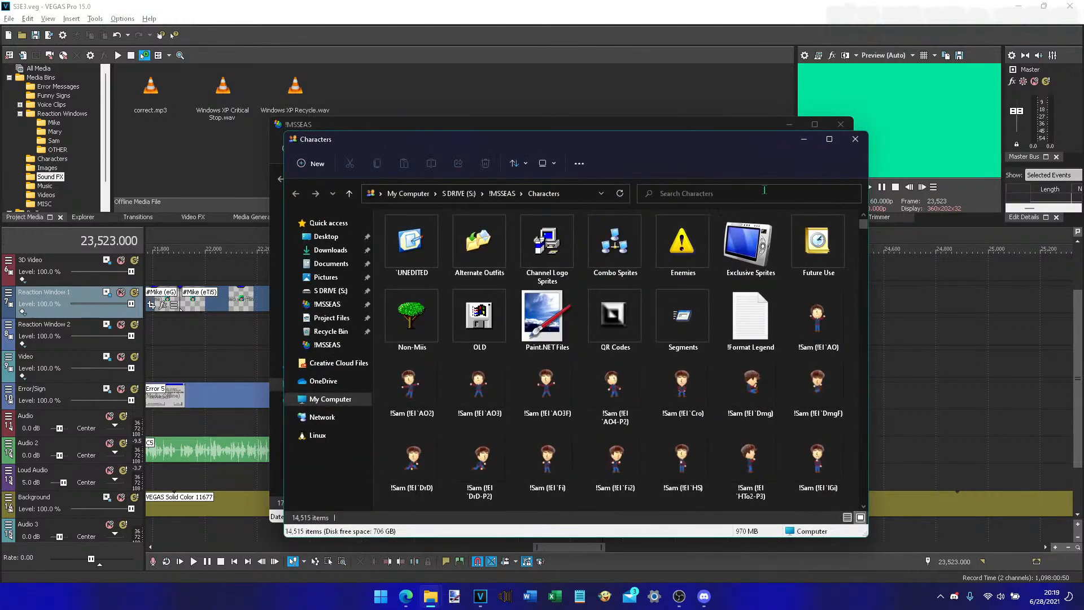
click(856, 139)
click(772, 401)
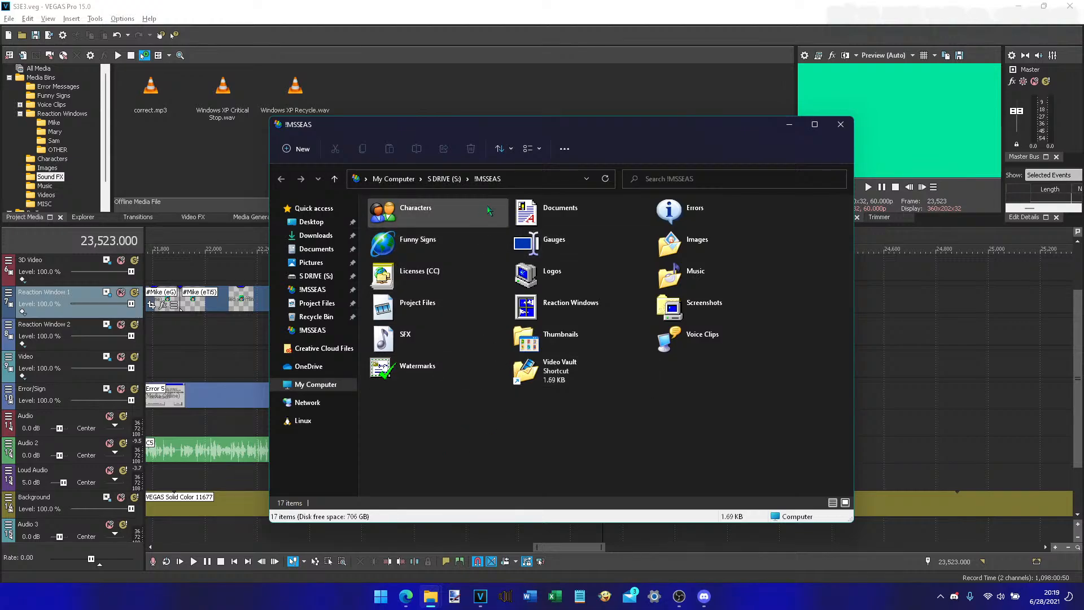
- Swap File Explorer with paint.net in the Start menu's pinned apps and check the remaining pins
click(381, 596)
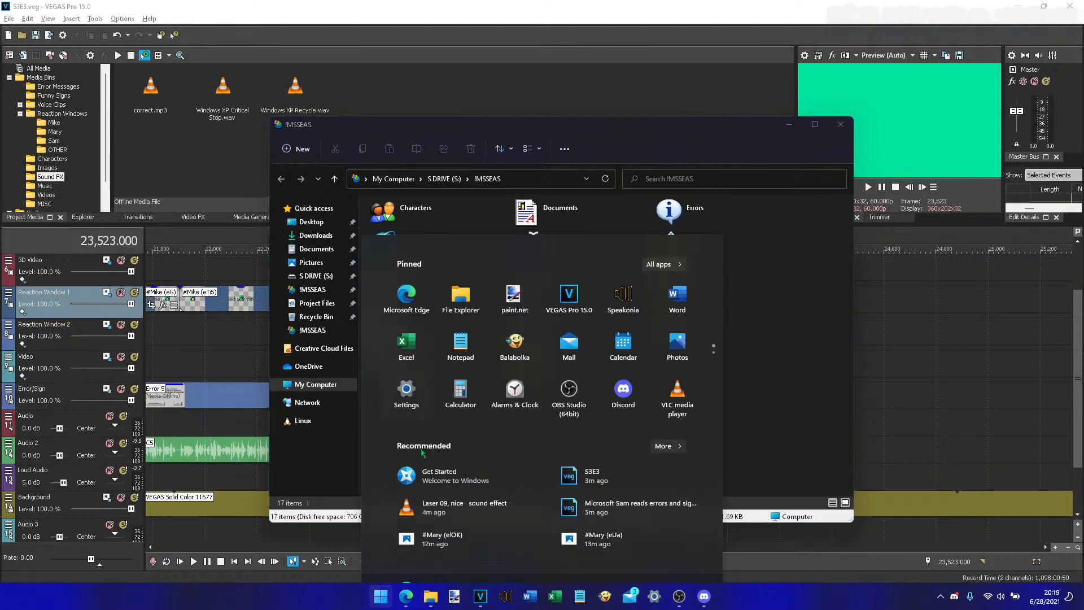
mouse_move(475, 271)
mouse_down()
mouse_move(520, 270)
mouse_move(433, 268)
mouse_move(525, 269)
mouse_up()
scroll(539, 356, down, 2)
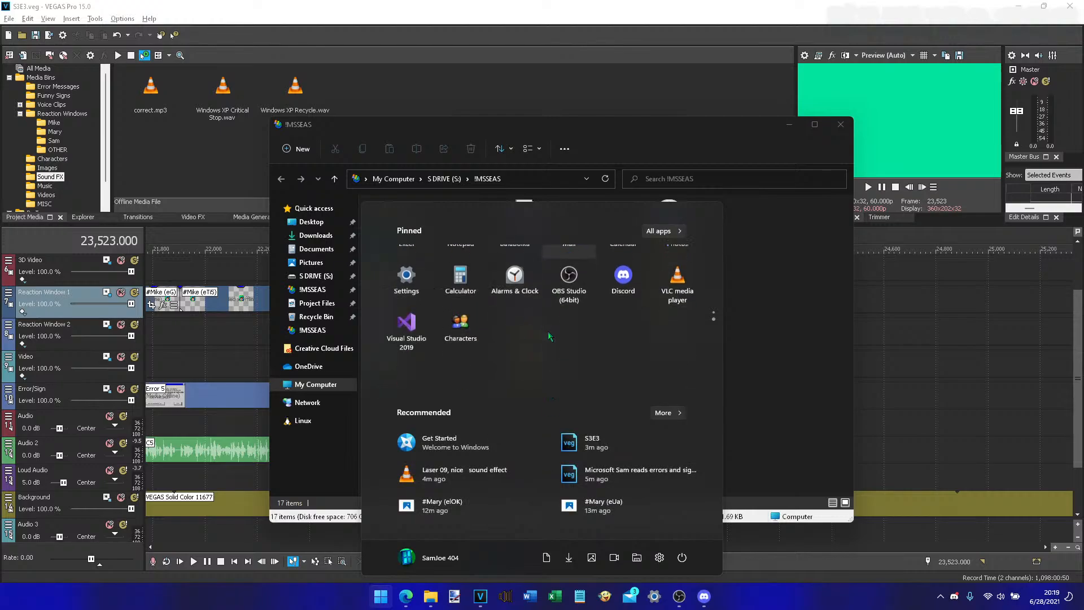
scroll(508, 274, up, 1)
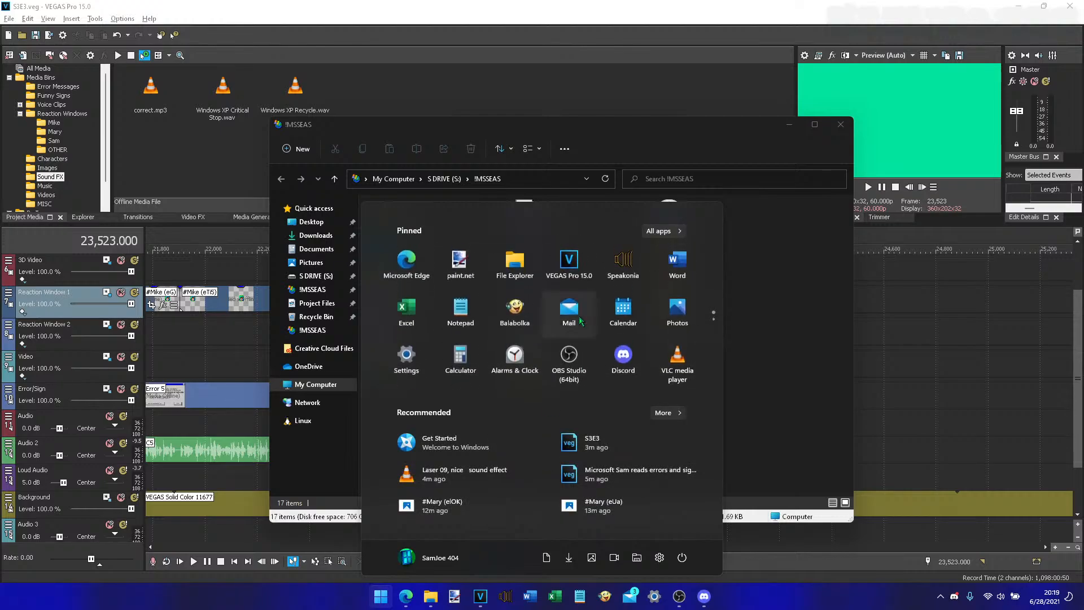
scroll(502, 285, down, 1)
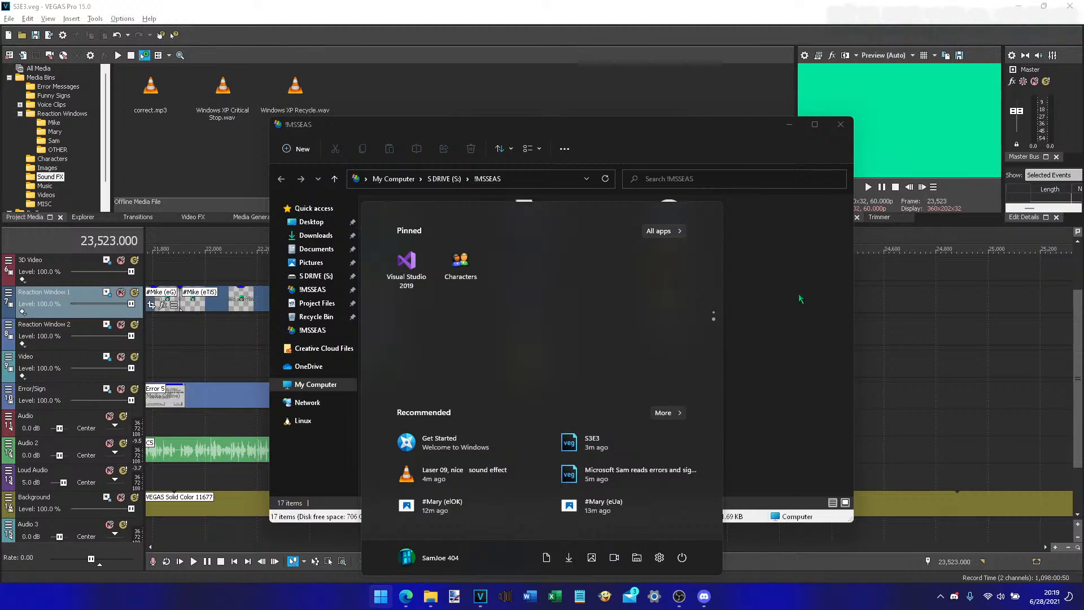
click(832, 364)
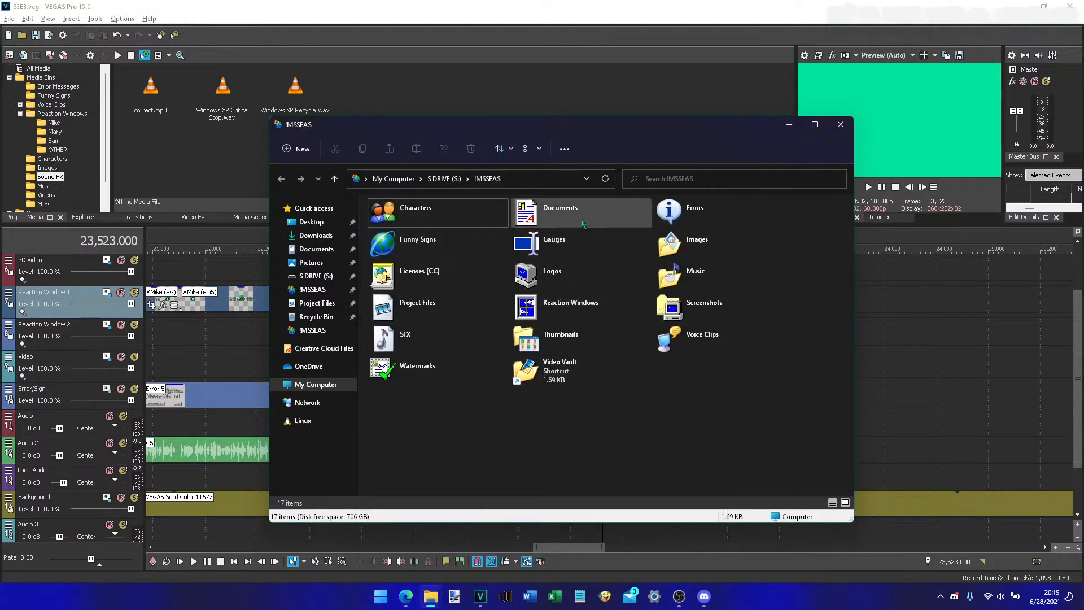
click(636, 226)
right_click(627, 219)
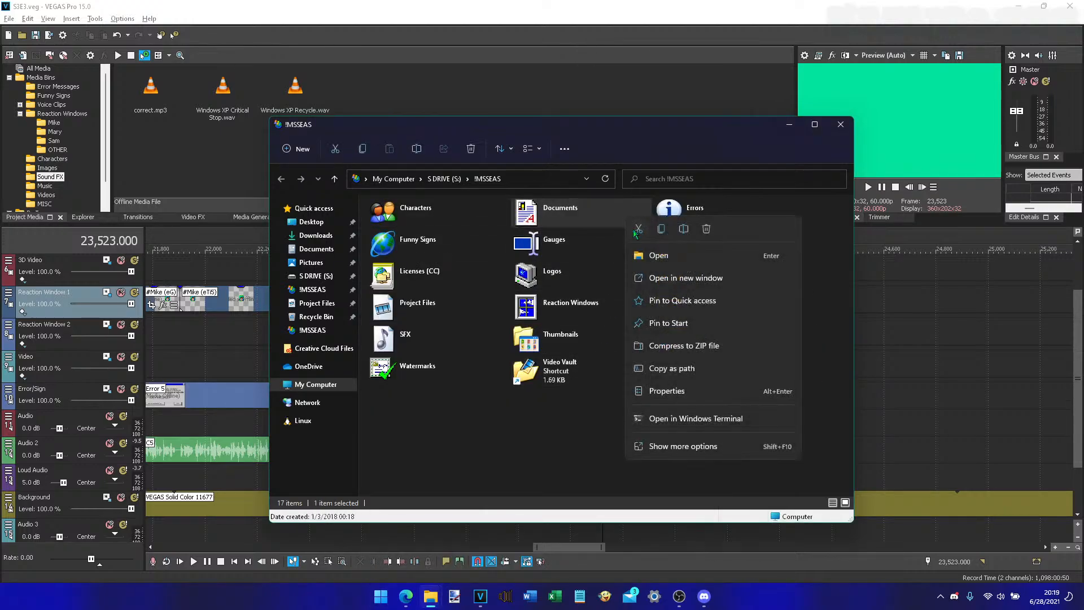
key(Escape)
click(711, 214)
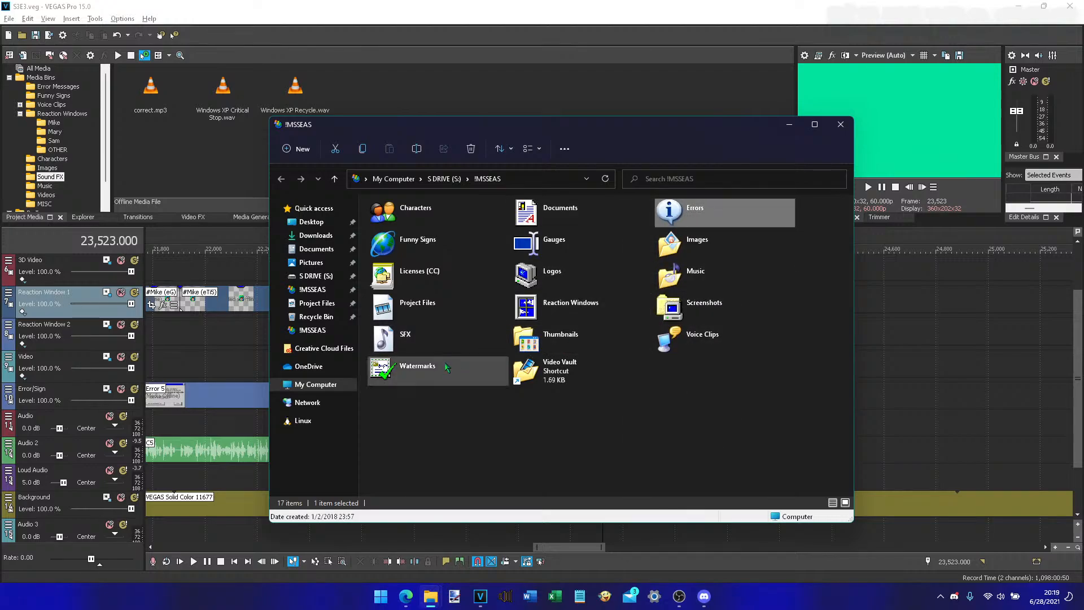
shift+click(474, 367)
right_click(736, 211)
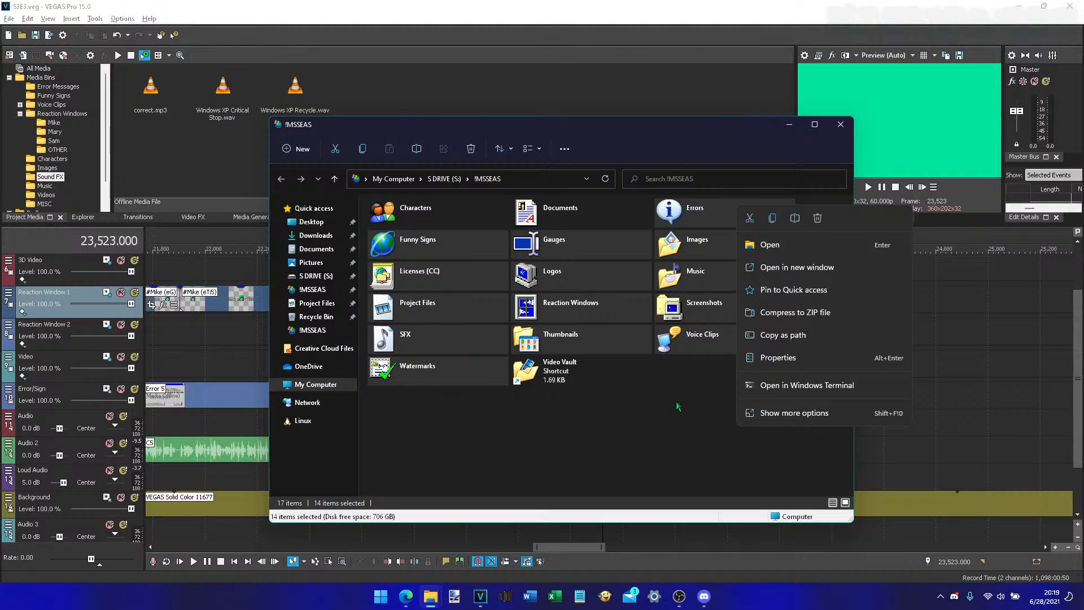
key(Escape)
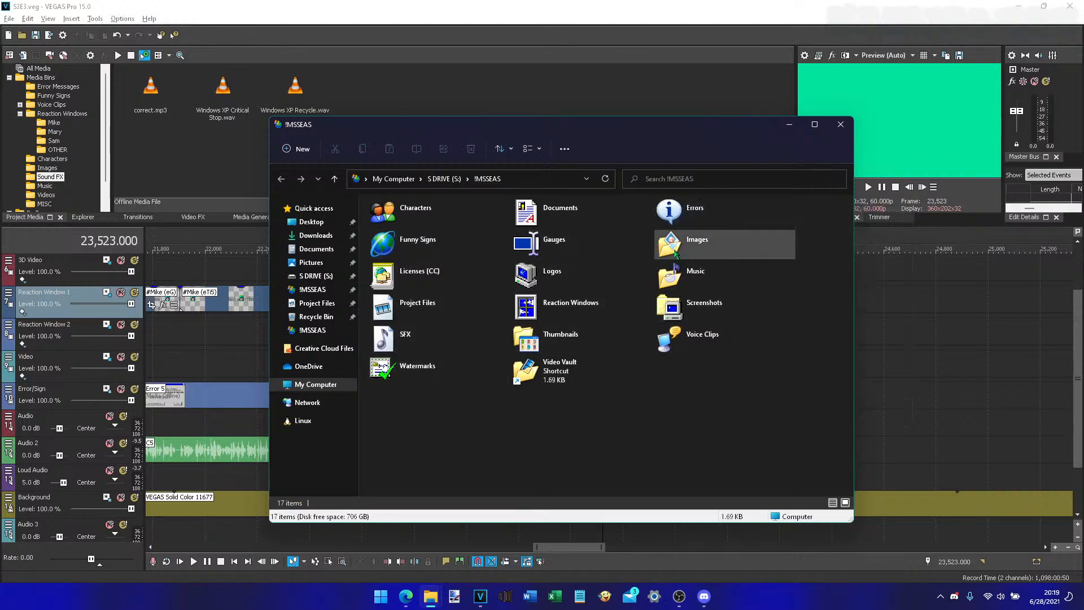
- Pin the Errors and Funny Signs folders from !MSSEAS to the Start menu
click(696, 215)
right_click(696, 216)
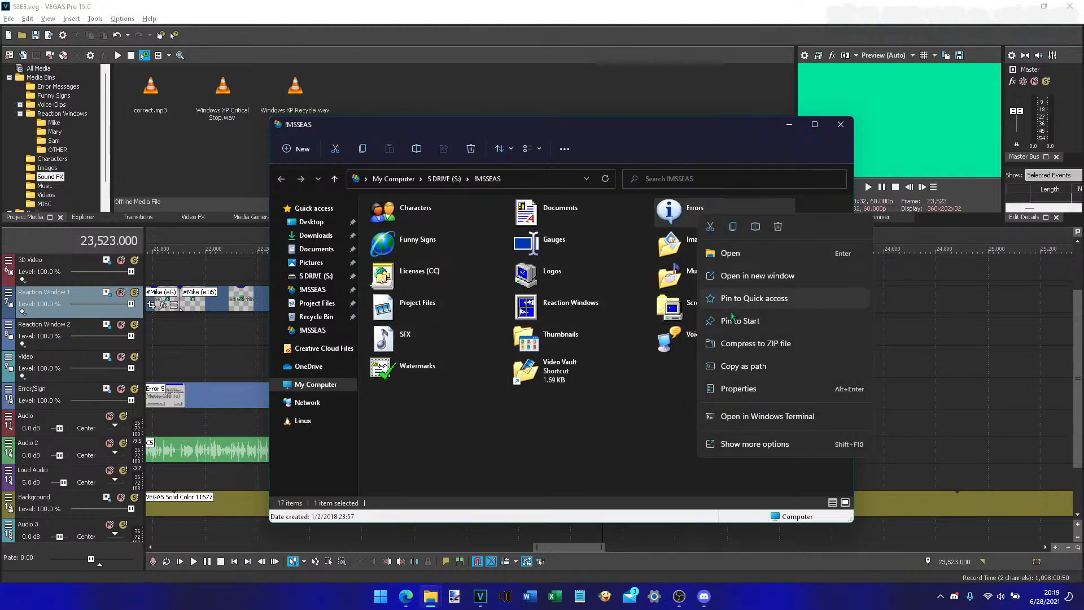
key(Escape)
click(410, 224)
click(391, 247)
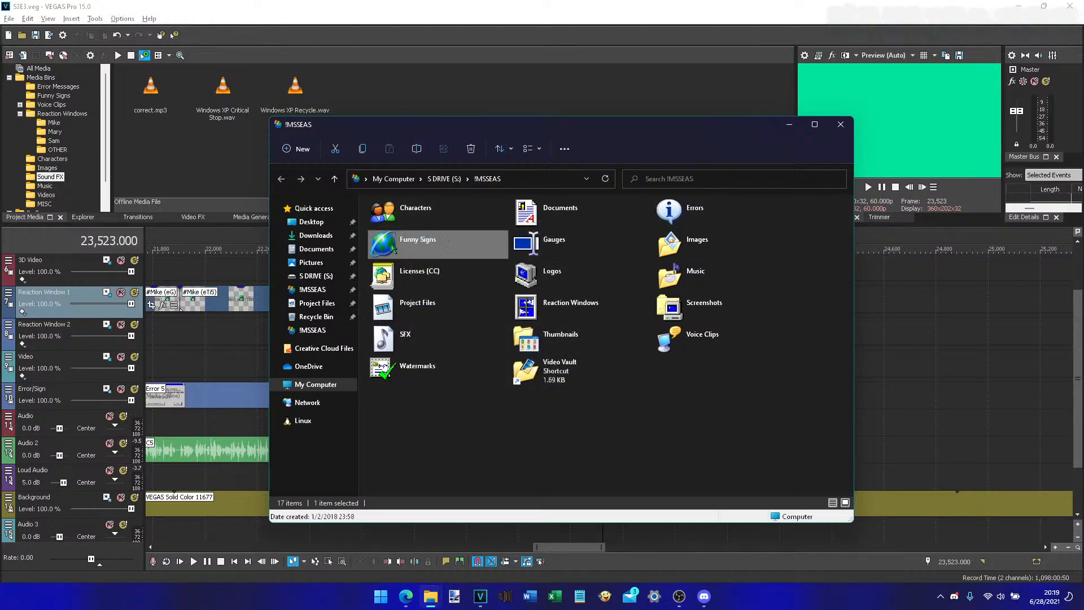
right_click(399, 251)
key(Escape)
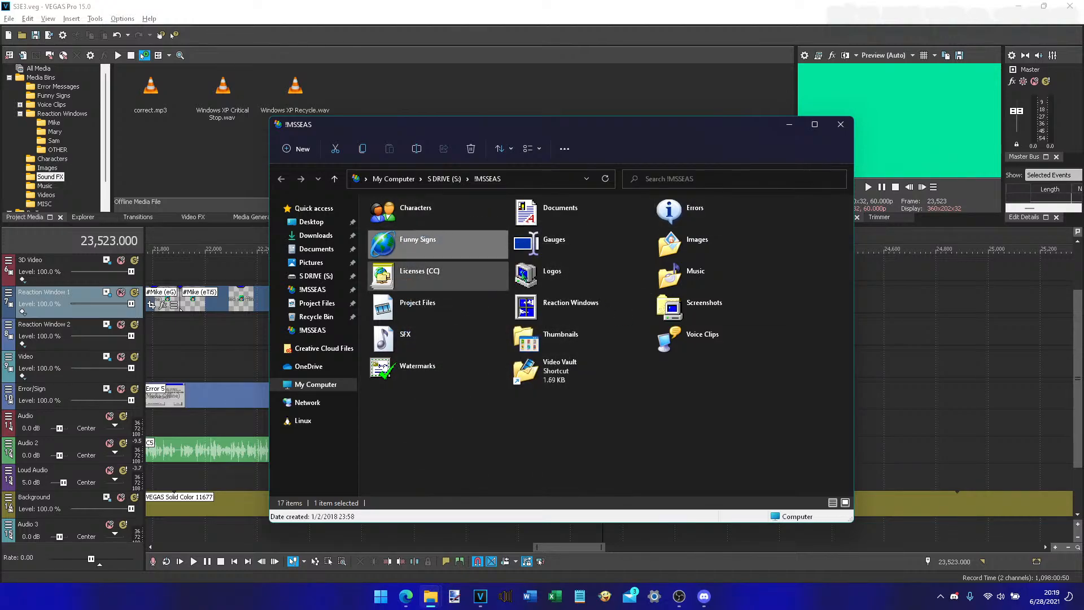
- Pin the Gauges and Images folders from !MSSEAS to the Start menu
click(547, 255)
right_click(550, 257)
key(Escape)
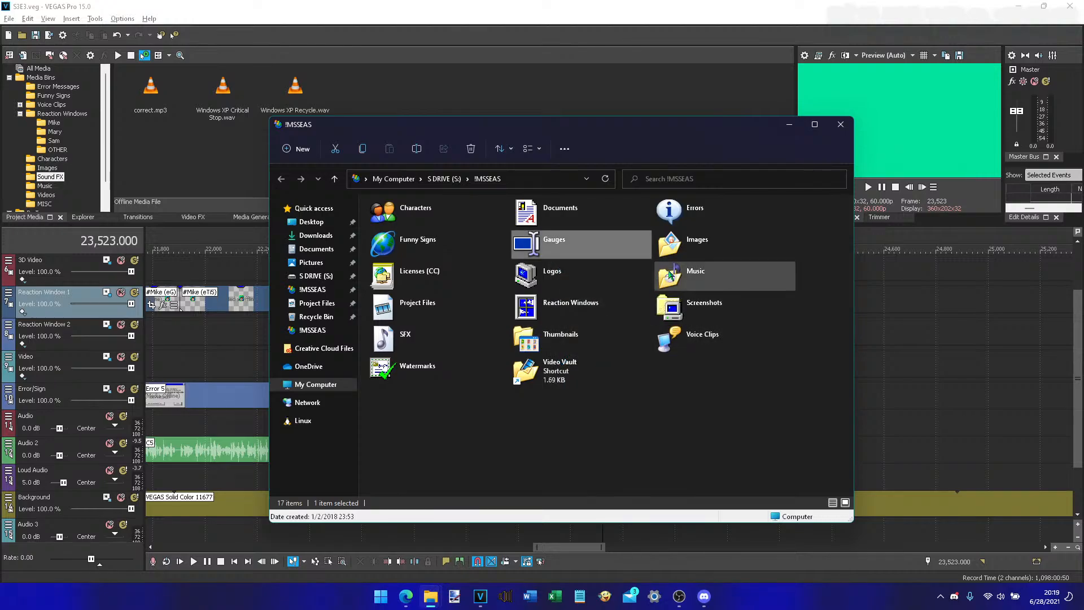
click(689, 248)
right_click(691, 250)
key(Escape)
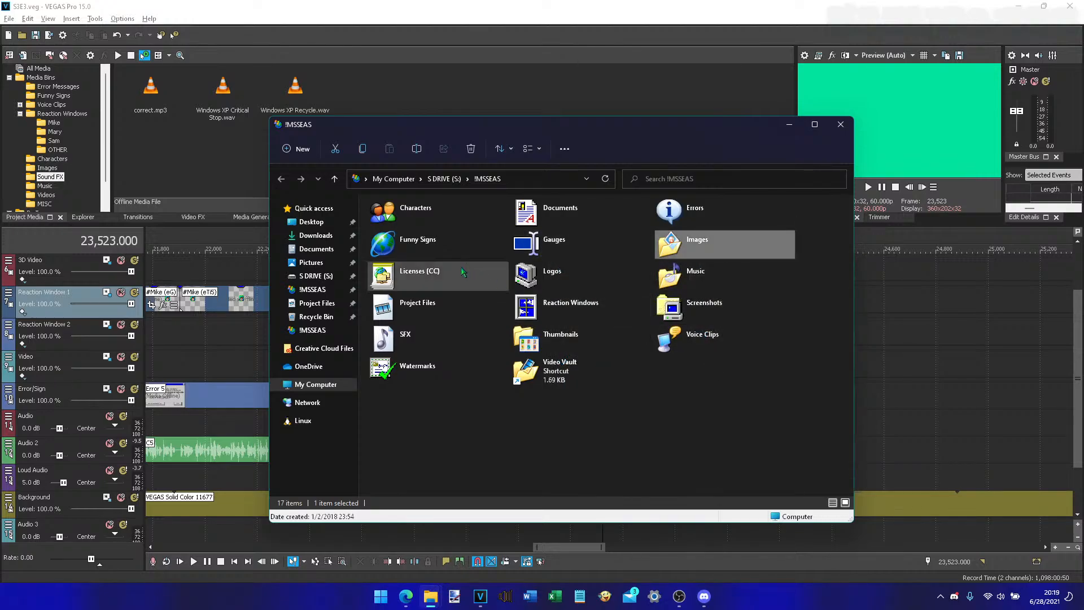
- Pin the Licenses (CC), Logos and Music folders from !MSSEAS to the Start menu
click(416, 268)
right_click(425, 270)
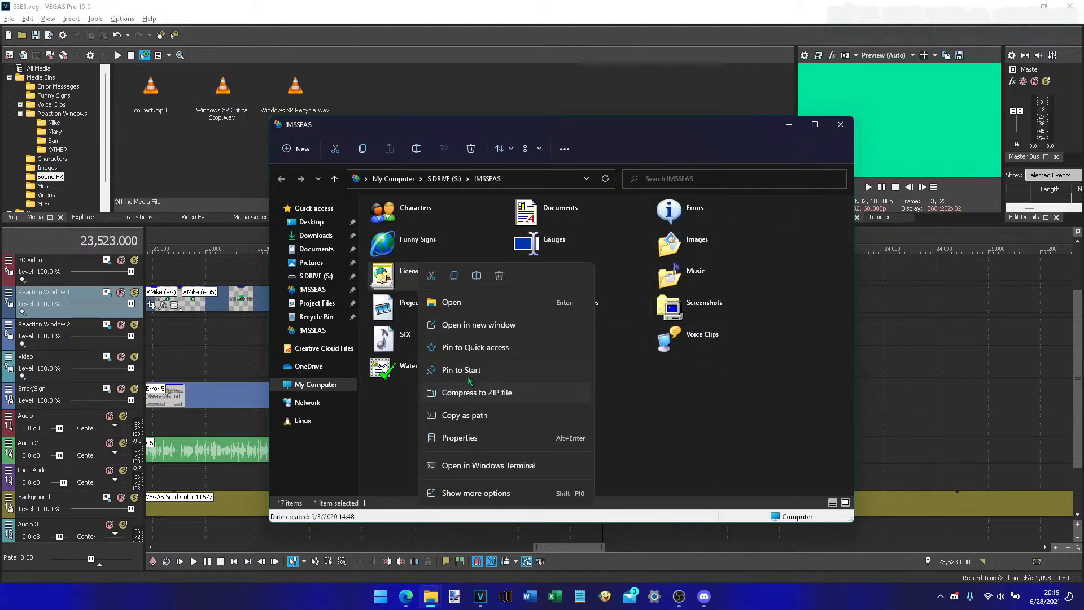
key(Escape)
click(568, 275)
right_click(569, 271)
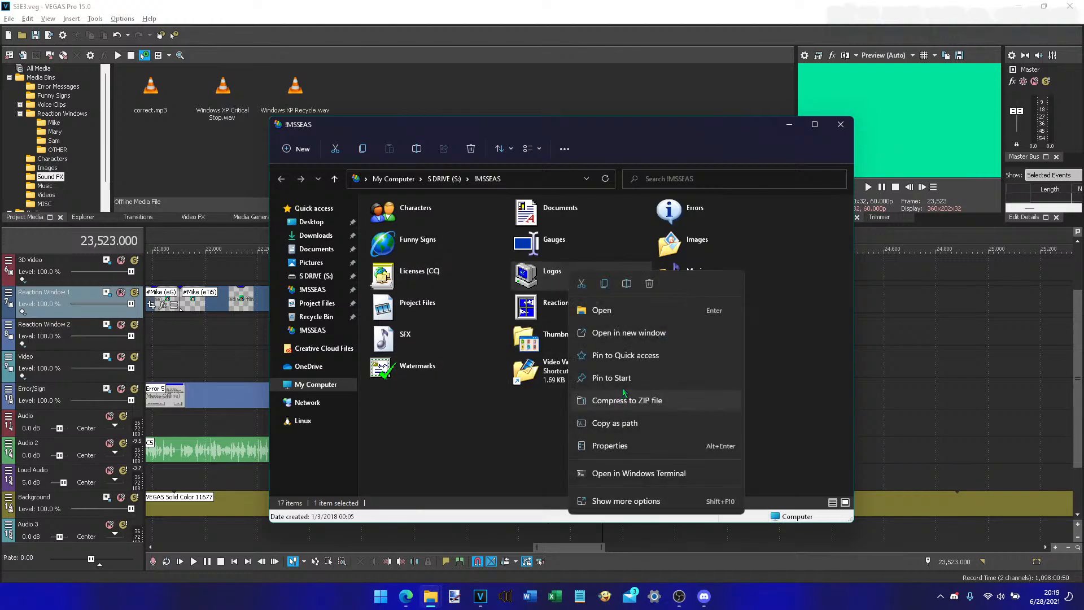
key(Escape)
right_click(698, 271)
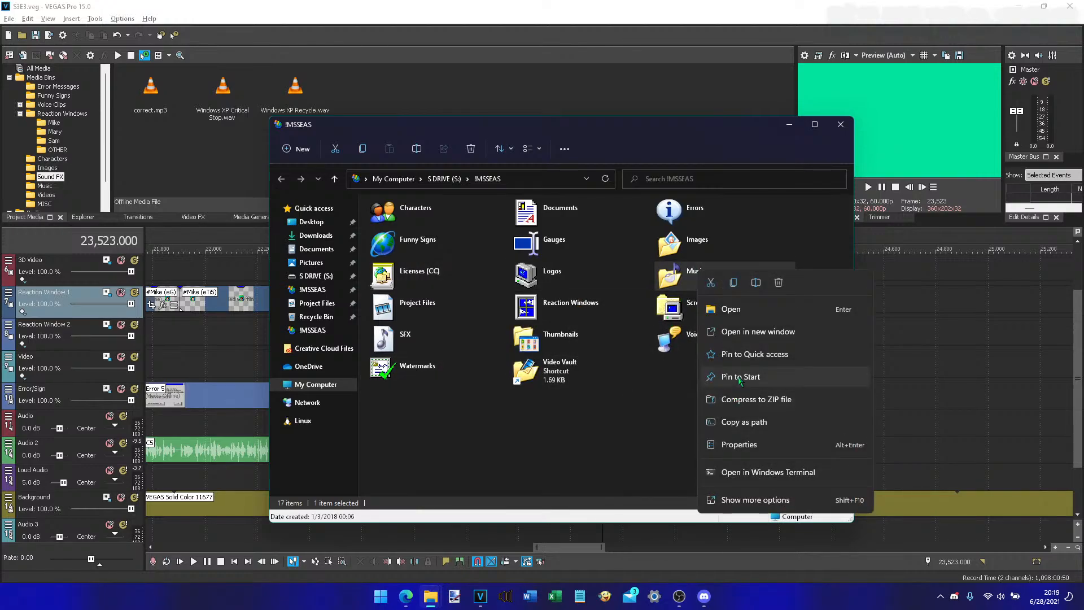
key(Escape)
- Pin the Project Files, Reaction Windows and Screenshots folders from !MSSEAS to the Start menu
click(417, 302)
right_click(416, 300)
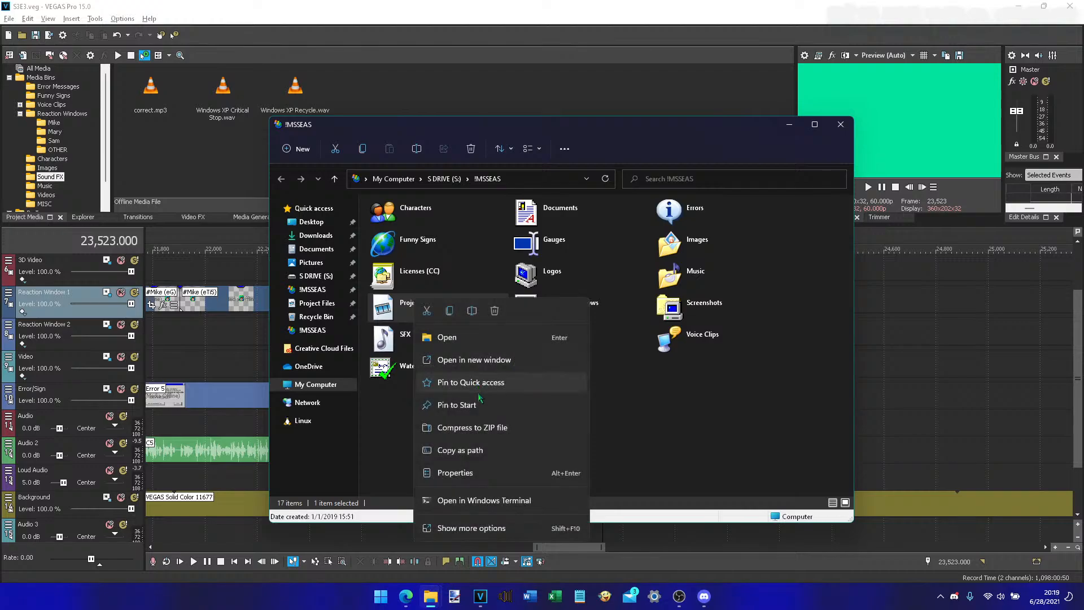
key(Escape)
right_click(561, 310)
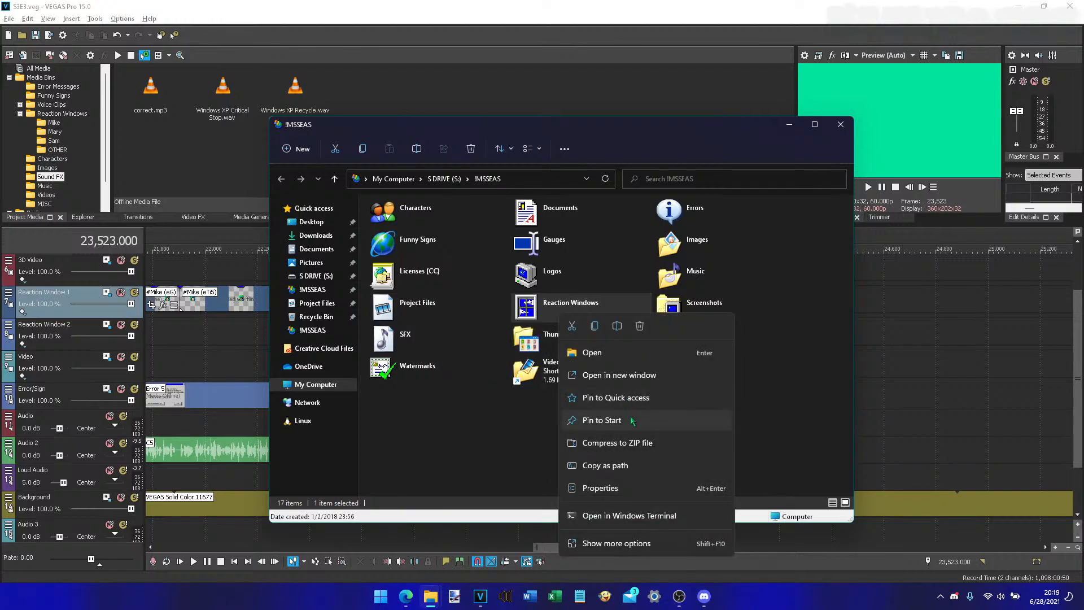
key(Escape)
click(693, 310)
right_click(692, 315)
key(Escape)
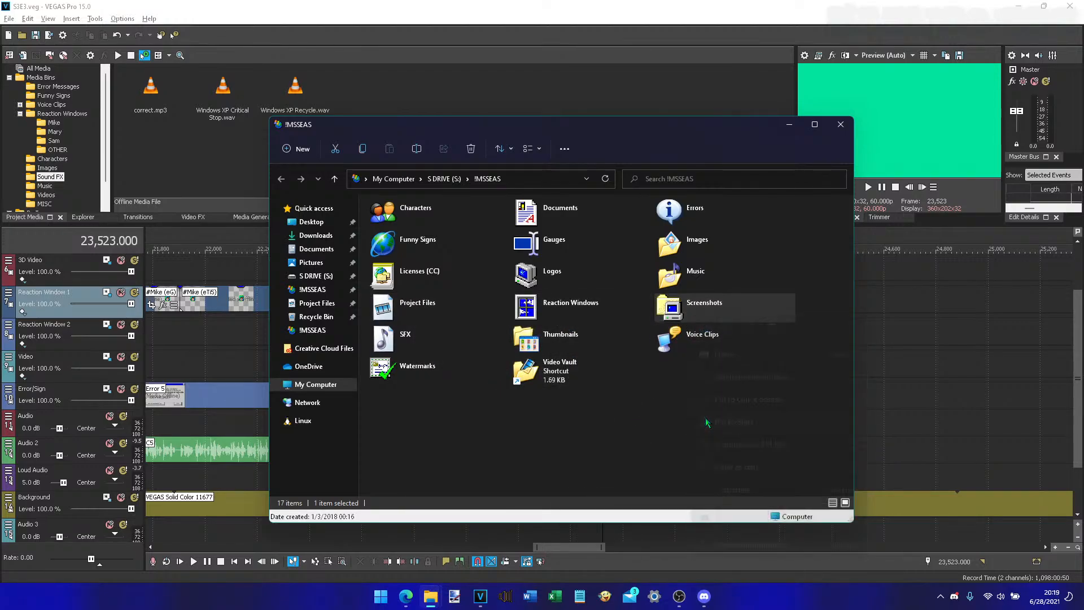
- Pin the SFX and Thumbnails folders from !MSSEAS to the Start menu
click(404, 336)
right_click(402, 337)
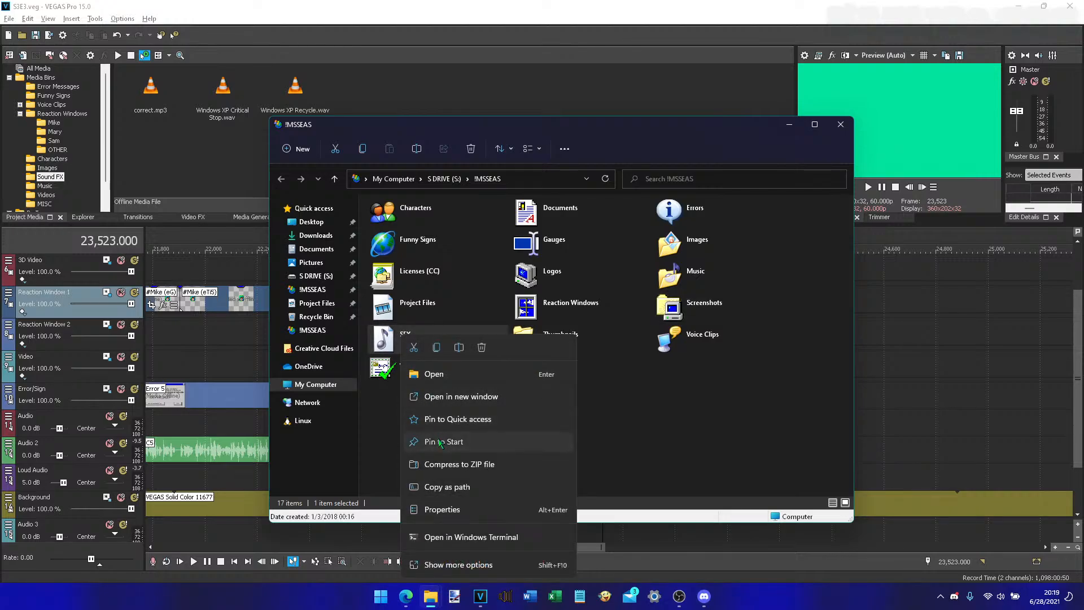
click(443, 441)
right_click(563, 344)
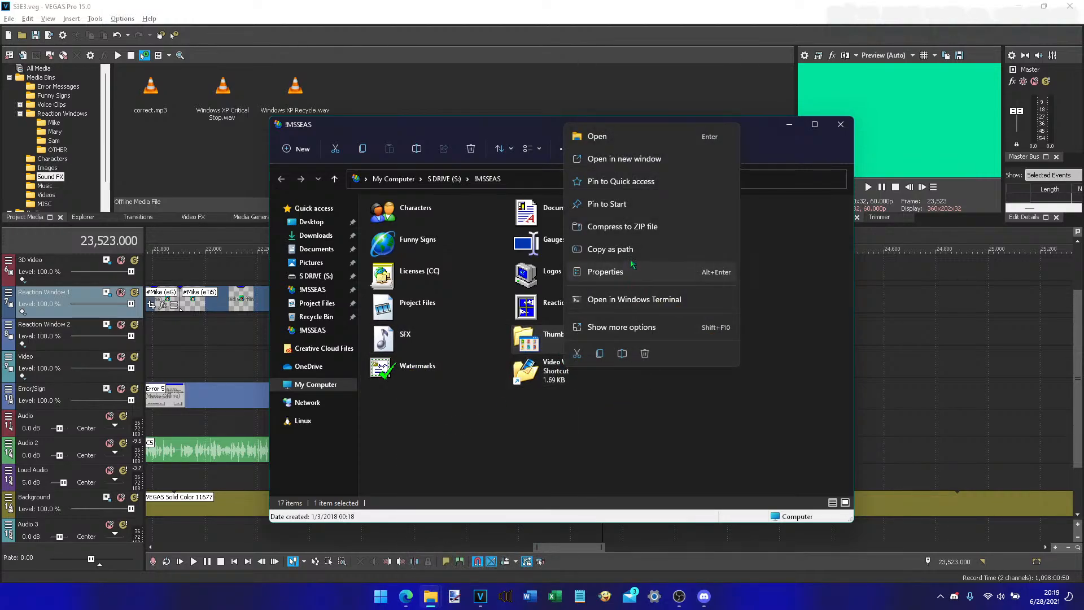
key(Escape)
- Pin the Voice Clips and Watermarks folders to the Start menu, and clear the folder selection
click(682, 338)
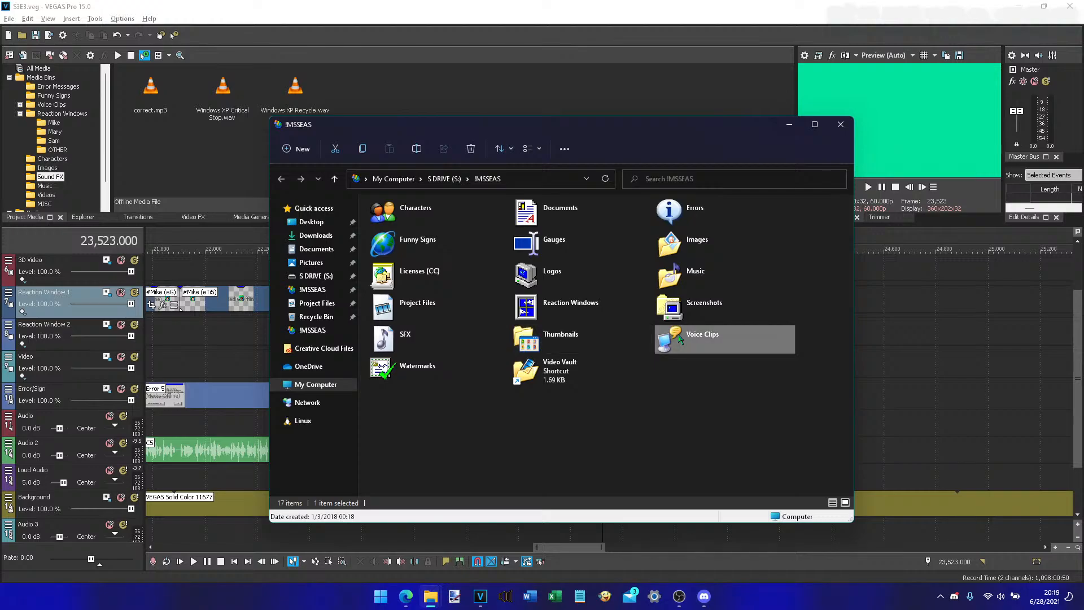
right_click(682, 338)
key(Escape)
click(424, 381)
right_click(424, 381)
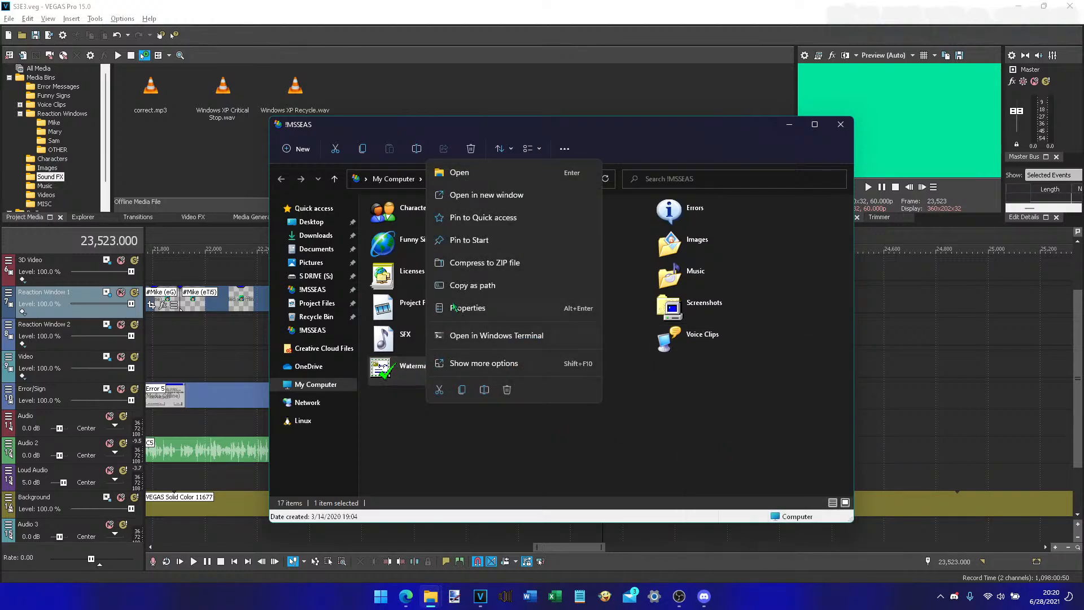
key(Escape)
click(709, 445)
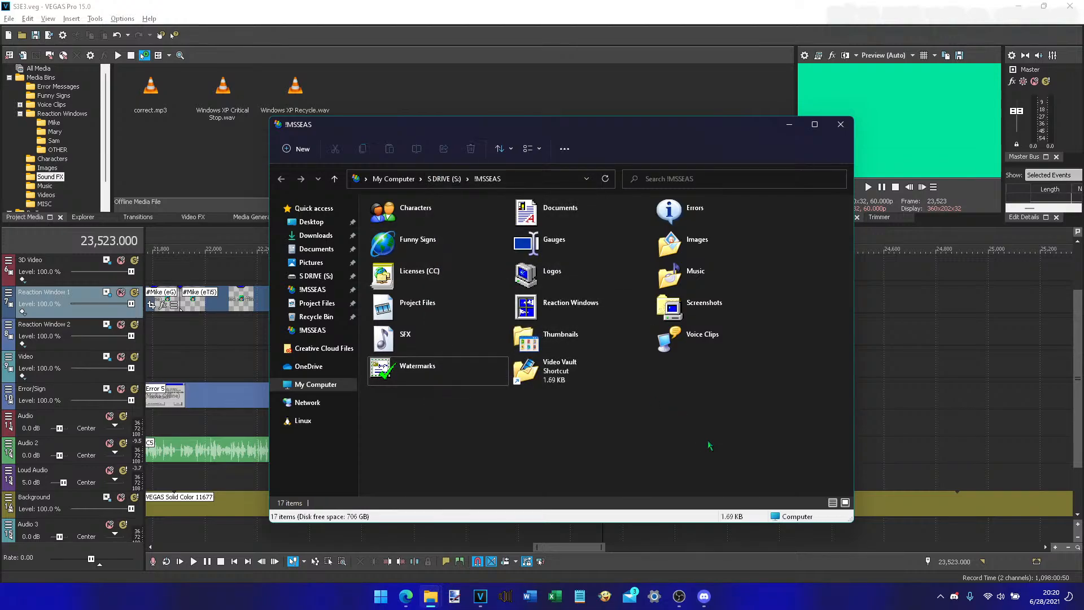
- Check the order and layout of the pinned apps and folders on both Start menu pages
key(super)
scroll(476, 292, down, 1)
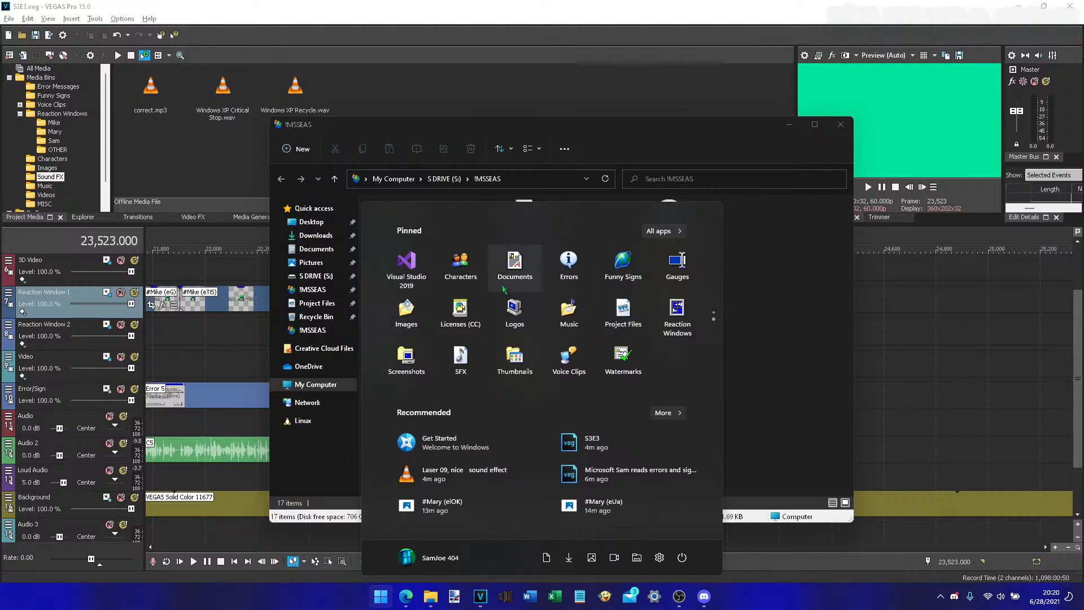
scroll(506, 287, up, 2)
scroll(511, 280, down, 2)
scroll(512, 278, up, 1)
scroll(607, 288, down, 1)
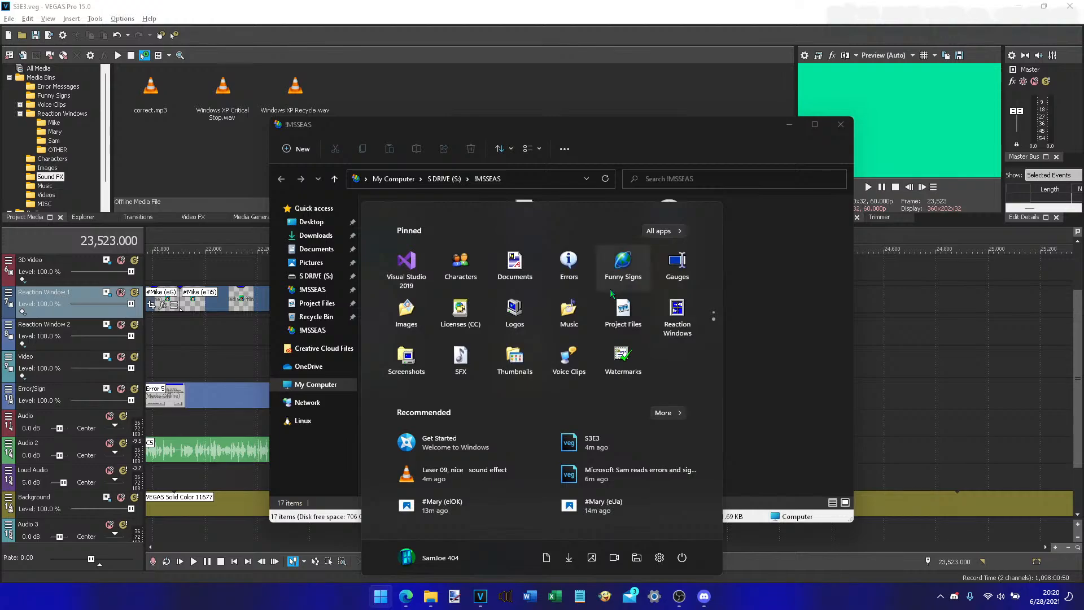
scroll(521, 272, up, 1)
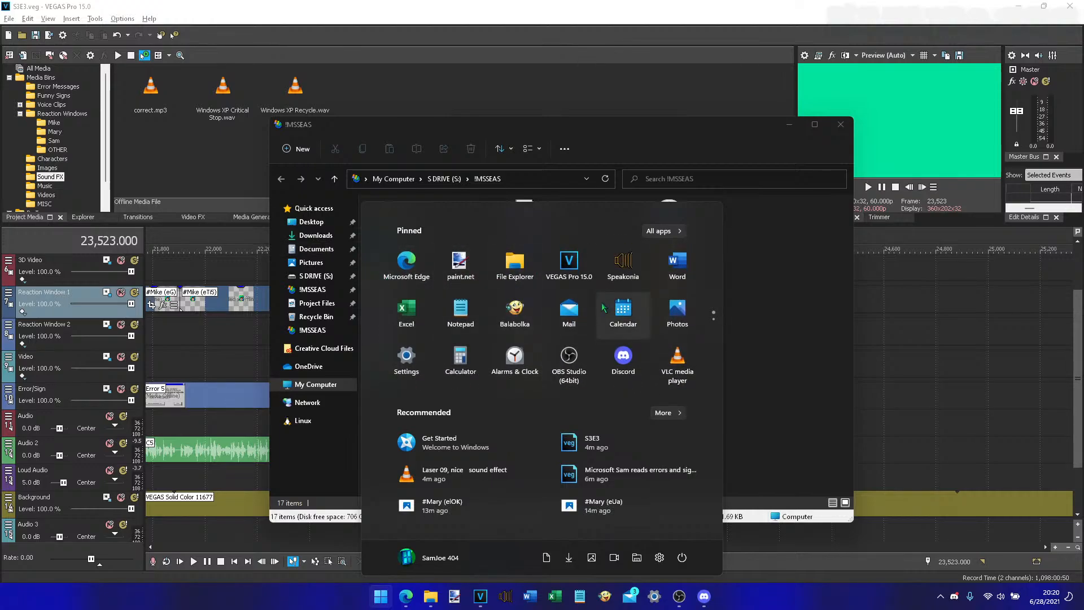
scroll(607, 311, down, 1)
scroll(626, 327, up, 1)
- Unpin Discord from the Start menu and close the menu
right_click(627, 358)
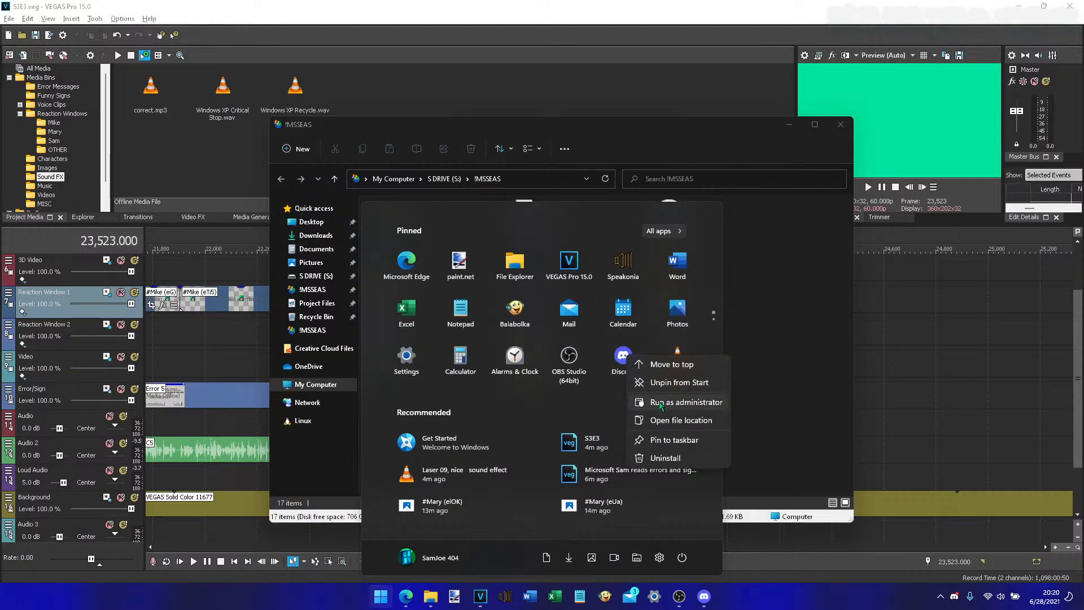
click(635, 381)
click(806, 308)
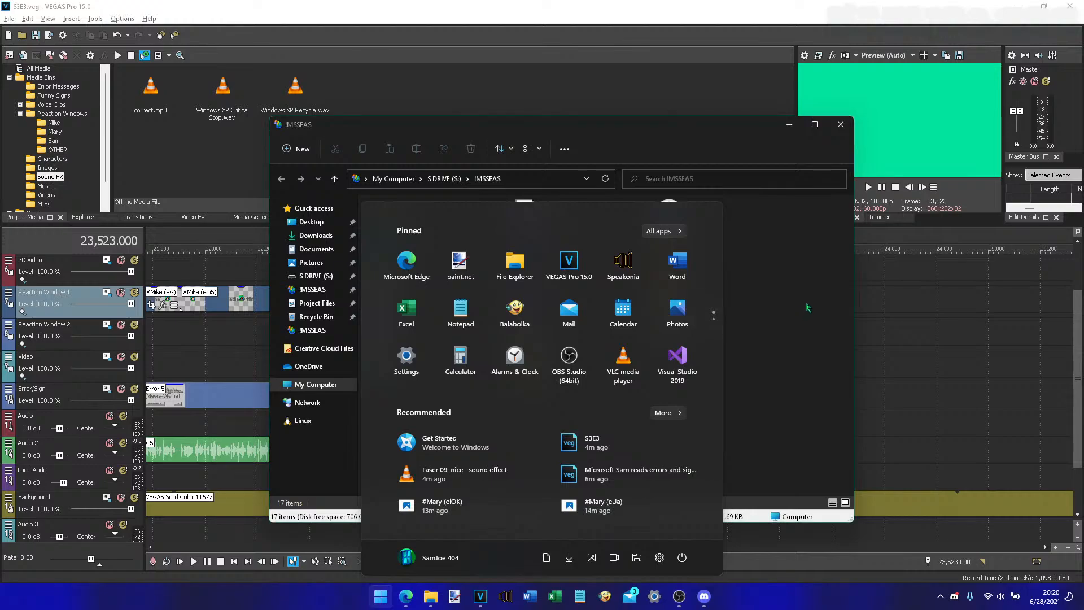
- Go up to S DRIVE (S:) and pin its !MSSEAS and Video Vault folders to the Start menu
click(439, 187)
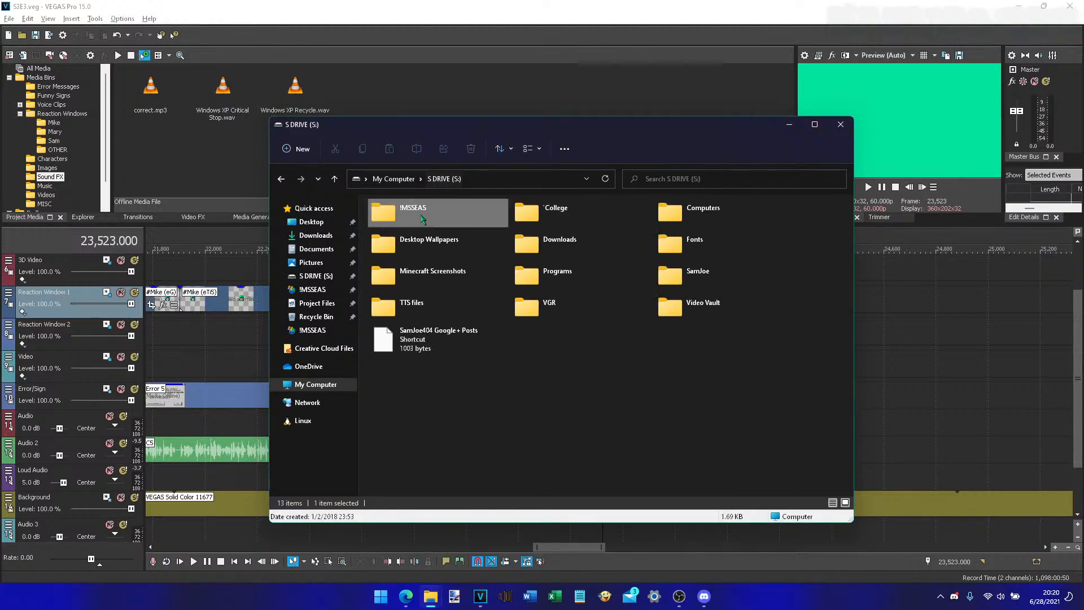
right_click(425, 218)
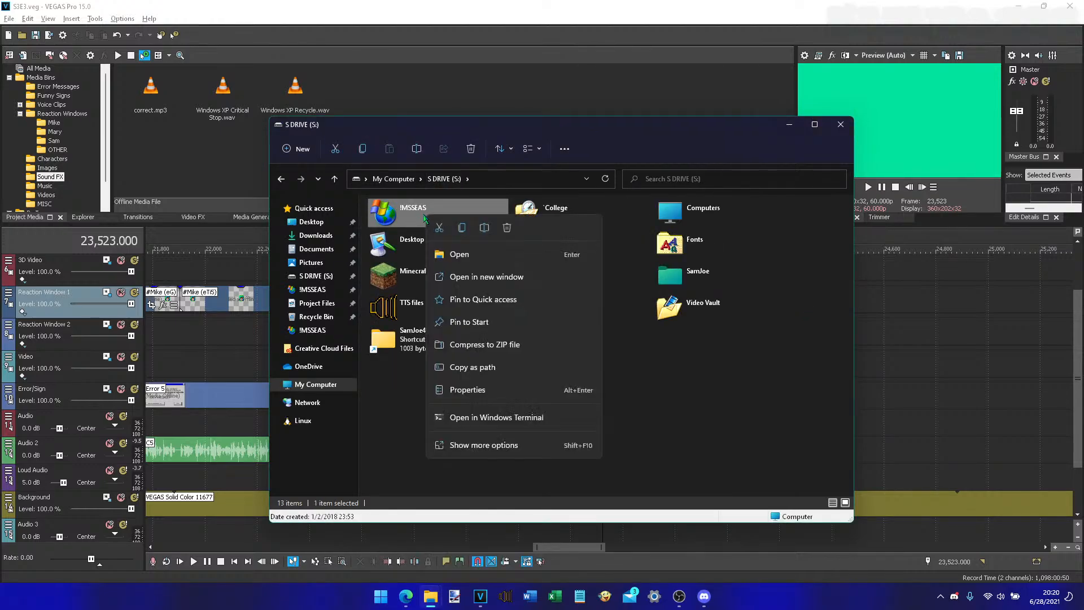
click(468, 321)
right_click(680, 309)
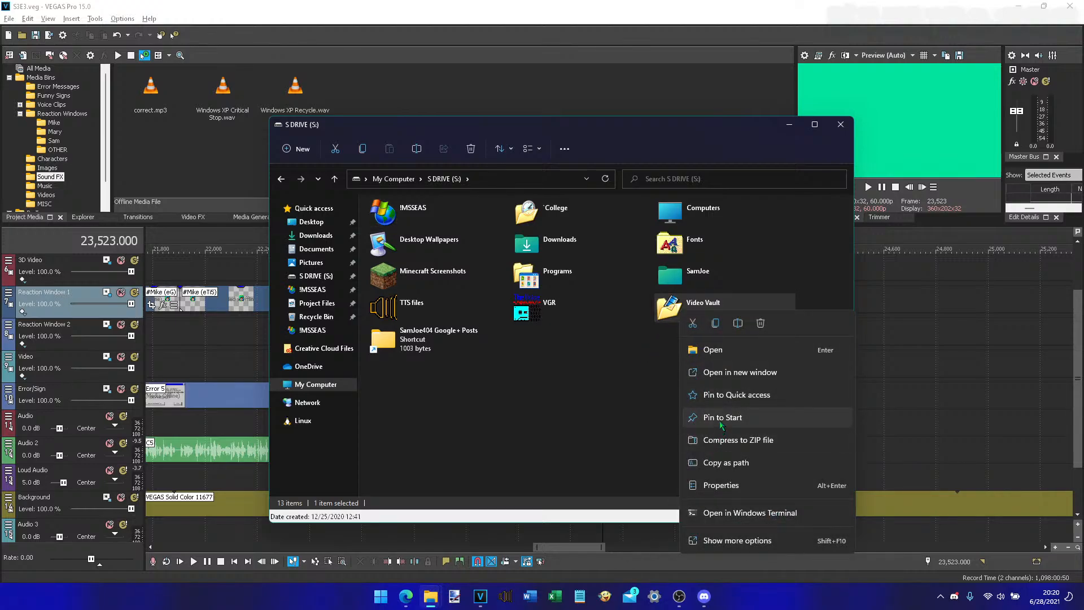
click(719, 420)
- Reopen the !MSSEAS folder and move the !MSSEAS pin in front of Characters on the Start menu's second page
double_click(415, 213)
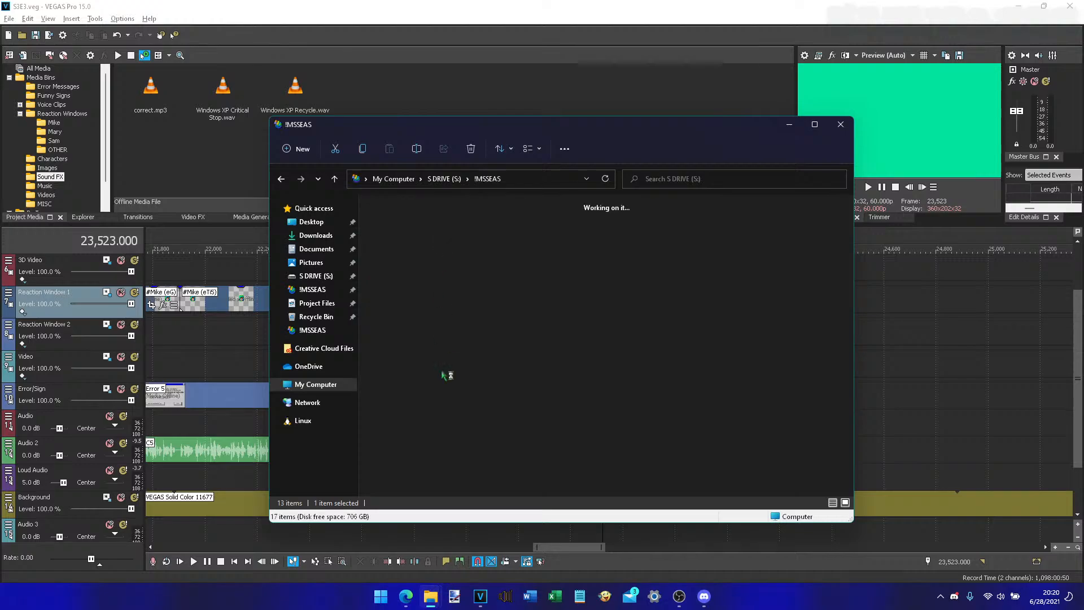
click(383, 595)
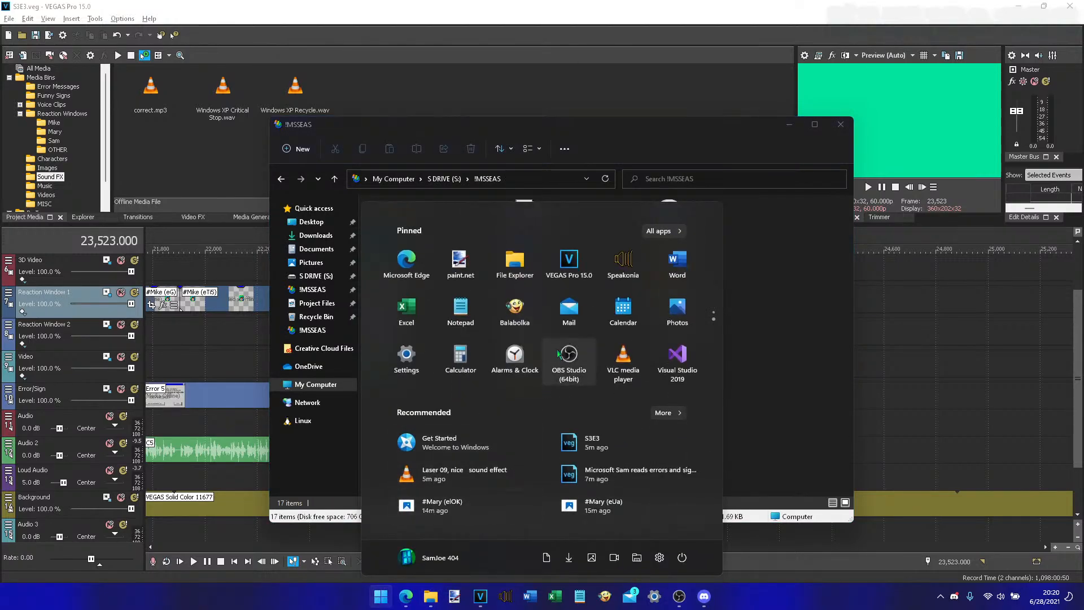
scroll(569, 361, down, 1)
drag(623, 358, 441, 268)
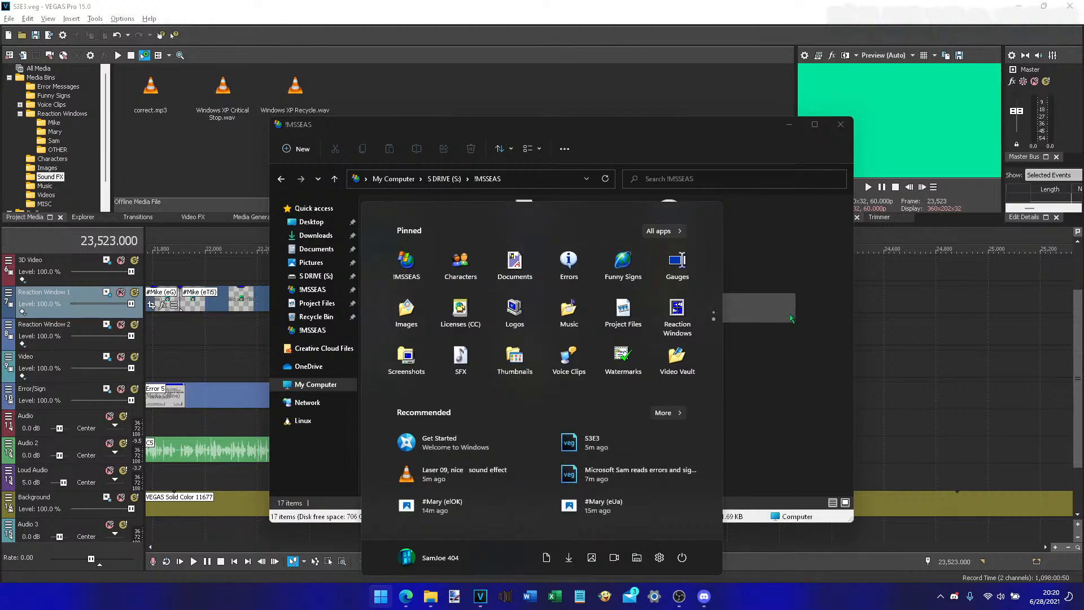
click(790, 316)
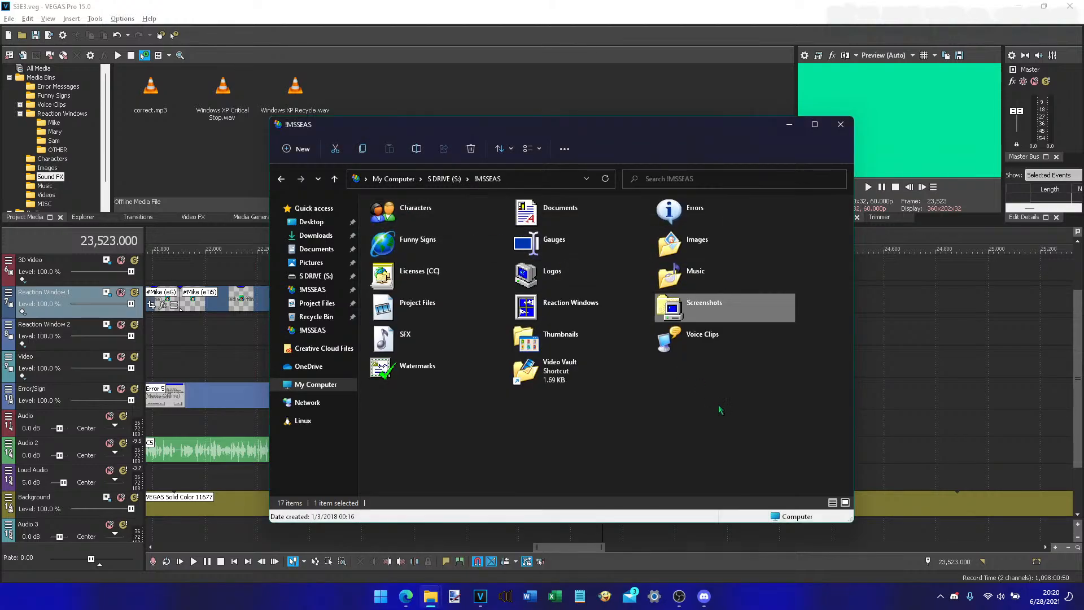
- Open the SFX folder, and close the grouped S3E3 S and S3E3 V File Explorer windows
click(798, 269)
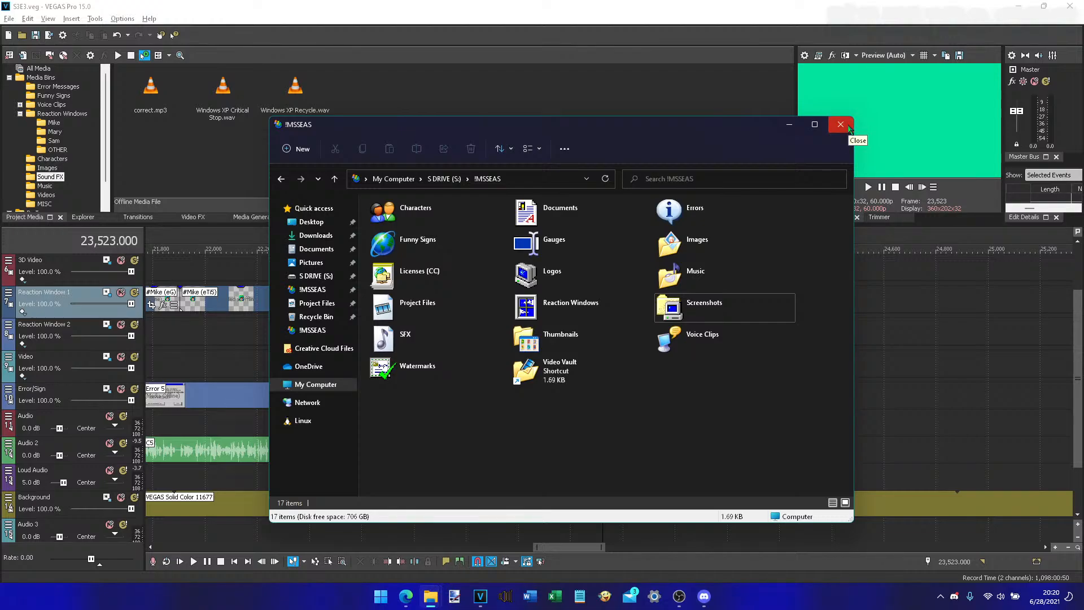
double_click(452, 346)
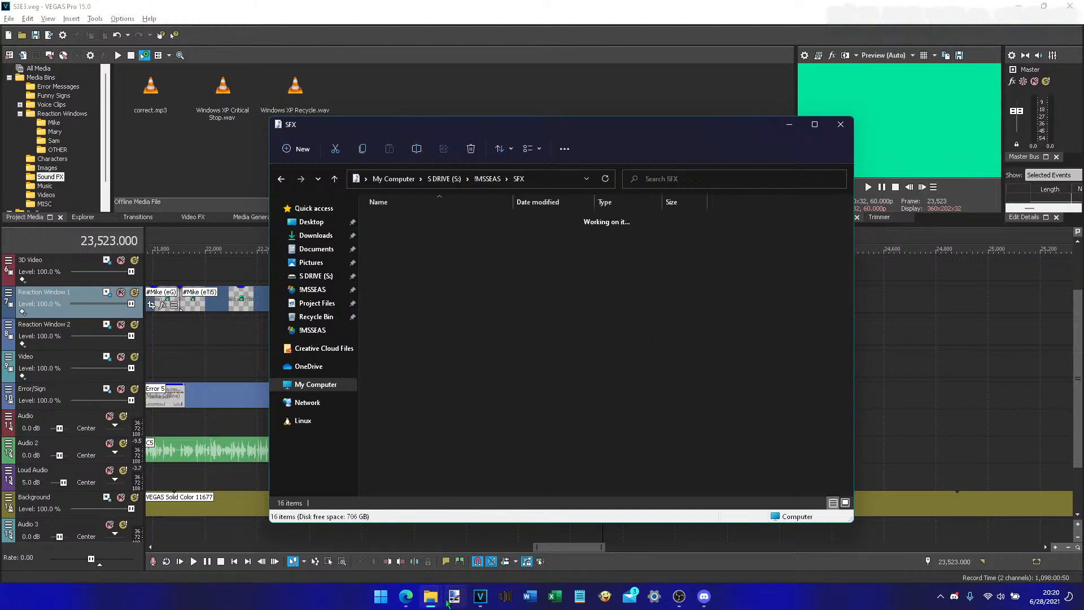
mouse_move(439, 602)
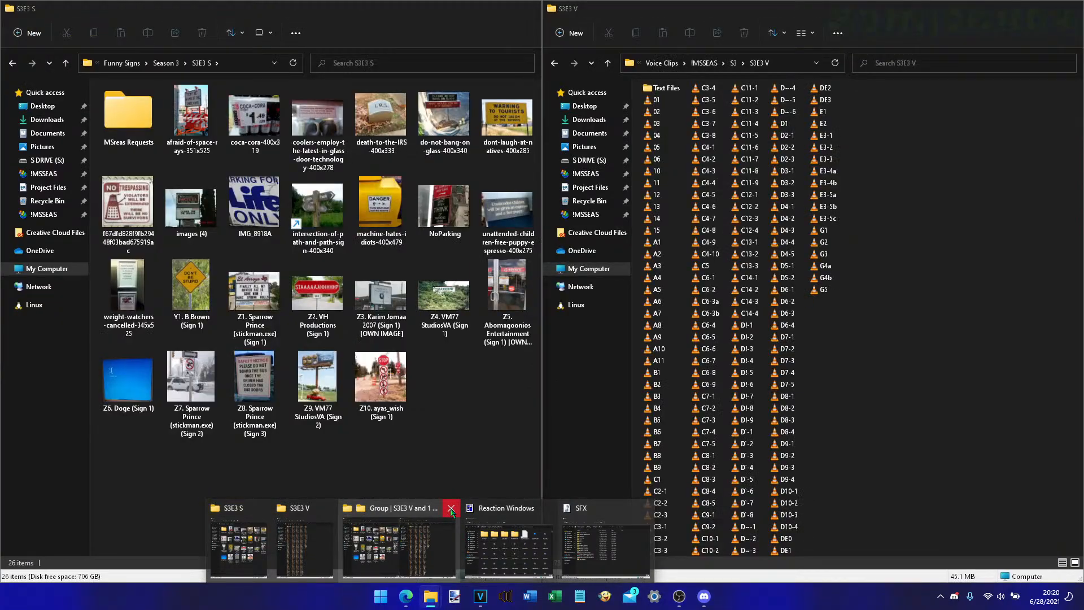
click(451, 511)
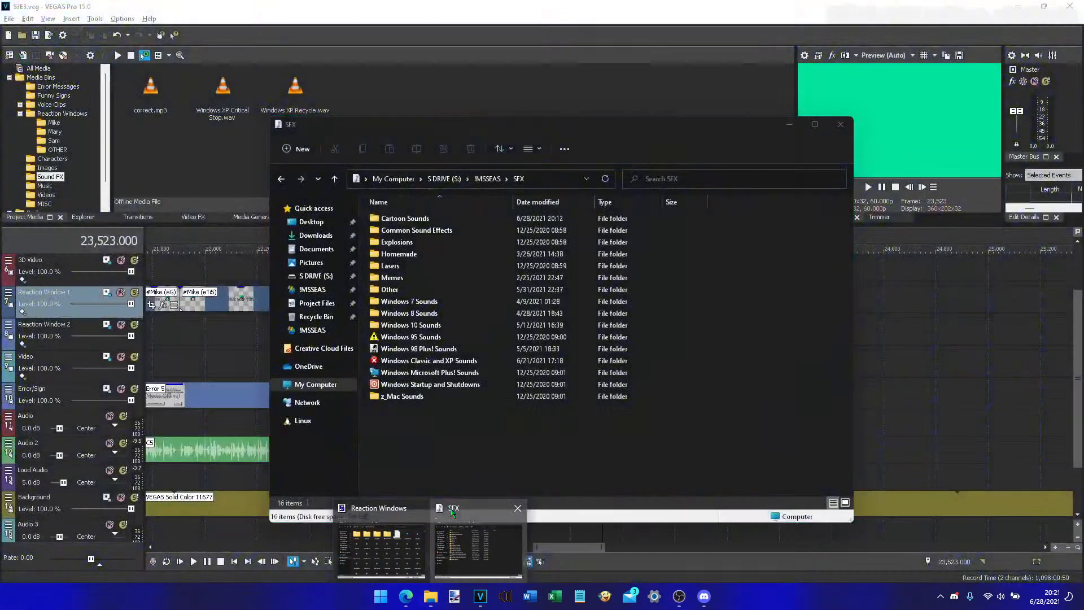
click(458, 508)
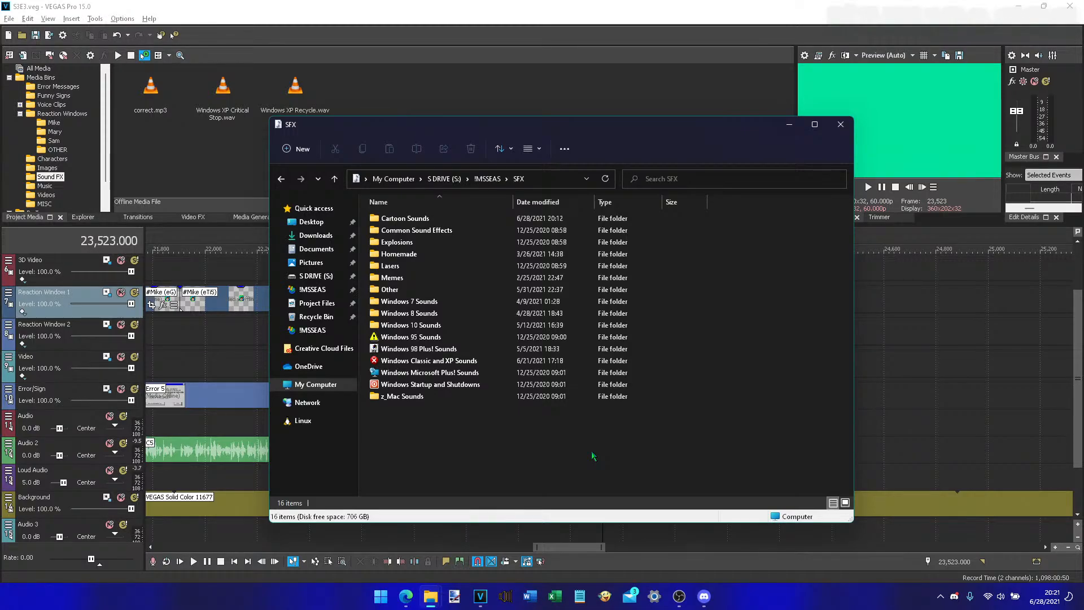
- Look through the category folders in SFX for one that holds a suitable impact sound
click(398, 266)
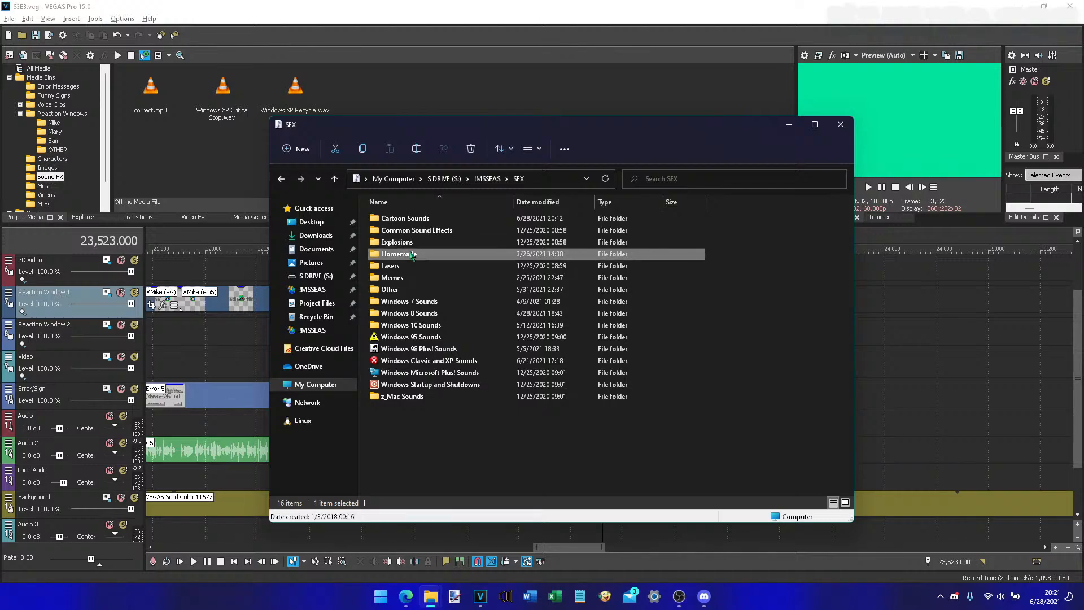
click(411, 256)
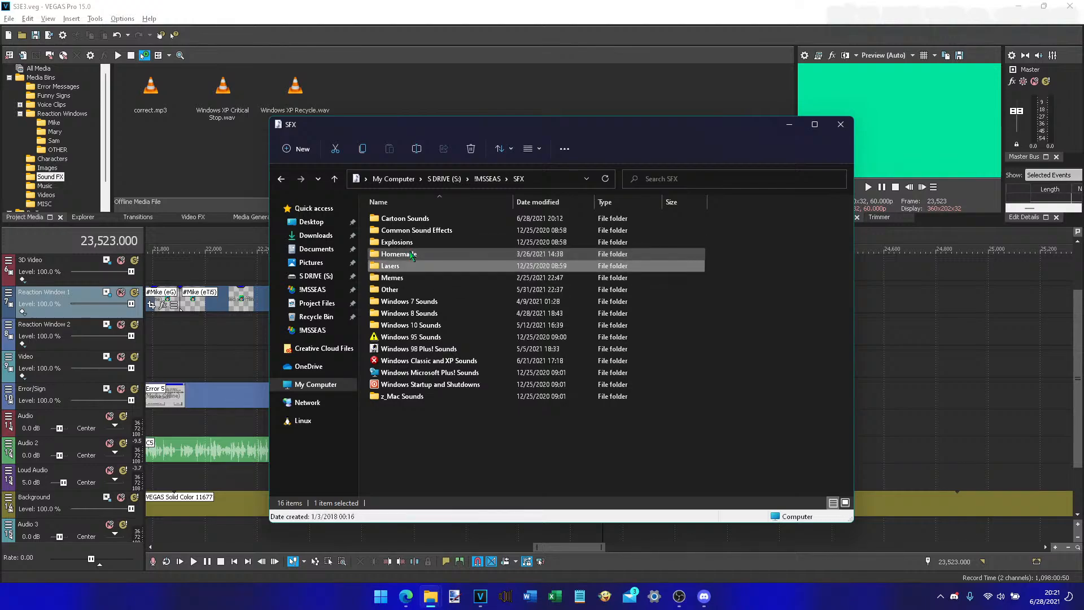
key(Down)
key(Down)
key(Down)
key(Down)
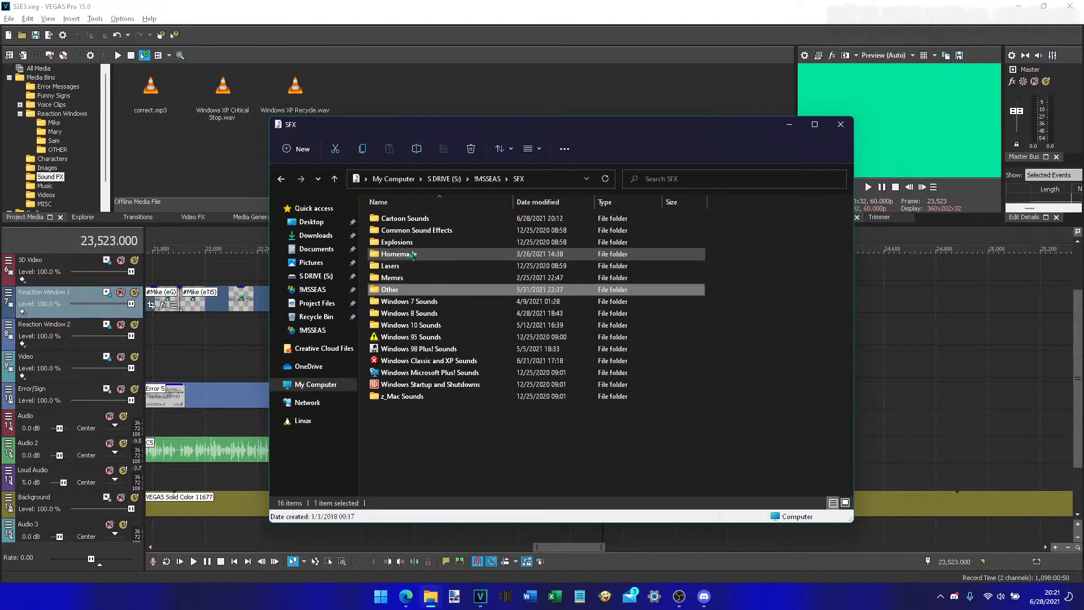
key(Down)
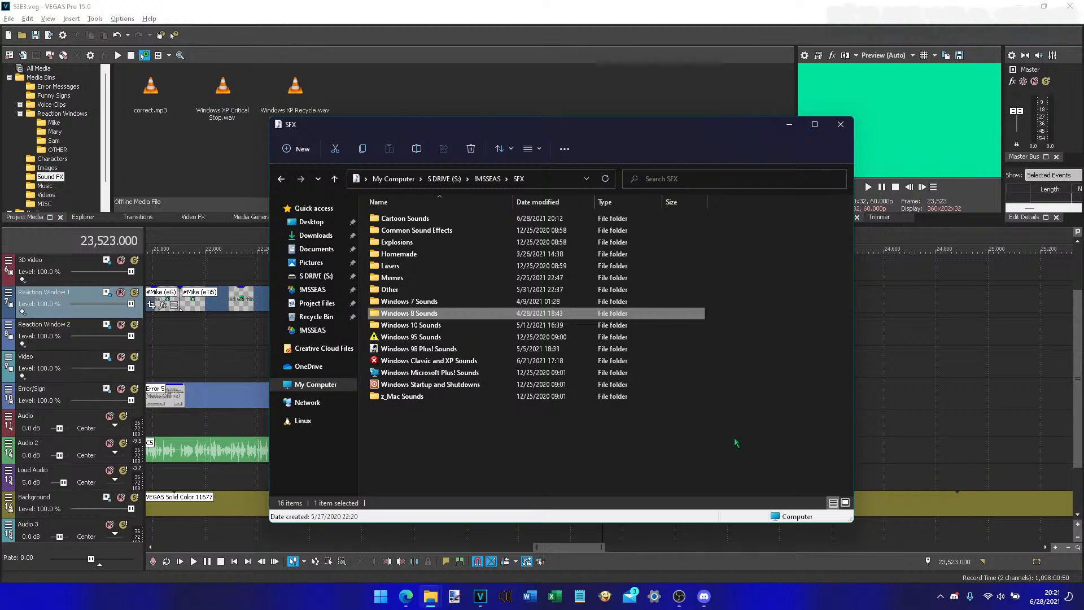
key(Up)
key(Up)
key(Down)
key(Down)
key(Up)
key(Up)
key(Up)
key(Up)
key(Up)
key(Up)
key(Up)
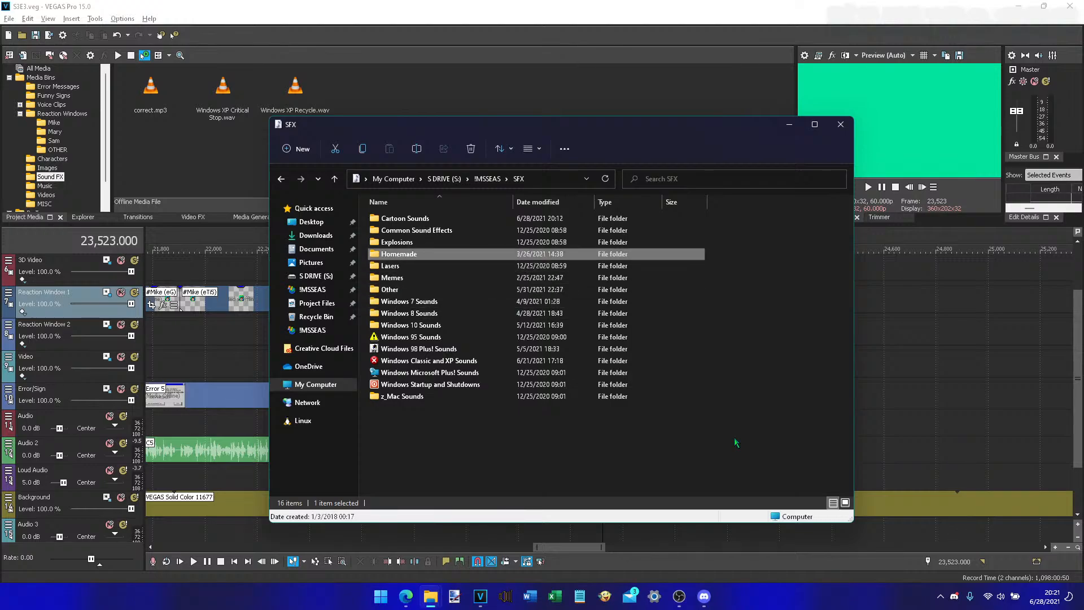
key(Down)
key(Up)
key(Up)
key(Down)
key(Down)
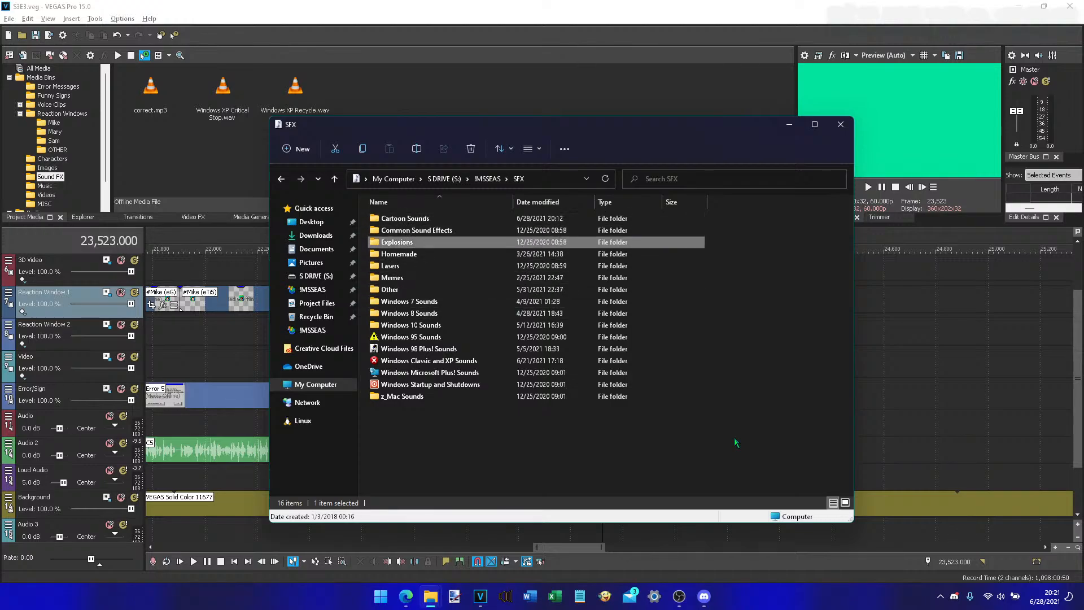
key(Up)
key(Up)
key(Down)
key(Down)
key(Down)
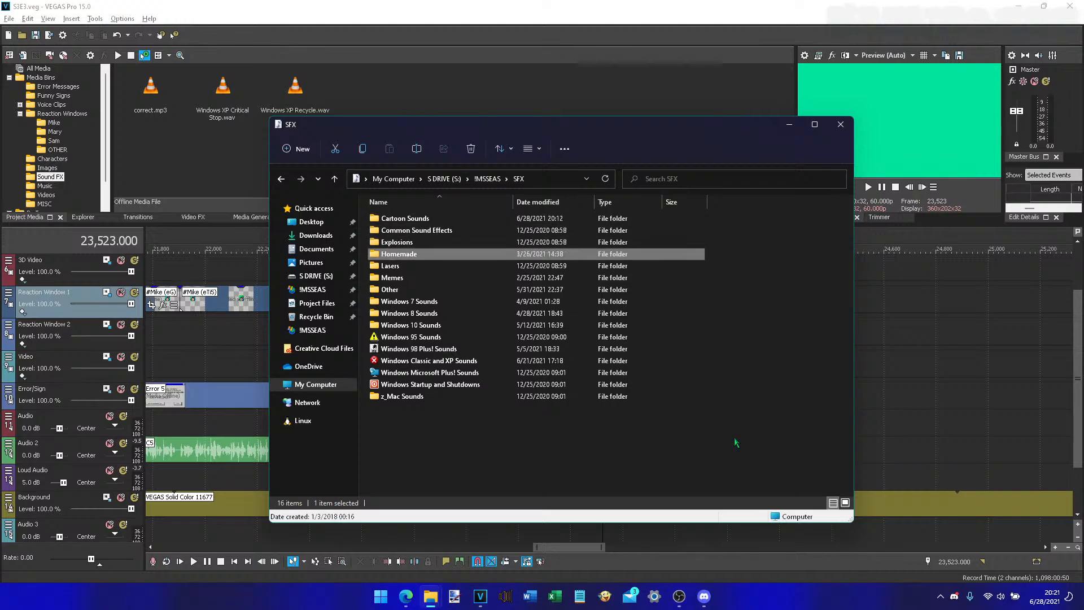
key(Up)
key(Down)
key(Down)
key(Down)
key(Down)
key(Down)
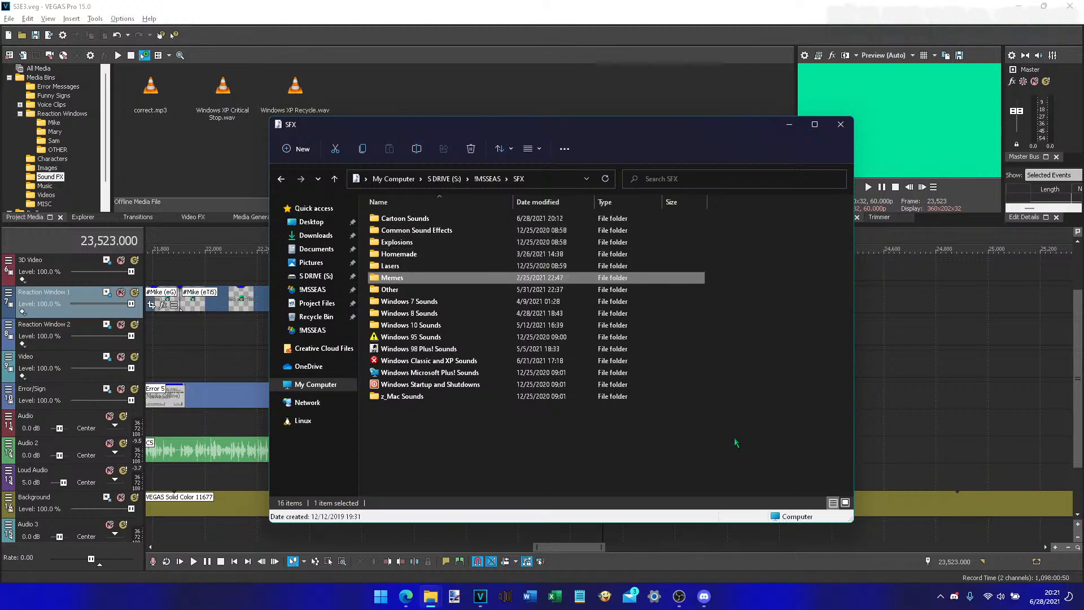
key(Up)
key(Up)
key(Up)
key(Up)
key(Up)
key(Up)
key(Up)
- Open the Common Sound Effects folder and import Punch sound effect 2 into the project's Sound FX media bin
key(Return)
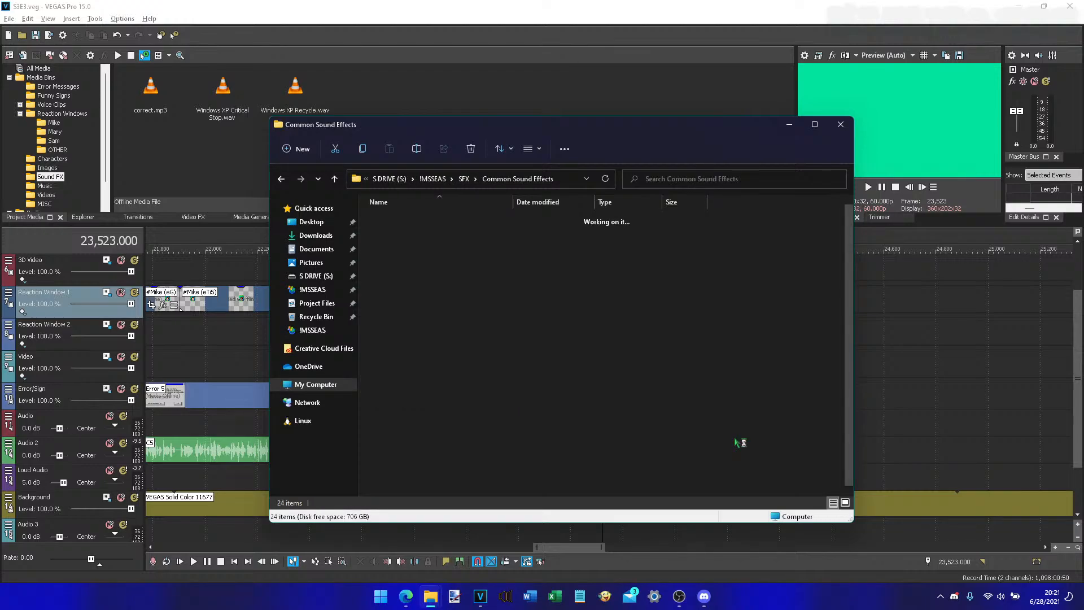
key(p)
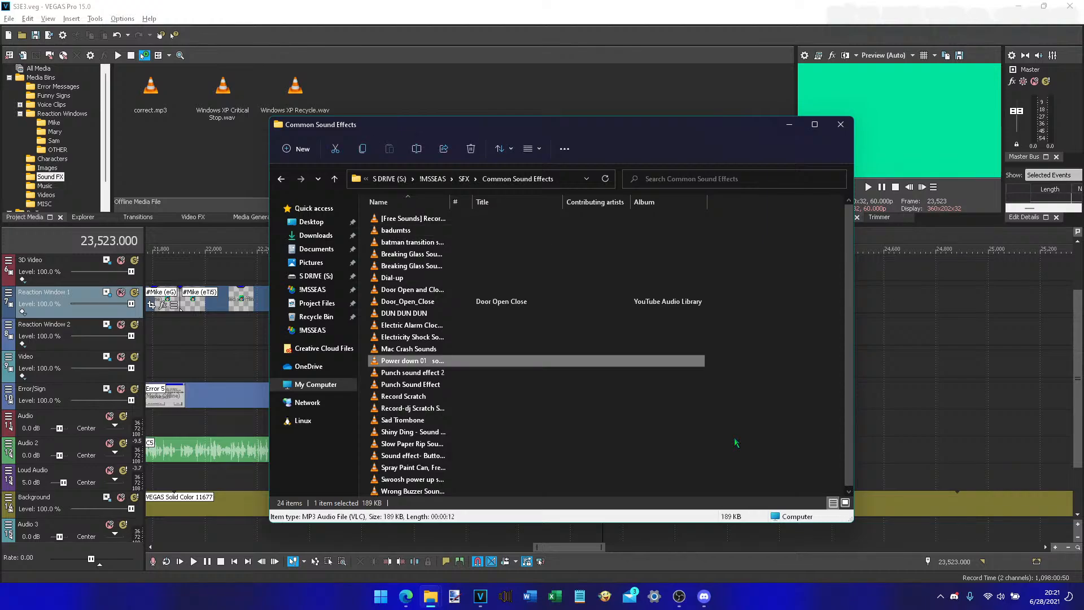
key(Down)
key(Up)
key(Down)
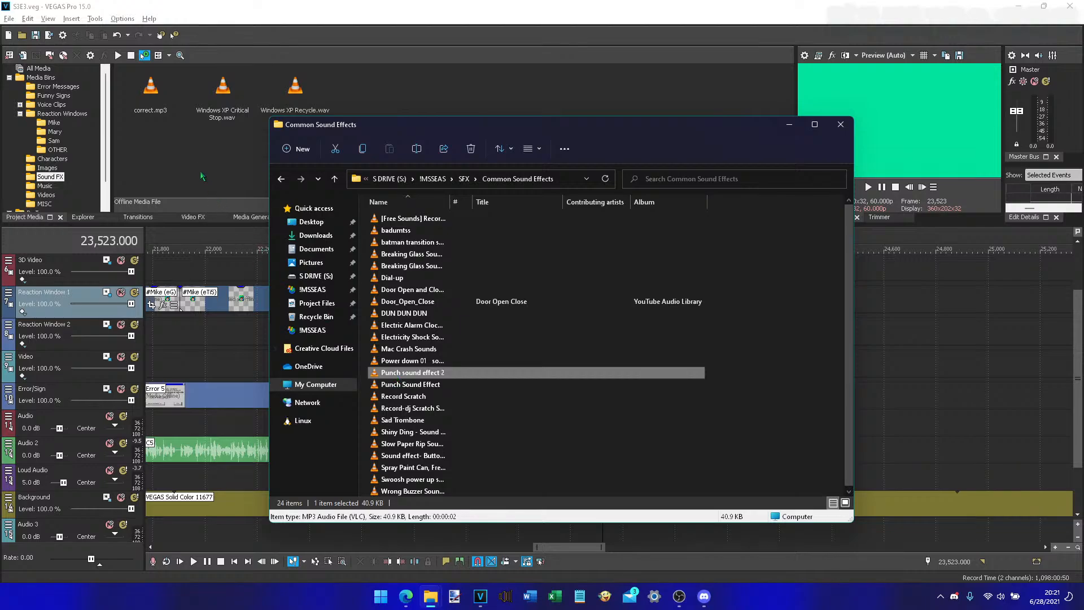
drag(202, 176, 190, 151)
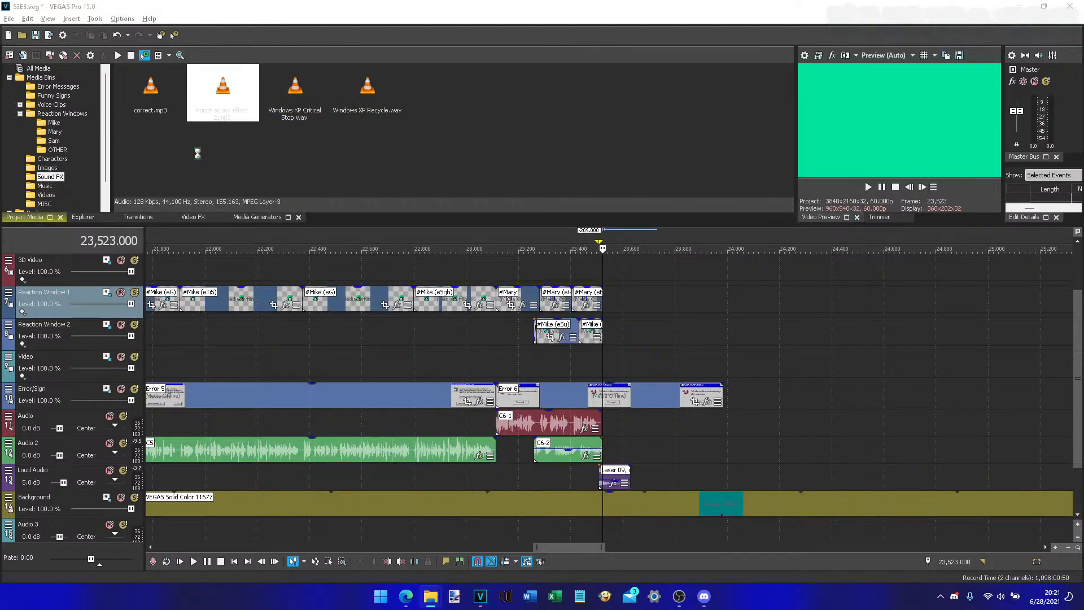
click(190, 151)
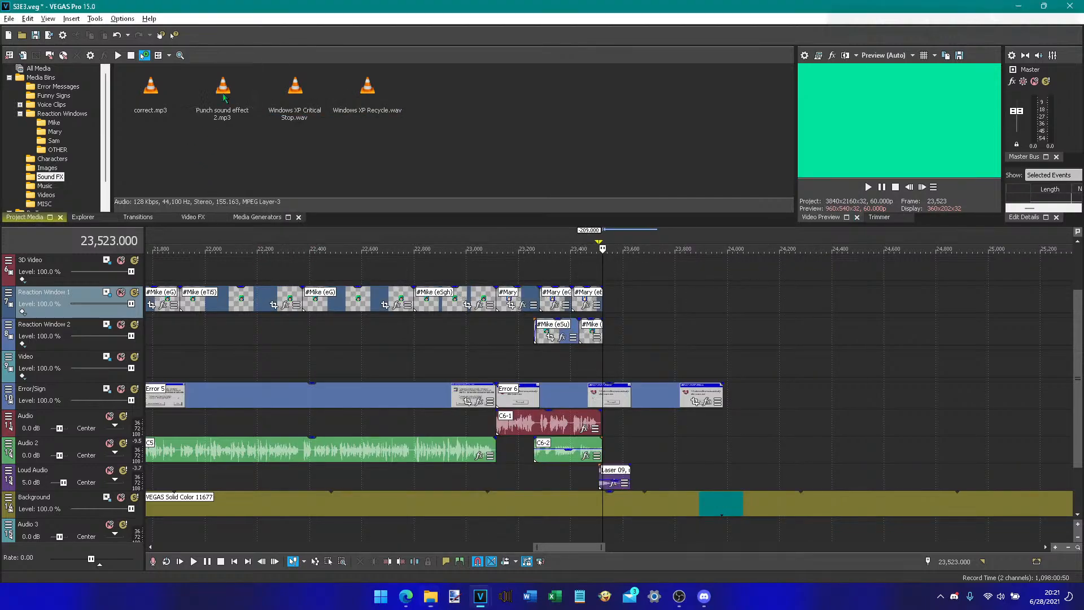
- Place Punch sound effect 2 on the Audio 3 track and trim its start to the cursor at 23,523
click(224, 98)
drag(224, 98, 601, 513)
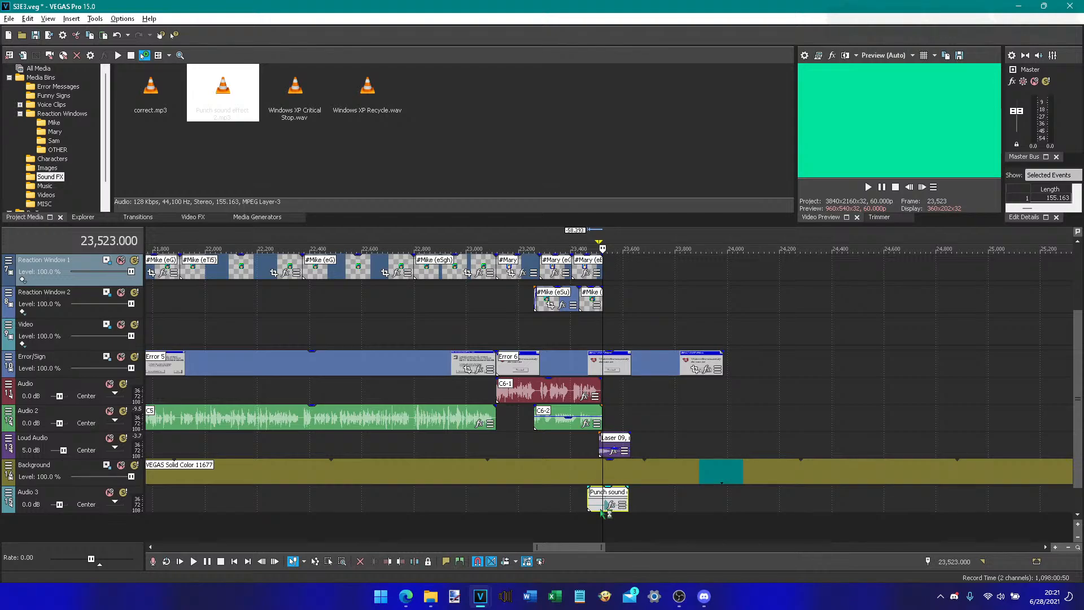
click(388, 561)
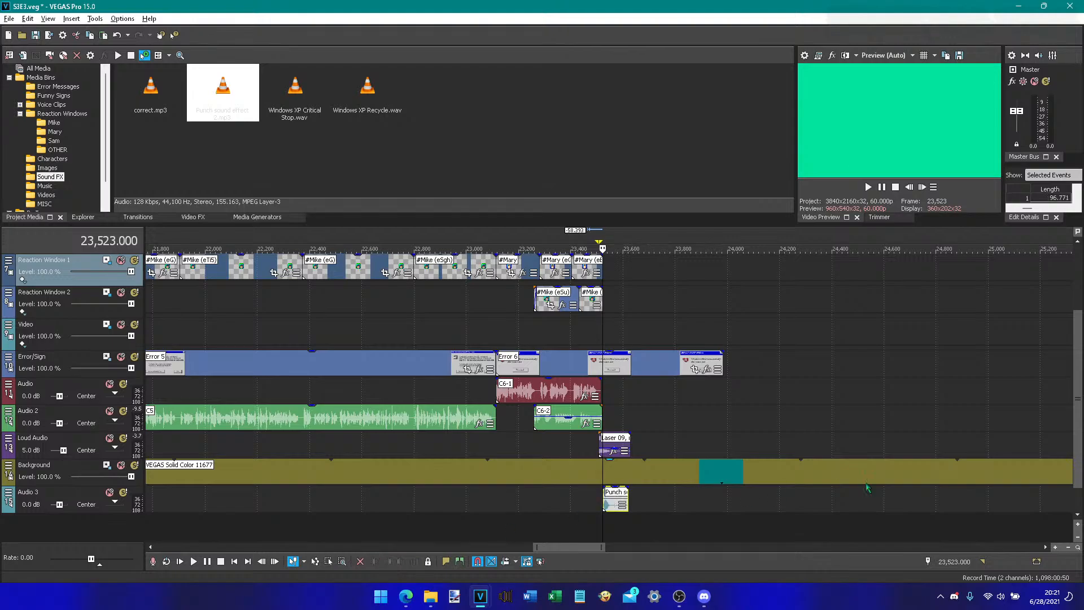
- Shift the punch sound about 3 frames earlier, trim its start to the cursor again, and play back the section
click(1054, 547)
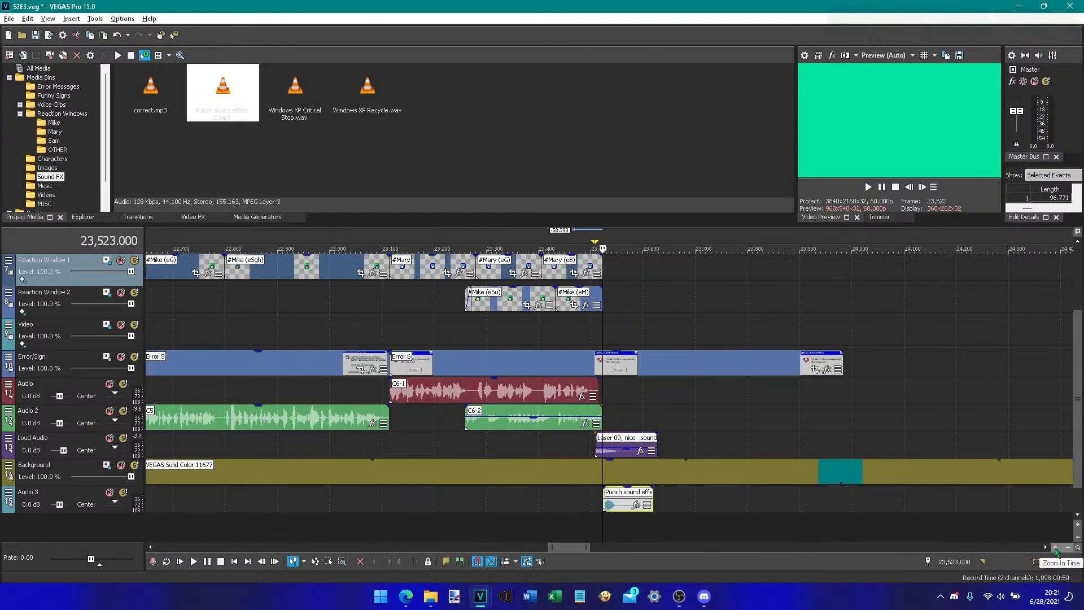
drag(623, 510, 621, 512)
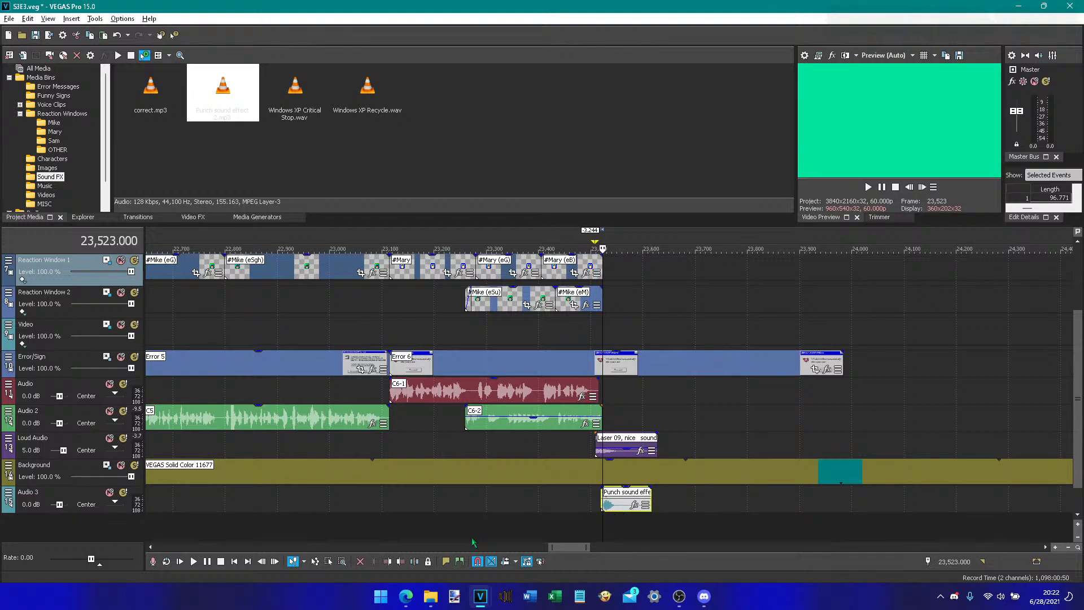
click(388, 561)
click(573, 439)
key(space)
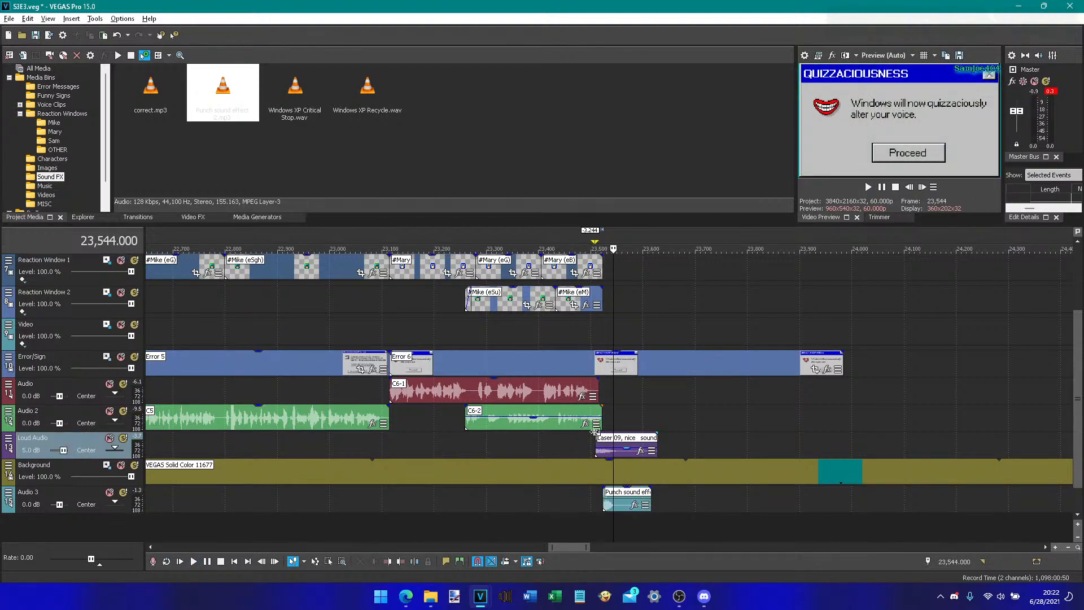
click(610, 421)
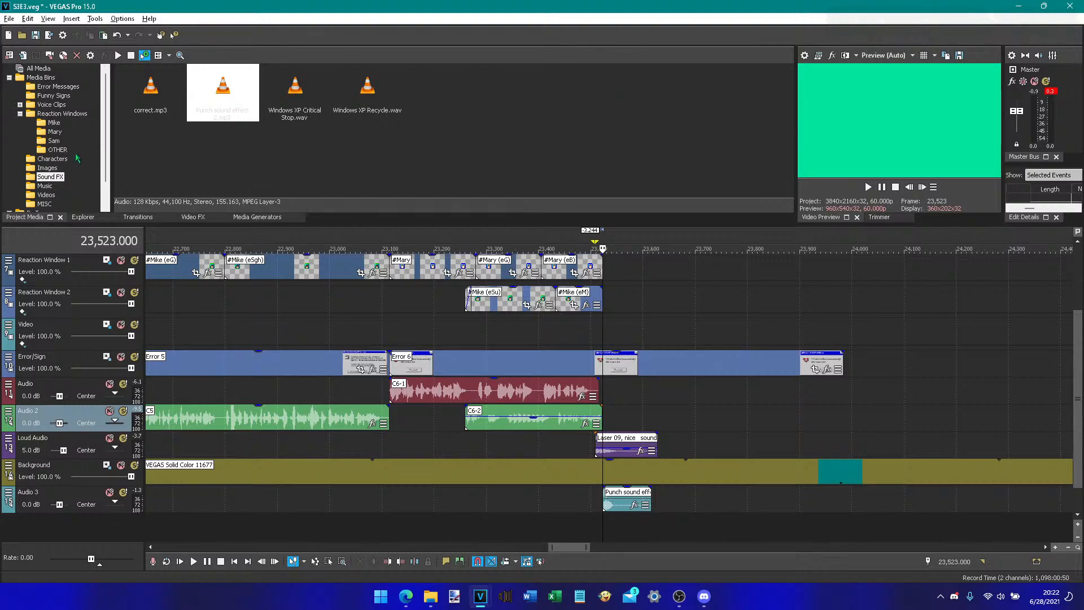
- From the C) Errors voice clips, add C6-3a to the Audio track and C6-3b to Audio 2, both starting at 23,523
click(55, 123)
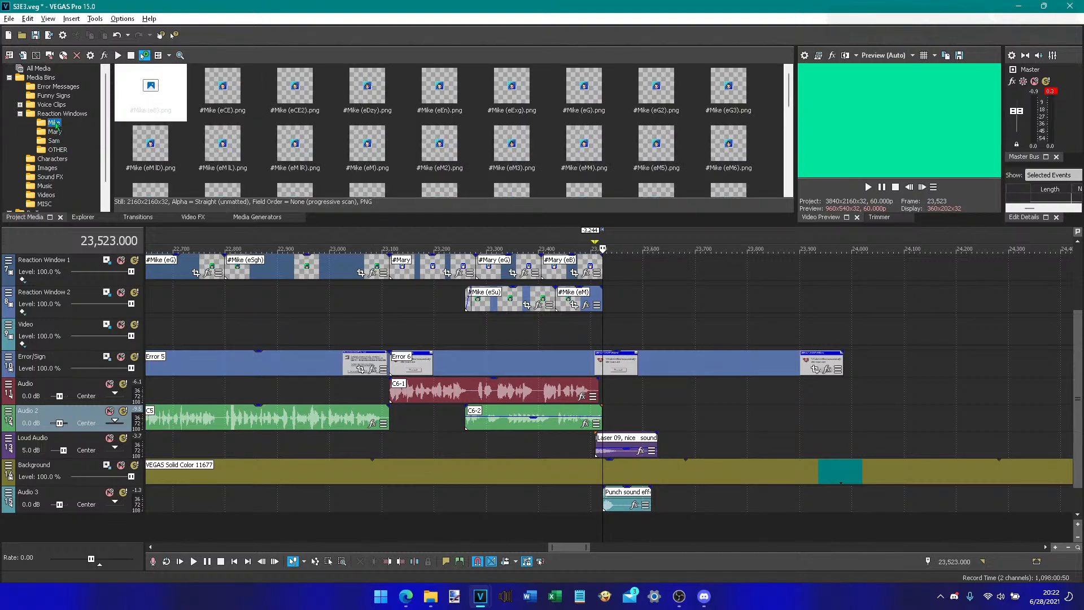
click(20, 105)
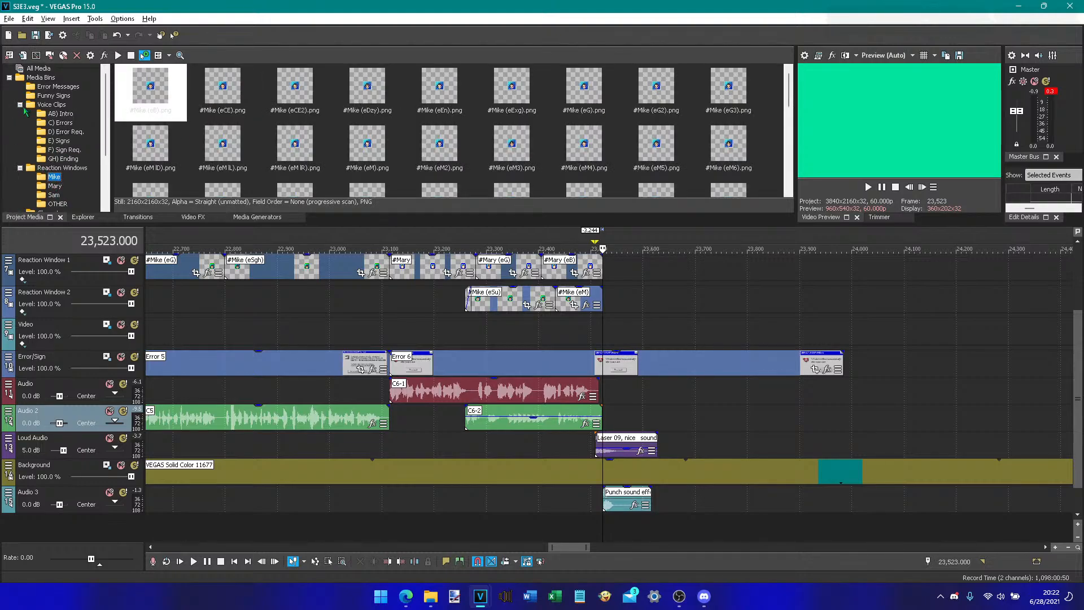
click(57, 122)
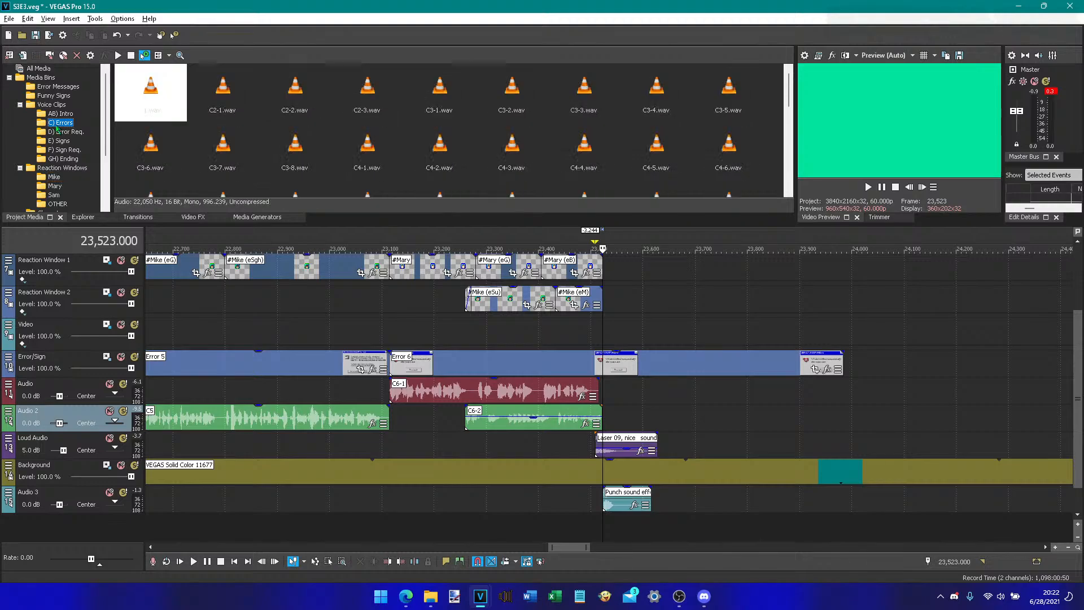
click(242, 141)
text(c6-3)
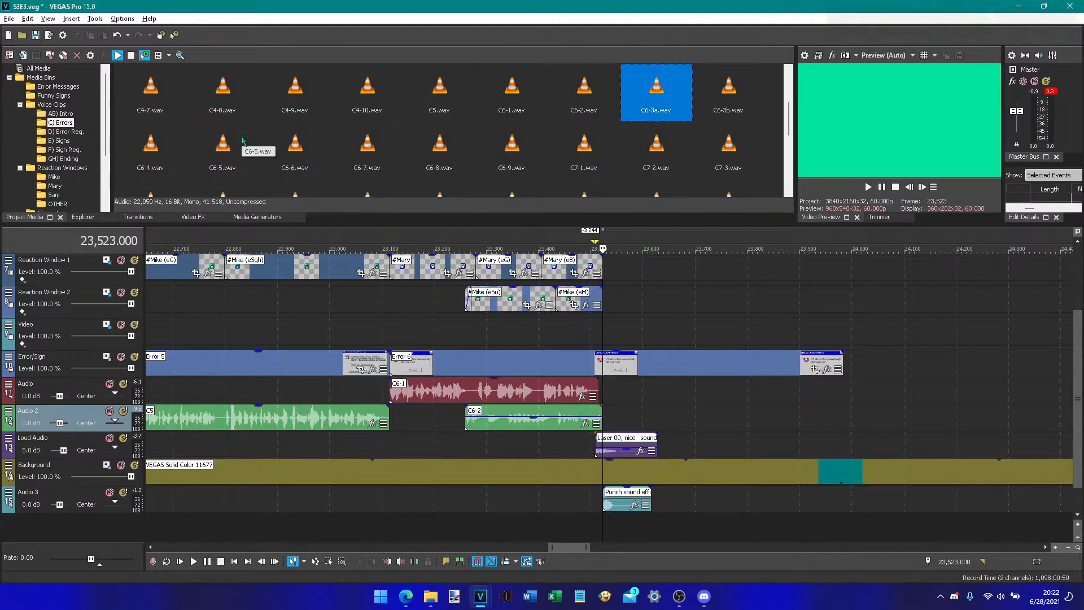
drag(663, 103, 612, 389)
drag(728, 117, 613, 419)
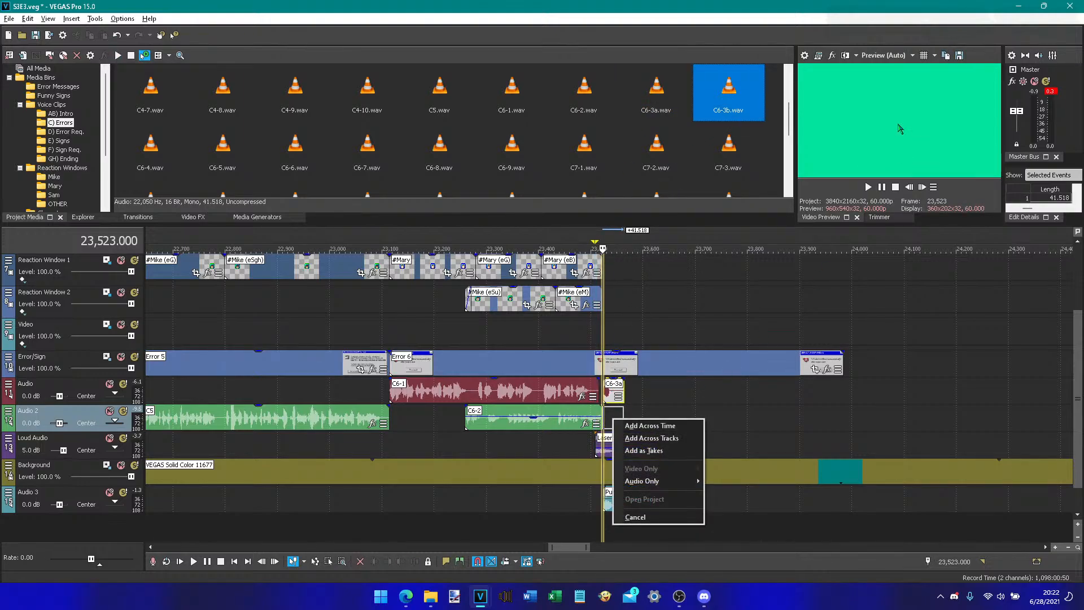
key(Escape)
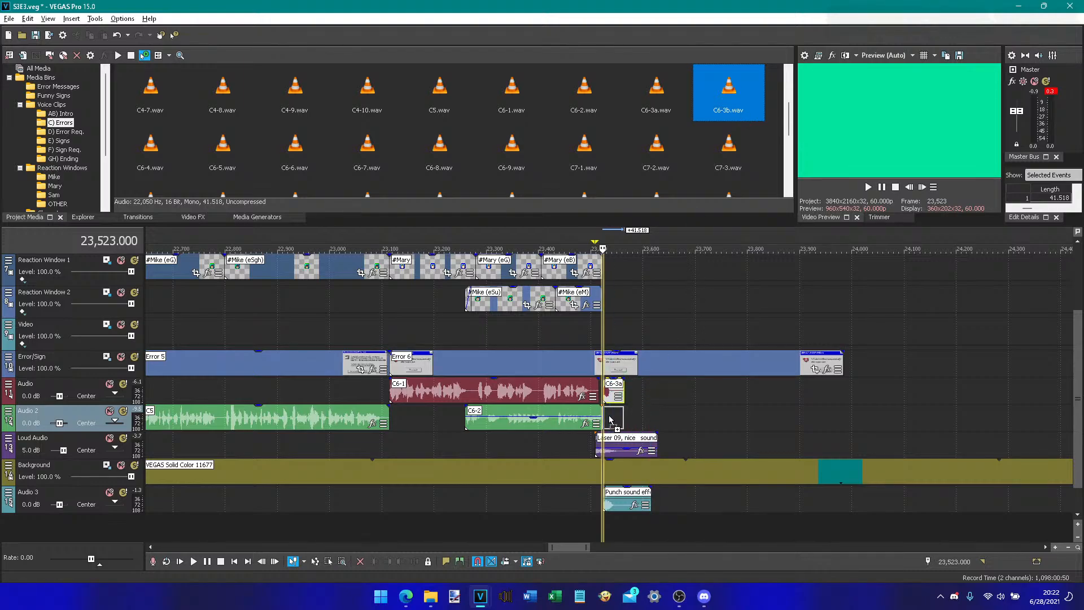
drag(609, 419, 610, 419)
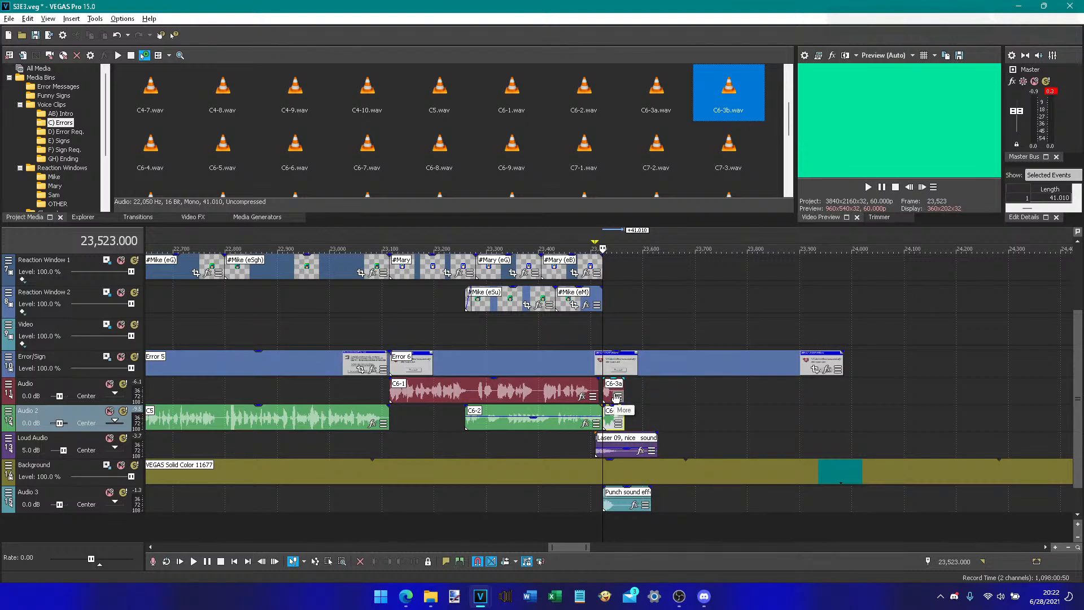
- Add the Vibrato plug-in as an audio event effect on the C6-3a clip
click(616, 395)
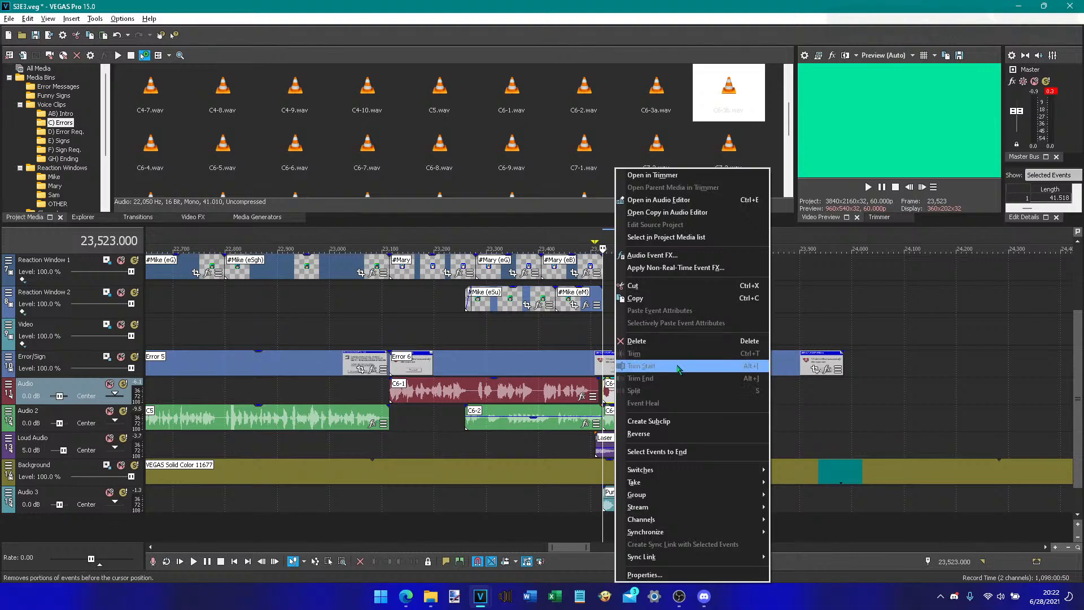
mouse_move(406, 595)
click(670, 253)
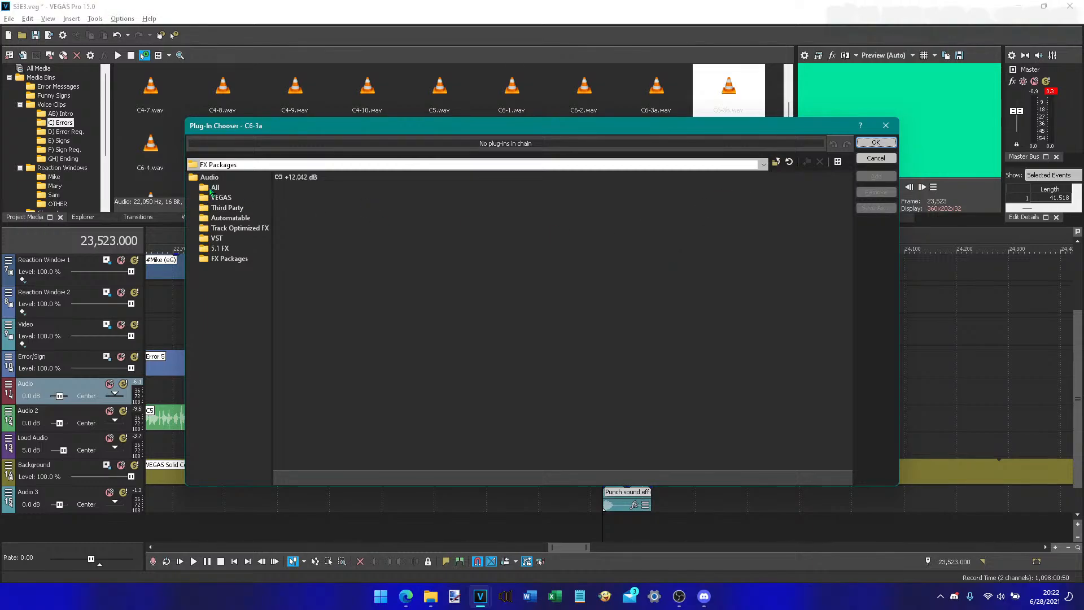
click(212, 188)
double_click(402, 277)
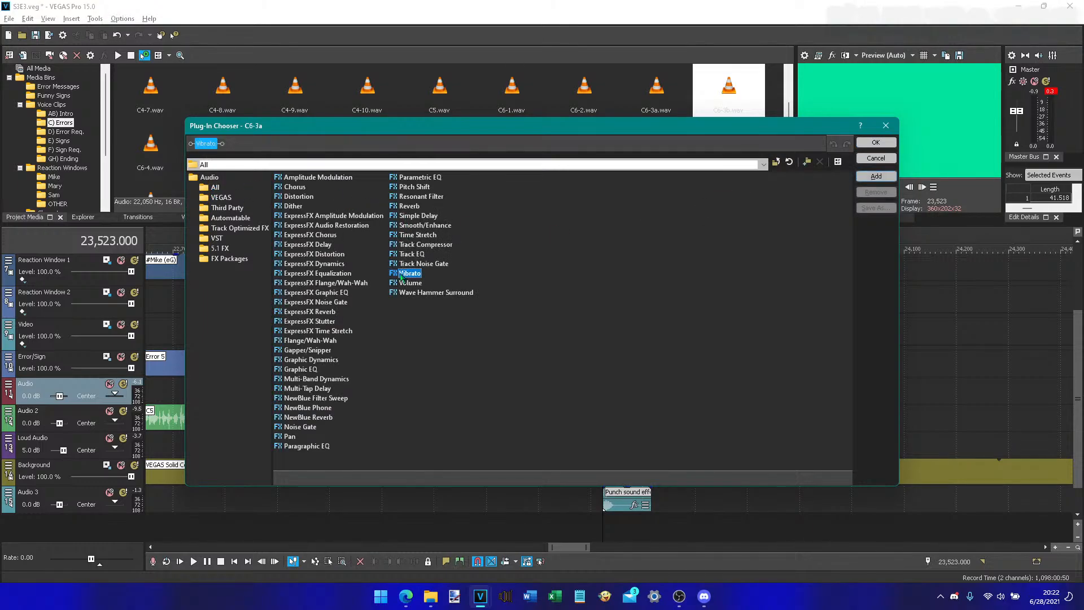
click(874, 144)
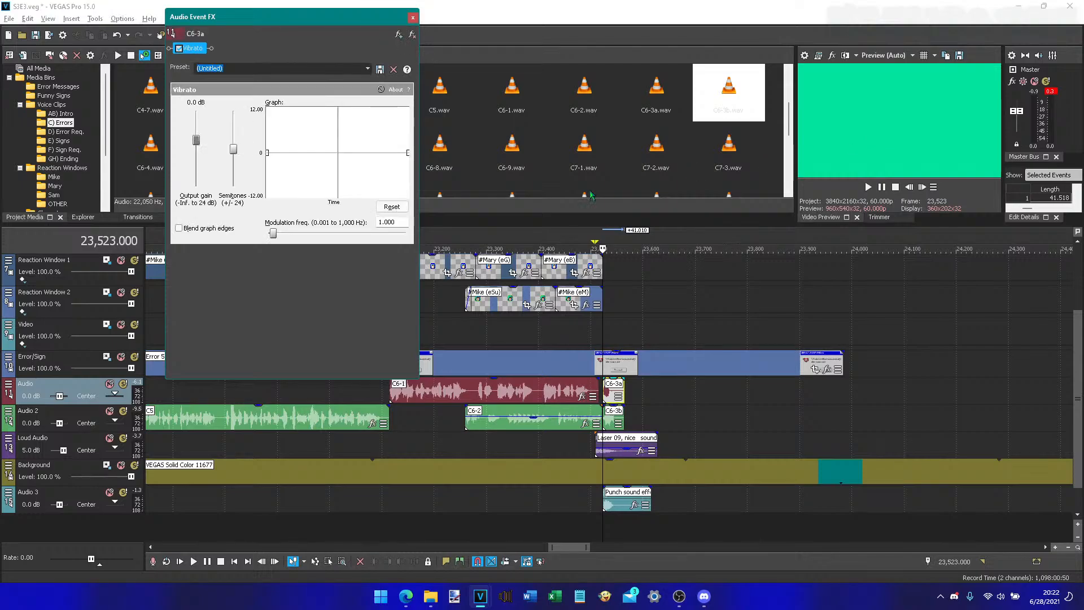
- Raise the end point of C6-3a's Vibrato graph about two thirds of the way to 12.00 and preview the sound
drag(409, 154, 421, 125)
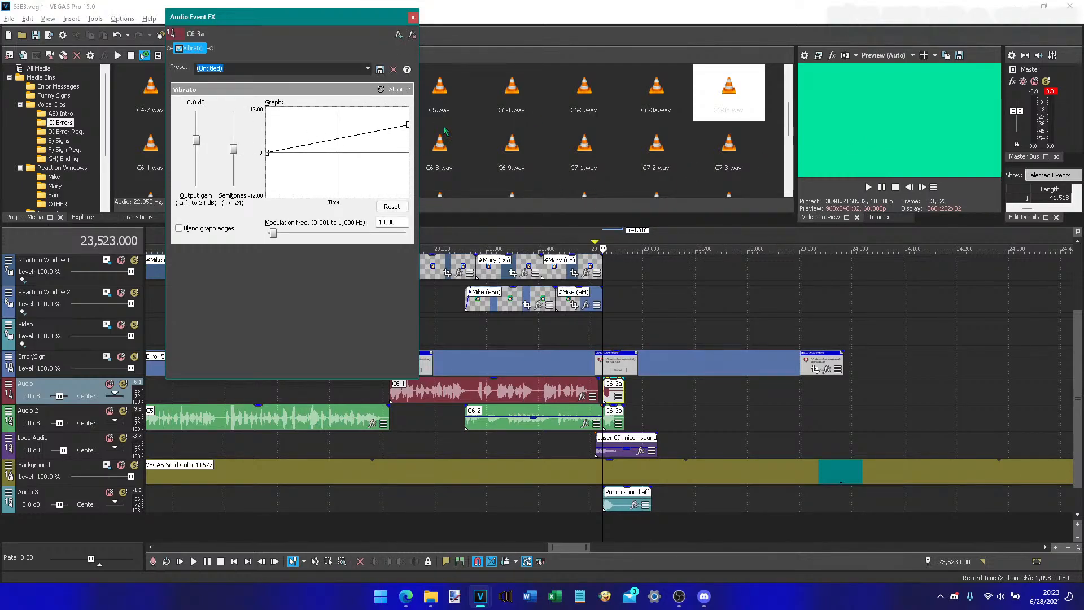
click(868, 187)
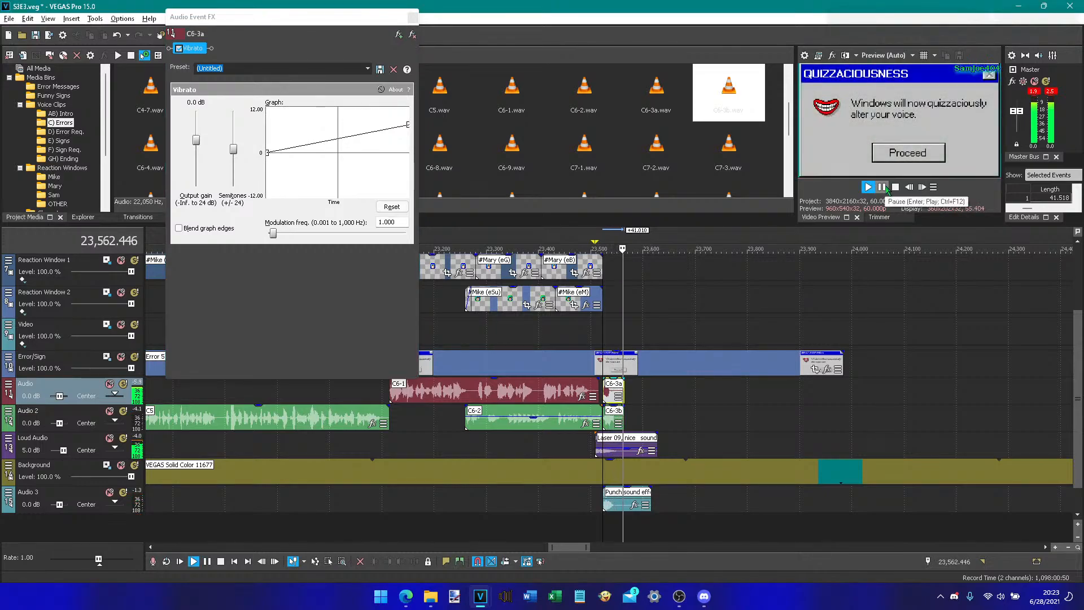
- Play back the timeline section with the C6-3a clip and its Vibrato effect, stopping at frame 23,558
key(space)
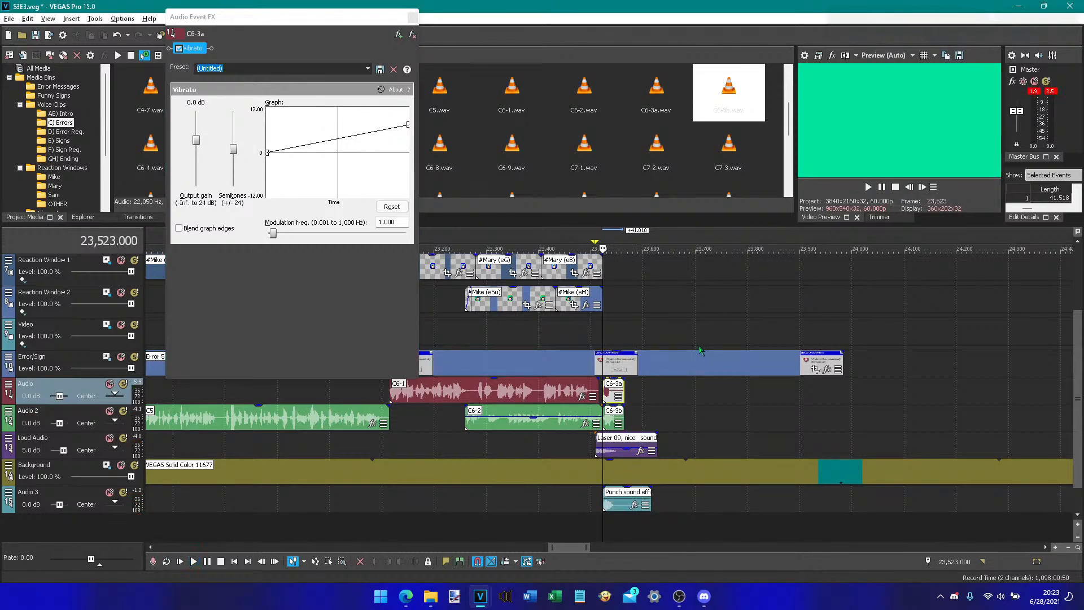
click(882, 188)
click(882, 187)
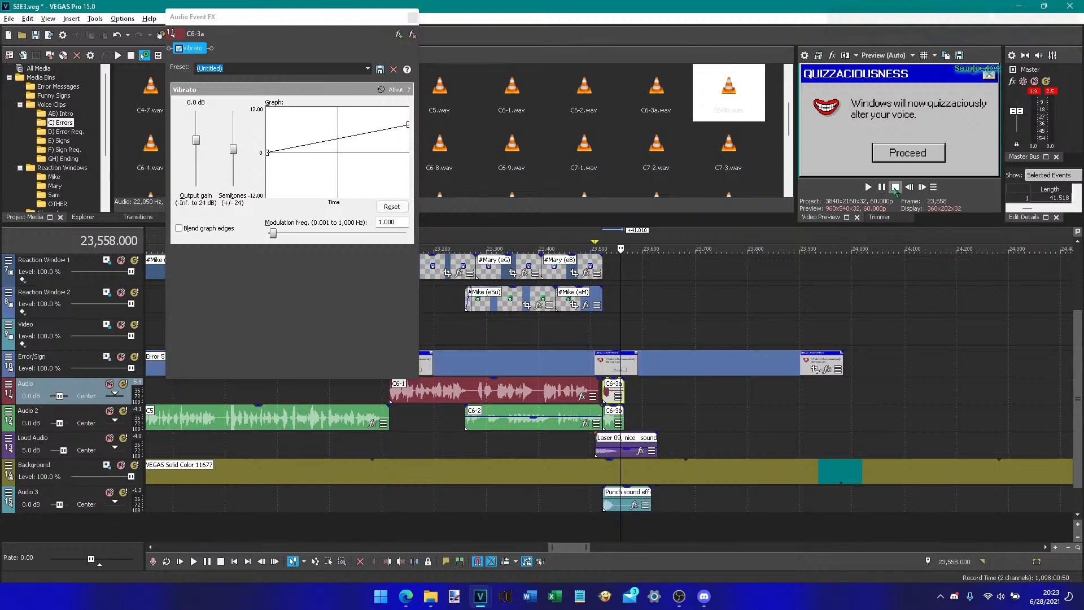
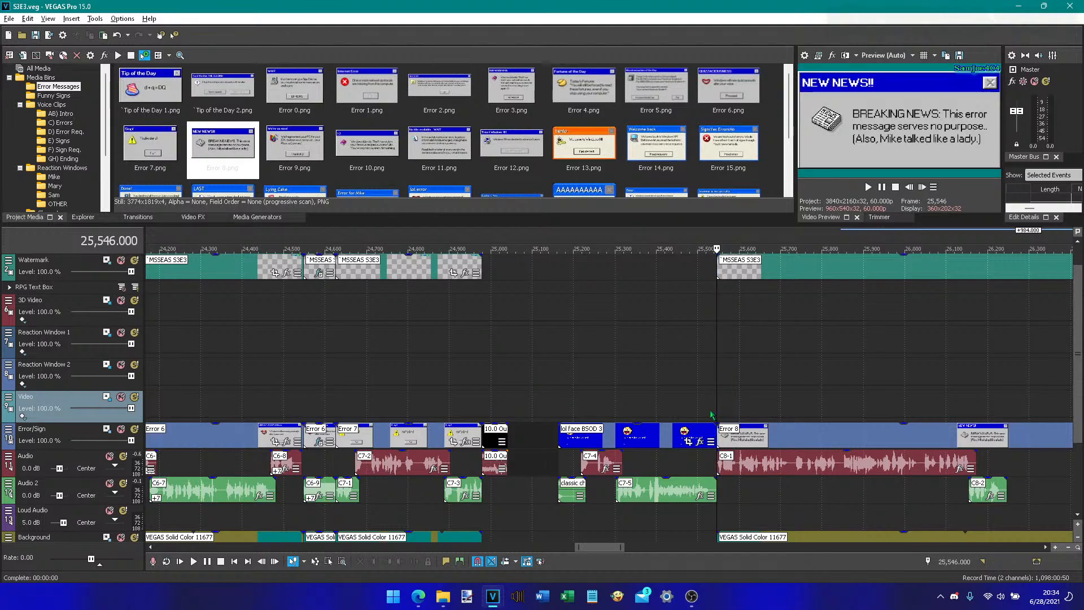
- Examine the frames of the Error 6, Error 7 and lol face BSOD 3 clips leading up to Error 8
click(709, 415)
click(615, 414)
click(570, 407)
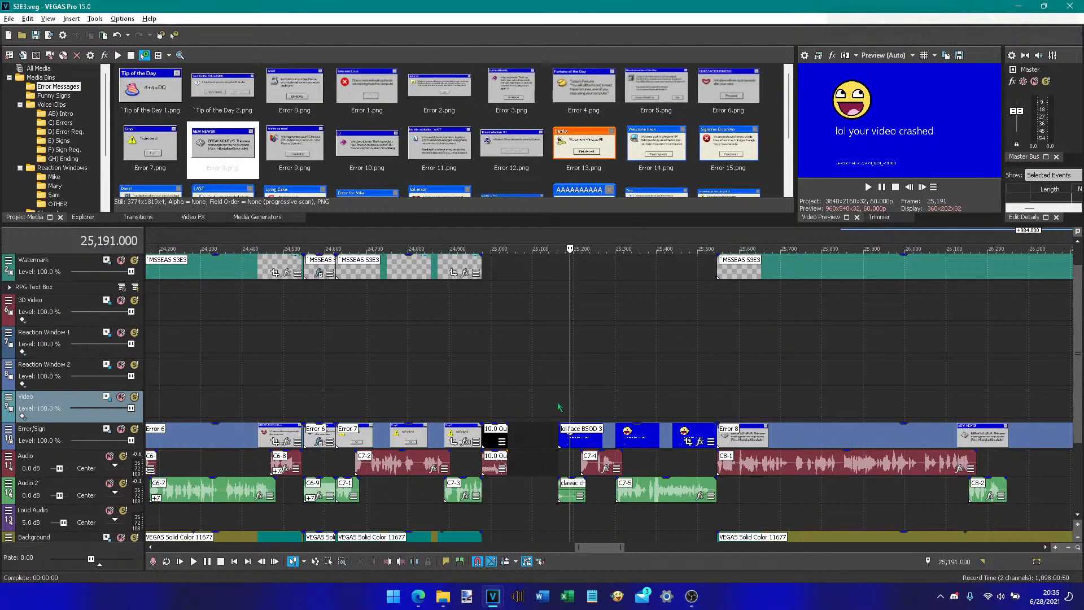
click(557, 401)
click(482, 401)
click(426, 404)
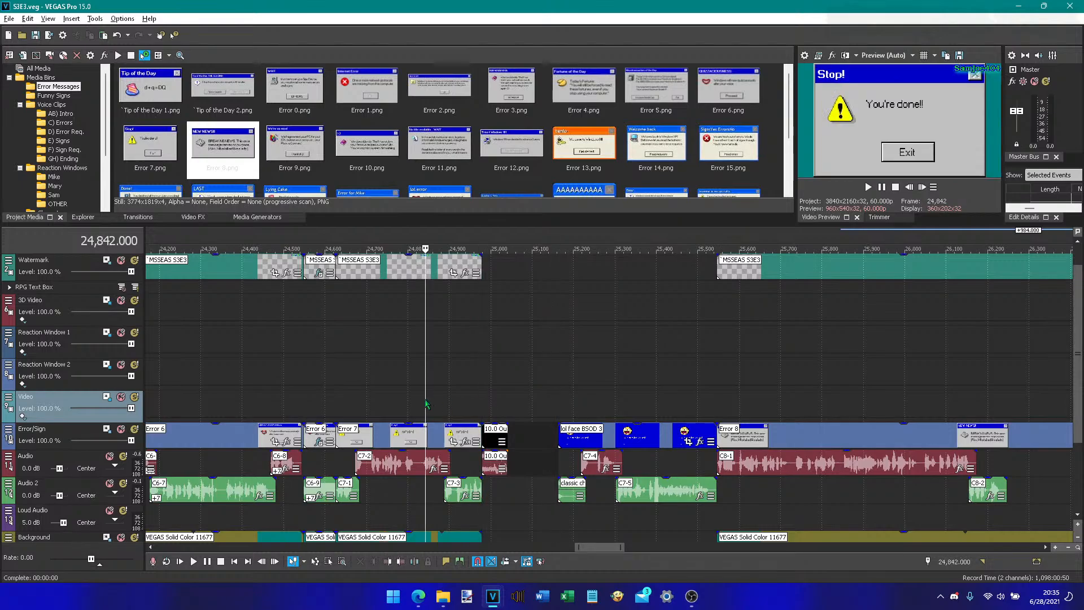
click(303, 415)
click(291, 412)
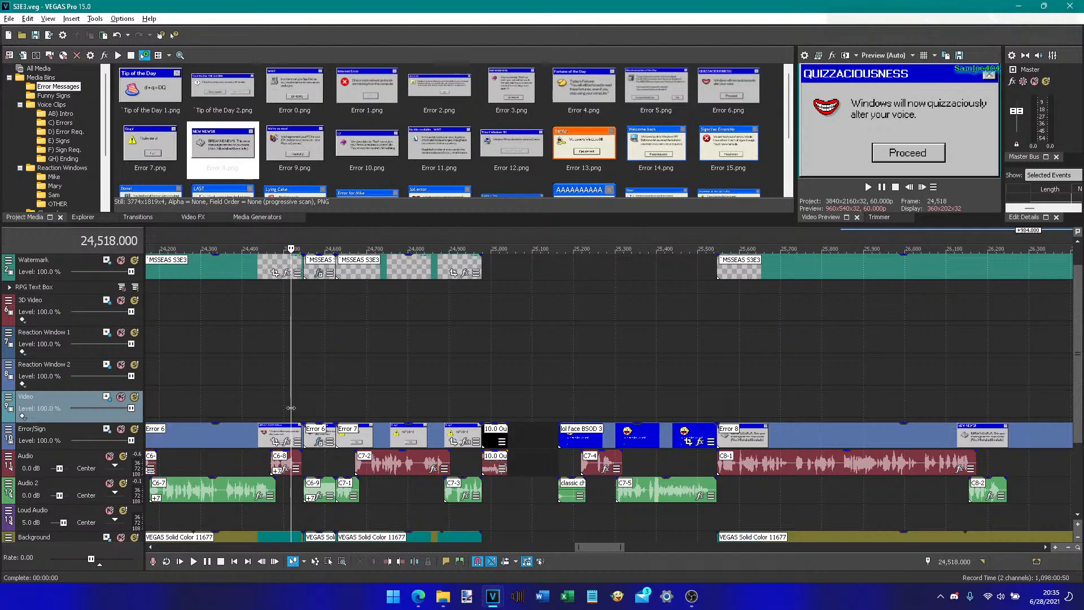
- Play back the edit from the start of the Error 7 clip through the C8-2 voice clip
click(334, 414)
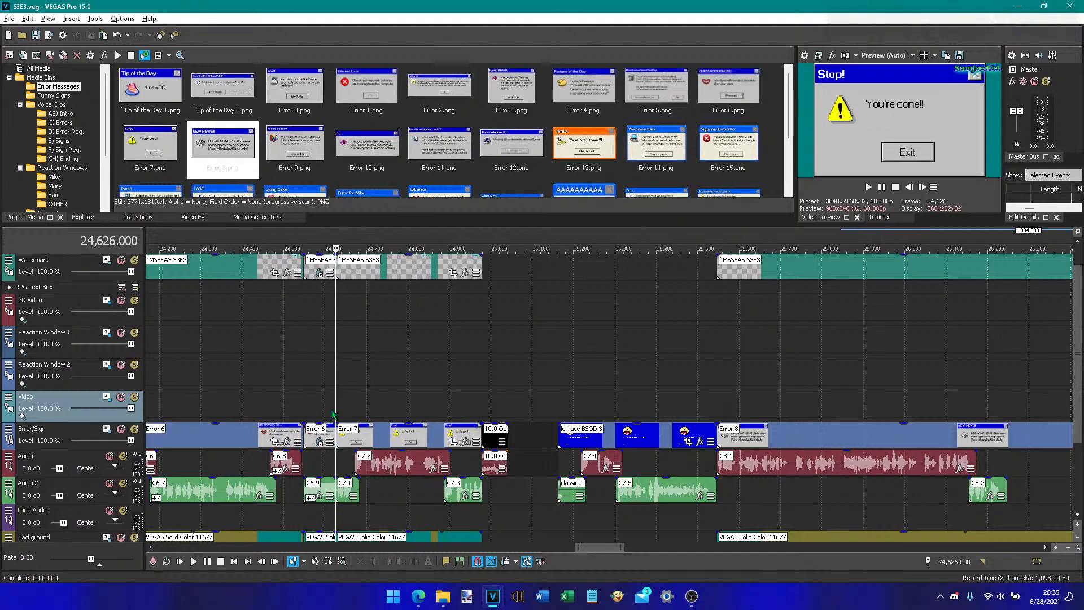
key(space)
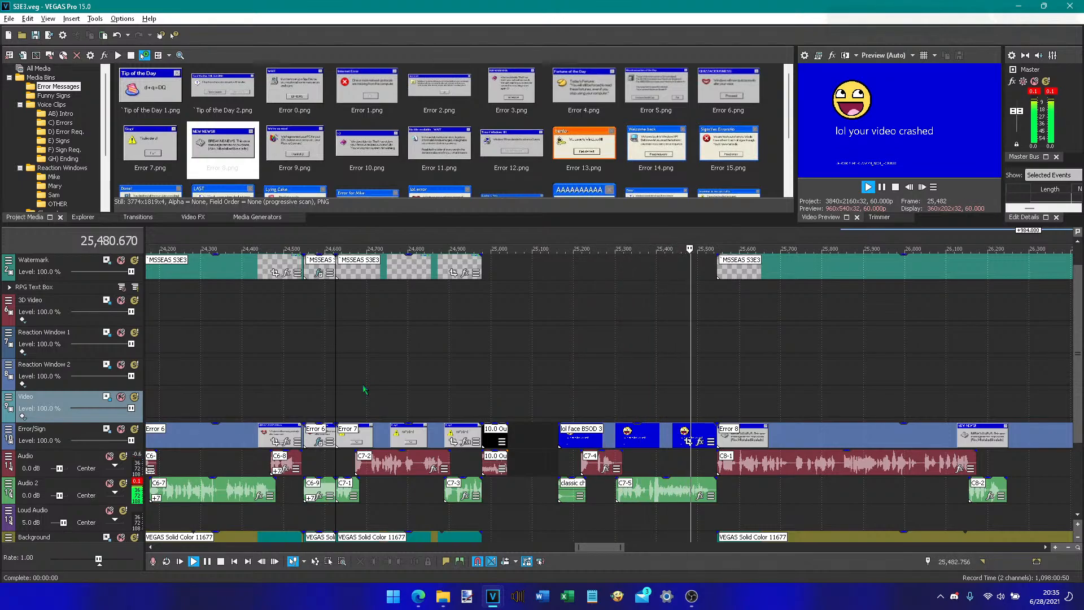
click(882, 189)
click(910, 187)
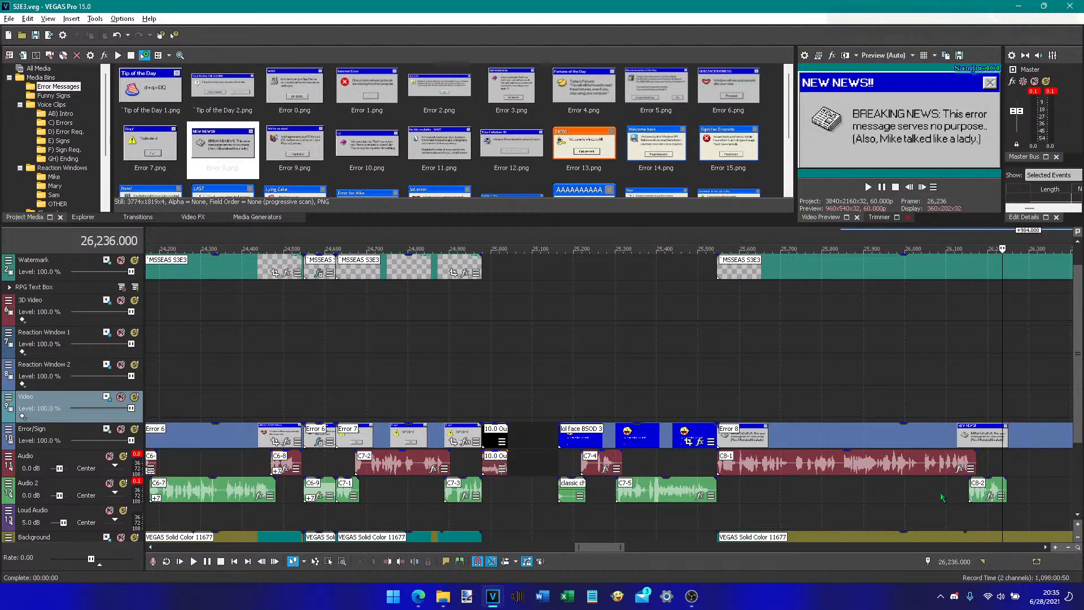
- Place the playhead at the start of the C8-2 clip and switch to the File Explorer window showing Windows Classic and XP Sounds
click(969, 491)
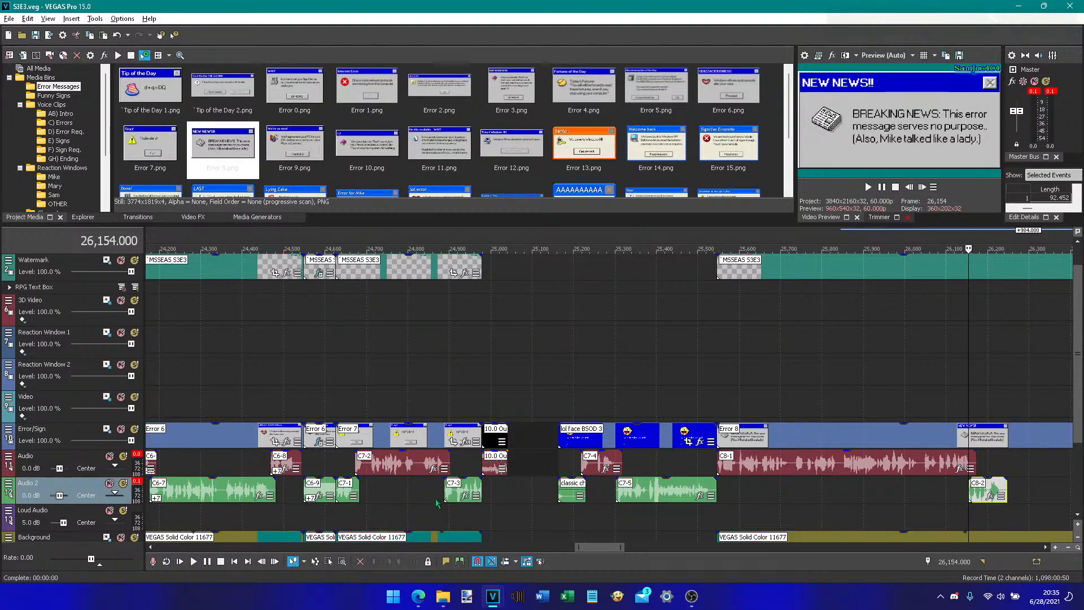
mouse_move(444, 595)
mouse_move(536, 546)
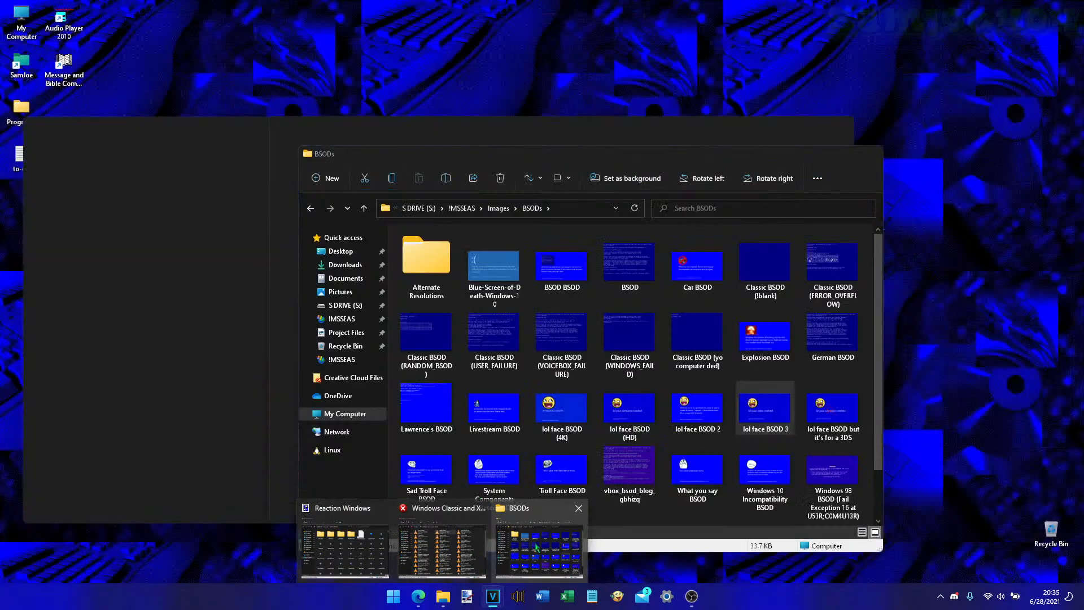
mouse_move(363, 546)
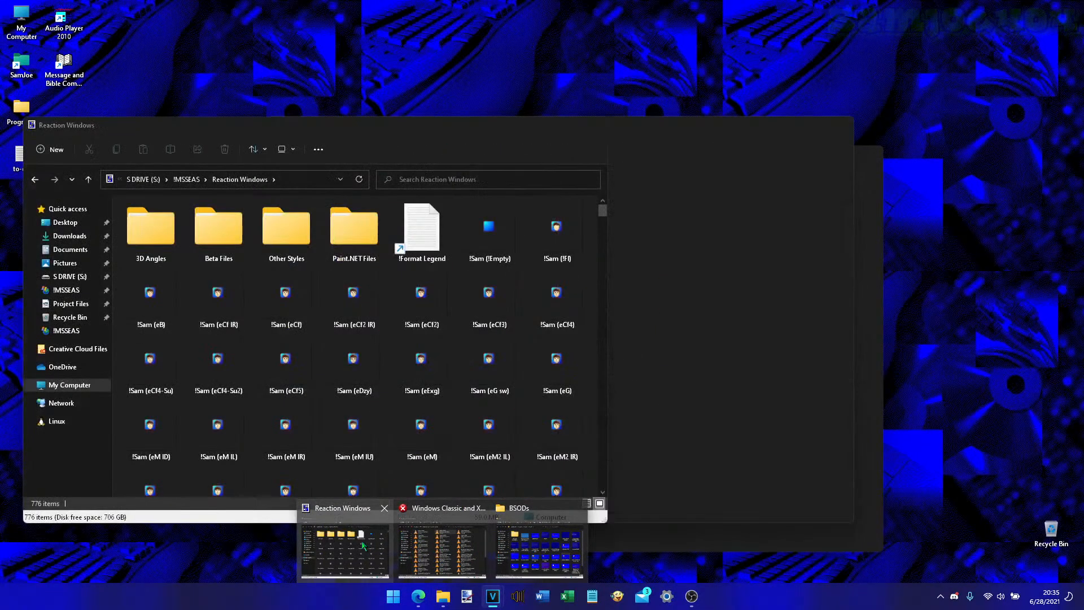
click(421, 545)
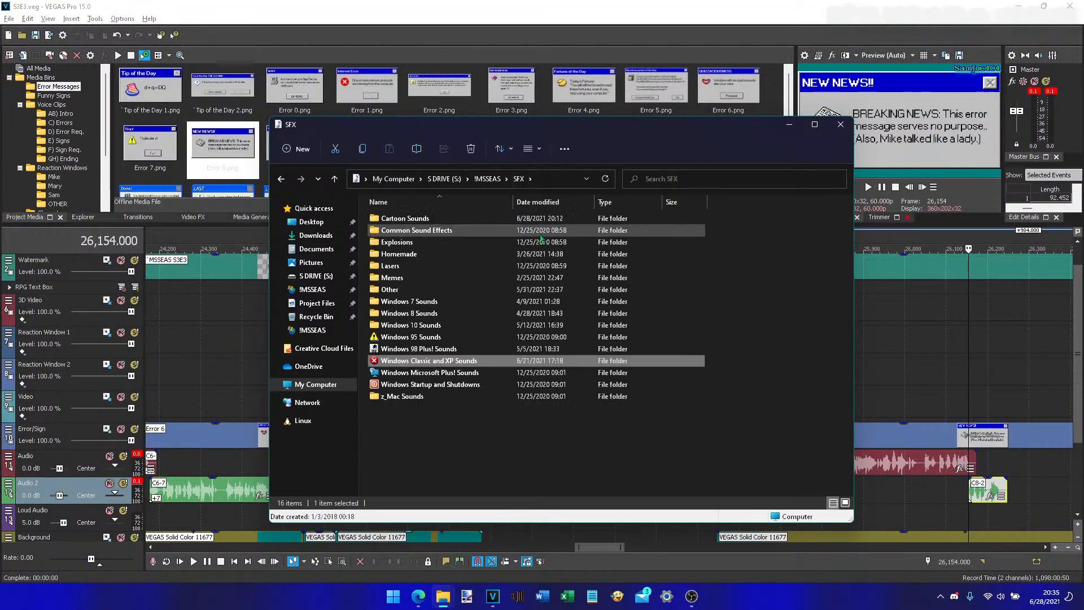
- Display the SFX folder's contents as large thumbnails and open its Explosions folder
click(801, 290)
right_click(803, 295)
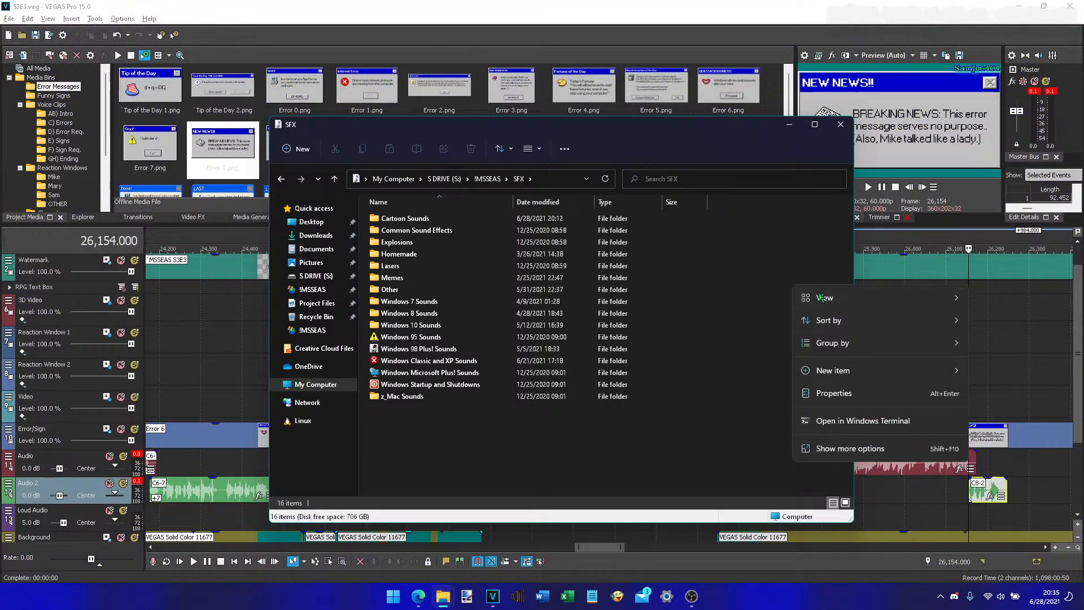
mouse_move(926, 302)
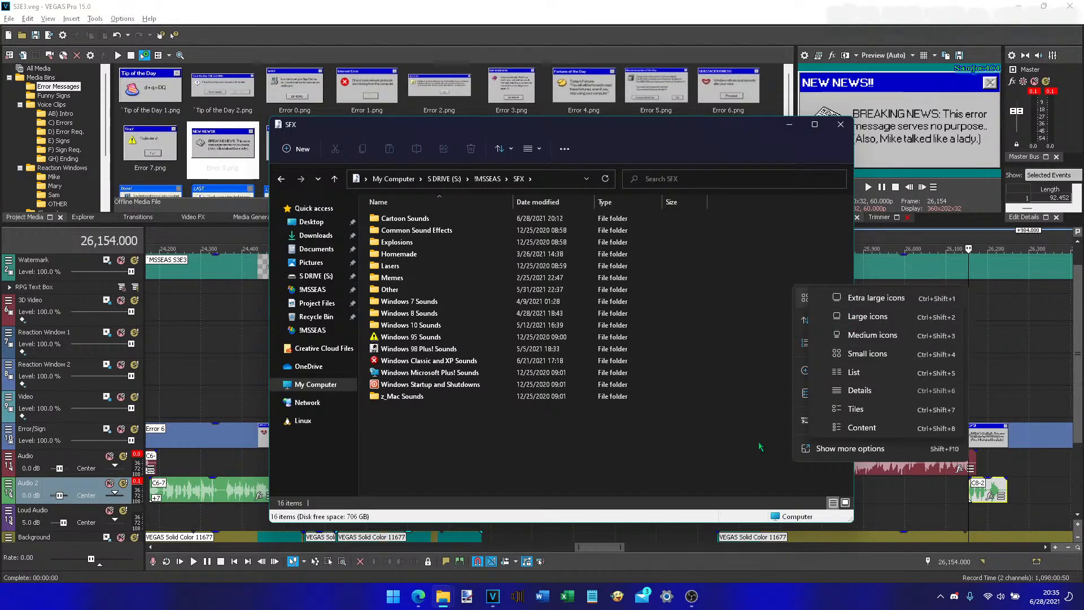
click(725, 462)
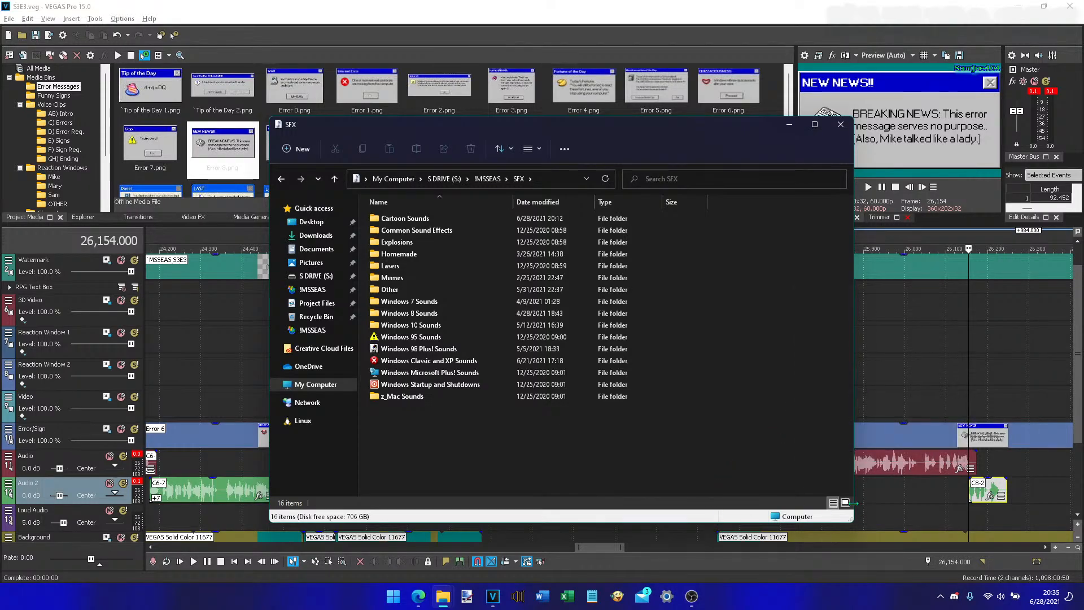
click(845, 503)
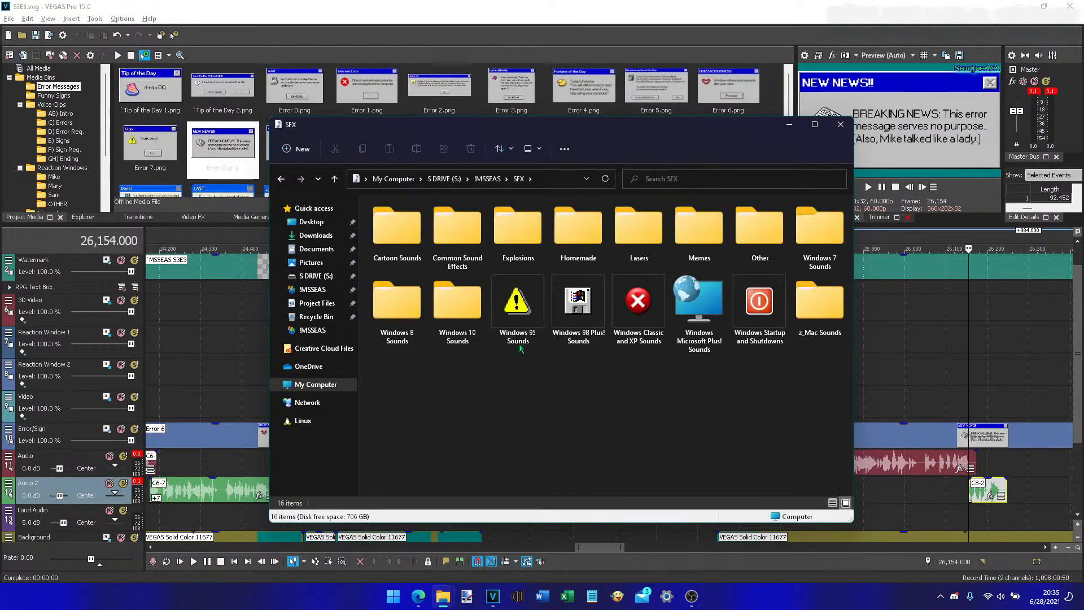
click(496, 252)
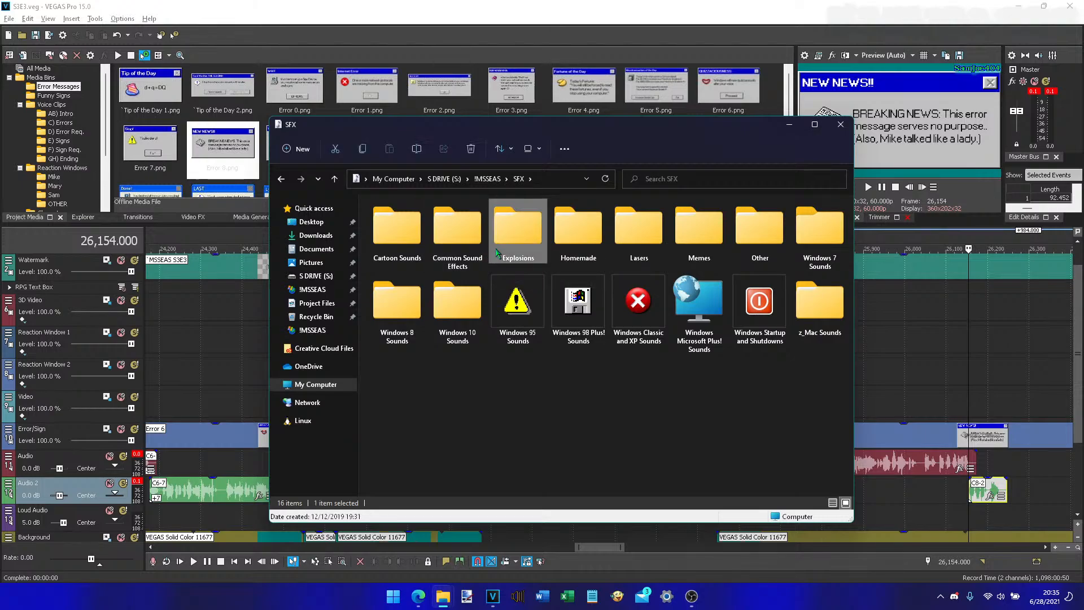
double_click(496, 252)
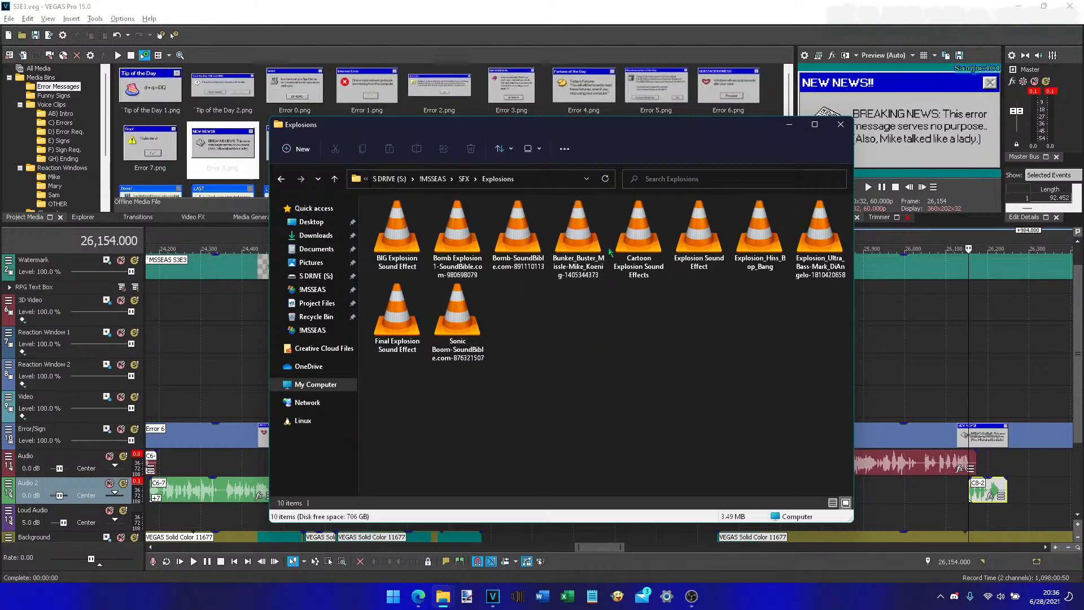
- Add the Bomb-SoundBible.com-891110113 sound to the Loud Audio track beneath C8-2 and move its media out of the Error Messages bin
drag(518, 232, 965, 513)
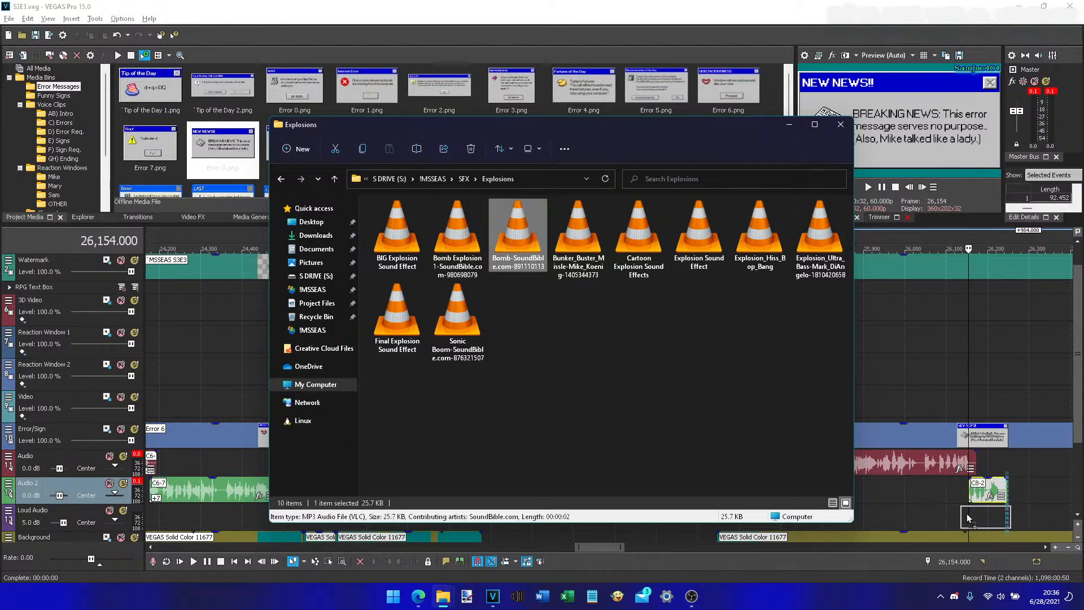
click(789, 125)
click(68, 195)
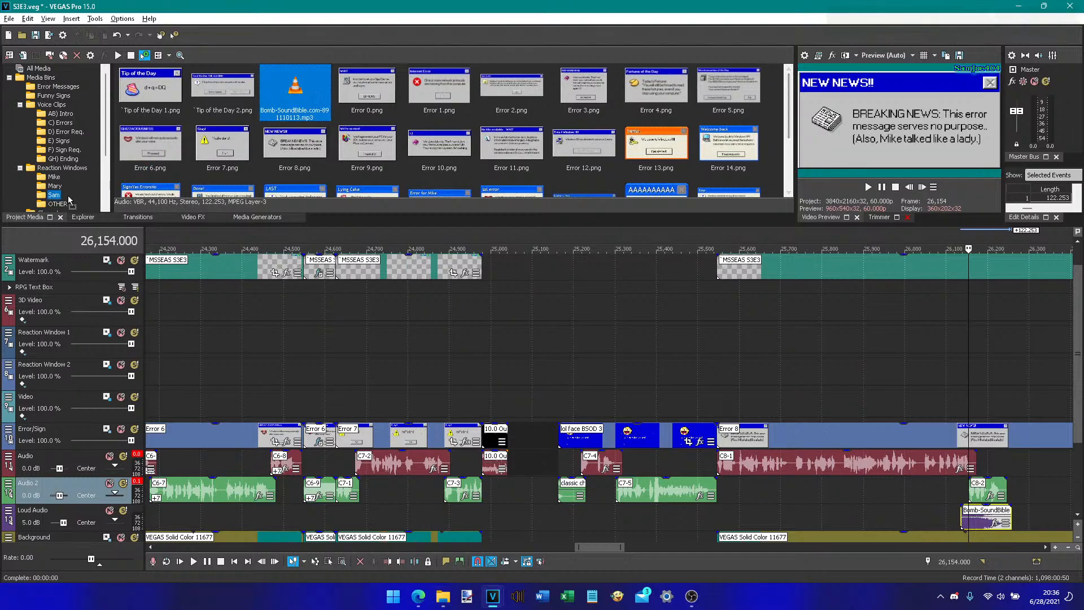
scroll(51, 206, down, 2)
drag(49, 186, 48, 186)
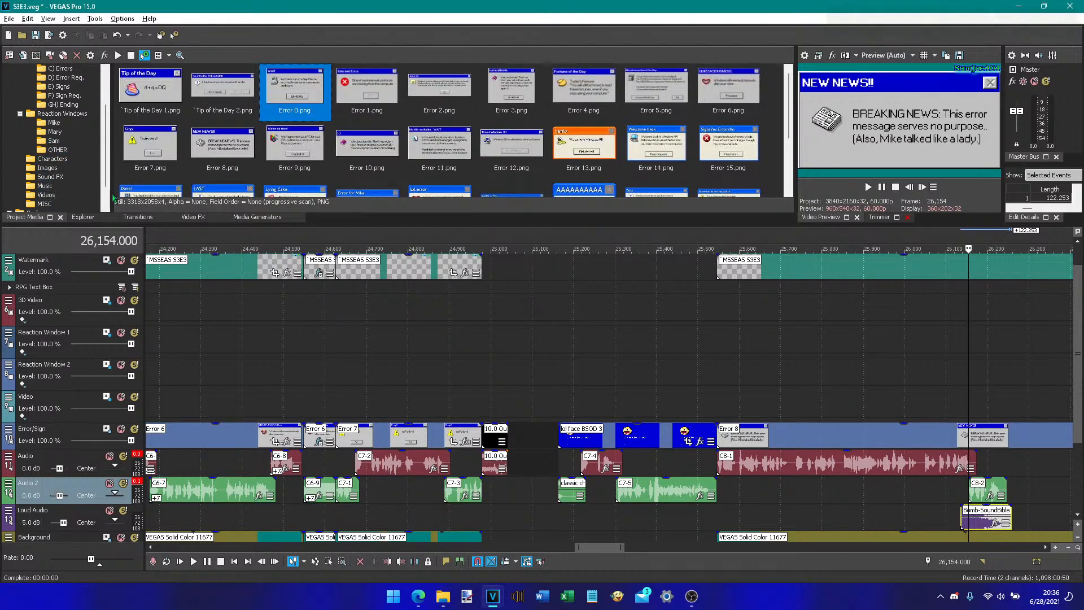
- Shift the bomb sound later on the Loud Audio track and trim its start to frame 26,154, matching the start of C8-2
click(1055, 546)
click(1055, 548)
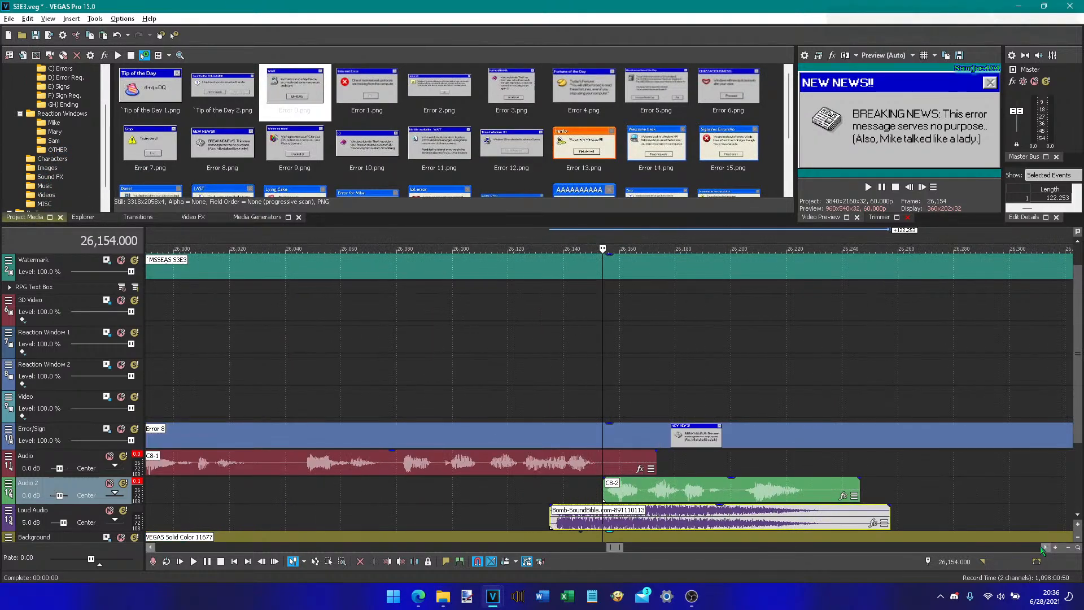
drag(691, 514, 742, 513)
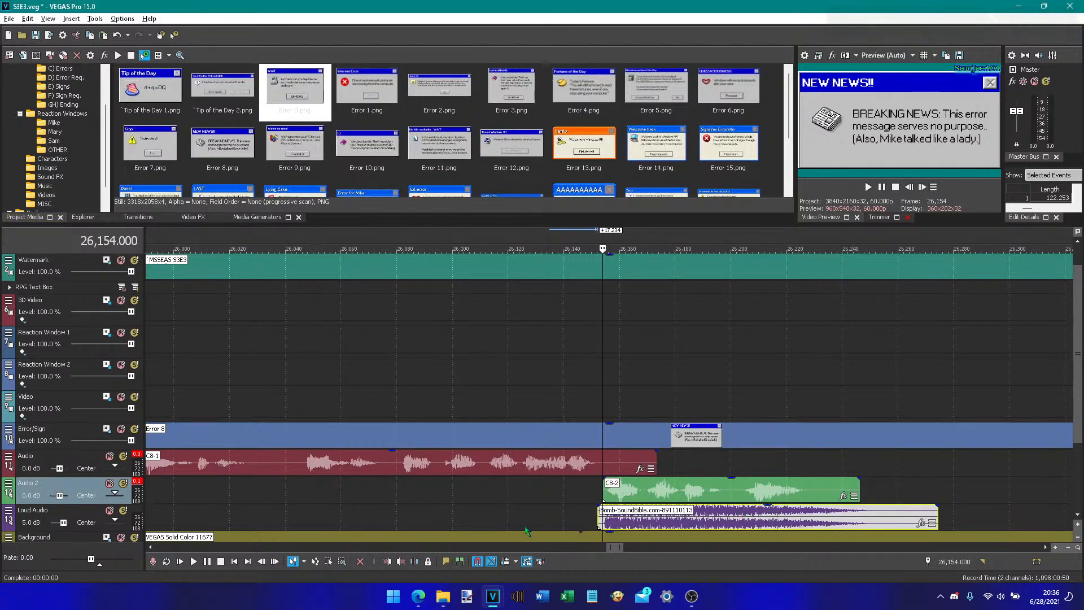
click(387, 561)
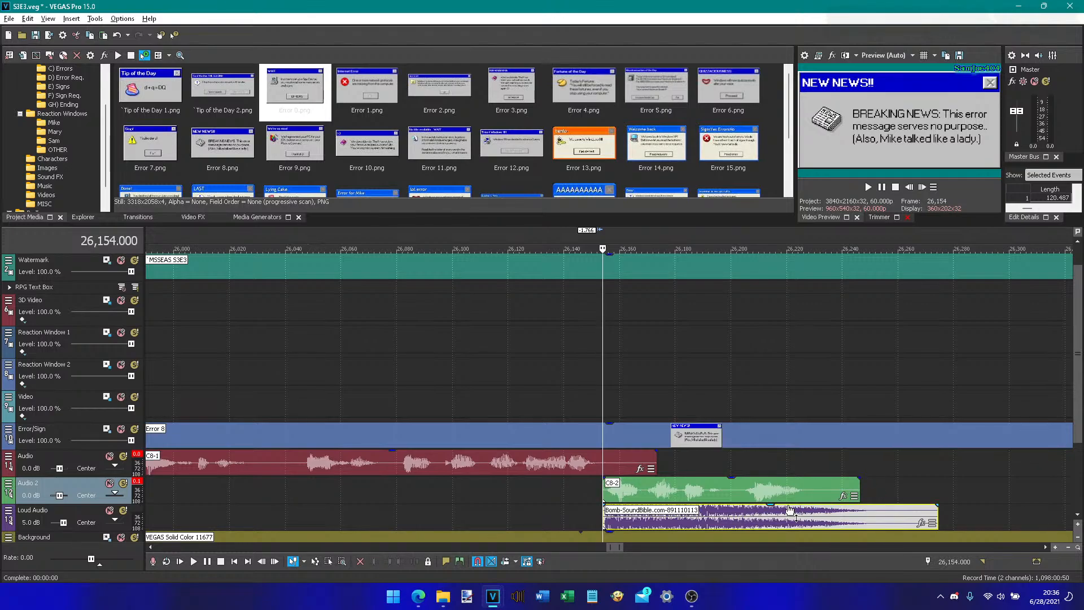
- Lower the bomb clip's gain in stages, auditioning it against the C8-2 voice clip between adjustments
drag(775, 506, 764, 522)
click(561, 495)
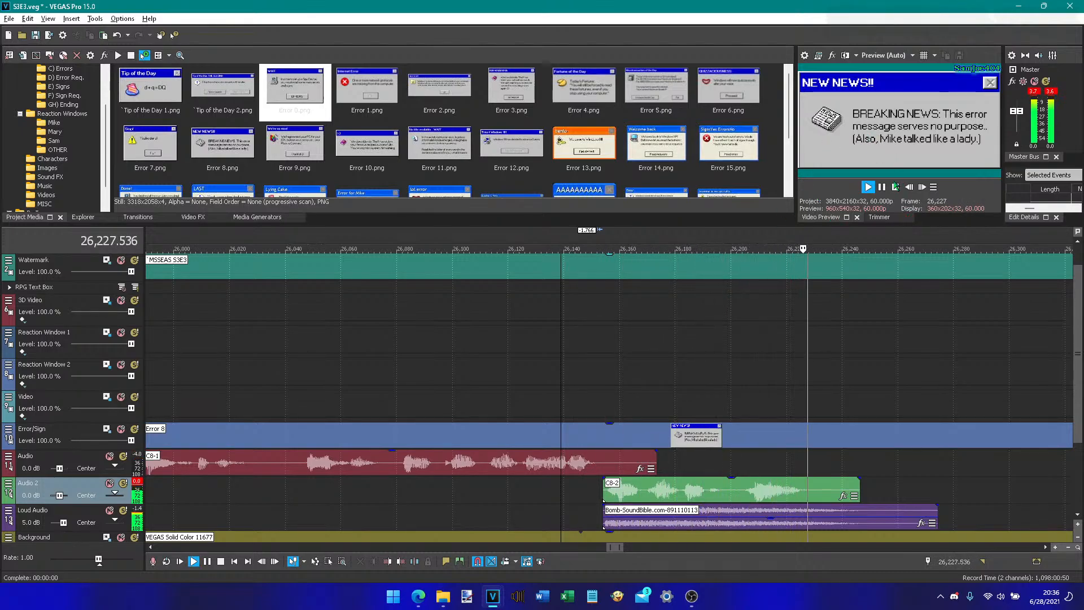
click(895, 187)
click(766, 521)
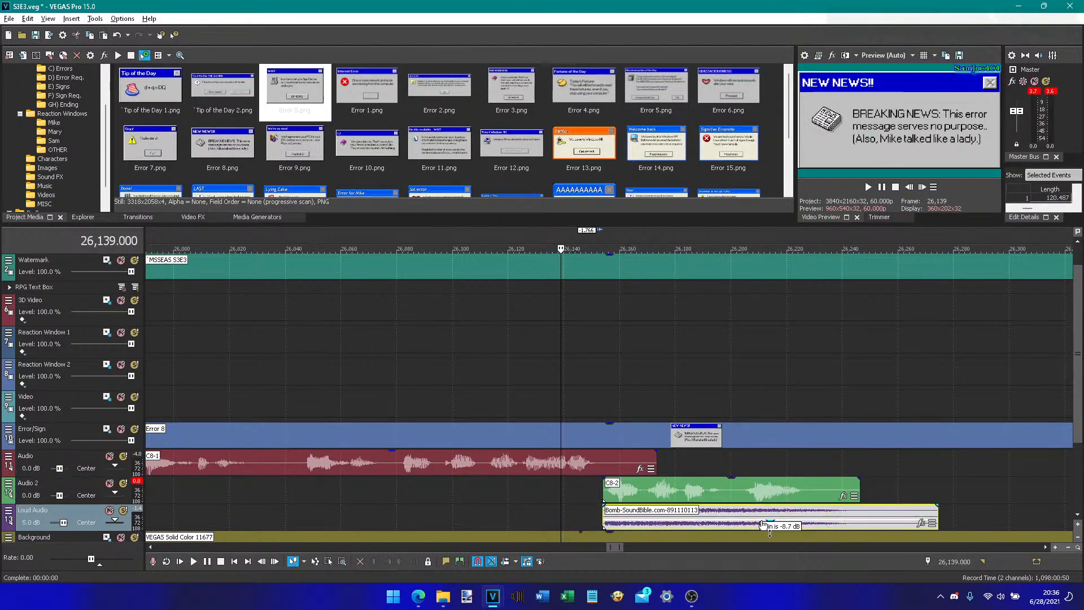
key(space)
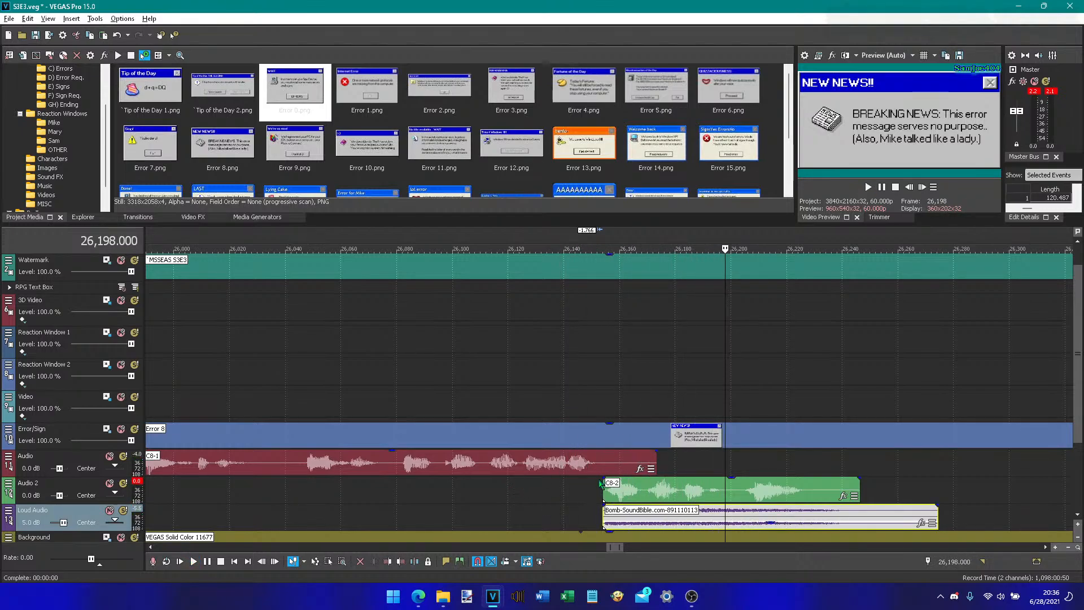
drag(786, 528, 781, 528)
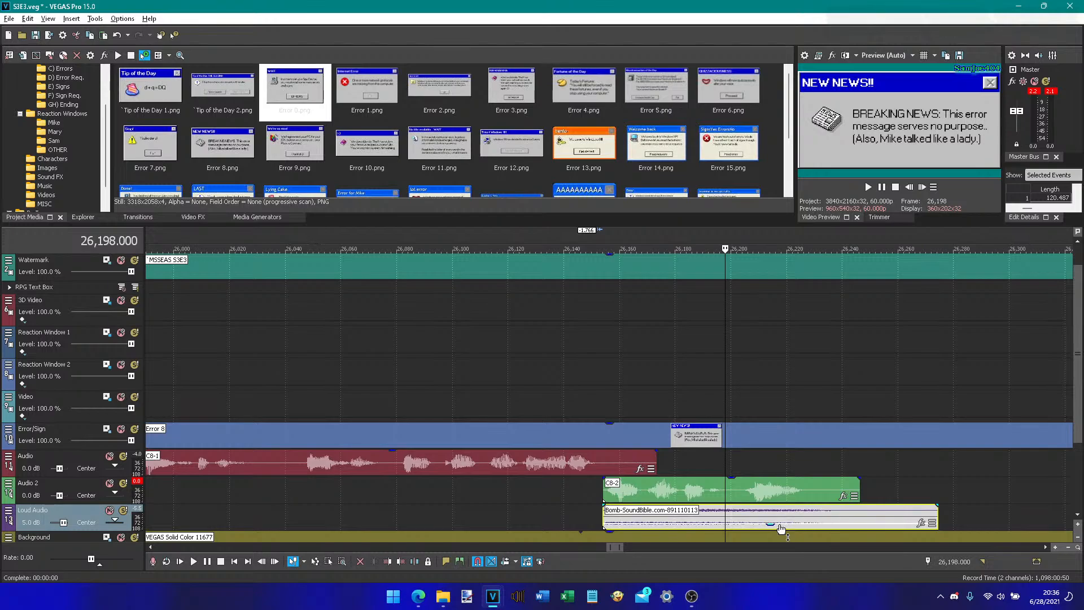
click(587, 494)
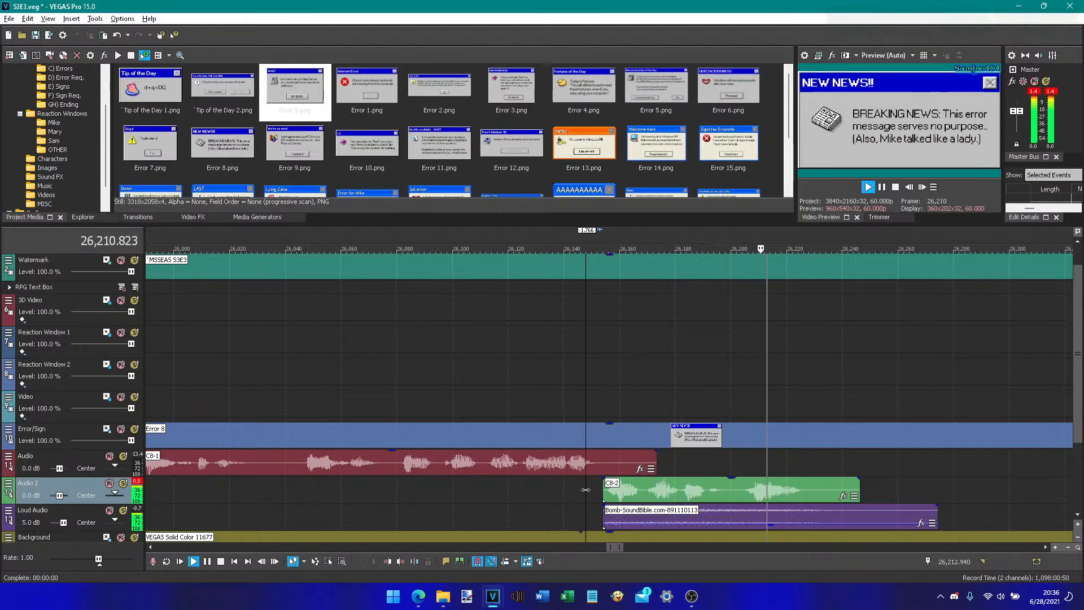
drag(812, 528, 793, 528)
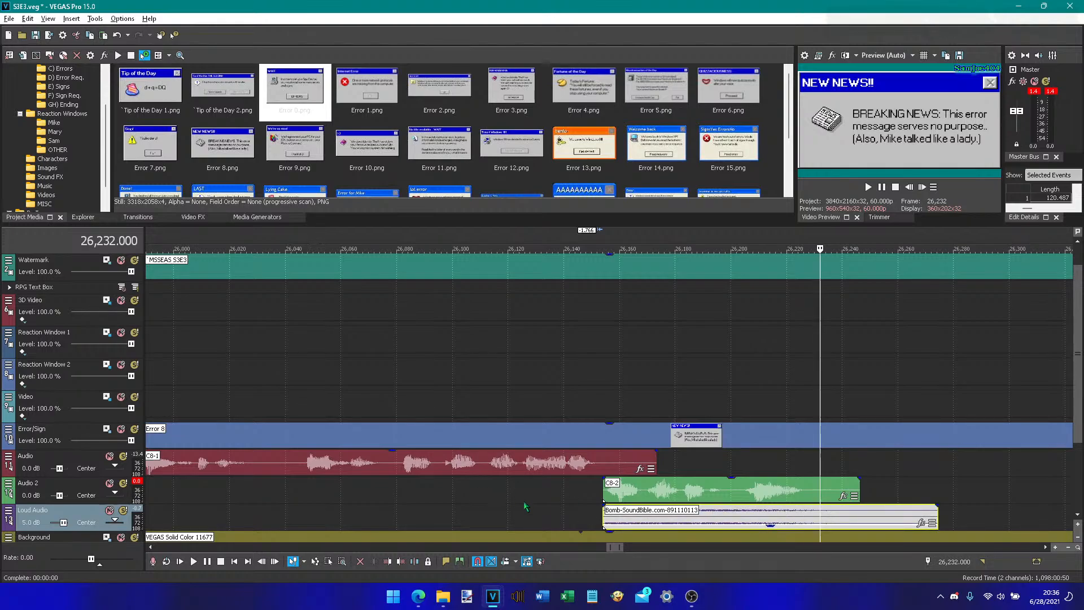
- Play back the bomb sound together with C8-2 from just before both clips start, pausing at frame 26,242
click(567, 499)
key(space)
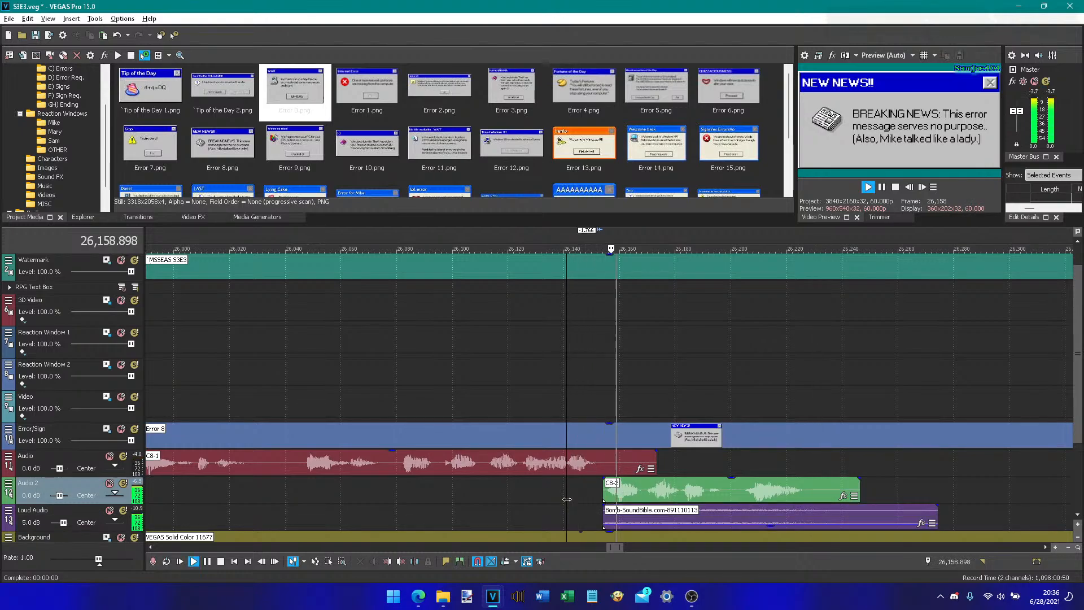
key(Return)
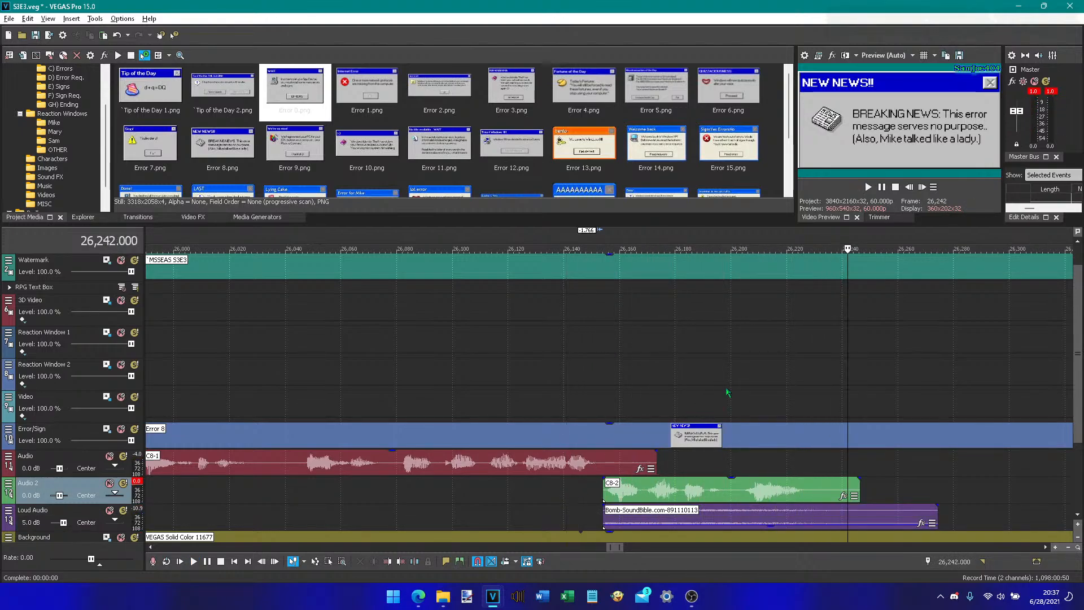
- Place the C8-3 voice clip from the C) Errors bin on the Audio track, starting at frame 26,238
click(909, 187)
click(908, 187)
click(909, 188)
click(909, 188)
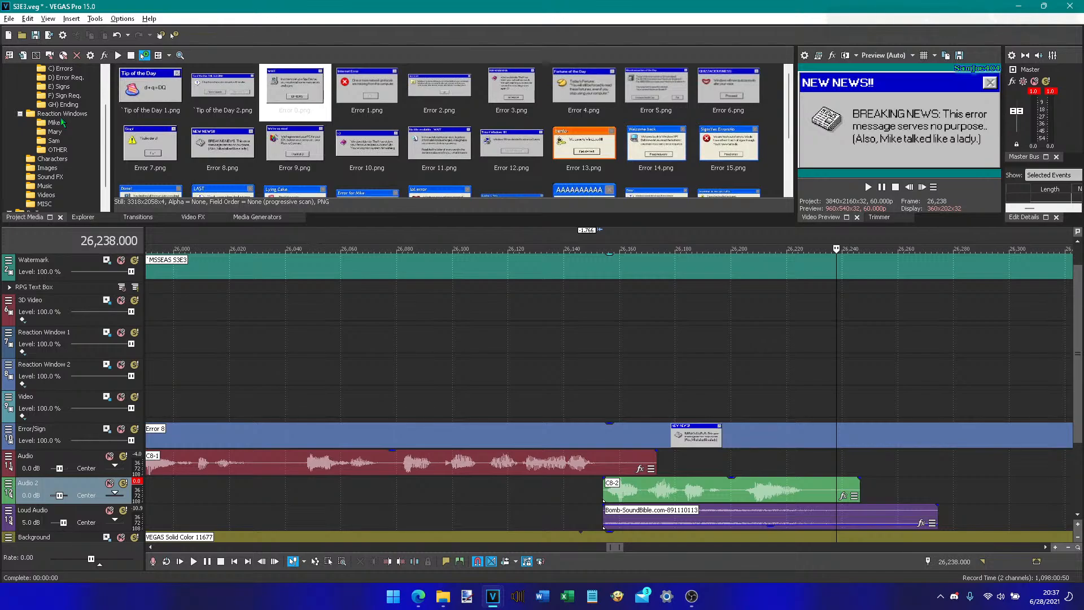
scroll(62, 122, up, 1)
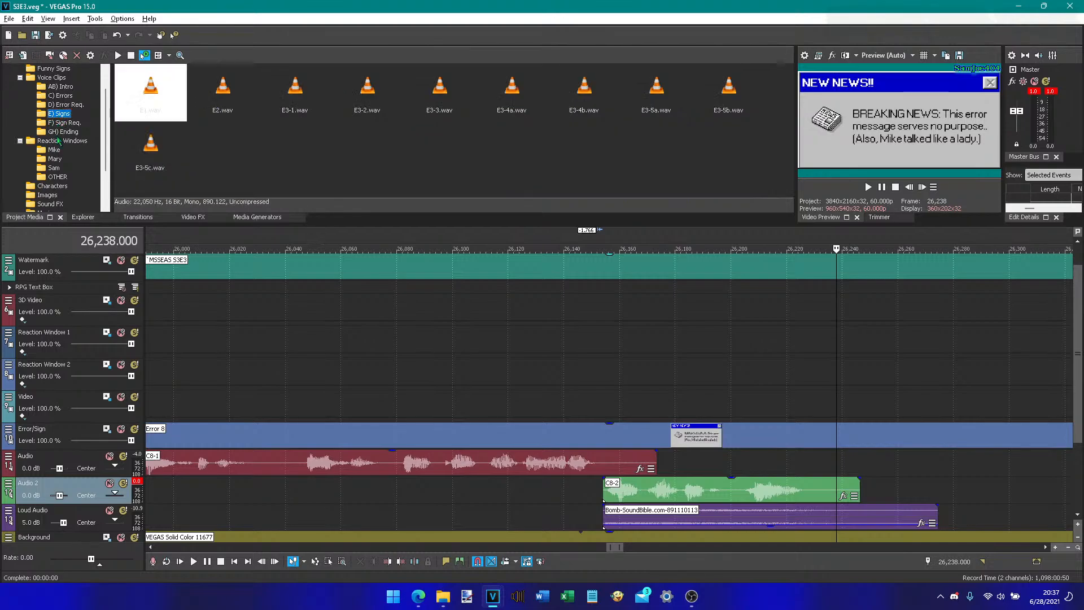
click(62, 94)
click(260, 155)
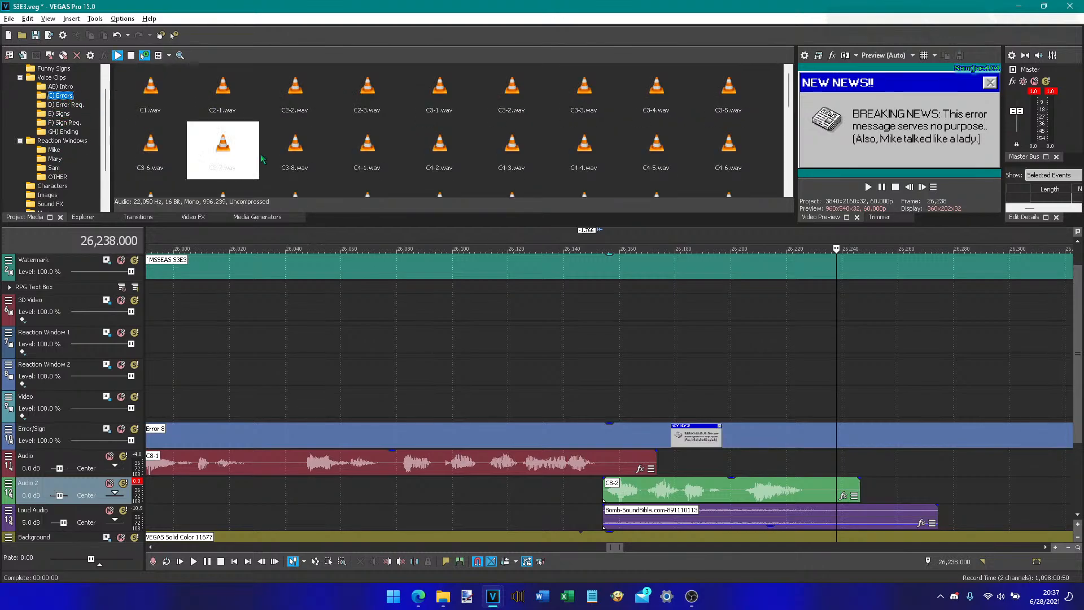
text(c8-3)
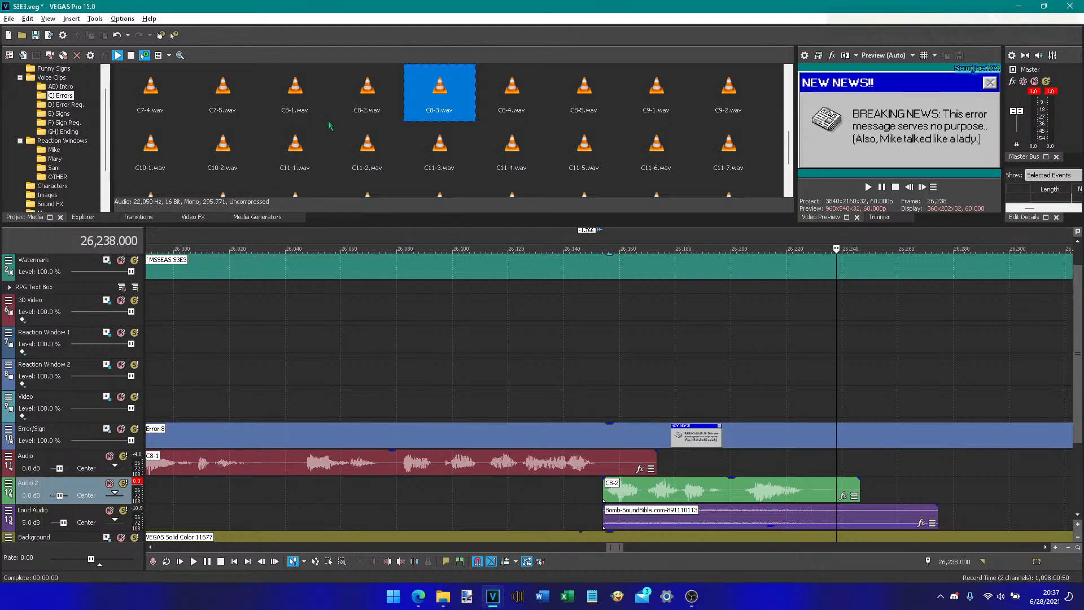
drag(439, 119, 837, 462)
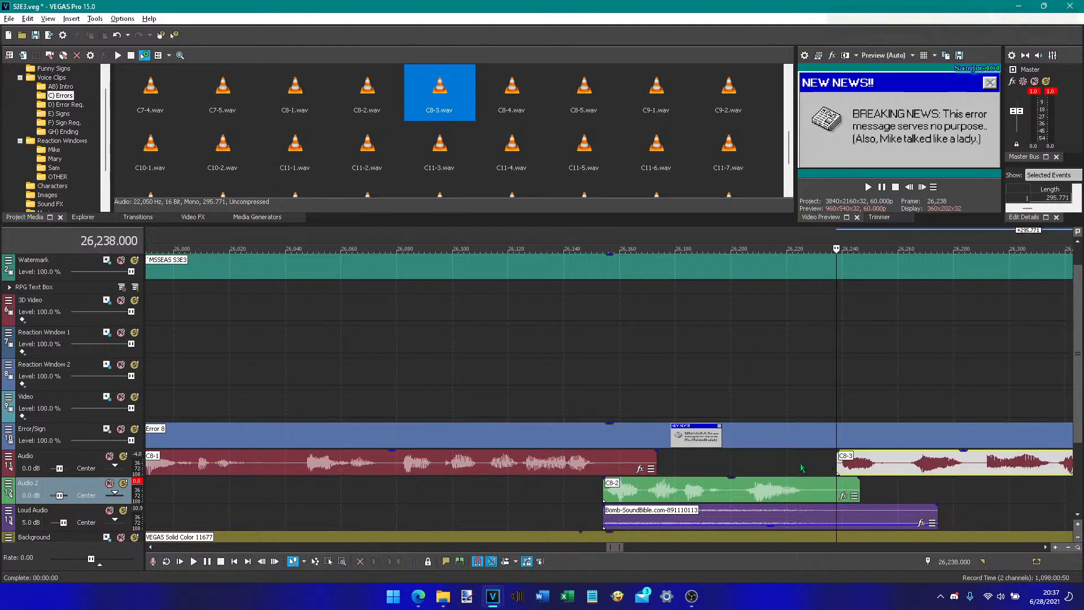
- Play back the transition from C8-2 into C8-3 and listen through C8-3, pausing near its end
click(800, 467)
key(space)
key(space)
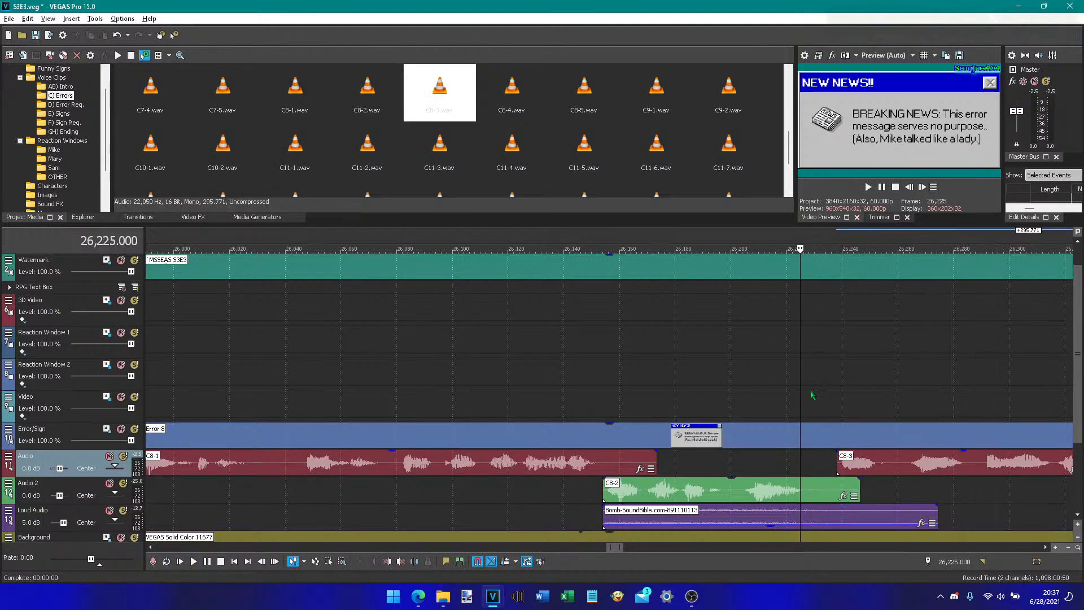
click(743, 457)
key(space)
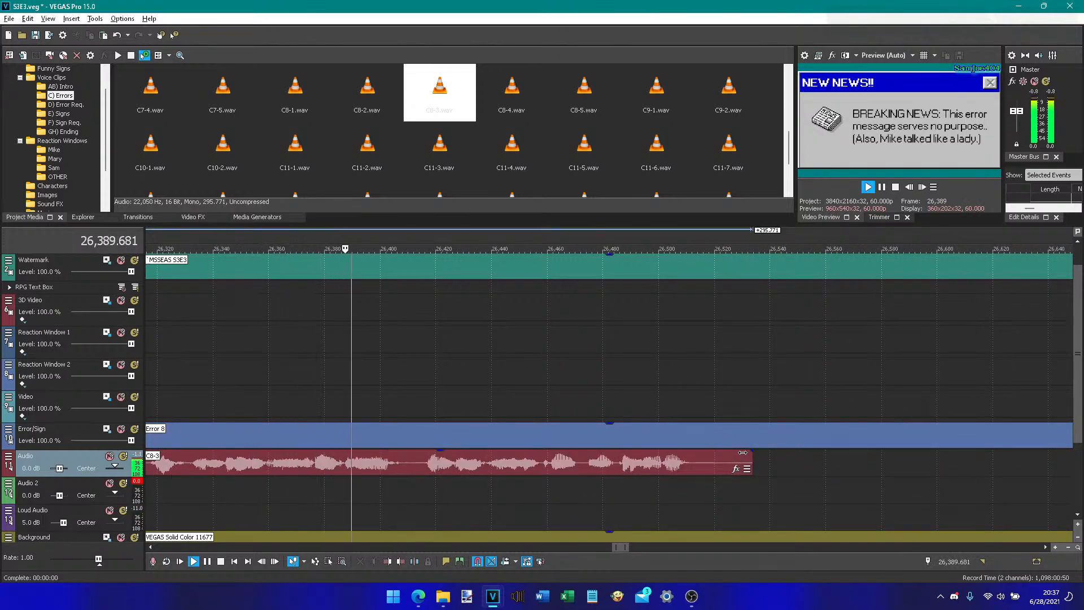
key(Return)
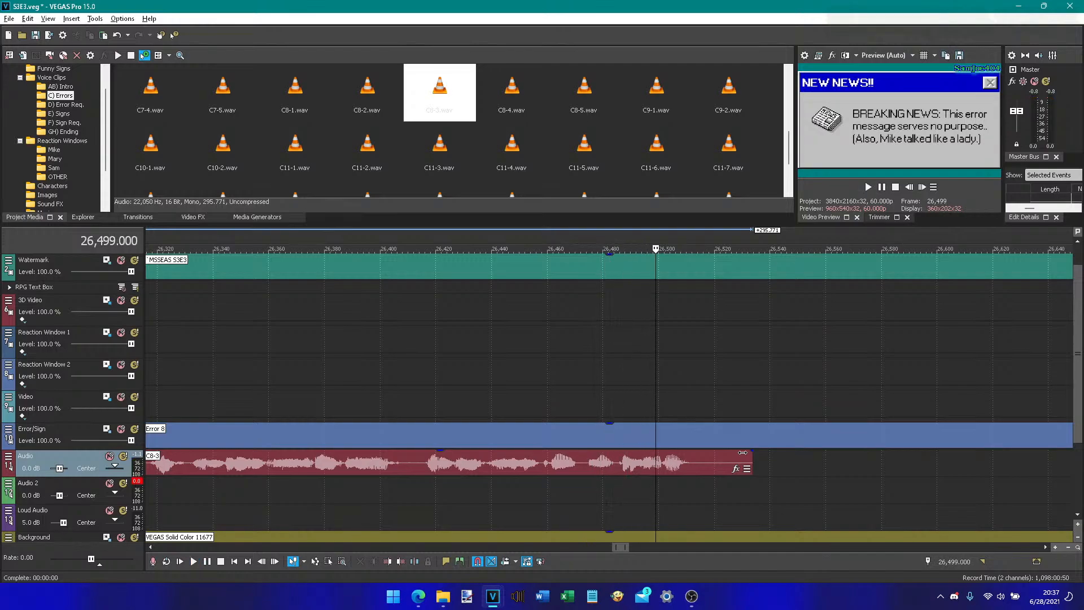
key(Return)
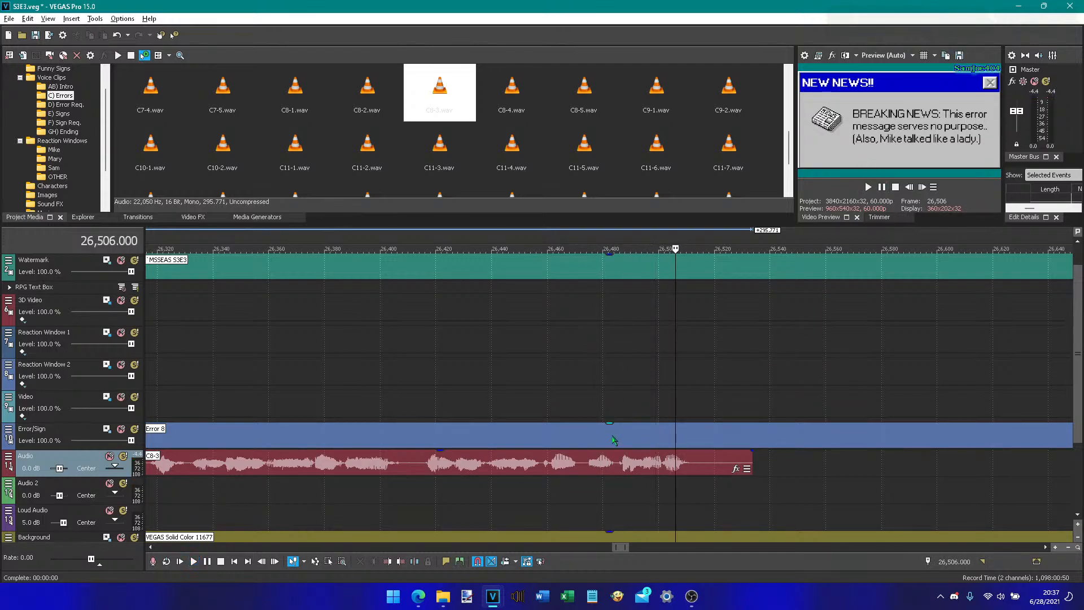
- Trim the end of C8-3 to frame 26,491, then place C8-4 on Audio and C8-5 on Audio 2 from that frame
click(581, 476)
click(868, 187)
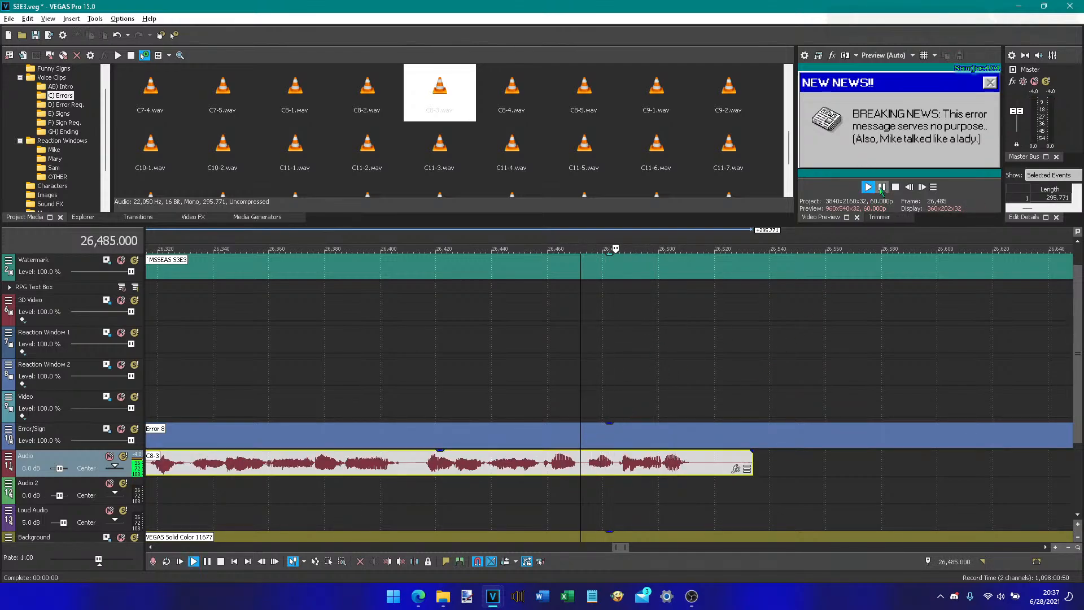
click(881, 186)
click(872, 188)
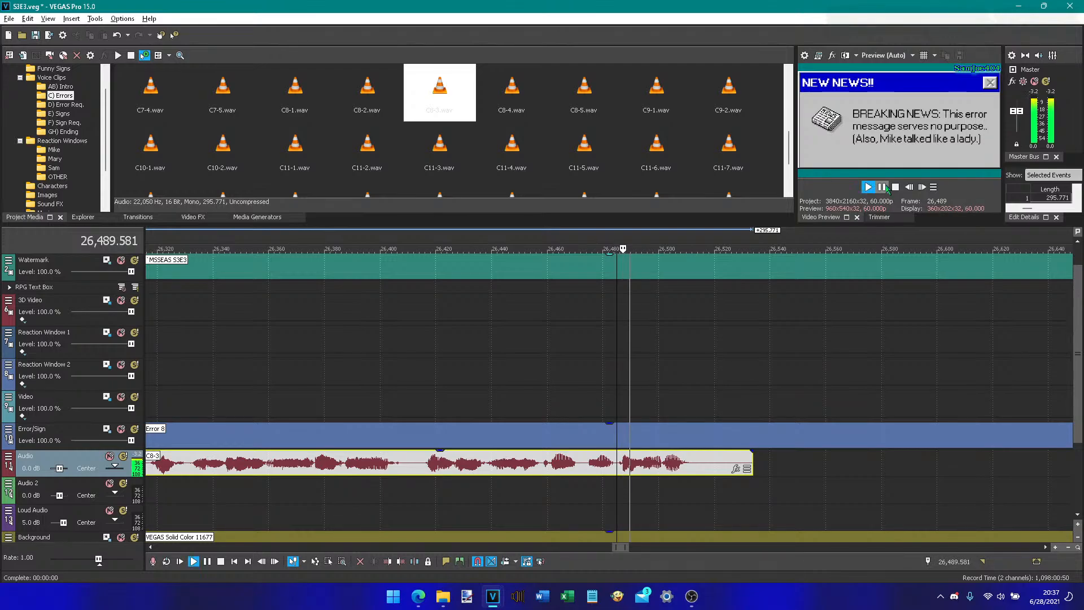
click(895, 188)
click(922, 189)
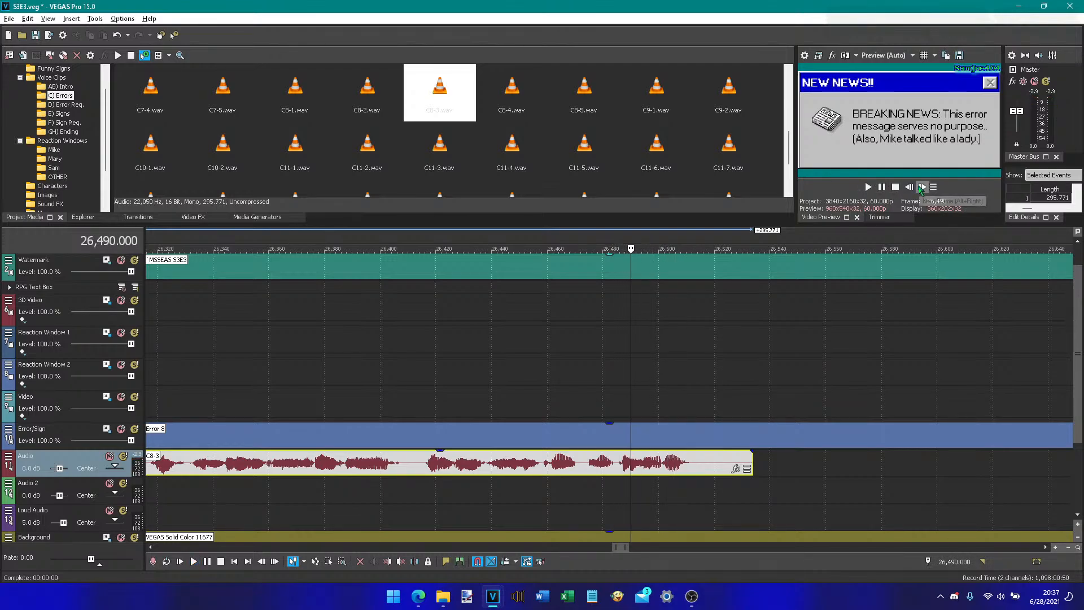
click(922, 189)
click(401, 561)
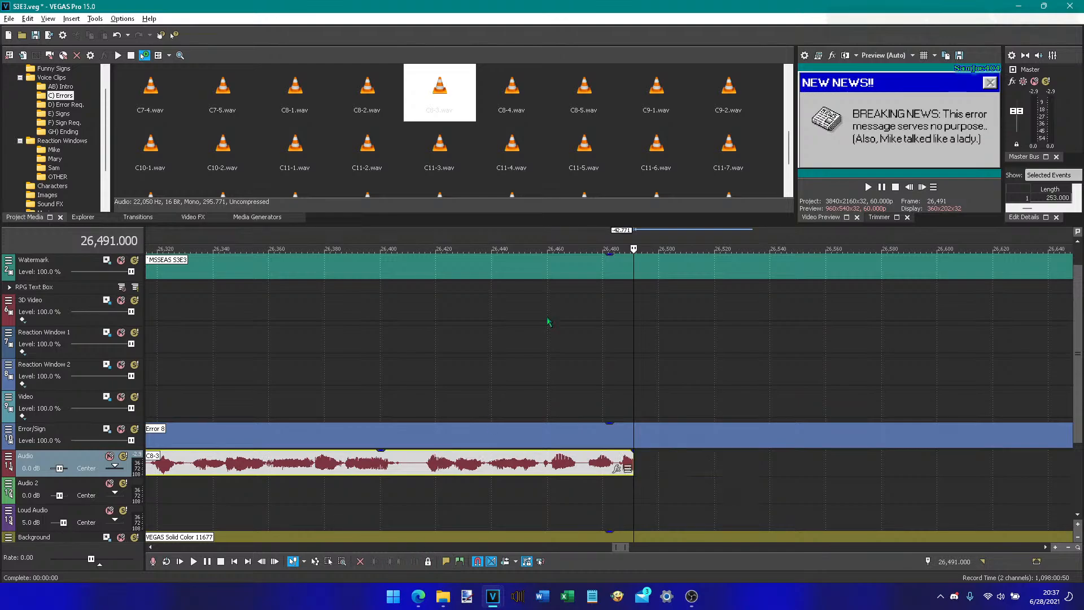
drag(512, 96, 636, 491)
- Trim the ends of the Error 8 image and its solid color background to frame 26,491 and save the project
right_click(659, 441)
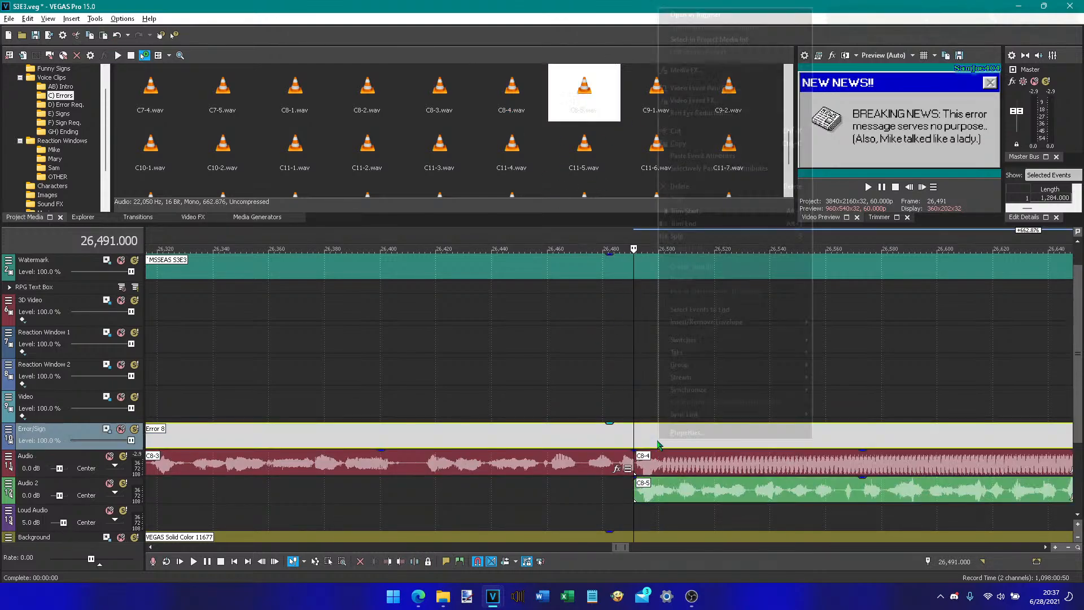
click(929, 171)
ctrl+click(618, 536)
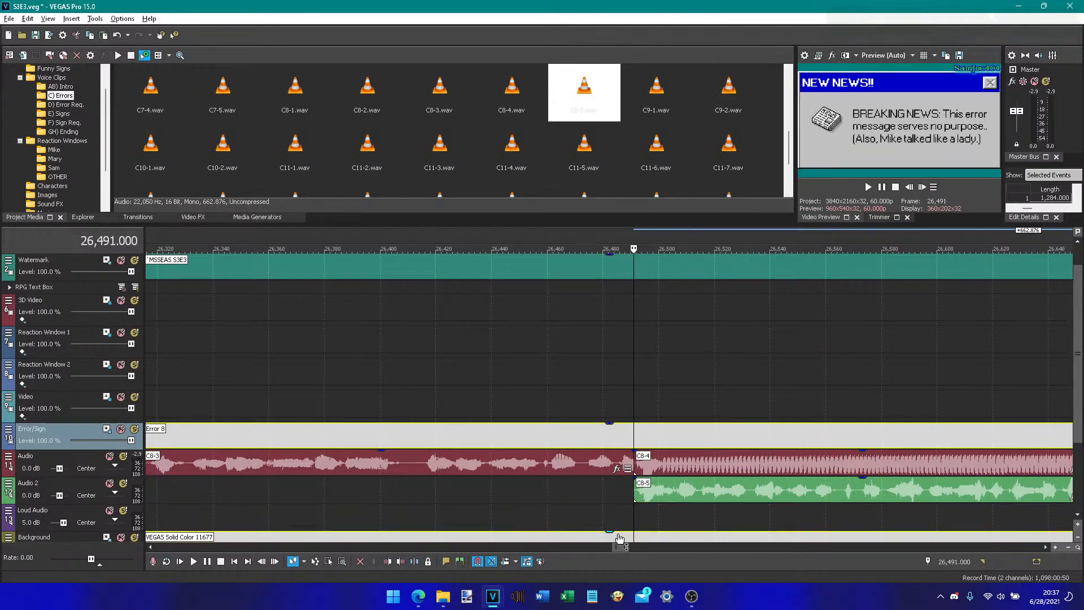
click(400, 561)
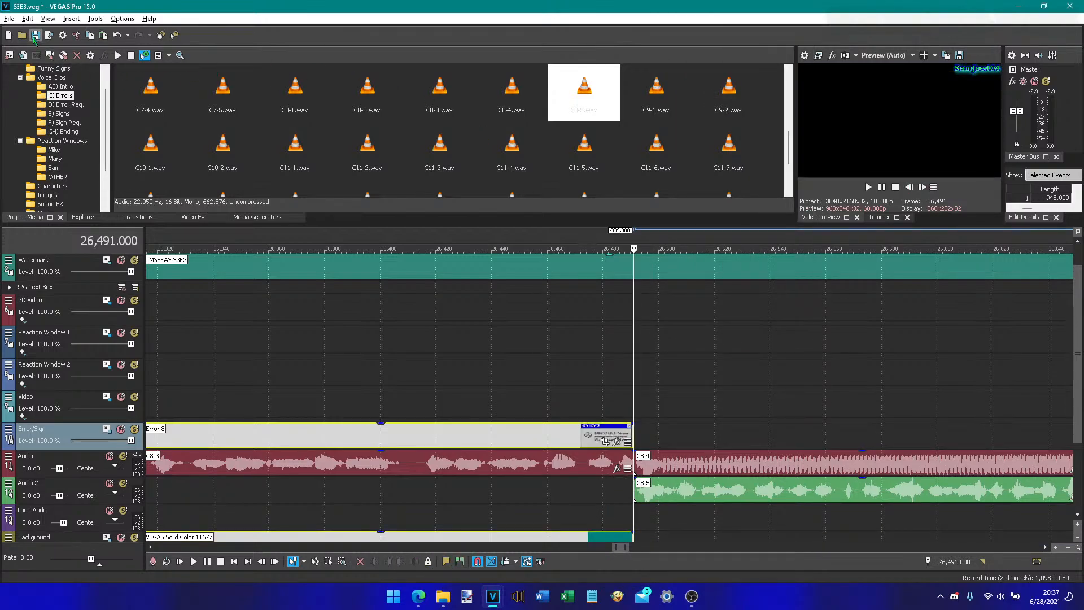
click(35, 36)
- Audition C8-4 together with C8-5, then time-compress C8-5 to a length of about 387 frames
right_click(653, 429)
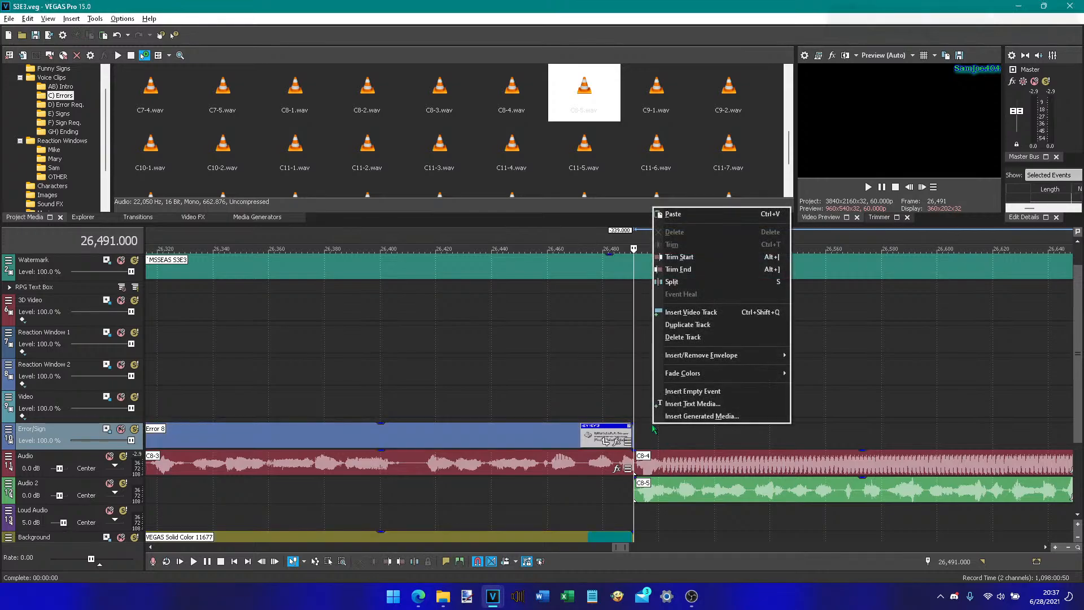
click(634, 428)
scroll(634, 427, down, 5)
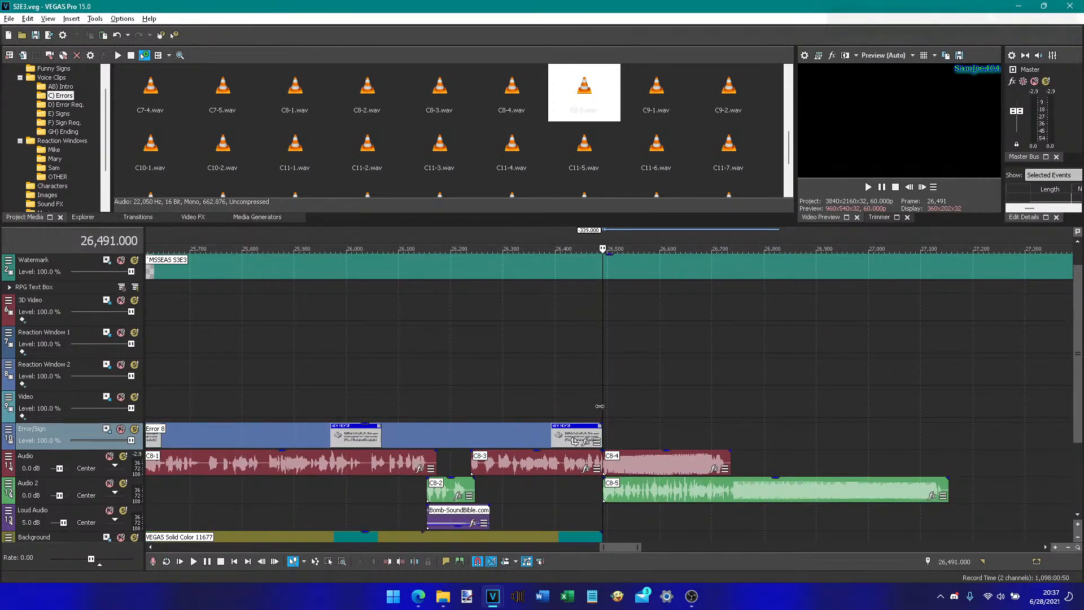
click(867, 187)
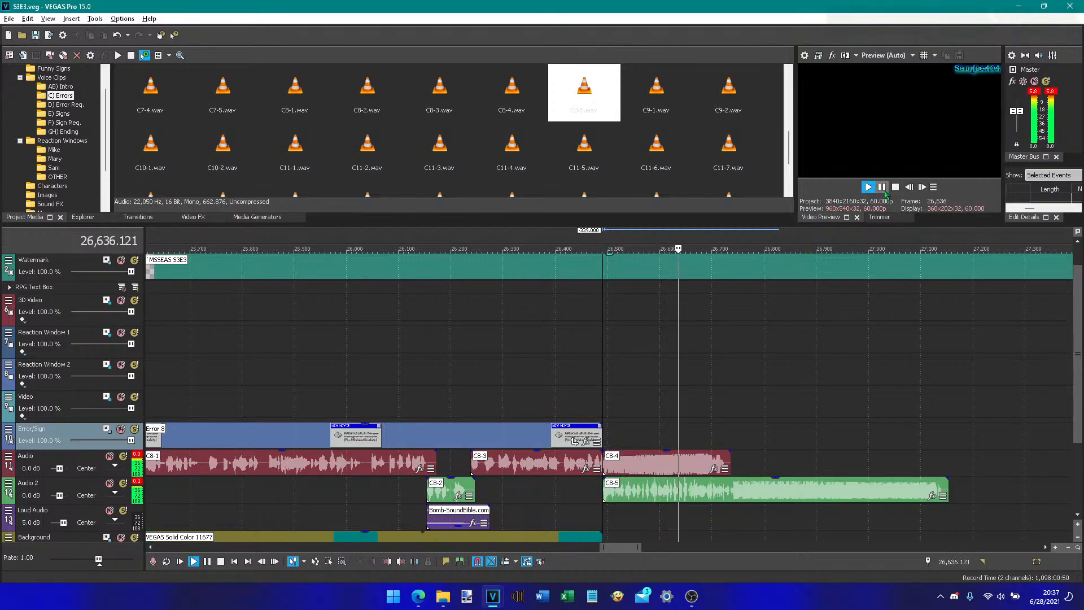
click(884, 191)
drag(946, 484, 804, 485)
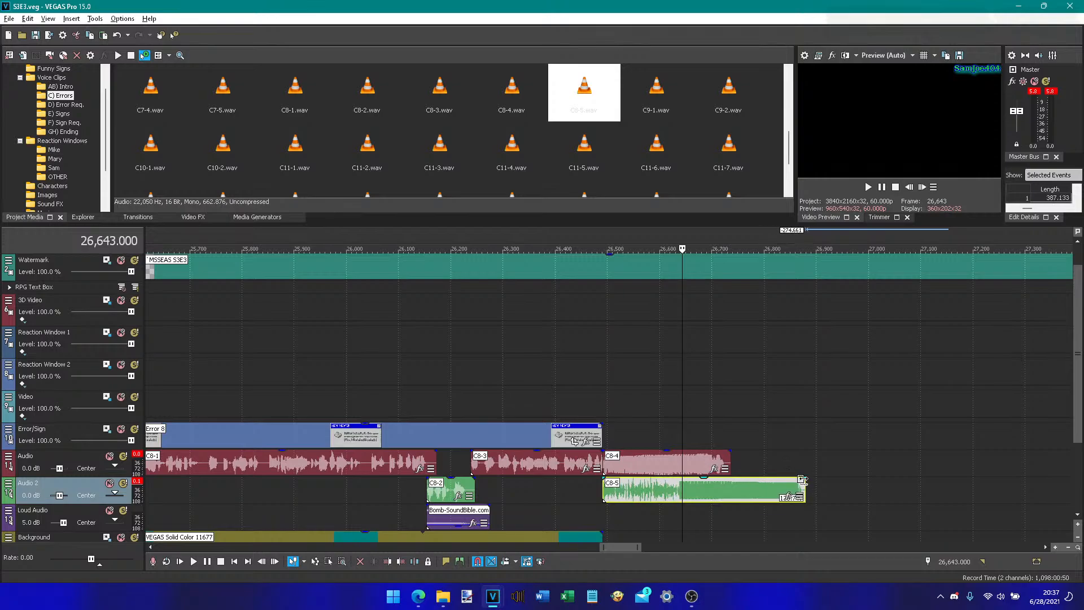
- Play back C8-4 with the sped-up C8-5 from frame 26,491, return to their start and save the project
click(602, 432)
key(space)
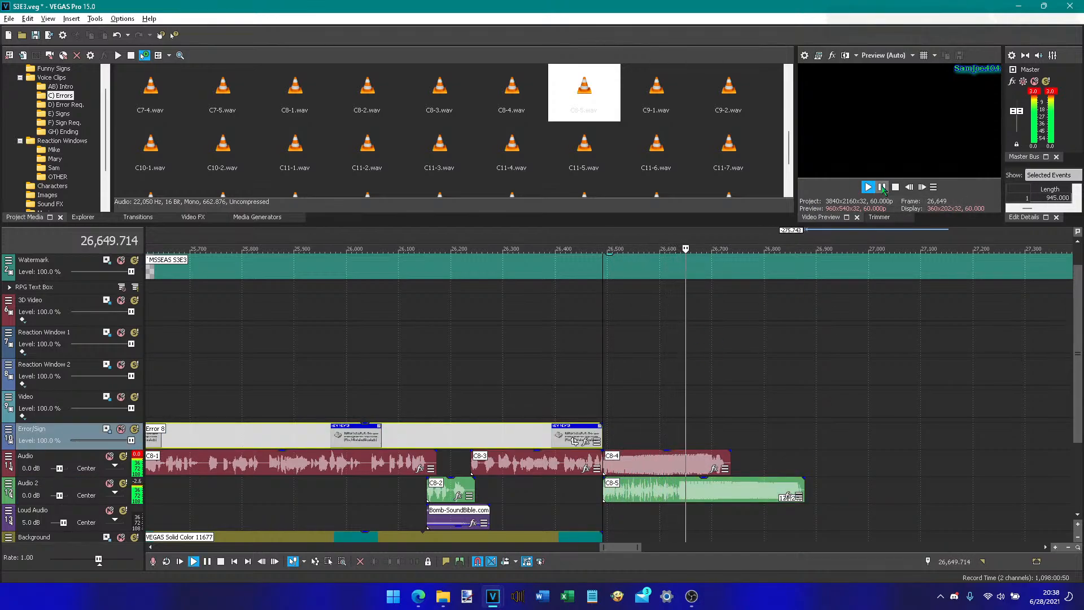
click(881, 187)
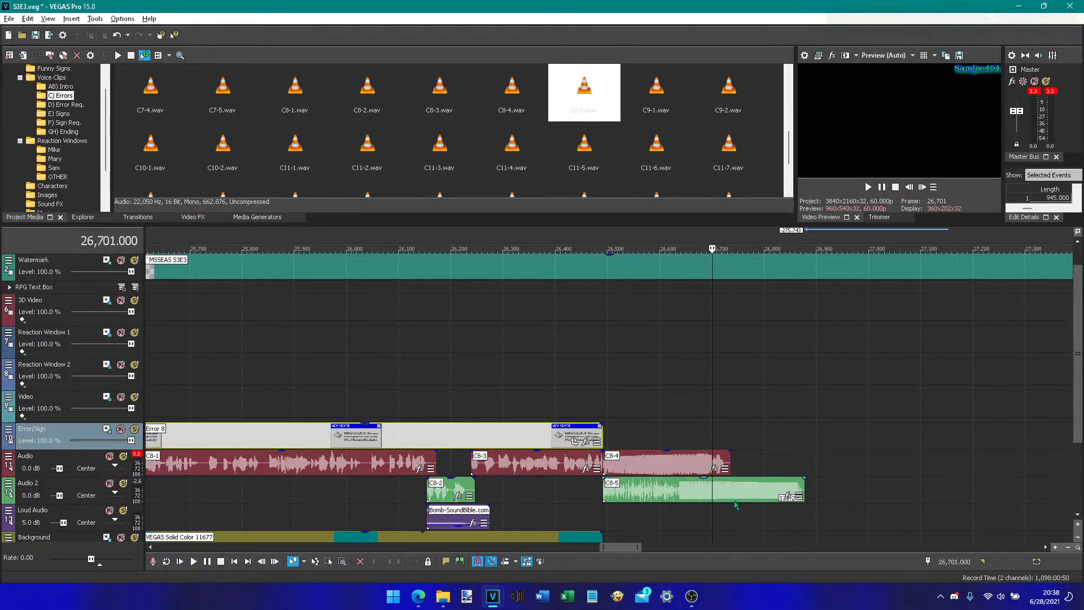
click(710, 492)
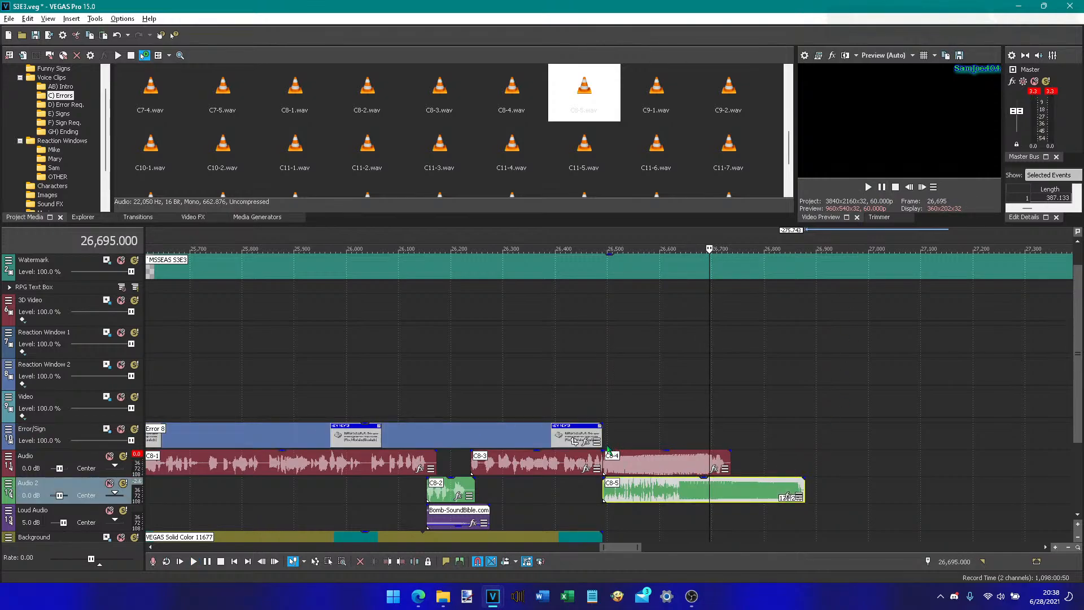
click(608, 464)
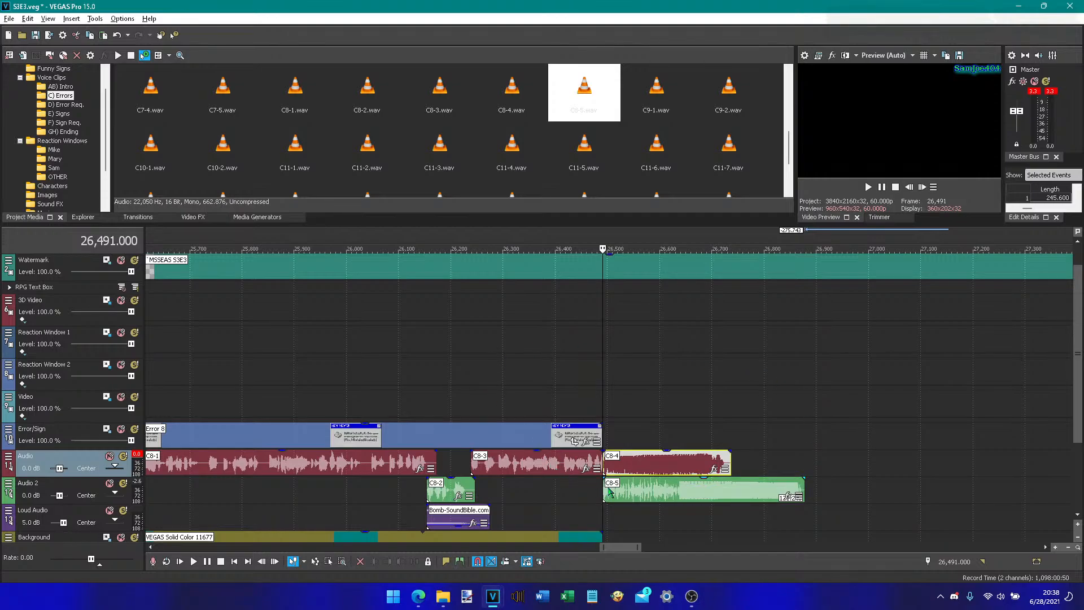
key(ctrl+s)
- Look over the timeline before and after the Error 8 section, from its start at frame 25,546 to its end at 26,491
drag(621, 547, 611, 547)
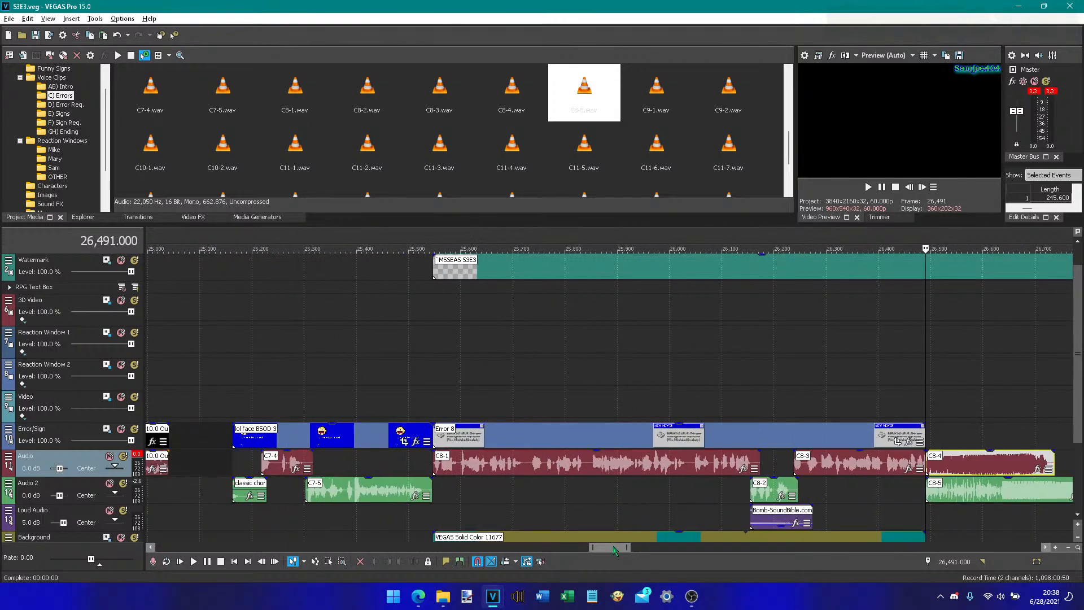
click(504, 436)
click(497, 416)
click(476, 416)
click(433, 415)
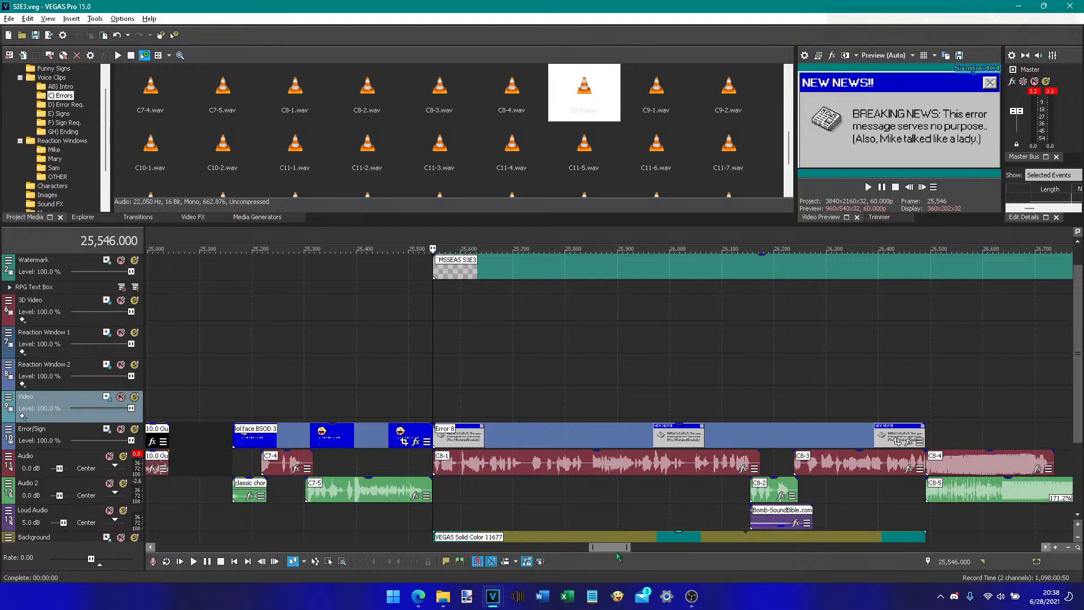
drag(618, 547, 607, 555)
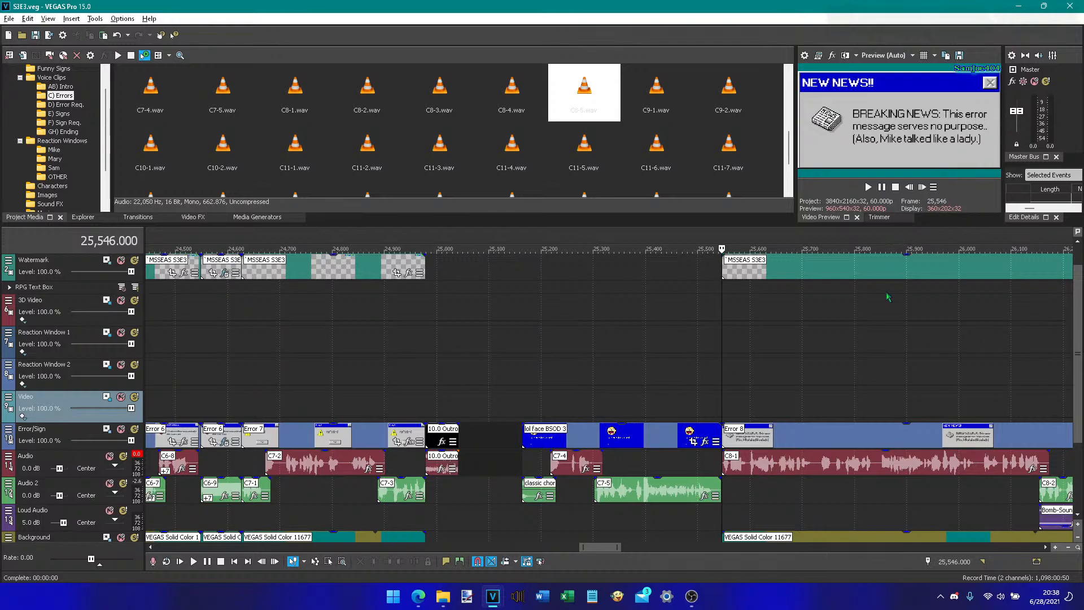
drag(601, 547, 625, 549)
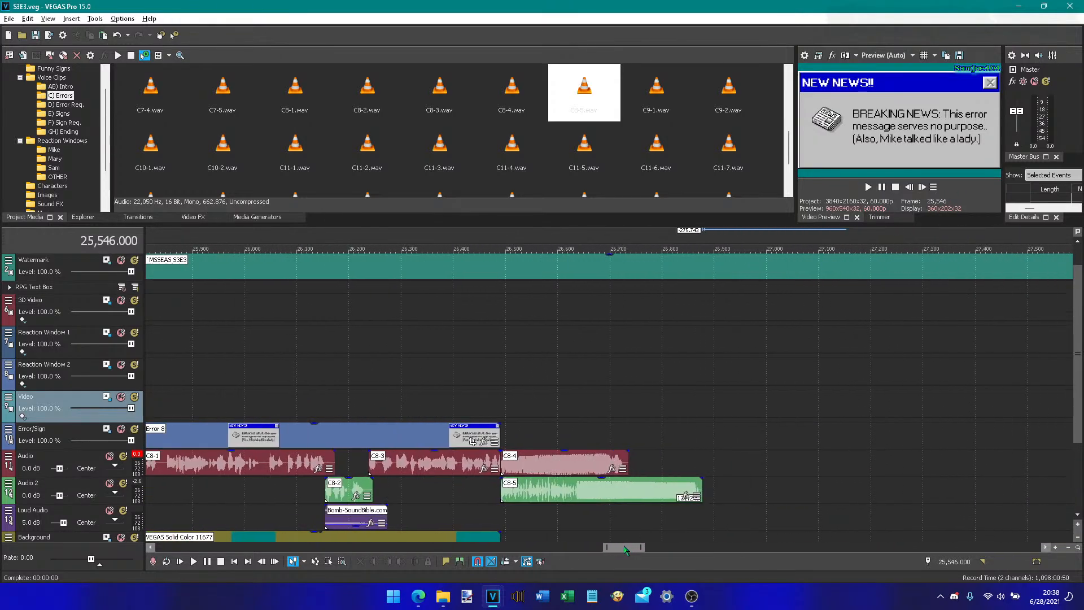
click(502, 441)
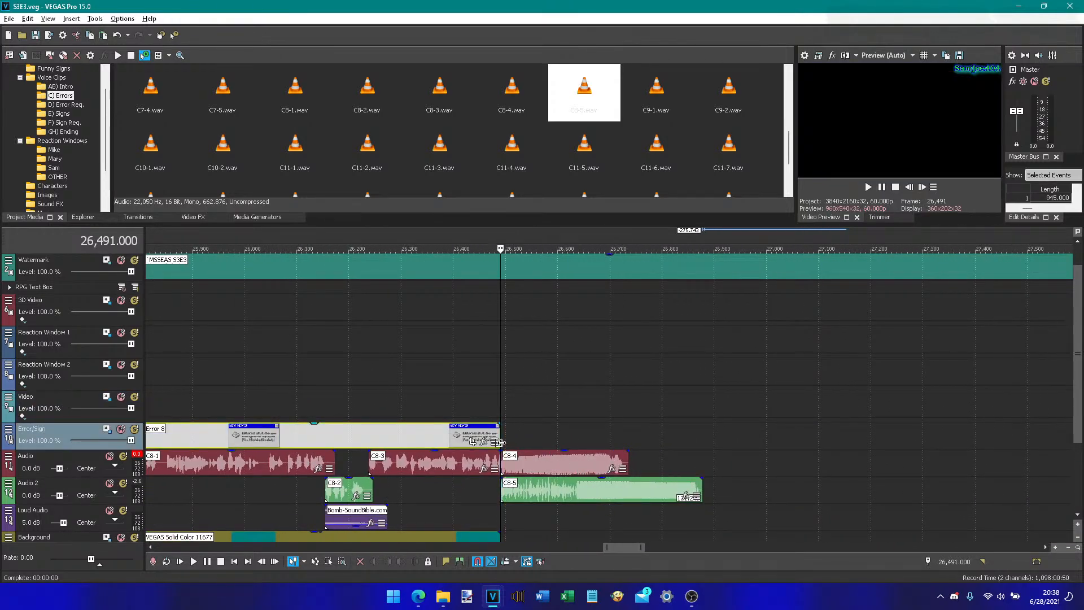
right_click(530, 432)
key(Escape)
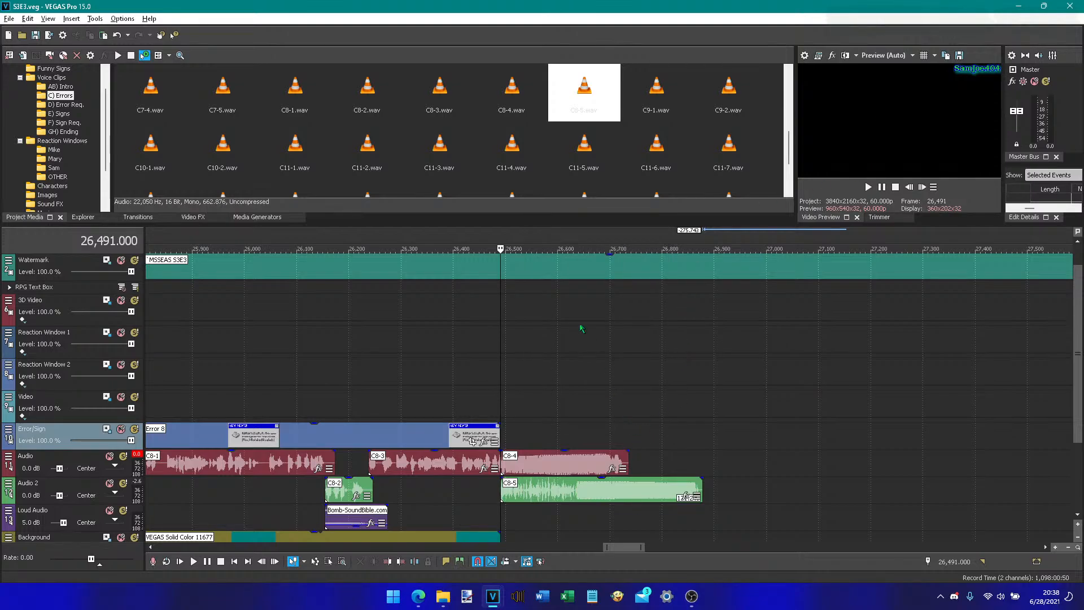
- Split the Error 8 image and its solid color background at frame 26,154, where C8-2 and the bomb sound start
scroll(43, 69, up, 1)
click(42, 69)
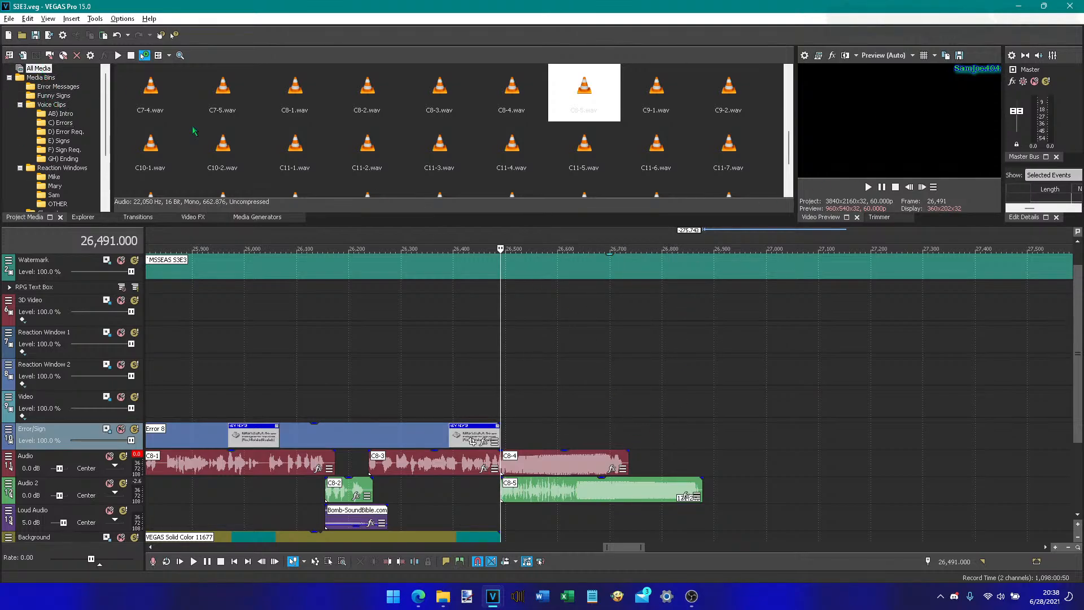
click(321, 441)
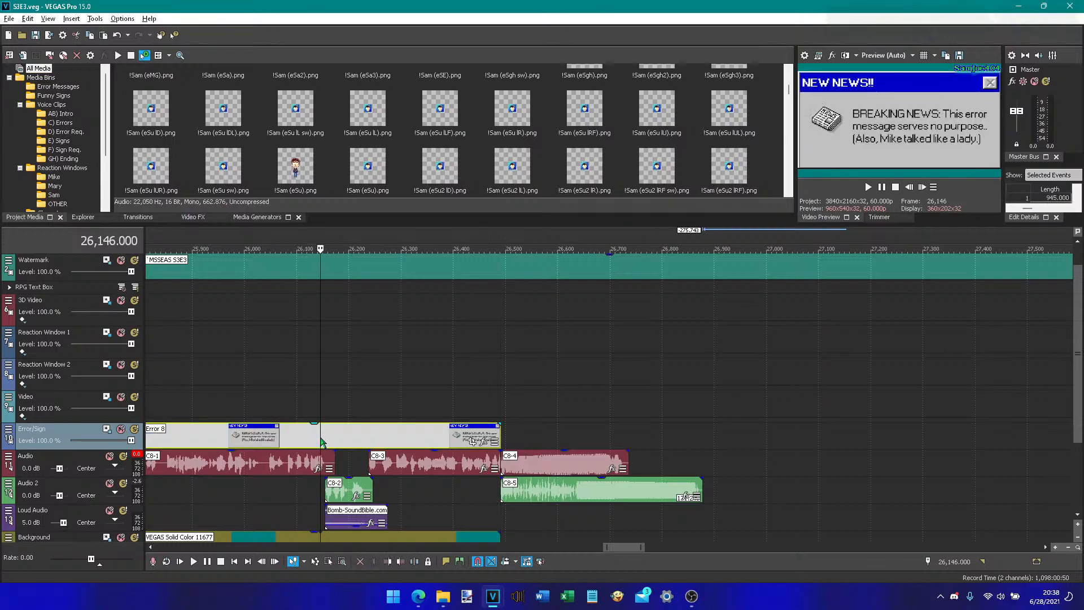
click(325, 441)
ctrl+click(357, 539)
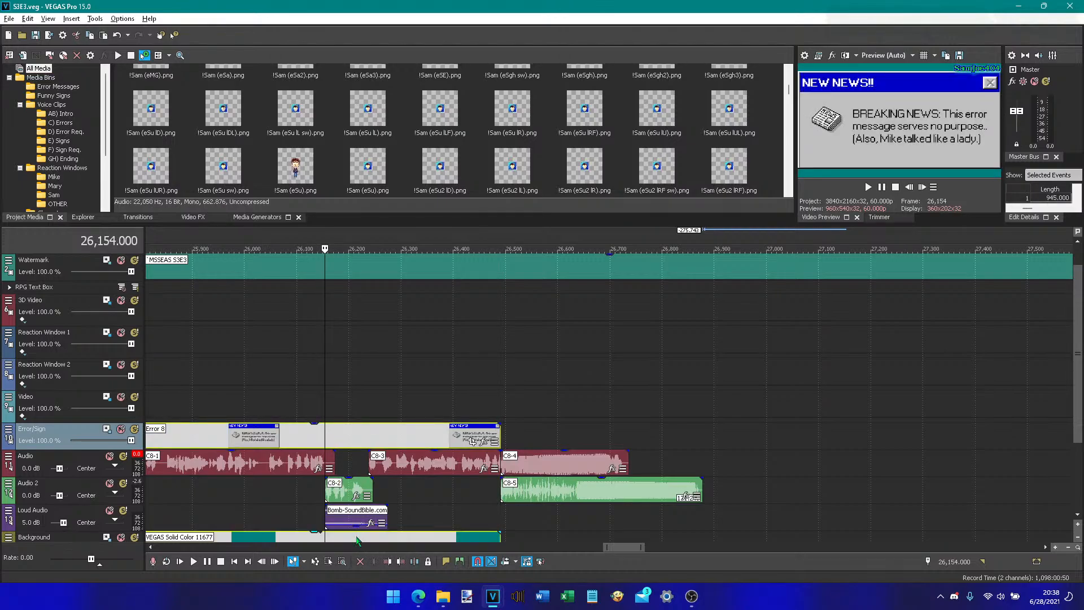
key(s)
- Apply the Color Corrector's Very Angry preset to the Error 8 image and background segments starting at frame 26,154
click(192, 218)
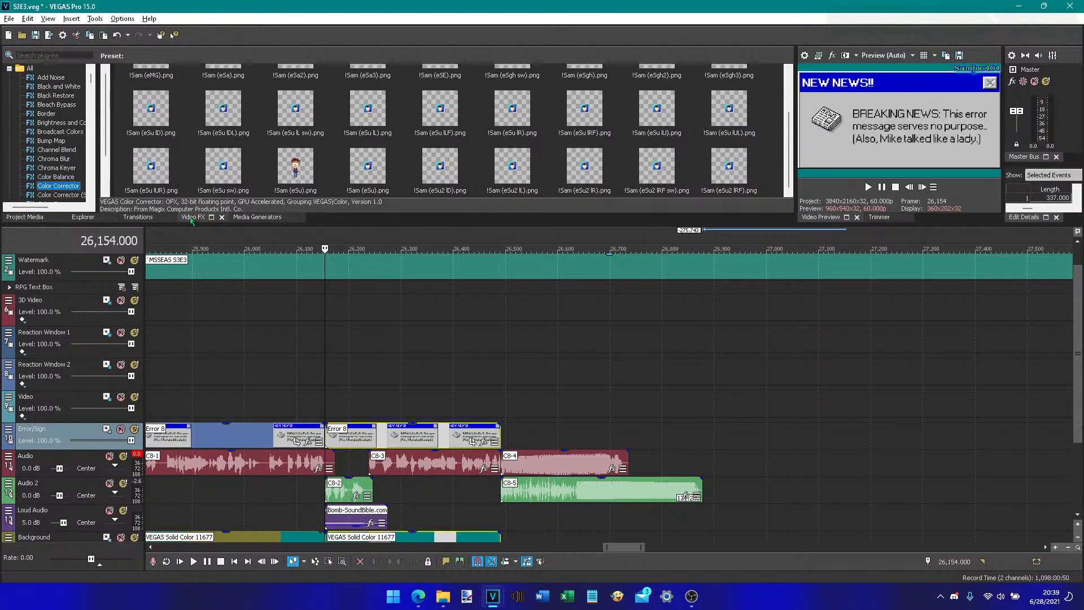
drag(454, 150, 435, 423)
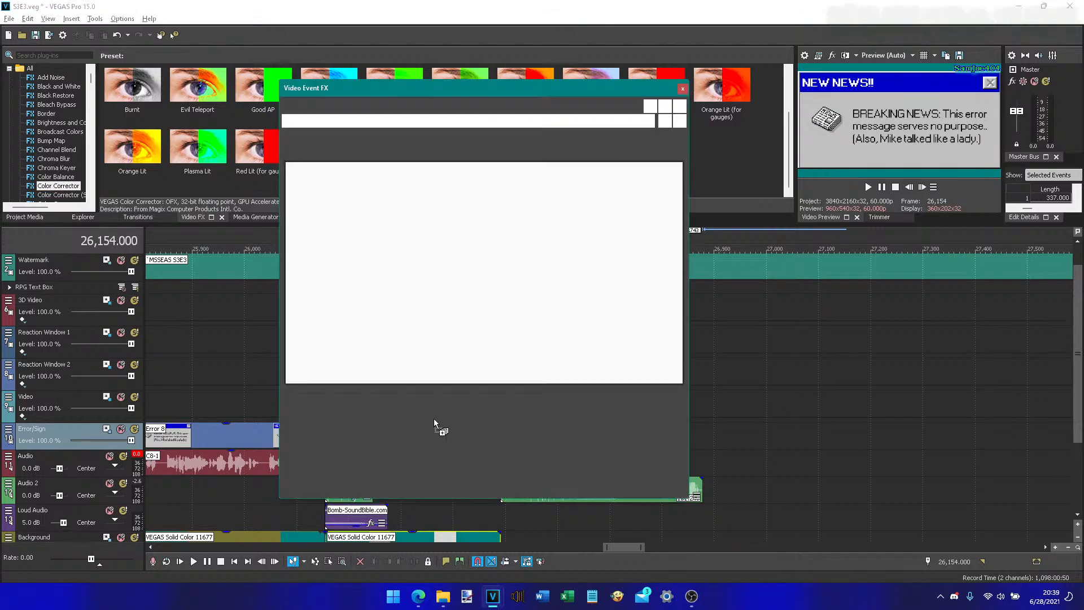
click(682, 89)
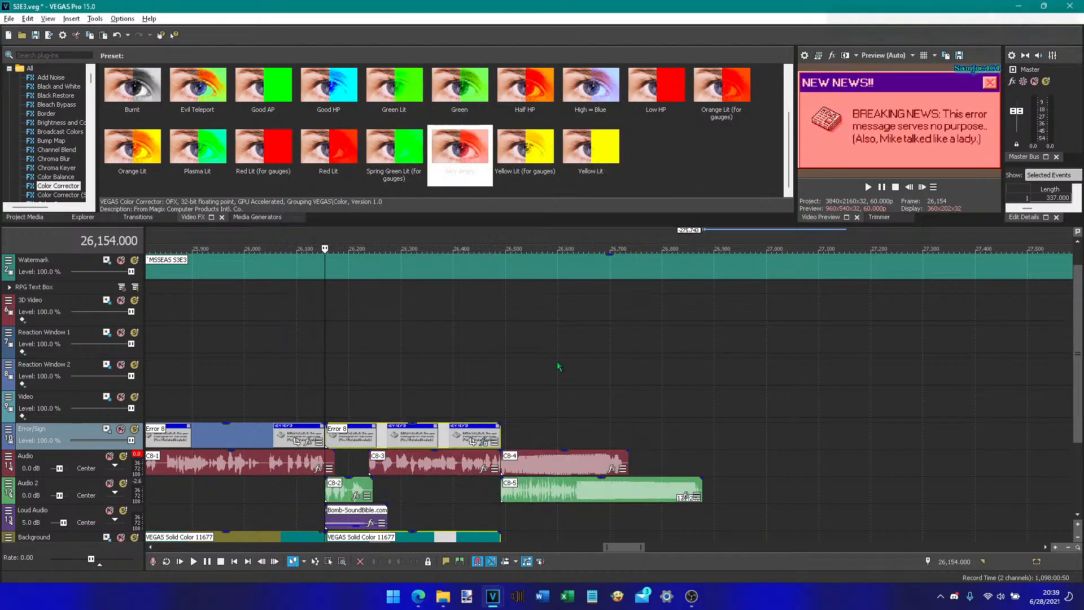
- Split the watermark at frames 26,491 and 26,154 and apply the Very Angry Color Corrector preset to the segment between them
click(501, 270)
key(s)
click(313, 271)
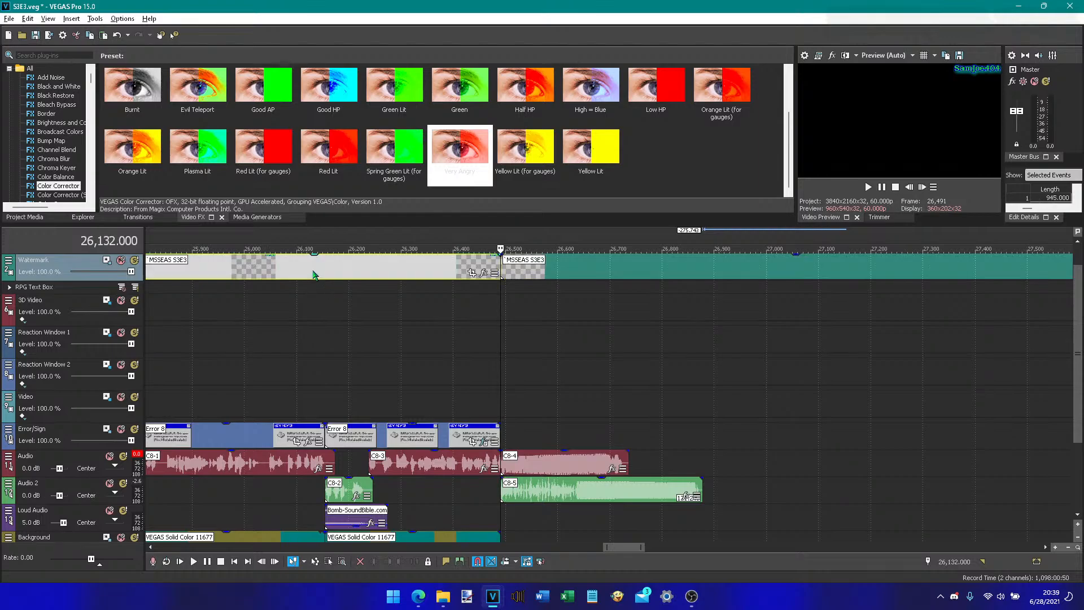
click(319, 272)
click(324, 273)
key(s)
drag(451, 158, 429, 284)
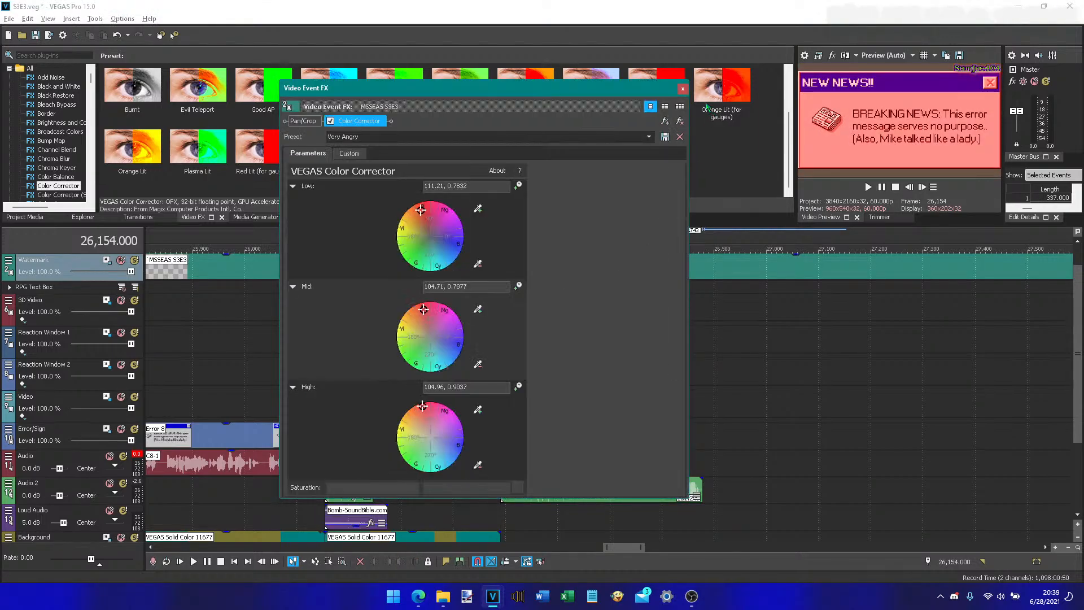
click(683, 89)
- Place the cursor at the end of the Error 8 image, frame 26,491, and save the project
click(499, 432)
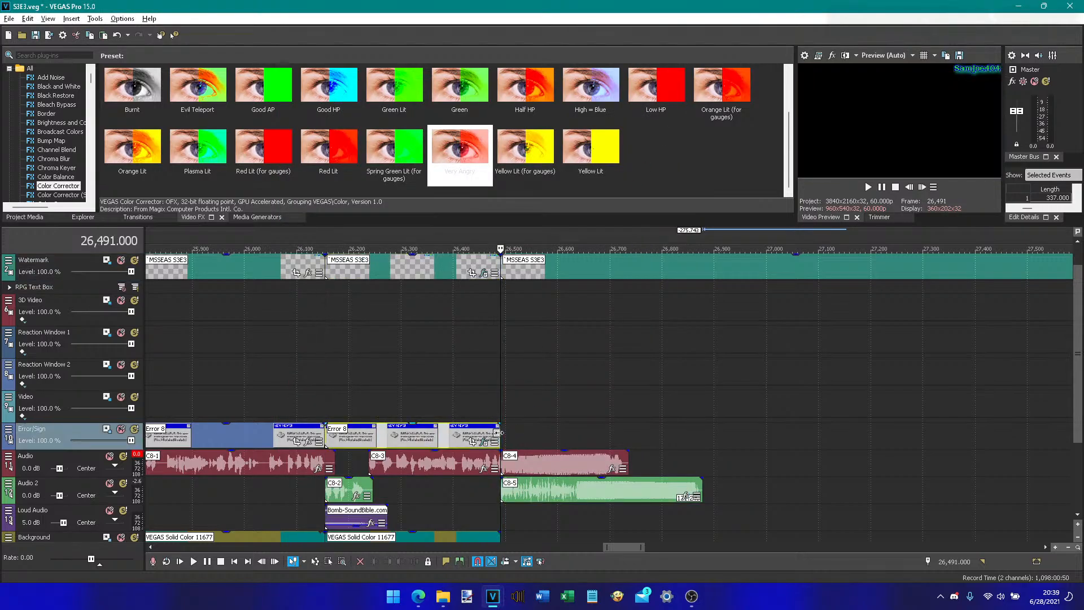
right_click(504, 434)
click(852, 152)
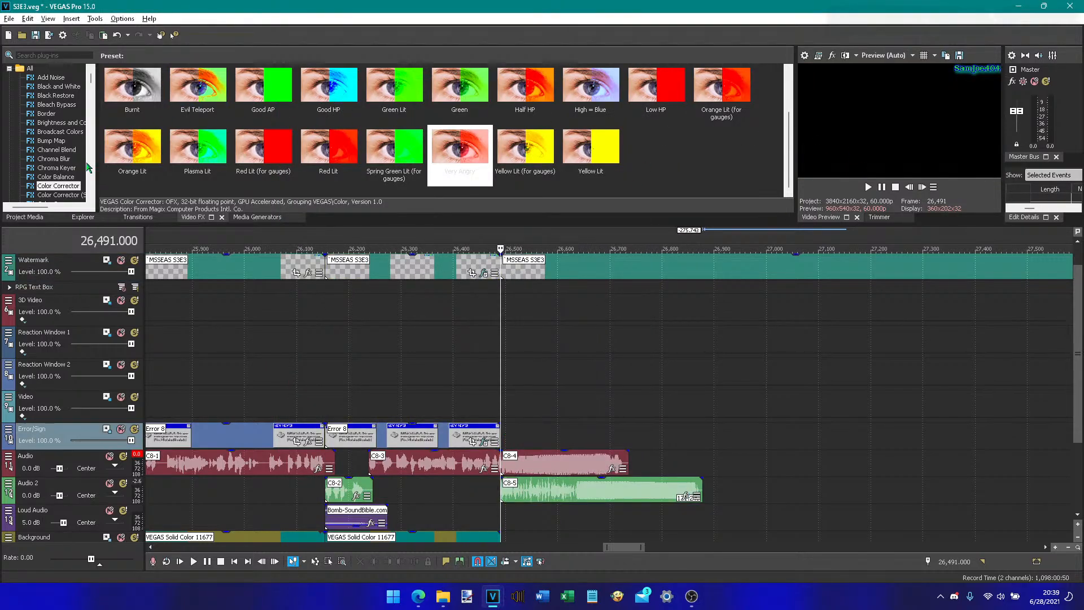
click(258, 216)
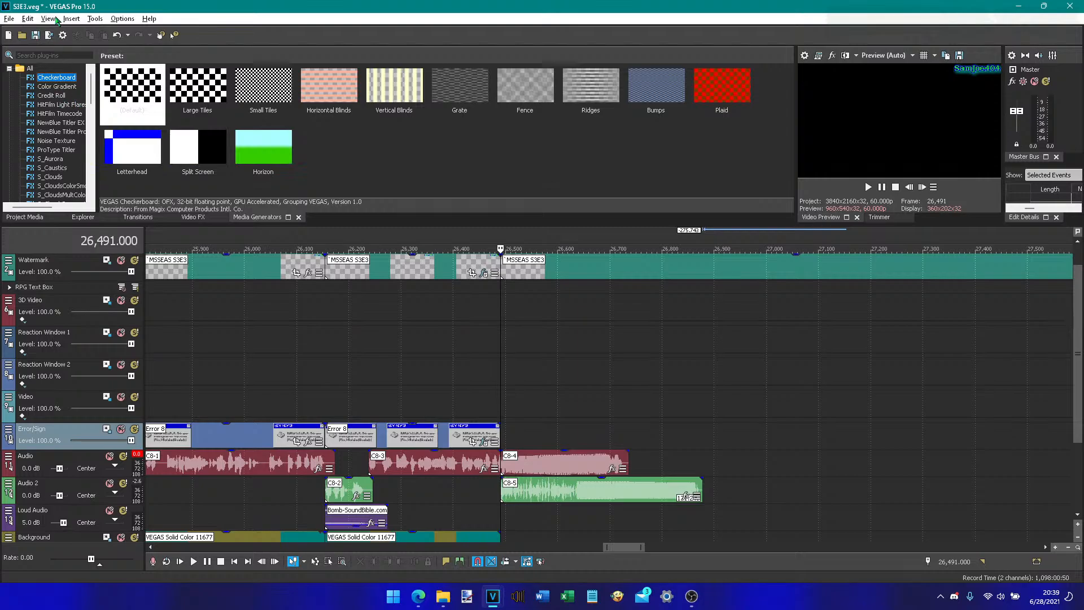
click(35, 35)
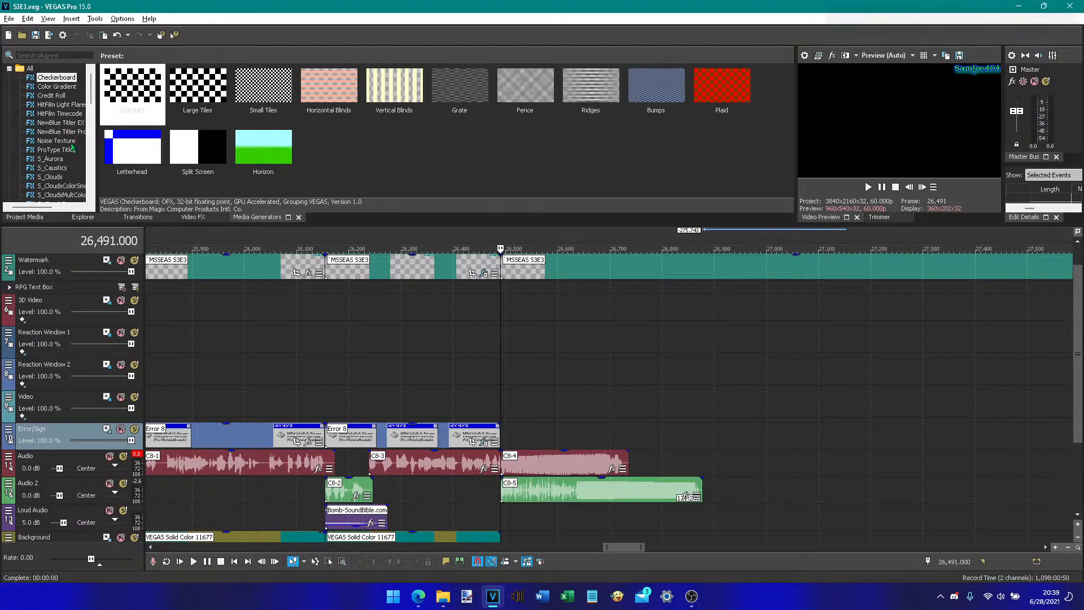
- Add a generated Test Pattern to the Background track at frame 26,491 and set its preset to Color Bars (NTSC)
click(66, 88)
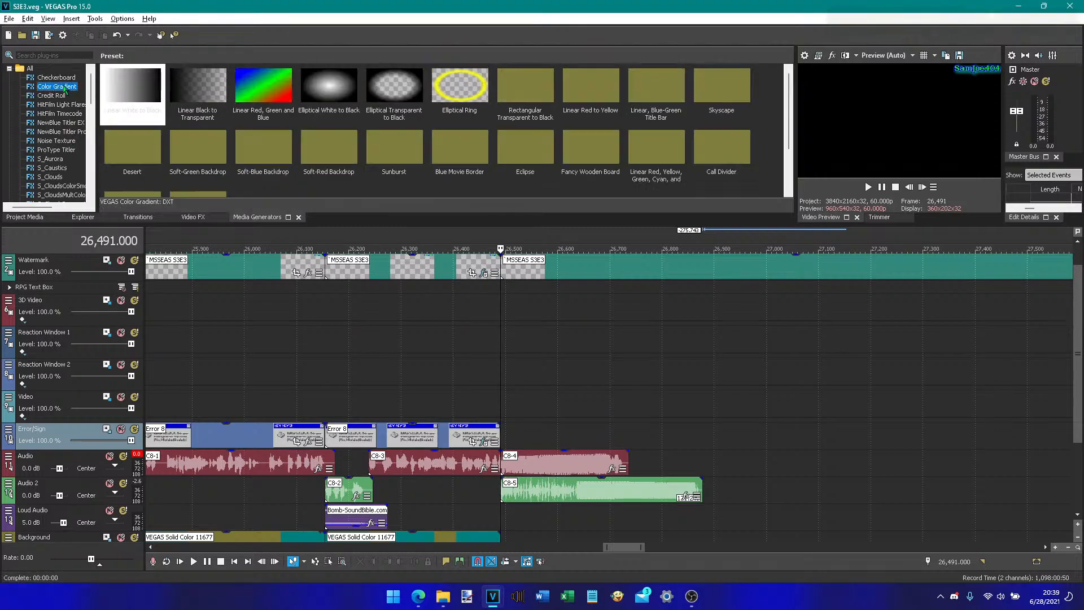
click(54, 95)
scroll(63, 126, down, 1)
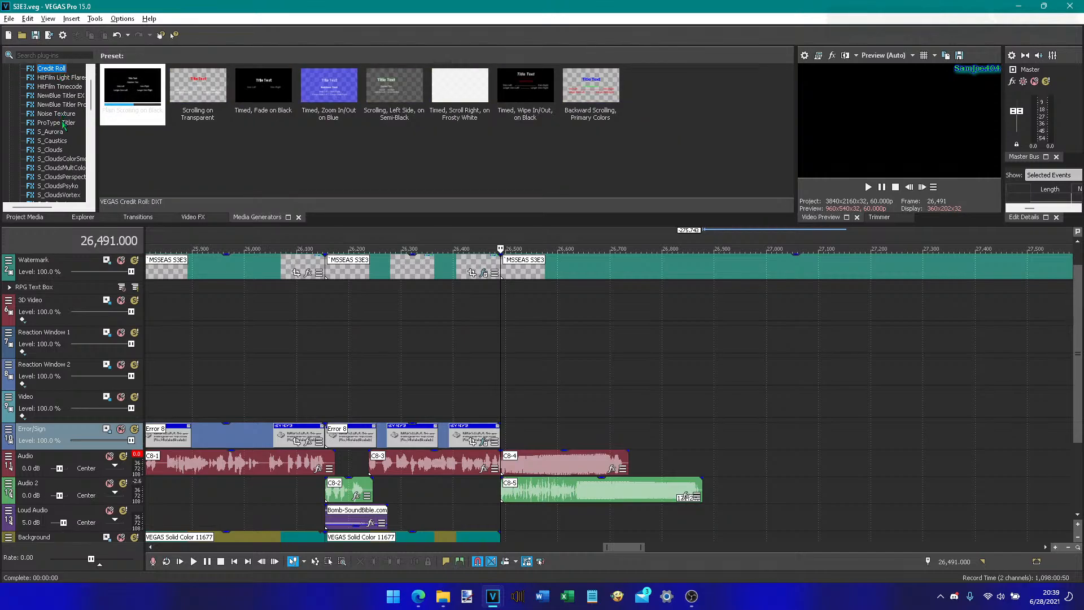
click(56, 123)
scroll(64, 125, up, 1)
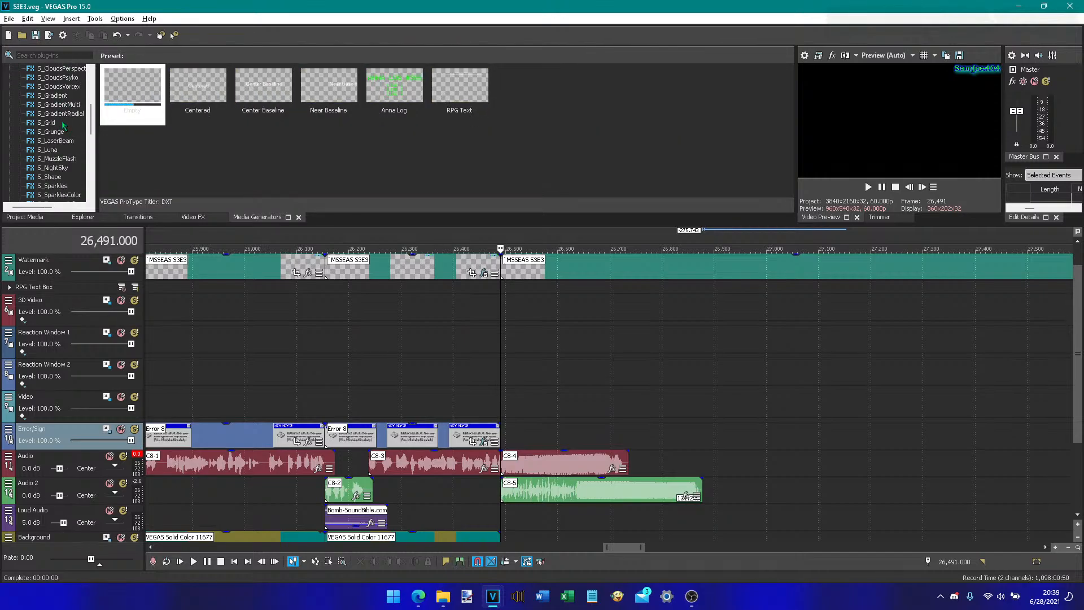
scroll(63, 126, down, 10)
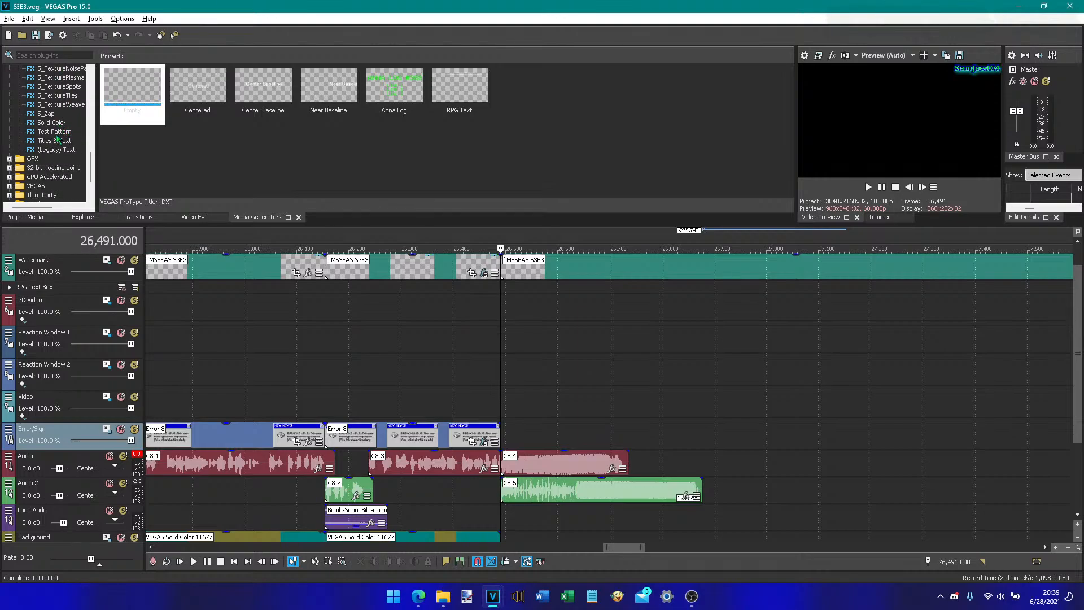
click(56, 133)
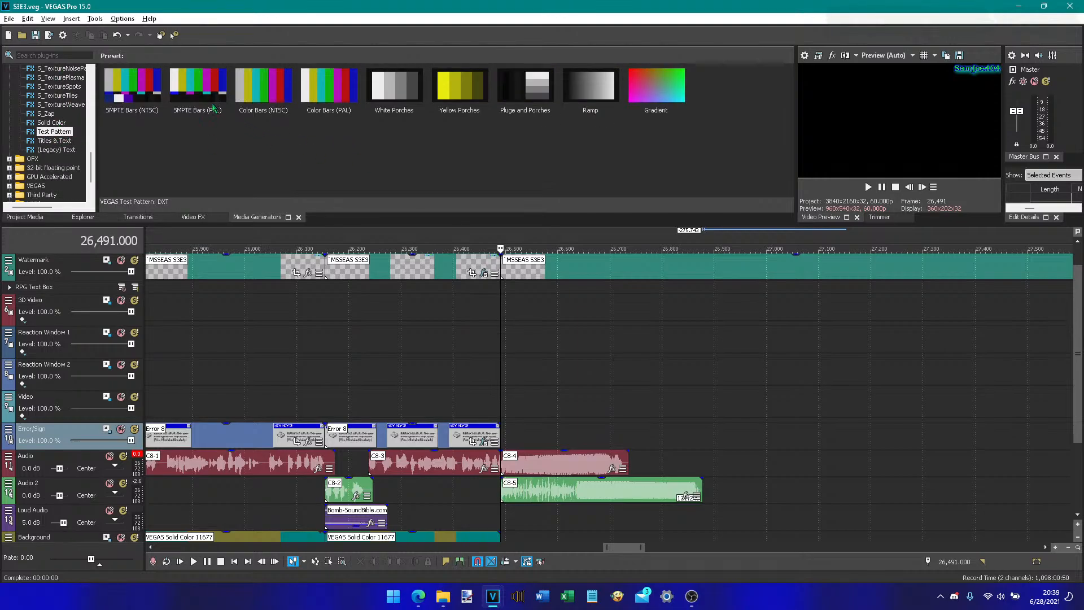
drag(153, 80, 507, 541)
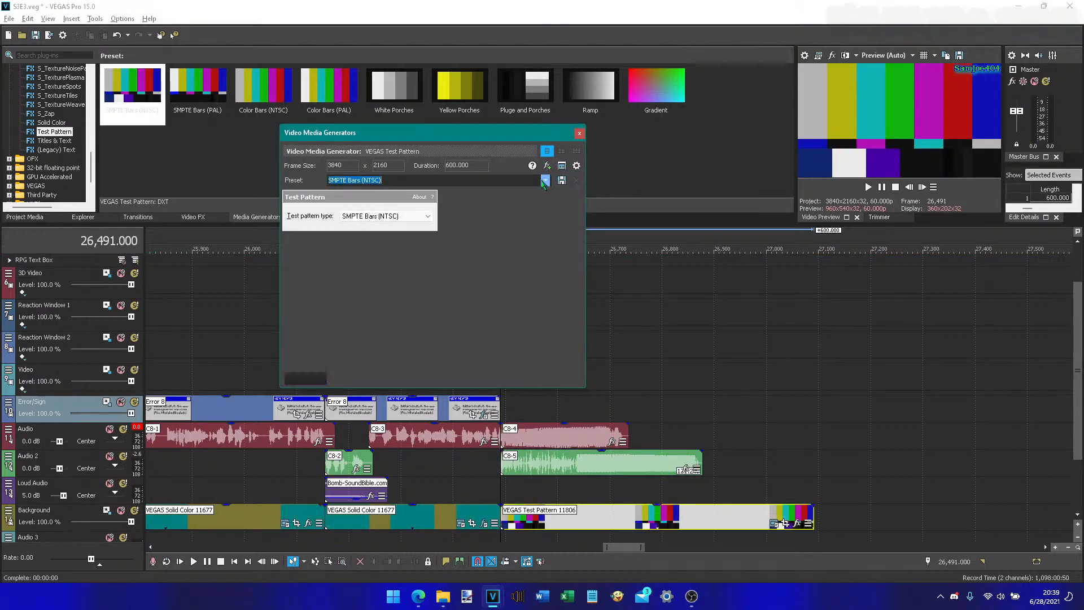
click(544, 181)
click(539, 207)
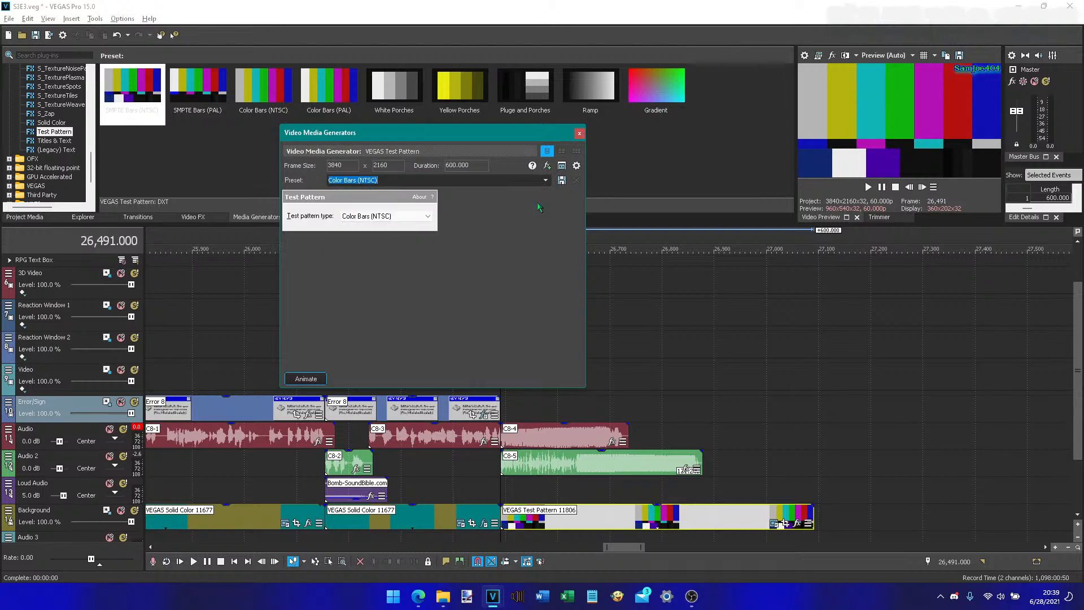
click(578, 133)
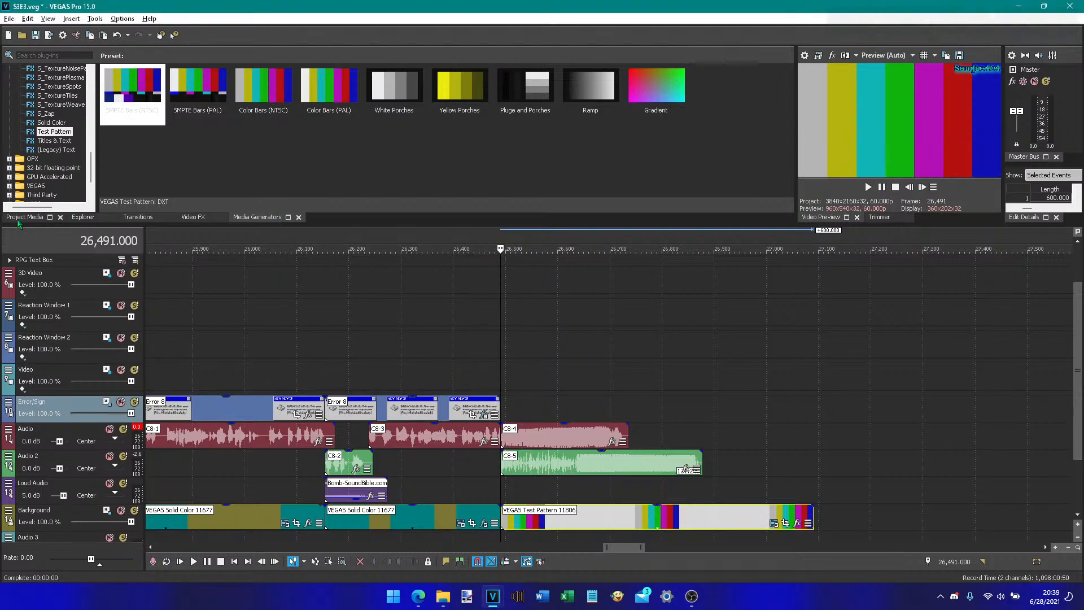
- Apply the Color Corrector (Secondary) effect with the Invert Color preset to the test pattern on the Background track
click(23, 218)
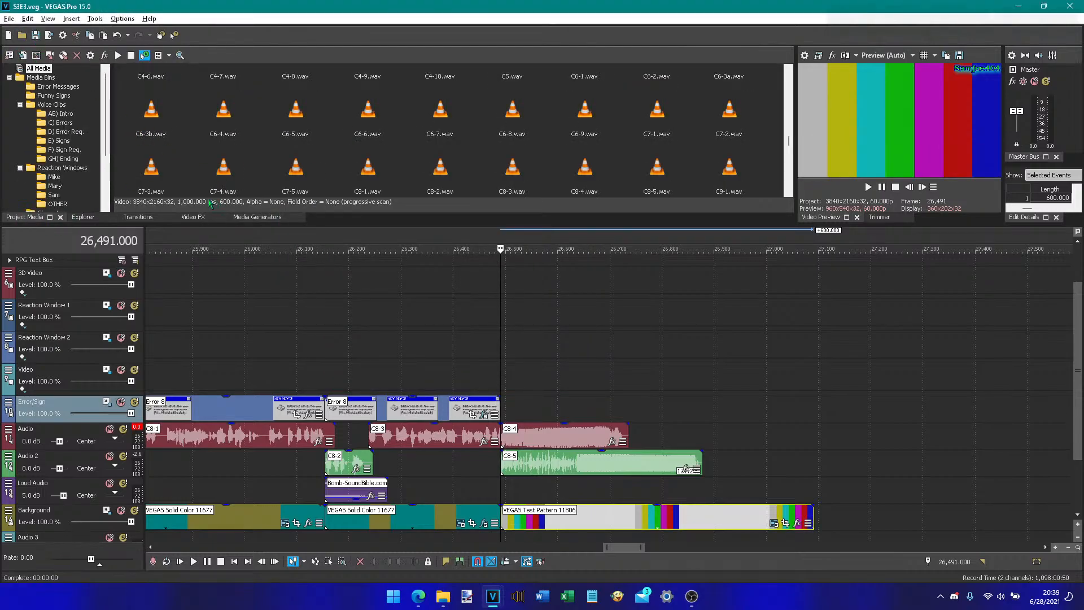
click(193, 216)
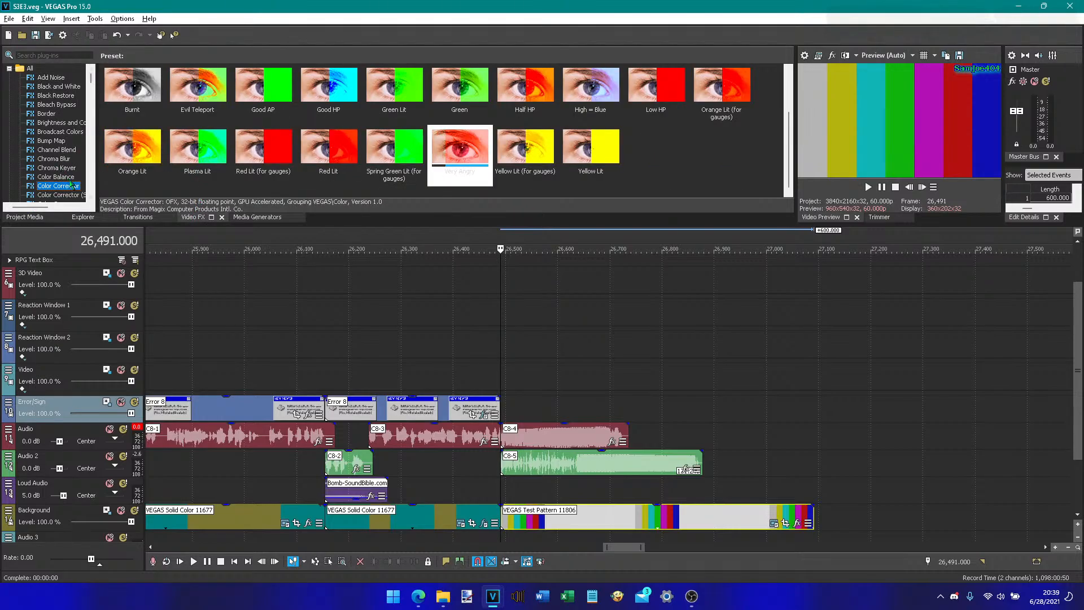
click(58, 195)
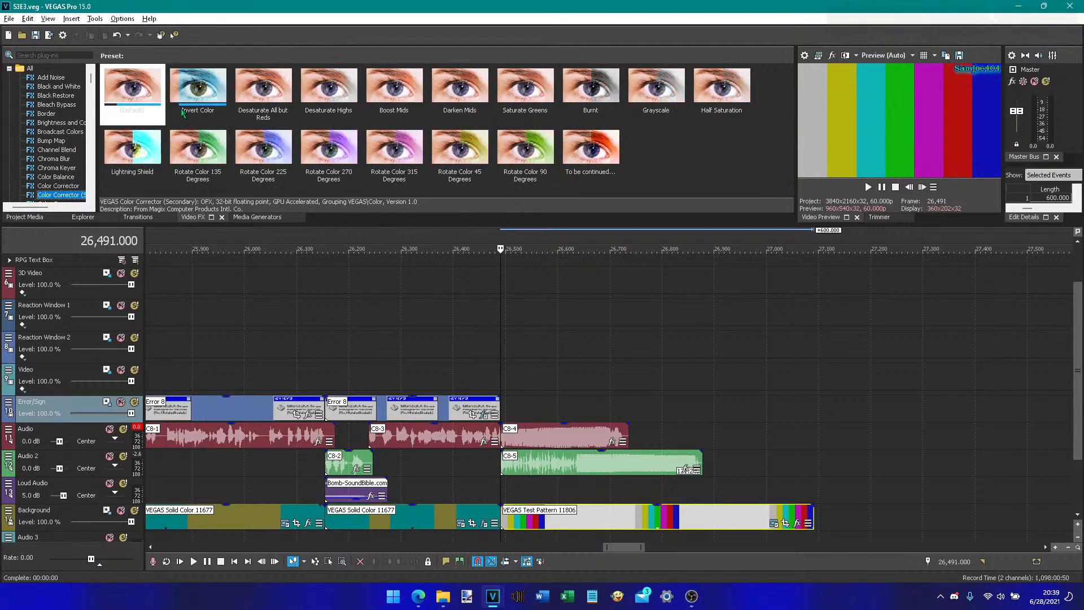
drag(183, 113, 555, 530)
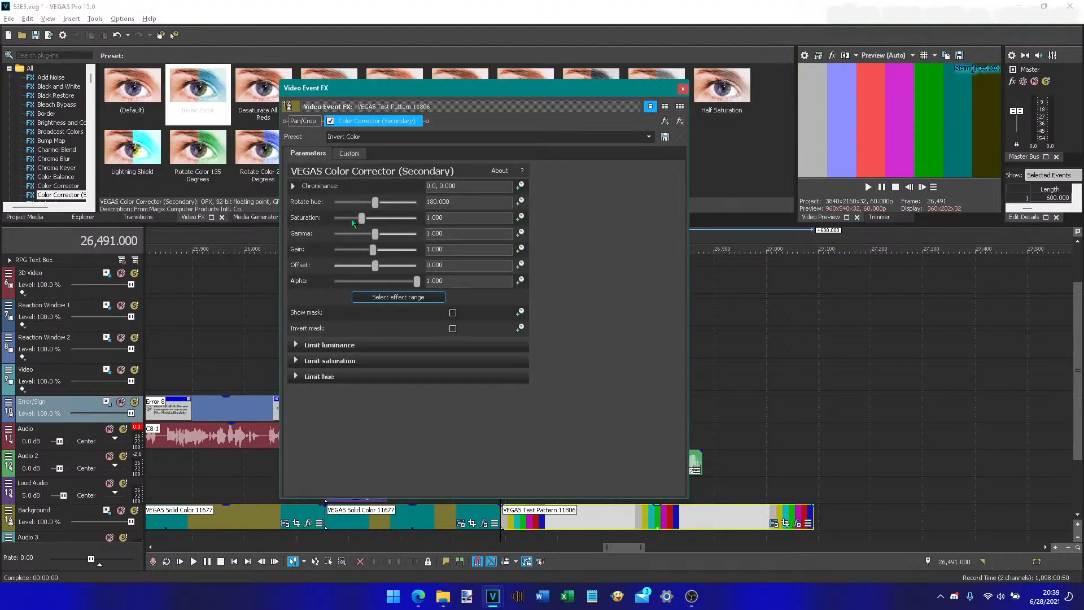
- Set the test pattern's corrector saturation to 1.796 and gamma to 1.184, increase its hue rotation, and save the project
drag(361, 219, 382, 239)
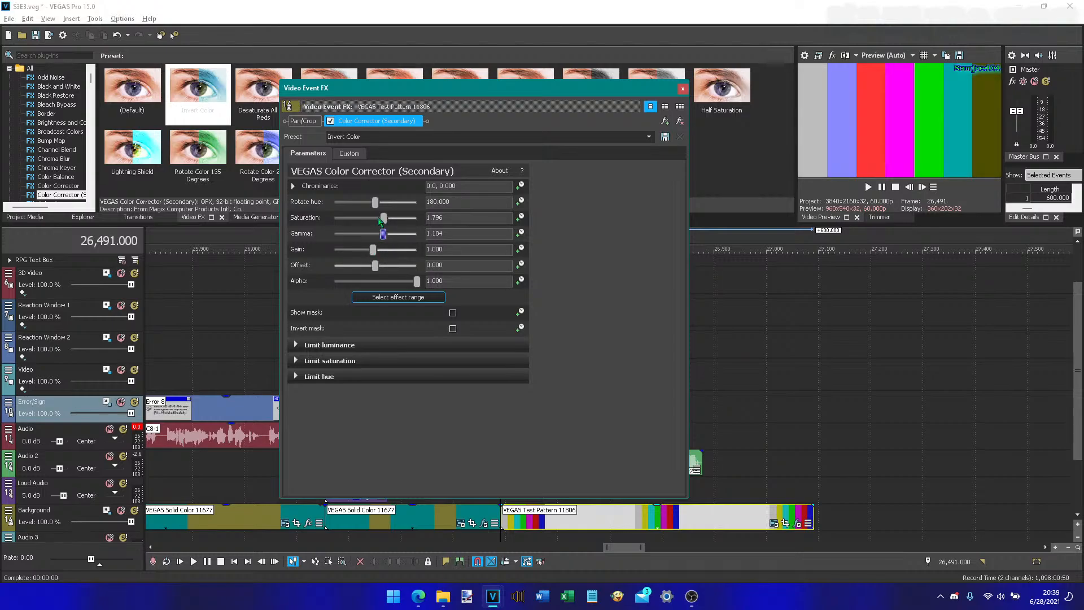
drag(375, 202, 390, 211)
click(682, 89)
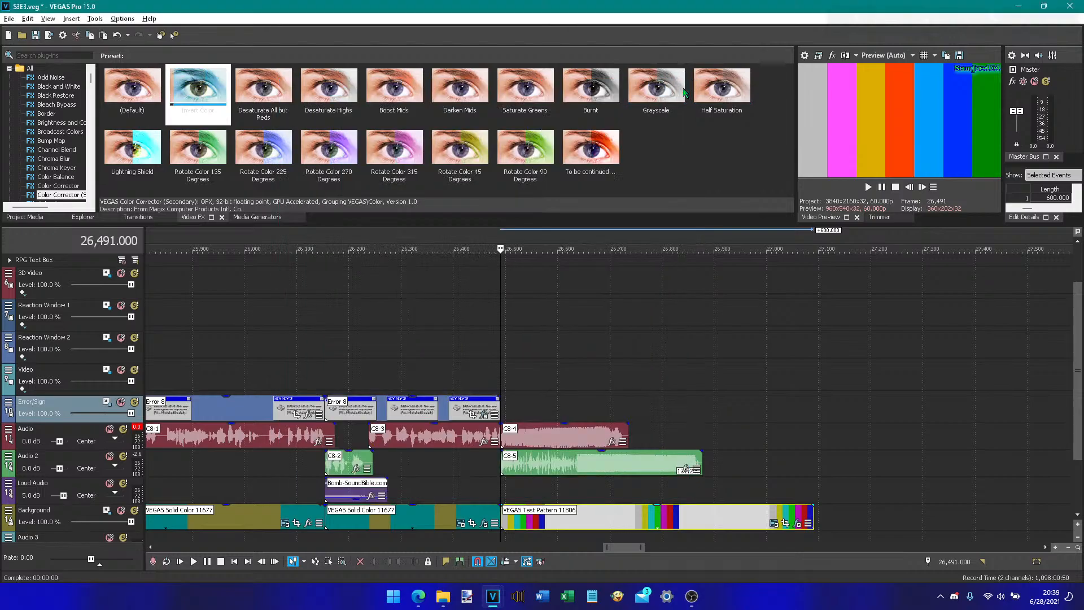
click(34, 40)
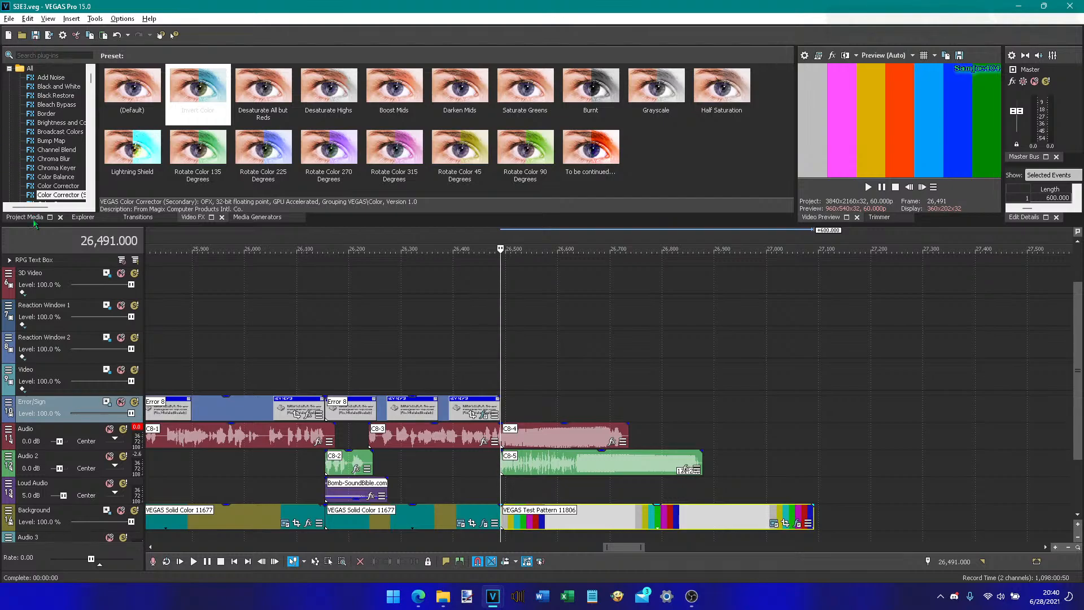
- Add a (Legacy) Text event with the Test Bar Screen (Bauhaus 93) preset to the Error/Sign track at frame 26,491 and save the project
click(24, 217)
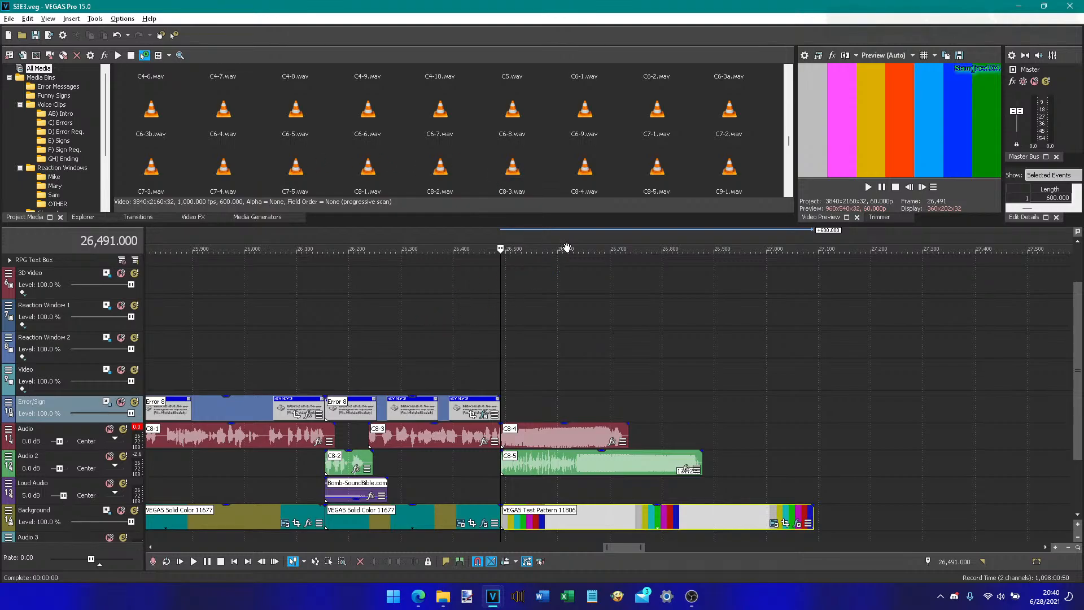
right_click(520, 415)
key(Escape)
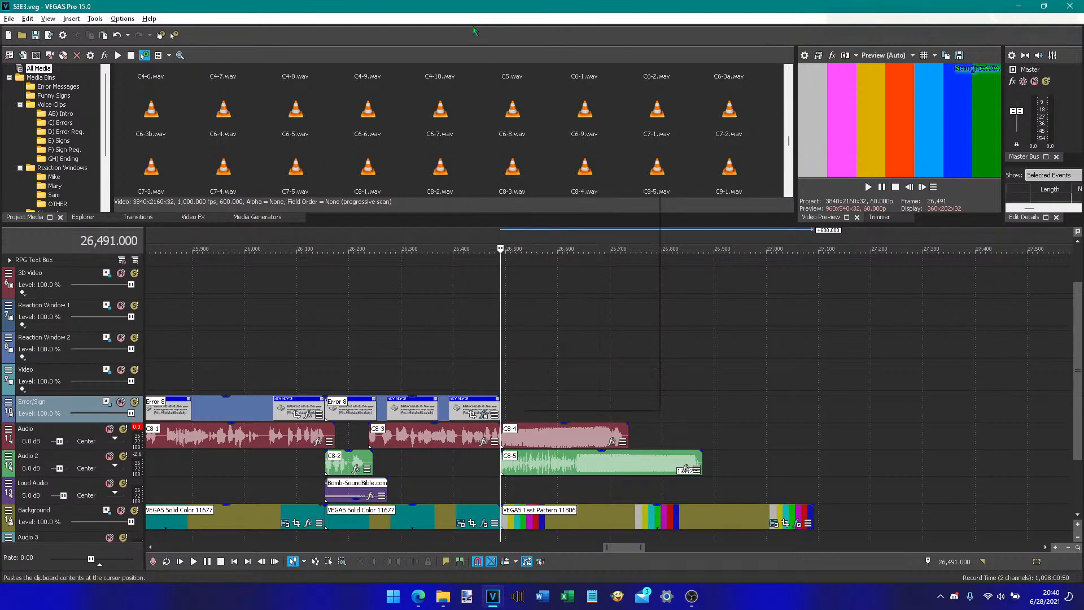
click(259, 218)
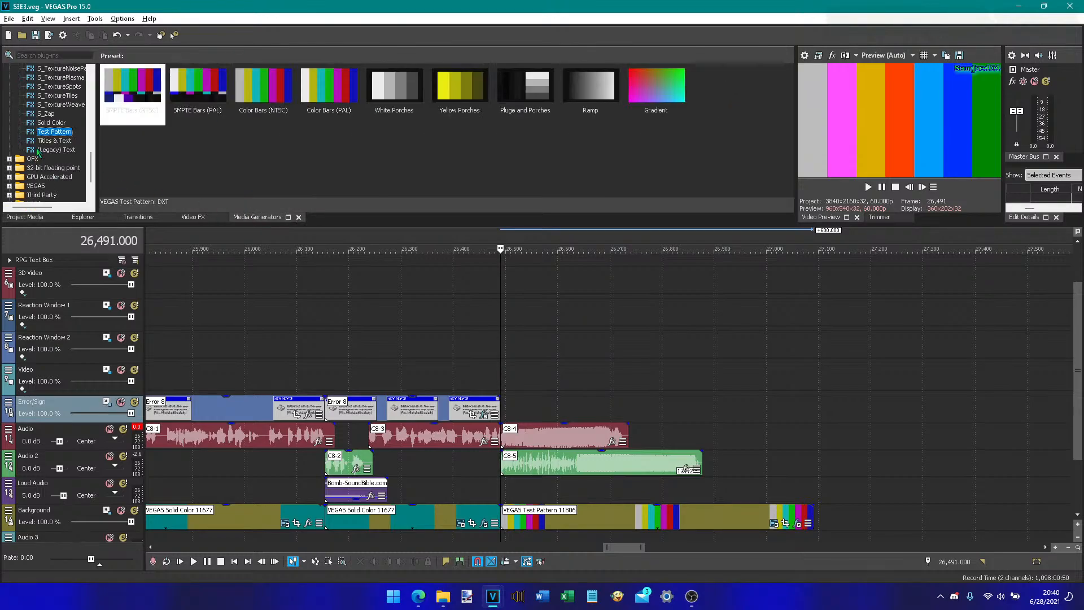
click(40, 150)
click(255, 146)
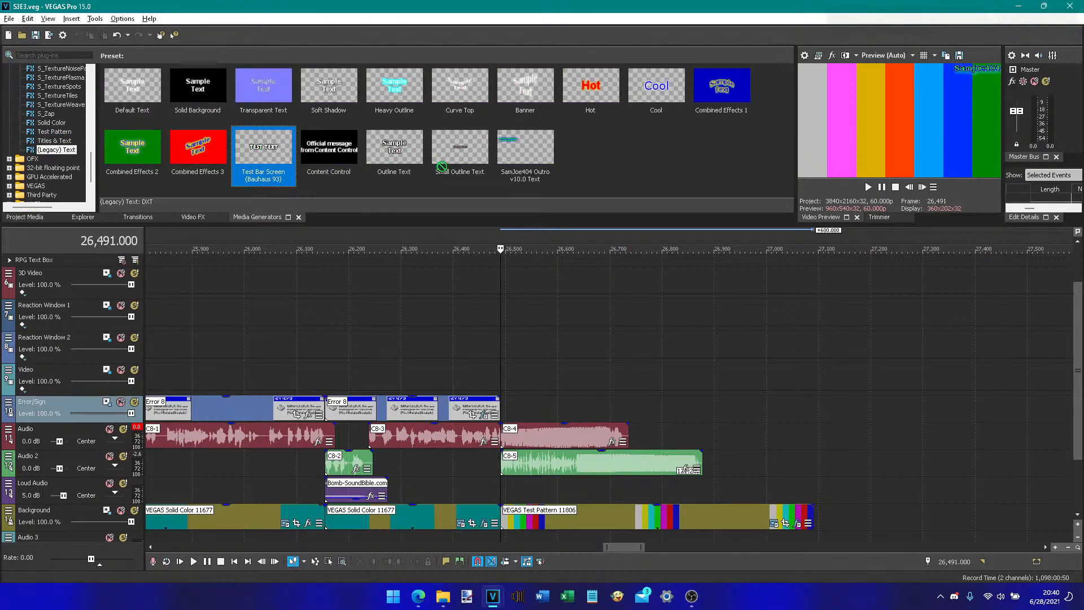
drag(441, 167, 509, 405)
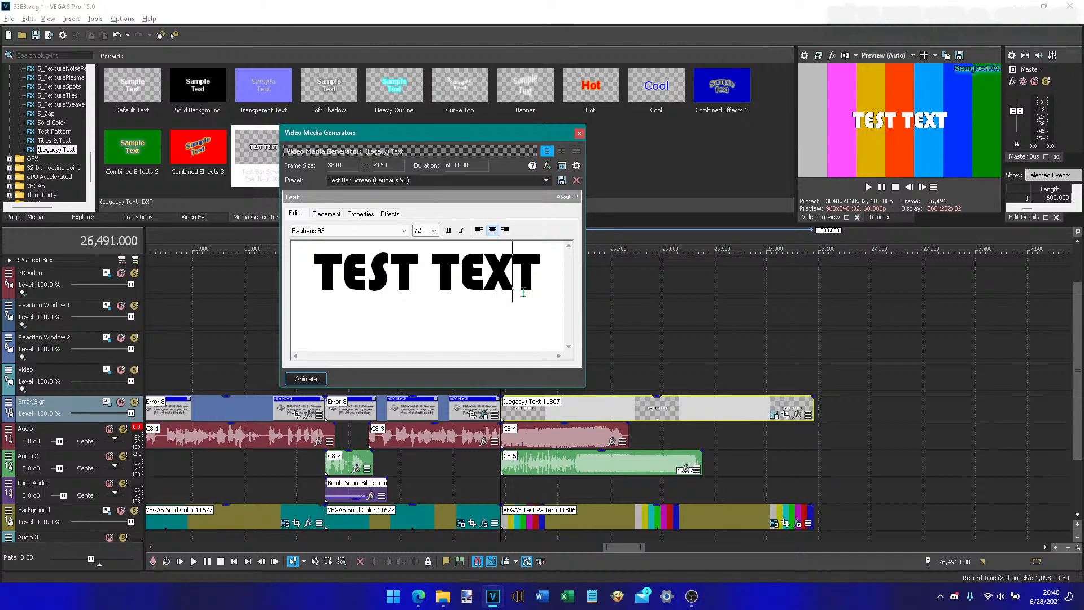
triple_click(524, 292)
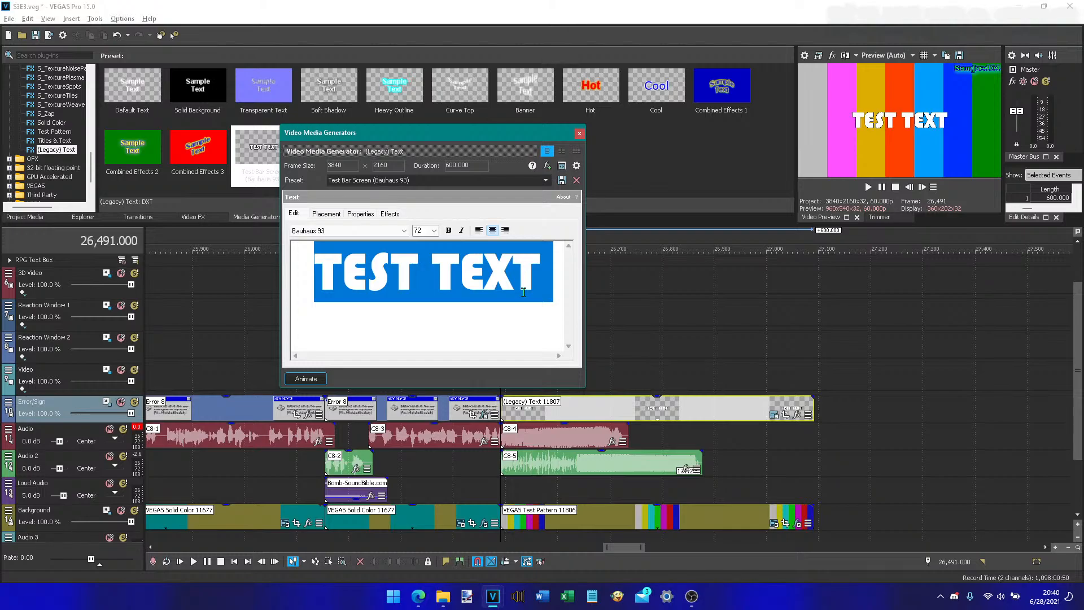
click(523, 293)
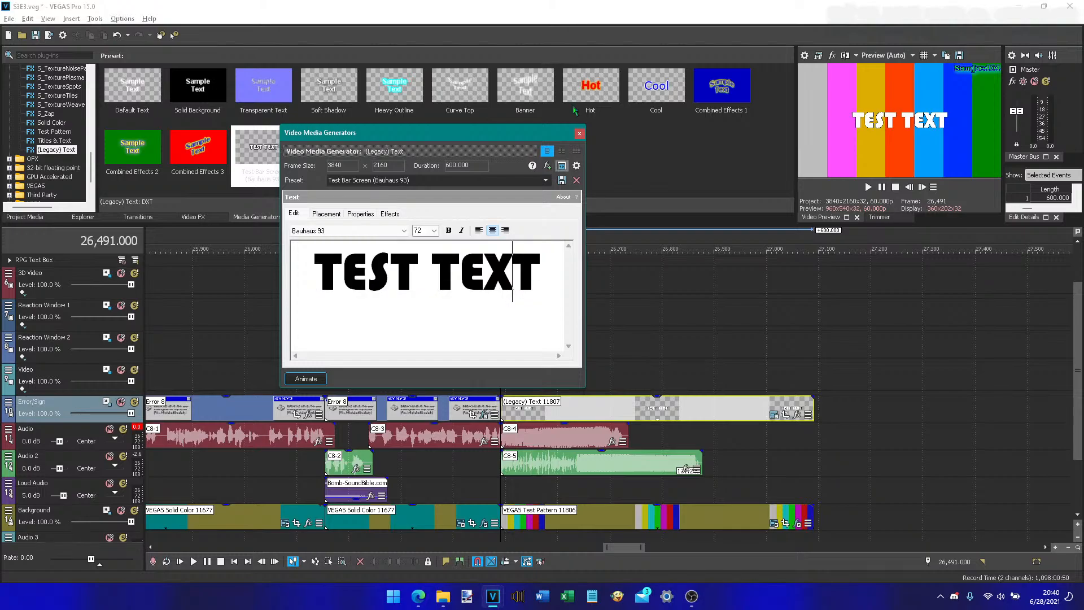
click(579, 133)
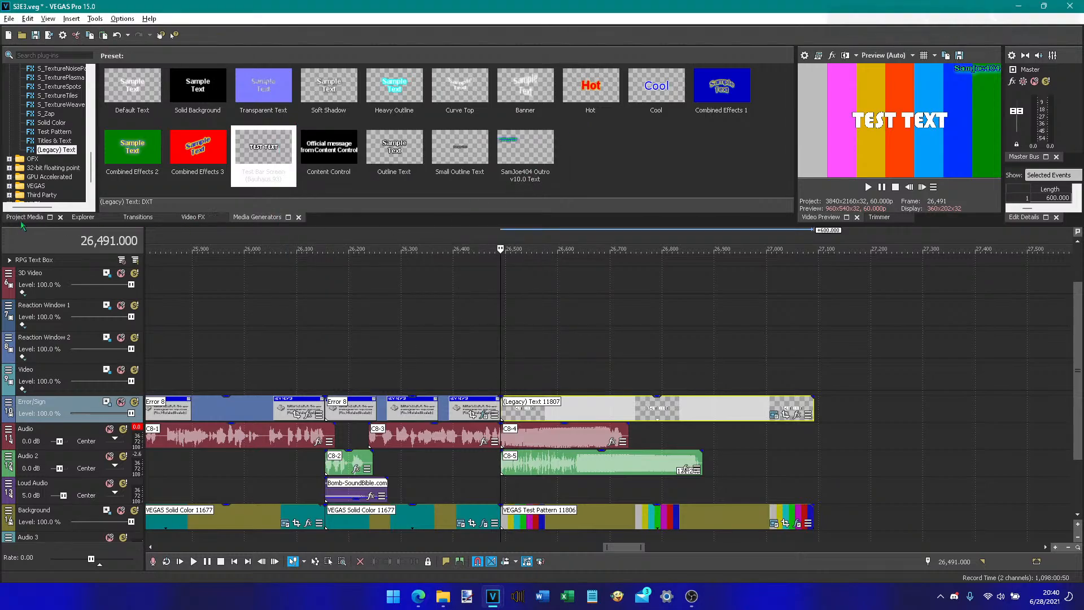
click(39, 37)
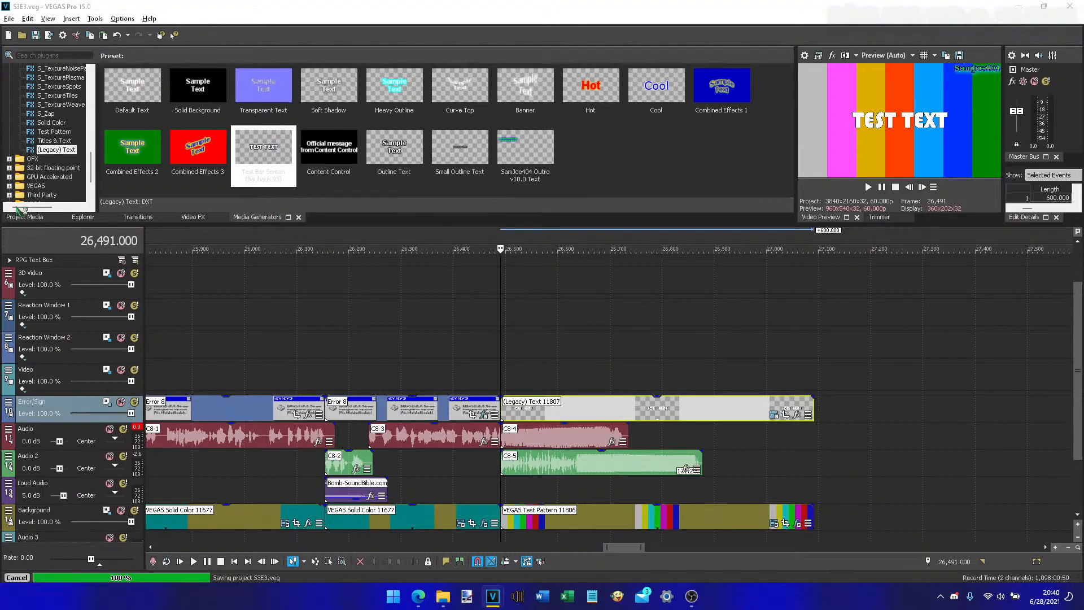
- Show the Characters bin in the project media and collapse the view to its character sprites
click(25, 217)
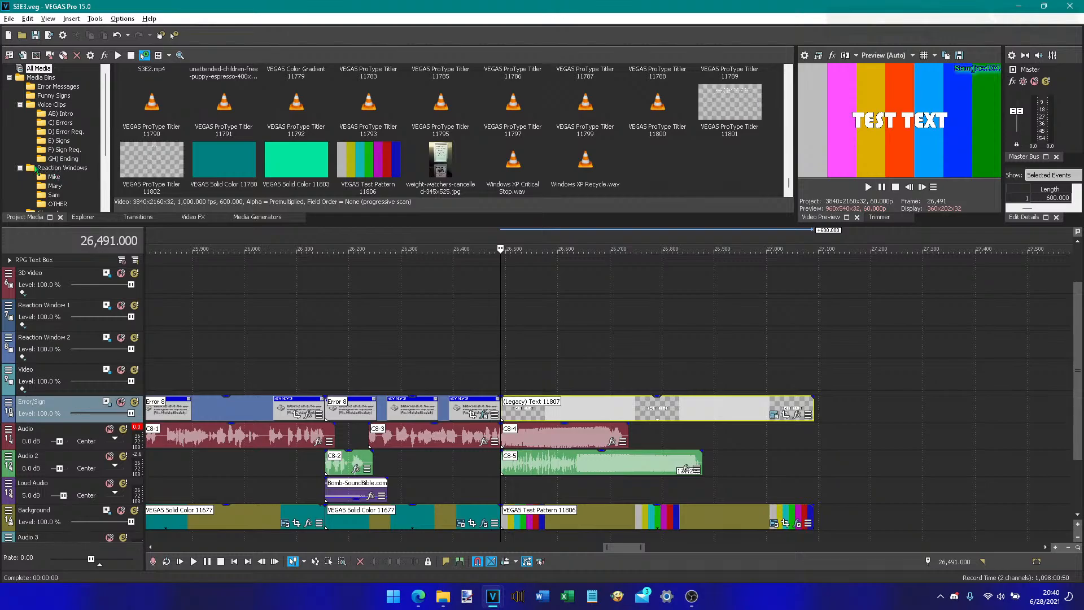
scroll(33, 176, down, 1)
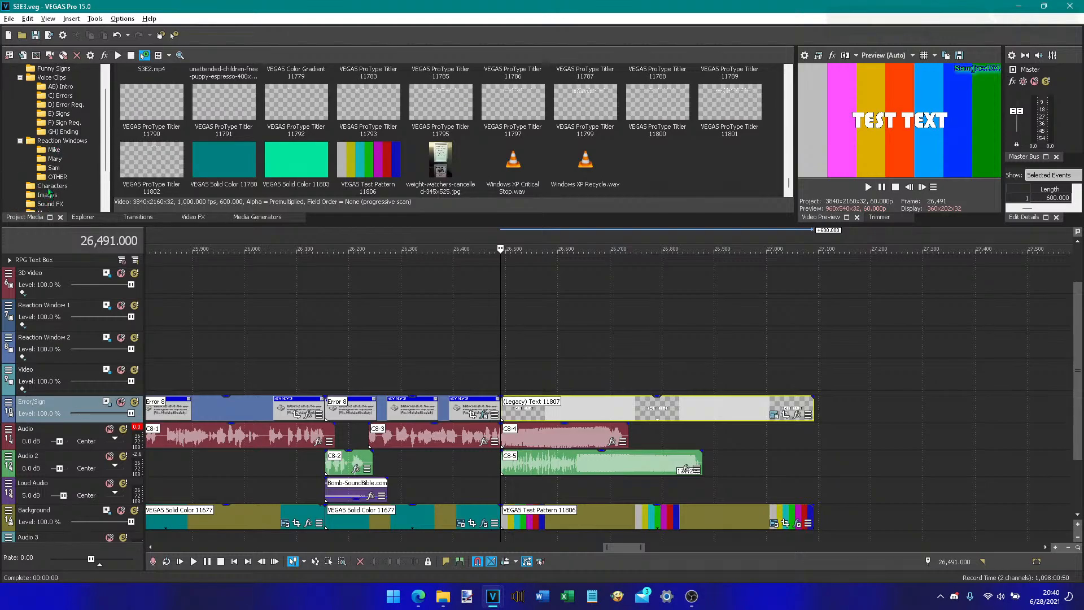
click(52, 186)
click(20, 141)
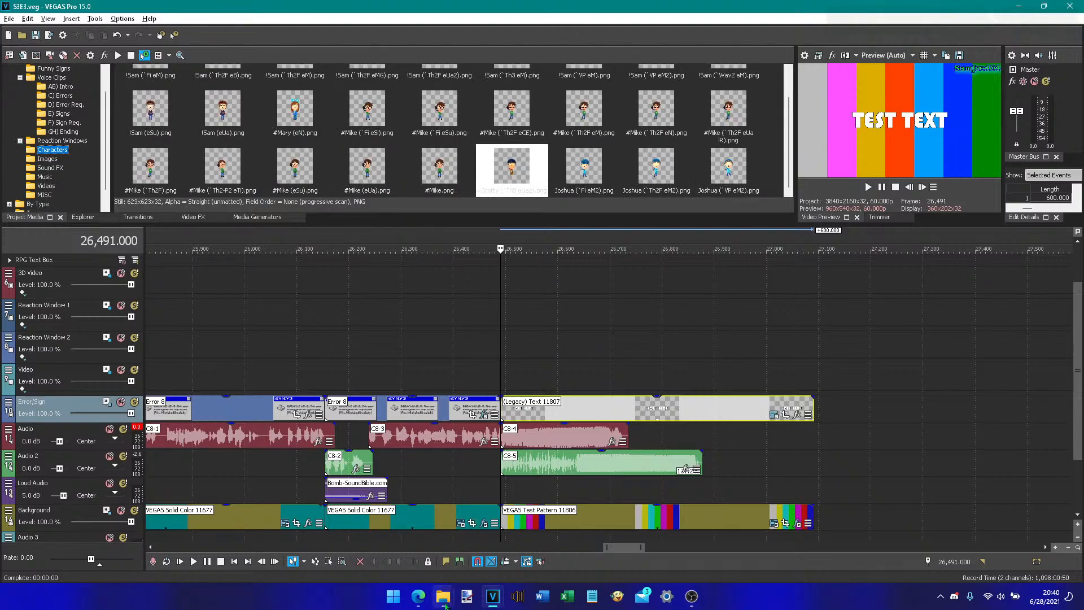
- Switch to File Explorer with the !MSSEAS Characters folder on the S drive open
mouse_move(446, 604)
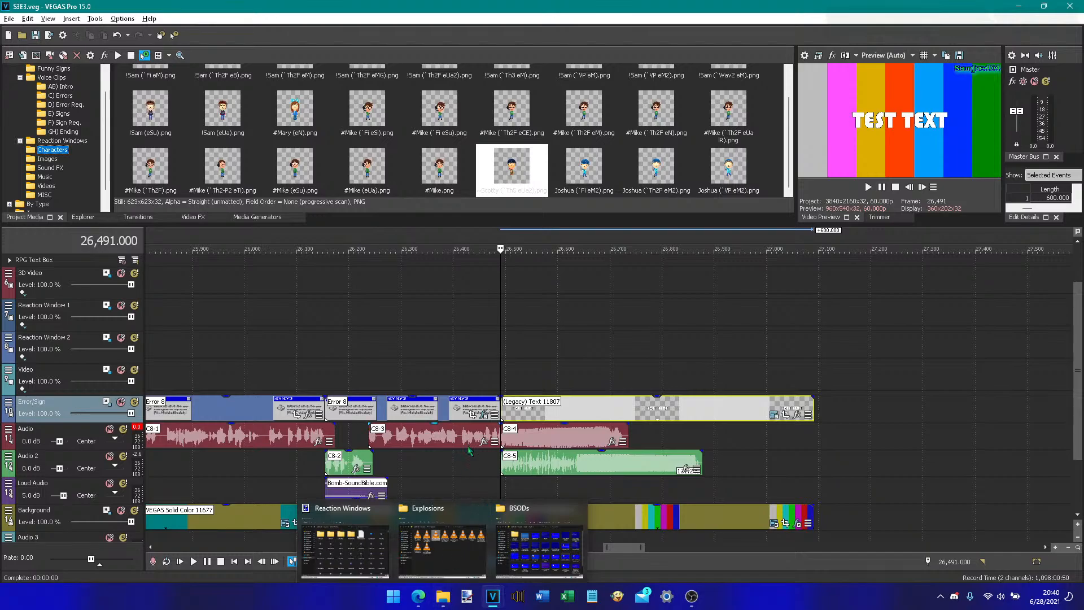
key(super)
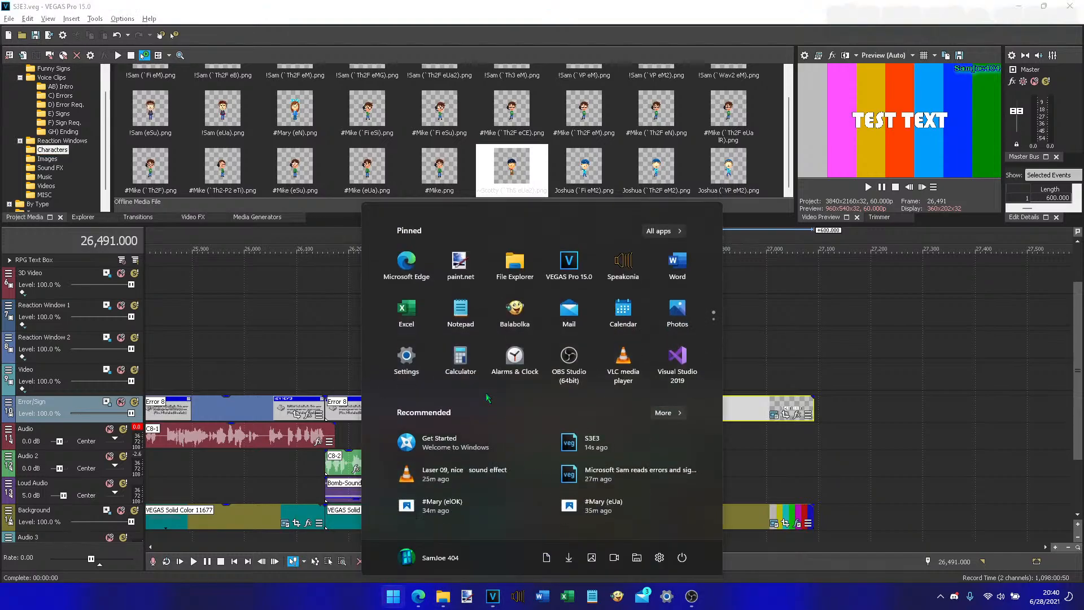
scroll(463, 350, down, 2)
click(466, 264)
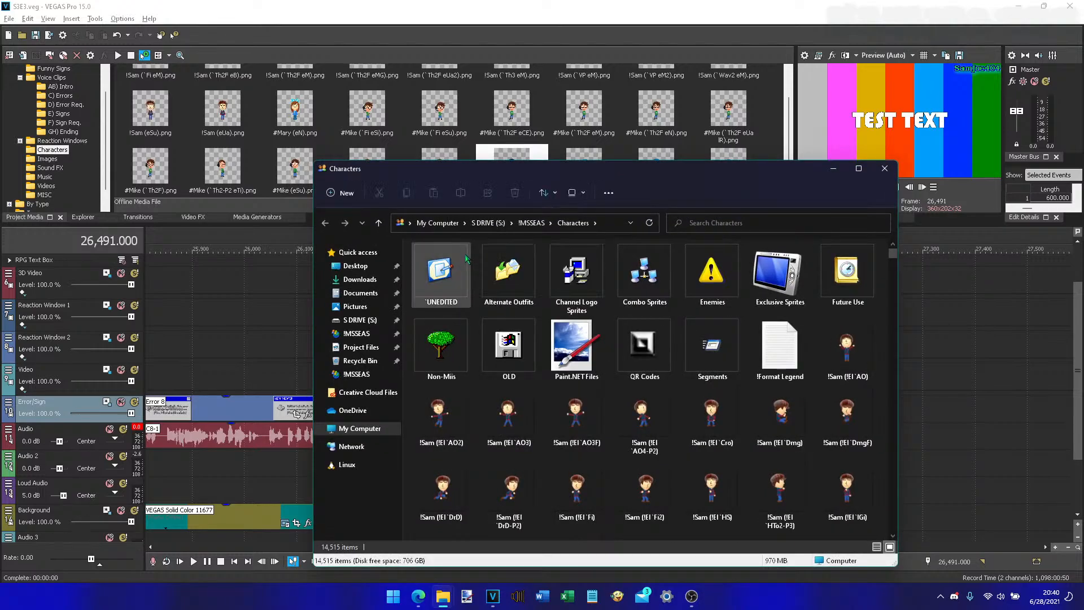
- Find the #Mary (`Sho-P2 eSu3) sprite in the Characters folder and import it into the project's Characters bin
click(624, 402)
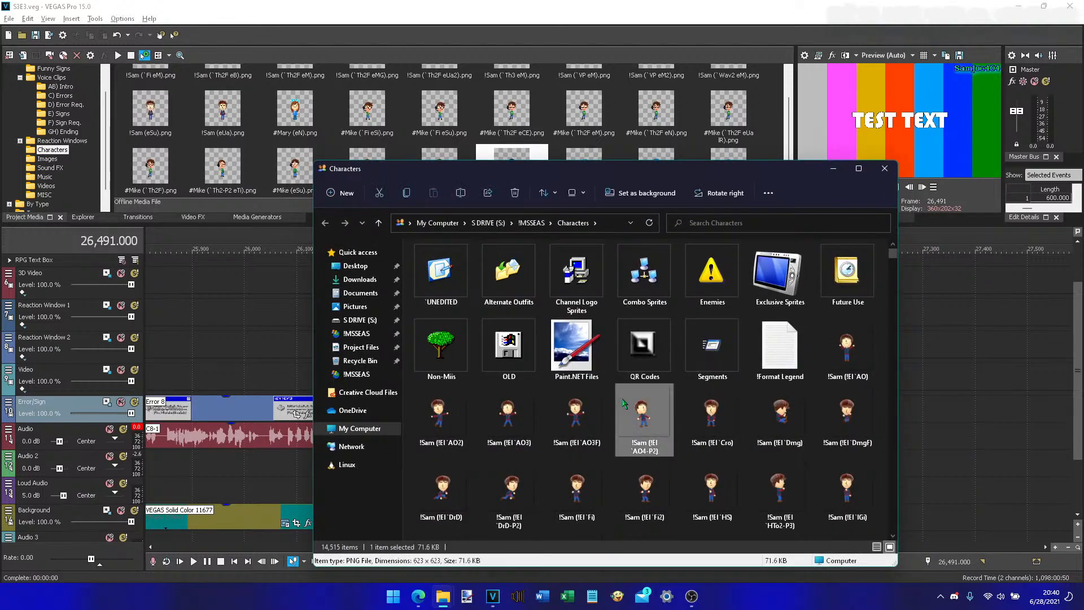
key(shift+3)
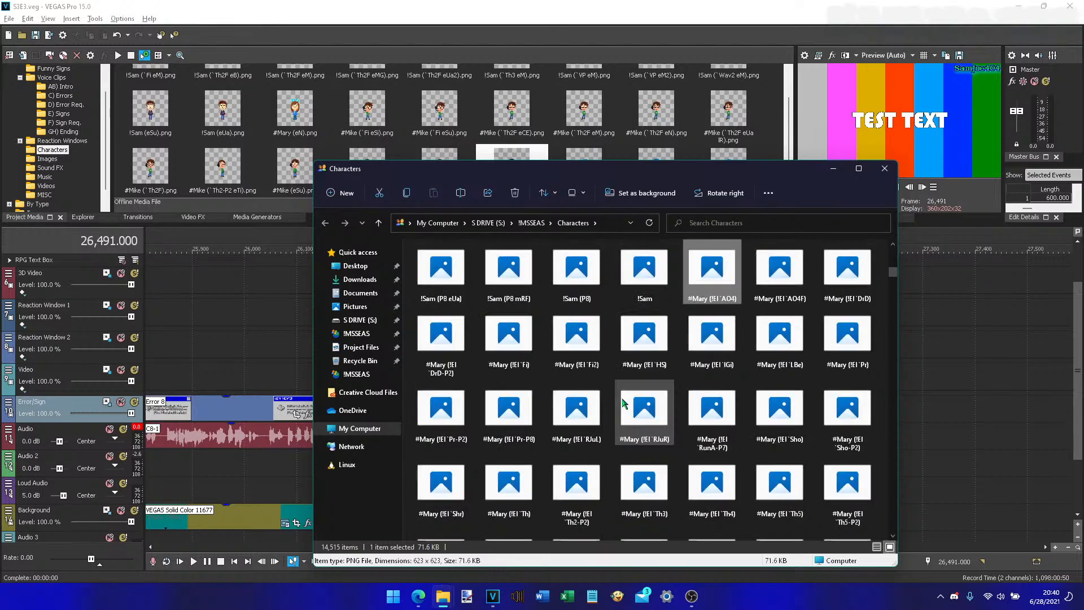
text(mary (`s)
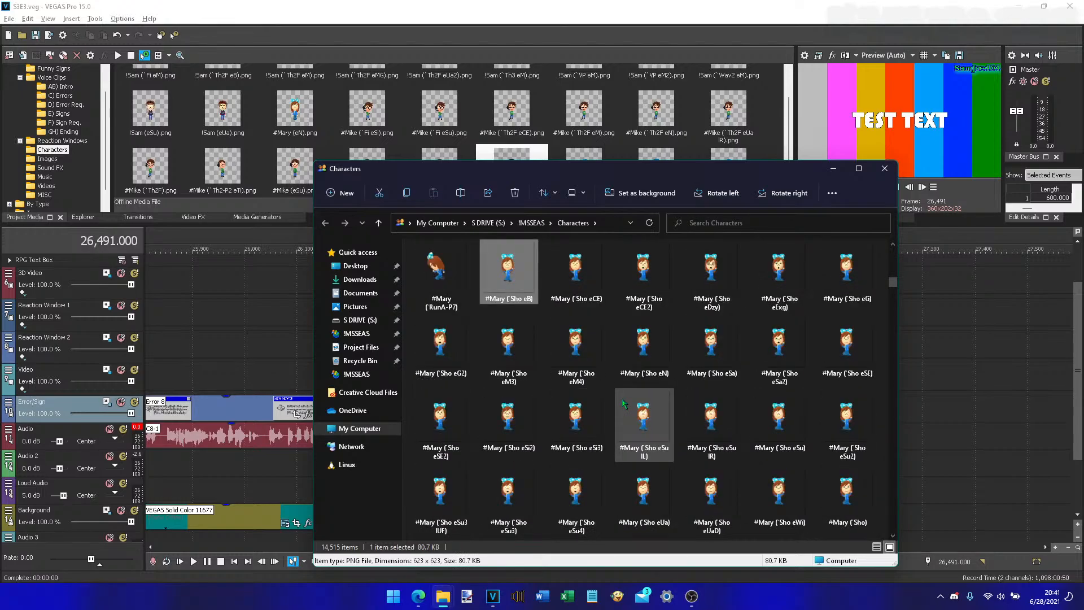
key(Right)
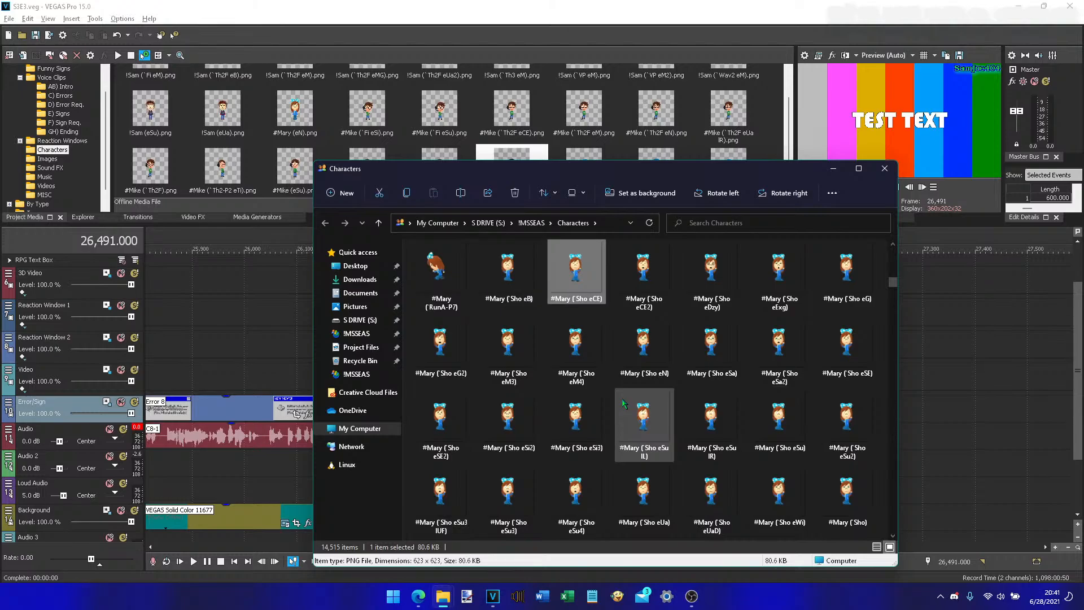
text(-)
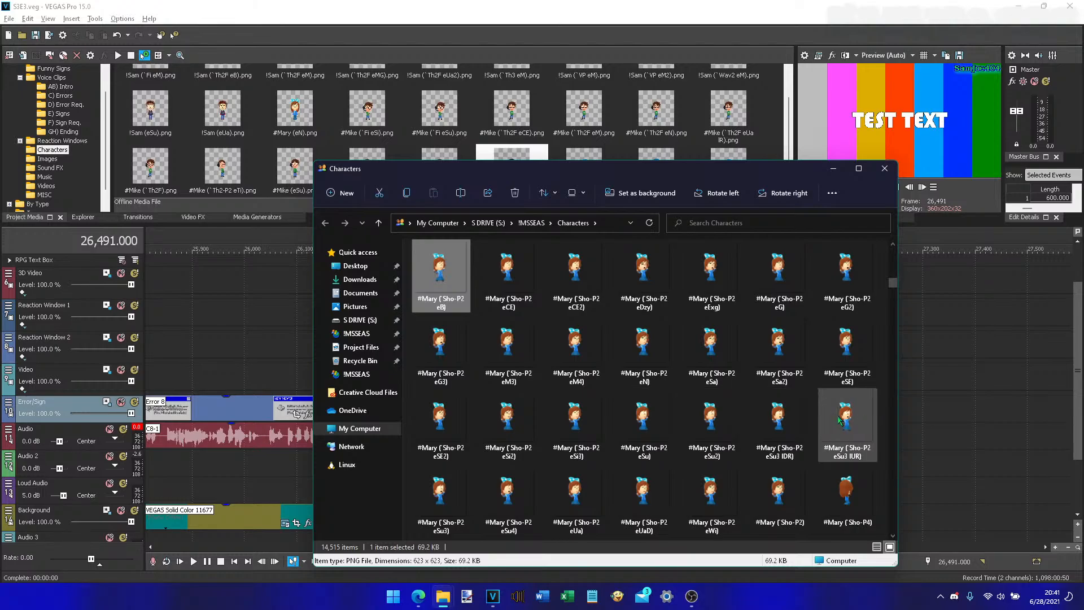
click(457, 494)
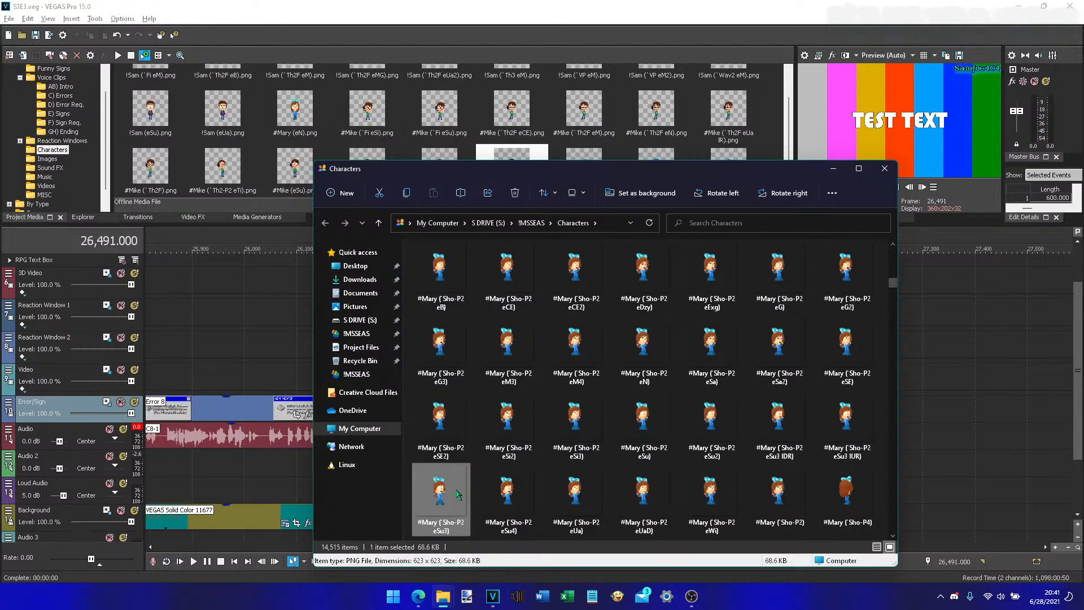
drag(426, 420, 249, 105)
- Look through the #Mike sprites in the Characters folder, examining the `Shr, `Shr-P2, `St and `Th poses
scroll(472, 293, up, 5)
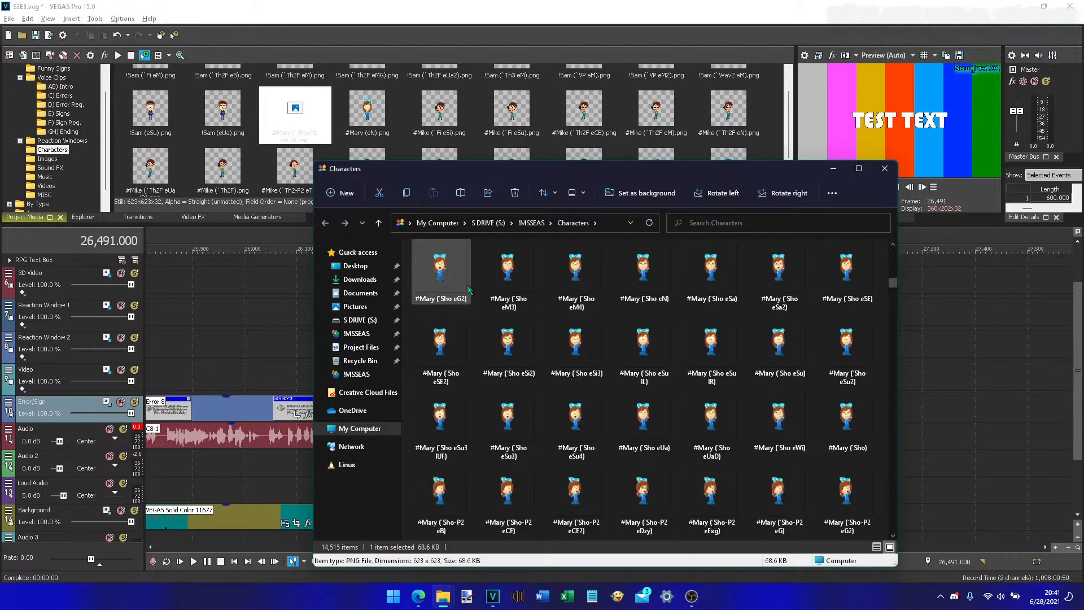
scroll(471, 294, up, 6)
click(509, 307)
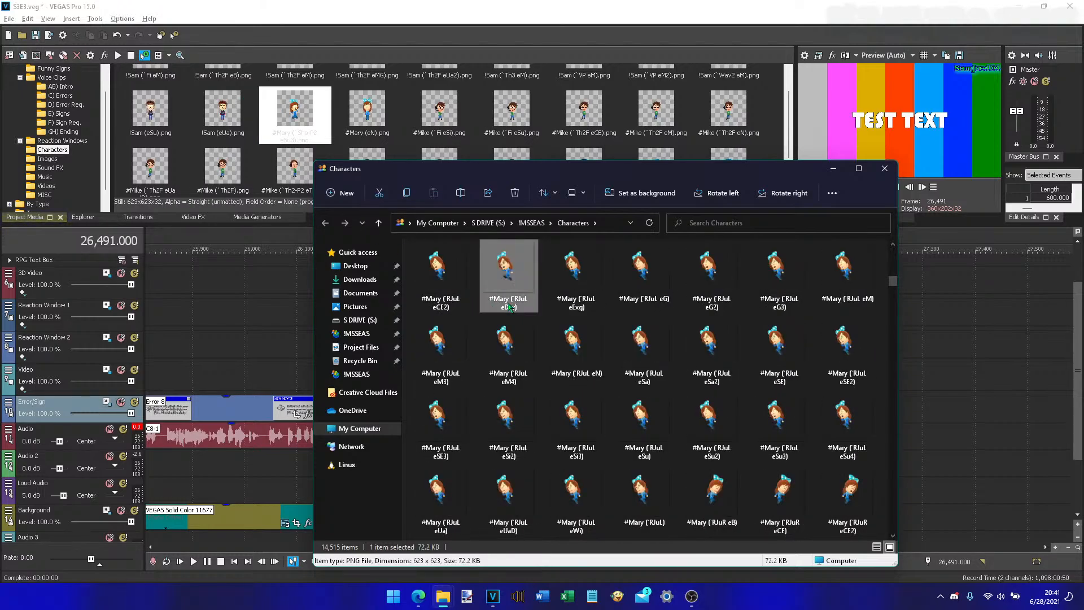
key(Right)
text(mike (`s)
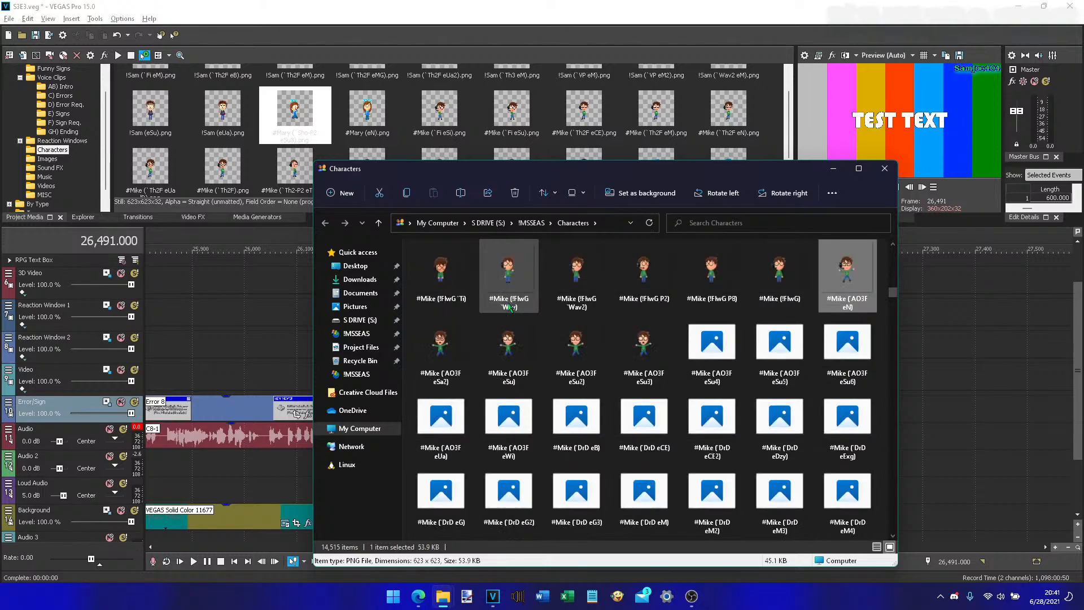
text(t)
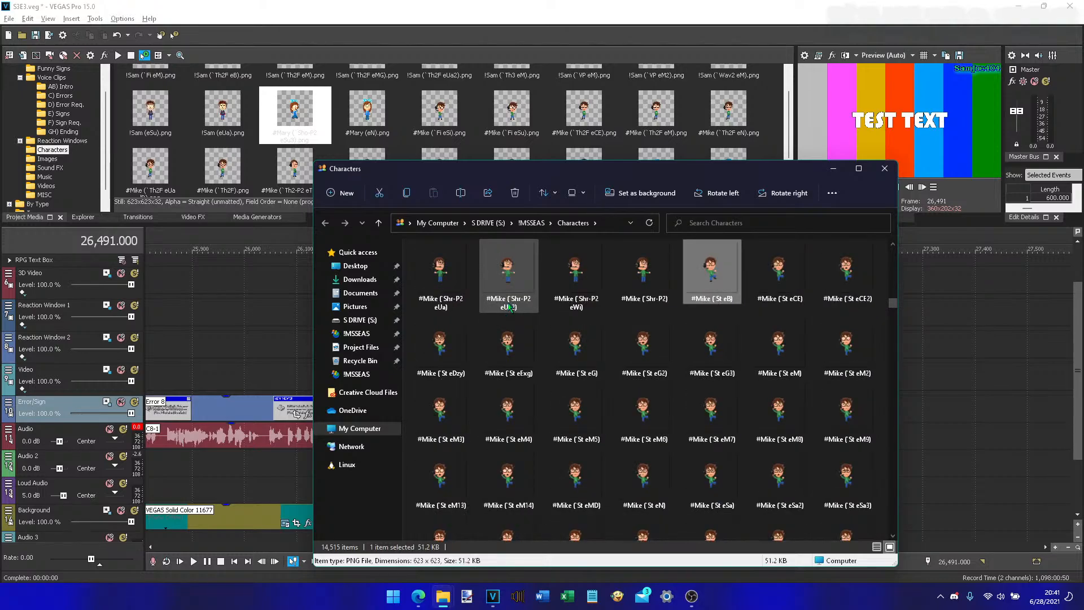
scroll(674, 388, down, 3)
scroll(674, 389, up, 3)
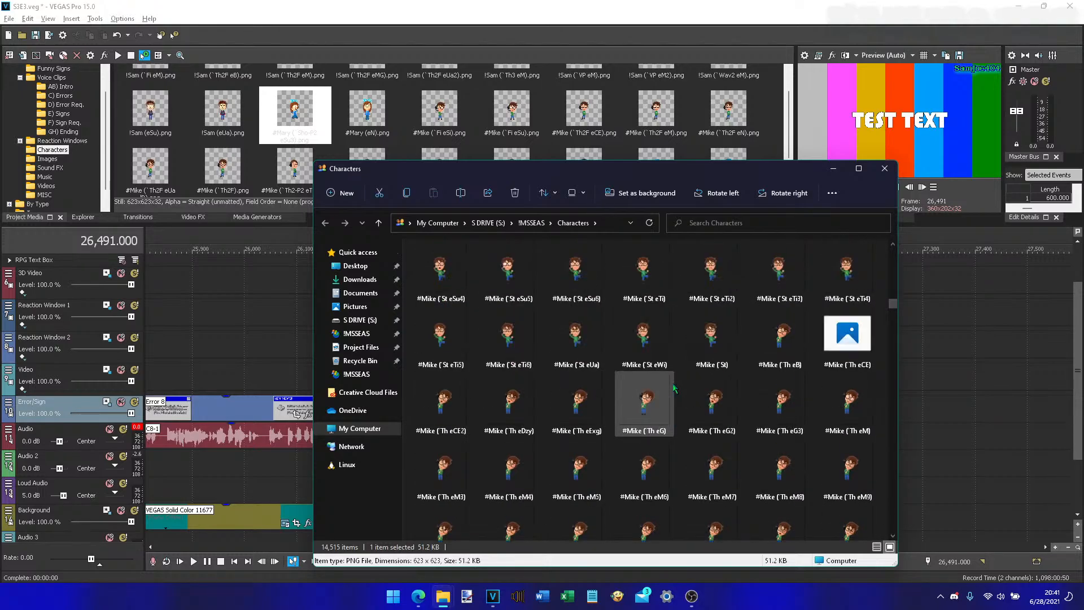
scroll(674, 389, up, 6)
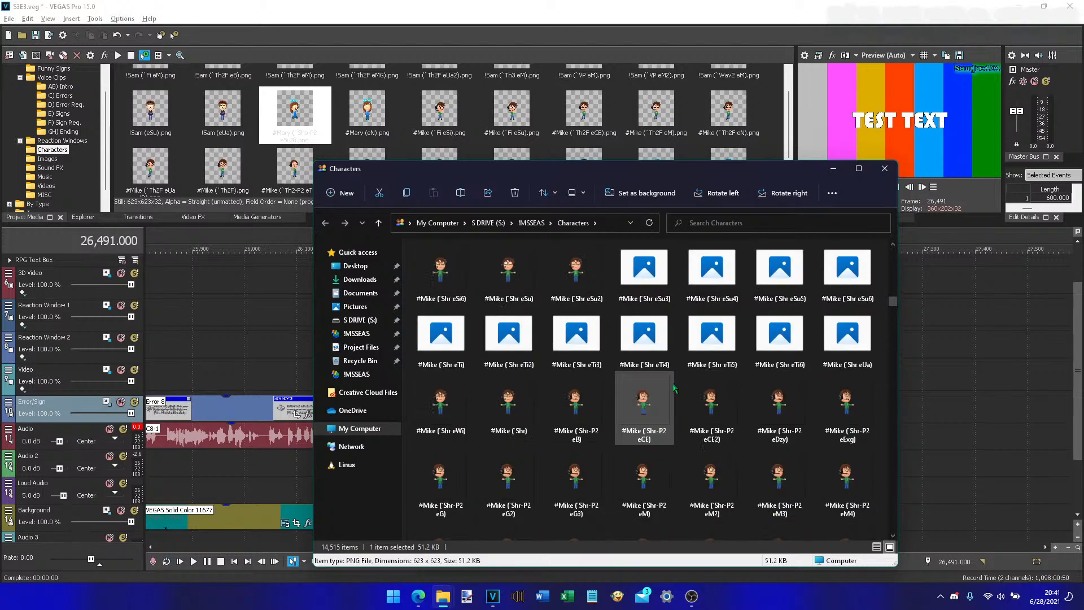
scroll(674, 388, down, 6)
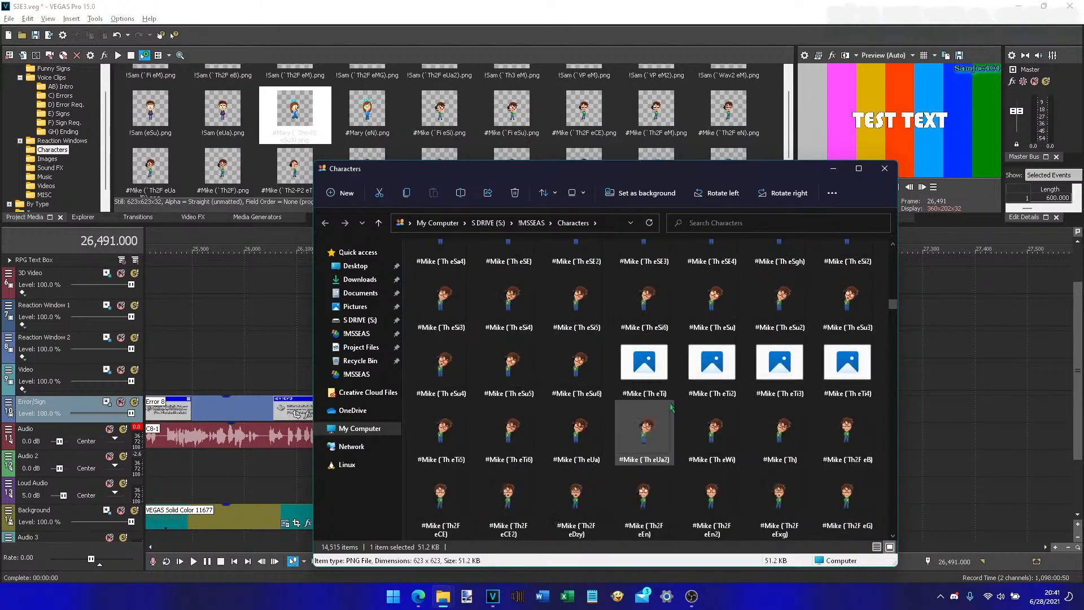
scroll(671, 408, up, 4)
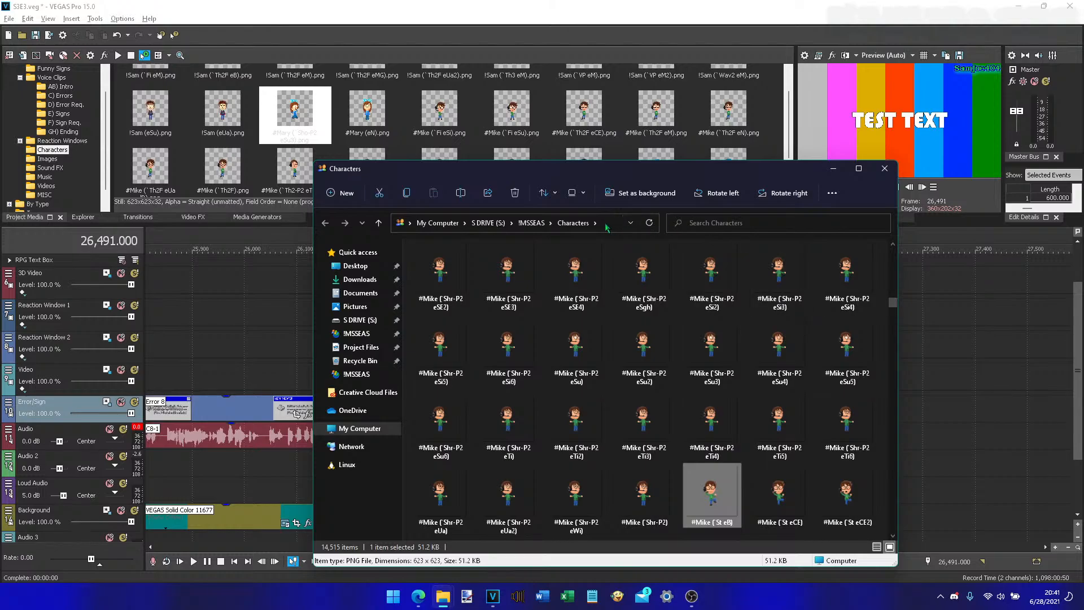
click(609, 227)
click(589, 287)
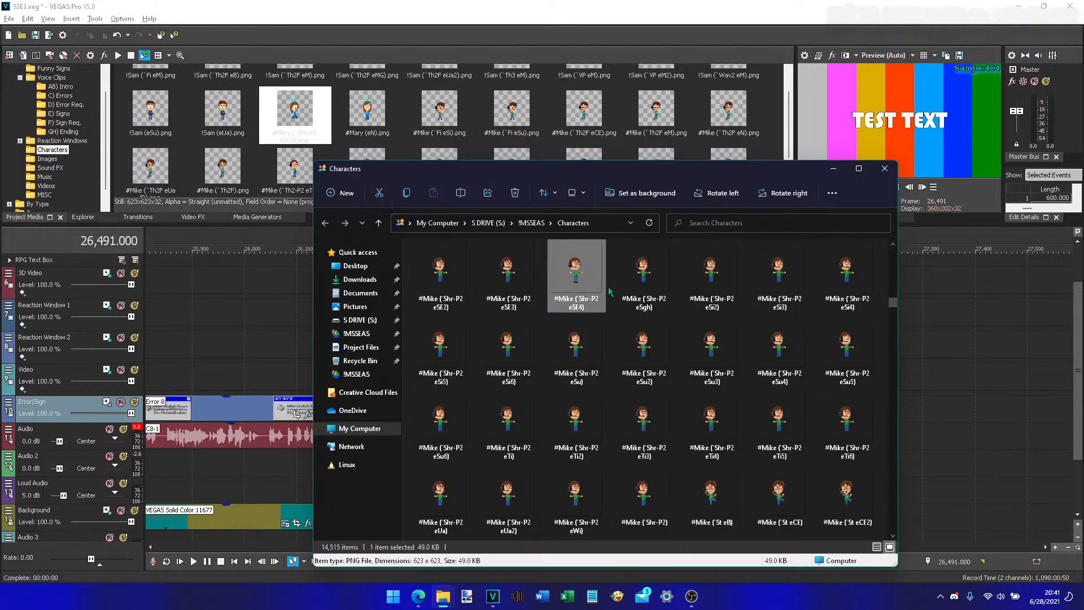
click(609, 291)
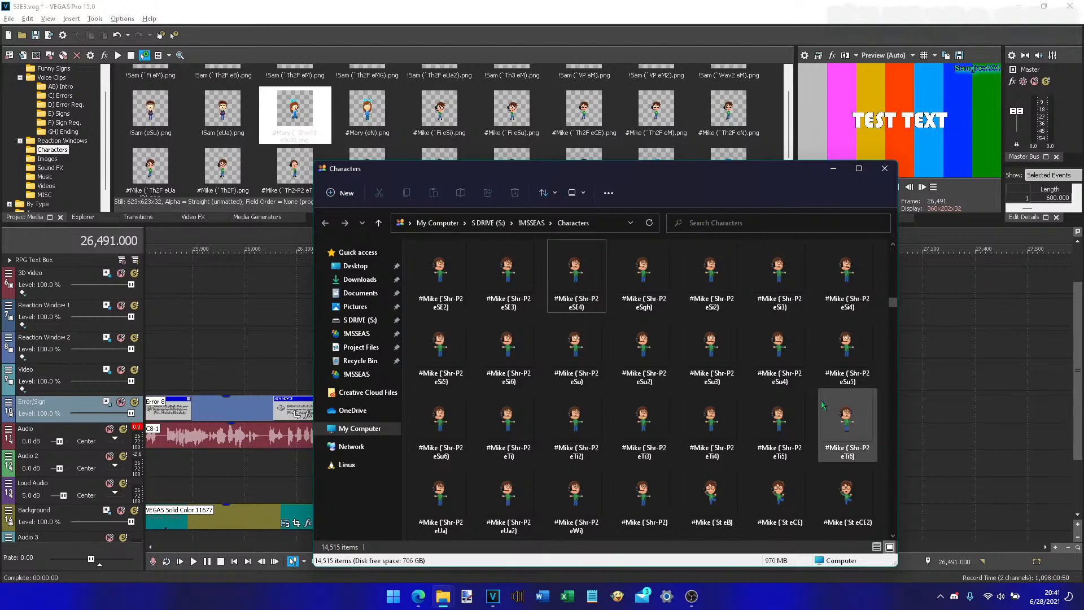
- Bring up the #Mike folder inside Characters > `UNEDITED and look through its screenshots for Mike's back-facing poses
drag(719, 174, 1083, 148)
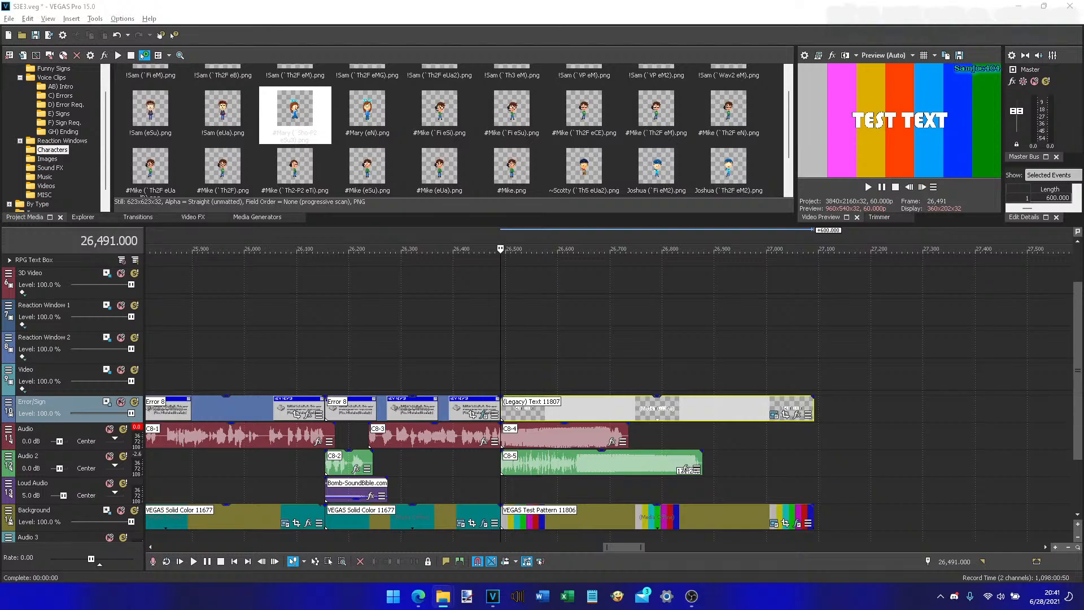
drag(1083, 154, 583, 134)
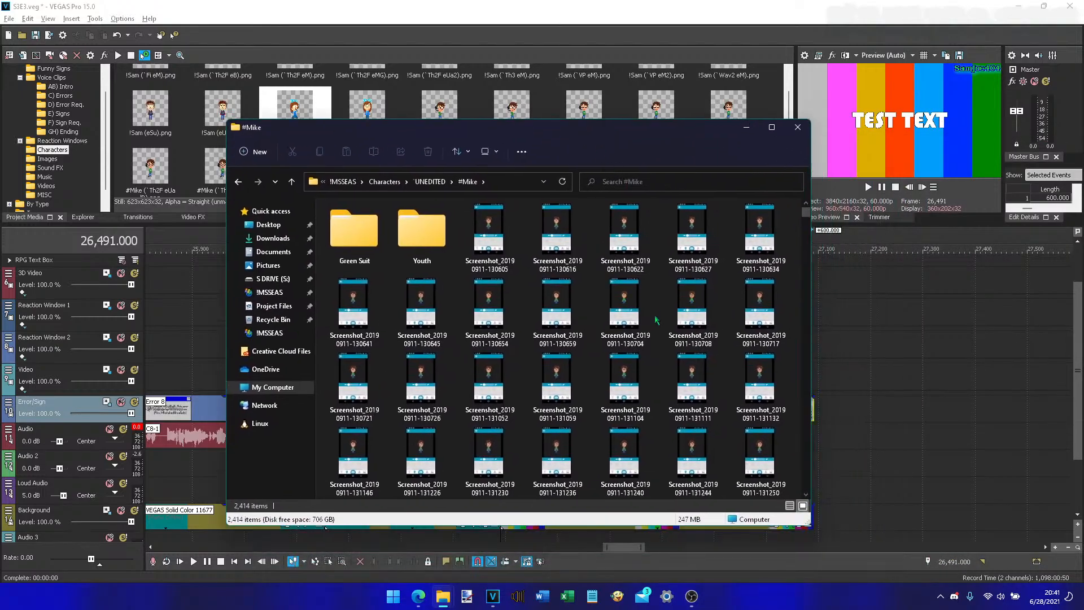
scroll(584, 320, down, 8)
scroll(452, 388, up, 3)
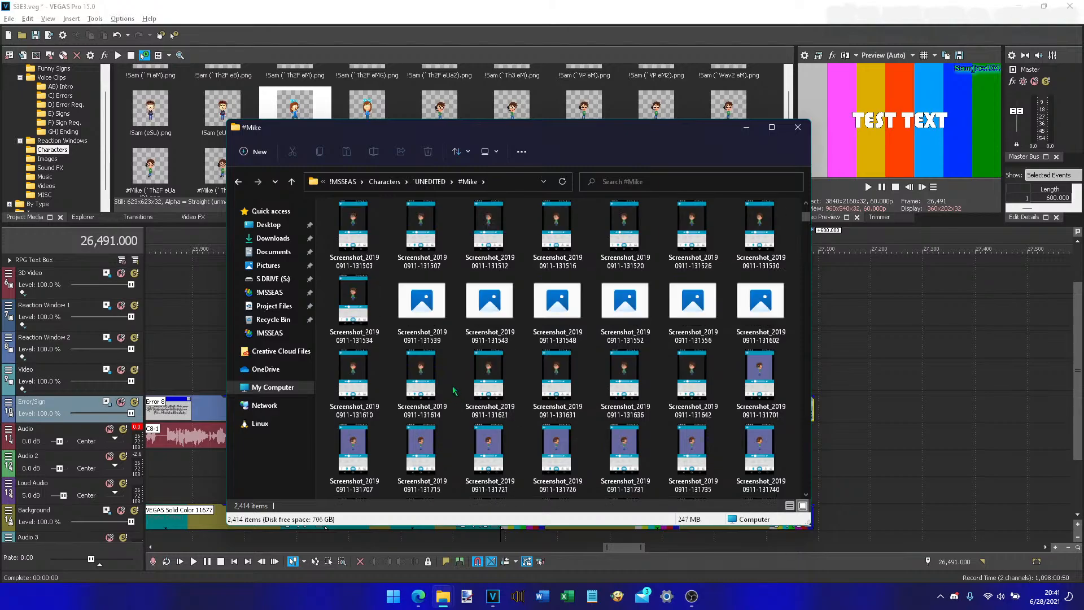
scroll(454, 390, down, 5)
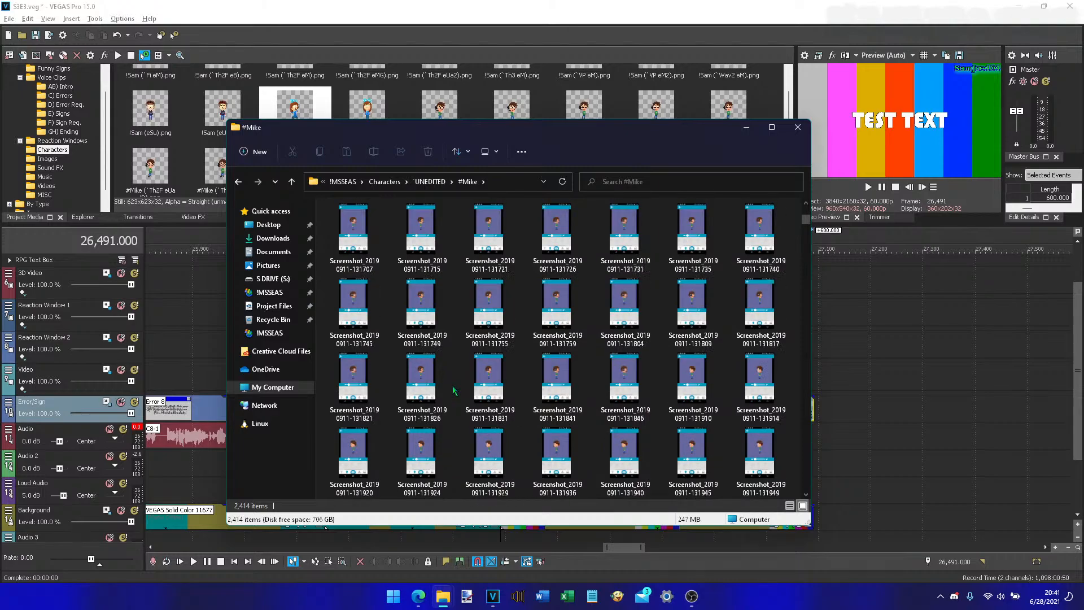
scroll(453, 389, up, 3)
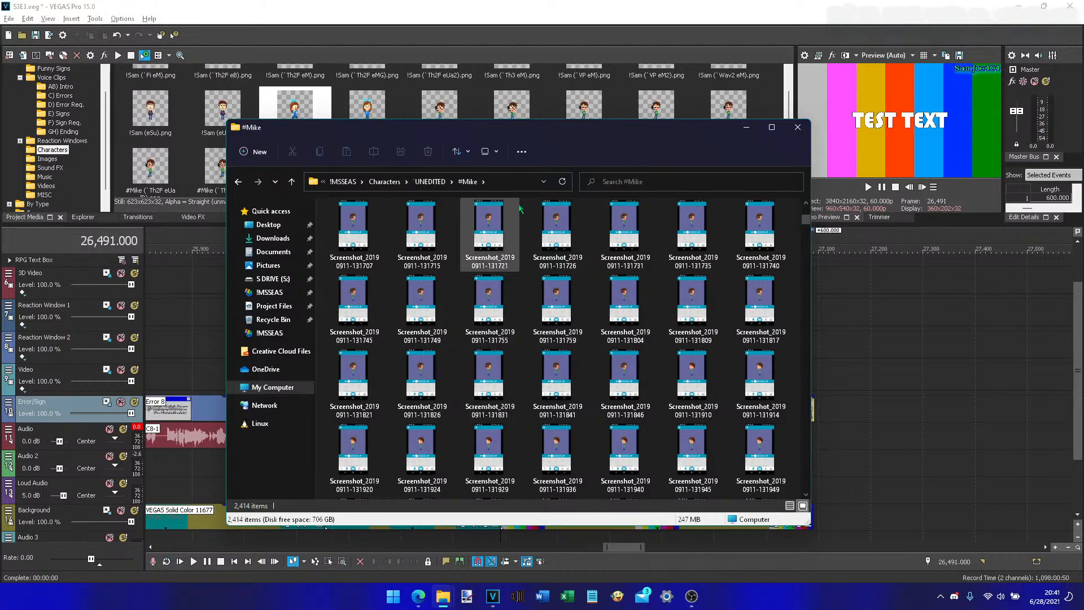
scroll(517, 248, up, 3)
scroll(518, 251, down, 10)
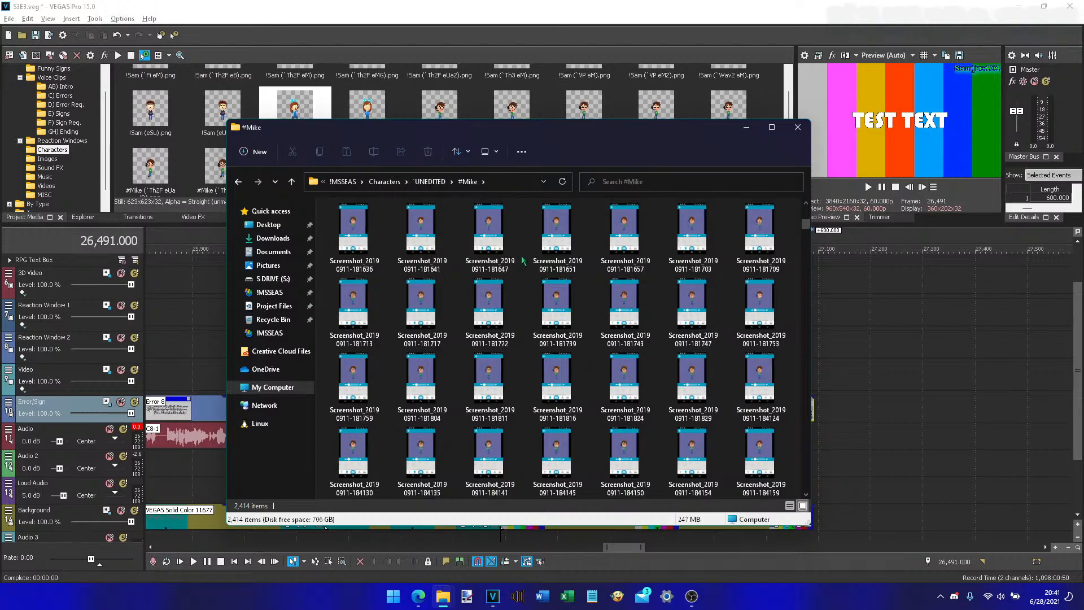
scroll(525, 257, down, 3)
scroll(527, 259, down, 15)
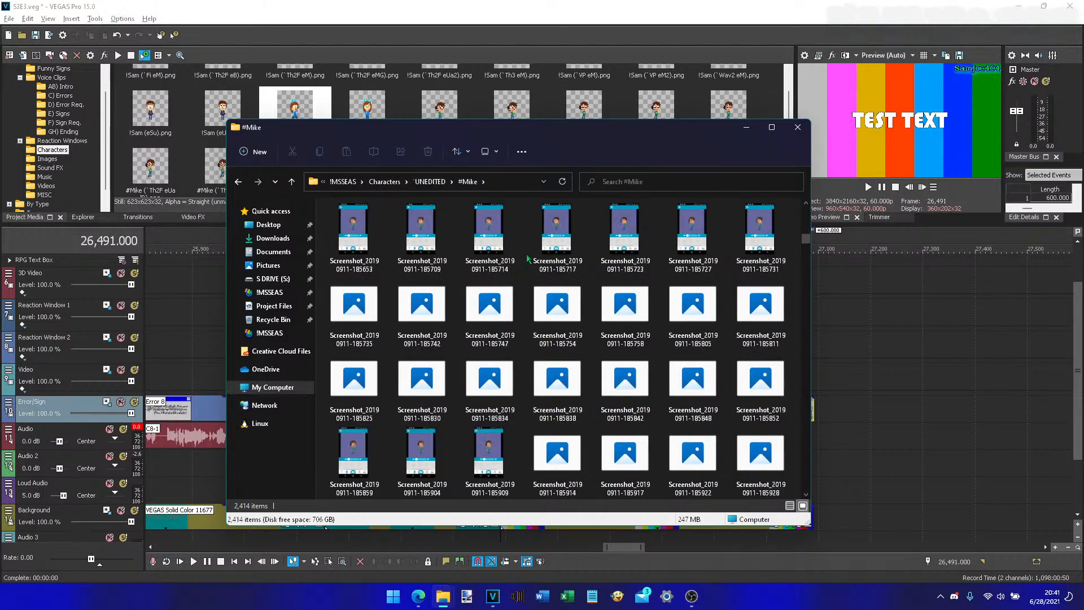
scroll(528, 258, down, 5)
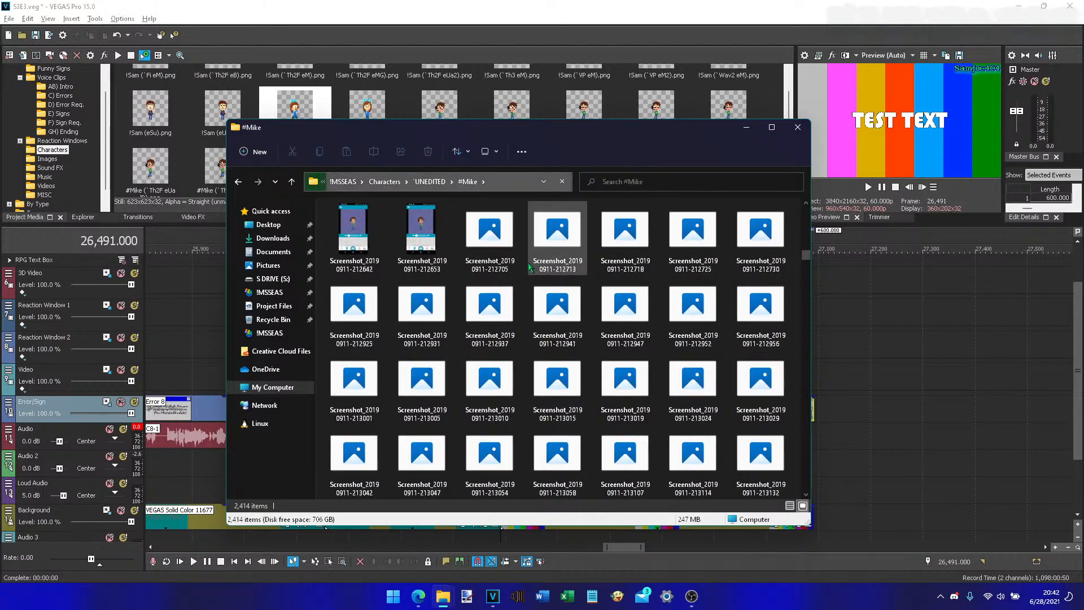
scroll(531, 267, down, 5)
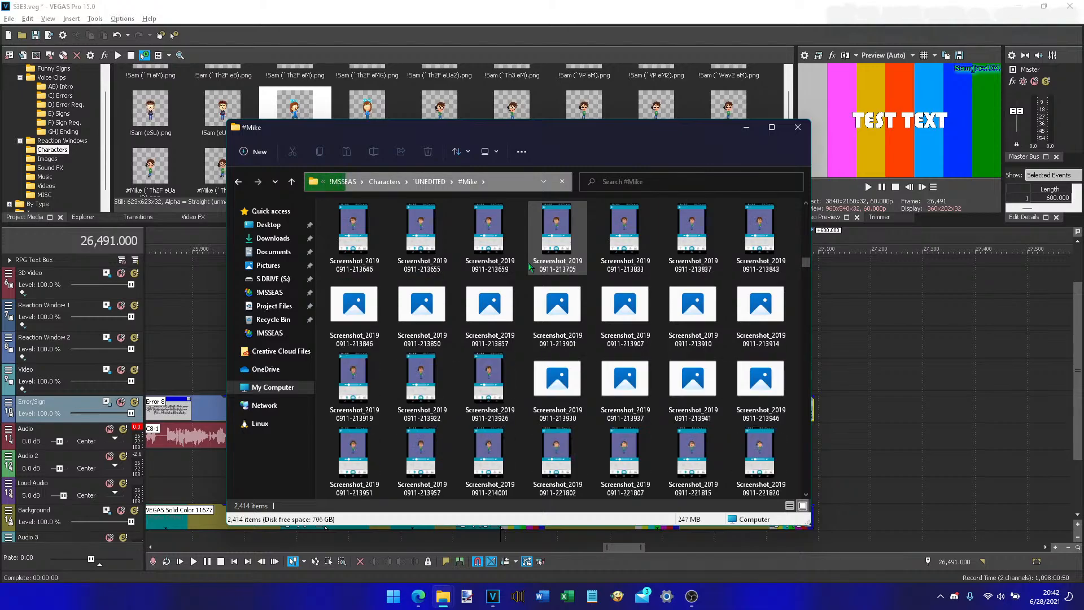
scroll(537, 271, down, 10)
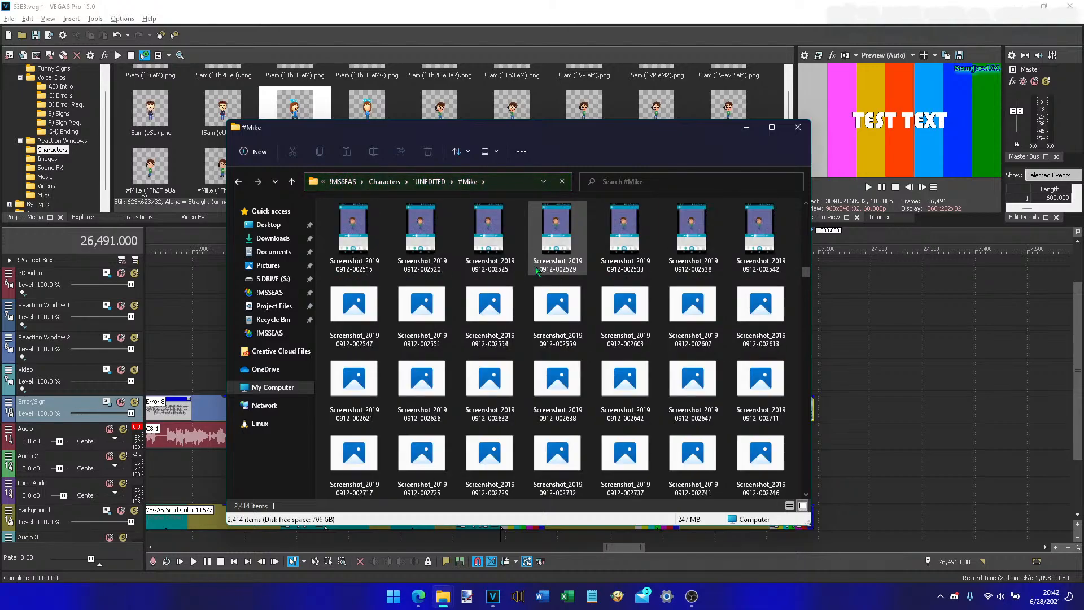
scroll(537, 272, down, 5)
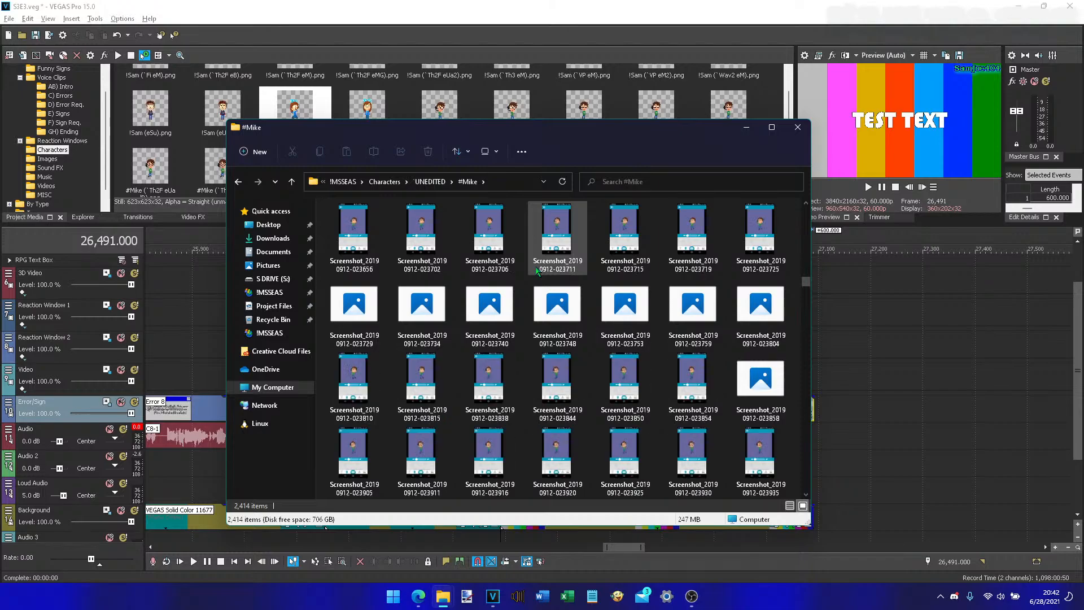
scroll(534, 272, down, 10)
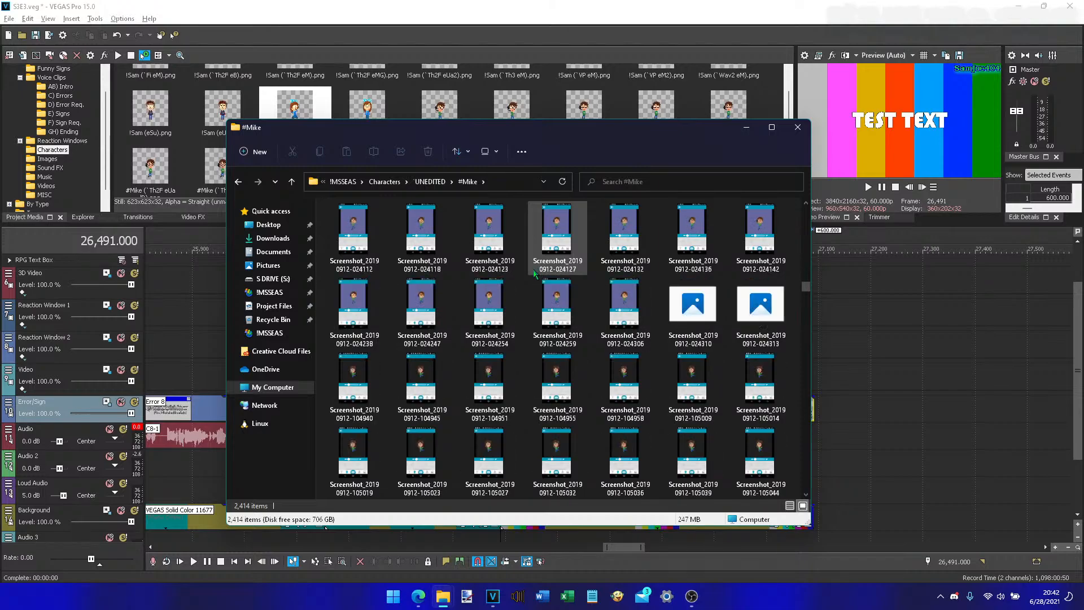
scroll(533, 279, down, 3)
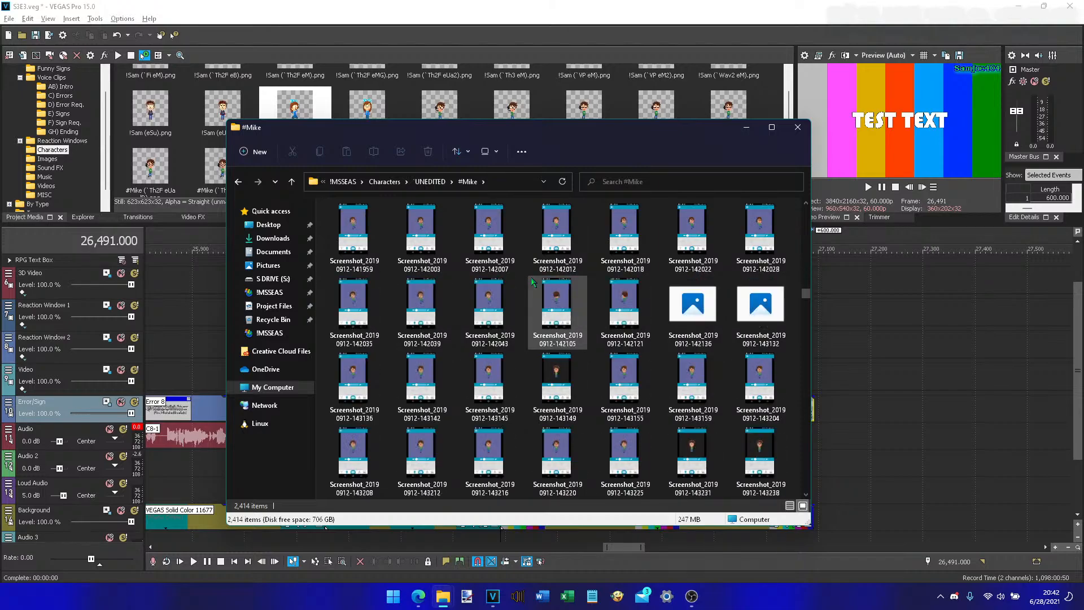
click(501, 258)
click(501, 305)
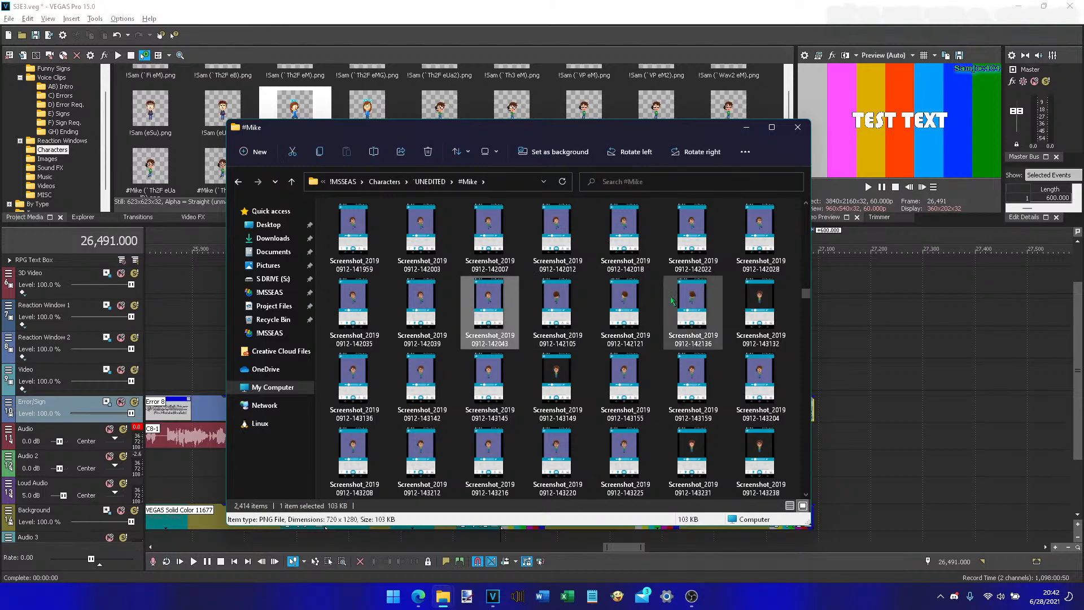
click(679, 300)
scroll(679, 299, up, 3)
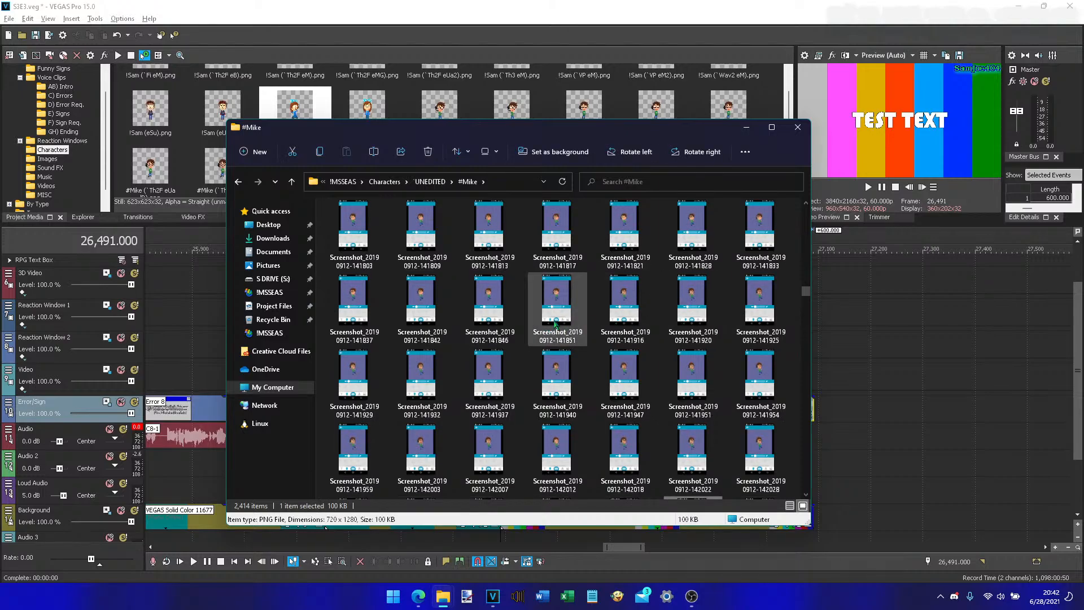
shift+click(600, 320)
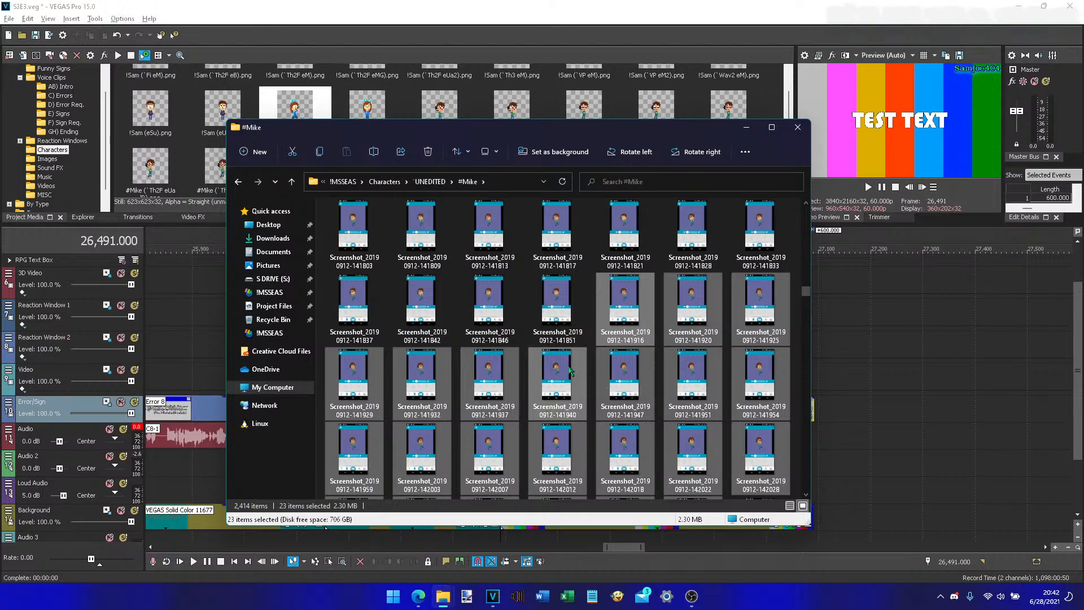
drag(615, 308, 614, 327)
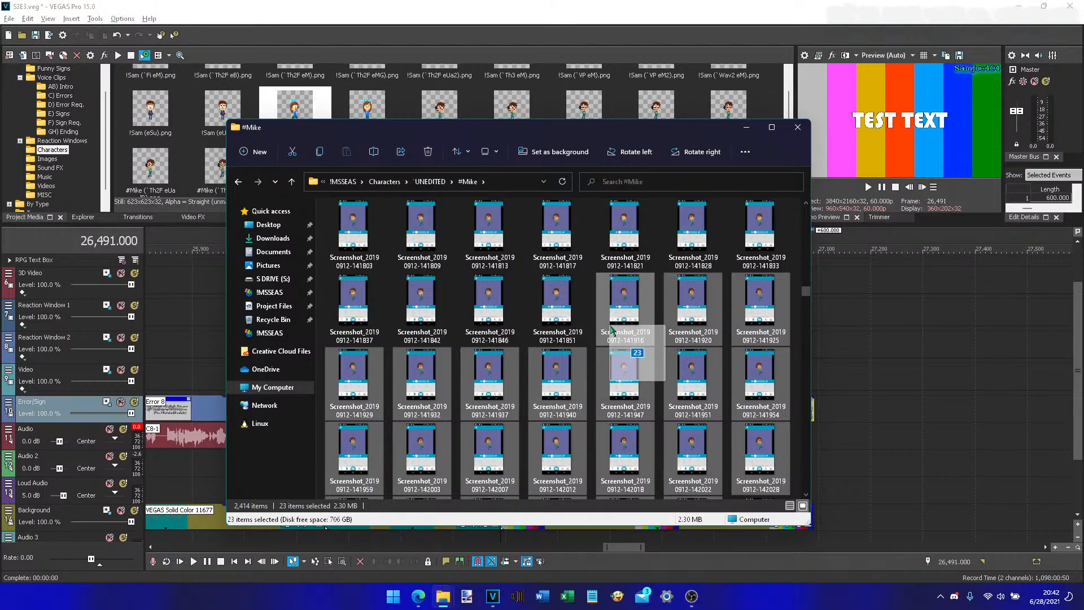
drag(612, 329, 859, 269)
click(578, 308)
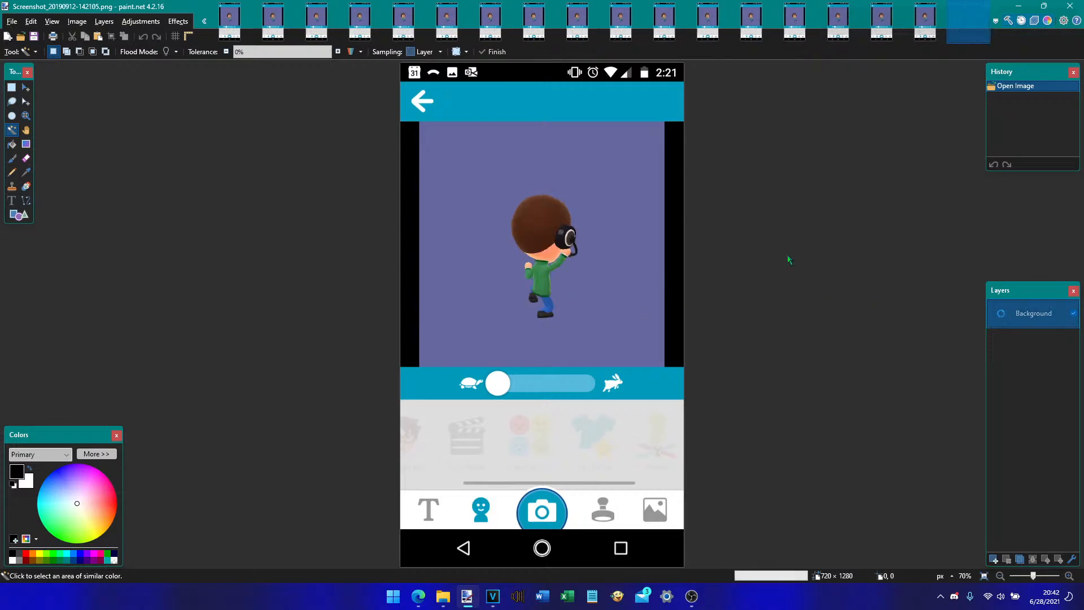
click(886, 31)
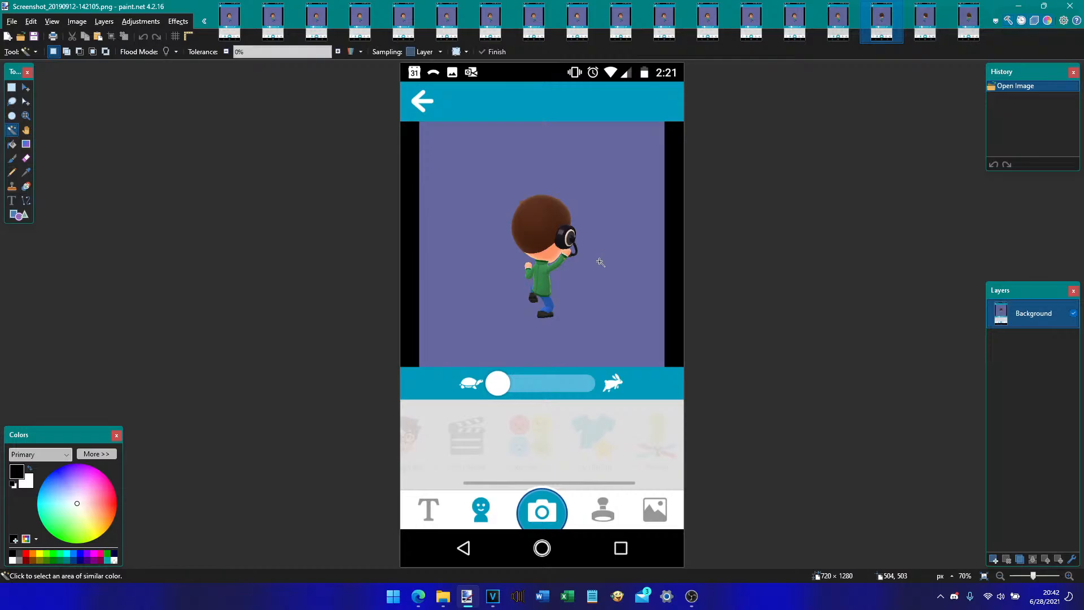
click(600, 261)
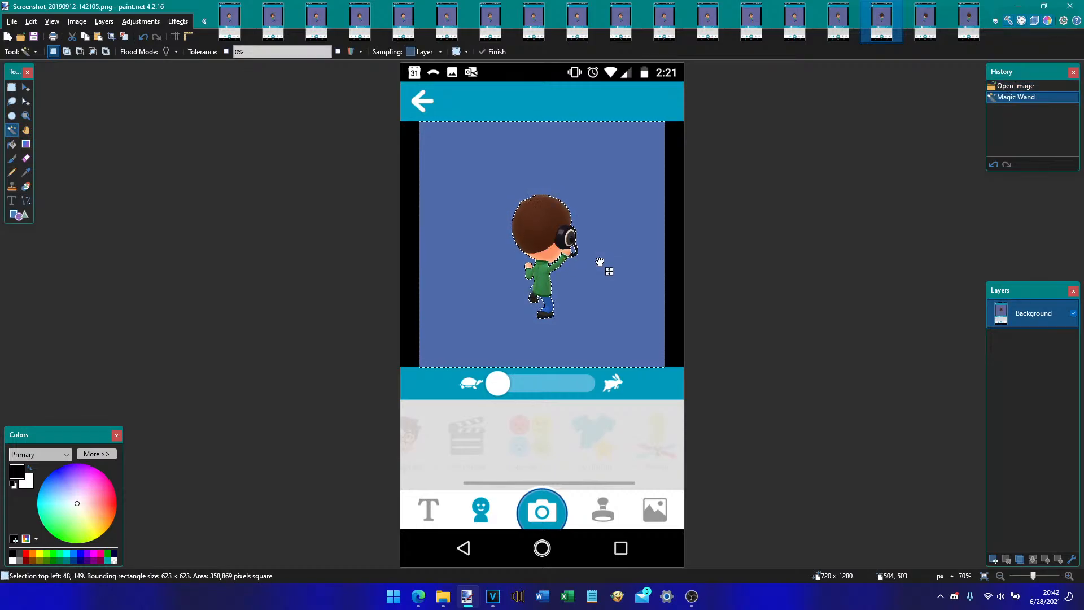
key(Delete)
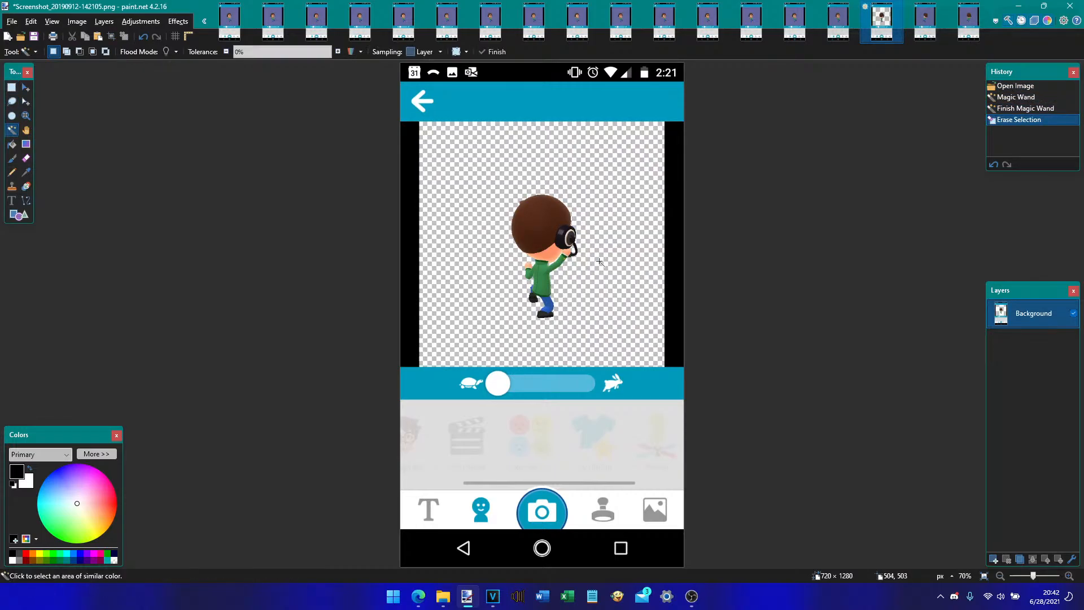
click(600, 262)
key(s)
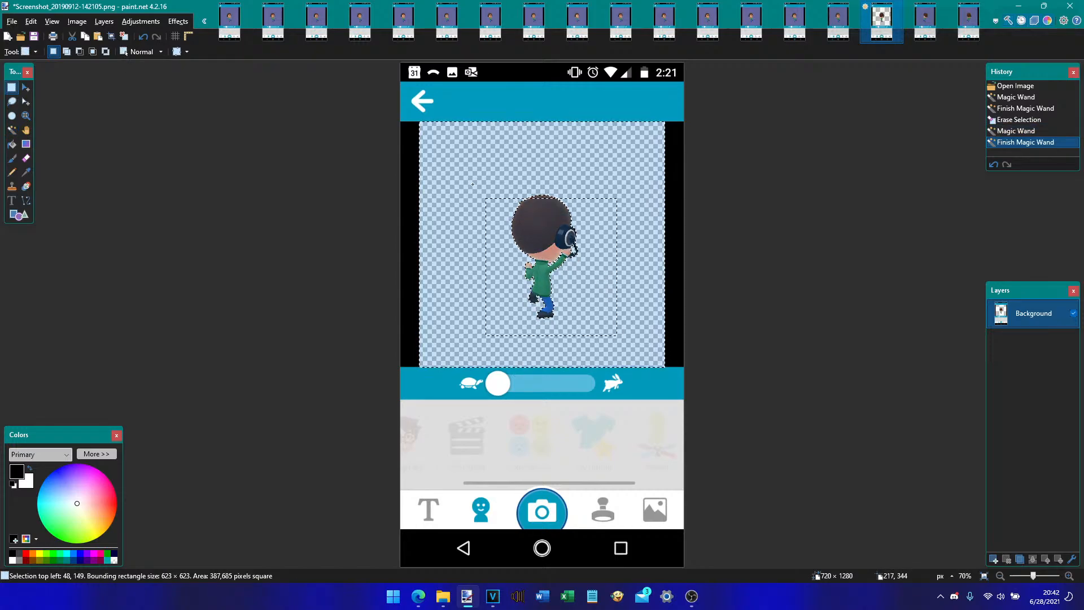
drag(473, 184, 468, 170)
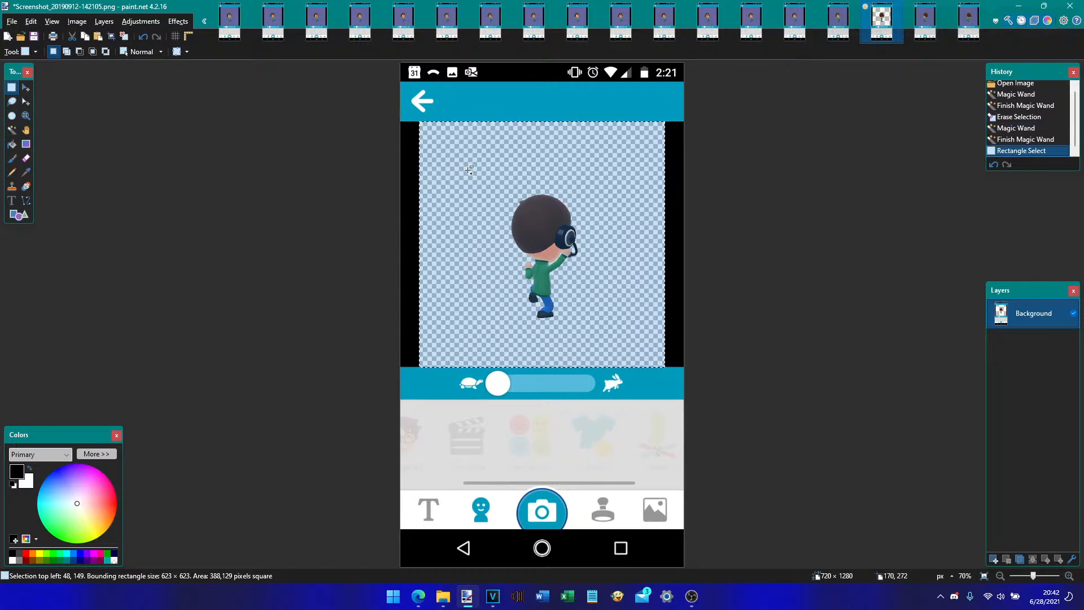
key(ctrl+s)
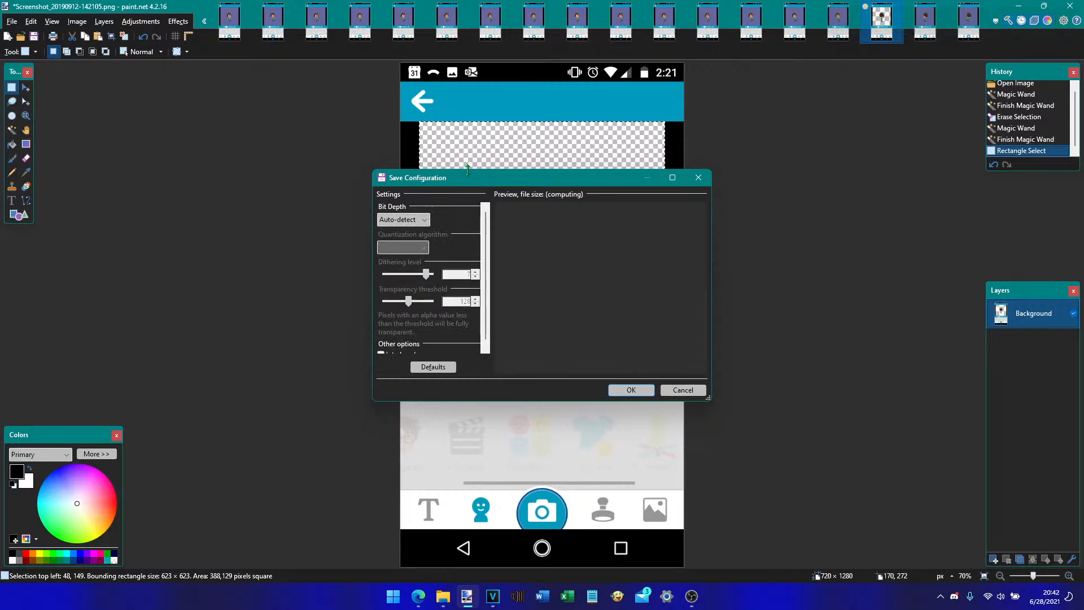
key(Return)
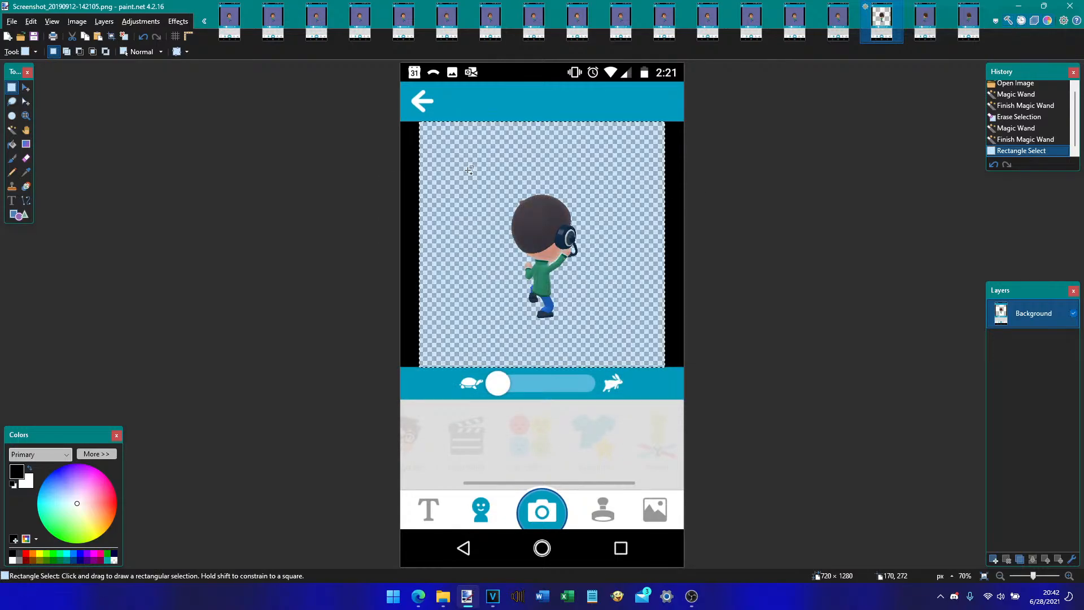
key(ctrl+shift+x)
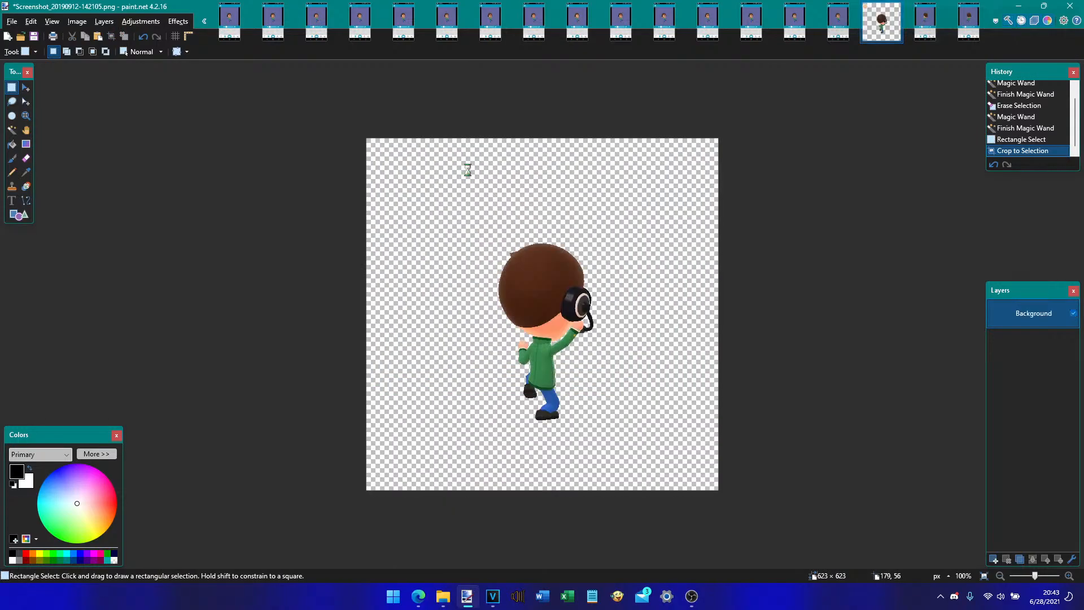
- Save the cropped sprite as the PNG "#Mike (`St-P4)" in the !MSSEAS Characters folder and close the image
key(ctrl+shift+s)
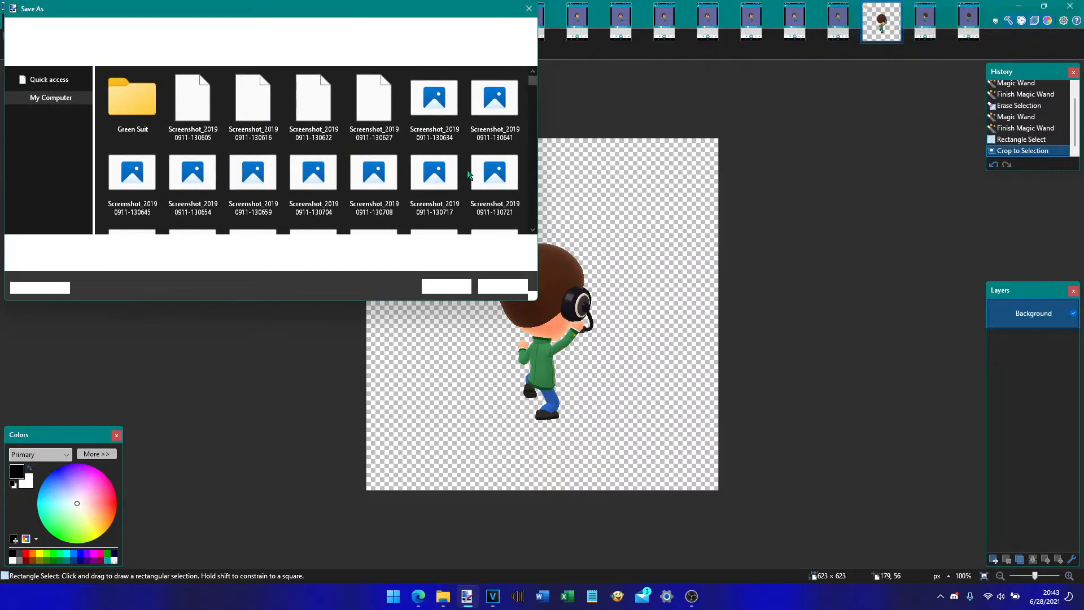
click(219, 33)
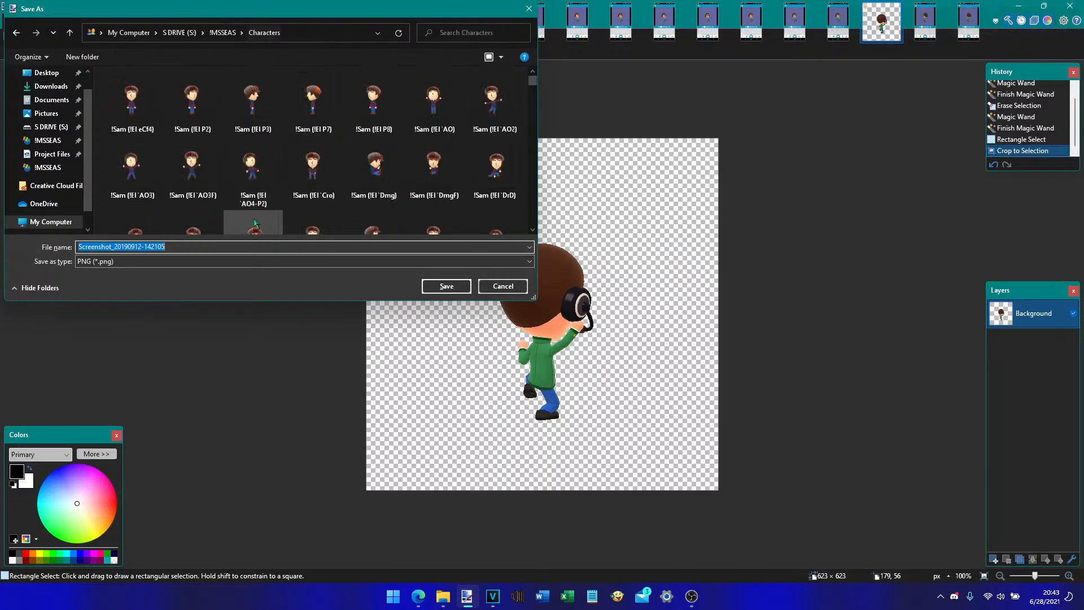
text(#M)
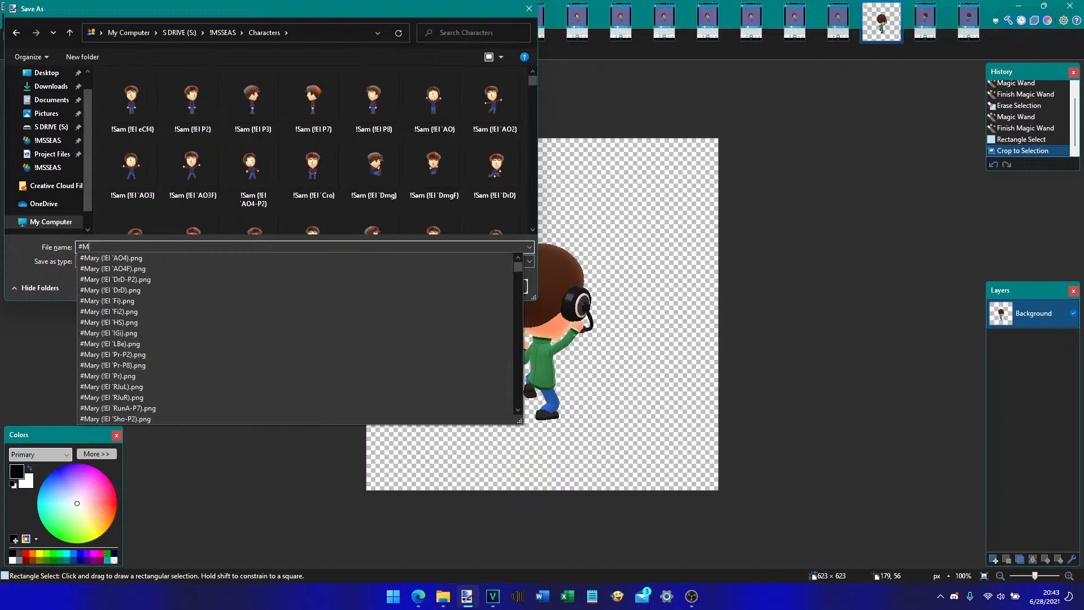
text(ike (`St-)
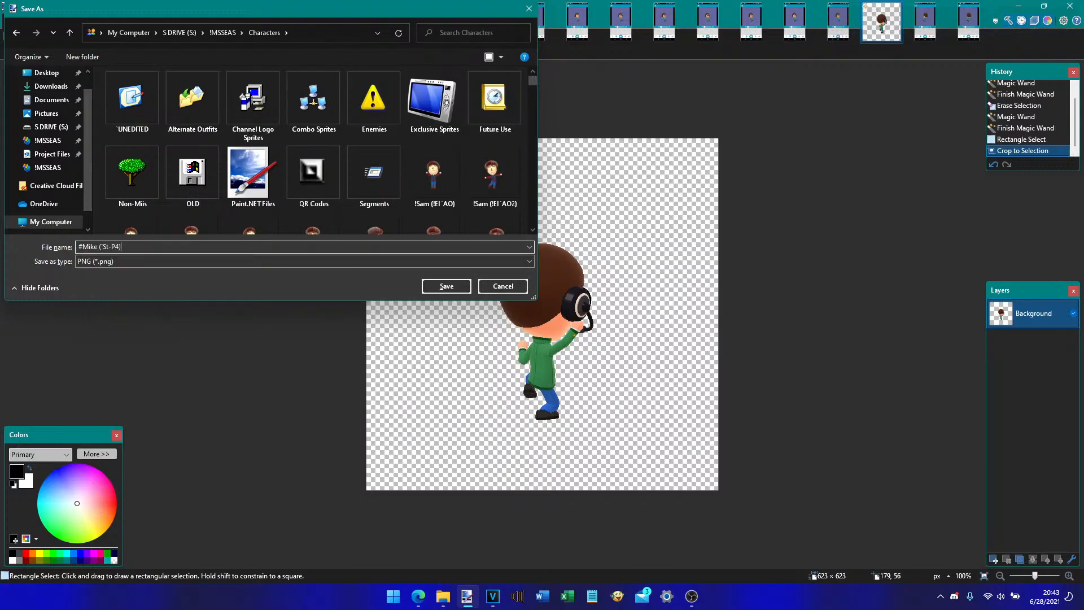
text(P4))
key(Return)
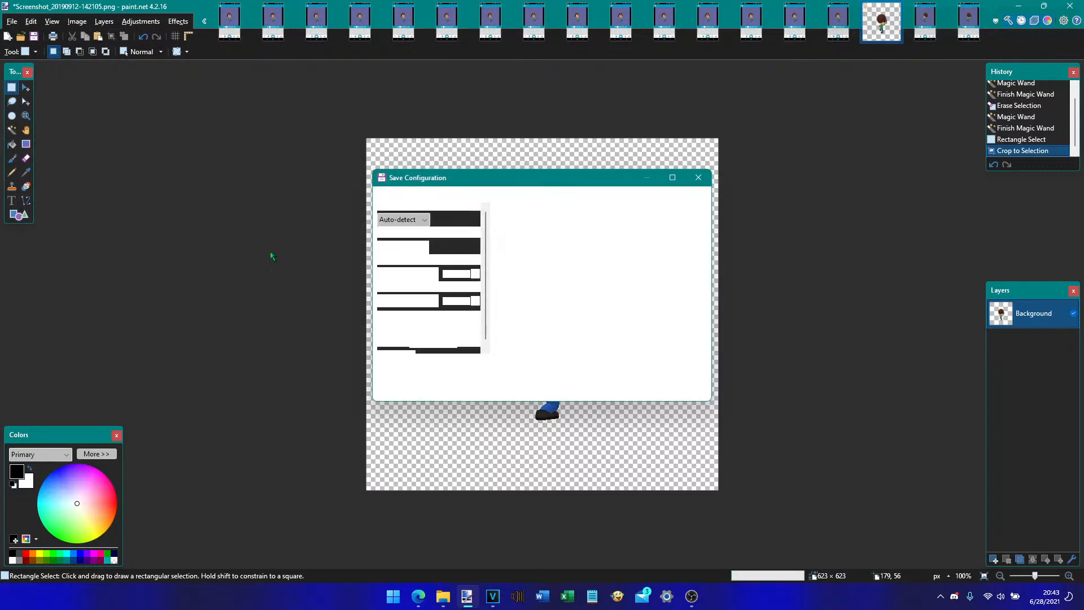
key(Return)
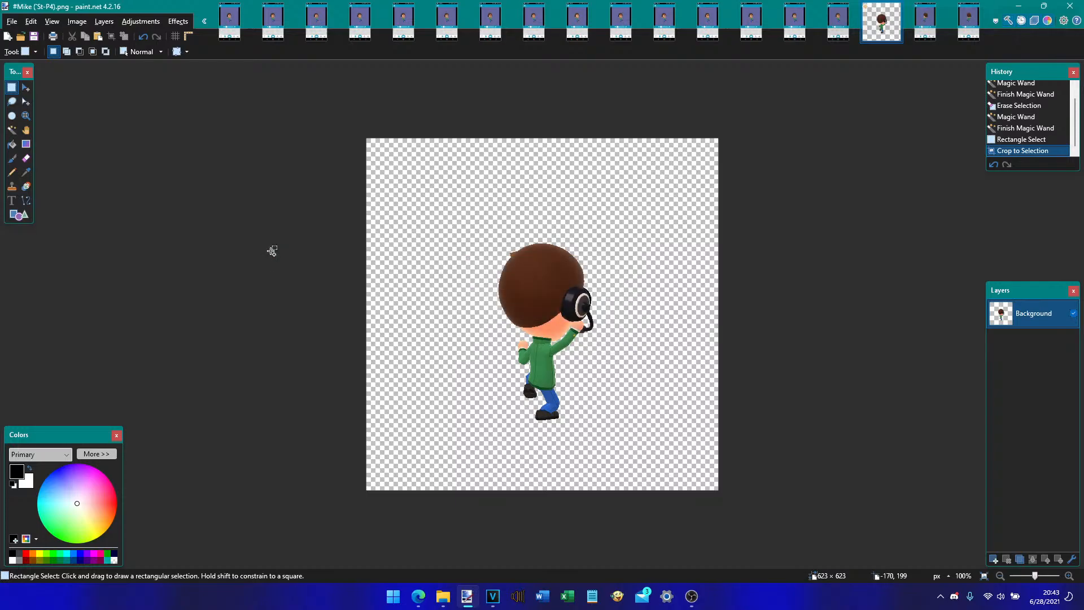
key(ctrl+w)
key(s)
key(s)
key(s)
click(455, 243)
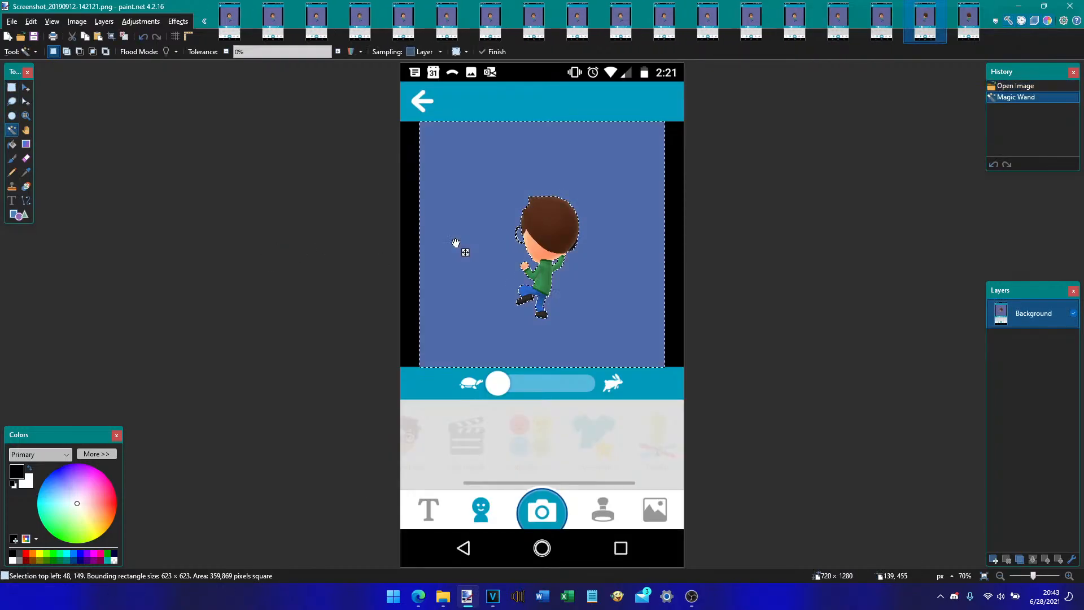
key(Delete)
click(458, 242)
key(s)
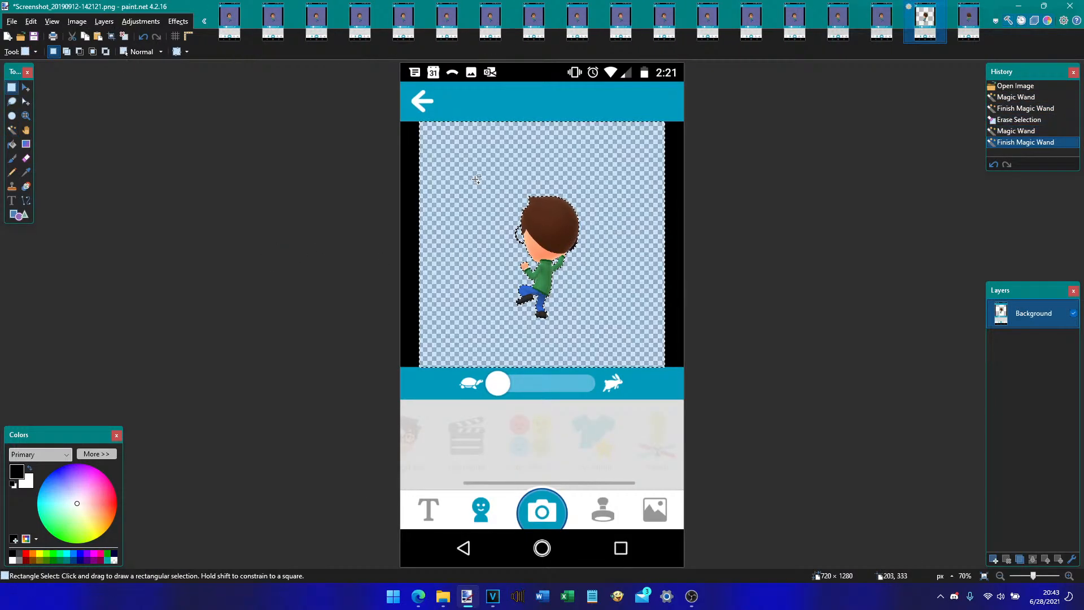
drag(459, 167, 625, 347)
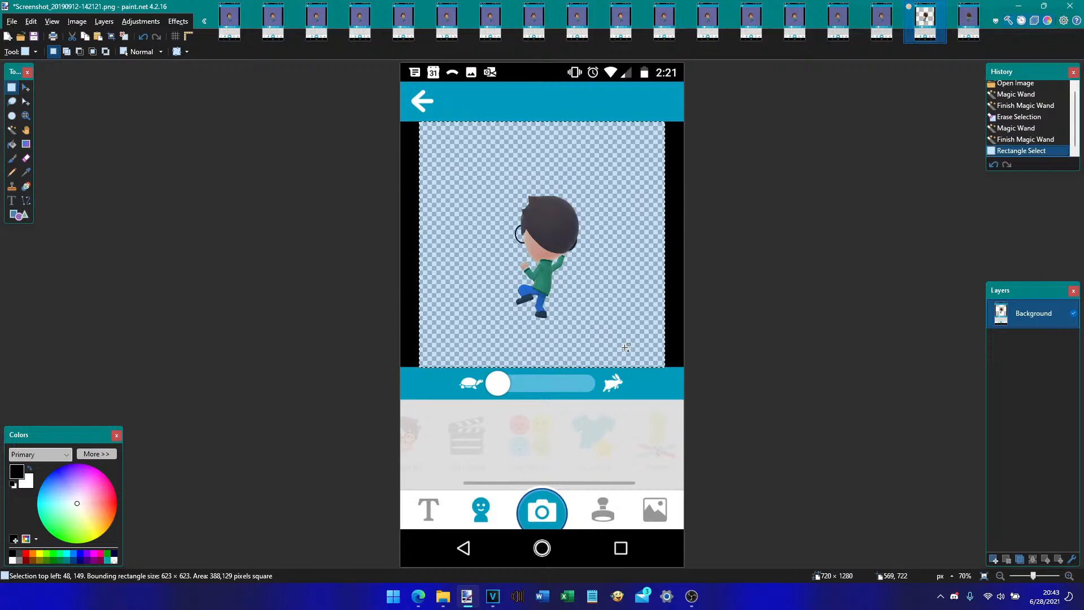
key(Return)
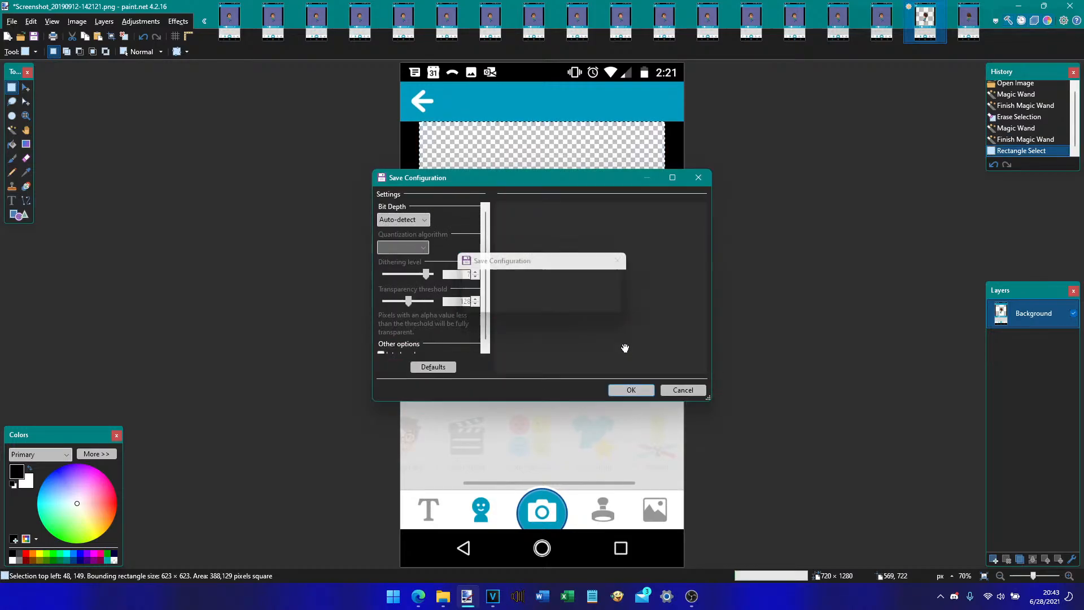
key(ctrl+shift+x)
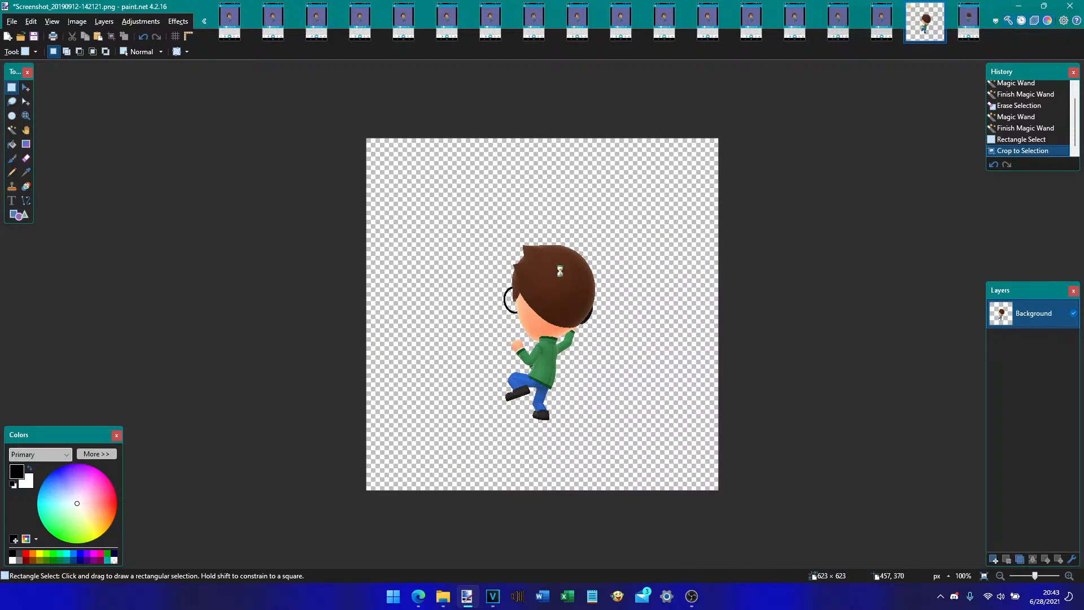
- Save the cropped sprite as the PNG "#Mike (`St-P6)" in the !MSSEAS Characters folder
key(ctrl+shift+s)
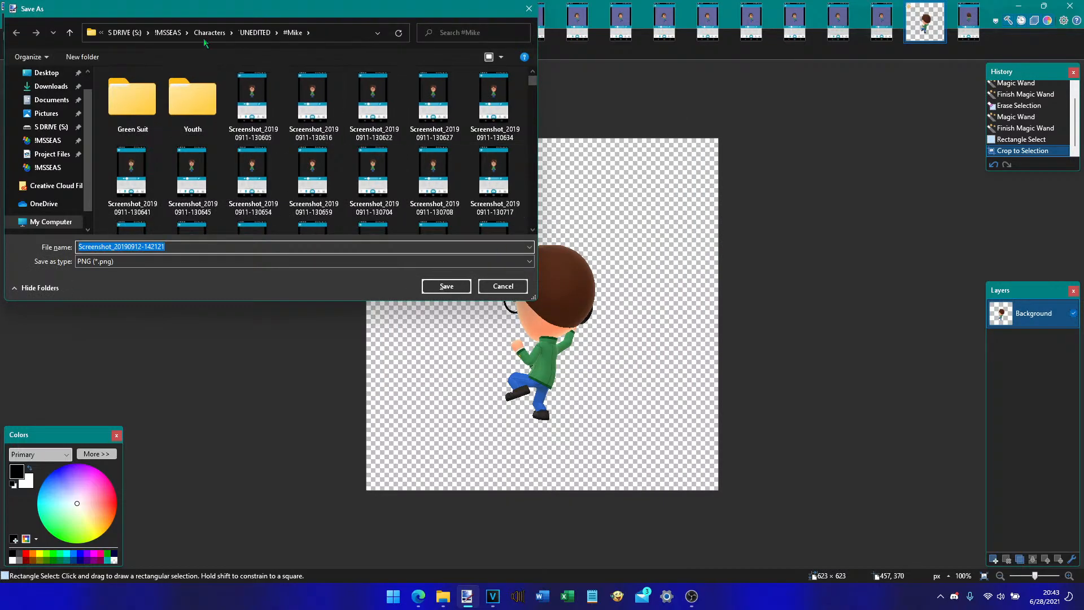
click(210, 33)
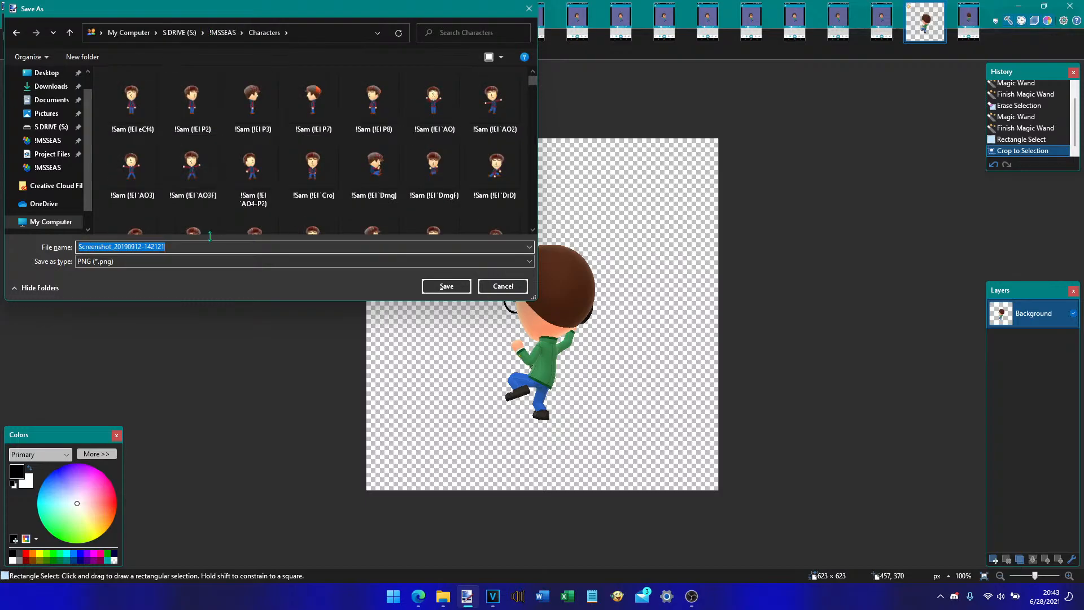
text(#mike)
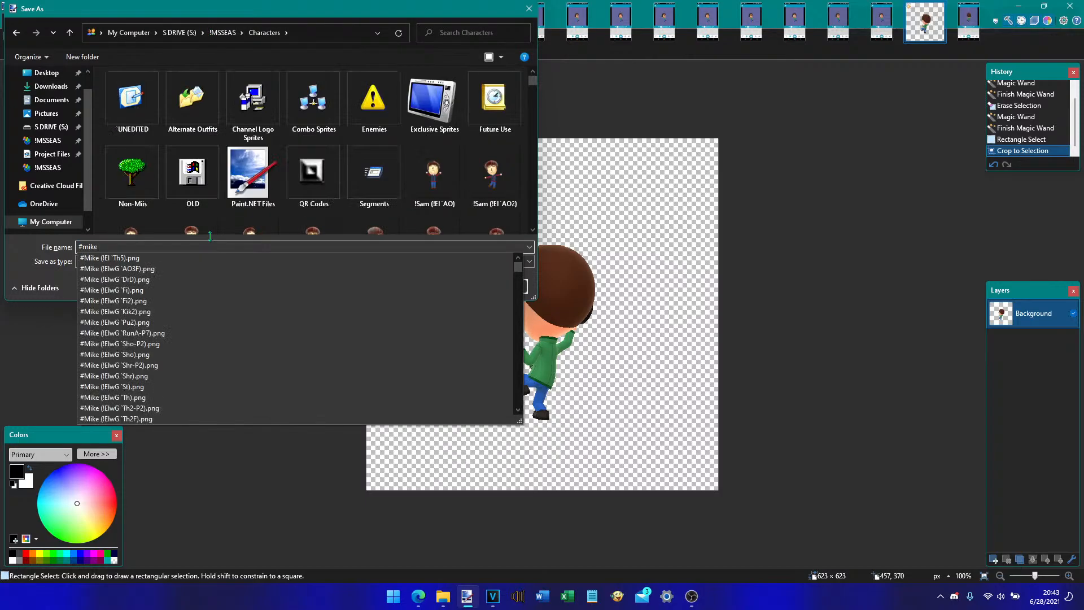
key(BackSpace)
key(BackSpace)
key(BackSpace)
text(ik)
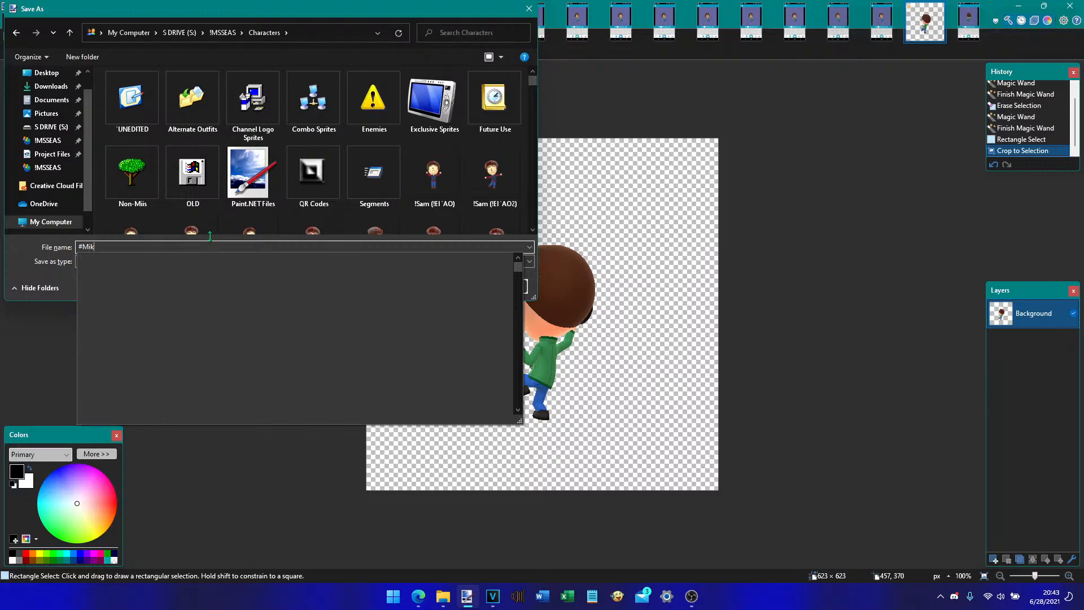
text(e (`St-P6)
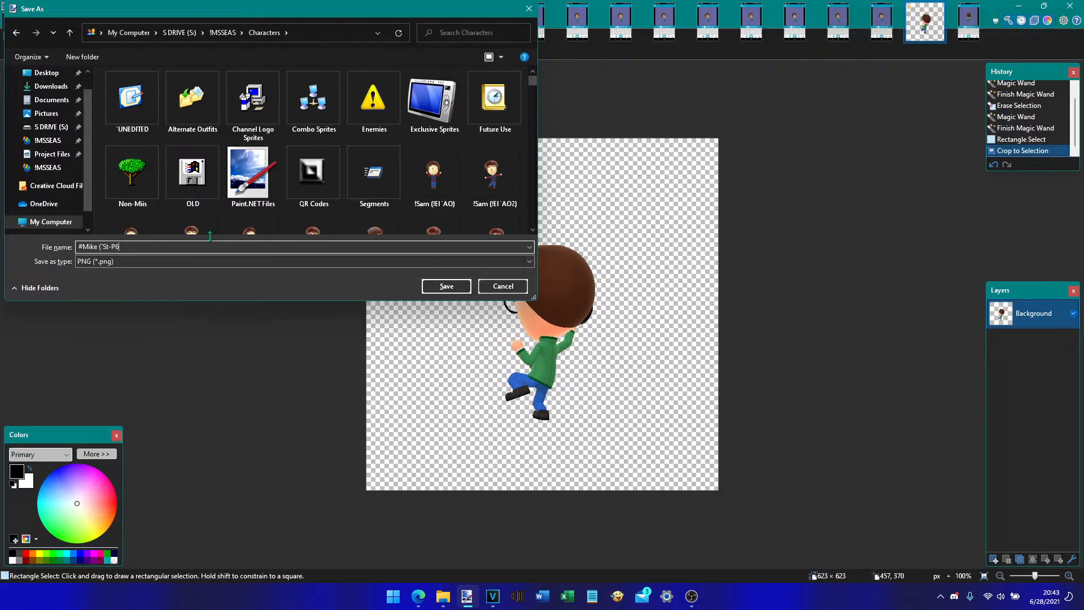
key(Return)
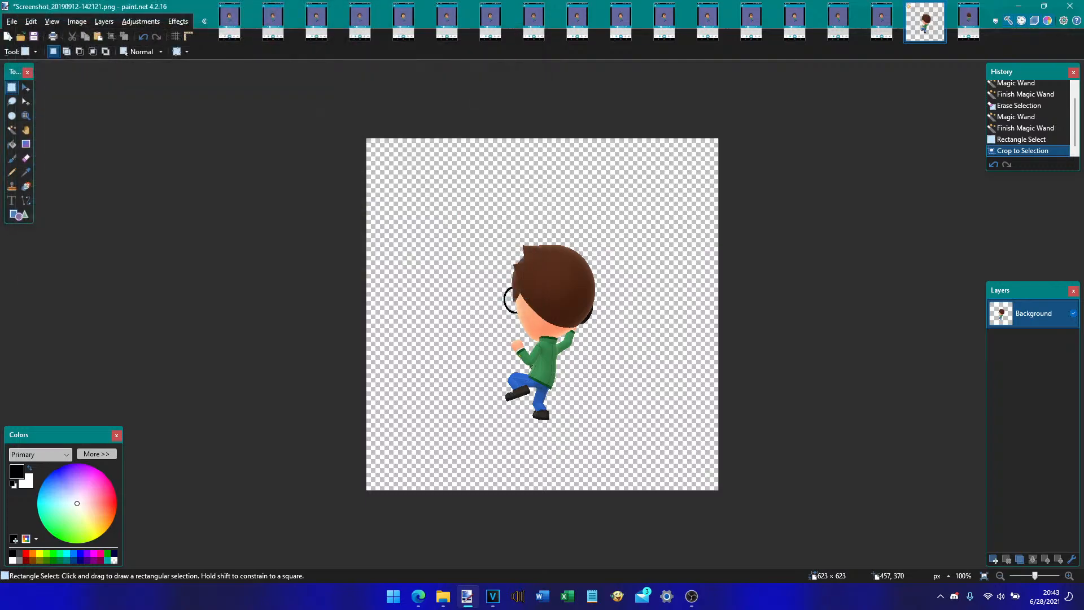
key(Return)
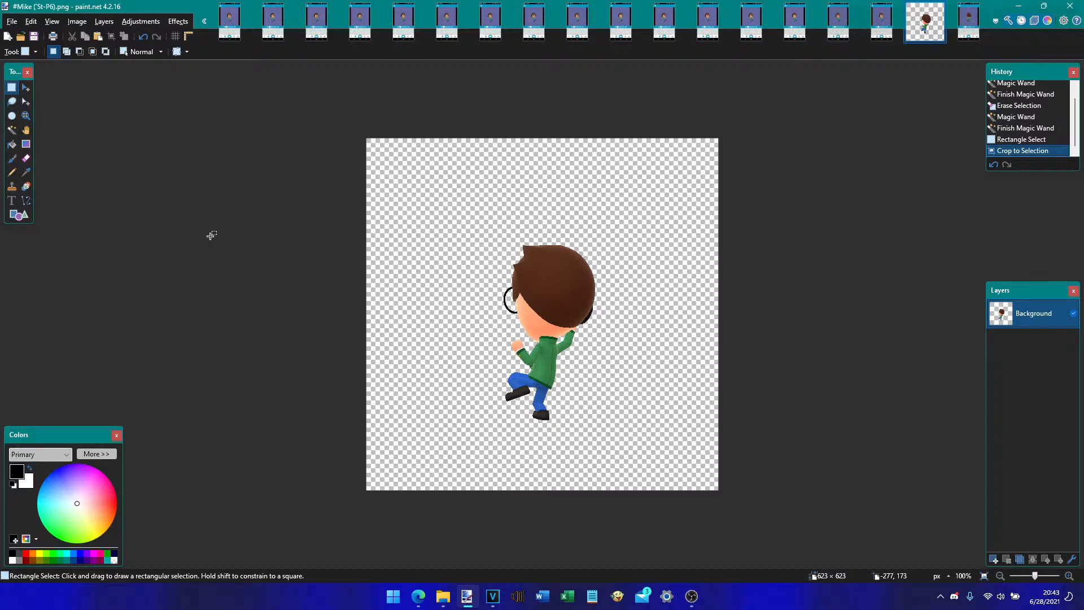
key(ctrl+Tab)
key(s)
key(s)
key(s)
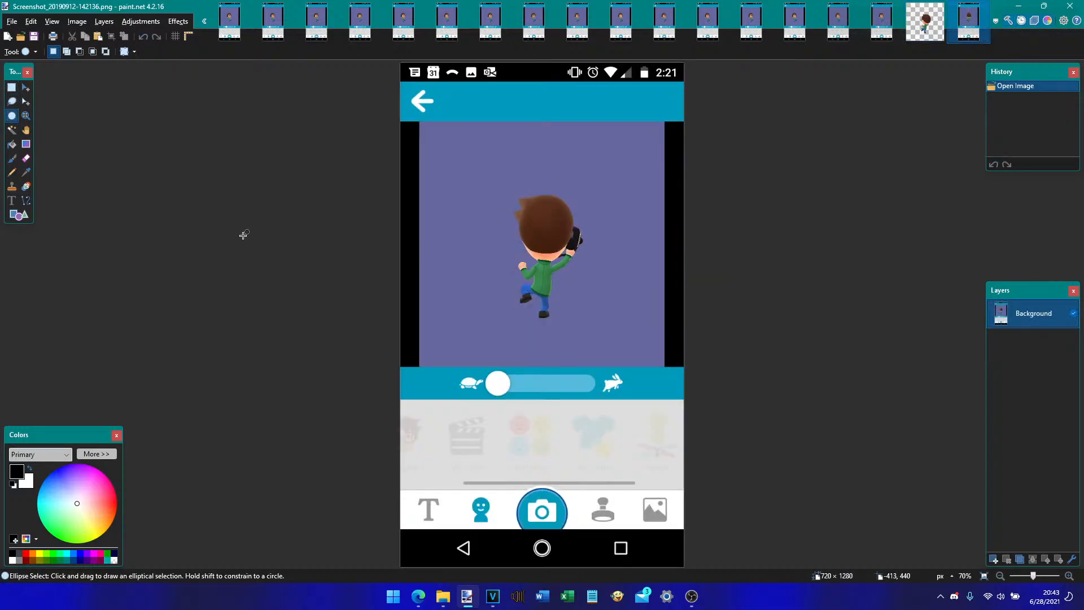
click(441, 211)
key(Delete)
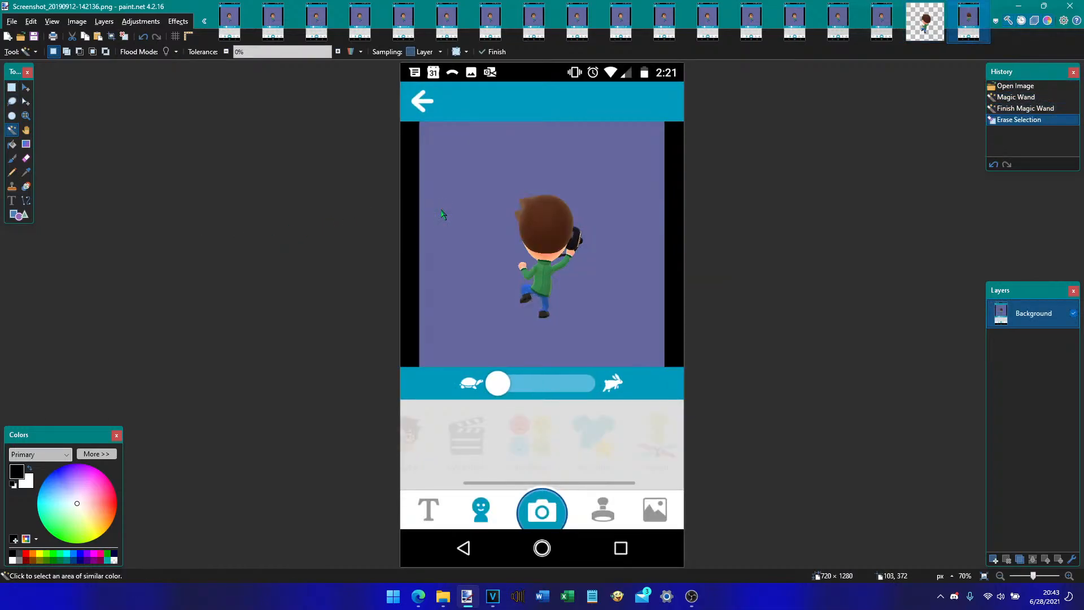
click(443, 212)
key(s)
drag(493, 173, 618, 337)
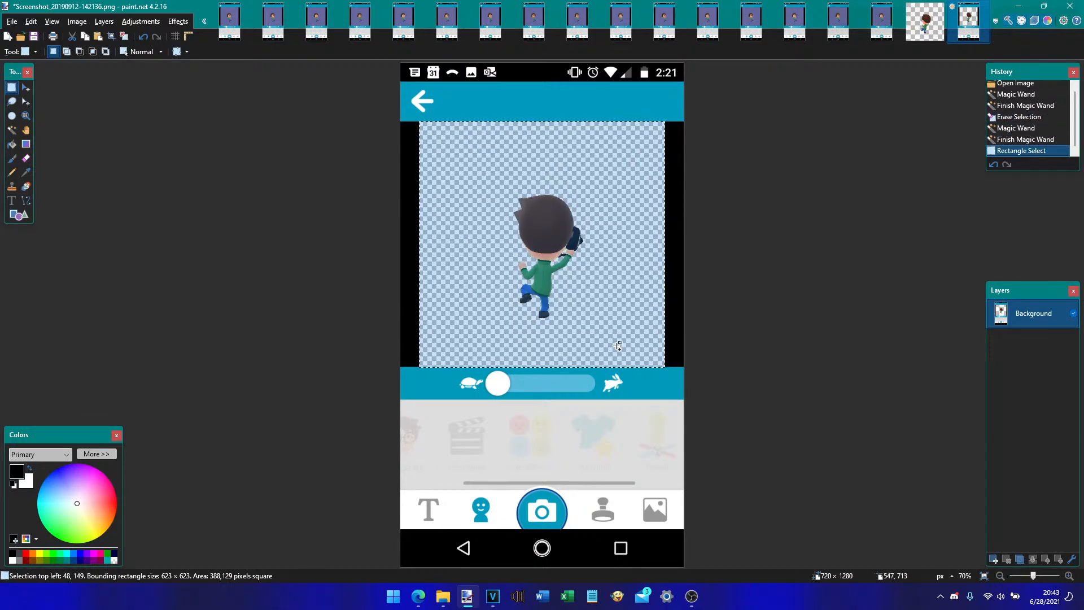
key(ctrl+s)
key(Return)
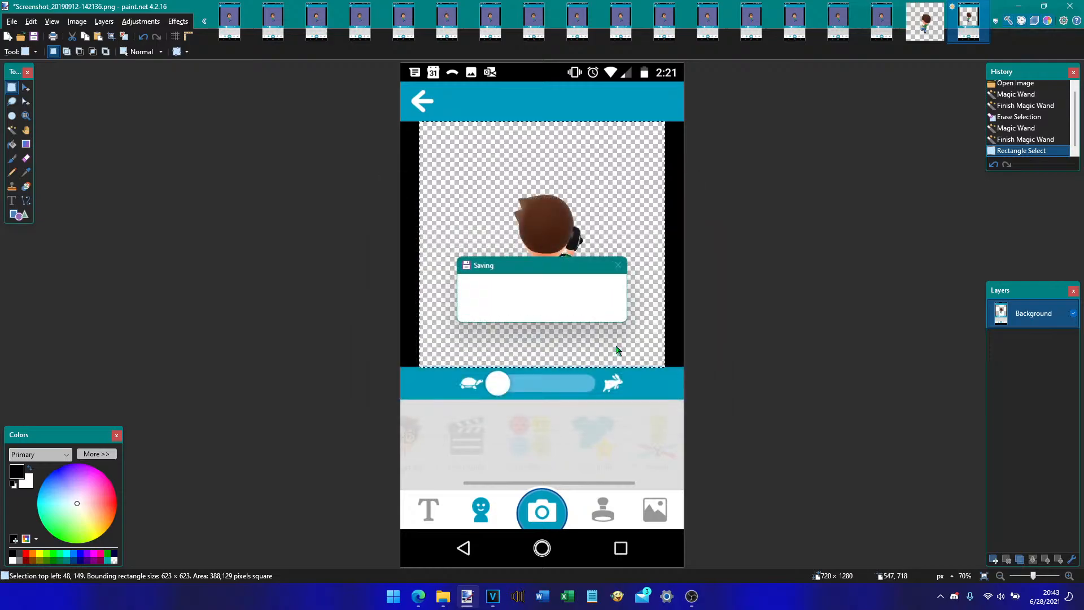
key(ctrl+shift+x)
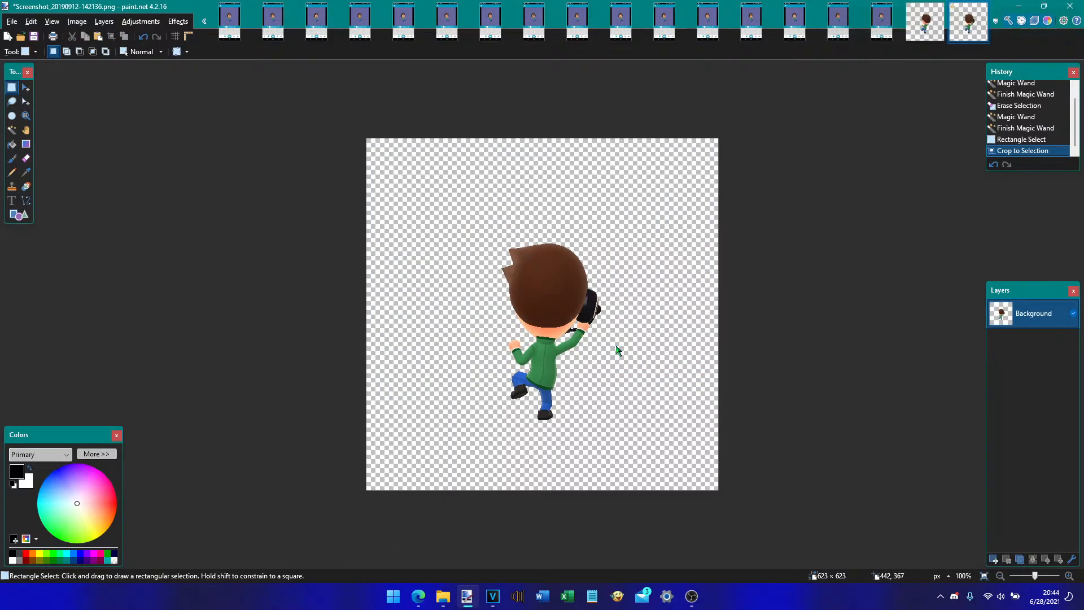
- Start saving the cropped sprite under a new name, with the !MSSEAS Characters folder as destination and "#Mike (`St-P5)" as file name
key(ctrl+shift+s)
click(209, 37)
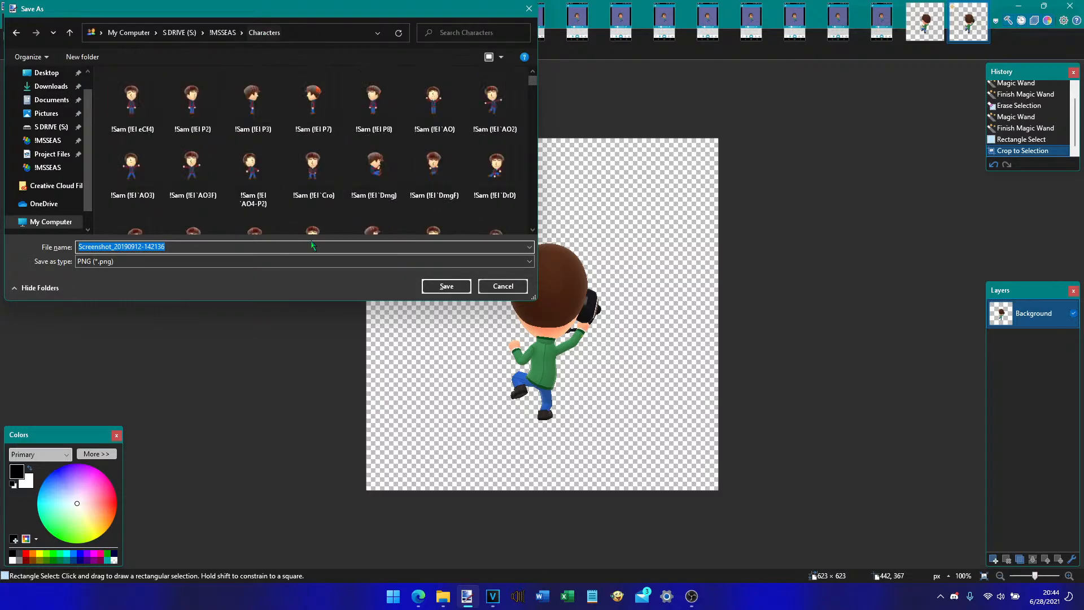
text(#Mike ()
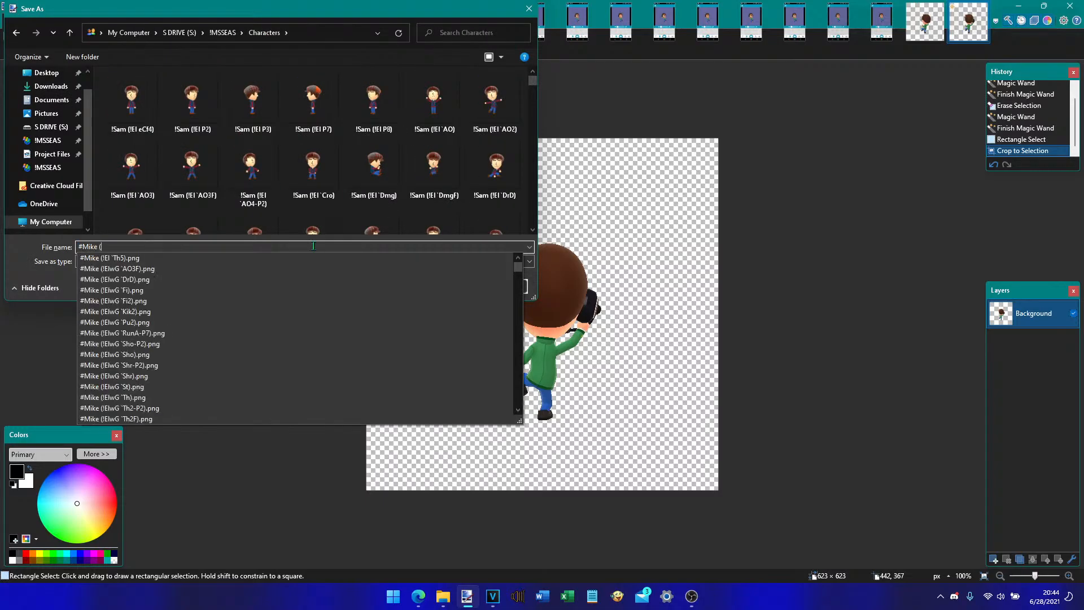
text('St-P)
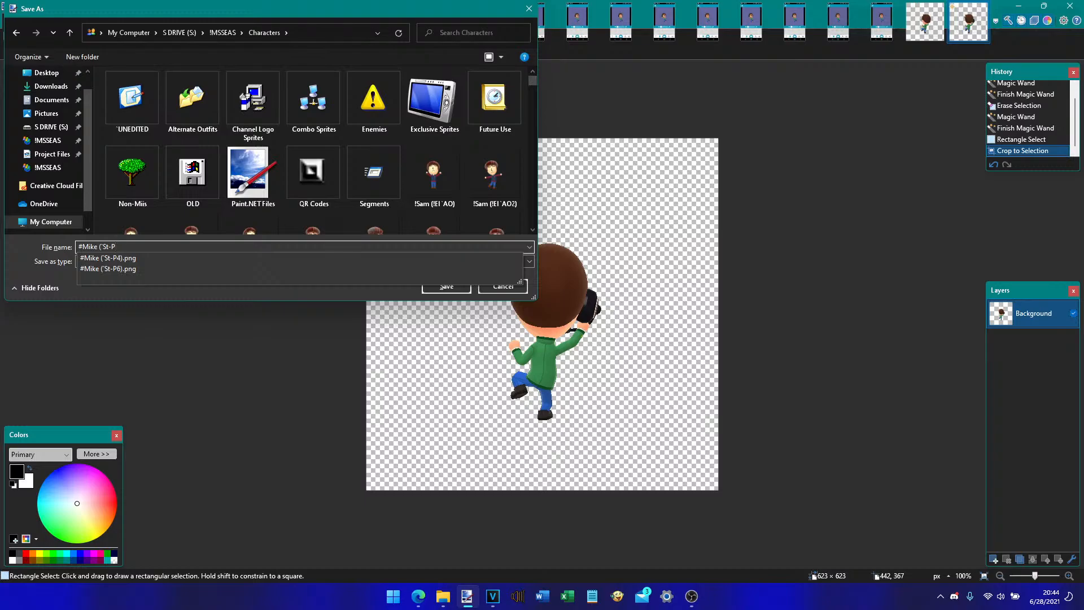
text(5))
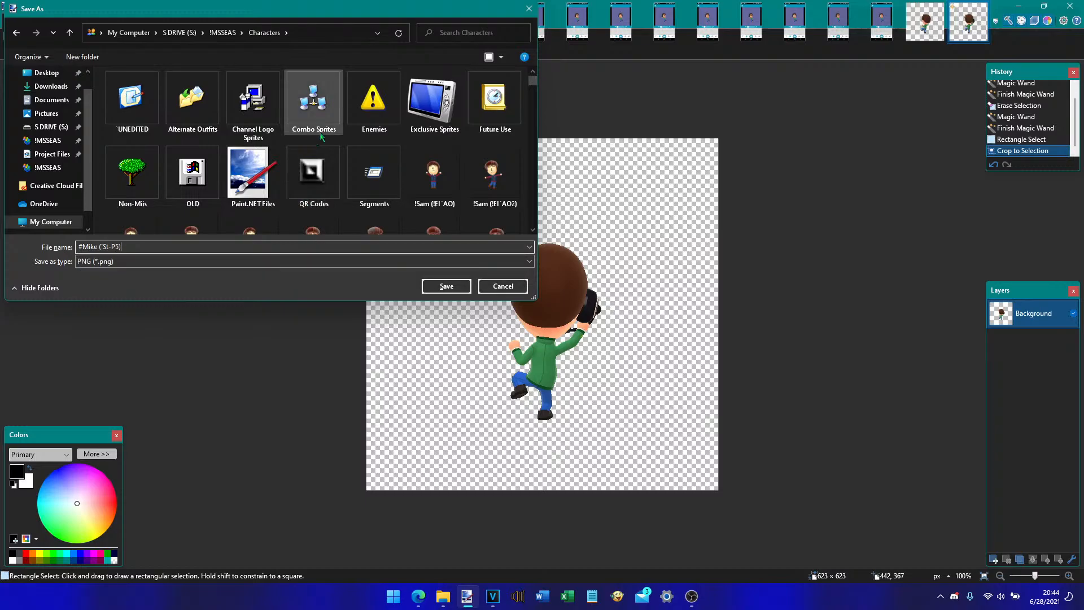
- Add the Date created detail to the Characters folder and sort its files by Date created
right_click(346, 139)
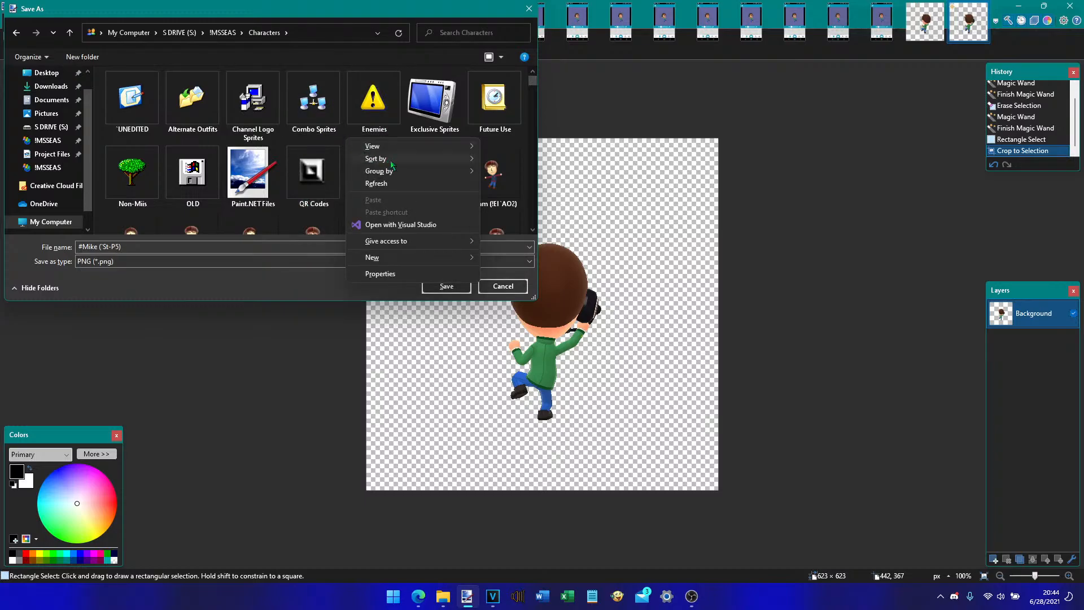
mouse_move(391, 161)
click(507, 255)
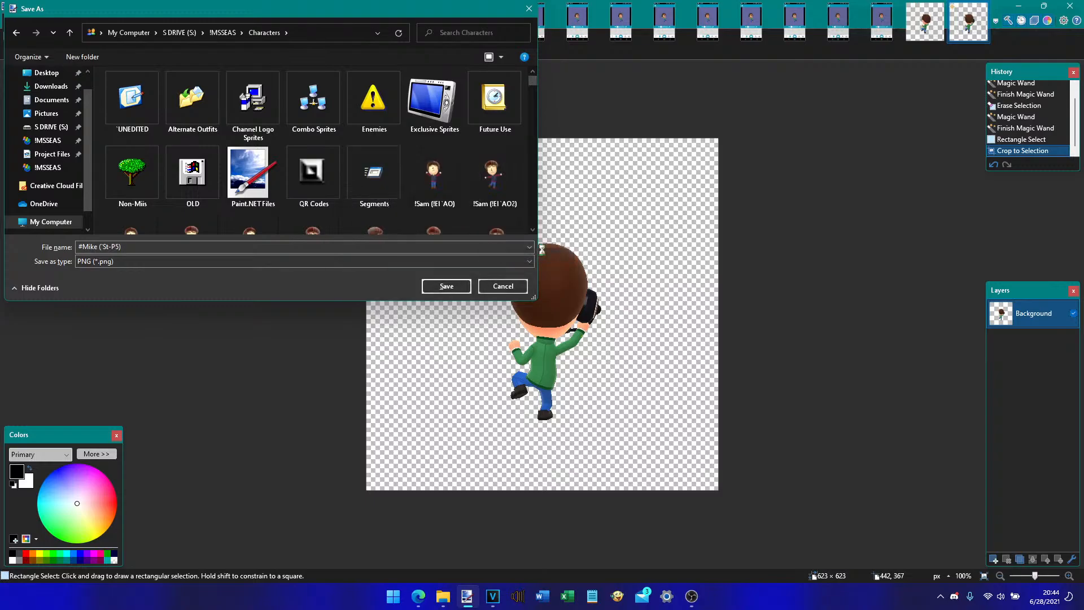
scroll(506, 255, down, 20)
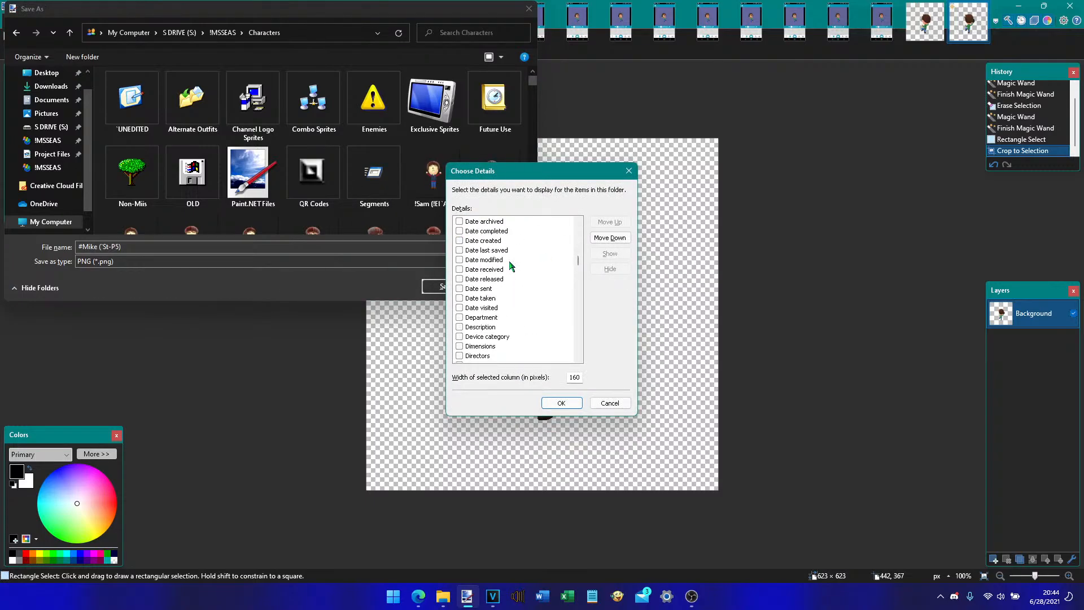
scroll(493, 252, up, 1)
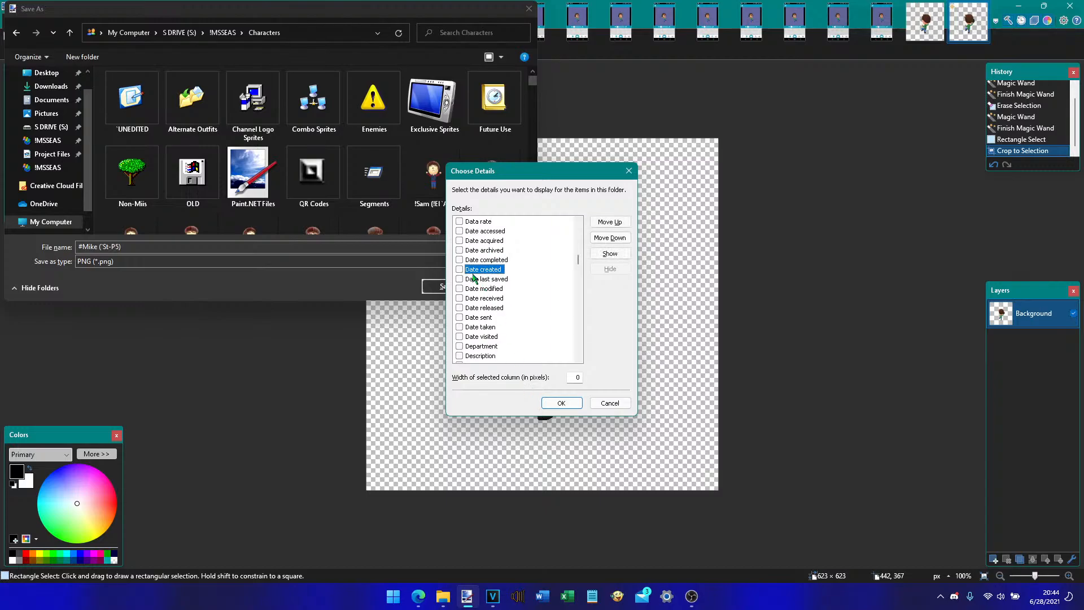
click(565, 409)
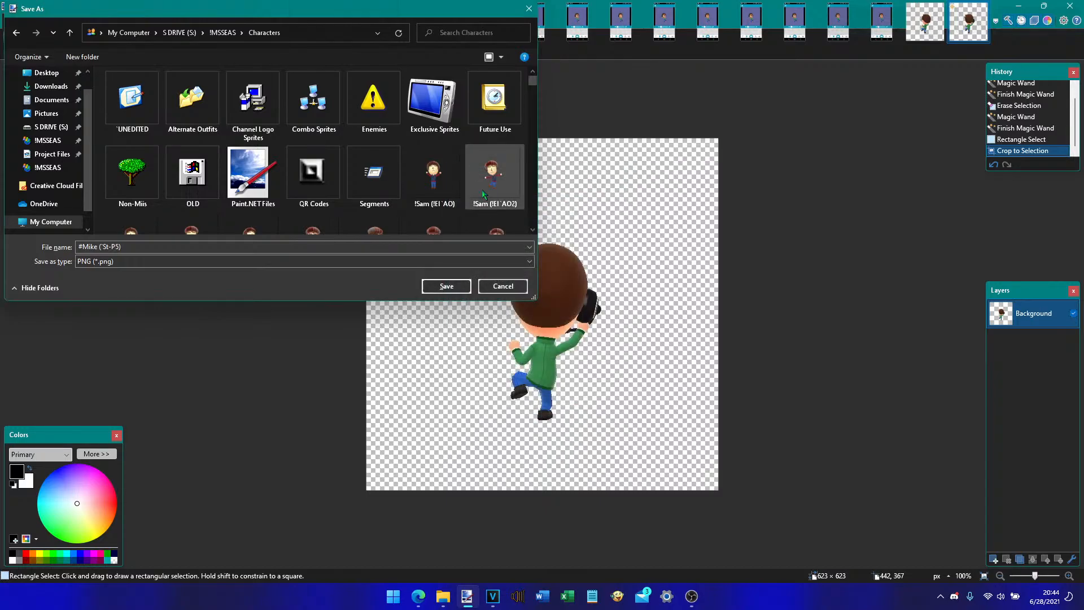
right_click(468, 142)
mouse_move(526, 165)
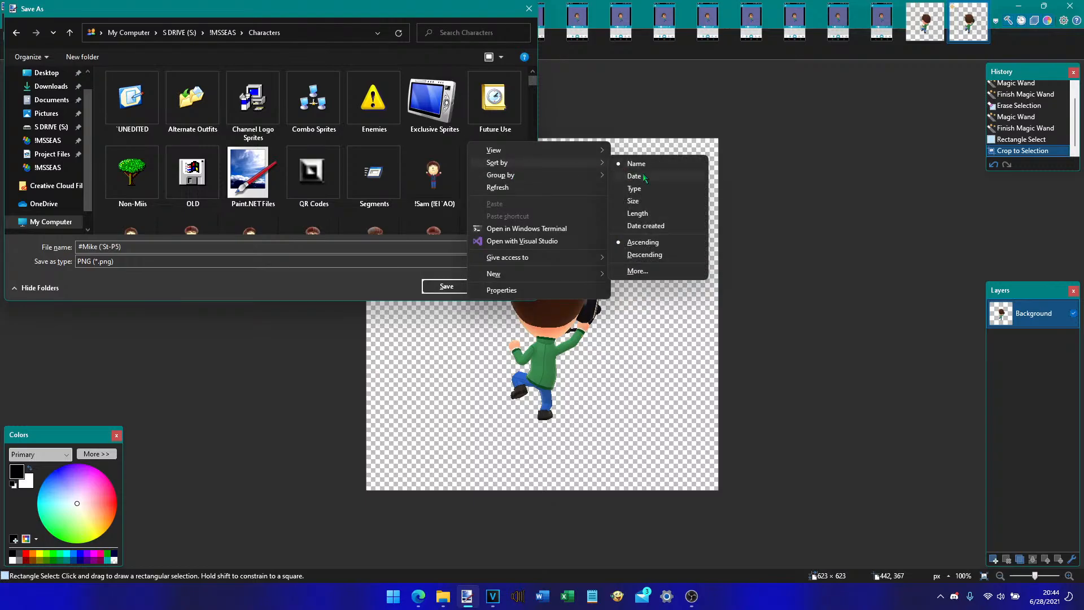
click(657, 226)
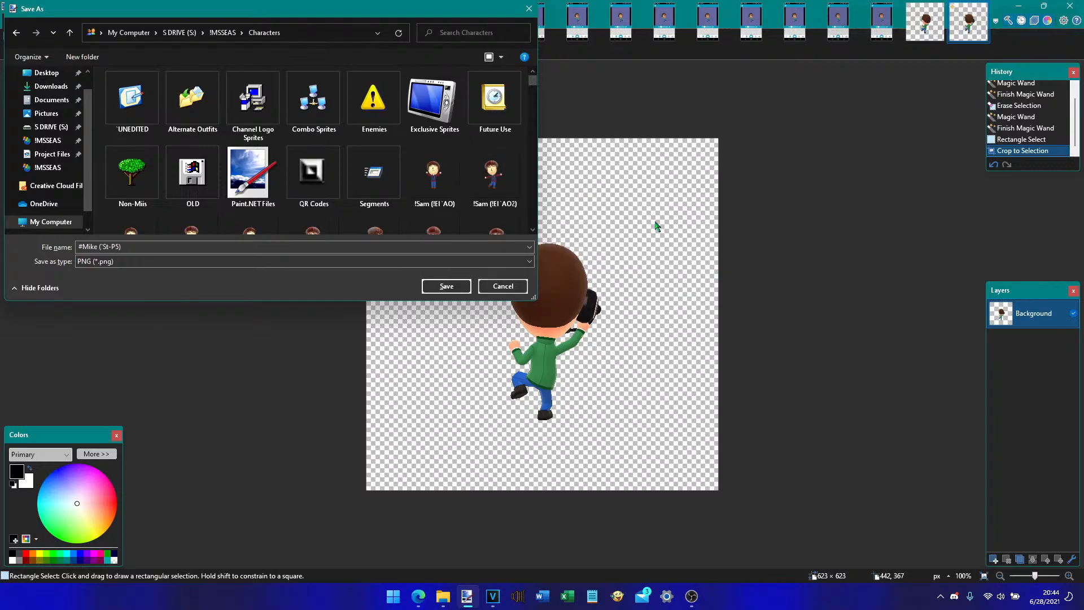
- Complete the PNG save of "#Mike (`St-P5)" and close both finished sprite images
click(458, 290)
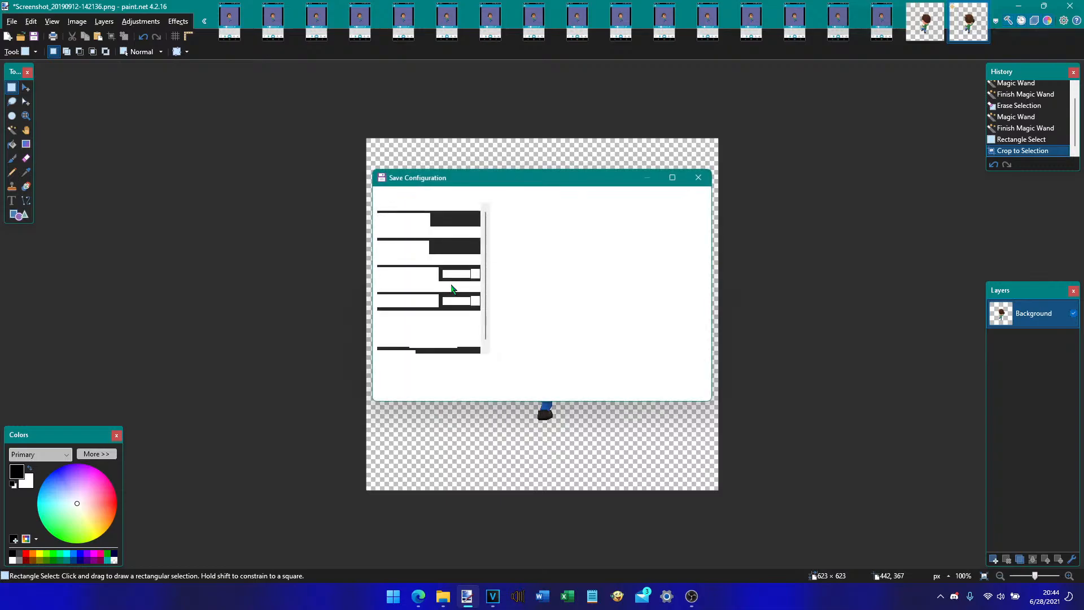
key(Return)
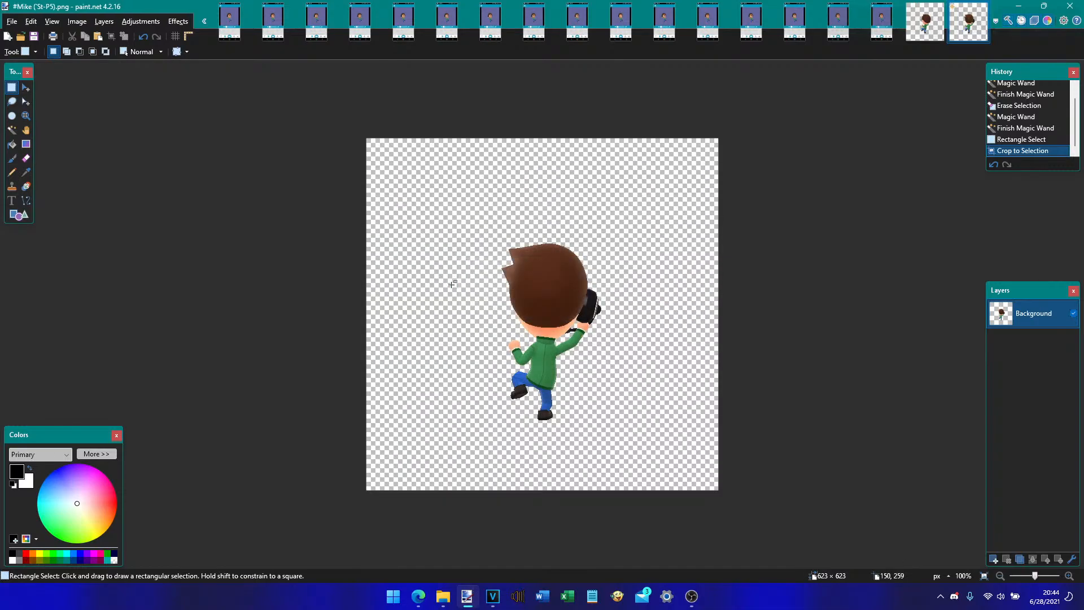
key(ctrl+w)
key(ctrl+w)
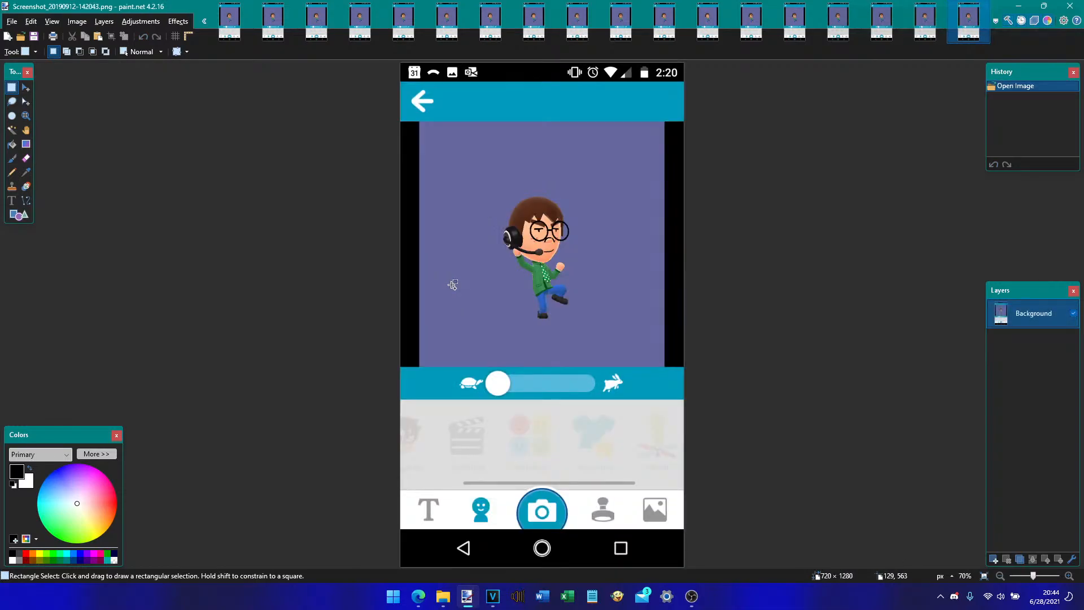
key(ctrl+Tab)
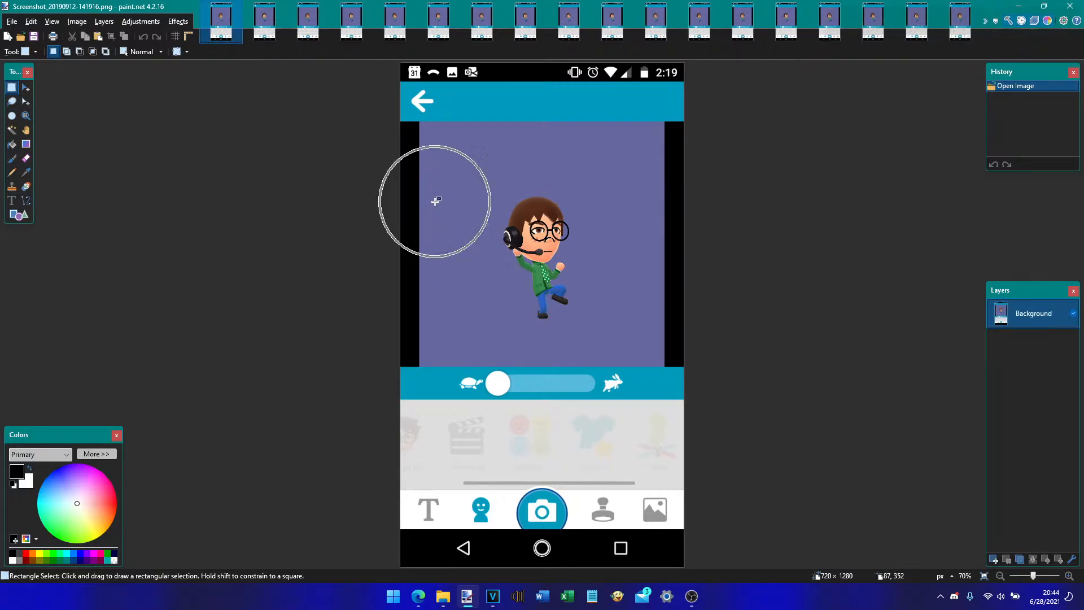
key(s)
key(s)
key(s)
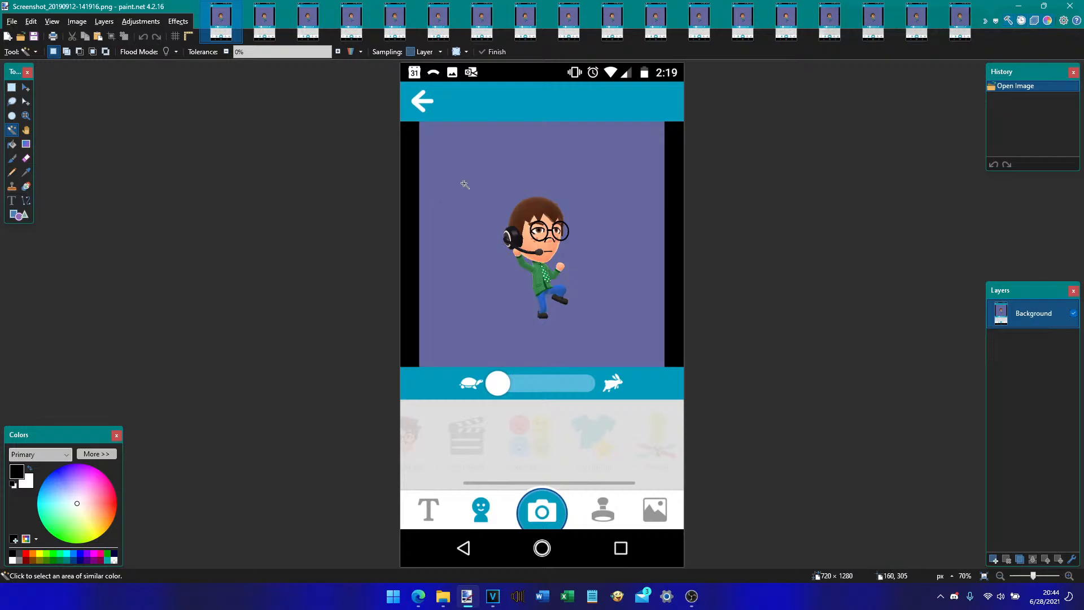
click(465, 184)
key(Delete)
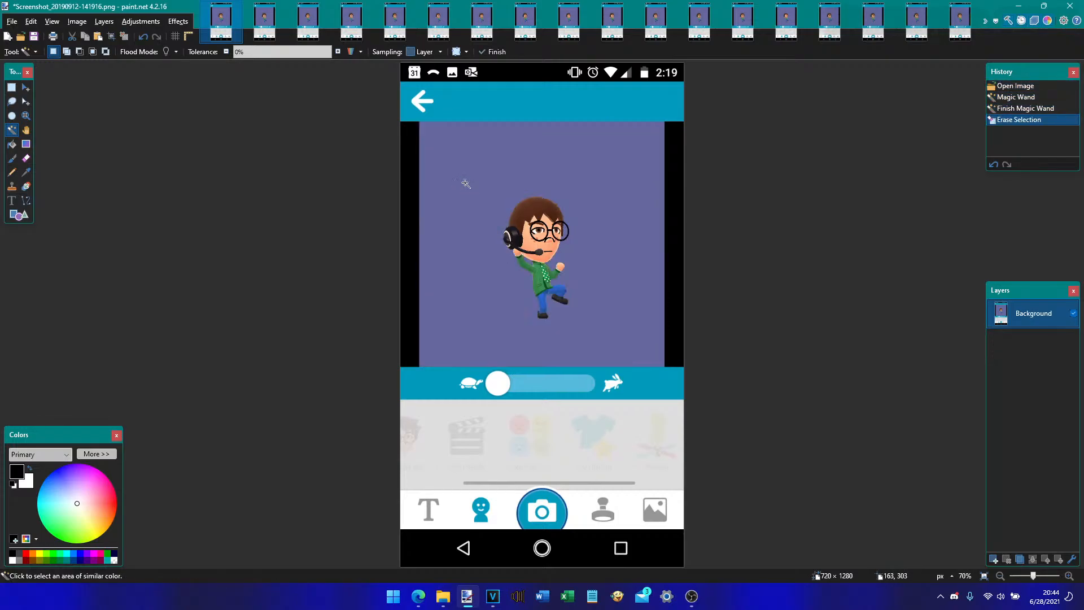
click(464, 176)
key(s)
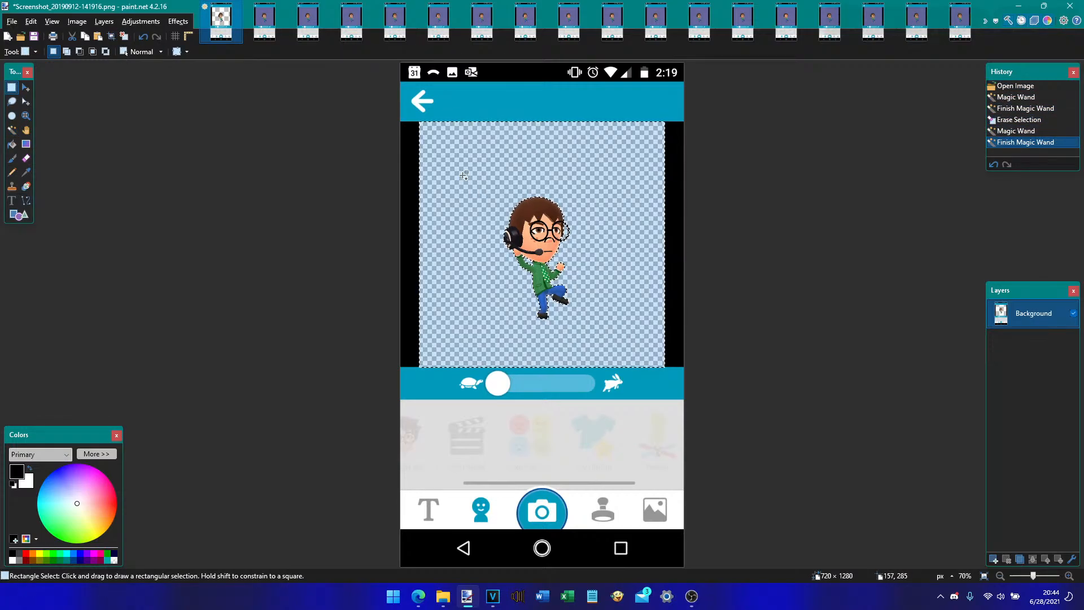
key(ctrl+Tab)
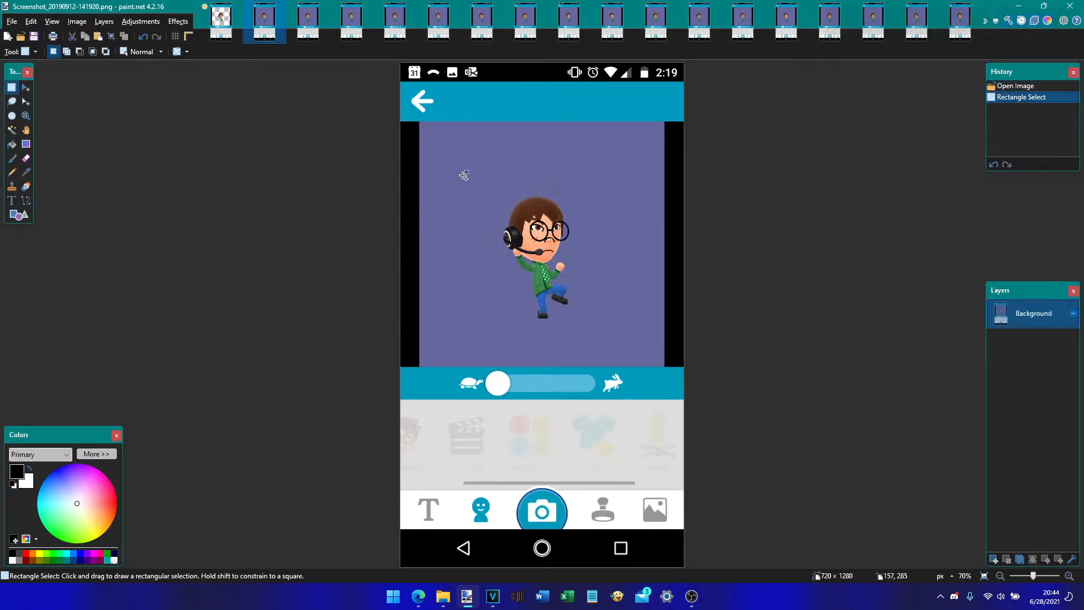
key(s)
key(s)
key(s)
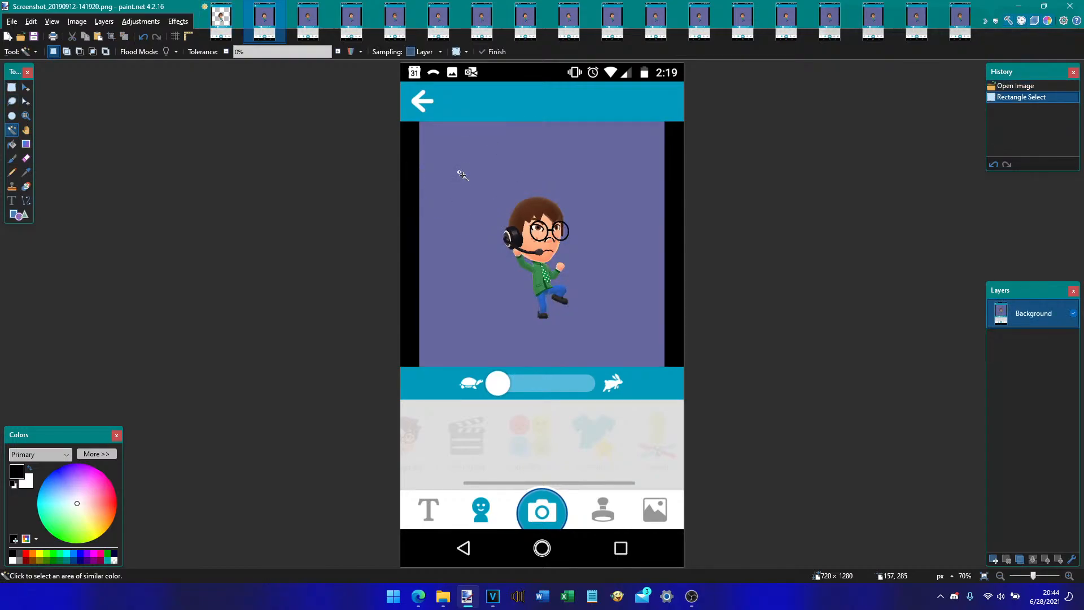
click(462, 175)
key(Delete)
key(ctrl+Tab)
click(462, 175)
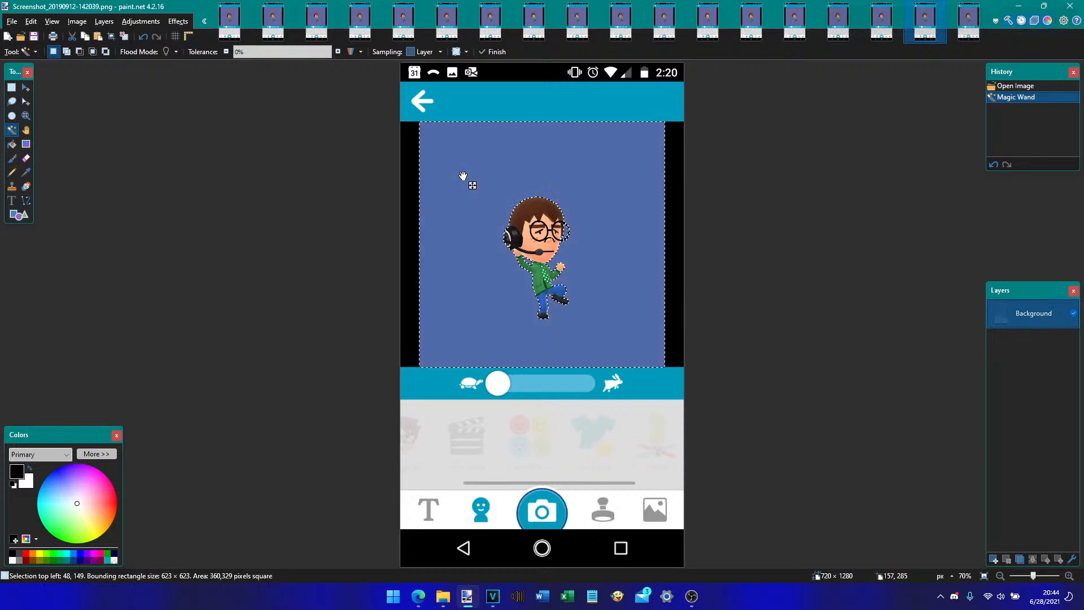
key(ctrl+shift+Tab)
key(ctrl+shift+Tab)
key(ctrl+shift+Tab)
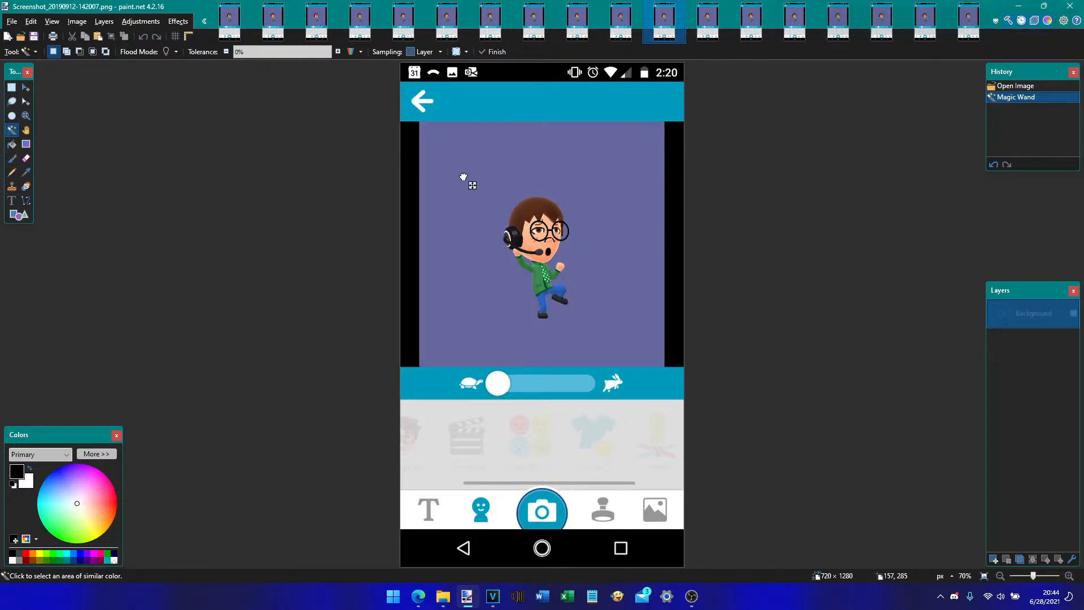
key(ctrl+shift+Tab)
key(ctrl+shift+Tab)
key(ctrl+shift+Tab)
key(ctrl+shift+Tab)
key(ctrl+shift+Tab)
key(ctrl+shift+Tab)
key(ctrl+shift+Tab)
key(ctrl+shift+Tab)
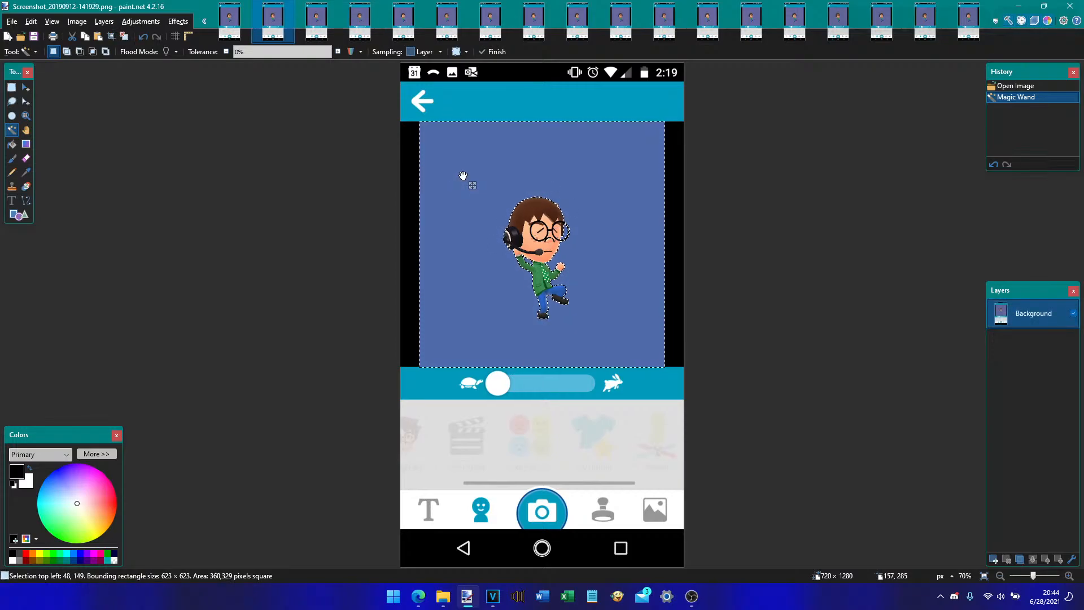
key(ctrl+shift+Tab)
key(ctrl+shift+Tab)
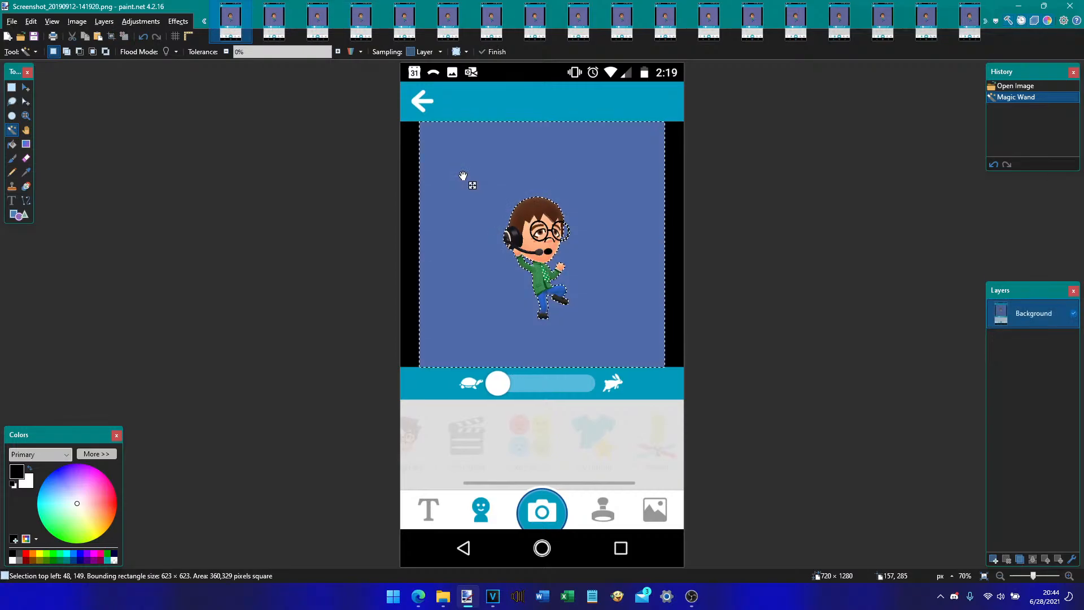
- Go through the open screenshots to check whether the purple background is selected in each one
key(ctrl+Tab)
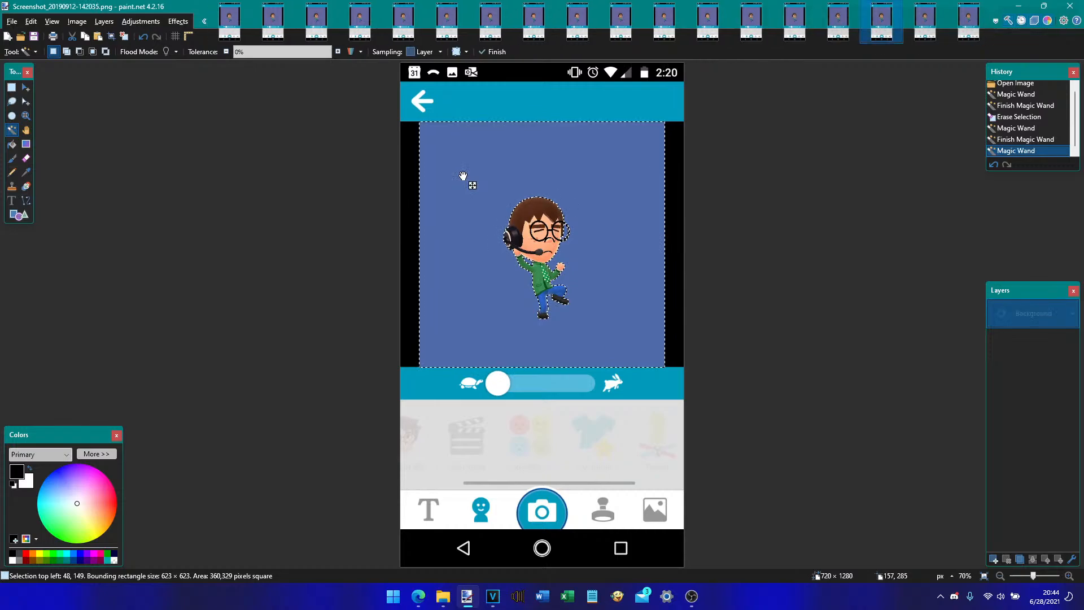
key(ctrl+shift+Tab)
key(ctrl+shift+Tab)
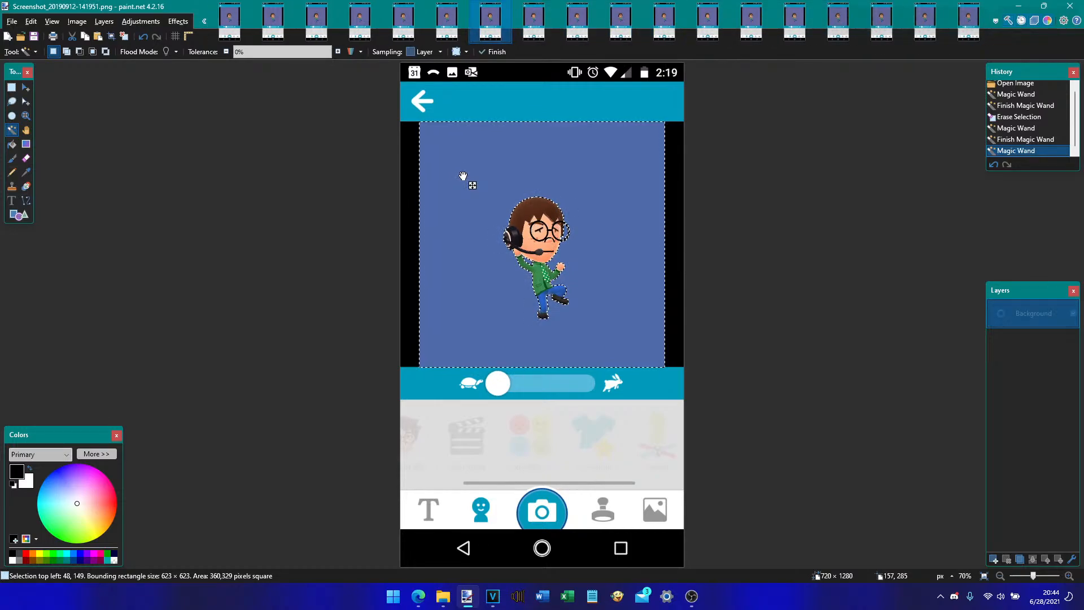
key(ctrl+shift+Tab)
key(ctrl+shift+Tab)
key(ctrl+shift+Tab)
key(ctrl+shift+Tab)
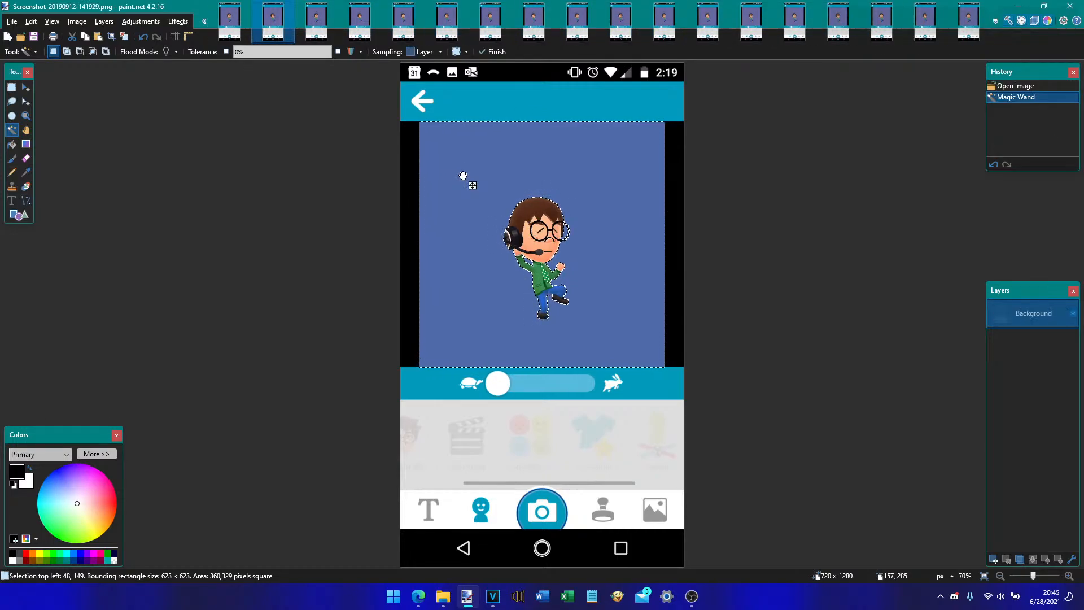
key(ctrl+shift+Tab)
key(ctrl+shift+Tab)
key(ctrl+shift+Tab)
key(ctrl+shift+Tab)
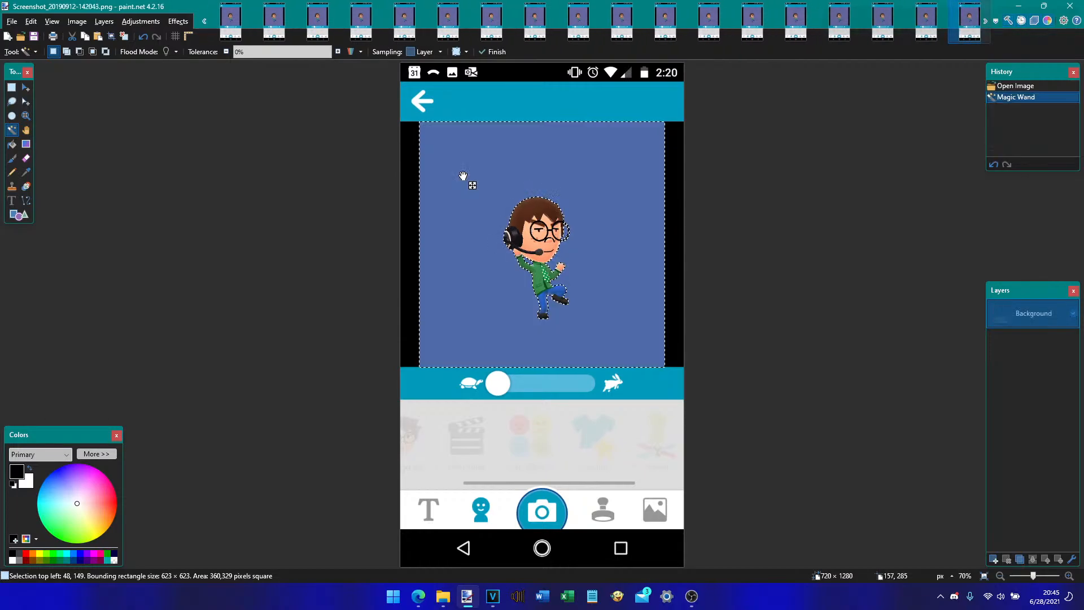
key(ctrl+Tab)
key(ctrl+Tab)
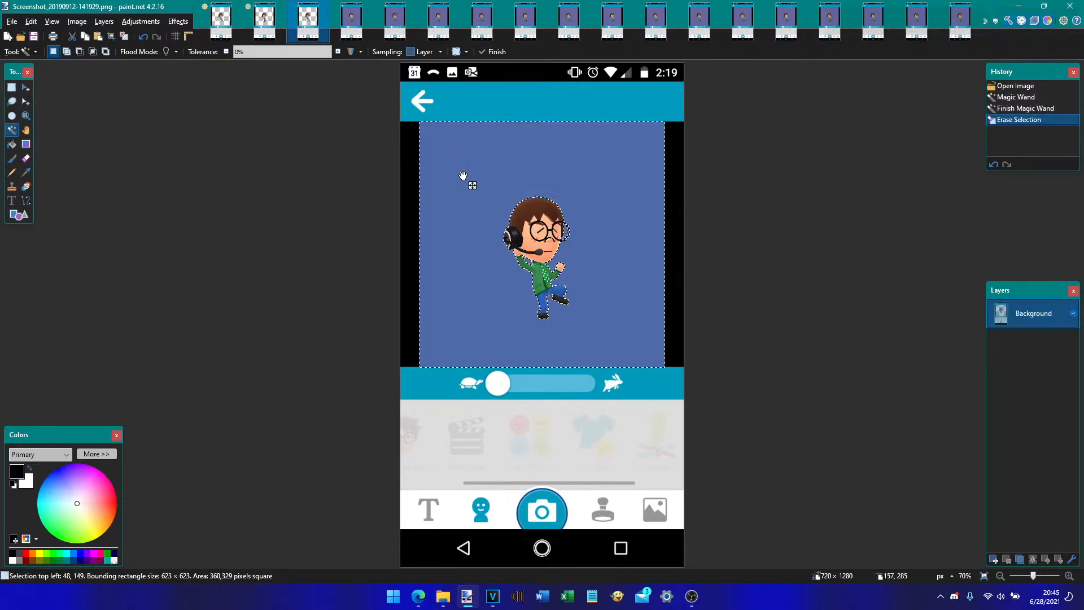
key(ctrl+Tab)
key(ctrl+Tab)
key(ctrl+Tab)
key(ctrl+Tab)
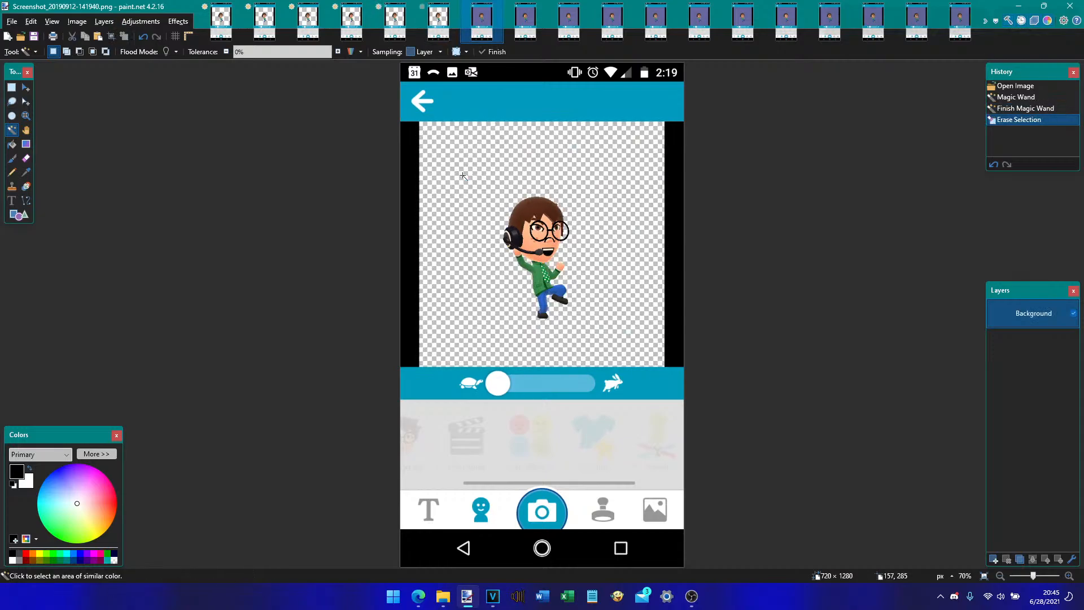
key(ctrl+Tab)
key(ctrl+Tab)
key(ctrl+Tab)
key(ctrl+Tab)
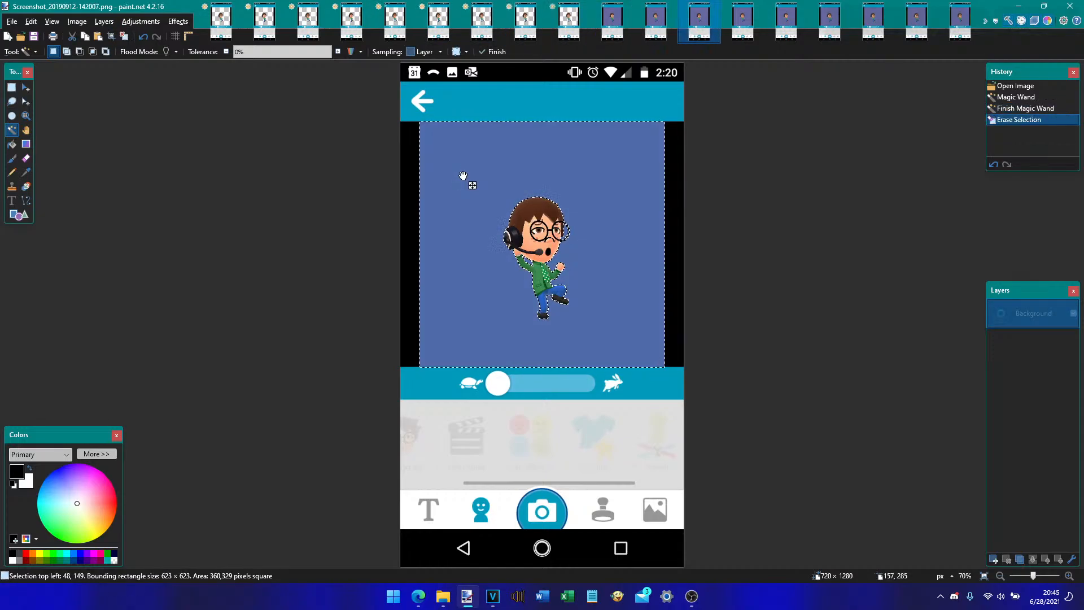
key(ctrl+Tab)
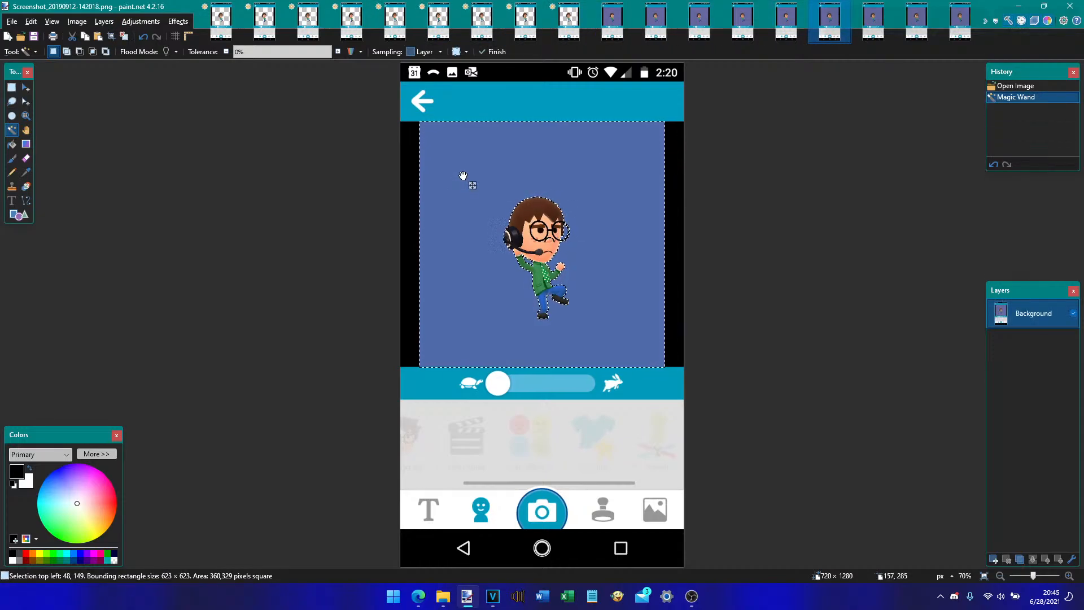
key(Delete)
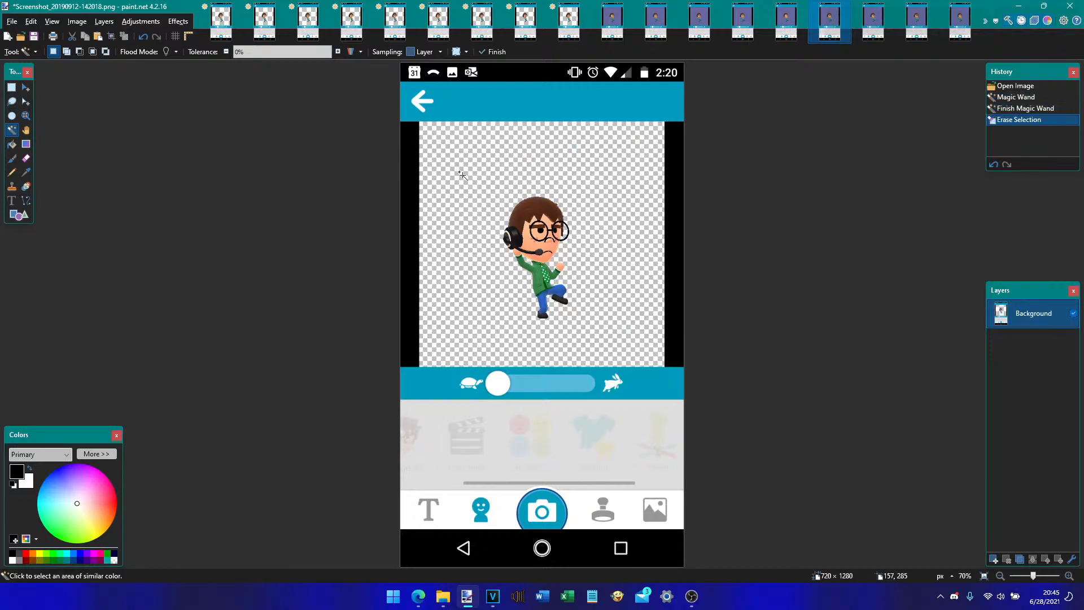
key(ctrl+shift+Tab)
key(Delete)
key(ctrl+shift+Tab)
key(Delete)
key(ctrl+shift+Tab)
key(shift+Delete)
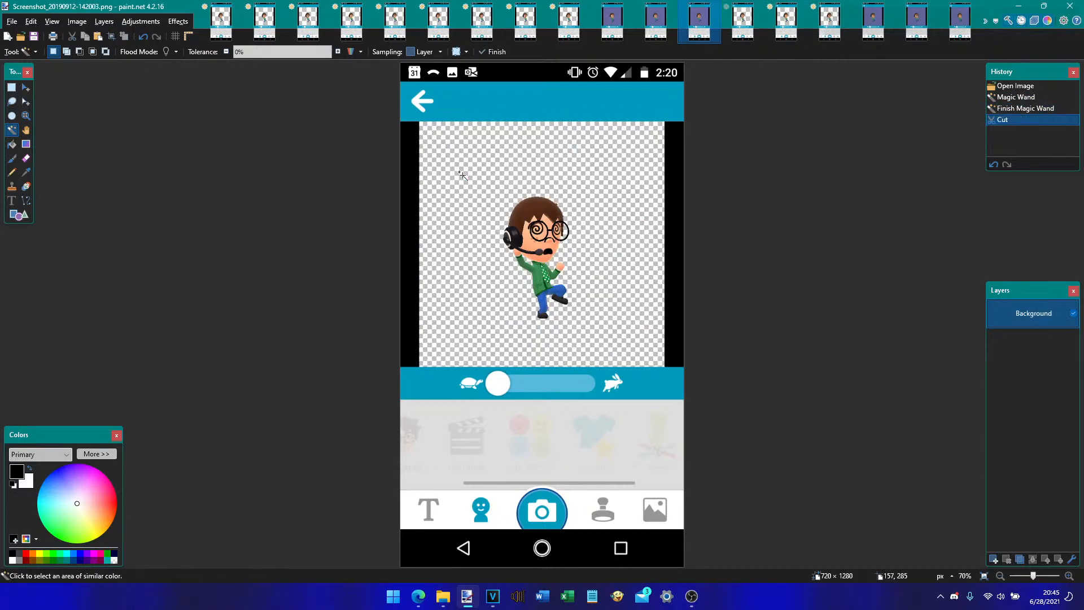
key(ctrl+shift+Tab)
key(Delete)
key(ctrl+shift+Tab)
key(Delete)
key(ctrl+Tab)
key(ctrl+Tab)
key(ctrl+Tab)
key(ctrl+Tab)
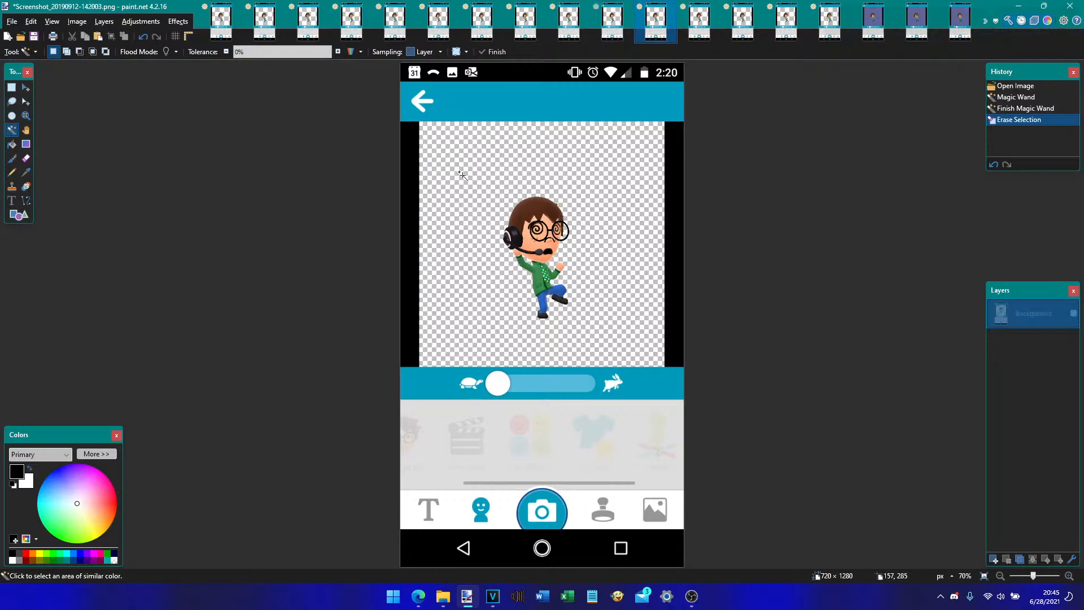
key(ctrl+Tab)
key(ctrl+Tab)
key(ctrl+Tab)
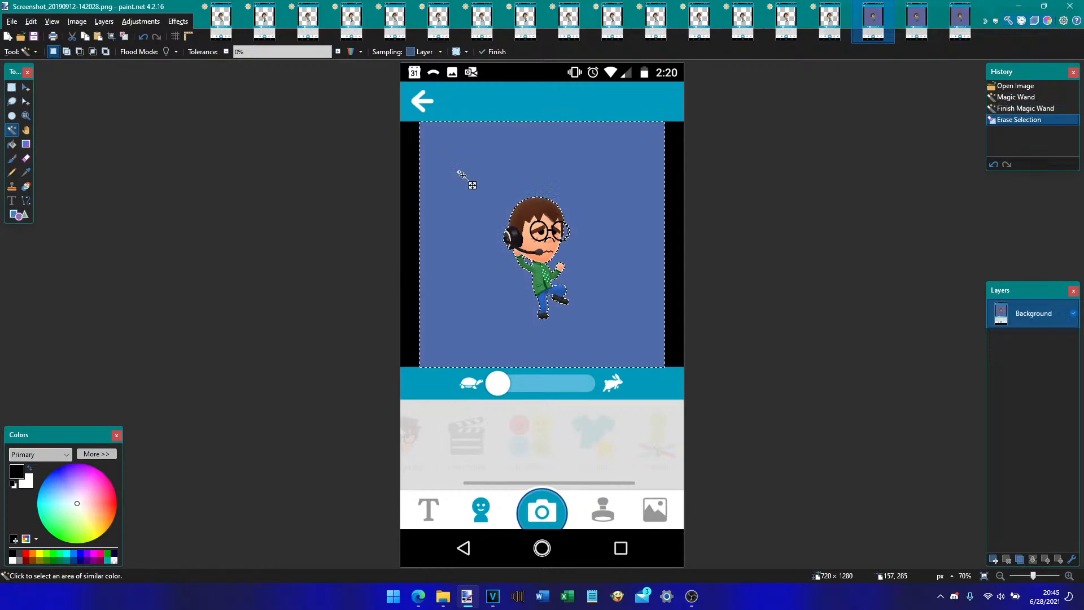
key(ctrl+Tab)
key(ctrl+Tab)
key(ctrl+Tab)
key(ctrl+Tab)
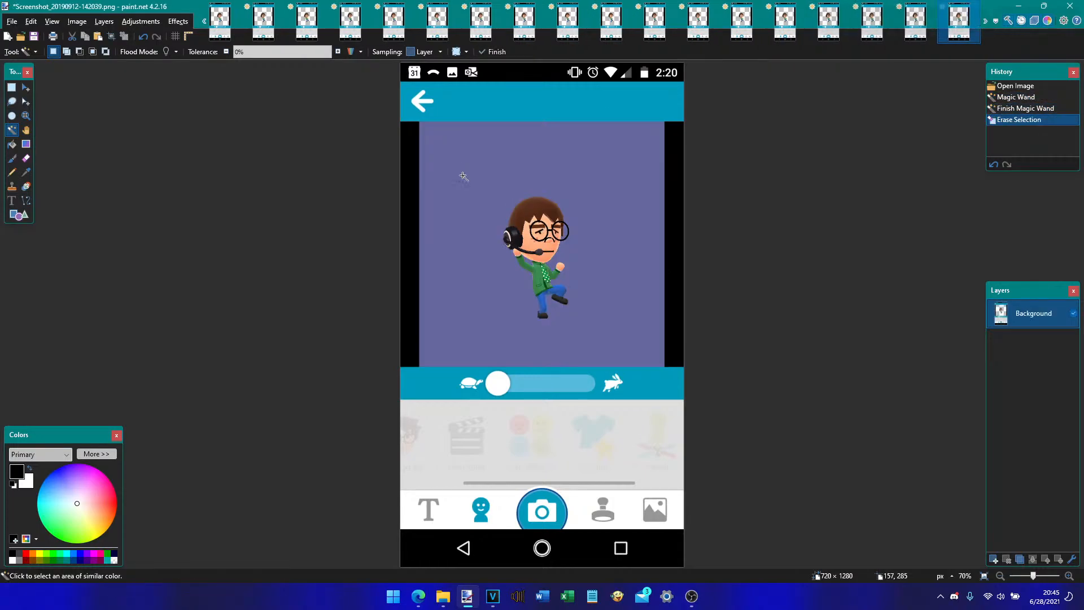
key(ctrl+Tab)
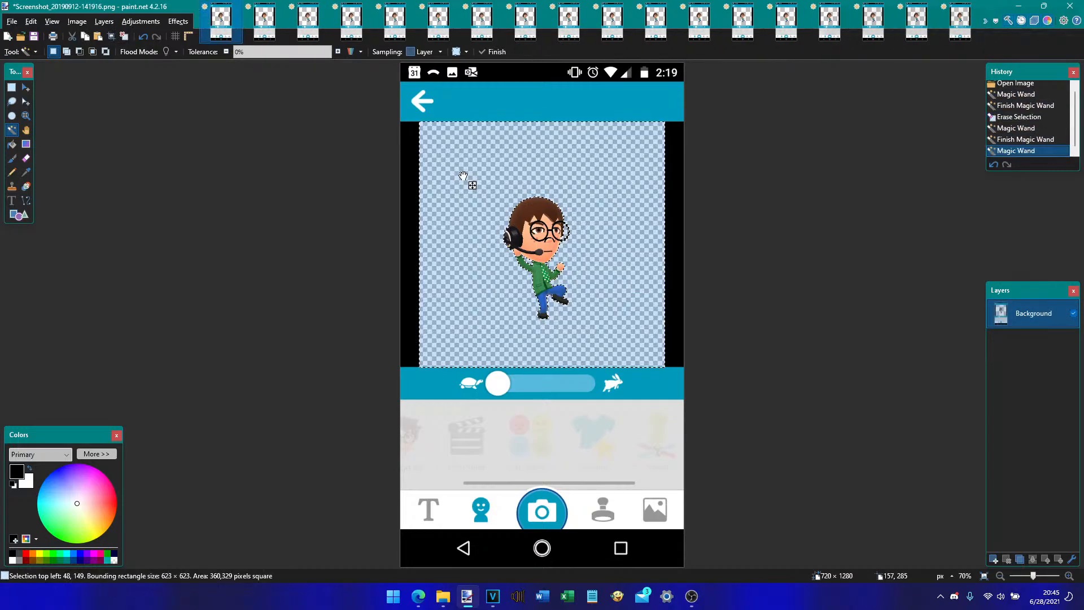
key(ctrl+Tab)
key(ctrl+Tab)
key(ctrl+Tab)
key(ctrl+Tab)
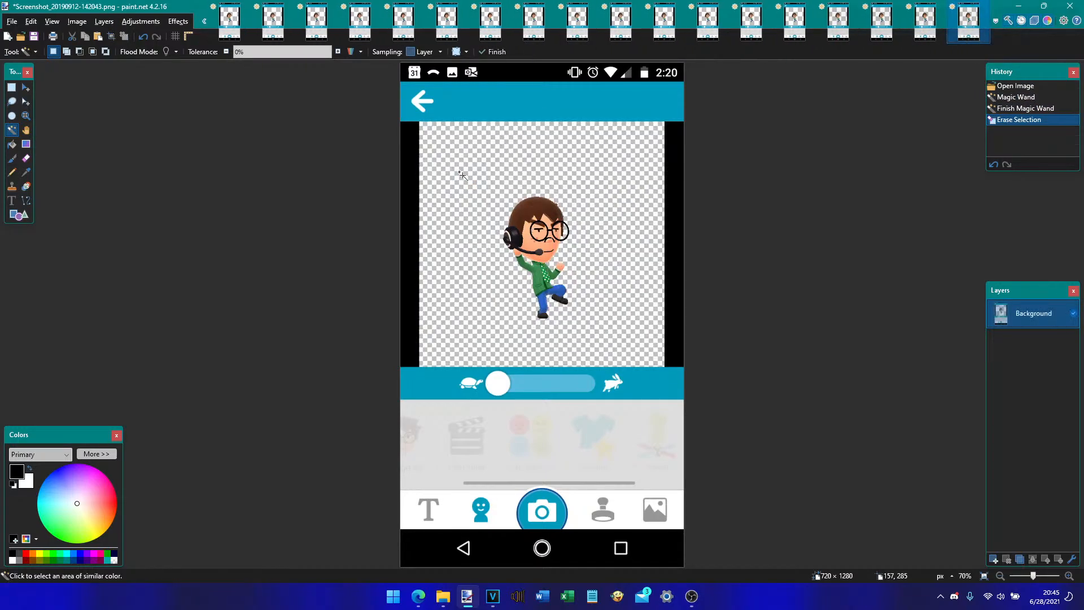
key(ctrl+shift+Tab)
key(ctrl+shift+Tab)
key(ctrl+shift+Tab)
key(ctrl+shift+Tab)
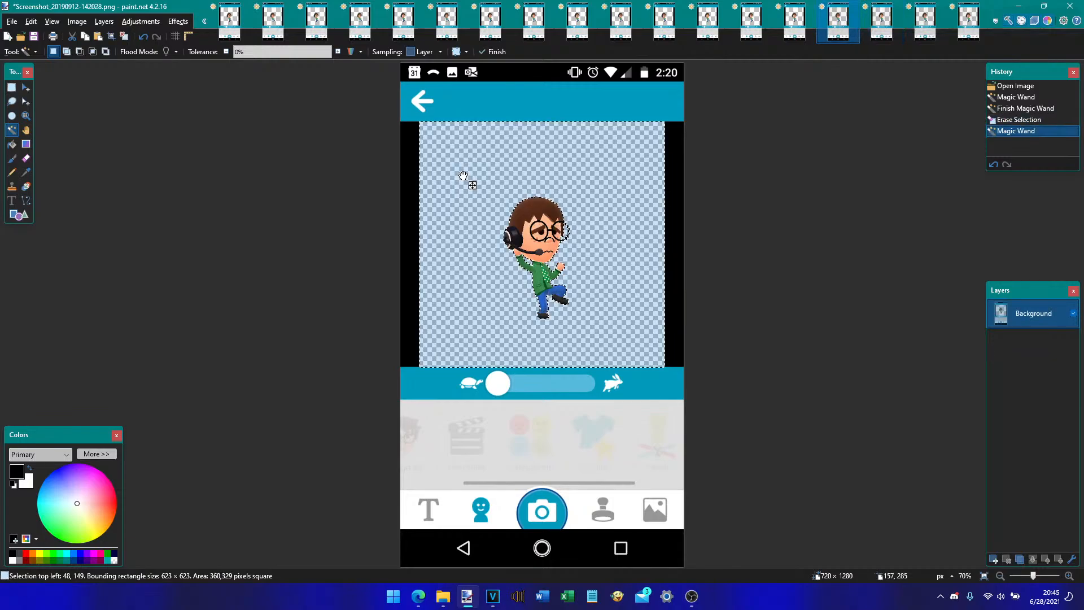
key(ctrl+shift+Tab)
key(ctrl+shift+Tab)
key(ctrl+shift+Tab)
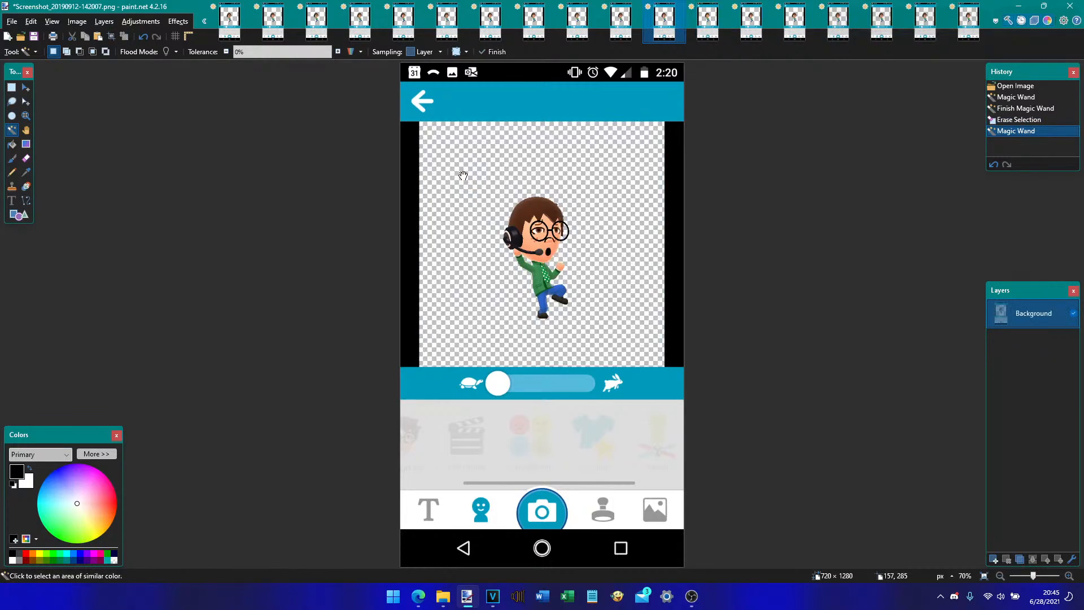
key(ctrl+shift+Tab)
key(ctrl+shift+Tab)
key(ctrl+shift+Tab)
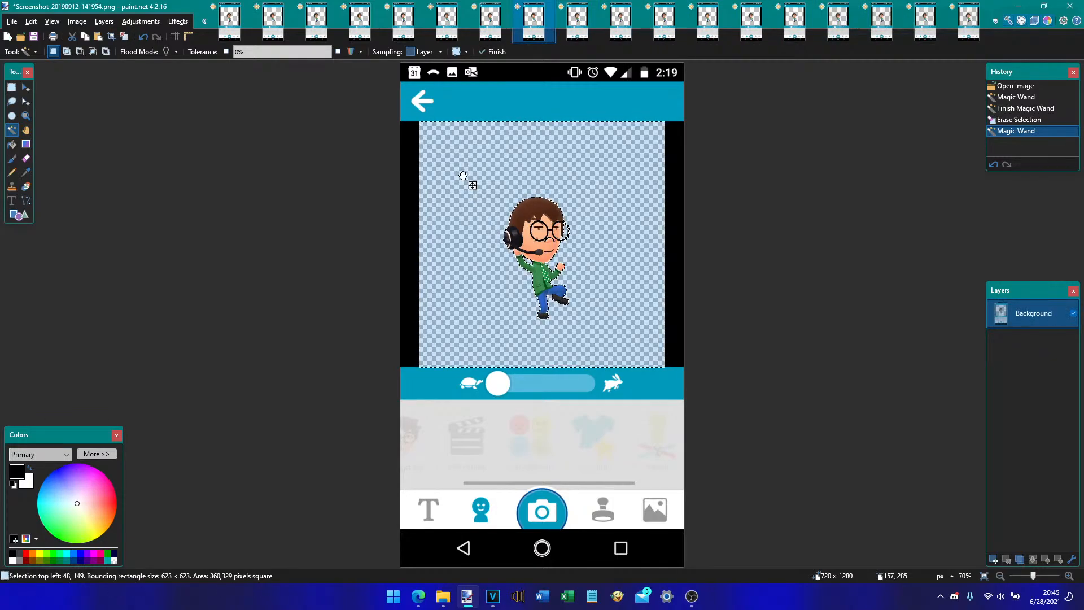
key(ctrl+Tab)
key(ctrl+Tab)
key(ctrl+Tab)
key(ctrl+shift+Tab)
key(ctrl+shift+Tab)
key(ctrl+shift+Tab)
key(ctrl+shift+Tab)
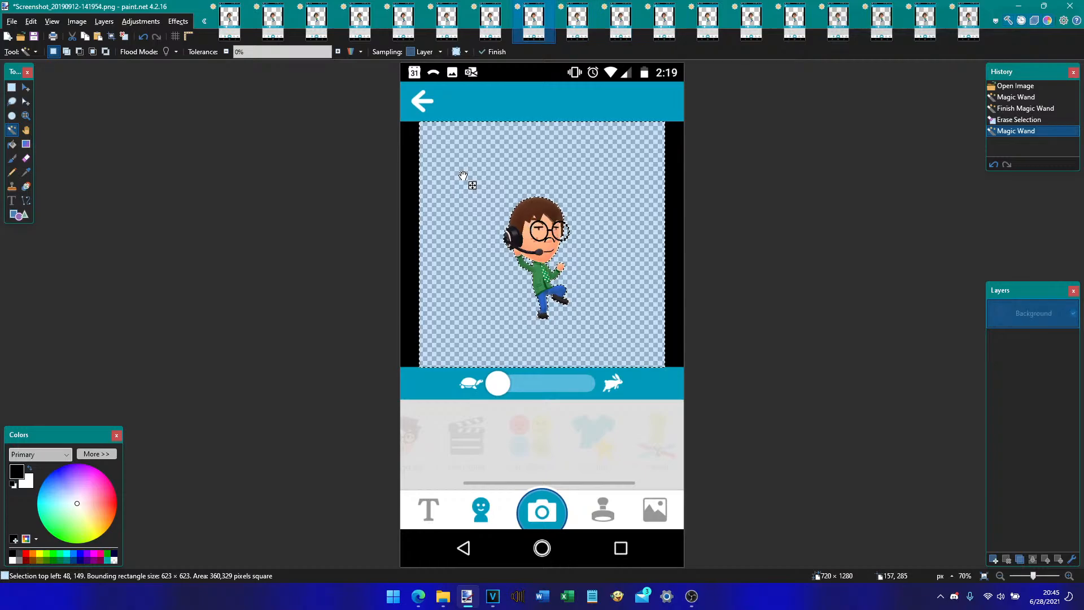
key(ctrl+shift+Tab)
key(ctrl+shift+Tab)
key(ctrl+shift+Tab)
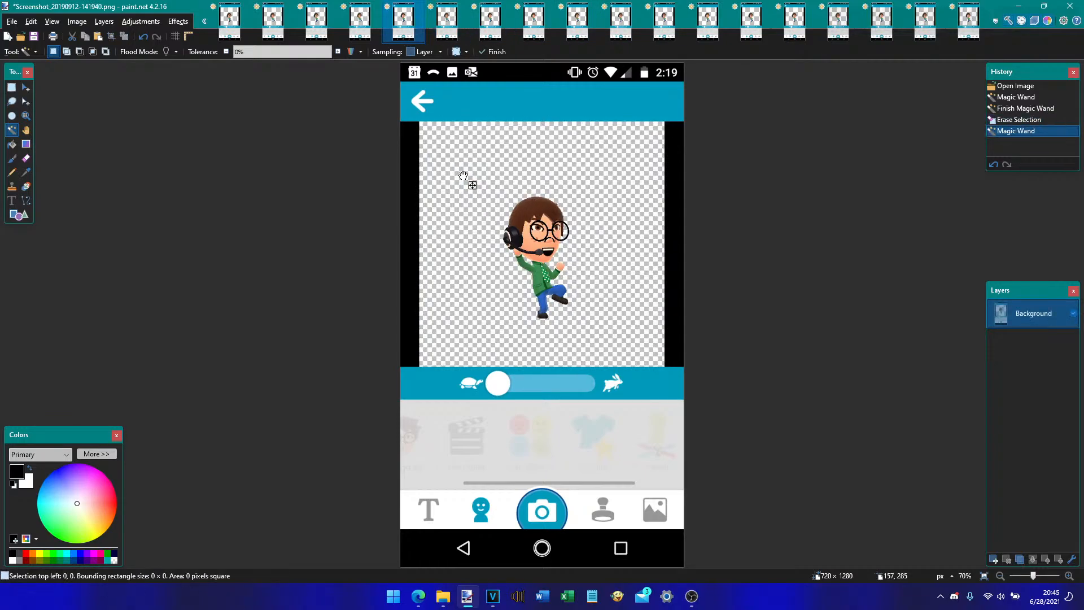
key(ctrl+shift+Tab)
key(ctrl+shift+Tab)
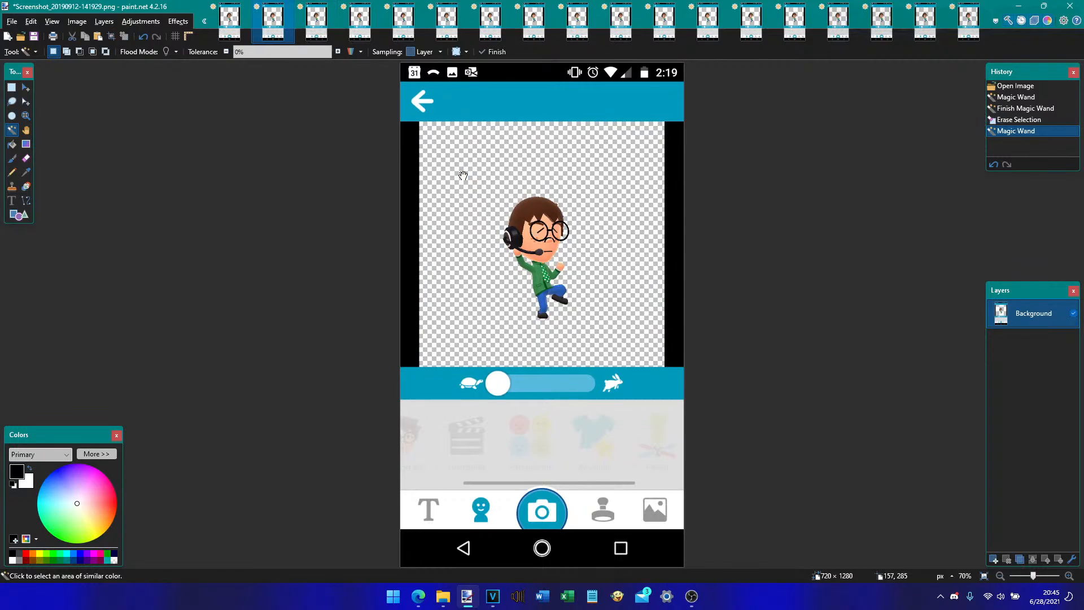
click(462, 175)
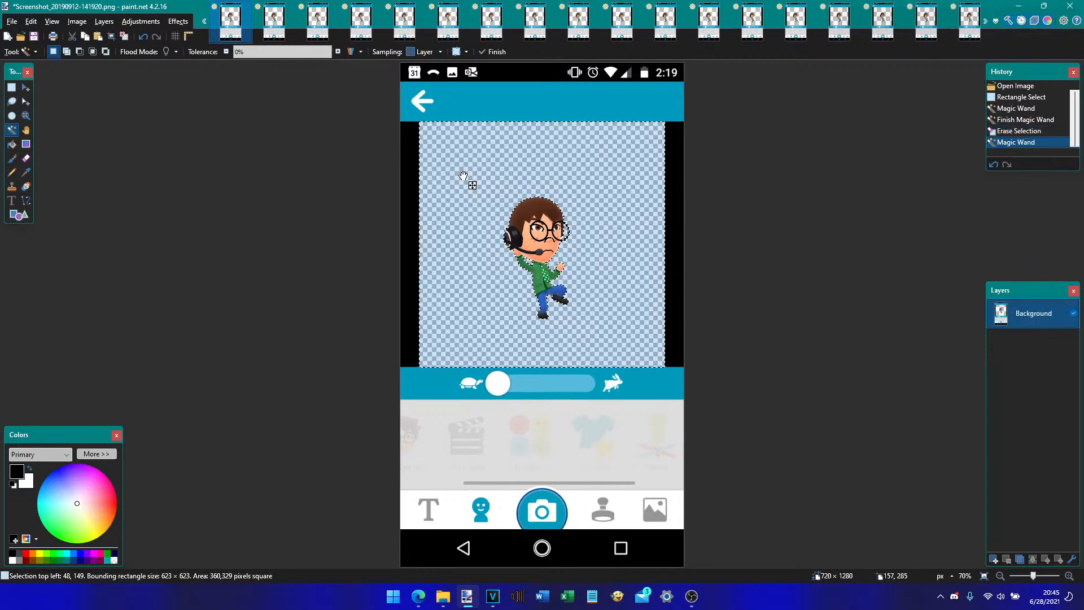
key(ctrl+shift+Tab)
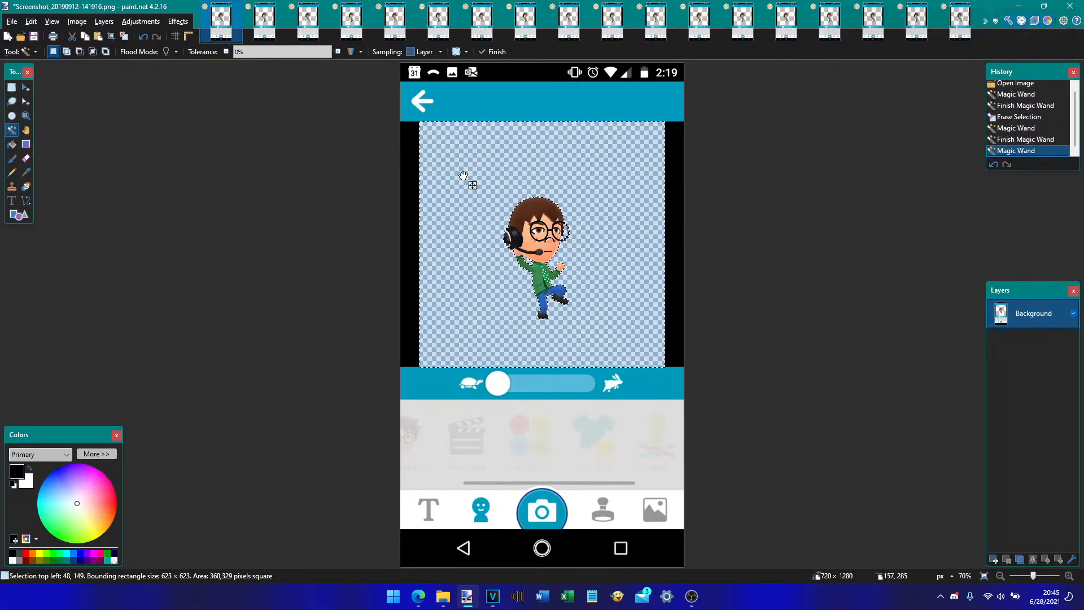
- Check the resource usage of the running processes in Task Manager and close it
key(ctrl+shift+Escape)
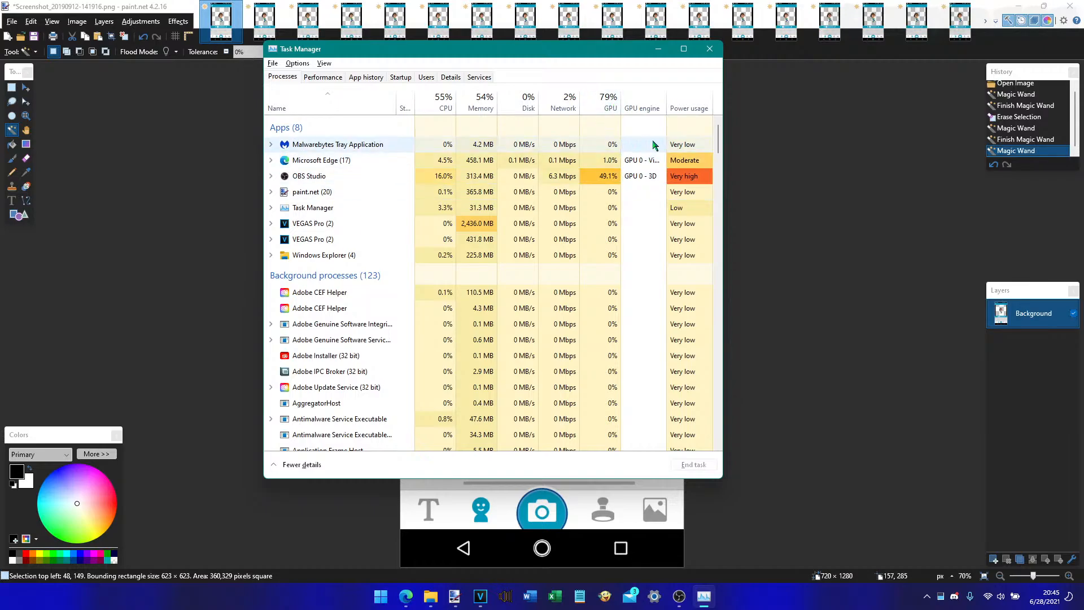
click(711, 50)
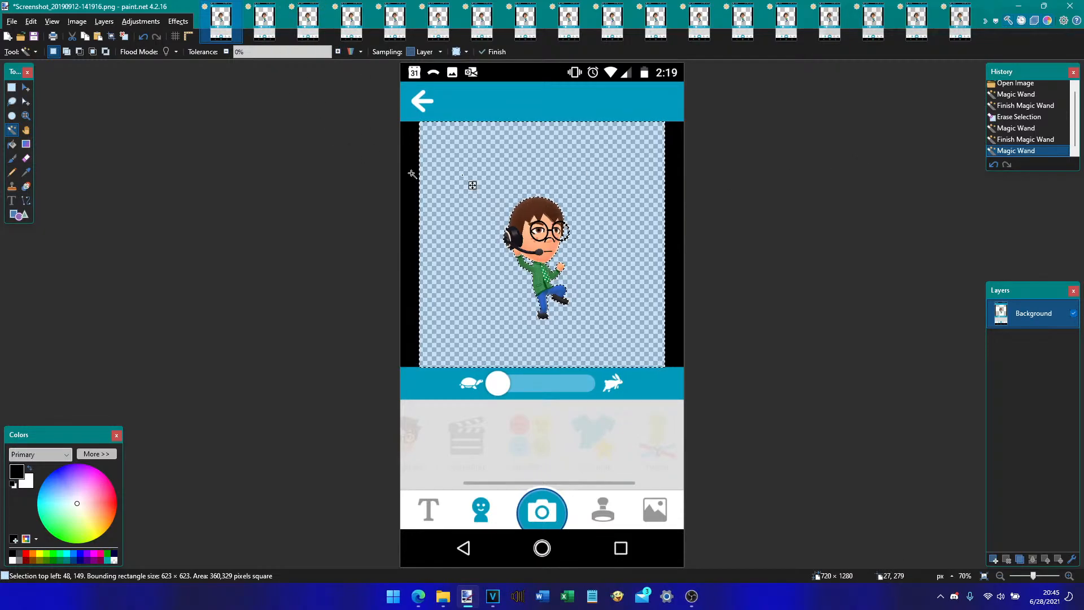
key(s)
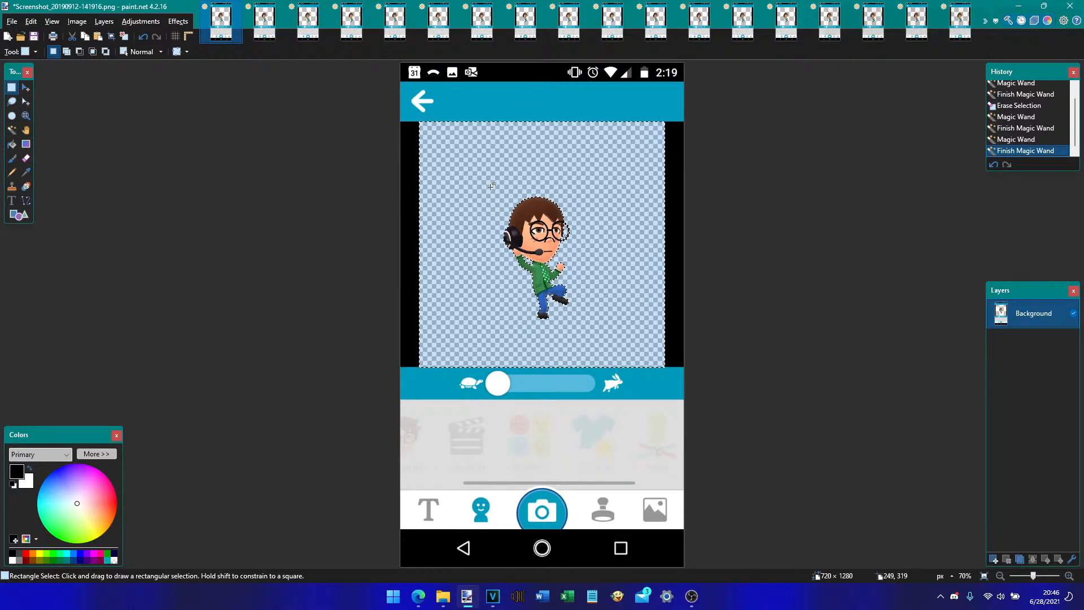
drag(479, 180, 519, 251)
key(ctrl+Tab)
key(ctrl+Tab)
key(ctrl+Tab)
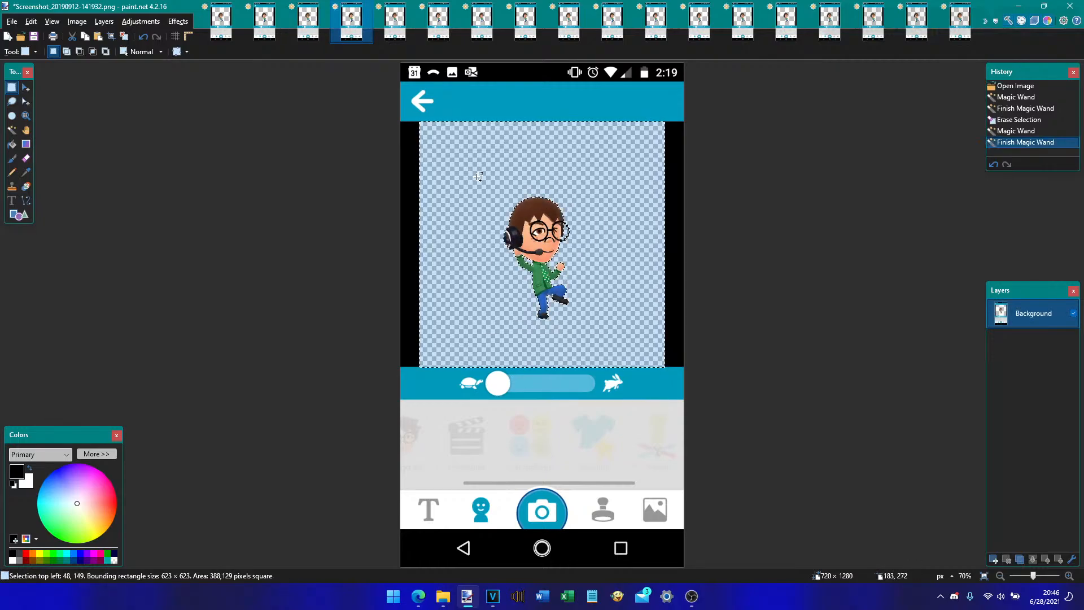
mouse_move(473, 169)
mouse_down()
mouse_move(593, 337)
mouse_move(442, 173)
mouse_move(461, 168)
mouse_up()
key(ctrl+Tab)
key(ctrl+Tab)
drag(461, 173, 608, 335)
key(ctrl+Tab)
key(ctrl+Tab)
key(ctrl+Tab)
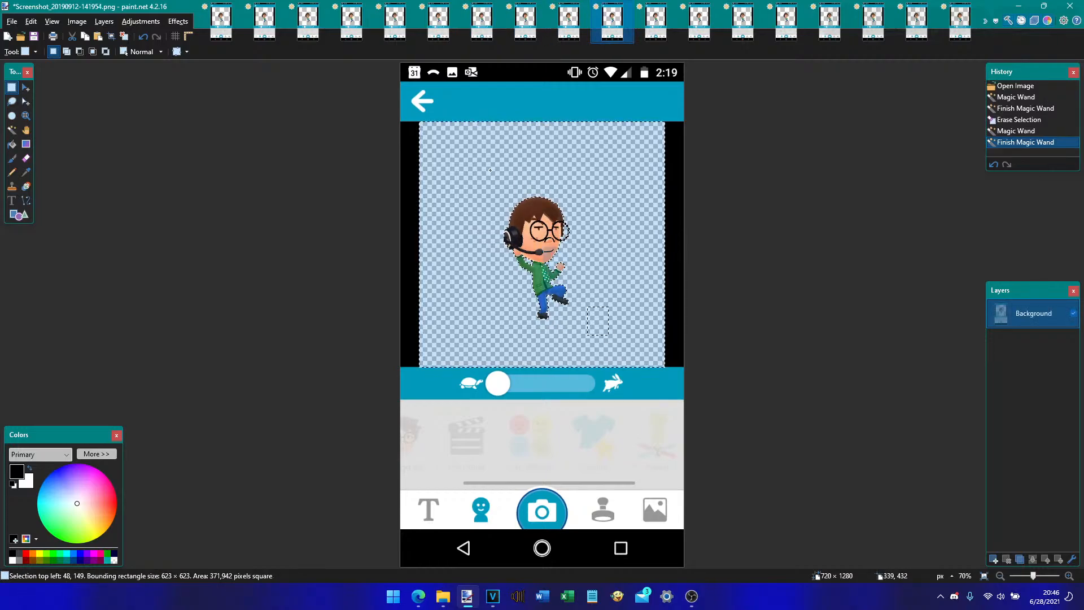
key(ctrl+Tab)
drag(483, 160, 564, 299)
key(ctrl+Tab)
key(ctrl+Tab)
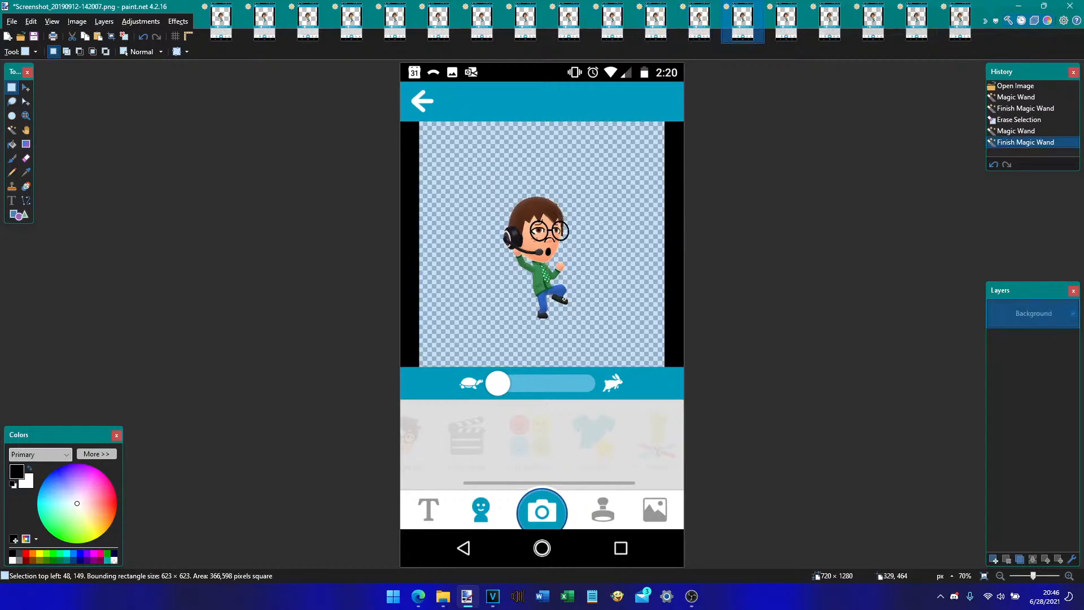
drag(597, 337, 597, 337)
key(ctrl+Tab)
mouse_move(483, 164)
mouse_down()
mouse_move(597, 339)
mouse_move(632, 350)
mouse_move(551, 293)
mouse_up()
key(ctrl+Tab)
key(ctrl+Tab)
key(ctrl+Tab)
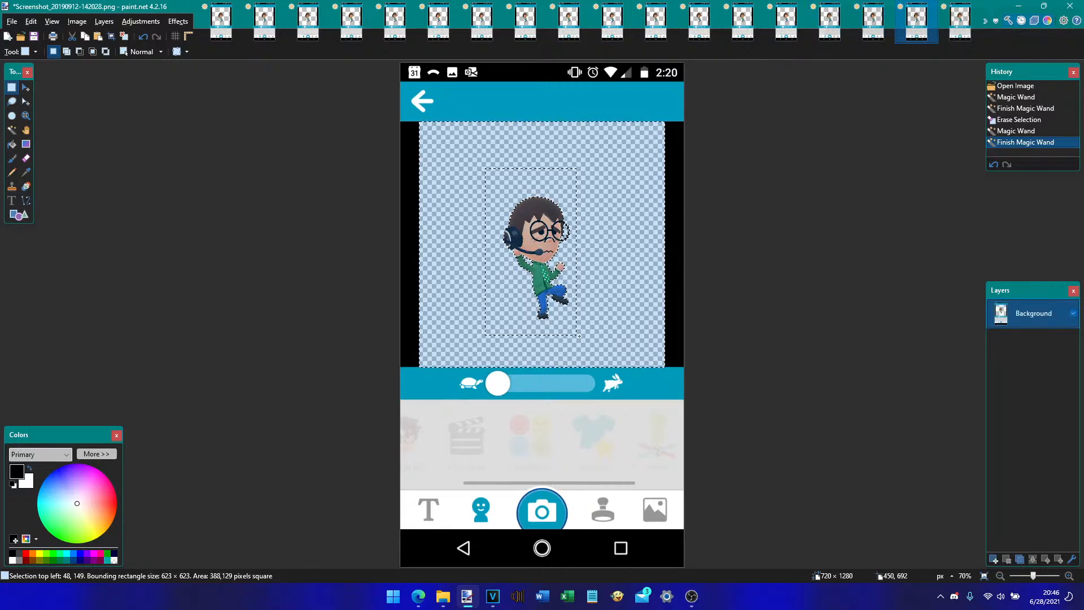
drag(578, 336, 579, 335)
key(ctrl+Tab)
key(ctrl+Tab)
drag(482, 173, 592, 333)
key(ctrl+Tab)
key(ctrl+Tab)
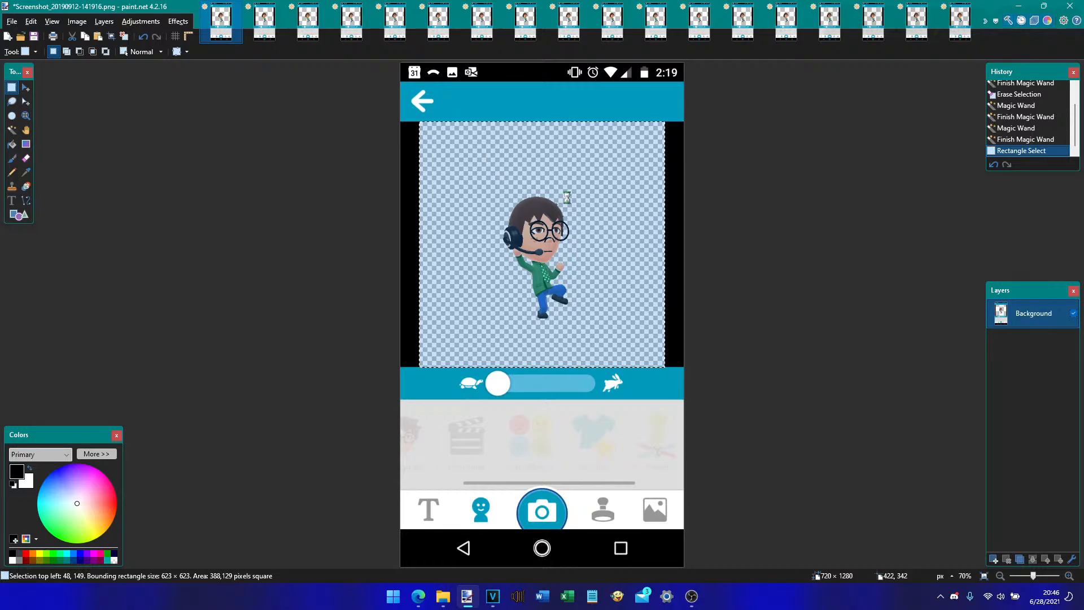
key(ctrl+s)
key(Return)
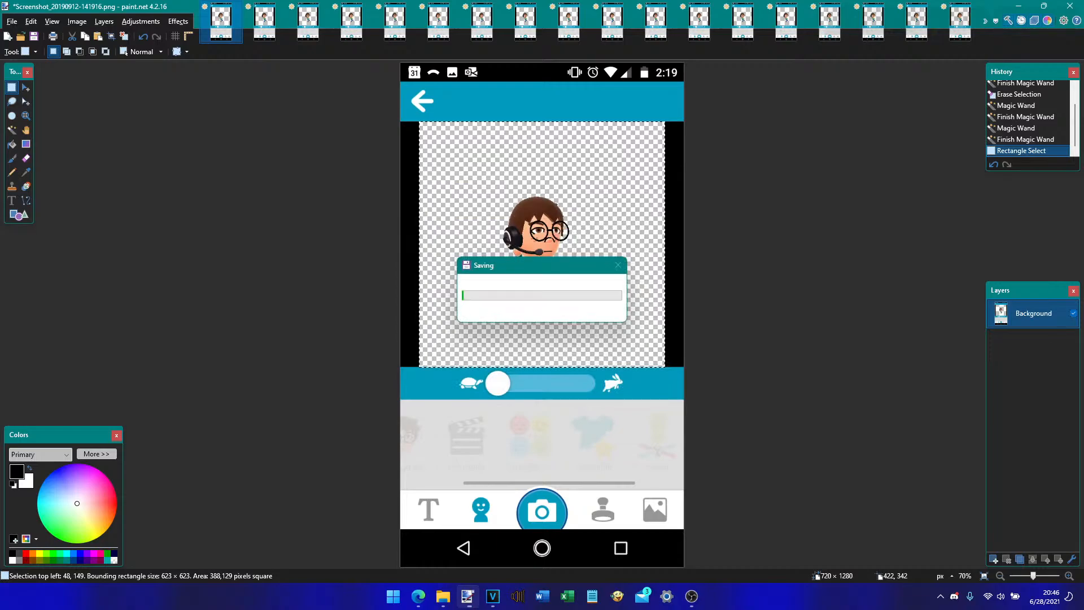
key(ctrl+Tab)
key(ctrl+s)
key(Return)
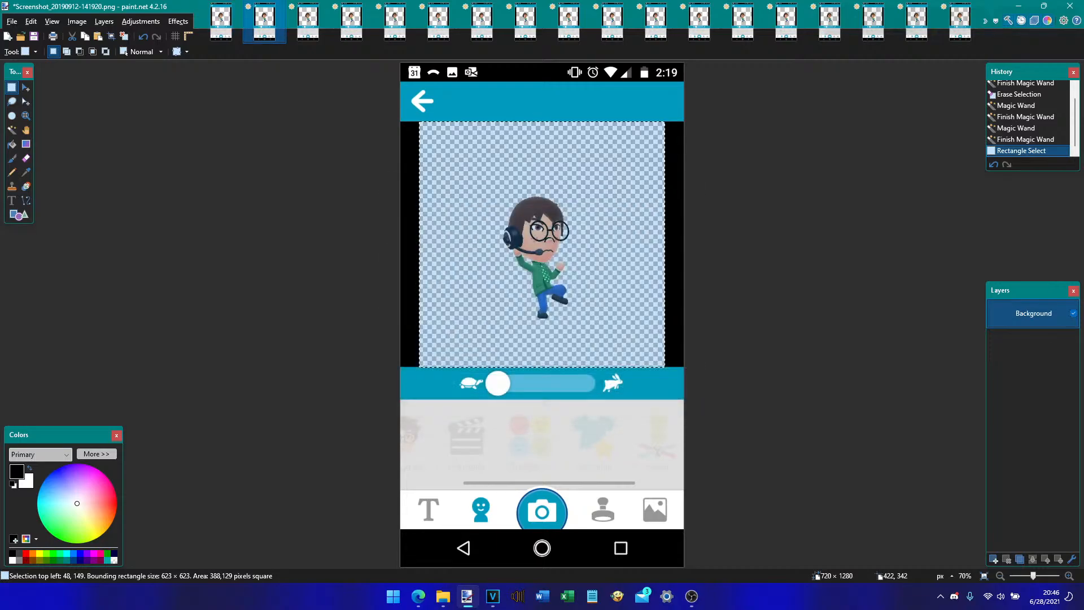
key(ctrl+Tab)
key(ctrl+s)
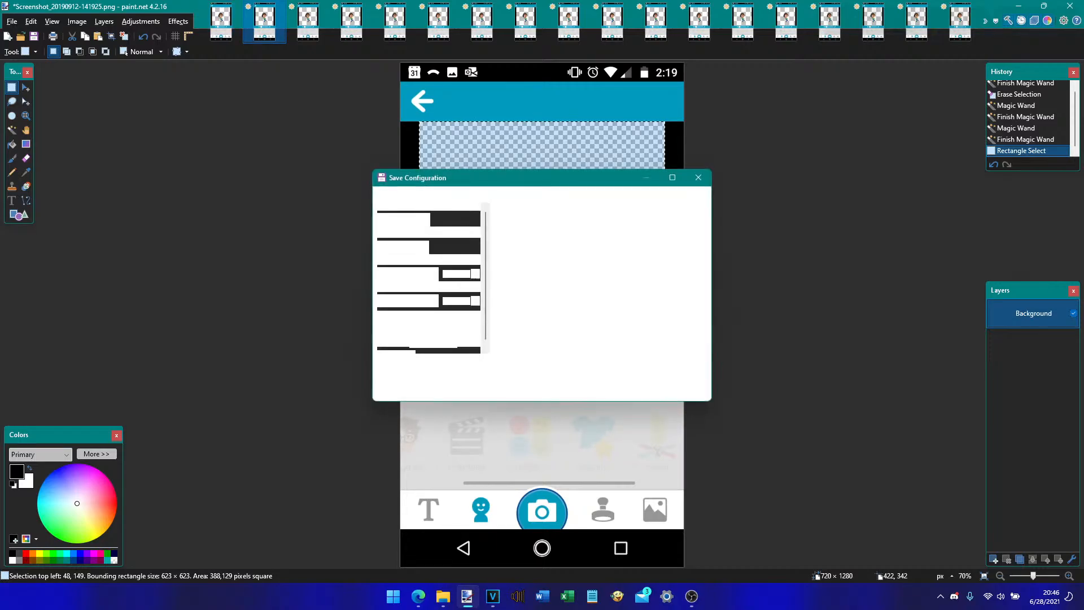
key(Return)
key(ctrl+Tab)
key(ctrl+s)
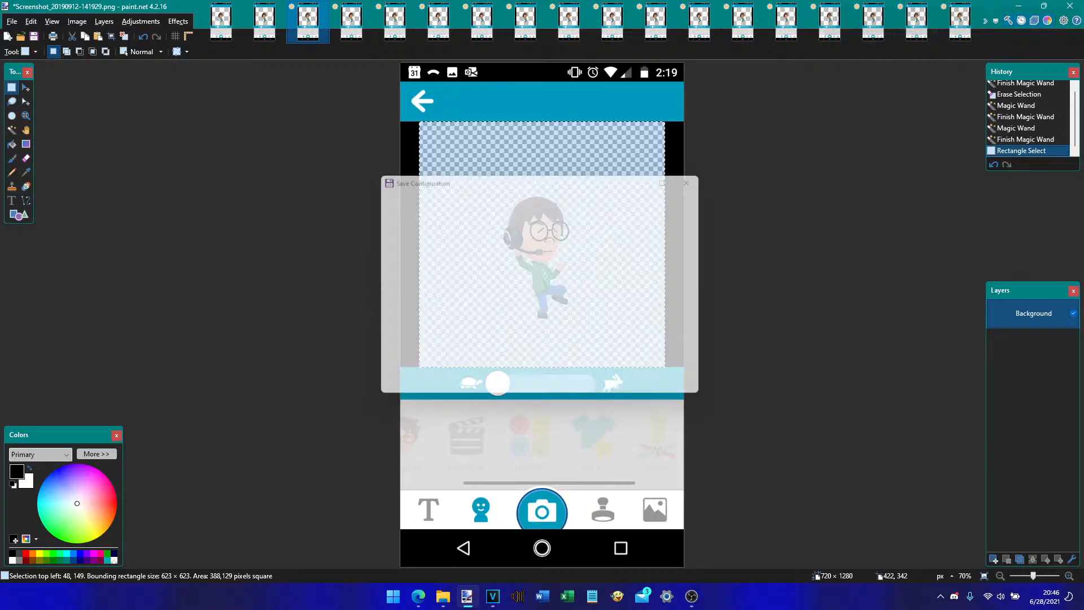
key(Return)
key(ctrl+Tab)
key(ctrl+Tab)
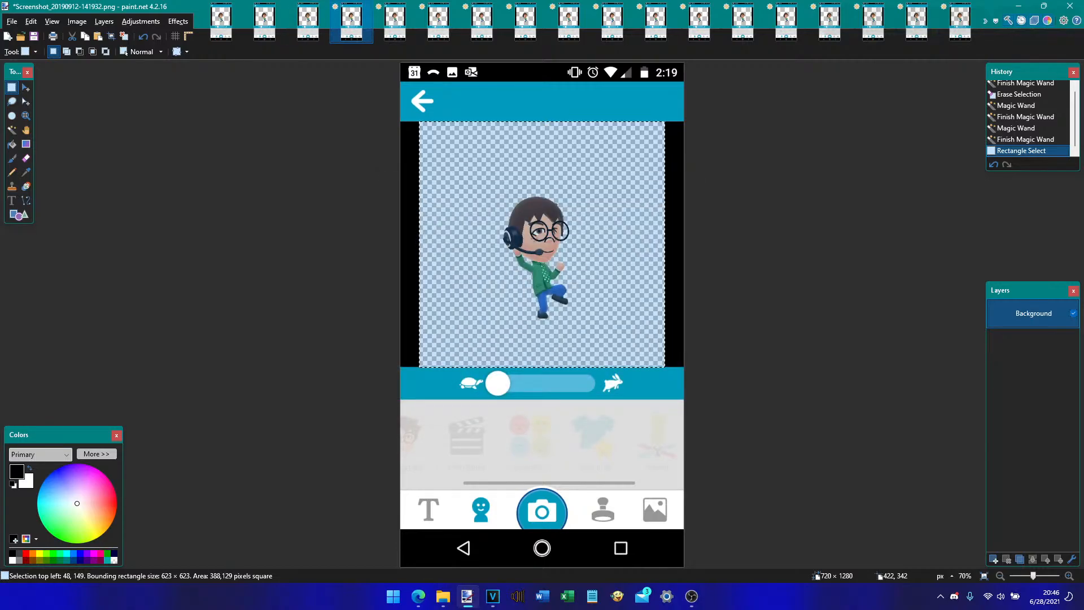
key(ctrl+s)
key(Return)
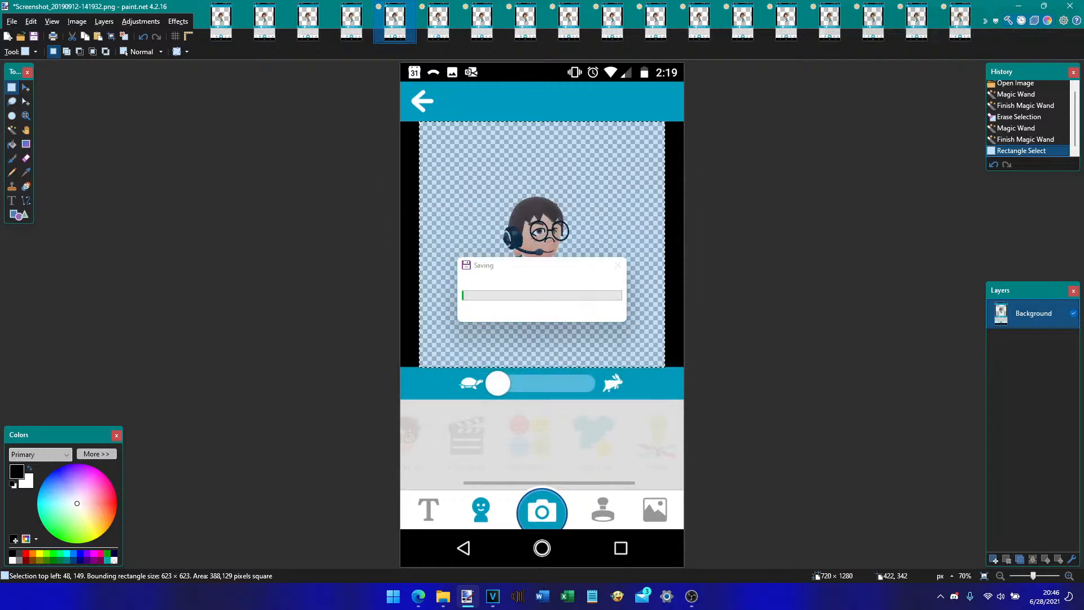
key(ctrl+Tab)
key(ctrl+s)
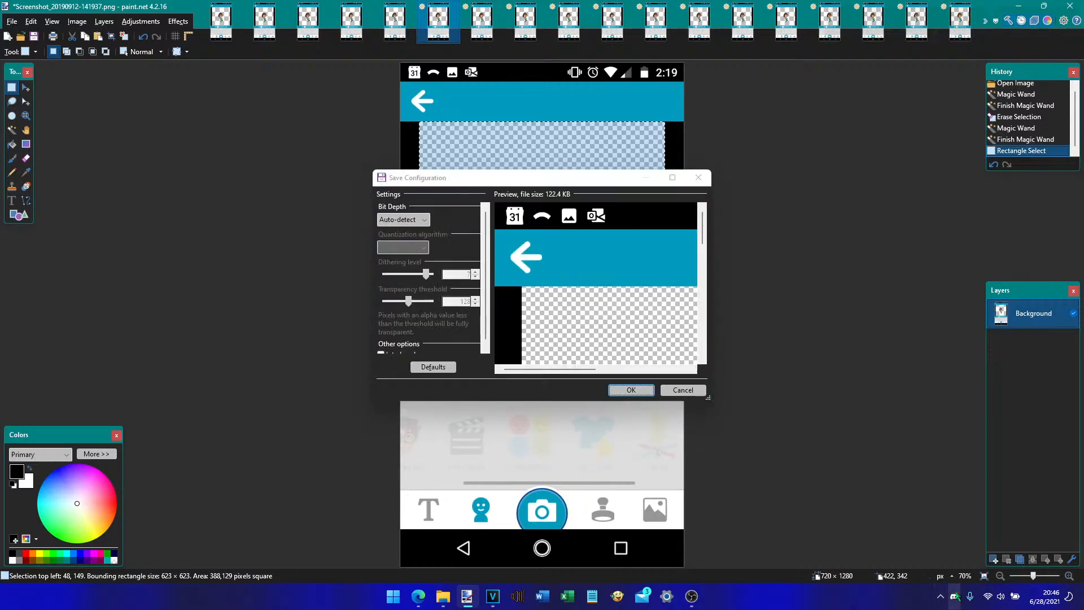
key(Return)
key(ctrl+Tab)
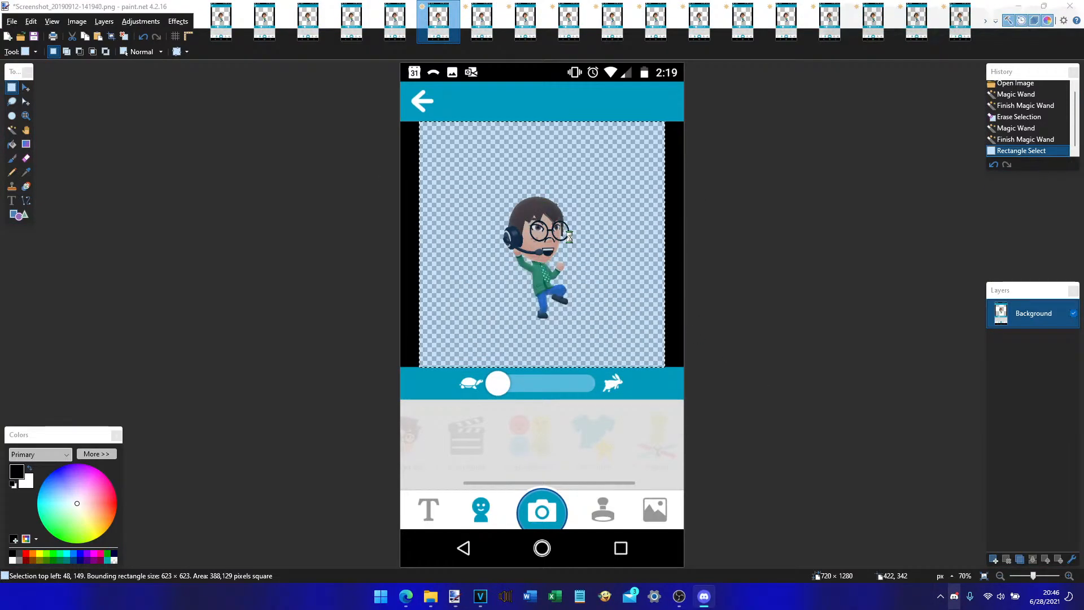
key(ctrl+s)
key(Return)
key(ctrl+Tab)
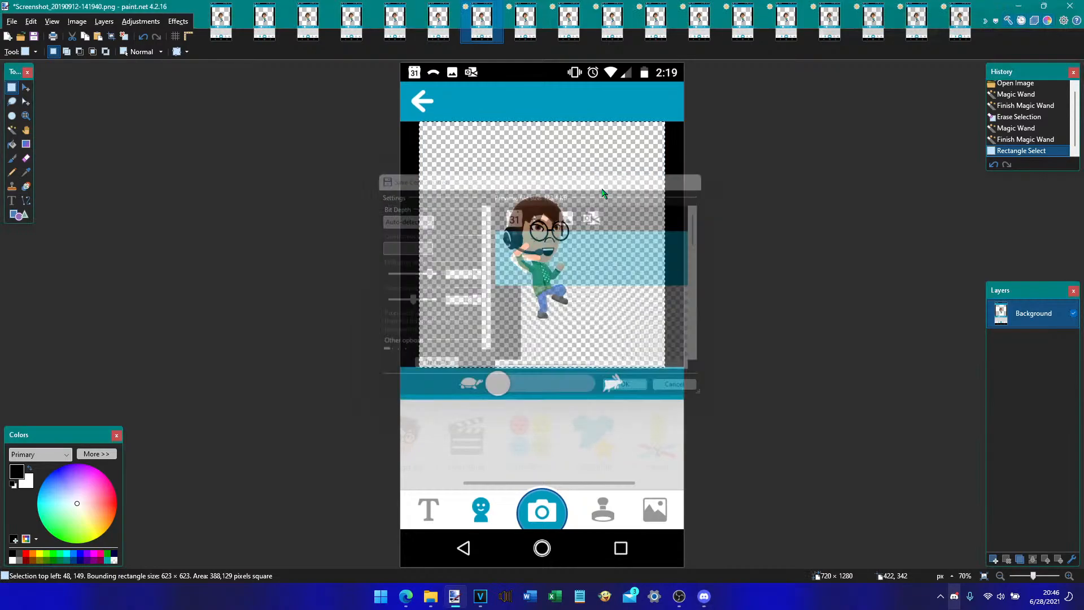
key(ctrl+s)
key(Return)
key(ctrl+Tab)
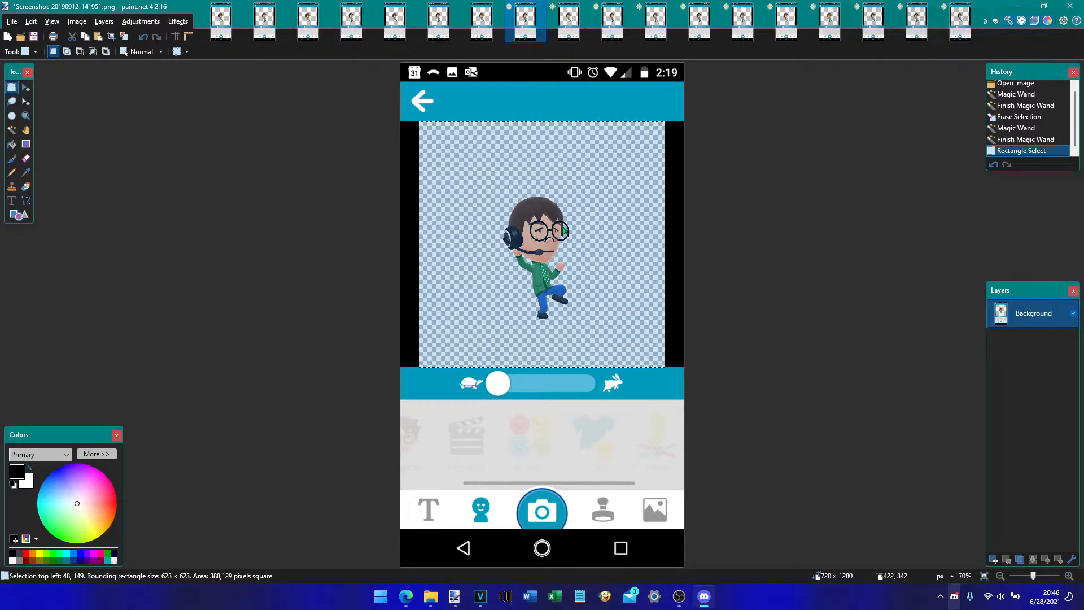
key(ctrl+s)
key(Return)
key(ctrl+Tab)
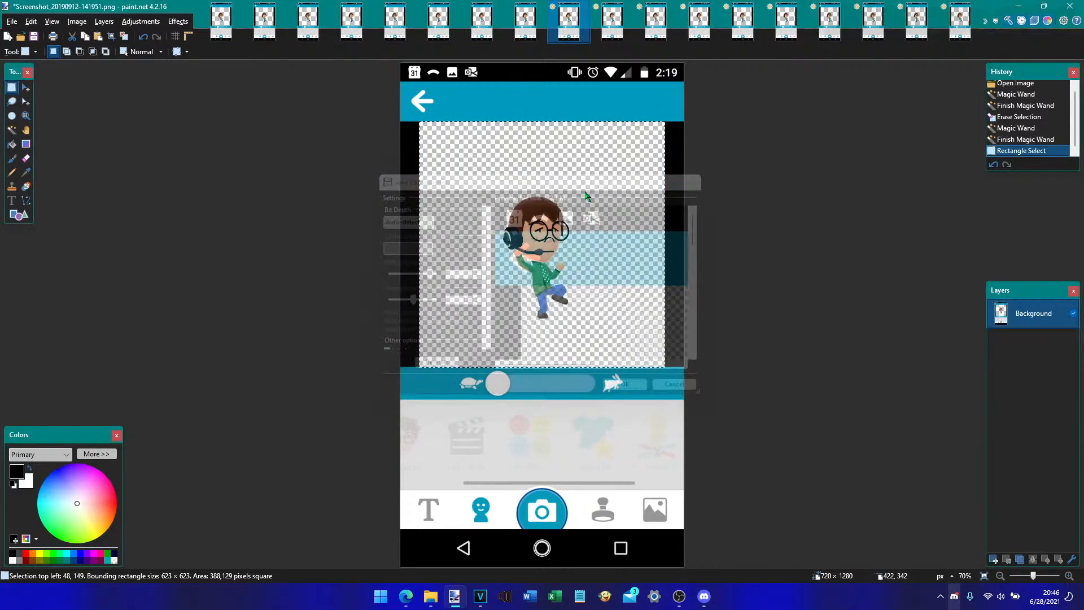
key(ctrl+s)
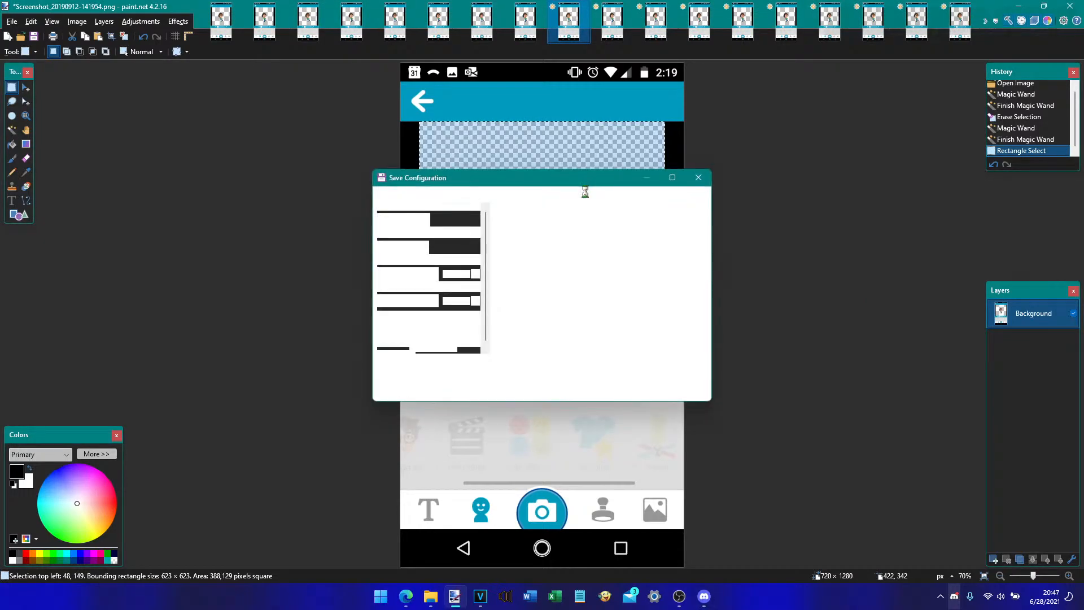
key(Return)
key(ctrl+Tab)
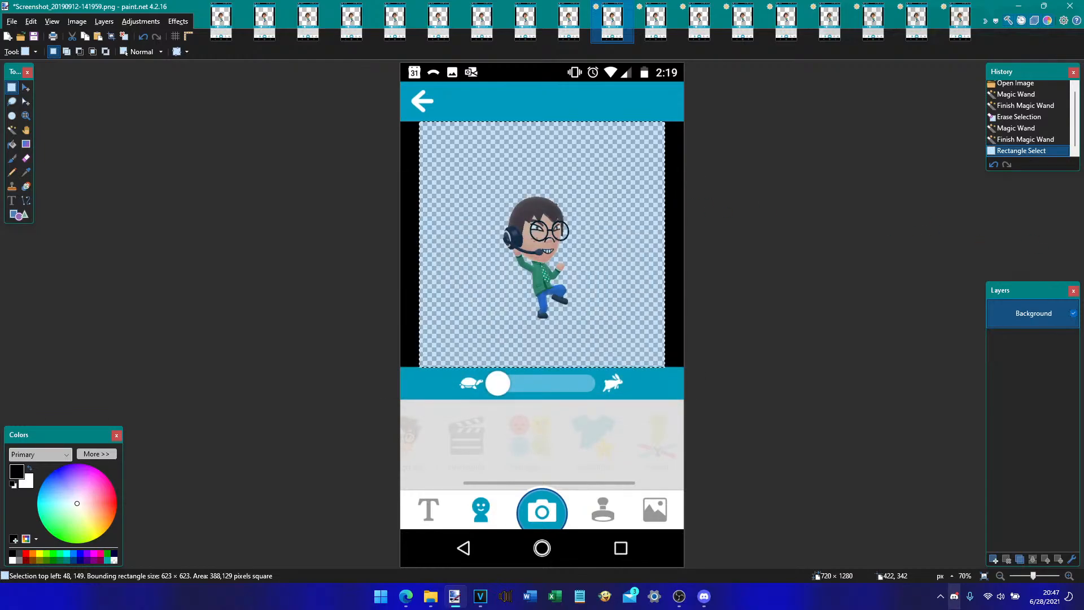
key(ctrl+s)
key(Return)
key(ctrl+Tab)
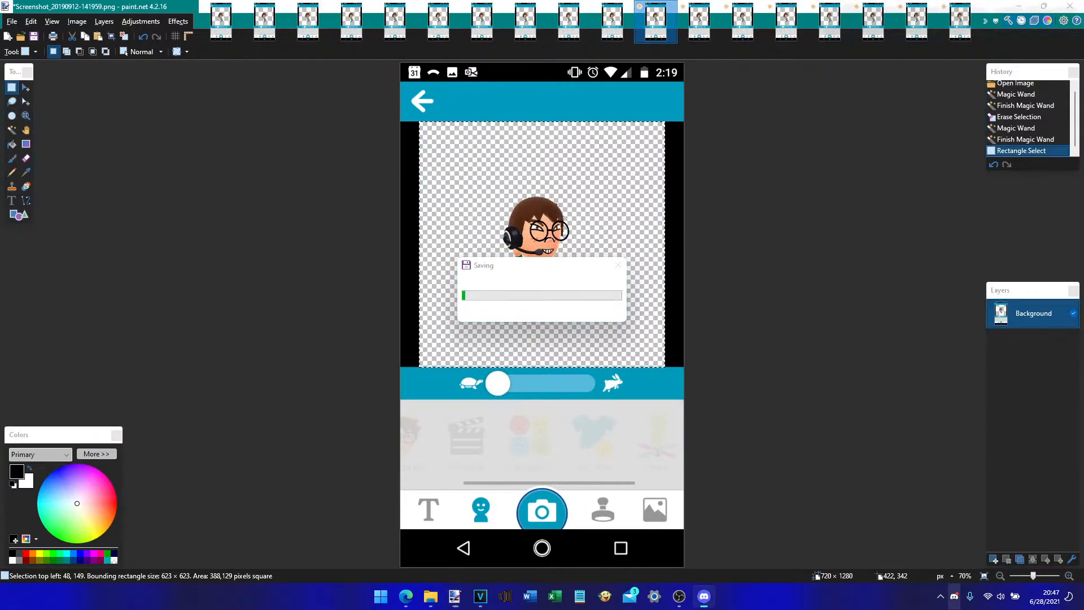
key(ctrl+Tab)
key(ctrl+s)
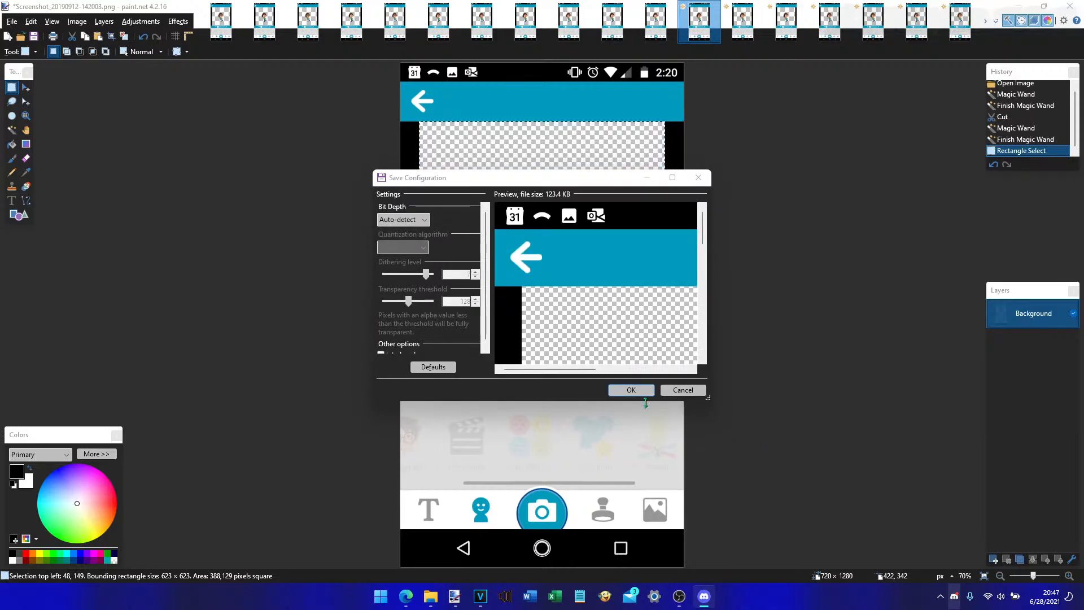
click(634, 389)
key(ctrl+Tab)
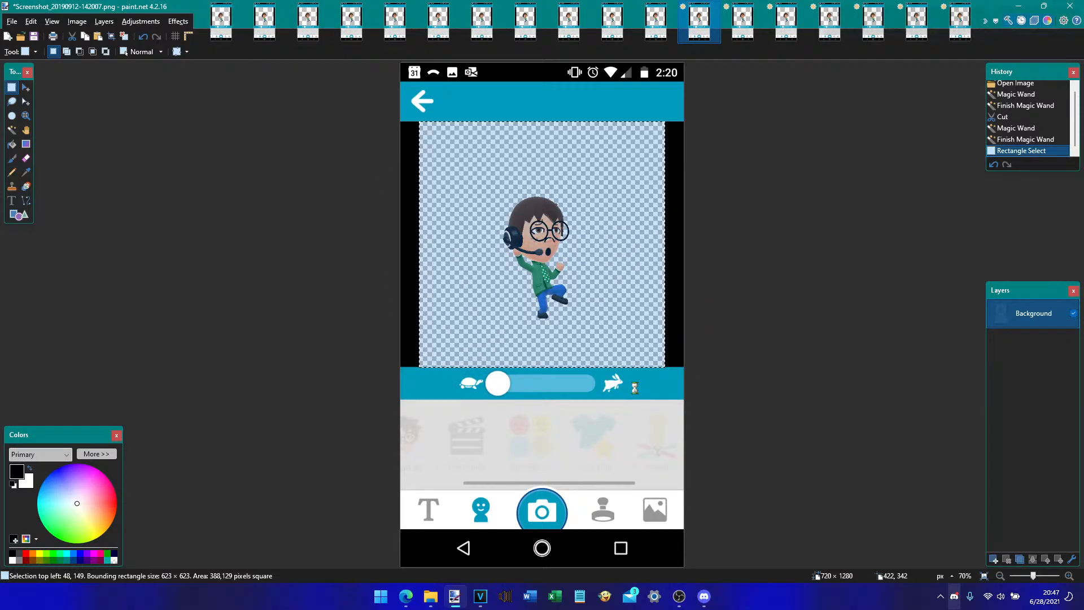
key(ctrl+s)
click(634, 389)
key(ctrl+Tab)
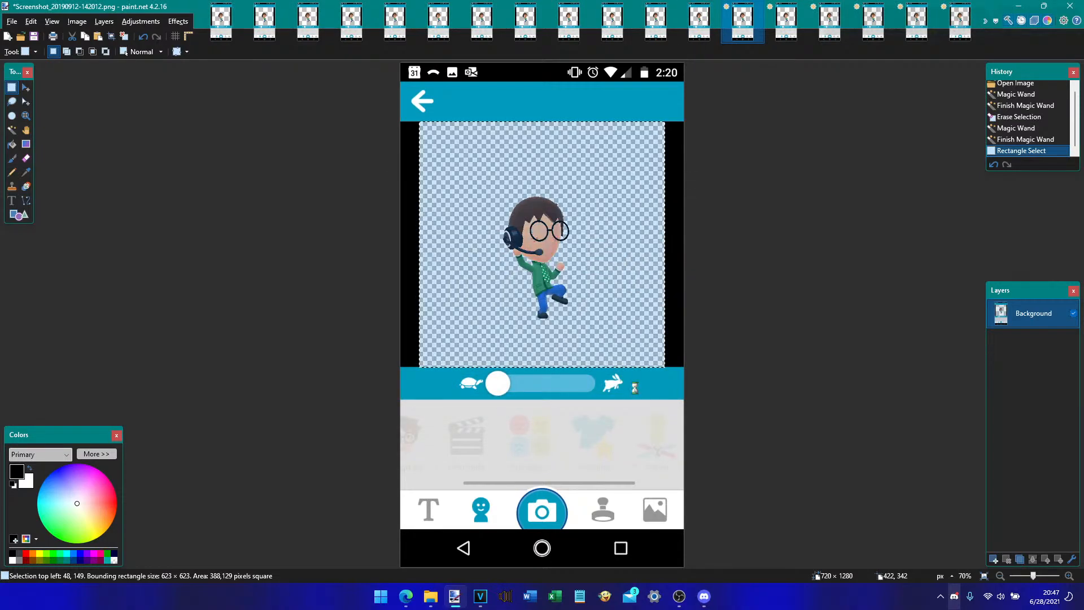
key(ctrl+s)
click(634, 389)
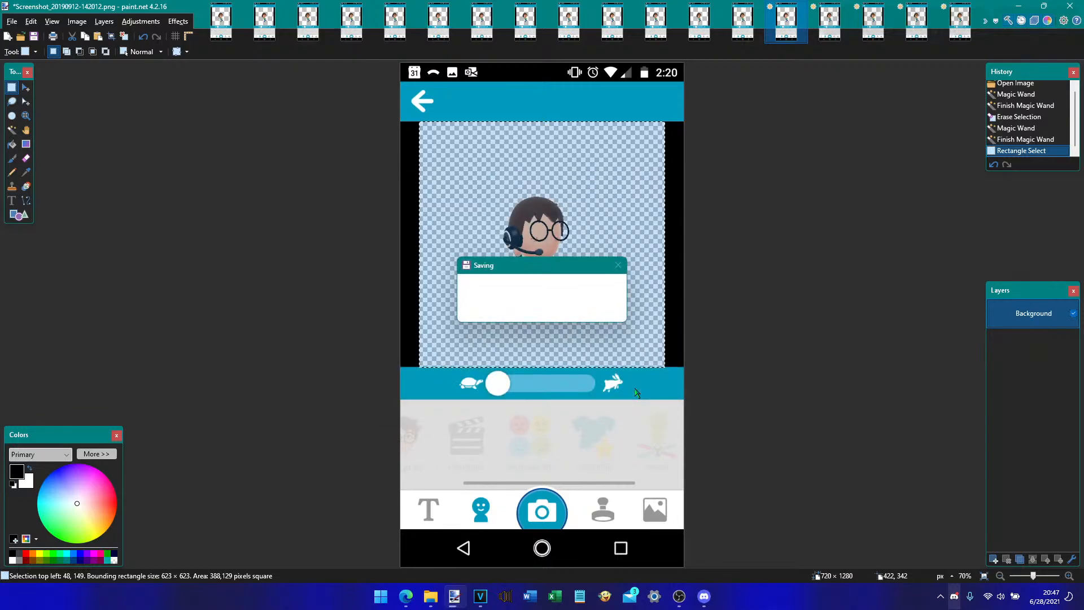
key(ctrl+Tab)
key(ctrl+s)
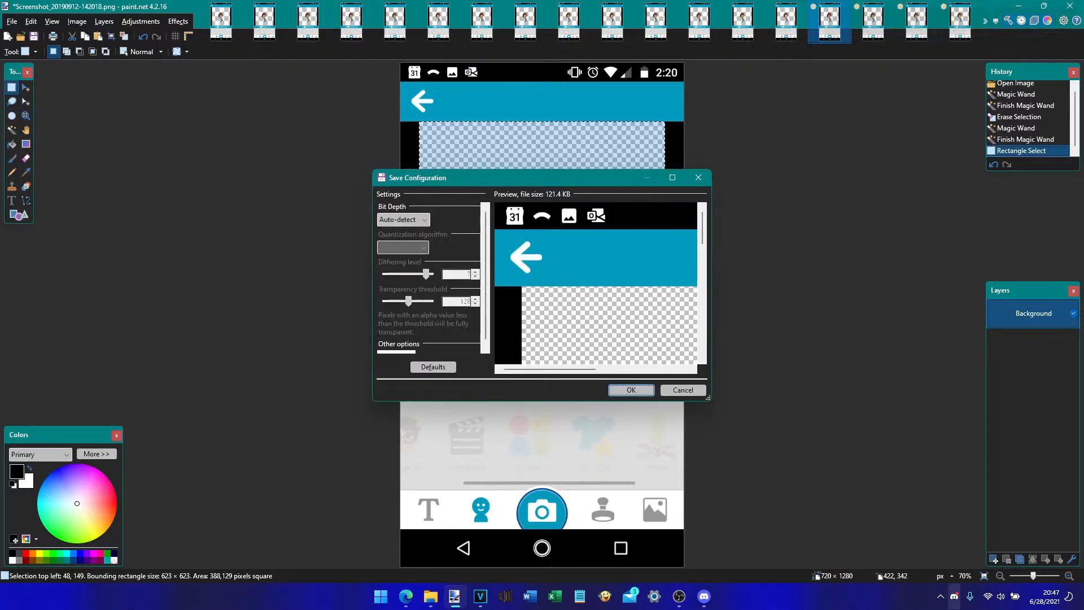
click(631, 389)
key(ctrl+Tab)
key(ctrl+s)
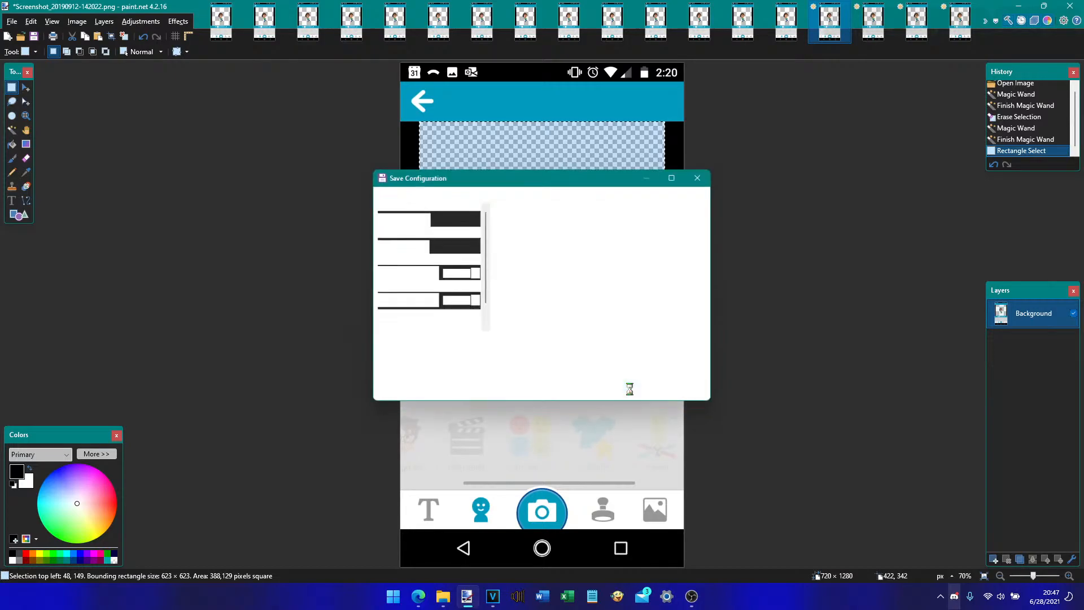
click(629, 389)
key(ctrl+Tab)
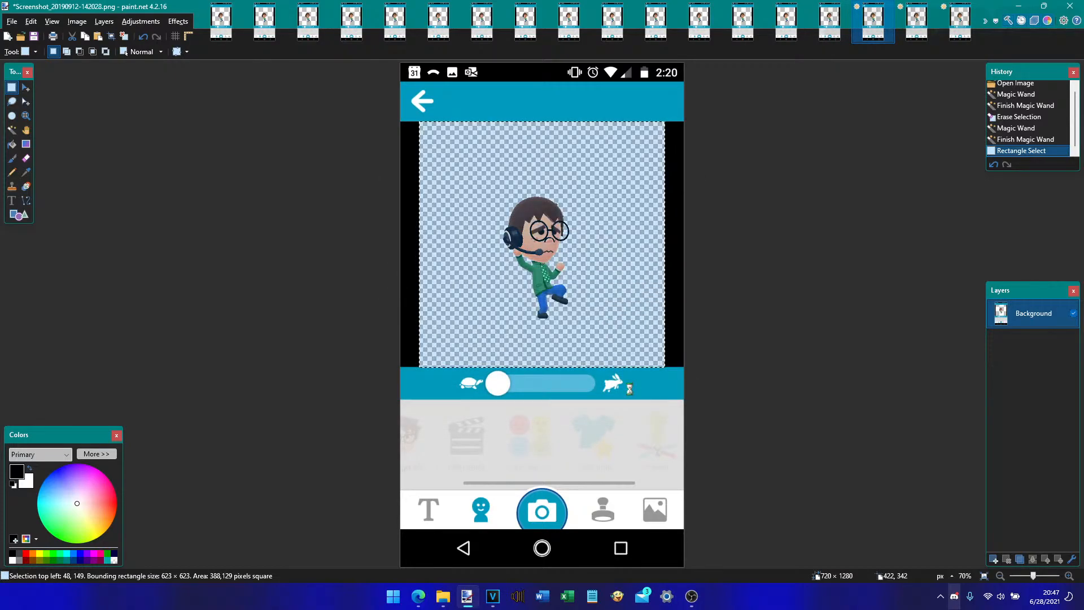
key(ctrl+s)
click(630, 390)
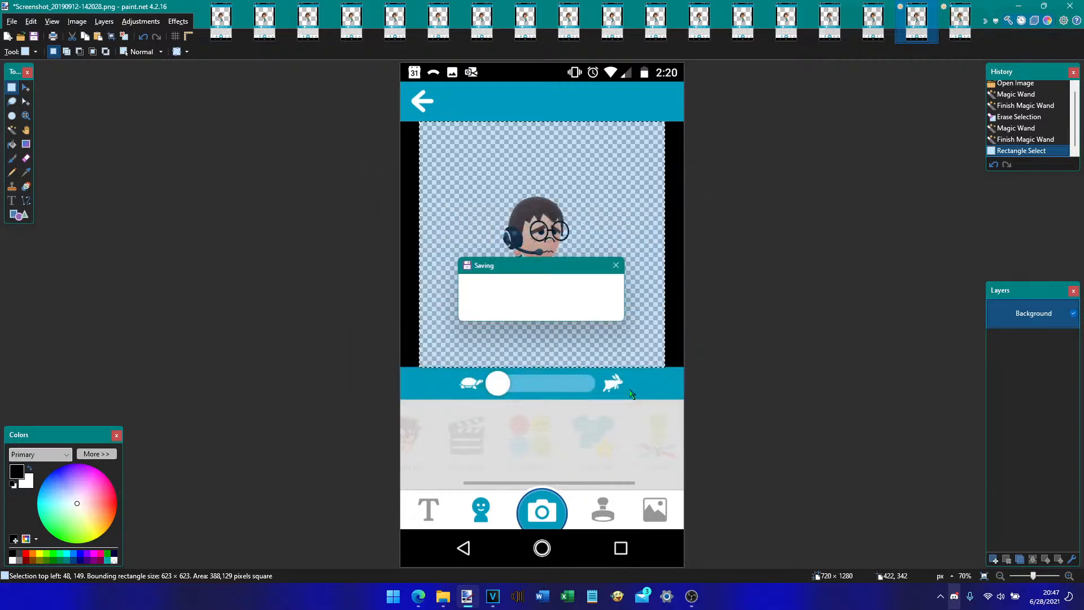
click(629, 389)
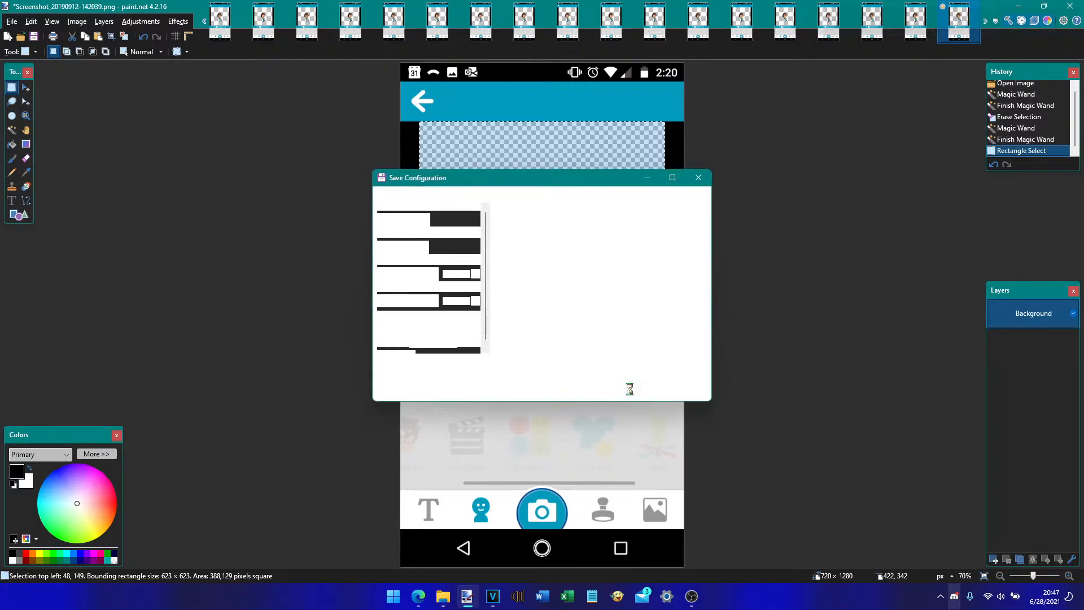
click(629, 389)
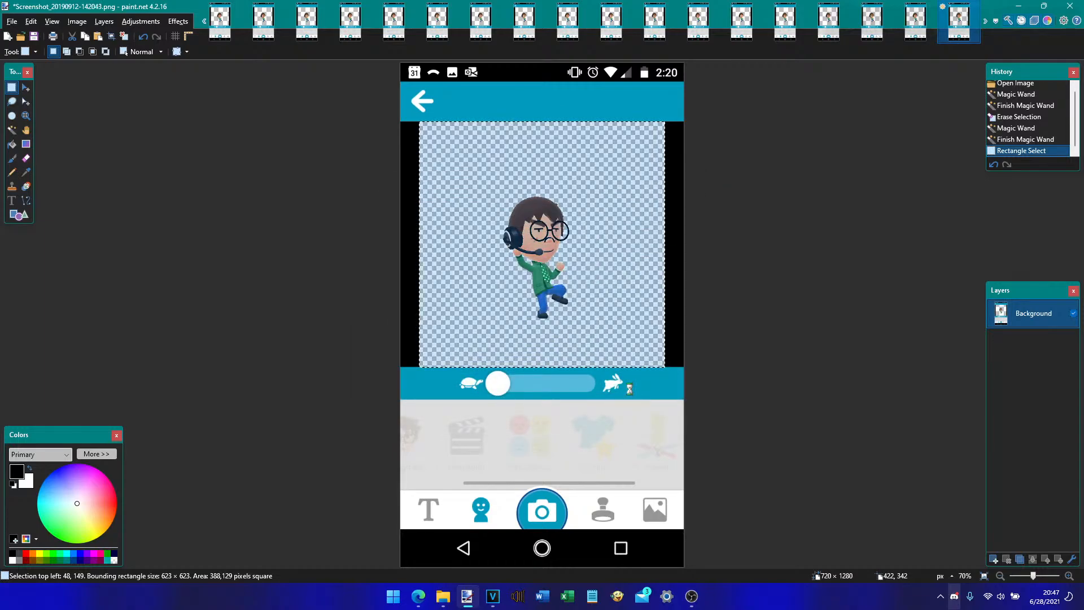
click(630, 391)
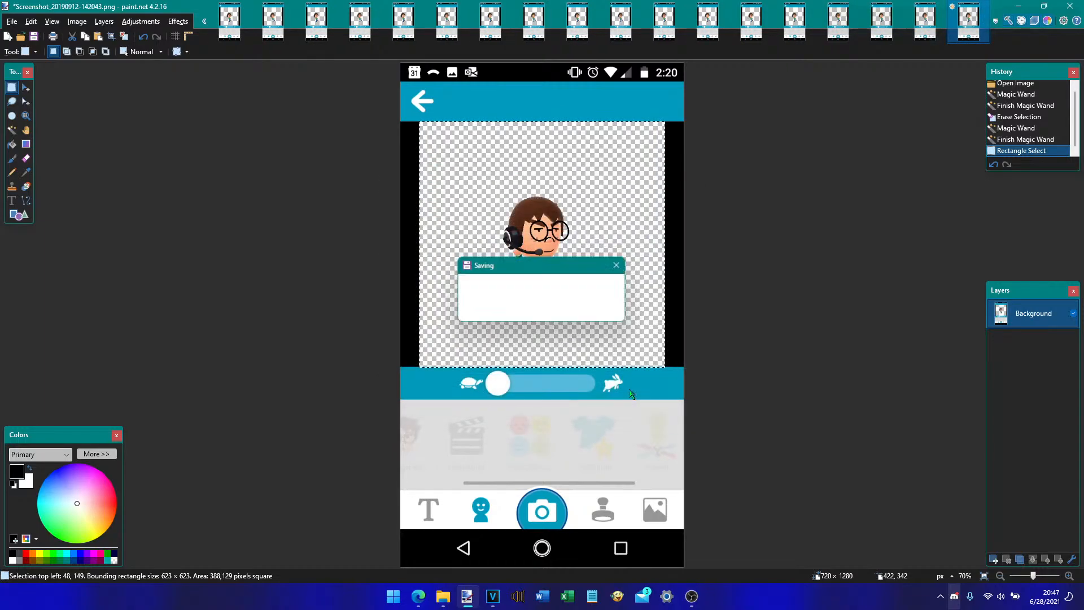
key(ctrl+shift+Tab)
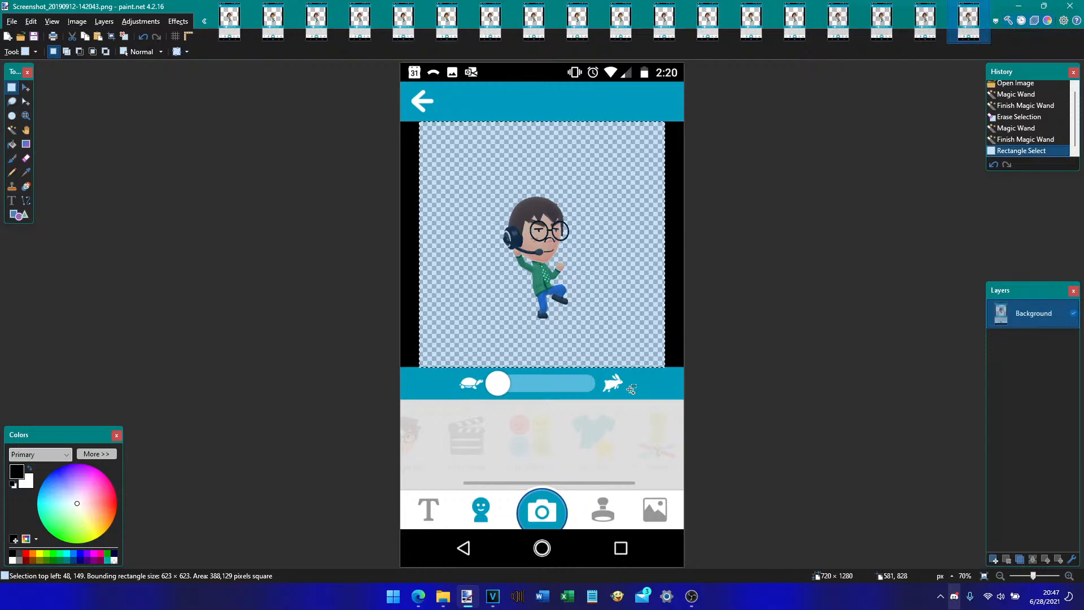
key(ctrl+shift+x)
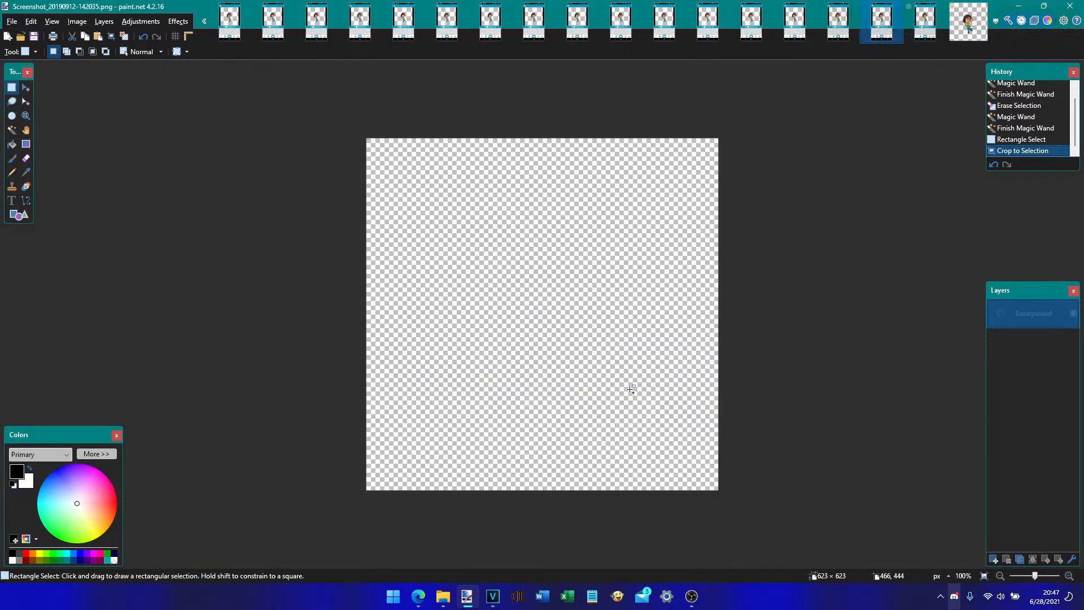
key(ctrl+shift+Tab)
key(ctrl+shift+x)
key(ctrl+shift+Tab)
key(ctrl+shift+x)
key(ctrl+shift+Tab)
key(ctrl+shift+x)
key(ctrl+shift+Tab)
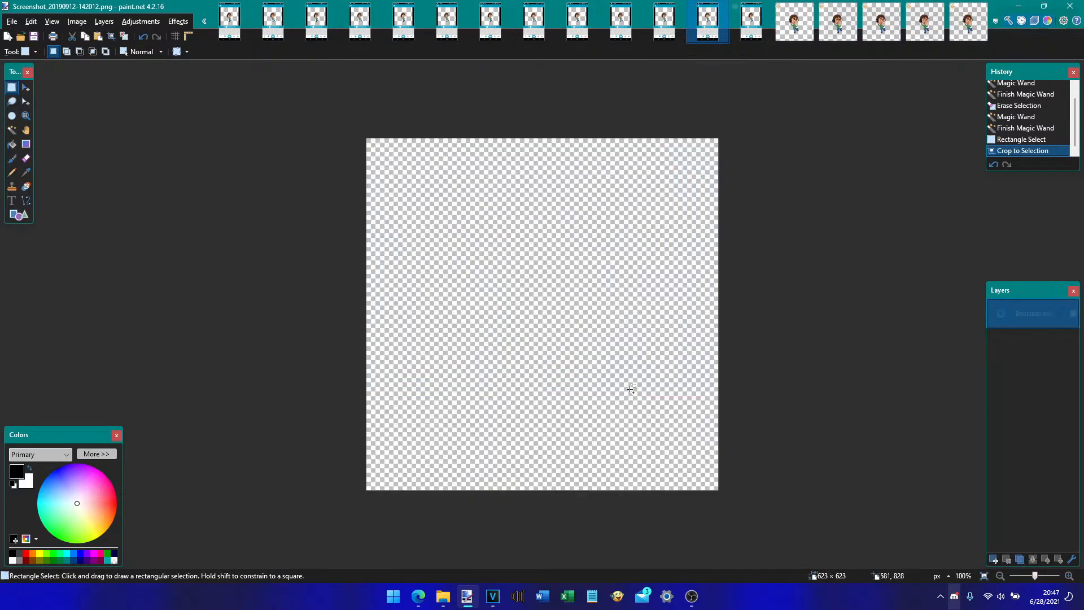
key(ctrl+shift+x)
key(ctrl+shift+Tab)
key(ctrl+shift+x)
key(ctrl+shift+Tab)
key(ctrl+shift+x)
key(ctrl+shift+Tab)
key(ctrl+shift+x)
key(ctrl+shift+Tab)
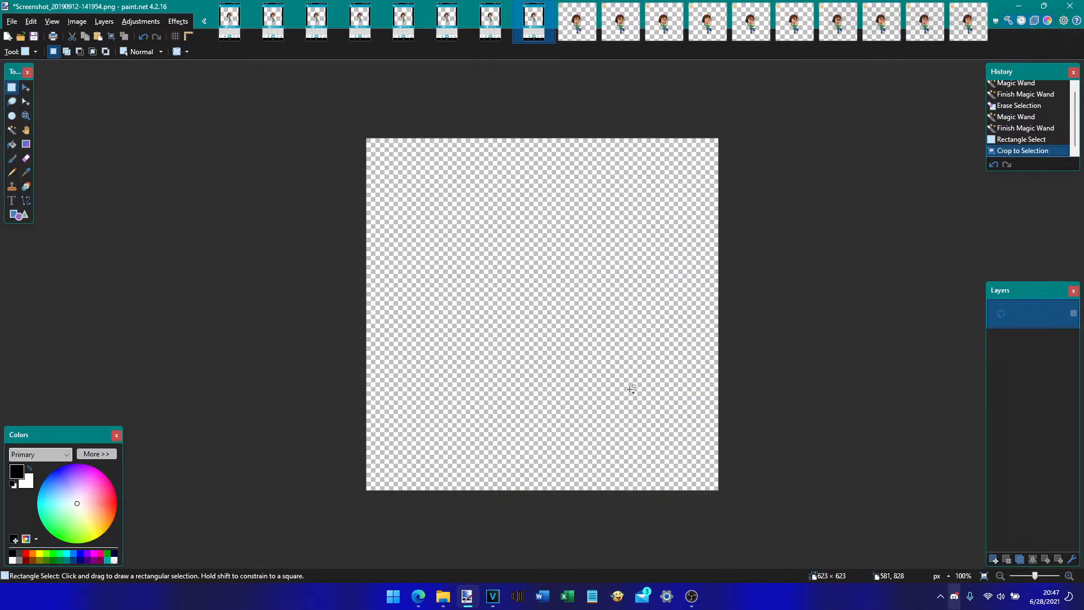
key(ctrl+shift+x)
key(ctrl+shift+Tab)
key(ctrl+shift+Tab)
key(ctrl+shift+x)
key(ctrl+shift+Tab)
key(ctrl+shift+x)
key(ctrl+shift+Tab)
key(ctrl+shift+x)
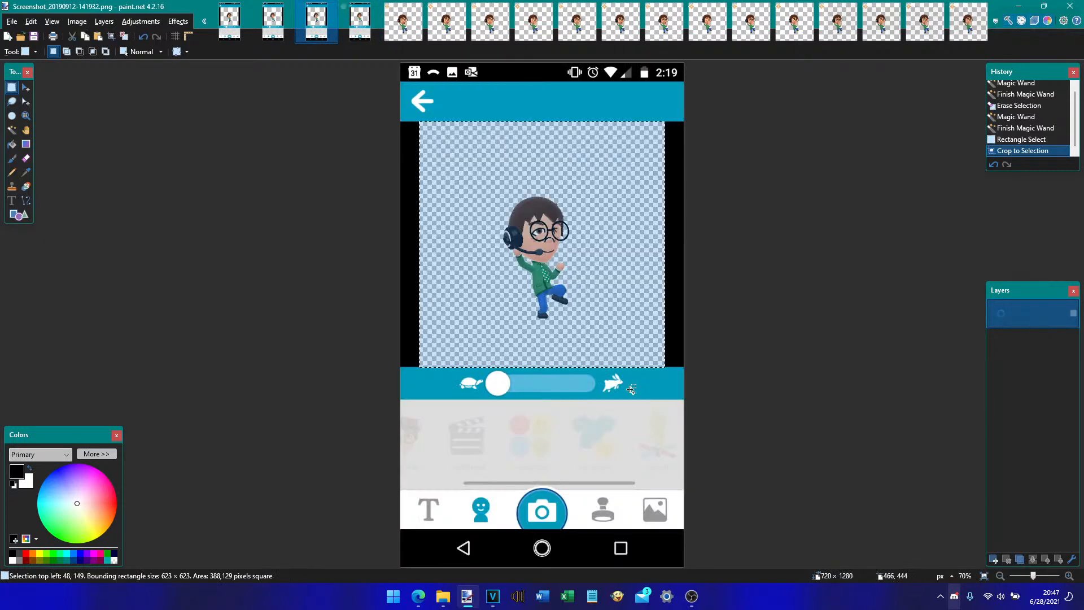
key(ctrl+shift+Tab)
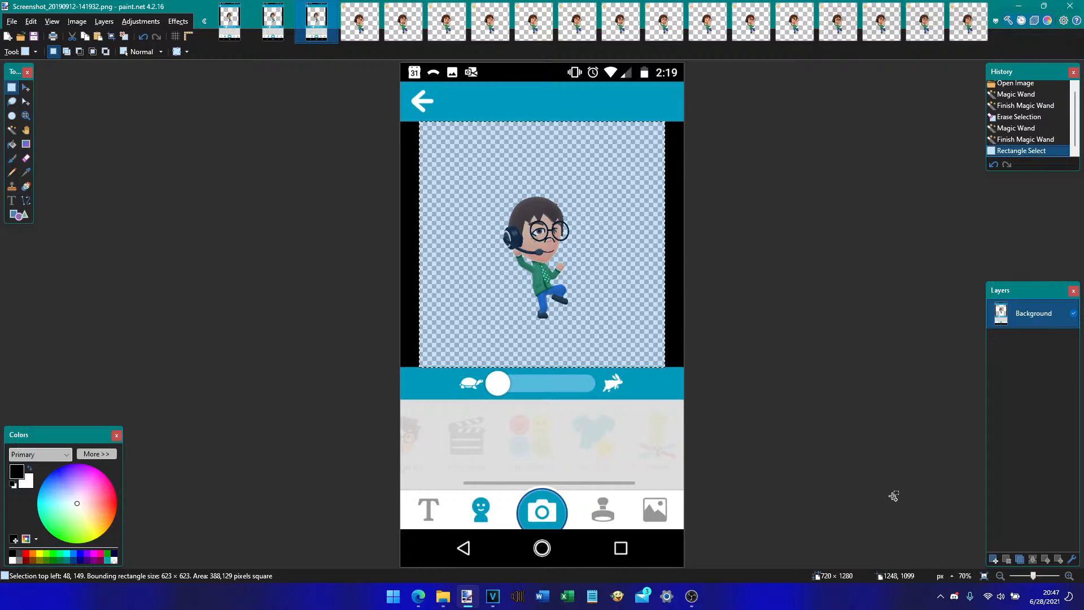
key(ctrl+shift+x)
key(ctrl+shift+Tab)
key(ctrl+shift+x)
key(ctrl+shift+Tab)
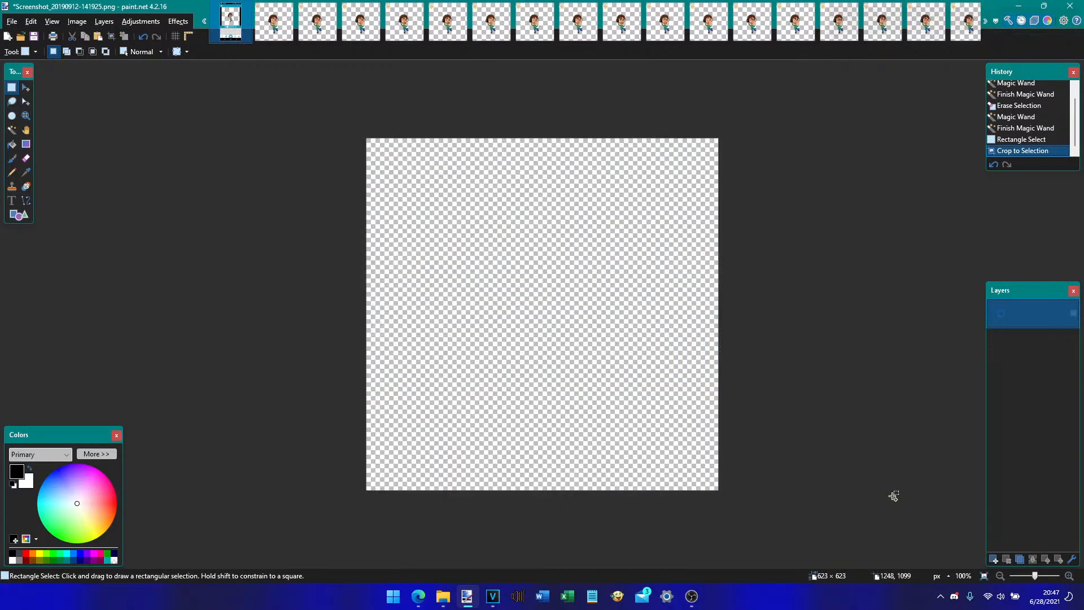
key(ctrl+shift+x)
key(ctrl+shift+Tab)
key(ctrl+shift+x)
key(ctrl+shift+Tab)
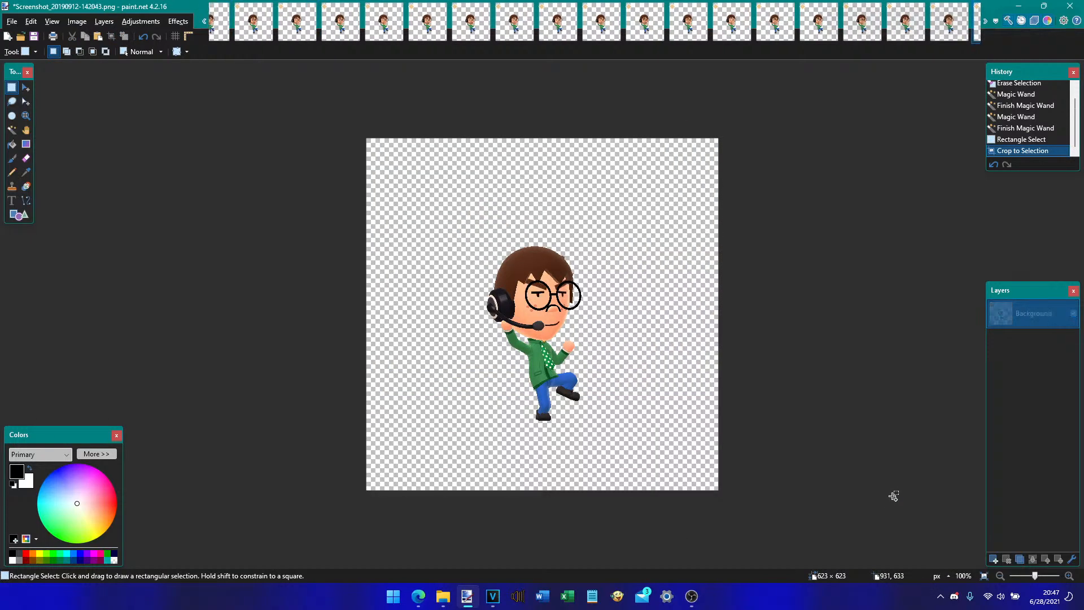
key(ctrl+Tab)
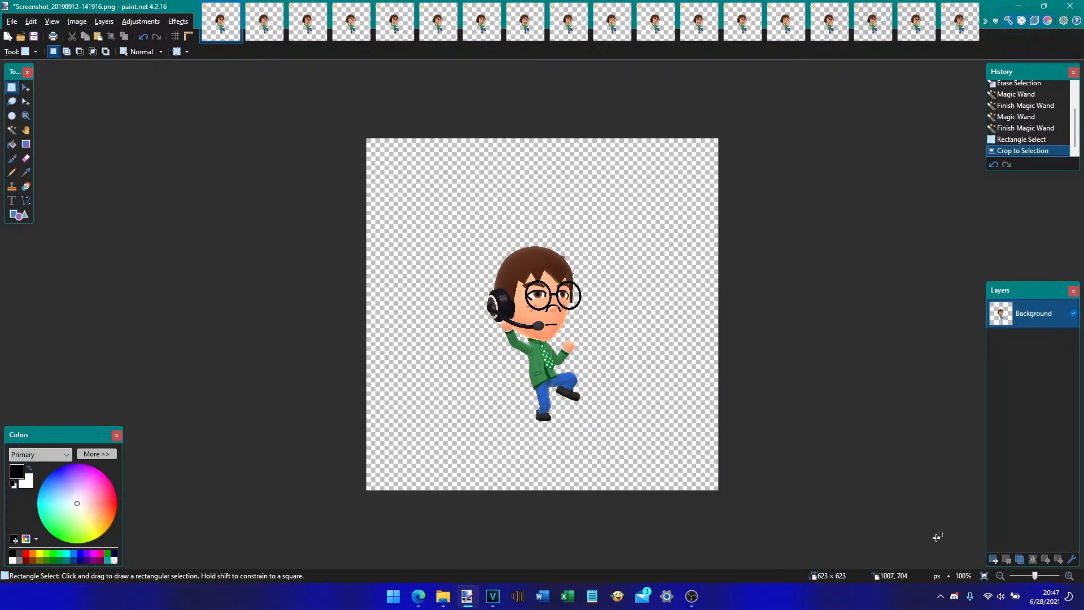
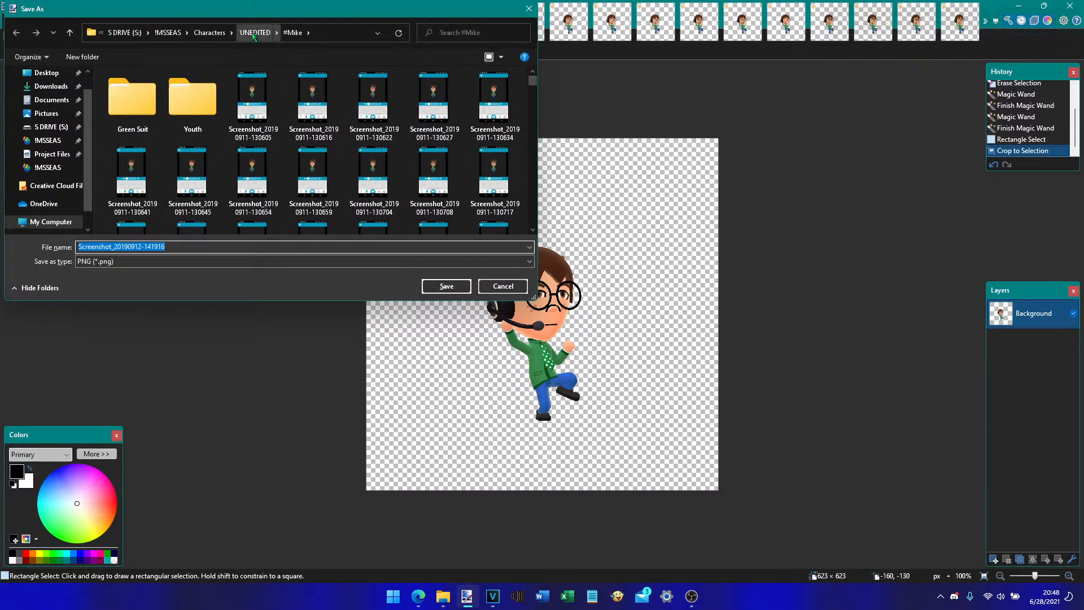
click(209, 33)
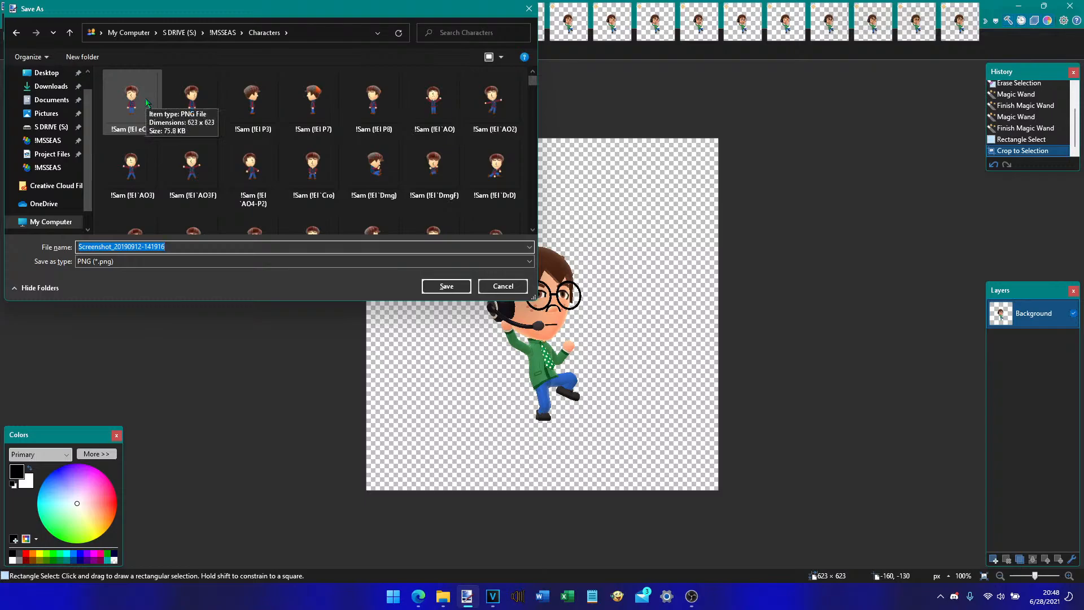
click(250, 116)
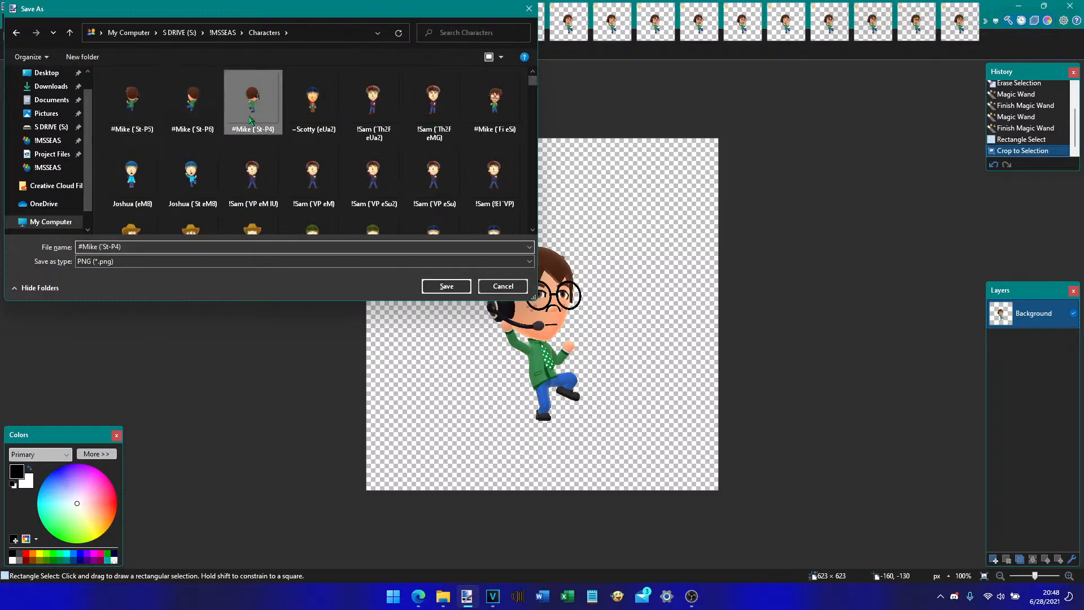
key(Right)
key(Left)
key(BackSpace)
text(2)
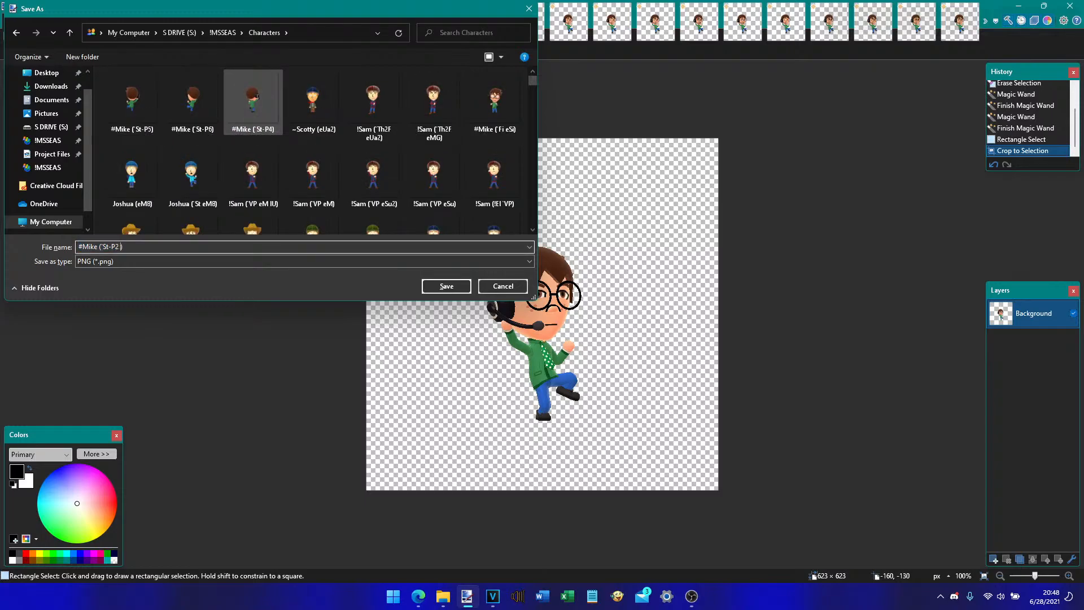
text( eN)
key(Return)
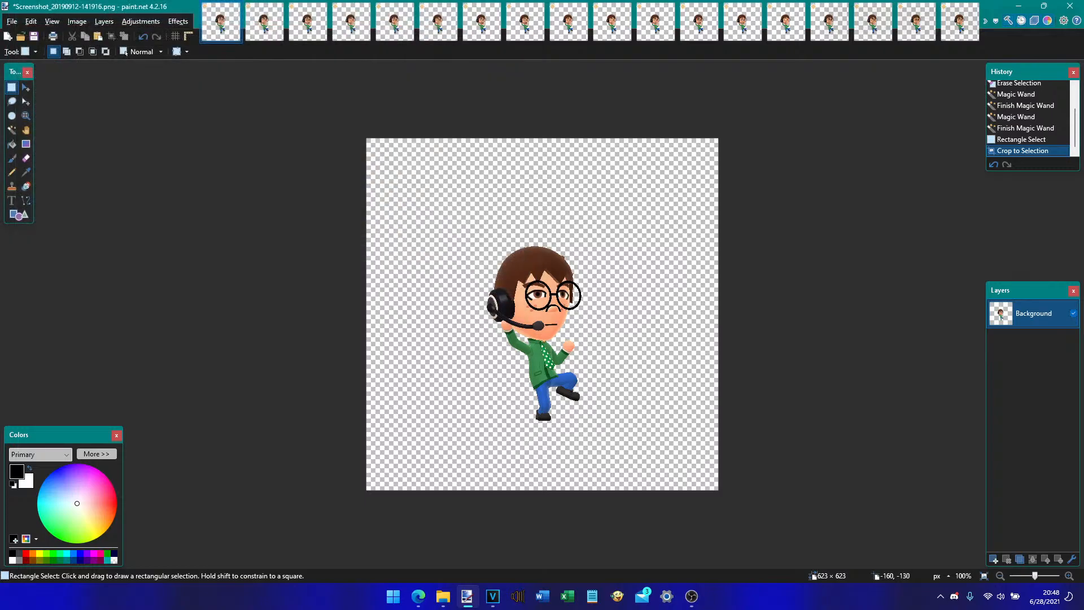
key(Return)
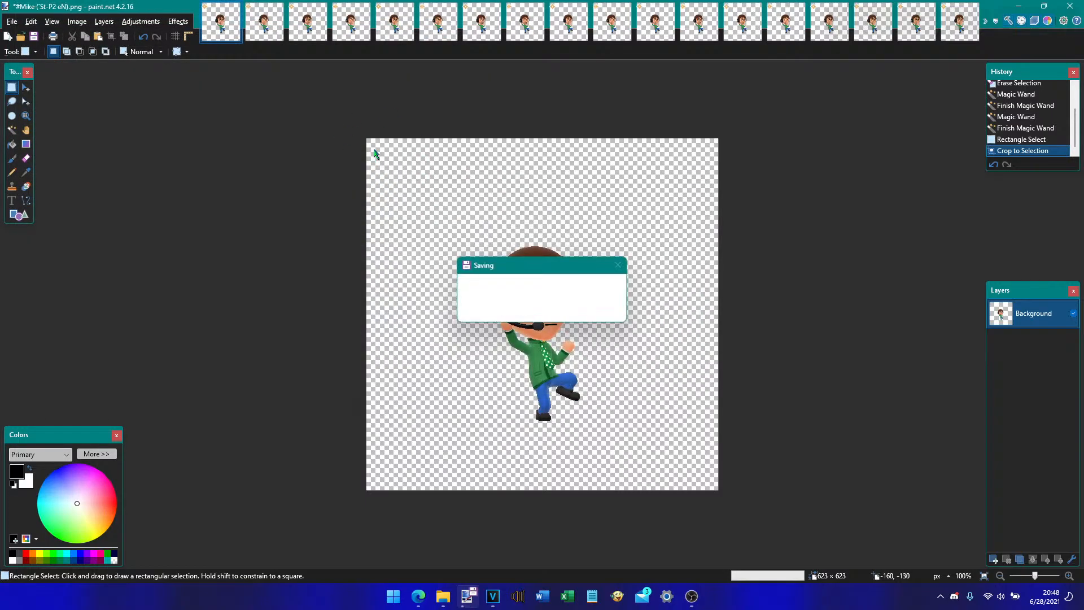
key(ctrl+Tab)
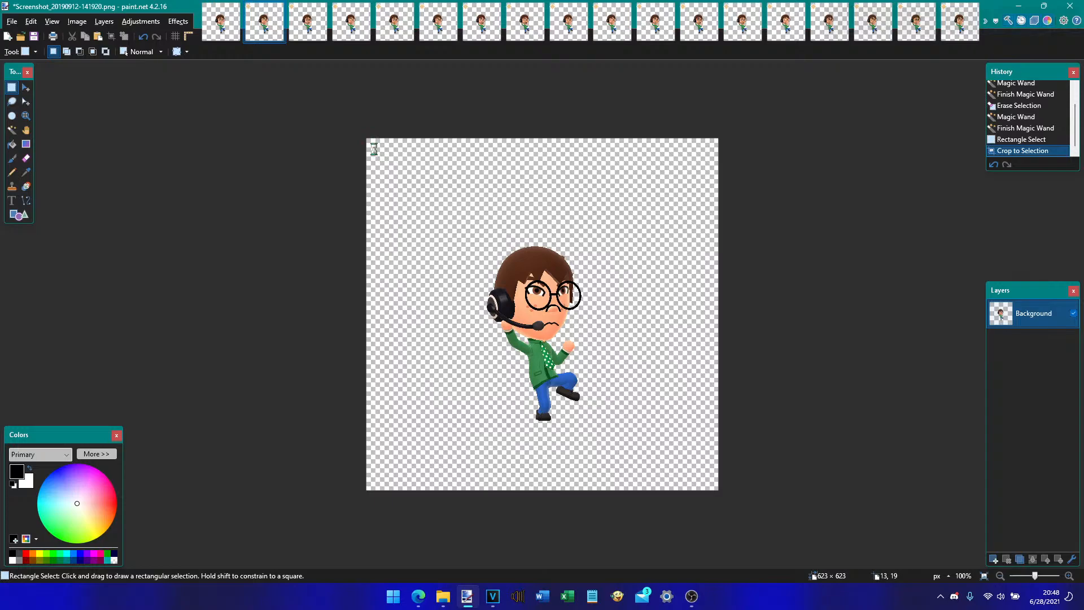
key(ctrl+shift+s)
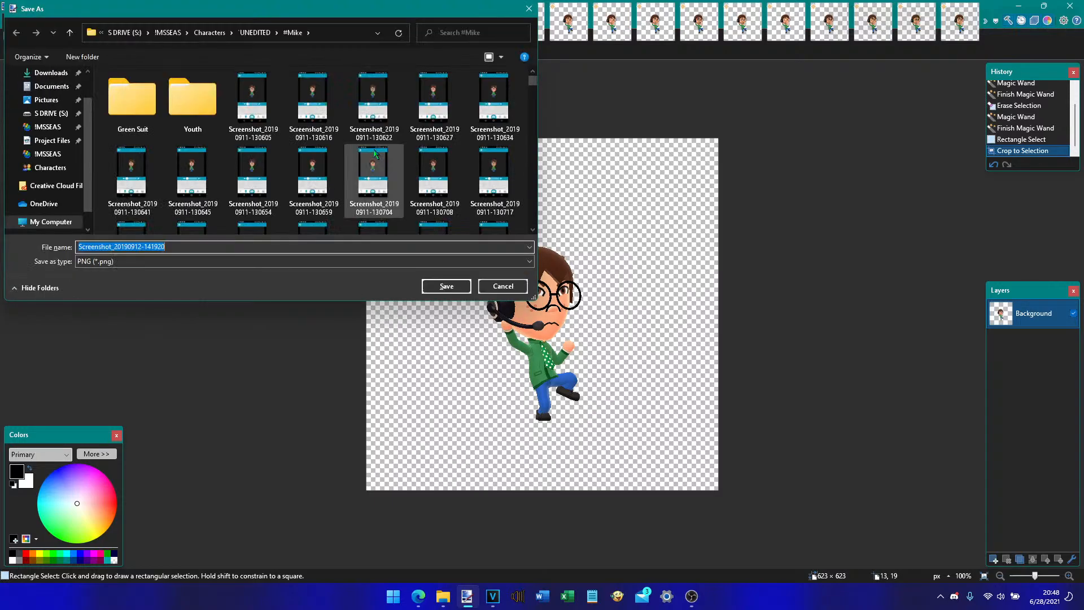
click(192, 33)
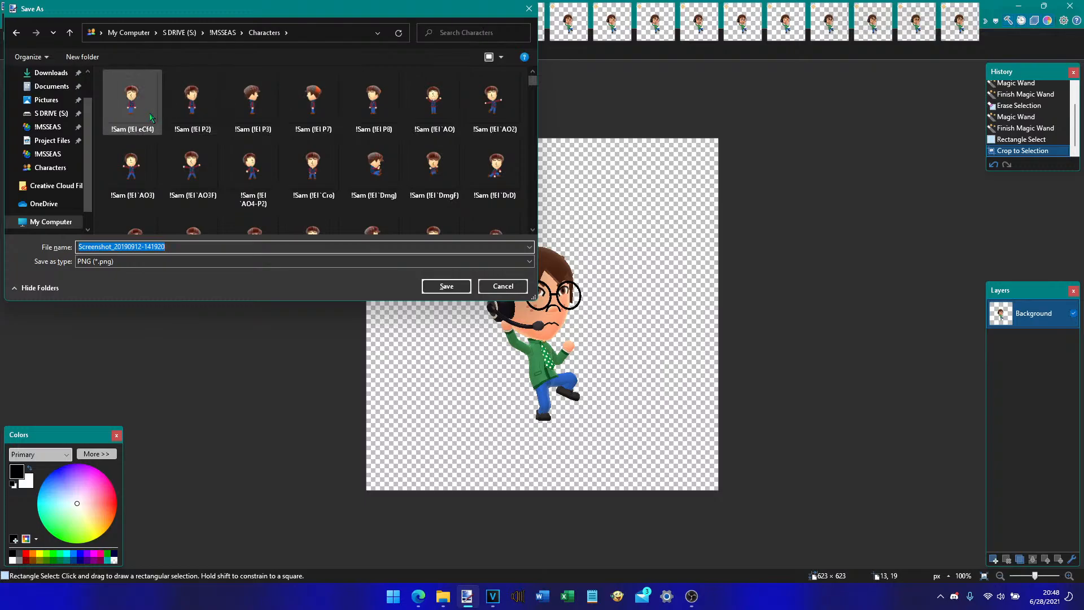
click(149, 118)
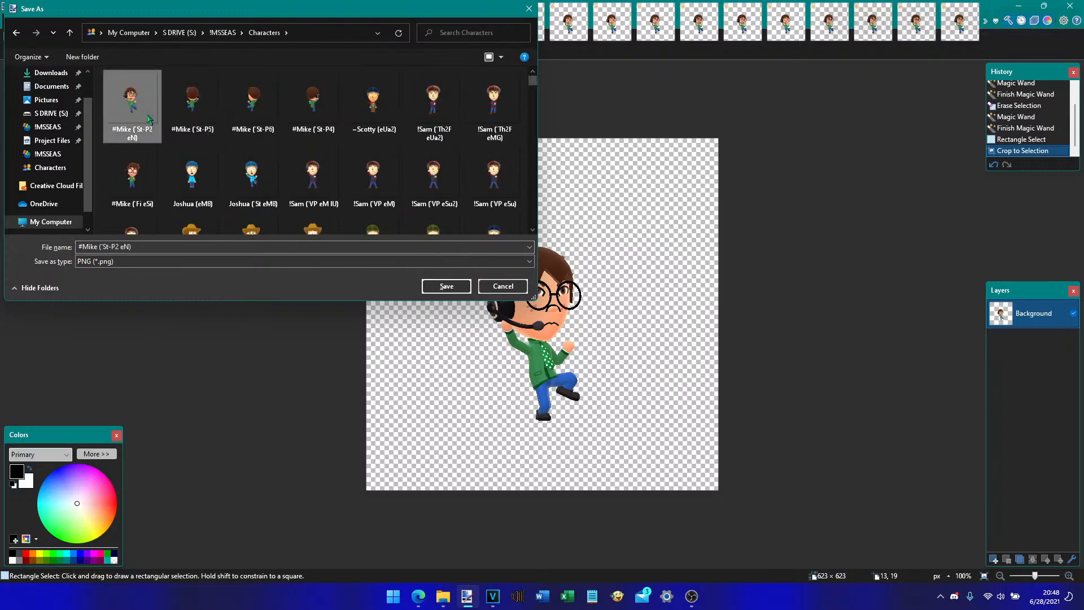
key(Return)
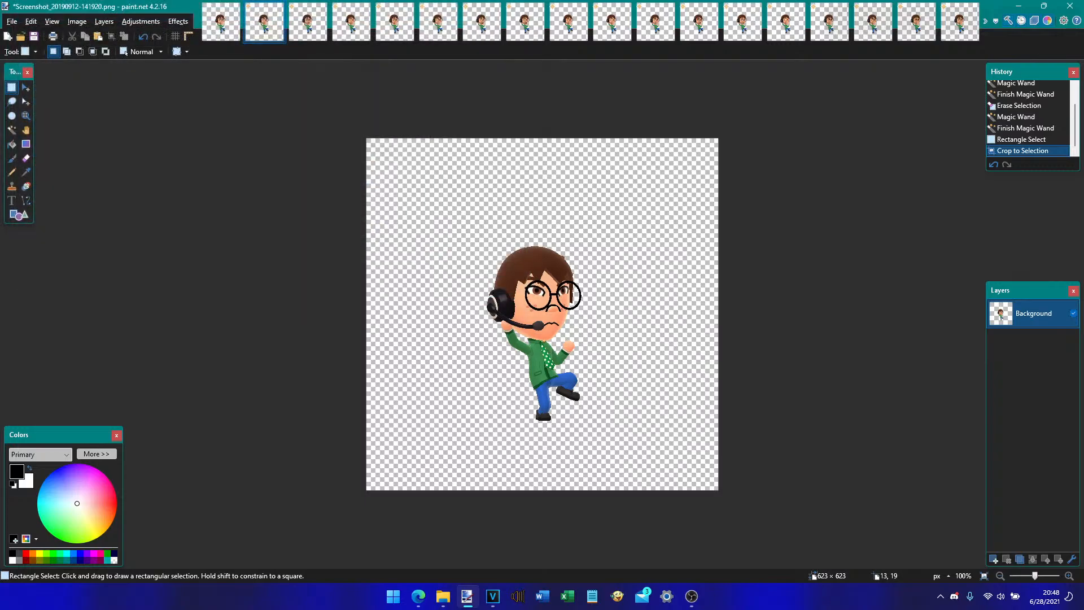
key(Return)
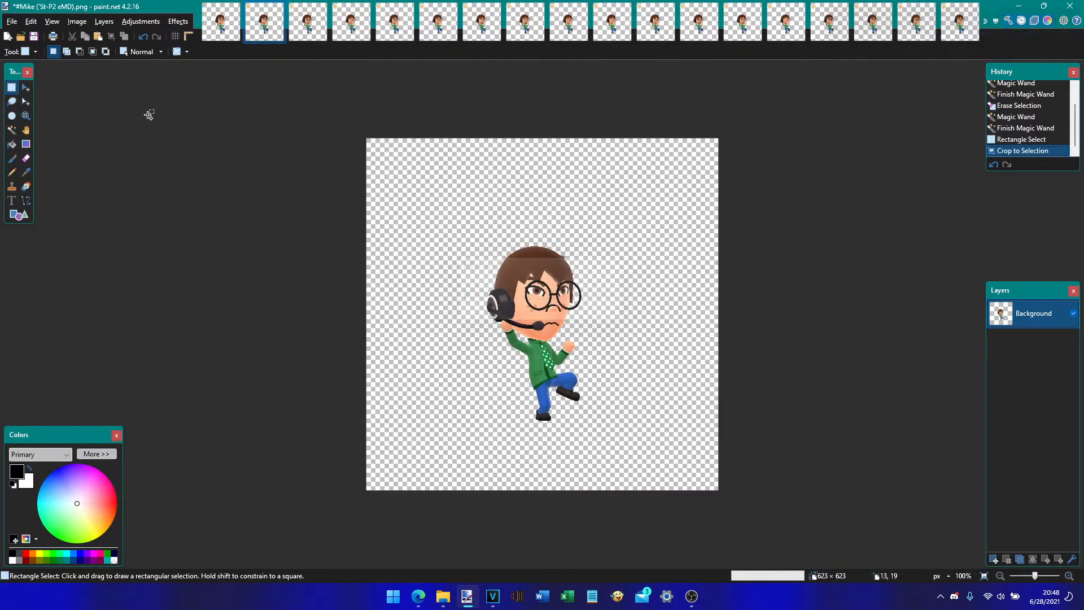
key(ctrl+Tab)
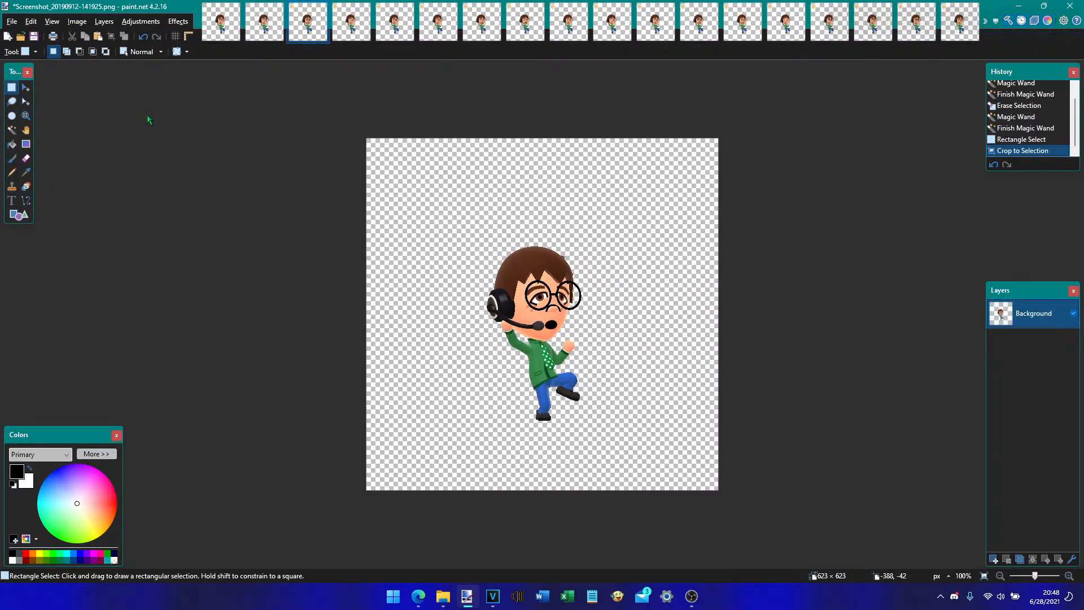
key(ctrl+shift+s)
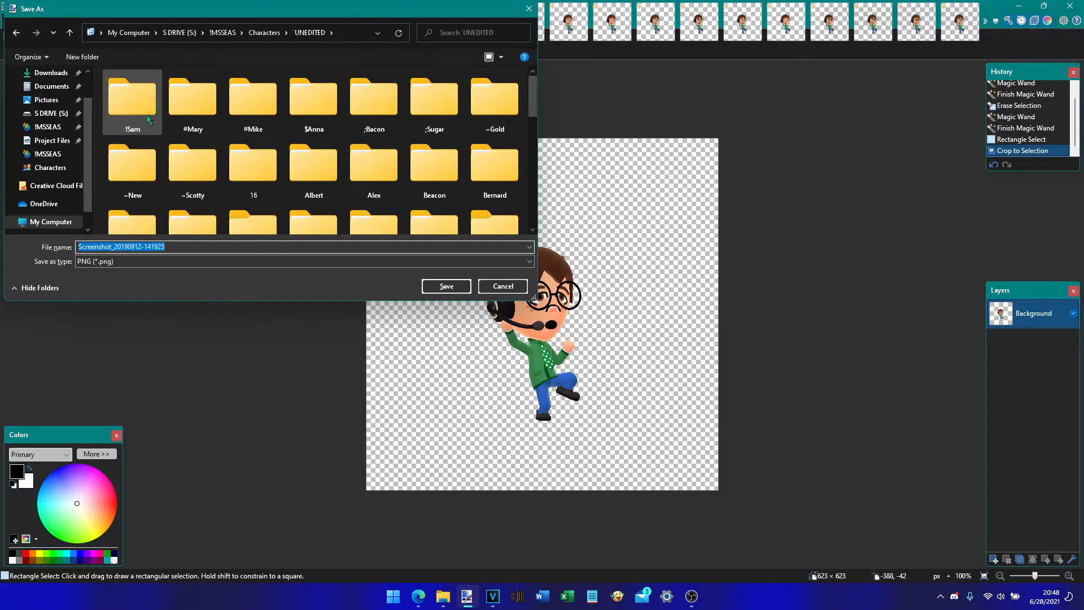
double_click(149, 119)
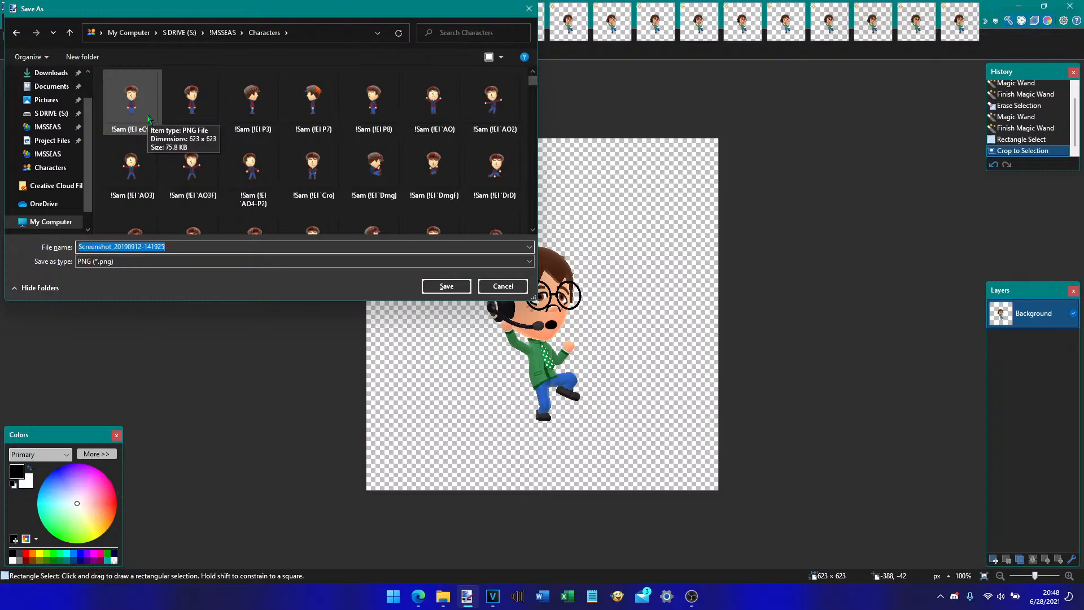
click(151, 106)
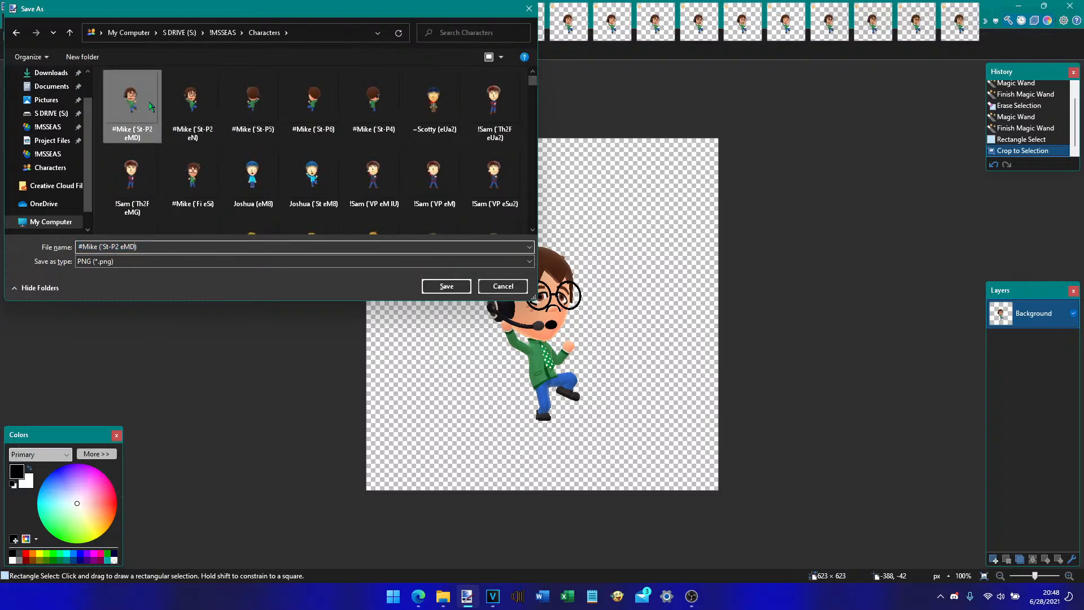
key(shift+Left)
key(shift+Left)
text(Su2)
key(Return)
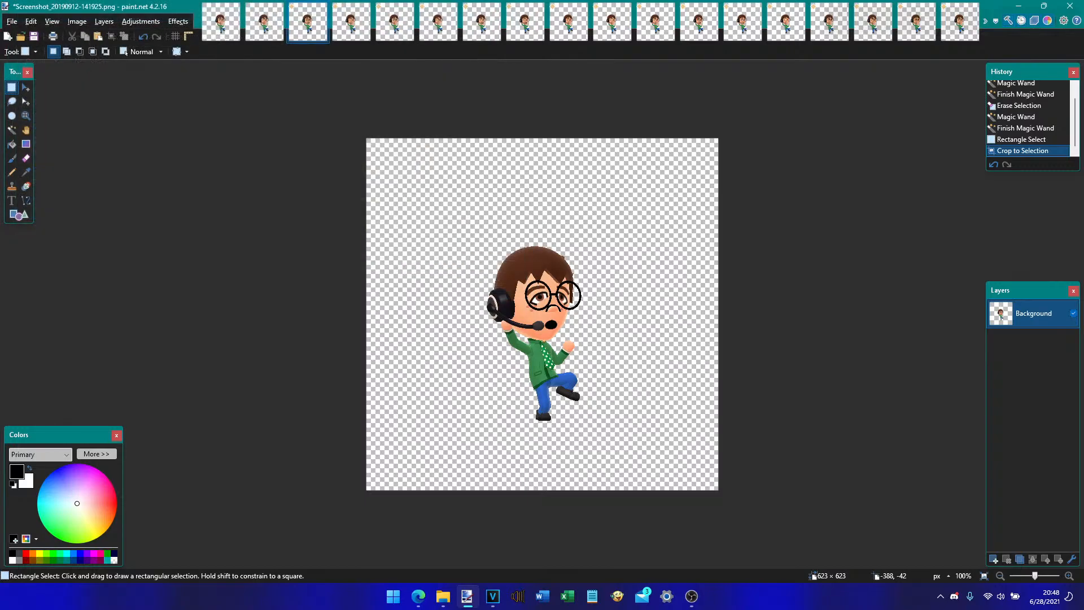
key(Return)
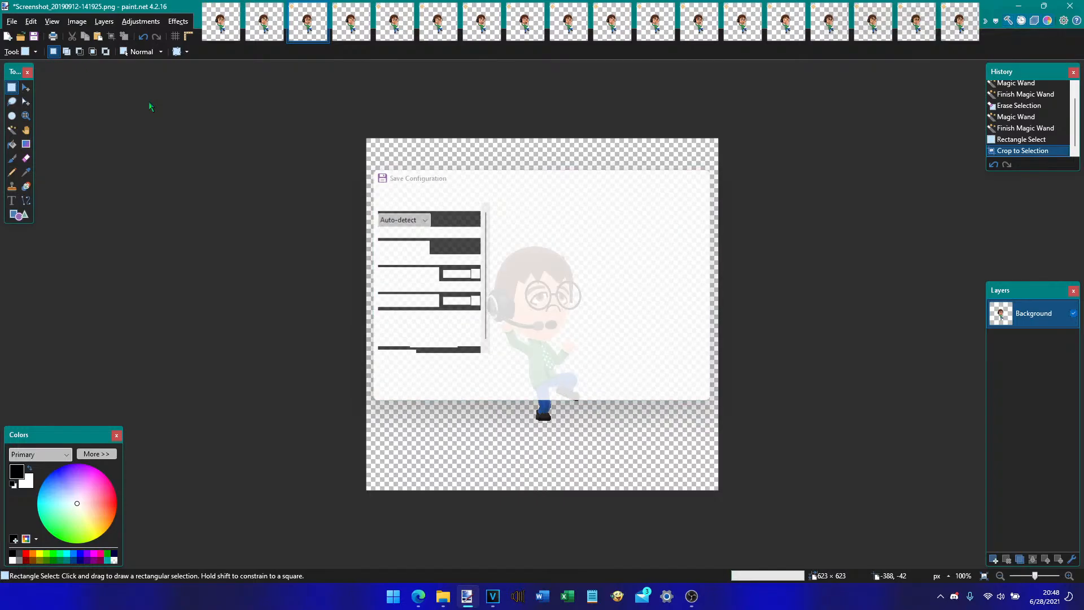
key(ctrl+Tab)
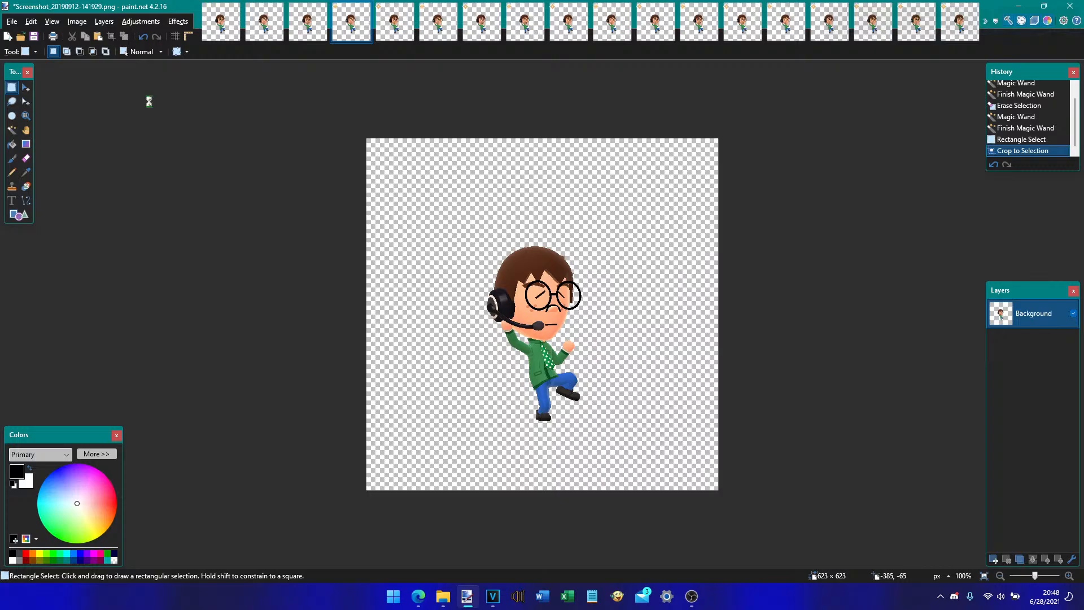
key(ctrl+shift+s)
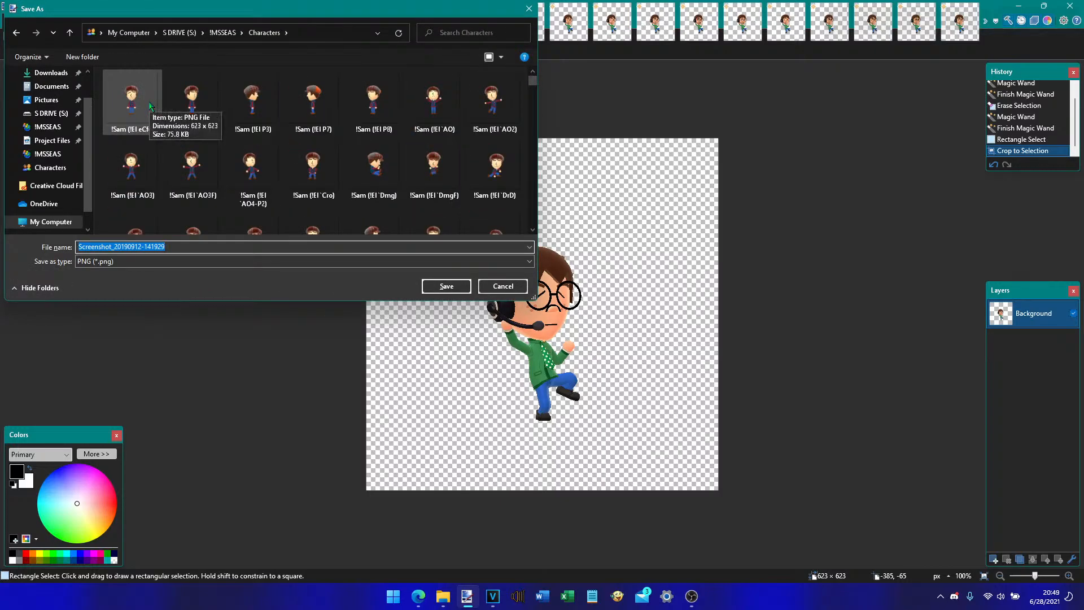
click(150, 106)
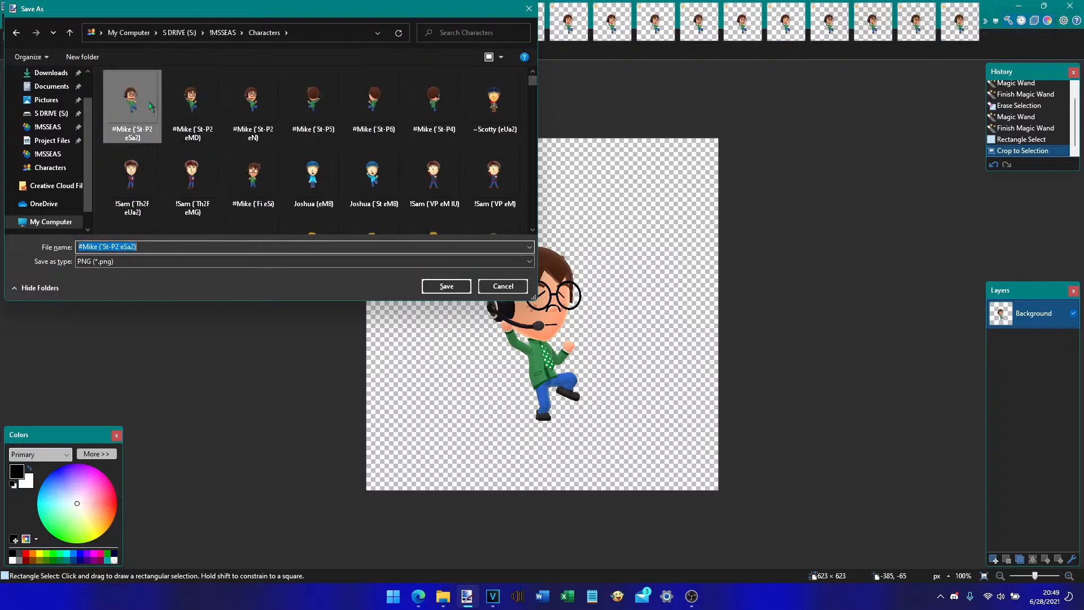
key(Right)
key(shift+Left)
key(shift+Left)
key(shift+Left)
key(shift+Left)
text(F))
key(Return)
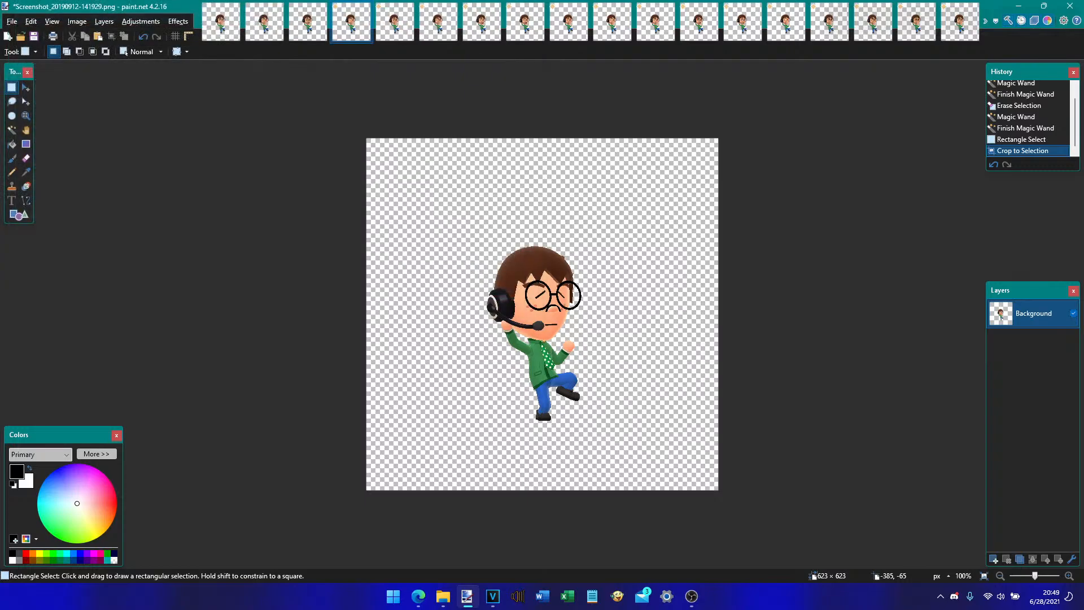
key(Return)
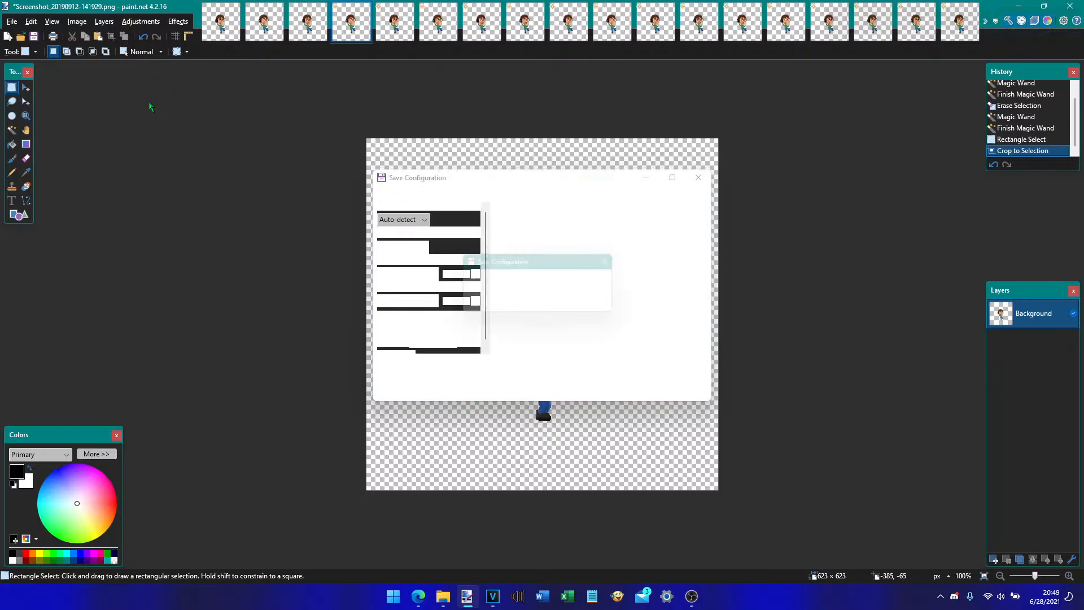
key(ctrl+Tab)
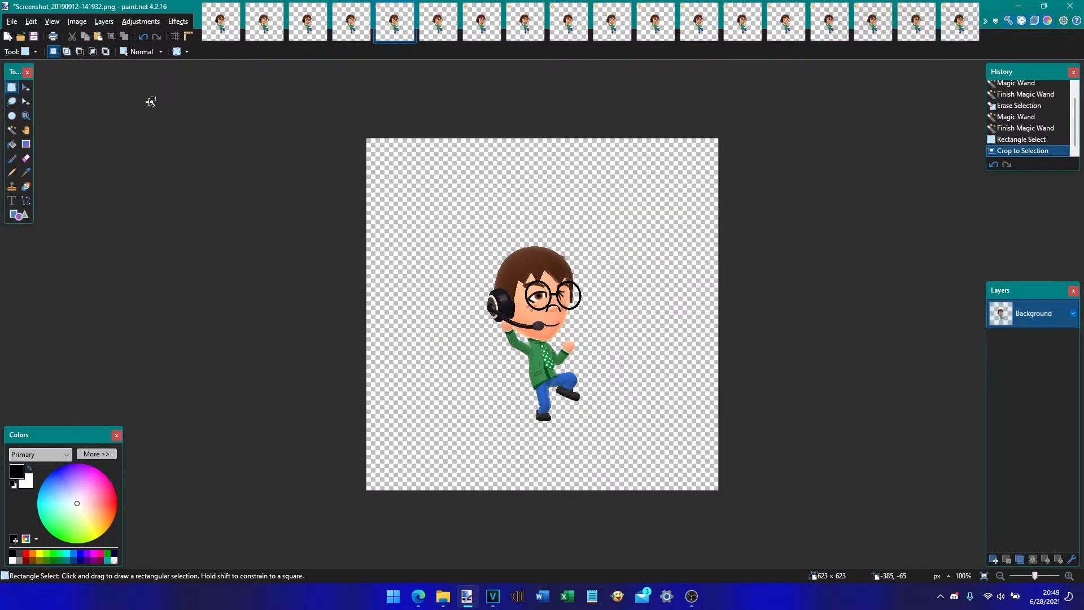
key(ctrl+shift+s)
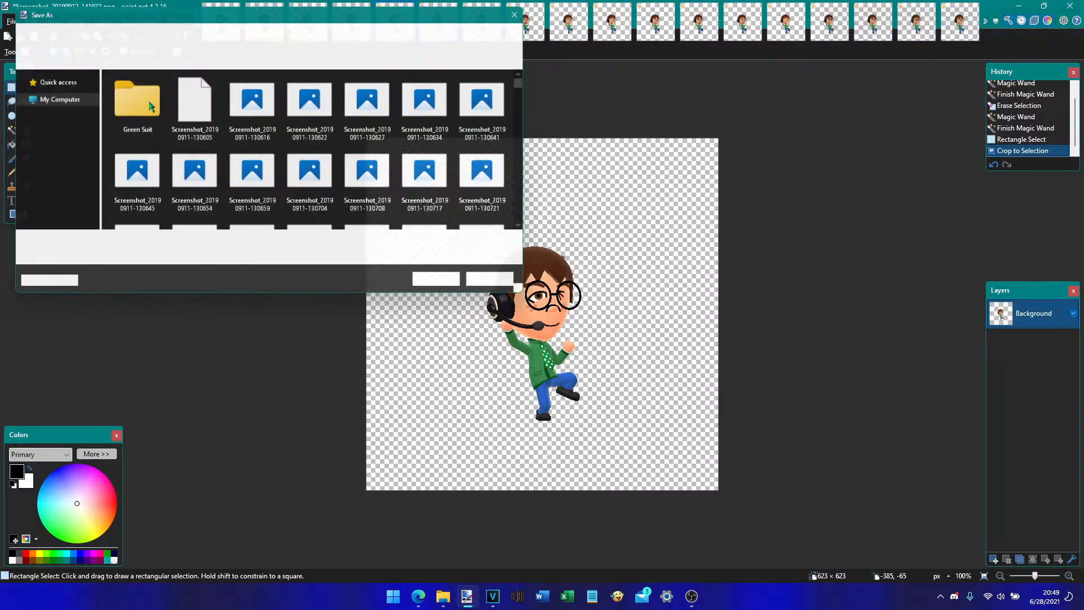
key(alt+Up)
key(alt+Up)
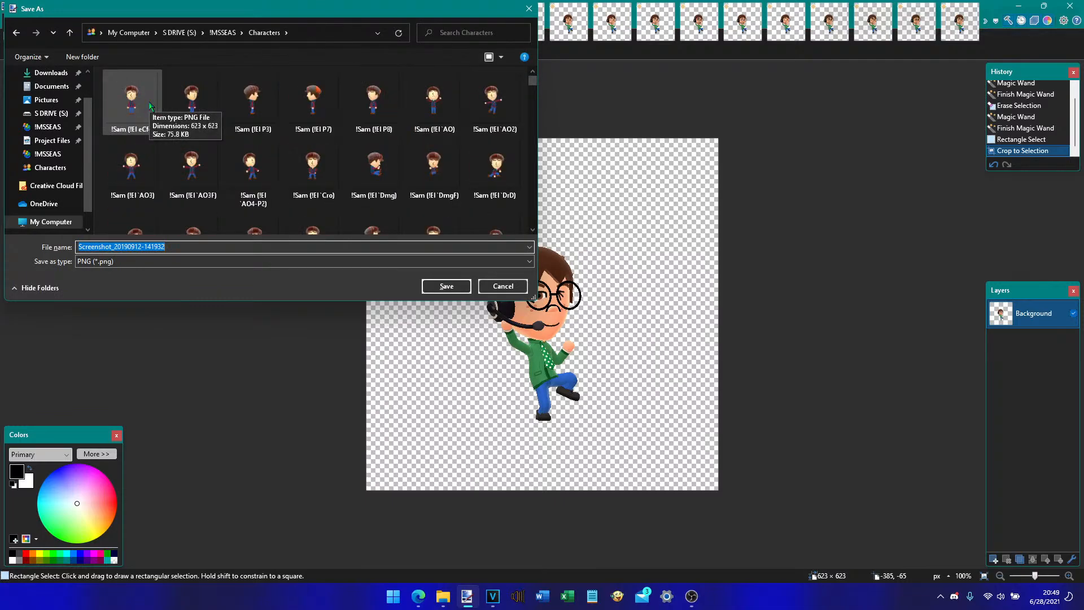
click(149, 104)
key(Tab)
key(Right)
key(Left)
key(shift+Left)
key(shift+Left)
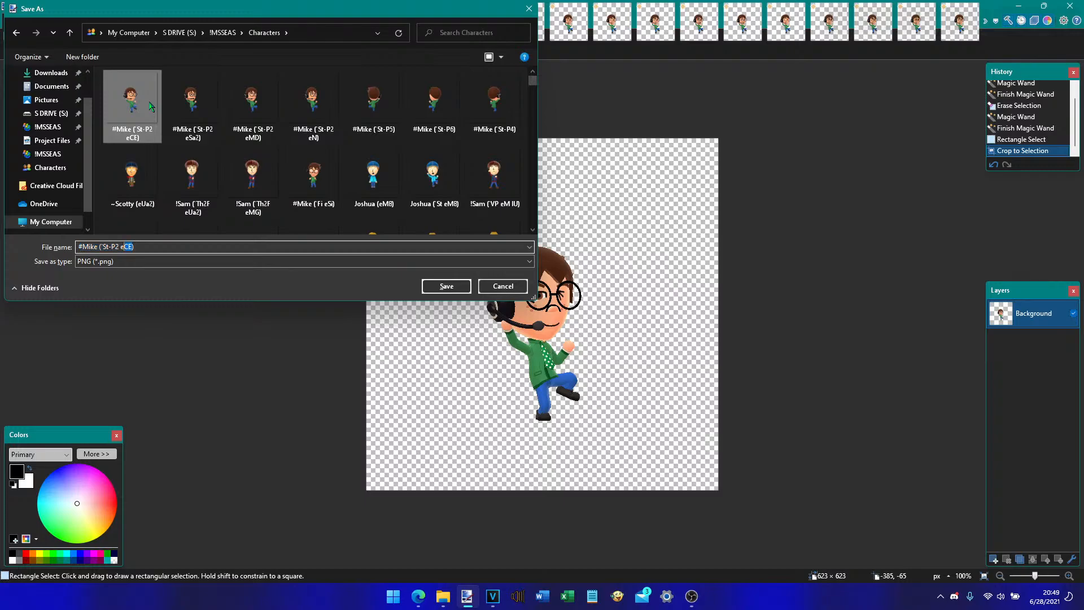
text(Wi)
key(Return)
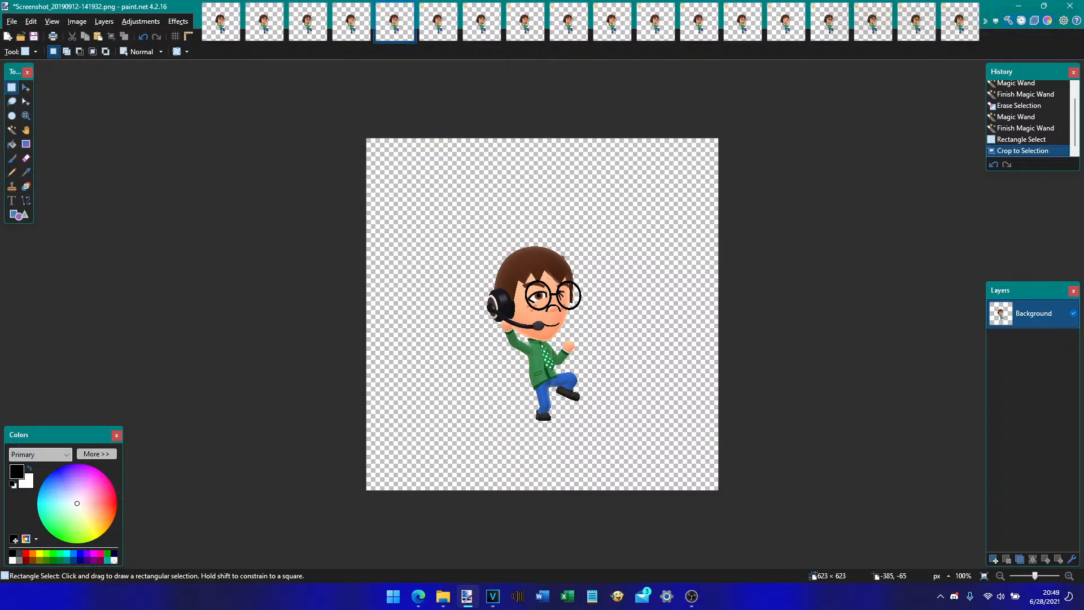
key(Return)
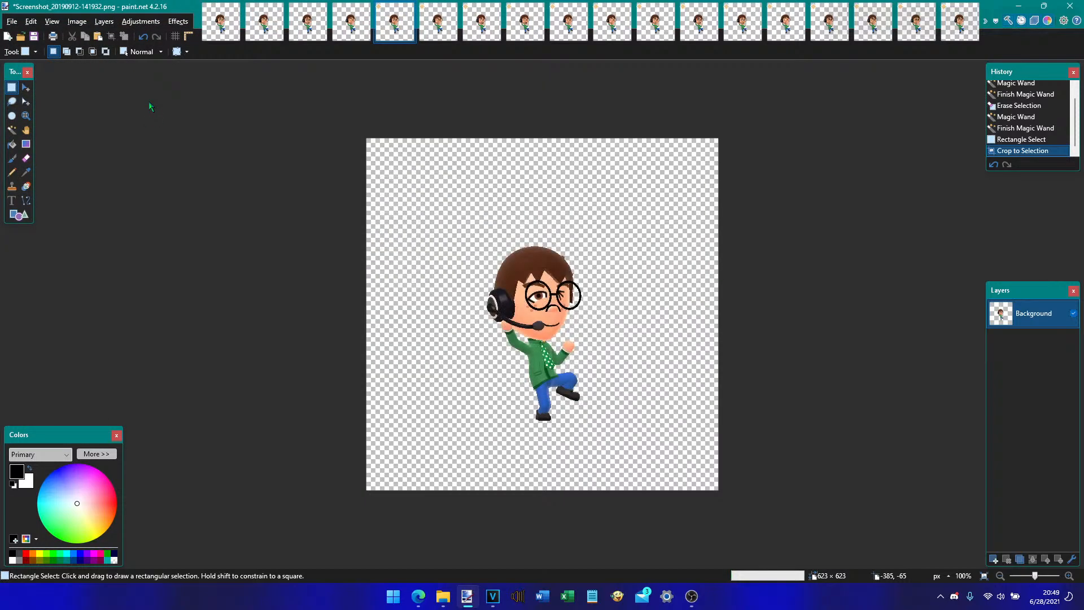
key(ctrl+Tab)
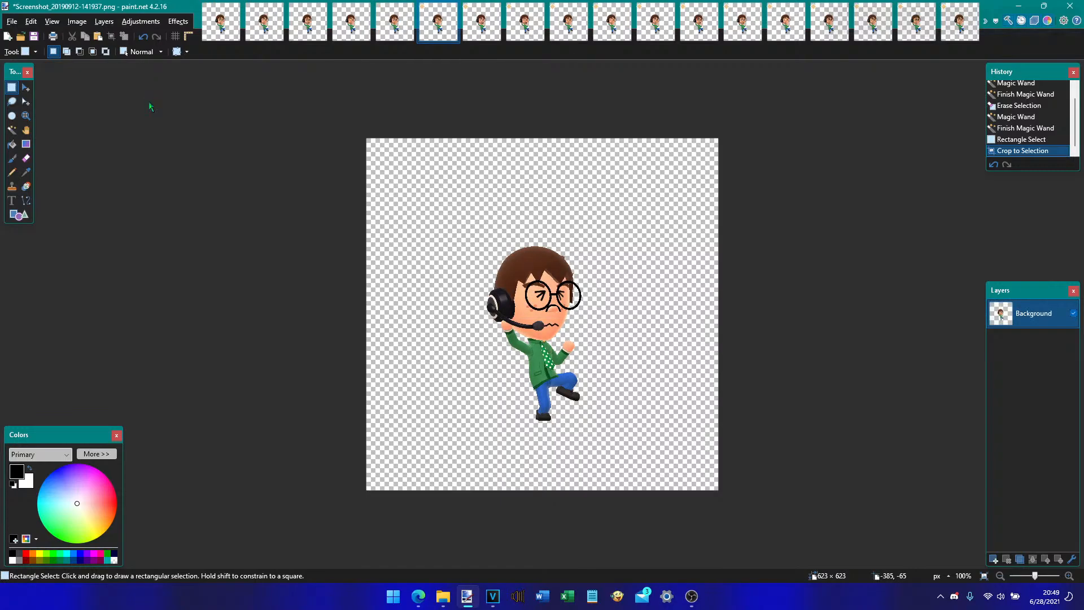
key(ctrl+shift+s)
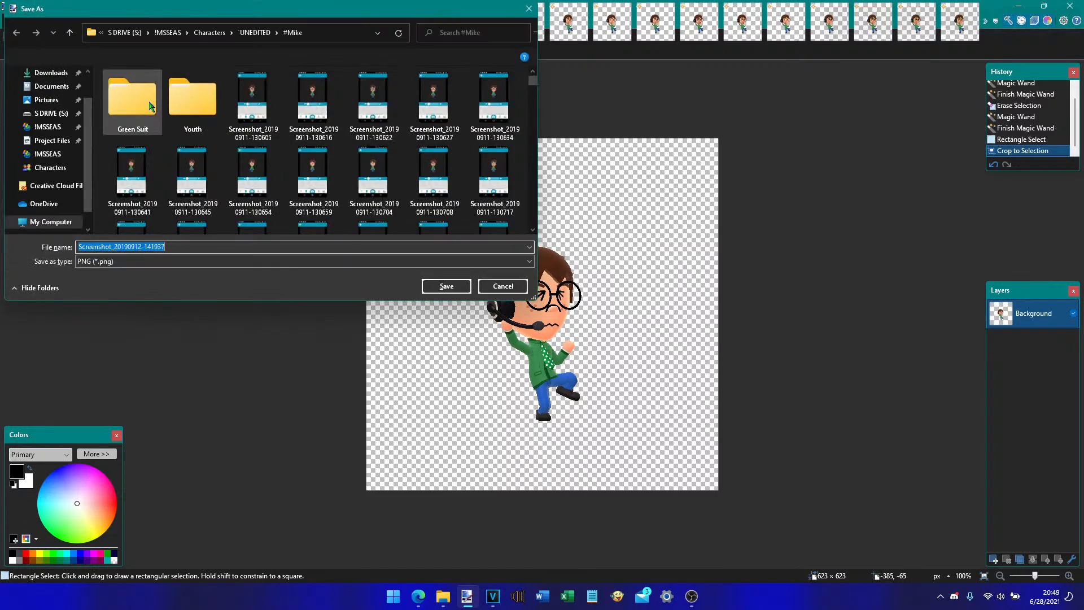
key(alt+Up)
key(alt+Up)
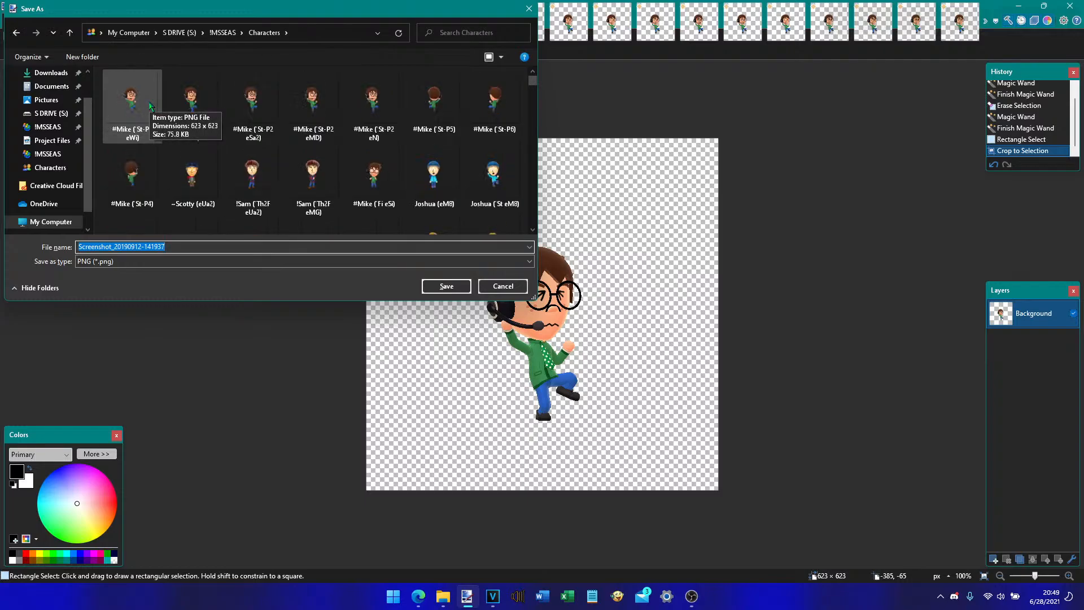
click(151, 106)
key(End)
key(BackSpace)
key(BackSpace)
key(BackSpace)
text(Pa))
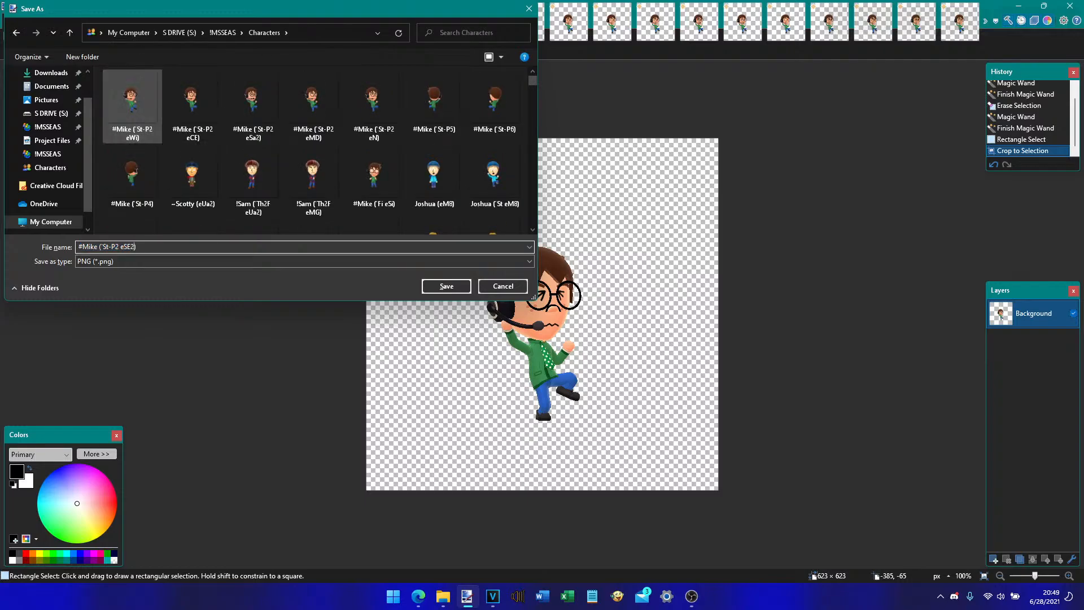
key(Return)
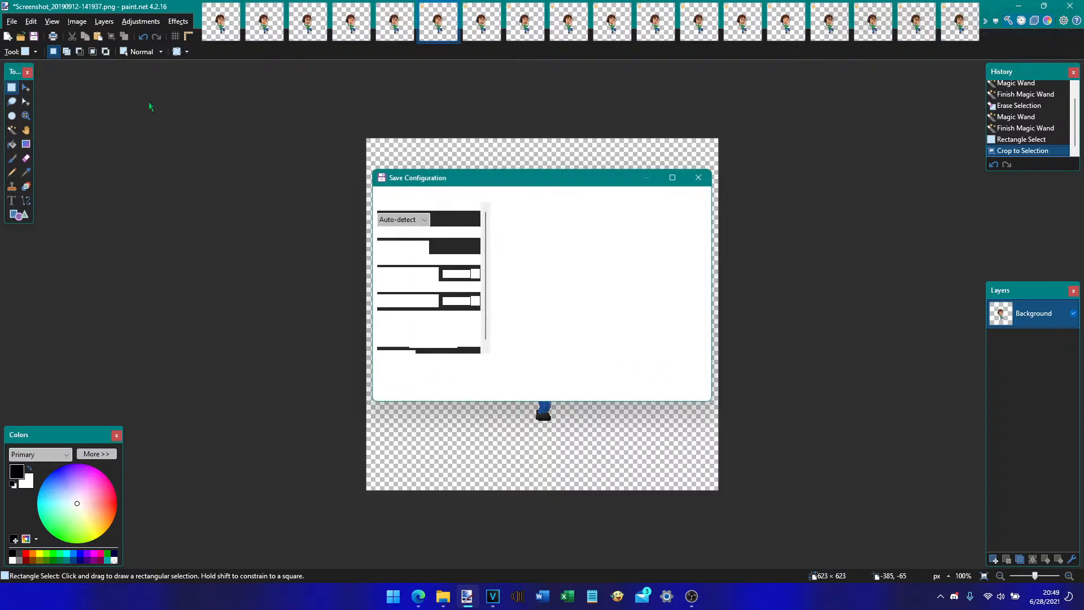
key(Return)
key(ctrl+Tab)
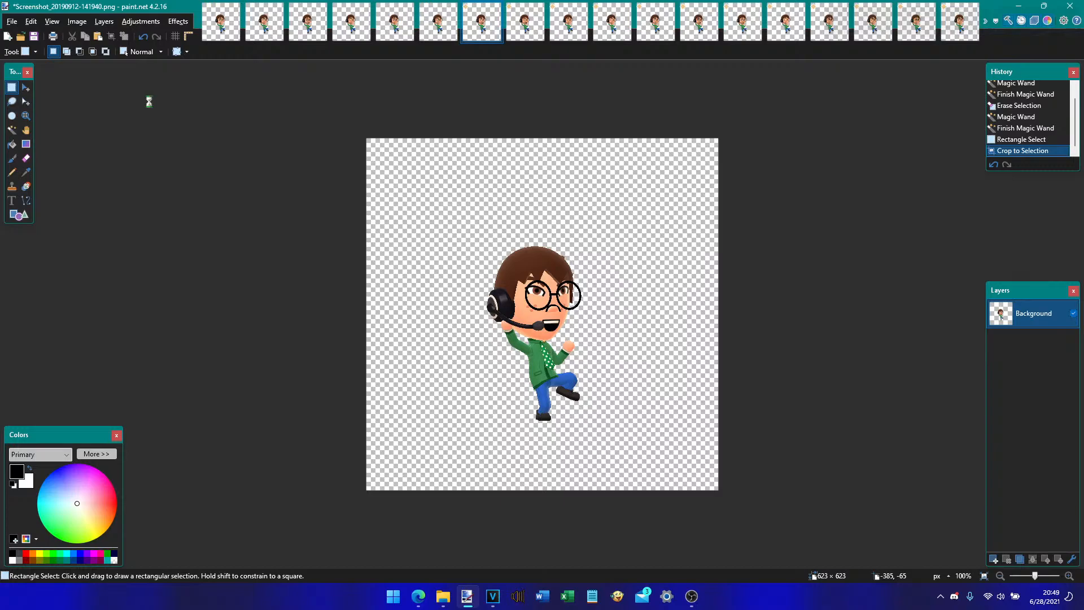
key(ctrl+shift+s)
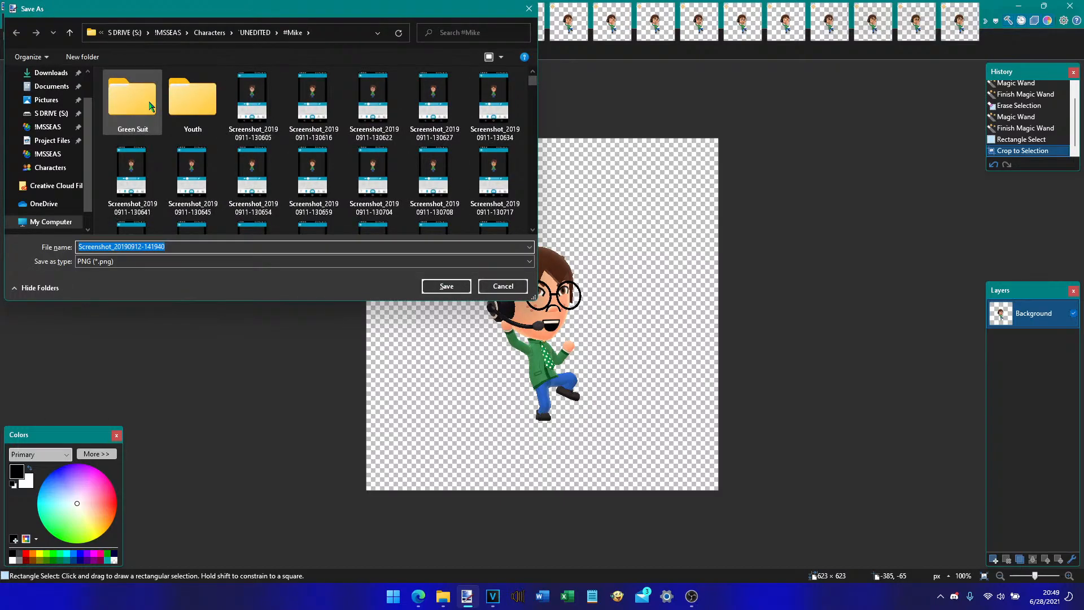
key(alt+Up)
key(alt+Up)
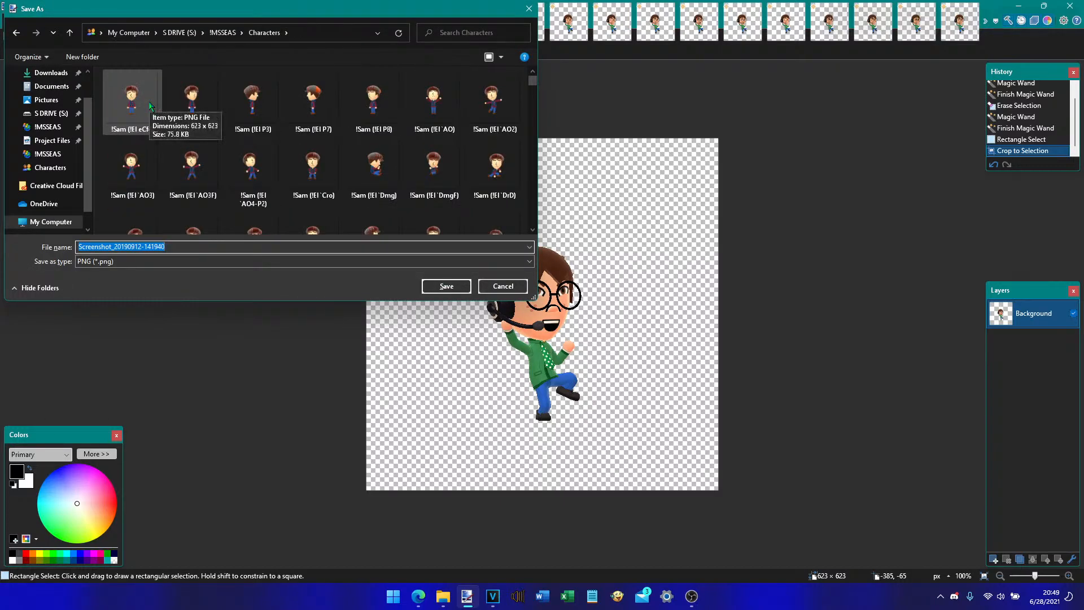
click(150, 106)
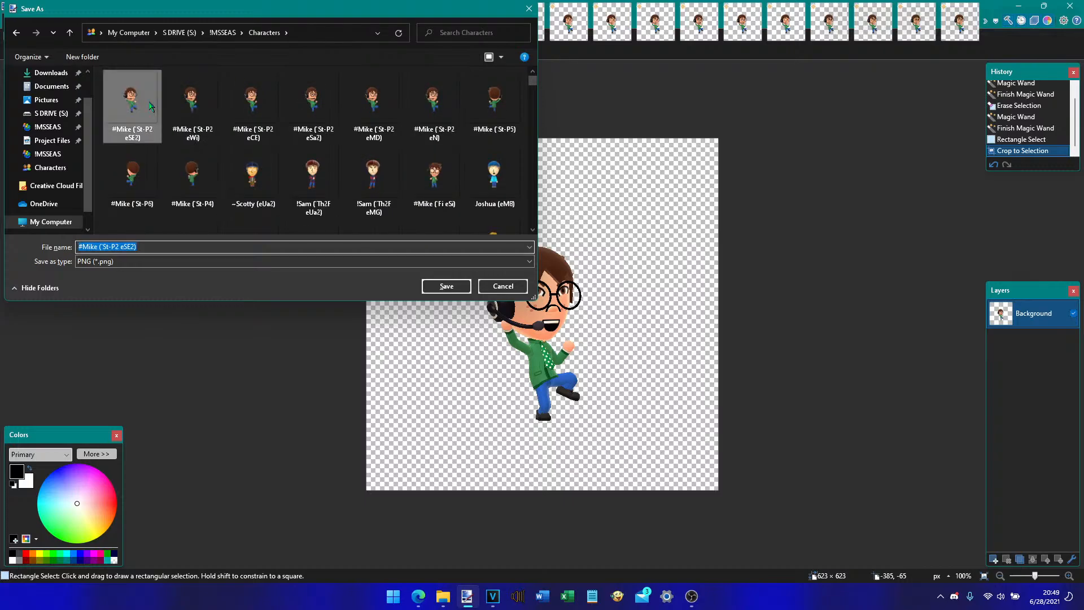
key(shift+Left)
key(shift+Left)
key(shift+Left)
text(i4))
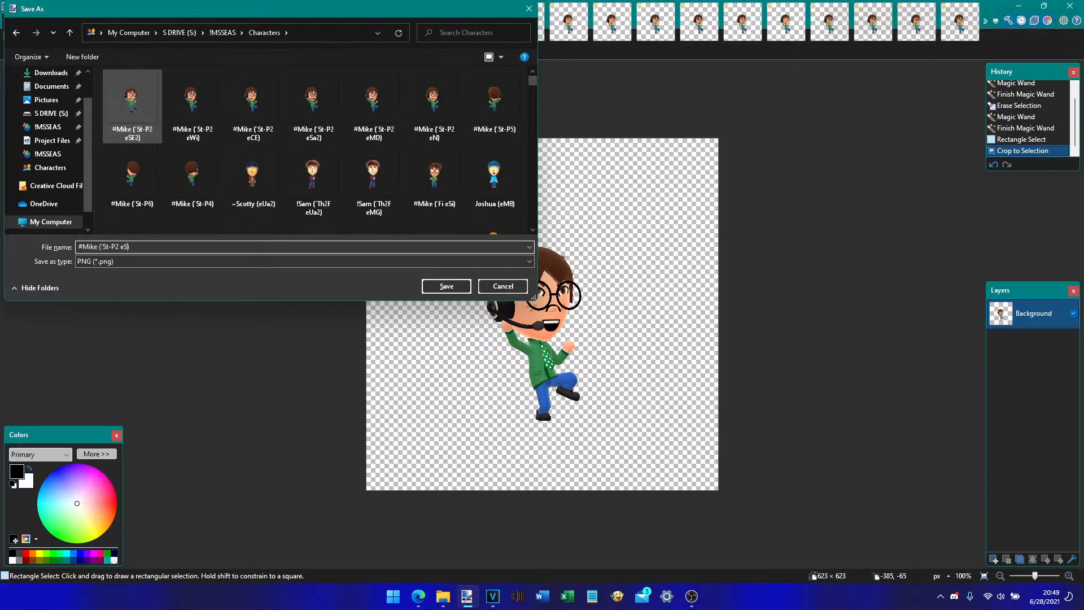
key(Return)
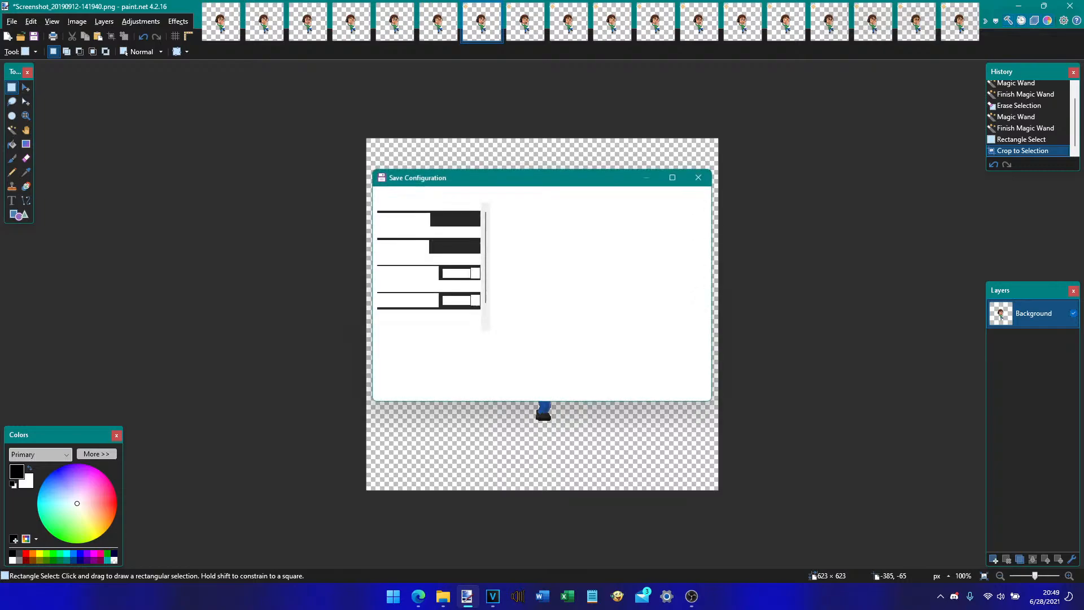
key(Return)
key(ctrl+Tab)
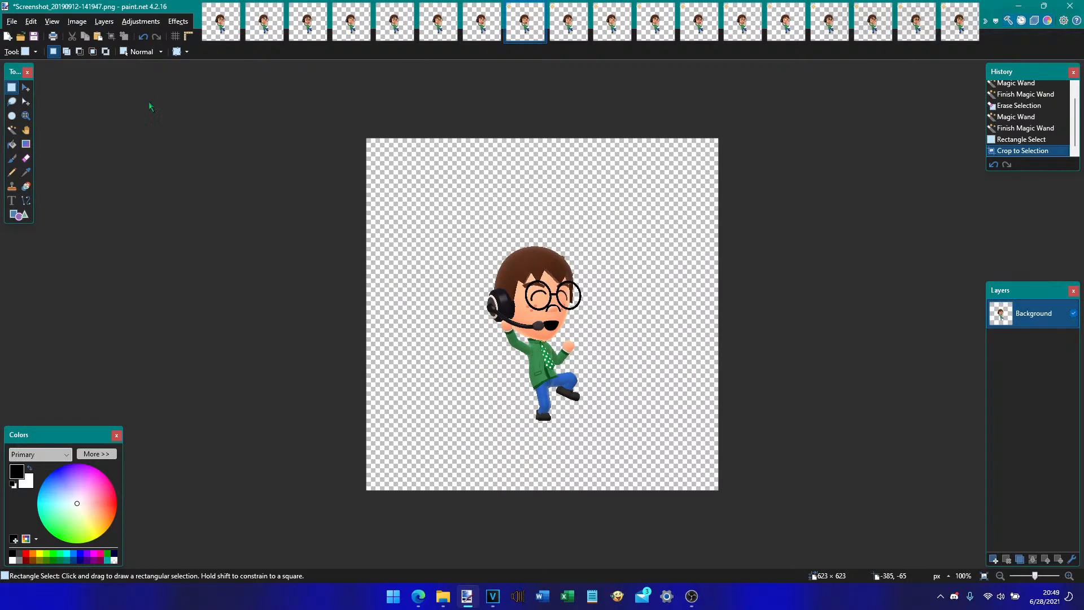
key(ctrl+shift+s)
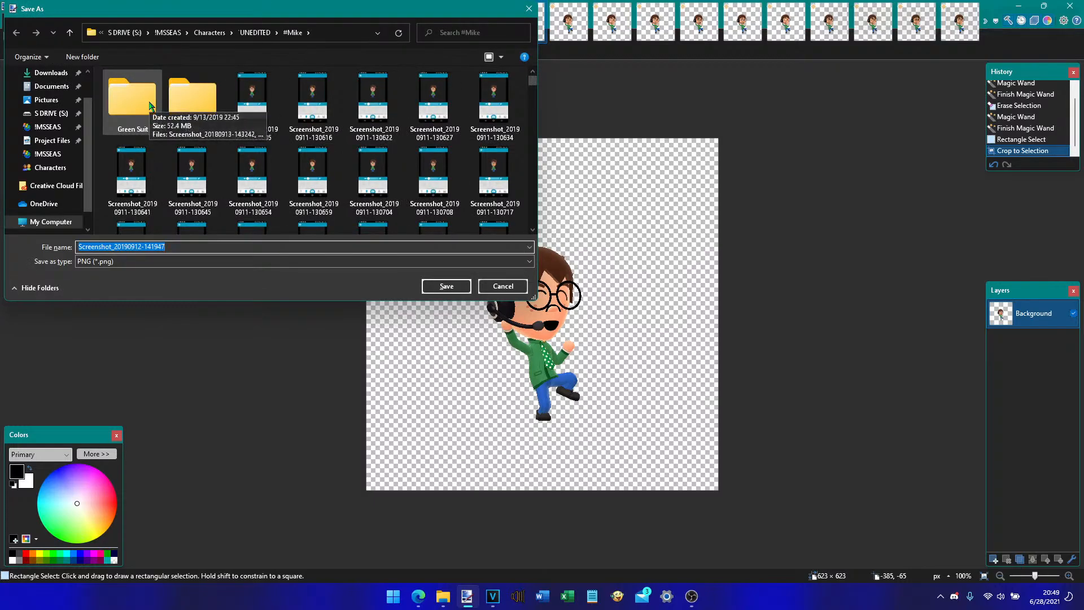
key(alt+Up)
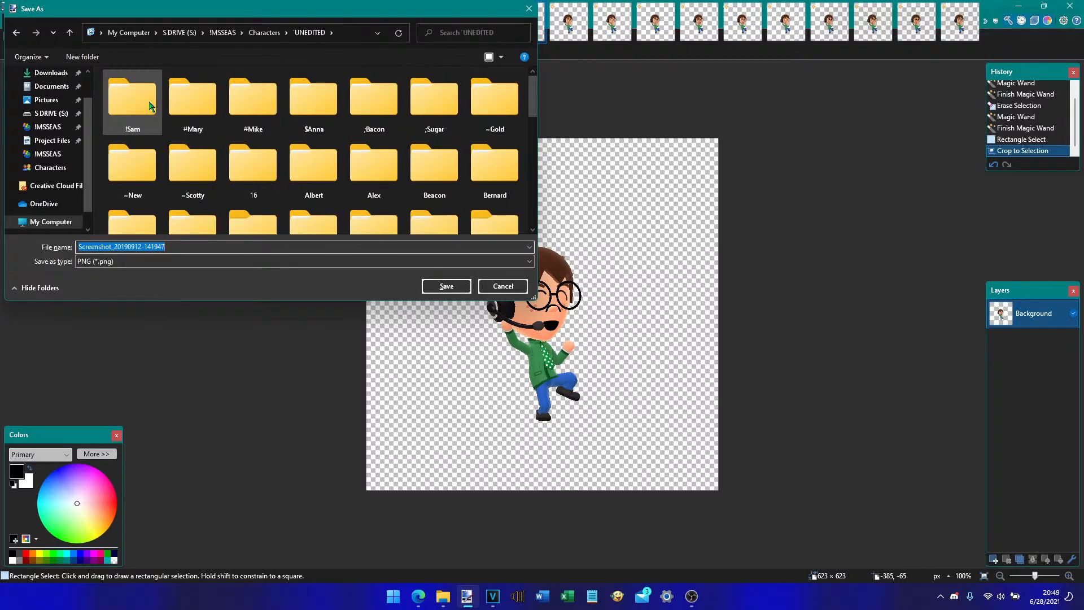
key(alt+Up)
text(=)
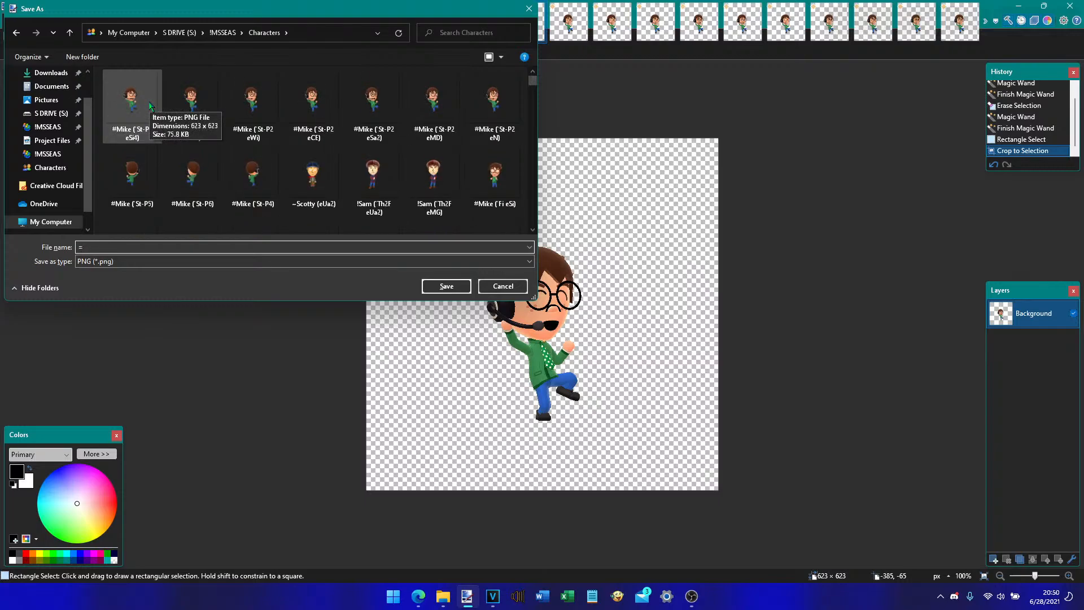
text(=)
key(ctrl+a)
key(BackSpace)
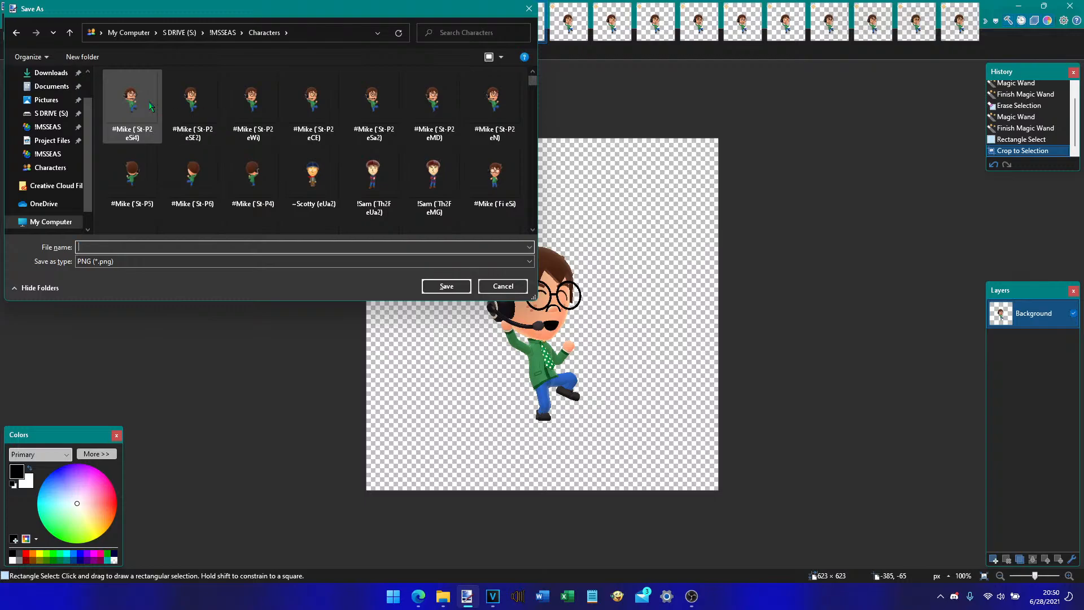
- Name the PNG #Mike ('St-P2 eG2), based on the existing eSi4 file name, and save it with the default settings
click(151, 106)
key(Right)
key(Left)
key(shift+Left)
key(shift+Left)
key(shift+Left)
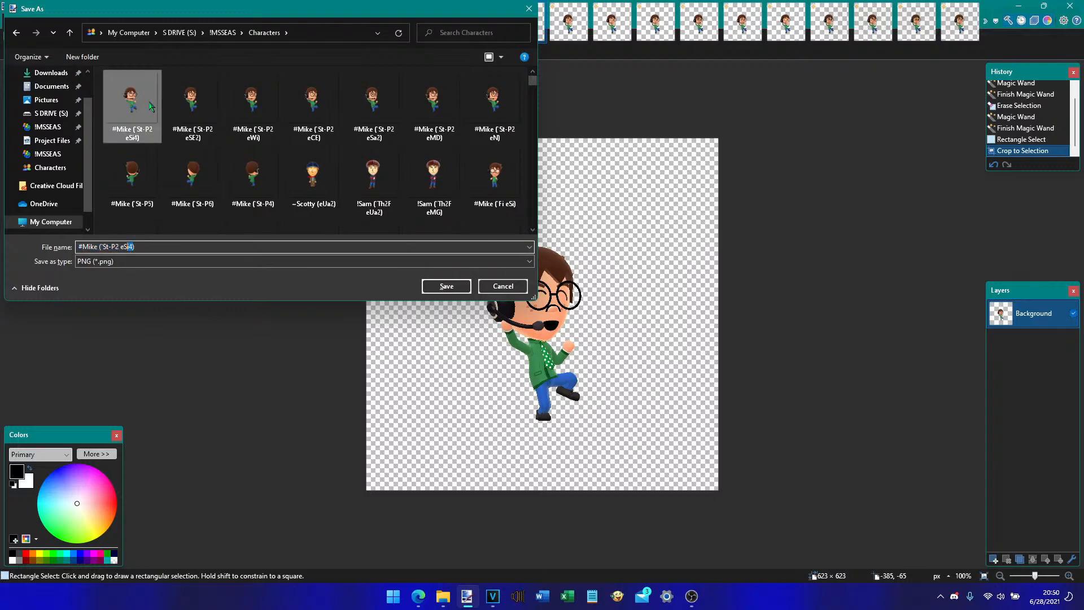
text(G2)
key(Return)
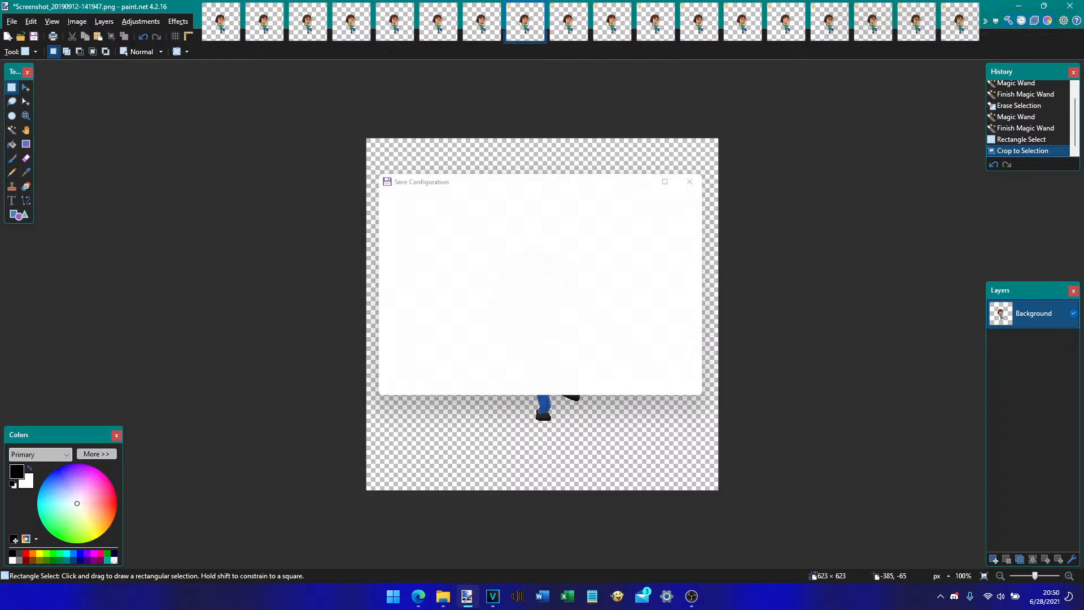
key(Return)
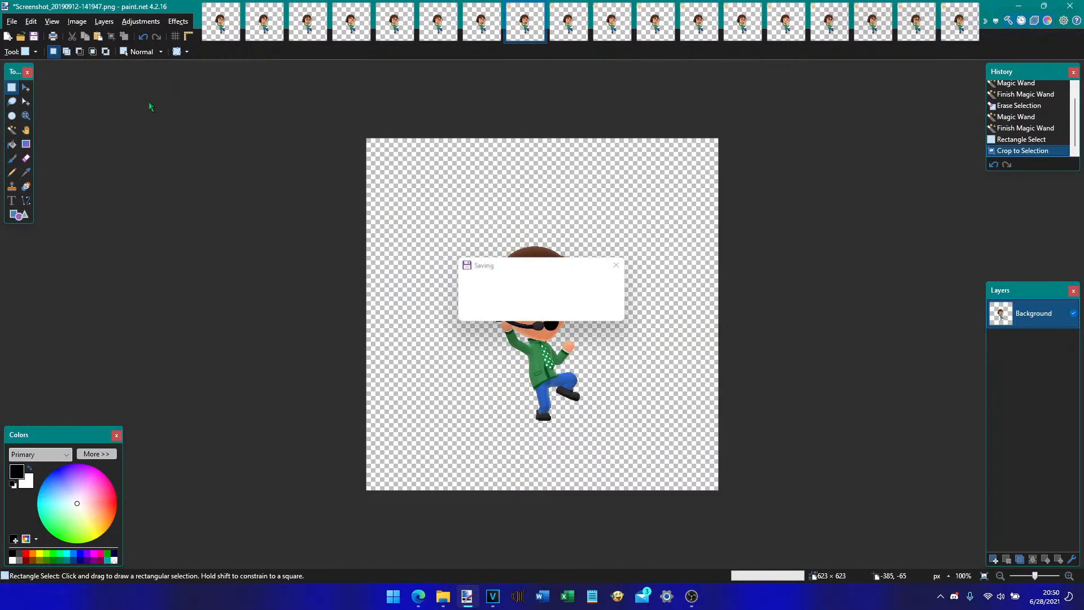
key(ctrl+Tab)
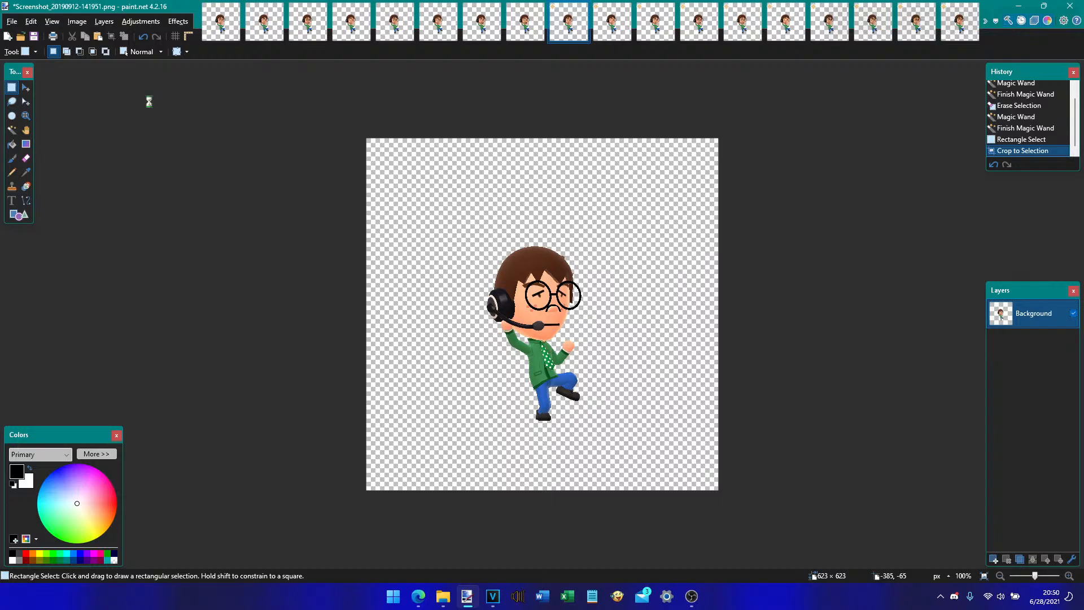
key(ctrl+shift+s)
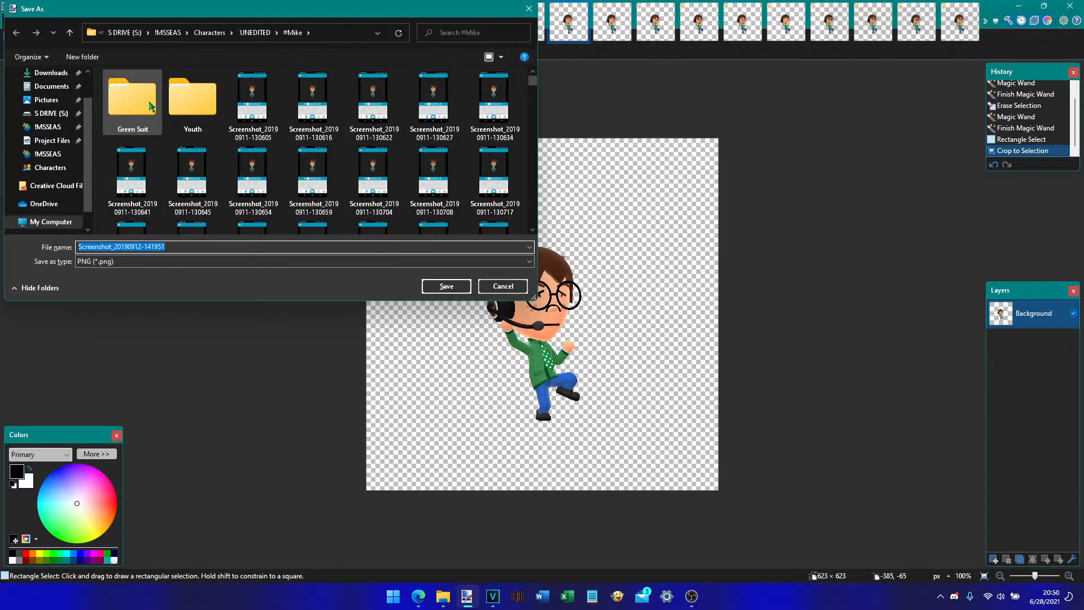
key(alt+Up)
key(alt+Up)
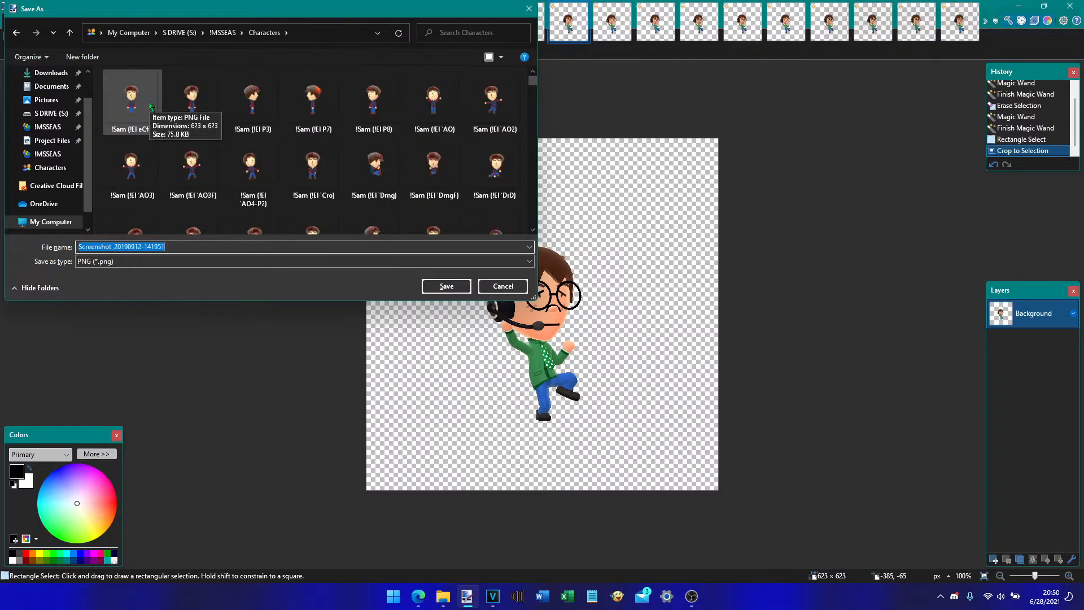
click(152, 106)
key(Tab)
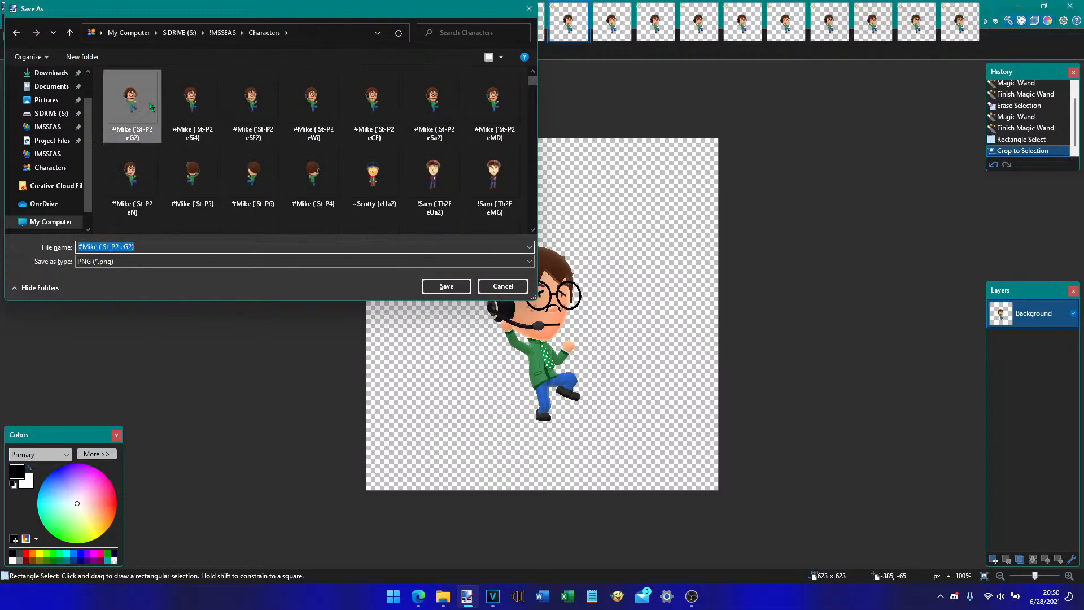
key(Right)
key(Left)
key(shift+Left)
key(shift+Left)
text(T)
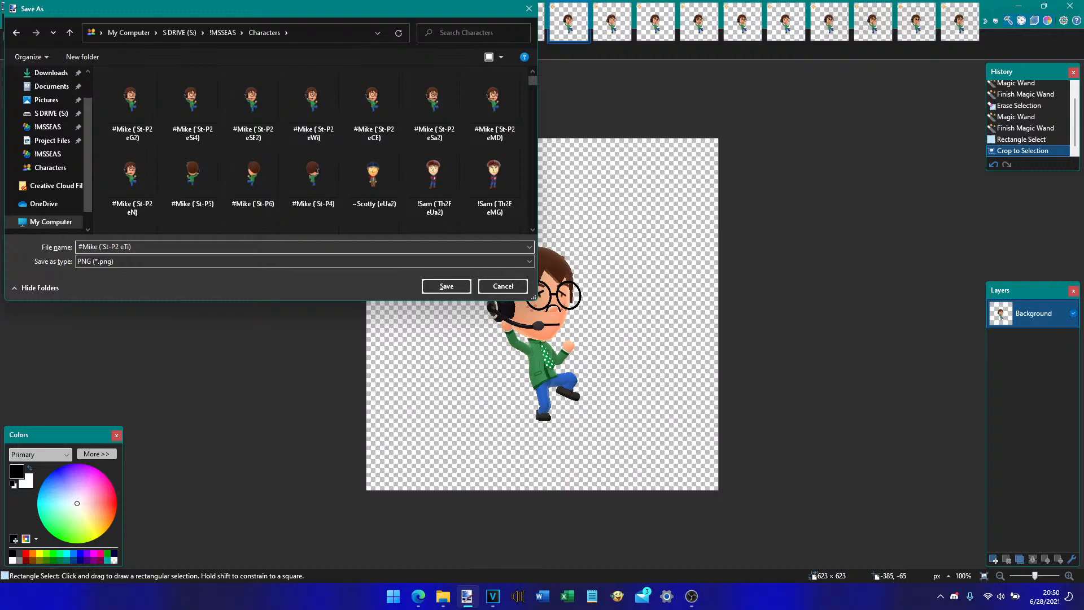
- Switch to the #Mike File Explorer window, go up to the Characters folder and look up the existing #Mike (eTi) sprites
mouse_move(450, 599)
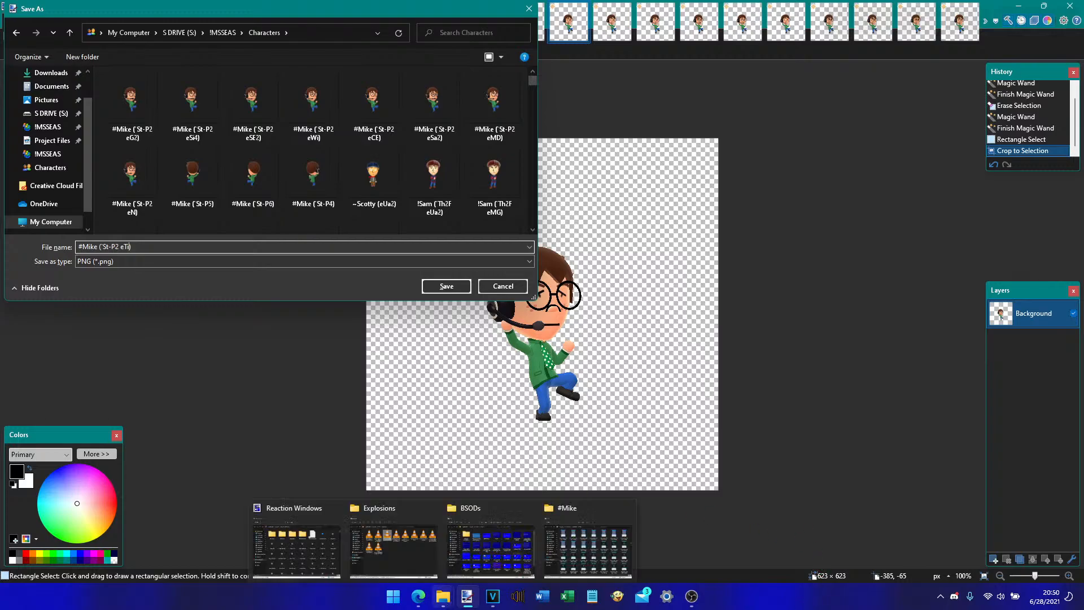
click(587, 544)
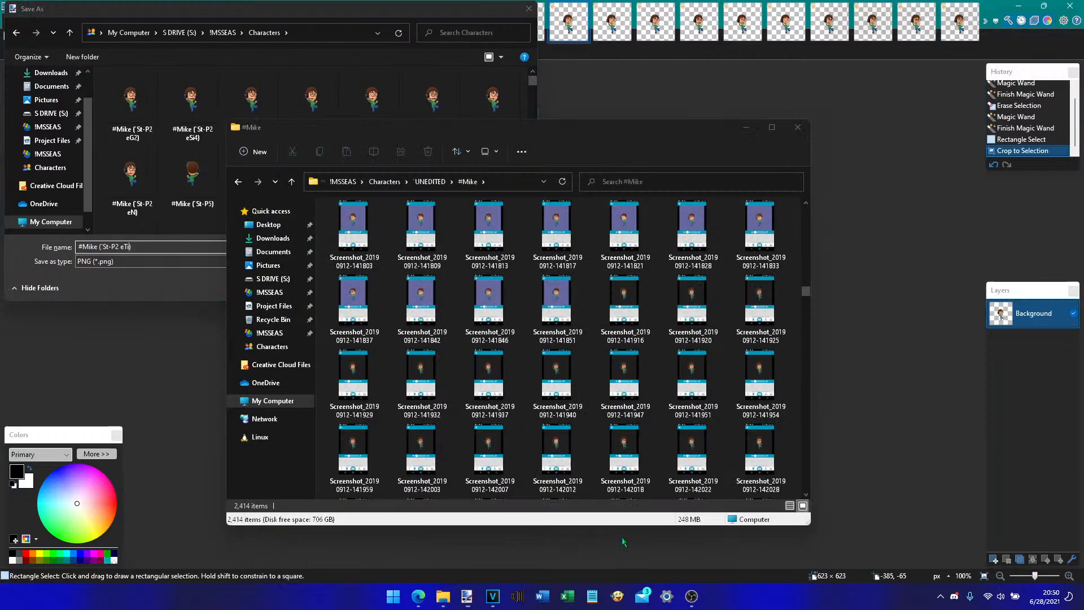
click(384, 181)
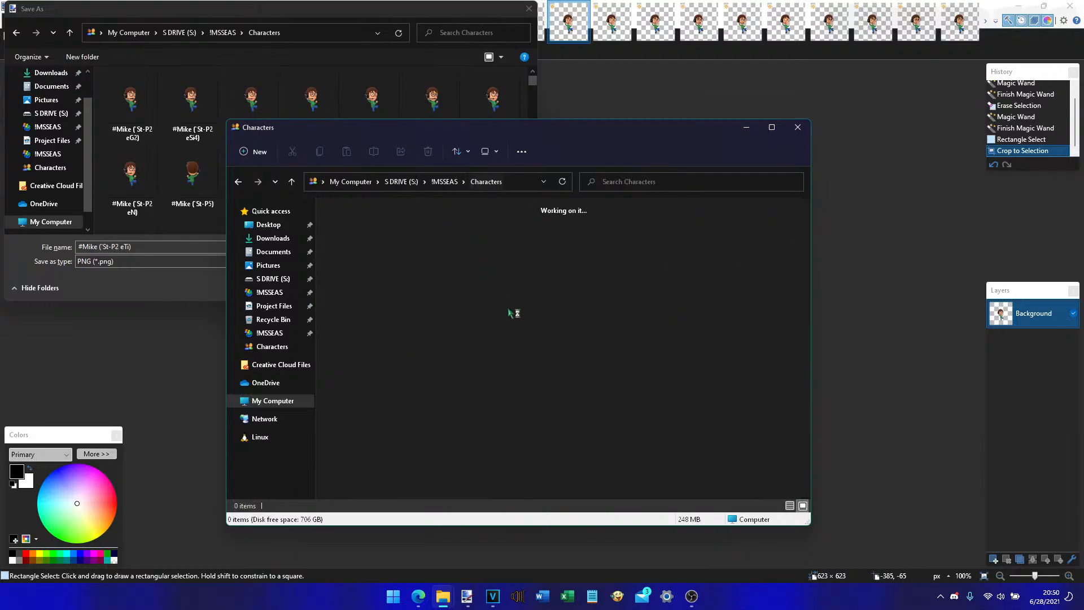
click(513, 320)
text(#mi)
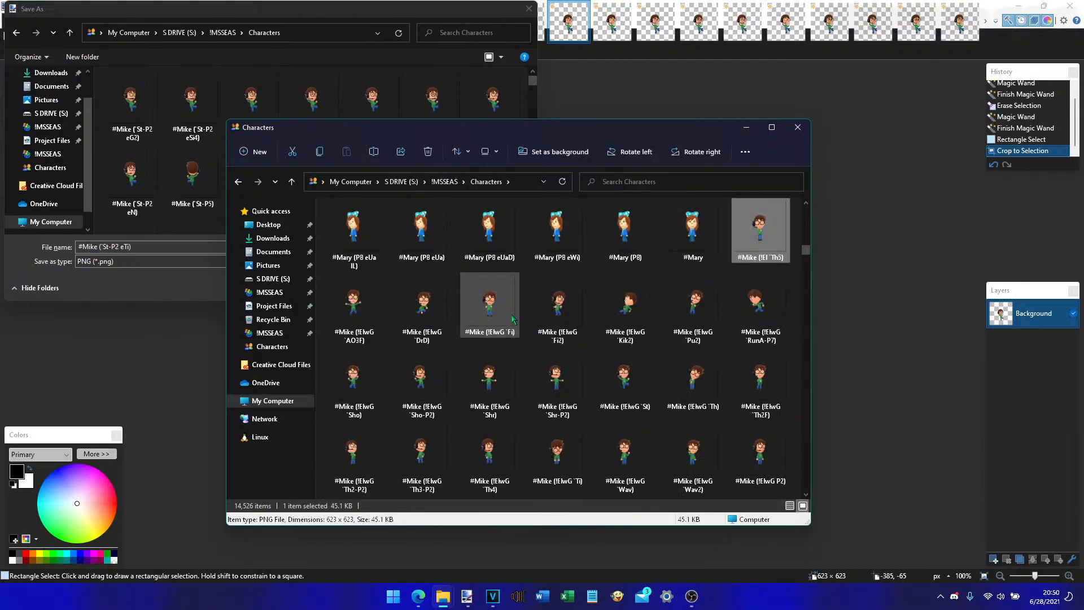
key(Right)
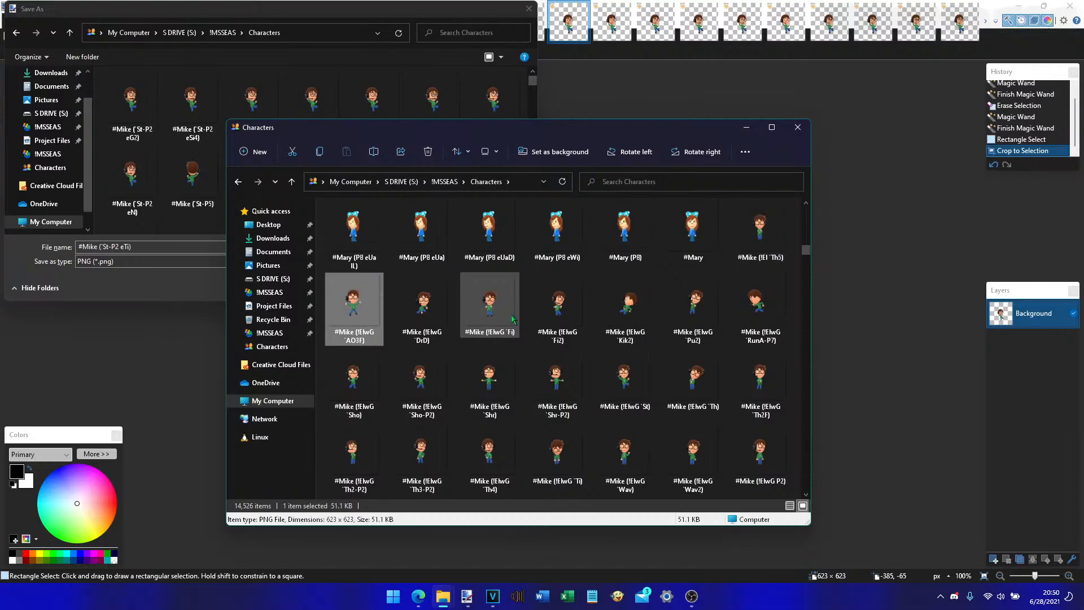
text(eti)
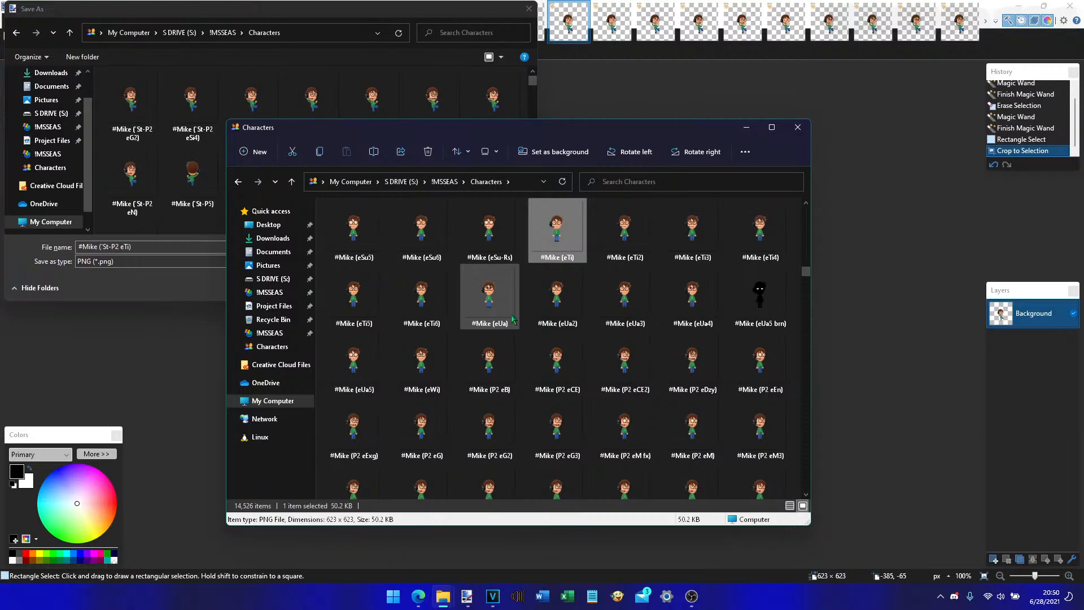
- Return to the paint.net save dialog, change the file name to #Mike ('St-P2 eTi2) and save the PNG with the default settings
click(382, 8)
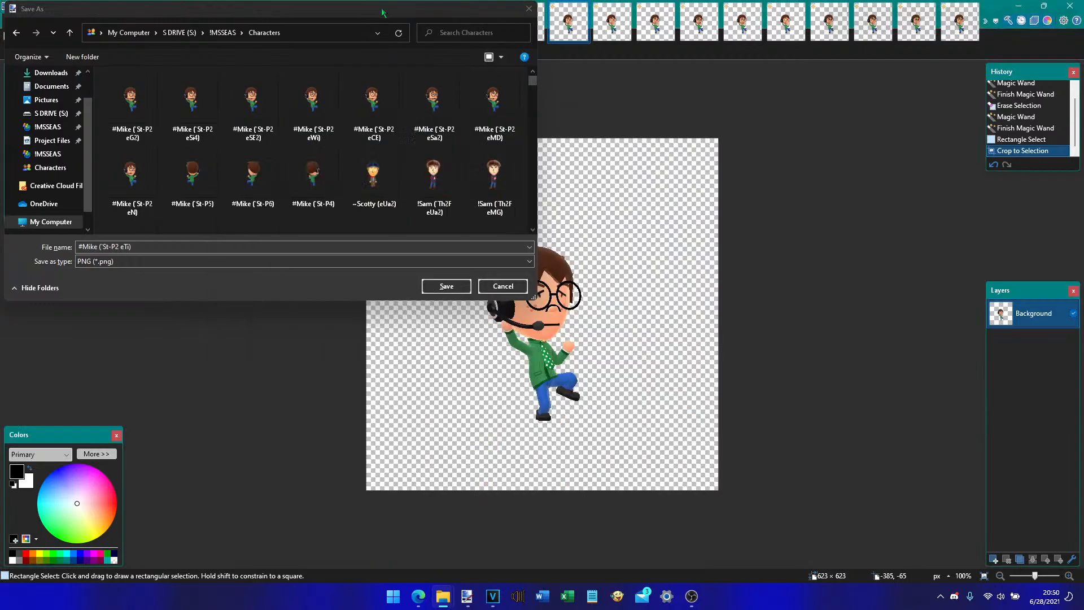
key(Right)
key(Left)
text(3)
key(Return)
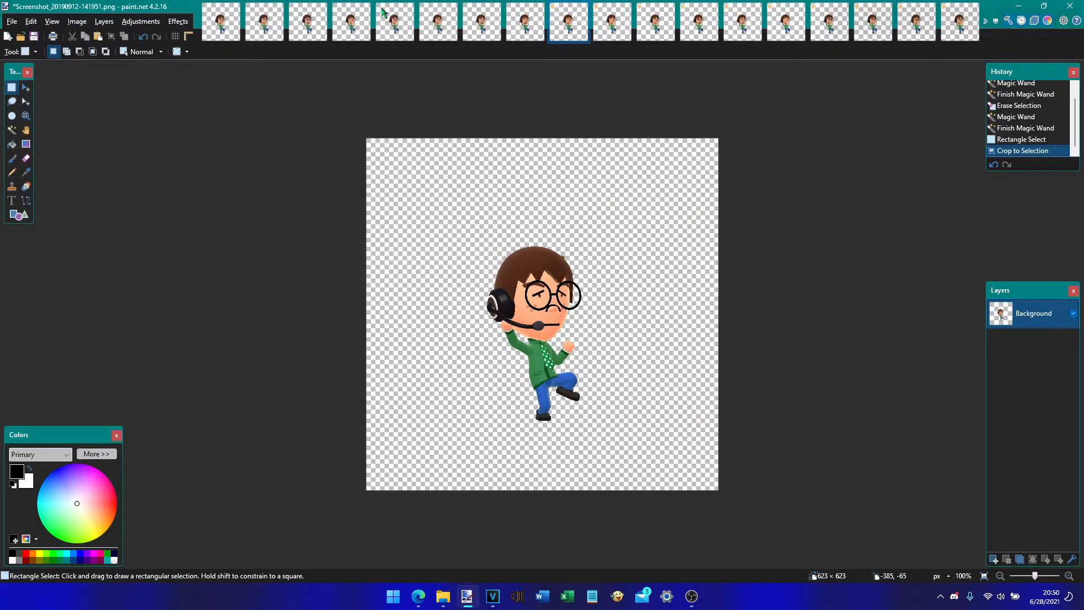
key(Return)
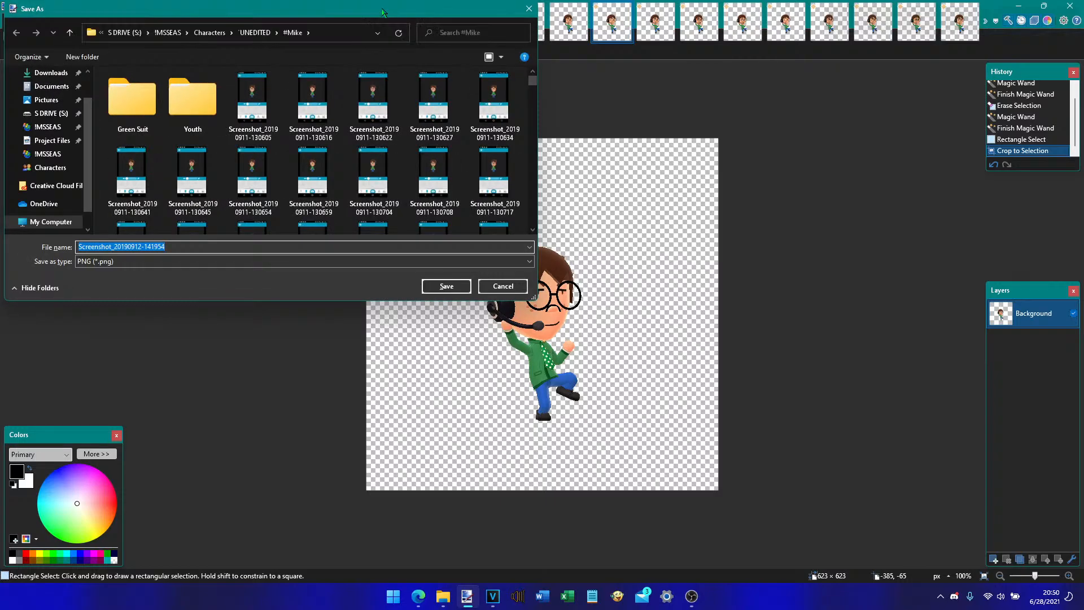
click(212, 32)
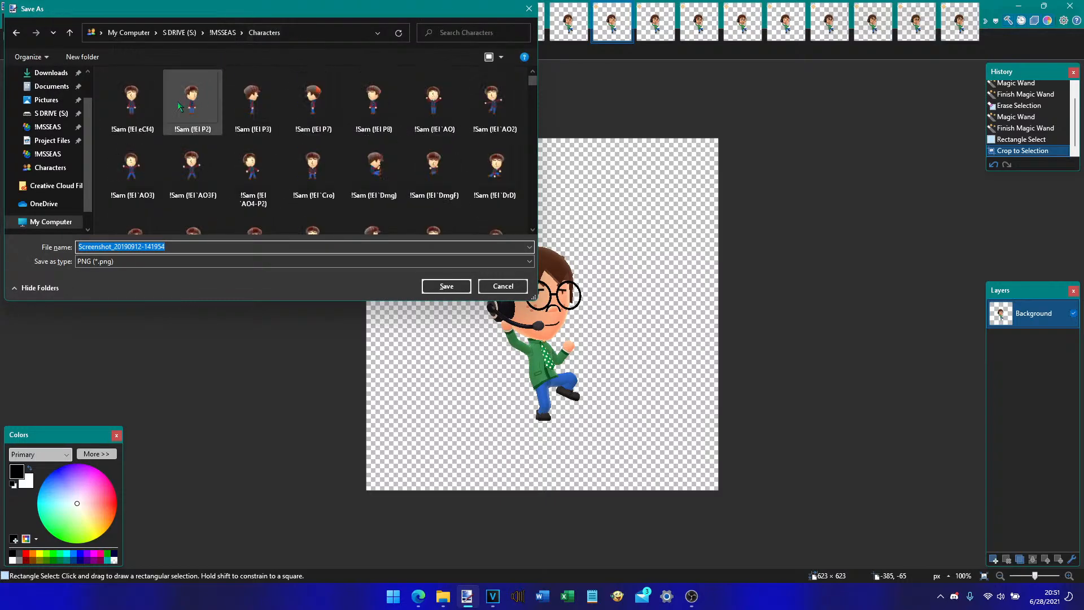
click(144, 115)
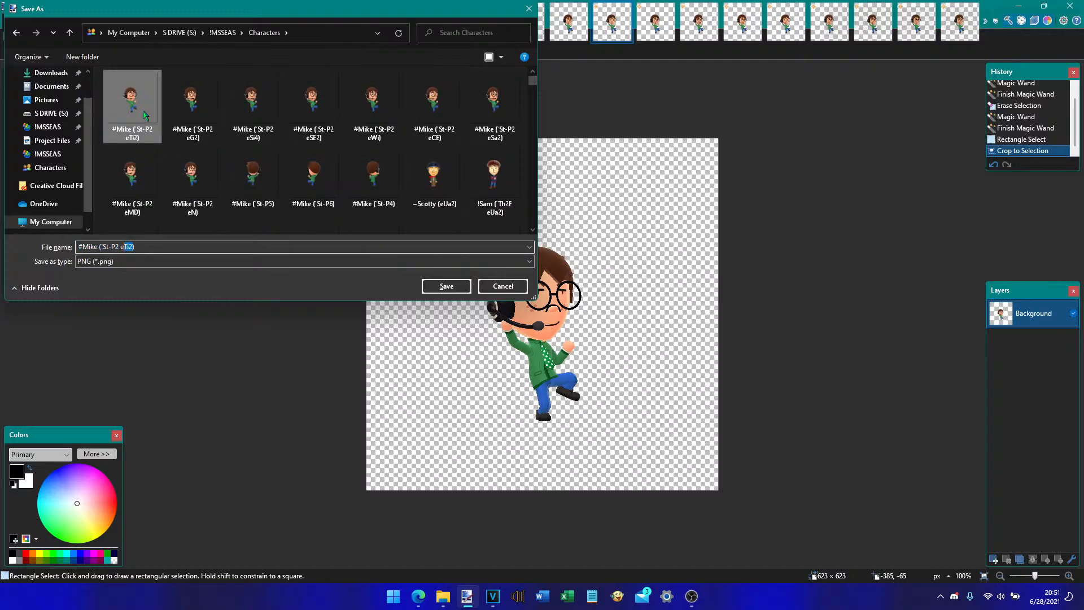
text(Sm)
key(Return)
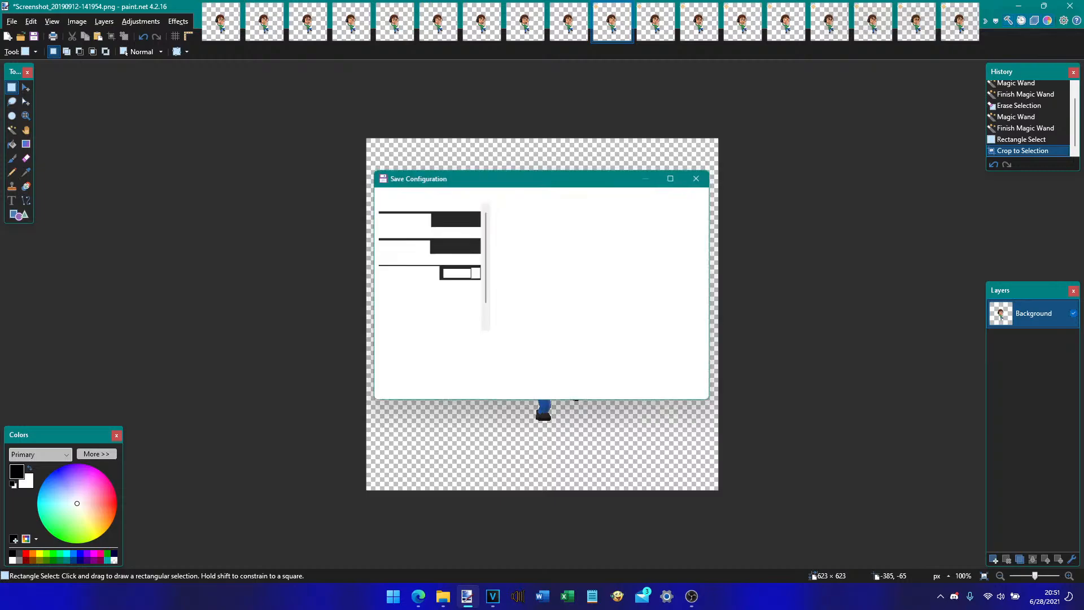
key(Return)
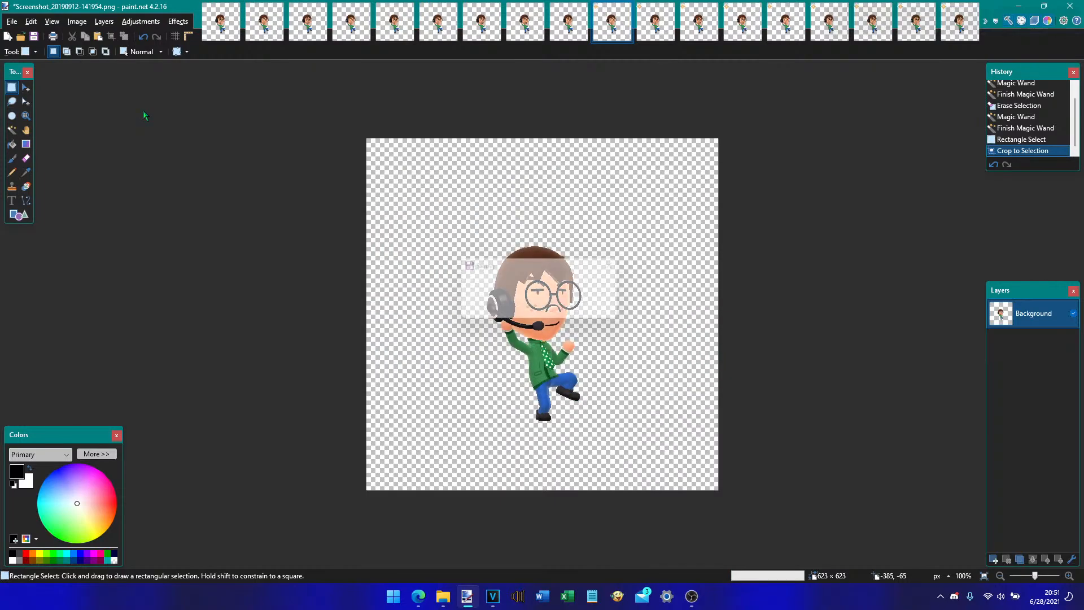
key(ctrl+Tab)
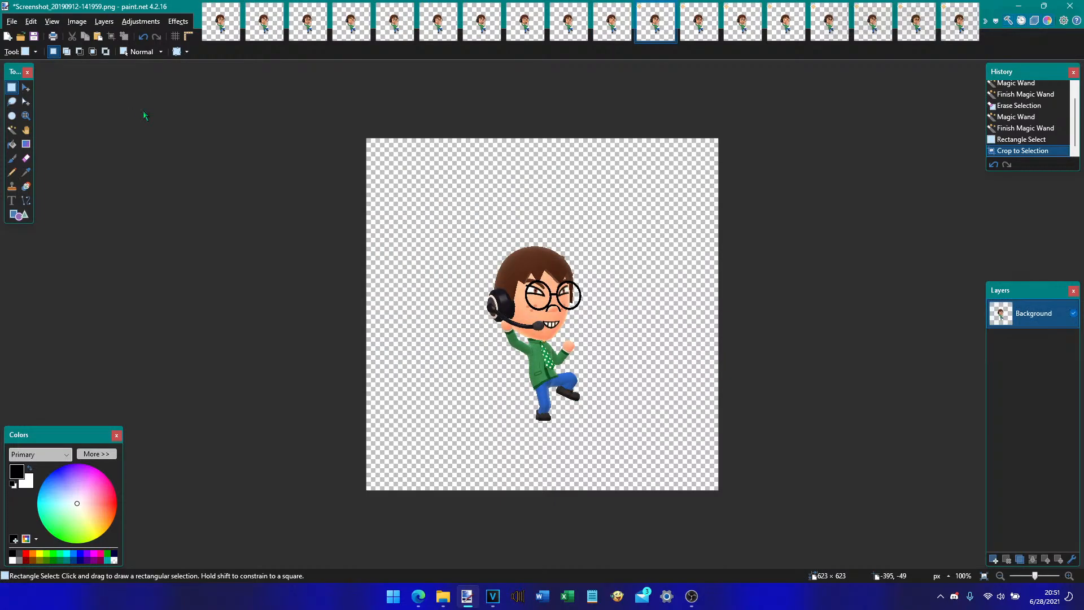
key(ctrl+shift+s)
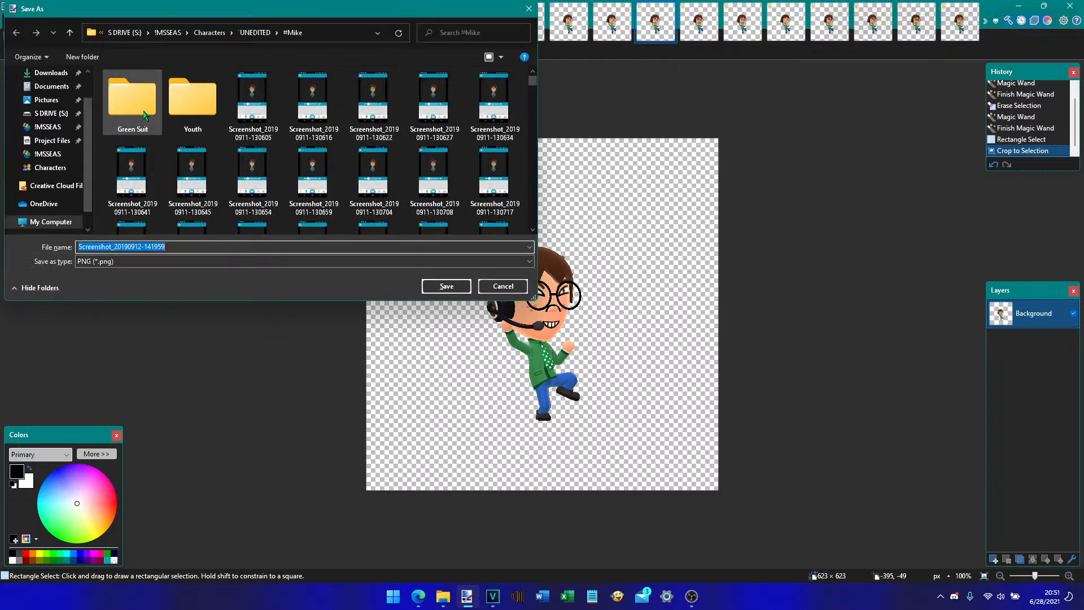
key(alt+Up)
key(alt+Up)
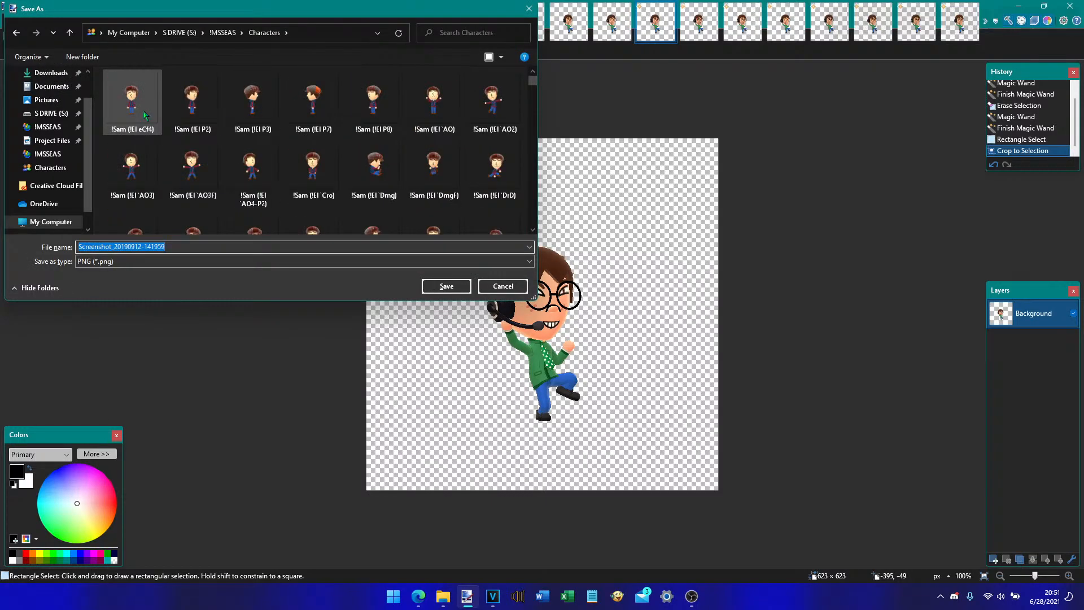
text(#Mike (`St-P2 eSi2))
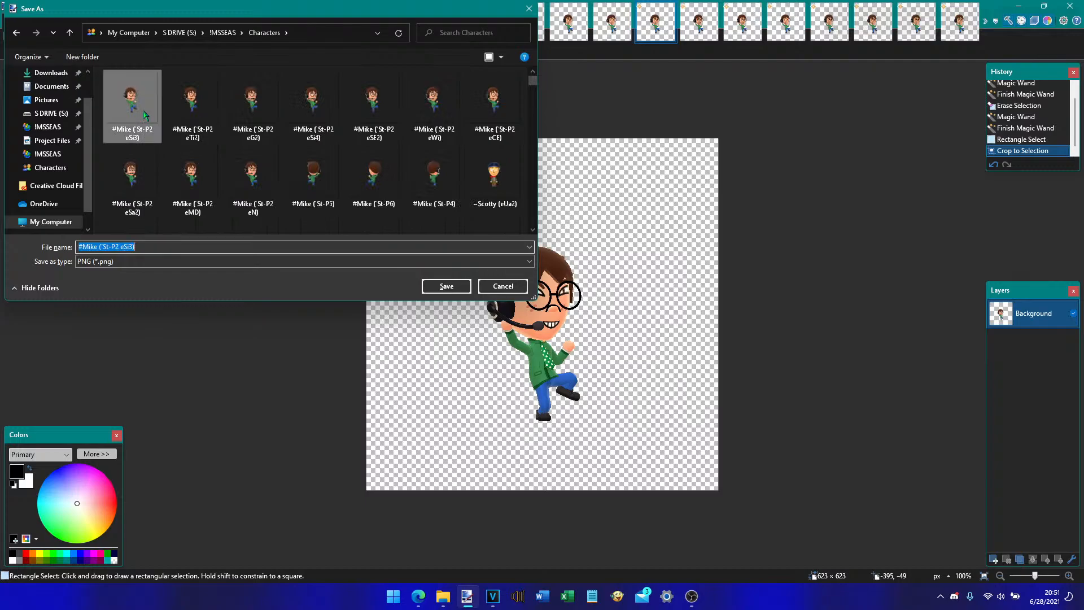
key(Return)
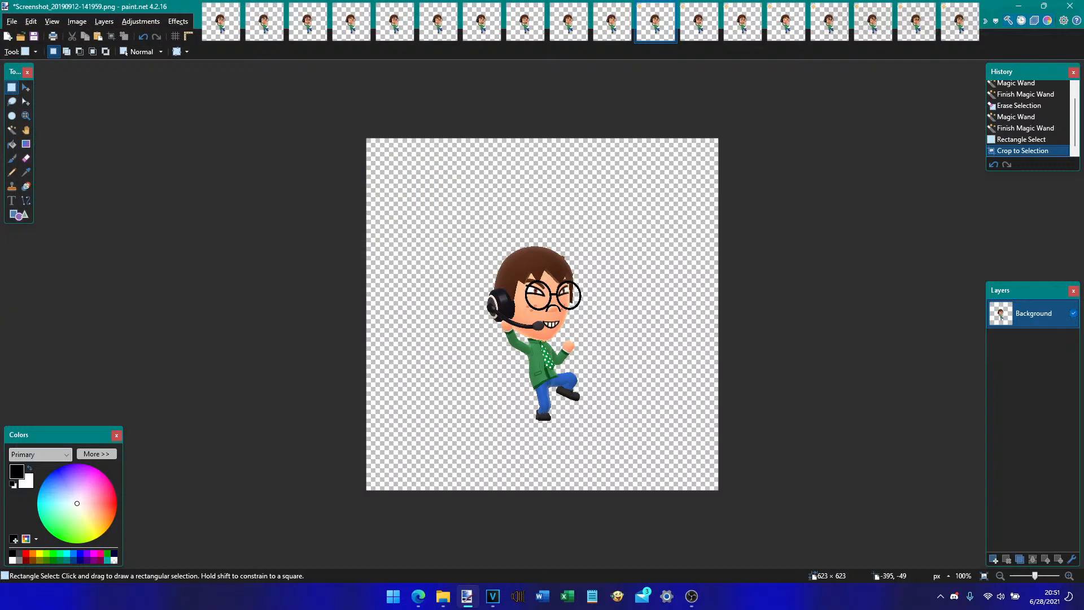
key(Return)
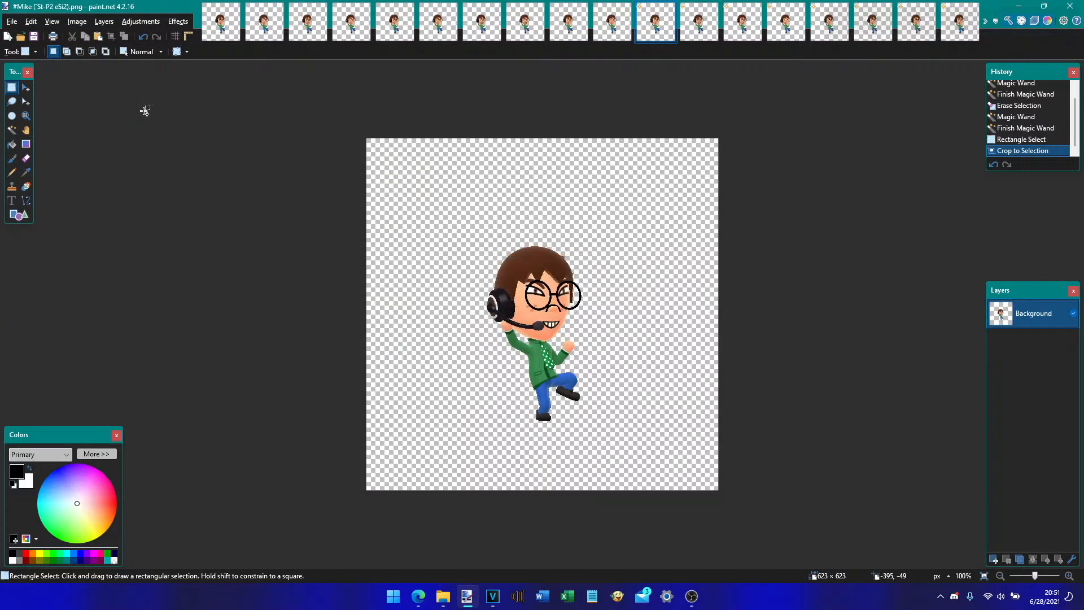
key(ctrl+Tab)
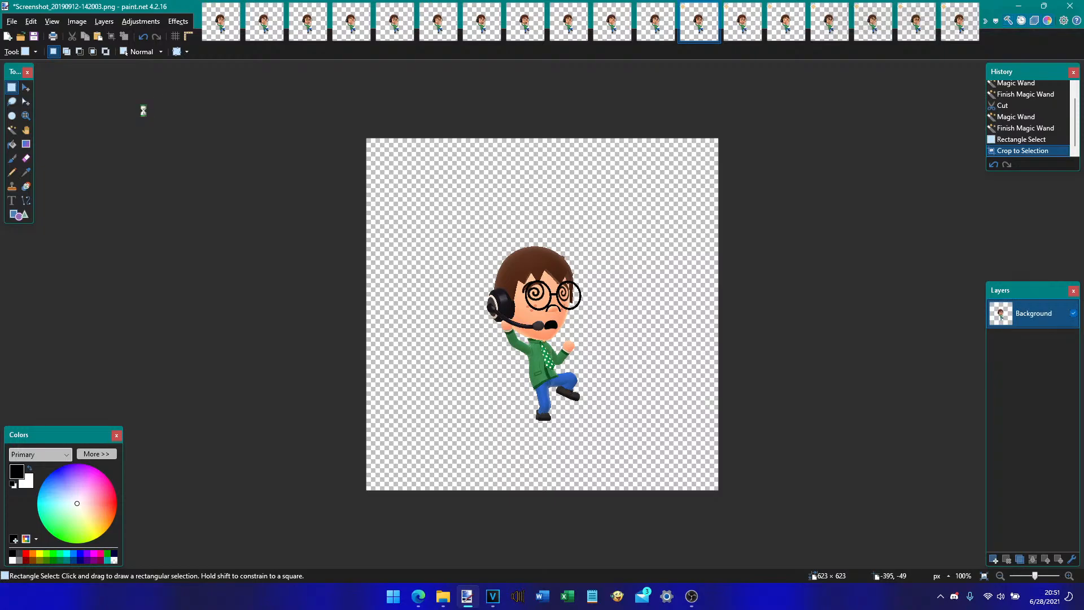
key(ctrl+shift+s)
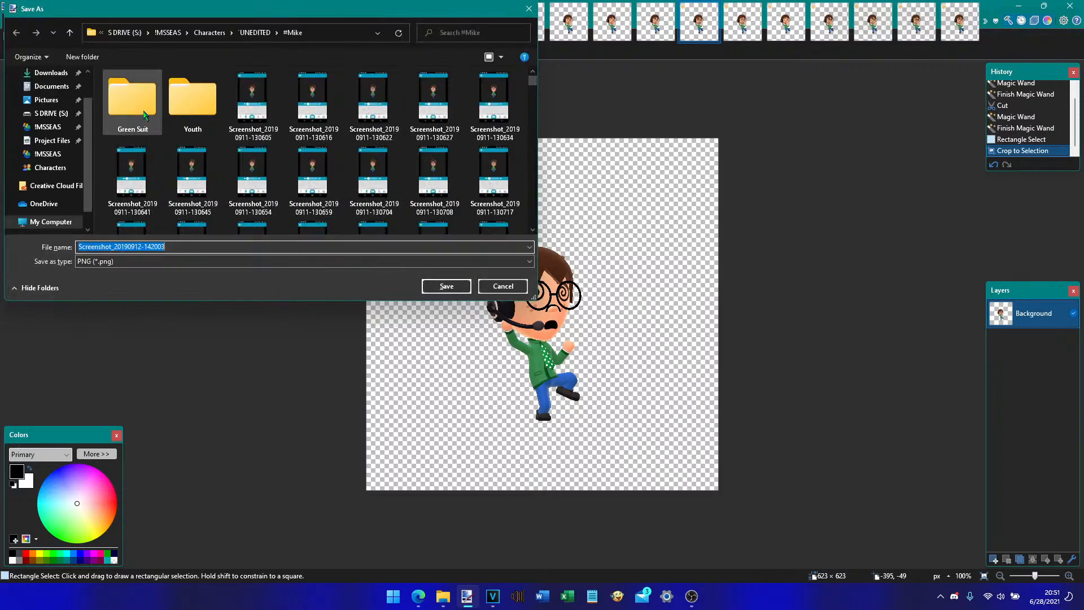
key(alt+Up)
key(alt+Up)
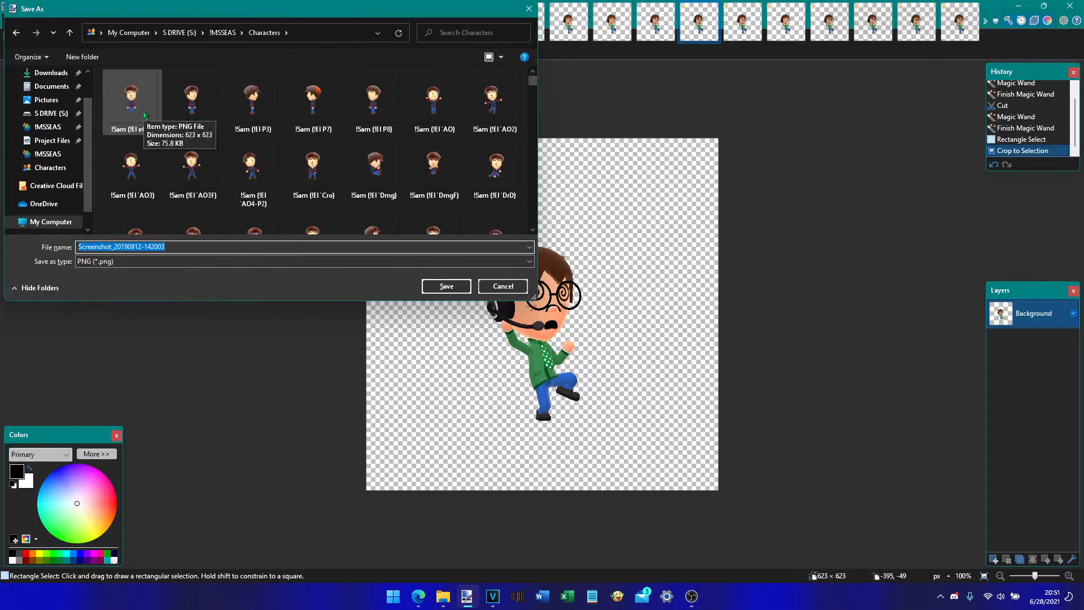
click(143, 115)
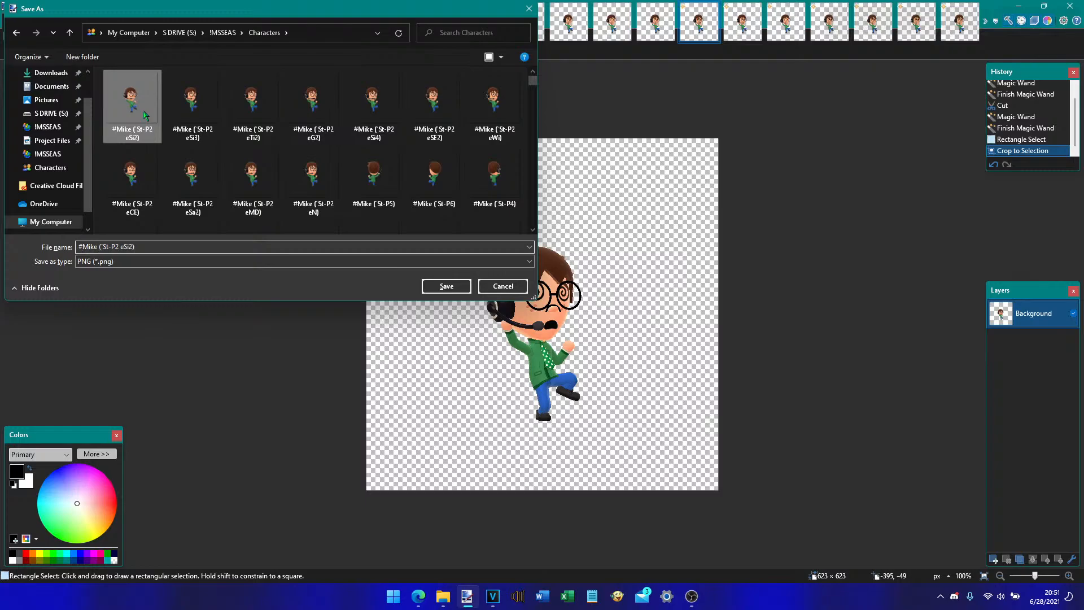
key(shift+Left)
key(shift+Left)
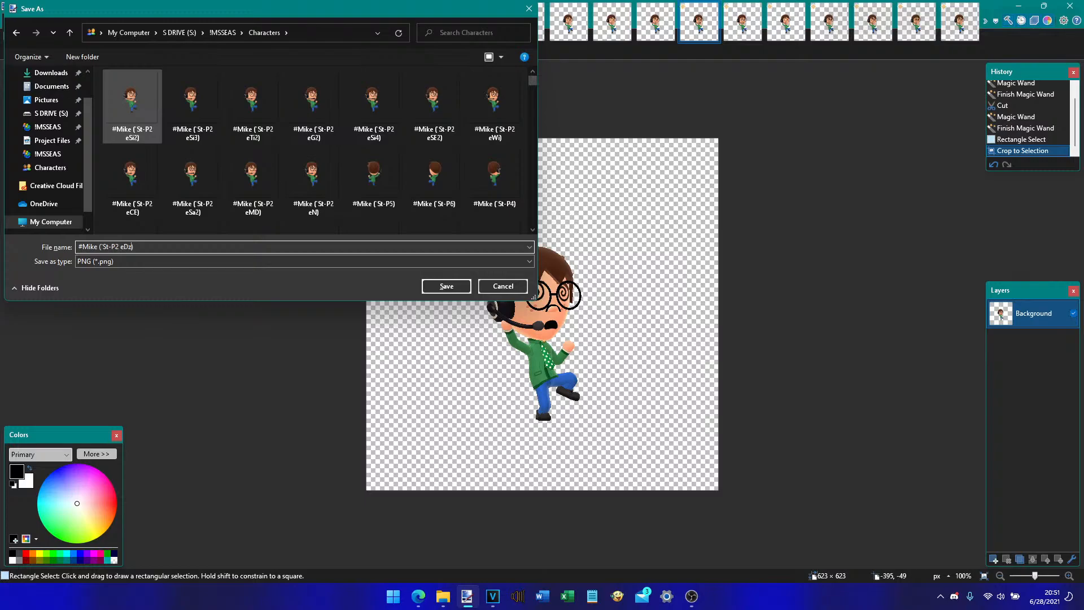
key(Return)
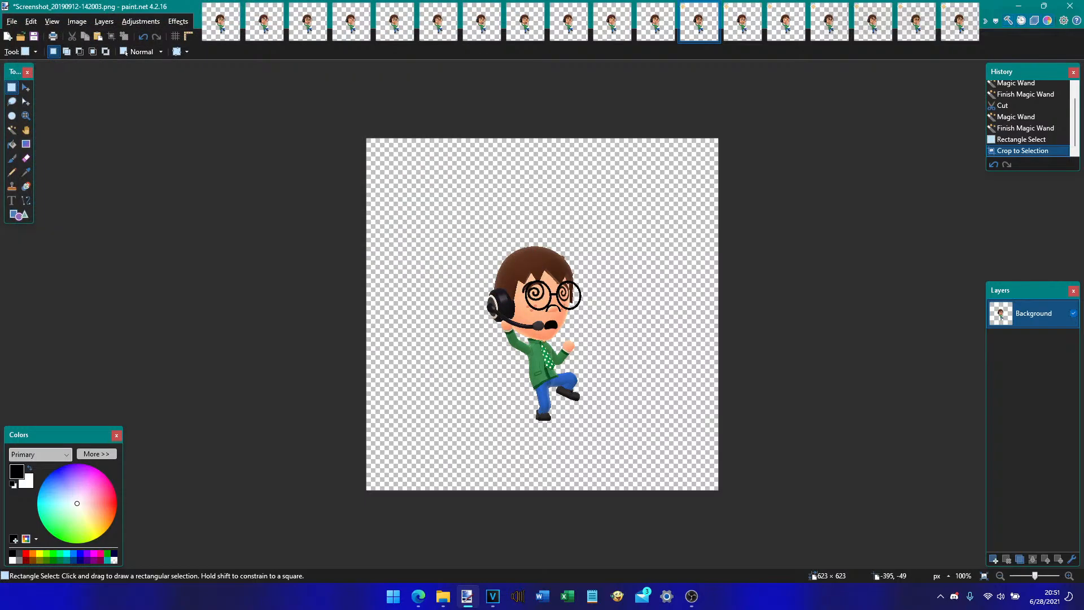
key(Return)
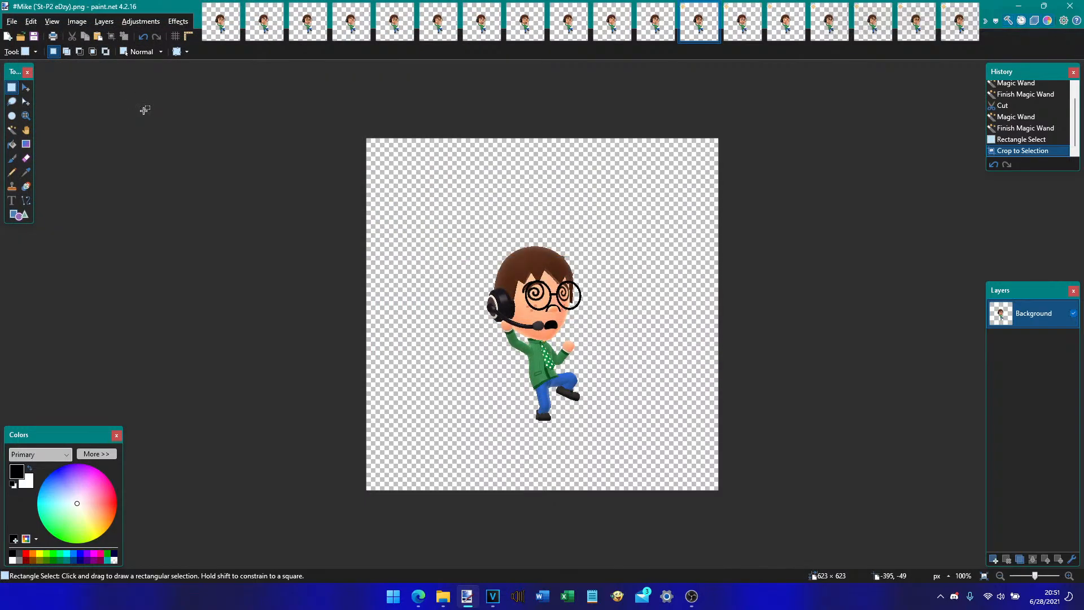
key(ctrl+Tab)
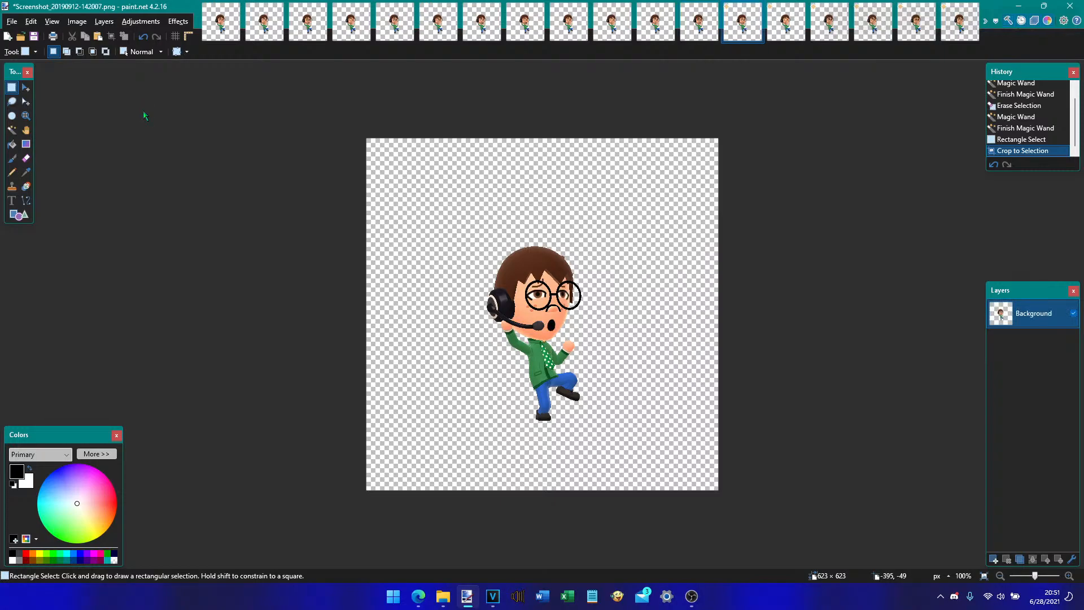
key(ctrl+shift+s)
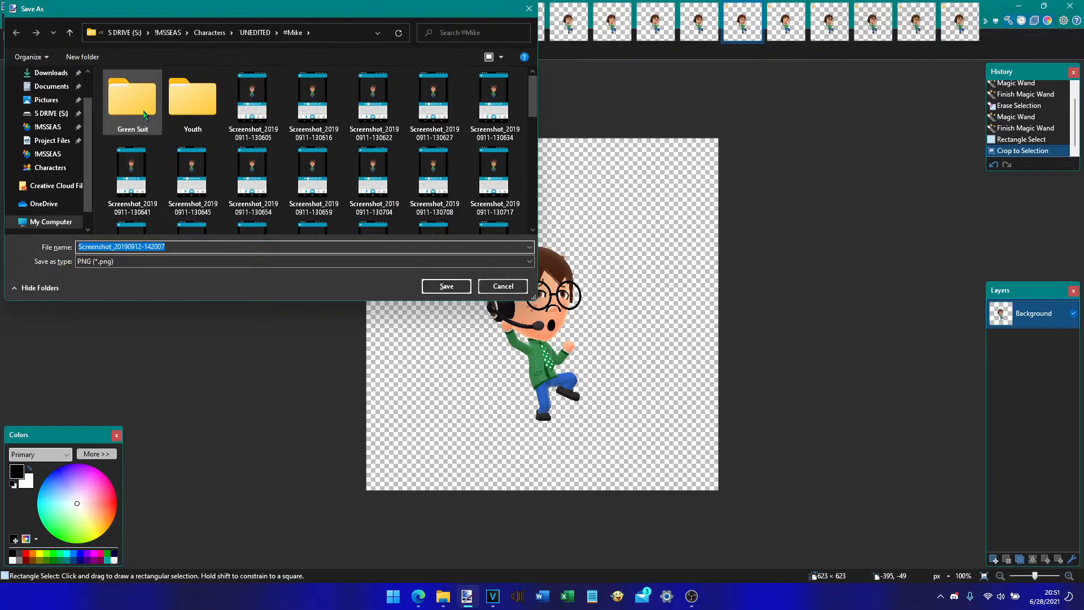
key(alt+Up)
key(alt+Up)
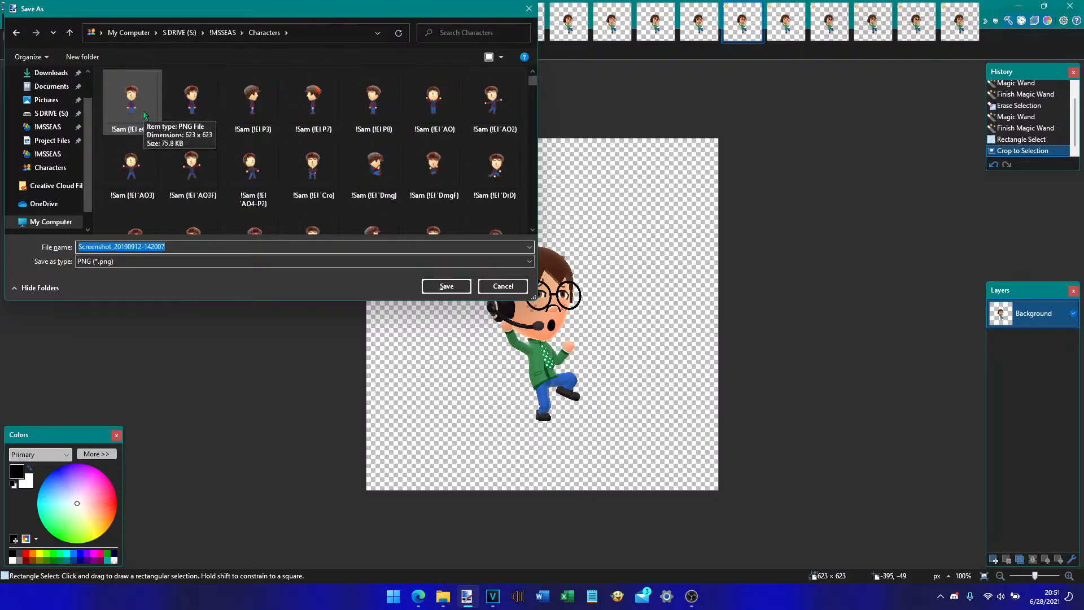
click(144, 115)
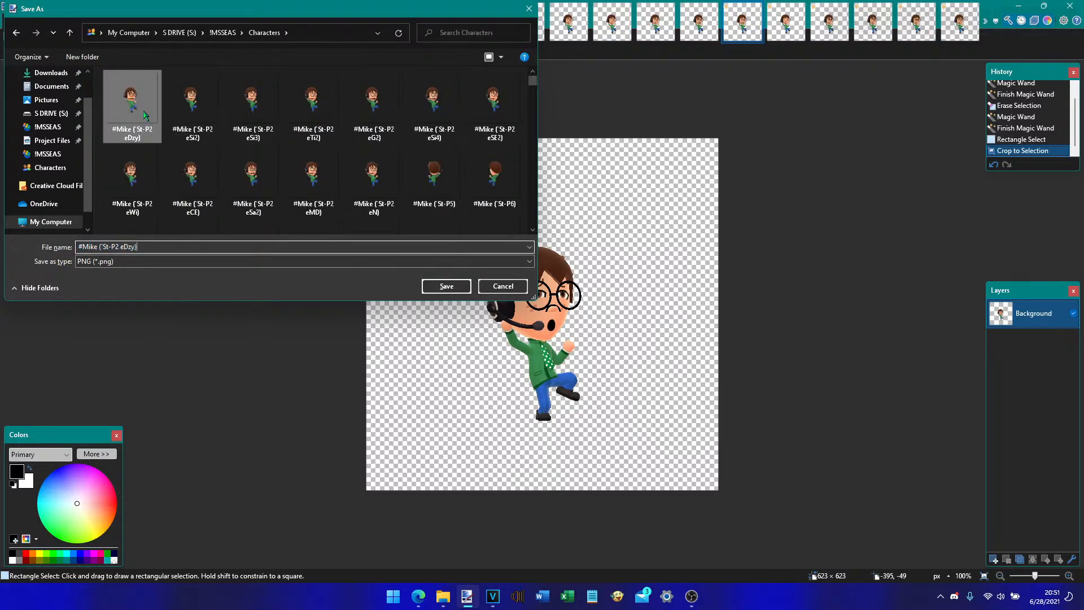
key(shift+Left)
text(Slp))
key(Return)
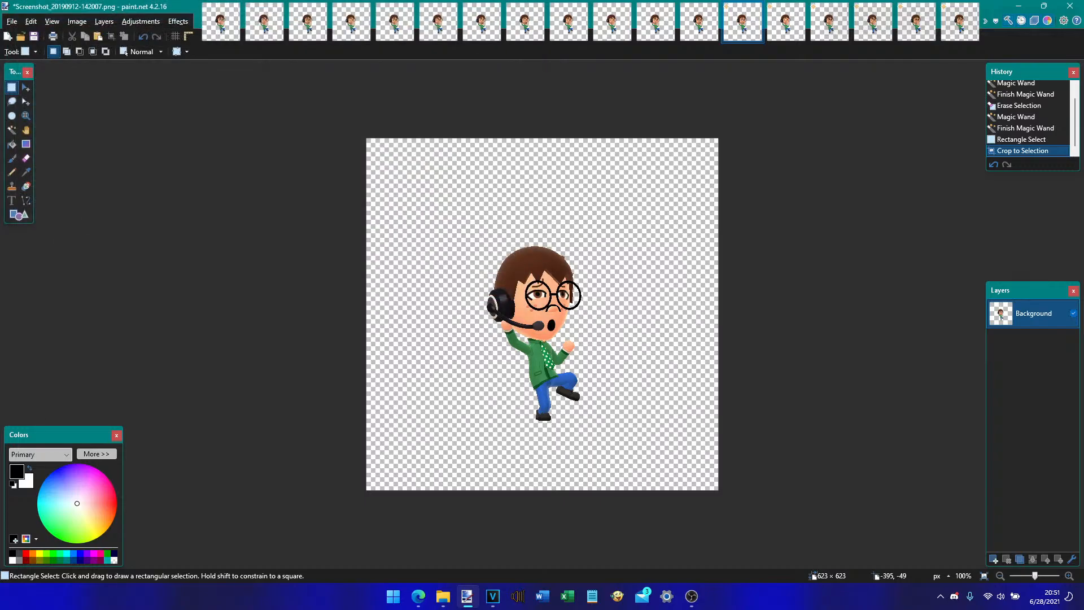
key(Return)
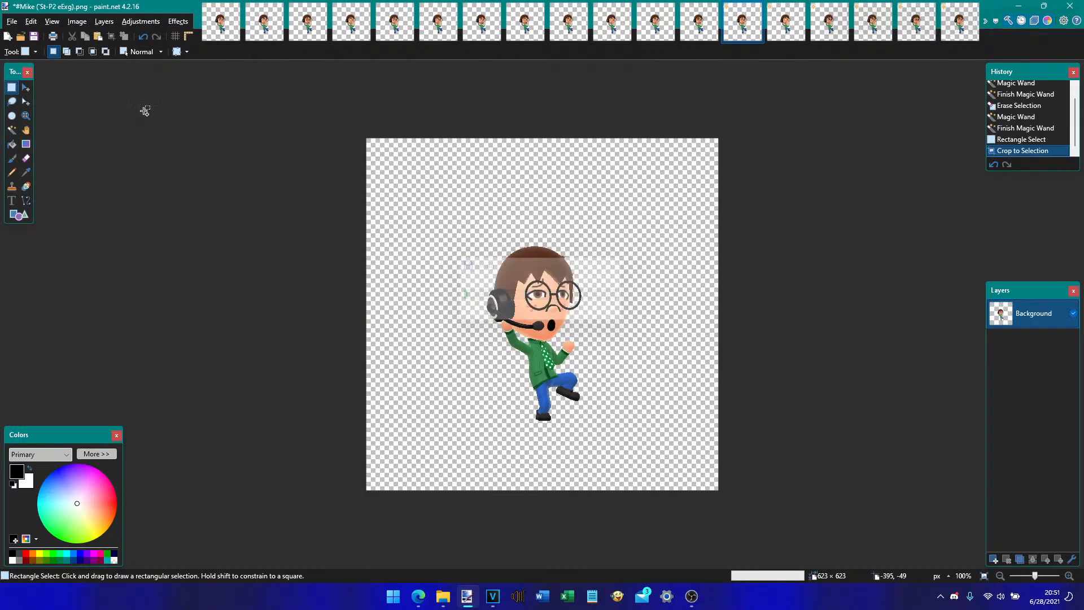
key(ctrl+Tab)
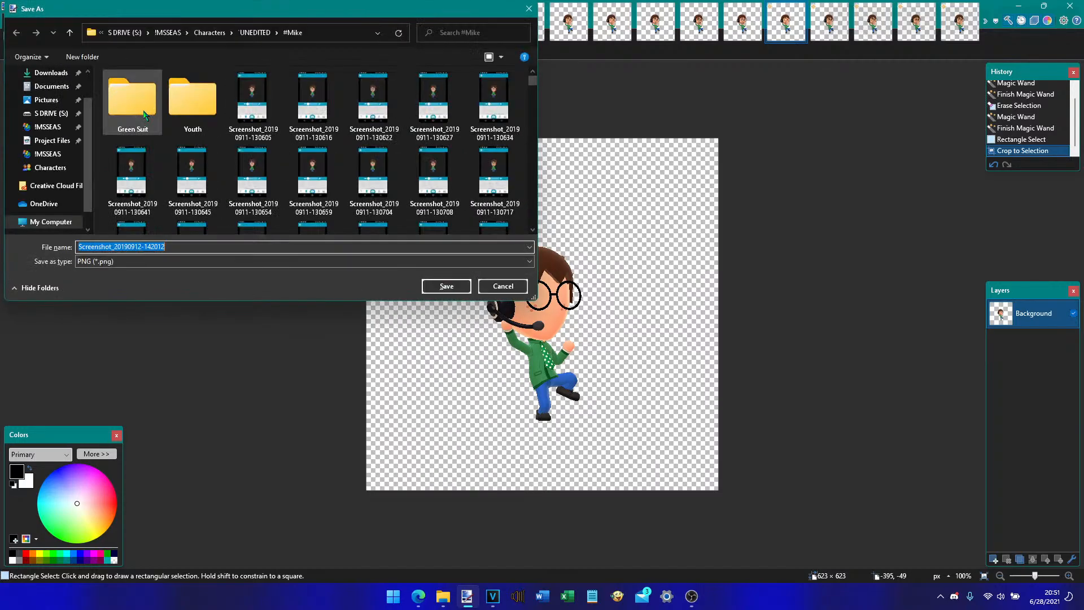
key(alt+Up)
key(alt+Up)
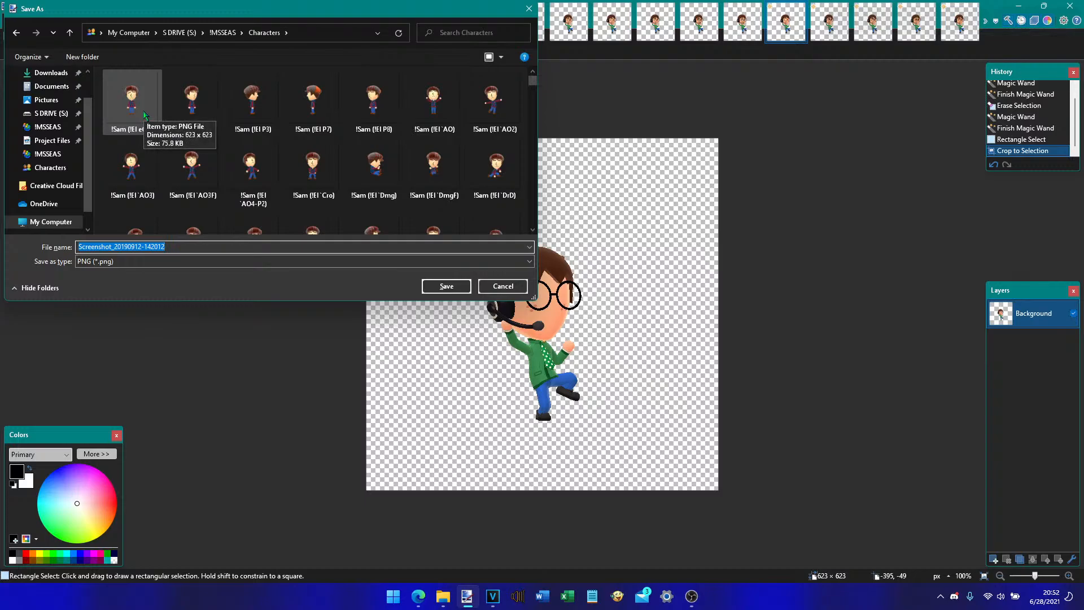
click(145, 115)
key(Right)
key(Left)
key(BackSpace)
key(BackSpace)
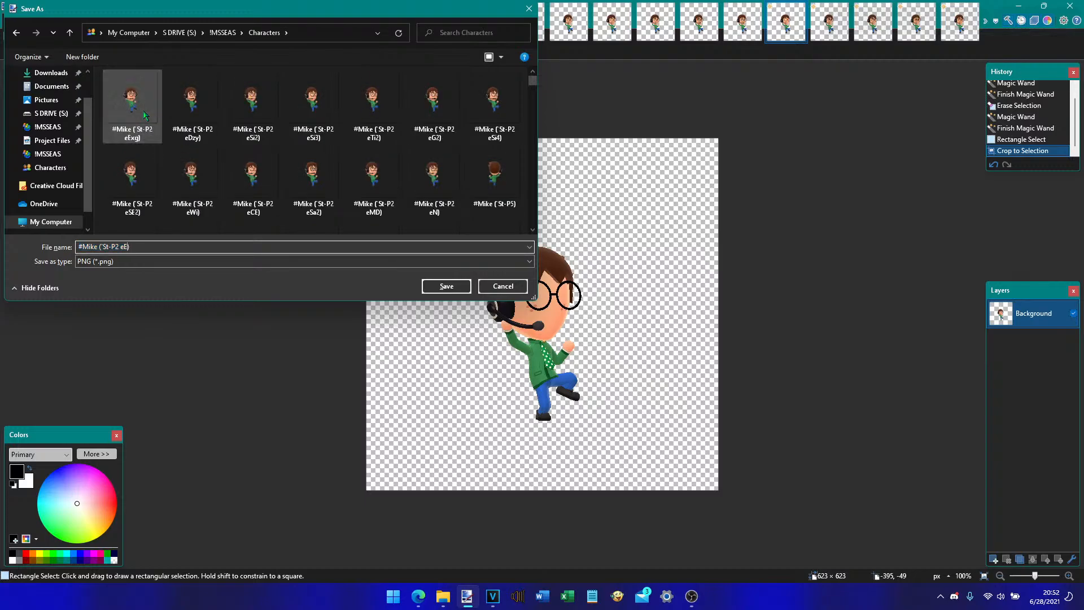
- Change the file name to #Mike (!FlwG 'St-P2) and save the PNG with the default settings
text(!Fl)
key(BackSpace)
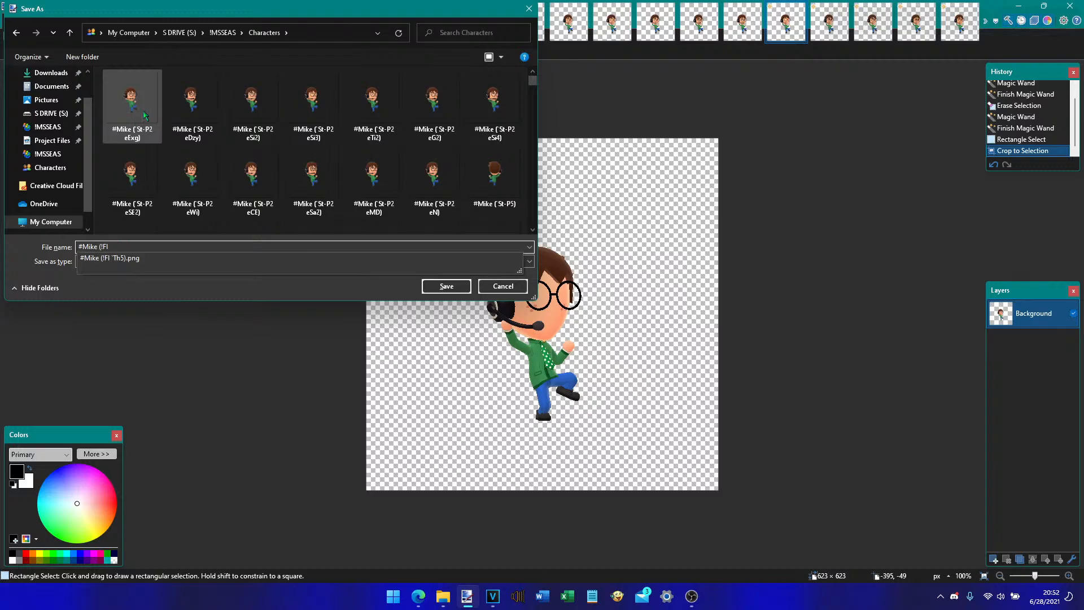
key(BackSpace)
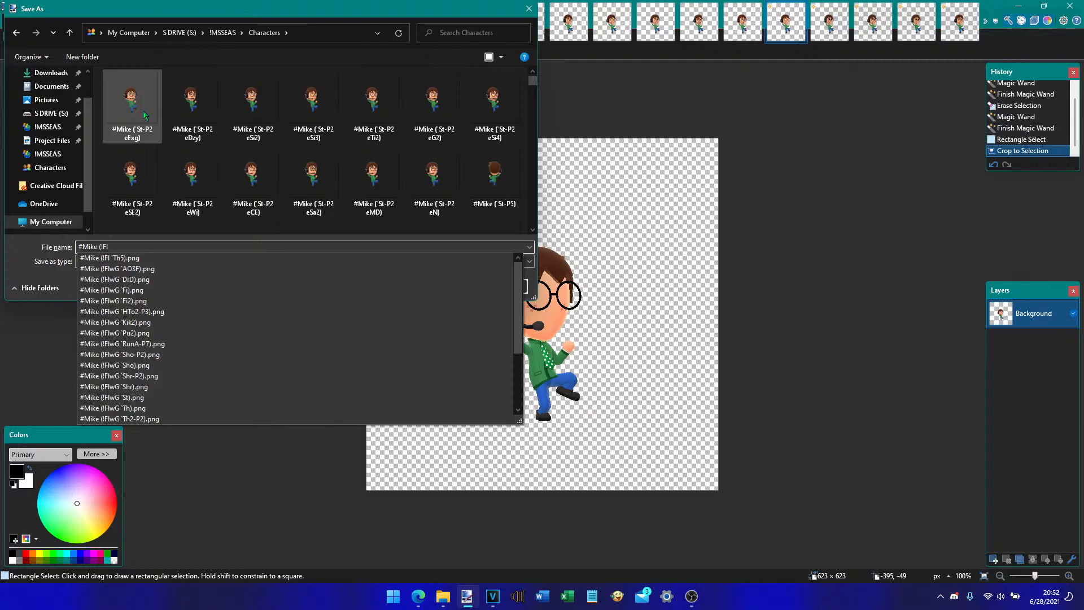
text(wG )
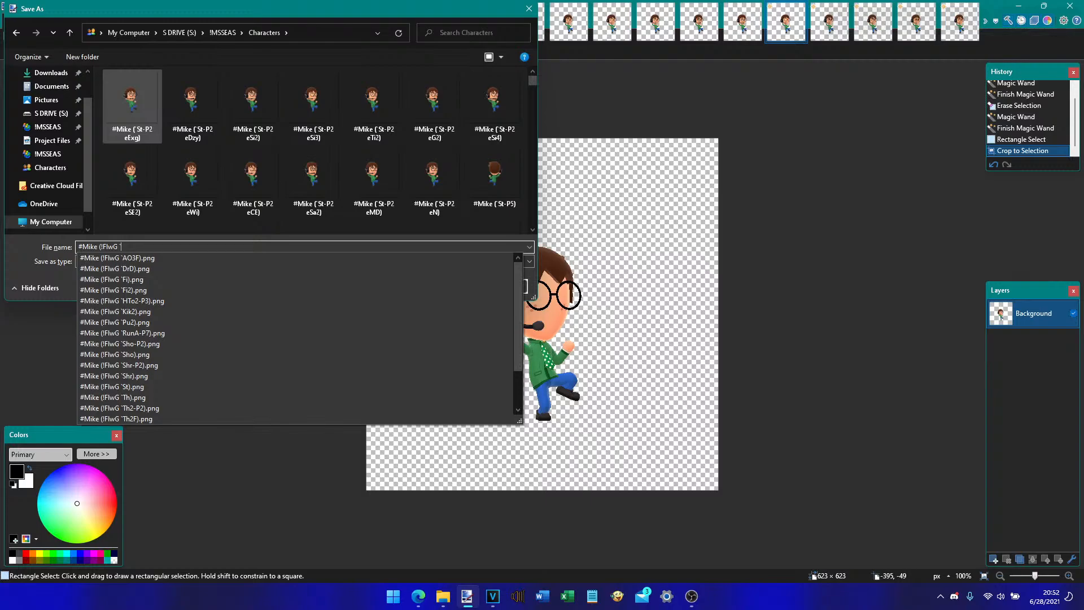
text(`St-P2)
key(Right)
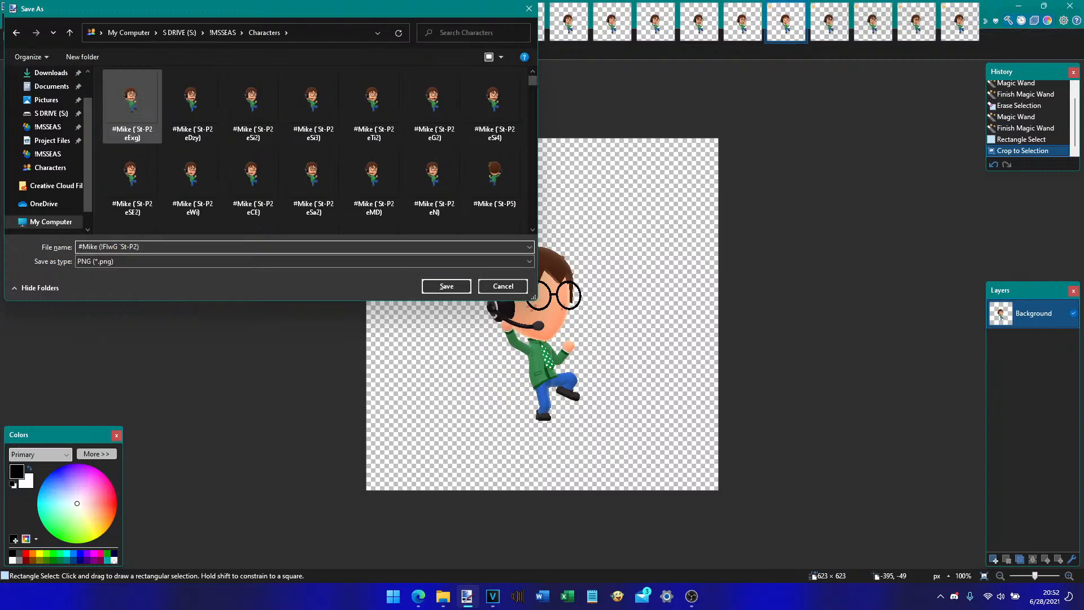
key(Return)
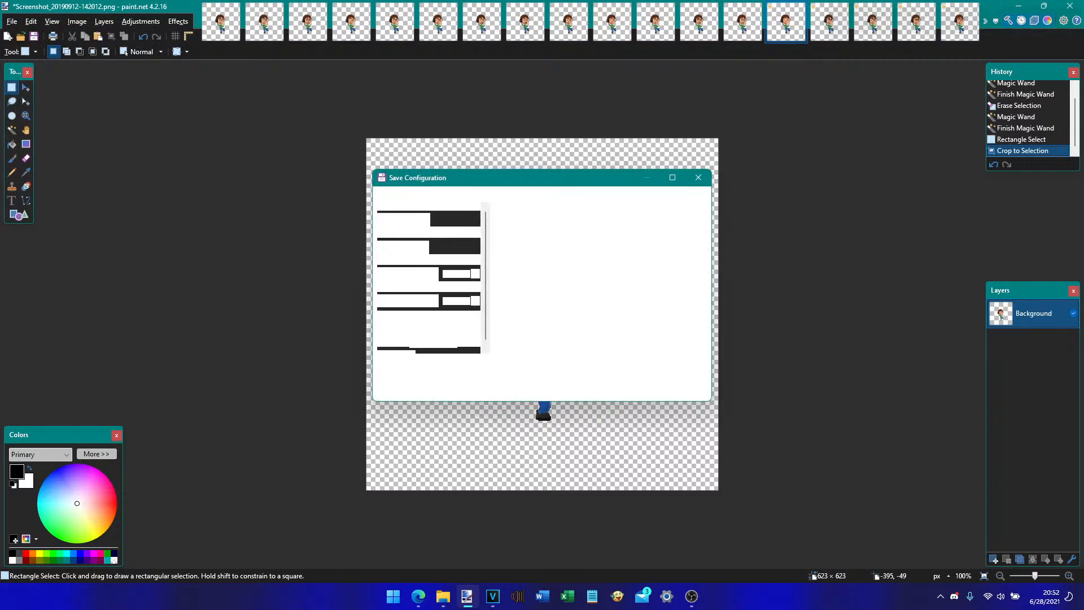
key(Return)
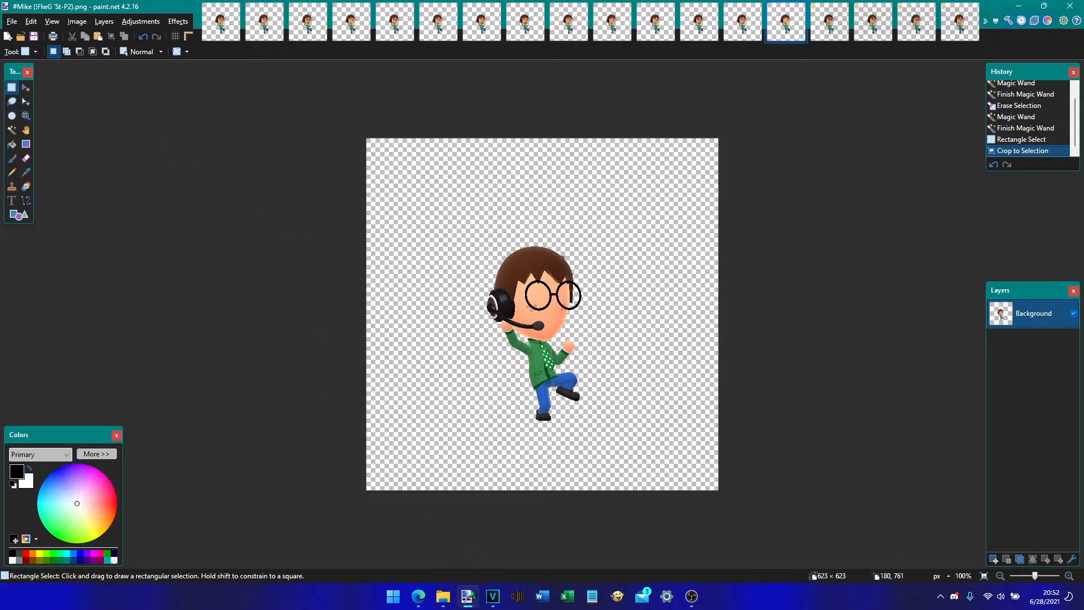
- Switch to the Characters folder window and rename the #Mike (!Fl `Th5) sprite to #Mike (!FlwG `Th5)
mouse_move(443, 596)
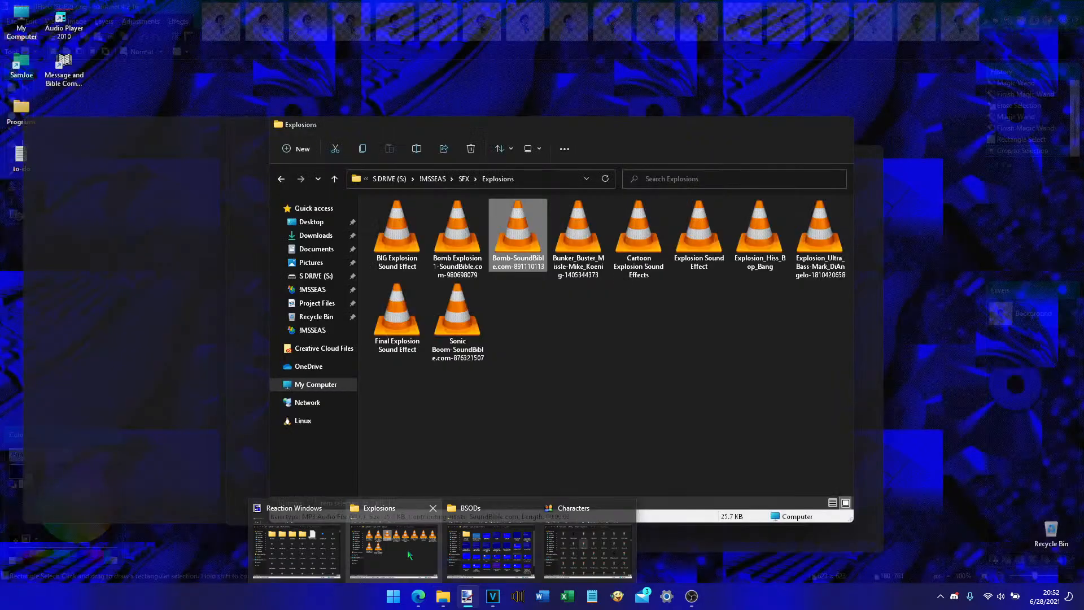
click(550, 544)
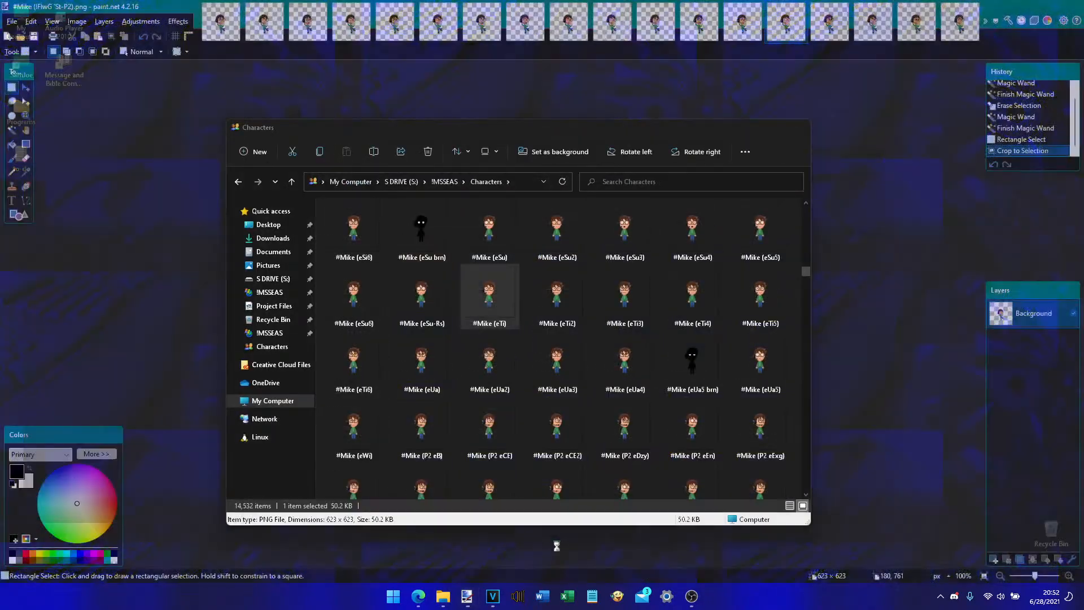
key(Right)
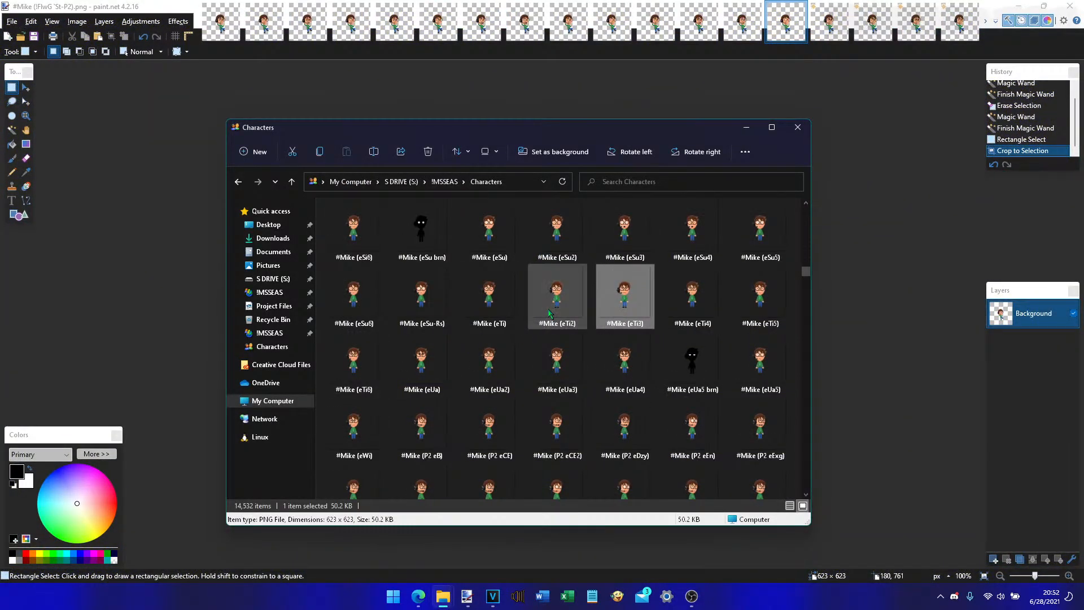
text(`)
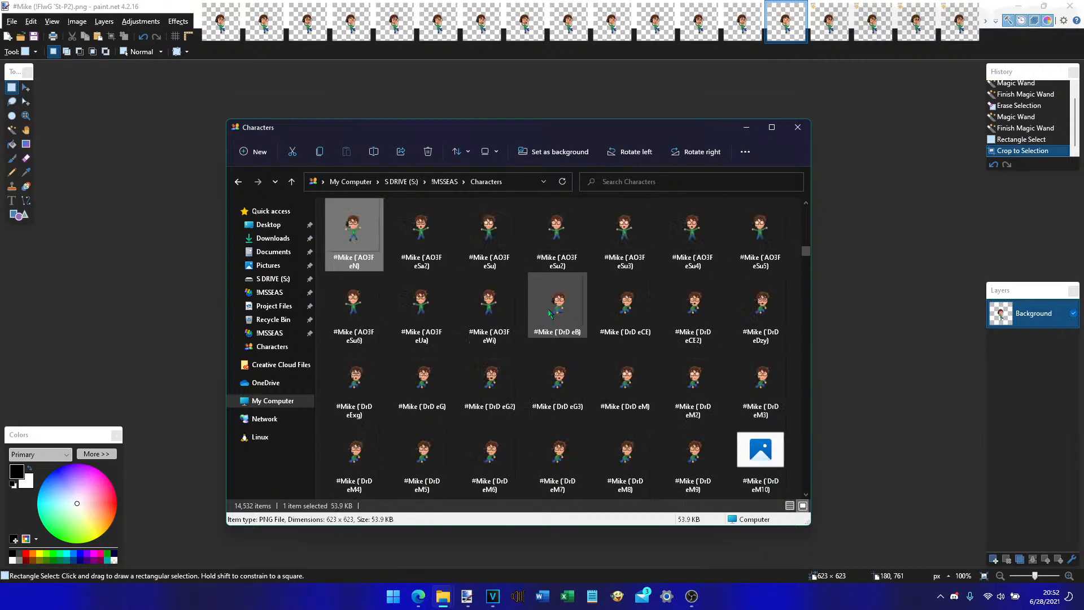
key(Up)
key(Up)
key(Up)
key(Up)
key(Up)
key(Up)
key(Up)
key(Up)
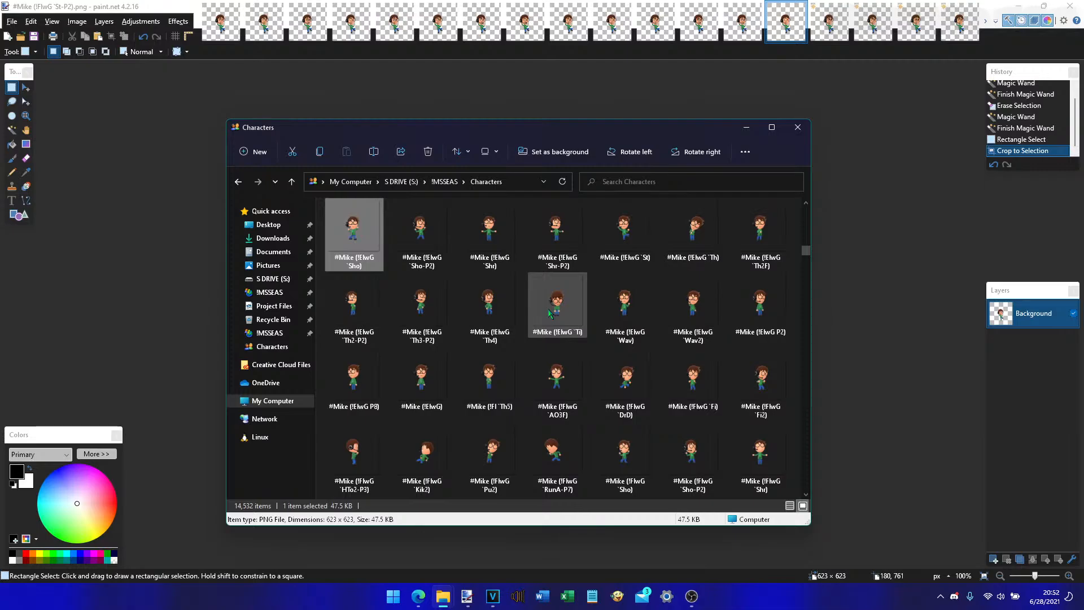
click(498, 373)
key(F2)
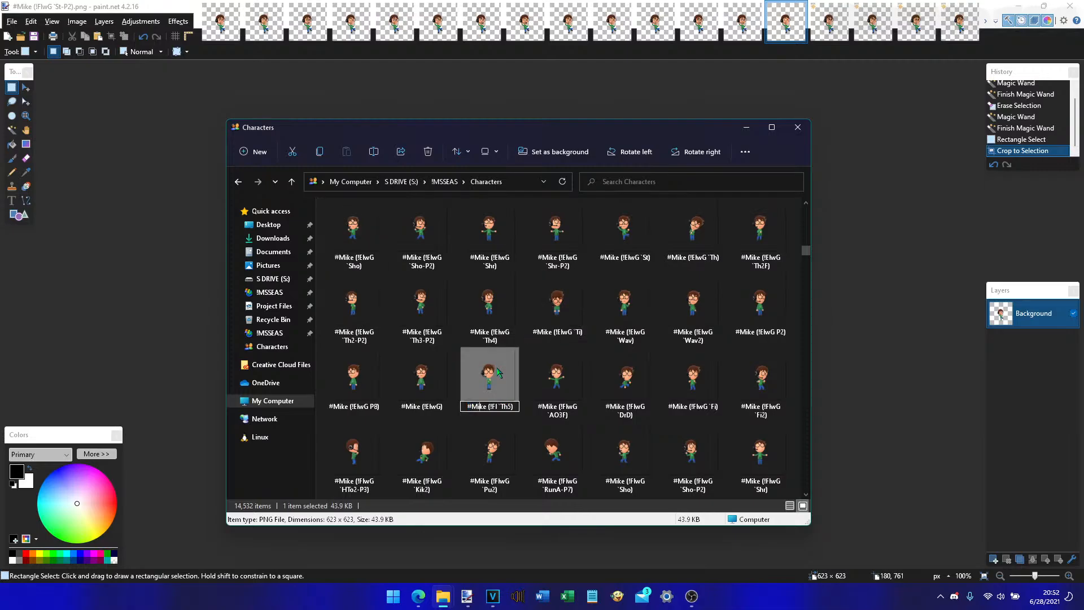
text(wG)
key(Return)
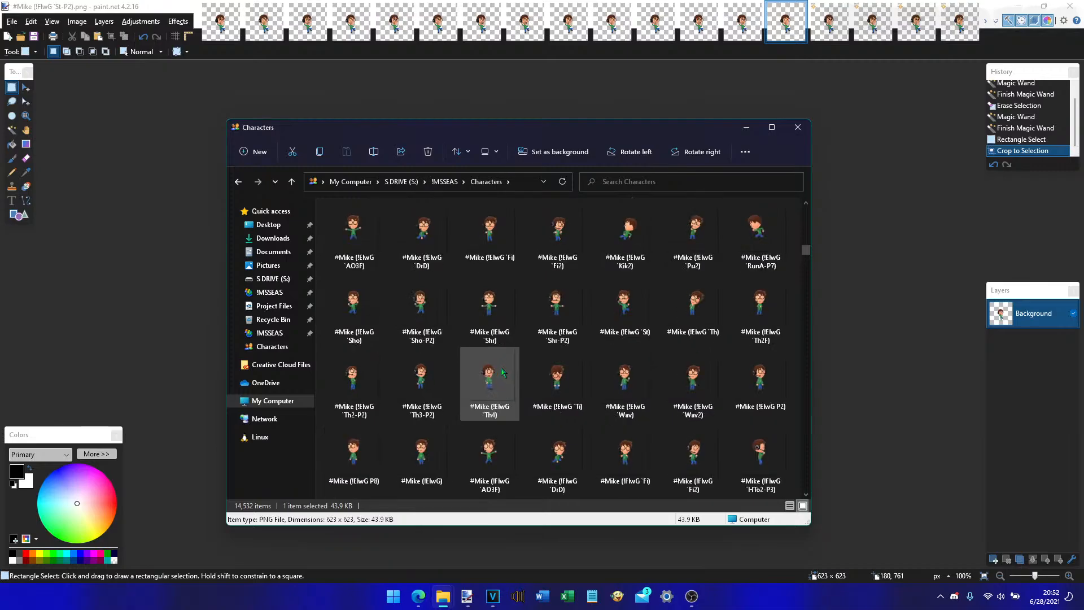
- Rename the #Mike (!El `Th5) sprite to #Mike (!ElwG `Th5), check the sprites further down and minimize the Characters window
click(754, 381)
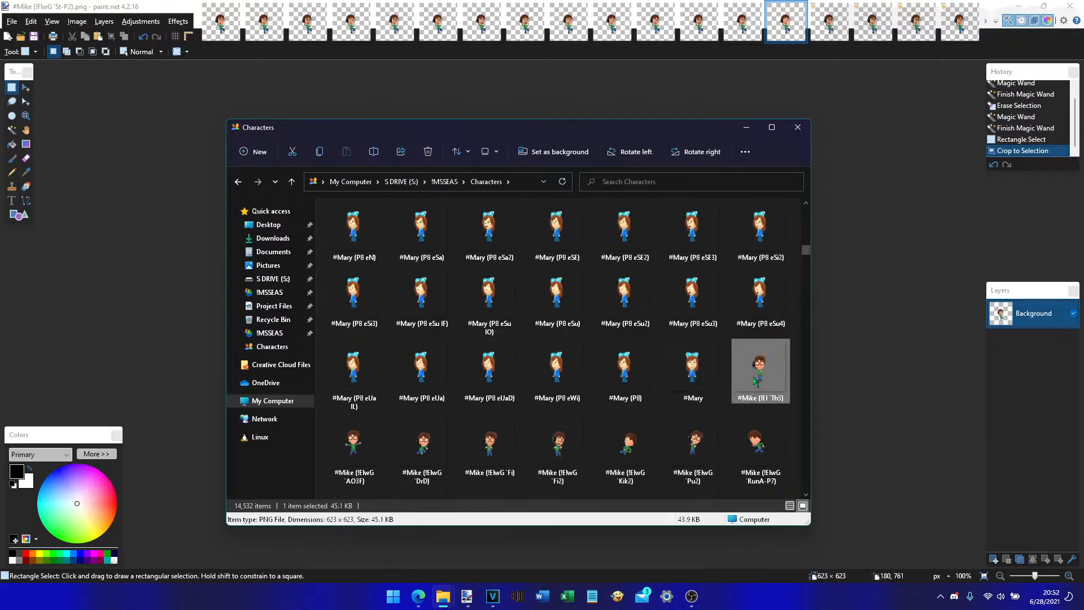
key(F2)
text(wG)
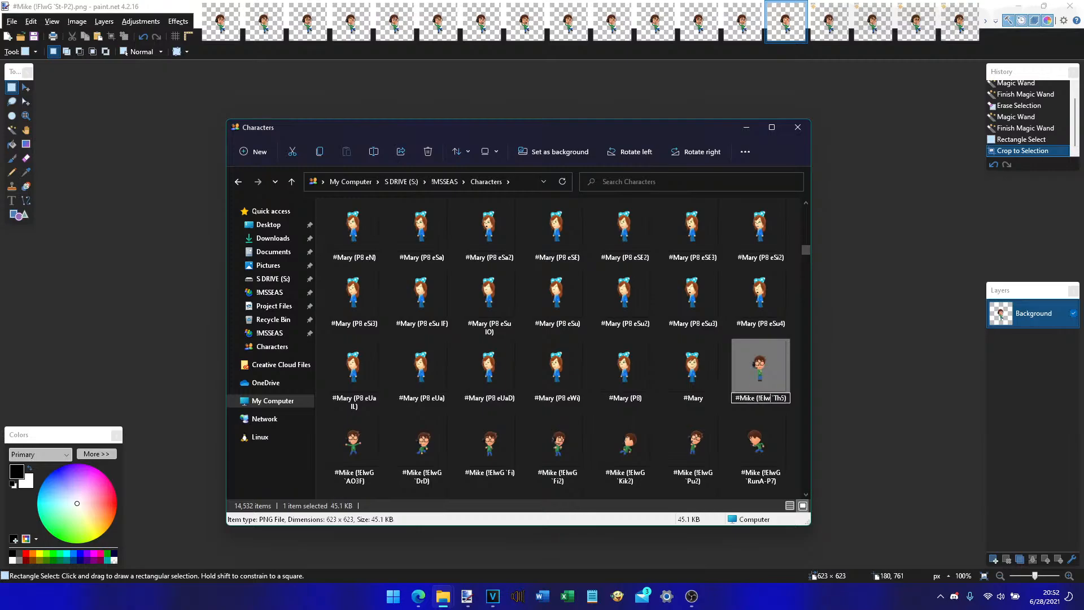
key(Return)
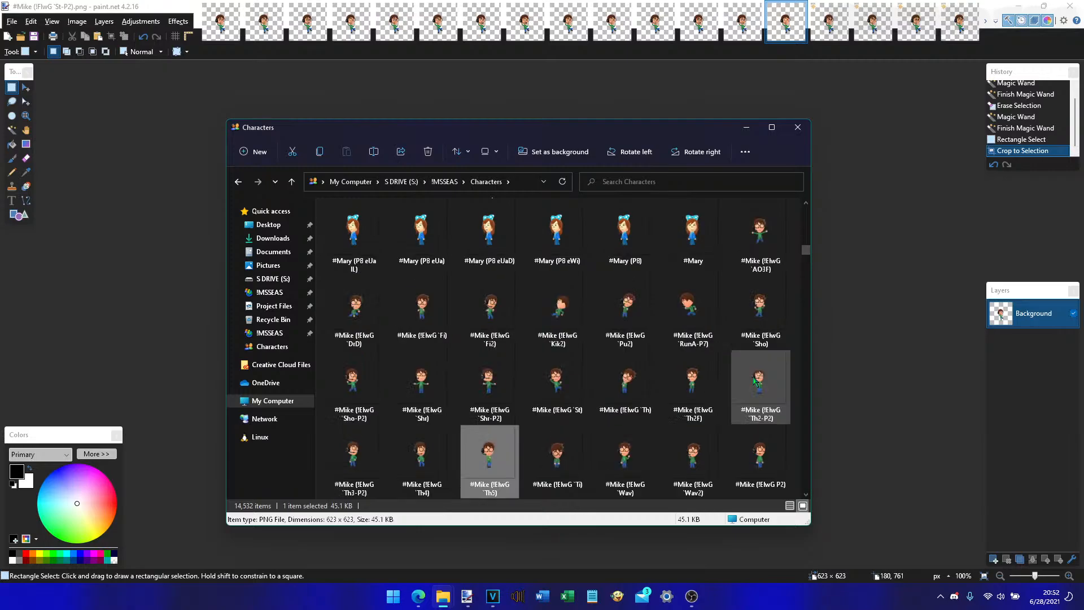
scroll(754, 381, down, 3)
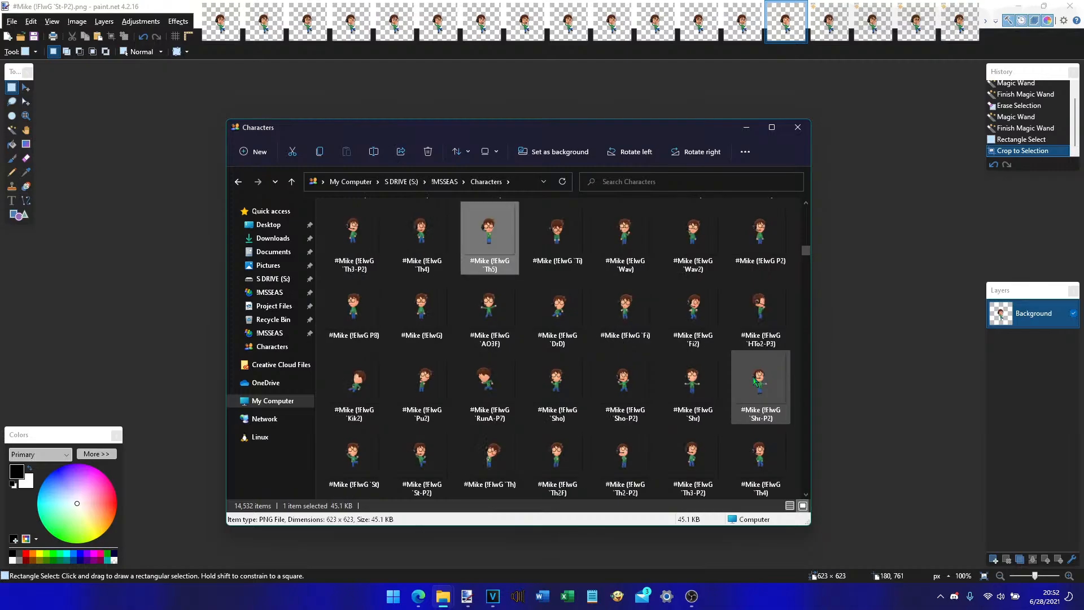
click(797, 347)
scroll(797, 347, down, 10)
scroll(797, 347, down, 3)
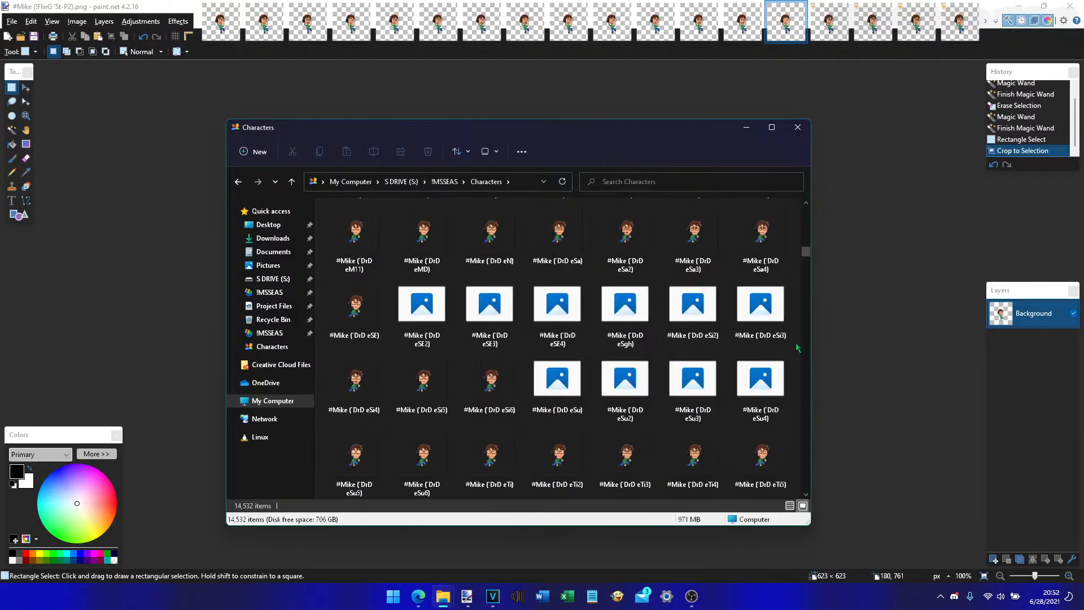
click(748, 134)
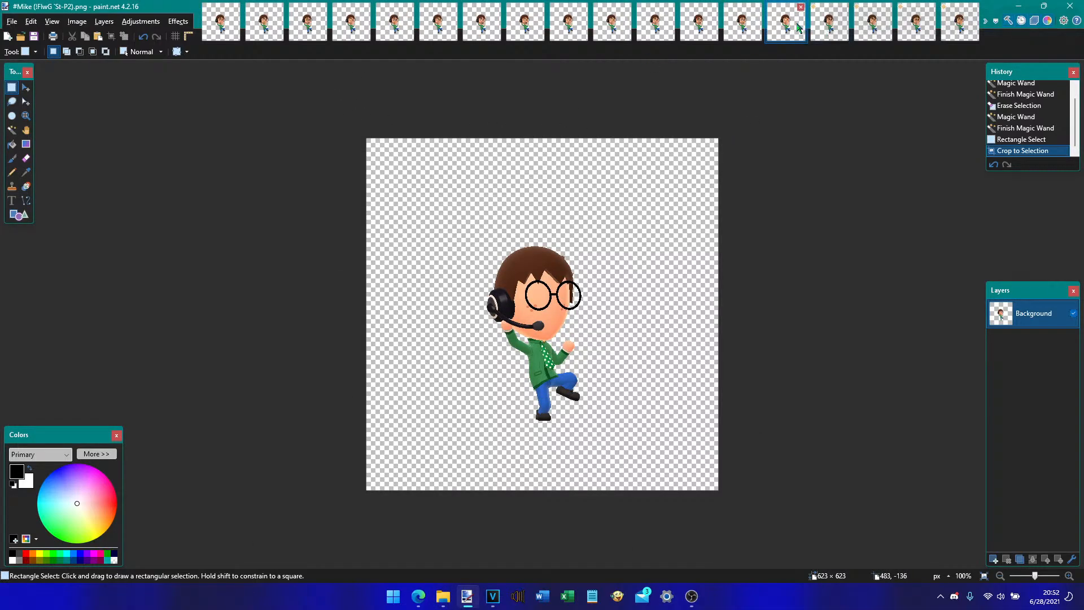
key(ctrl+Tab)
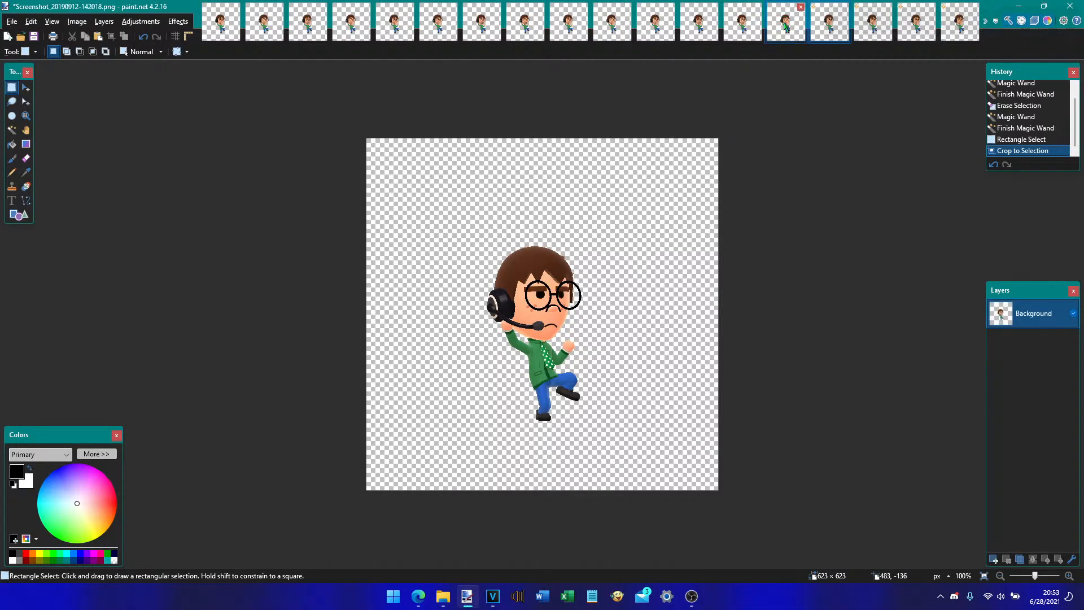
key(ctrl+shift+s)
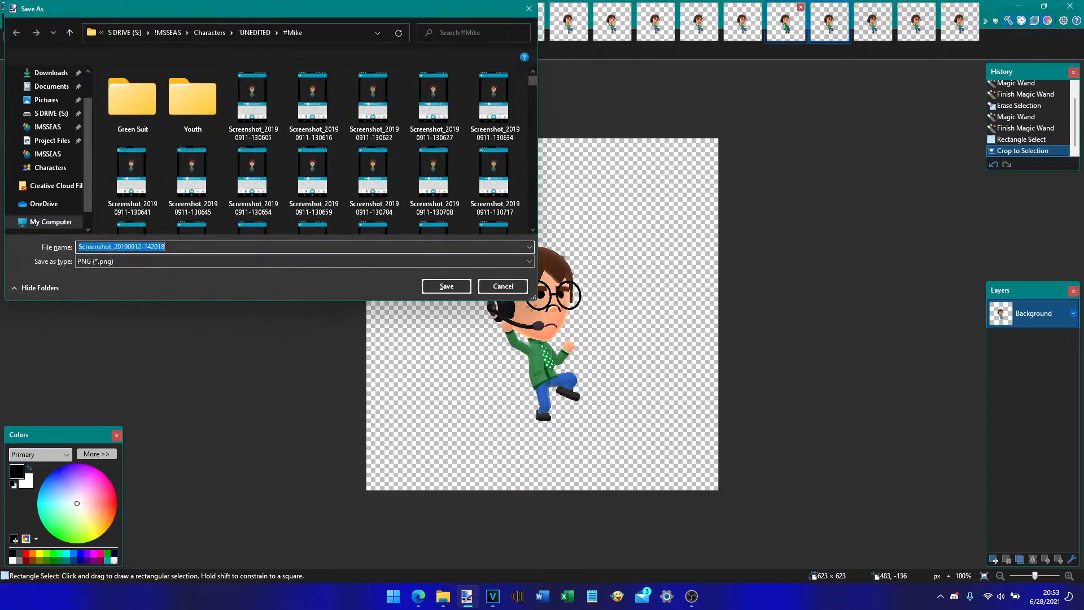
key(alt+Up)
key(alt+Up)
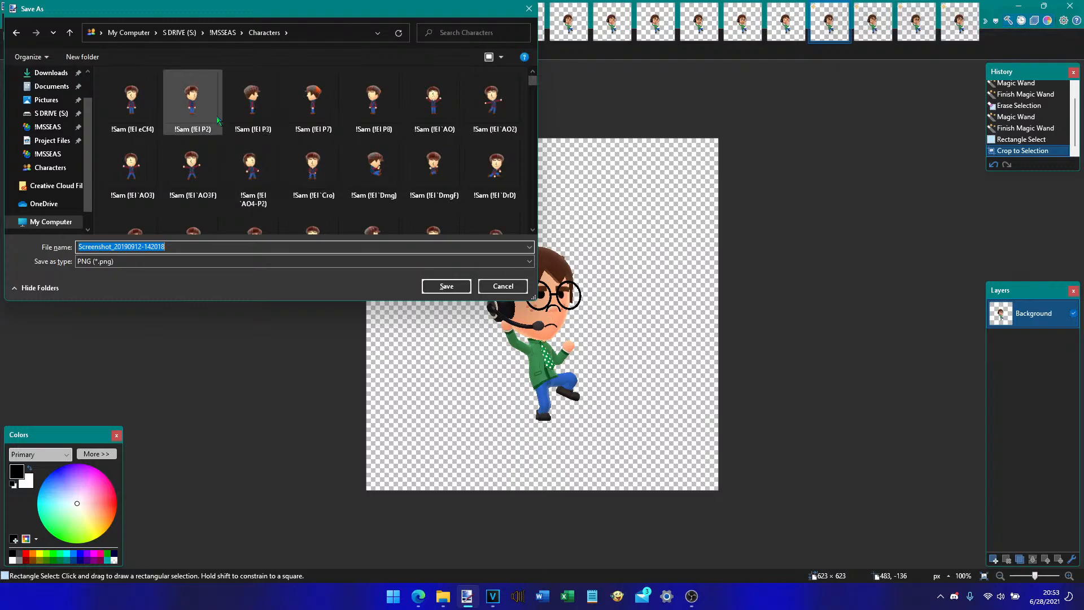
scroll(203, 110, down, 5)
click(202, 109)
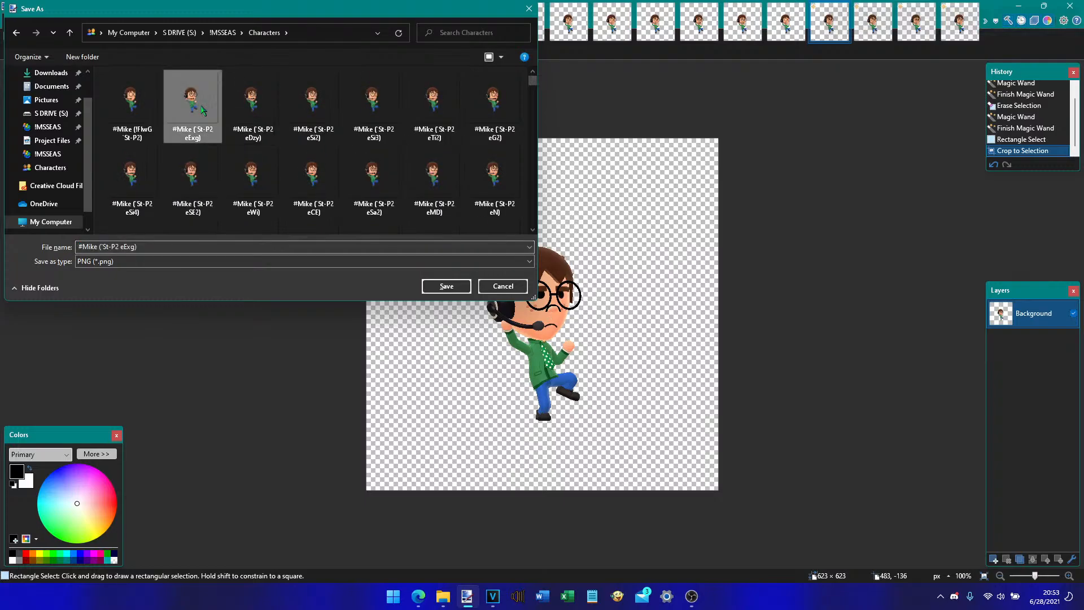
text(Ua))
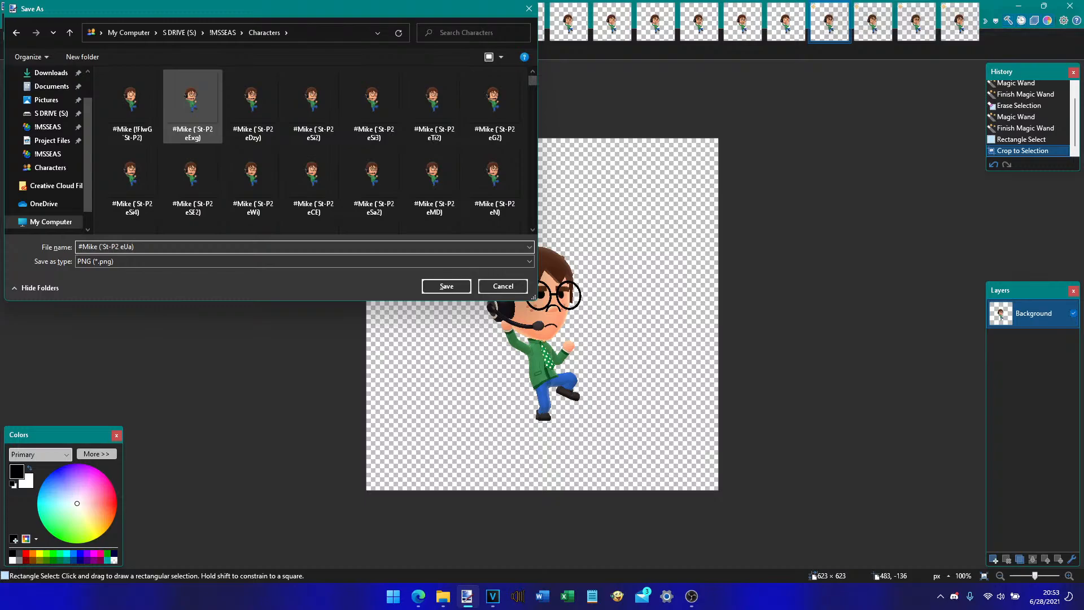
key(Return)
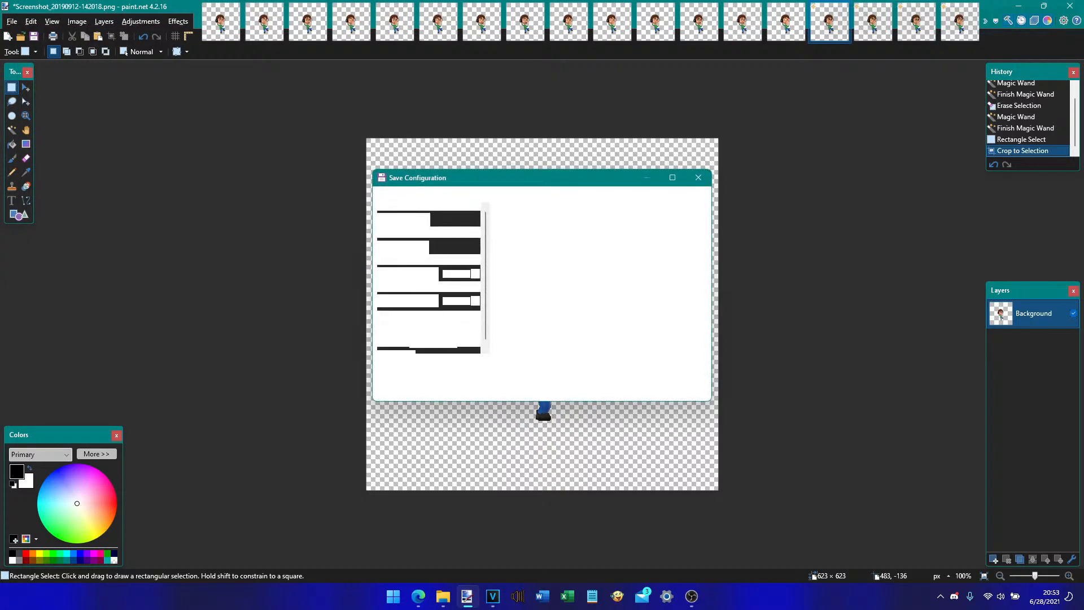
key(Return)
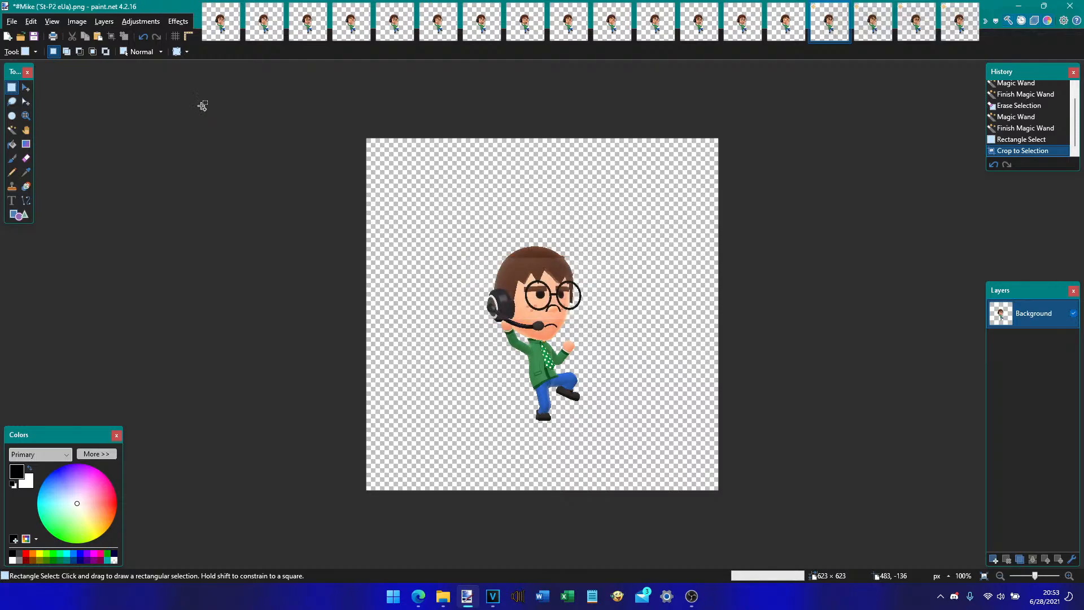
key(ctrl+Tab)
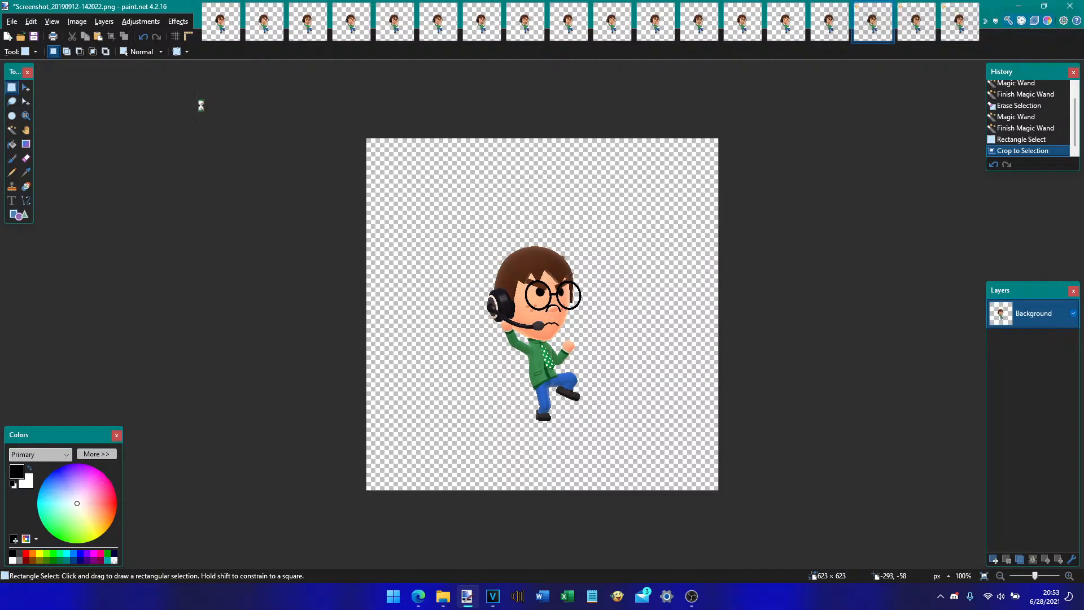
key(ctrl+shift+s)
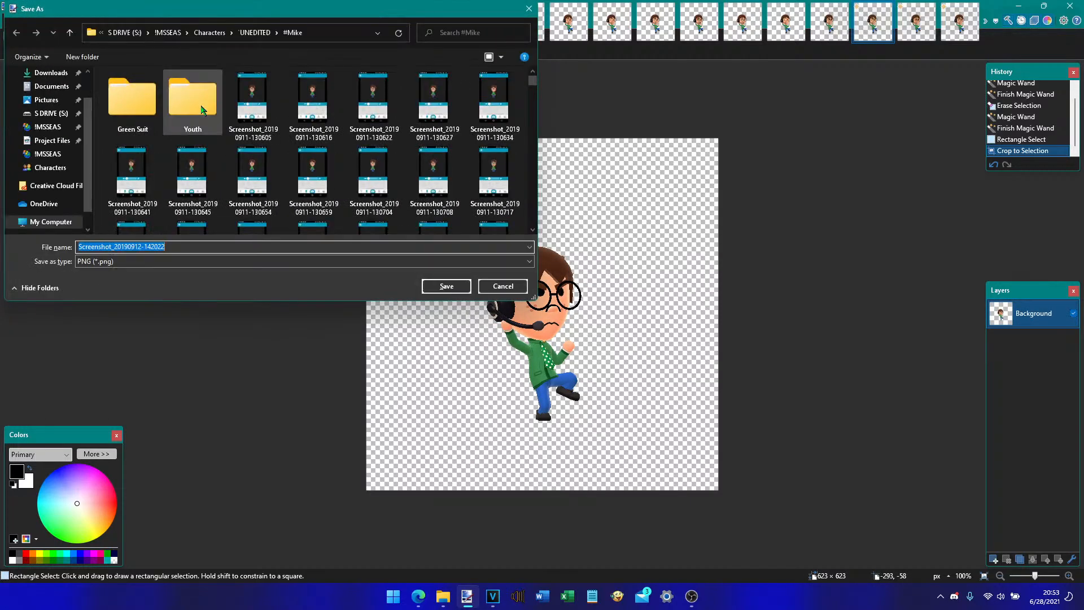
key(alt+Up)
key(alt+Up)
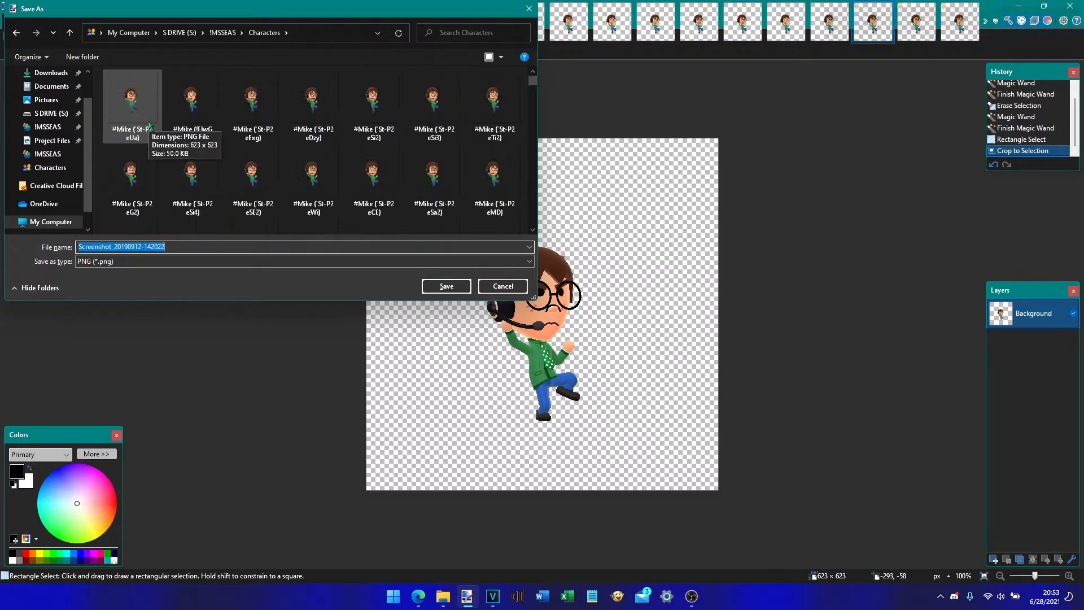
click(149, 124)
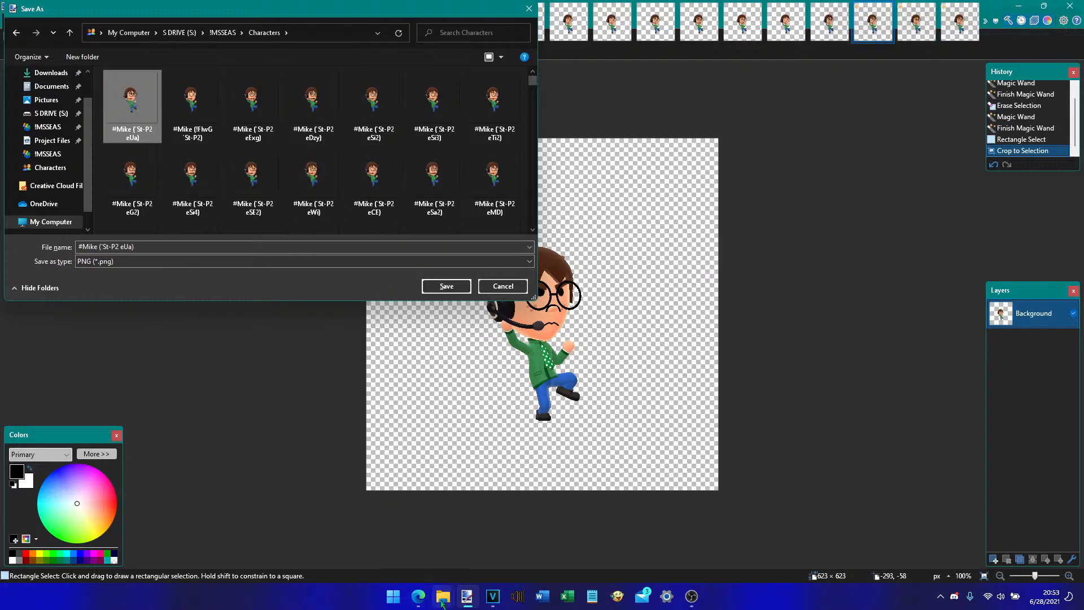
- Switch to the Characters folder window and examine the expression codes of existing Mike sprites, including the eM series, for a matching face
mouse_move(442, 594)
mouse_move(573, 544)
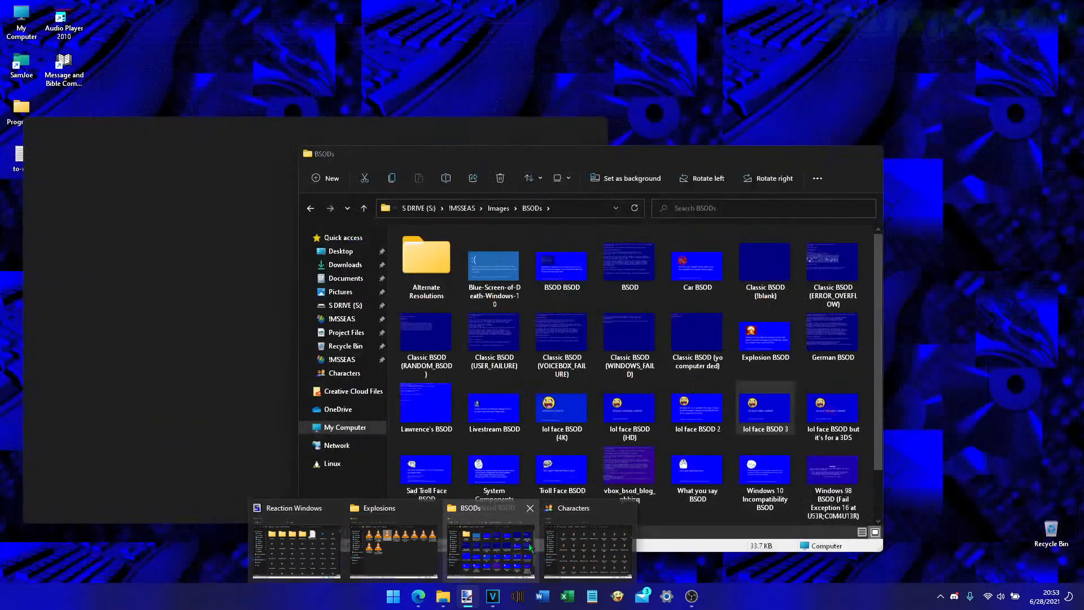
click(561, 543)
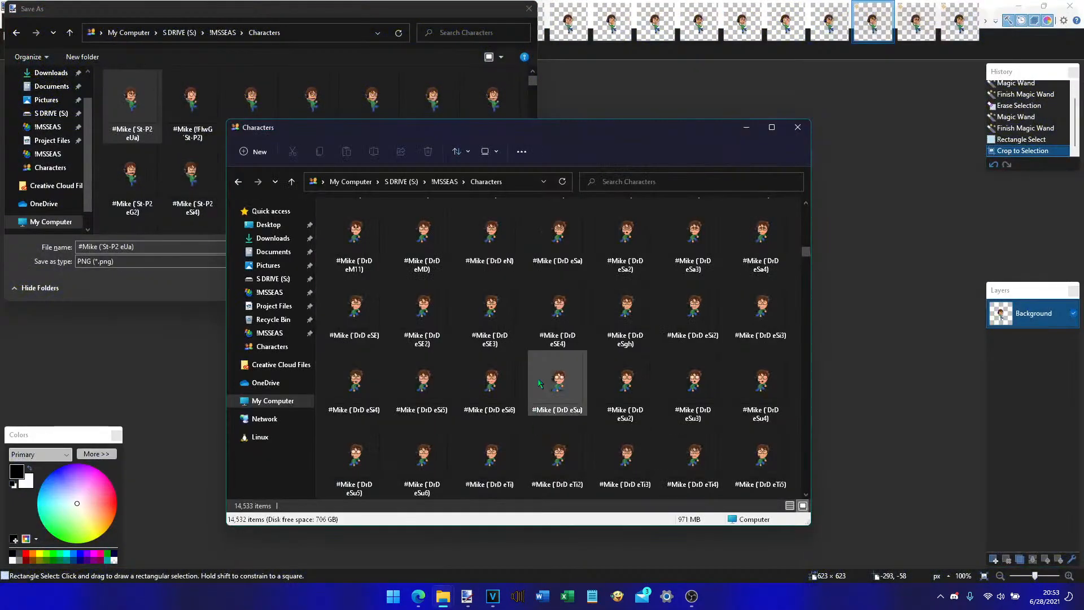
scroll(540, 378, up, 3)
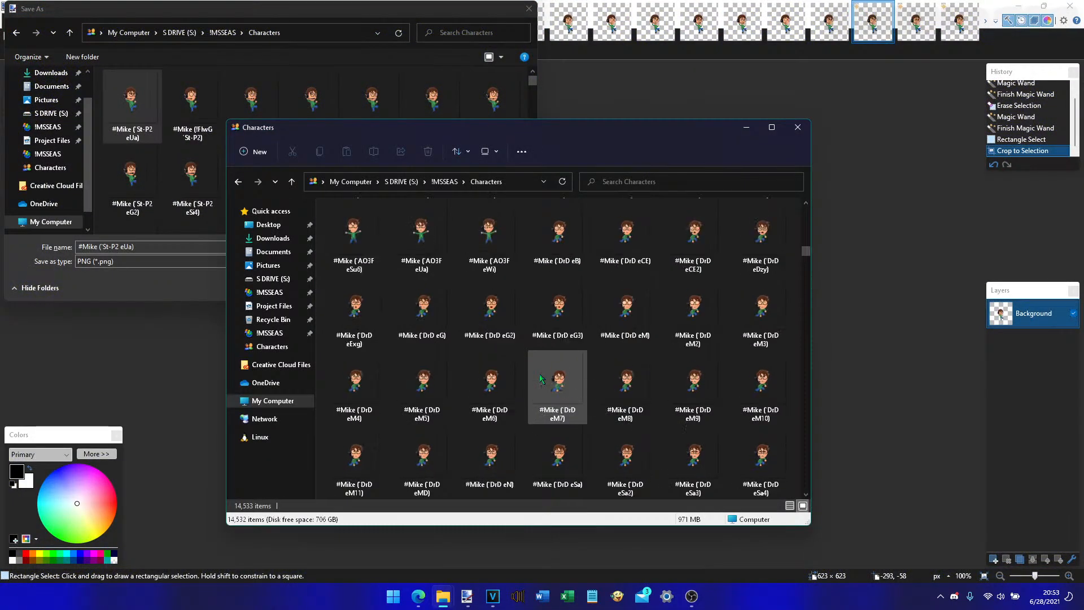
scroll(541, 378, down, 8)
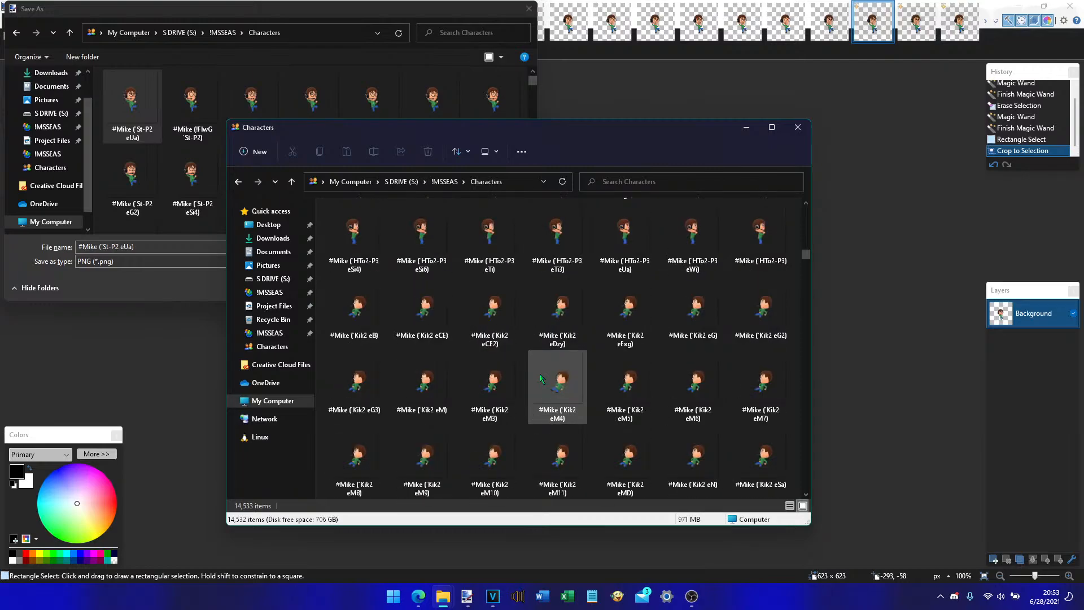
scroll(540, 378, down, 10)
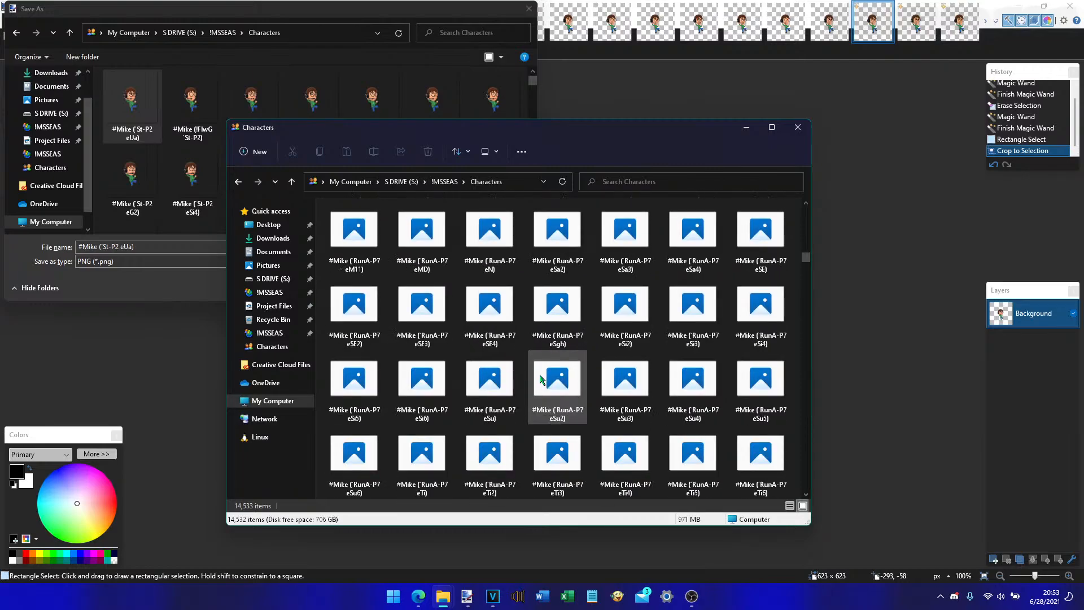
click(534, 432)
key(Right)
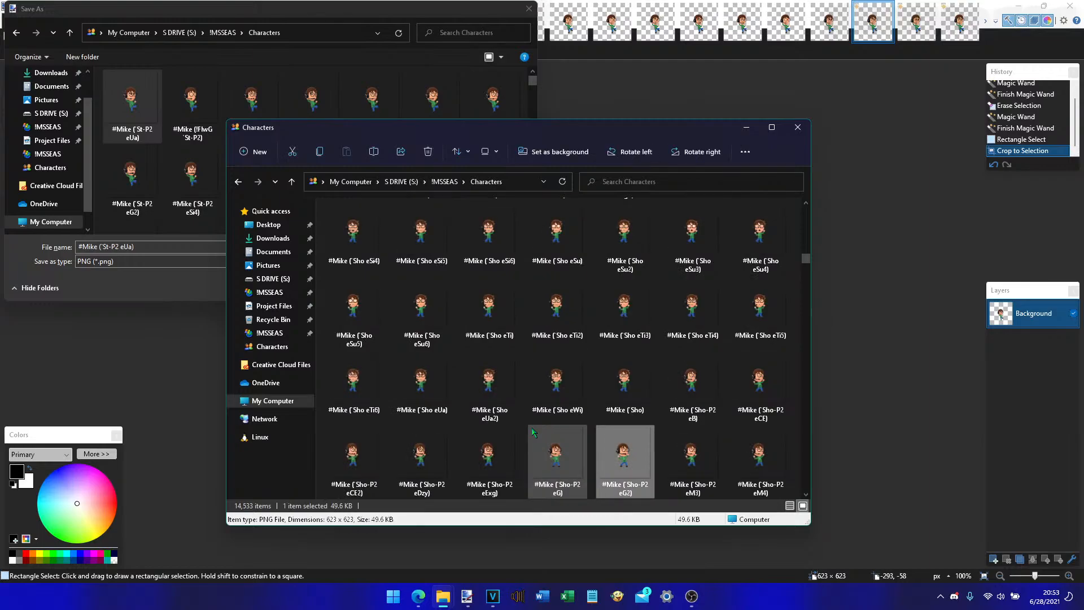
key(Right)
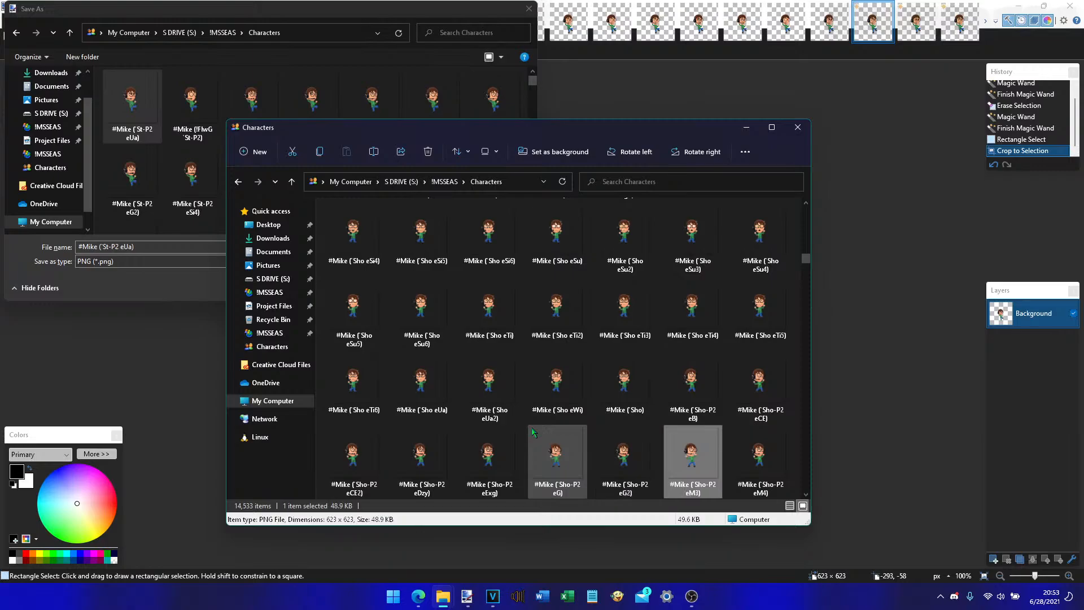
text(em1)
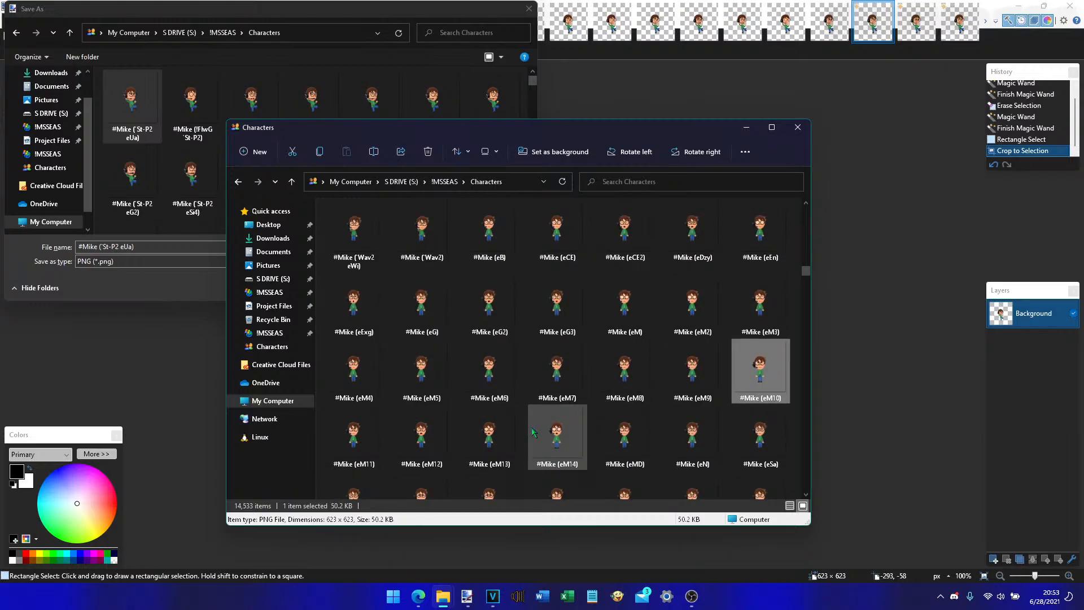
ctrl+scroll(555, 429, up, 2)
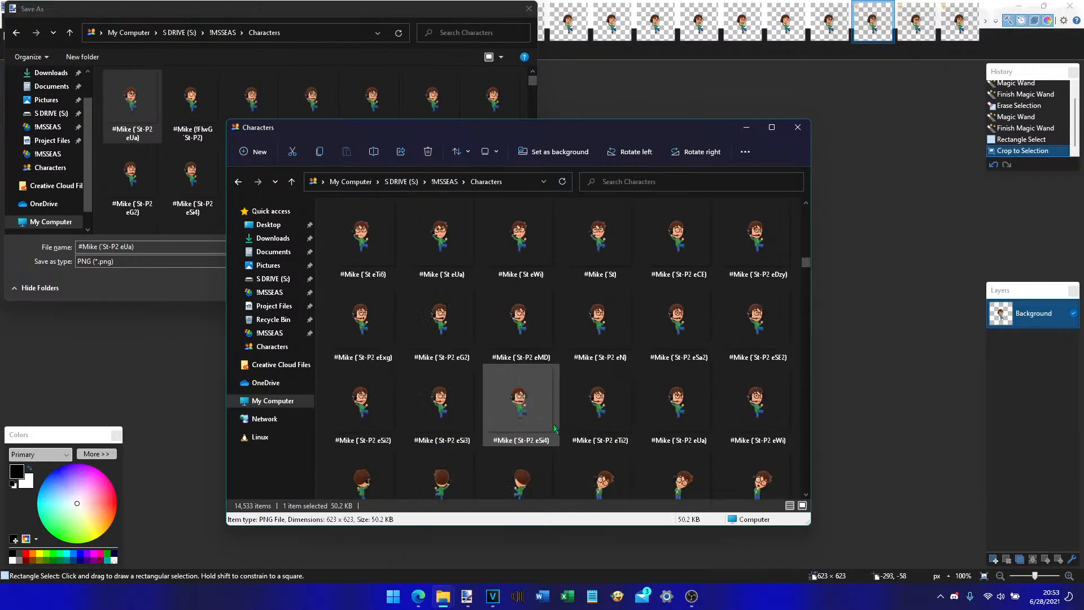
scroll(555, 429, up, 3)
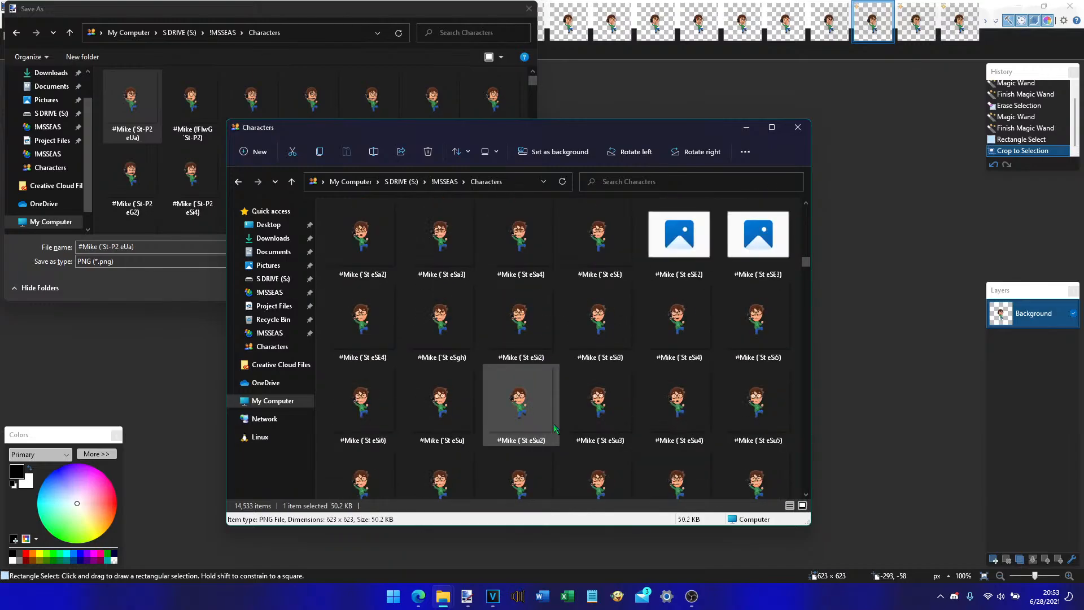
scroll(555, 429, up, 3)
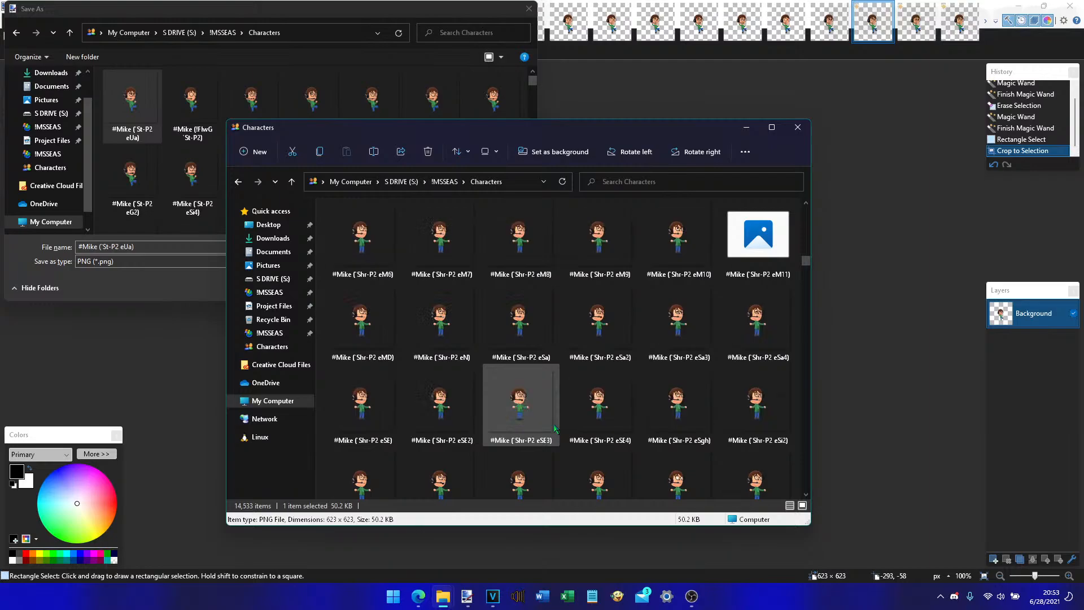
scroll(555, 429, down, 4)
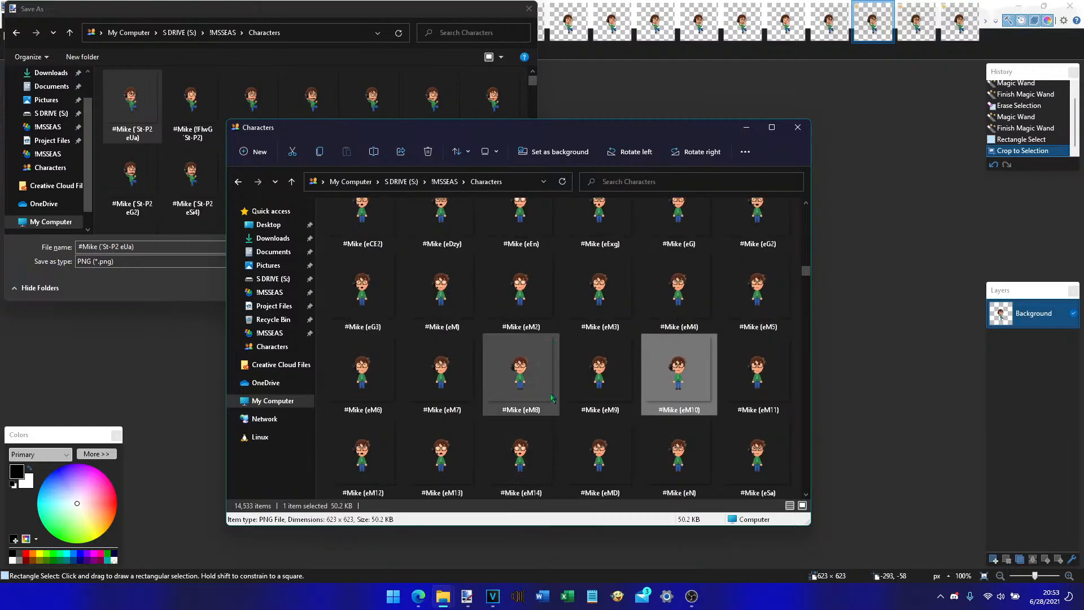
mouse_move(294, 127)
mouse_down()
mouse_move(1078, 100)
mouse_move(999, 109)
mouse_move(1032, 108)
mouse_up()
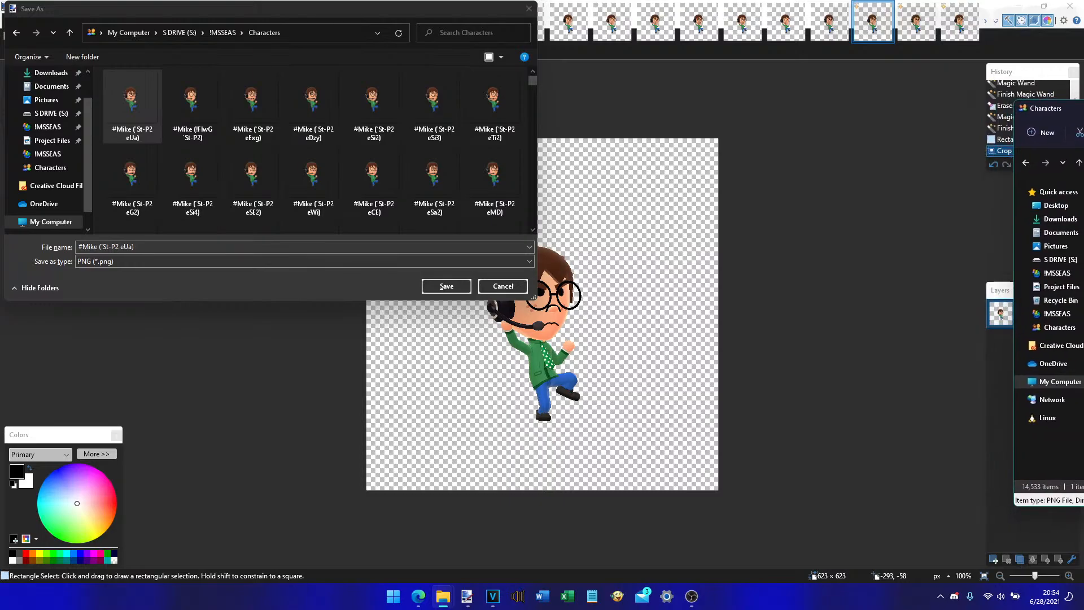
- Return to the save dialog and save the angry-eyed image as #Mike ('St-P2 eMD2), reusing the eUa file name
click(393, 16)
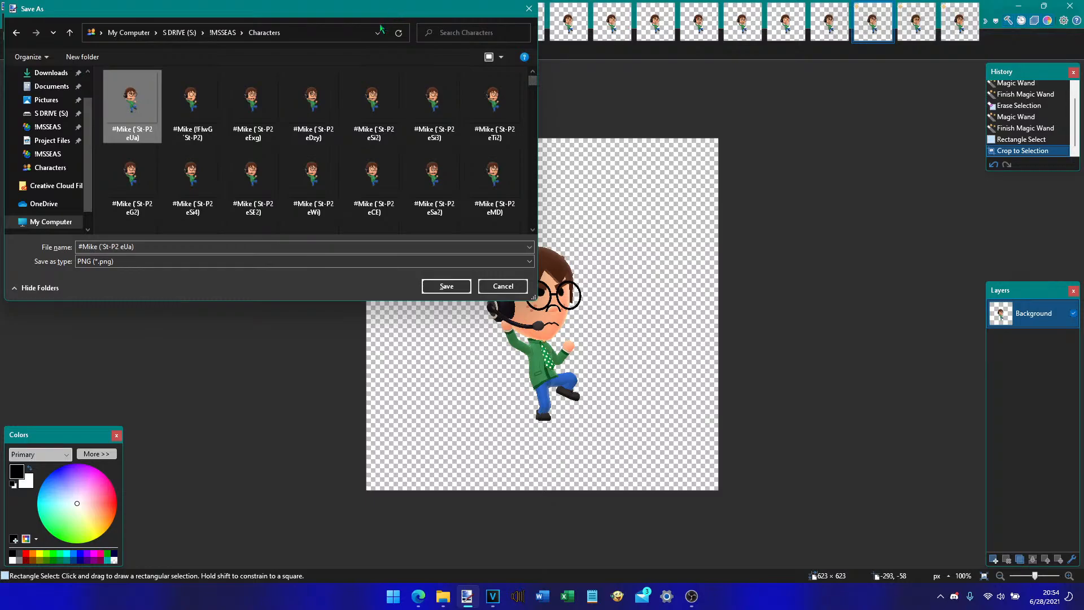
click(147, 108)
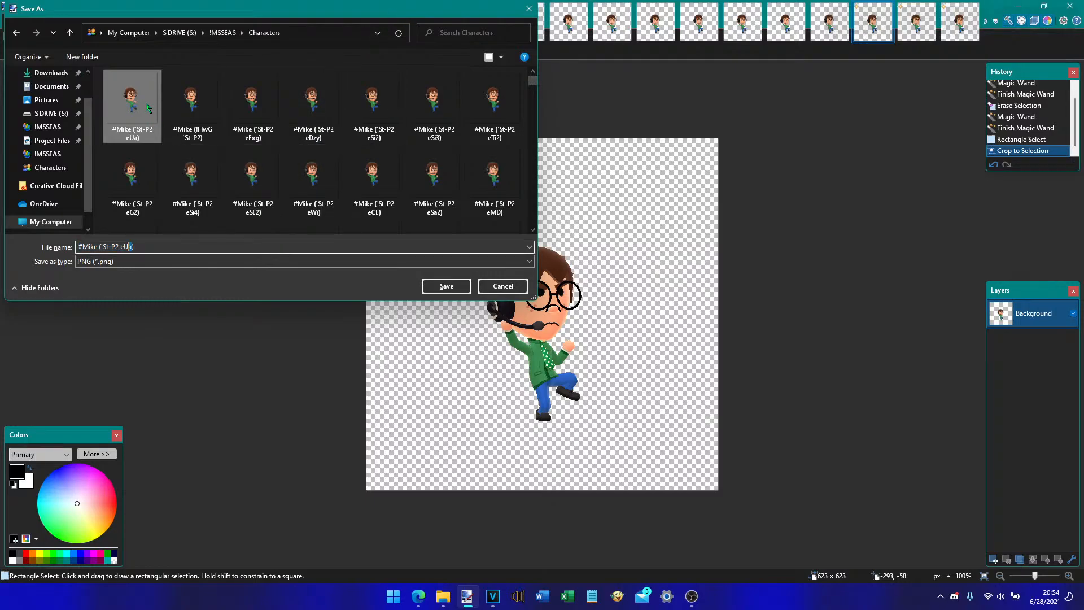
text(MD2)
key(Return)
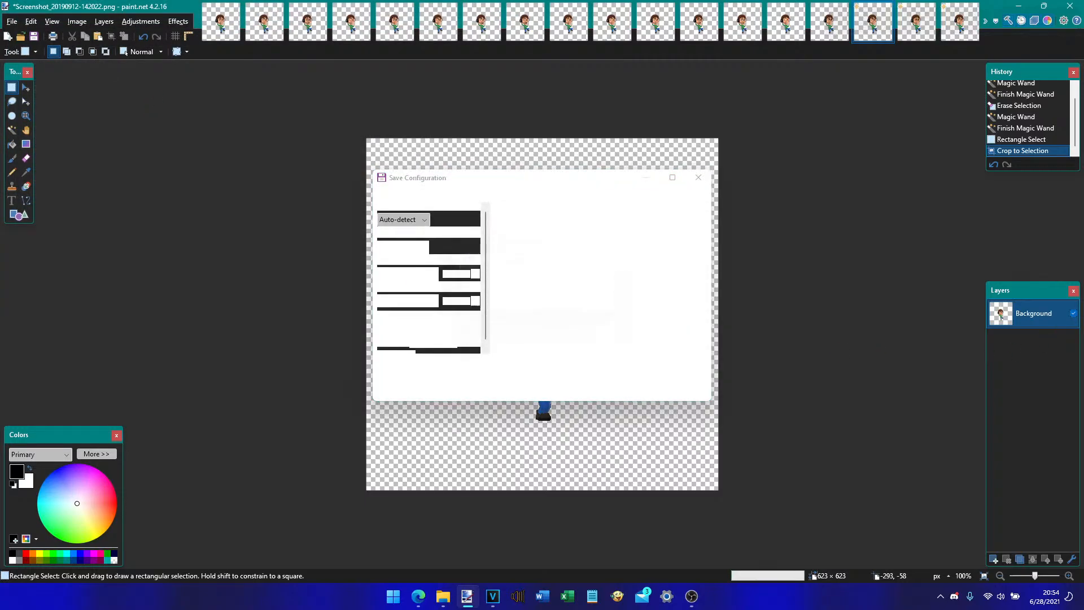
key(Return)
key(ctrl+Tab)
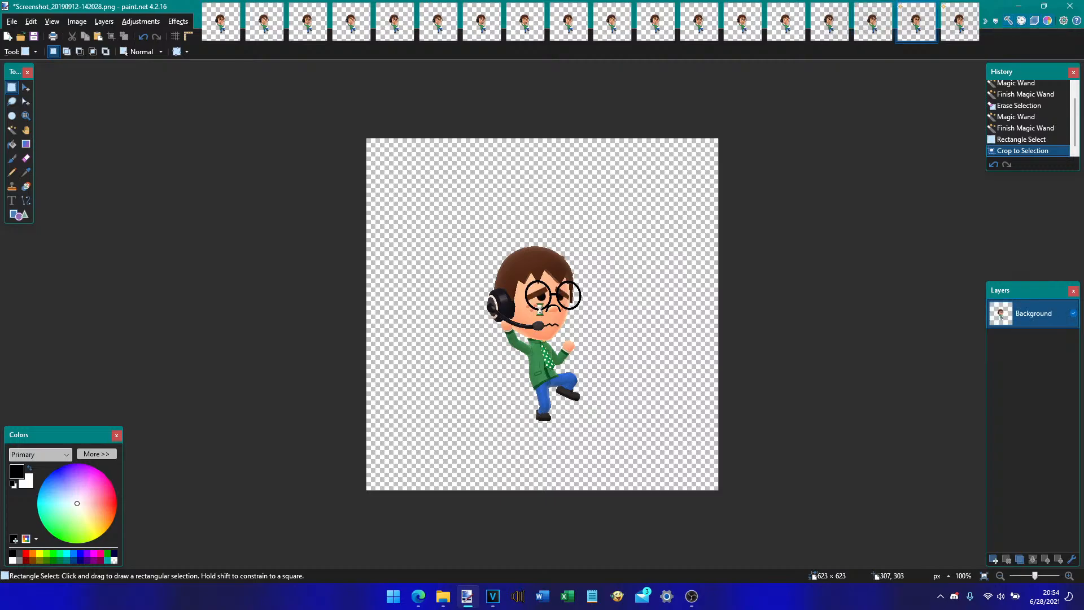
key(ctrl+shift+s)
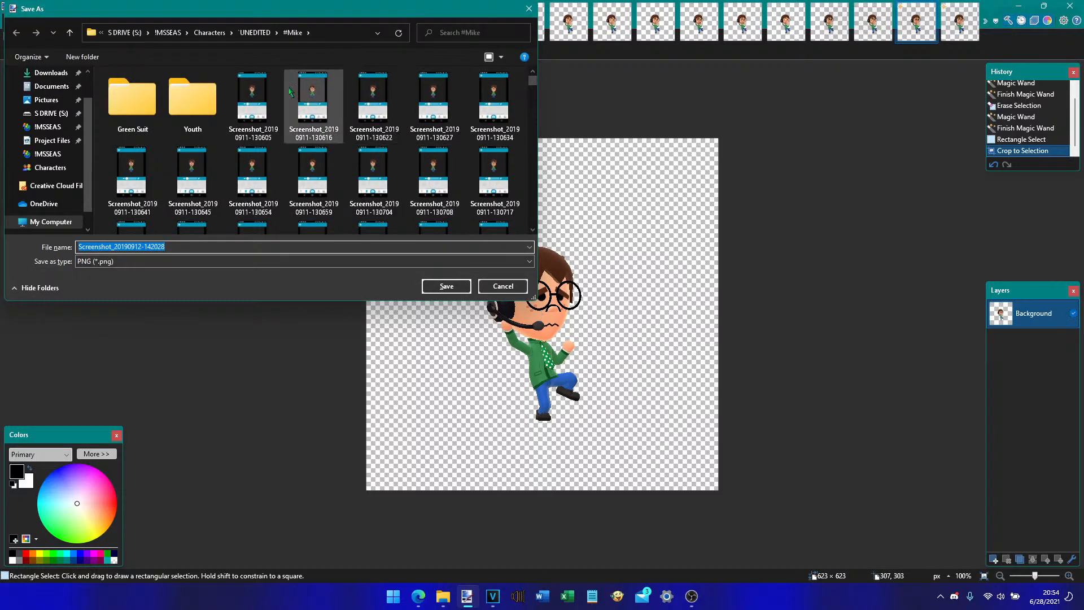
click(210, 34)
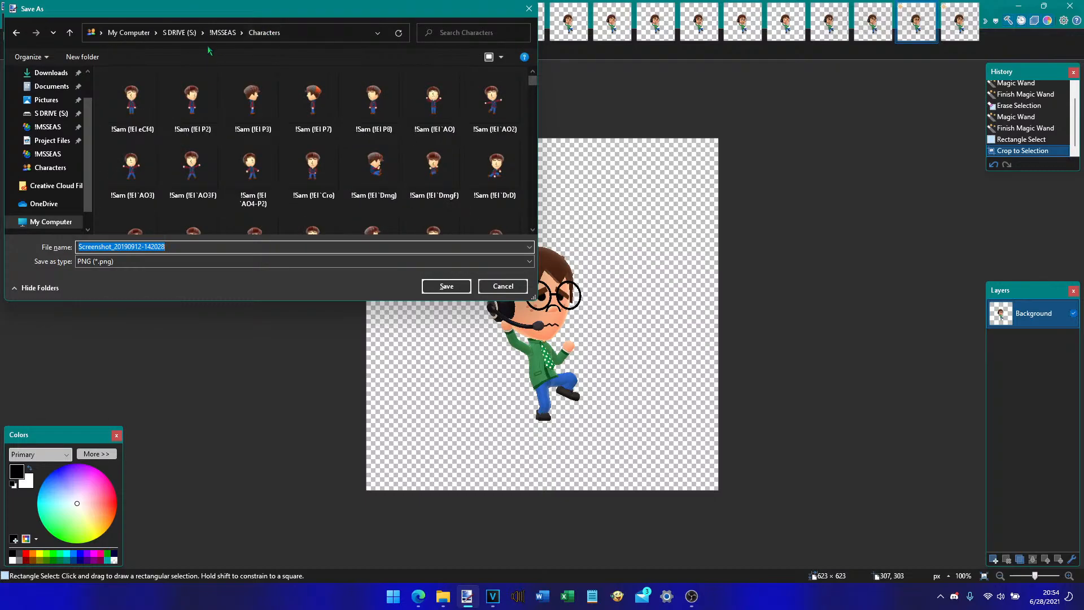
click(138, 111)
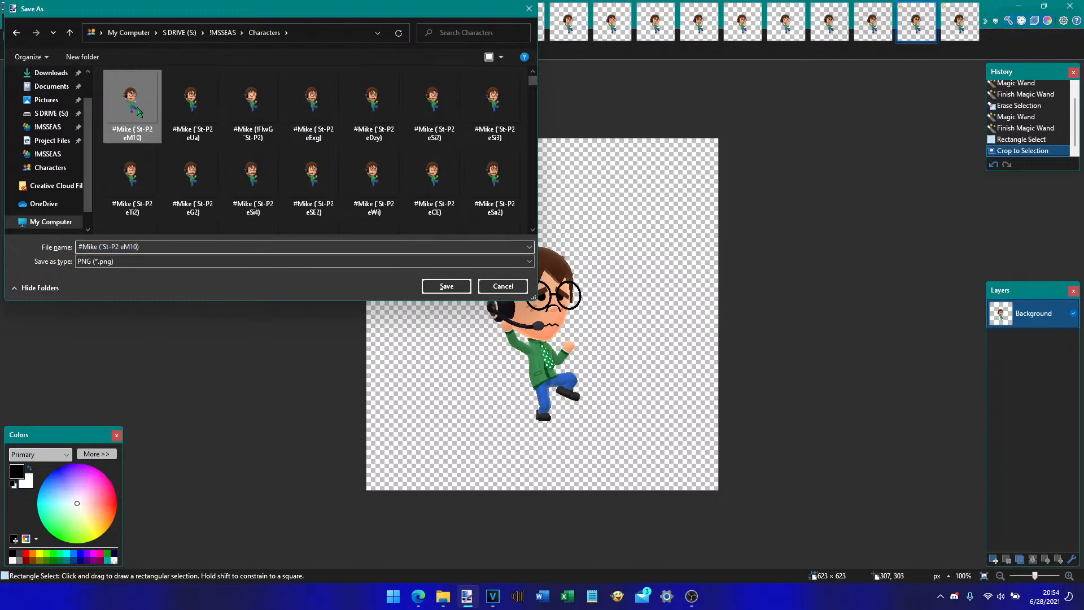
text(Sa))
key(Return)
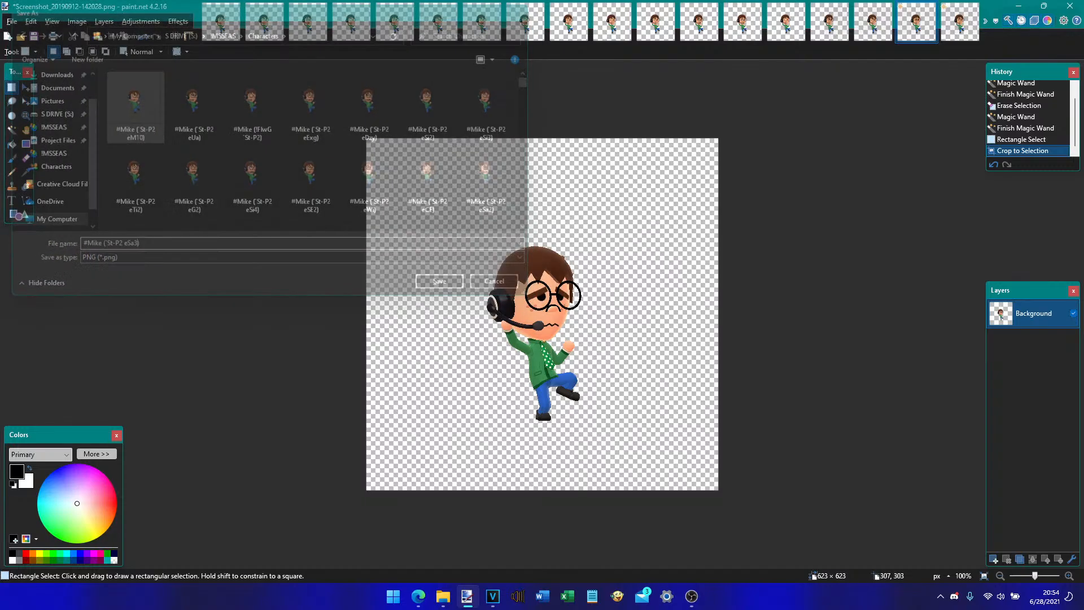
key(Return)
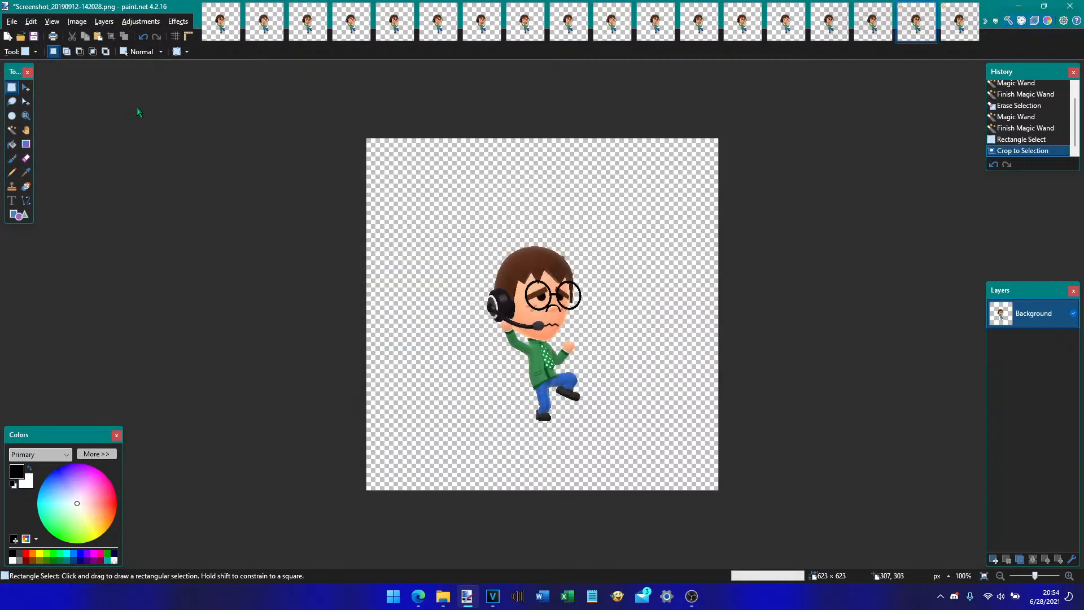
key(ctrl+Tab)
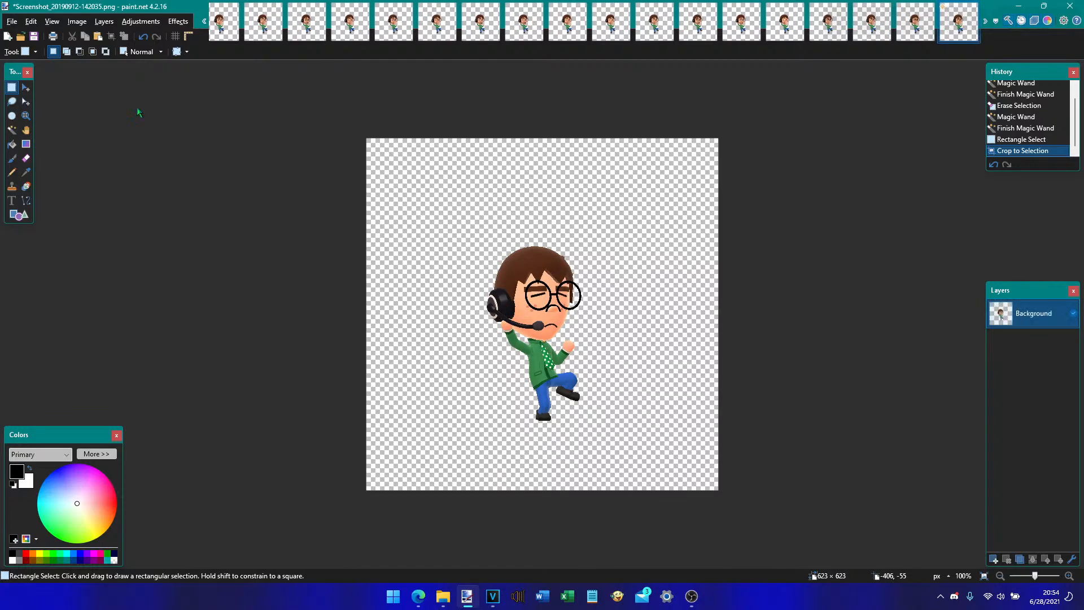
key(ctrl+shift+s)
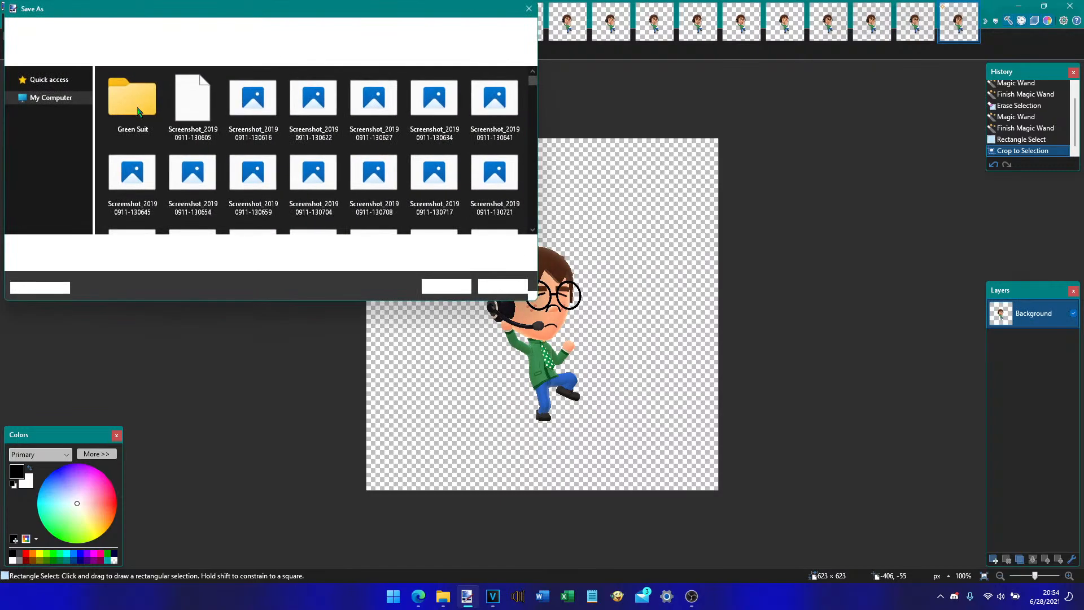
key(alt+Up)
key(alt+Up)
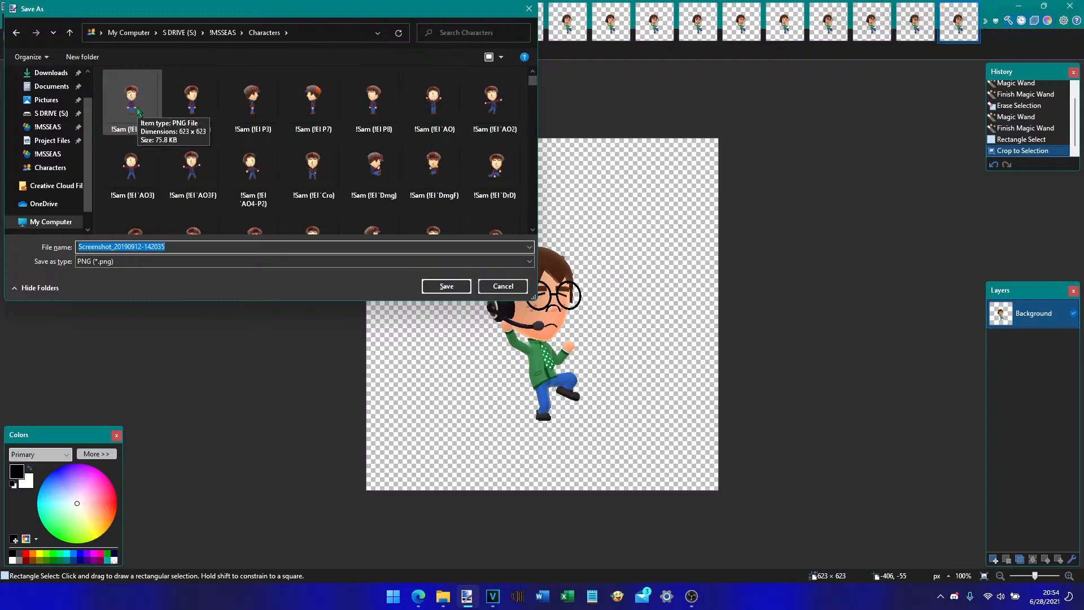
click(138, 111)
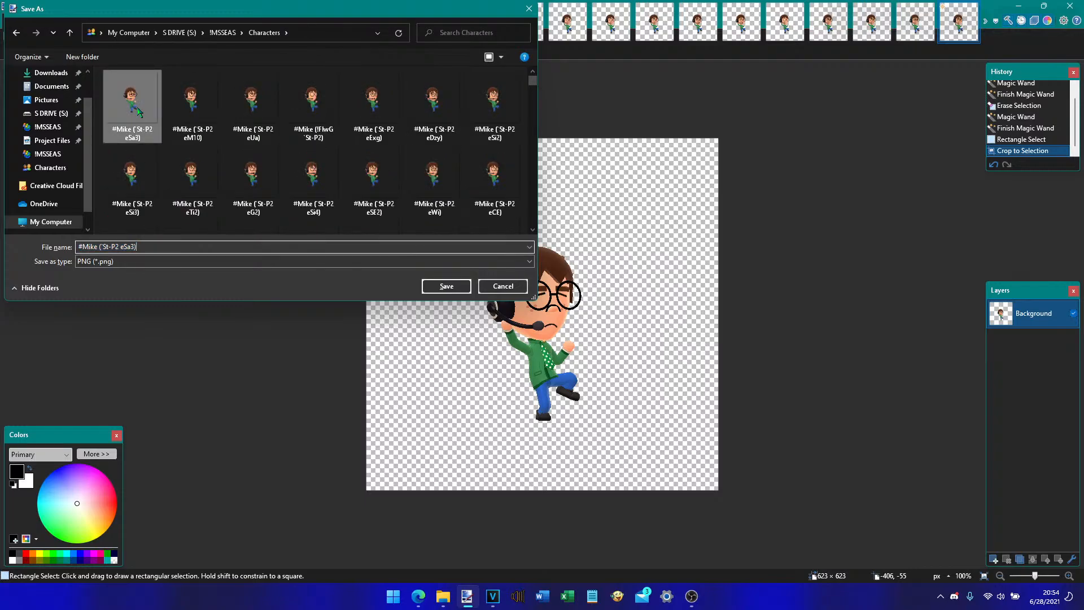
text(gh)
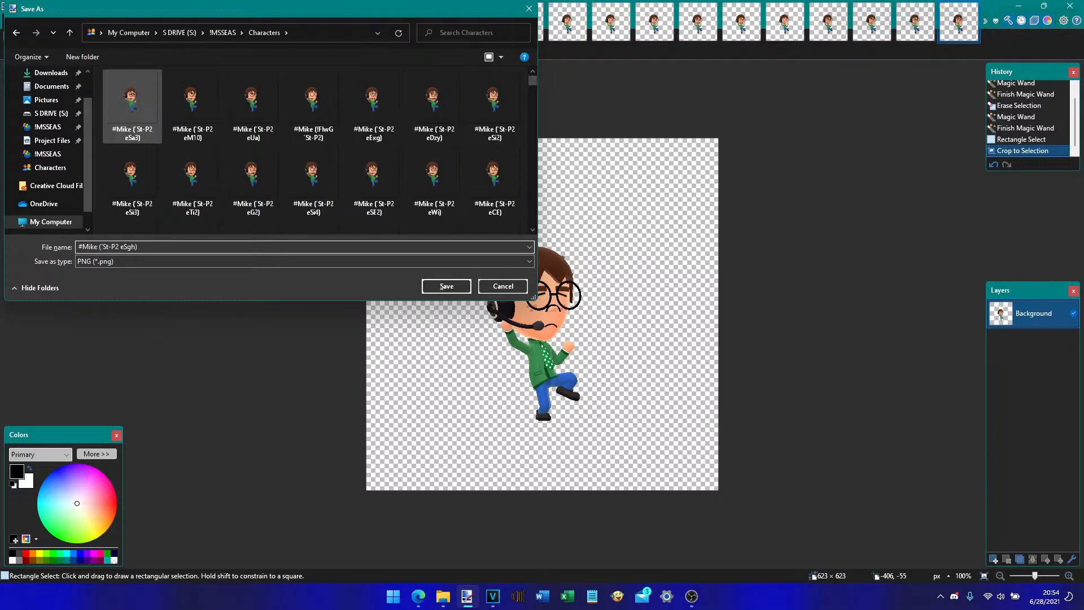
key(Return)
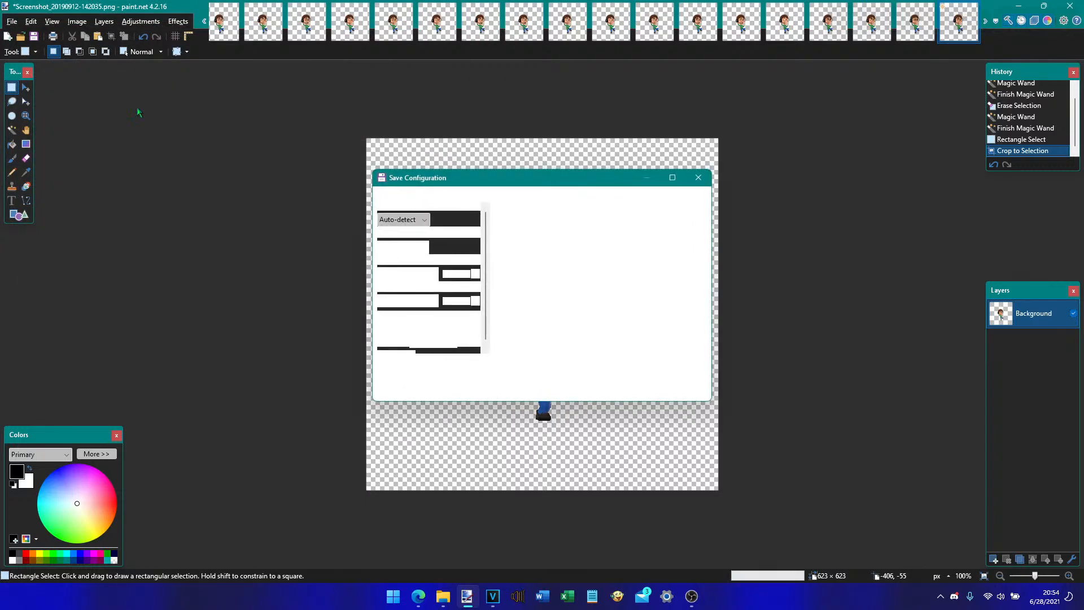
key(Return)
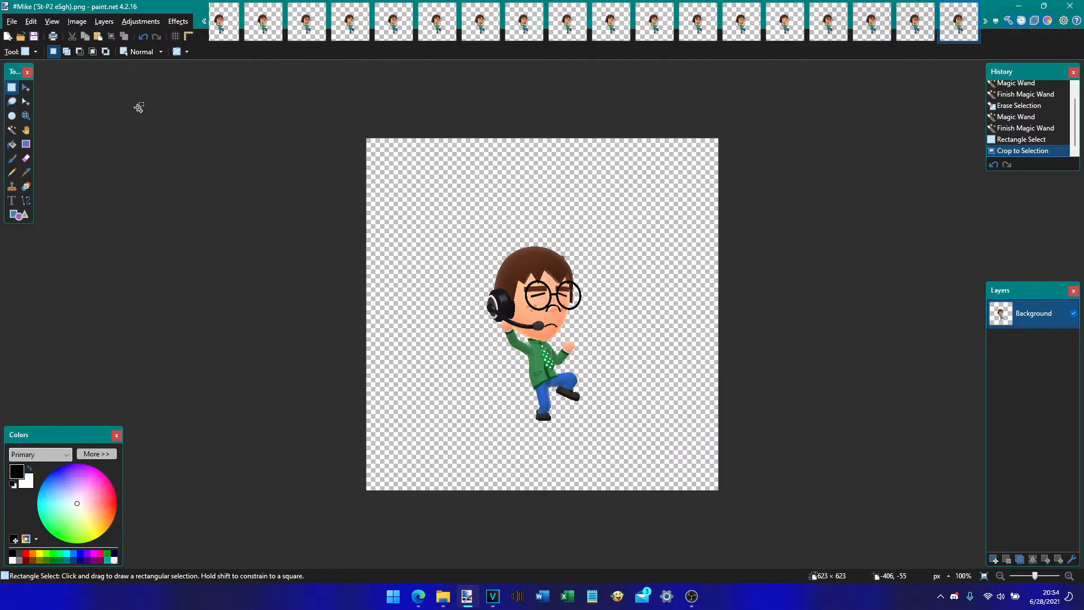
key(ctrl+w)
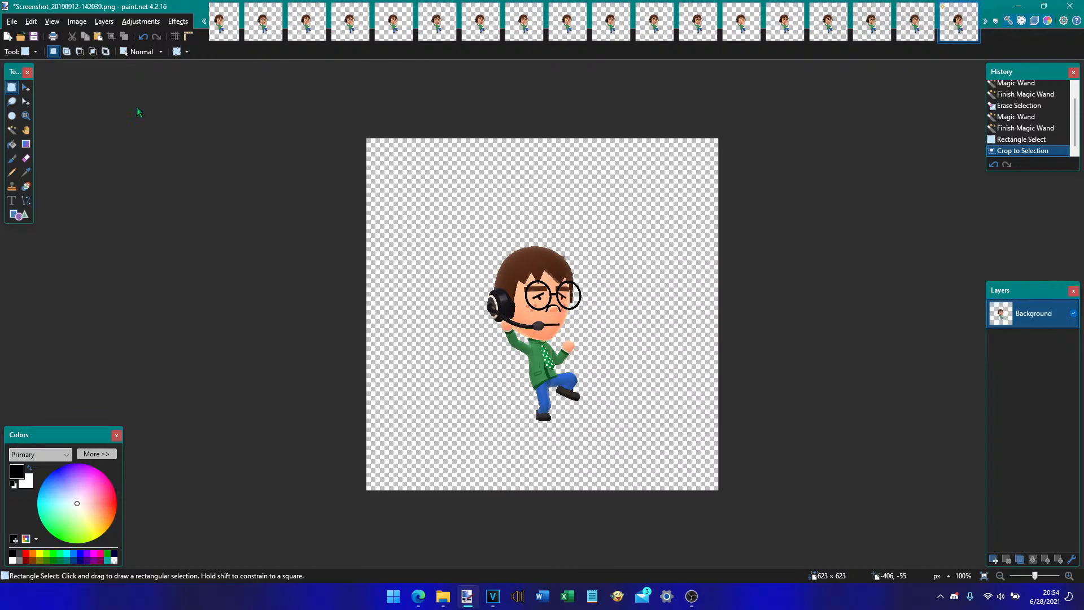
key(ctrl+shift+s)
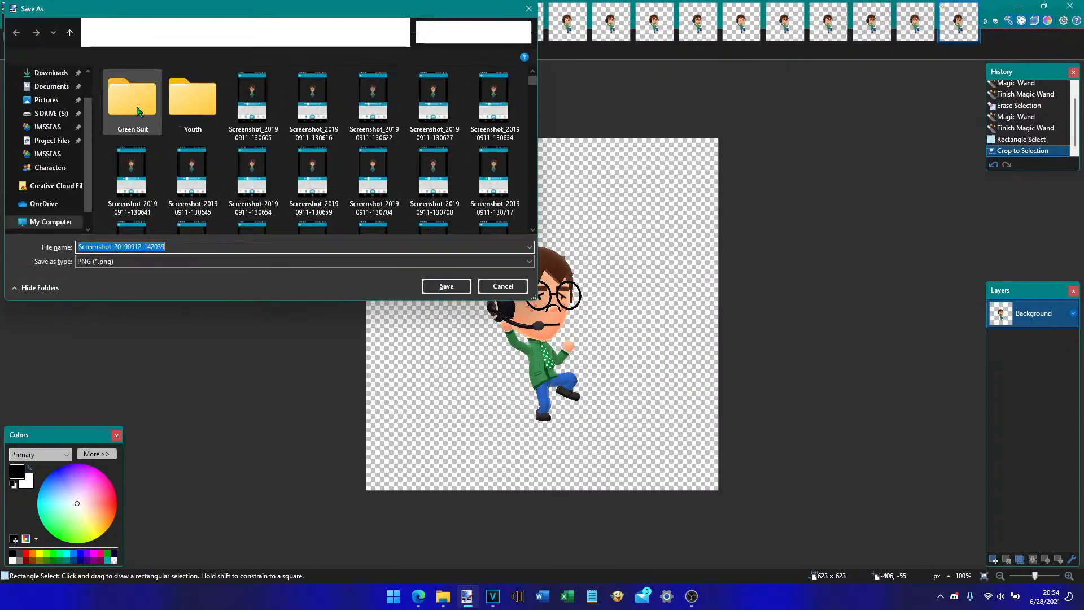
key(alt+Up)
key(alt+Up)
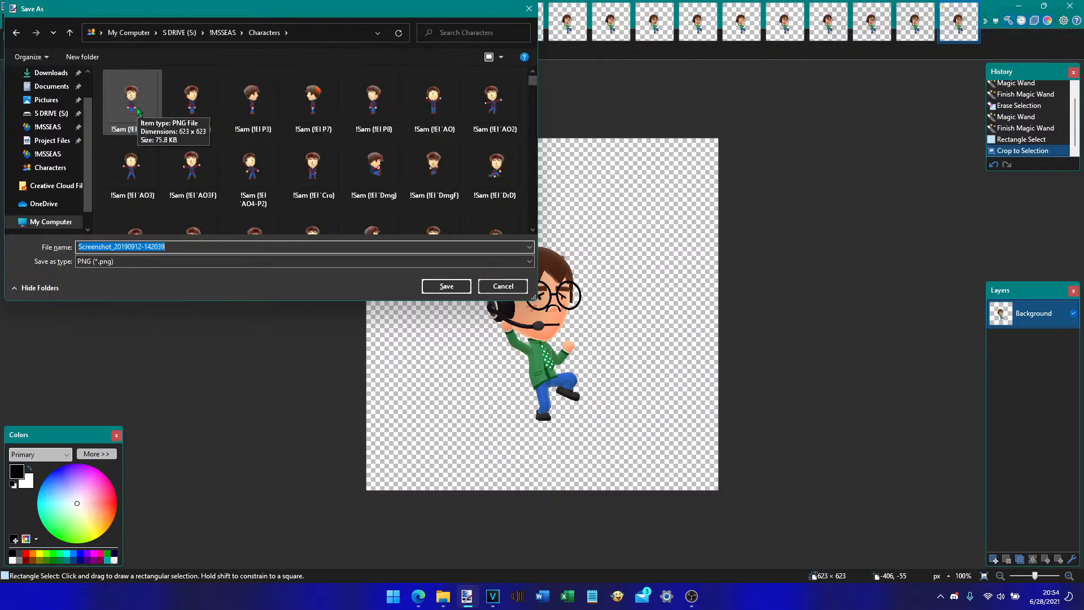
click(137, 111)
key(End)
key(shift+Left)
key(shift+Left)
key(shift+Left)
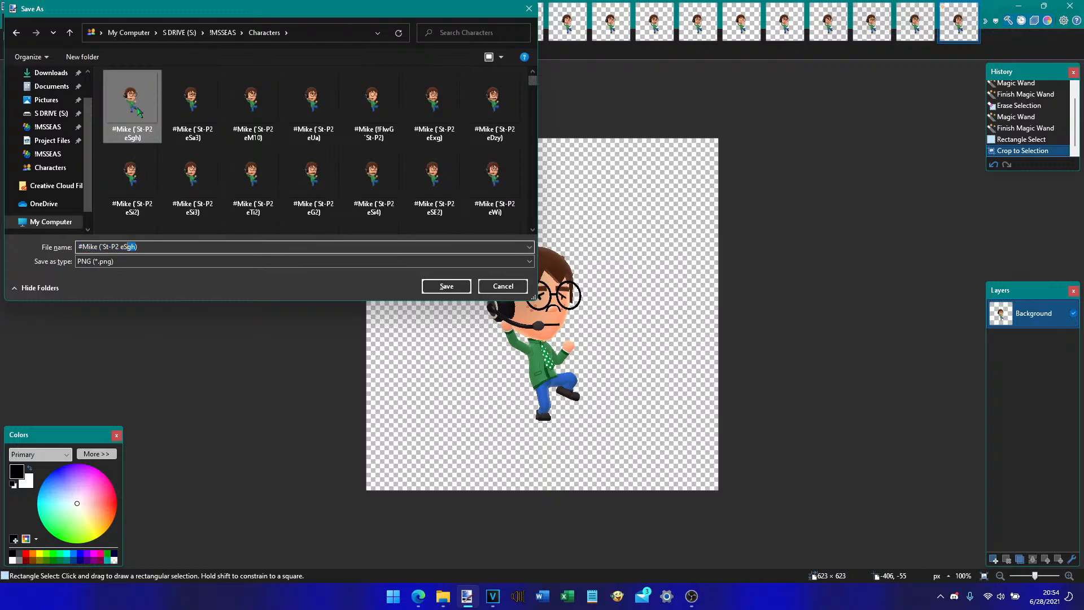
text(Ti4)
key(Return)
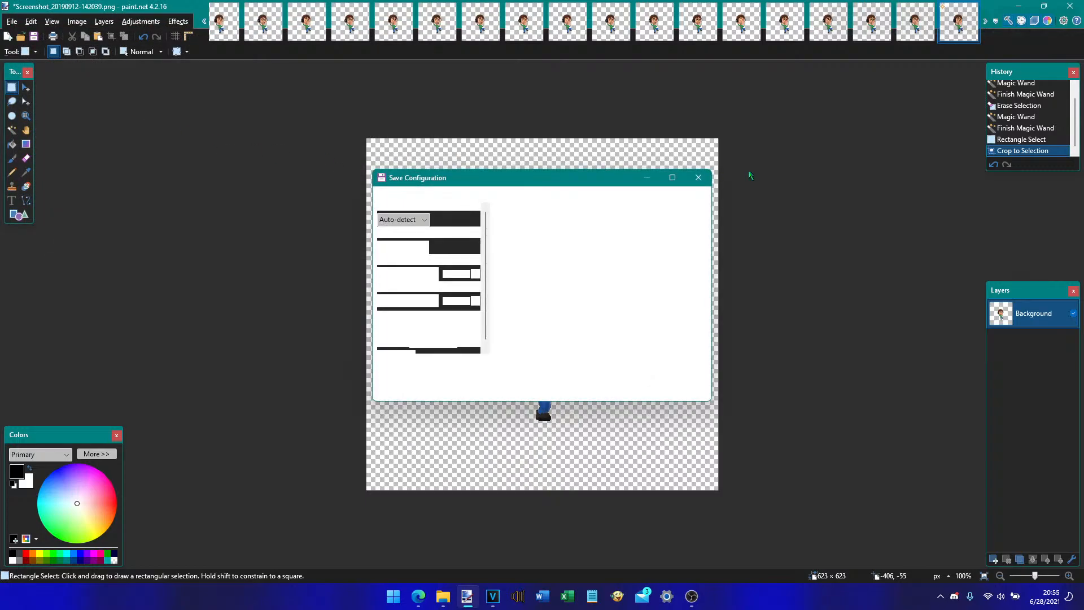
key(Return)
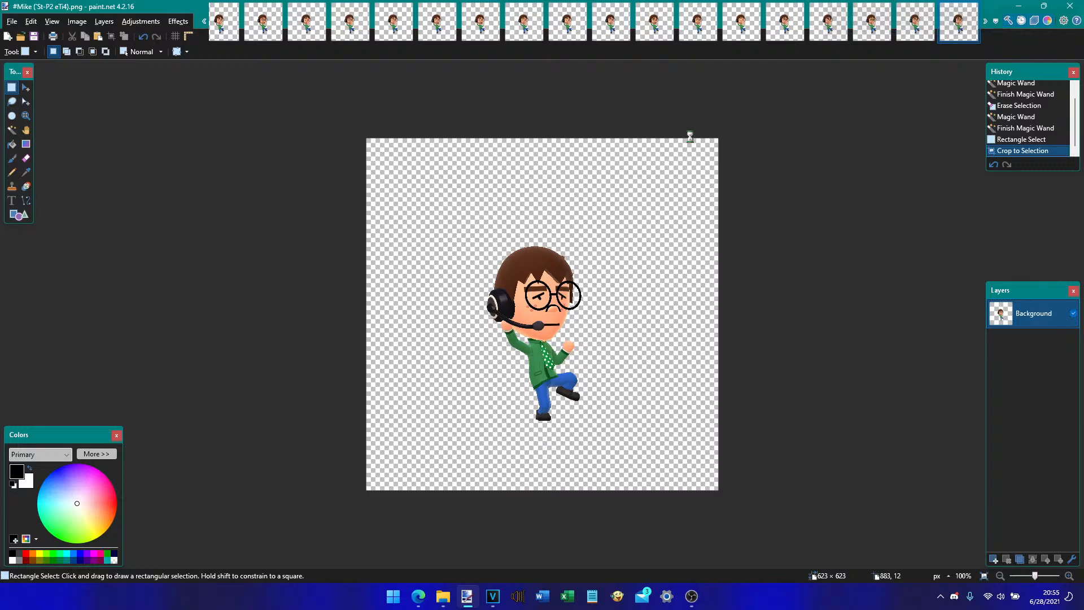
- Rename the file #Mike ('St-P2 eTi4) in the Characters folder to #Mike ('St-P2 eTi3) from within the Save As dialog
key(ctrl+shift+s)
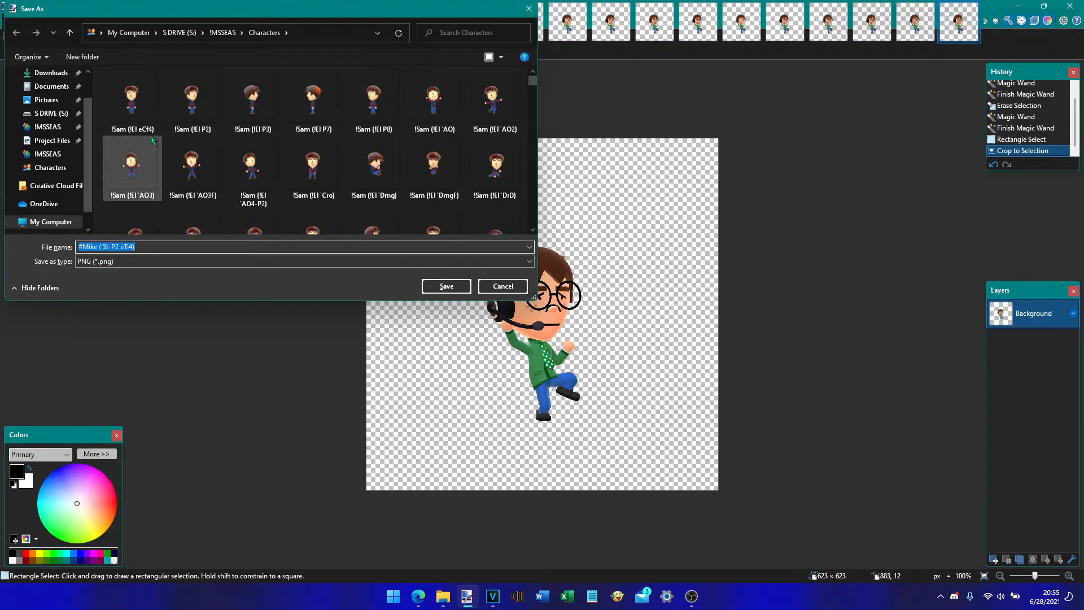
click(143, 120)
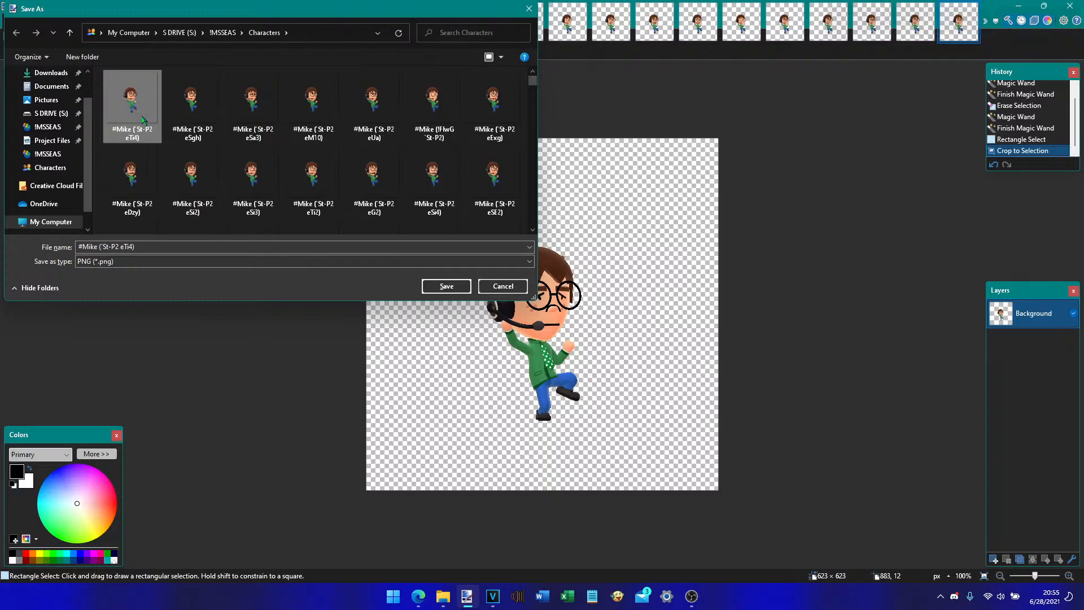
key(F2)
key(Right)
key(Left)
key(BackSpace)
text(3)
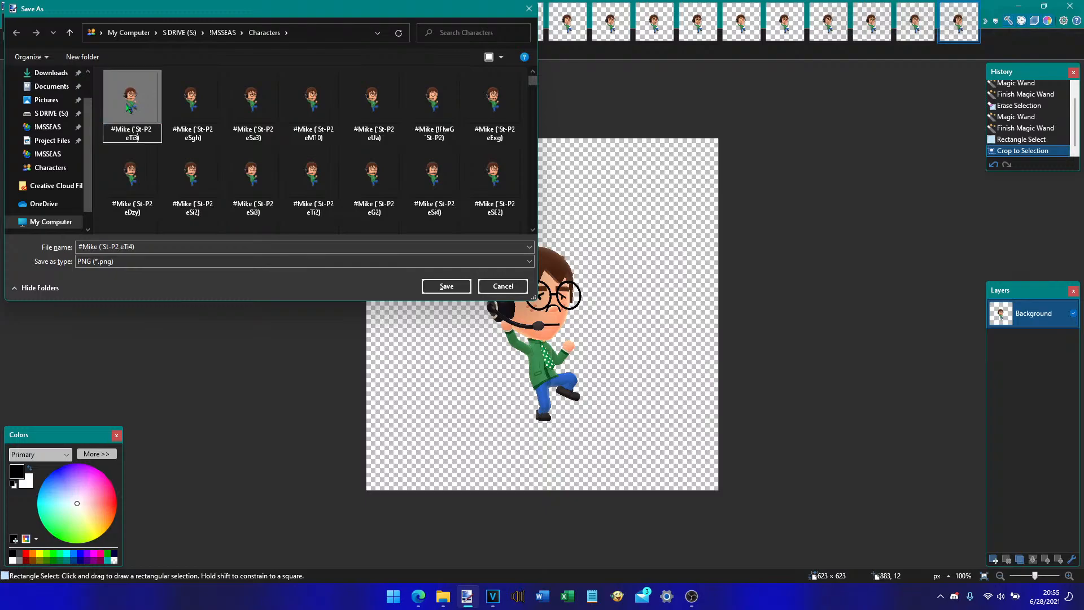
key(Return)
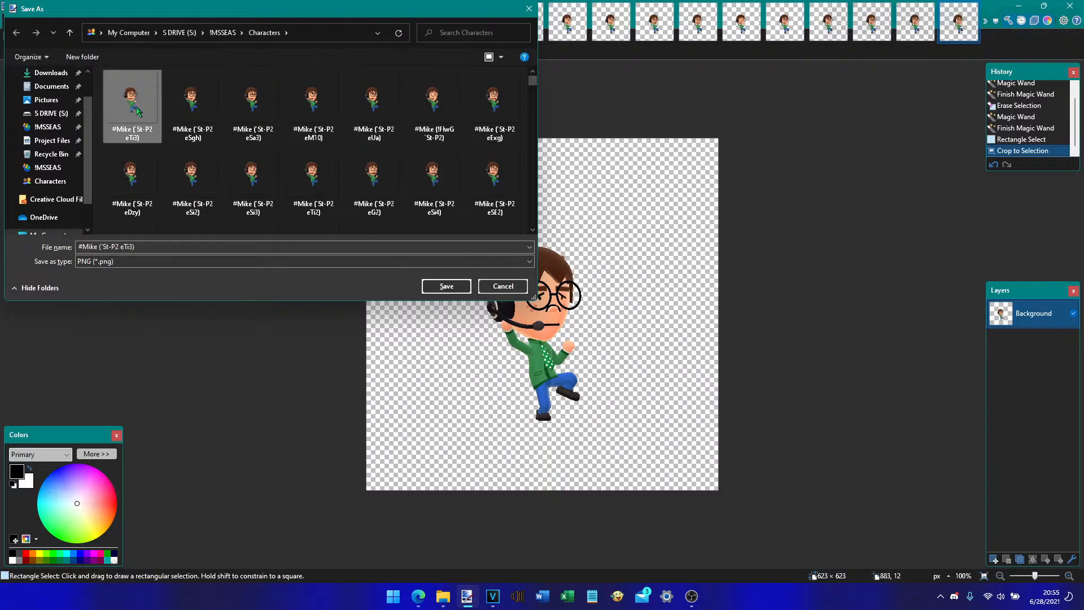
- Save the current image over #Mike ('St-P2 eTi3).png, accepting the replacement and the default PNG settings
click(446, 286)
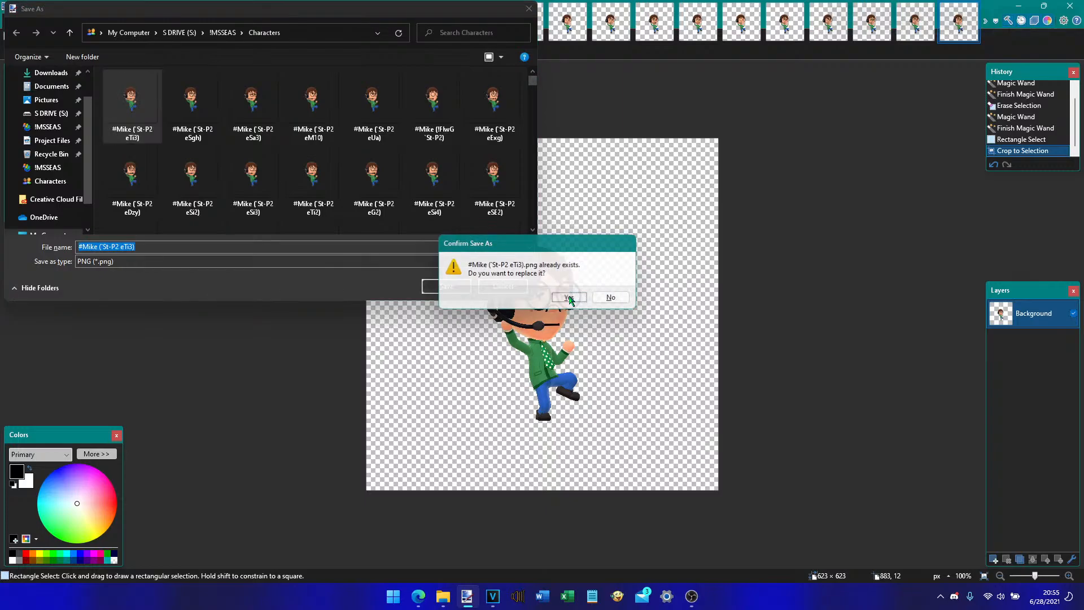
click(571, 299)
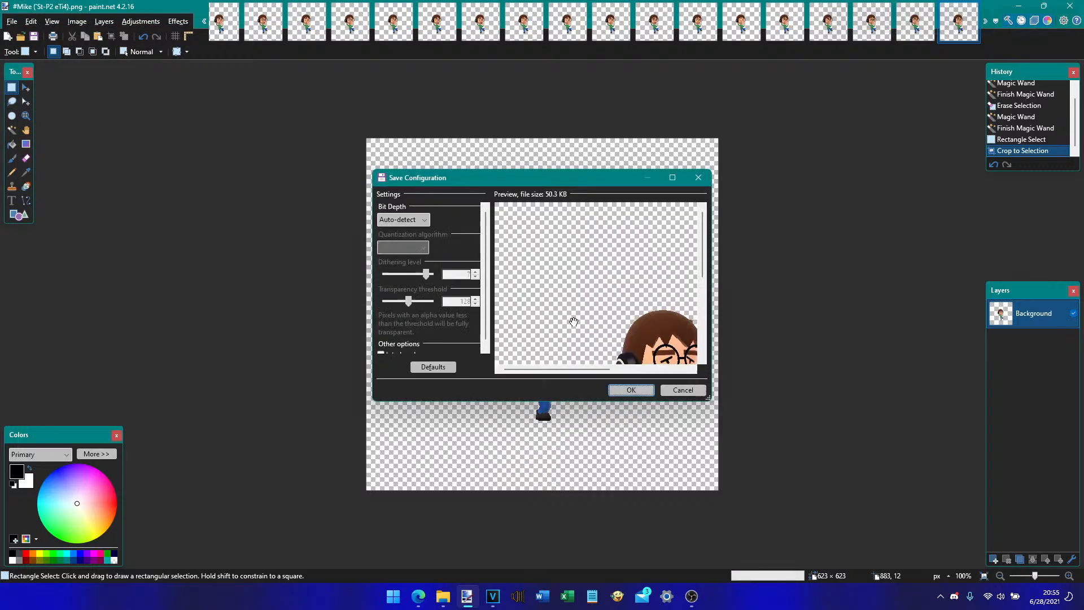
click(629, 389)
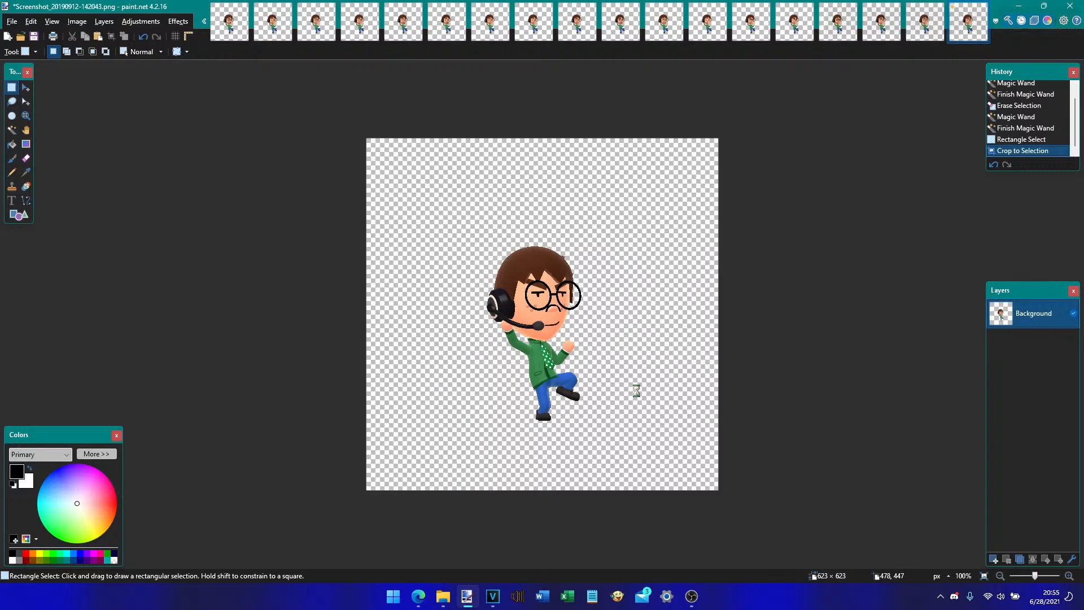
key(ctrl+shift+s)
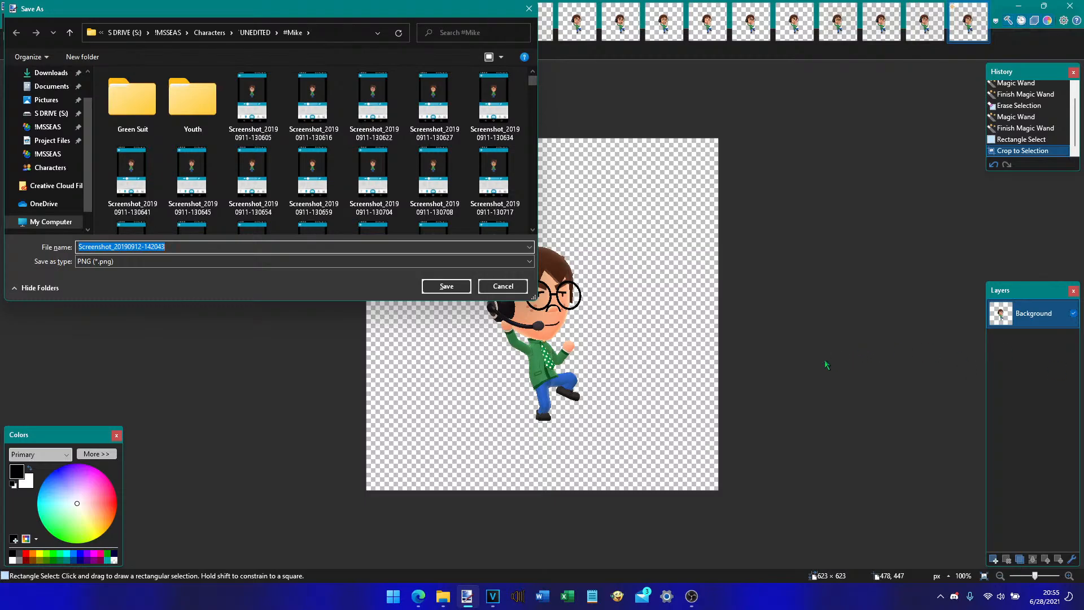
click(210, 32)
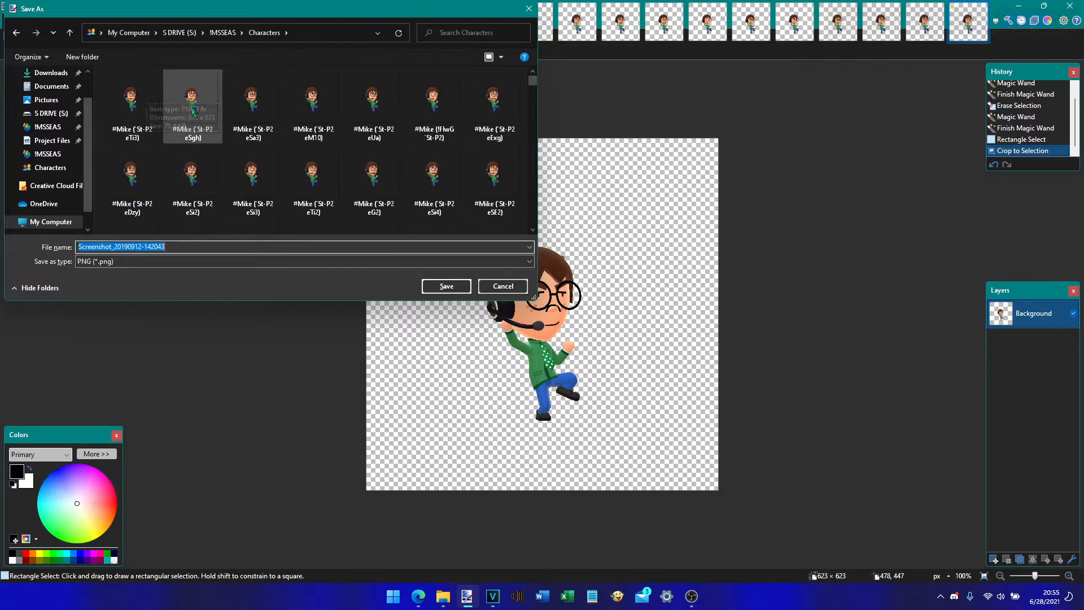
click(152, 113)
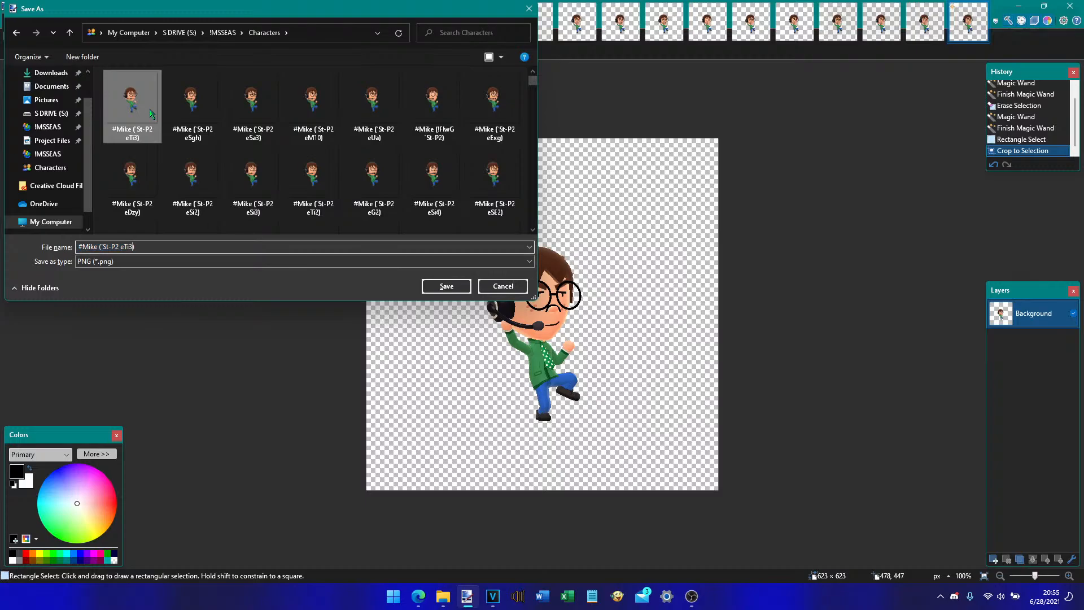
text(Si6)
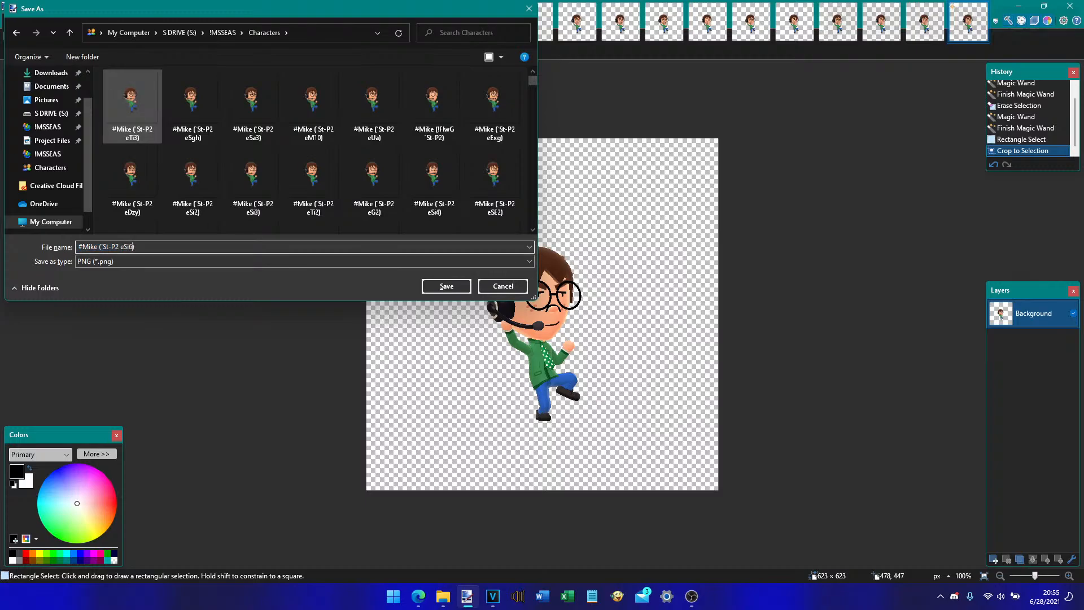
key(Return)
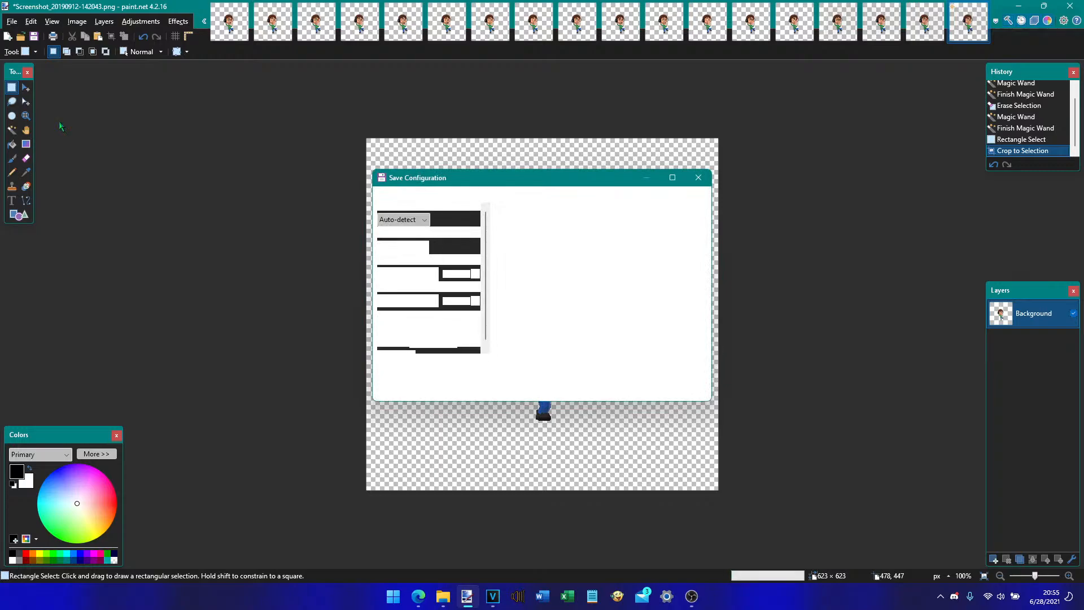
key(Return)
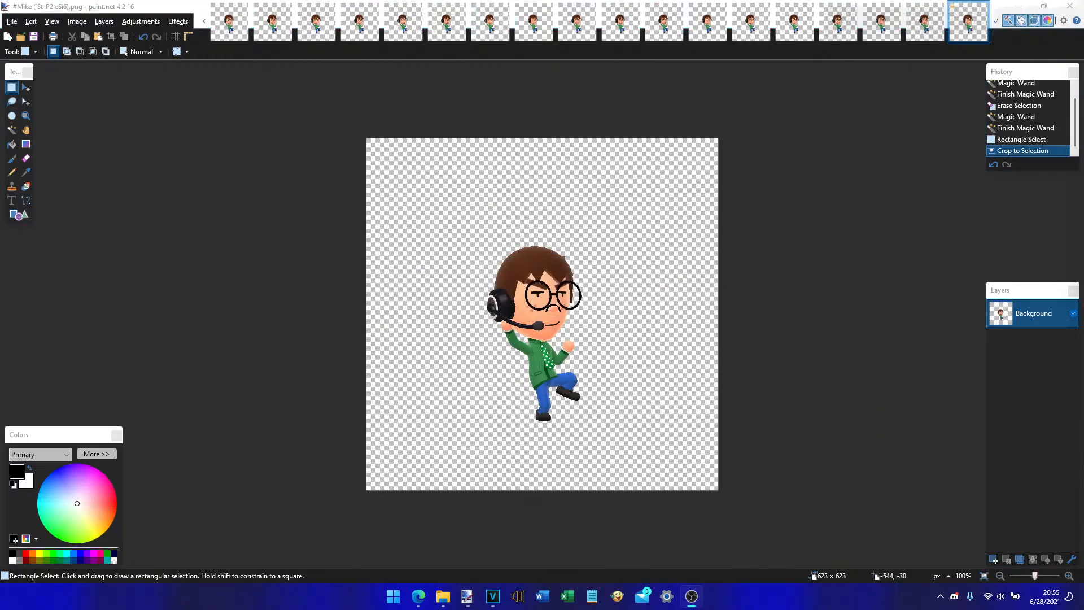
- Return to the first open image, #Mike ('St-P2 eN).png
click(115, 4)
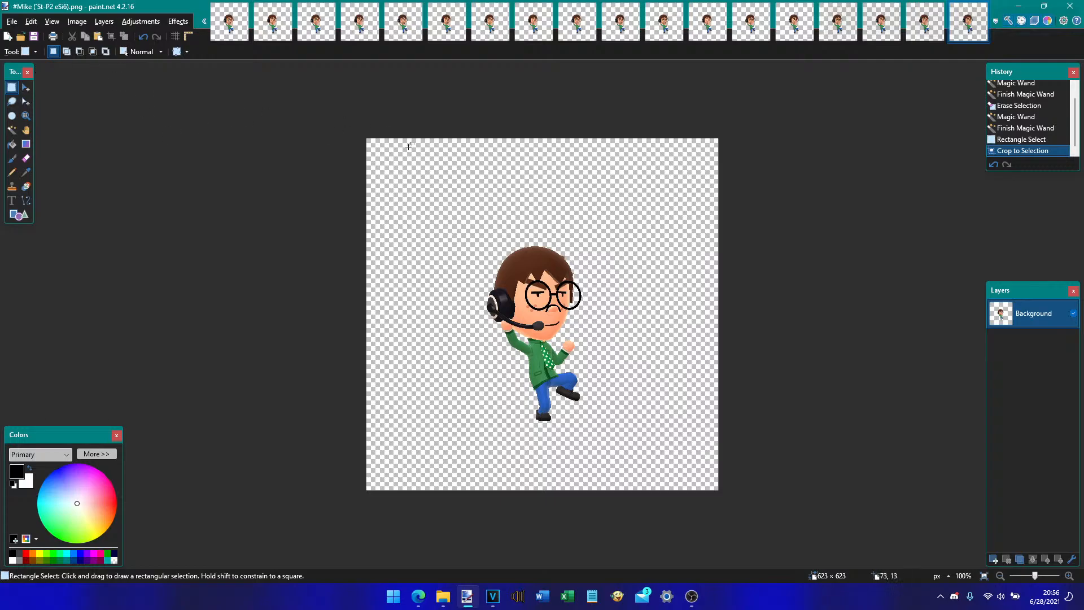
key(ctrl+Tab)
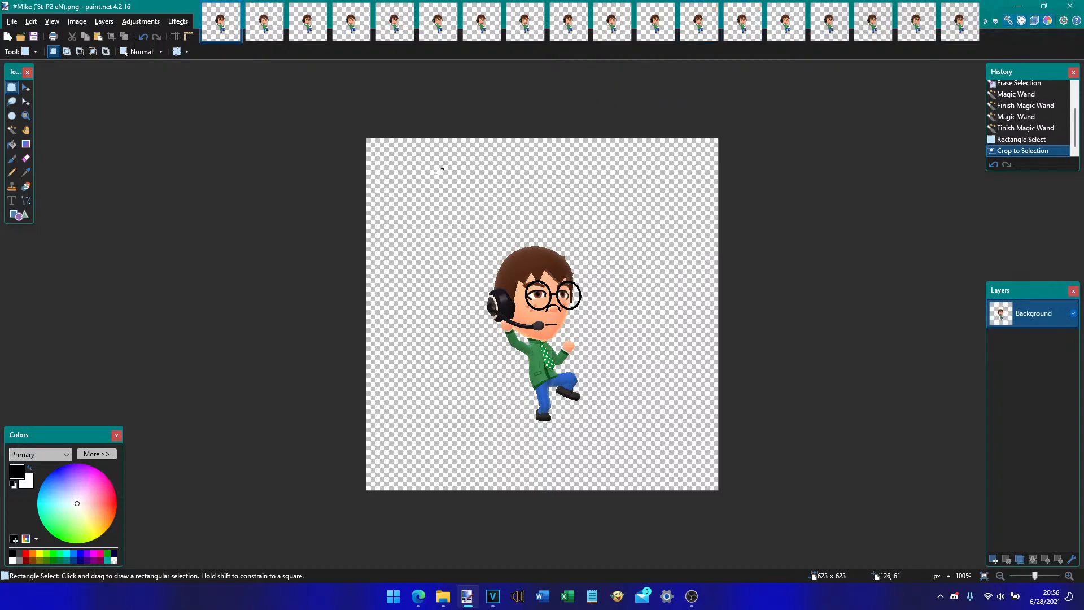
click(351, 31)
click(231, 31)
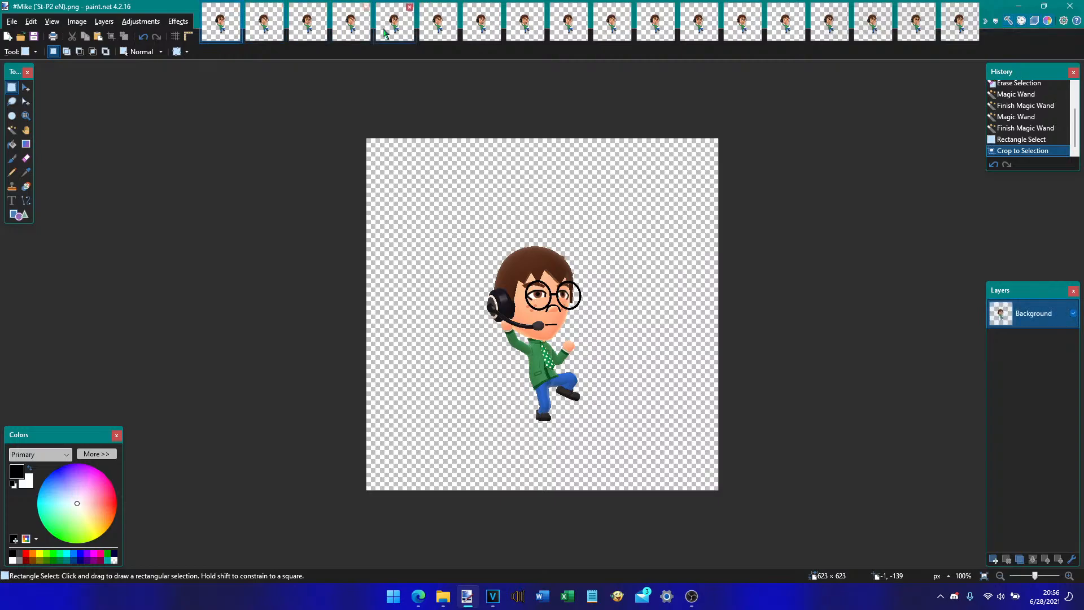
- Copy a region of about 98 × 59 px around the straight mouth in #Mike ('St-P2 eN).png
drag(526, 348, 582, 314)
key(ctrl+Tab)
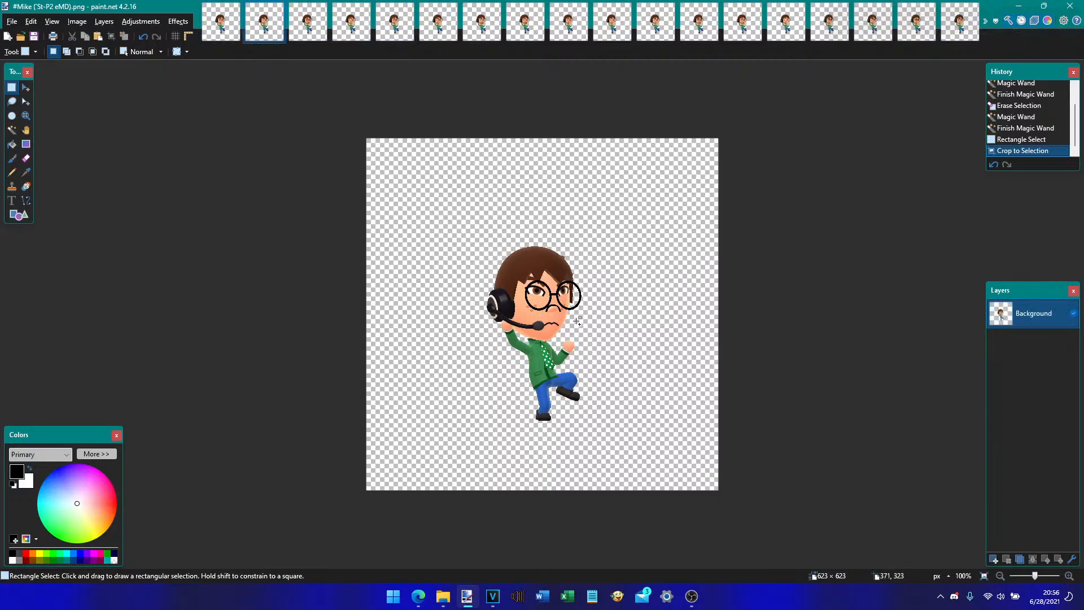
- Look through the open images from #Mike ('St-P2 eMD) to #Mike ('St-P2 eWi) and compare their eyes and mouths
key(ctrl+Tab)
key(ctrl+Tab)
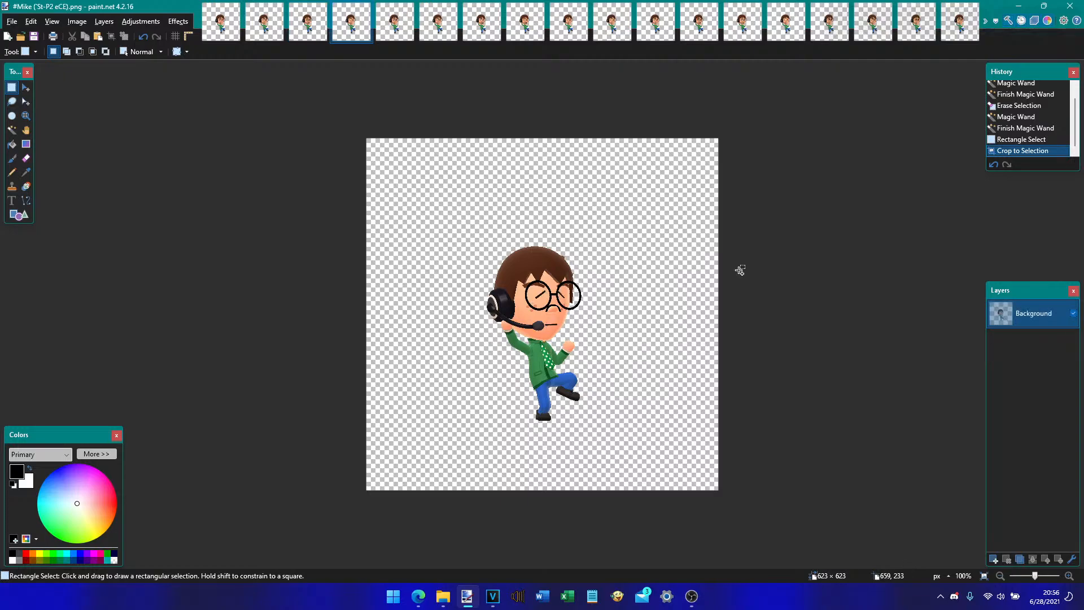
key(ctrl+shift+Tab)
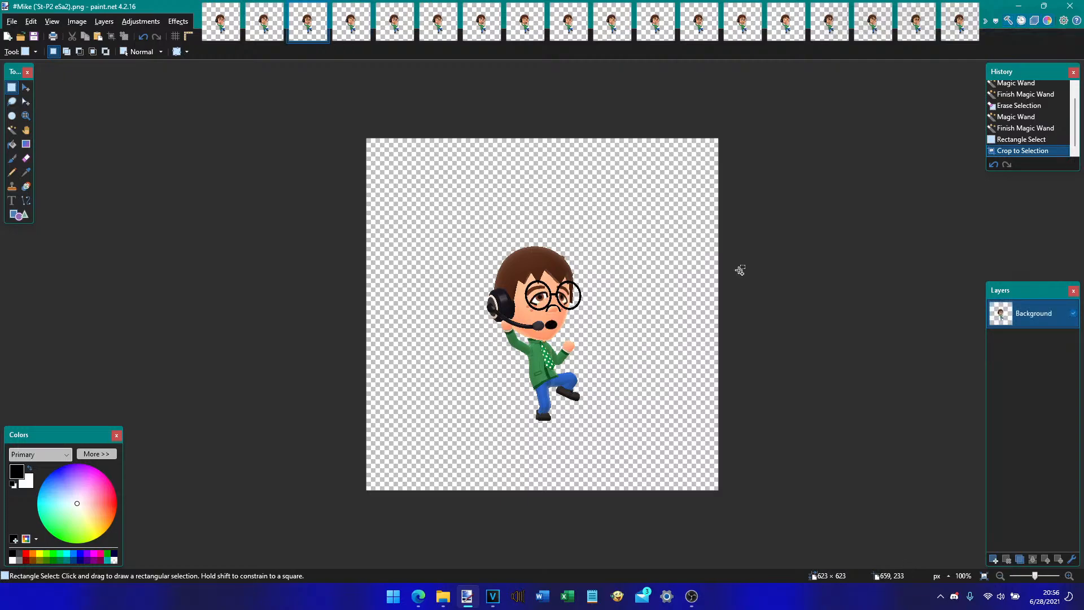
key(ctrl+Tab)
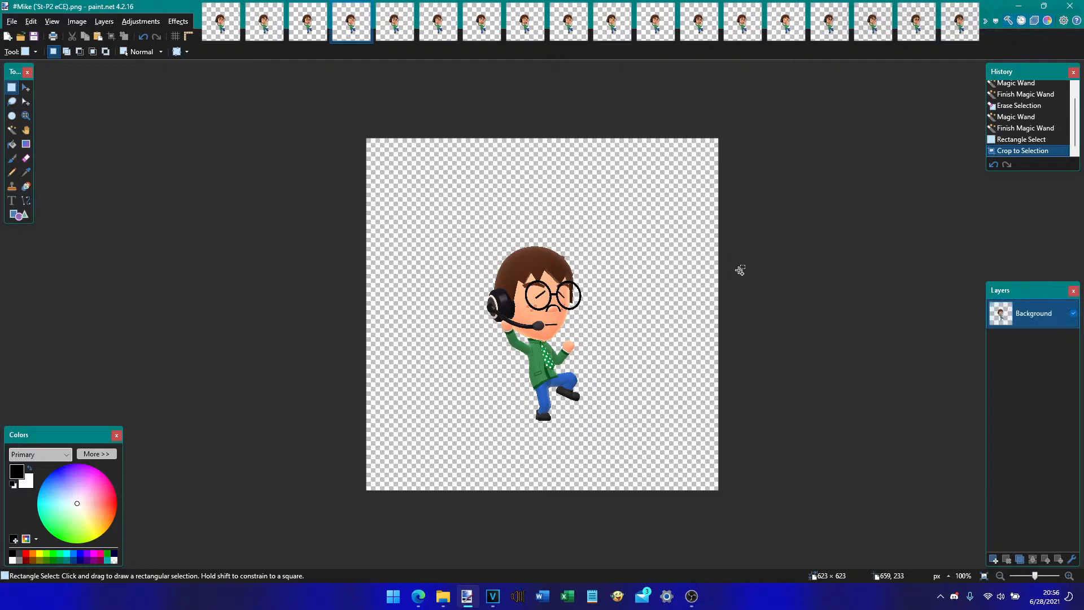
key(ctrl+Tab)
key(ctrl+shift+Tab)
key(ctrl+shift+Tab)
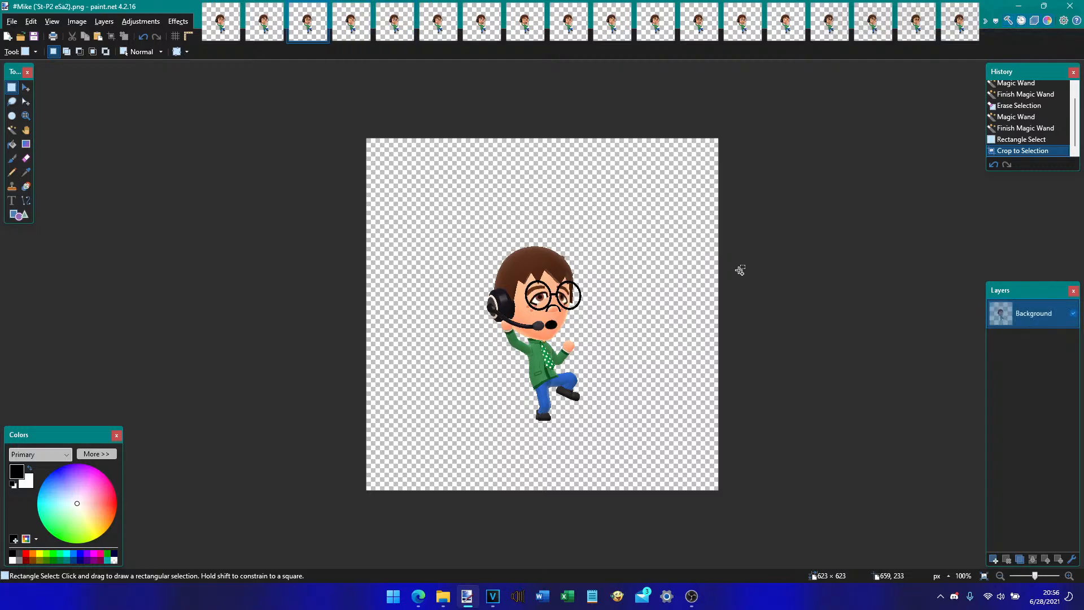
key(ctrl+Tab)
key(ctrl+Tab)
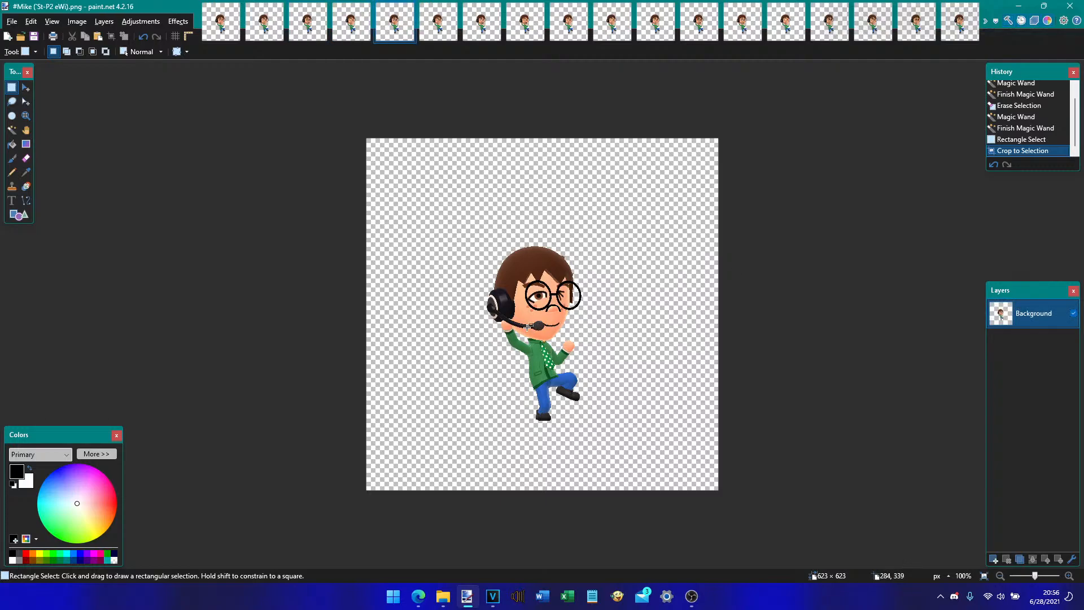
- Paste the straight mouth onto #Mike ('St-P2 eSE2).png and save the result as a PNG named #Mike ('St-P2 eSE)
key(ctrl+Tab)
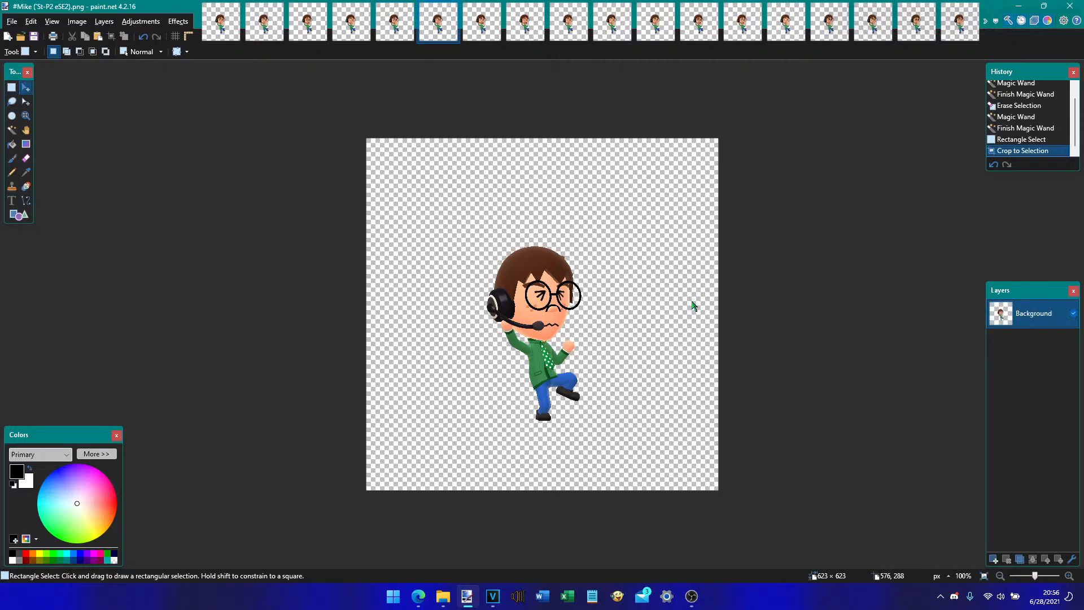
key(ctrl+v)
key(ctrl+d)
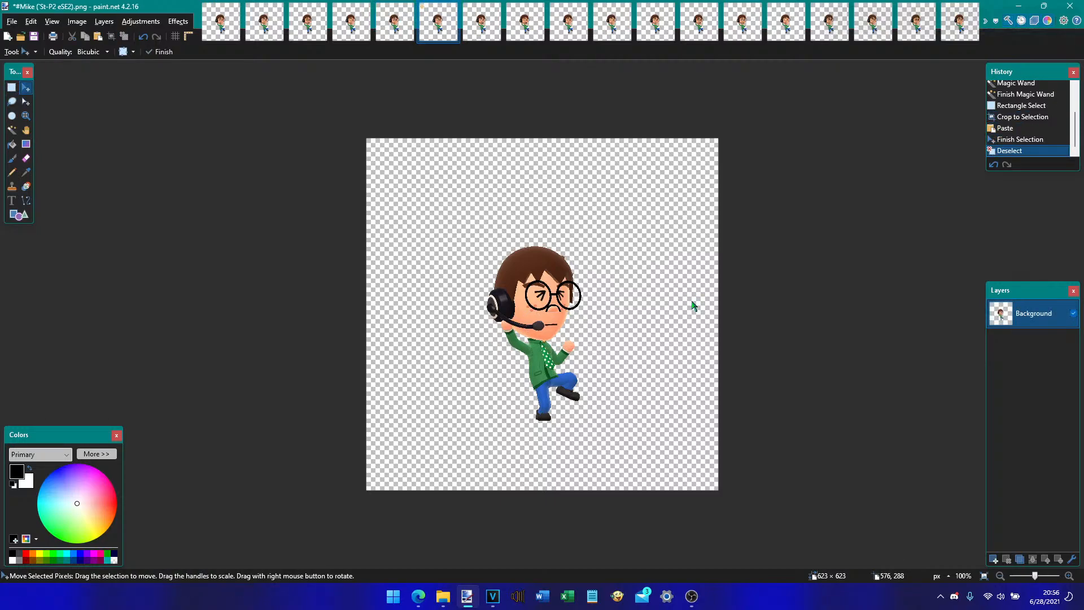
key(ctrl+shift+s)
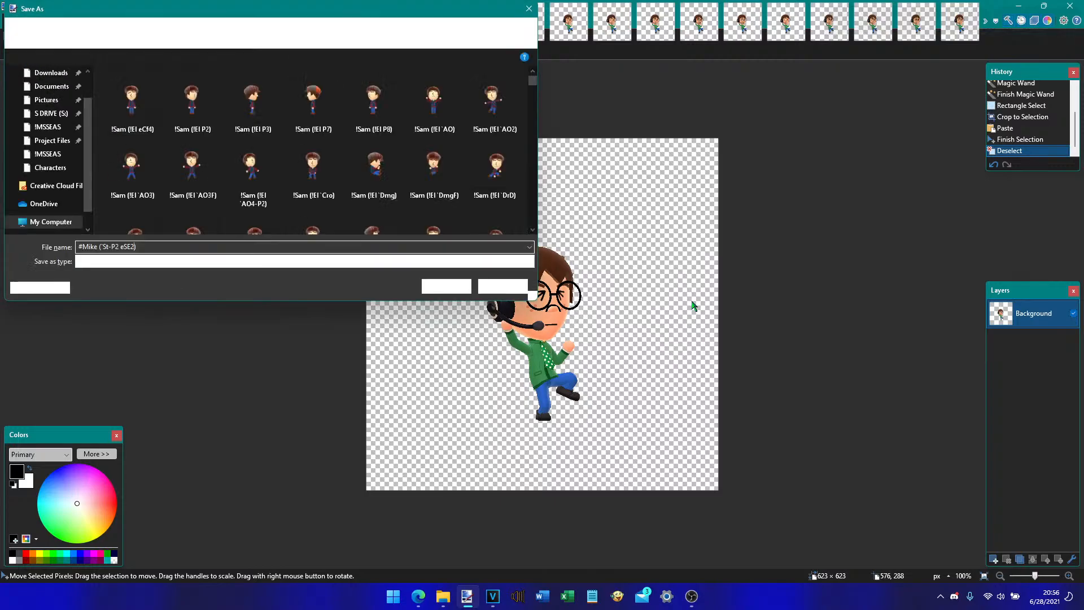
key(Return)
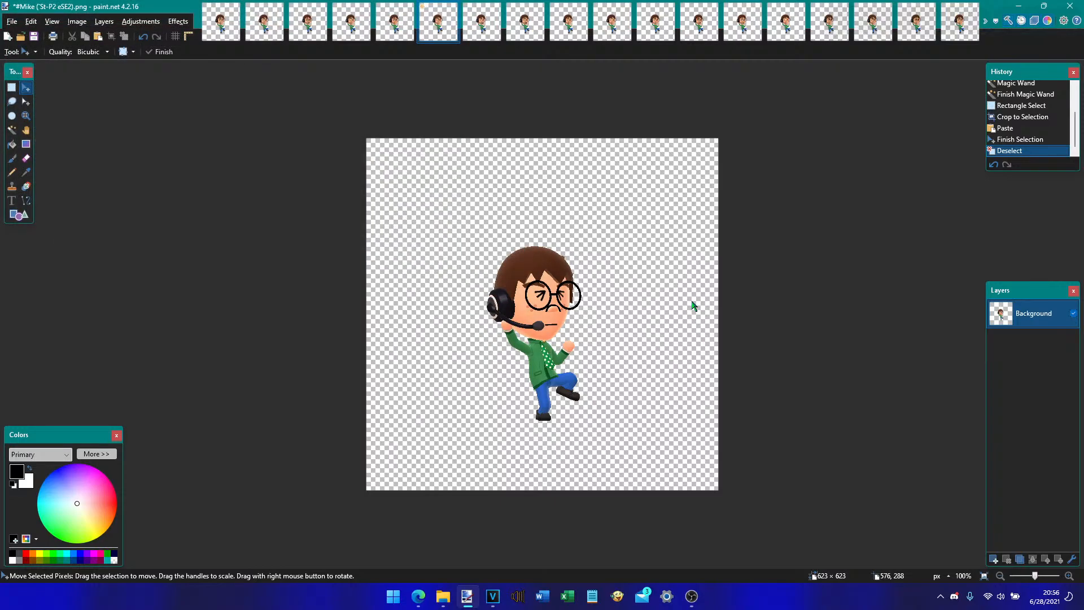
key(Return)
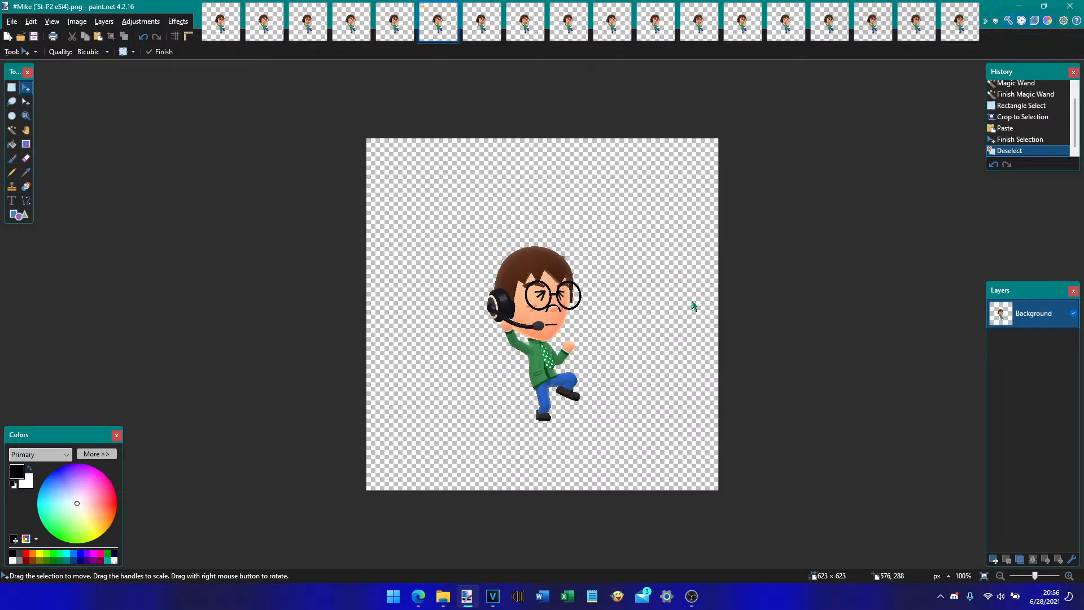
- Copy a region of about 85 × 58 px around the smiling mouth in #Mike ('St-P2 eWi).png
key(ctrl+Tab)
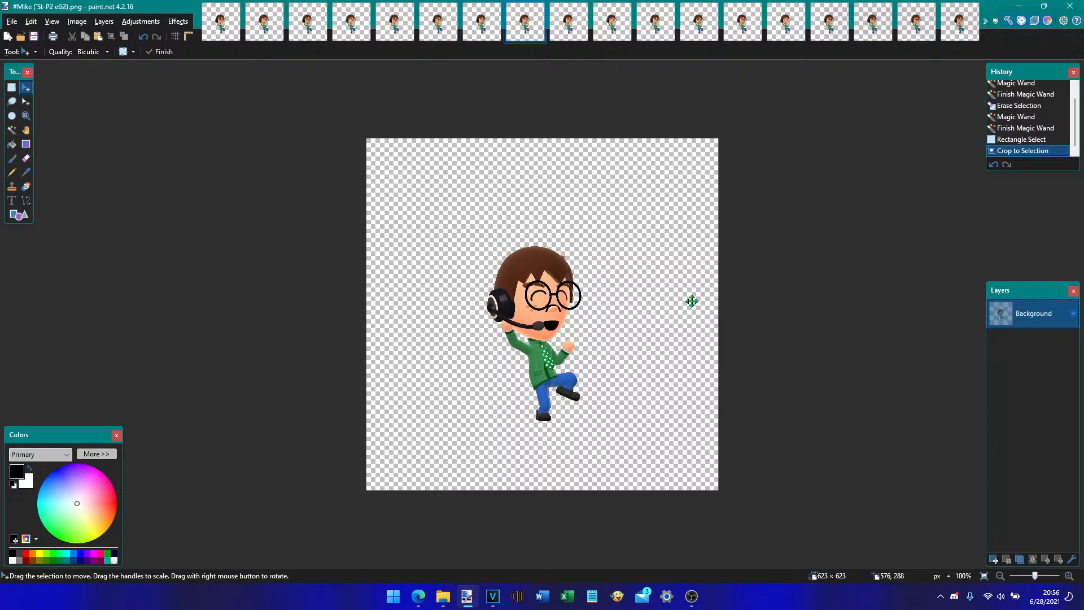
key(ctrl+shift+Tab)
key(ctrl+shift+Tab)
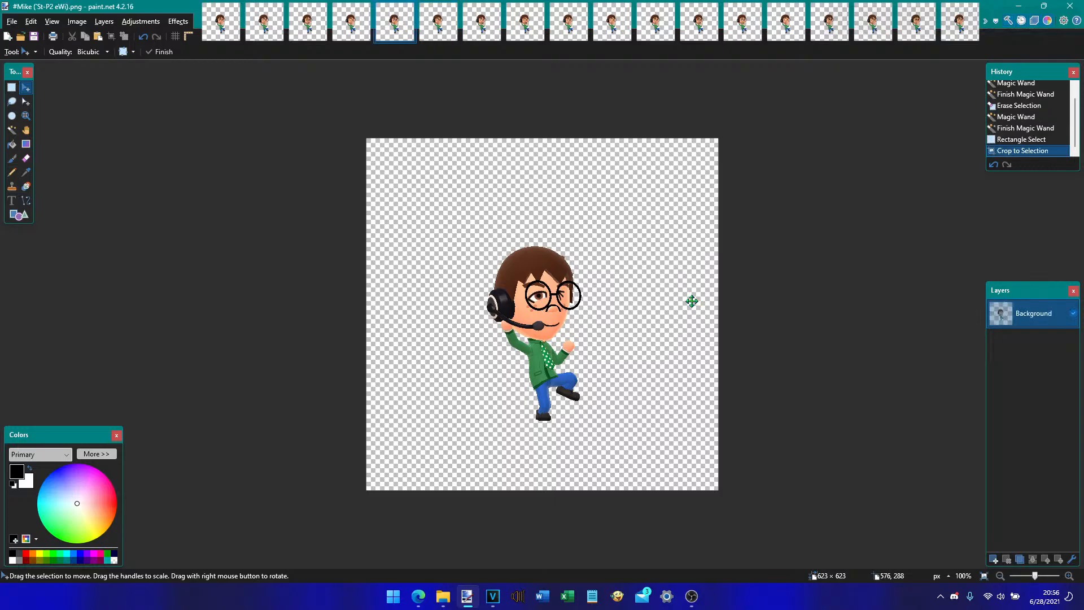
key(ctrl+shift+Tab)
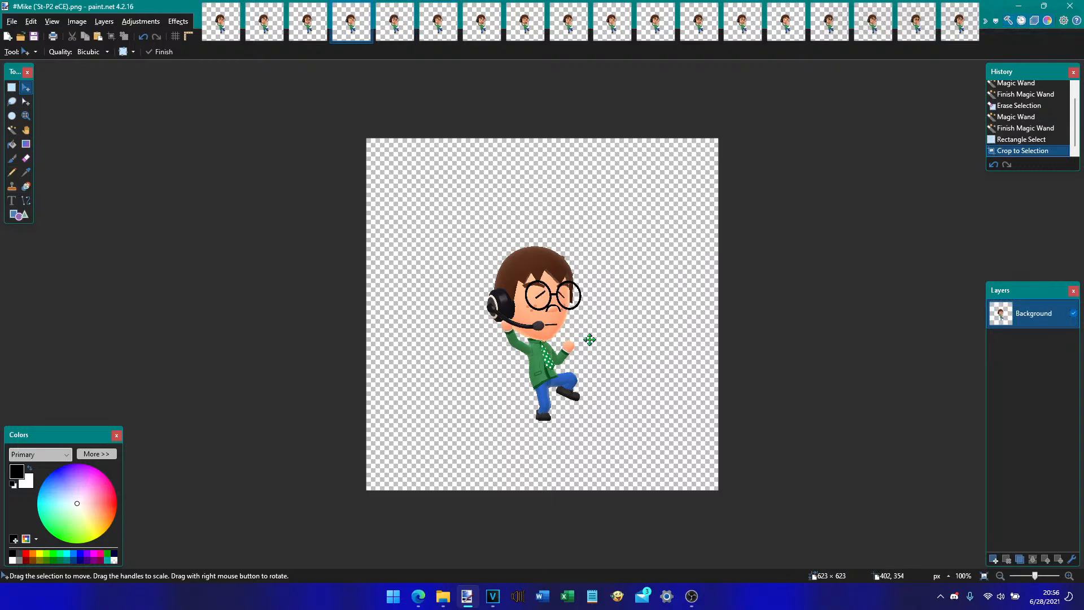
key(ctrl+Tab)
key(s)
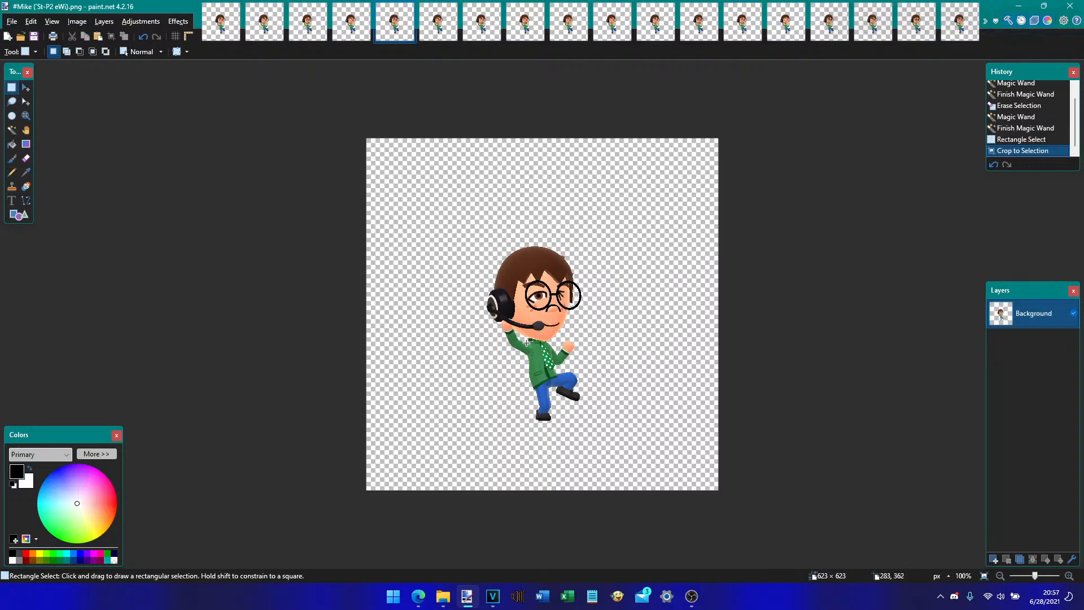
drag(526, 342, 574, 311)
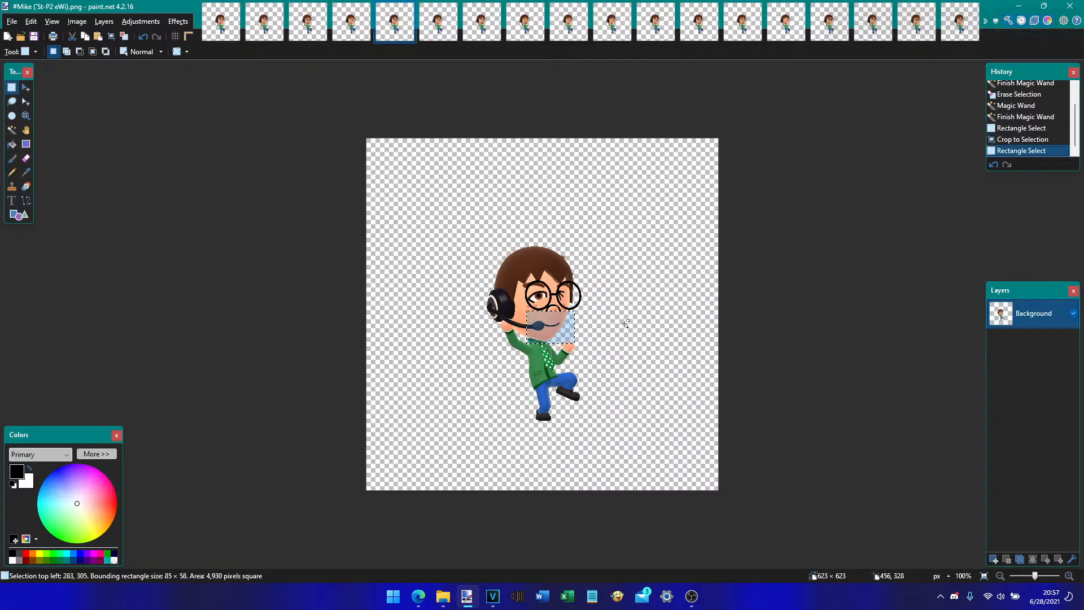
- Paste the copied smiling mouth over the straight one in #Mike ('St-P2 eN).png and clear the selection
key(ctrl+shift+Tab)
key(ctrl+shift+Tab)
key(ctrl+shift+Tab)
key(ctrl+shift+Tab)
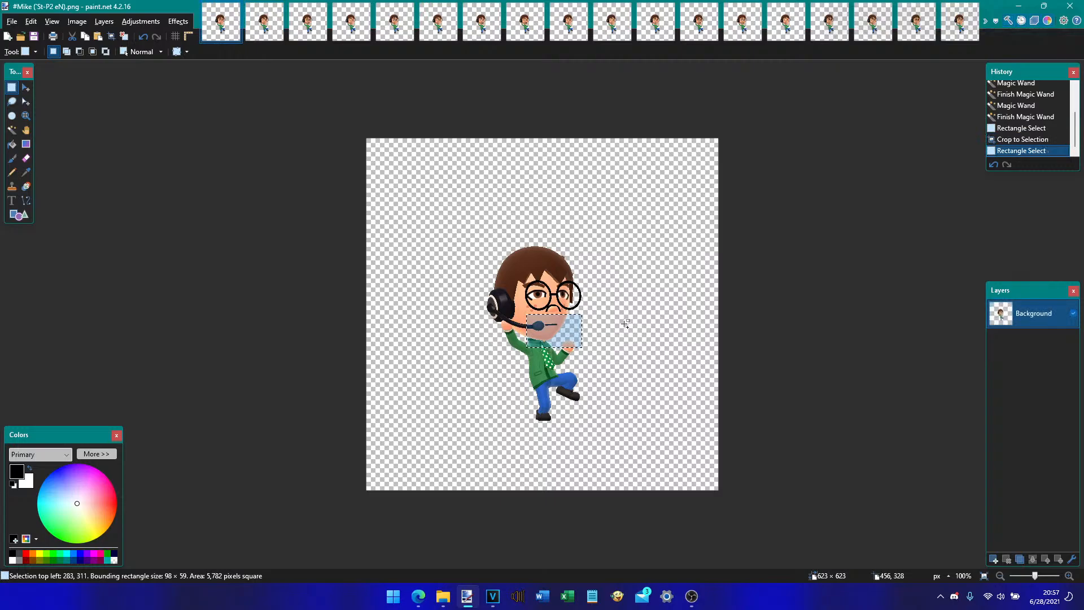
key(ctrl+v)
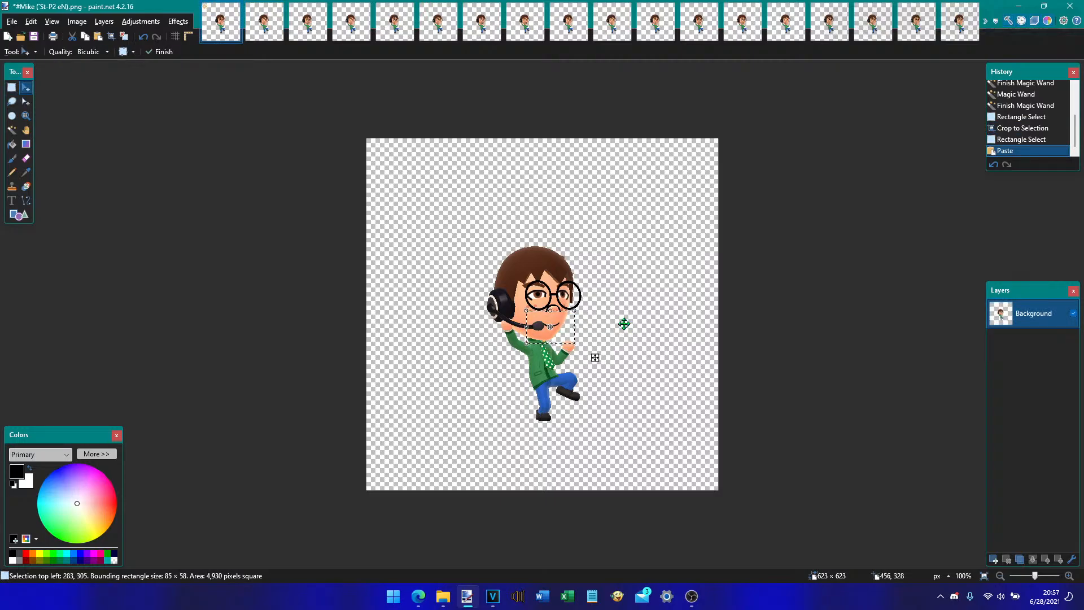
key(ctrl+d)
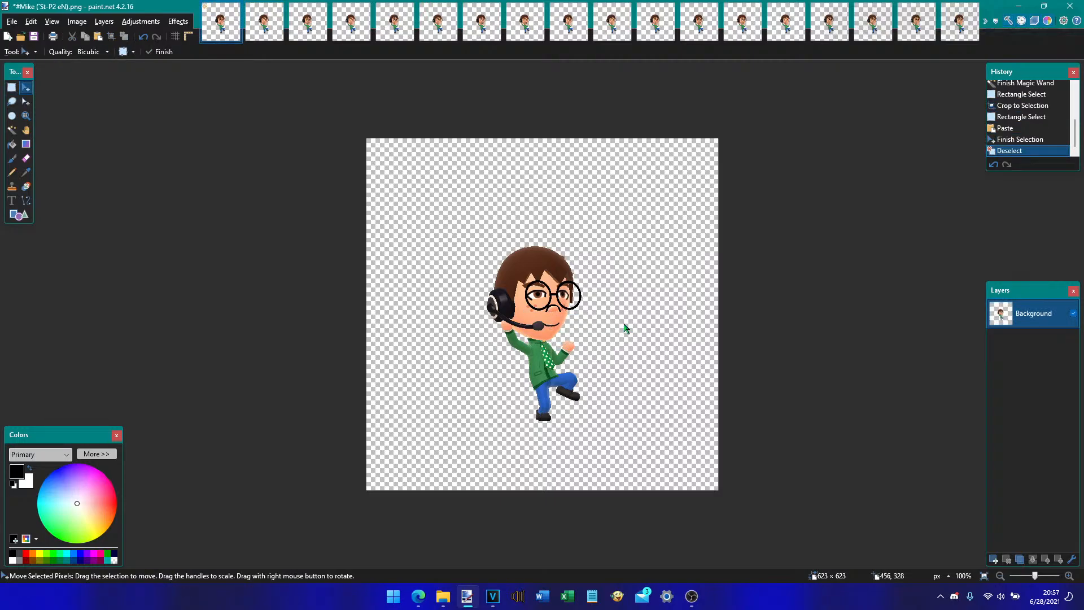
- Save the smiling variant as a PNG under a new expression name in the Characters folder
key(ctrl+shift+s)
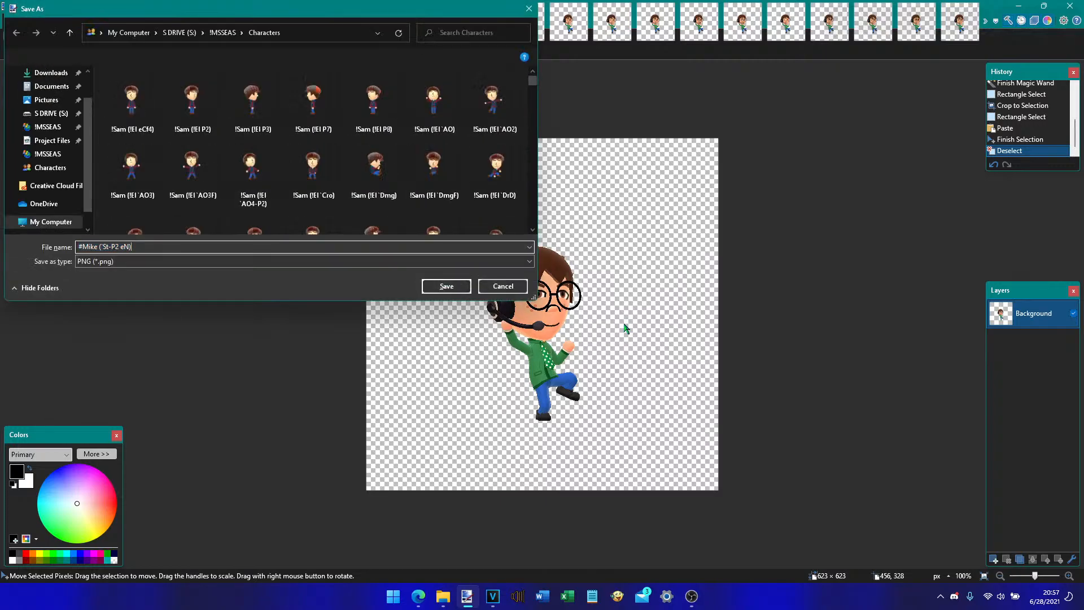
key(BackSpace)
key(BackSpace)
key(Escape)
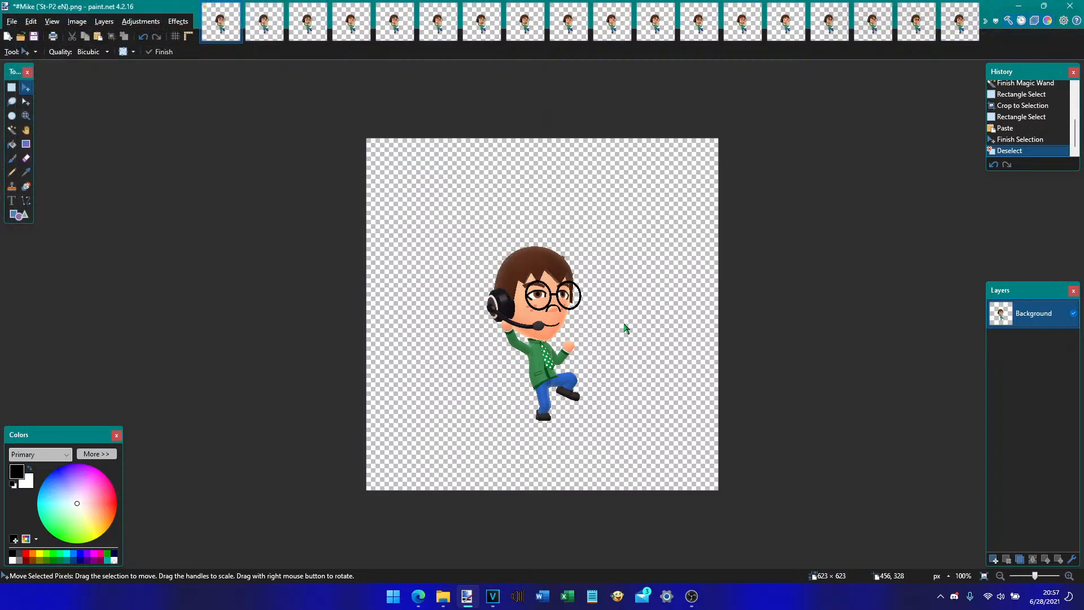
key(Return)
- Paste the smiling mouth onto #Mike ('St-P2 eCE).png and save the result as a PNG named #Mike ('St-P2 eB)
key(ctrl+Tab)
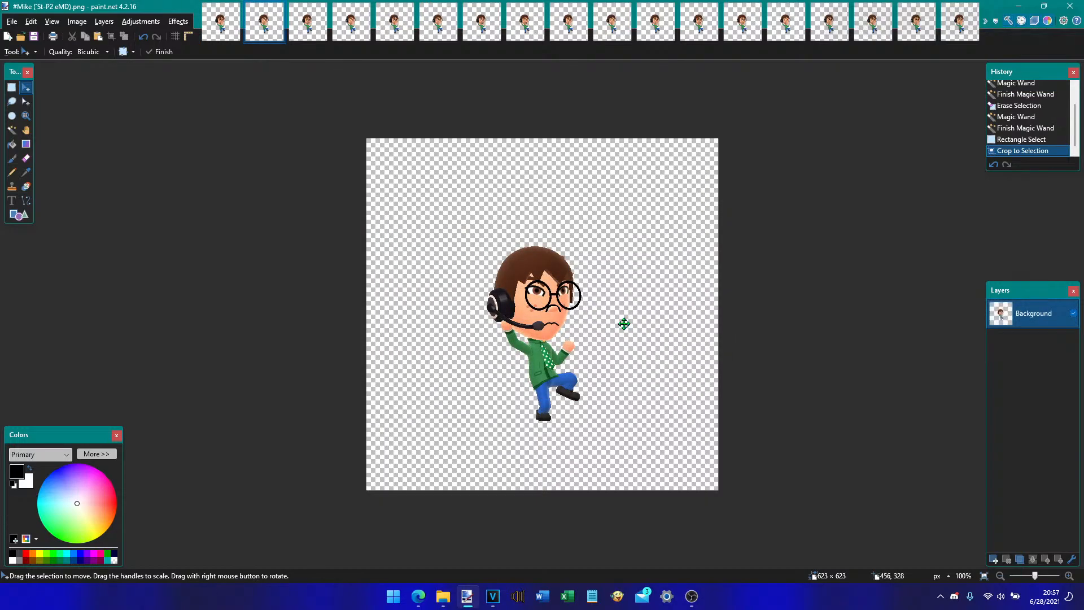
key(ctrl+Tab)
key(ctrl+Tab)
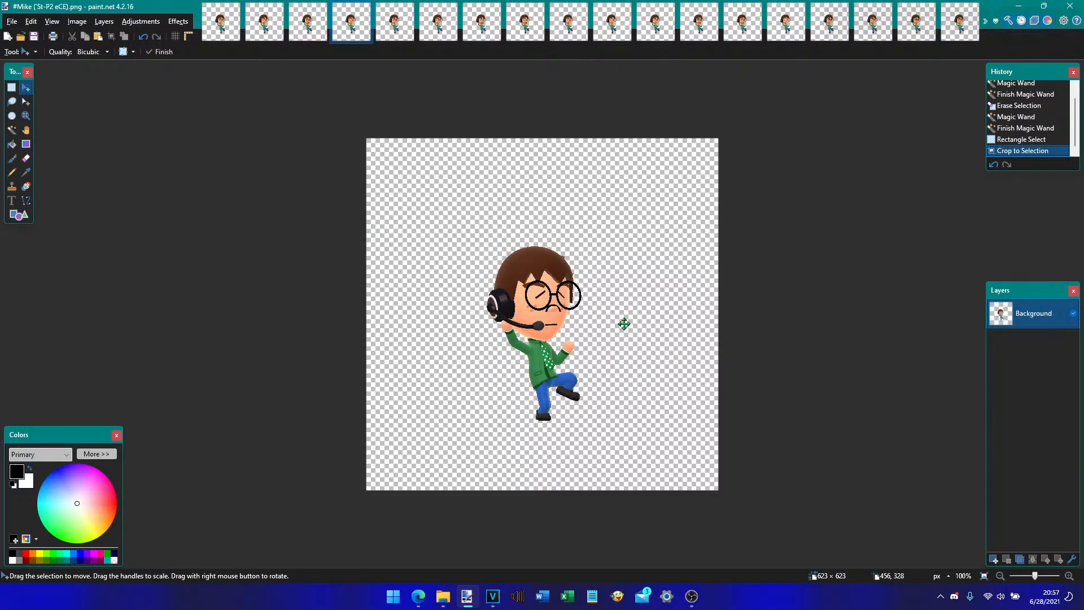
key(ctrl+v)
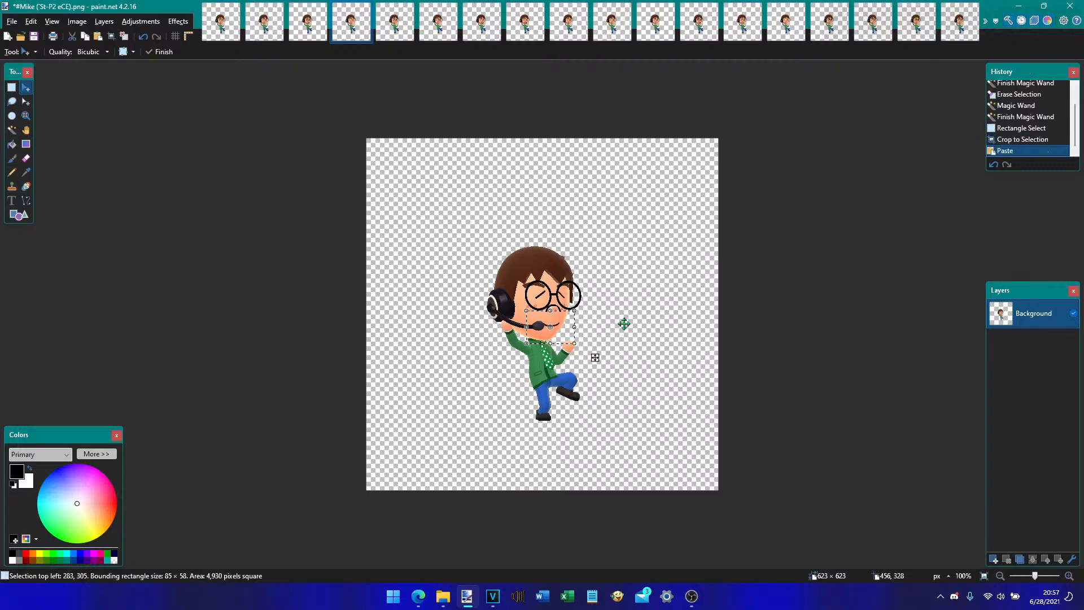
key(ctrl+d)
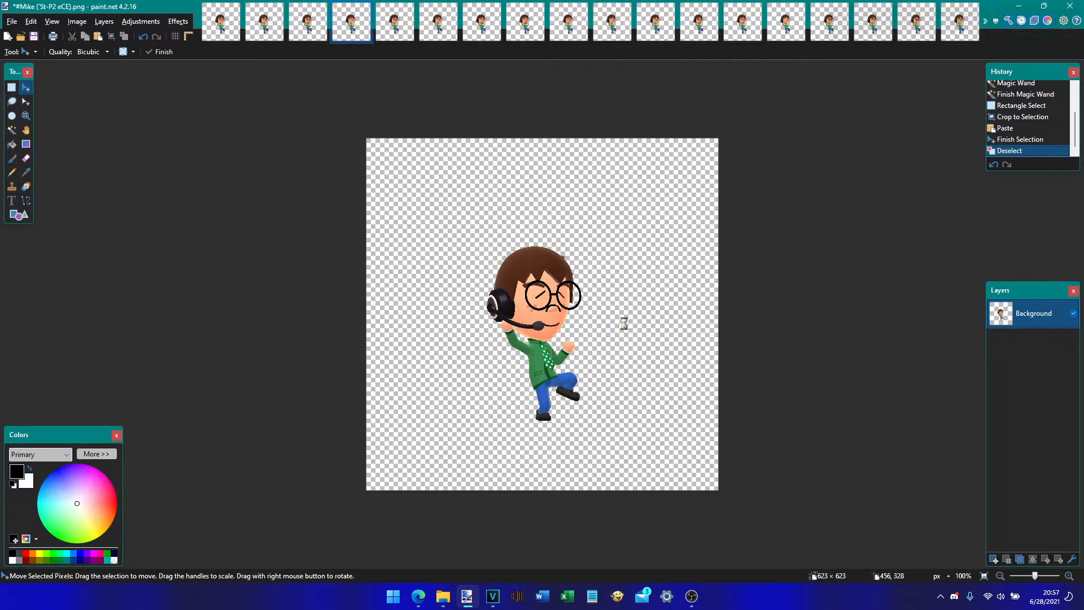
key(ctrl+shift+s)
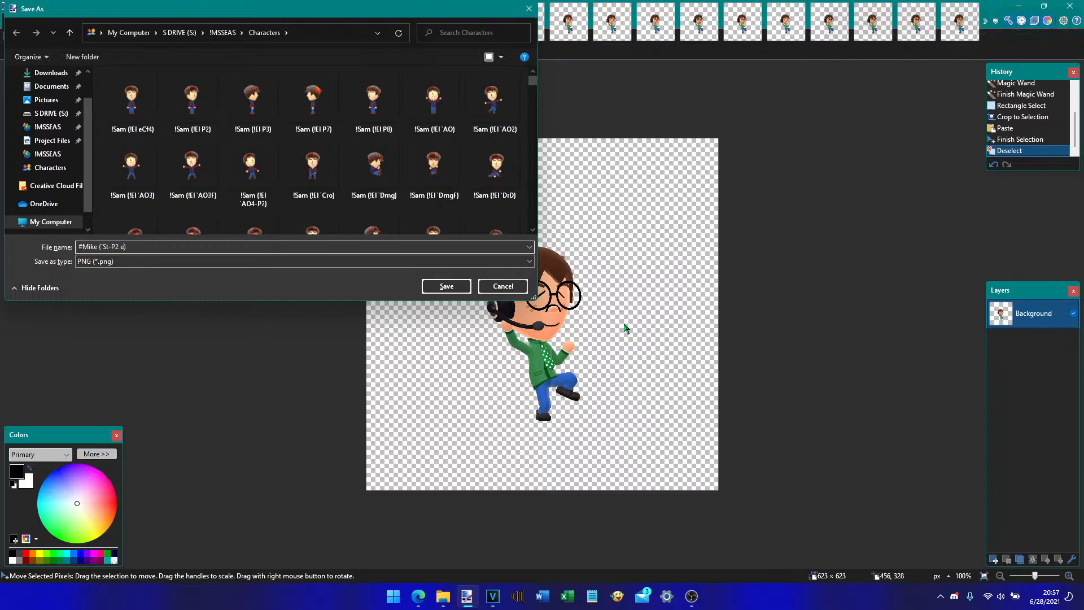
key(Return)
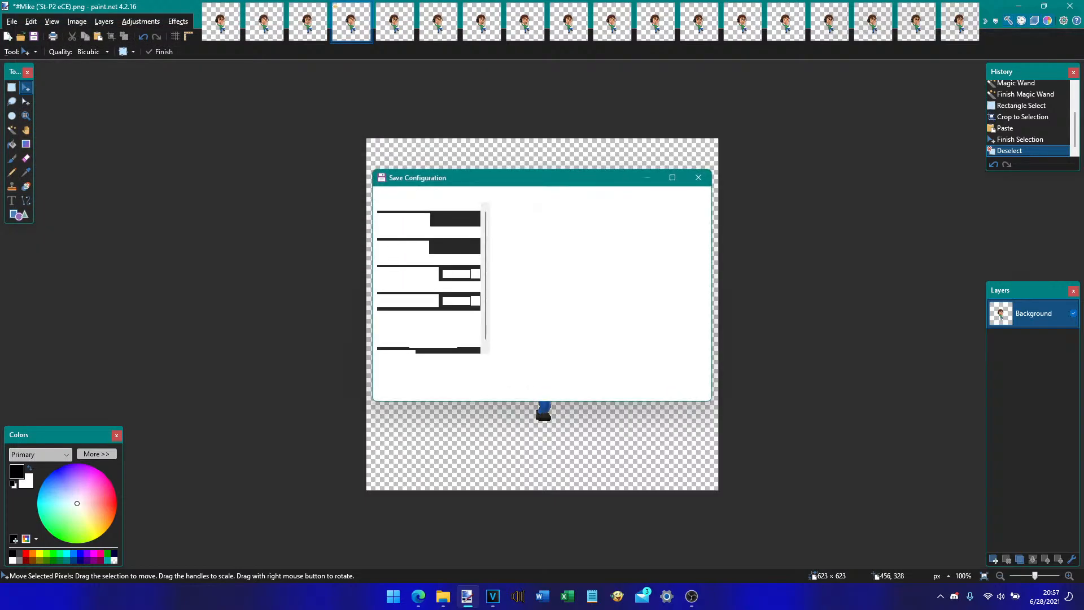
key(Return)
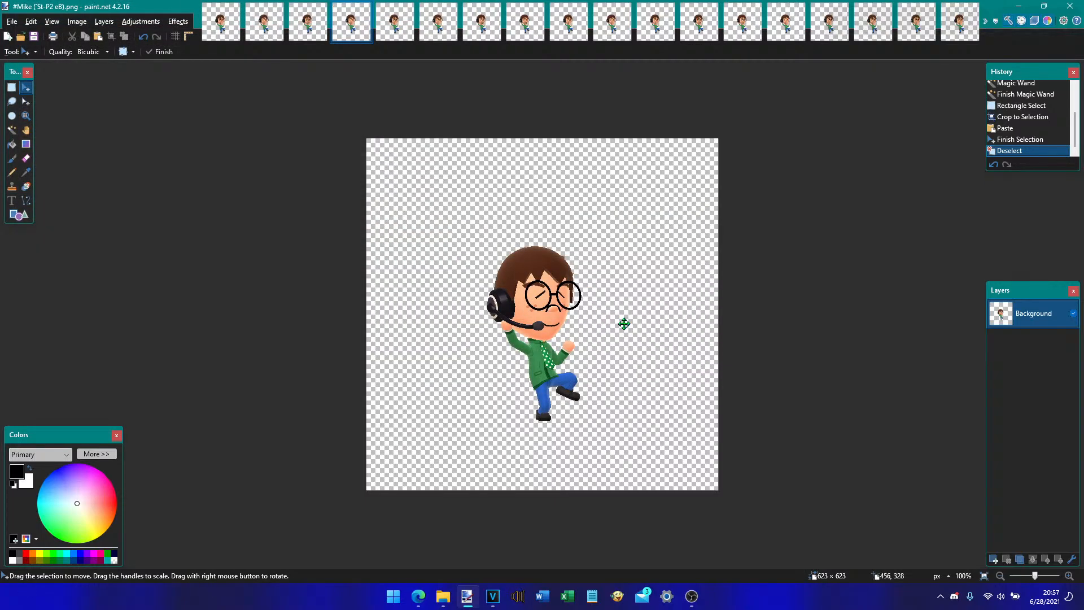
- Paste the smiling mouth onto #Mike ('St-P2 eSi4).png and save the result as a PNG named #Mike ('St-P2 eSi5)
key(ctrl+Tab)
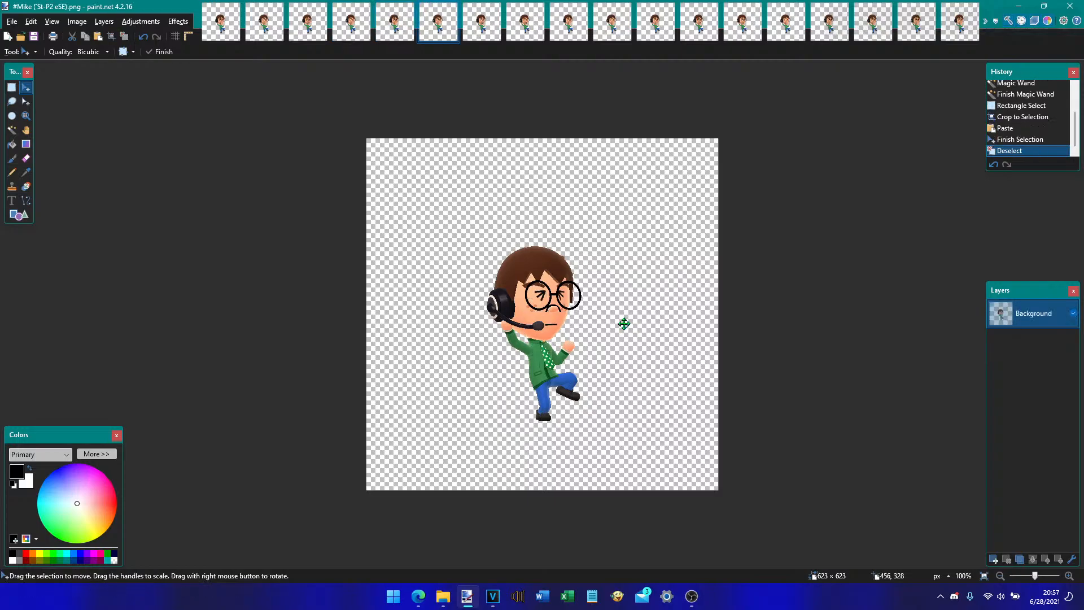
key(ctrl+Tab)
key(ctrl+Tab)
key(ctrl+v)
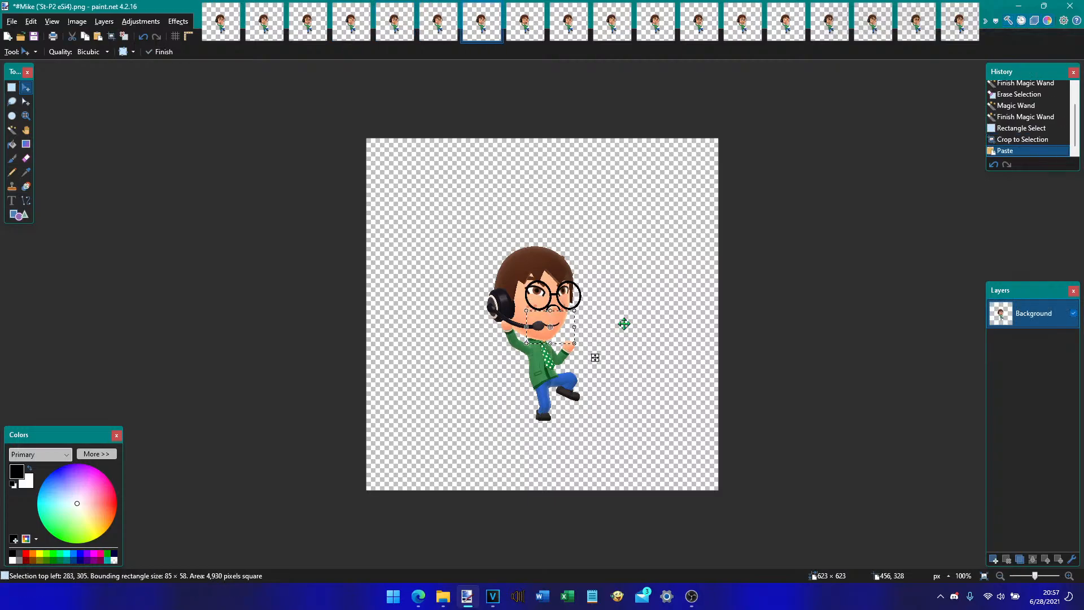
key(ctrl+d)
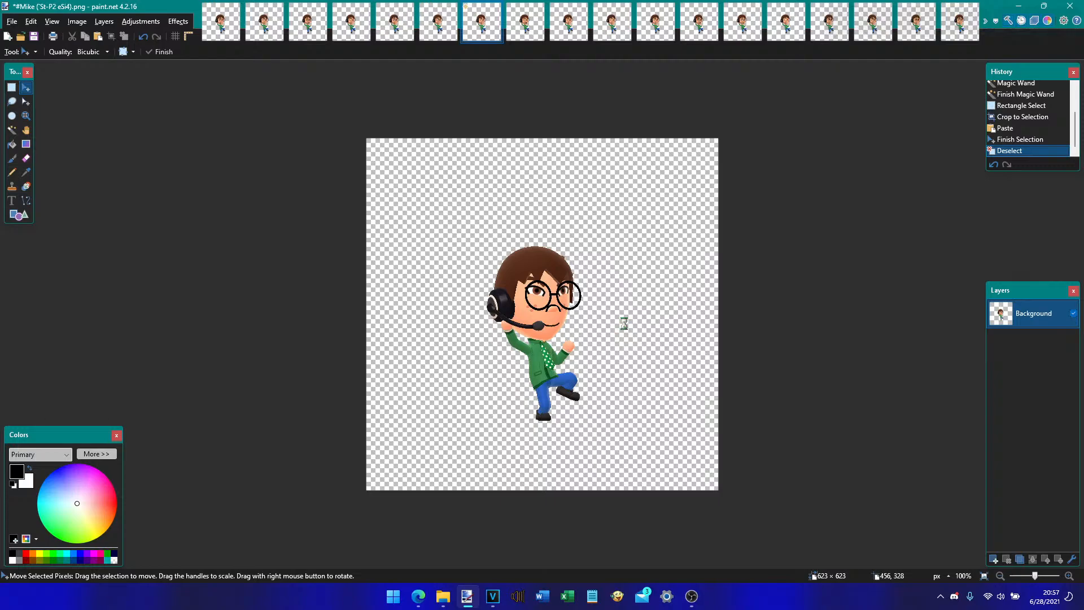
key(ctrl+shift+s)
key(Right)
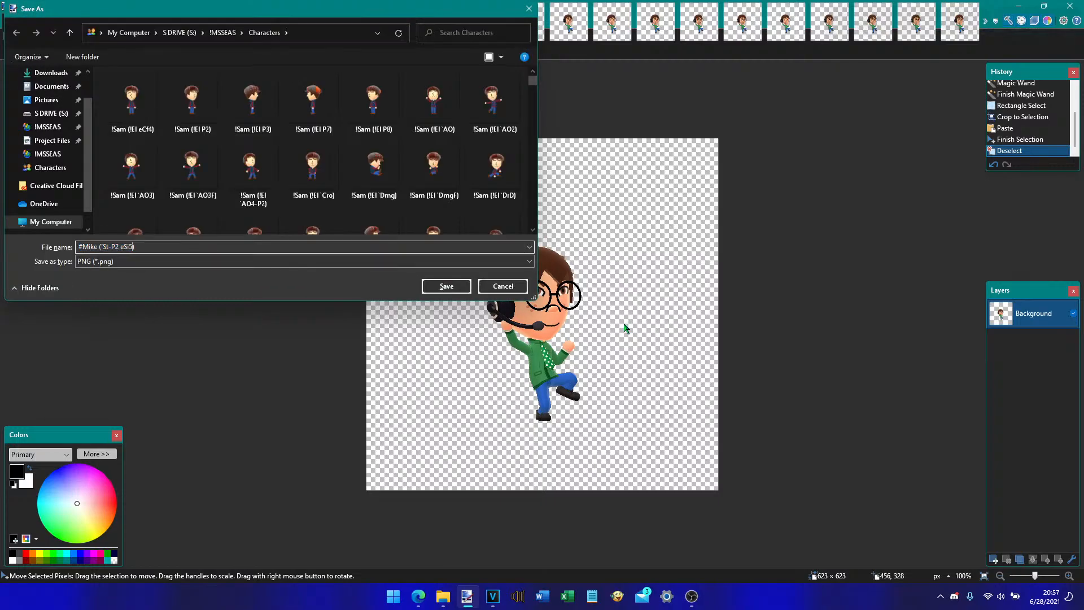
key(Return)
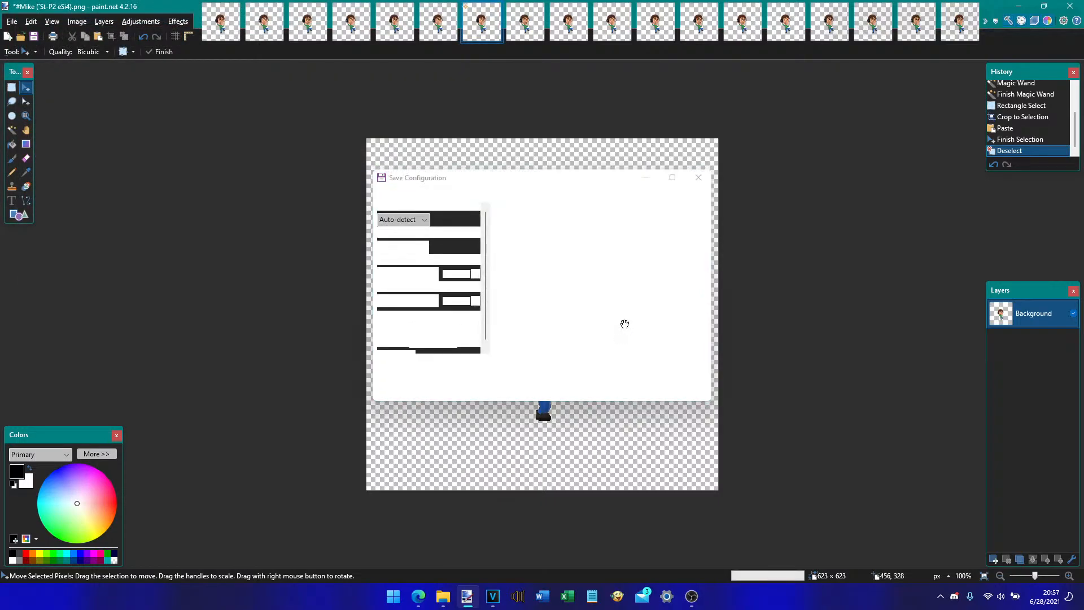
key(Return)
- Paste the smiling mouth onto #Mike ('St-P2 eG2).png and save the result as a PNG named #Mike ('St-P2 eG)
key(ctrl+Tab)
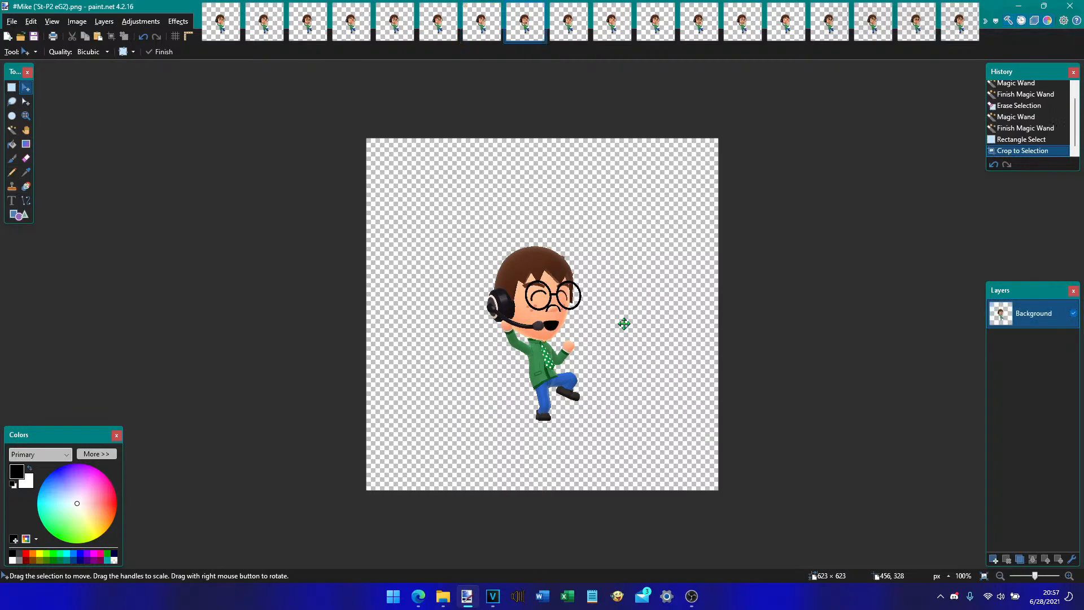
key(ctrl+v)
key(ctrl+d)
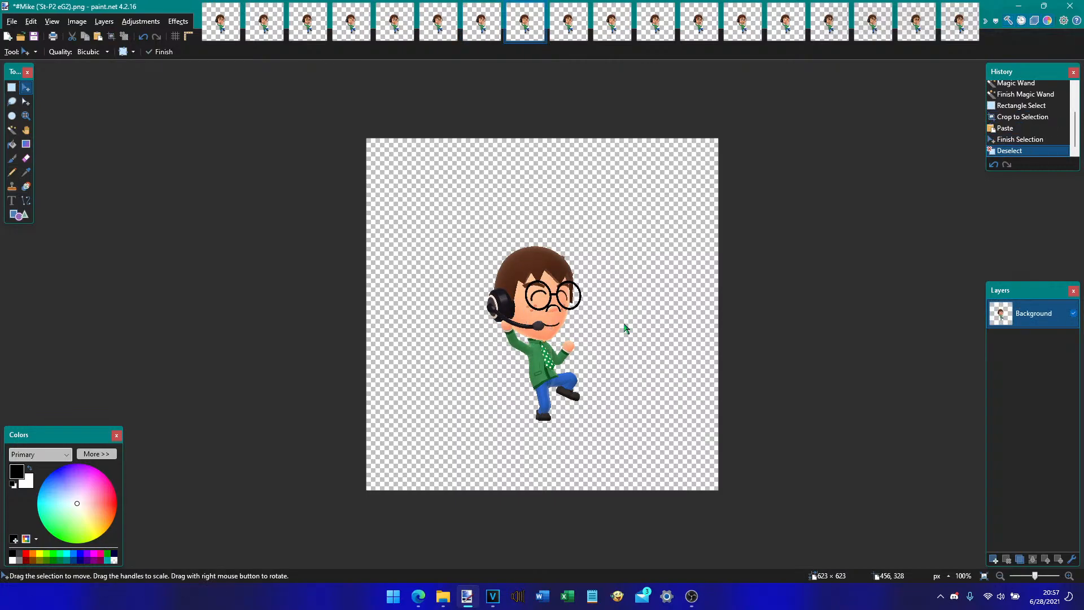
key(ctrl+s)
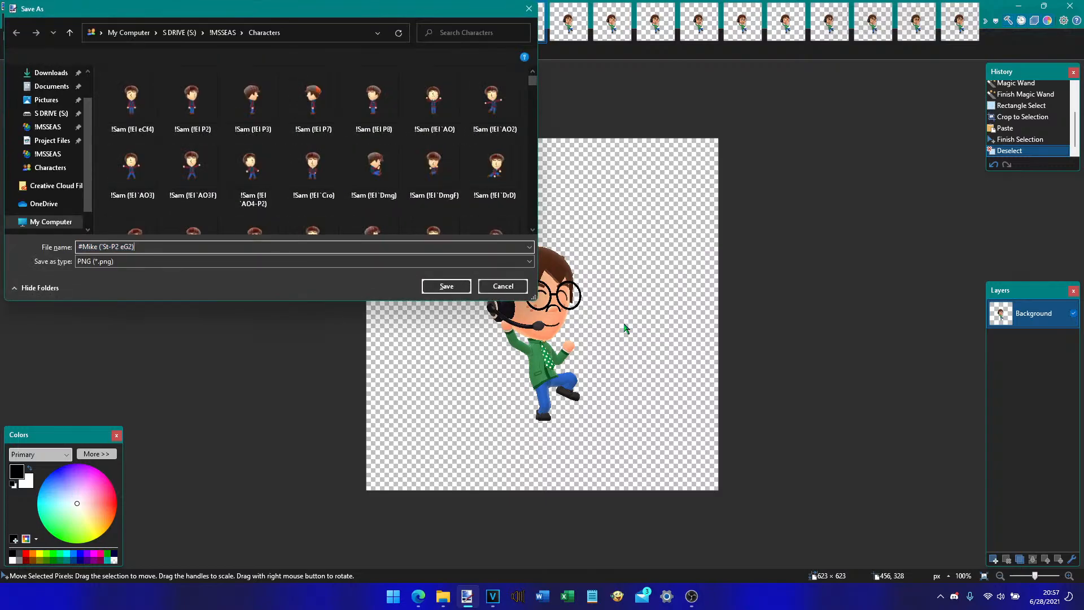
key(Return)
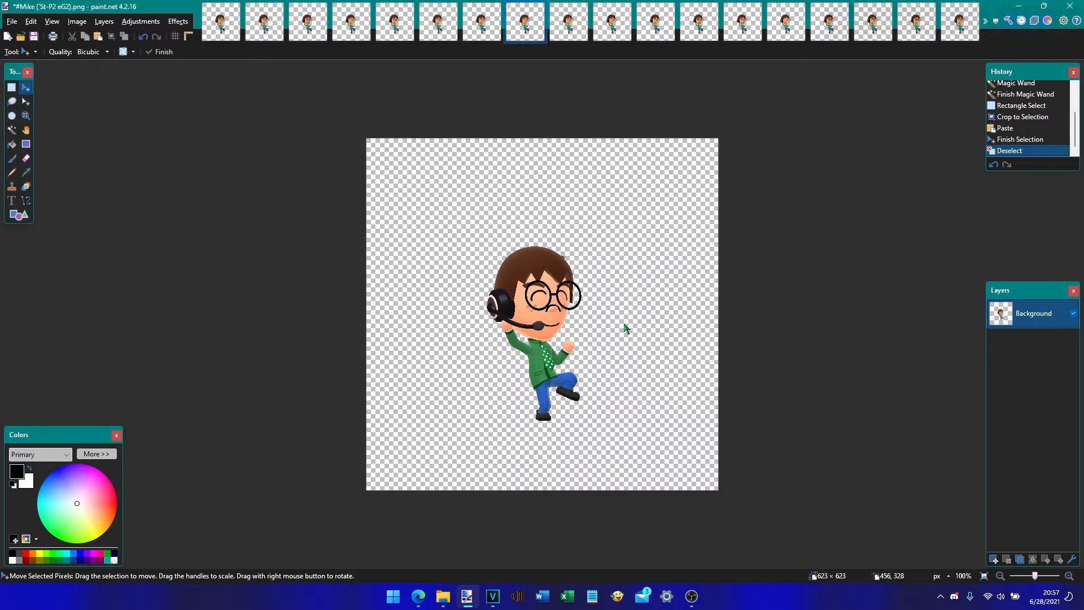
key(Return)
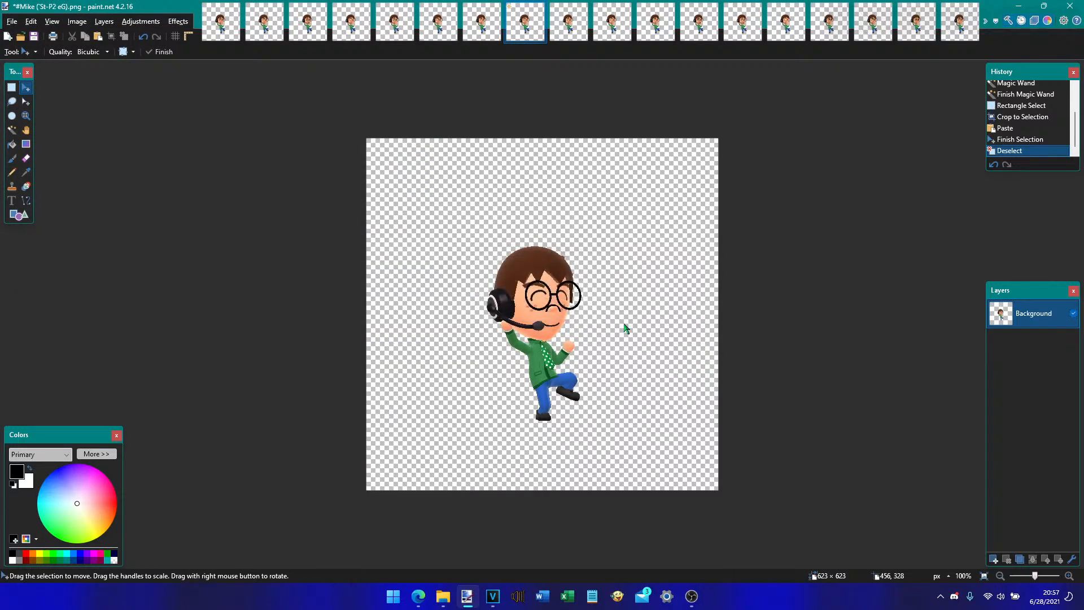
- Look through the remaining open Mike pose images to examine their eyes and mouths
key(ctrl+Tab)
key(ctrl+Tab)
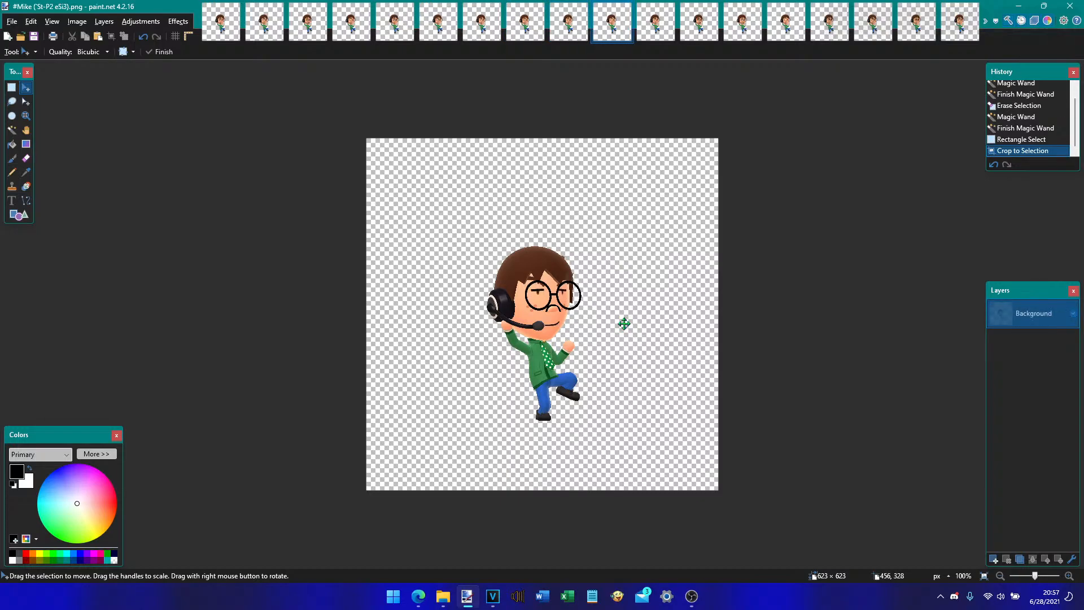
key(ctrl+Tab)
key(ctrl+Tab)
key(ctrl+Tab)
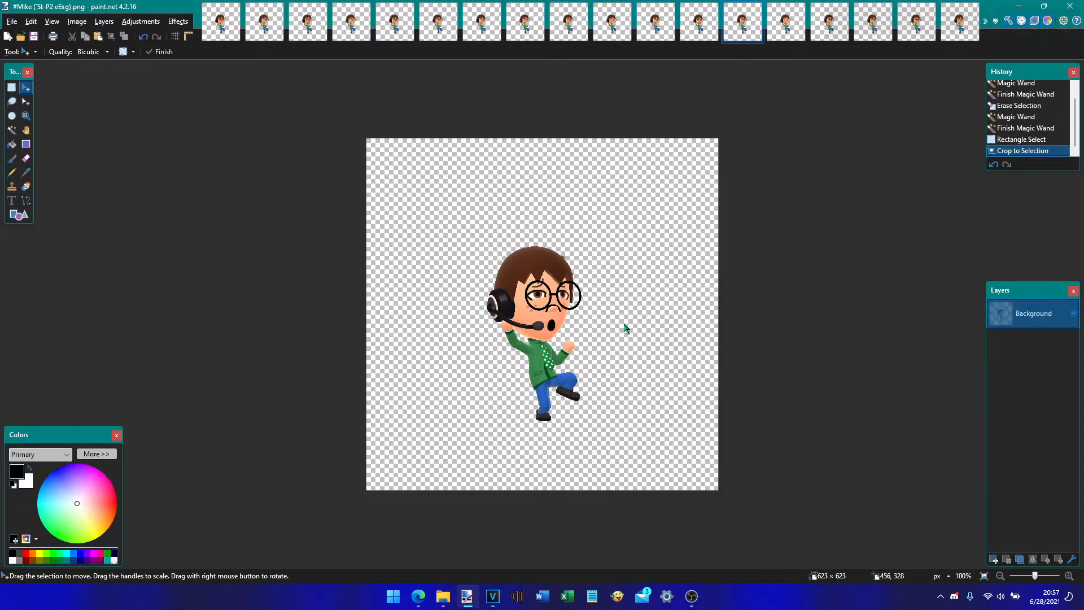
key(ctrl+Tab)
key(ctrl+Tab)
key(ctrl+Tab)
key(ctrl+Tab)
key(ctrl+Tab)
key(ctrl+Tab)
key(ctrl+Tab)
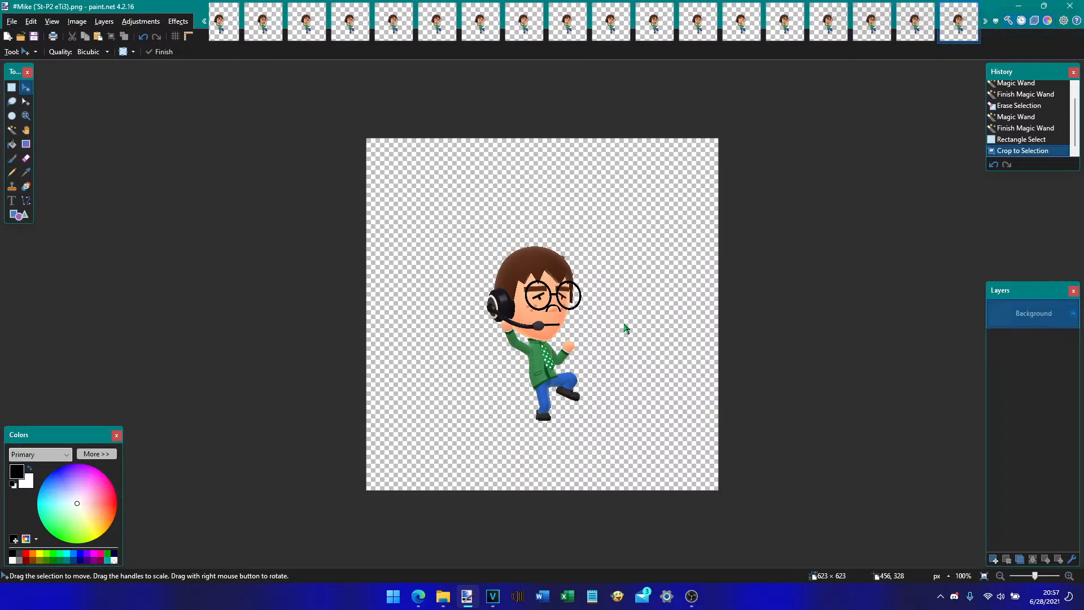
key(ctrl+Tab)
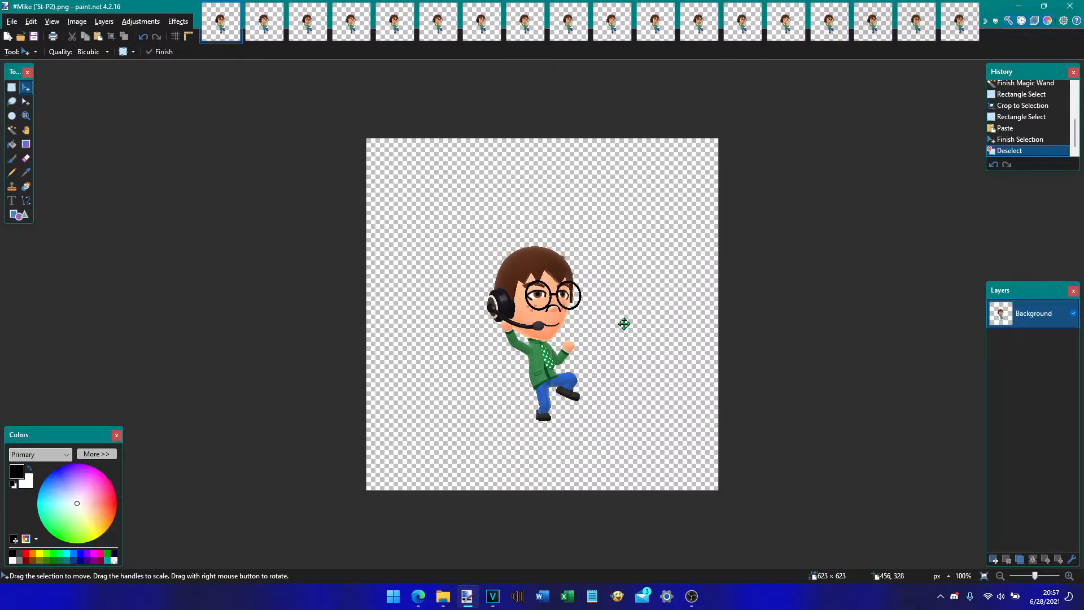
- Select a rectangle of about 140 × 67 pixels around the straight mouth in #Mike ('St-P2 eSE).png and copy it
key(ctrl+Tab)
key(ctrl+Tab)
key(ctrl+Tab)
key(ctrl+Tab)
key(ctrl+Tab)
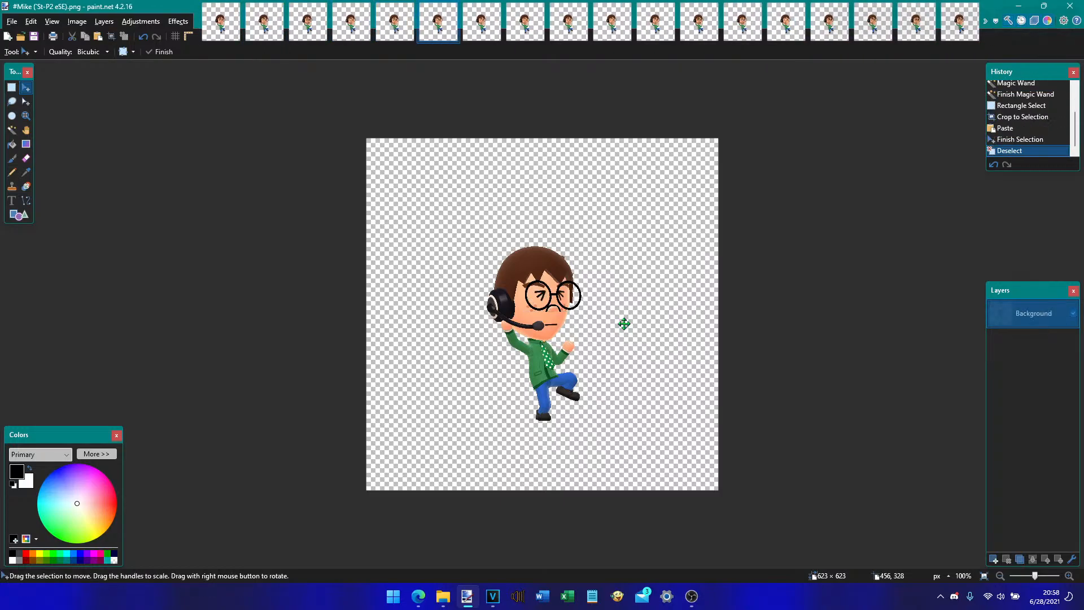
key(s)
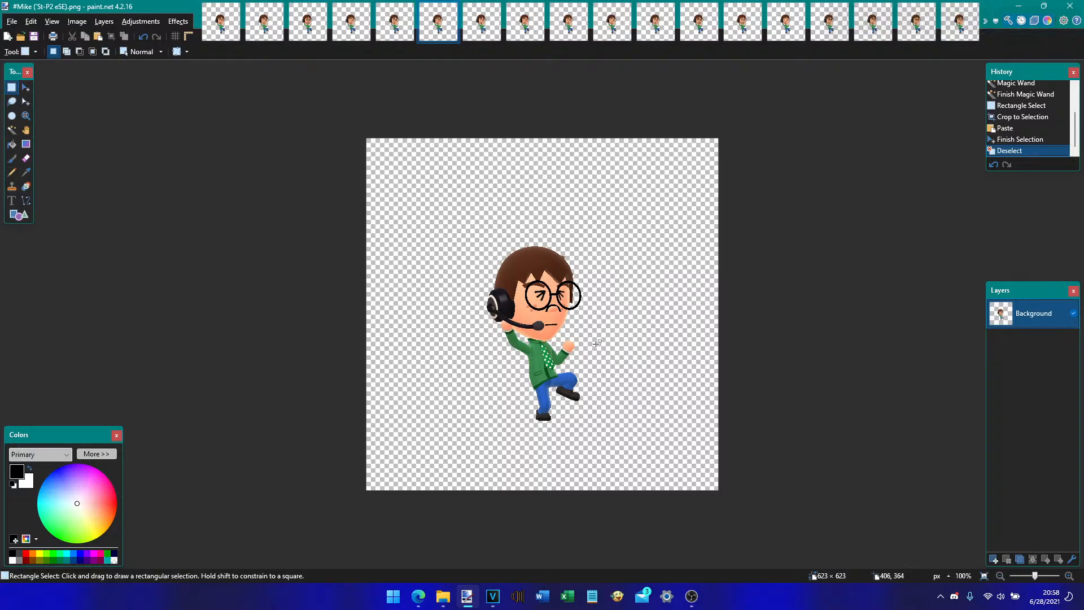
drag(597, 343, 517, 308)
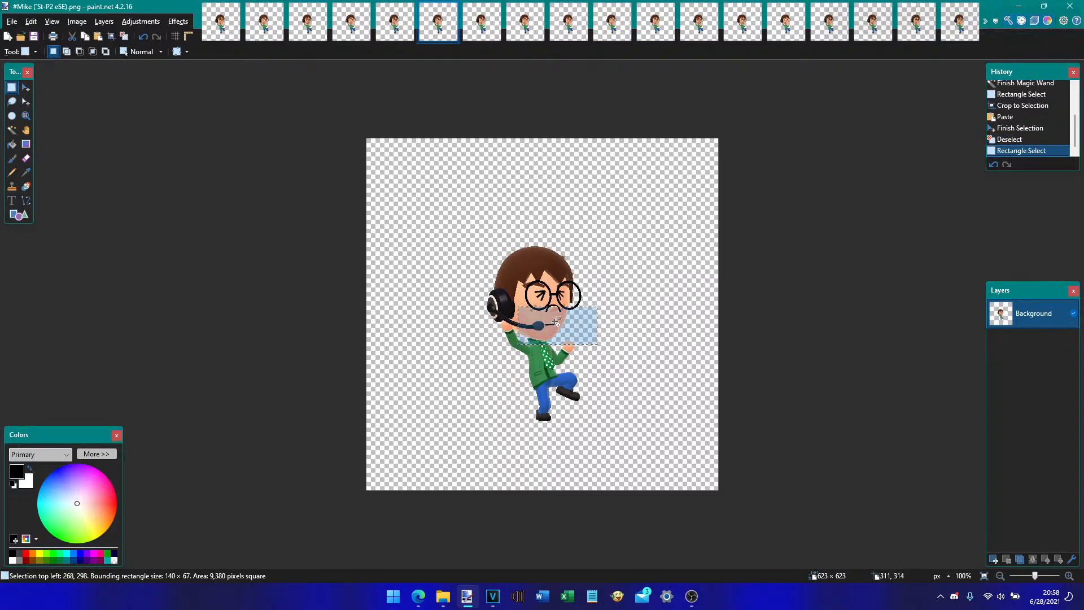
- Examine the other open Mike expressions for a pose that needs the straight mouth
key(ctrl+shift+Tab)
key(ctrl+shift+Tab)
key(ctrl+shift+Tab)
key(ctrl+shift+Tab)
key(ctrl+shift+Tab)
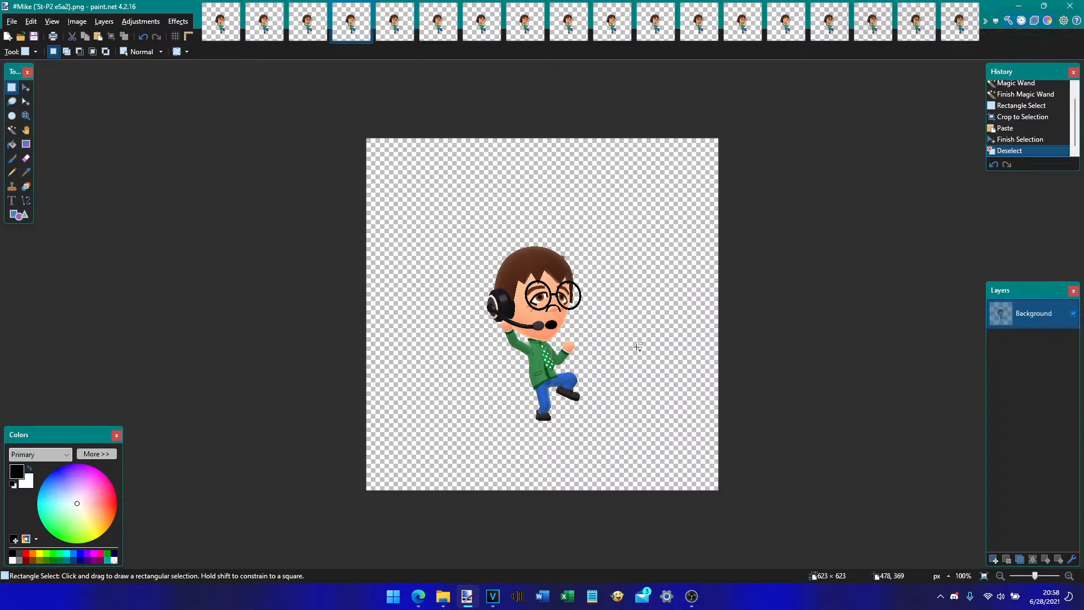
key(ctrl+shift+Tab)
key(ctrl+shift+Tab)
key(ctrl+shift+Tab)
key(ctrl+shift+Tab)
key(ctrl+shift+Tab)
key(ctrl+shift+Tab)
key(ctrl+shift+Tab)
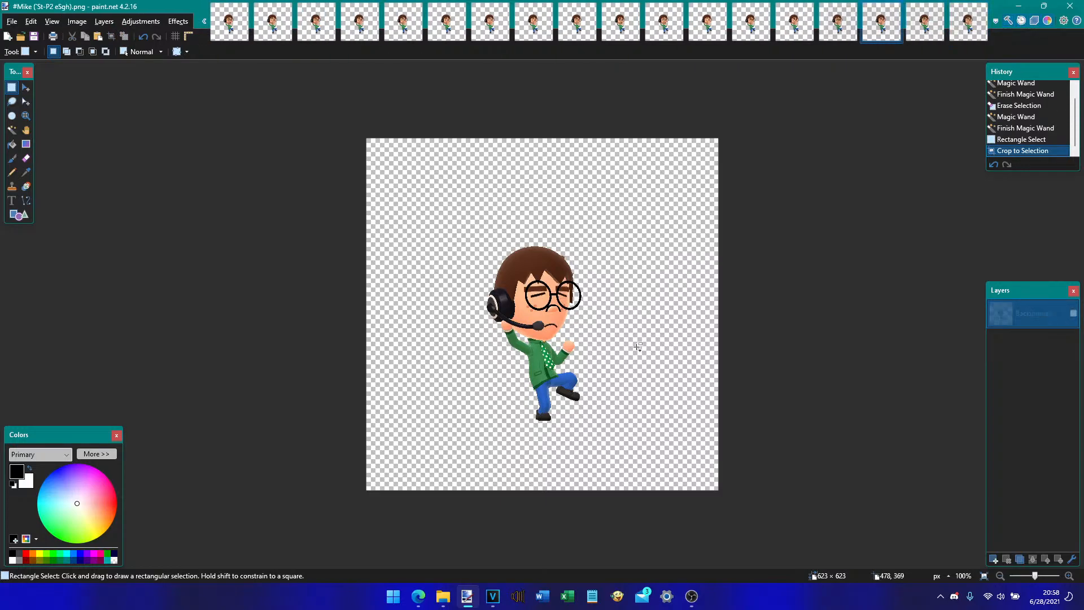
key(ctrl+Tab)
key(ctrl+Tab)
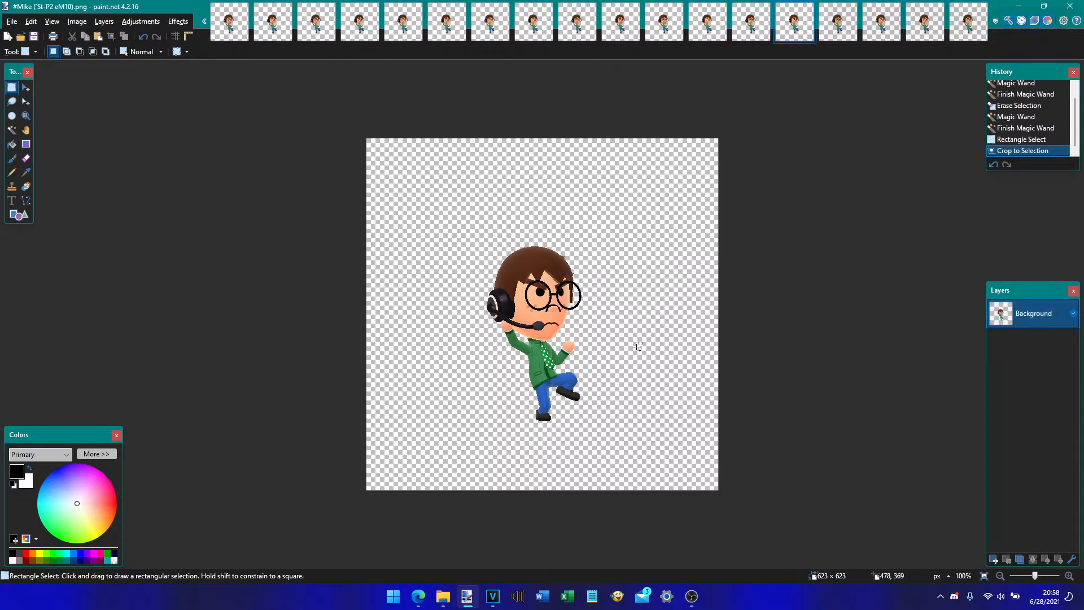
key(ctrl+Tab)
key(ctrl+Tab)
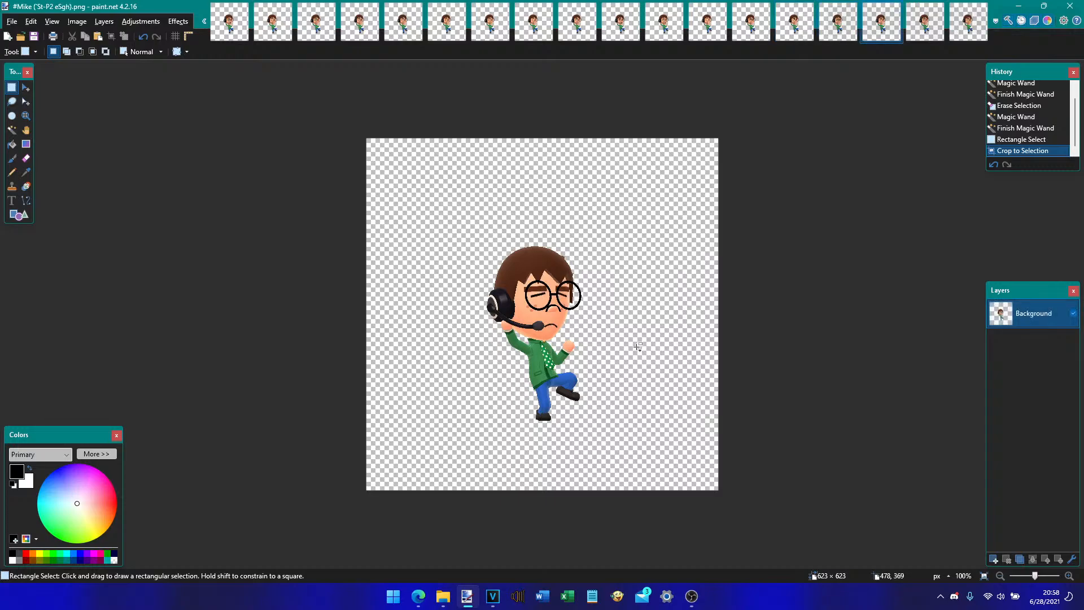
- Paste the copied straight mouth onto #Mike ('St-P2 eTi3).png and clear the selection
key(ctrl+Tab)
key(ctrl+v)
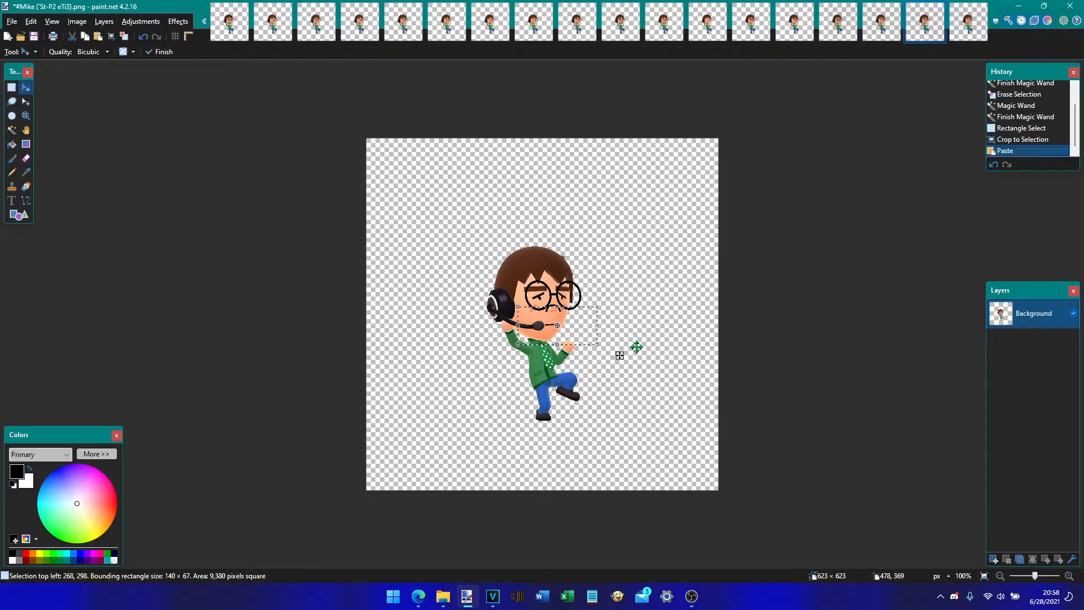
key(ctrl+d)
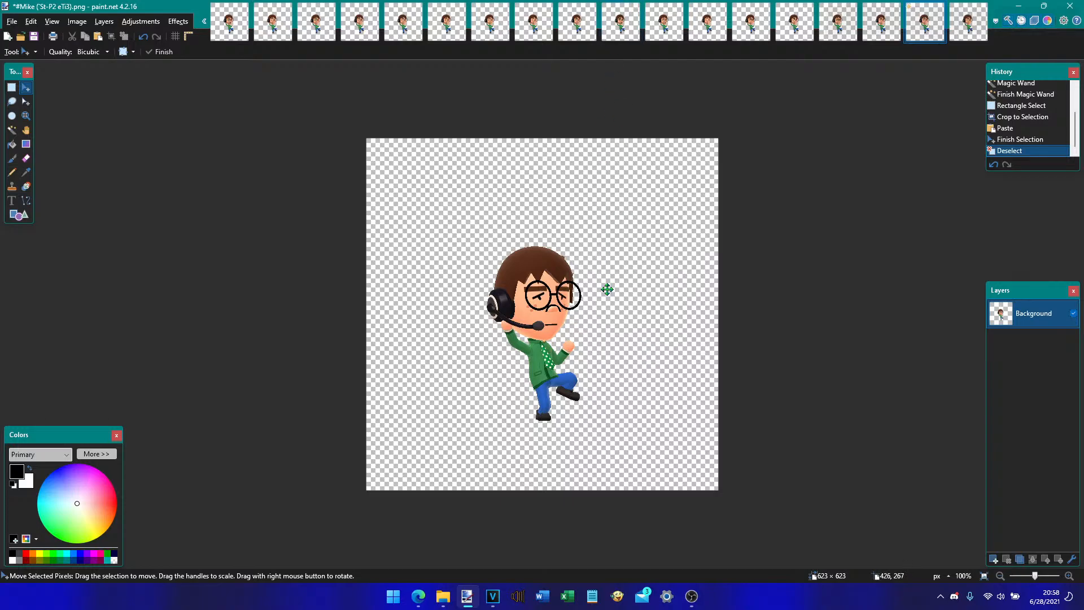
- Check the eTi expression names in the Characters folder and save the variant as a PNG named #Mike ('St-P2 eTi4)
mouse_move(442, 596)
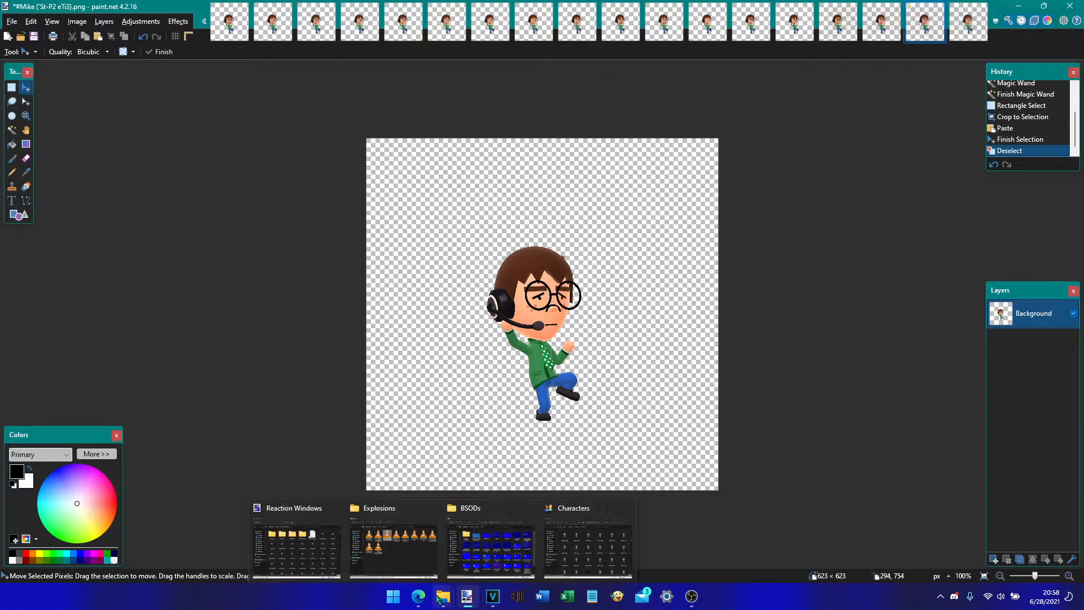
click(581, 520)
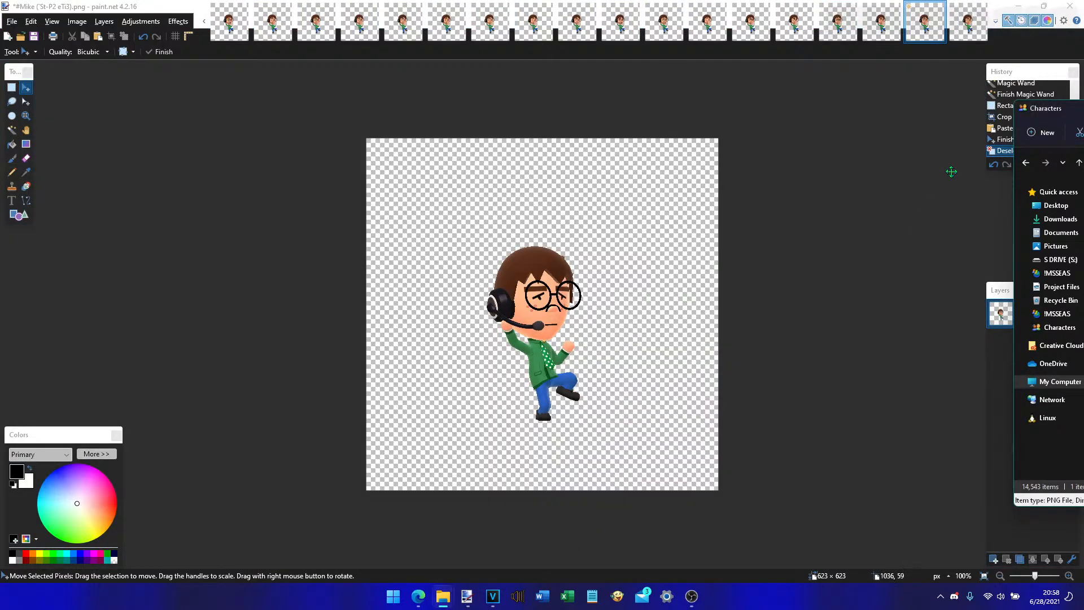
drag(1058, 118, 497, 116)
scroll(658, 346, down, 3)
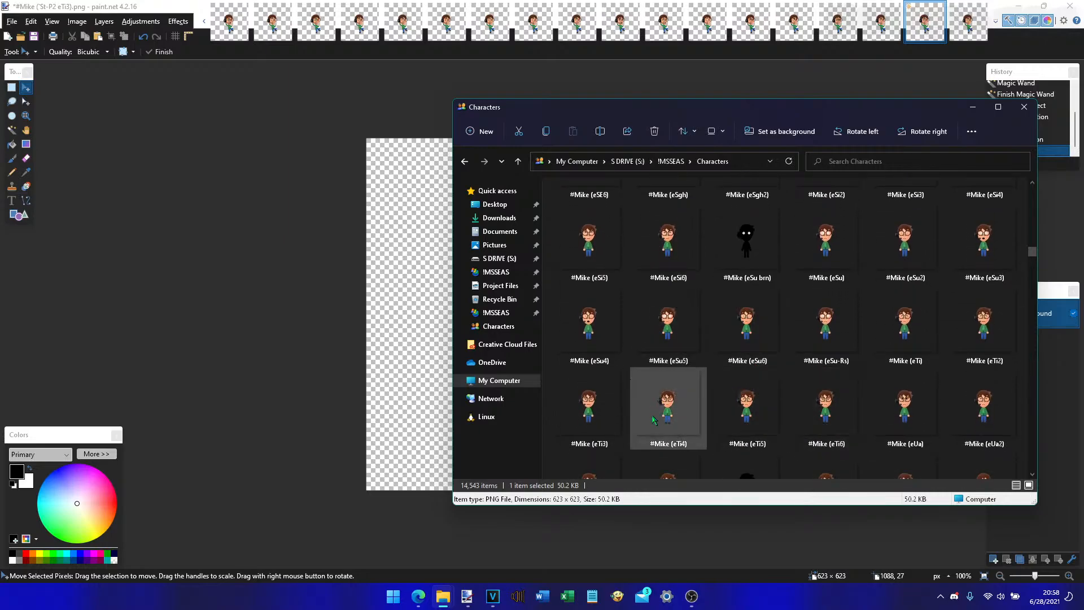
click(926, 27)
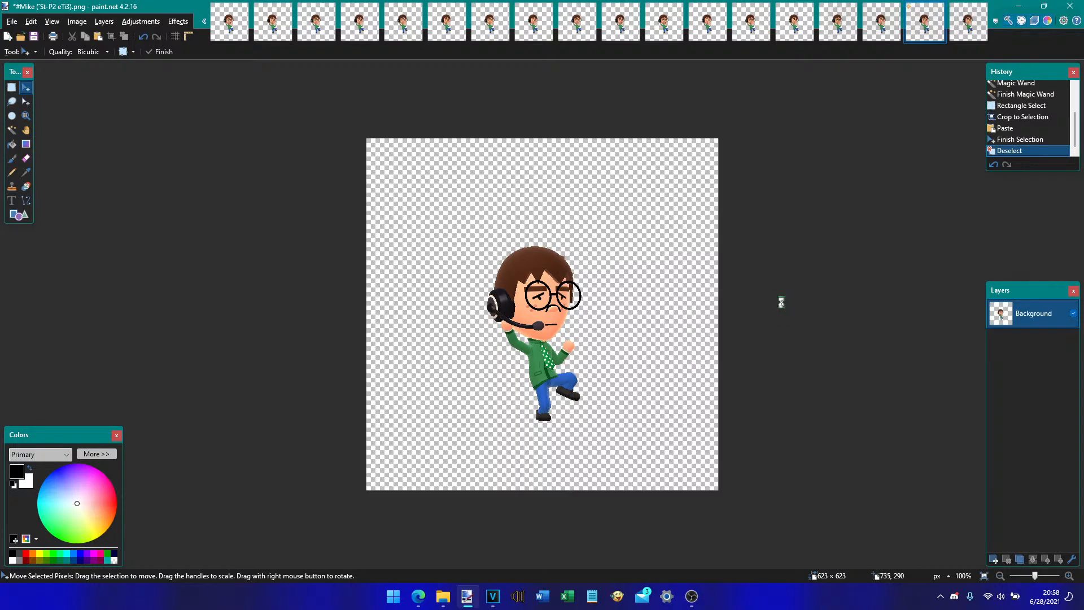
key(ctrl+shift+s)
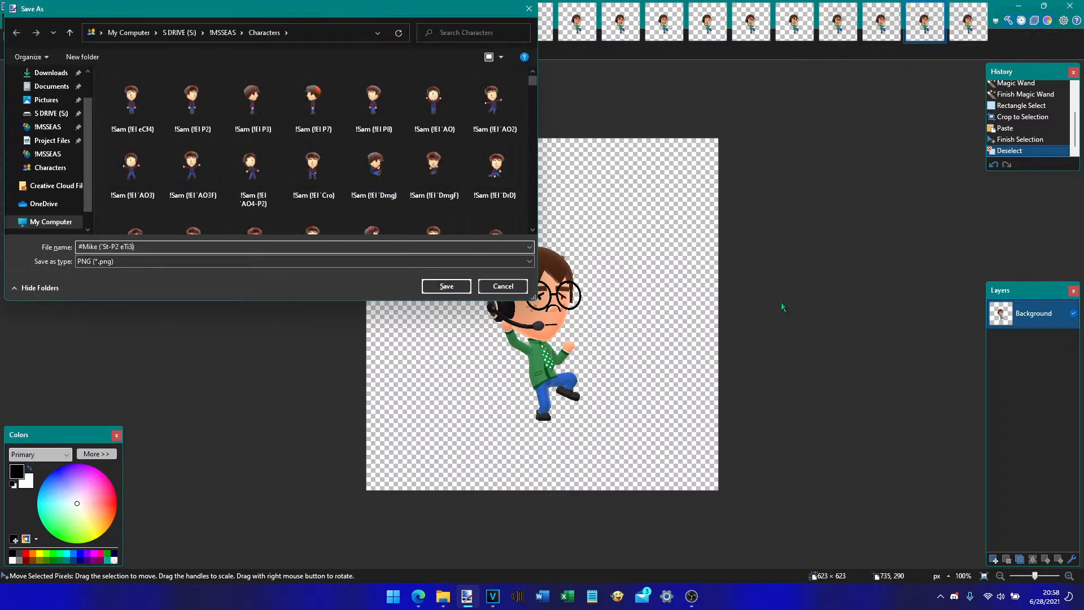
key(Return)
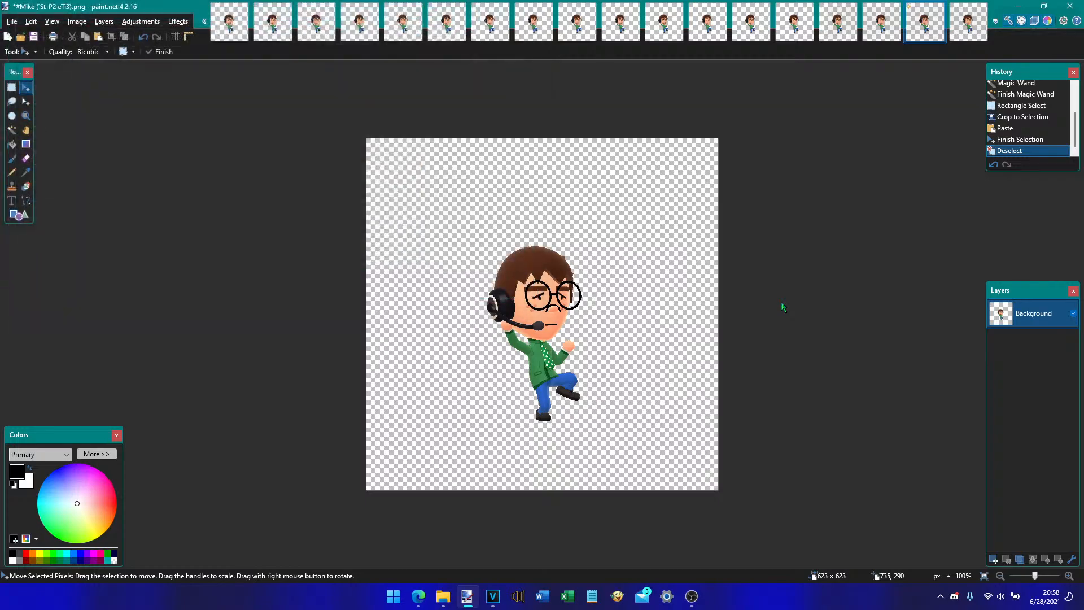
key(Return)
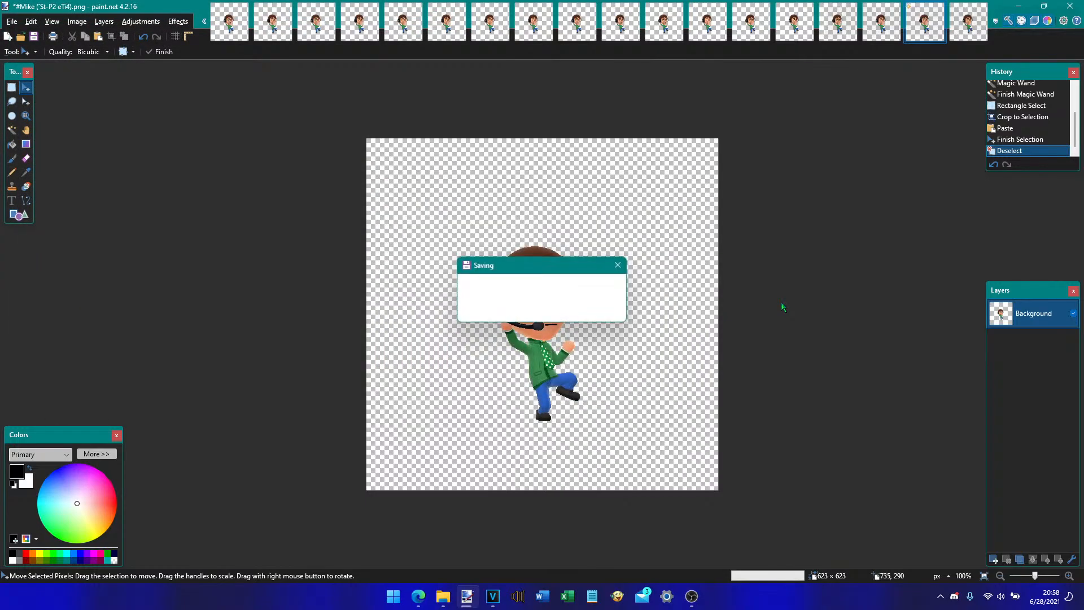
- Paste the copied straight mouth onto #Mike ('St-P2 eSi6).png and clear the selection
key(ctrl+Tab)
key(ctrl+v)
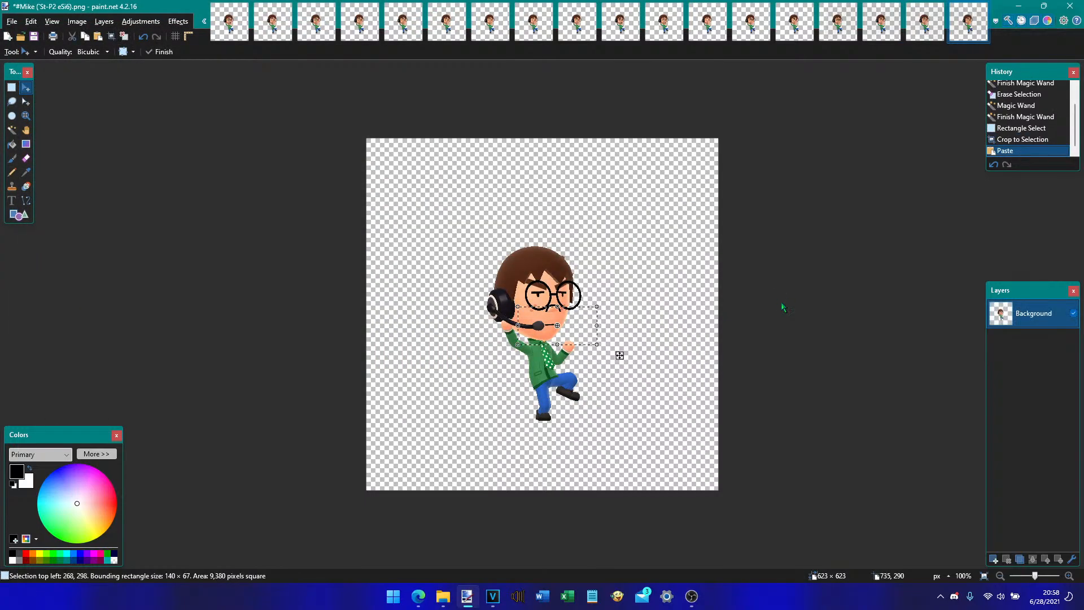
key(ctrl+d)
- Look up the matching expression name in the Characters folder and save the variant as a PNG named #Mike ('St-P2 eM9)
mouse_move(455, 599)
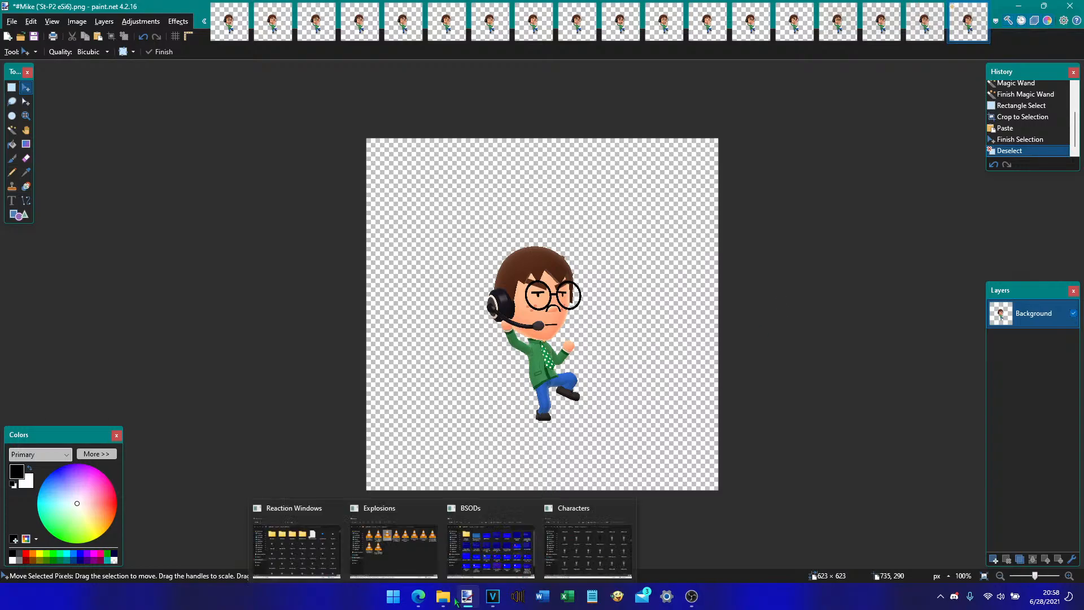
key(ctrl+shift+s)
click(587, 545)
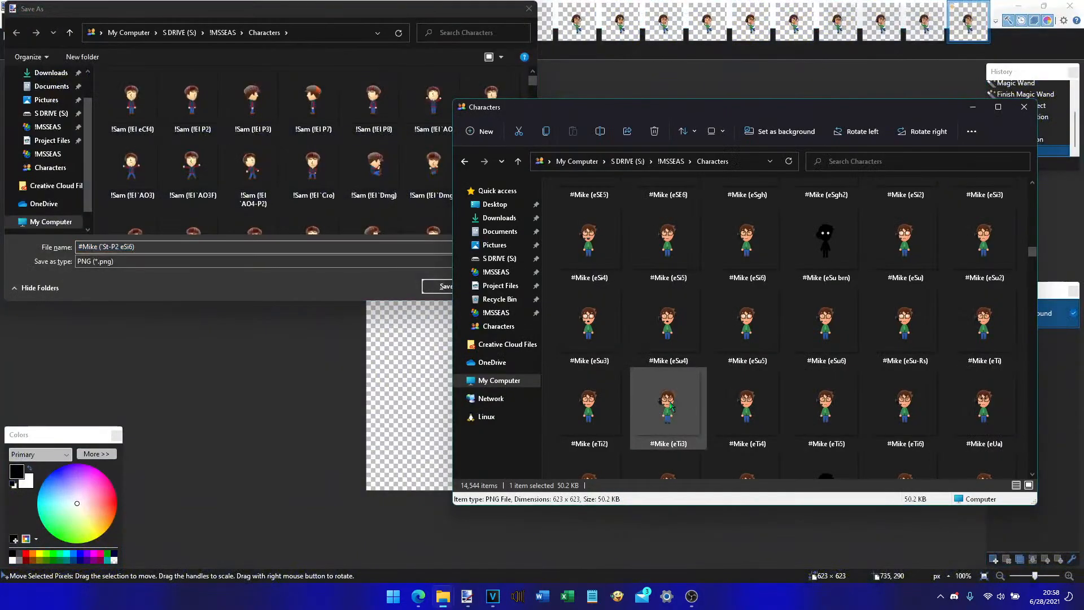
scroll(670, 406, down, 1)
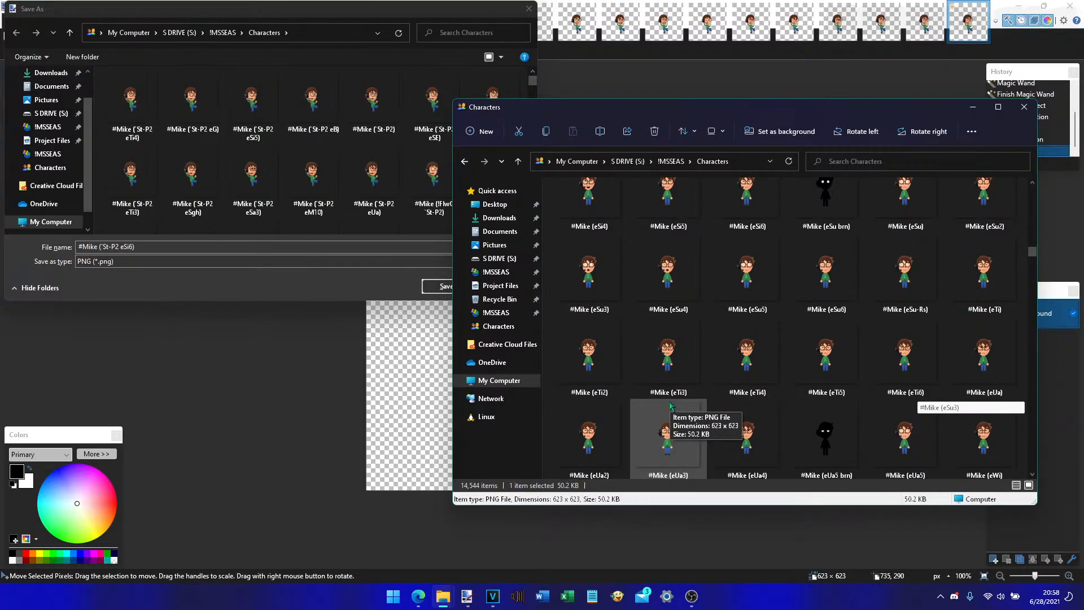
scroll(670, 405, up, 1)
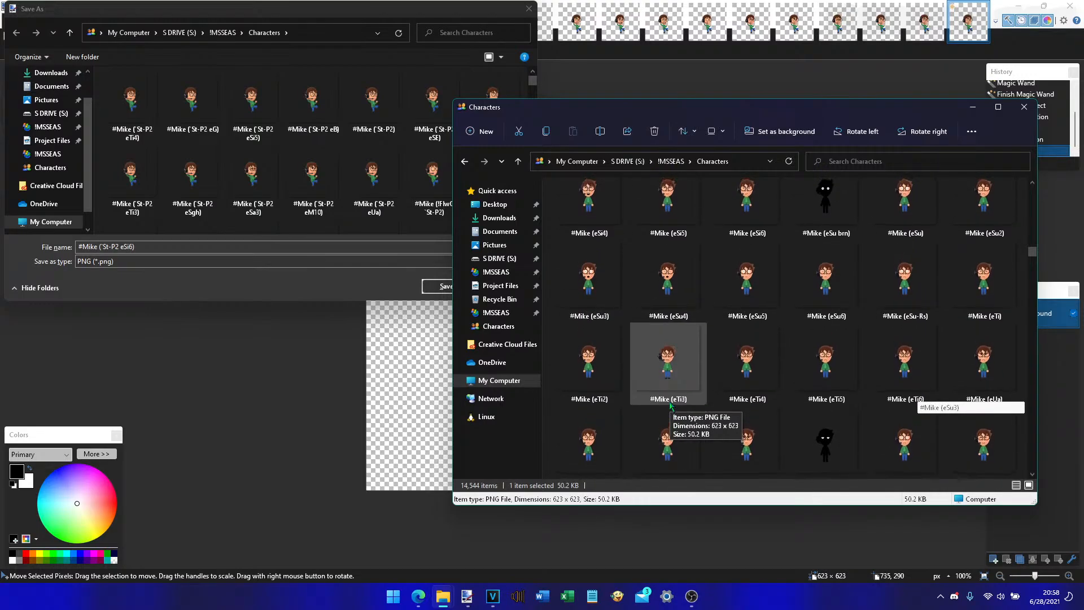
scroll(670, 405, up, 4)
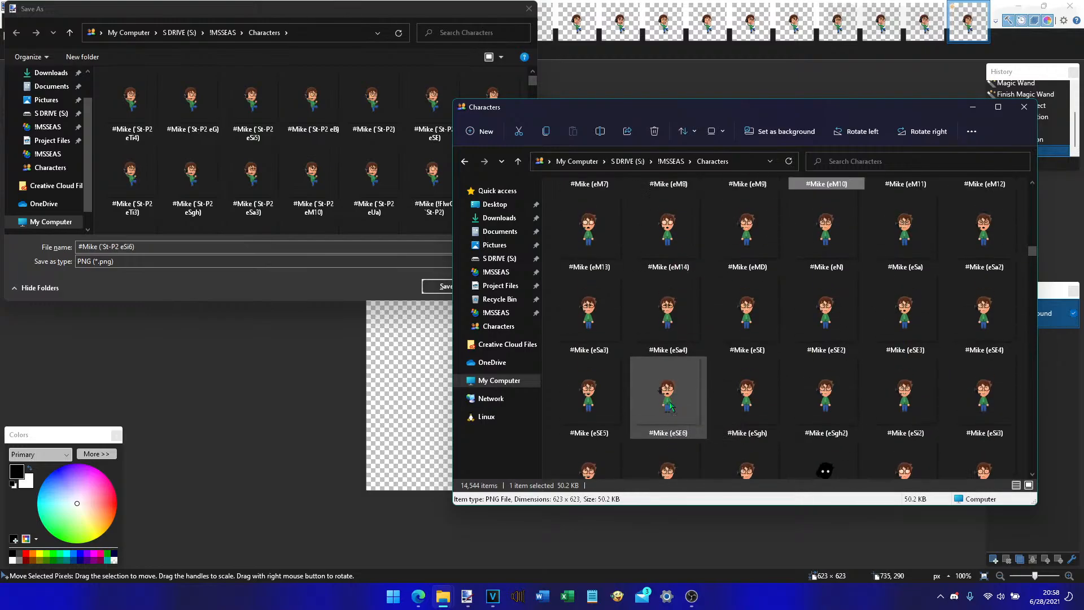
scroll(670, 405, up, 2)
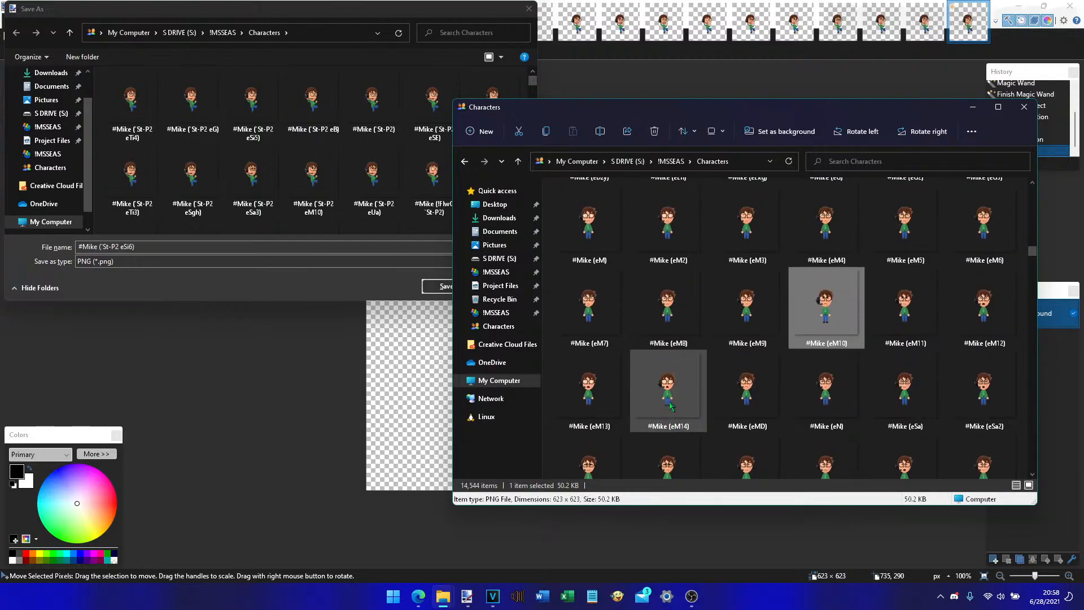
click(288, 247)
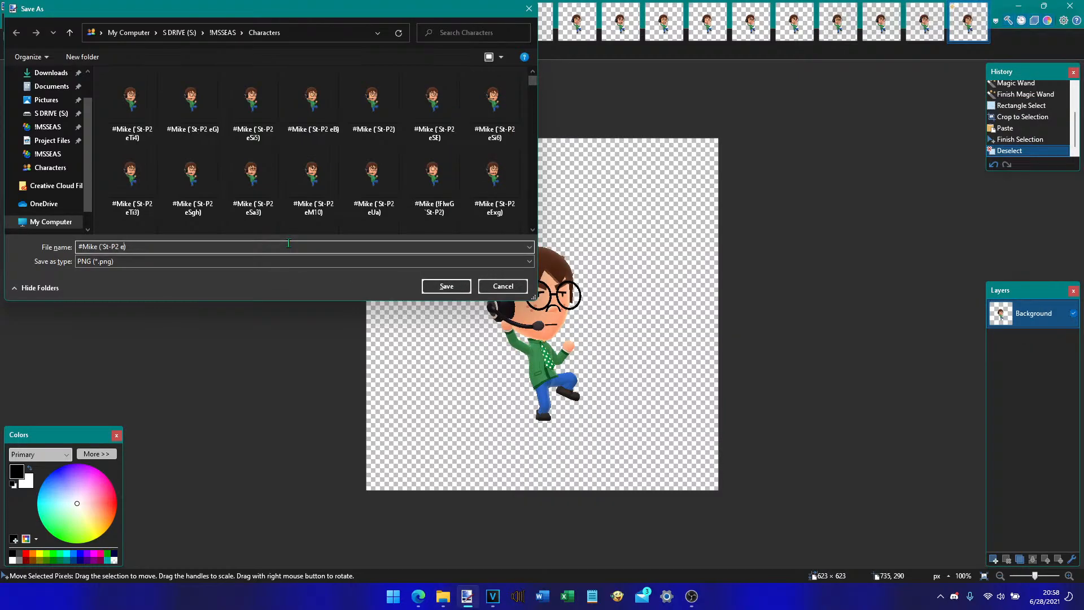
key(Return)
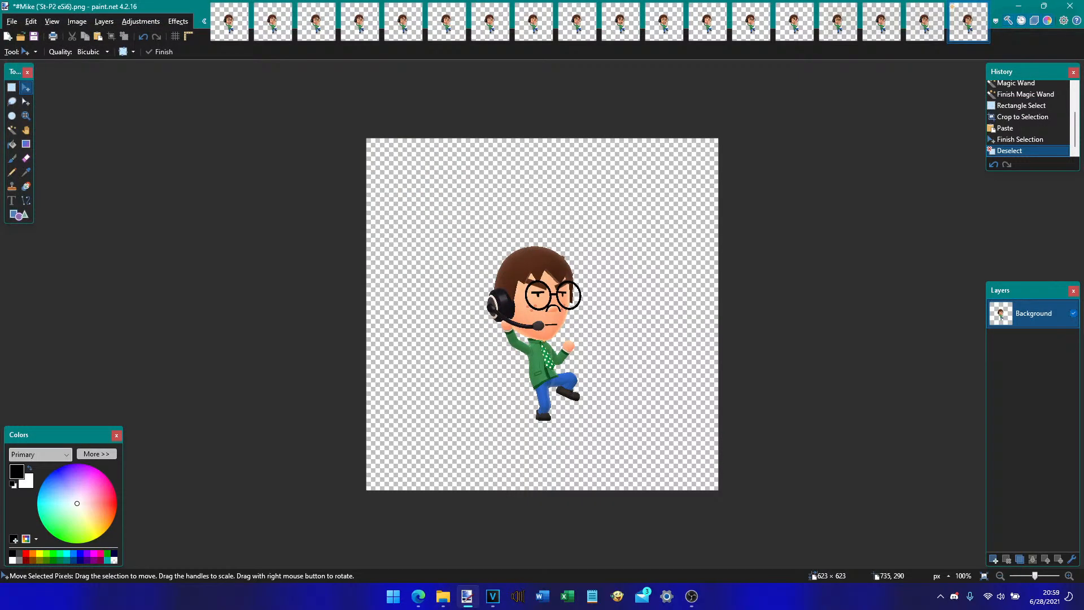
key(Return)
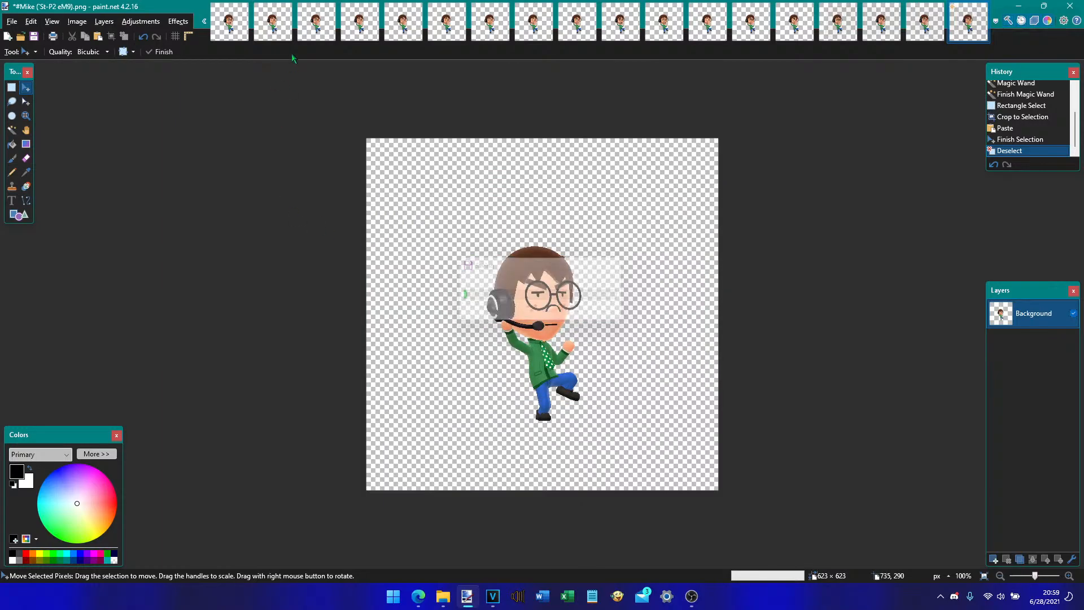
- Paste the copied straight mouth onto #Mike ('St-P2 eTi2).png, clear the selection, and save the variant as a PNG named #Mike ('St-P2 eTi)
click(289, 27)
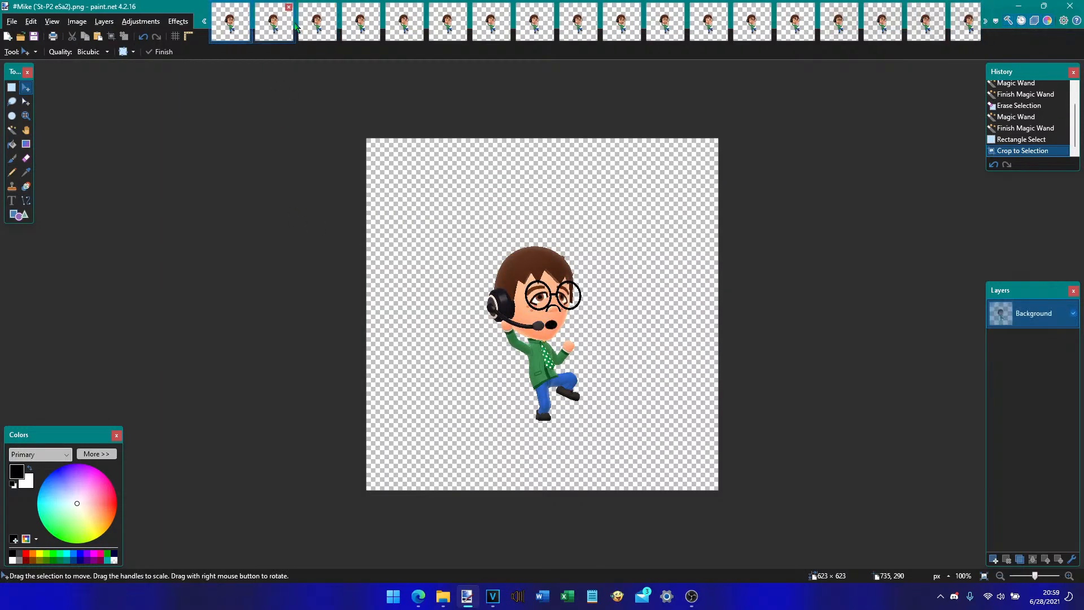
key(ctrl+Tab)
key(ctrl+Tab)
key(ctrl+Tab)
key(ctrl+Tab)
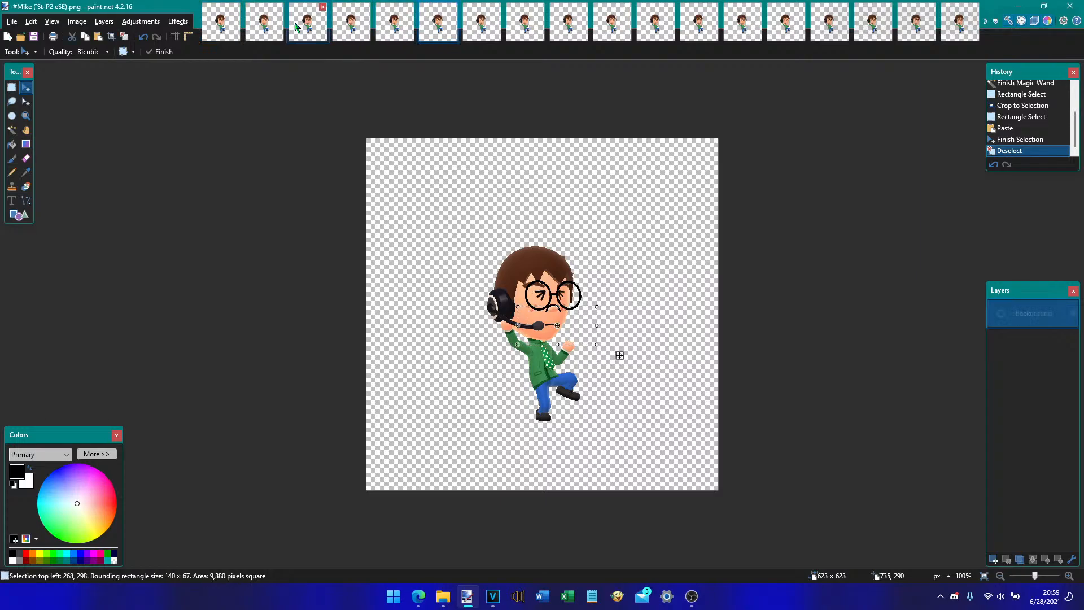
key(ctrl+Tab)
key(ctrl+Tab)
key(ctrl+Tab)
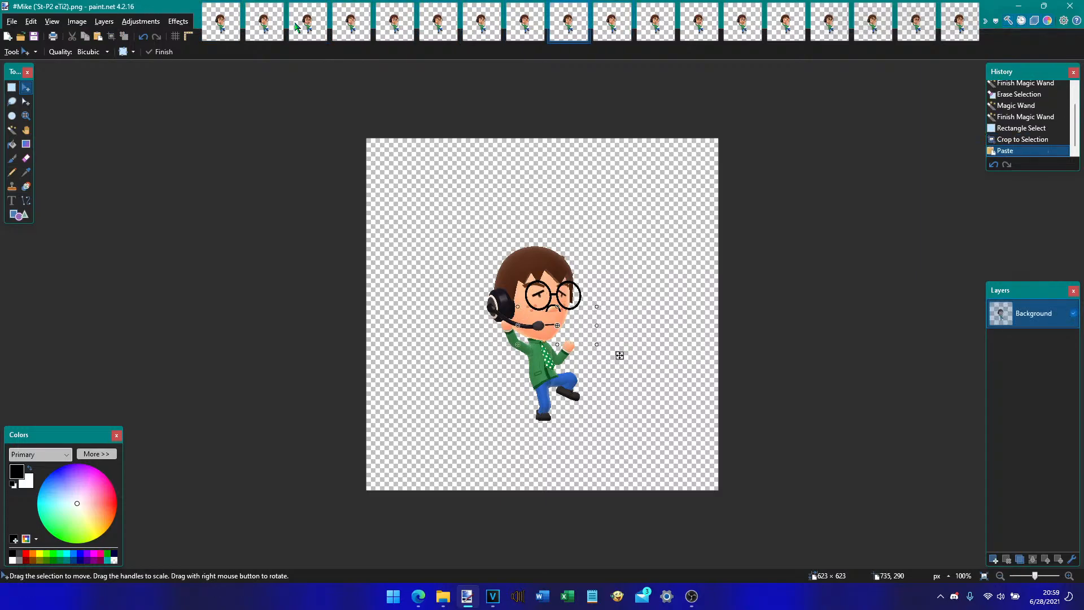
key(ctrl+d)
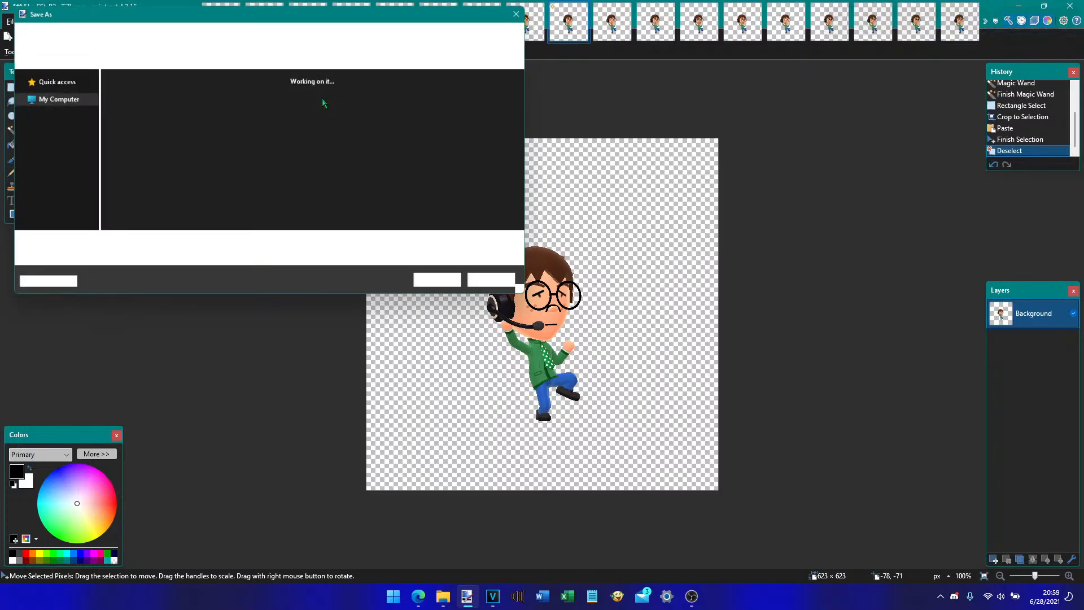
key(Escape)
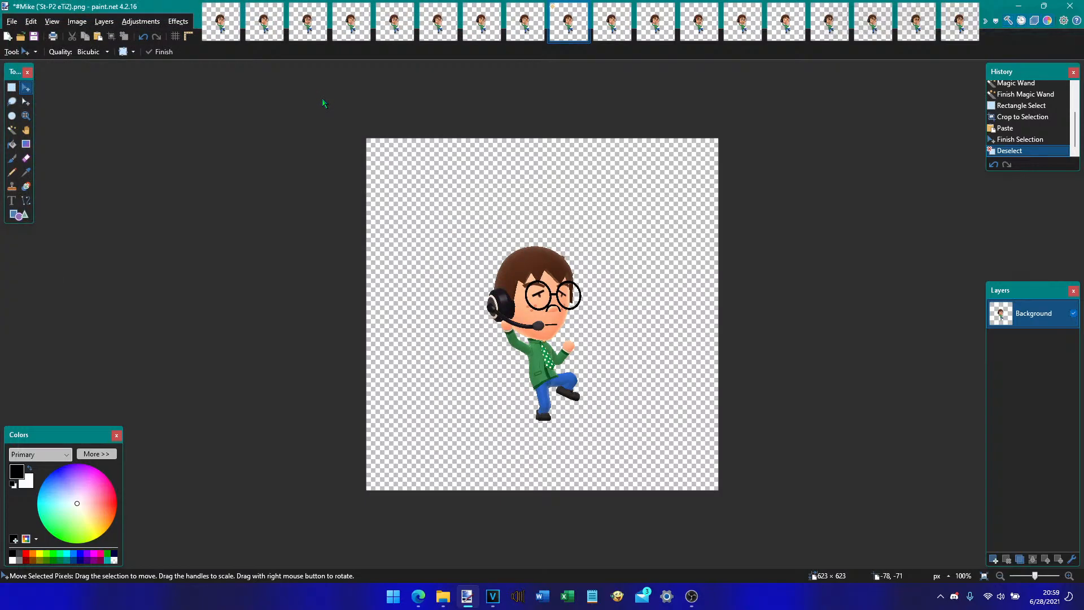
key(Return)
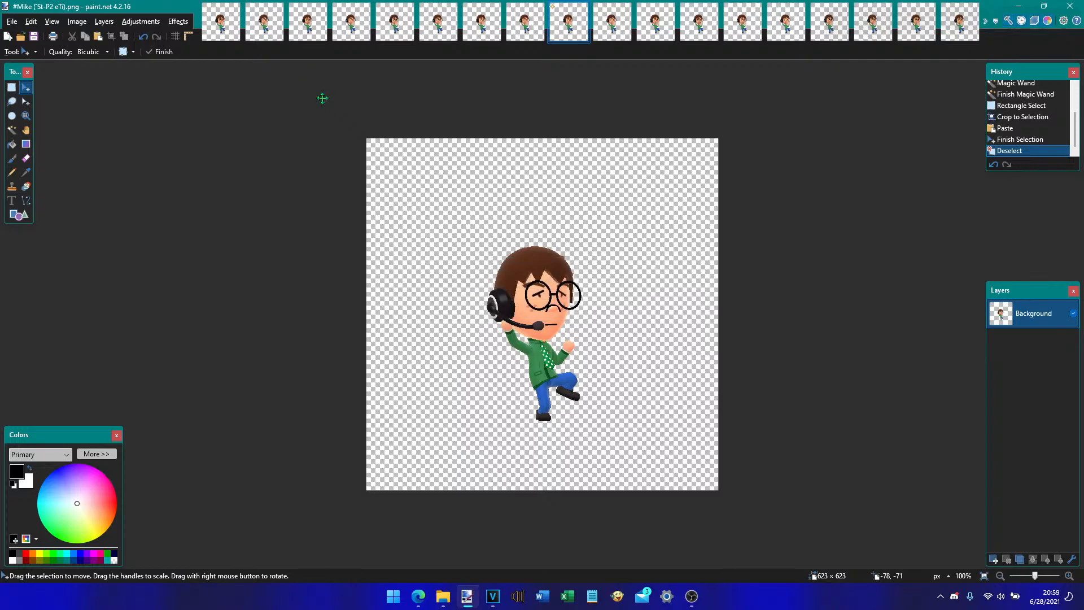
- Paste the copied straight mouth onto #Mike ('St-P2 eSi3).png and save the variant as a PNG named #Mike ('St-P2 eM6)
key(ctrl+Tab)
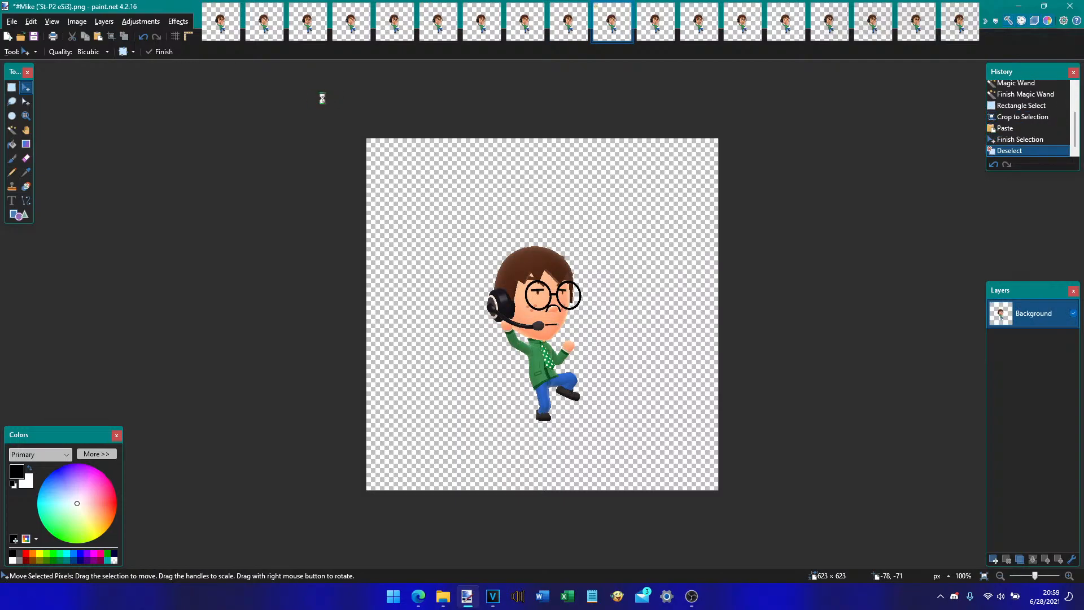
key(ctrl+shift+s)
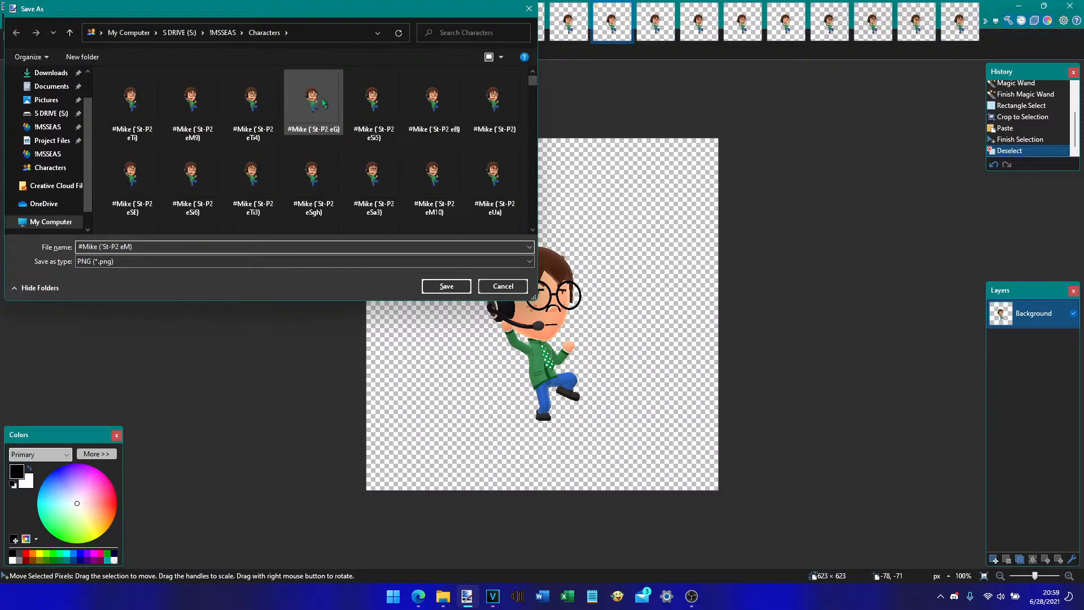
key(Escape)
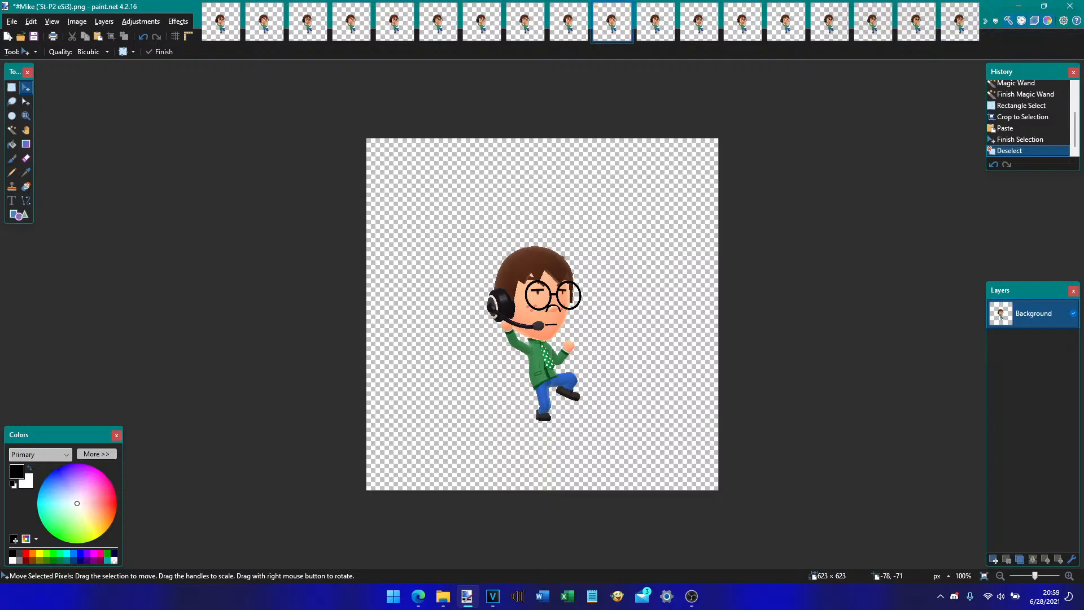
key(Return)
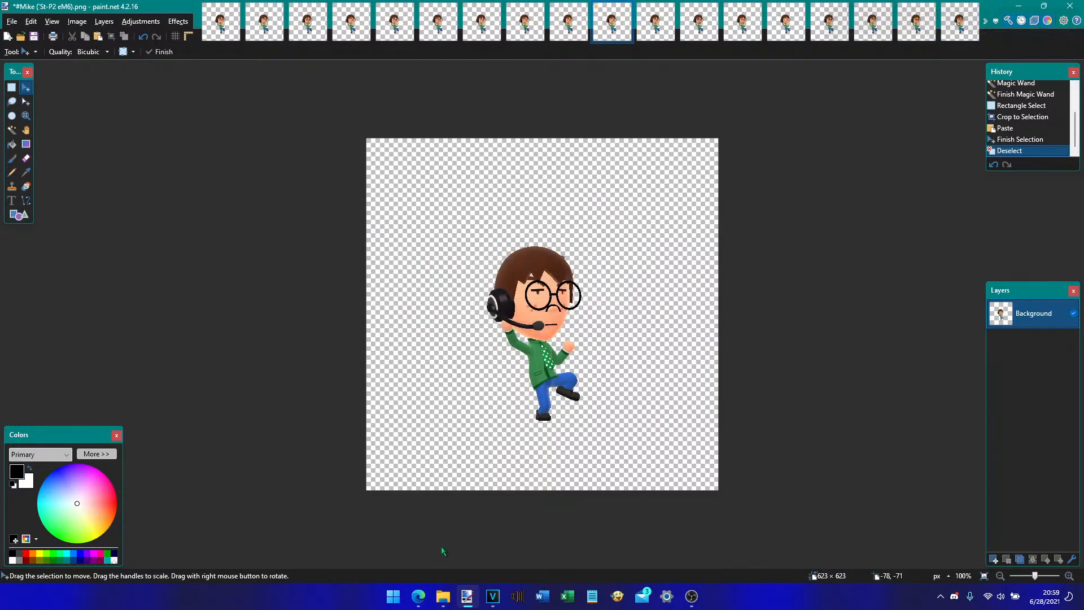
- Check the eM expression names in the Characters folder and paste the copied straight mouth onto #Mike ('St-P2 eSi2).png, clearing the selection
mouse_move(442, 596)
click(587, 542)
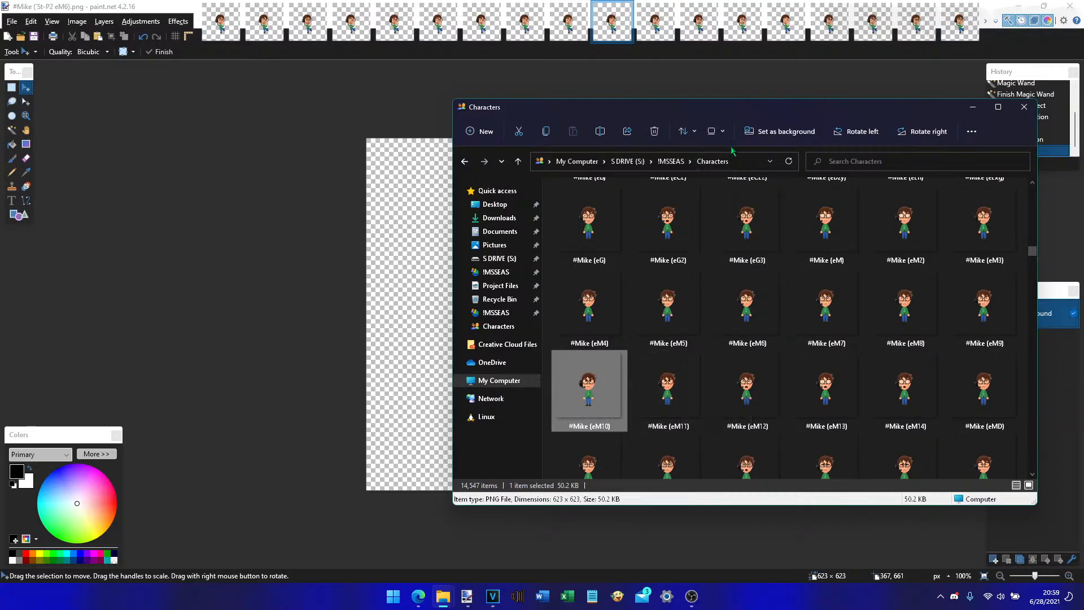
click(605, 35)
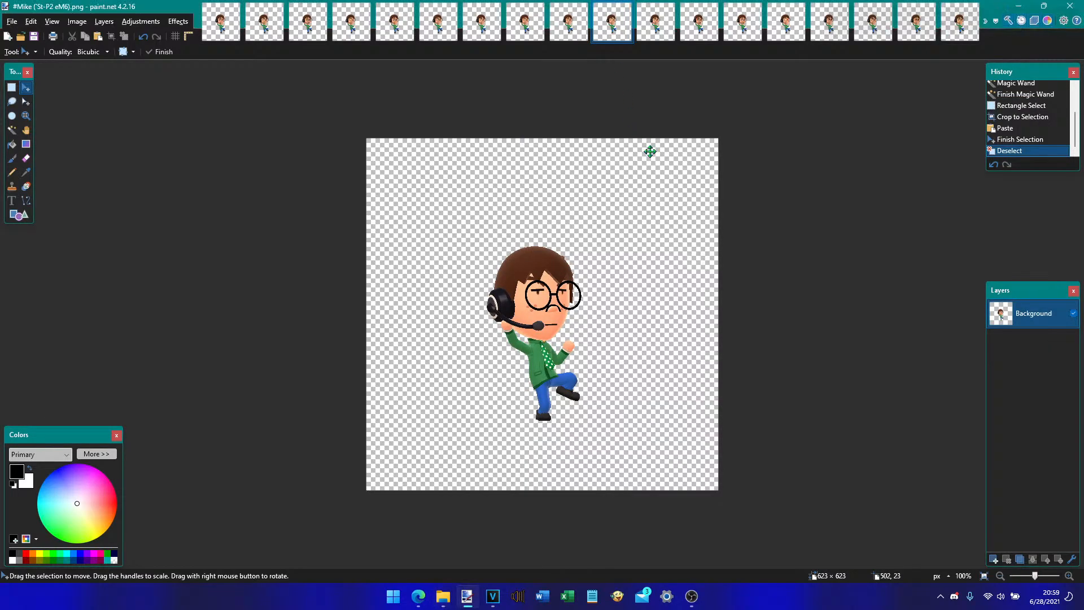
key(ctrl+Tab)
key(ctrl+v)
key(ctrl+d)
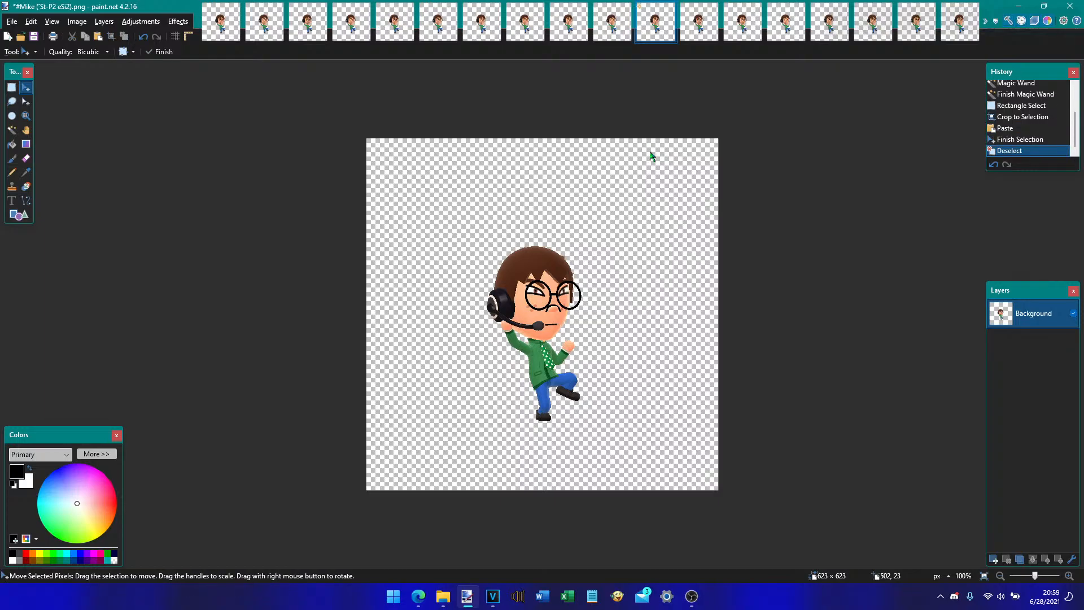
- Save the straight-mouthed eSi2 variant in Characters as a PNG named #Mike ('St-P2 eM7)
key(ctrl+shift+s)
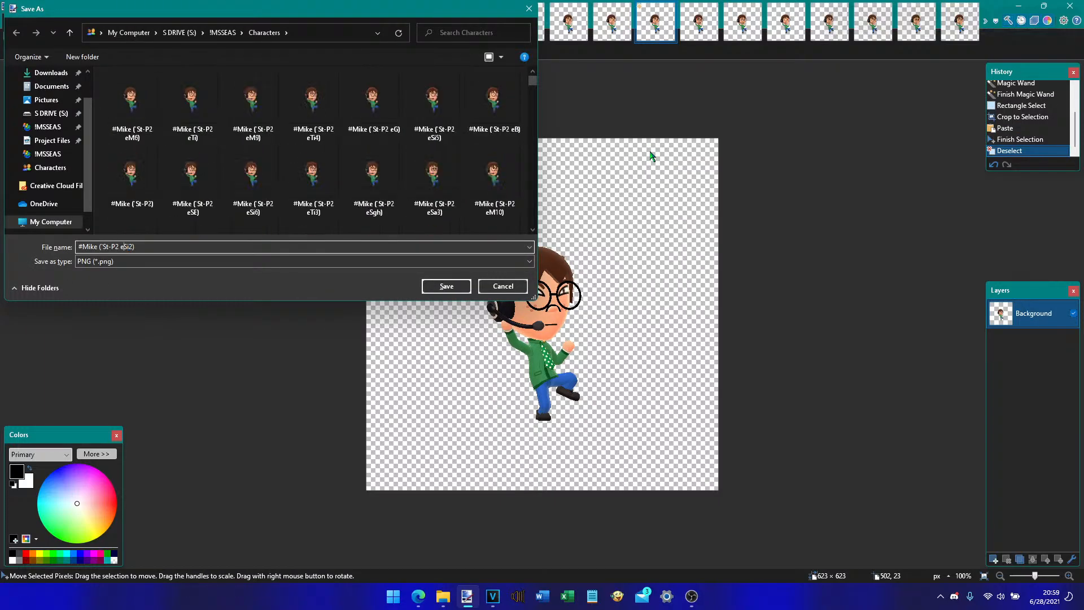
text(7)
key(Return)
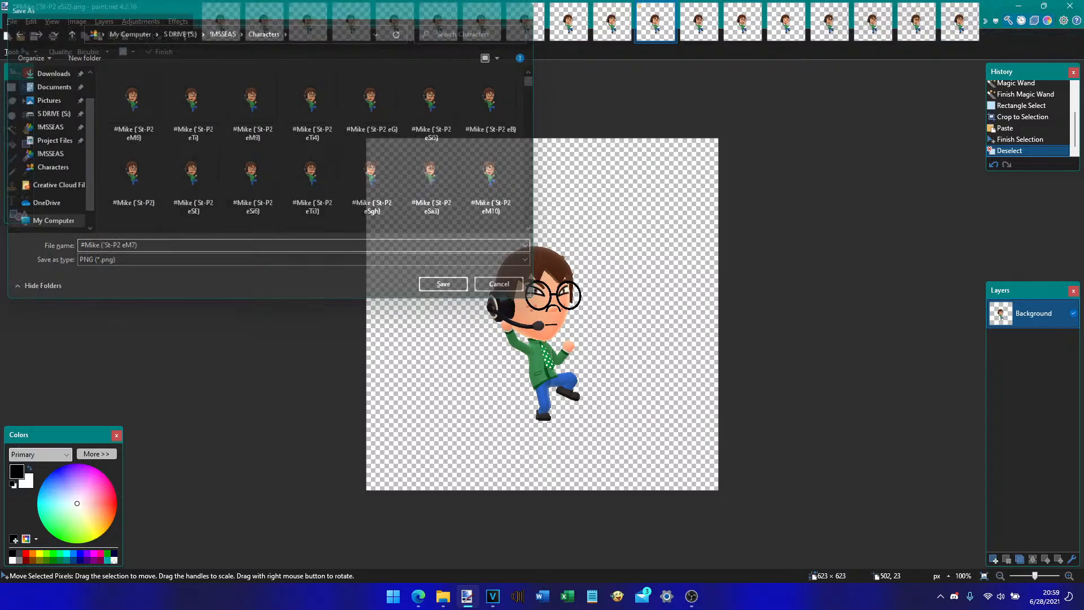
key(Return)
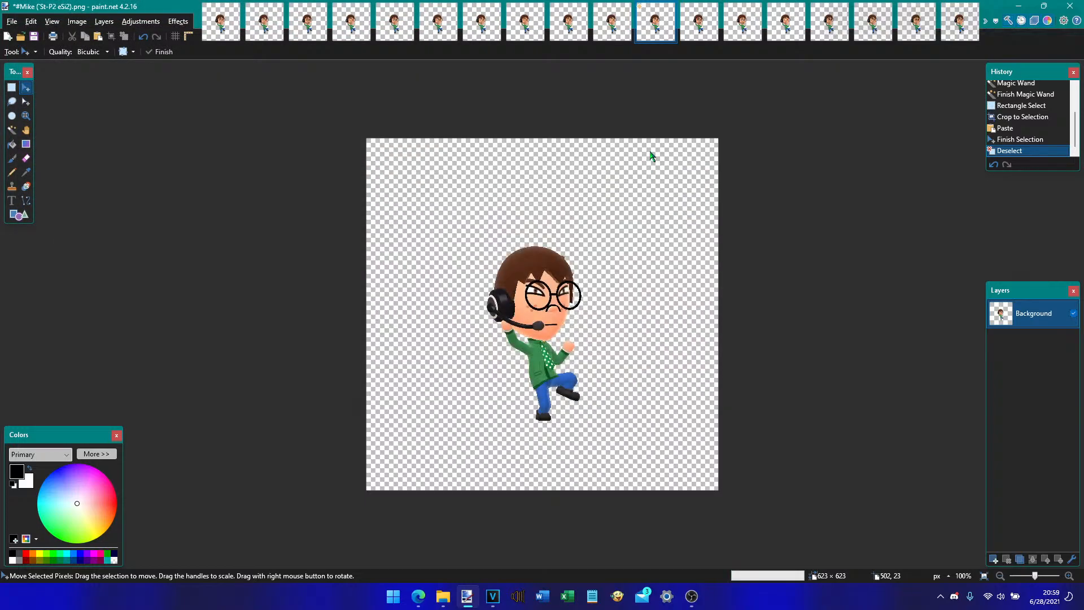
- Copy a rectangular area of about 123 × 63 px around the frowning mouth in #Mike ('St-P2 eUa).png
key(ctrl+Tab)
key(ctrl+Tab)
key(ctrl+Tab)
key(ctrl+Tab)
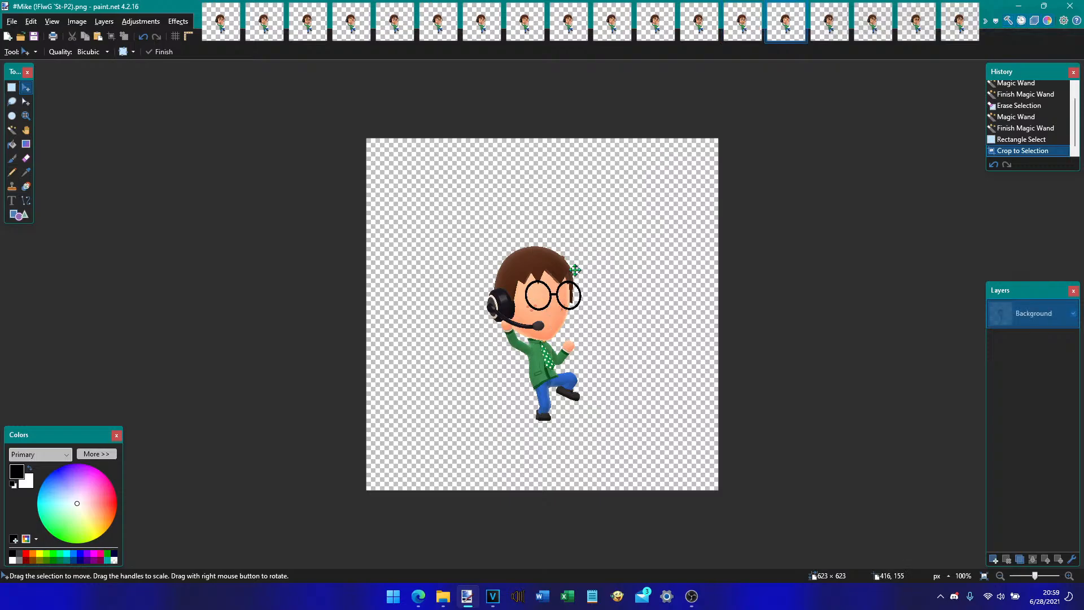
key(s)
drag(516, 347, 584, 312)
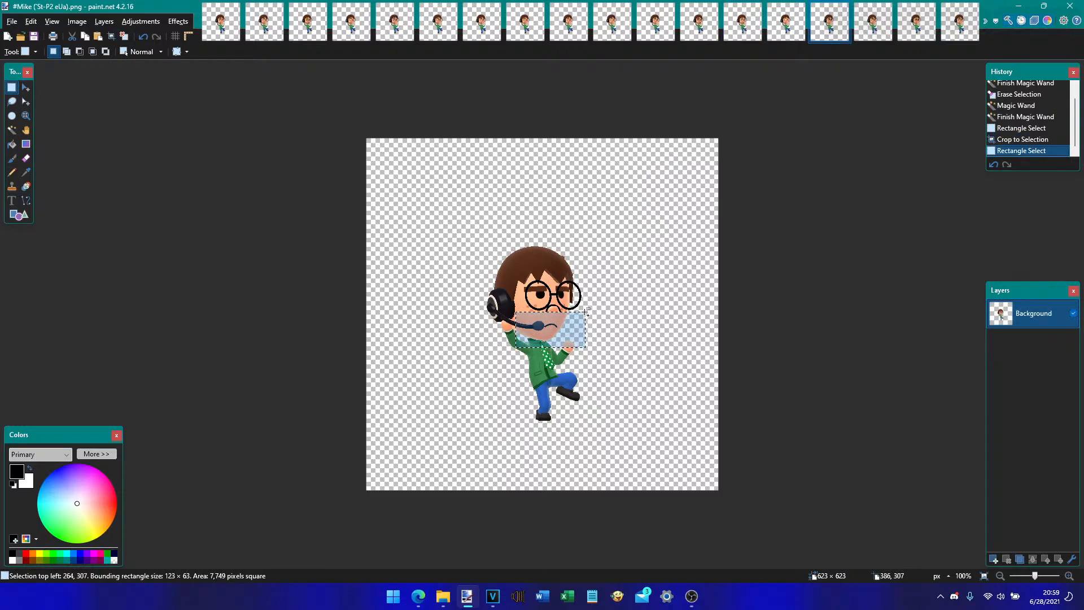
key(ctrl+c)
- Paste the copied frowning mouth onto #Mike ('St-P2 eM10).png and clear the selection
key(ctrl+Tab)
key(ctrl+v)
key(ctrl+d)
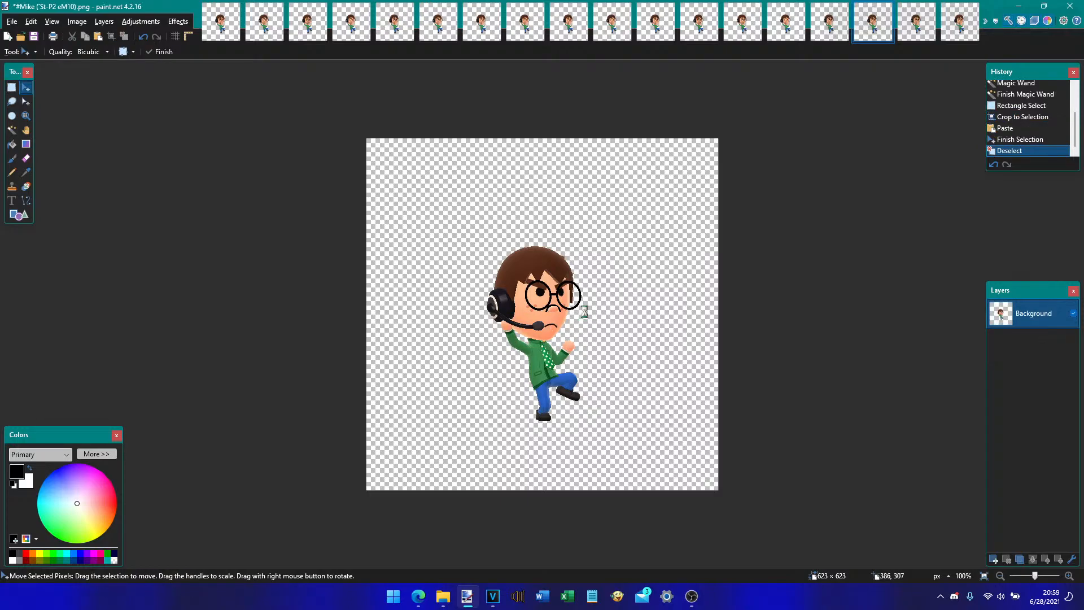
- Look up the eM expression names in the Characters folder and save the frowning variant as a PNG named #Mike ('St-P2 eM11)
mouse_move(446, 601)
key(ctrl+shift+s)
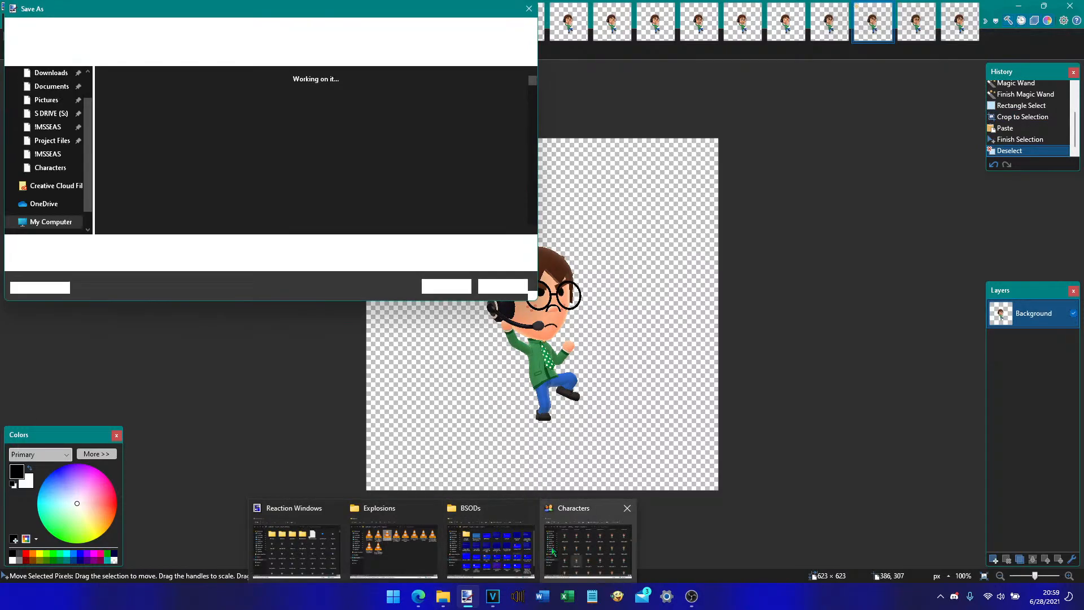
mouse_move(558, 552)
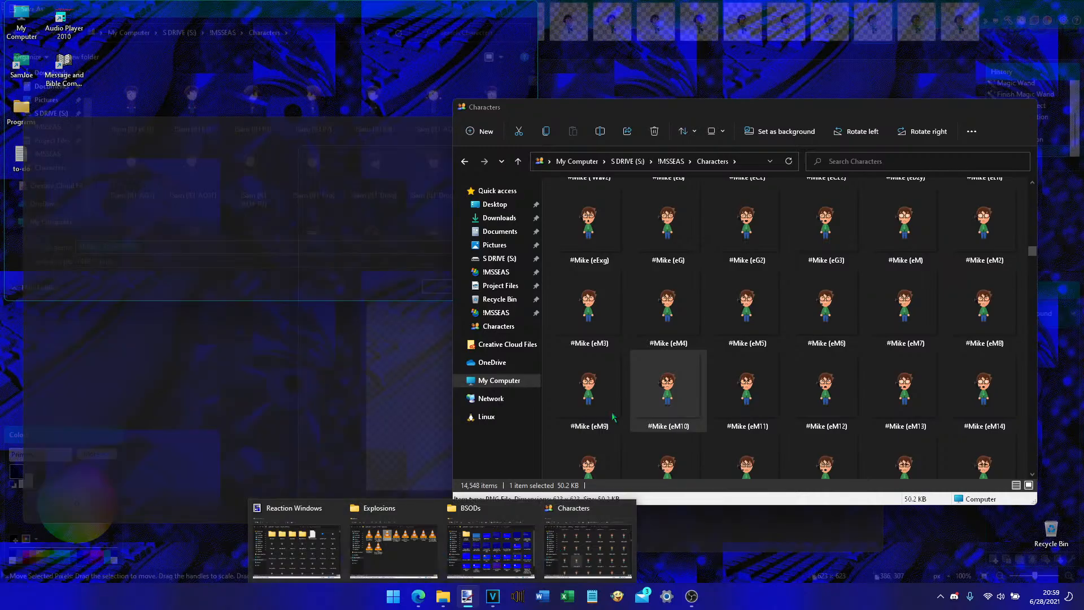
key(BackSpace)
text(10))
key(Return)
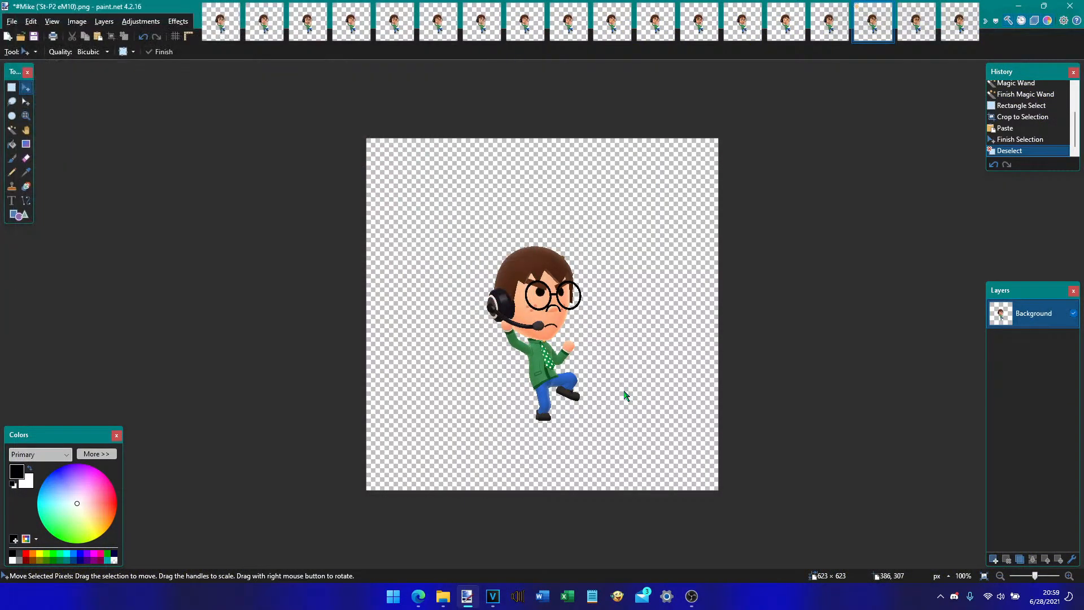
key(Return)
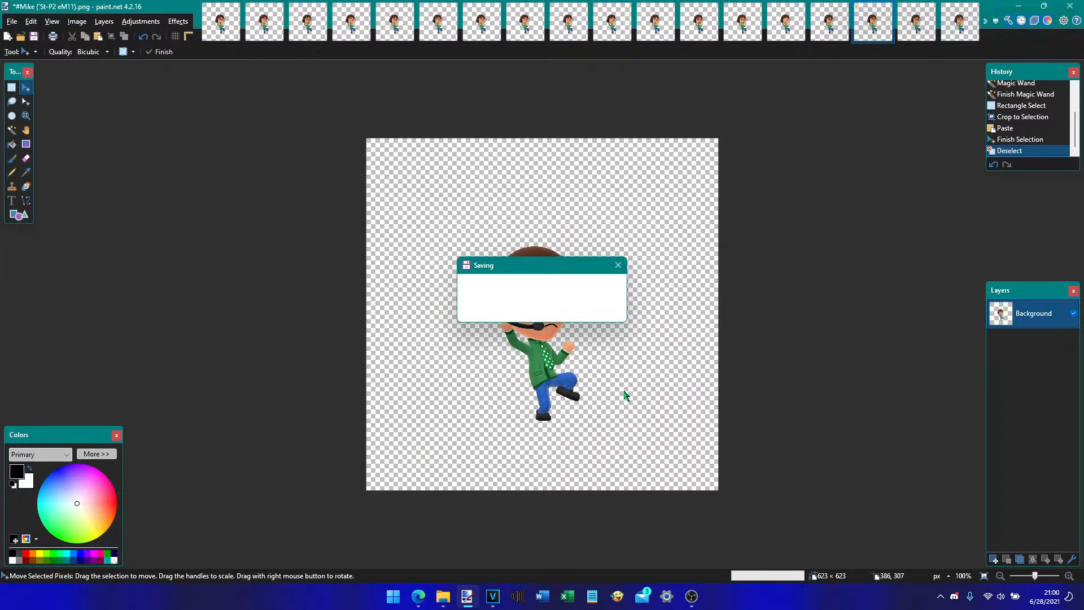
- Paste the copied frowning mouth onto #Mike ('St-P2 eSa3).png and save the variant as a PNG named #Mike ('St-P2 eSa4)
key(ctrl+Tab)
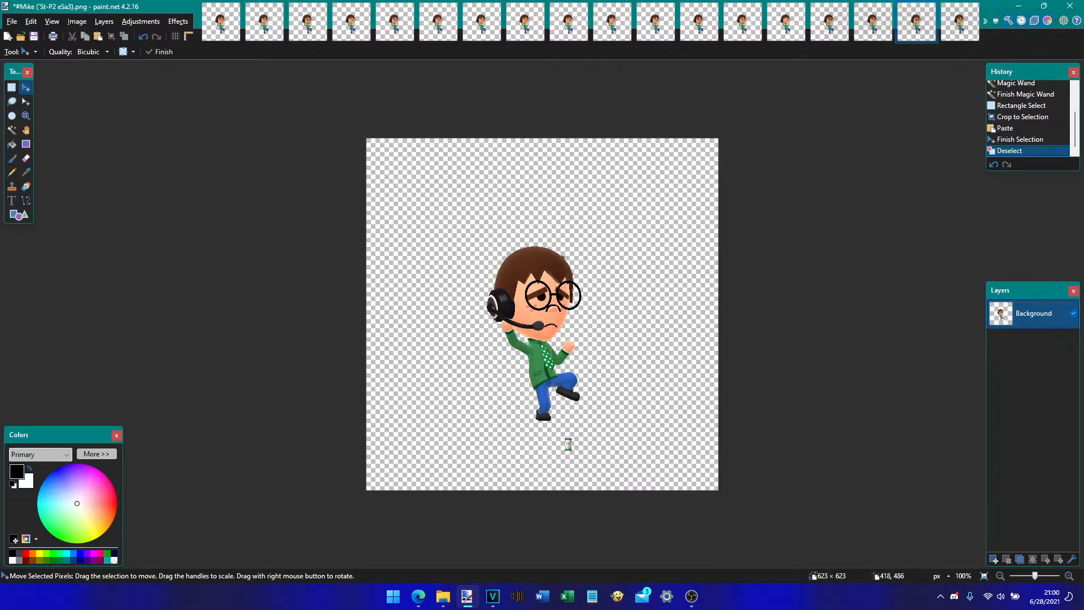
key(ctrl+shift+s)
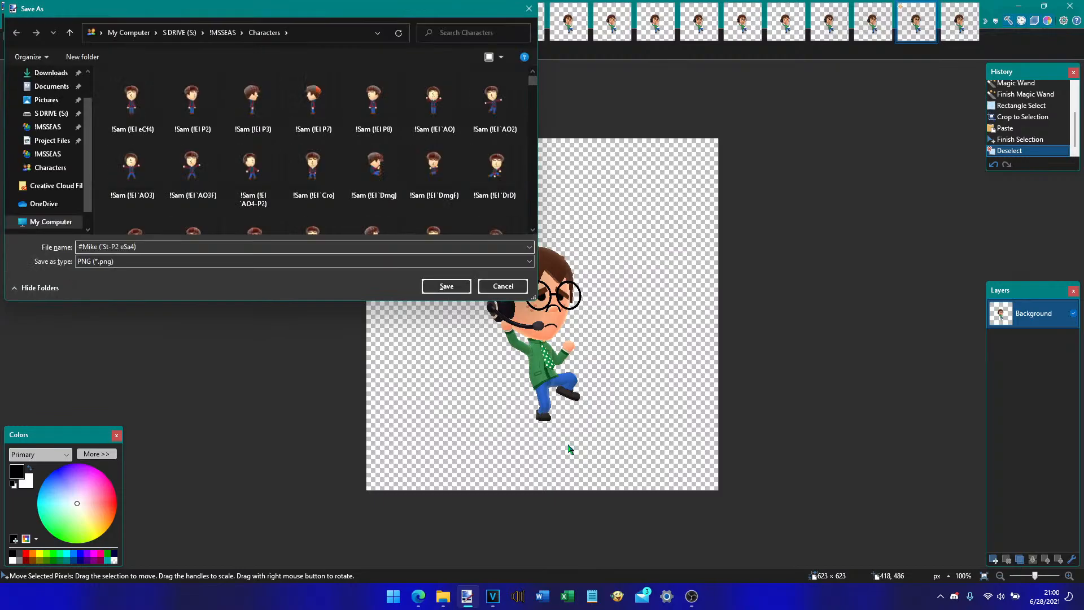
key(Return)
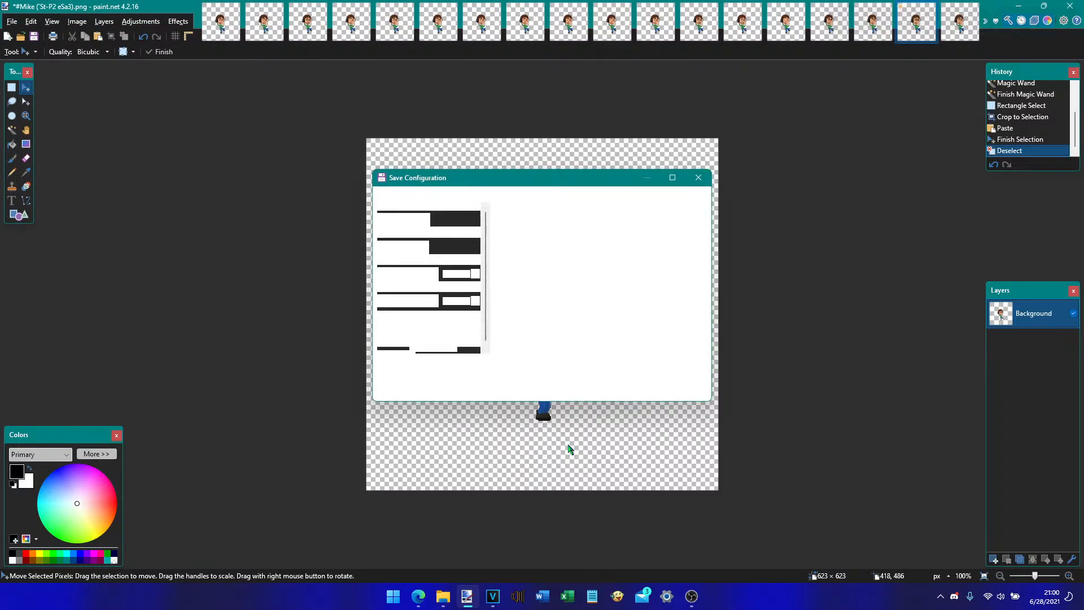
key(Return)
- Paste the copied frowning mouth onto #Mike ('St-P2 eTi4).png, clear the selection, and save the variant as a PNG named #Mike ('St-P2 eTi6)
key(ctrl+Tab)
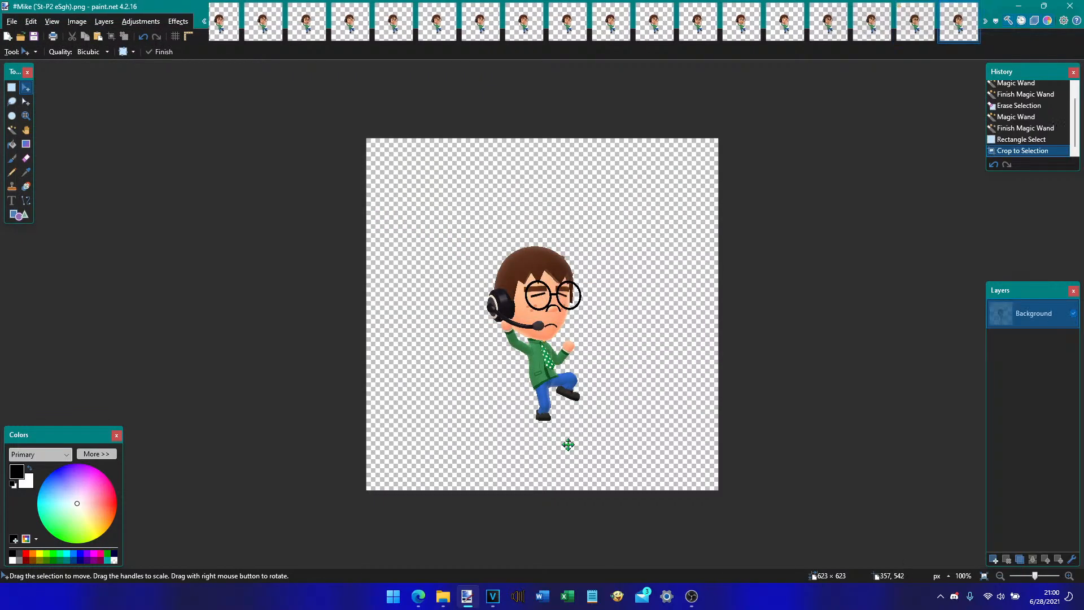
key(ctrl+v)
key(ctrl+d)
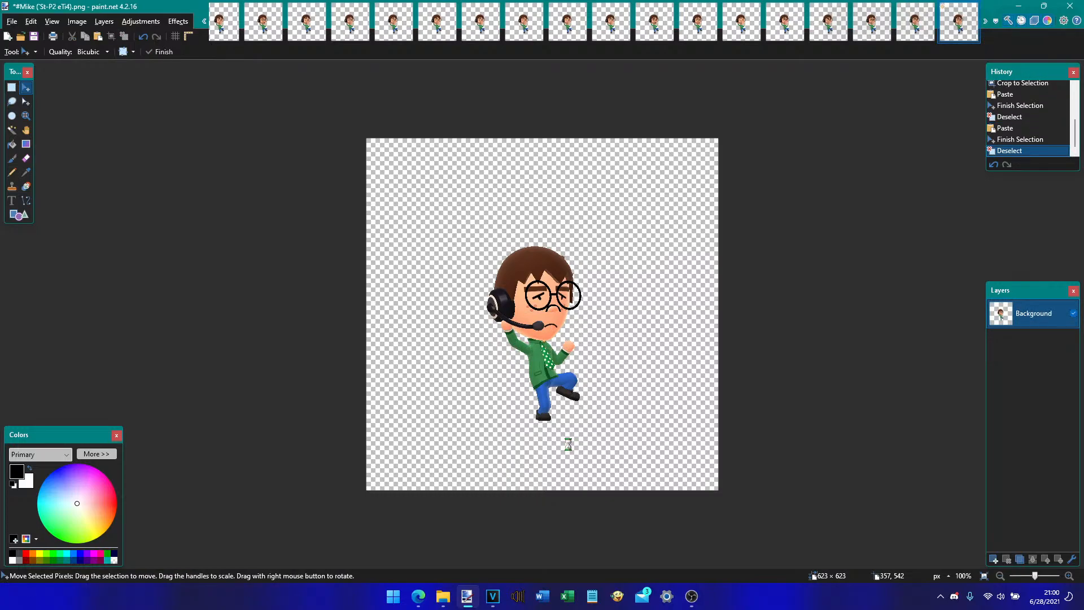
key(ctrl+shift+s)
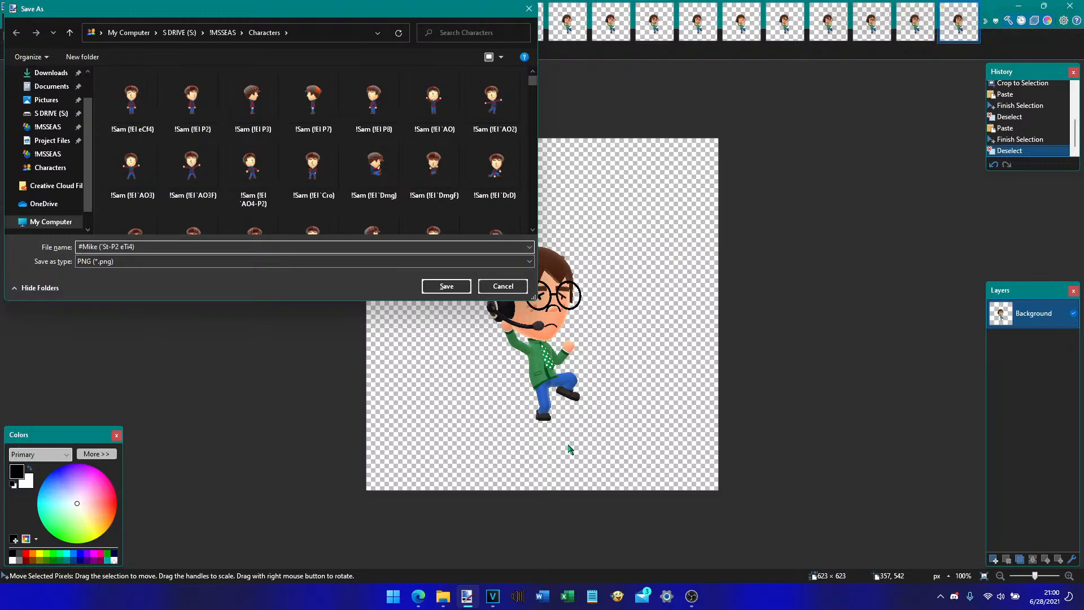
key(Return)
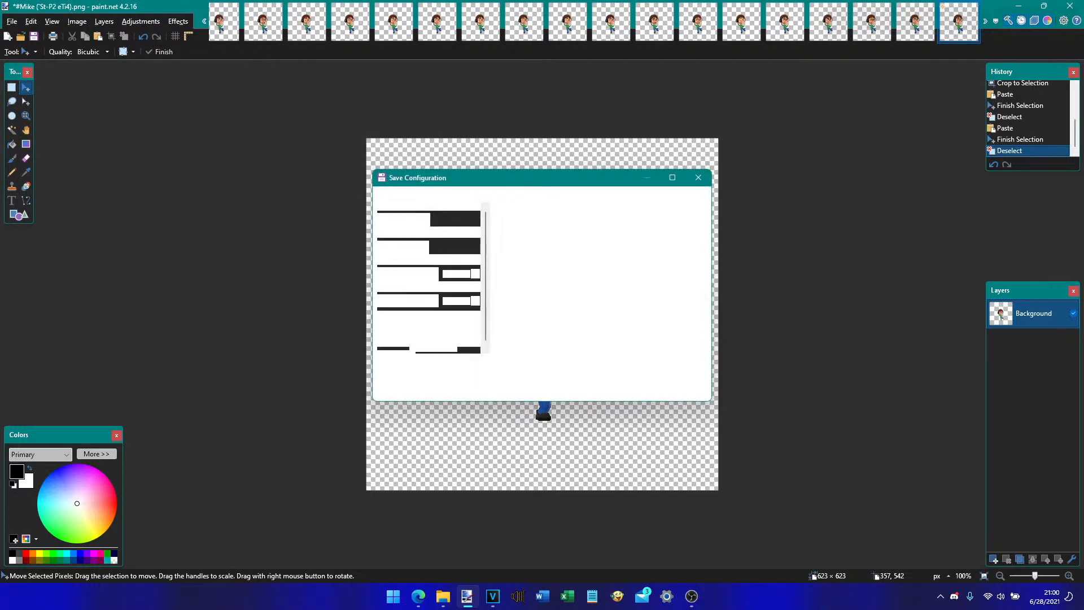
key(Return)
- Paste the copied frowning mouth onto #Mike ('St-P2 eM9).png, clear the selection, and save the variant as a new PNG in Characters
key(ctrl+Tab)
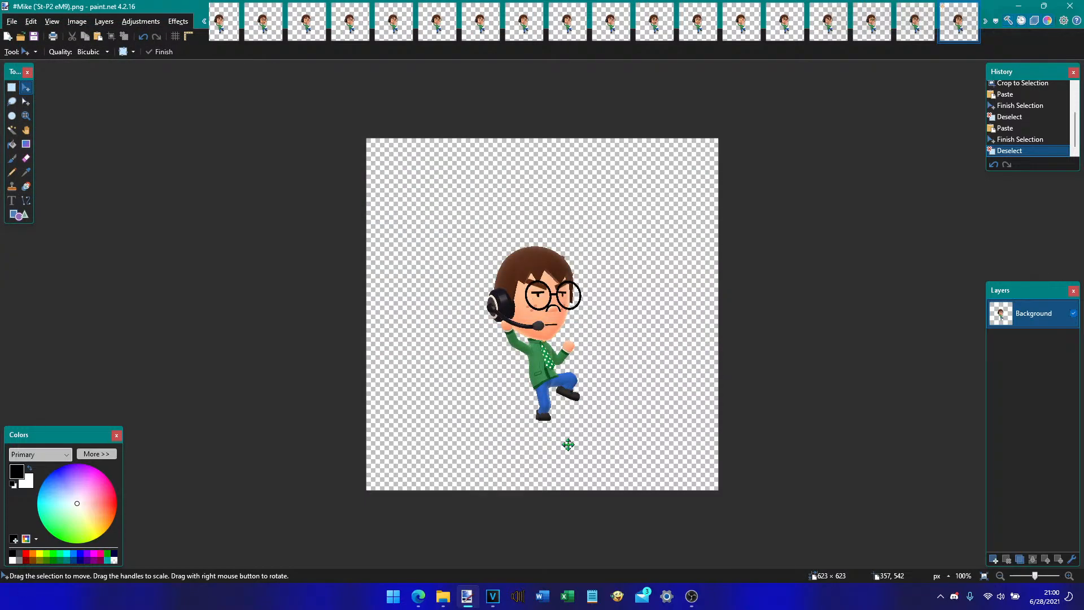
key(ctrl+v)
key(ctrl+d)
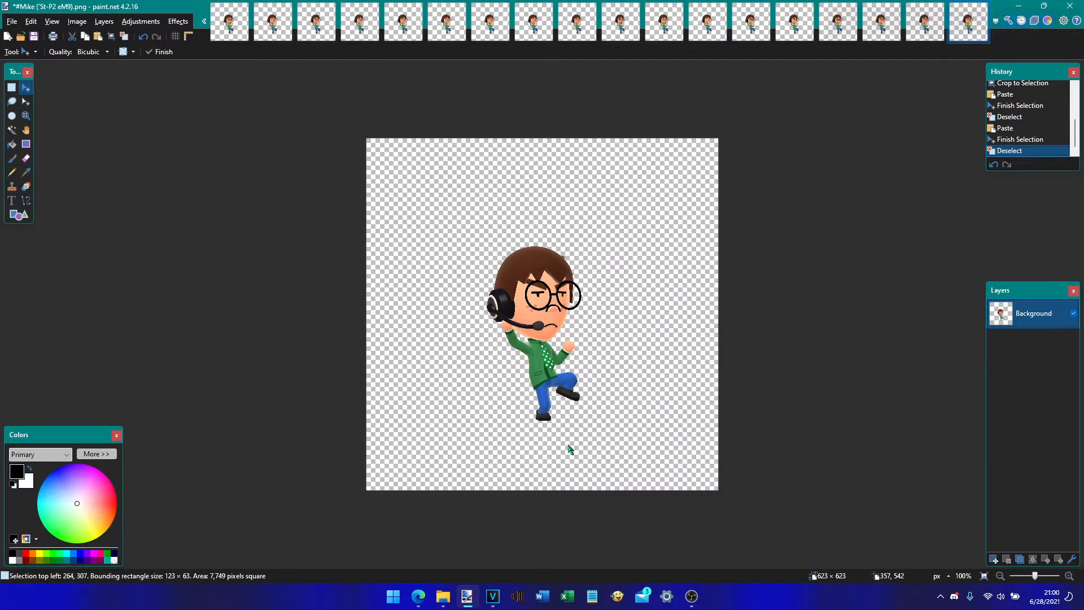
key(ctrl+shift+s)
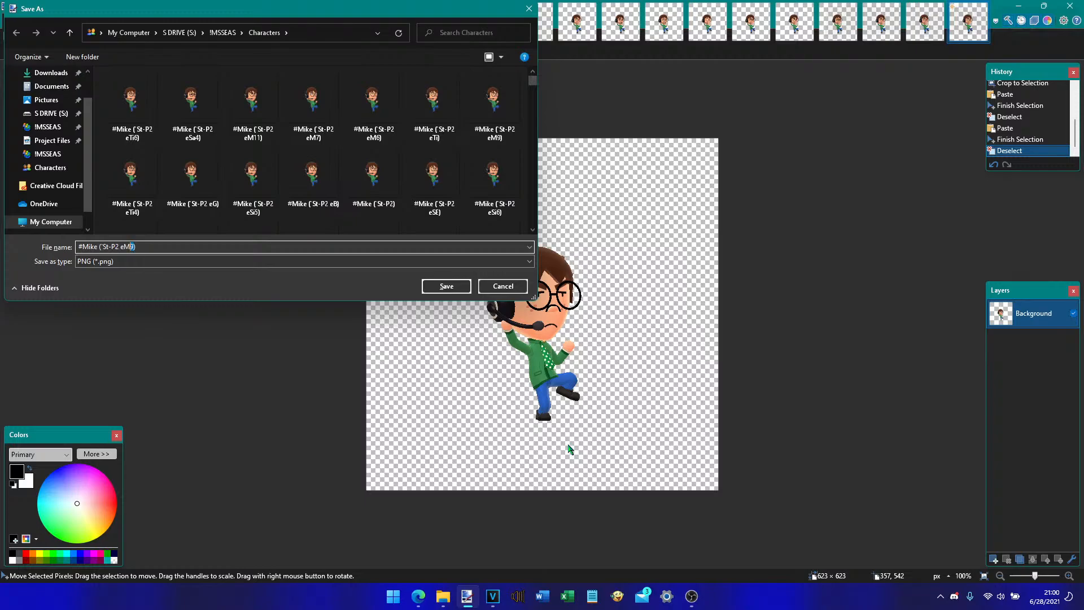
key(Return)
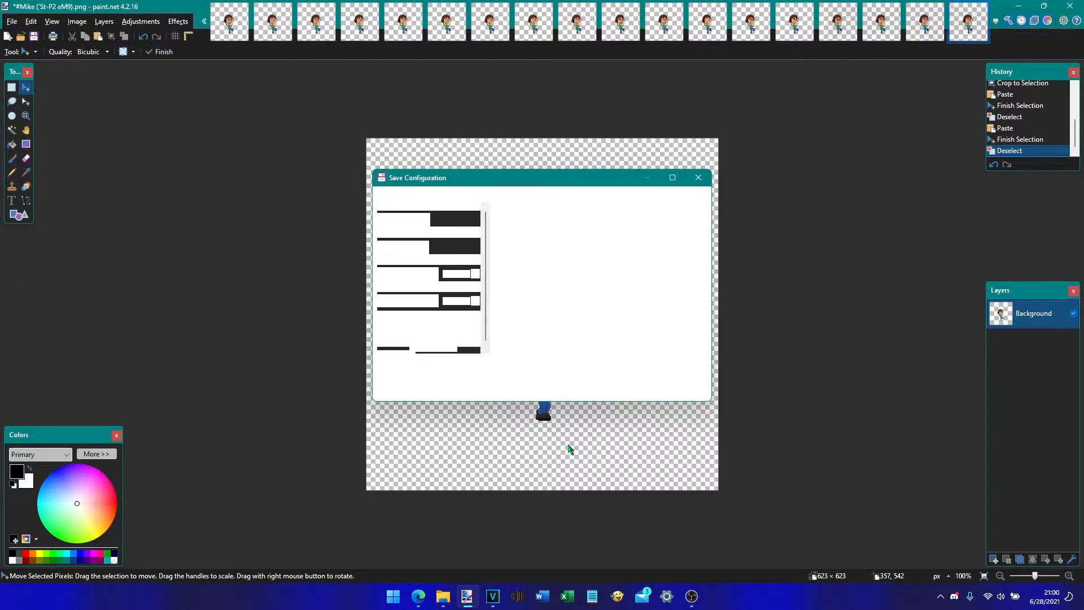
key(Return)
- Paste the copied frowning mouth onto #Mike ('St-P2 eSE).png and clear the selection
key(ctrl+Tab)
key(ctrl+Tab)
key(ctrl+Tab)
key(ctrl+Tab)
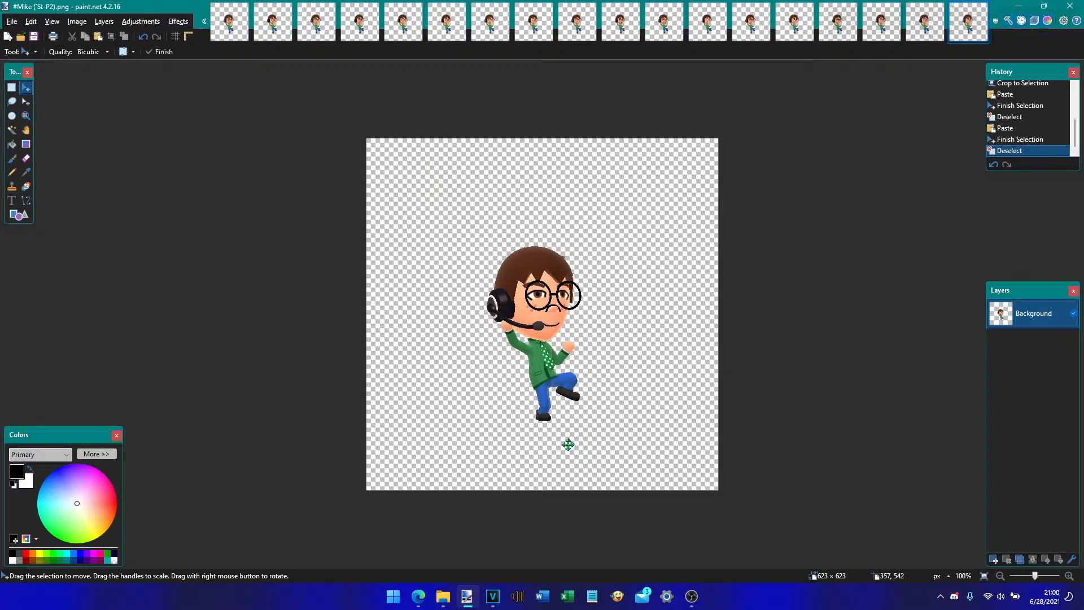
key(ctrl+Tab)
key(ctrl+Tab)
key(ctrl+Tab)
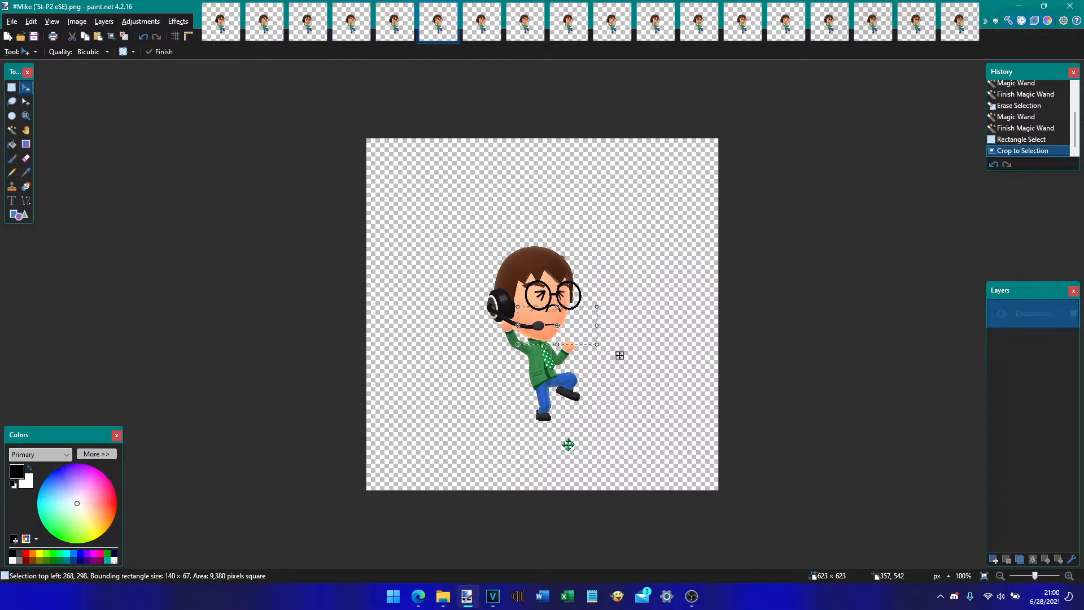
key(ctrl+shift+Tab)
key(ctrl+shift+Tab)
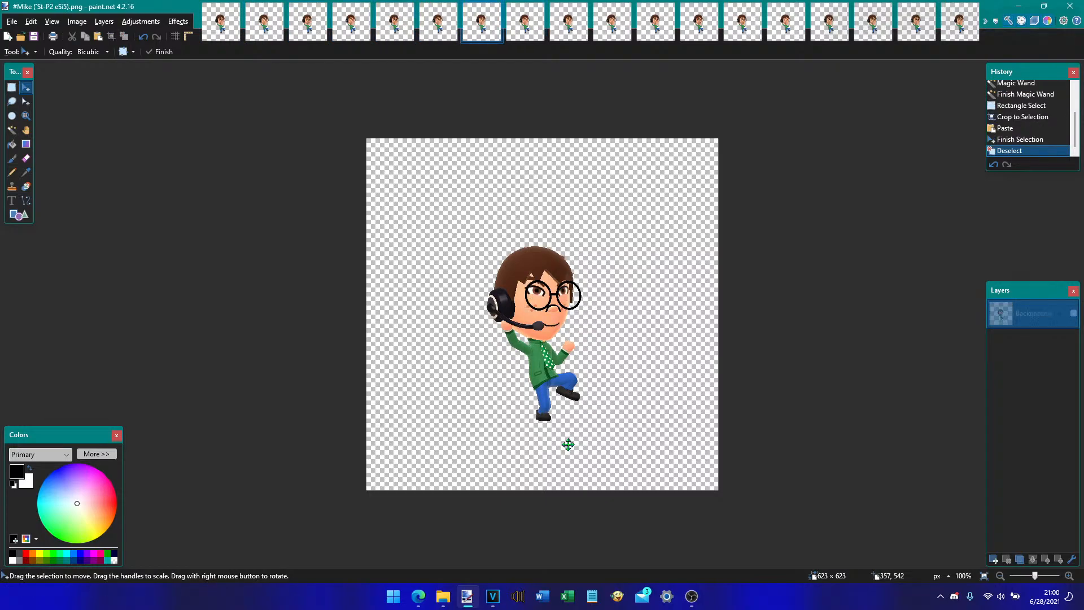
key(ctrl+Tab)
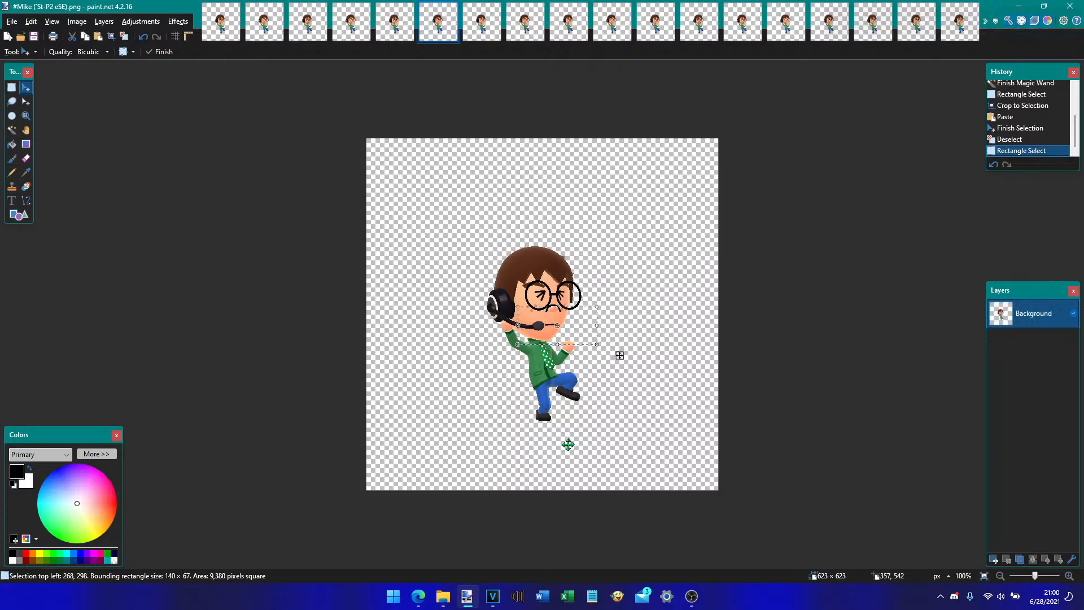
key(ctrl+v)
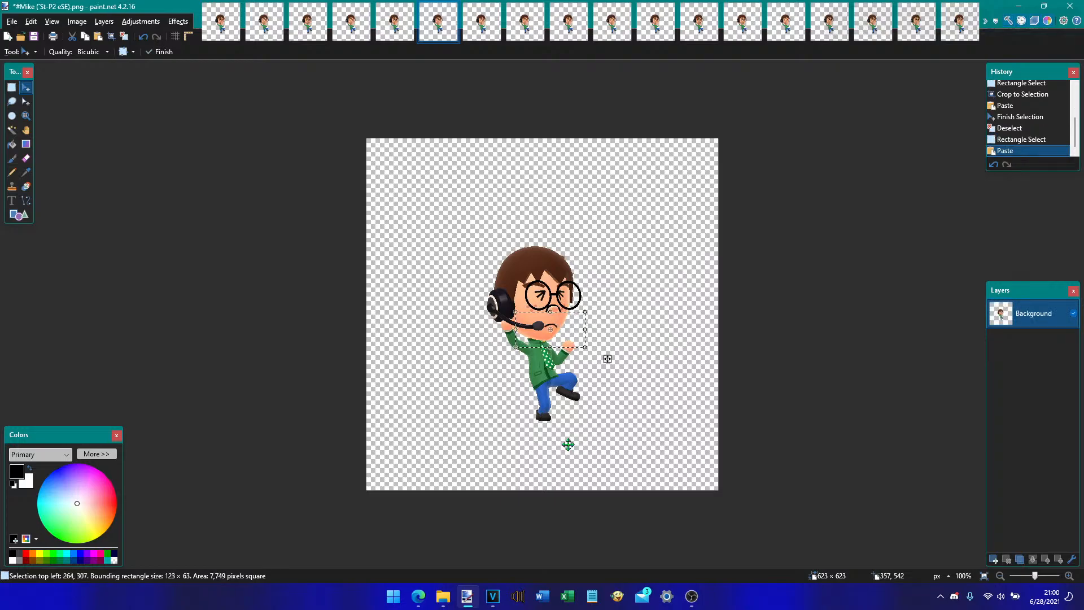
key(ctrl+d)
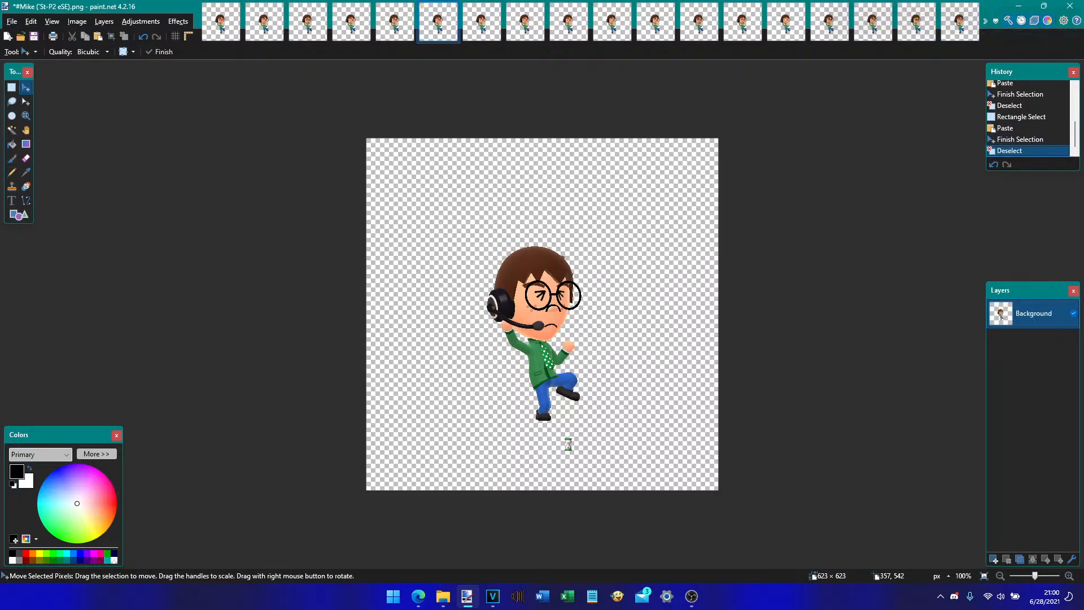
- Rename the existing eSE image in Characters to #Mike ('St-P2 eSE4) and save the frowning variant as a PNG named #Mike ('St-P2 eSE)
key(ctrl+shift+s)
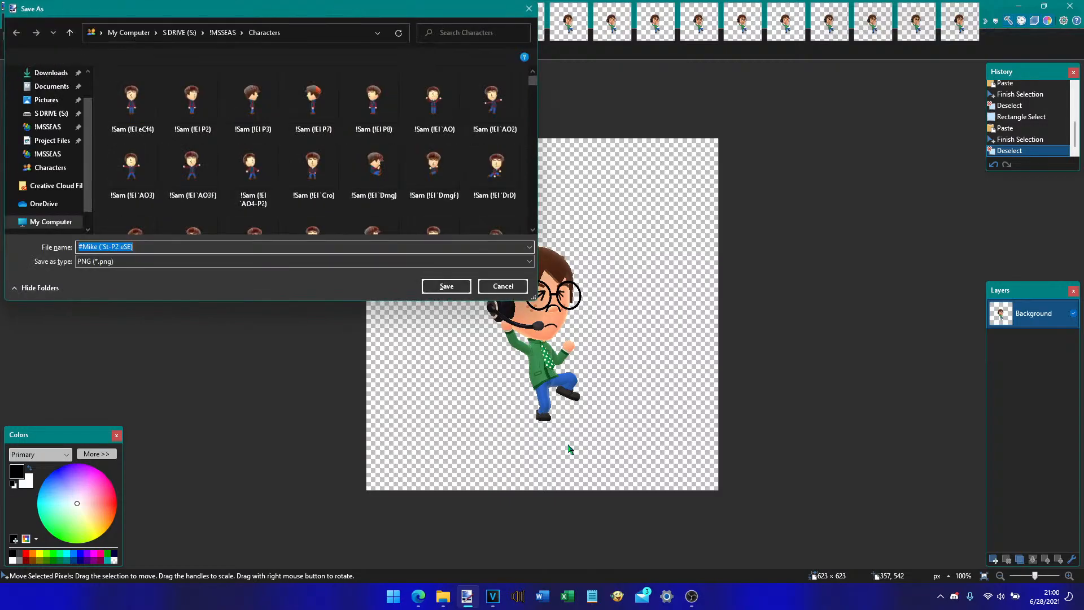
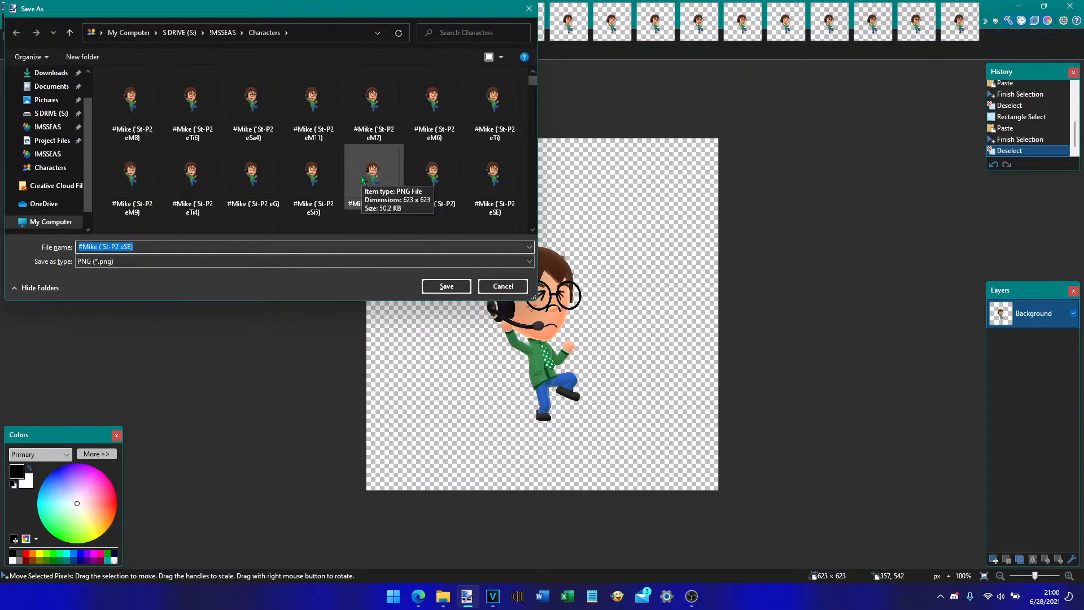
click(483, 205)
click(484, 204)
text(4)
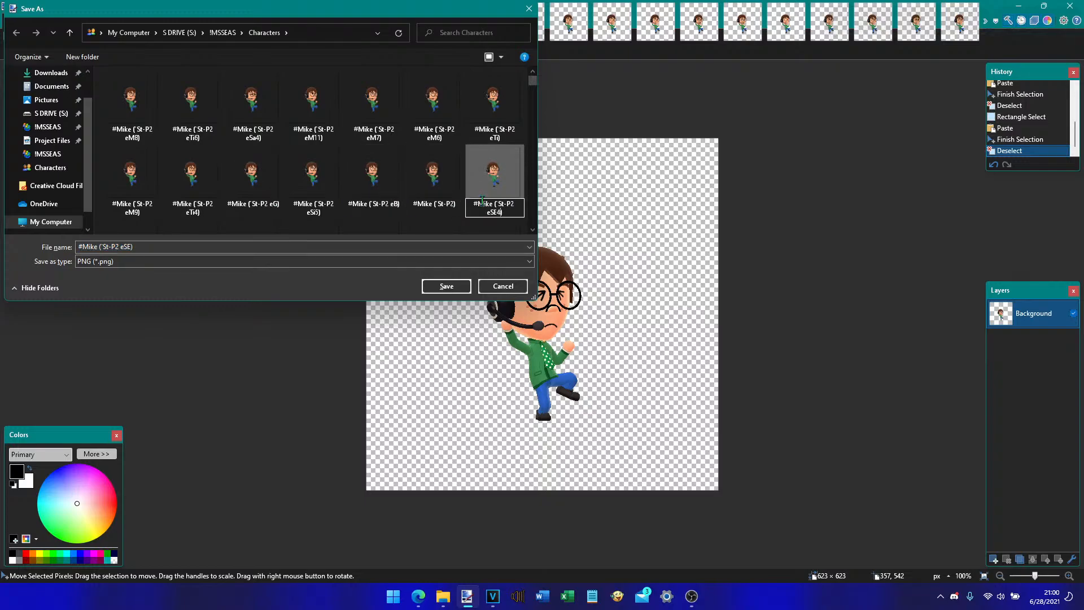
click(445, 287)
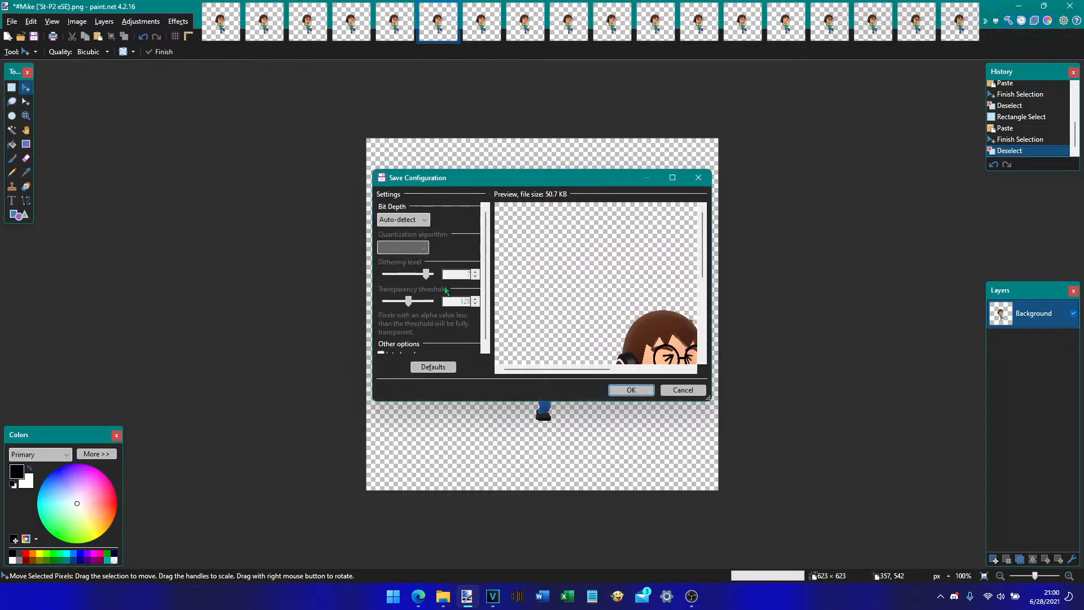
key(Return)
- Paste the copied frowning mouth onto #Mike ('St-P2 eSi5).png, clear the selection, and save the variant as a PNG named #Mike ('St-P2 eM5)
key(ctrl+Tab)
key(ctrl+Tab)
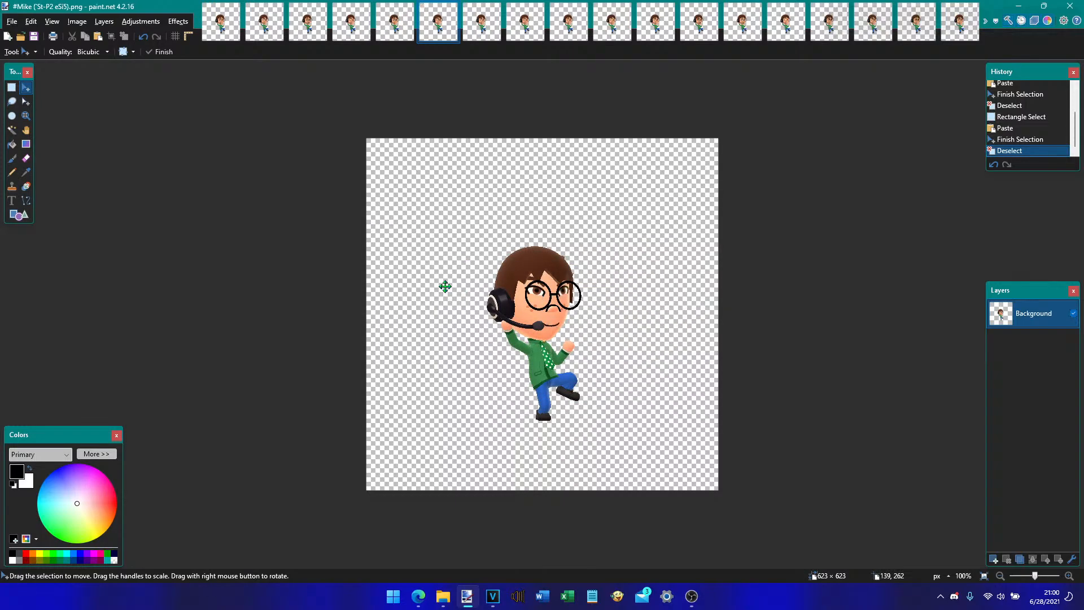
key(ctrl+shift+Tab)
key(ctrl+v)
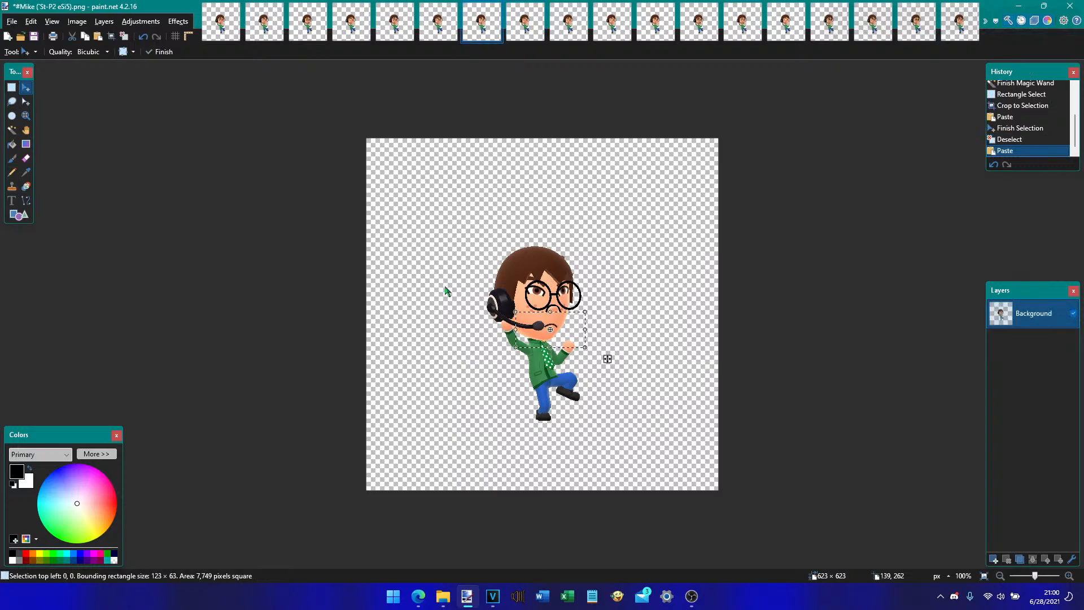
key(ctrl+d)
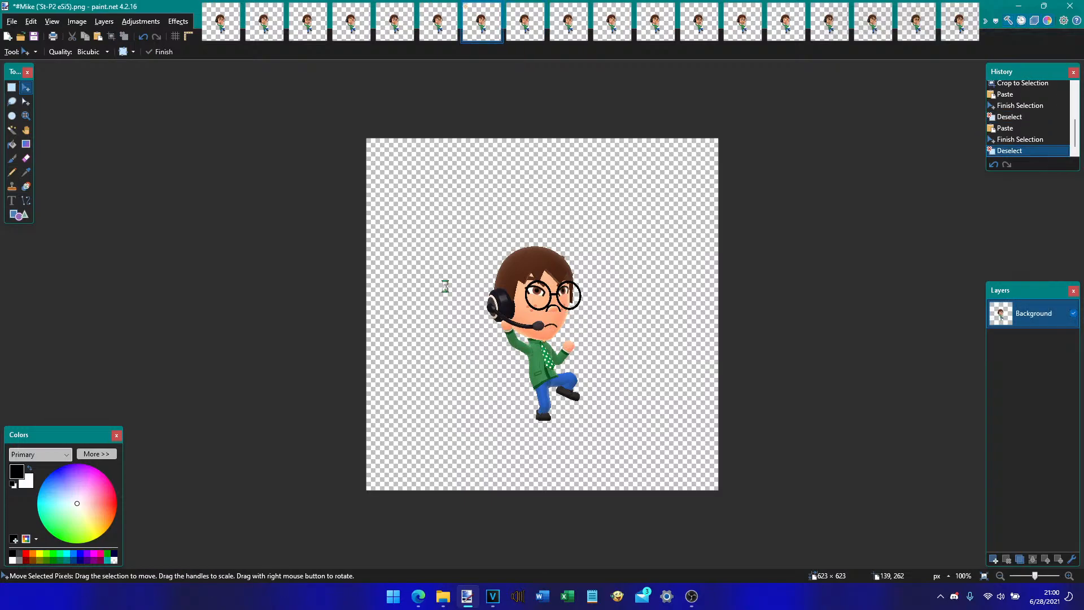
key(ctrl+shift+s)
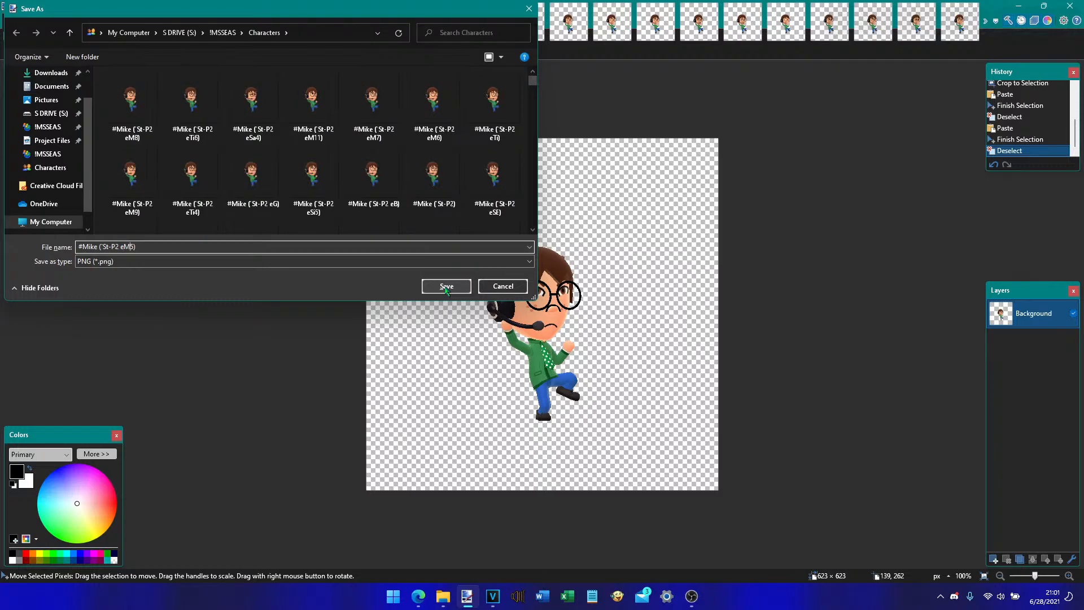
click(446, 287)
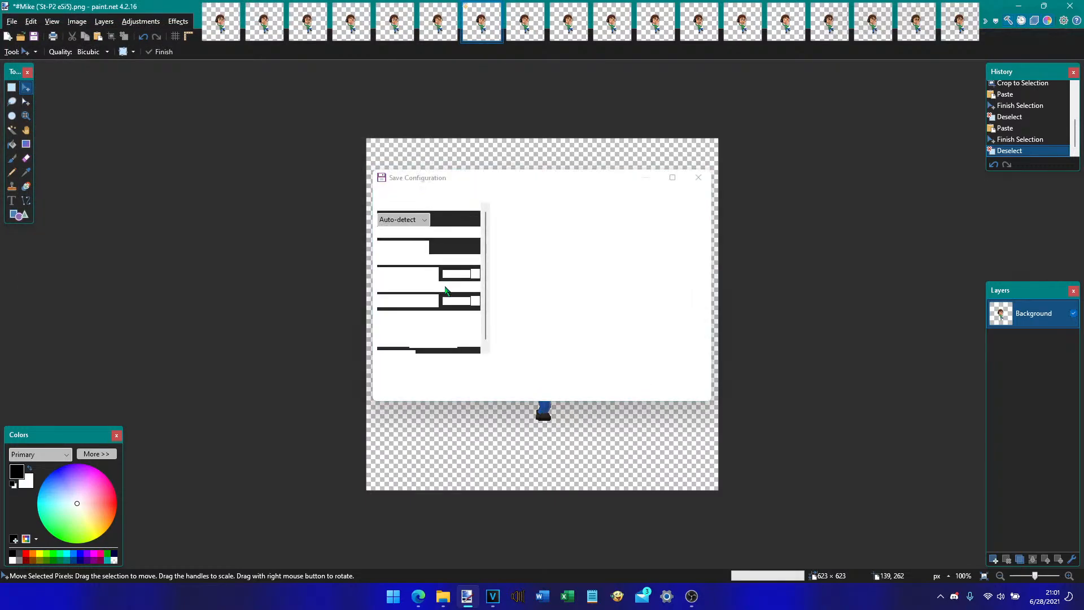
key(Return)
- Paste the copied frowning mouth onto #Mike ('St-P2 eTi).png, clear the selection, and save the variant as a PNG named #Mike ('St-P2 eTi5)
key(ctrl+Tab)
key(ctrl+Tab)
key(ctrl+Tab)
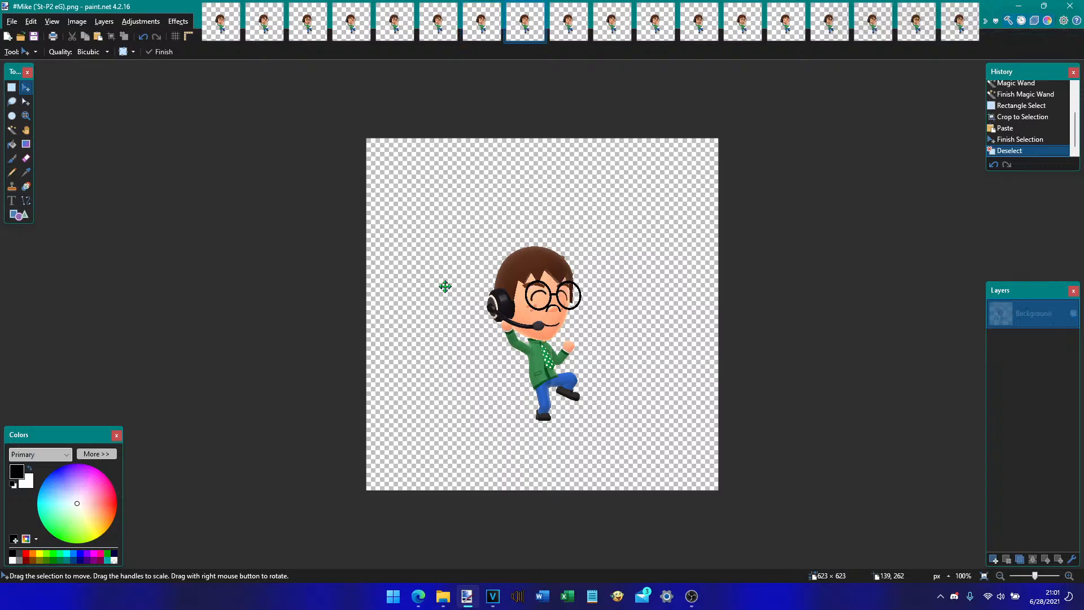
key(ctrl+shift+Tab)
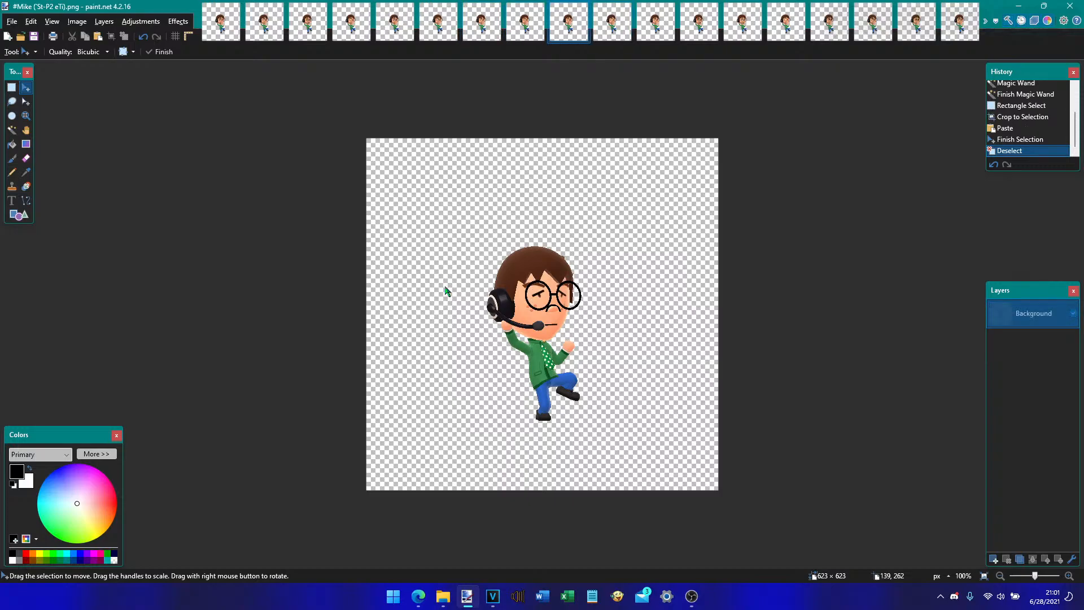
key(ctrl+v)
key(ctrl+d)
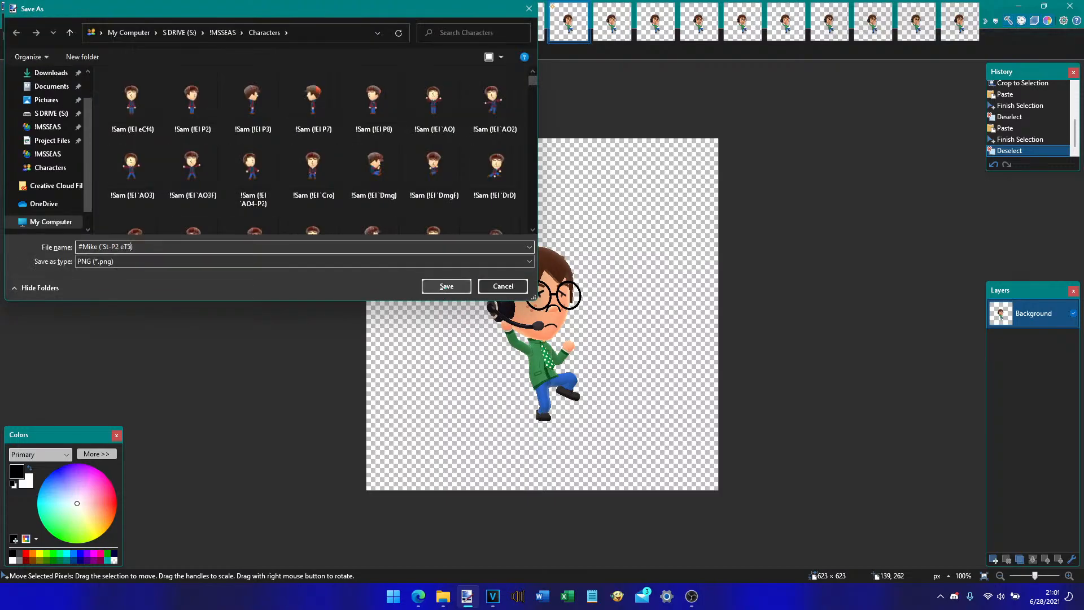
click(446, 286)
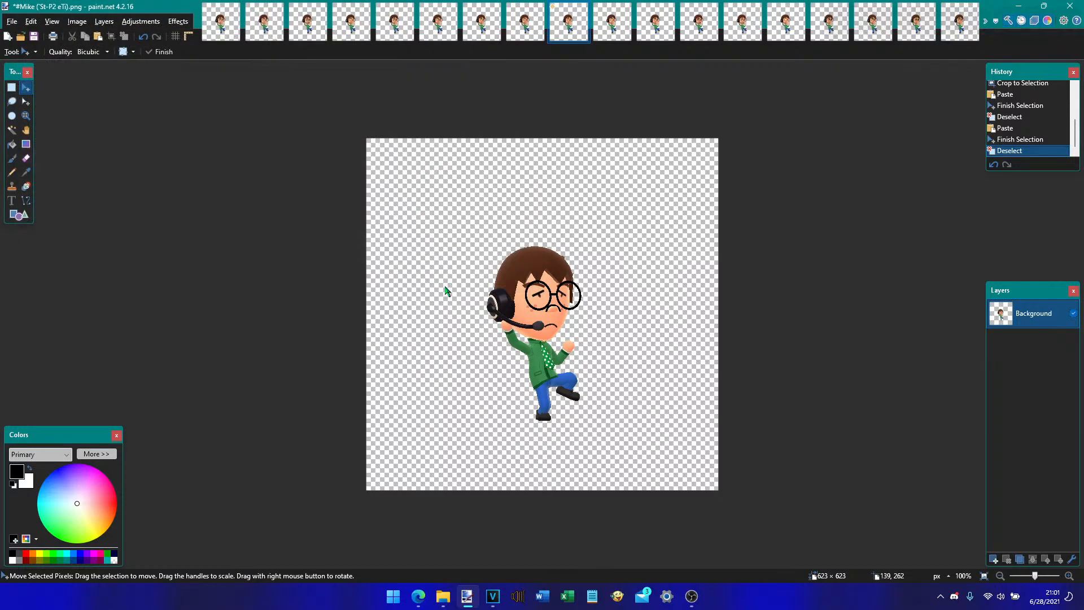
key(Return)
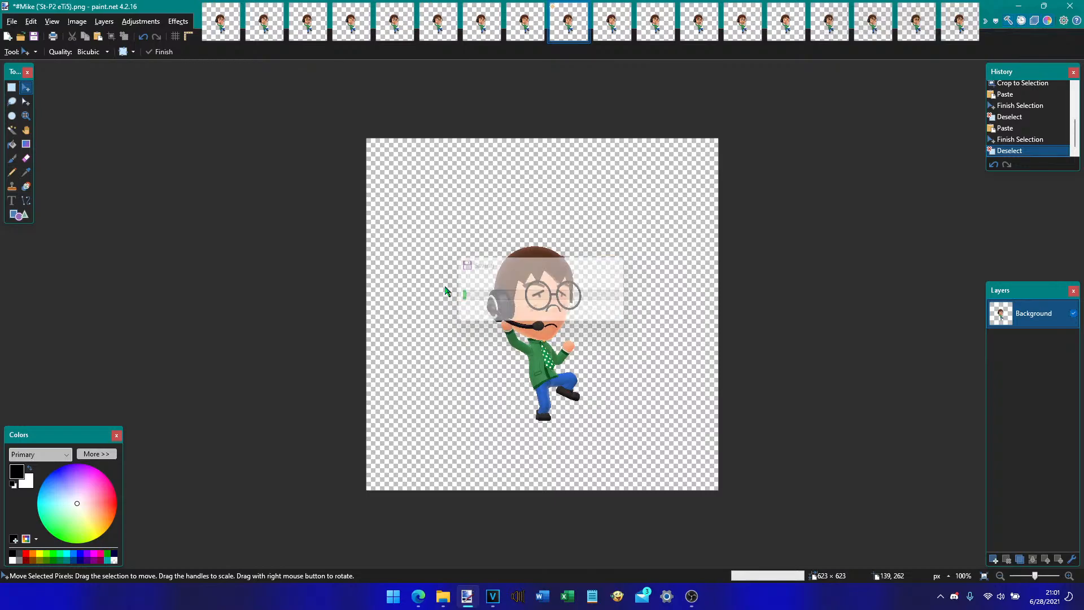
- Paste the copied frowning mouth onto #Mike ('St-P2 eM6).png, clear the selection, and save the variant as a PNG named #Mike ('St-P2 eM3)
key(ctrl+Tab)
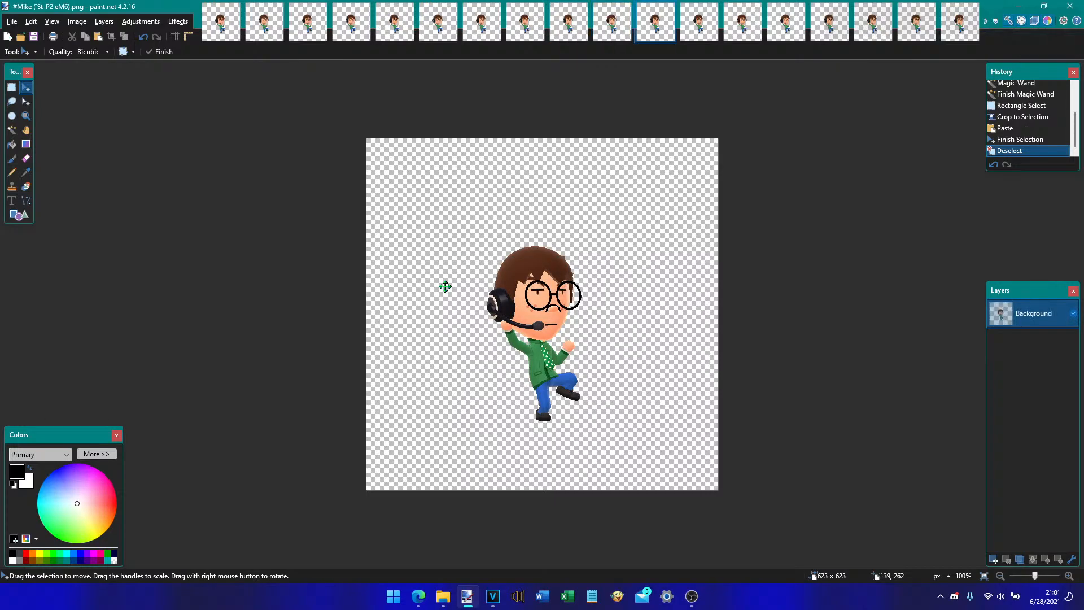
key(ctrl+v)
key(ctrl+d)
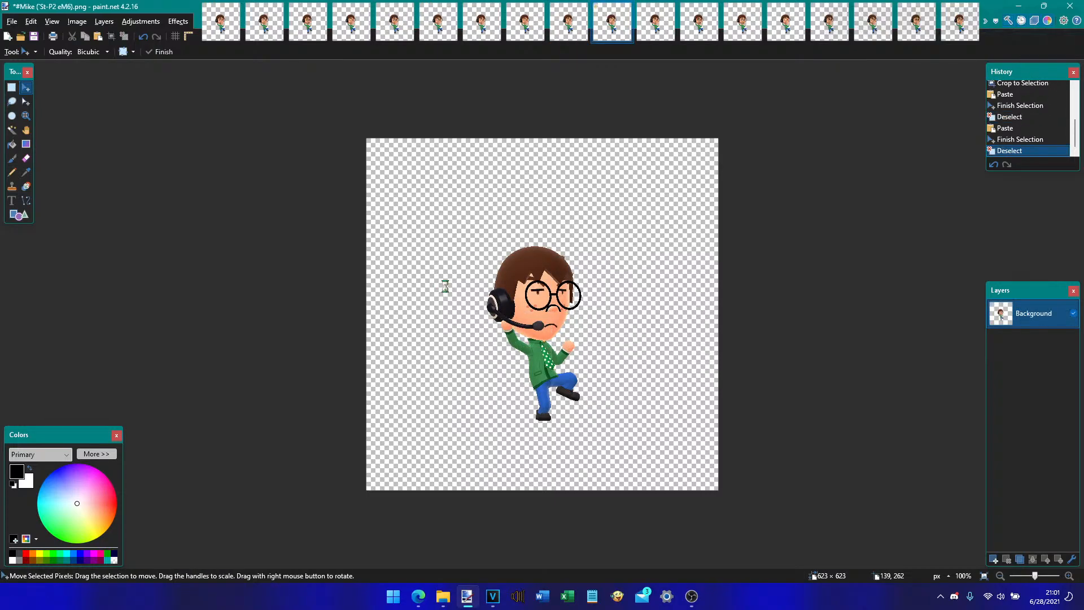
key(ctrl+shift+s)
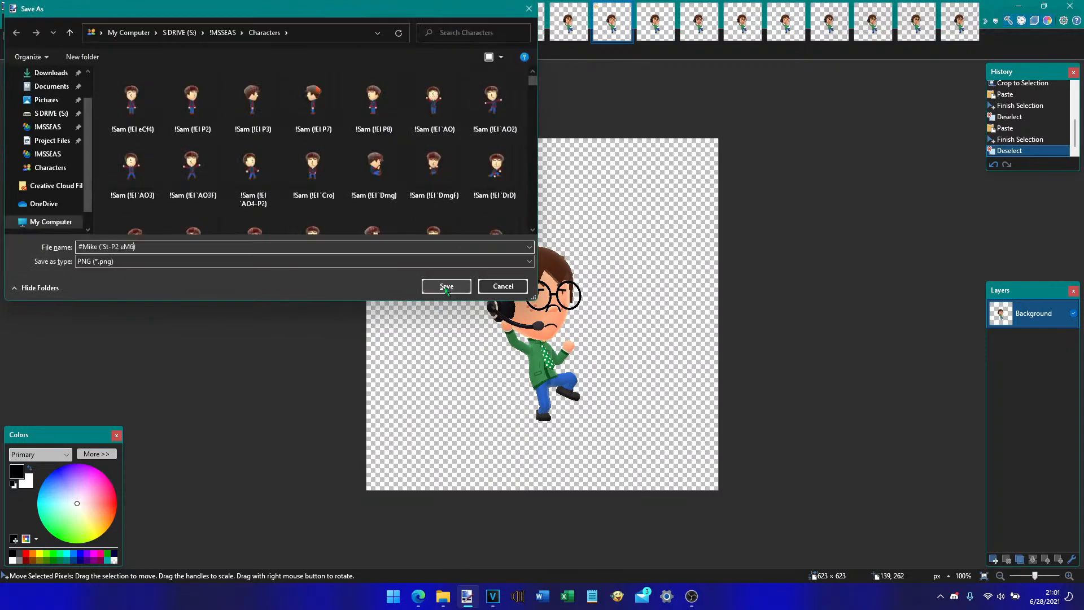
key(Return)
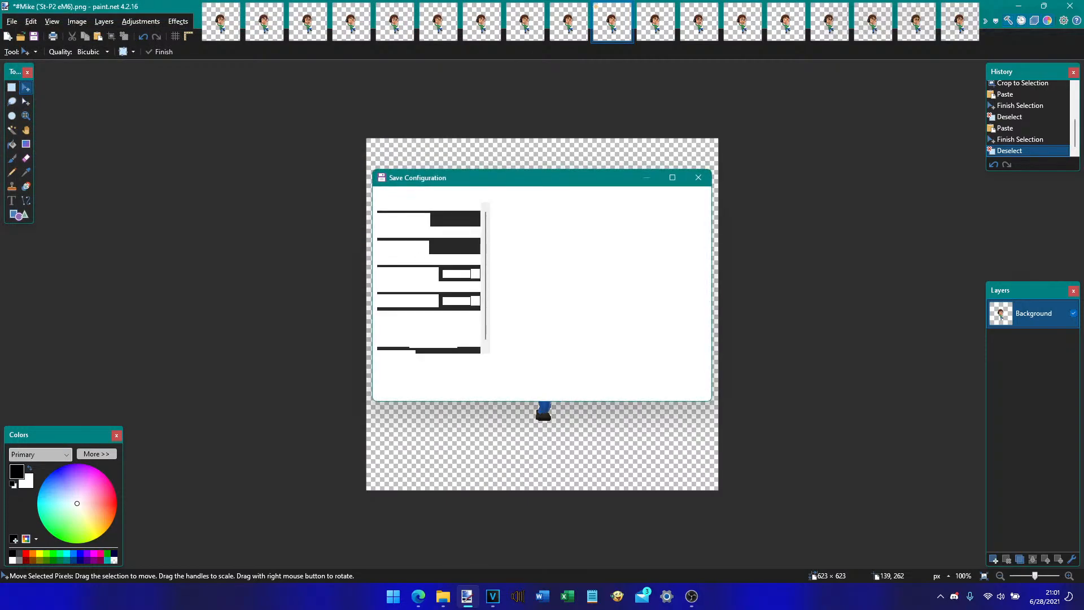
key(Return)
- Paste the copied frowning mouth onto #Mike ('St-P2 eM7).png, clear the selection, and save the variant as a PNG named #Mike ('St-P2 eM4)
key(ctrl+Tab)
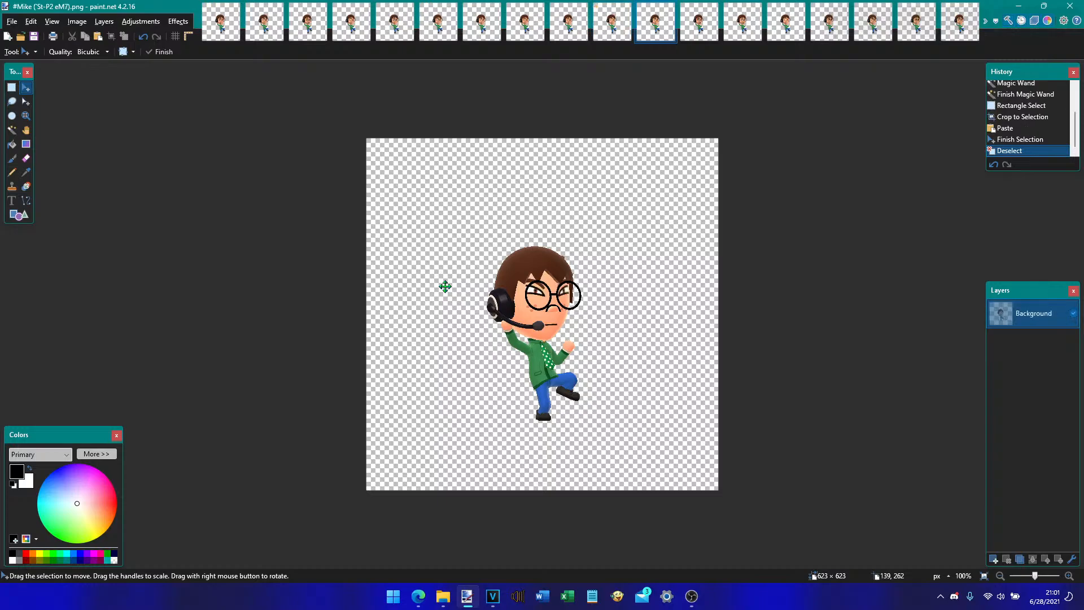
key(ctrl+v)
key(ctrl+d)
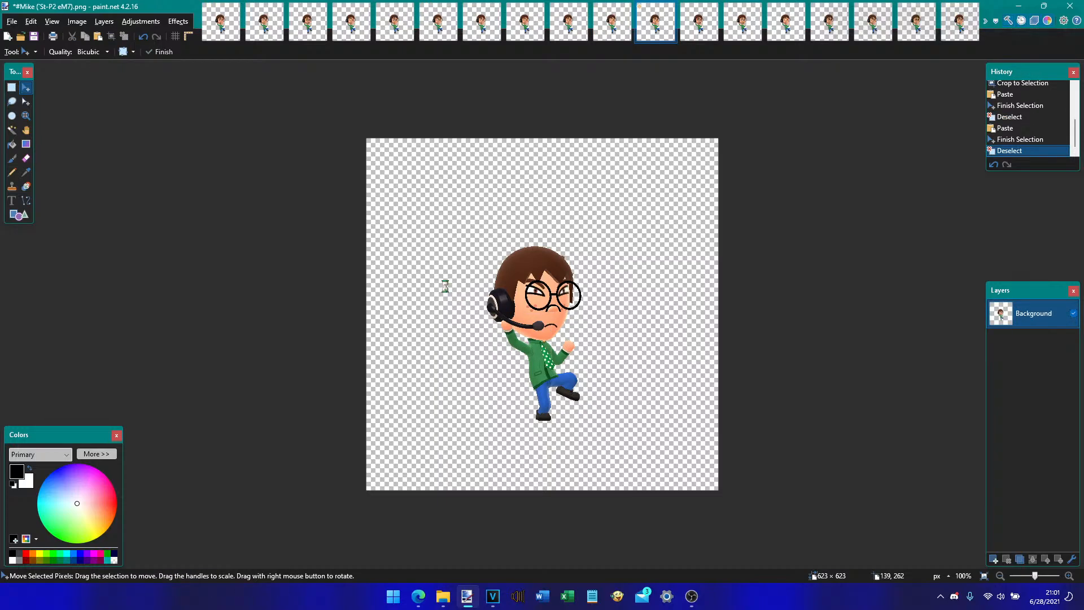
key(ctrl+shift+s)
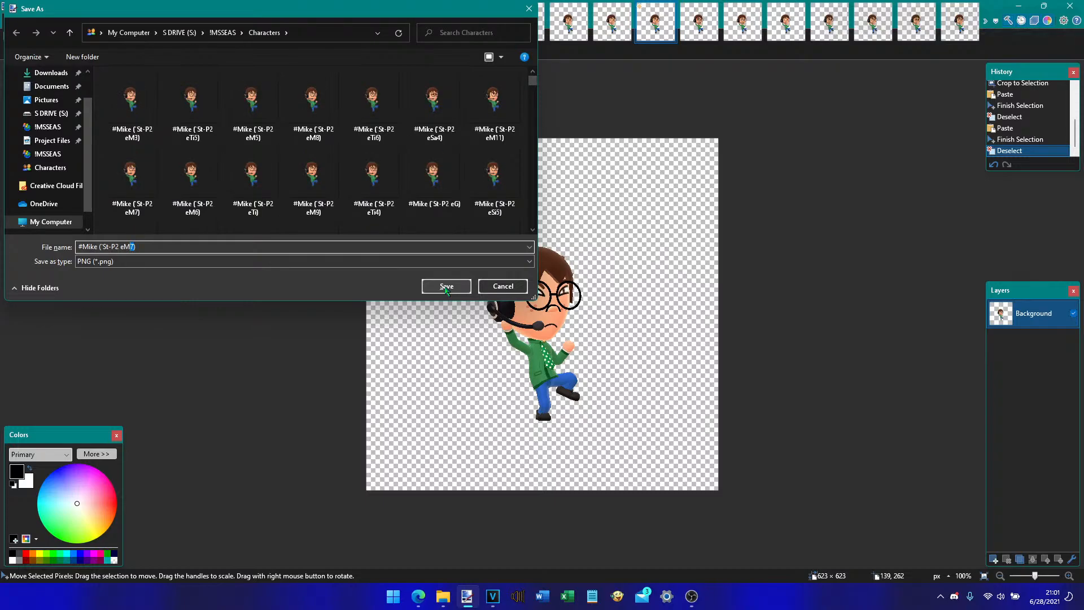
click(446, 288)
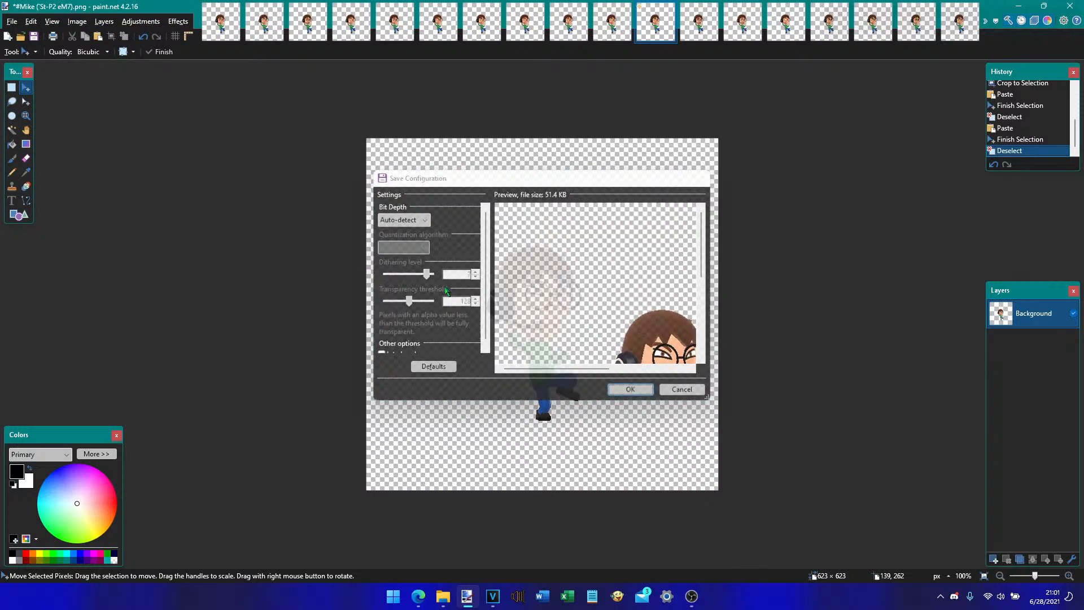
key(Return)
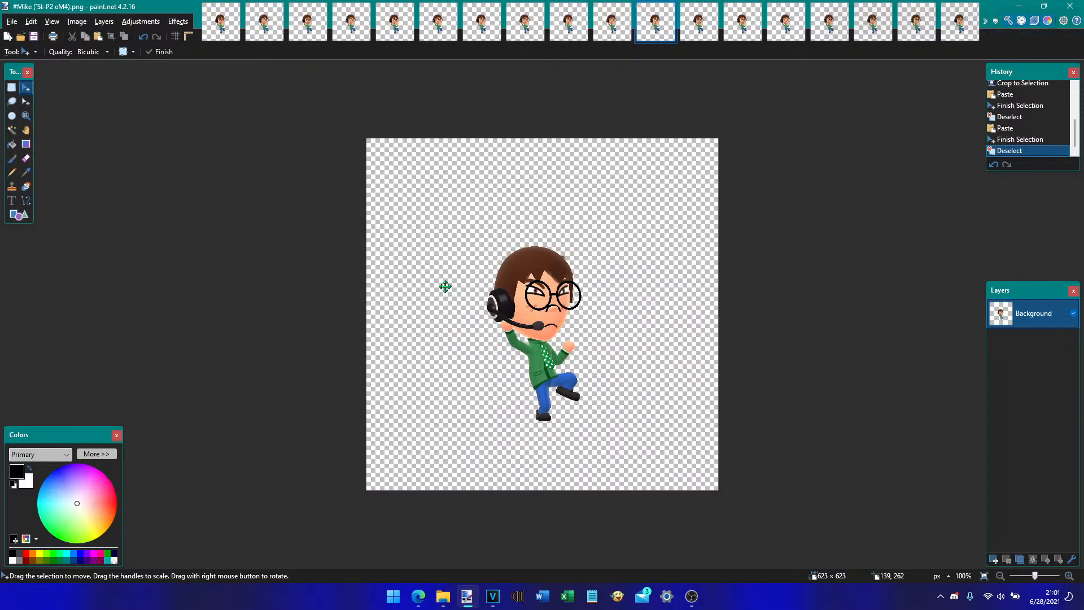
- Make a rectangular selection around the smiling mouth in #Mike ('St-P2 eWi).png
key(ctrl+Tab)
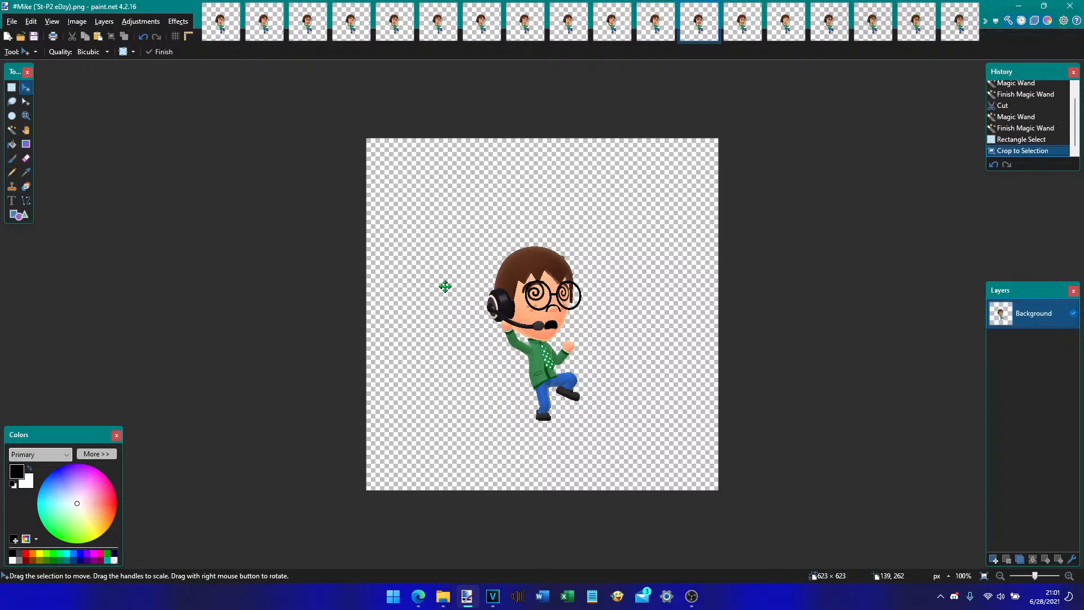
key(ctrl+Tab)
key(ctrl+Tab)
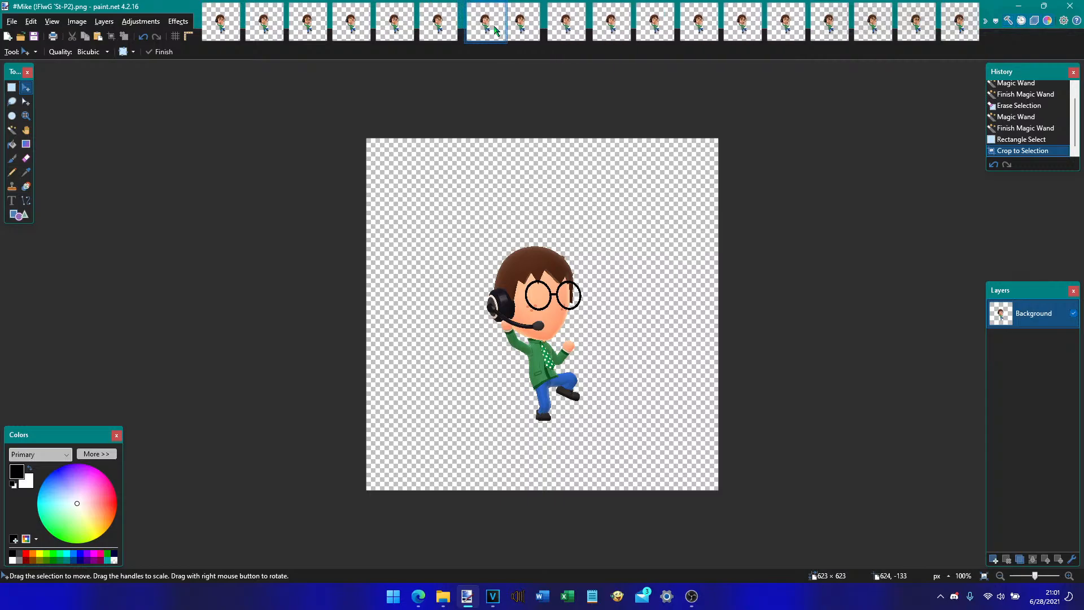
click(258, 26)
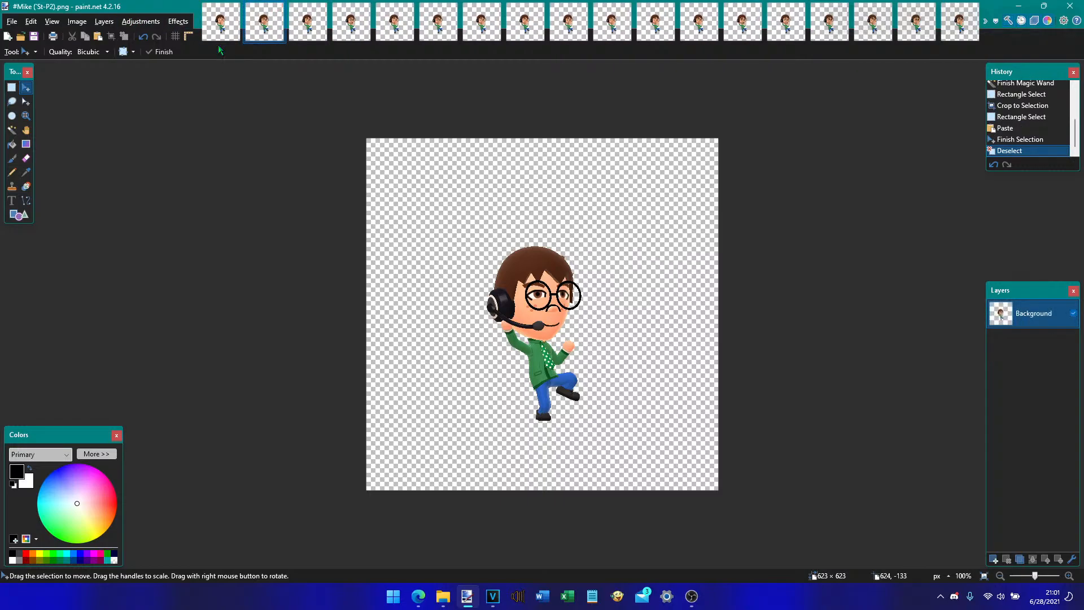
key(ctrl+Tab)
key(ctrl+Tab)
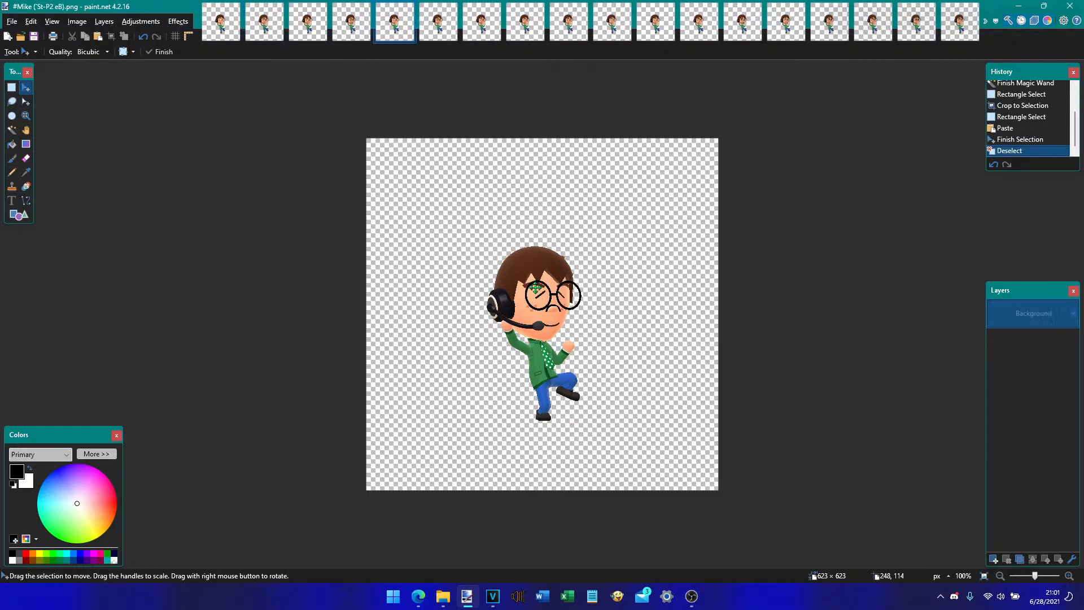
key(s)
drag(547, 325, 569, 313)
key(ctrl+Tab)
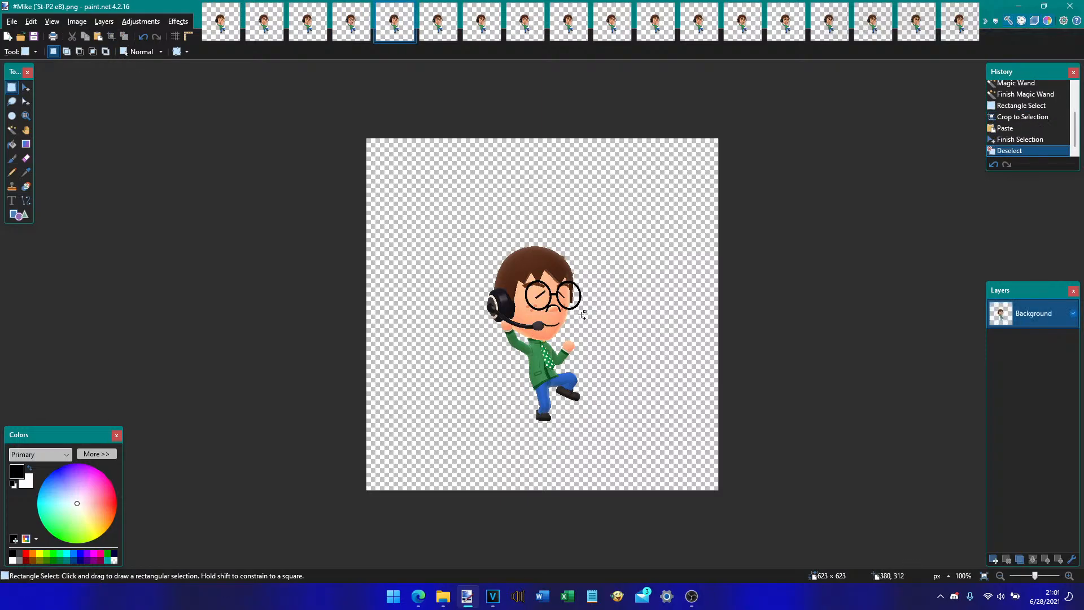
key(ctrl+Tab)
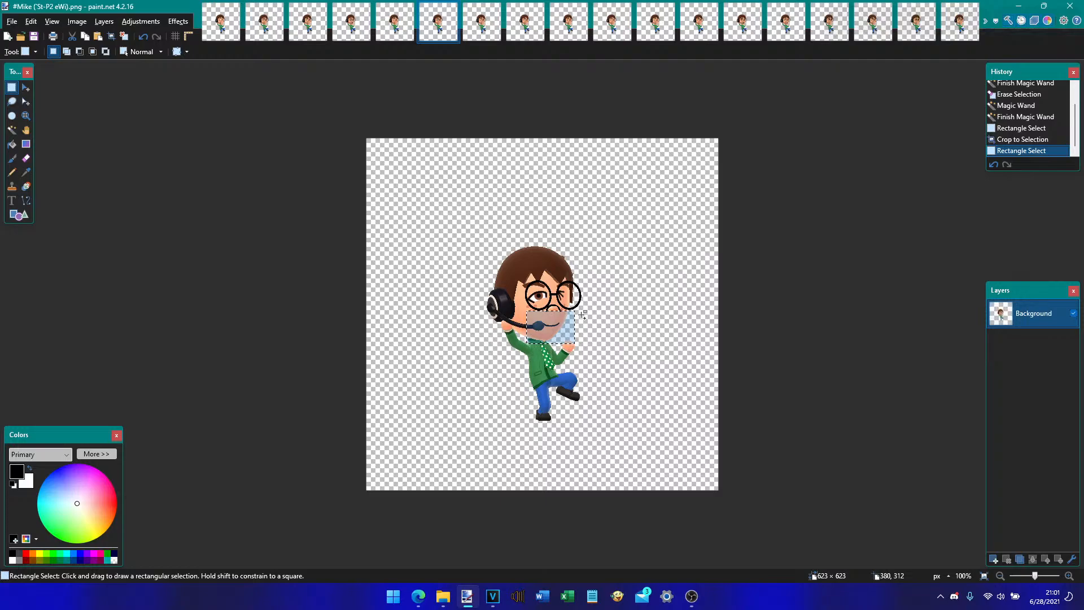
- Paste the copied open mouth onto #Mike ('St-P2 eSE).png, clear the selection, and save the variant as a PNG named #Mike ('St-P2 eSE3)
key(ctrl+shift+Tab)
key(ctrl+shift+Tab)
key(ctrl+shift+Tab)
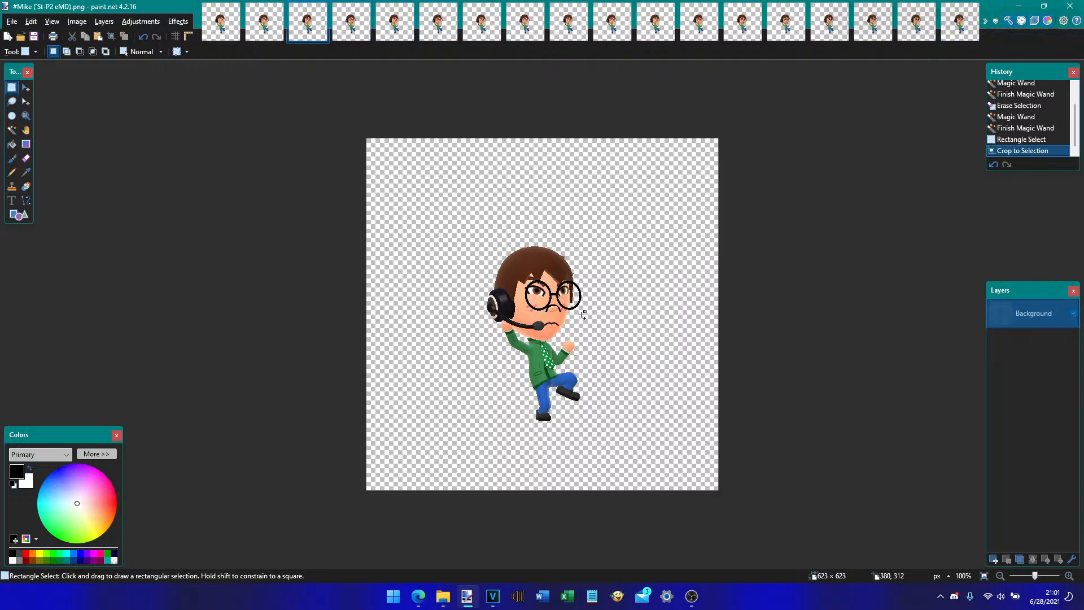
key(ctrl+Tab)
key(ctrl+Tab)
key(ctrl+Tab)
key(ctrl+Tab)
key(ctrl+Tab)
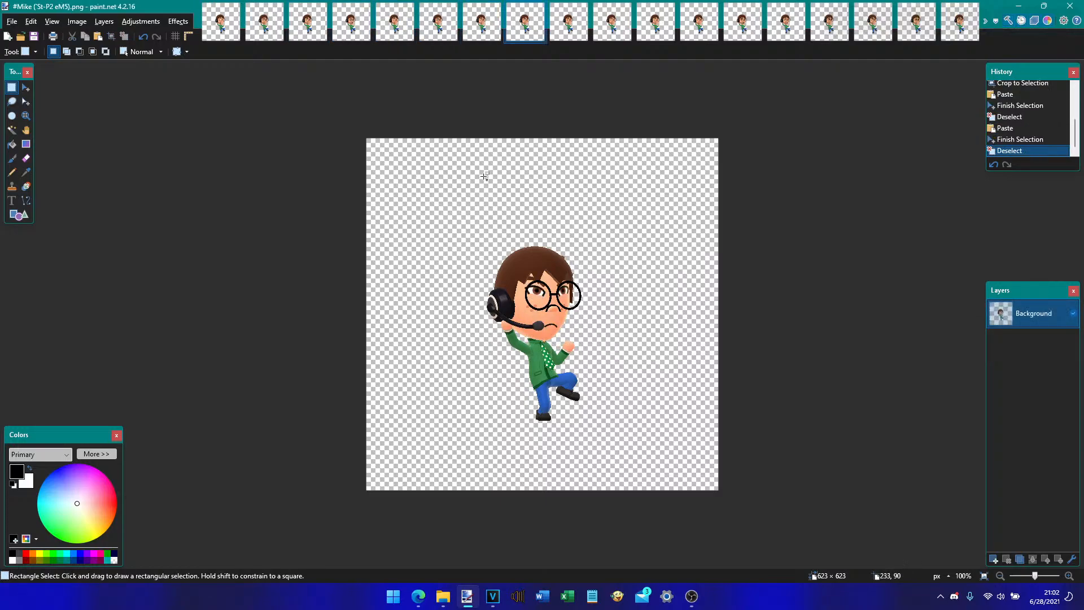
key(ctrl+shift+Tab)
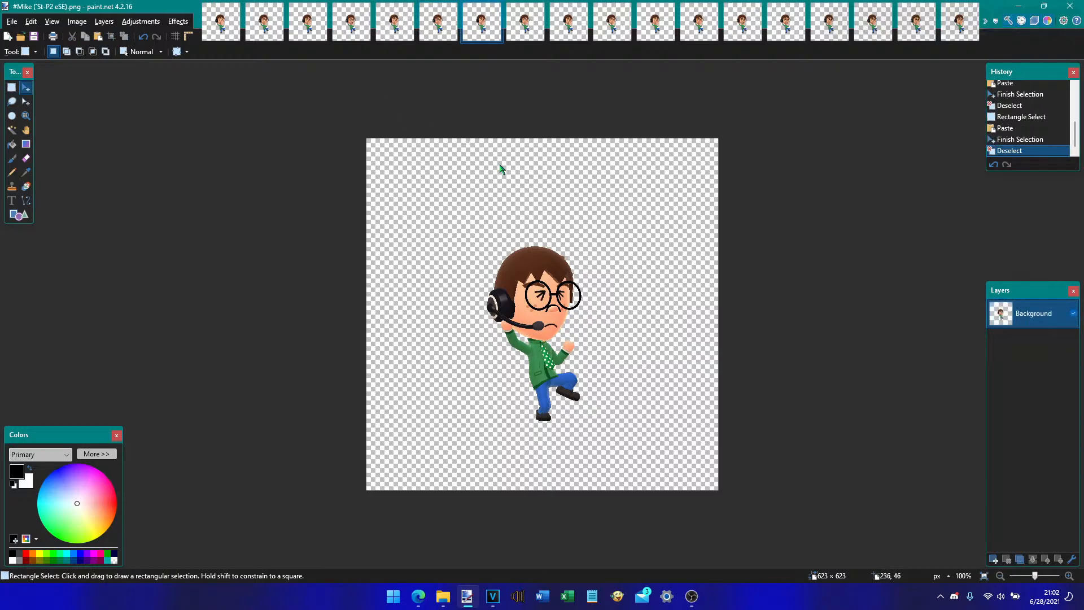
key(ctrl+v)
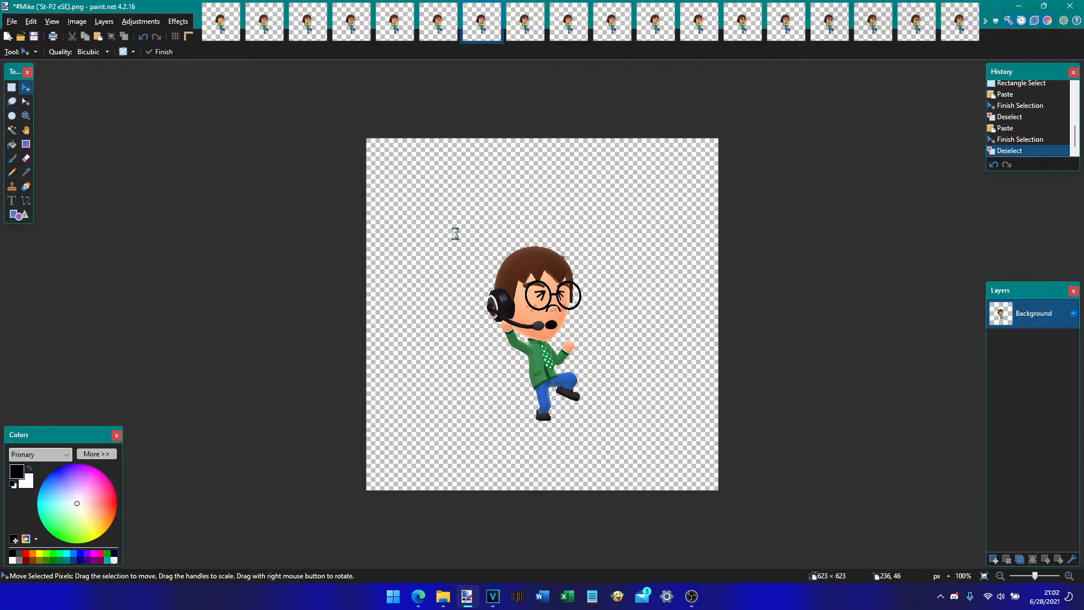
key(ctrl+shift+s)
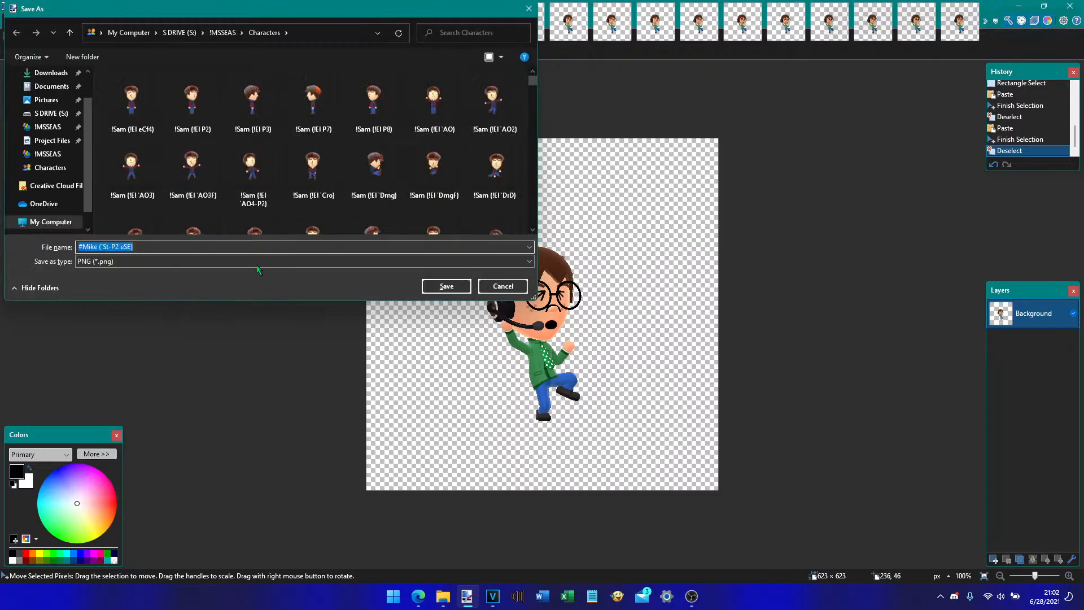
key(Return)
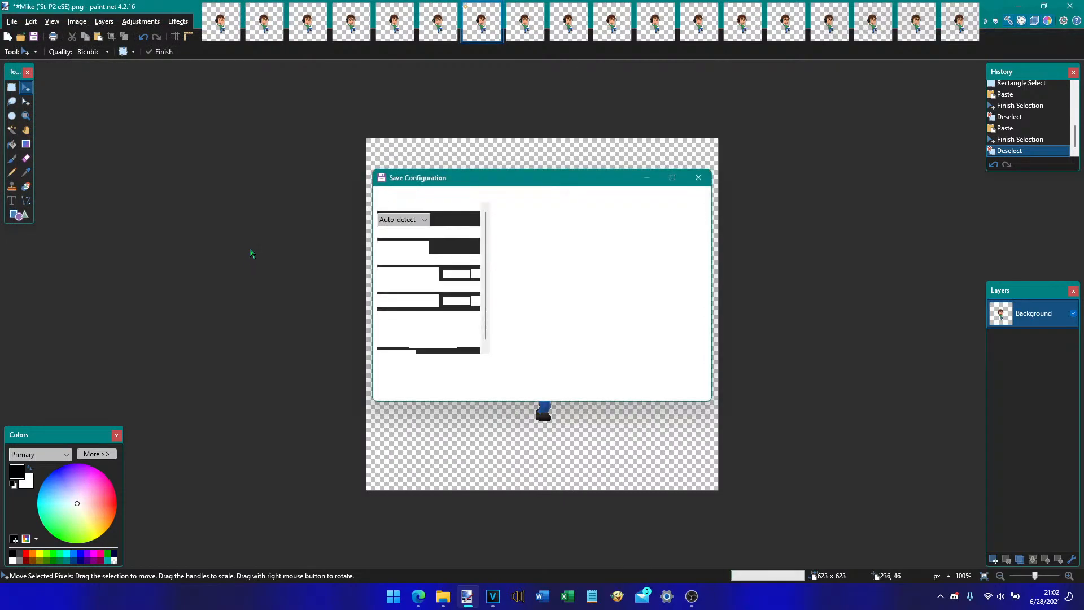
key(Return)
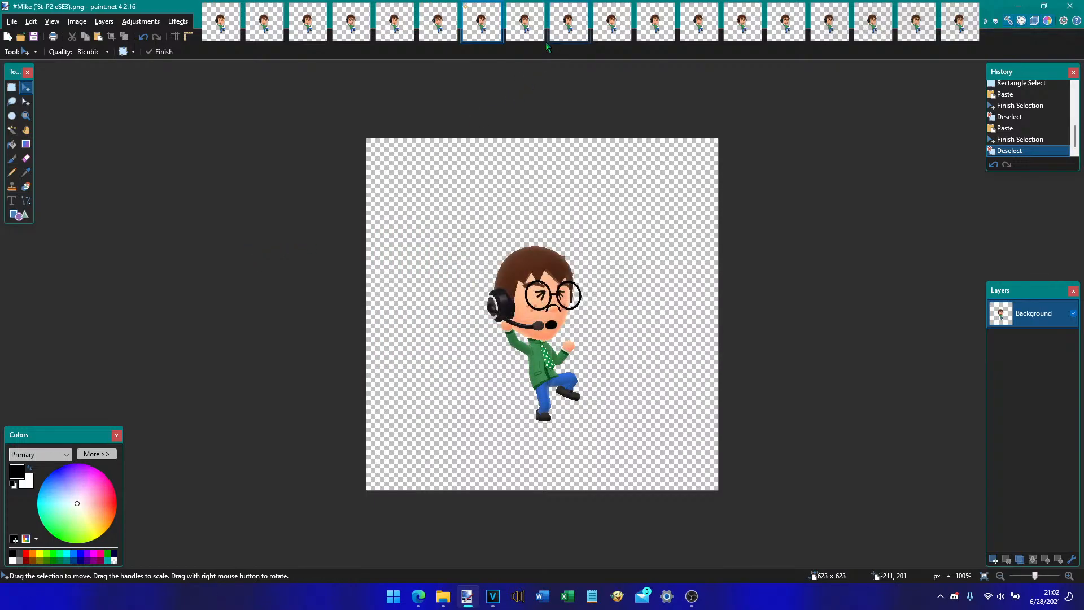
- Paste the copied open mouth onto #Mike ('St-P2 eB).png, clear the selection, and save the variant as a PNG named #Mike ('St-P2 eCE2)
click(438, 25)
click(394, 25)
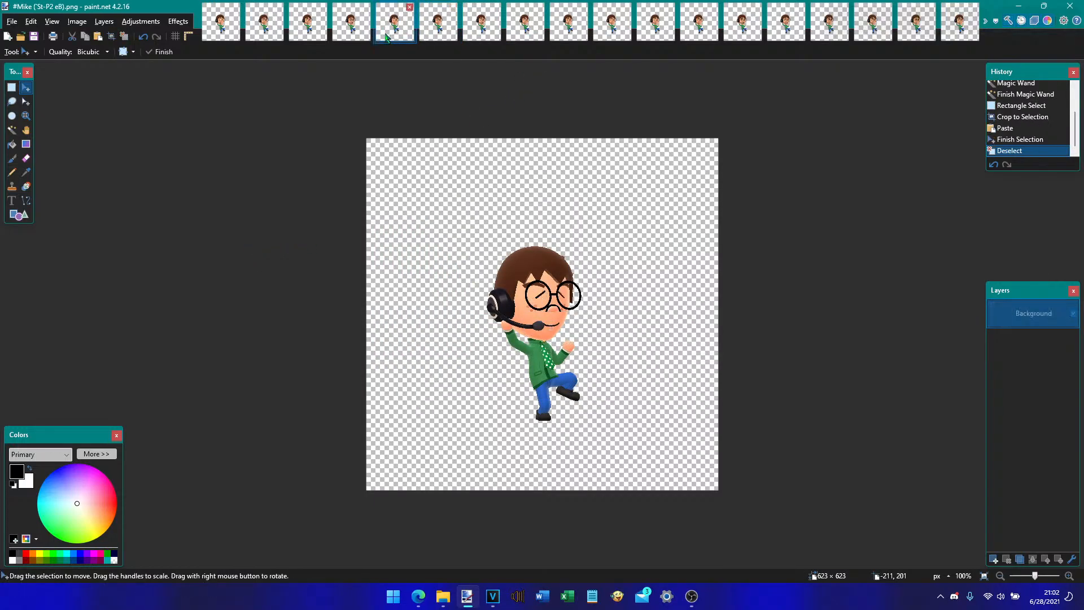
key(ctrl+v)
key(ctrl+d)
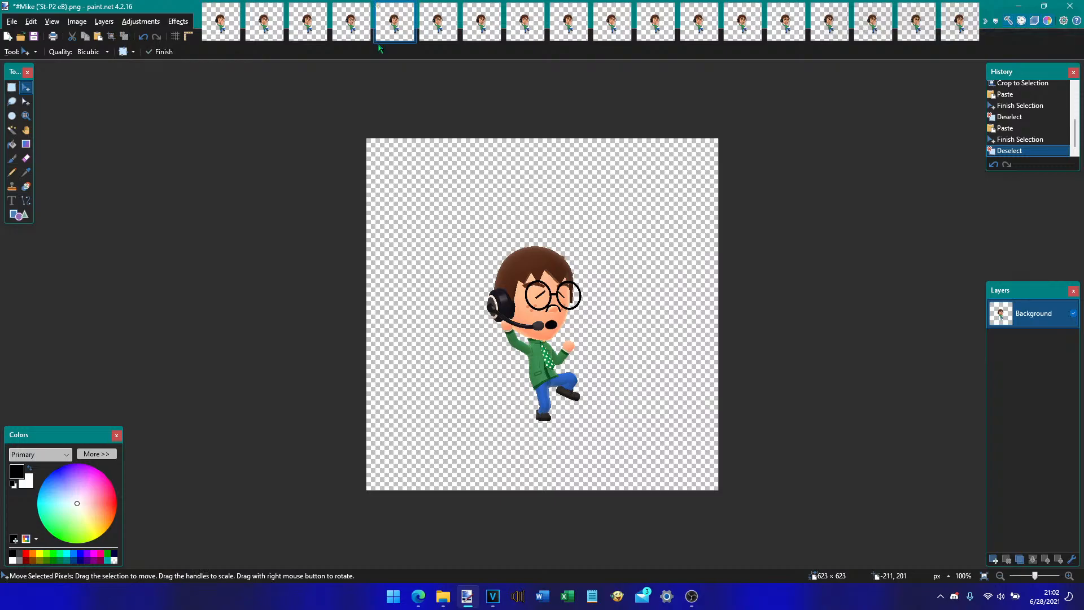
key(ctrl+shift+s)
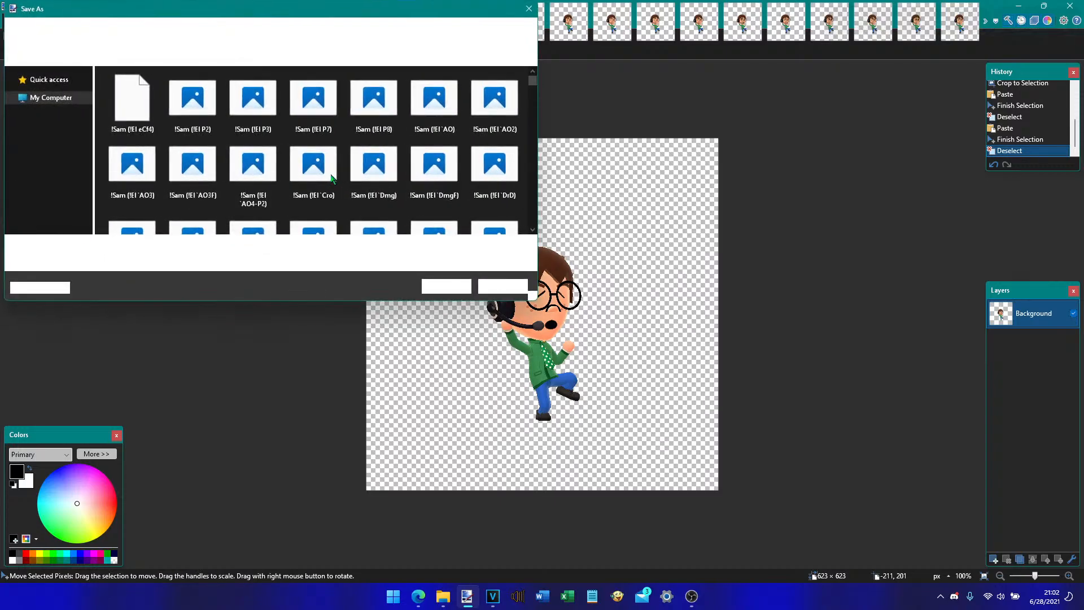
drag(125, 249, 127, 248)
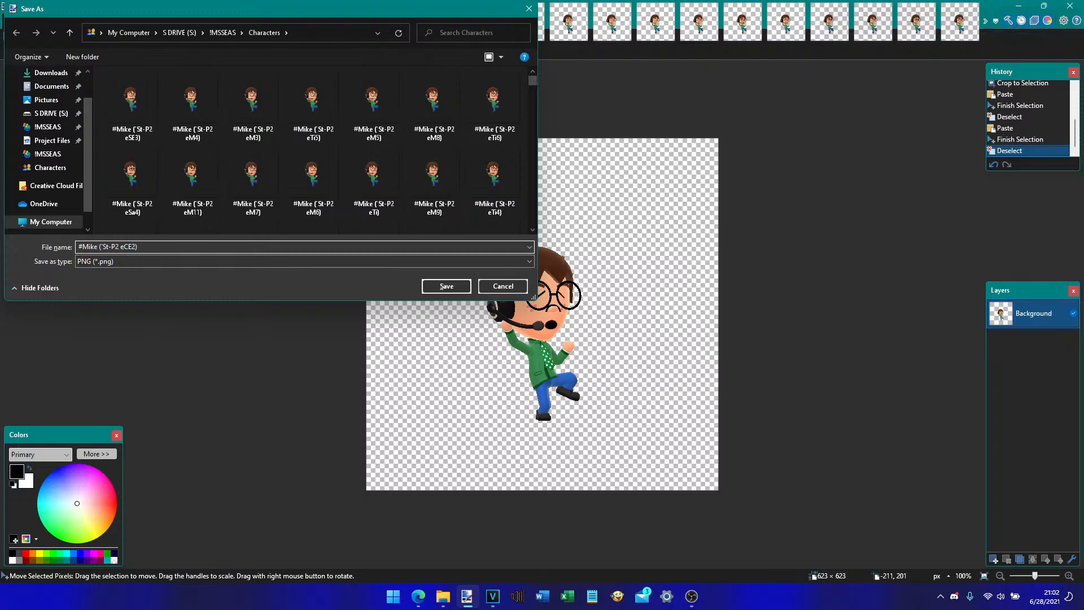
key(Escape)
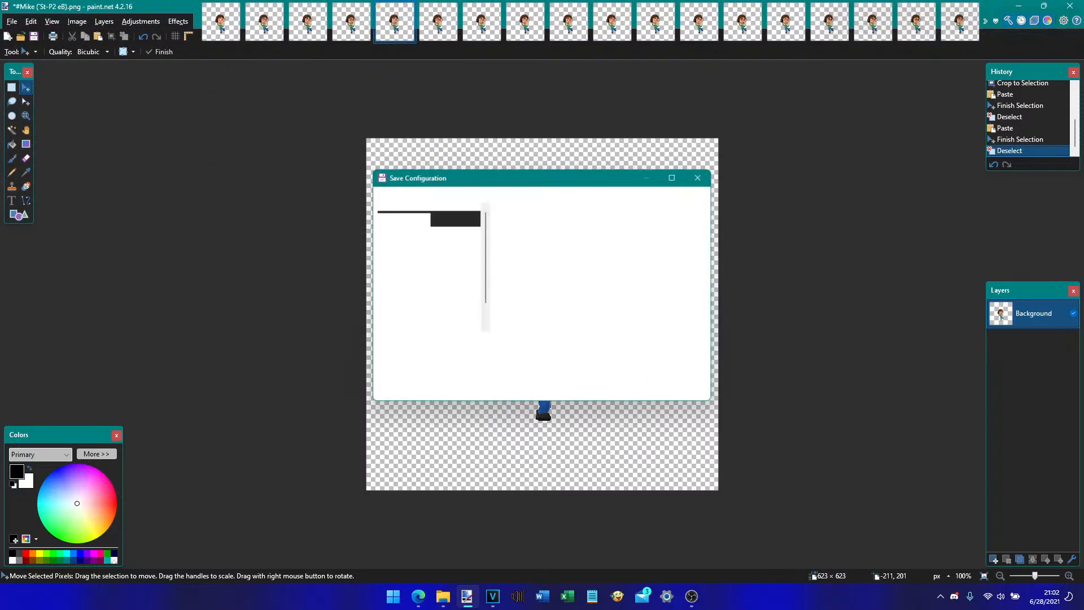
key(Return)
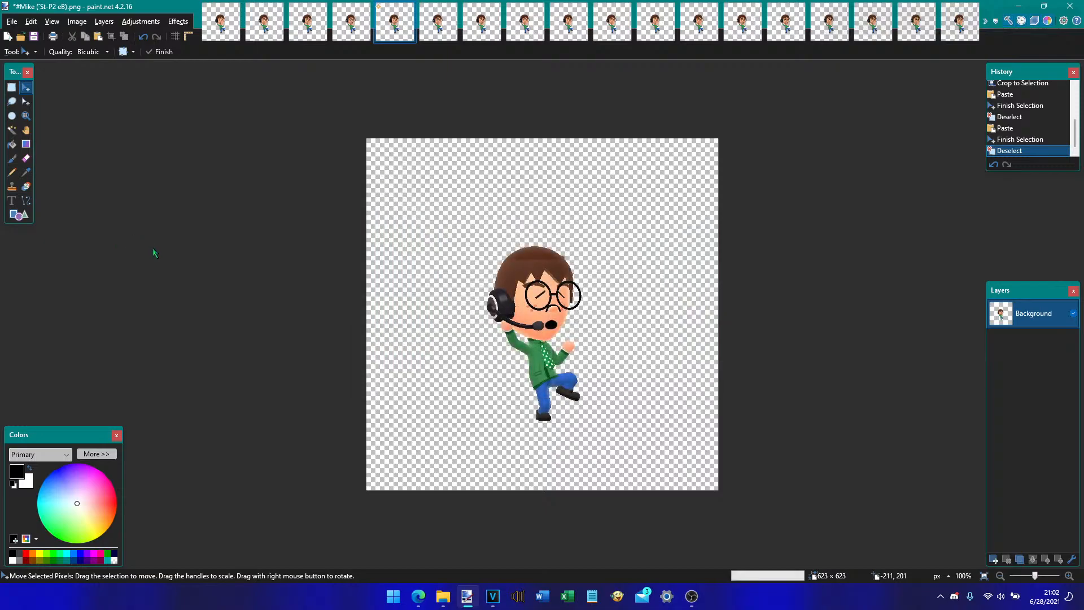
- Review the open Mike pose images one after another, ending on the faceless #Mike (!FlwG 'St-P2).png
key(ctrl+Tab)
key(ctrl+Tab)
key(ctrl+Tab)
key(ctrl+Tab)
key(ctrl+Tab)
key(ctrl+Tab)
key(ctrl+Tab)
key(ctrl+Tab)
key(ctrl+Tab)
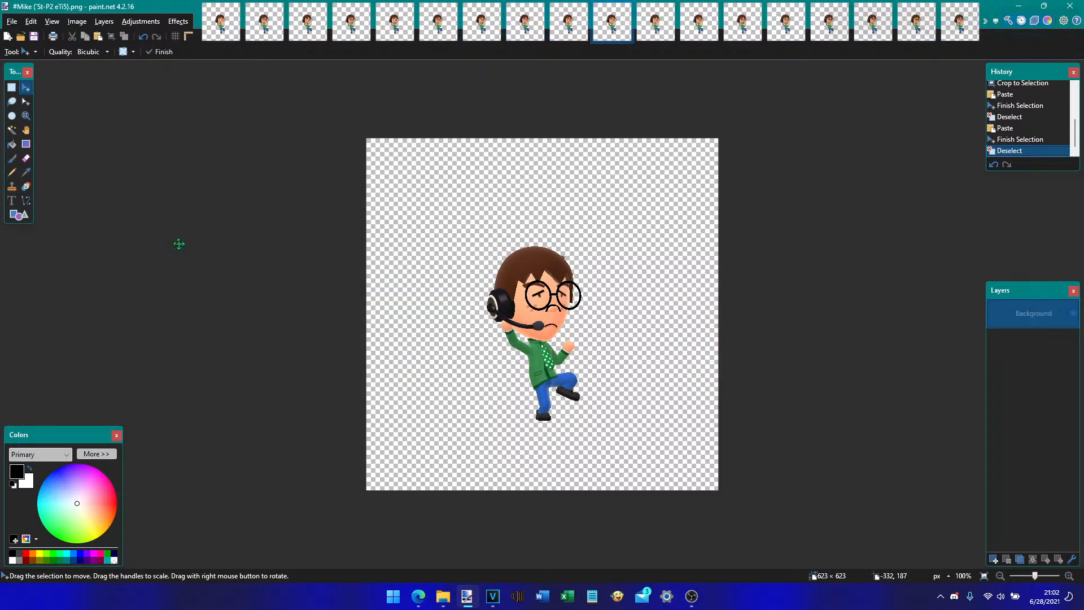
key(ctrl+Tab)
key(ctrl+Tab)
key(ctrl+Tab)
key(ctrl+Tab)
key(ctrl+Tab)
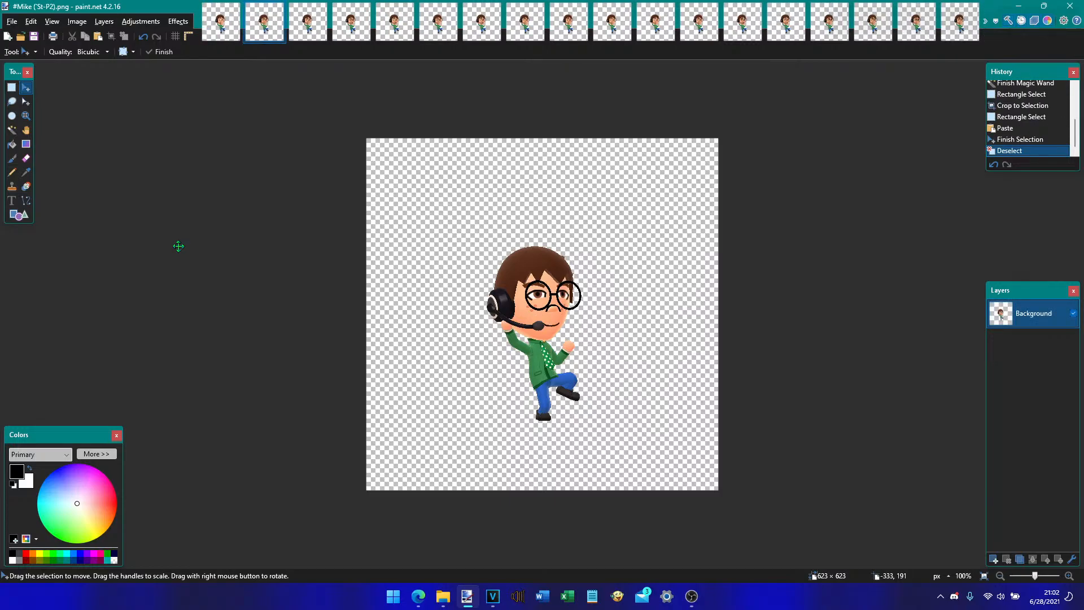
key(ctrl+shift+Tab)
- Open #Mike ('St-P2 eN).png from the Characters folder as an additional image in paint.net
mouse_move(443, 595)
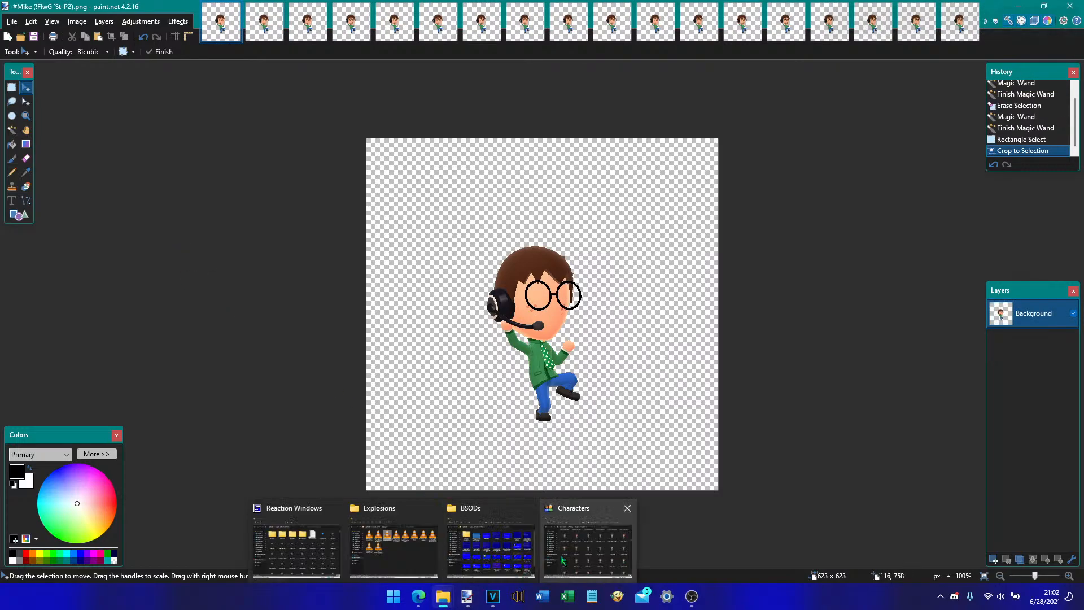
click(587, 539)
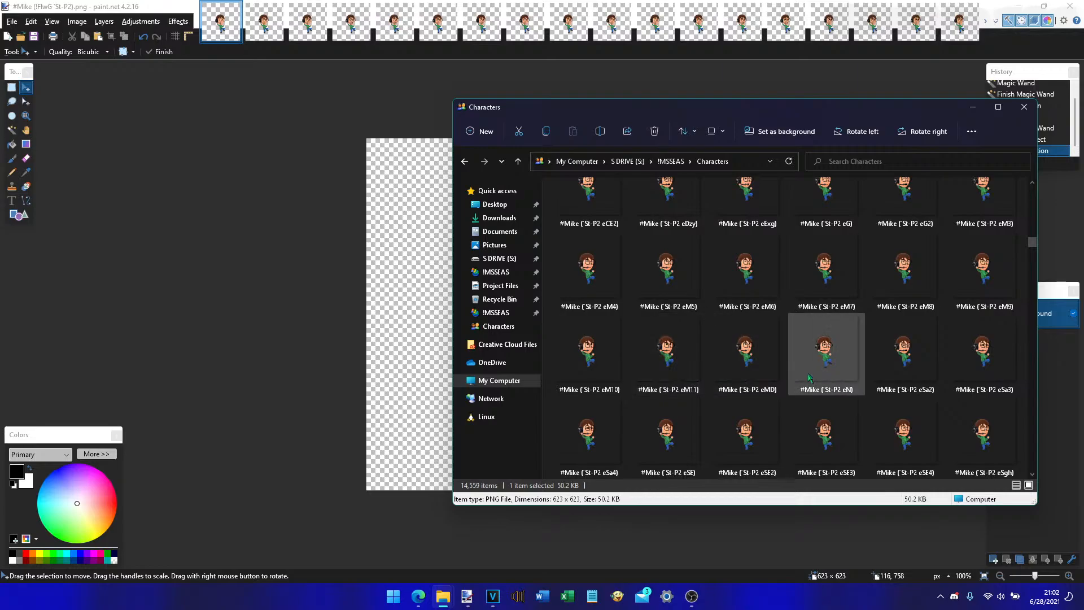
click(845, 357)
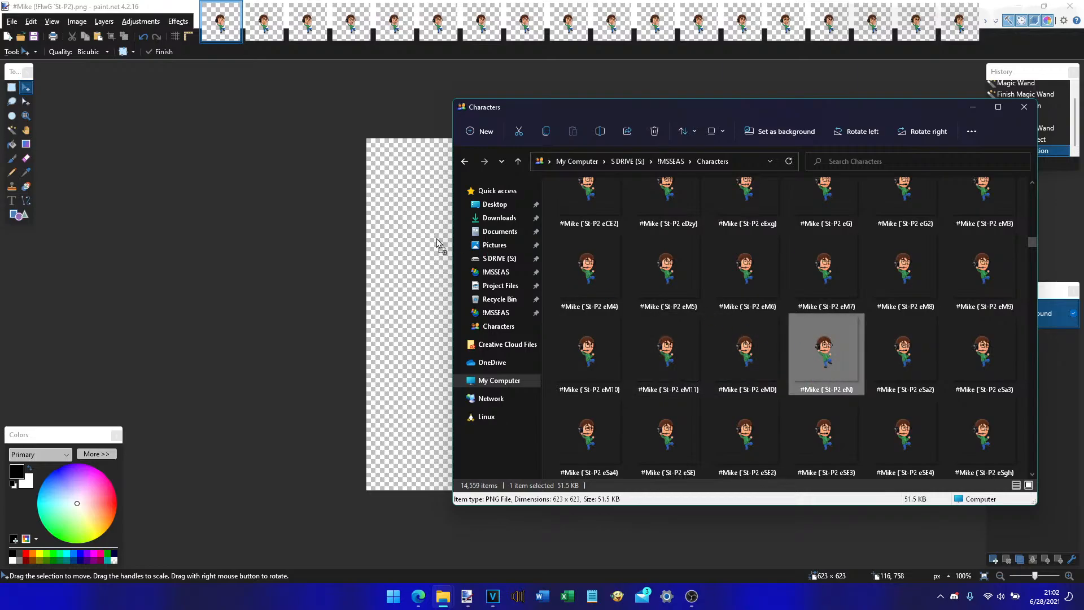
drag(437, 244, 546, 296)
click(549, 298)
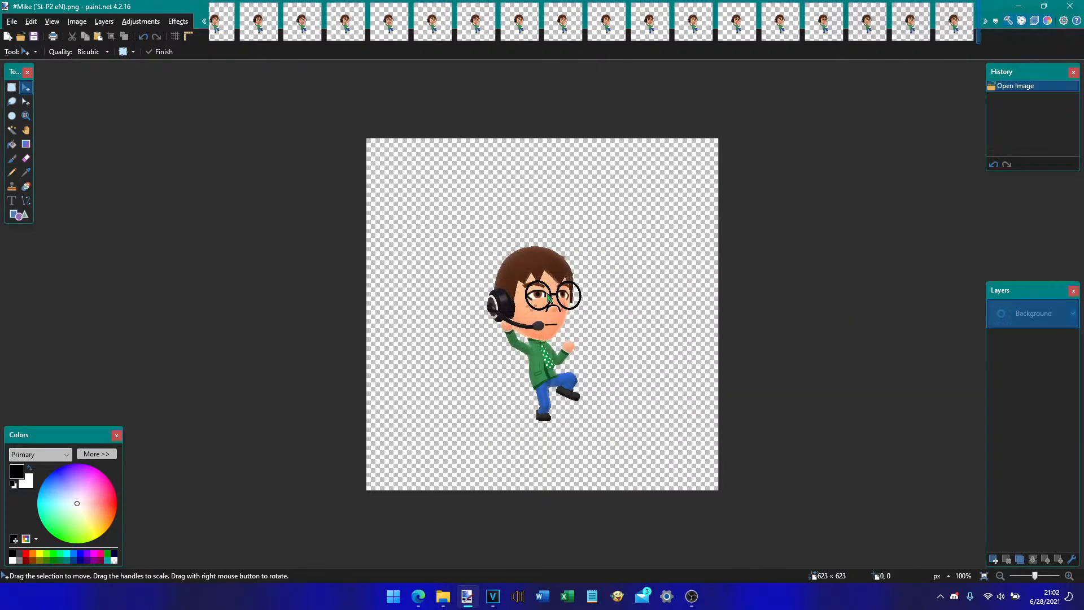
- Lasso the eyebrows, nose and straight mouth in #Mike ('St-P2 eN).png as one selection that leaves out both eyes, and copy it
drag(1035, 576, 1042, 578)
scroll(784, 408, up, 1)
key(s)
key(s)
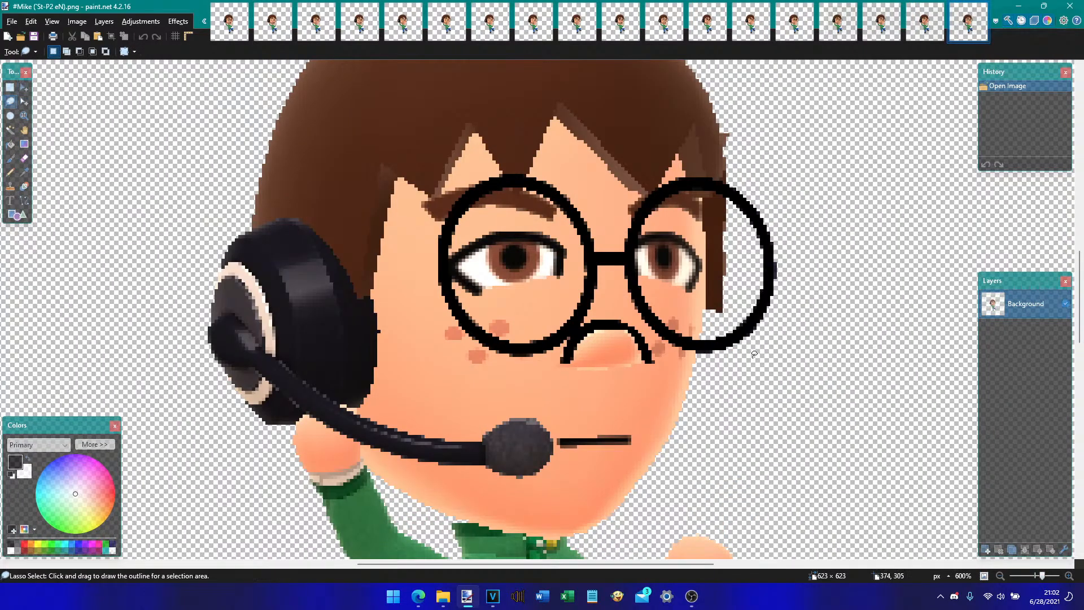
drag(728, 240, 699, 234)
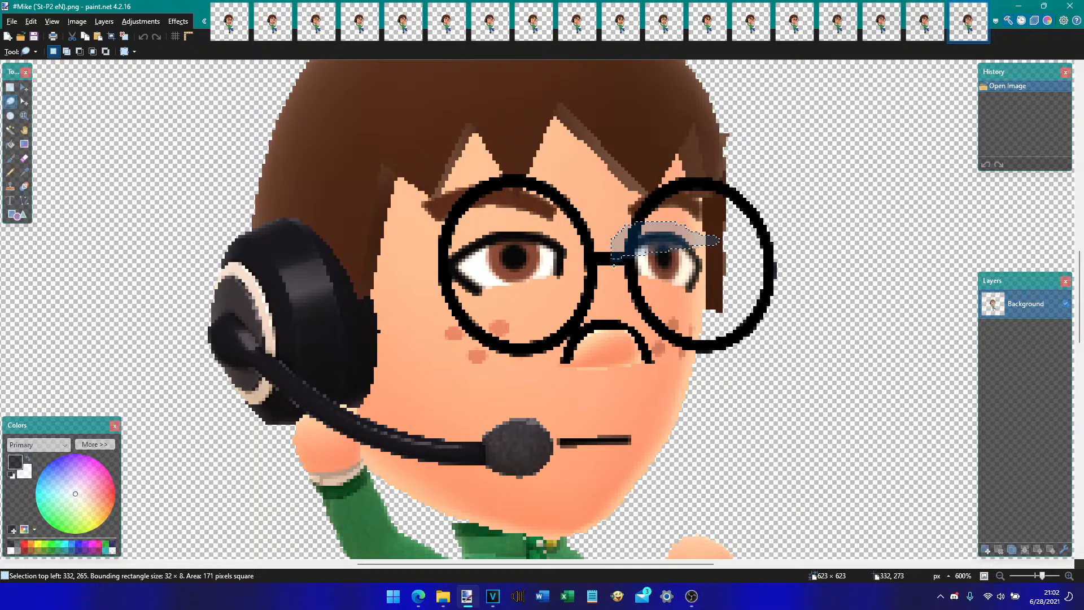
mouse_move(633, 308)
mouse_down()
mouse_move(669, 364)
mouse_move(675, 454)
mouse_move(589, 491)
mouse_move(519, 429)
mouse_move(529, 362)
mouse_move(570, 333)
mouse_up()
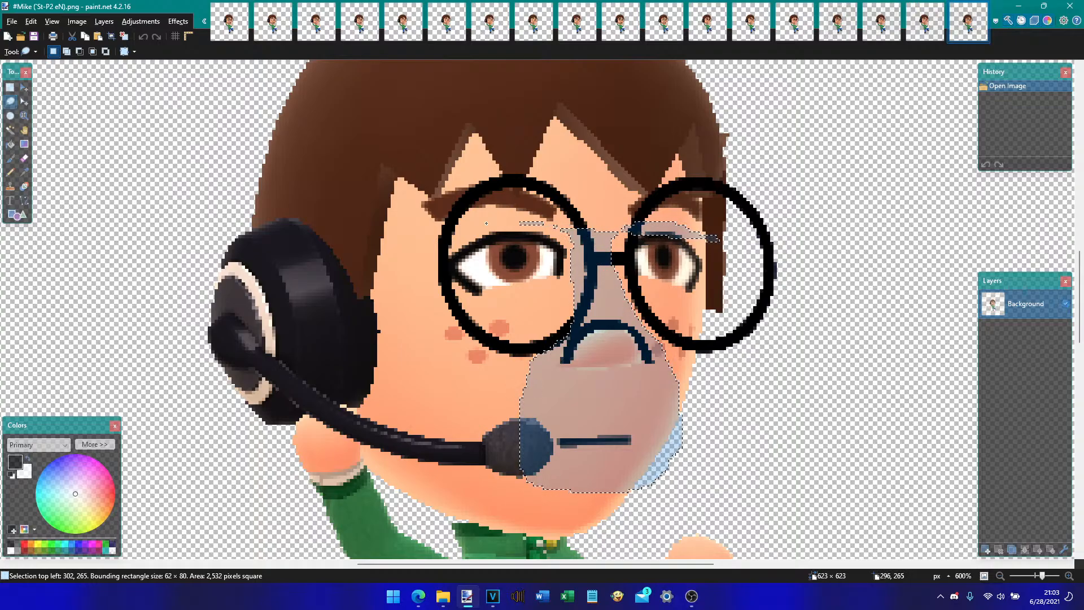
mouse_move(486, 223)
mouse_down()
mouse_move(430, 244)
mouse_move(402, 238)
mouse_move(417, 161)
mouse_move(592, 135)
mouse_move(692, 138)
mouse_move(755, 216)
mouse_move(745, 228)
mouse_up()
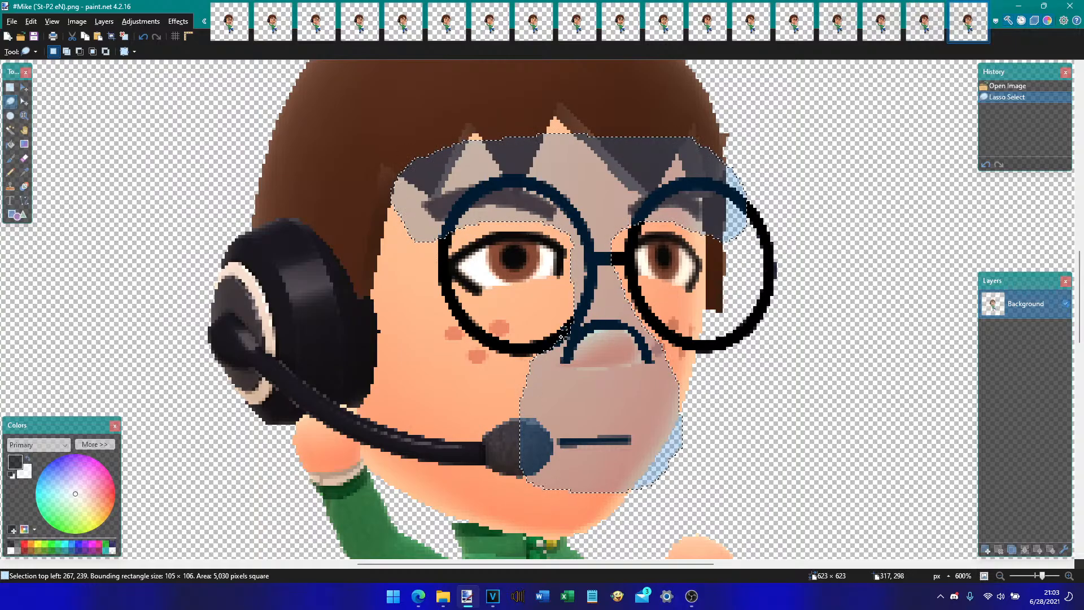
drag(561, 337, 566, 336)
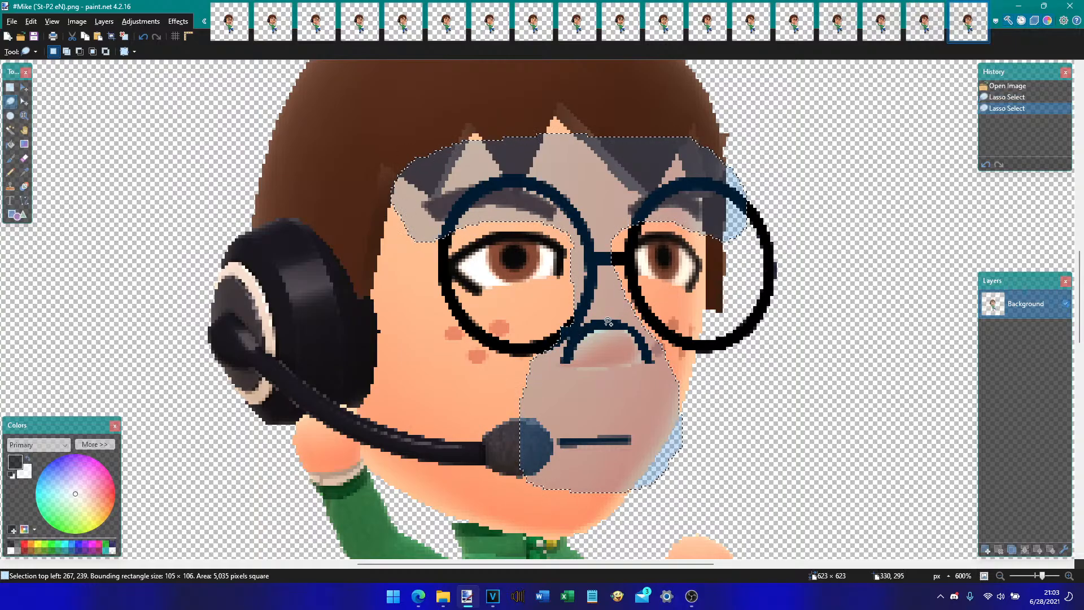
drag(565, 334, 569, 329)
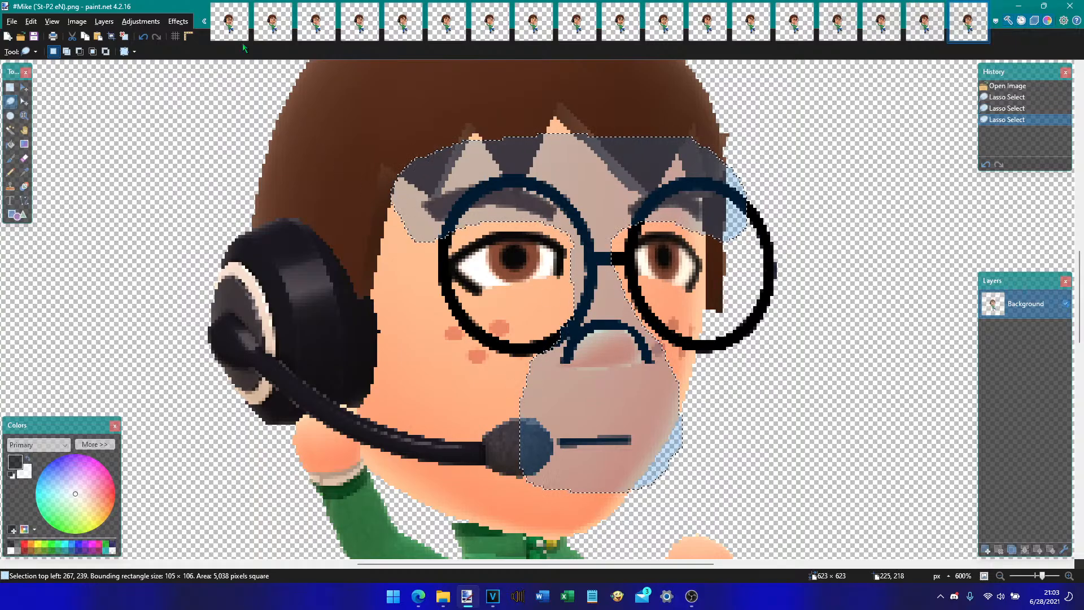
- Paste the copied eyebrows, nose and mouth onto #Mike (!FlwG 'St-P2).png, clear the selection, and save it as a PNG named #Mike (!ElwG 'St-P2)
click(222, 35)
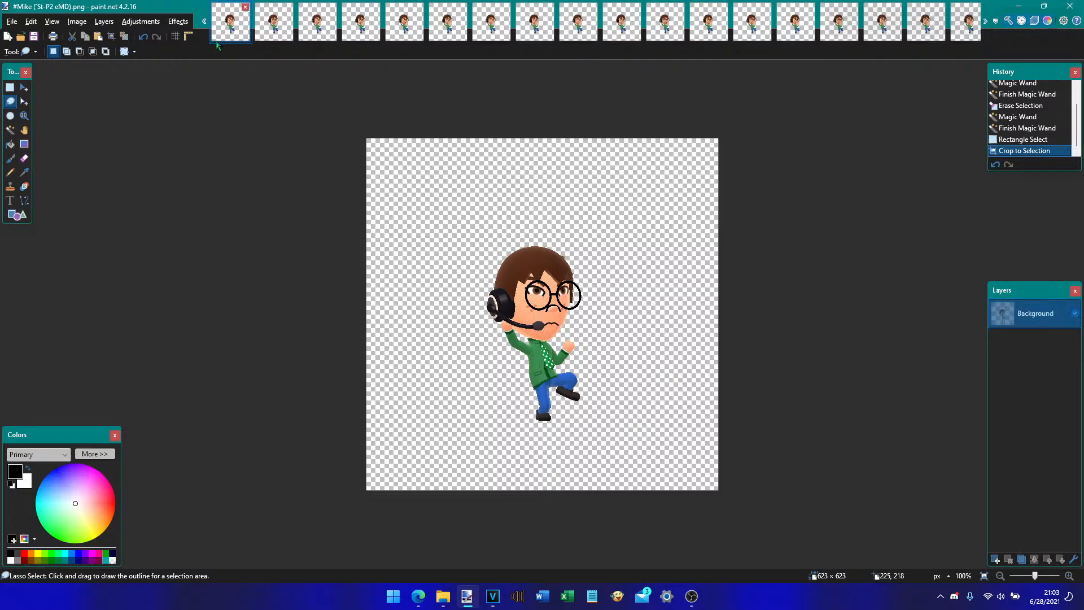
key(ctrl+shift+Tab)
key(ctrl+shift+Tab)
key(ctrl+v)
key(ctrl+d)
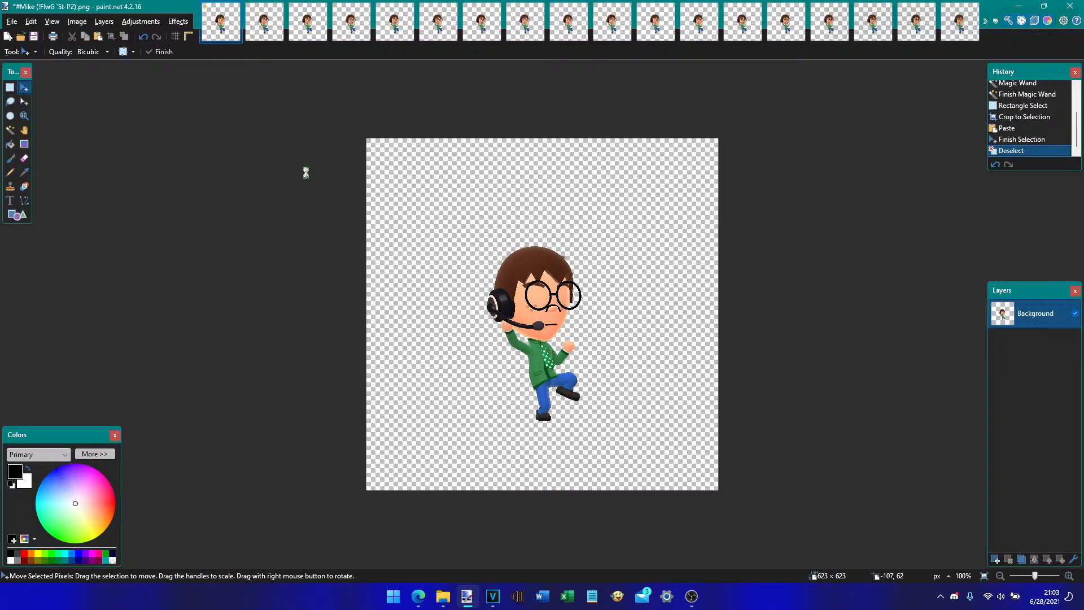
key(ctrl+shift+s)
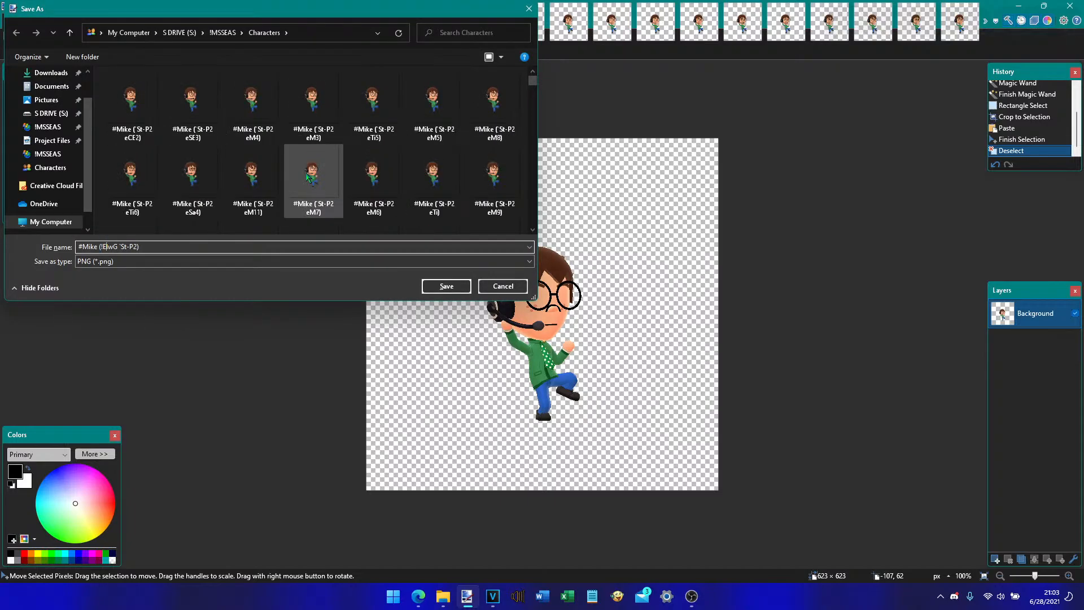
key(Return)
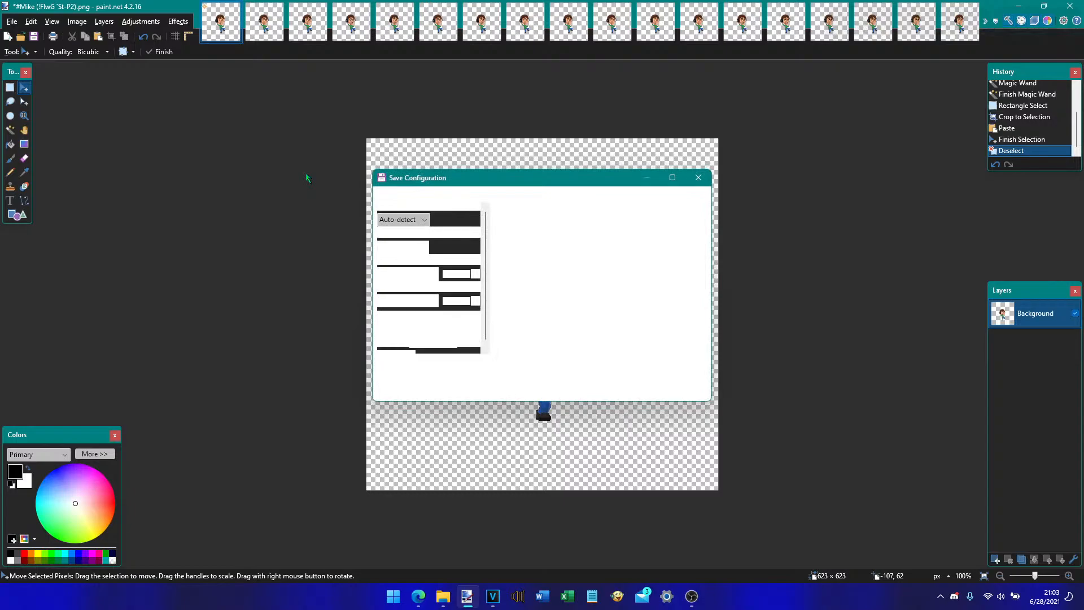
key(Return)
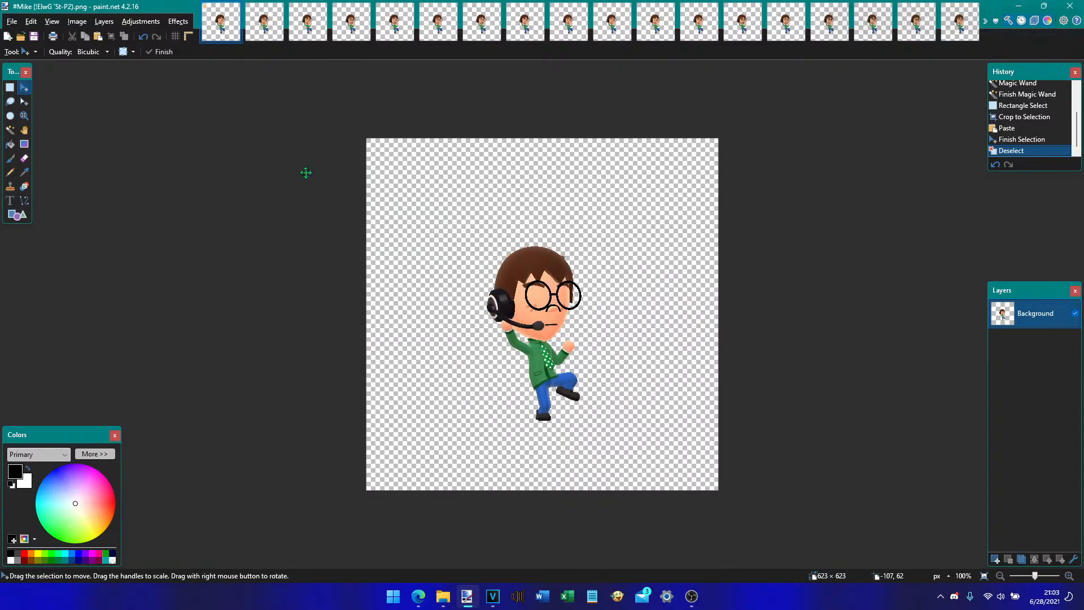
- Draw a solid white circle about 24 × 24 pixels inside the glasses lens nearest the headset in #Mike (!ElwG 'St-P2).png
key(ctrl+shift+Tab)
key(ctrl+Tab)
click(1067, 576)
click(1068, 575)
click(1068, 576)
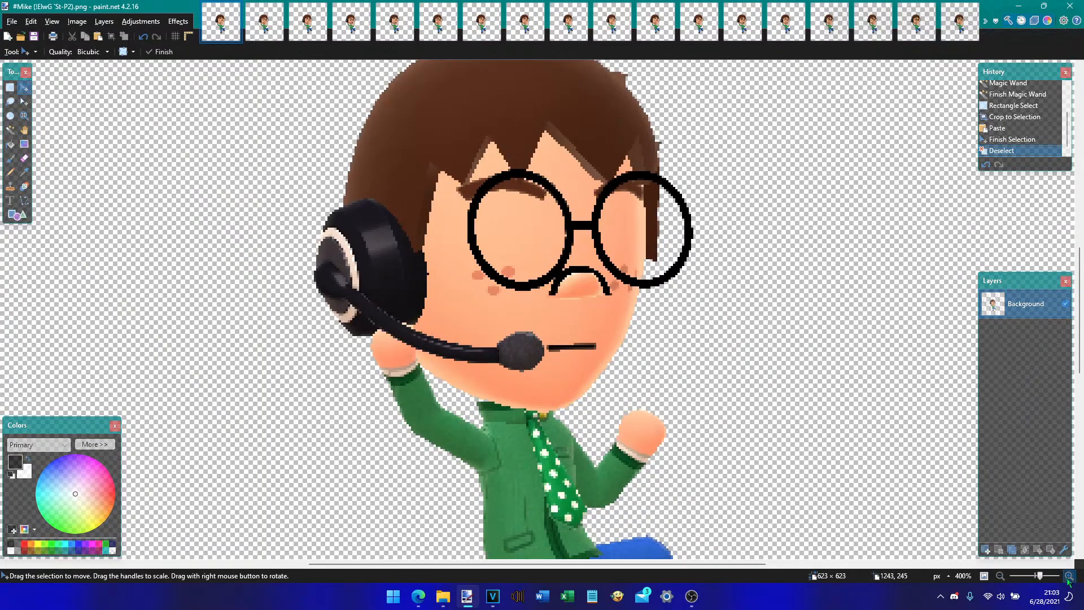
click(1068, 576)
click(1068, 576)
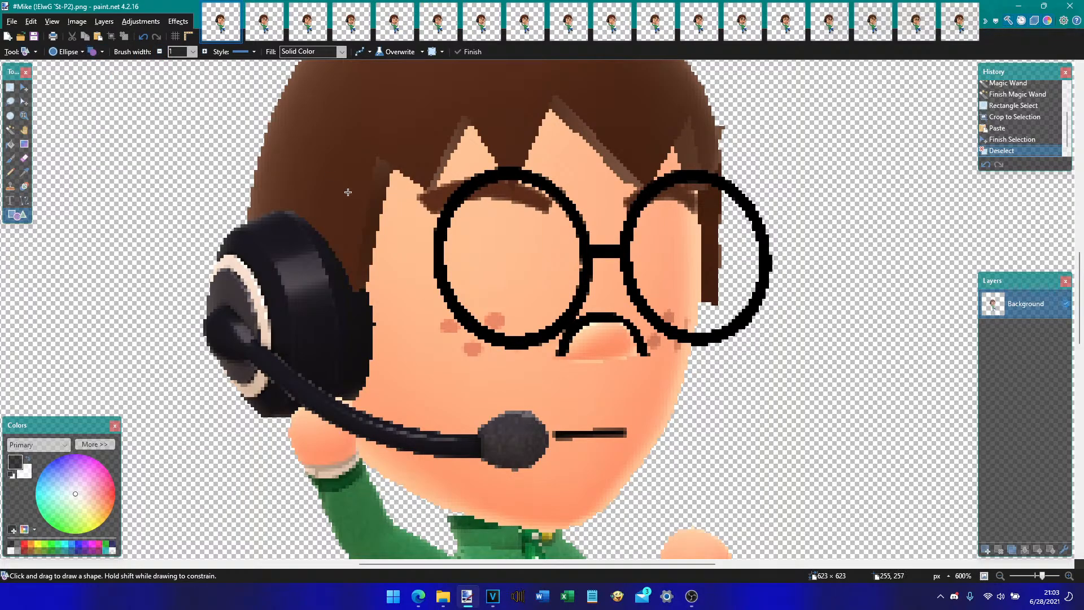
mouse_move(535, 225)
mouse_down()
mouse_move(439, 307)
mouse_move(454, 306)
mouse_up()
- Nudge the white circle up and toward the nose until it sits centred within the glasses lens
key(Up)
key(Right)
key(Up)
key(Right)
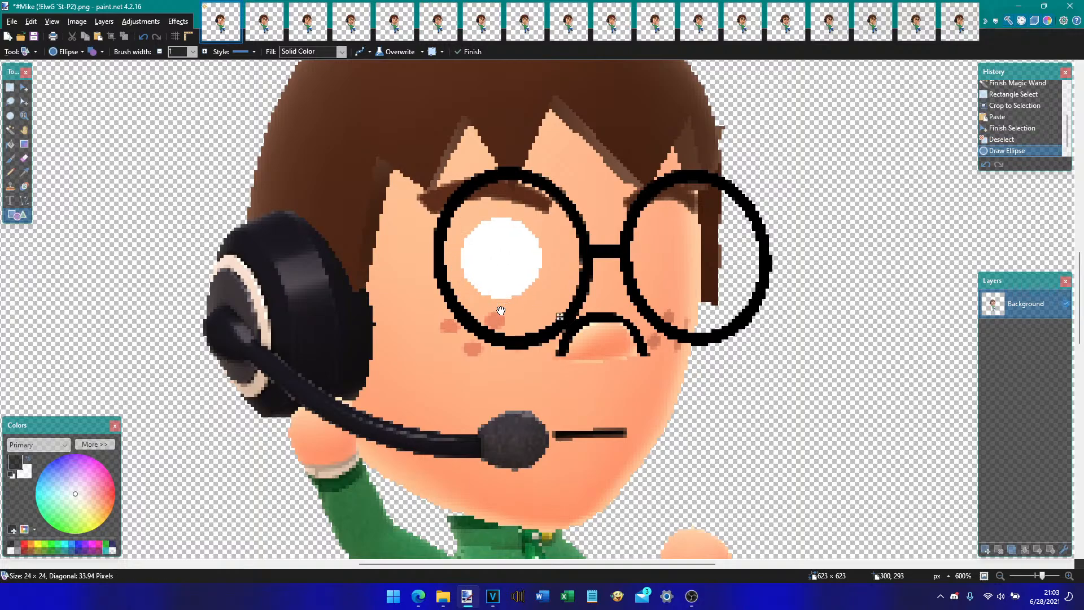
key(Right)
key(Up)
key(Right)
key(Down)
key(Left)
key(Right)
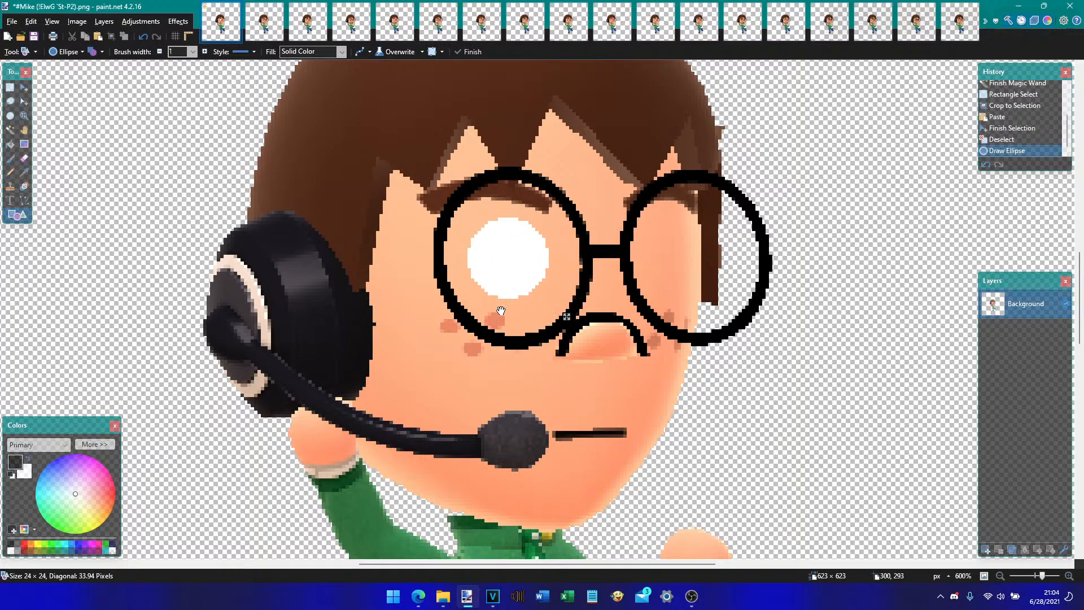
key(Right)
key(Left)
key(Right)
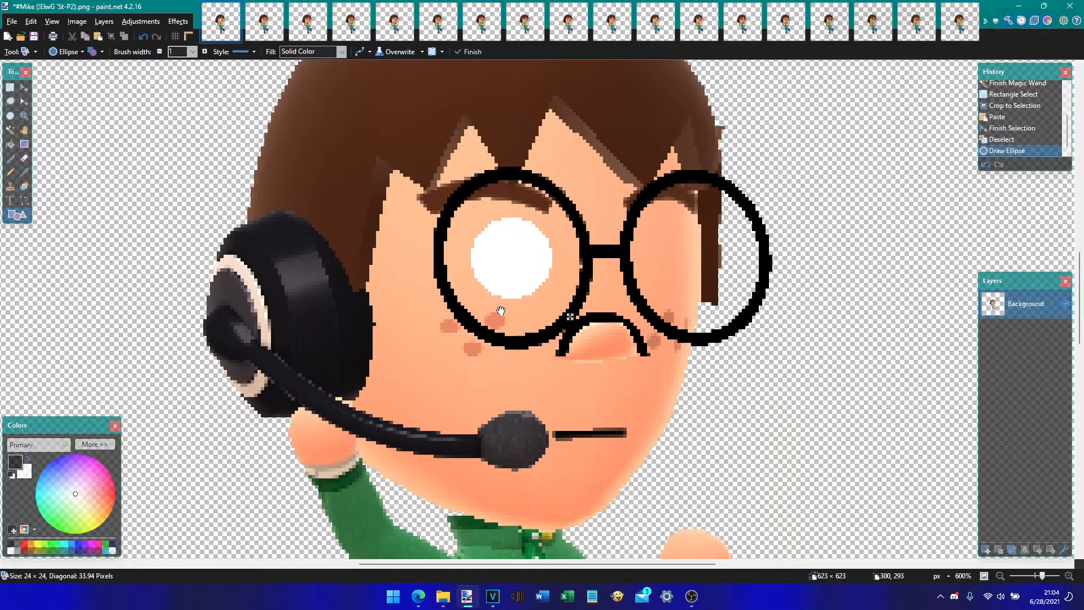
- Nudge the white circle away from the nose and finish it, then draw a solid black pupil 5 × 5 pixels on its nose-side edge
key(Left)
key(Return)
drag(541, 258, 523, 272)
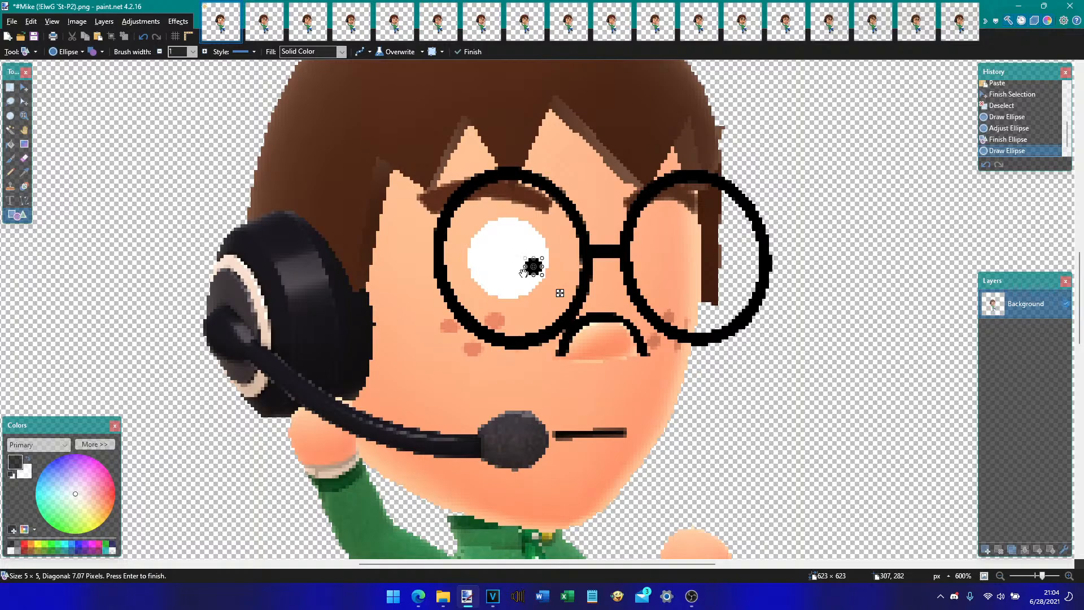
key(Right)
key(Up)
key(Up)
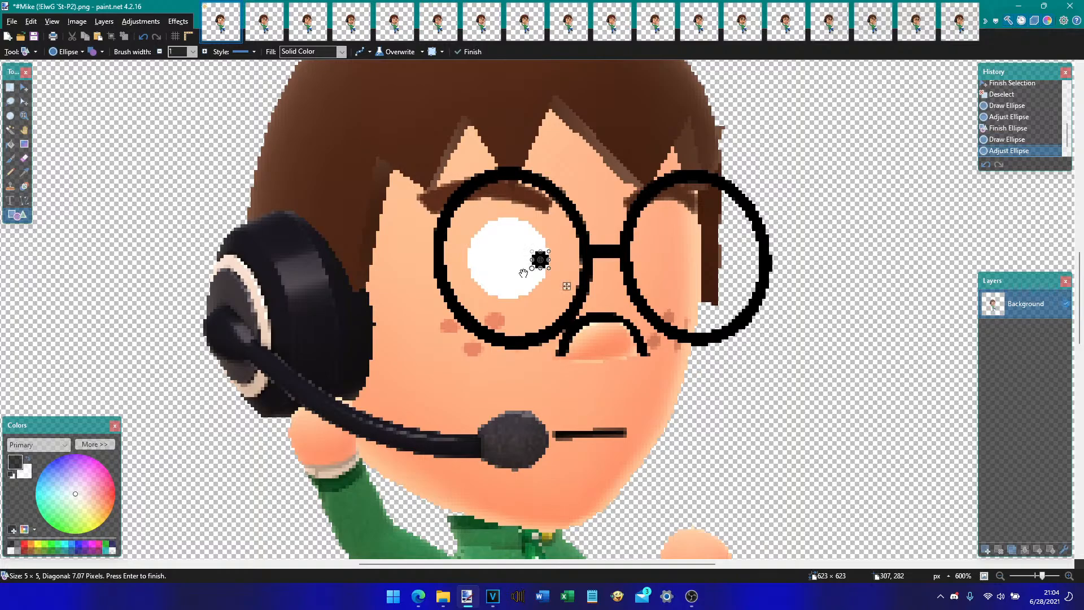
key(Return)
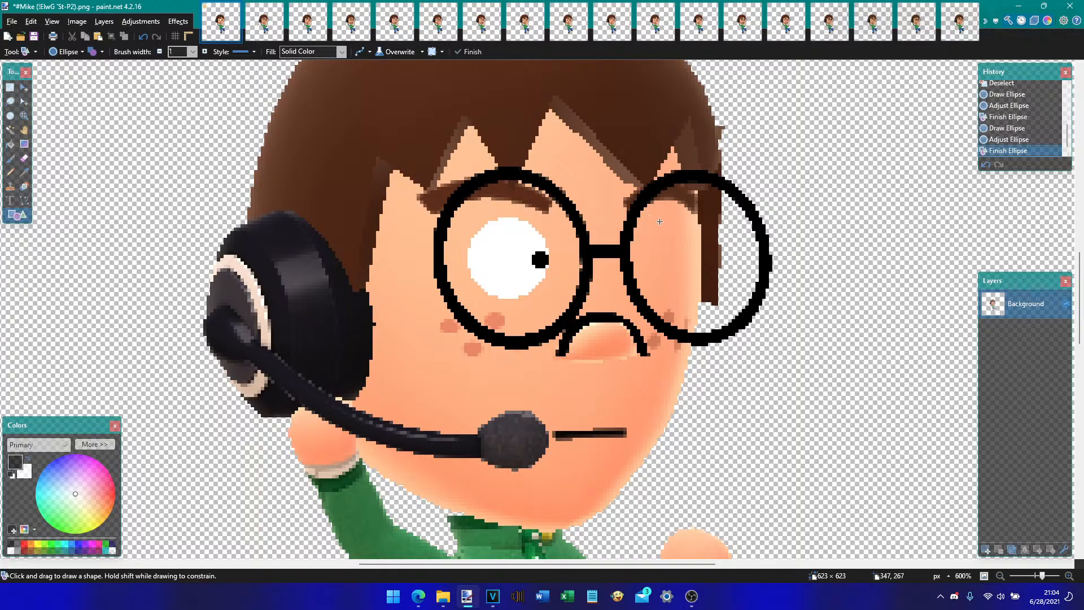
- Draw a solid white oval about 16 × 22 pixels inside the glasses lens farthest from the headset
drag(659, 221, 633, 278)
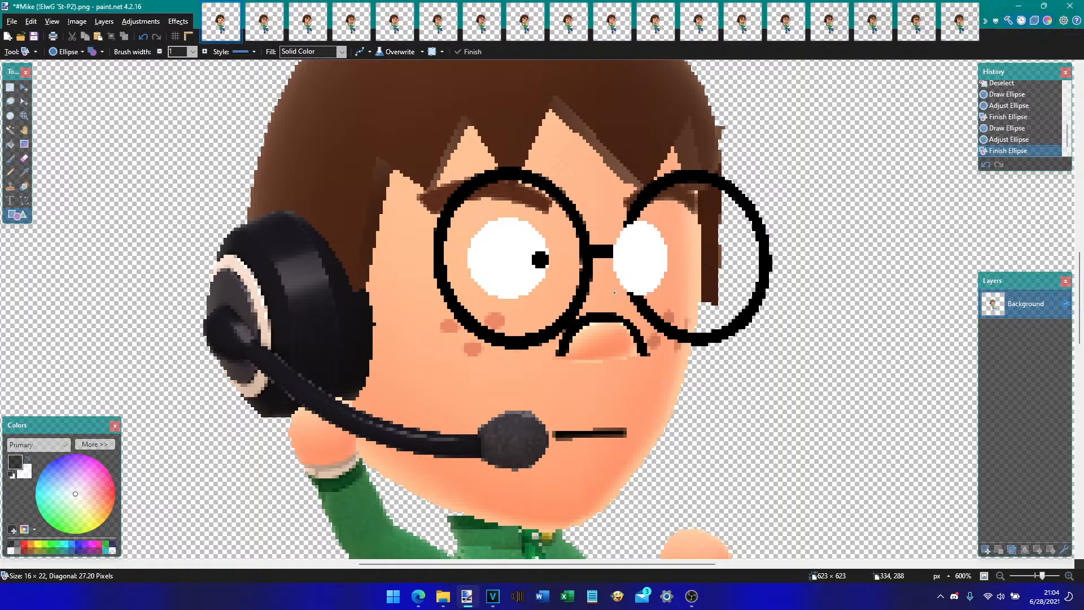
drag(614, 292, 664, 276)
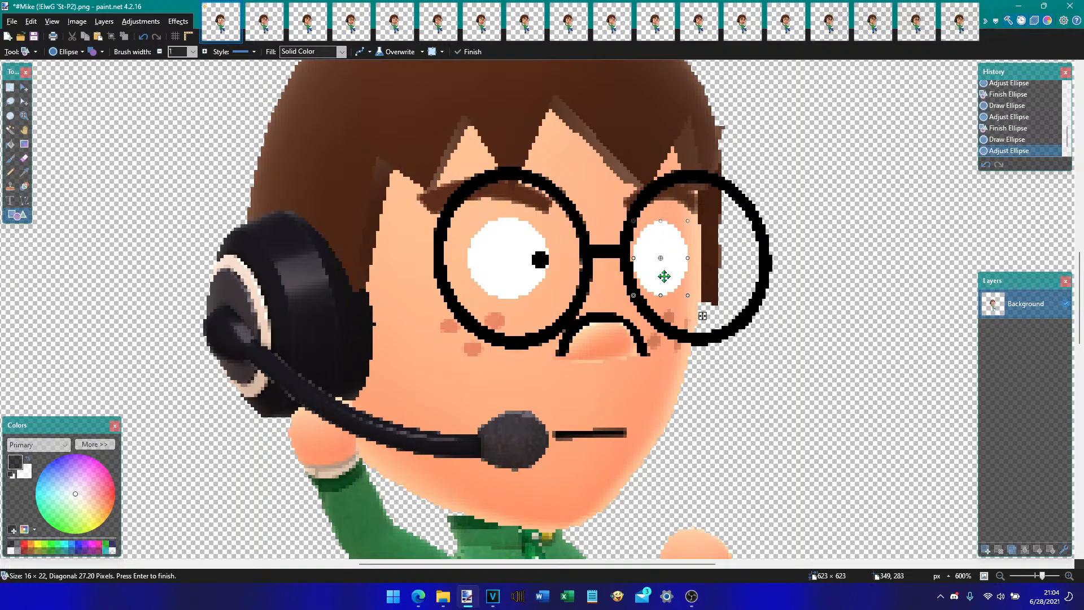
key(Up)
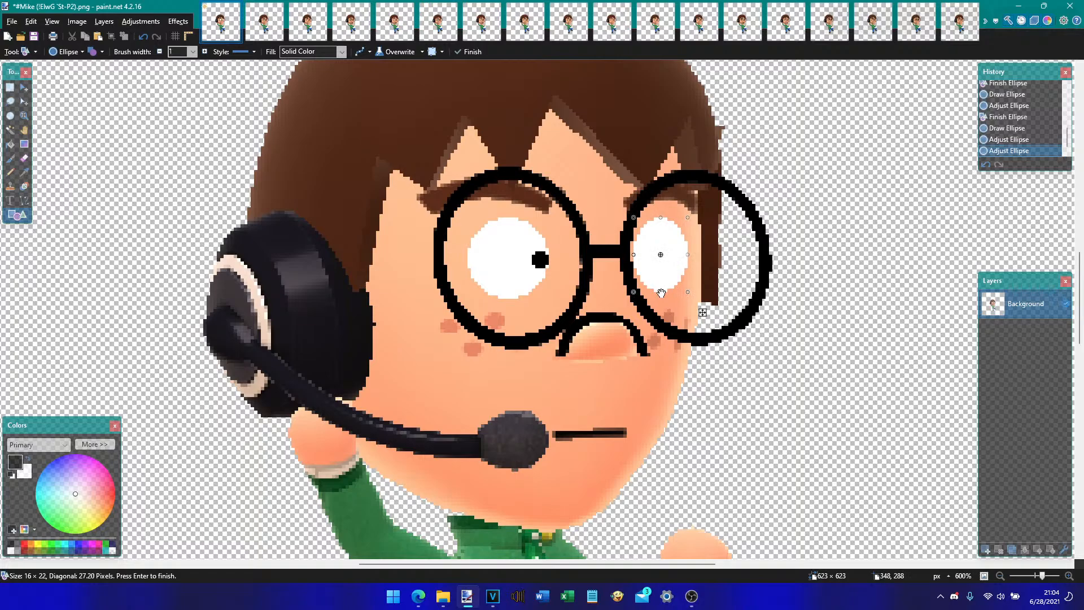
key(Return)
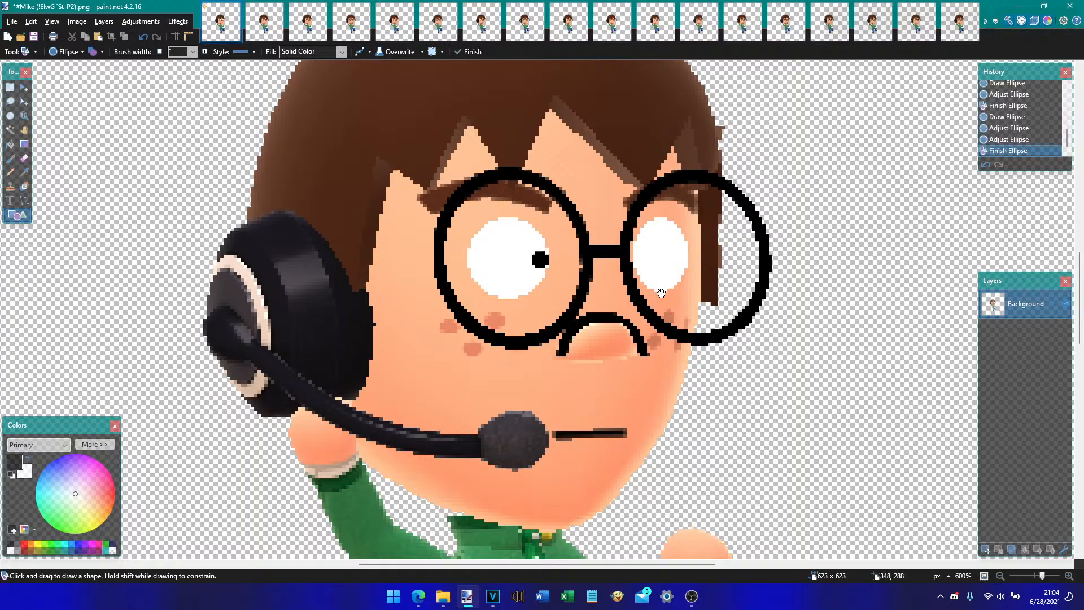
- Select the white circle and its black pupil together with the Magic Wand and copy the whole eye
click(10, 130)
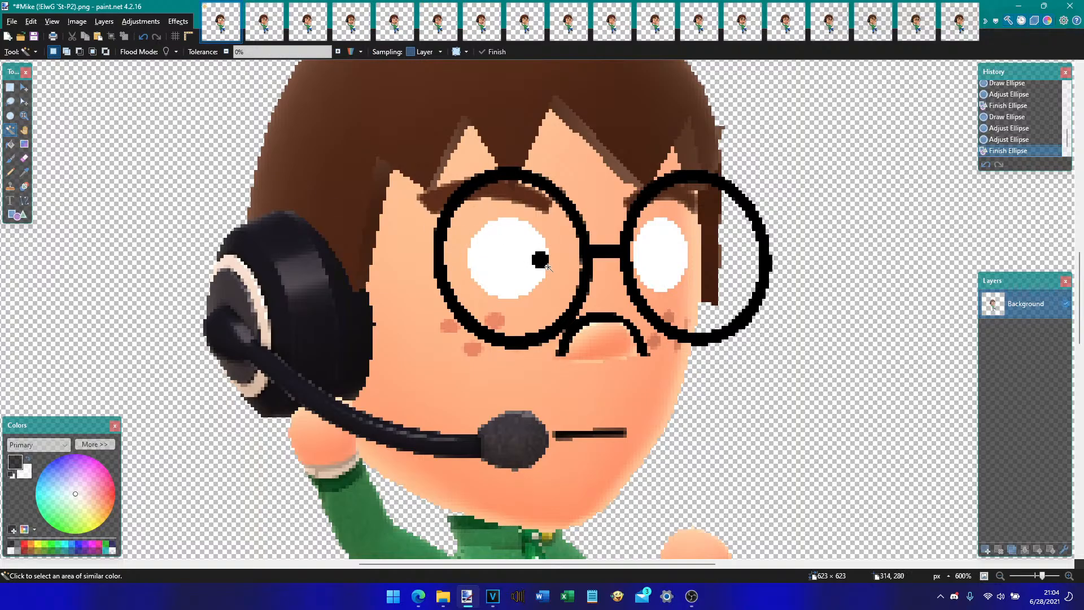
click(543, 263)
click(537, 256)
click(480, 256)
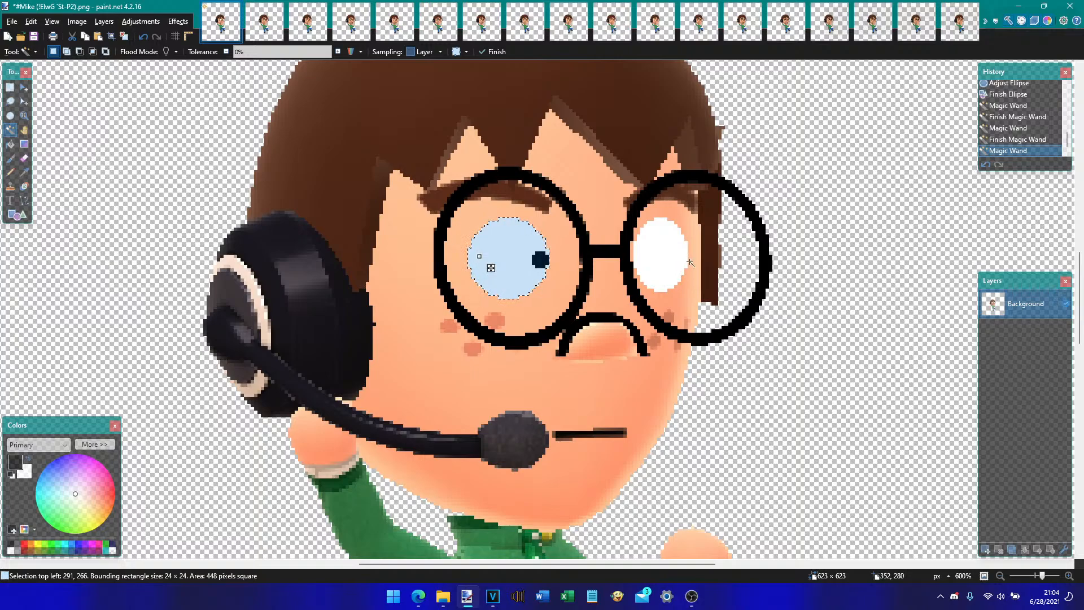
- Undo all the eye drawing, back to the deselection that followed the pasted eyebrows, nose and mouth
key(ctrl+z)
key(ctrl+z)
key(ctrl+z)
key(ctrl+z)
key(ctrl+z)
key(ctrl+z)
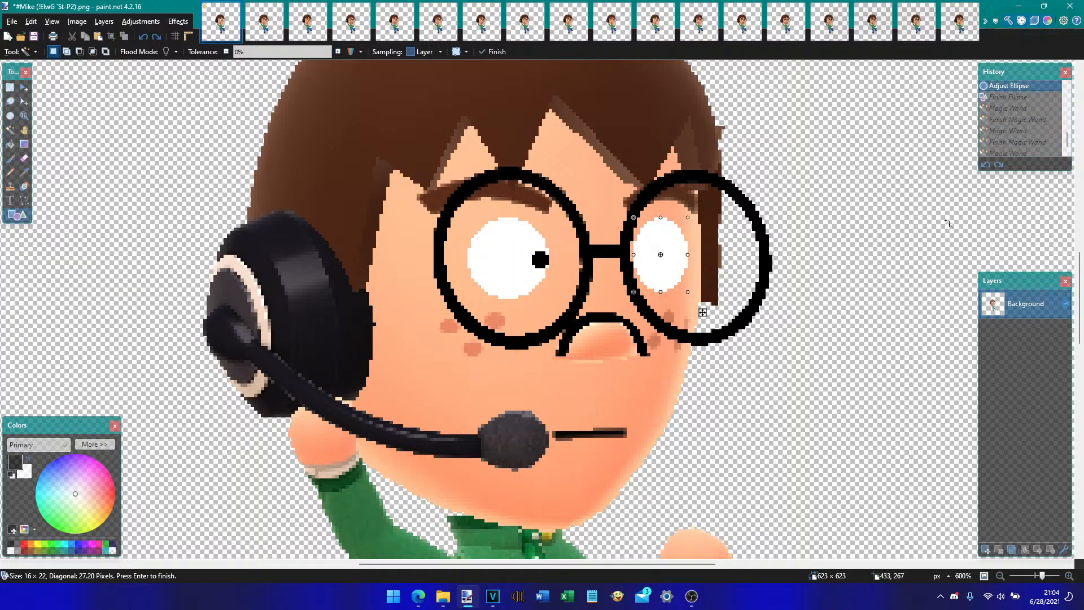
key(ctrl+z)
key(ctrl+z)
key(ctrl+z)
key(ctrl+z)
key(ctrl+z)
key(ctrl+z)
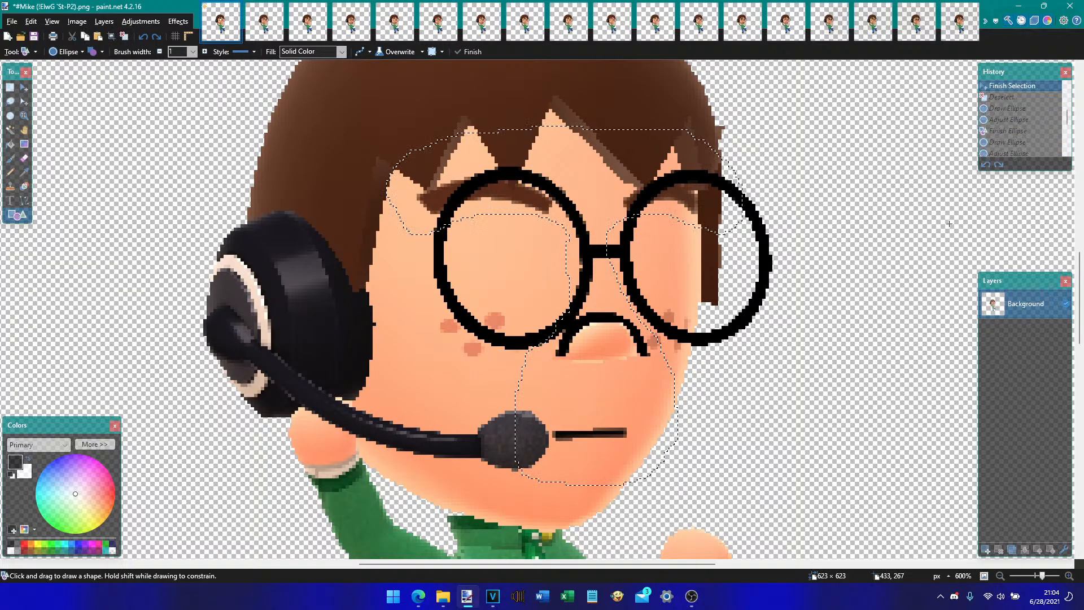
key(ctrl+y)
key(ctrl+y)
key(ctrl+z)
- Add a new layer above Background, paste the copied eye onto it, and clear the selection
key(ctrl+shift+n)
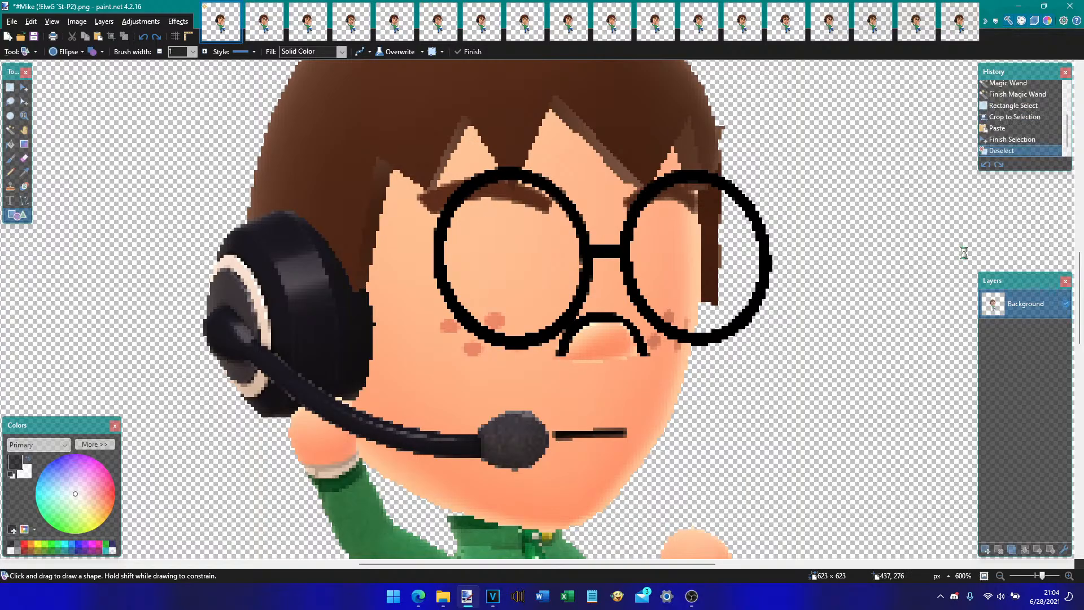
key(ctrl+v)
key(ctrl+d)
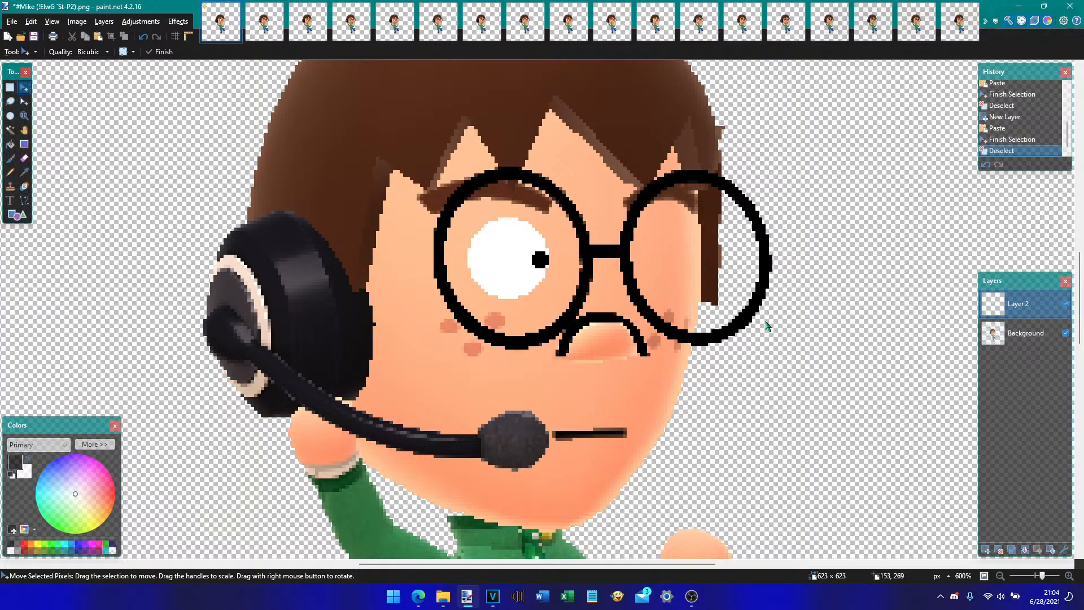
- Draw a solid white oval about 18 × 23 pixels on Layer 2, inside the glasses lens farthest from the headset
click(1027, 339)
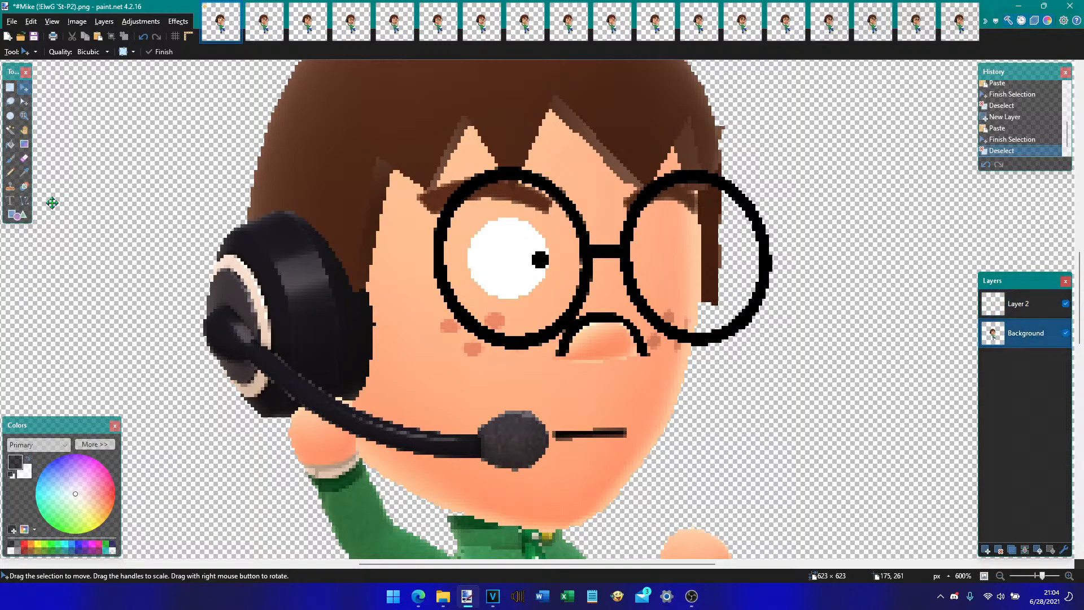
click(24, 215)
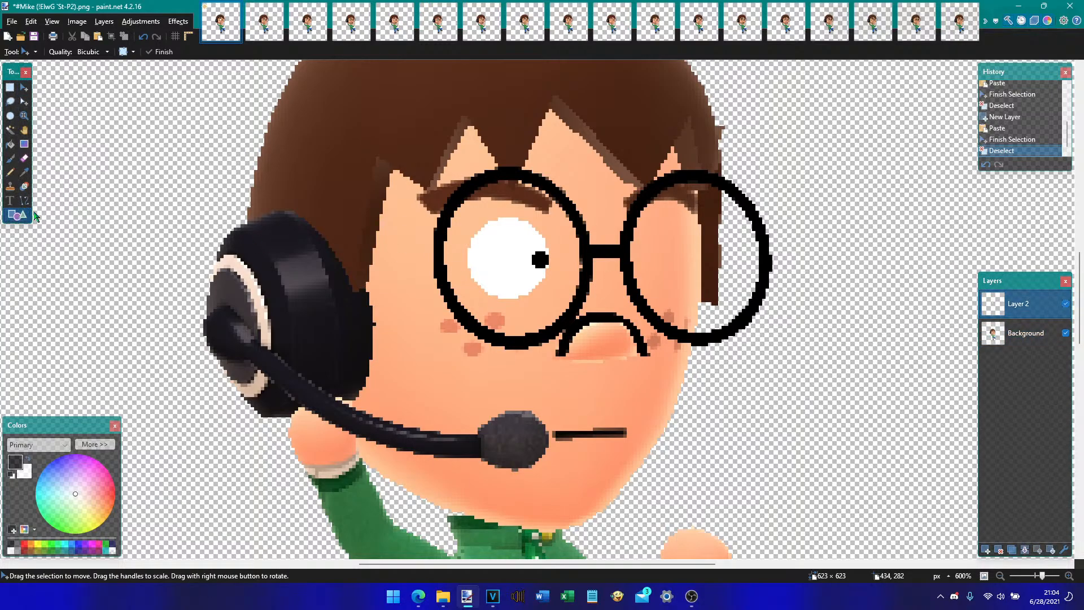
drag(670, 225, 609, 298)
drag(608, 298, 654, 303)
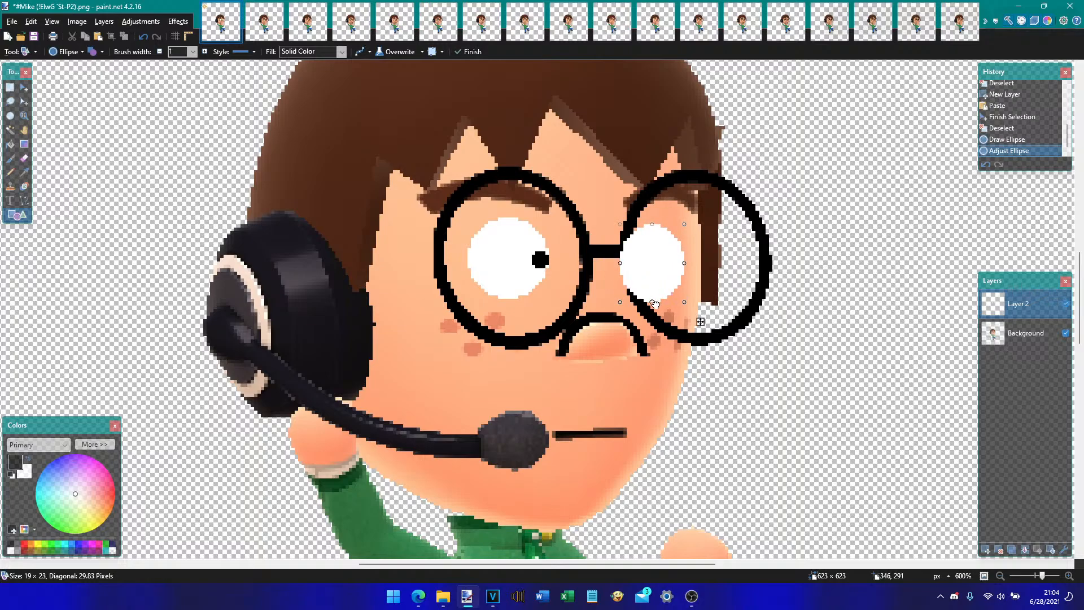
drag(626, 261, 627, 265)
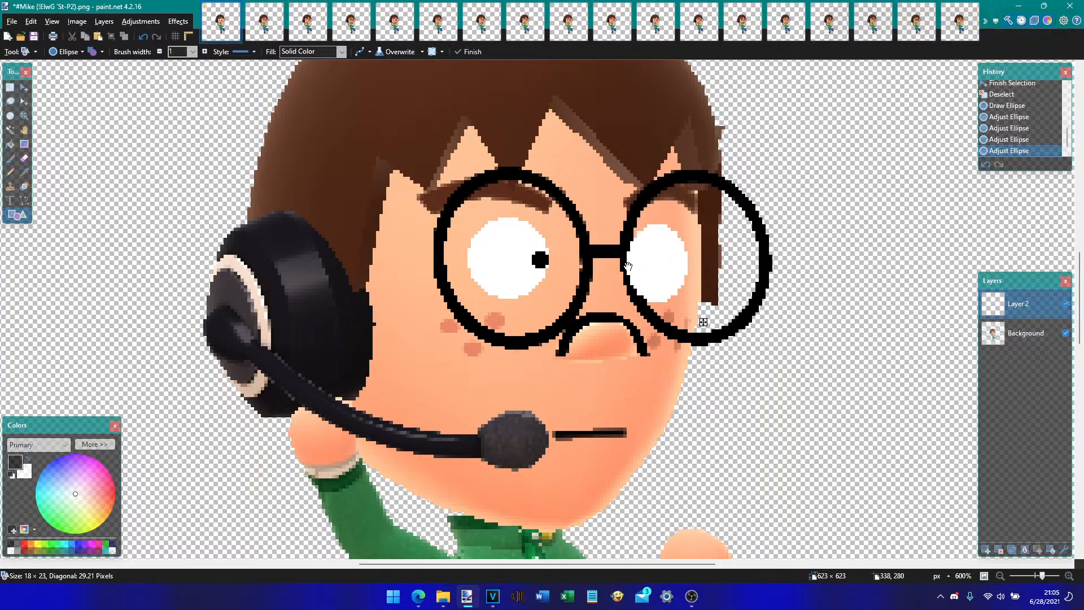
key(Up)
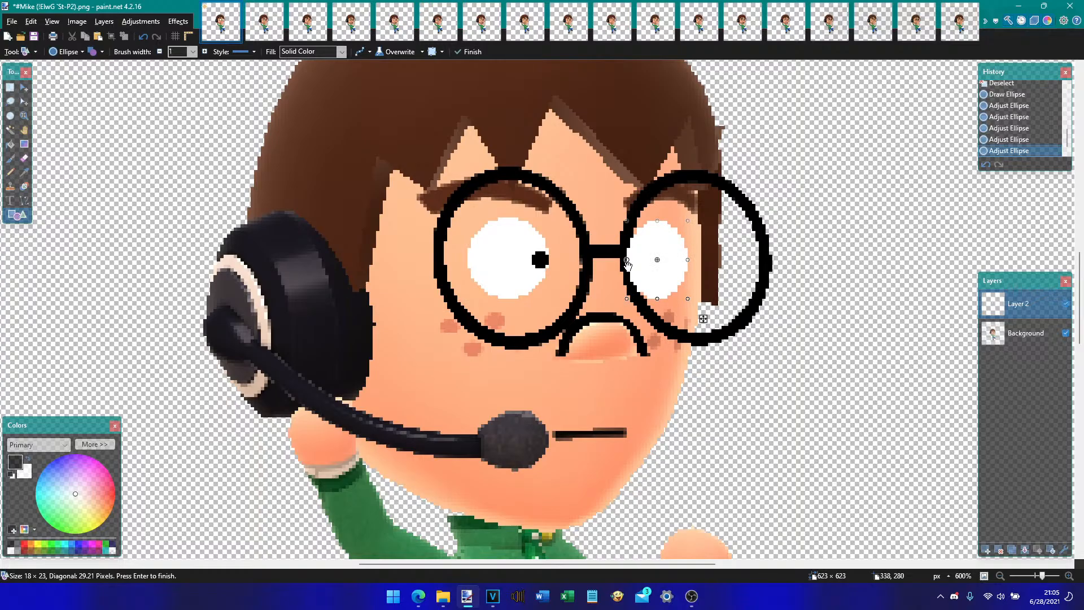
key(Return)
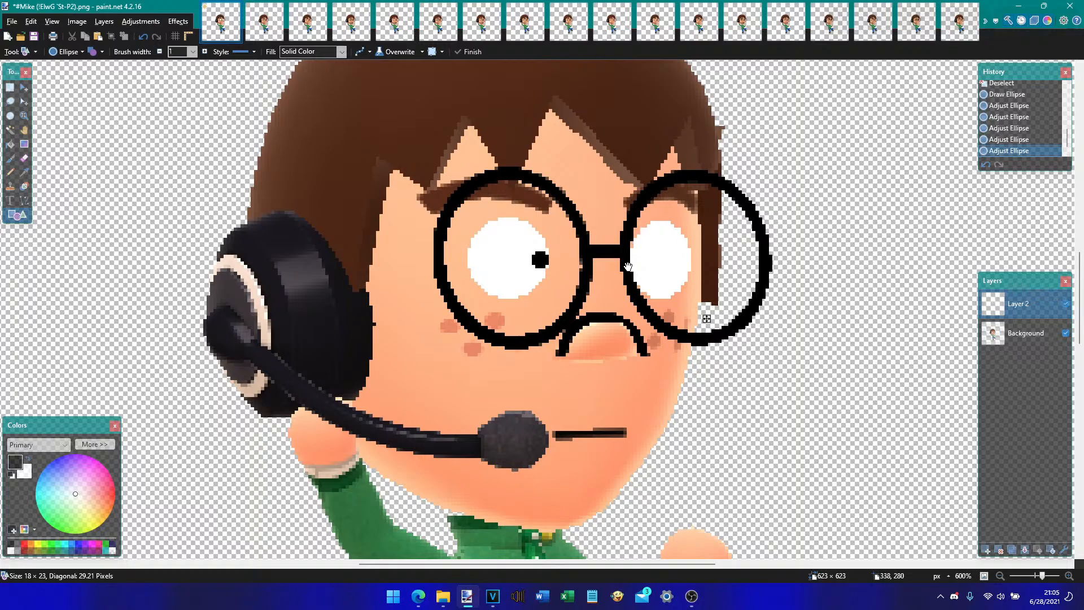
key(Left)
key(Up)
key(Down)
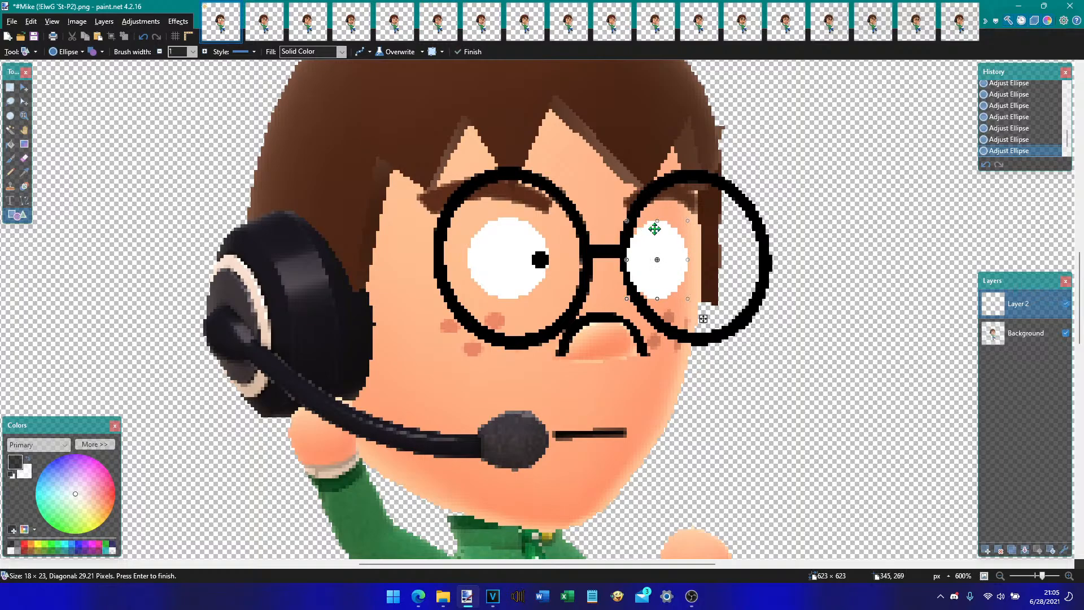
- Shorten the white oval to 22 pixels tall from its upper edge, widen it slightly away from the nose, and finish it
drag(657, 222, 658, 226)
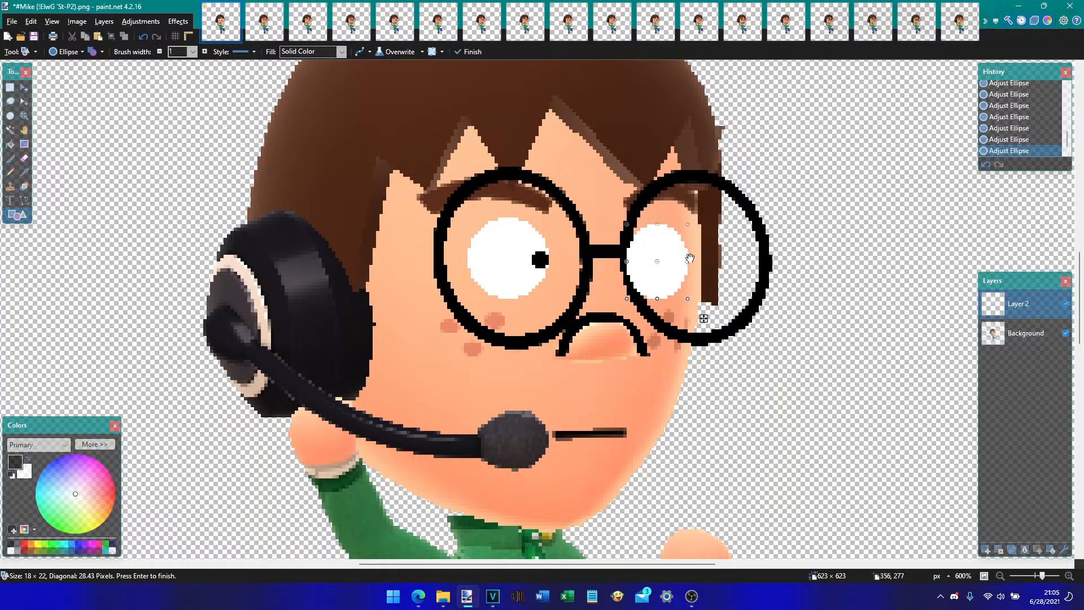
drag(693, 260, 694, 260)
key(Return)
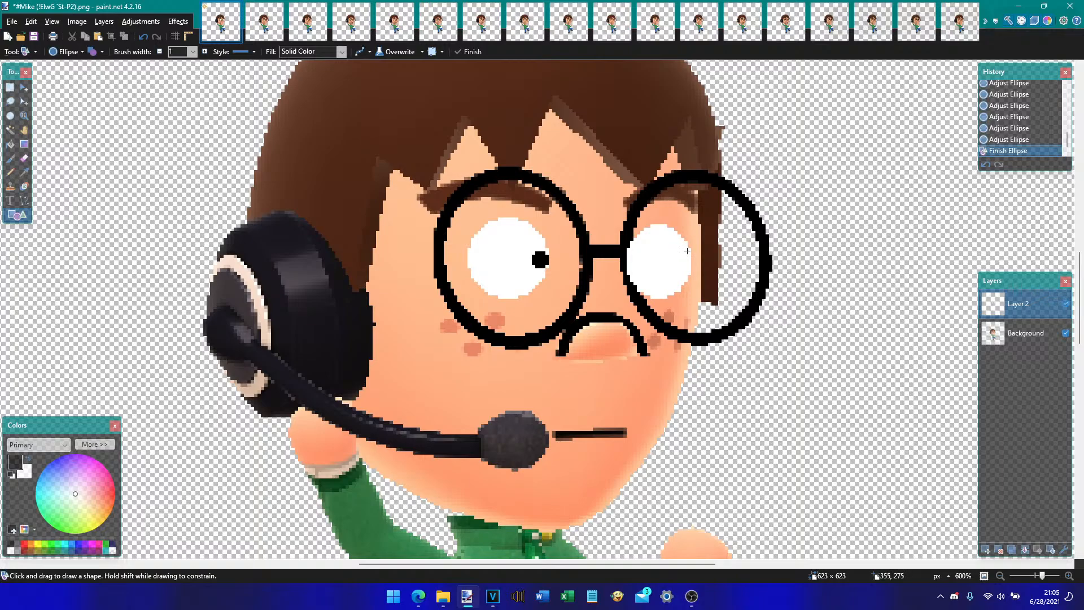
- Draw a solid black pupil 5 × 5 pixels at the outer edge of the white oval on Layer 2
drag(691, 254, 677, 272)
click(676, 273)
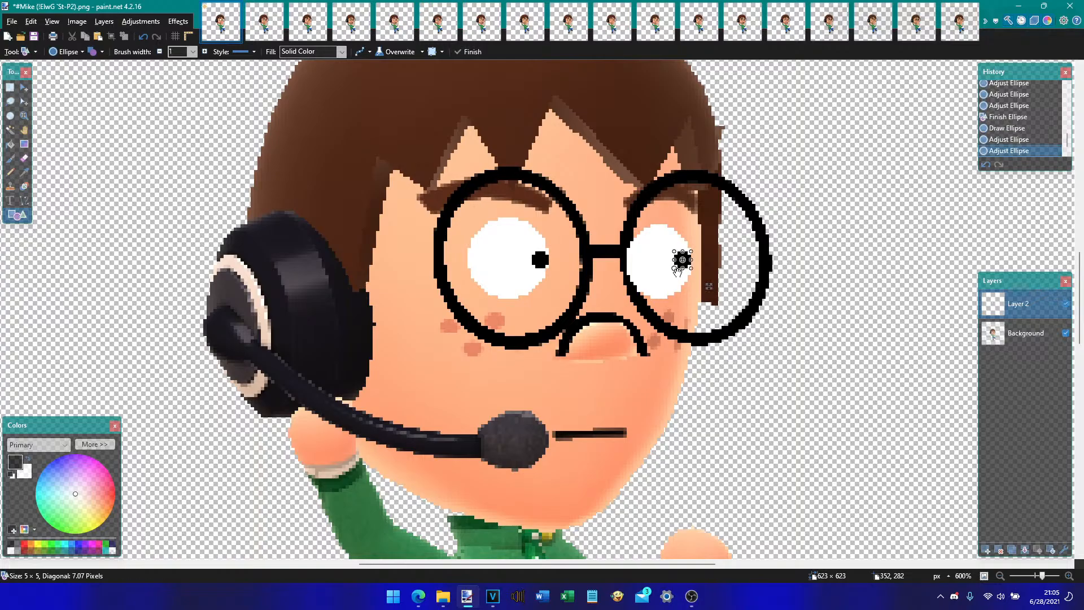
click(677, 272)
key(Return)
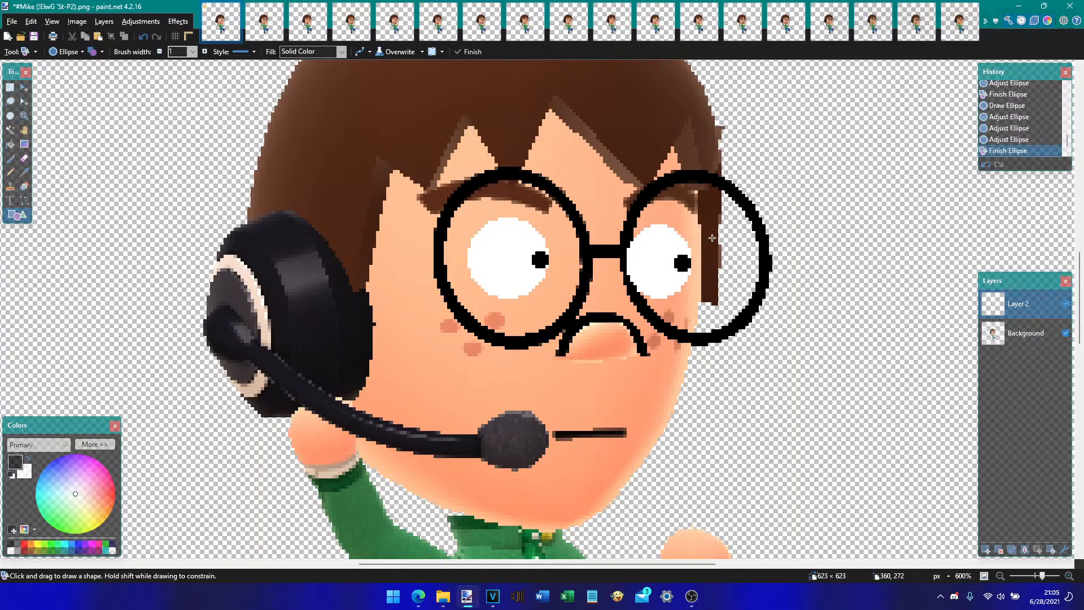
- Hide Layer 2, then select the black glasses frame on the Background layer with the Magic Wand and copy it
scroll(783, 315, up, 2)
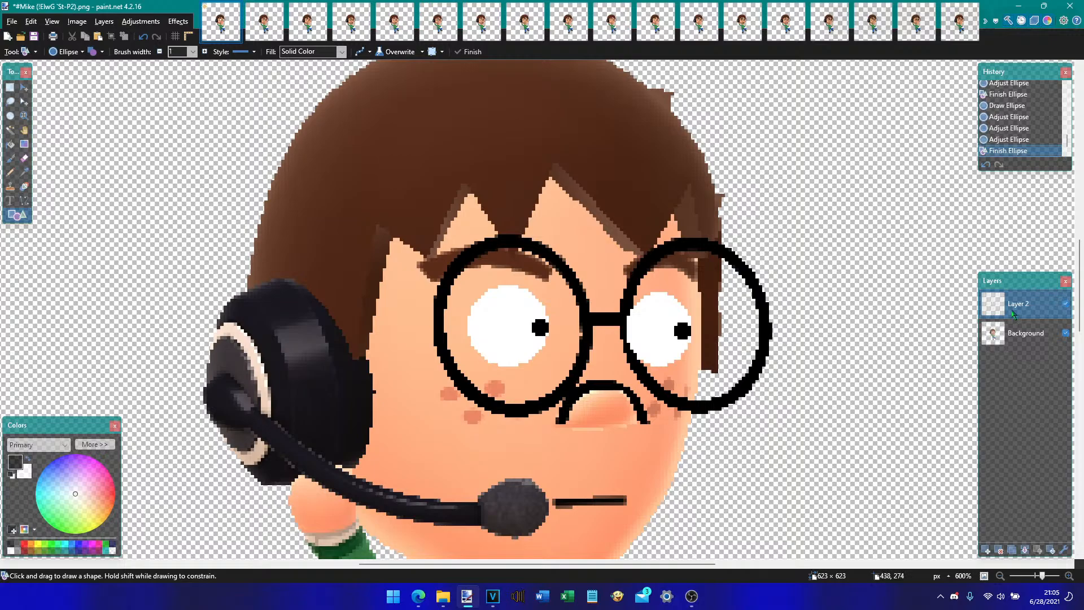
click(1065, 304)
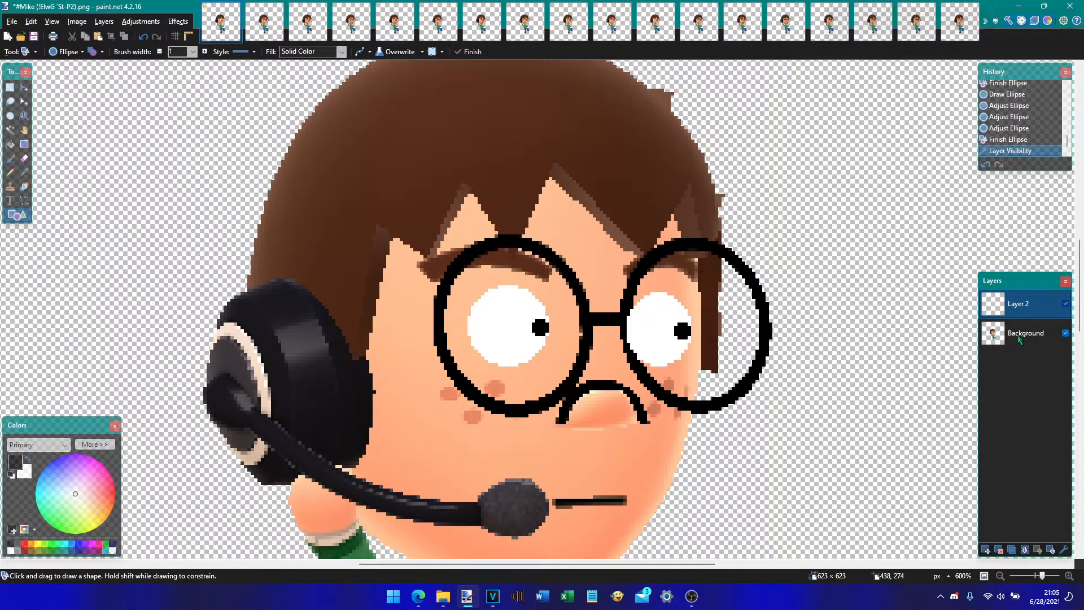
click(1018, 337)
key(s)
click(628, 328)
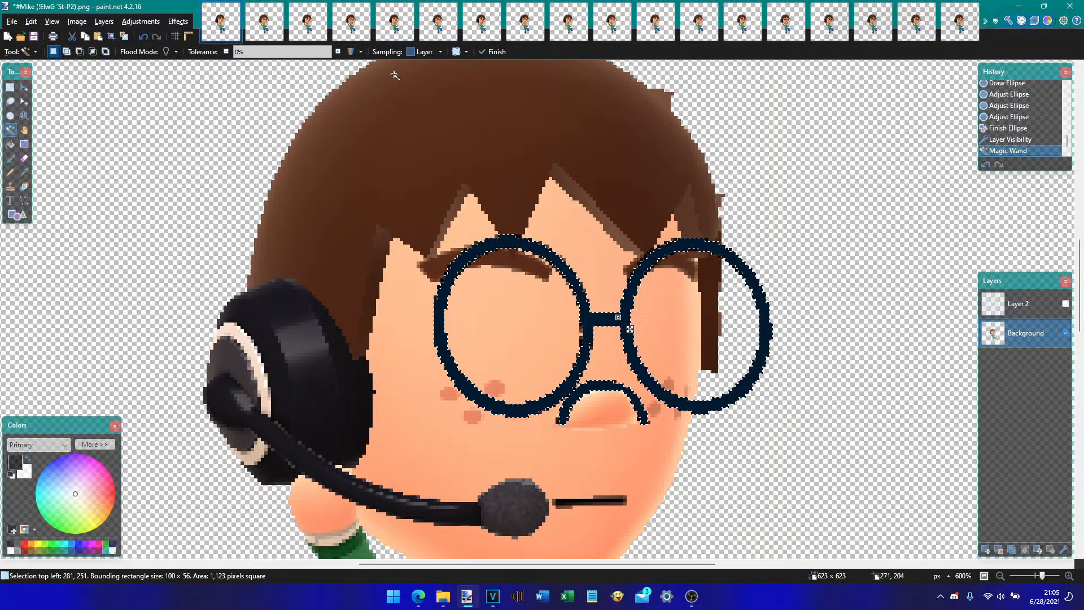
- Paste the copied glasses frame into a new layer above Layer 2, clear the selection, and show Layer 2 again
click(989, 299)
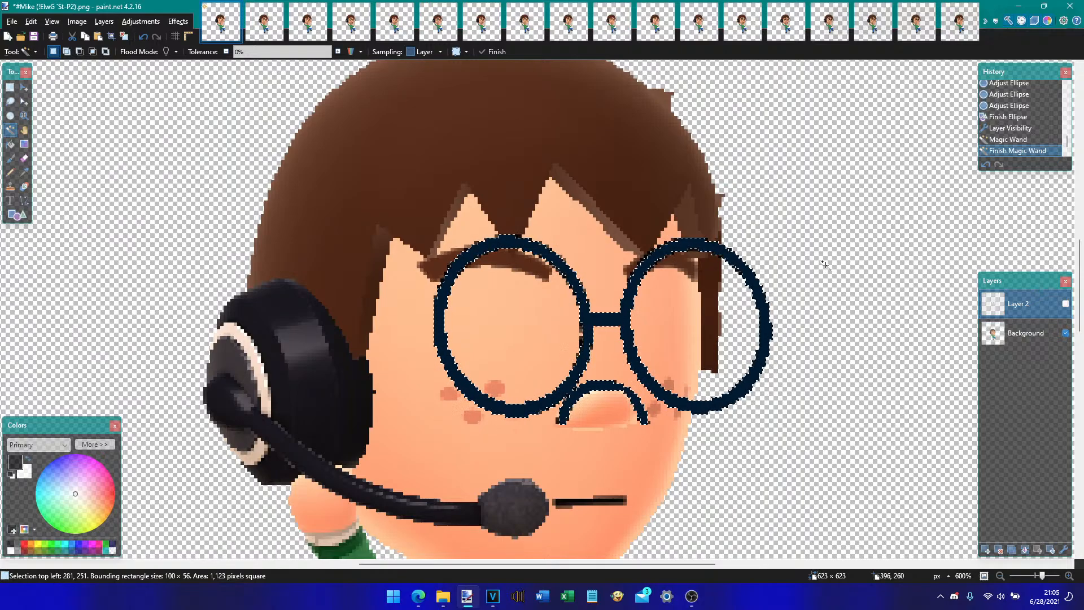
key(ctrl+shift+v)
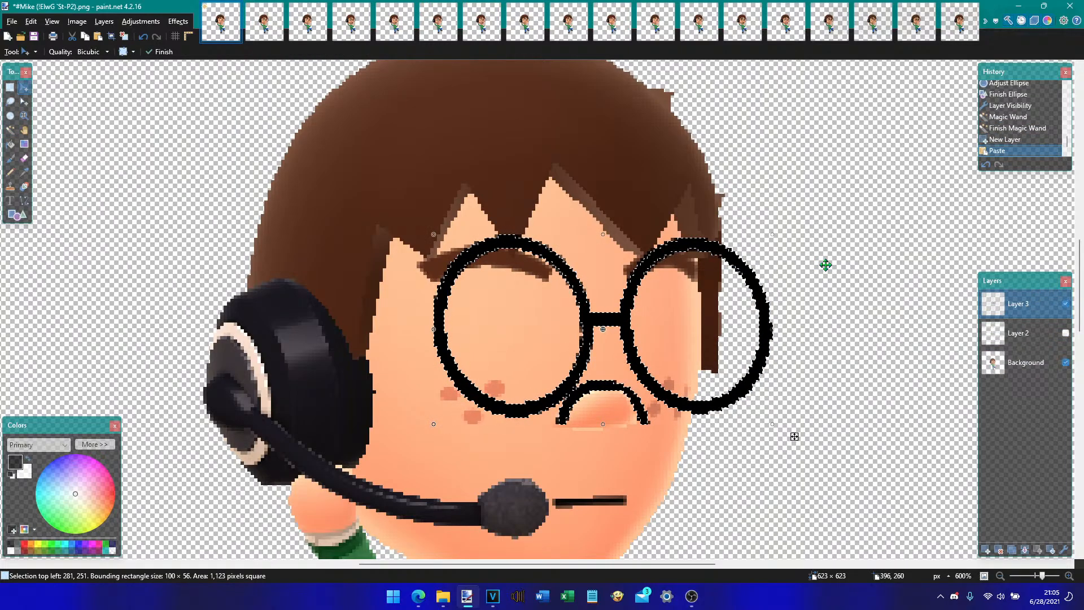
key(ctrl+d)
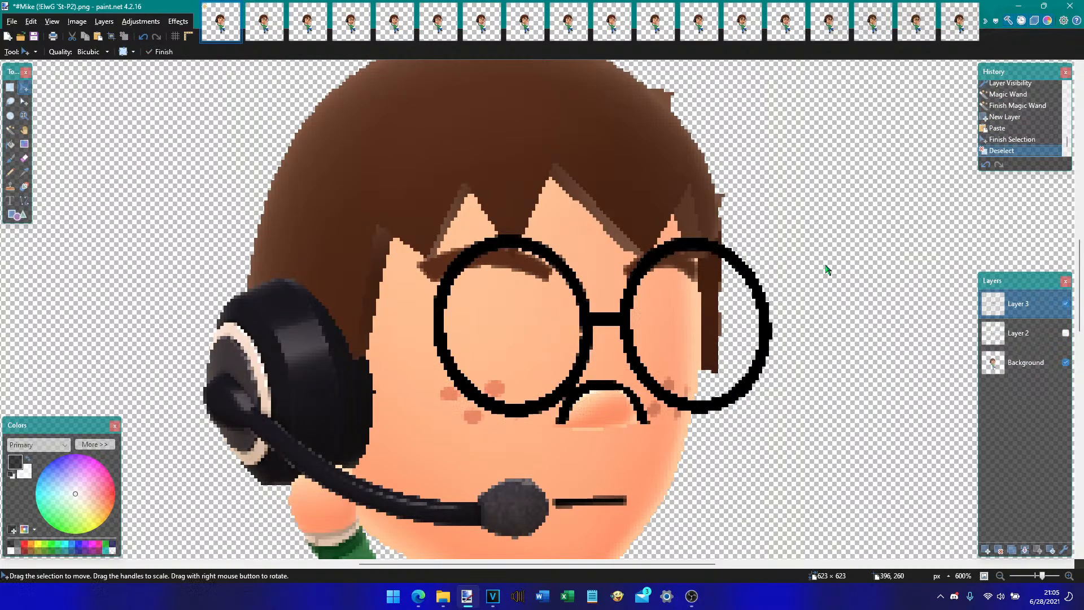
click(1065, 333)
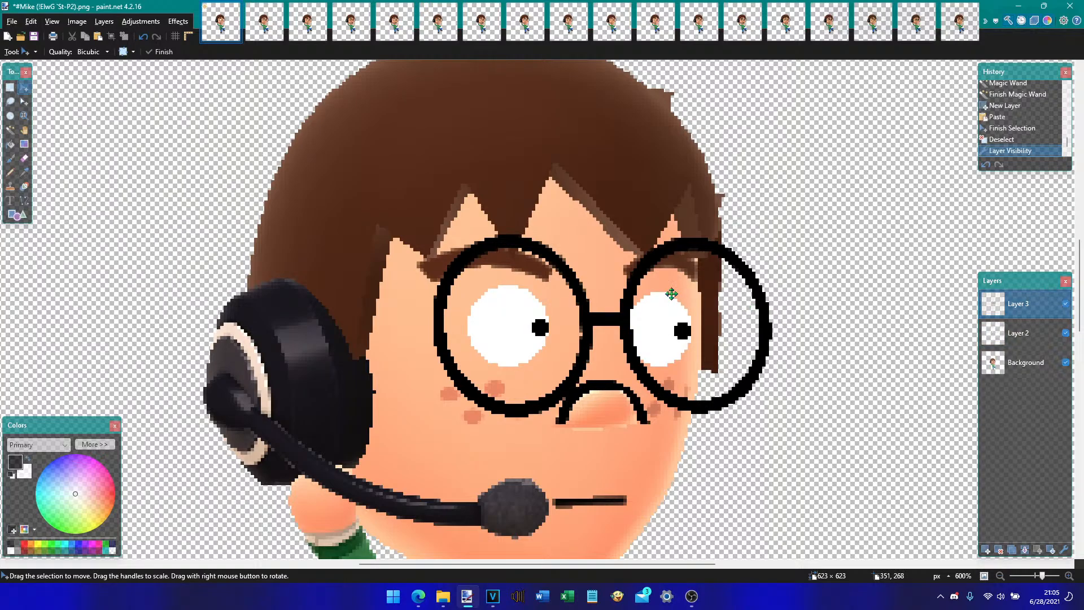
- Select the eye farthest from the headset with a 30 × 27 pixel rectangle, move it up one pixel on Layer 2, and clear the selection
key(s)
drag(616, 285, 714, 378)
key(m)
key(Up)
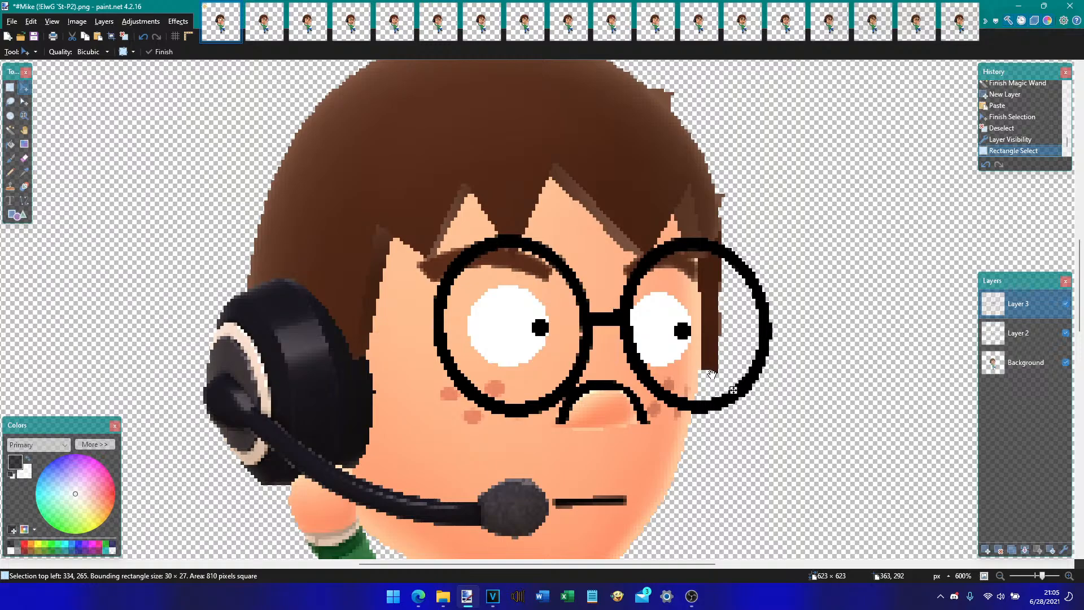
key(ctrl+z)
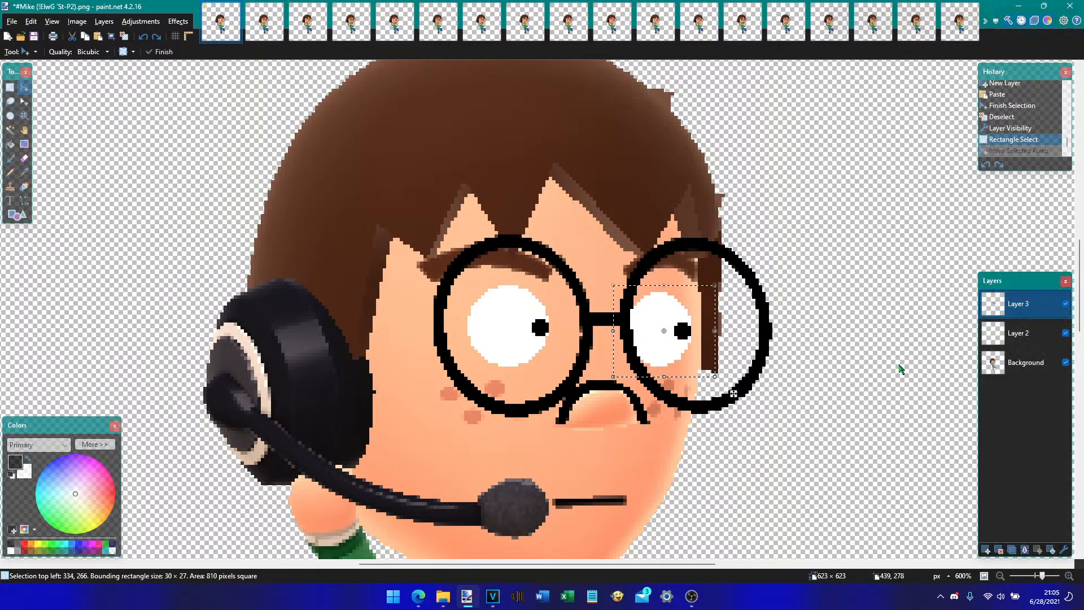
key(alt+Page_Down)
key(Up)
key(Up)
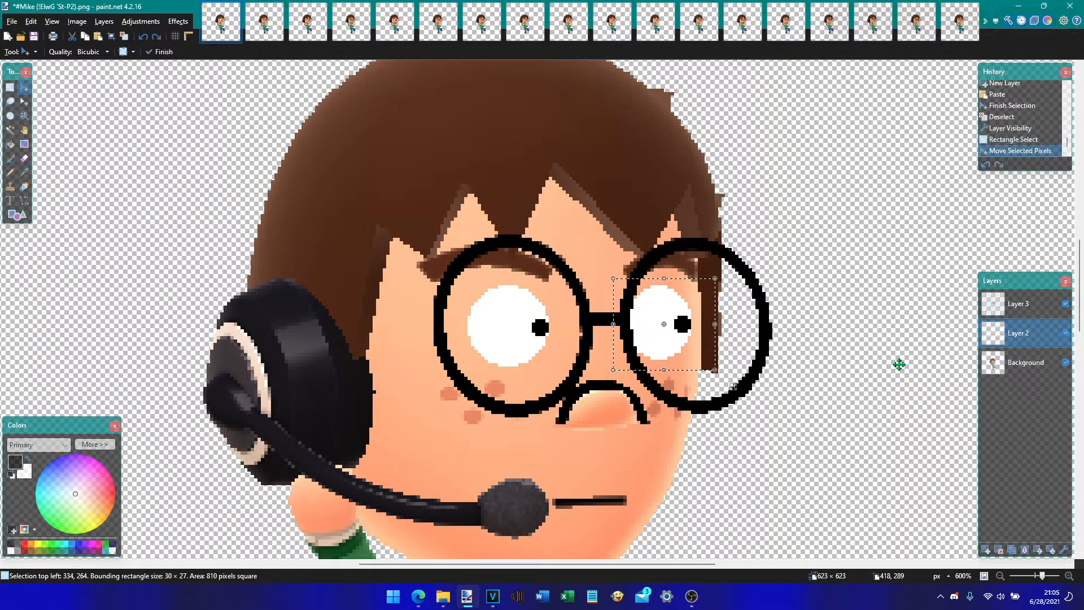
key(Down)
key(ctrl+d)
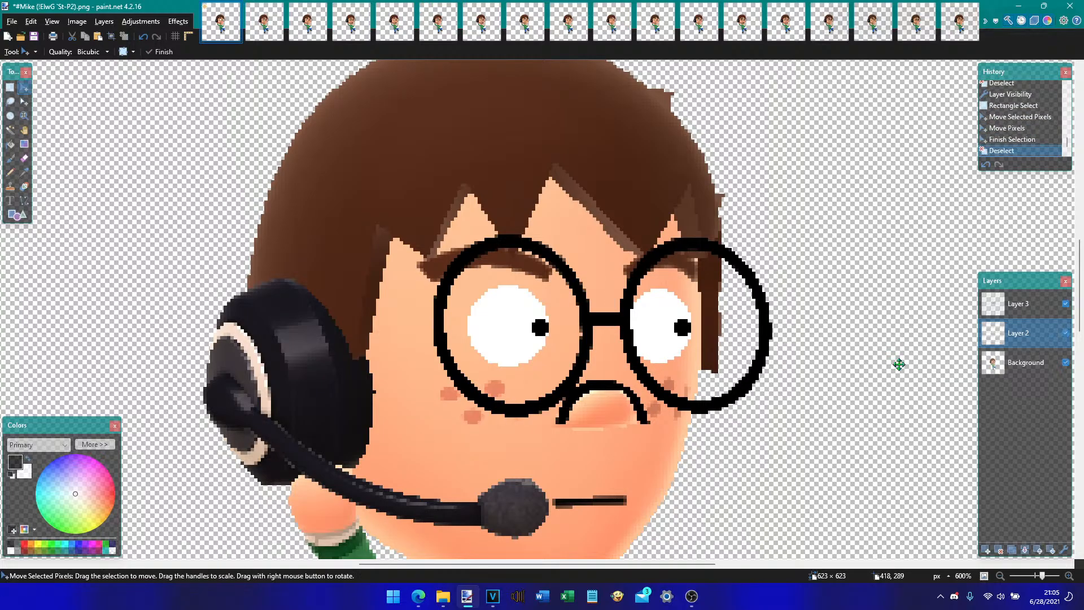
- Resume the last eye move on Layer 2, shift the 30 × 27 pixel selection to top-left position 333, 264, and clear the selection
drag(1041, 575, 1037, 576)
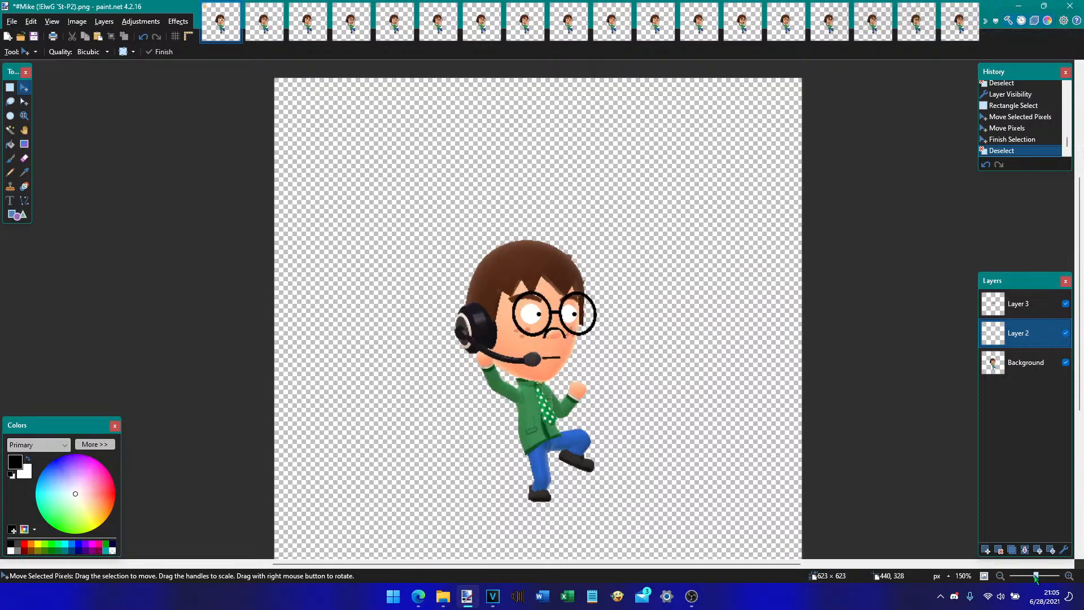
key(s)
key(ctrl+z)
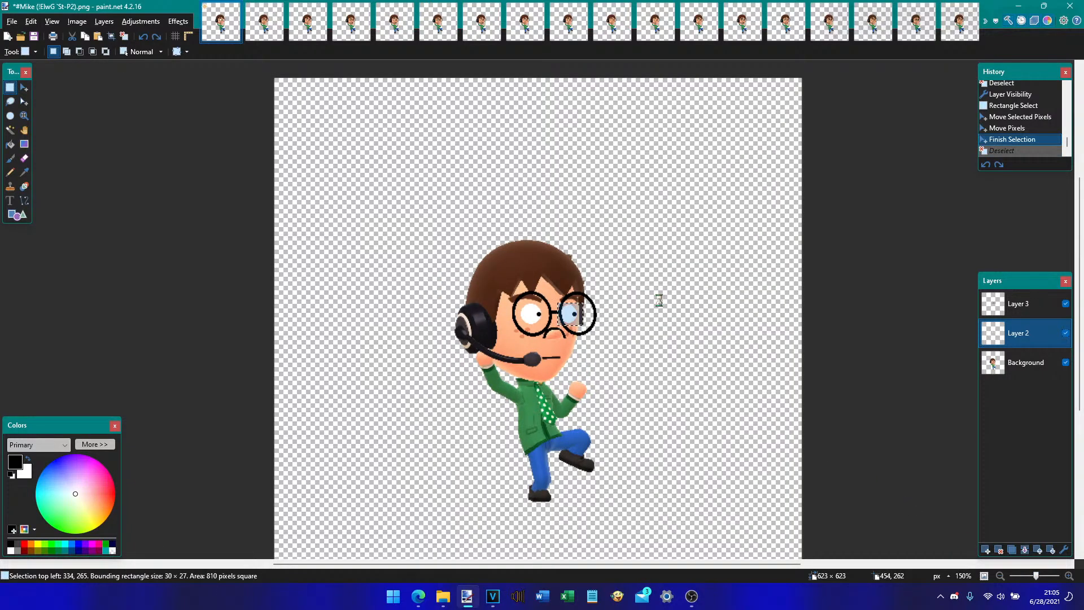
key(ctrl+z)
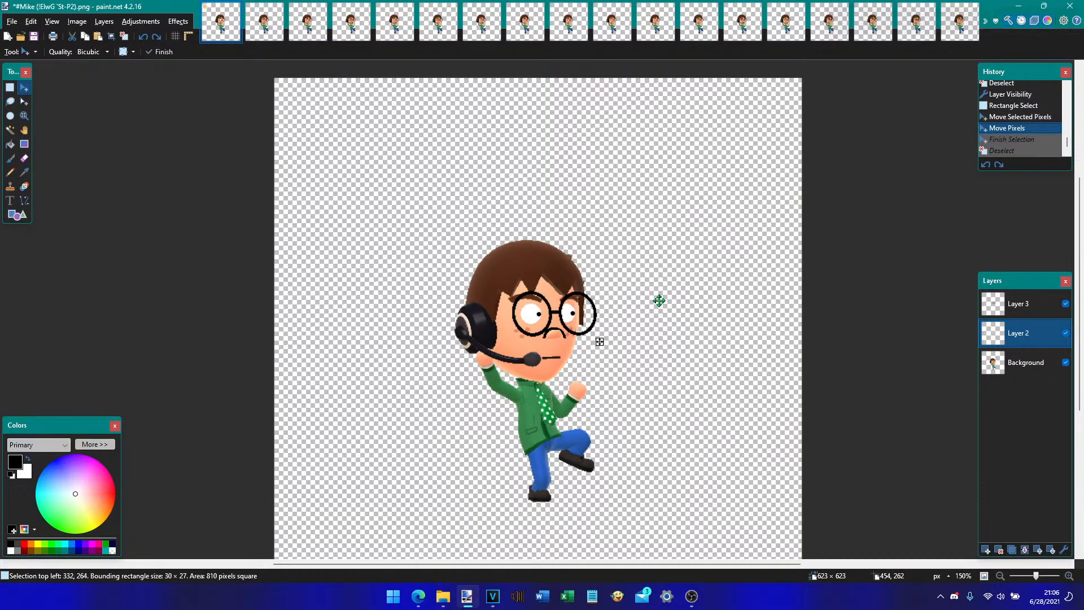
key(Left)
key(Left)
key(Left)
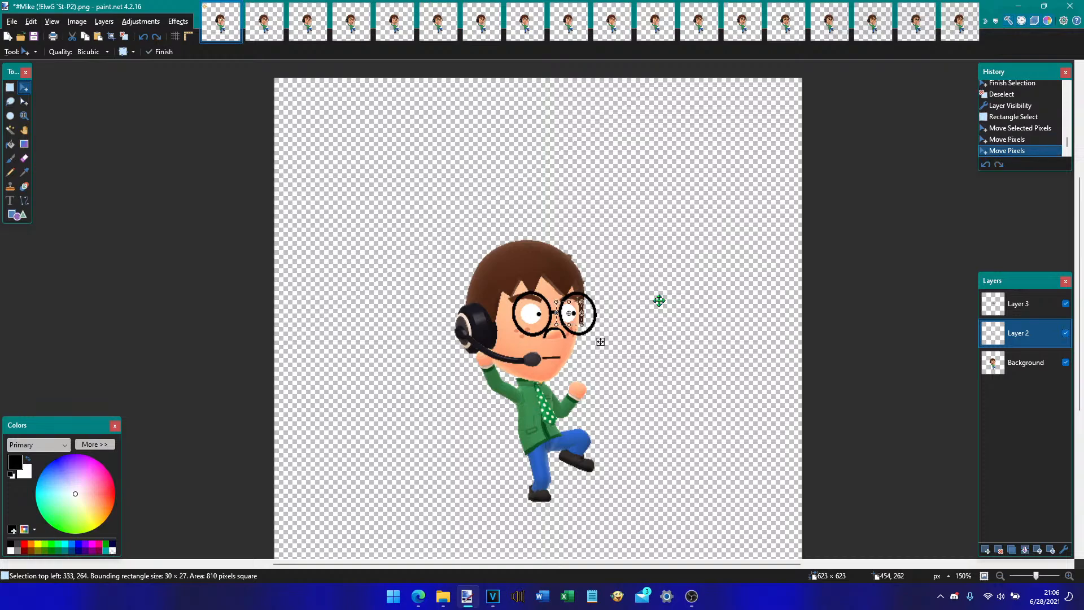
key(ctrl+d)
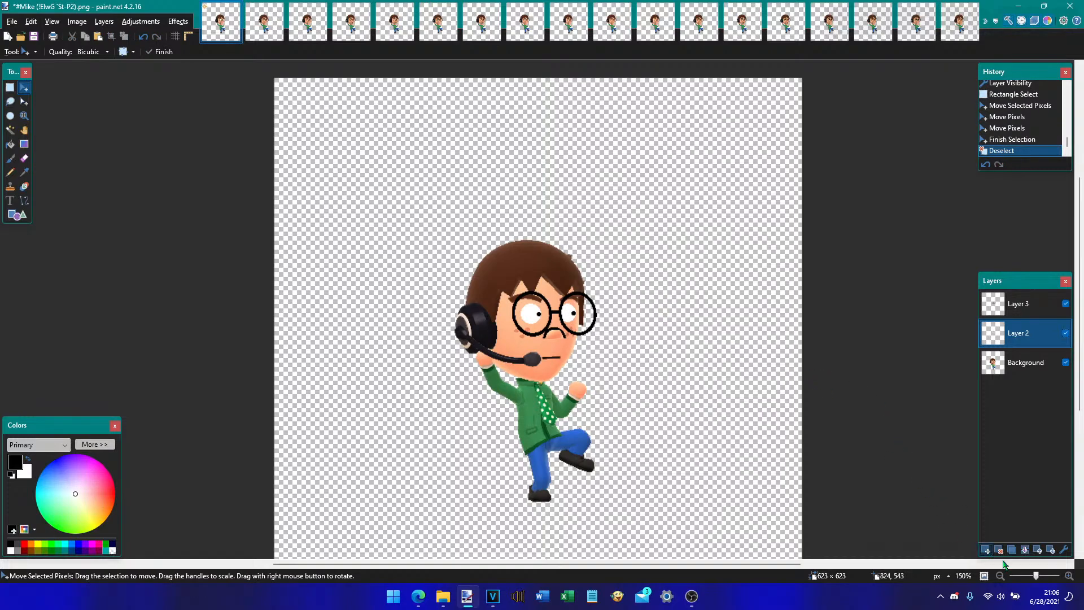
- Flatten the image and save it as the PNG "#Mike ('St-P2 eSu5)" in the Characters folder
click(1070, 576)
click(1070, 575)
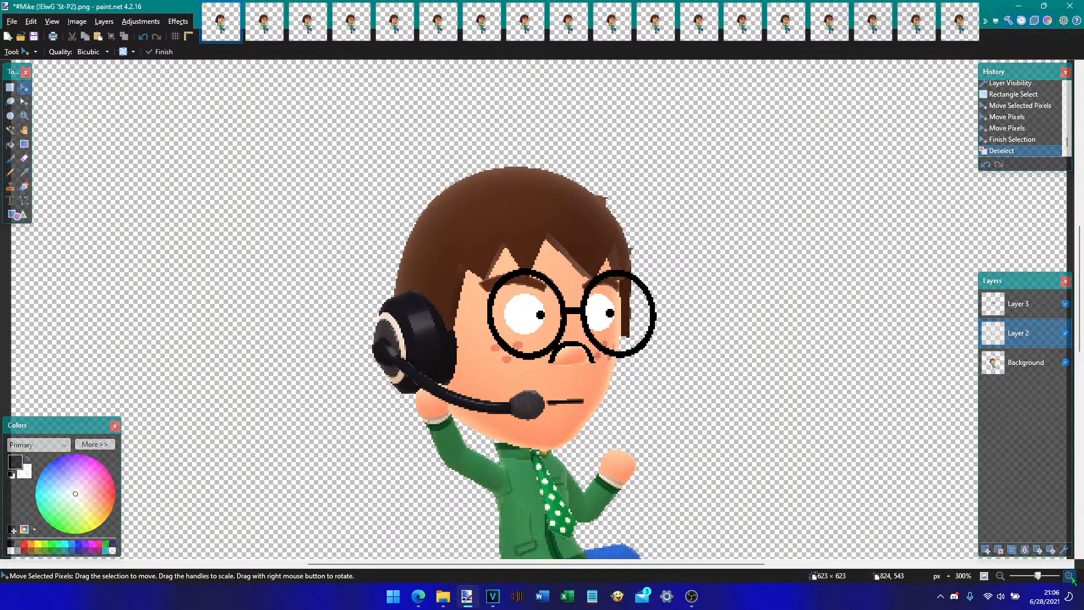
click(1069, 576)
scroll(881, 372, down, 1)
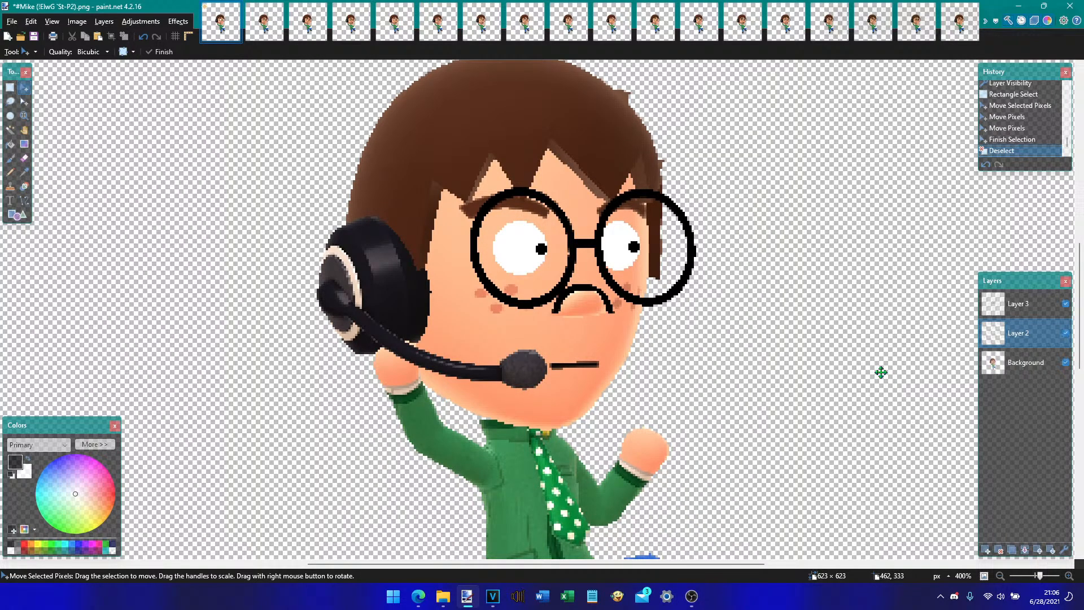
key(ctrl+shift+f)
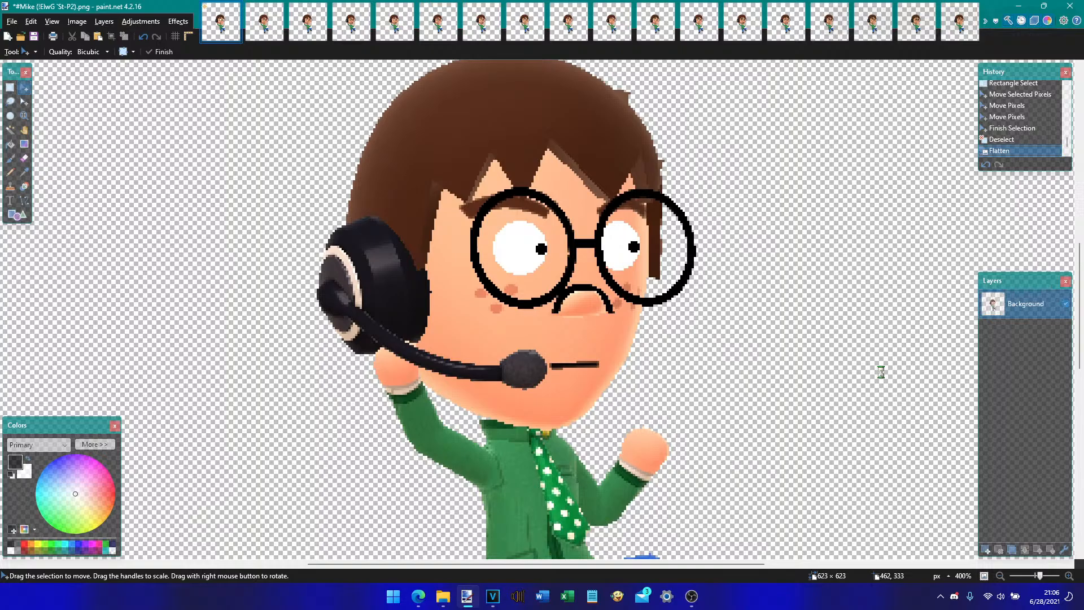
key(ctrl+shift+s)
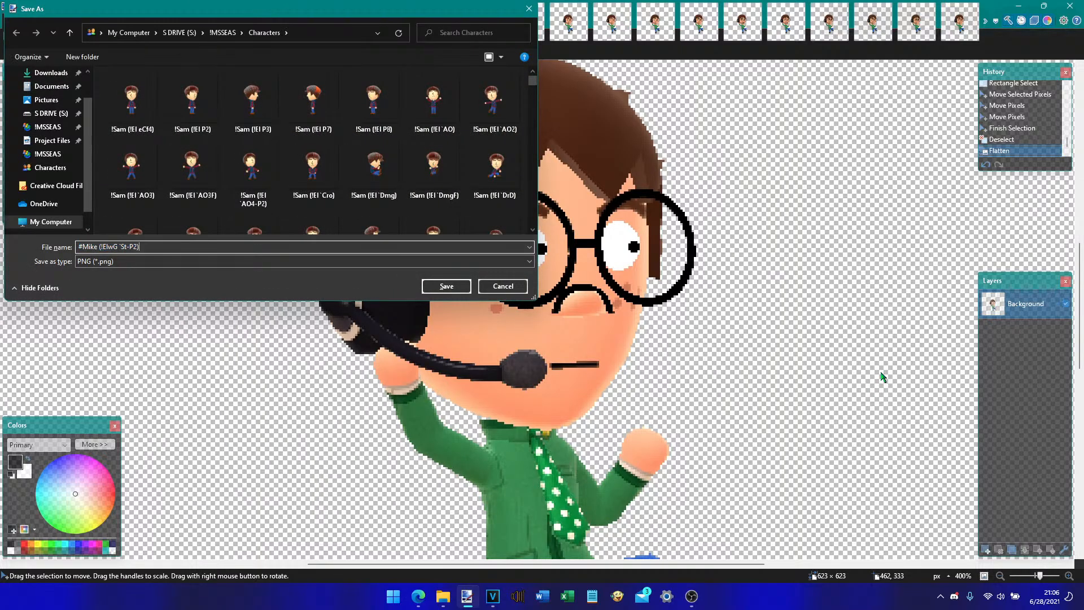
key(BackSpace)
key(BackSpace)
key(BackSpace)
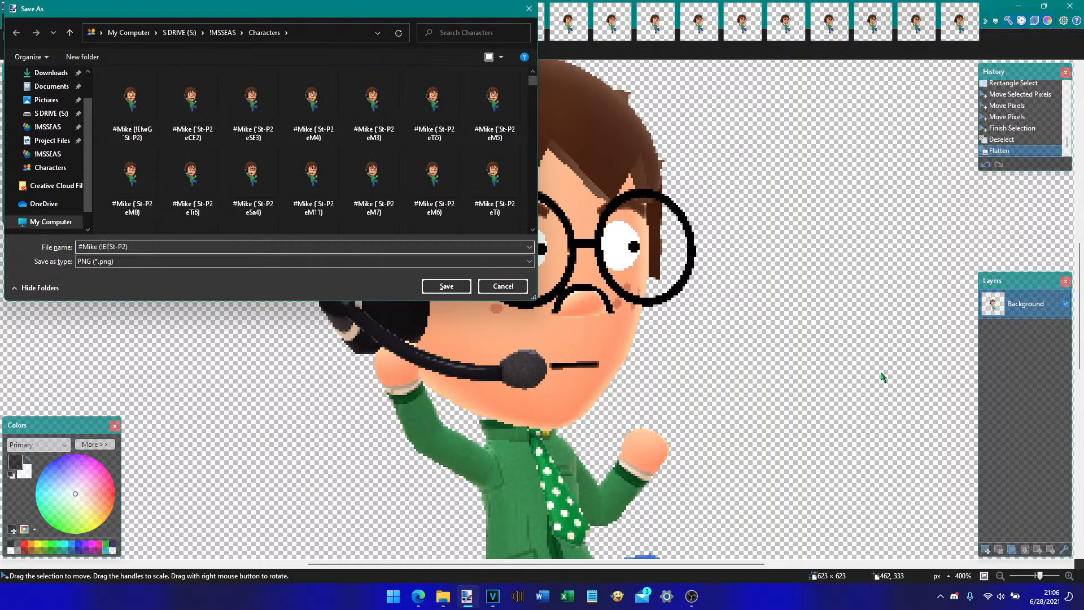
key(BackSpace)
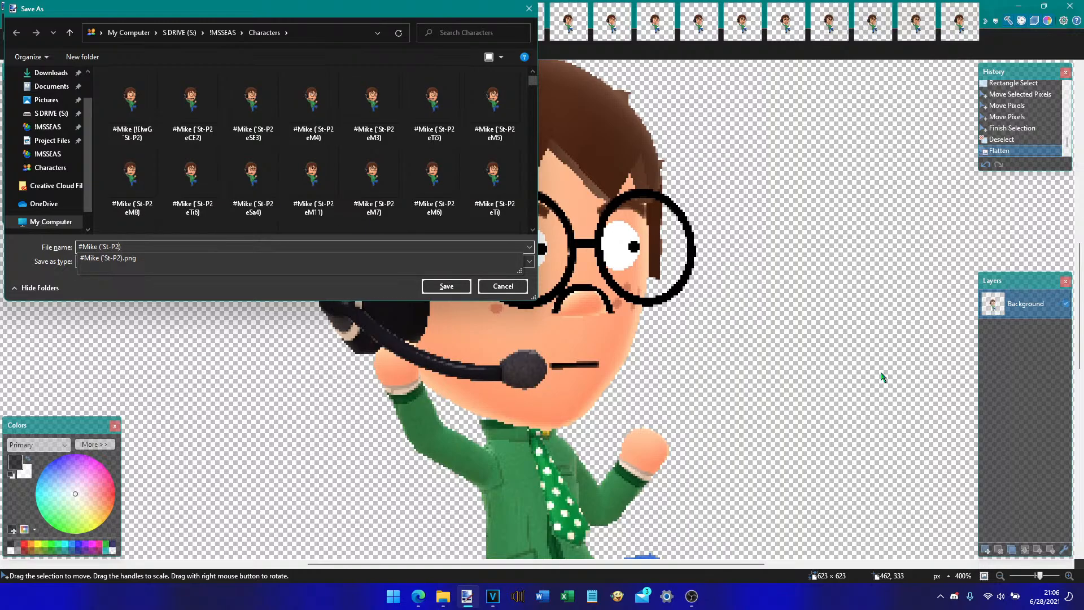
text(eSu5)
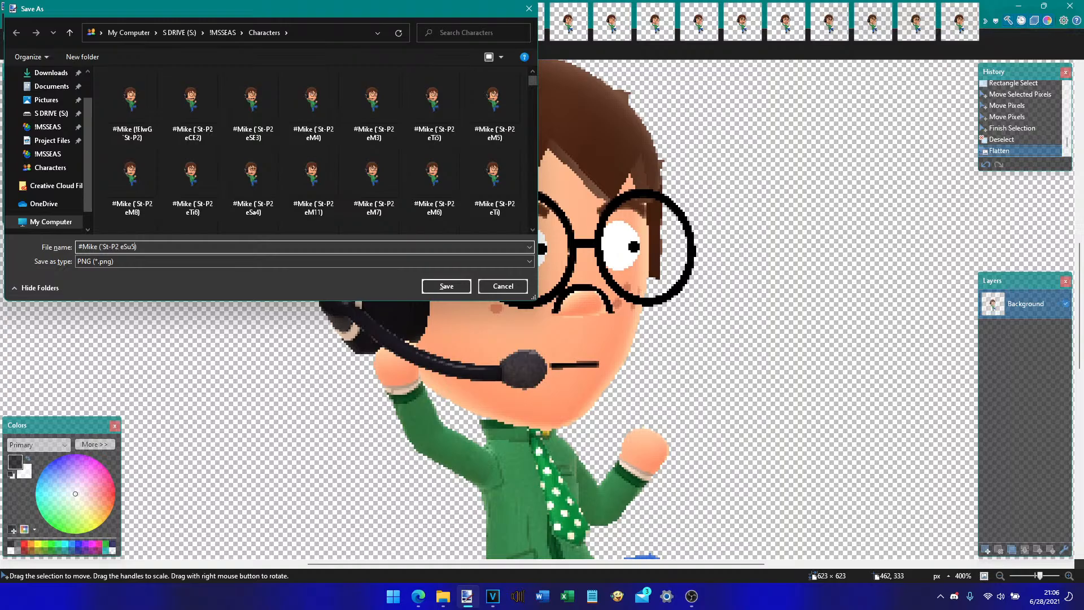
key(Return)
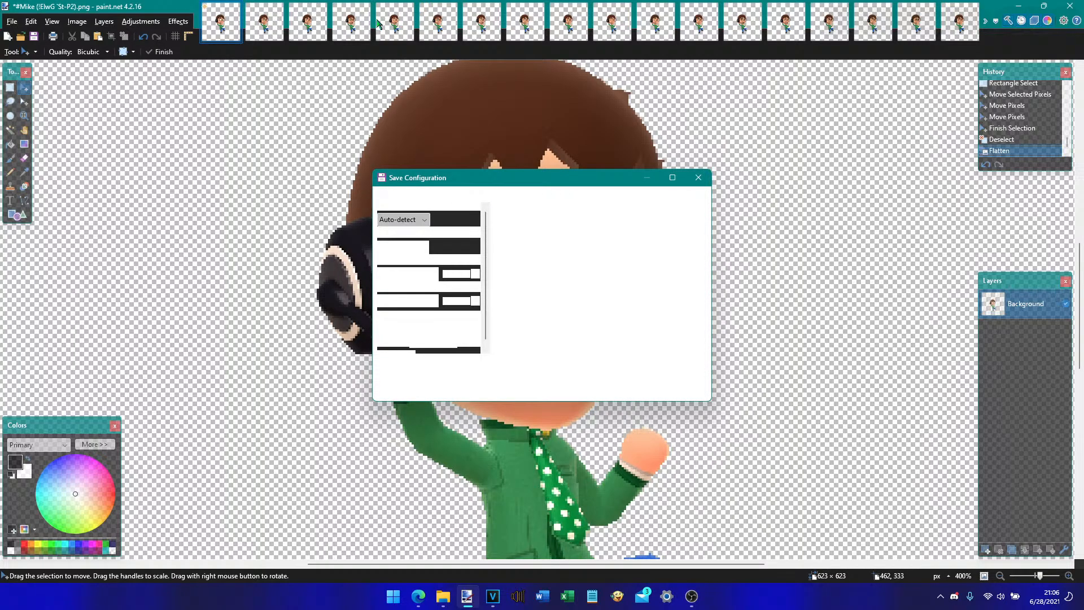
key(Return)
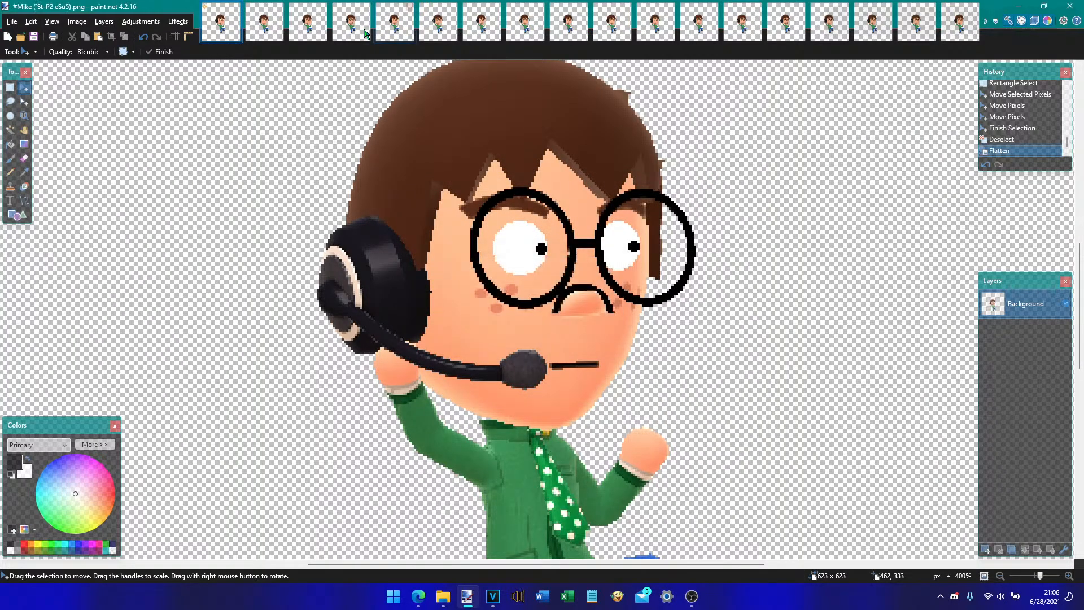
- Paste the black open mouth from another open Mike variant over the straight mouth and save the result as "#Mike ('St-P2 eSu3)"
click(309, 31)
click(348, 29)
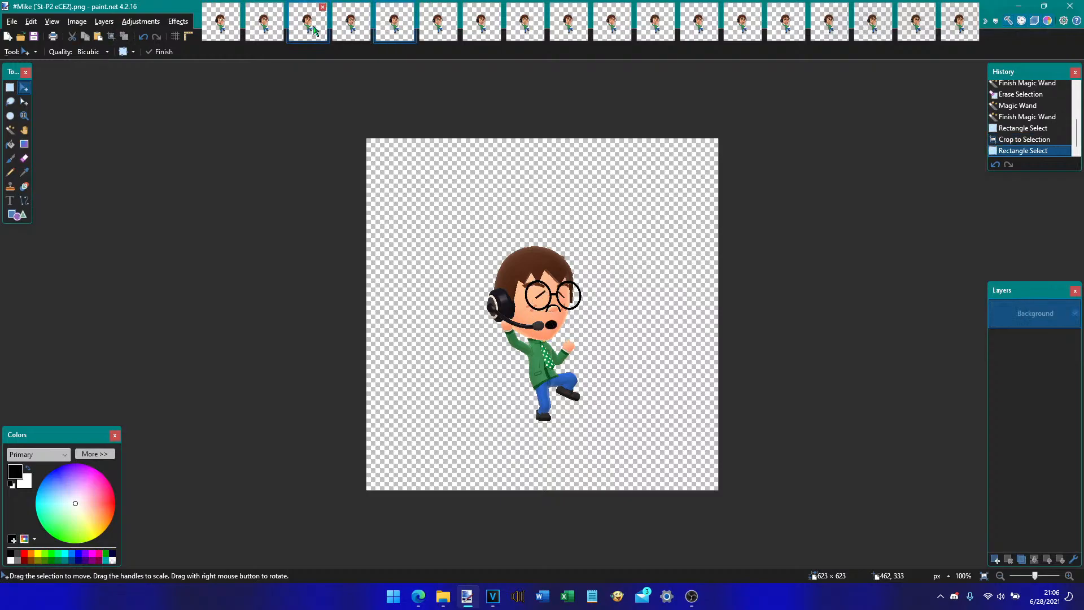
click(346, 29)
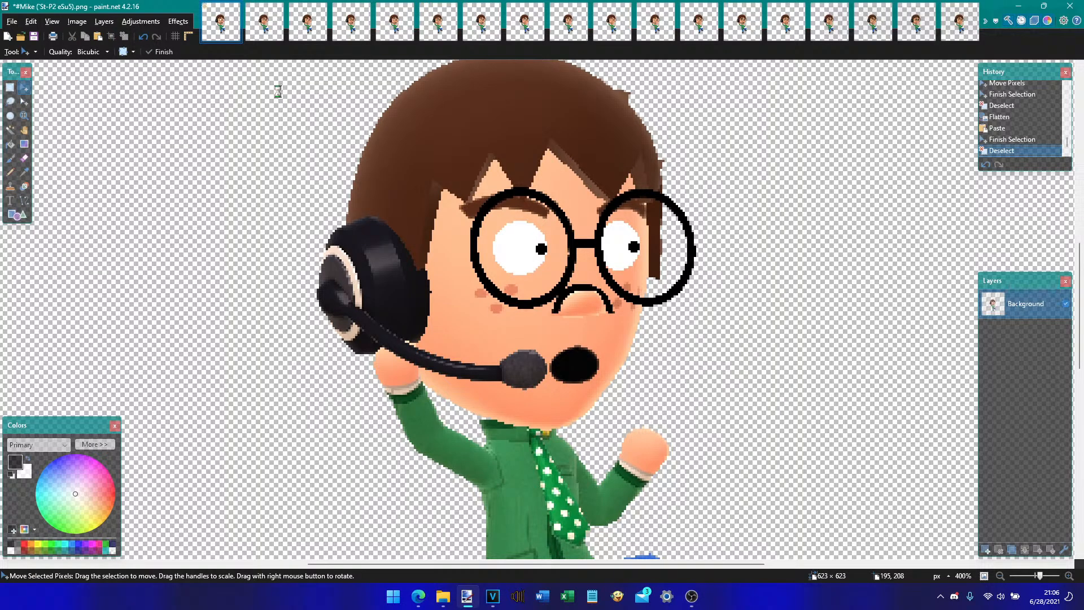
key(ctrl+shift+s)
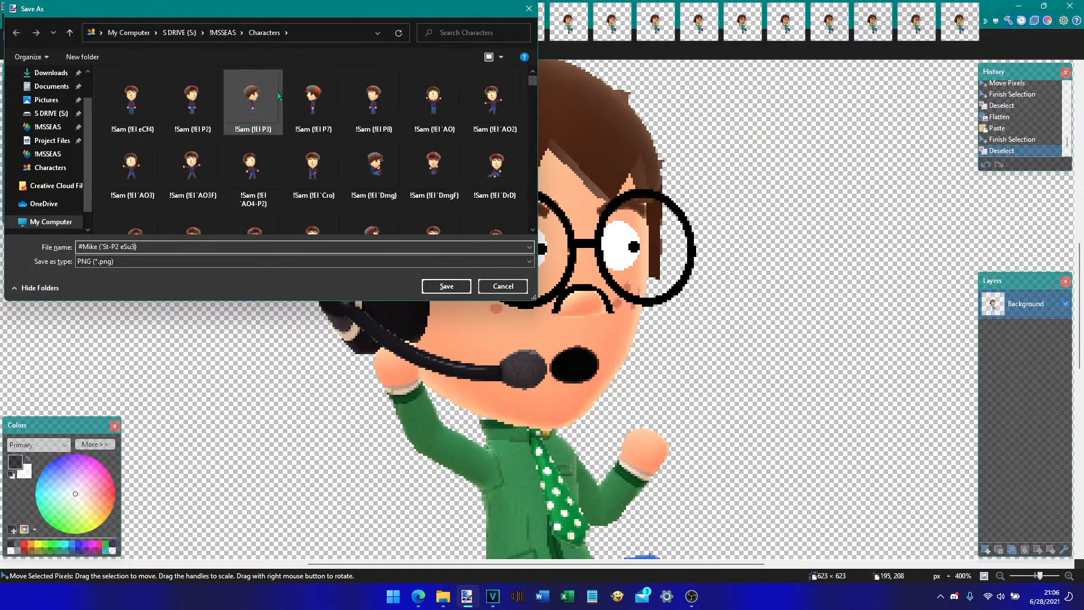
key(Escape)
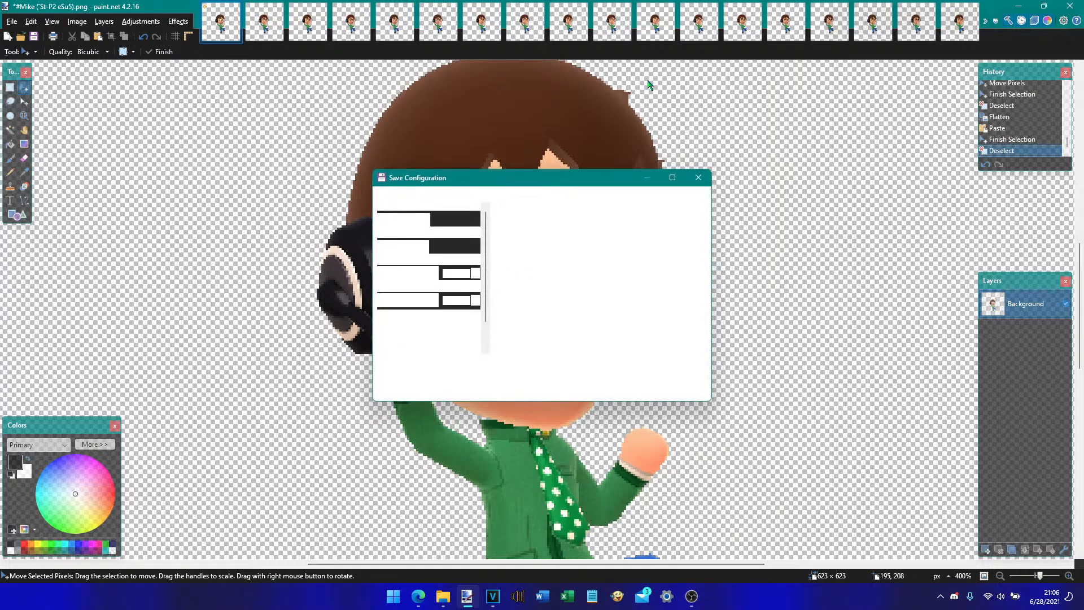
key(Return)
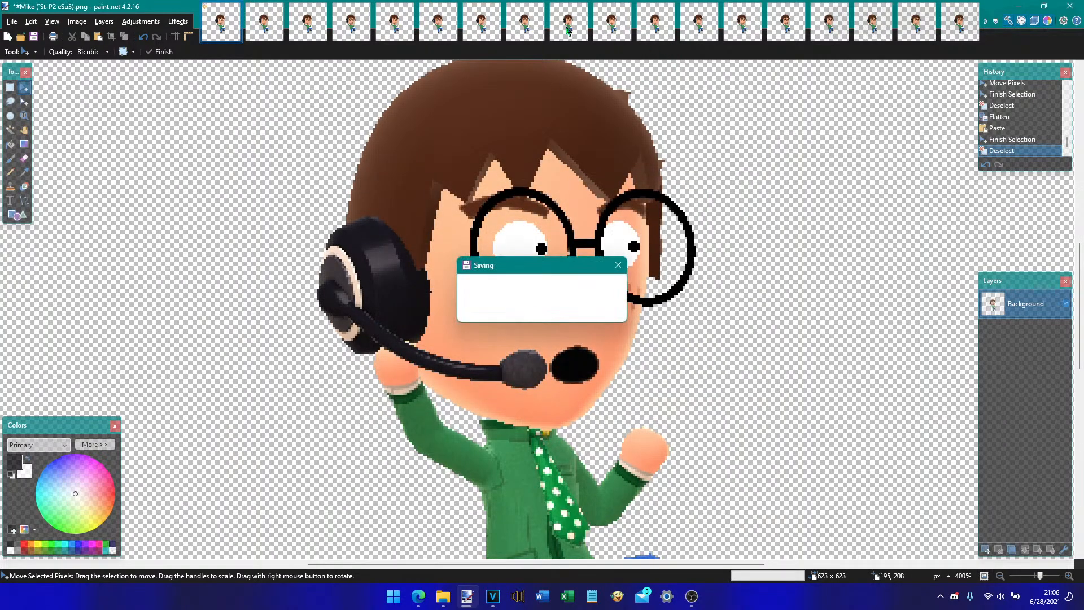
- Copy the frowning mouth from the eM5 variant with a 111 × 60 pixel rectangle and paste it over the open mouth in eSu3
click(567, 31)
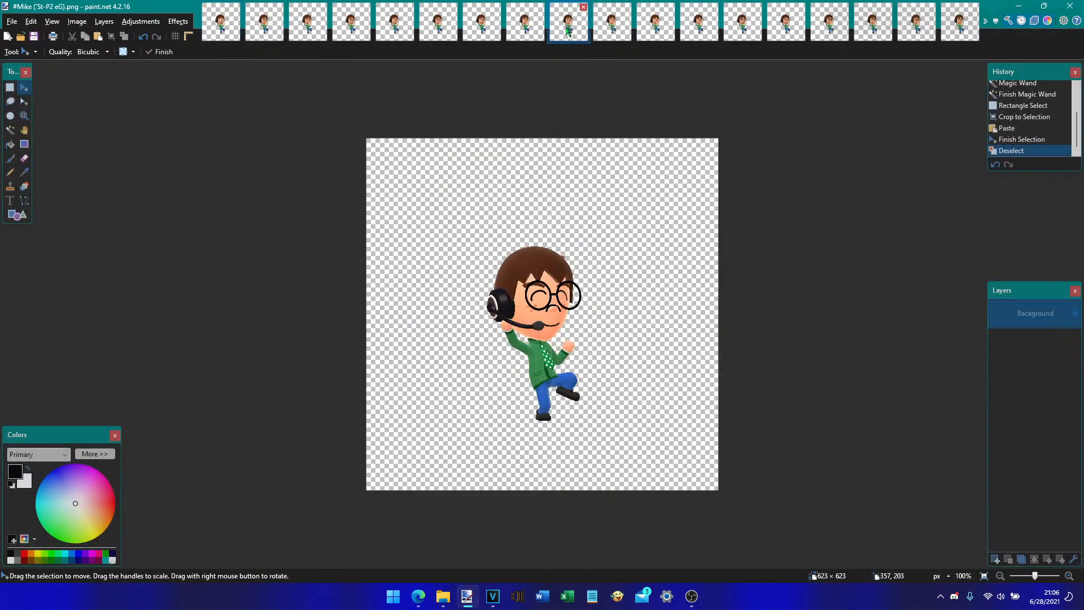
click(525, 26)
key(s)
drag(522, 347, 583, 315)
key(ctrl+c)
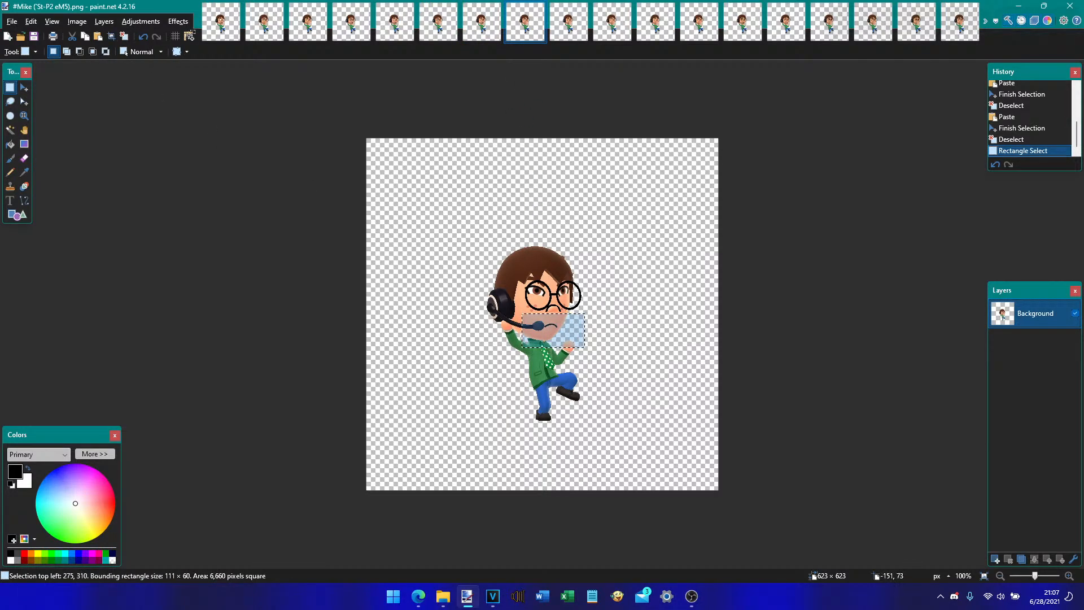
click(220, 23)
key(ctrl+v)
key(ctrl+d)
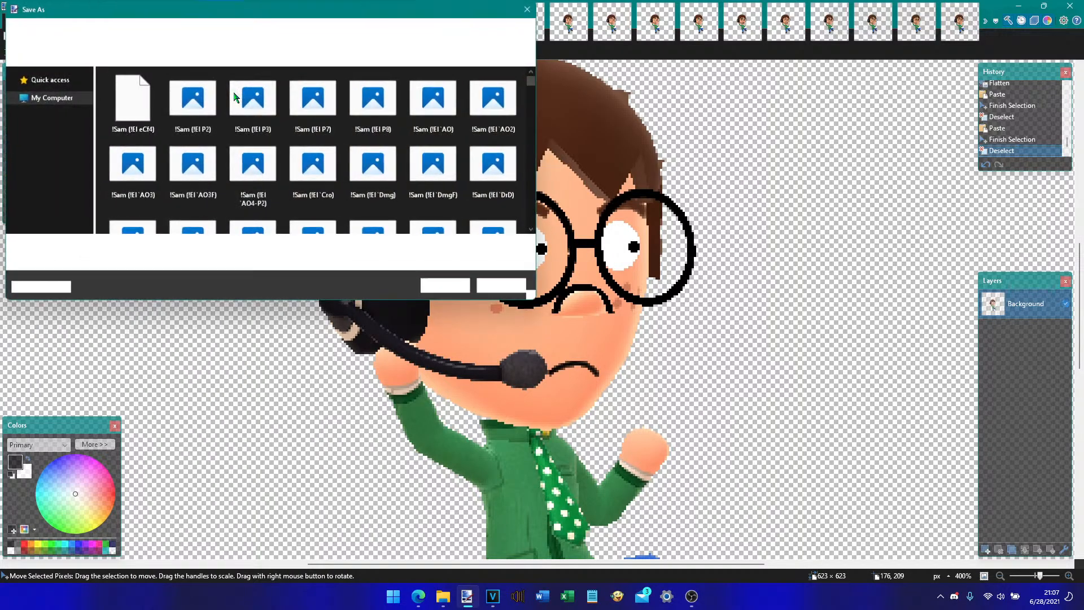
- Save the frowning variant as the PNG "#Mike ('St-P2 eSu)" in the Characters folder
key(Escape)
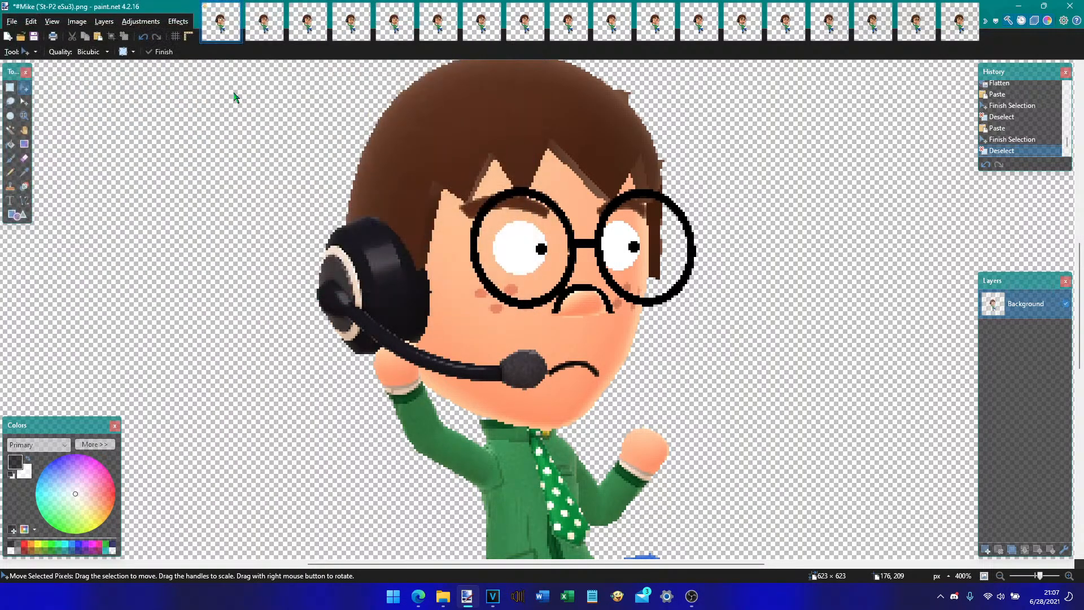
key(ctrl+s)
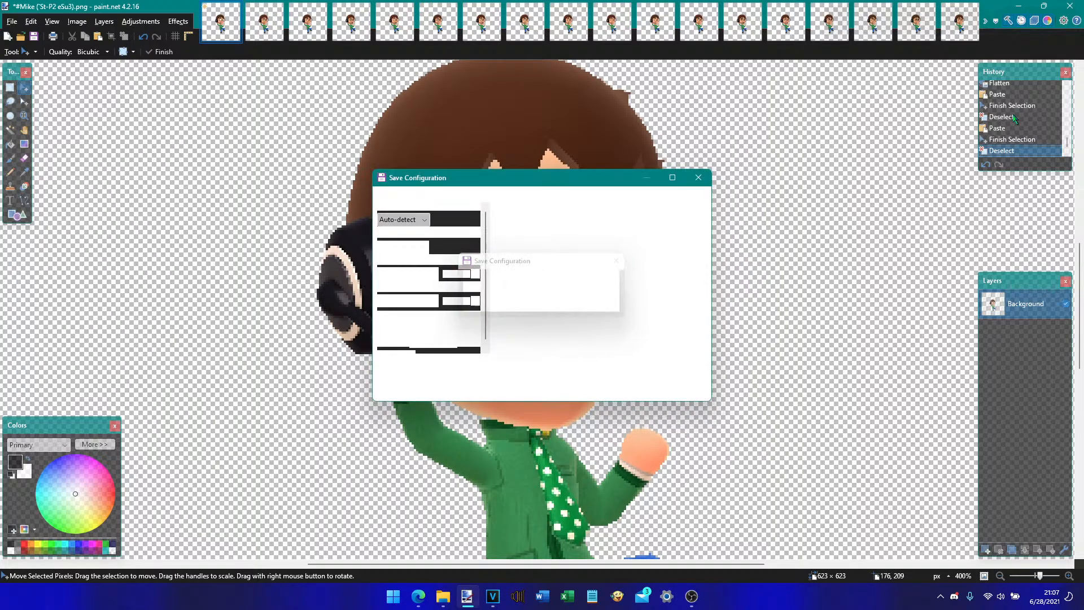
key(Return)
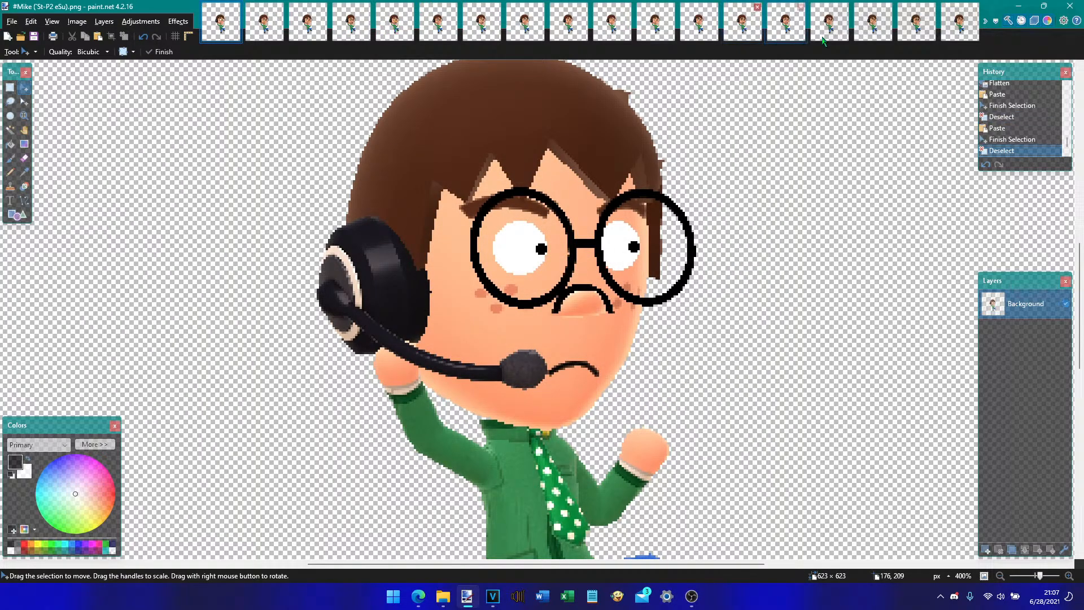
- Copy the smiling mouth from "#Mike ('St-P2)" with a 92 × 47 pixel rectangle and paste it over the frown in eSu
click(869, 34)
click(272, 34)
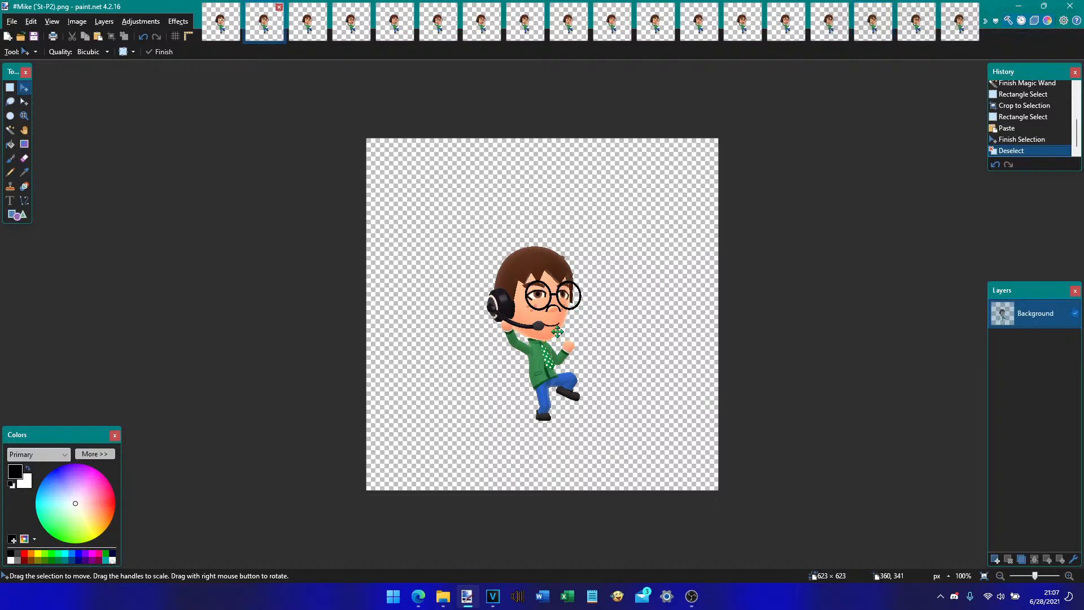
key(s)
drag(523, 340, 575, 312)
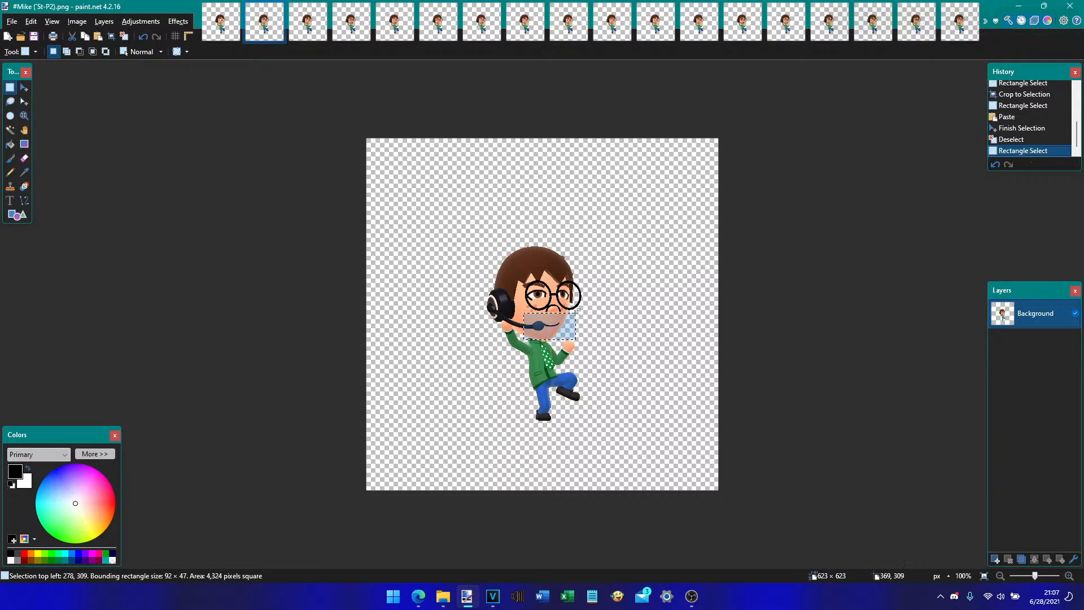
click(575, 312)
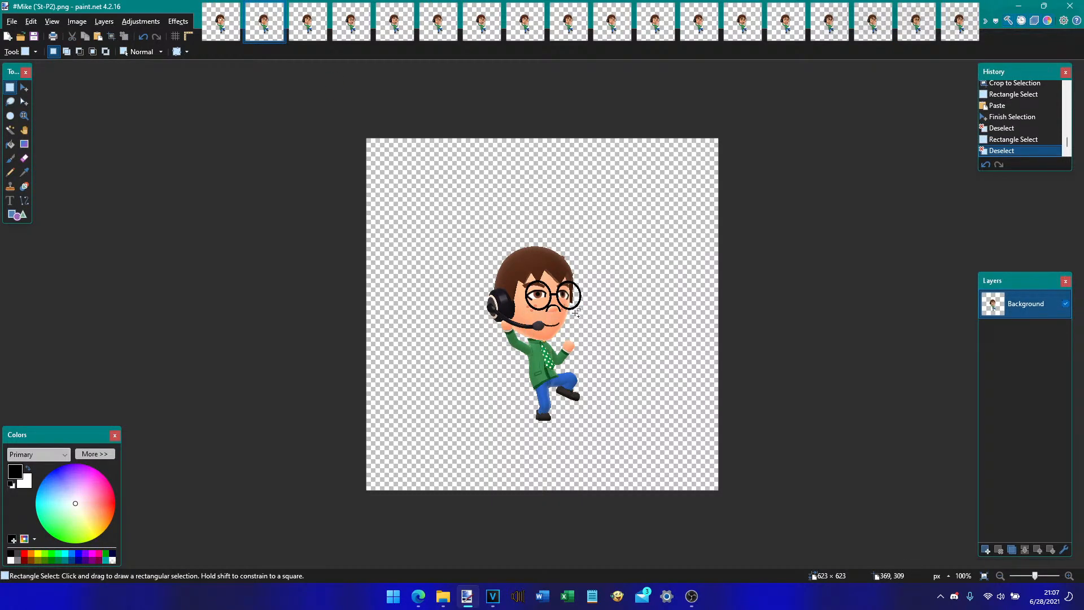
key(ctrl+shift+Tab)
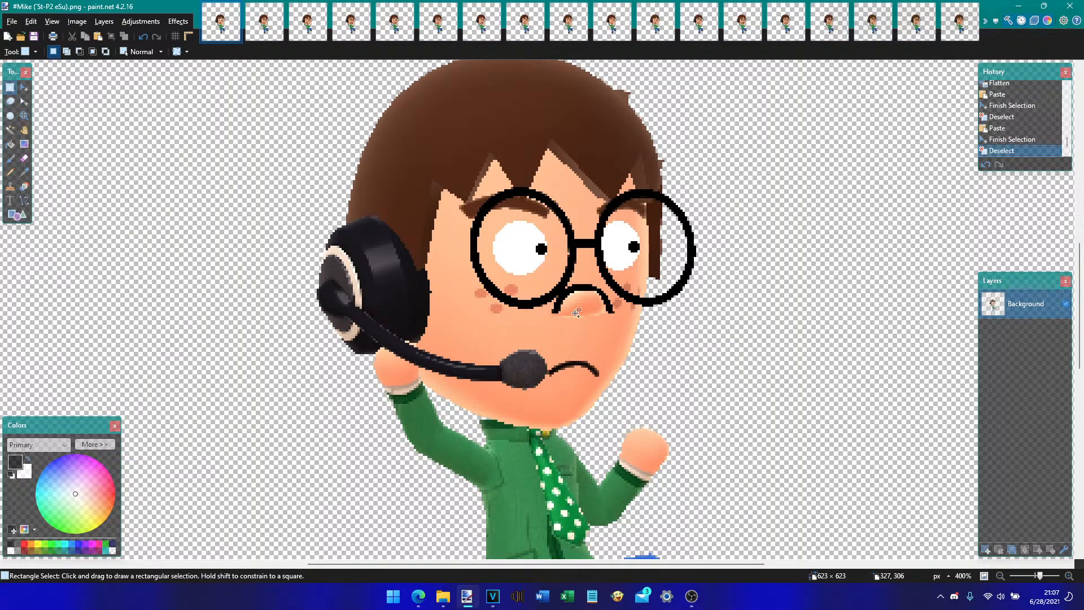
key(ctrl+v)
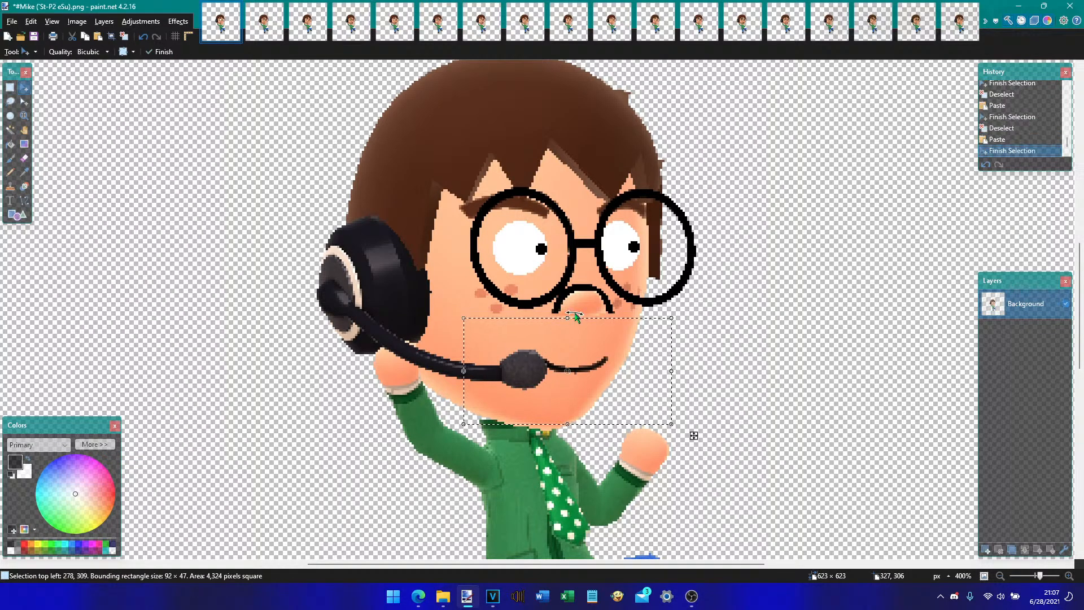
- Clear the selection and save the smiling variant as the PNG "#Mike ('St-P2 eEn)" in the Characters folder
key(ctrl+s)
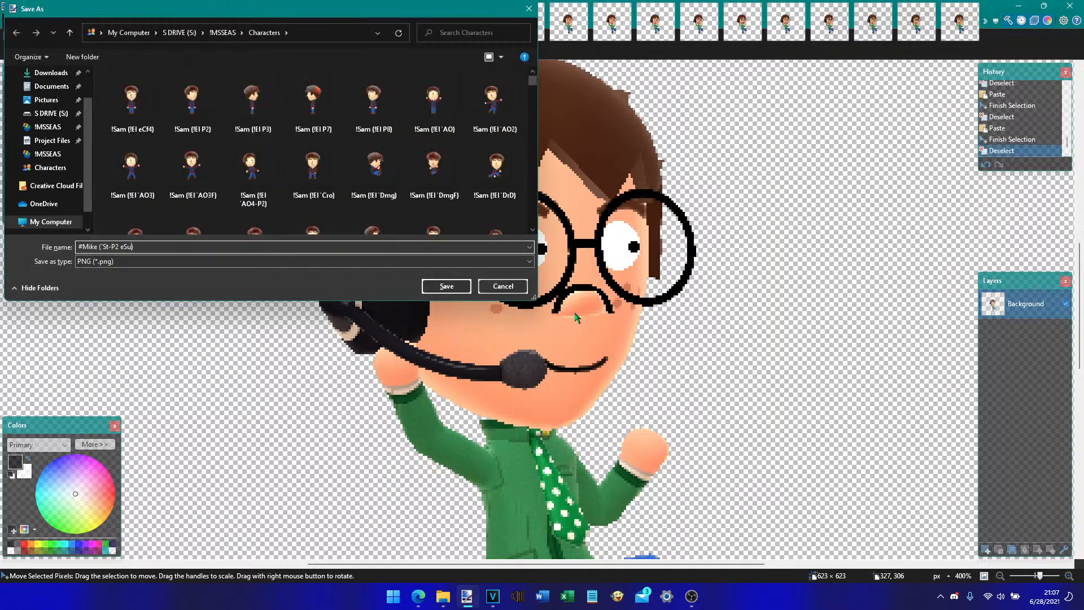
key(BackSpace)
key(BackSpace)
text(E)
key(Return)
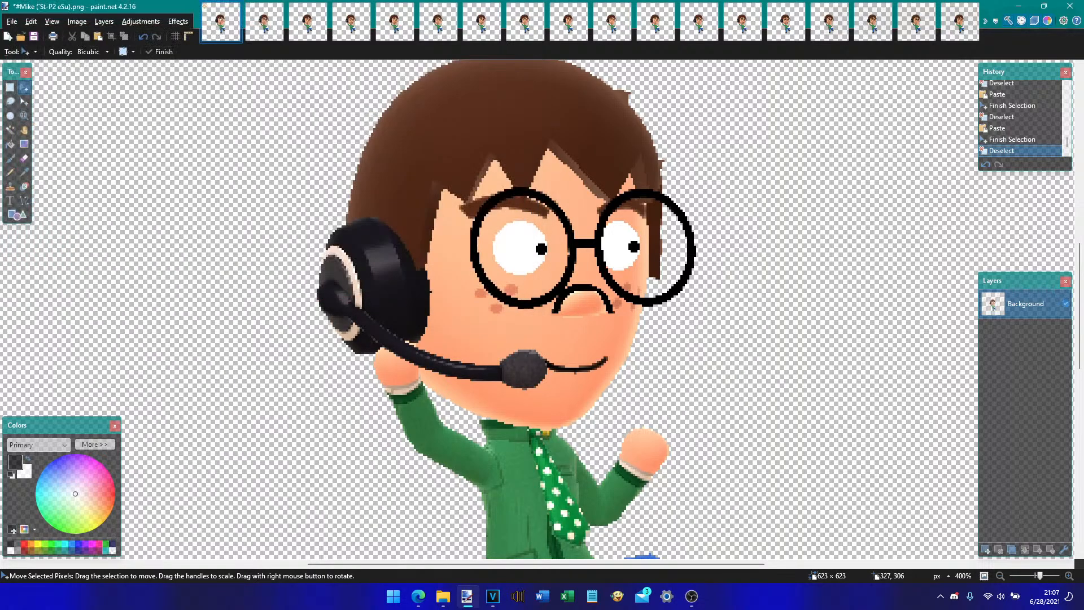
key(Return)
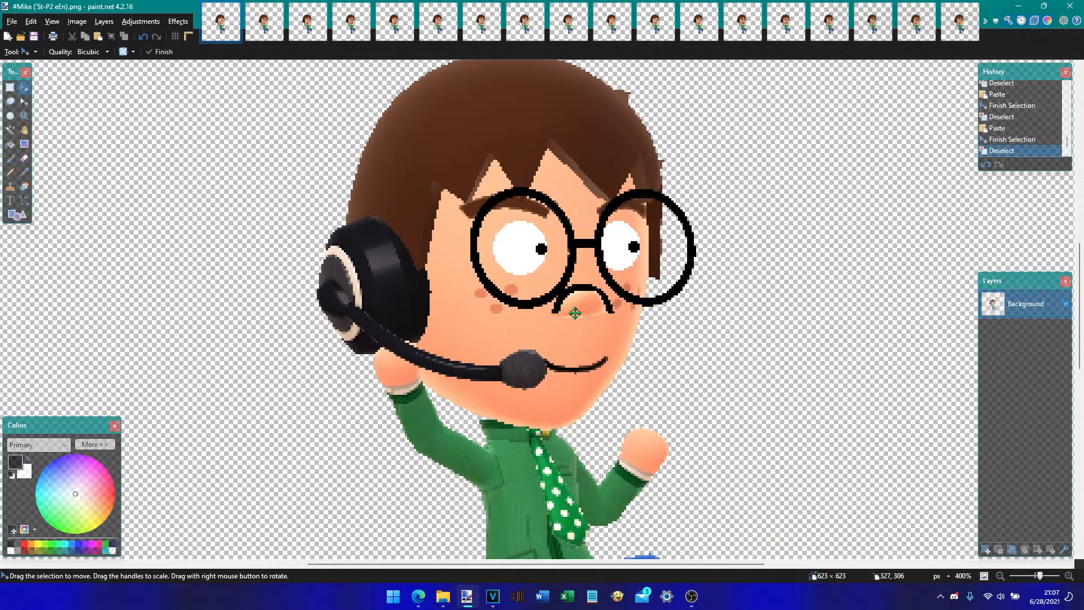
- Undo the pasted mouths and the flattening to return to the three-layer version with the straight mouth
key(ctrl+z)
key(ctrl+z)
key(ctrl+z)
key(ctrl+z)
key(ctrl+z)
key(ctrl+z)
key(ctrl+z)
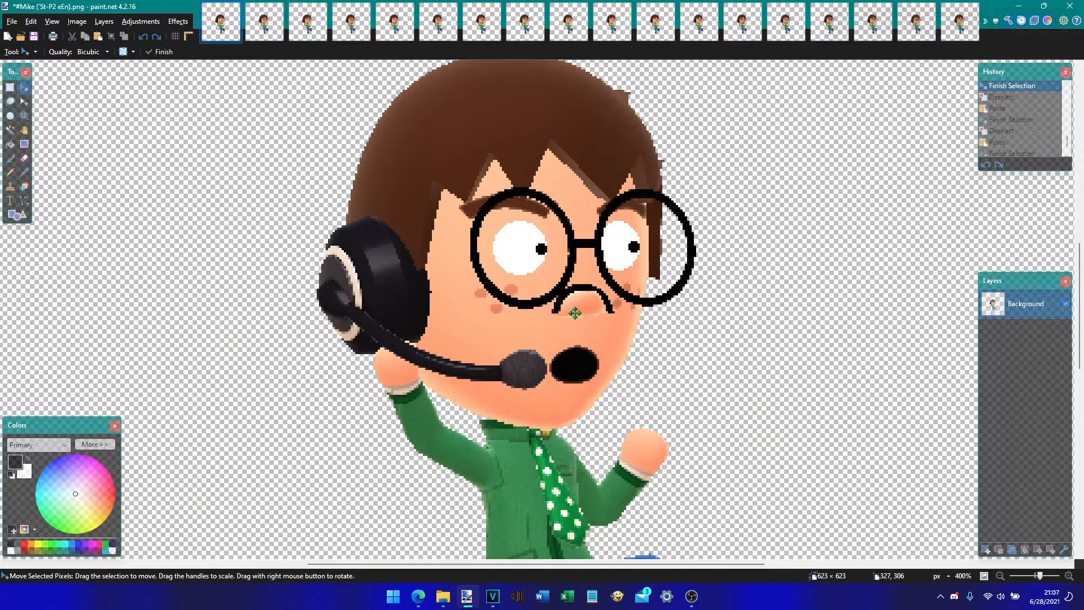
key(ctrl+y)
key(ctrl+y)
key(ctrl+z)
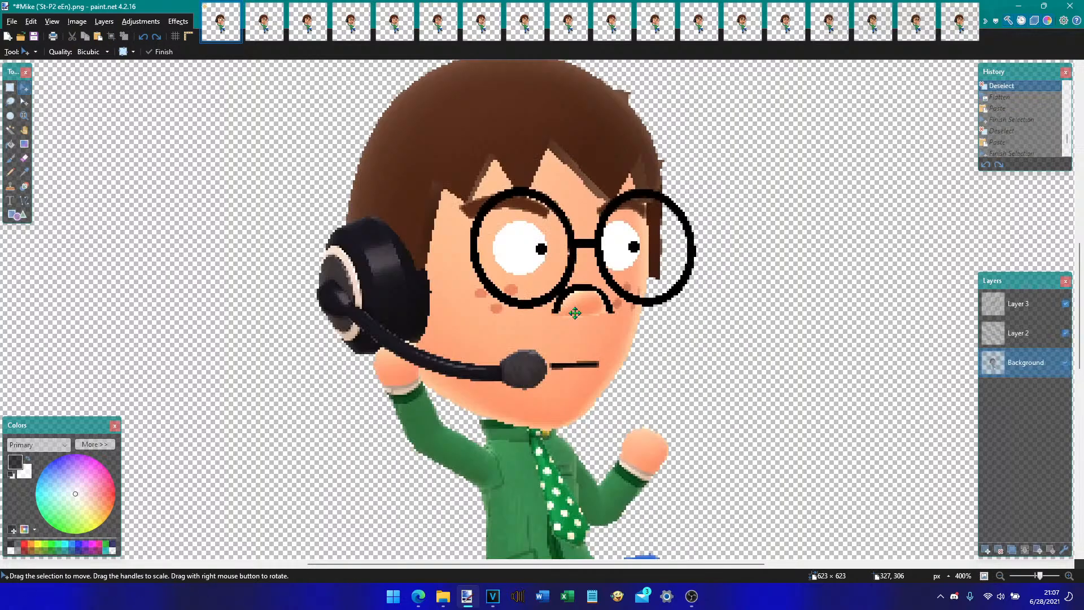
- Select the white areas of both eyes on Layer 2 with the Magic Wand at 0% tolerance and erase them
click(1005, 335)
key(s)
key(s)
key(s)
key(s)
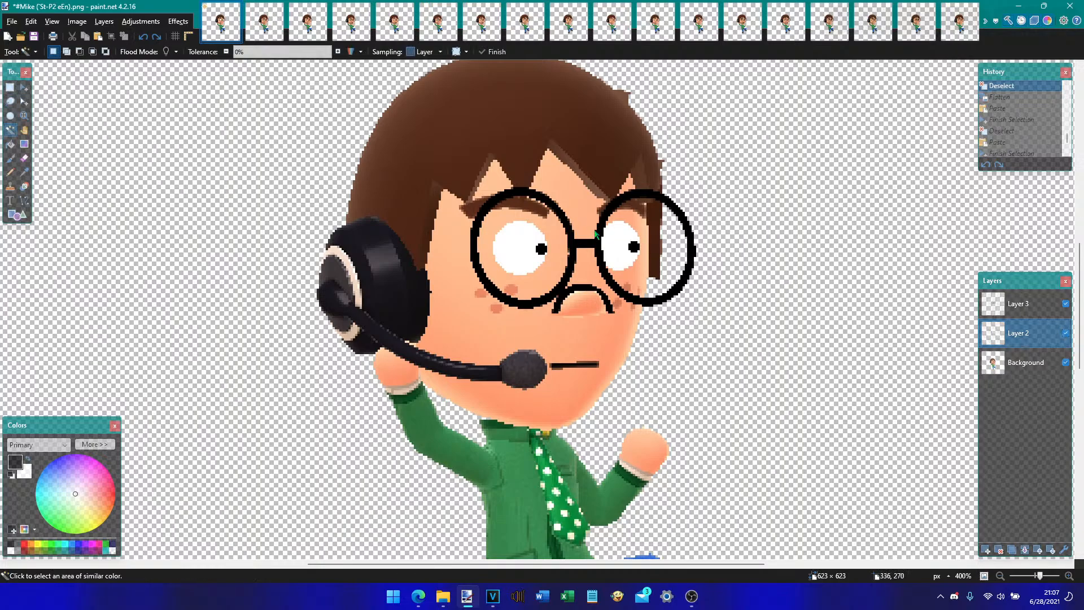
click(617, 240)
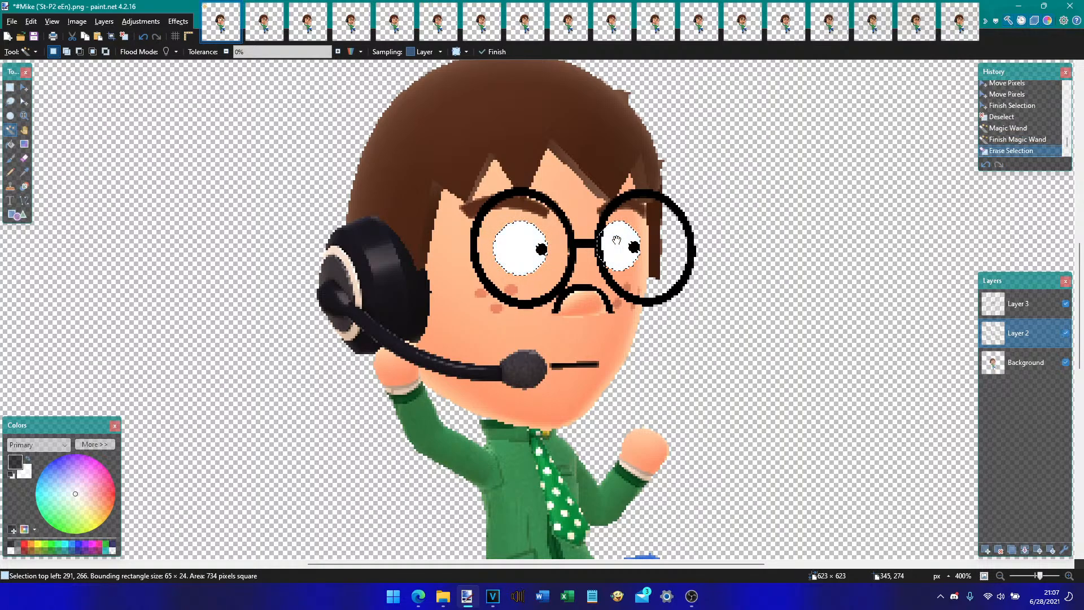
key(Delete)
- Flatten the image, paste the copied smiling mouth over the straight one and clear the selection
key(ctrl+shift+f)
key(ctrl+v)
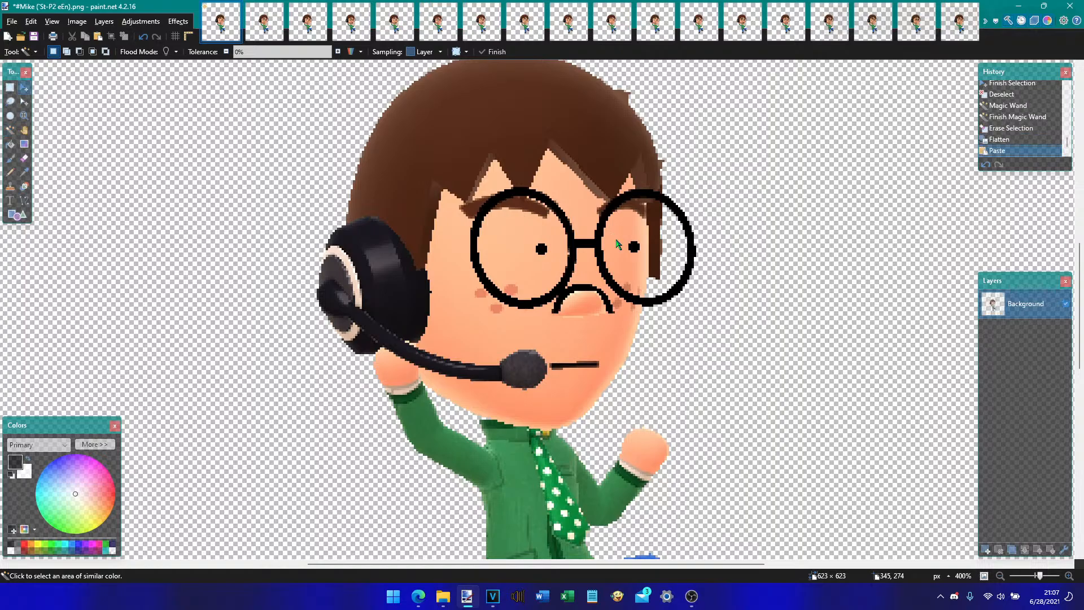
key(ctrl+d)
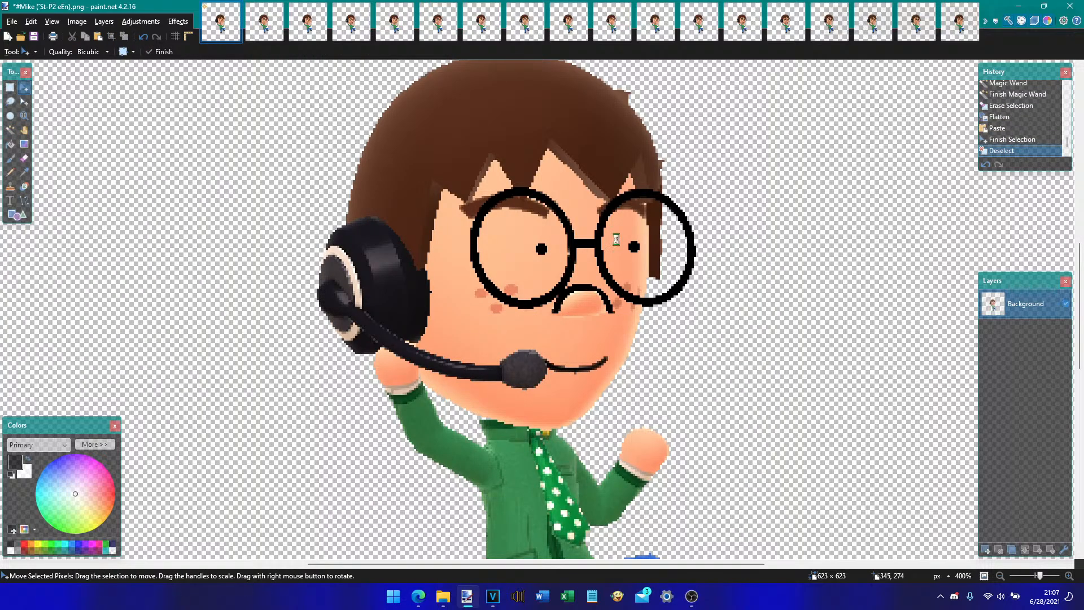
- Save the smiling small-pupil variant as the PNG "#Mike ('St-P2 eEn2)" in the Characters folder
key(ctrl+shift+s)
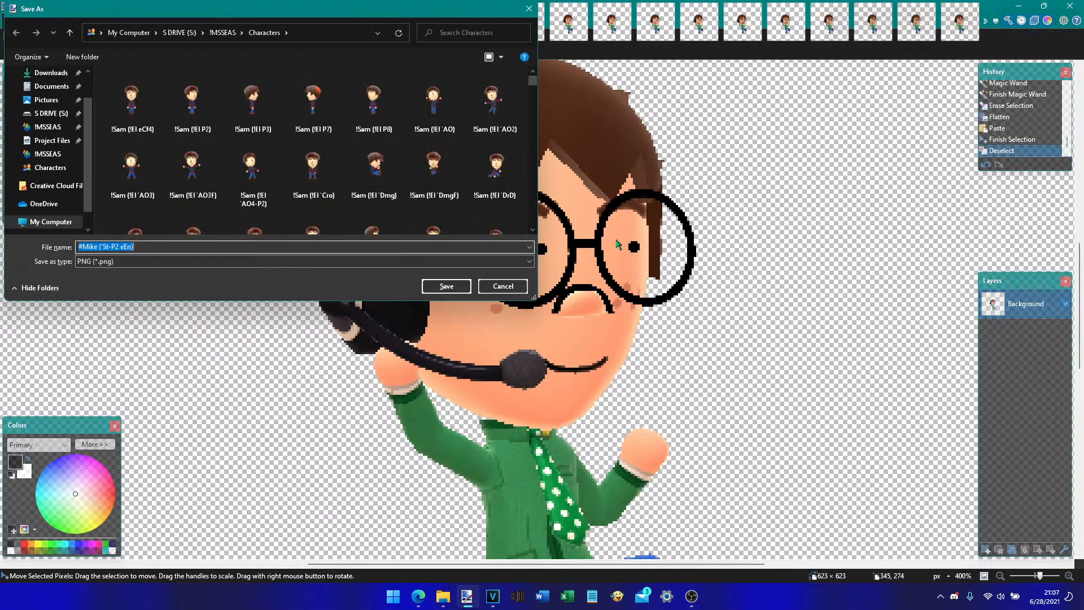
key(Return)
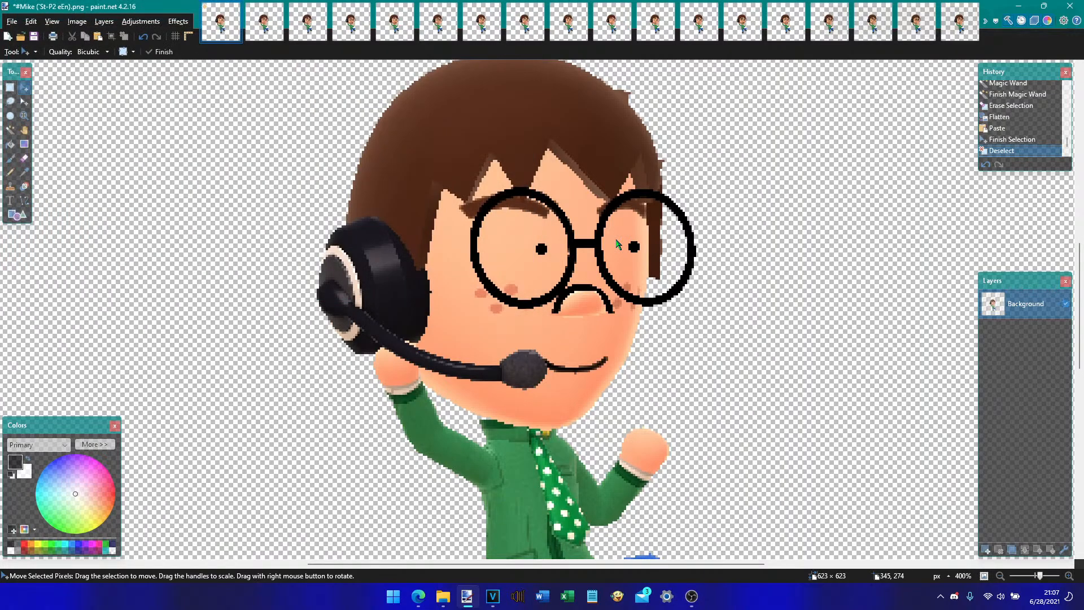
key(Return)
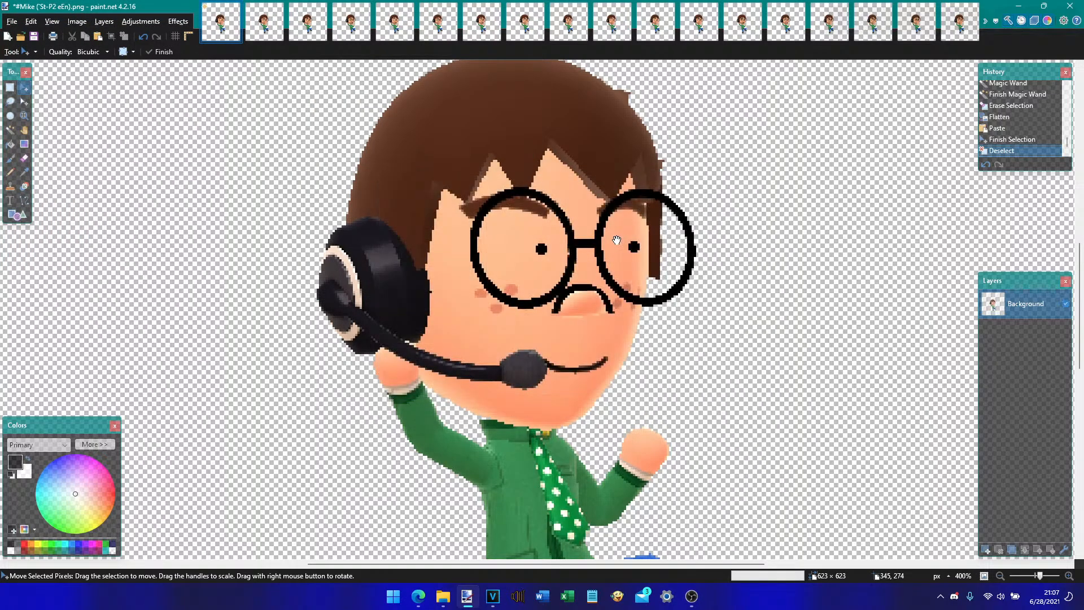
- Undo the pasted smile to return to the flattened small-pupil version with the straight mouth
key(ctrl+z)
key(ctrl+z)
key(ctrl+z)
key(ctrl+z)
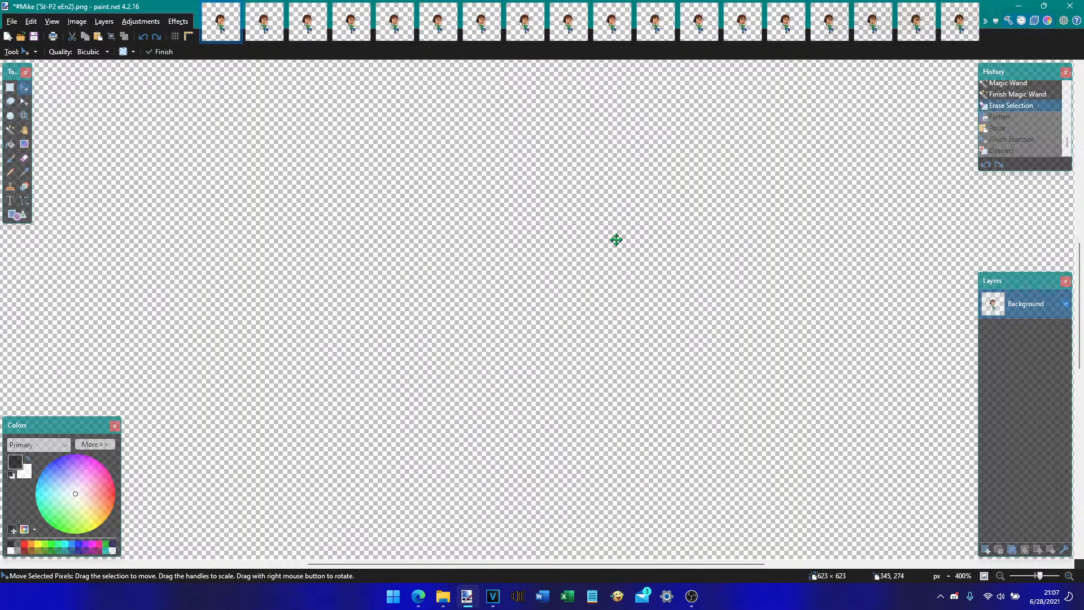
key(ctrl+y)
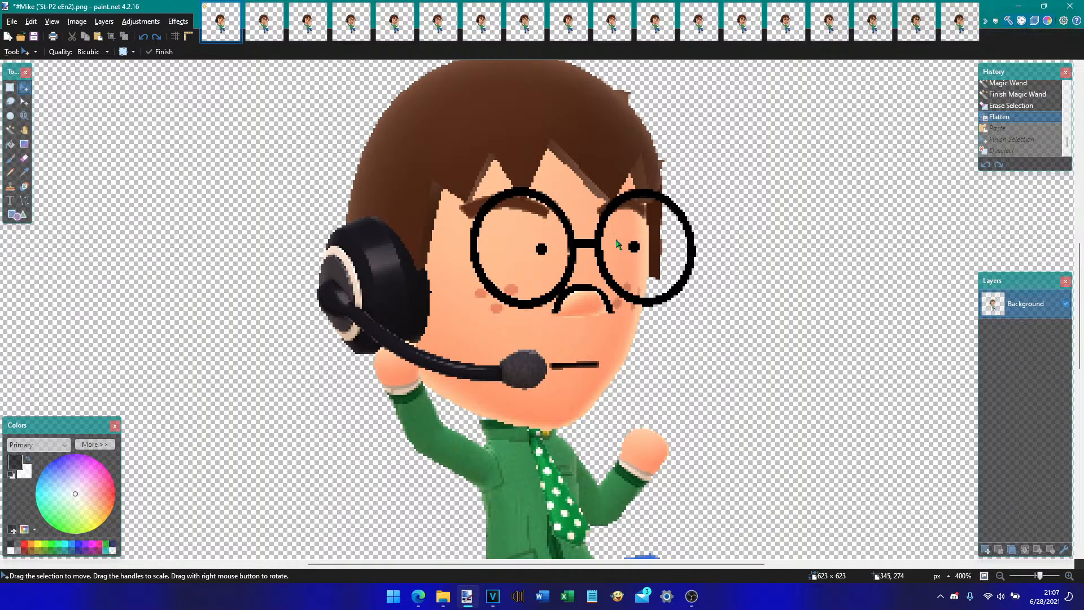
- Save the straight-mouthed version as the PNG "#Mike ('St-P2 eSu2)" in the Characters folder
key(ctrl+shift+s)
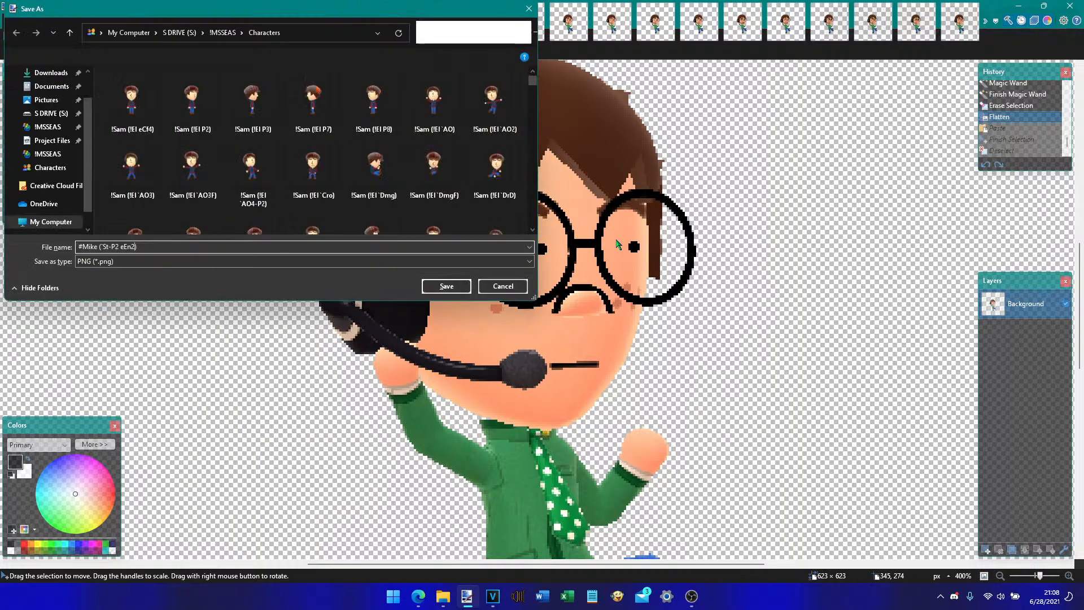
text(Su))
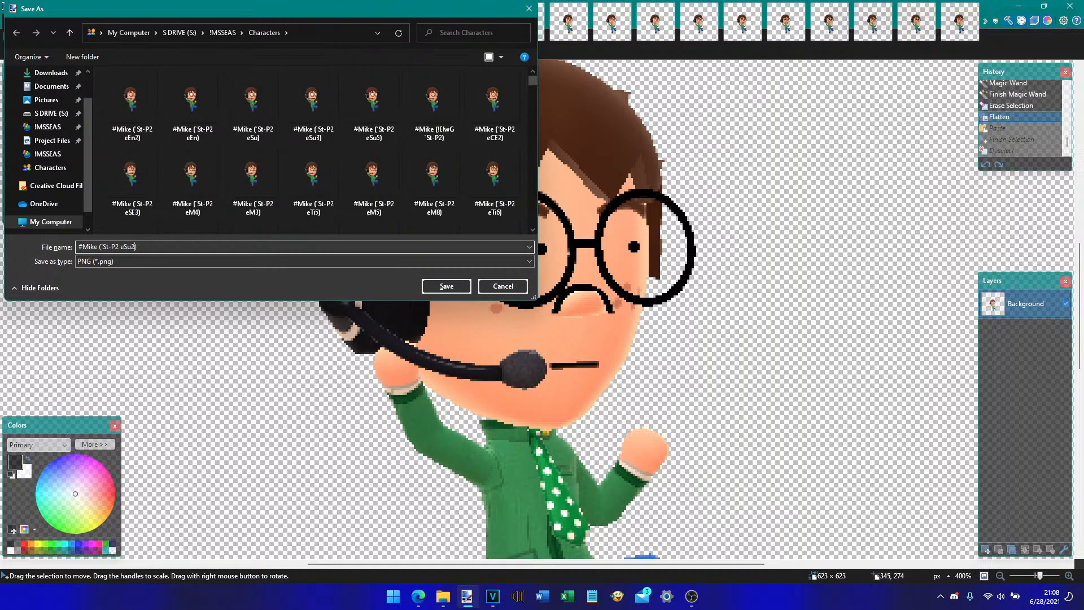
key(Return)
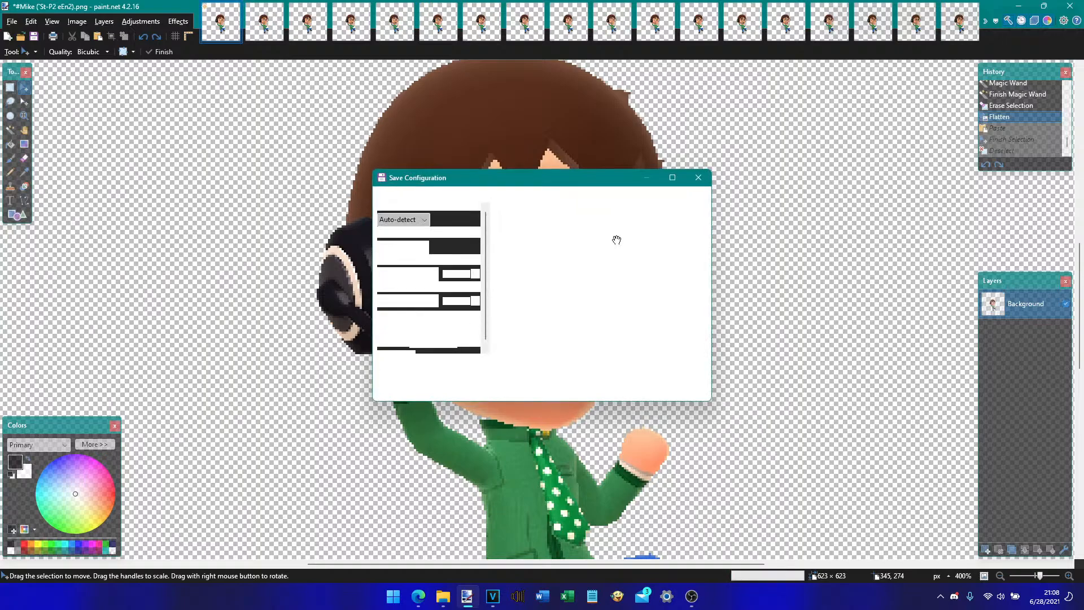
key(Return)
- Copy the selected open mouth from "#Mike ('St-P2 eSa2)", paste it over the straight mouth in eSu2 and clear the selection
key(ctrl+Tab)
key(ctrl+Tab)
key(ctrl+Tab)
key(ctrl+Tab)
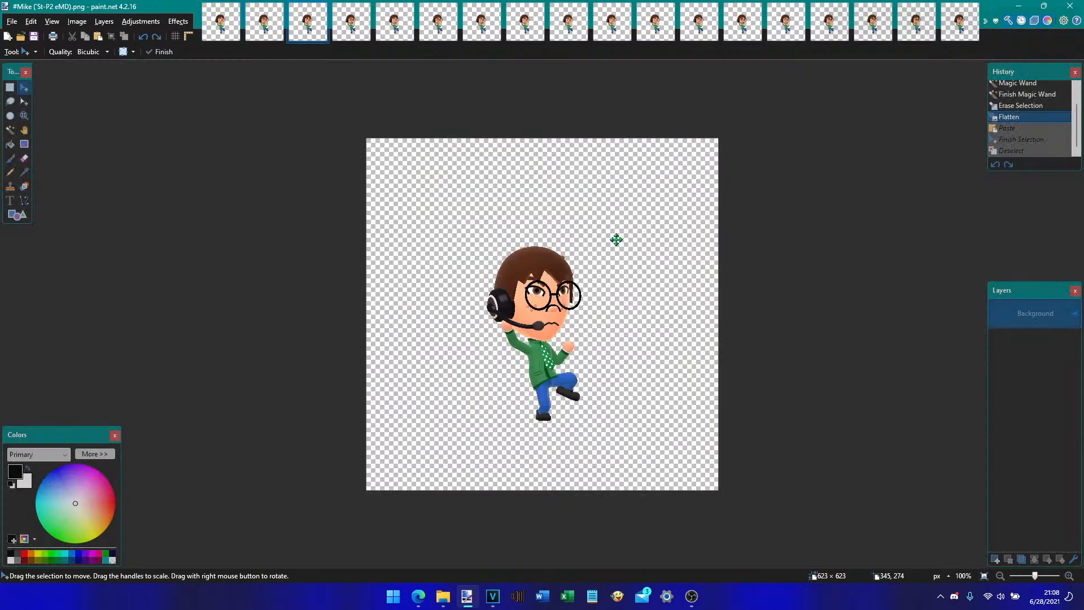
key(ctrl+shift+Tab)
key(ctrl+shift+Tab)
key(ctrl+shift+Tab)
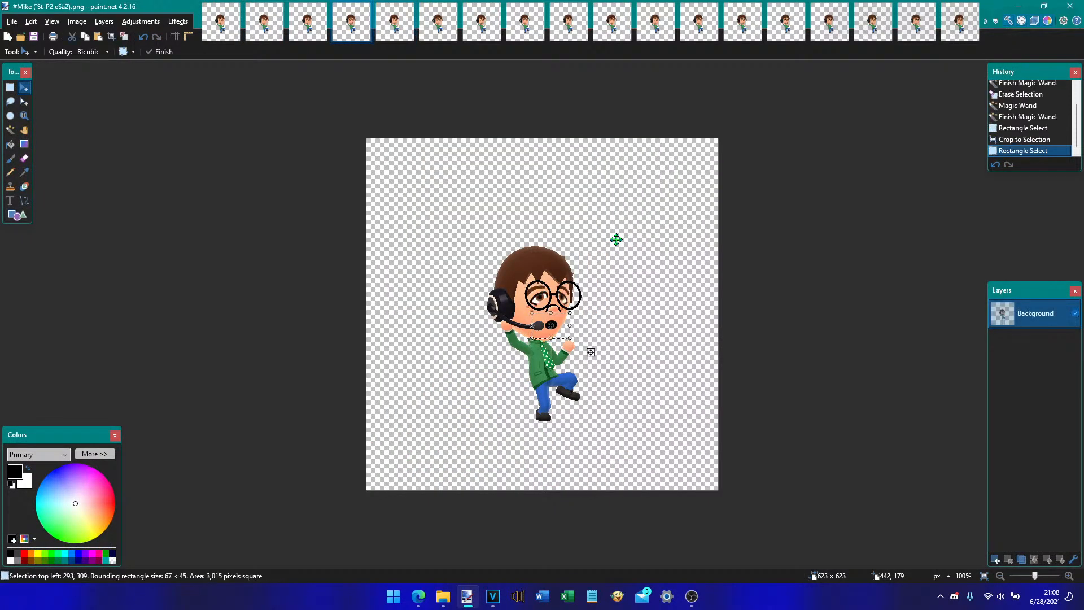
key(ctrl+shift+Tab)
key(ctrl+v)
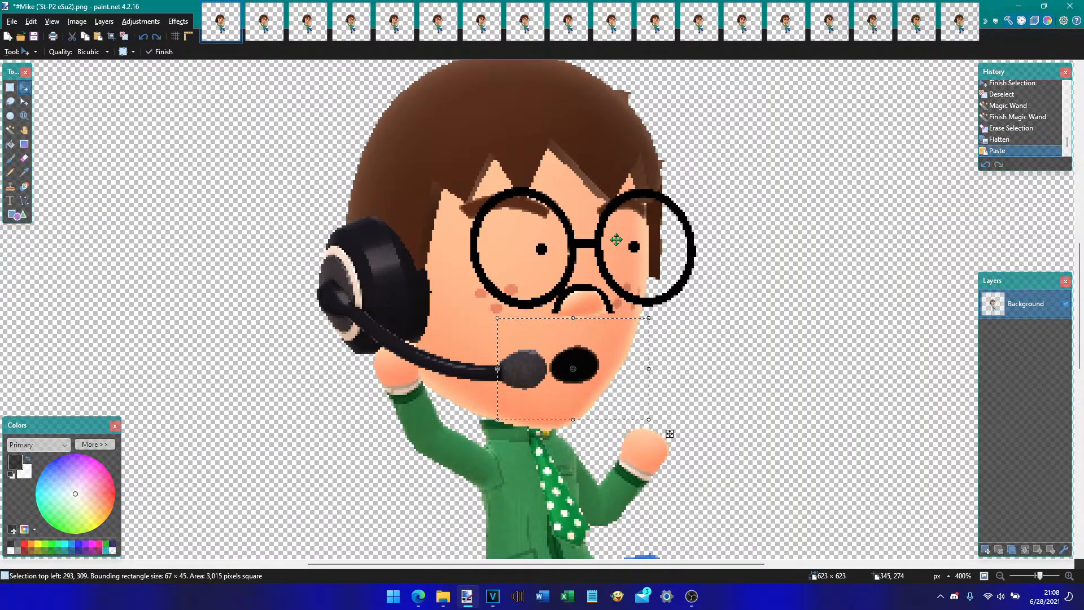
key(ctrl+d)
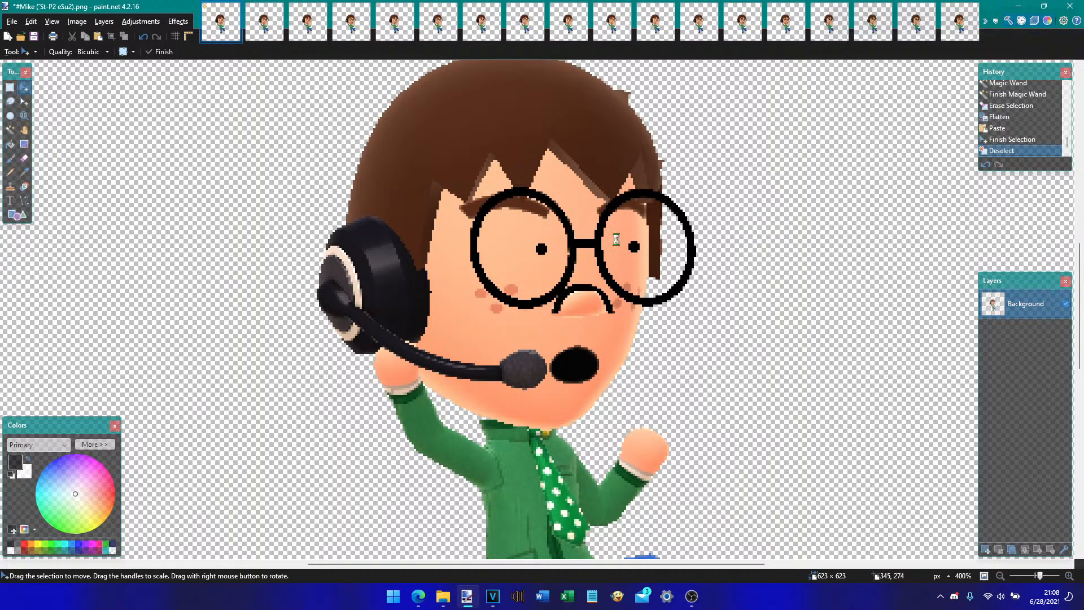
- Save the open-mouthed variant as the PNG "#Mike ('St-P2 eSu4)" in the Characters folder
key(Right)
key(Left)
key(BackSpace)
text(4)
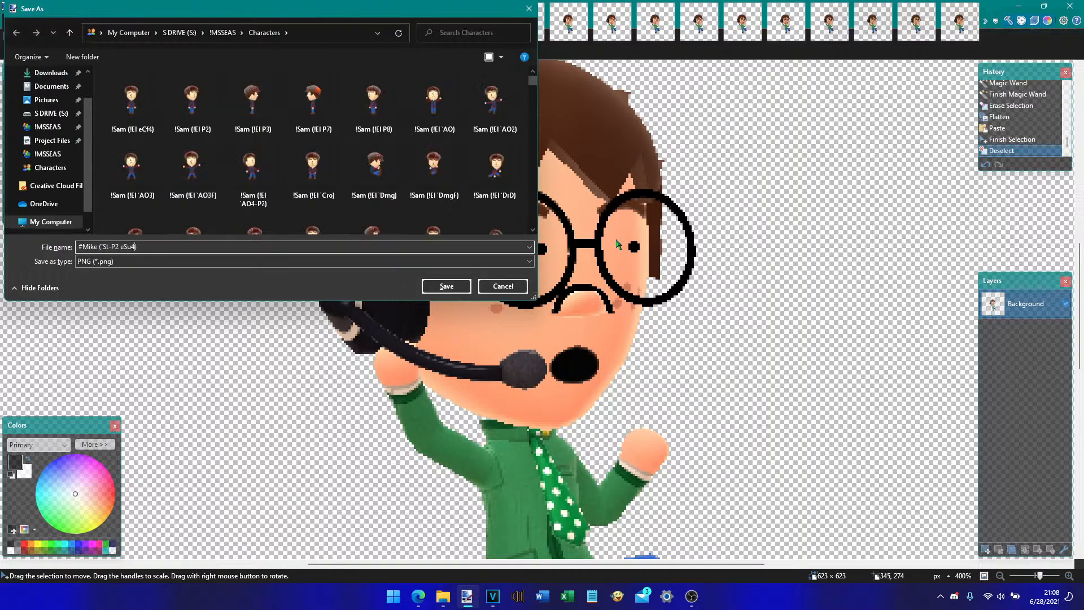
key(Return)
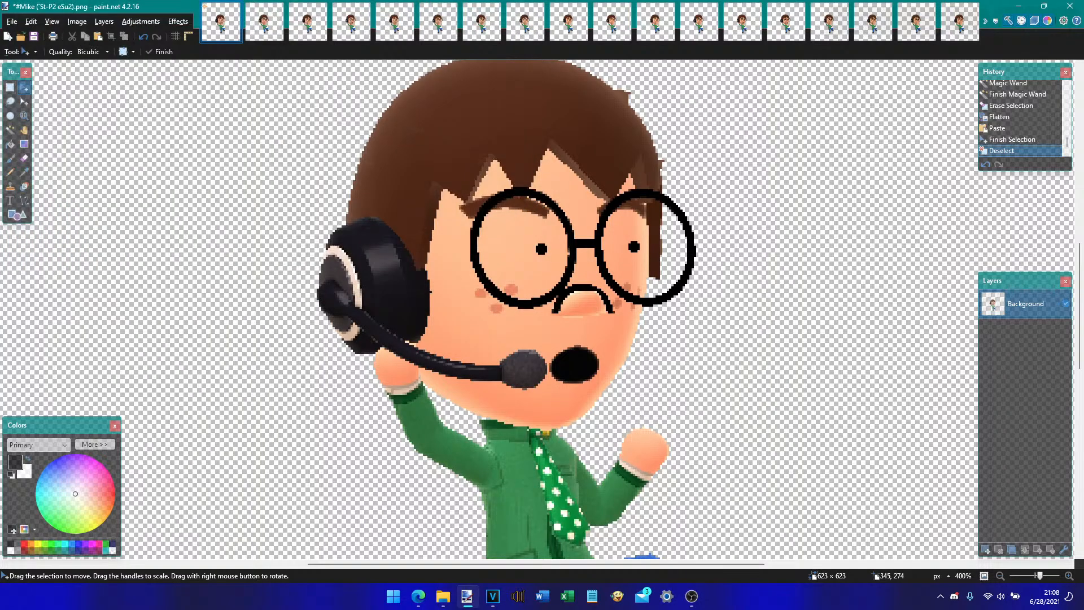
key(Return)
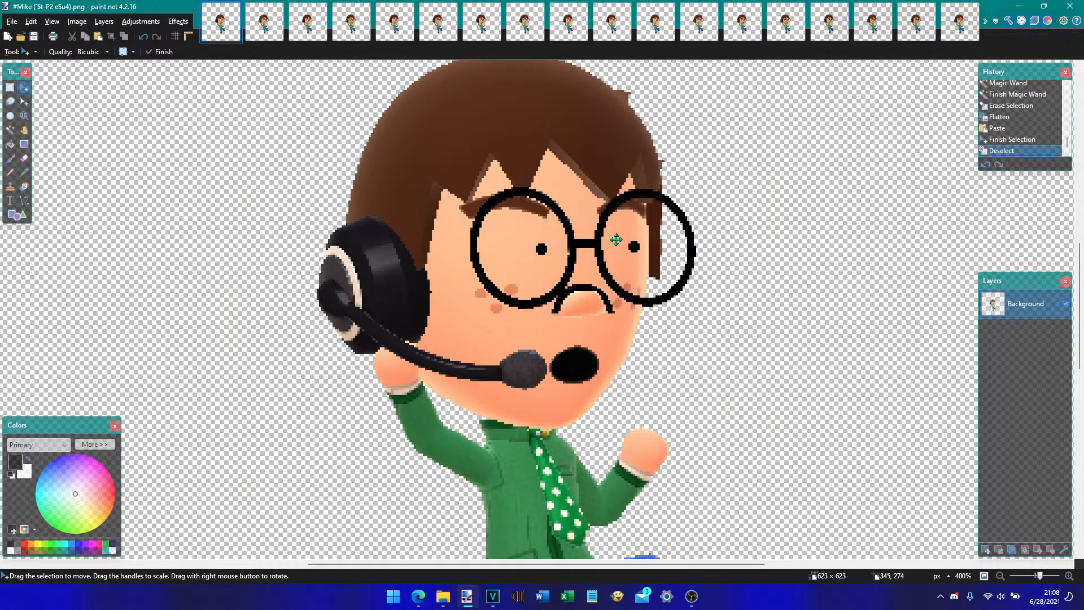
- Copy the selected frown from "#Mike ('St-P2 eM5)", paste it over the open mouth in eSu4 and clear the selection
key(ctrl+Tab)
key(ctrl+Tab)
key(ctrl+Tab)
key(ctrl+Tab)
key(ctrl+Tab)
key(ctrl+Tab)
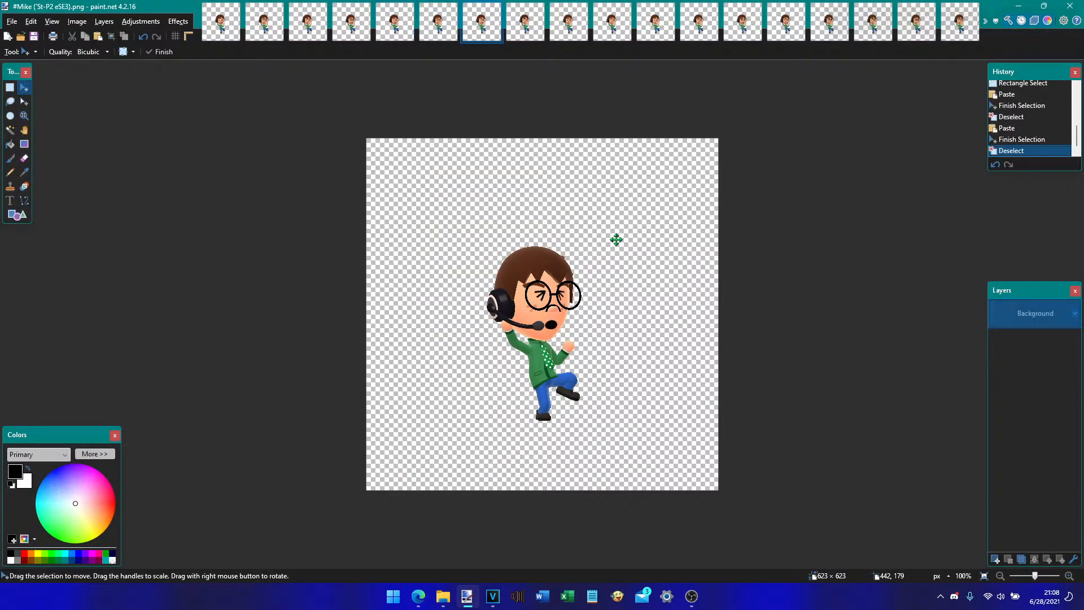
key(ctrl+Tab)
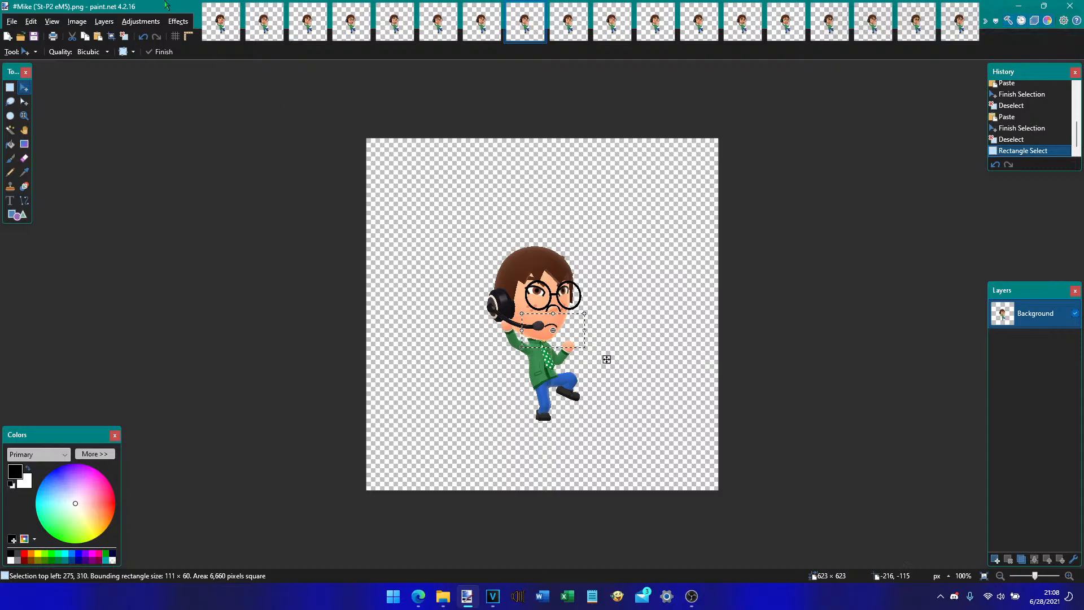
click(220, 22)
key(ctrl+v)
key(ctrl+d)
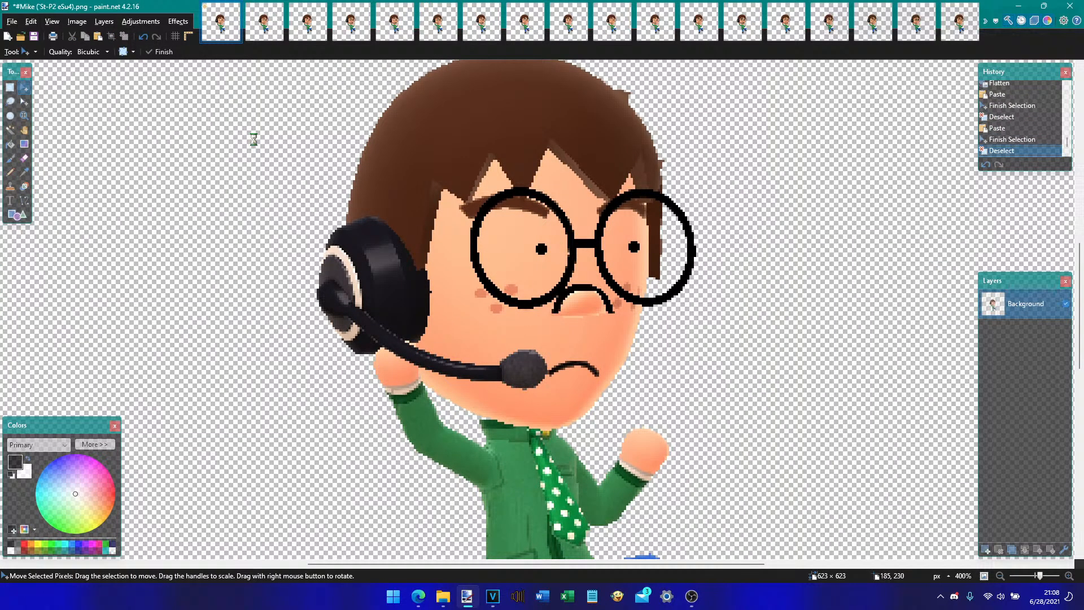
- Rename the existing eSu2 file to "#Mike ('St-P2 eSu6)" and save the frowning variant as the PNG "#Mike ('St-P2 eSu2)"
key(ctrl+shift+s)
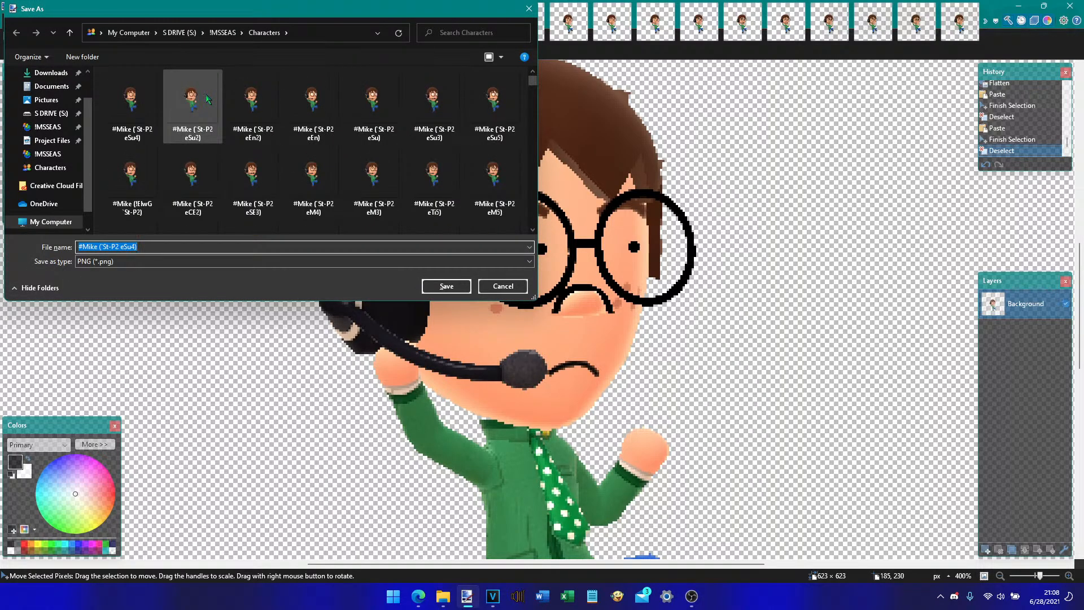
click(207, 99)
click(207, 99)
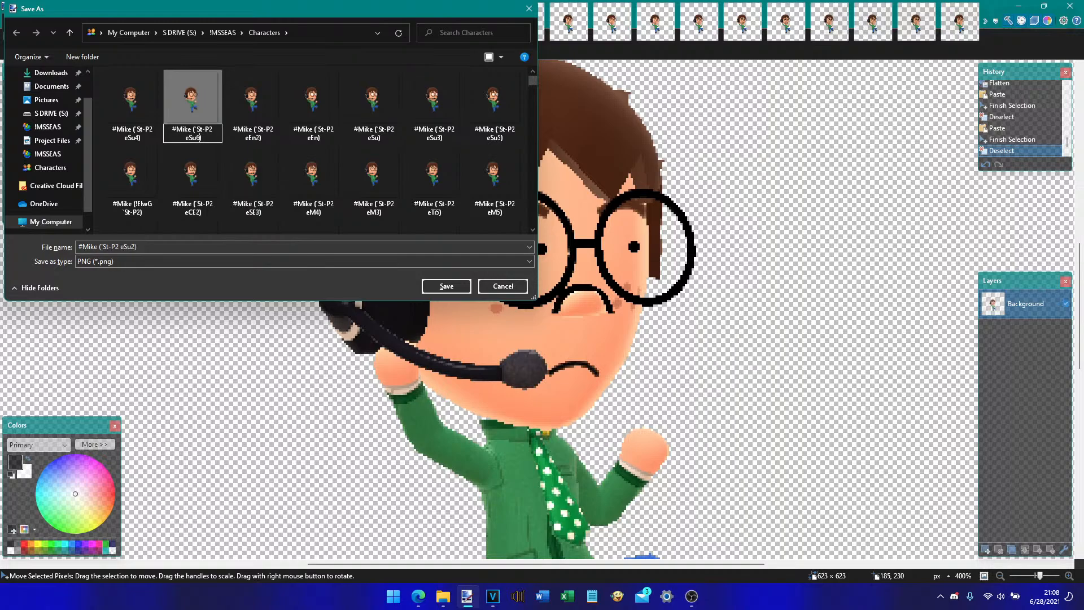
key(Return)
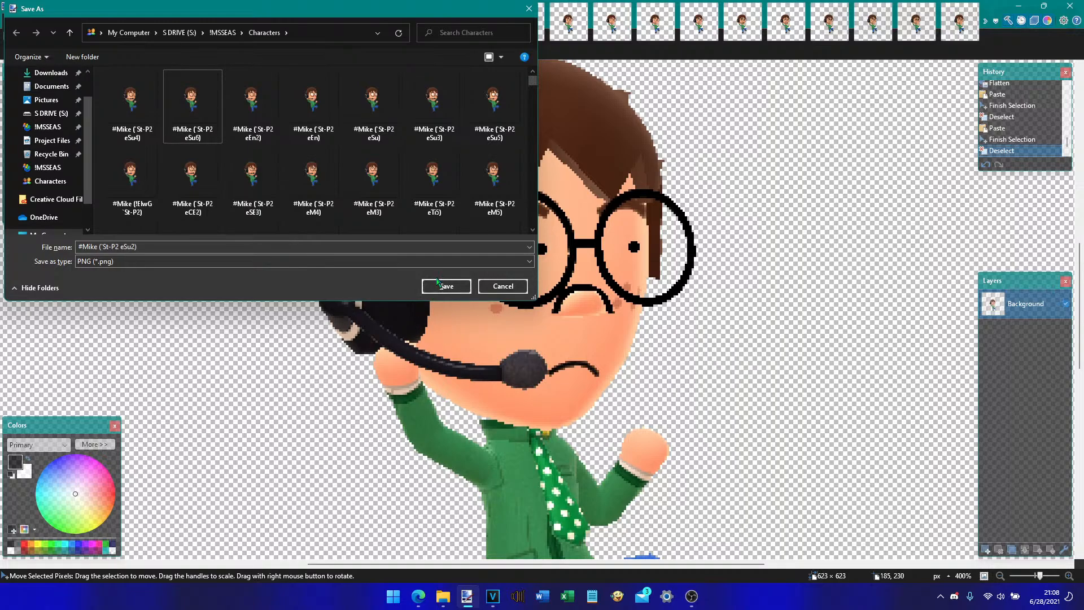
click(439, 287)
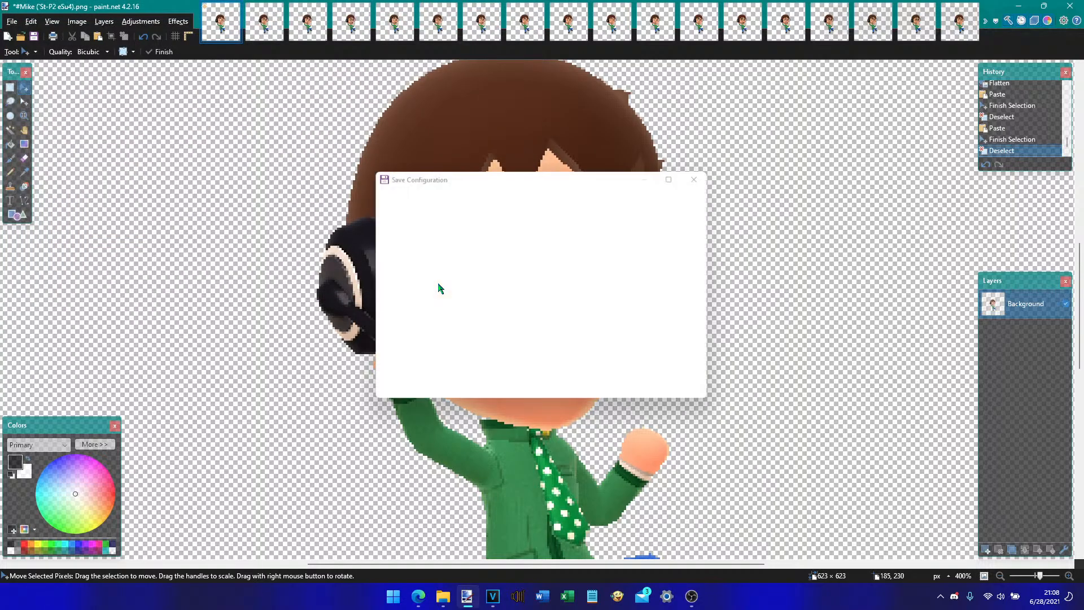
key(Return)
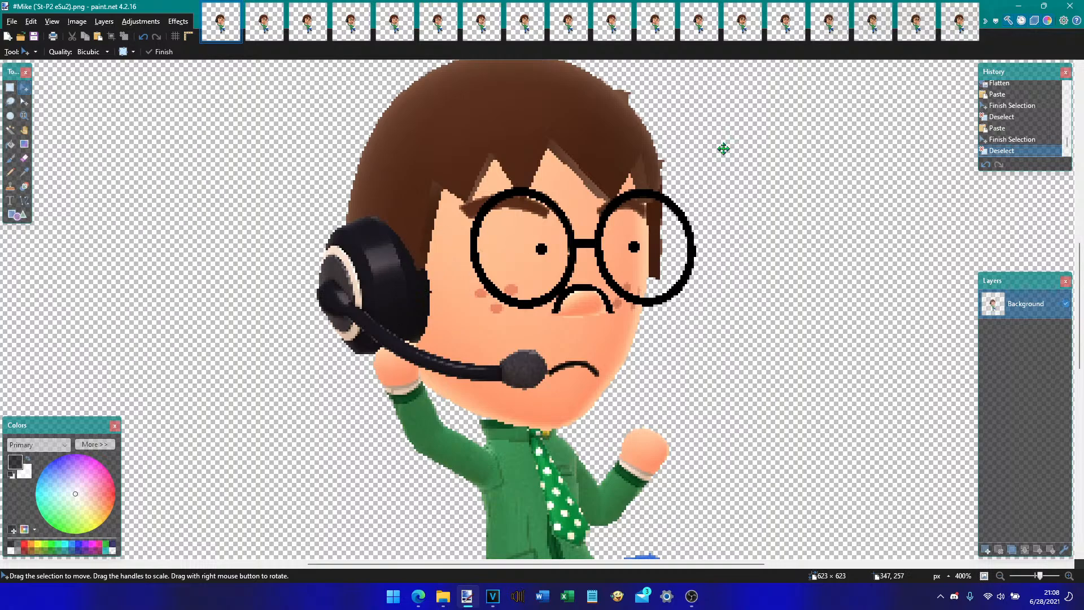
- Undo the pasted mouths, the flattening and the eye erasure to return to the three-layer version with white eyes
scroll(1002, 93, up, 1)
click(1002, 87)
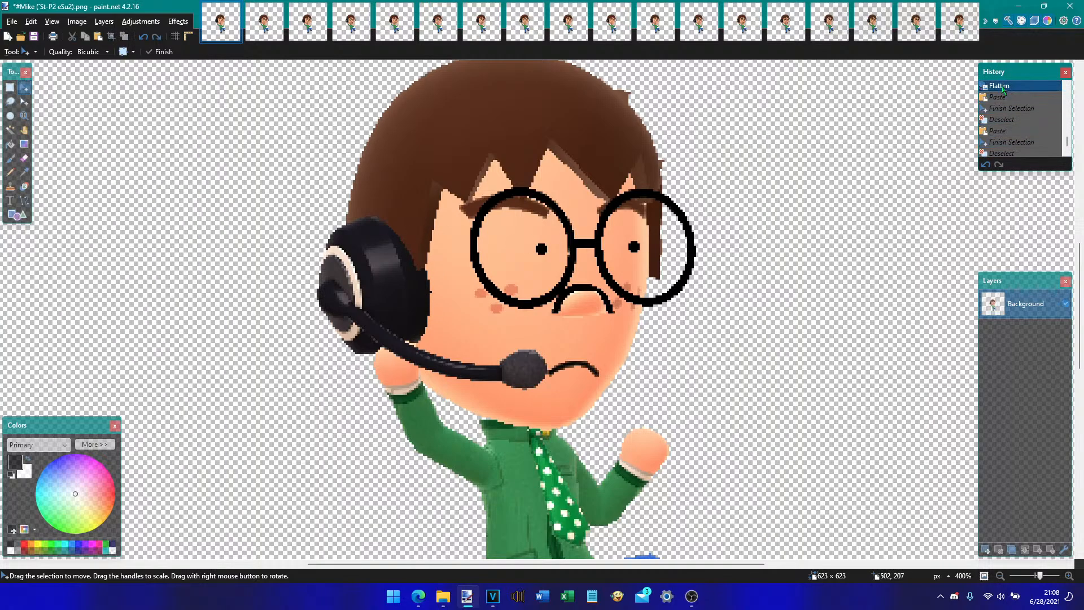
key(ctrl+z)
key(ctrl+z)
key(ctrl+z)
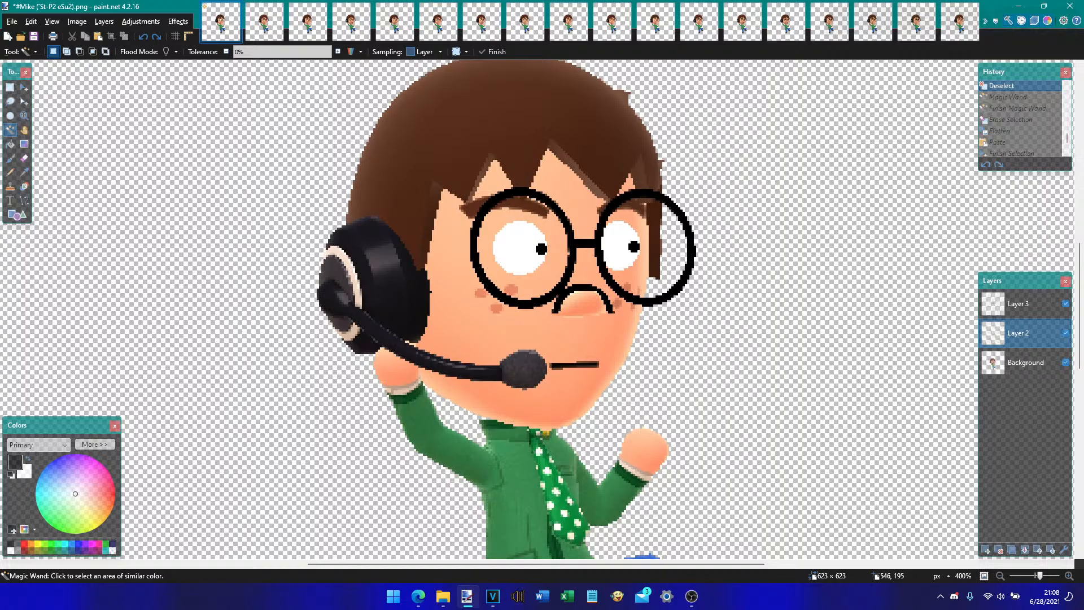
- Save the layered image as the paint.net file "#Mike ('St-P2 eSu5)" in the Paint.NET Files folder
key(ctrl+shift+s)
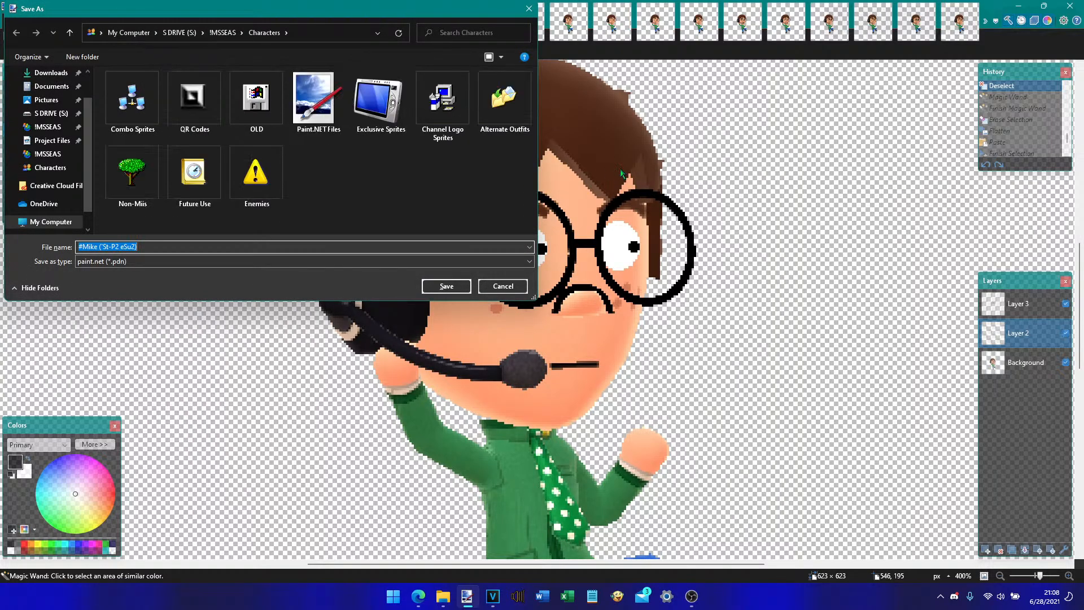
double_click(305, 99)
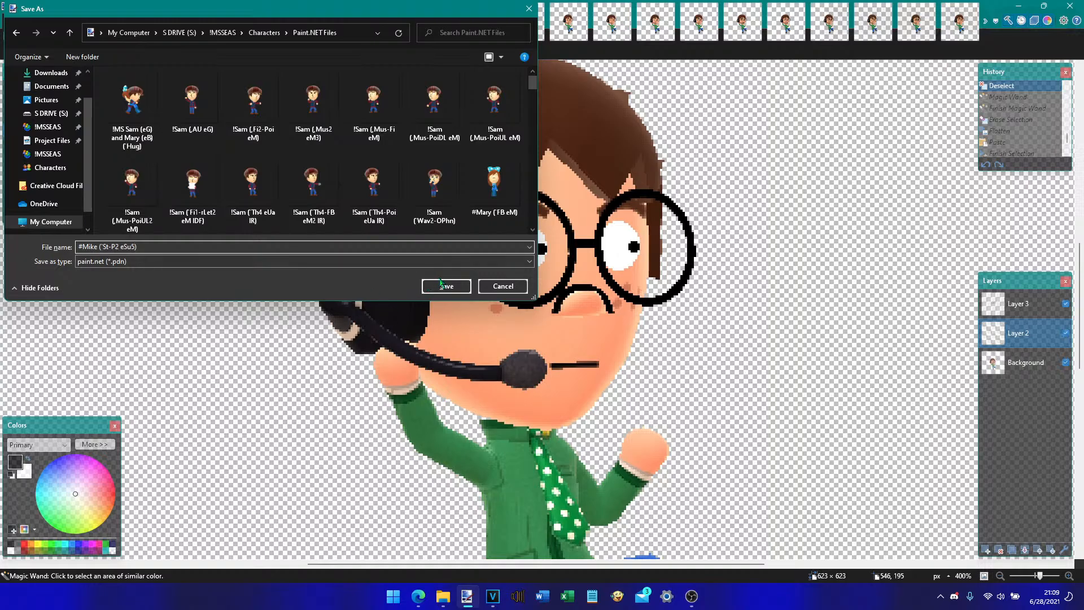
click(443, 285)
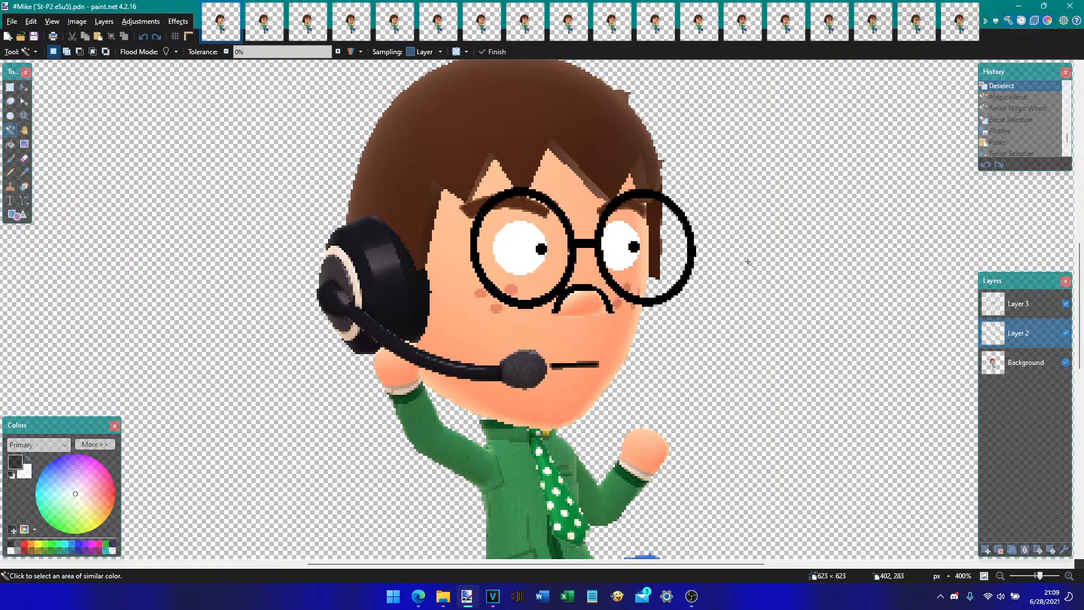
- Hide Layer 3 and add a new layer directly above Layer 2
click(1066, 303)
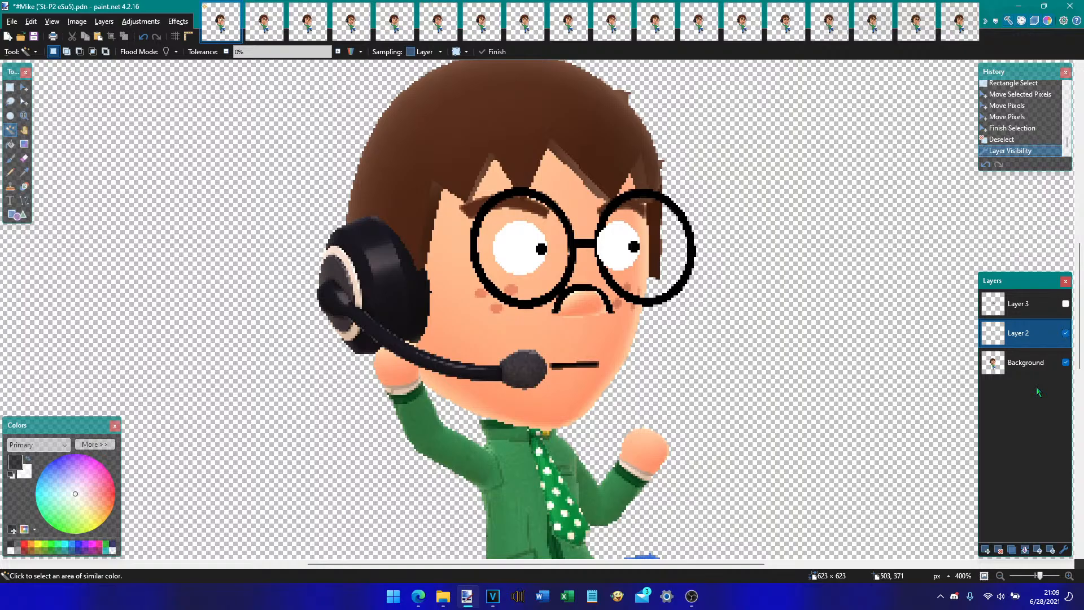
key(ctrl+shift+n)
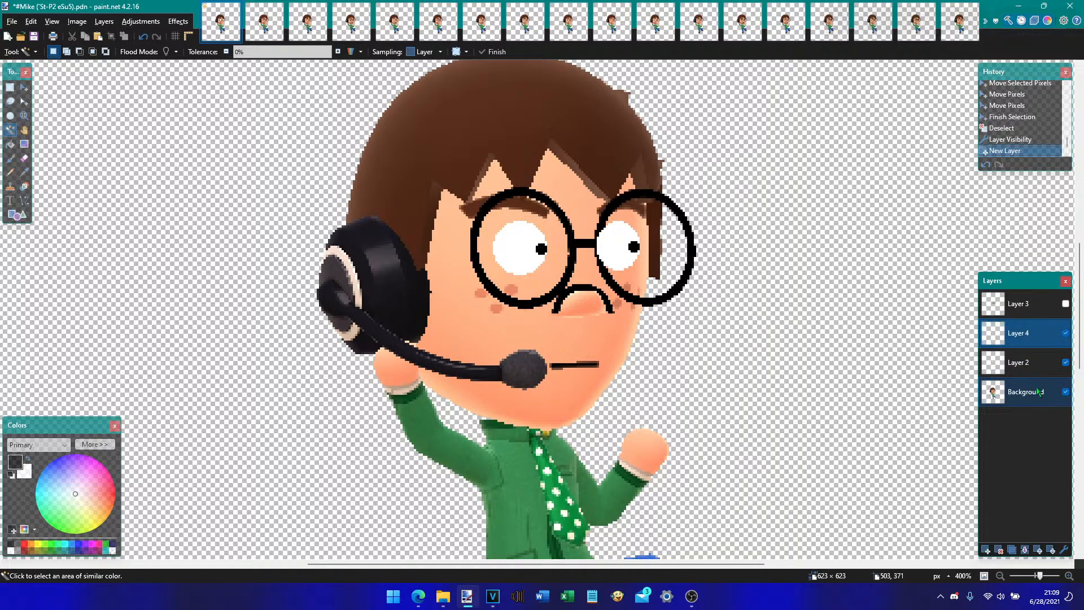
click(1043, 576)
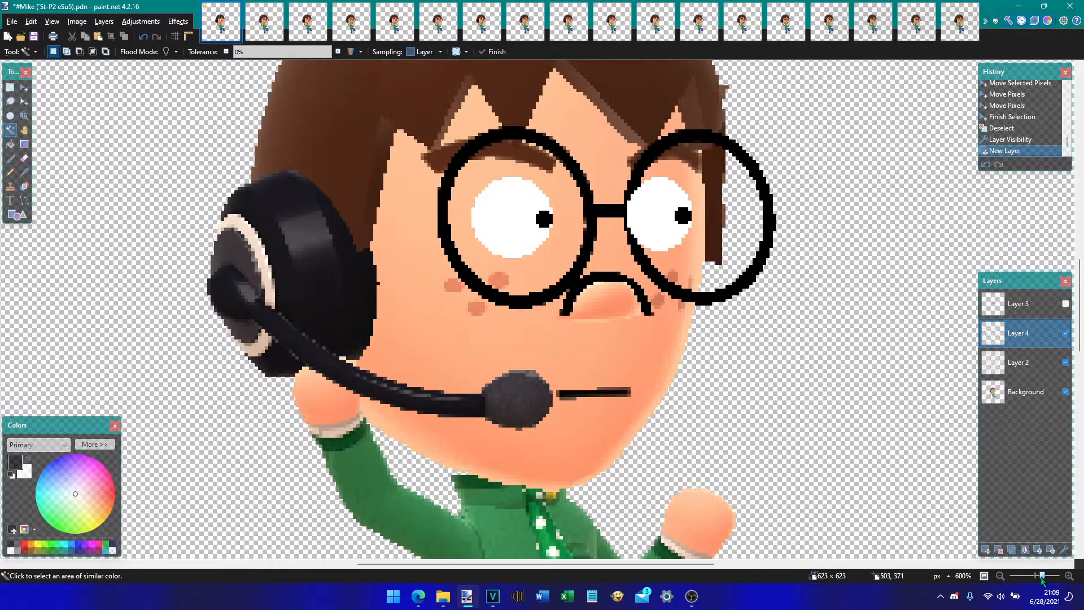
- Draw two slanted 1-pixel lines across the upper eyes, angling down toward the nose, about 16 and 18 pixels long
scroll(547, 364, up, 1)
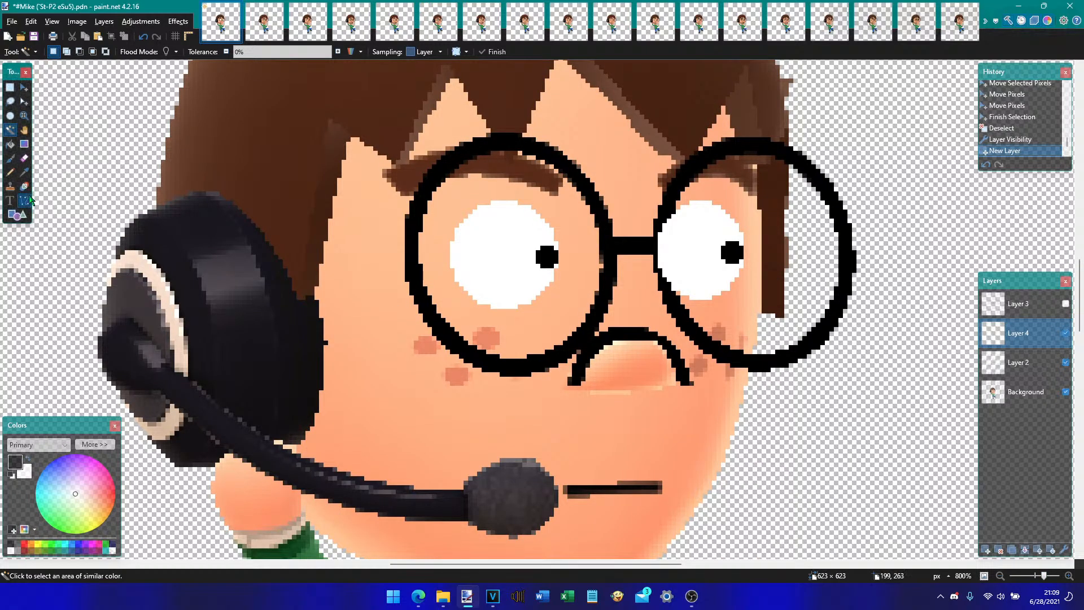
click(24, 200)
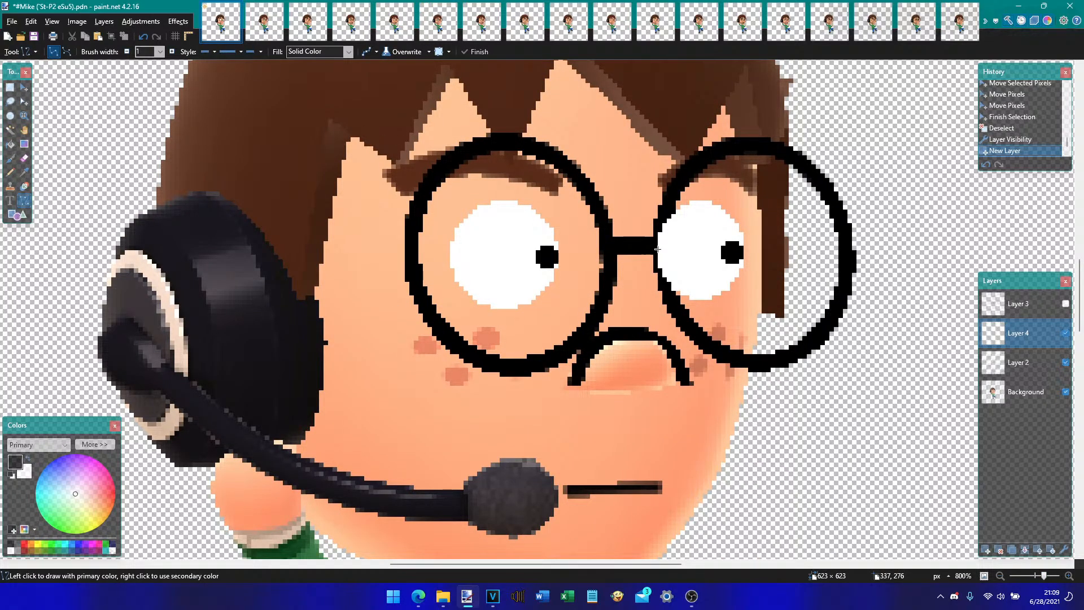
drag(657, 248, 714, 207)
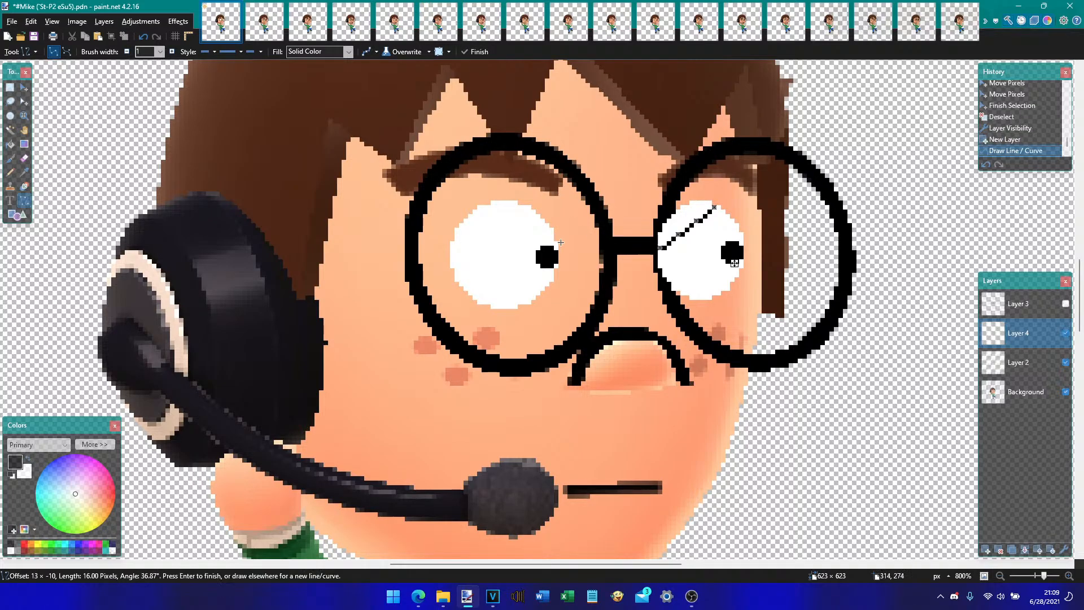
drag(555, 244, 488, 207)
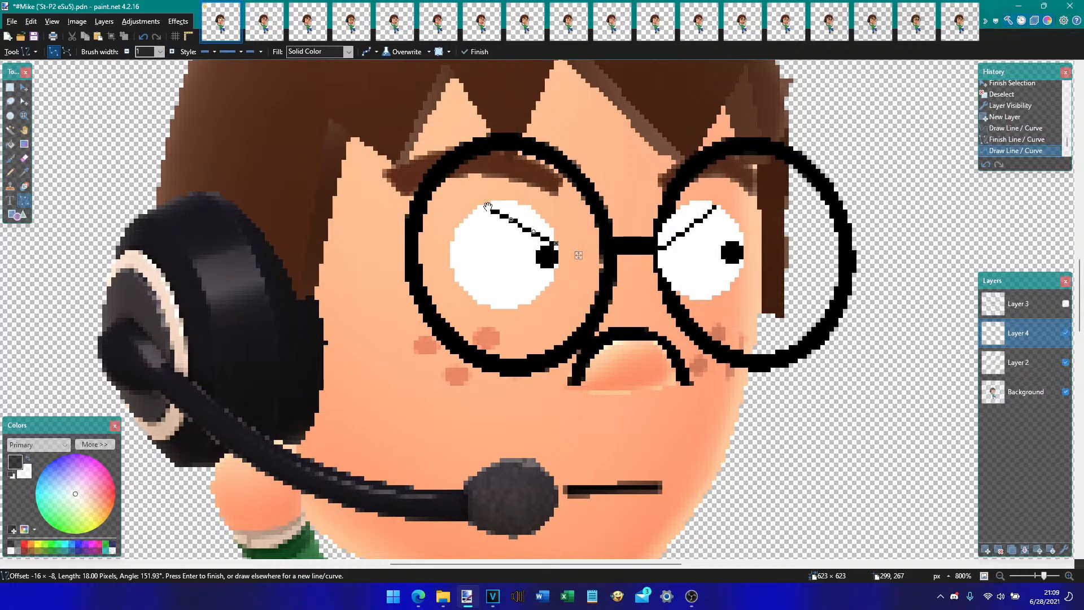
key(Return)
- Select only the two drawn lines by inverting a Magic Wand selection of the layer's empty area
key(s)
key(s)
key(s)
key(s)
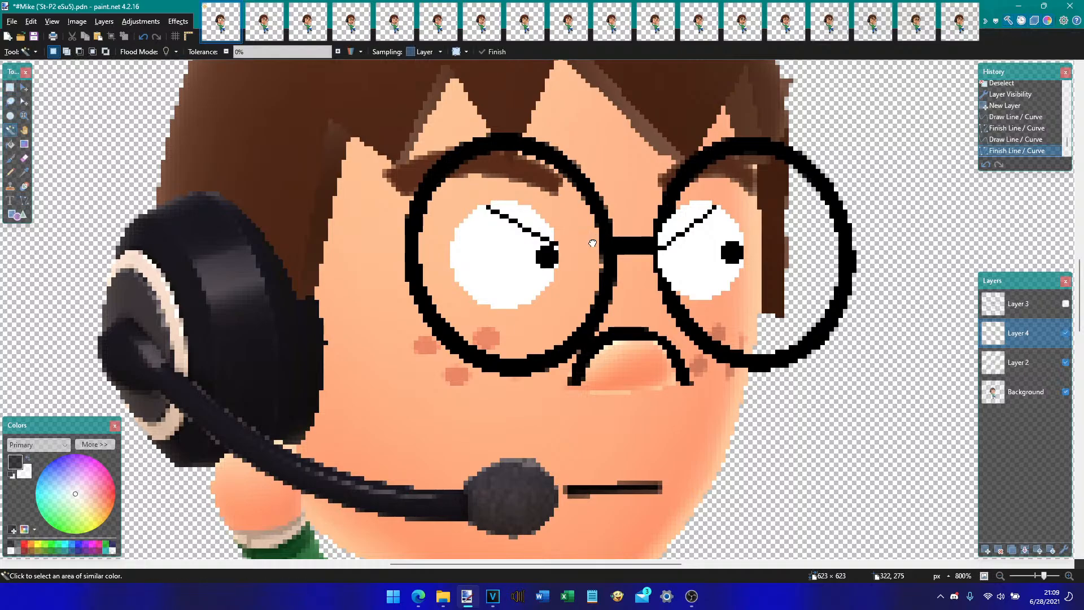
click(590, 243)
key(ctrl+i)
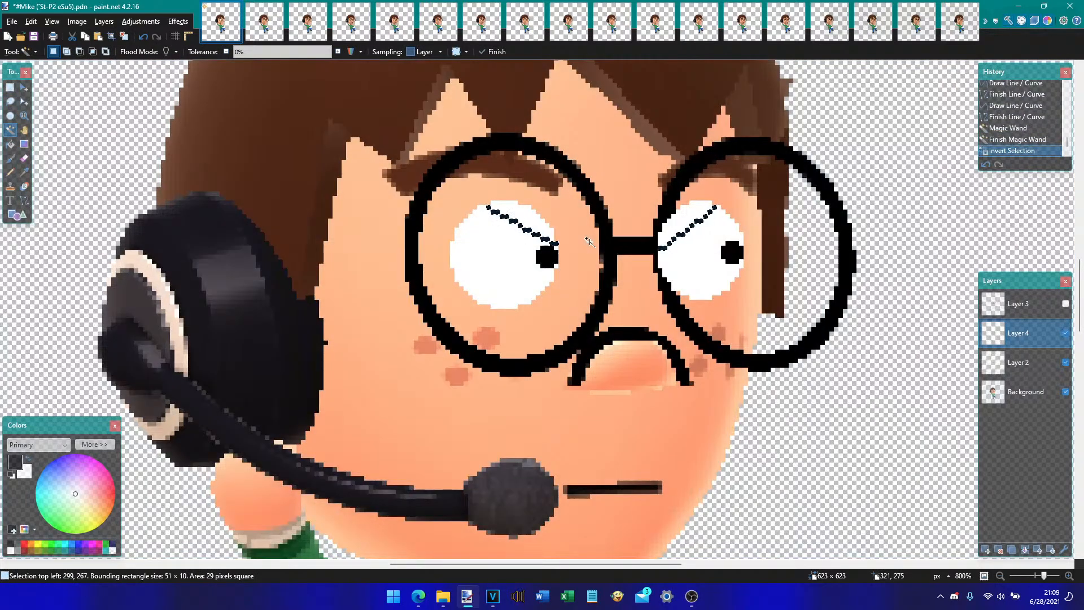
click(539, 217)
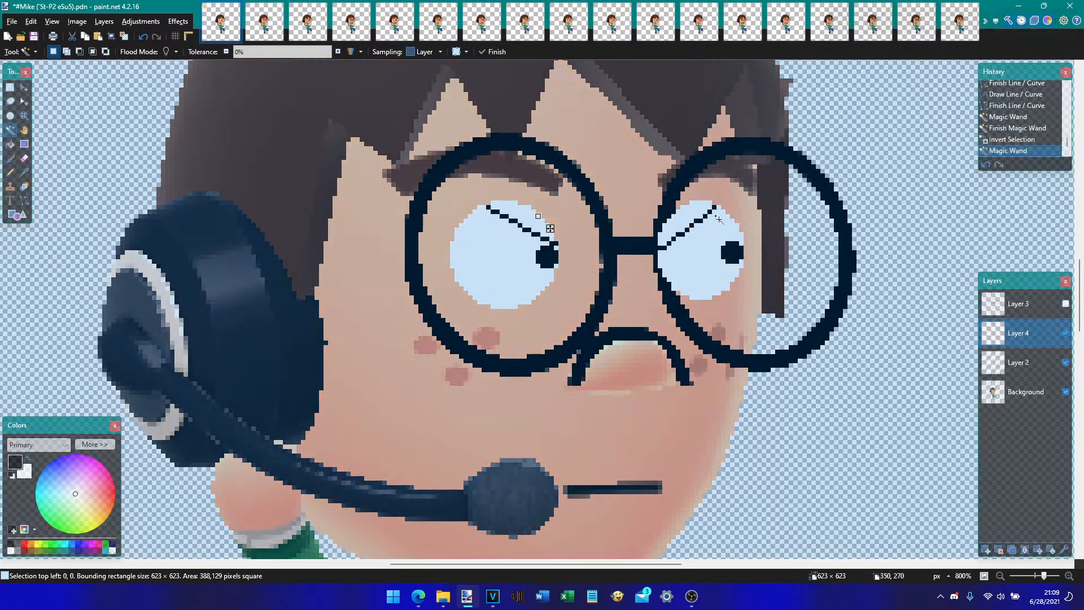
key(ctrl+z)
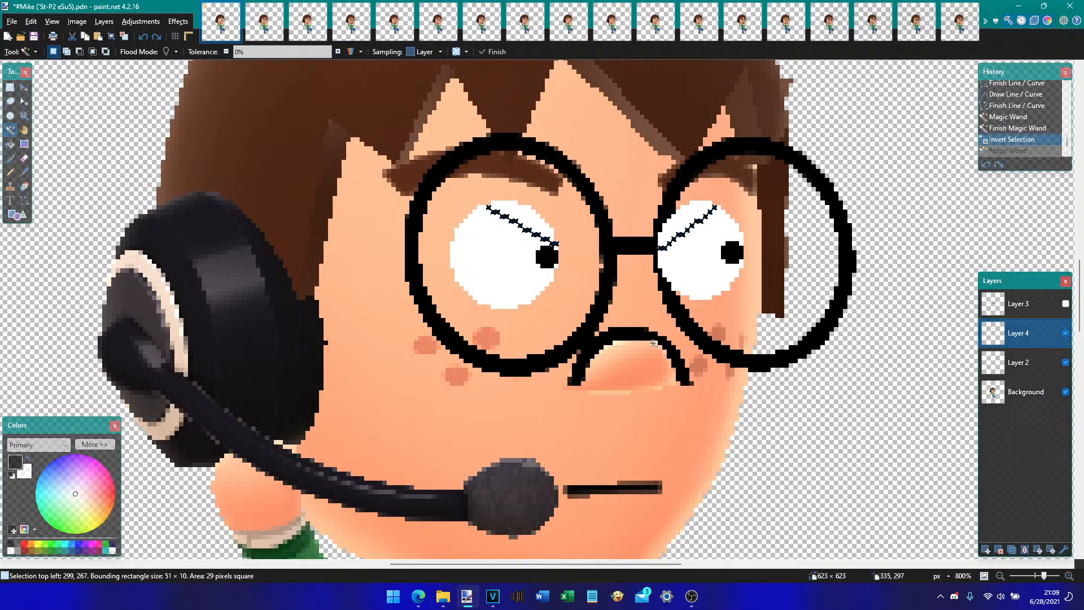
- Merge the line layer down into Layer 2 and erase the lines together with the white eye areas above them
key(ctrl+m)
click(691, 217)
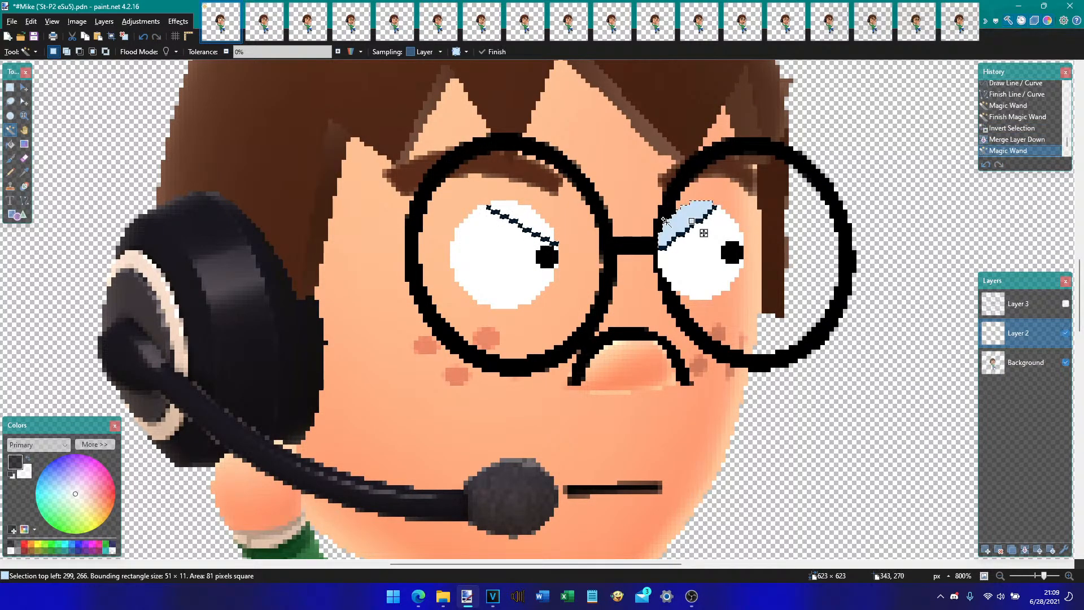
ctrl+click(533, 226)
key(Delete)
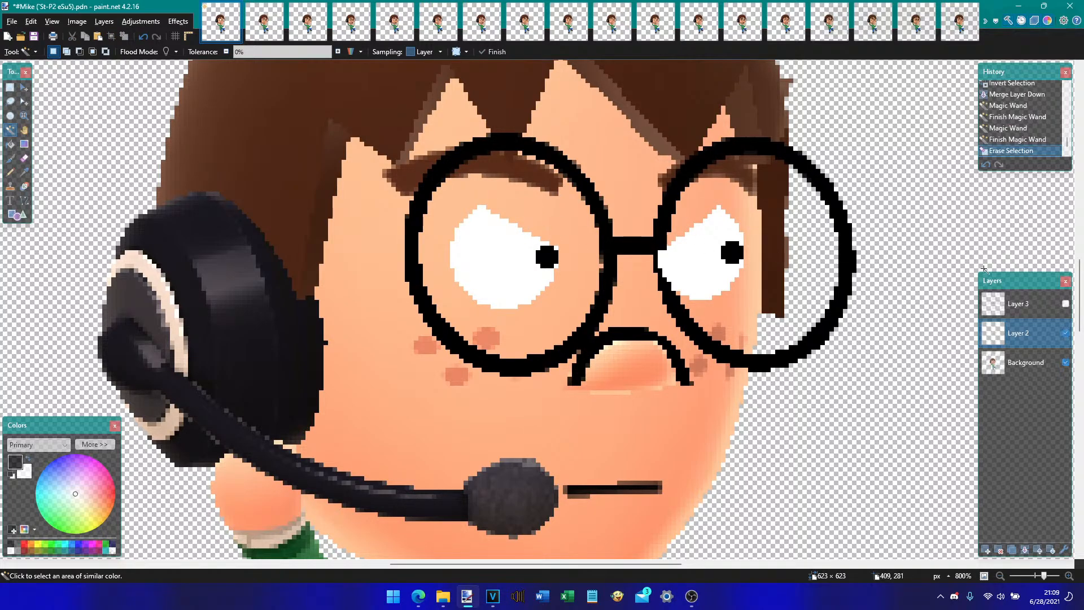
- Show Layer 3 and shift the larger eye's pupil slightly downward by filling it white and refilling the moved selection with black
click(1065, 303)
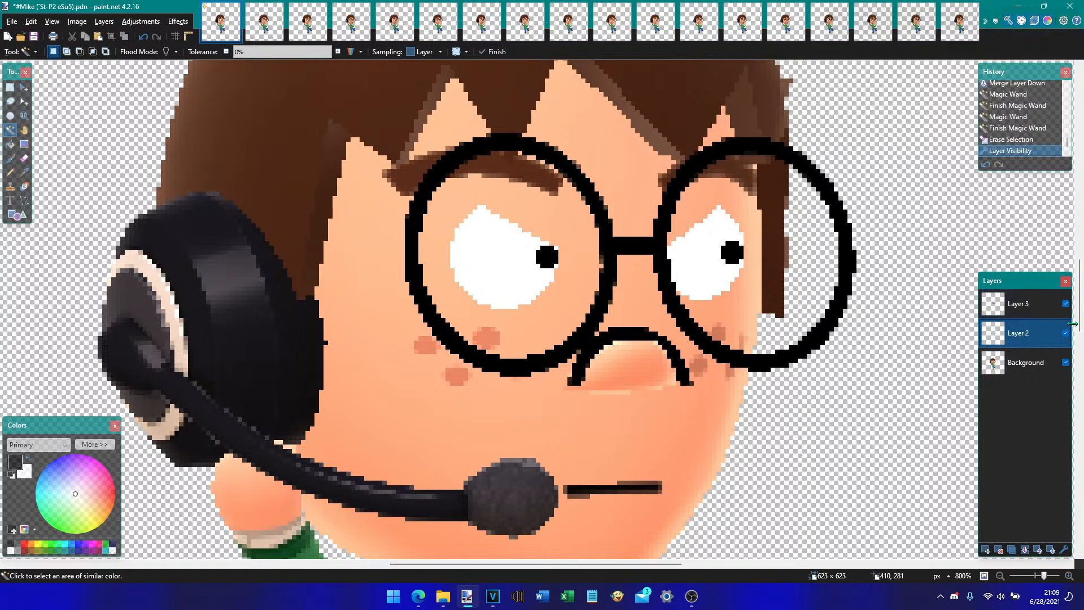
key(ctrl+0)
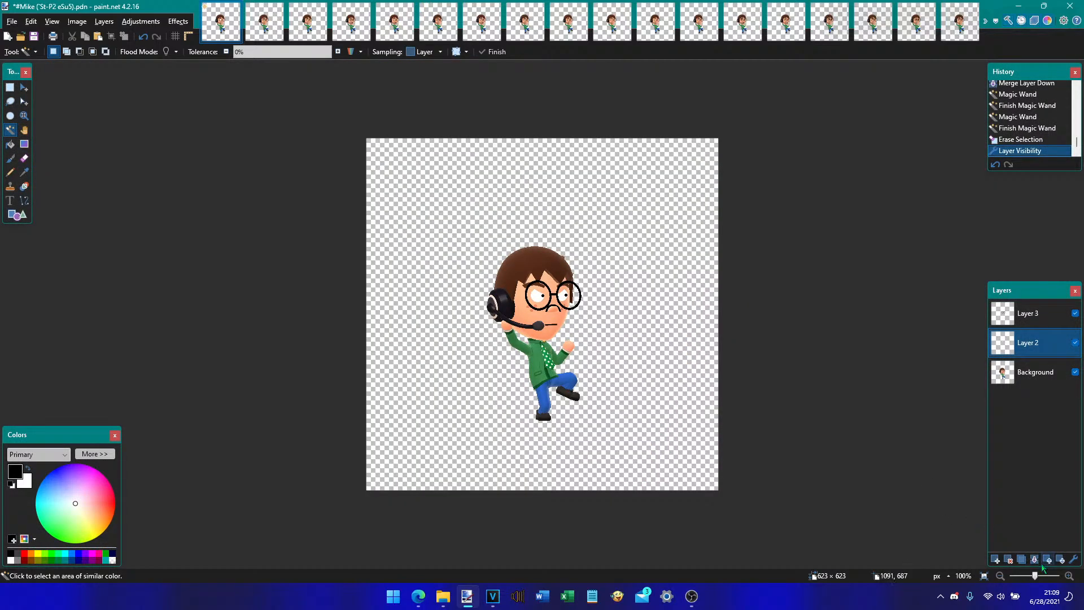
drag(1035, 576, 1040, 576)
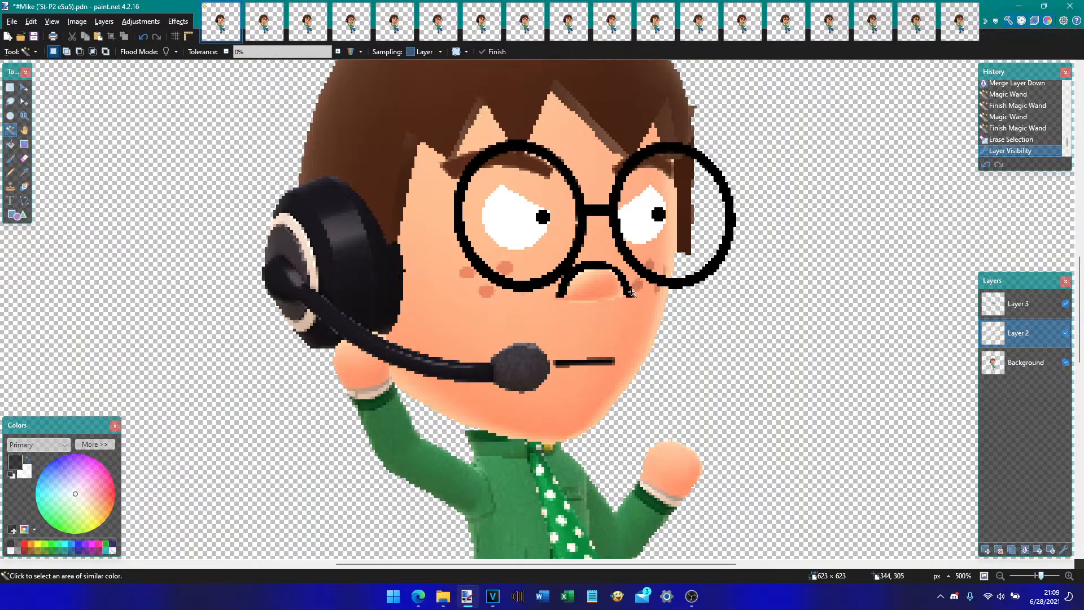
scroll(556, 278, up, 1)
key(s)
click(542, 285)
key(f)
right_click(543, 286)
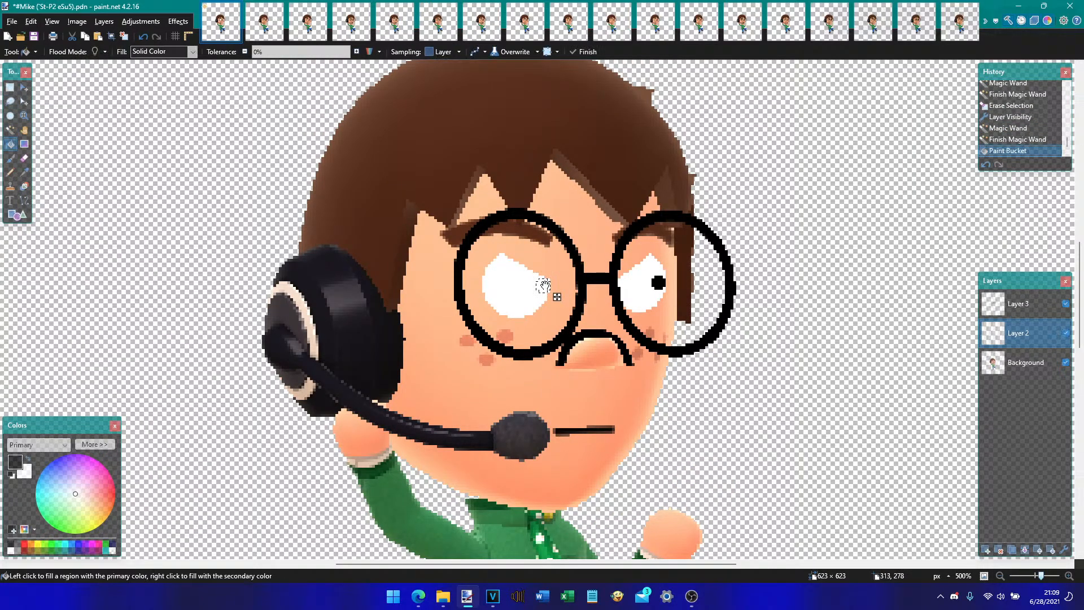
key(m)
drag(542, 285, 543, 287)
key(f)
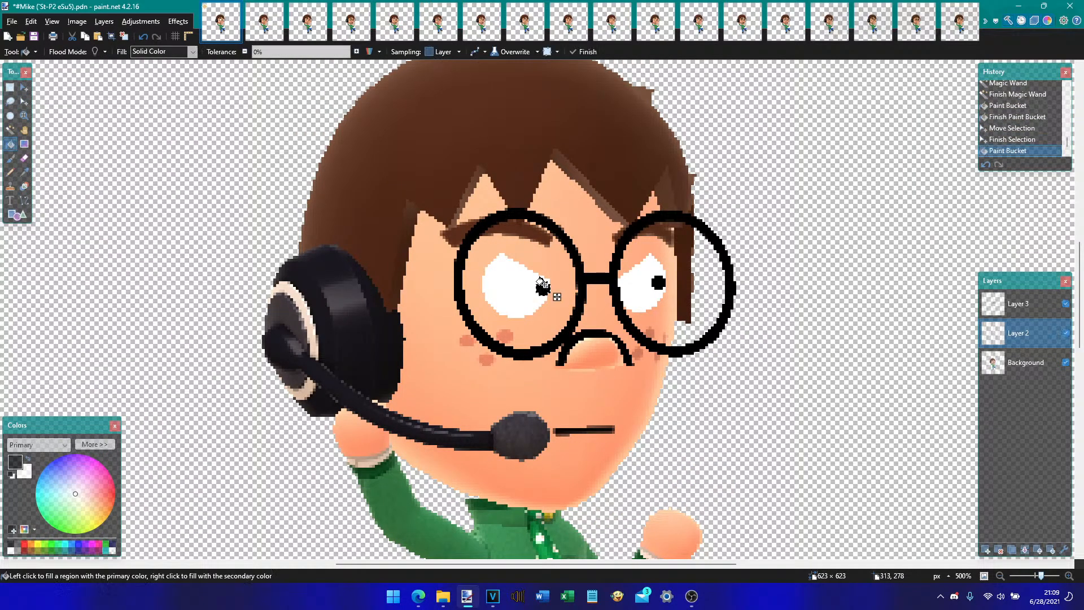
click(543, 288)
key(ctrl+d)
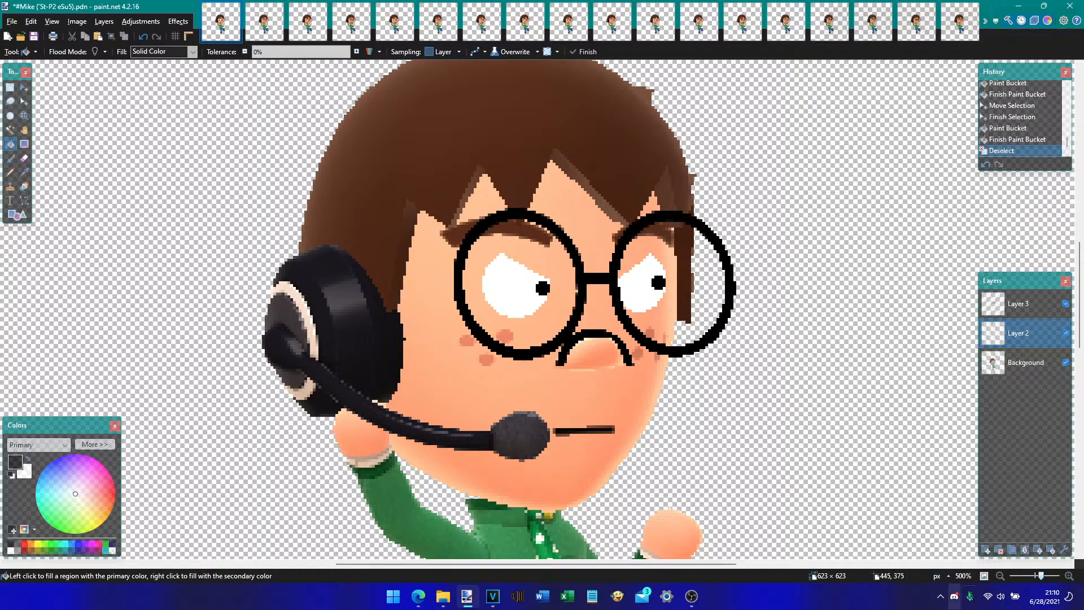
- Cancel the flattened save, undo the flattening, and save the layered image as the paint.net file "#Mike ('St-P2 eM2)"
click(982, 576)
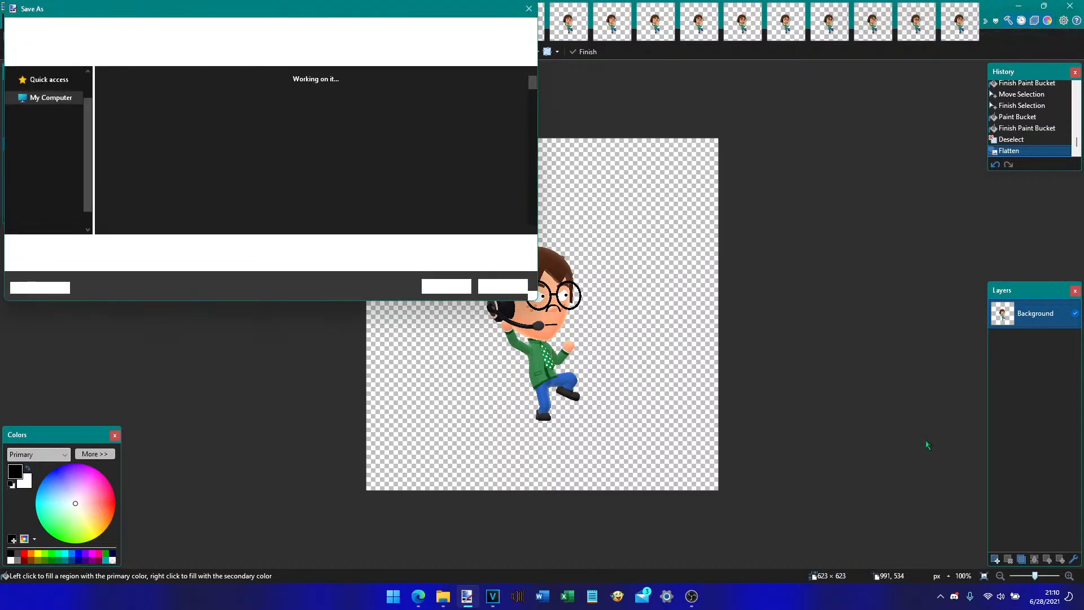
click(510, 286)
key(ctrl+z)
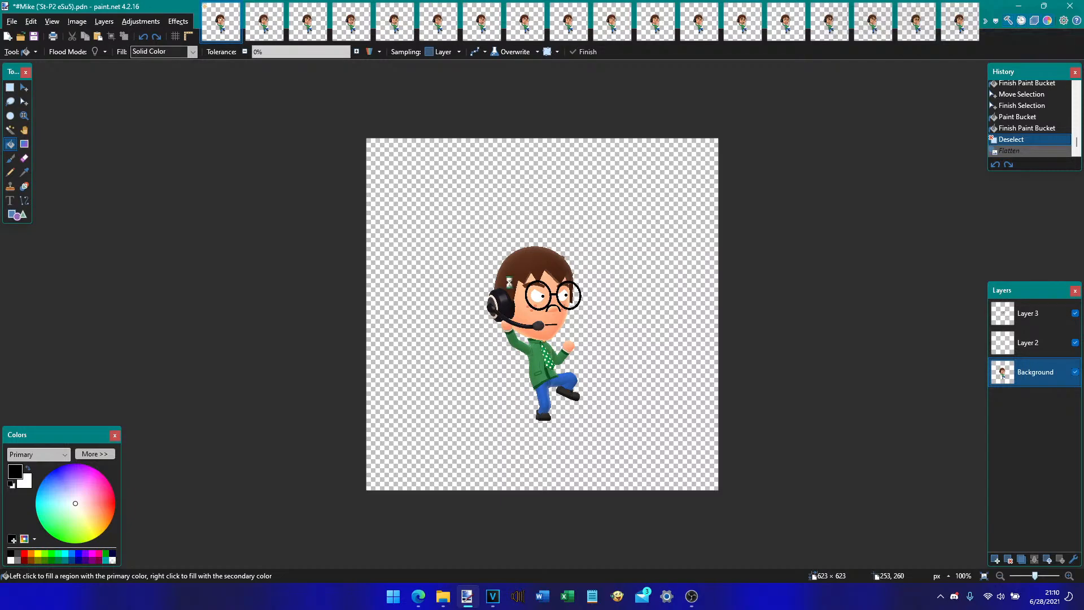
key(ctrl+shift+s)
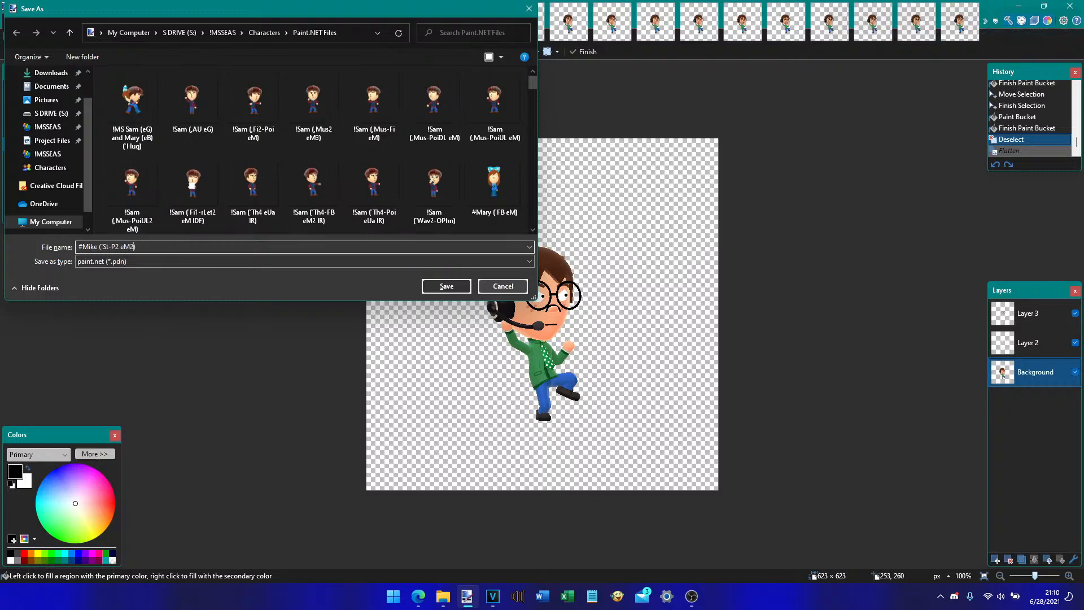
key(Return)
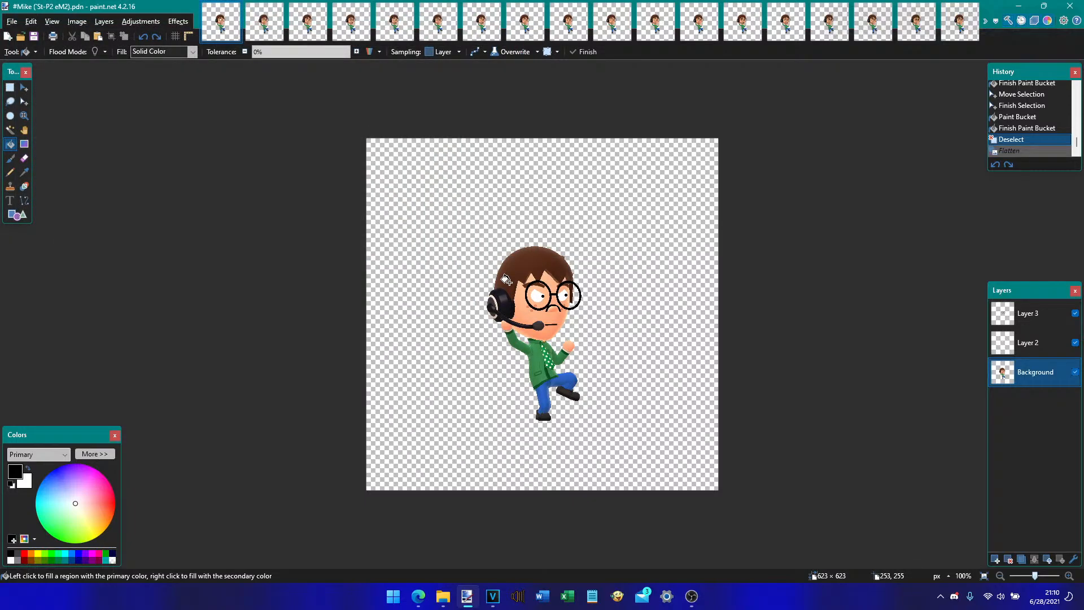
- Flatten the image again and save it as the PNG "#Mike ('St-P2 eM2)"
key(ctrl+y)
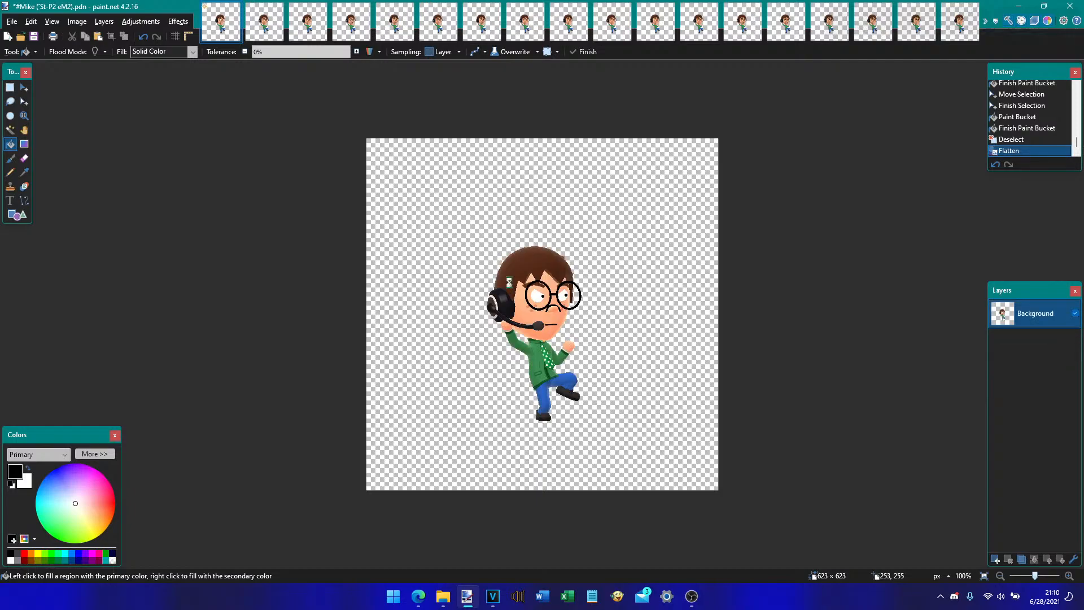
key(ctrl+shift+s)
click(204, 260)
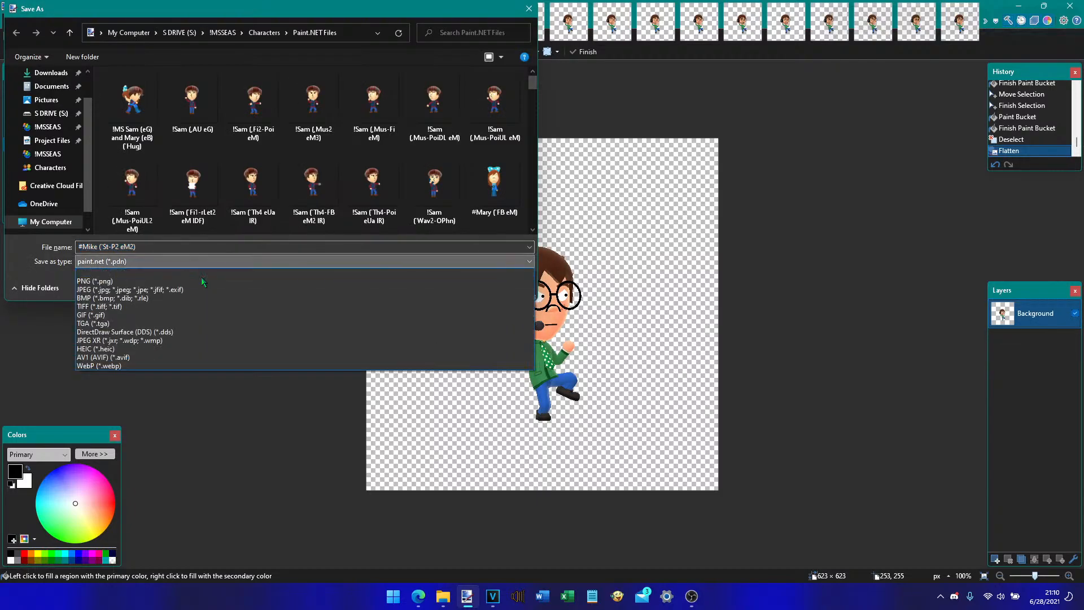
click(202, 281)
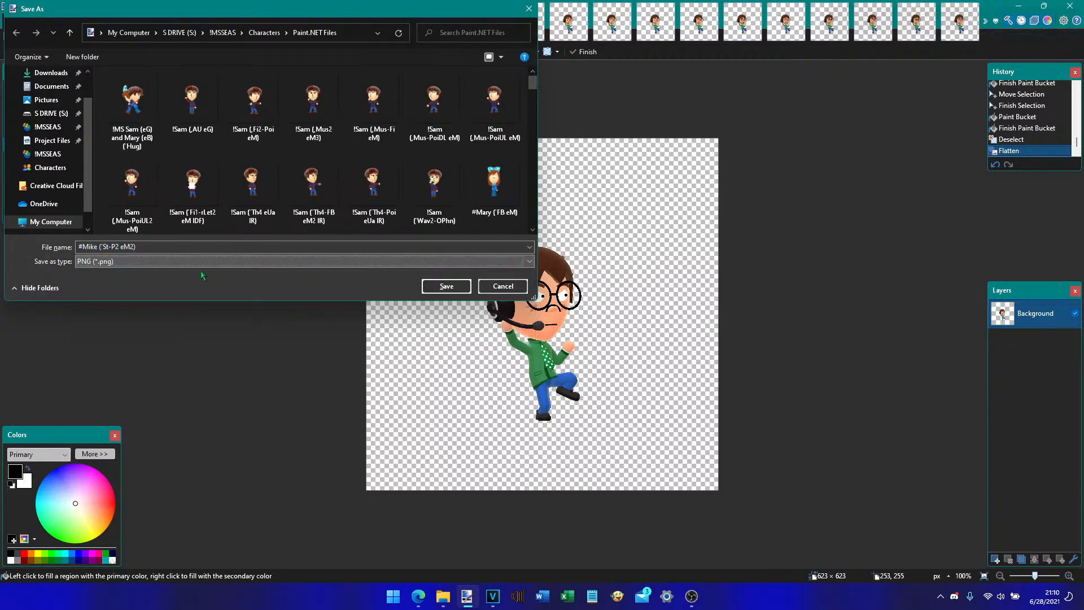
click(431, 287)
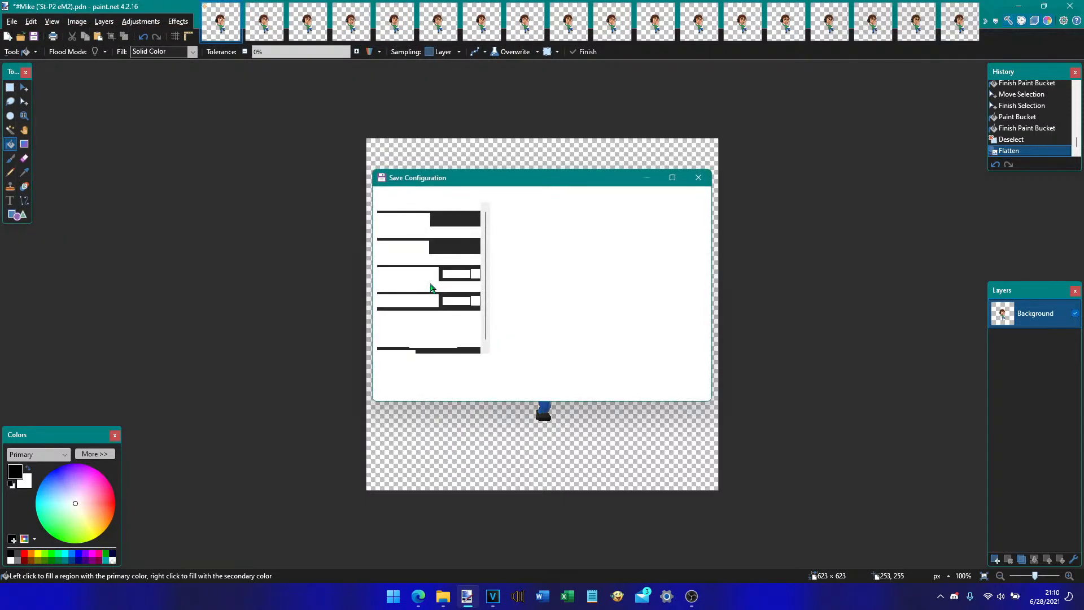
key(Return)
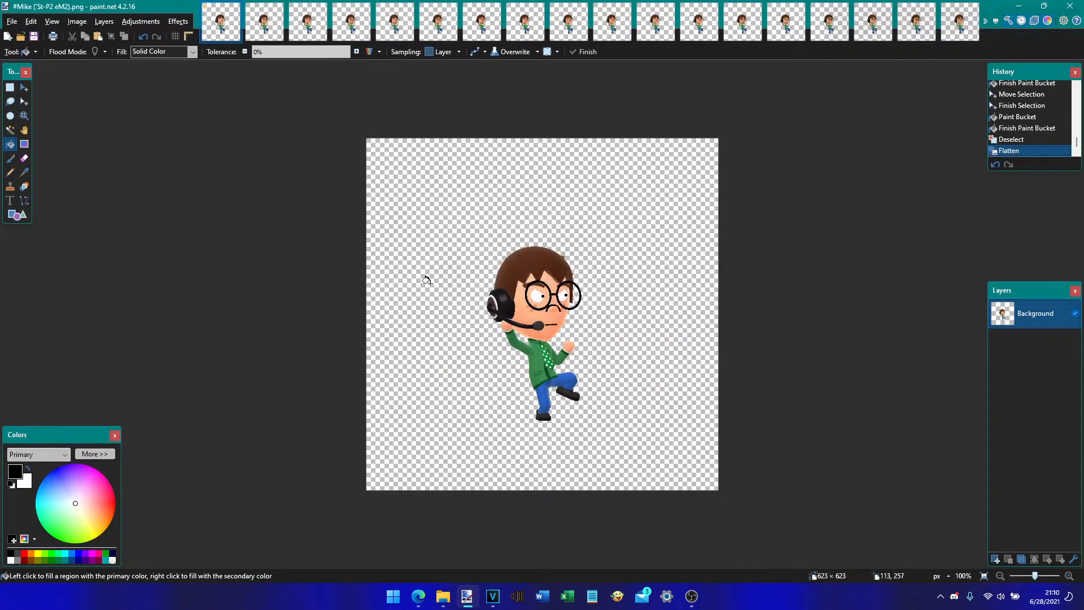
- Copy the frowning mouth area from the narrow-eyed variant and paste it over the straight mouth of the angry-eyed image
key(ctrl+shift+Tab)
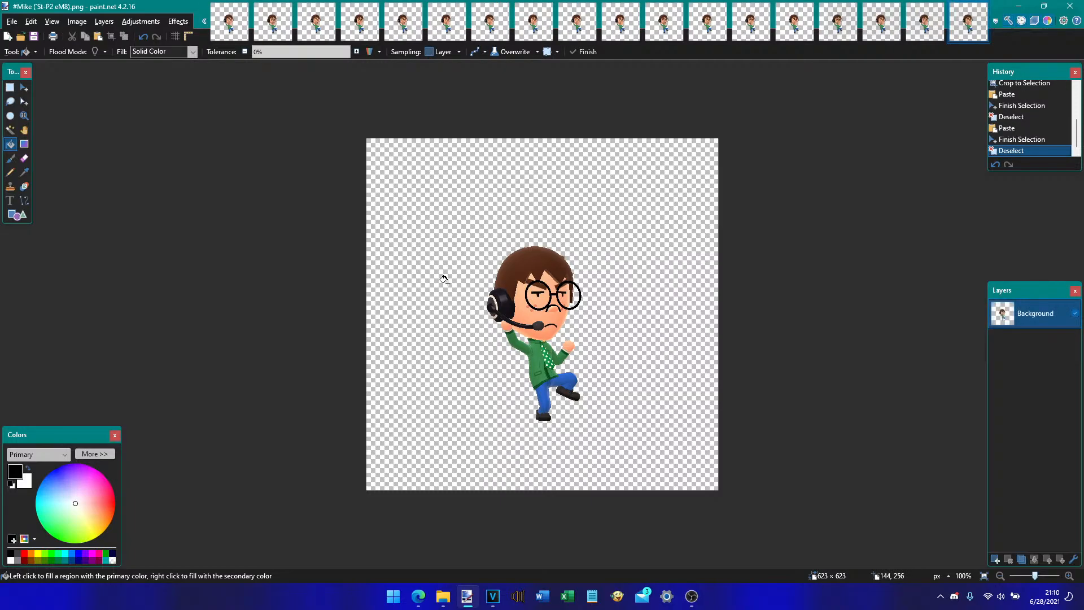
key(s)
drag(534, 334, 579, 314)
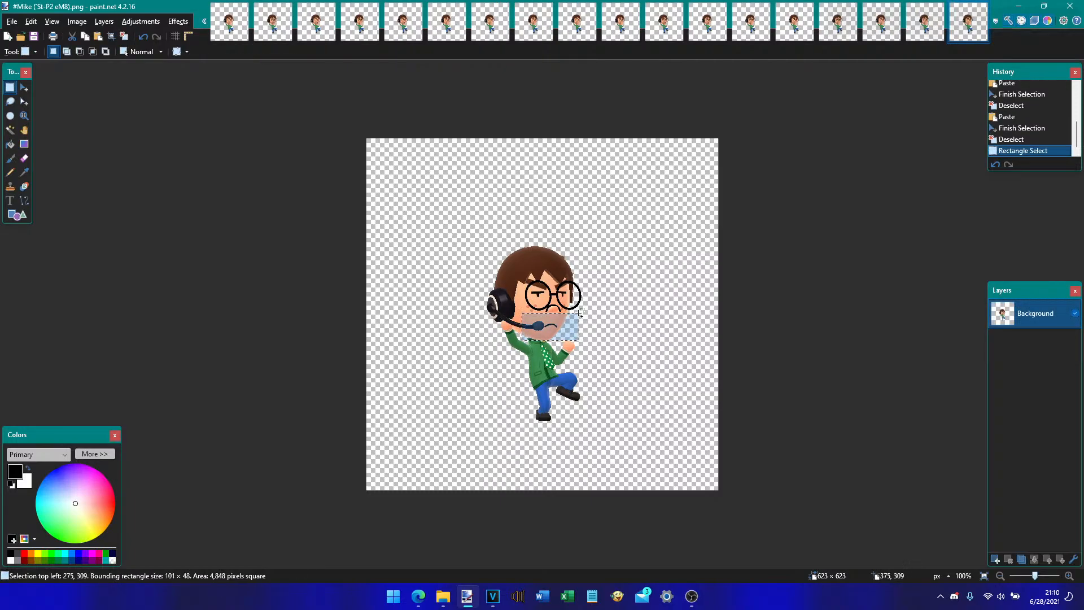
key(ctrl+c)
key(ctrl+Tab)
key(ctrl+v)
key(ctrl+d)
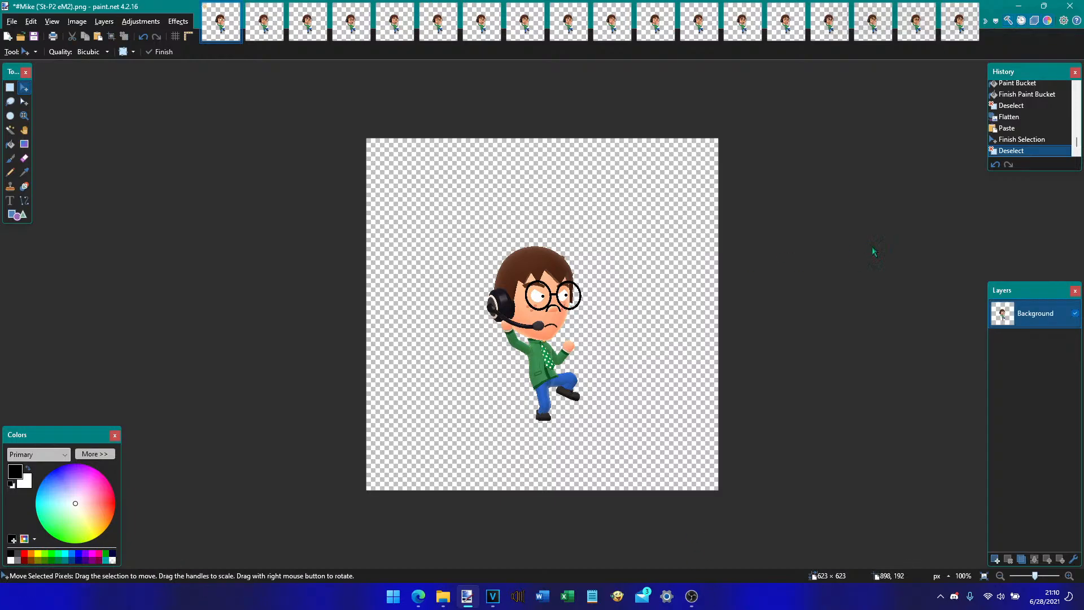
- Save the frowning angry-eyed variant as the PNG "#Mike ('St-P2 eM)"
key(ctrl+shift+s)
key(Right)
key(BackSpace)
key(BackSpace)
text(3))
key(Return)
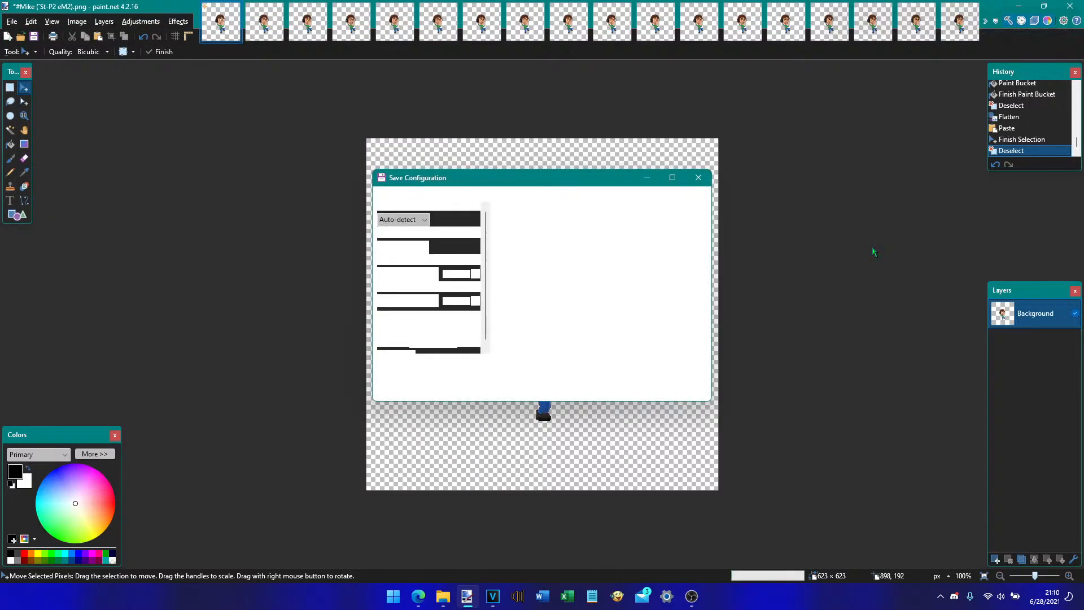
key(Return)
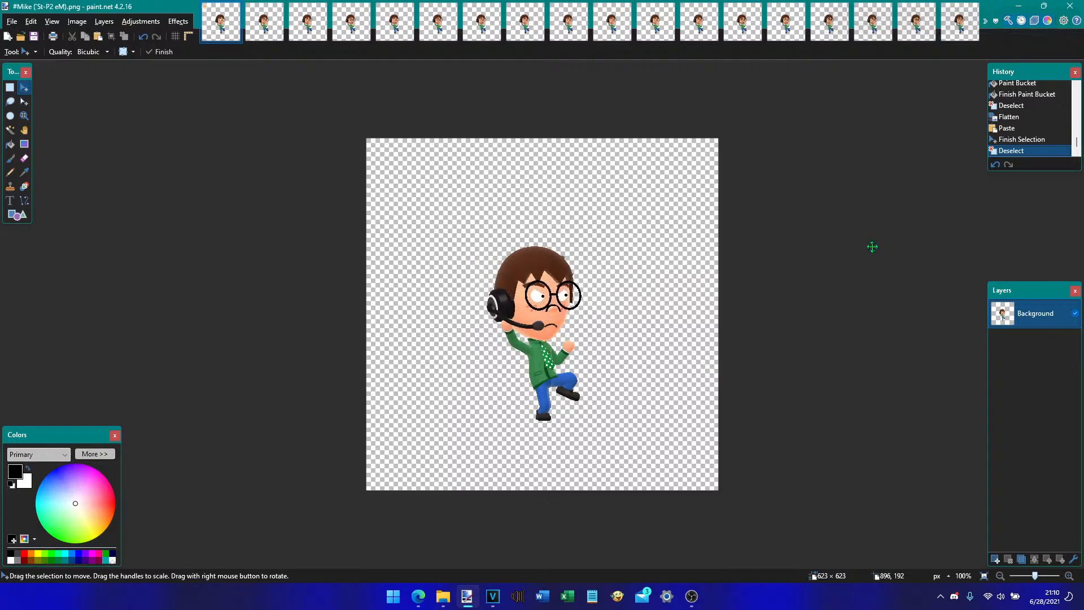
- Switch to VEGAS Pro and add "#Mike ('St-P2 eM)" from the Characters folder to the project media
click(1080, 2)
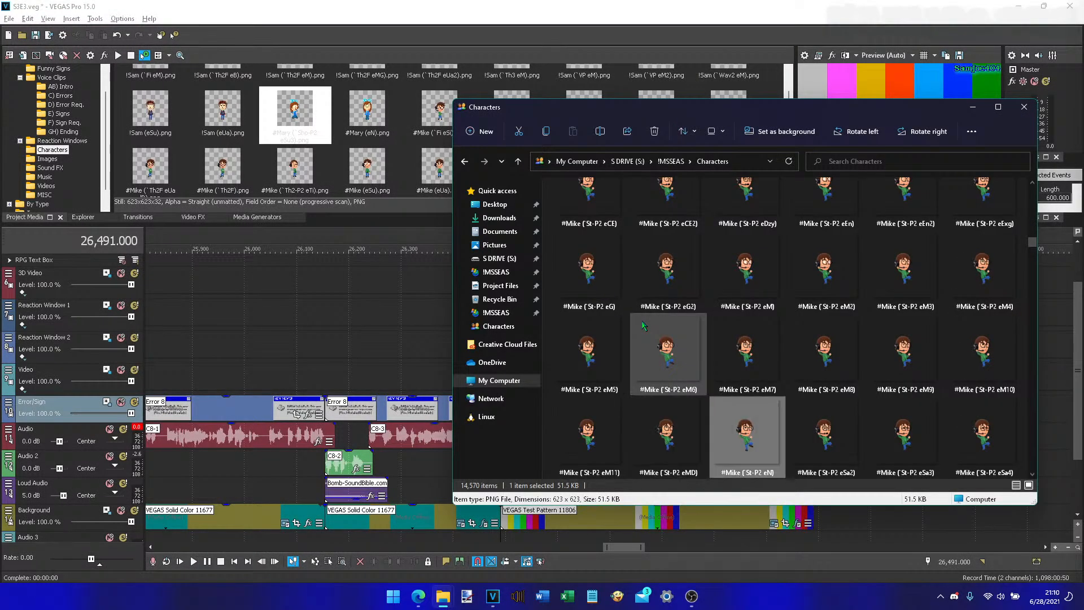
key(Up)
key(Up)
drag(733, 290, 299, 93)
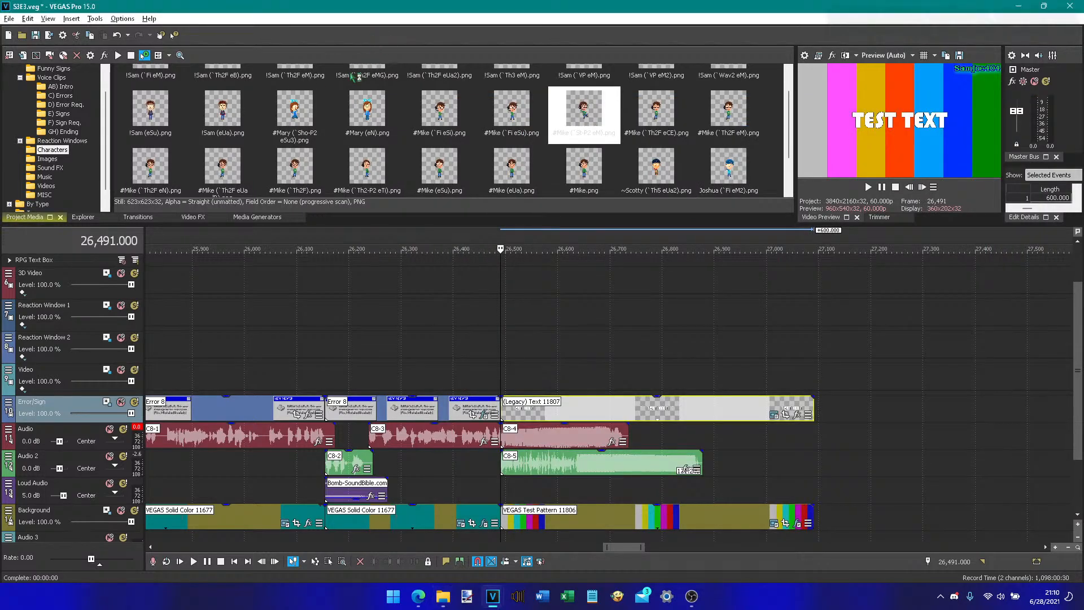
- Place "#Mary (`Sho-P2 eSu3).png" on the Video track at frame 26,491 and set the track motion width to 6,400
drag(294, 110, 506, 382)
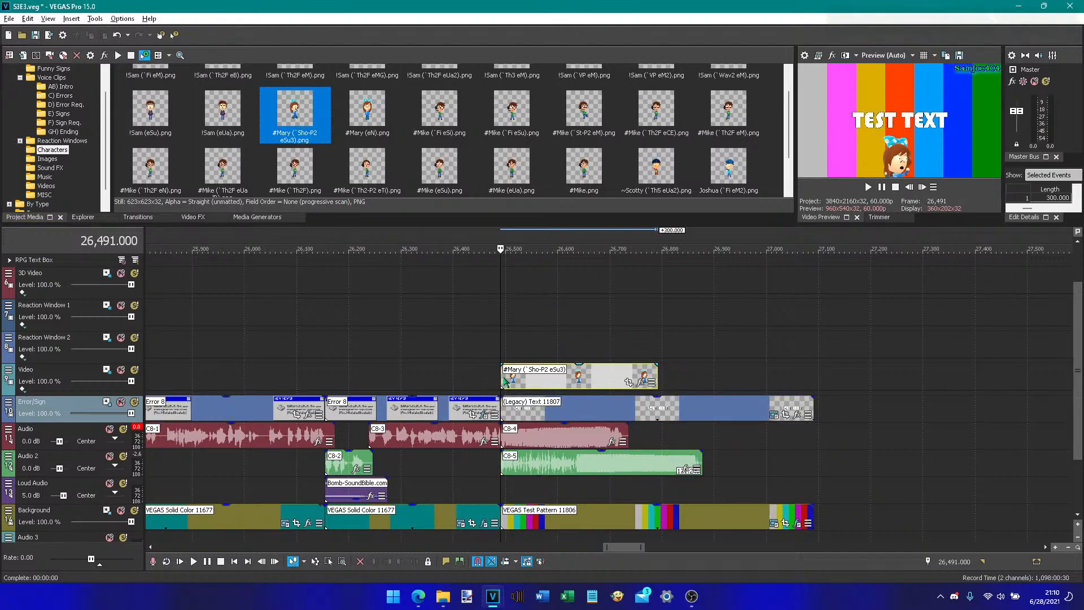
click(107, 369)
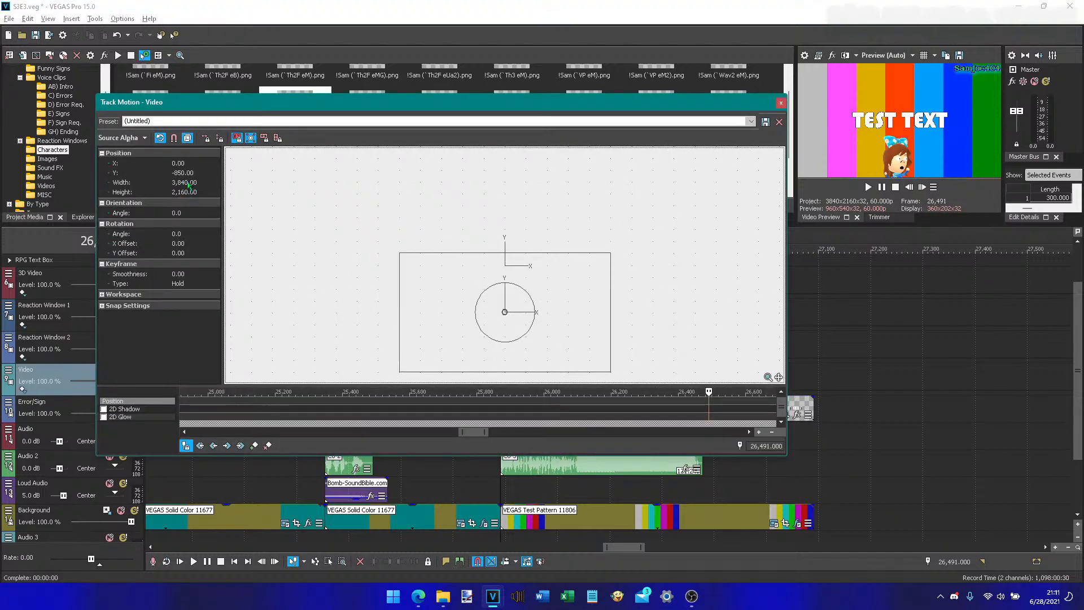
click(189, 182)
text(6,40)
text(0)
key(Return)
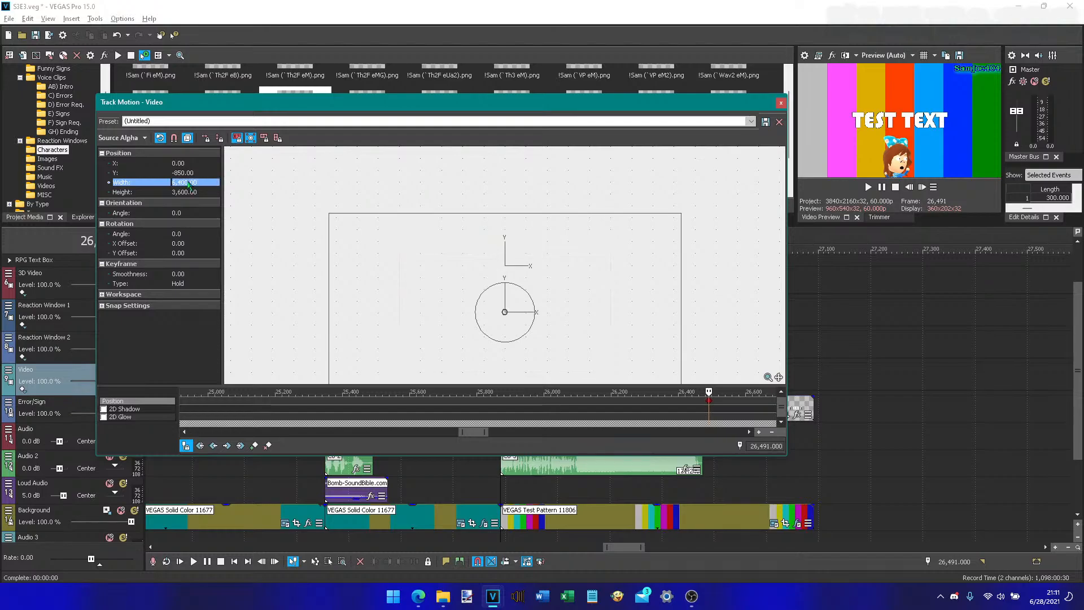
- Set the Video track motion's Y position to -404 at frame 26,491, after trying -300
click(192, 173)
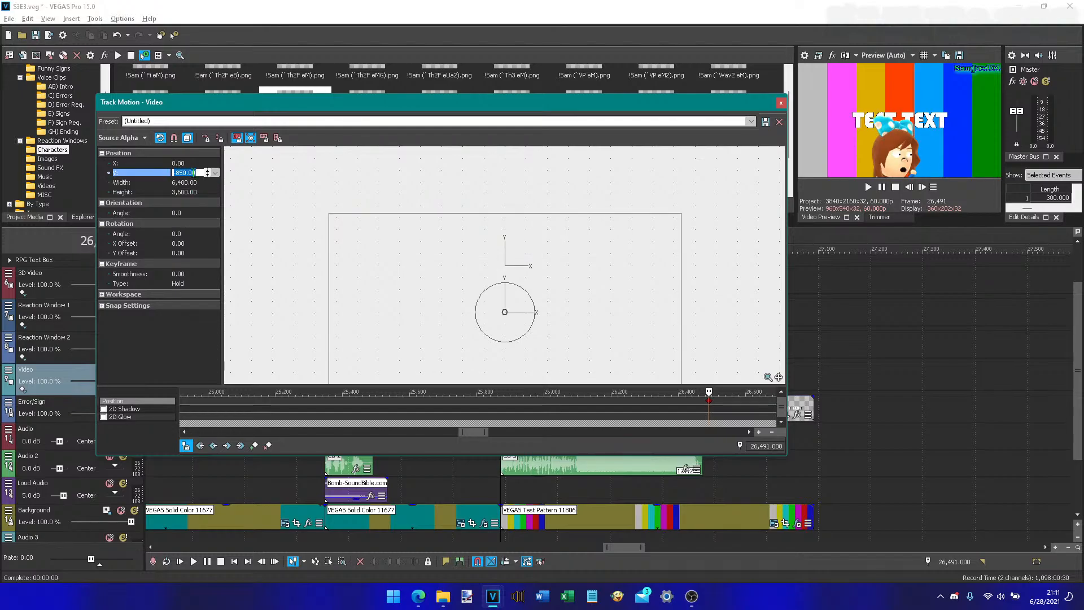
text(-300)
key(Return)
text(-404)
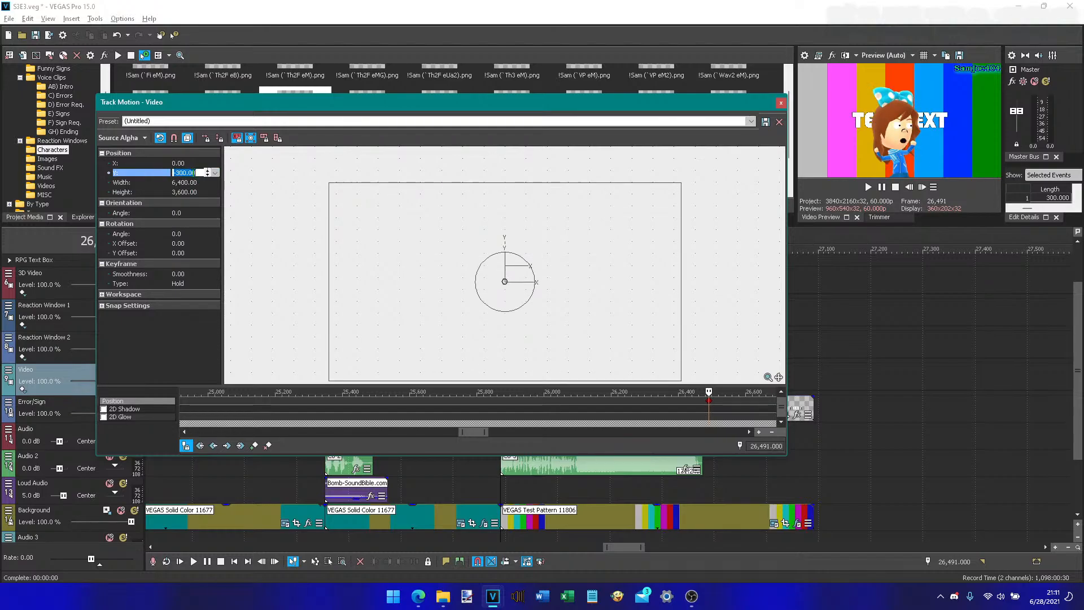
key(Return)
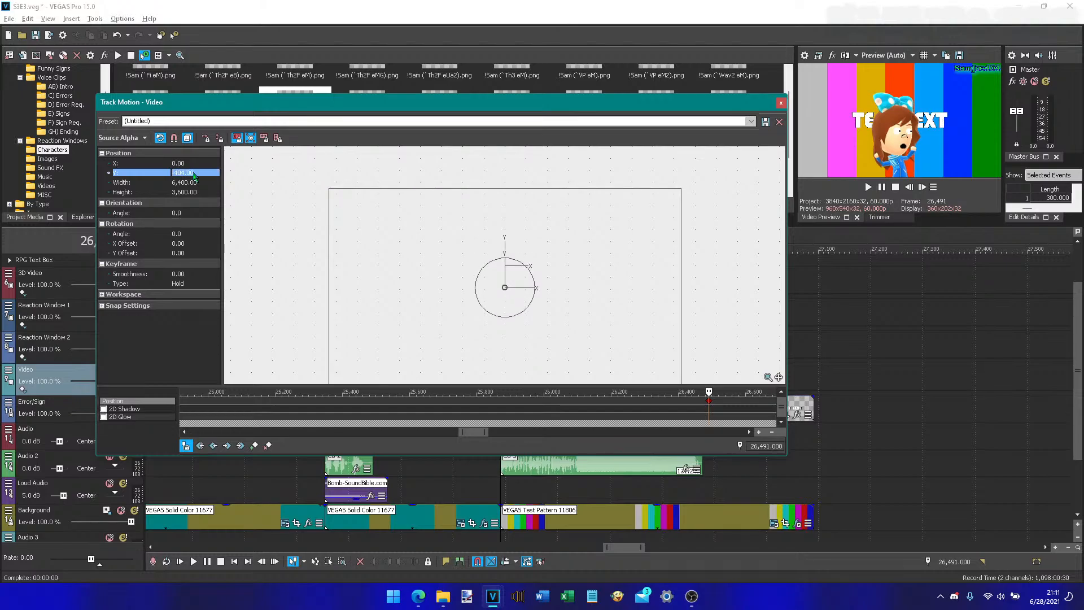
click(193, 174)
- Set the Video track motion's X position to -2,500 at frame 26,491
click(187, 163)
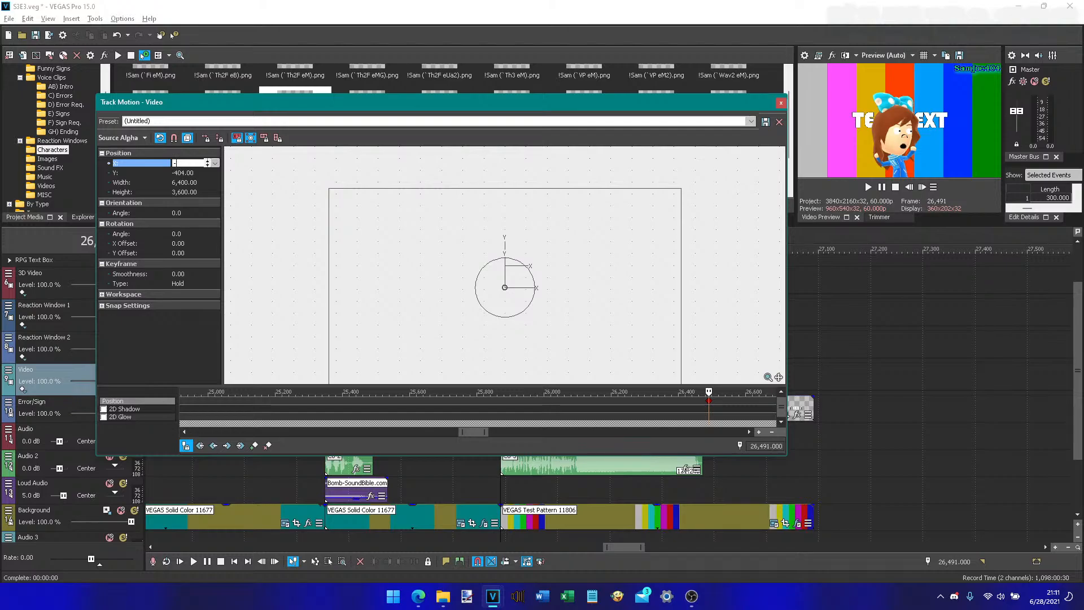
text(-200)
key(Return)
text(-2,)
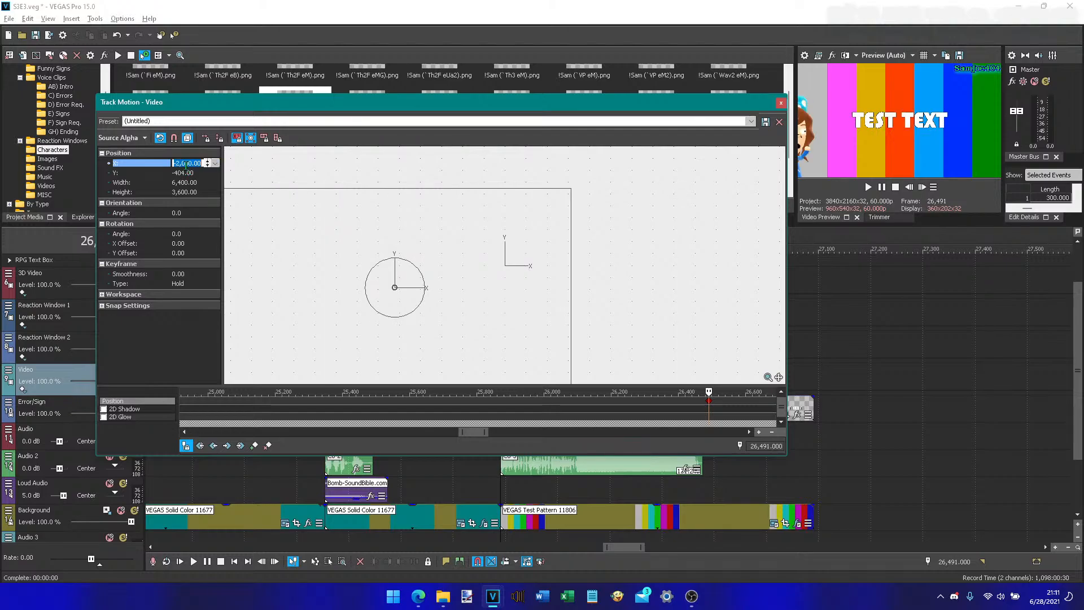
text(500)
key(Return)
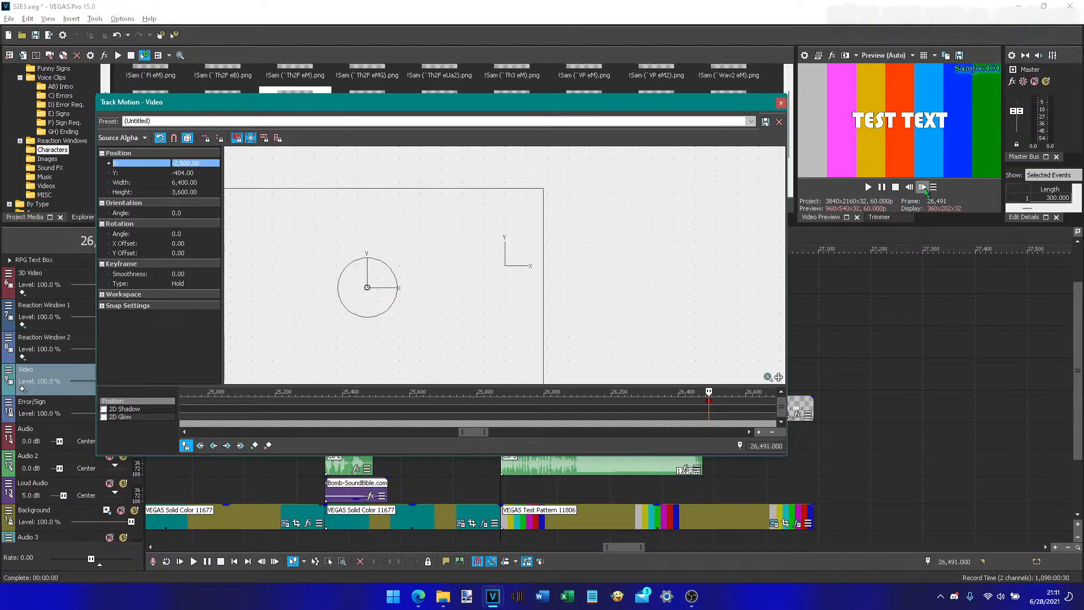
- Add a Video track motion keyframe at frame 26,521 with the X position at 2,500
click(922, 187)
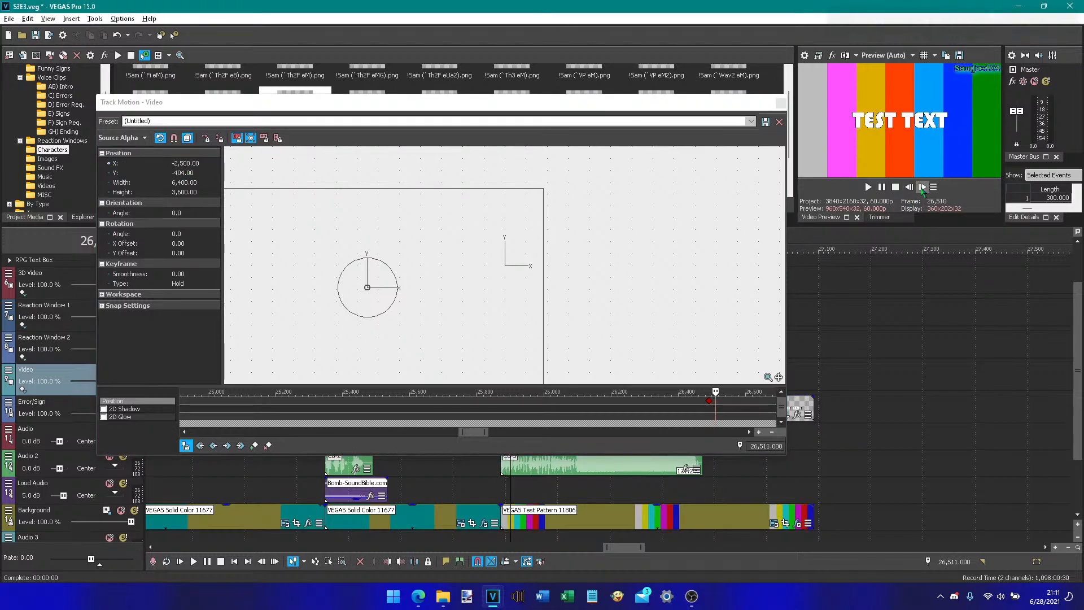
click(910, 188)
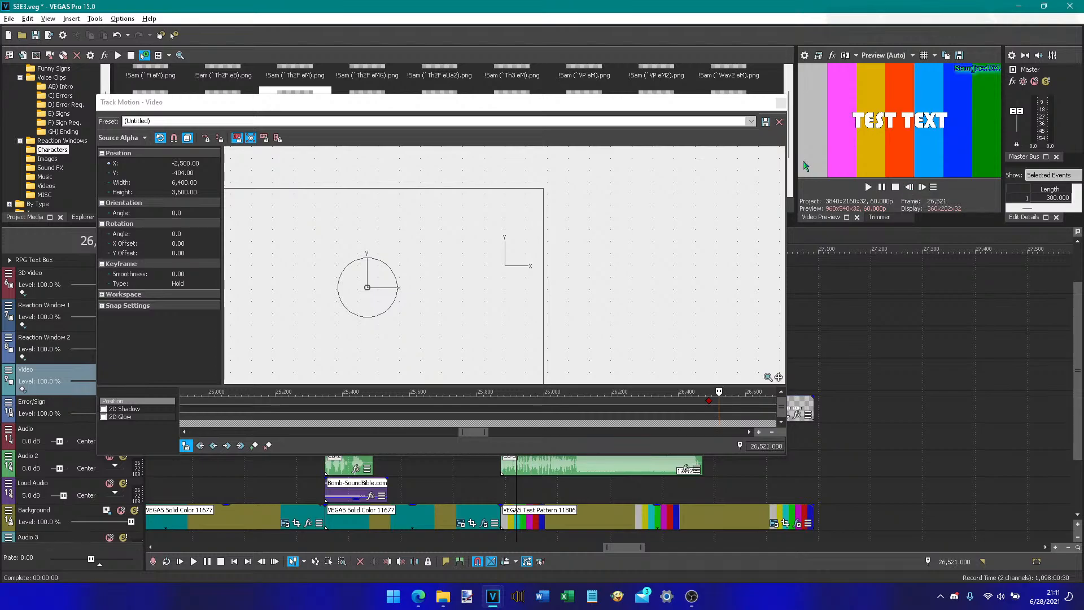
click(195, 163)
text(2500)
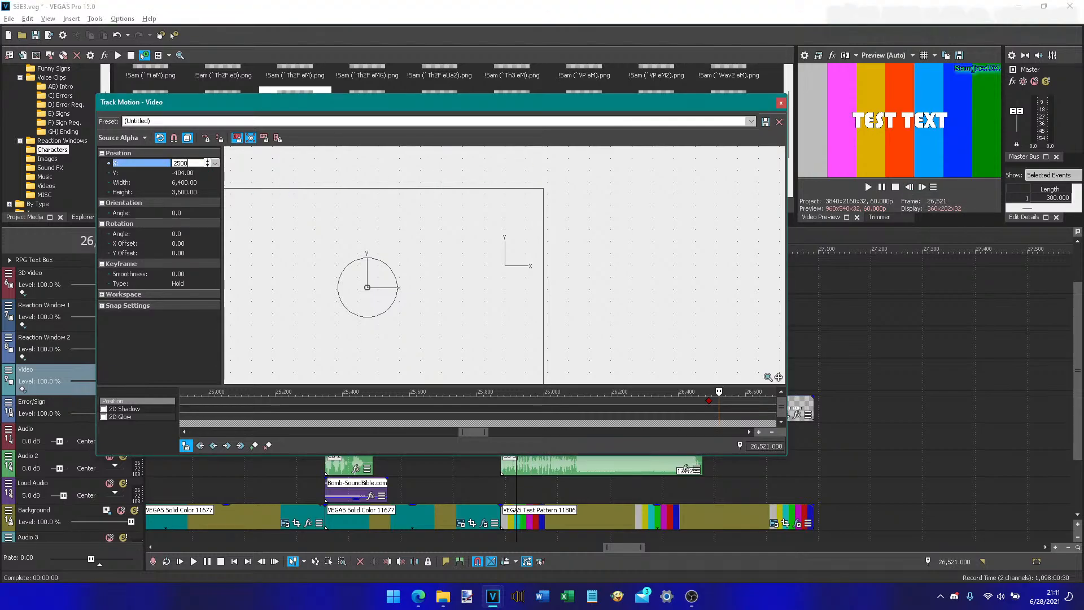
key(Return)
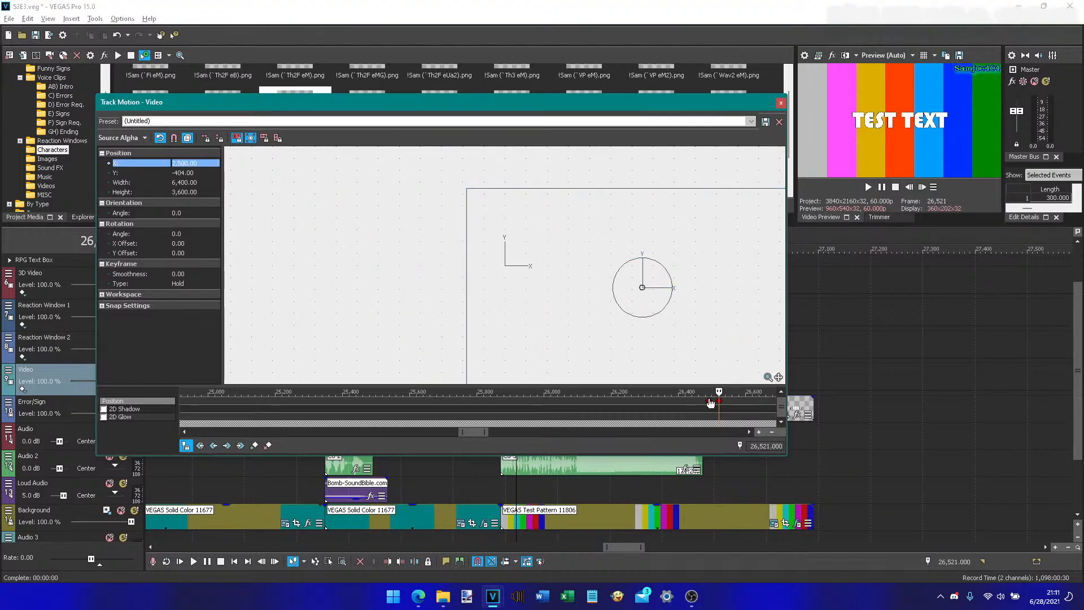
- Change the track motion keyframe at frame 26,491 to Linear interpolation
click(709, 409)
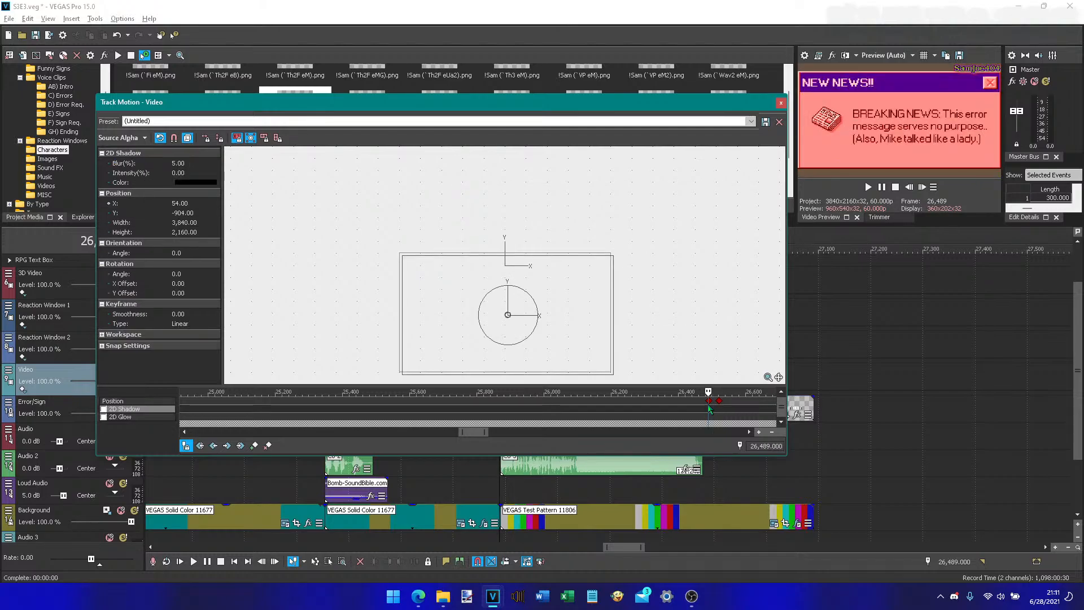
click(709, 401)
right_click(710, 401)
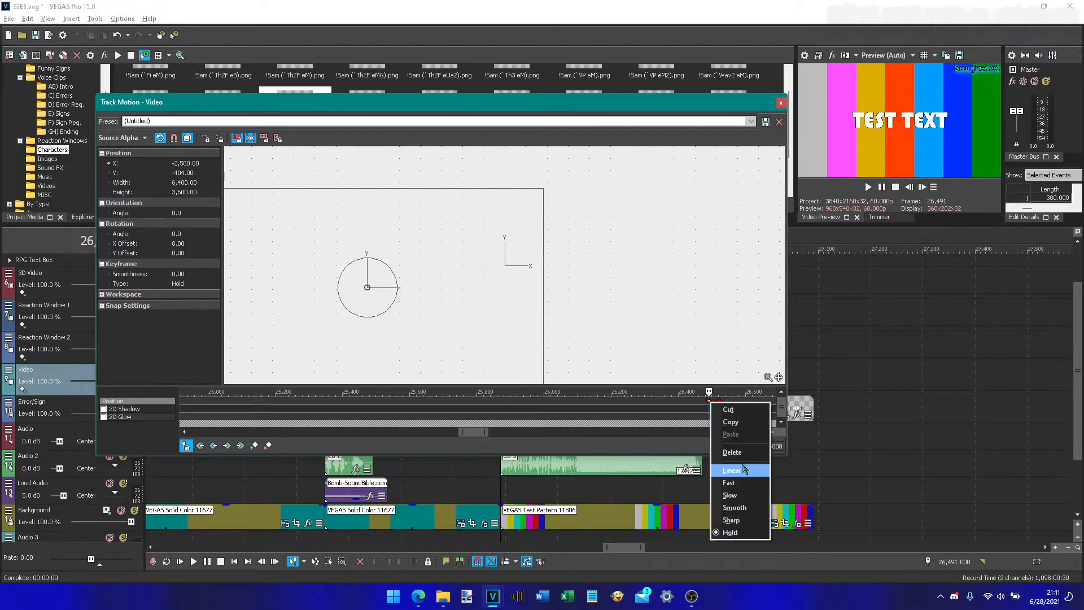
click(731, 470)
- Play back the movement from frame 26,491 several times to check how Mary slides across the screen
click(882, 191)
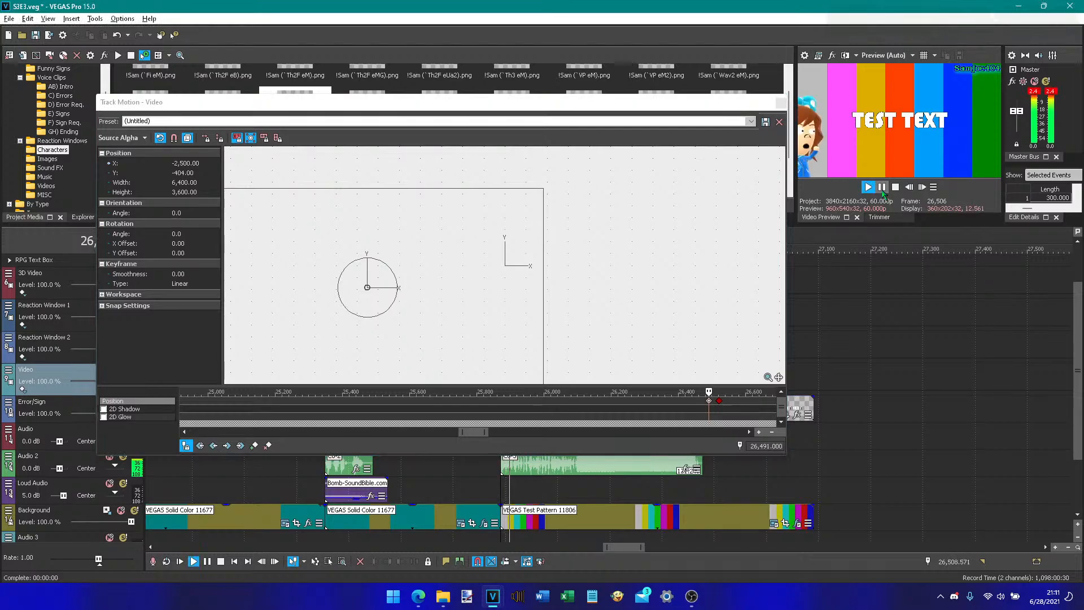
click(882, 191)
click(709, 401)
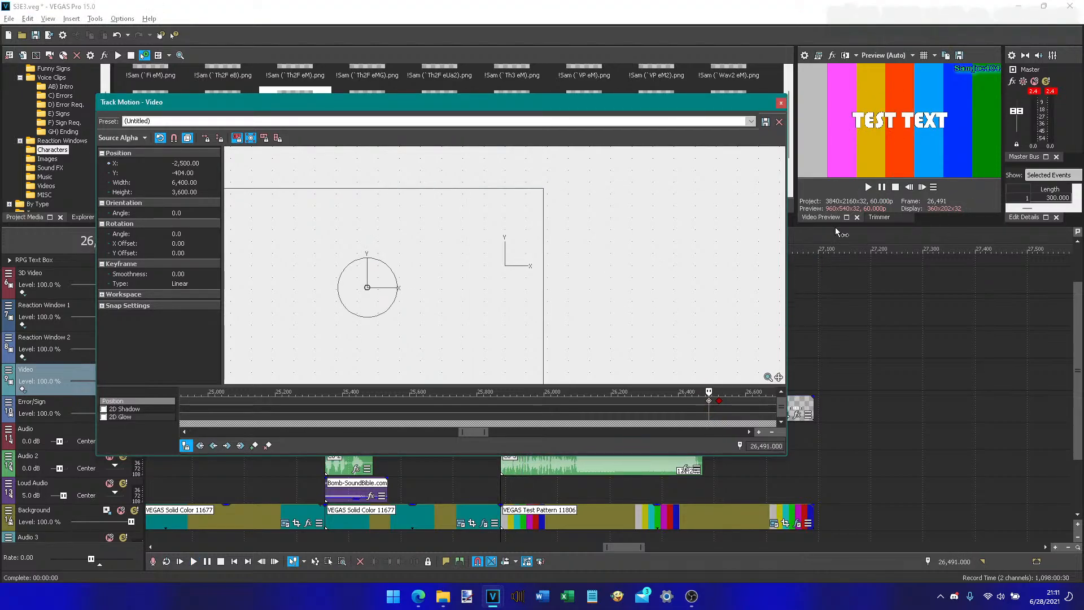
click(867, 187)
click(867, 186)
click(867, 187)
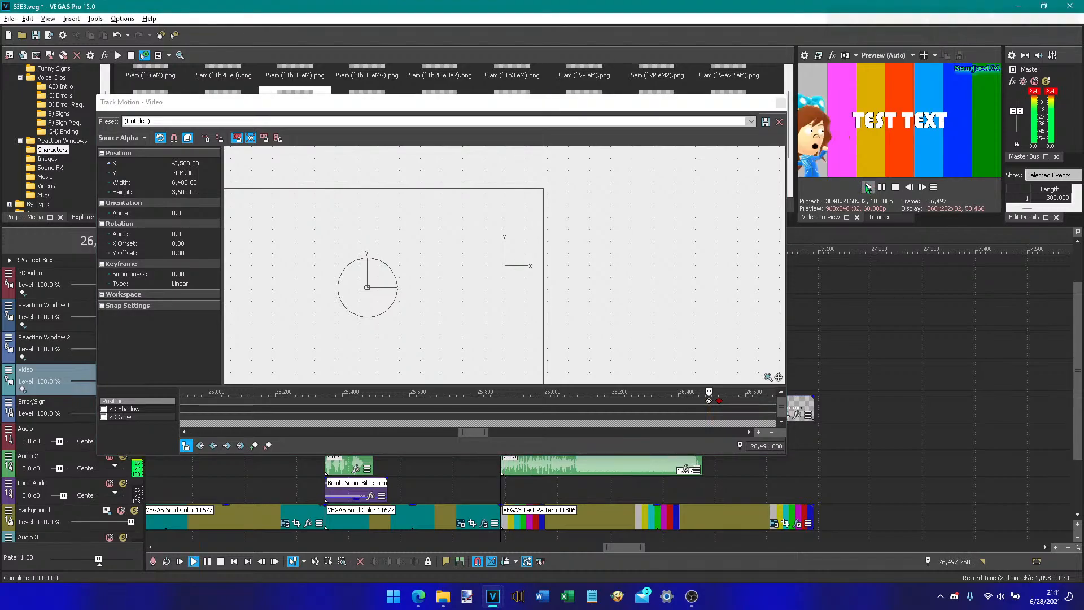
click(867, 187)
click(867, 187)
click(868, 187)
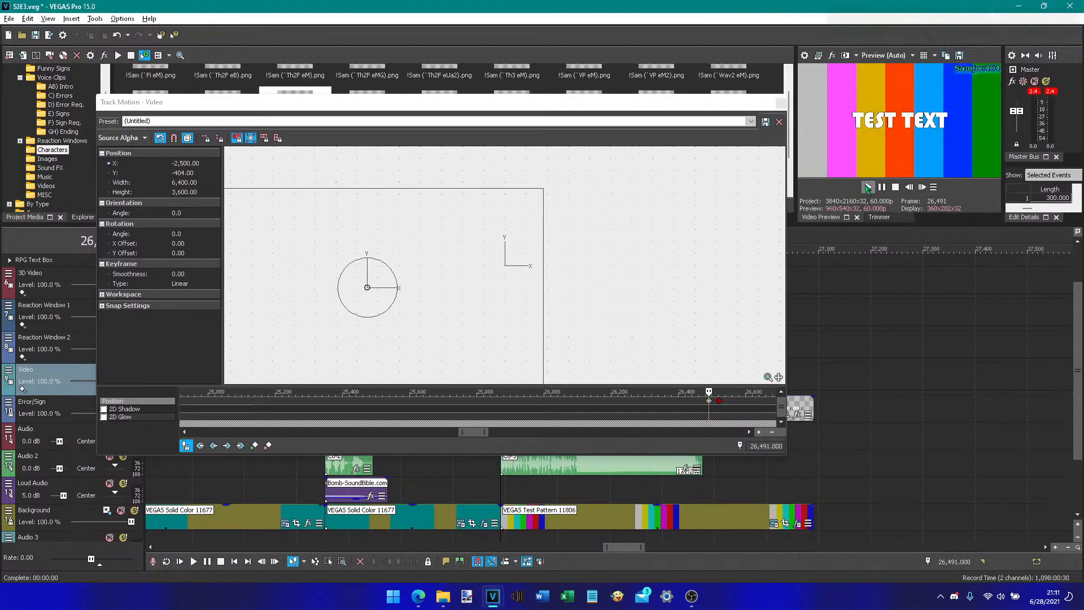
click(867, 187)
click(867, 187)
click(868, 186)
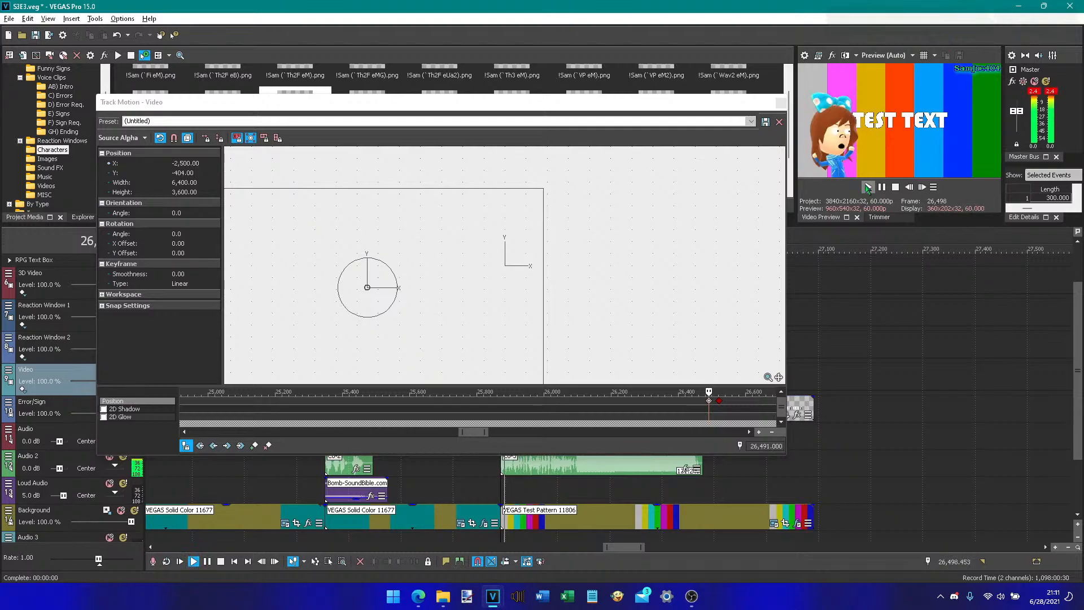
click(867, 187)
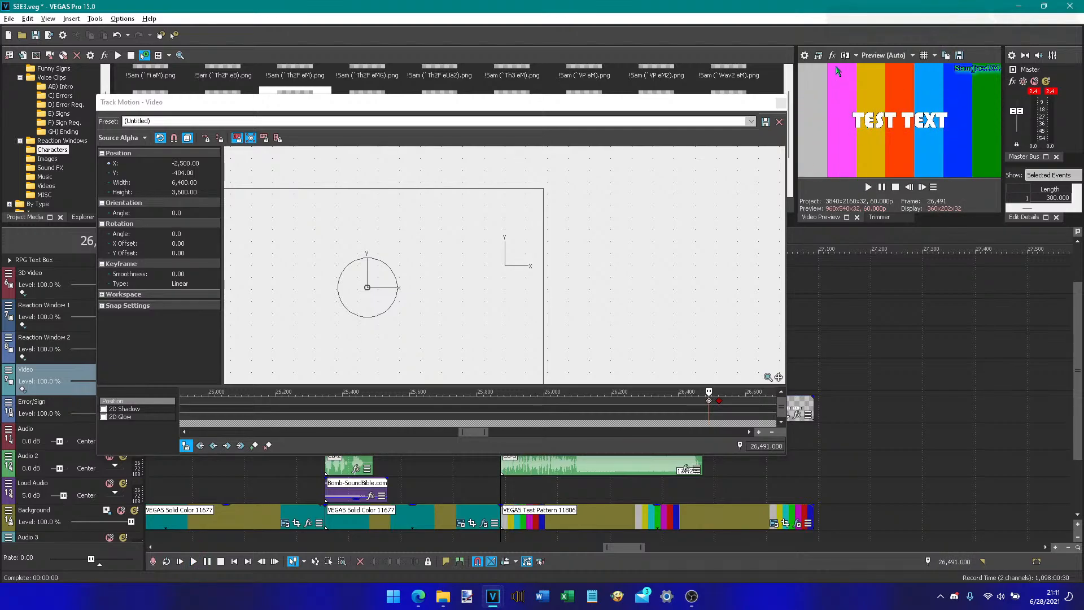
- Copy the position keyframes at frames 26,491 and 26,521 from the Video track motion and close its window
click(709, 400)
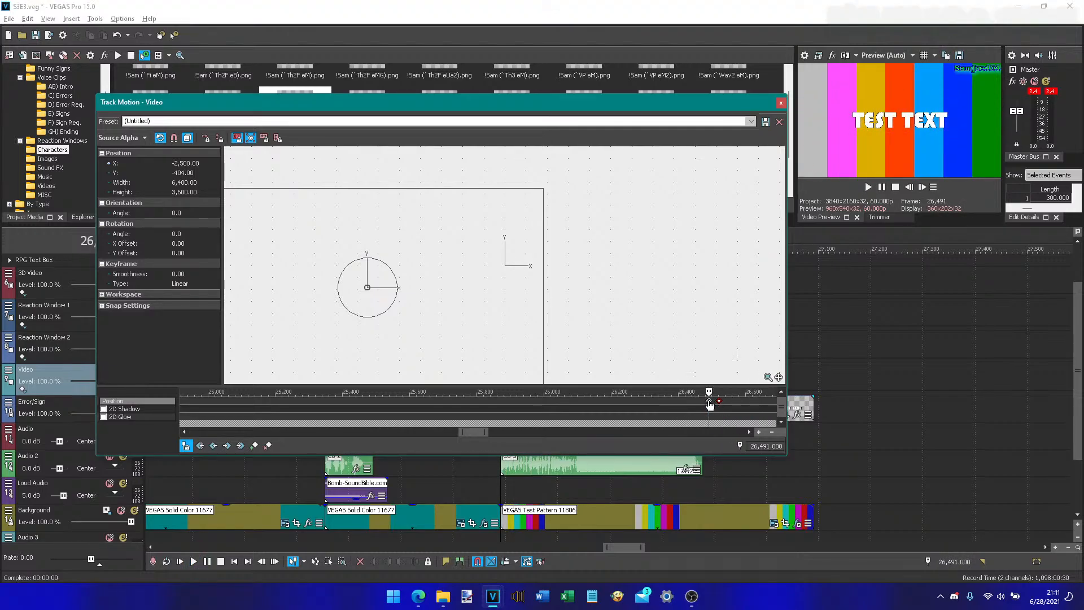
right_click(709, 401)
click(729, 423)
click(781, 102)
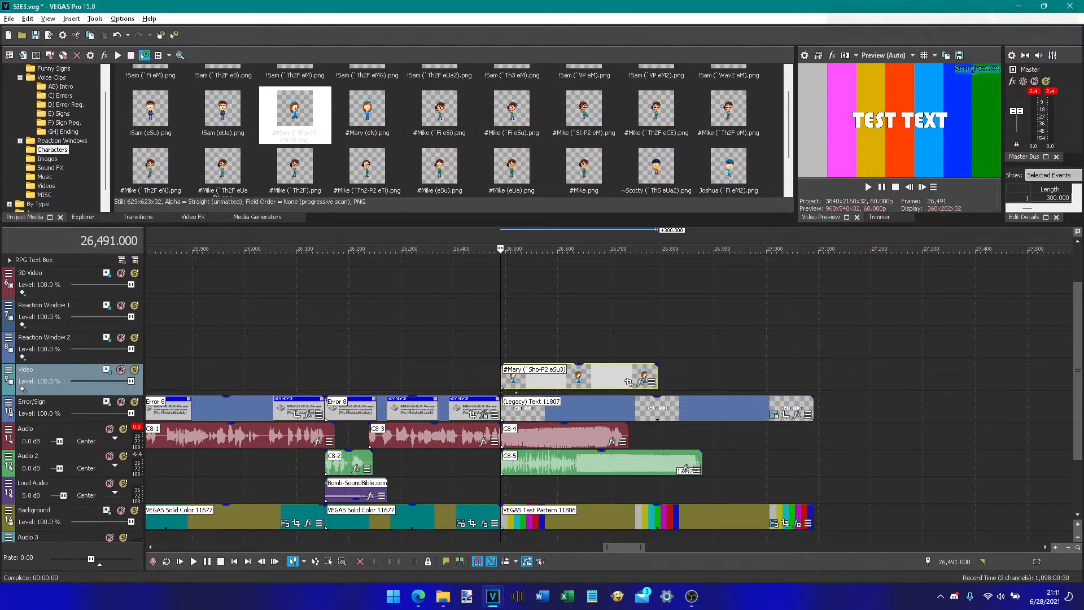
- Paste the copied position keyframes into the Supreme Overlay track motion at frame 26,491 and close its window
drag(1077, 430, 1077, 390)
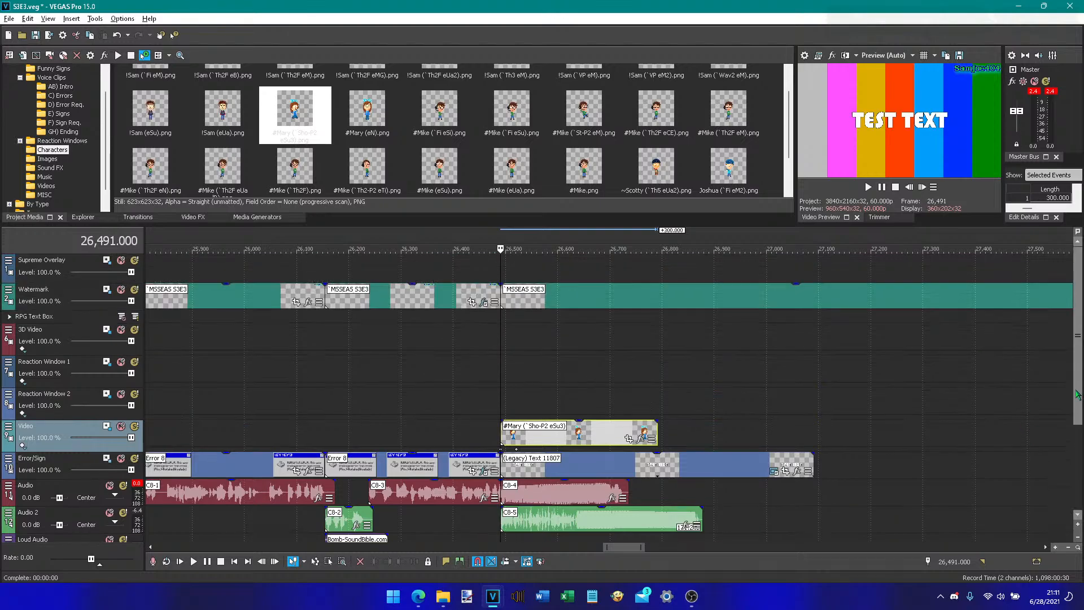
click(106, 259)
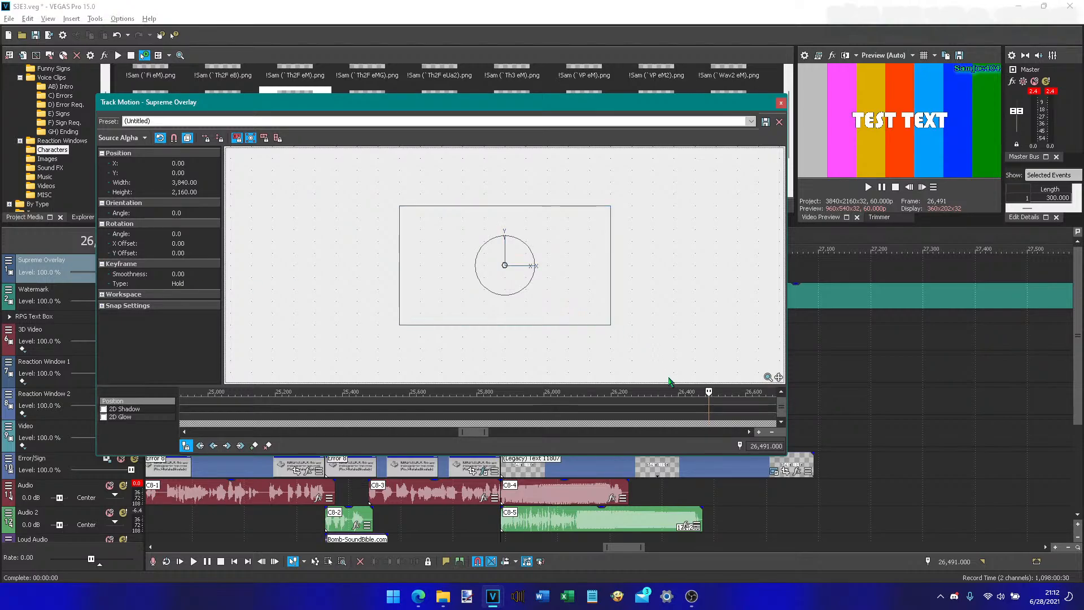
right_click(729, 400)
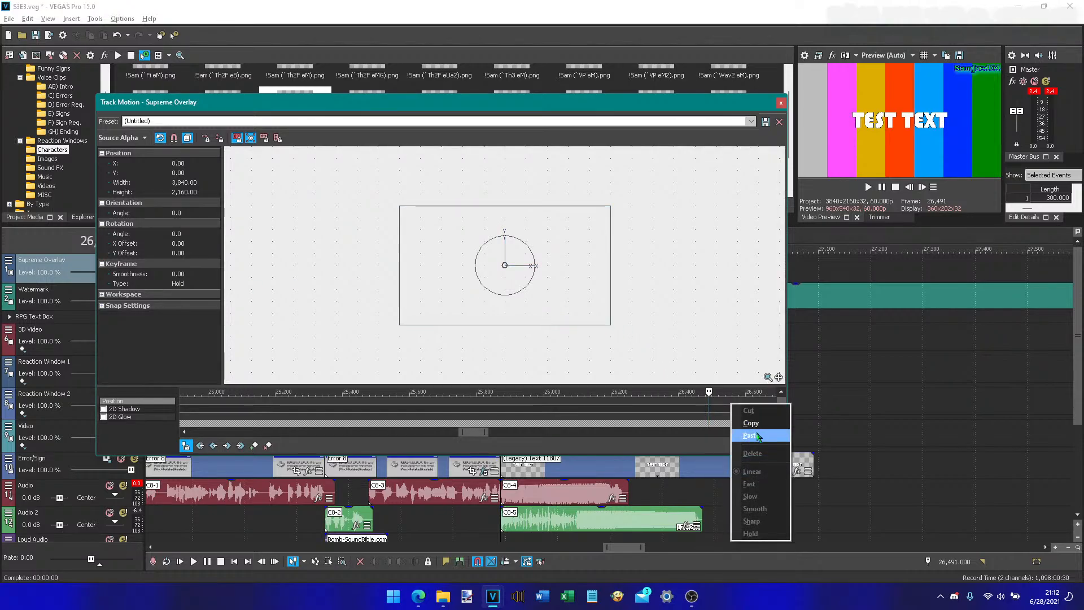
click(748, 438)
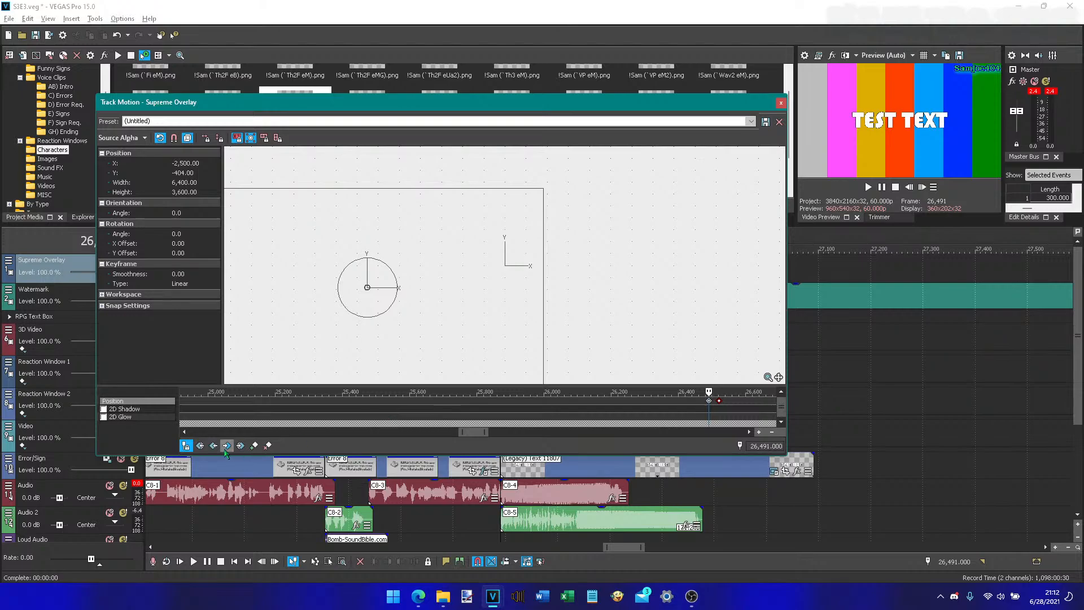
click(215, 446)
click(226, 446)
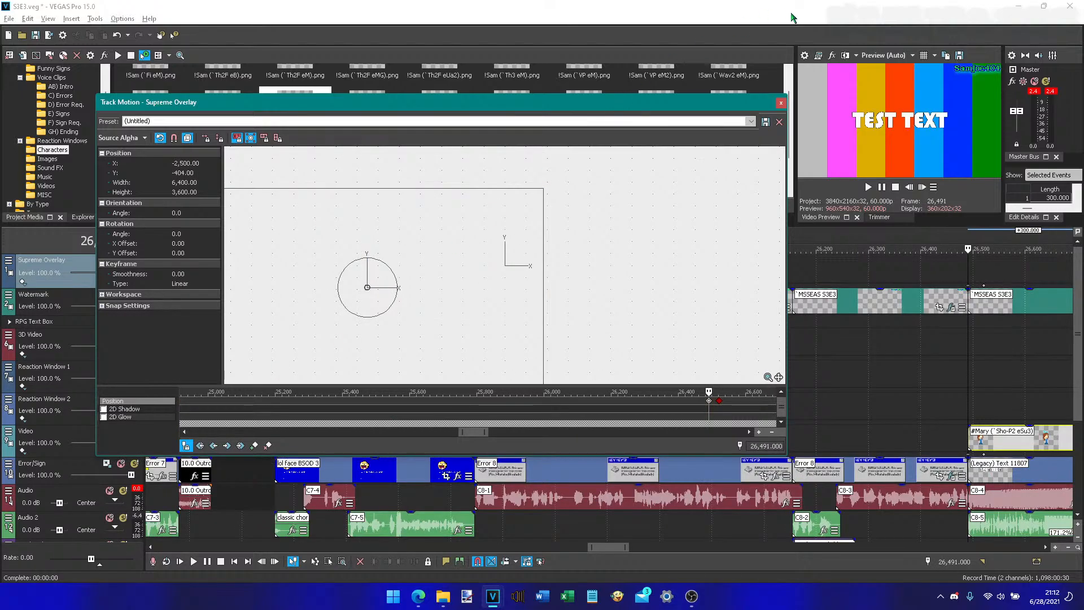
click(781, 104)
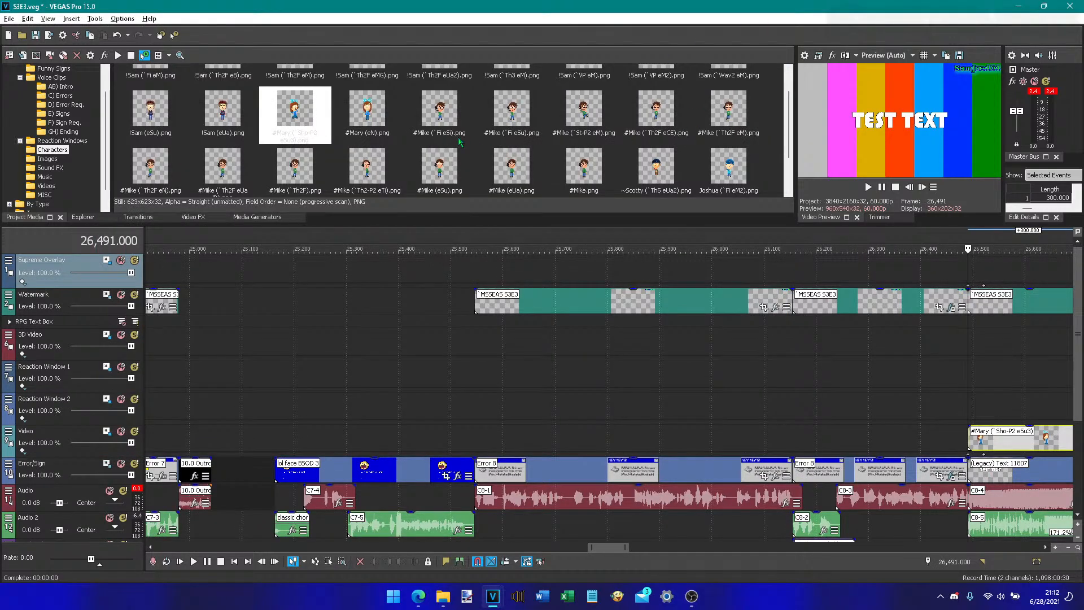
- Place "#Mike (`St-P2 eM).png" on the Supreme Overlay track at frame 26,491
click(578, 122)
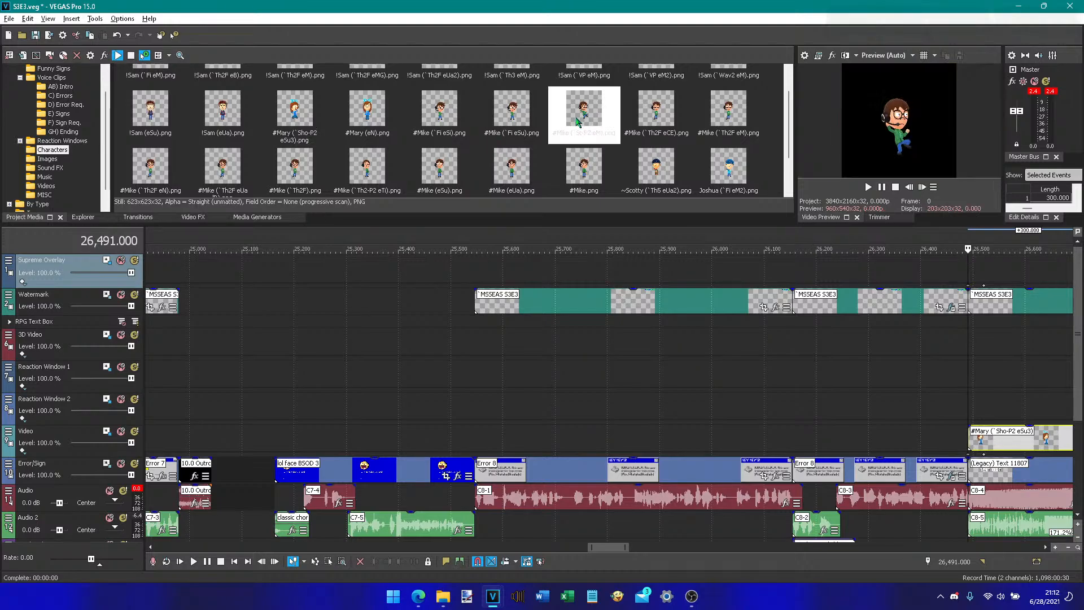
drag(578, 122, 972, 284)
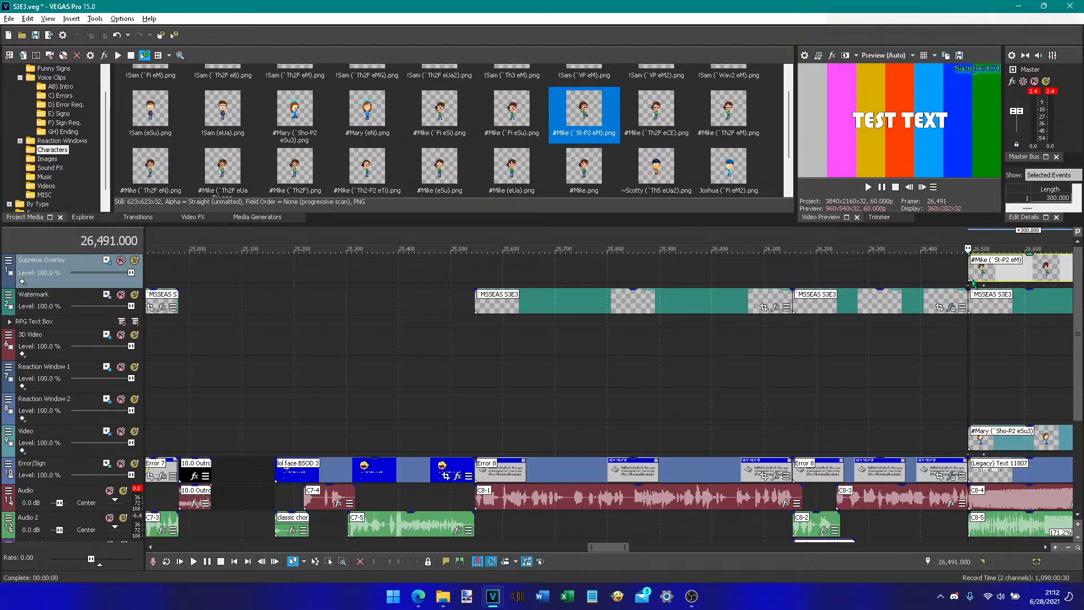
click(1045, 547)
click(1045, 547)
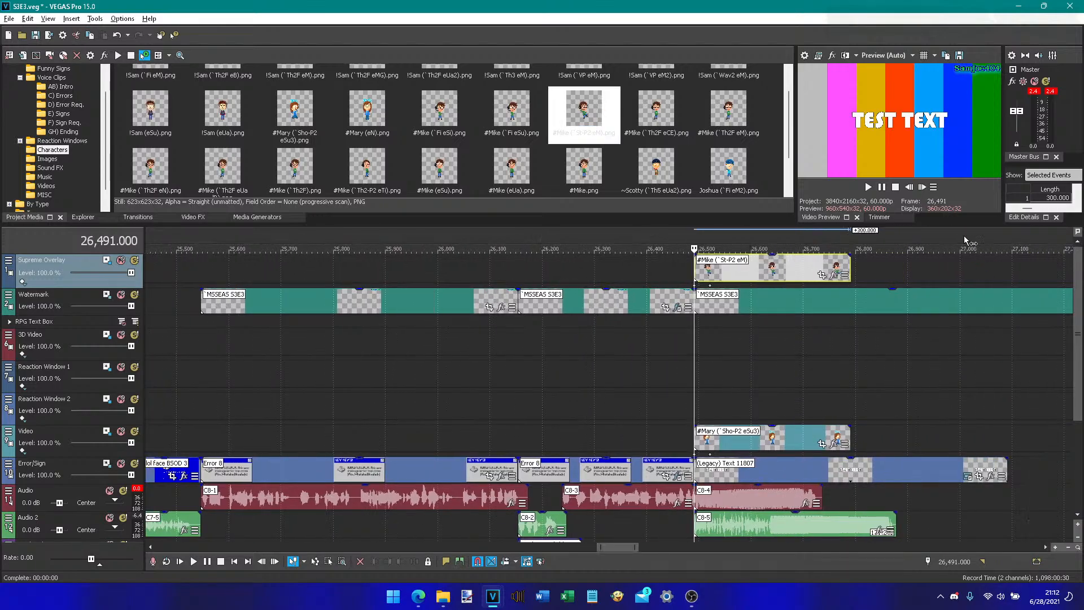
- Advance the playhead to frame 26,501 and move the Mike event on the Supreme Overlay track to start there
click(933, 187)
click(923, 187)
click(922, 187)
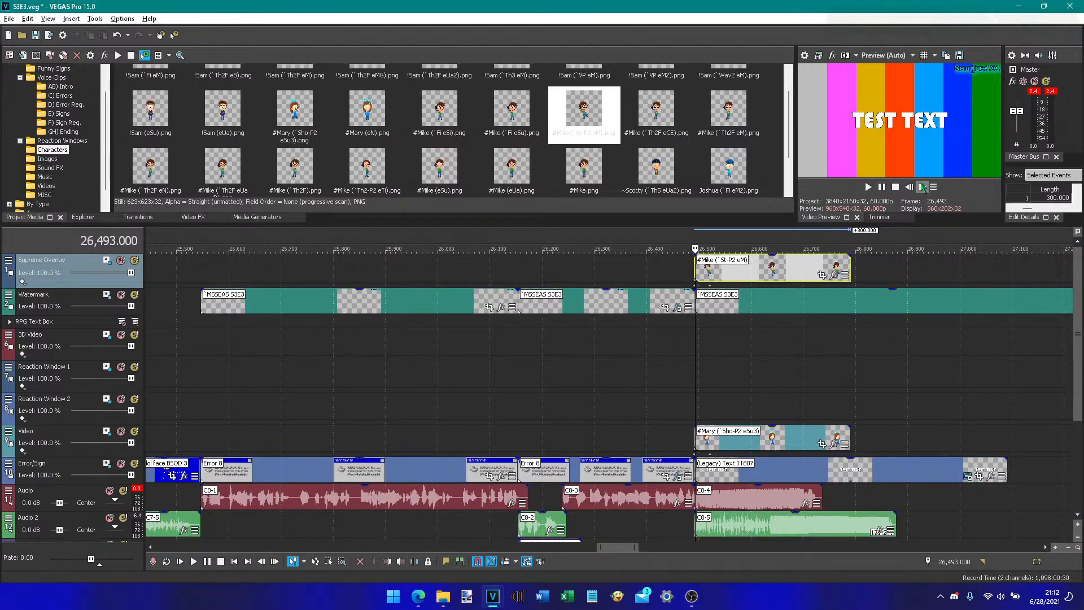
click(922, 187)
click(922, 188)
click(922, 188)
click(922, 188)
click(922, 187)
click(922, 187)
click(922, 188)
click(922, 188)
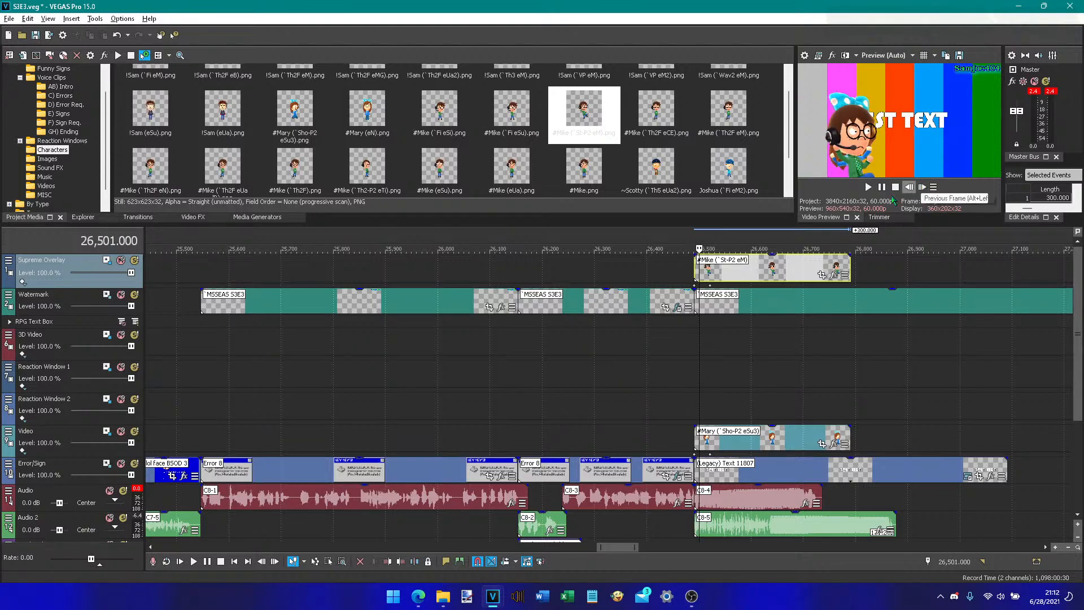
drag(761, 269, 783, 275)
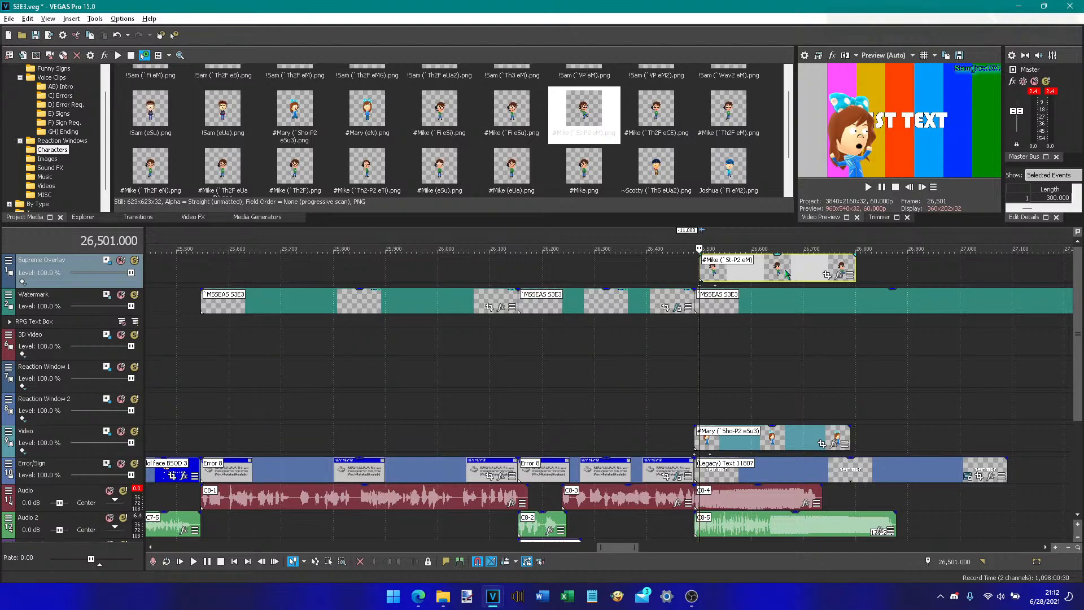
- Step frame by frame from 26,501 to 26,525 to examine Mike following Mary across the screen
click(922, 187)
click(922, 188)
click(922, 187)
click(922, 187)
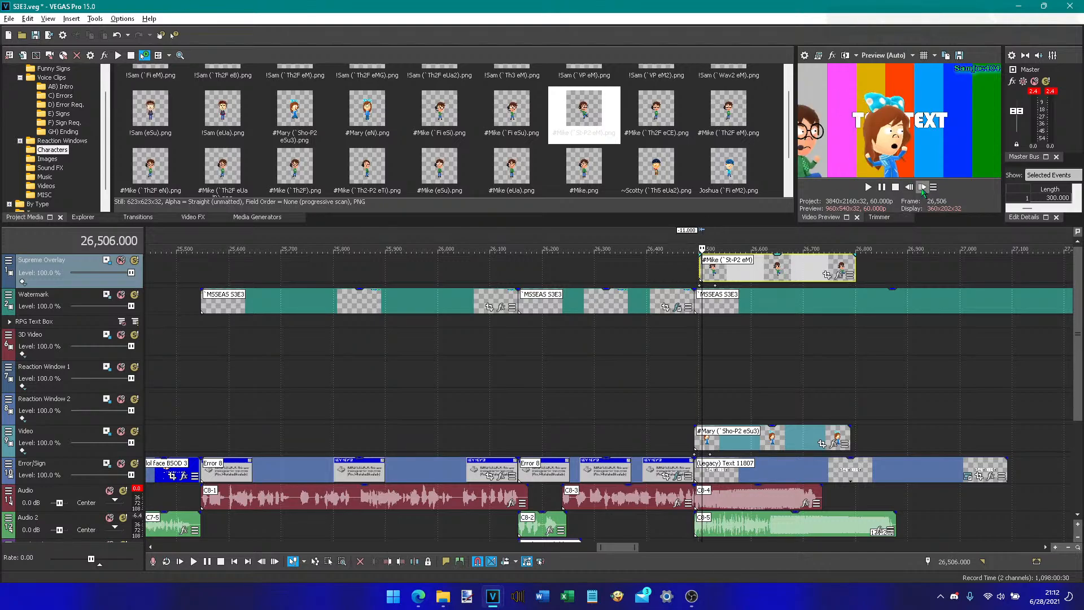
click(922, 187)
click(923, 187)
click(922, 187)
click(922, 187)
click(922, 187)
click(922, 188)
click(922, 188)
click(922, 188)
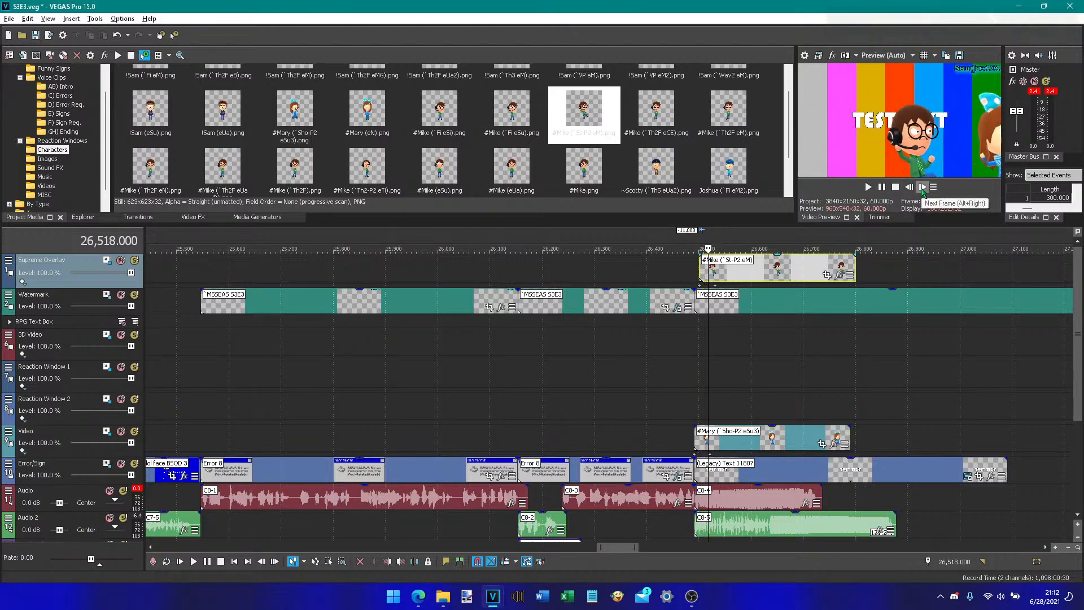
click(922, 187)
click(922, 187)
click(922, 187)
click(923, 187)
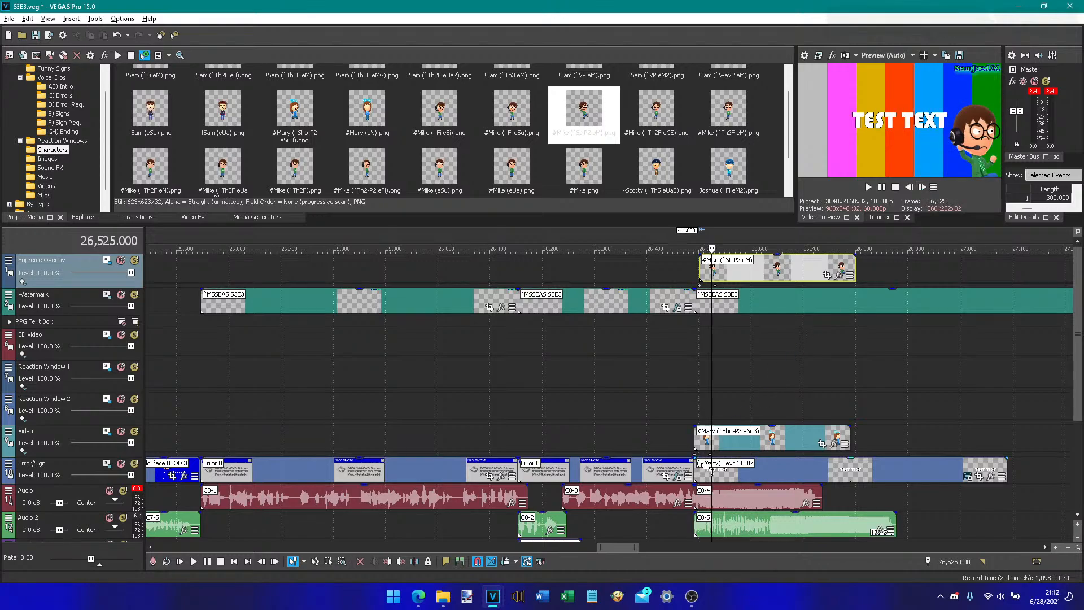
- Locate frame 26,522 and trim the end of the Mary event on the Video track to it, leaving it 31 frames long
click(709, 458)
click(923, 187)
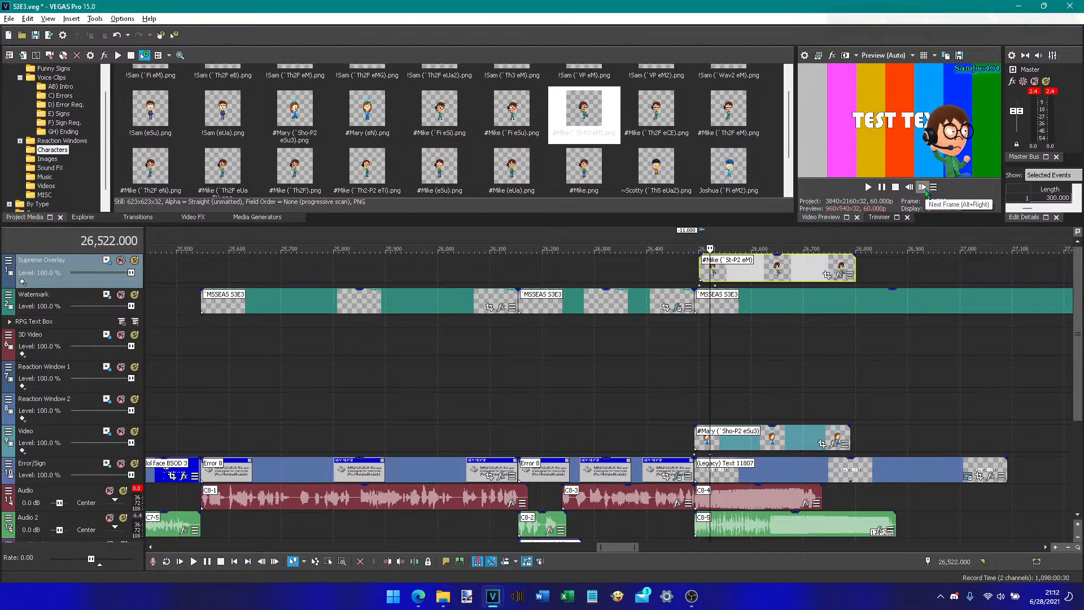
click(710, 454)
click(922, 187)
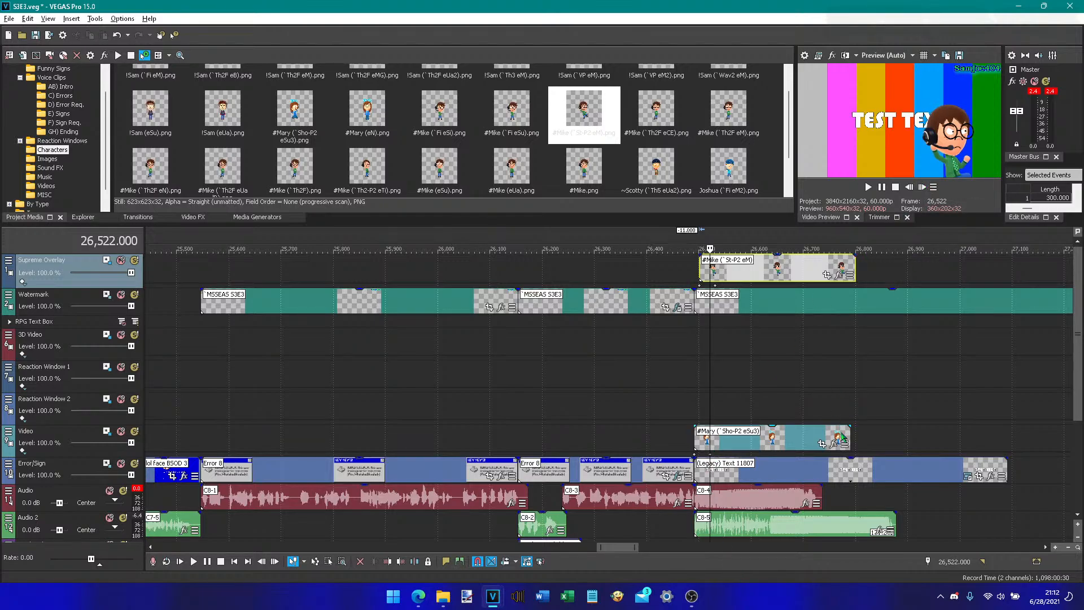
drag(841, 438, 709, 439)
- Find the frame where Mike has left the screen and trim his Supreme Overlay event to 31 frames
click(714, 286)
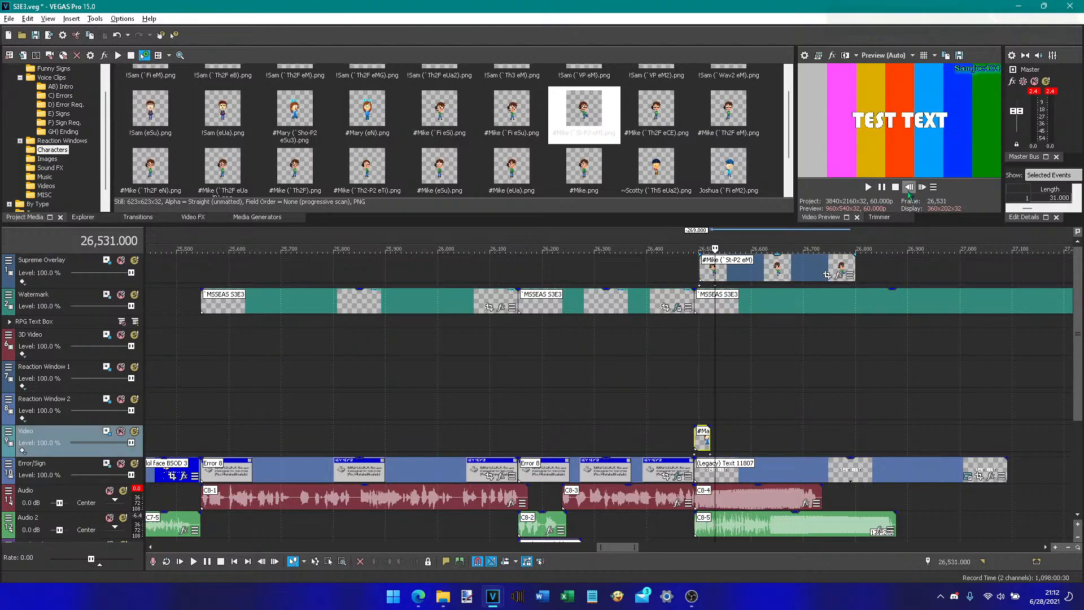
right_click(909, 193)
key(Escape)
click(921, 186)
drag(854, 275, 715, 275)
- Return the playhead to frame 26,491 at the start of the Legacy Text event and save the project
click(689, 333)
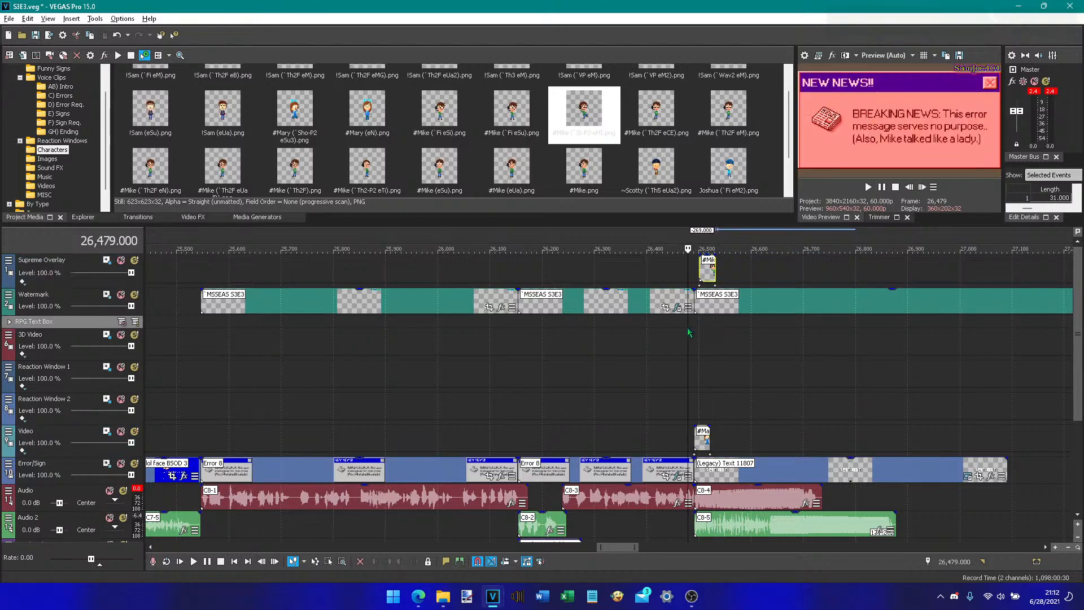
click(700, 474)
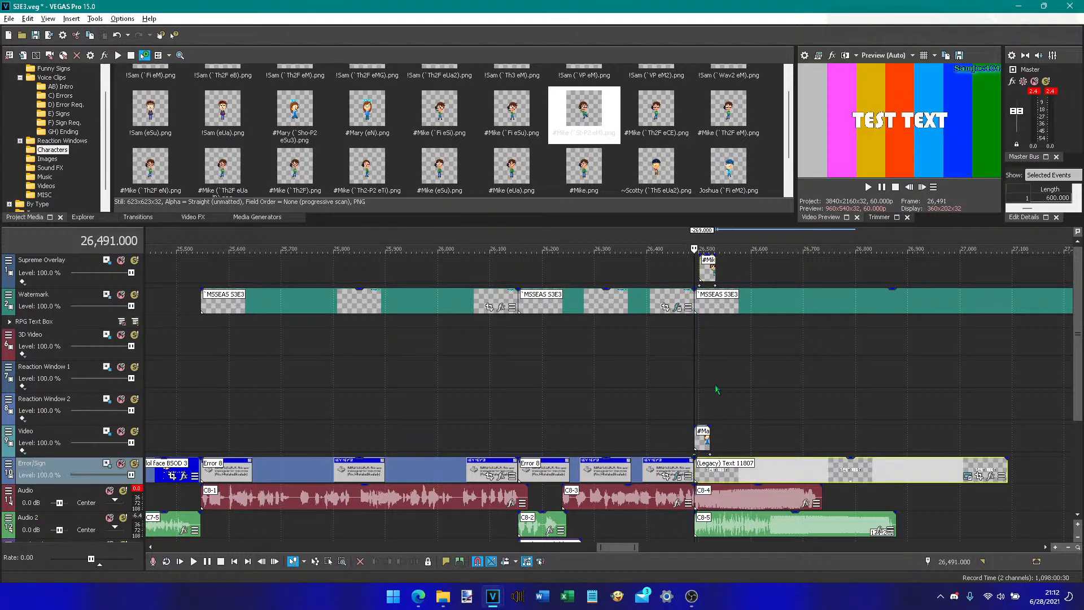
key(ctrl+s)
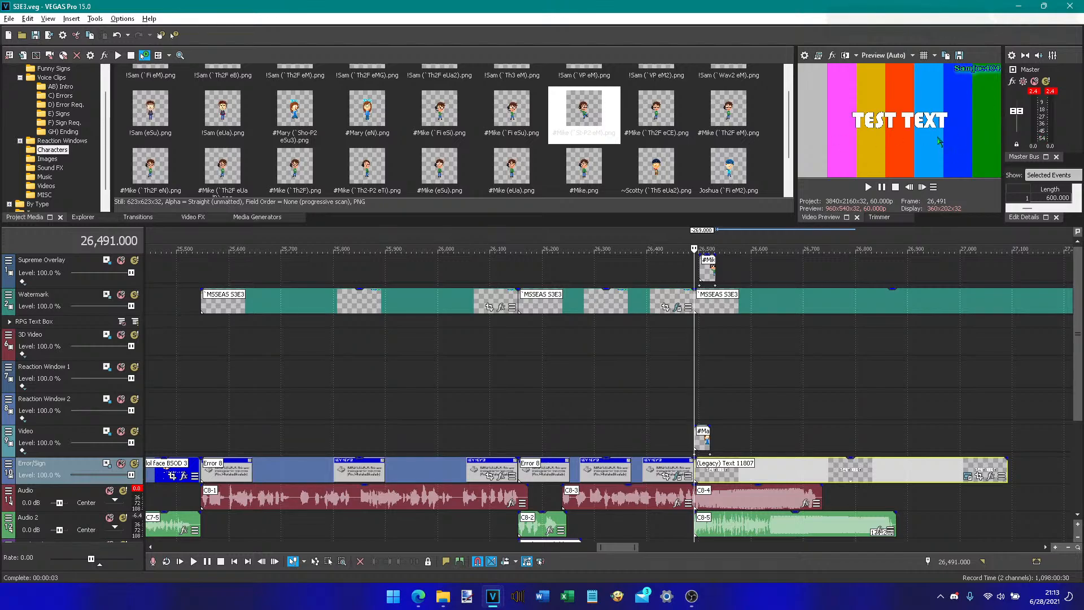
- Minimize both VEGAS Pro projects and the Characters, BSODs and Reaction Windows folders to reveal the desktop
click(1019, 10)
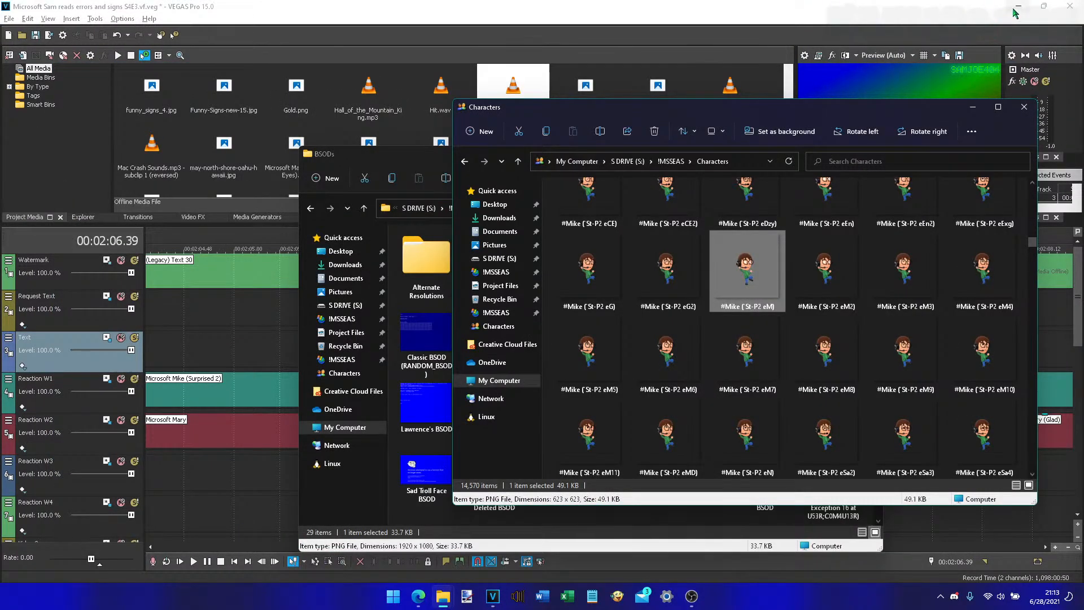
click(1018, 7)
click(1018, 7)
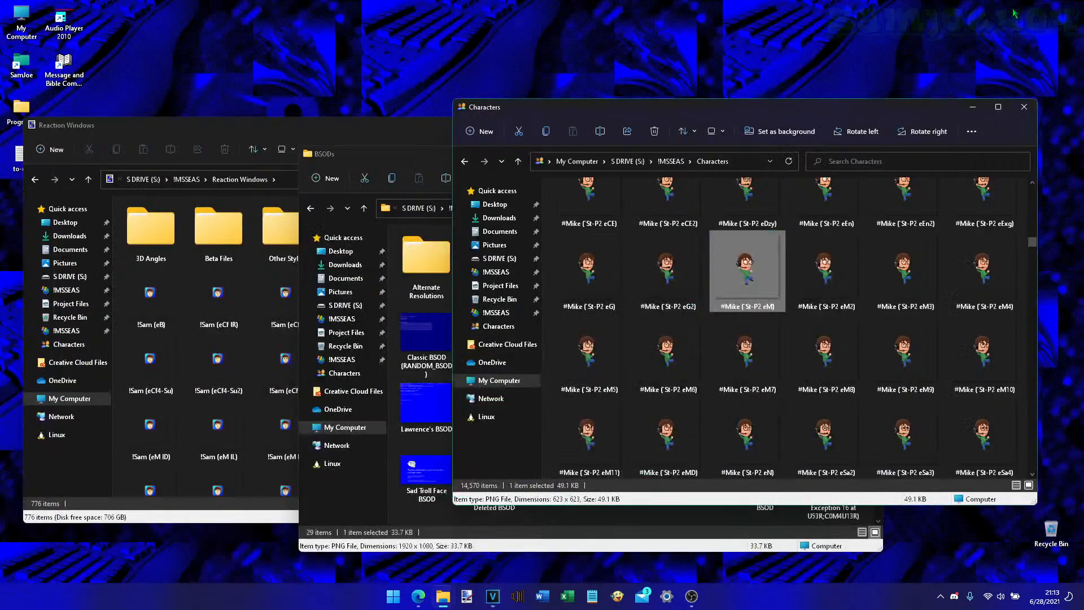
click(965, 109)
click(819, 153)
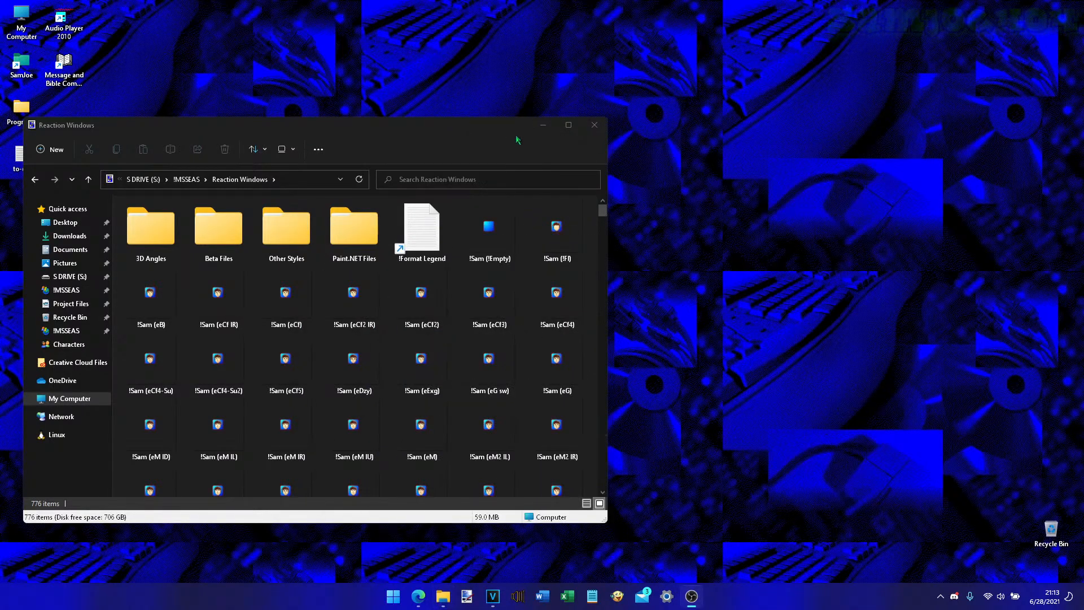
click(536, 130)
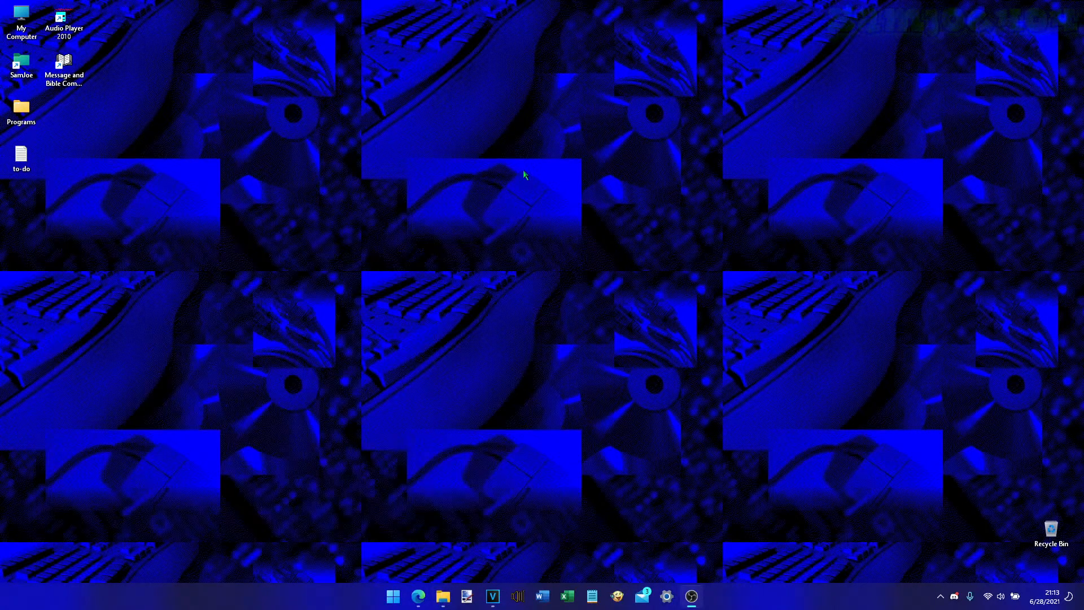
drag(524, 170, 644, 255)
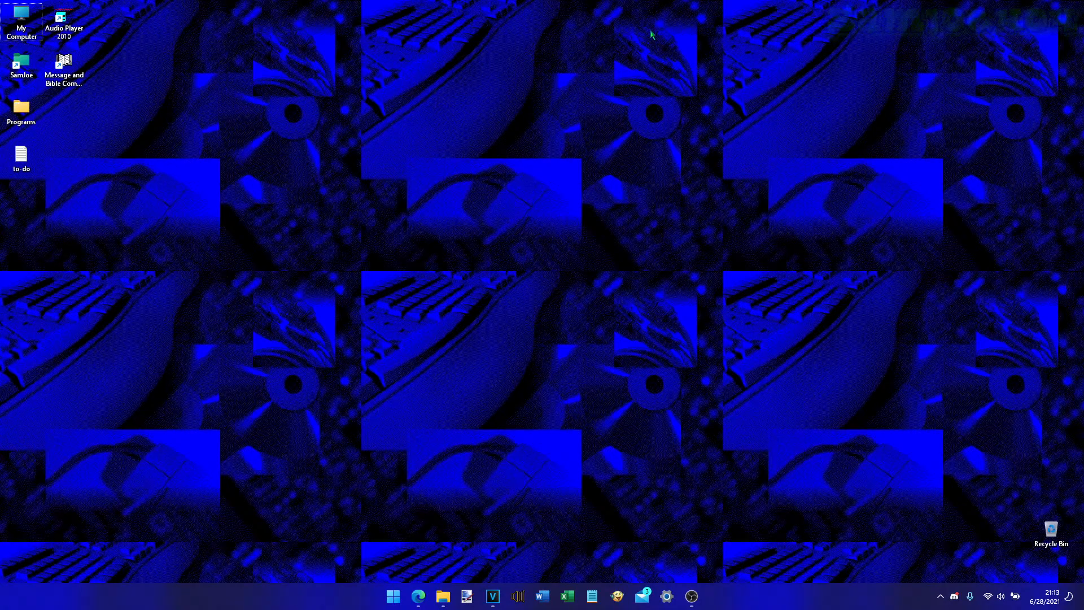